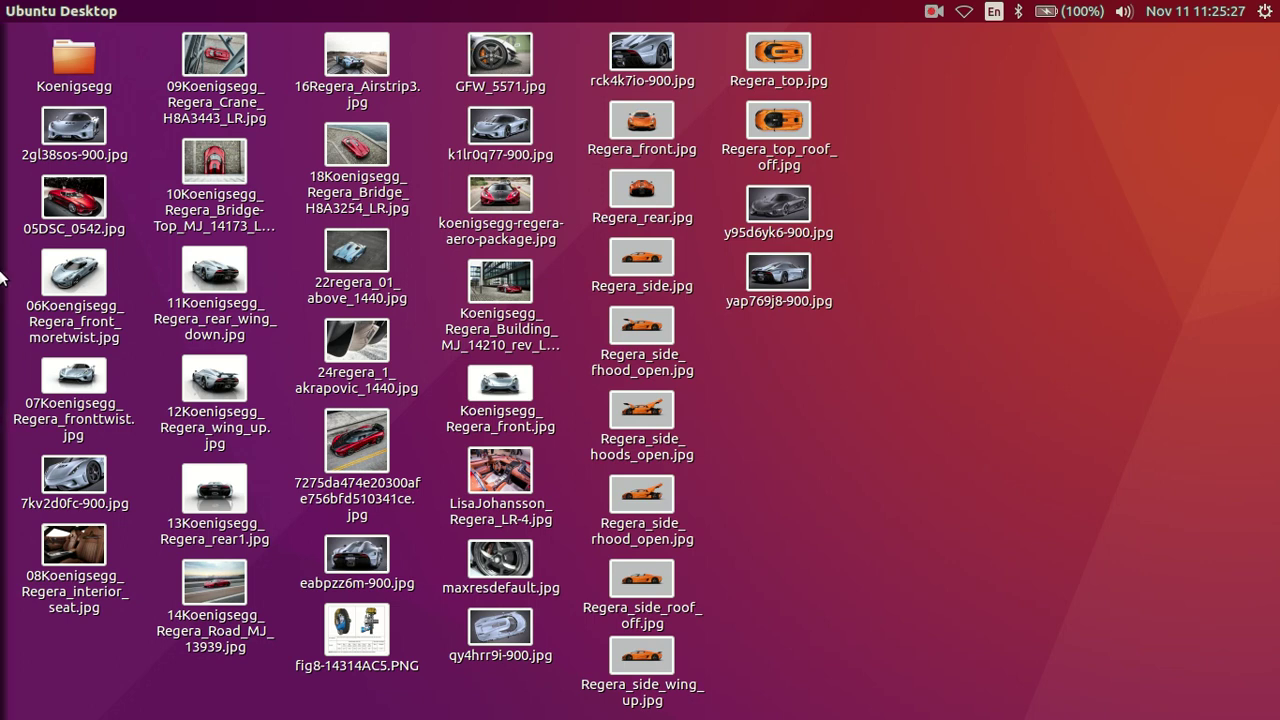
Start Blender maximized, hide the tool shelf, switch to orthographic view and shrink the timeline
click(17, 256)
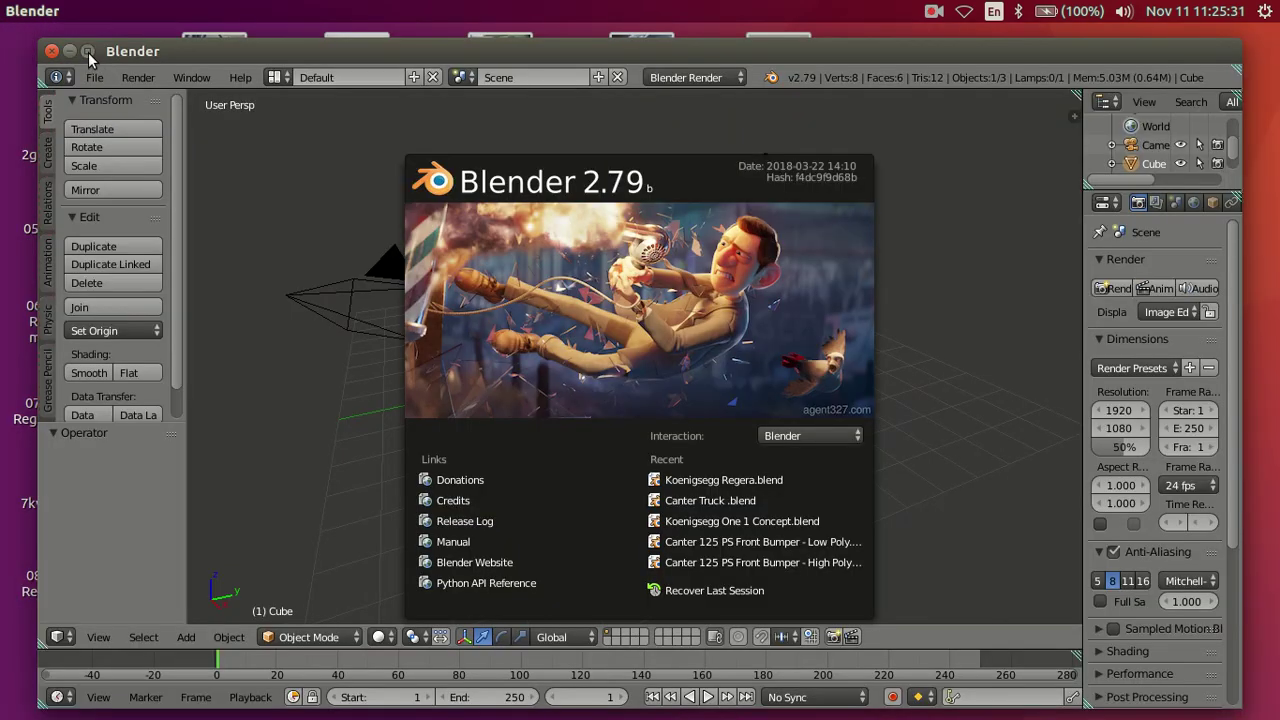
click(87, 51)
click(247, 323)
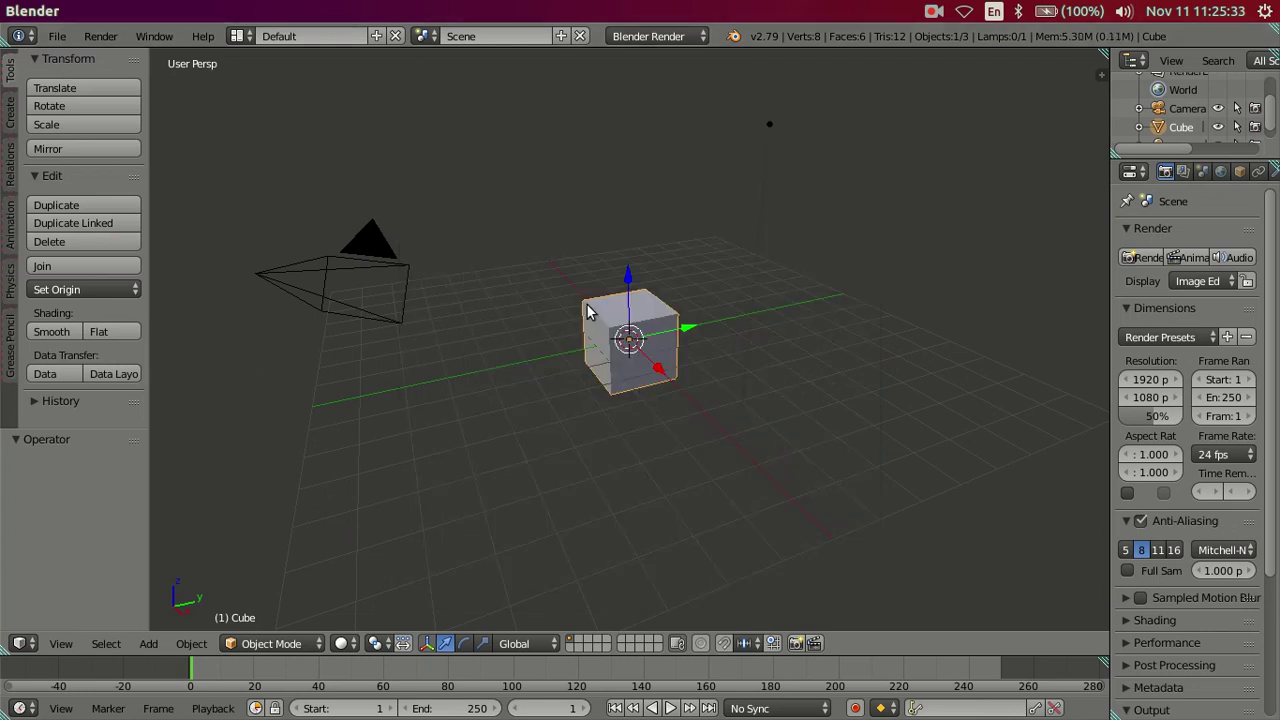
key(t)
key(KP_5)
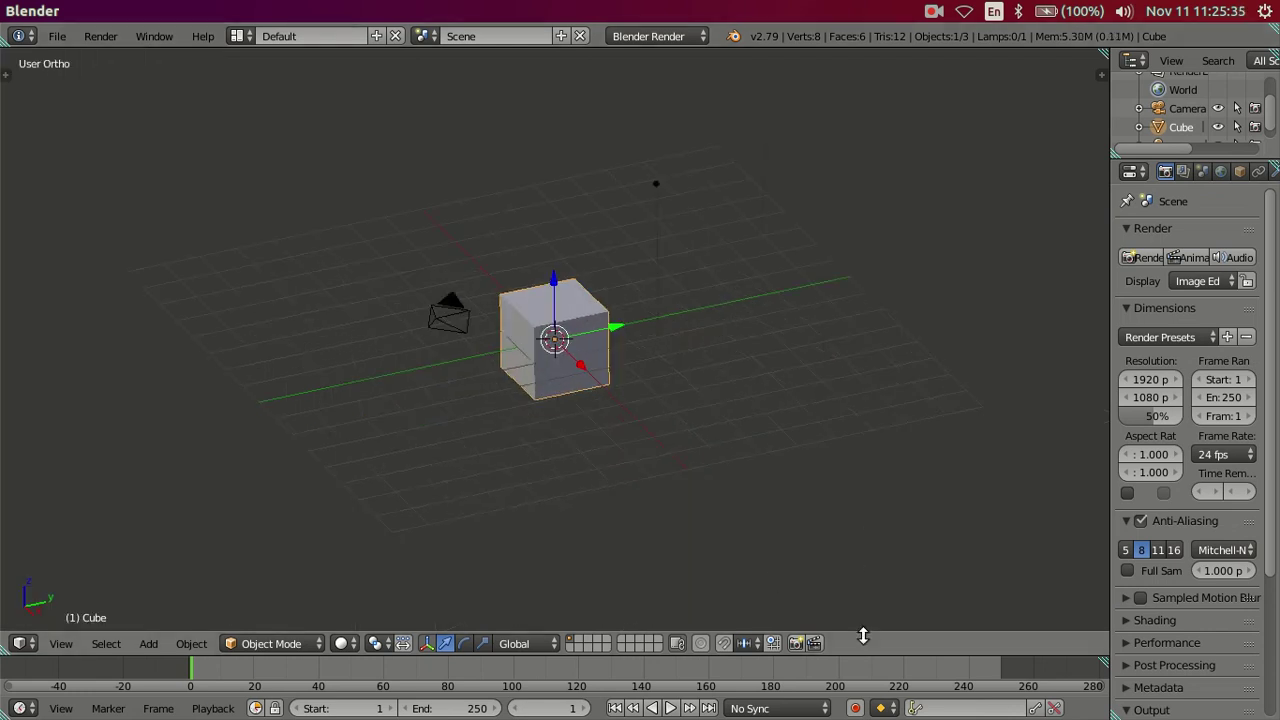
drag(866, 656, 840, 694)
Delete the default cube and lamp, then select the camera
right_click(656, 199)
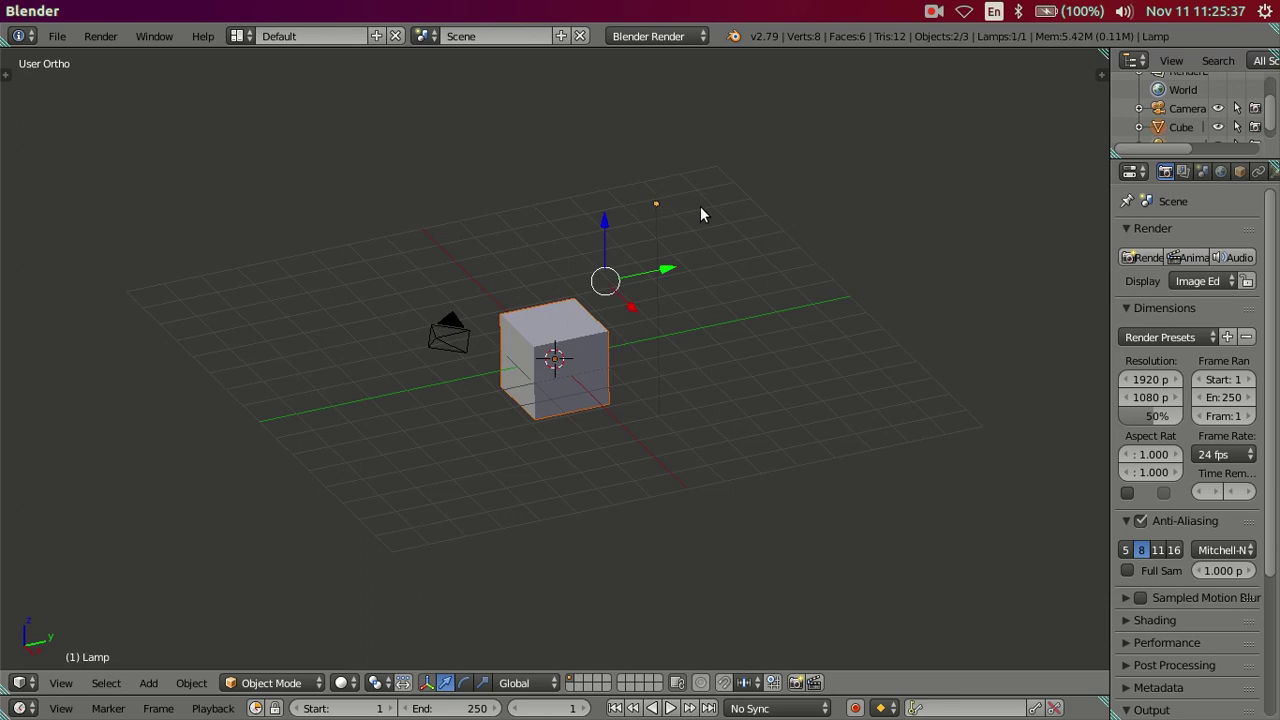
key(x)
click(811, 247)
right_click(439, 359)
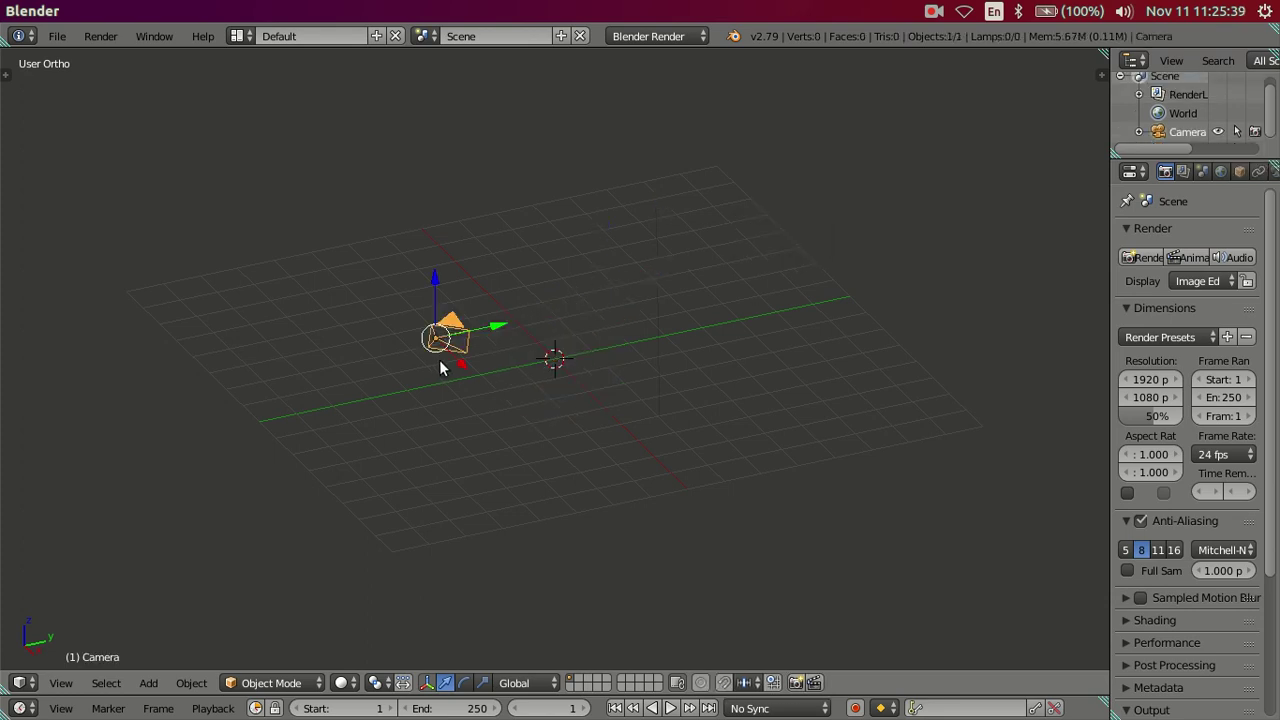
Hide the camera, pack all external files into the .blend, and show the properties sidebar
key(h)
click(57, 36)
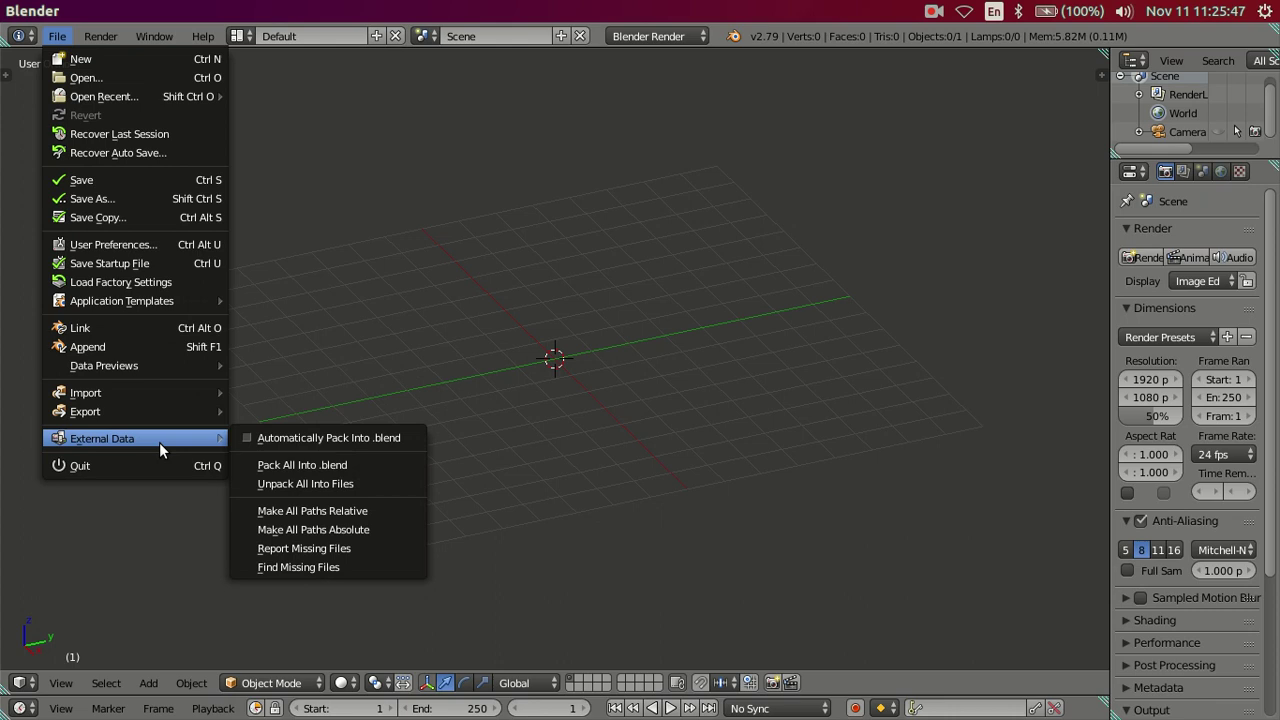
mouse_move(102, 438)
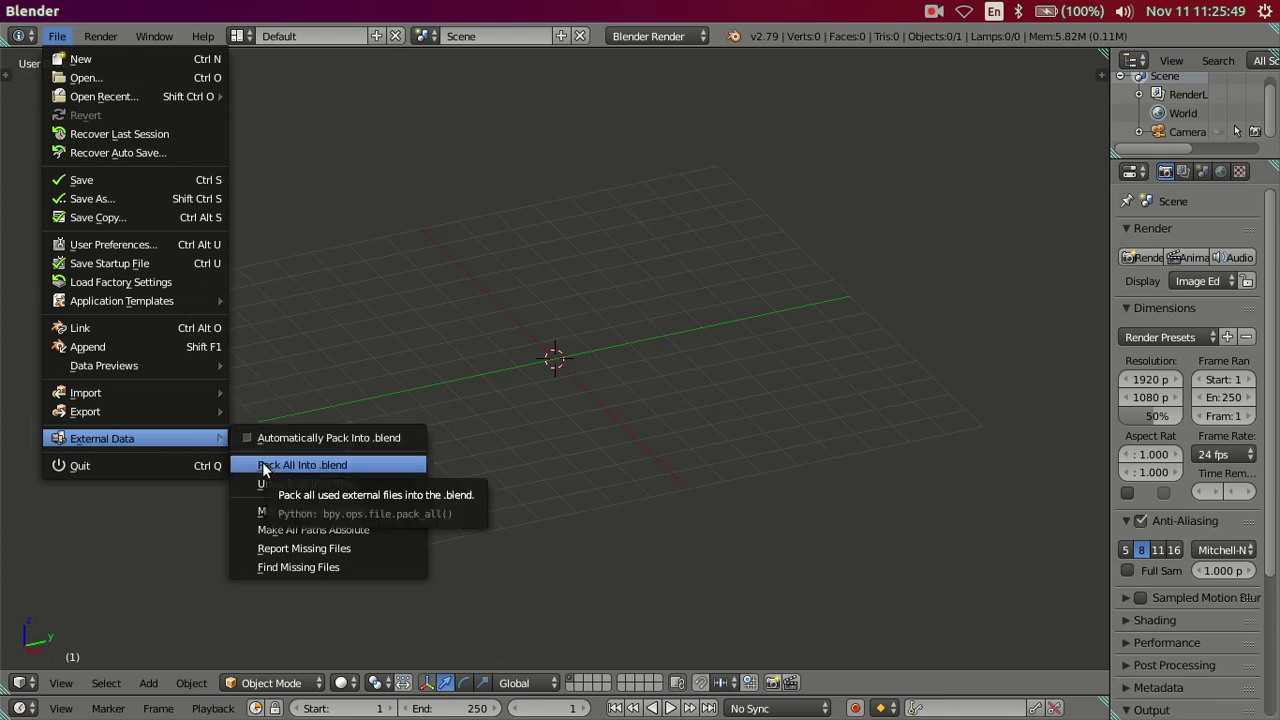
click(245, 439)
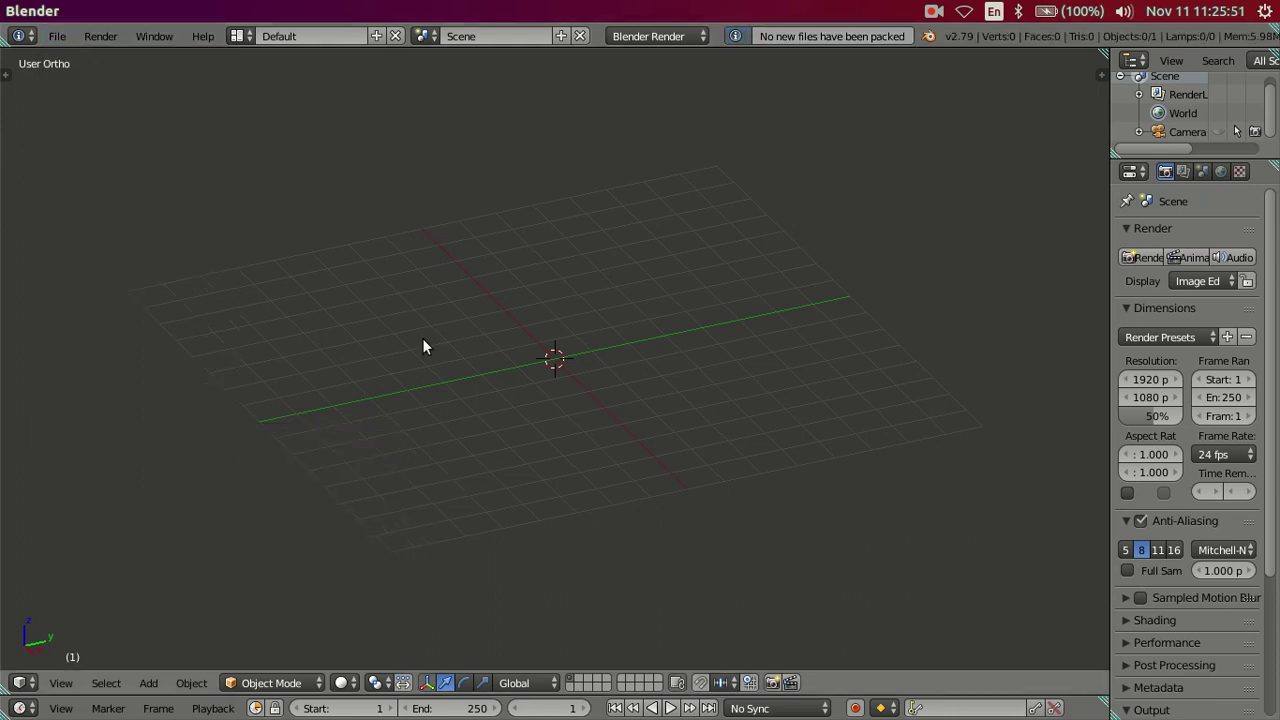
key(n)
scroll(1025, 524, down, 3)
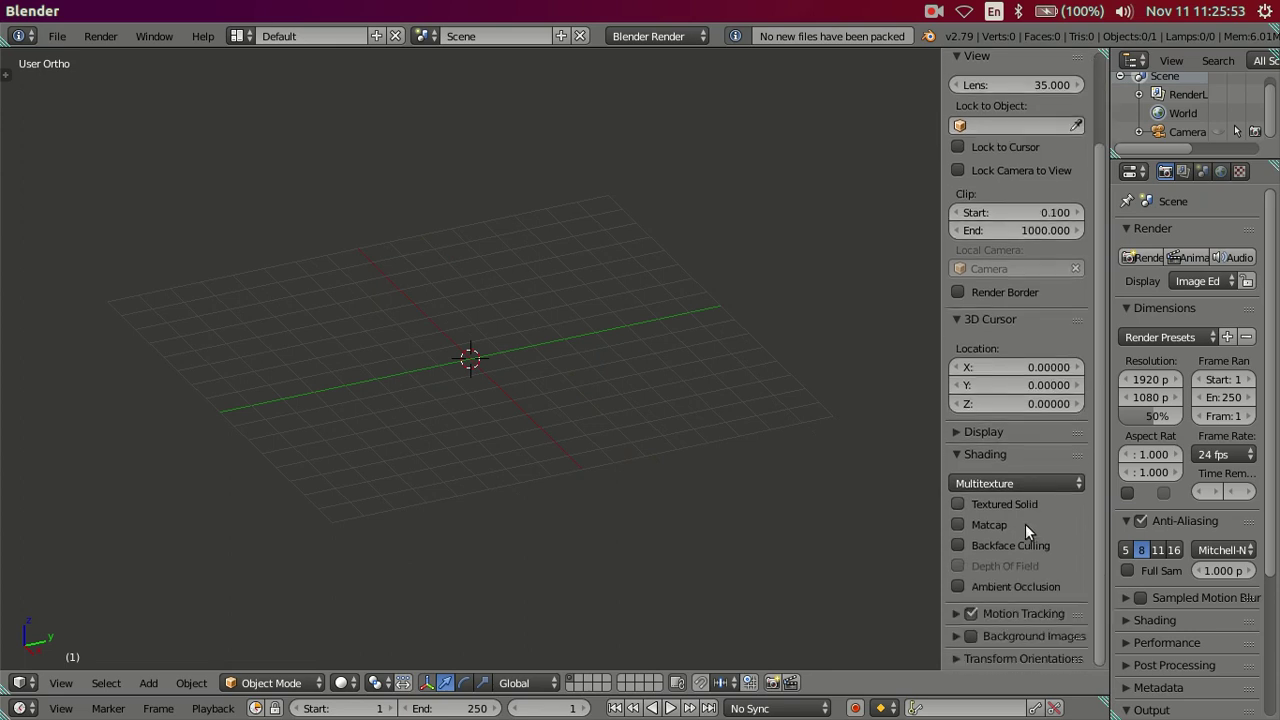
Enable Background Images and add an image slot assigned to the Top axis
click(957, 634)
scroll(969, 598, down, 1)
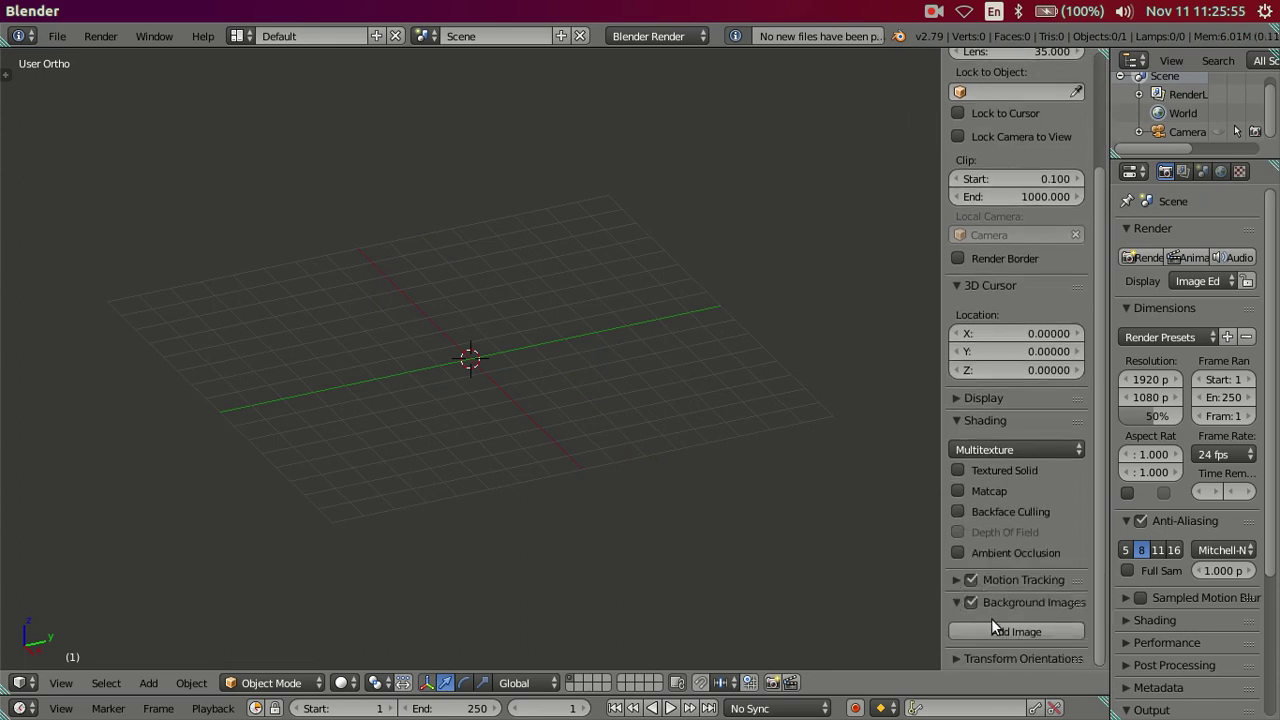
click(991, 632)
scroll(985, 578, down, 3)
click(1029, 574)
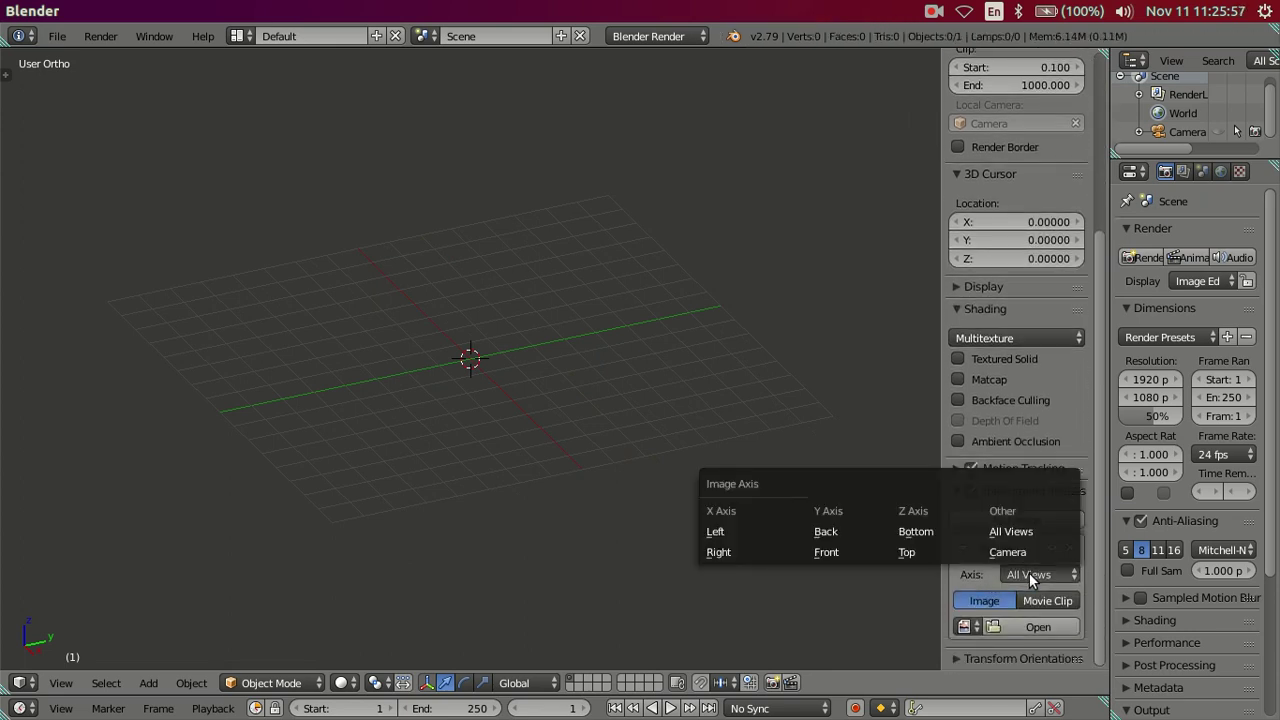
click(906, 552)
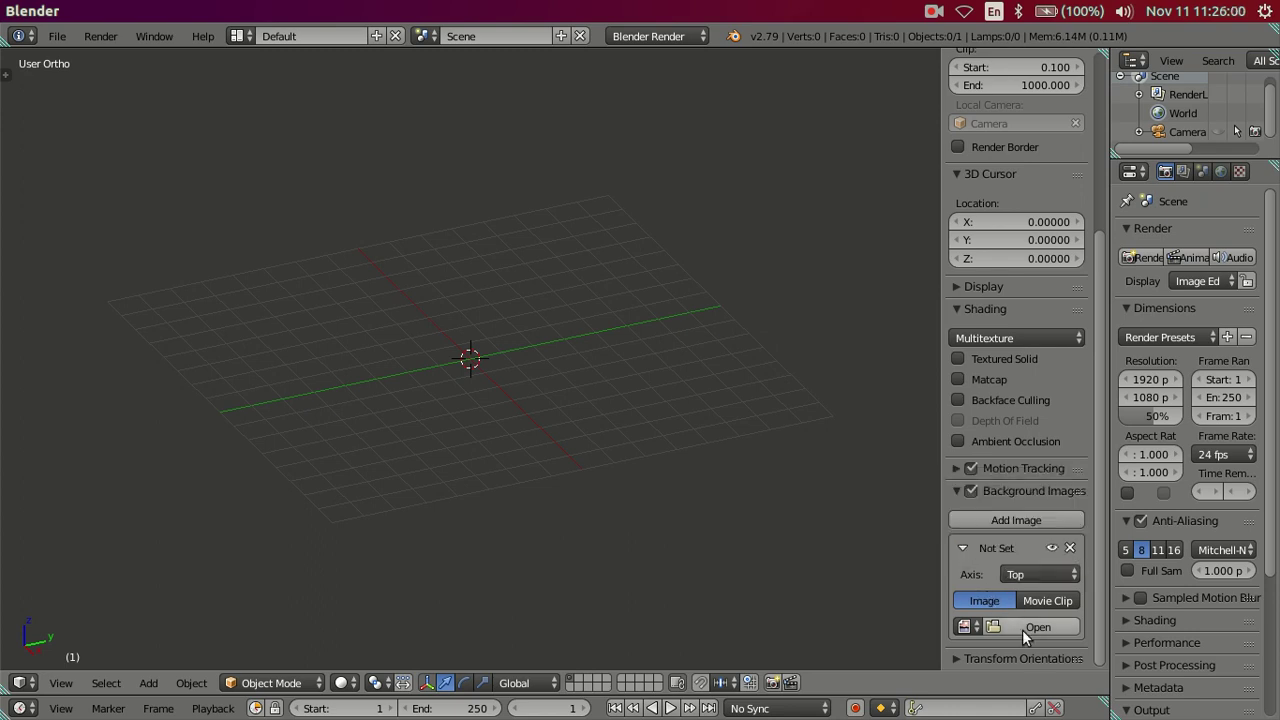
Load Regera_top.jpg from the Desktop into that background slot
click(1023, 627)
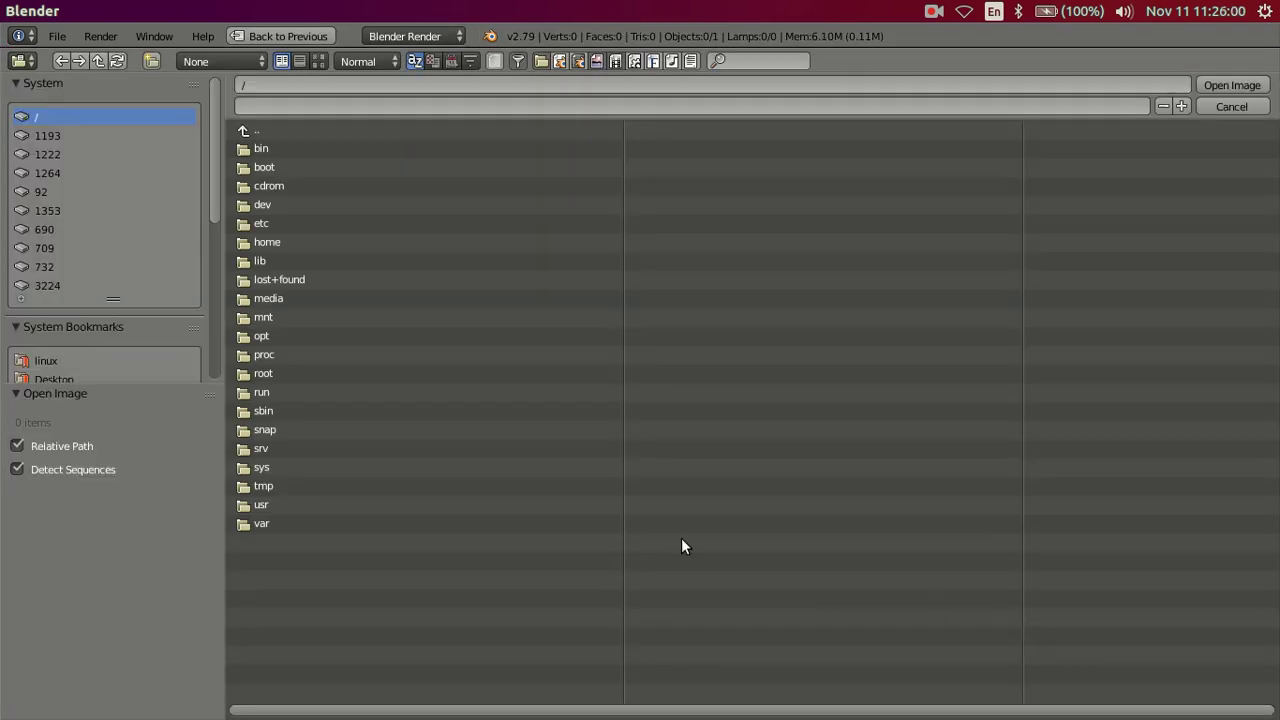
click(53, 379)
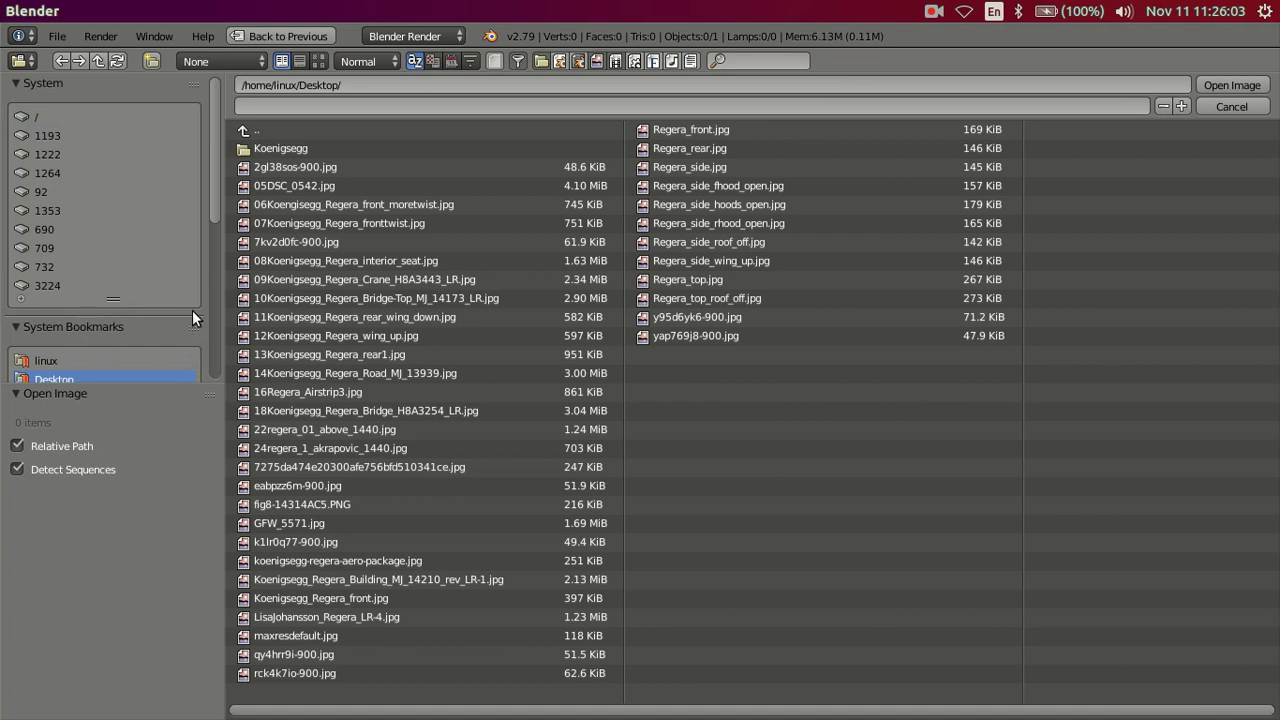
scroll(194, 310, down, 4)
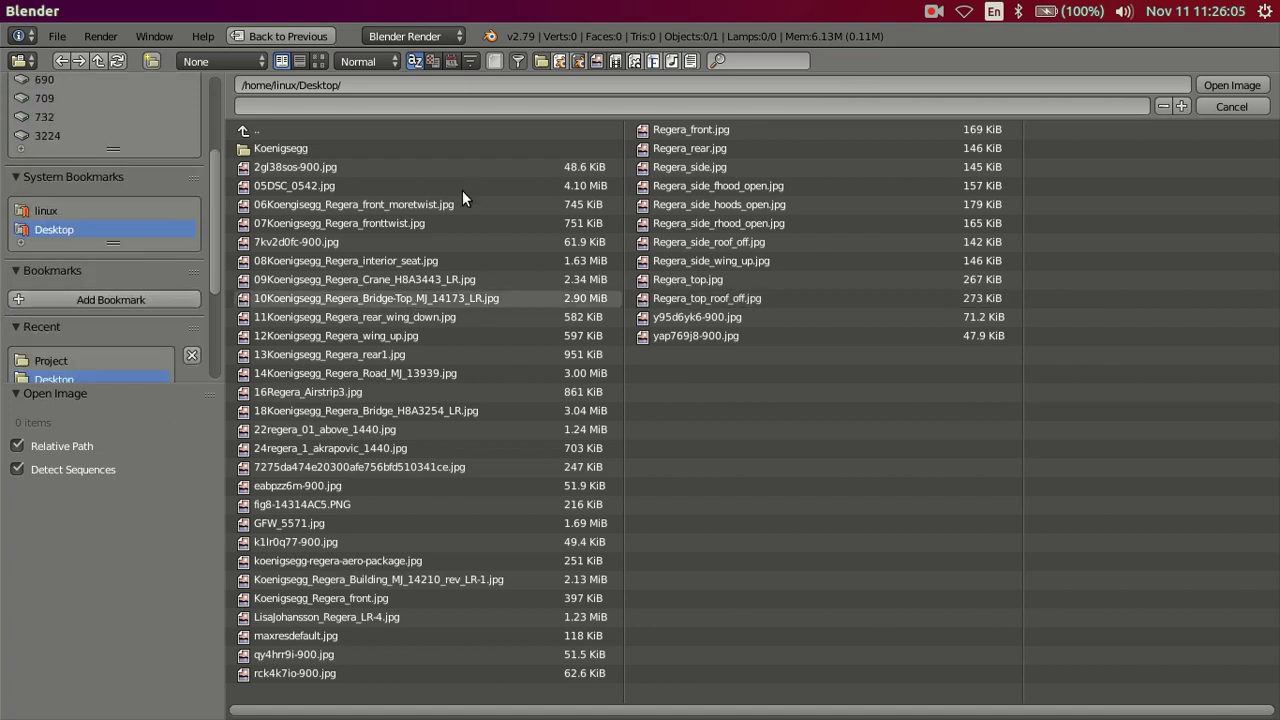
click(319, 61)
scroll(671, 375, down, 3)
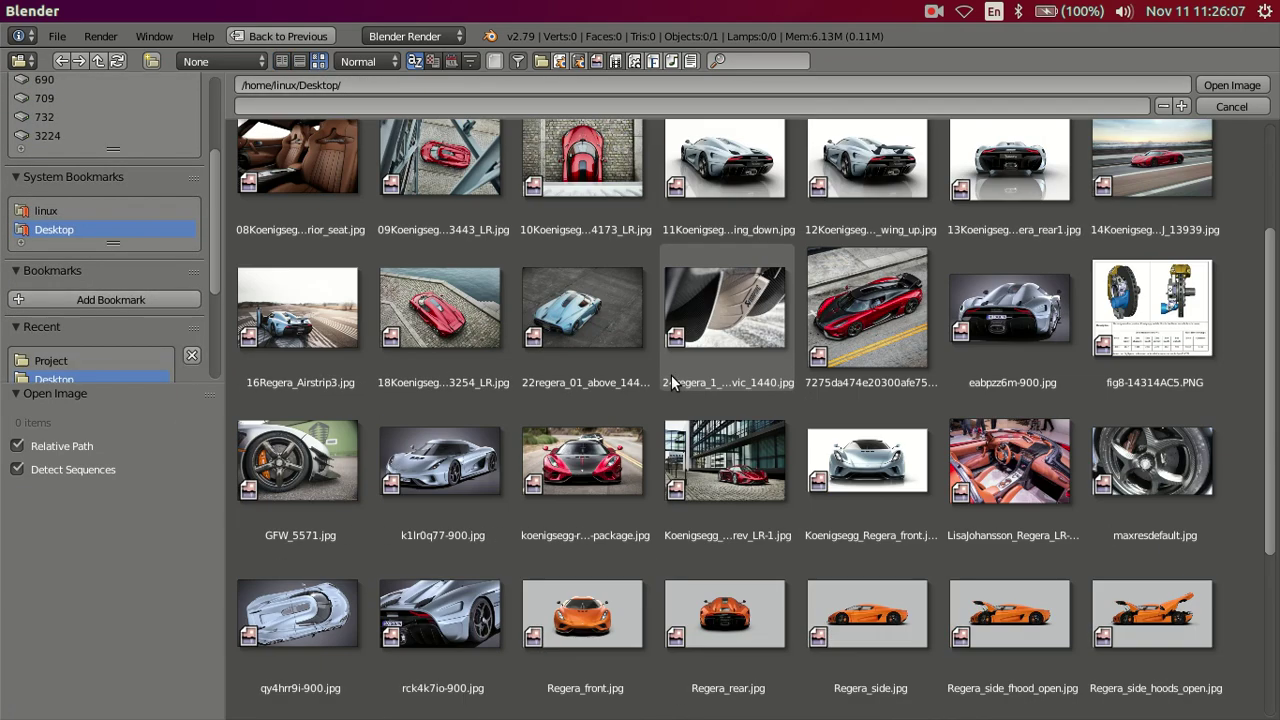
scroll(671, 375, down, 3)
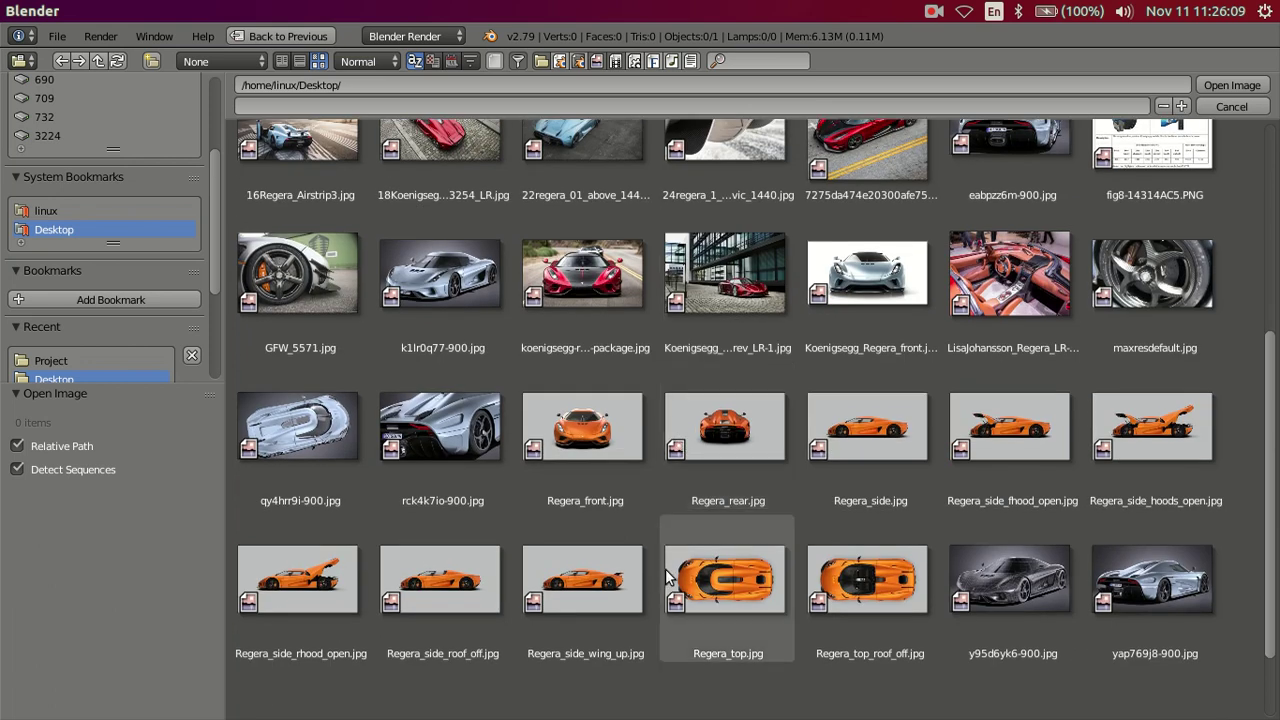
click(765, 597)
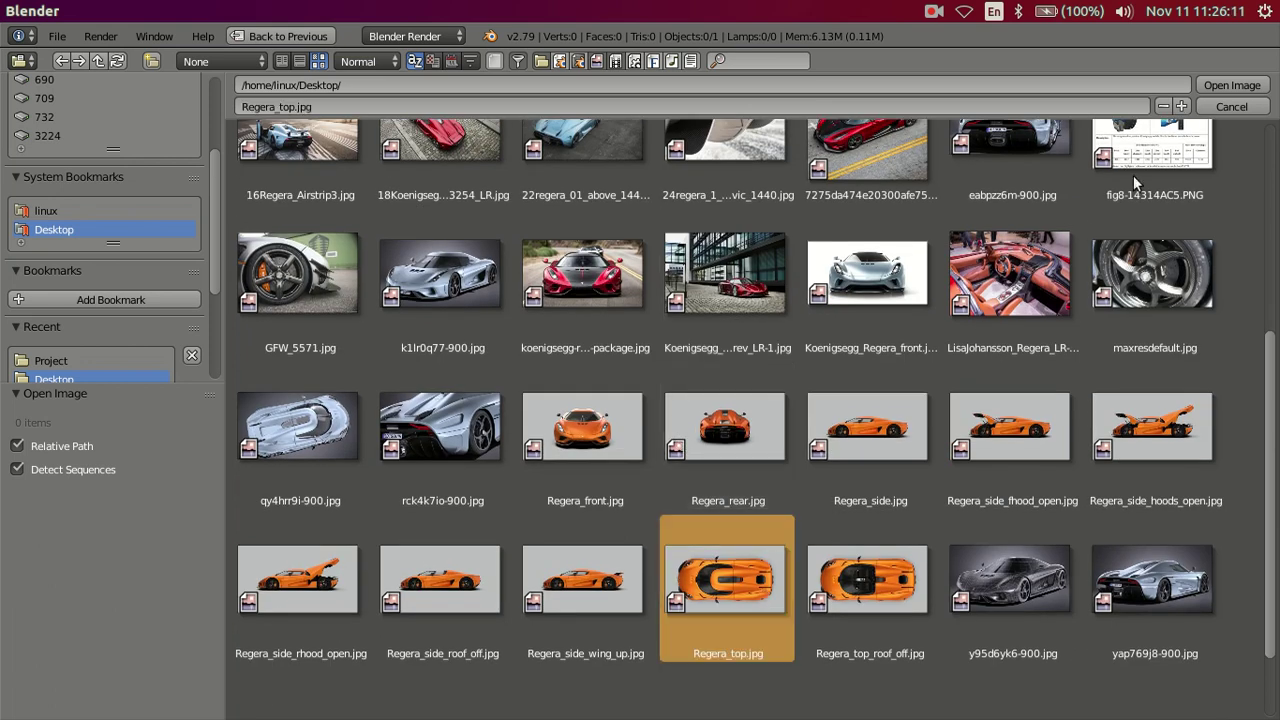
click(1232, 86)
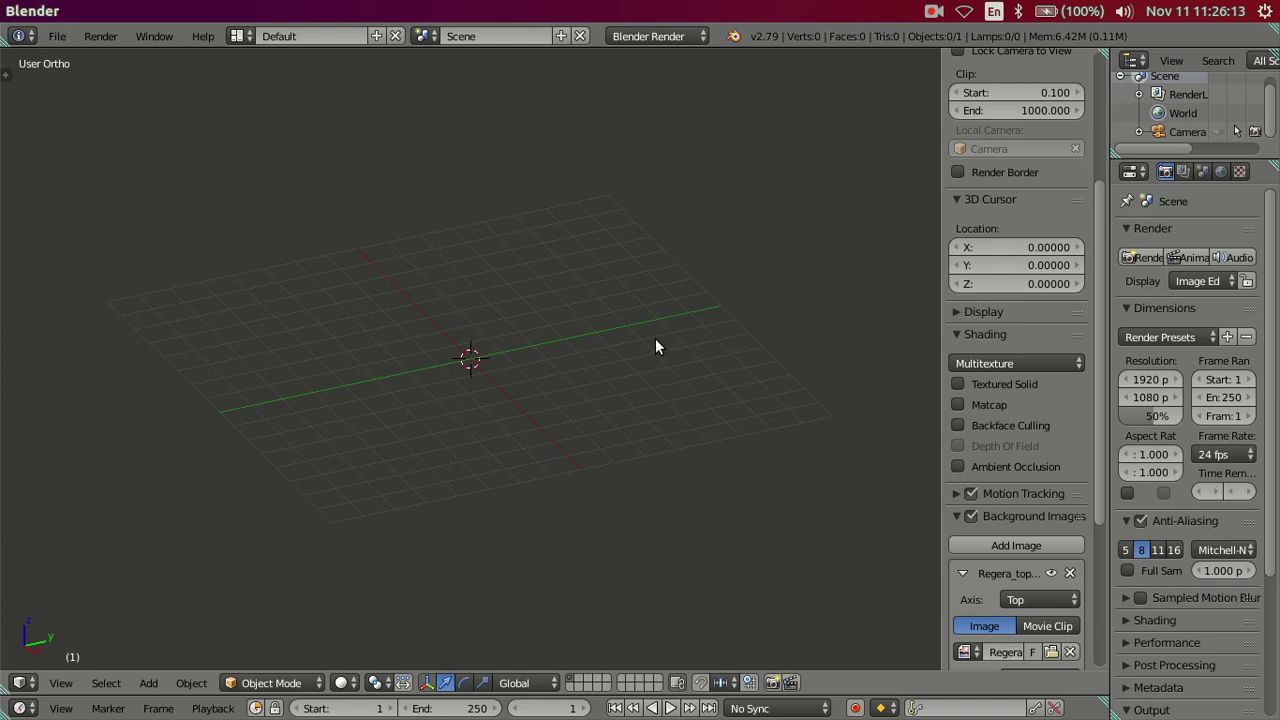
Switch to top view and rotate the background image by -90°
key(KP_7)
scroll(1049, 549, down, 3)
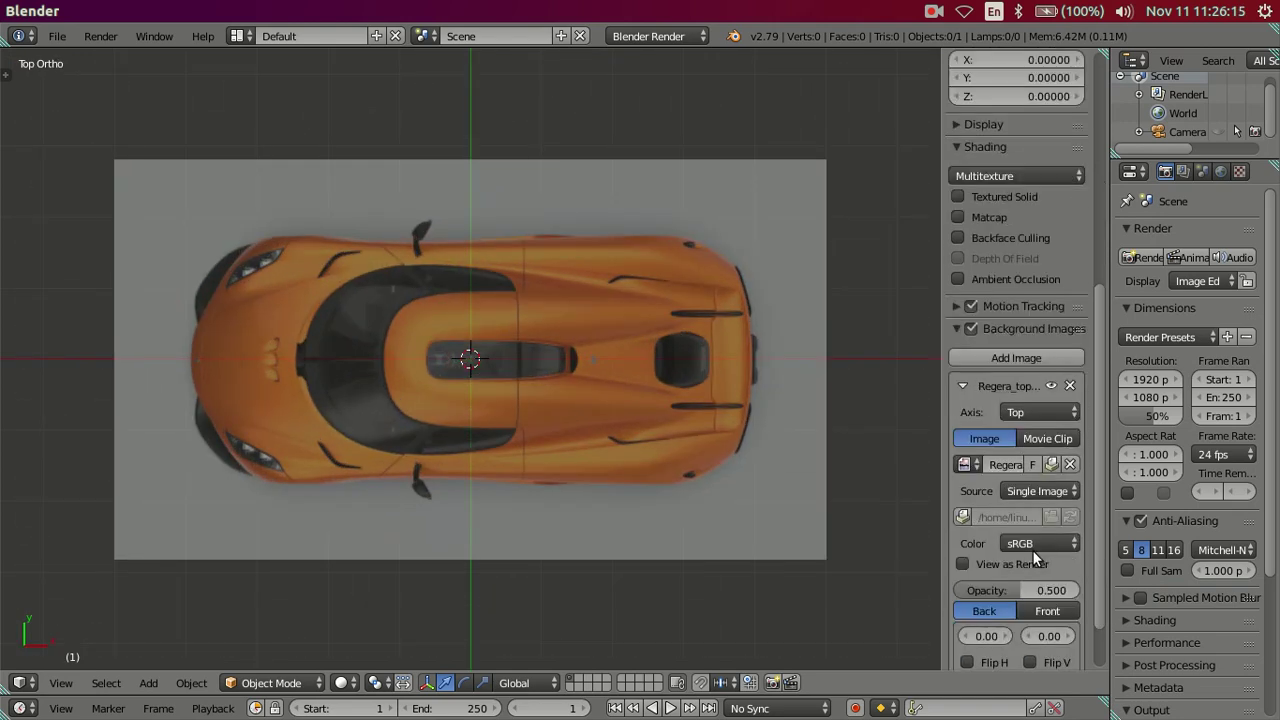
scroll(1032, 550, down, 2)
click(995, 622)
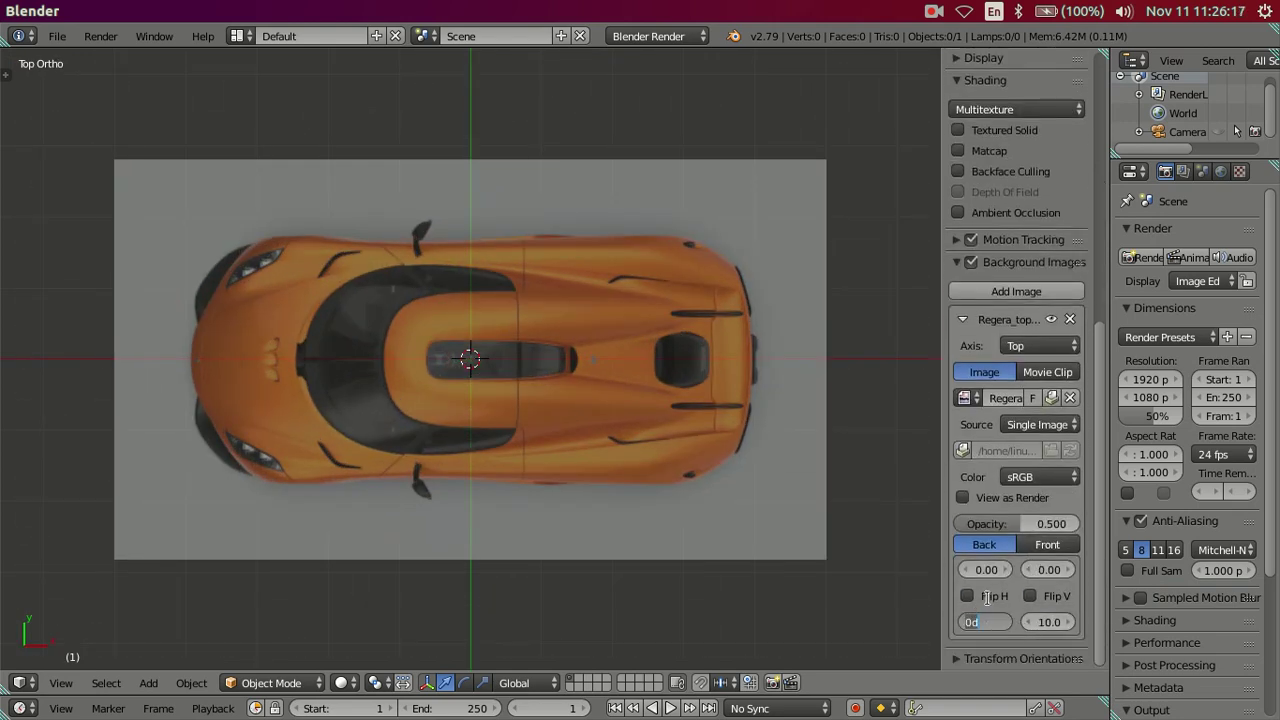
text(-90)
key(Return)
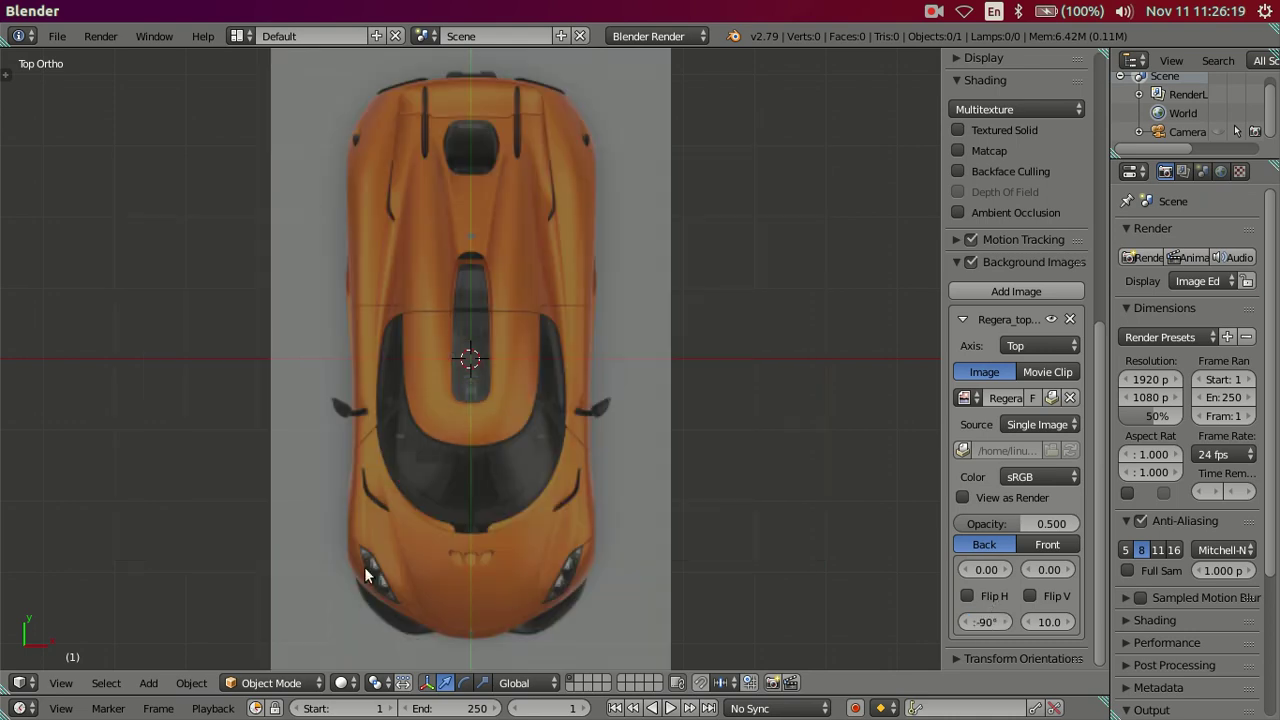
Zoom in on the cockpit and fine-tune the image's X offset to -0.011
scroll(627, 386, up, 5)
scroll(601, 420, up, 4)
scroll(574, 460, up, 4)
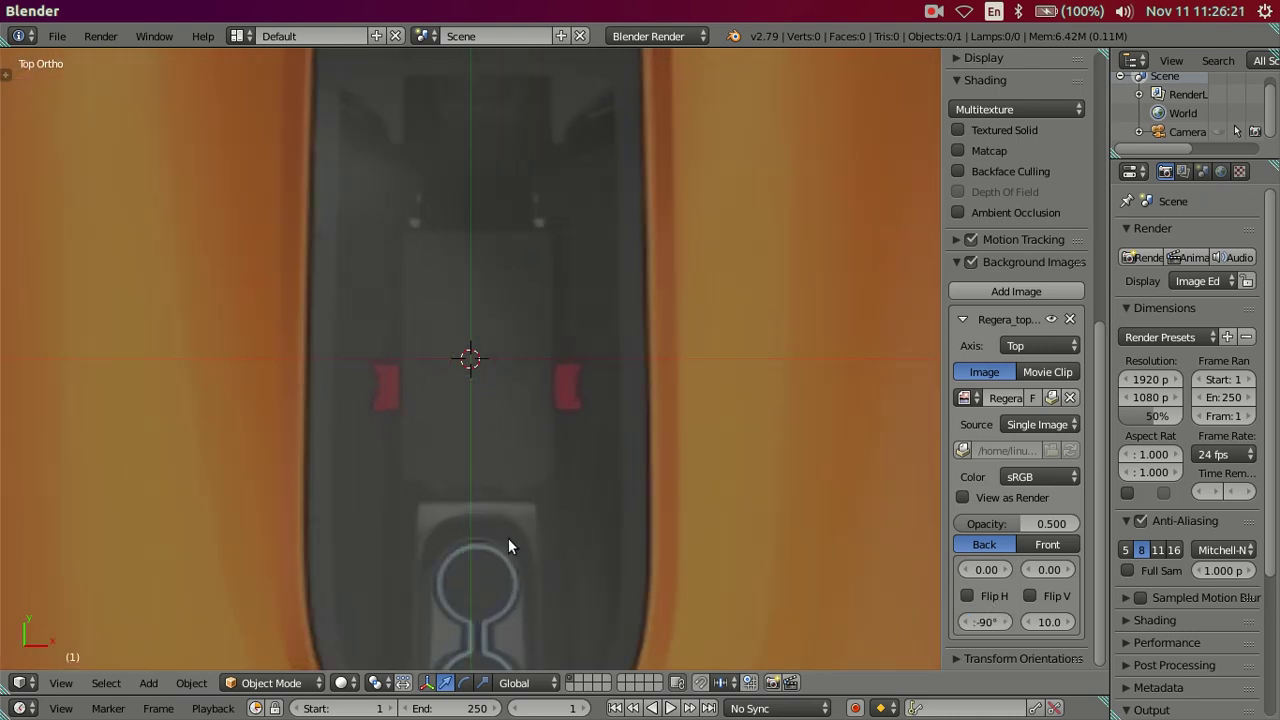
shift+middle_drag(508, 545, 551, 363)
scroll(586, 380, up, 1)
scroll(586, 380, up, 4)
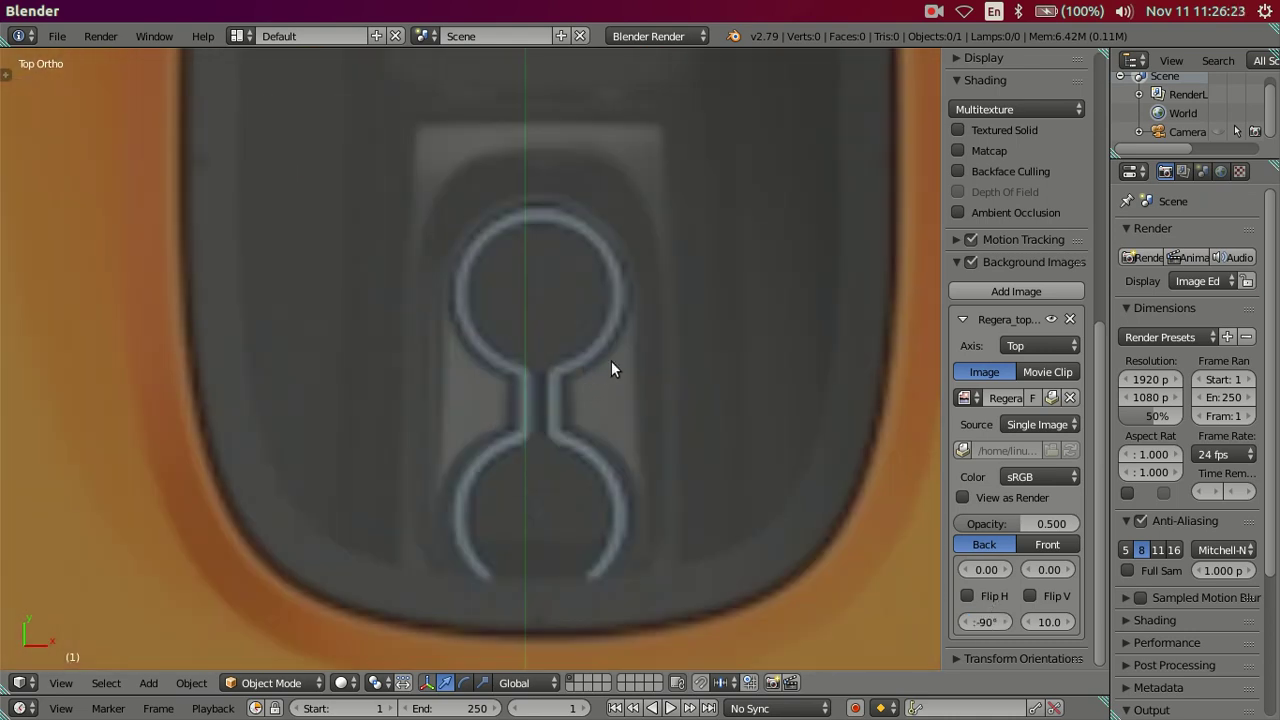
click(1006, 569)
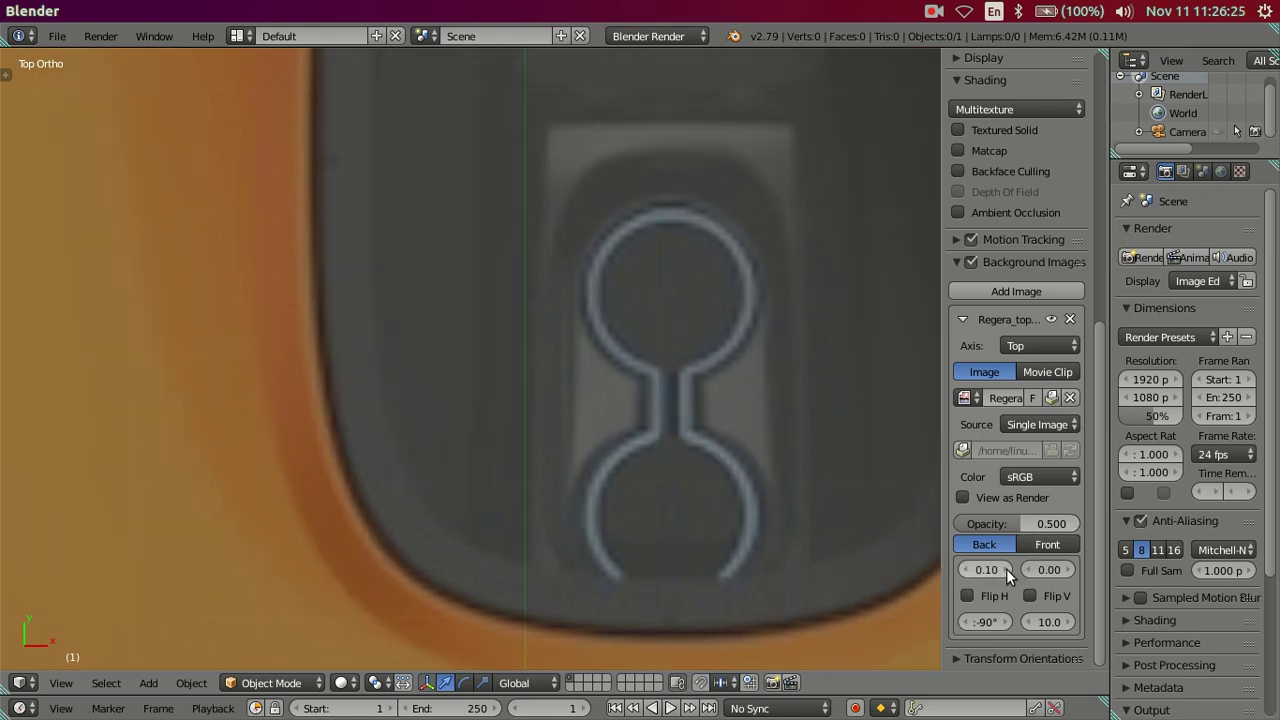
click(963, 570)
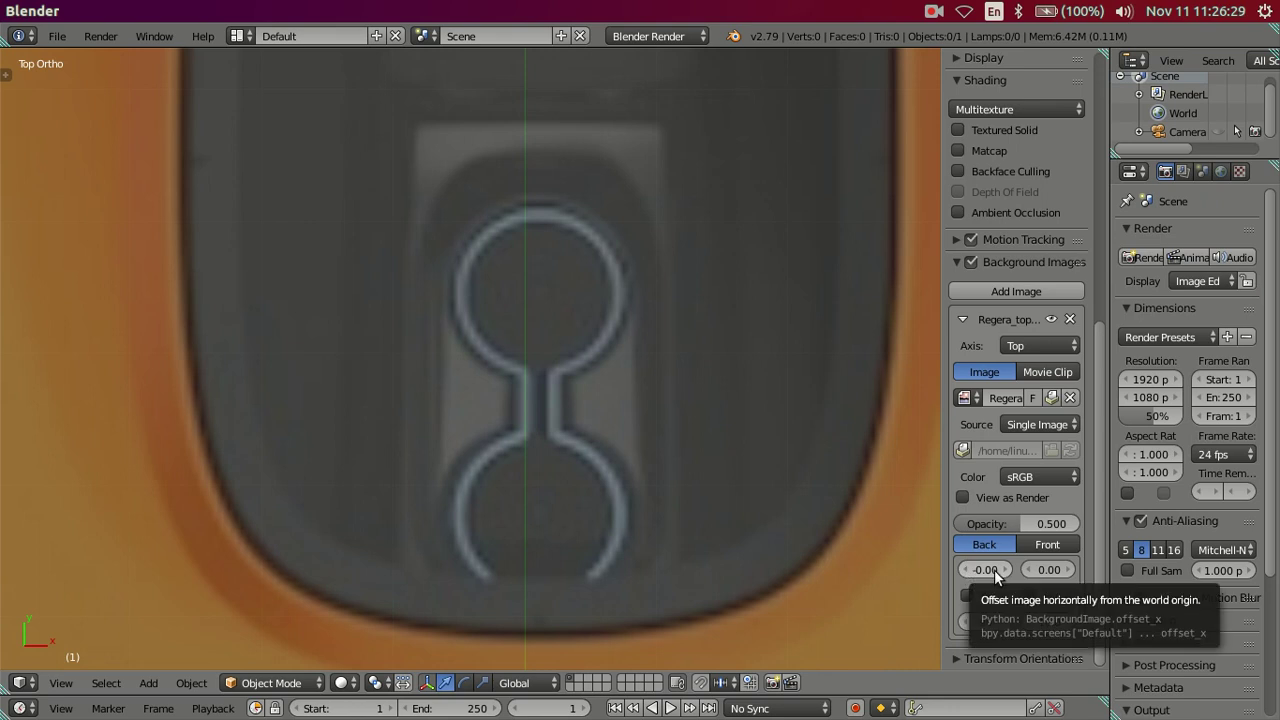
click(965, 569)
click(997, 570)
text(1)
key(Return)
scroll(583, 497, up, 4)
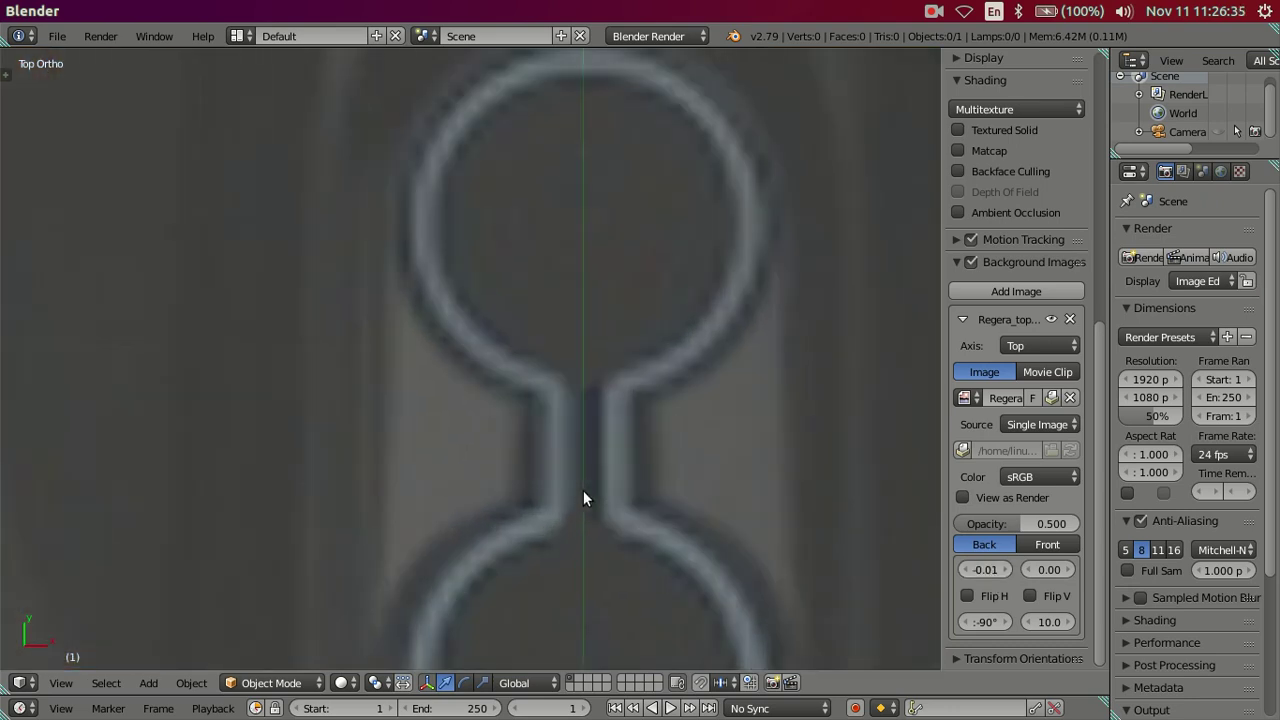
scroll(599, 485, down, 5)
scroll(618, 465, up, 3)
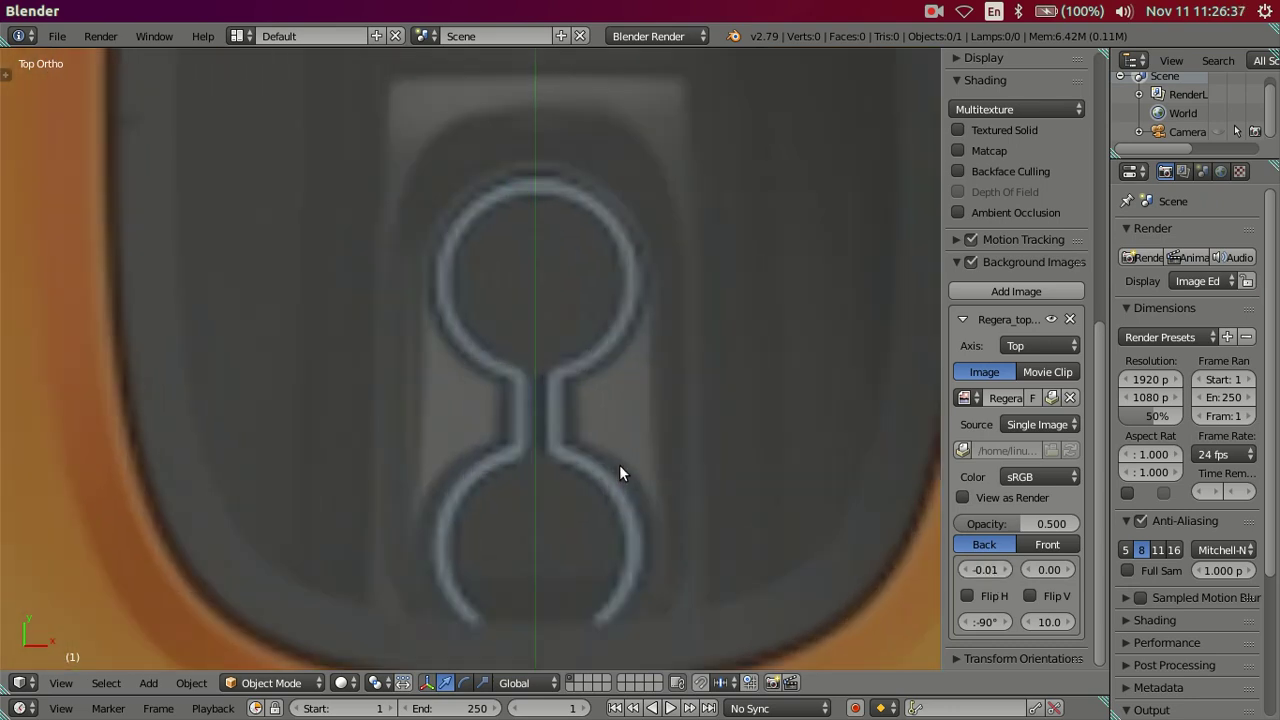
click(997, 569)
text(5)
key(Return)
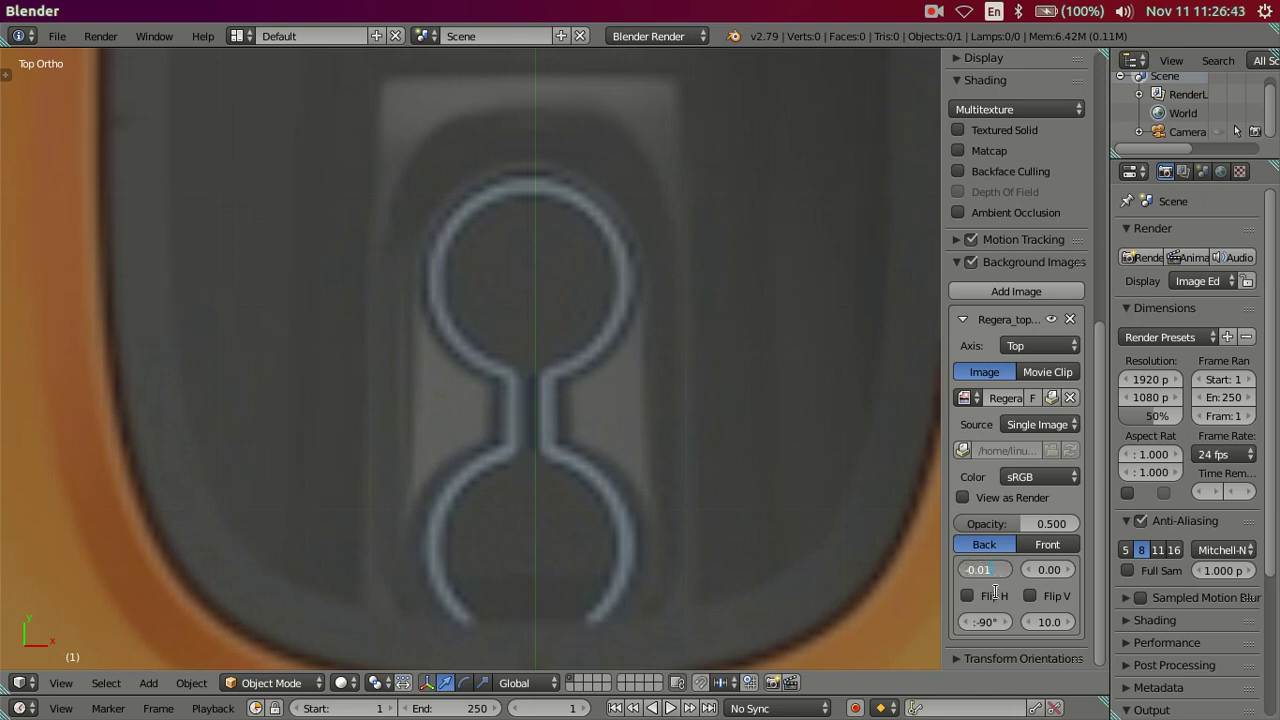
key(Return)
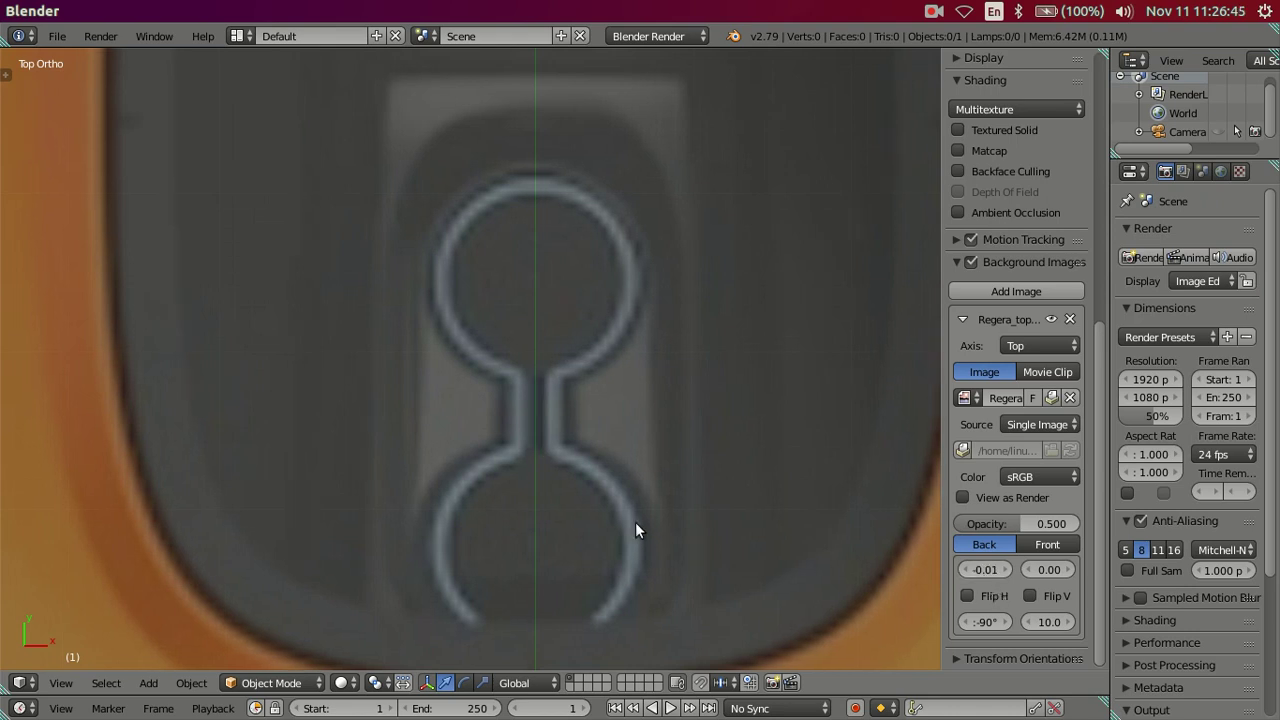
Zoom in and out to check the whole car sits centred on the origin
scroll(622, 455, down, 2)
scroll(619, 452, down, 2)
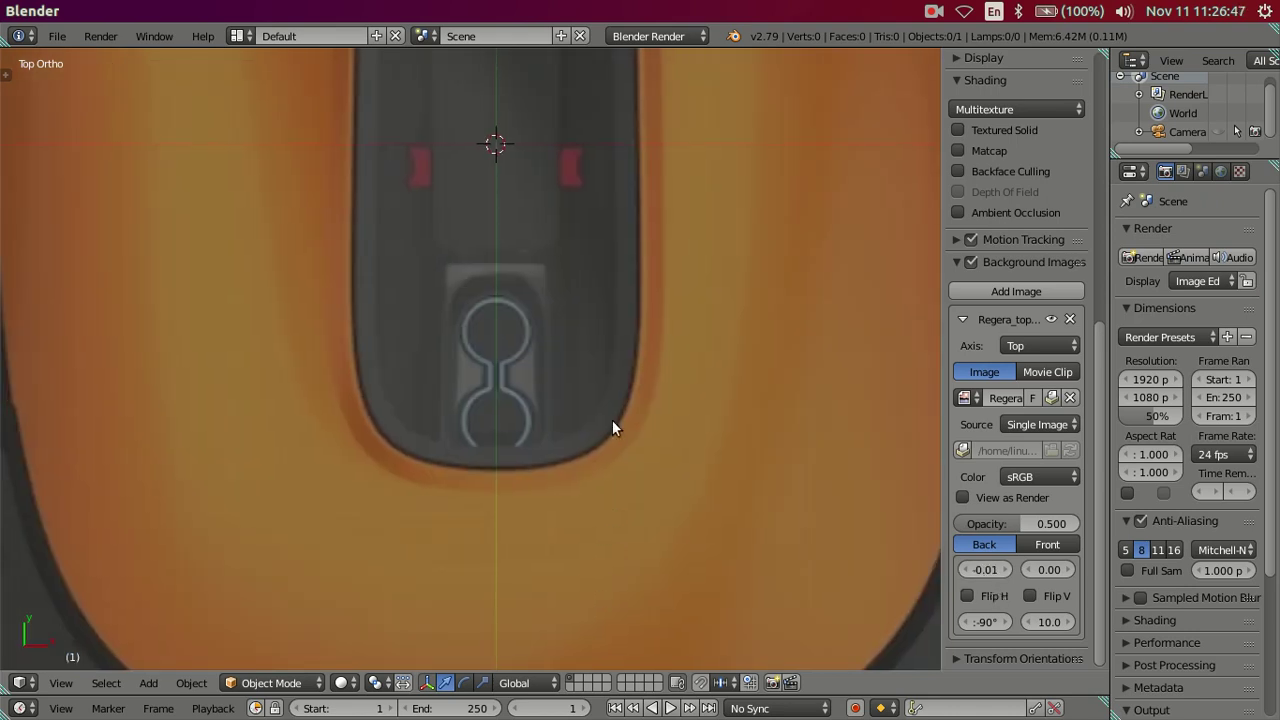
scroll(611, 429, up, 5)
scroll(600, 410, up, 2)
scroll(577, 427, up, 2)
scroll(640, 365, up, 2)
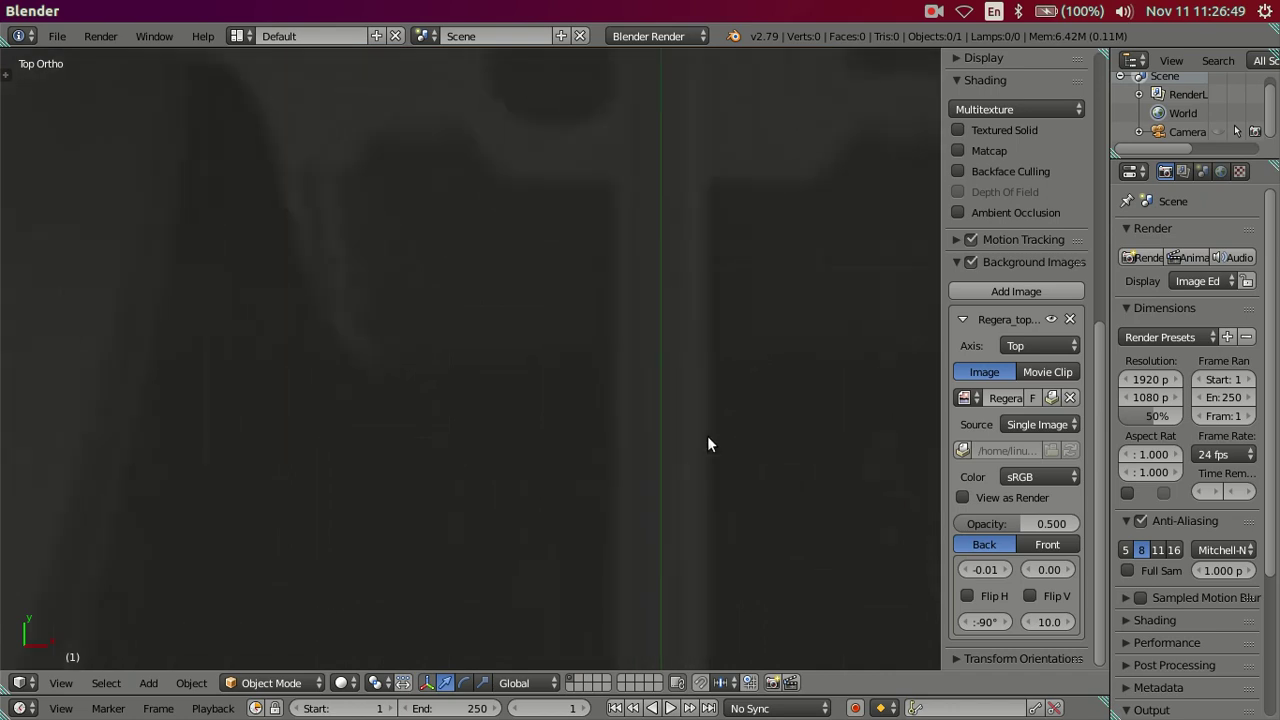
scroll(640, 395, up, 2)
scroll(569, 347, down, 2)
scroll(590, 430, down, 2)
scroll(615, 400, up, 2)
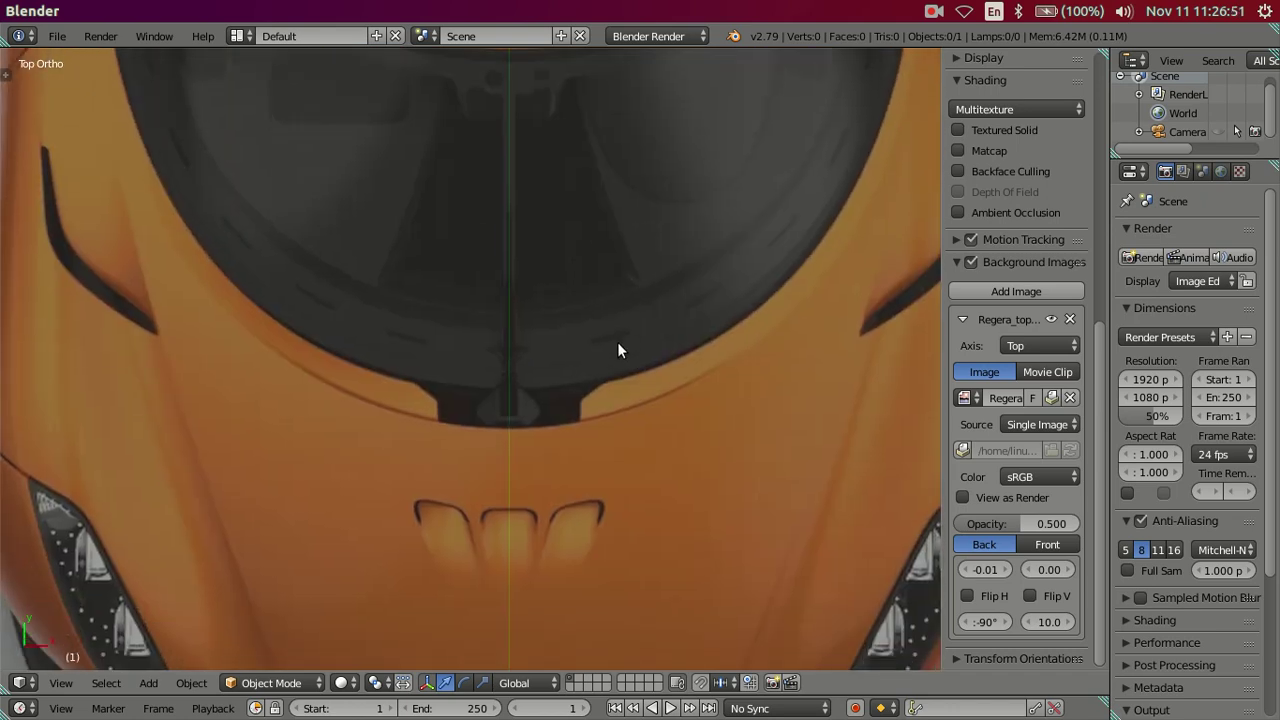
scroll(616, 350, up, 2)
scroll(650, 350, down, 1)
scroll(659, 345, down, 2)
scroll(630, 400, down, 3)
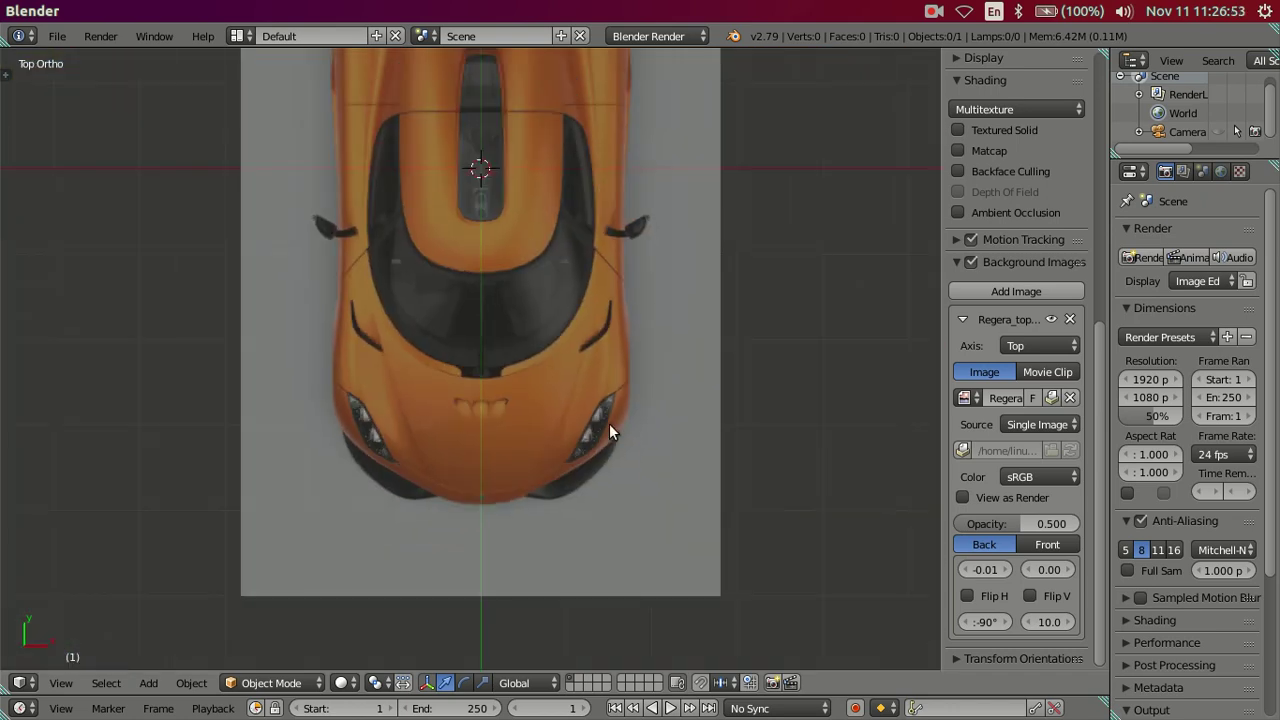
shift+scroll(570, 400, down, 3)
scroll(533, 388, up, 3)
shift+scroll(614, 300, up, 2)
scroll(471, 457, up, 3)
shift+scroll(497, 449, down, 2)
scroll(528, 332, up, 3)
scroll(529, 333, up, 3)
scroll(530, 333, down, 5)
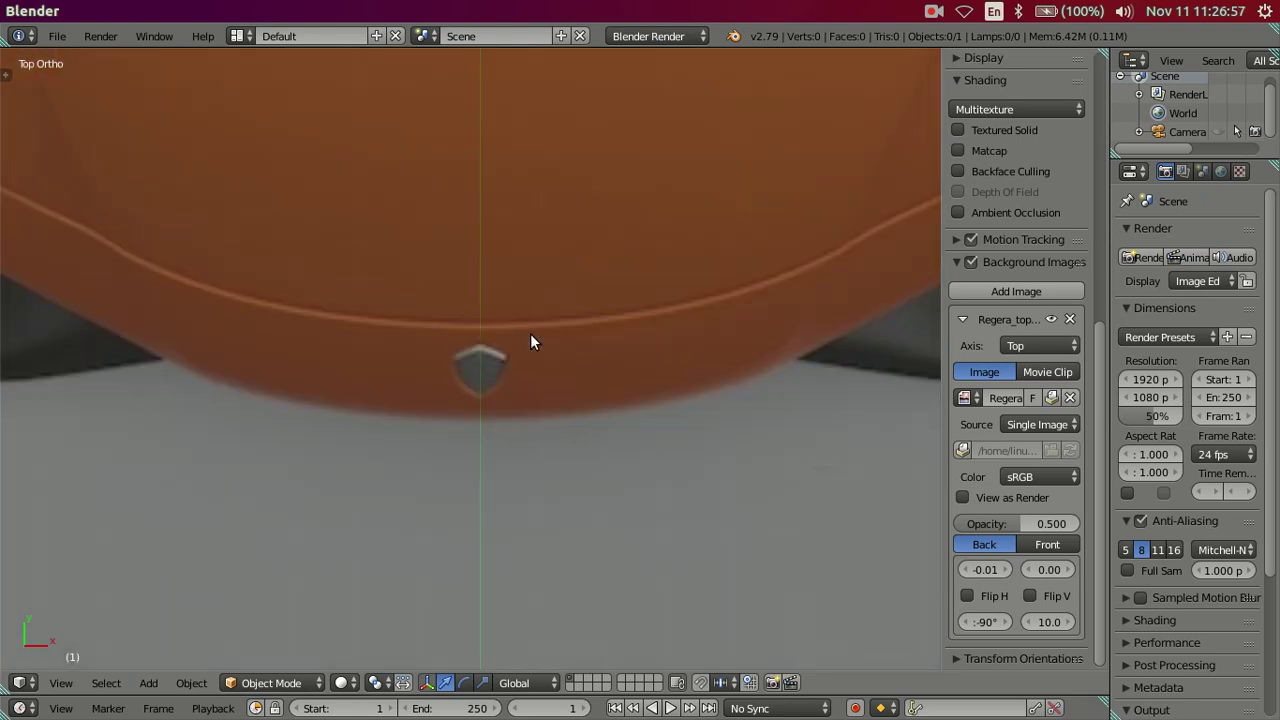
scroll(536, 330, down, 5)
scroll(560, 280, down, 4)
shift+scroll(600, 320, up, 3)
scroll(600, 330, down, 1)
scroll(620, 390, up, 3)
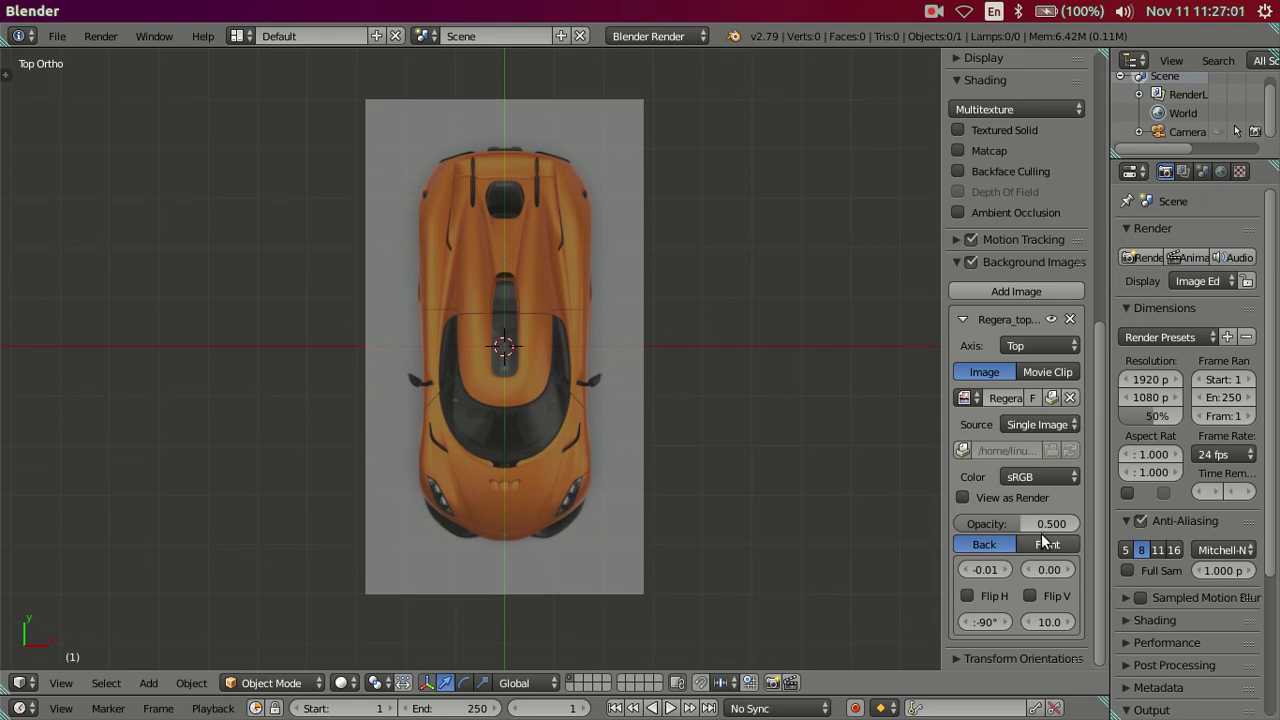
Add a second background image slot assigned to the Front axis
click(1018, 291)
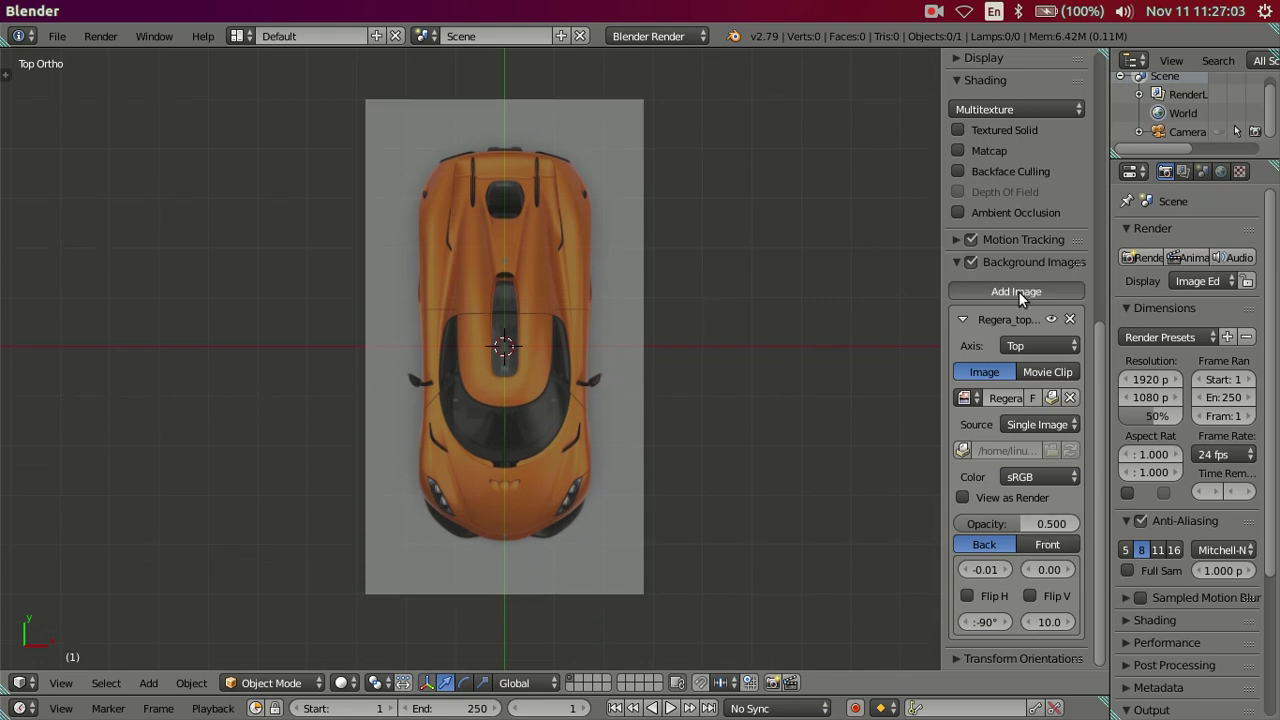
scroll(1008, 435, down, 3)
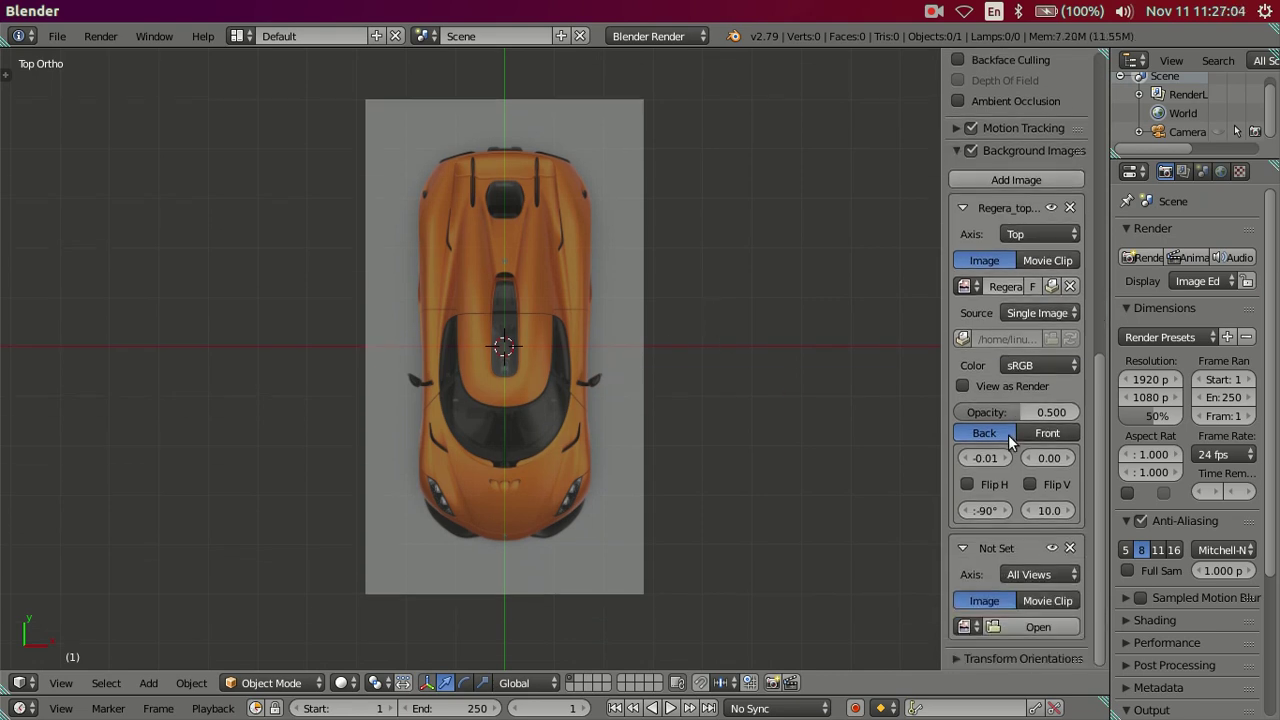
click(1036, 570)
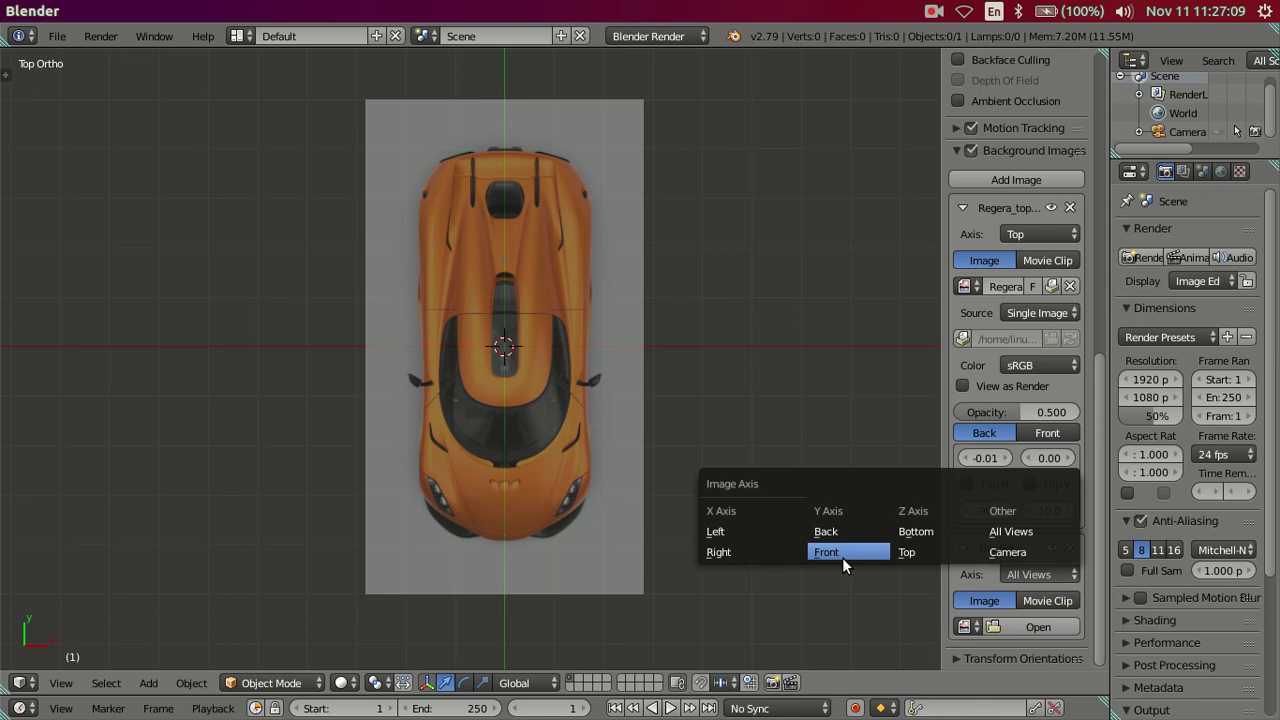
click(841, 556)
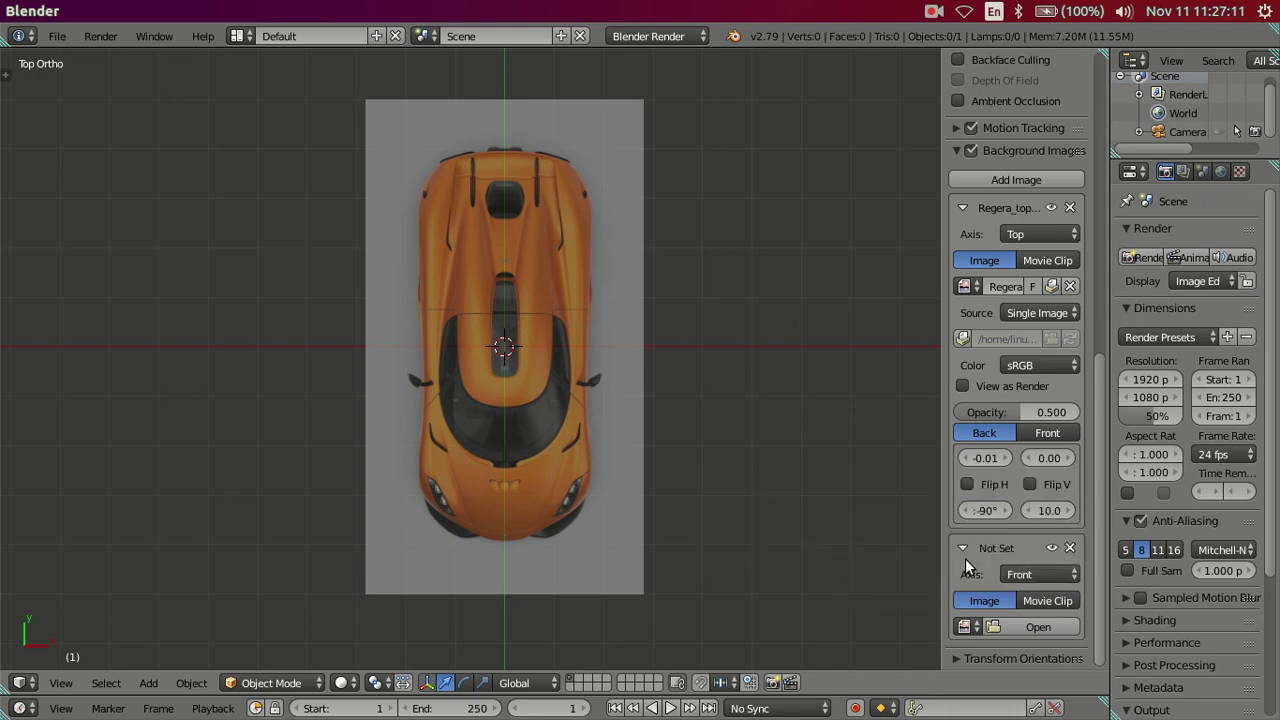
Load Koenigsegg_Regera_front.jpg from the Desktop into the new slot
click(1016, 628)
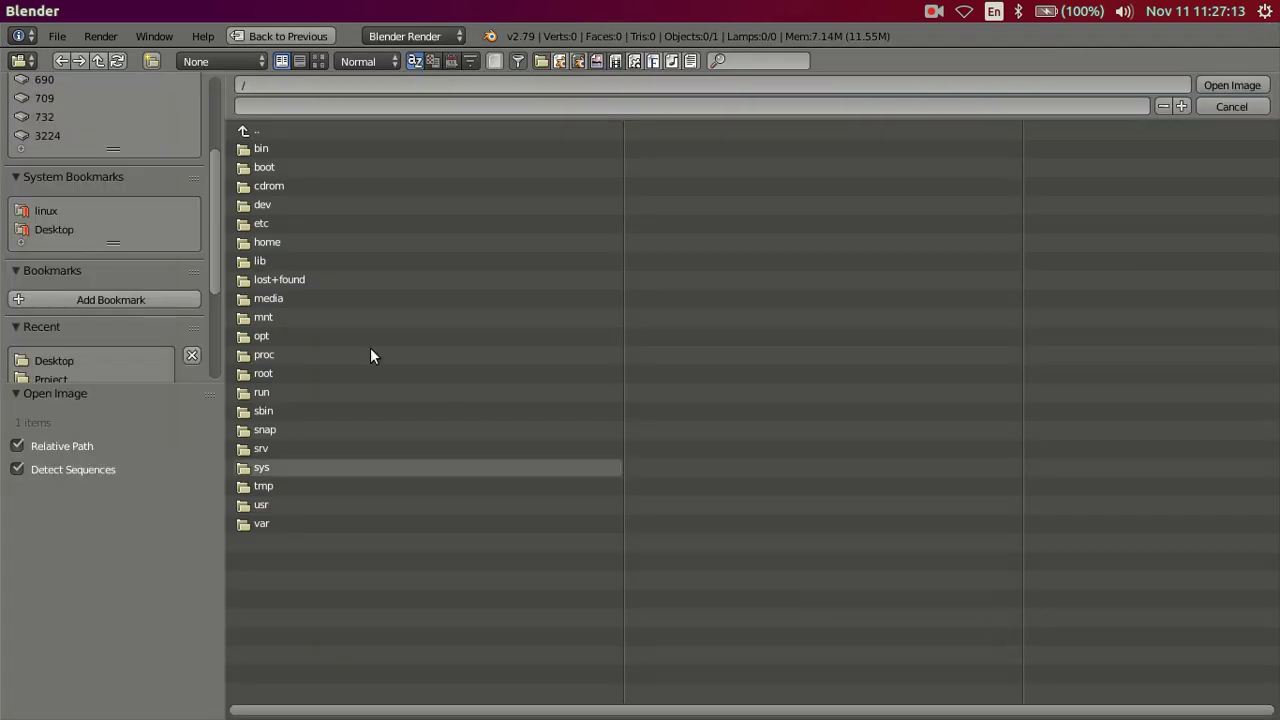
click(79, 231)
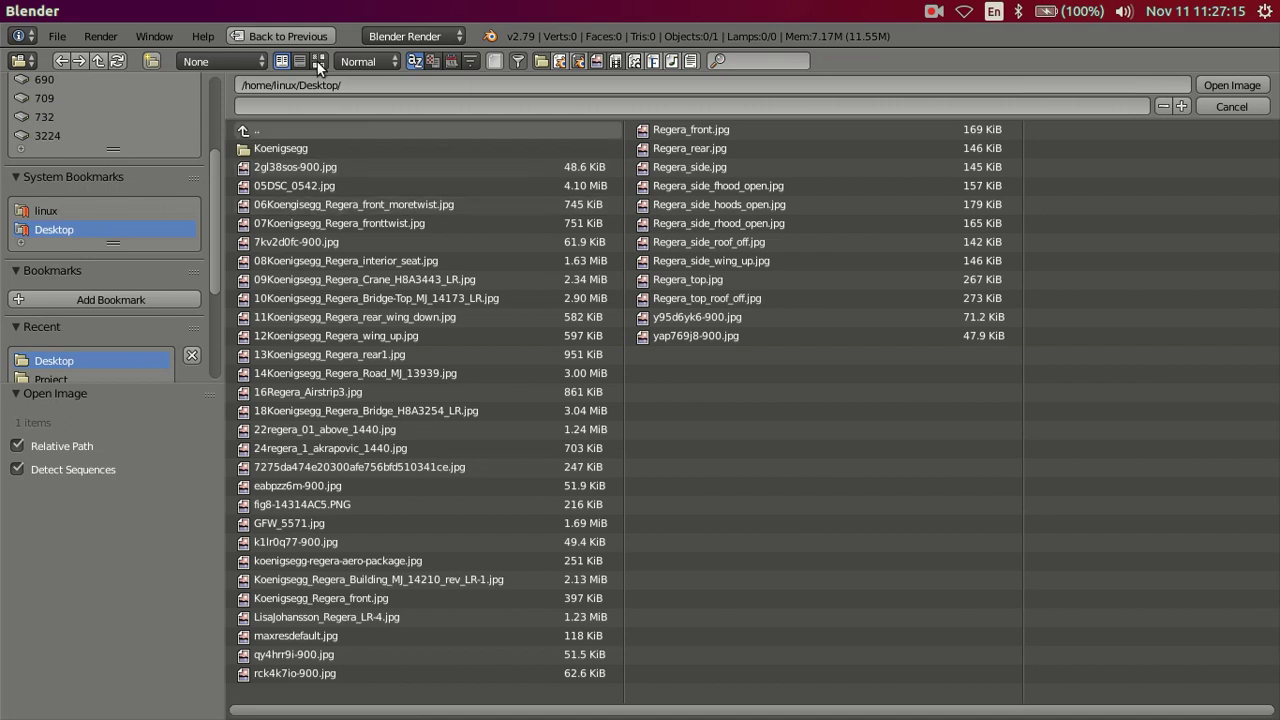
click(320, 61)
scroll(660, 324, down, 3)
scroll(660, 324, down, 2)
scroll(660, 324, up, 1)
scroll(662, 330, up, 2)
click(867, 425)
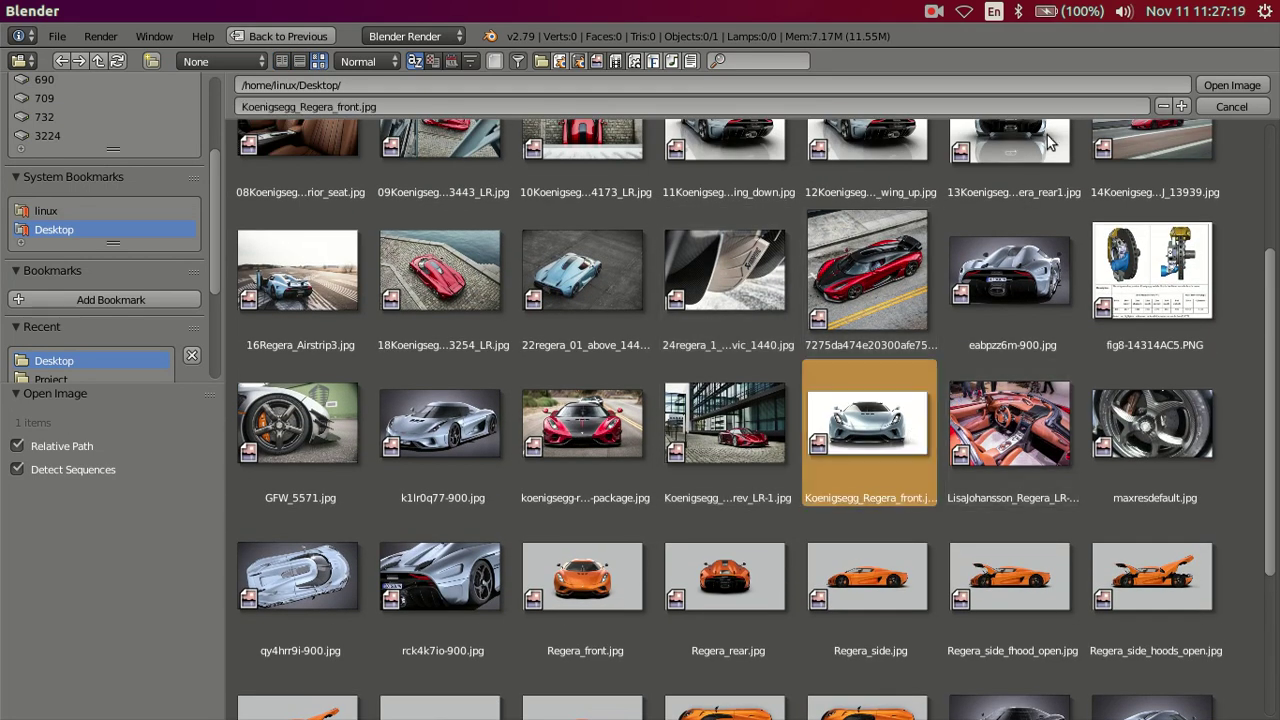
click(1230, 88)
Switch the front reference image's axis to All Views
scroll(984, 318, down, 2)
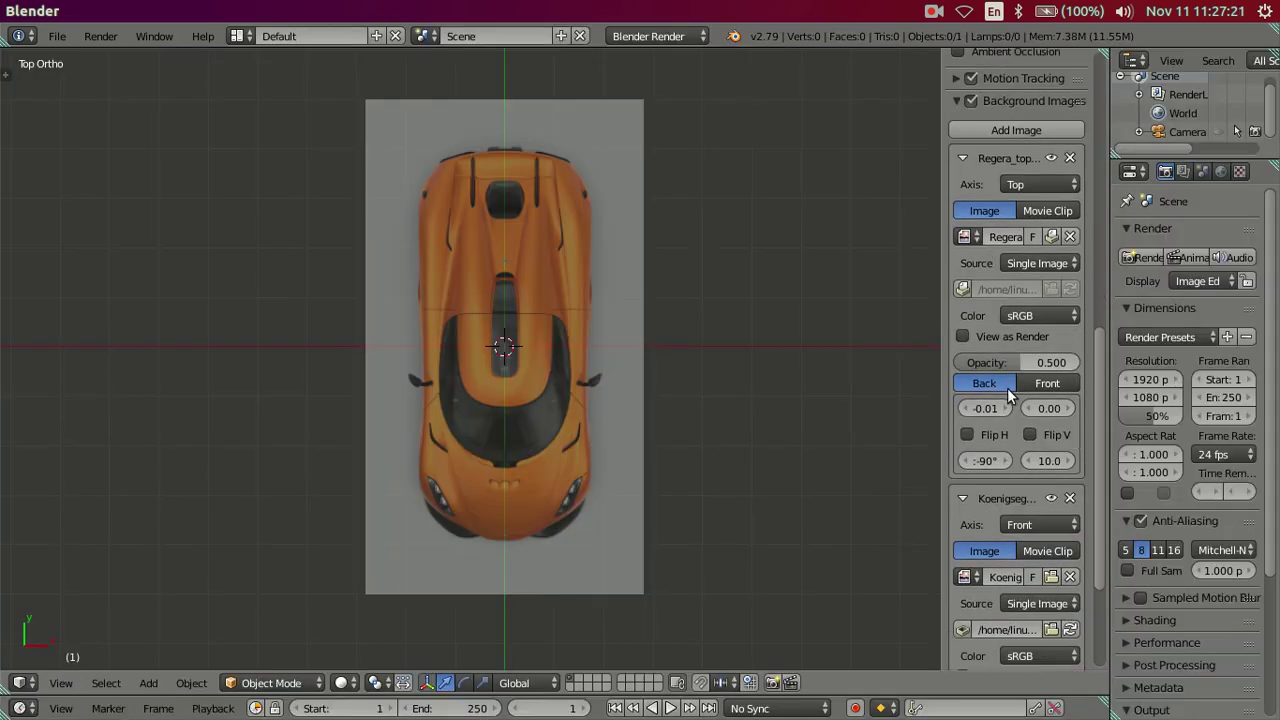
scroll(1007, 388, down, 5)
scroll(680, 532, up, 4)
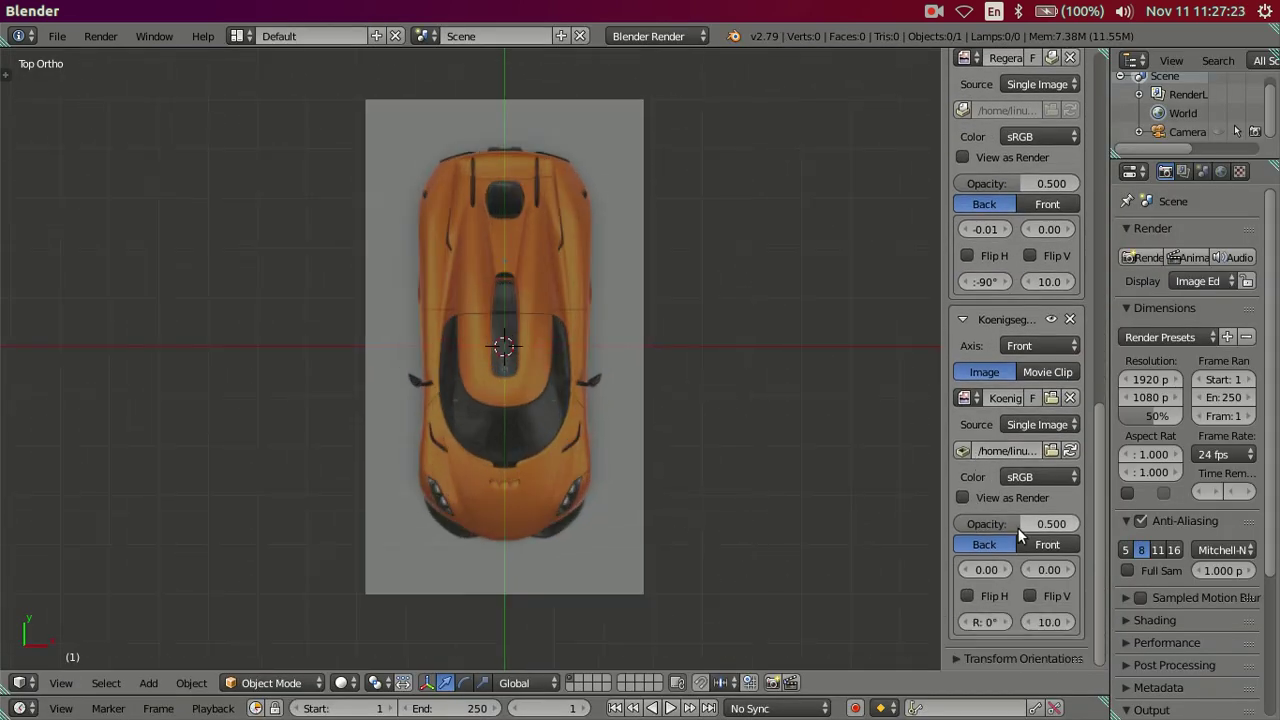
click(1049, 345)
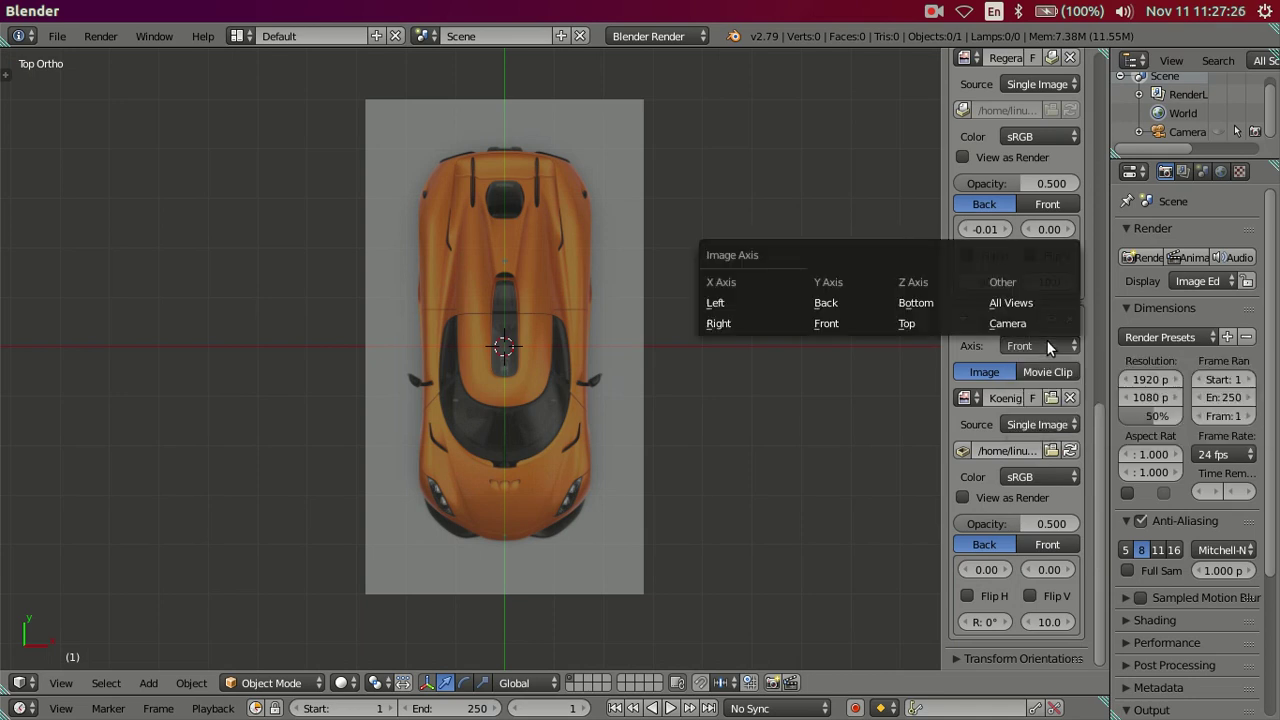
click(1000, 302)
Drag the front image's Y offset down to -4.10
scroll(714, 458, up, 4)
scroll(702, 480, down, 2)
scroll(730, 490, down, 1)
scroll(1208, 528, down, 3)
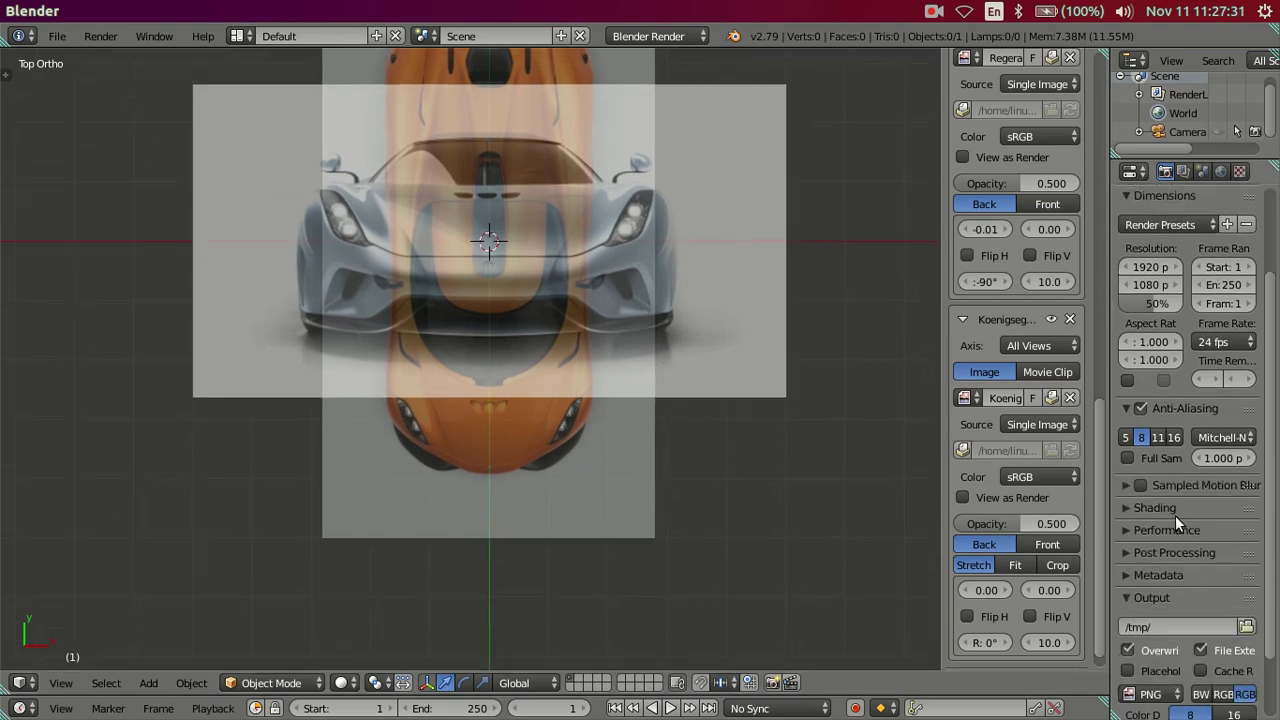
scroll(1175, 515, up, 3)
scroll(1022, 594, down, 1)
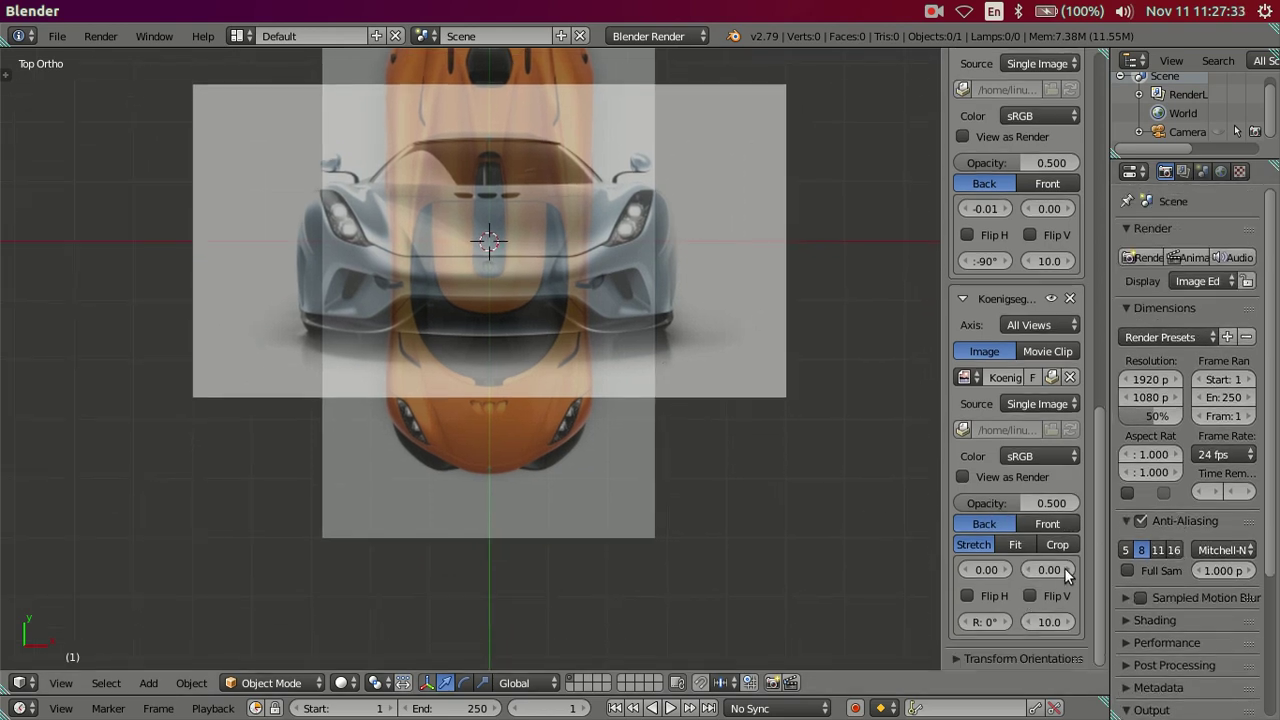
mouse_move(1049, 569)
mouse_down()
mouse_move(995, 569)
mouse_move(1035, 569)
mouse_up()
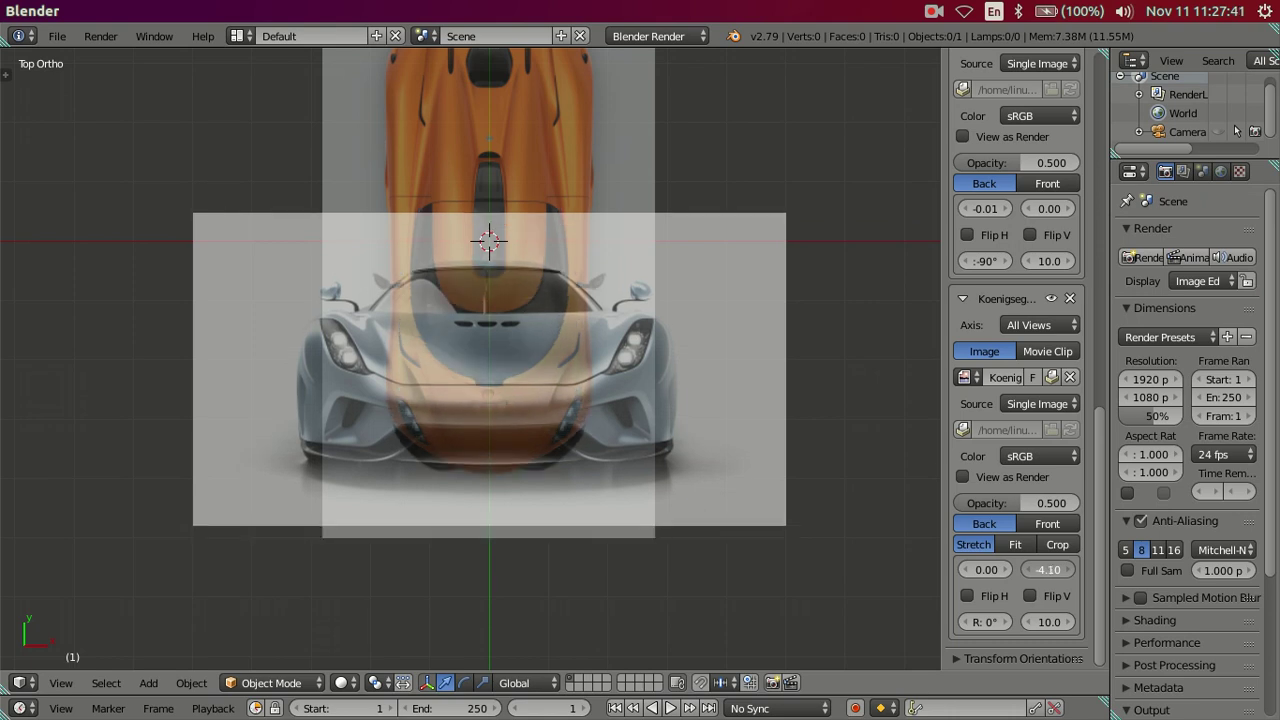
Adjust the front image size to 5.50 so it matches the top-view car
drag(1049, 622, 1005, 622)
scroll(748, 510, up, 3)
scroll(748, 510, up, 2)
scroll(612, 475, up, 2)
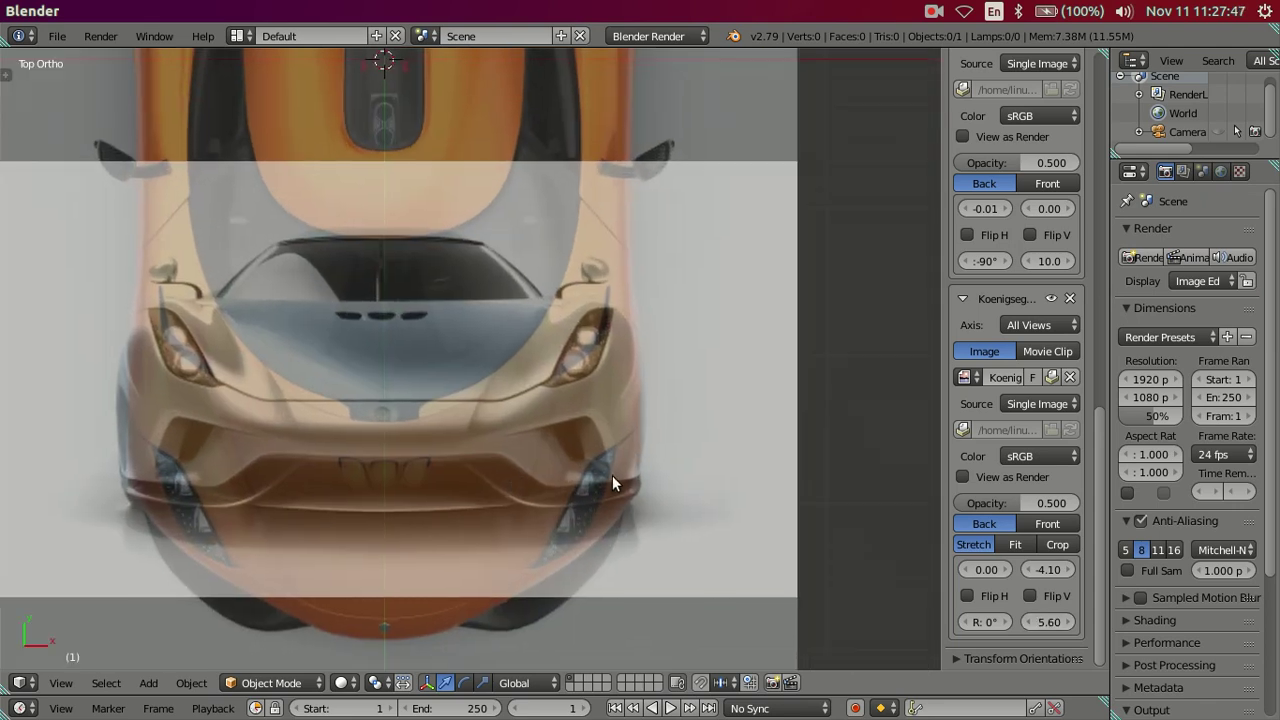
scroll(644, 474, up, 2)
scroll(674, 465, up, 2)
scroll(768, 487, up, 2)
scroll(768, 487, up, 2)
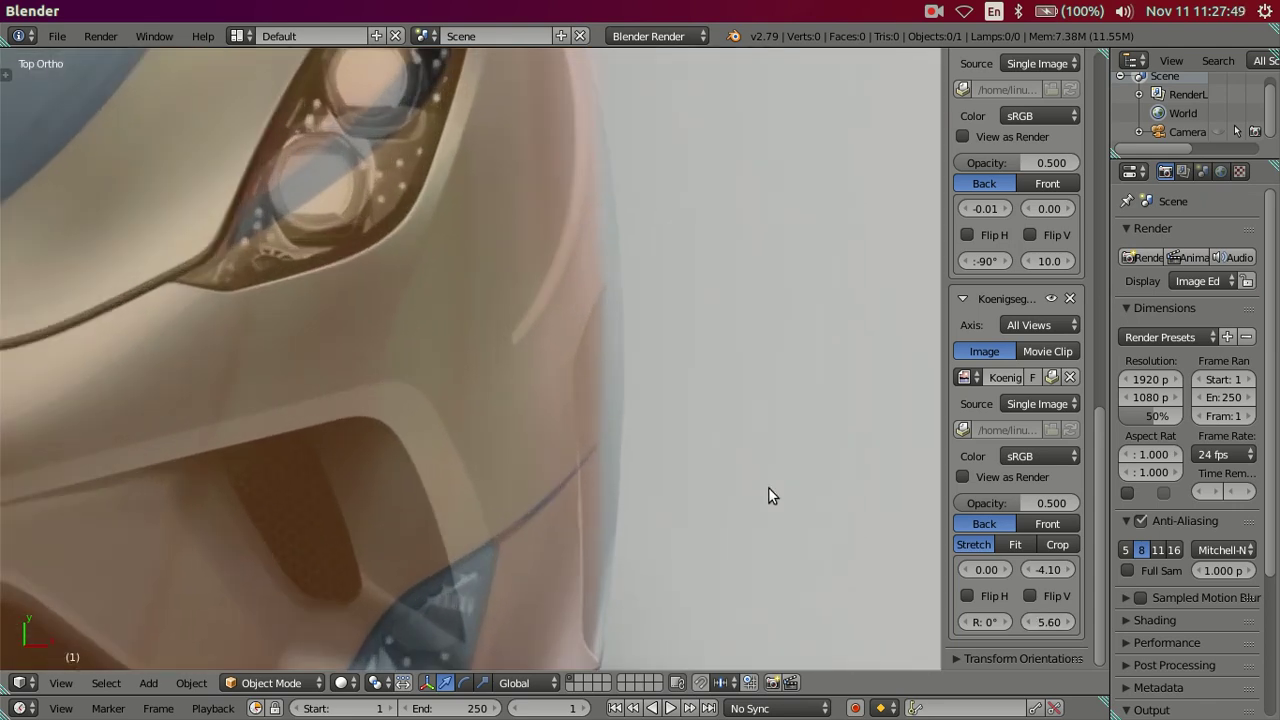
scroll(768, 487, up, 2)
click(1071, 621)
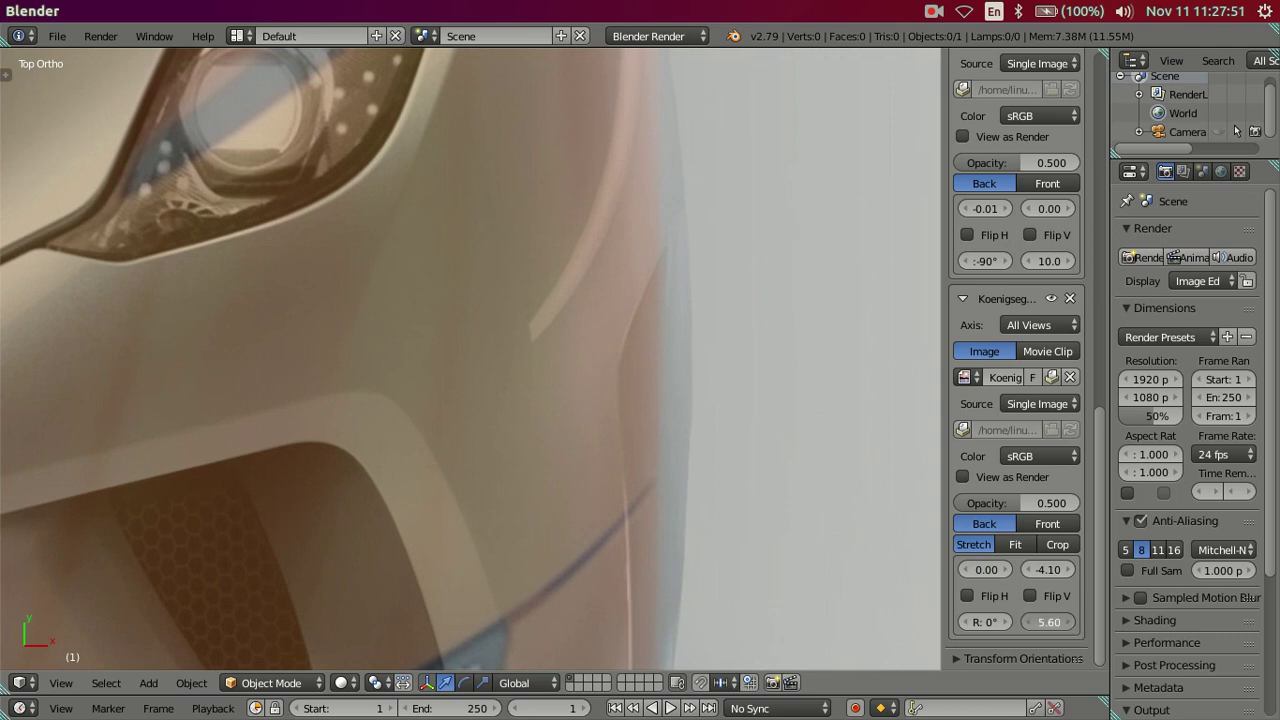
click(1025, 616)
click(1029, 619)
scroll(616, 423, down, 3)
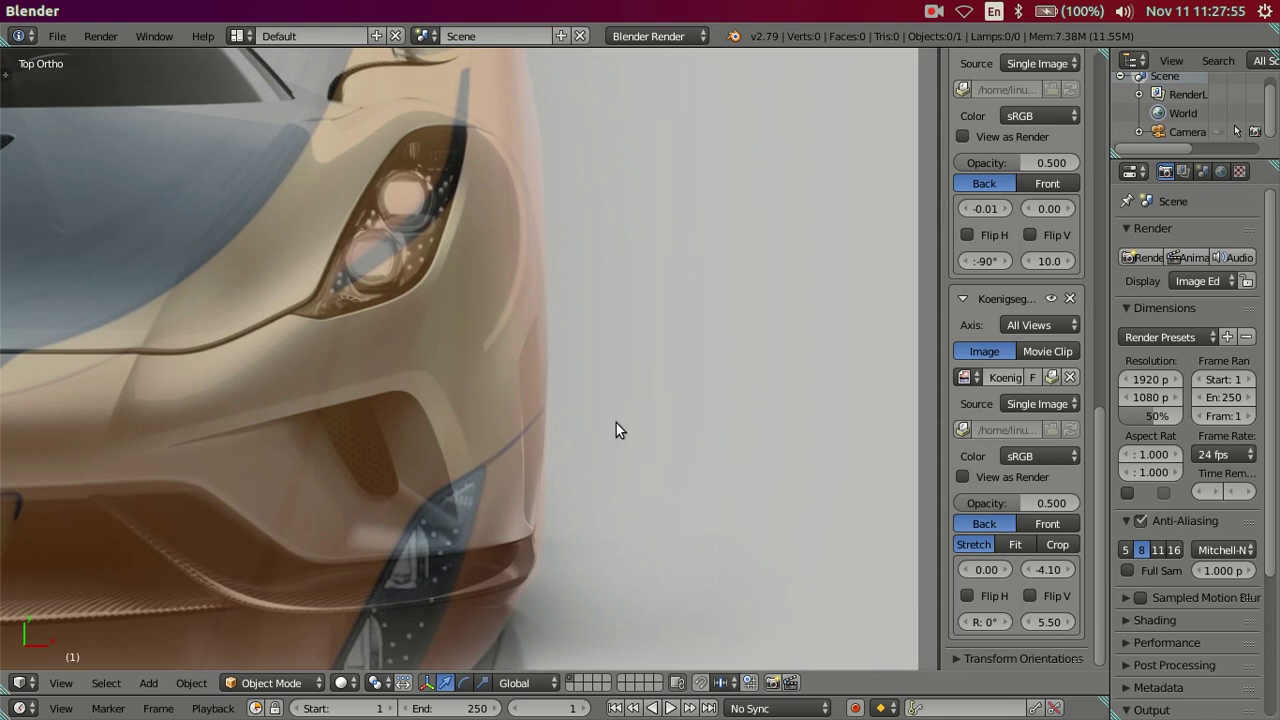
scroll(863, 561, up, 3)
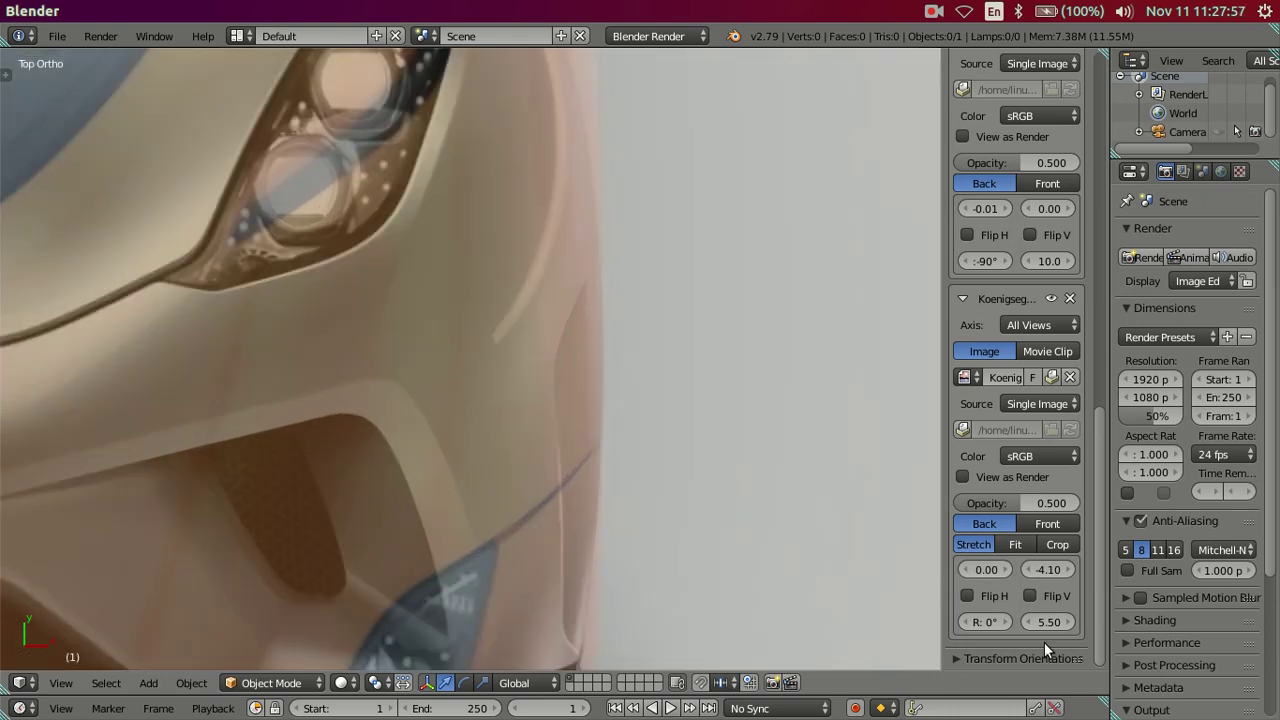
click(1023, 620)
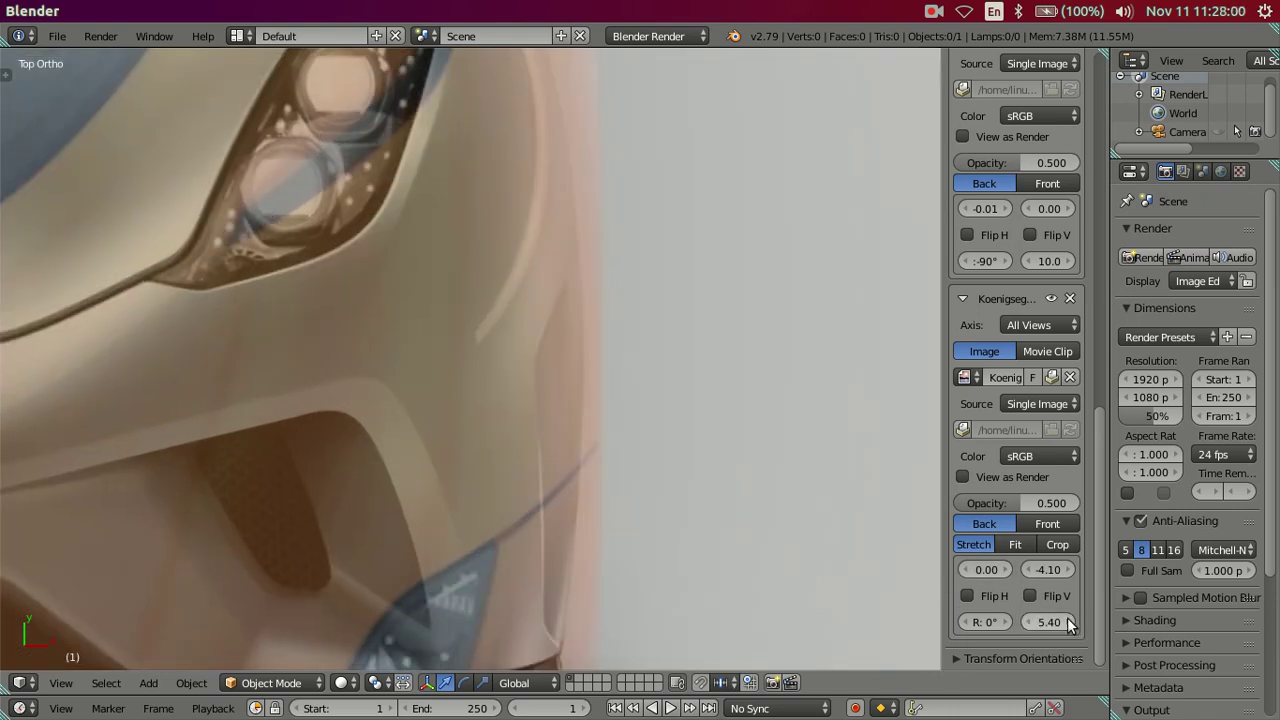
click(1069, 623)
click(1069, 623)
click(1033, 622)
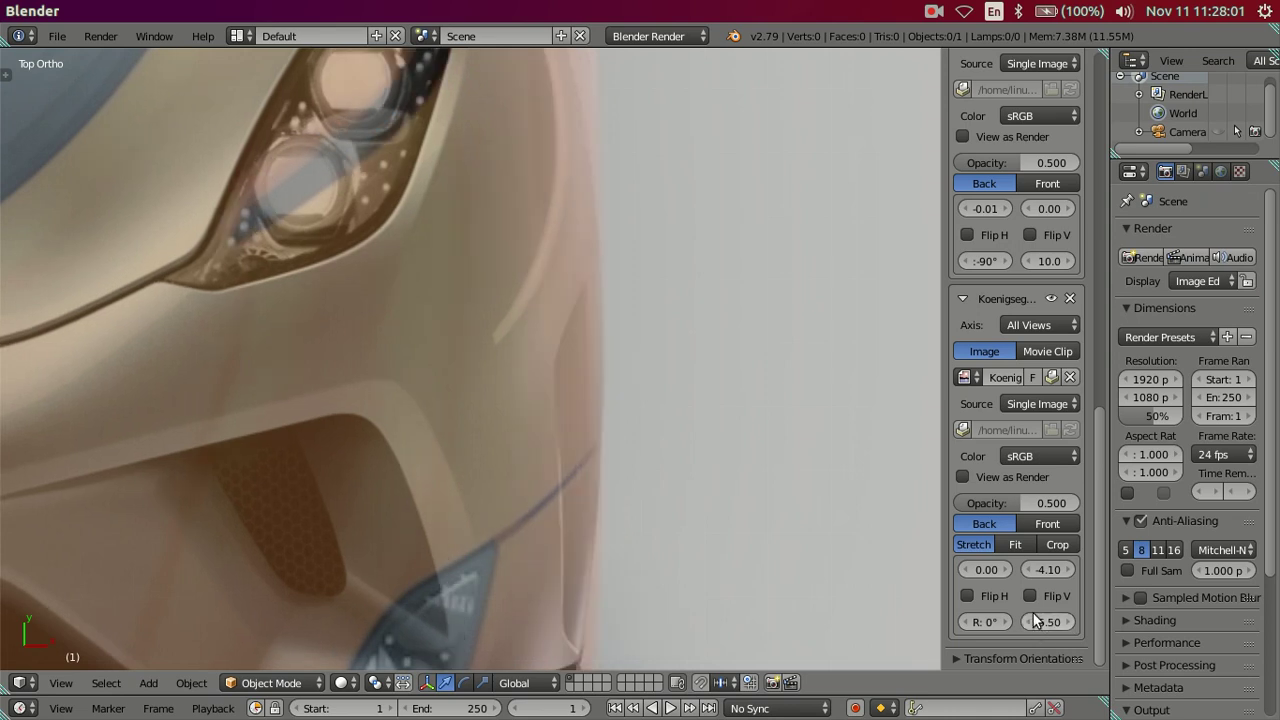
scroll(690, 422, down, 3)
scroll(625, 419, down, 2)
scroll(627, 397, down, 2)
Nudge the front image's X offset left and right, then return it to centre
scroll(452, 420, up, 1)
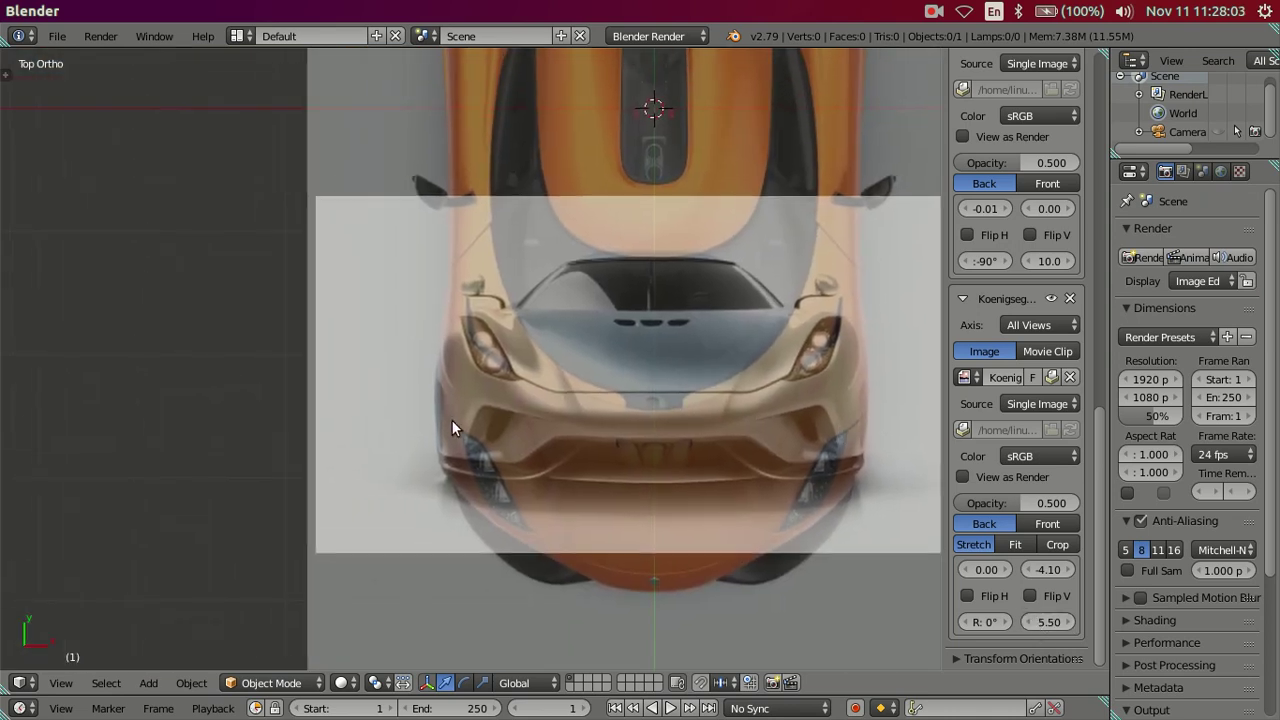
scroll(434, 434, up, 4)
scroll(527, 382, up, 1)
scroll(515, 421, up, 1)
scroll(515, 428, up, 1)
scroll(515, 428, down, 1)
scroll(515, 428, down, 4)
scroll(355, 434, up, 1)
scroll(516, 404, up, 1)
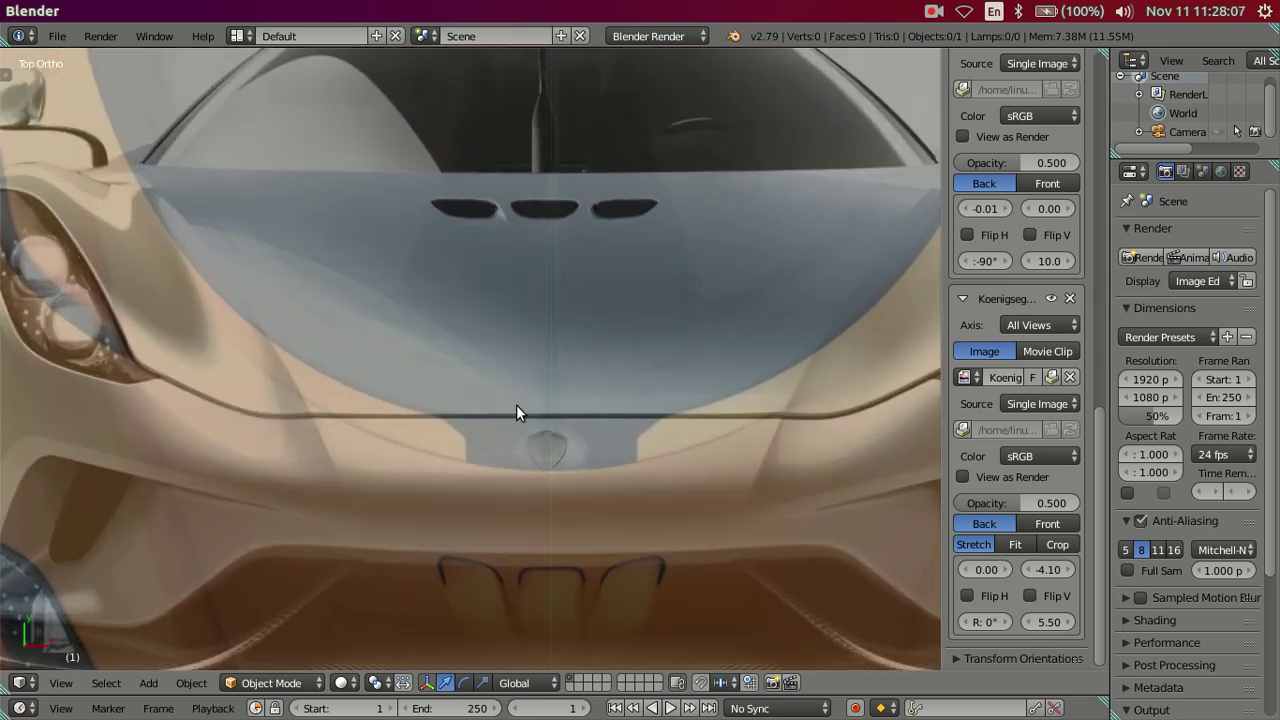
scroll(654, 435, up, 2)
scroll(606, 348, up, 1)
scroll(651, 413, up, 1)
scroll(651, 414, up, 1)
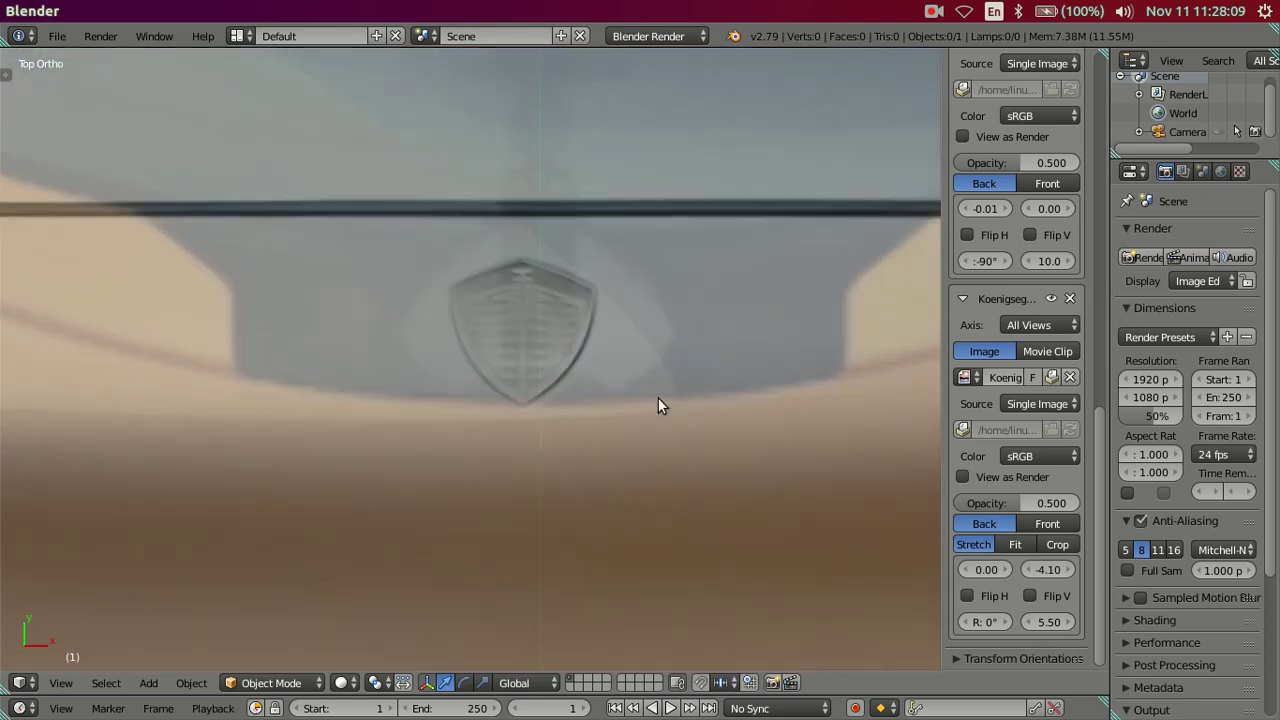
scroll(658, 397, up, 1)
click(962, 570)
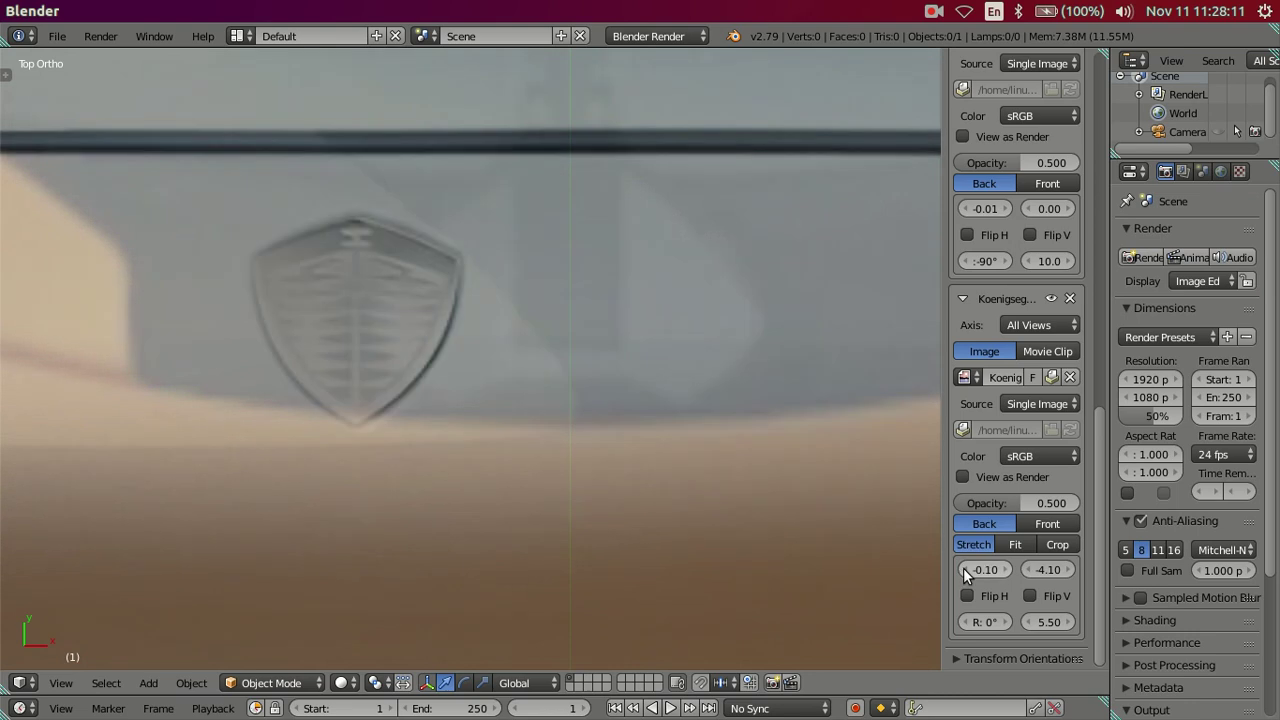
click(1005, 572)
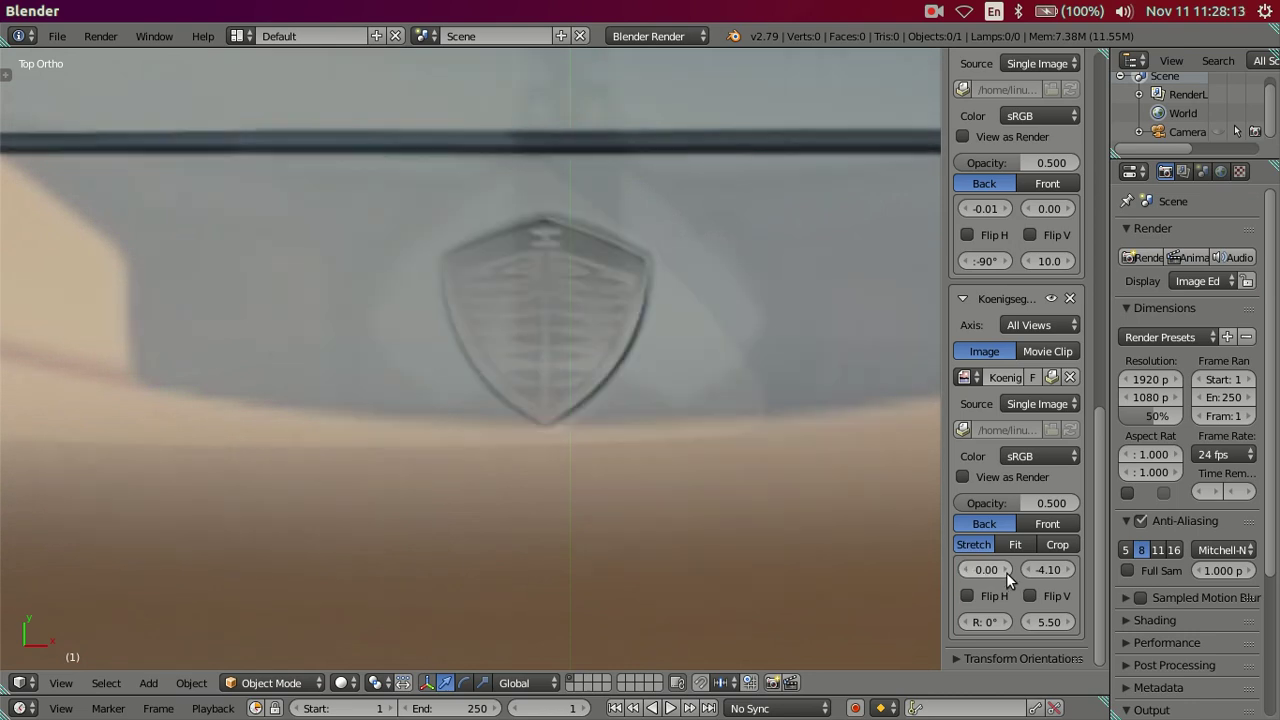
click(1005, 570)
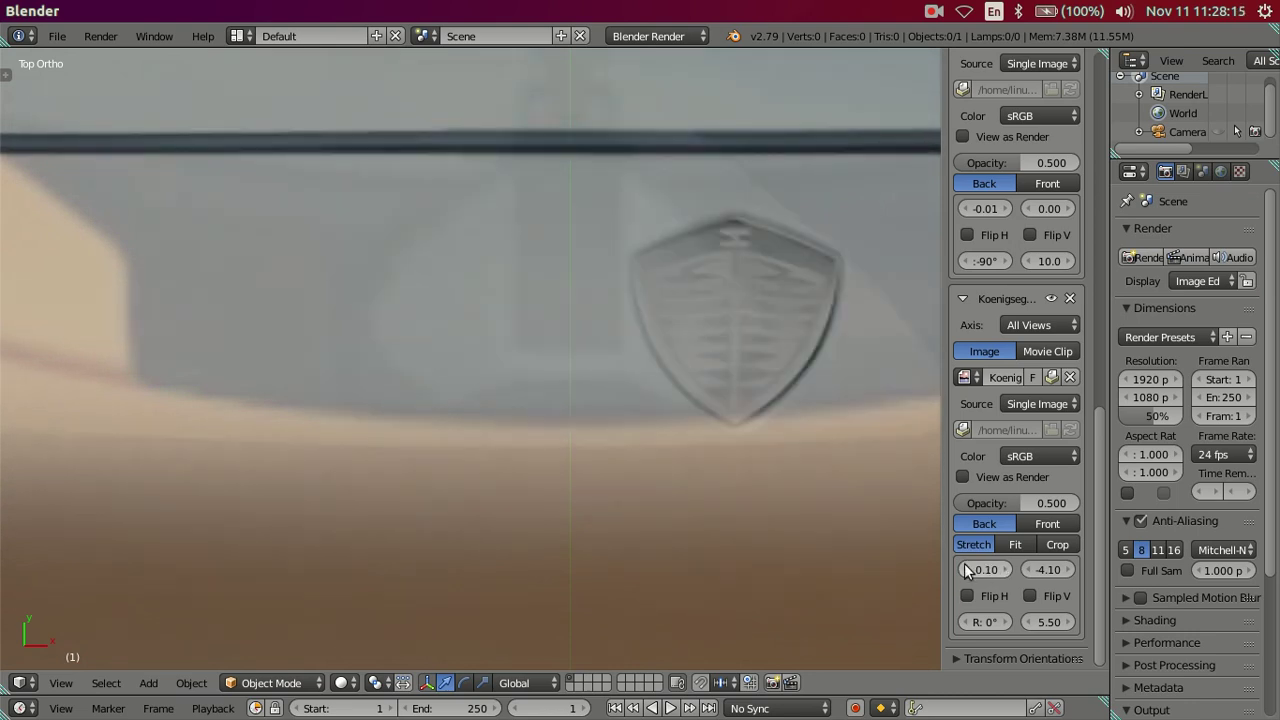
click(966, 570)
click(980, 569)
key(Return)
Try a 0.01 X offset for the emblem image, then reset it to 0.00
click(1005, 570)
click(990, 569)
key(BackSpace)
key(Return)
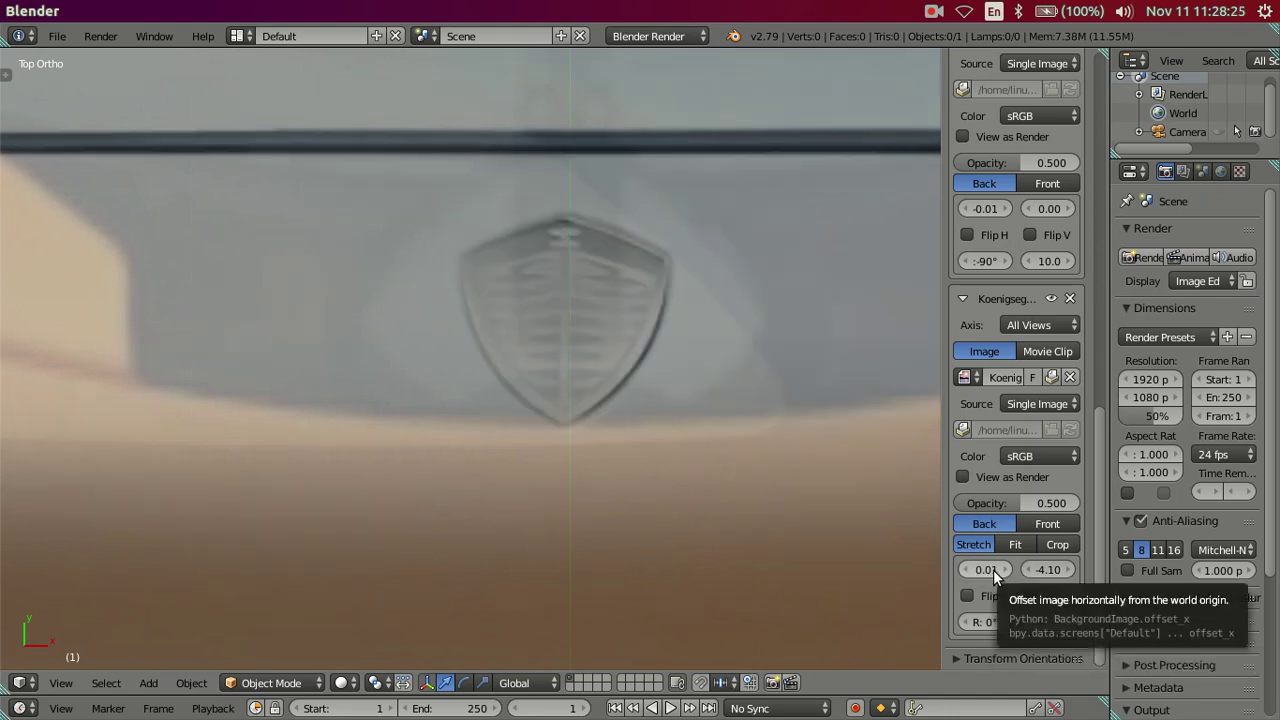
click(996, 569)
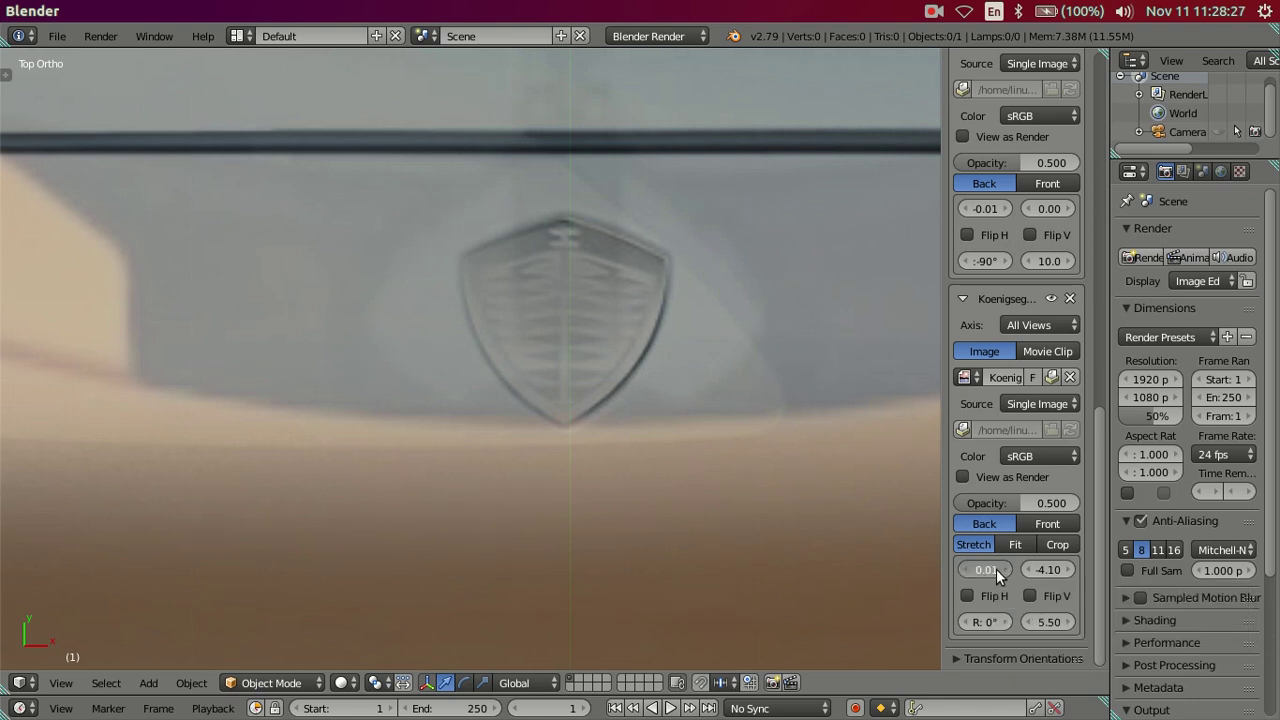
click(985, 569)
text(0.01)
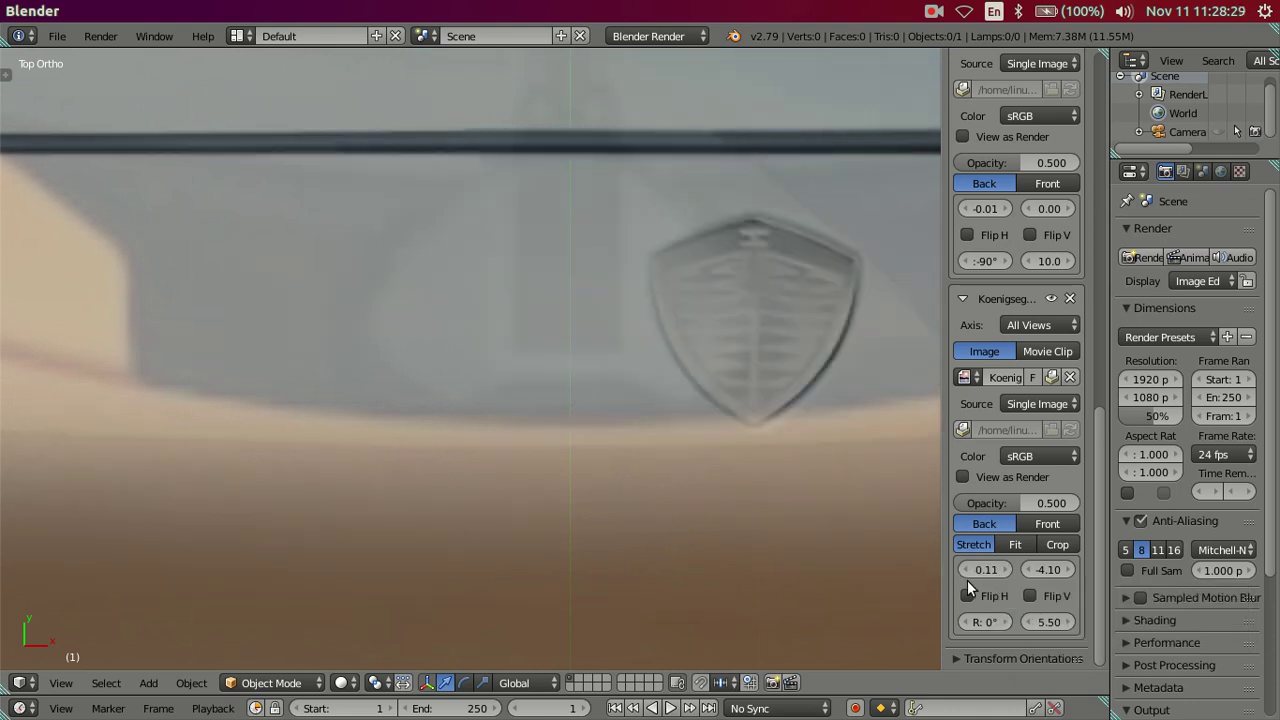
key(Return)
click(982, 571)
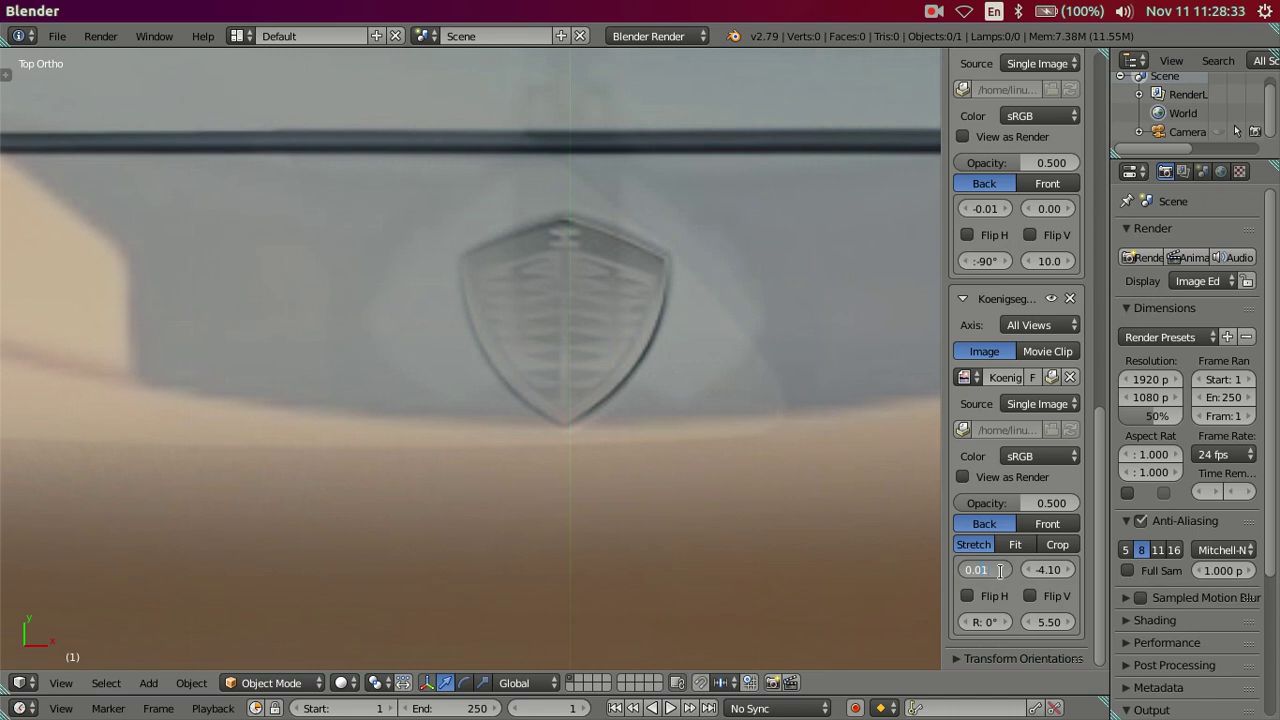
text(0)
key(Return)
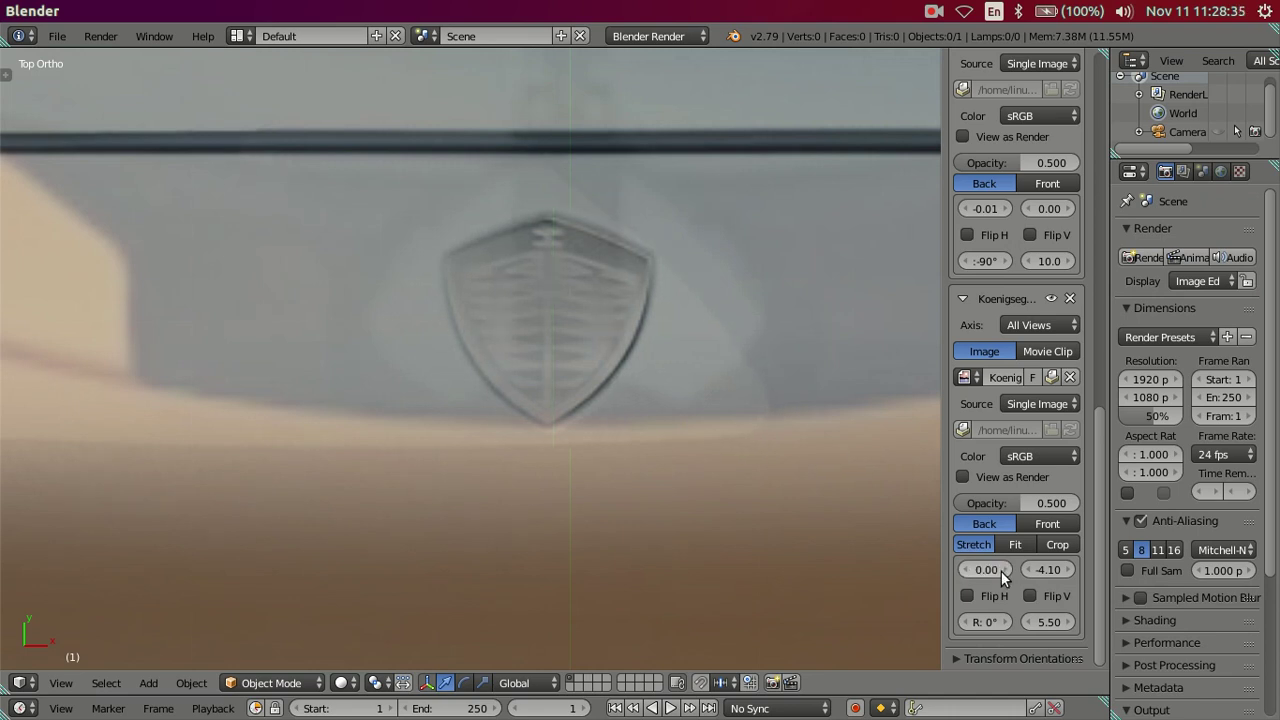
Slide the emblem image left and set its X offset to -0.185
click(985, 569)
text(0.01)
key(Return)
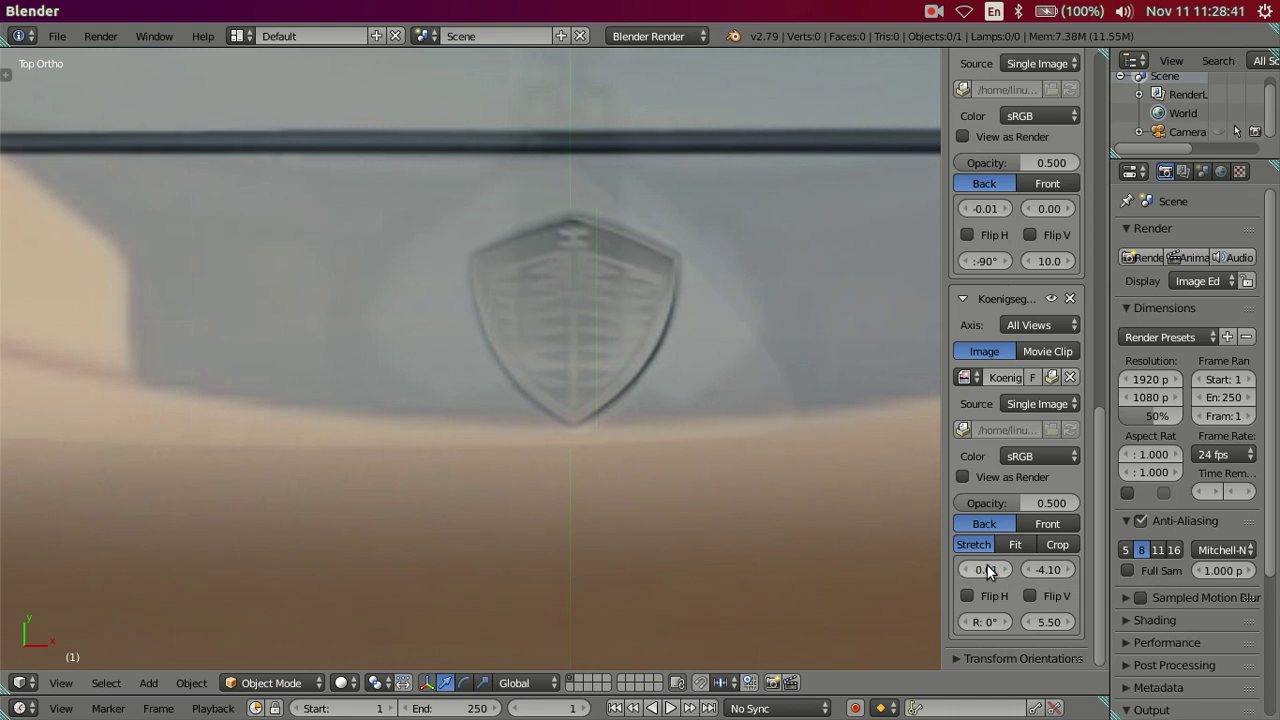
drag(985, 570, 989, 567)
click(989, 567)
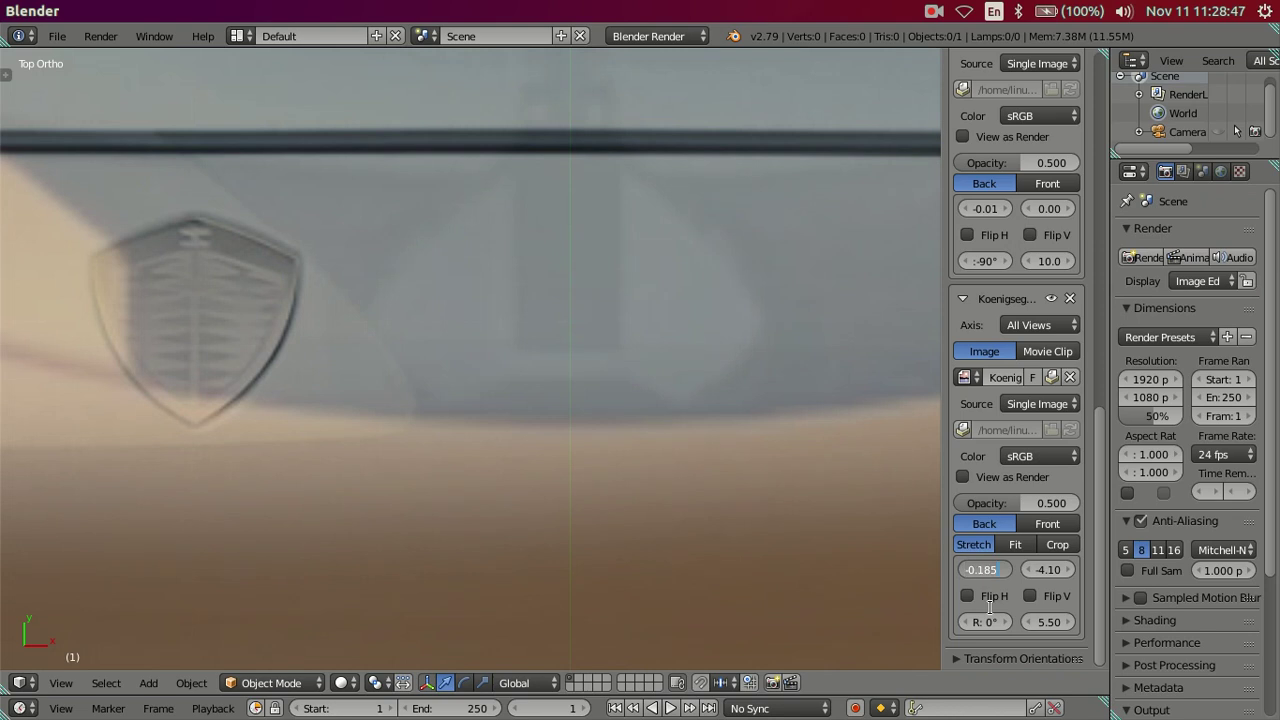
key(Return)
Clear the second background slot and pick Koenigsegg_Regera_front.jpg from the Desktop thumbnails
key(ctrl+z)
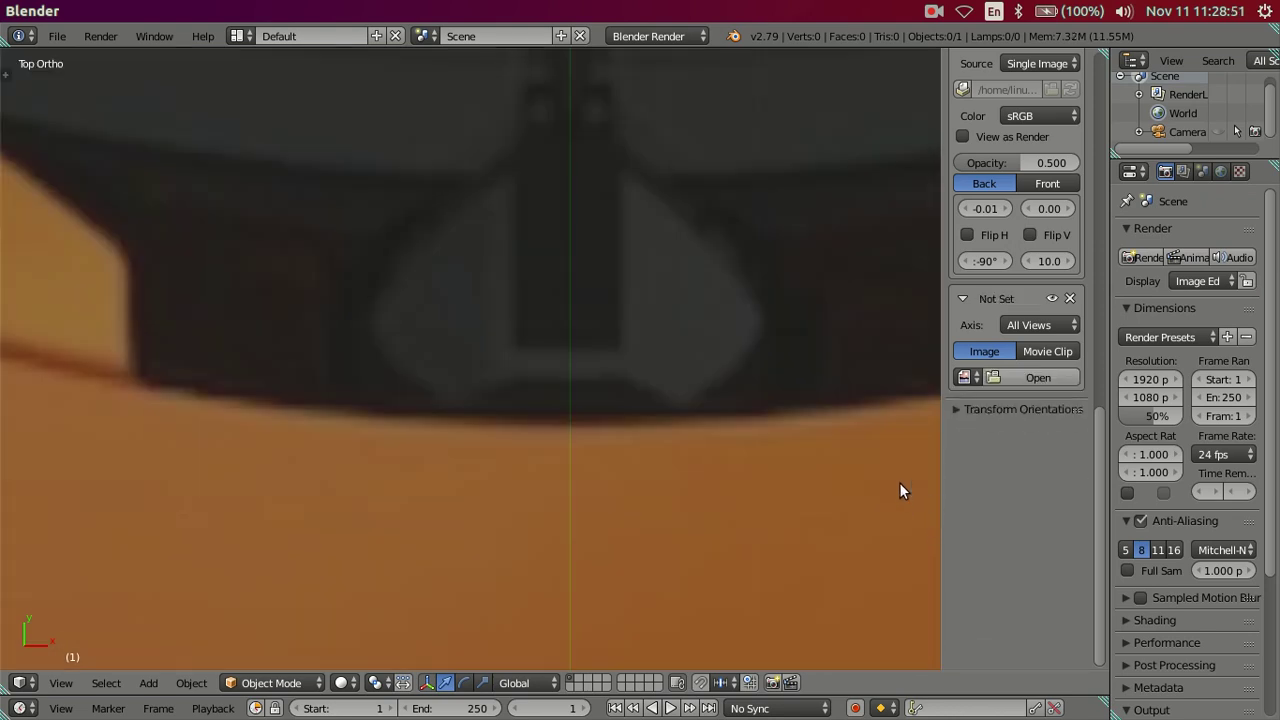
click(1048, 378)
click(109, 231)
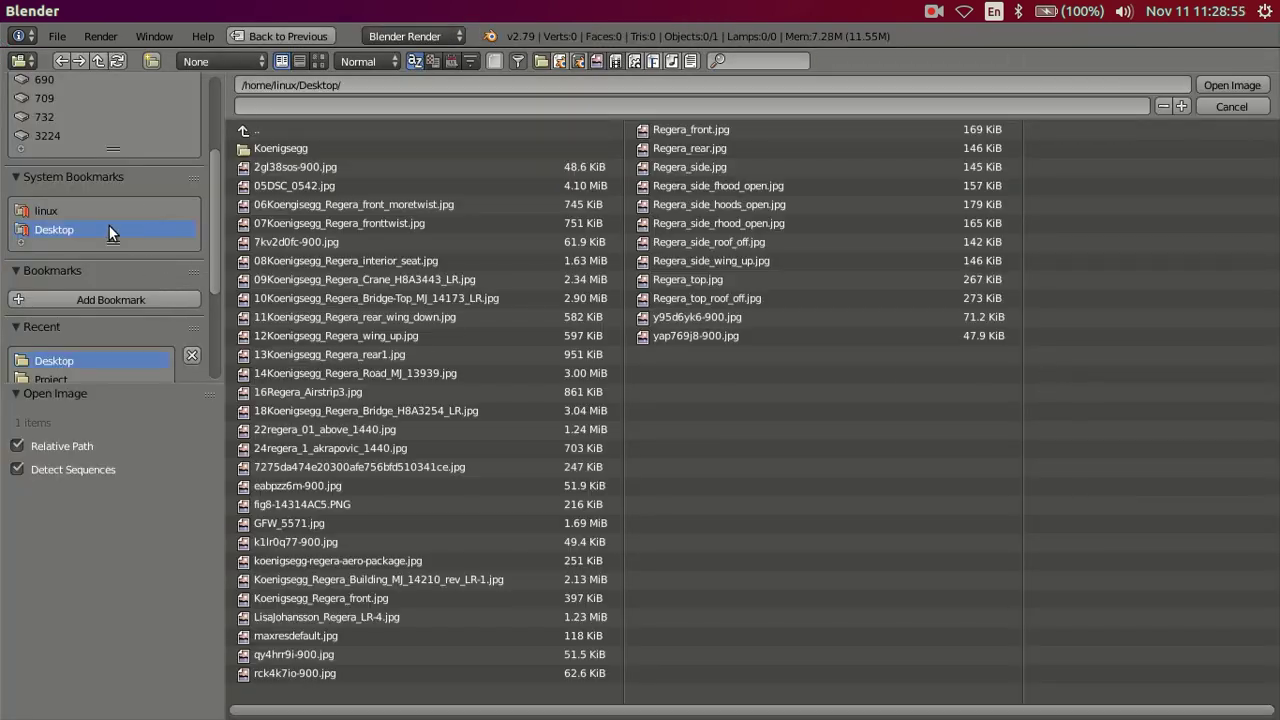
click(319, 61)
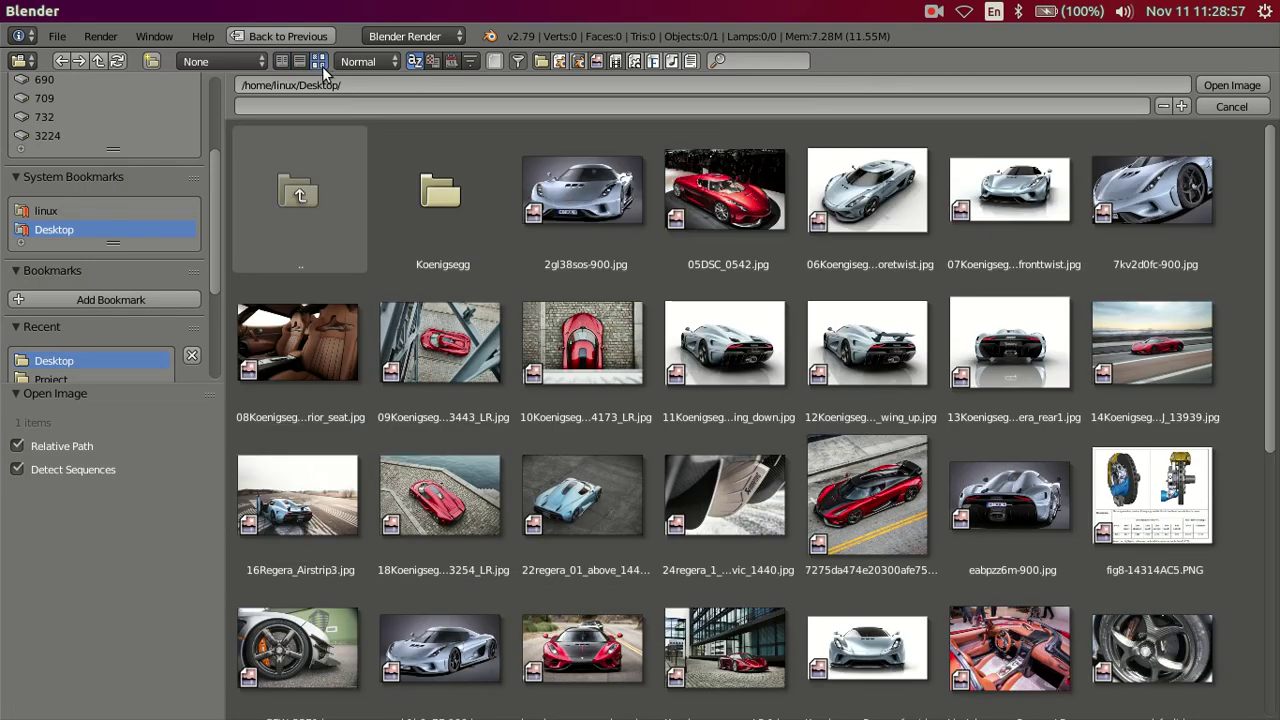
scroll(630, 296, down, 5)
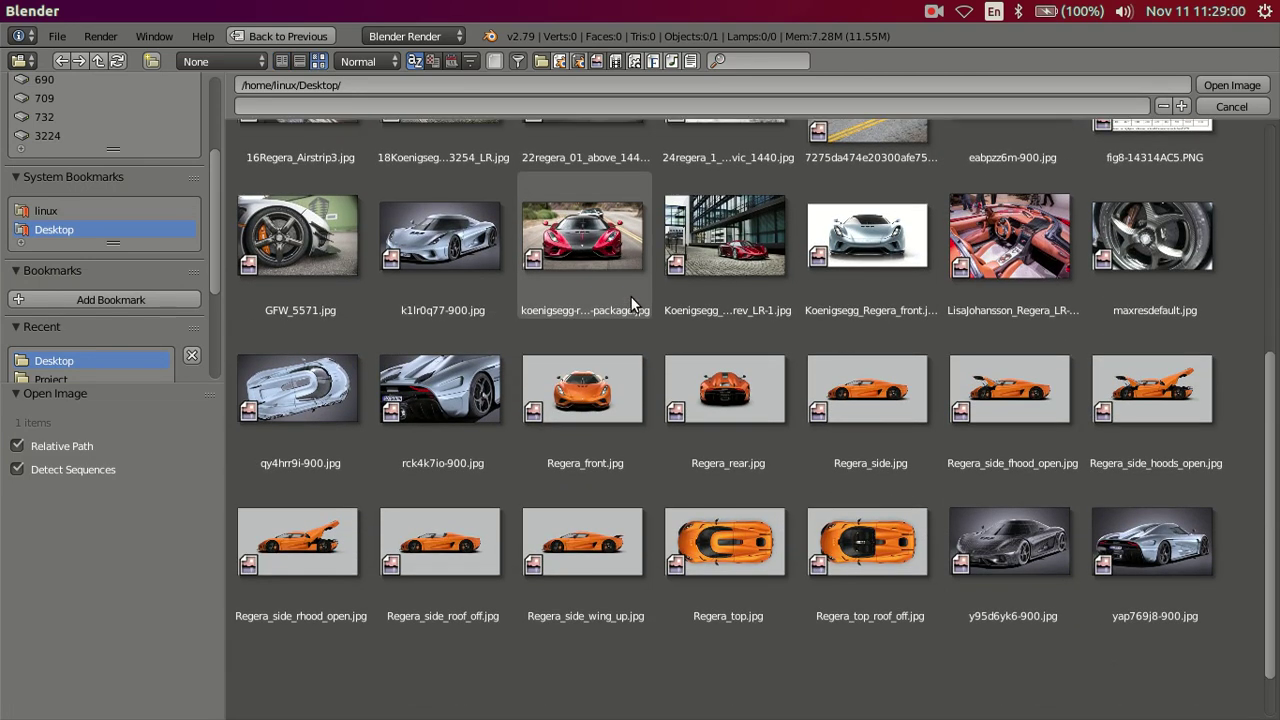
click(848, 234)
Load Koenigsegg_Regera_front.jpg and nudge the emblem image toward the centre
click(908, 240)
key(Return)
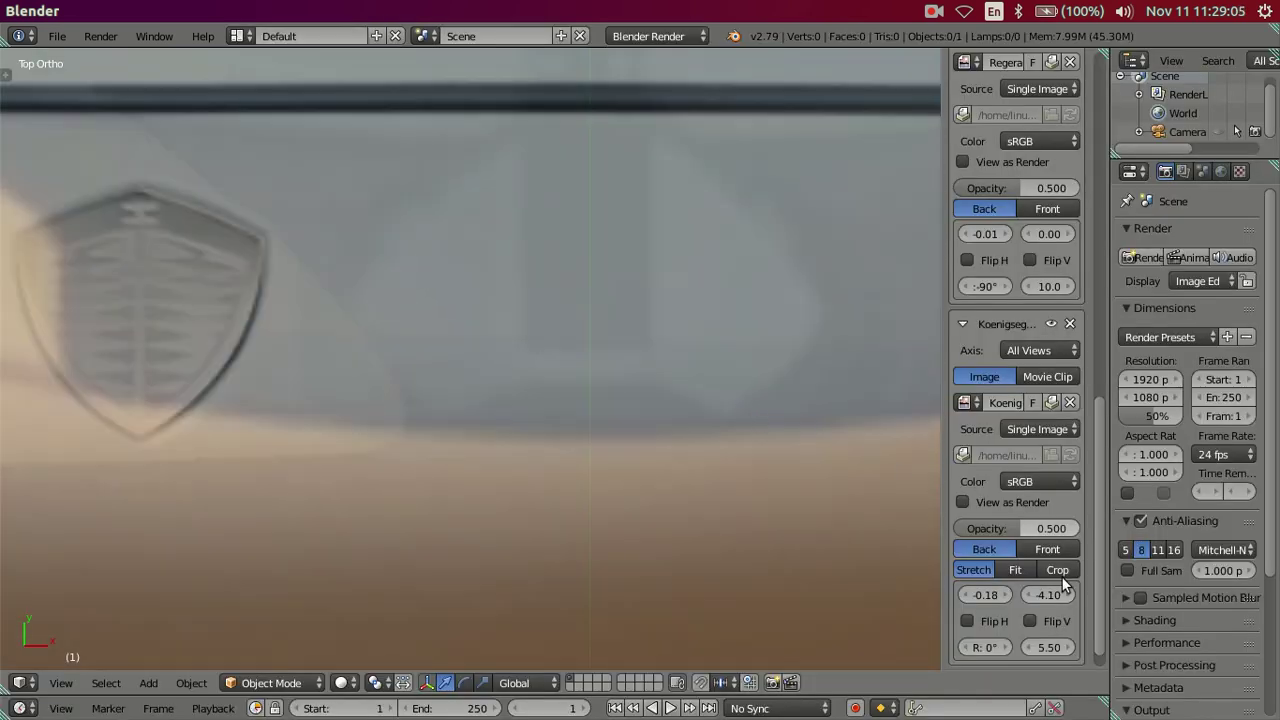
scroll(1064, 541, down, 1)
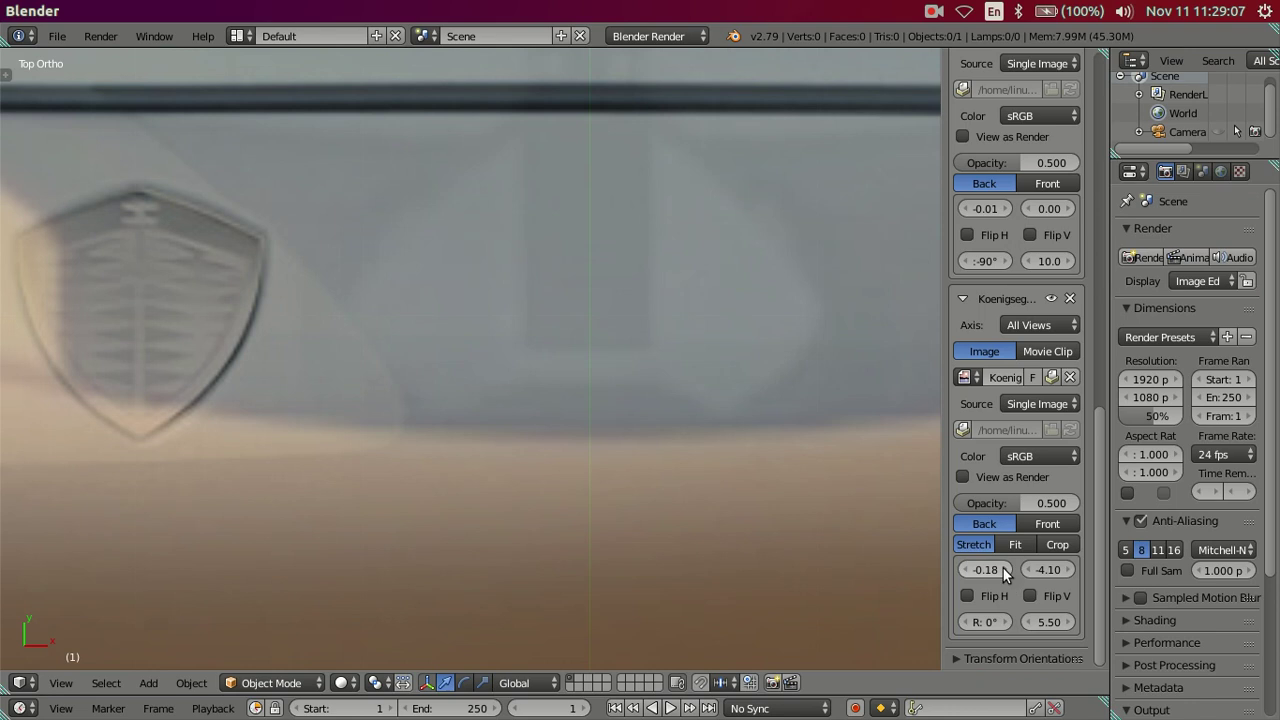
drag(1003, 568, 1004, 568)
text(0.01)
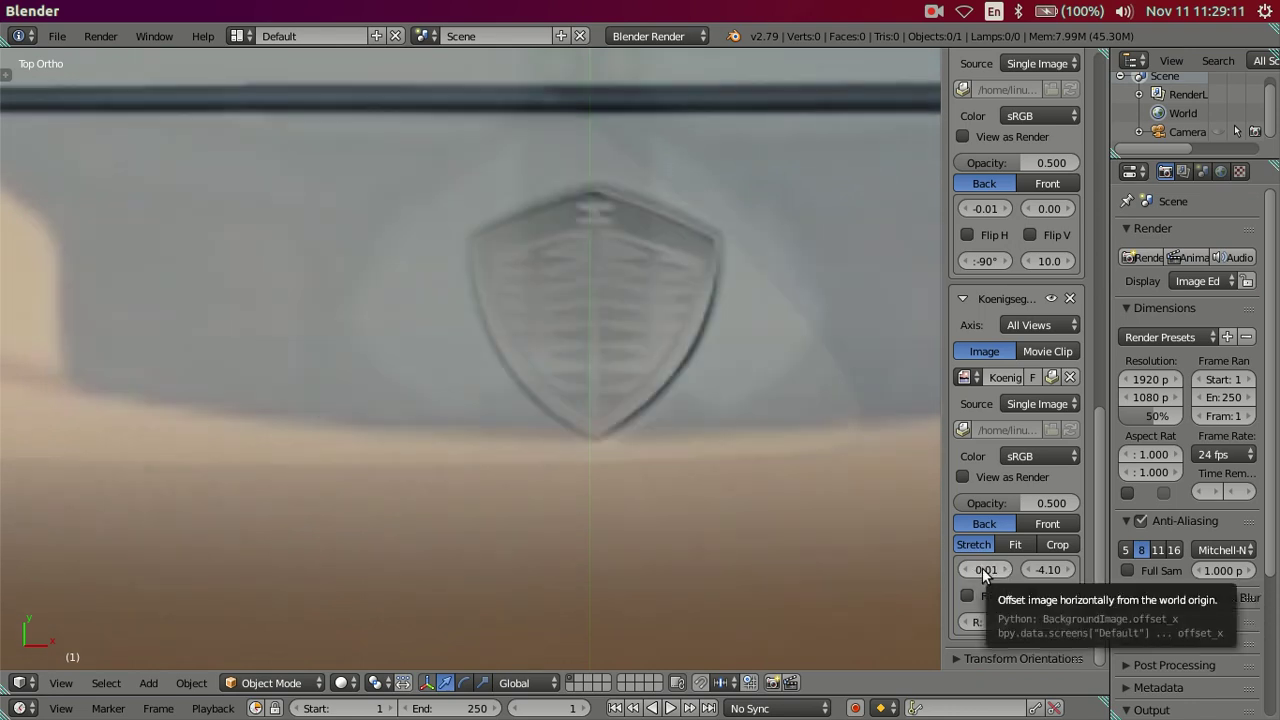
click(966, 570)
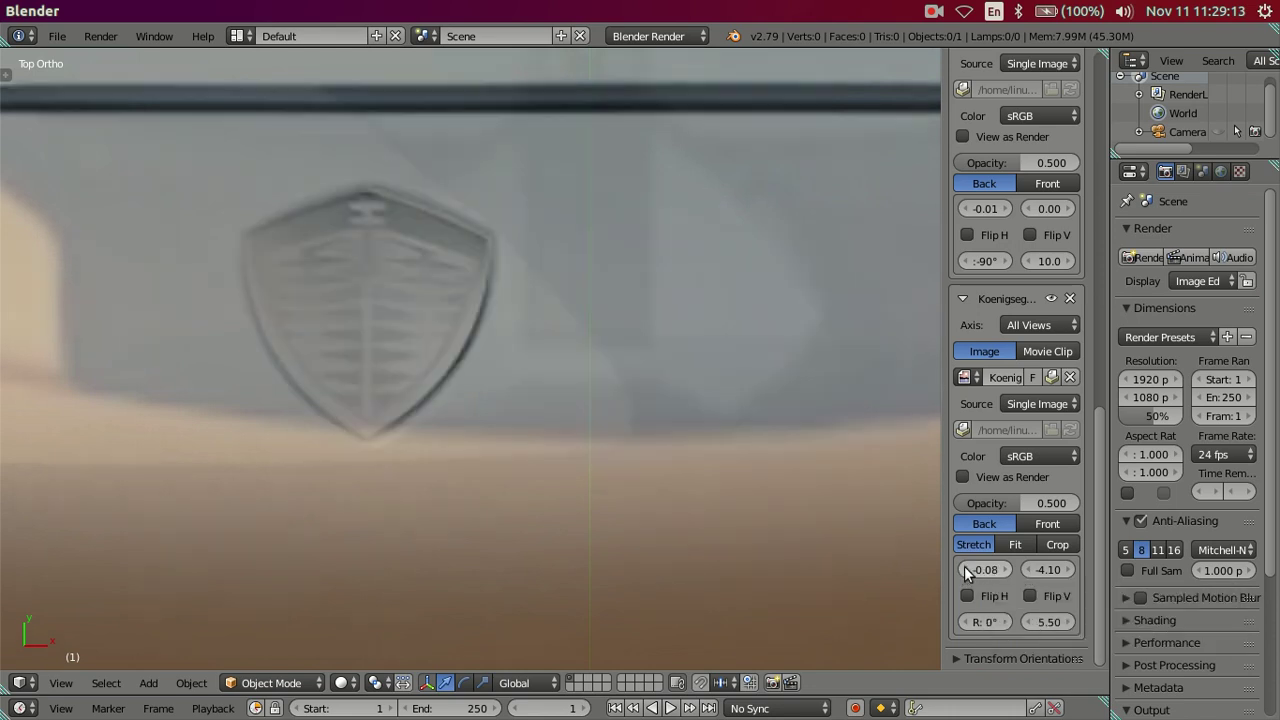
click(1003, 570)
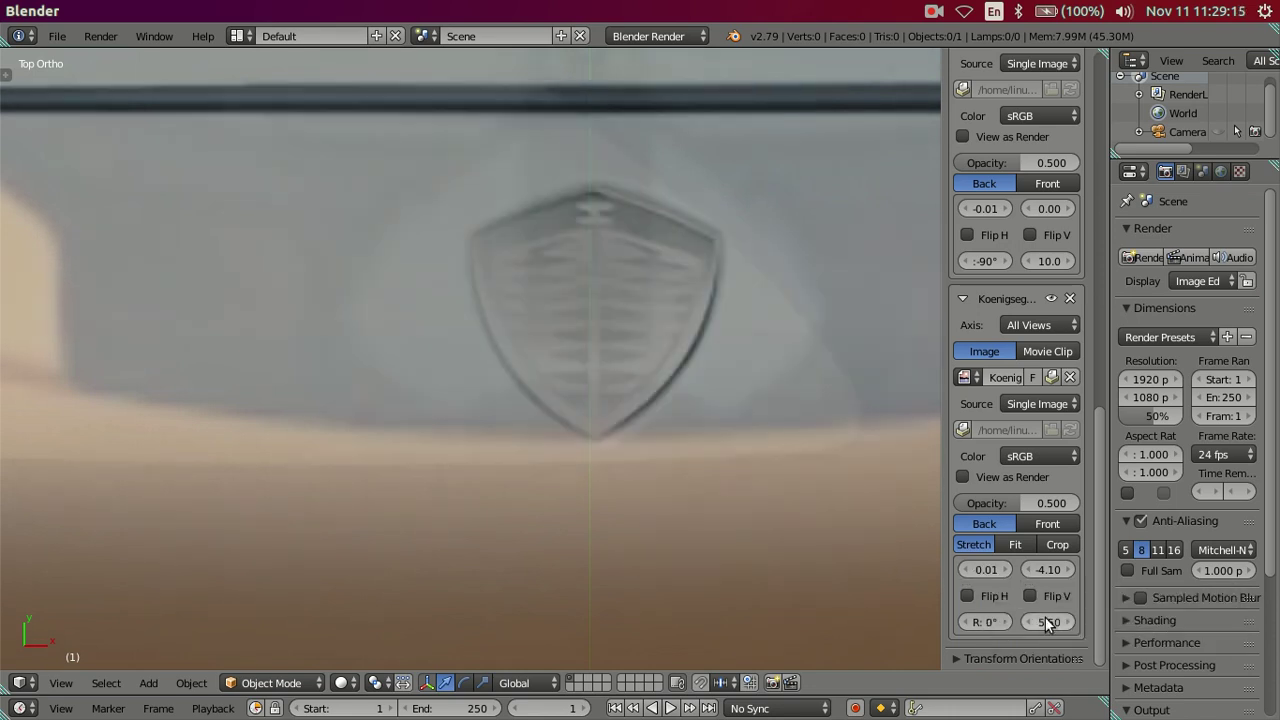
Fine-tune the emblem image's X offset by entering values directly
scroll(514, 432, down, 5)
scroll(520, 432, down, 5)
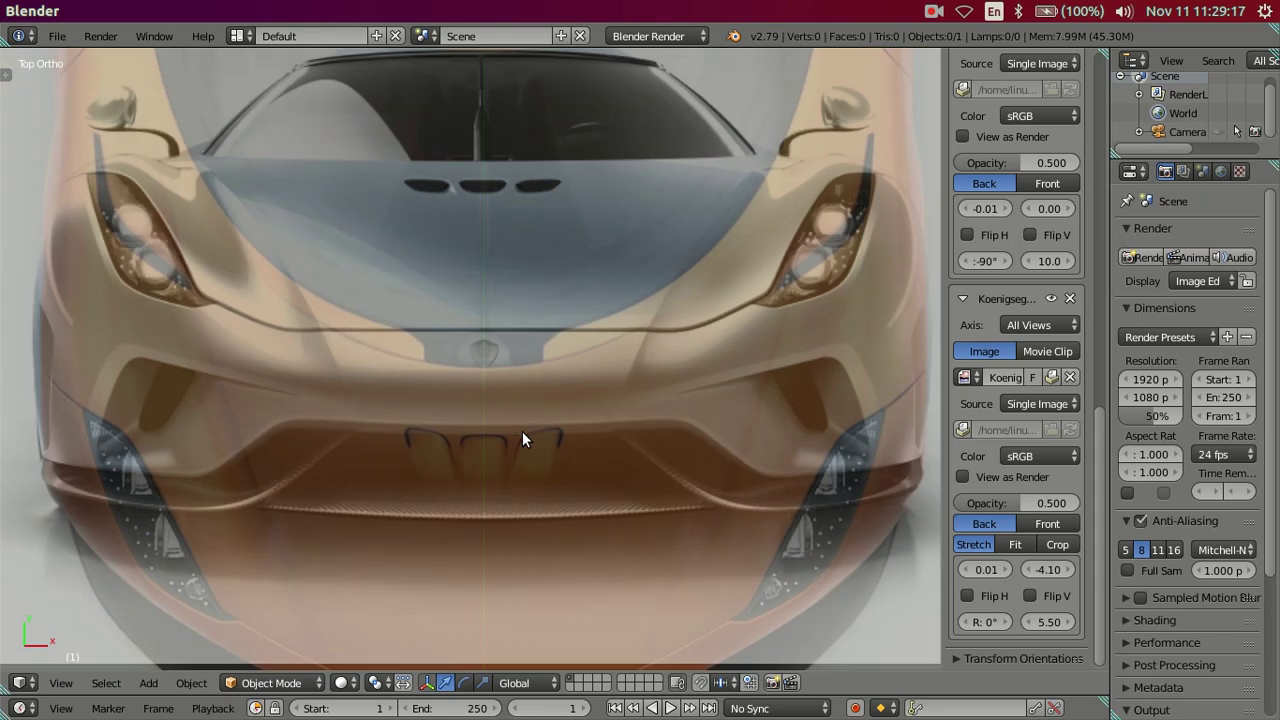
scroll(540, 432, down, 3)
scroll(510, 454, up, 4)
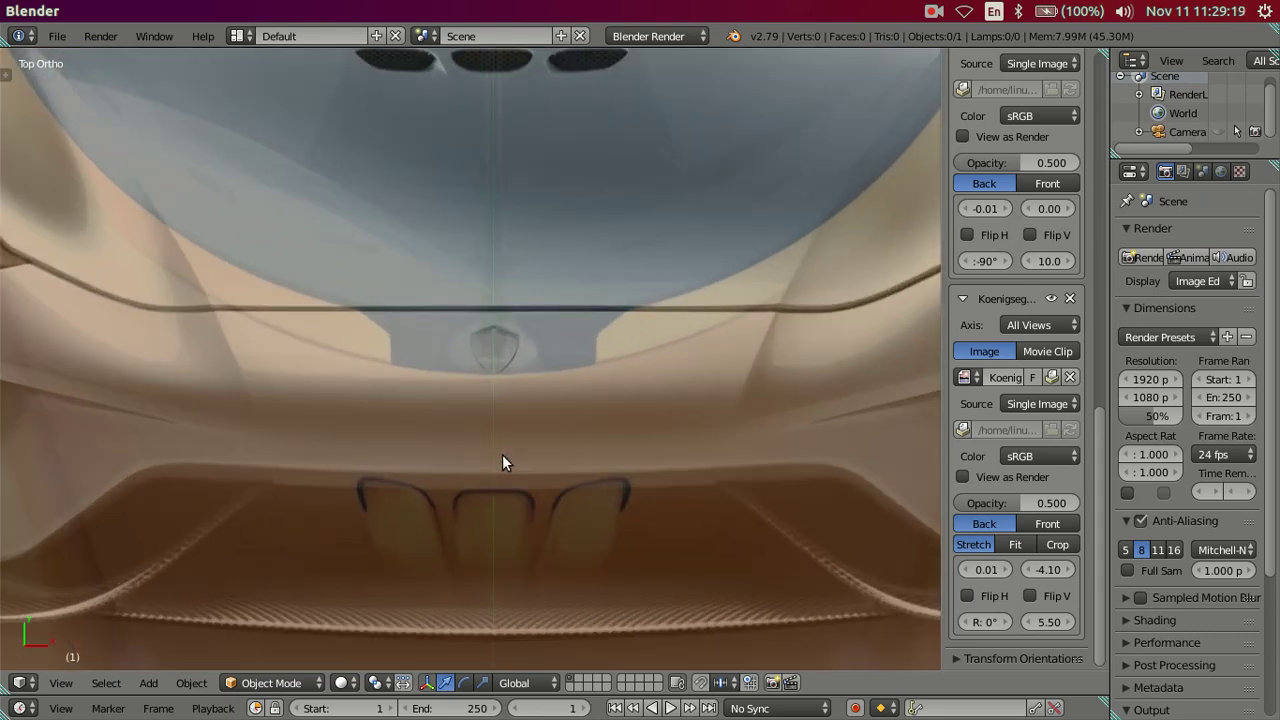
scroll(502, 454, up, 3)
scroll(502, 454, up, 3)
scroll(835, 296, up, 2)
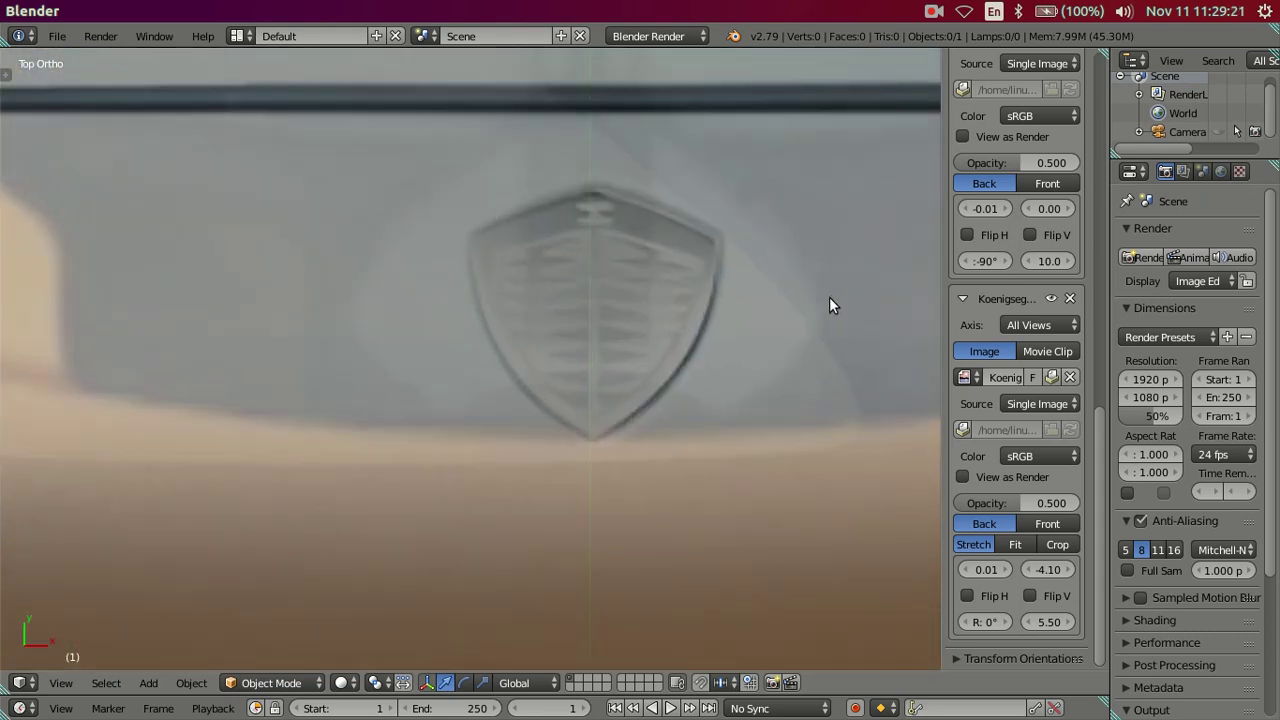
click(979, 566)
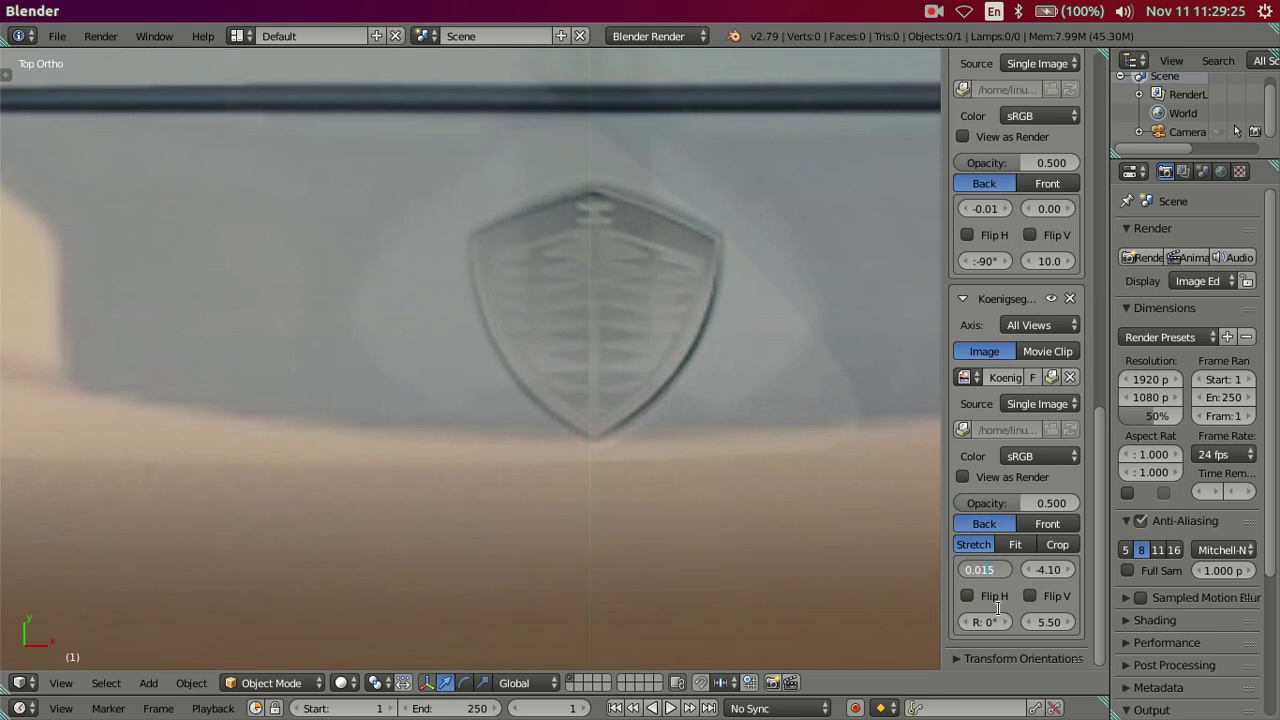
key(Return)
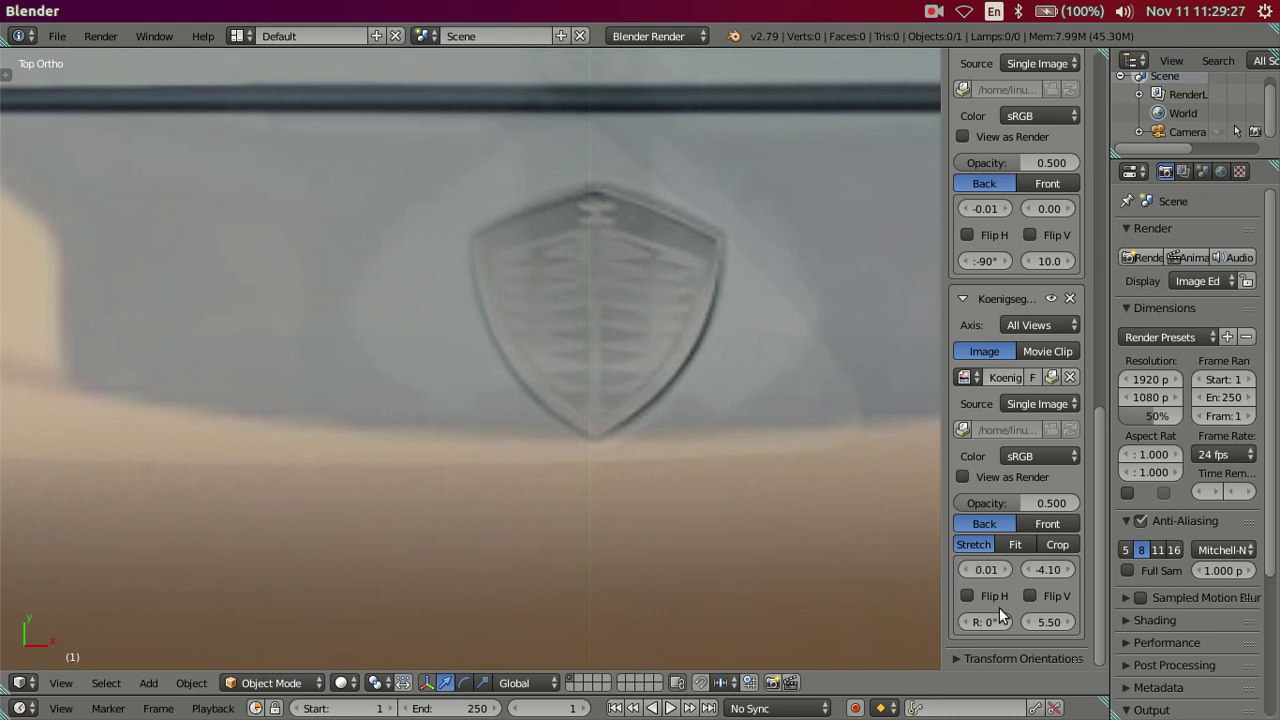
click(983, 570)
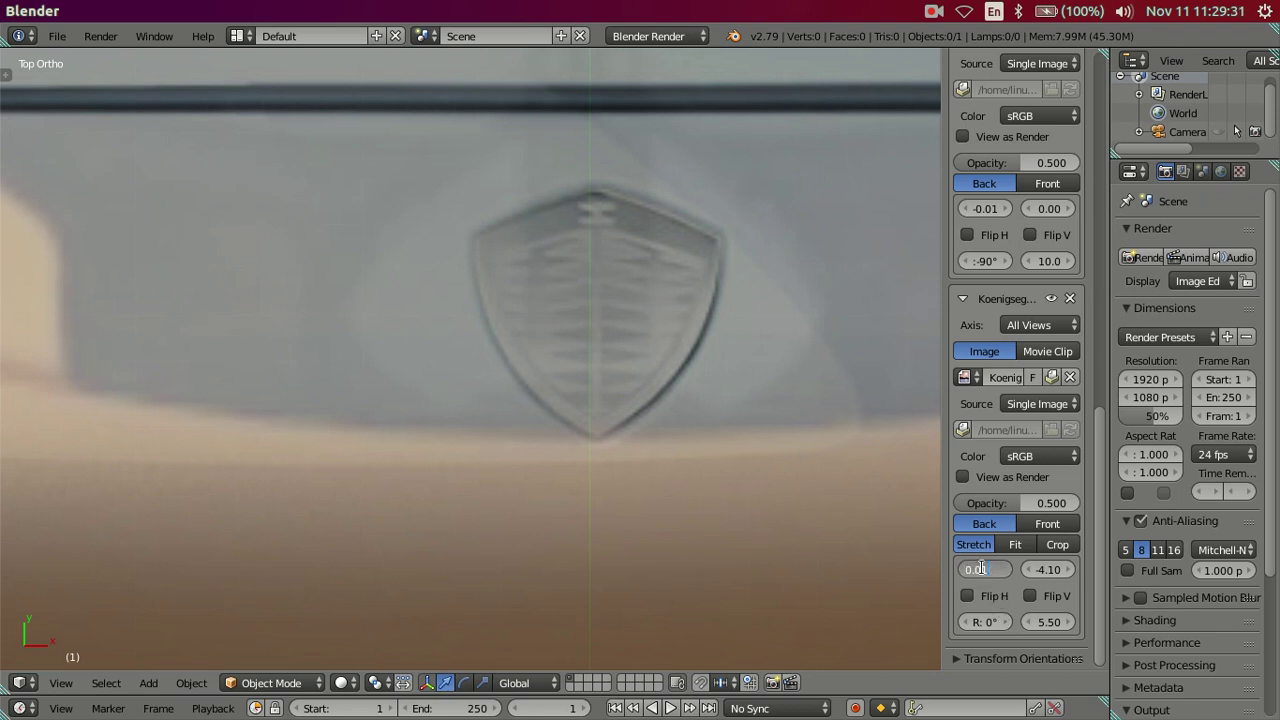
text(1)
key(Return)
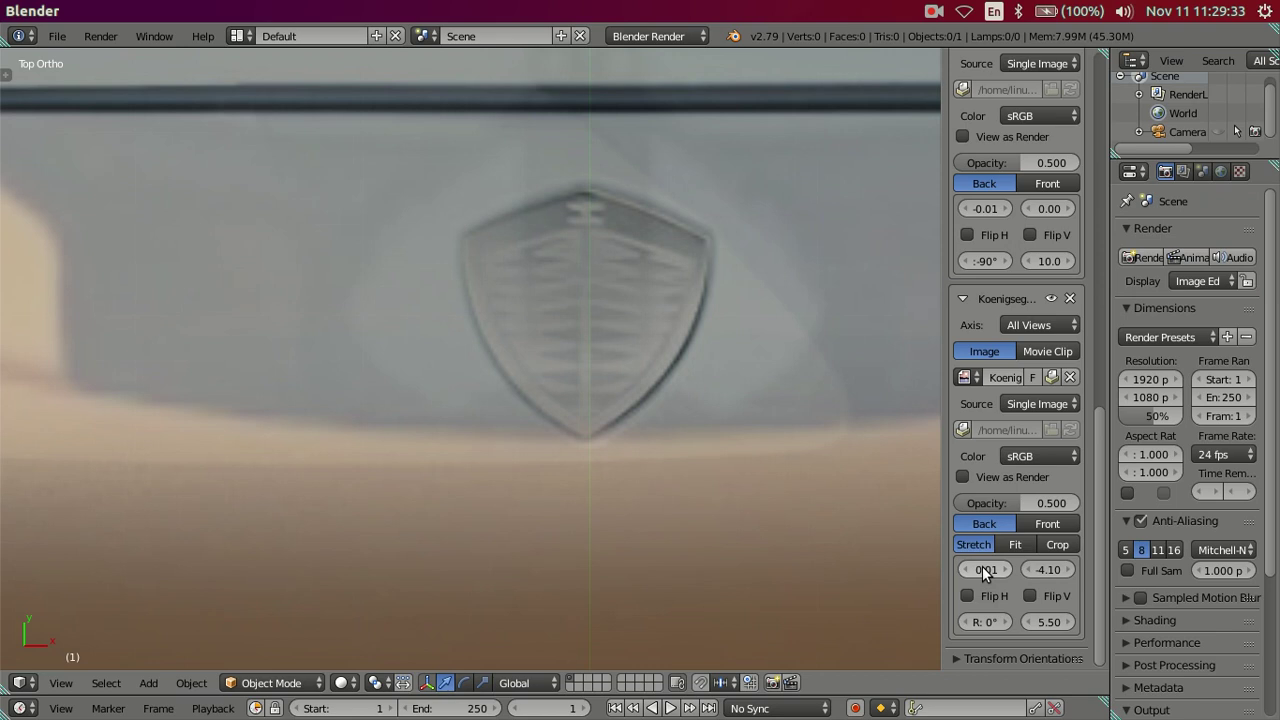
Settle the emblem's X offset at 0.01 so the badge sits on the vertical axis
click(982, 567)
key(BackSpace)
key(Return)
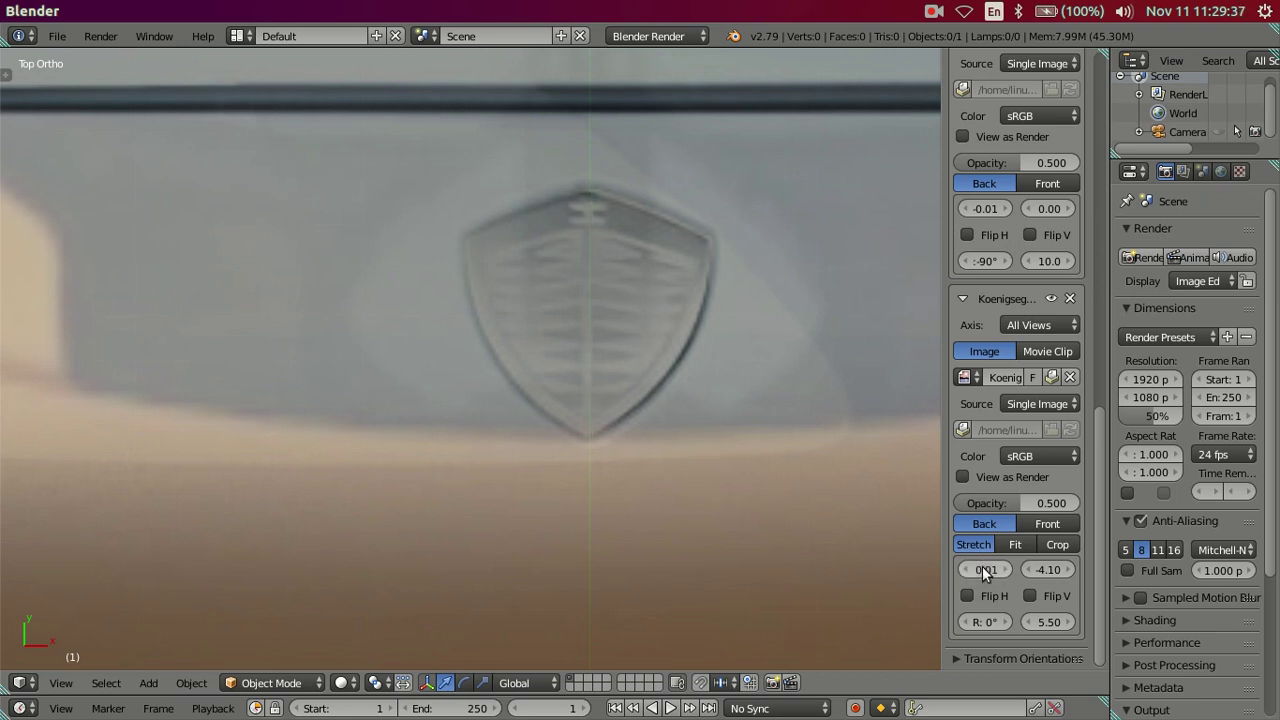
click(982, 569)
text(2)
key(Return)
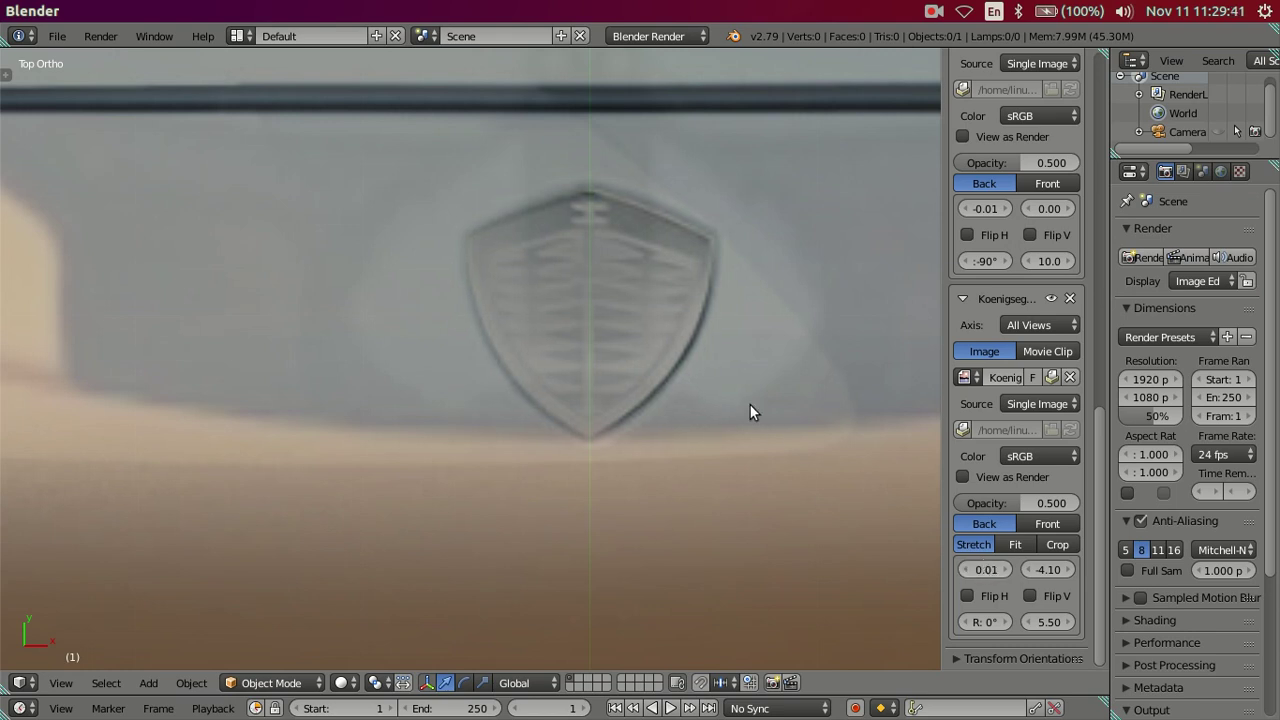
Try front image sizes between 5.30 and 5.50, settling on 5.40
scroll(750, 410, down, 3)
scroll(686, 395, down, 3)
scroll(657, 390, down, 2)
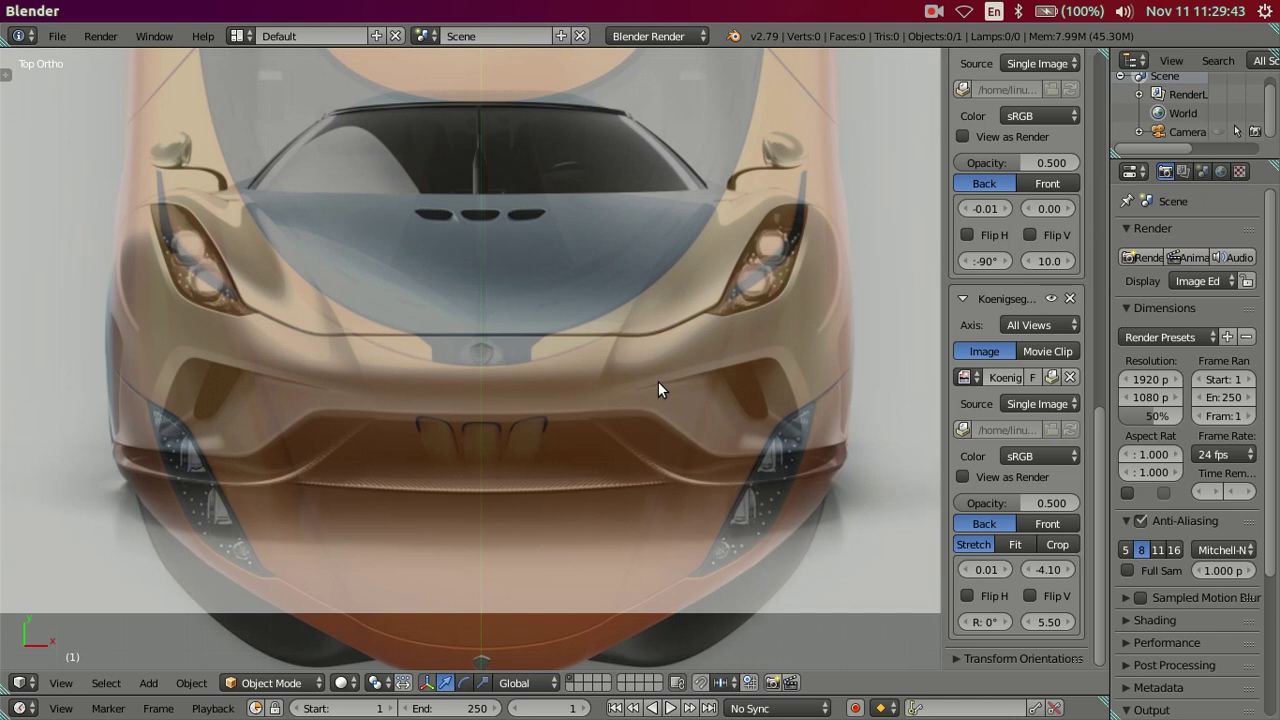
click(1027, 621)
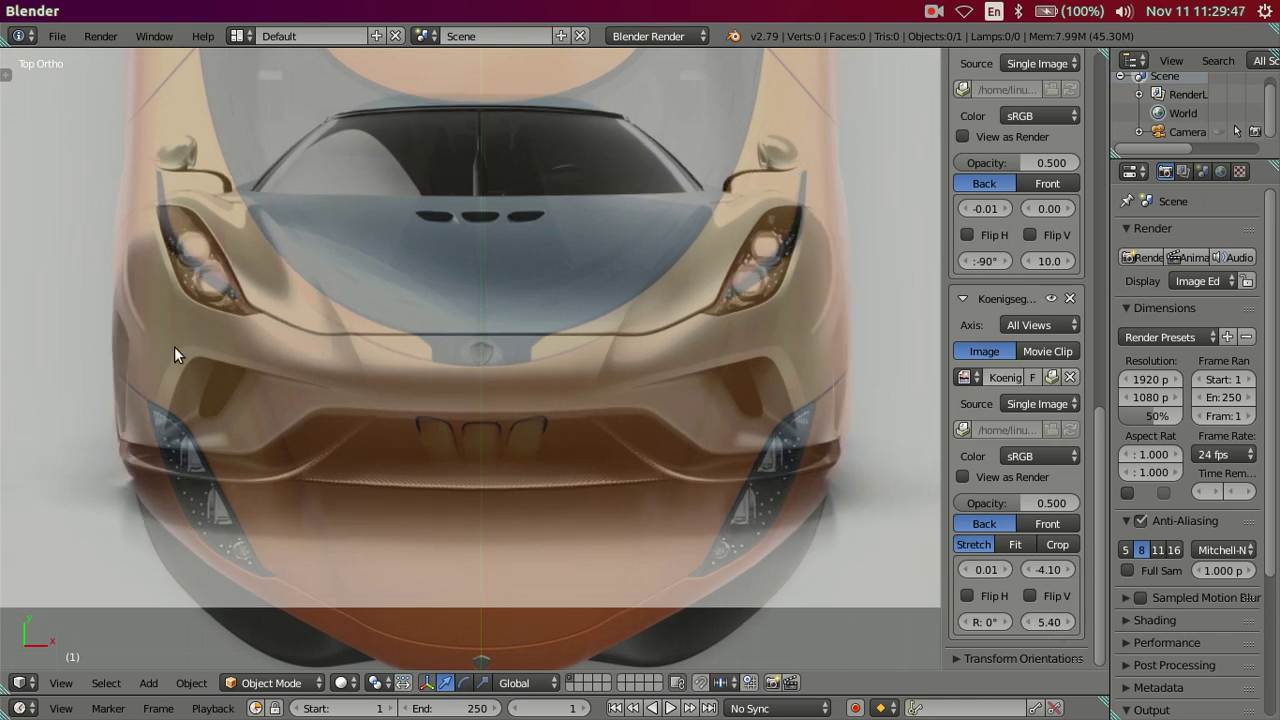
shift+middle_drag(174, 346, 509, 416)
scroll(509, 416, up, 3)
scroll(540, 443, up, 3)
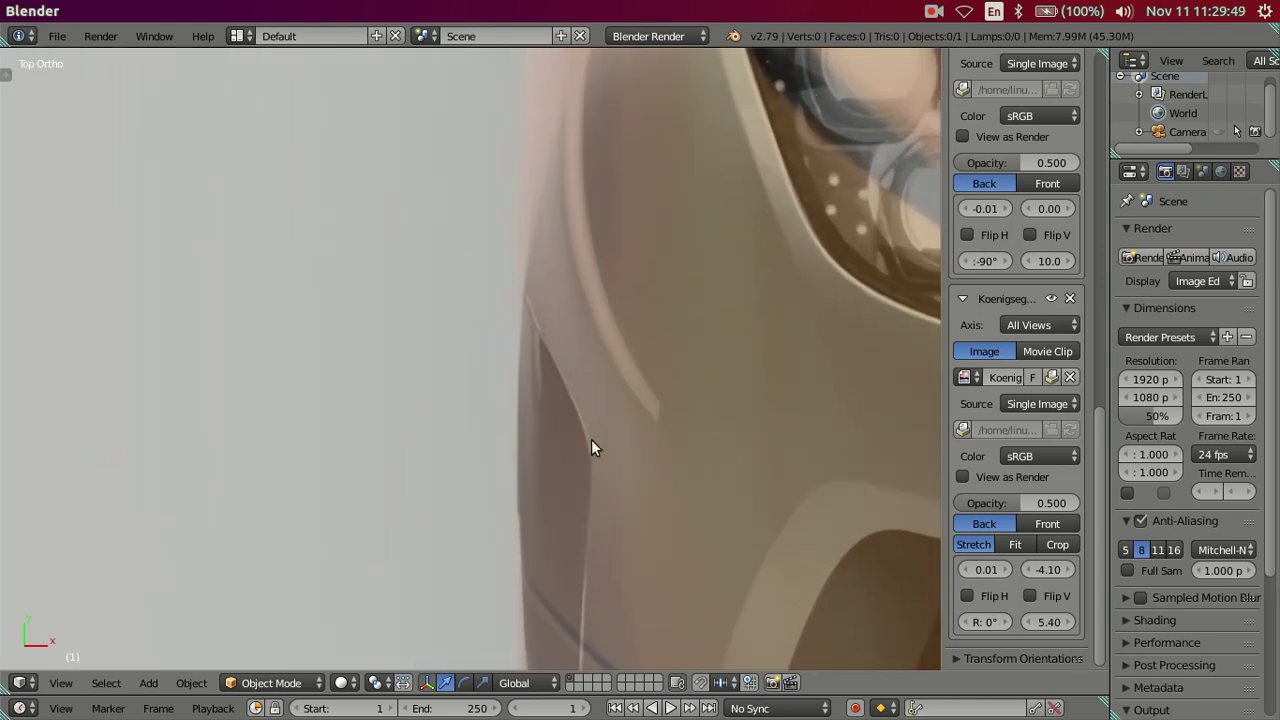
click(1027, 621)
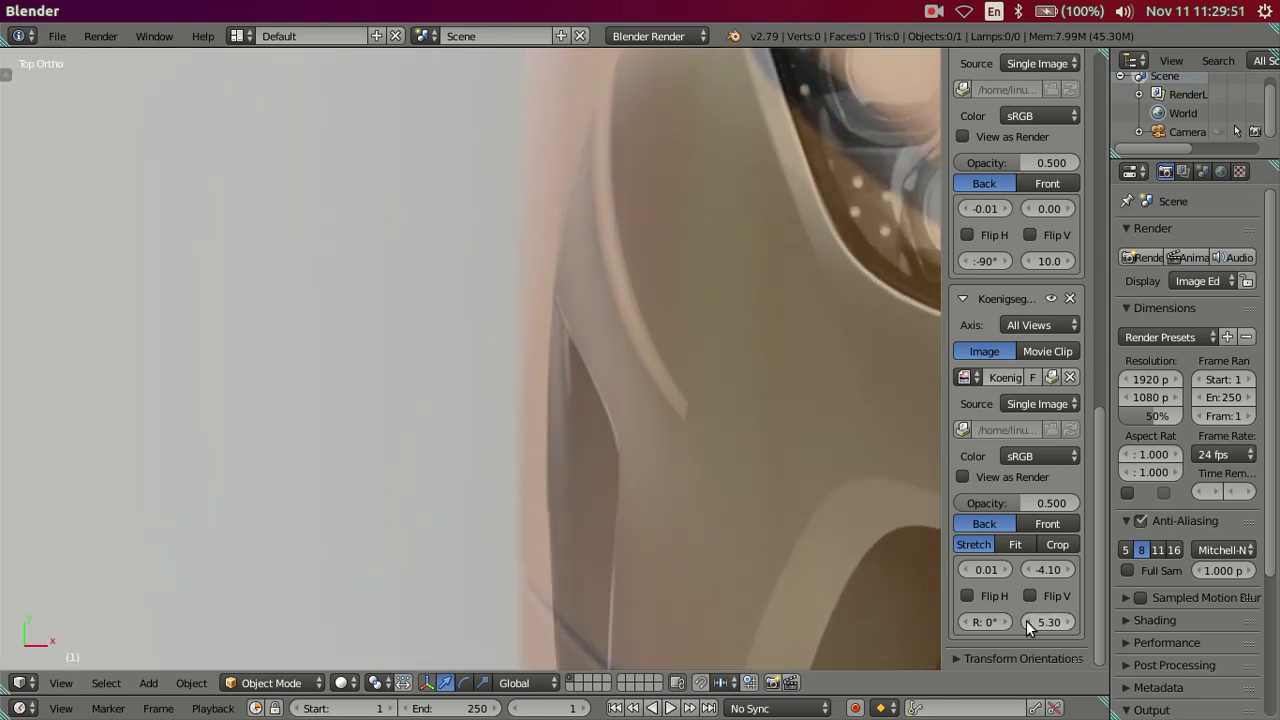
click(1072, 622)
click(1072, 622)
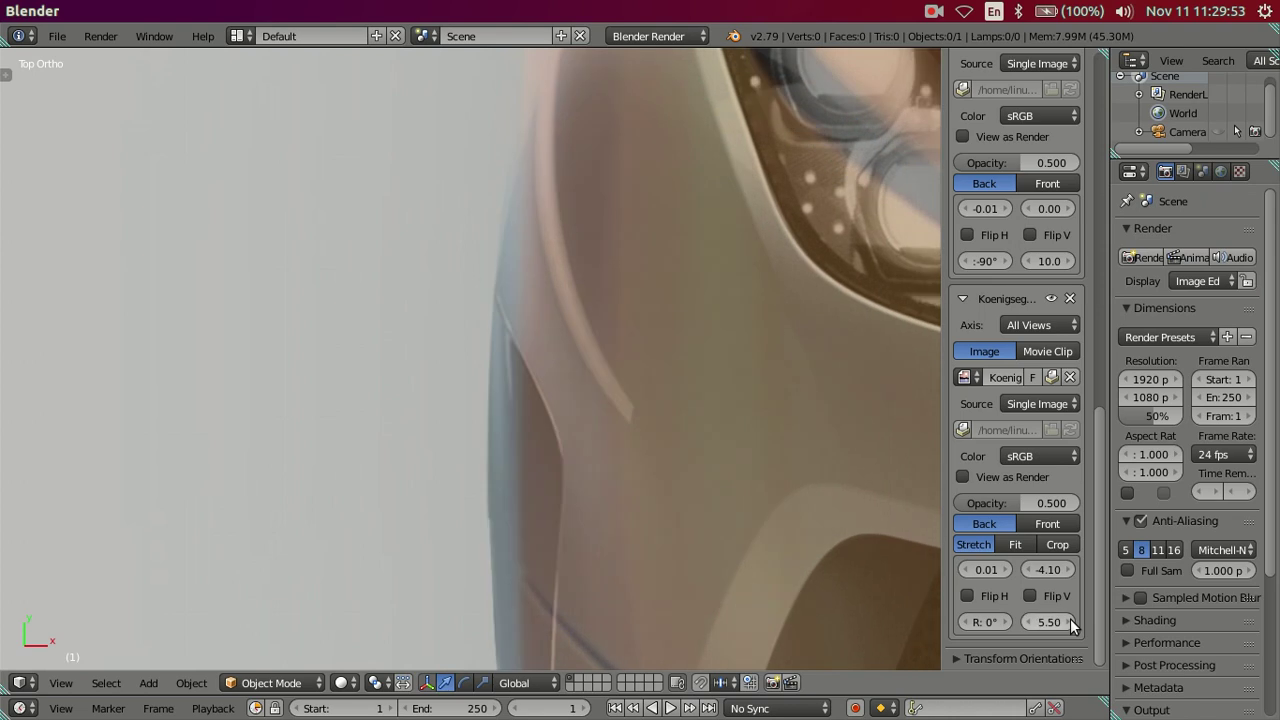
click(1027, 620)
Zoom and pan across the headlight and hood up to the windshield and antenna
scroll(189, 336, down, 3)
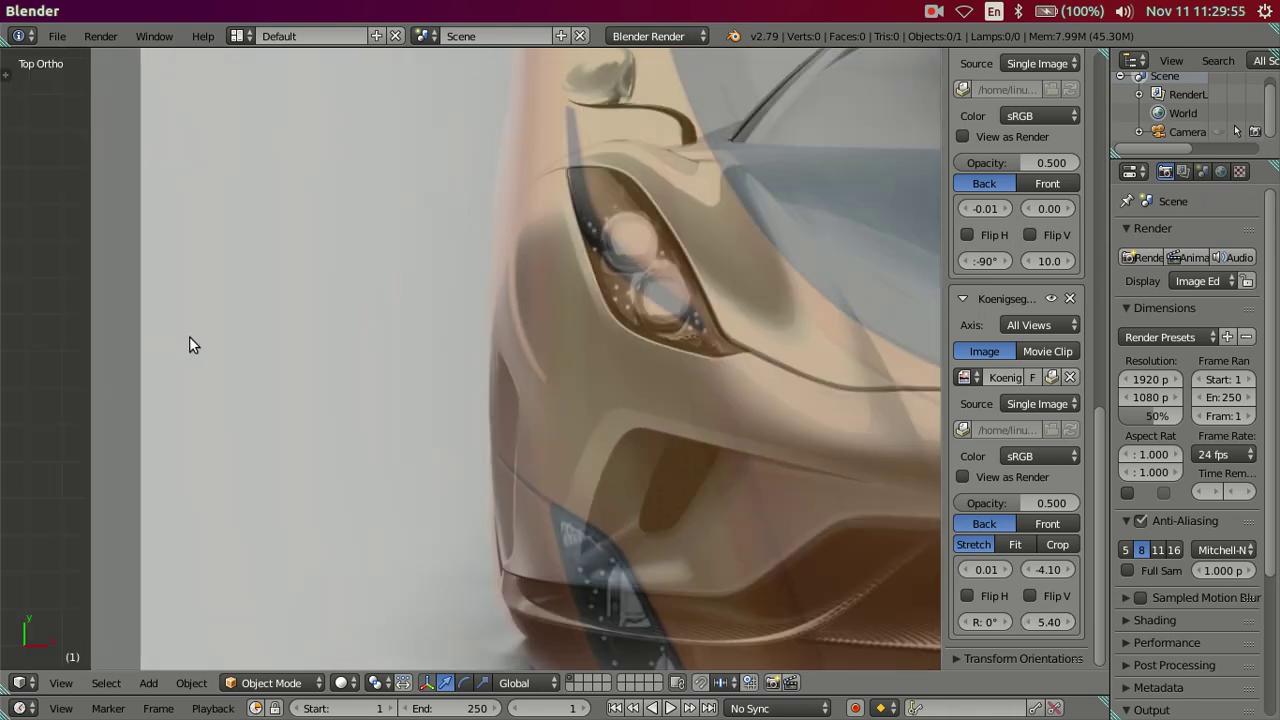
scroll(521, 376, down, 3)
scroll(427, 388, up, 3)
shift+middle_drag(705, 391, 85, 400)
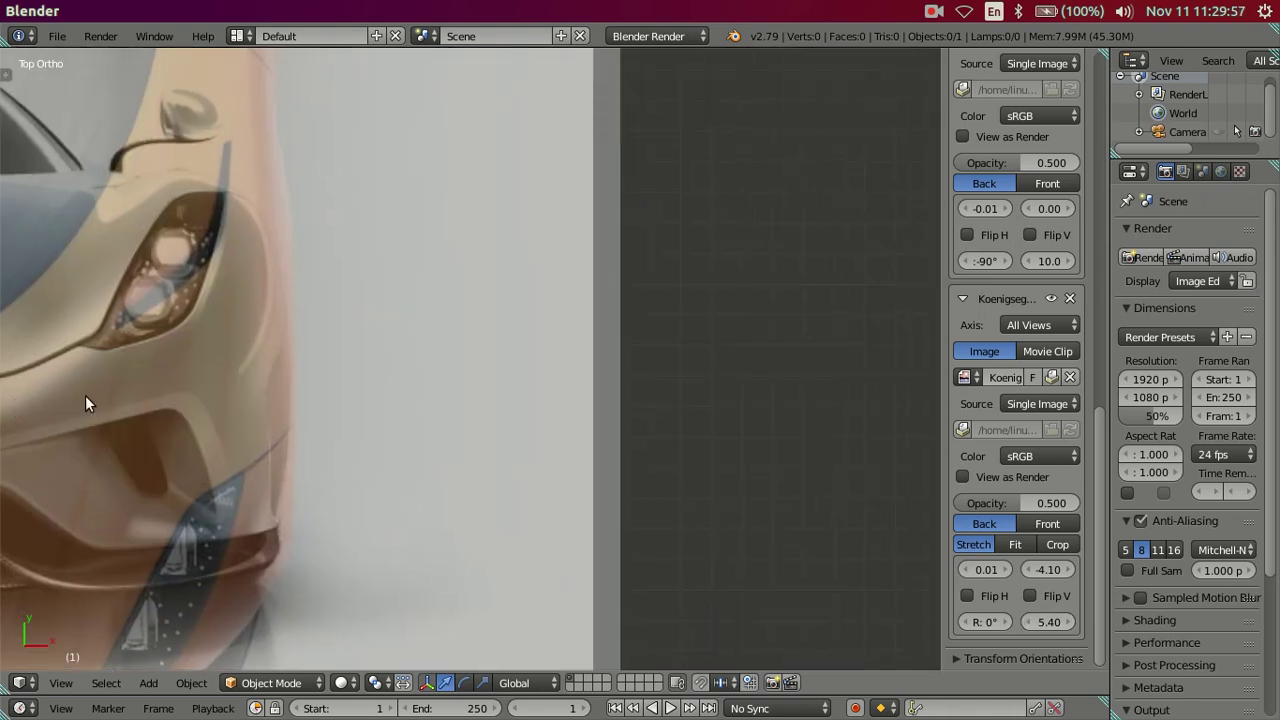
scroll(85, 400, up, 2)
shift+middle_drag(143, 434, 709, 348)
scroll(709, 348, down, 2)
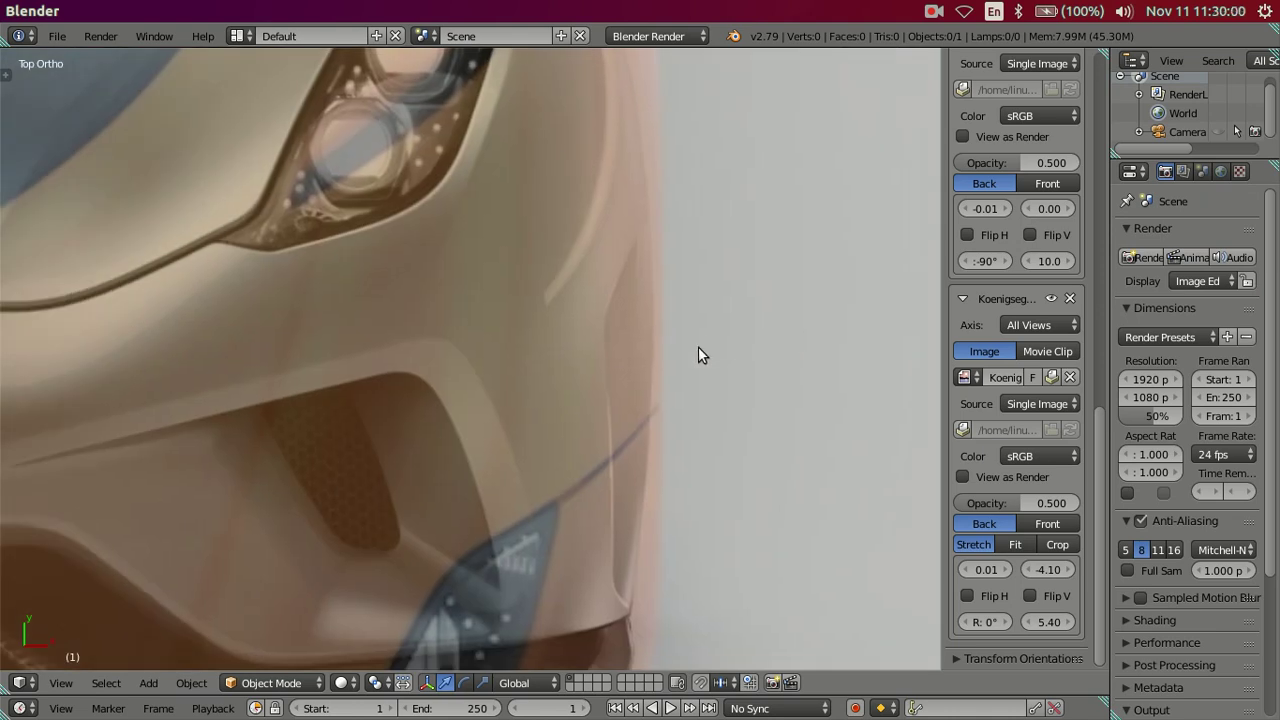
scroll(698, 346, down, 2)
scroll(554, 356, down, 2)
scroll(421, 361, down, 2)
shift+middle_drag(421, 361, 812, 467)
scroll(660, 386, up, 3)
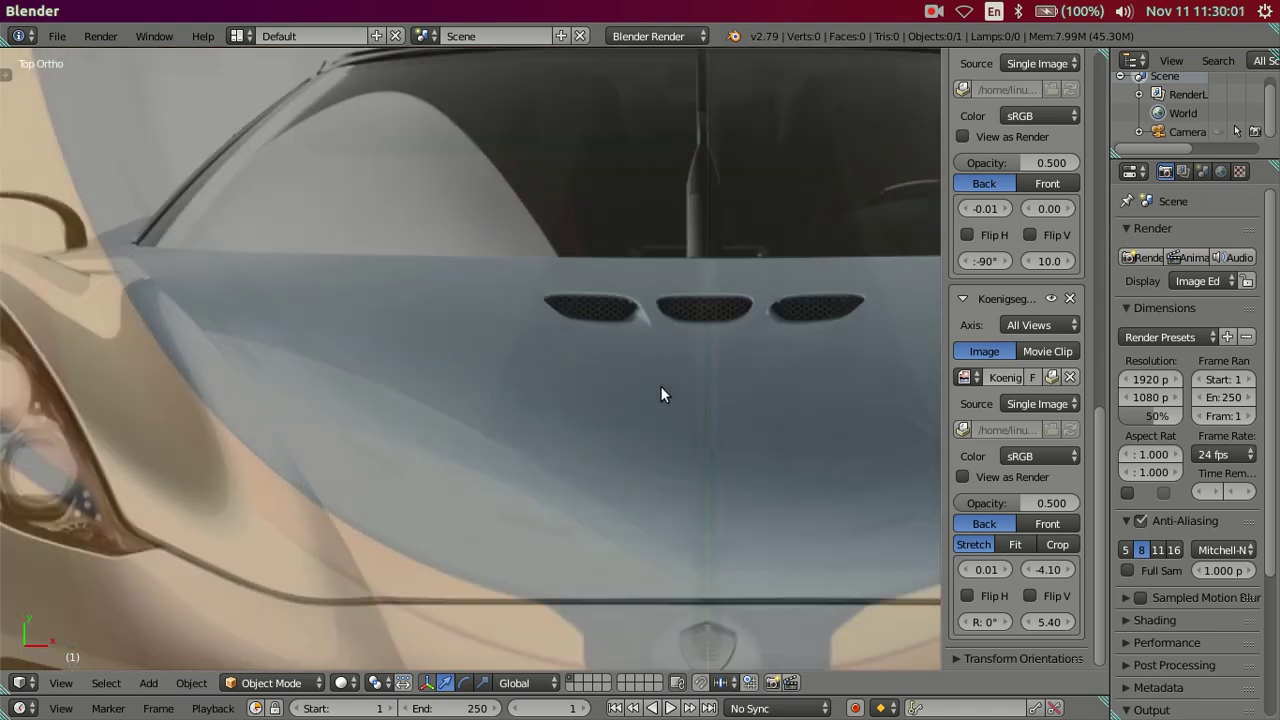
shift+middle_drag(660, 386, 526, 583)
scroll(572, 461, up, 2)
scroll(572, 461, up, 2)
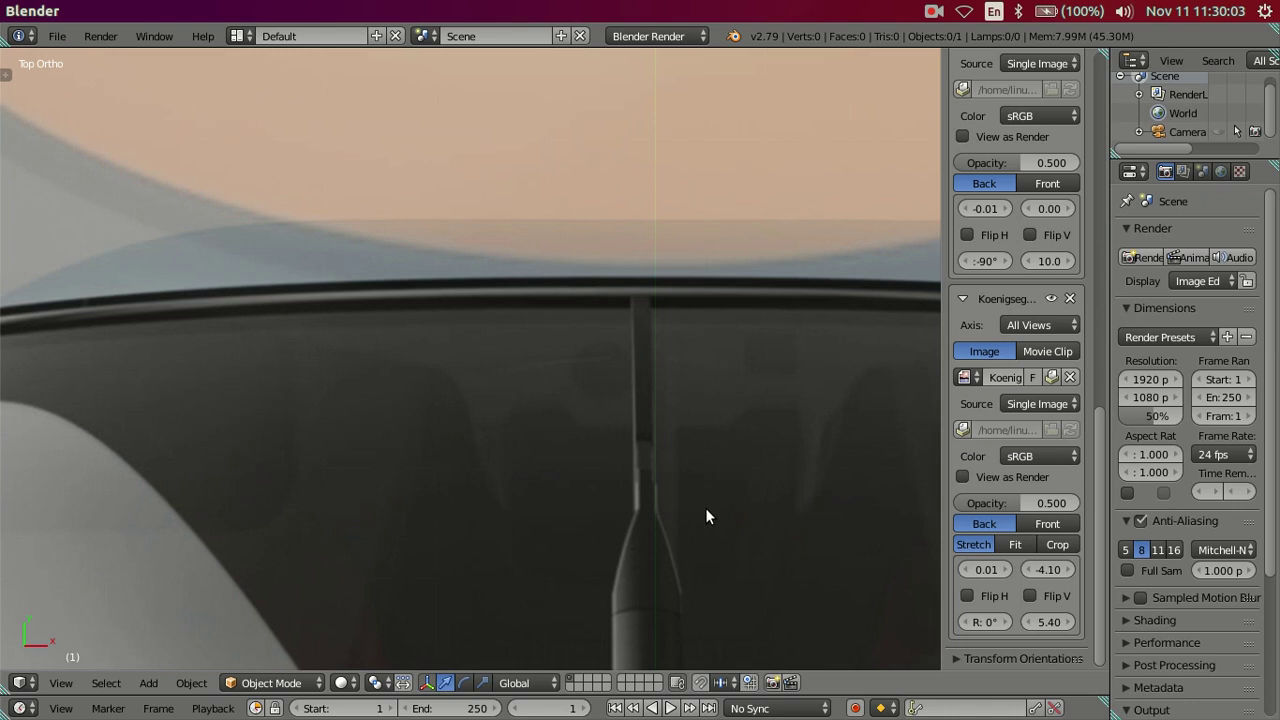
shift+middle_drag(705, 507, 659, 441)
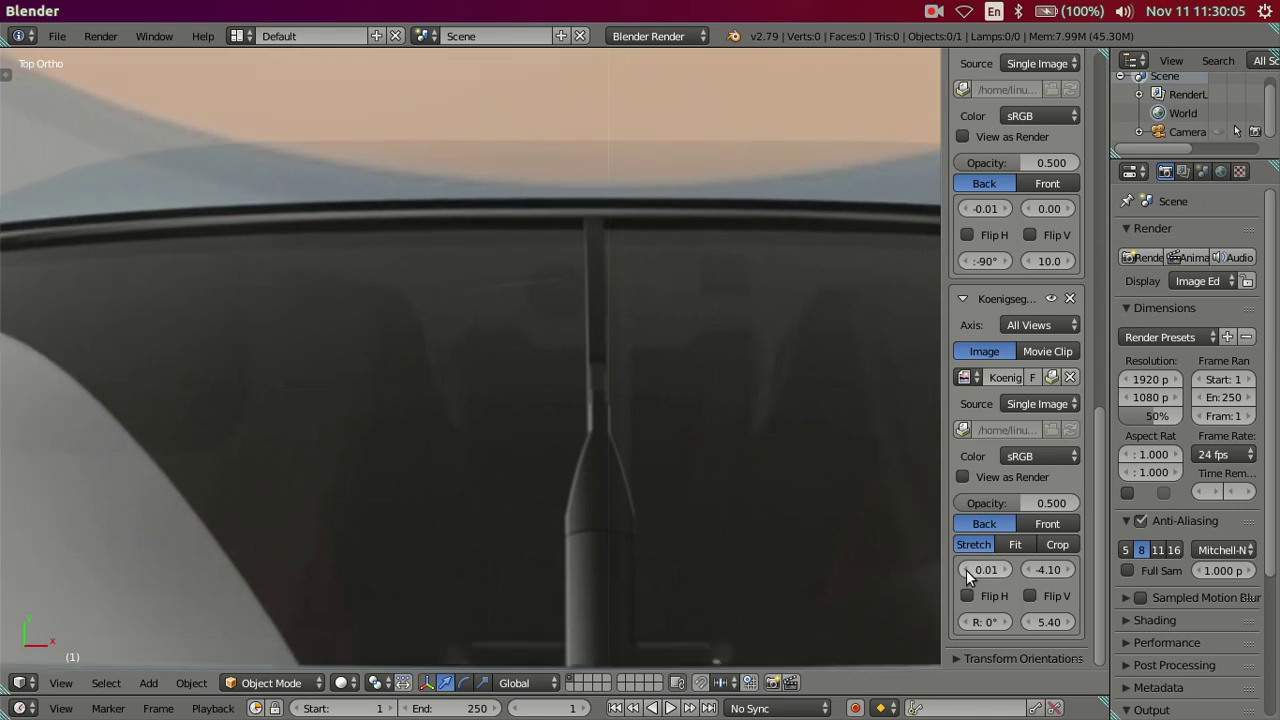
Try front-image X offsets of 0.11, 0.01 and -0.08, then set it to 0.00
click(966, 570)
drag(990, 567, 1007, 569)
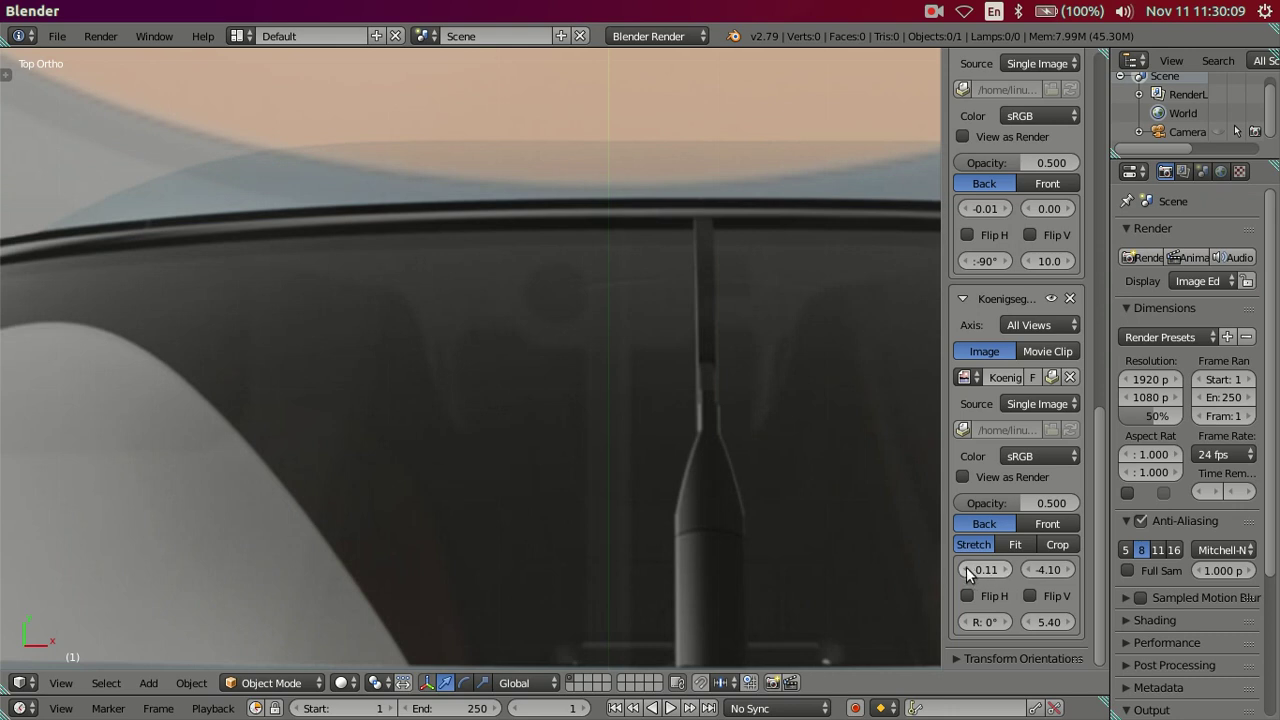
click(968, 571)
click(973, 571)
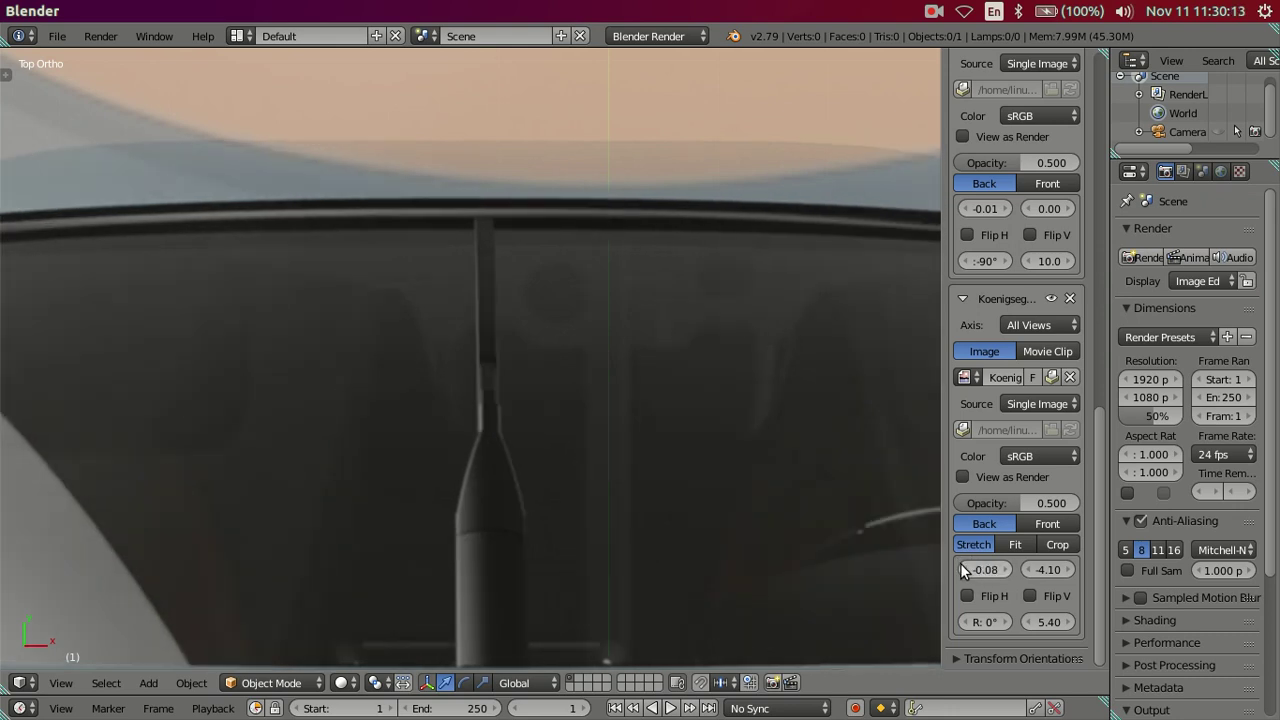
scroll(572, 524, down, 3)
scroll(634, 369, down, 2)
shift+scroll(658, 396, down, 3)
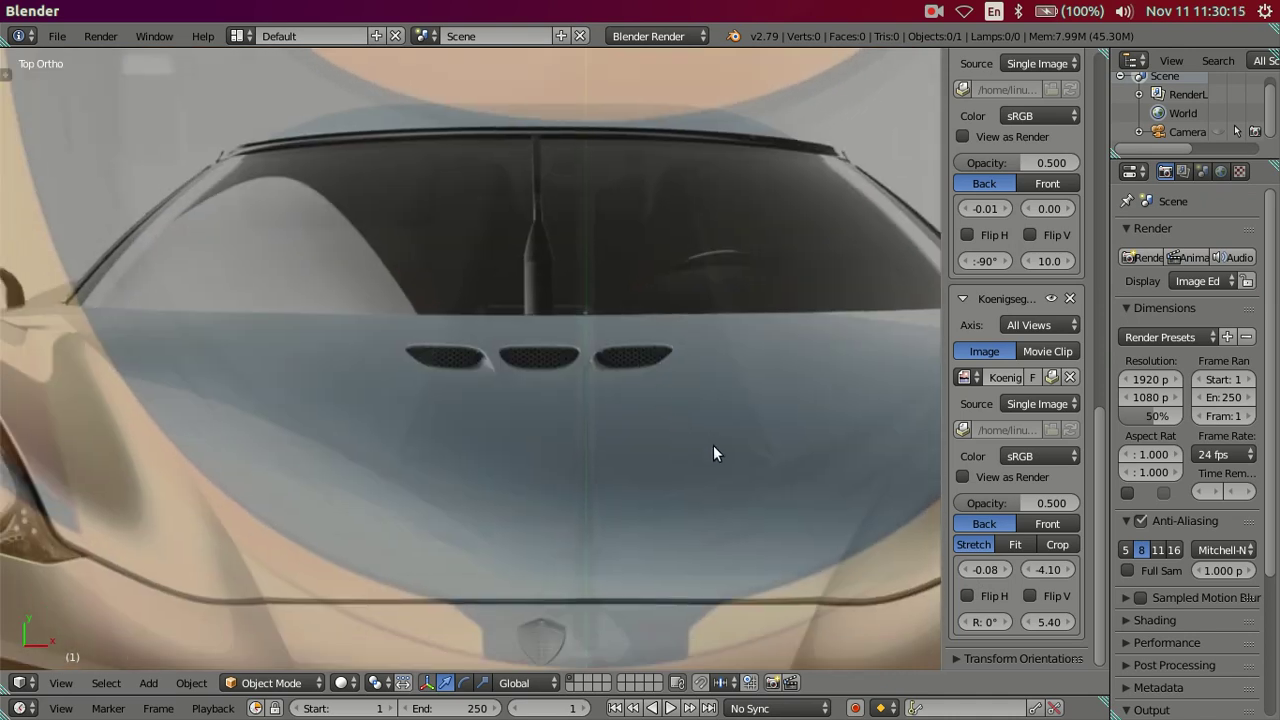
scroll(714, 446, down, 3)
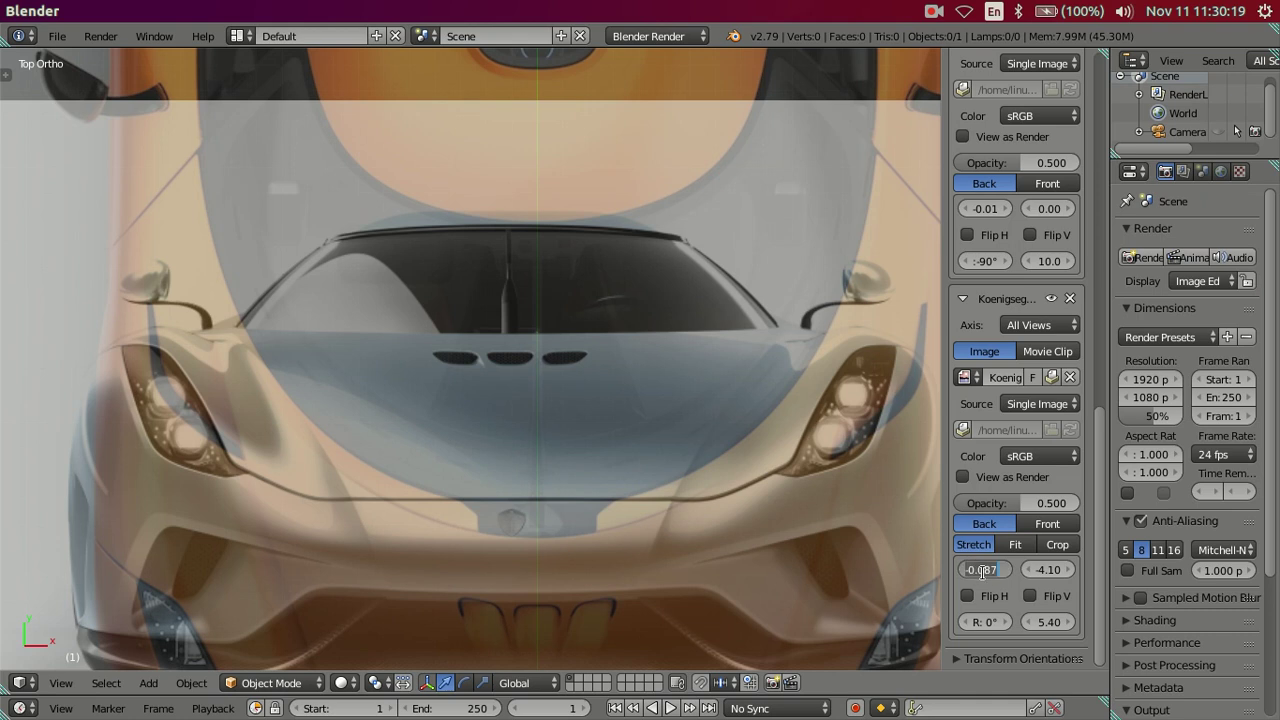
text(0)
key(Return)
Inspect the hood and windshield while stepping the X offset between -0.10 and 0.10
scroll(564, 440, up, 2)
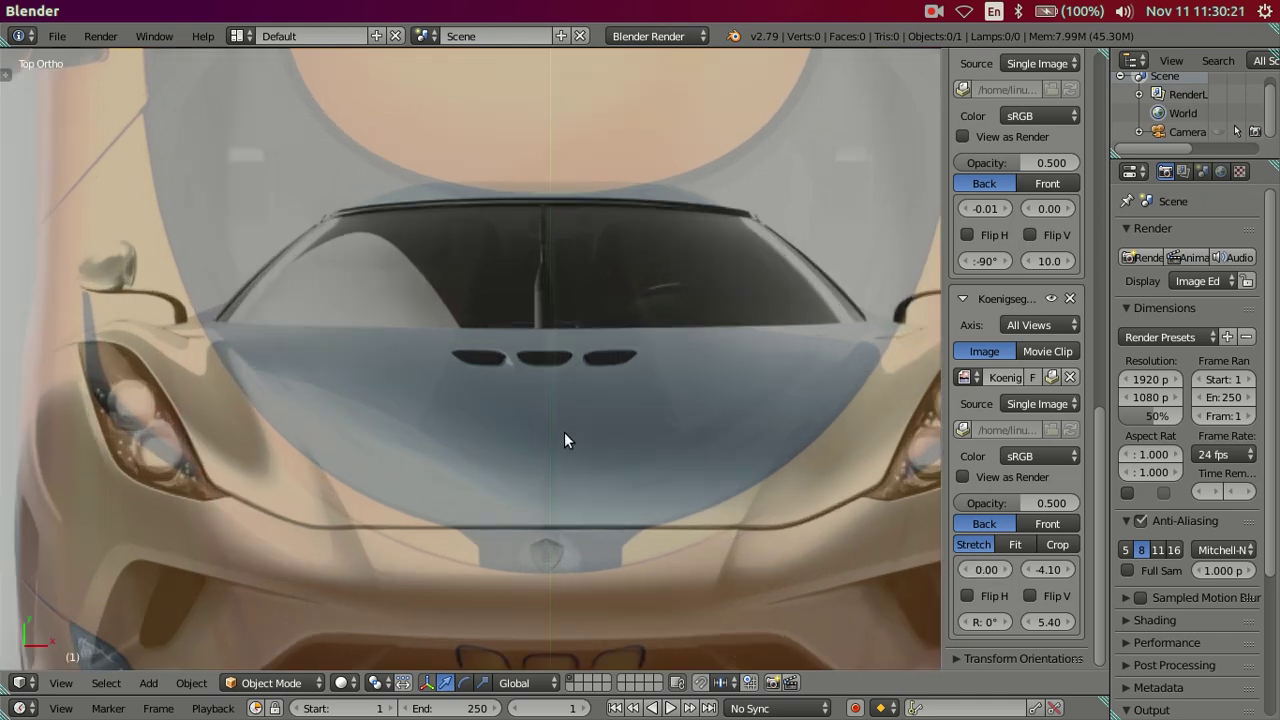
scroll(564, 440, up, 2)
mouse_move(796, 587)
shift+middle_down()
mouse_move(769, 311)
mouse_move(736, 432)
mouse_move(729, 390)
mouse_move(692, 446)
mouse_move(694, 422)
shift+middle_up()
scroll(694, 422, up, 2)
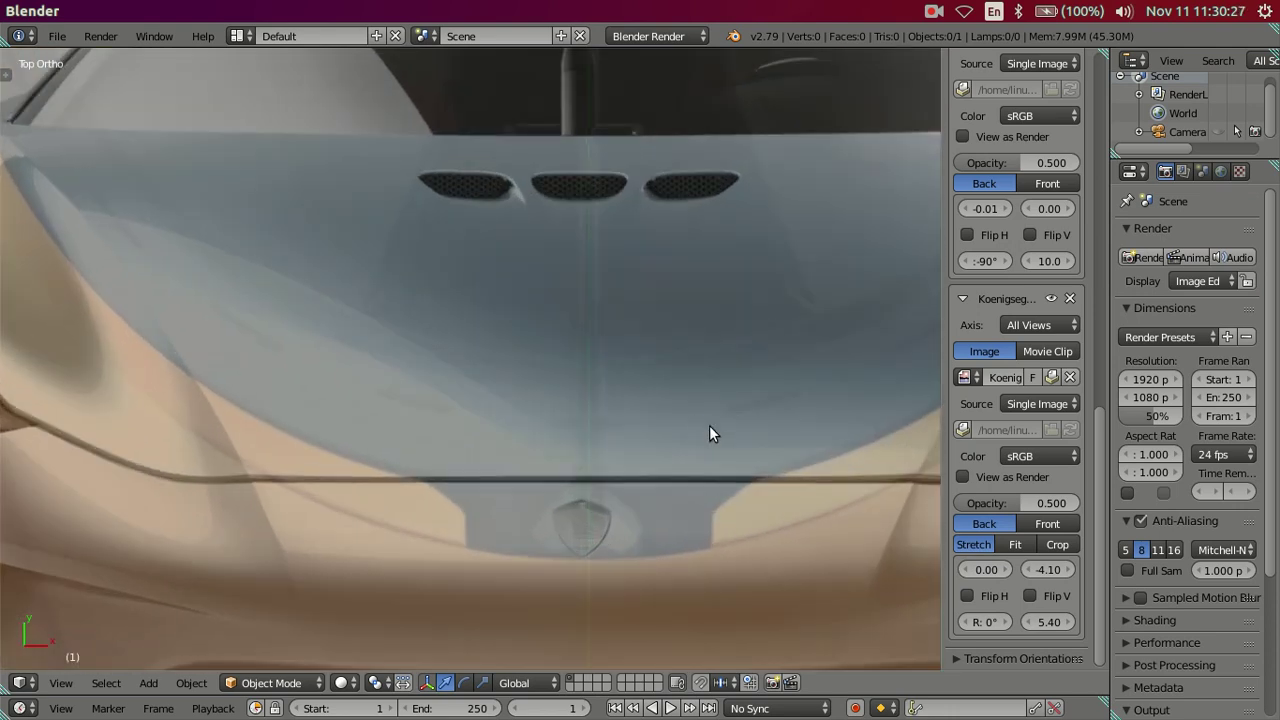
mouse_move(682, 352)
shift+middle_down()
mouse_move(689, 486)
mouse_move(663, 164)
mouse_move(660, 514)
mouse_move(666, 380)
mouse_move(669, 426)
mouse_move(660, 405)
shift+middle_up()
scroll(659, 405, up, 1)
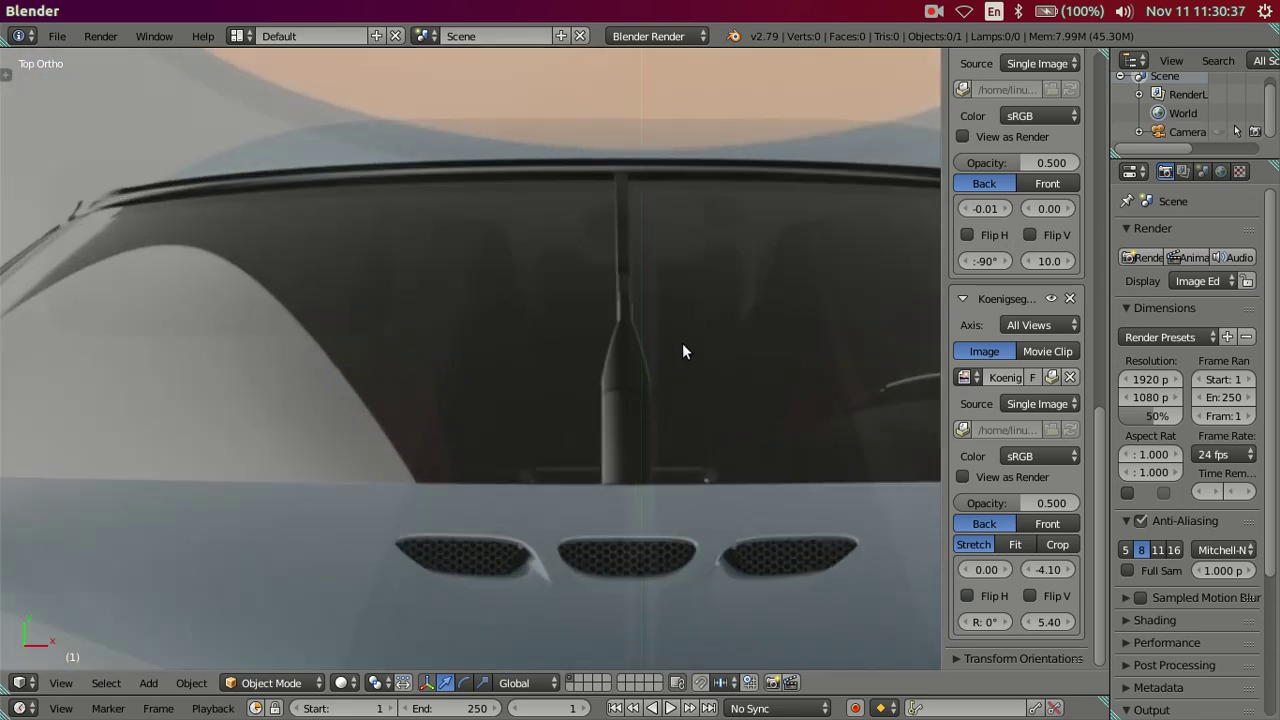
click(964, 571)
click(1007, 565)
click(1007, 565)
scroll(676, 468, down, 2)
shift+middle_drag(711, 511, 689, 262)
scroll(669, 455, up, 2)
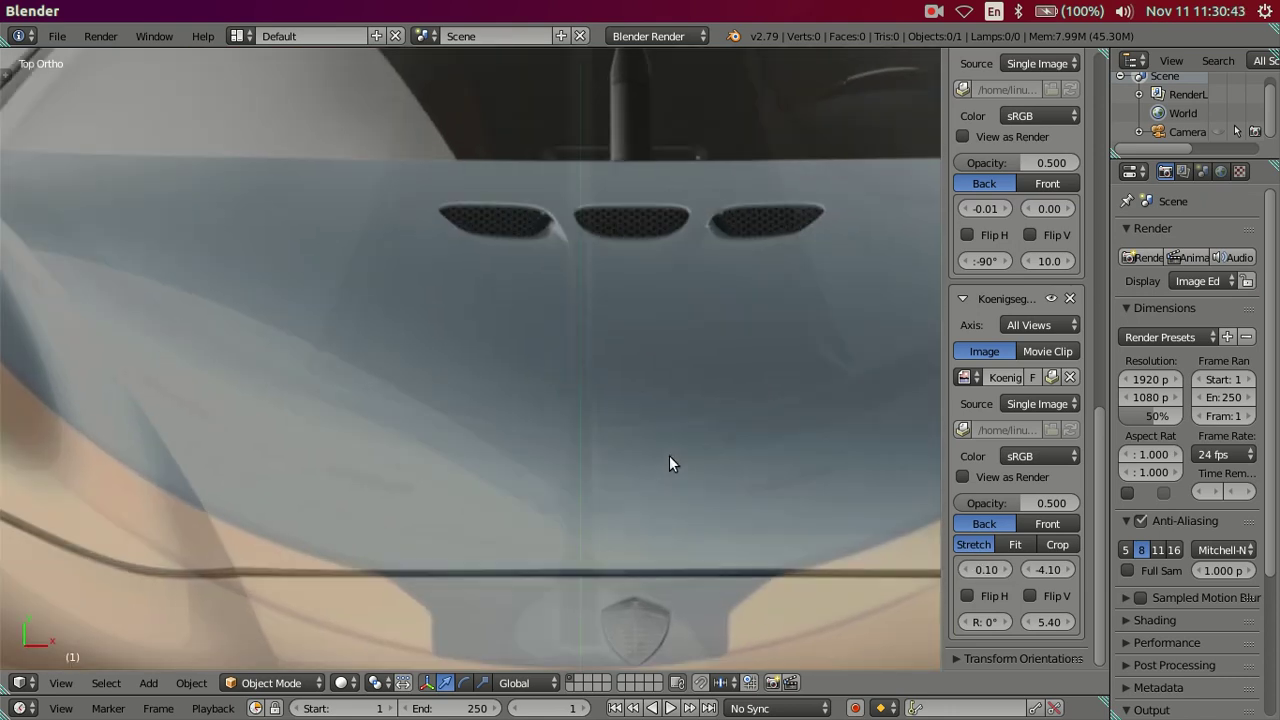
Enter front-image X offsets of 0.15 and then 0.015
click(990, 570)
key(End)
text(5)
key(Return)
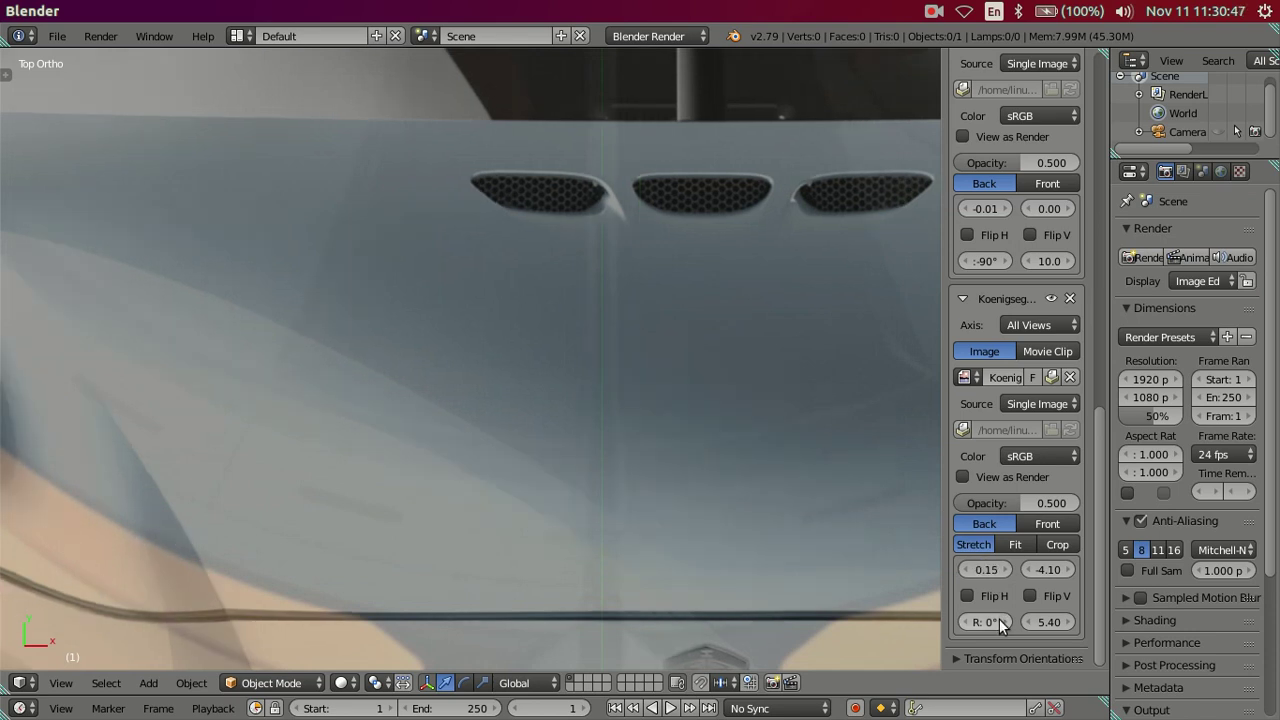
click(992, 569)
text(0.015)
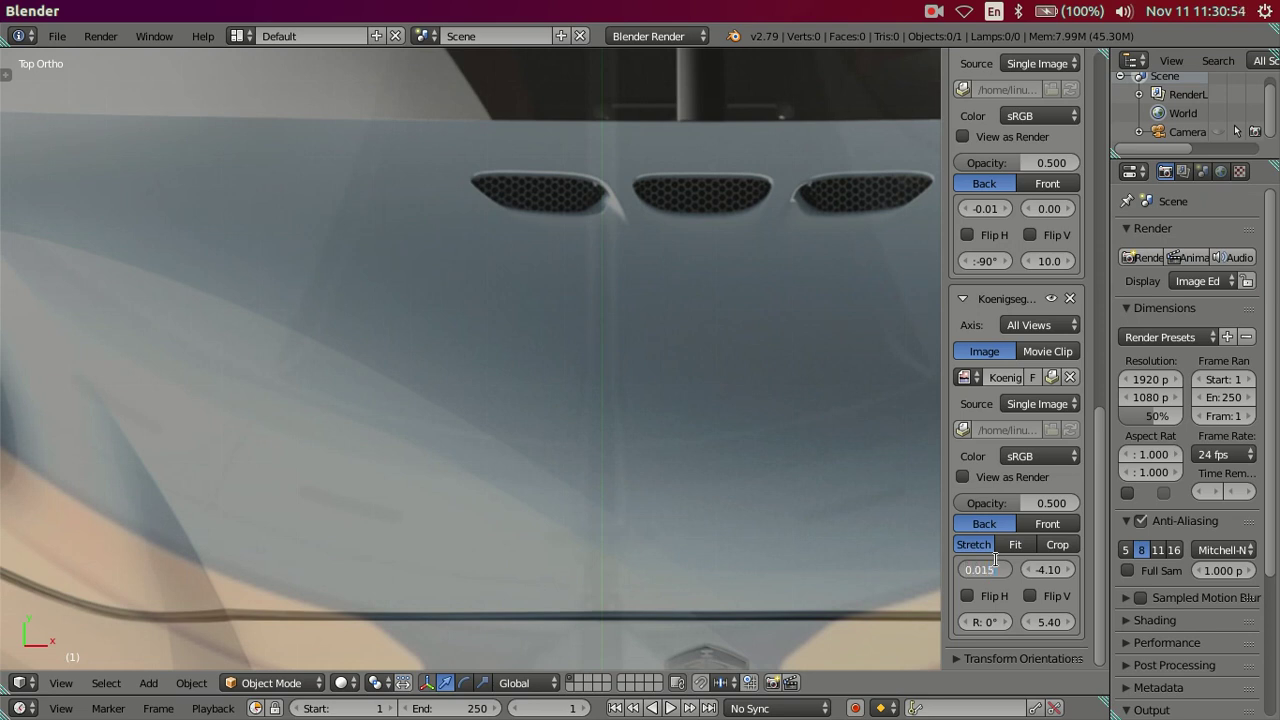
text(0.01)
key(Return)
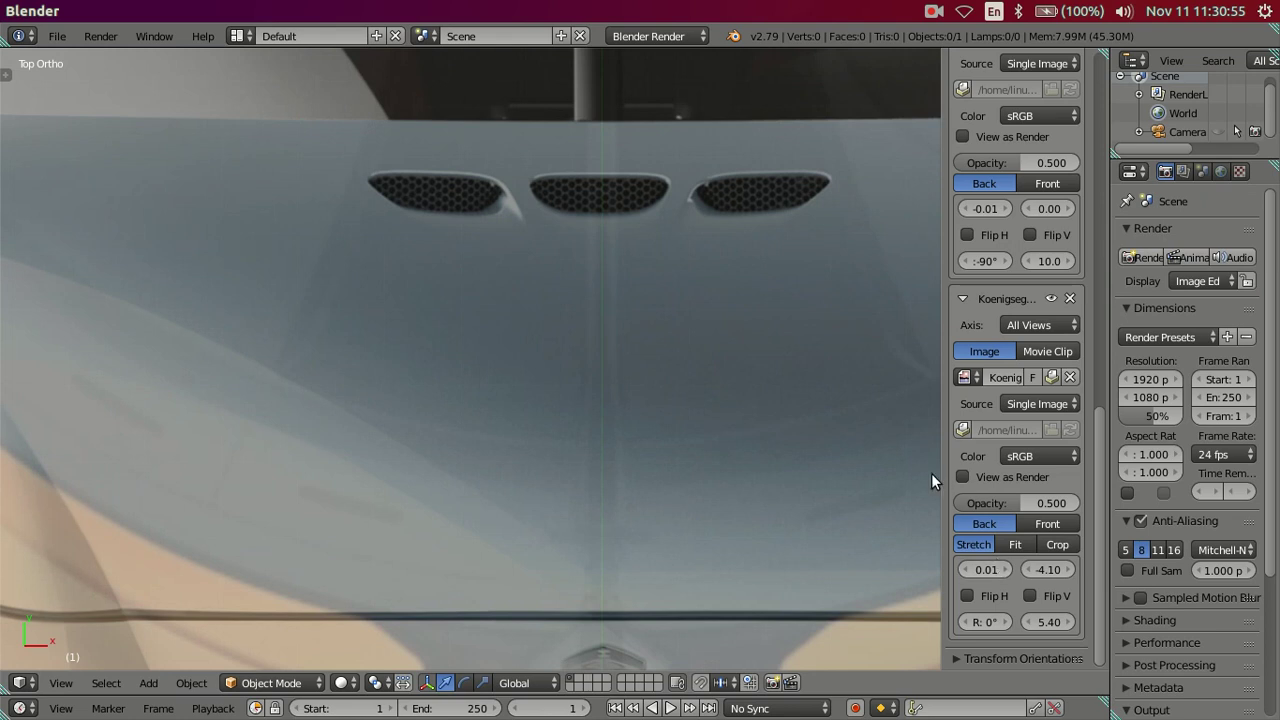
Check the hood line and badge alignment, then settle the X offset at 0.01
scroll(711, 451, down, 2)
scroll(771, 445, down, 2)
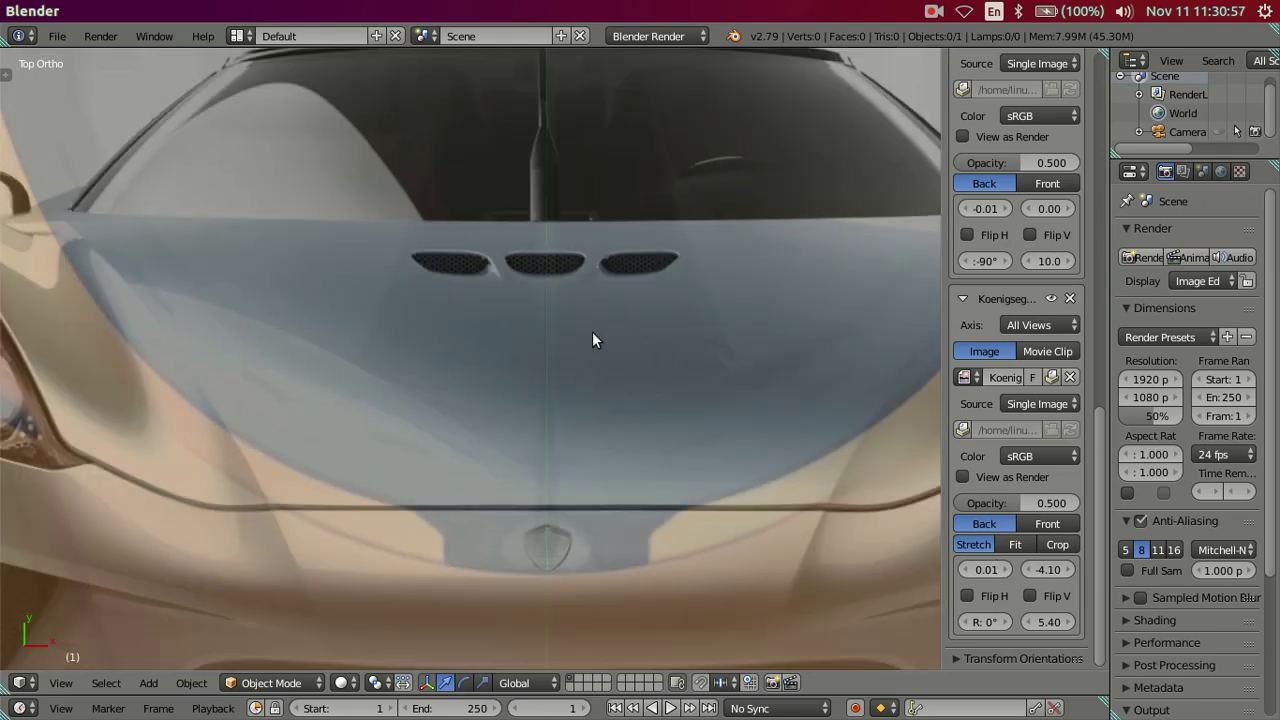
scroll(613, 395, down, 2)
scroll(604, 318, up, 3)
scroll(662, 286, up, 2)
scroll(619, 341, up, 1)
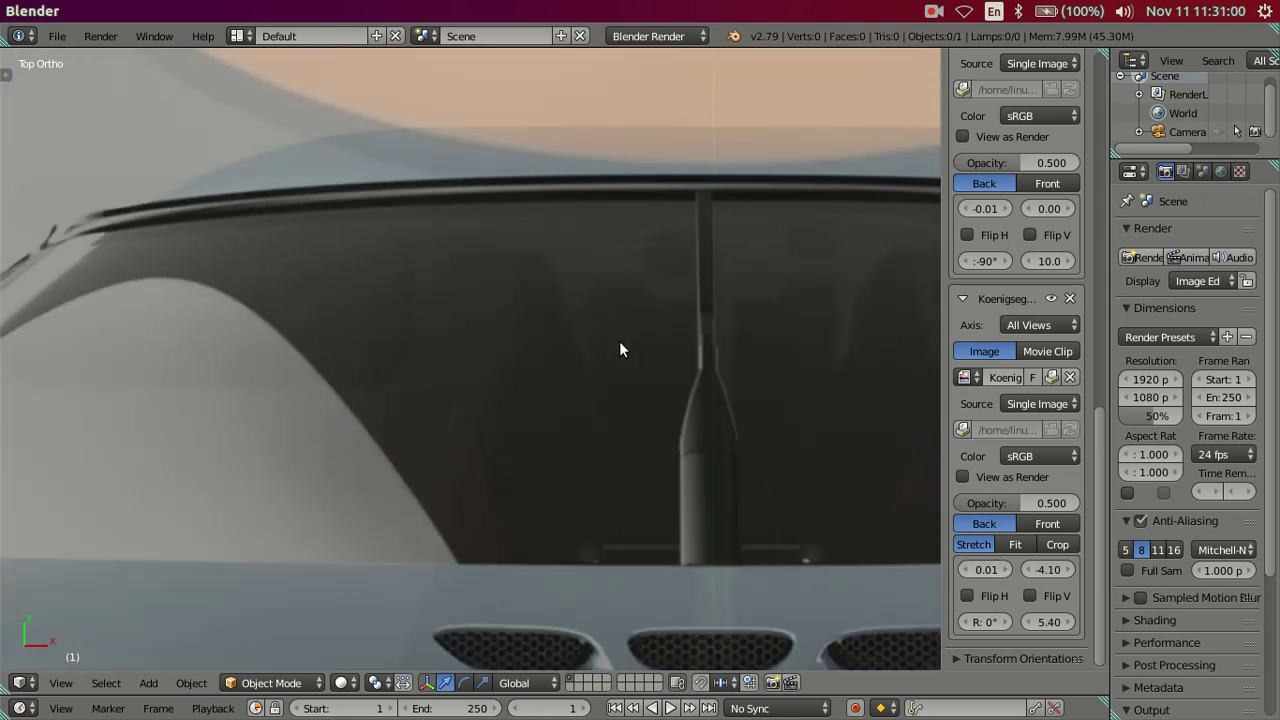
scroll(619, 341, down, 2)
scroll(609, 493, down, 2)
shift+middle_drag(611, 533, 616, 268)
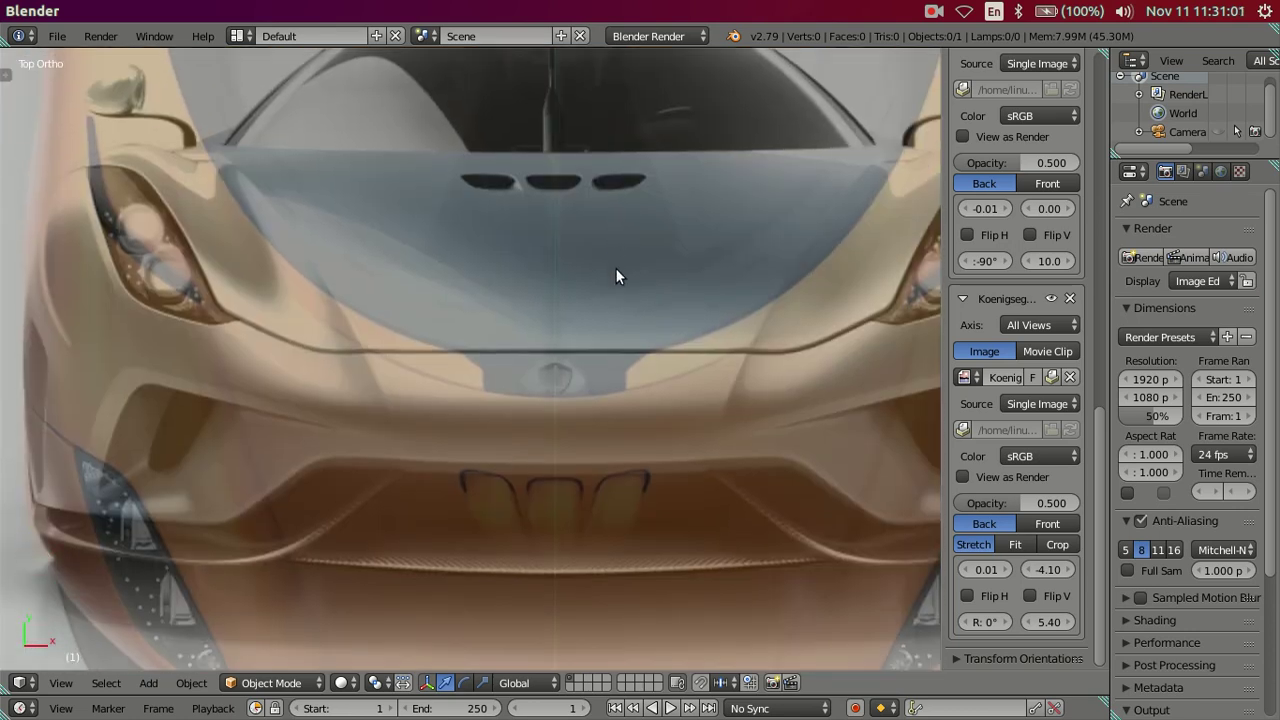
scroll(601, 330, up, 2)
scroll(591, 378, up, 2)
shift+middle_drag(633, 348, 500, 387)
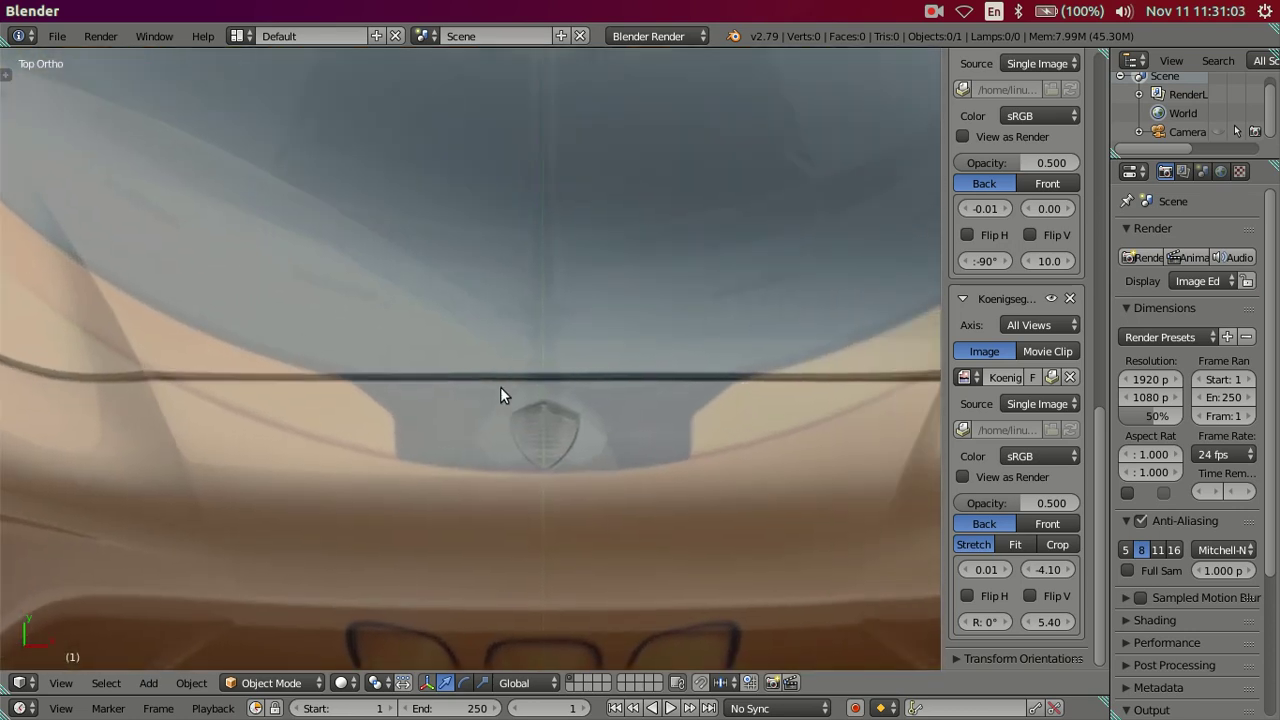
scroll(545, 392, up, 1)
scroll(641, 393, up, 1)
scroll(643, 392, up, 1)
scroll(660, 440, up, 1)
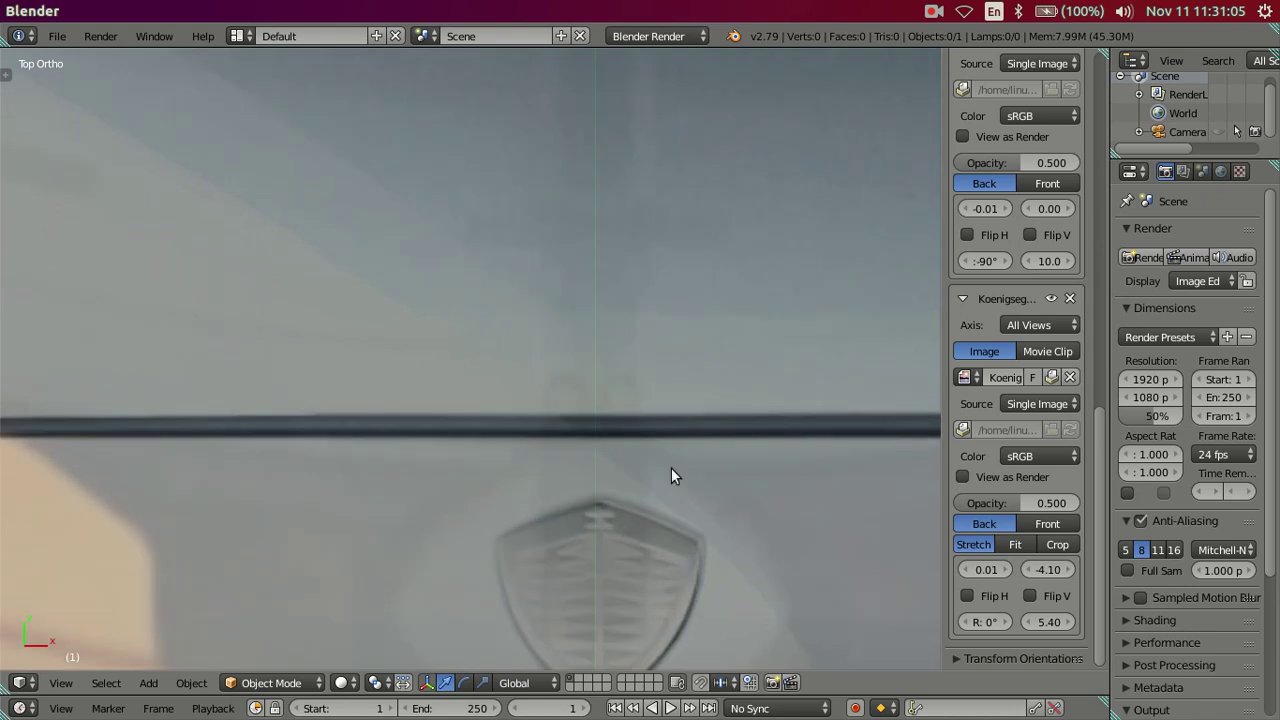
shift+middle_drag(671, 476, 546, 209)
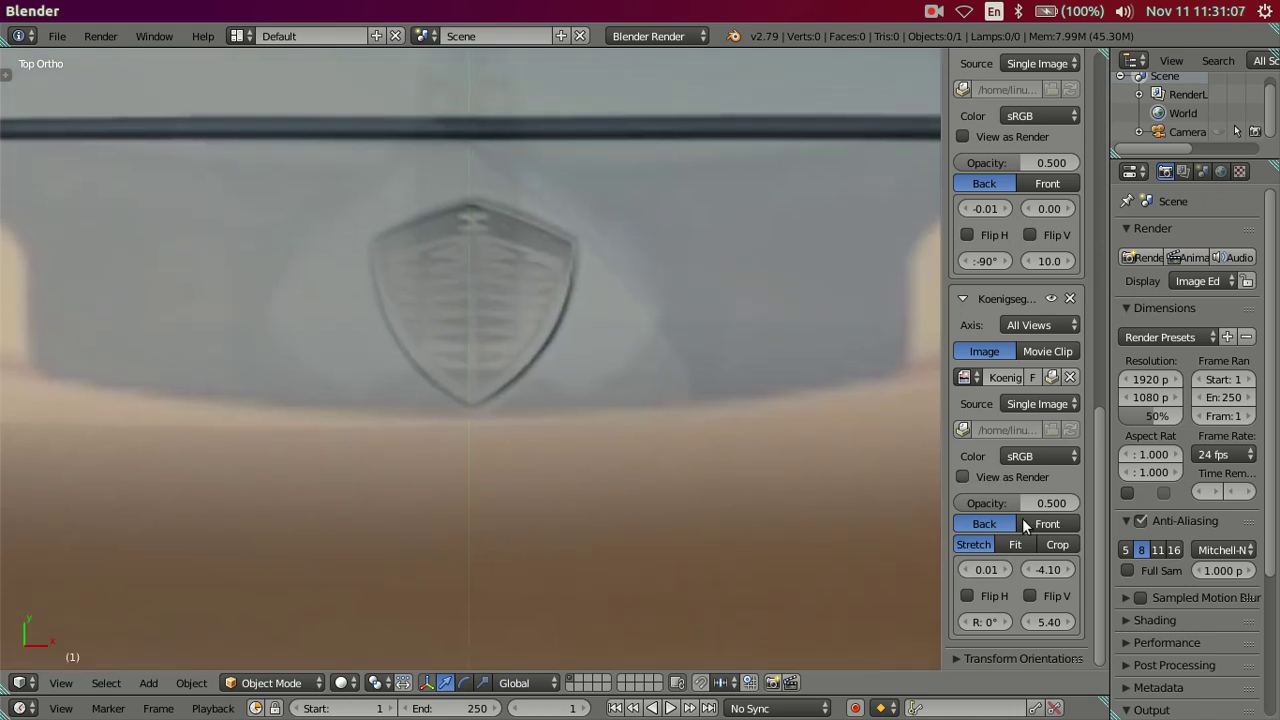
click(993, 568)
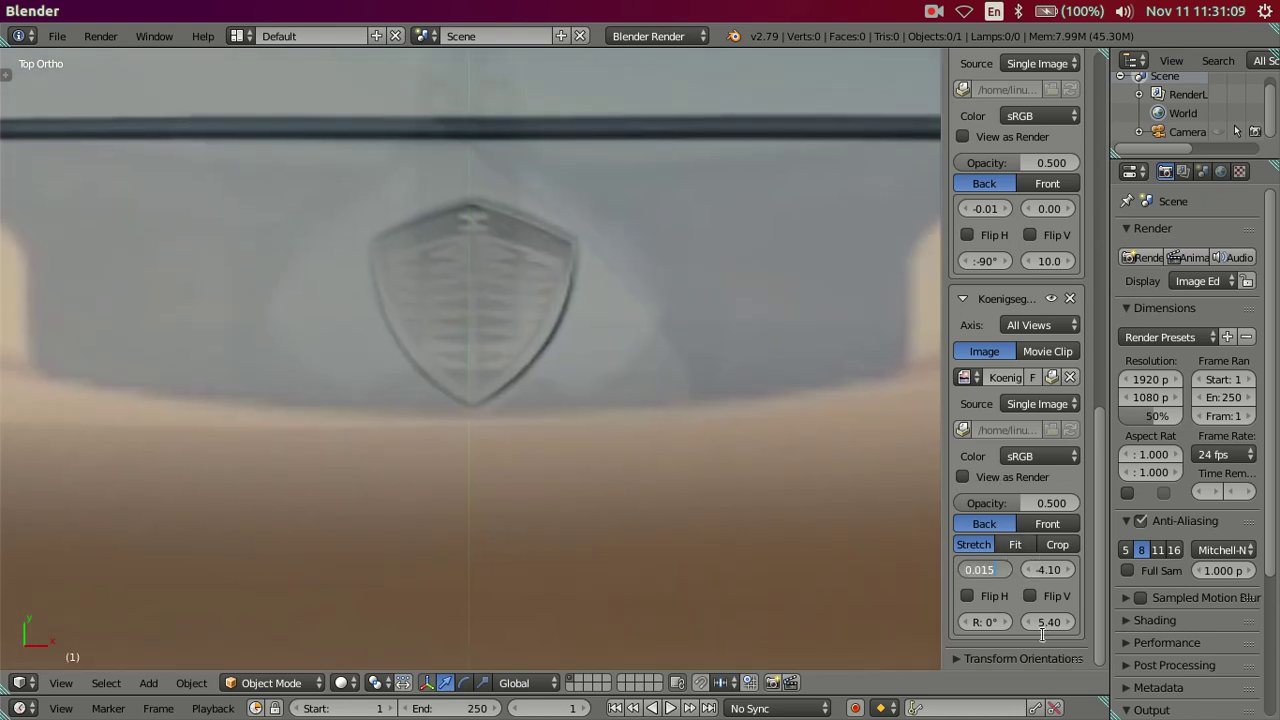
key(Return)
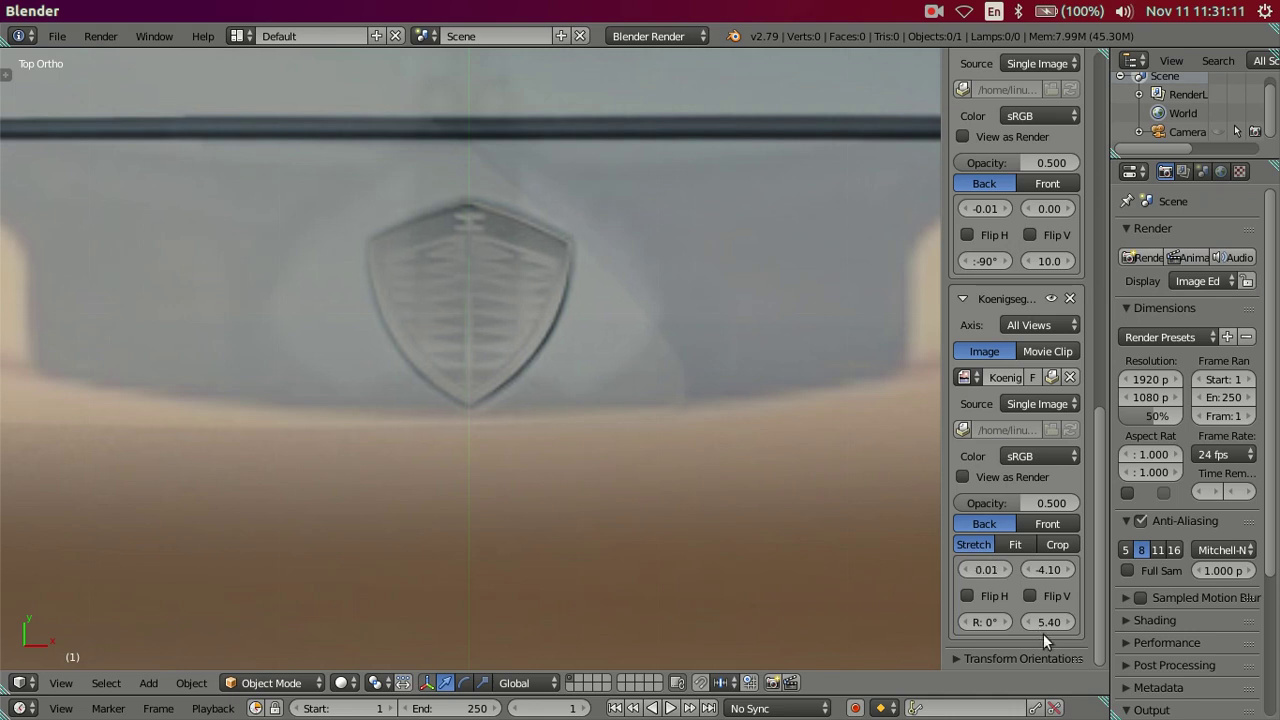
scroll(533, 387, down, 3)
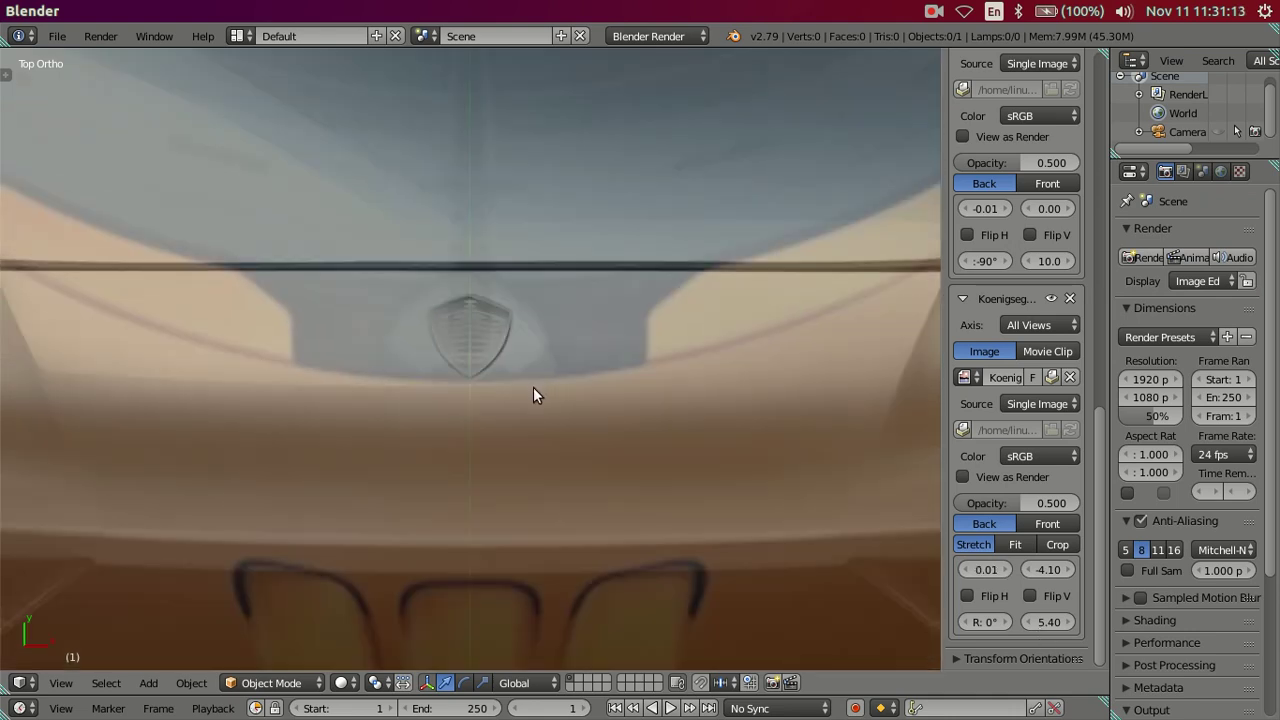
scroll(513, 365, down, 4)
scroll(534, 372, down, 4)
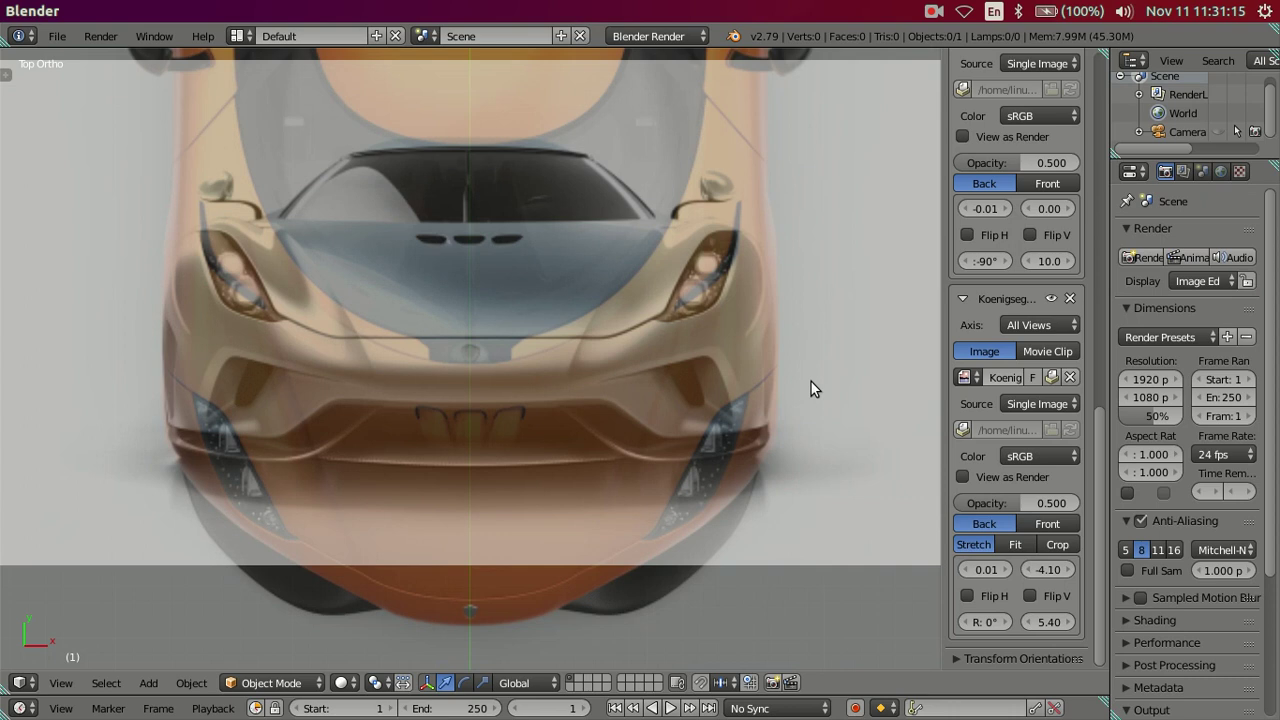
Raise the front image's Y offset from -4.10 to 2.10 and pan to reveal it
scroll(811, 389, down, 2)
scroll(828, 420, up, 1)
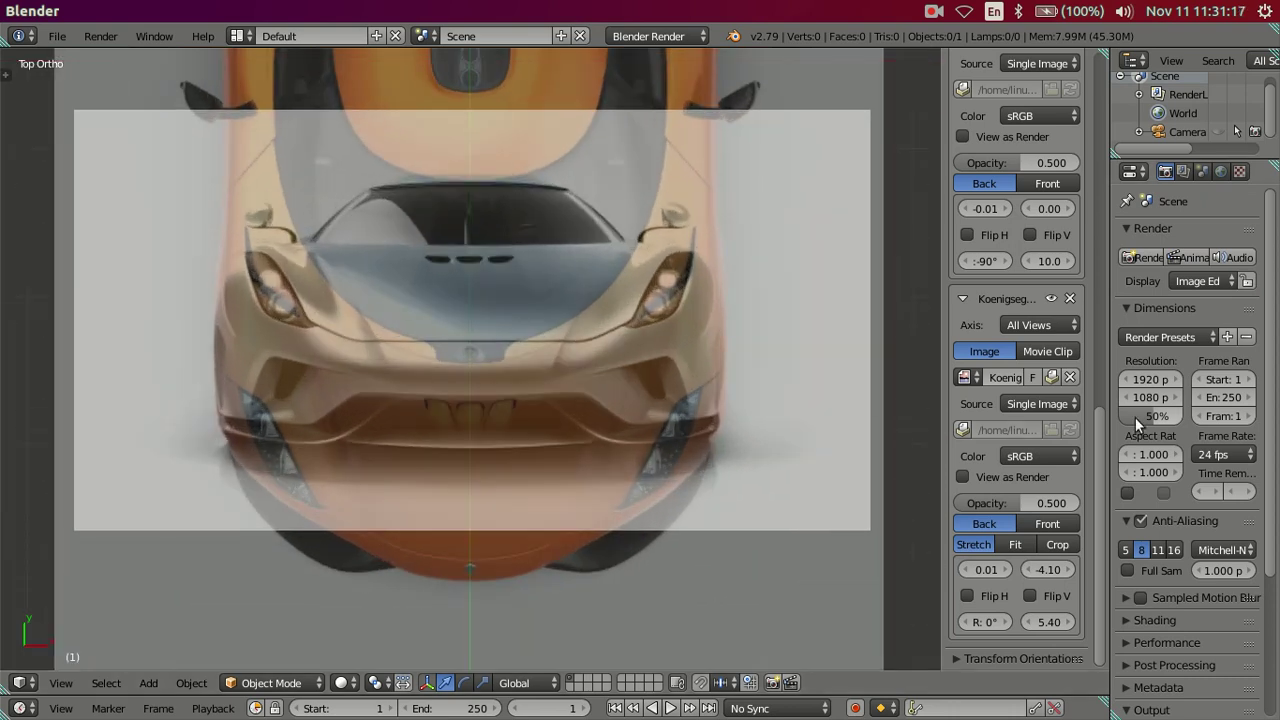
scroll(763, 390, down, 2)
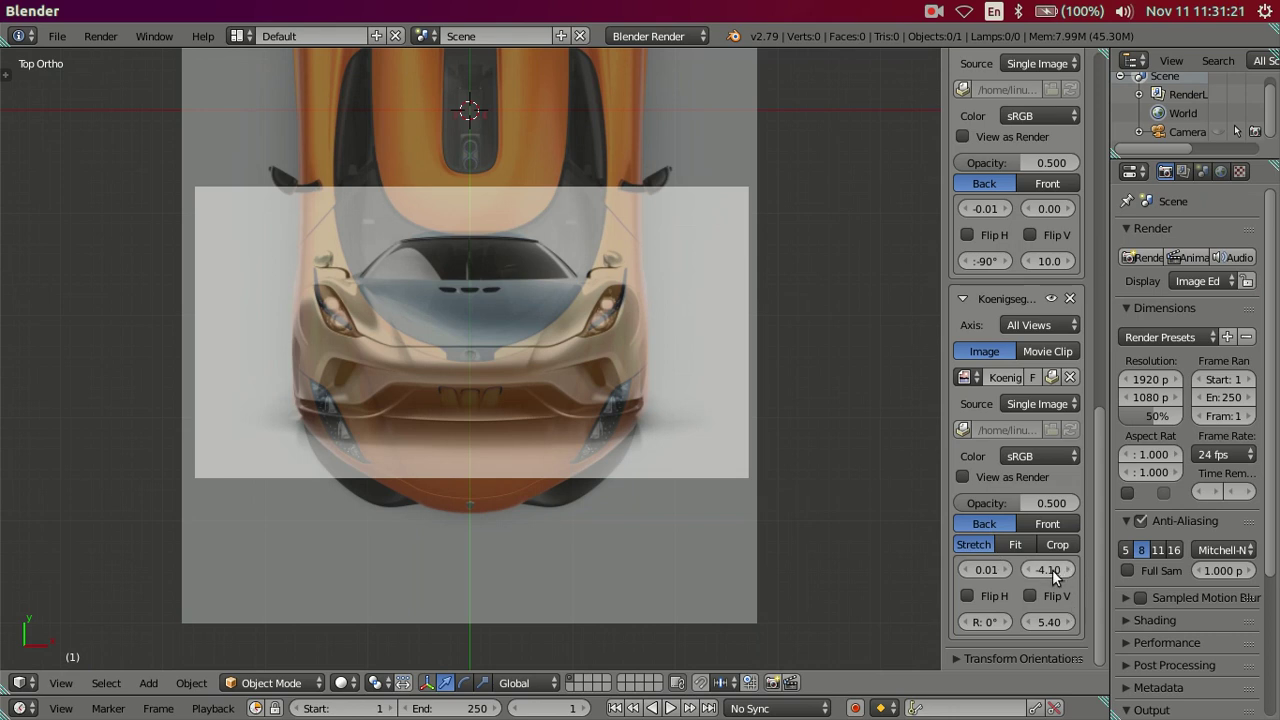
drag(1052, 570, 1100, 570)
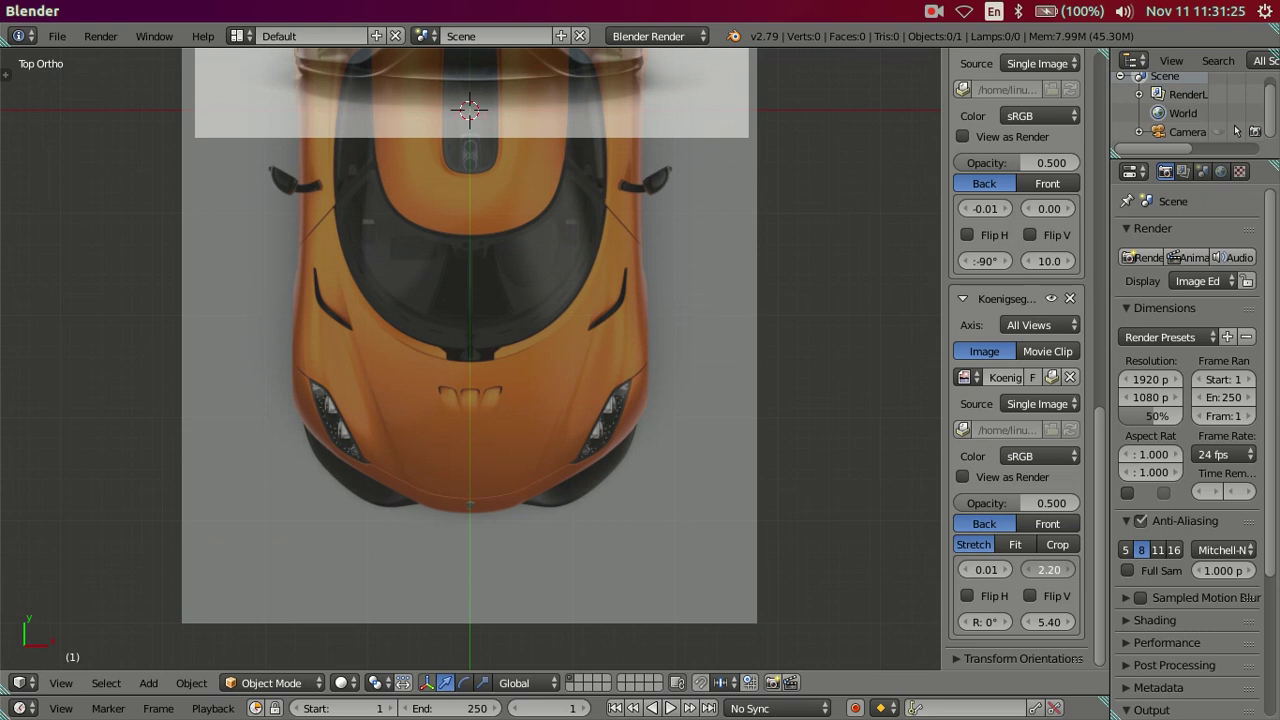
drag(1048, 570, 1040, 570)
shift+middle_drag(554, 306, 584, 357)
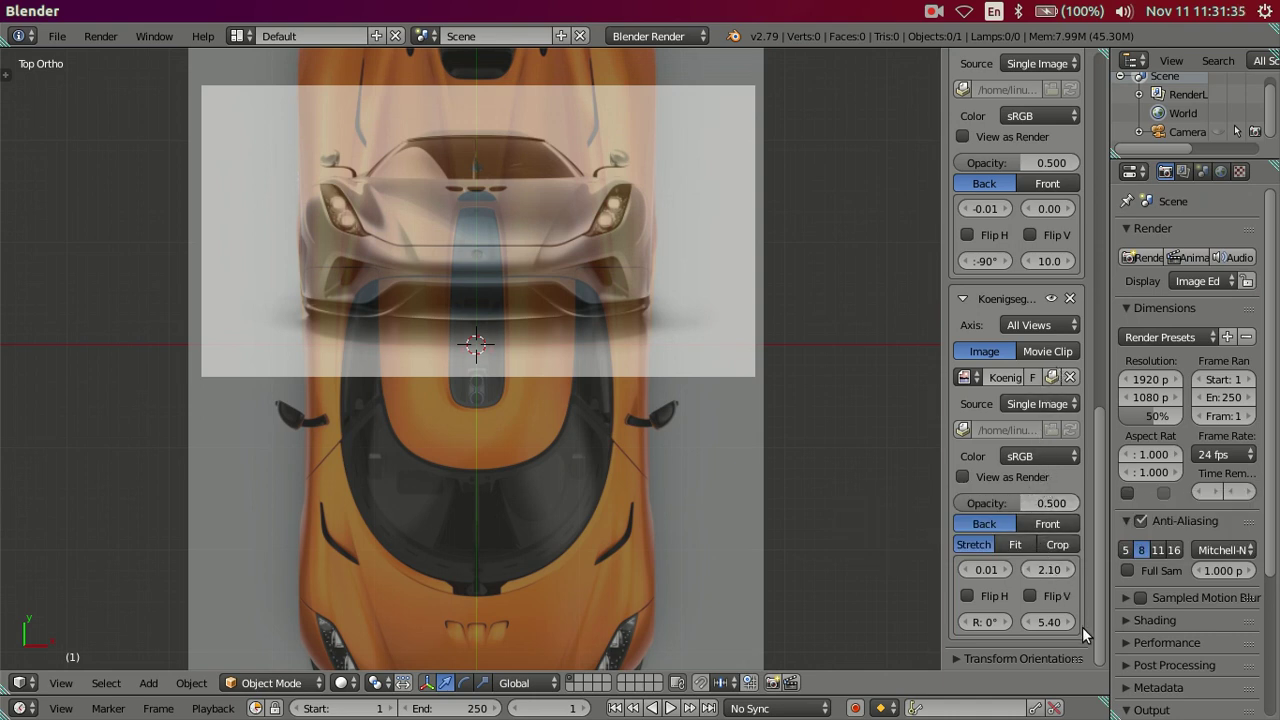
Restrict the Koenigsegg front reference to the Front view axis
click(1022, 325)
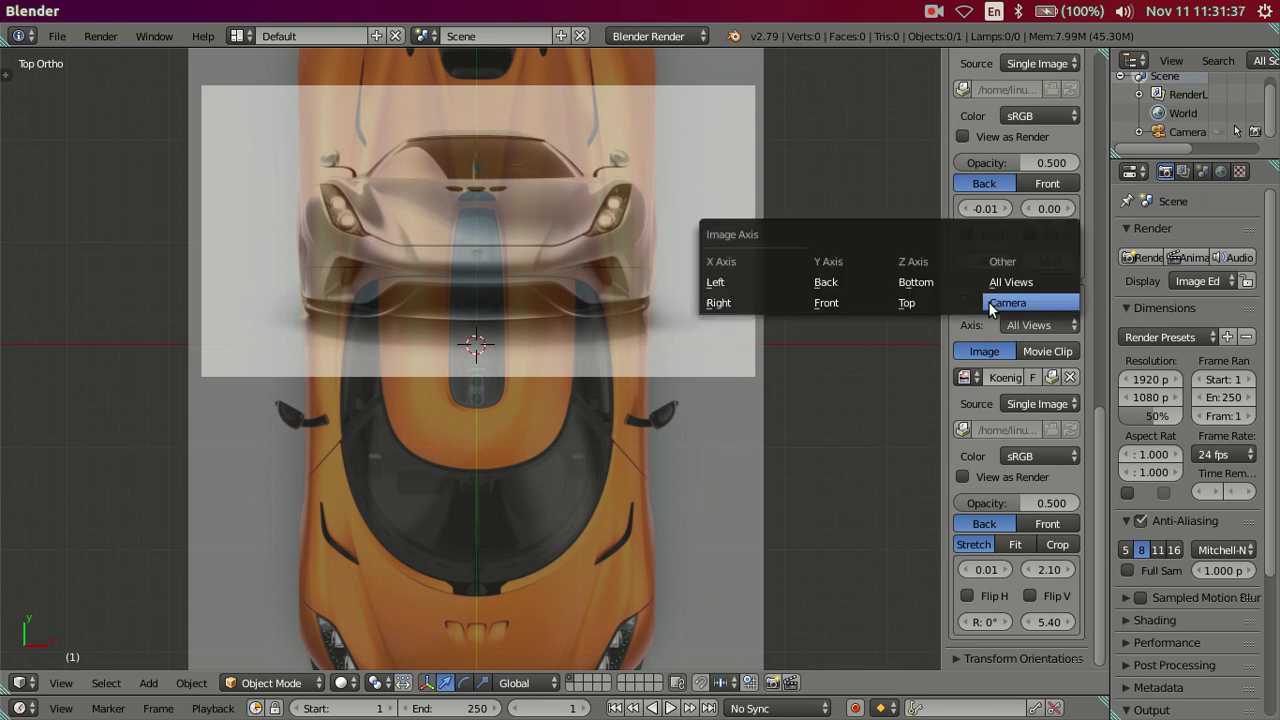
click(853, 302)
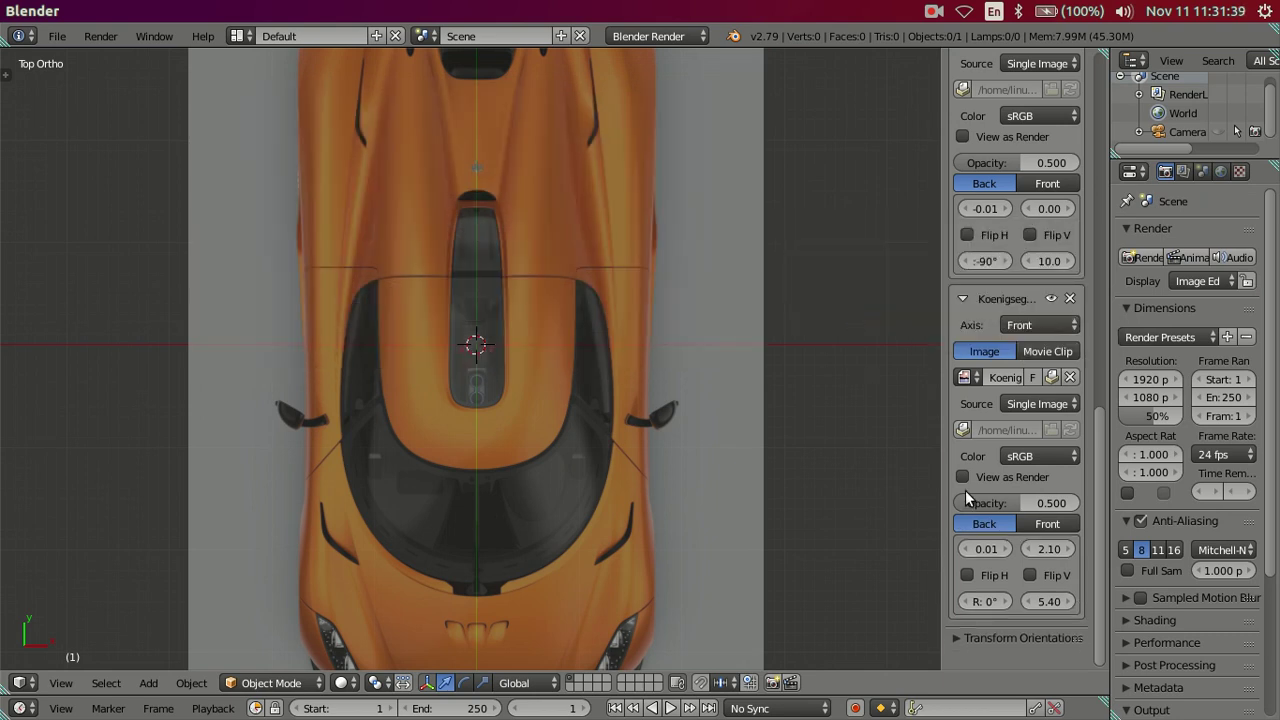
scroll(984, 492, up, 5)
scroll(984, 492, up, 4)
Add a third, empty background image slot
click(1014, 268)
scroll(1005, 483, down, 4)
scroll(1005, 483, down, 6)
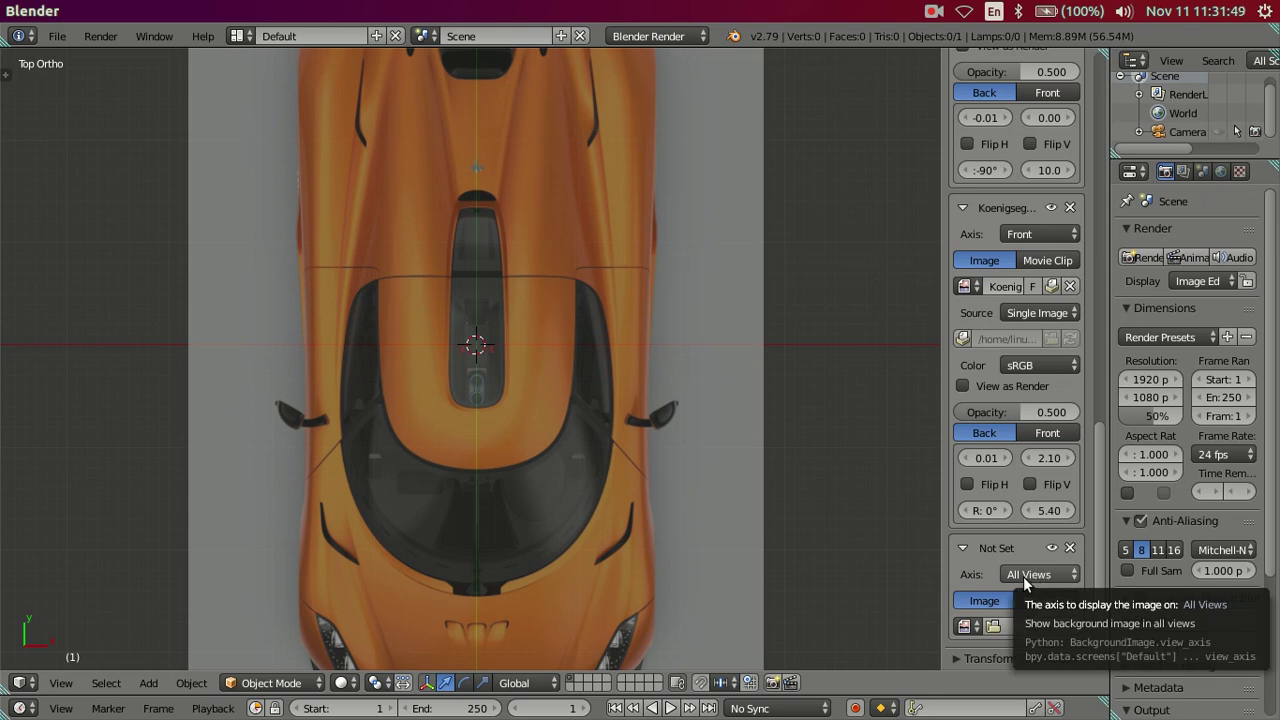
Browse the Desktop images as thumbnails and select Regera_side.jpg for the new slot
click(998, 622)
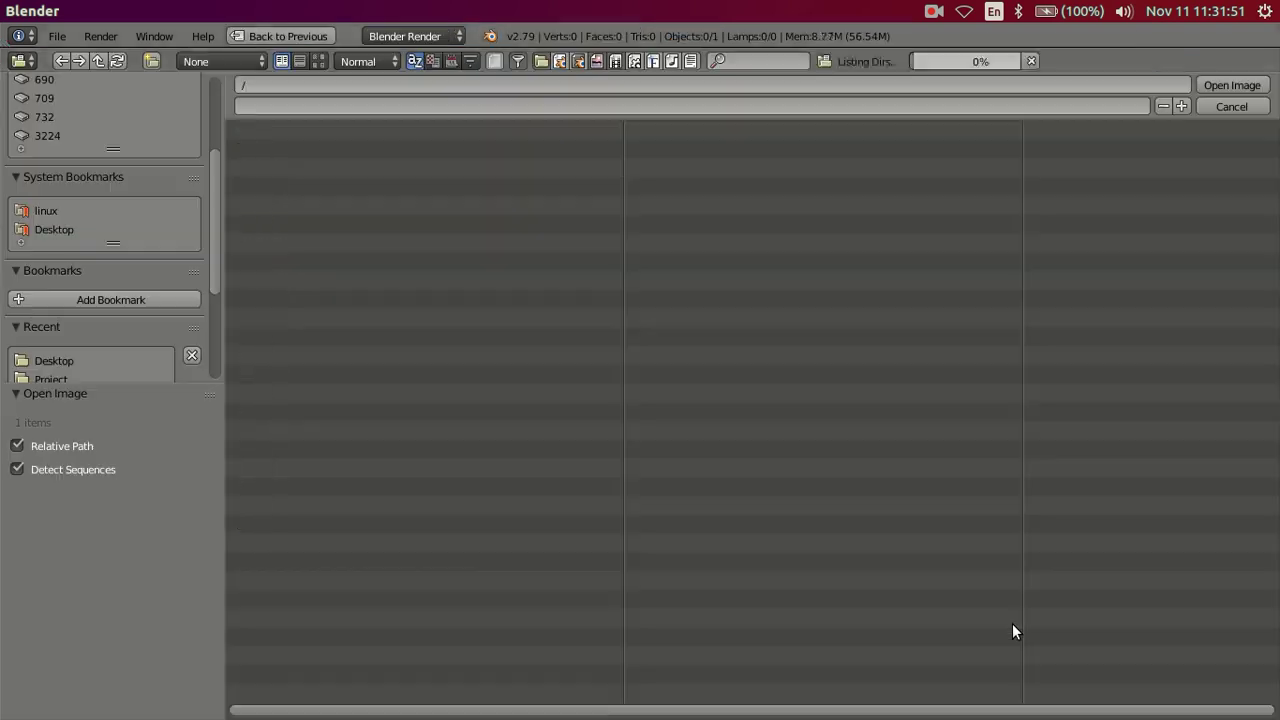
click(60, 226)
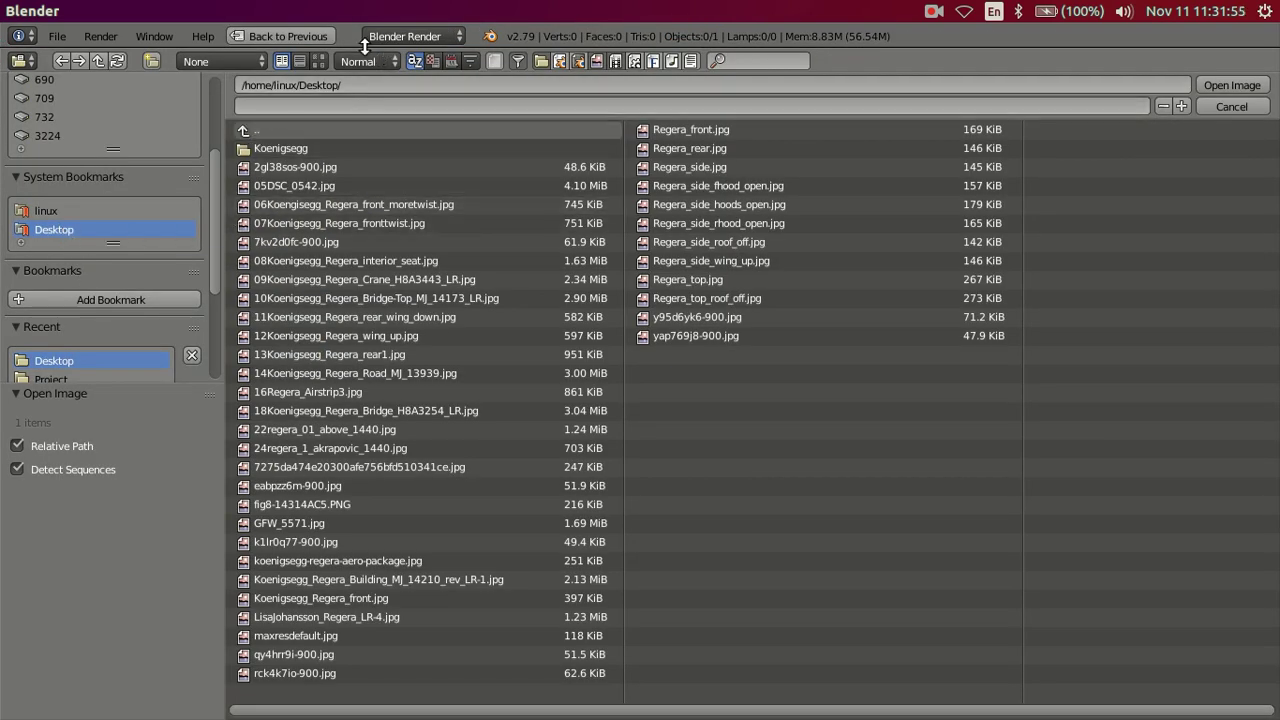
click(320, 61)
scroll(716, 547, down, 3)
scroll(716, 547, down, 3)
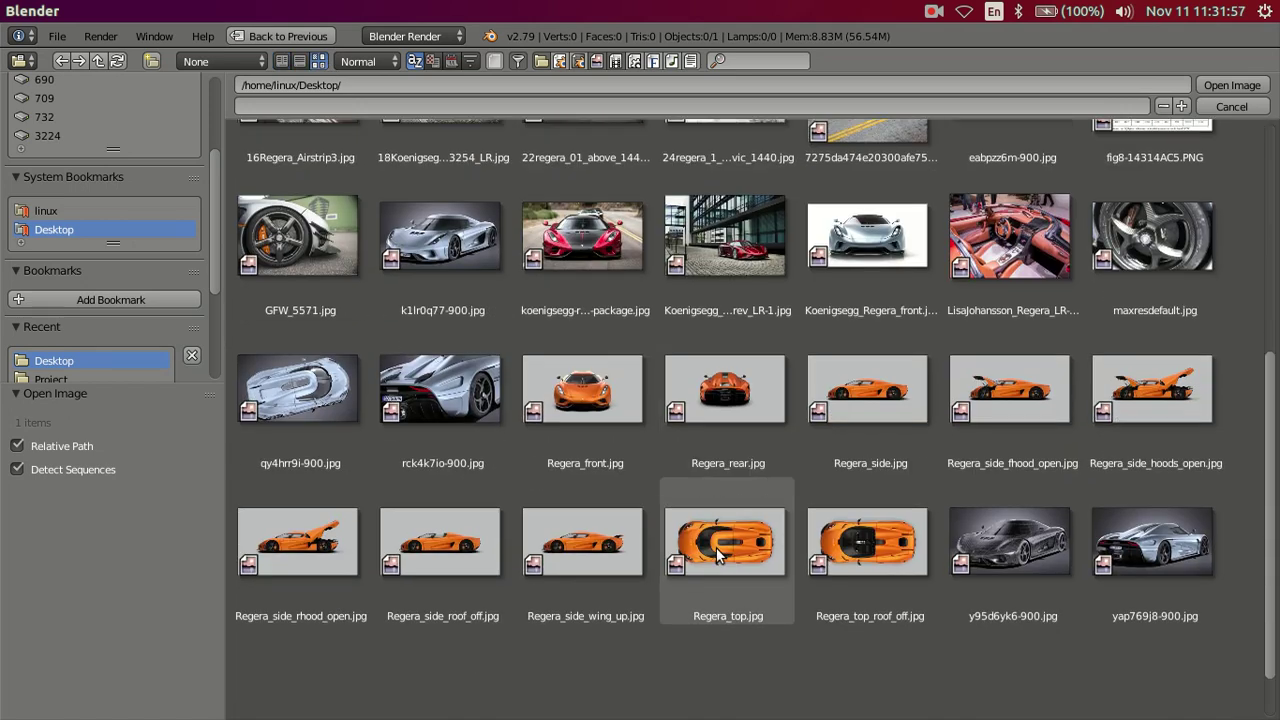
scroll(716, 545, down, 2)
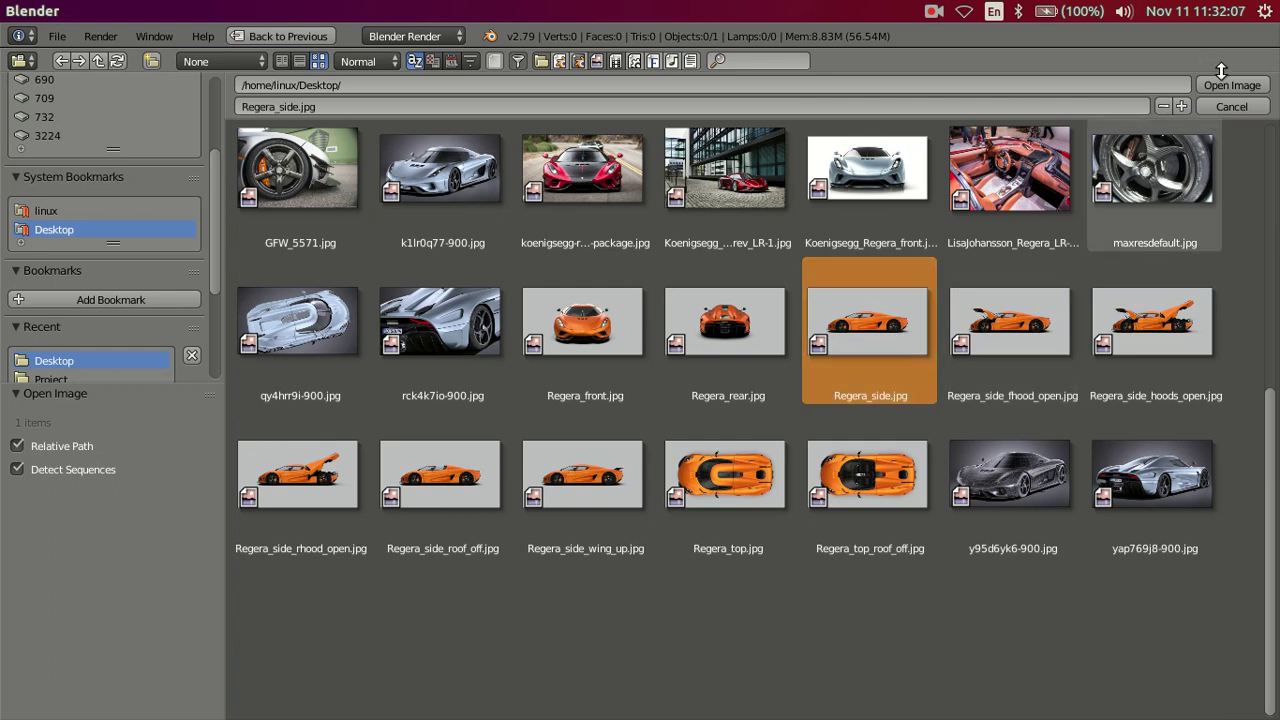
click(510, 501)
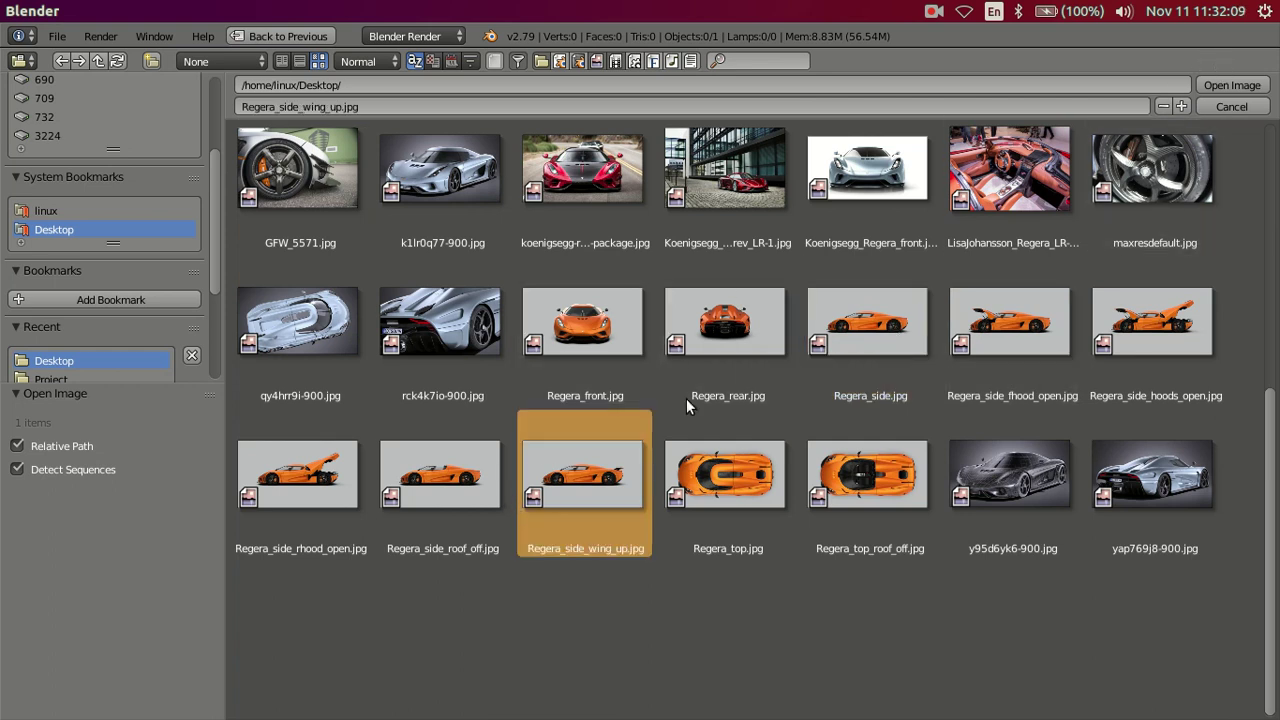
click(866, 330)
Load Regera_side.jpg as a background and rotate it -90°
click(1232, 86)
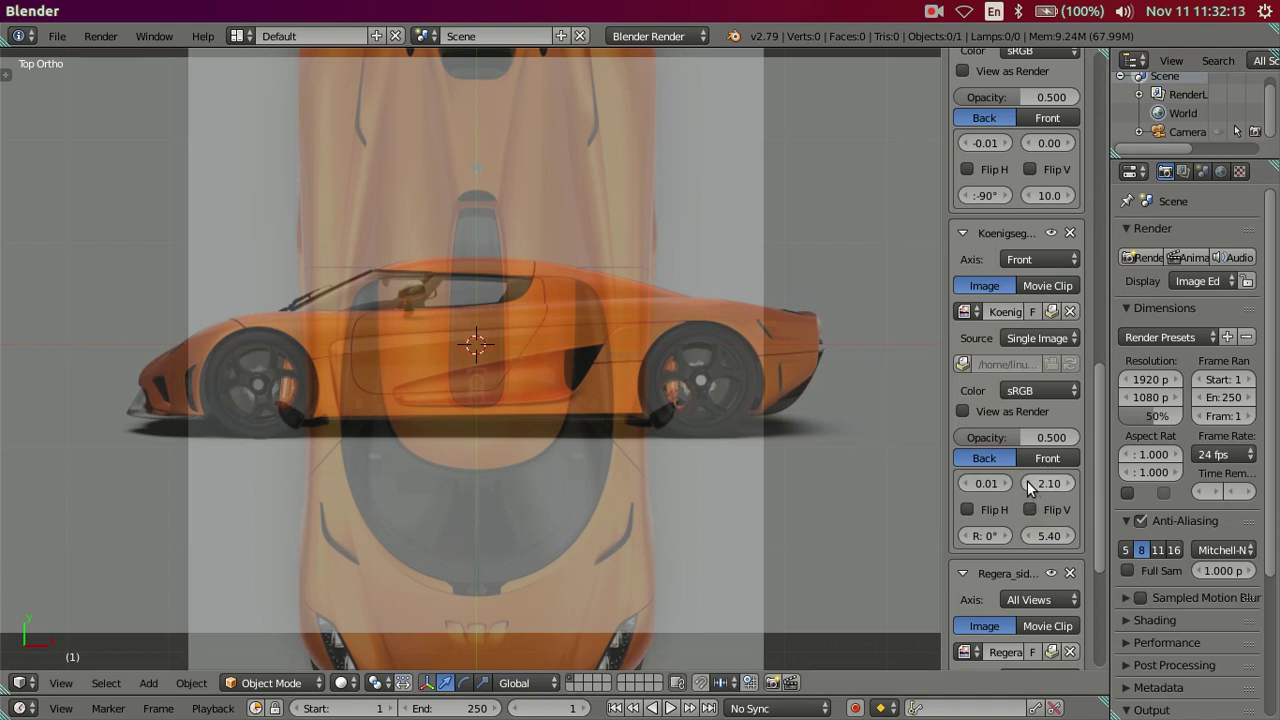
scroll(1031, 490, down, 2)
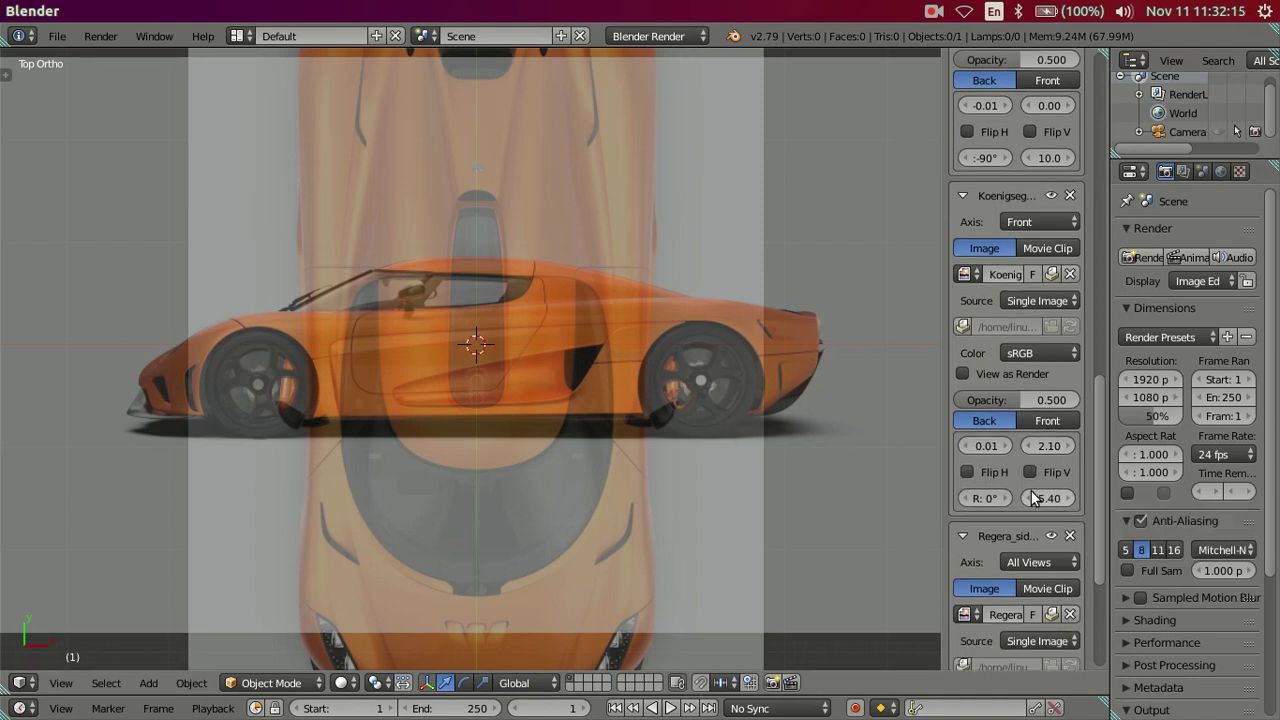
scroll(1031, 490, down, 2)
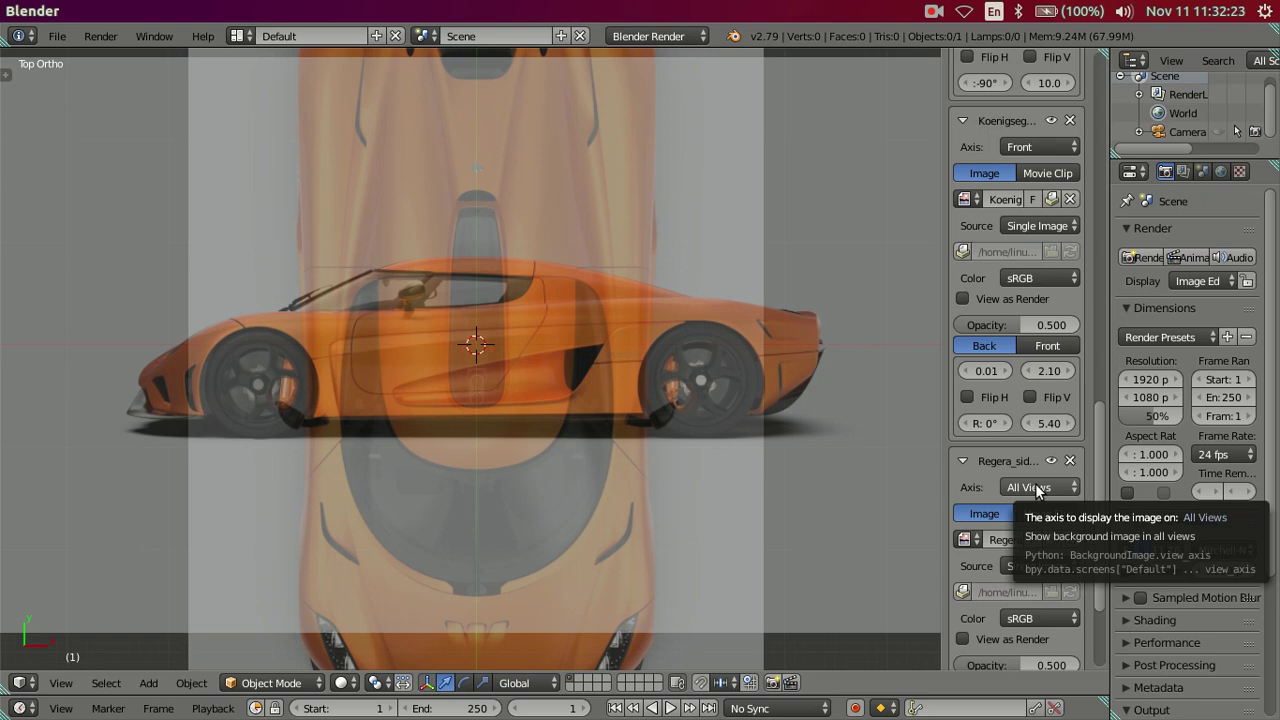
scroll(993, 560, down, 4)
click(984, 621)
text(90)
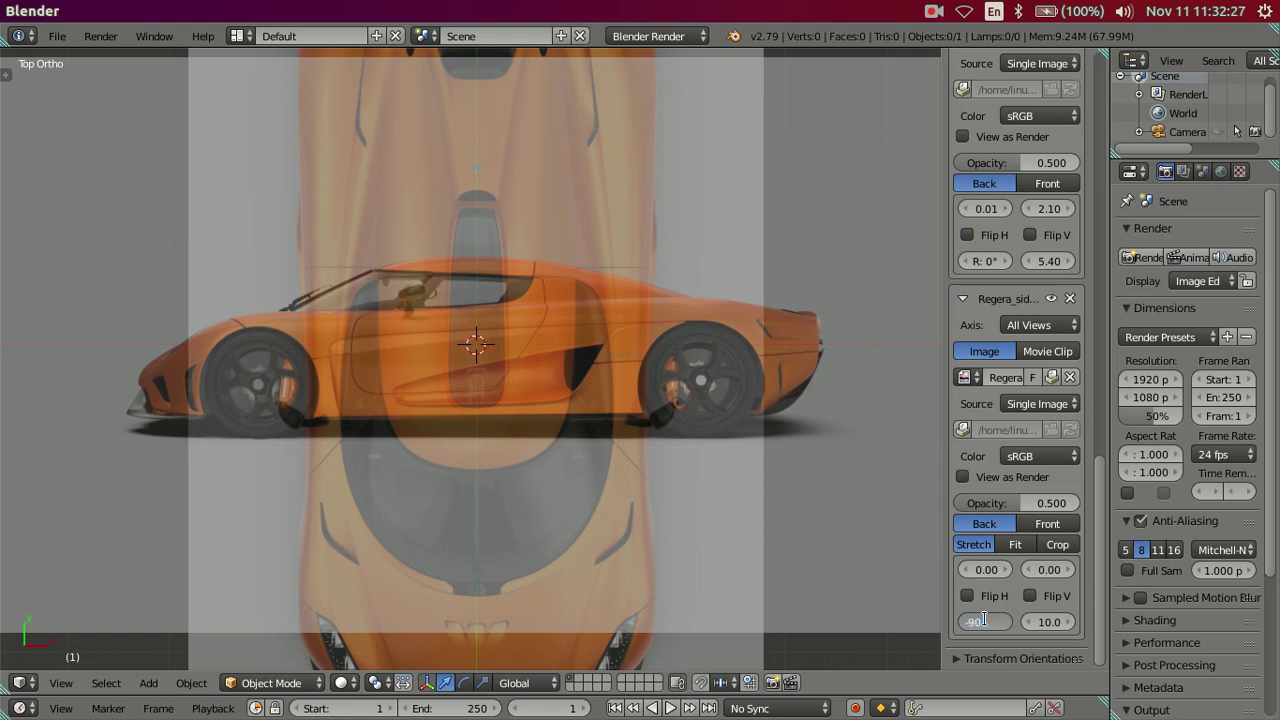
key(Return)
Enlarge the side reference to size 11.9, adjusting its horizontal position along the way
scroll(461, 263, down, 2)
scroll(480, 245, down, 1)
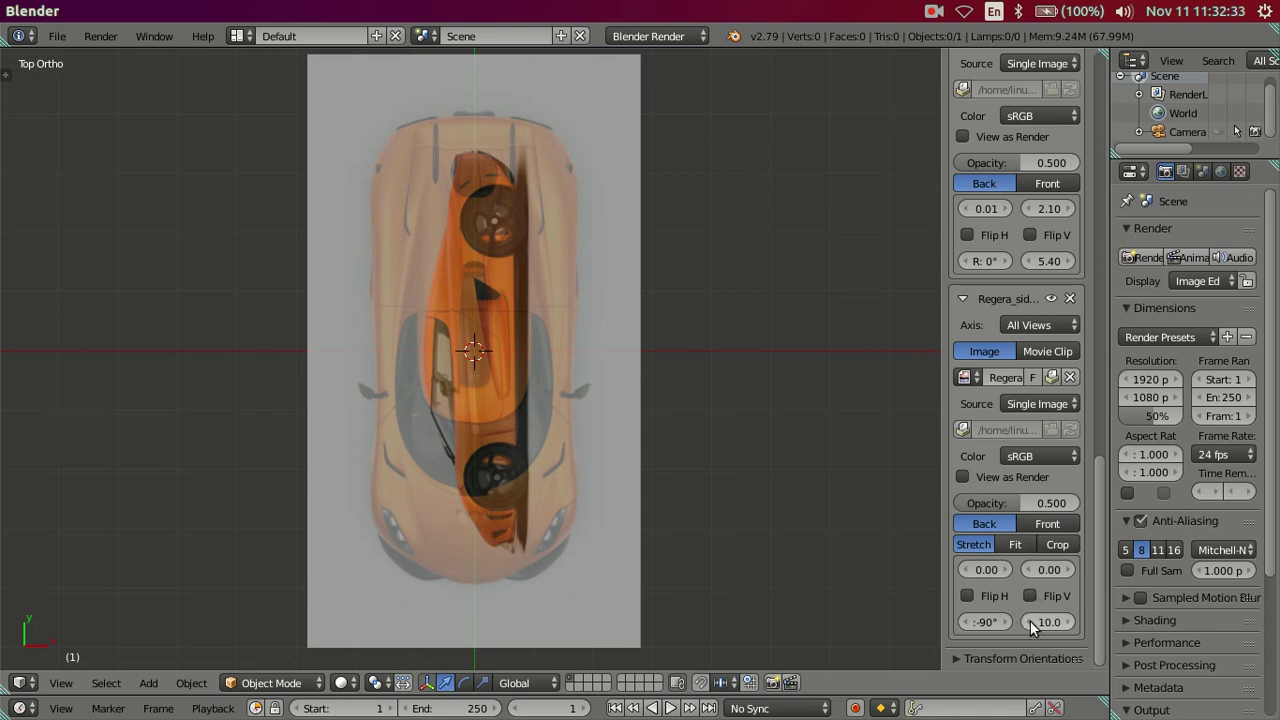
drag(1062, 625, 1076, 624)
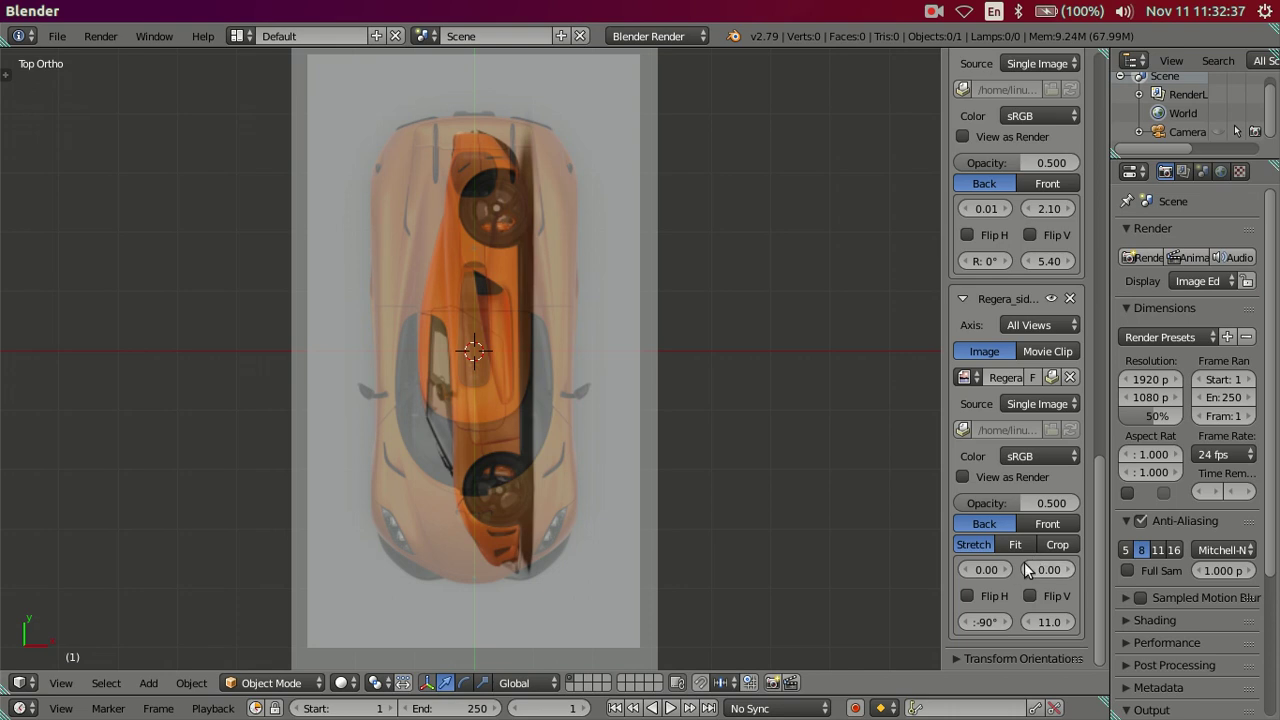
mouse_move(1004, 565)
mouse_down()
mouse_move(966, 566)
mouse_move(1005, 604)
mouse_move(1068, 622)
mouse_up()
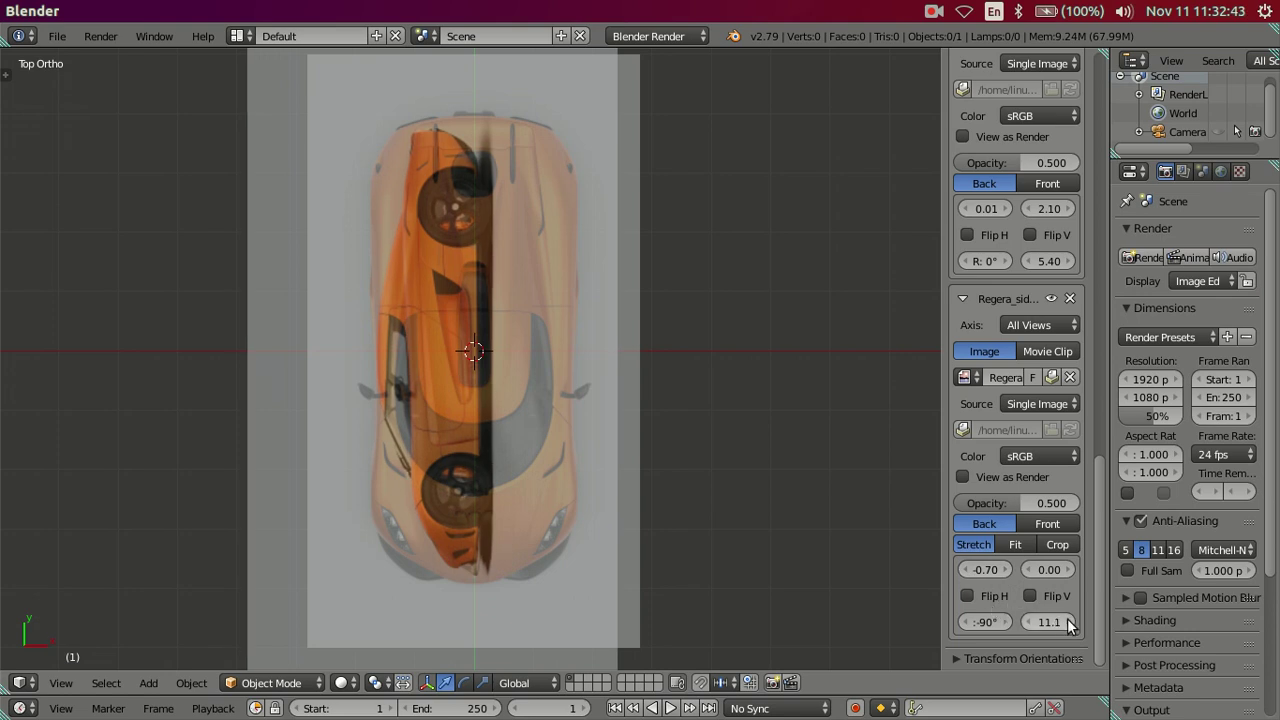
click(1068, 622)
click(1068, 622)
click(1068, 622)
click(1006, 569)
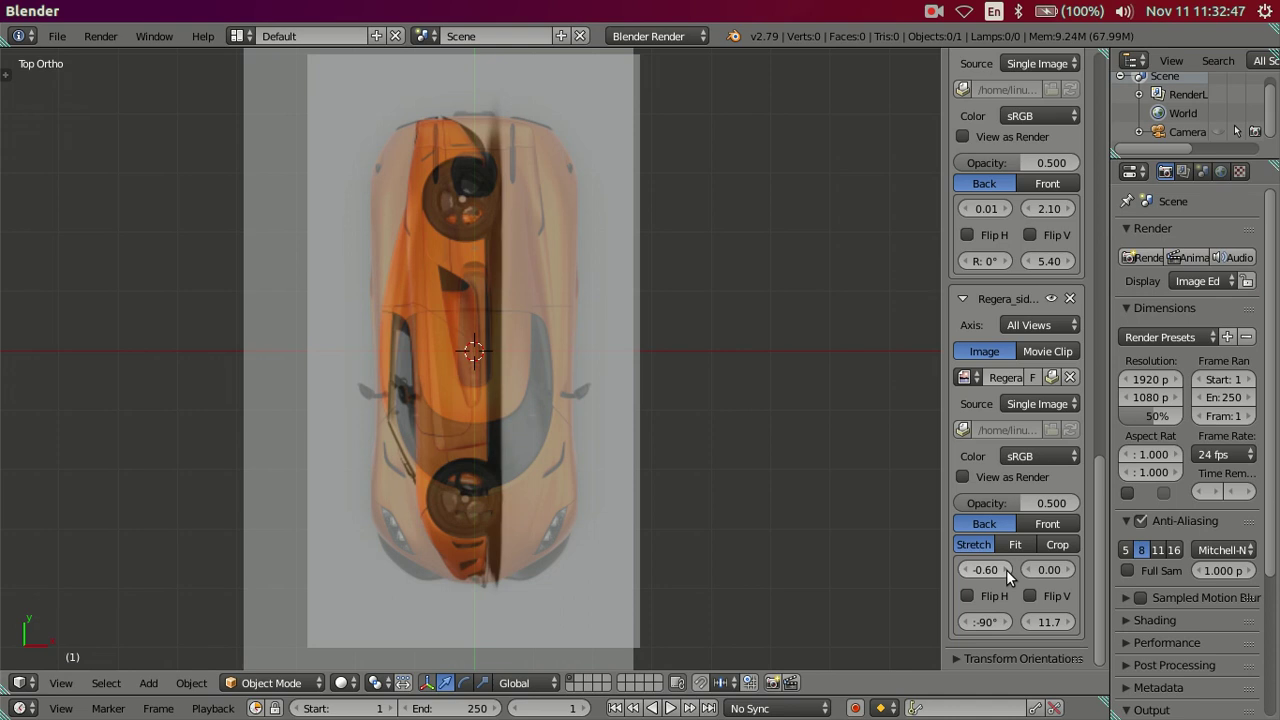
click(1006, 569)
click(1006, 569)
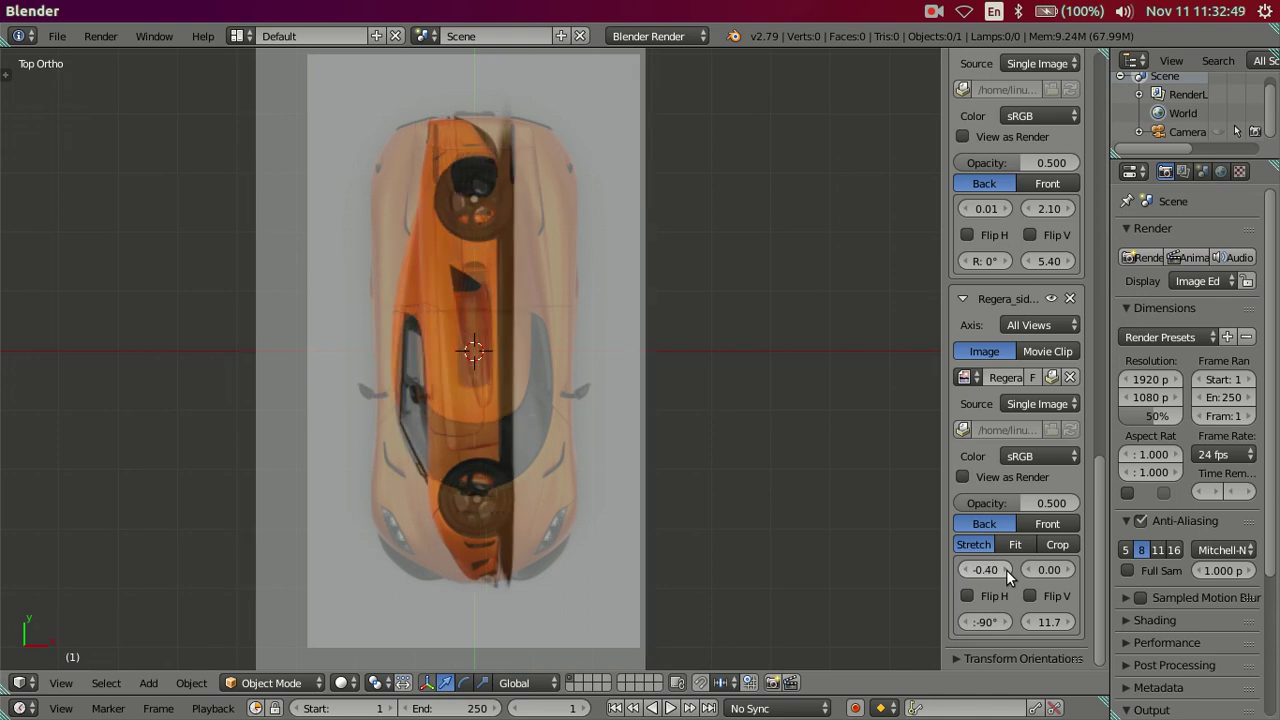
click(1070, 621)
click(1070, 621)
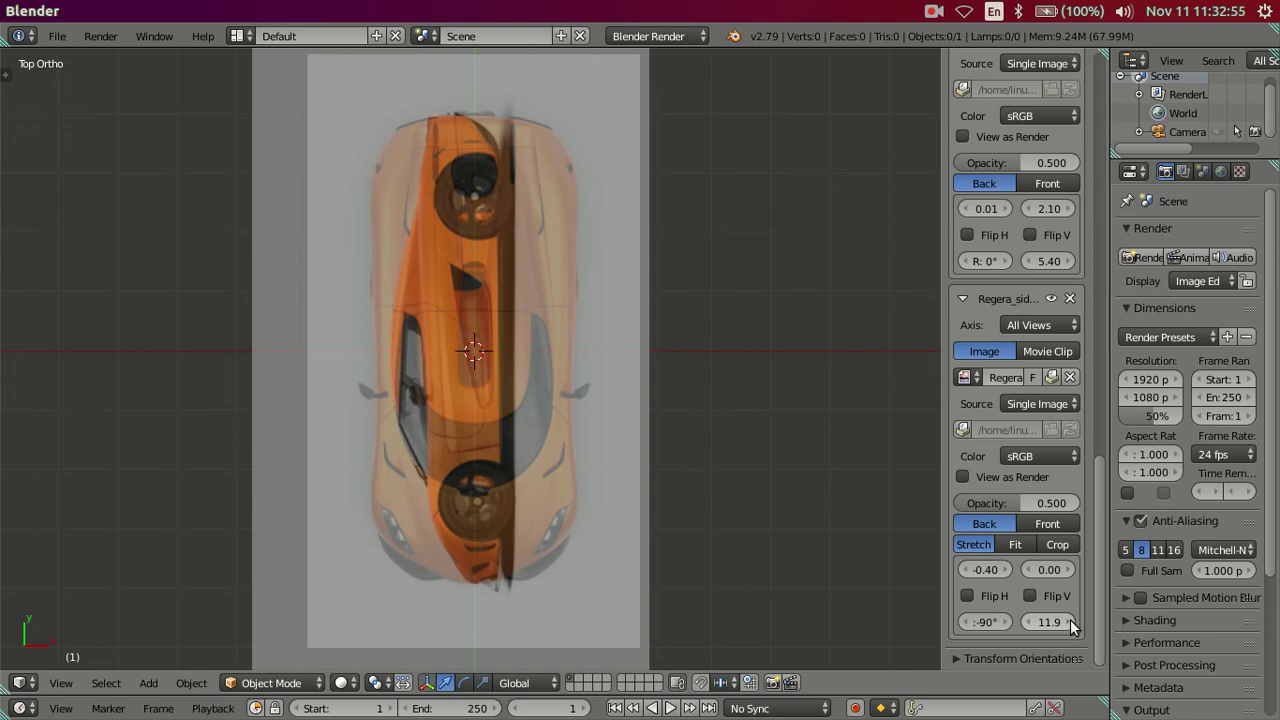
Reset the side image's X offset to 0
click(997, 570)
text(0)
key(Return)
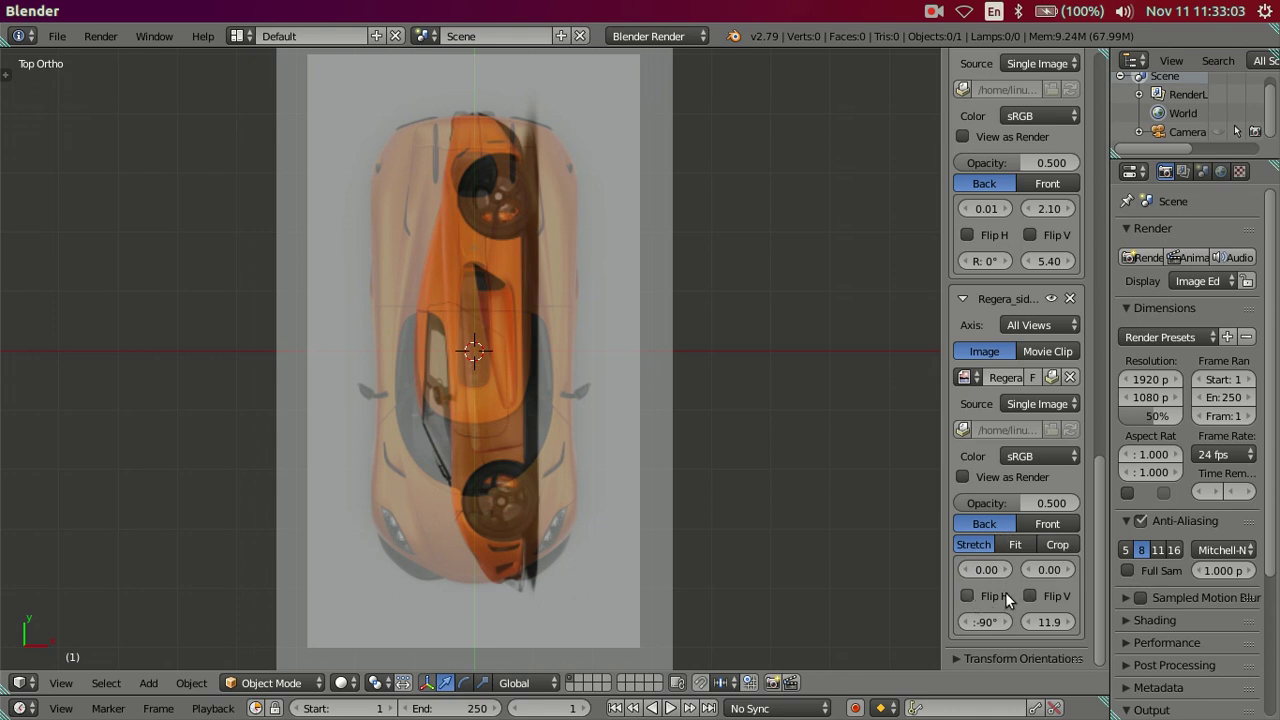
Return the side image's rotation to 0° and drag it upward above the top view
click(987, 622)
text(0)
key(Return)
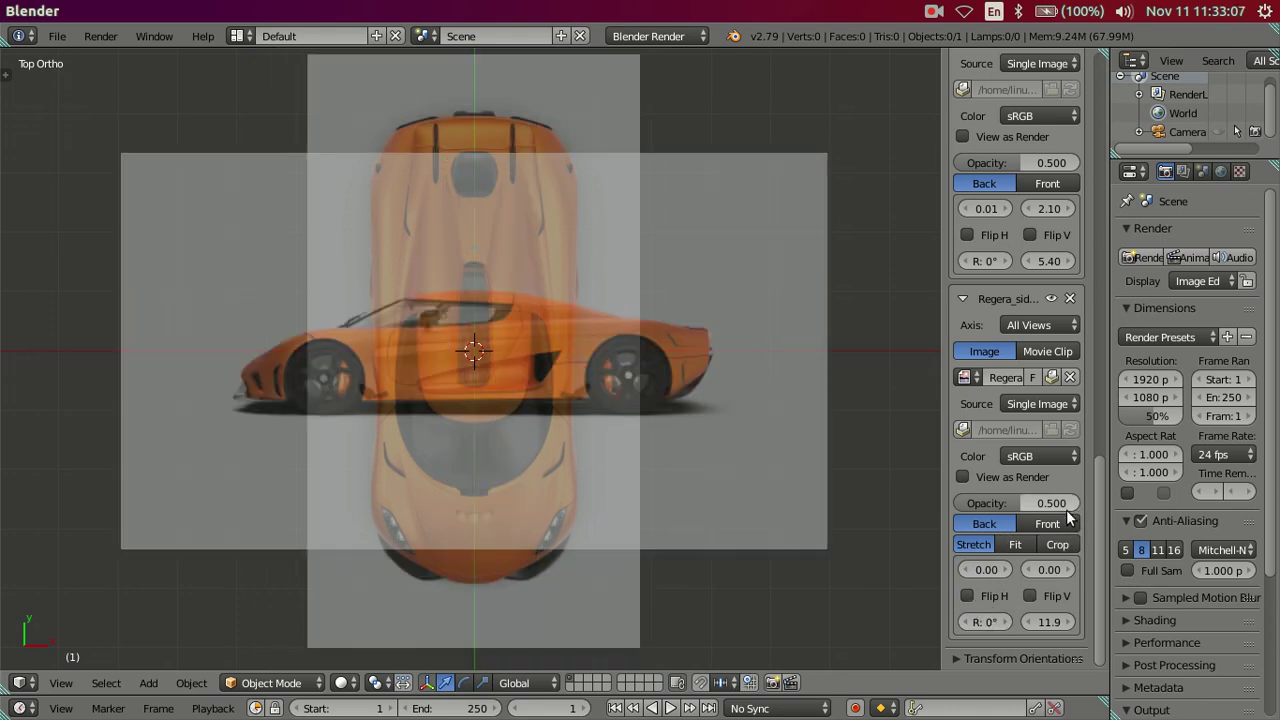
click(1028, 568)
mouse_move(1028, 568)
mouse_down()
mouse_move(1120, 568)
mouse_move(1048, 569)
mouse_up()
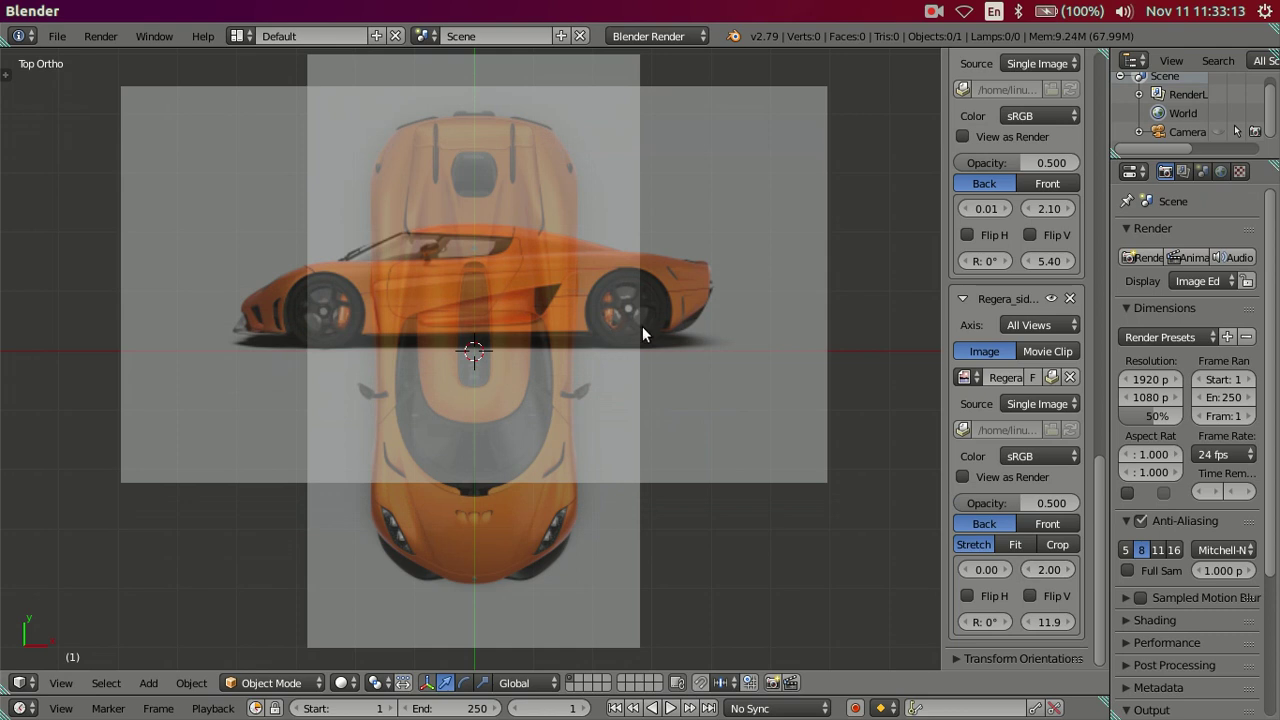
Check the rear wheel alignment and set the side image's Y offset to 1.95
scroll(642, 326, up, 3)
scroll(723, 349, up, 3)
scroll(471, 423, up, 3)
scroll(669, 429, up, 2)
mouse_move(671, 442)
shift+middle_down()
mouse_move(421, 276)
mouse_move(452, 337)
shift+middle_up()
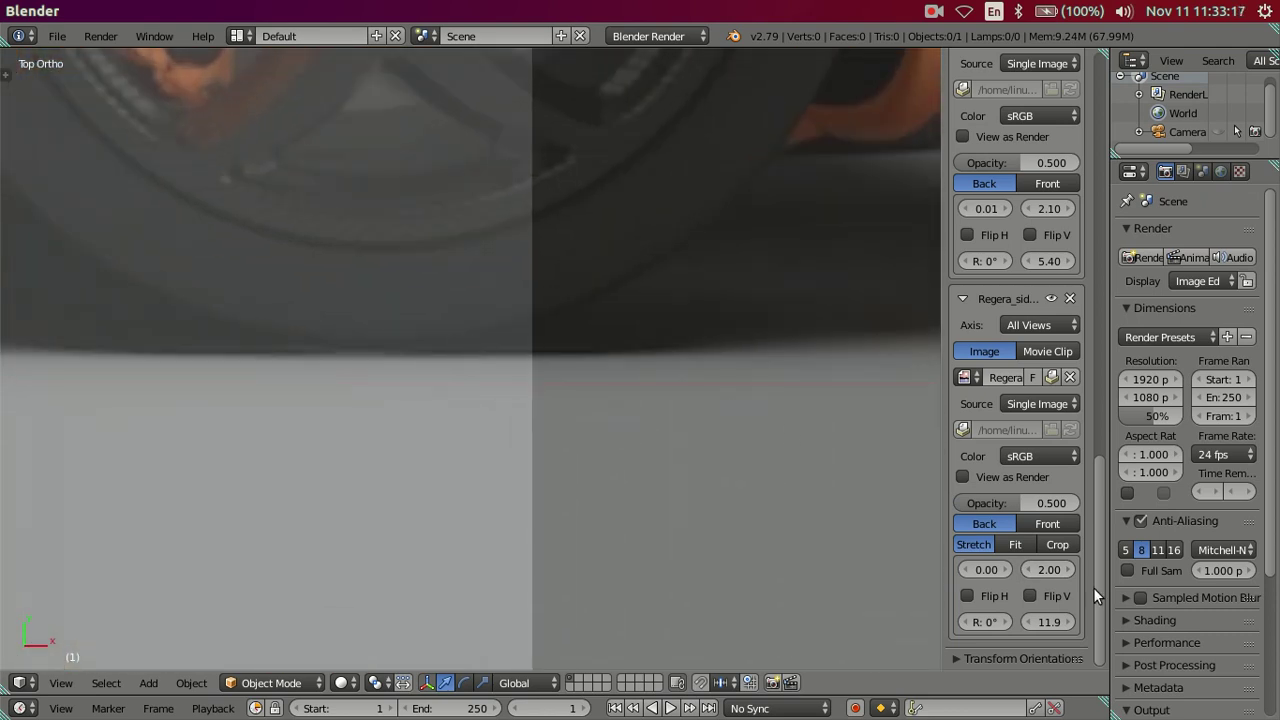
click(1036, 567)
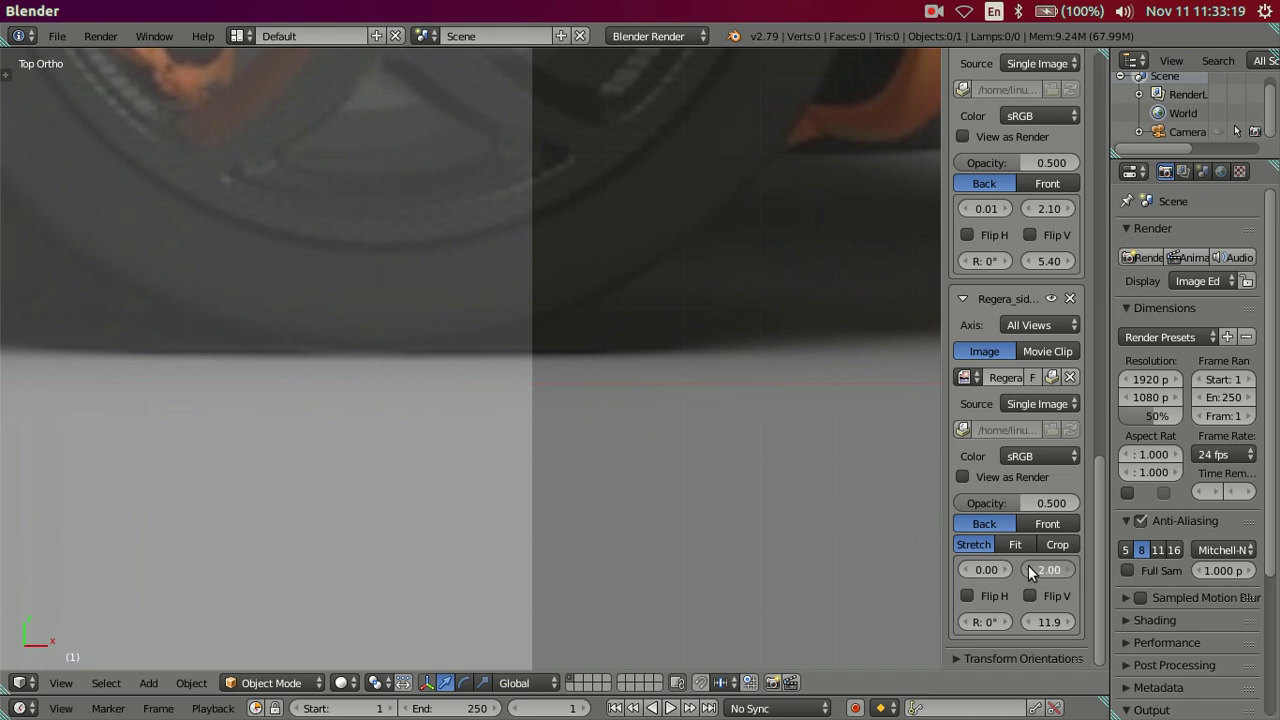
click(1052, 571)
click(1022, 569)
click(1041, 571)
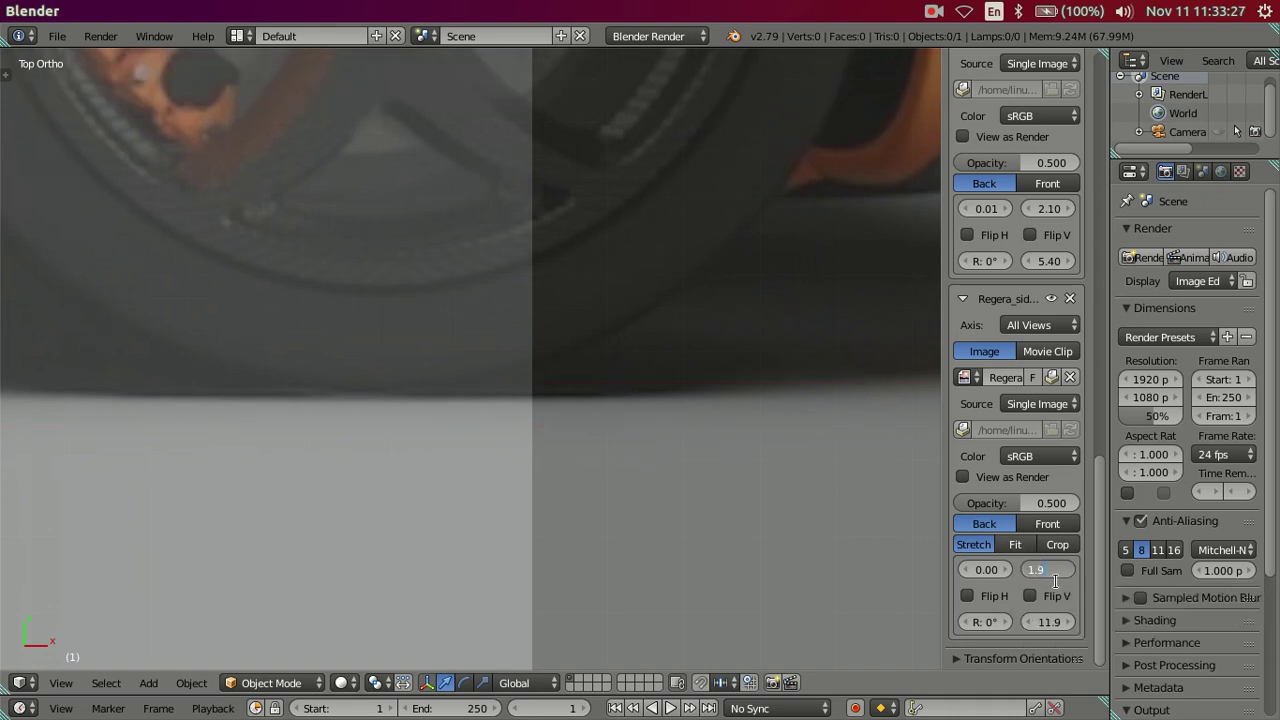
text(1.95)
key(Return)
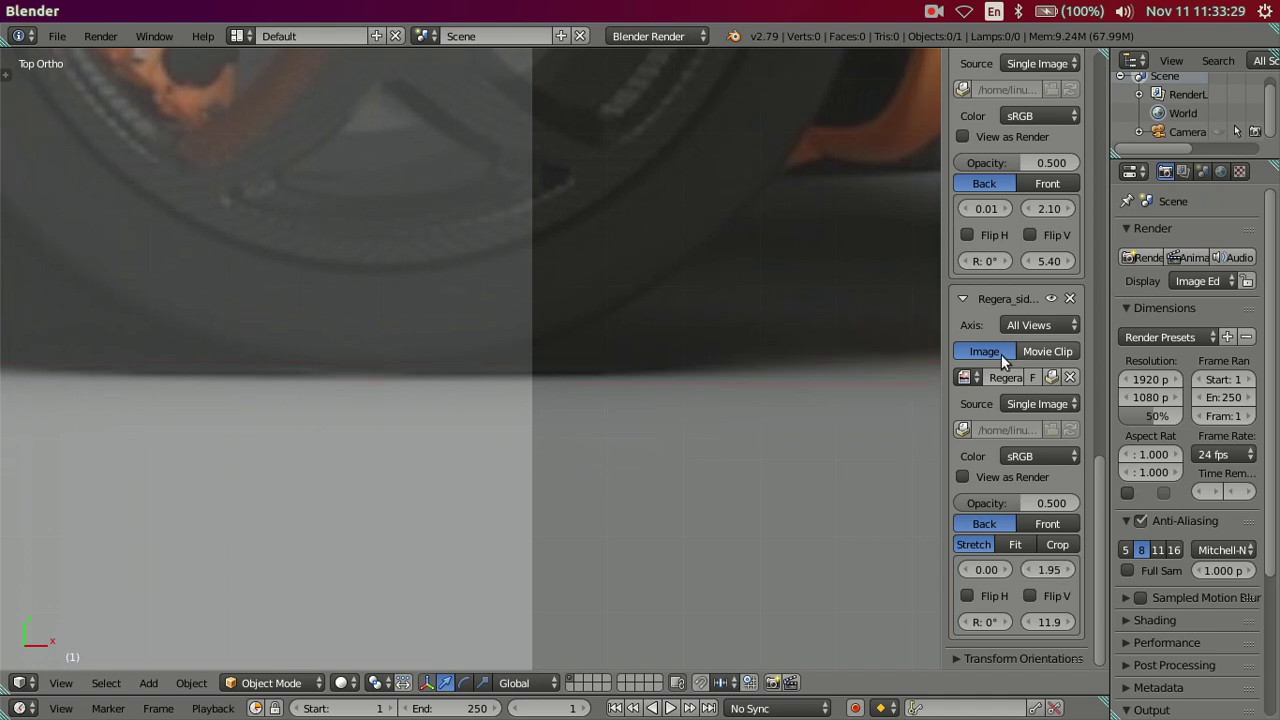
scroll(403, 389, down, 4)
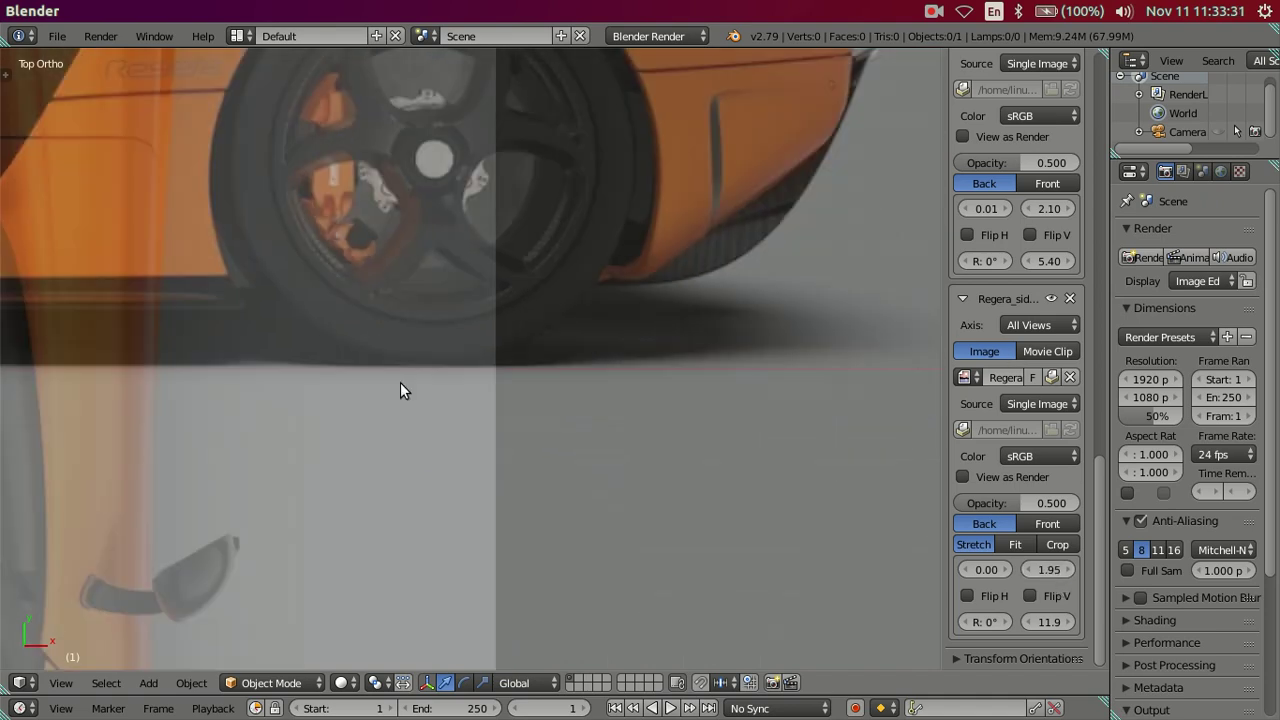
scroll(393, 385, down, 3)
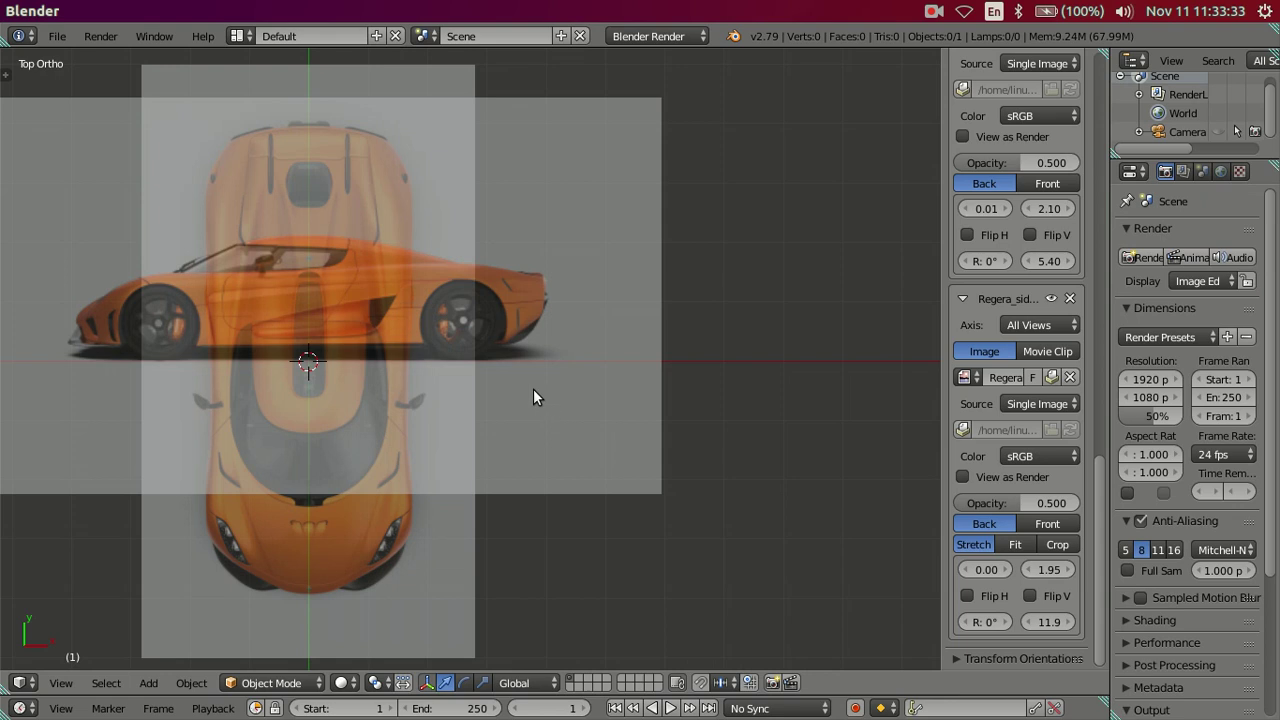
Limit the side reference to the Right axis, view Right Ortho, and set opacity to 1.000
click(1040, 325)
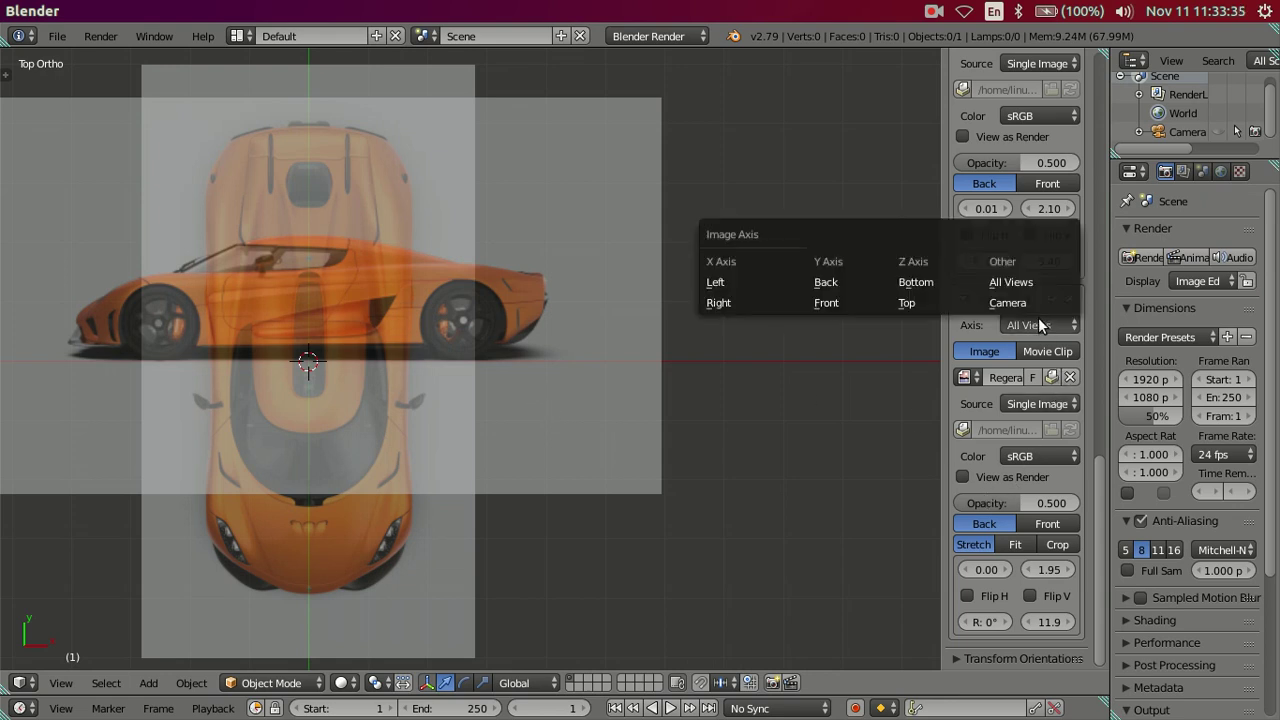
click(750, 302)
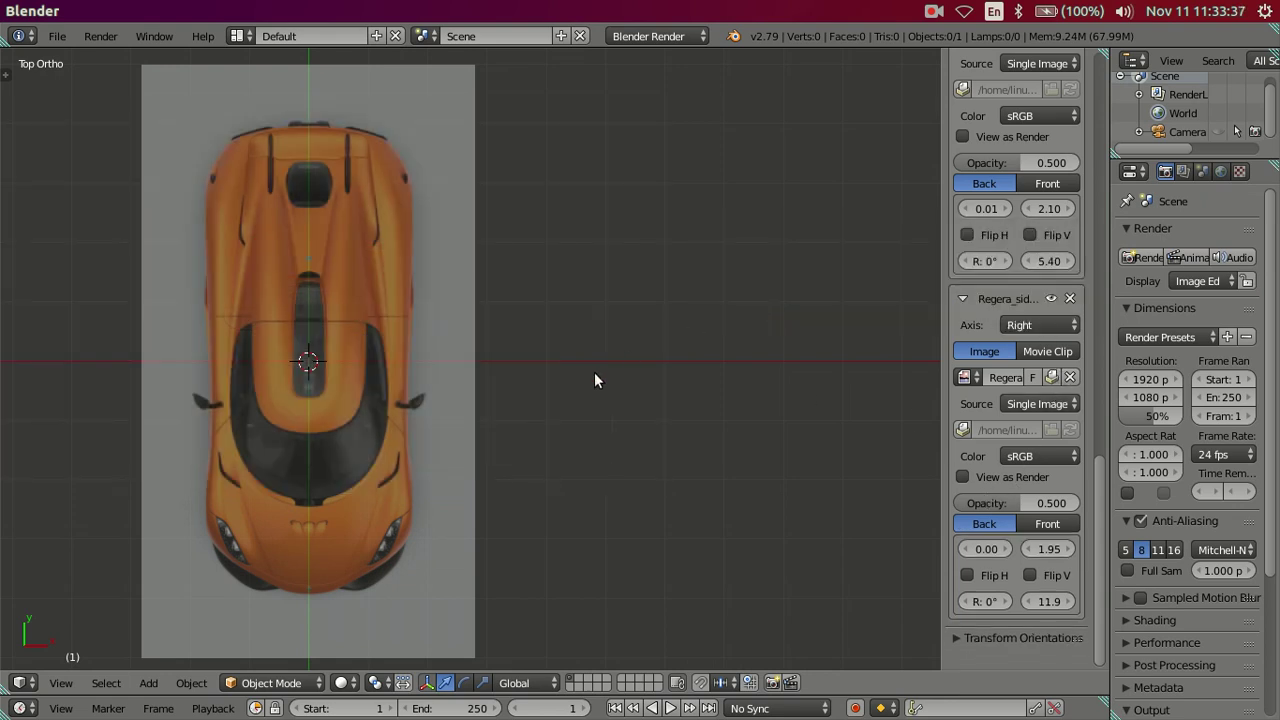
key(KP_3)
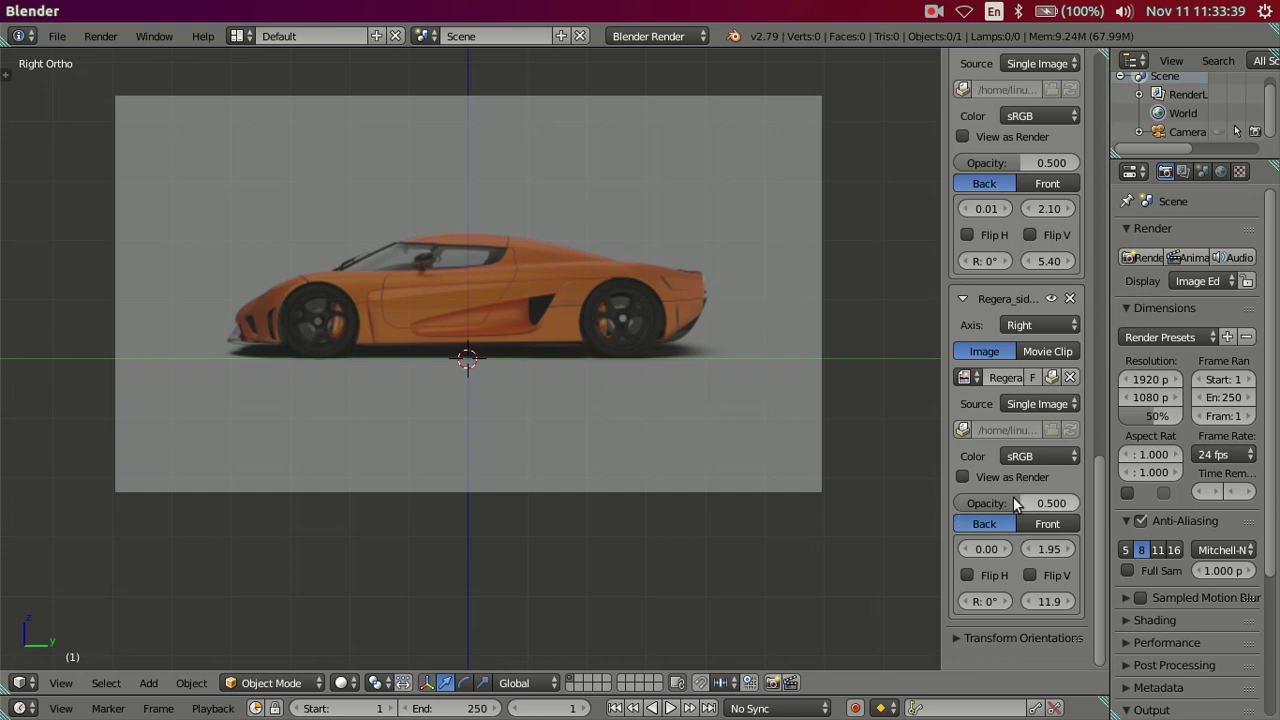
drag(1022, 497, 1075, 497)
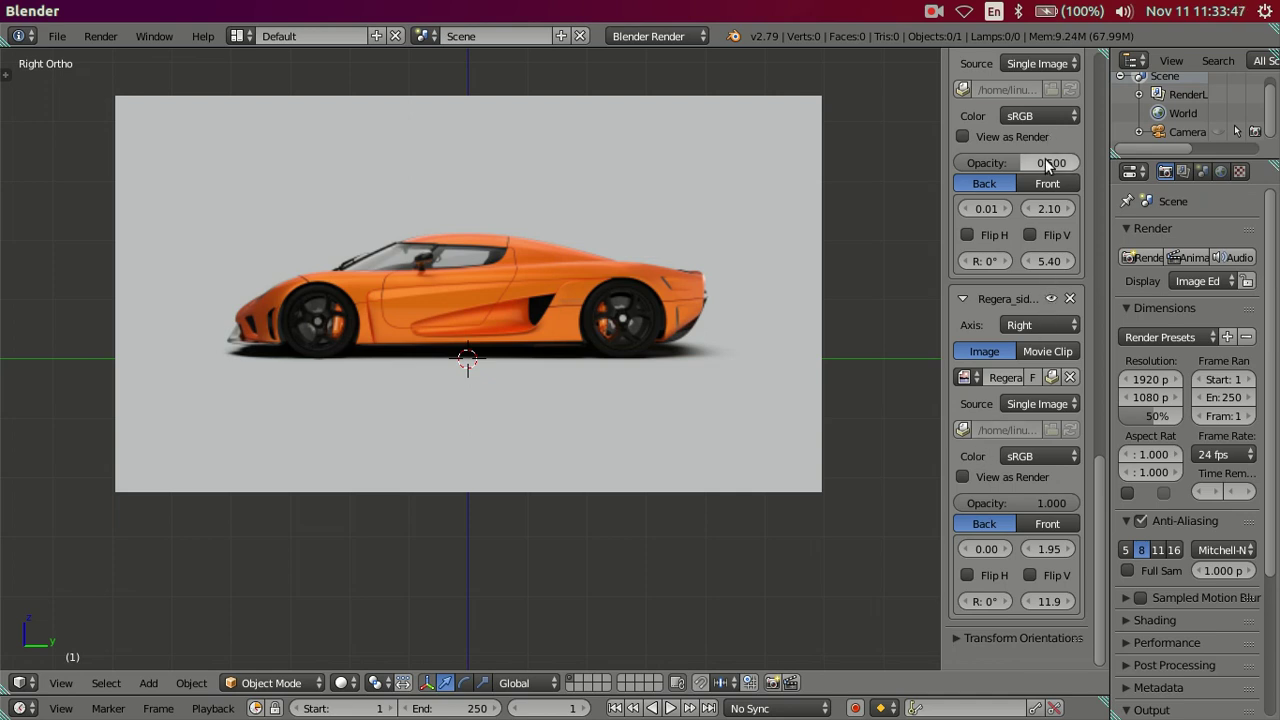
Switch to front view and raise a reference image's opacity to full
key(KP_4)
key(KP_1)
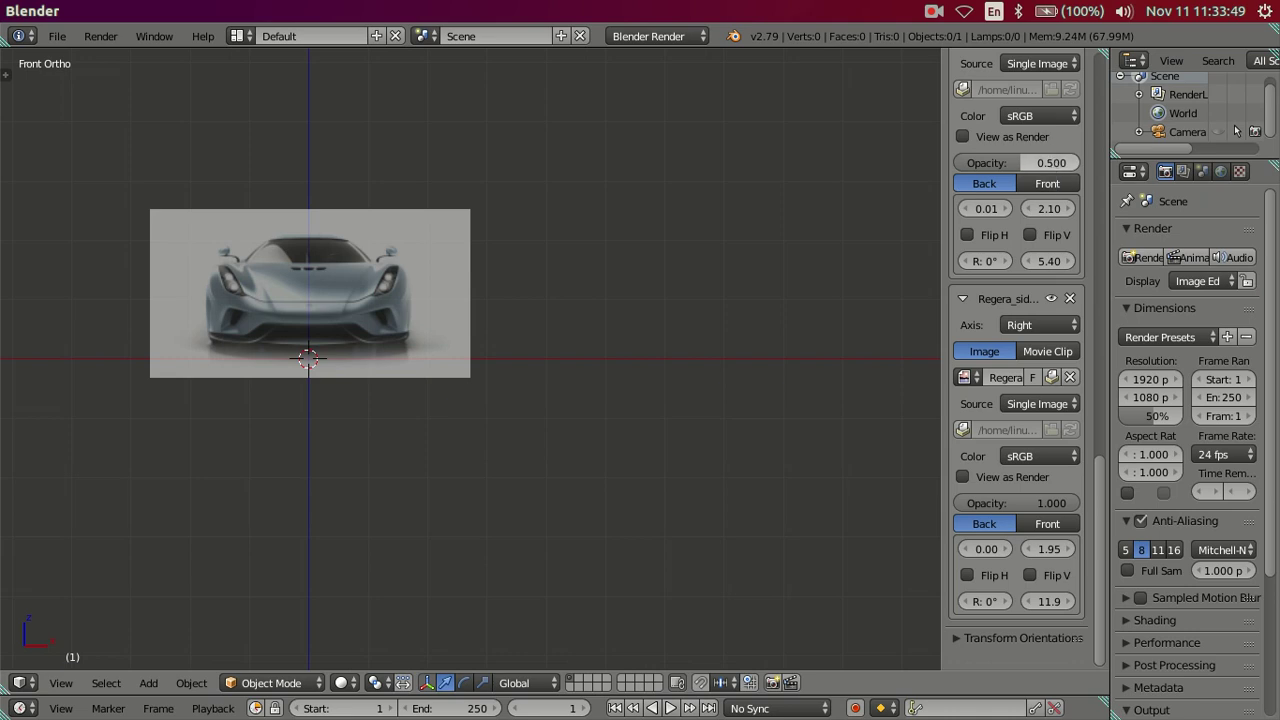
drag(1016, 162, 1060, 162)
mouse_move(469, 407)
shift+middle_down()
mouse_move(628, 409)
mouse_move(560, 500)
shift+middle_up()
scroll(628, 409, up, 4)
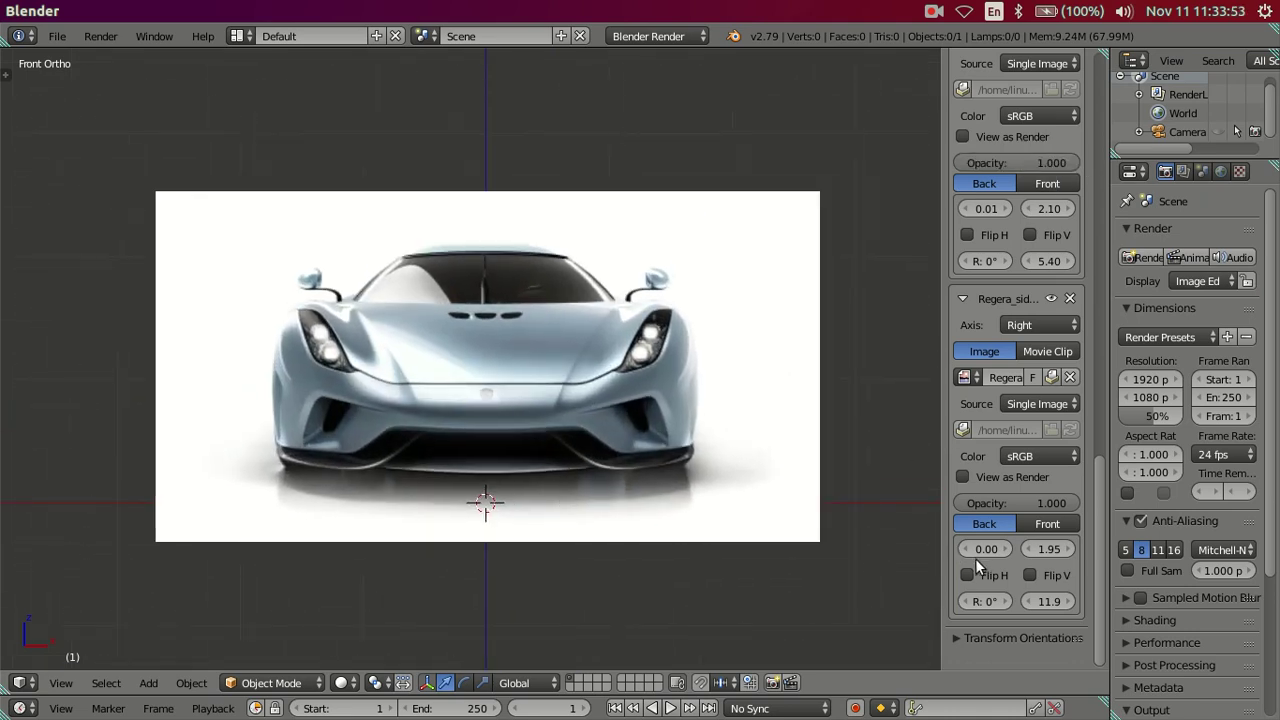
scroll(1054, 253, up, 7)
scroll(1054, 258, up, 1)
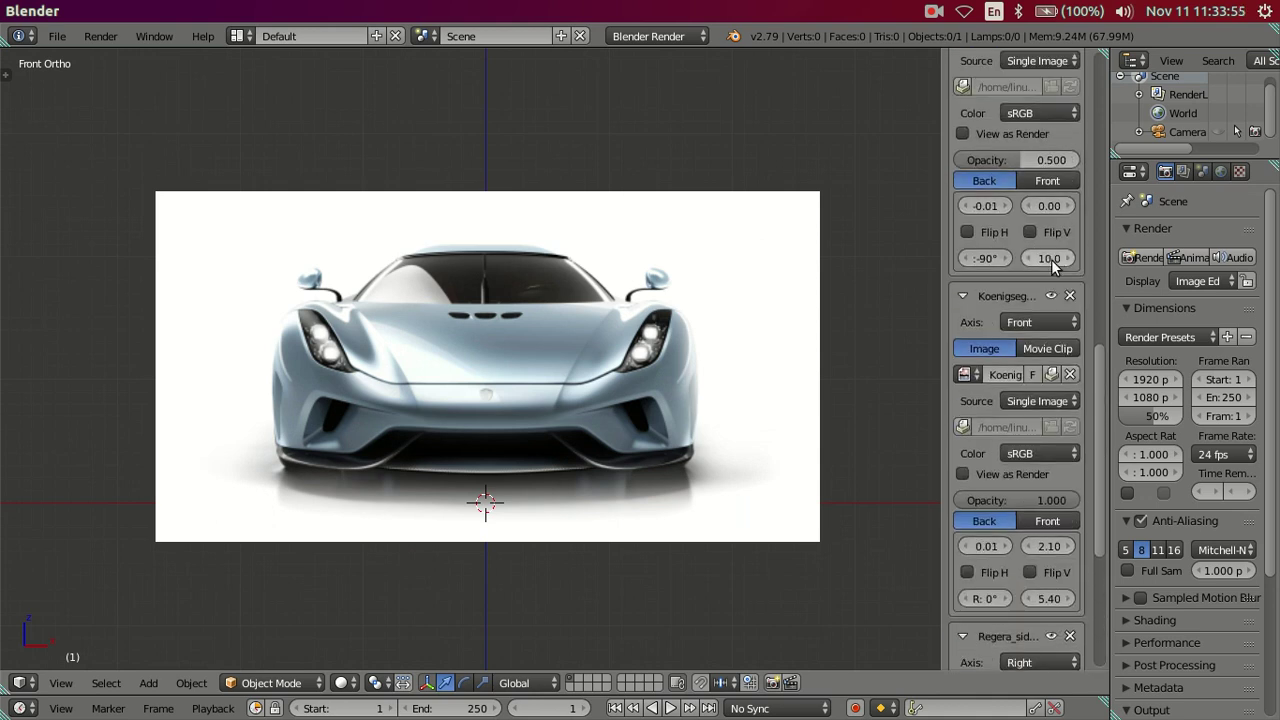
scroll(1054, 265, up, 3)
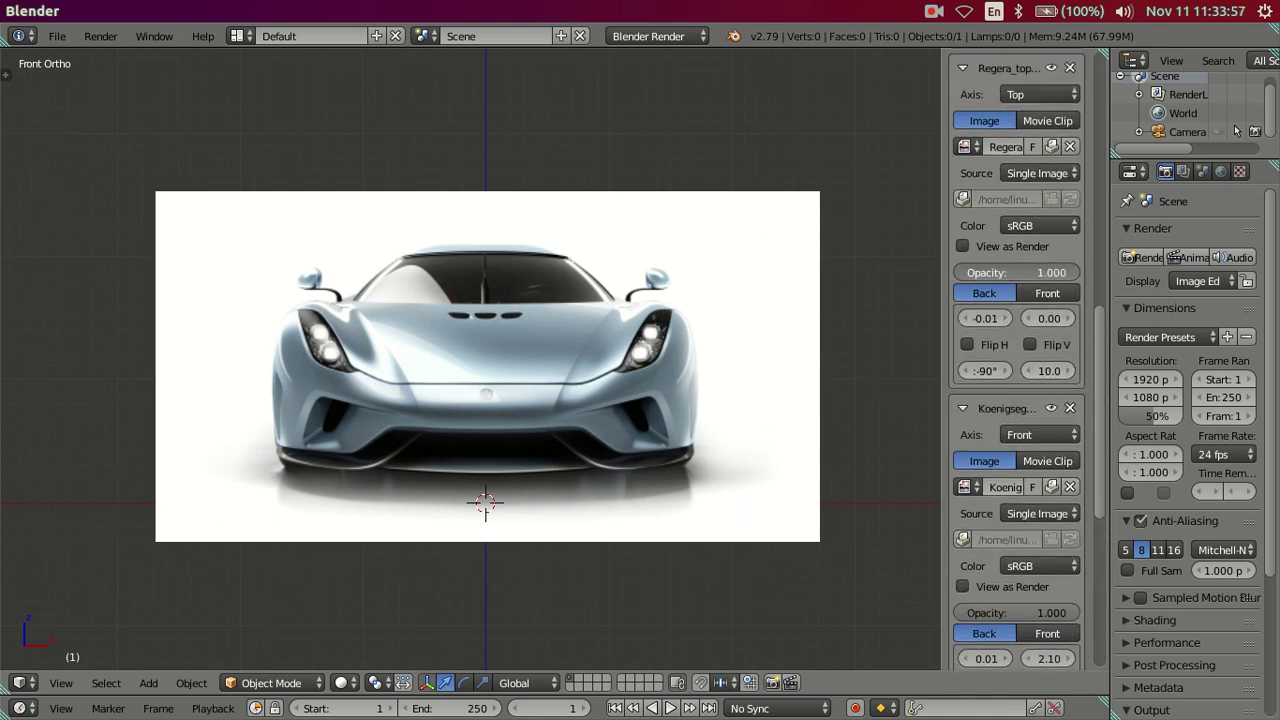
In Top Ortho, collapse the Regera_side and Koenigsegg background image entries
key(KP_7)
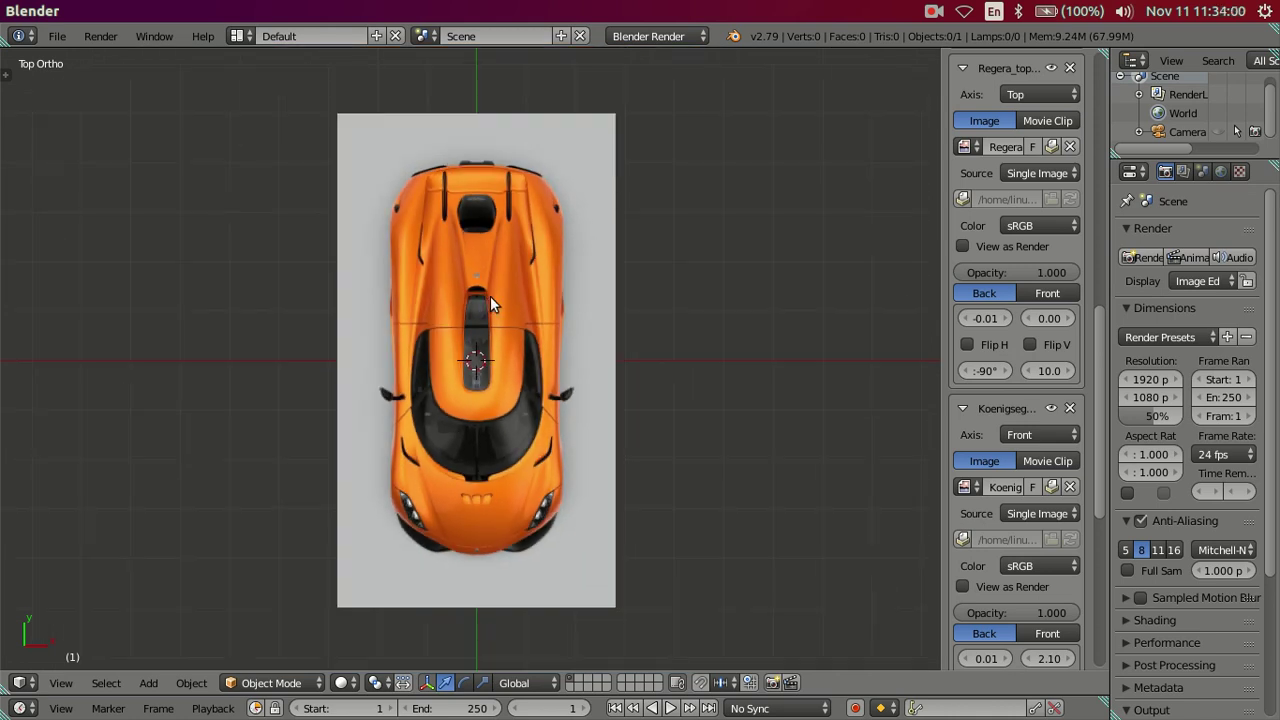
scroll(1052, 318, up, 5)
scroll(1047, 318, up, 4)
scroll(1046, 312, down, 2)
scroll(1045, 320, down, 5)
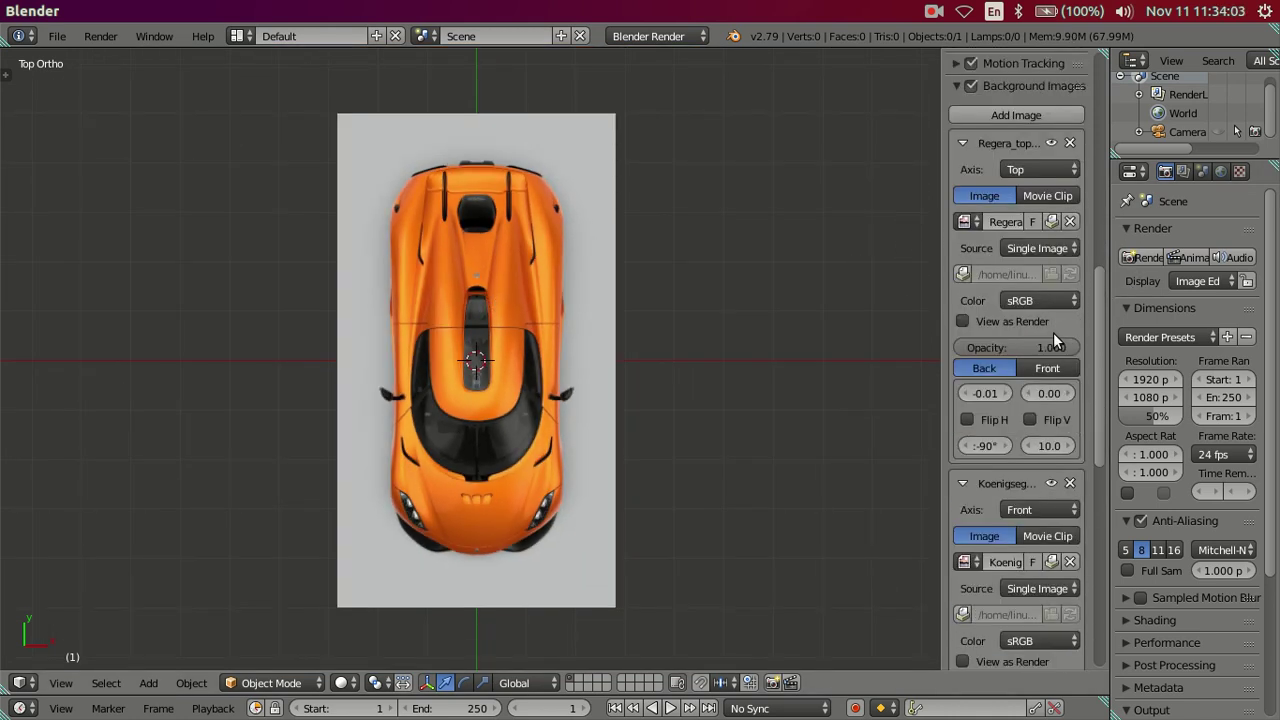
scroll(1053, 332, down, 10)
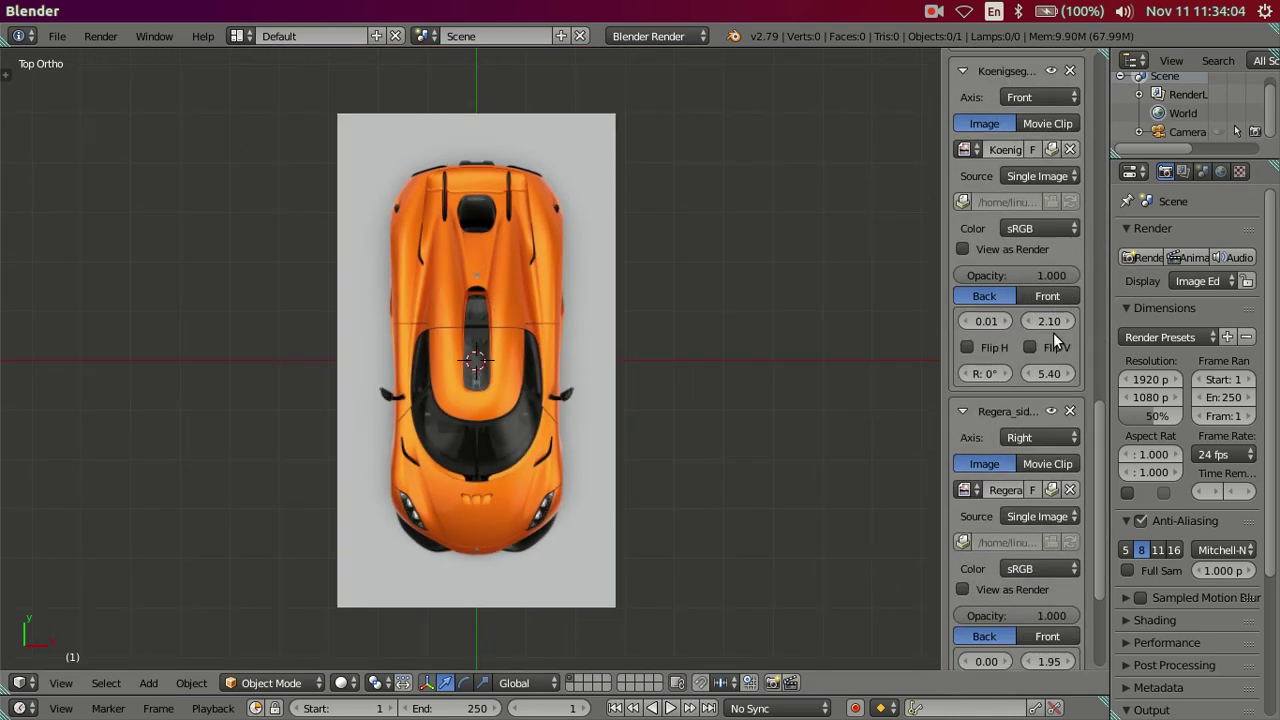
click(961, 410)
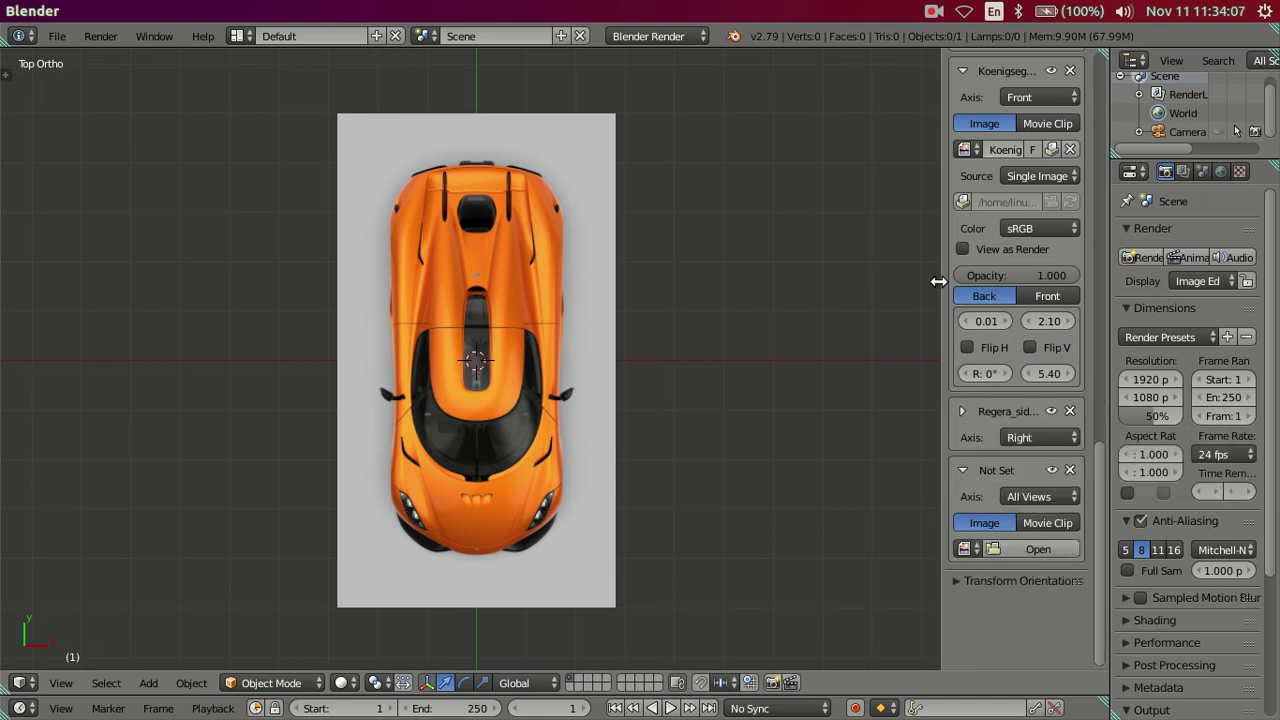
scroll(967, 215, up, 2)
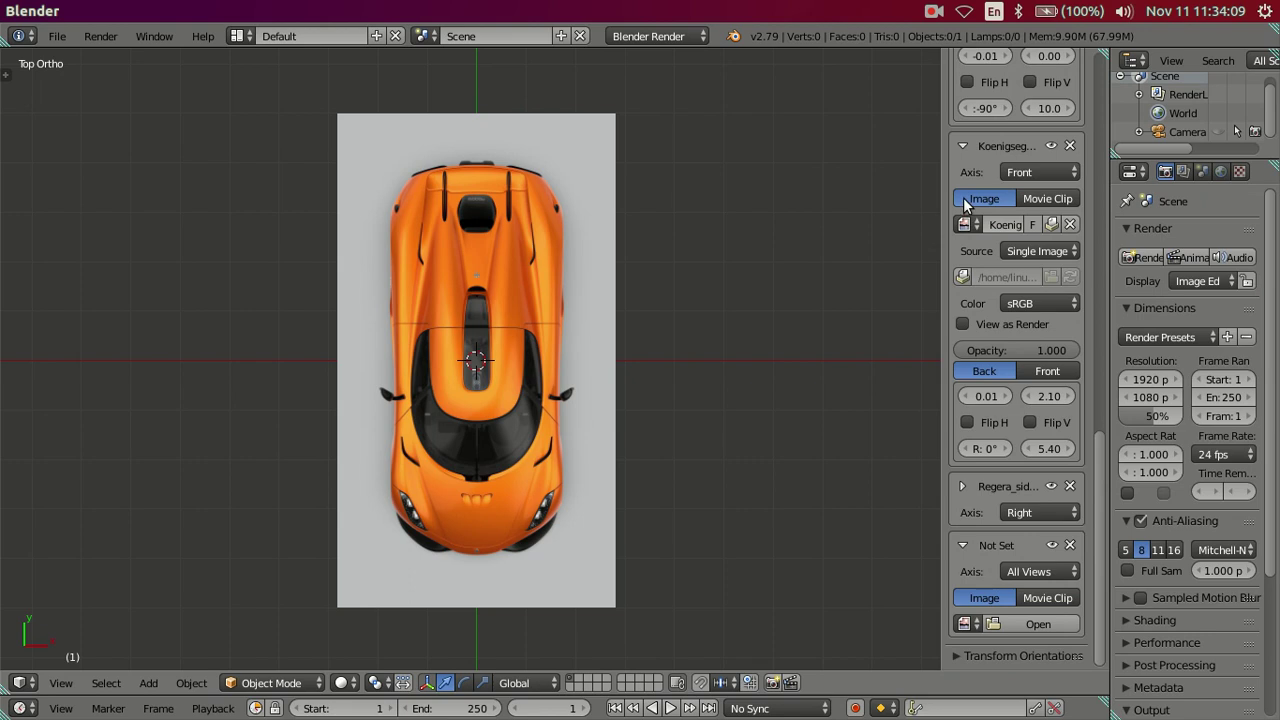
click(964, 147)
scroll(966, 150, up, 2)
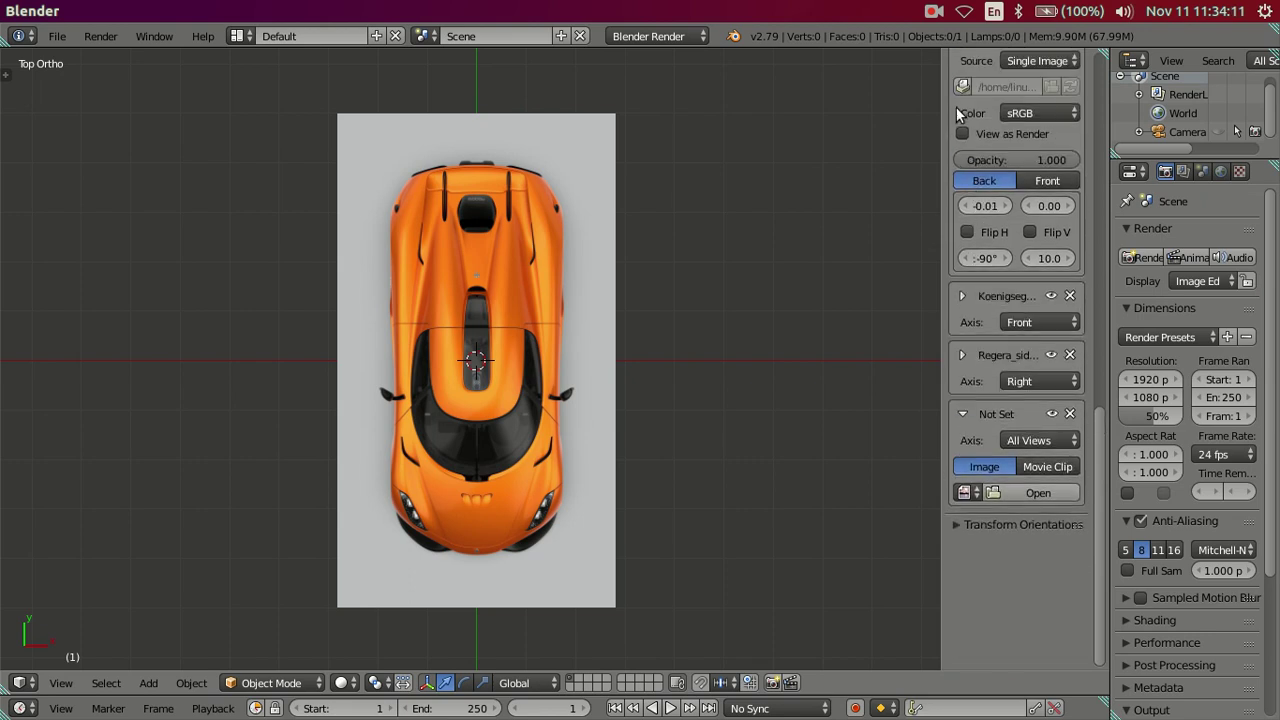
scroll(967, 145, up, 3)
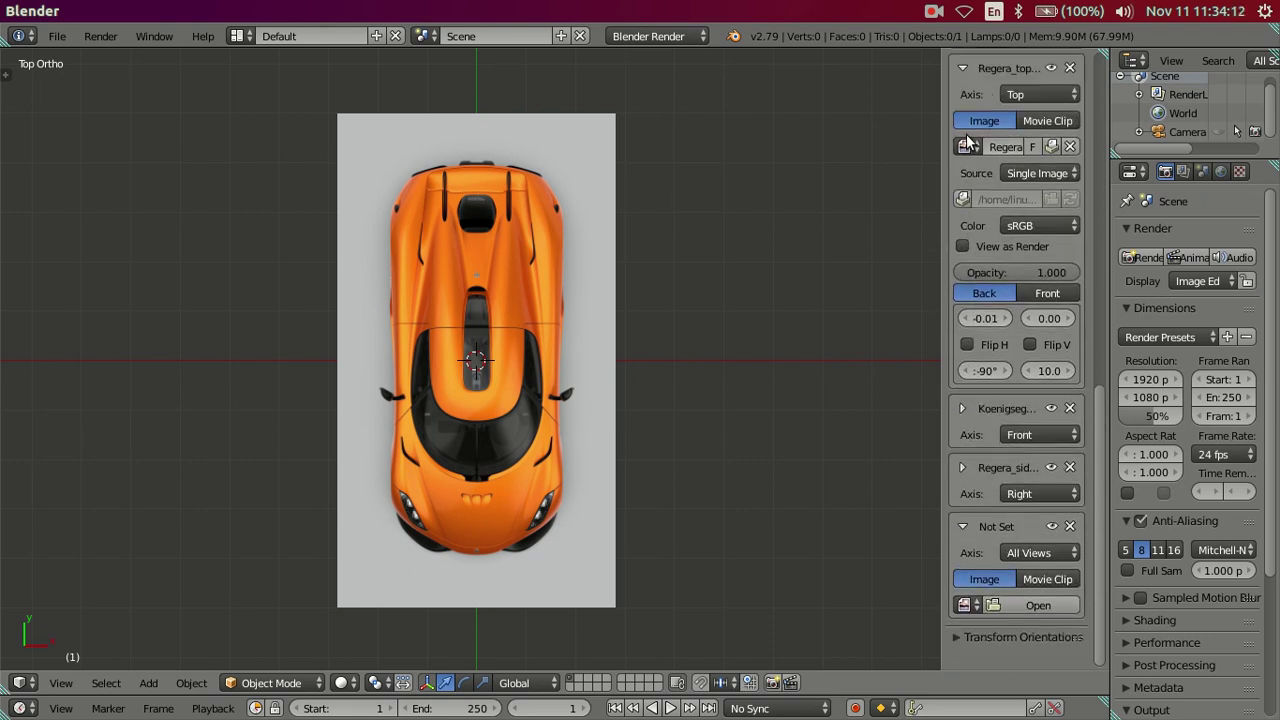
Collapse Regera_top and load 13Koenigsegg_Regera_rear1.jpg from the Desktop into the empty background slot
click(964, 62)
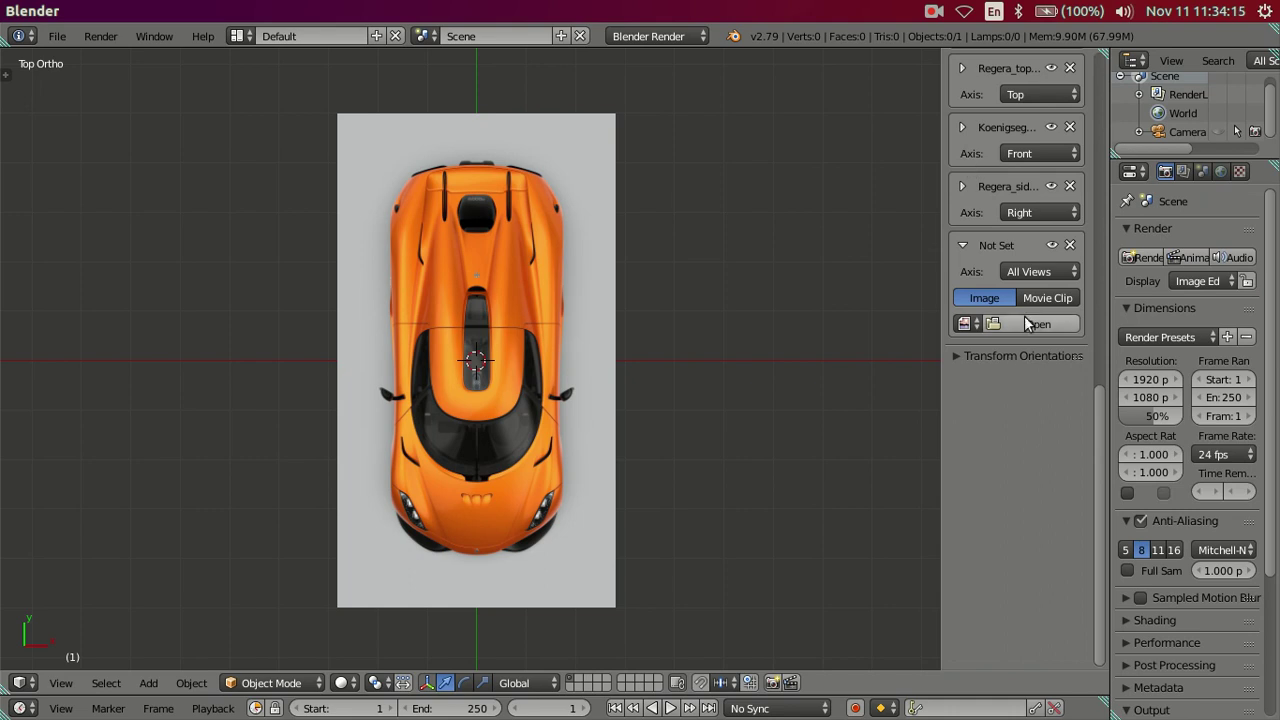
scroll(1021, 322, up, 4)
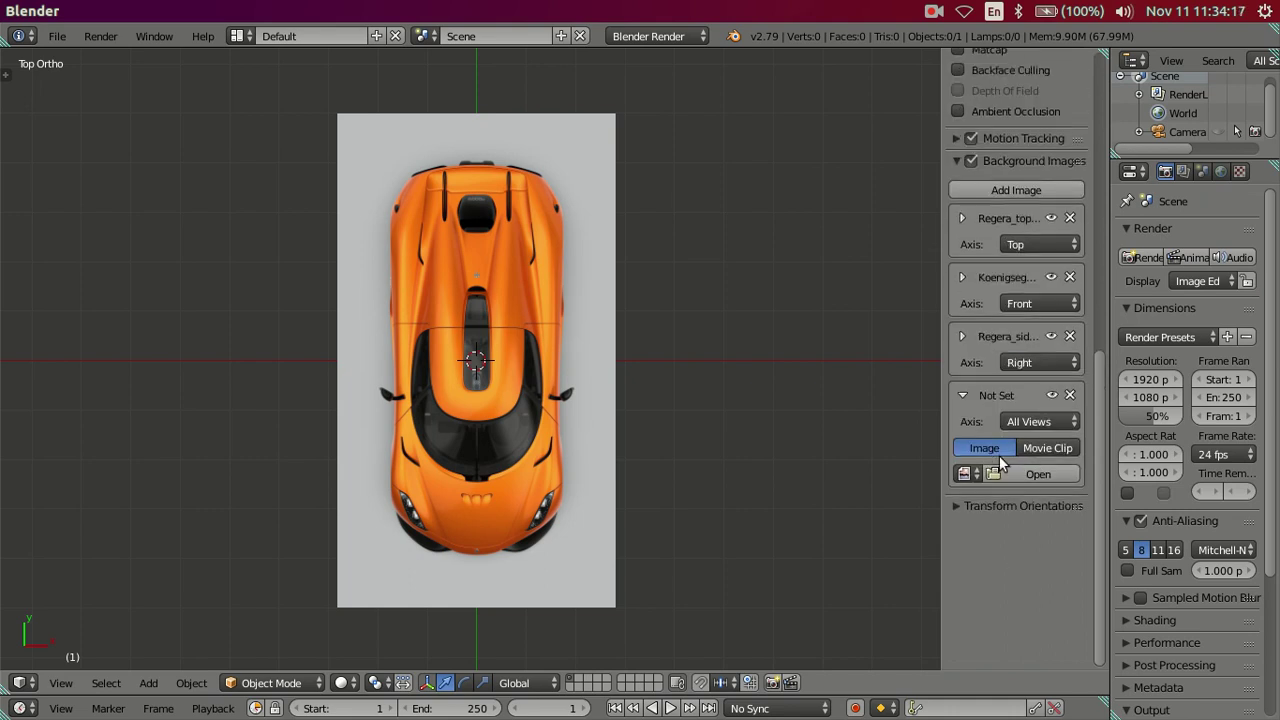
click(1030, 474)
click(50, 229)
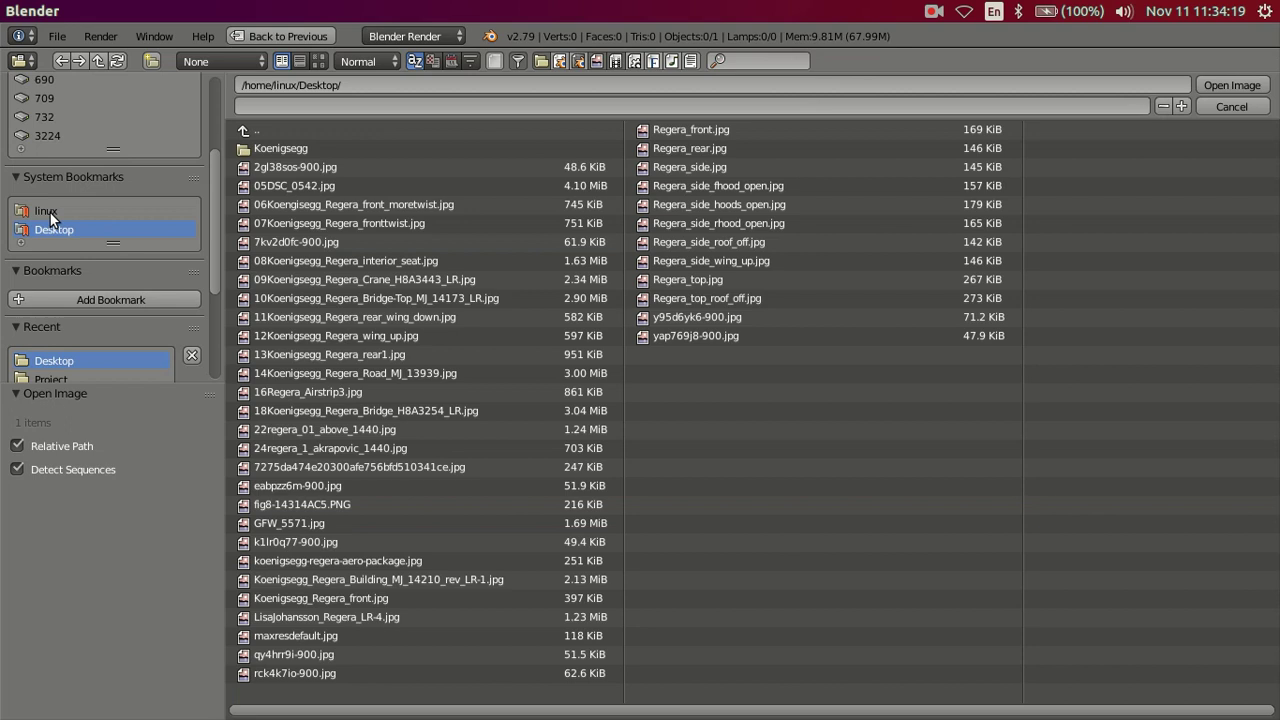
click(318, 61)
scroll(599, 378, down, 3)
scroll(599, 378, down, 3)
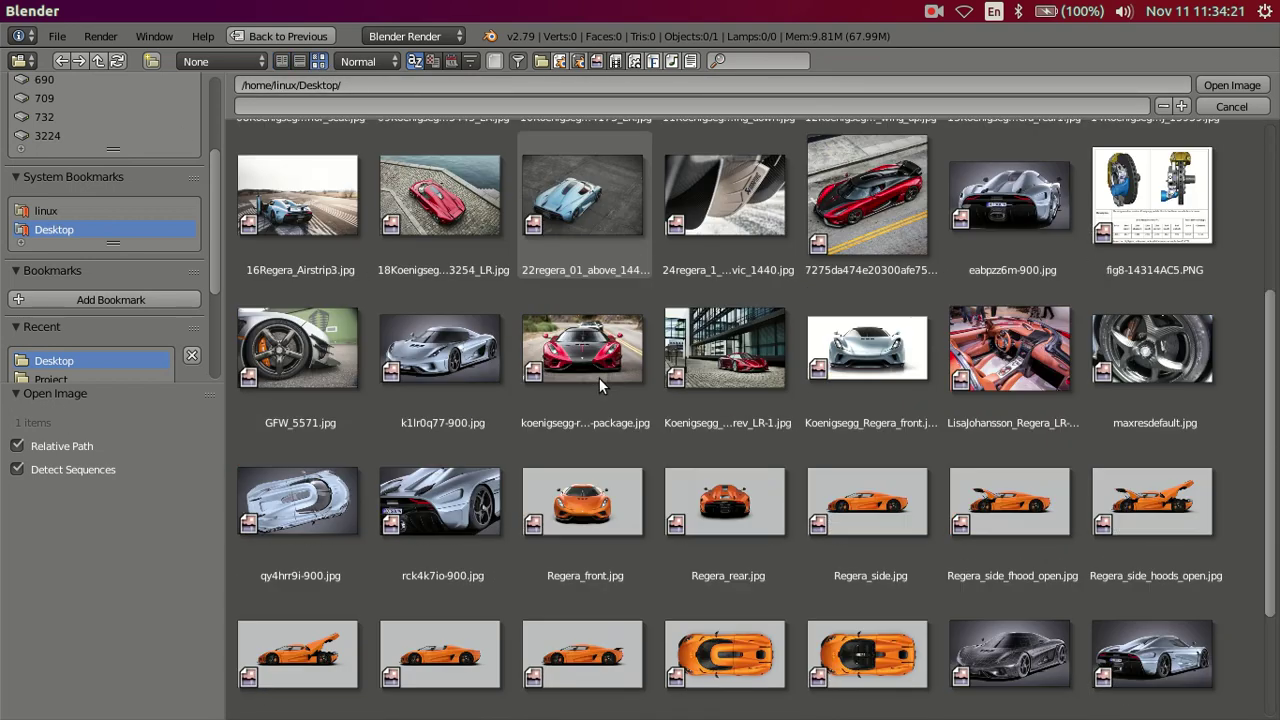
scroll(905, 391, up, 2)
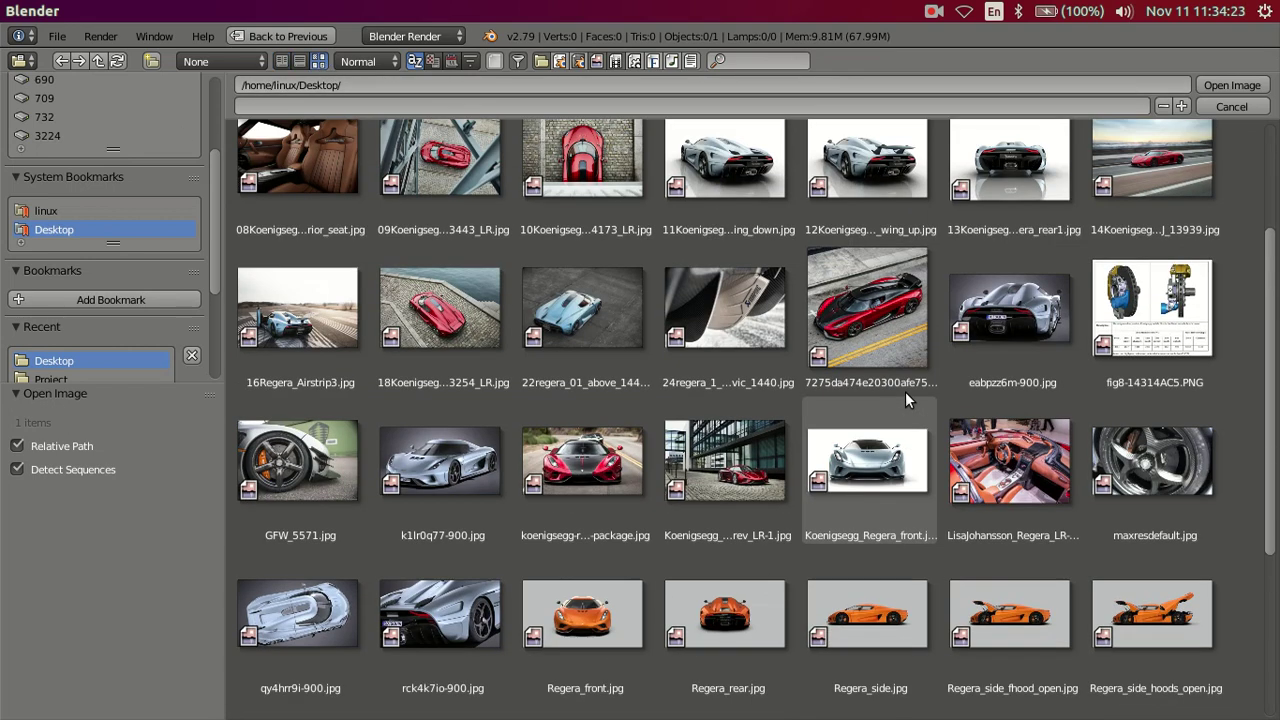
click(1017, 153)
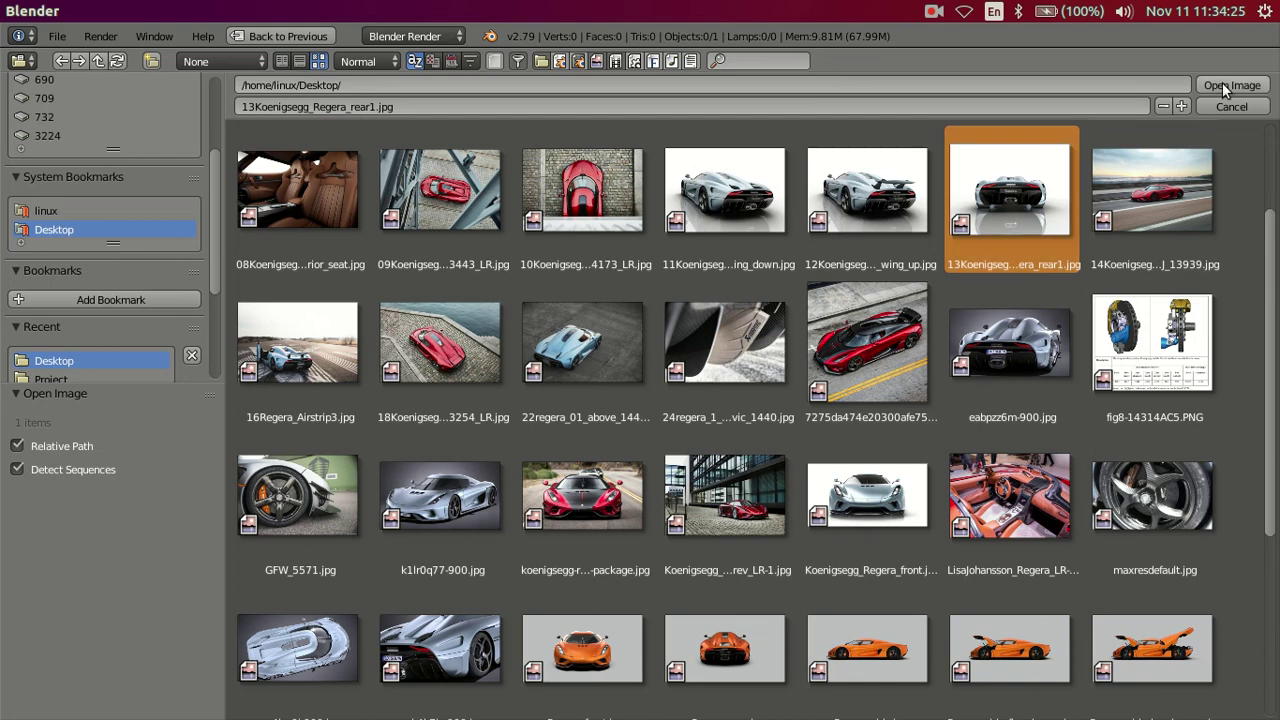
key(Return)
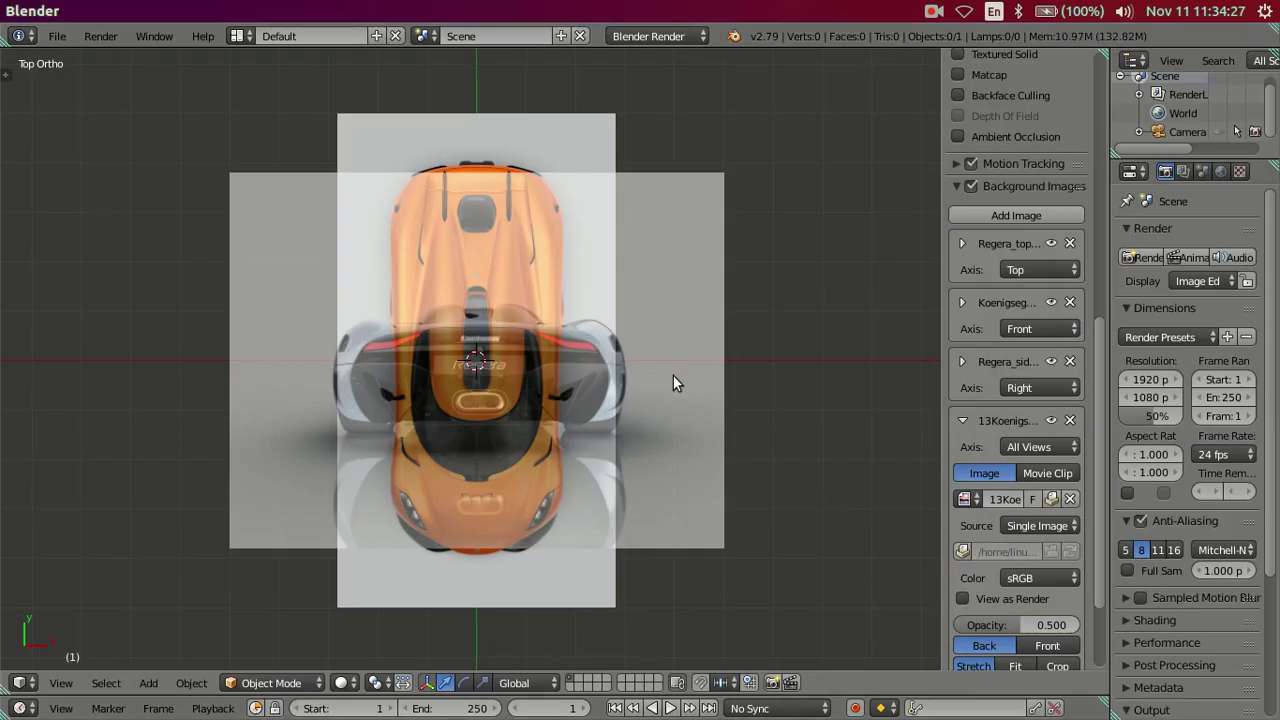
Raise the rear reference image's Y offset to 3.90
scroll(1041, 490, down, 3)
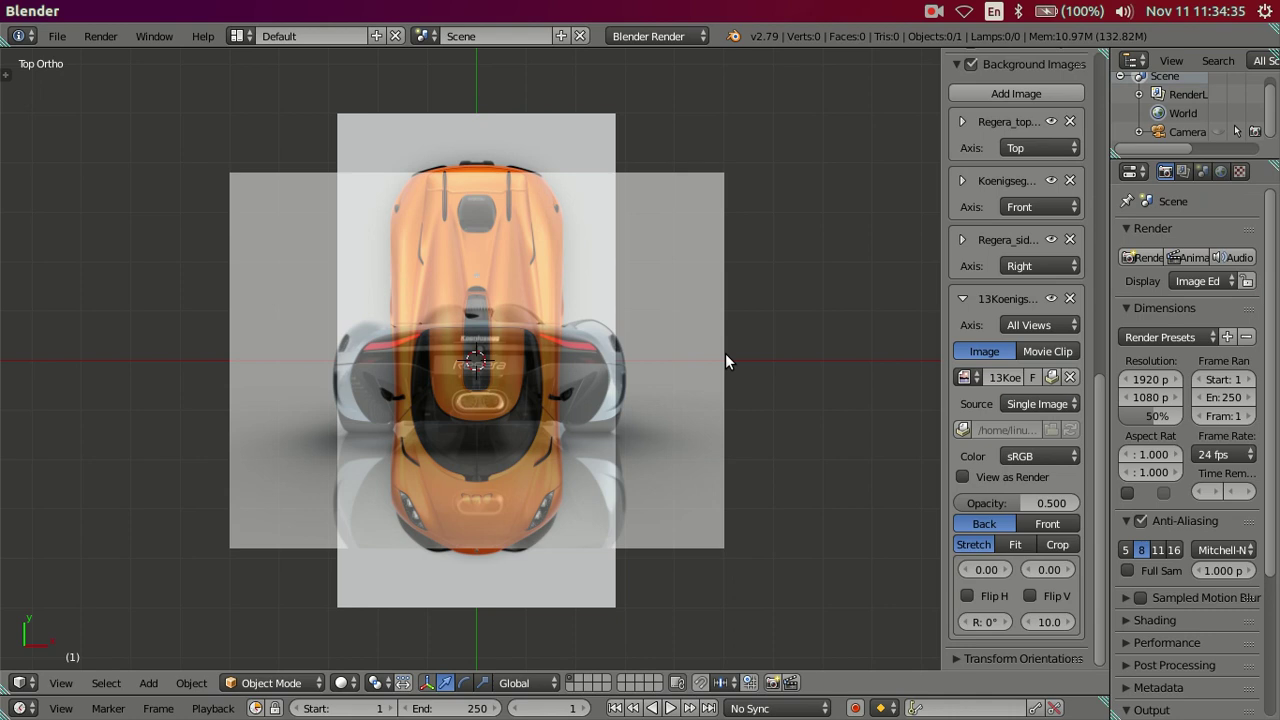
drag(1069, 571, 1130, 571)
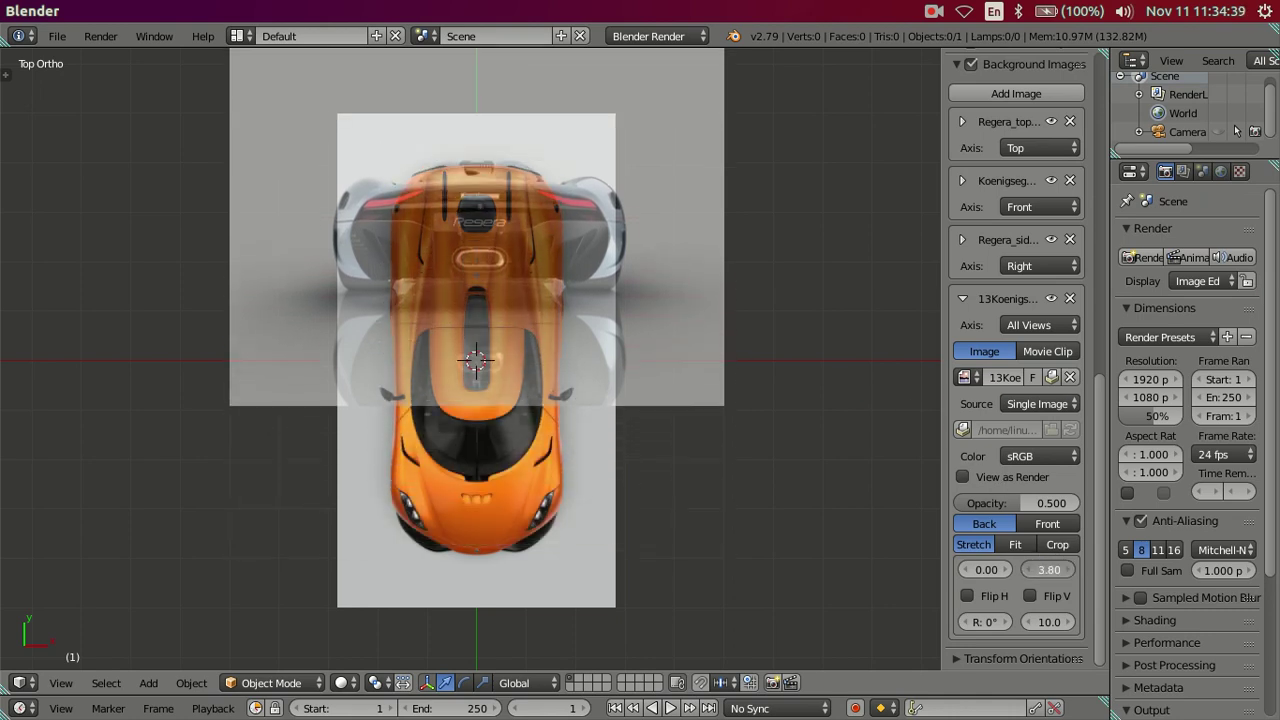
drag(1130, 571, 865, 483)
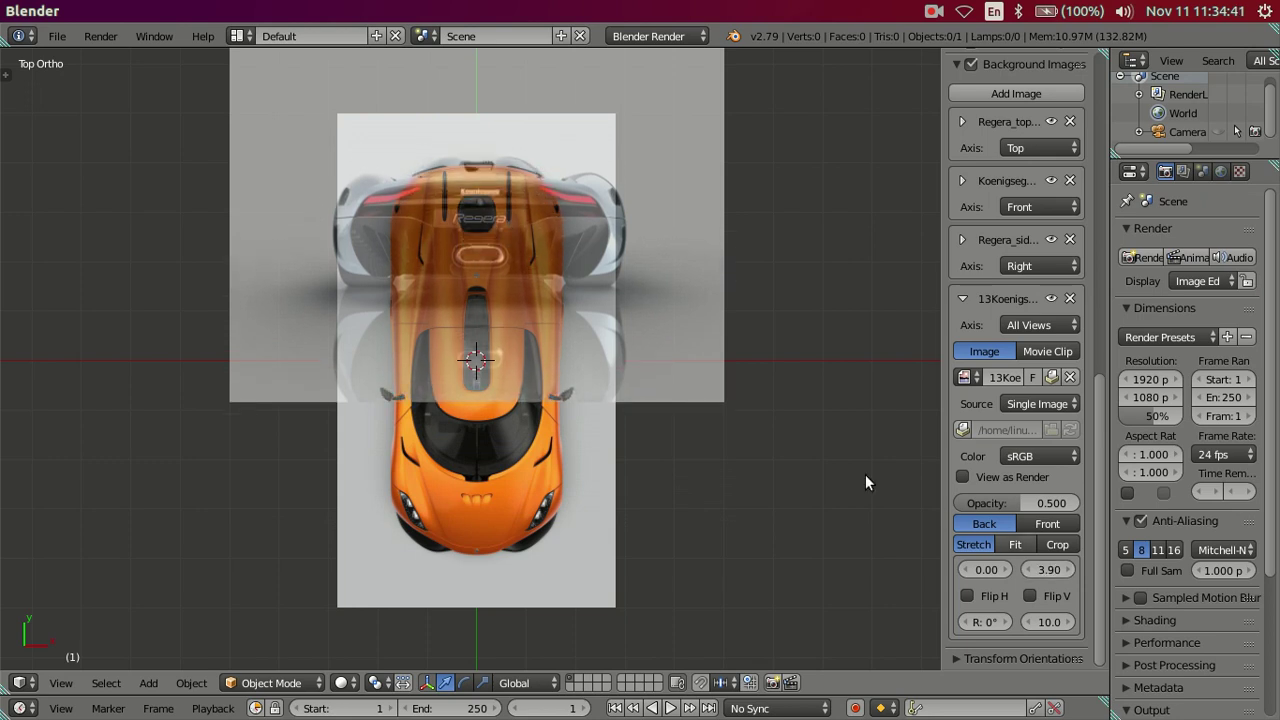
Shrink the rear reference image to size 5.90
scroll(570, 316, up, 2)
scroll(514, 404, up, 1)
scroll(517, 404, up, 1)
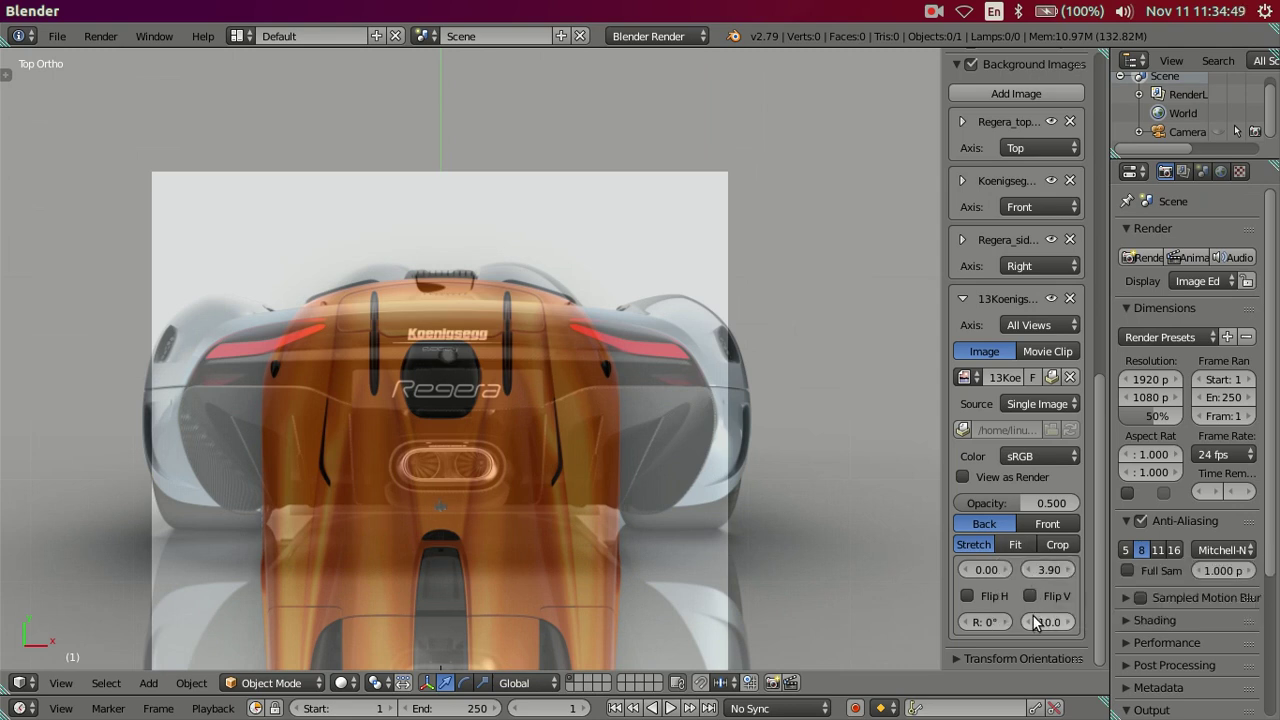
drag(1037, 624, 1010, 624)
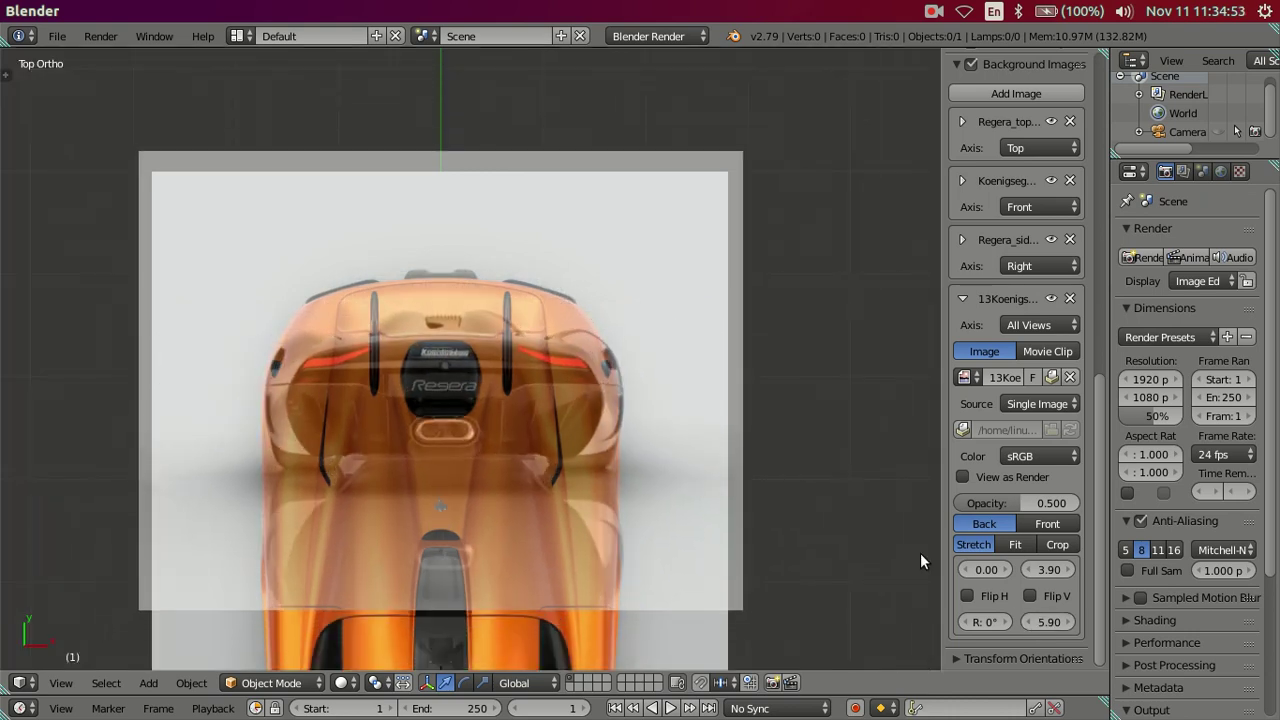
Make the rear reference image fully opaque at 1.000
scroll(855, 519, up, 2)
scroll(851, 515, up, 3)
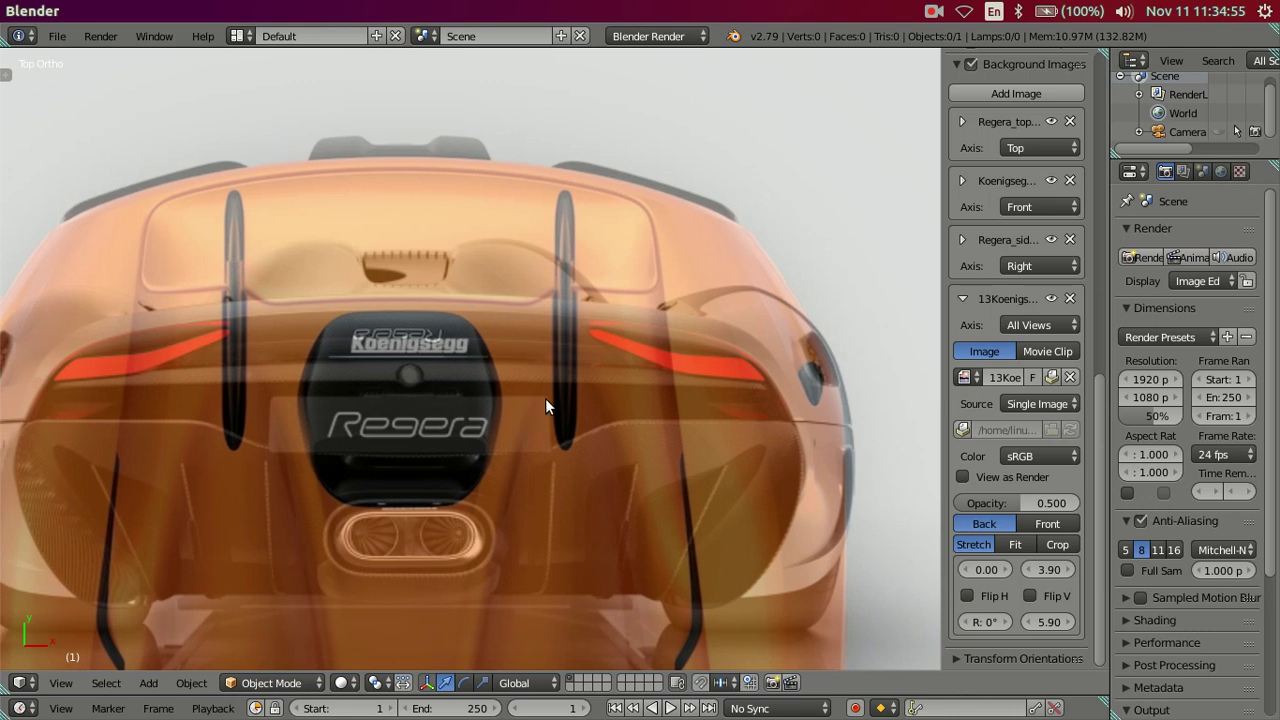
shift+middle_drag(545, 398, 583, 389)
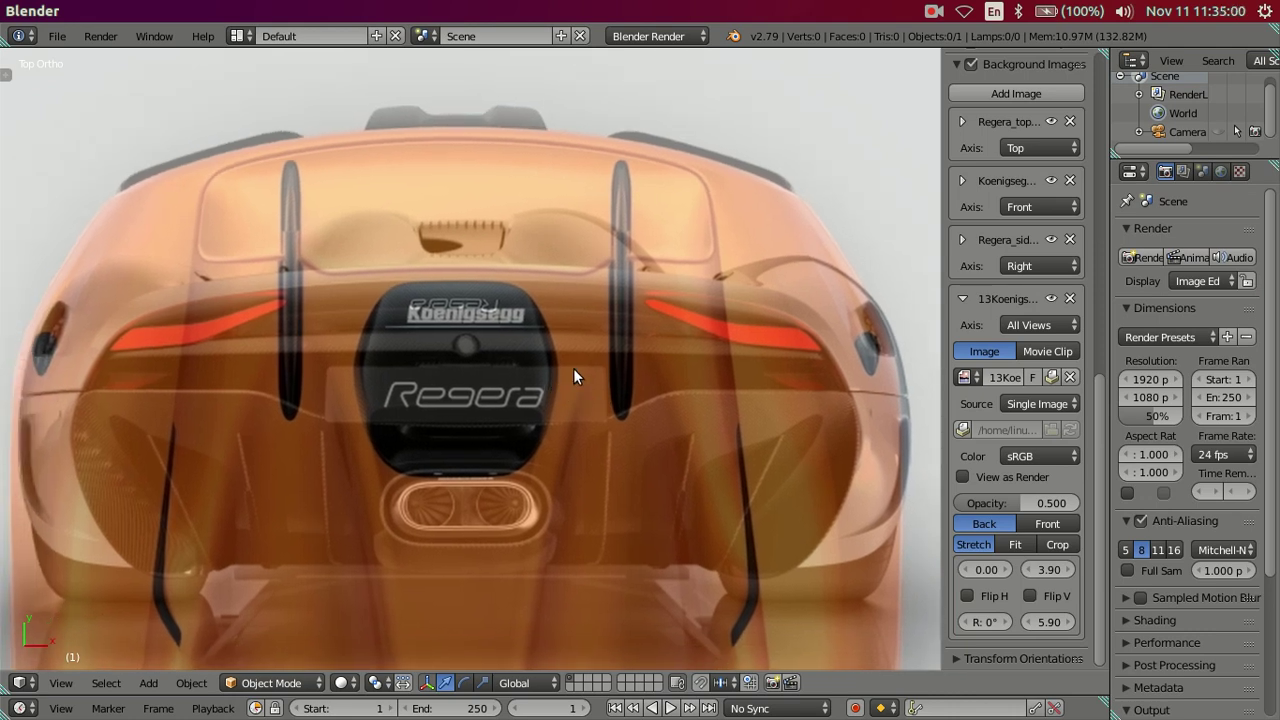
drag(1014, 503, 1075, 503)
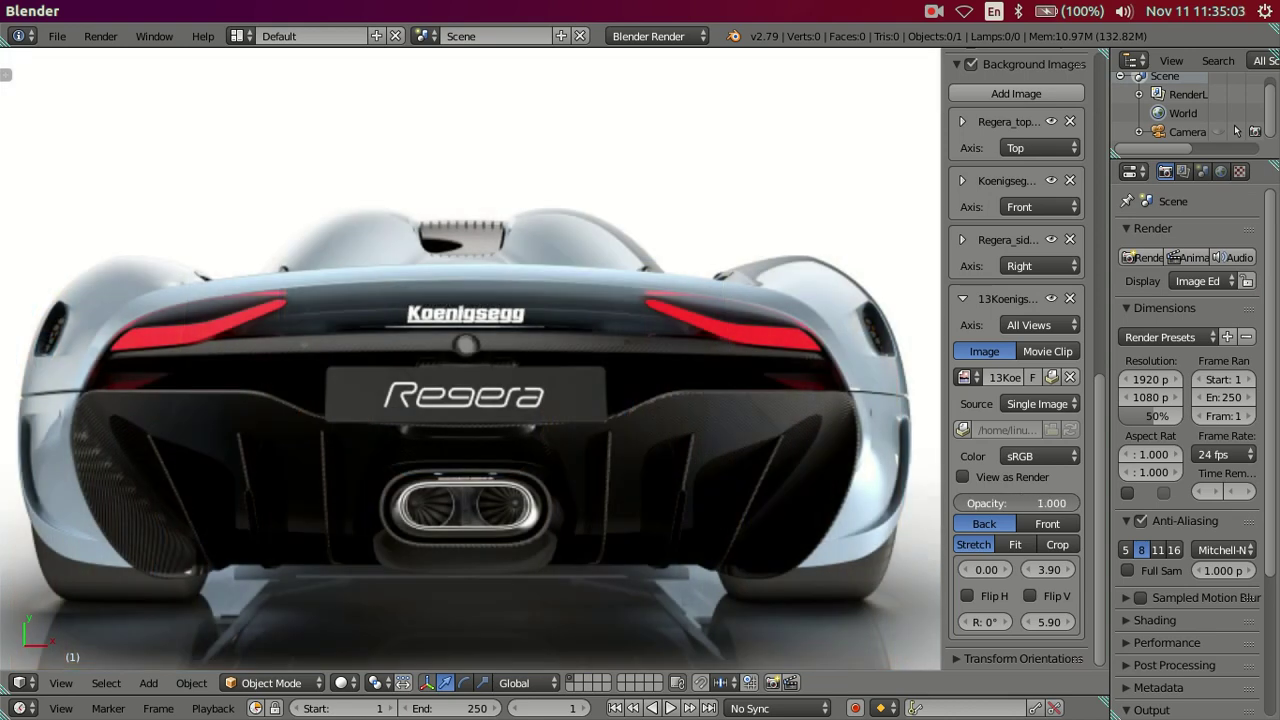
Bring the rear reference image back to about 0.532 opacity
key(KP_7)
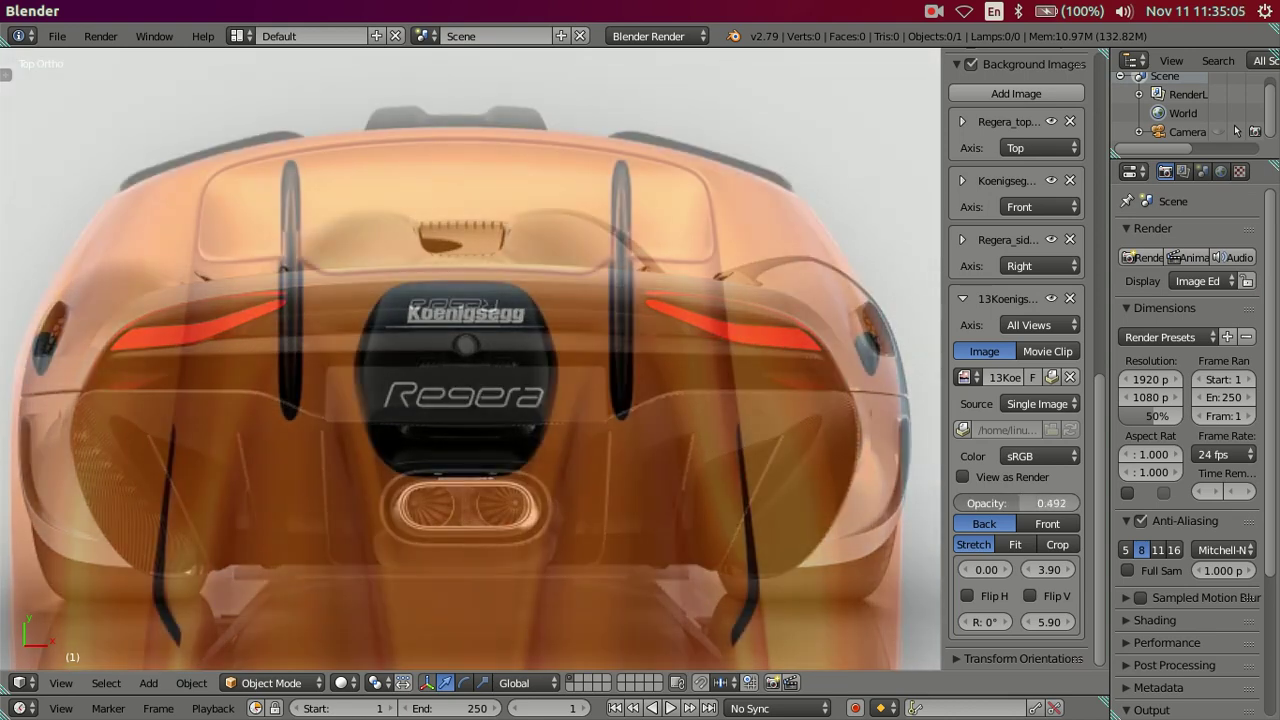
drag(1024, 503, 1030, 503)
scroll(971, 186, up, 4)
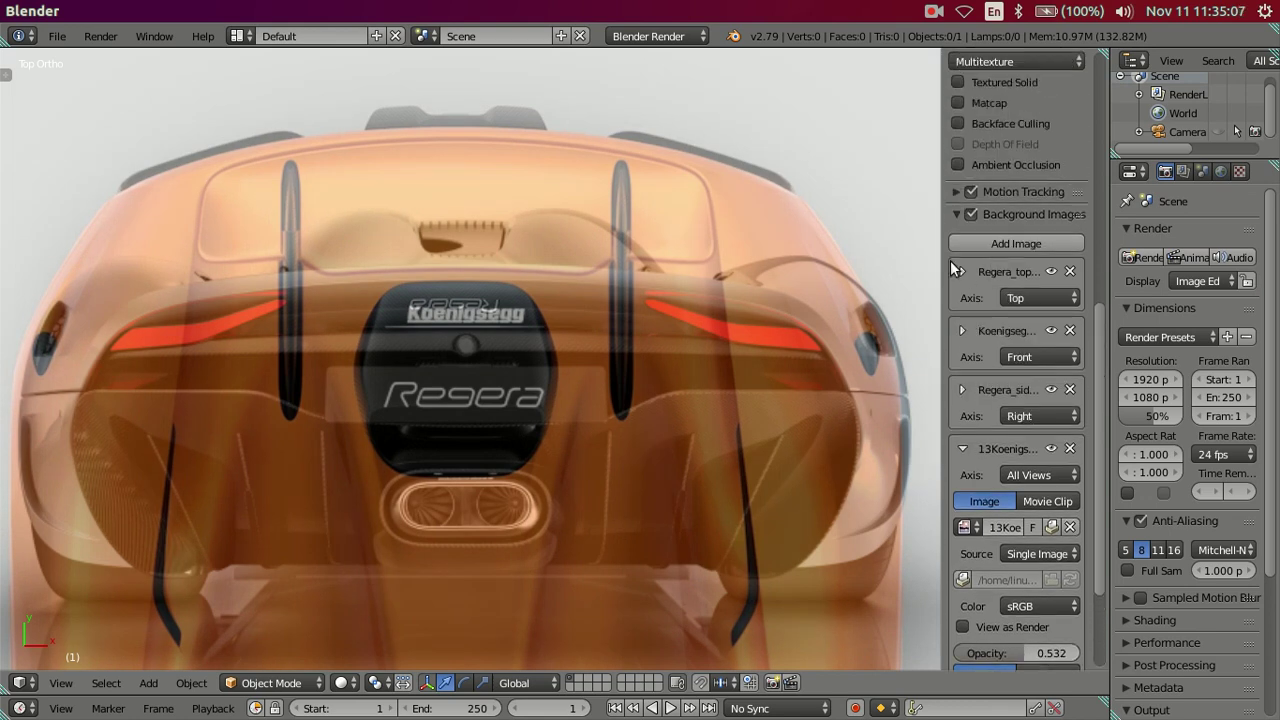
Expand the Regera_top entry and fade its opacity to 0.452
click(961, 271)
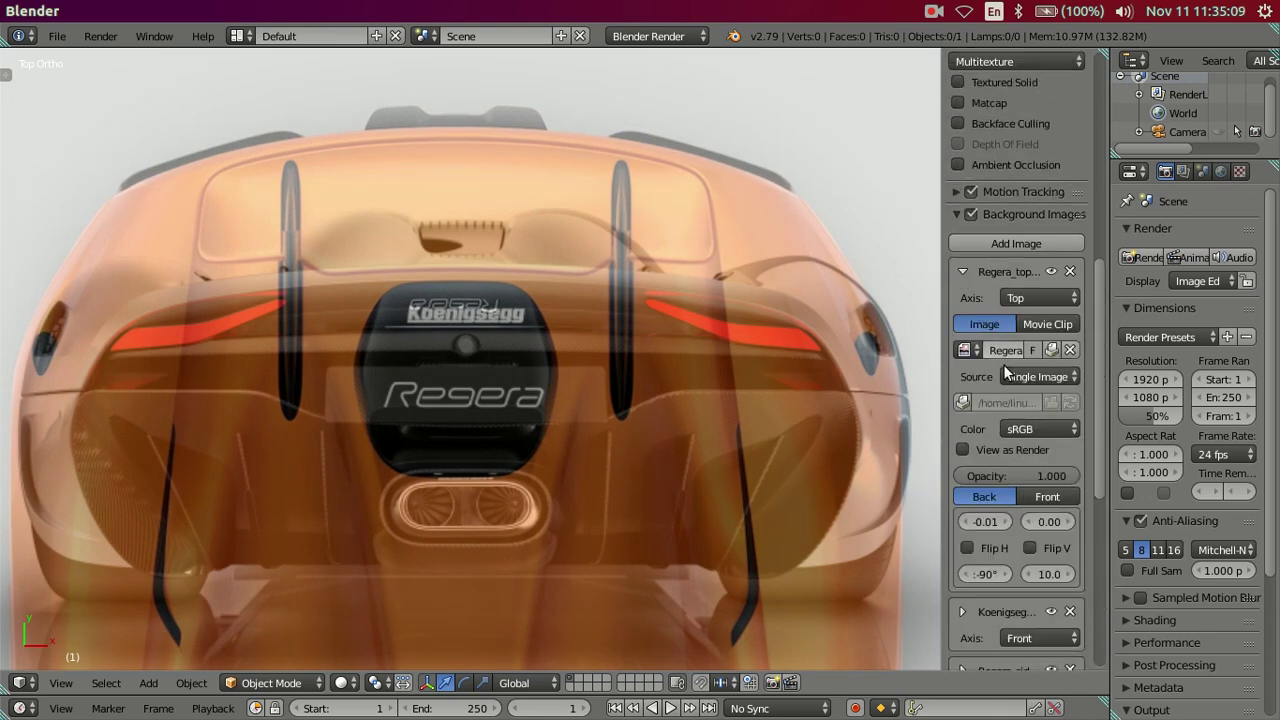
drag(1025, 470, 1000, 476)
scroll(528, 399, up, 2)
scroll(528, 399, up, 2)
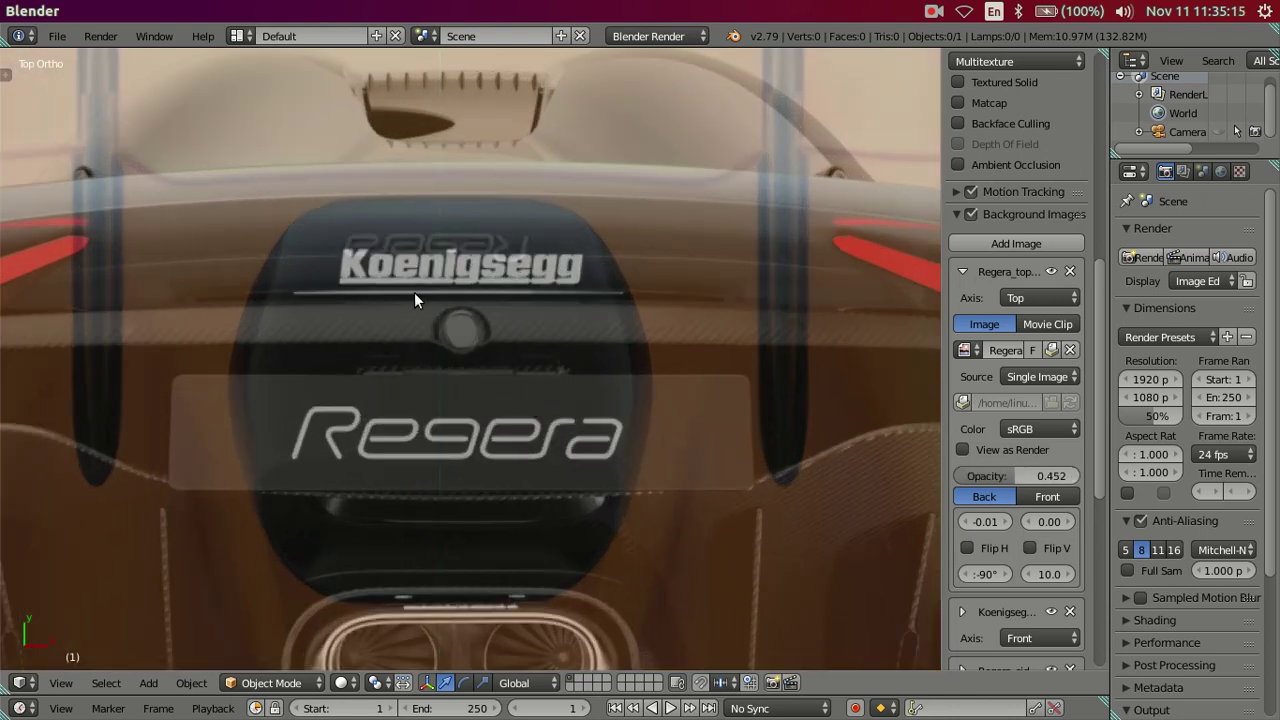
scroll(414, 292, down, 4)
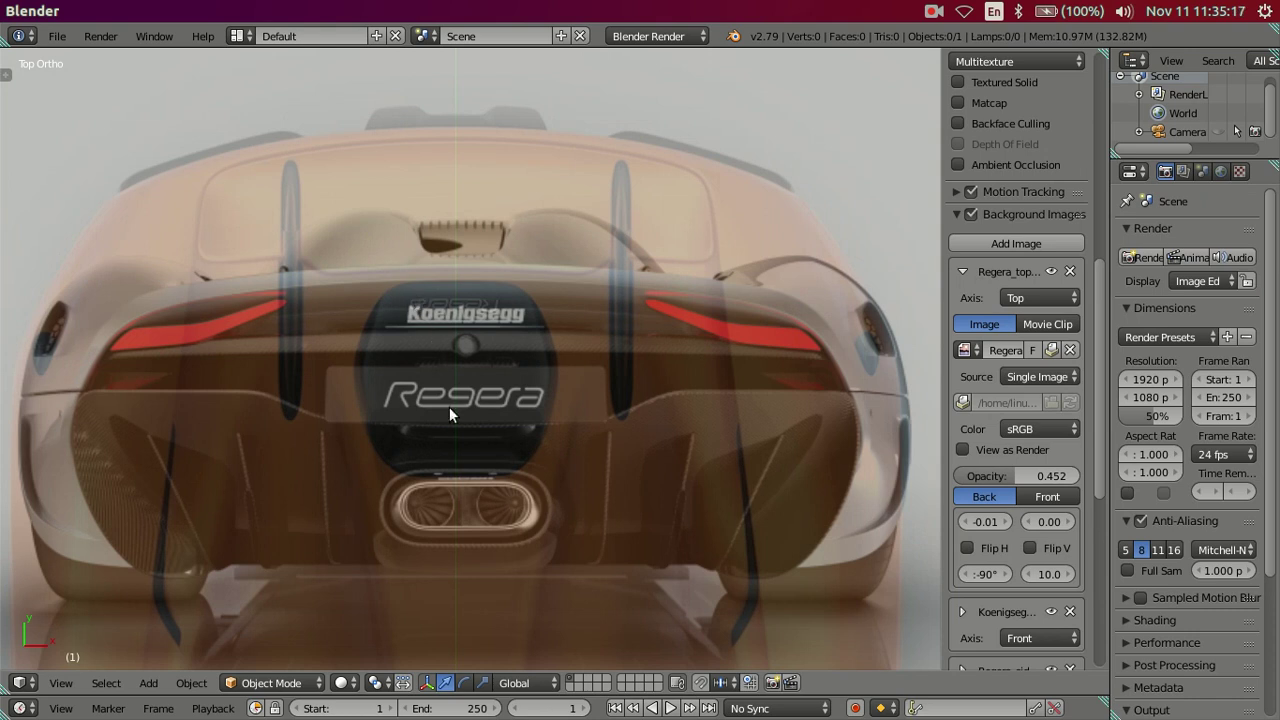
scroll(450, 408, up, 2)
scroll(450, 408, up, 2)
scroll(450, 416, up, 1)
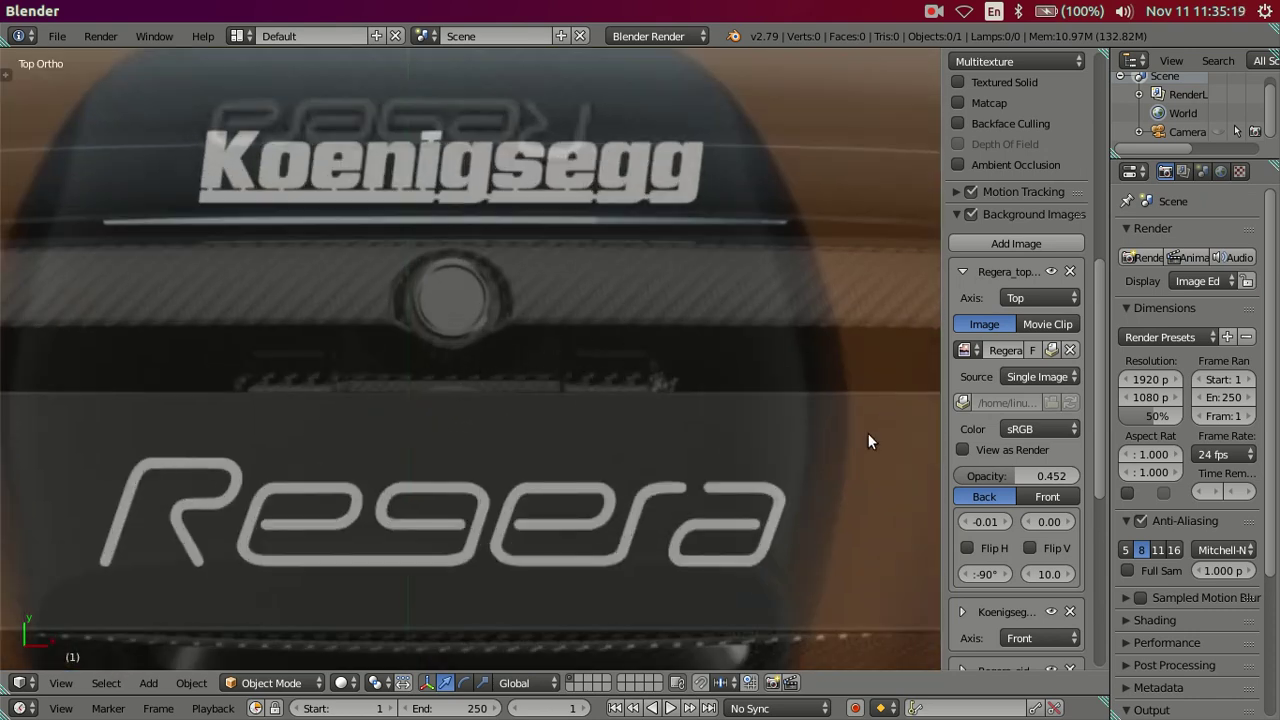
scroll(1028, 565, down, 2)
scroll(1027, 563, down, 3)
scroll(1027, 563, down, 3)
Try X offsets of -0.01 and -0.02 for the rear reference image
scroll(1026, 570, down, 2)
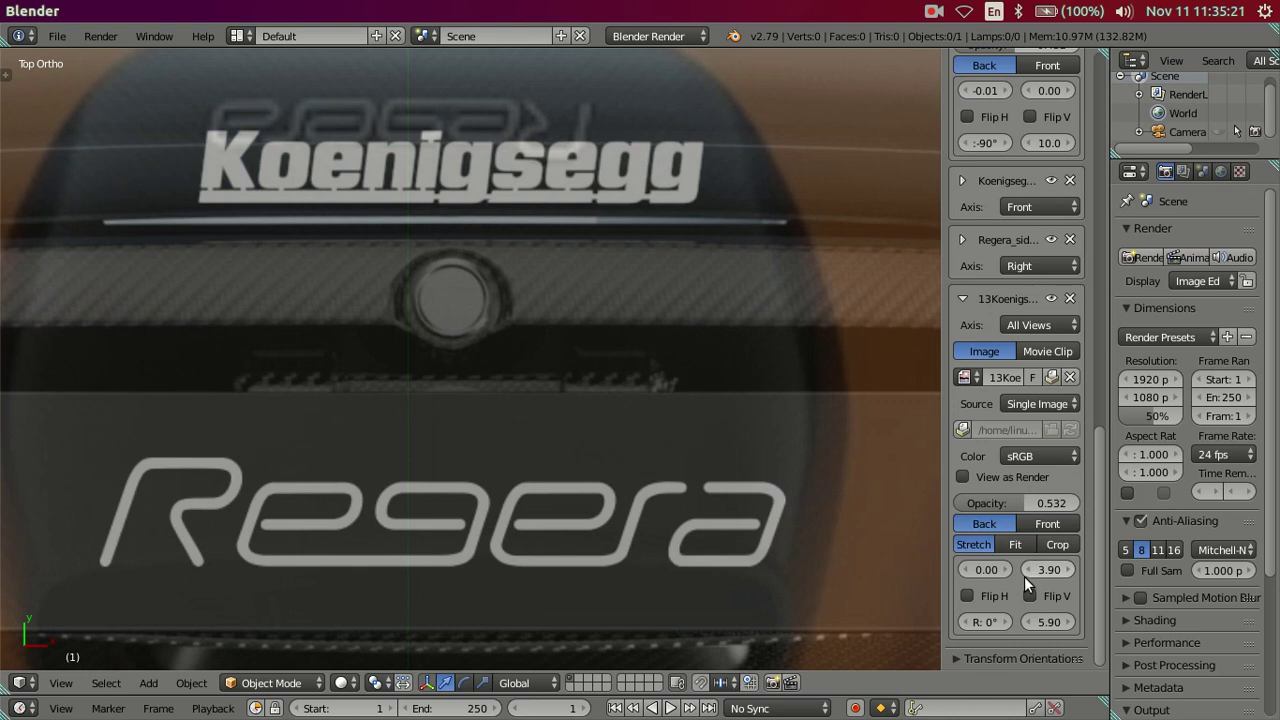
ctrl+scroll(1004, 563, up, 1)
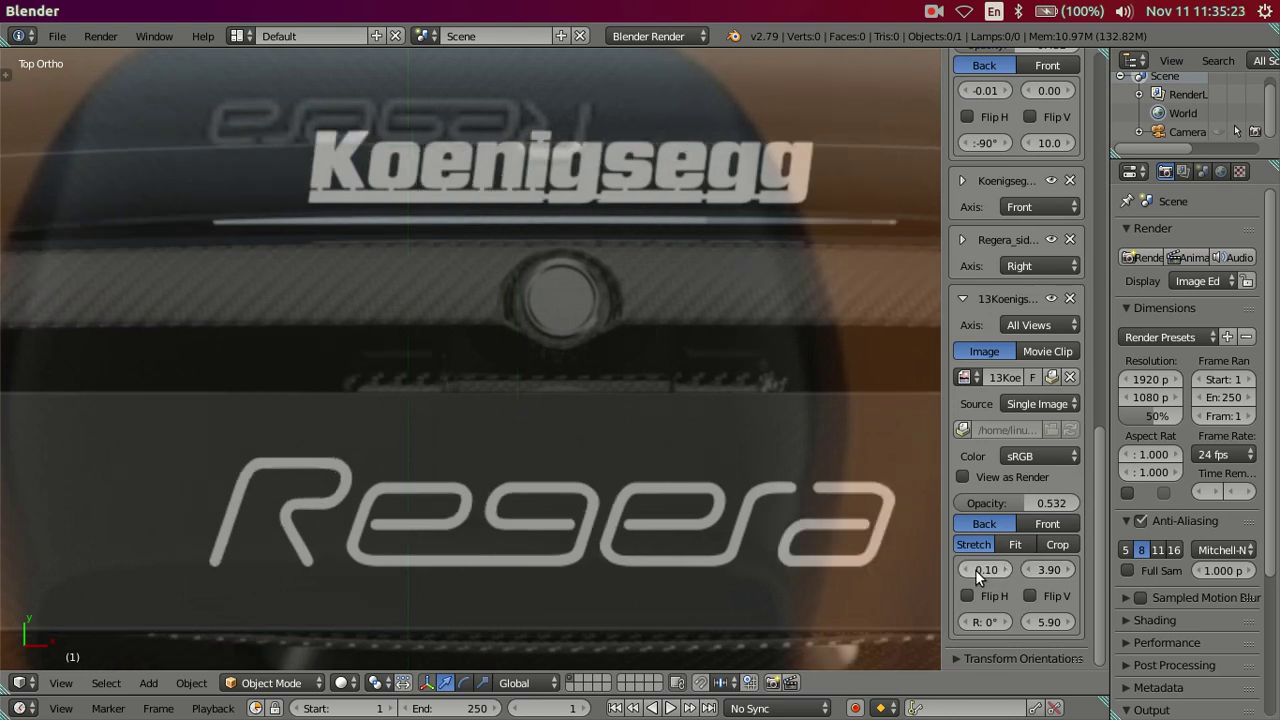
ctrl+scroll(966, 567, down, 1)
ctrl+scroll(966, 567, down, 1)
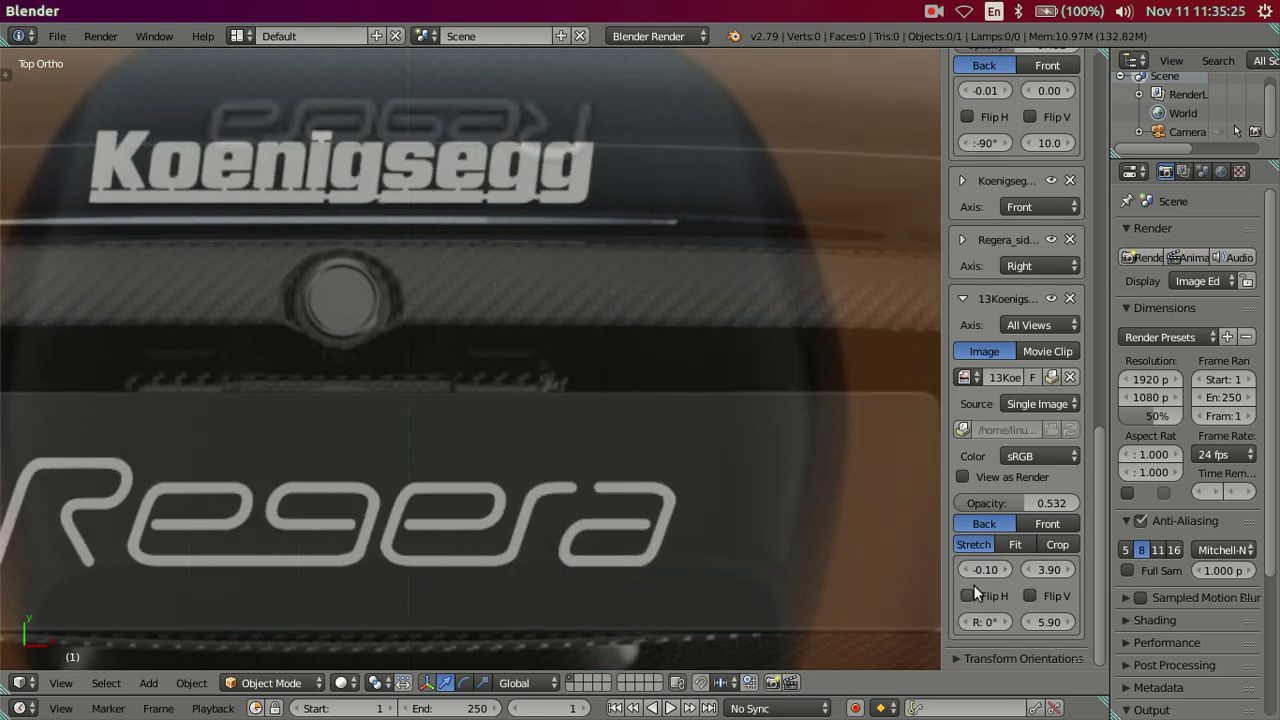
click(994, 572)
key(BackSpace)
text(0)
key(Return)
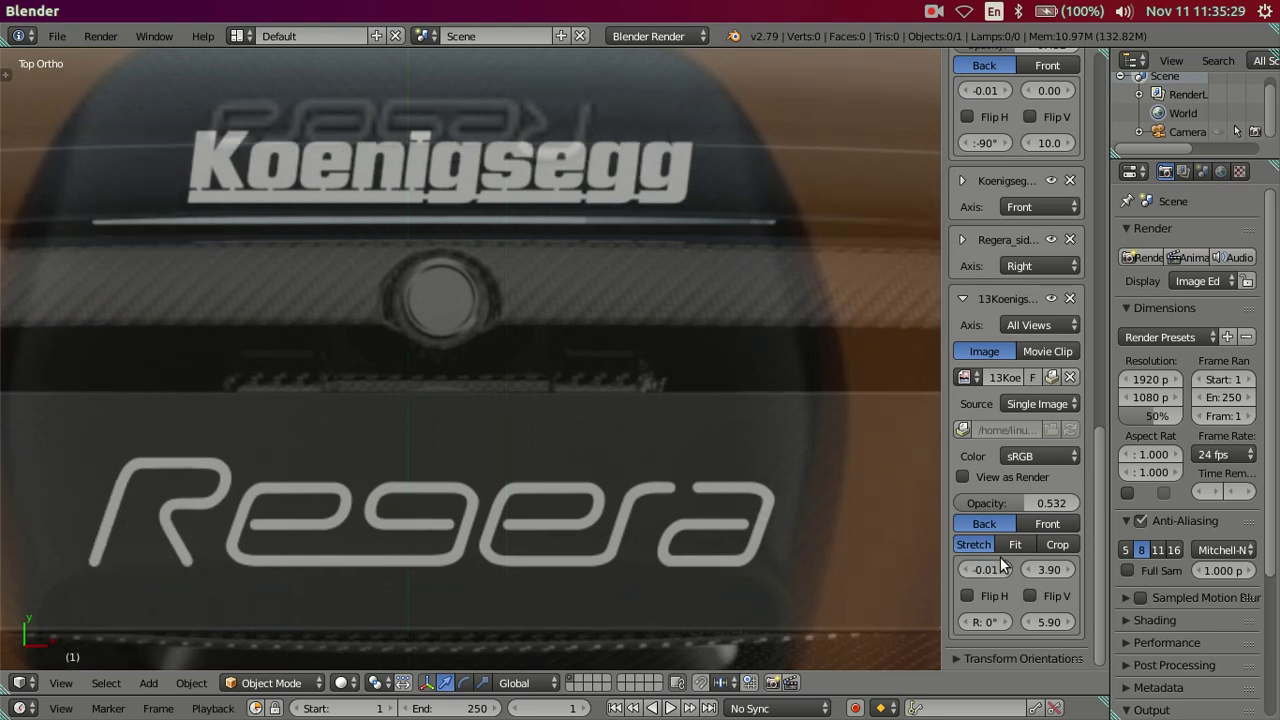
click(997, 570)
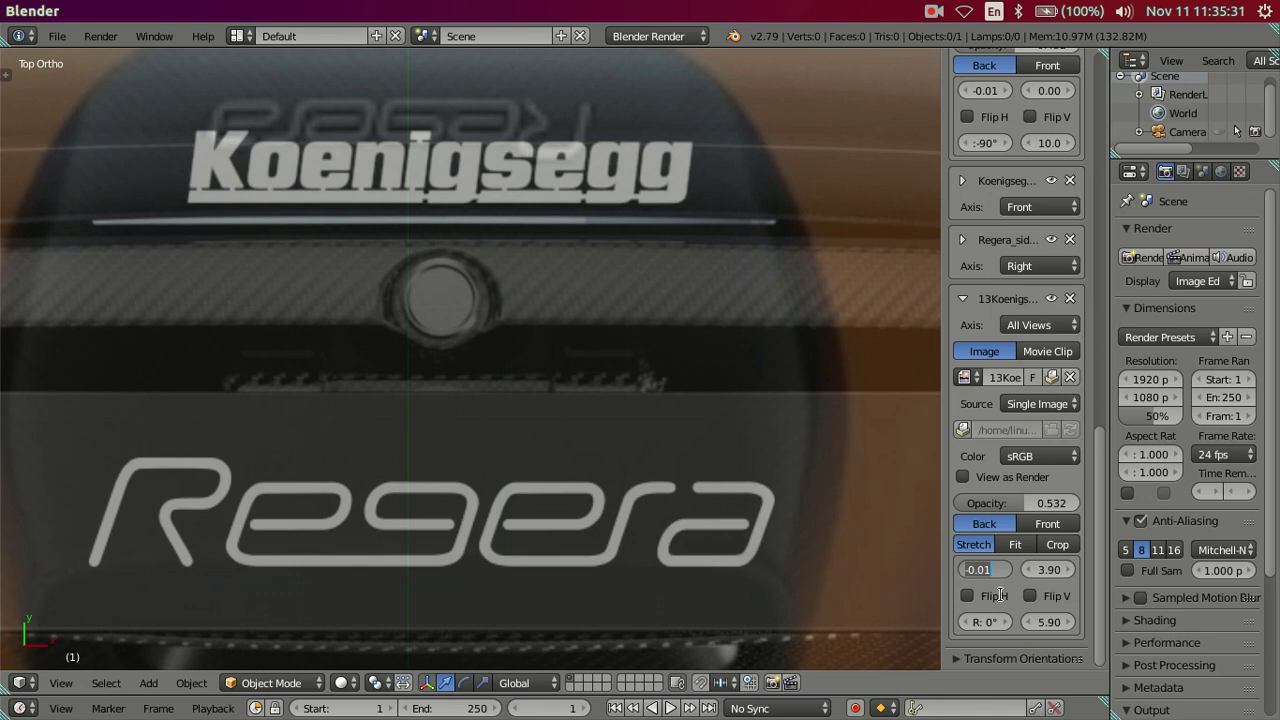
text(-0.02)
key(Return)
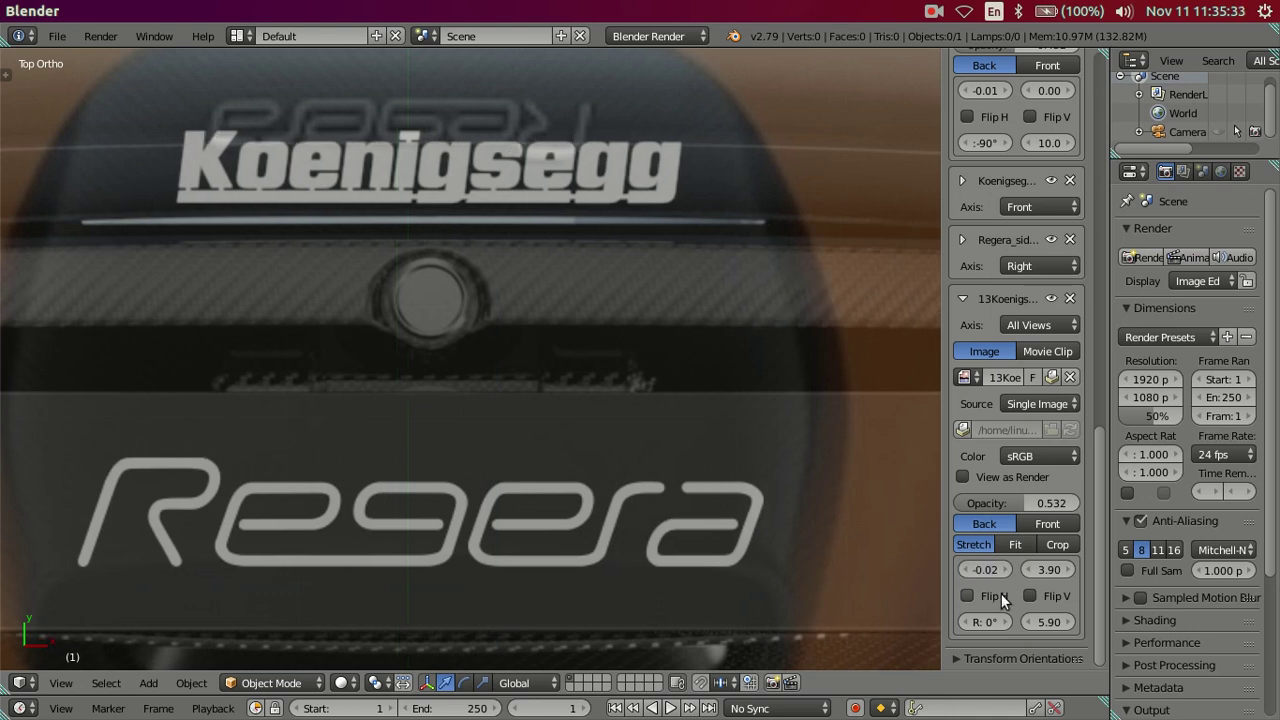
Settle the rear image's X offset at -0.04 after trying -0.05 and -0.03
click(995, 566)
key(Return)
drag(983, 569, 995, 569)
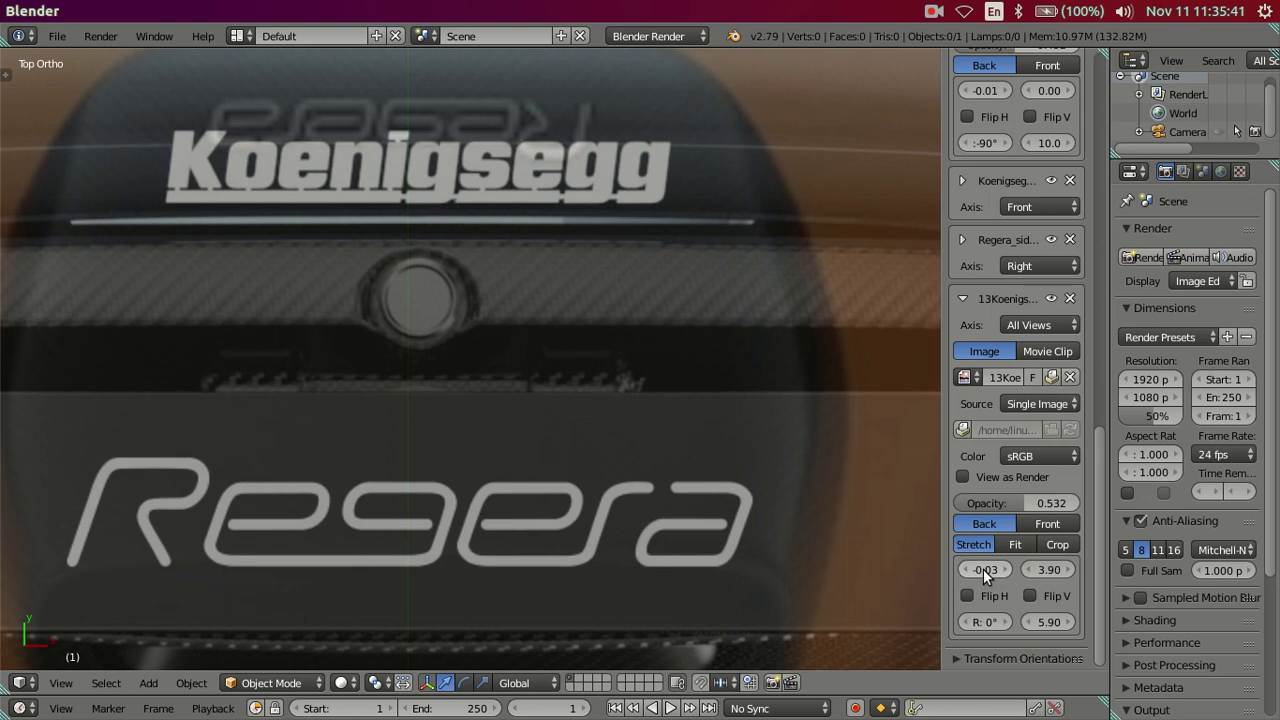
click(983, 569)
text(4)
key(Return)
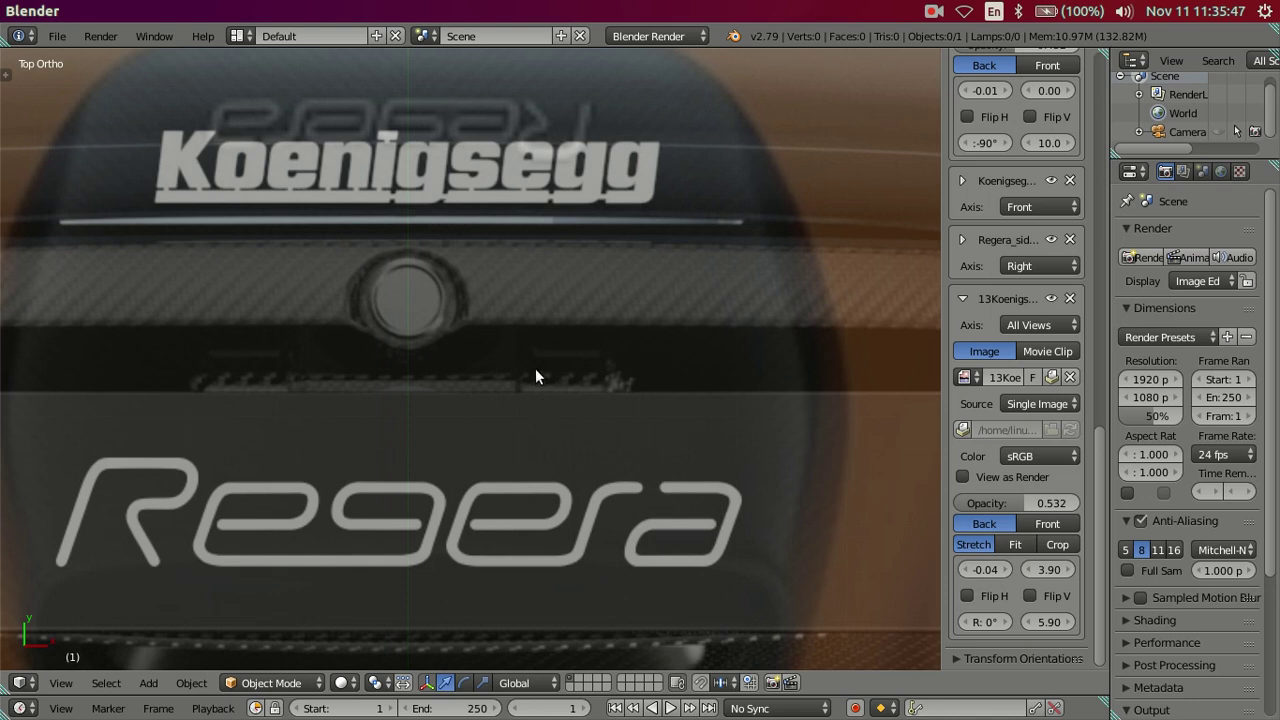
scroll(535, 368, down, 5)
scroll(534, 366, down, 3)
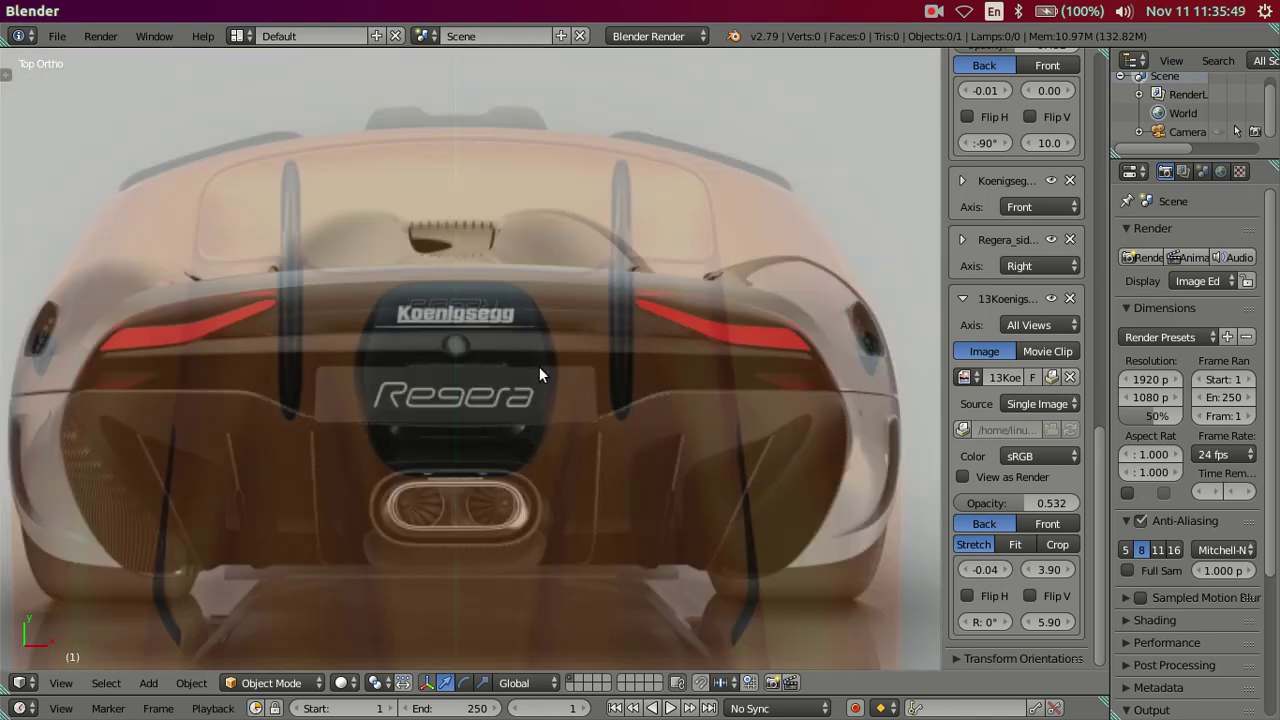
scroll(189, 400, up, 1)
scroll(723, 380, up, 3)
scroll(776, 383, up, 2)
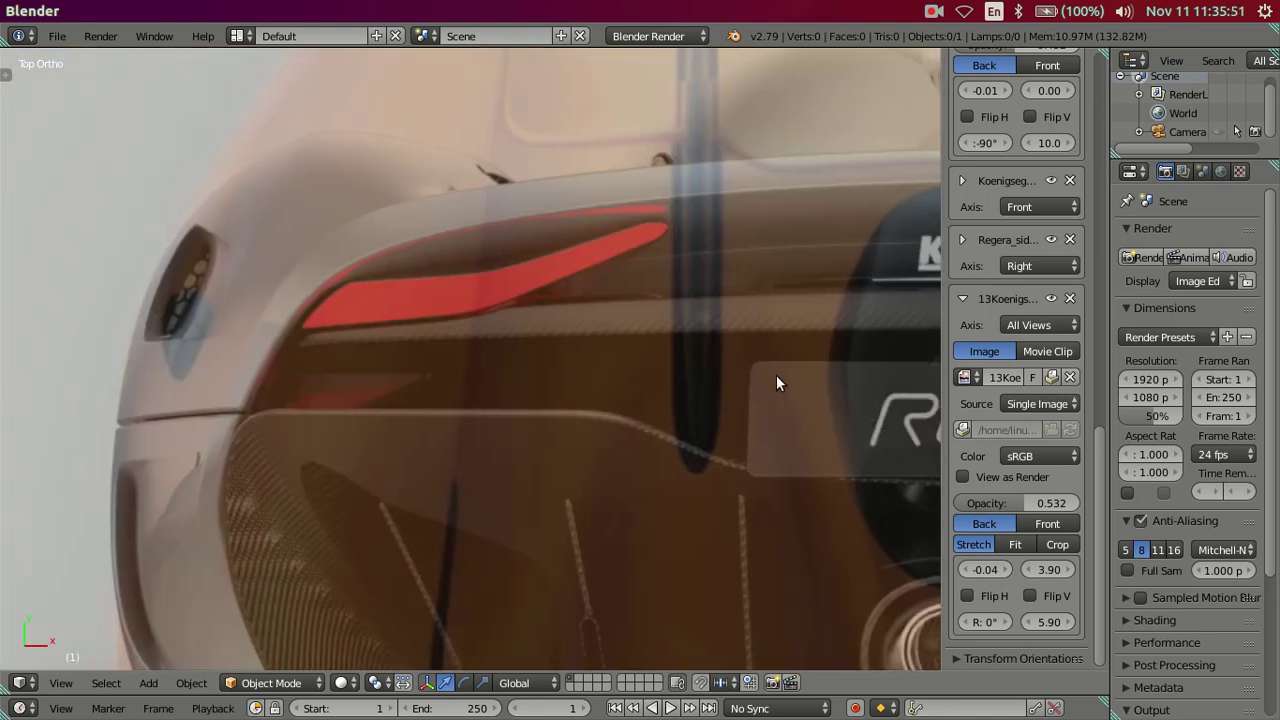
scroll(776, 383, up, 1)
scroll(469, 415, up, 2)
scroll(748, 418, up, 2)
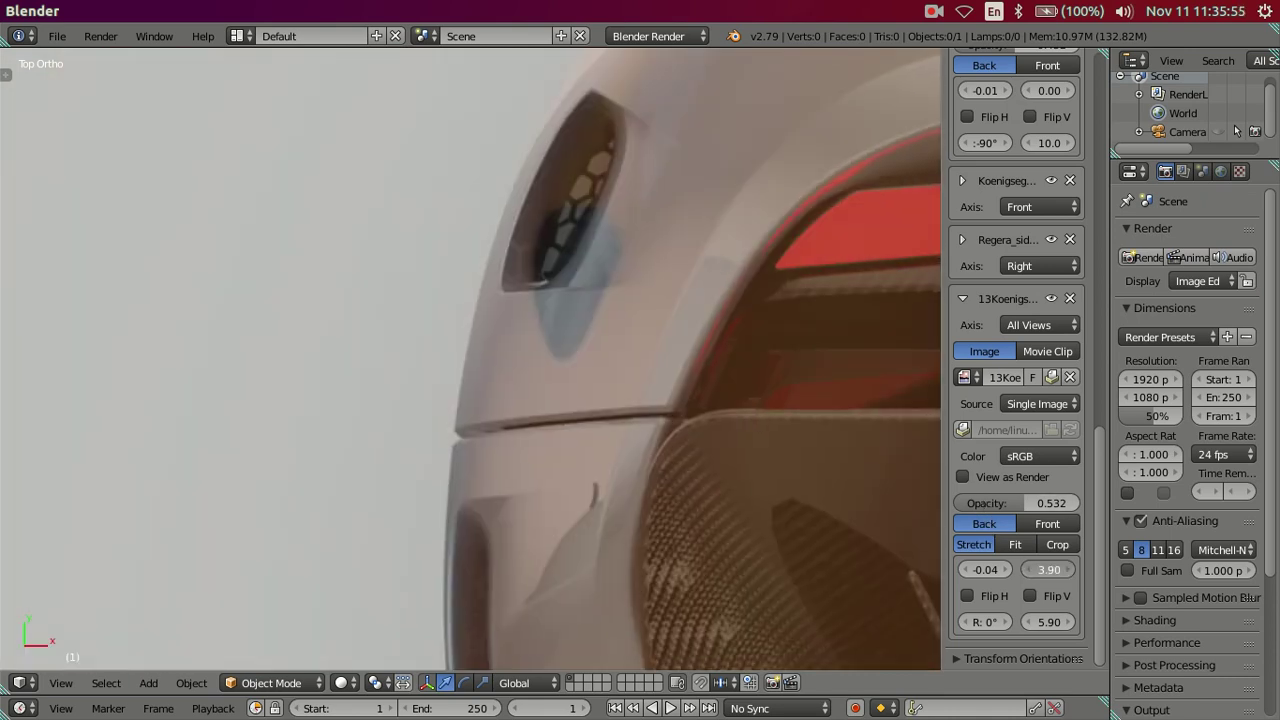
Nudge the rear image's Y offset and size down, then restore them to 3.90 and 5.90
click(1032, 570)
click(1070, 569)
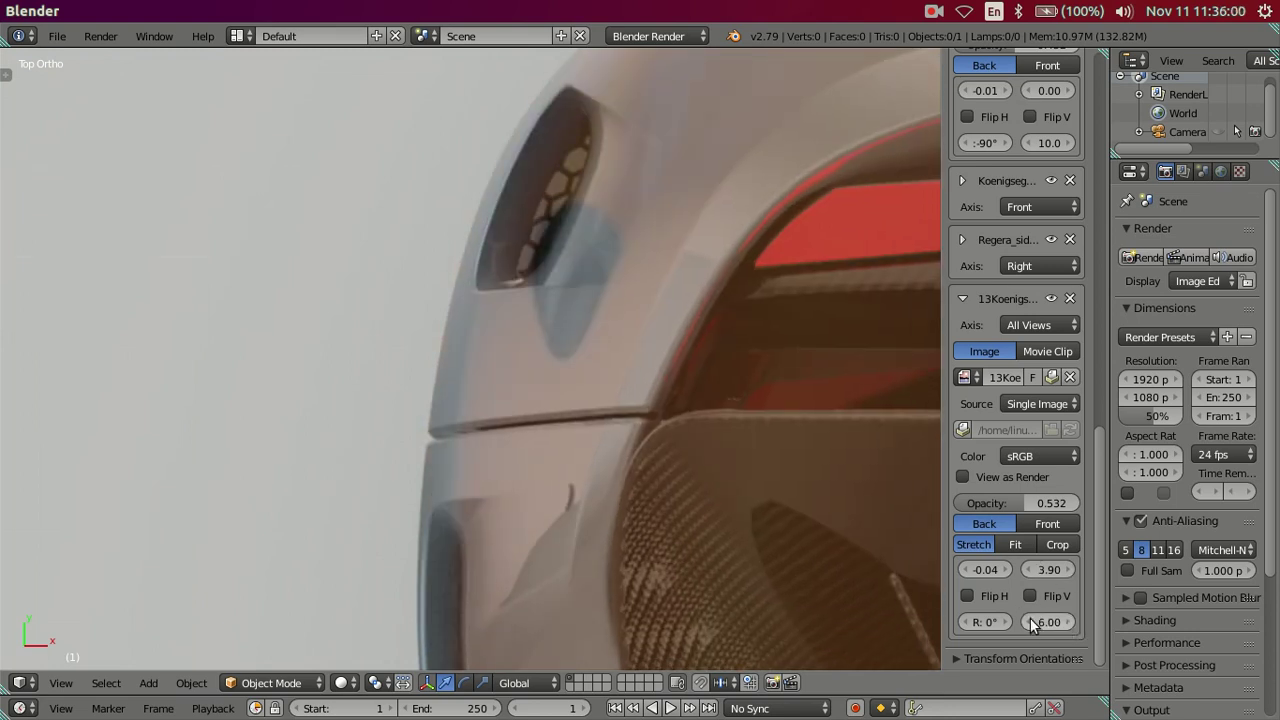
click(1033, 624)
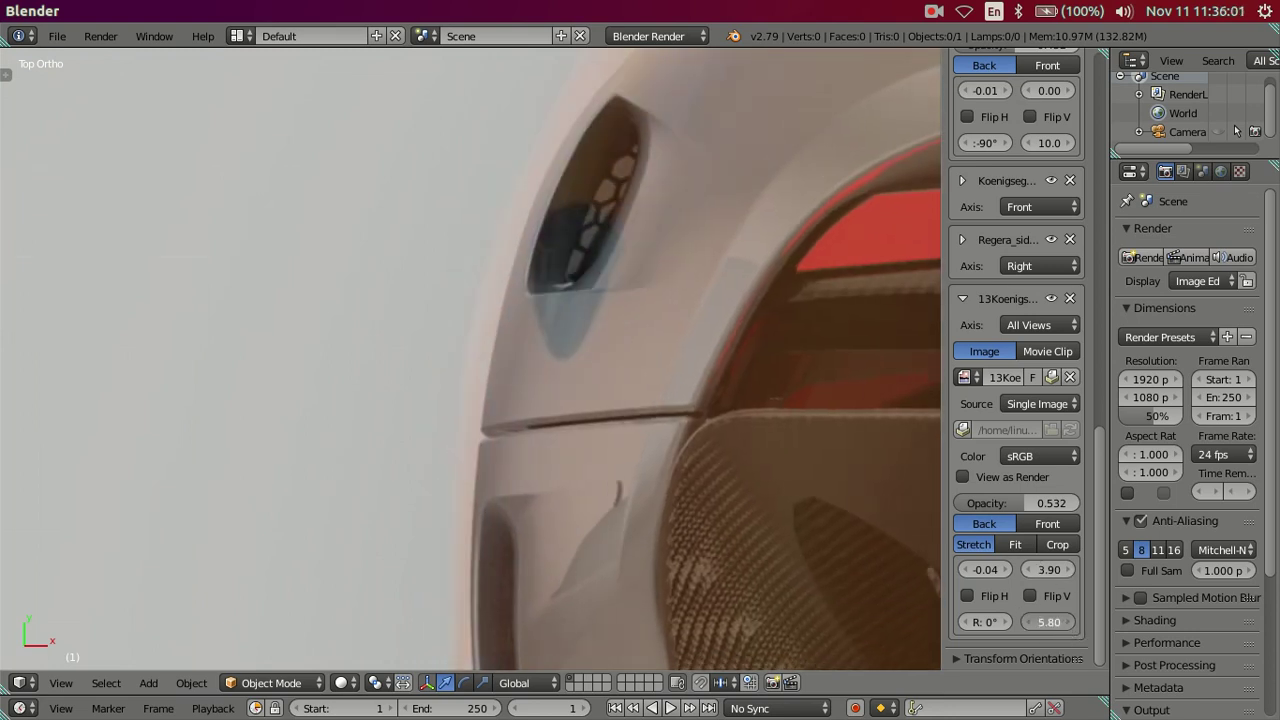
click(1070, 622)
Make the Regera_top reference image fully opaque at 1.000
scroll(490, 494, down, 5)
scroll(477, 485, up, 1)
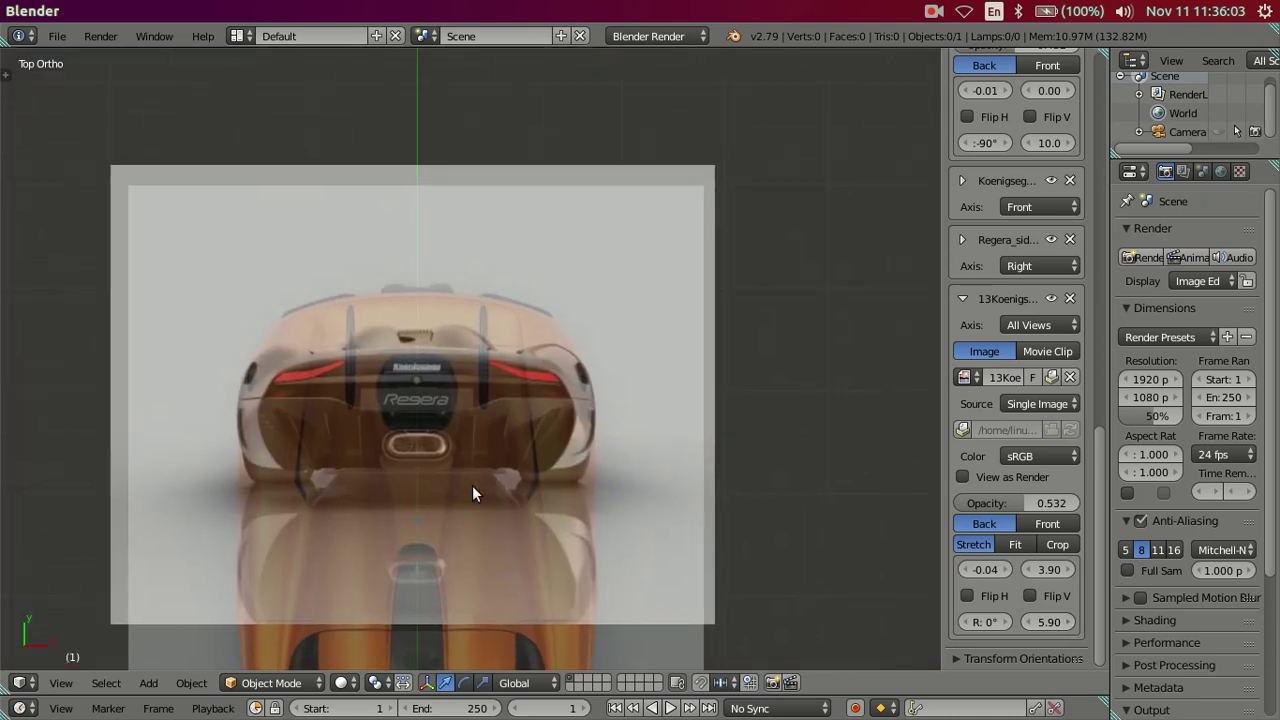
scroll(766, 449, up, 4)
scroll(523, 352, up, 2)
scroll(523, 352, up, 3)
scroll(1076, 353, up, 4)
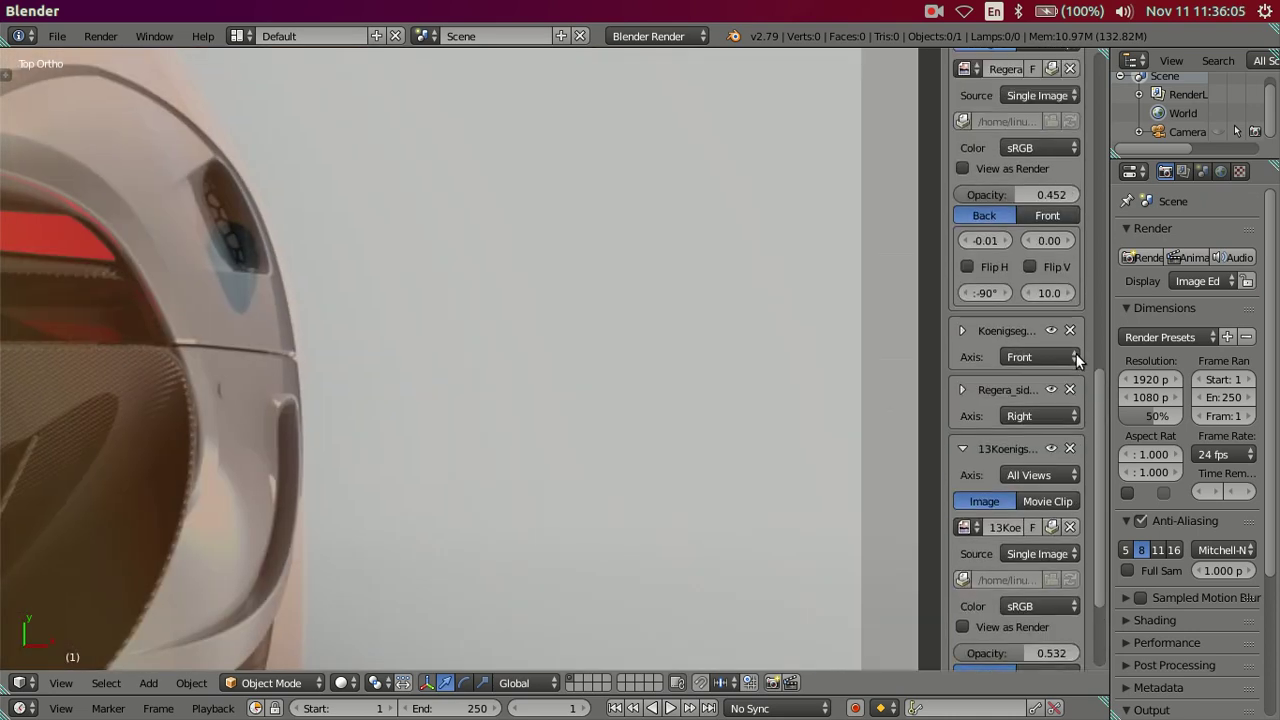
scroll(492, 425, up, 3)
scroll(728, 414, down, 3)
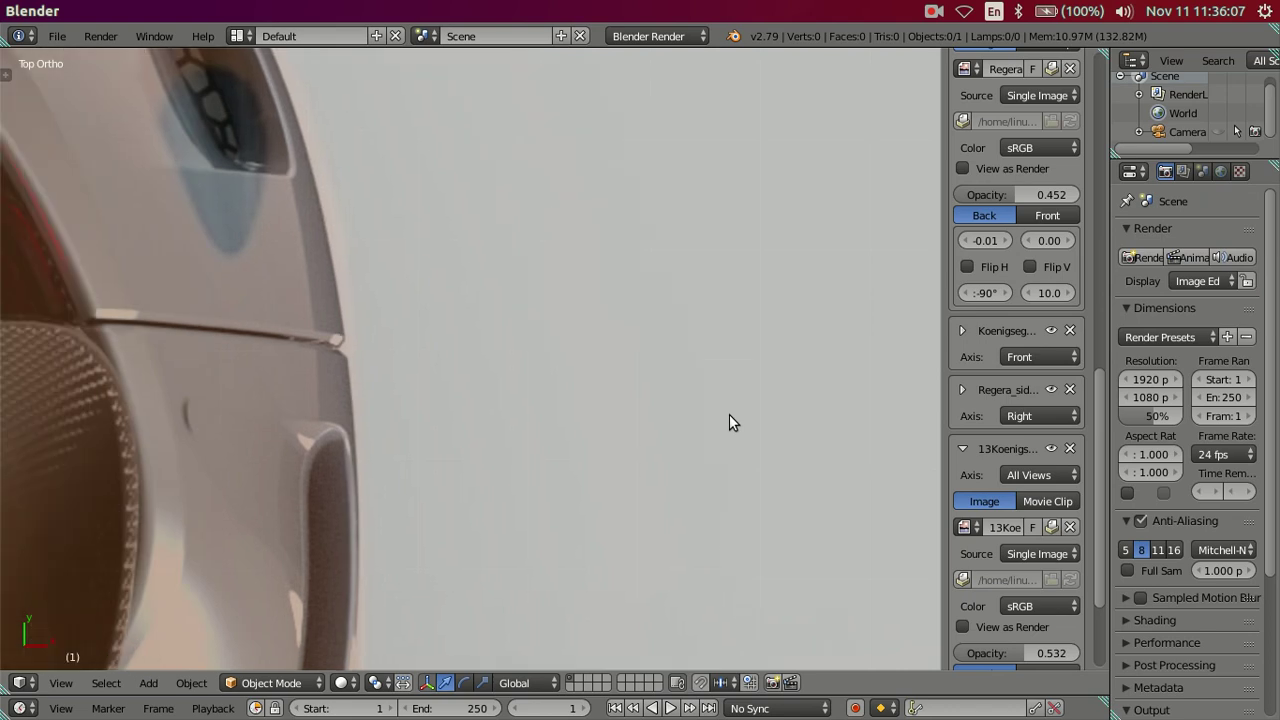
scroll(443, 380, down, 3)
scroll(440, 362, down, 3)
scroll(489, 352, down, 1)
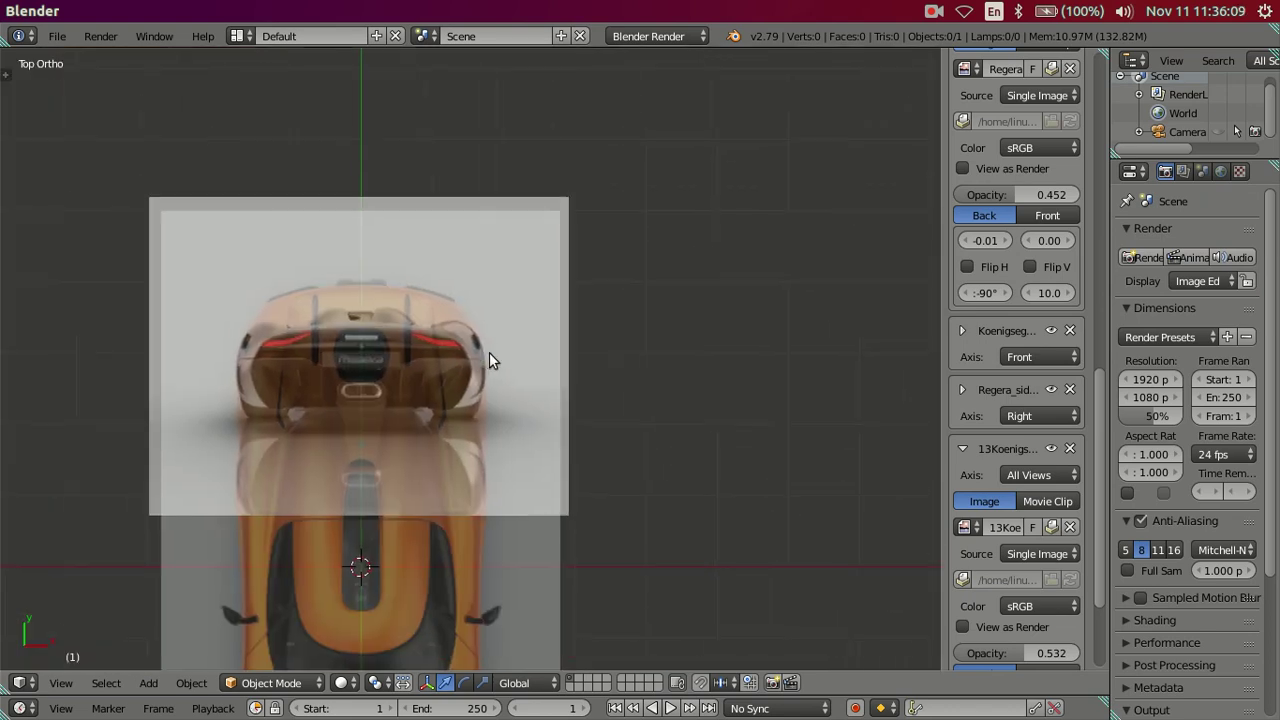
scroll(555, 355, down, 1)
scroll(973, 458, down, 4)
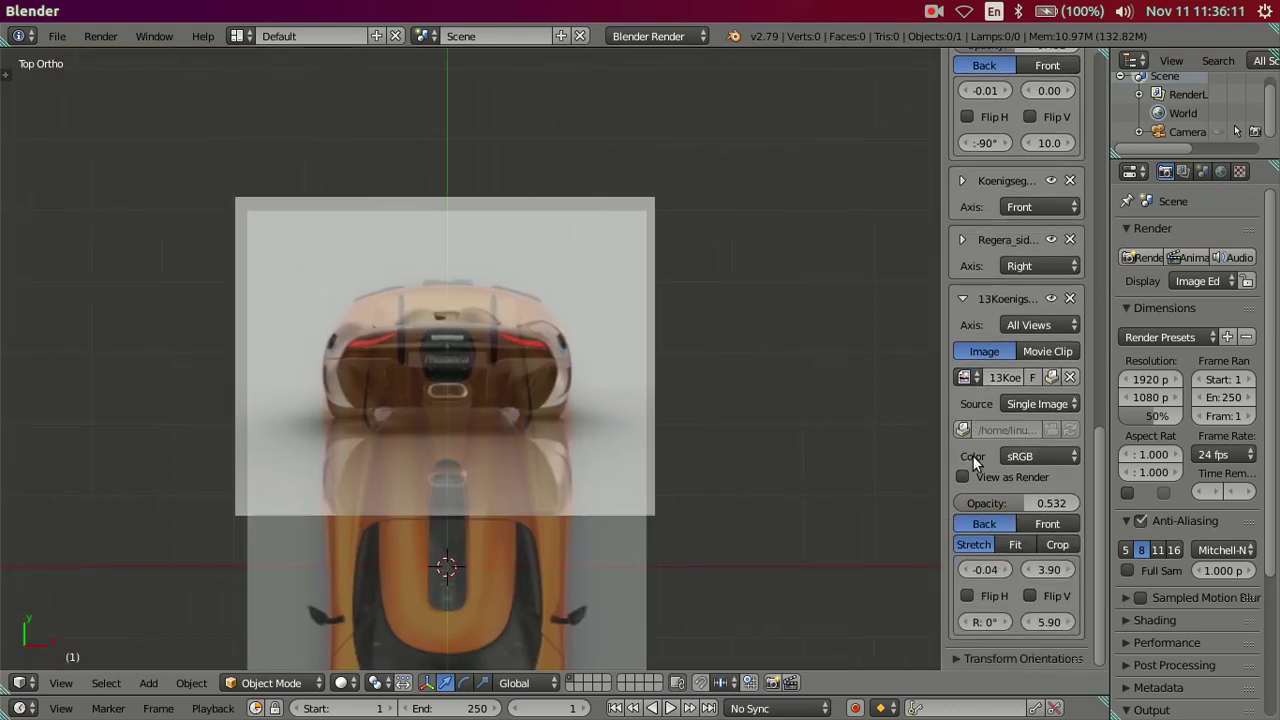
scroll(989, 381, up, 4)
scroll(1010, 100, up, 3)
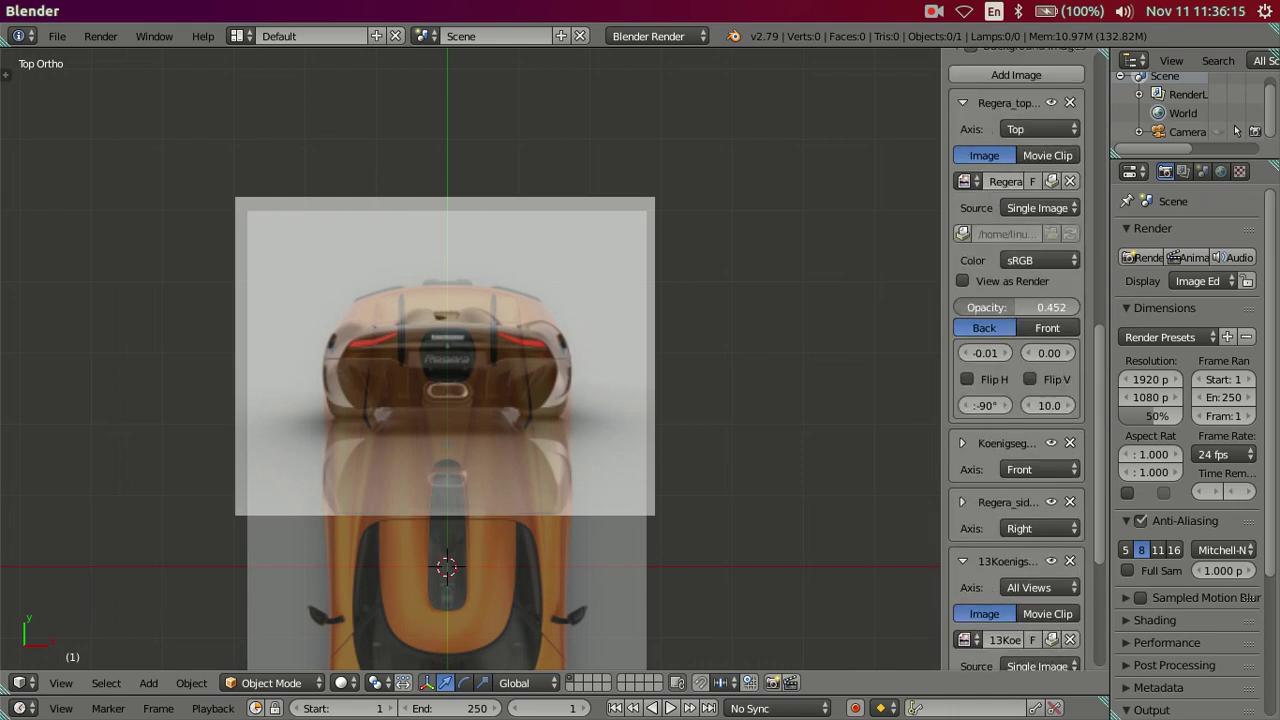
drag(1028, 306, 1090, 306)
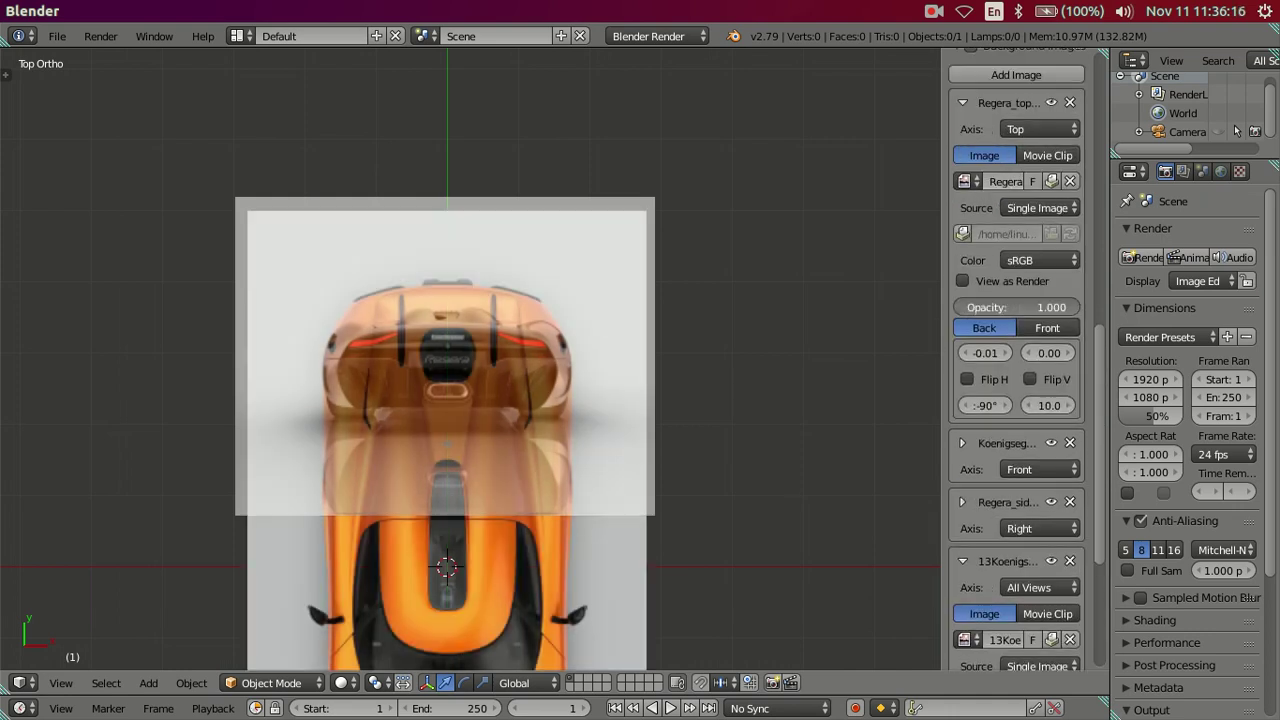
Collapse Regera_top and lower the rear image's Y offset to 1.30
click(966, 101)
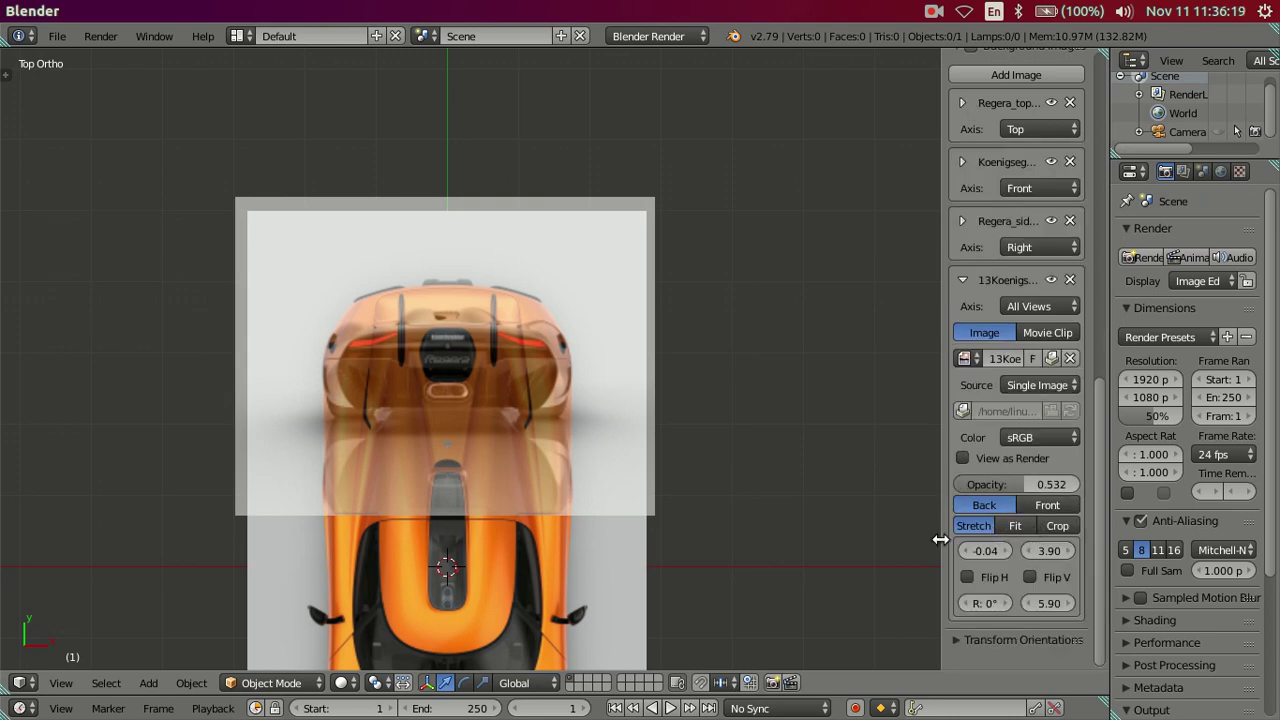
shift+middle_drag(550, 512, 567, 341)
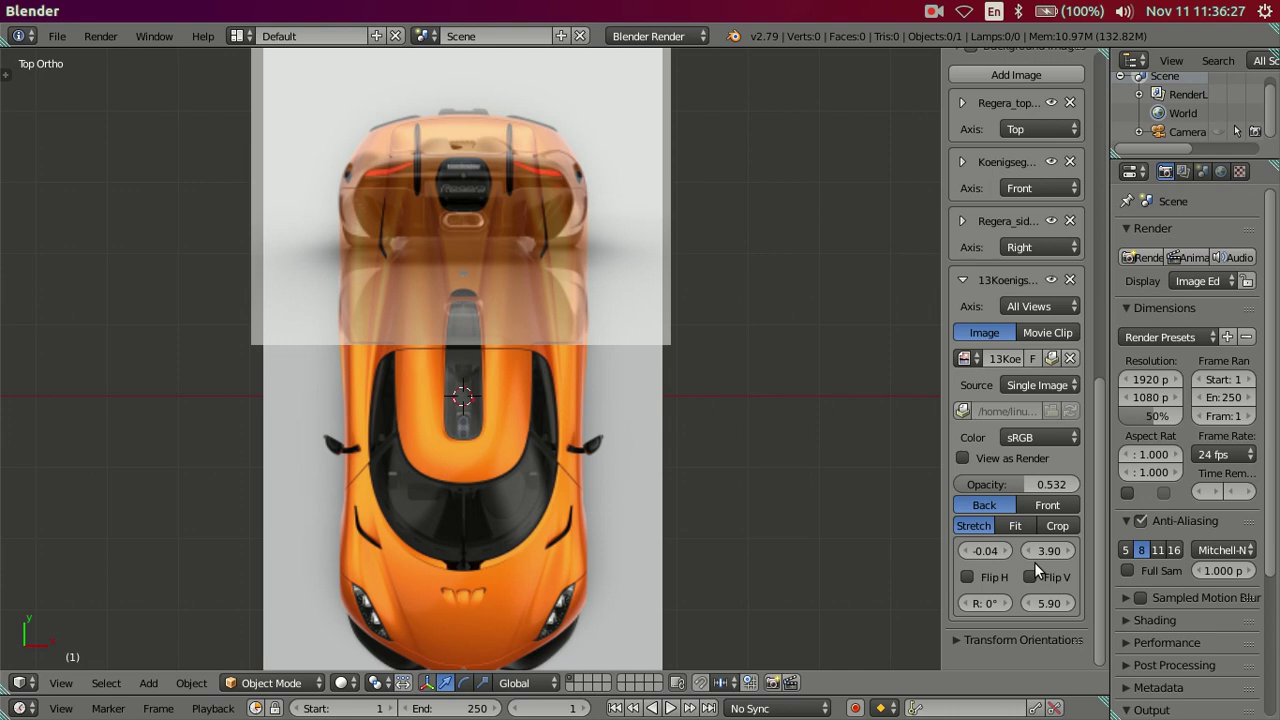
drag(1048, 550, 969, 550)
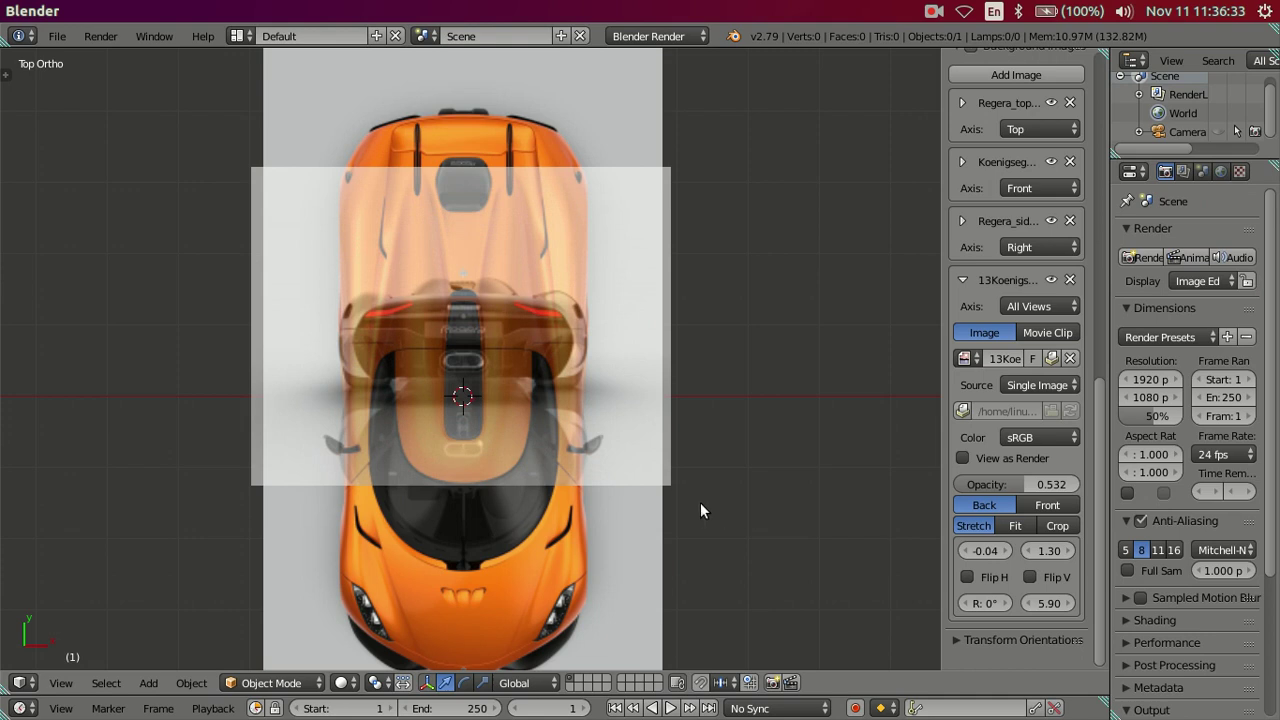
Show the rear reference image only in the Back view, viewed in orthographic back view
click(1042, 306)
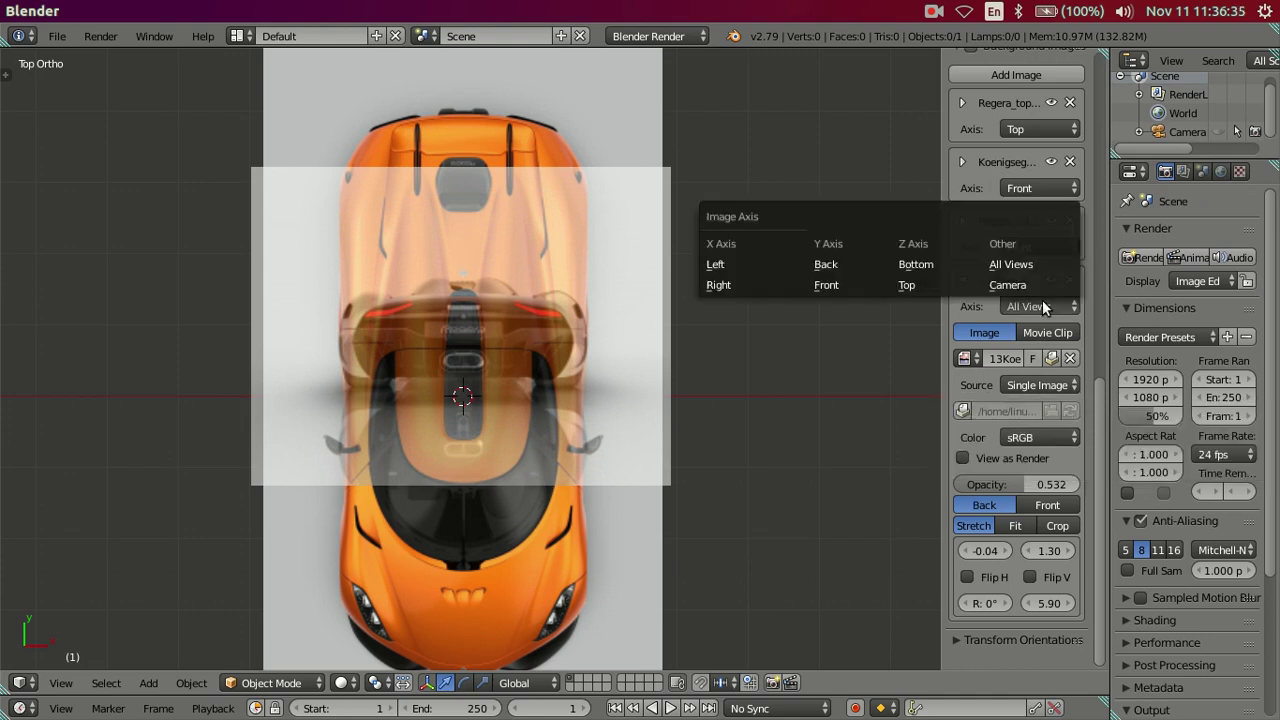
click(849, 264)
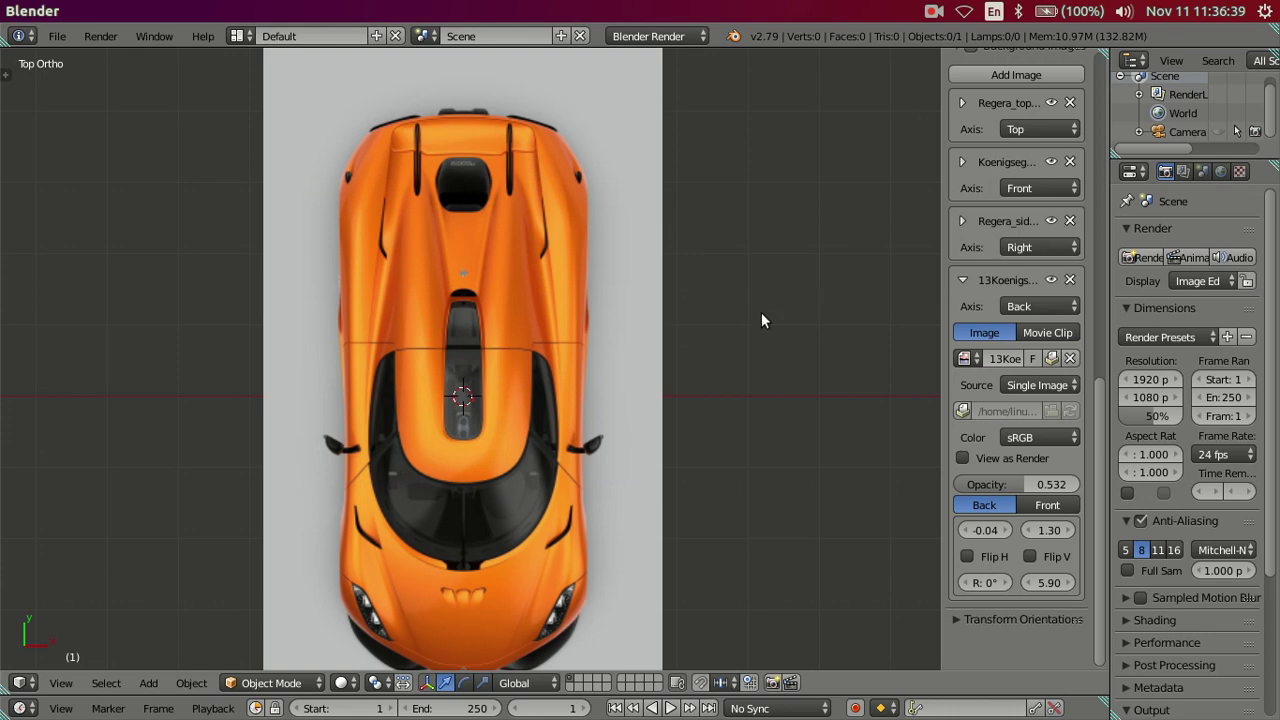
key(ctrl+KP_1)
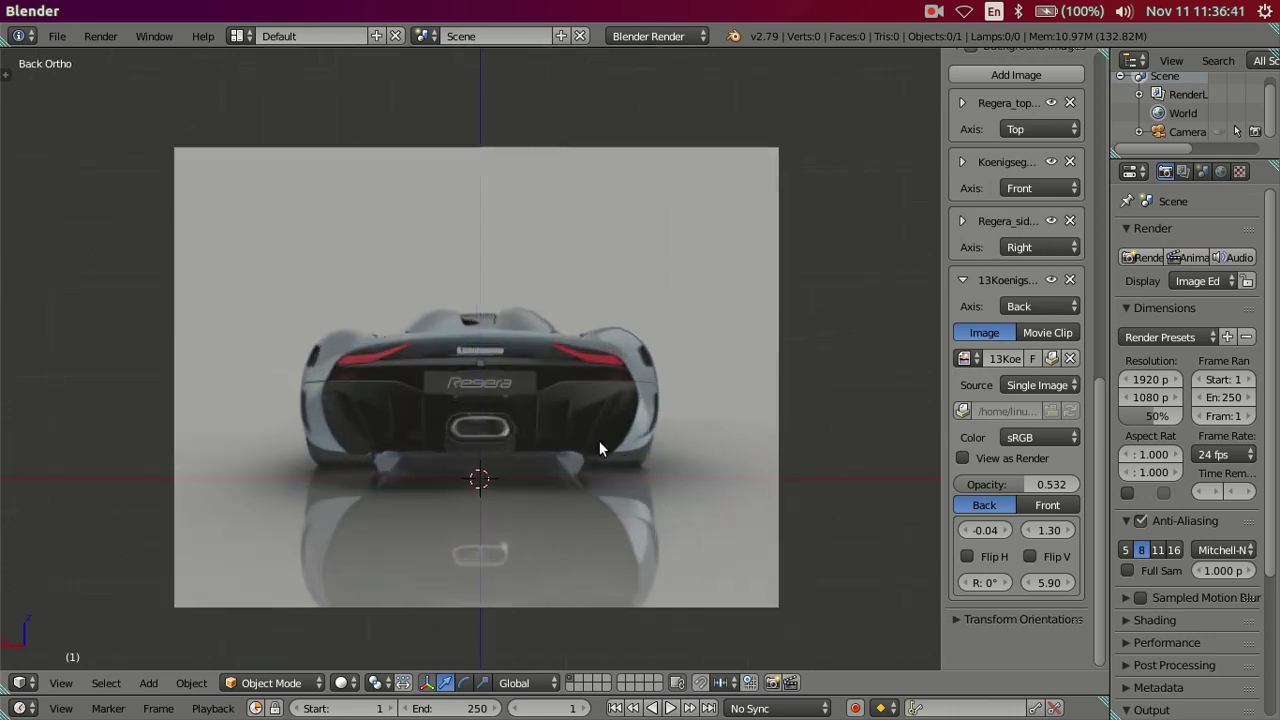
scroll(610, 449, up, 1)
scroll(580, 400, up, 2)
scroll(560, 370, up, 2)
scroll(545, 395, up, 2)
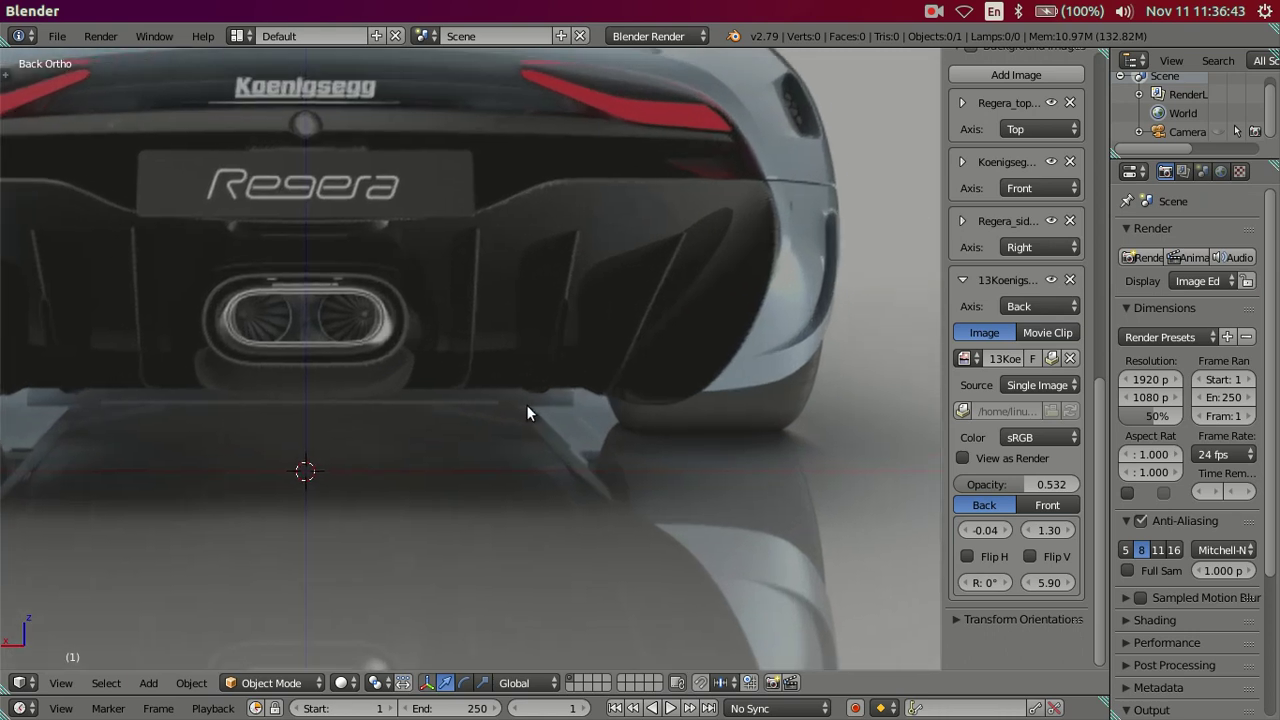
scroll(540, 420, up, 1)
scroll(610, 448, up, 2)
scroll(730, 470, up, 1)
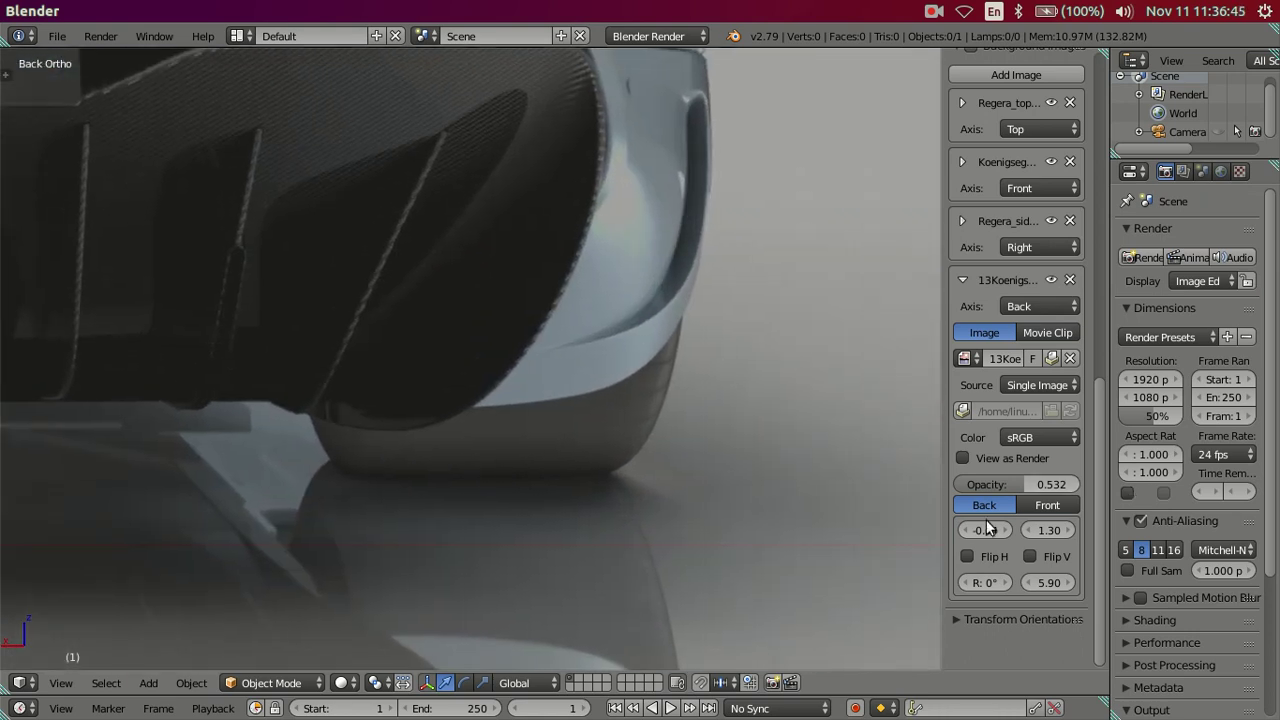
Set the rear image's Y offset to 1.15
click(1033, 530)
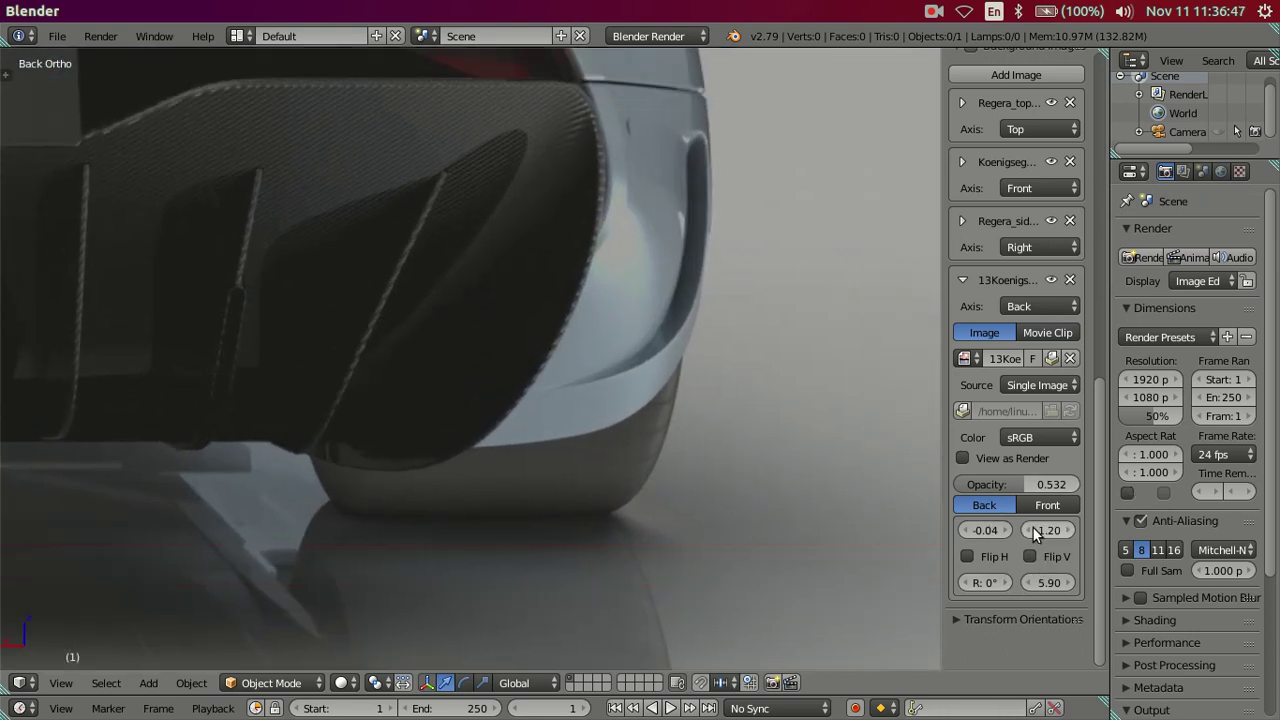
click(1033, 528)
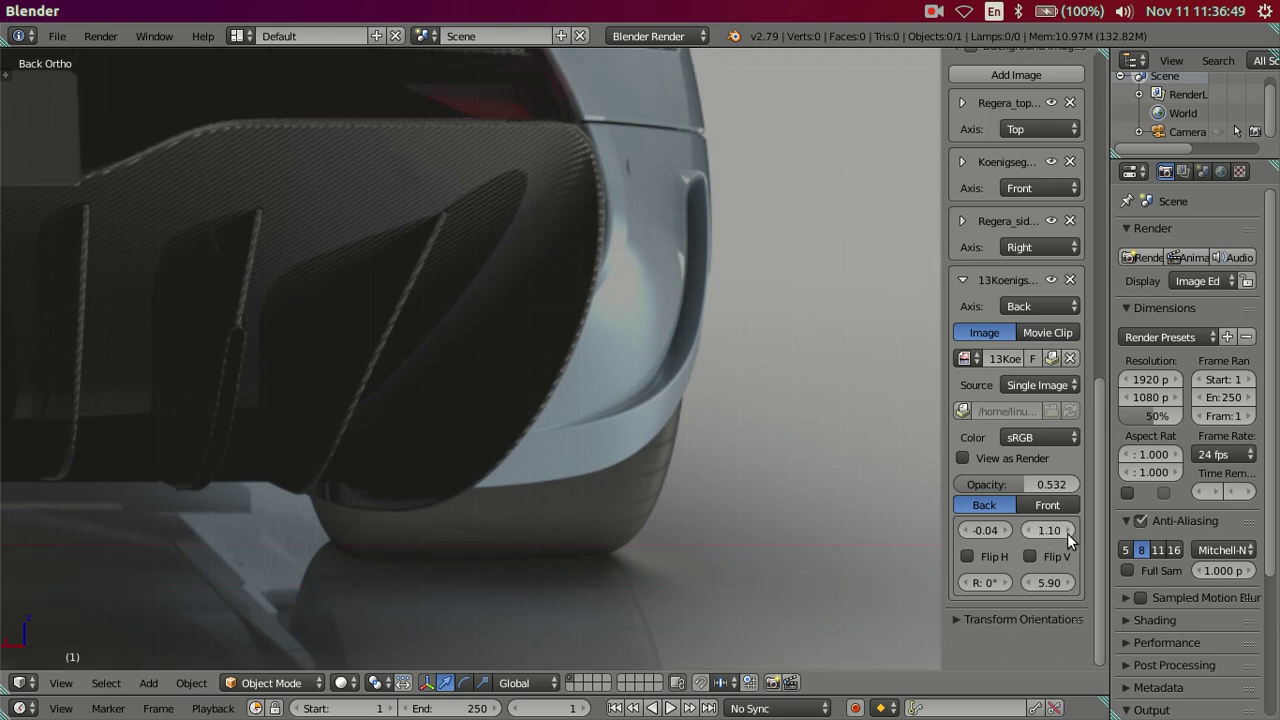
click(1068, 531)
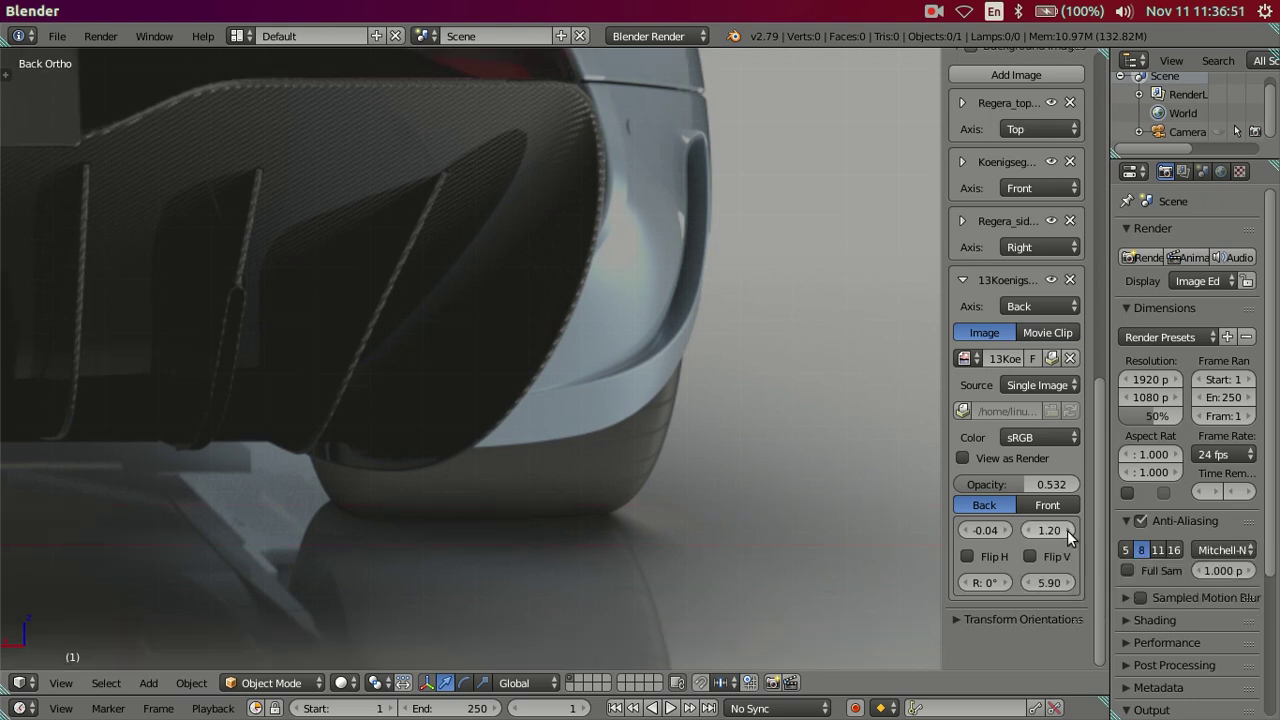
click(1031, 529)
click(1045, 530)
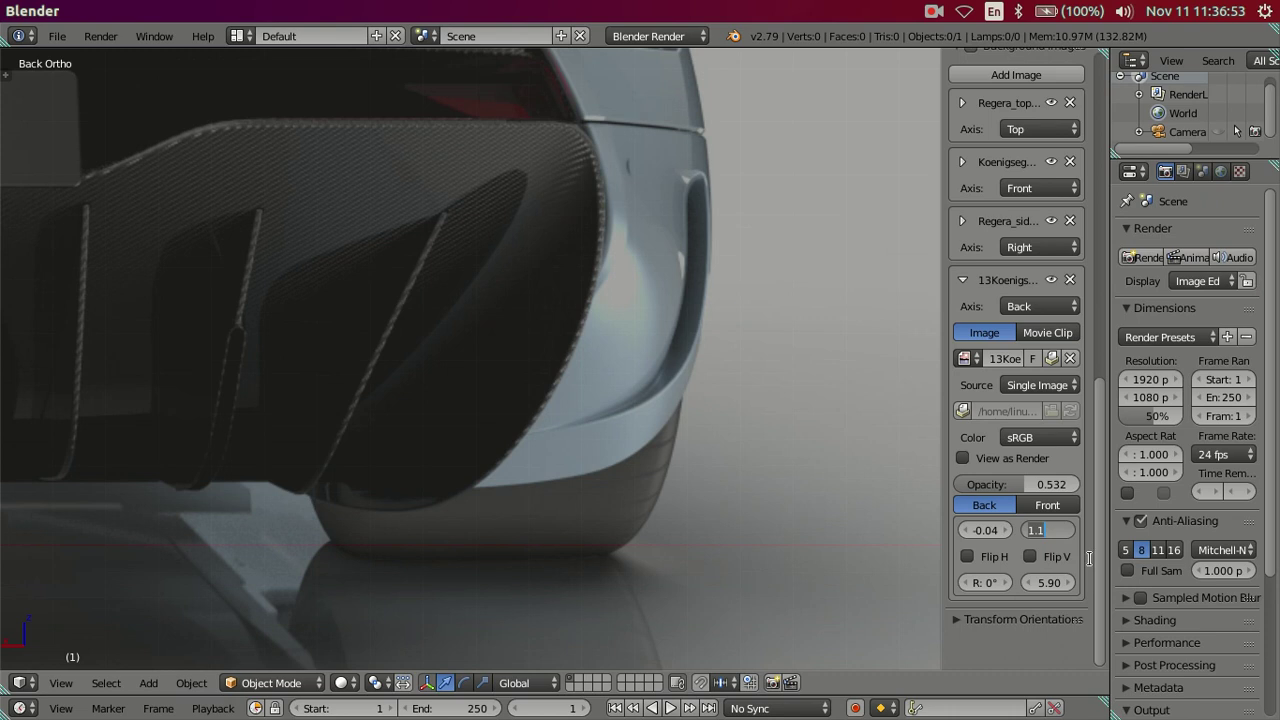
text(5)
key(Return)
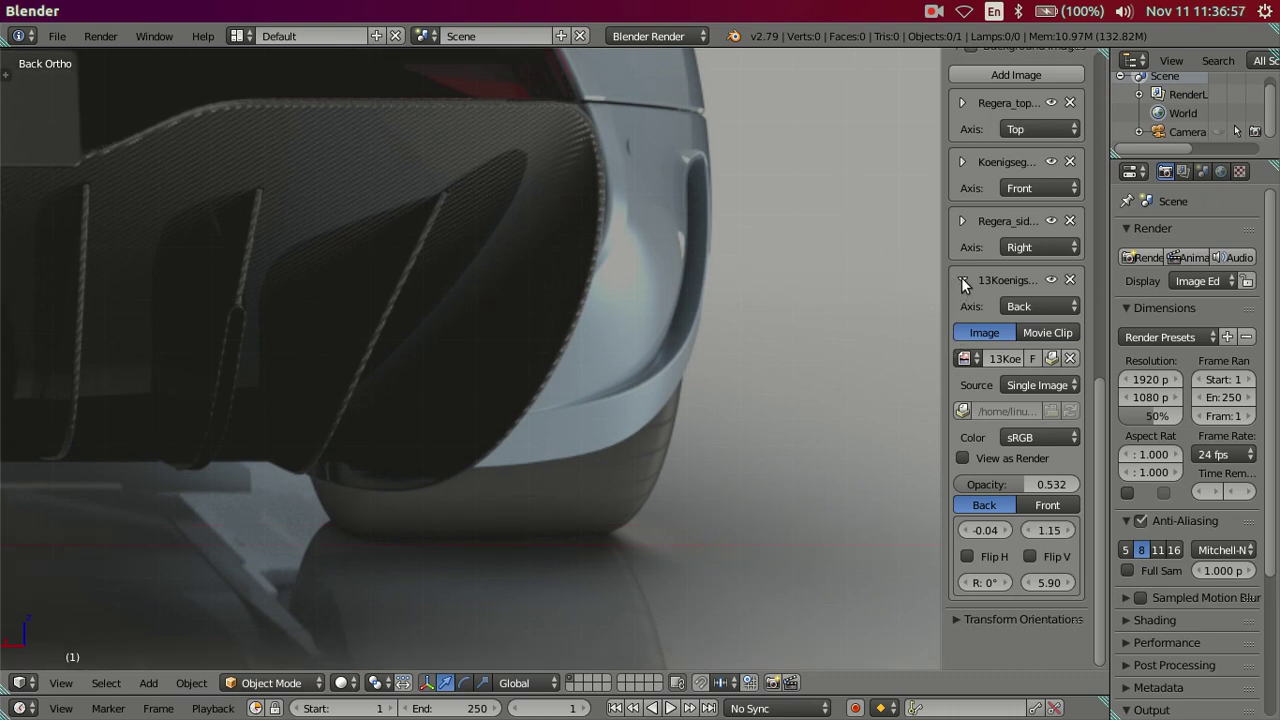
Set the rear image's opacity to 1.0
click(1013, 484)
text(1)
key(Return)
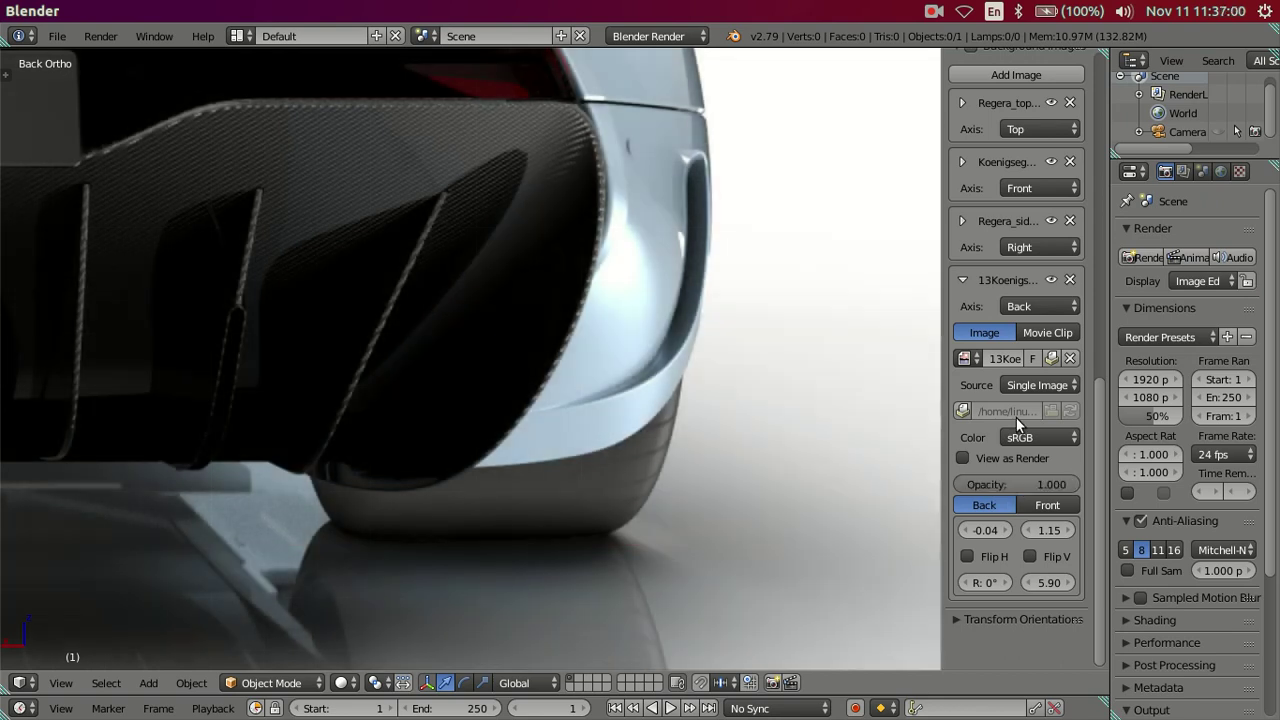
Collapse the back image entry and the Background Images panel, centring the backdrop
click(962, 280)
scroll(587, 313, down, 5)
scroll(587, 313, down, 2)
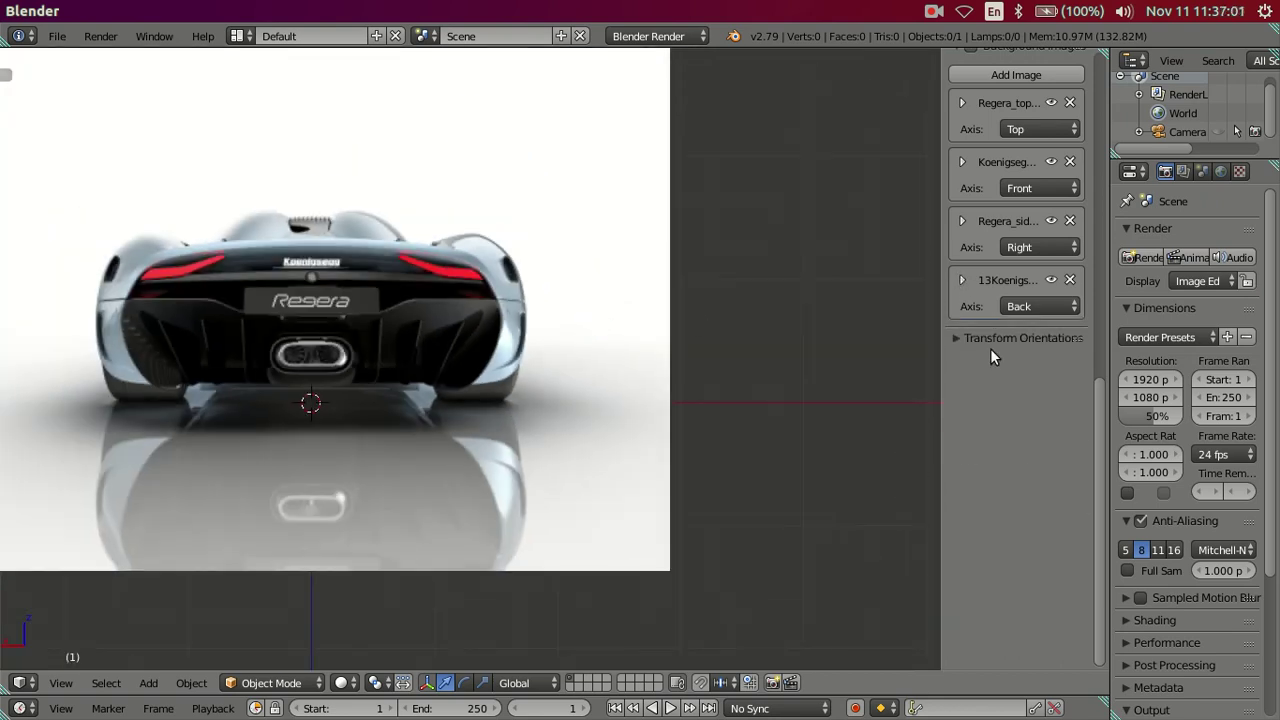
scroll(1005, 368, up, 3)
scroll(1012, 372, up, 1)
scroll(1012, 372, up, 4)
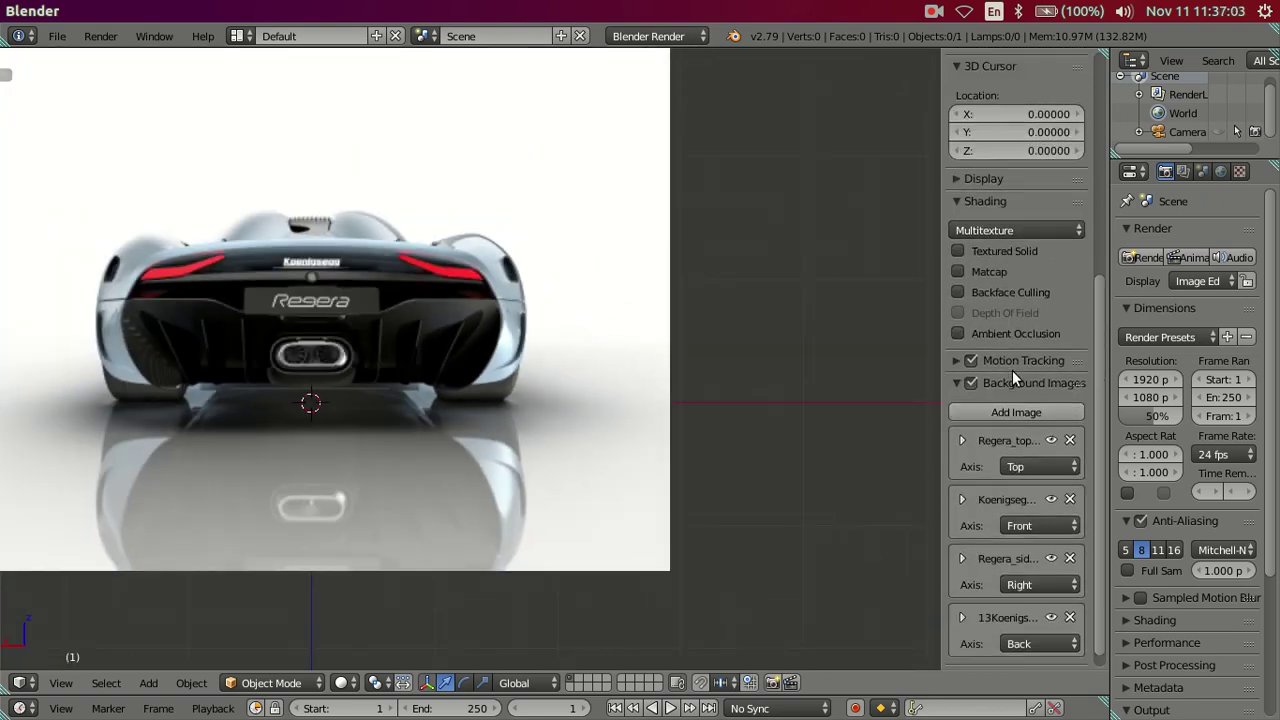
click(955, 383)
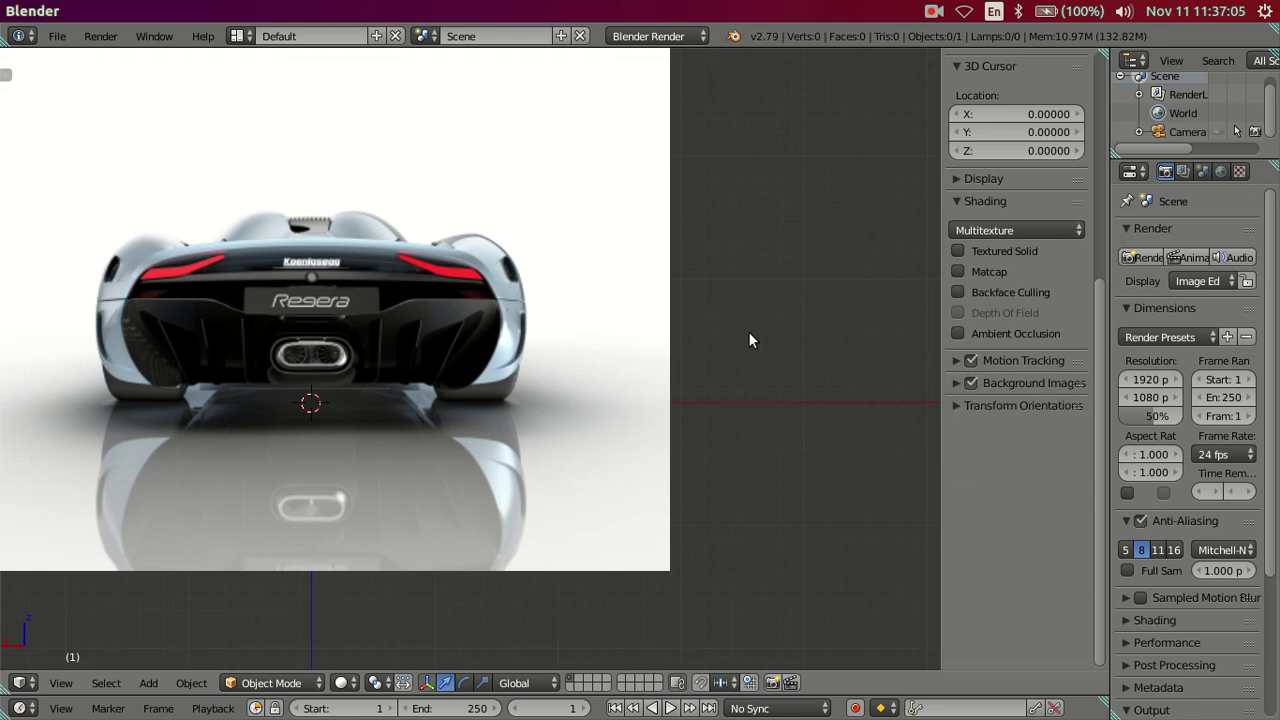
scroll(1085, 303, up, 4)
scroll(1085, 303, up, 5)
scroll(381, 352, down, 2)
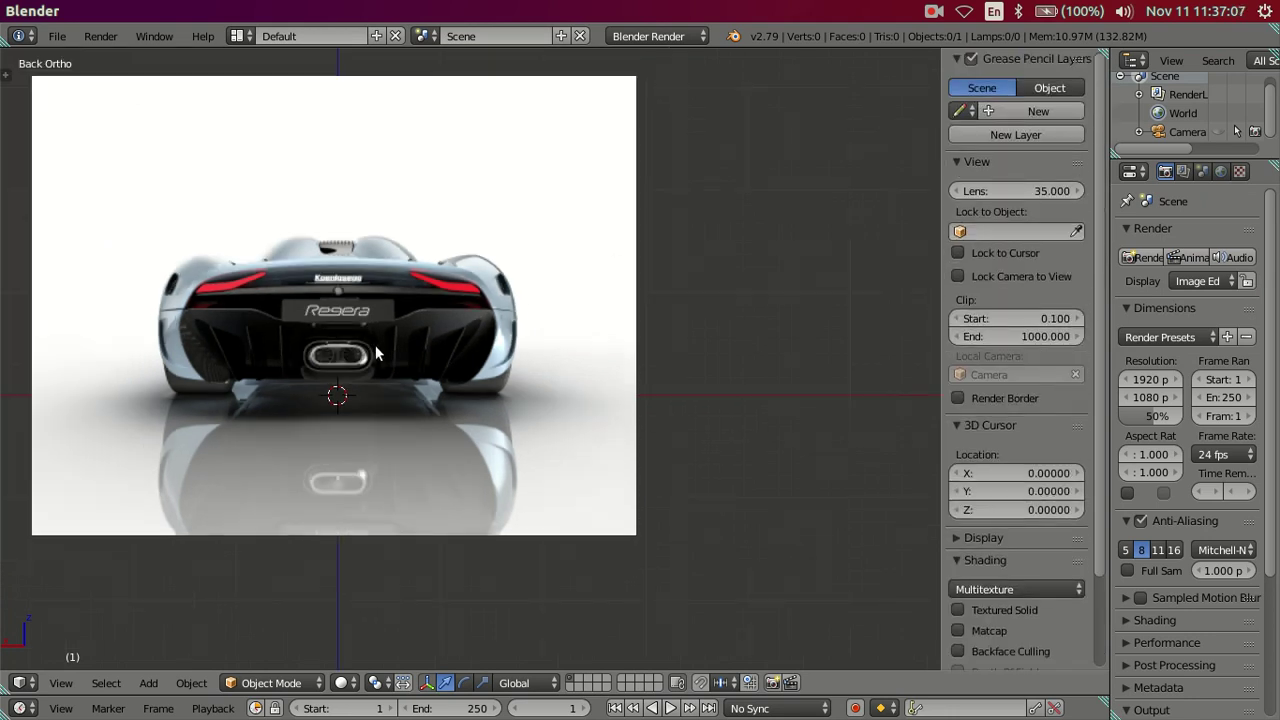
shift+middle_drag(381, 352, 481, 368)
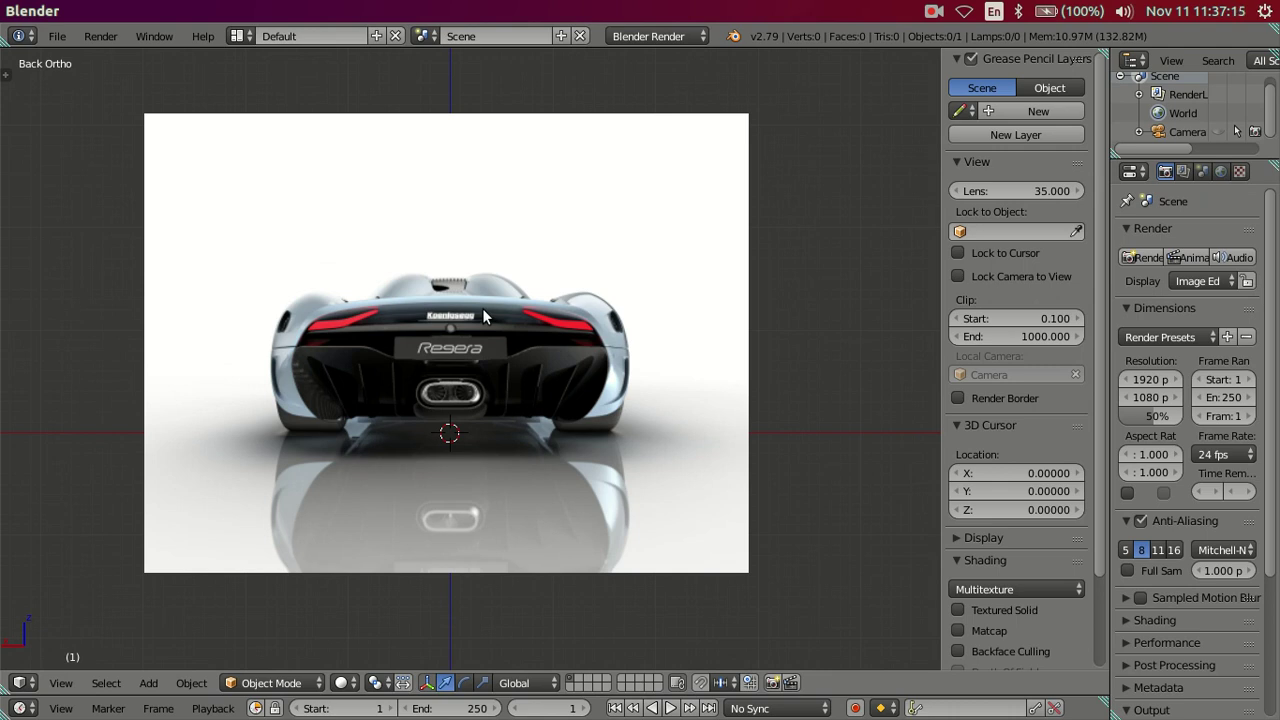
Switch to Right view and orbit into an angled User Ortho view
key(KP_3)
scroll(495, 300, up, 1)
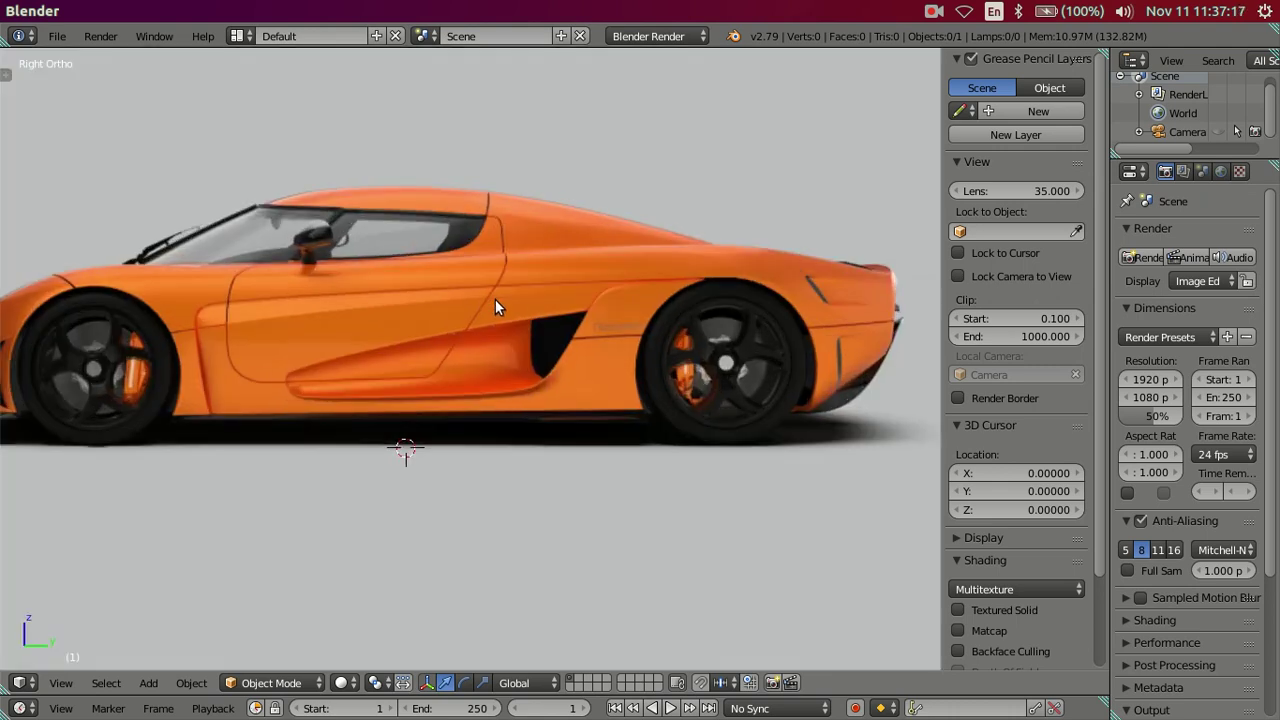
scroll(495, 299, down, 3)
middle_drag(495, 299, 601, 368)
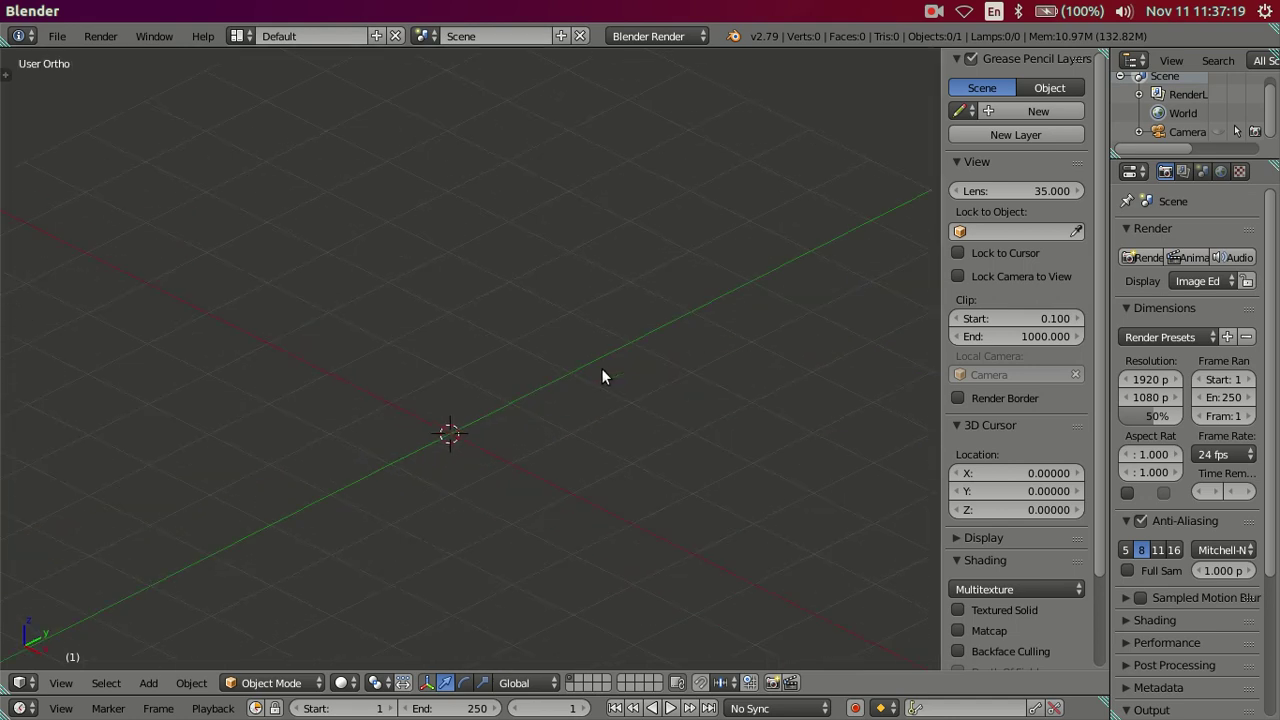
Add a plane and view it as wireframe from the top view
key(shift+a)
click(704, 386)
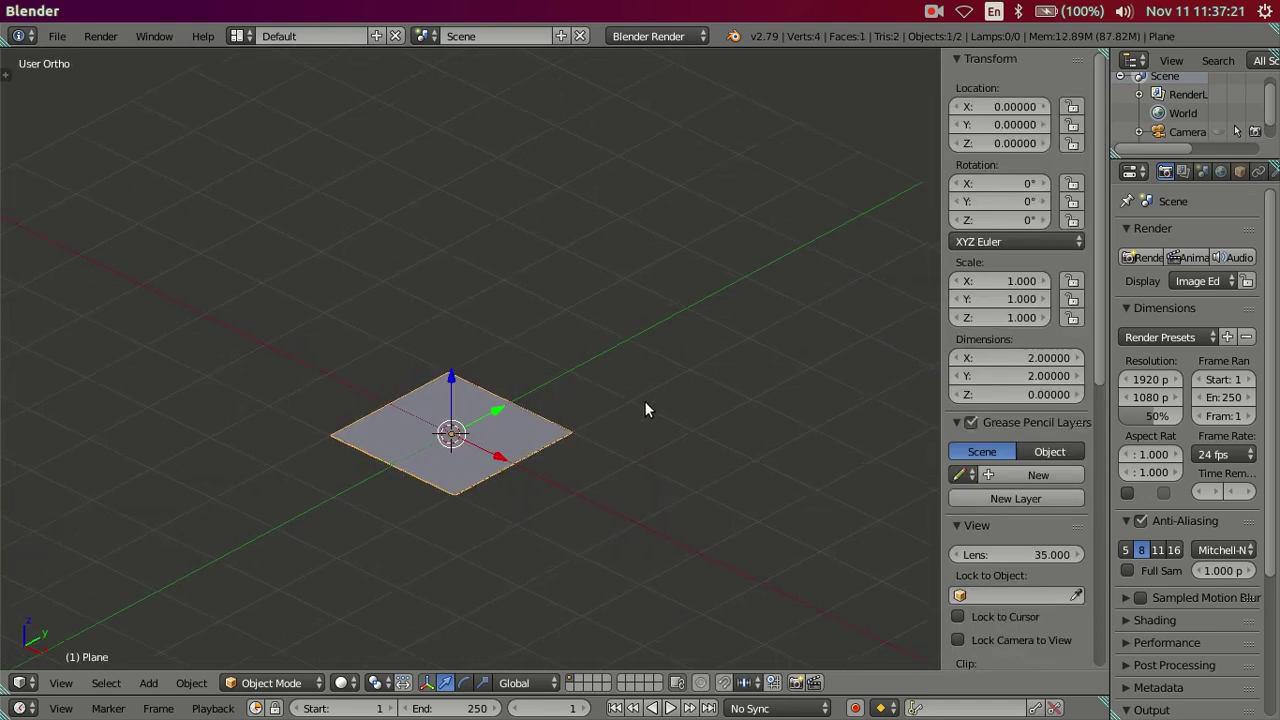
key(KP_7)
scroll(652, 402, down, 2)
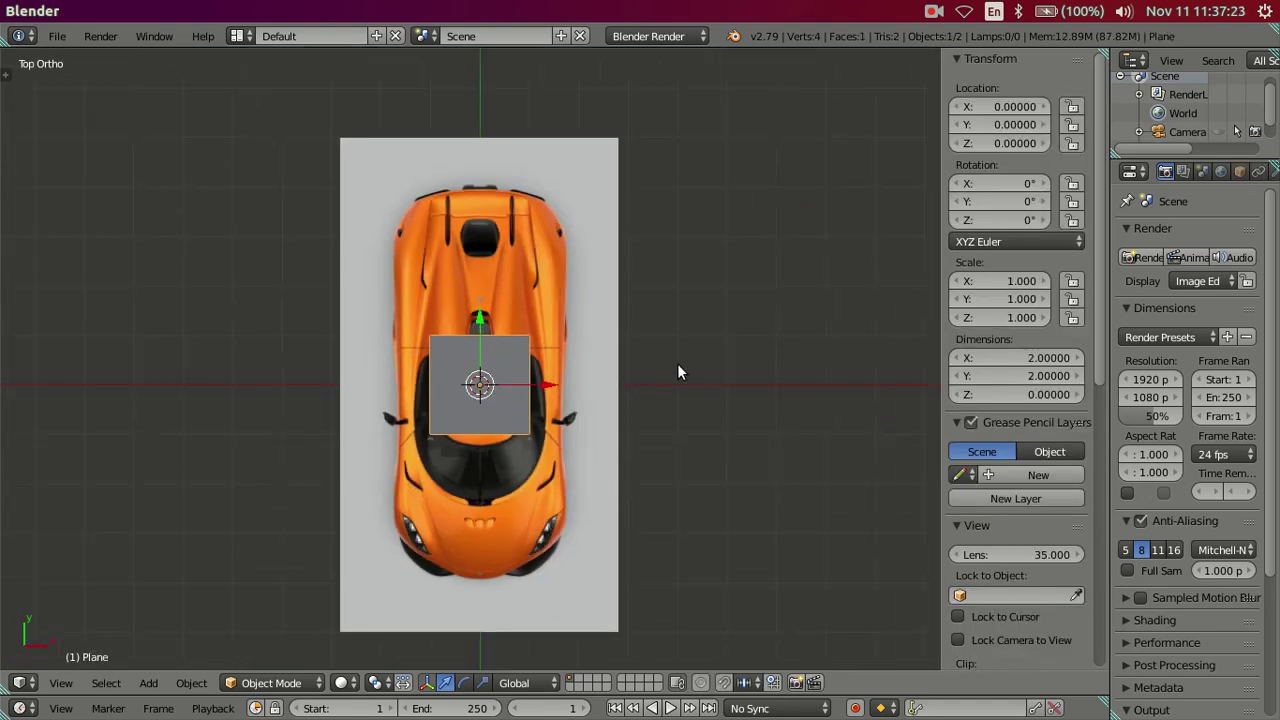
scroll(678, 368, up, 1)
key(z)
scroll(719, 386, up, 2)
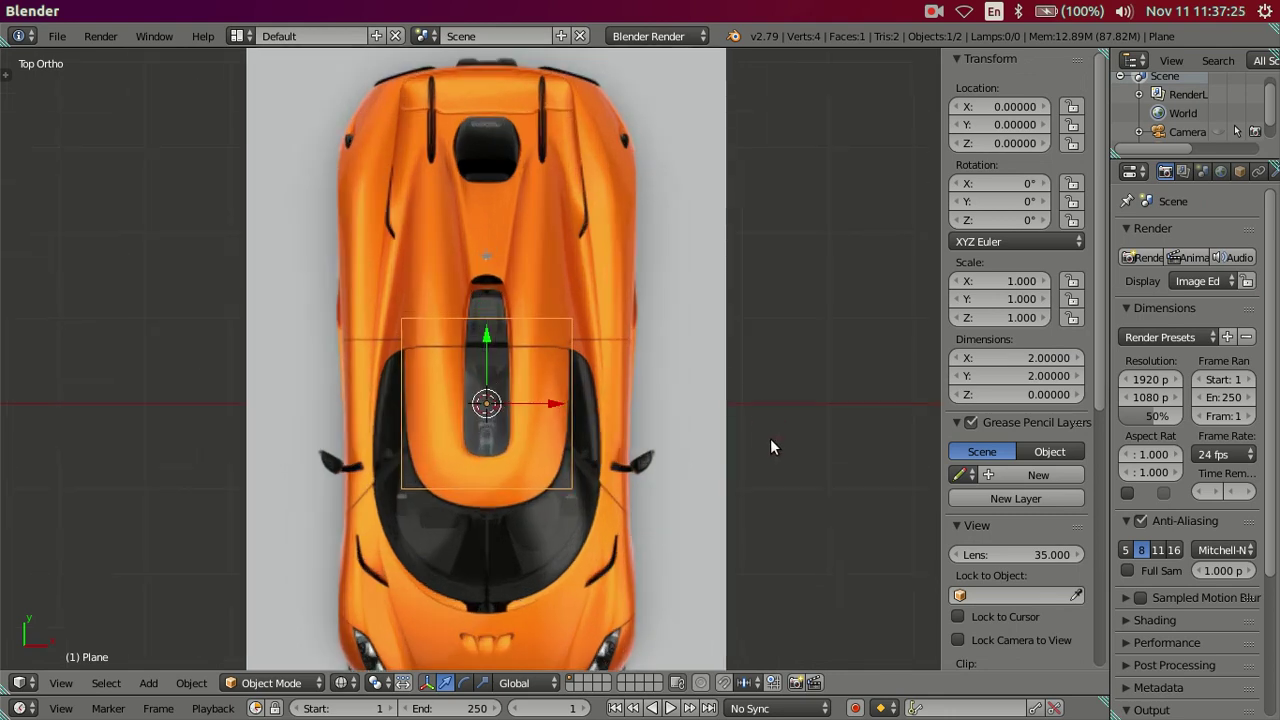
Scale the plane to 1.718, then stretch it along Y to span the car's length
key(s)
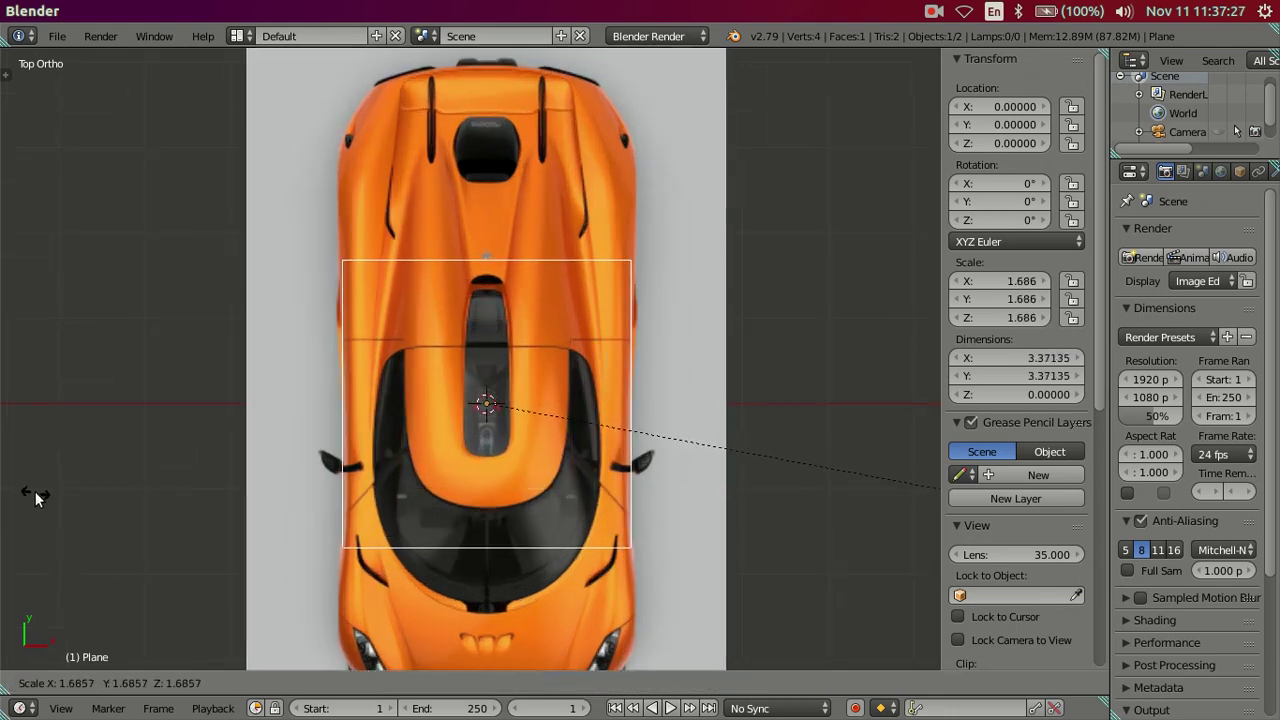
click(44, 503)
scroll(454, 357, down, 2)
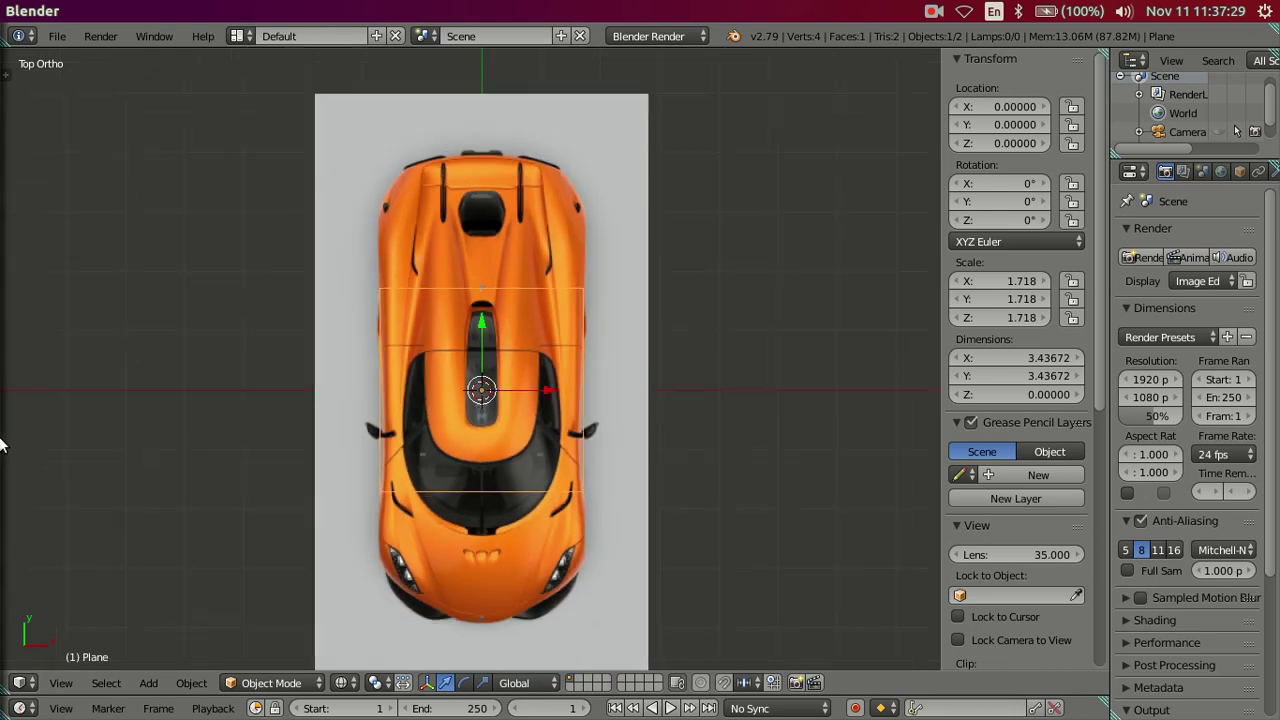
key(n)
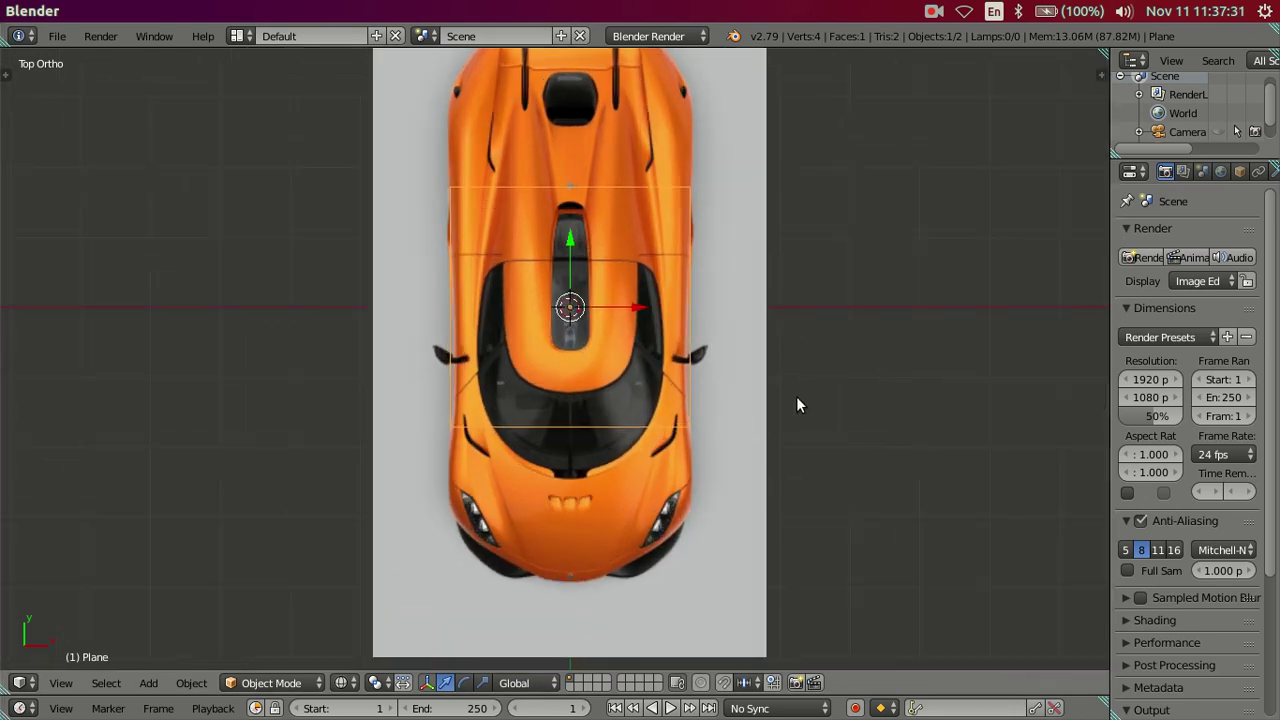
scroll(796, 396, up, 2)
key(s)
key(y)
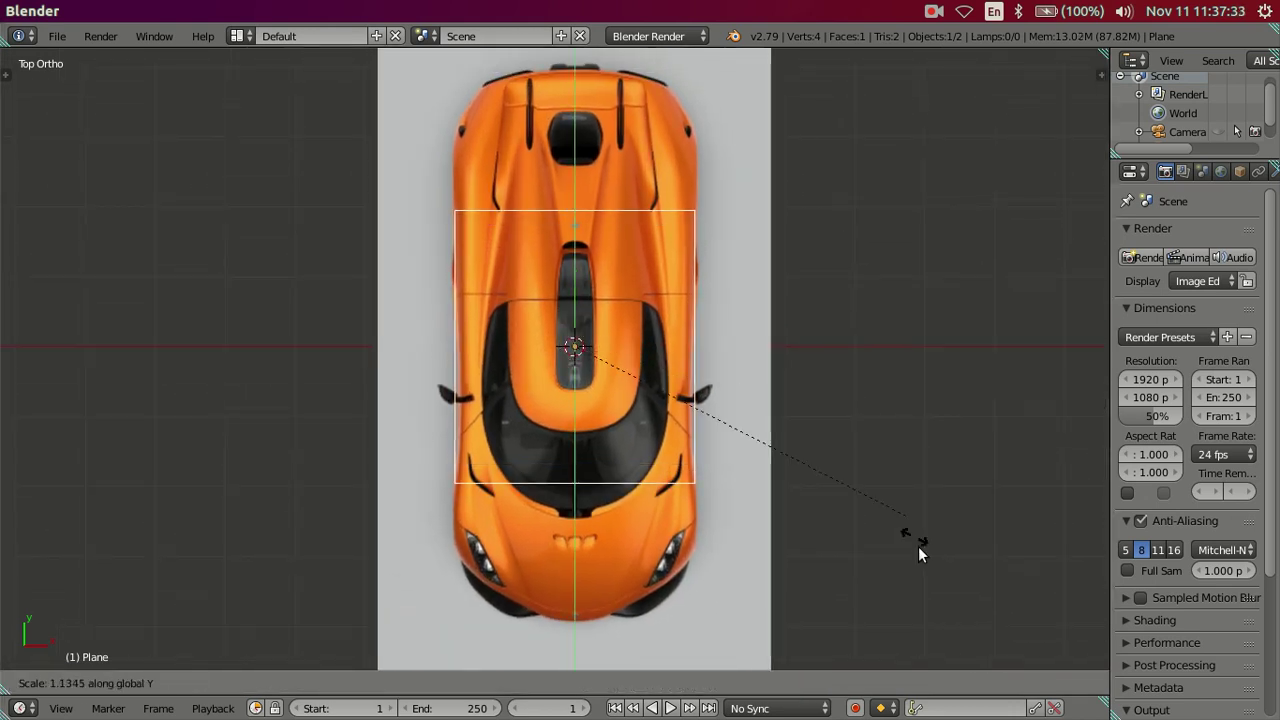
click(19, 280)
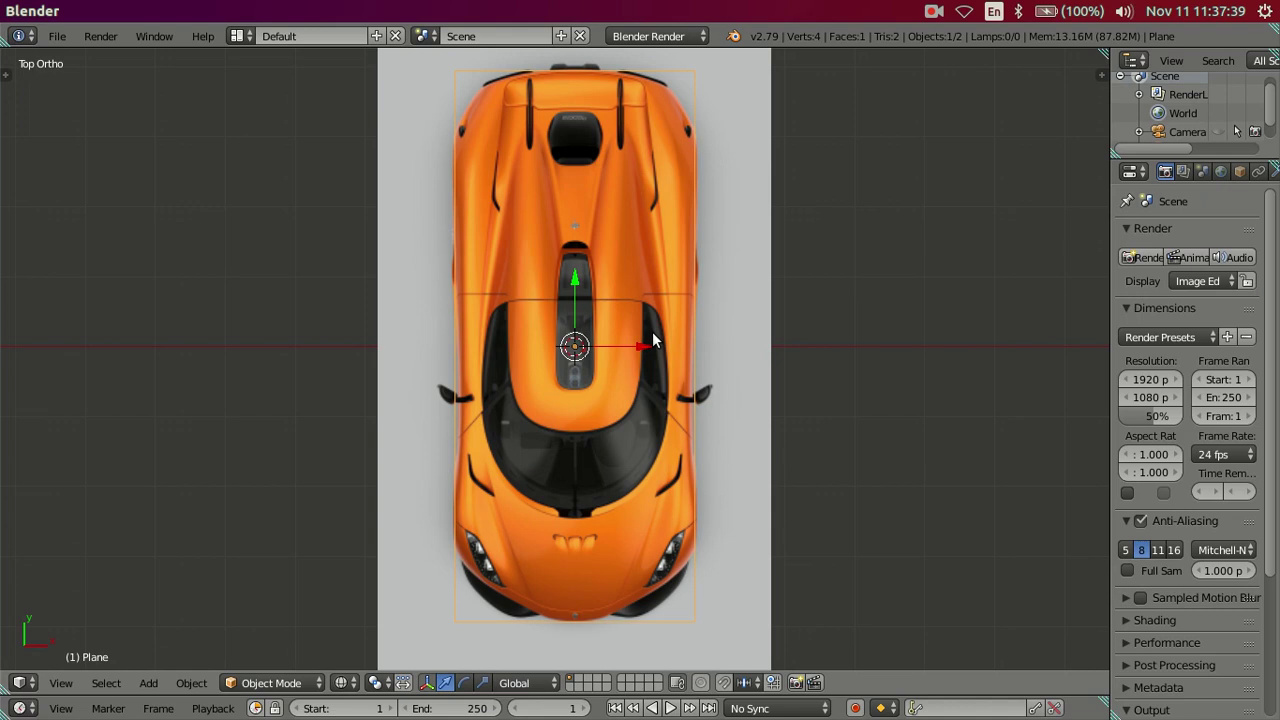
key(KP_1)
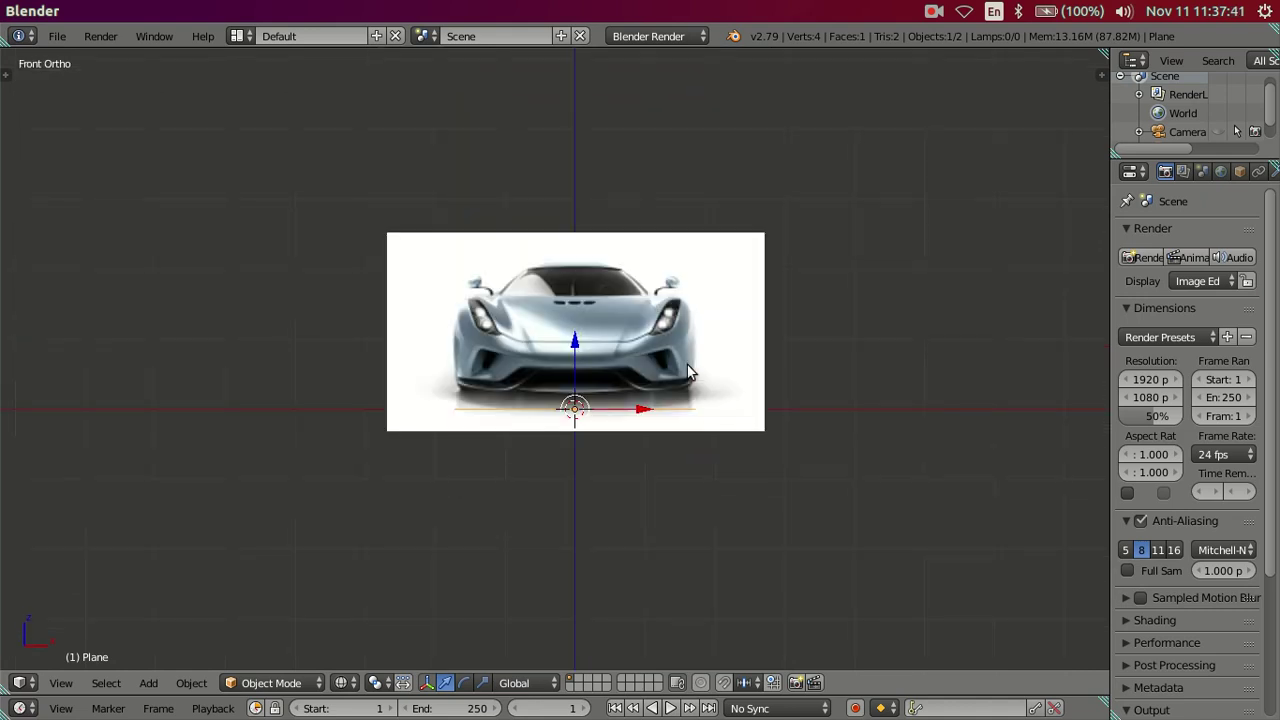
Move the plane straight up along Z until it sits at the car's roofline
scroll(687, 372, up, 3)
key(g)
key(z)
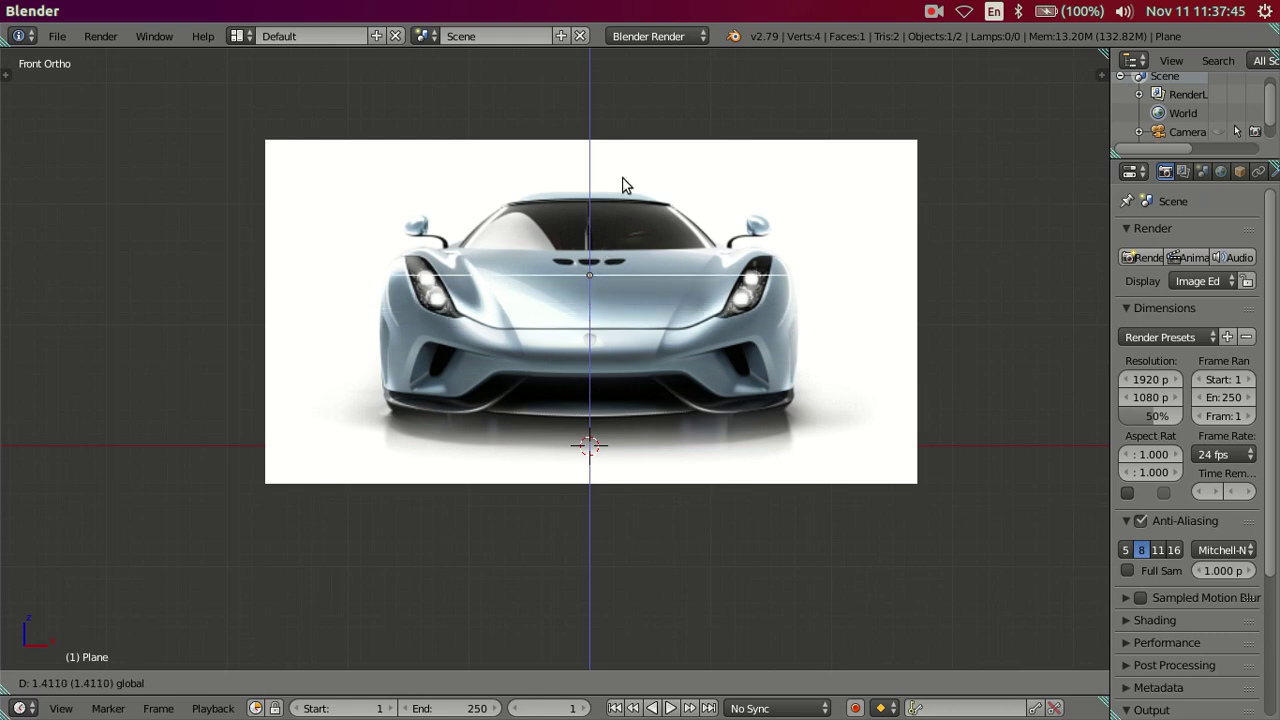
click(653, 118)
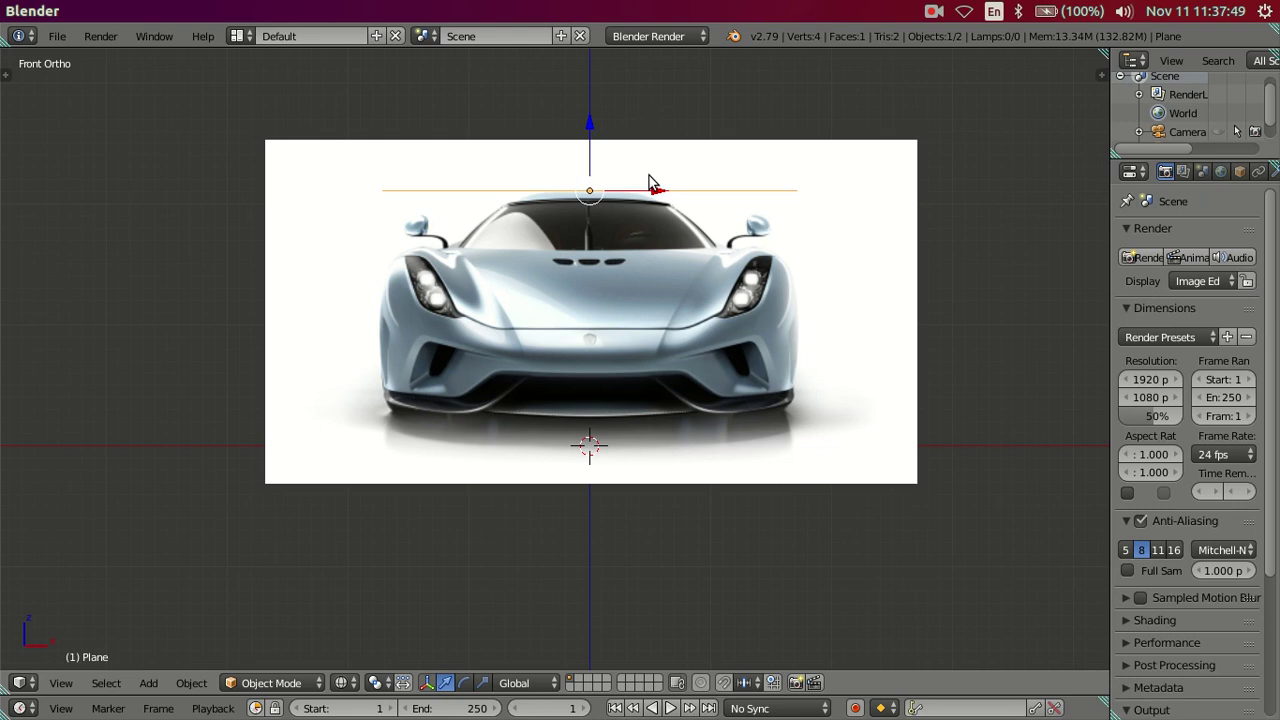
Compare the plane's height with the roof in the side and rear reference views
key(KP_3)
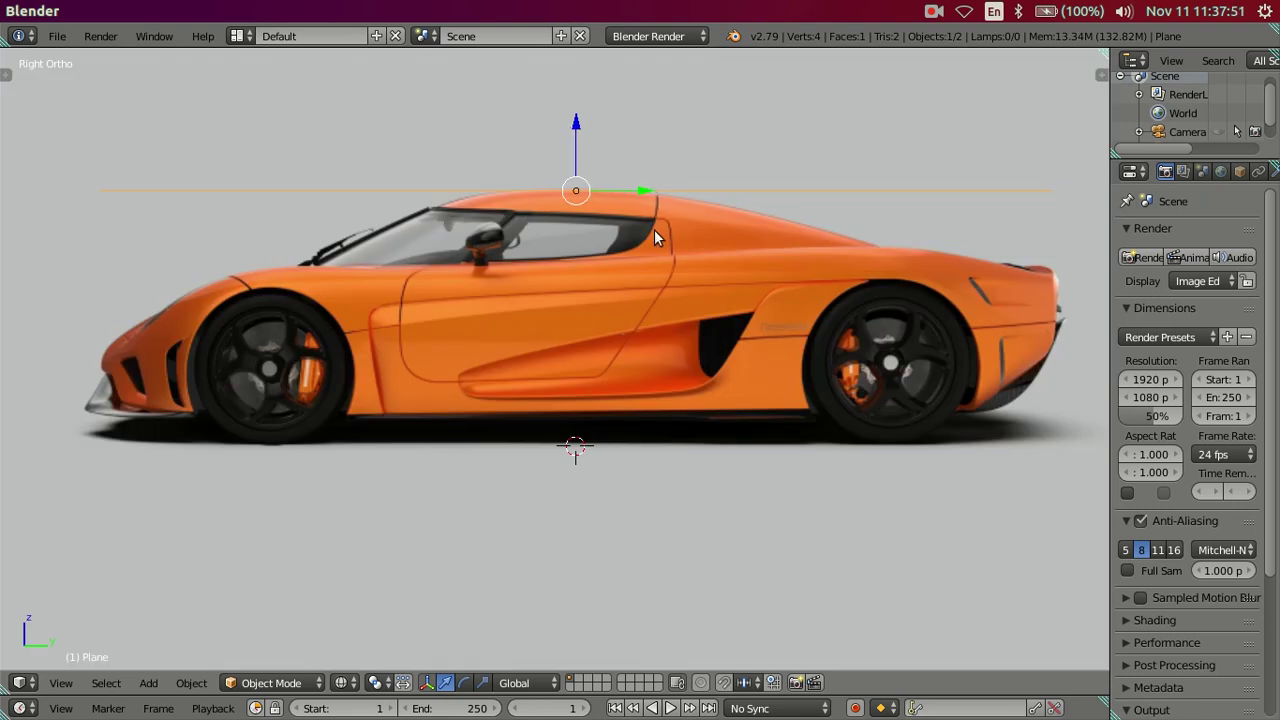
key(ctrl+KP_6)
key(ctrl+KP_8)
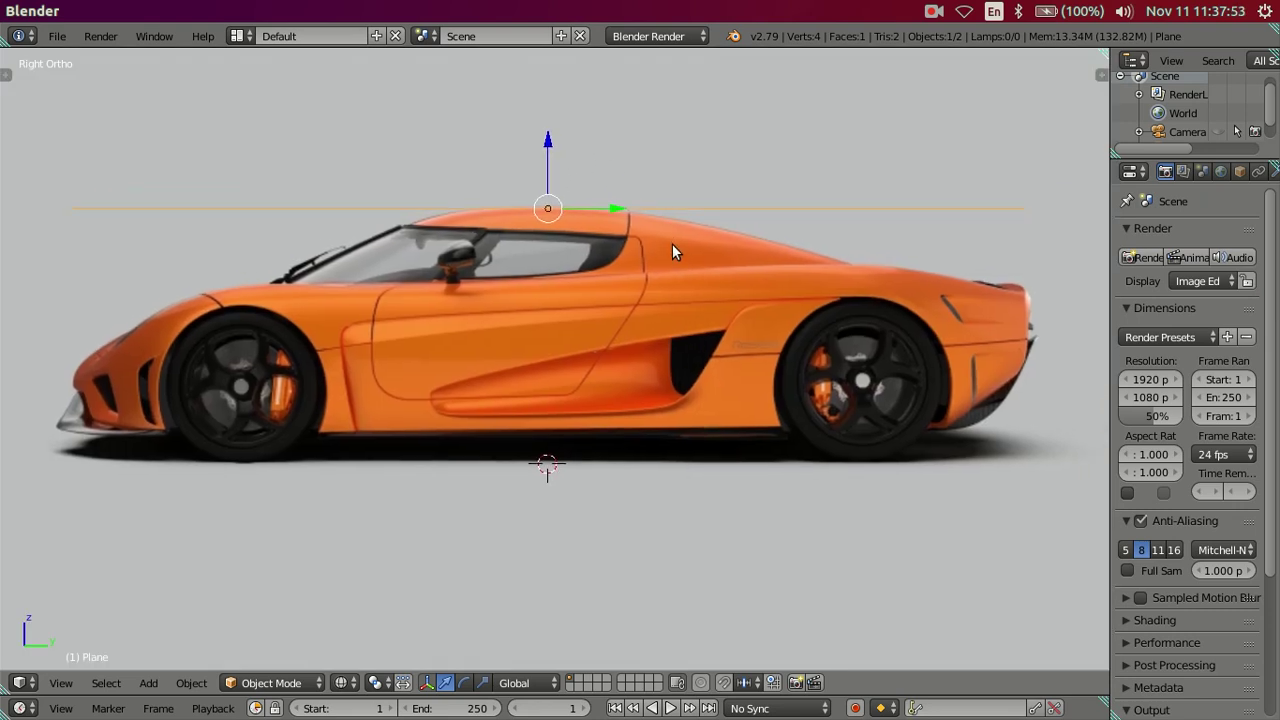
key(ctrl+KP_1)
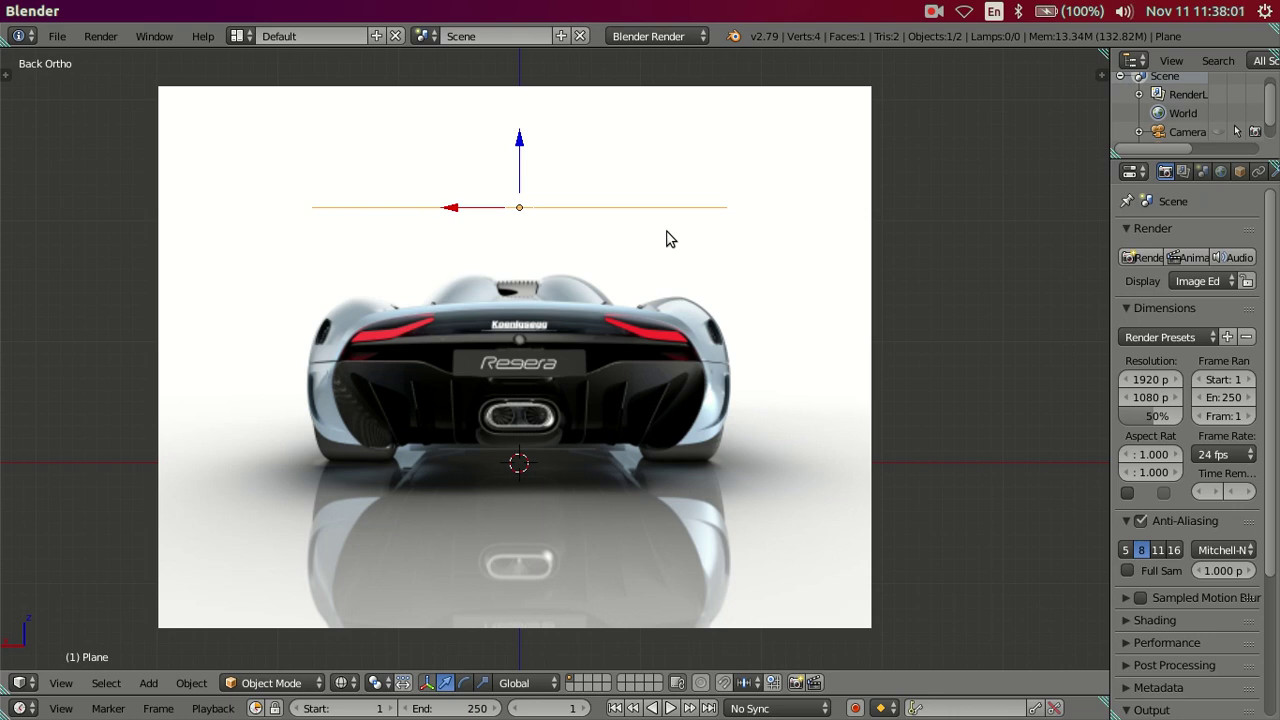
key(KP_3)
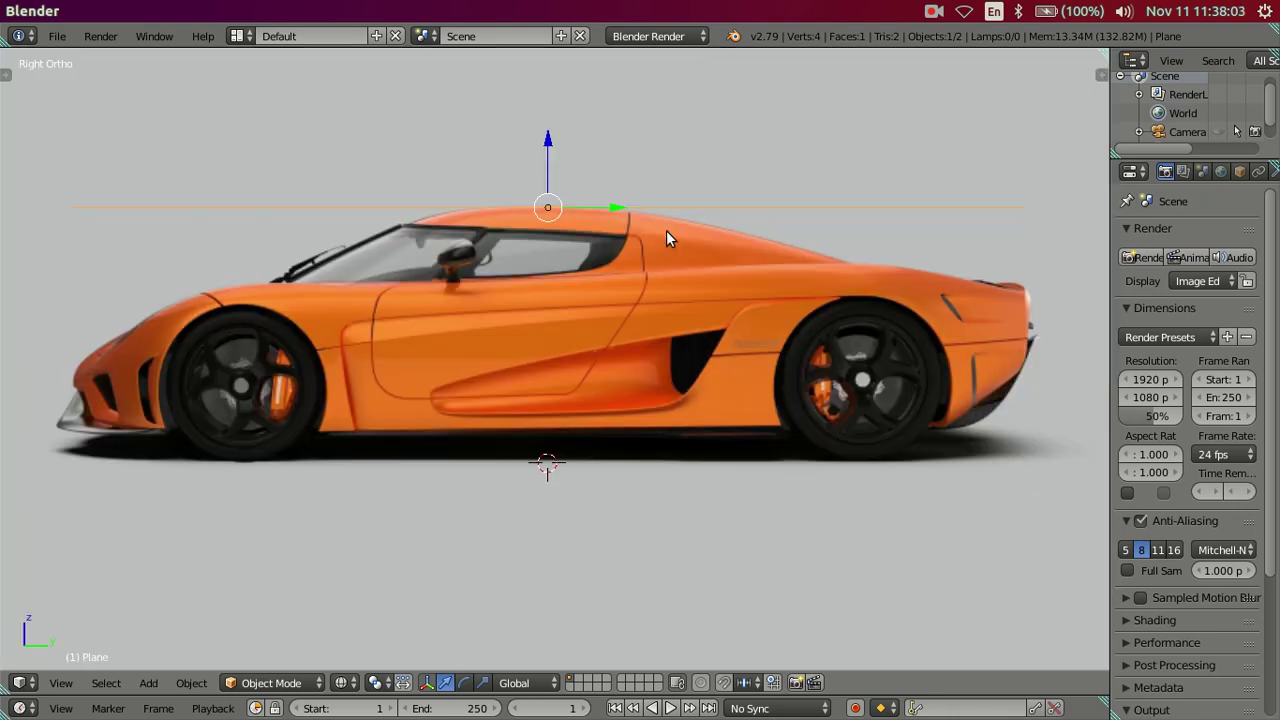
key(ctrl+KP_1)
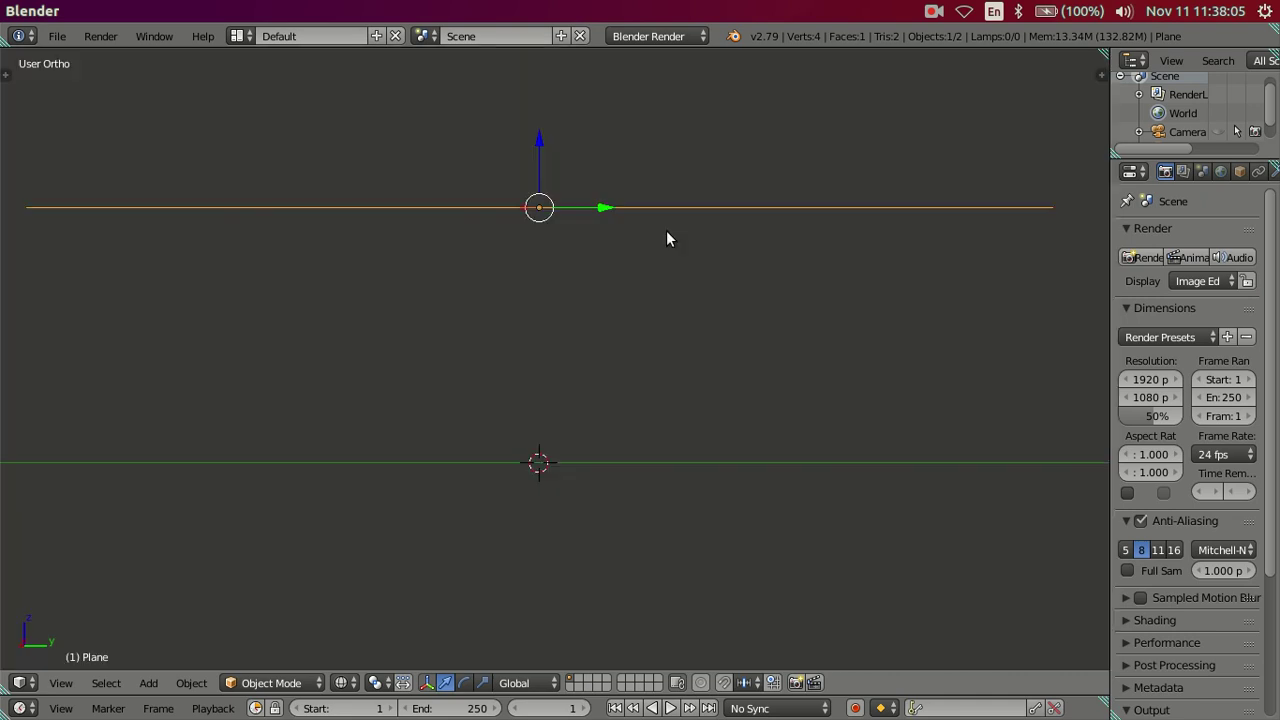
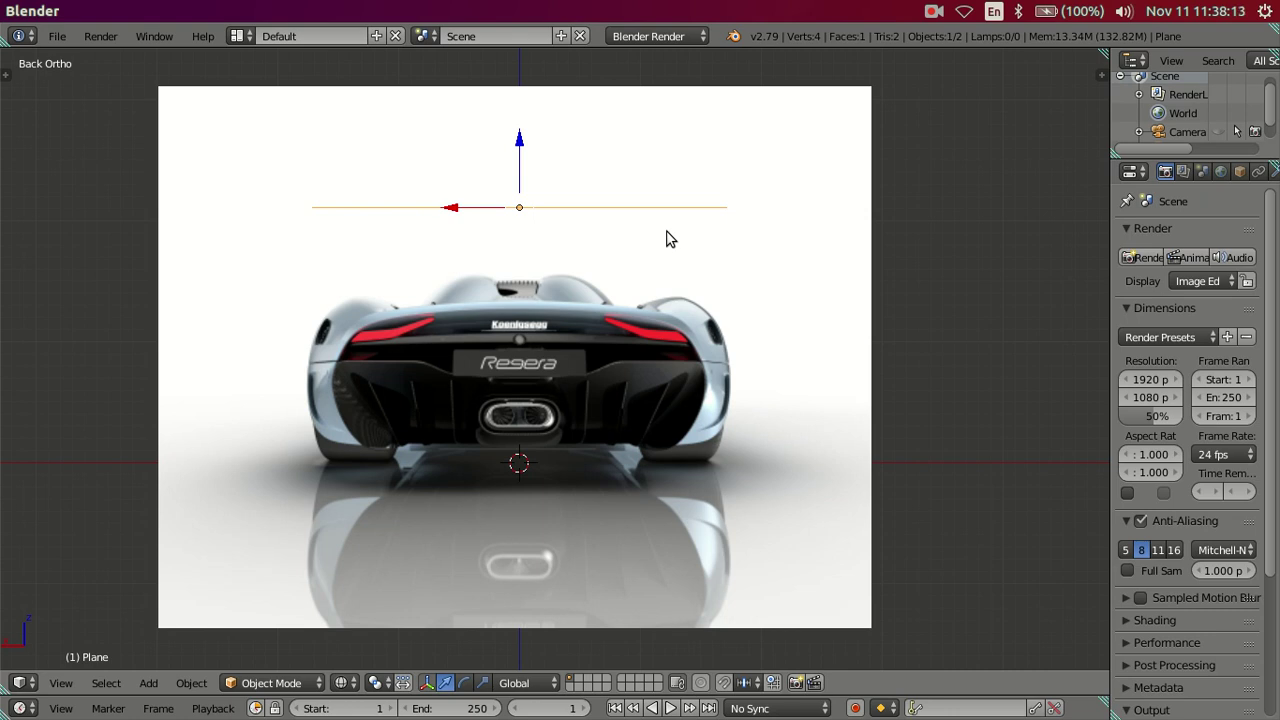
Switch to the Right Ortho side view of the car and open the properties sidebar
key(KP_3)
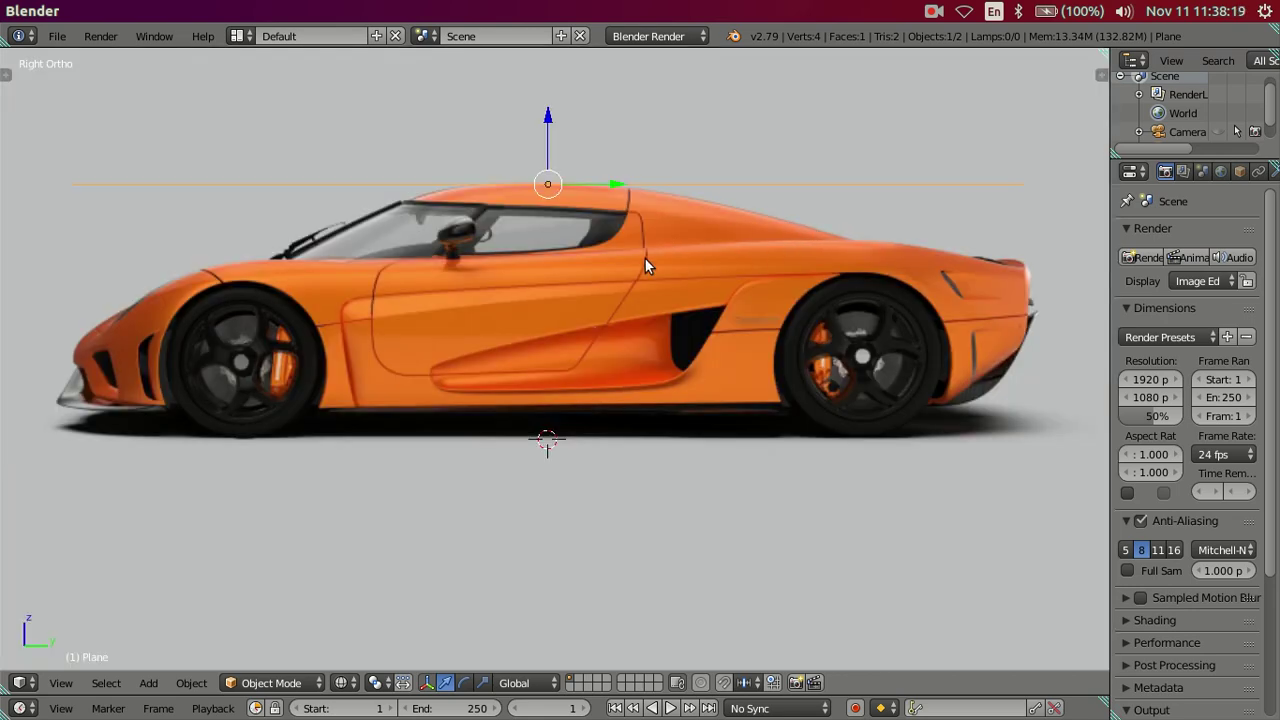
key(n)
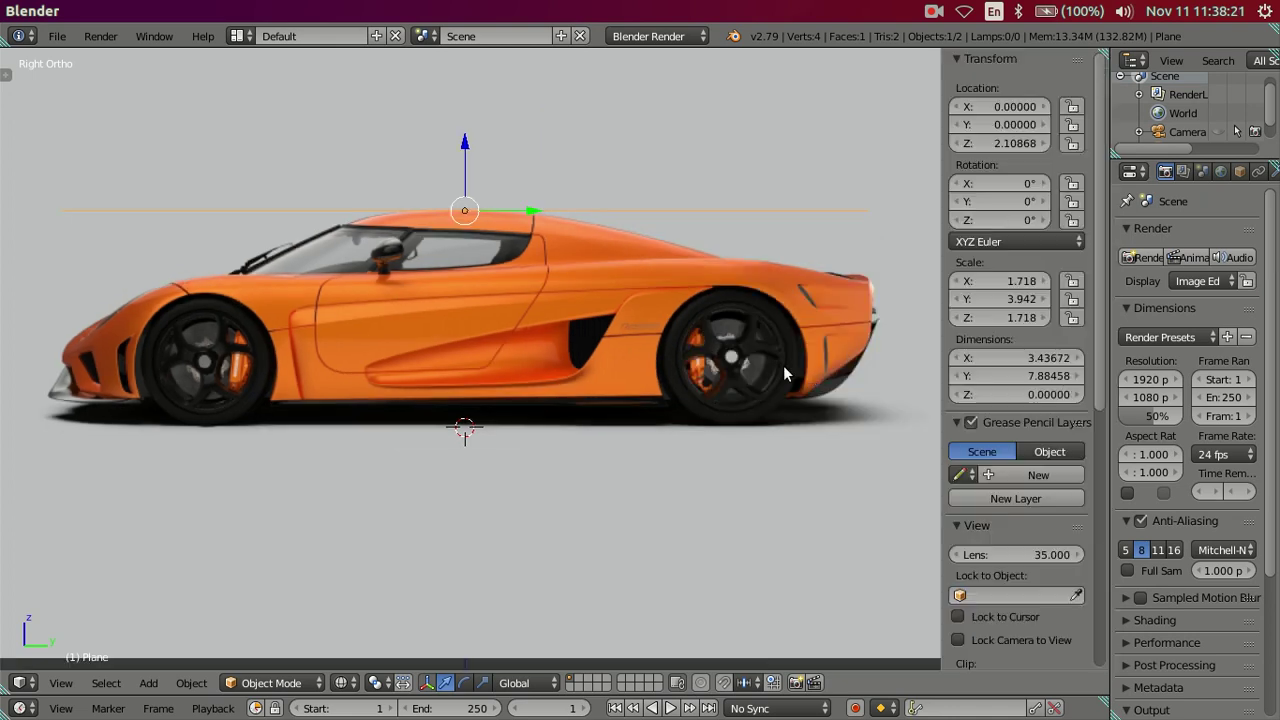
scroll(975, 530, down, 2)
scroll(975, 530, down, 5)
scroll(979, 533, down, 4)
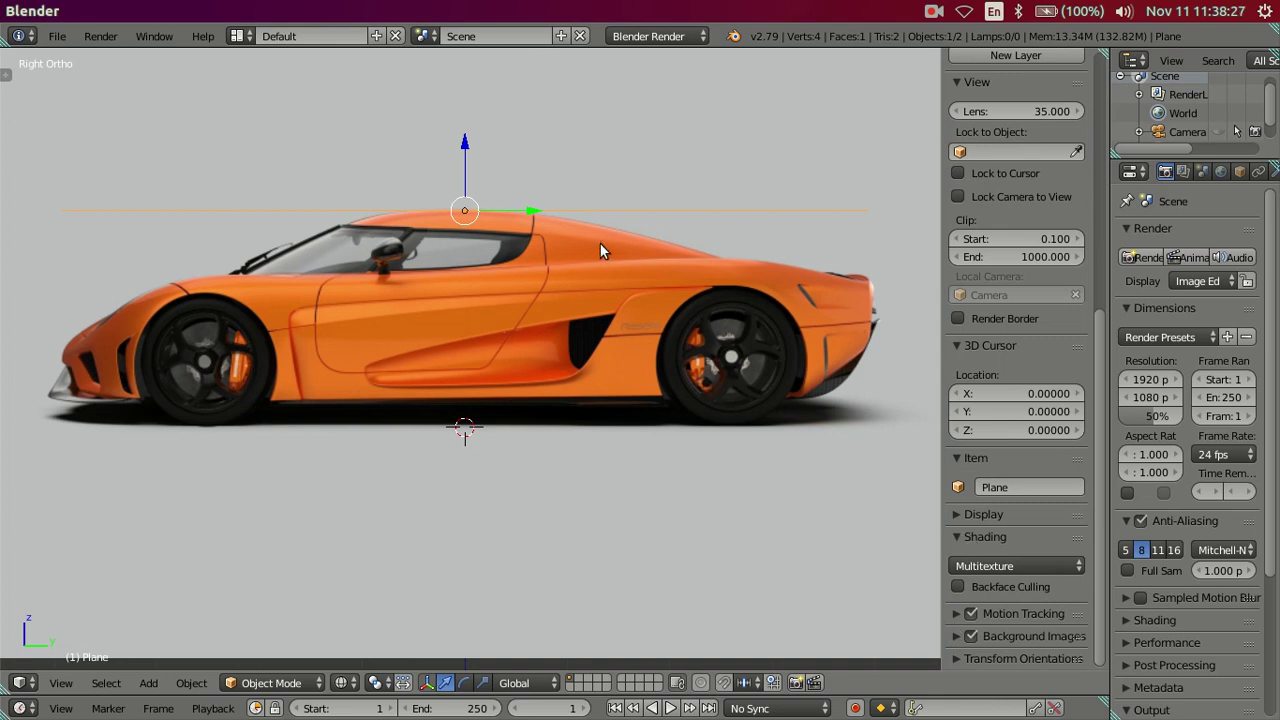
Toggle solid and textured shading, then deselect the plane
key(alt+z)
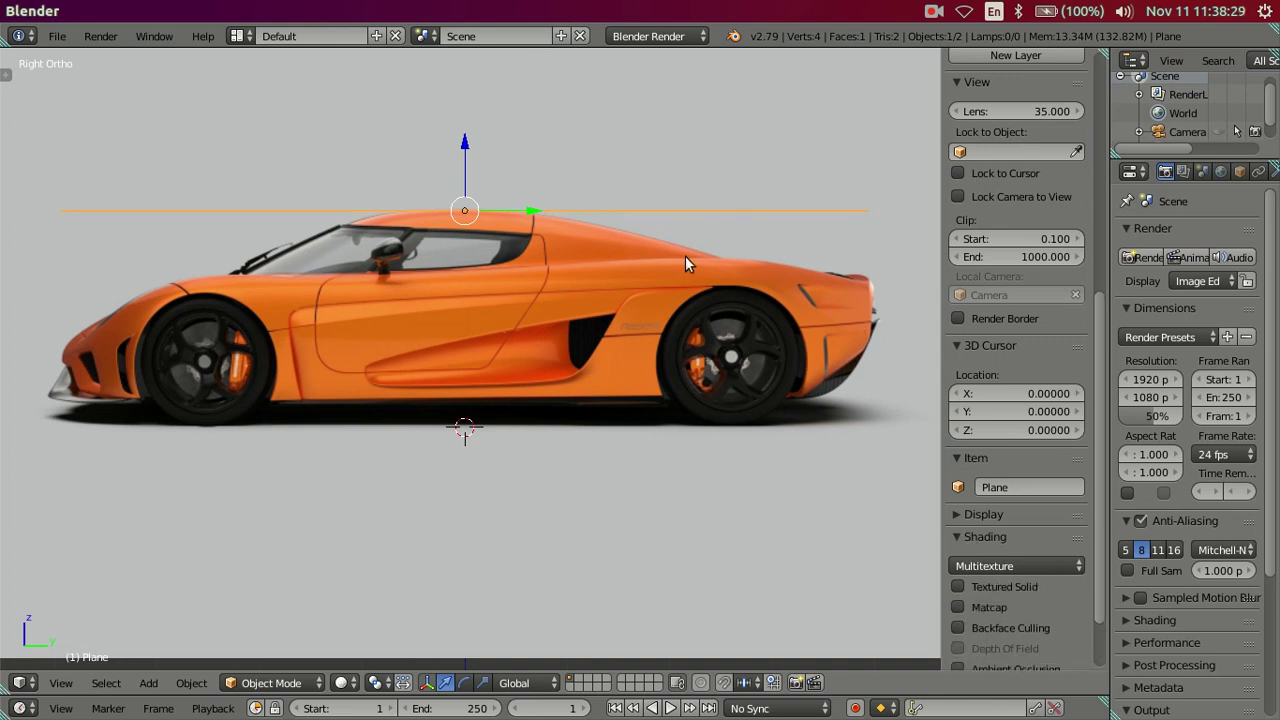
key(alt+z)
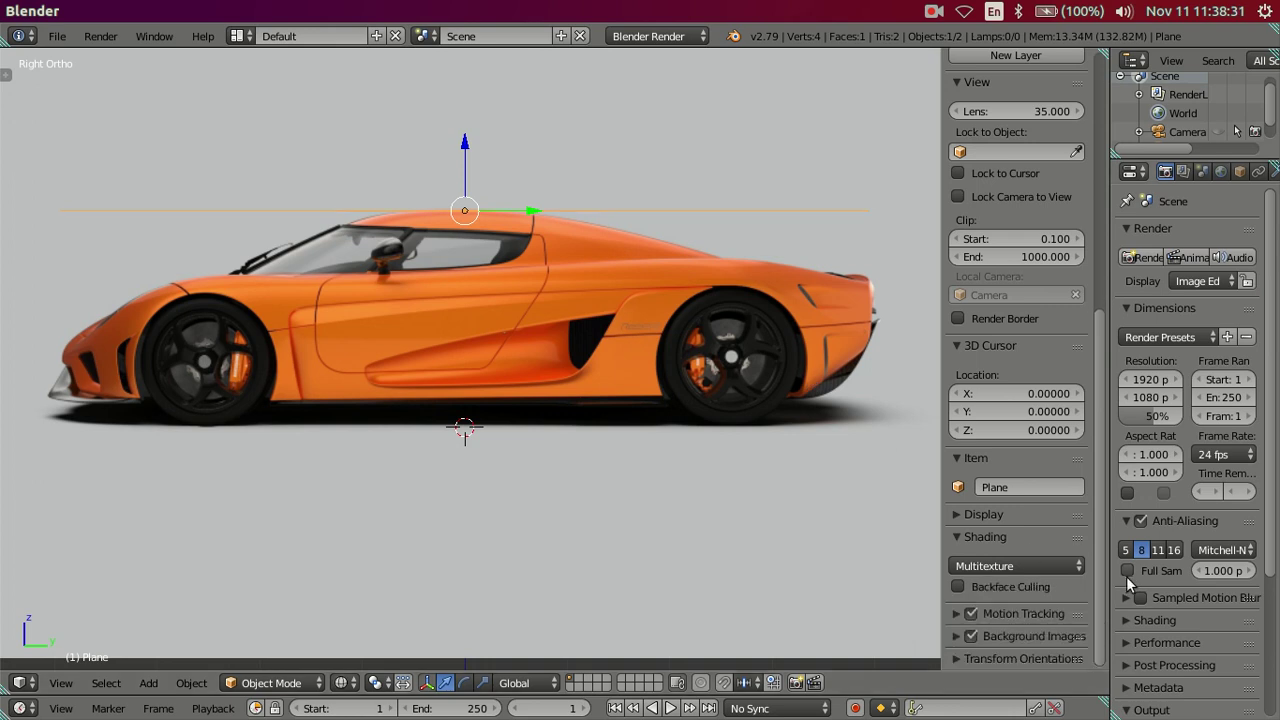
key(a)
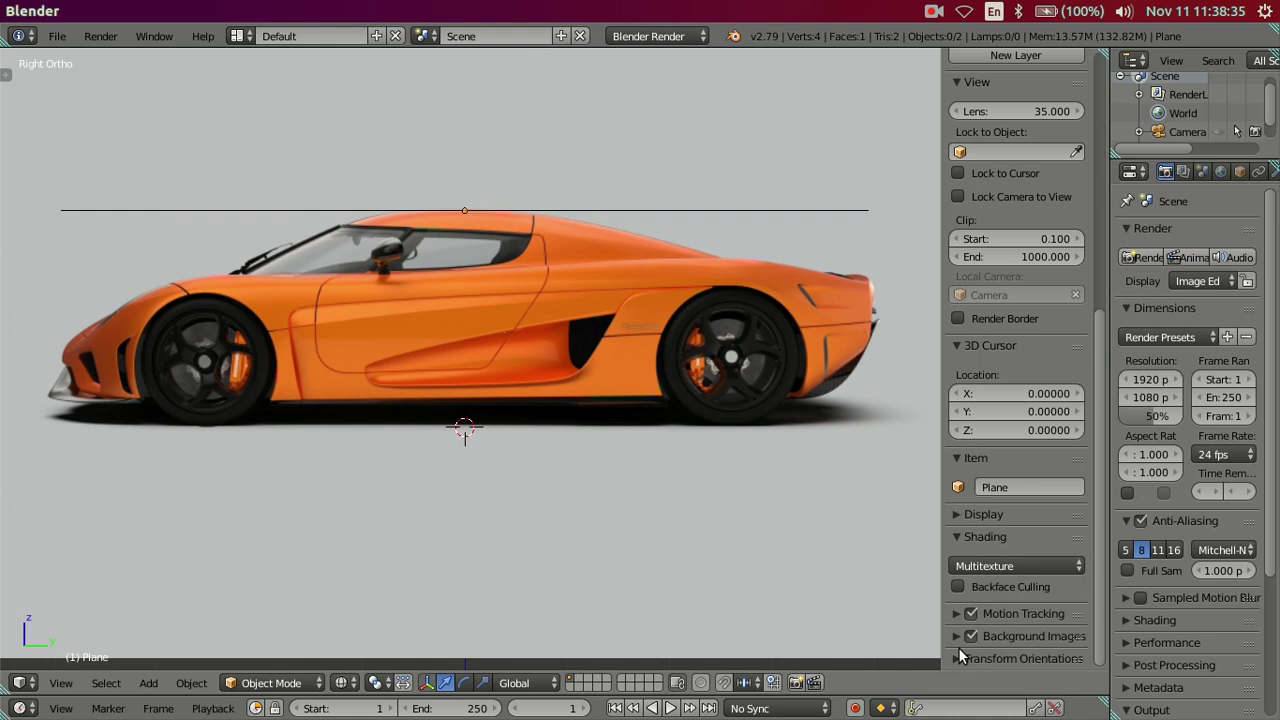
Orbit the view, select the plane and delete it
middle_drag(557, 205, 557, 431)
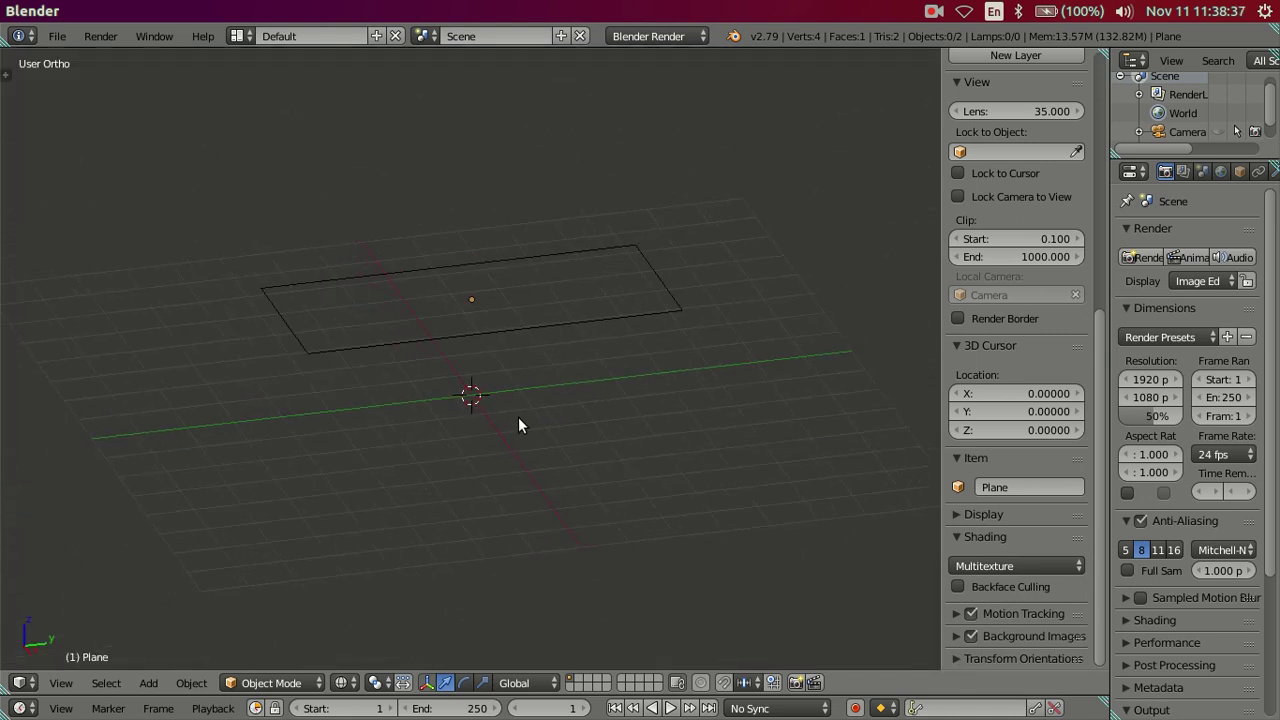
right_click(540, 328)
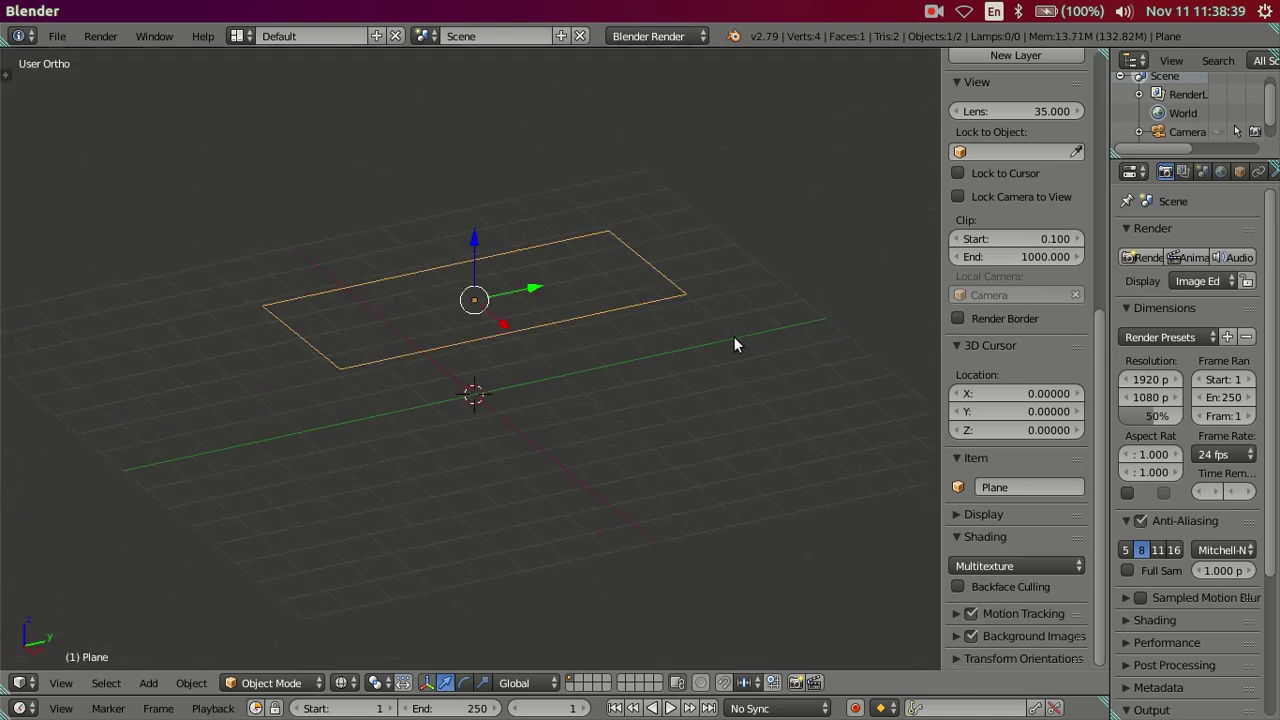
key(Delete)
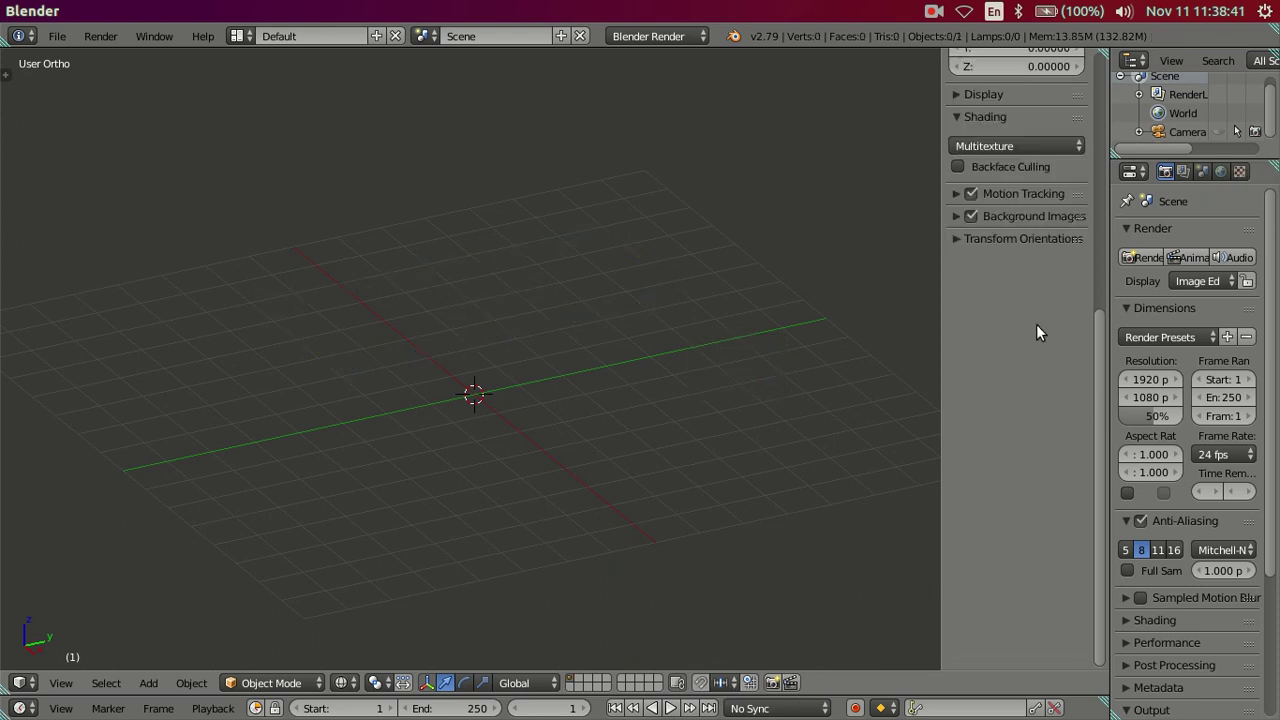
Expand the back, side and top background image entries, then return to Right Ortho view
click(955, 216)
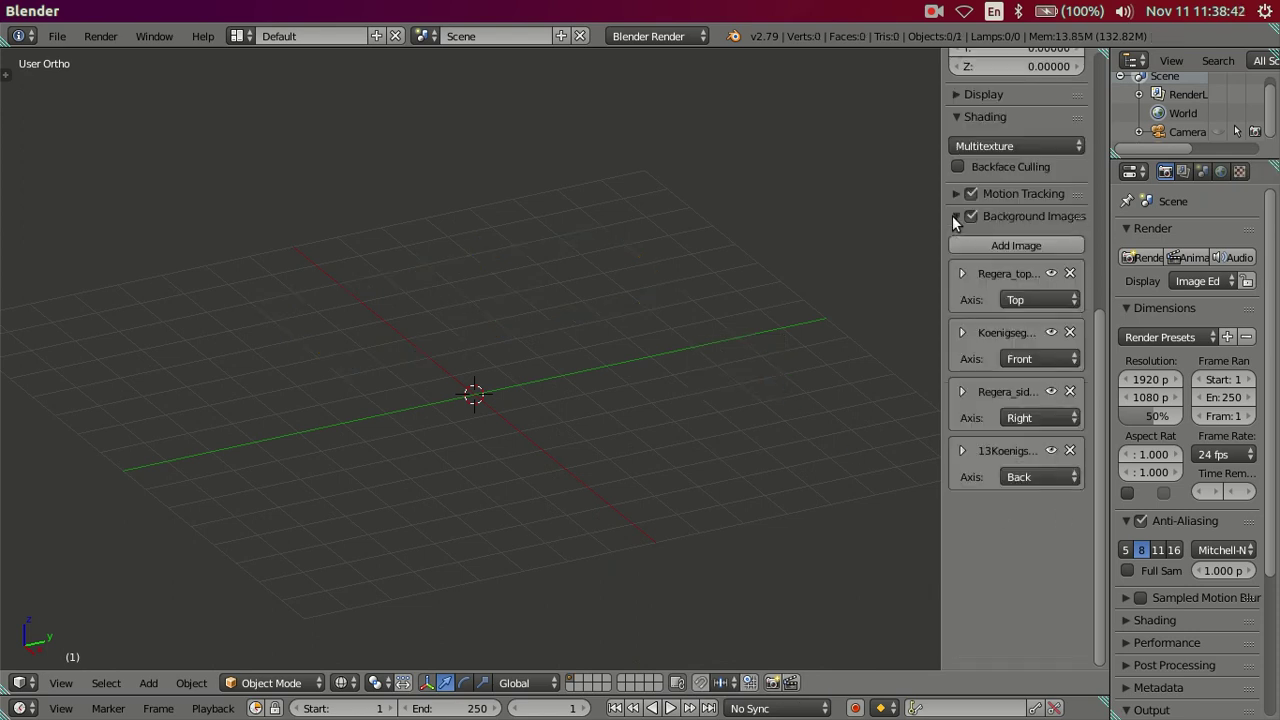
click(960, 449)
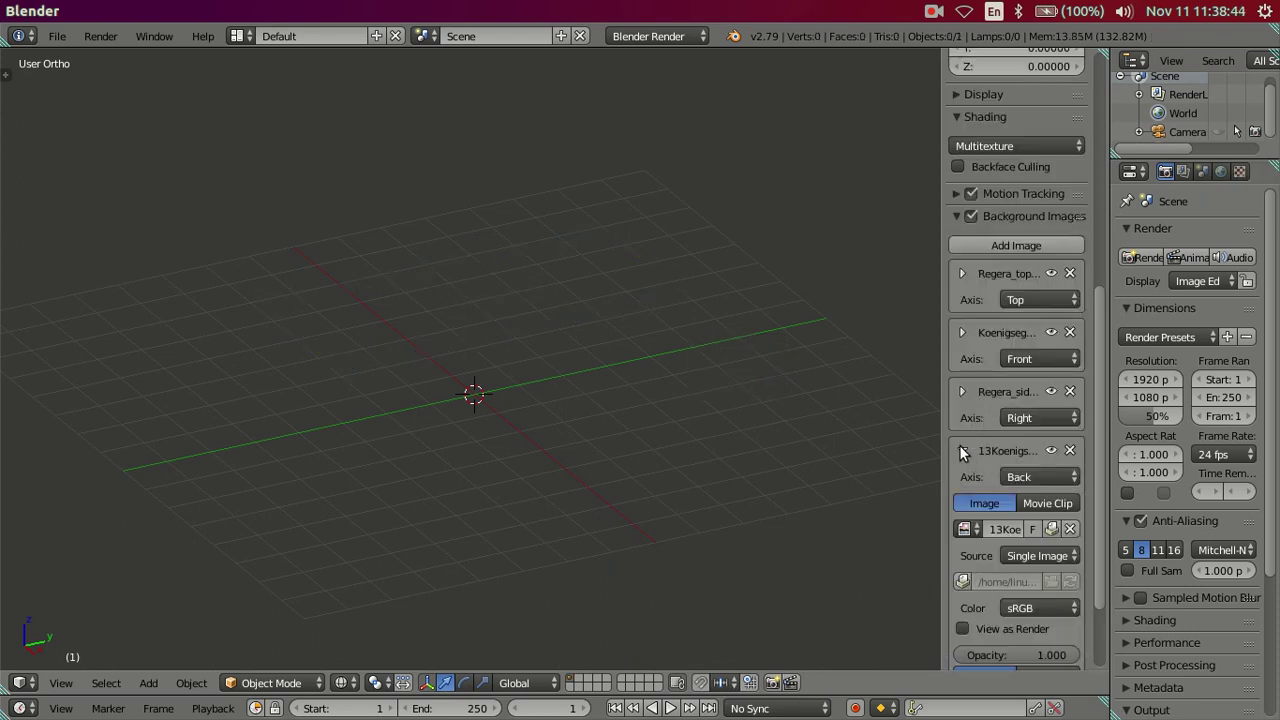
click(962, 392)
click(957, 273)
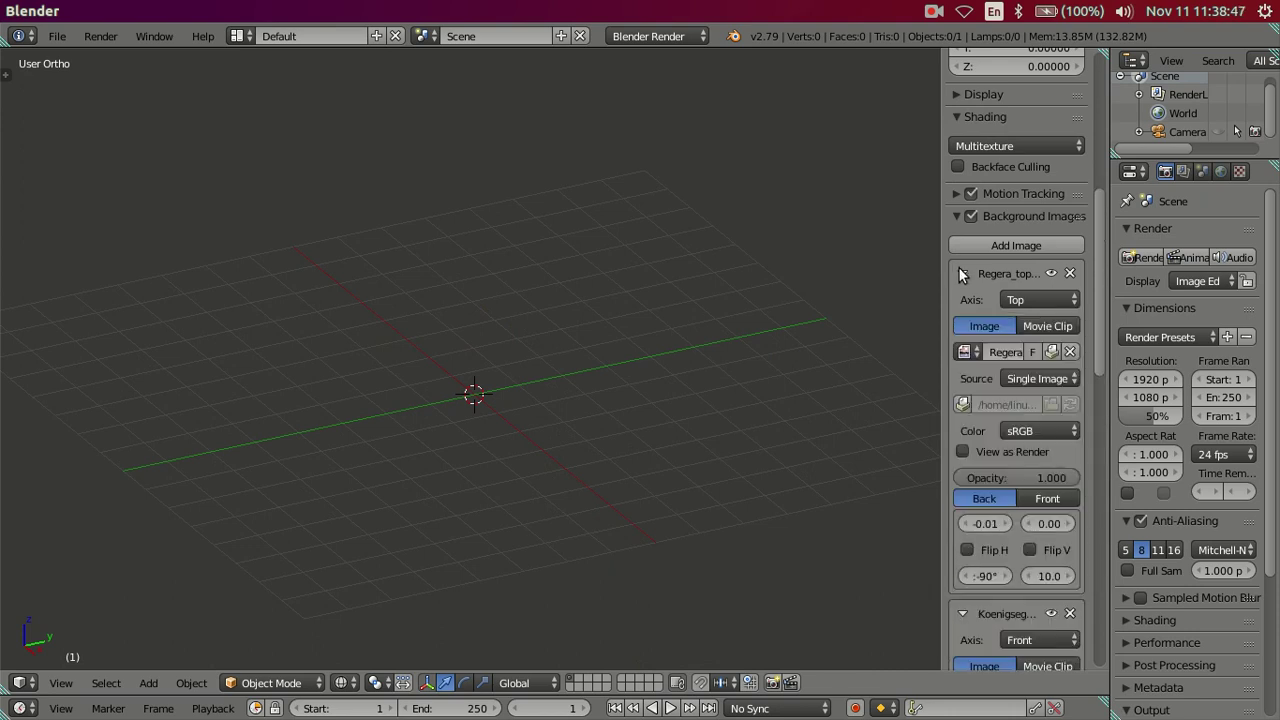
key(KP_3)
scroll(640, 350, up, 3)
scroll(637, 358, down, 1)
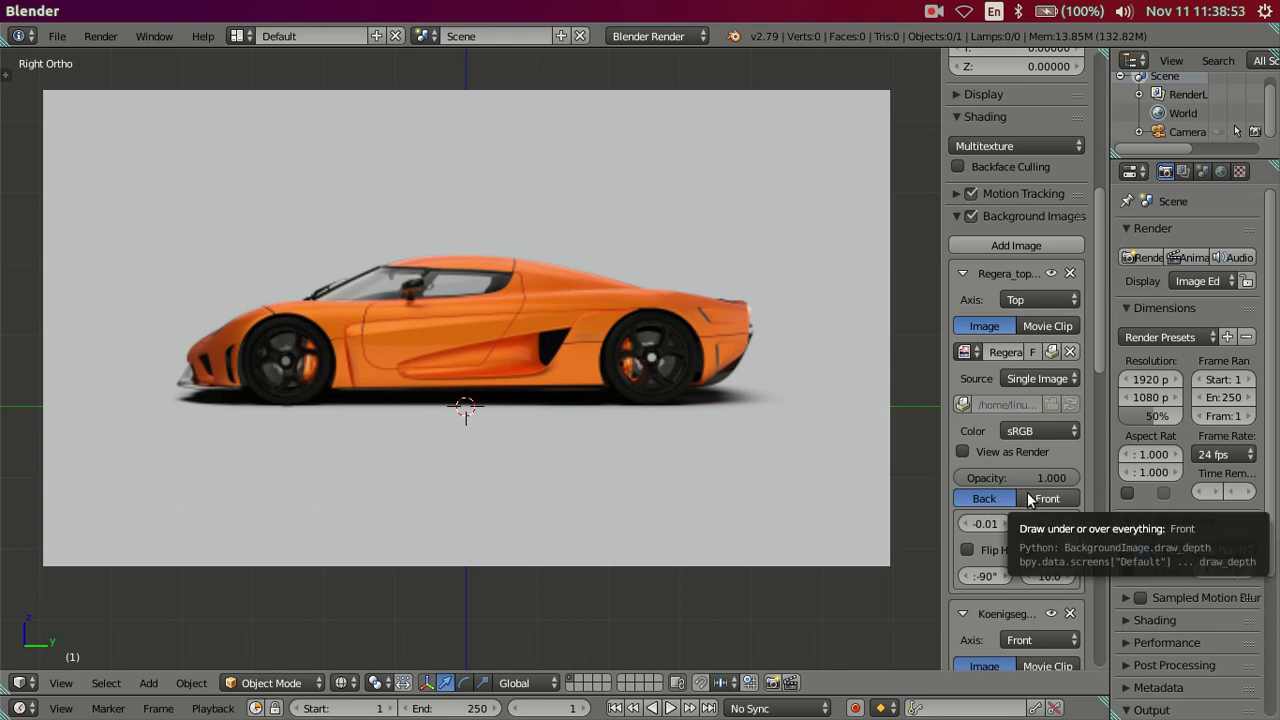
Change the Koenigsegg reference image's Axis from Front to All Views
scroll(1030, 498, down, 2)
scroll(1022, 497, down, 3)
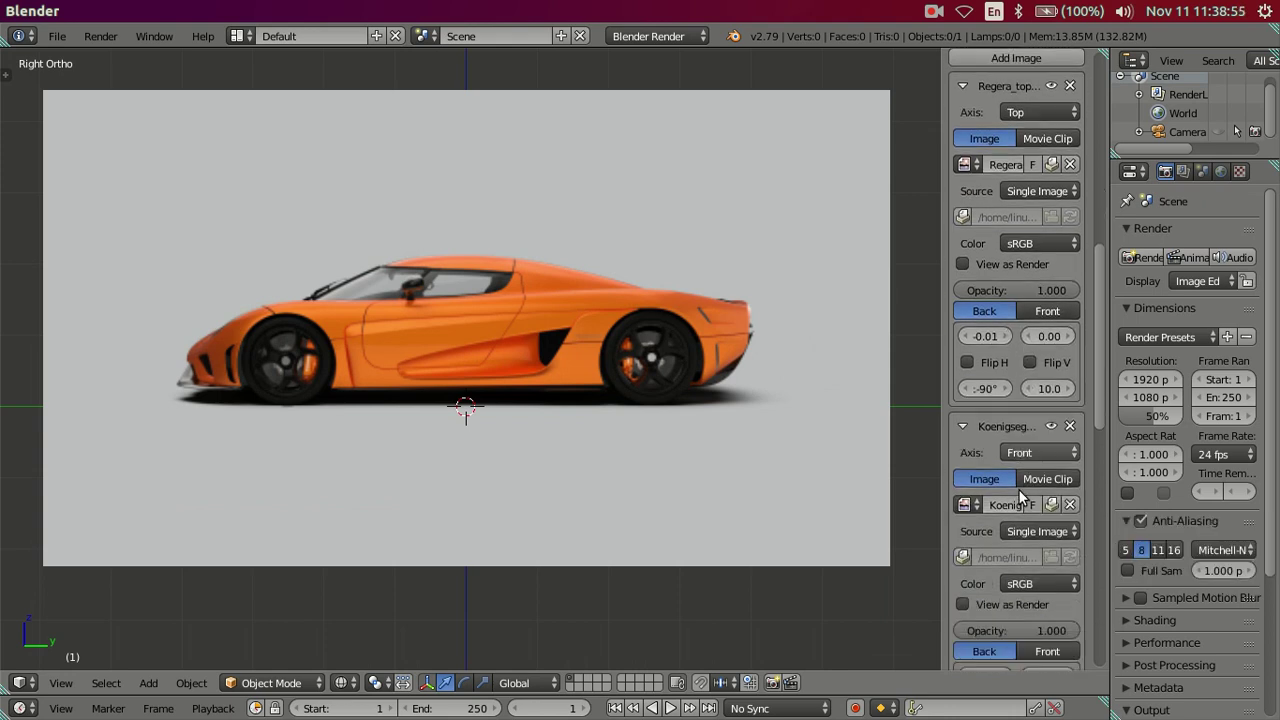
scroll(1016, 478, down, 1)
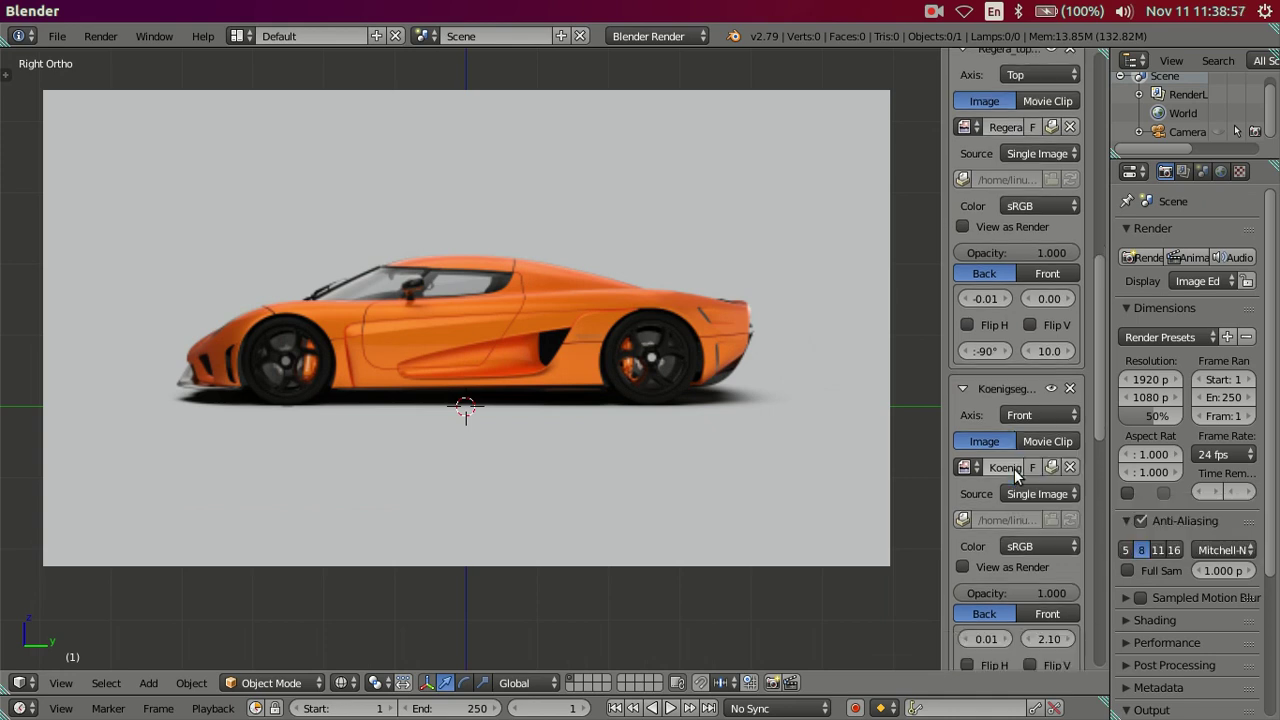
click(1018, 416)
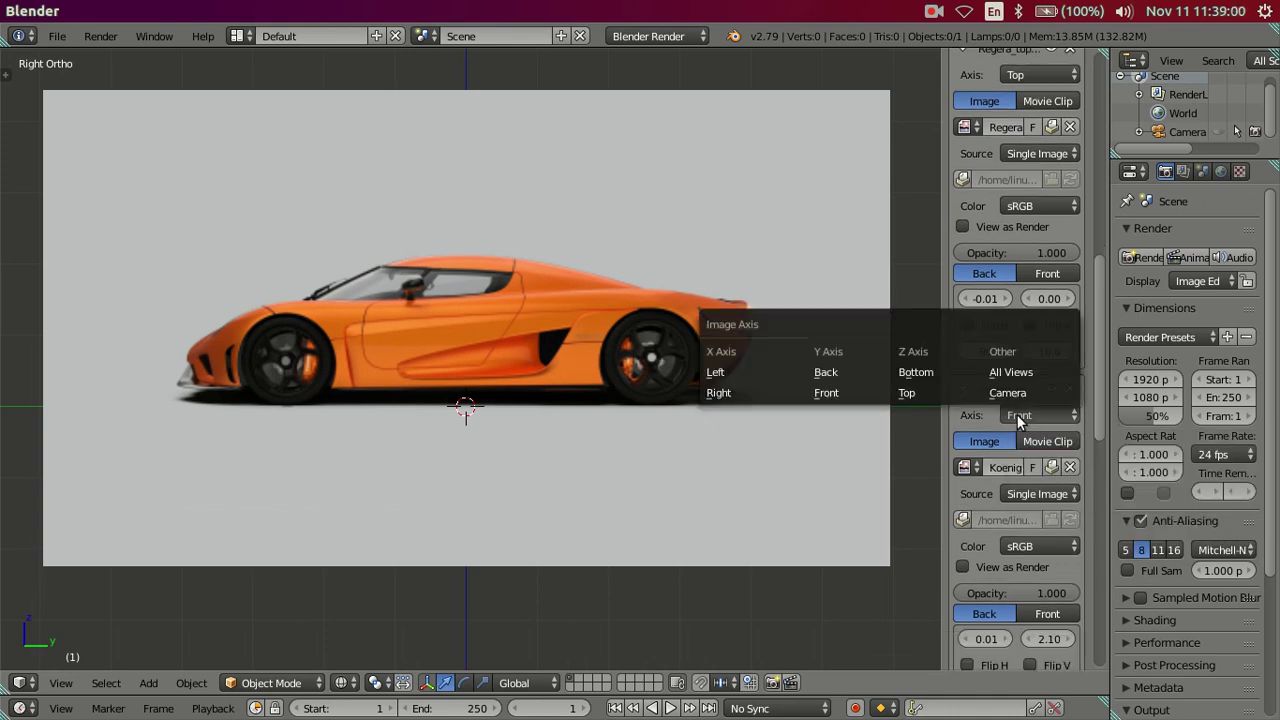
click(1008, 372)
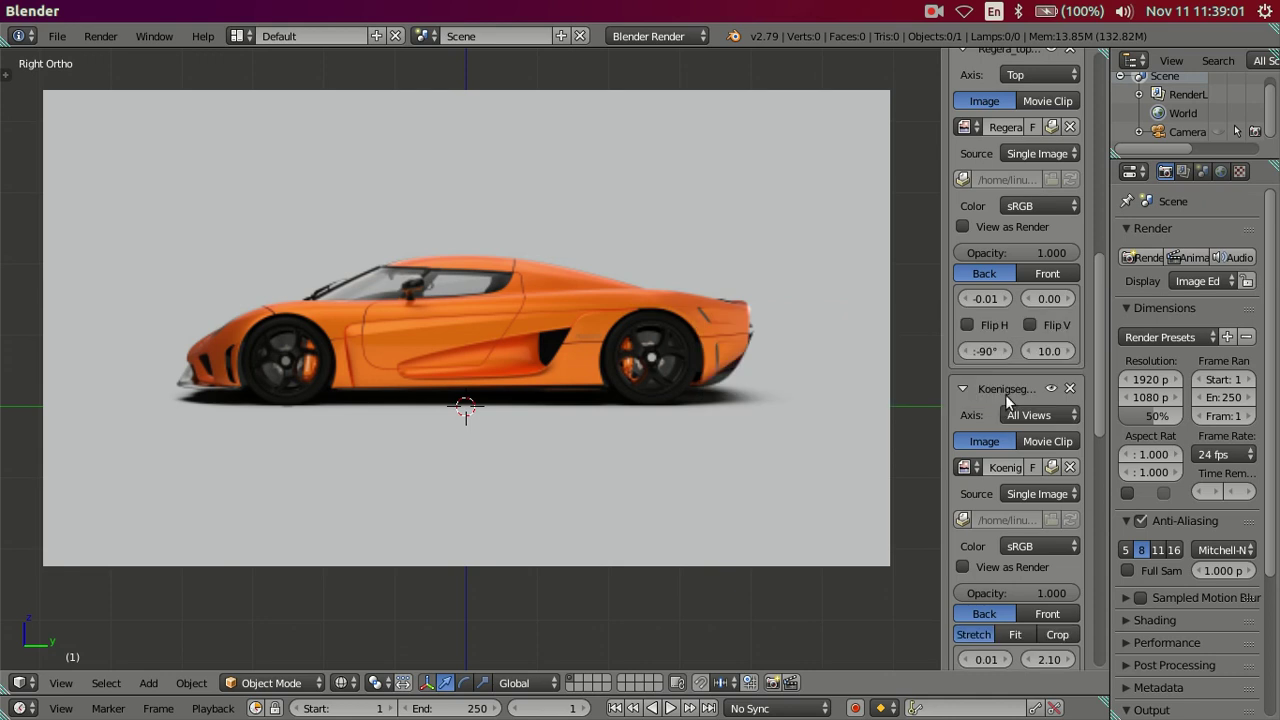
scroll(993, 593, down, 4)
scroll(993, 593, down, 1)
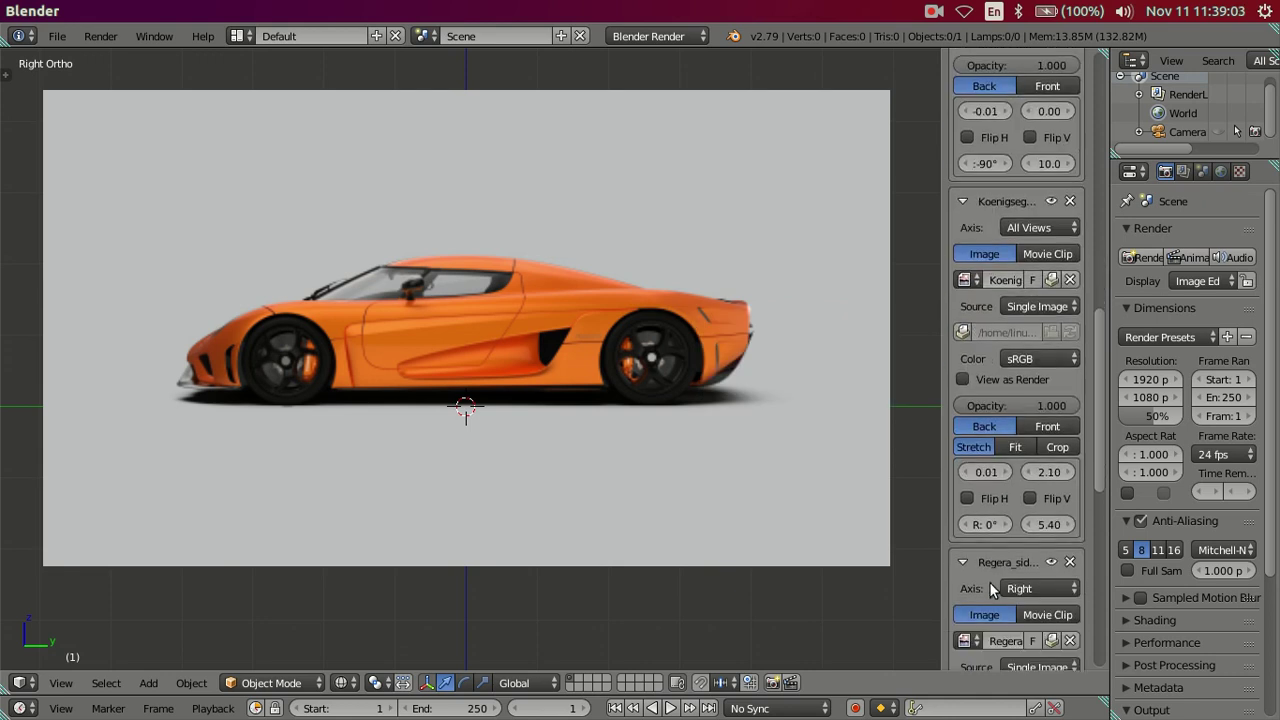
scroll(996, 500, up, 1)
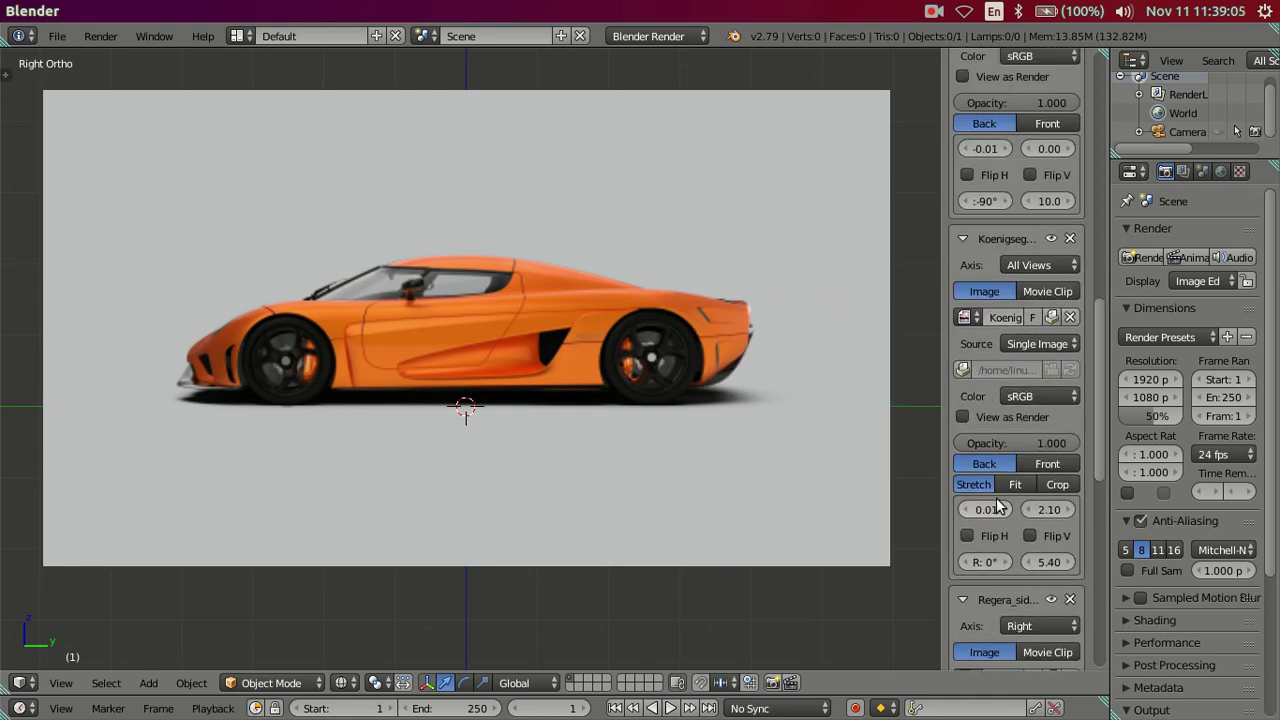
scroll(996, 507, up, 3)
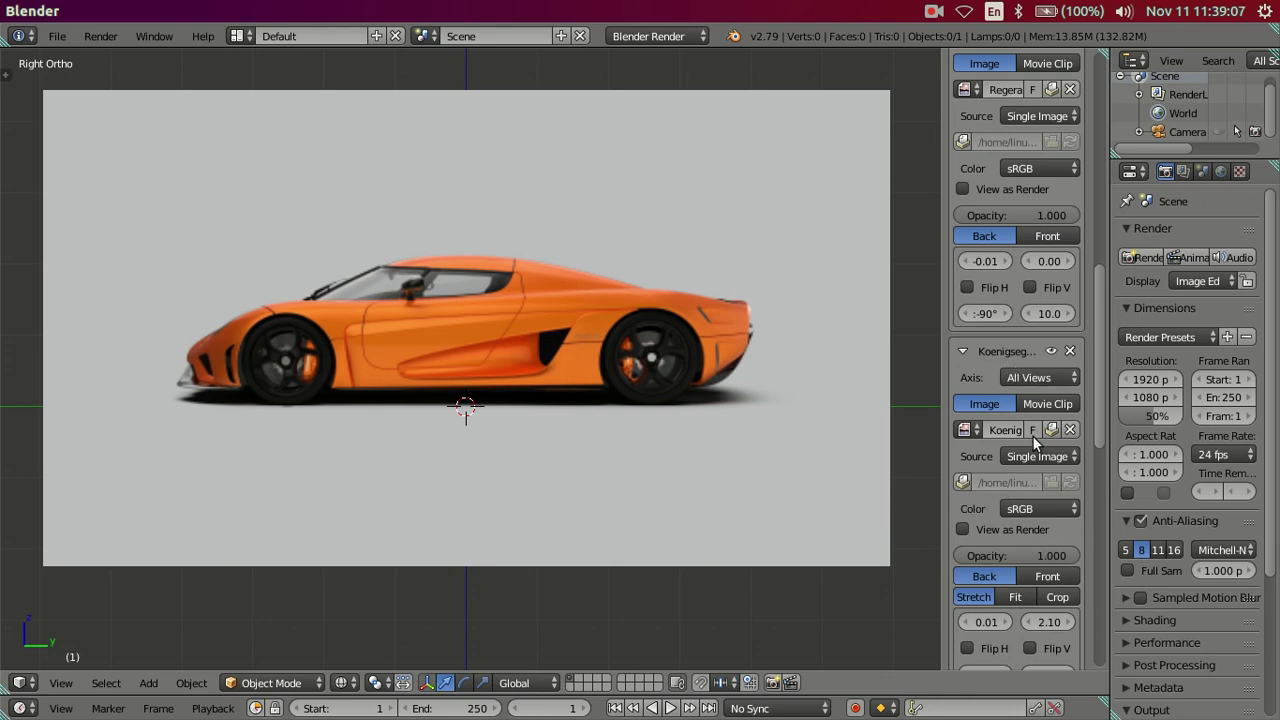
Set the Koenigsegg image opacity to 0.468 and the Regera side image opacity to 0.476
mouse_move(1020, 555)
mouse_down()
mouse_move(975, 555)
mouse_move(1035, 558)
mouse_up()
scroll(1036, 559, down, 3)
scroll(1036, 559, down, 1)
scroll(1030, 575, down, 1)
scroll(1028, 577, down, 2)
drag(1034, 652, 964, 652)
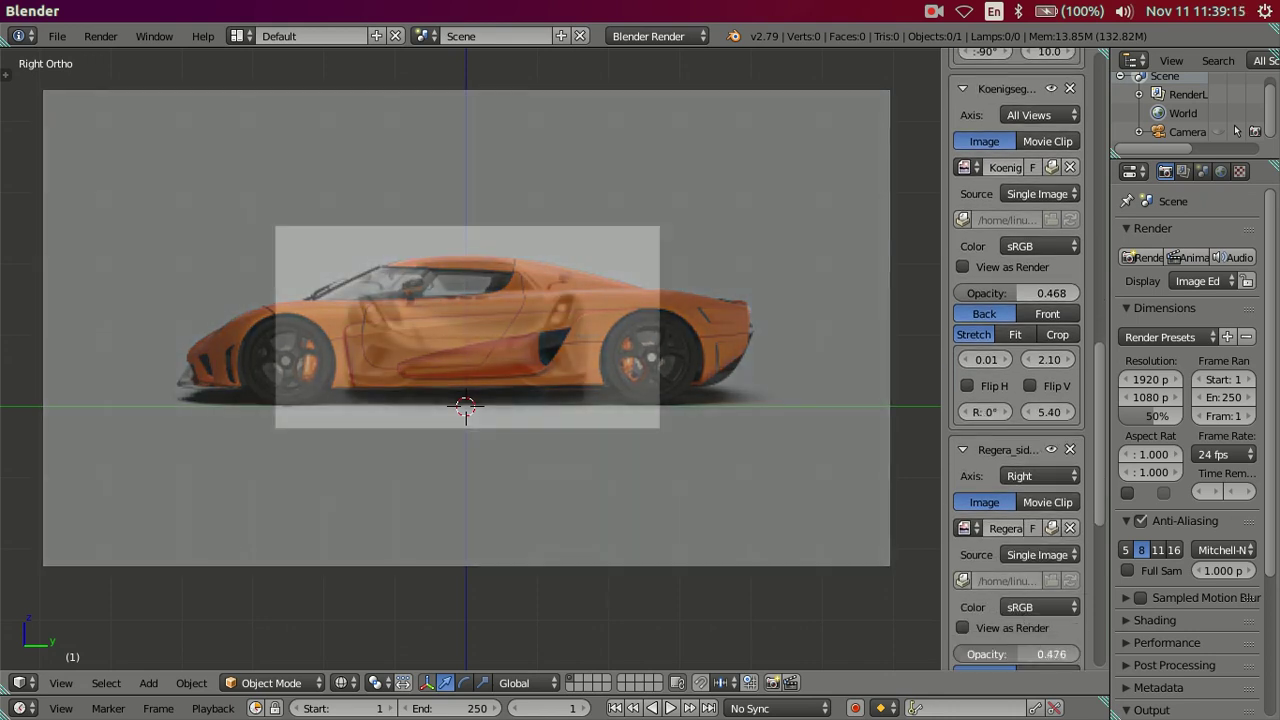
Zoom and pan along the car to inspect the overlapping references
scroll(741, 488, up, 3)
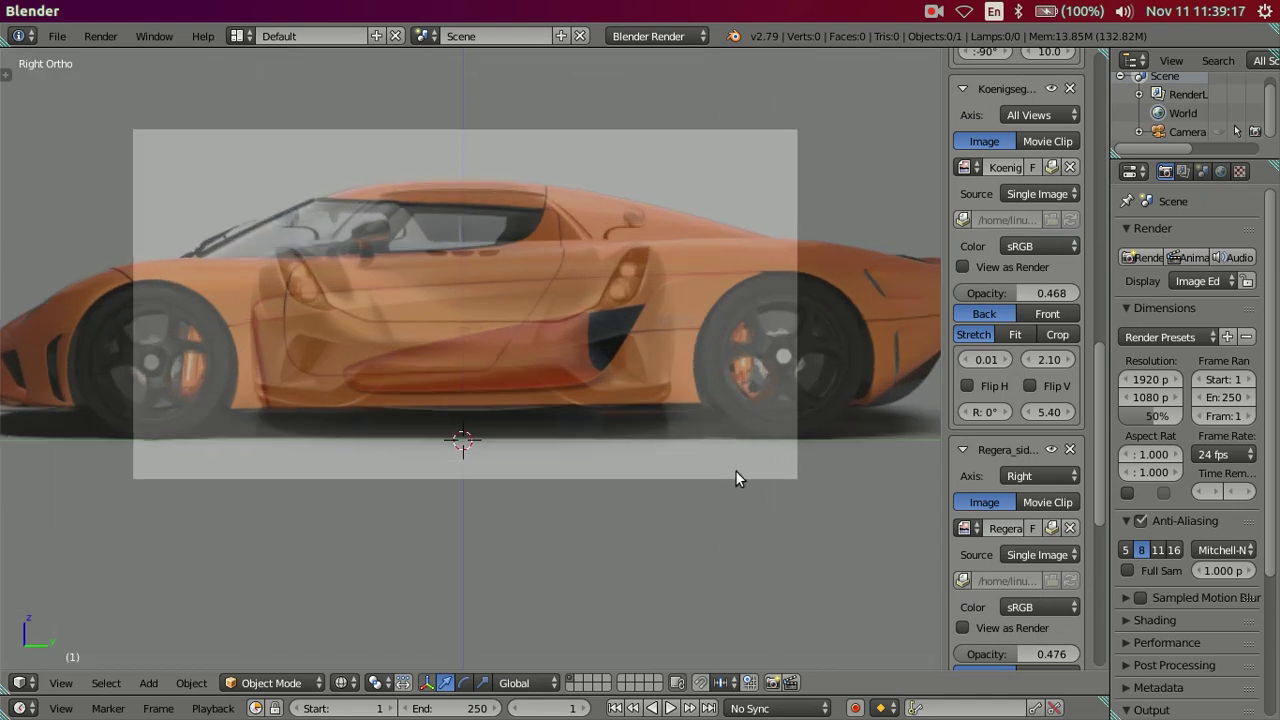
scroll(735, 479, up, 1)
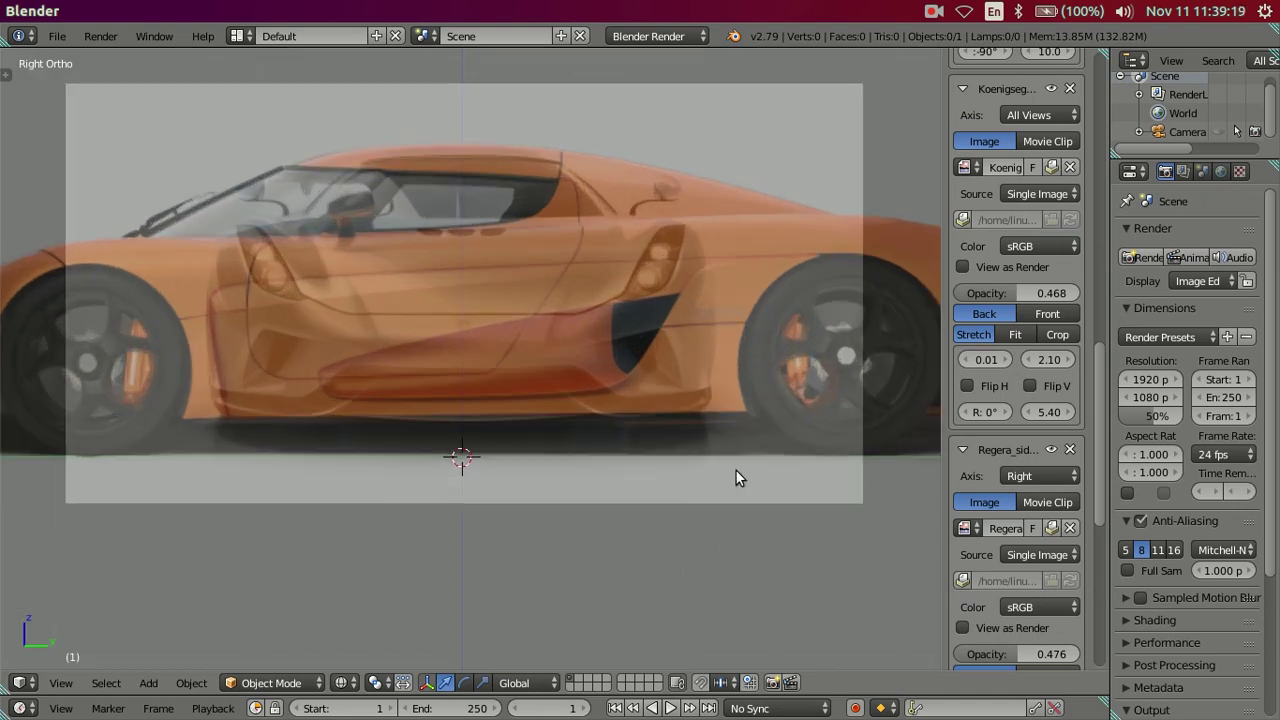
scroll(580, 302, up, 1)
scroll(601, 299, up, 1)
mouse_move(601, 299)
shift+middle_down()
mouse_move(339, 343)
mouse_move(395, 380)
shift+middle_up()
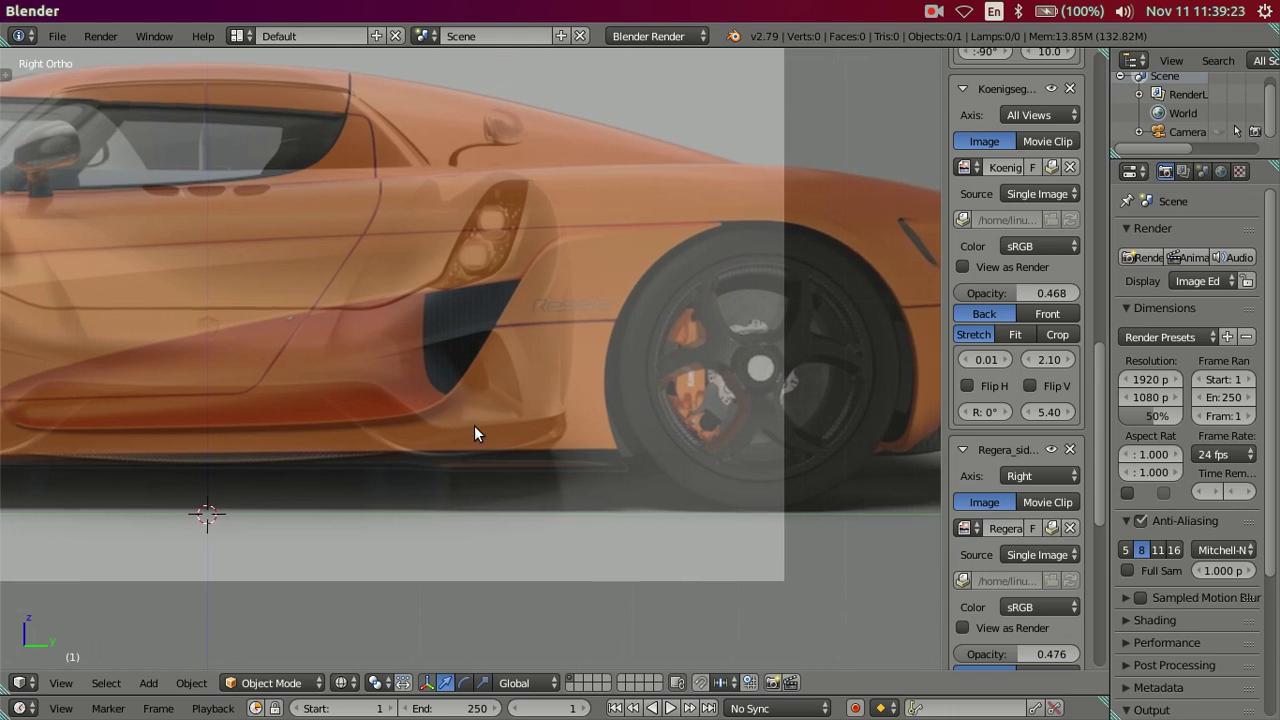
scroll(474, 425, down, 4)
shift+middle_drag(346, 423, 570, 423)
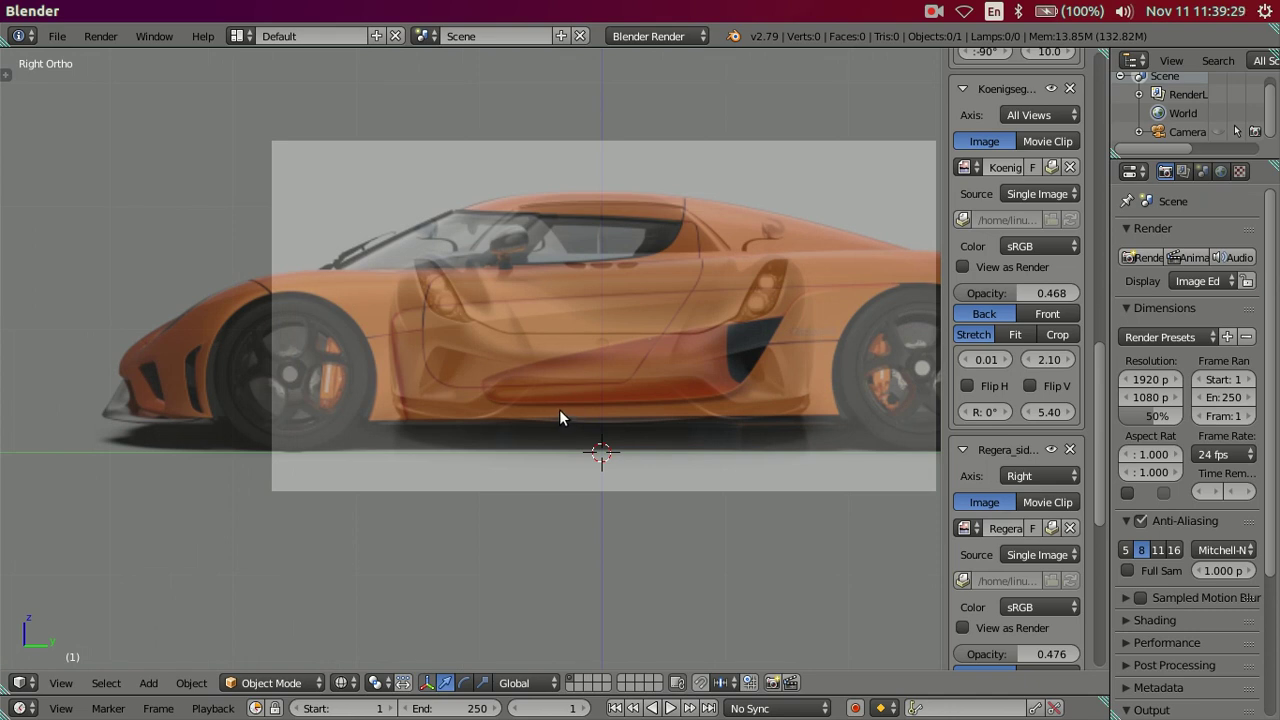
scroll(558, 408, up, 1)
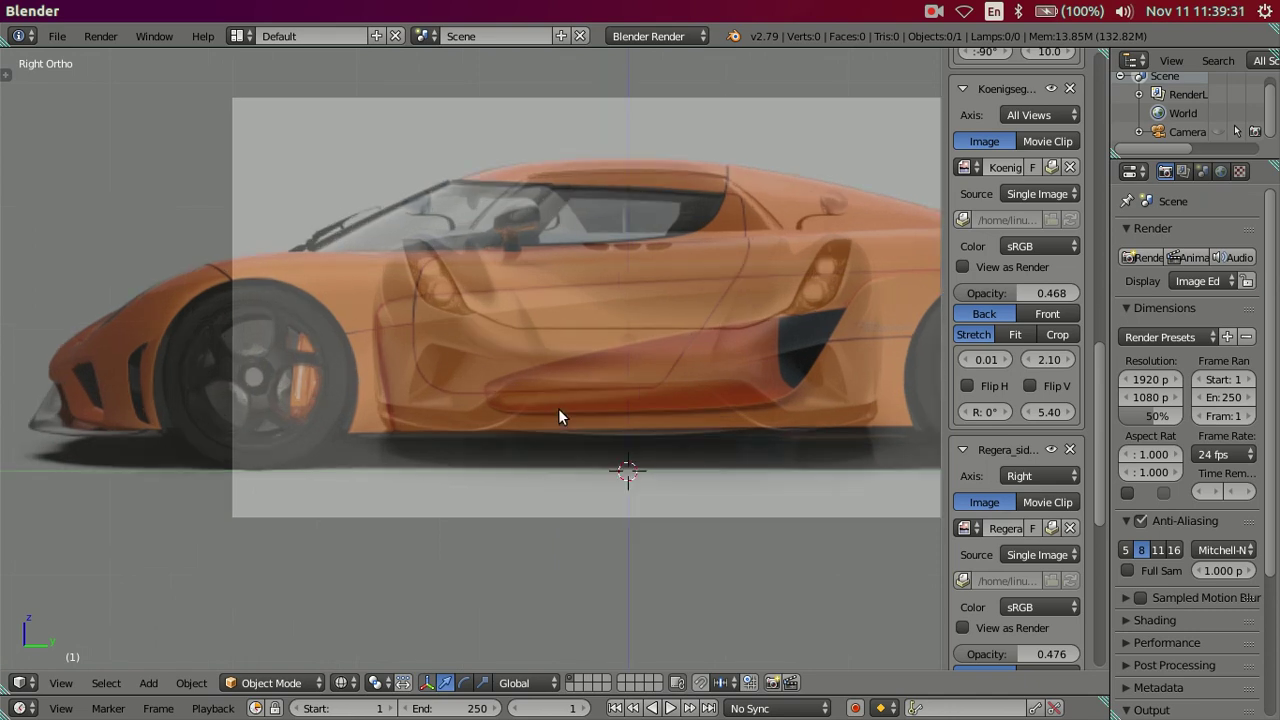
shift+middle_drag(569, 409, 678, 406)
scroll(676, 408, up, 2)
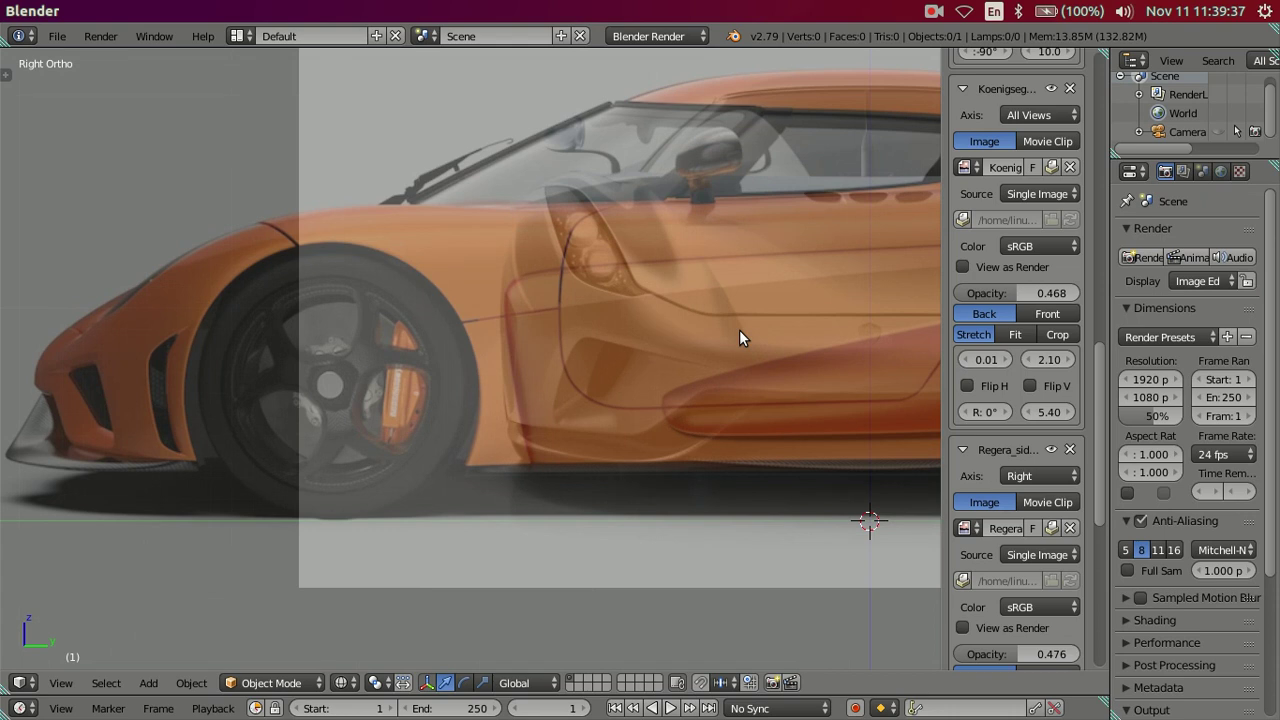
Show the Regera side reference in all views and check it in the front view
click(1022, 478)
click(1002, 440)
key(KP_1)
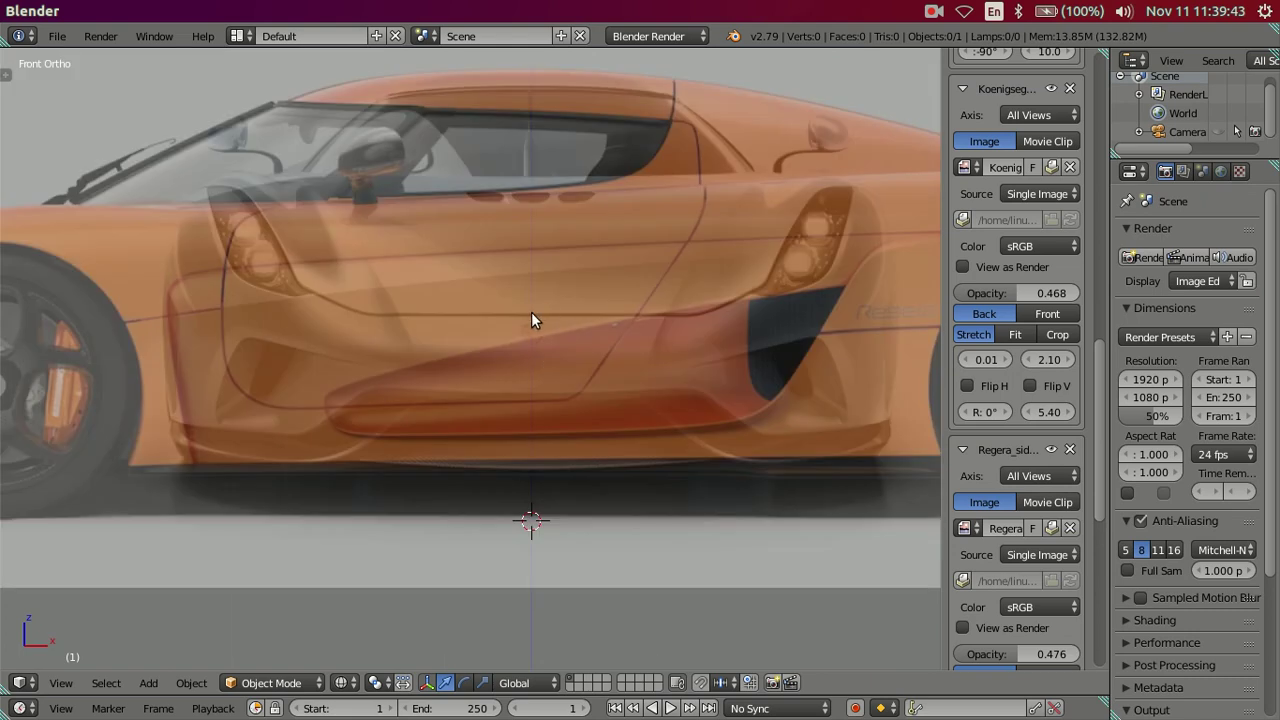
scroll(531, 315, down, 2)
scroll(531, 315, down, 1)
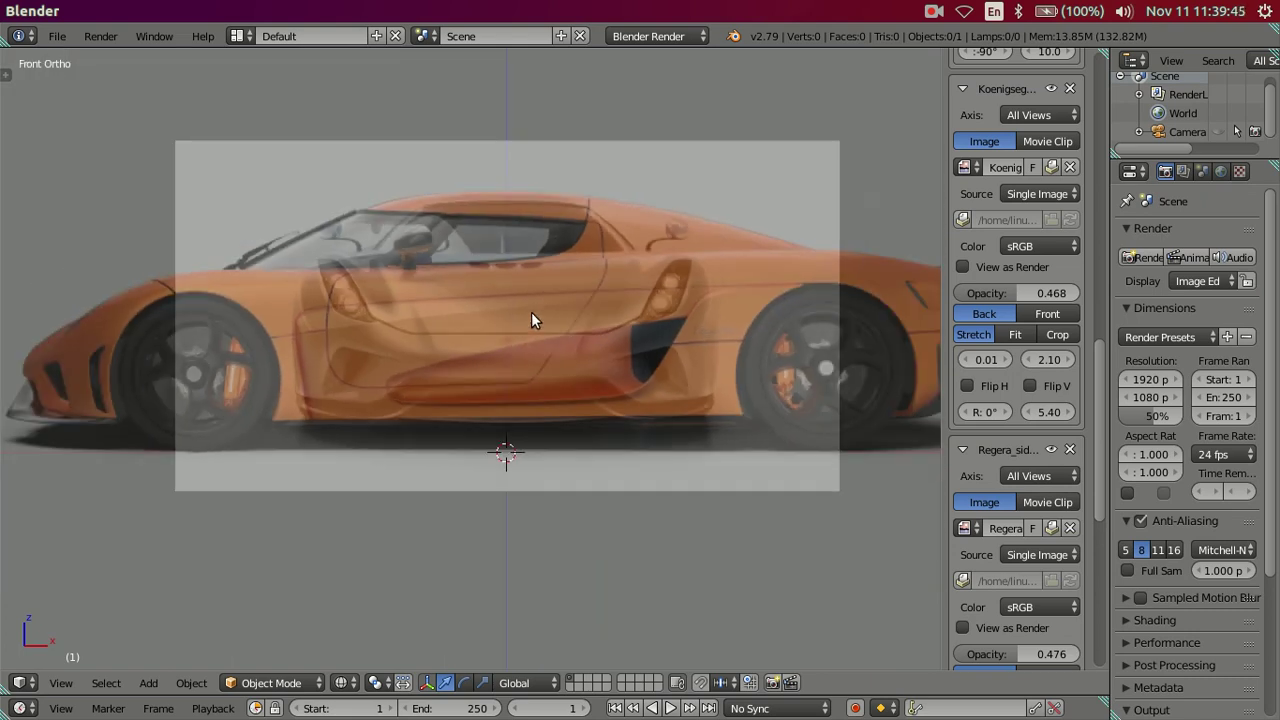
scroll(531, 315, up, 1)
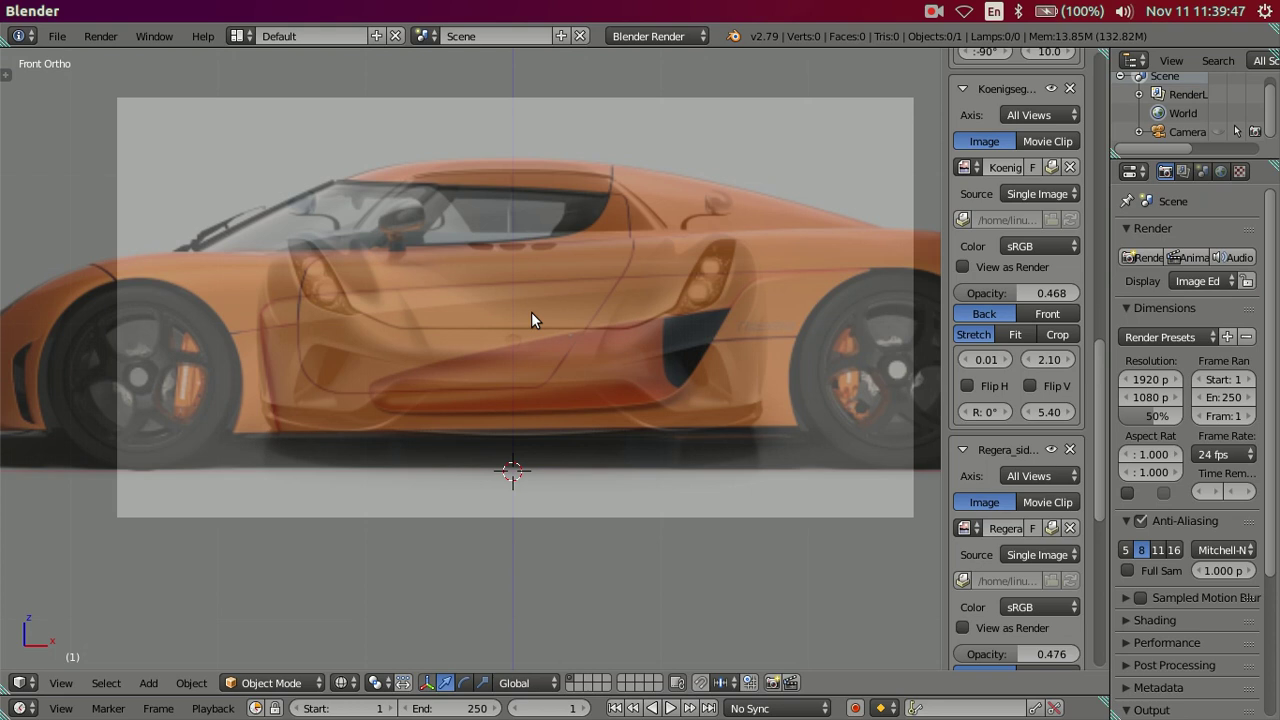
ctrl+scroll(531, 318, up, 2)
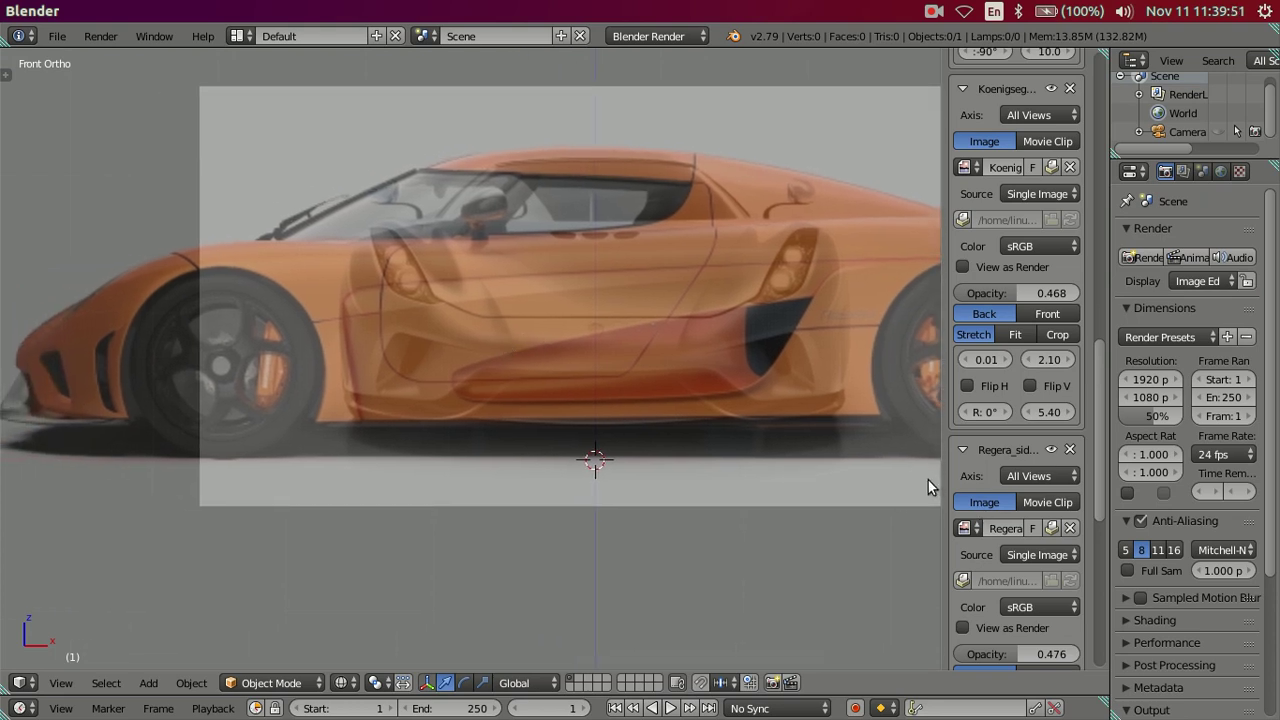
Limit the Regera side reference to the Right view and switch to Right Ortho
click(1038, 479)
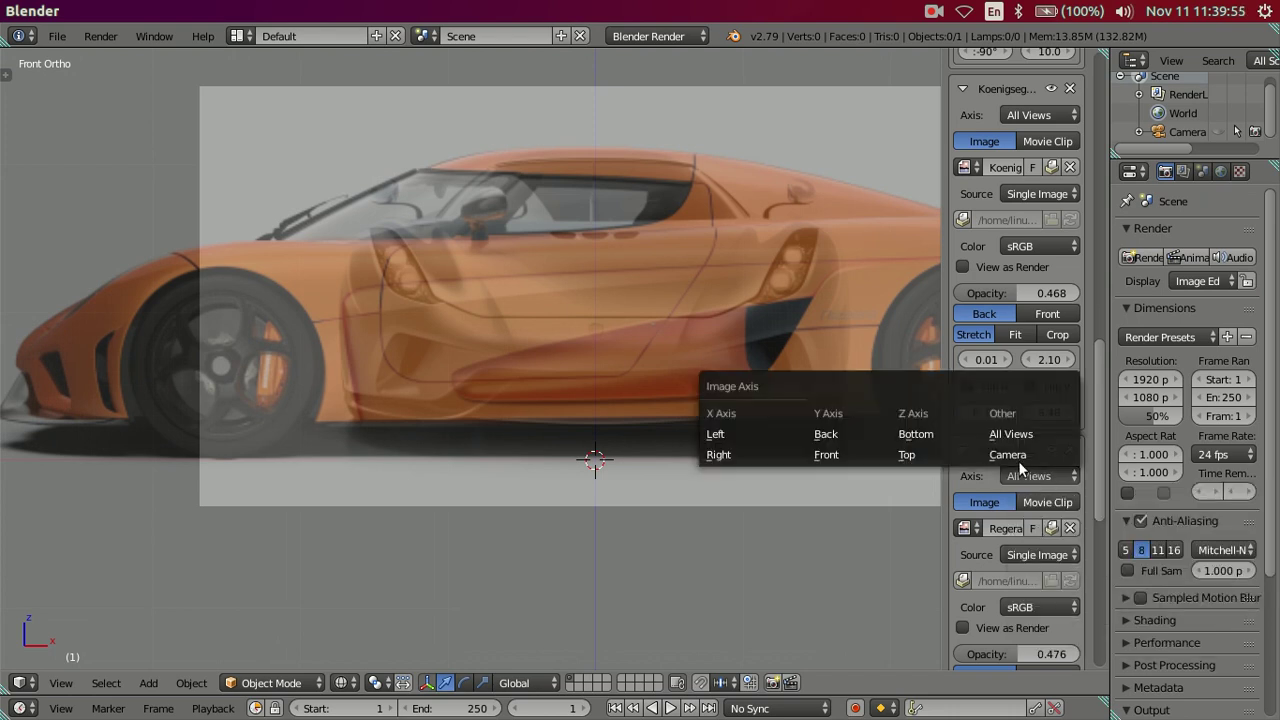
click(759, 455)
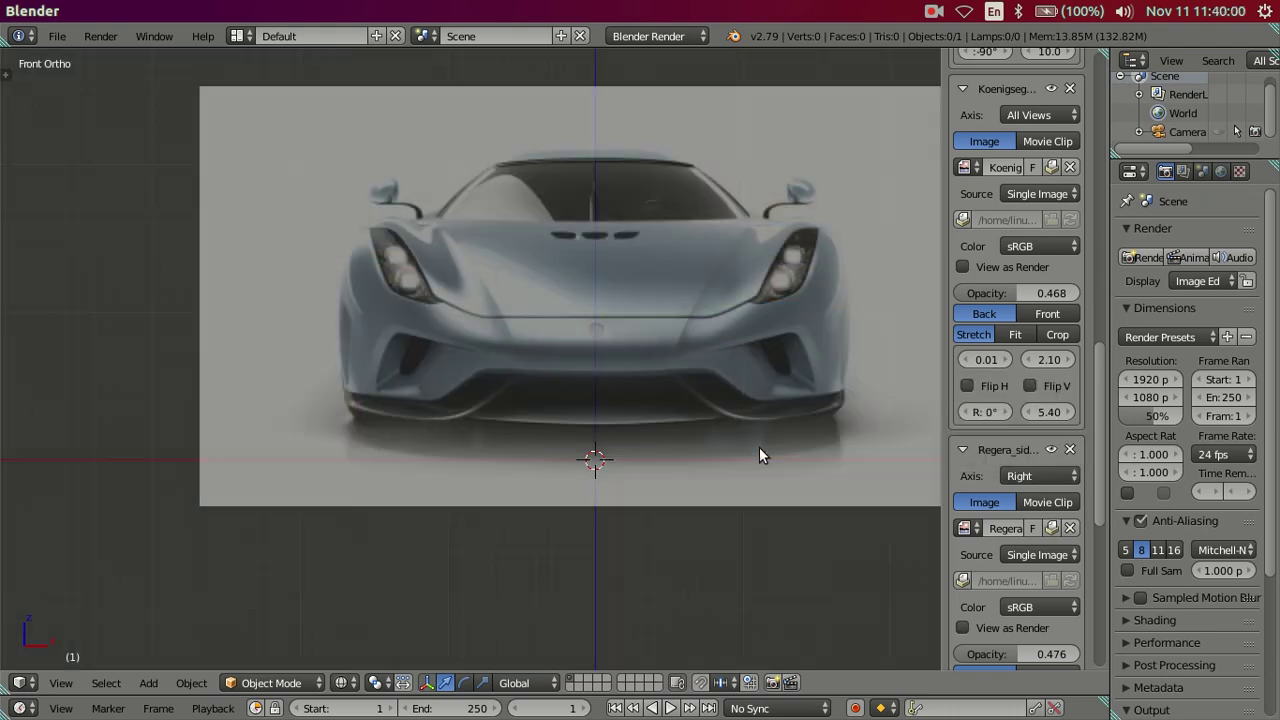
key(KP_3)
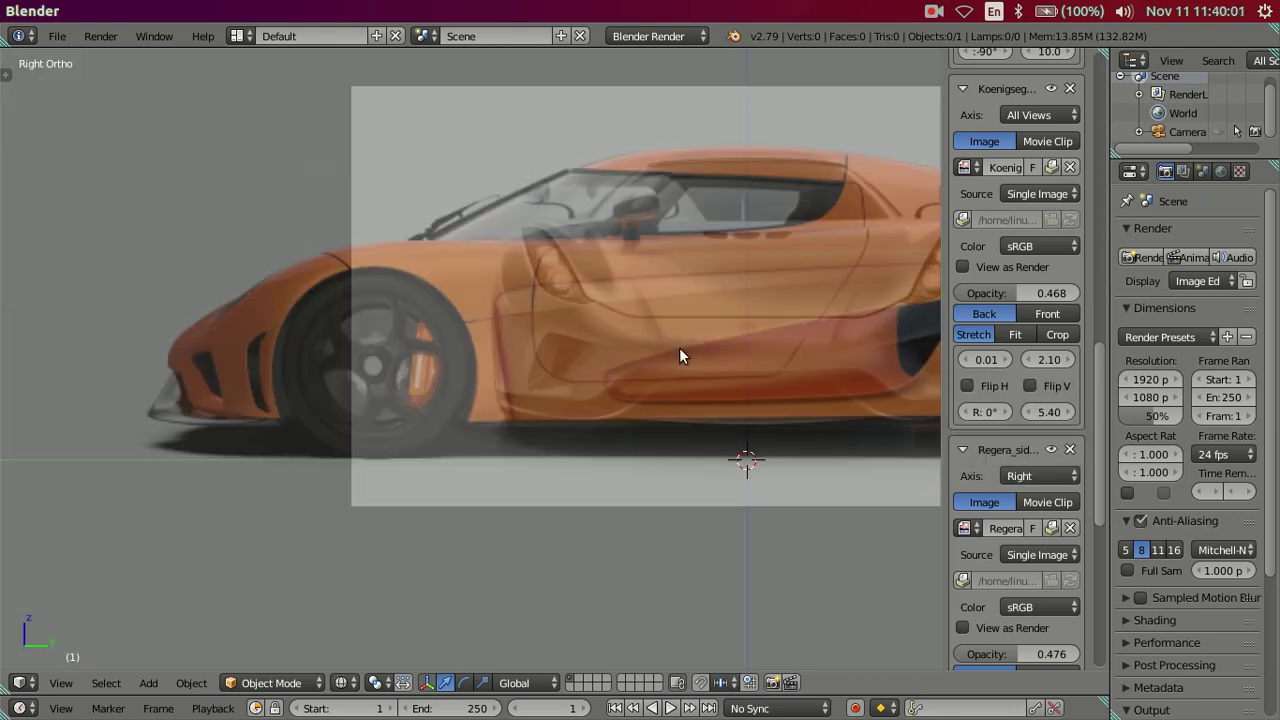
Lower the Koenigsegg reference's Y offset from 2.10 to 1.80 in 0.10 increments
shift+middle_drag(707, 381, 545, 380)
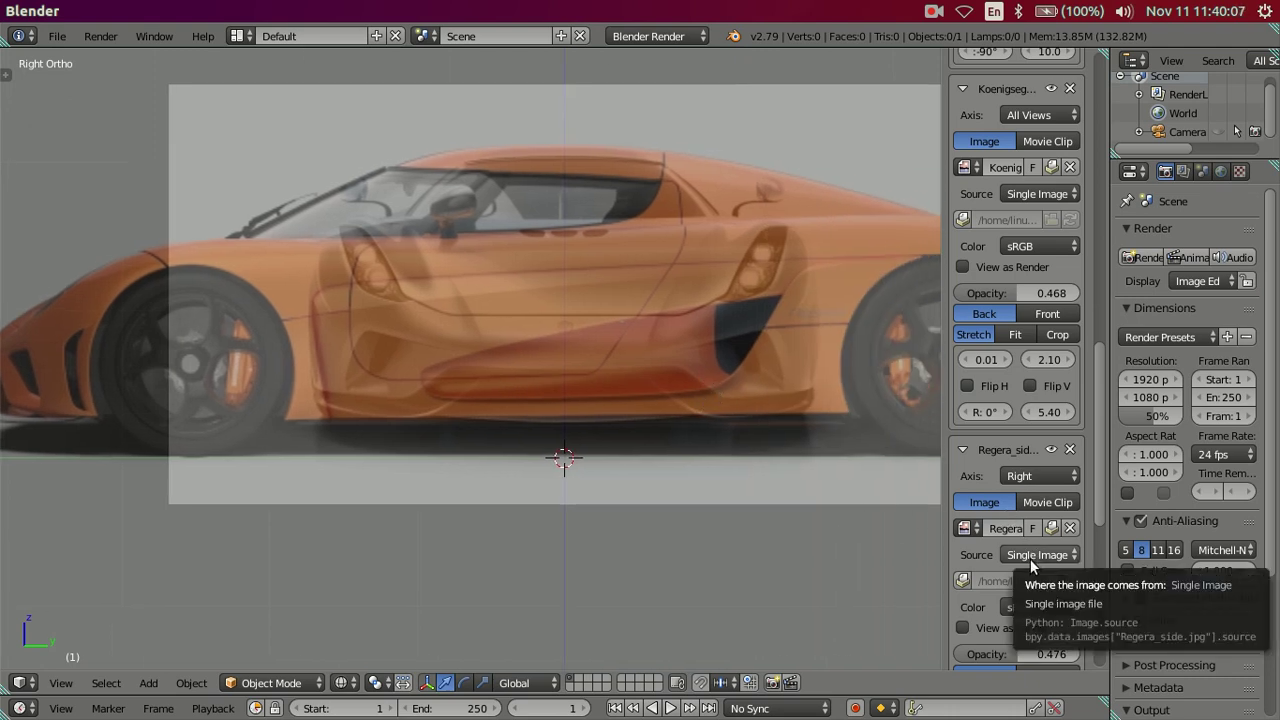
scroll(1000, 432, up, 1)
scroll(999, 431, up, 2)
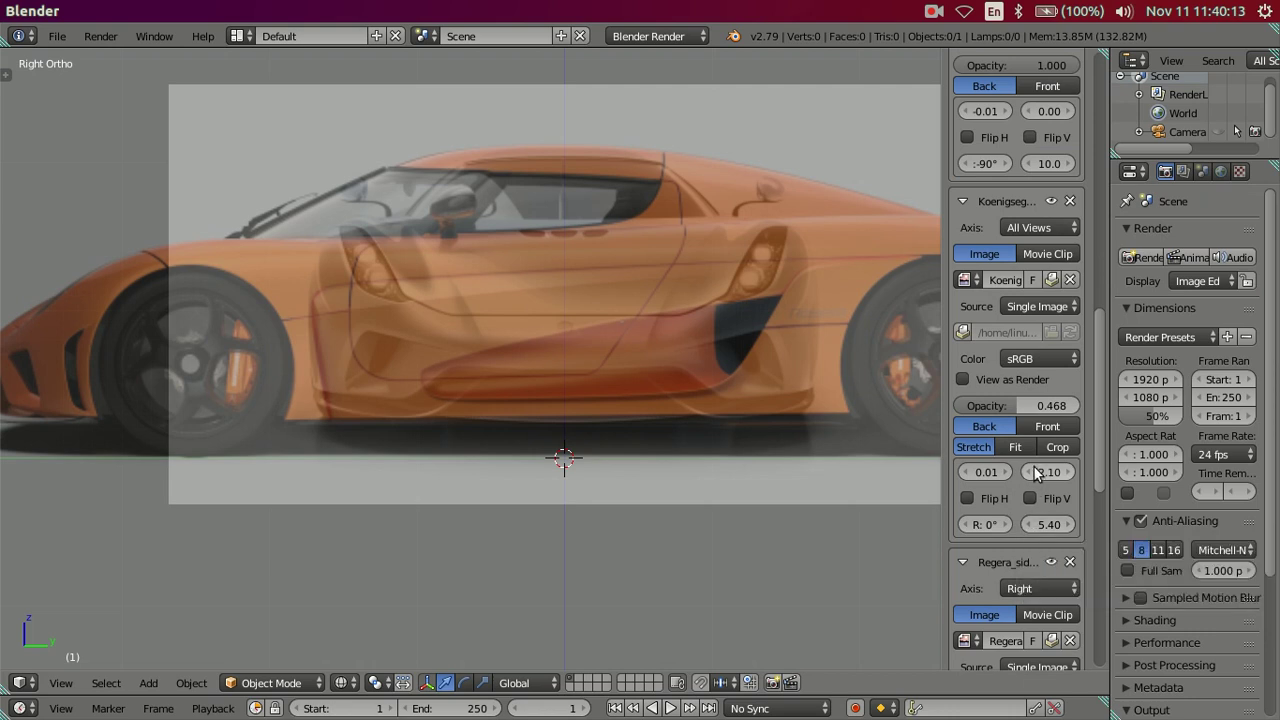
click(1036, 472)
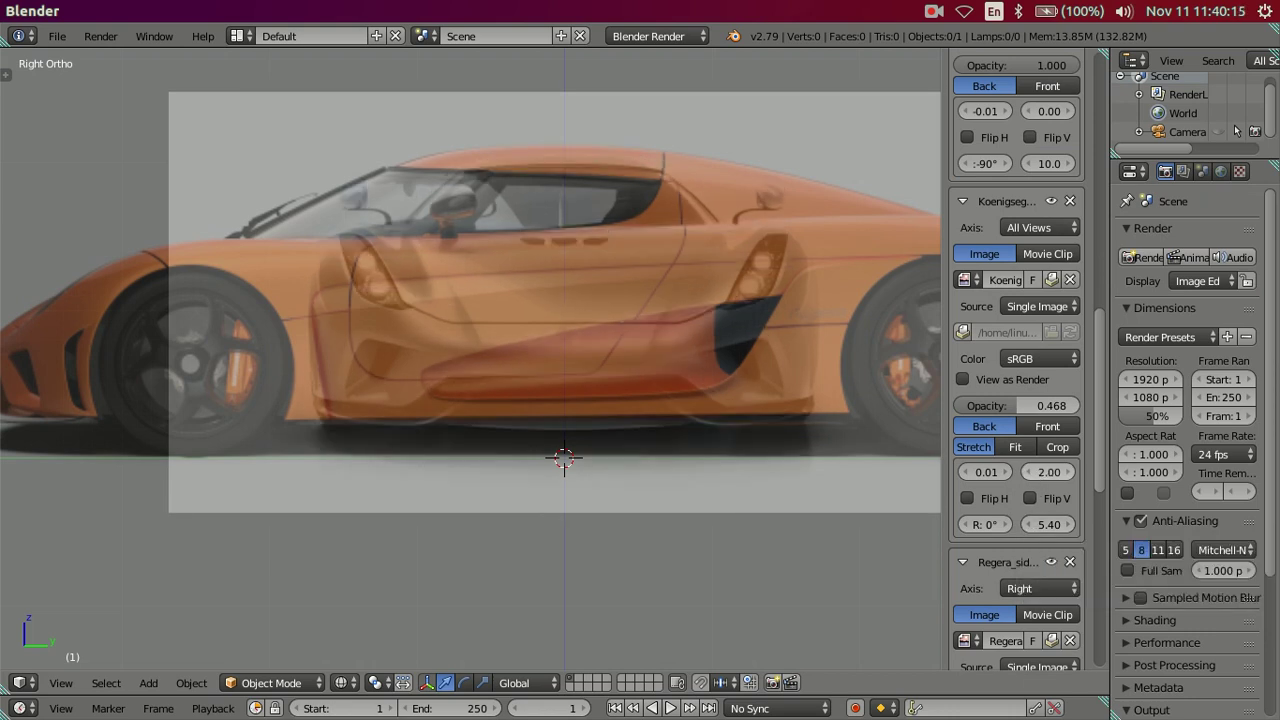
click(1030, 472)
click(1030, 472)
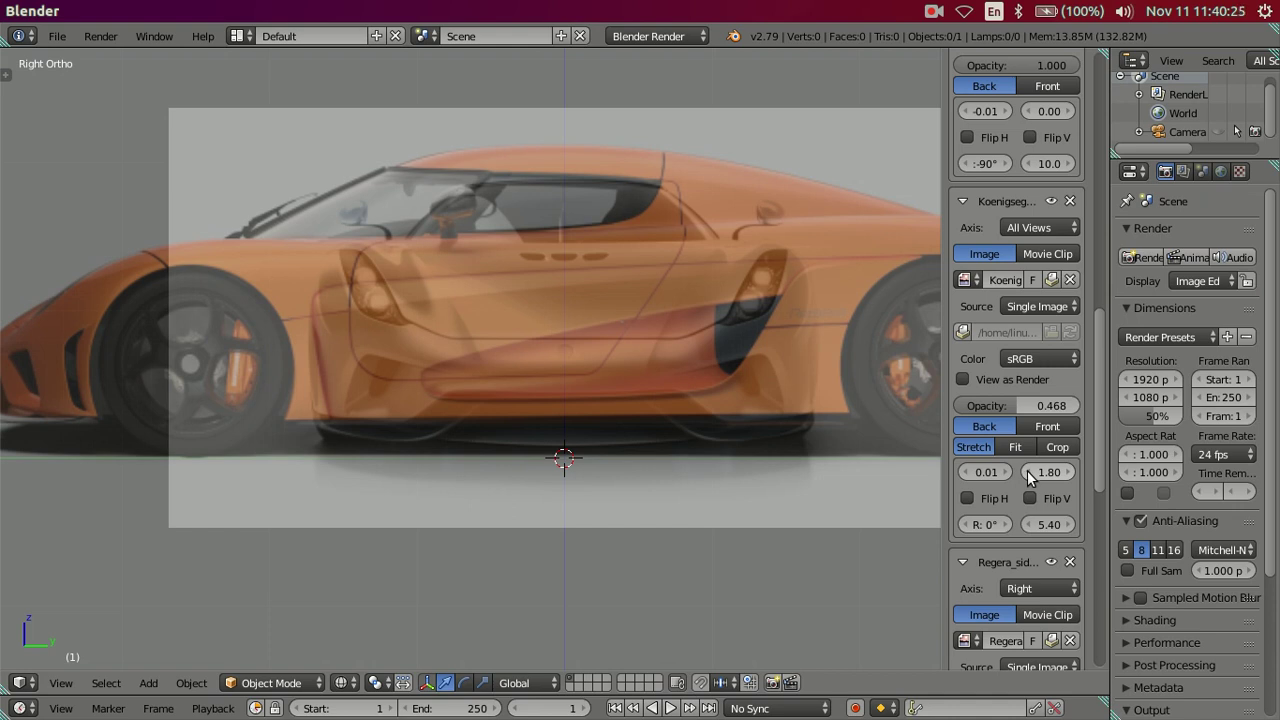
Move the Koenigsegg reference's X offset left to -2.48
drag(960, 474, 840, 476)
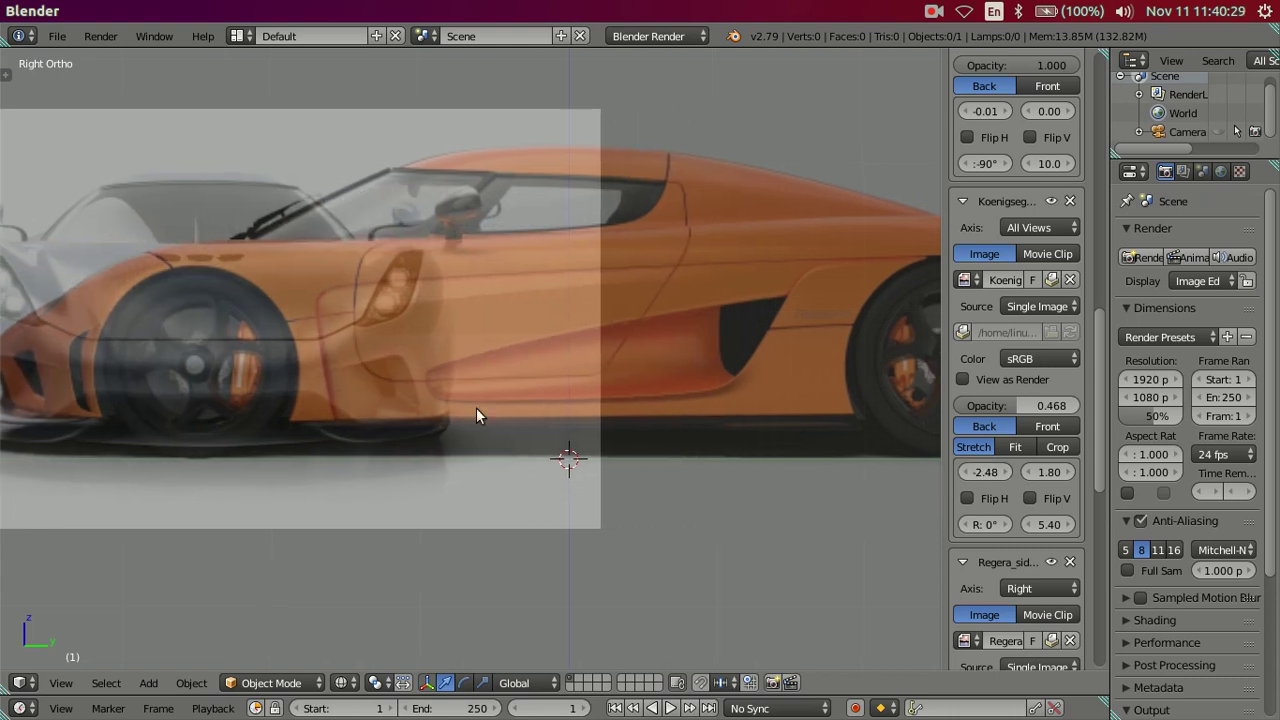
shift+middle_drag(476, 407, 714, 410)
scroll(674, 407, up, 2)
scroll(674, 407, up, 1)
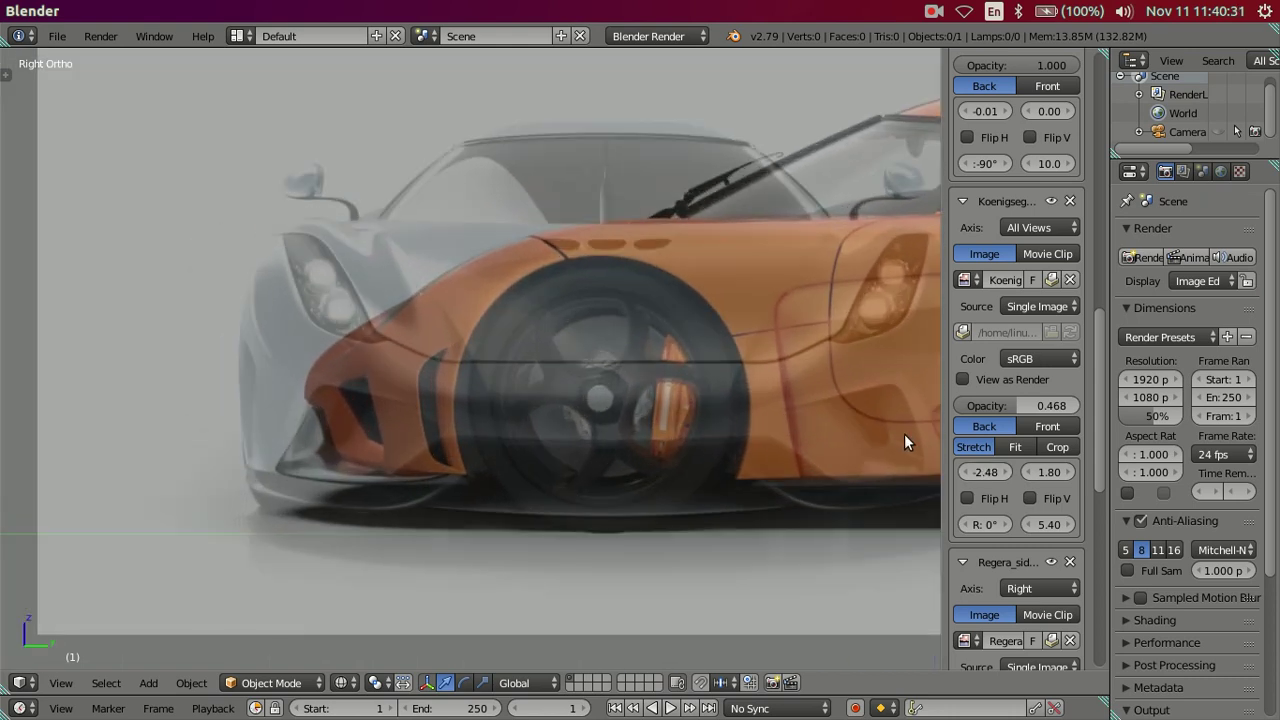
Shrink the Koenigsegg reference to size 5.30, leaving its Y offset at 1.80
click(1068, 465)
click(1068, 465)
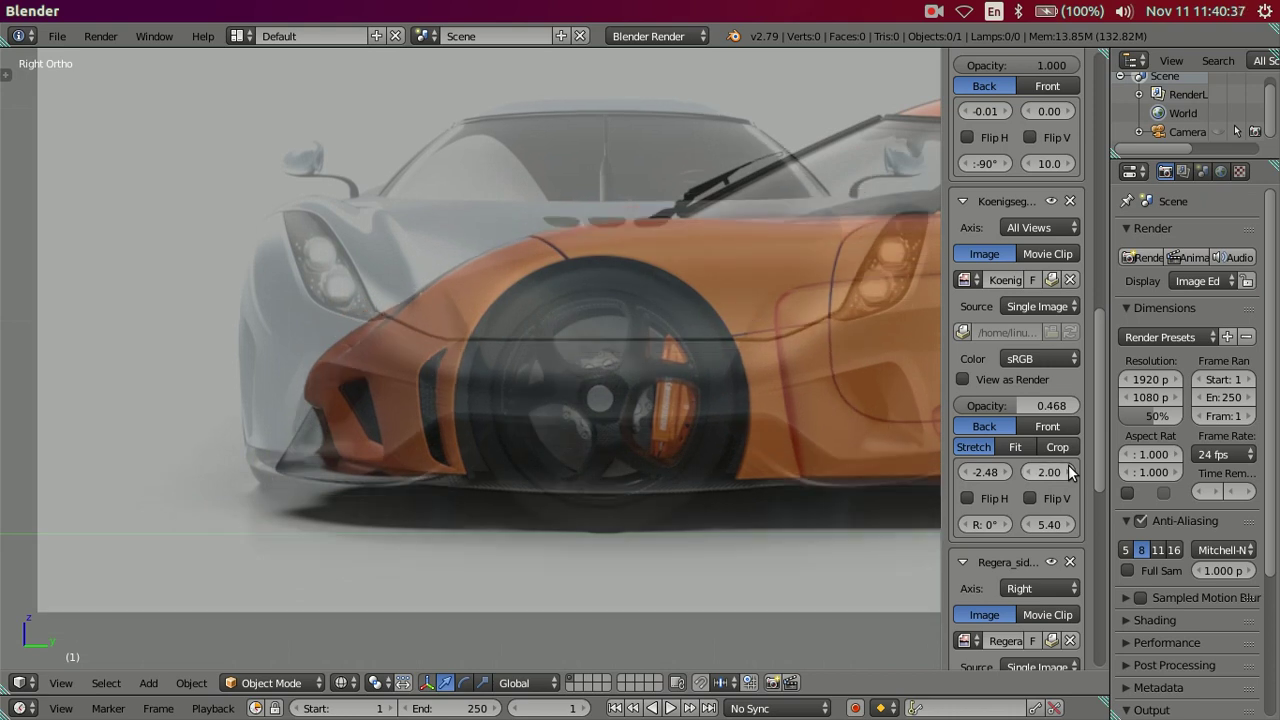
scroll(740, 385, down, 1)
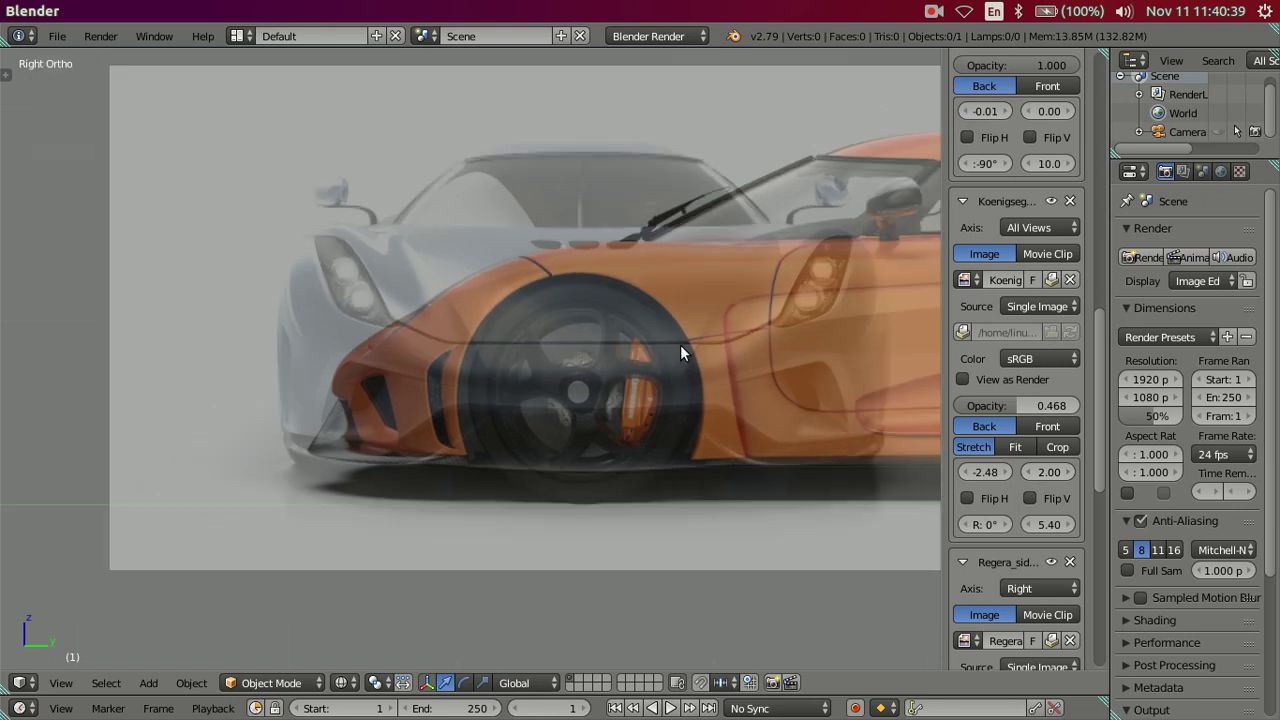
scroll(680, 344, up, 1)
scroll(885, 436, up, 1)
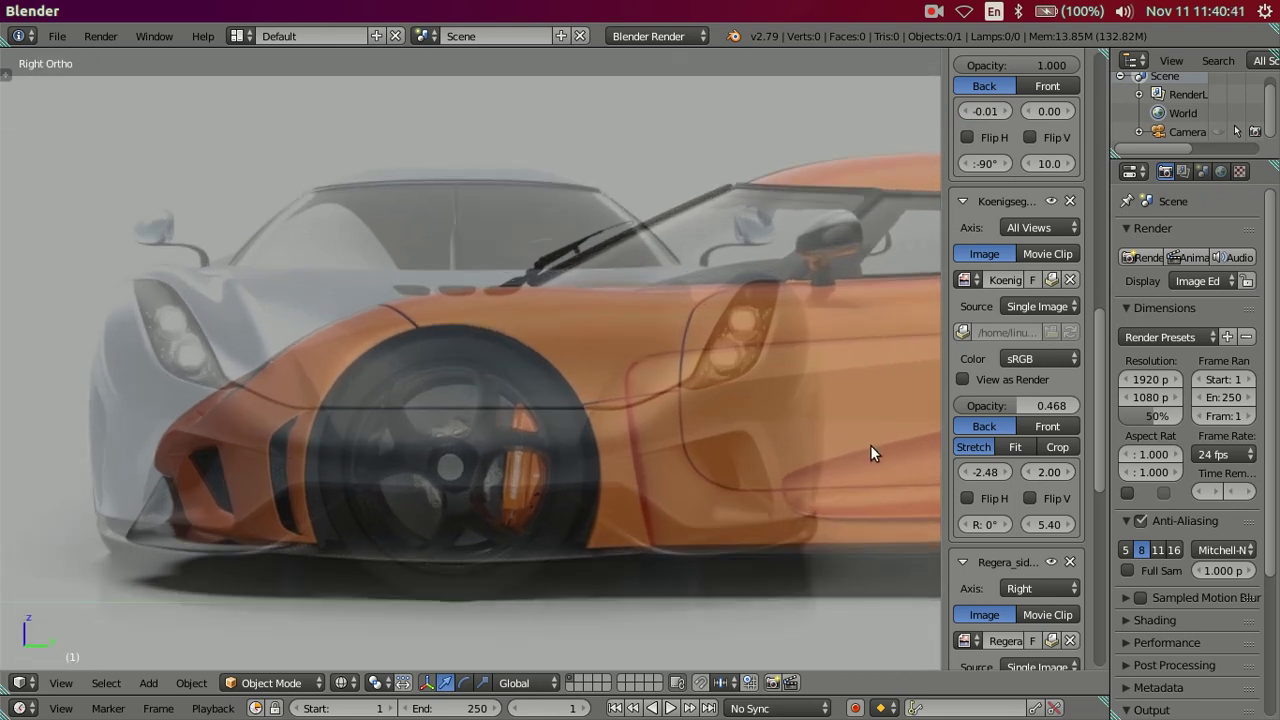
click(1029, 524)
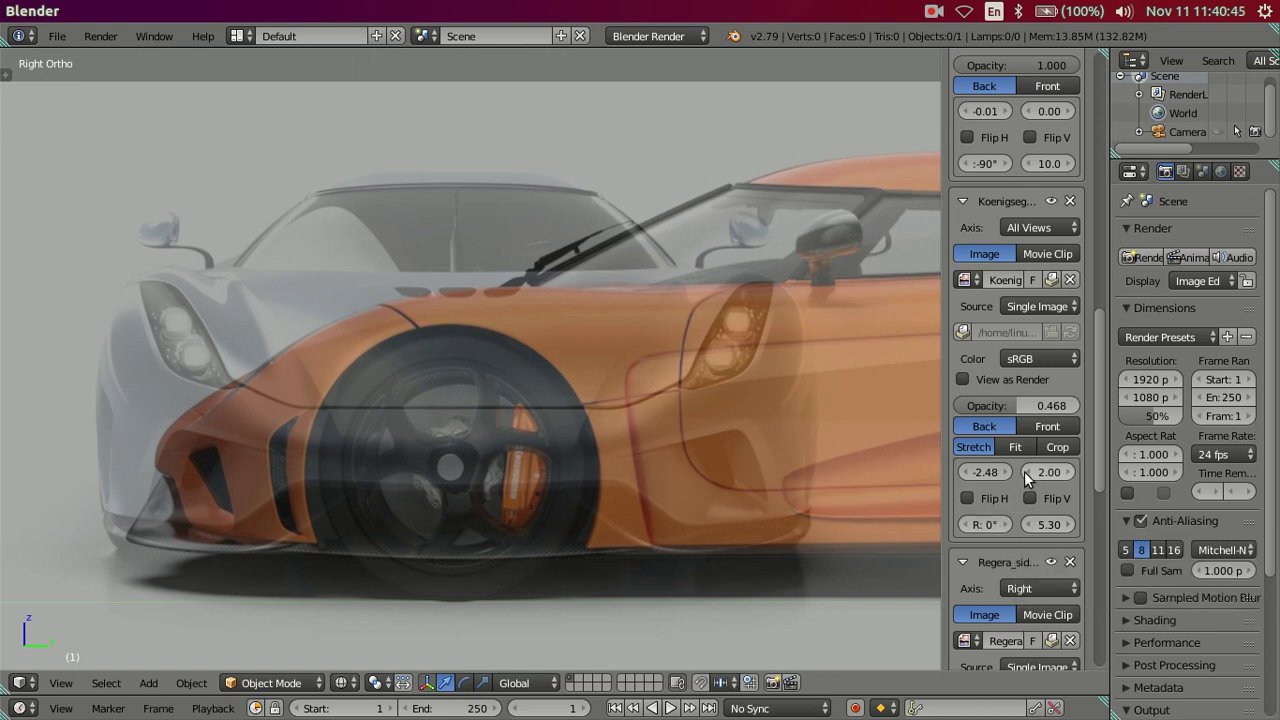
click(1029, 472)
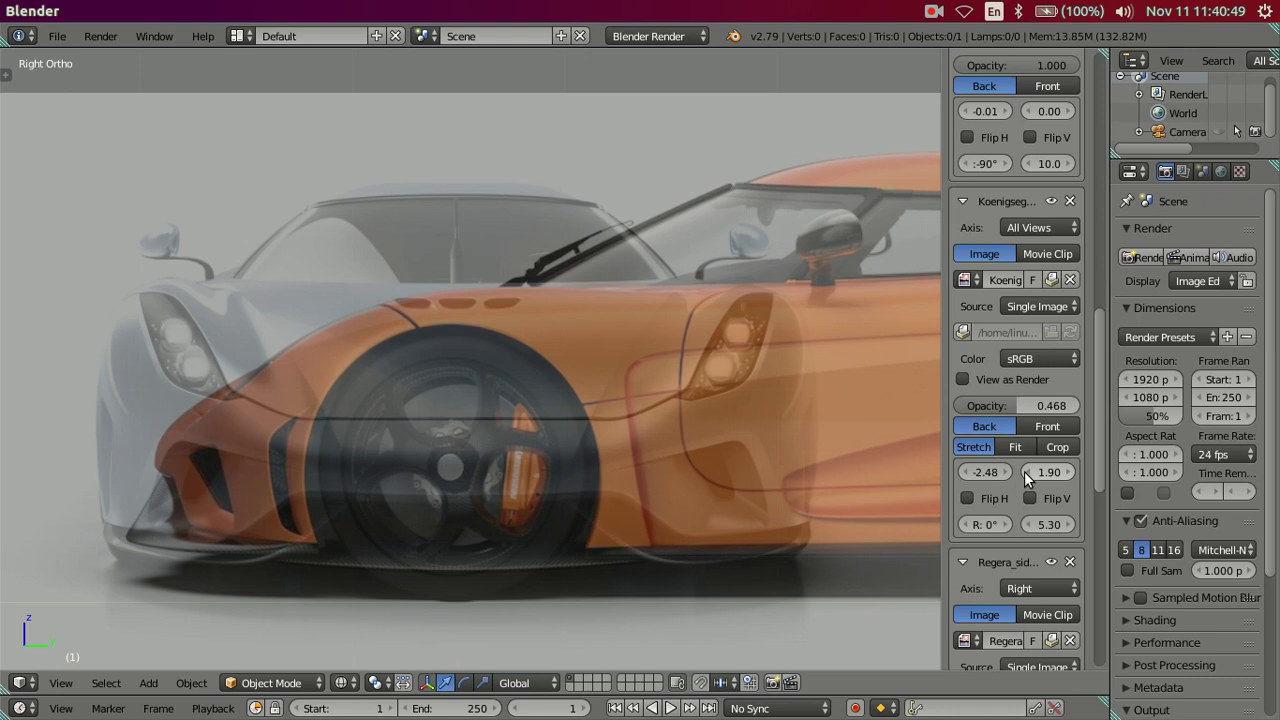
click(1025, 473)
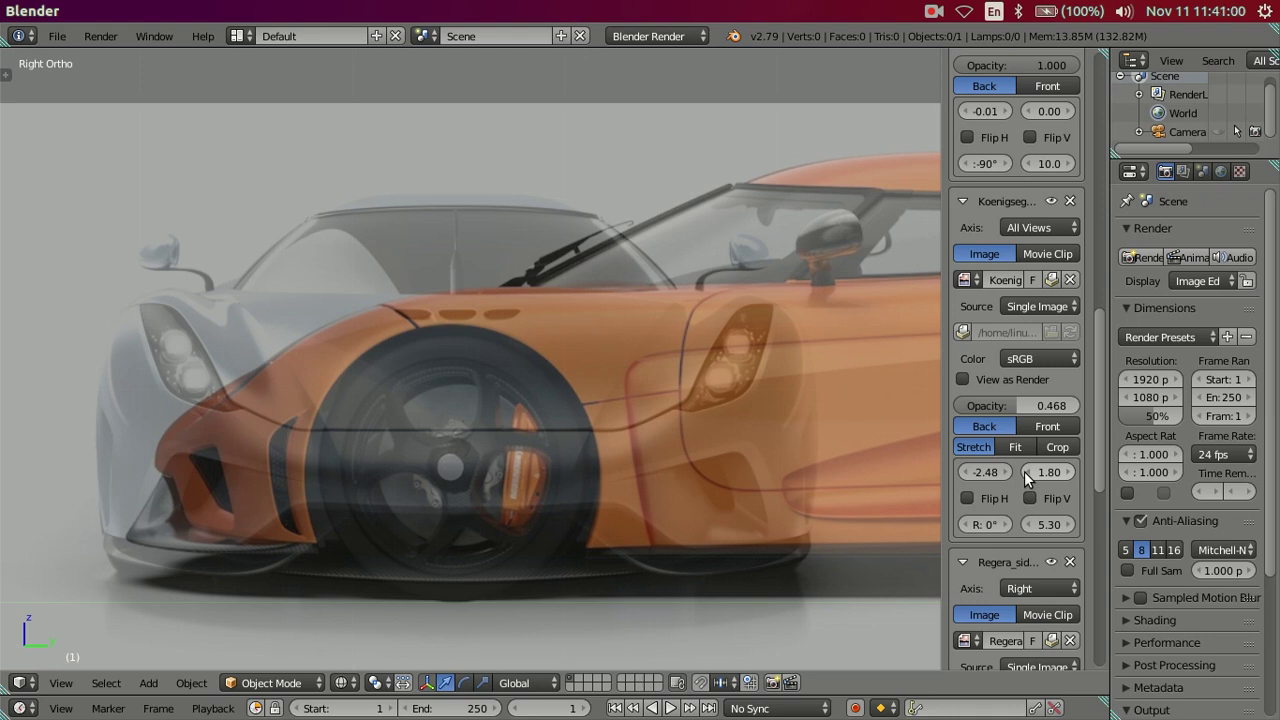
click(1029, 522)
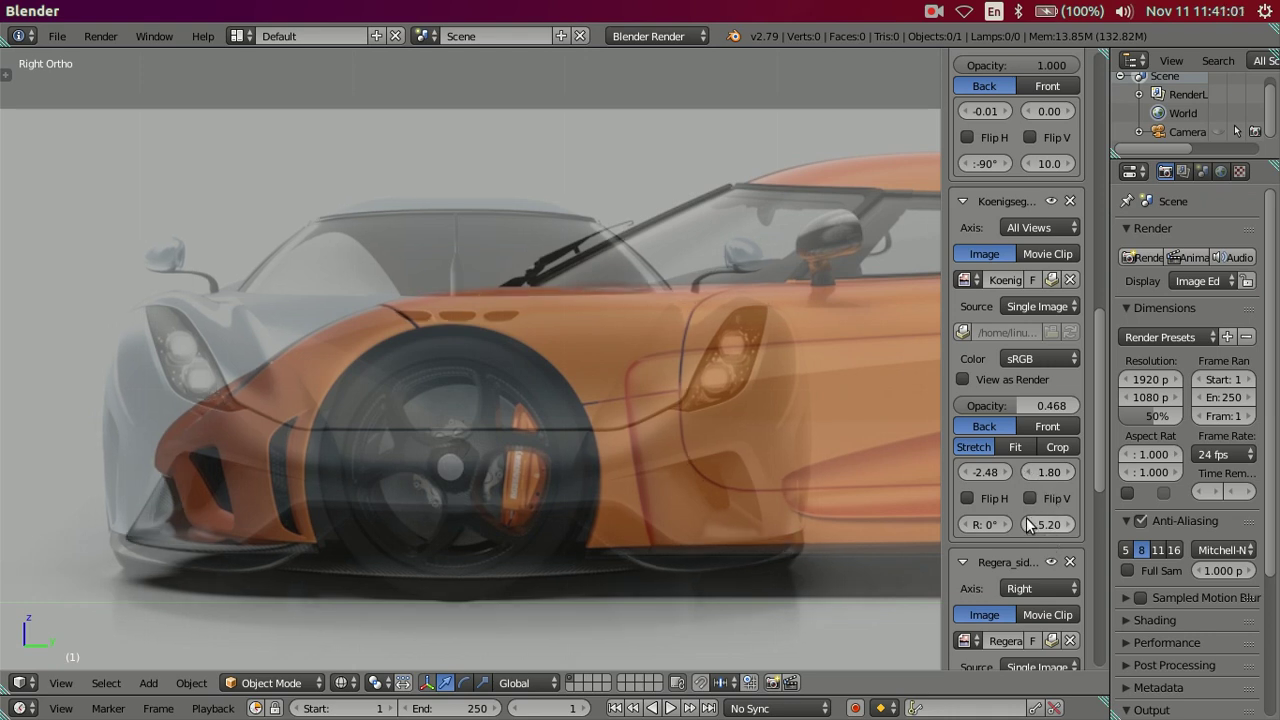
key(KP_1)
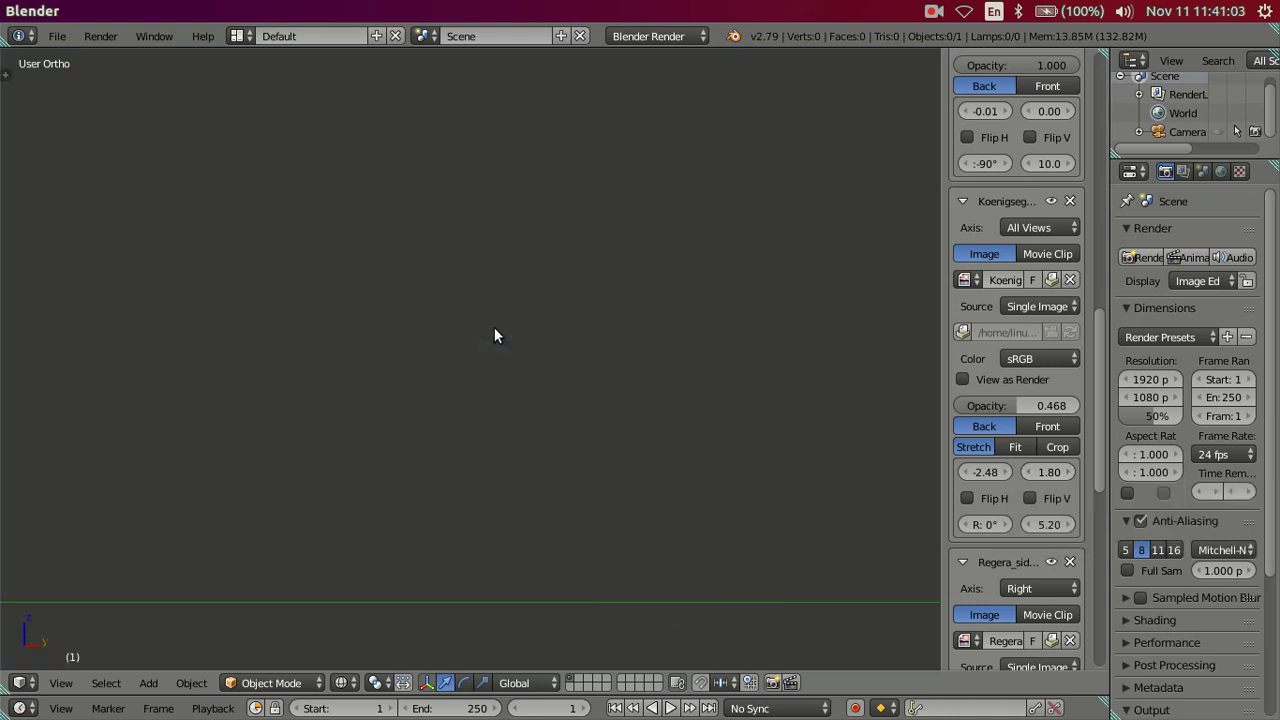
shift+middle_drag(580, 390, 718, 400)
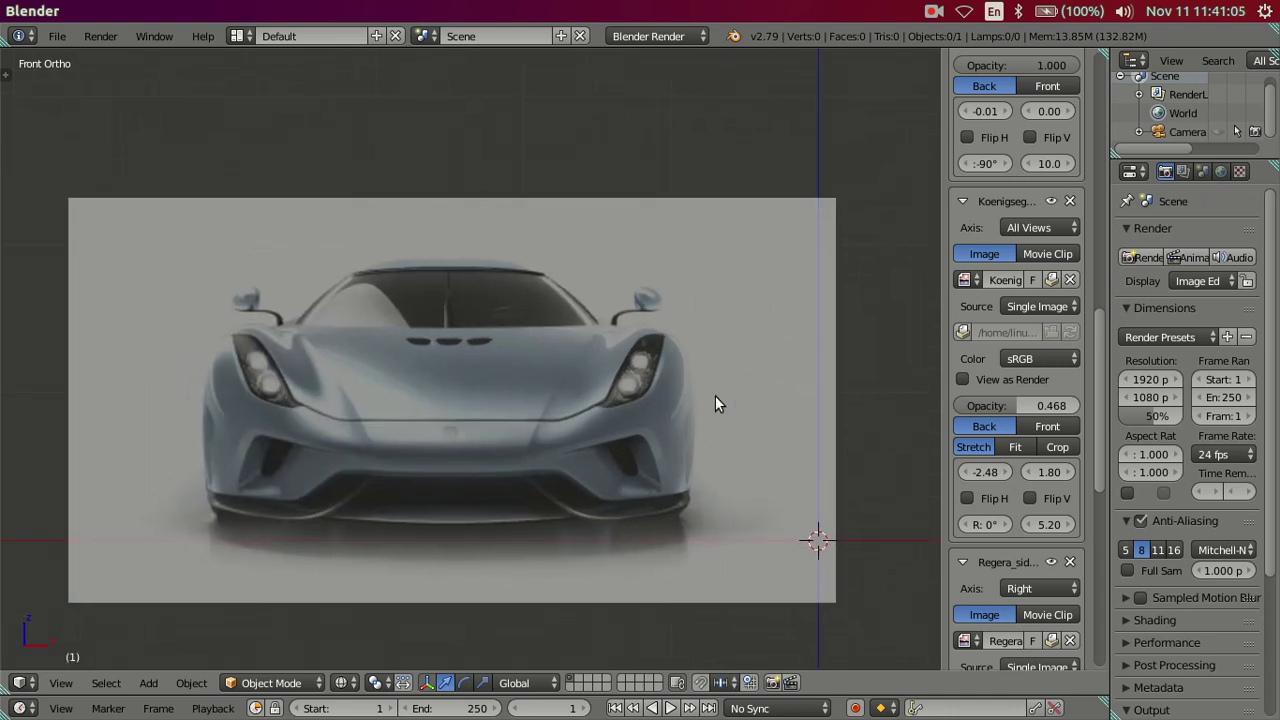
key(KP_7)
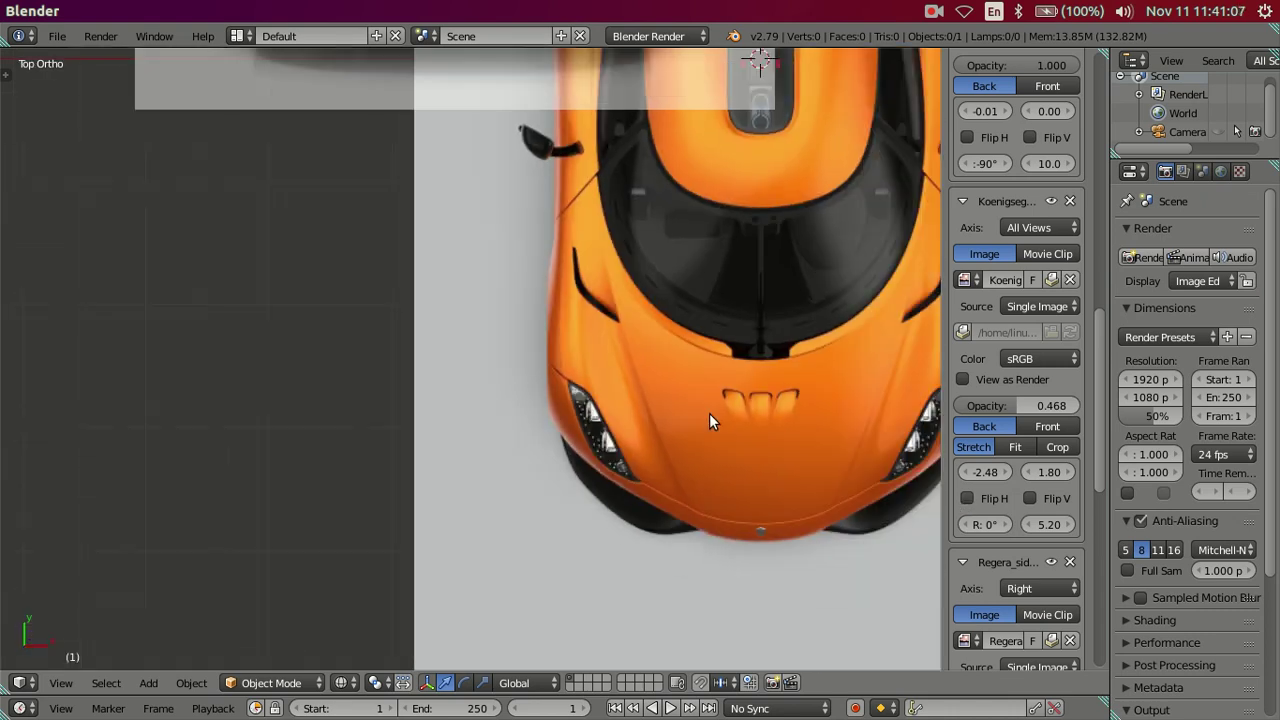
mouse_move(733, 396)
shift+middle_down()
mouse_move(629, 425)
mouse_move(586, 422)
shift+middle_up()
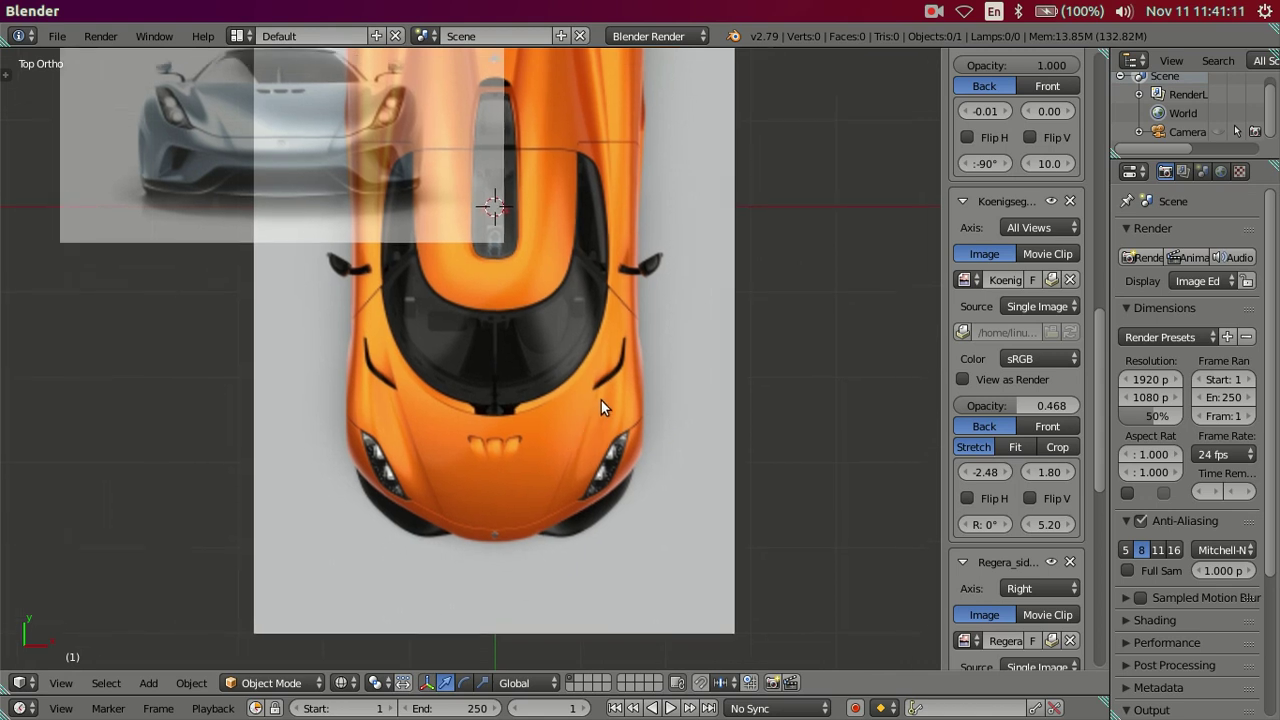
key(KP_1)
scroll(602, 398, up, 3)
shift+middle_drag(678, 416, 766, 407)
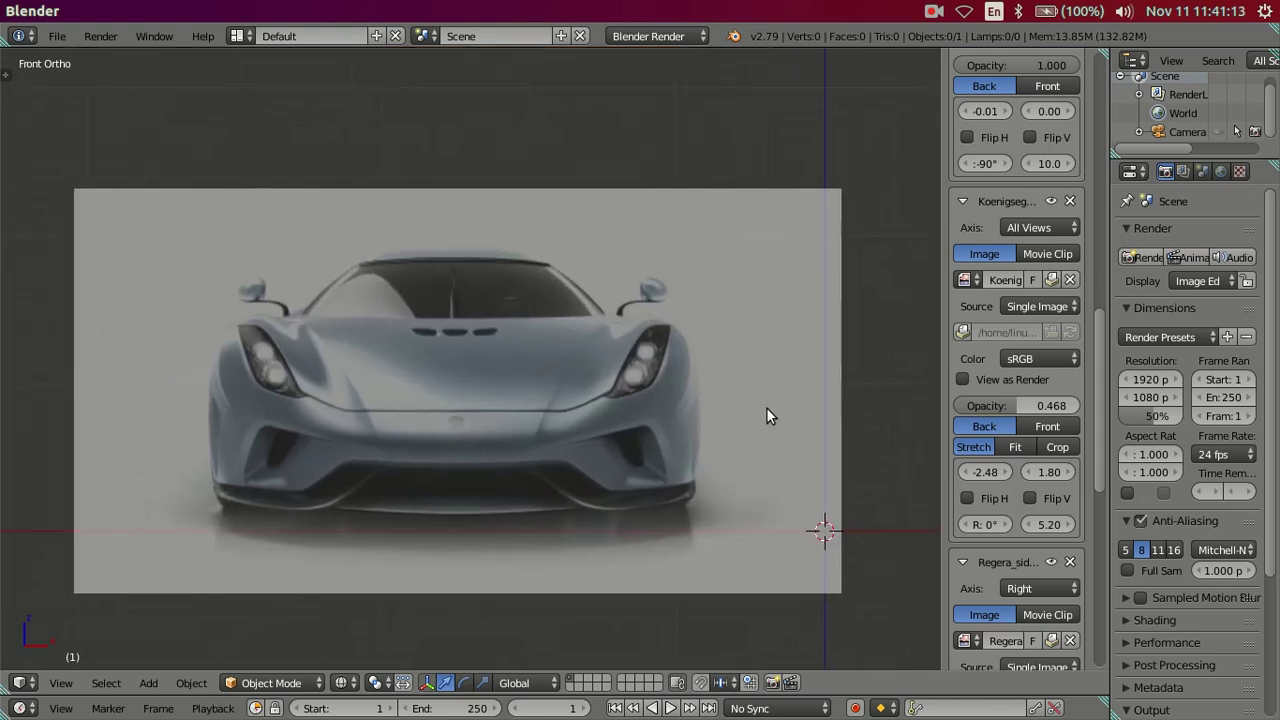
key(KP_3)
shift+middle_drag(464, 390, 551, 368)
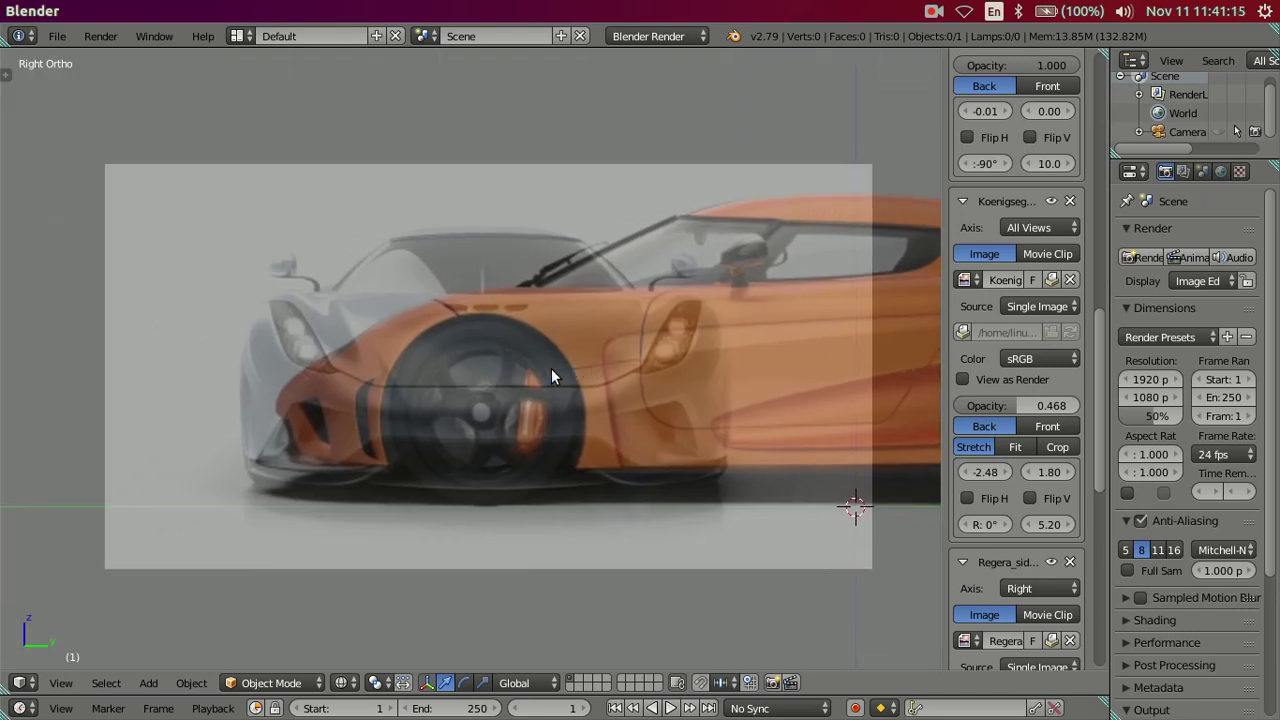
scroll(539, 399, up, 1)
scroll(539, 399, up, 2)
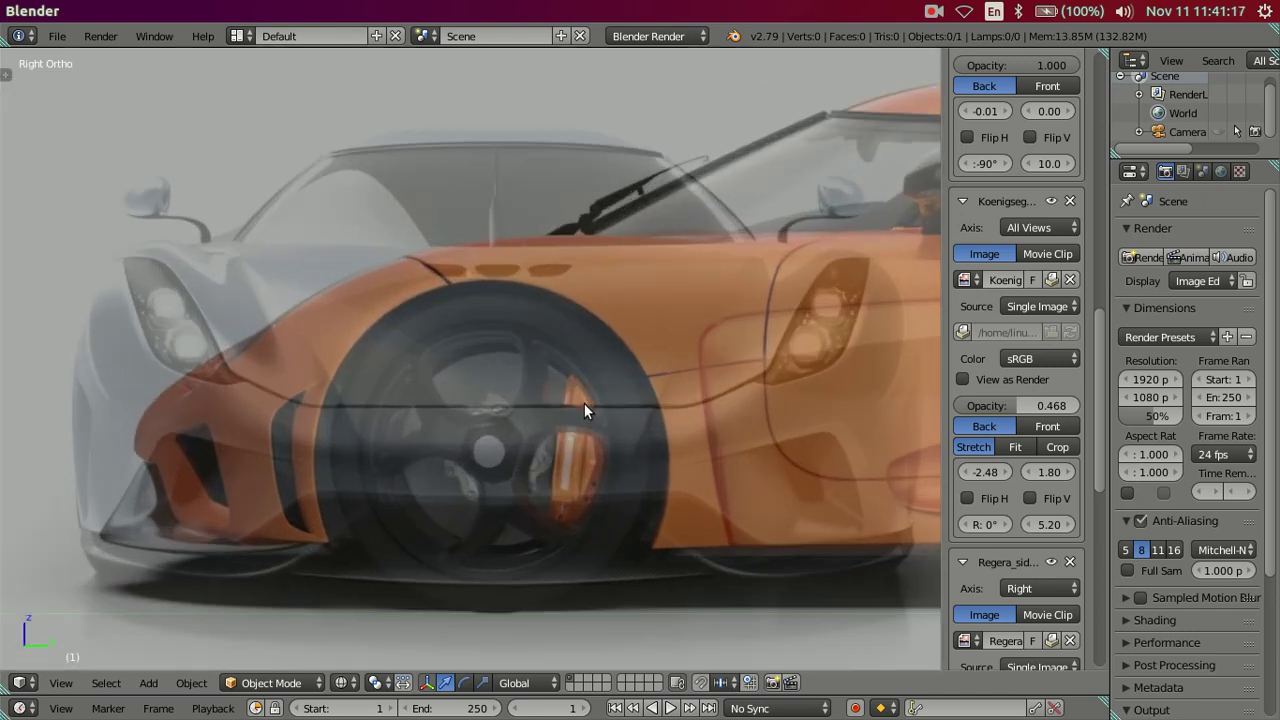
scroll(674, 437, down, 1)
scroll(674, 437, down, 2)
scroll(674, 437, down, 1)
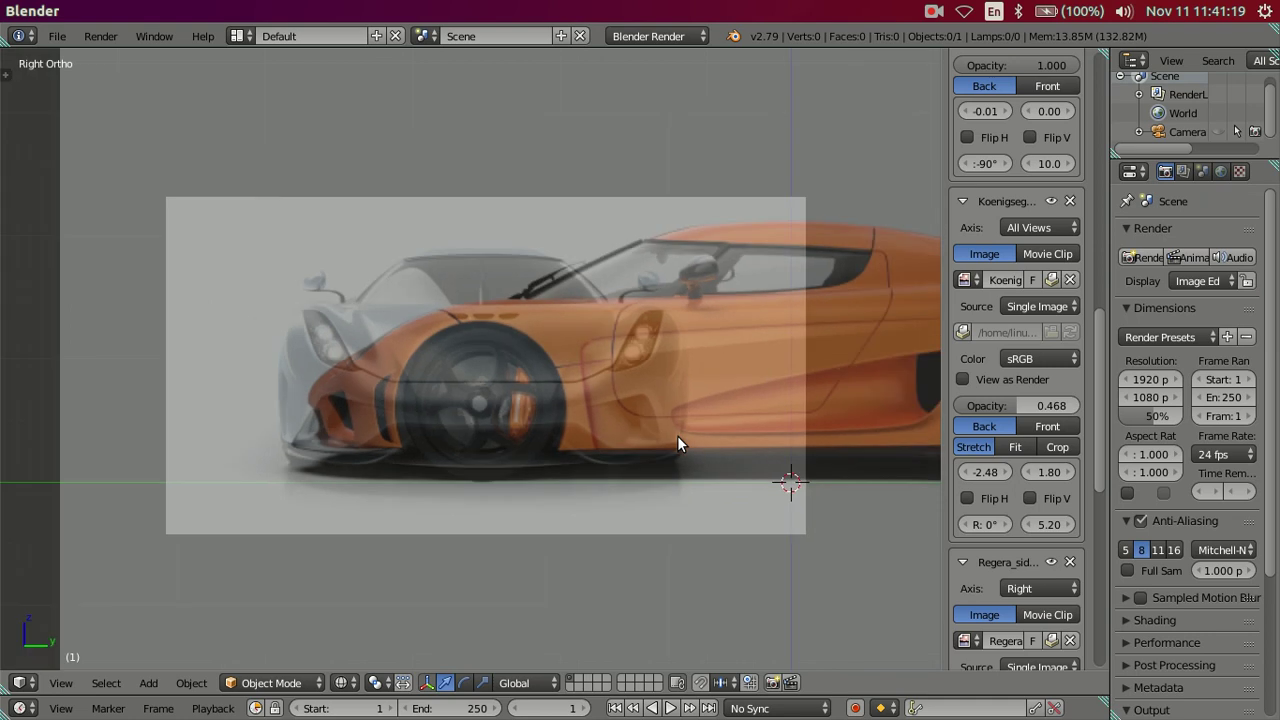
scroll(677, 437, down, 1)
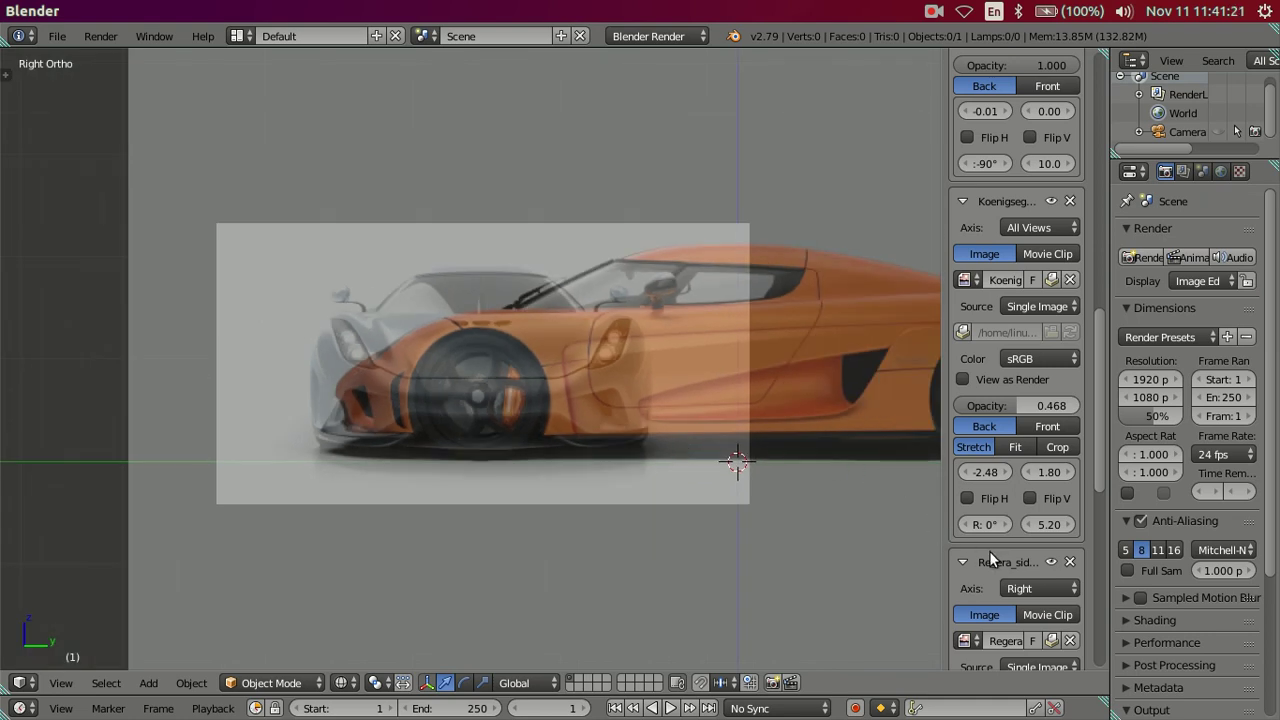
scroll(991, 553, up, 2)
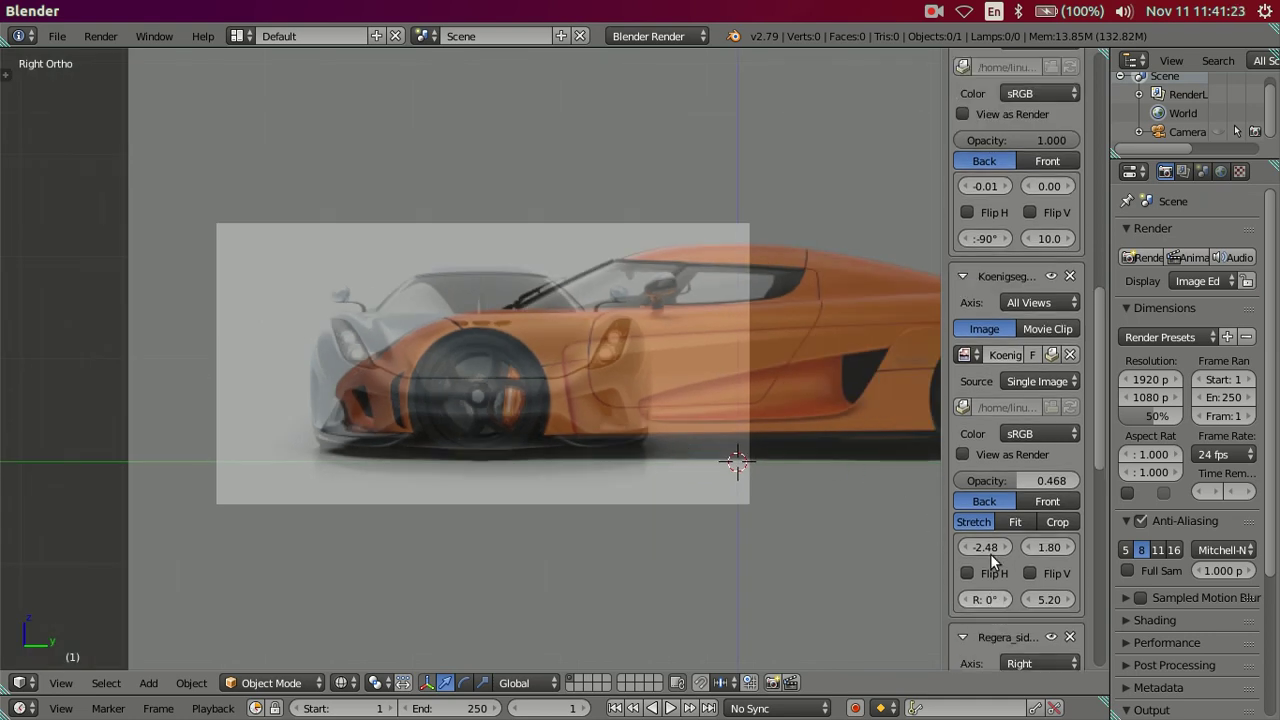
scroll(990, 554, down, 3)
scroll(981, 541, up, 3)
scroll(461, 402, up, 3)
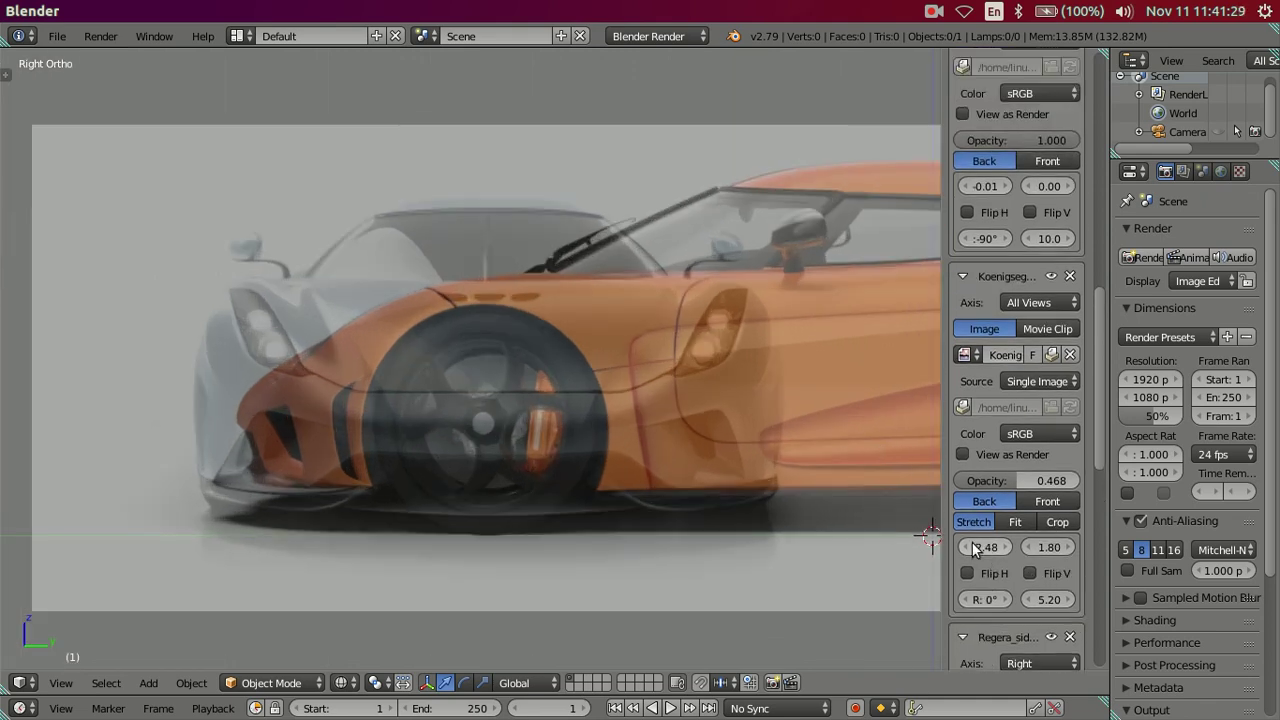
Set the Koenigsegg image's Y offset to 1.90 and slide its X offset to align the cars
ctrl+scroll(972, 543, up, 1)
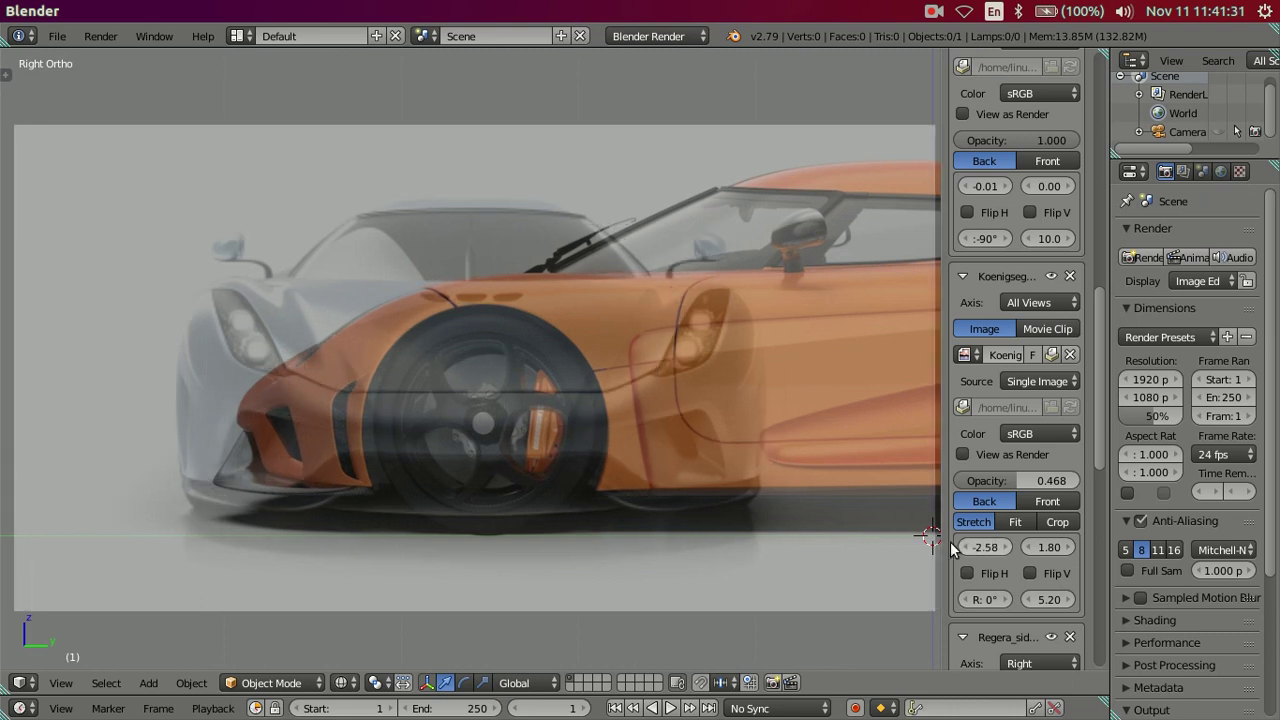
ctrl+scroll(968, 542, down, 1)
scroll(625, 513, up, 2)
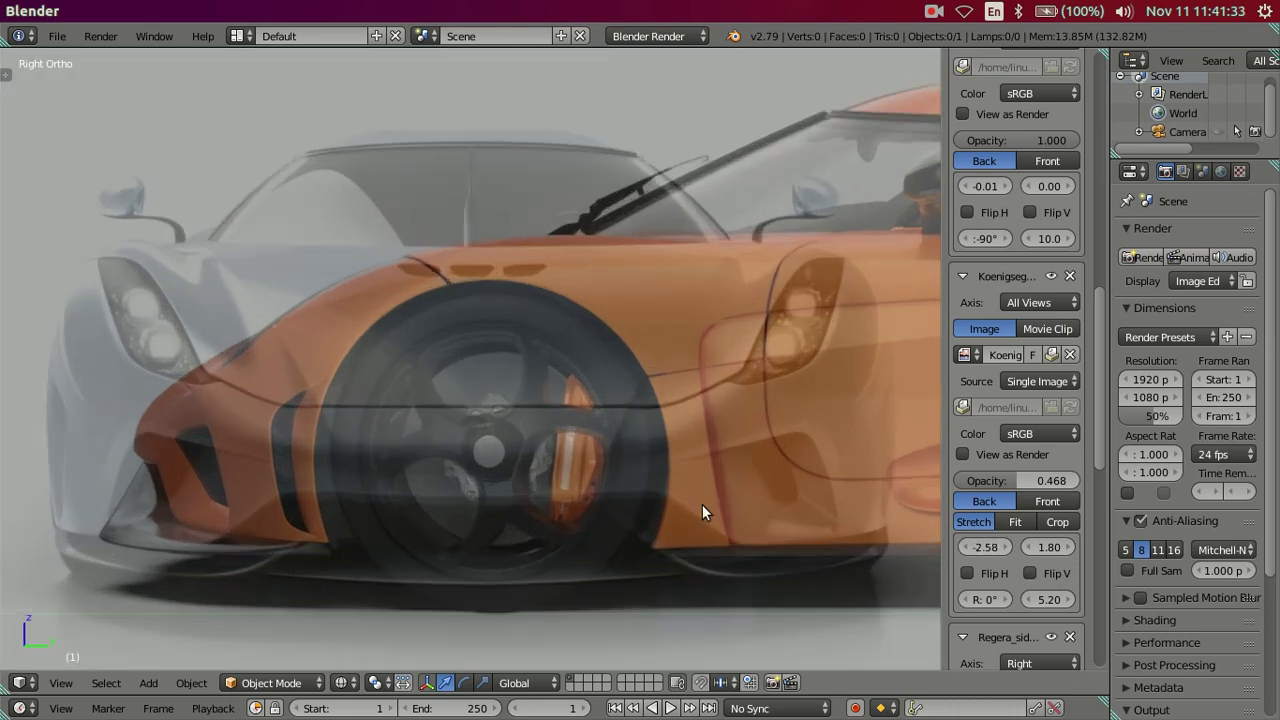
click(1069, 547)
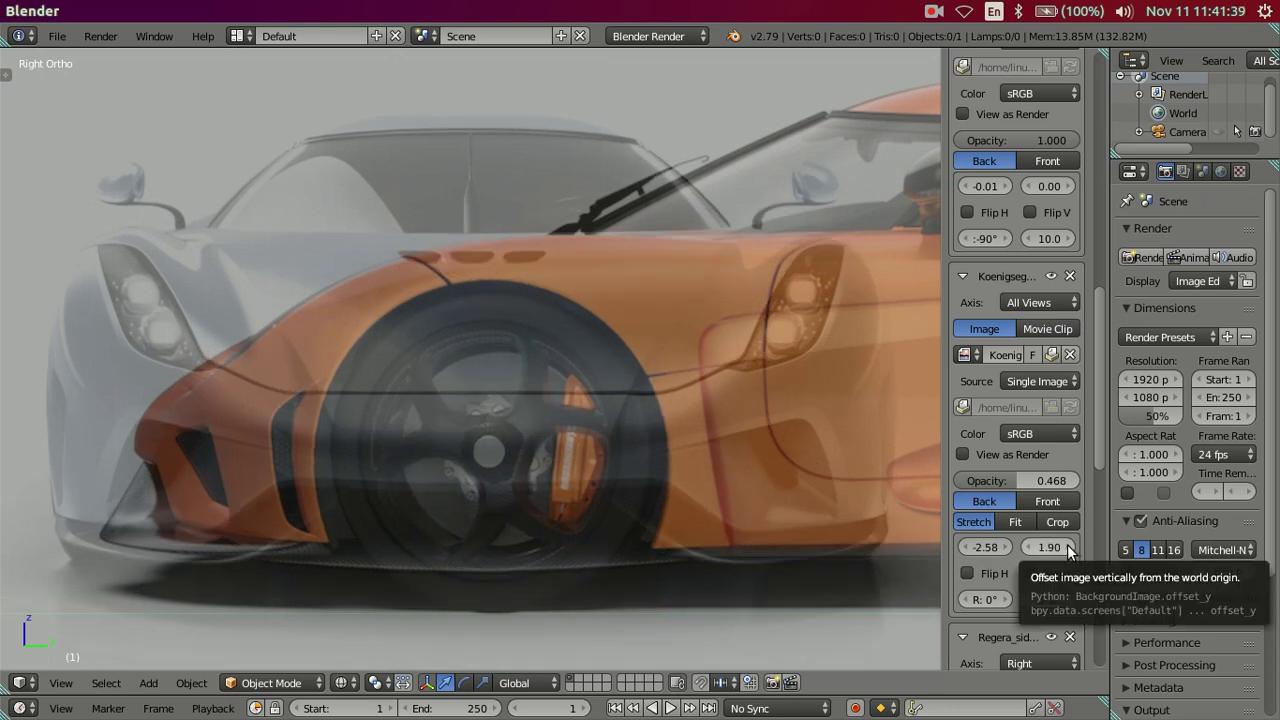
click(1068, 551)
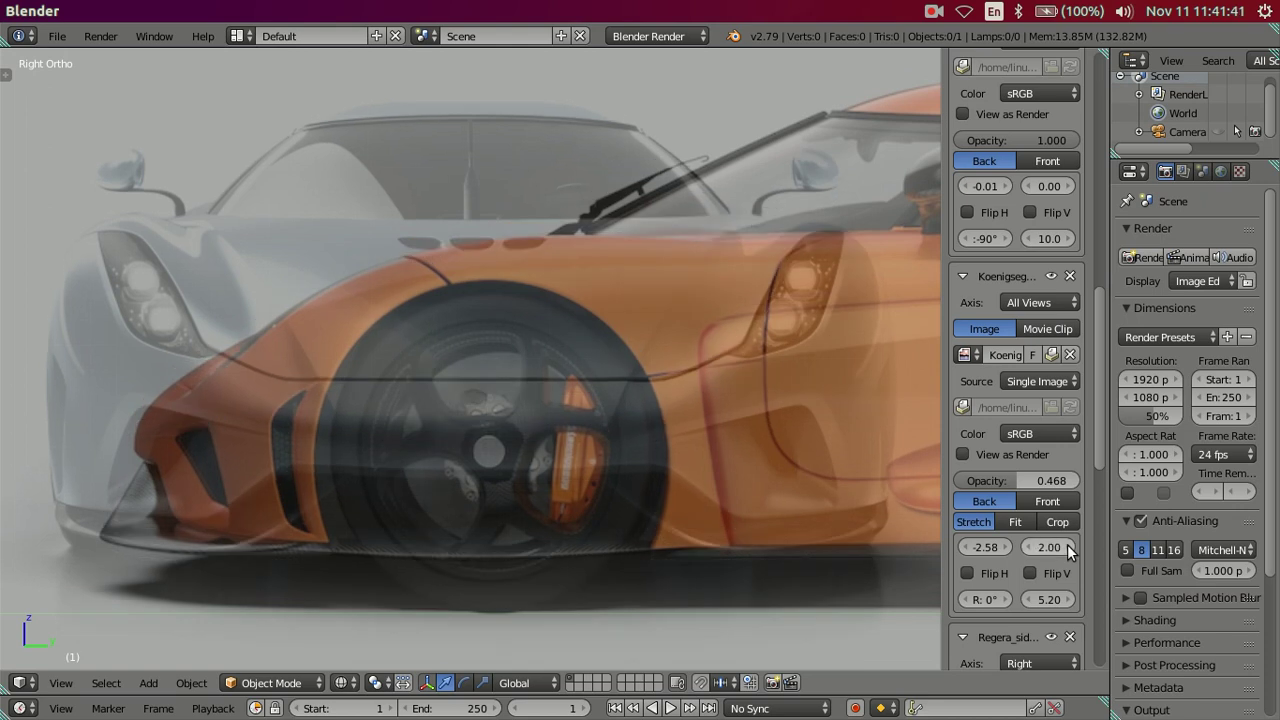
click(1026, 548)
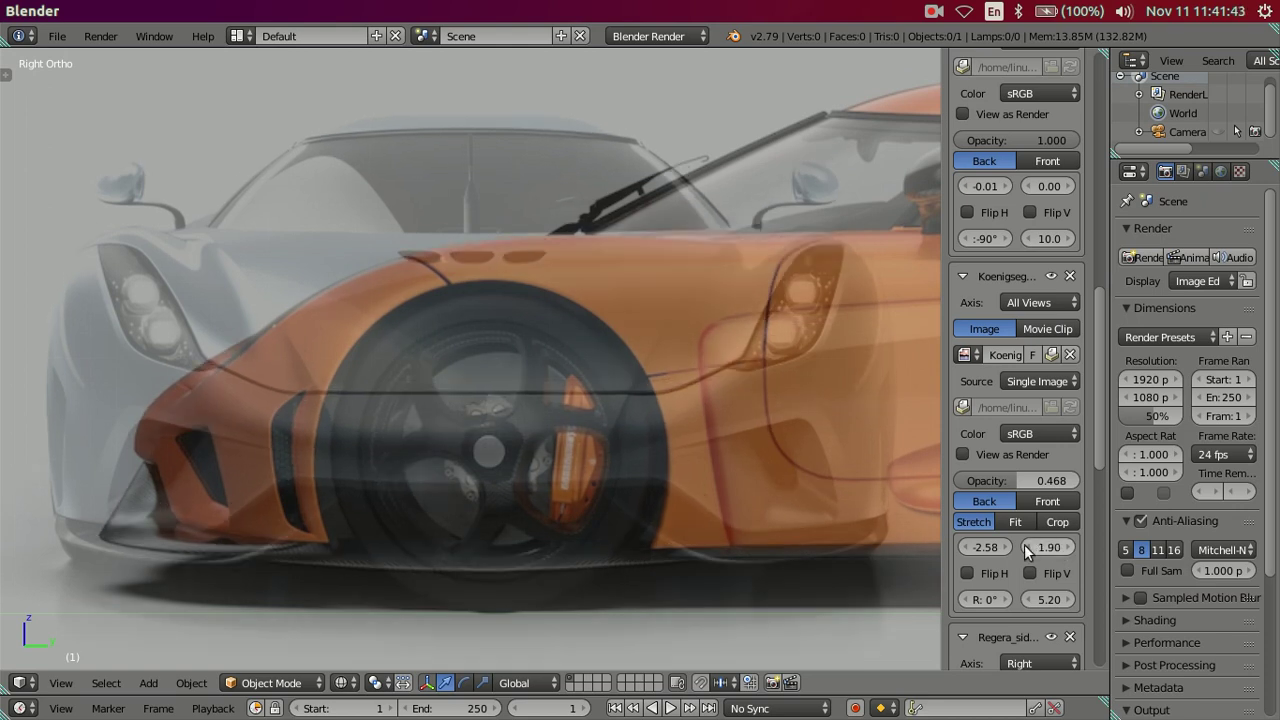
scroll(630, 479, down, 3)
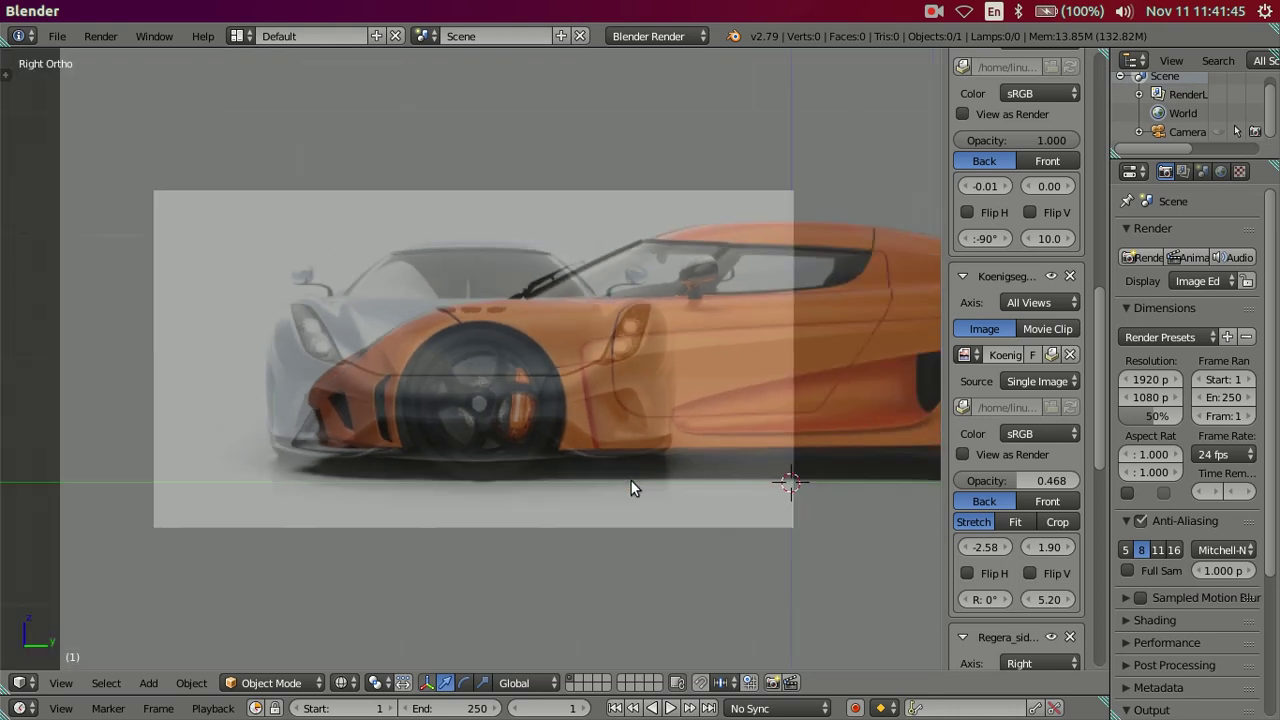
scroll(587, 390, up, 2)
scroll(769, 457, up, 1)
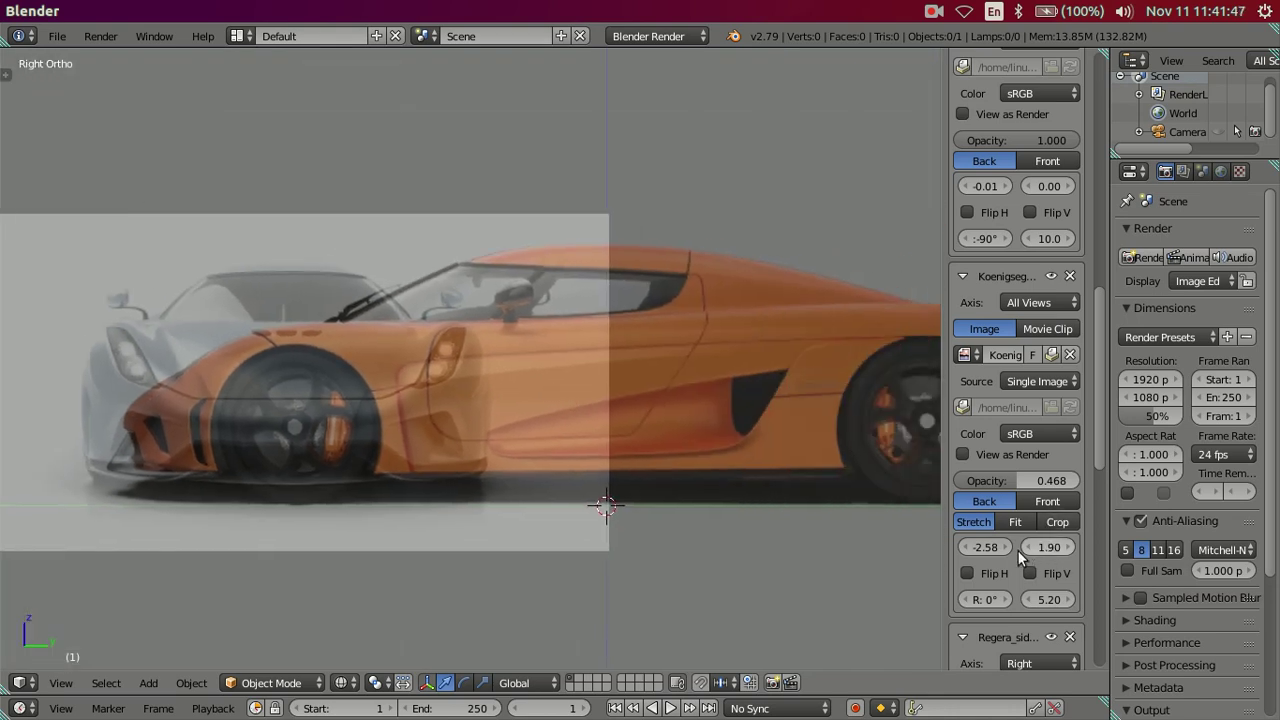
drag(1008, 547, 1118, 547)
In Front Ortho, set the Koenigsegg reference's X offset to 0.01
key(KP_1)
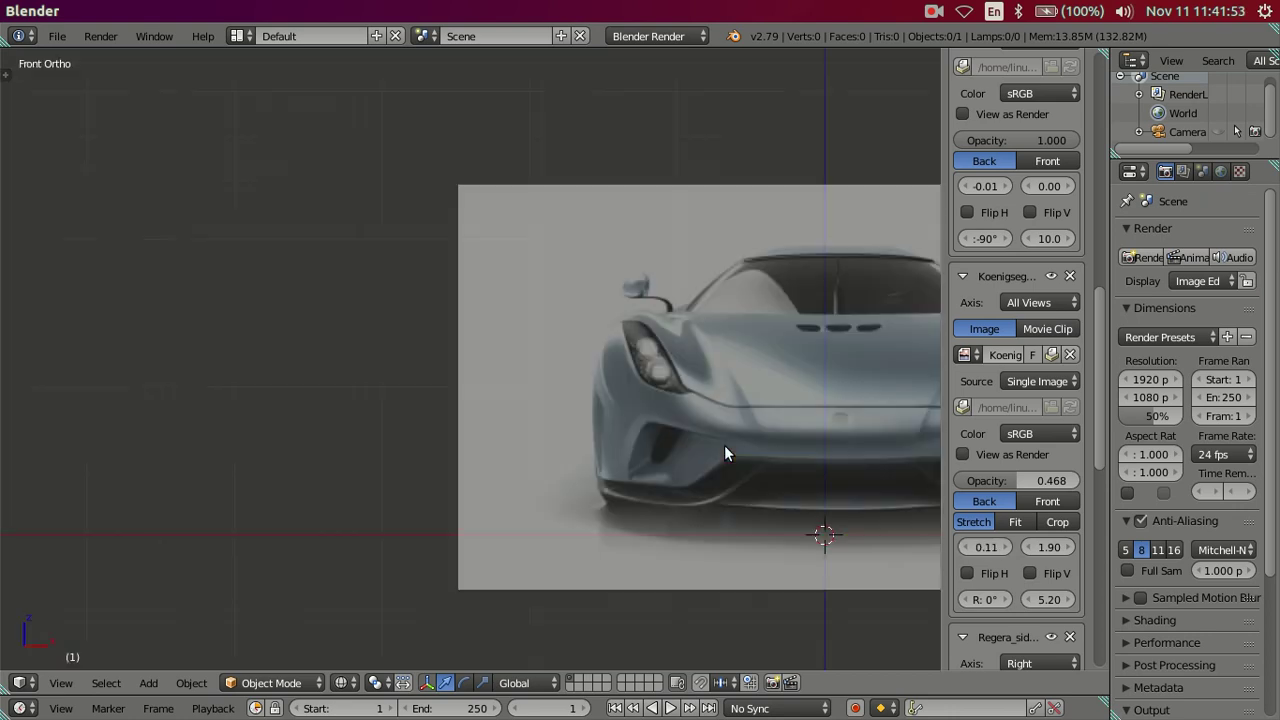
scroll(584, 424, up, 2)
scroll(584, 424, up, 3)
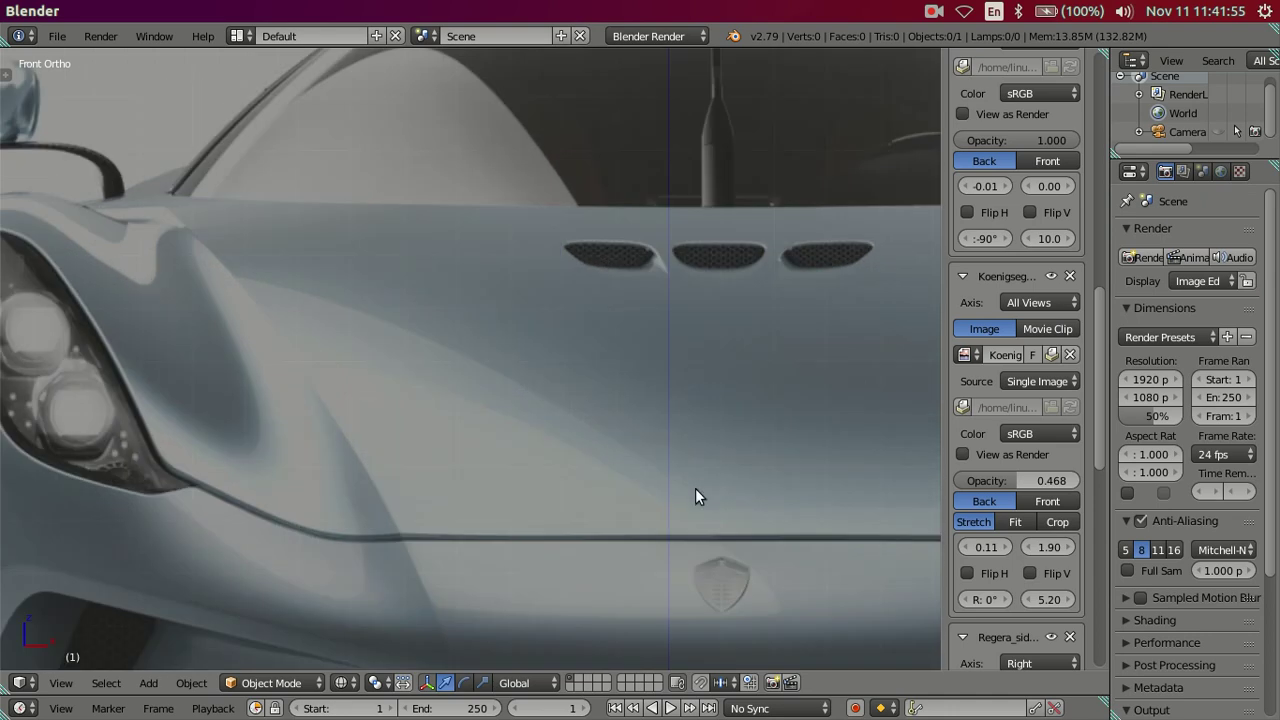
scroll(695, 488, up, 2)
scroll(557, 401, up, 2)
click(986, 547)
text(0.01)
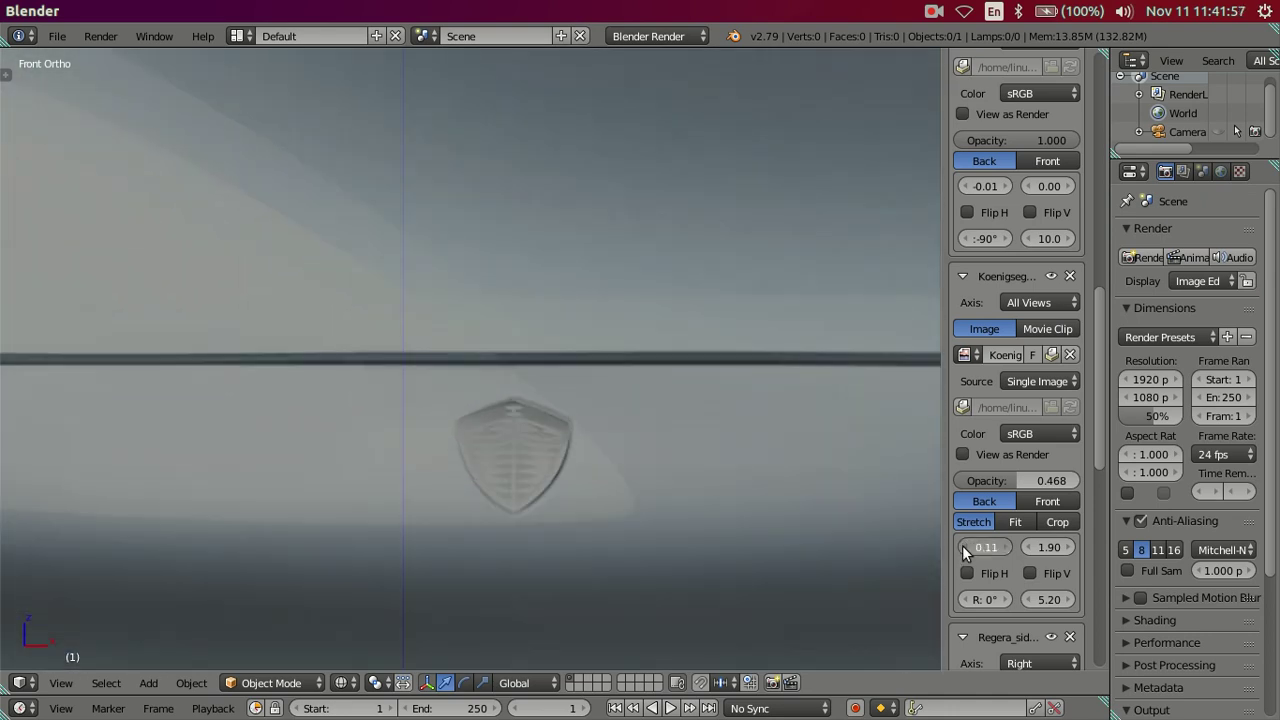
key(Return)
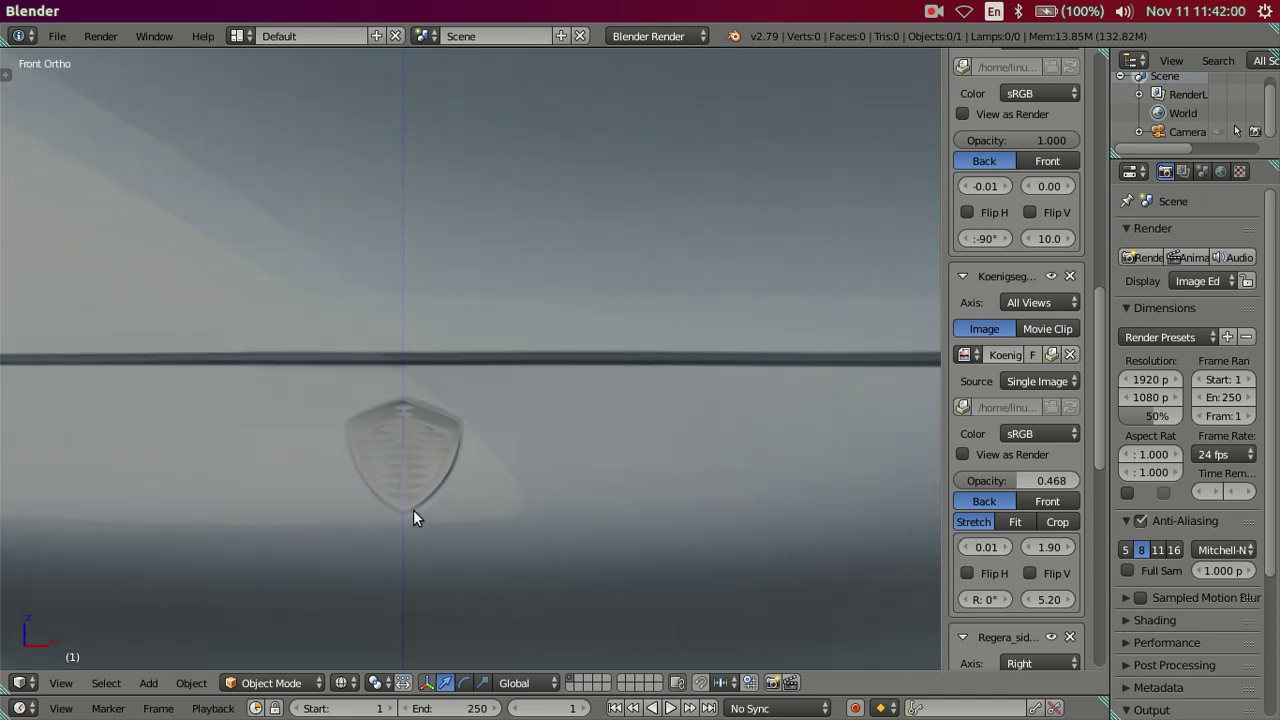
Raise the Regera side reference's opacity to 1.0
scroll(413, 509, up, 3)
scroll(420, 512, down, 4)
scroll(440, 510, down, 5)
scroll(480, 490, down, 5)
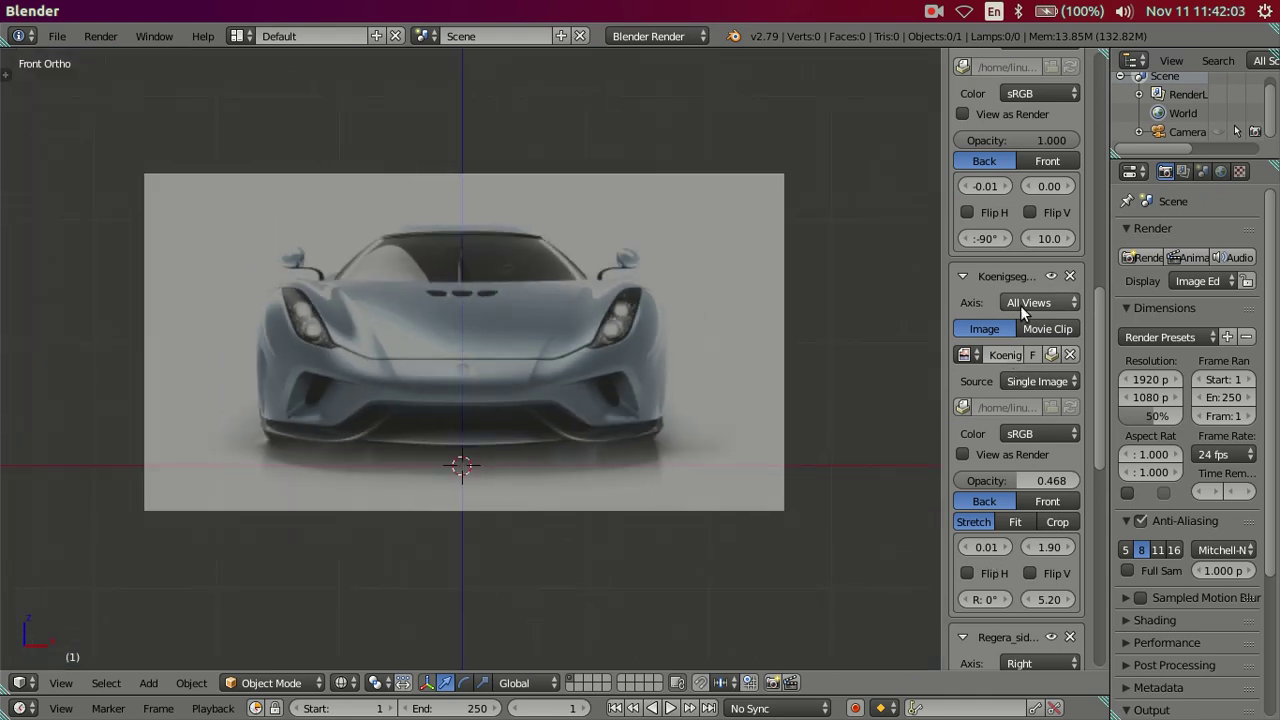
scroll(1020, 301, up, 3)
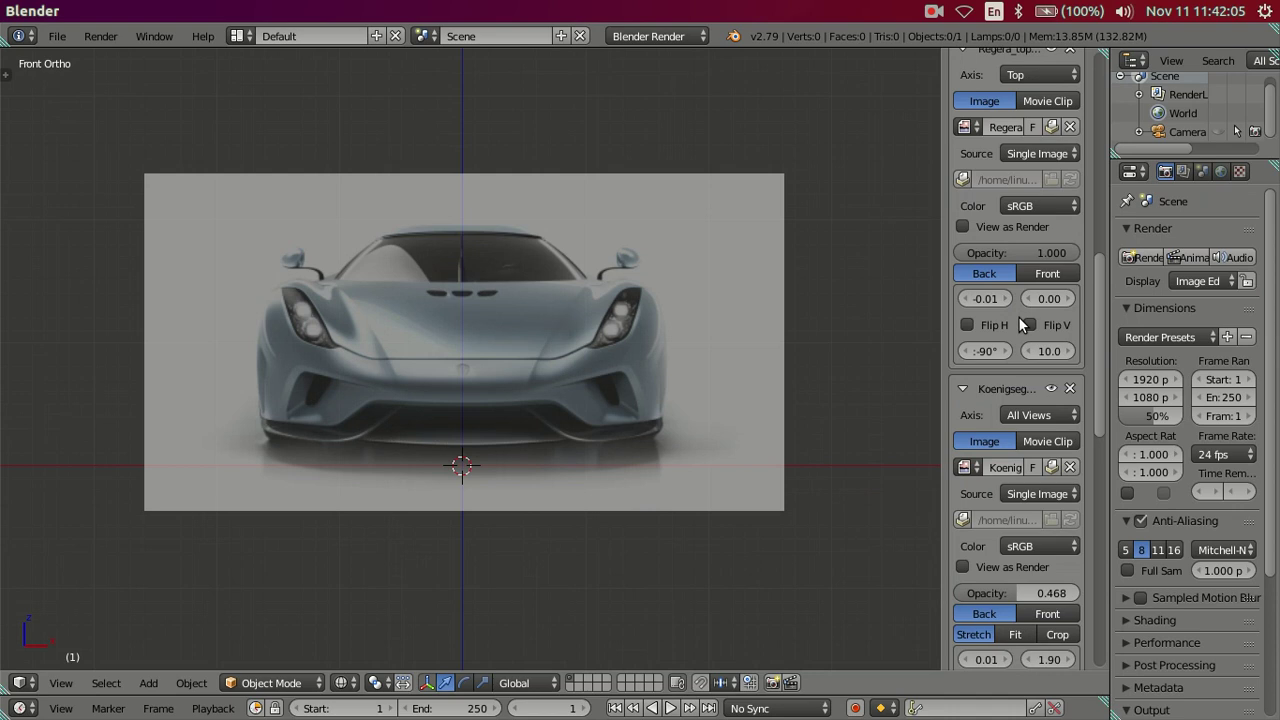
scroll(1018, 316, up, 1)
scroll(1019, 364, down, 3)
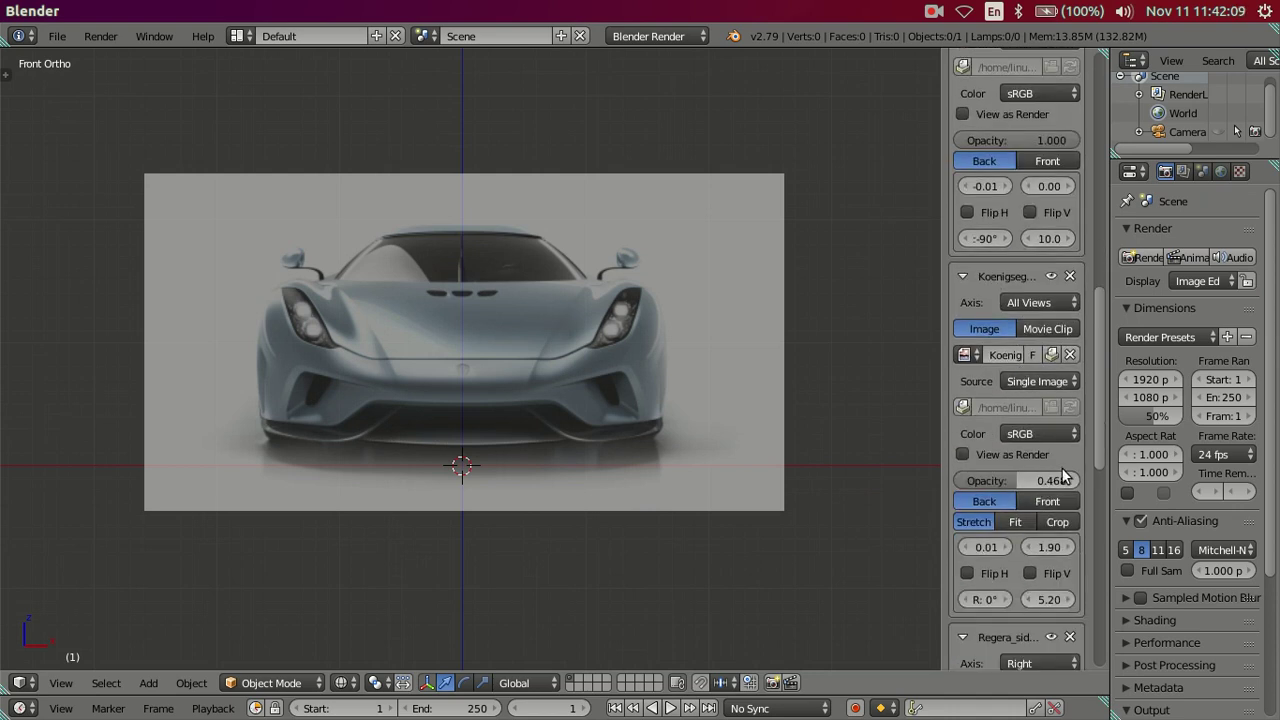
scroll(998, 590, down, 3)
scroll(998, 591, down, 2)
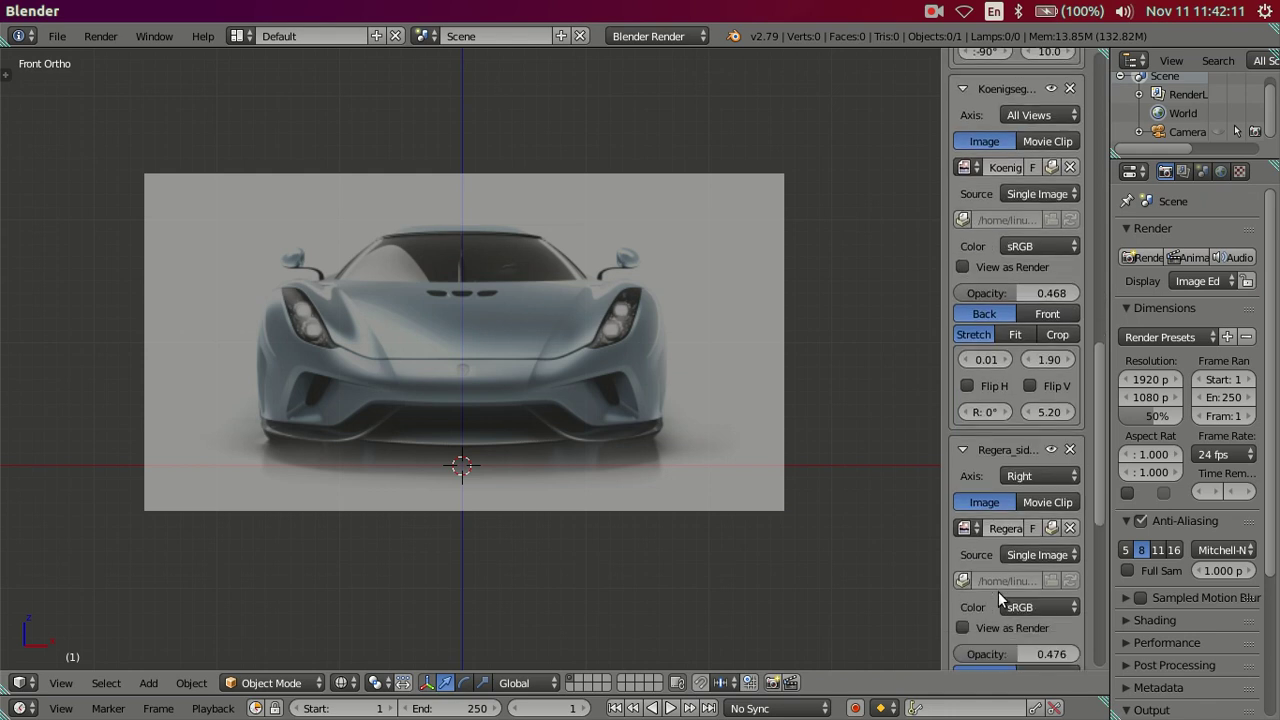
scroll(998, 591, down, 2)
drag(998, 580, 1078, 580)
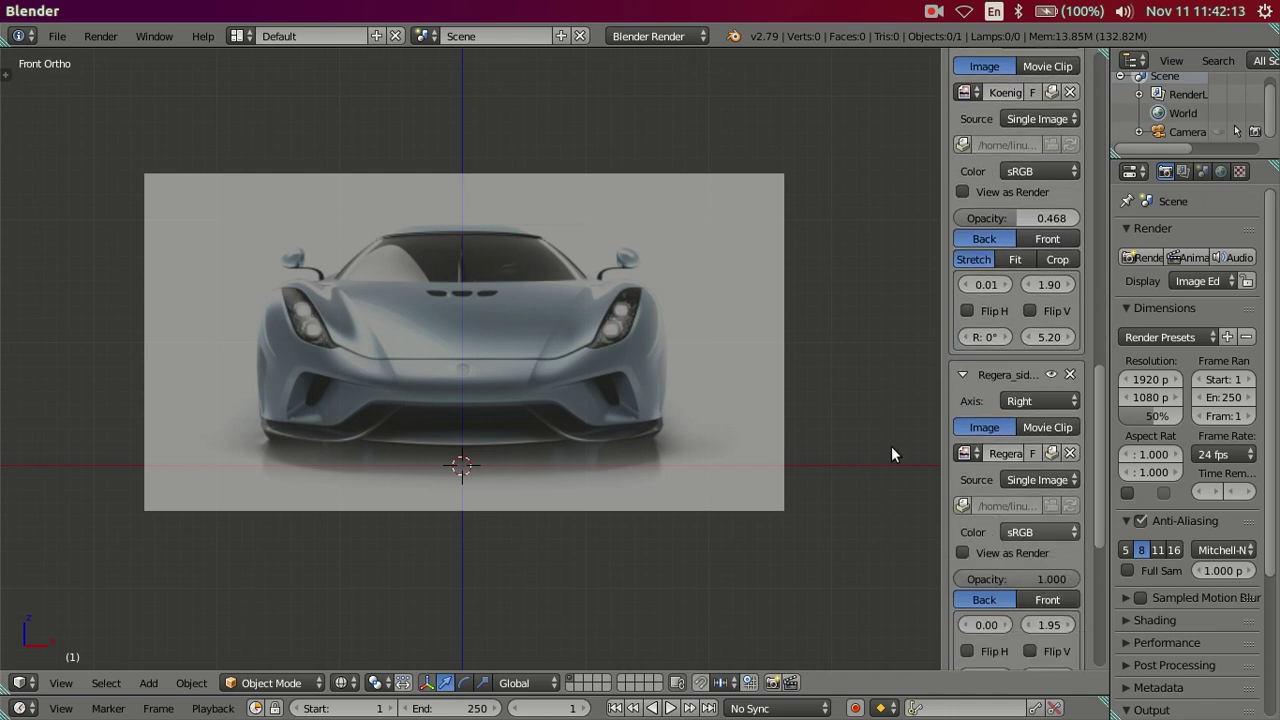
Check the side and front views, then set which view shows the top reference
key(KP_3)
key(KP_1)
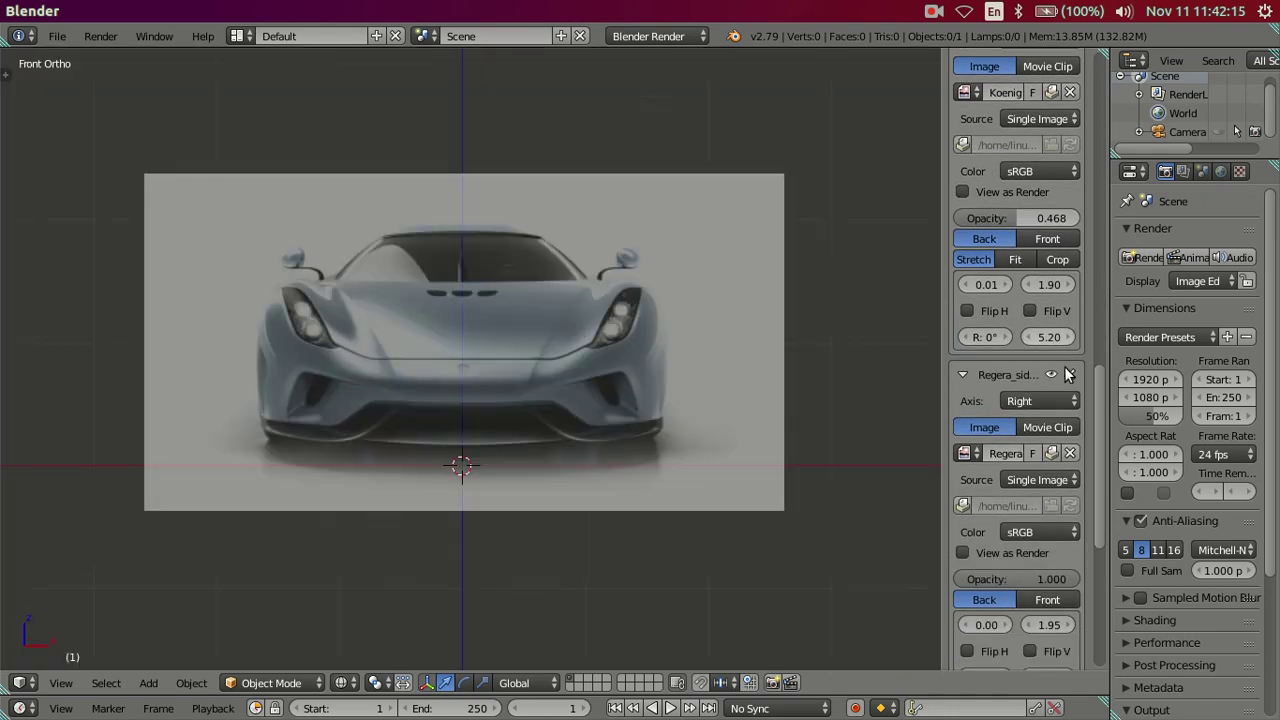
scroll(1012, 355, up, 5)
scroll(1010, 350, up, 3)
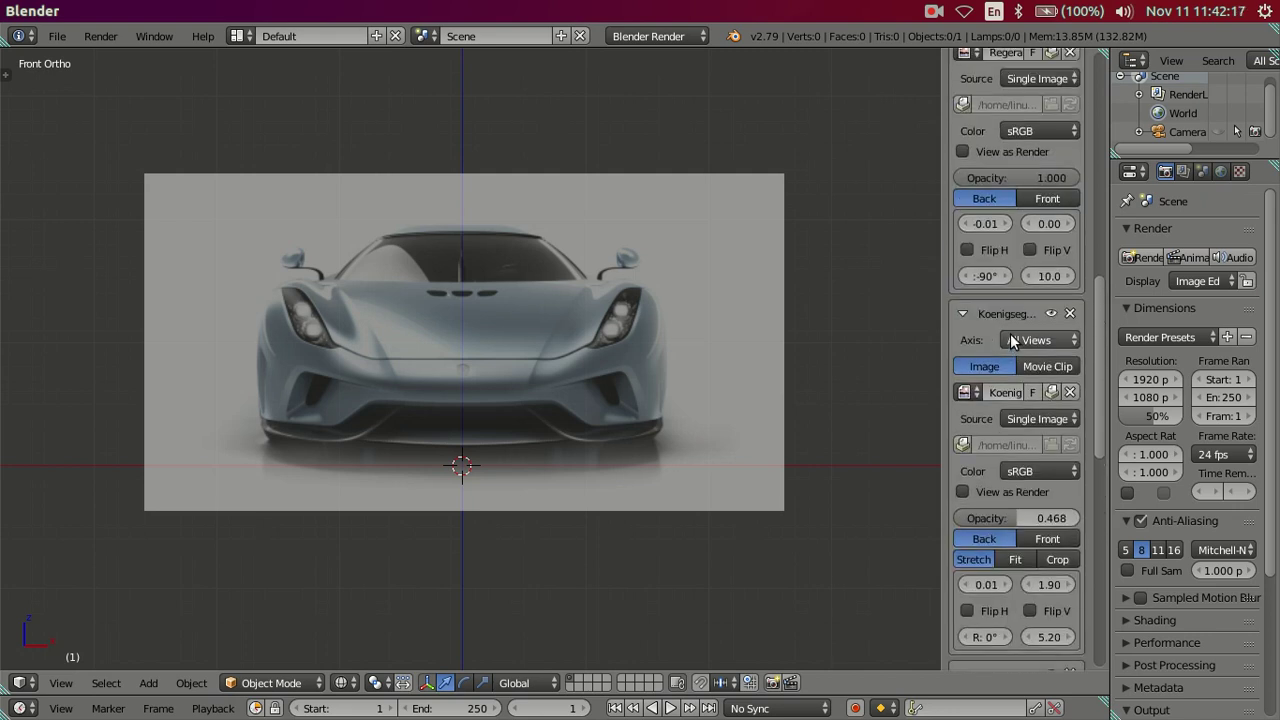
scroll(1012, 335, up, 4)
scroll(1012, 335, up, 1)
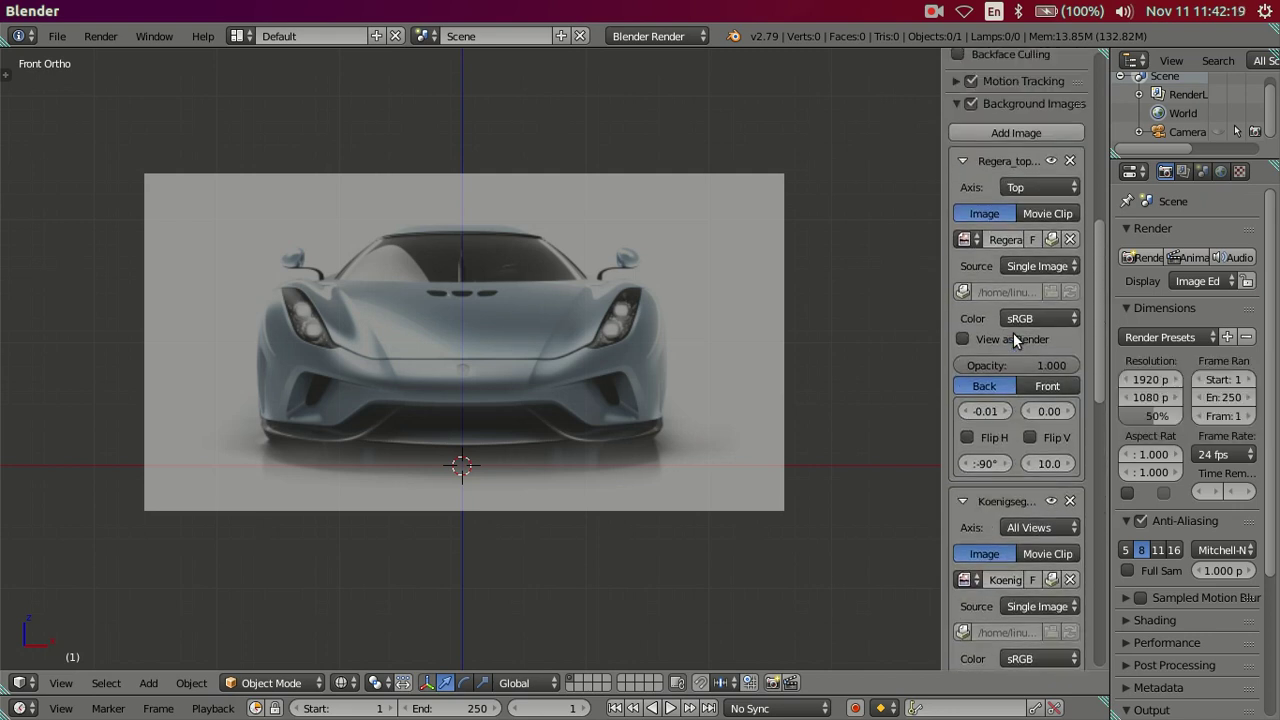
scroll(1012, 335, up, 1)
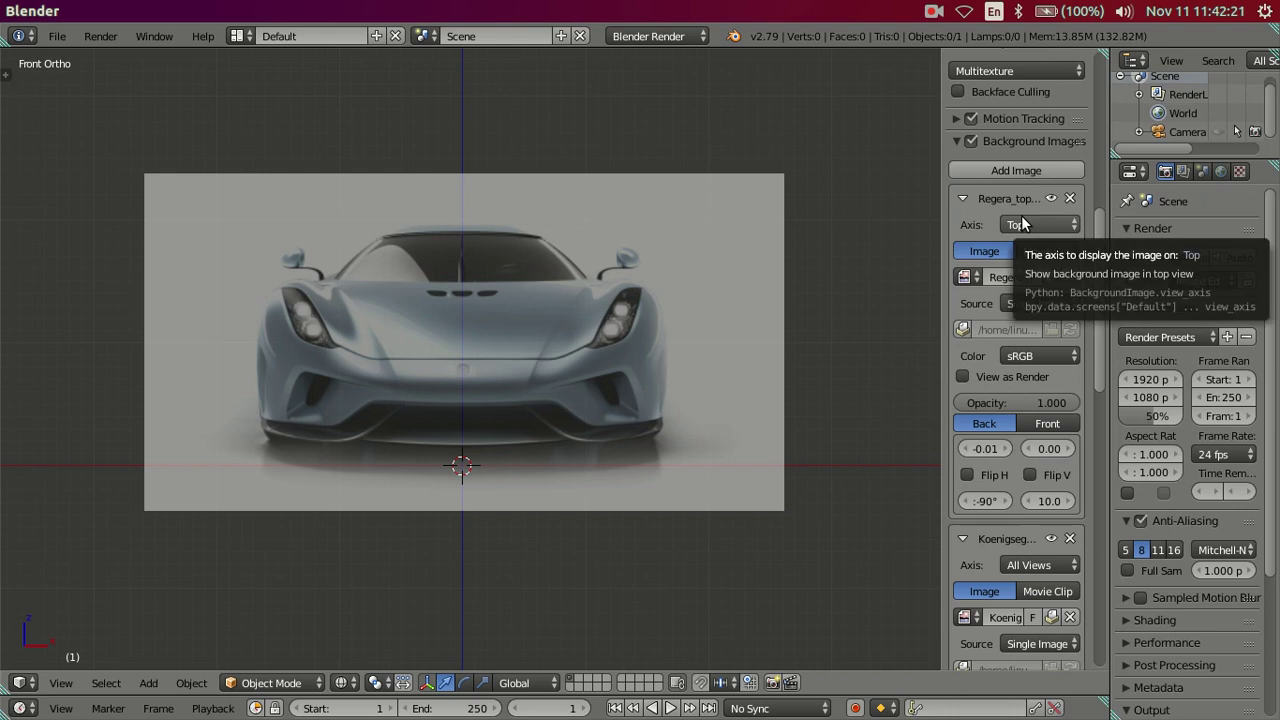
click(1021, 222)
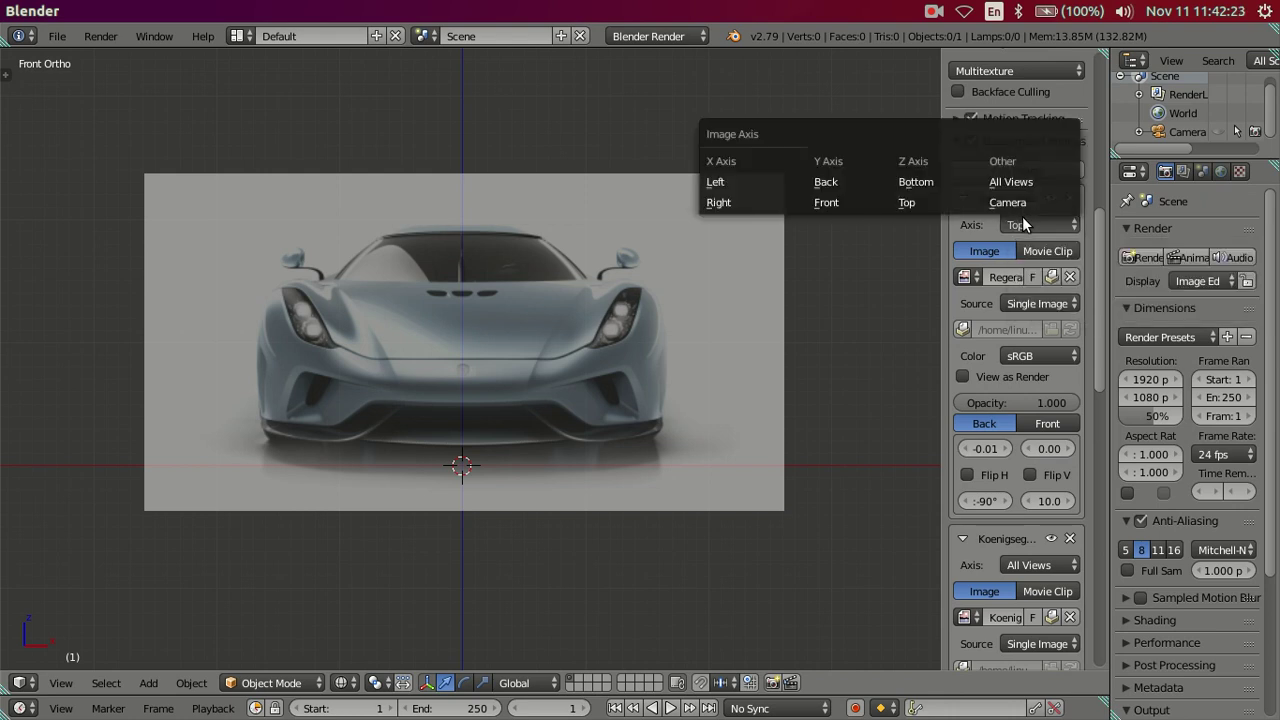
middle_drag(566, 371, 568, 373)
In Top view, slide the Koenigsegg reference's Y offset to roughly meet the Regera top image
key(KP_7)
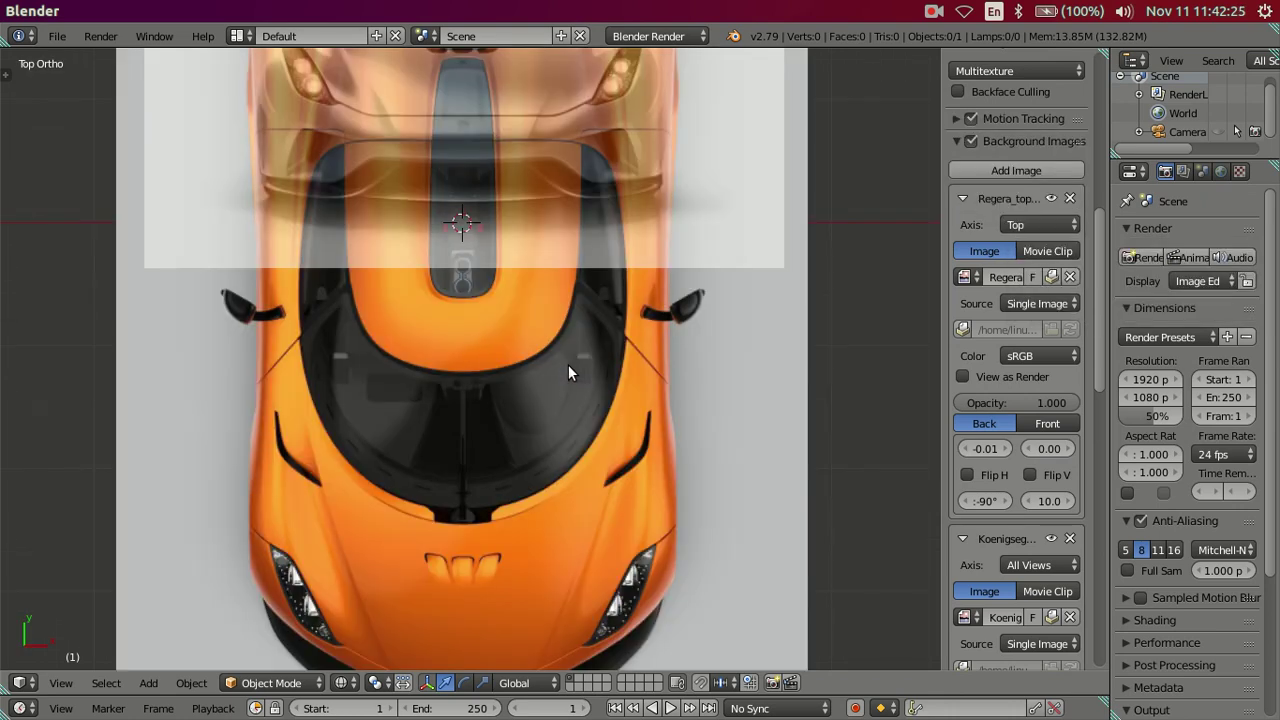
scroll(561, 398, down, 3)
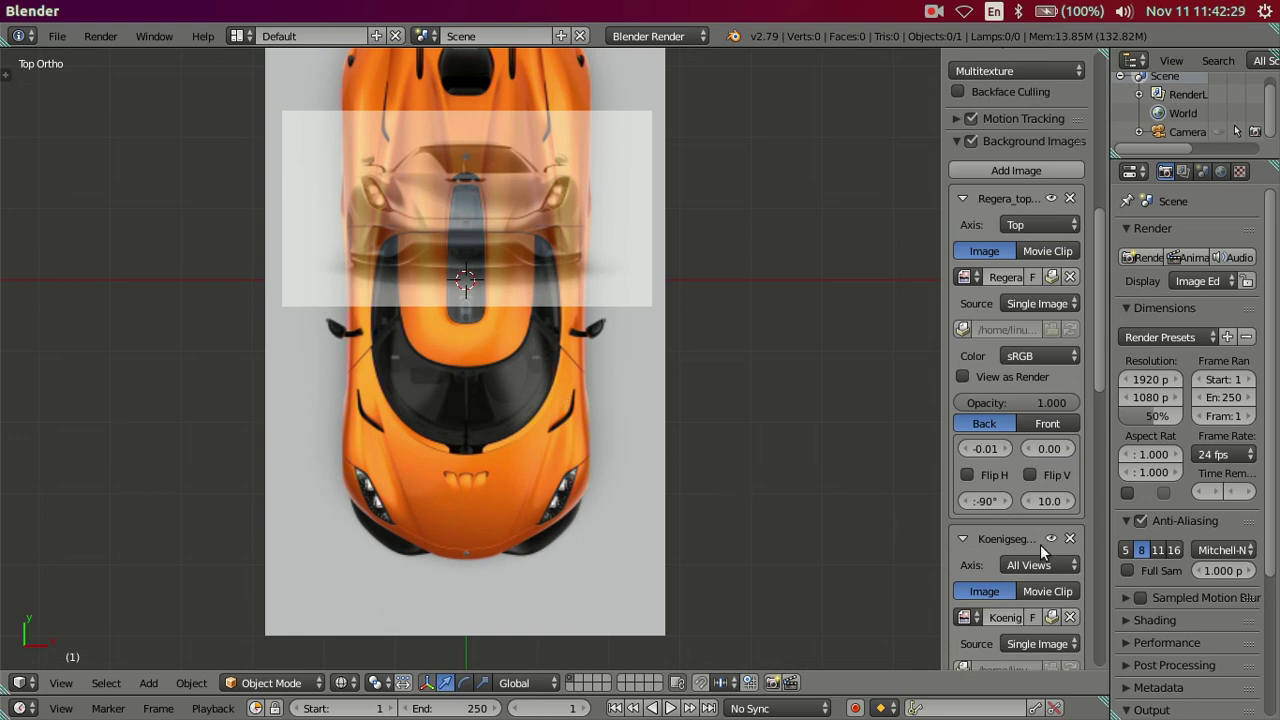
scroll(556, 301, up, 2)
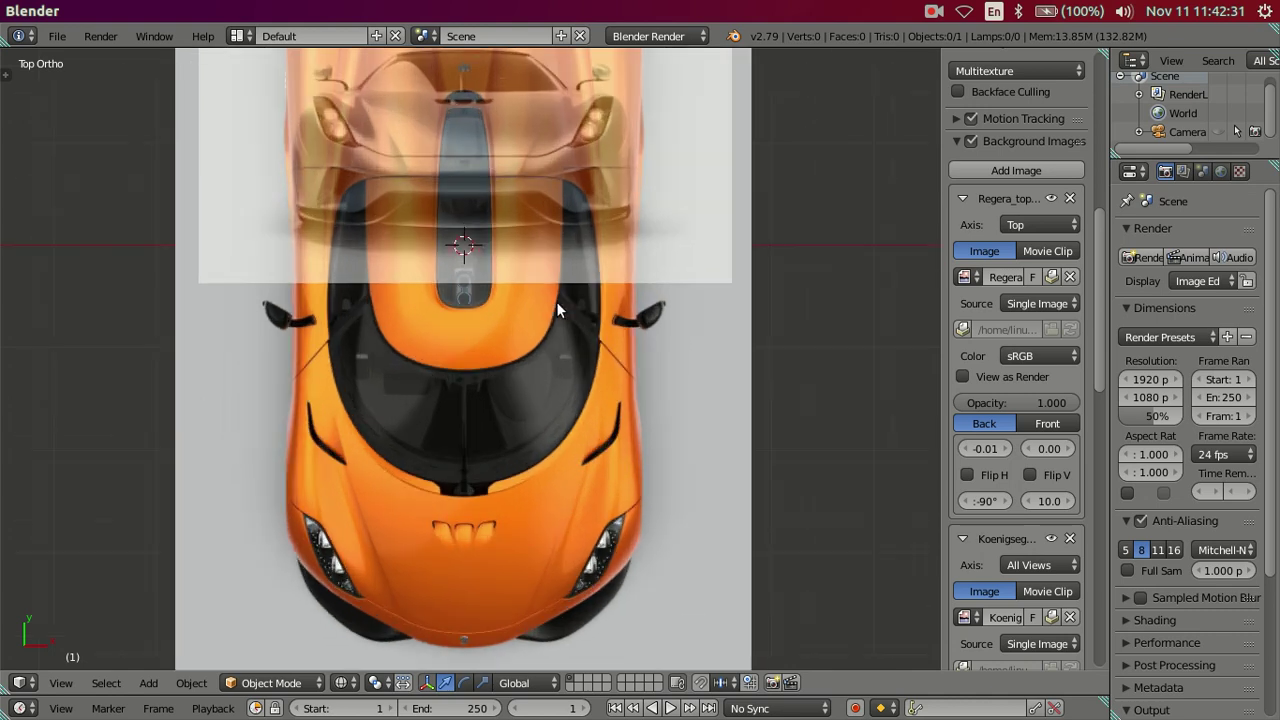
scroll(558, 244, up, 2)
scroll(581, 382, up, 1)
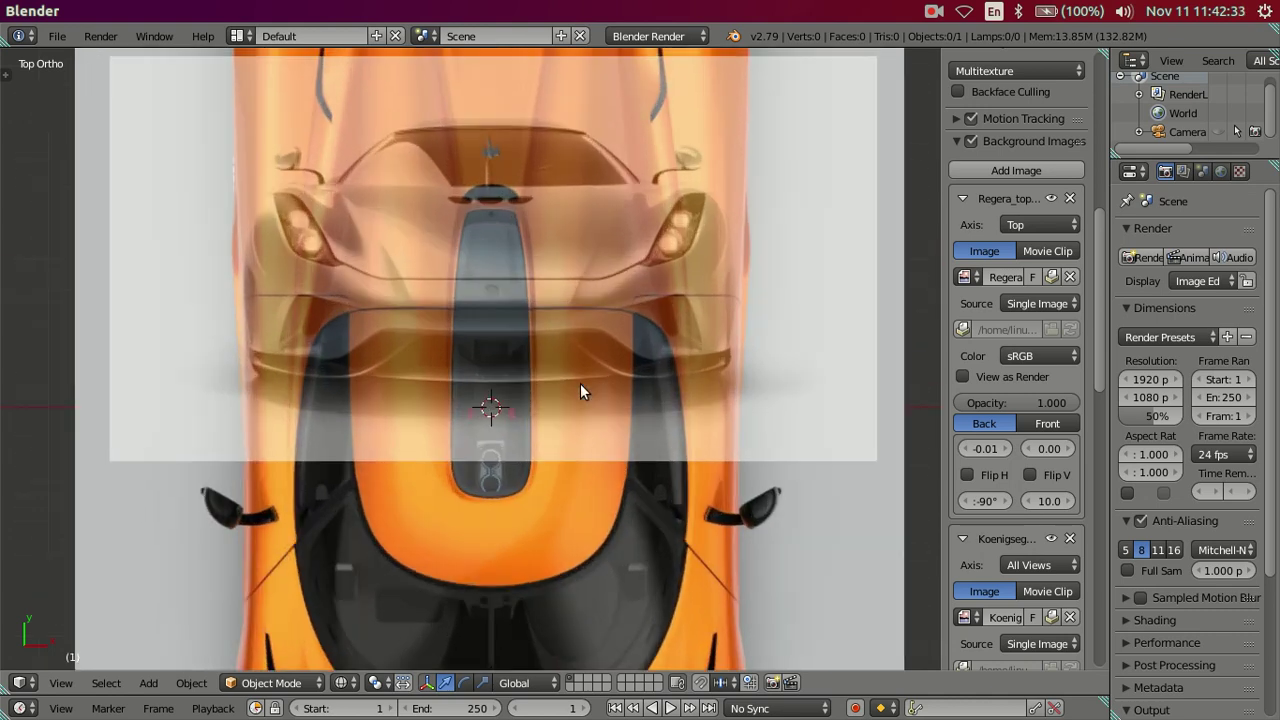
scroll(590, 366, up, 2)
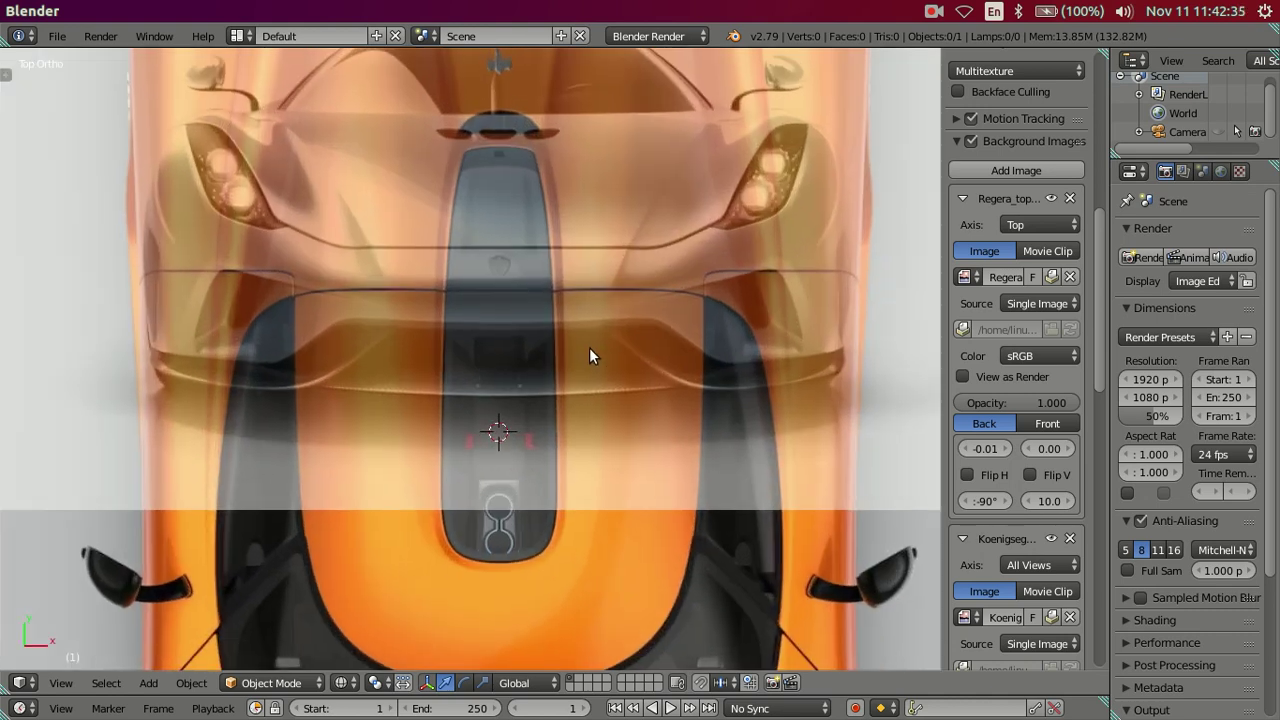
scroll(808, 525, down, 4)
scroll(989, 457, down, 3)
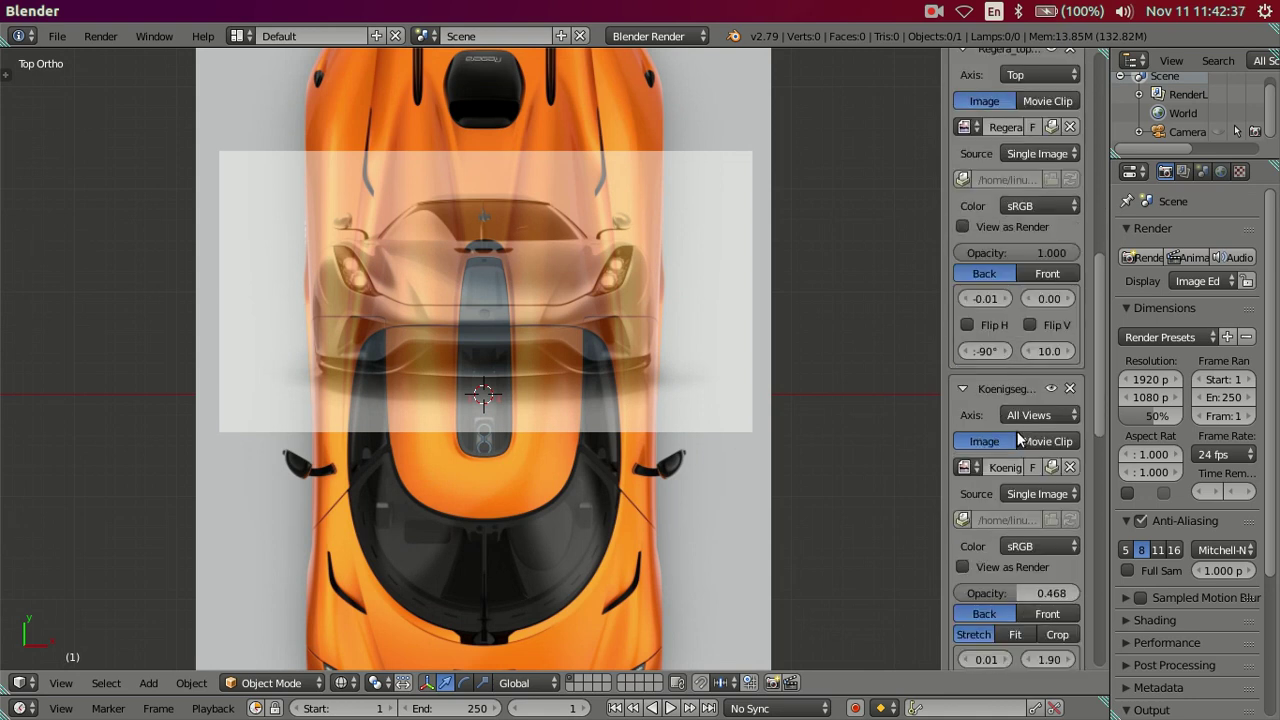
scroll(1008, 490, down, 2)
scroll(1010, 500, down, 2)
drag(1045, 509, 990, 509)
scroll(411, 426, down, 3)
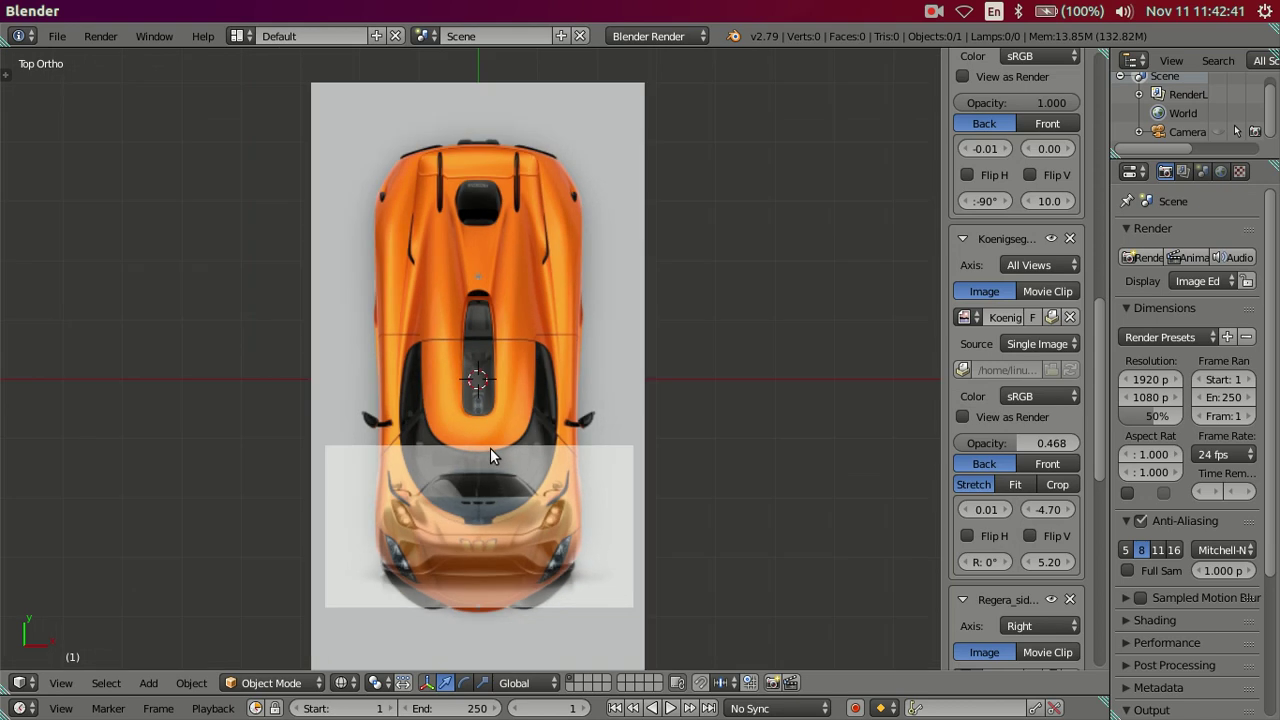
scroll(500, 463, up, 1)
scroll(486, 380, up, 2)
scroll(503, 420, up, 1)
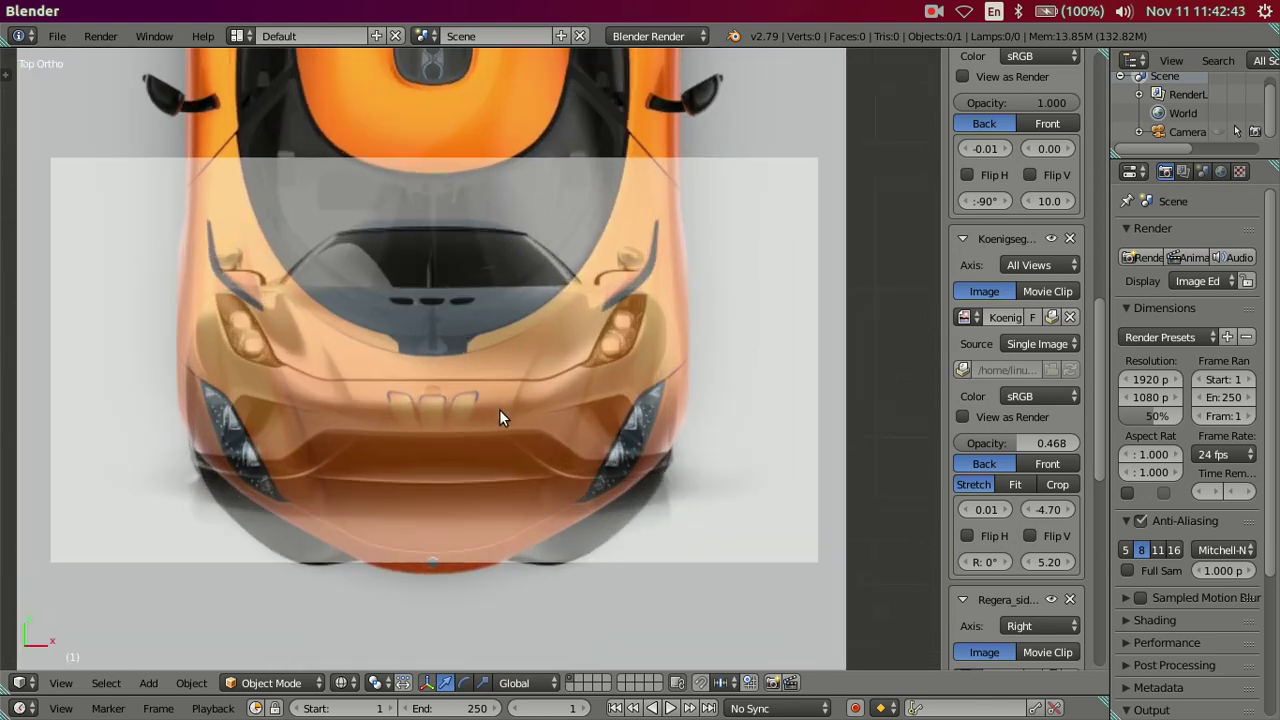
scroll(503, 420, up, 1)
scroll(513, 392, up, 1)
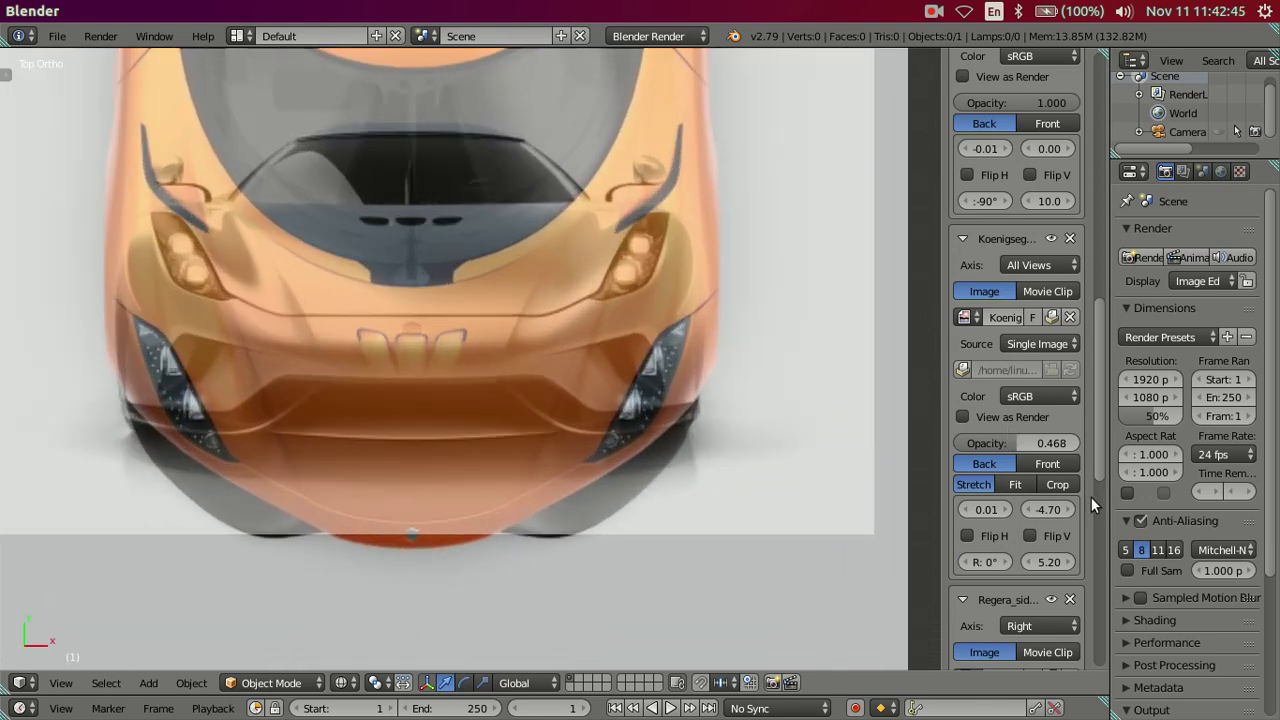
drag(1033, 506, 900, 506)
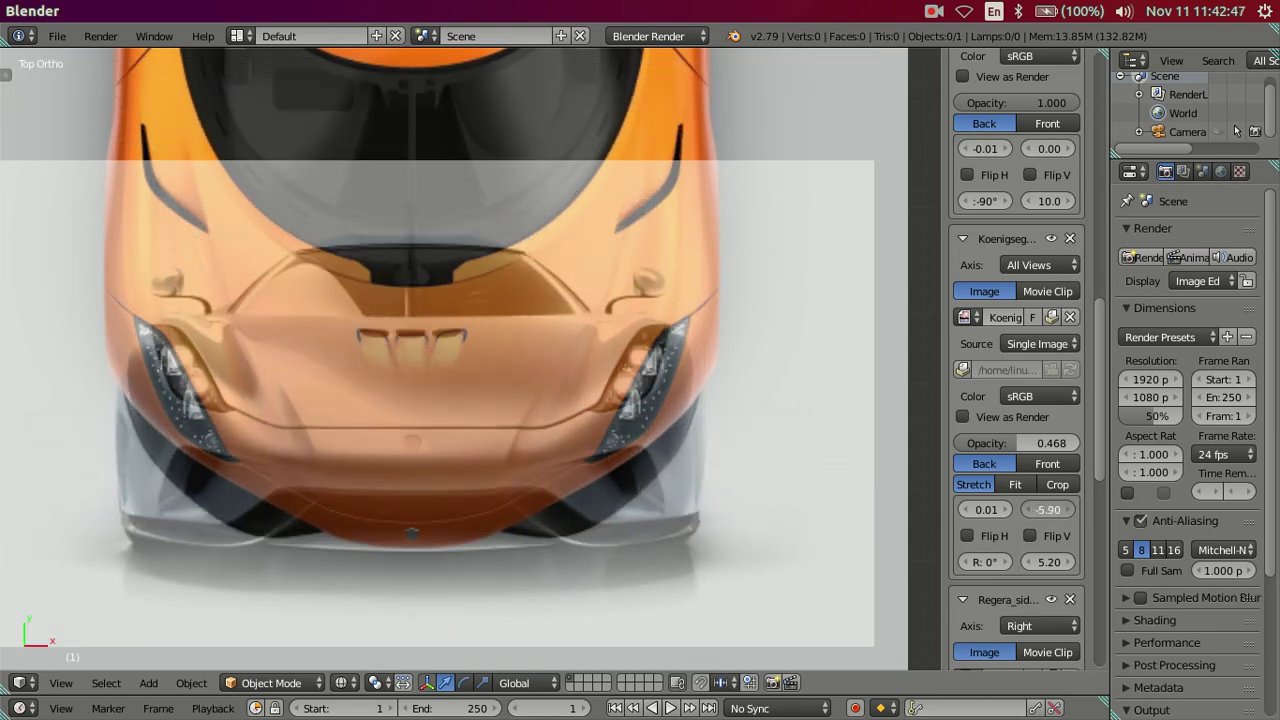
drag(1040, 509, 1027, 503)
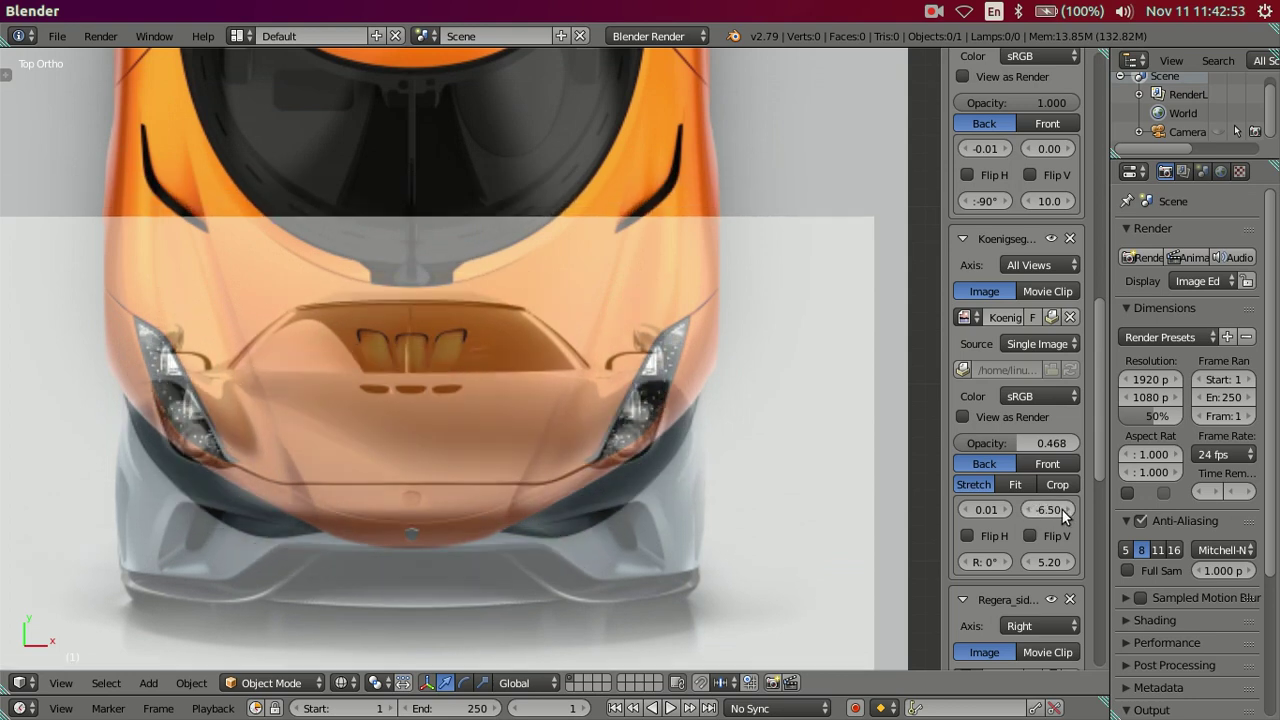
Fine-tune the reference's Y offset around -6.40 and set its size to 5.10
click(1065, 514)
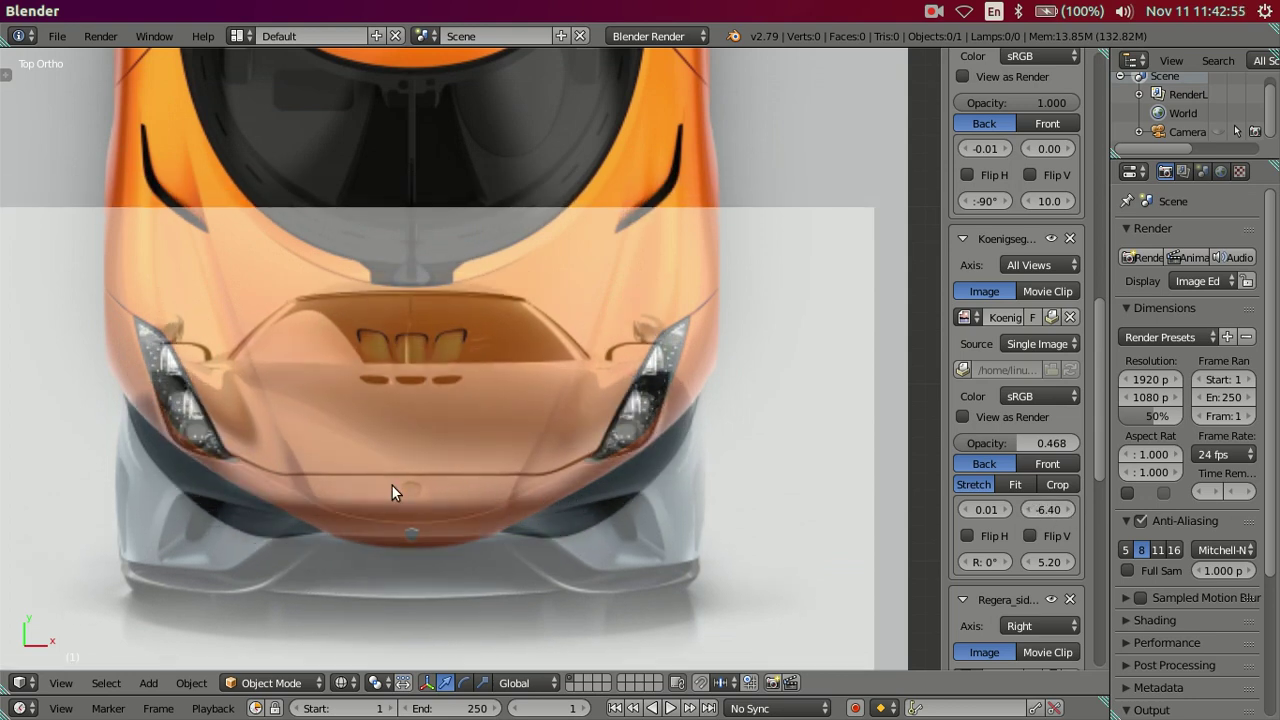
scroll(741, 450, up, 2)
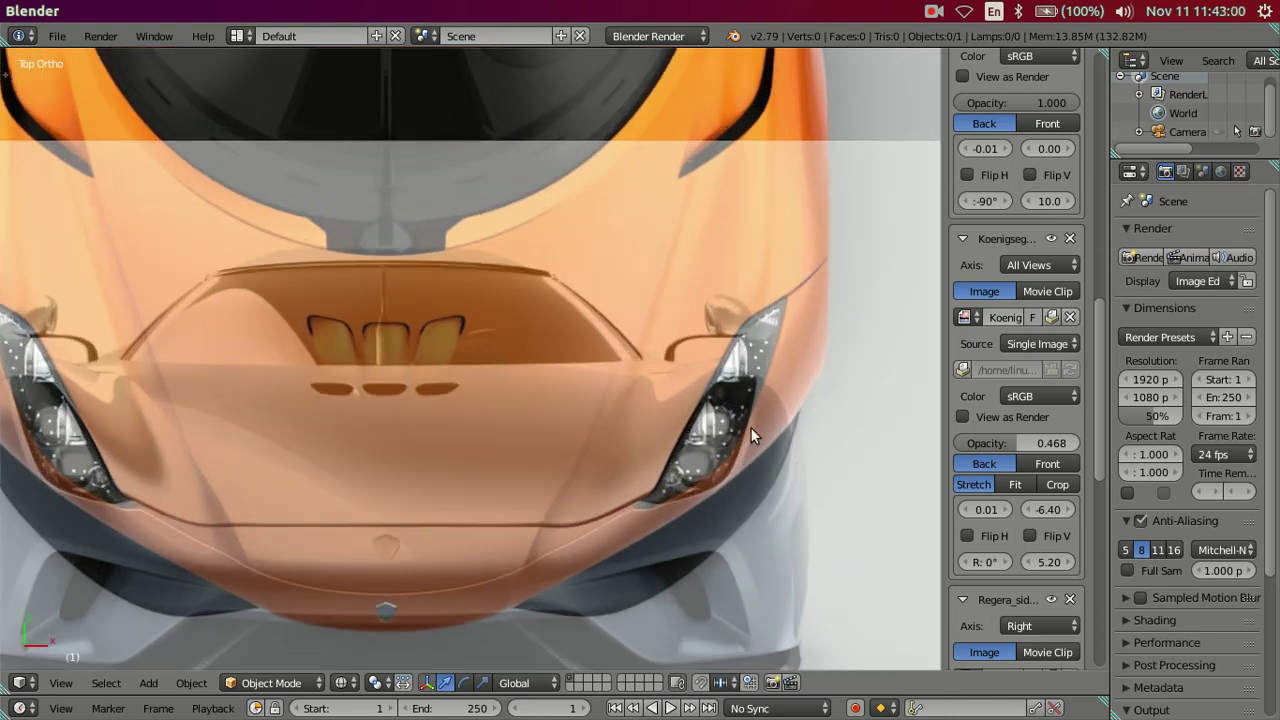
click(1028, 560)
click(1027, 509)
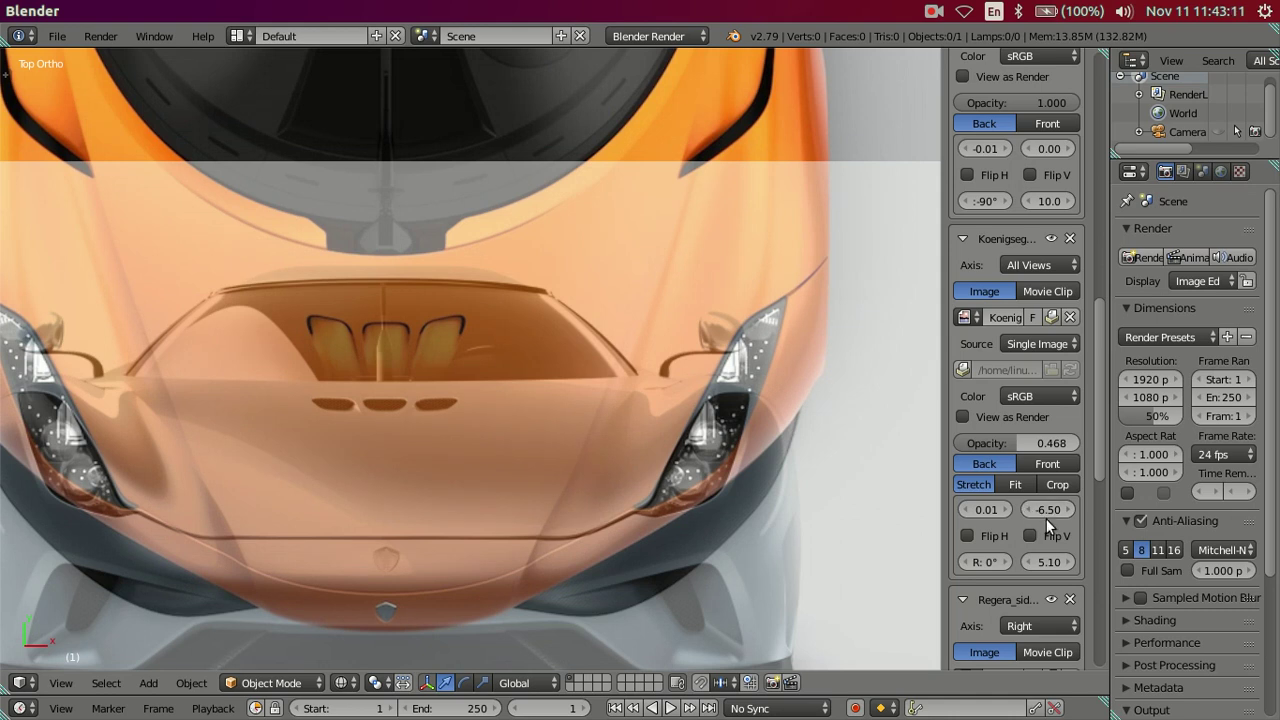
click(1066, 510)
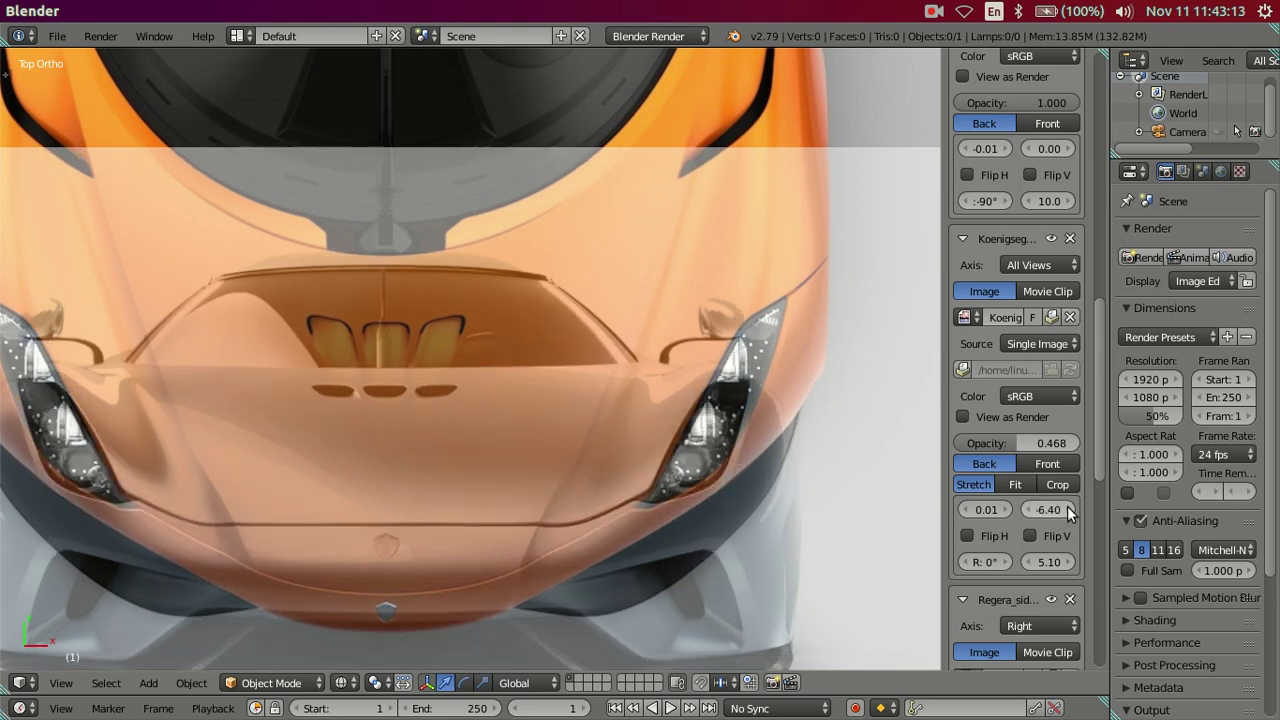
click(1068, 512)
click(1068, 512)
click(1068, 512)
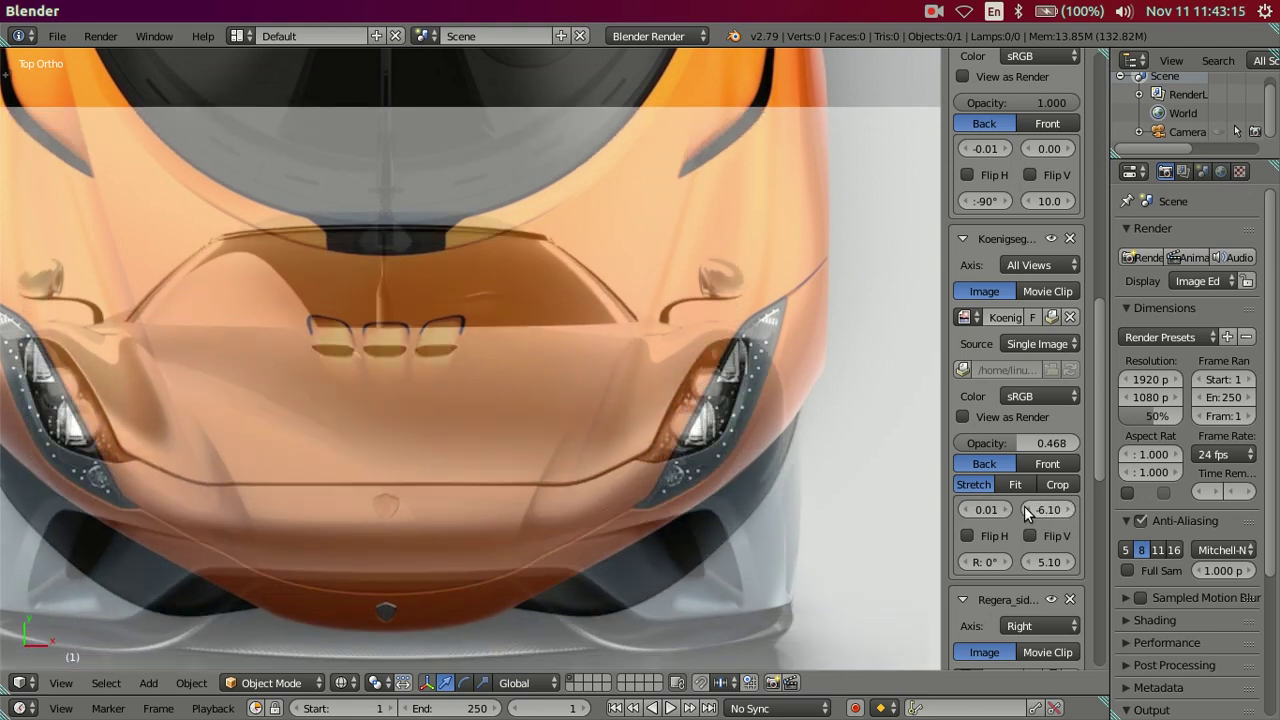
click(1027, 512)
click(1027, 512)
click(1027, 512)
click(1027, 512)
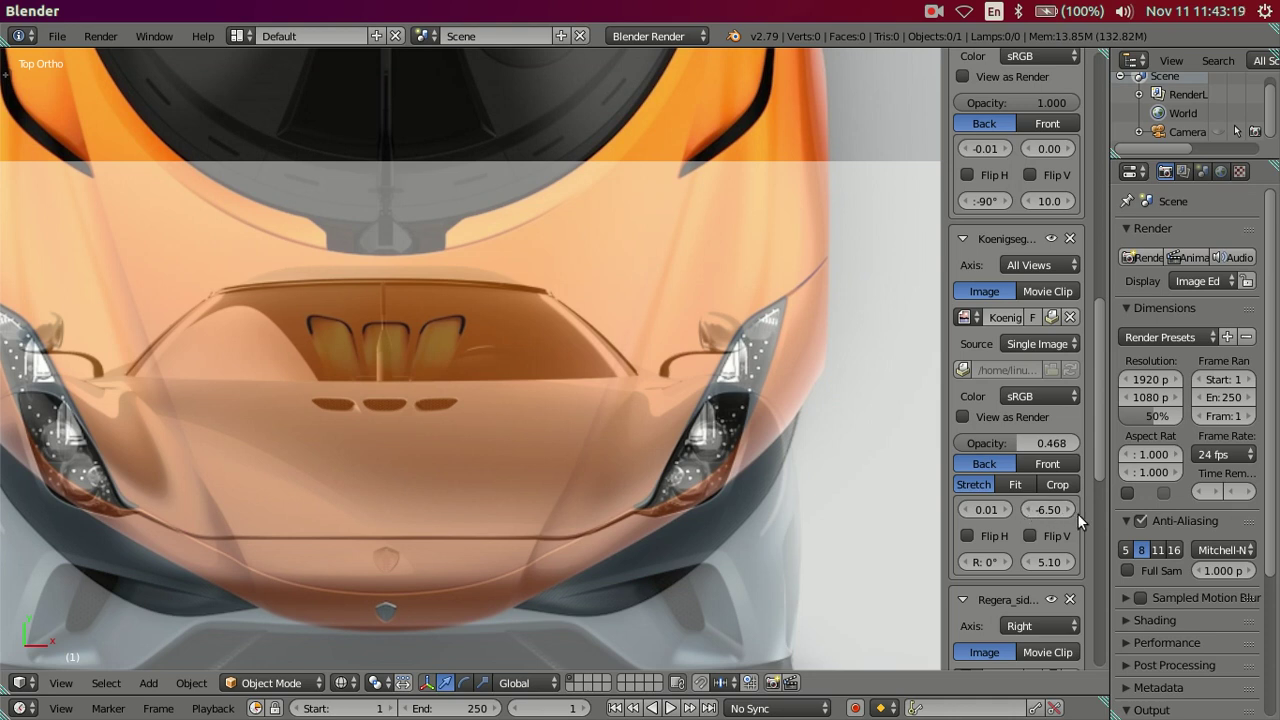
click(1066, 510)
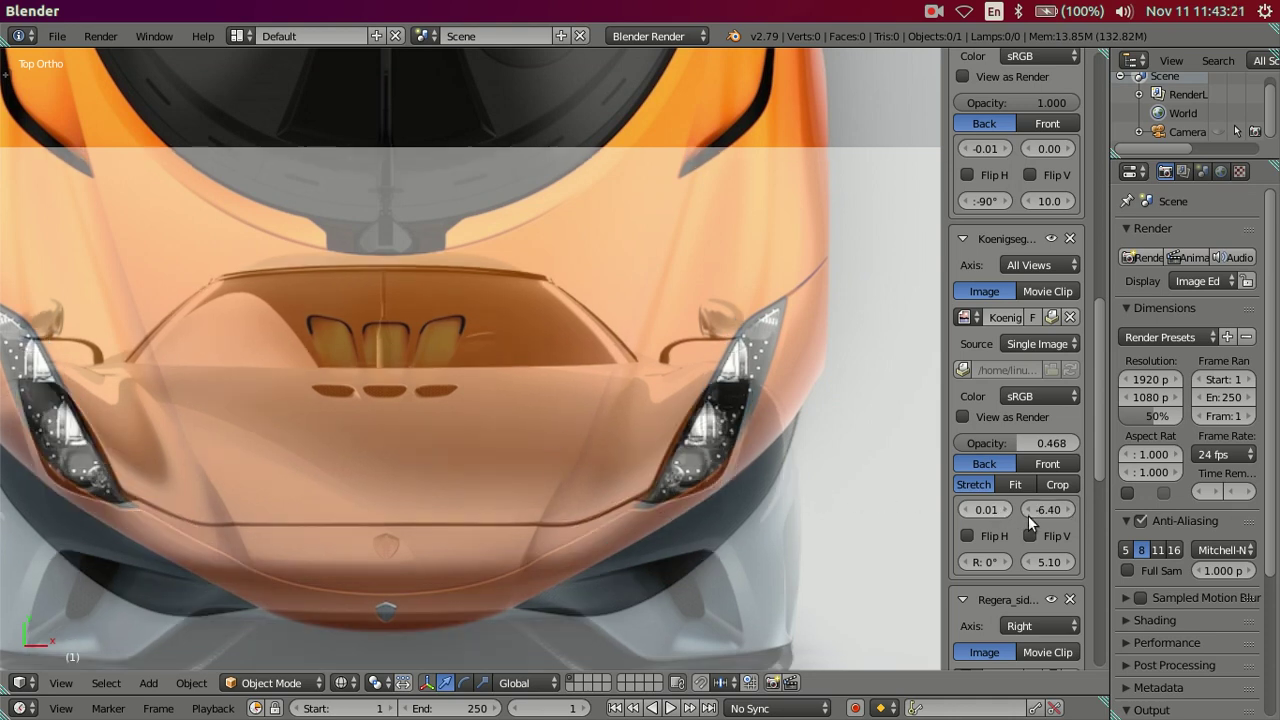
drag(1028, 515, 1060, 515)
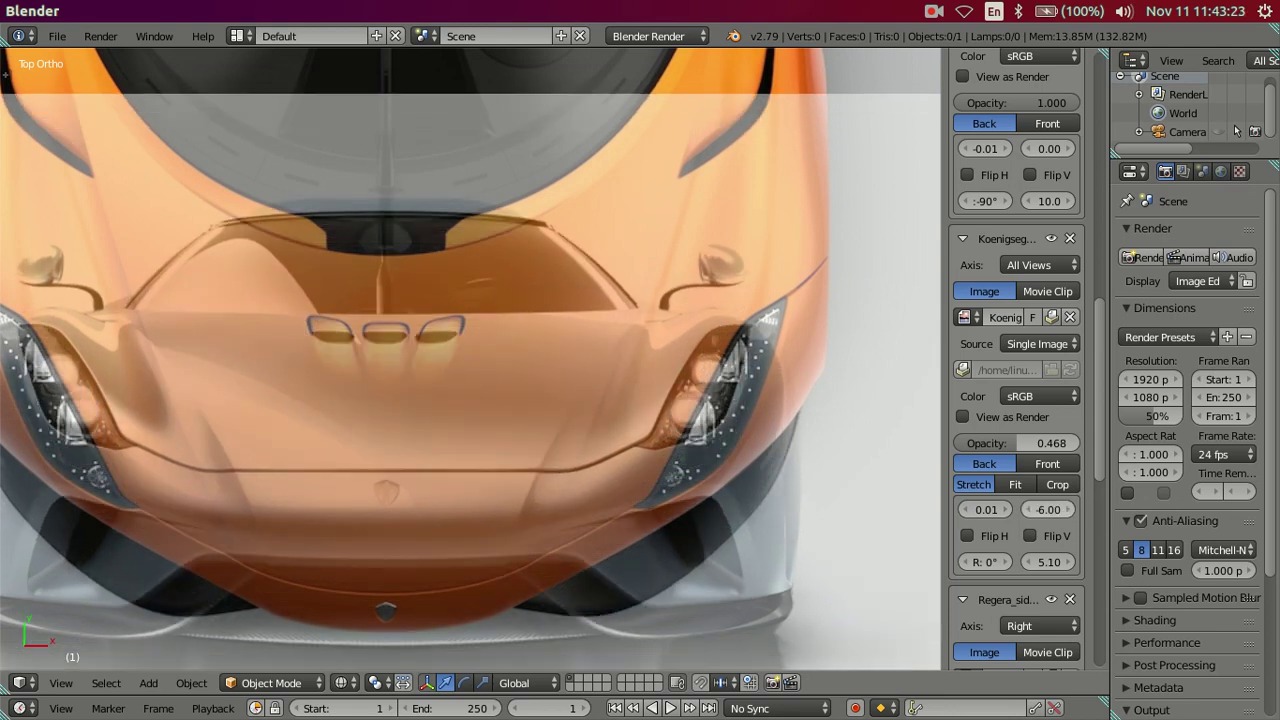
click(1066, 510)
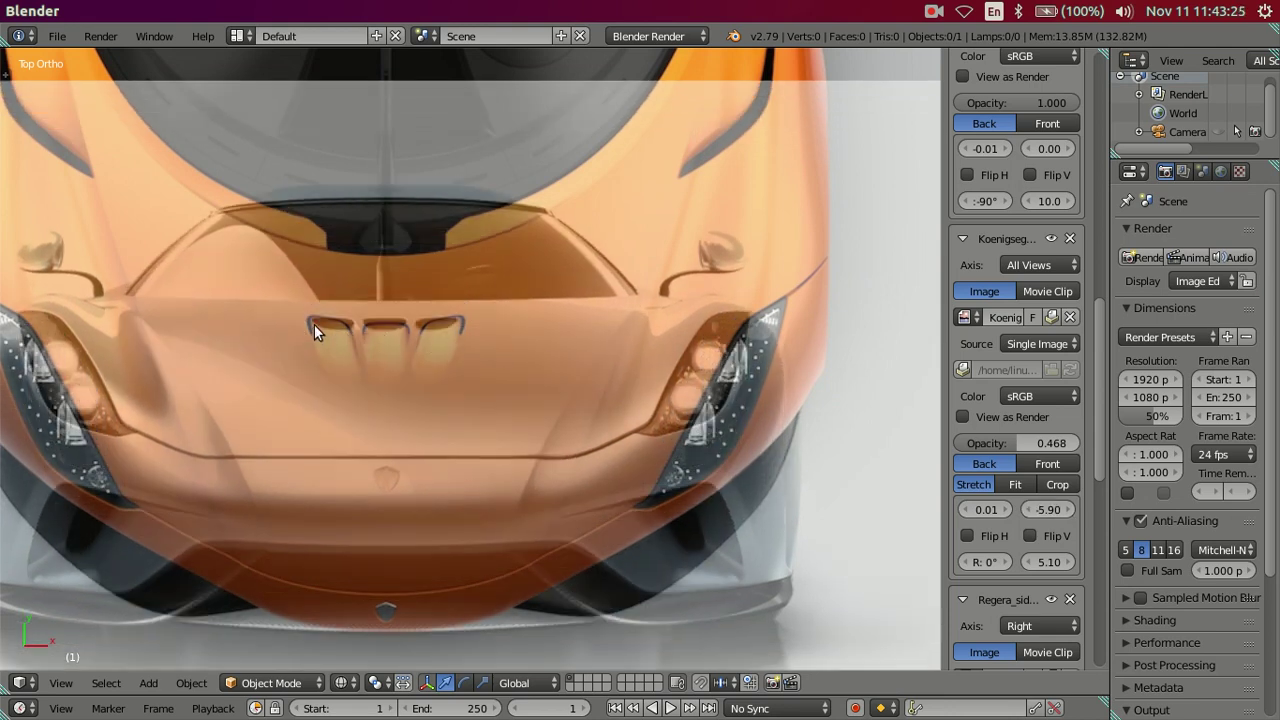
click(1067, 563)
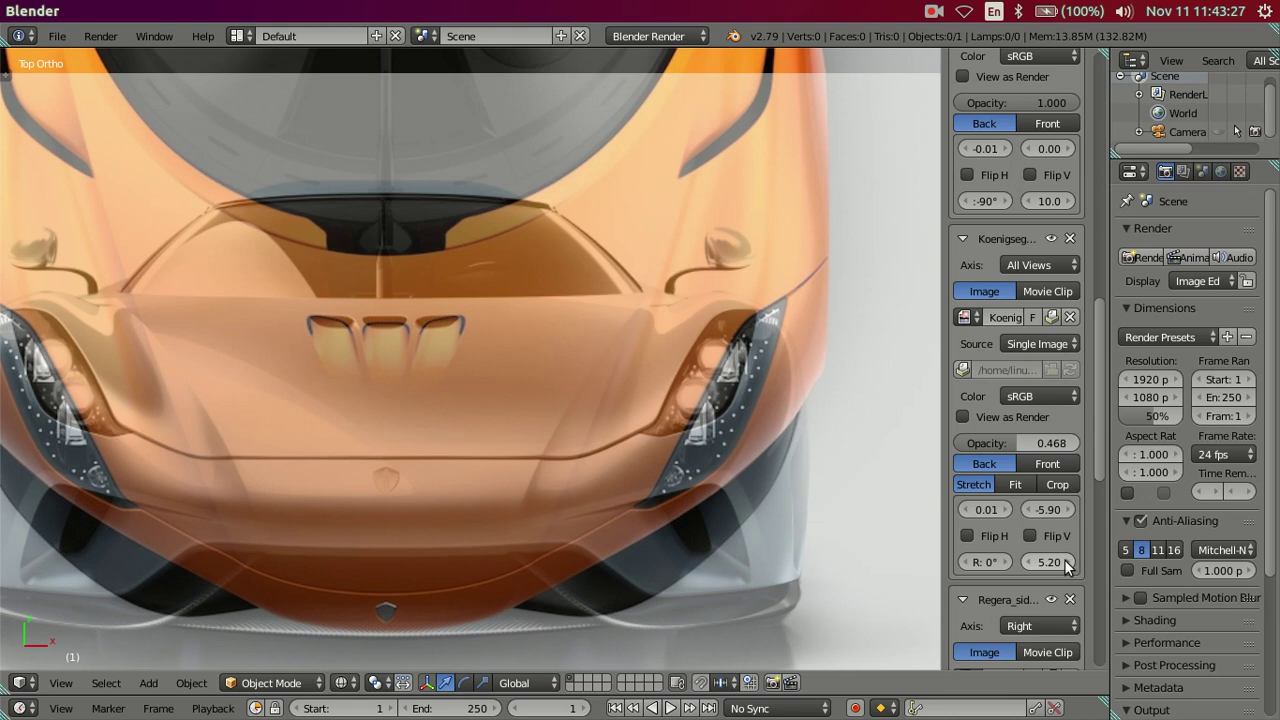
scroll(680, 396, up, 3)
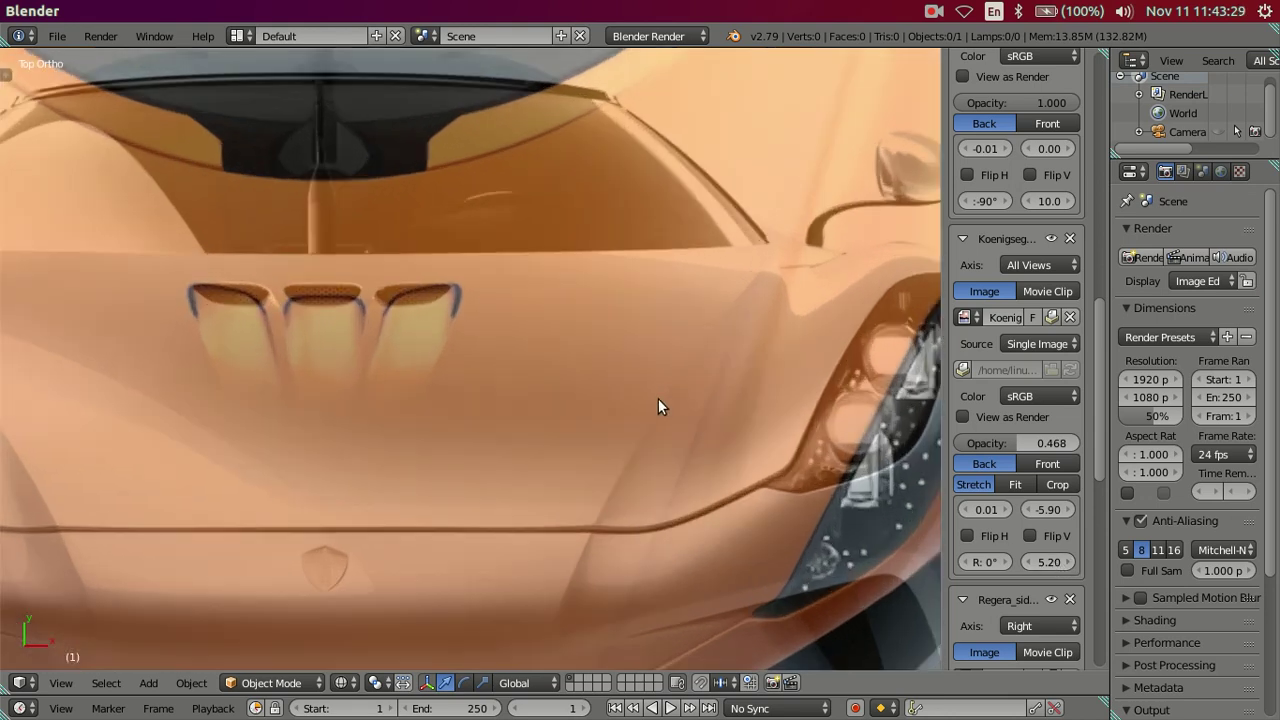
click(1029, 510)
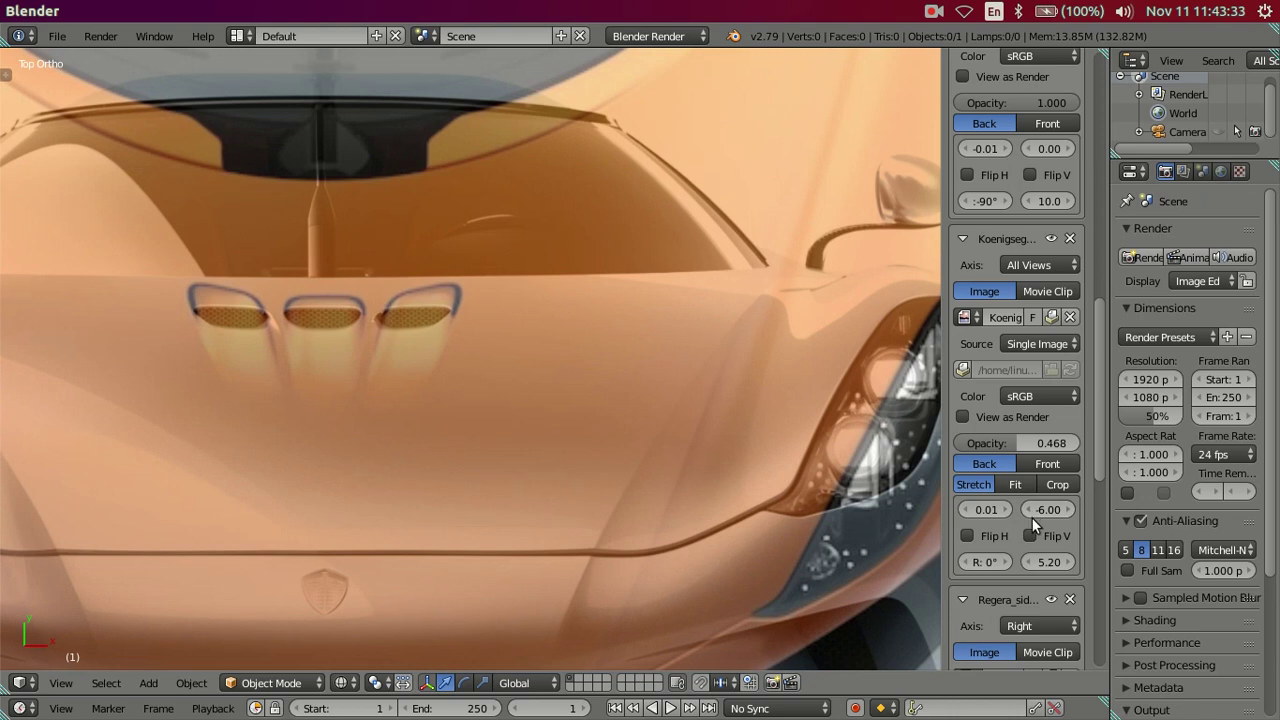
click(1027, 563)
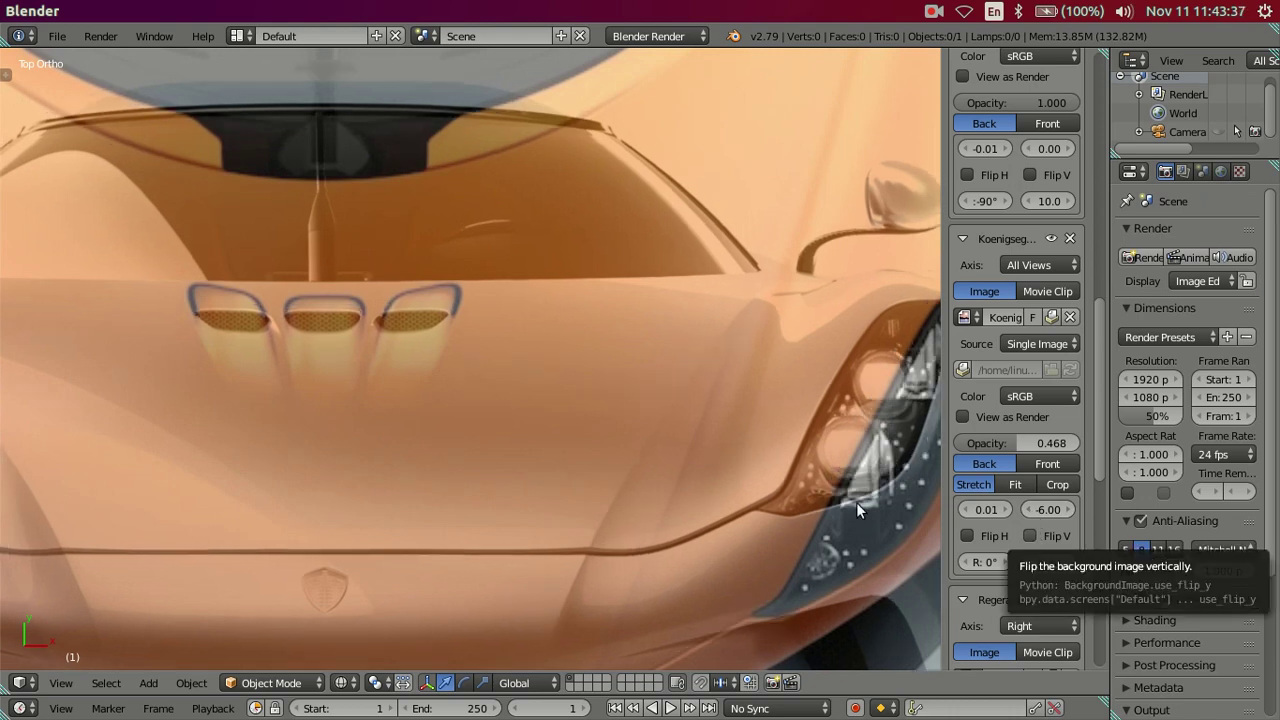
Re-check the Y offset in small steps, settling at -6.40 over the Regera nose
scroll(530, 380, down, 1)
scroll(530, 380, down, 2)
scroll(797, 526, up, 1)
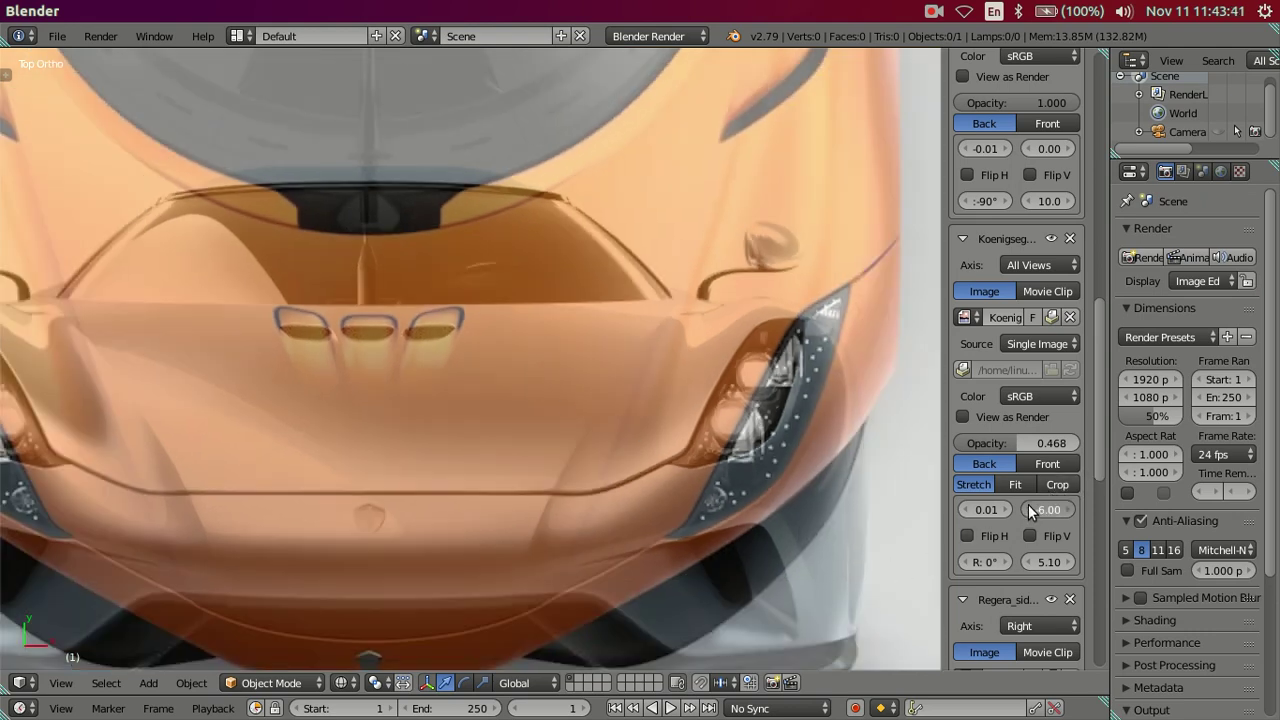
click(1028, 505)
click(1028, 505)
click(1028, 505)
click(1029, 505)
click(1029, 505)
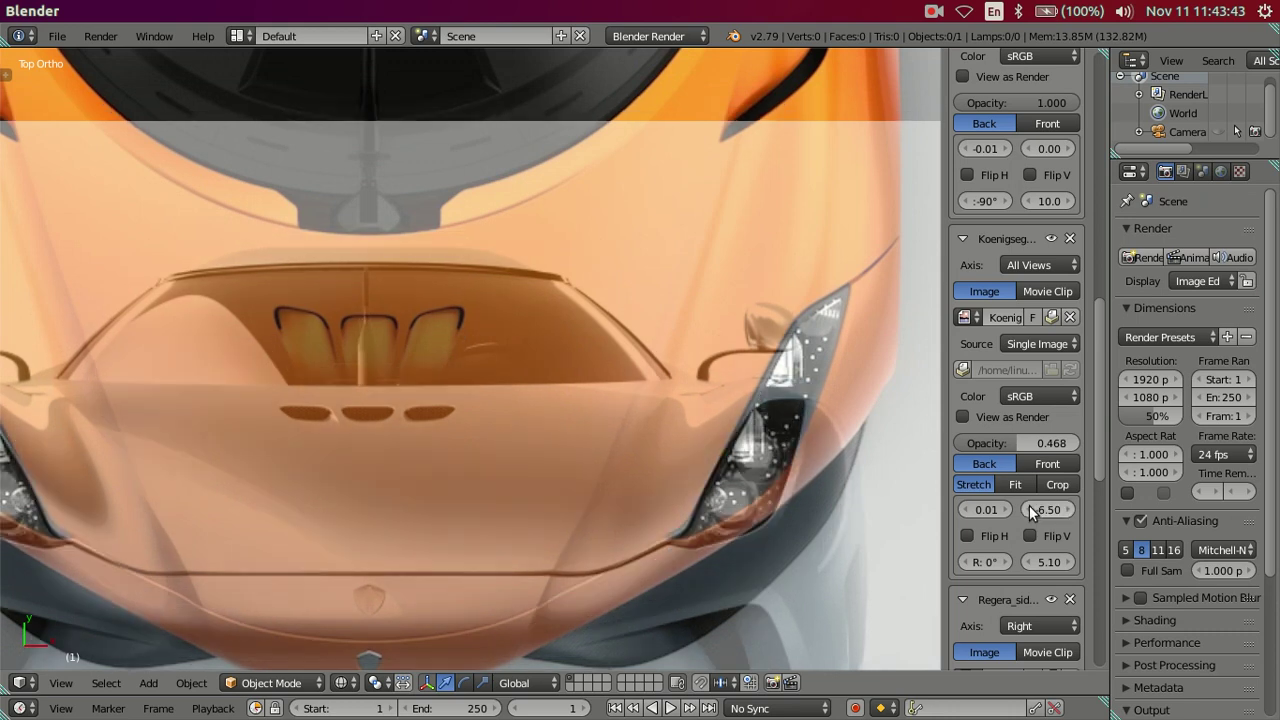
ctrl+scroll(150, 530, left, 2)
shift+scroll(240, 490, down, 2)
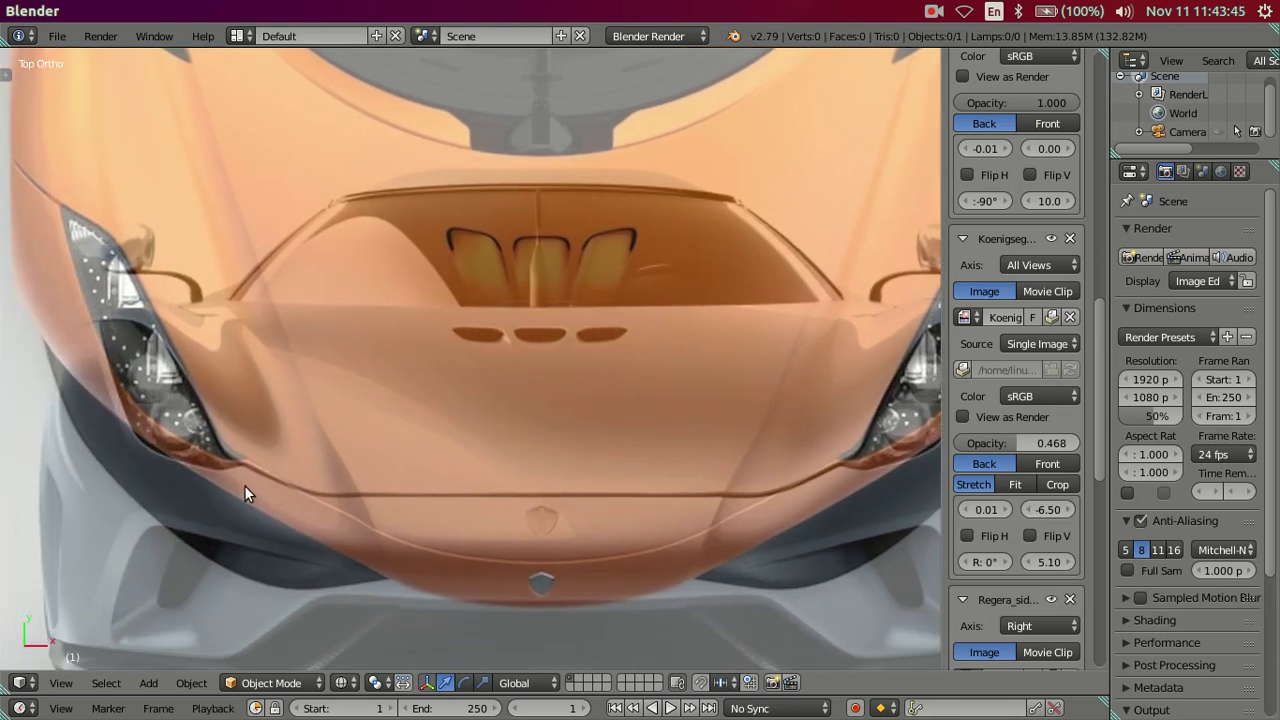
shift+scroll(199, 407, down, 1)
scroll(381, 476, up, 1)
scroll(470, 495, up, 3)
shift+scroll(540, 410, down, 2)
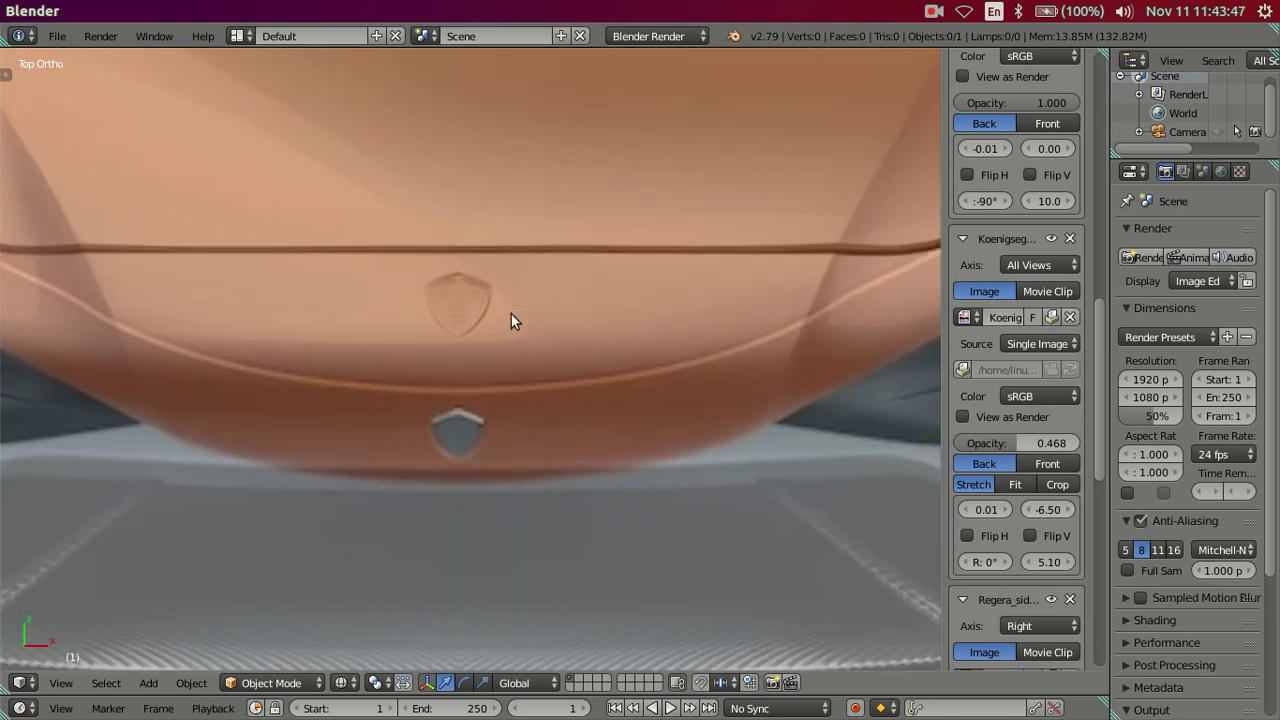
scroll(506, 349, up, 1)
scroll(473, 279, up, 1)
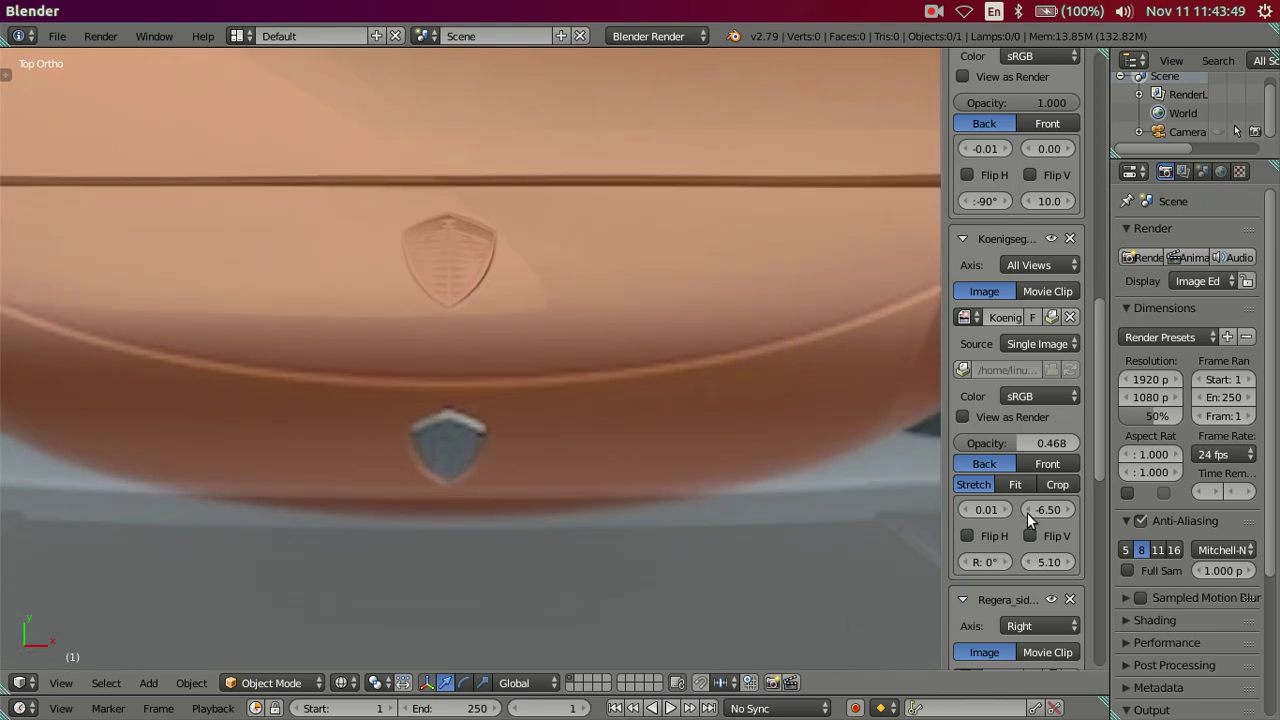
click(1027, 510)
click(1029, 511)
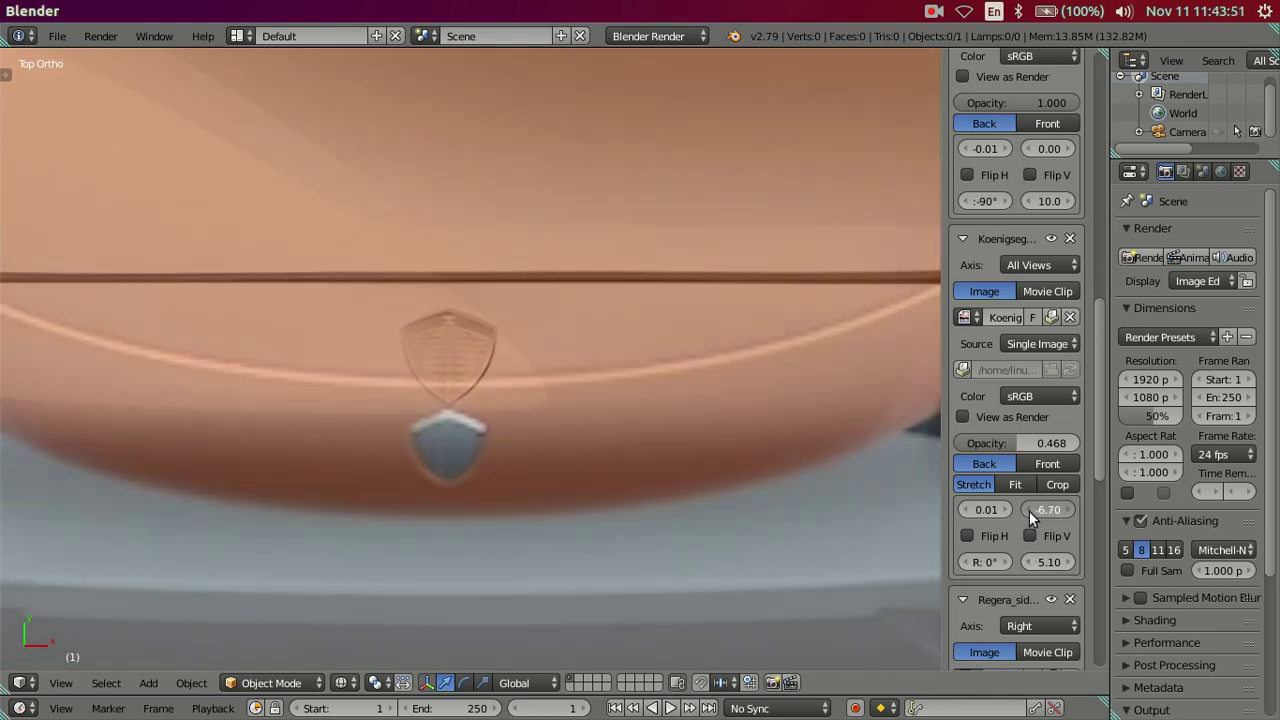
click(1029, 511)
click(1029, 511)
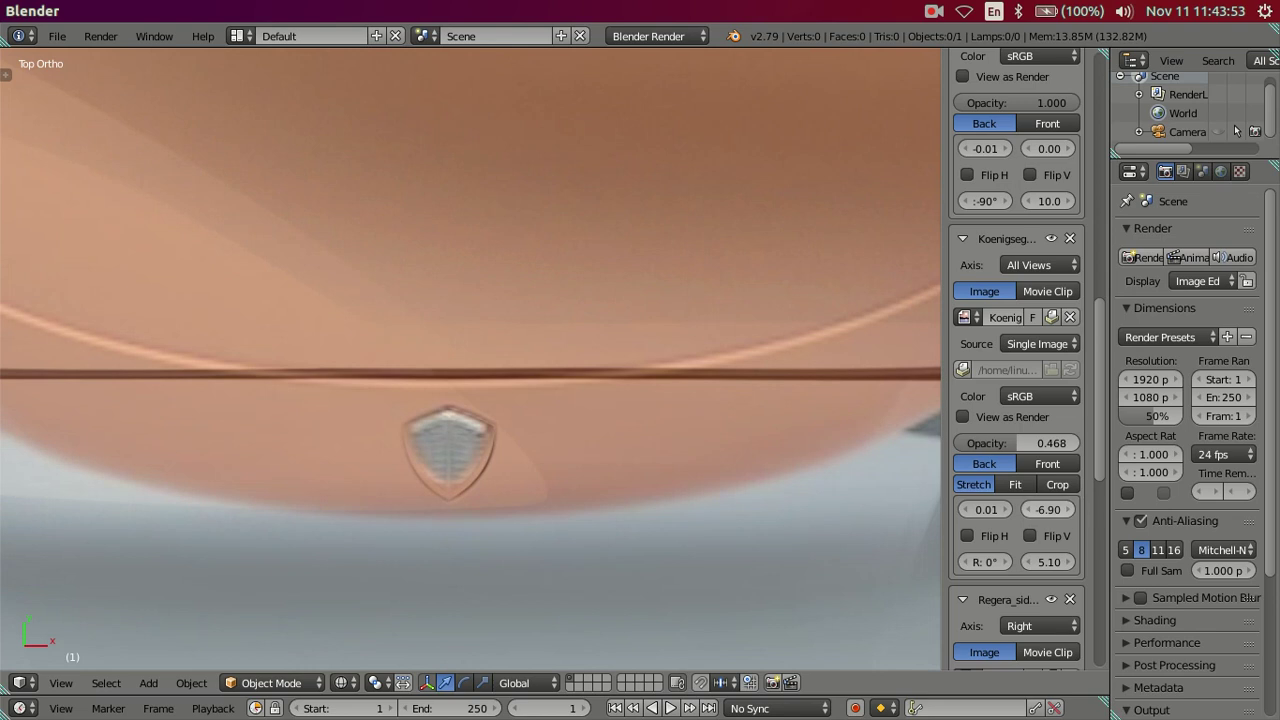
drag(1028, 510, 1020, 510)
scroll(671, 451, down, 5)
scroll(625, 440, down, 3)
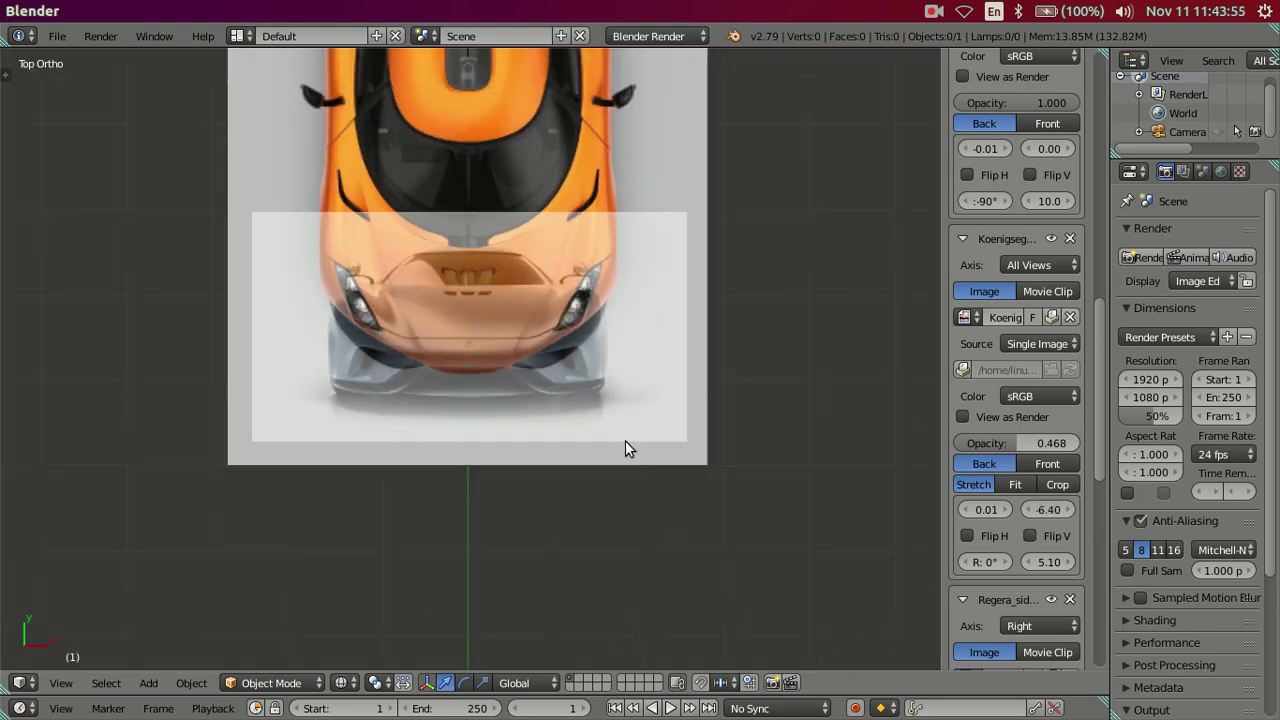
In Front view, raise the Koenigsegg reference's Y offset to 1.40, then go to Right view
key(KP_1)
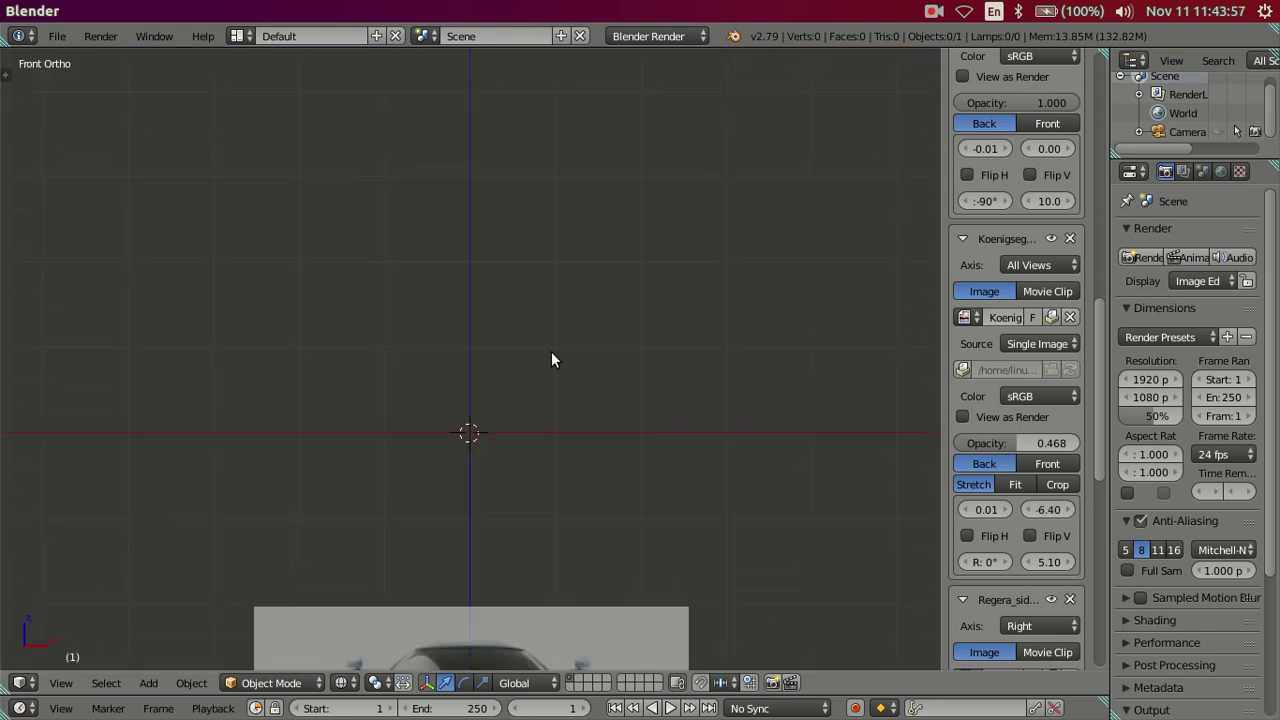
shift+middle_drag(565, 423, 545, 286)
scroll(545, 290, up, 4)
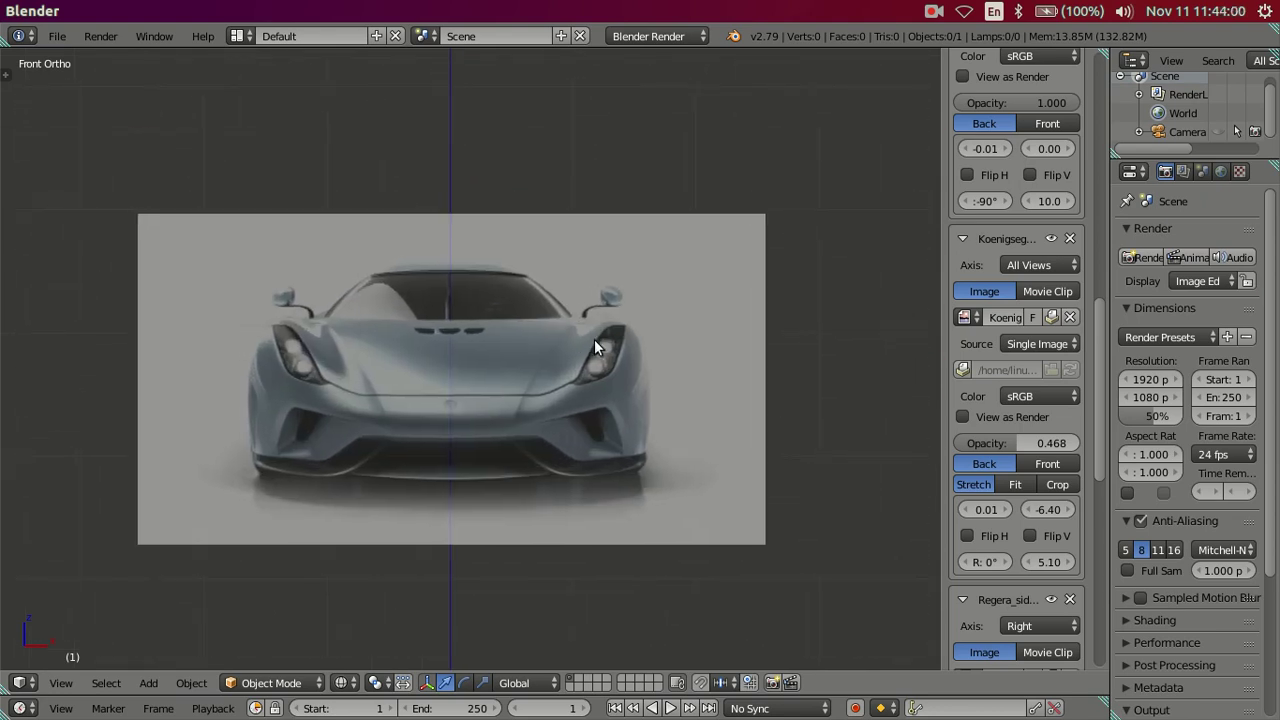
shift+middle_drag(594, 339, 630, 345)
mouse_move(1048, 509)
mouse_down()
mouse_move(1090, 509)
mouse_move(1040, 509)
mouse_up()
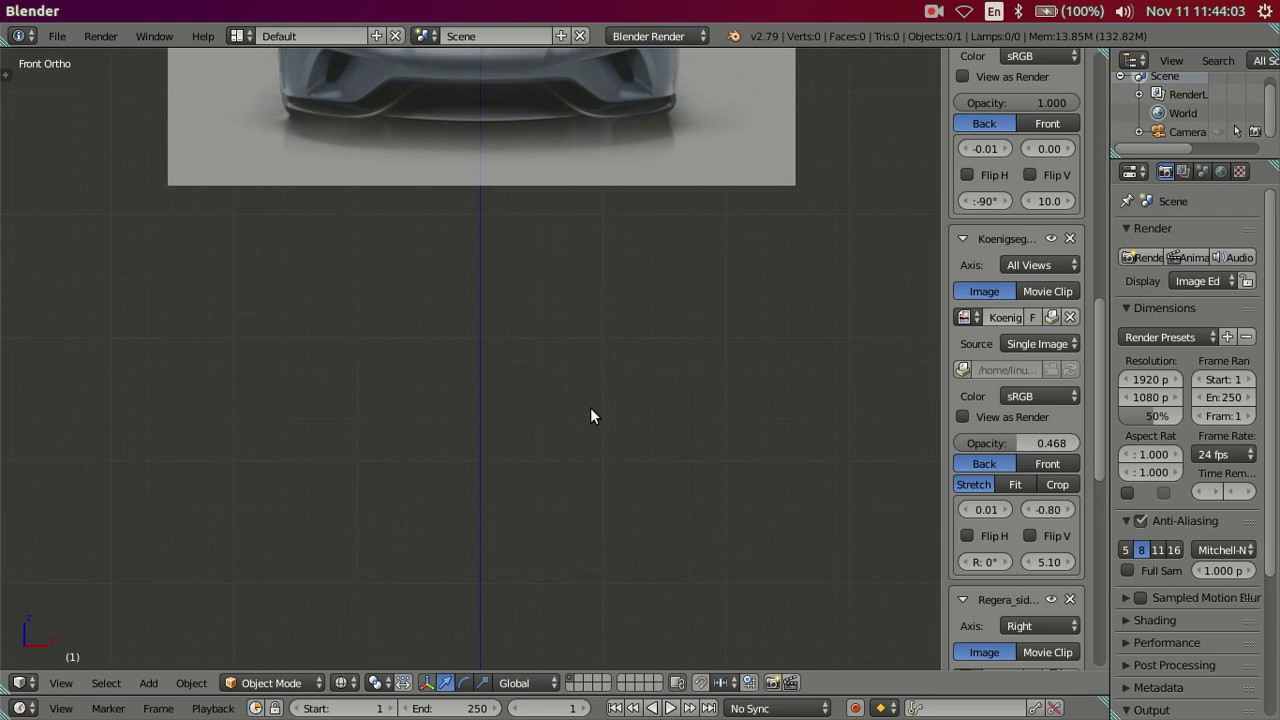
scroll(590, 407, down, 4)
shift+middle_drag(494, 198, 487, 394)
scroll(725, 432, up, 5)
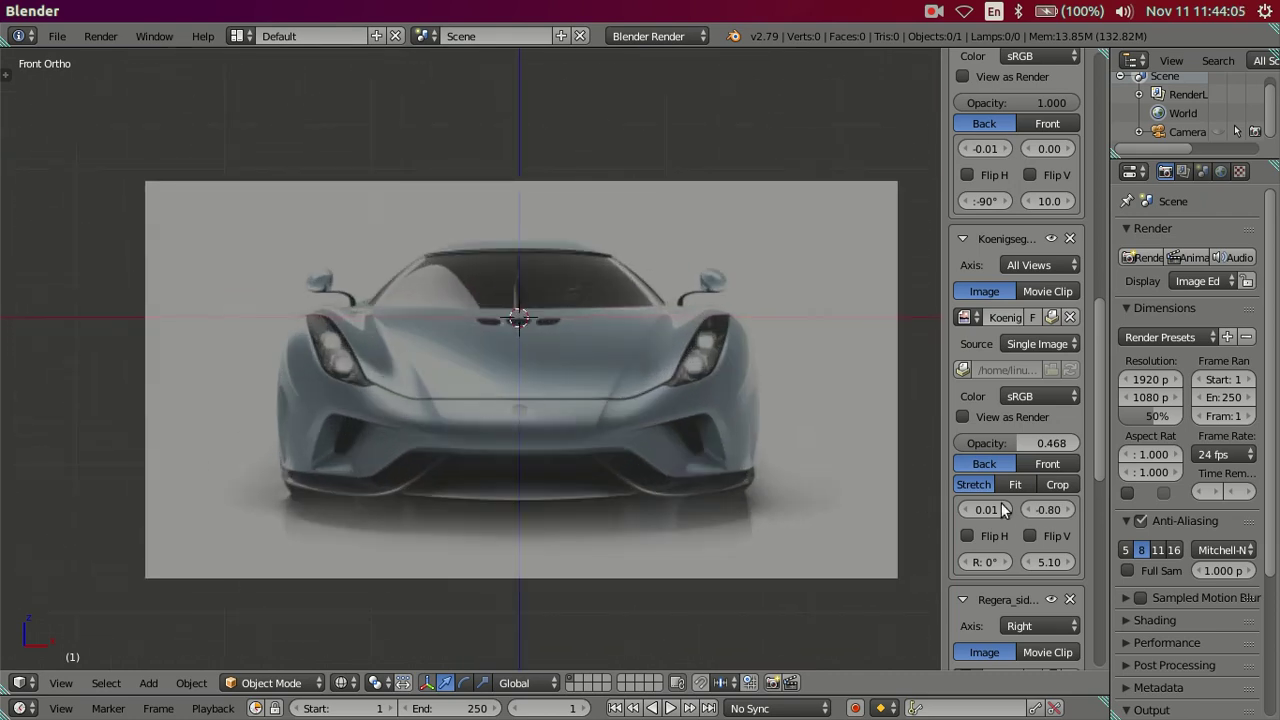
mouse_move(1068, 510)
mouse_down()
mouse_move(1028, 507)
mouse_move(1100, 510)
mouse_up()
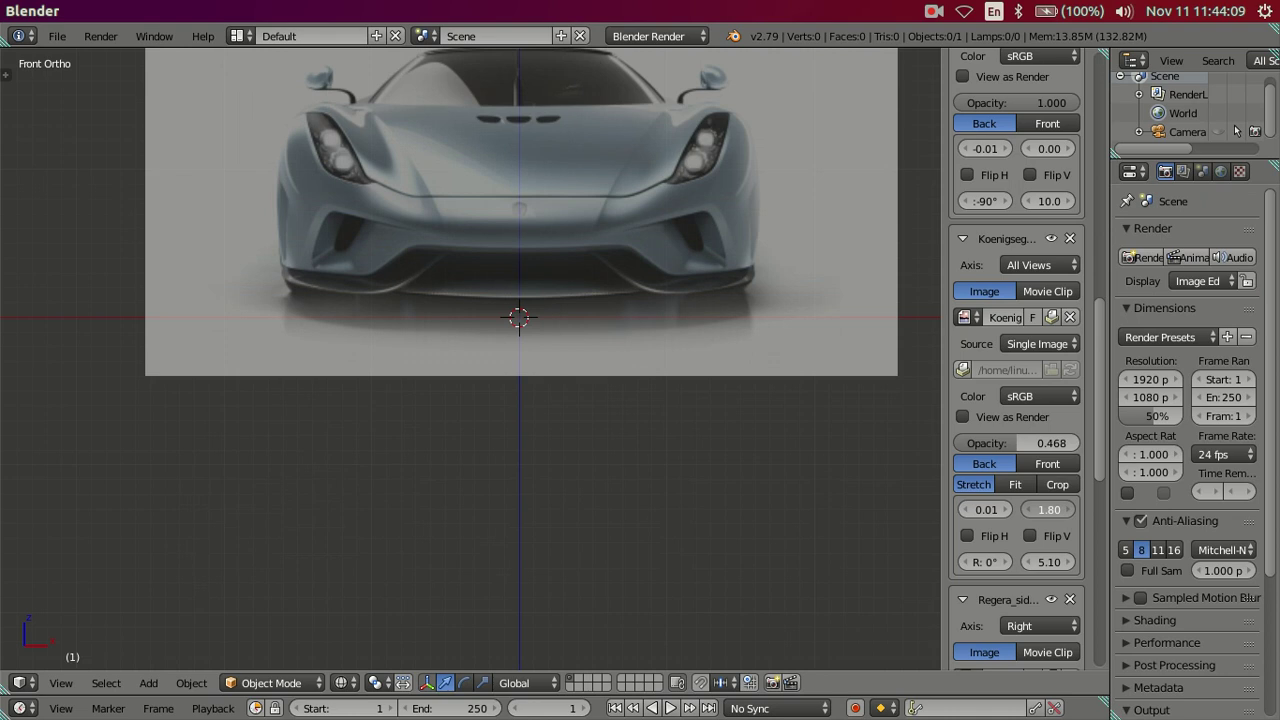
drag(1049, 510, 1040, 510)
key(KP_3)
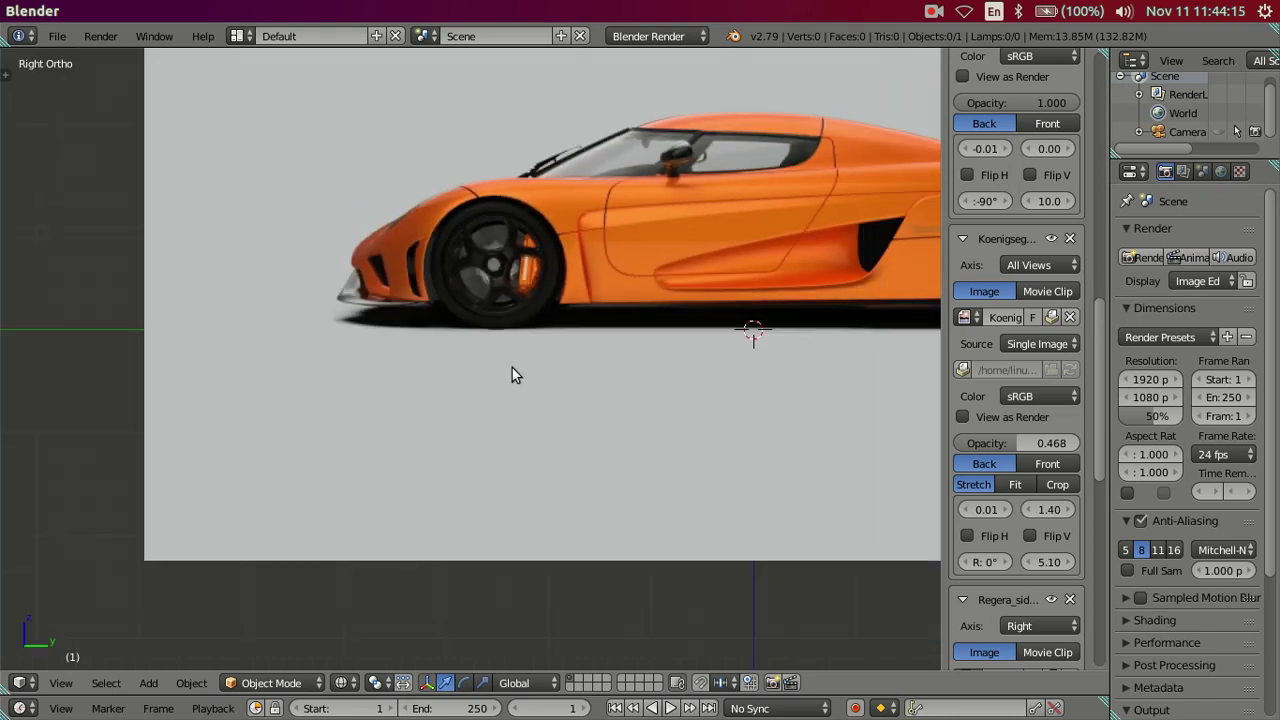
Fade the side car reference to about 0.46 opacity
scroll(1020, 516, down, 5)
scroll(1020, 516, down, 3)
drag(1050, 541, 1014, 541)
scroll(718, 349, up, 1)
scroll(717, 348, up, 1)
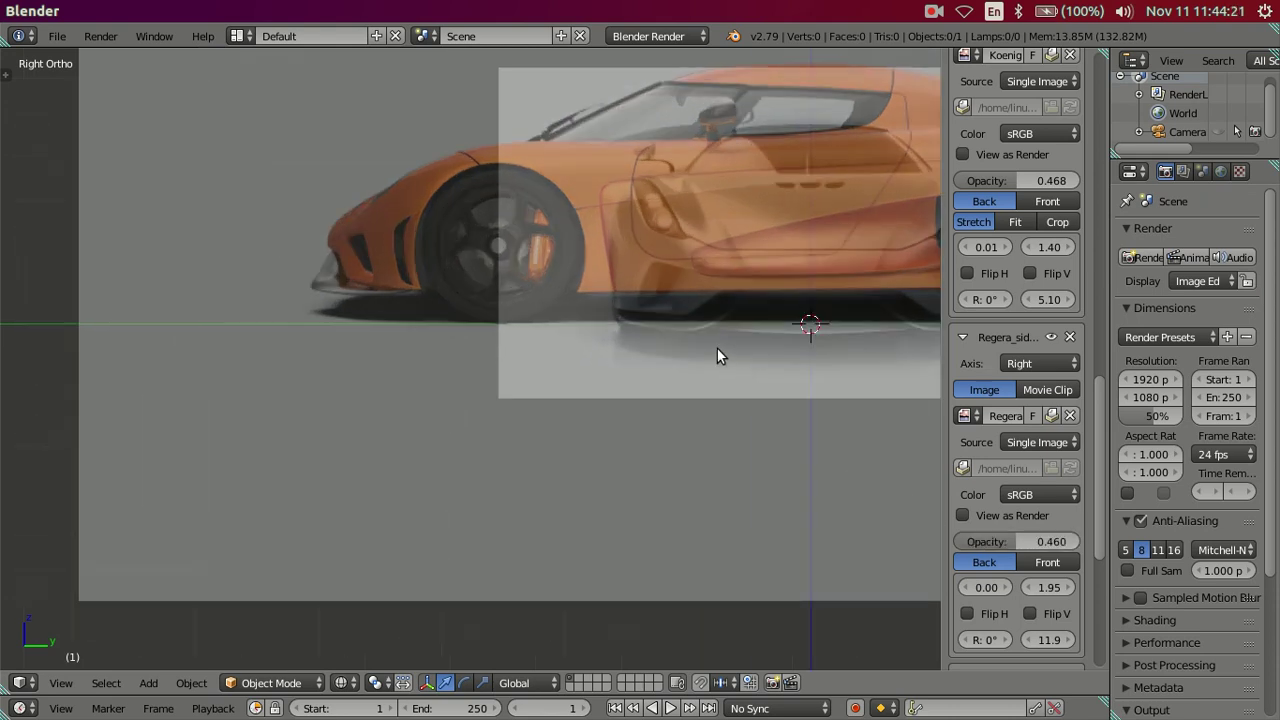
shift+middle_drag(711, 322, 543, 479)
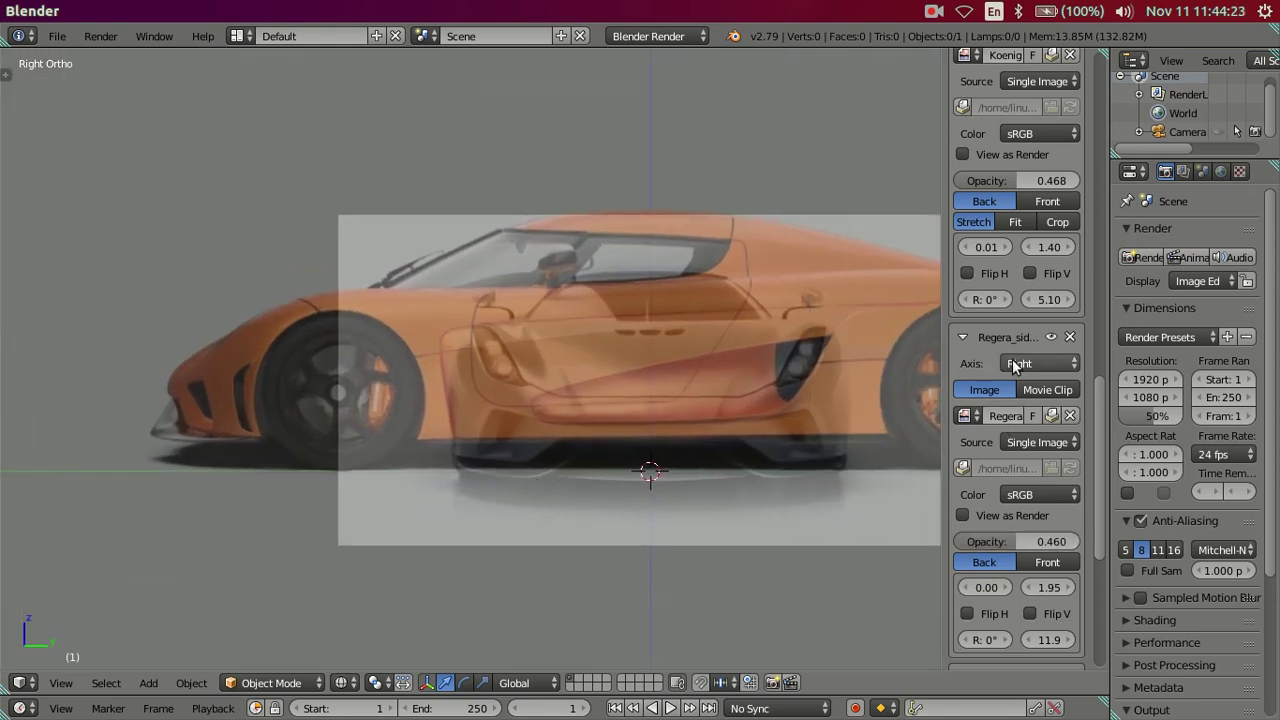
scroll(1012, 359, up, 1)
scroll(1017, 352, up, 1)
Offset the front car reference to X -2.98 and Y 1.90, then return to Front view
drag(975, 321, 880, 322)
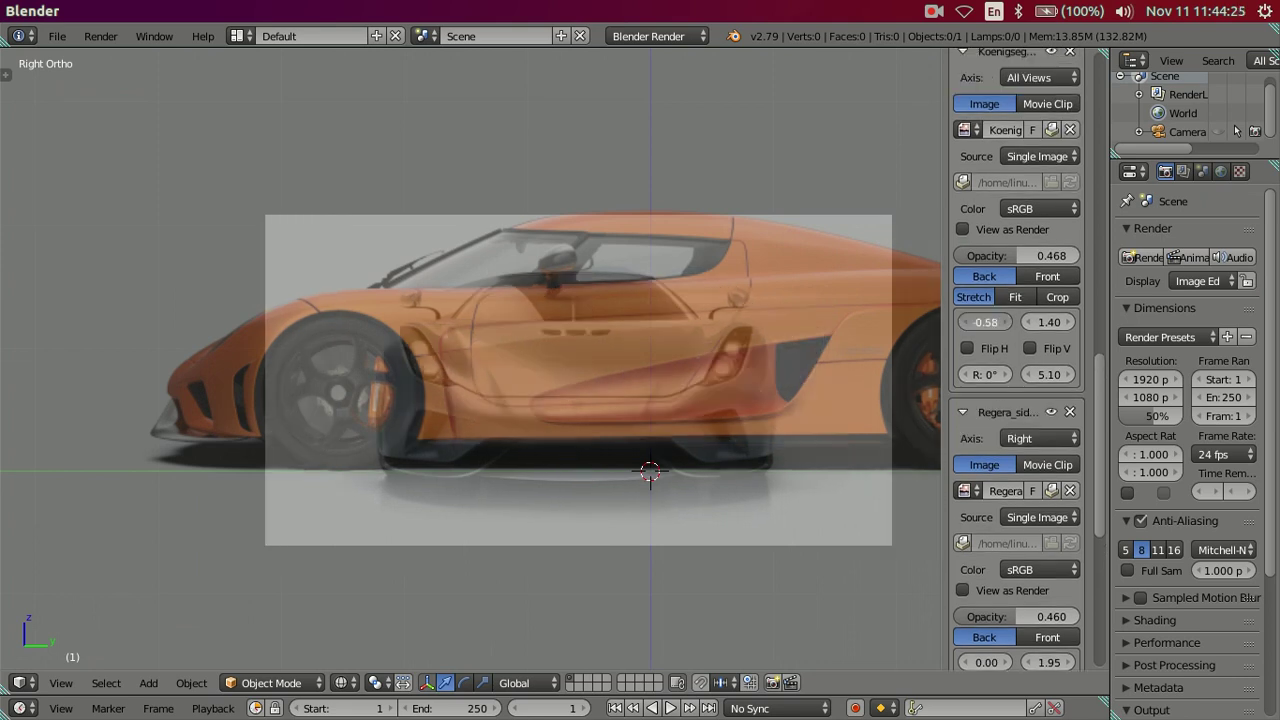
scroll(425, 410, up, 1)
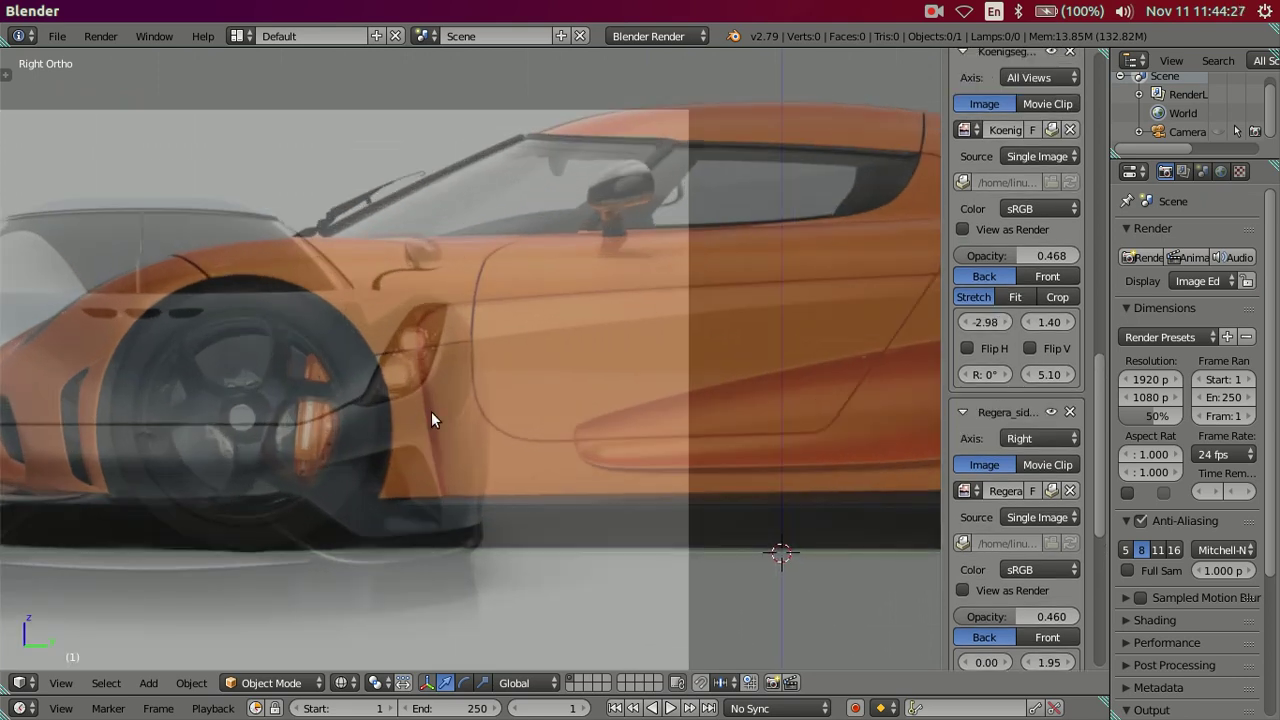
scroll(431, 411, up, 1)
click(1072, 321)
click(1072, 321)
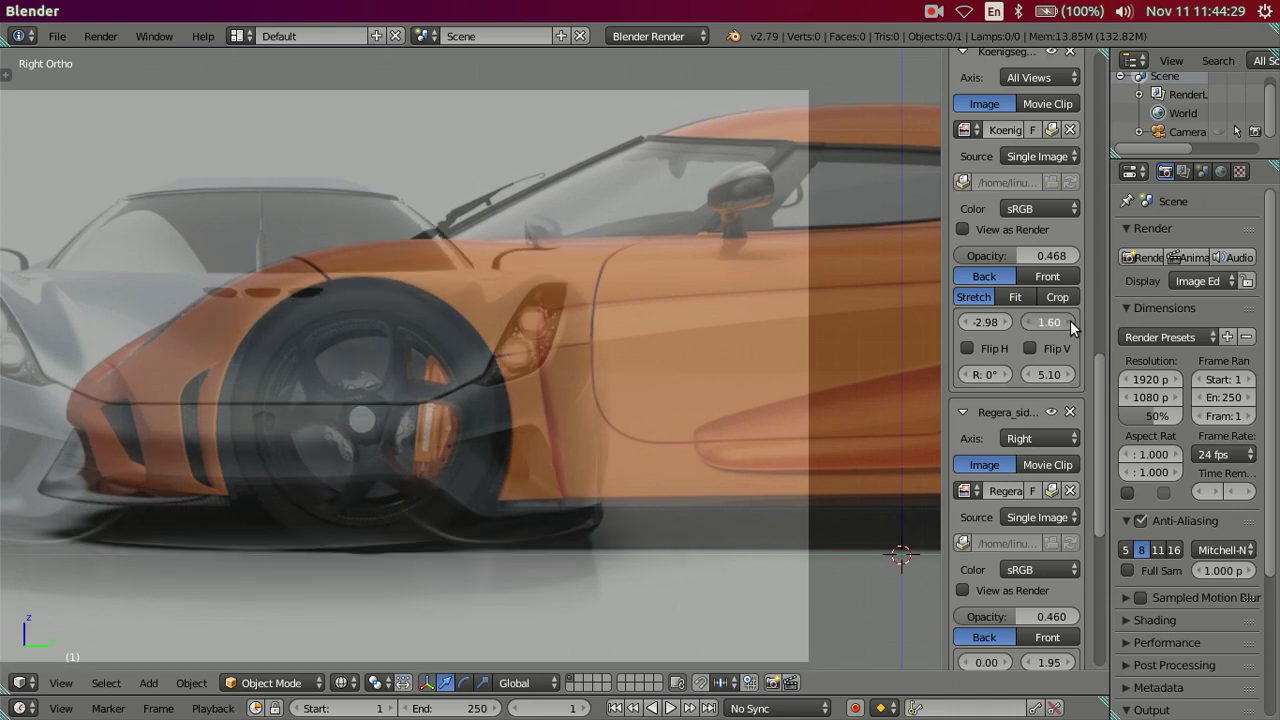
click(1071, 321)
click(1071, 321)
click(1070, 321)
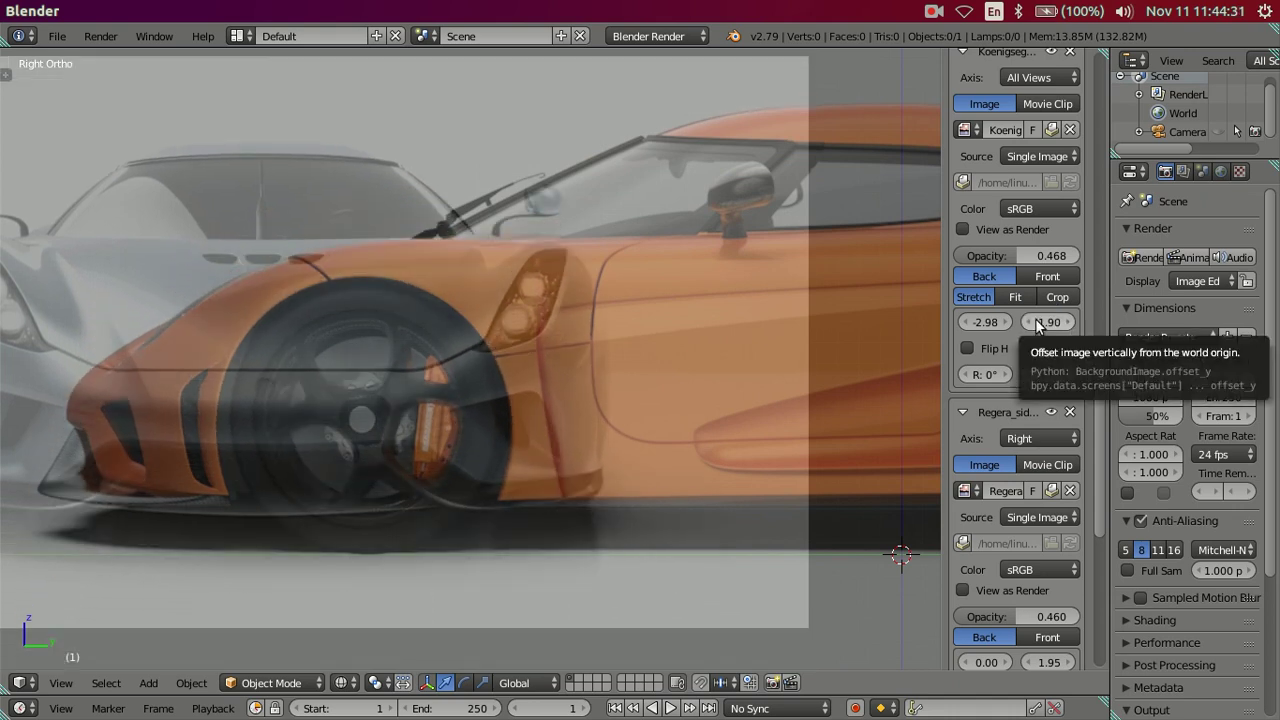
scroll(487, 409, down, 1)
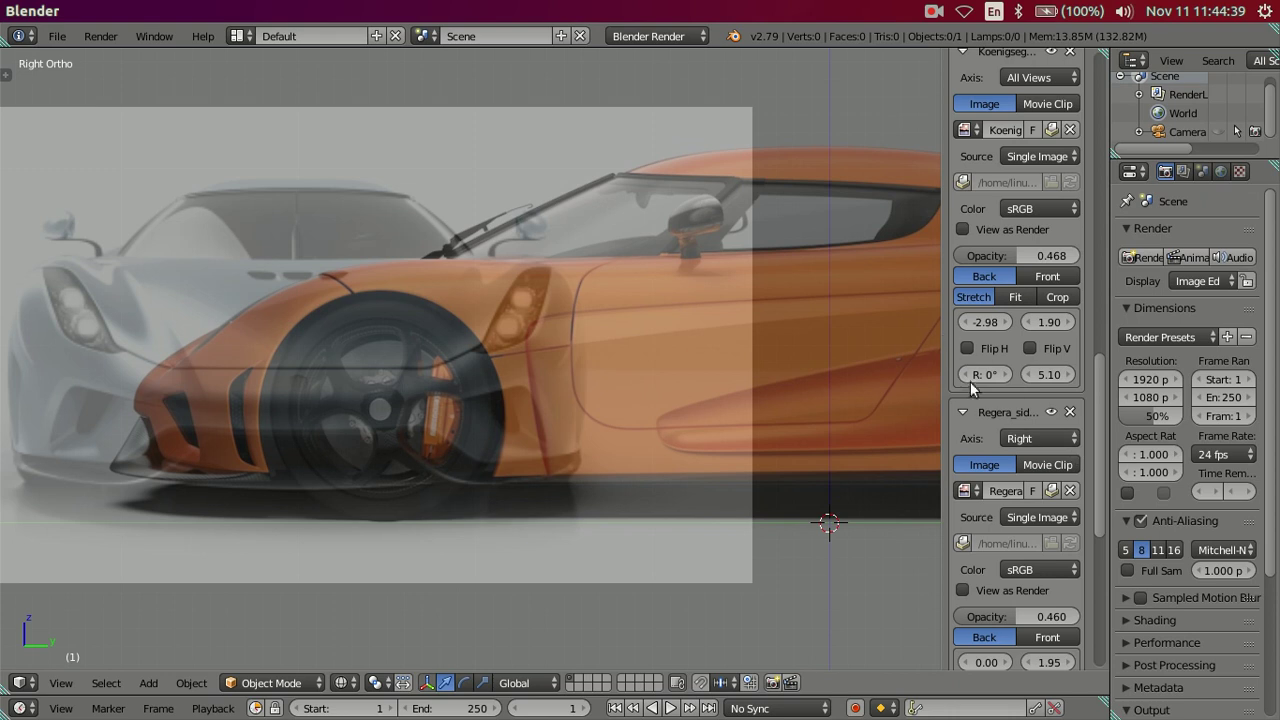
key(KP_1)
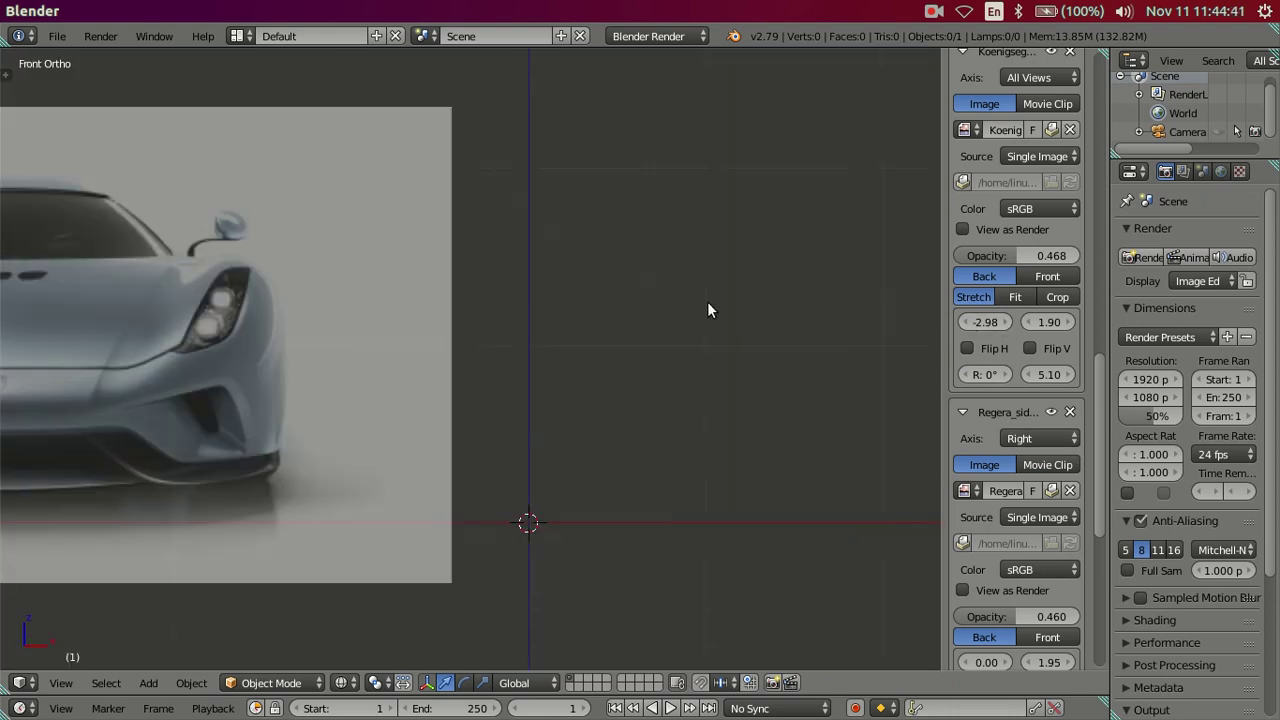
Move the front reference's X offset back to 0.01 and set the side reference opacity to 1
drag(1008, 317, 1006, 317)
scroll(991, 391, down, 5)
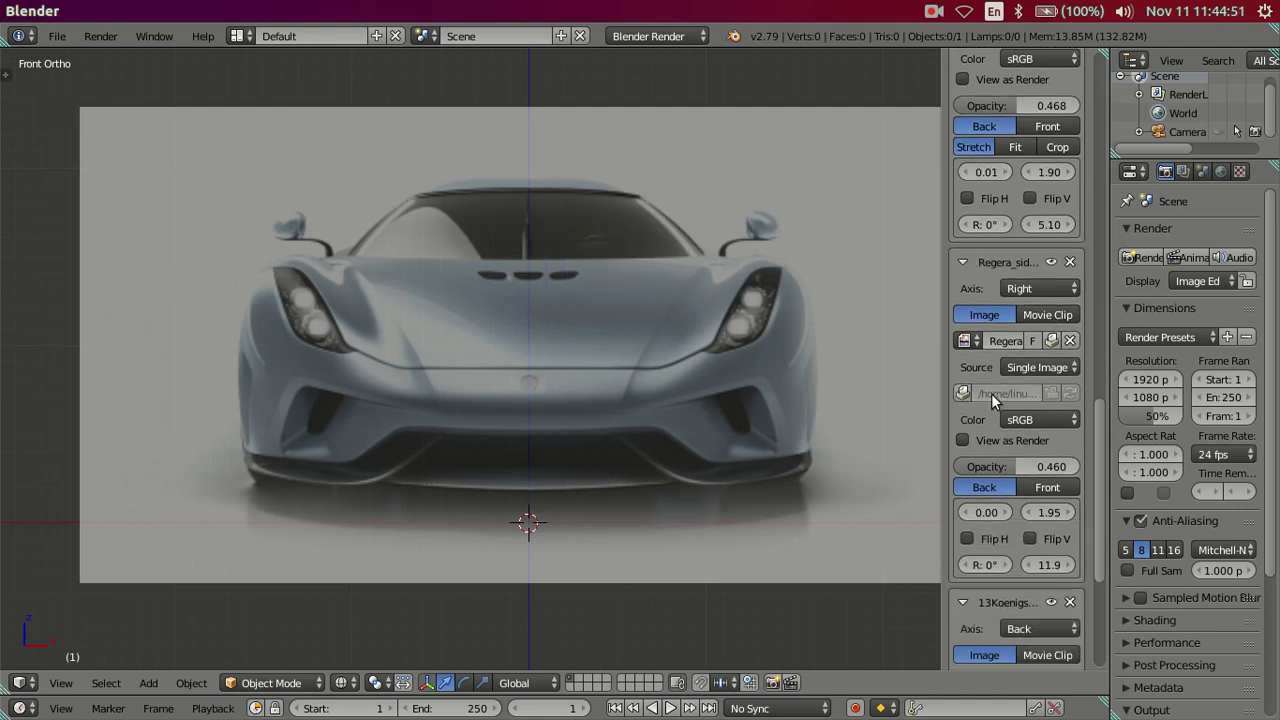
click(1012, 466)
text(1)
key(Return)
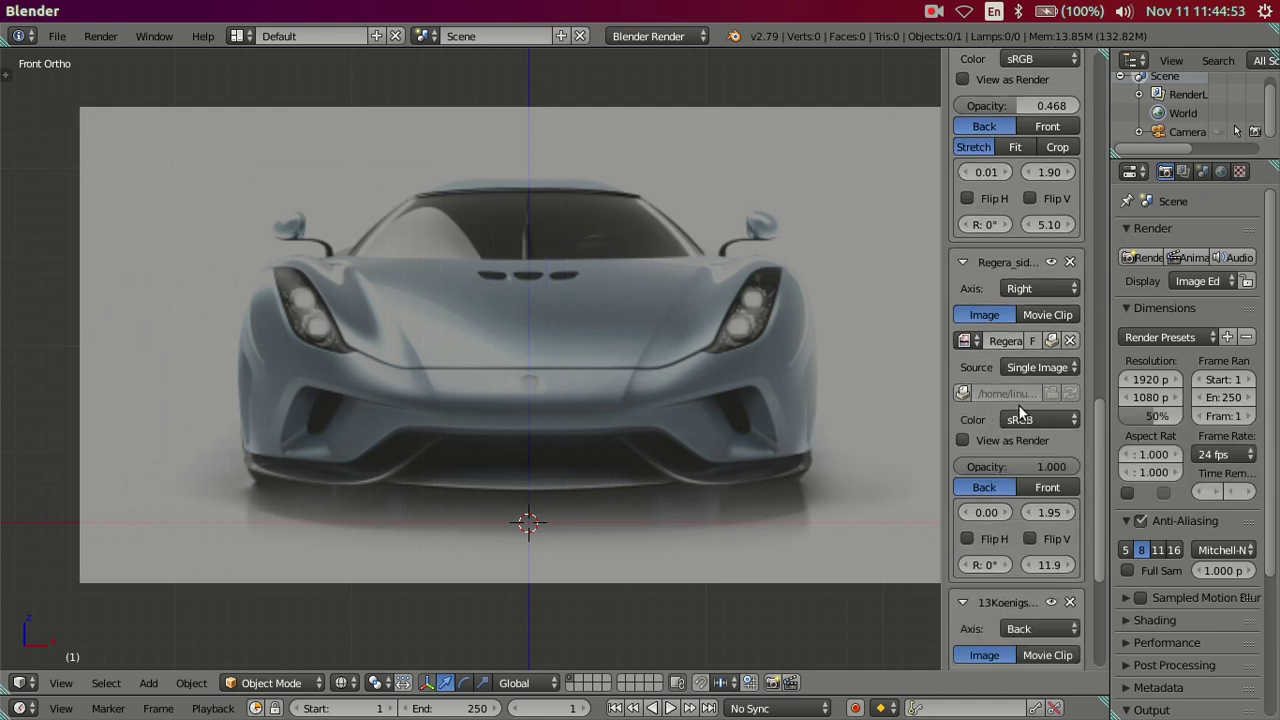
Make the front reference fully opaque and switch to Back view
scroll(1007, 367, up, 2)
scroll(1017, 324, up, 1)
scroll(1030, 300, up, 2)
drag(1046, 262, 1120, 262)
scroll(986, 306, up, 5)
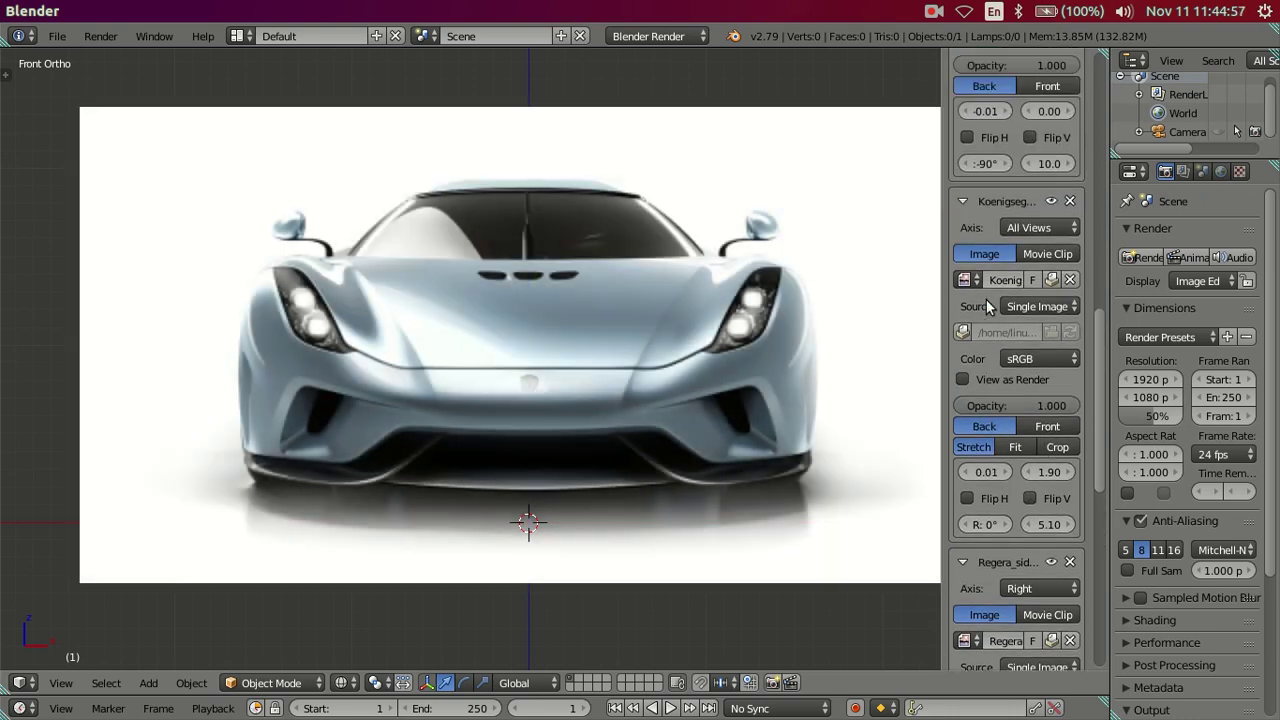
scroll(986, 306, up, 3)
scroll(1010, 254, up, 2)
scroll(1010, 254, down, 5)
scroll(1010, 254, down, 3)
scroll(1010, 258, down, 7)
scroll(1009, 267, down, 1)
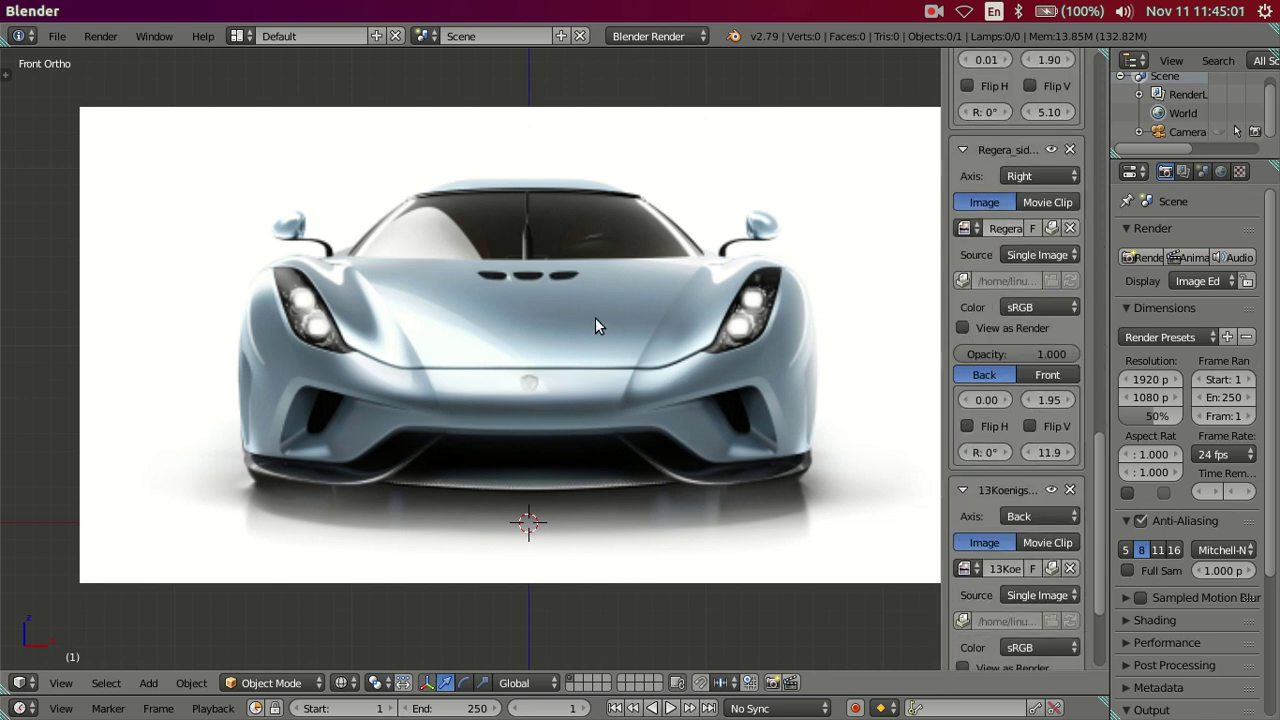
key(ctrl+KP_1)
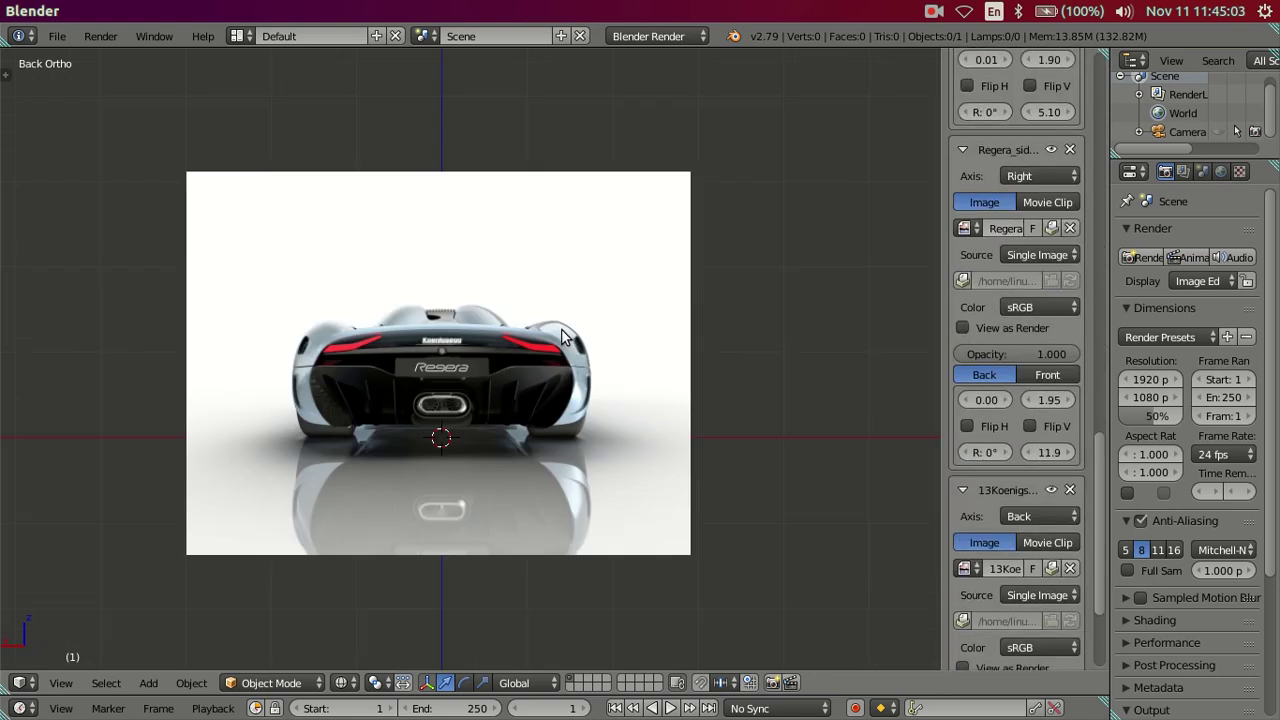
In Front view, fade the Koenigsegg reference to 0.476 opacity
scroll(561, 329, up, 6)
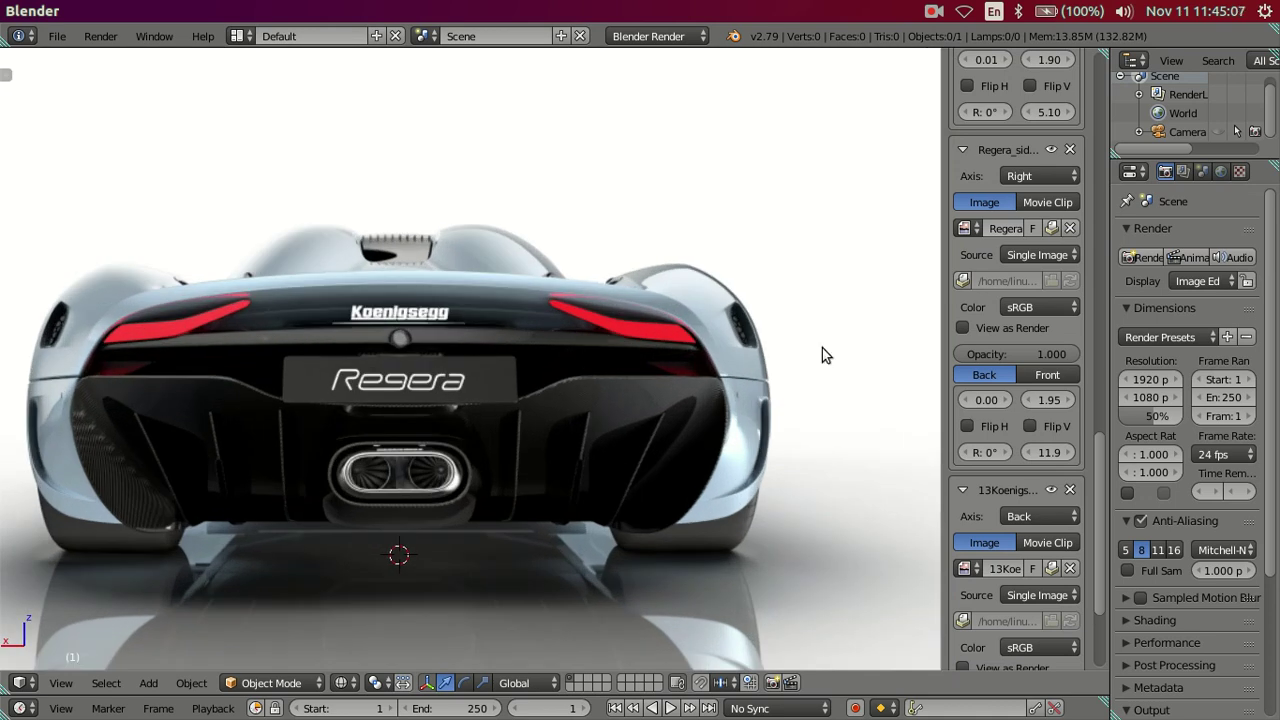
scroll(1016, 375, up, 3)
scroll(1016, 367, up, 1)
scroll(1016, 366, up, 1)
scroll(1015, 350, up, 2)
key(KP_1)
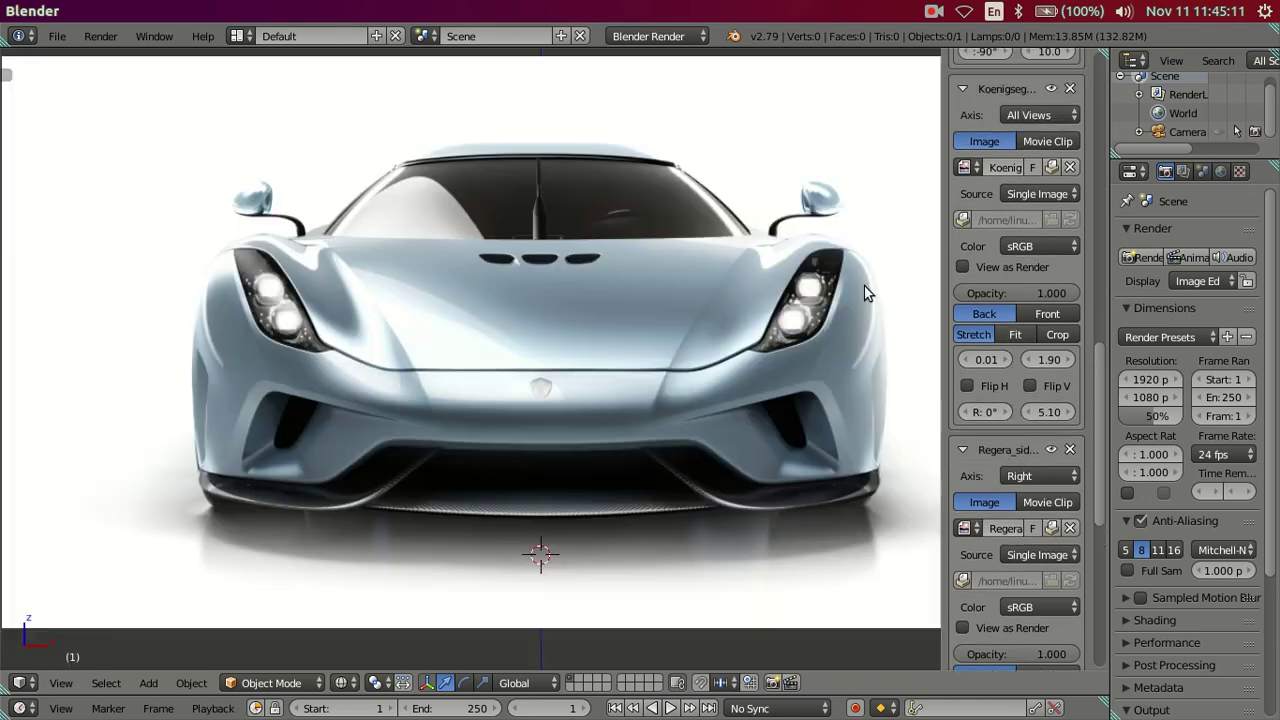
drag(1024, 290, 965, 293)
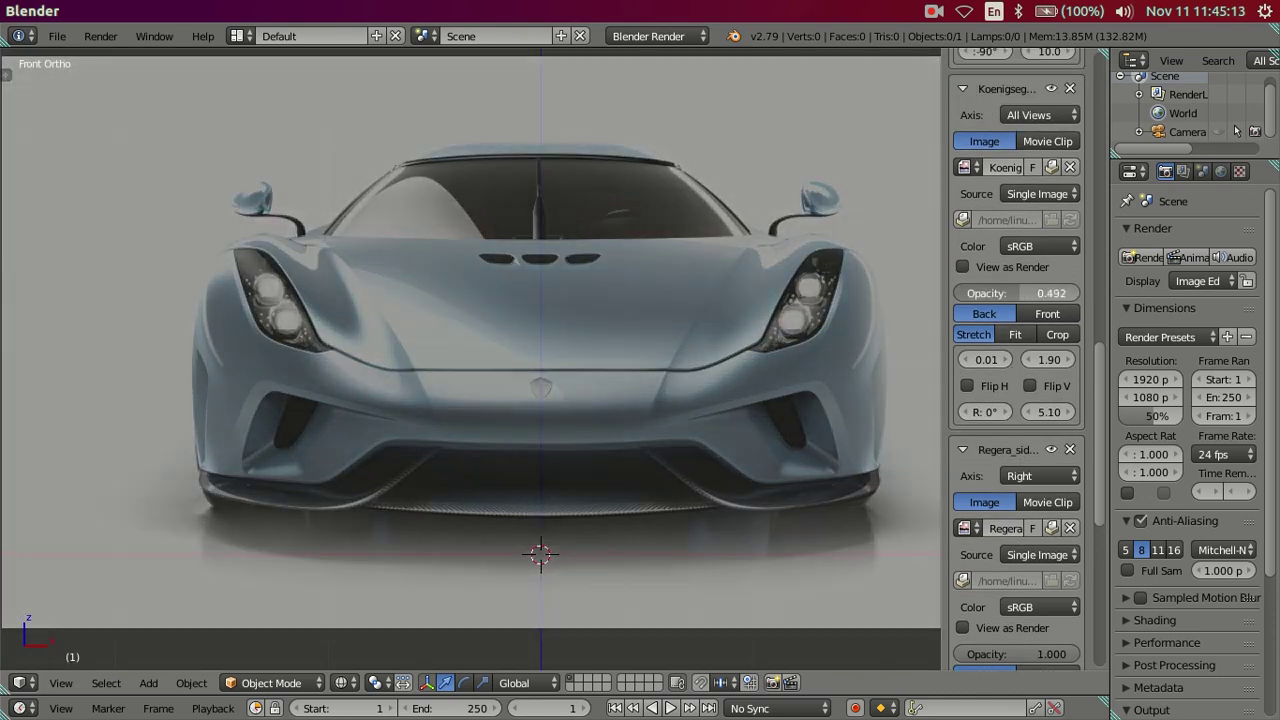
Return to a close view of the rear car photo
key(KP_3)
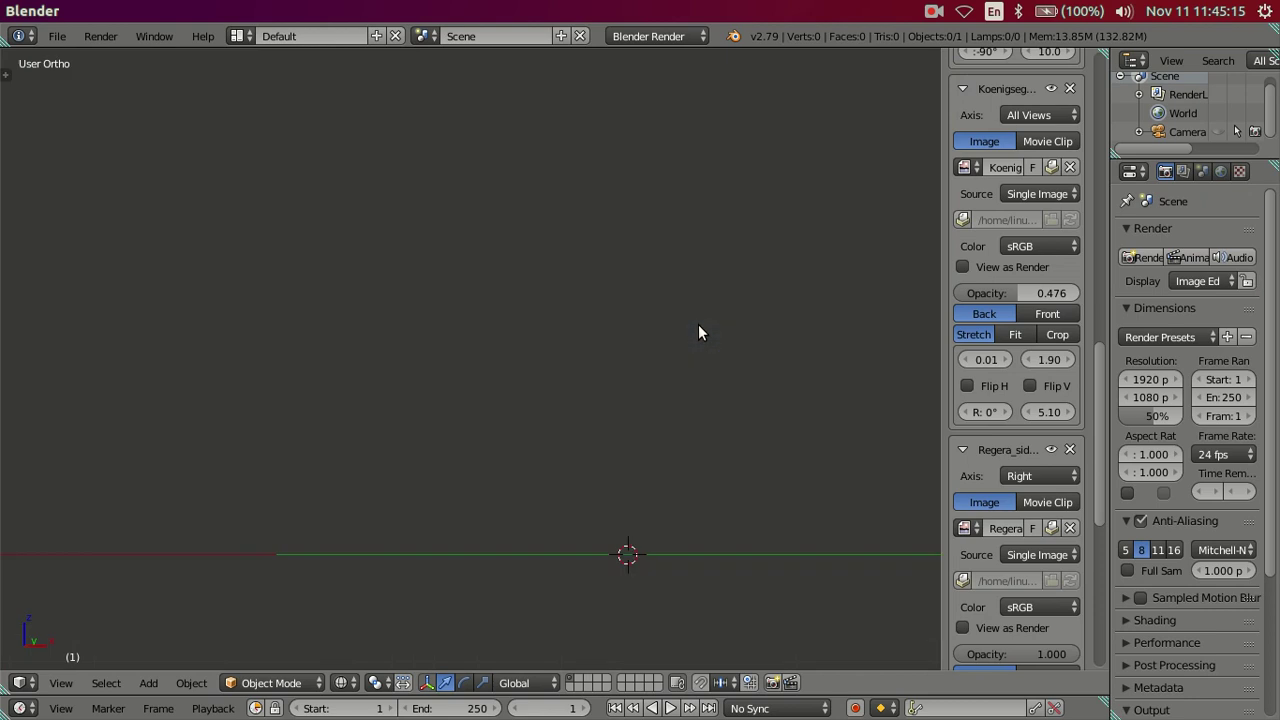
scroll(951, 497, down, 3)
scroll(954, 498, down, 2)
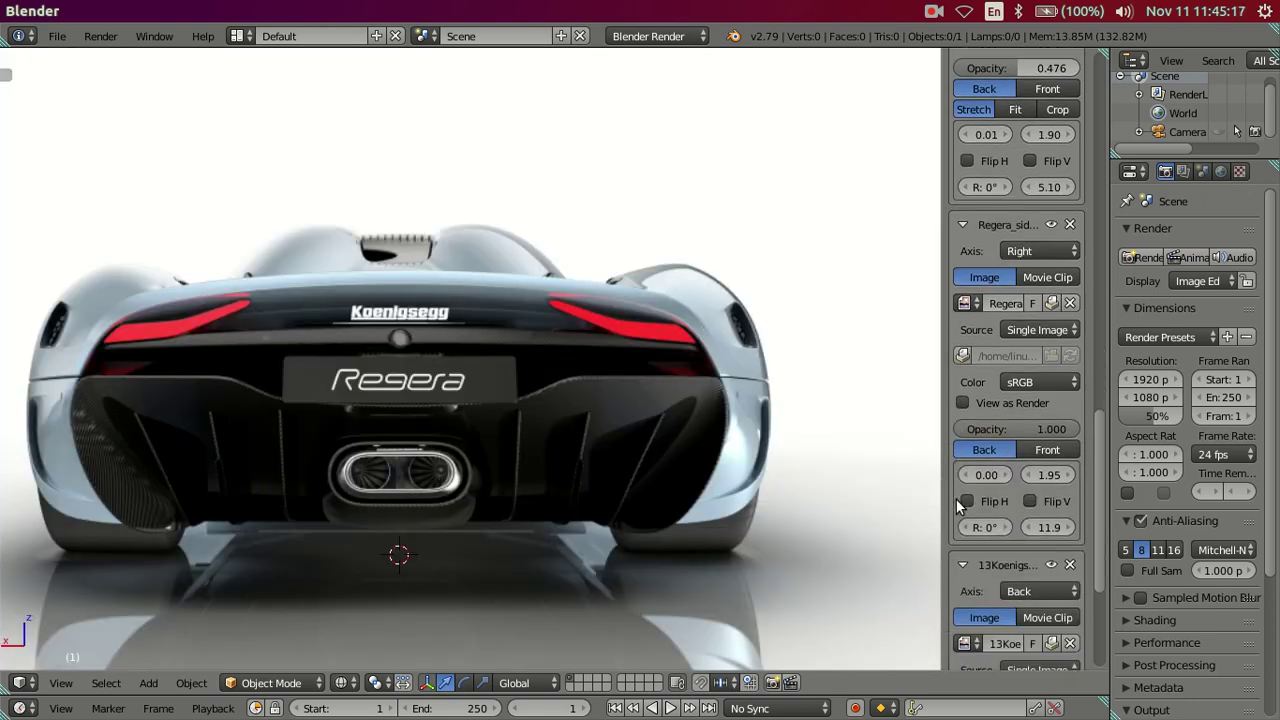
scroll(975, 475, up, 3)
scroll(995, 400, up, 3)
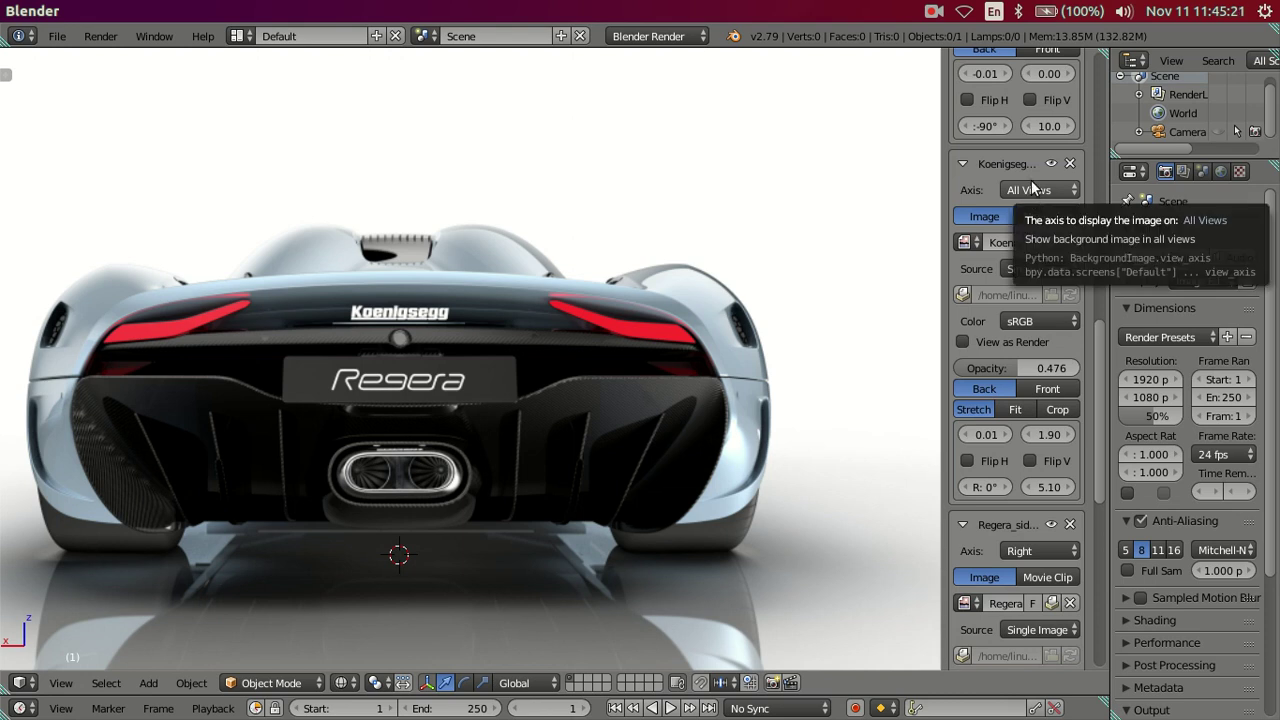
scroll(1017, 498, down, 5)
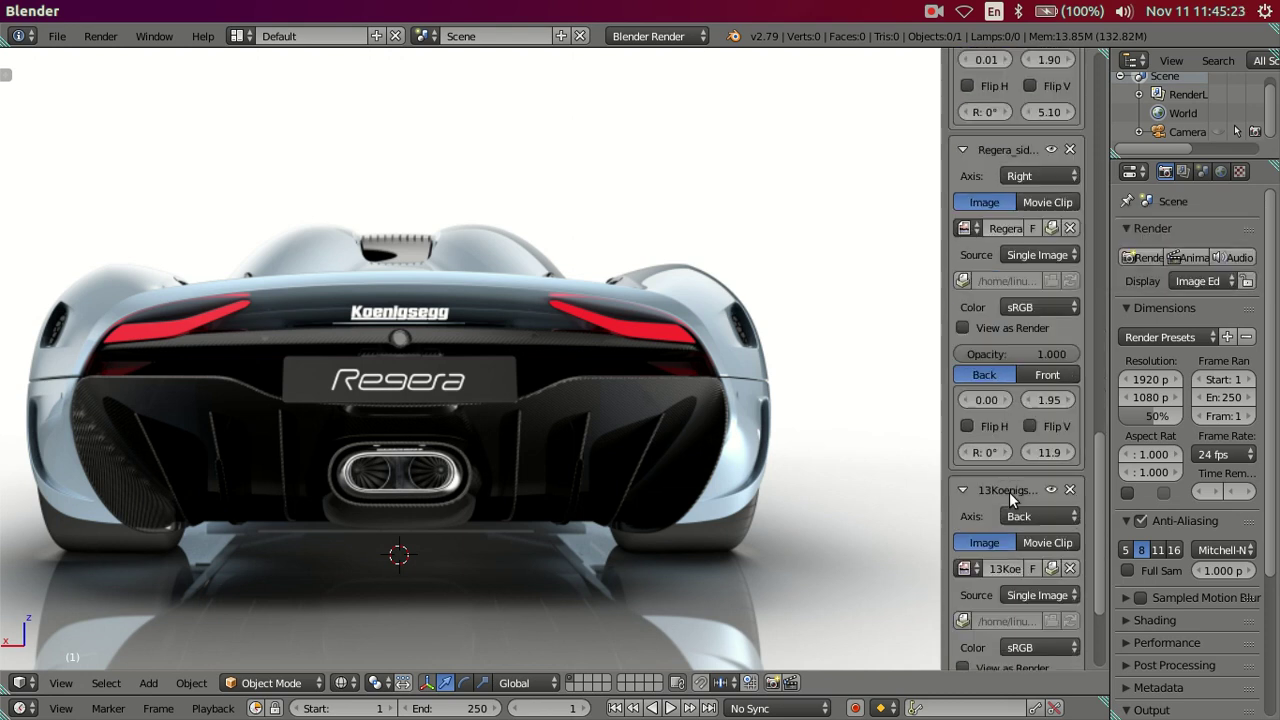
scroll(1009, 492, down, 5)
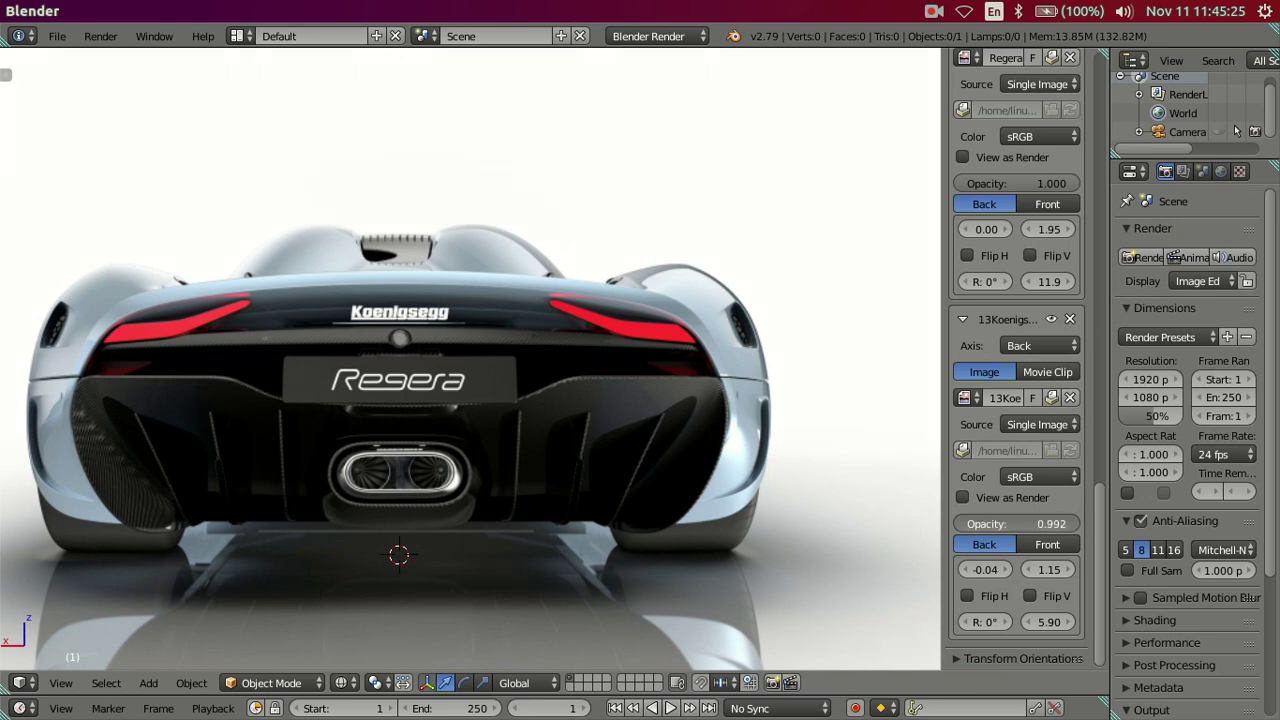
Set the rear 13Koenigsegg reference to opacity 0.476 and Y offset 1.15
drag(1037, 523, 973, 523)
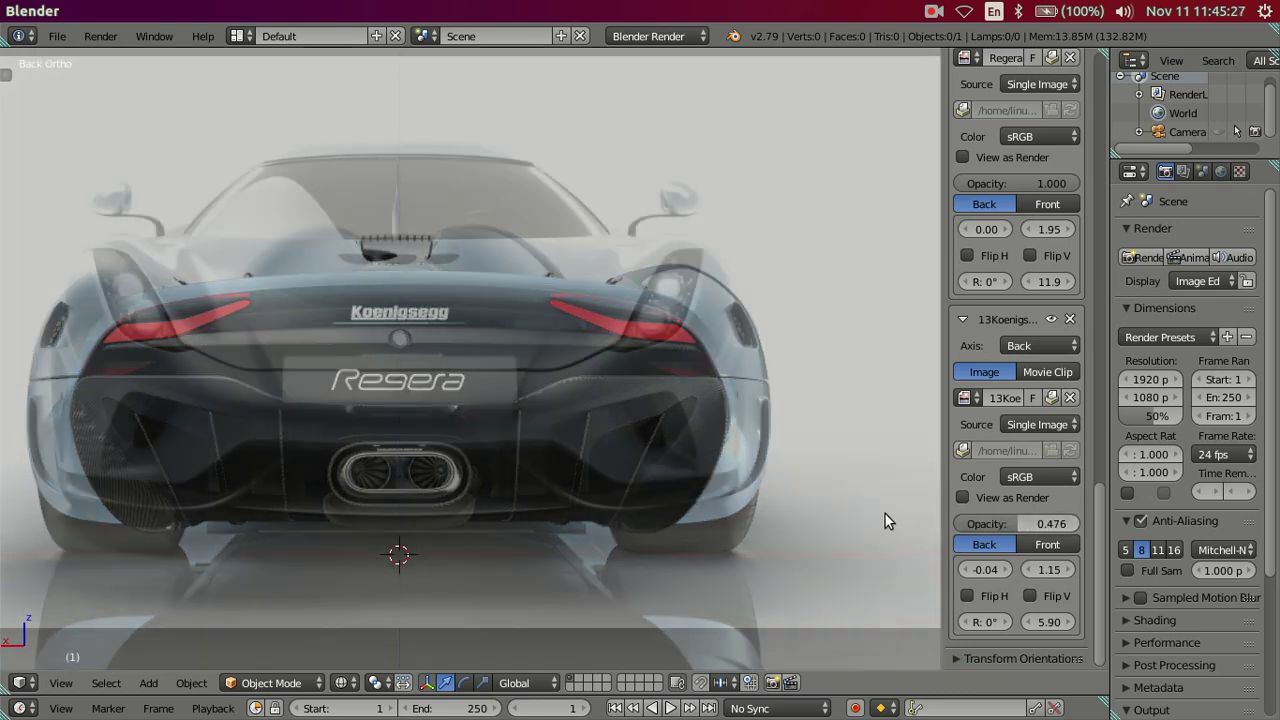
mouse_move(1014, 523)
mouse_down()
mouse_move(1031, 523)
mouse_move(980, 523)
mouse_move(1017, 523)
mouse_up()
scroll(713, 528, up, 1)
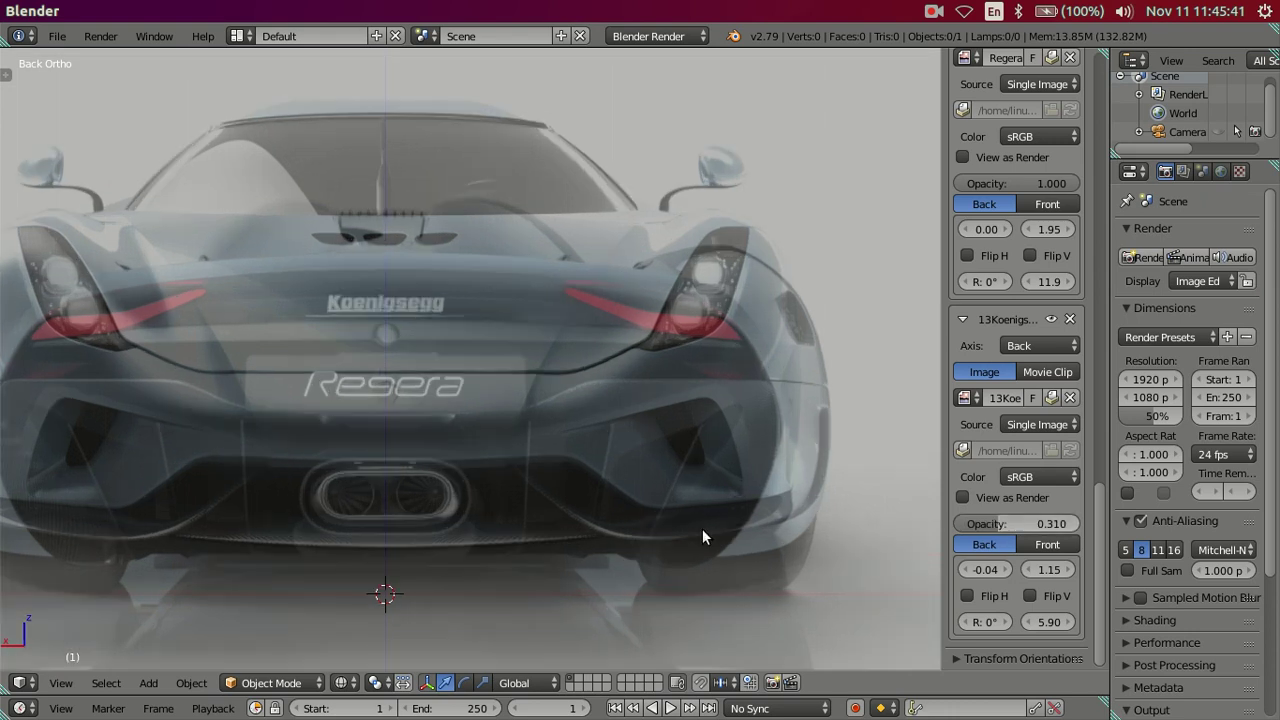
scroll(674, 484, up, 1)
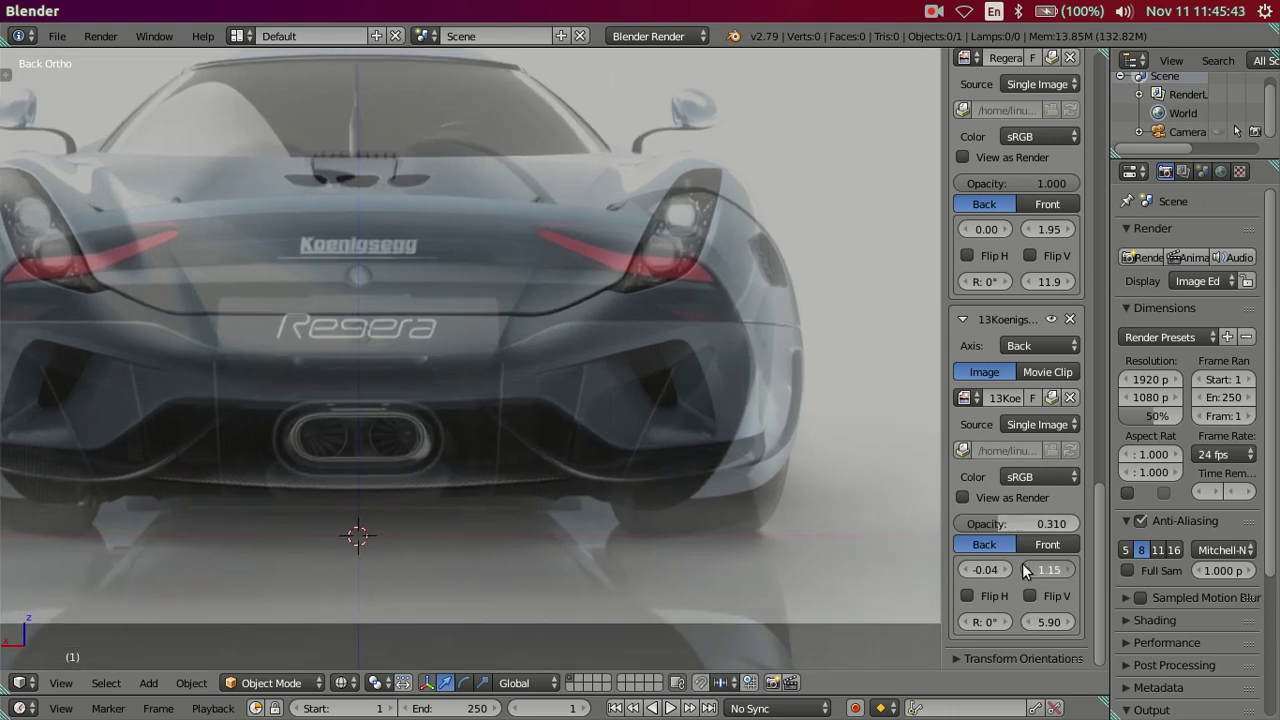
drag(1048, 569, 1020, 569)
click(1066, 570)
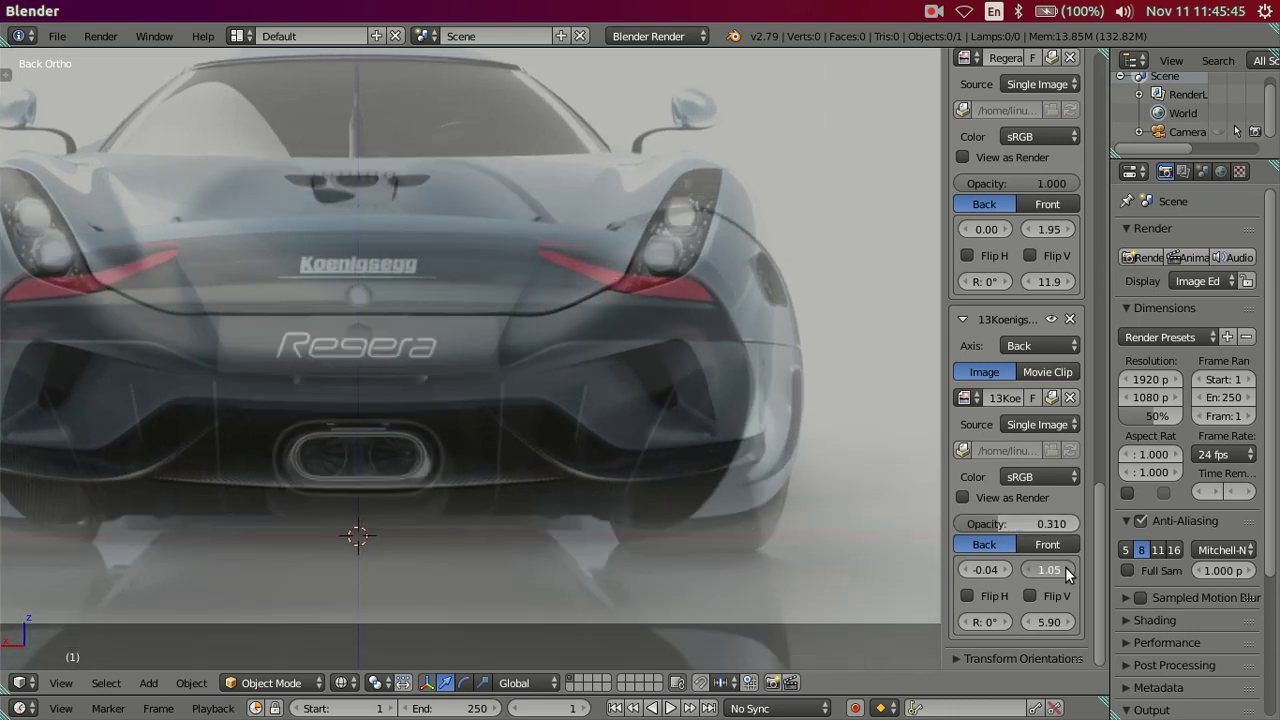
click(1066, 570)
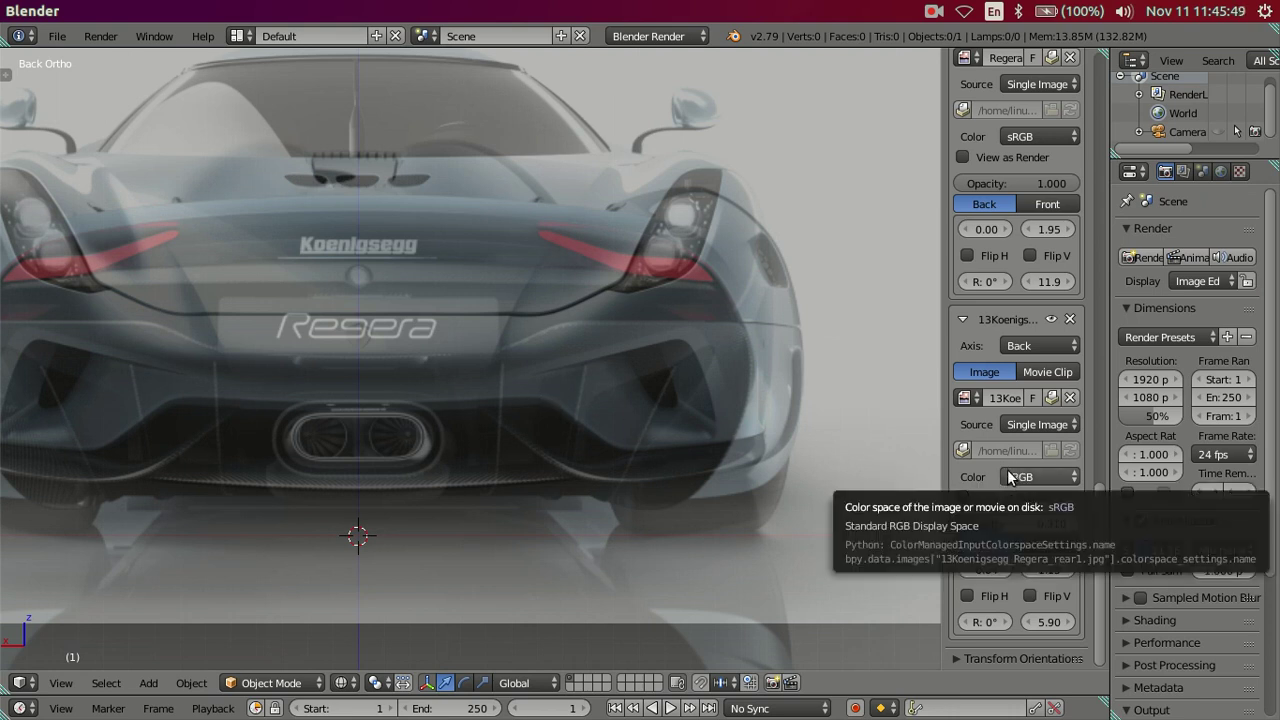
Set the Koenigsegg front image's Axis to Front with opacity 1.000
scroll(1000, 465, up, 4)
scroll(1027, 340, up, 4)
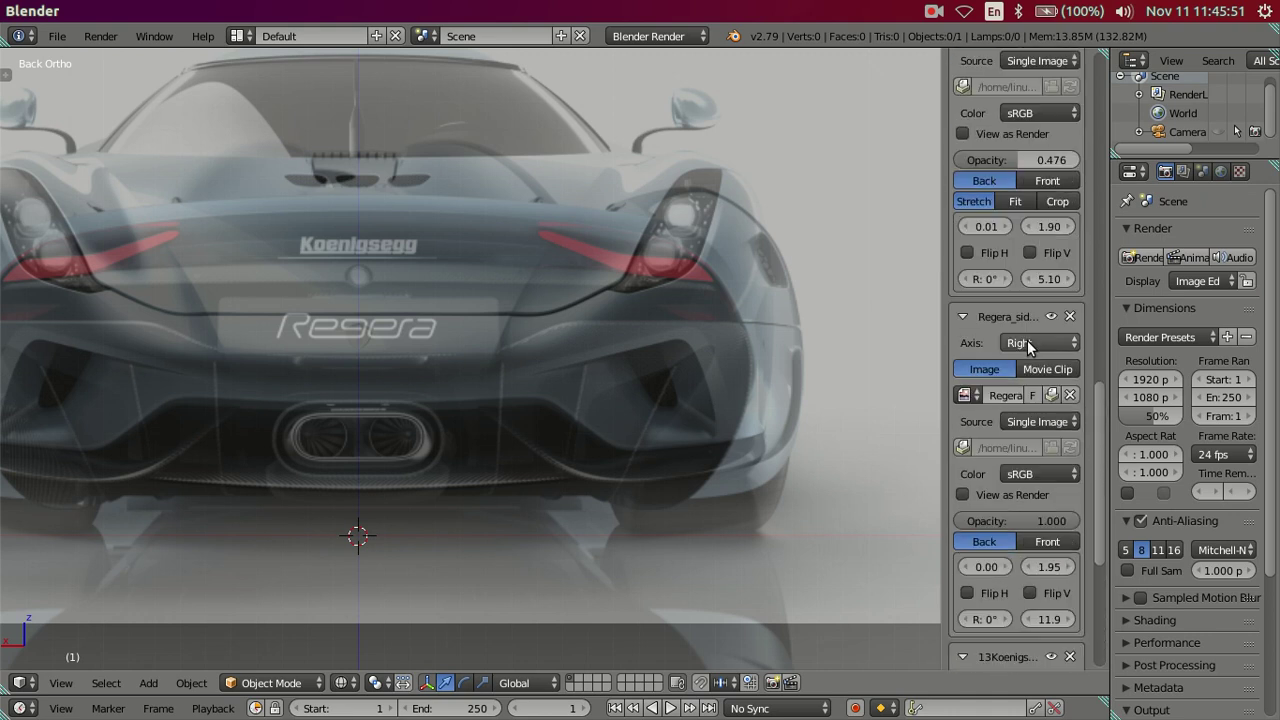
scroll(1027, 340, up, 3)
scroll(1027, 340, up, 3)
scroll(1030, 325, up, 2)
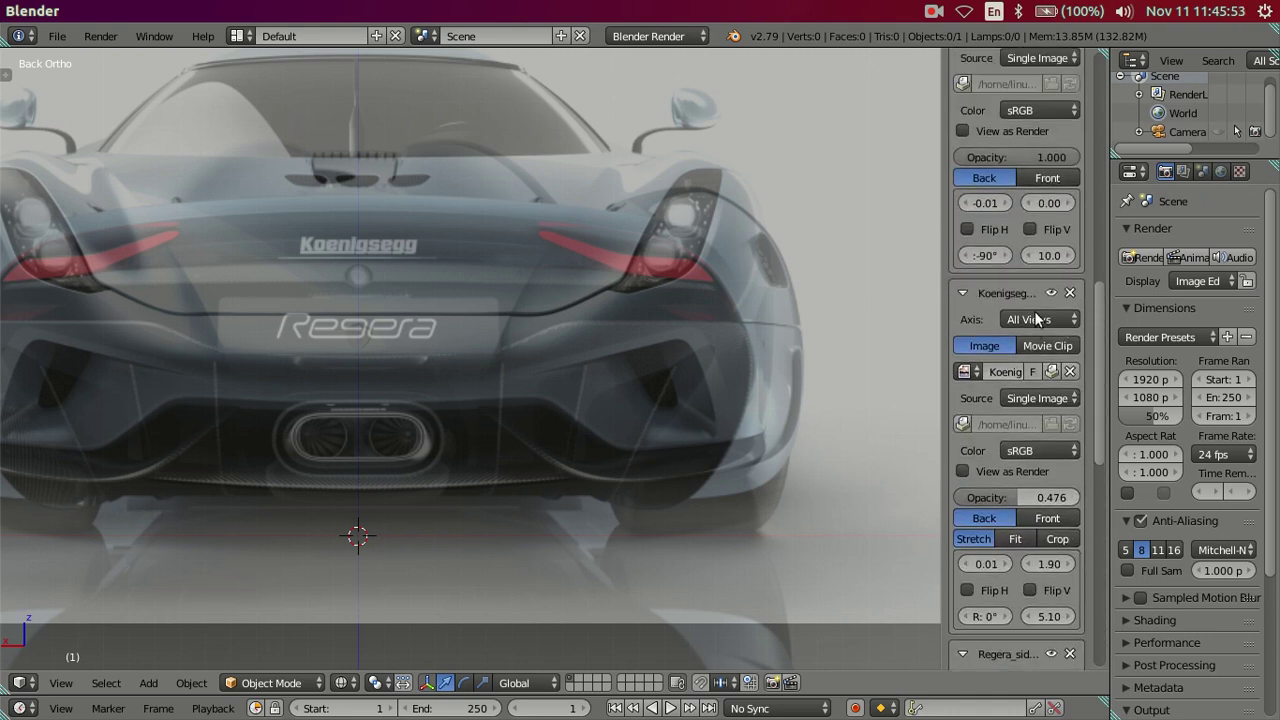
click(1037, 318)
click(828, 296)
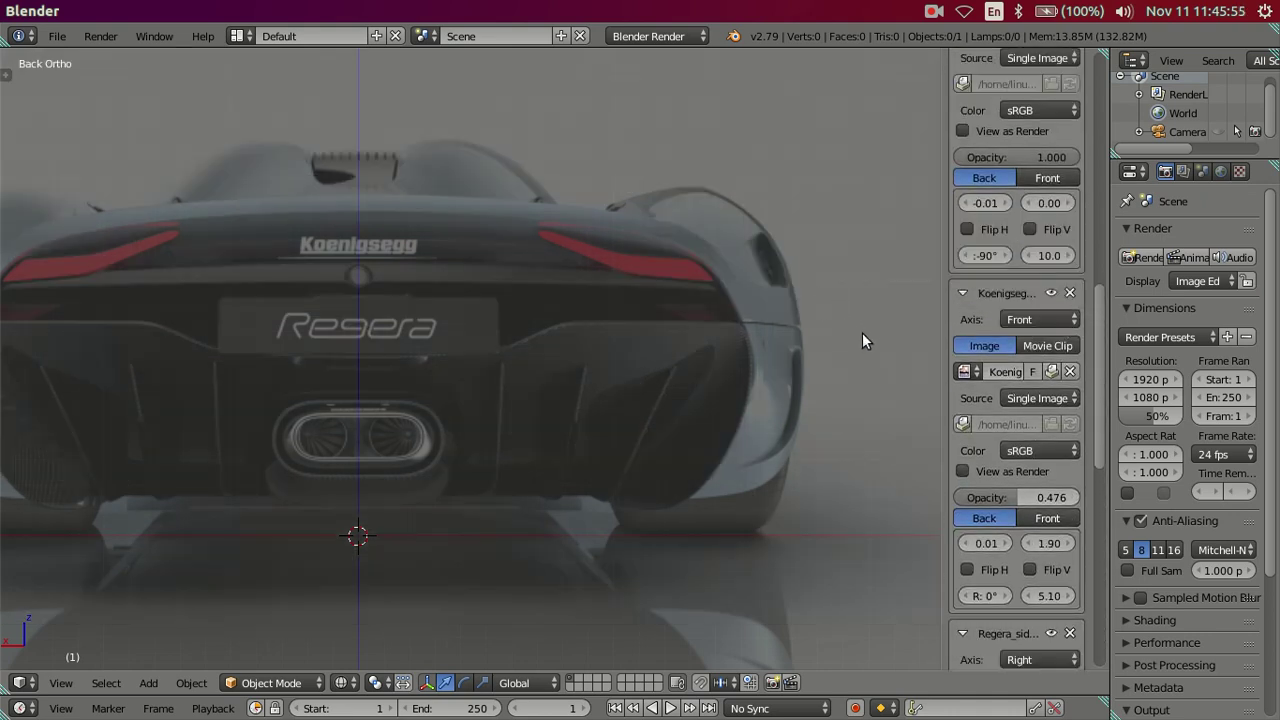
drag(1033, 496, 1078, 494)
Fade the Regera_side reference to 0.468 opacity
scroll(1040, 500, down, 4)
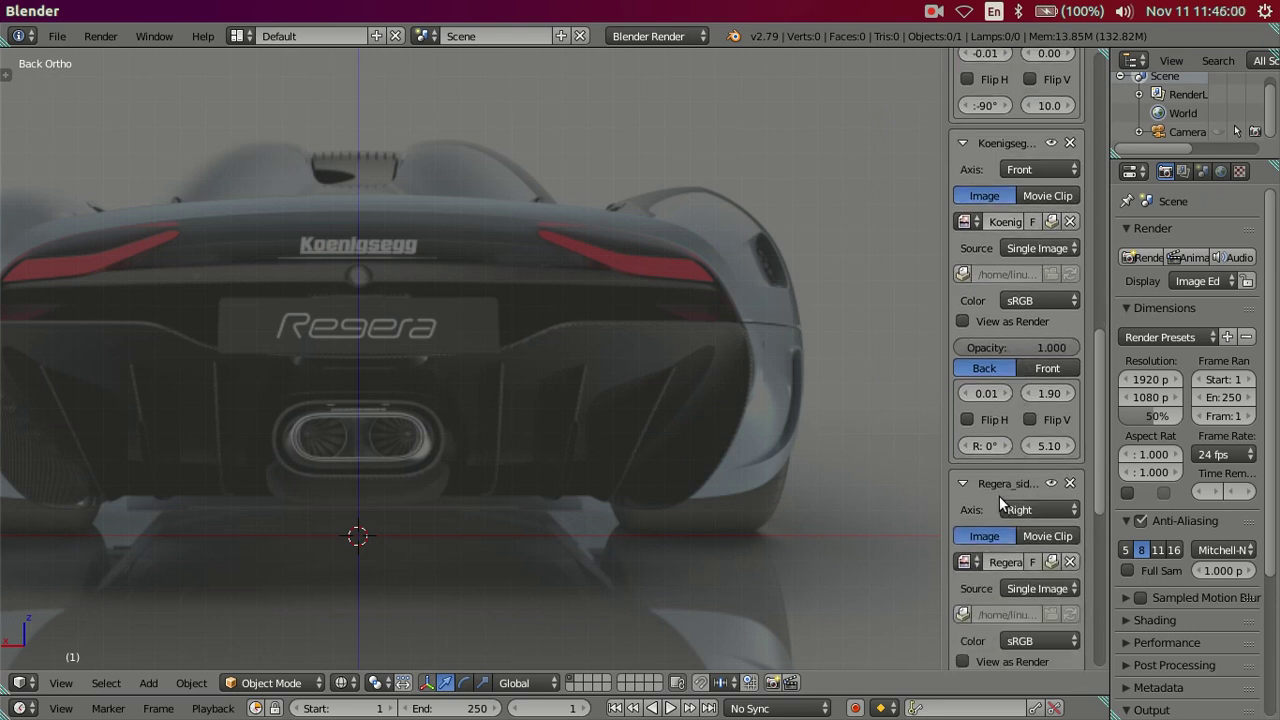
scroll(1008, 525, down, 3)
scroll(1026, 543, down, 1)
mouse_move(1037, 538)
mouse_down()
mouse_move(1012, 538)
mouse_move(1027, 523)
mouse_up()
scroll(1030, 550, down, 3)
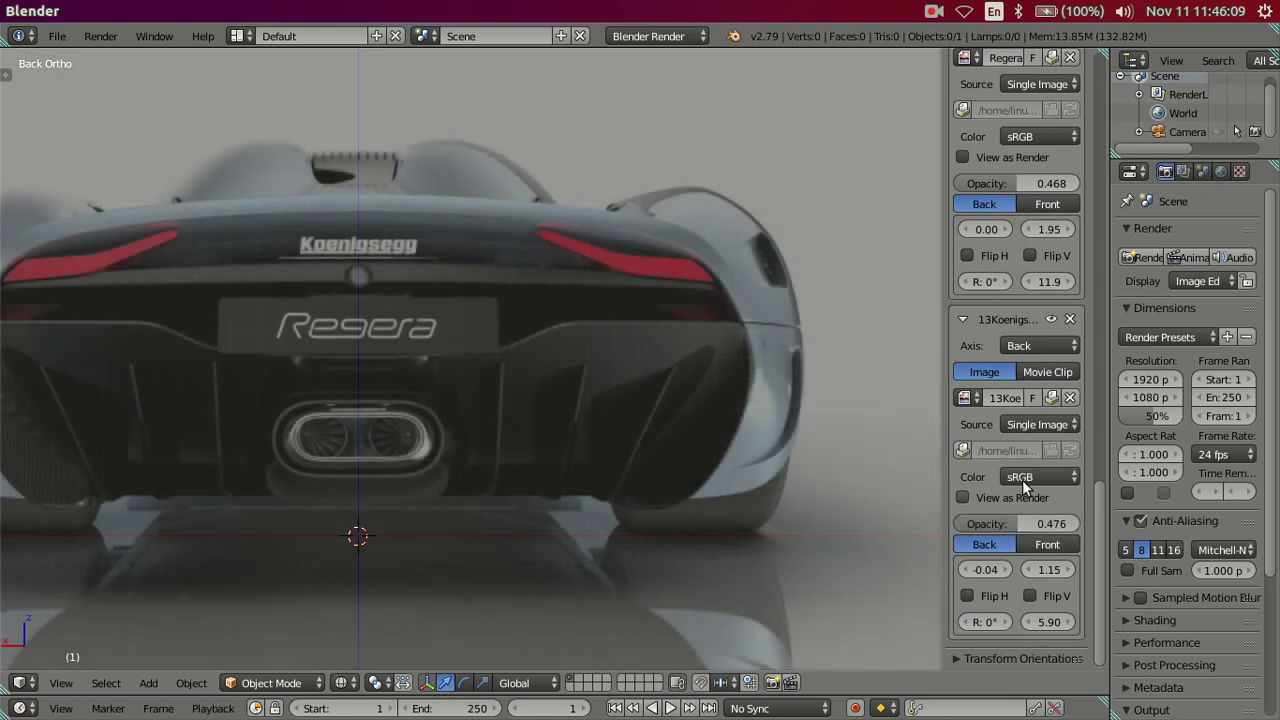
Show the 13Koenigsegg rear image in all views and switch to the Right side view
click(1041, 345)
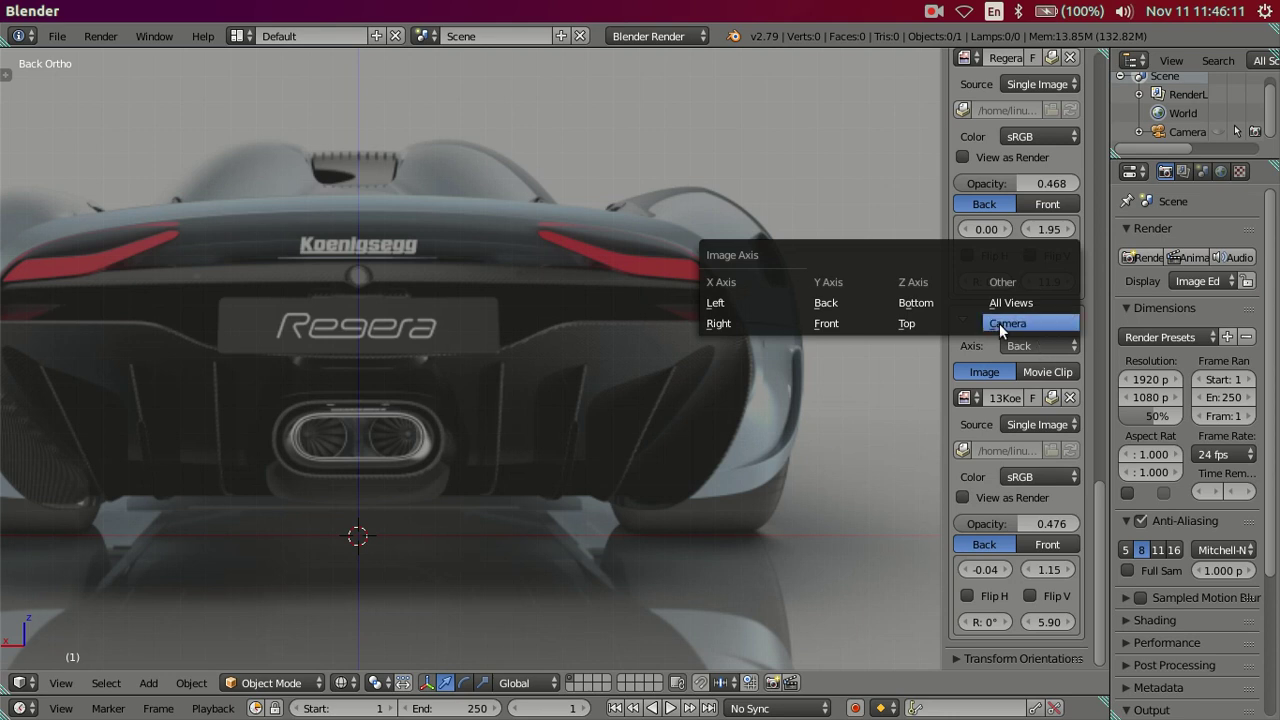
click(995, 302)
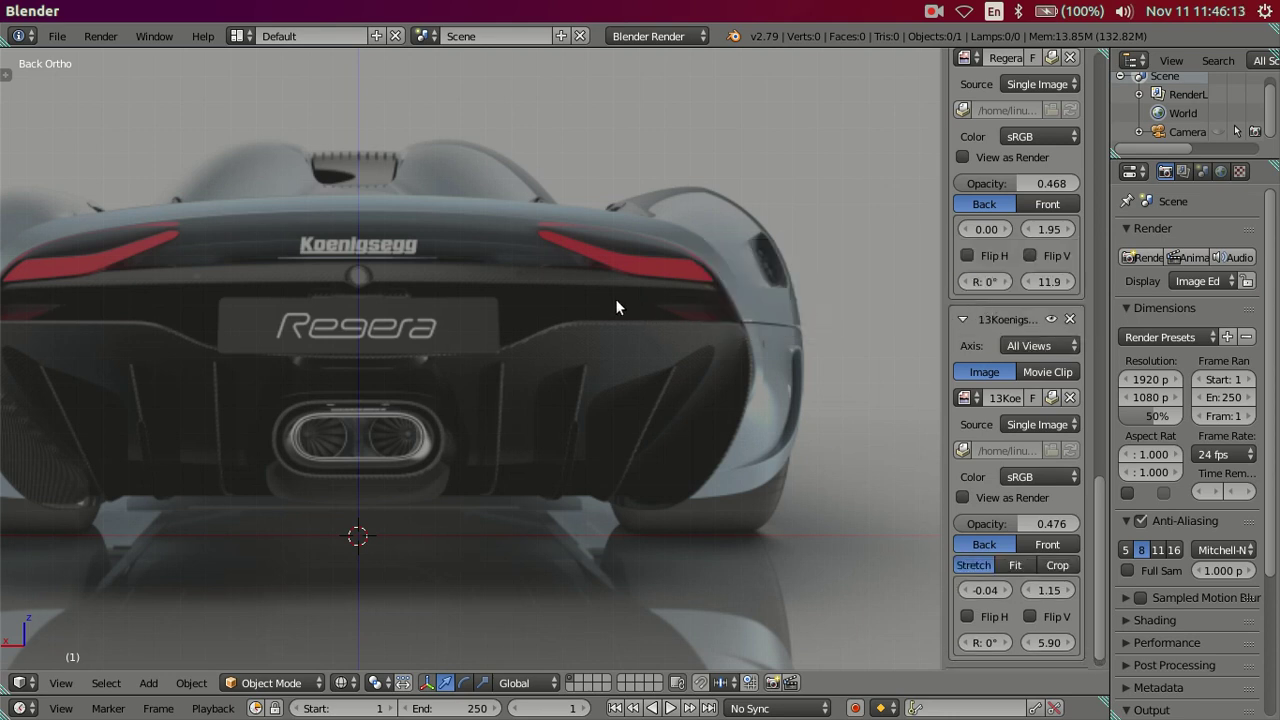
middle_drag(612, 295, 612, 295)
key(KP_3)
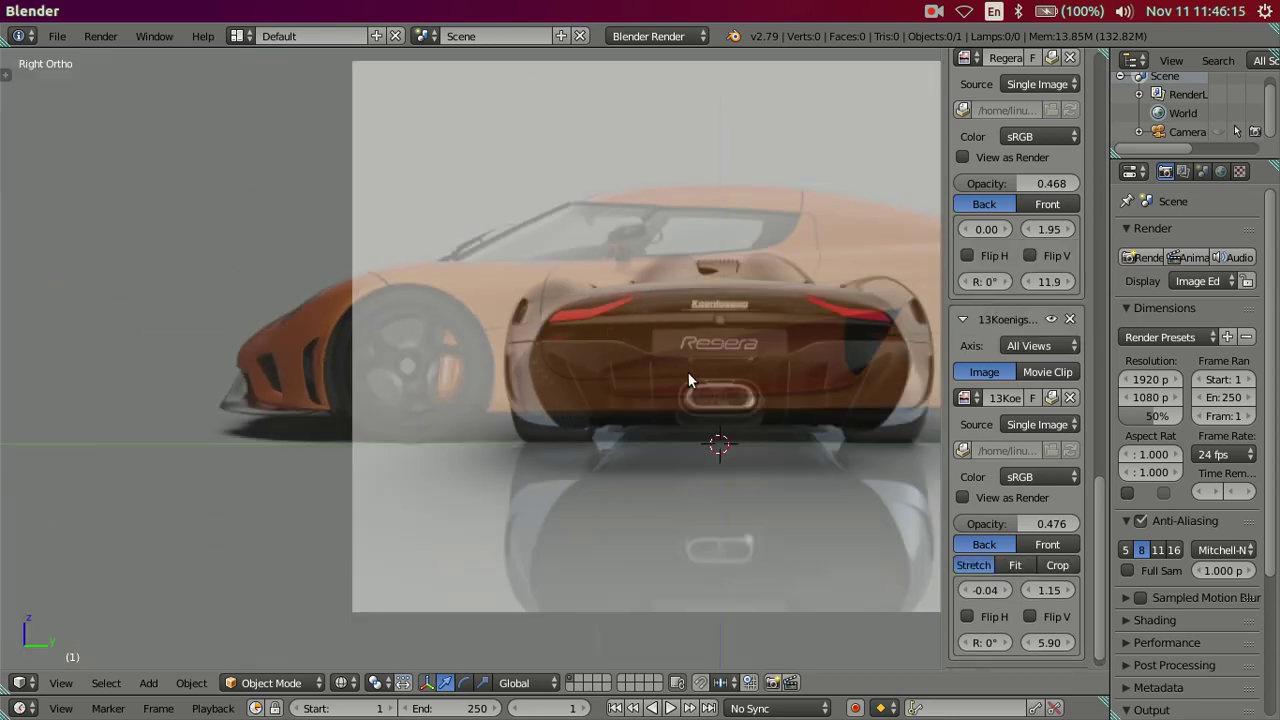
shift+middle_drag(688, 372, 364, 381)
scroll(474, 422, up, 2)
scroll(474, 422, up, 2)
shift+middle_drag(469, 453, 470, 382)
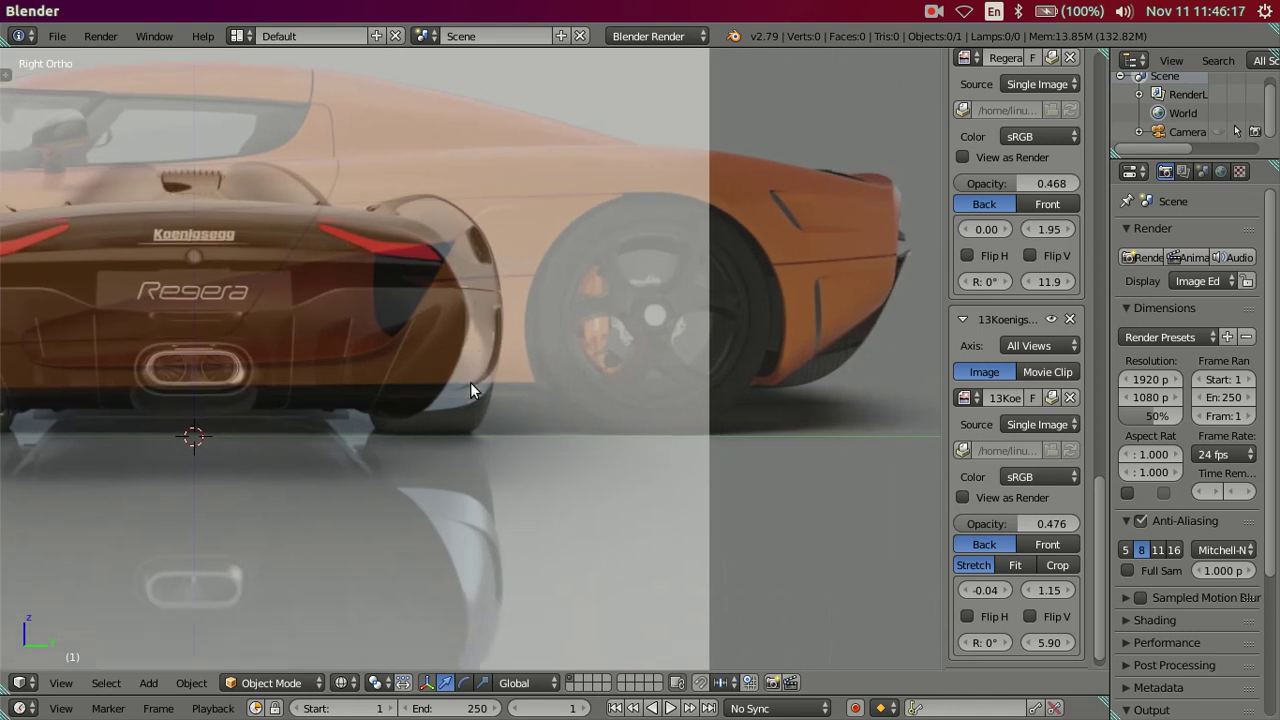
scroll(450, 368, down, 1)
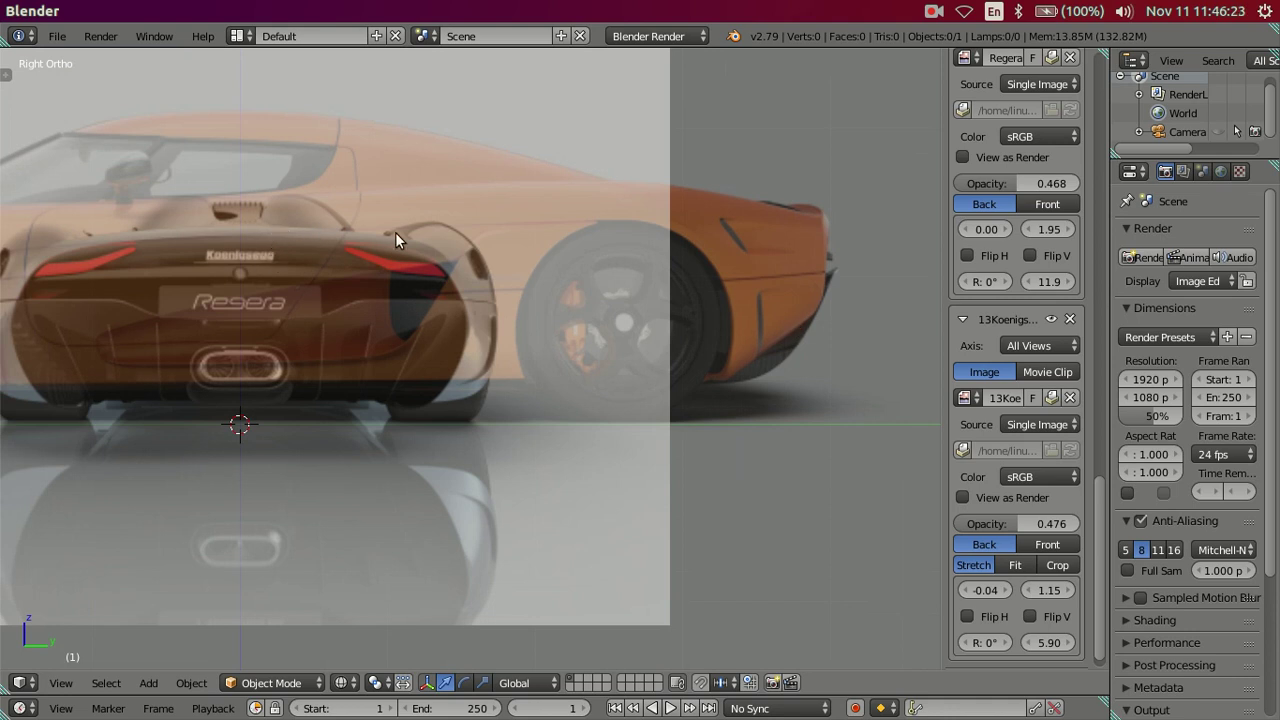
scroll(401, 296, up, 1)
scroll(403, 293, up, 1)
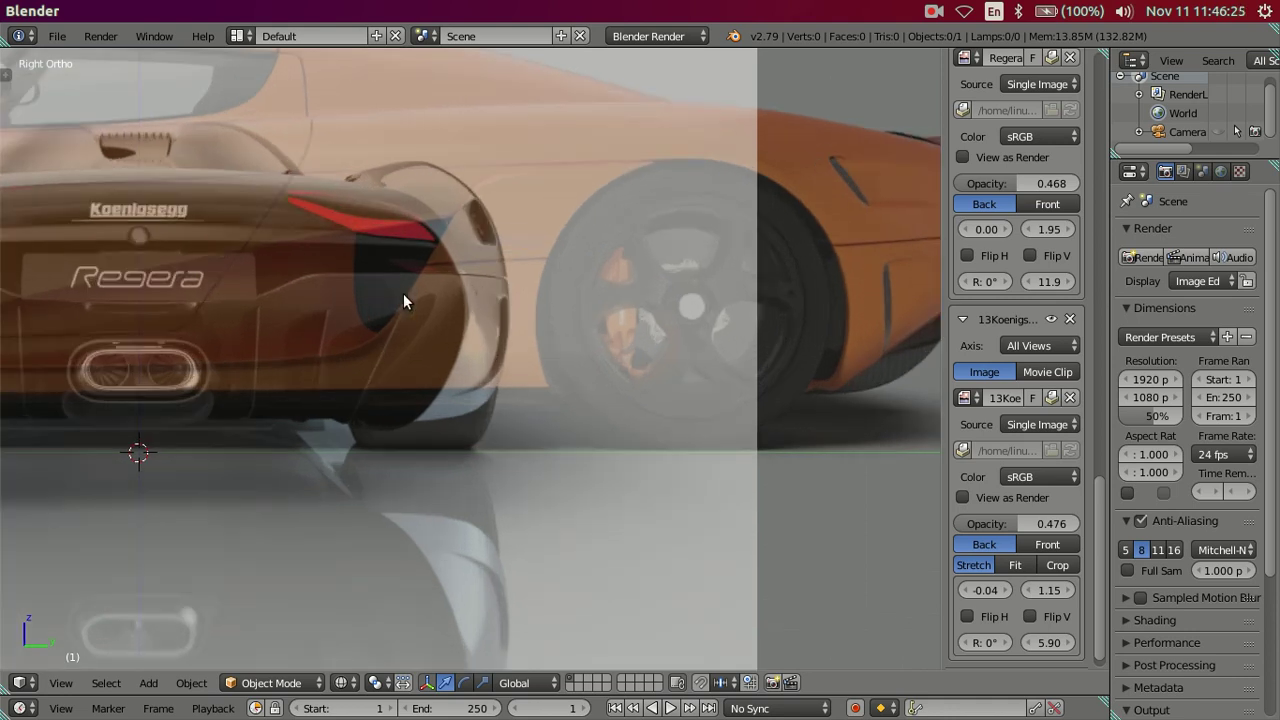
scroll(403, 293, down, 2)
scroll(403, 293, up, 1)
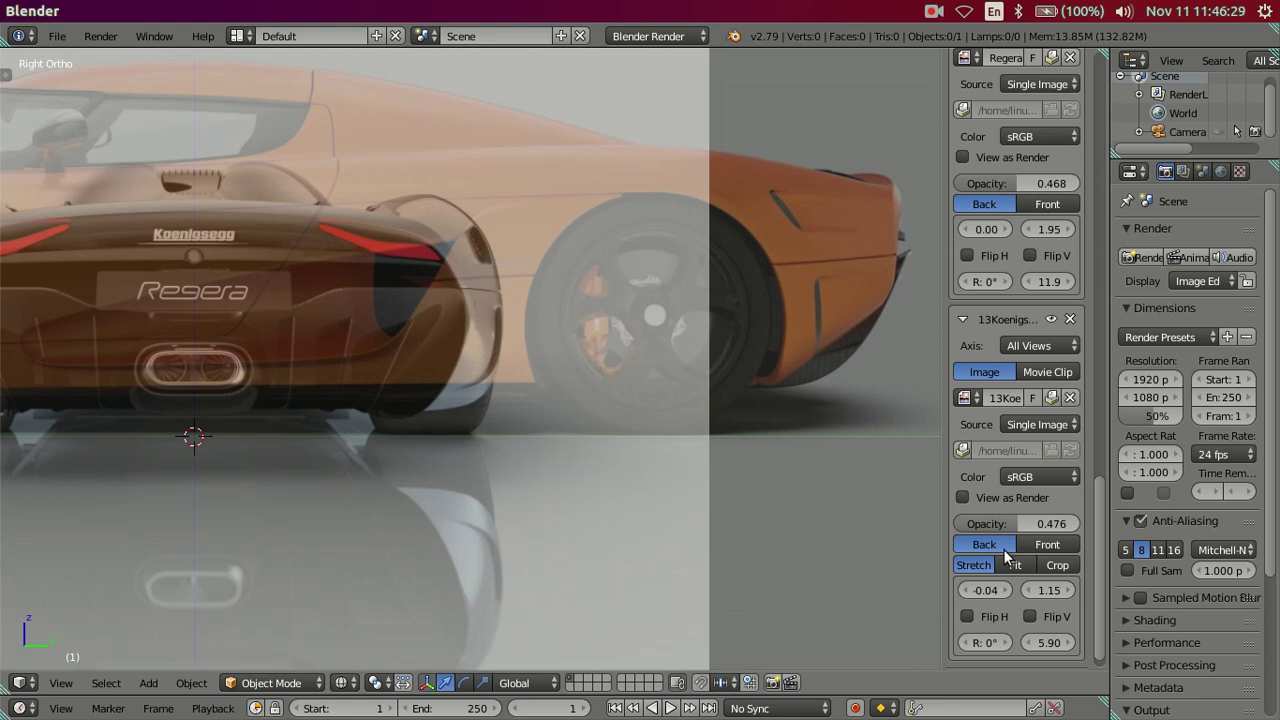
Raise the rear image's X offset from -0.04 to 1.76
click(1007, 586)
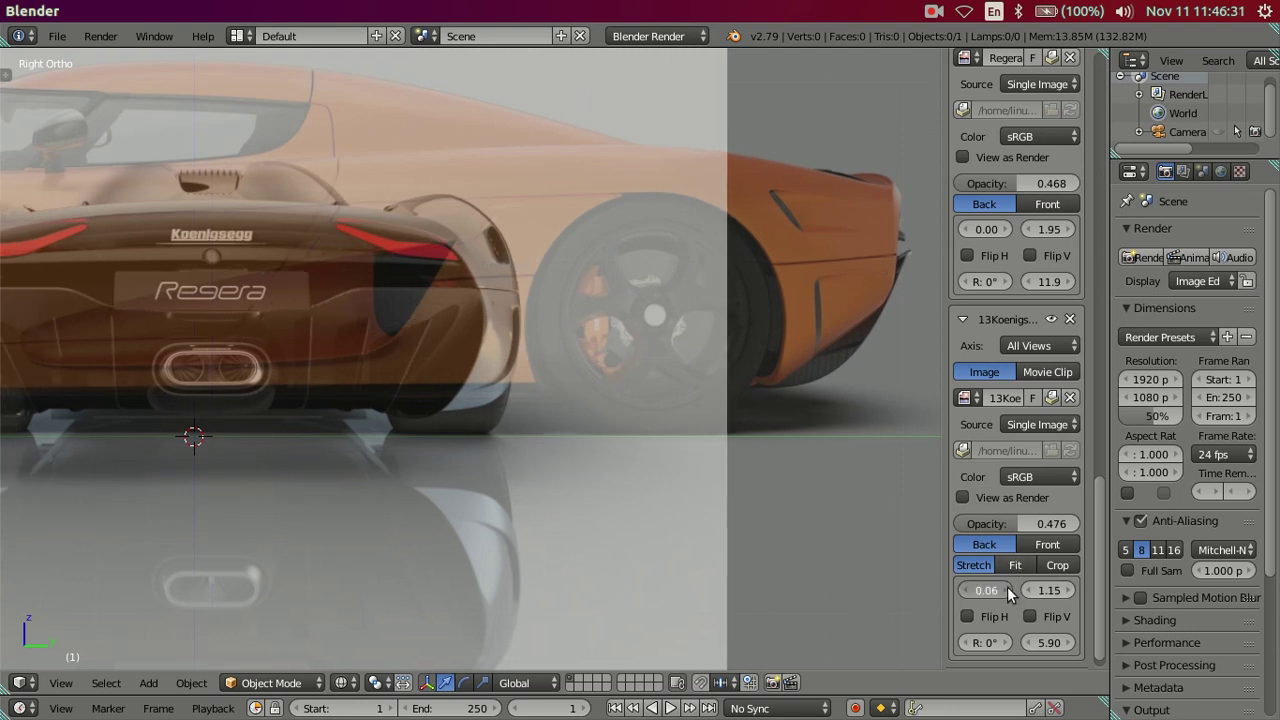
click(1008, 588)
click(1008, 588)
click(1008, 588)
click(1010, 589)
click(1010, 589)
click(1011, 590)
mouse_move(1012, 588)
mouse_down()
mouse_move(1060, 588)
mouse_move(1022, 588)
mouse_up()
click(1012, 588)
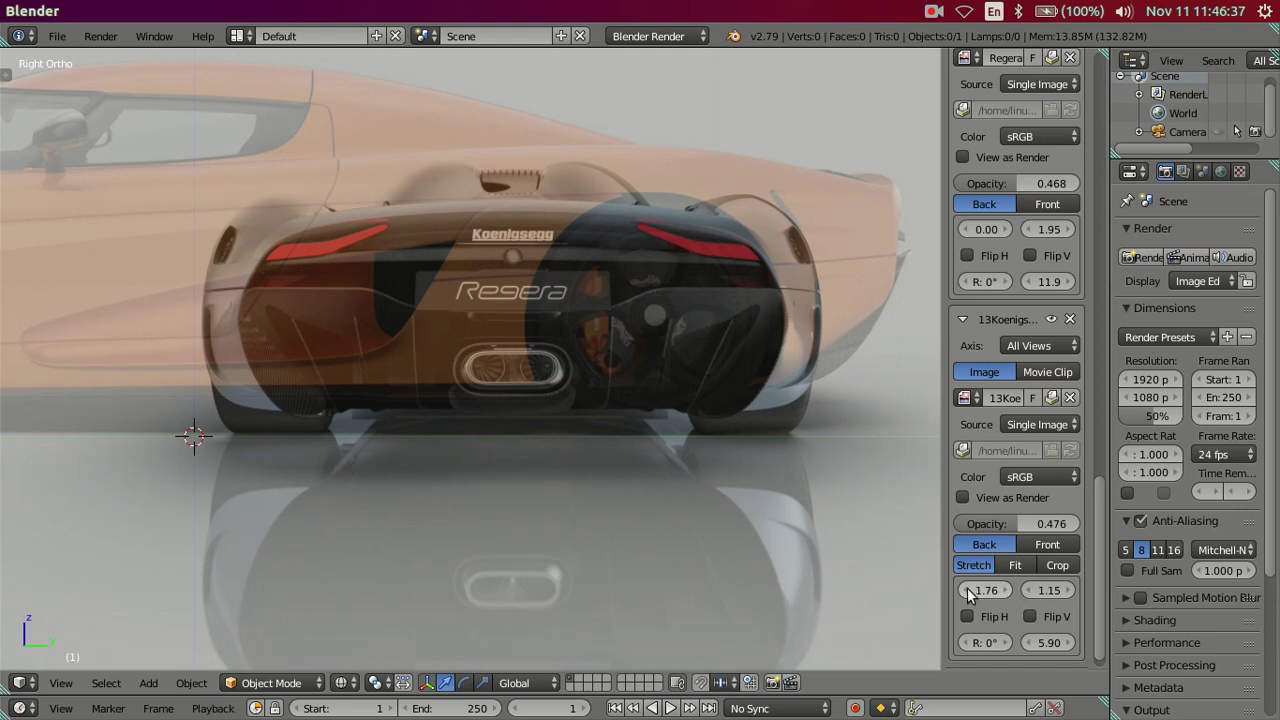
Nudge the rear image slightly left and enlarge it to size 6.10
click(967, 591)
scroll(663, 436, down, 2)
scroll(549, 413, up, 3)
scroll(621, 437, up, 3)
scroll(621, 437, down, 2)
scroll(601, 519, up, 1)
scroll(560, 457, up, 1)
scroll(560, 457, up, 1)
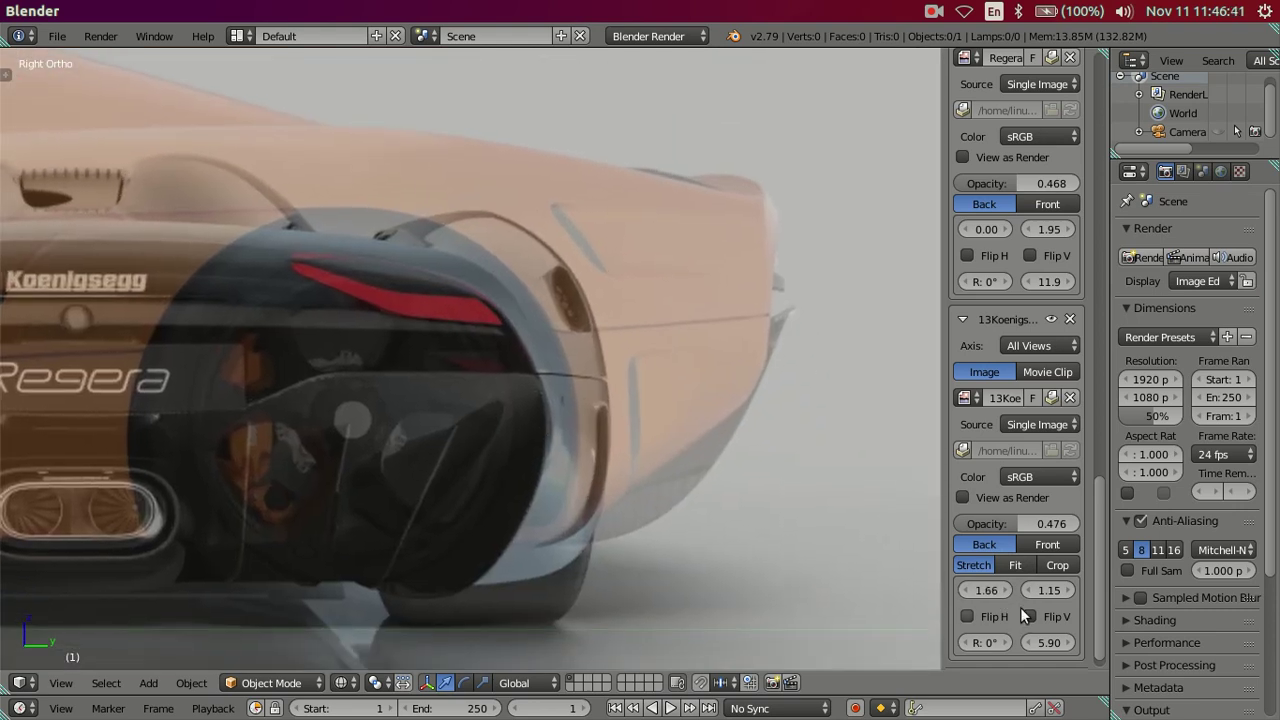
click(1068, 643)
click(1068, 643)
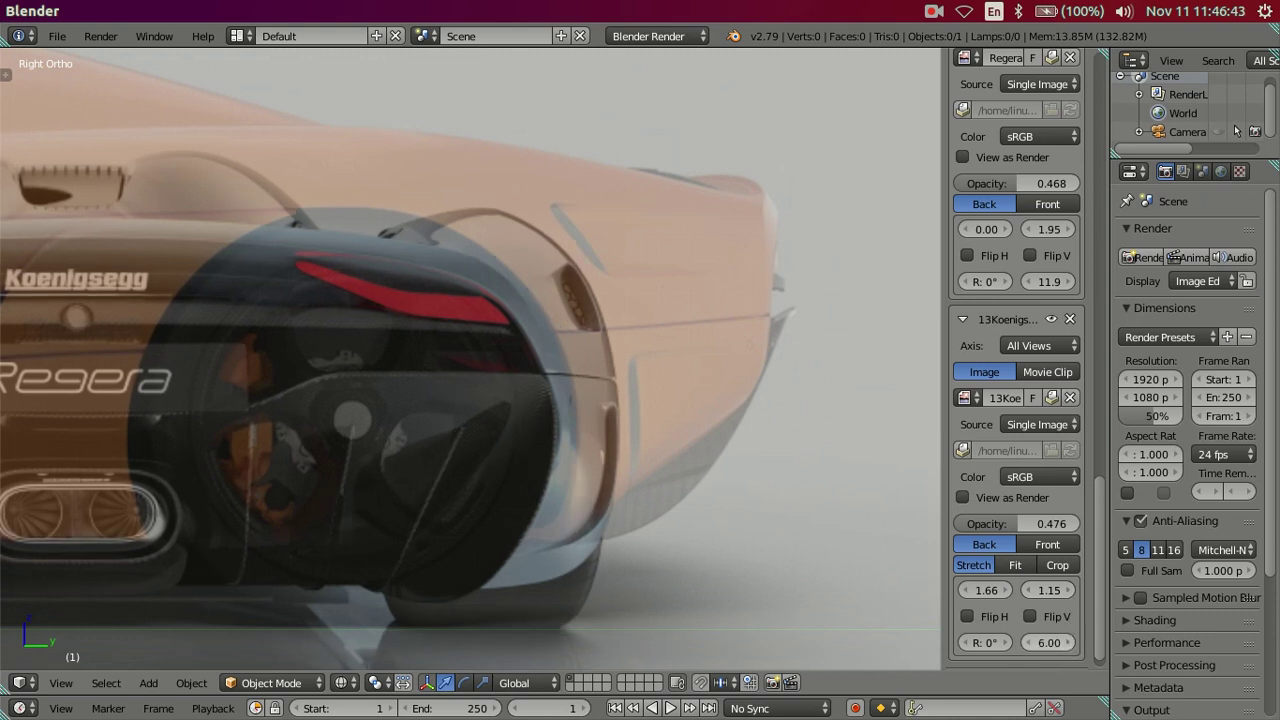
Fine-tune the rear image to offsets 1.46 and 1.45 and size 6.30
click(1008, 591)
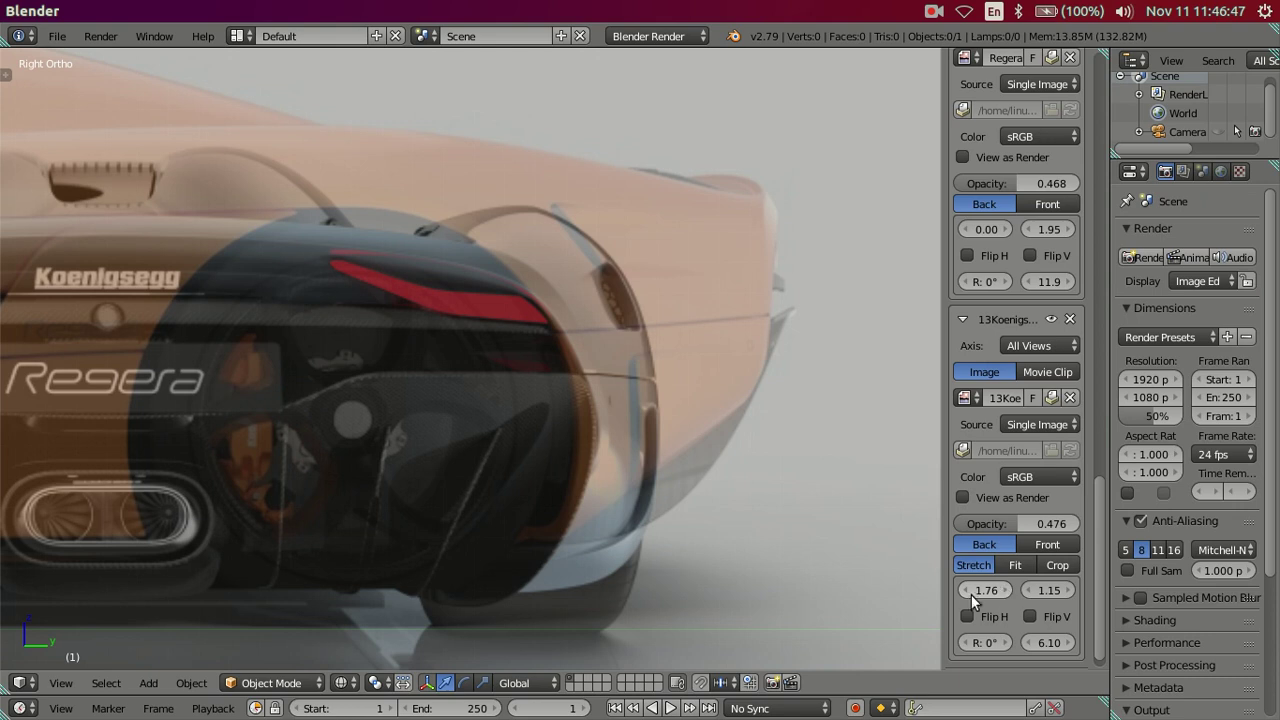
click(968, 591)
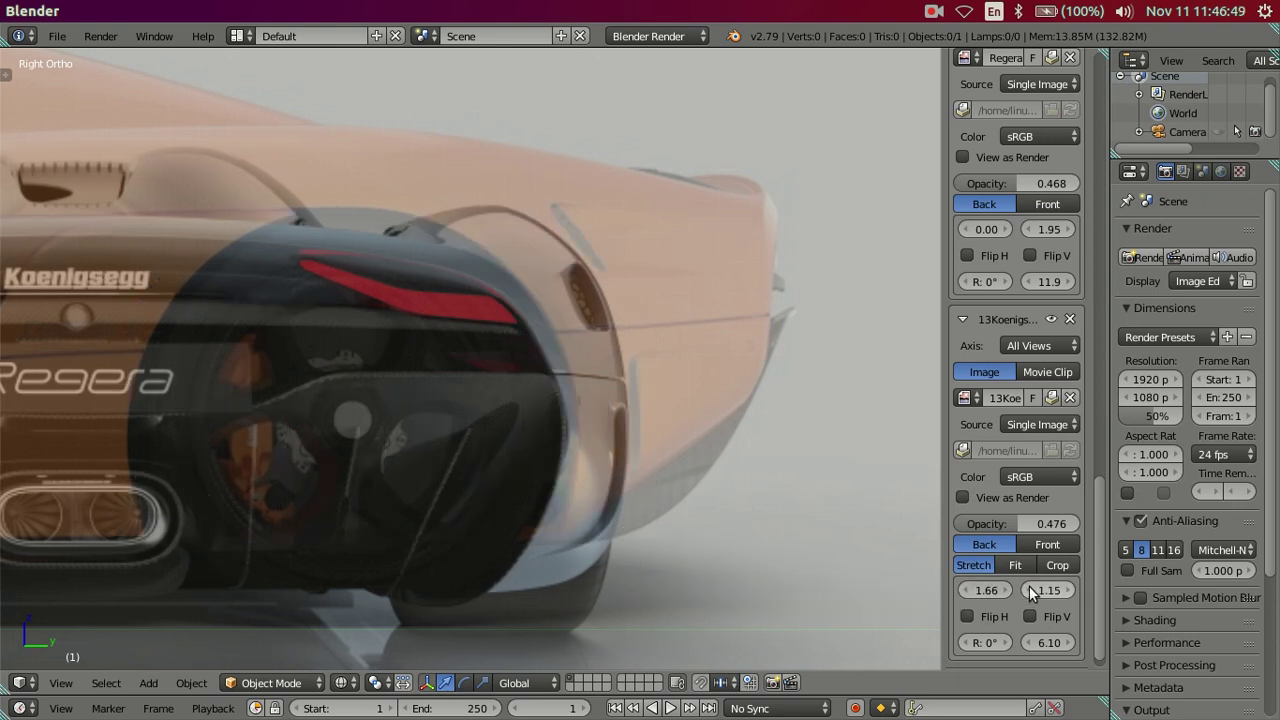
click(1030, 590)
click(1066, 590)
click(1066, 590)
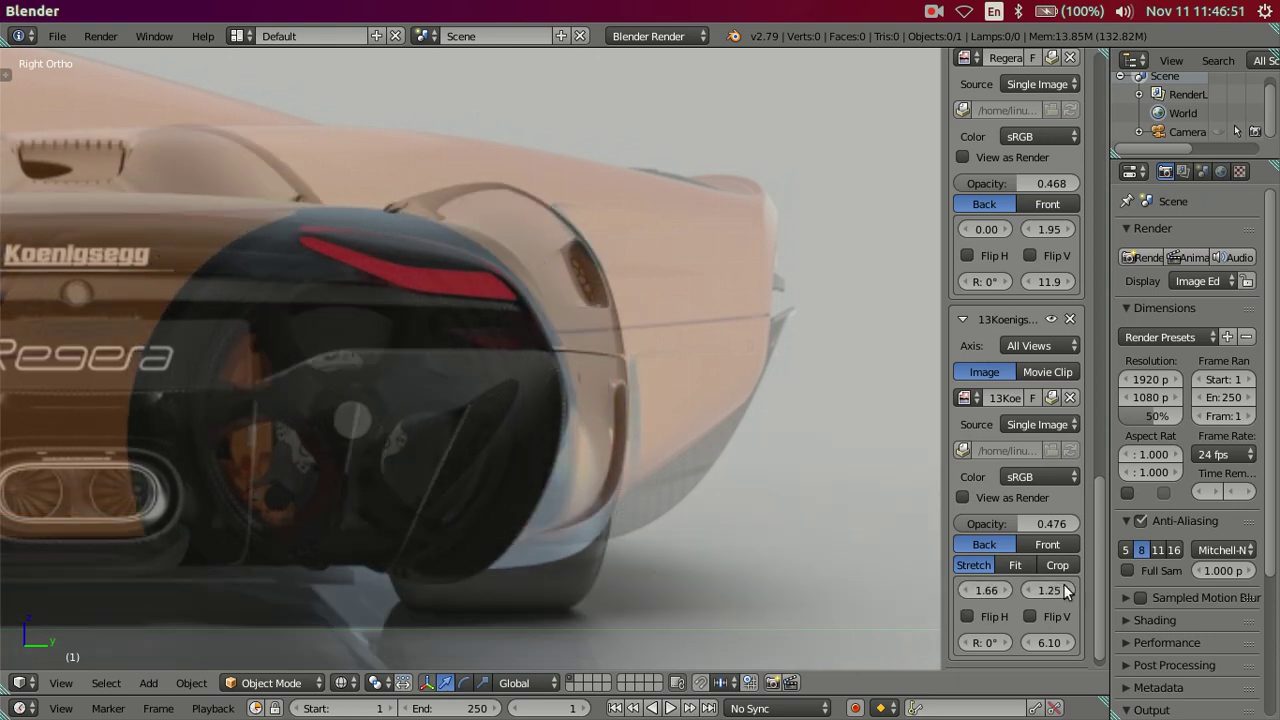
click(1066, 590)
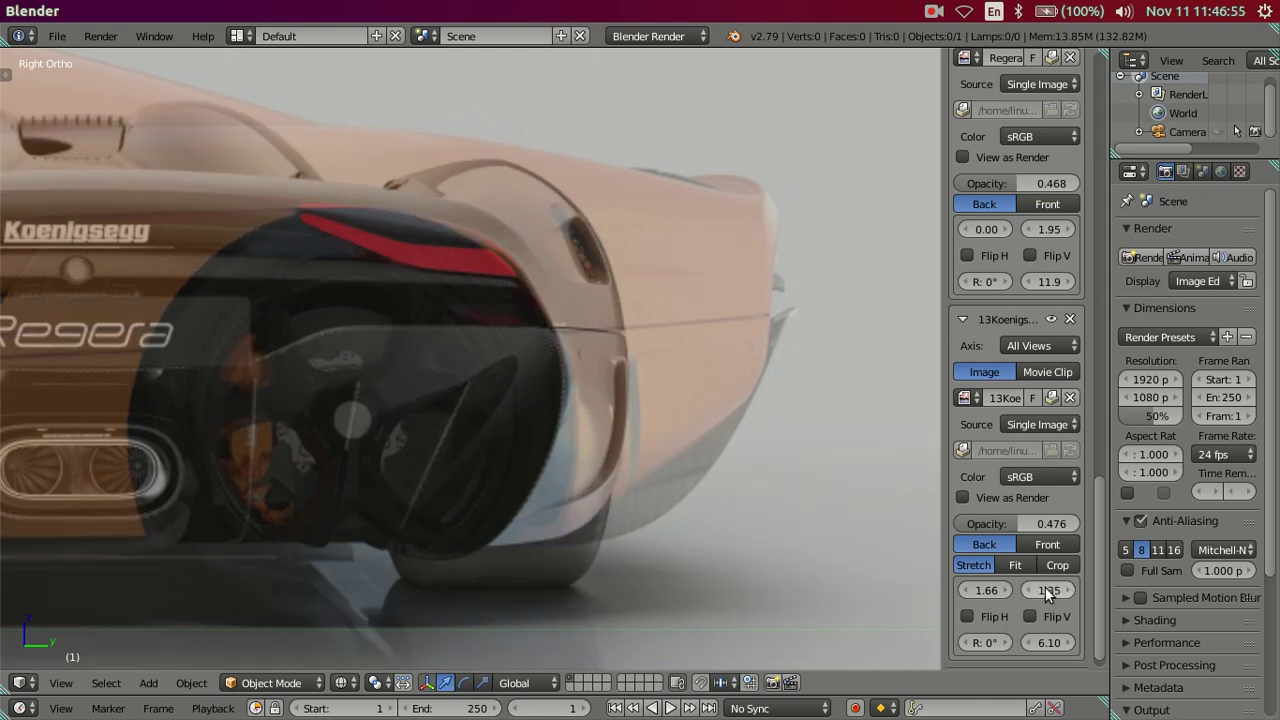
click(967, 590)
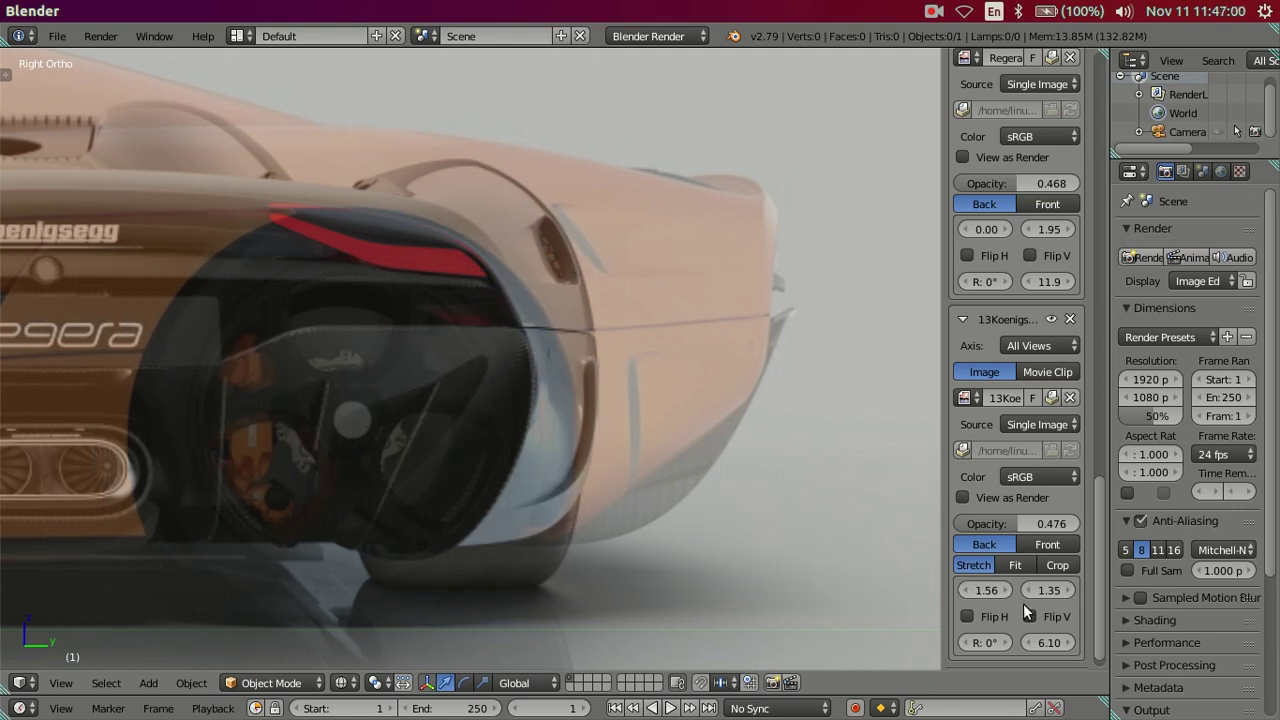
click(1075, 642)
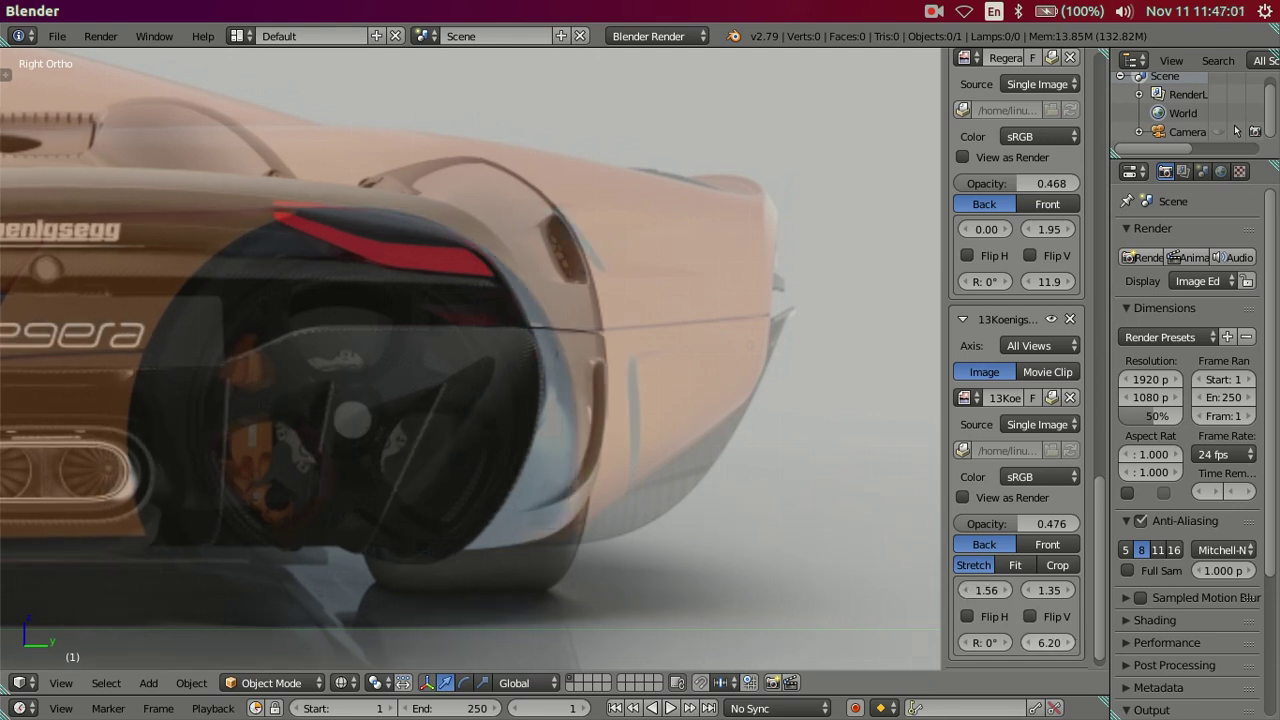
click(1075, 642)
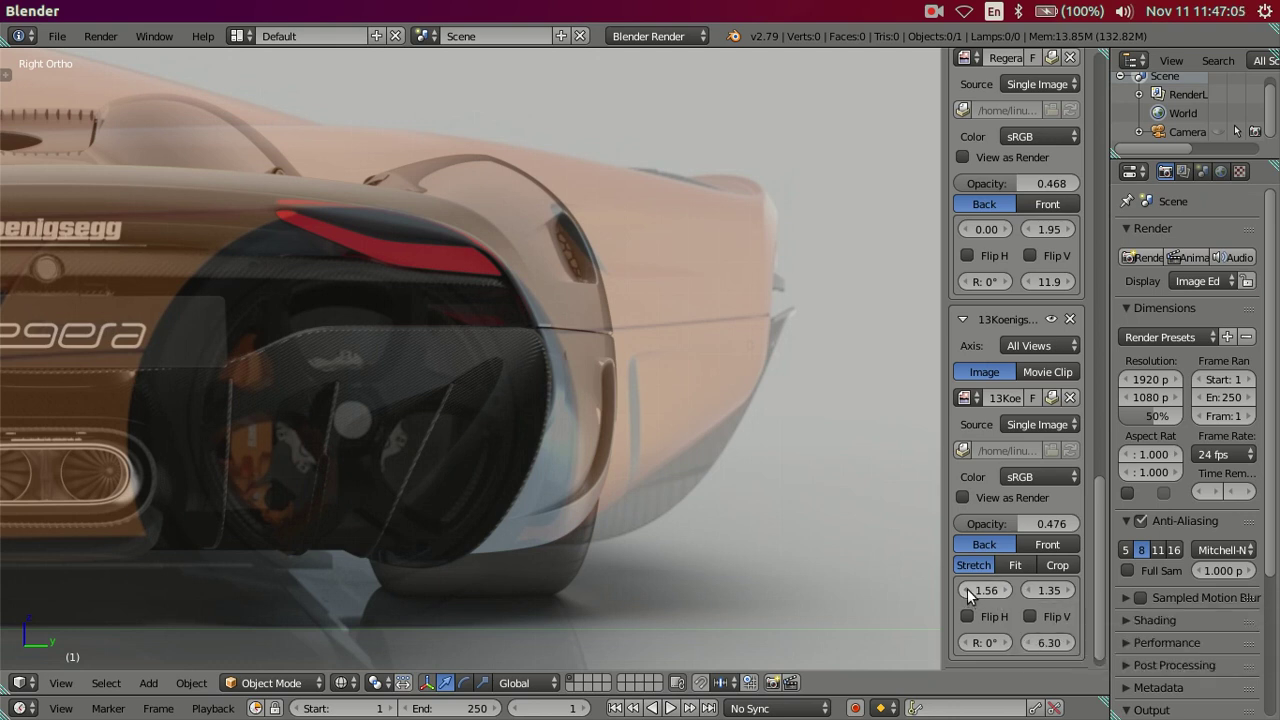
click(967, 588)
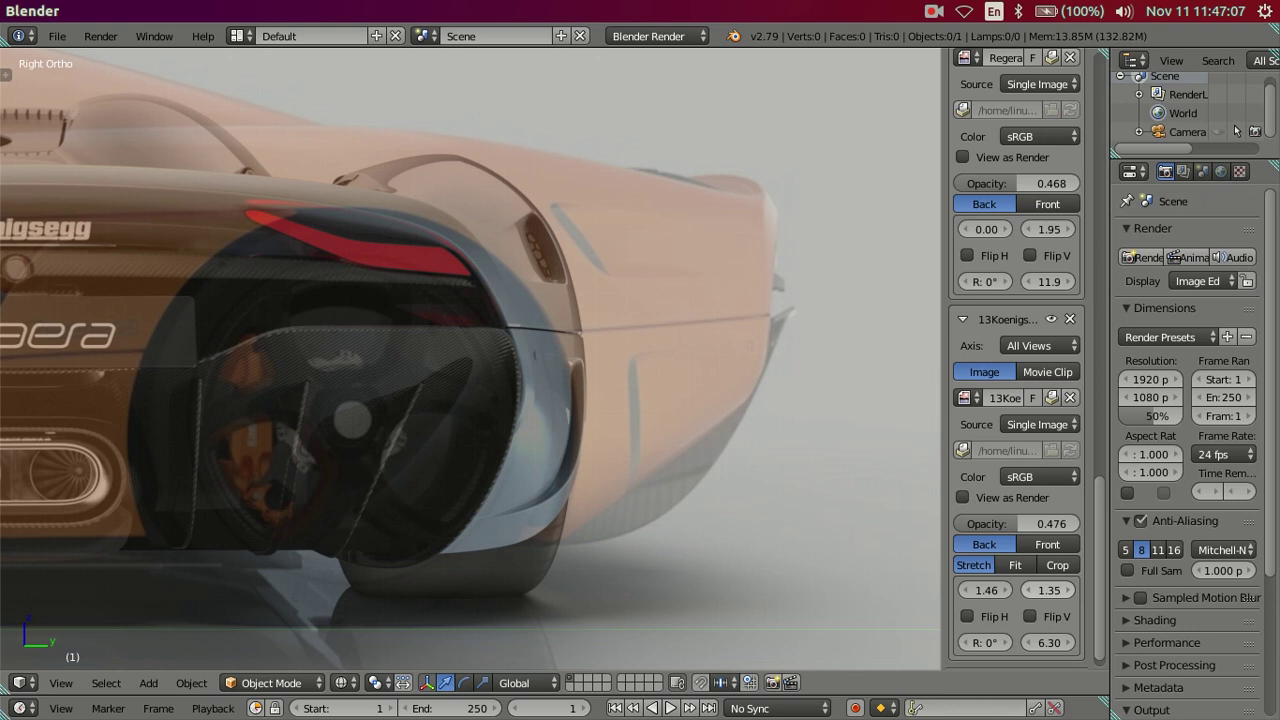
click(1068, 590)
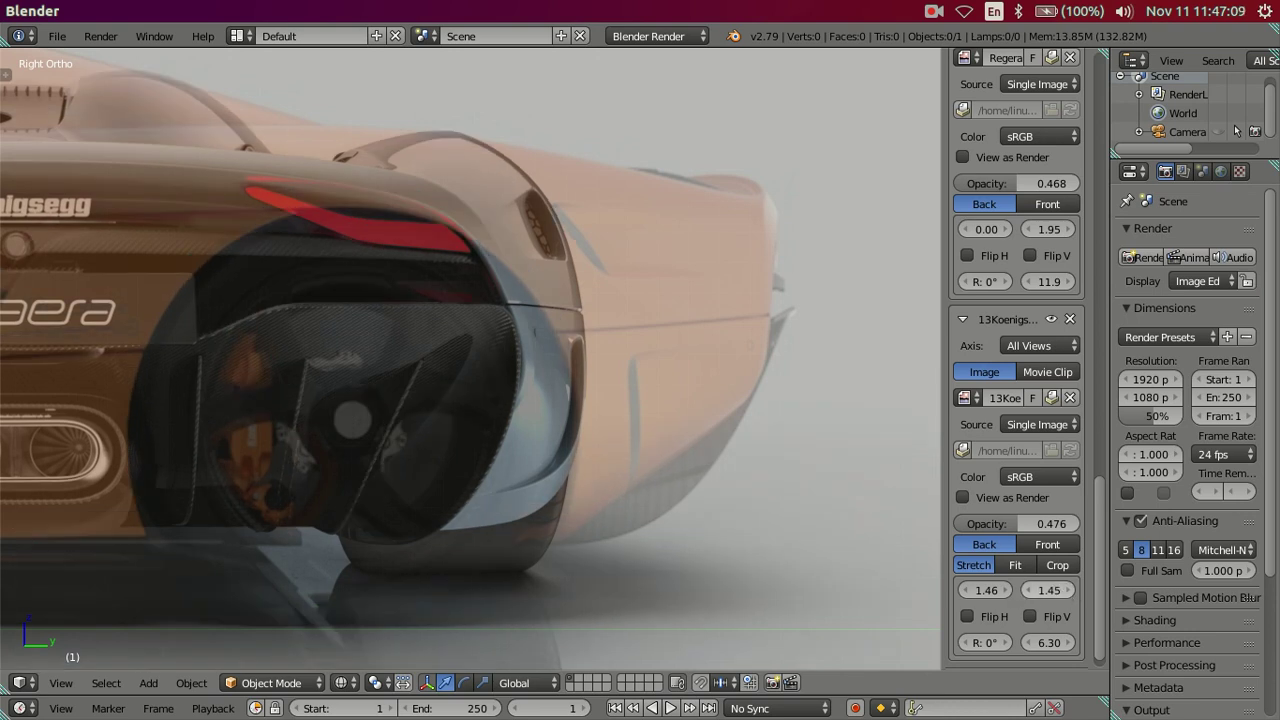
click(1032, 590)
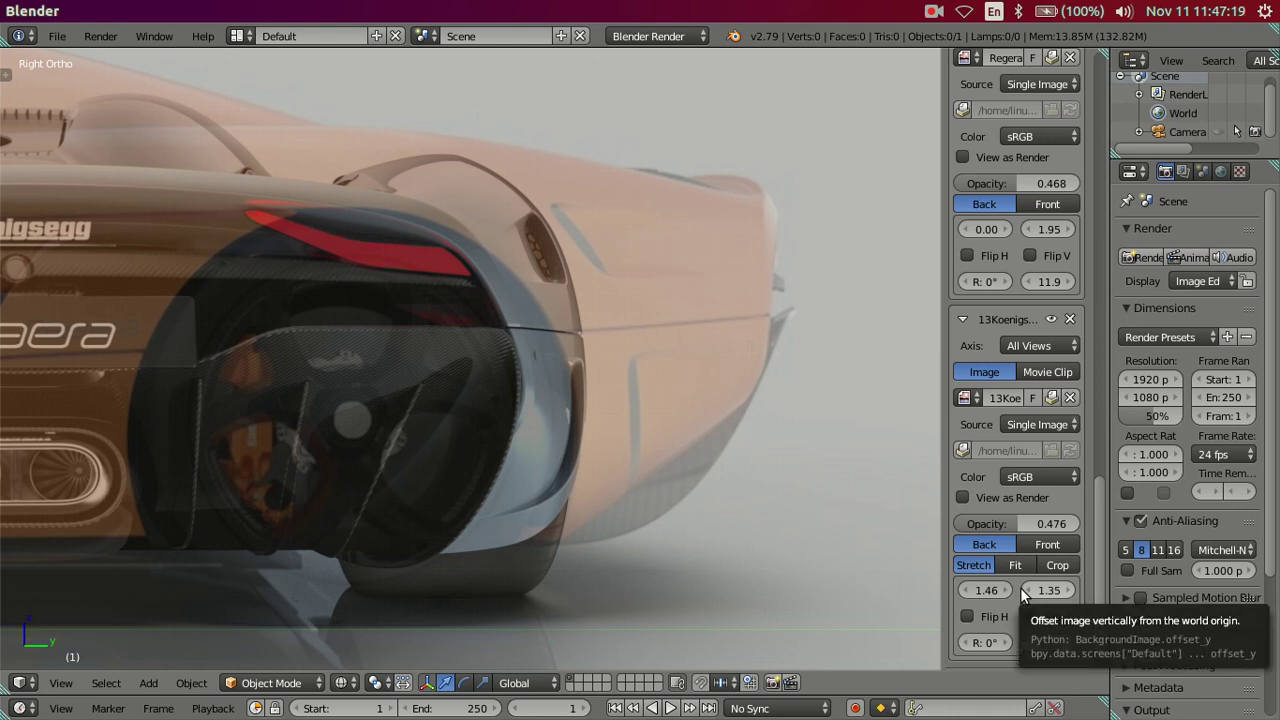
Set the rear image's vertical offset to 1.40
click(1029, 594)
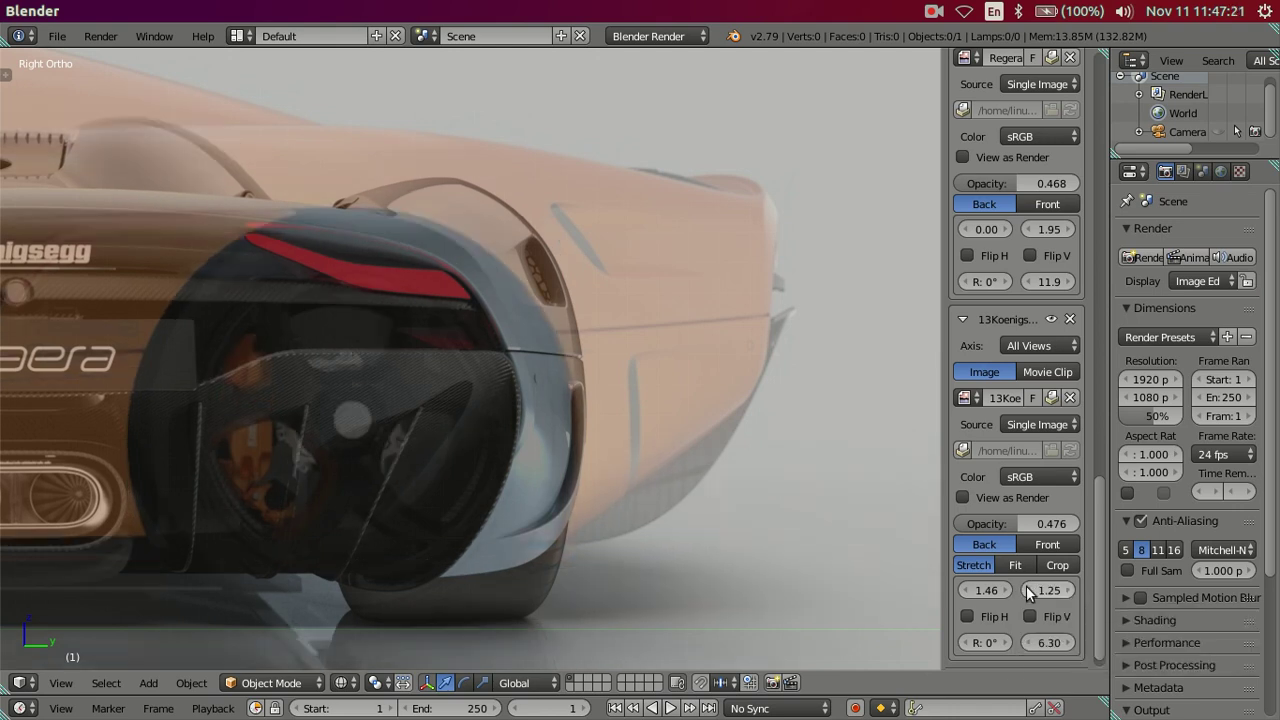
click(1066, 592)
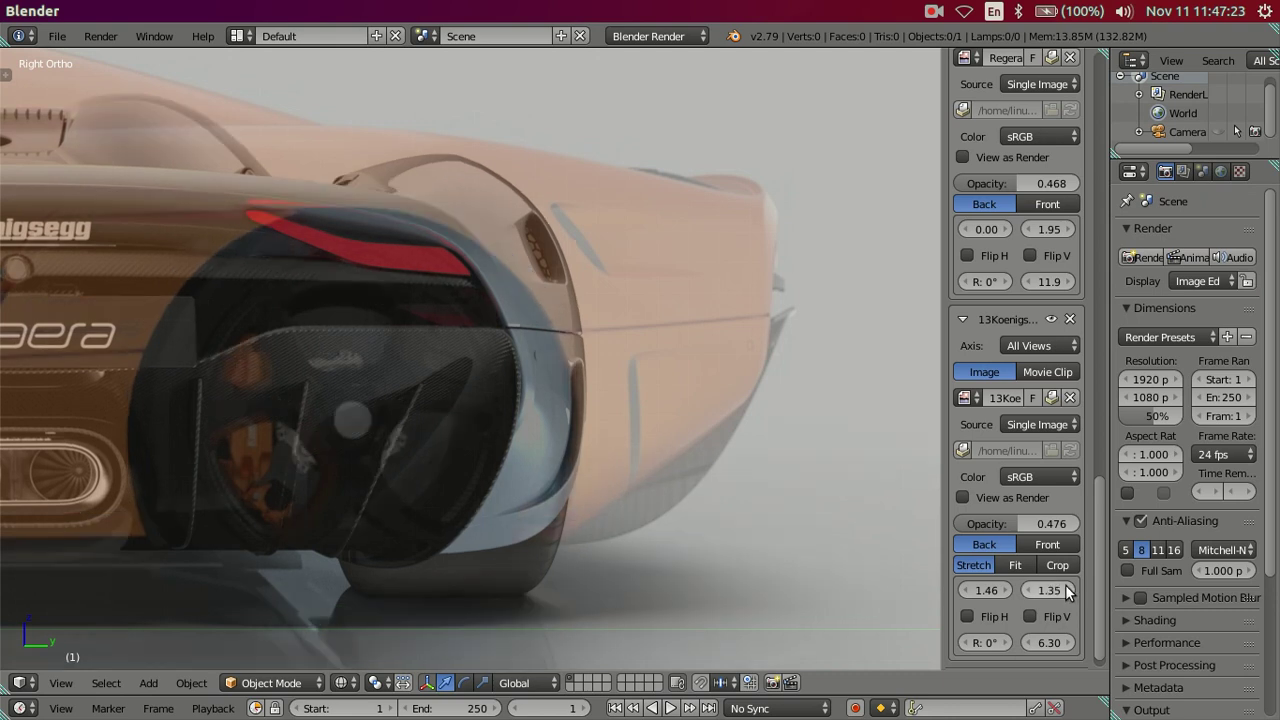
click(1047, 591)
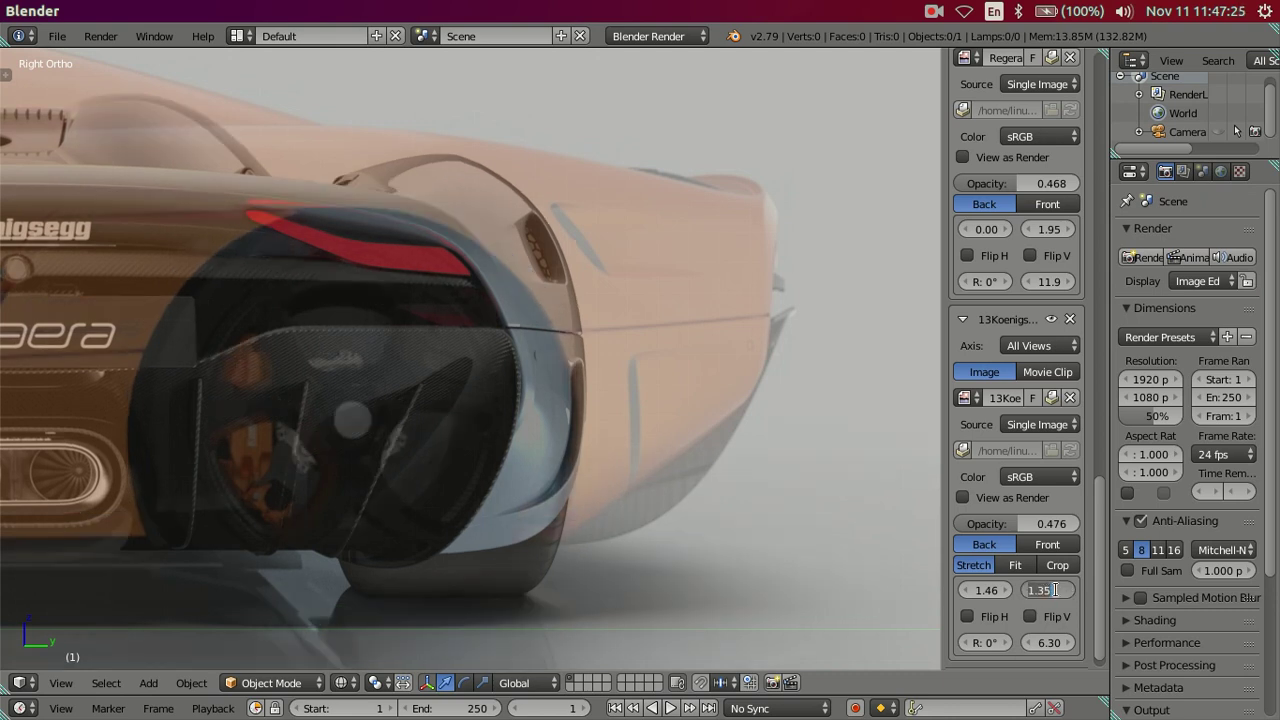
text(1)
key(Return)
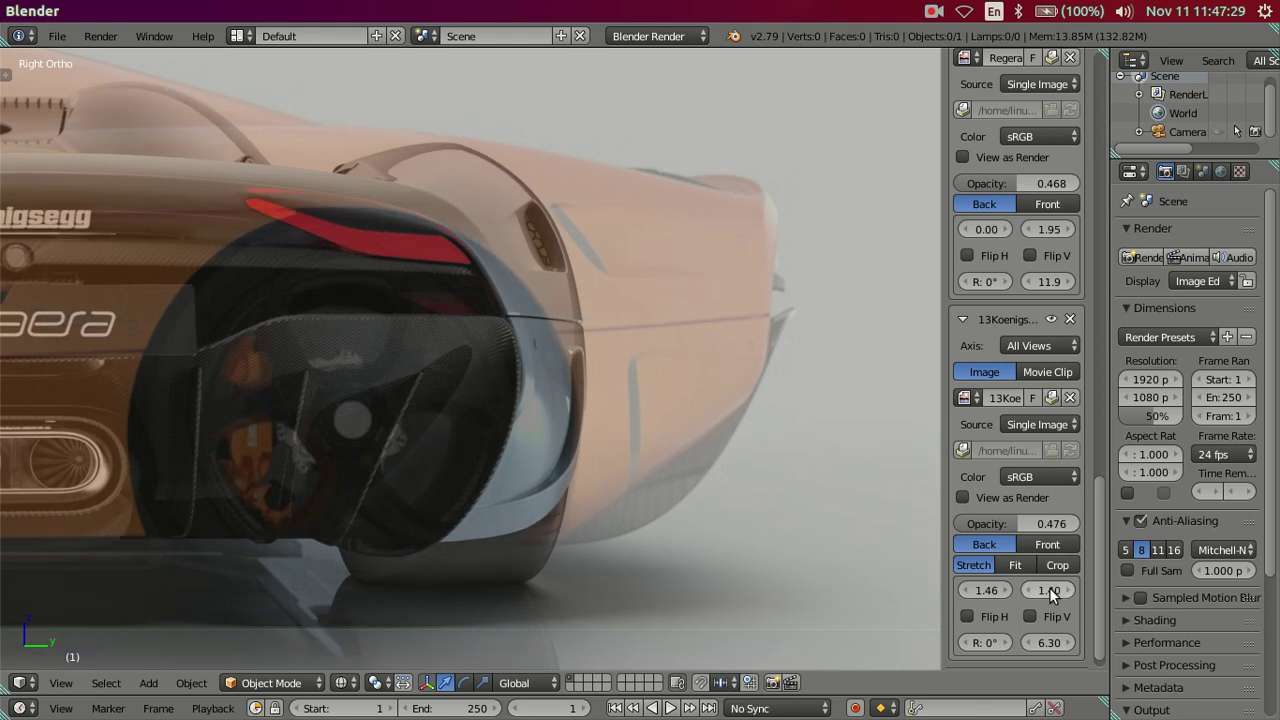
Nudge the rear image's horizontal and vertical offsets back and forth to test alignment
drag(986, 594, 965, 595)
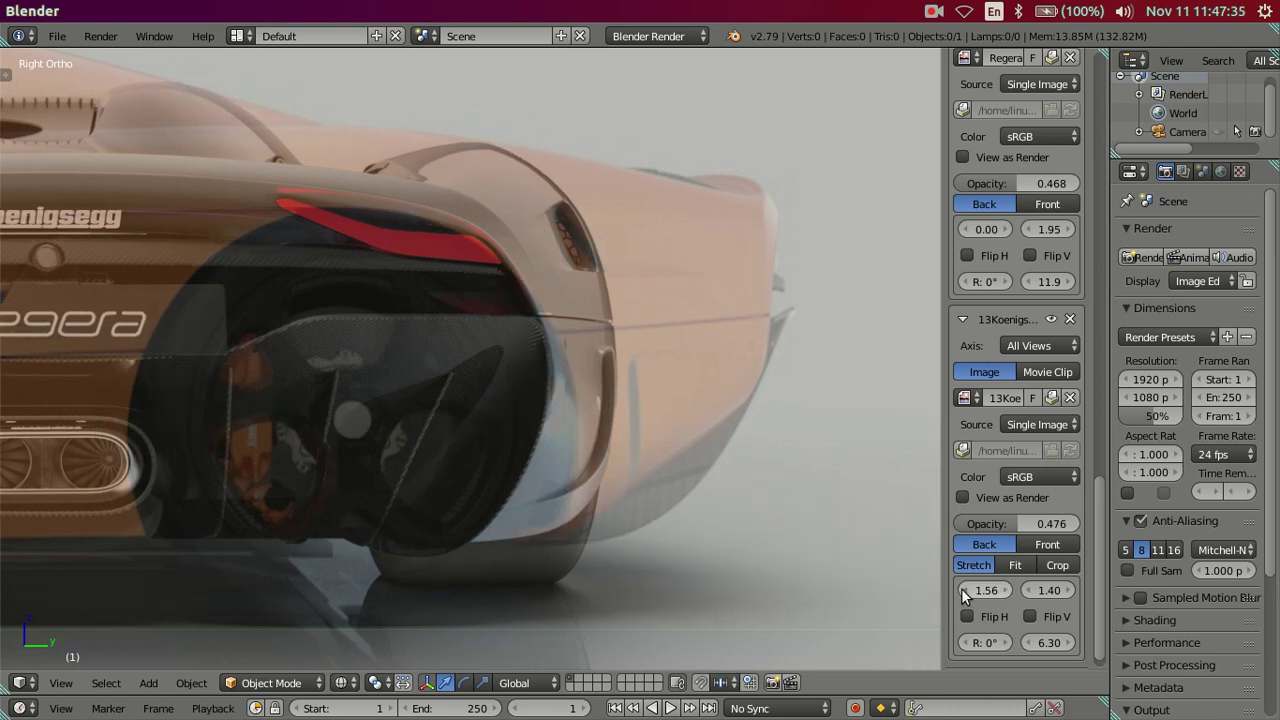
click(965, 593)
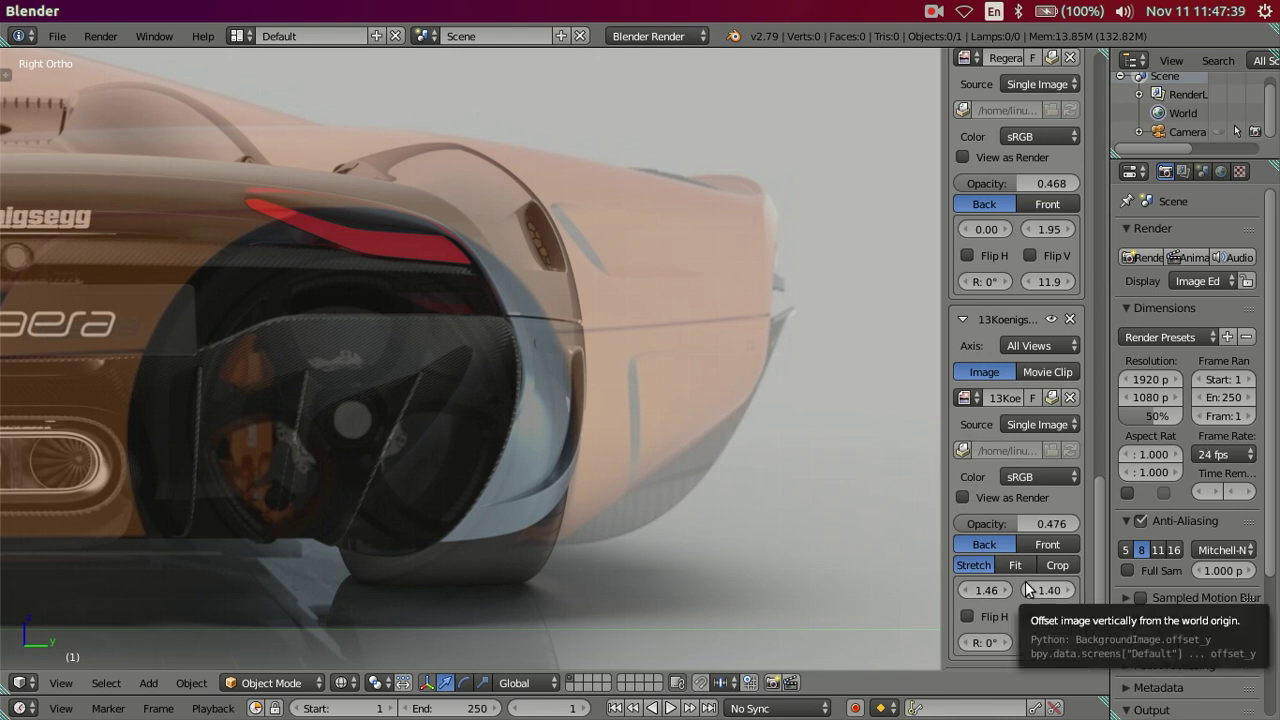
scroll(457, 587, down, 1)
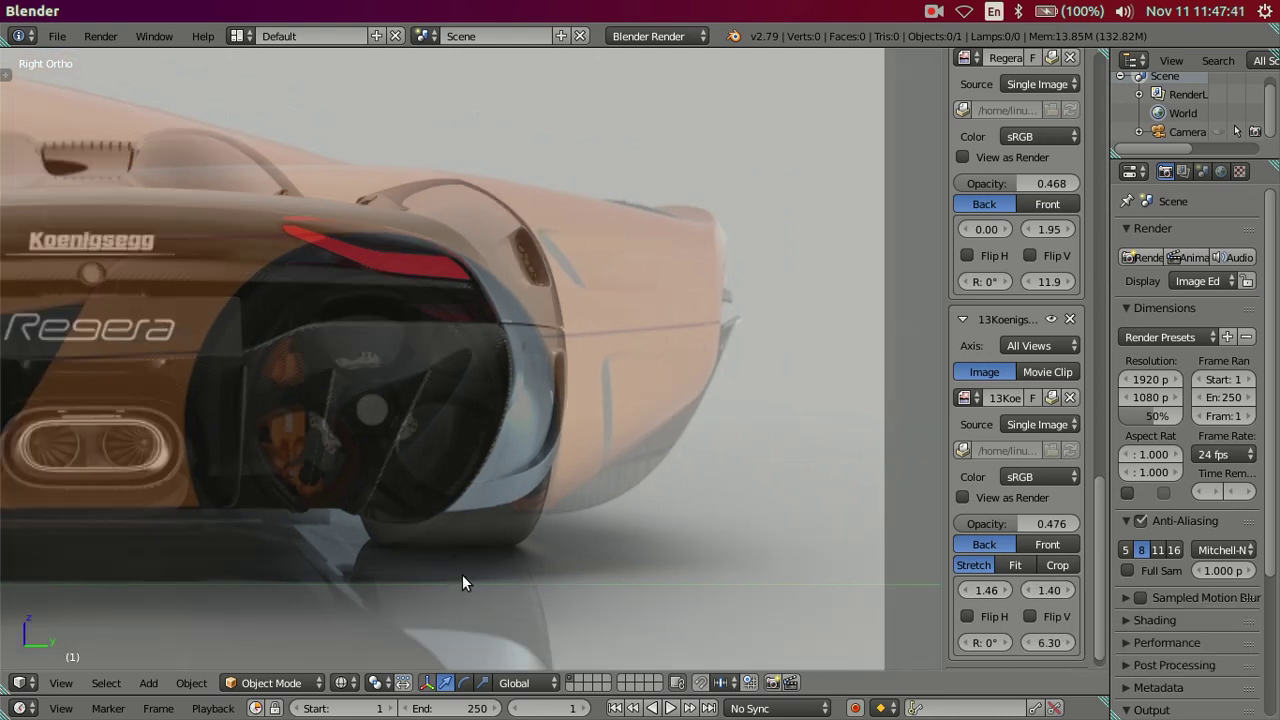
click(1068, 590)
click(1025, 590)
click(1004, 590)
click(1004, 588)
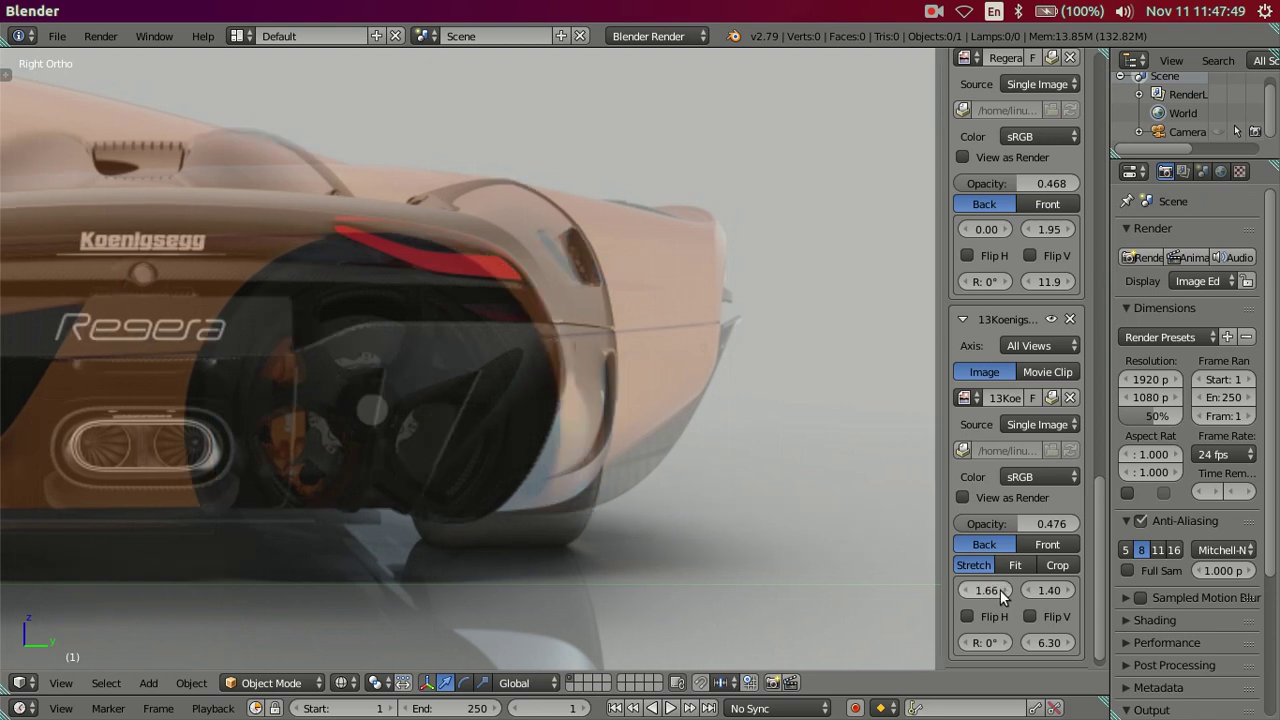
Slide the horizontal offset to -0.04 so the car's rear centres over the origin
drag(966, 590, 416, 452)
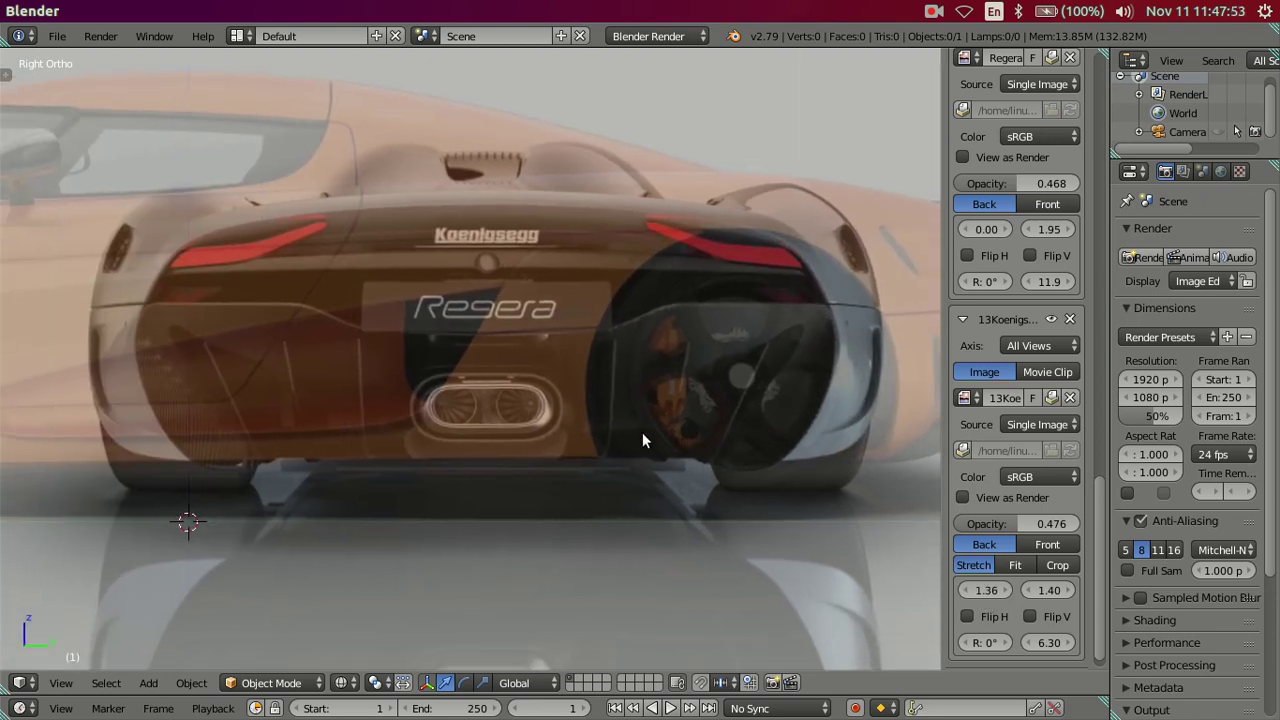
scroll(600, 450, down, 3)
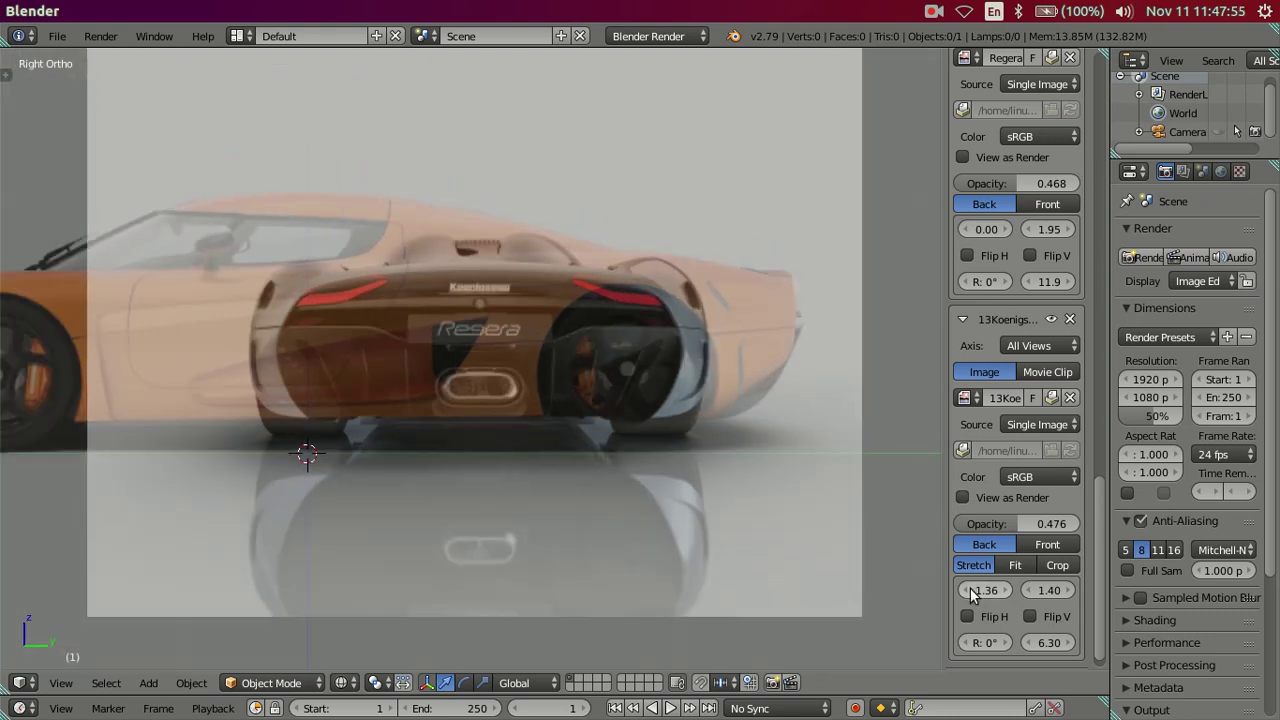
drag(970, 588, 720, 590)
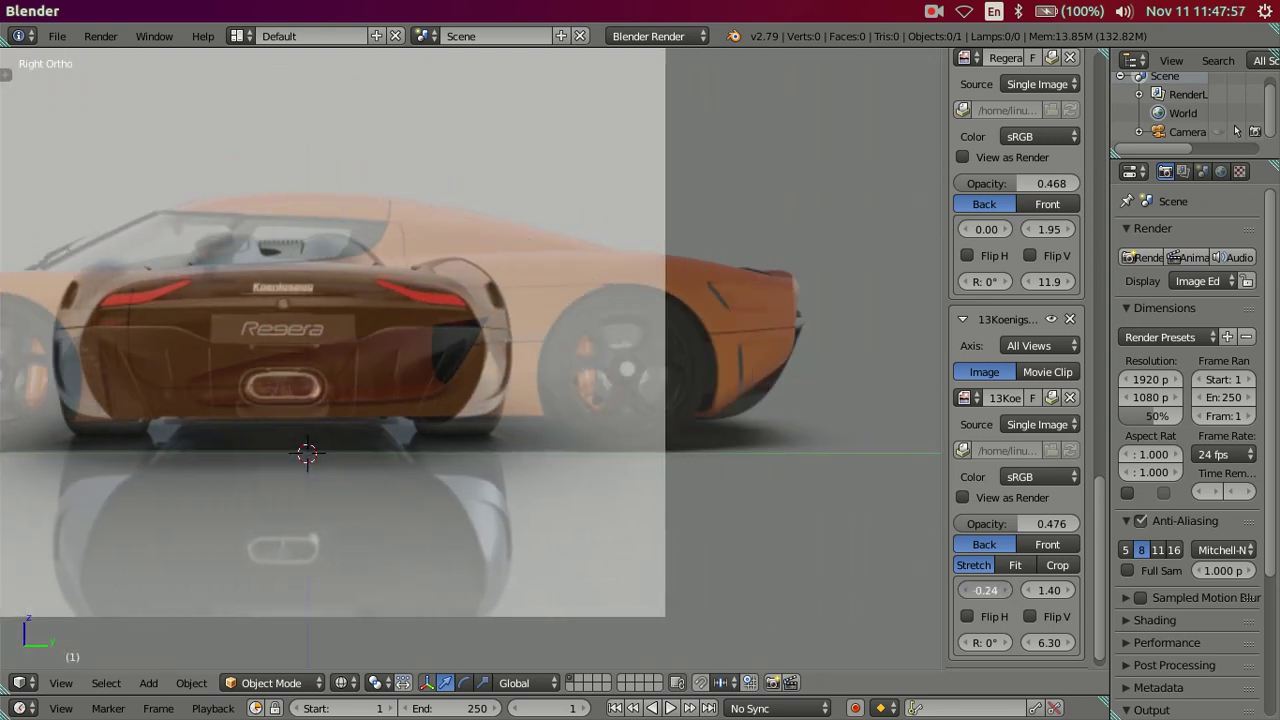
mouse_move(1000, 587)
mouse_down()
mouse_move(1015, 587)
mouse_move(960, 587)
mouse_up()
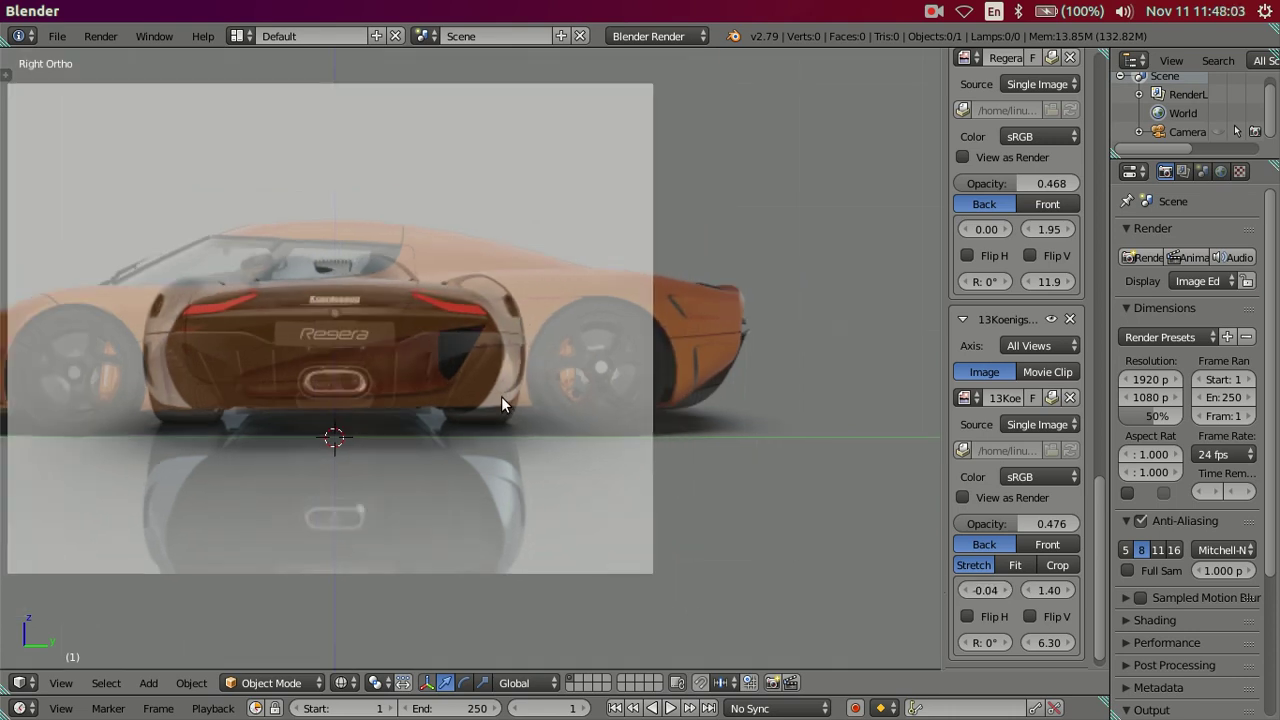
scroll(575, 370, up, 2)
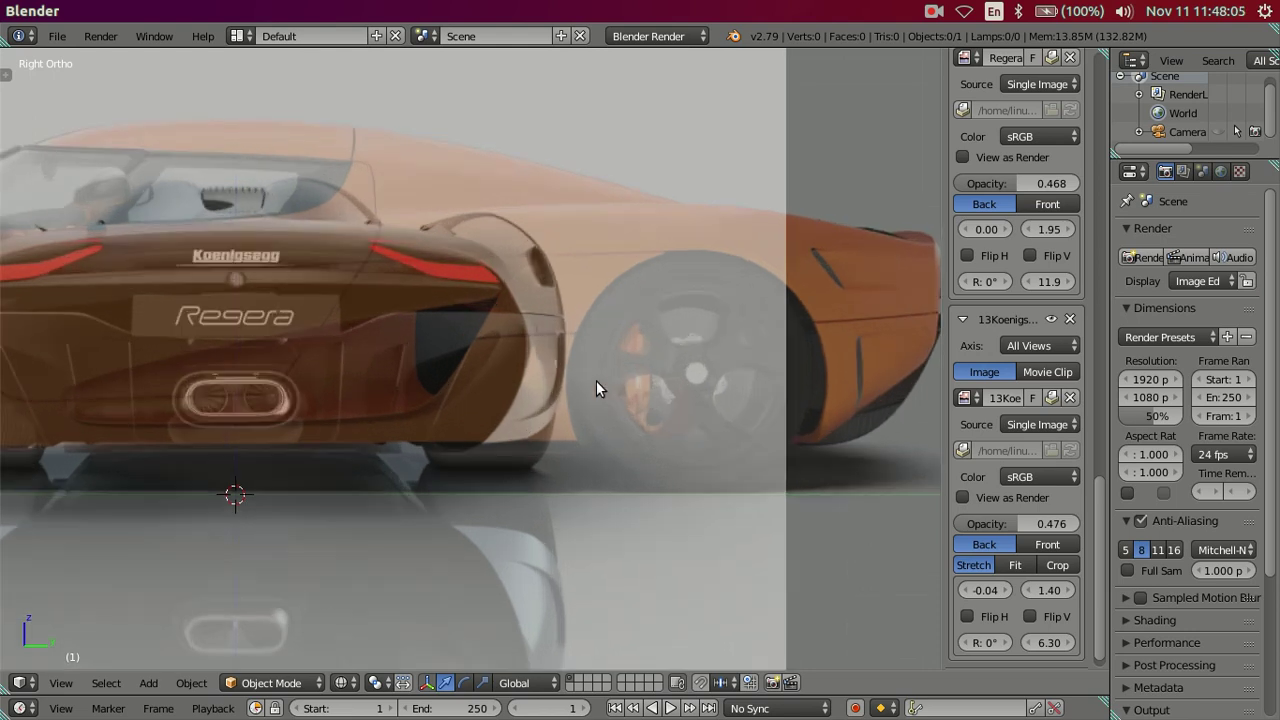
scroll(595, 360, up, 2)
shift+middle_drag(586, 332, 501, 363)
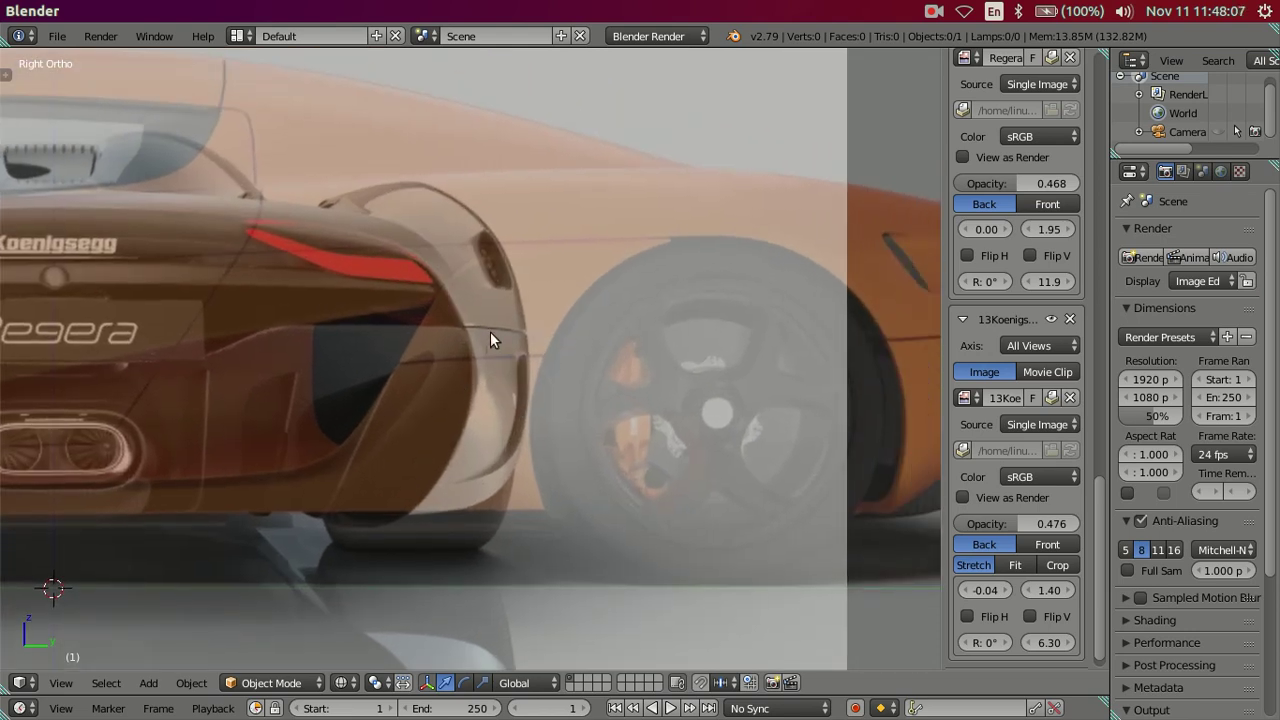
scroll(487, 331, down, 2)
scroll(487, 330, down, 2)
Inspect the reference images from the Top view
key(KP_8)
key(KP_4)
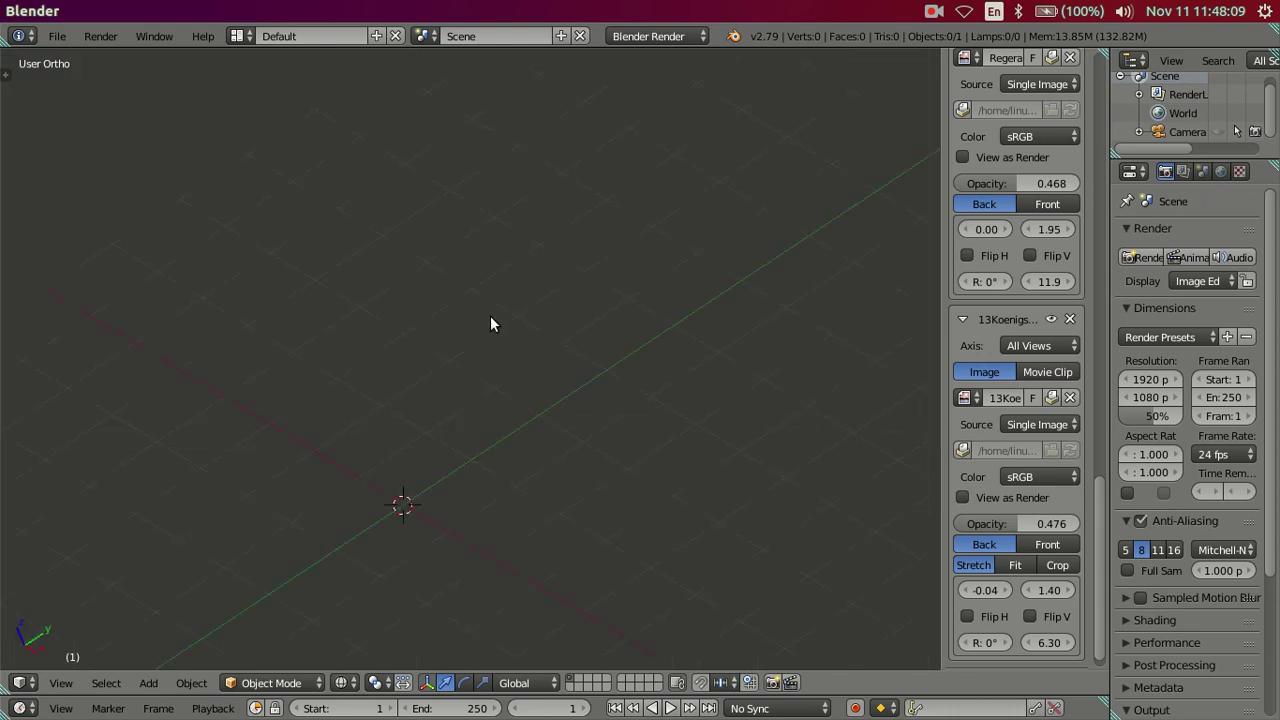
key(KP_7)
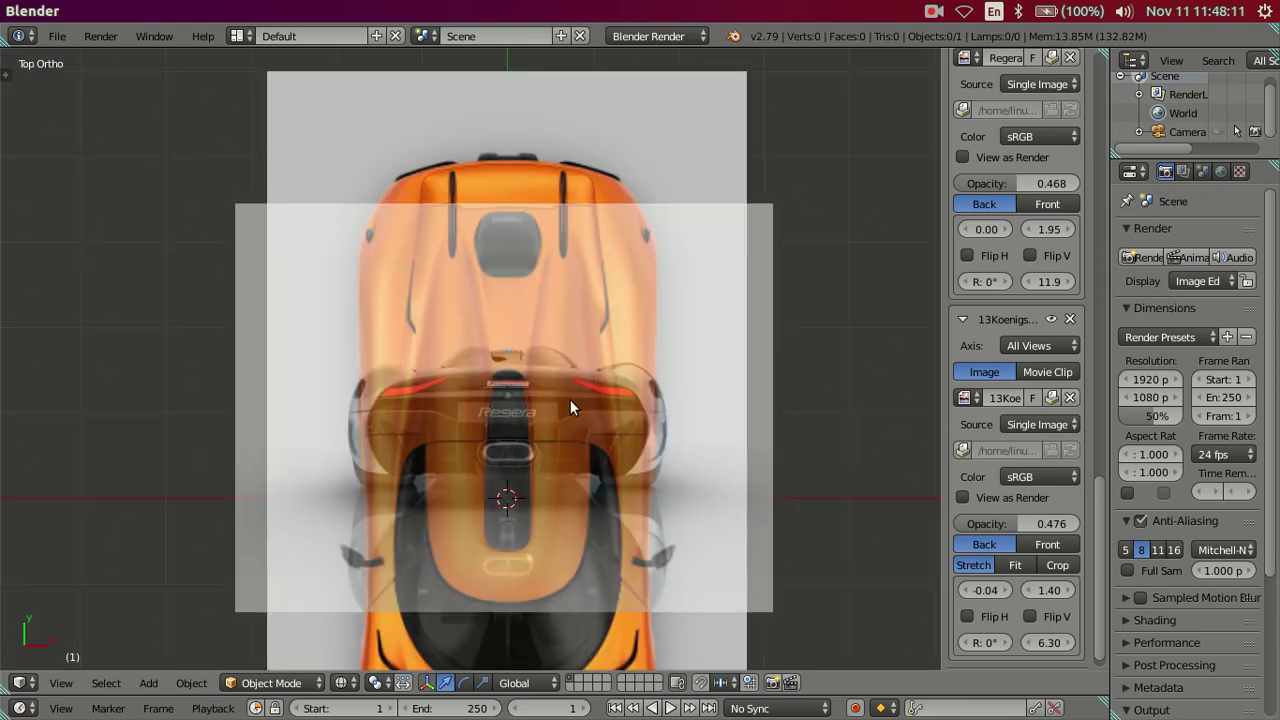
scroll(576, 406, up, 1)
scroll(576, 406, up, 1)
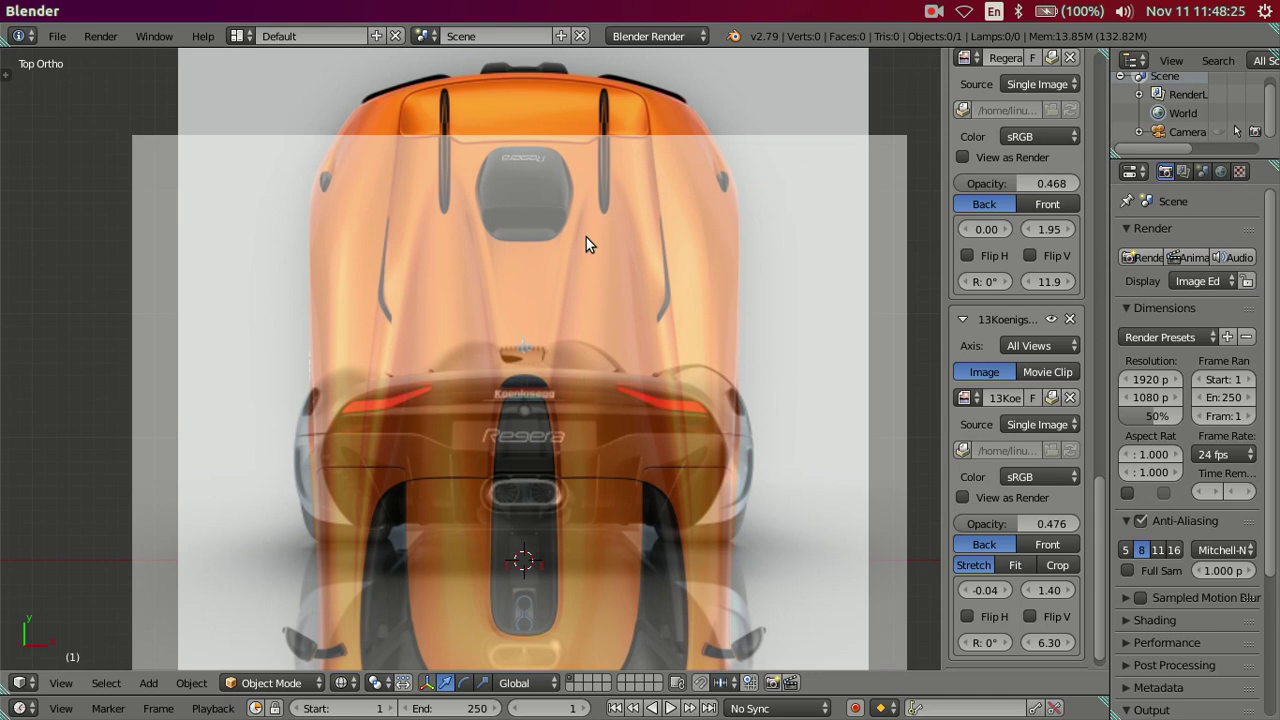
scroll(689, 246, down, 4)
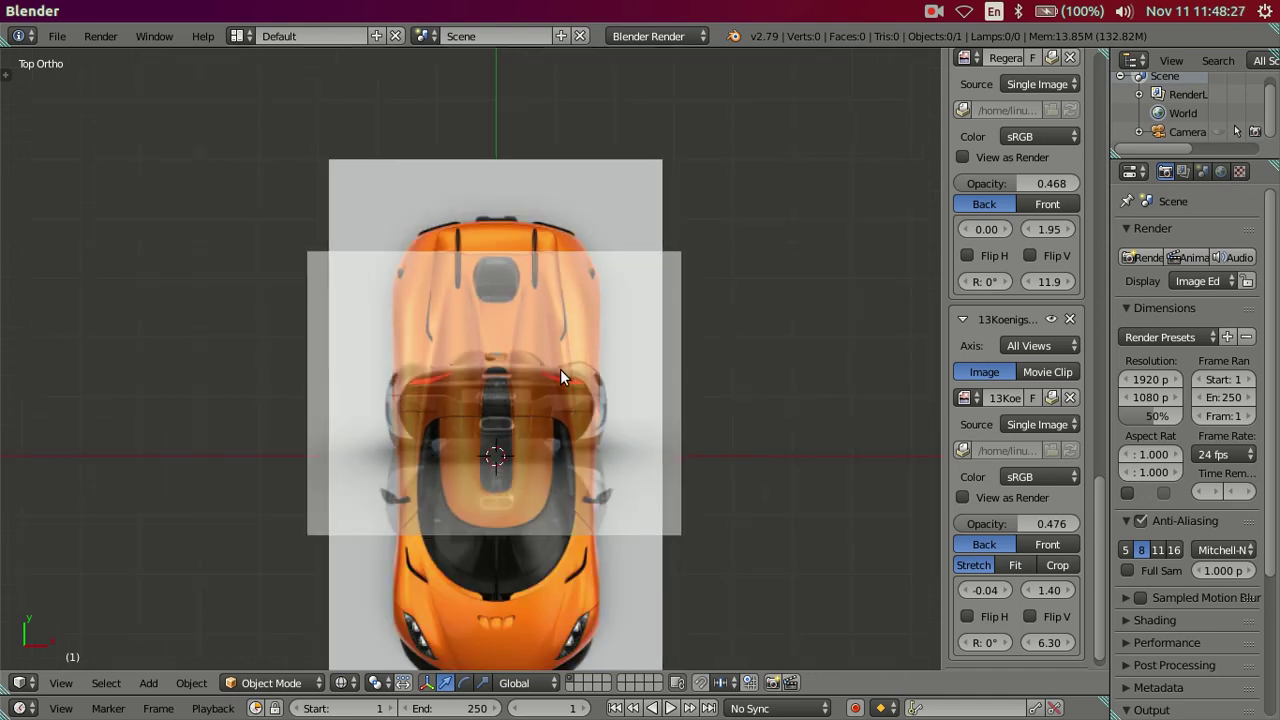
scroll(560, 369, down, 3)
Check the Front view and reduce the rear image's size toward 6.20
key(KP_1)
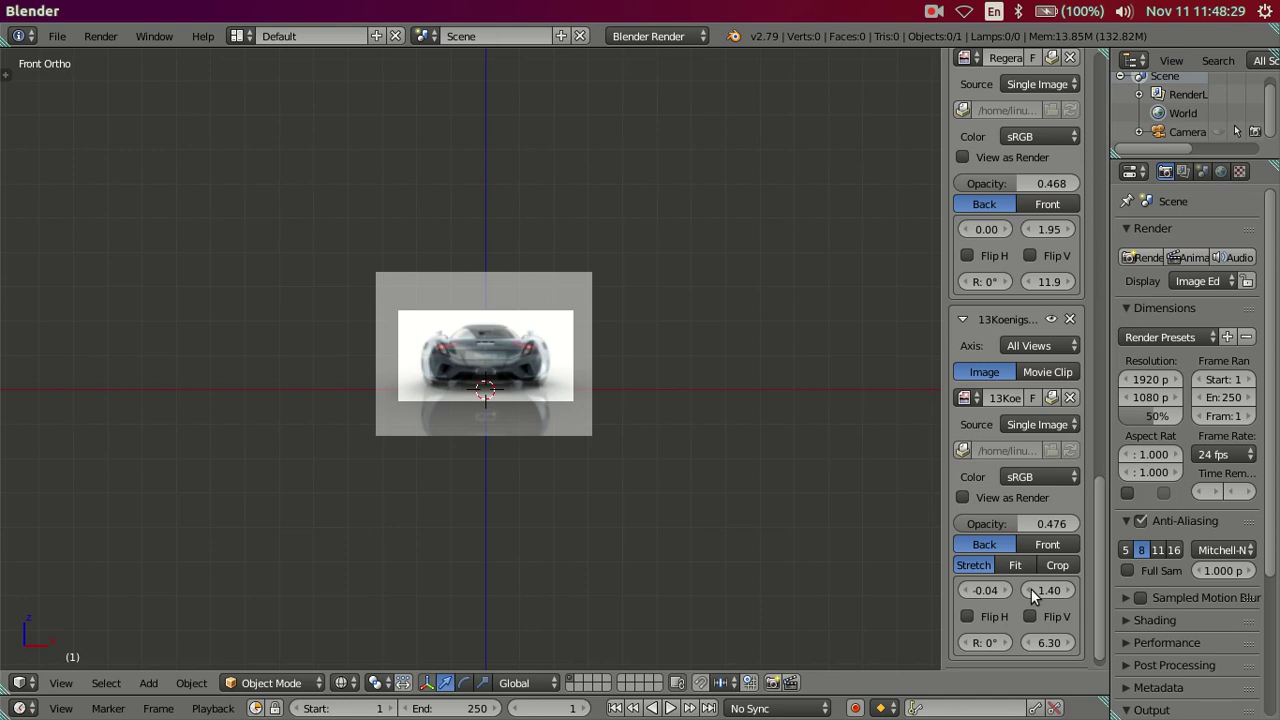
scroll(1031, 589, down, 1)
scroll(682, 476, up, 6)
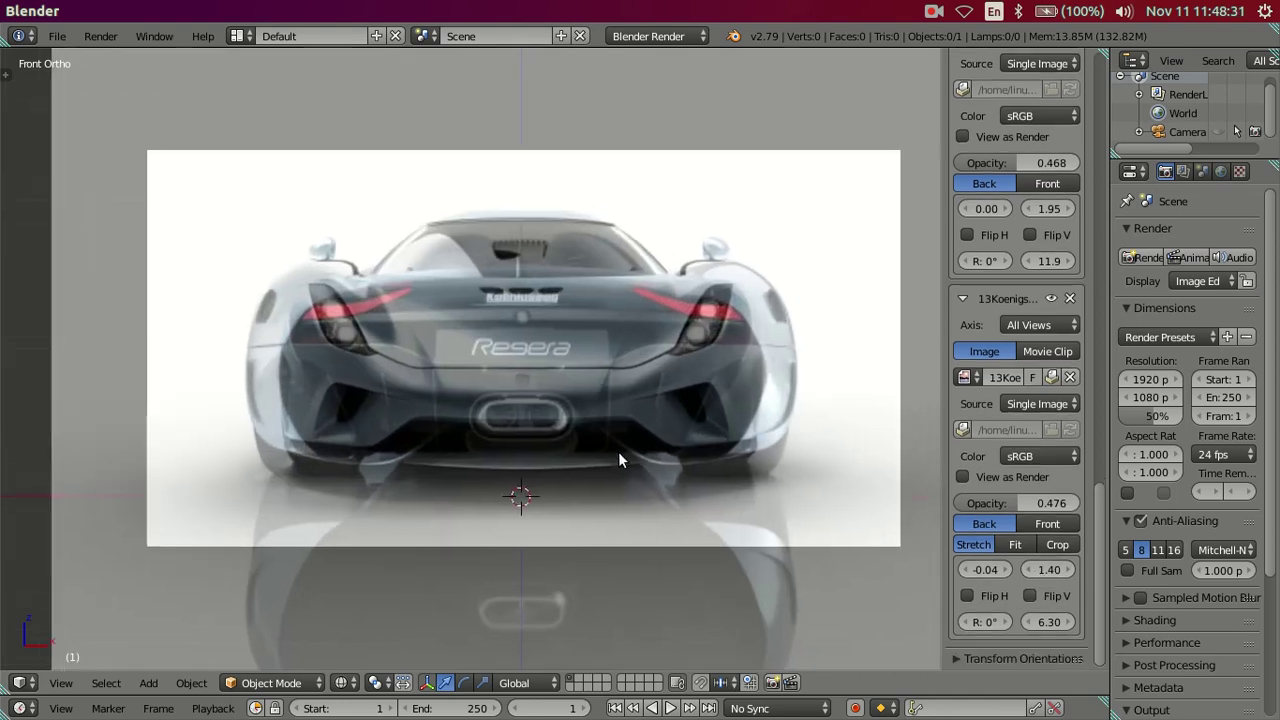
scroll(600, 450, up, 1)
scroll(590, 449, up, 3)
scroll(680, 422, up, 2)
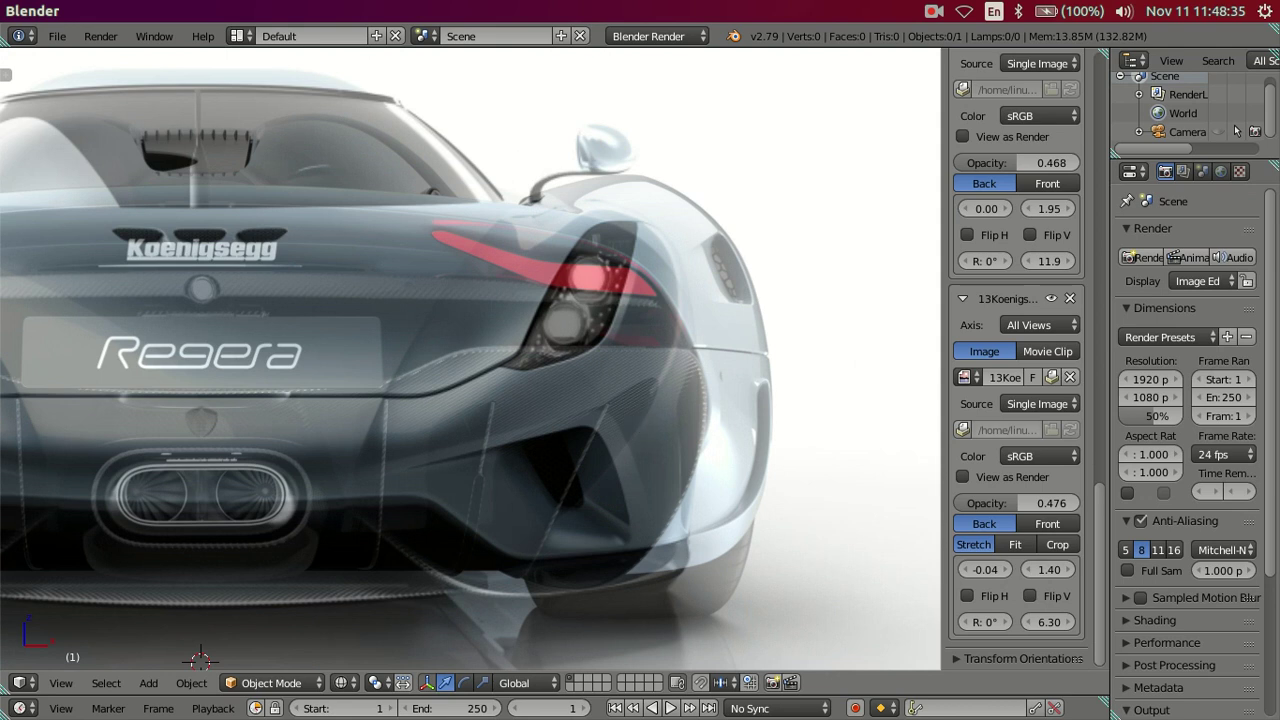
click(1033, 622)
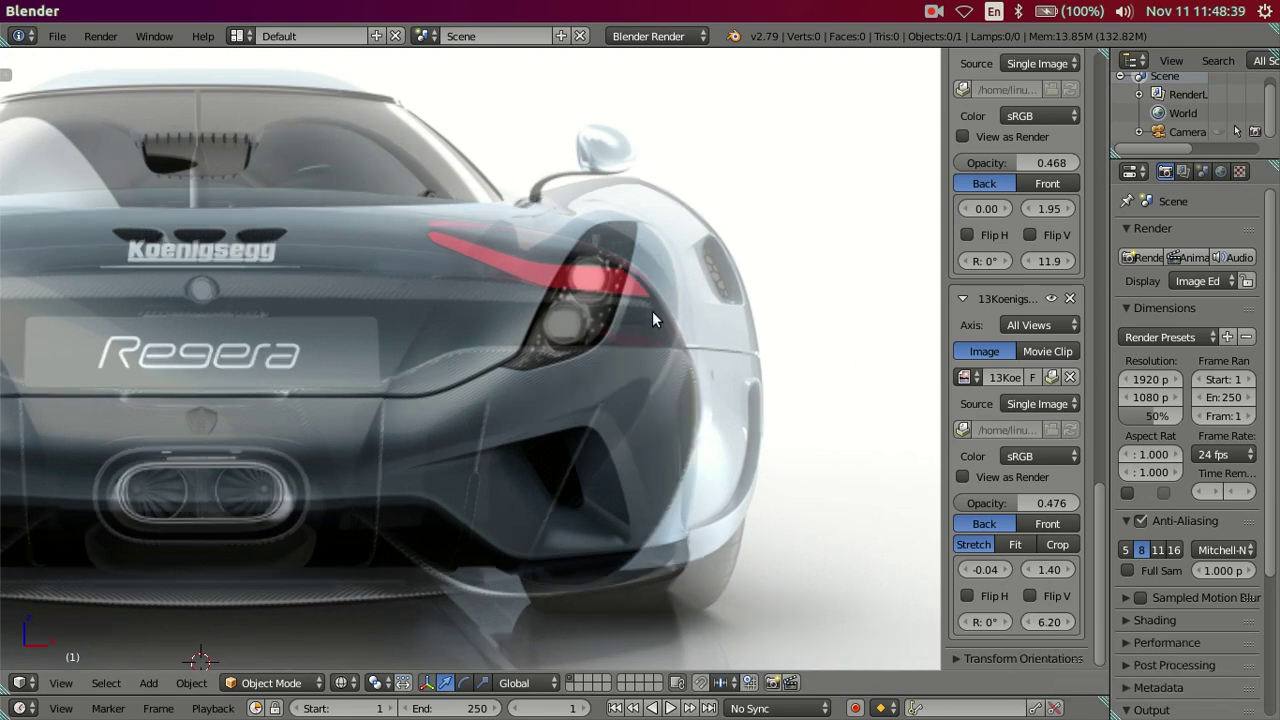
In Right view, adjust the rear image's X offset and shrink it to size 6.10
key(KP_3)
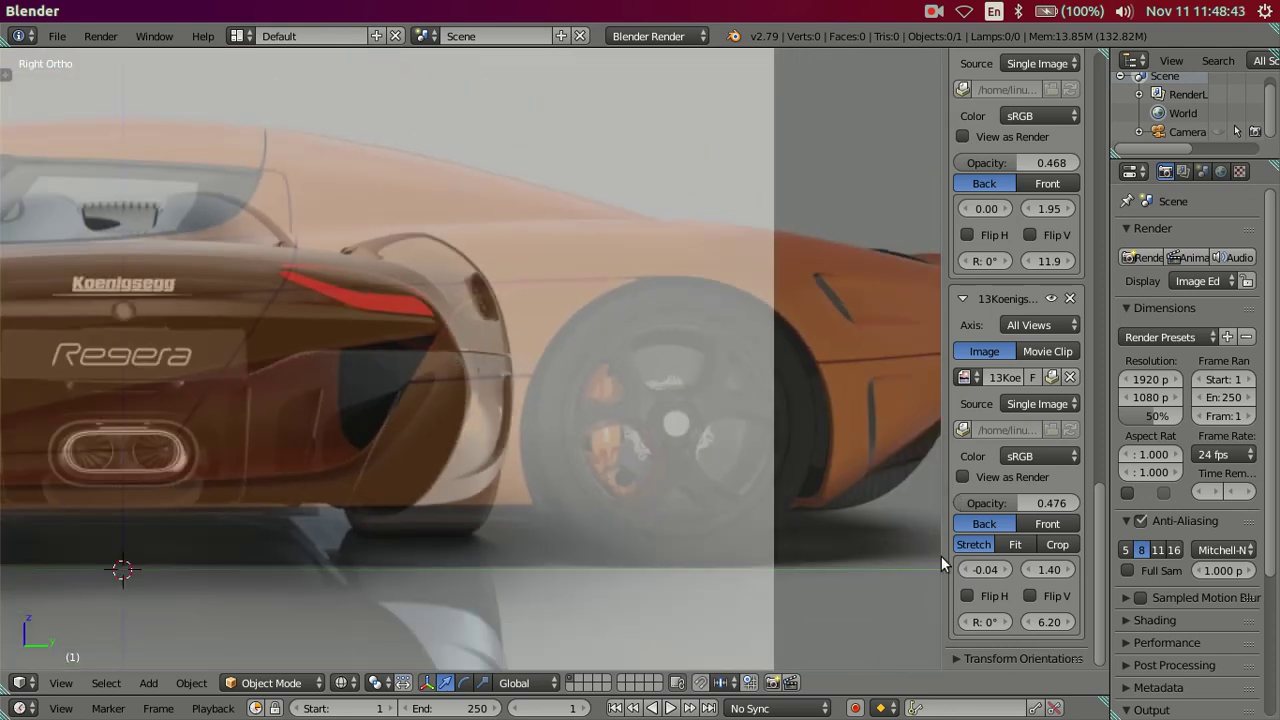
mouse_move(1006, 567)
mouse_down()
mouse_move(1120, 567)
mouse_move(1109, 567)
mouse_up()
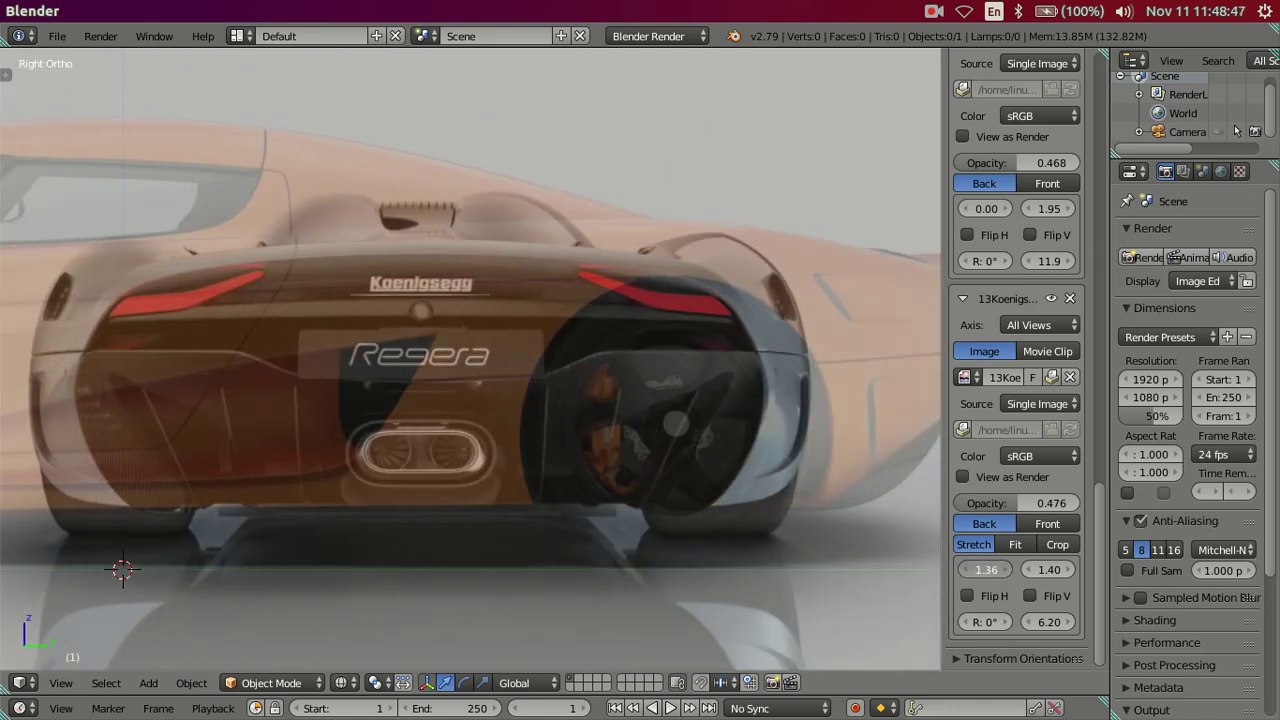
mouse_move(986, 569)
mouse_down()
mouse_move(1026, 569)
mouse_move(936, 569)
mouse_up()
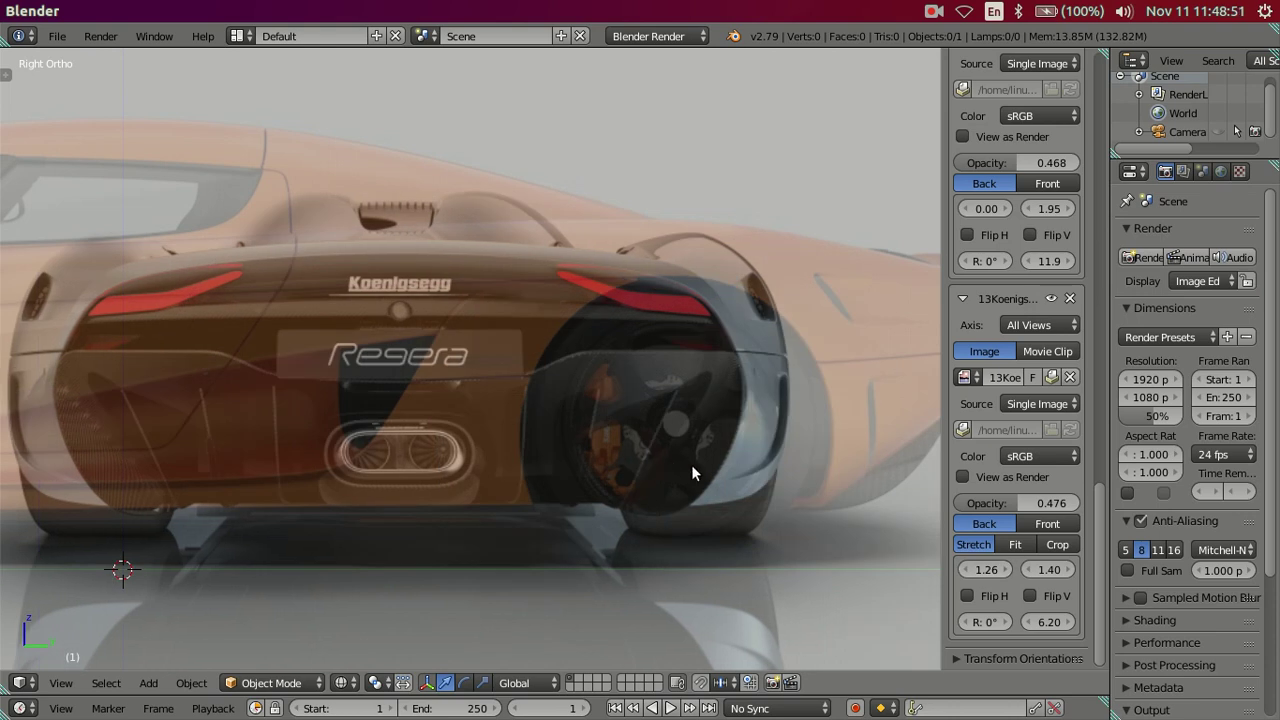
drag(994, 569, 1014, 570)
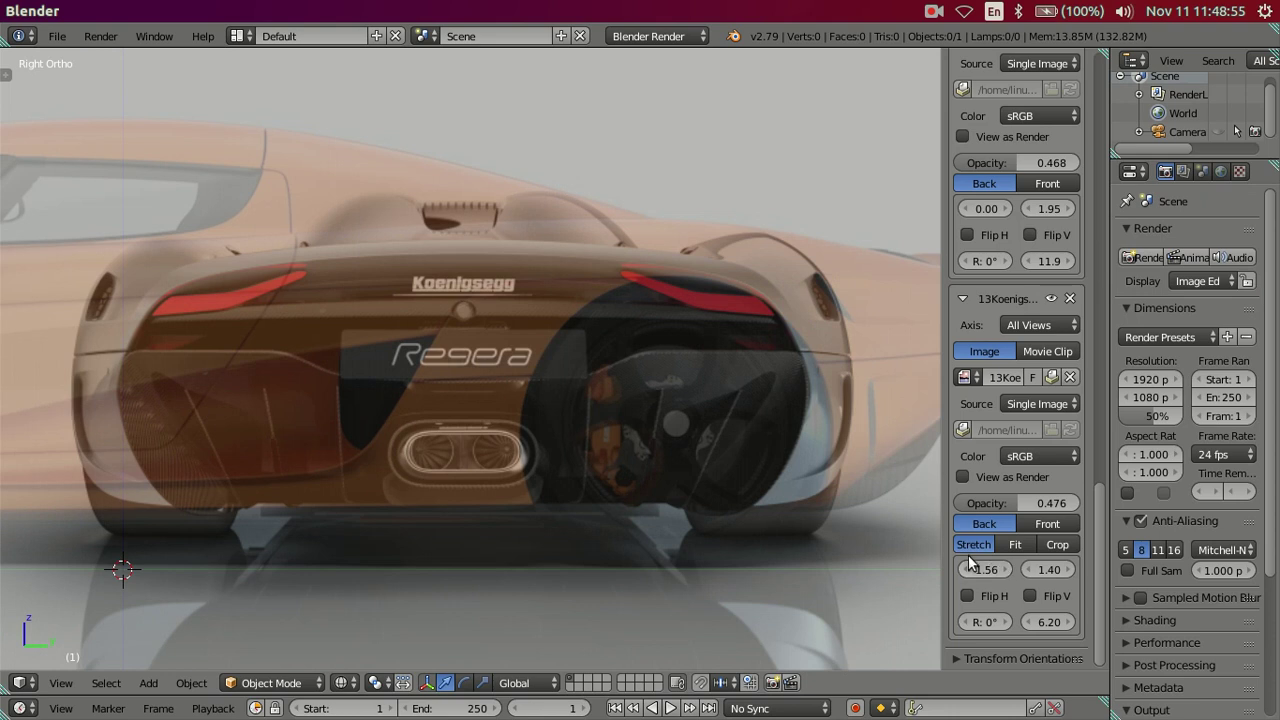
click(1033, 622)
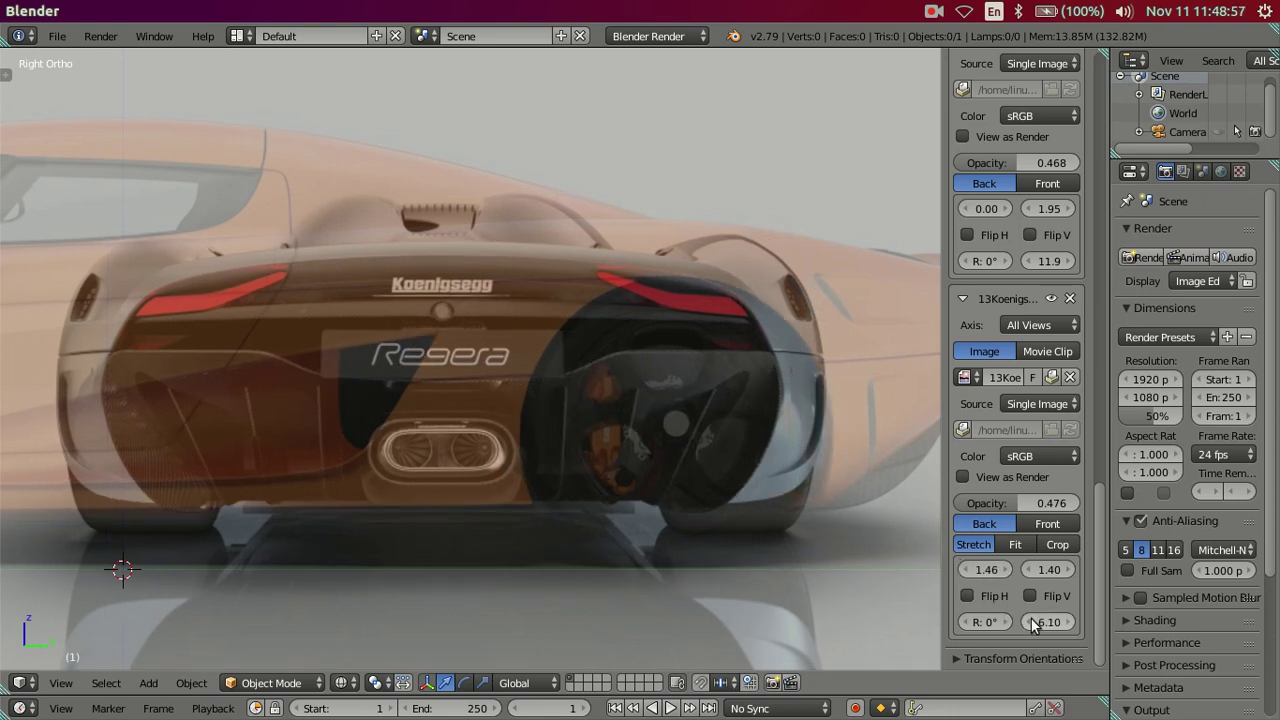
Set the rear image's vertical offset to 1.35
click(1008, 569)
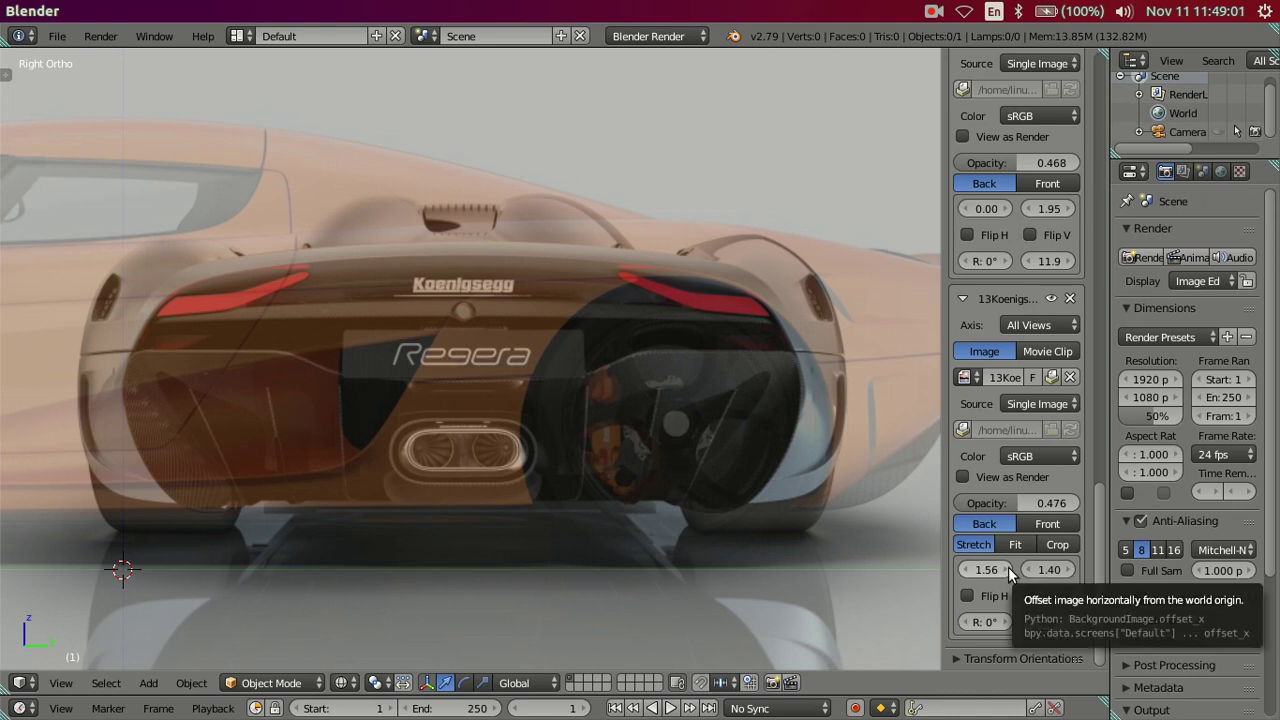
click(1032, 570)
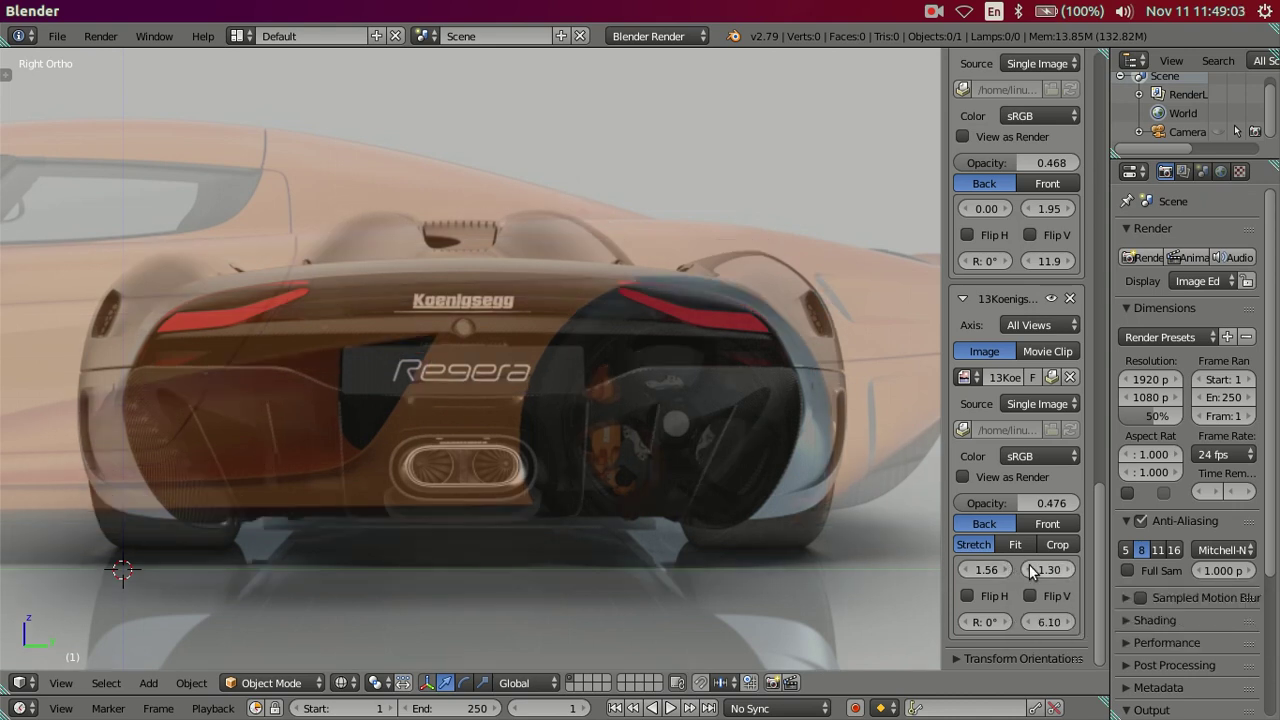
click(1069, 572)
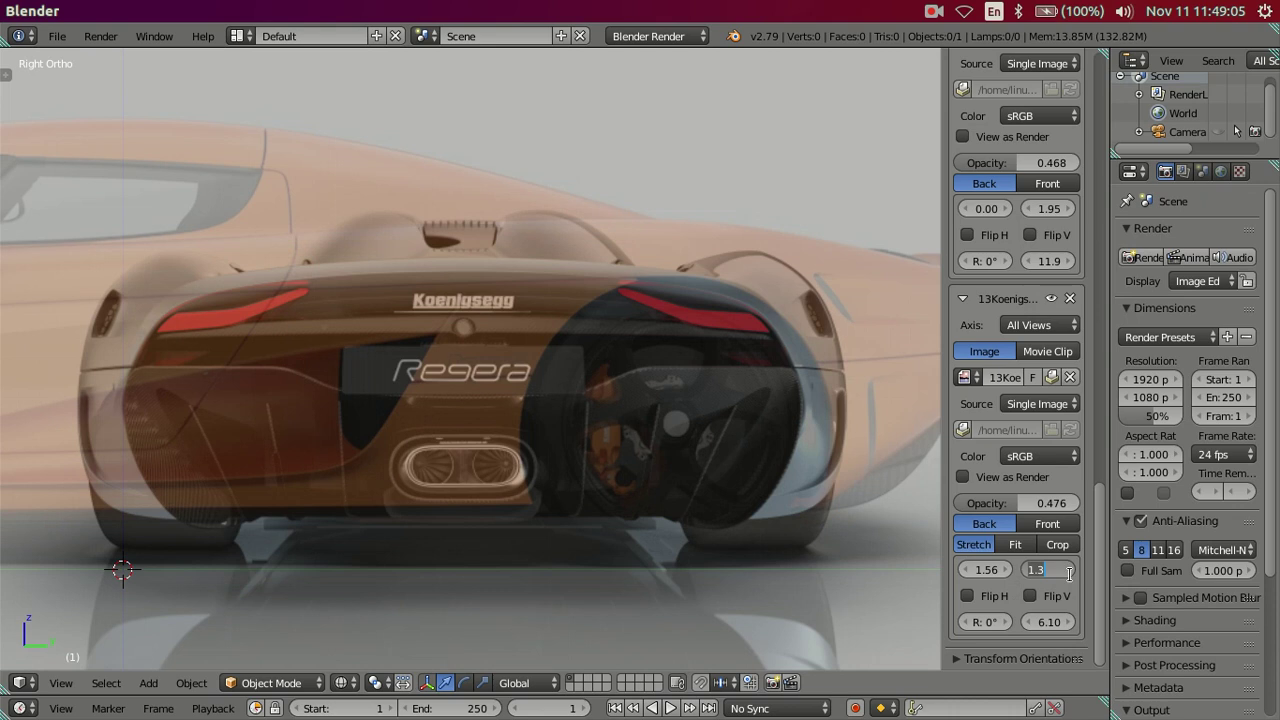
text(1.35)
key(Return)
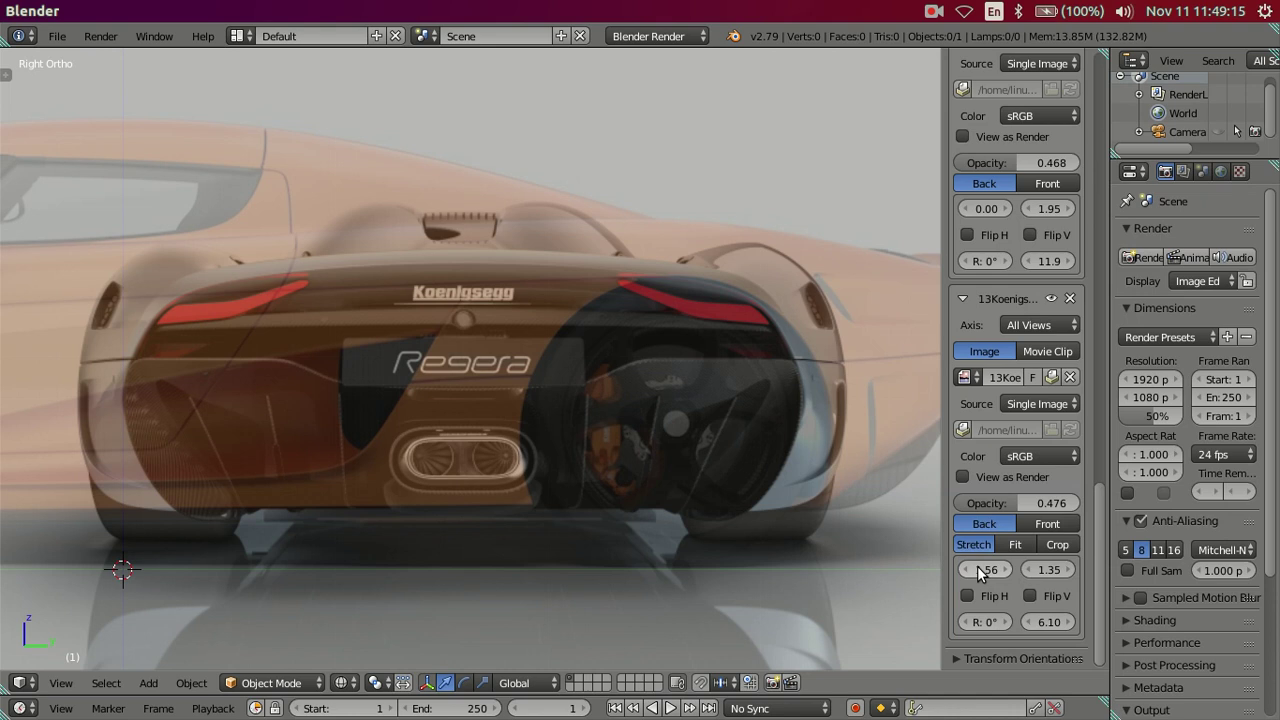
Slide the rear image's horizontal offset back to -0.04
drag(970, 570, 619, 471)
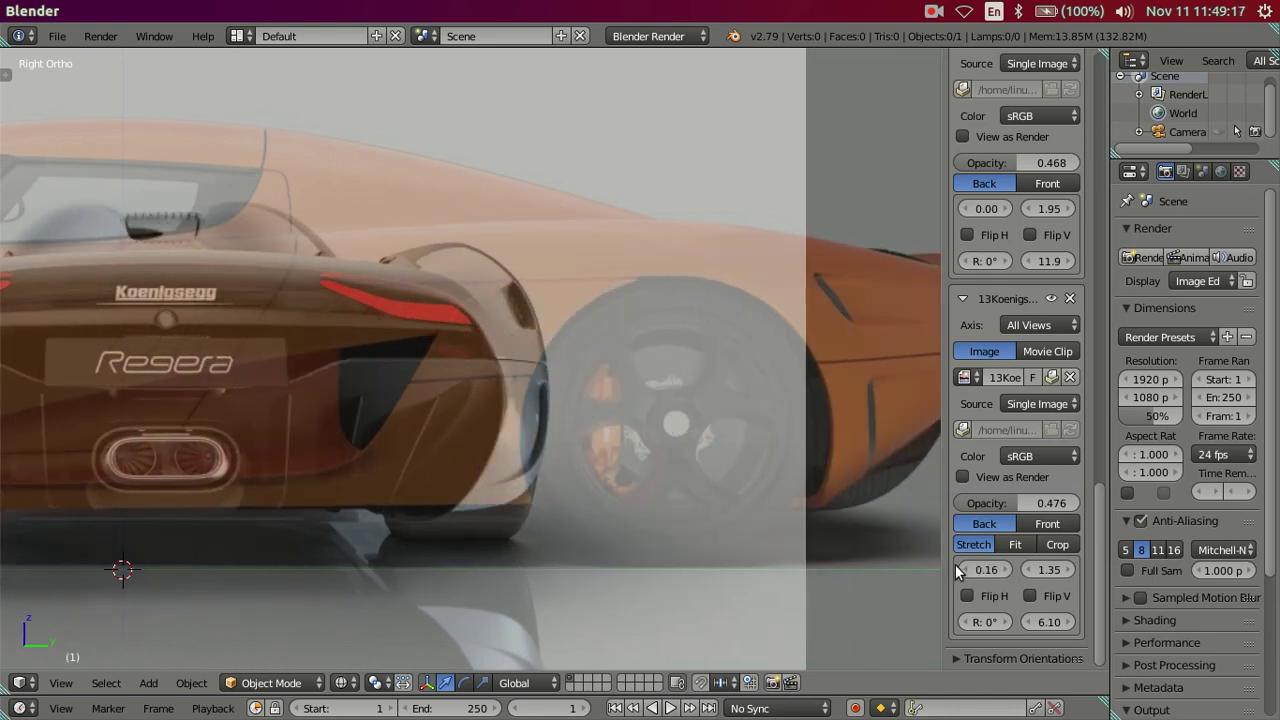
shift+middle_drag(619, 471, 894, 442)
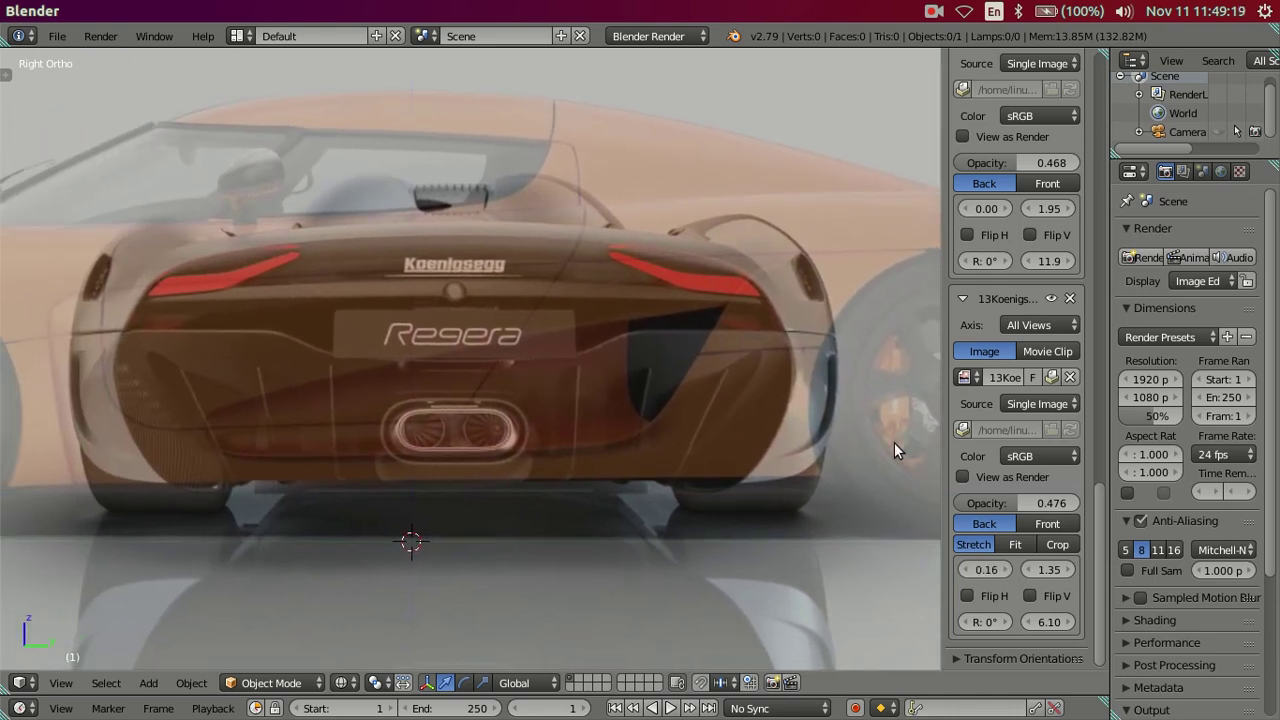
drag(975, 570, 966, 571)
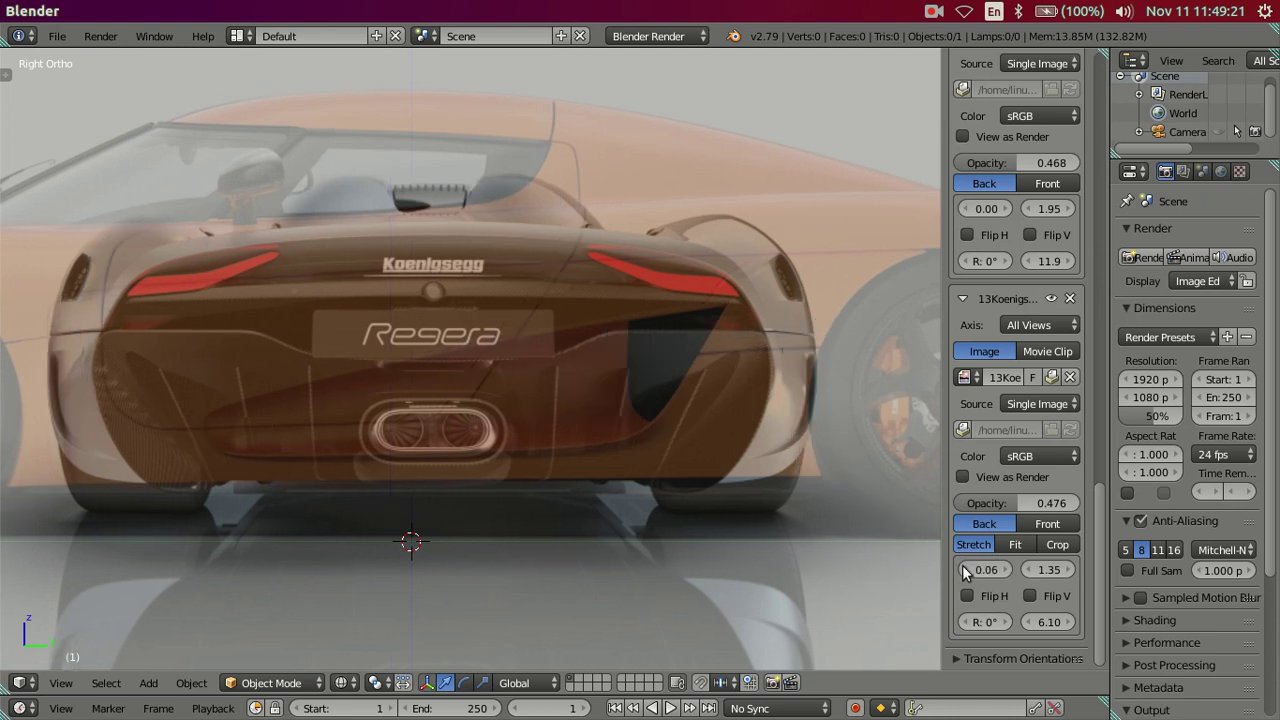
scroll(522, 495, down, 4)
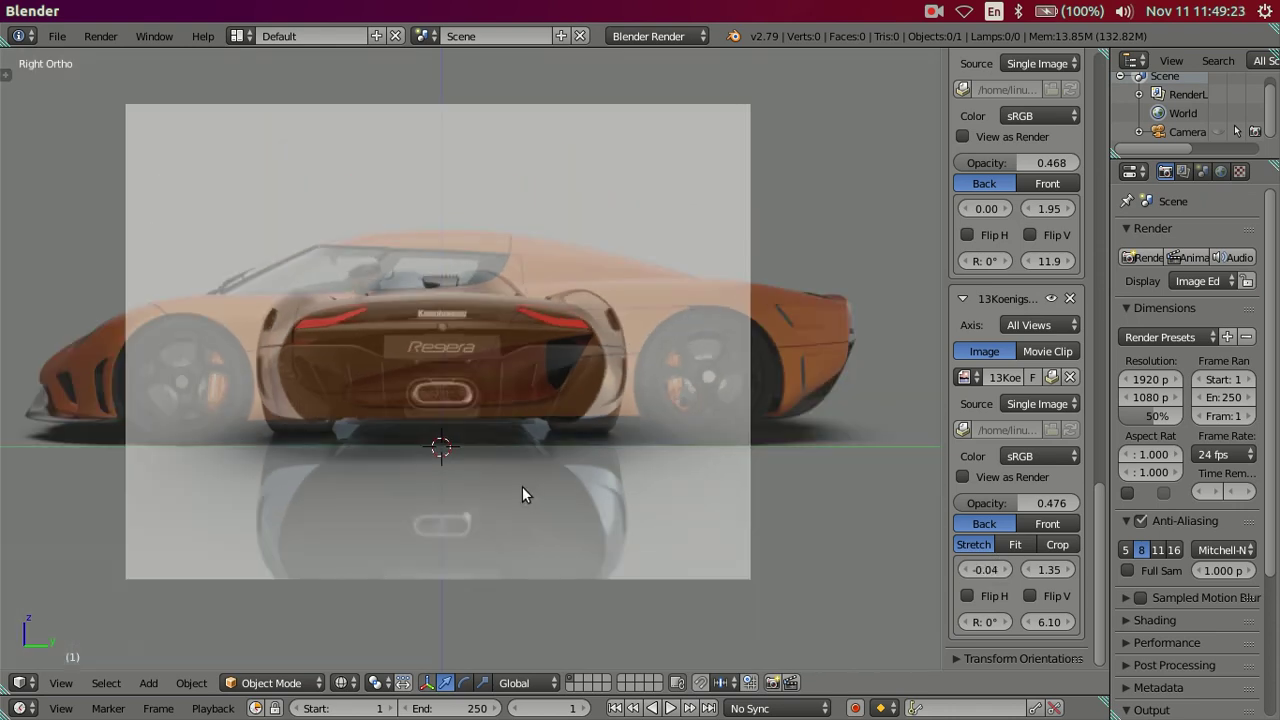
click(1039, 326)
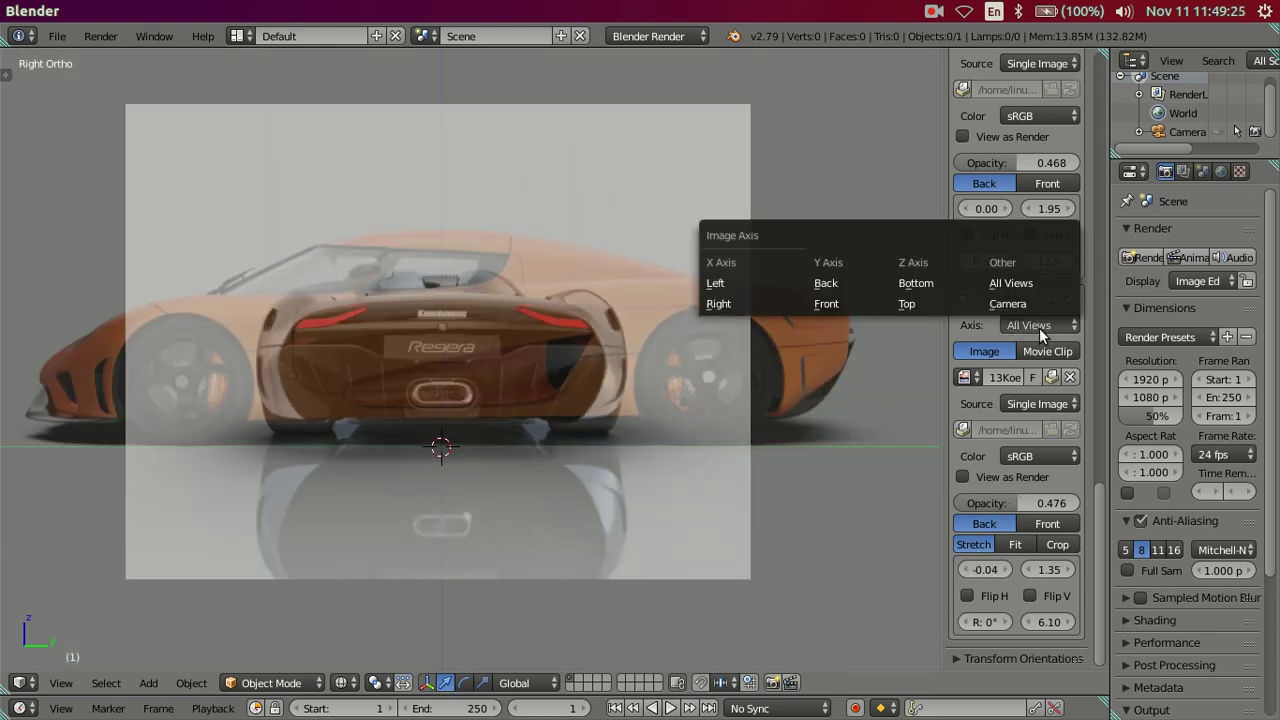
Restrict the rear image to the Back view and set rear and side opacity to 1.0
click(826, 284)
click(1040, 503)
text(1)
key(Return)
scroll(958, 224, up, 3)
scroll(958, 220, up, 1)
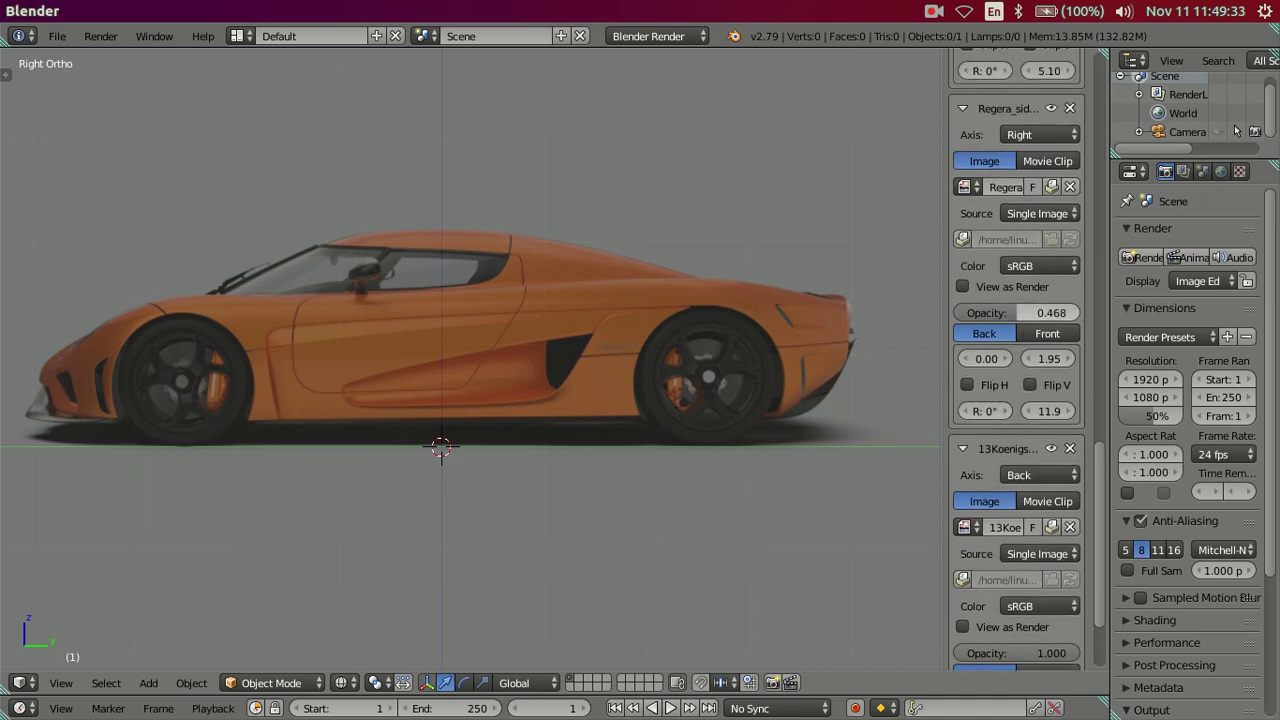
drag(1040, 312, 1090, 312)
Collapse the rear, side, front and top reference image settings
click(963, 449)
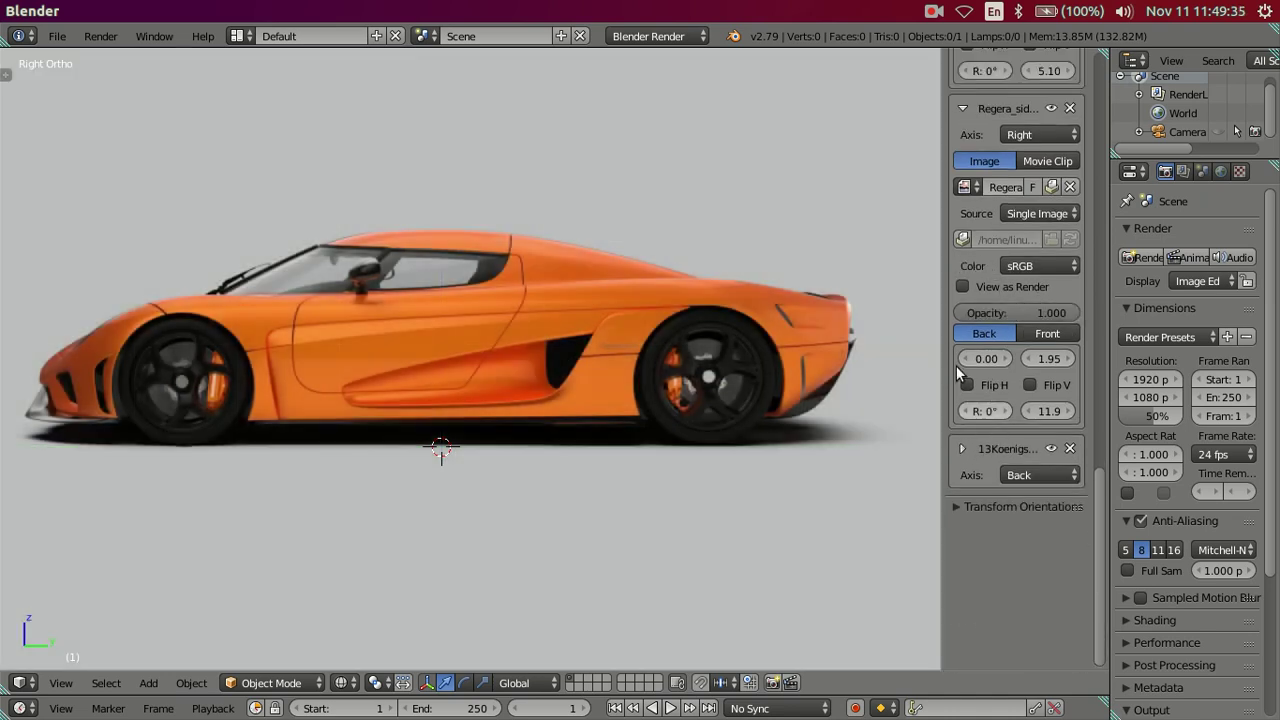
scroll(977, 341, up, 2)
click(970, 183)
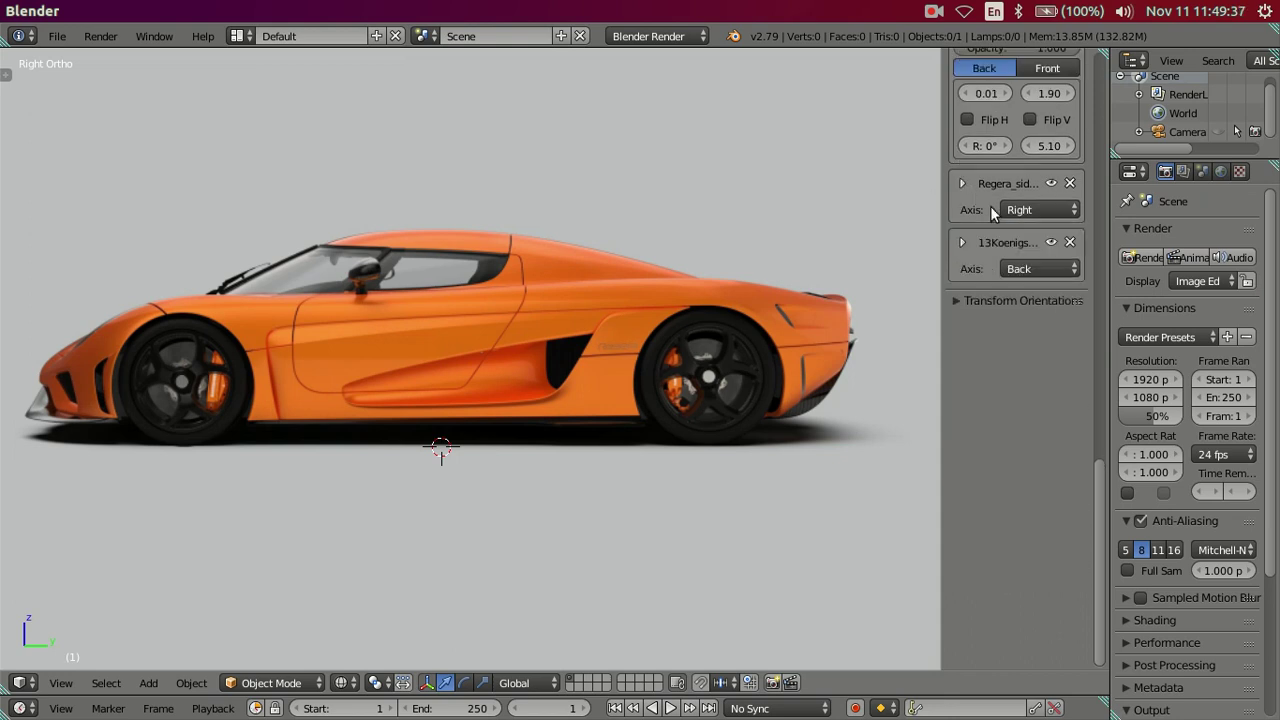
scroll(1000, 220, up, 4)
scroll(1005, 185, up, 2)
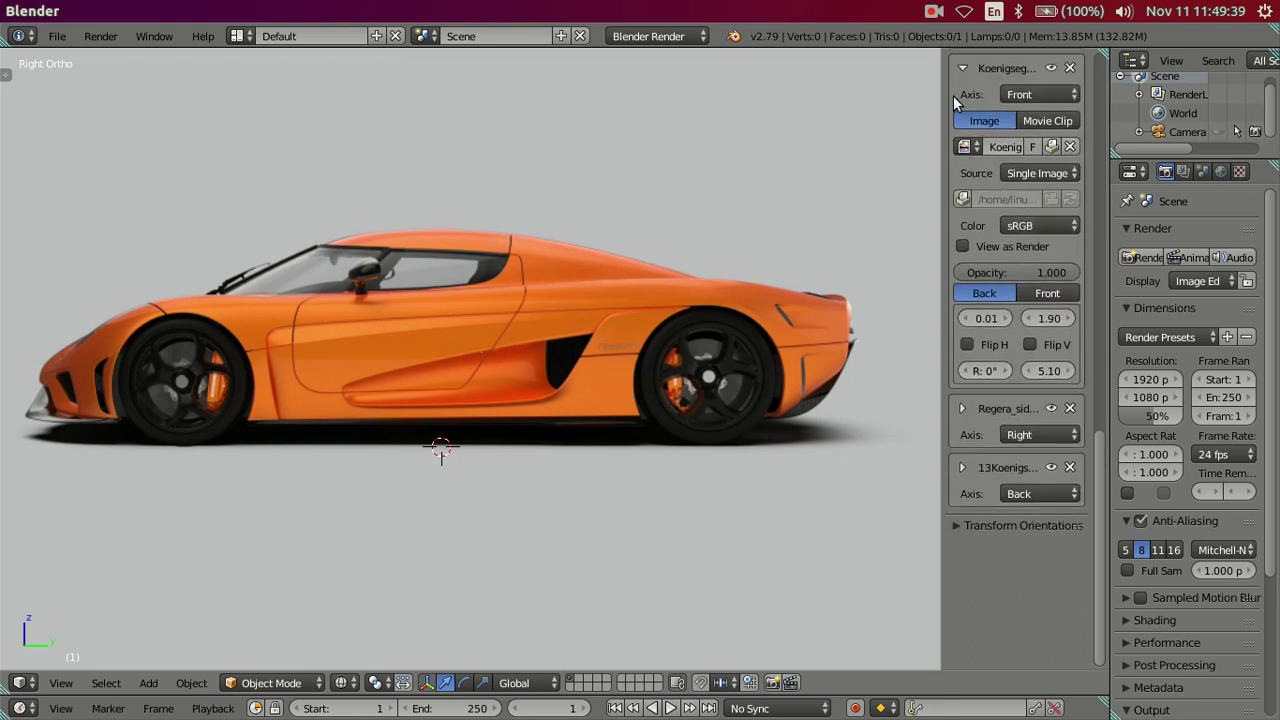
click(961, 67)
scroll(1013, 178, up, 3)
scroll(1013, 172, up, 3)
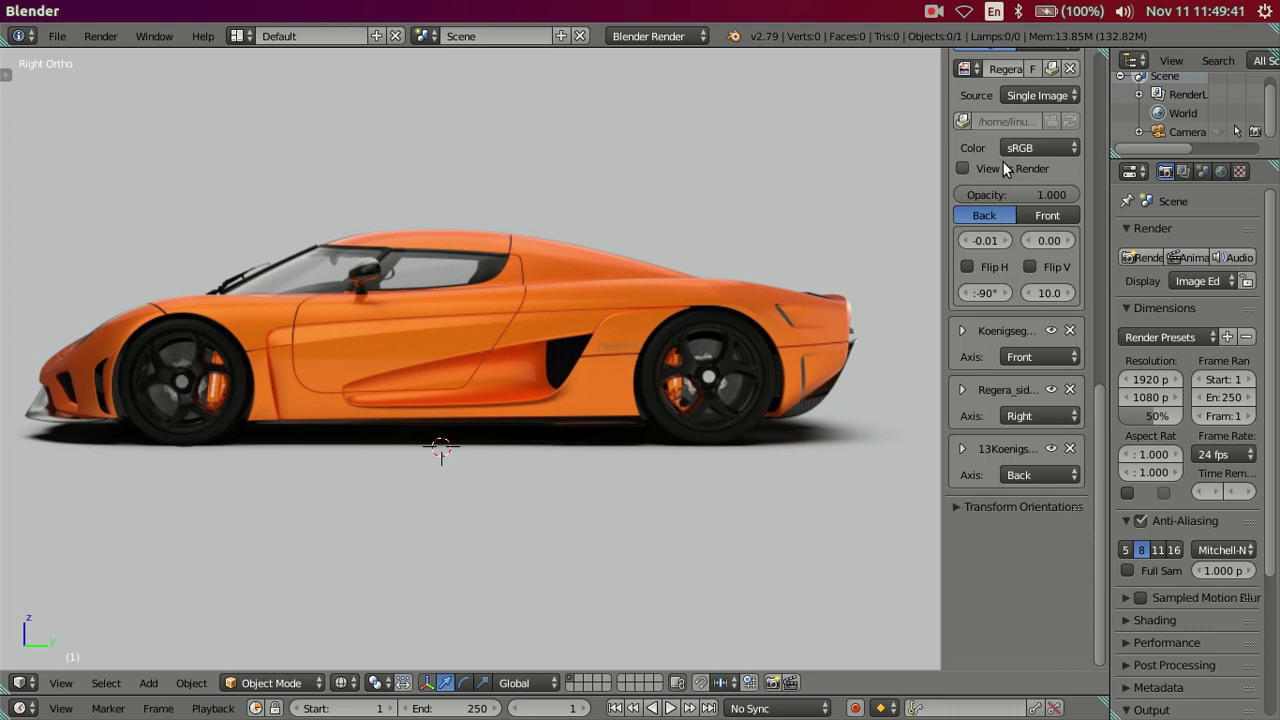
scroll(1003, 162, up, 3)
click(961, 103)
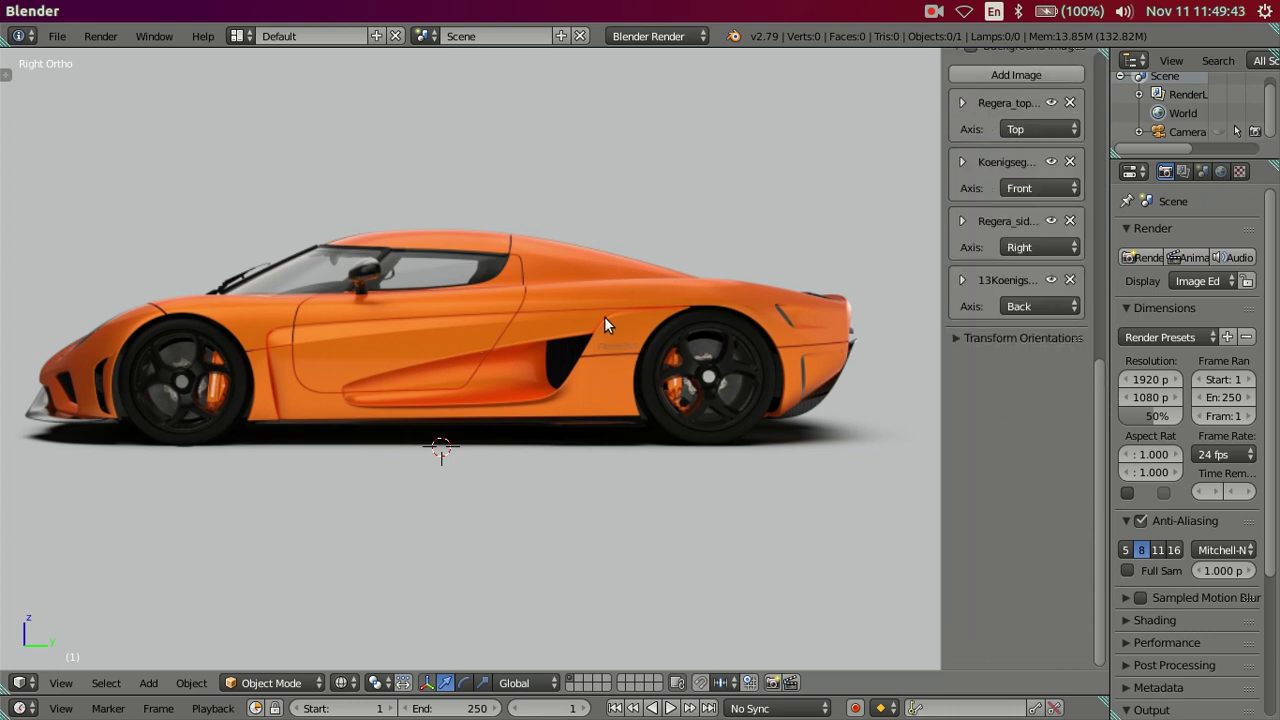
scroll(459, 308, down, 5)
scroll(459, 308, up, 3)
Hide the sidebar and check the references in front, right, top, bottom and back views
mouse_move(582, 402)
middle_down()
mouse_move(697, 475)
mouse_move(742, 455)
middle_up()
key(n)
scroll(642, 430, down, 1)
key(KP_1)
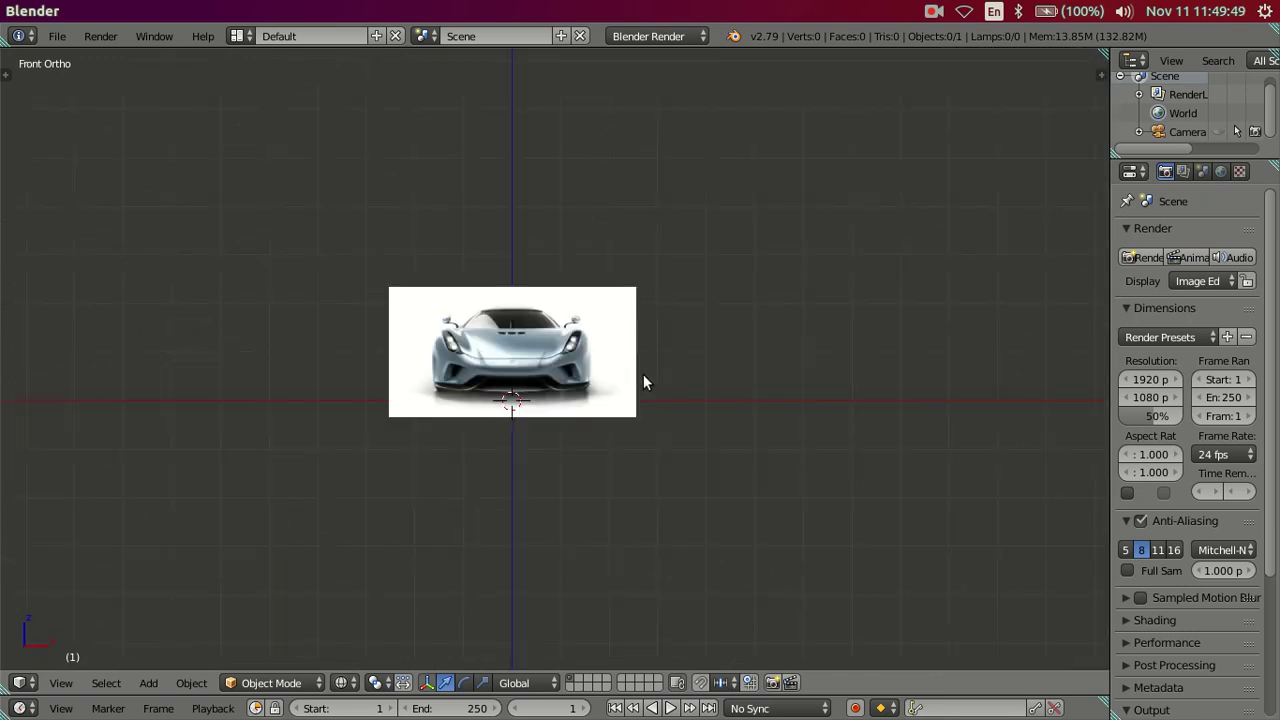
scroll(643, 375, up, 5)
key(KP_3)
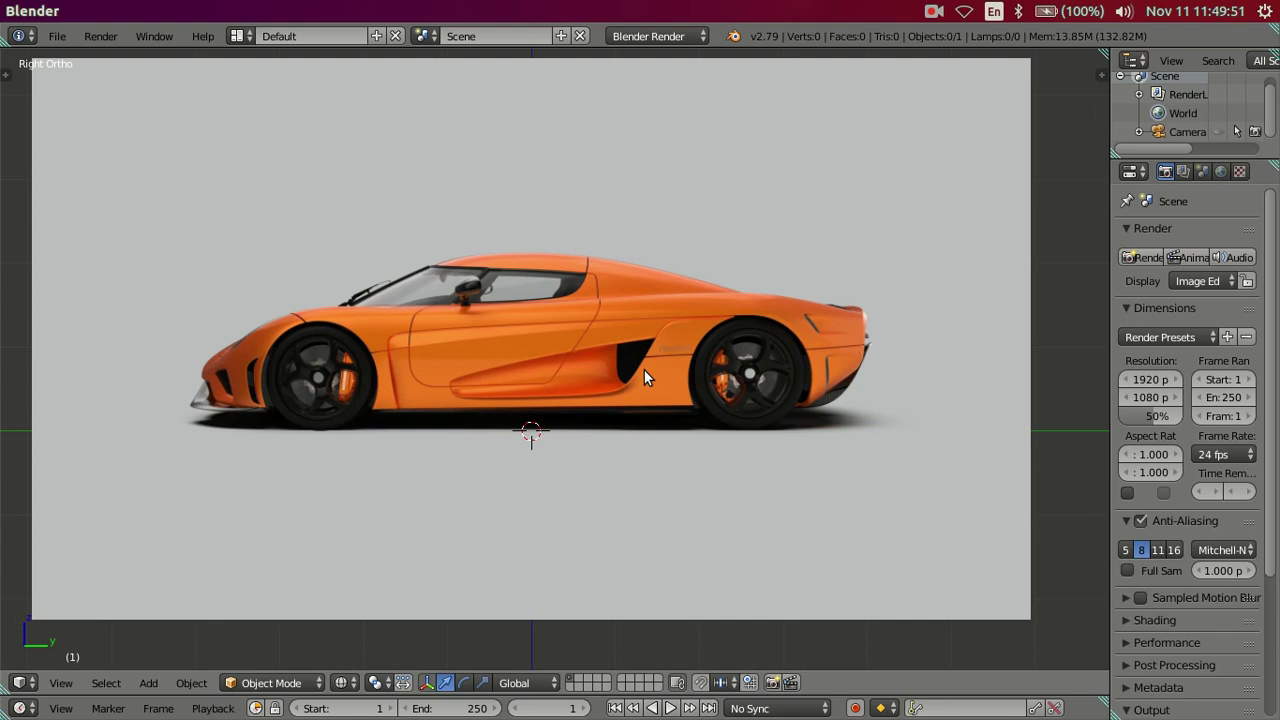
key(KP_7)
key(ctrl+KP_7)
key(ctrl+KP_1)
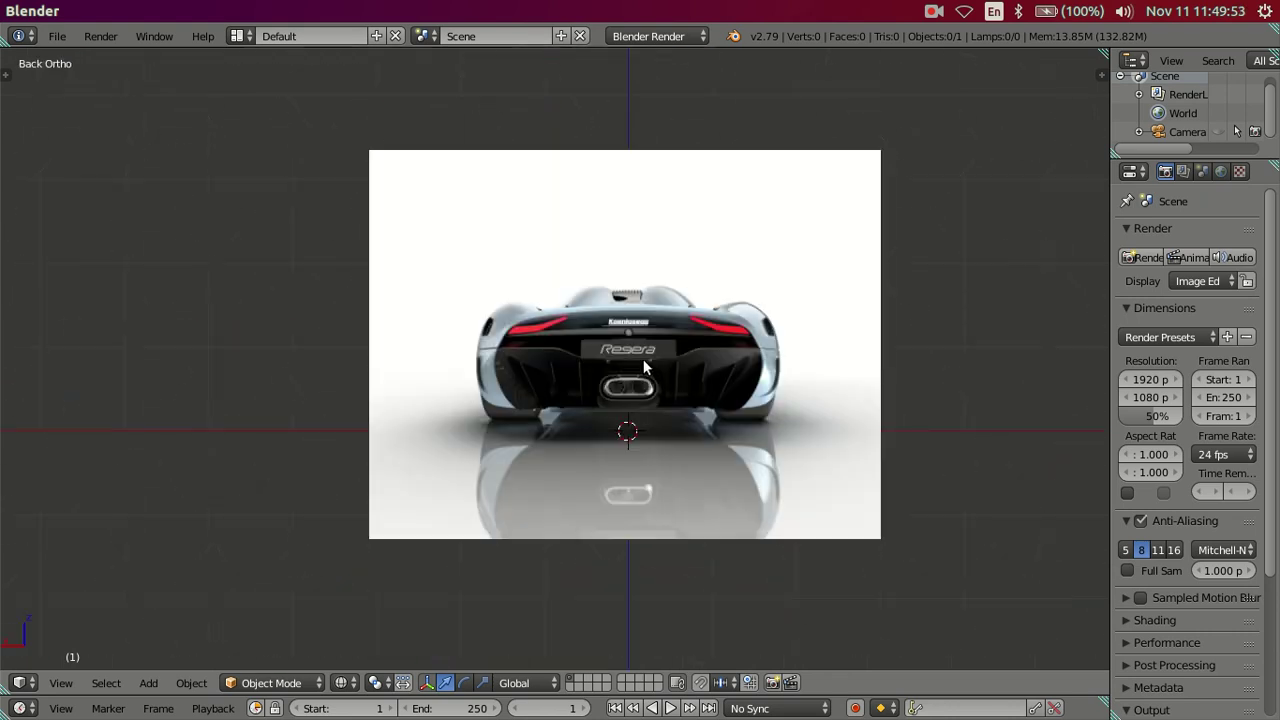
key(ctrl+KP_6)
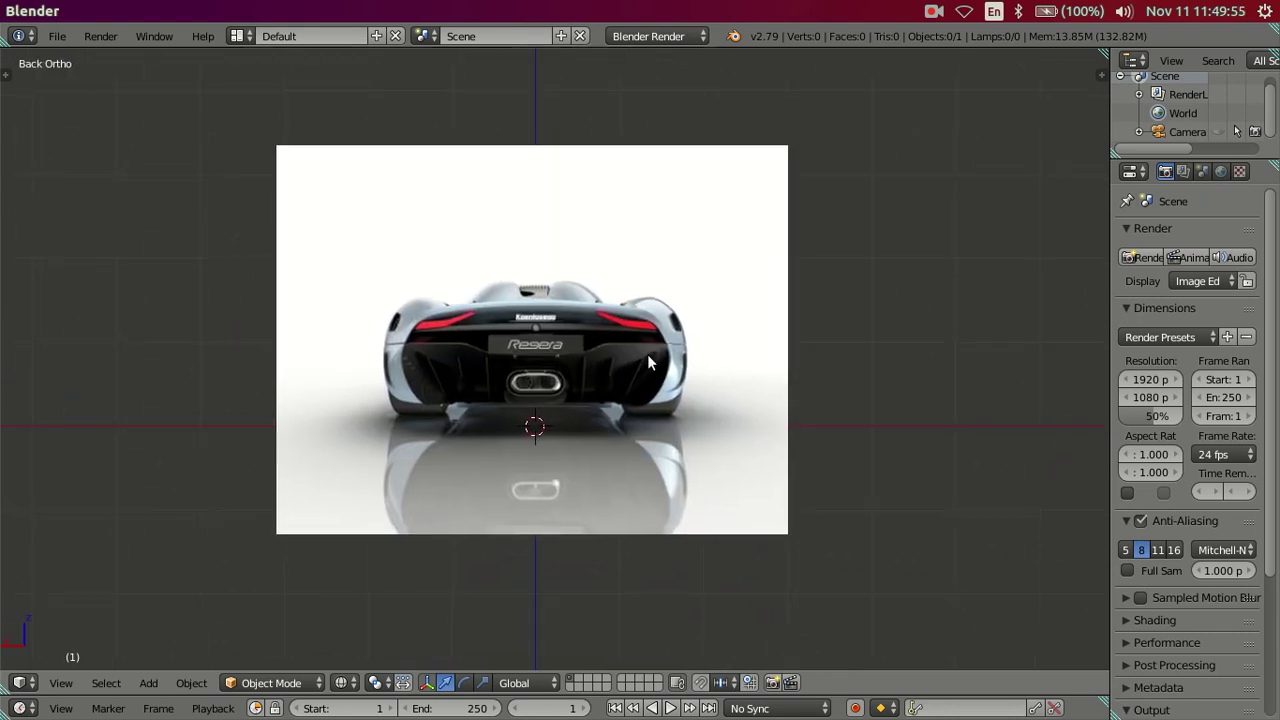
Return to Top view and bring up the Add menu to insert an object
key(KP_7)
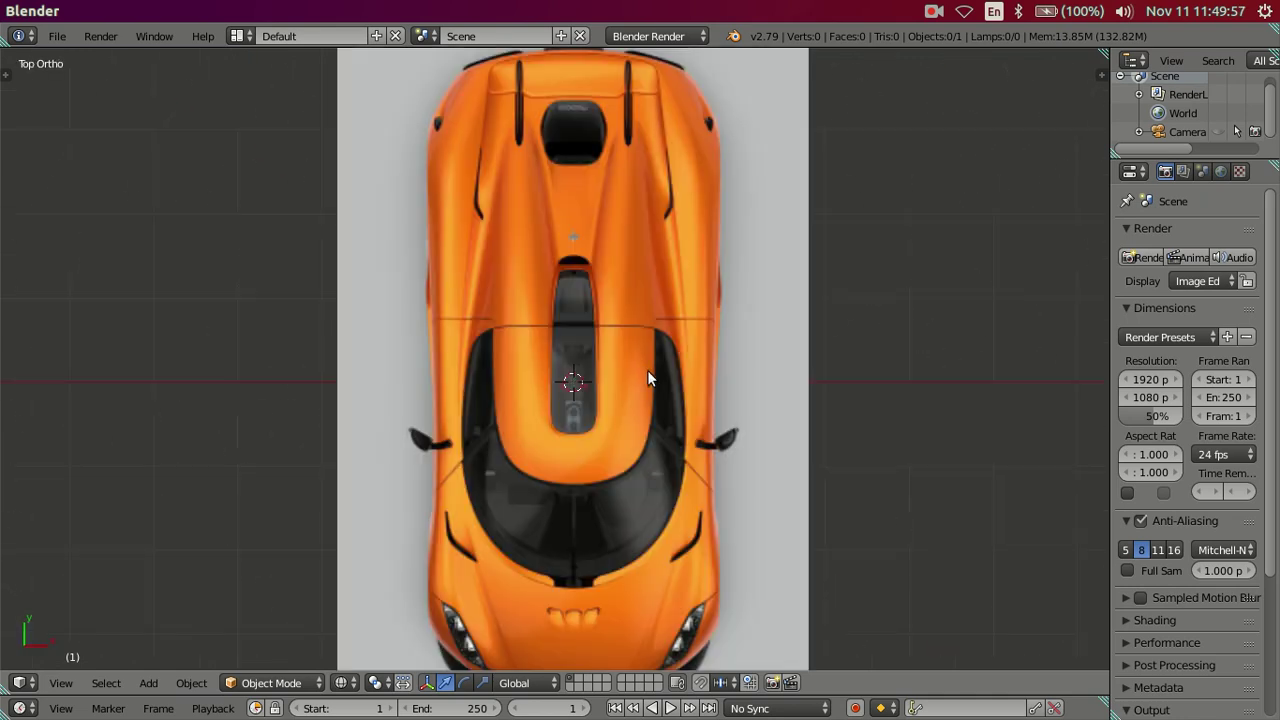
scroll(647, 370, down, 2)
key(shift+a)
key(Escape)
key(shift+s)
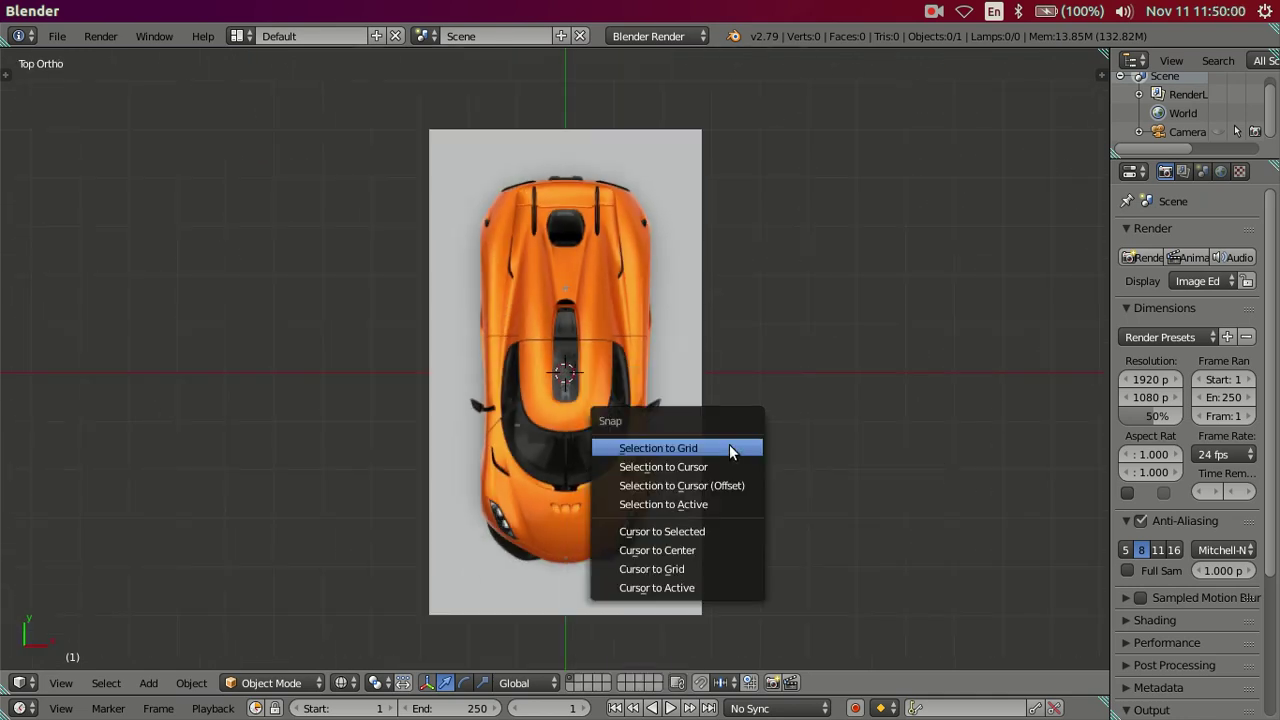
click(727, 524)
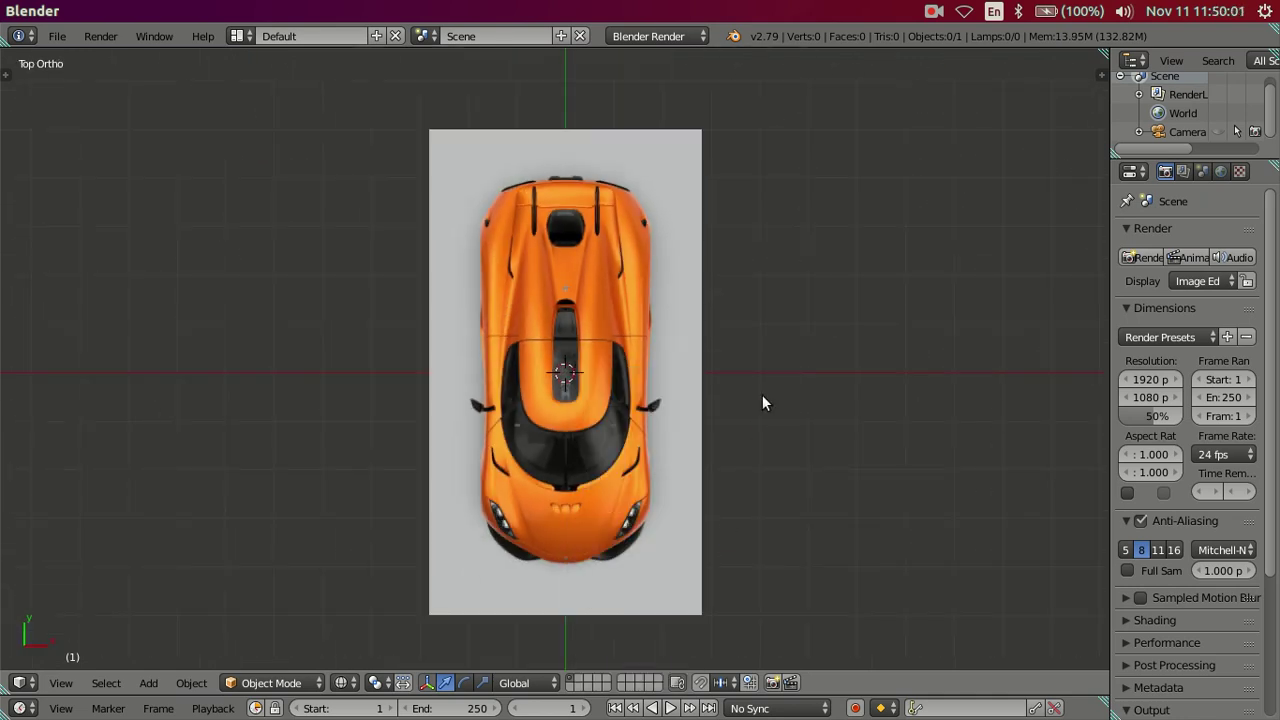
key(shift+a)
Add a plane at the car's centre and scale it uniformly
click(810, 394)
scroll(760, 414, up, 2)
shift+middle_drag(760, 414, 683, 256)
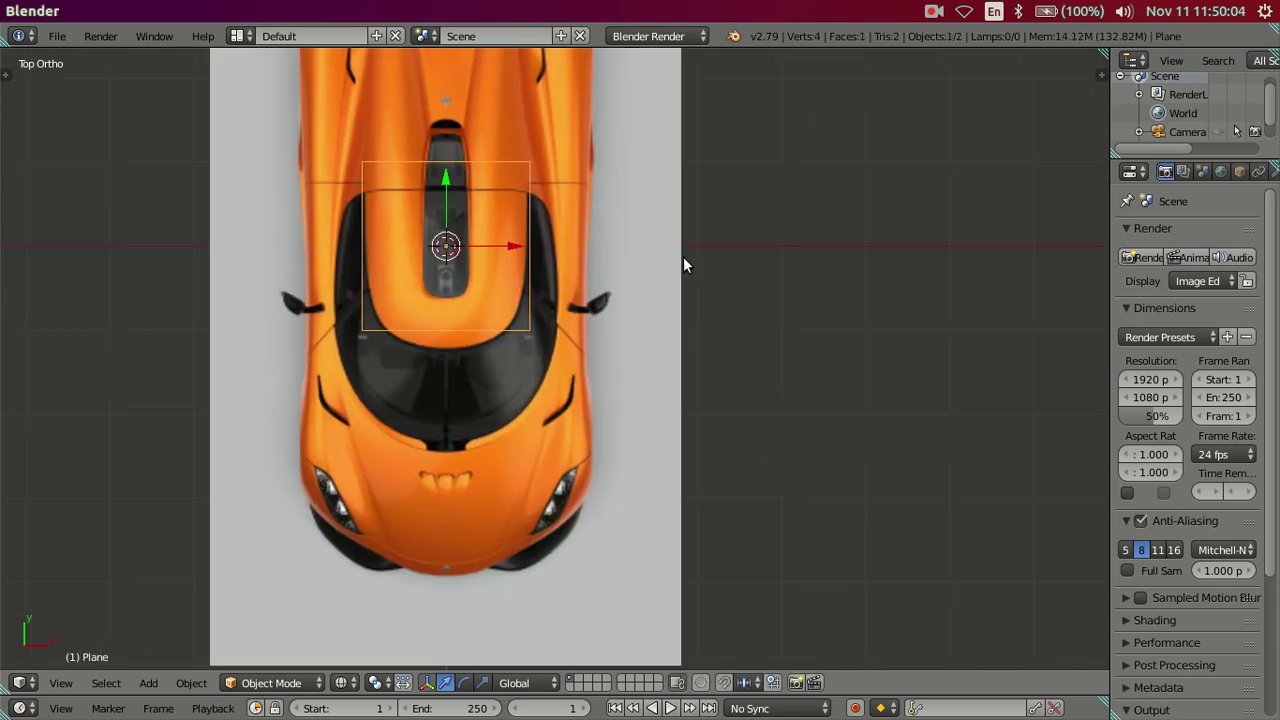
scroll(681, 318, up, 2)
shift+middle_drag(681, 319, 691, 331)
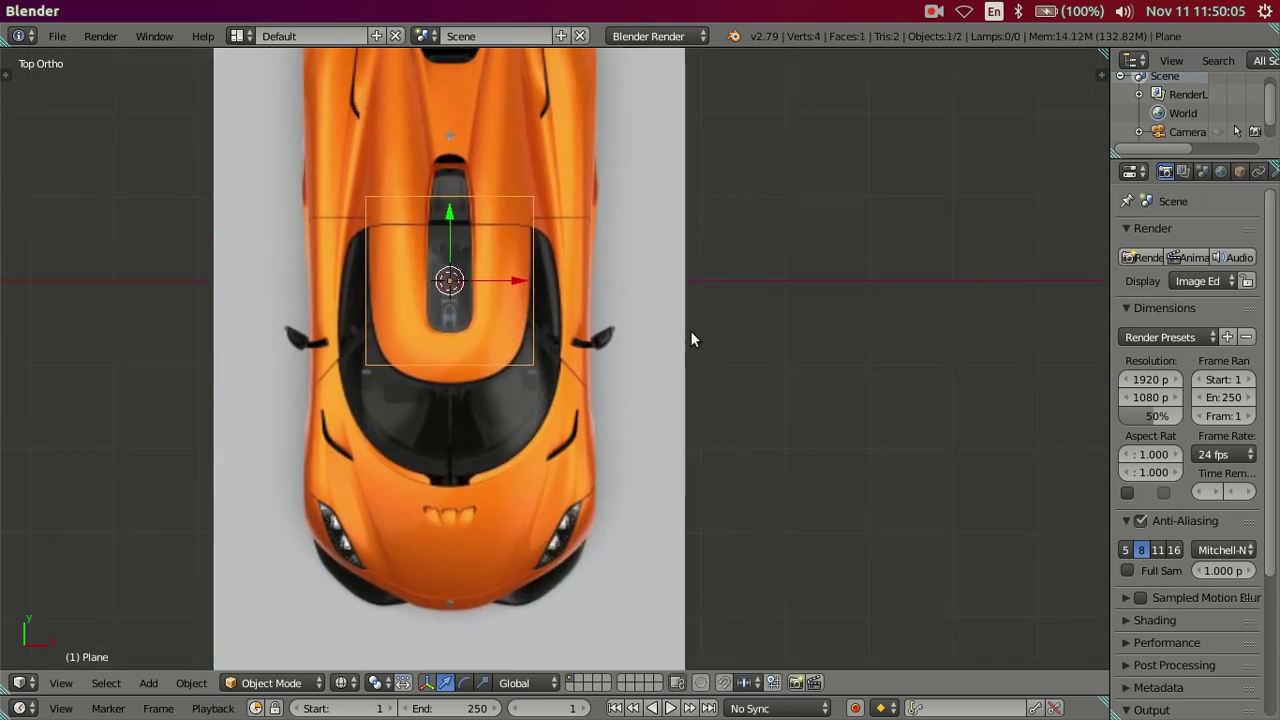
key(s)
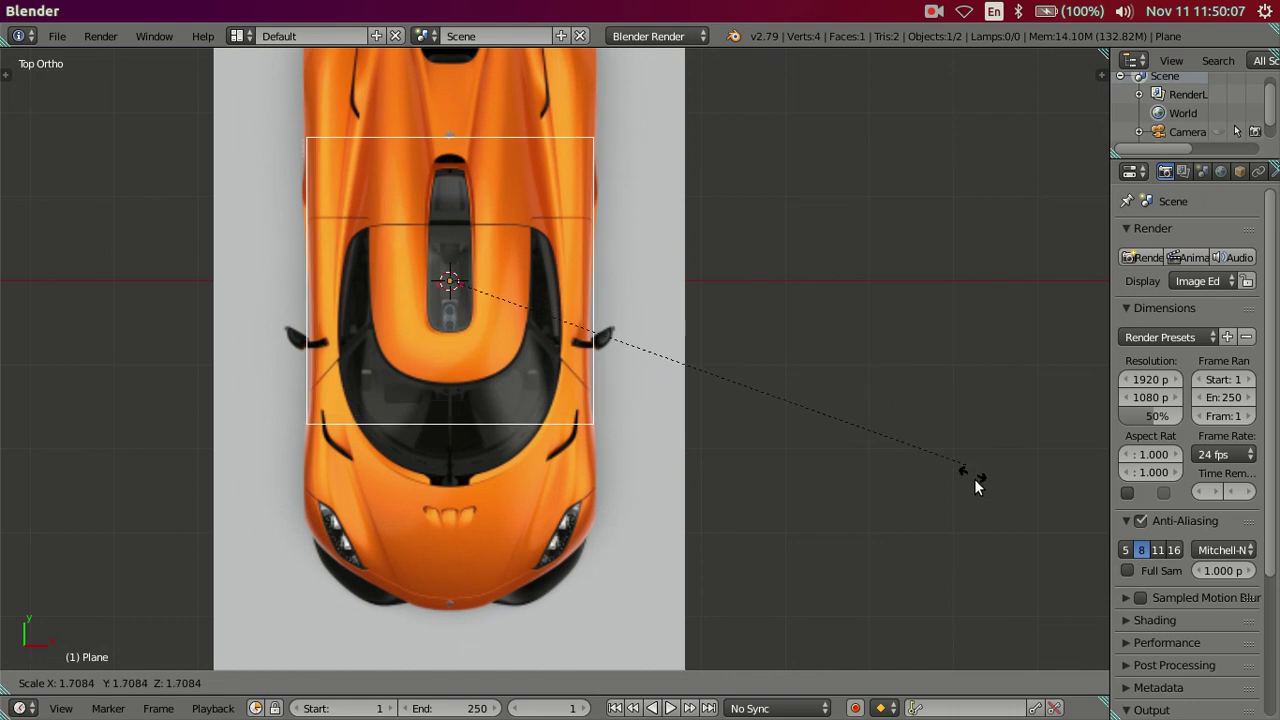
click(857, 450)
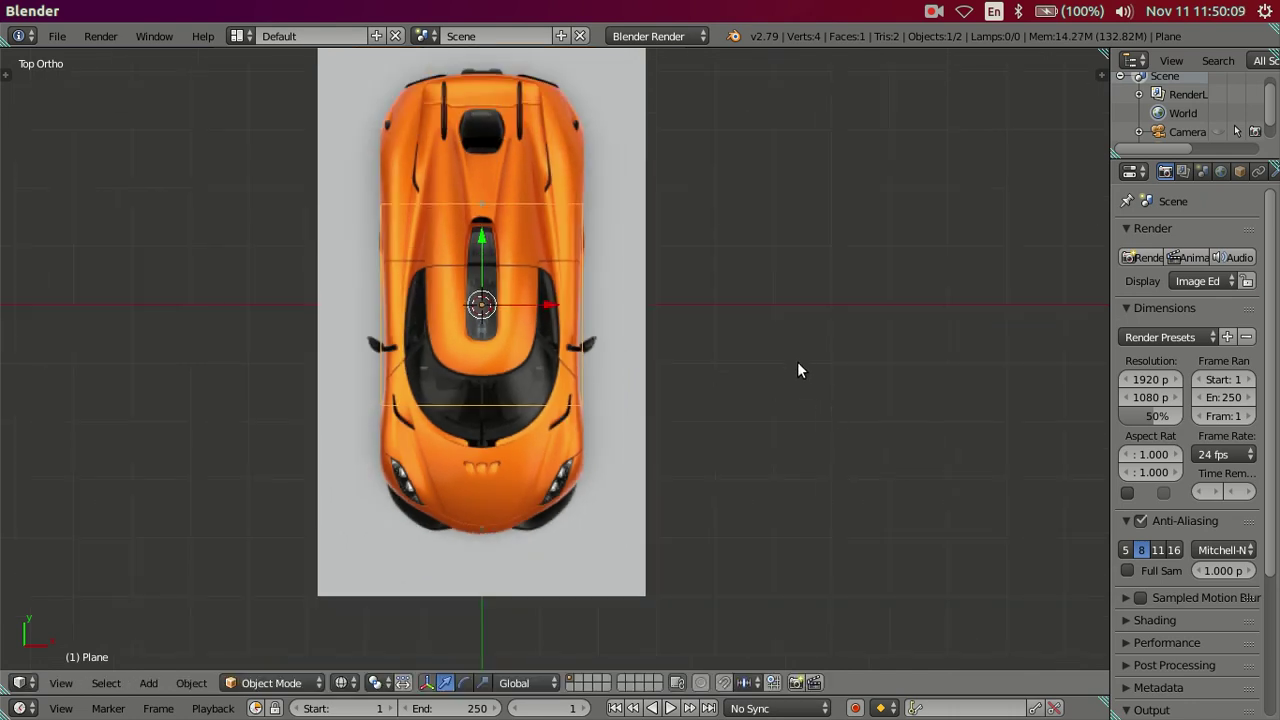
Stretch the plane along Y to span the car's full length
shift+middle_drag(799, 395, 799, 415)
key(s)
key(y)
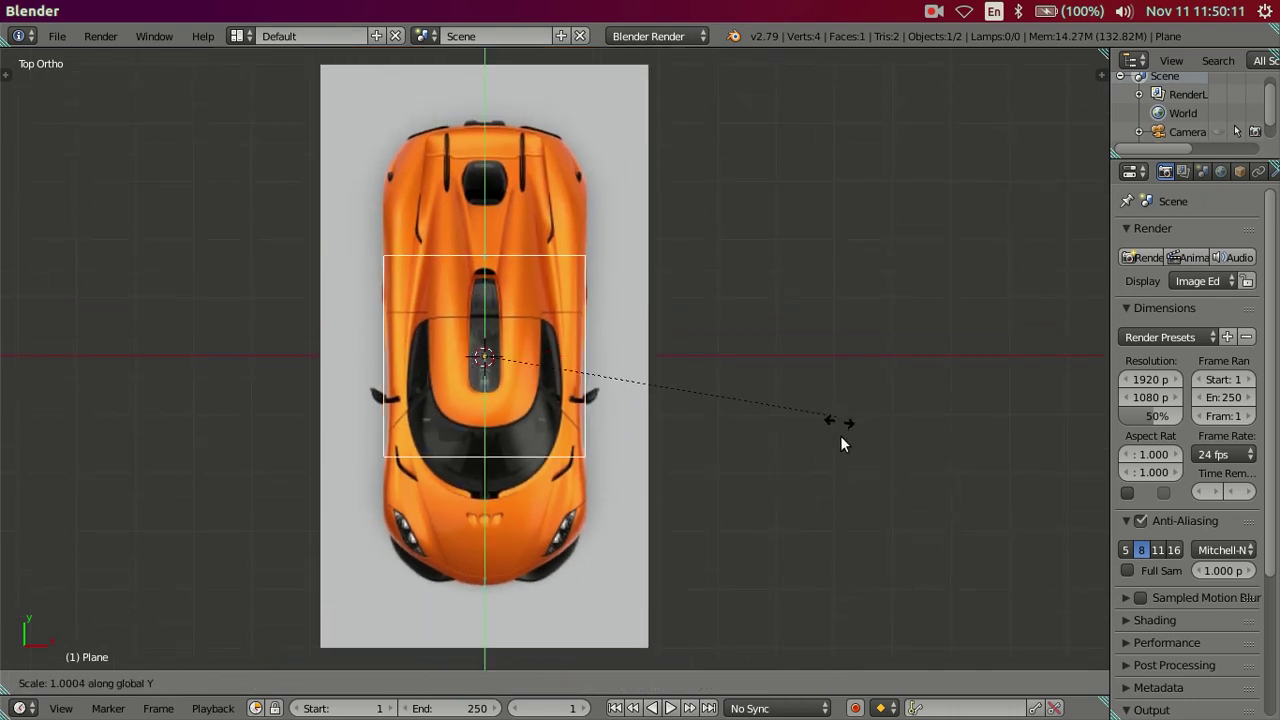
click(1068, 336)
scroll(499, 179, up, 3)
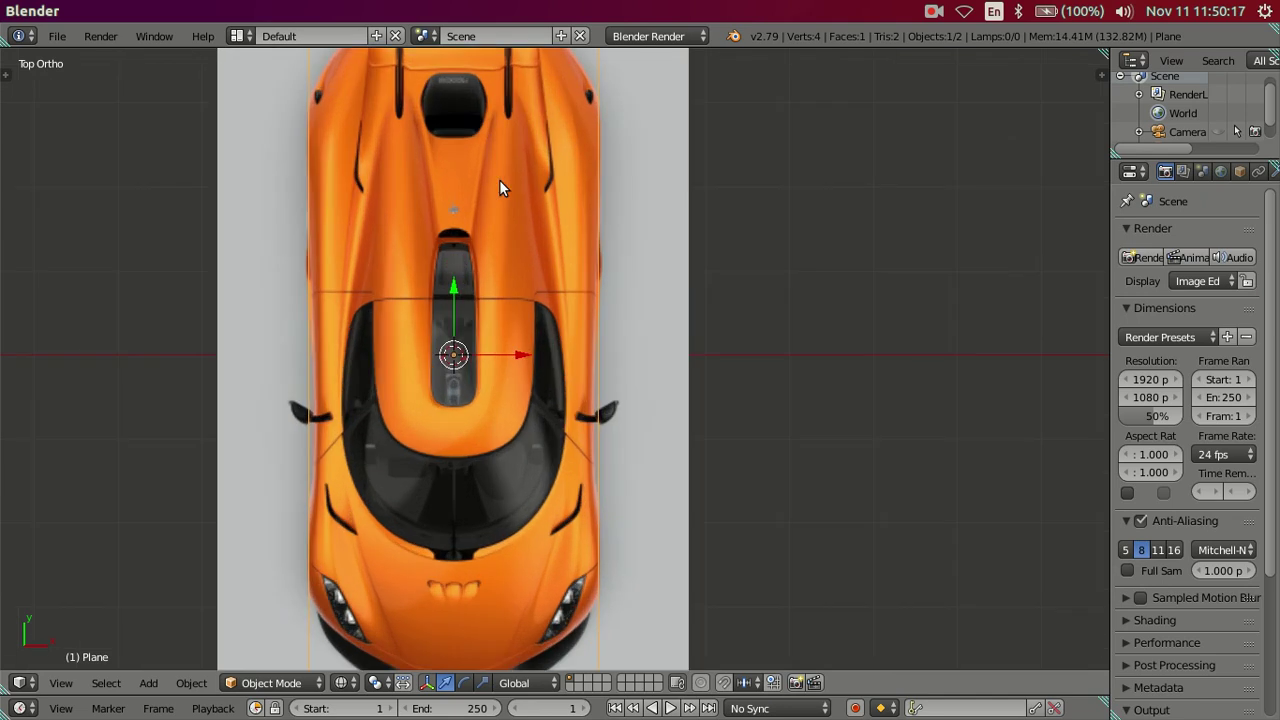
scroll(499, 179, down, 4)
Raise the plane along Z toward the roof line in the right side view
key(KP_3)
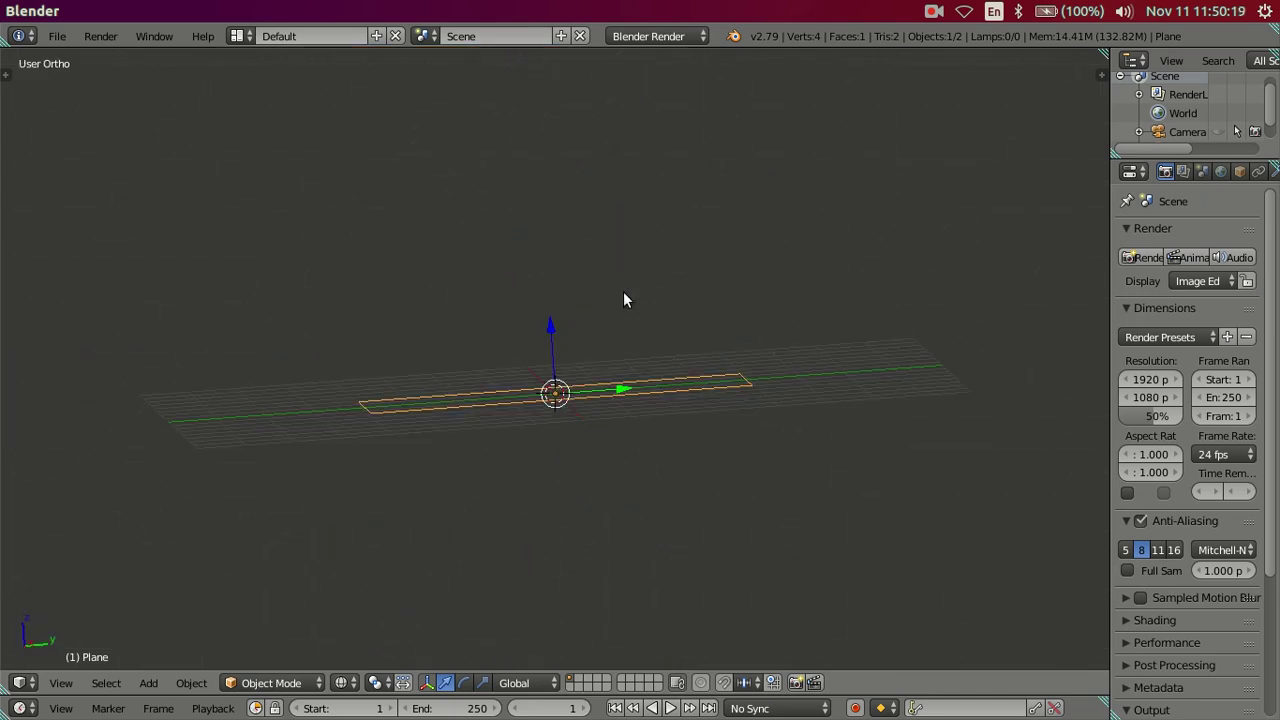
scroll(654, 335, up, 2)
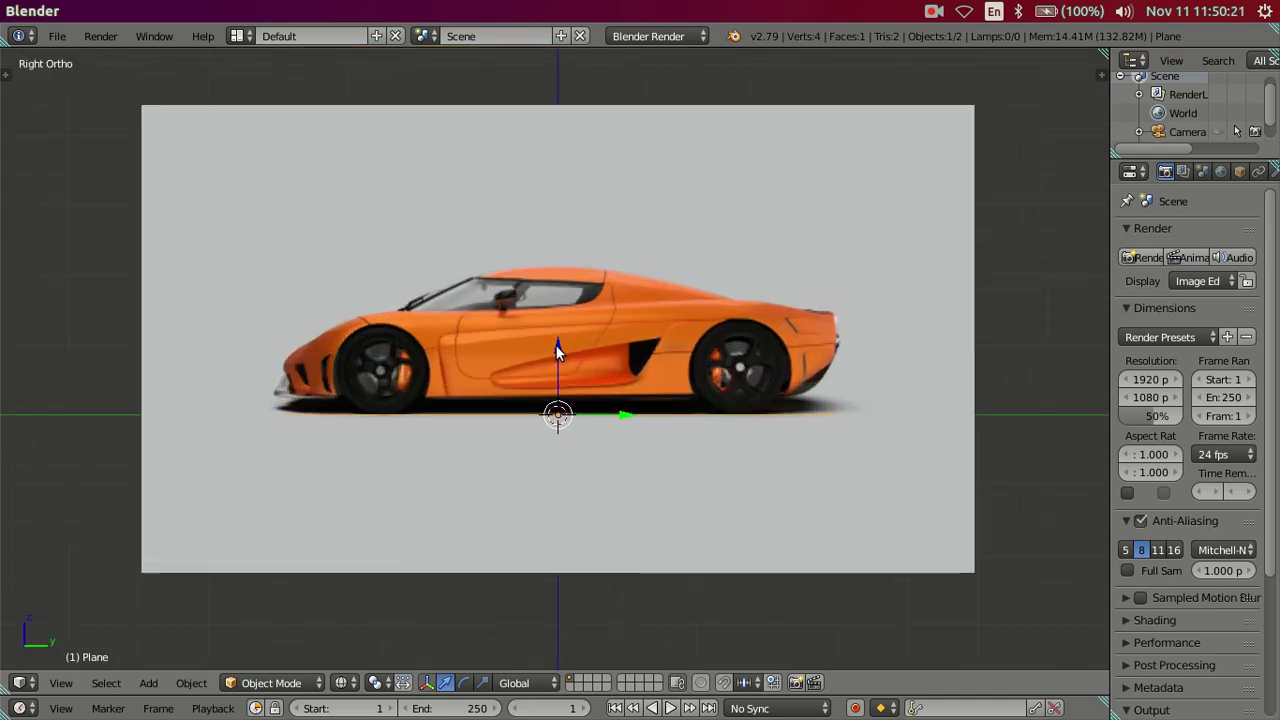
key(g)
key(z)
click(582, 202)
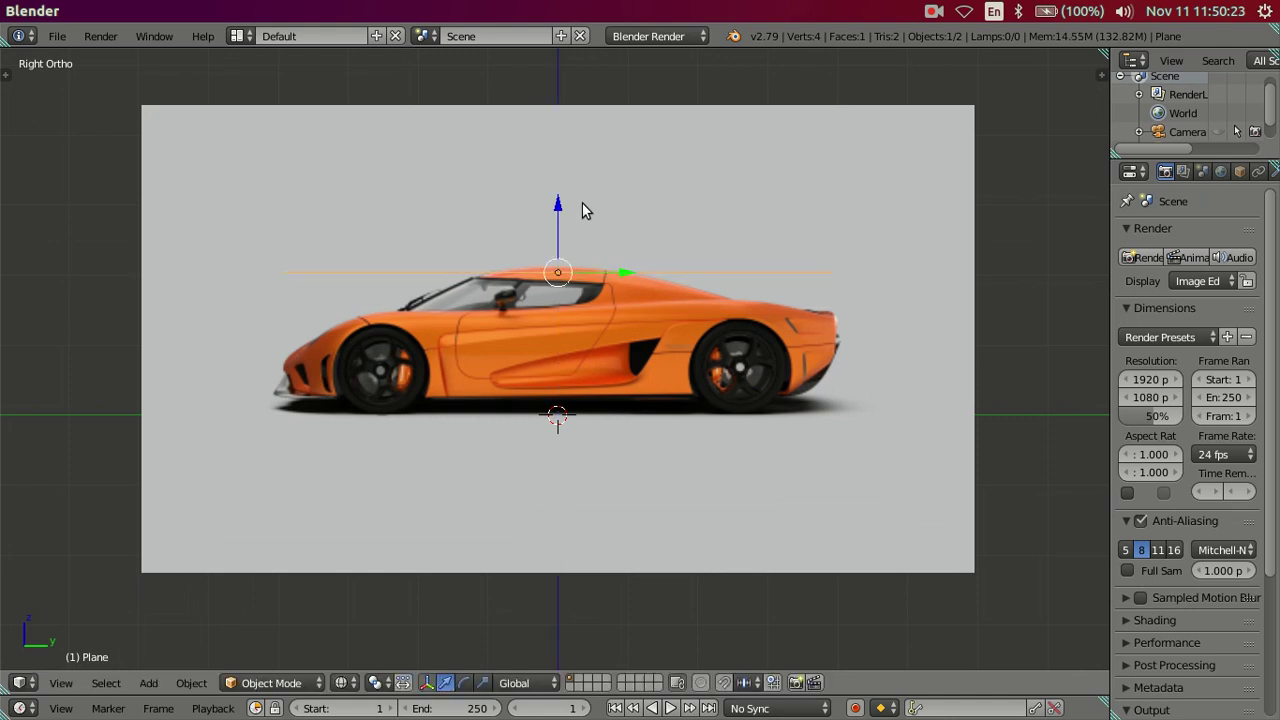
Align the plane's height with the roof in front view, then lift it to the roof top in side view
key(KP_1)
scroll(470, 235, up, 2)
scroll(447, 218, up, 2)
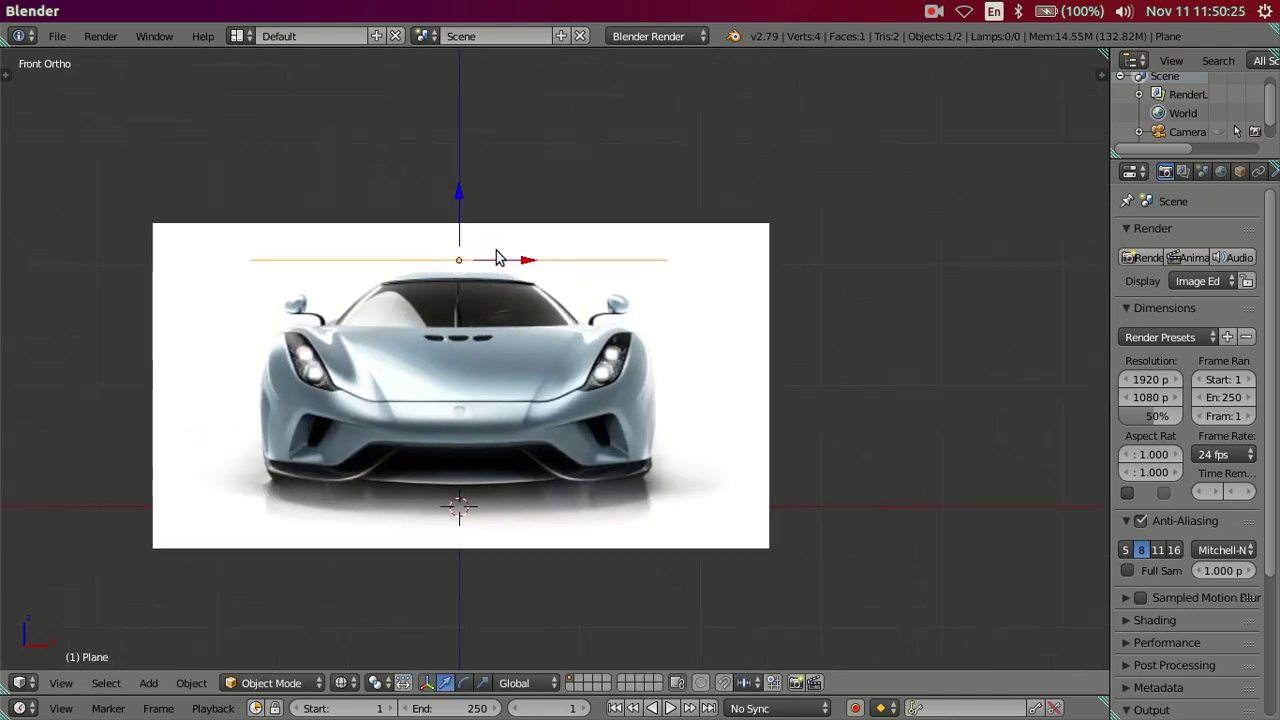
key(g)
key(z)
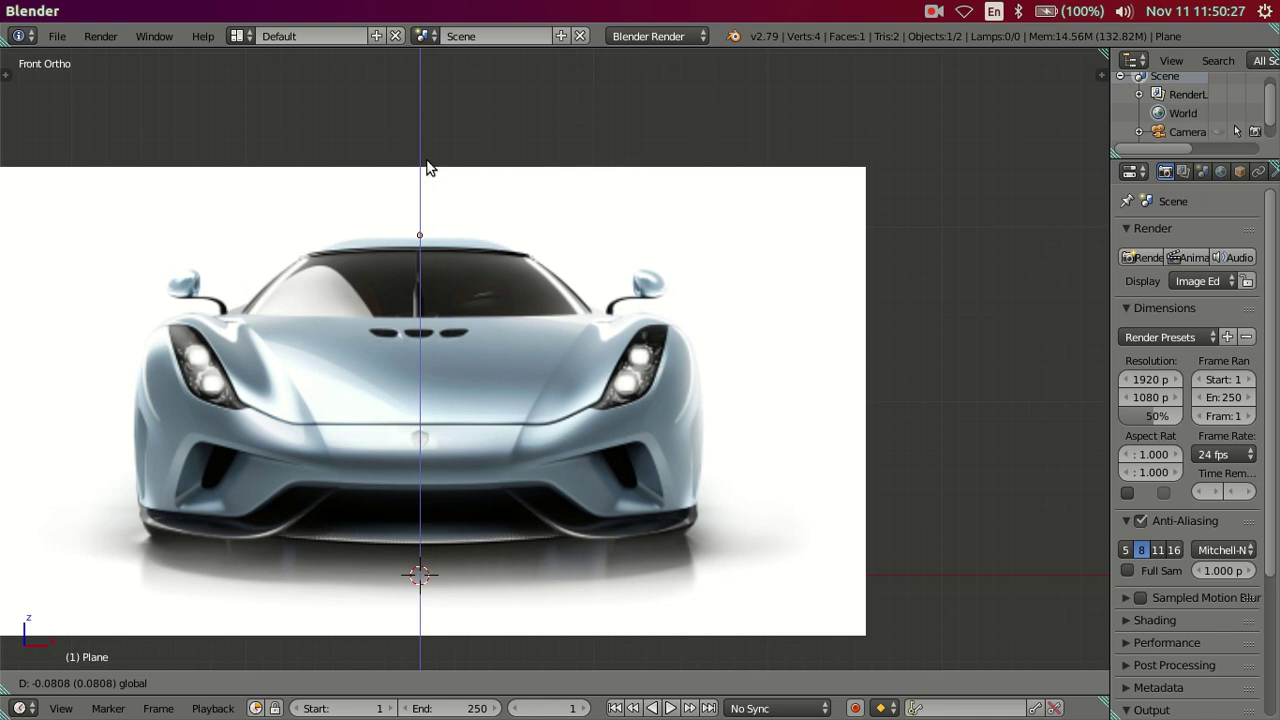
click(430, 167)
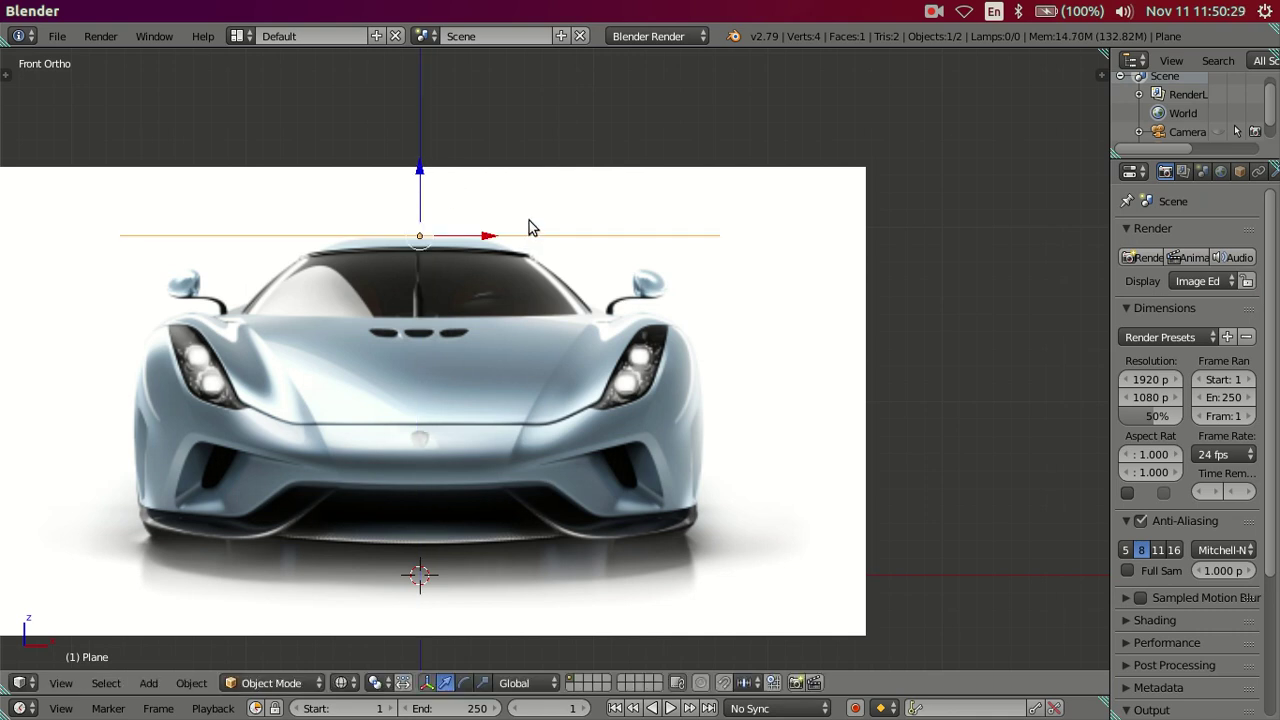
key(KP_3)
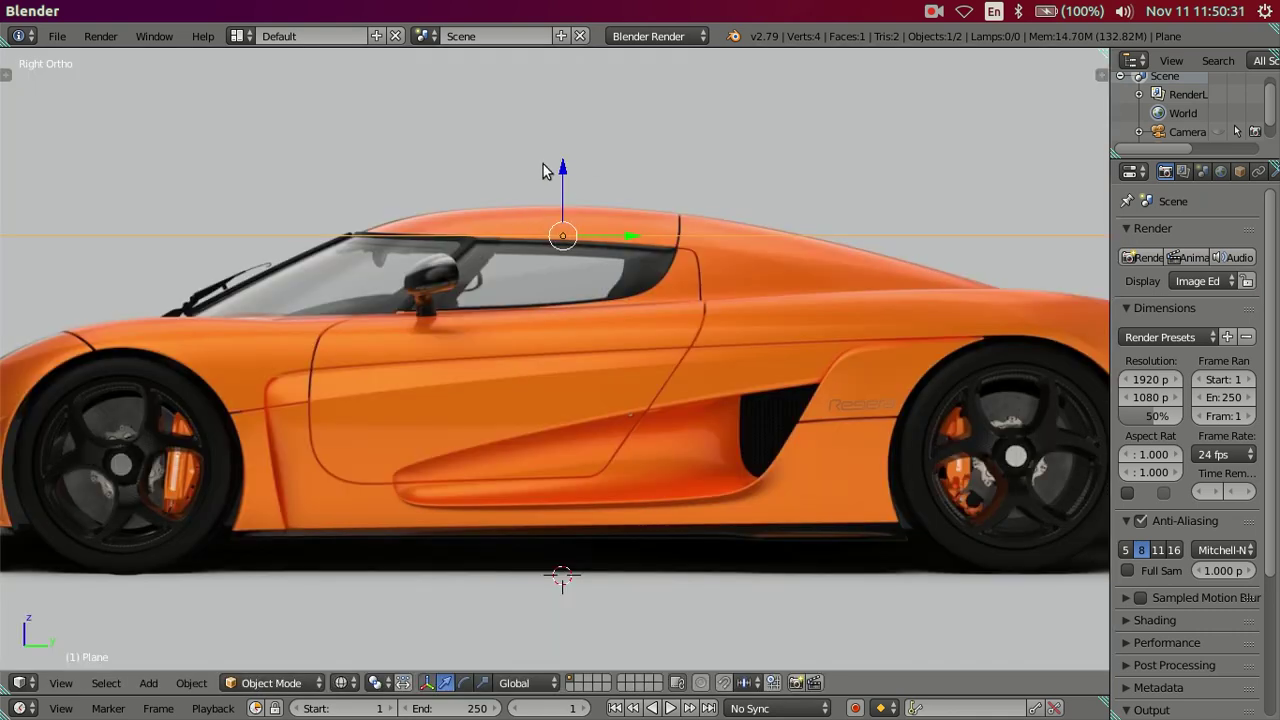
mouse_move(565, 170)
mouse_down()
mouse_move(571, 125)
mouse_move(583, 134)
mouse_up()
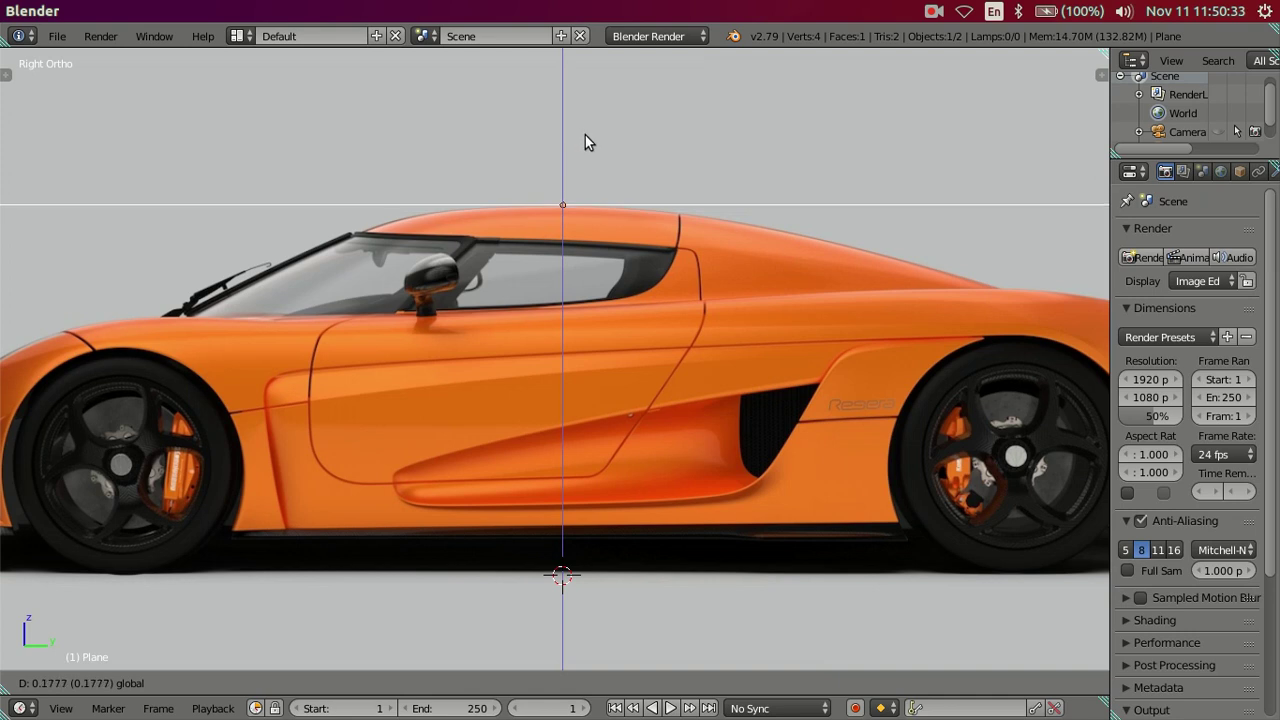
click(590, 138)
Check the plane from the back and side views, then delete it
scroll(556, 193, down, 2)
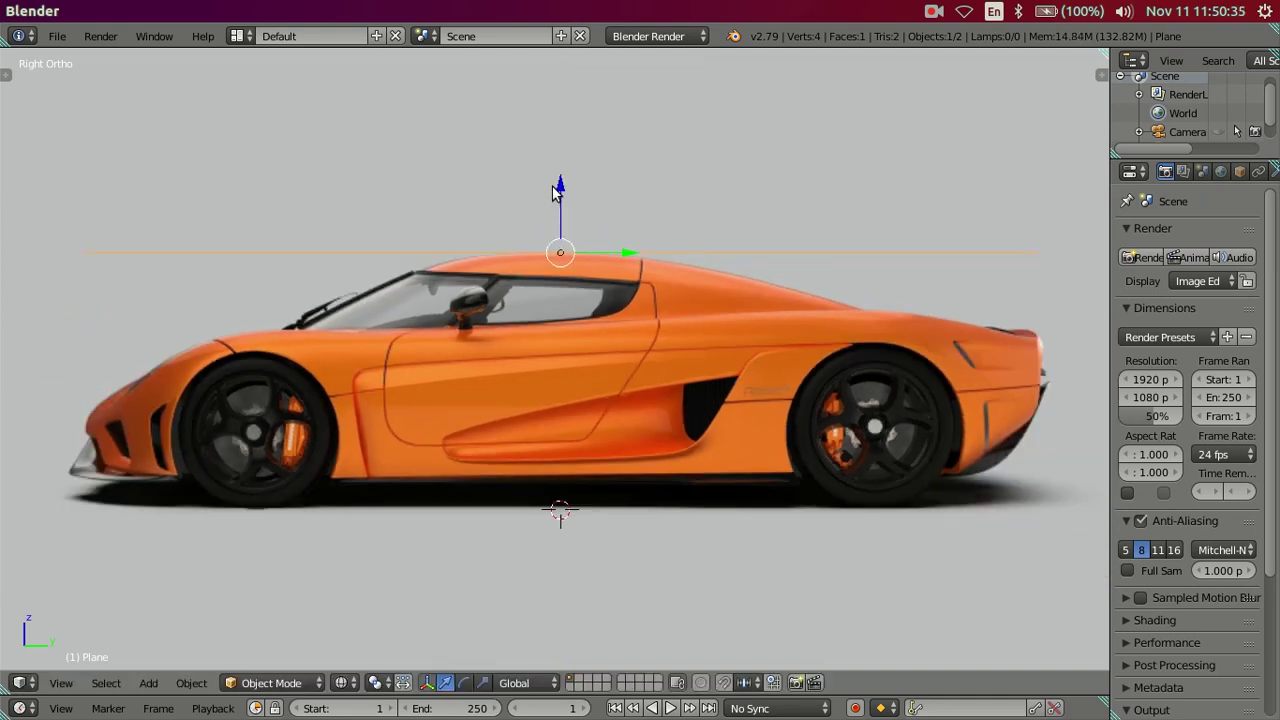
key(ctrl+KP_1)
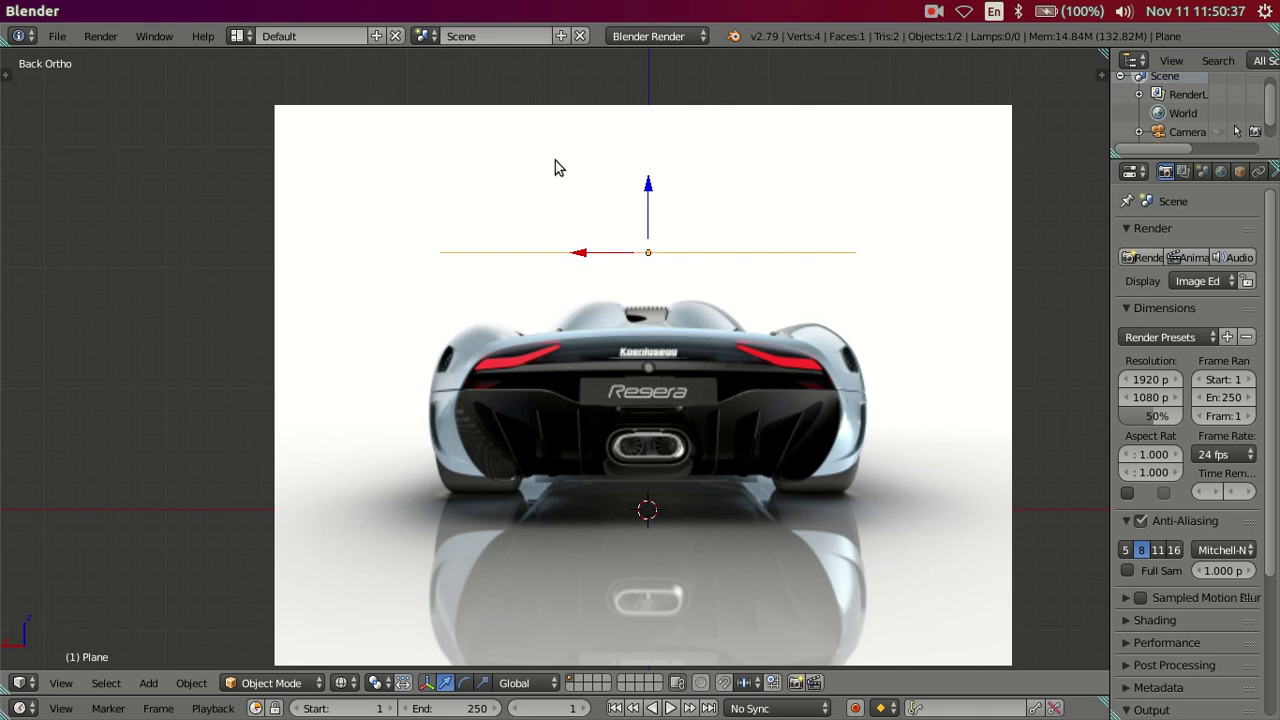
key(KP_3)
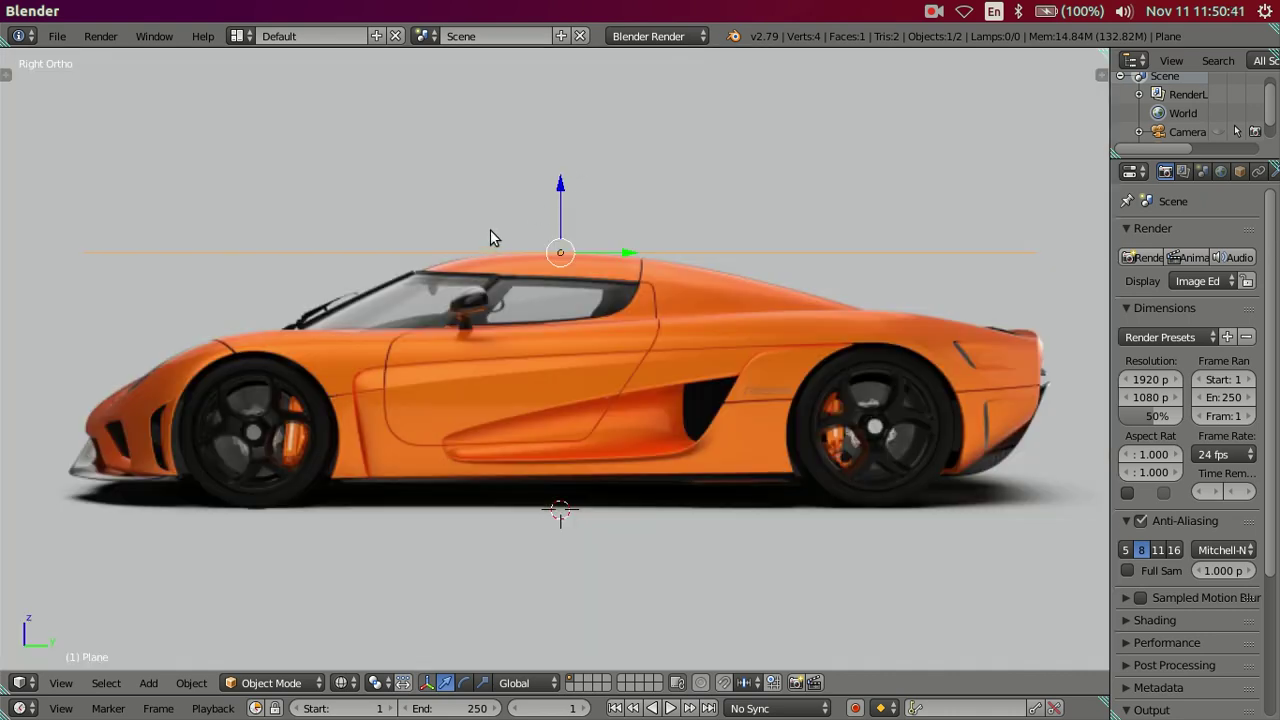
mouse_move(490, 237)
middle_down()
mouse_move(514, 274)
mouse_move(560, 214)
mouse_move(558, 226)
middle_up()
key(KP_3)
scroll(512, 260, down, 3)
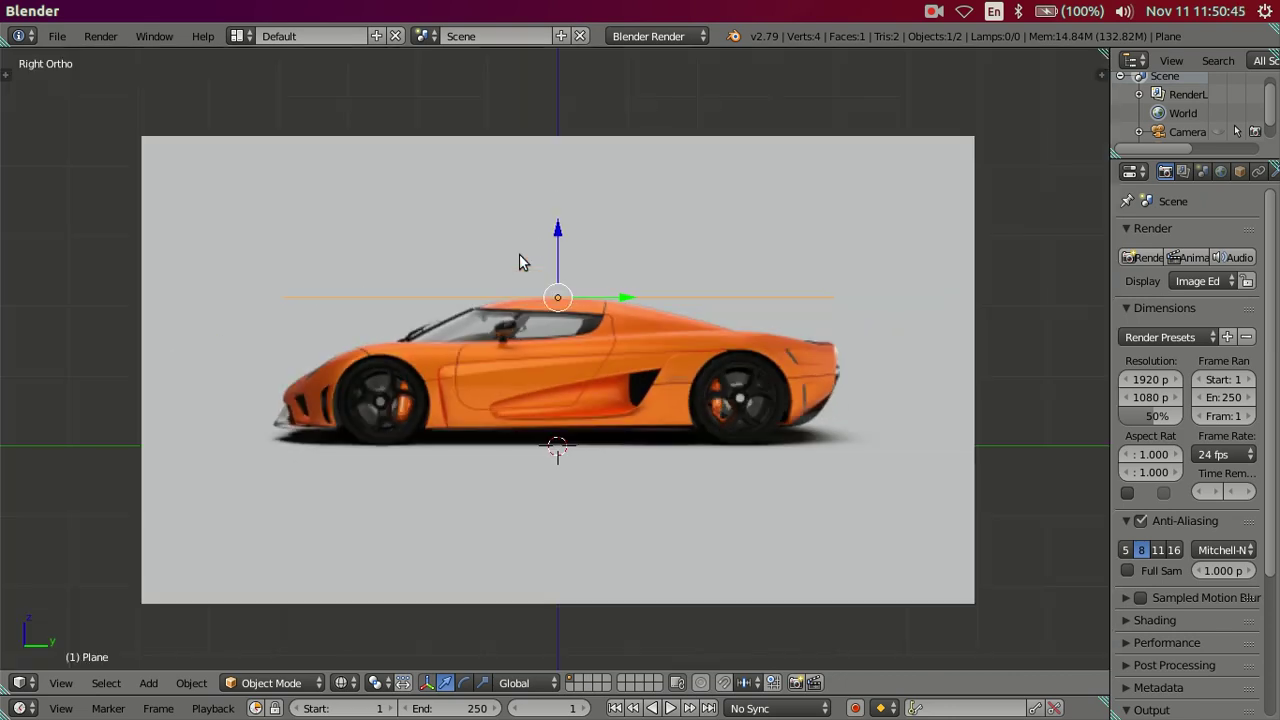
scroll(612, 320, up, 3)
scroll(612, 318, up, 2)
scroll(609, 289, up, 2)
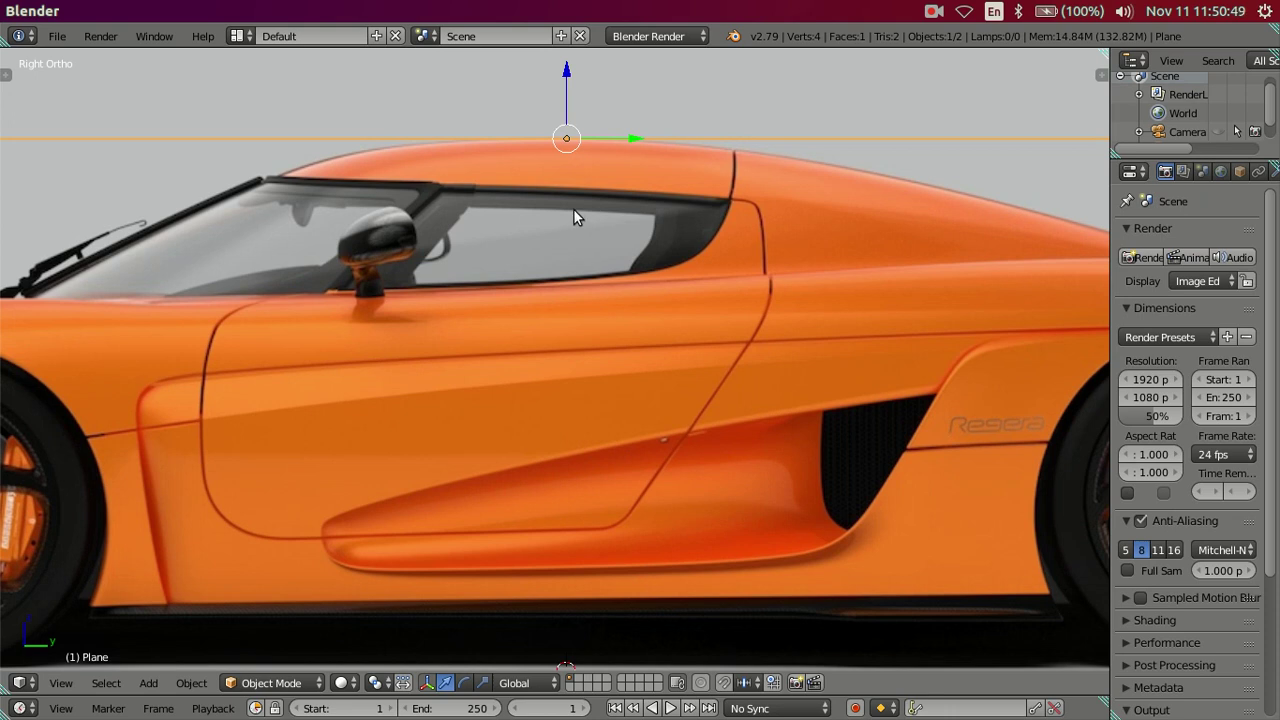
scroll(574, 210, down, 4)
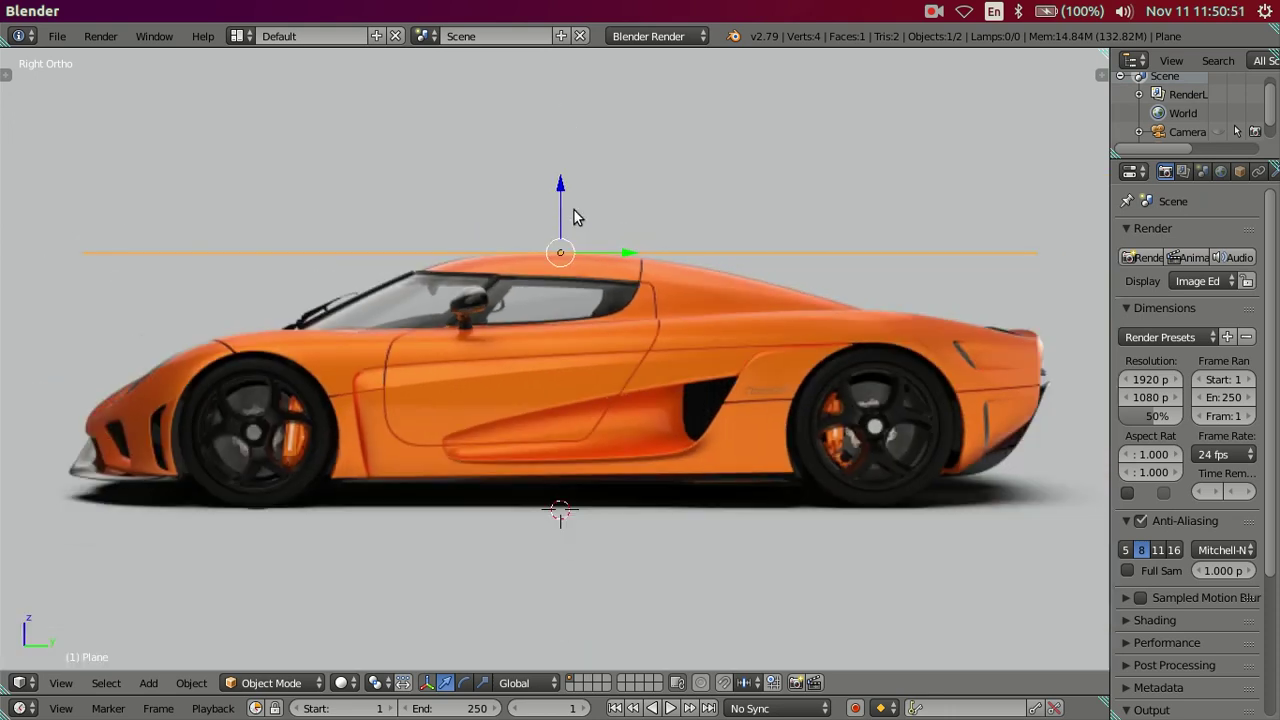
key(x)
click(575, 212)
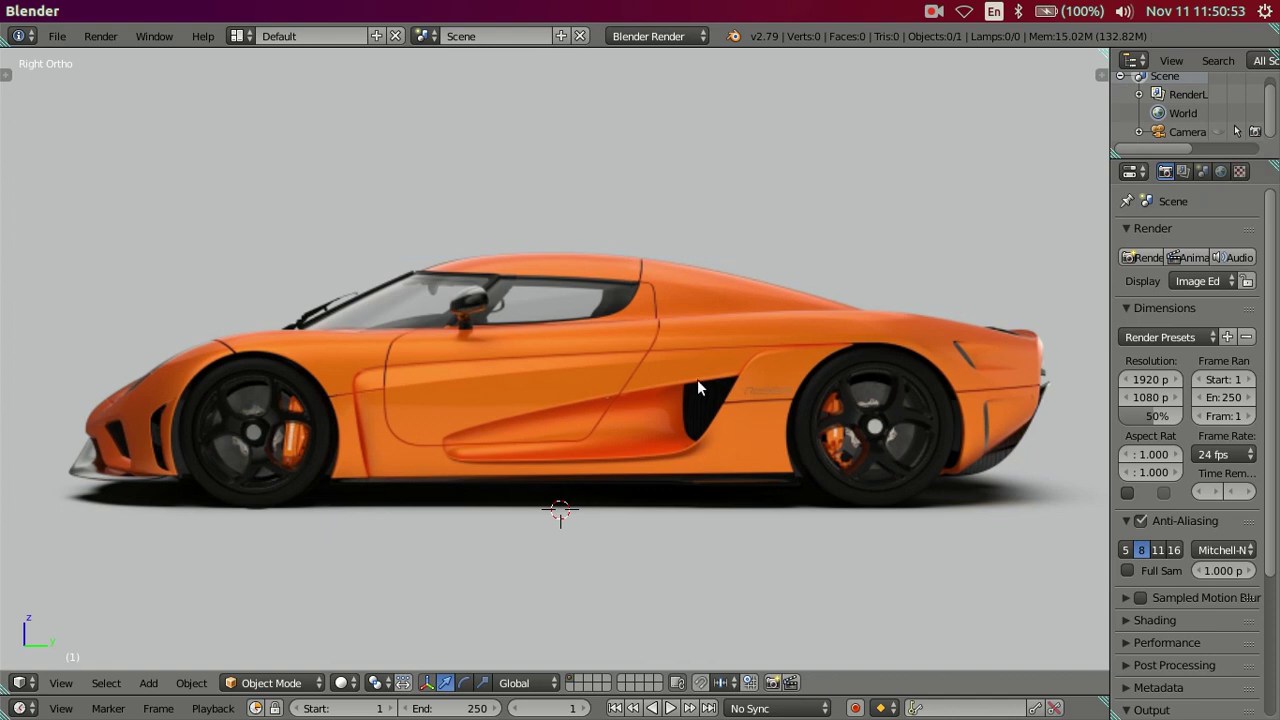
Add a new Mesh > Plane and orbit the view around it
key(shift+a)
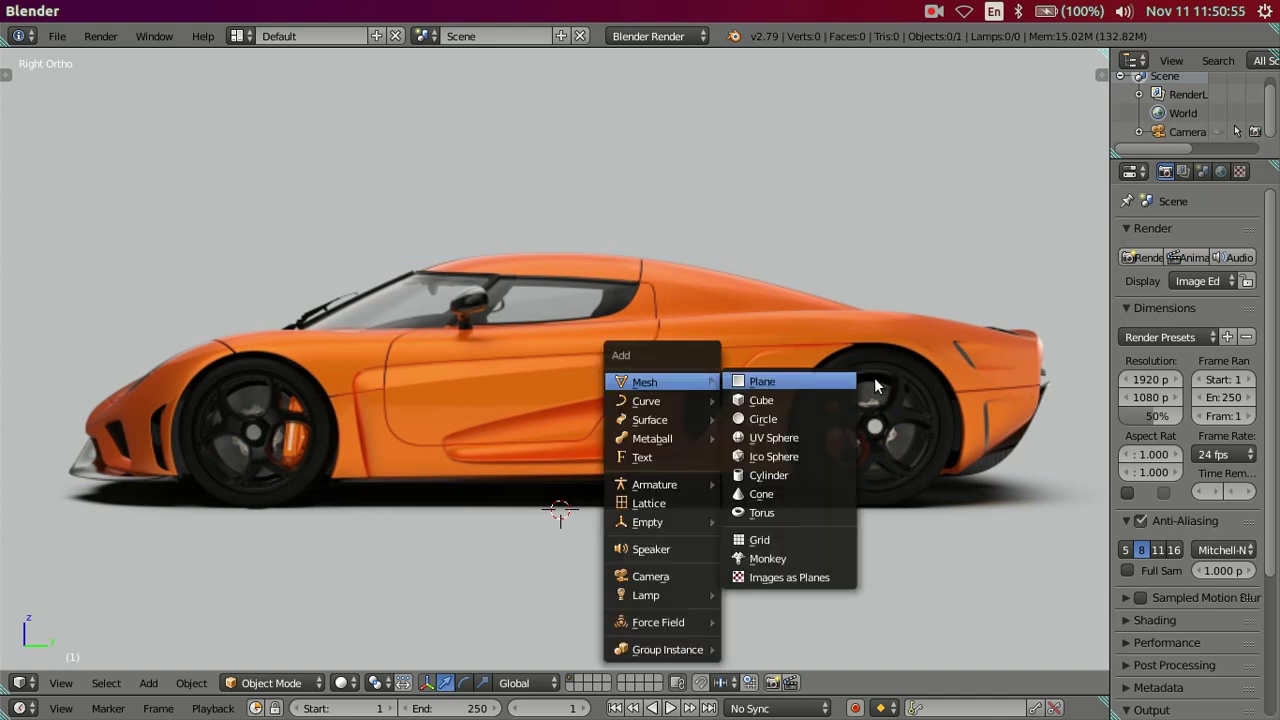
click(808, 381)
mouse_move(716, 284)
middle_down()
mouse_move(543, 390)
mouse_move(563, 367)
middle_up()
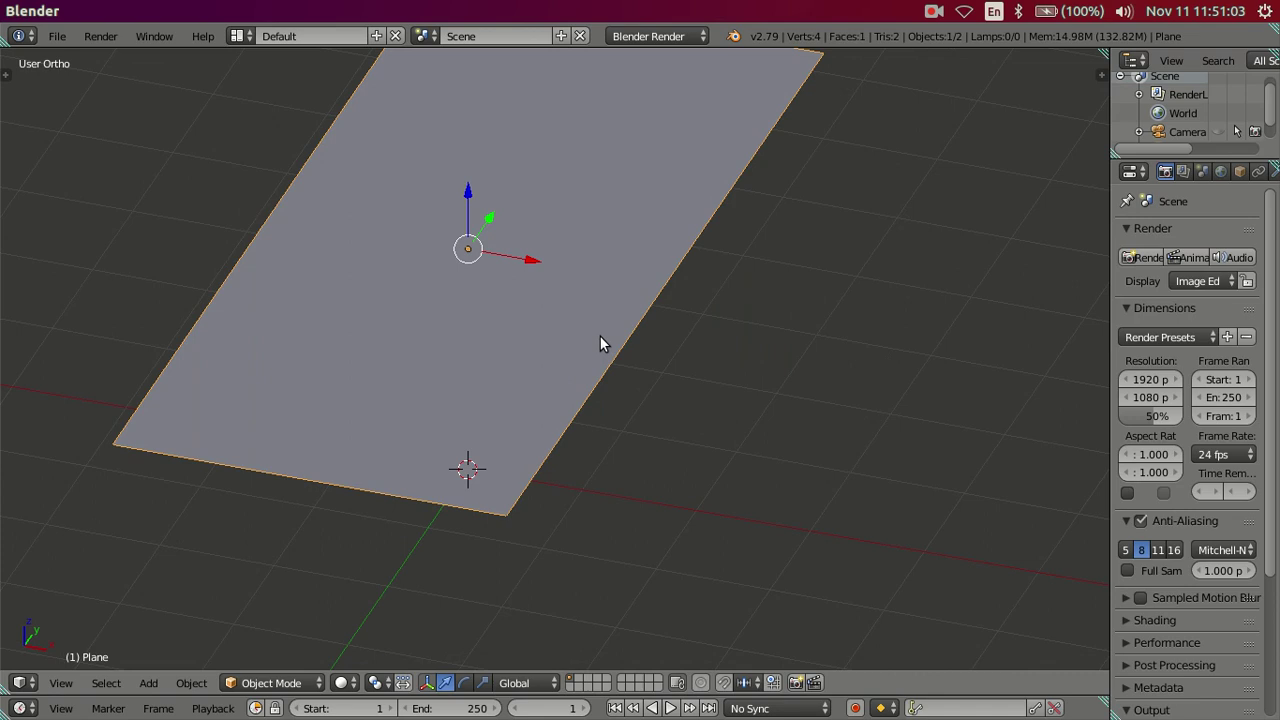
scroll(600, 343, down, 5)
mouse_move(599, 336)
middle_down()
mouse_move(491, 363)
mouse_move(490, 287)
mouse_move(577, 289)
mouse_move(605, 324)
middle_up()
In top view, turn on X-ray and select all of the new plane's vertices
key(KP_7)
scroll(499, 316, up, 2)
key(Tab)
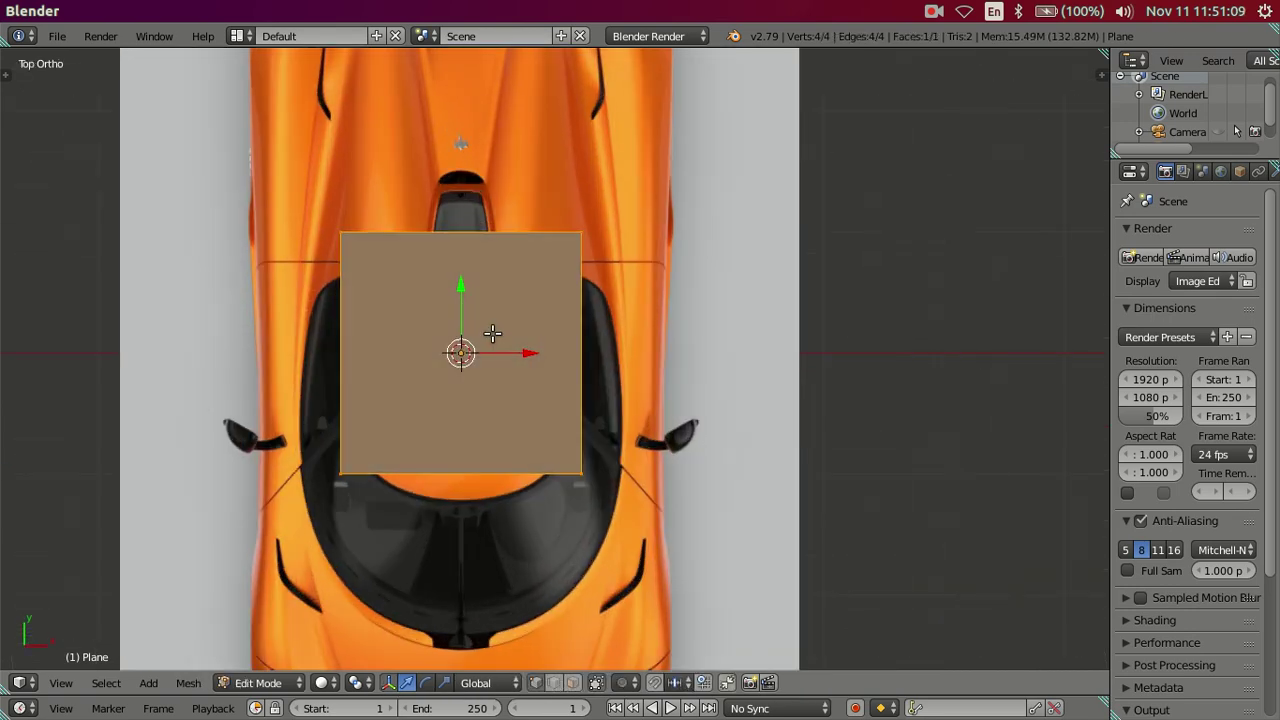
scroll(495, 330, up, 1)
key(z)
shift+middle_drag(435, 312, 501, 314)
key(a)
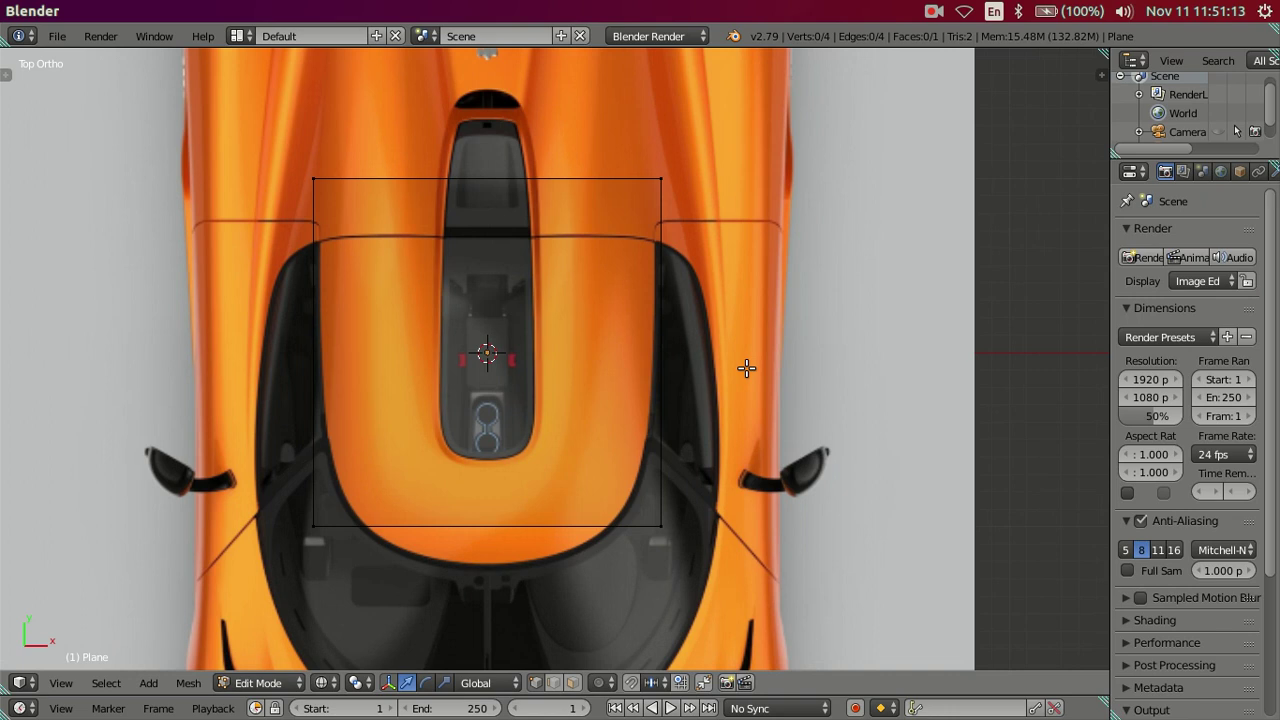
scroll(746, 368, up, 1)
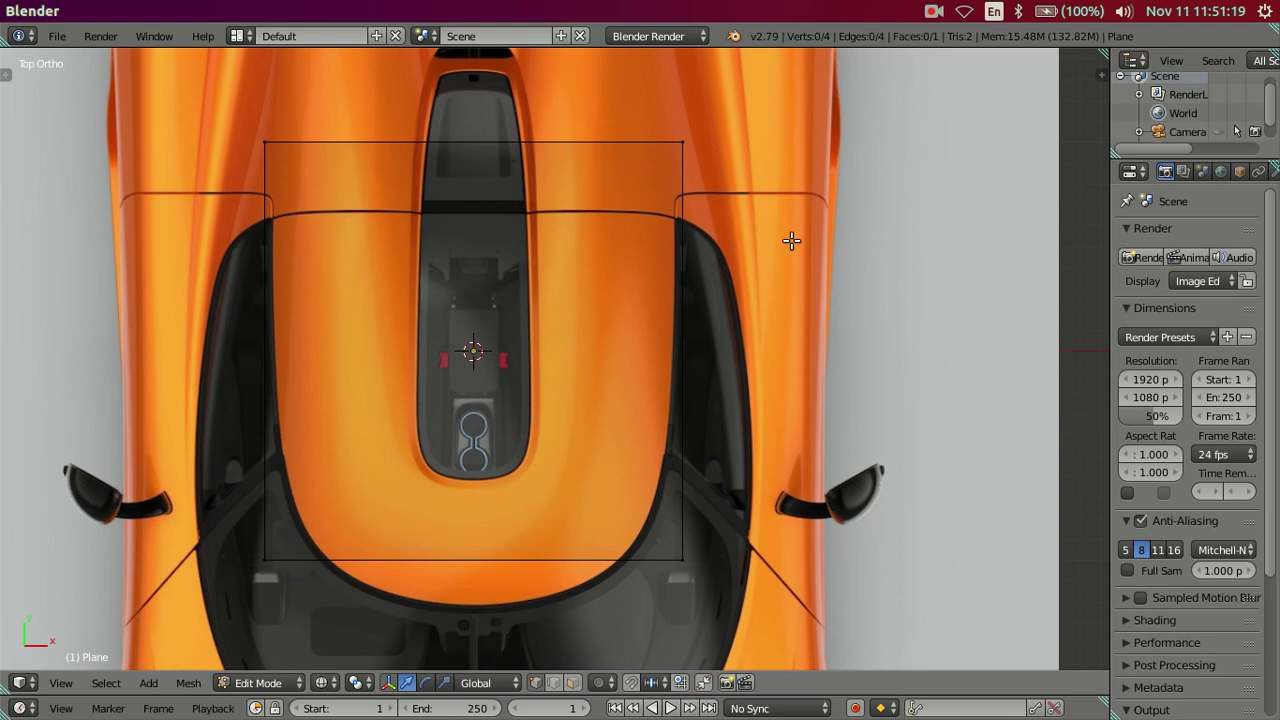
key(a)
key(Tab)
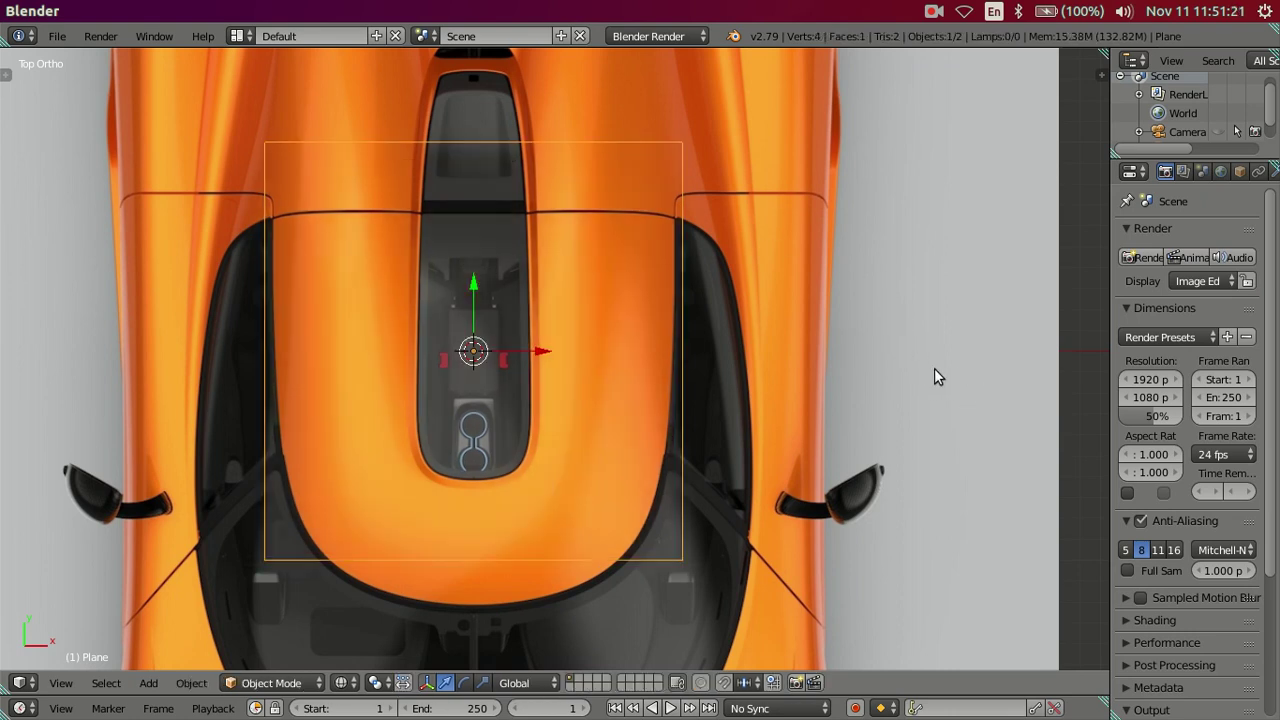
Scale the plane down in two passes to cover the car's central rear deck
key(s)
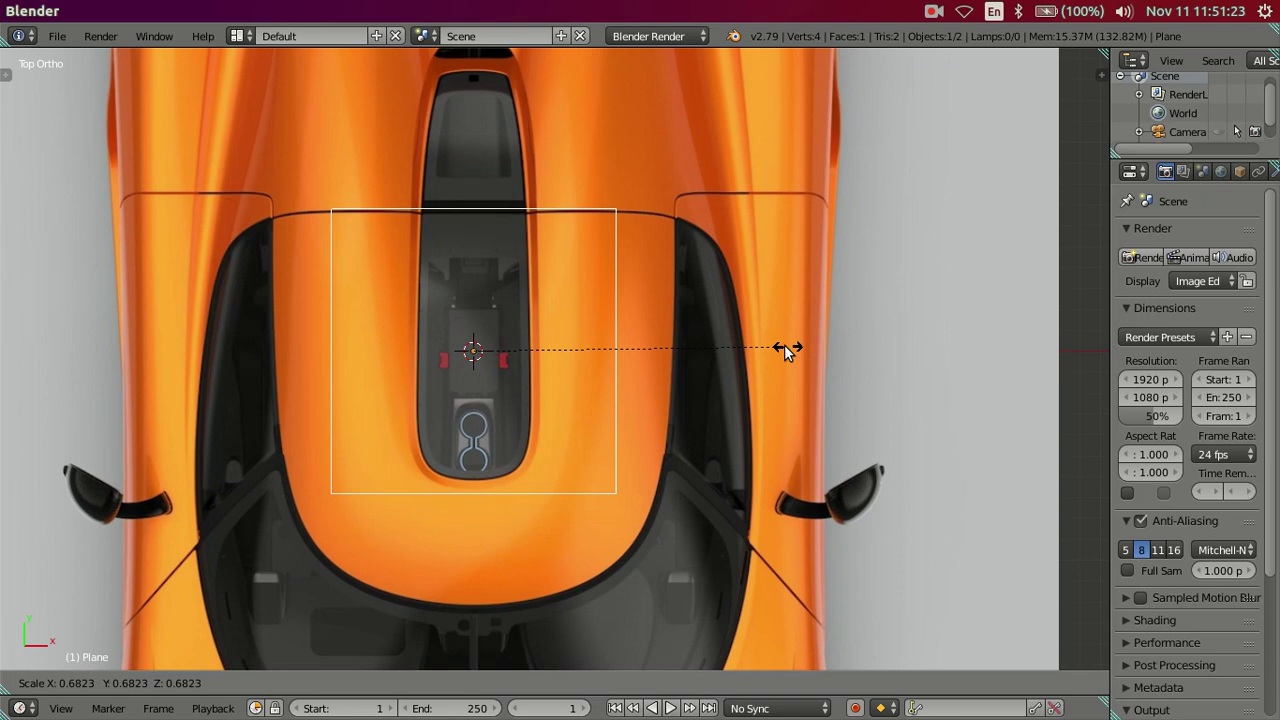
click(782, 348)
scroll(544, 261, up, 3)
scroll(534, 358, up, 2)
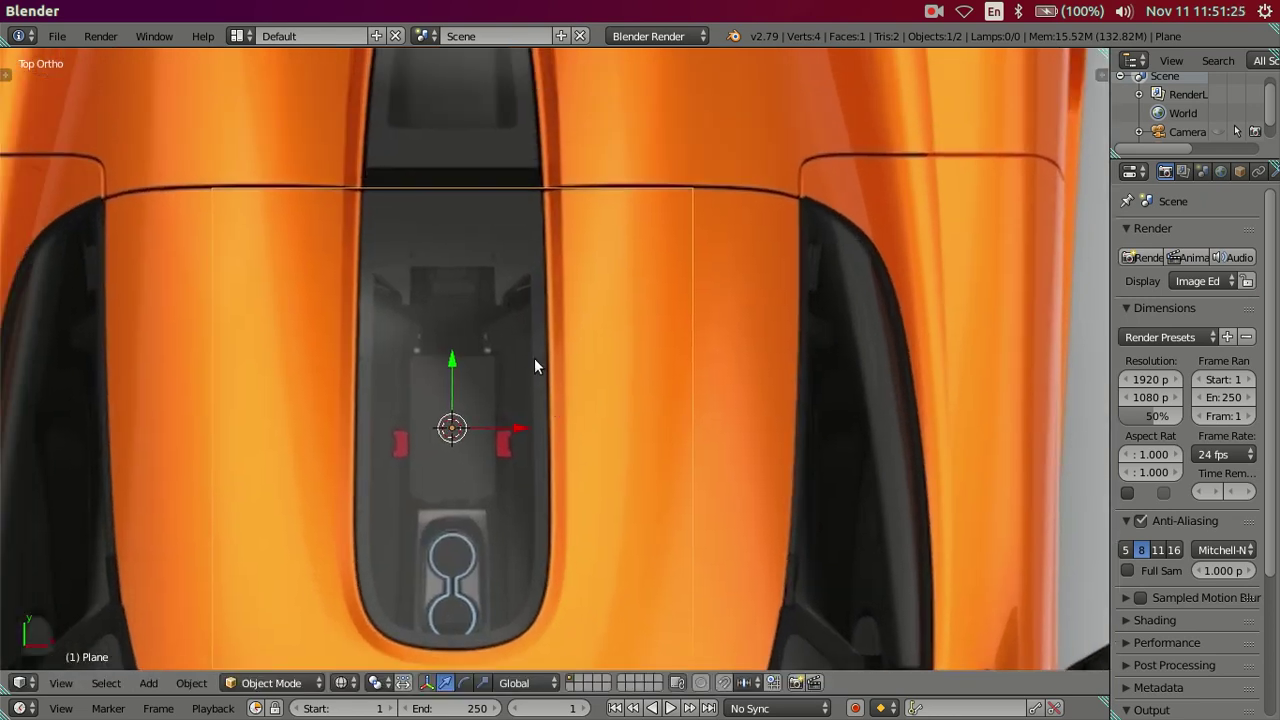
scroll(545, 365, up, 2)
scroll(573, 265, up, 2)
scroll(626, 395, up, 2)
scroll(694, 396, up, 2)
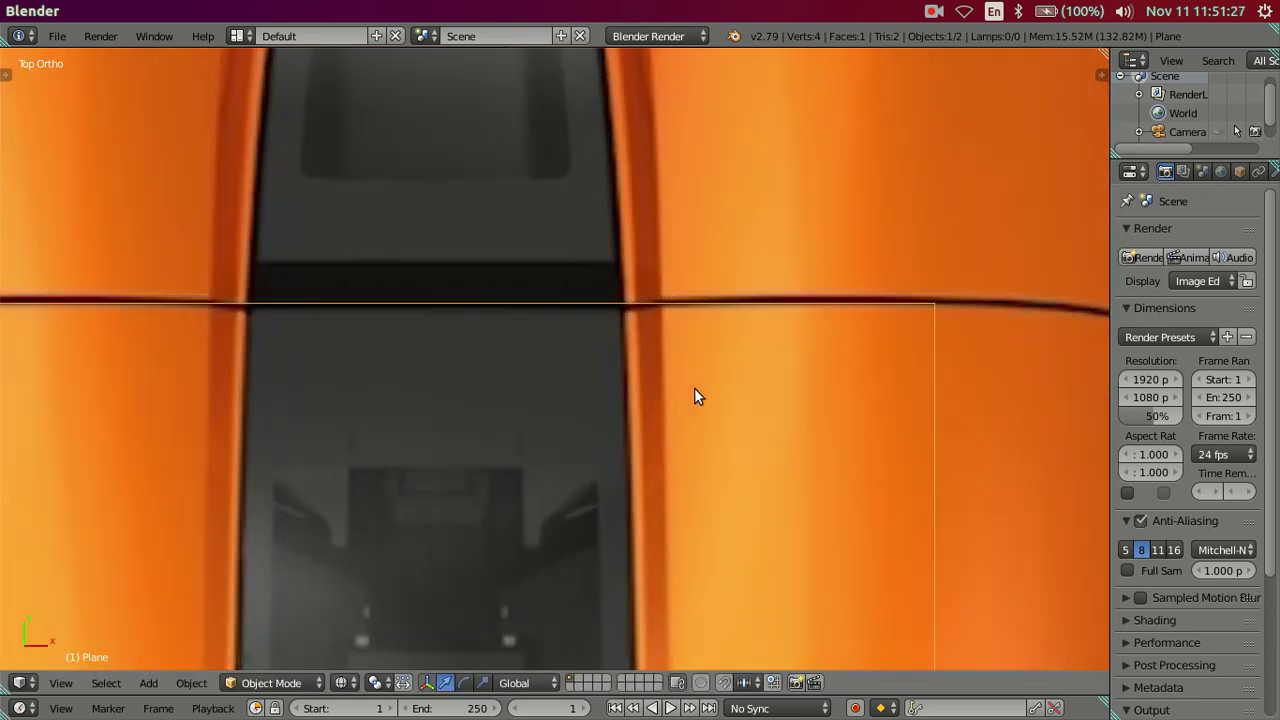
key(s)
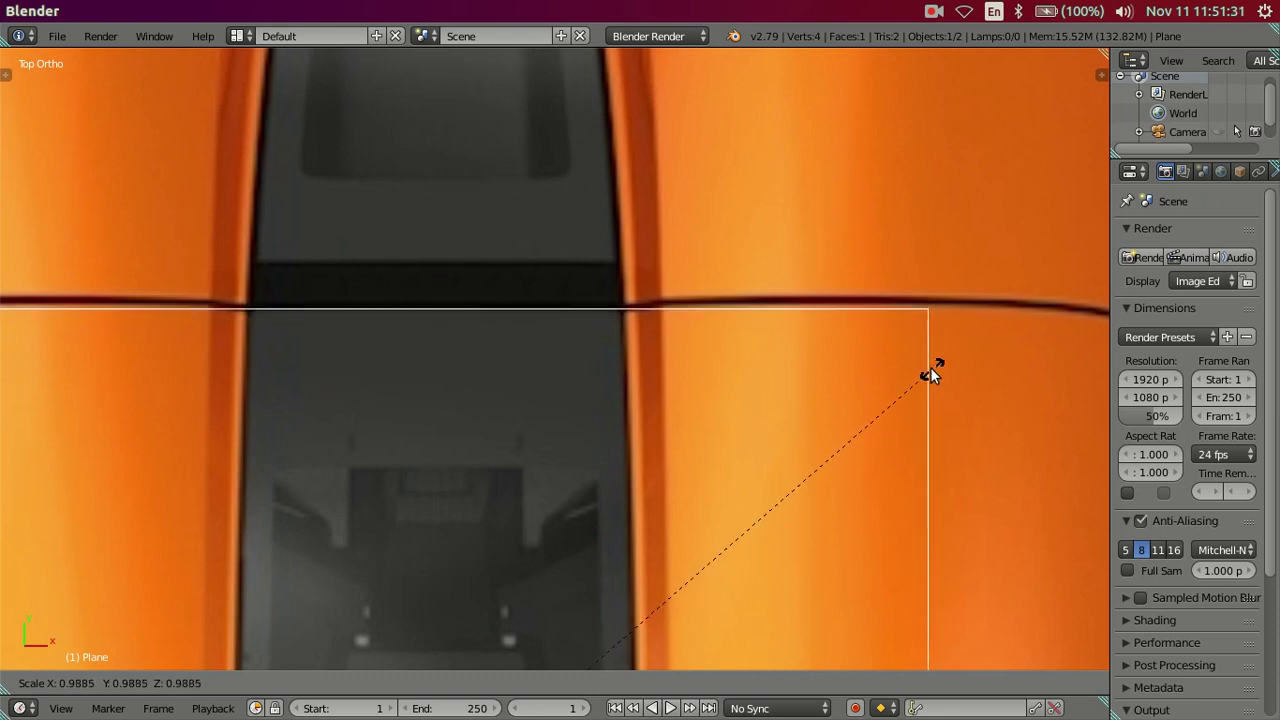
click(927, 372)
scroll(763, 383, down, 3)
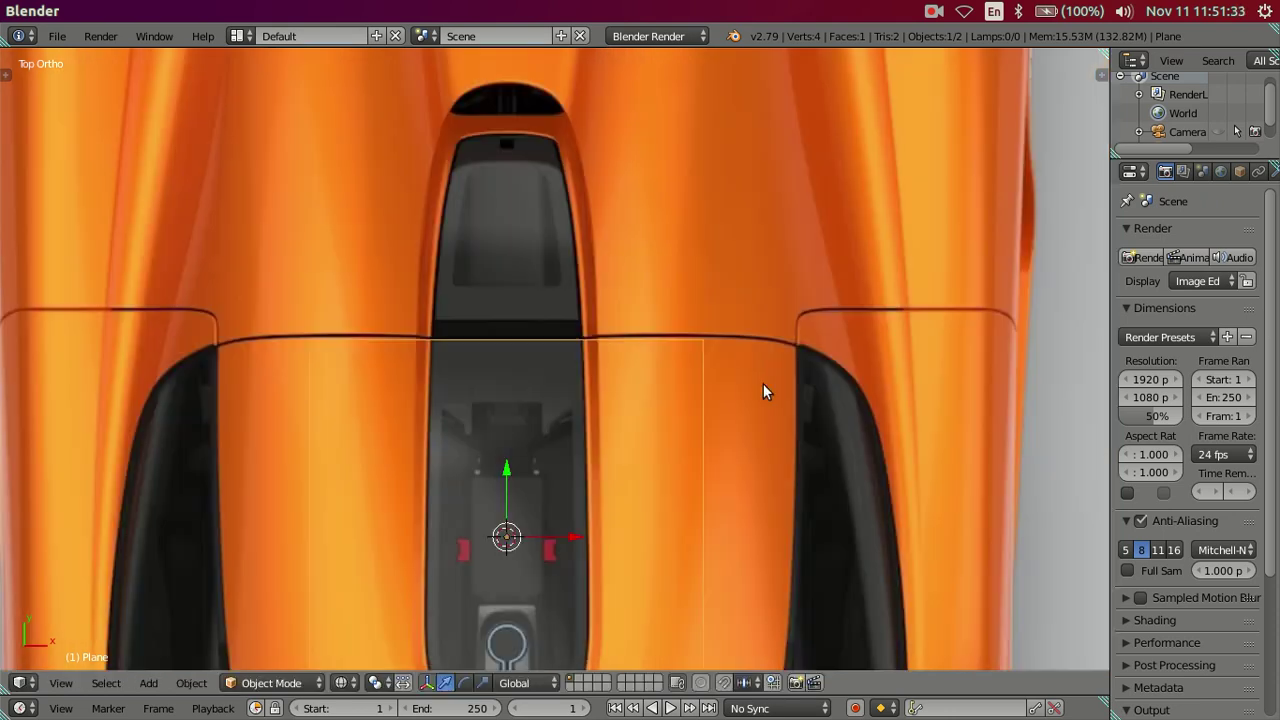
scroll(679, 425, down, 2)
scroll(611, 394, up, 3)
Cut a centre edge loop through the plane and delete its left half
key(Tab)
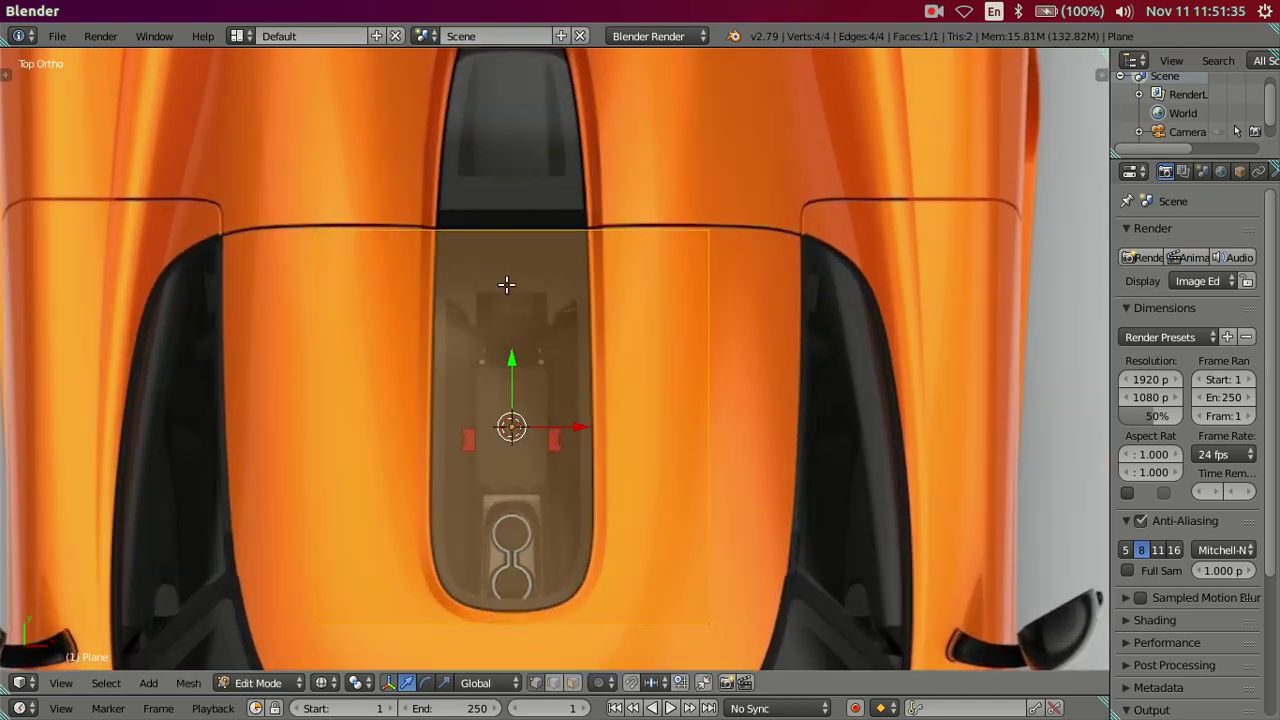
key(a)
key(ctrl+r)
click(508, 240)
right_click(508, 240)
shift+right_click(314, 232)
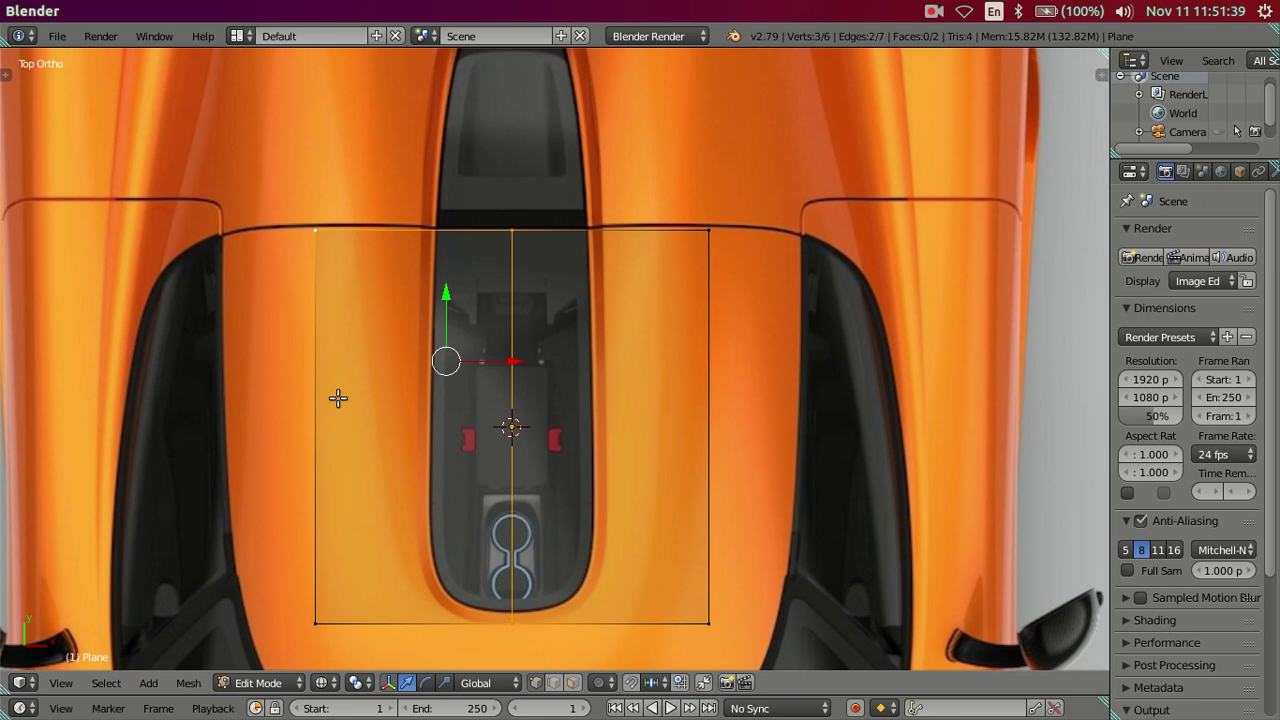
shift+right_click(304, 608)
key(x)
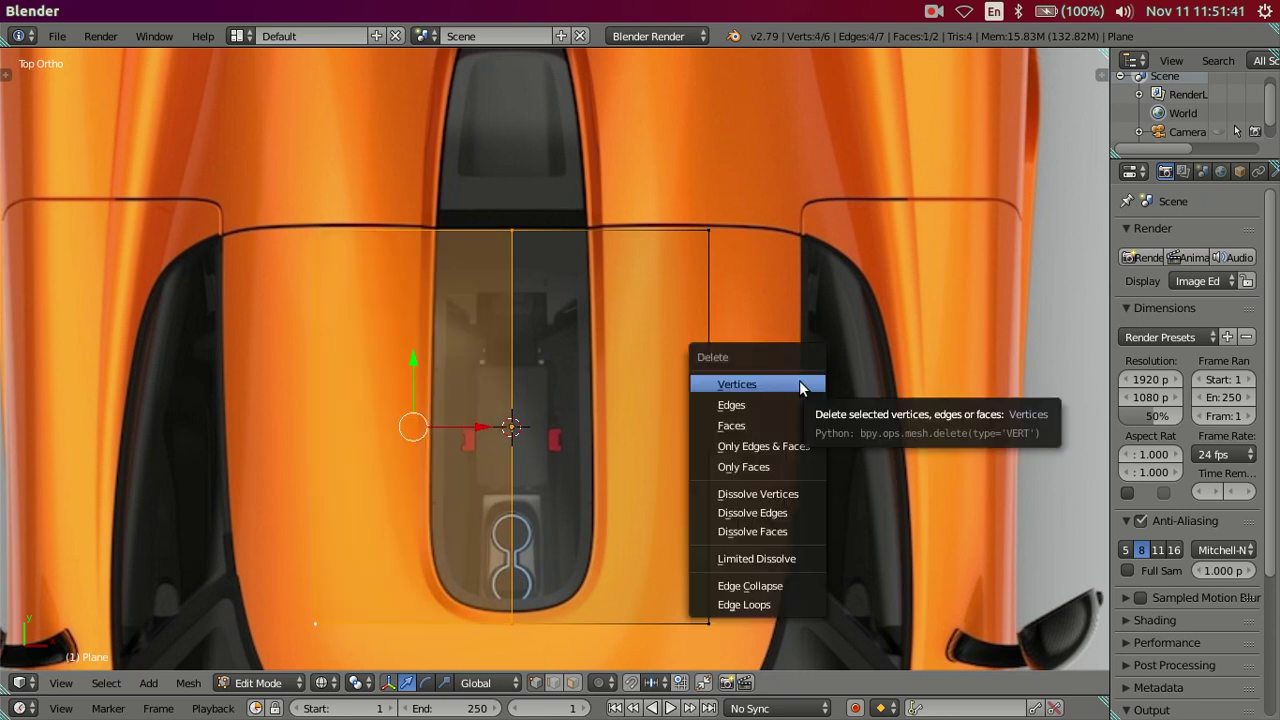
click(779, 425)
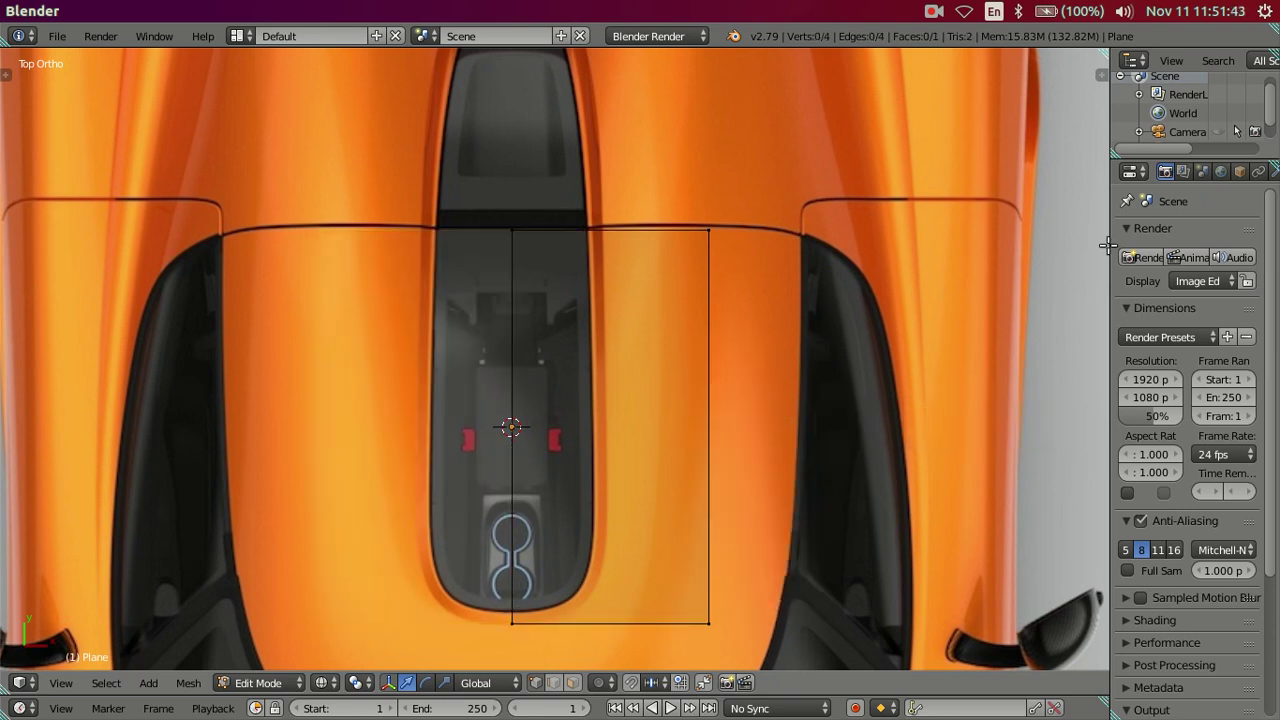
scroll(1257, 172, down, 2)
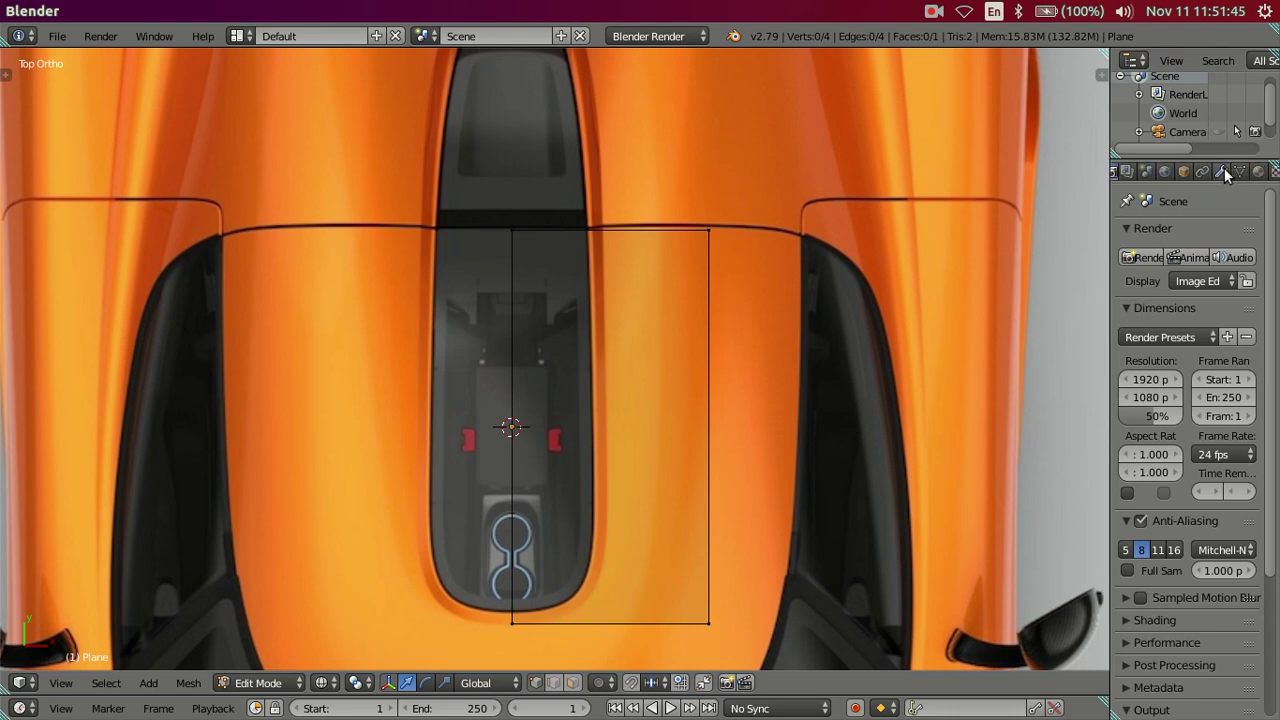
Make the window fullscreen and add a Mirror modifier with Clipping enabled
click(1223, 170)
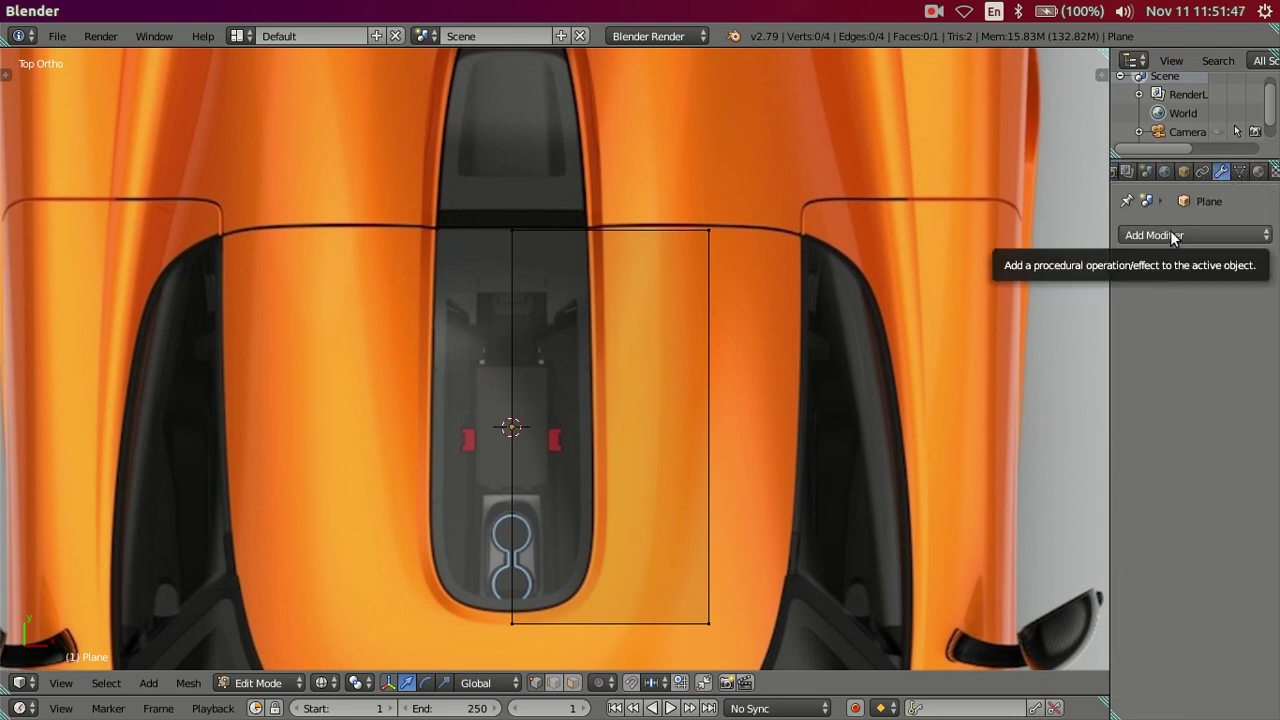
click(157, 42)
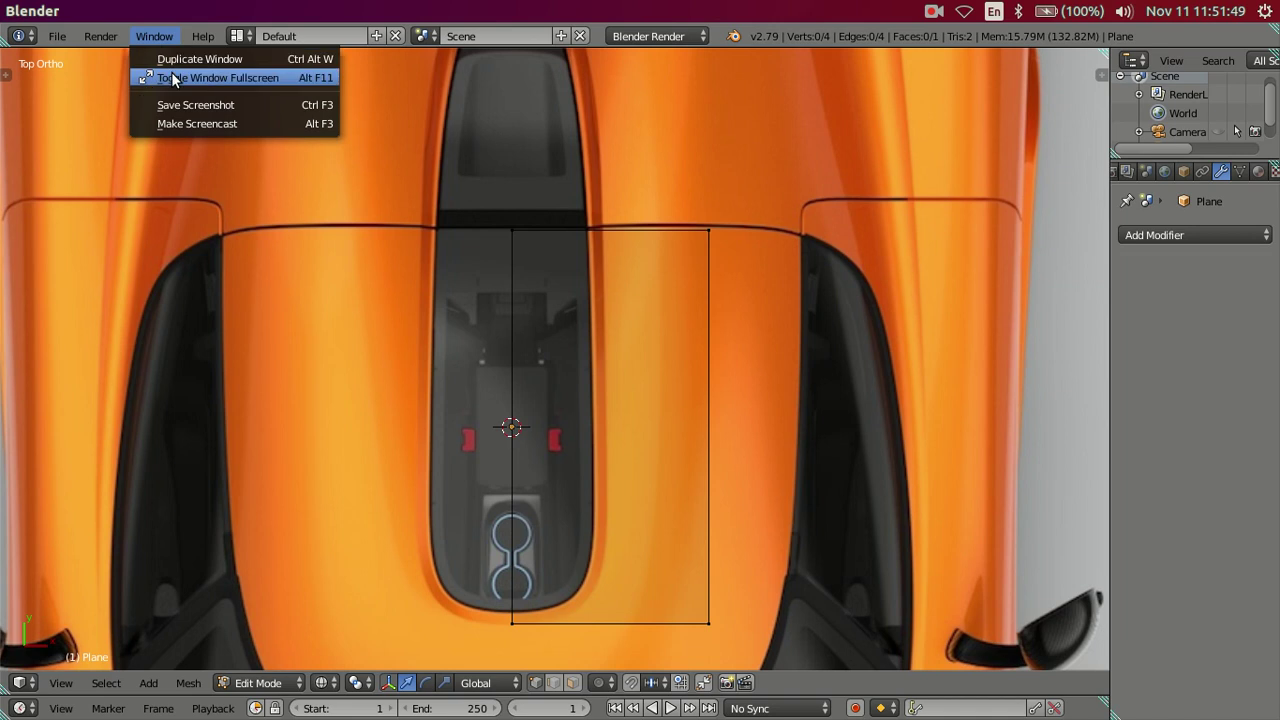
click(176, 79)
click(1167, 214)
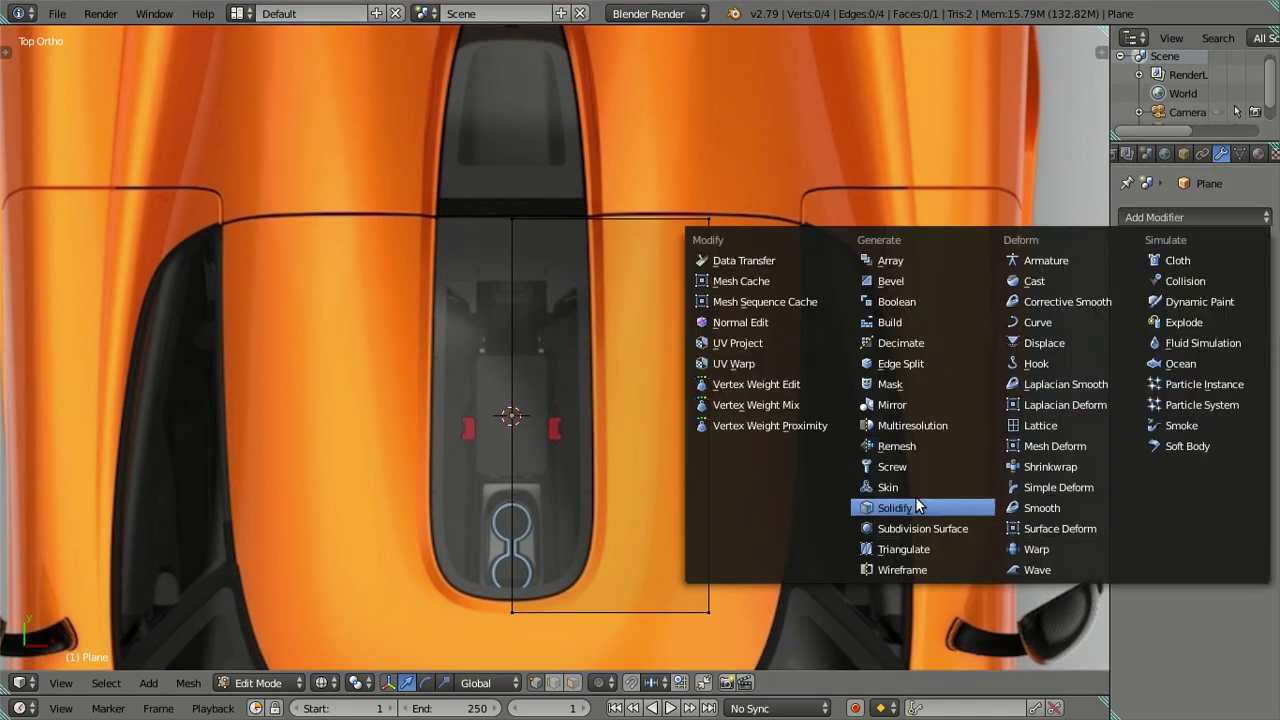
click(890, 404)
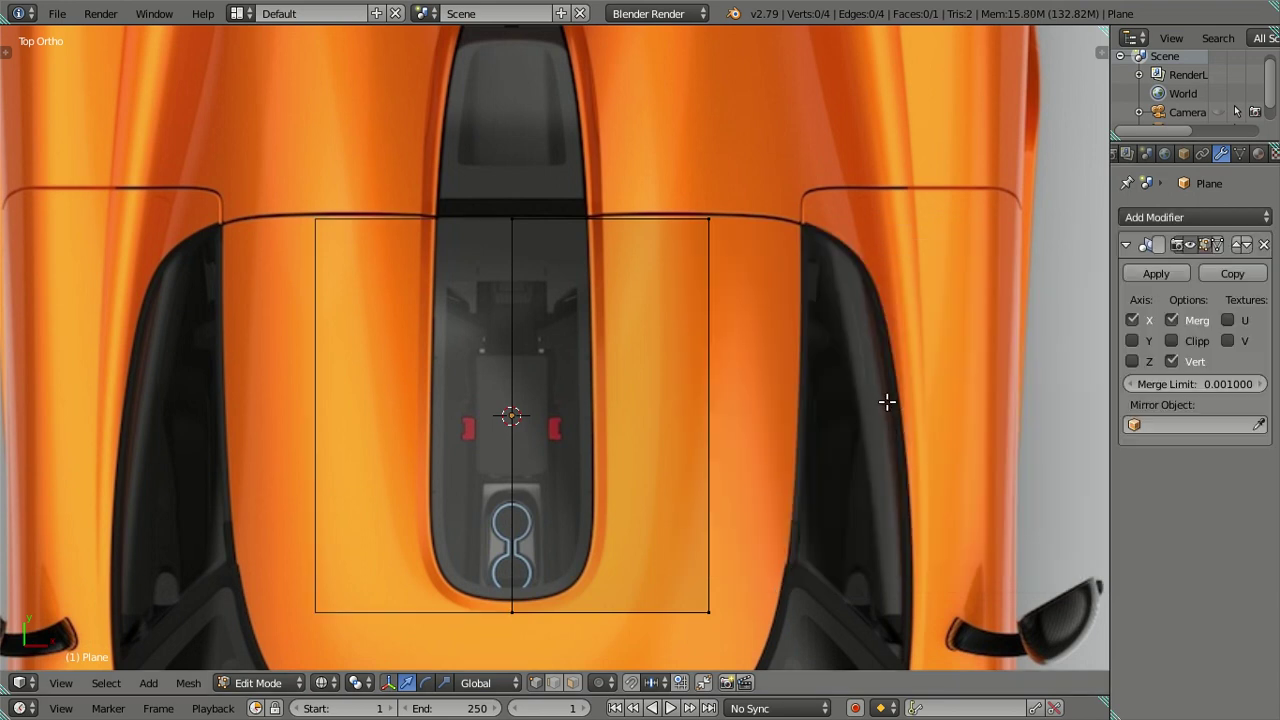
click(1172, 341)
Move the half-plane's bottom edge upward along Y
scroll(680, 337, up, 1)
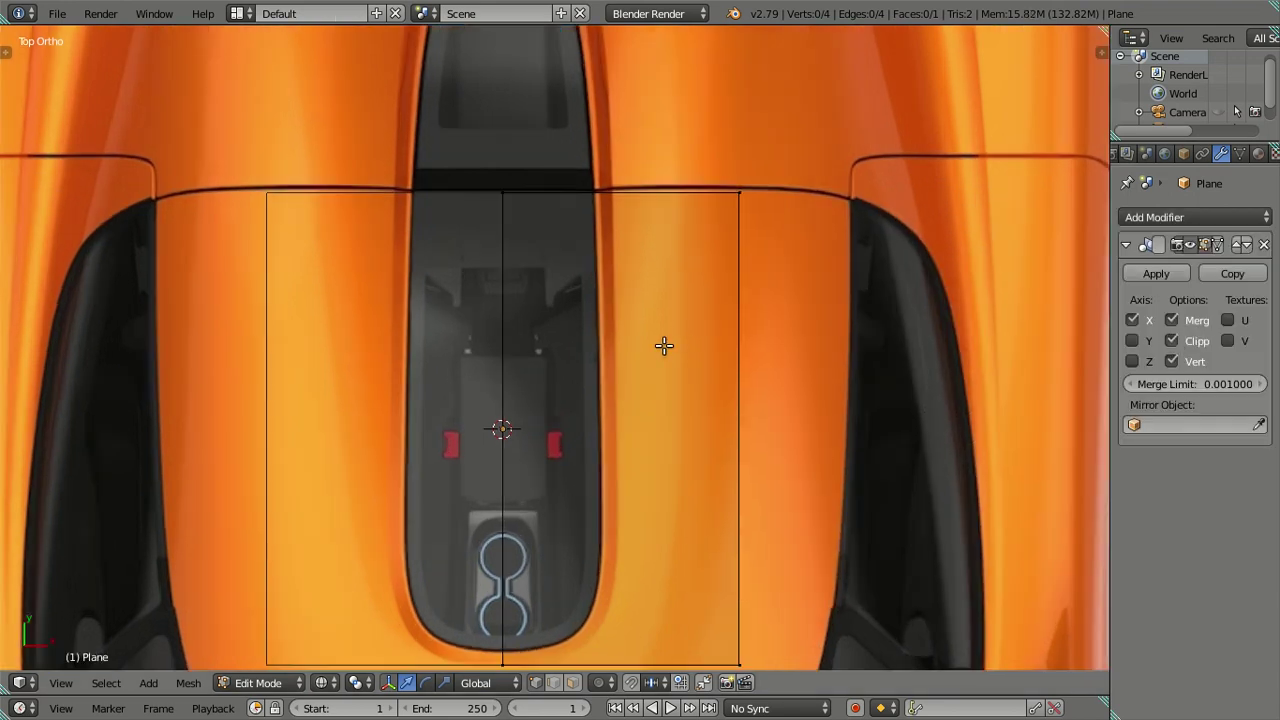
scroll(663, 346, up, 1)
shift+scroll(508, 382, down, 3)
scroll(504, 344, up, 3)
right_click(431, 499)
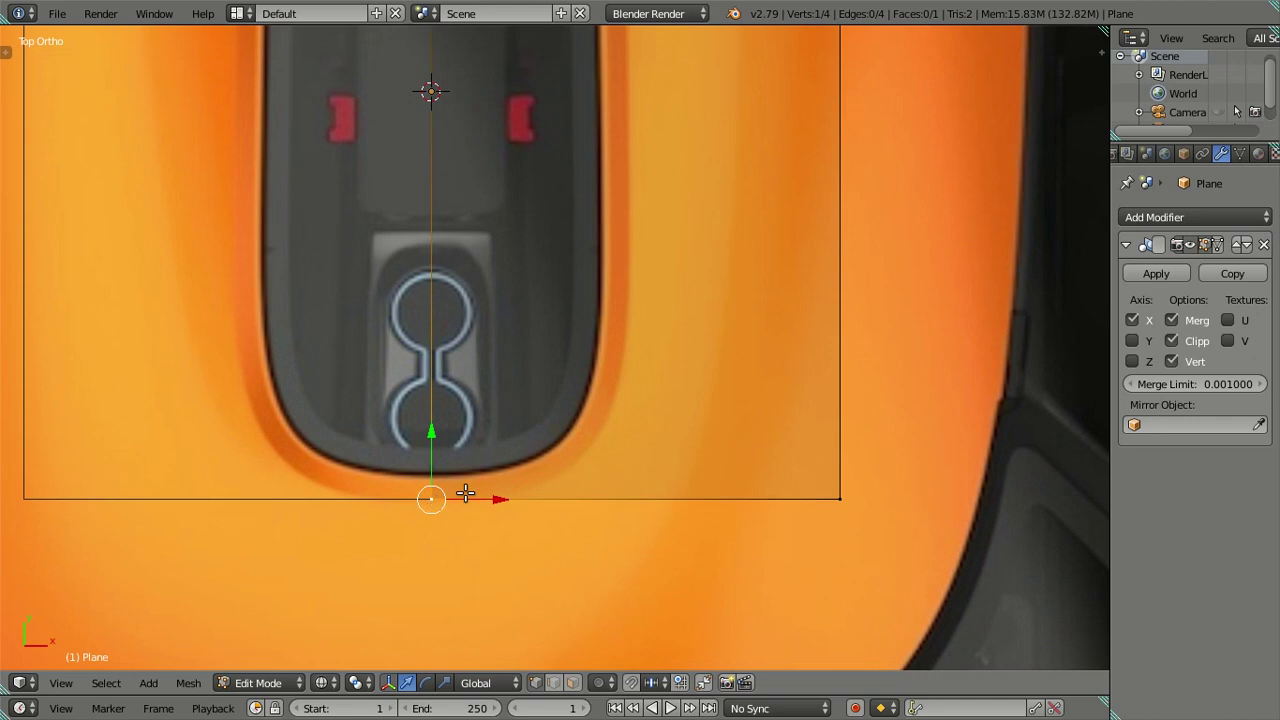
shift+right_click(862, 489)
scroll(700, 300, down, 3)
shift+scroll(670, 400, up, 3)
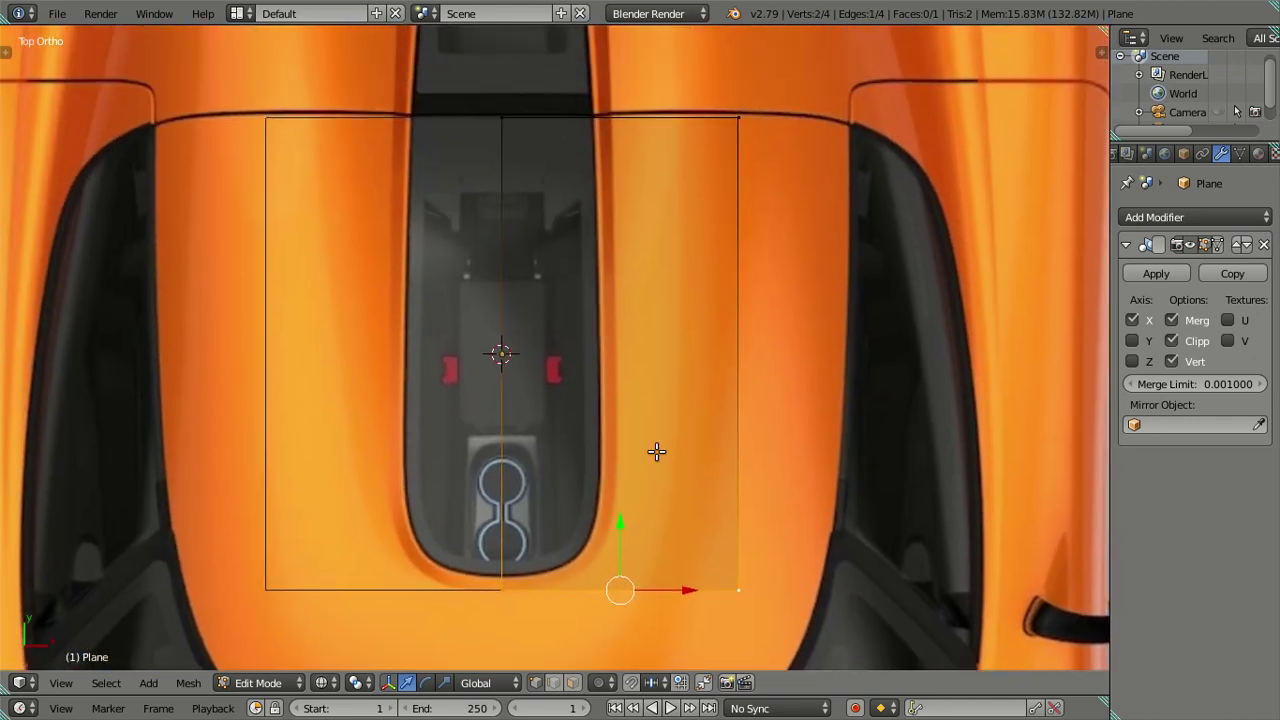
drag(609, 525, 617, 506)
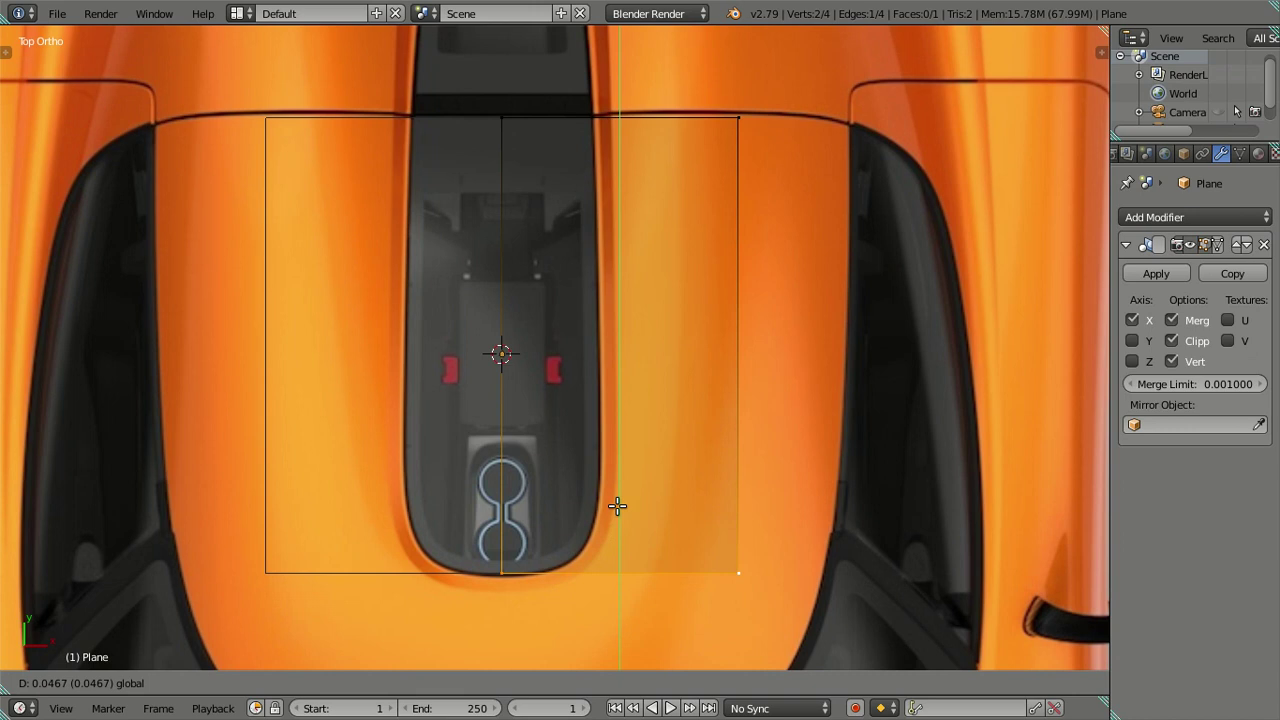
drag(620, 506, 621, 491)
click(625, 493)
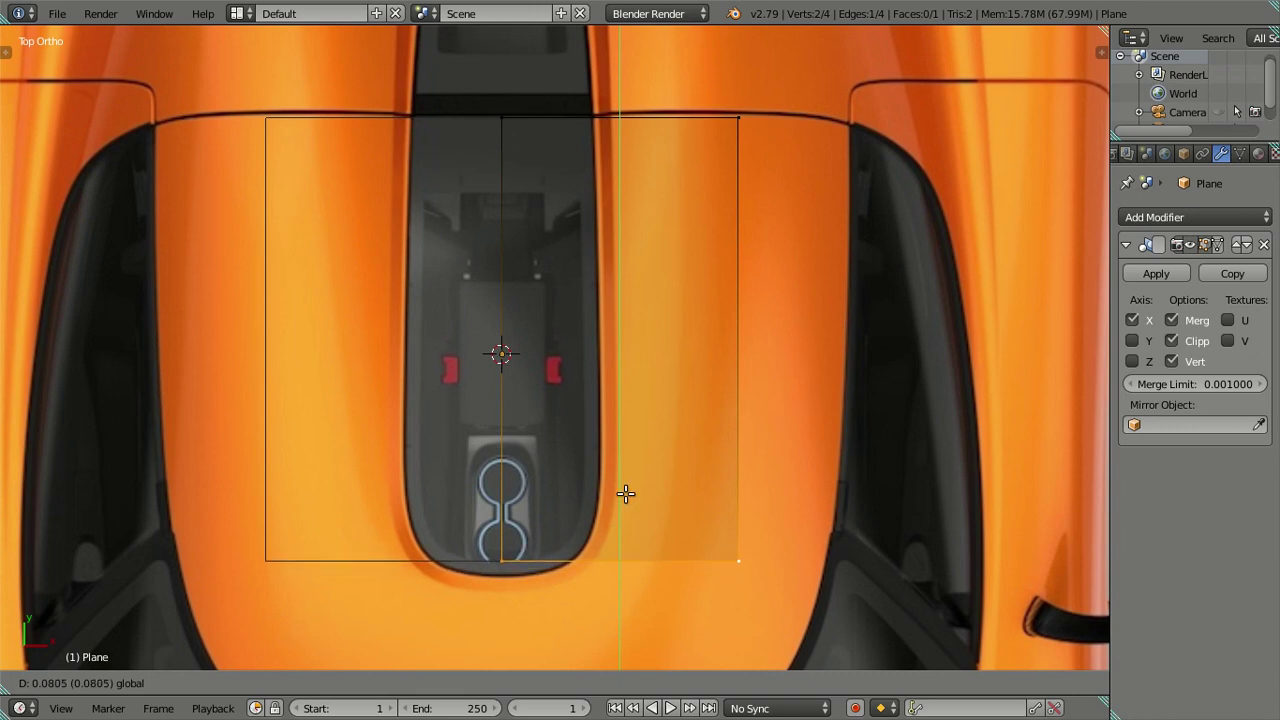
Slide the right edge inward along X to the dark panel's edge
right_click(735, 120)
shift+right_click(731, 541)
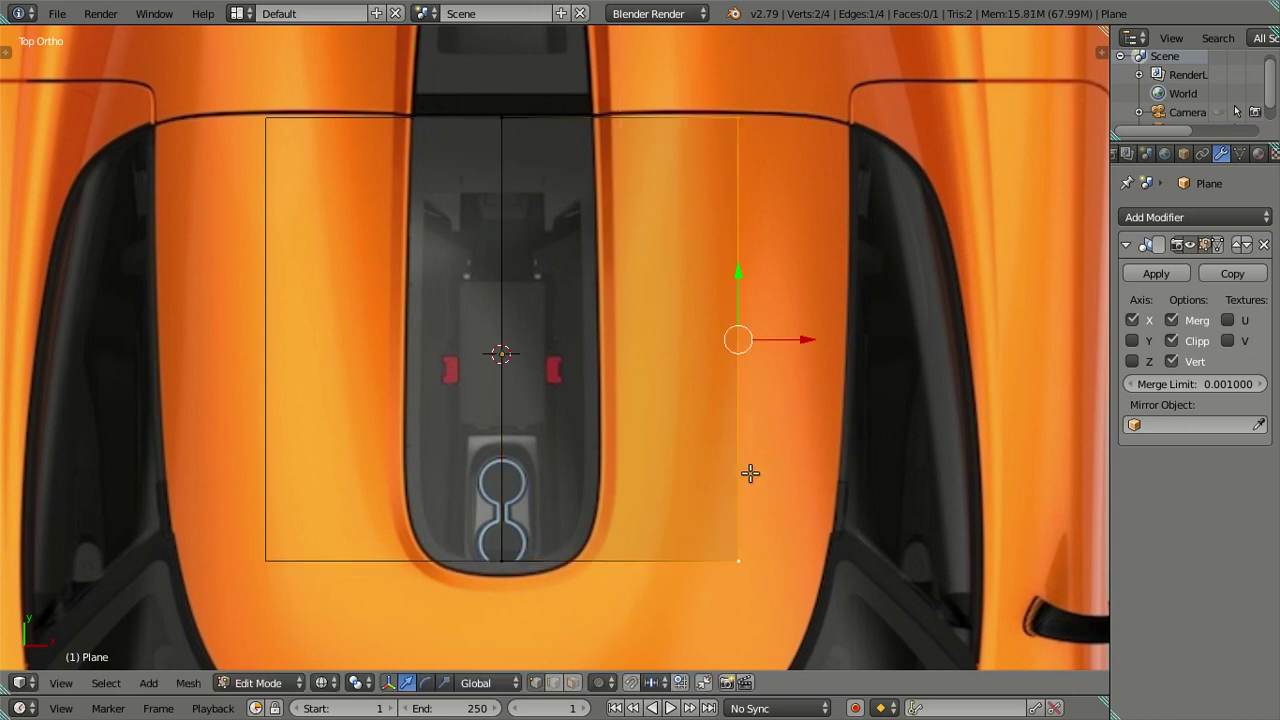
key(g)
key(x)
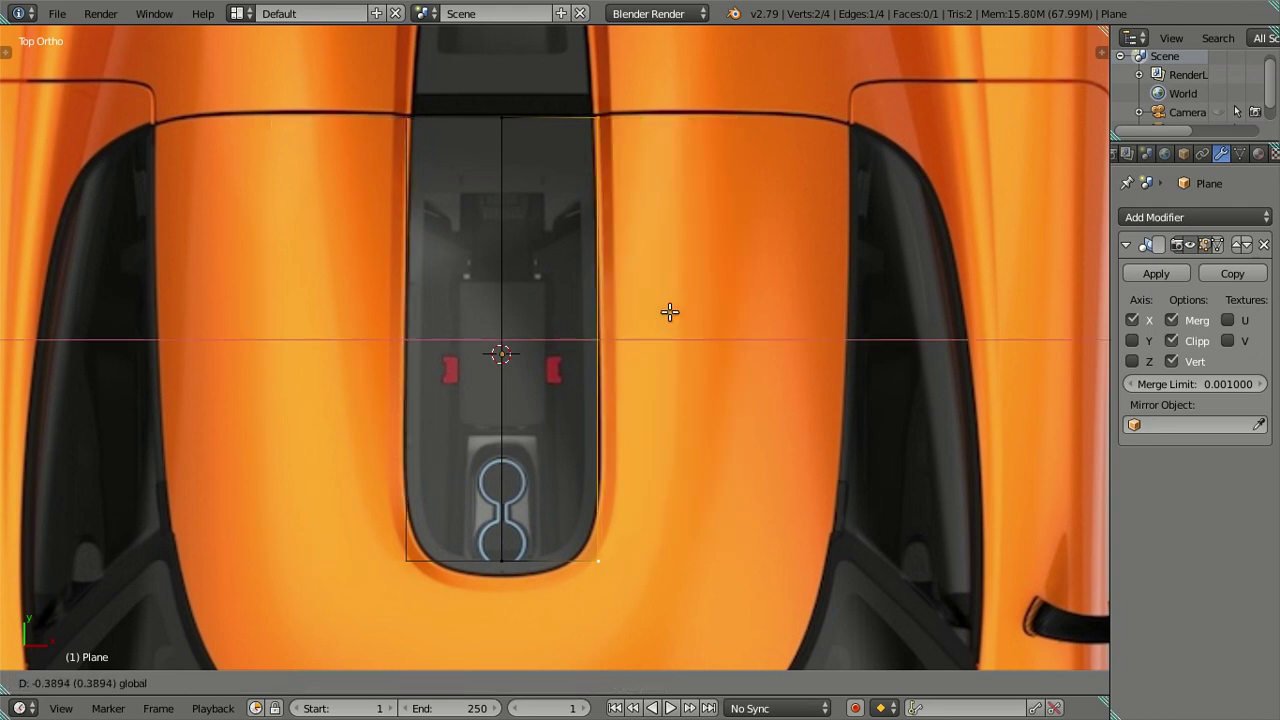
click(669, 310)
scroll(623, 366, up, 1)
scroll(623, 400, up, 1)
scroll(620, 413, up, 1)
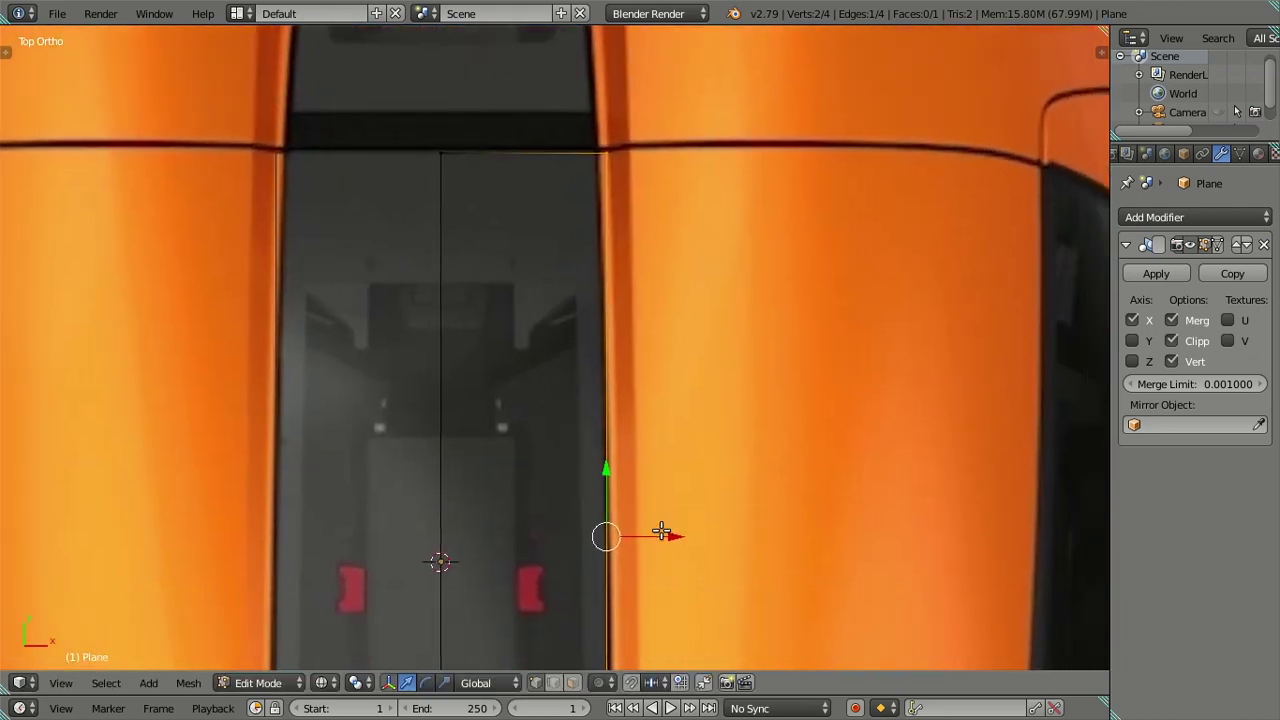
key(g)
key(x)
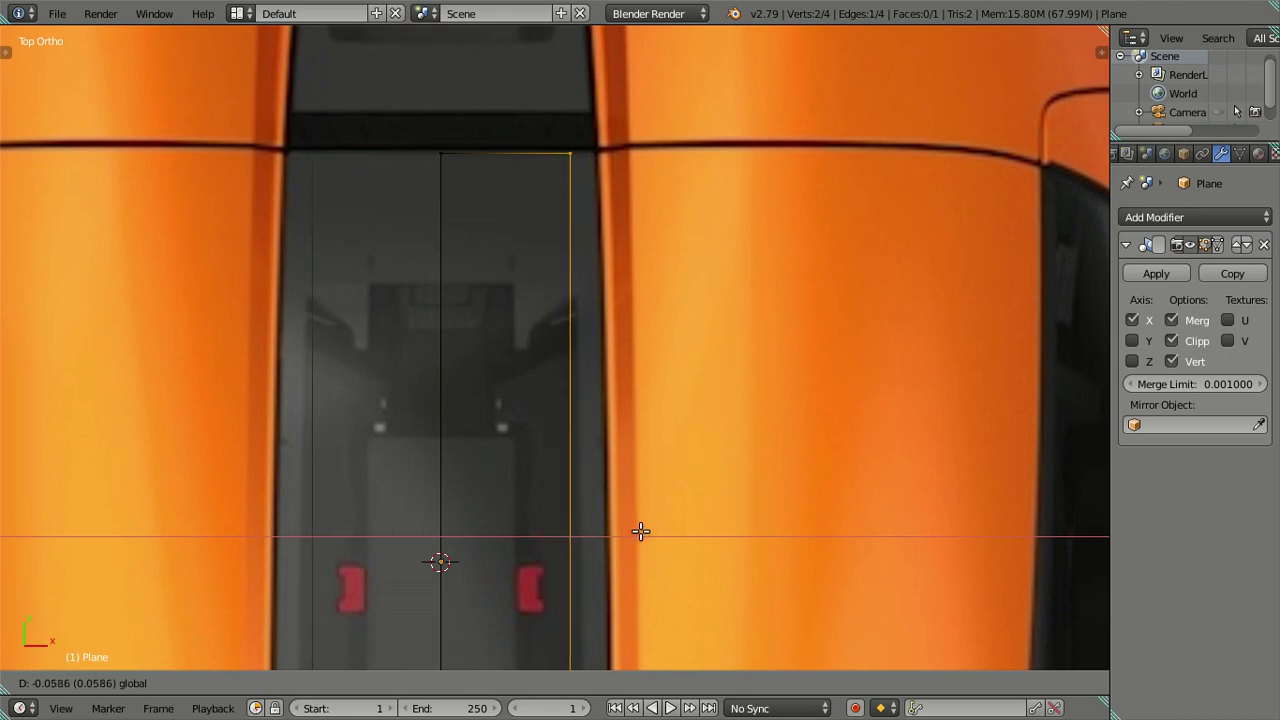
click(641, 531)
Raise the bottom edge near the panel's top and move its right vertex to the panel edge
scroll(600, 510, down, 5)
shift+middle_drag(597, 503, 597, 377)
scroll(597, 400, up, 3)
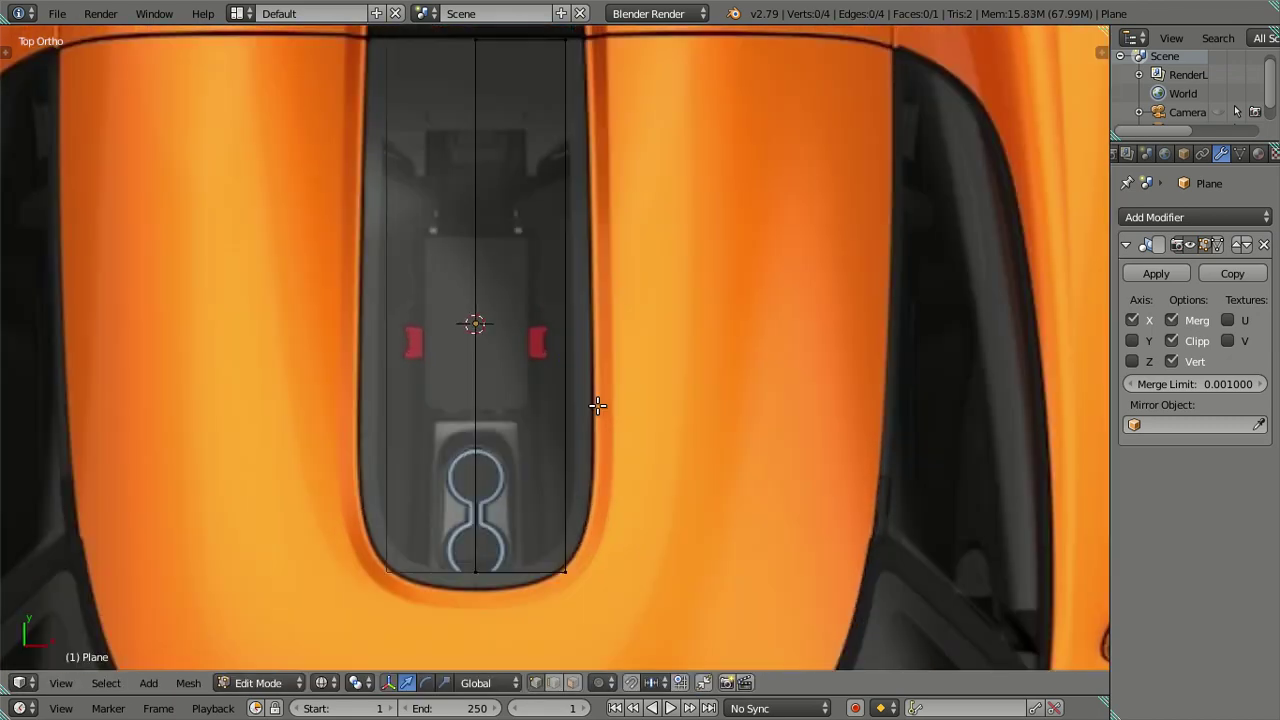
shift+middle_drag(558, 258, 562, 256)
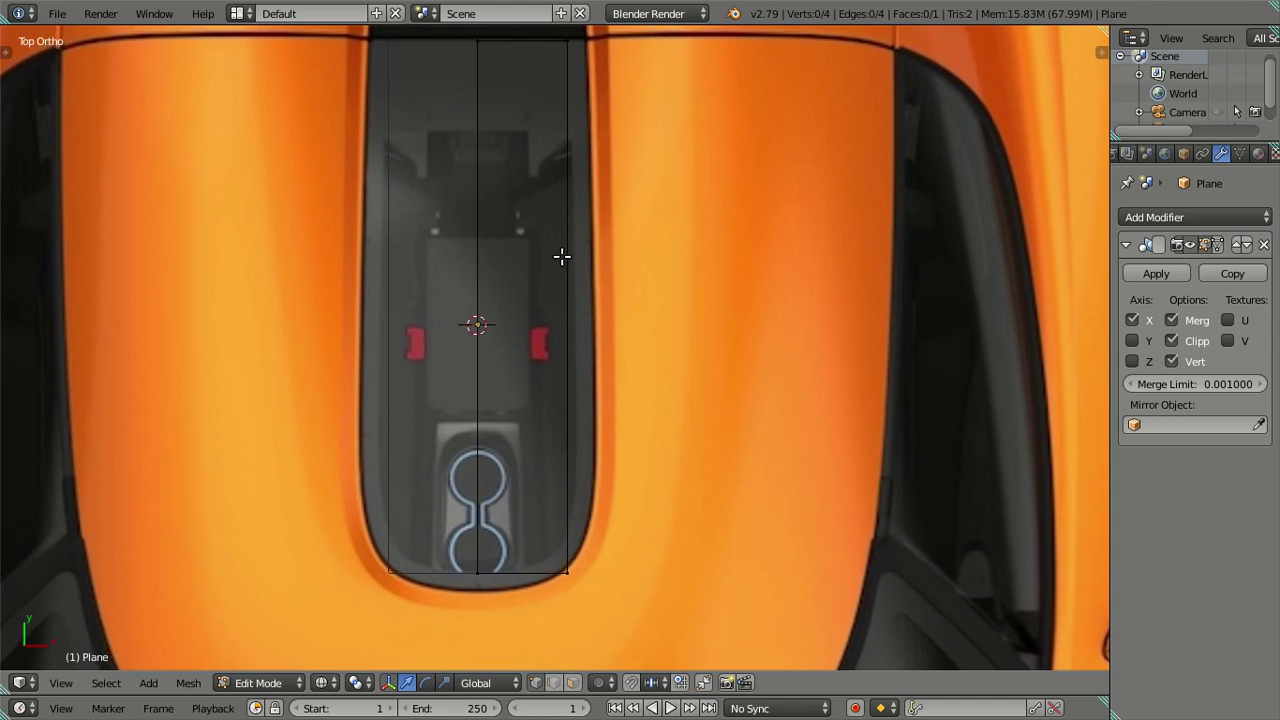
right_click(477, 573)
shift+right_click(568, 574)
drag(519, 502, 519, 169)
scroll(522, 240, up, 1)
scroll(525, 323, up, 1)
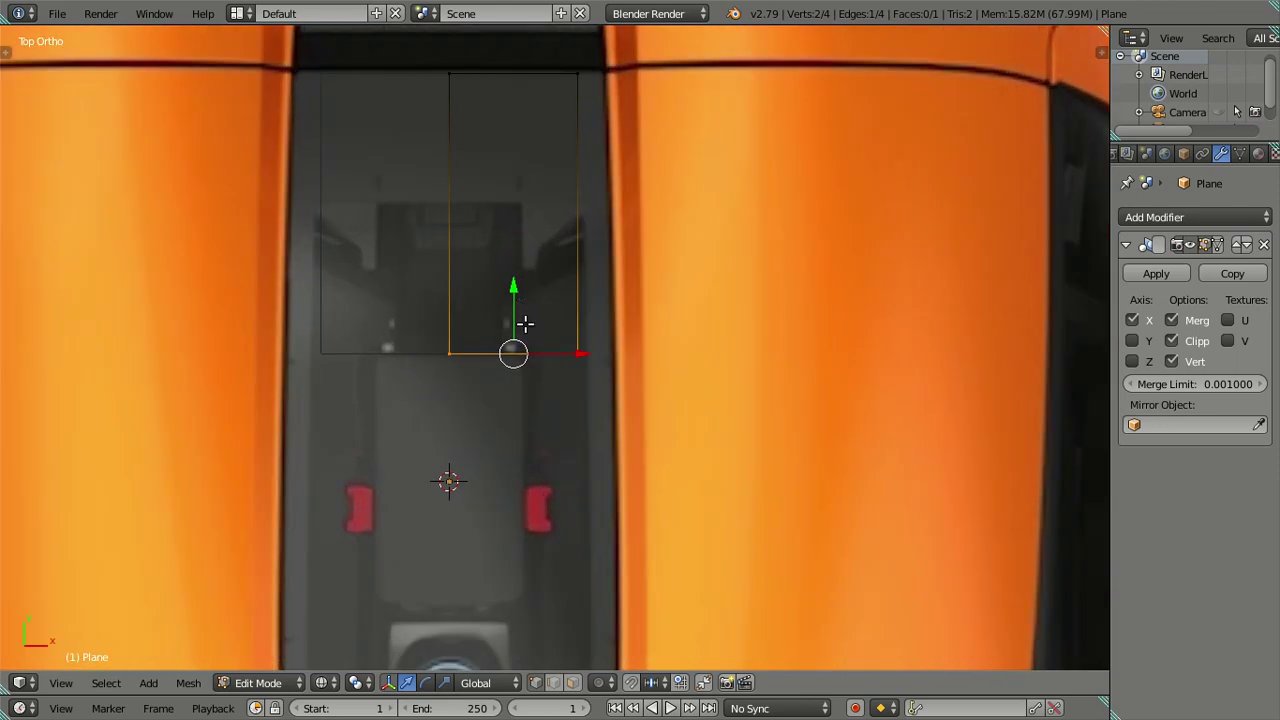
shift+scroll(510, 337, up, 2)
right_click(578, 404)
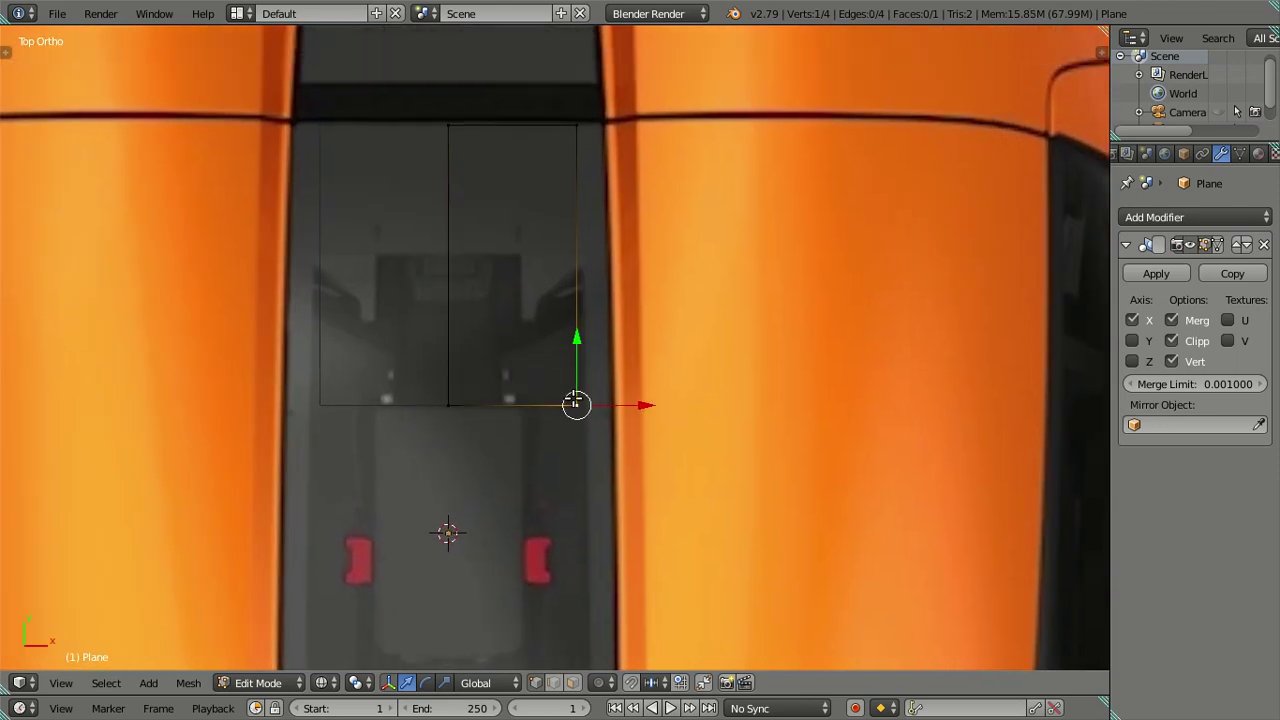
key(g)
key(x)
click(641, 404)
Extrude the bottom edge and move it down along Y past the red lights
shift+right_click(449, 404)
scroll(482, 419, down, 4)
shift+middle_drag(482, 419, 496, 349)
key(e)
right_click(498, 350)
key(g)
key(y)
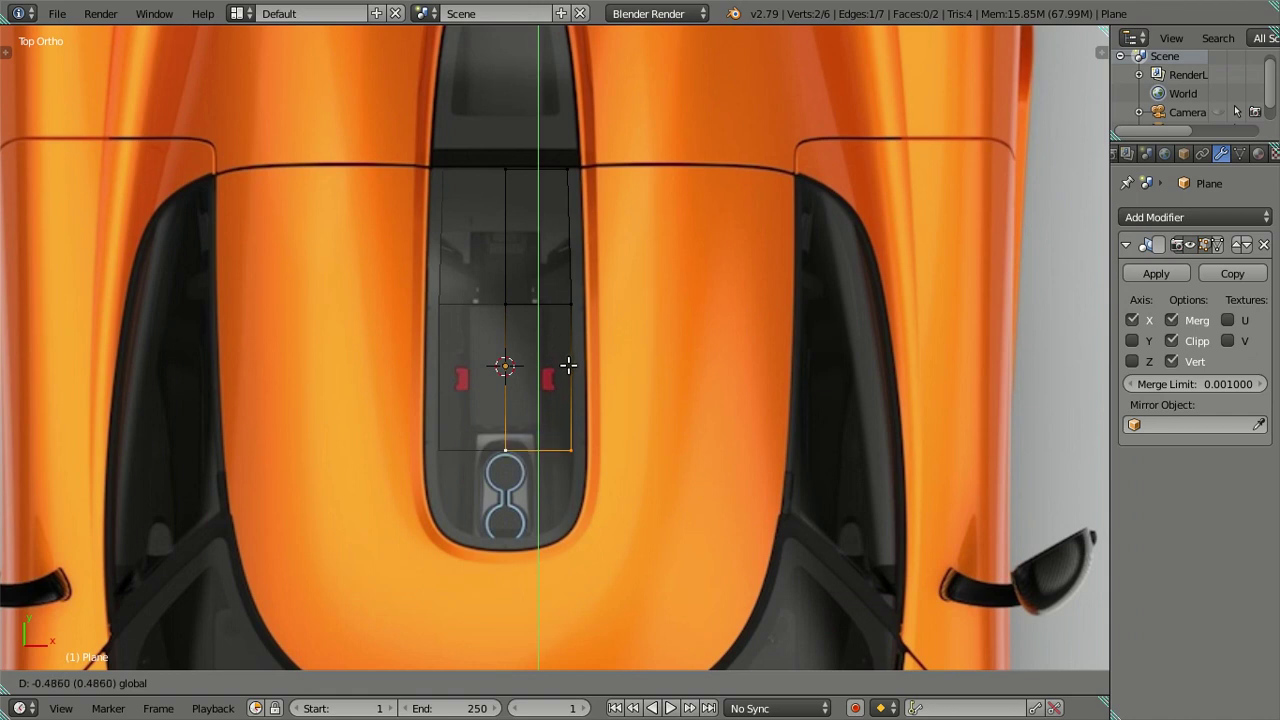
Slide the lower-right corner vertex along X against the panel's edge
click(568, 366)
shift+middle_drag(571, 377, 571, 290)
scroll(565, 314, up, 4)
right_click(563, 283)
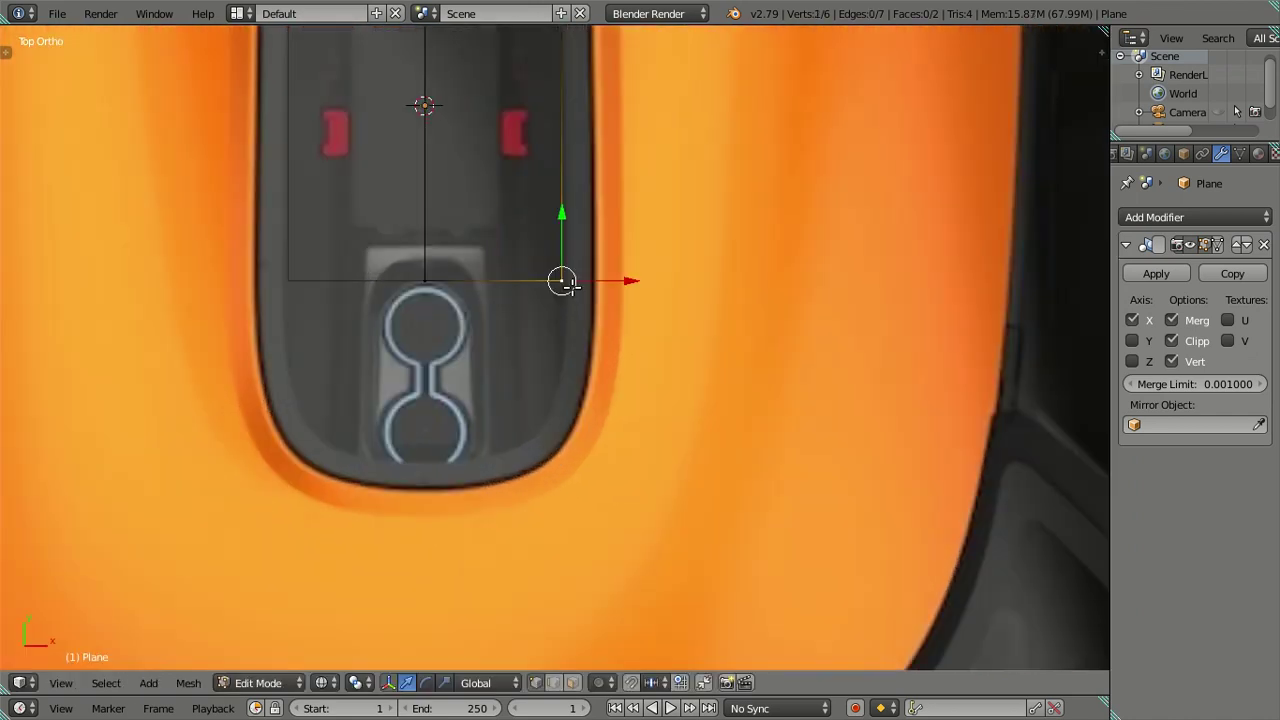
key(g)
key(x)
click(617, 277)
Extrude the bottom edge down along Y and pull its right vertex down the curve
shift+right_click(423, 281)
key(e)
right_click(490, 250)
key(g)
key(y)
click(487, 252)
right_click(555, 329)
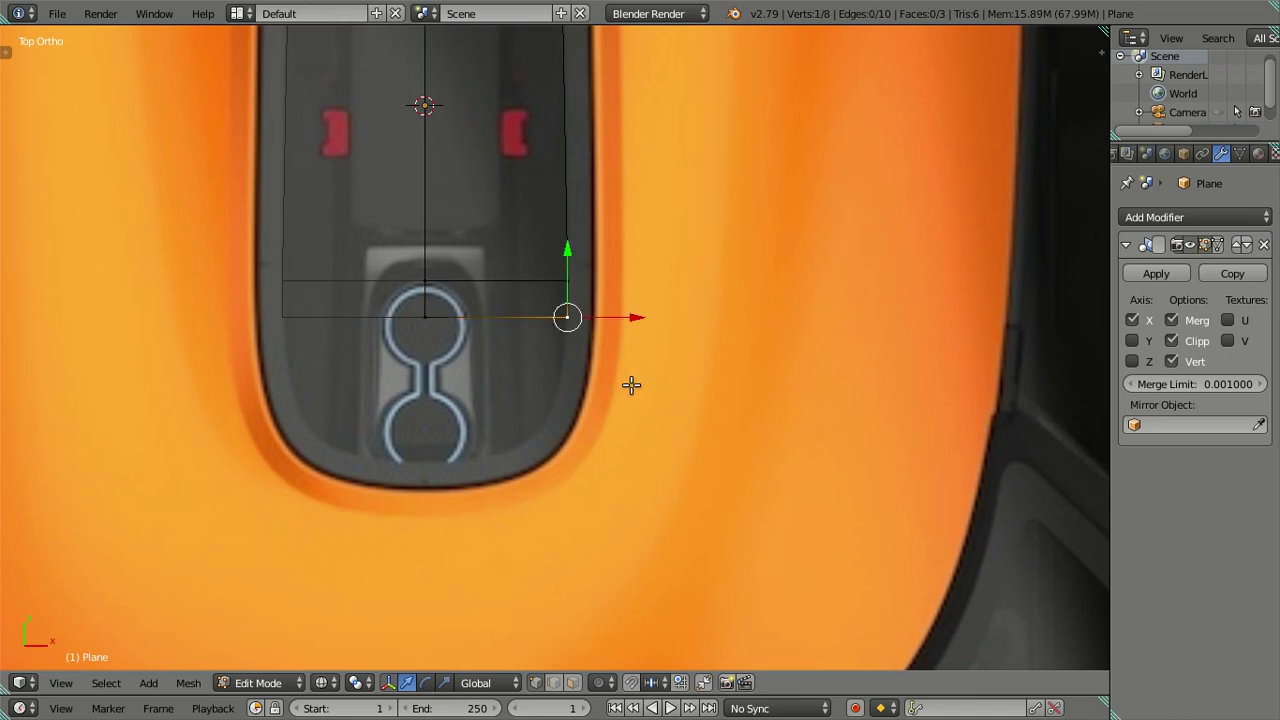
key(g)
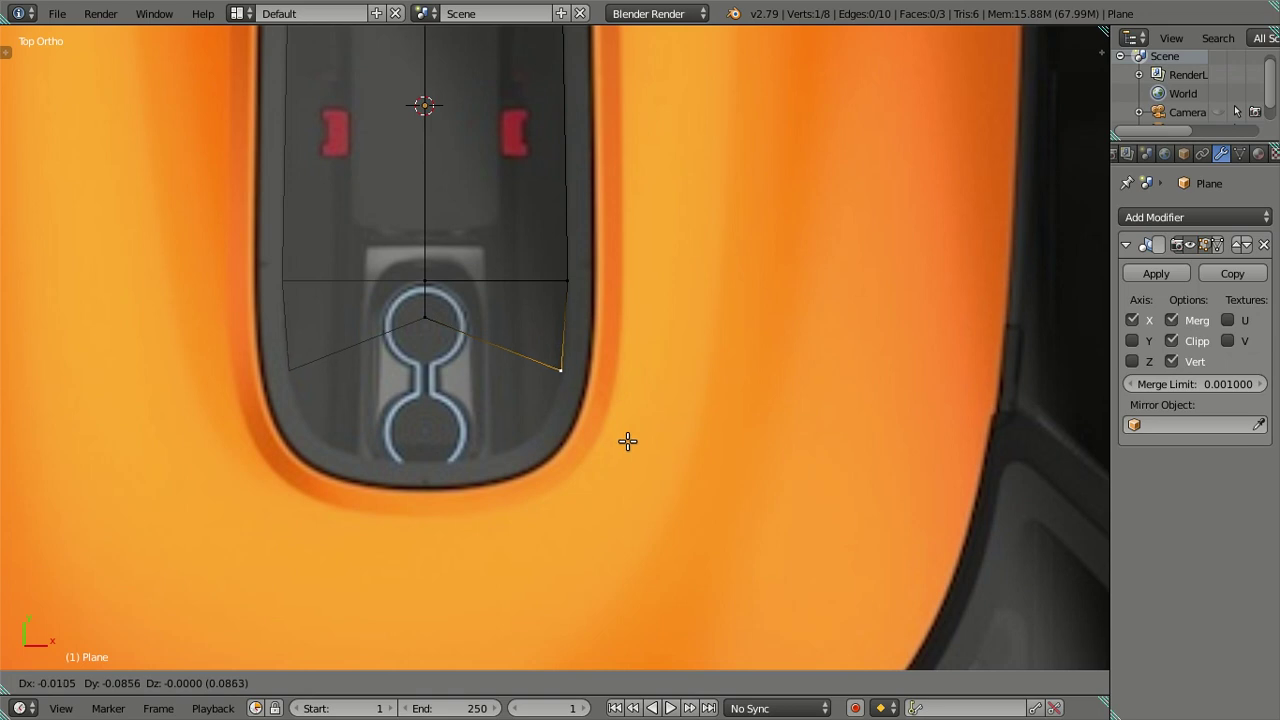
click(628, 441)
Extrude a second edge below and drag it further down the panel
shift+right_click(425, 318)
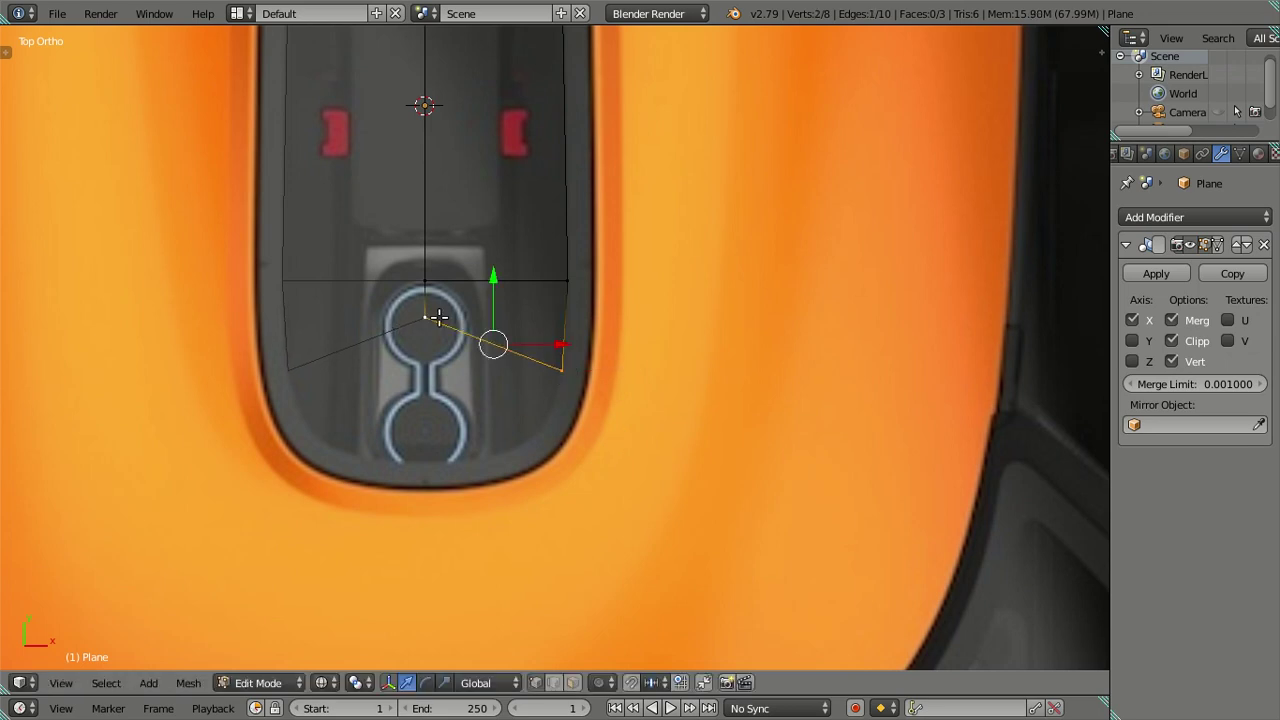
key(e)
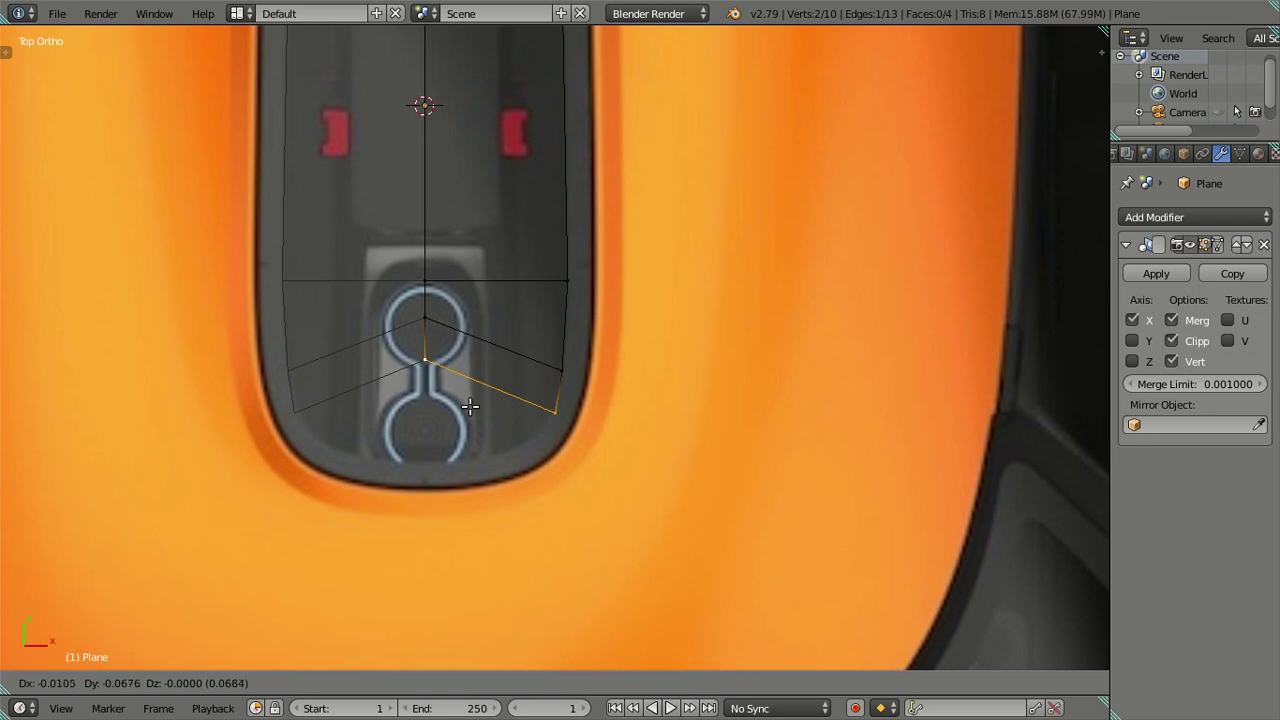
click(454, 354)
drag(493, 281, 510, 353)
Fit the new edge's right vertex onto the panel outline along X
right_click(582, 444)
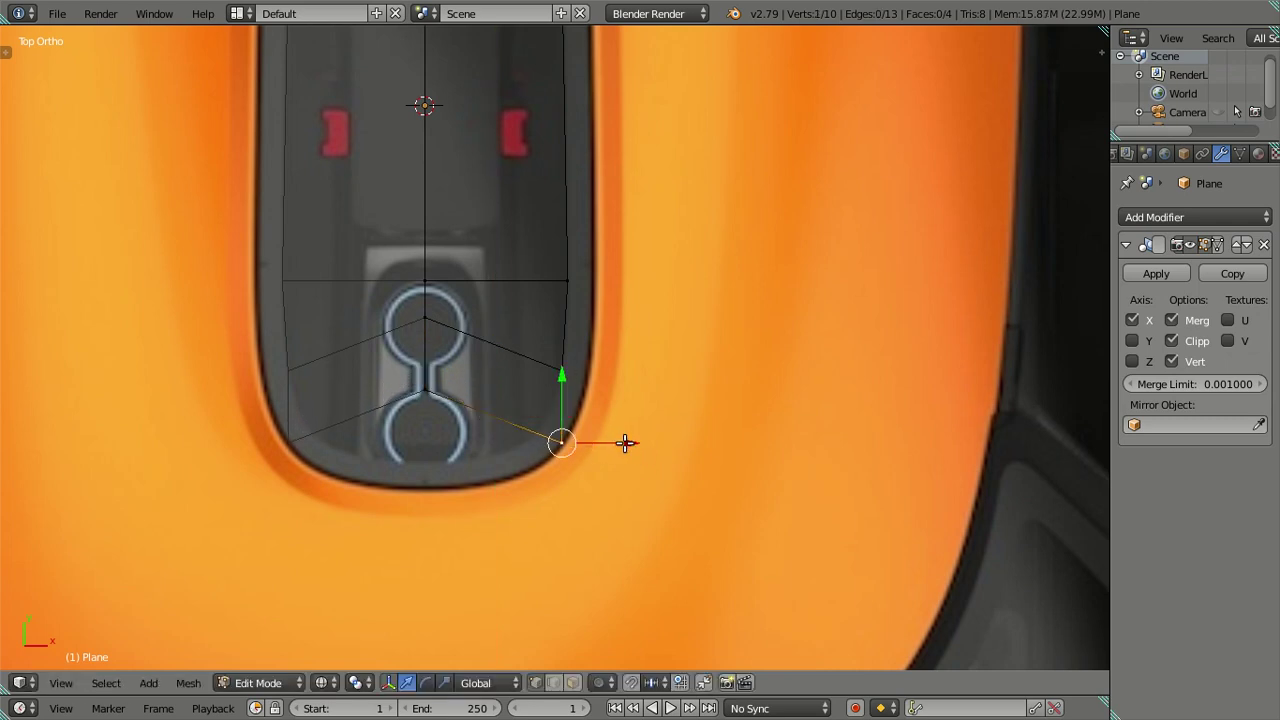
key(g)
key(x)
click(596, 446)
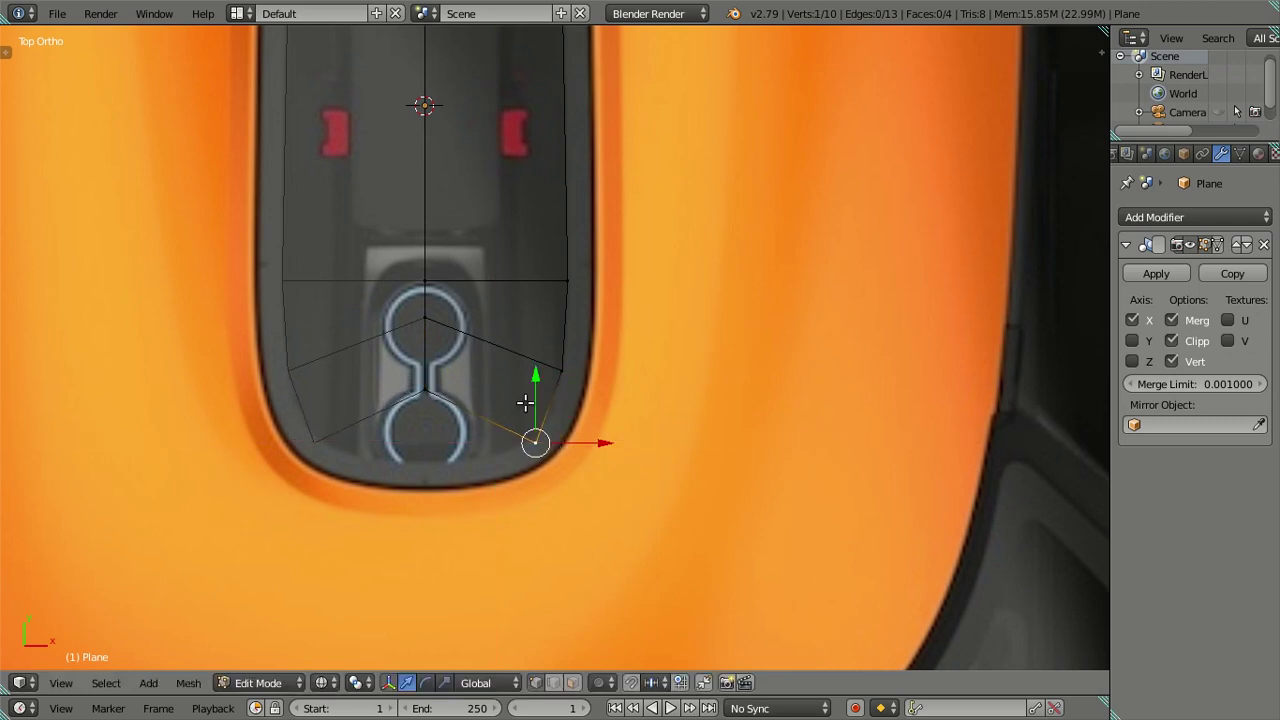
drag(532, 375, 546, 364)
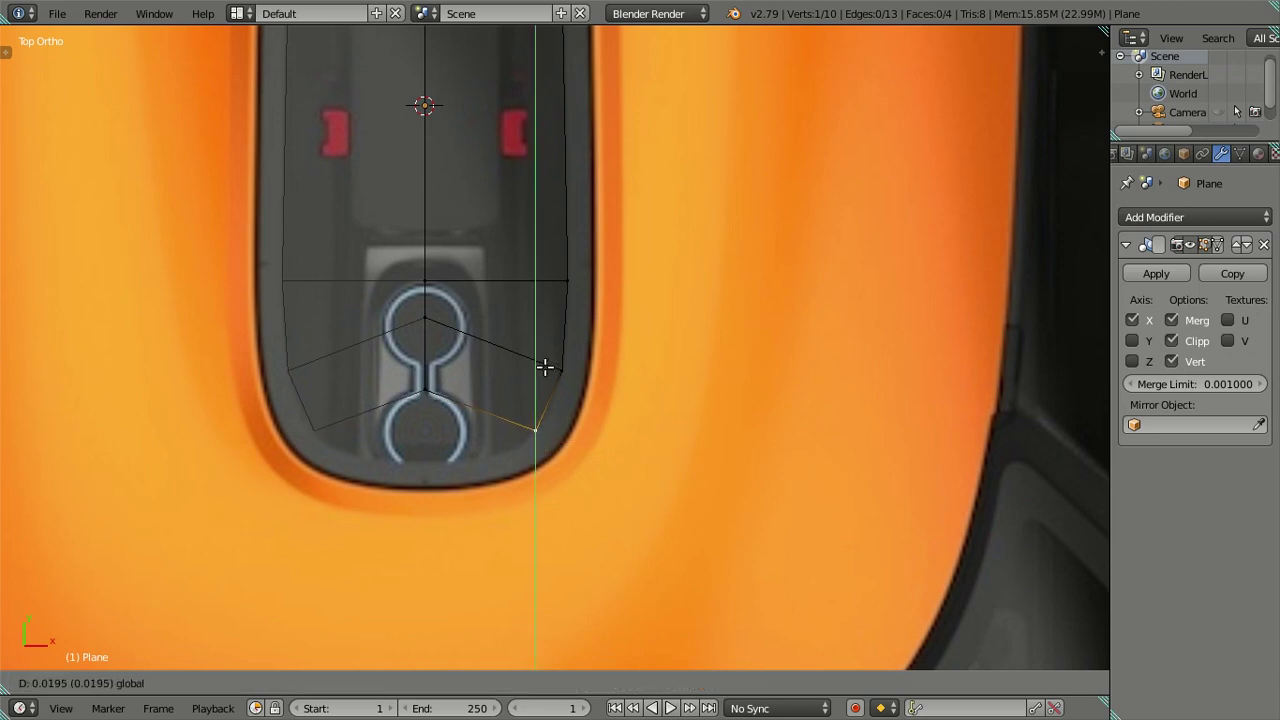
Move the centre vertex up along Y
right_click(403, 387)
key(g)
click(405, 368)
key(g)
key(y)
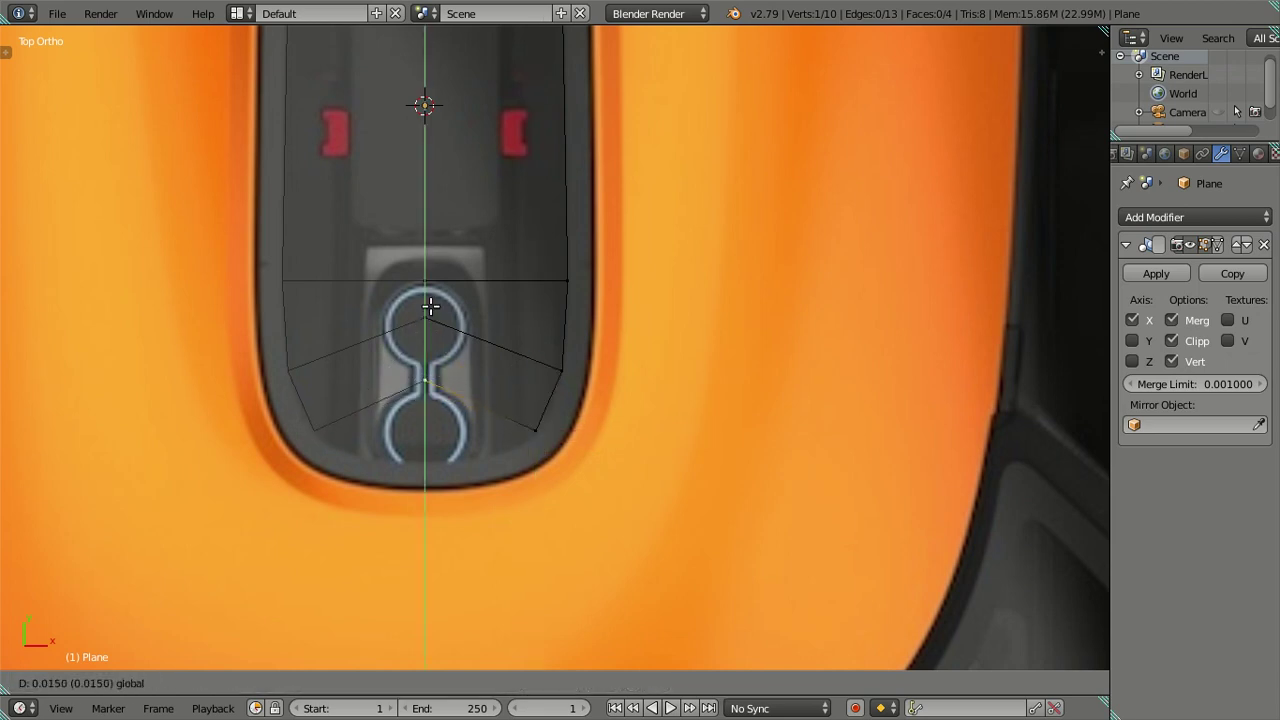
click(431, 295)
Place the lower-right vertex on the panel's rounded outline
right_click(537, 430)
key(g)
key(x)
click(603, 432)
key(g)
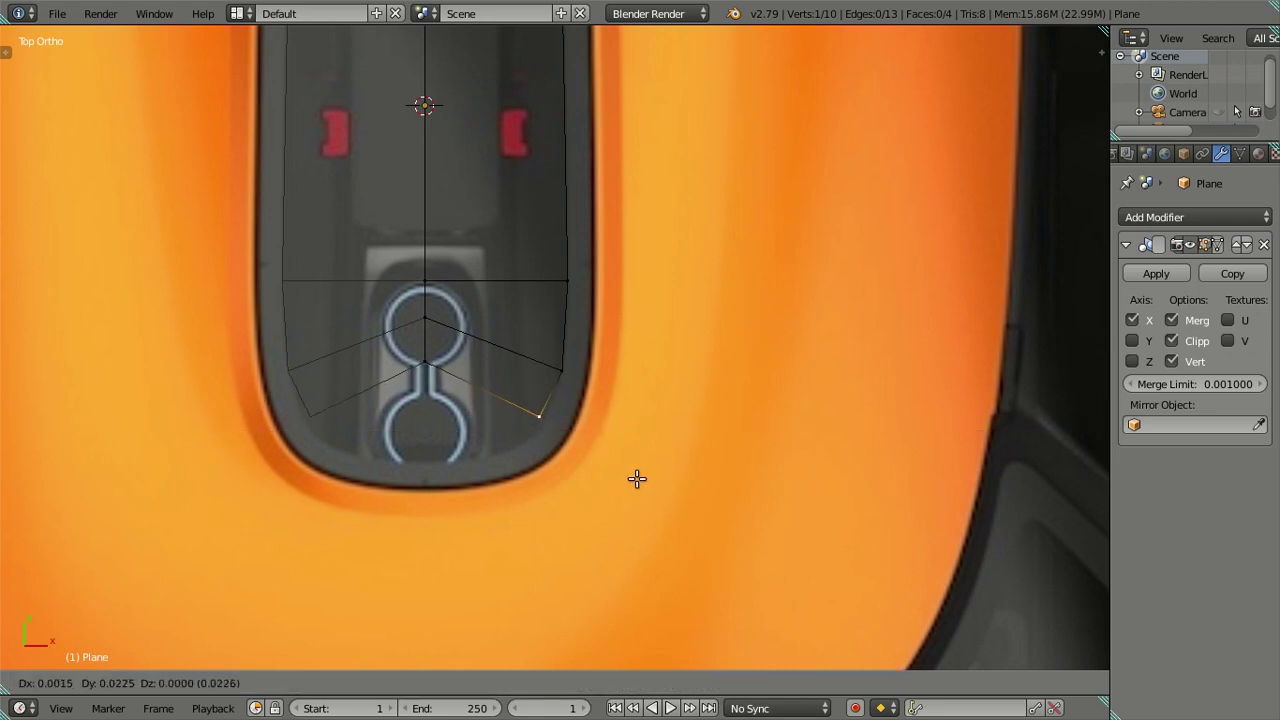
click(640, 487)
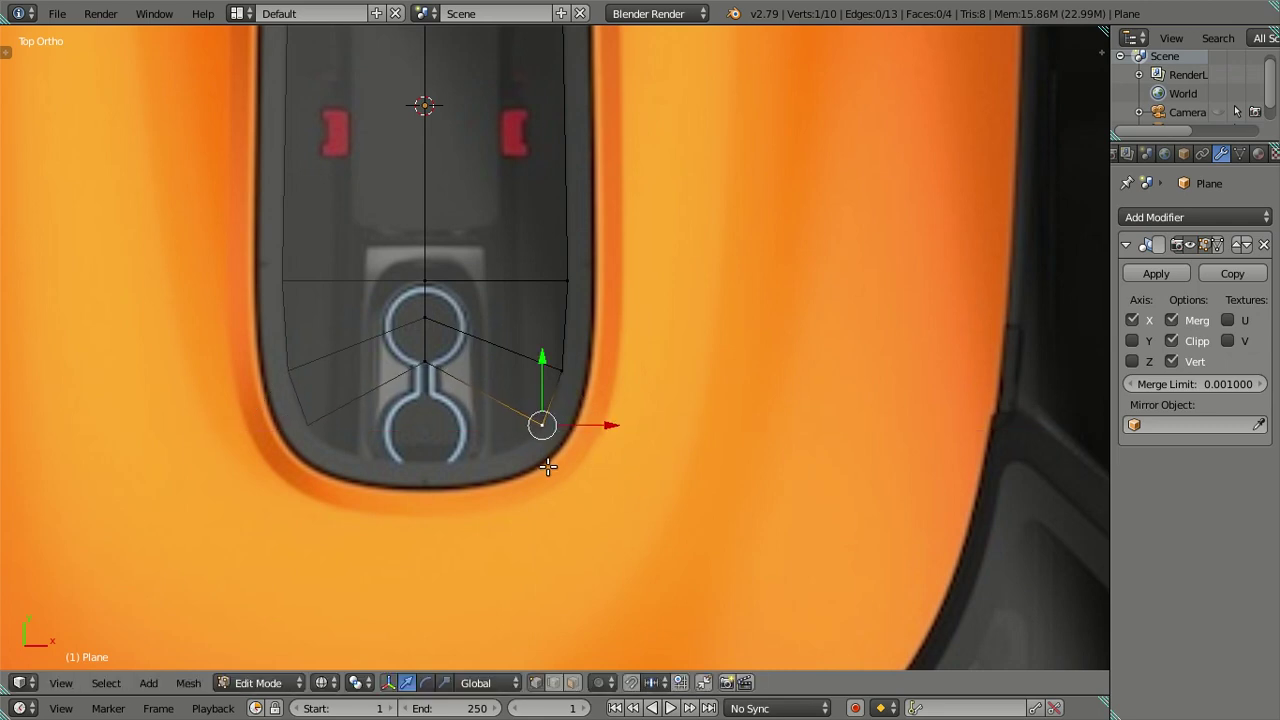
right_click(425, 362)
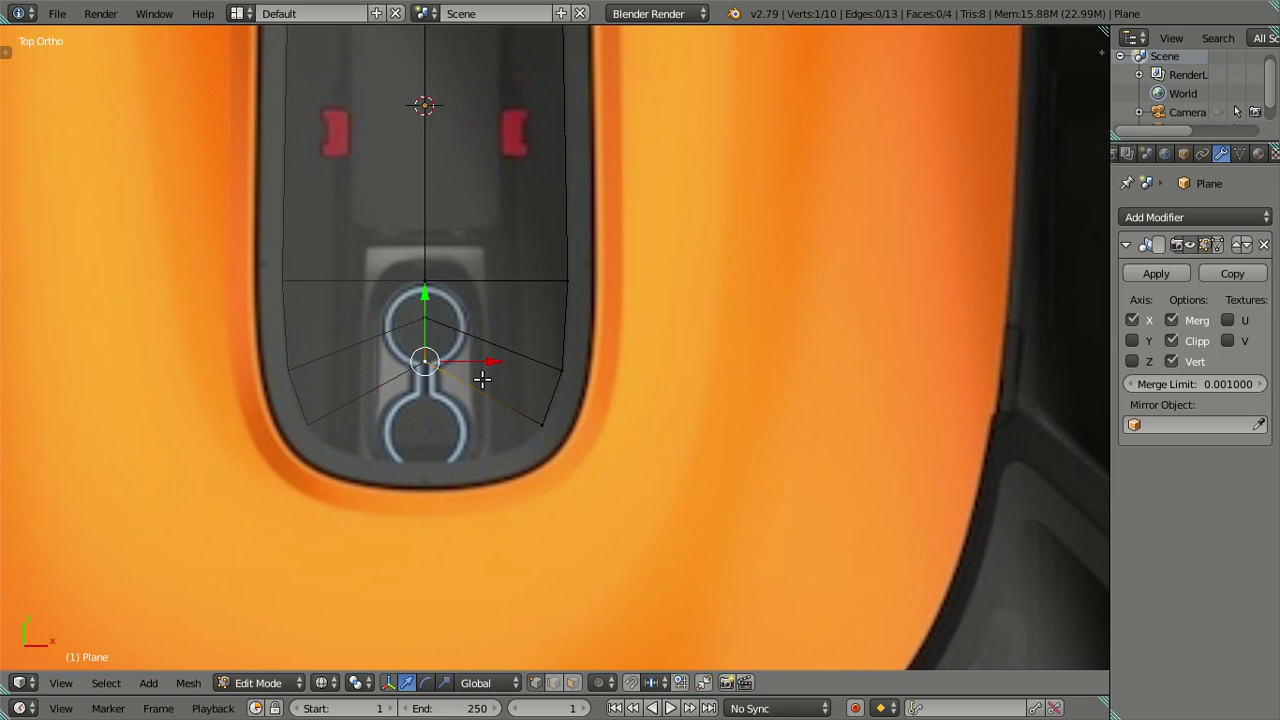
Select the plane's bottom edge and extrude it down along Y
shift+right_click(545, 418)
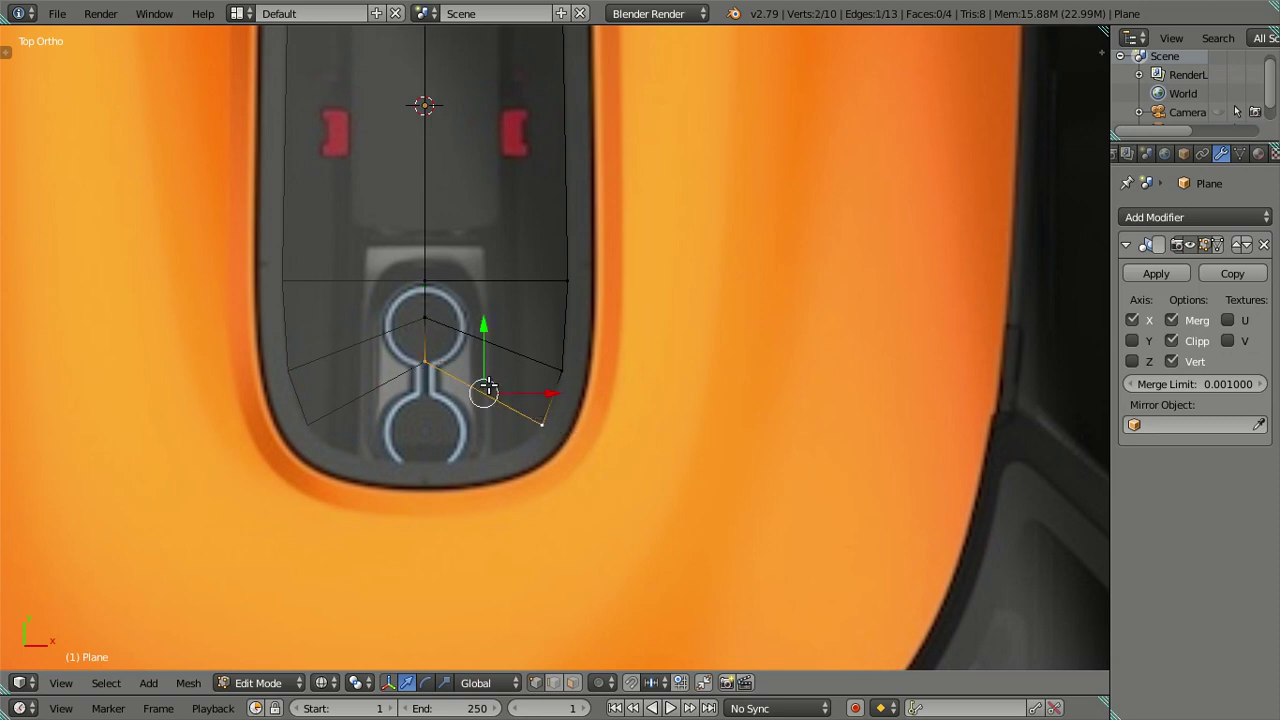
key(e)
key(Escape)
key(g)
key(y)
click(488, 384)
Move the new outer corner vertex and a nearby bottom vertex onto the scoop curve
right_click(541, 488)
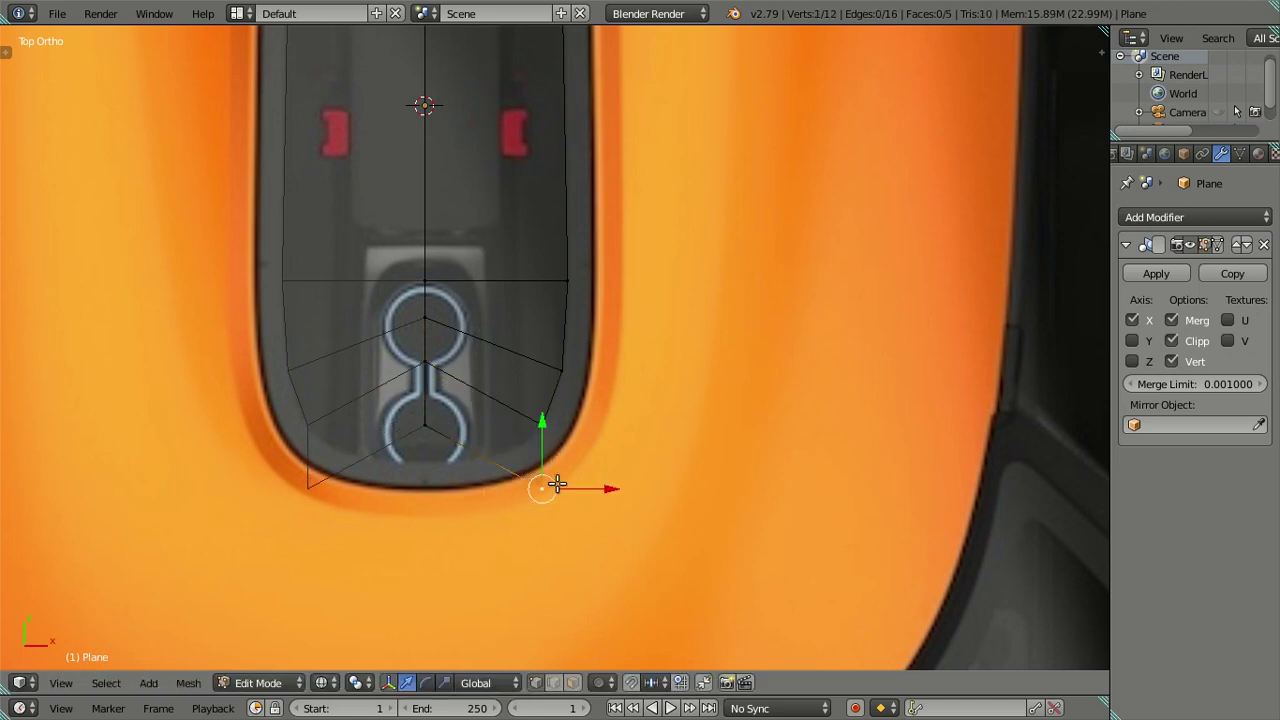
key(g)
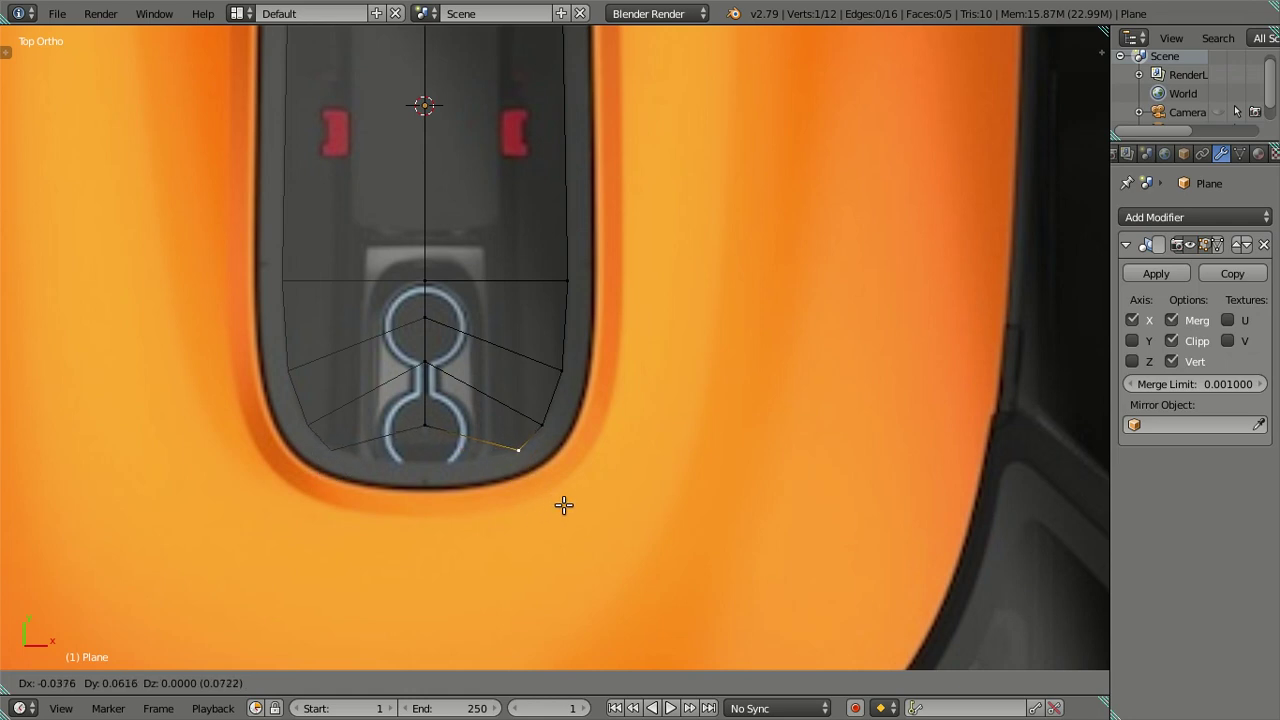
click(563, 504)
scroll(563, 504, up, 3)
right_click(556, 476)
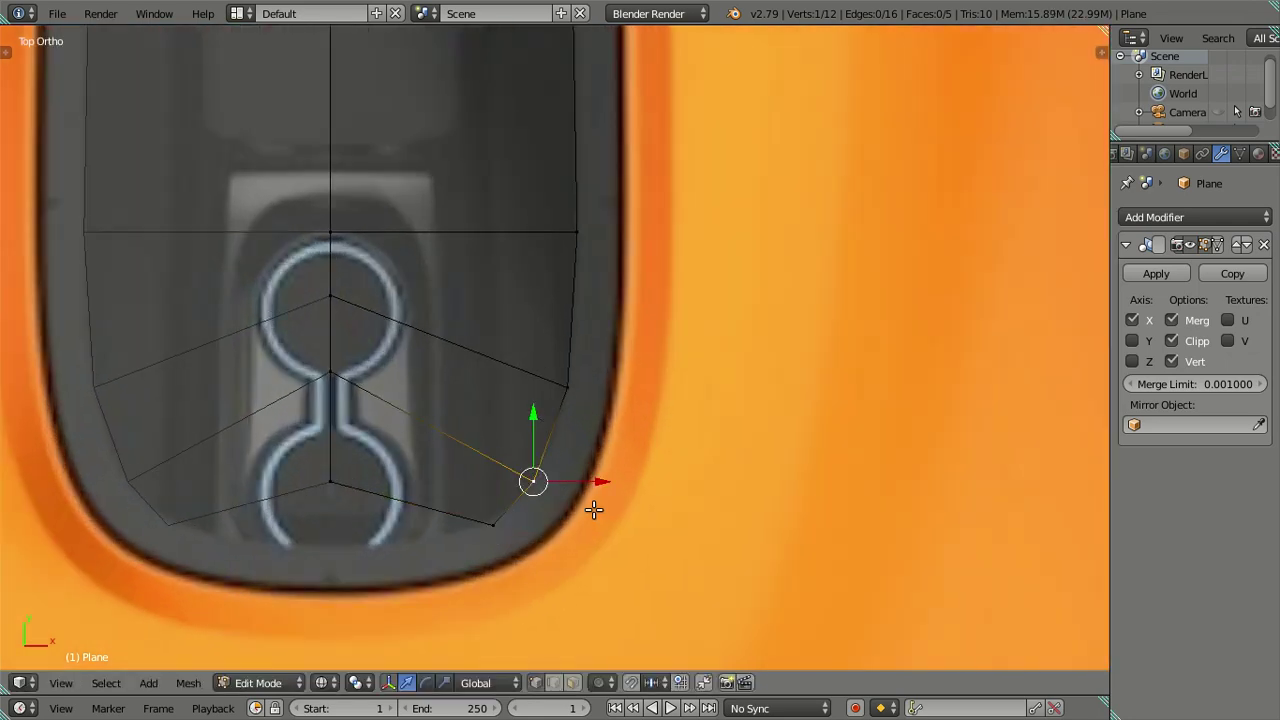
key(g)
click(603, 491)
Nudge the next bottom vertex and the upper-right vertex onto the scoop outline
right_click(512, 524)
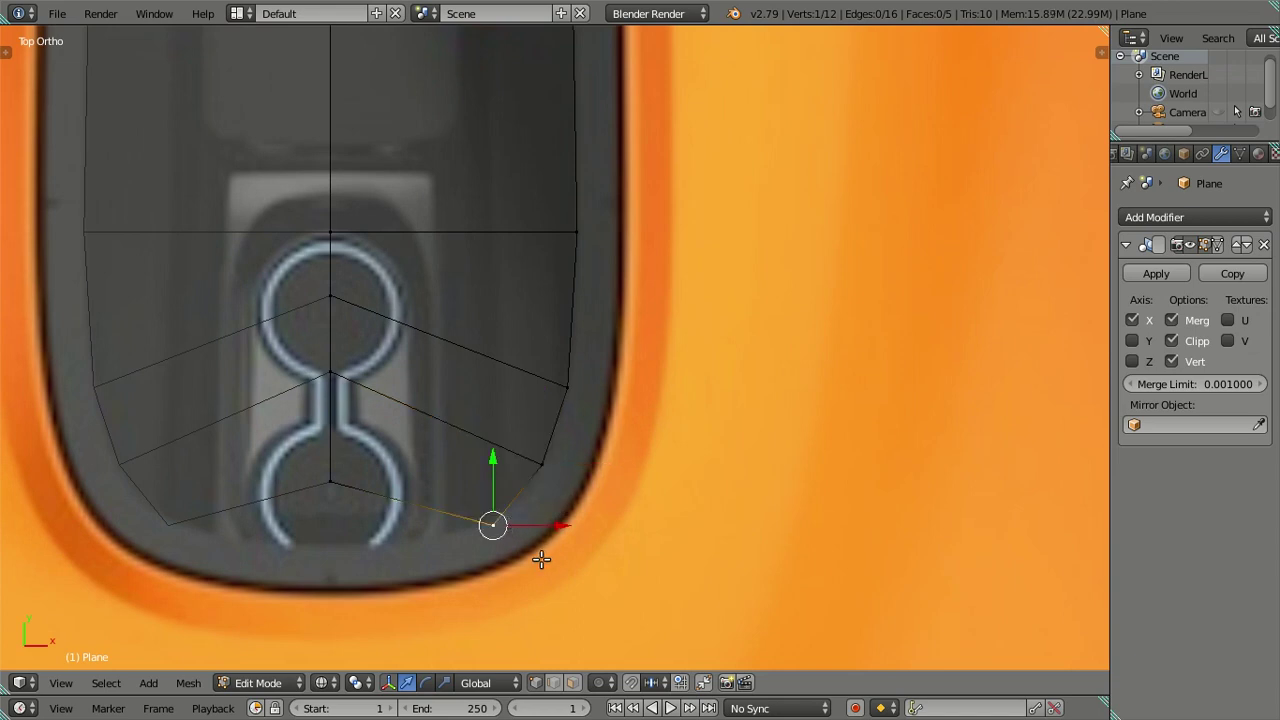
key(g)
click(543, 547)
right_click(540, 478)
key(g)
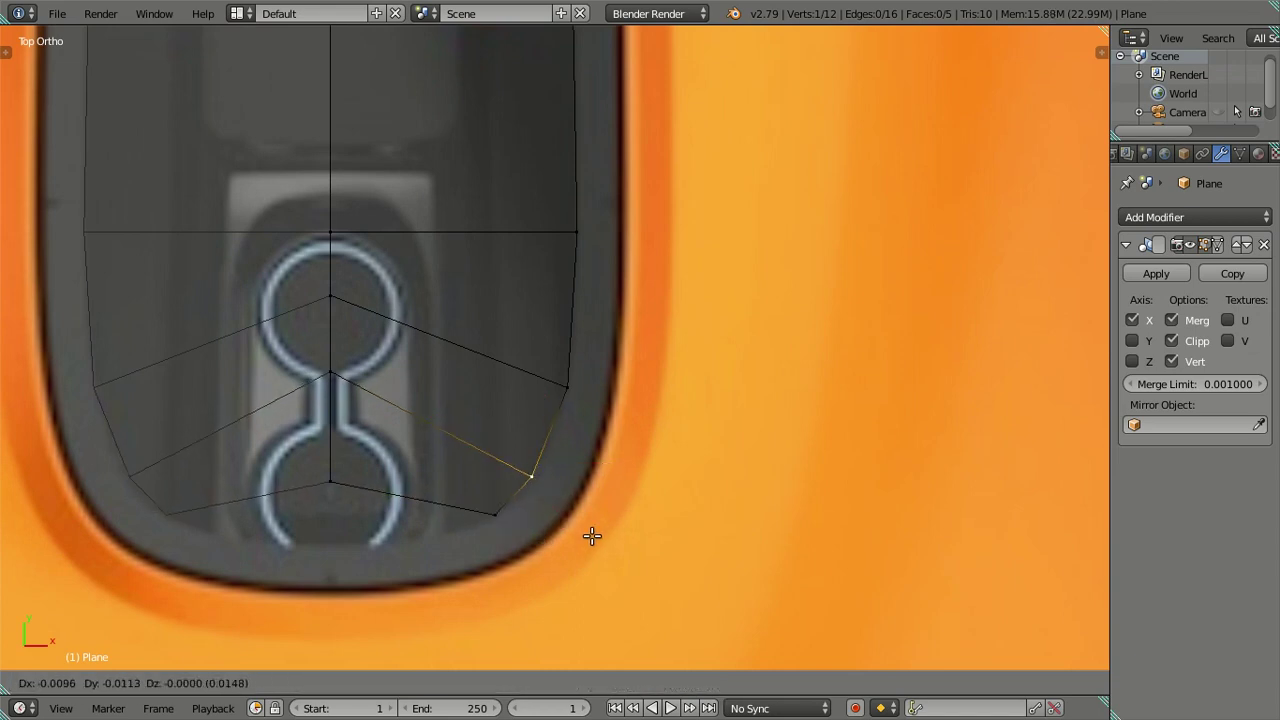
click(590, 540)
Move the bottom centre vertex along Y onto the scoop's bottom edge
right_click(335, 487)
key(g)
key(y)
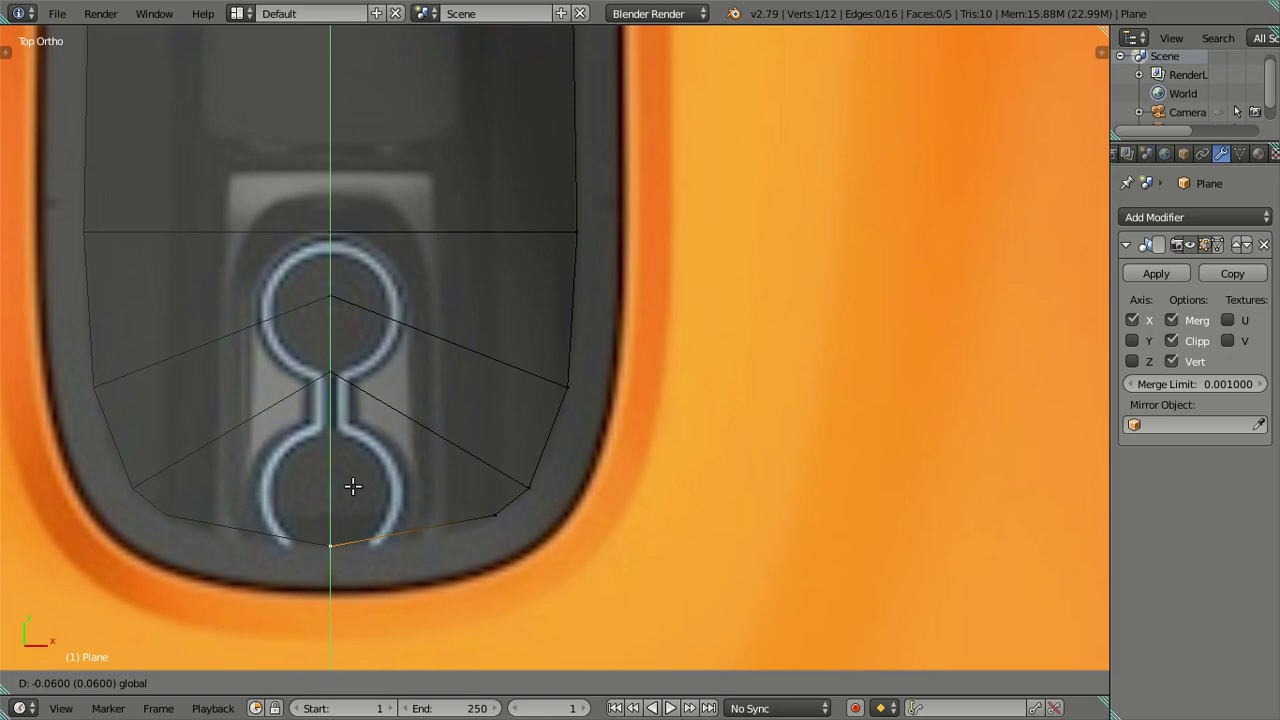
click(353, 486)
scroll(448, 443, down, 6)
Toggle the selection and try a loop cut on the plane, cancelling it
key(a)
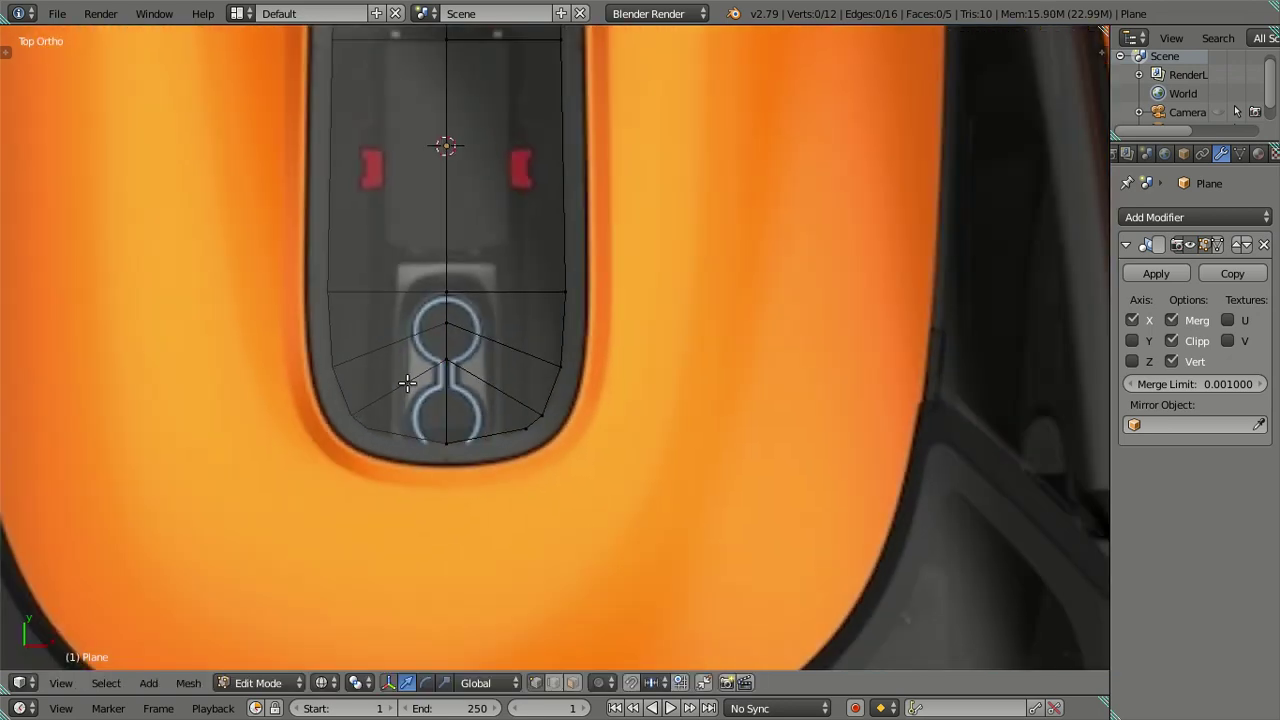
scroll(400, 380, down, 3)
key(ctrl+r)
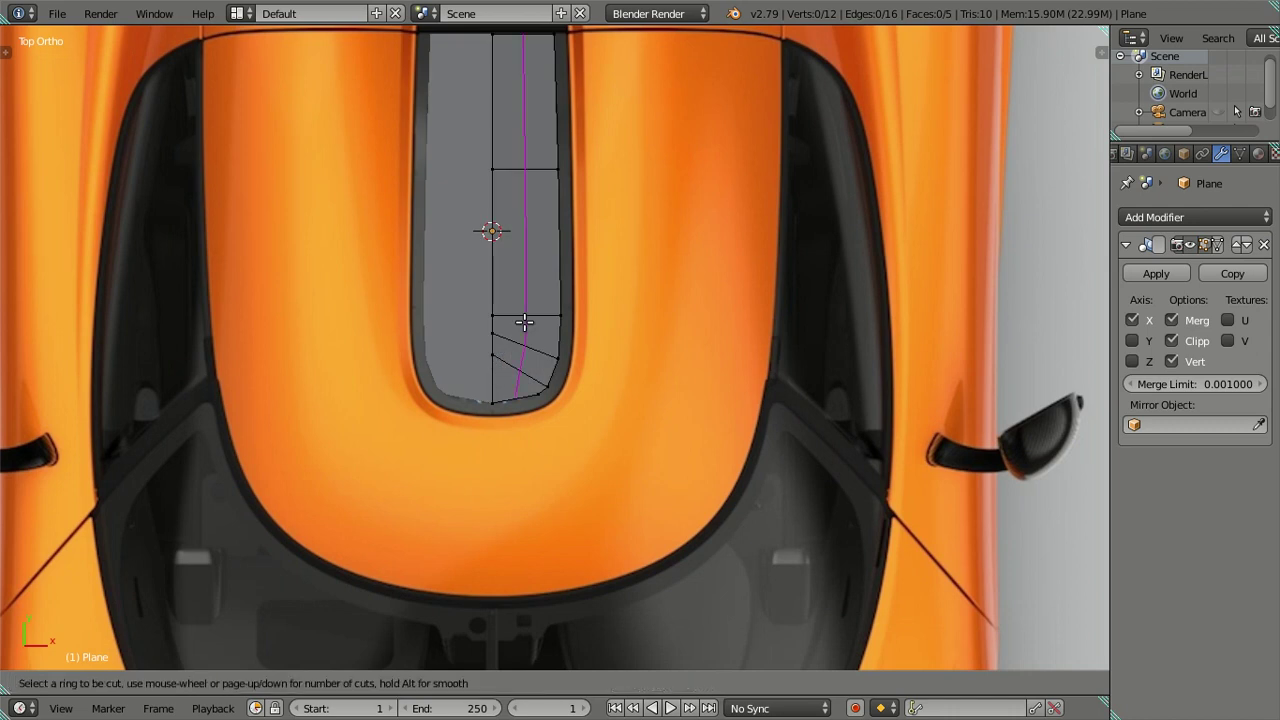
right_click(524, 321)
scroll(524, 343, up, 3)
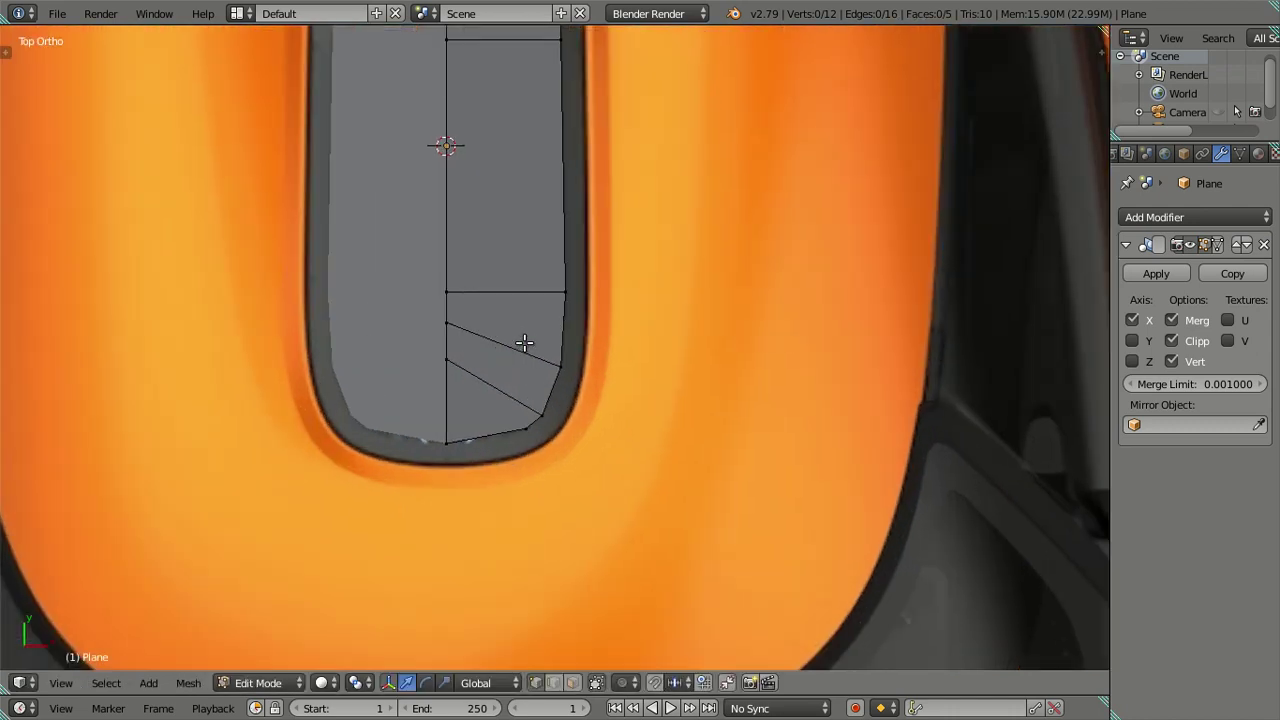
scroll(524, 343, up, 2)
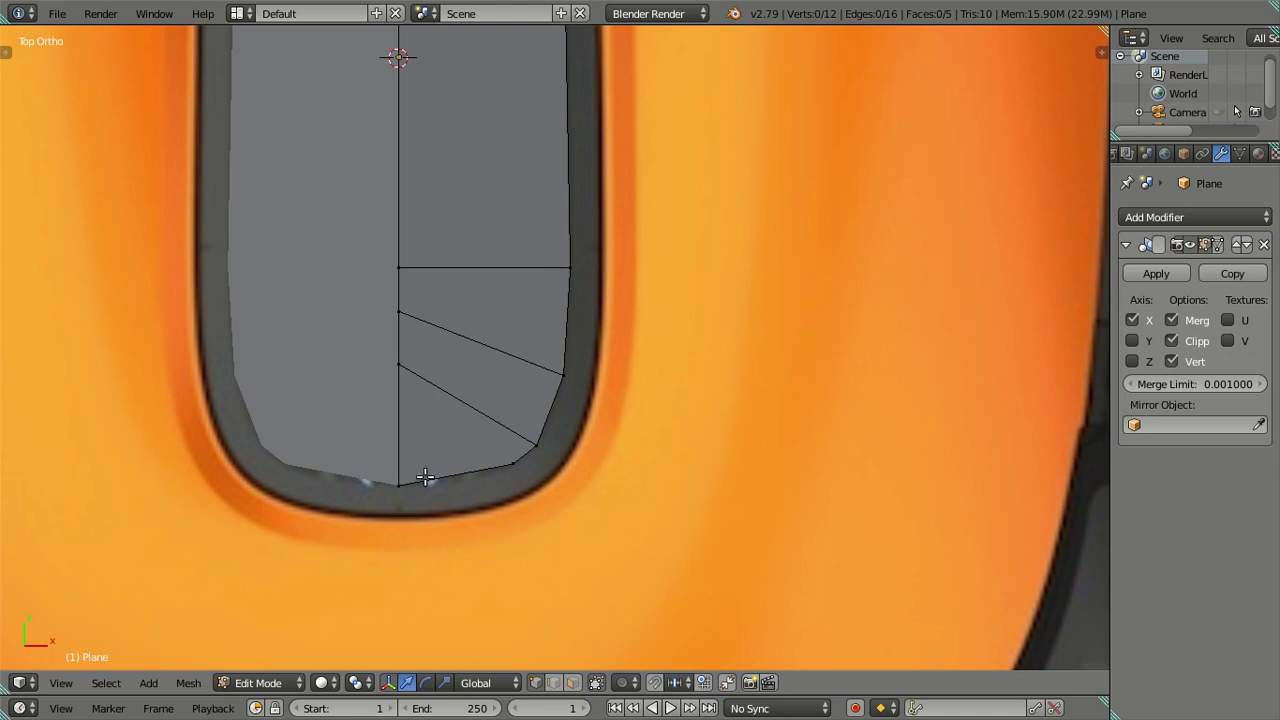
Raise the bottom centre vertex along Y
right_click(510, 465)
shift+right_click(400, 483)
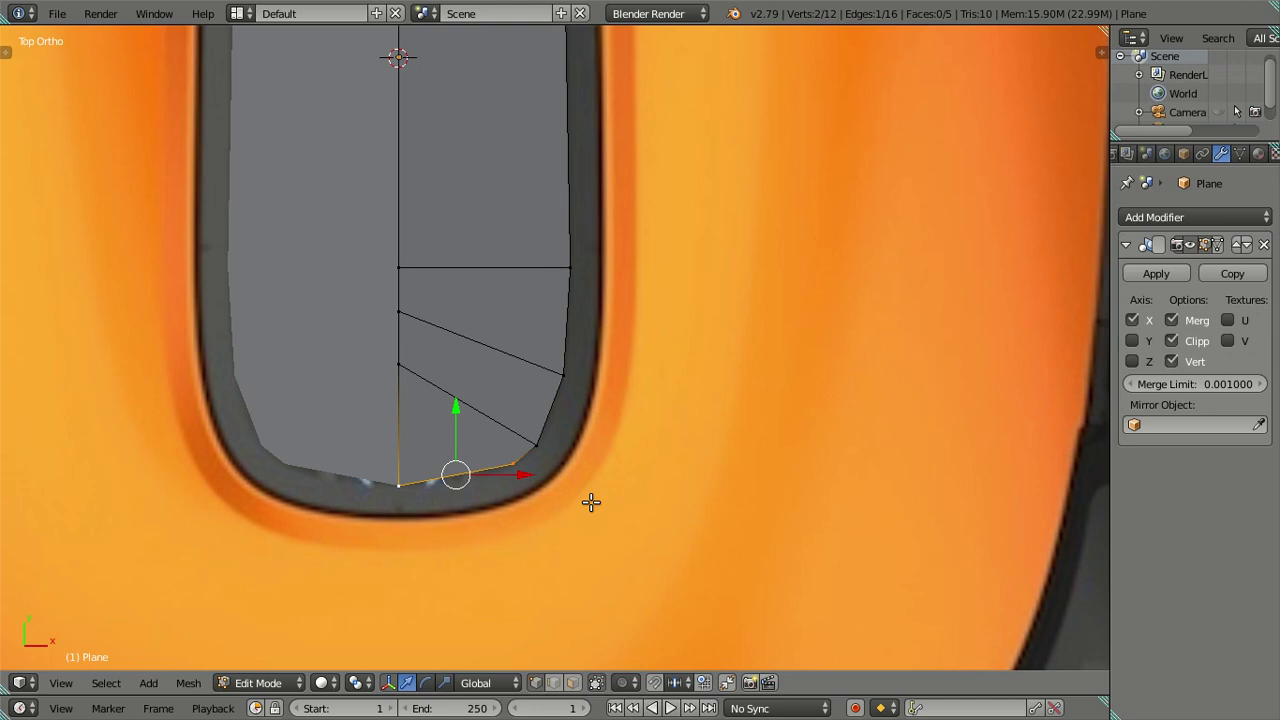
key(a)
right_click(400, 483)
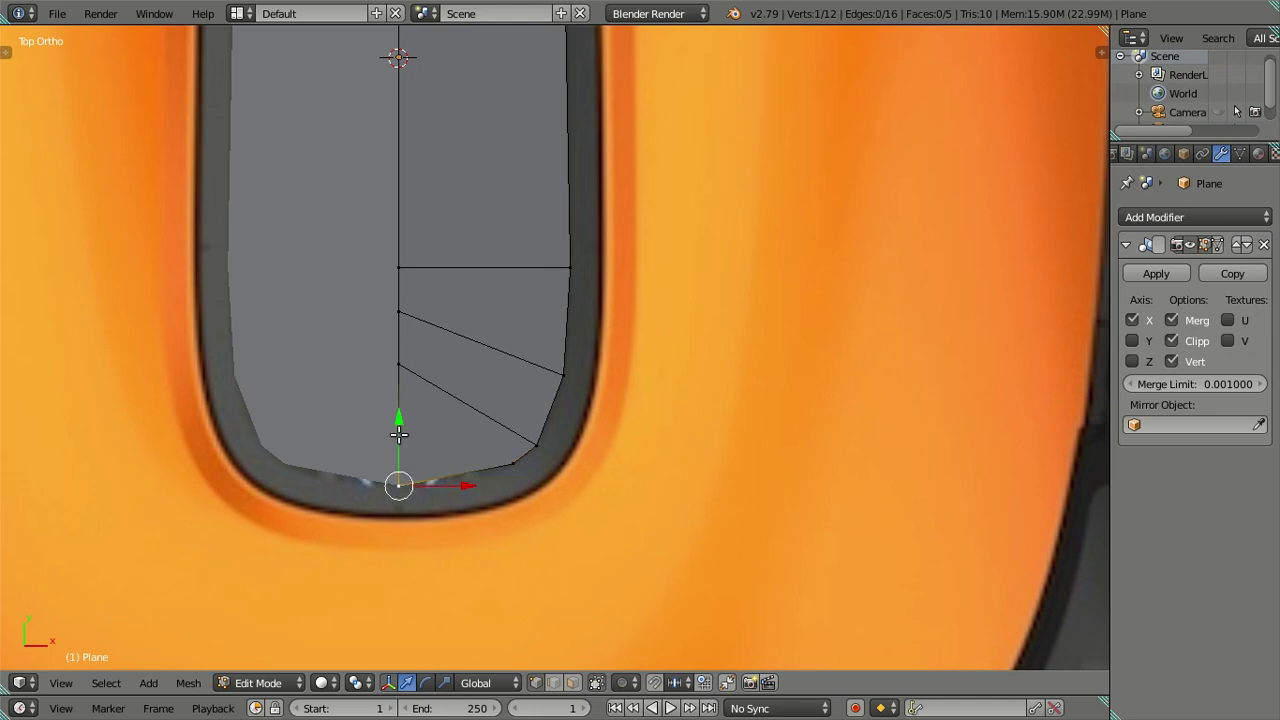
key(g)
key(y)
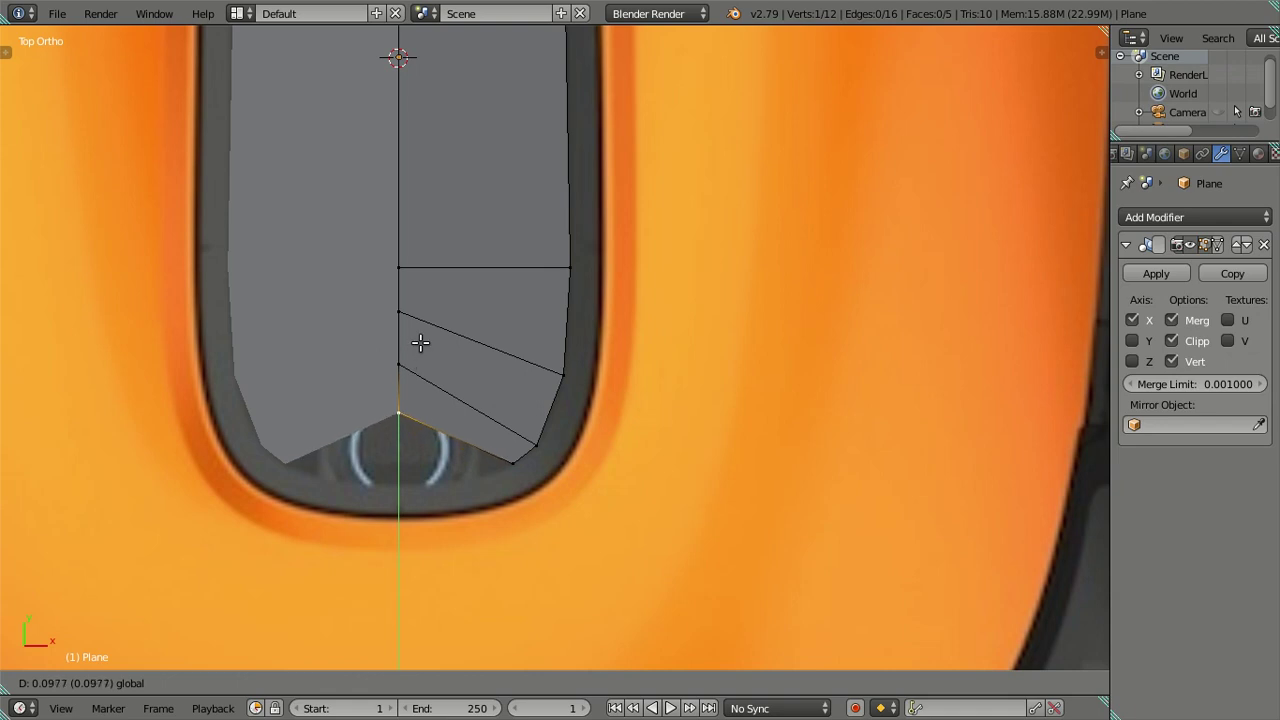
click(420, 342)
Extrude a new vertex from the bottom-right corner along the curve and reposition the other corner
right_click(512, 463)
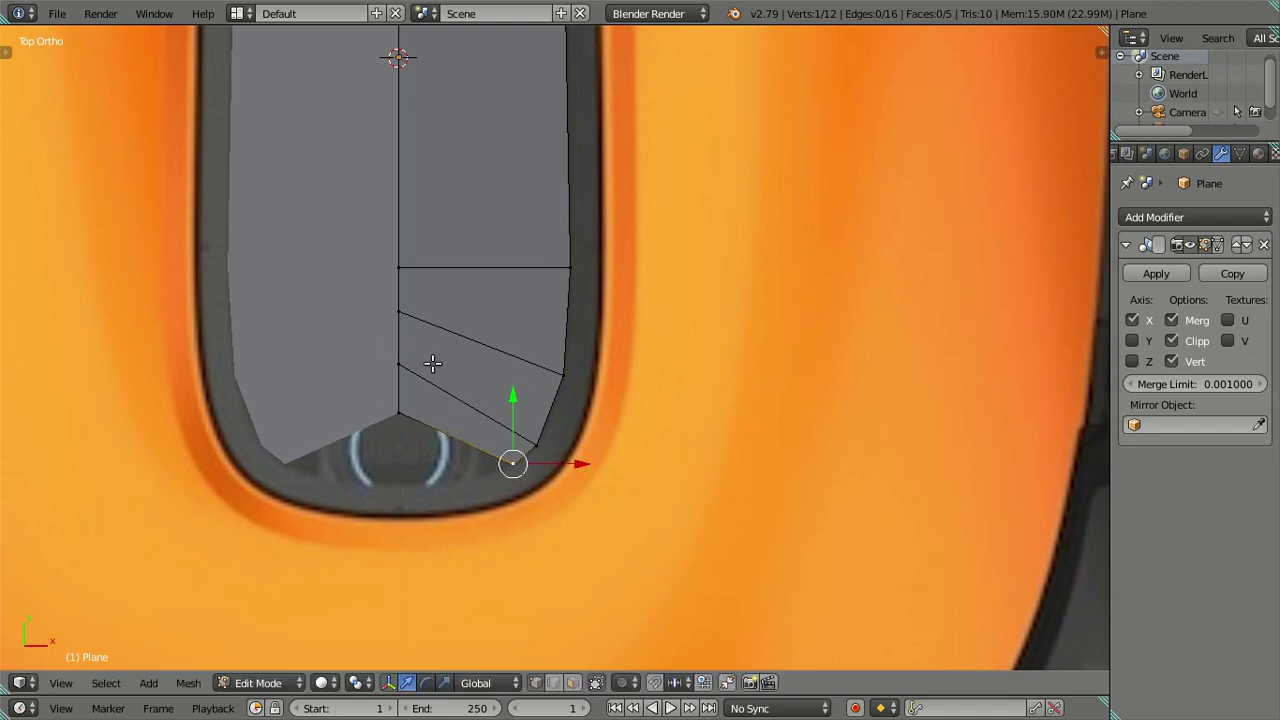
scroll(466, 455, up, 3)
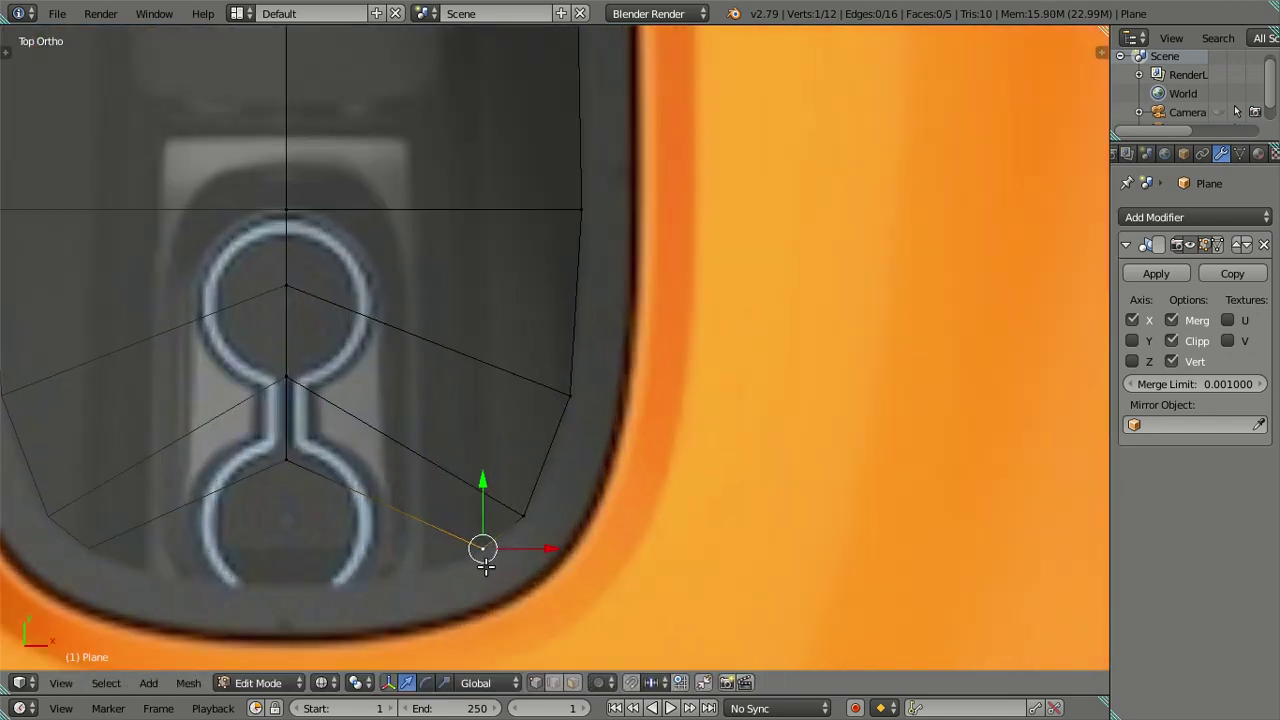
shift+middle_drag(485, 566, 520, 470)
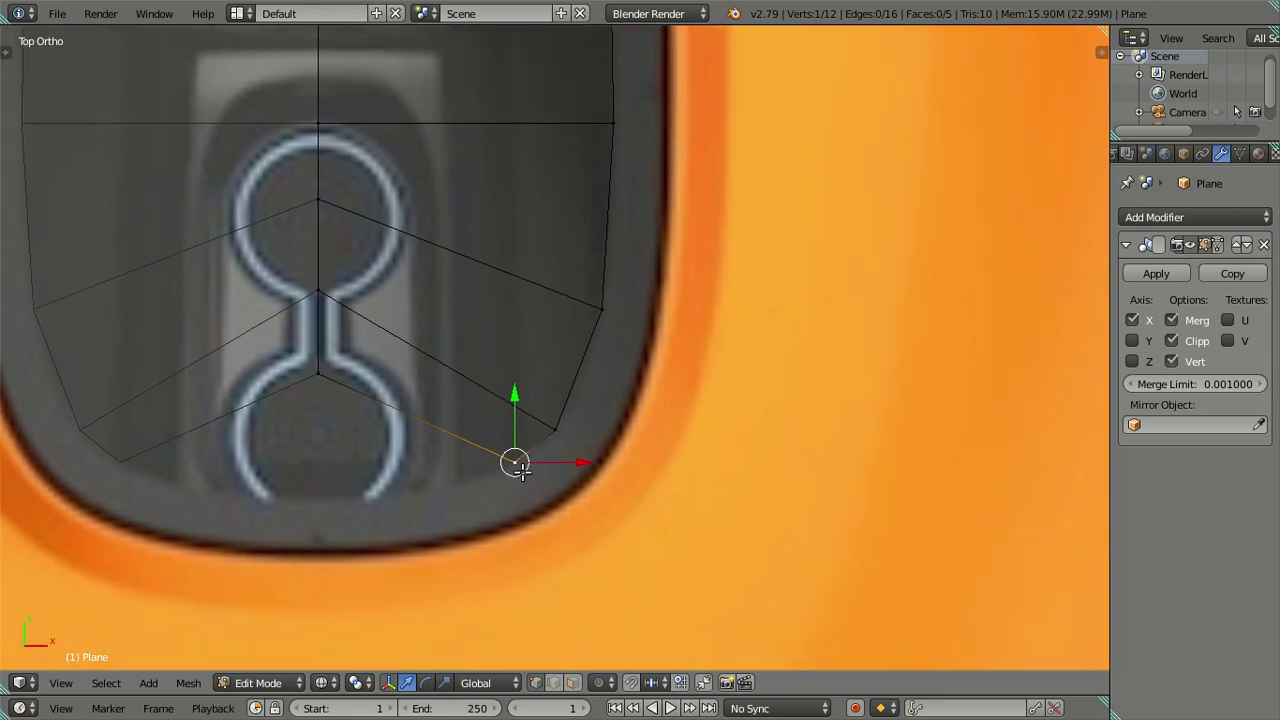
key(e)
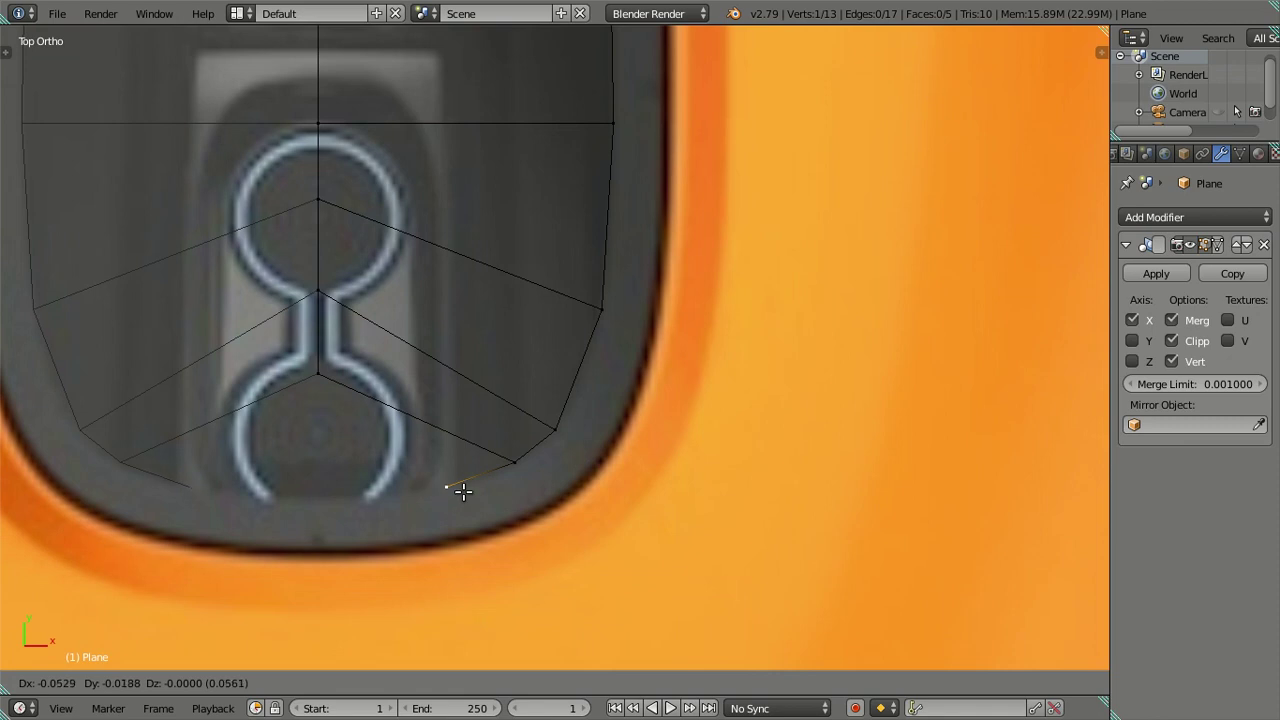
click(445, 490)
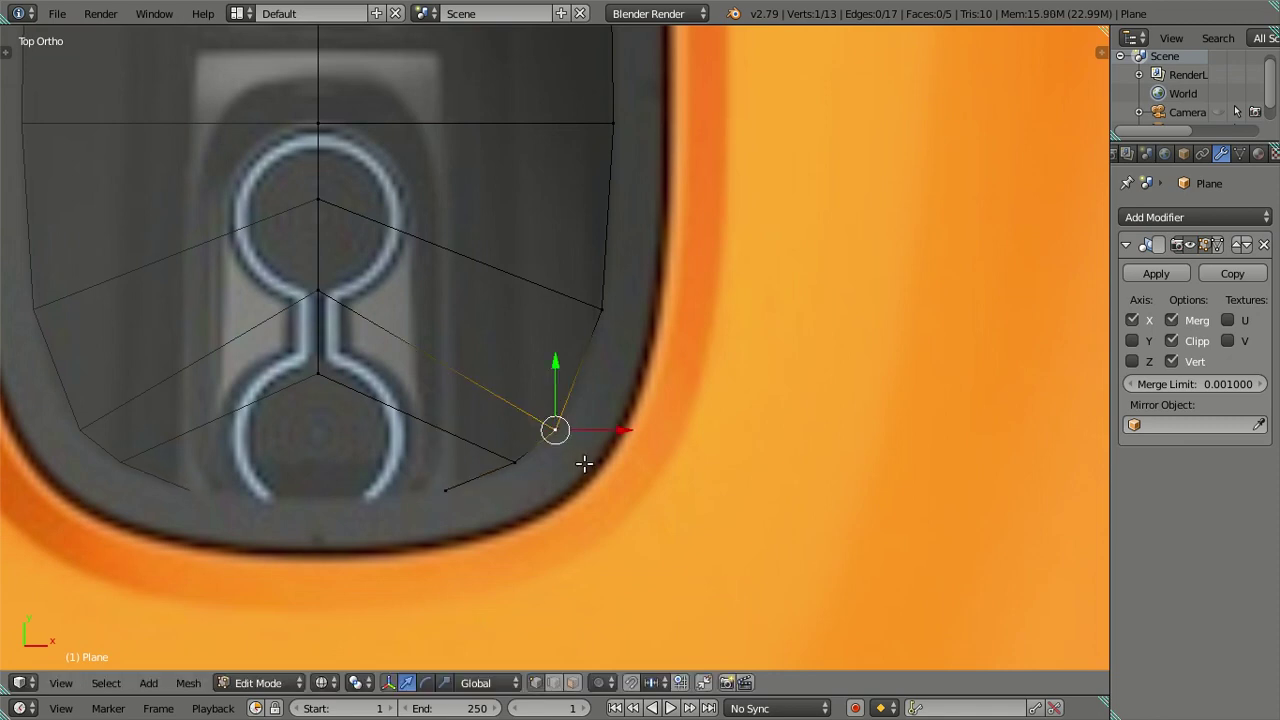
right_click(617, 466)
key(g)
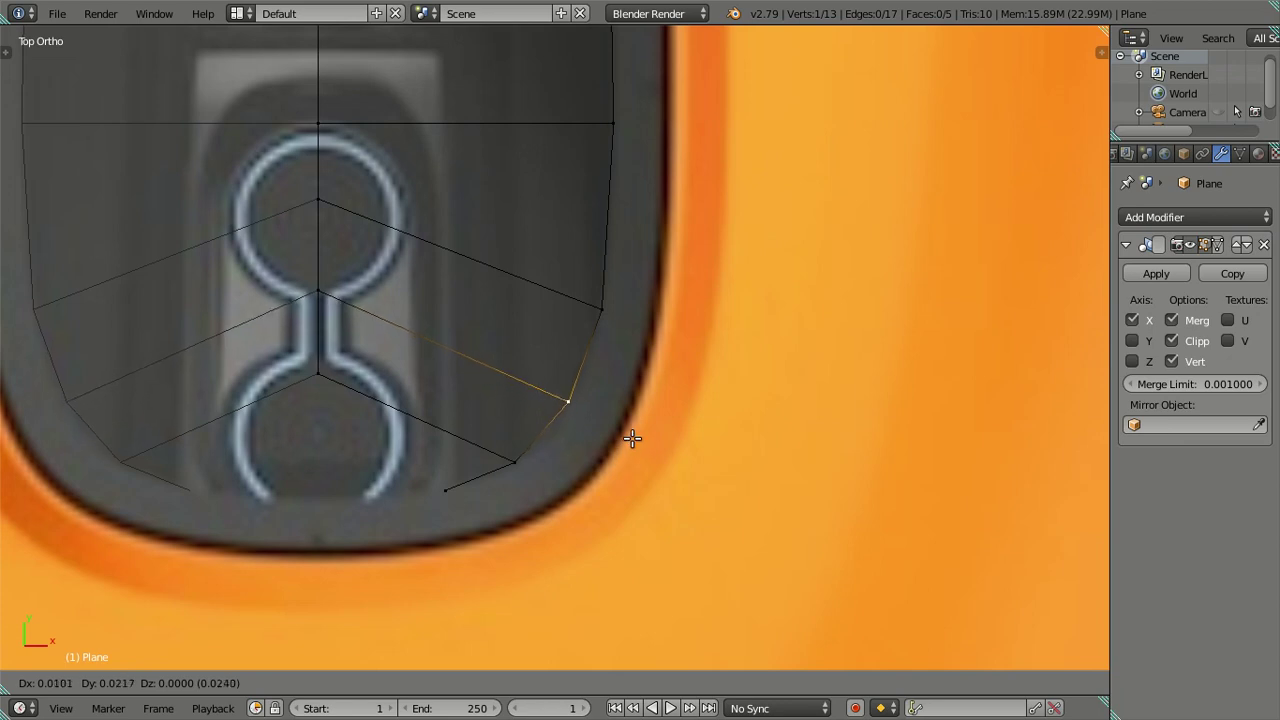
click(631, 448)
Extrude another vertex and place it near the centre line on the scoop's bottom edge
right_click(432, 501)
key(e)
right_click(451, 524)
key(g)
click(312, 500)
key(g)
key(y)
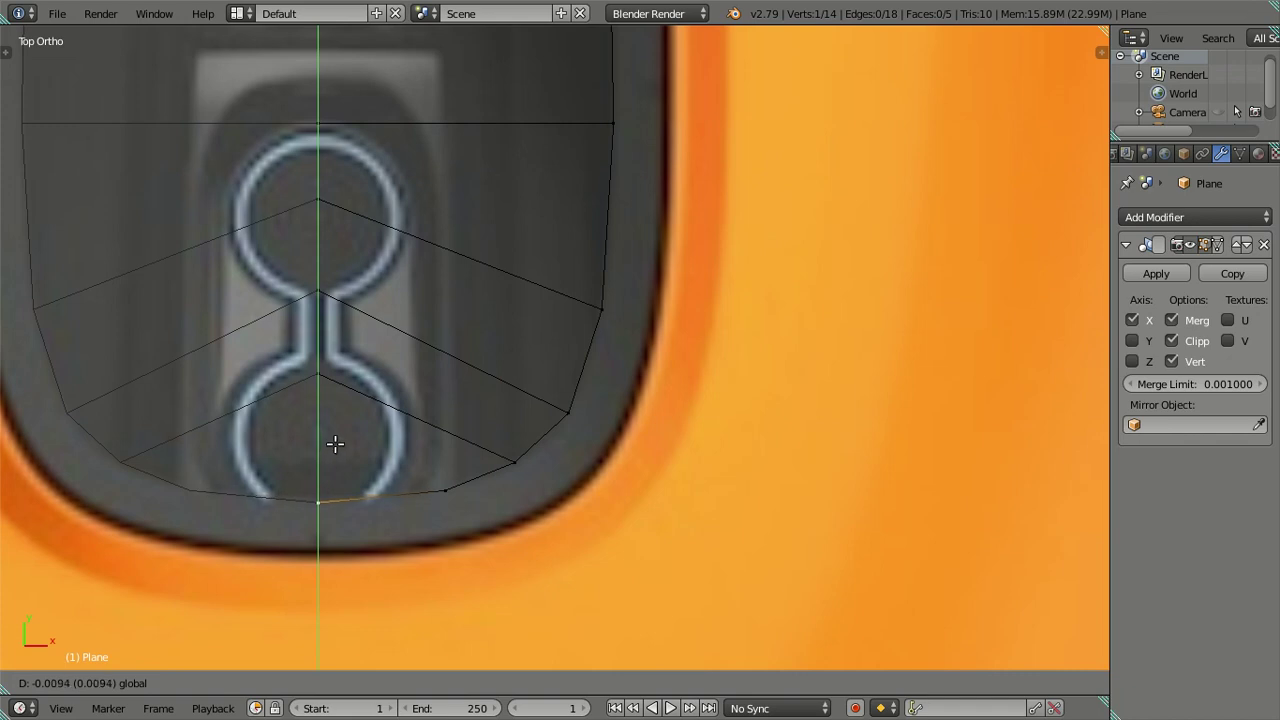
click(335, 441)
Fill a new face between the four bottom-corner vertices
key(a)
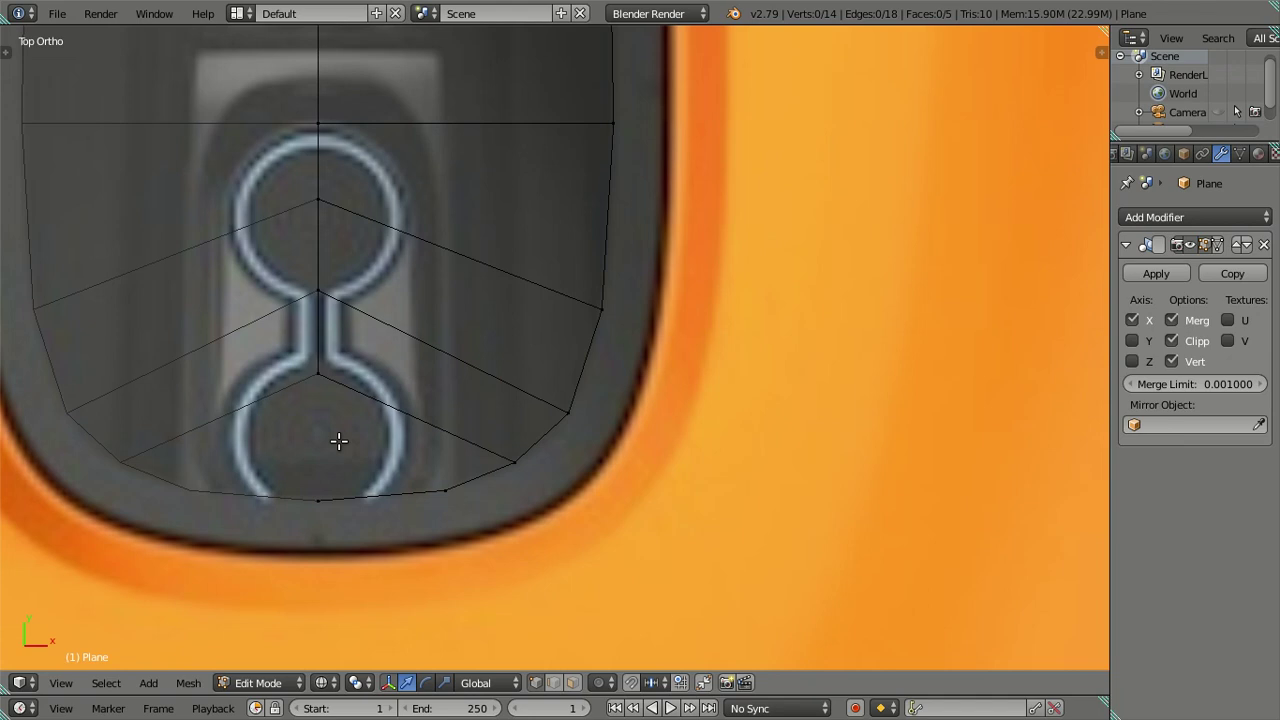
key(z)
right_click(320, 499)
shift+right_click(443, 487)
shift+right_click(527, 463)
shift+right_click(306, 386)
key(f)
Deselect all, try and cancel a loop cut, then zoom to review the mesh
key(a)
key(ctrl+r)
key(Escape)
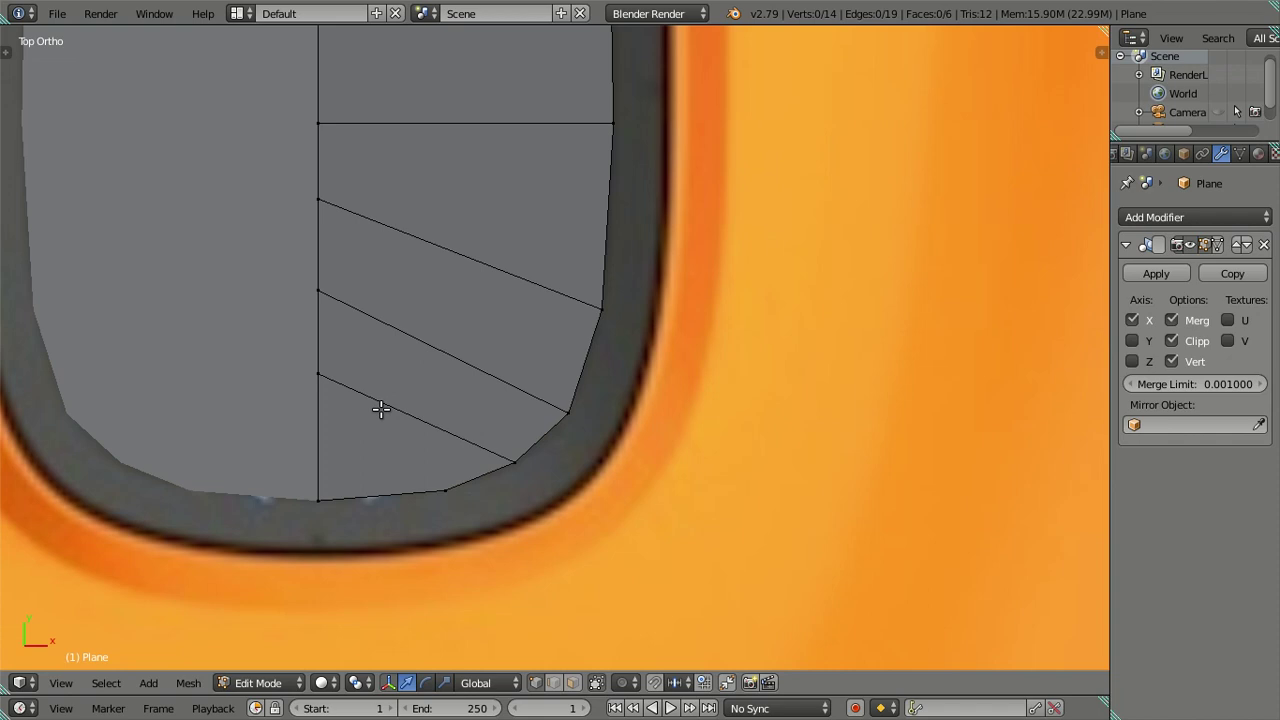
scroll(381, 403, down, 2)
scroll(397, 371, down, 3)
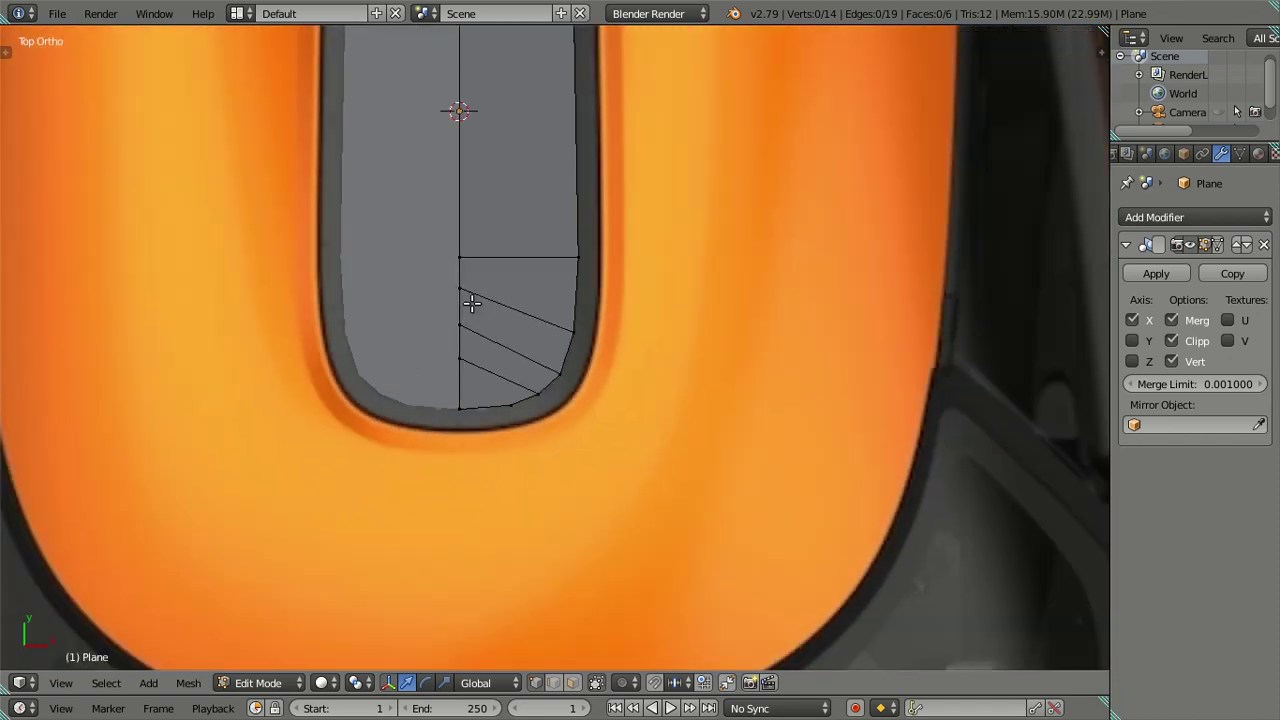
scroll(471, 300, down, 2)
scroll(486, 460, down, 1)
shift+scroll(500, 403, up, 2)
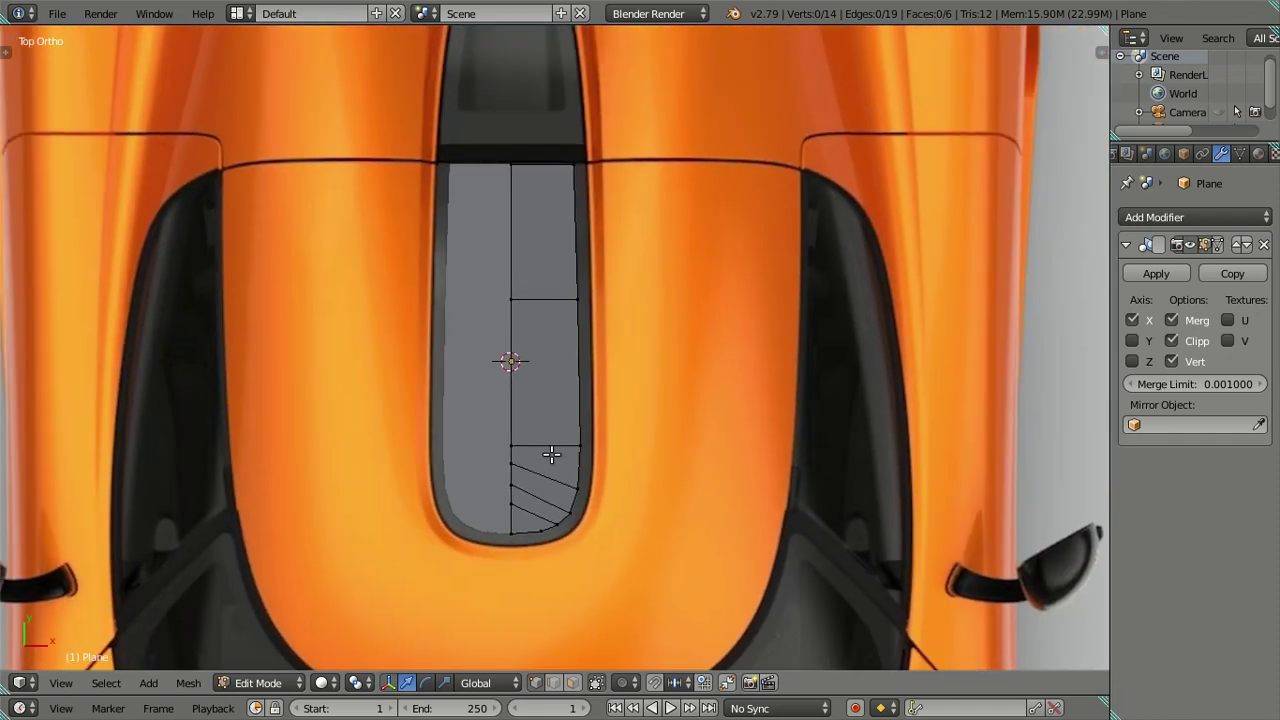
scroll(540, 466, up, 2)
scroll(506, 360, up, 1)
scroll(500, 451, up, 1)
scroll(492, 642, up, 2)
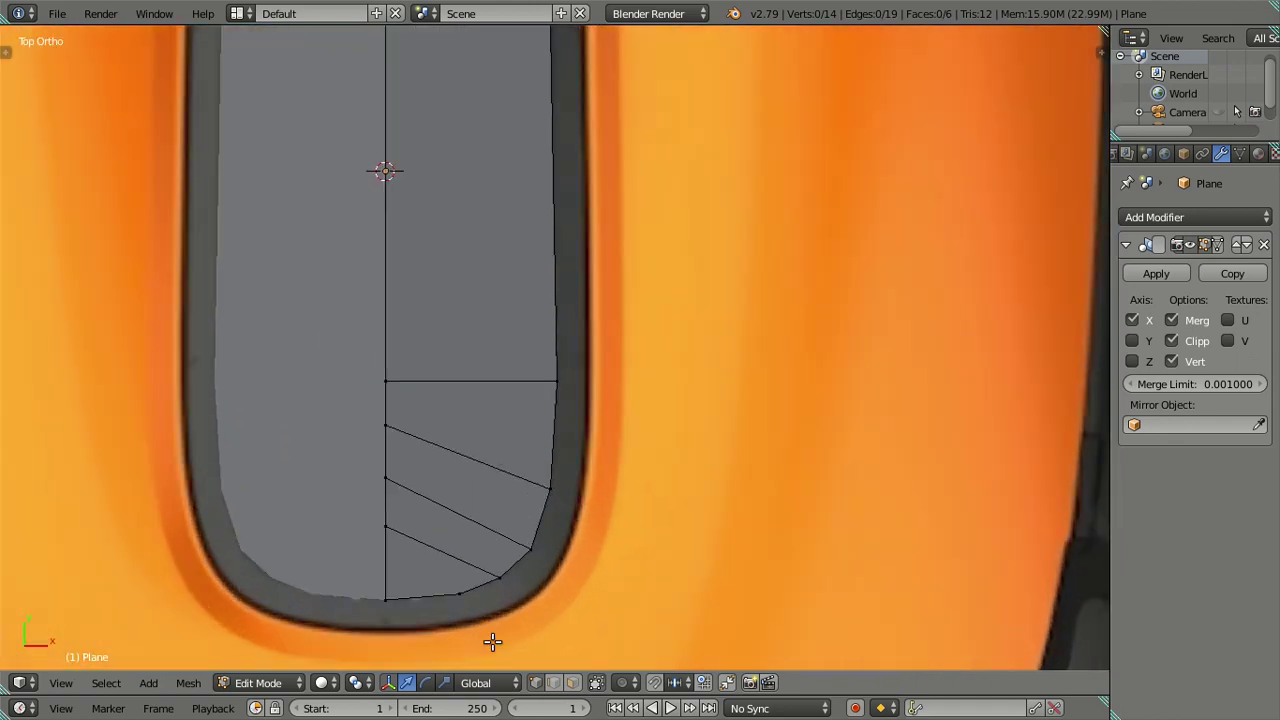
Delete the four lower faces of the plane, keeping their edges
click(567, 684)
click(460, 450)
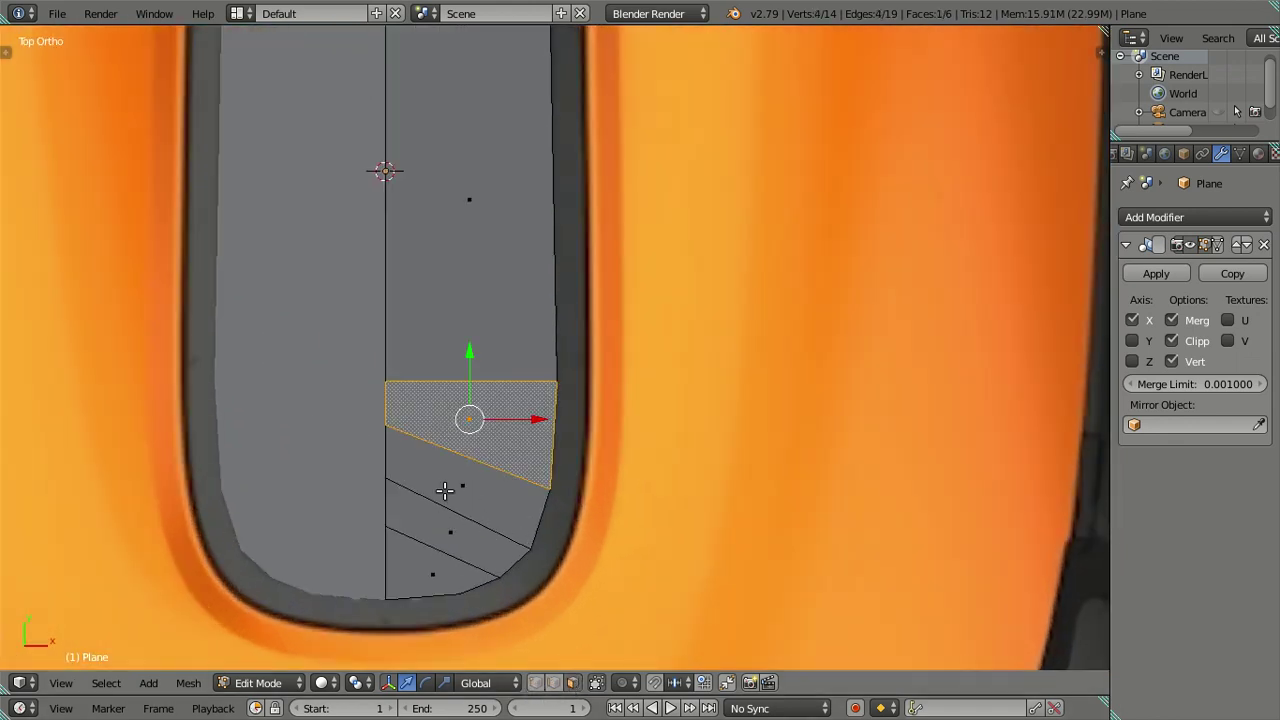
shift+click(445, 490)
shift+click(445, 528)
shift+click(440, 568)
key(x)
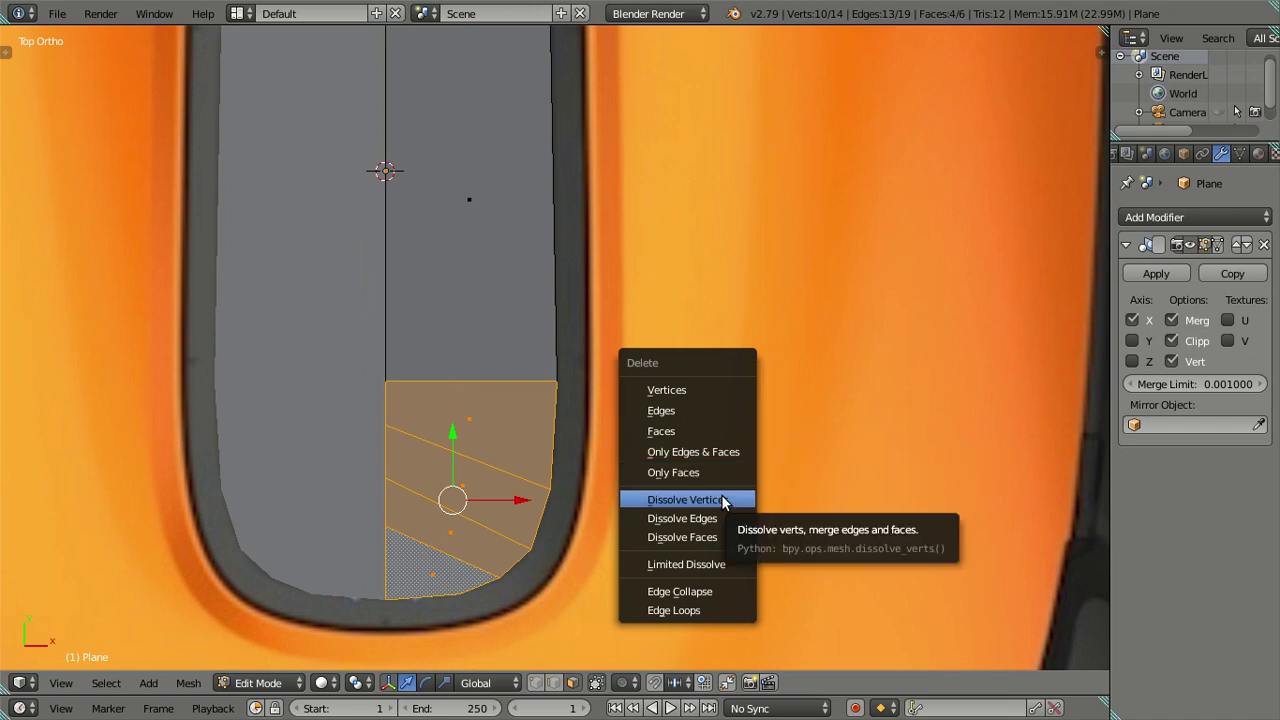
click(719, 473)
Select the centre-seam edges and three diagonal edges at the scoop's lower end
scroll(620, 511, up, 1)
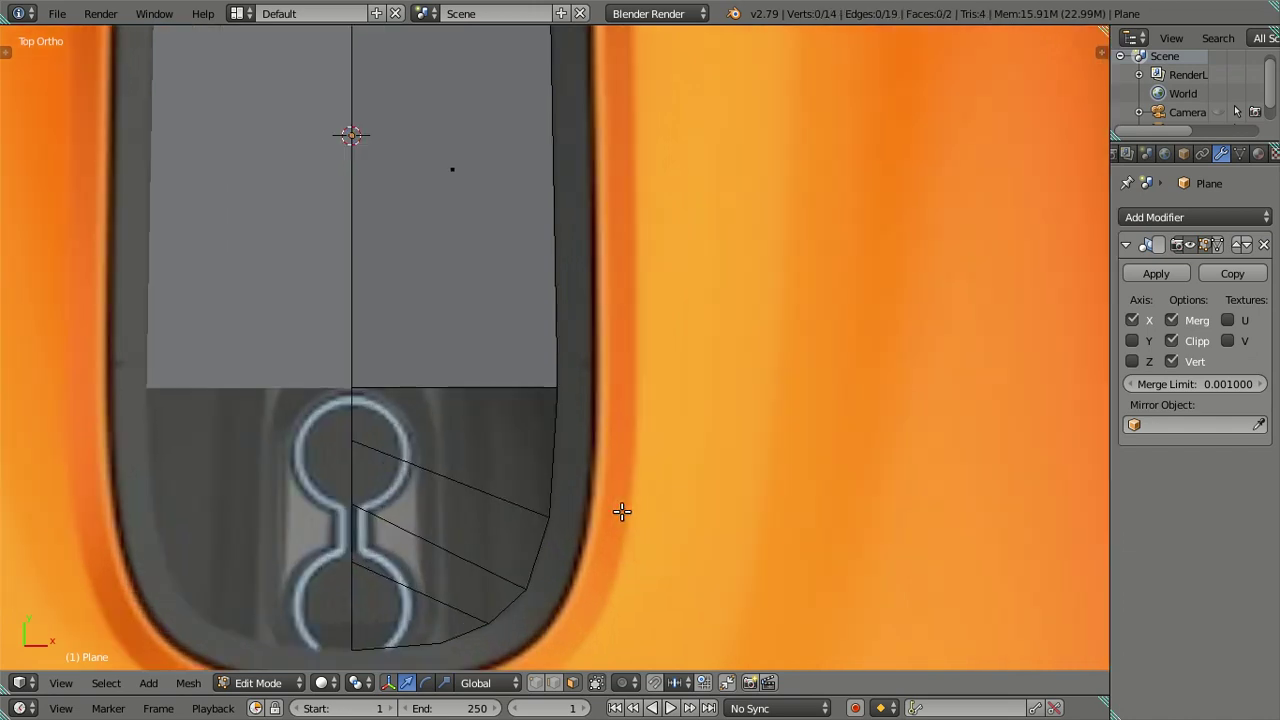
shift+middle_drag(596, 533, 634, 397)
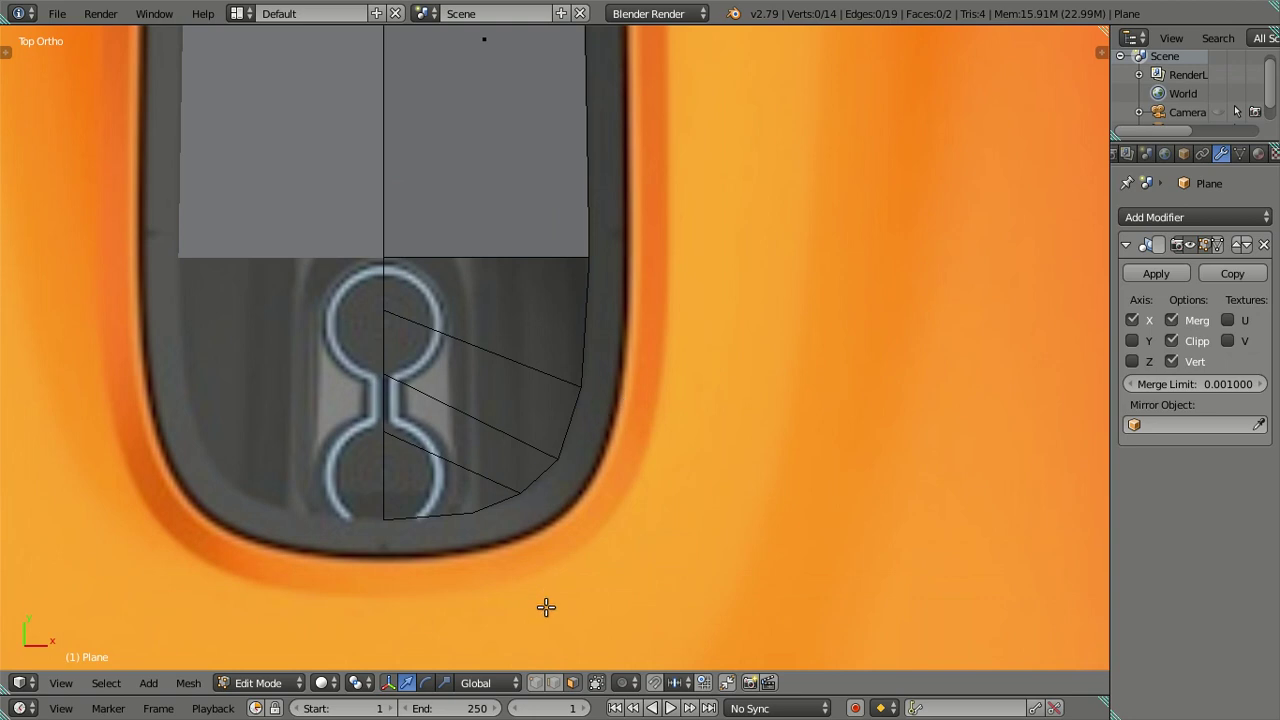
click(552, 684)
click(383, 285)
shift+click(381, 335)
shift+click(383, 402)
shift+click(388, 455)
shift+click(425, 449)
shift+click(430, 399)
shift+click(530, 366)
Drop outer vertices from the selection, try dissolving them, then undo it
key(x)
key(Escape)
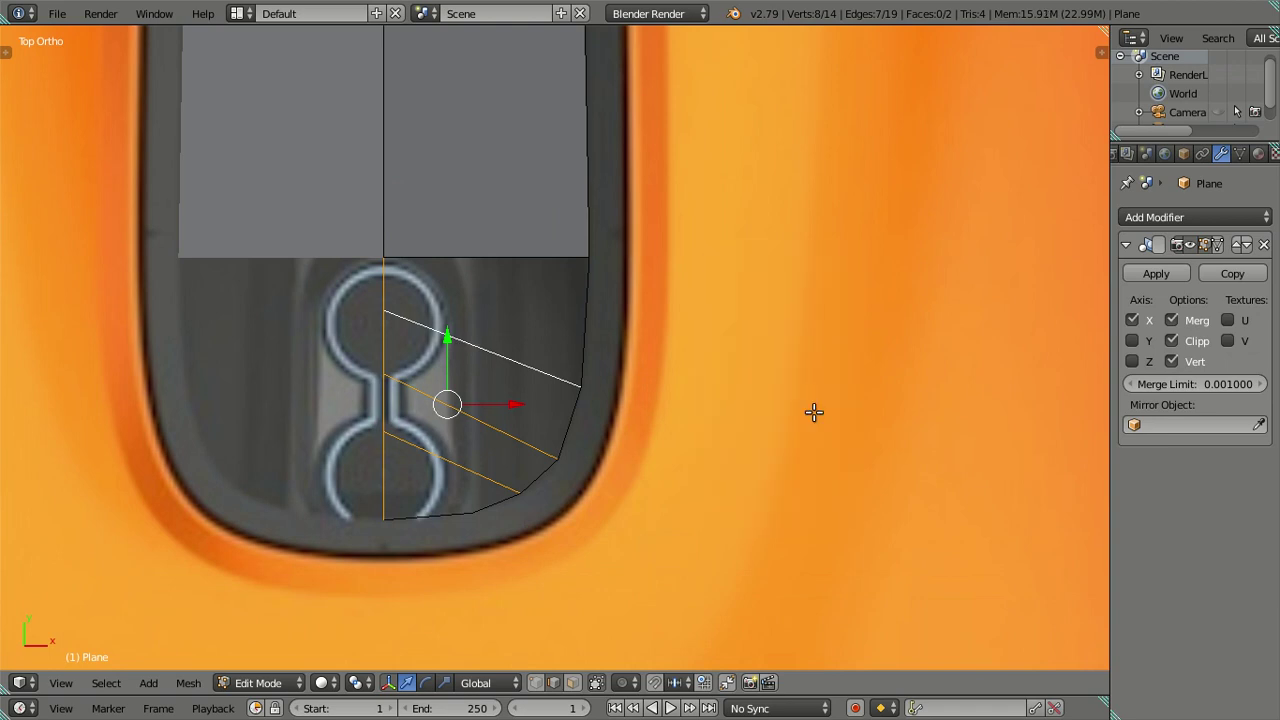
key(x)
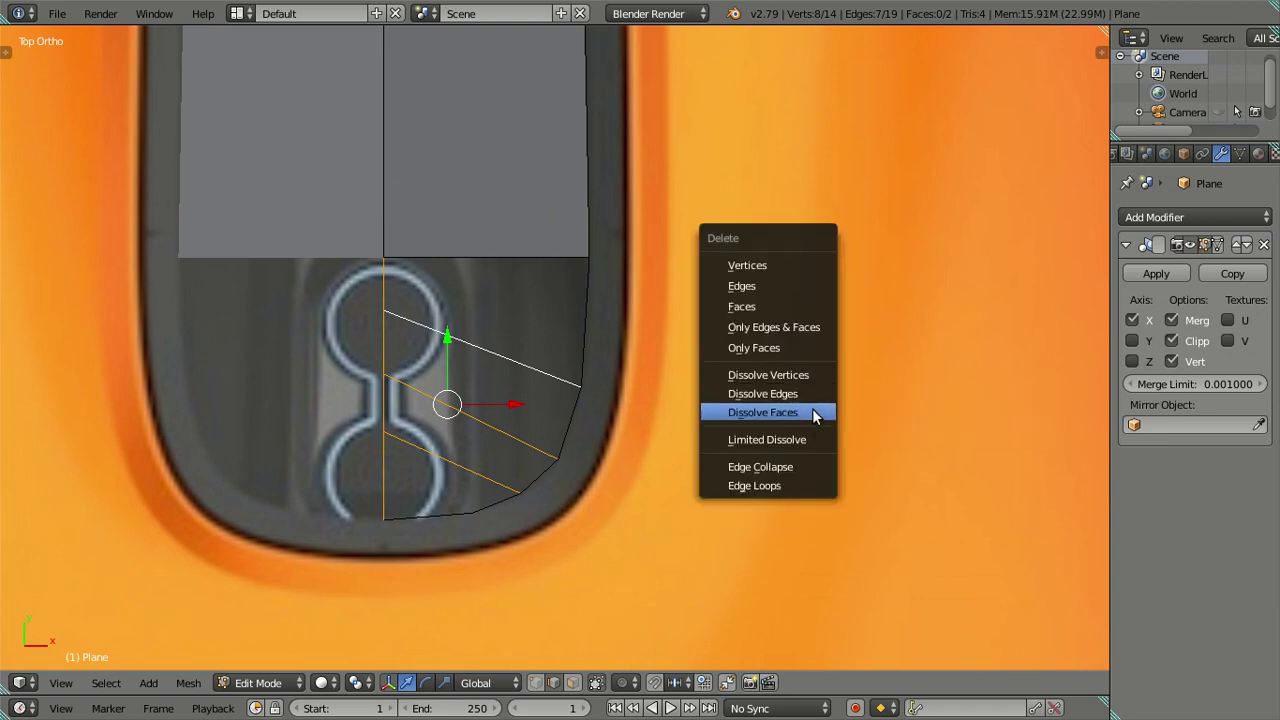
key(Escape)
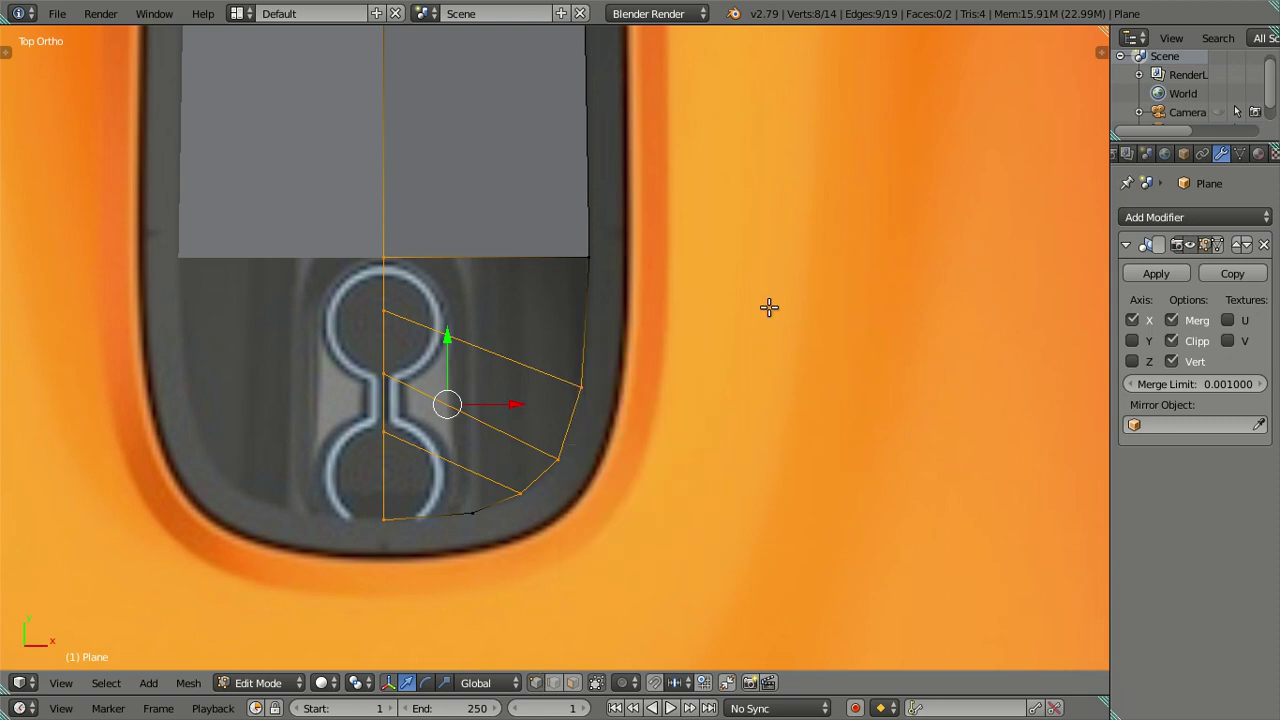
shift+right_click(566, 393)
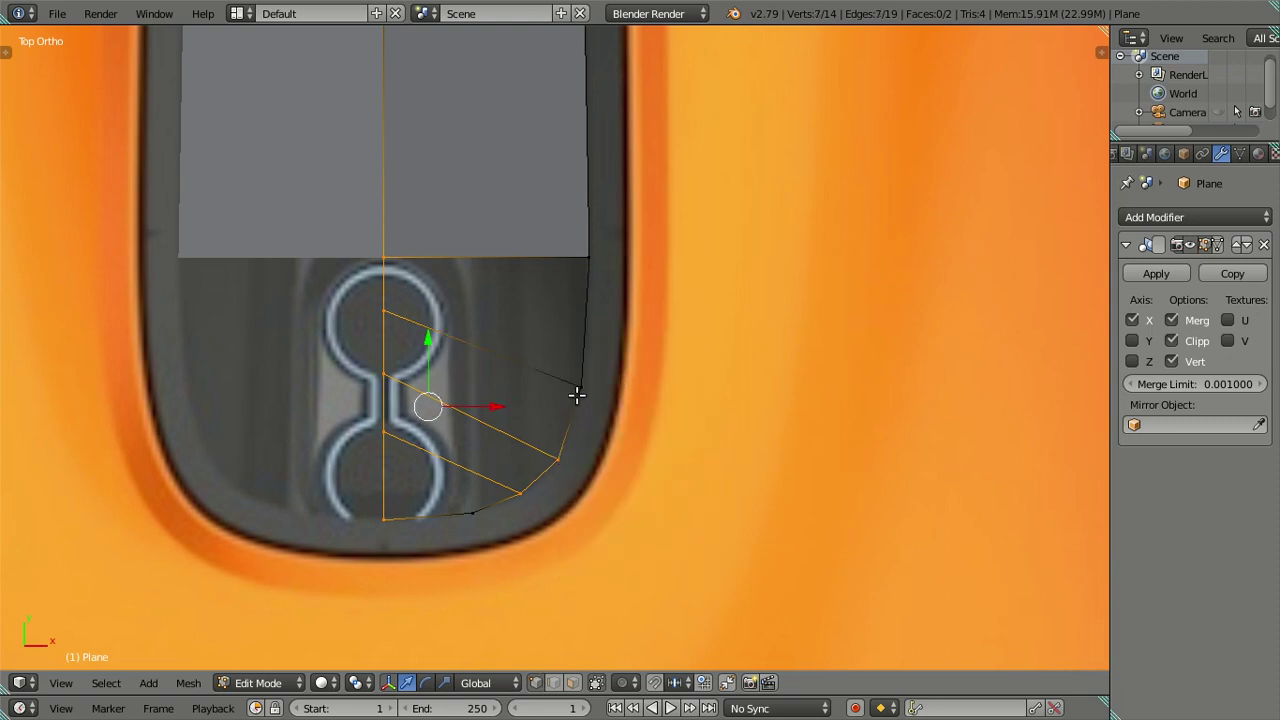
shift+right_click(556, 461)
shift+right_click(522, 492)
key(x)
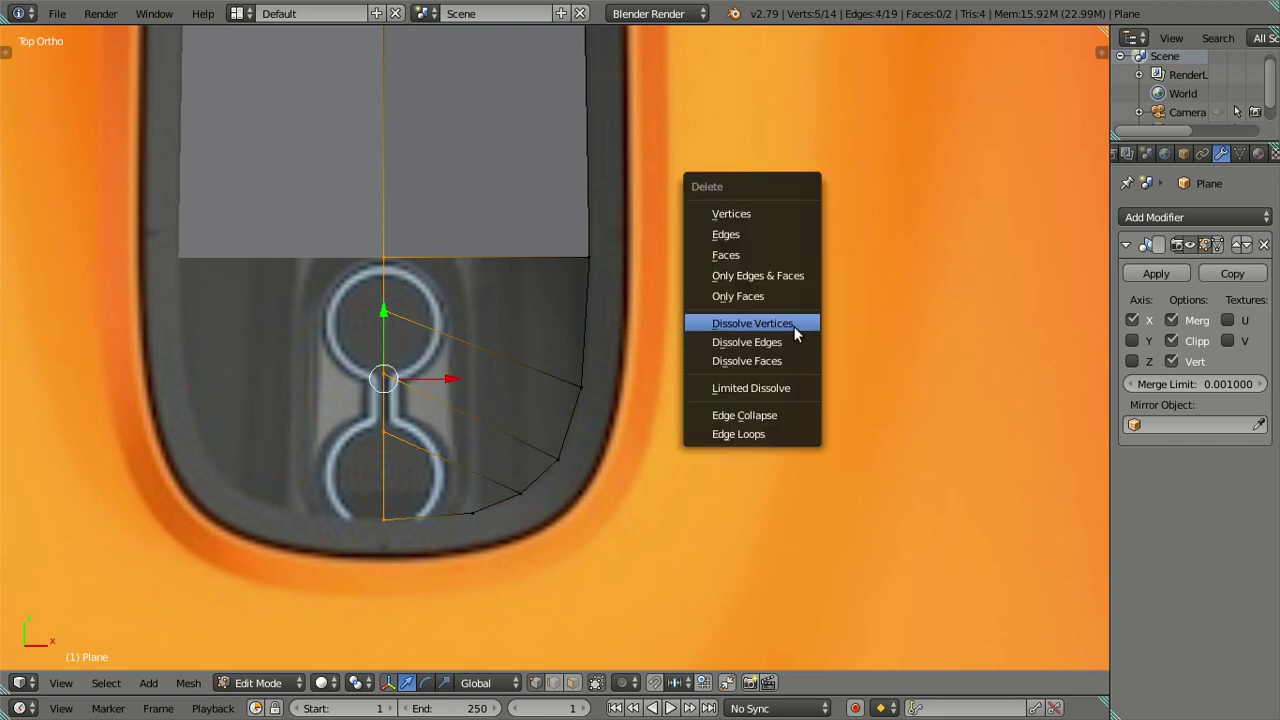
click(795, 325)
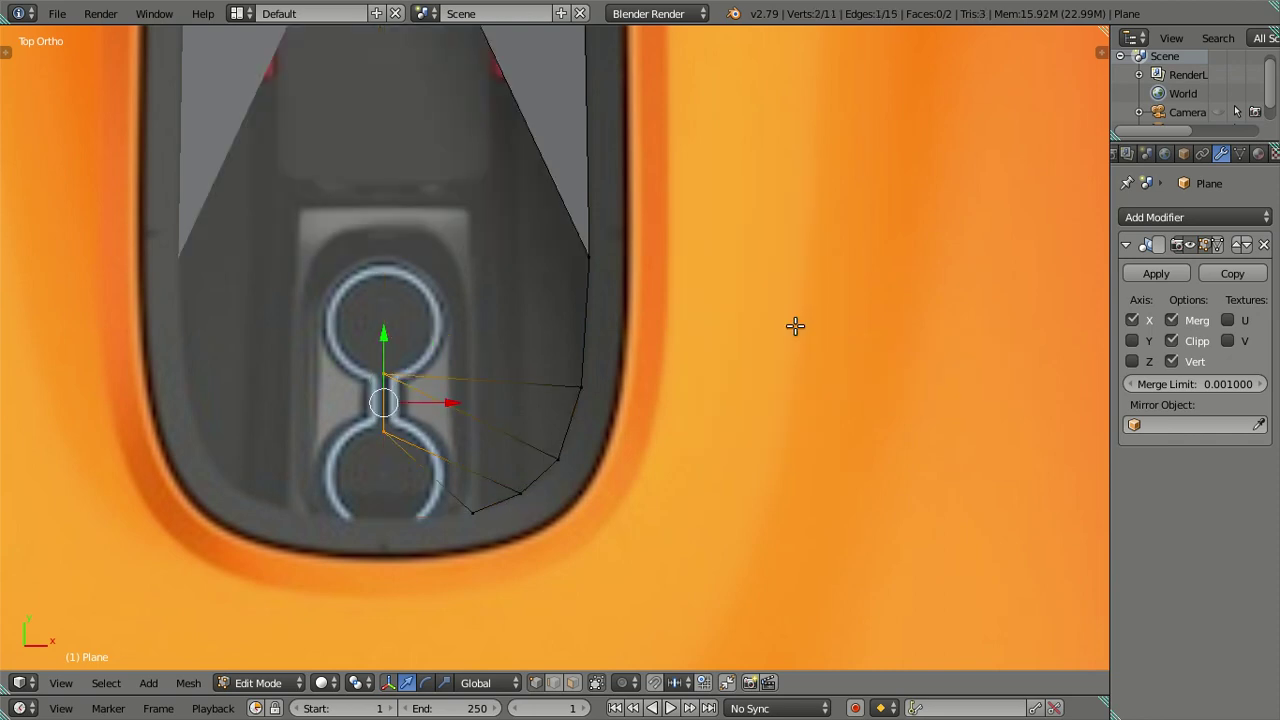
key(ctrl+z)
key(x)
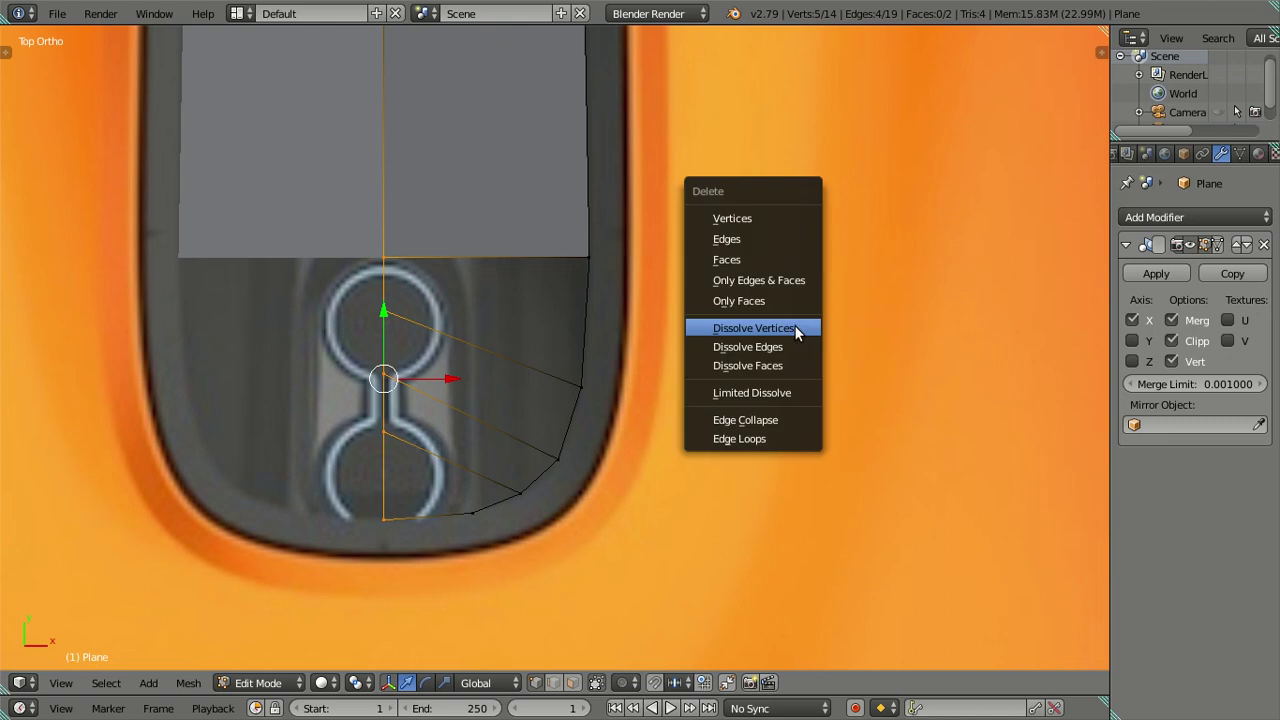
key(Escape)
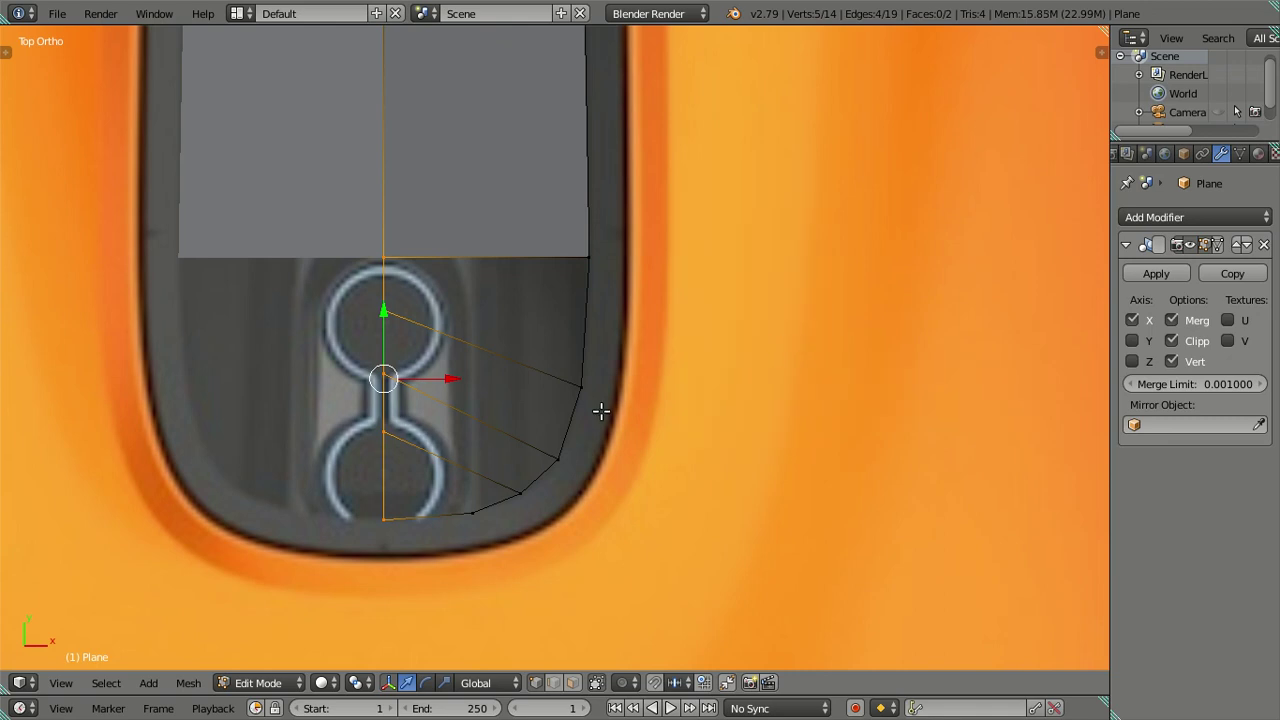
Delete the diagonal edges crossing the scoop's lower section
click(553, 682)
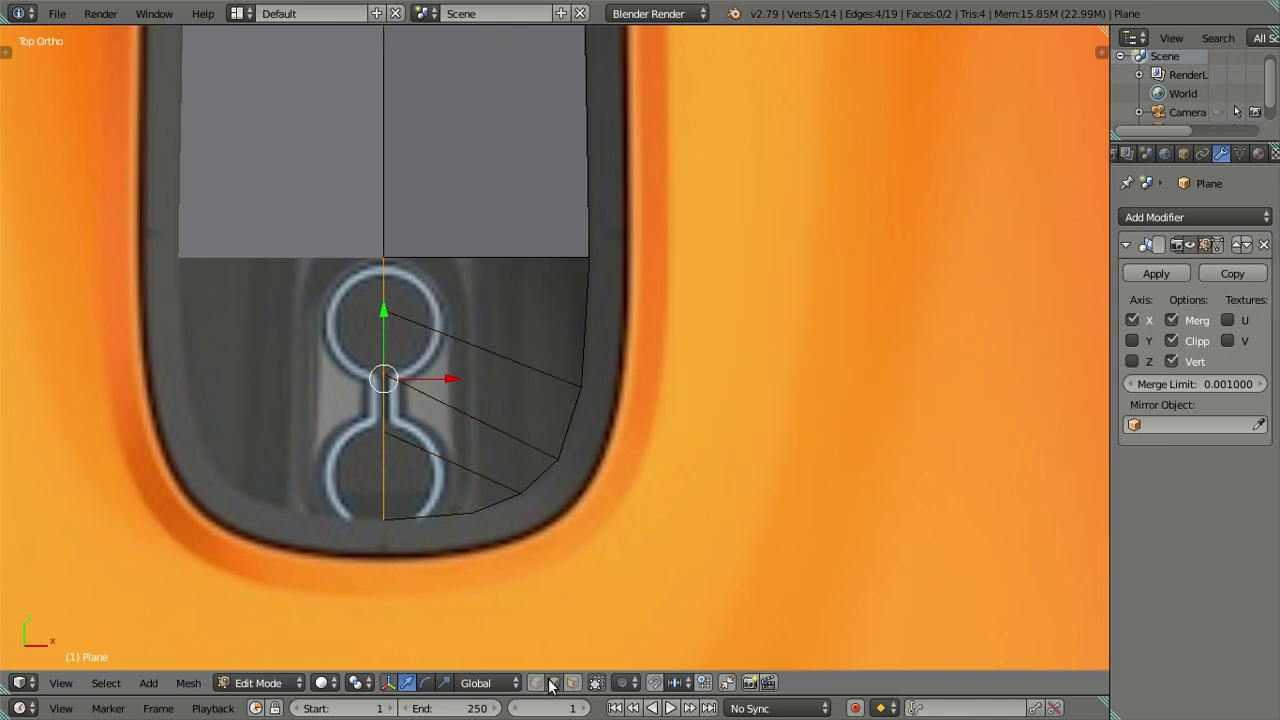
ctrl+alt+right_click(454, 444)
shift+right_click(567, 333)
key(x)
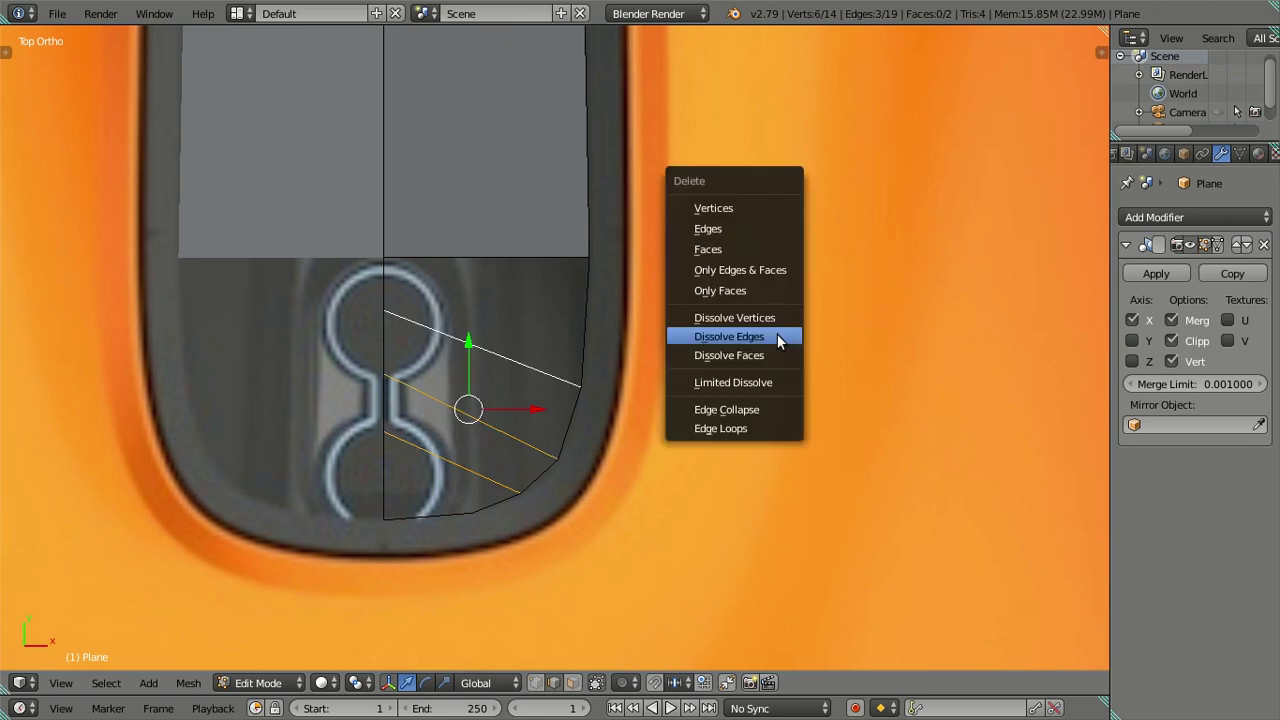
key(Escape)
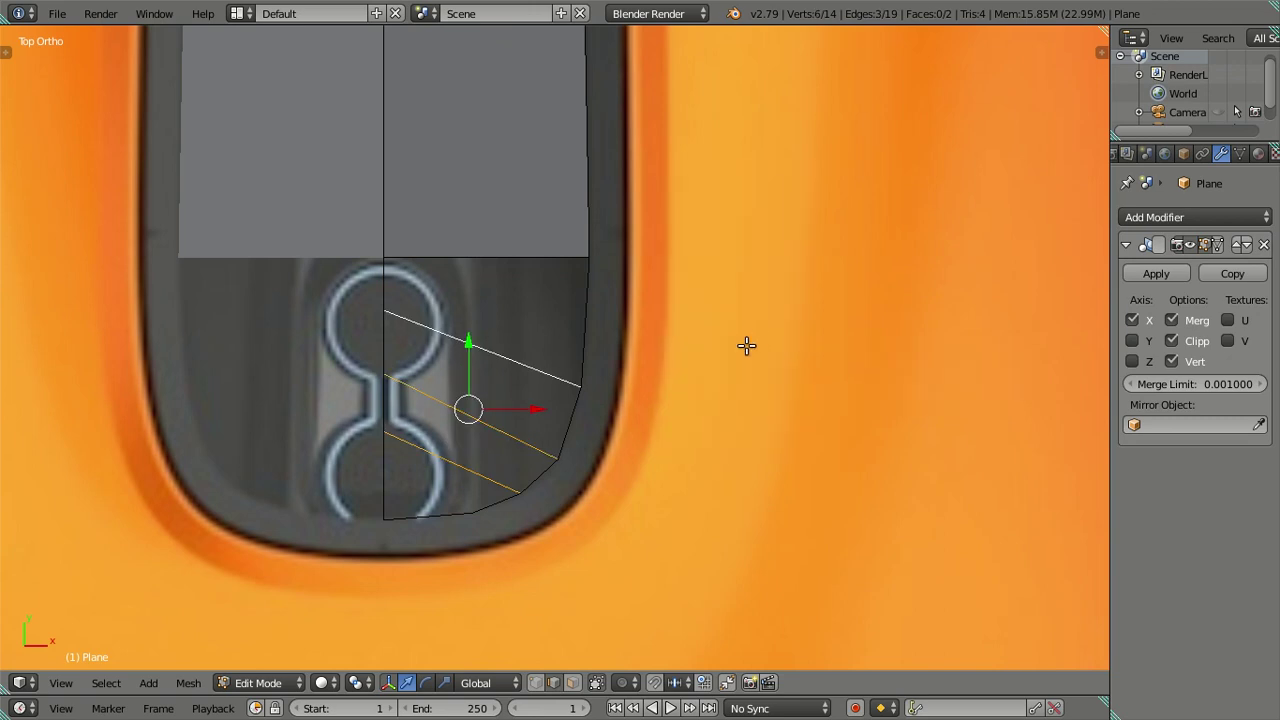
key(x)
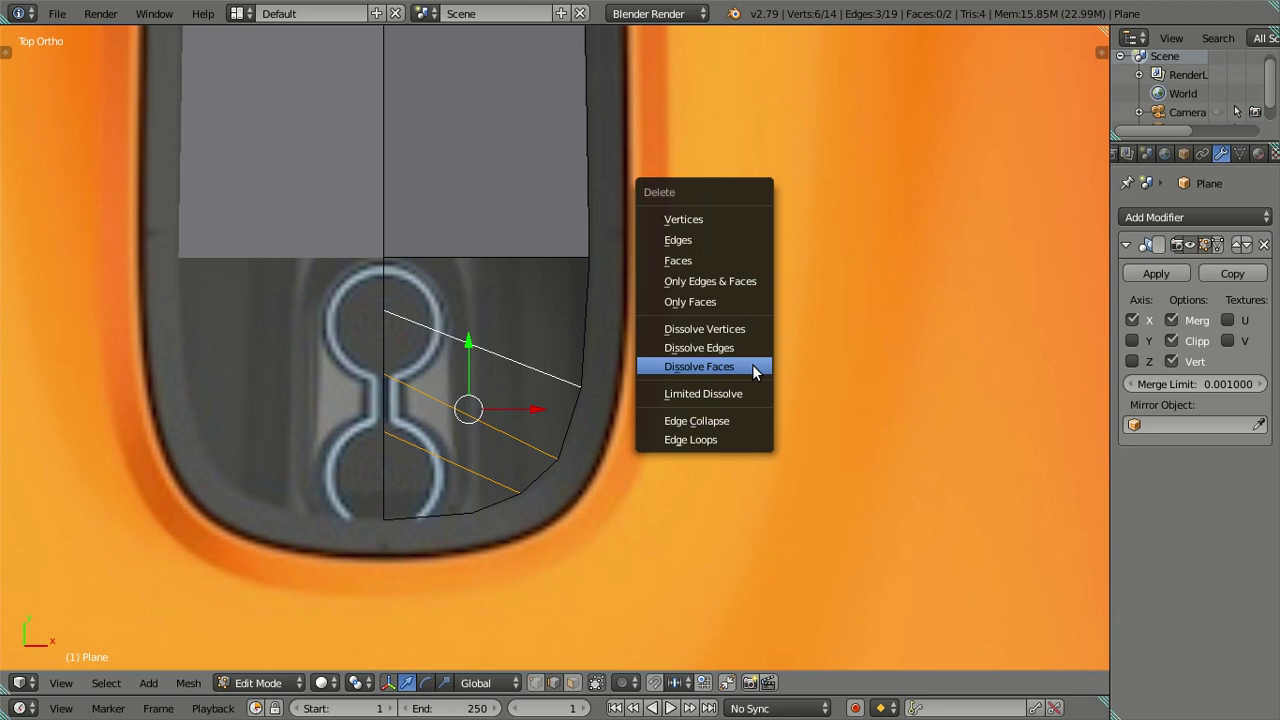
key(x)
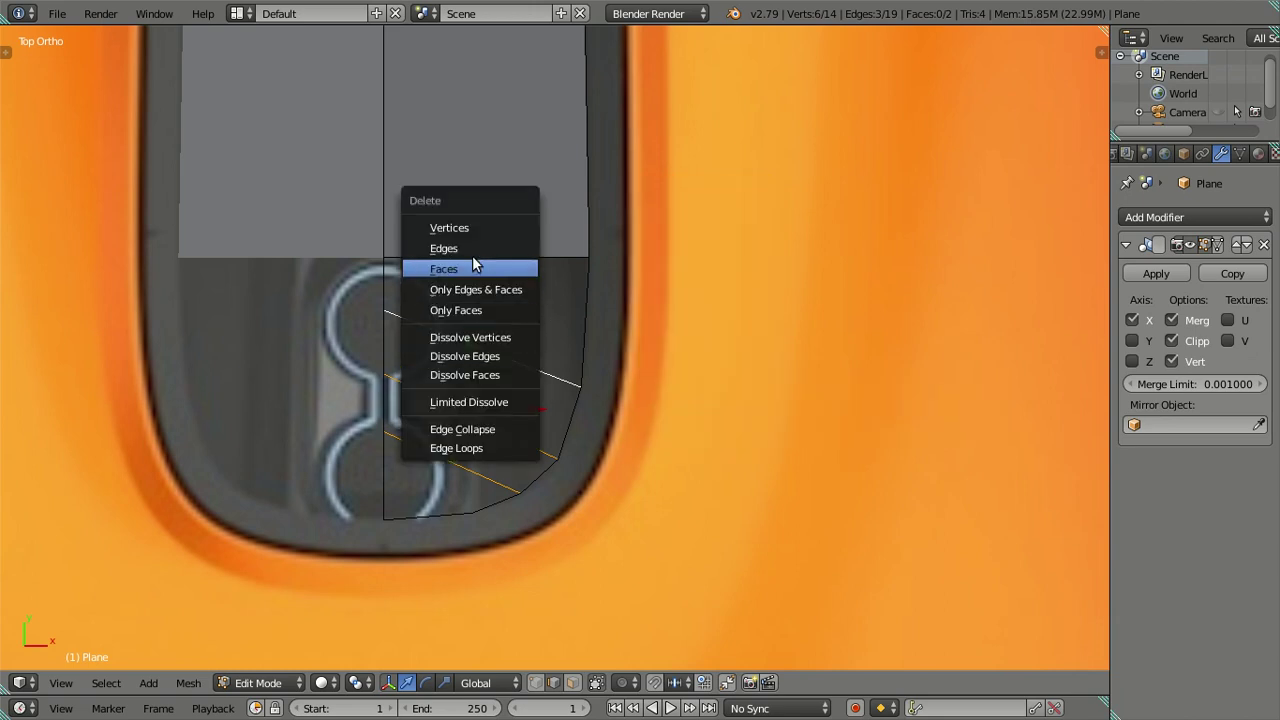
click(472, 246)
Delete the four centre-line edges inside the scoop
right_click(382, 424)
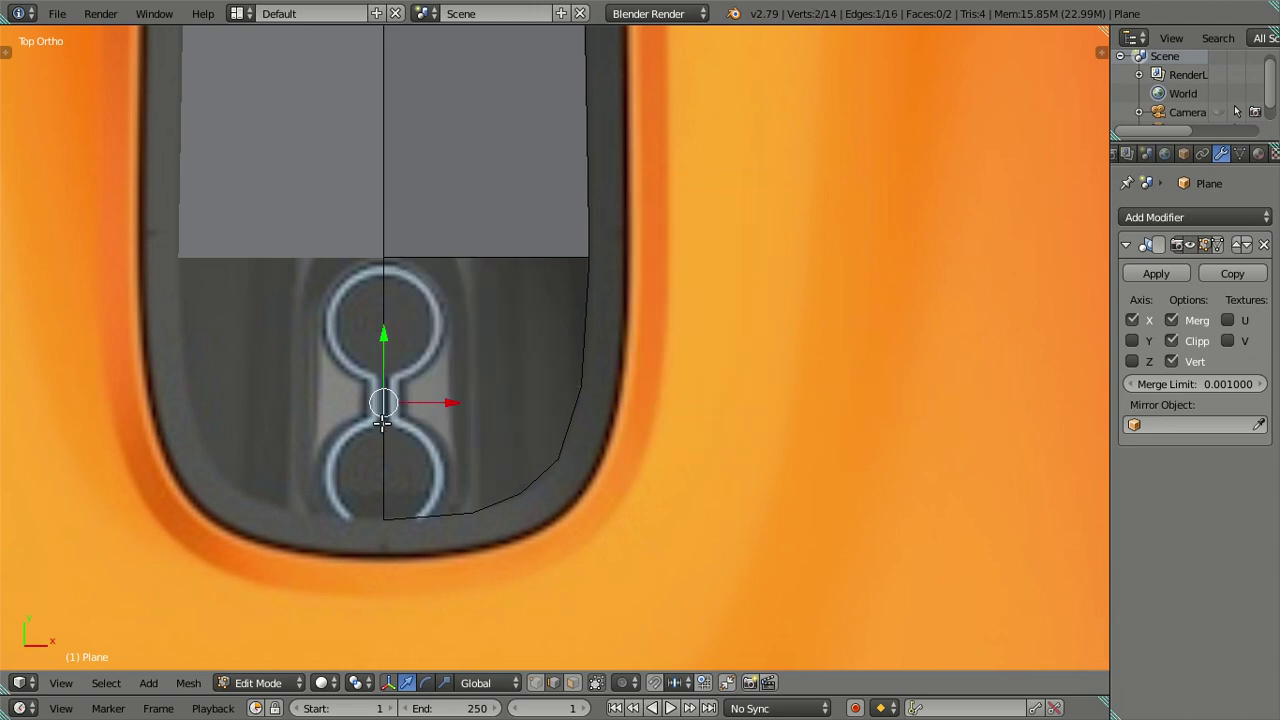
shift+right_click(385, 306)
shift+right_click(385, 474)
shift+right_click(380, 356)
key(x)
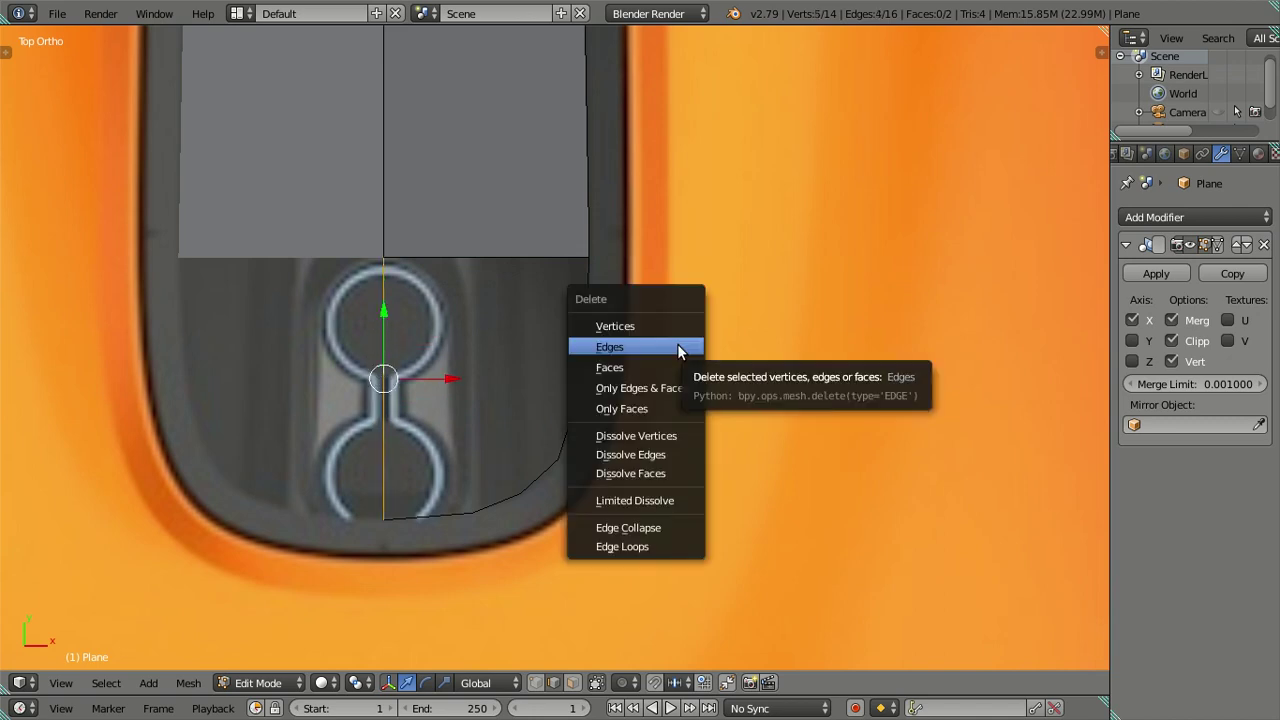
click(679, 347)
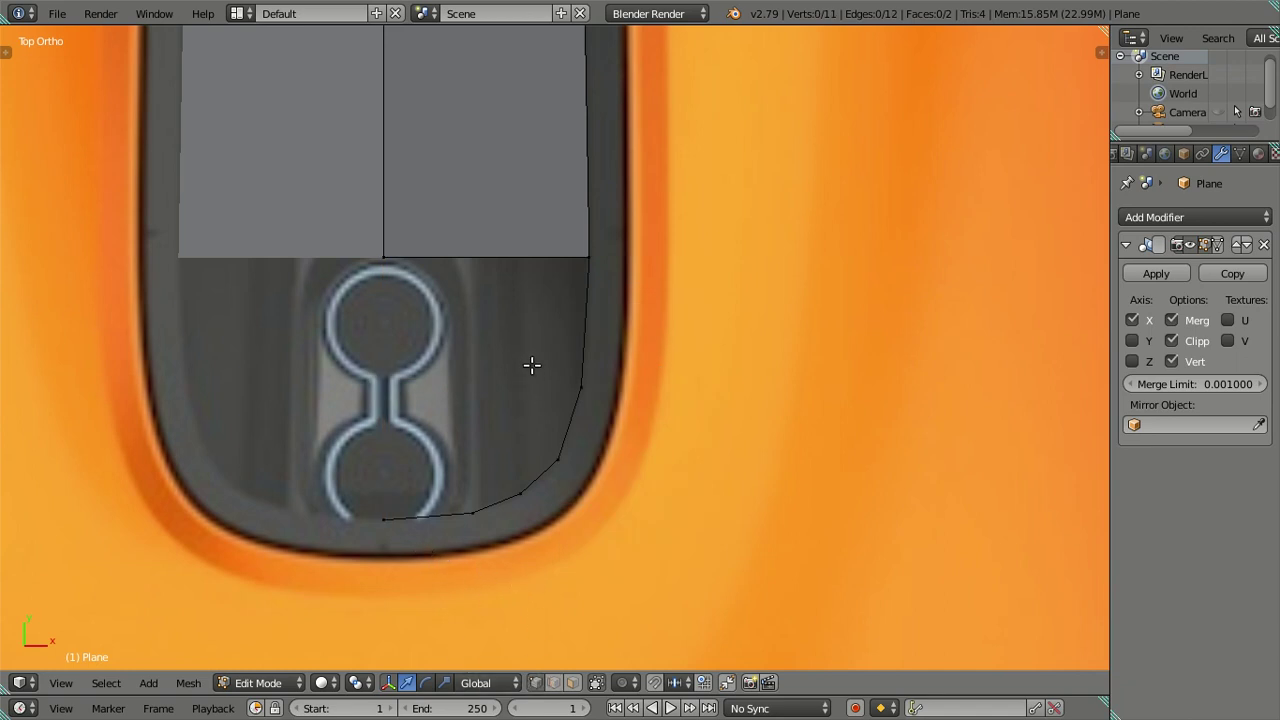
Extrude the scoop's curved outline vertices into a new row moved up into the scoop
scroll(515, 238, down, 1)
shift+middle_drag(515, 238, 518, 346)
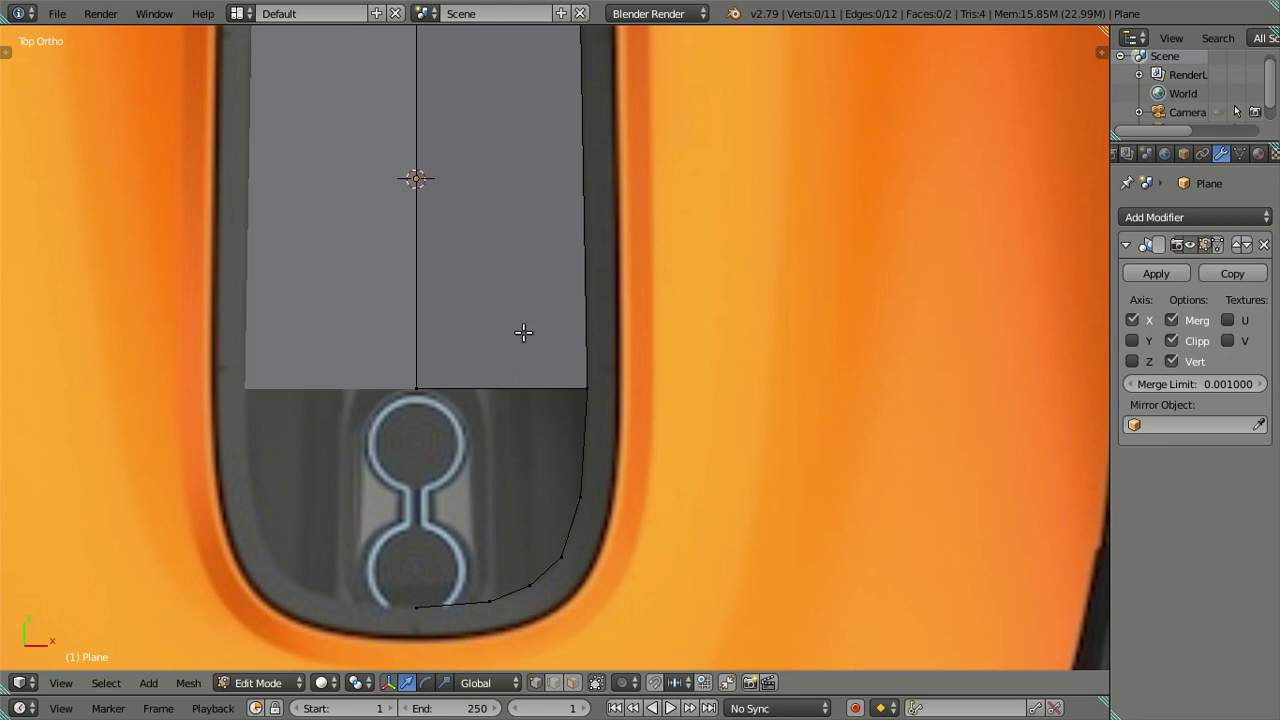
right_click(590, 527)
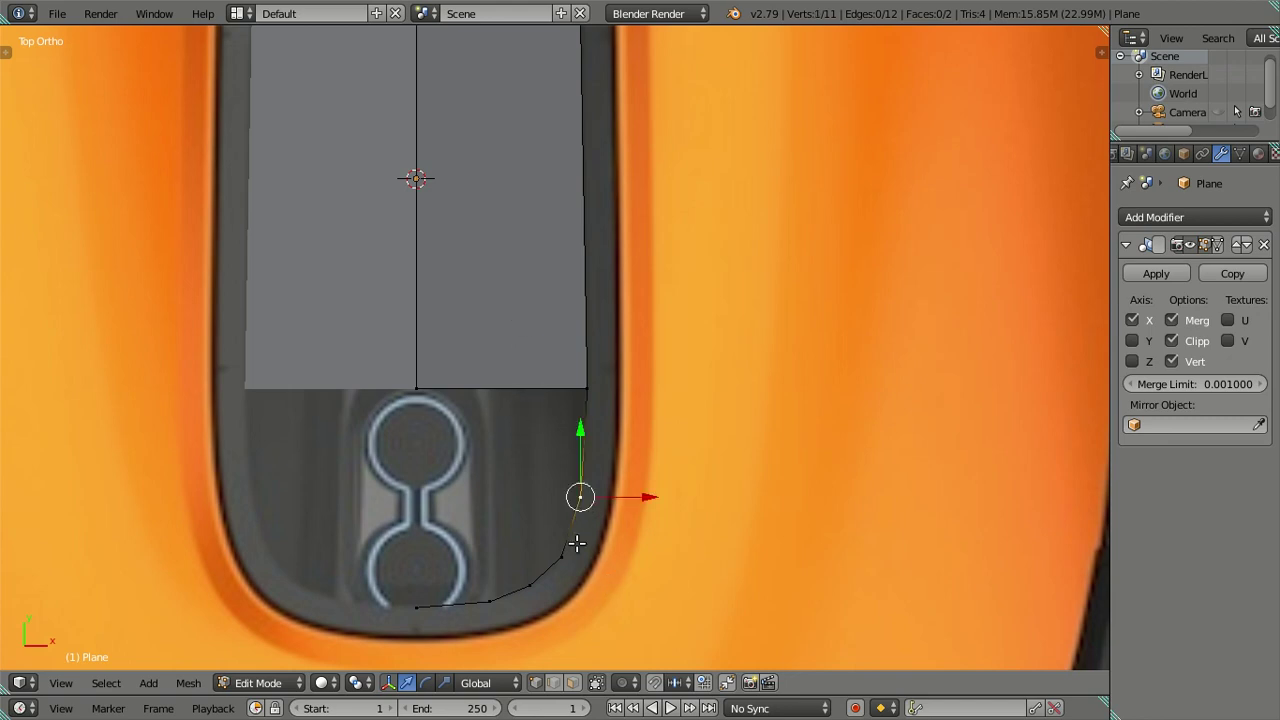
ctrl+right_click(415, 606)
key(e)
right_click(556, 530)
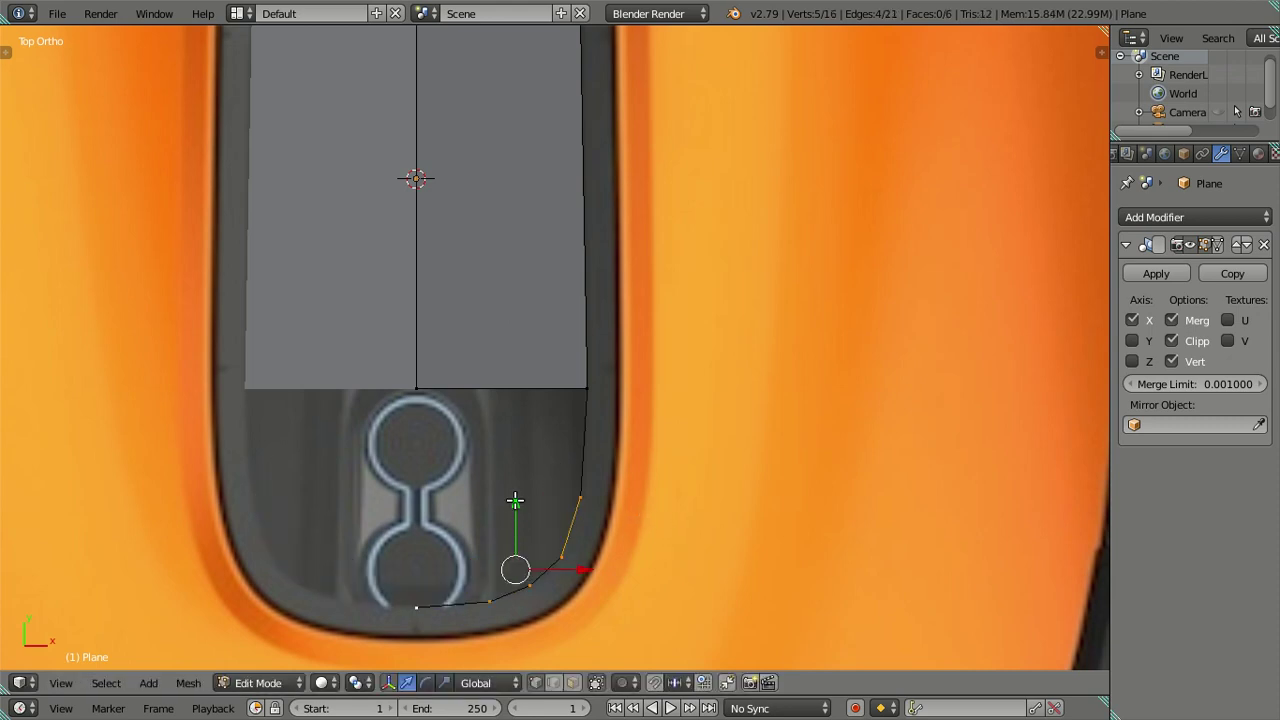
drag(515, 500, 497, 452)
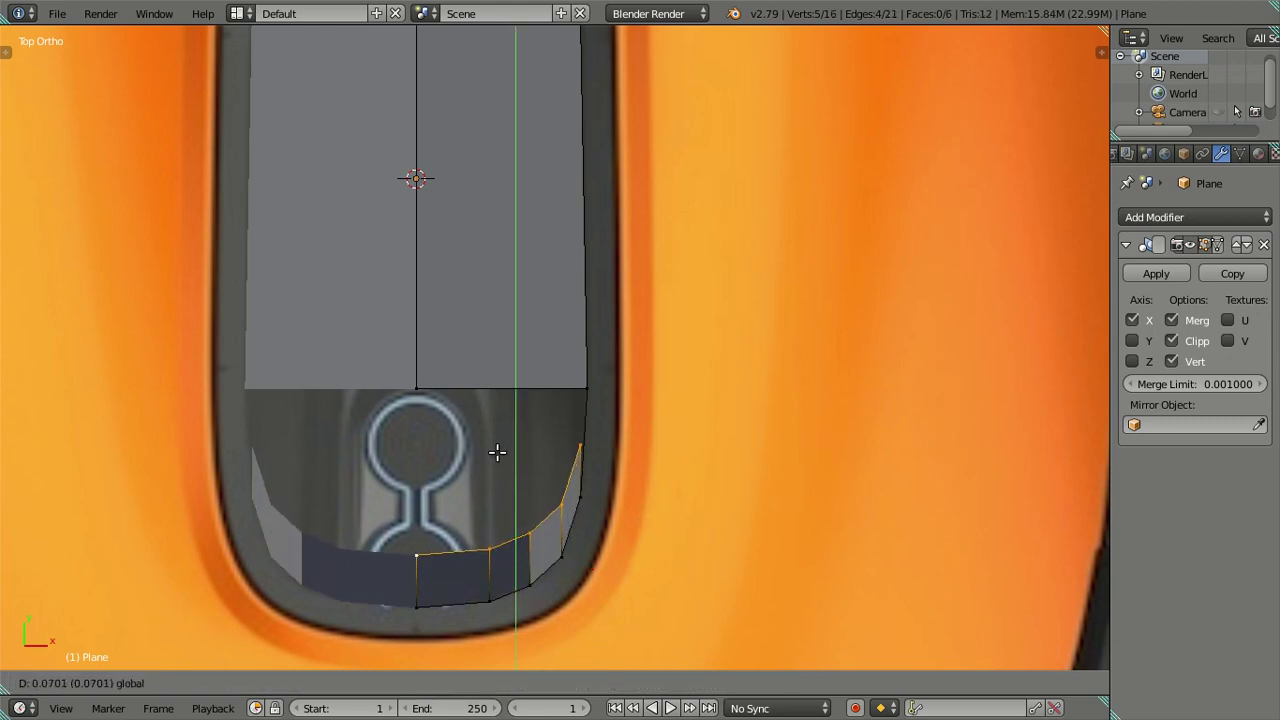
Slide the new row sideways along X and reposition its topmost vertex down and left
shift+right_click(416, 556)
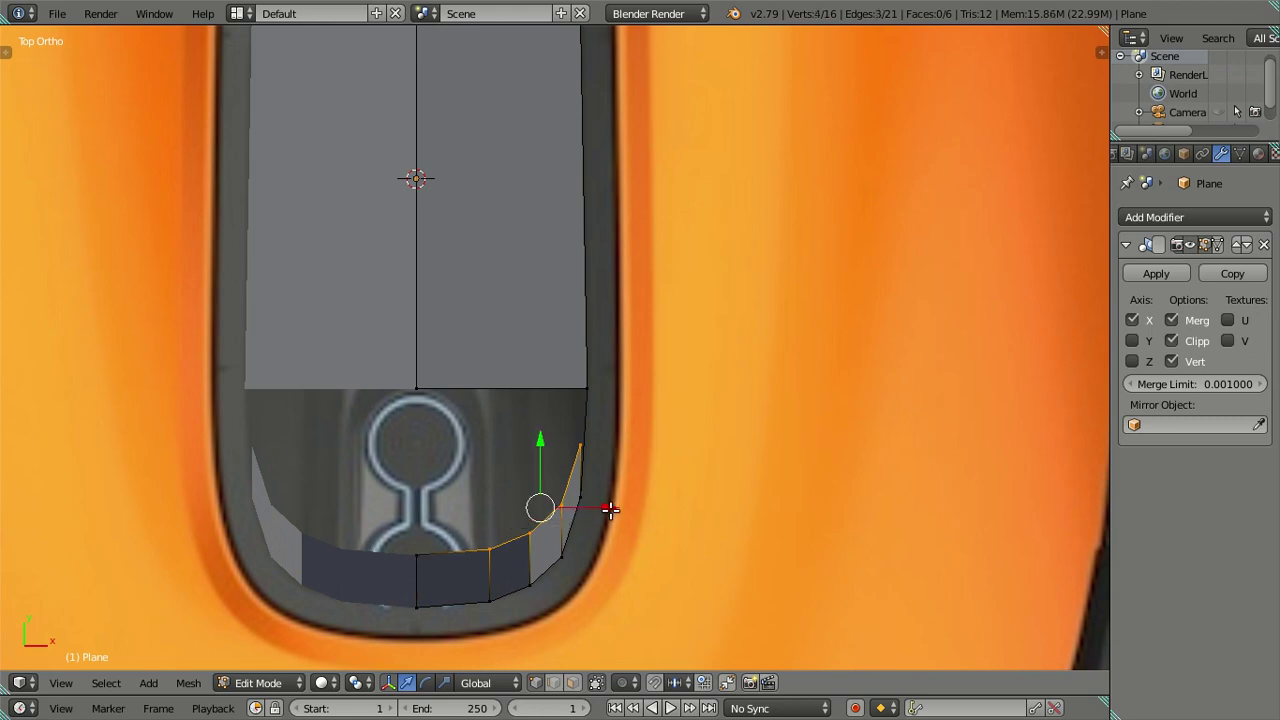
key(g)
key(x)
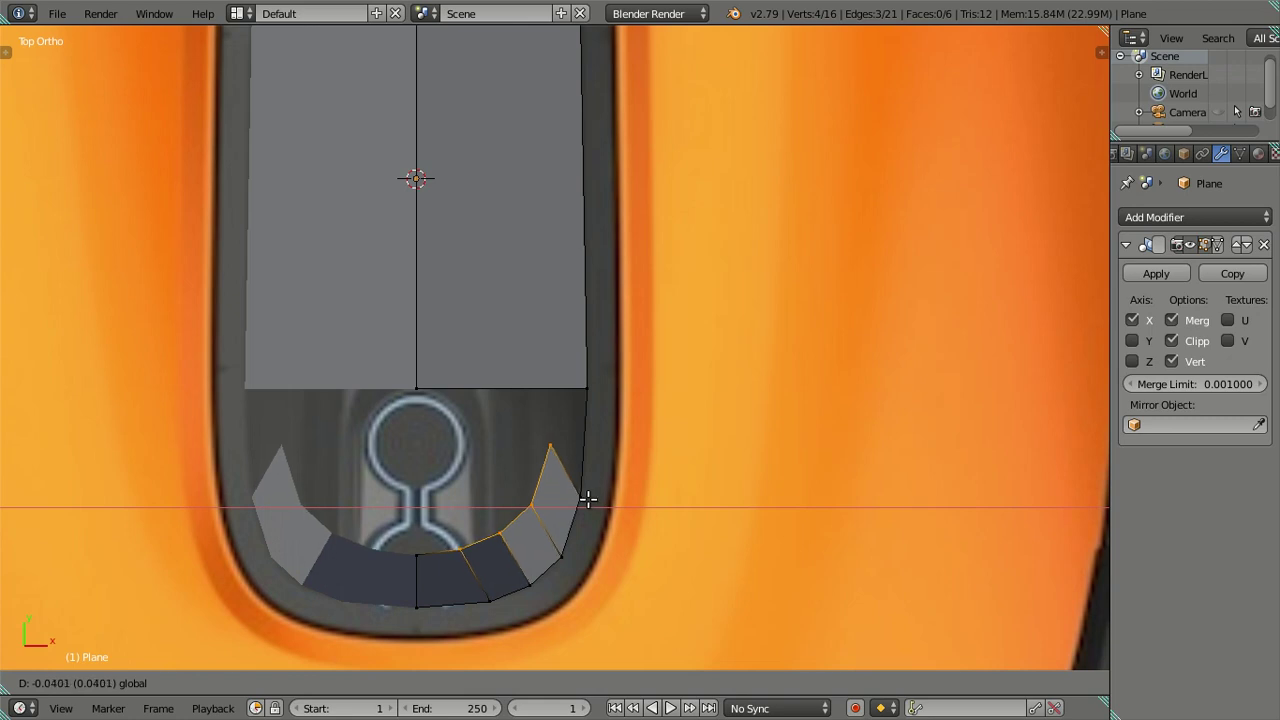
click(587, 498)
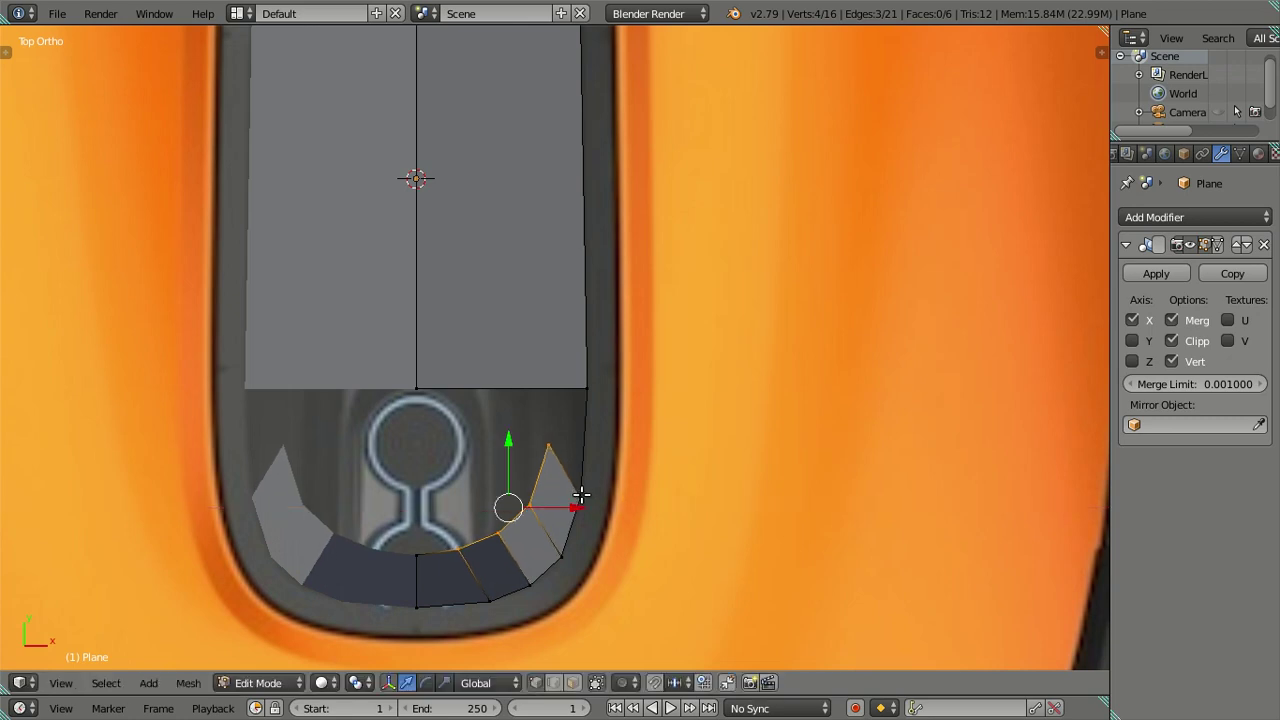
right_click(548, 444)
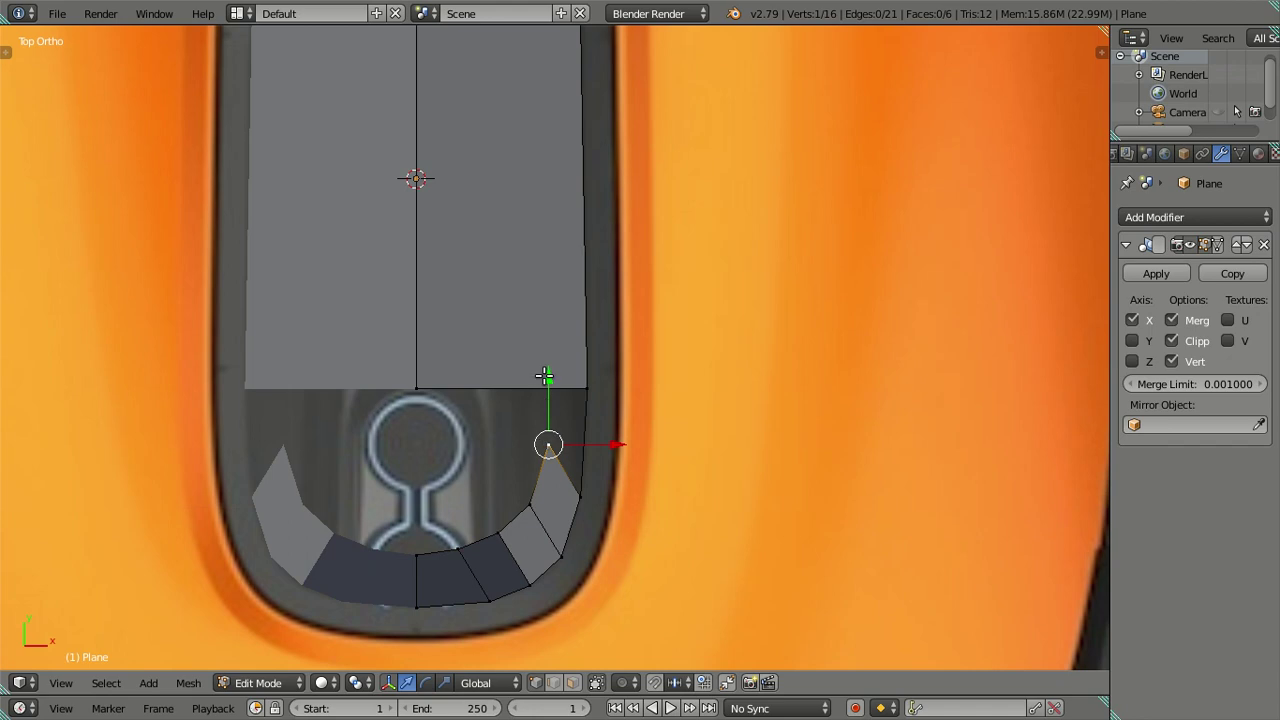
key(g)
click(535, 478)
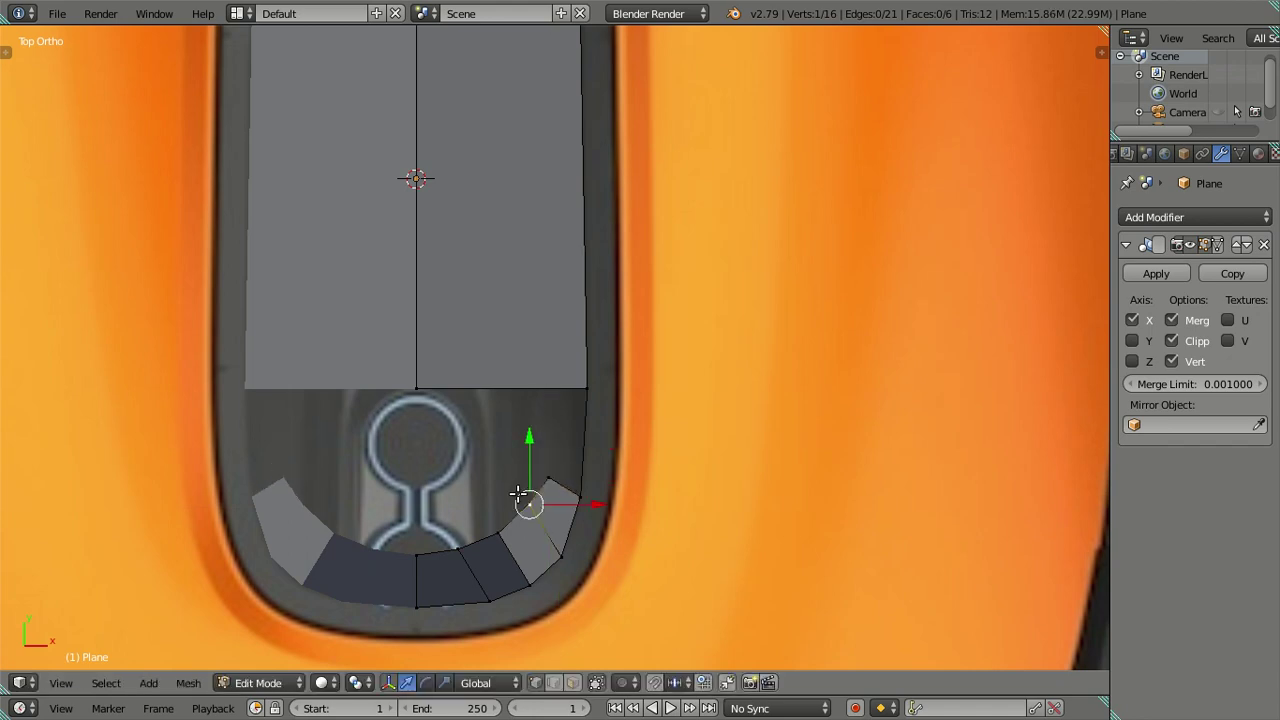
key(g)
key(y)
click(527, 446)
key(ctrl+z)
key(ctrl+z)
key(ctrl+z)
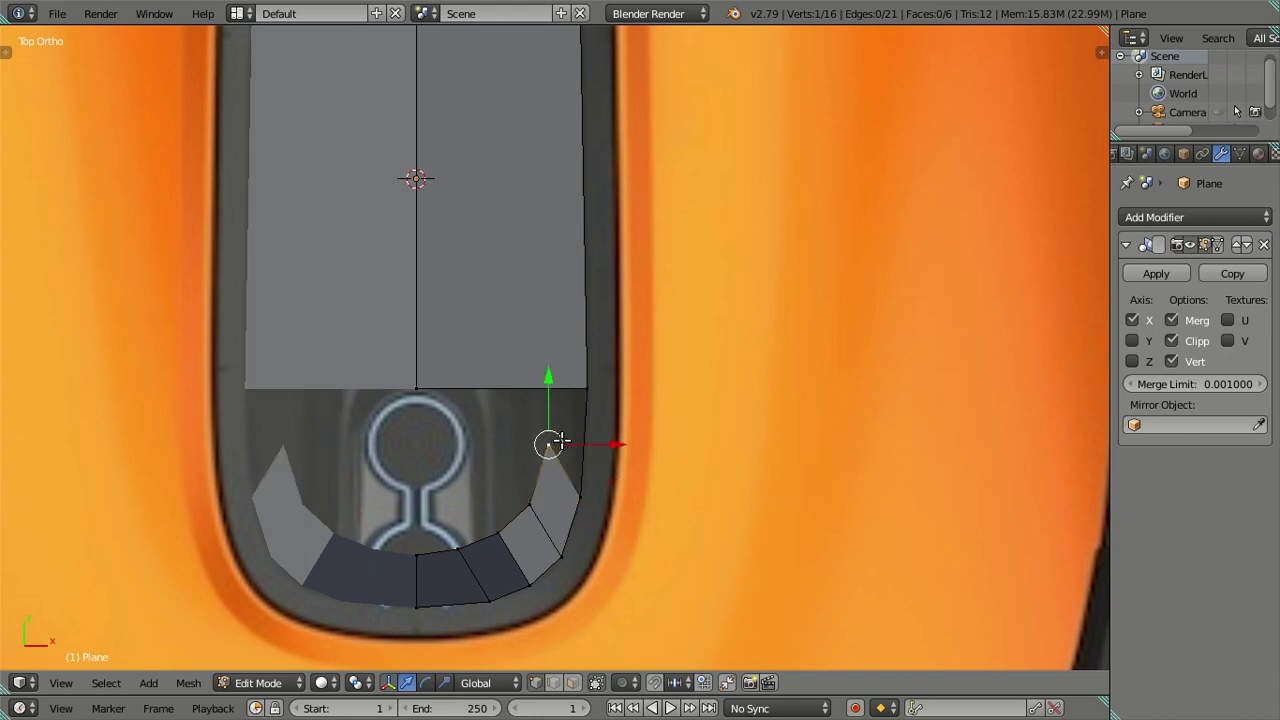
Shift the neighbouring curve vertices along X, then raise them along Y to follow the scoop curve
ctrl+right_click(506, 521)
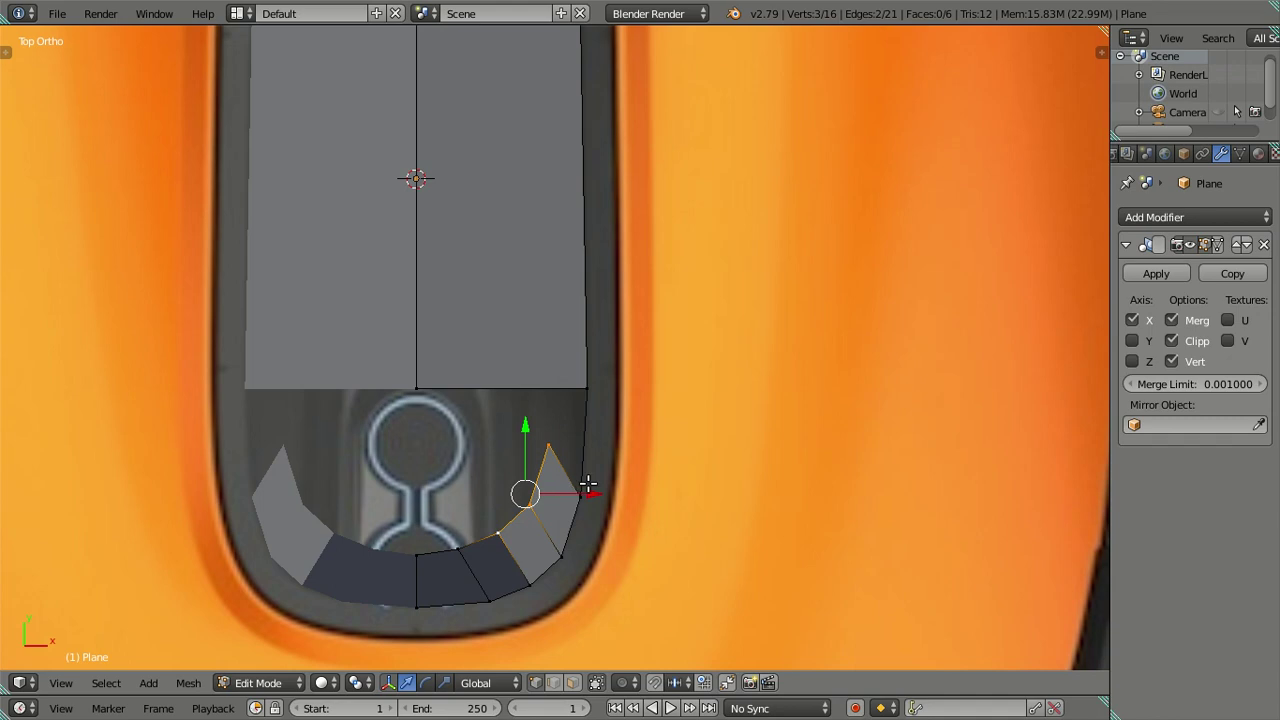
key(g)
key(x)
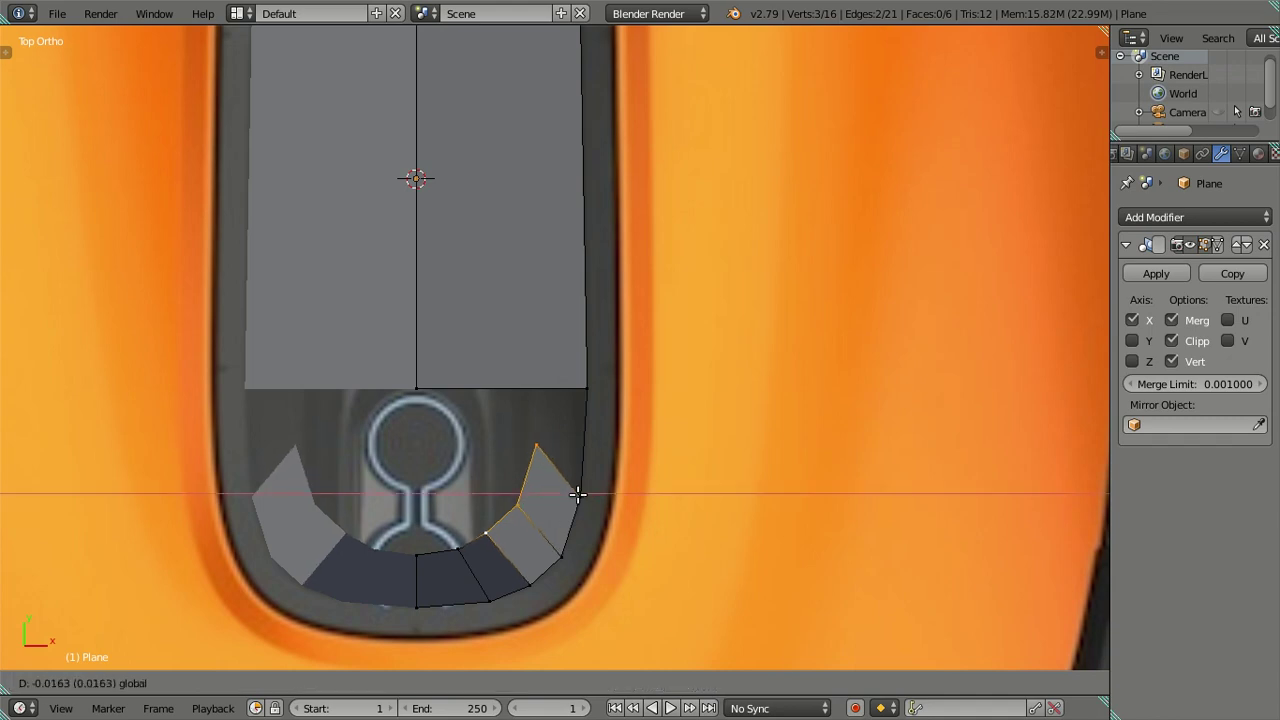
click(576, 491)
shift+right_click(493, 530)
key(g)
key(y)
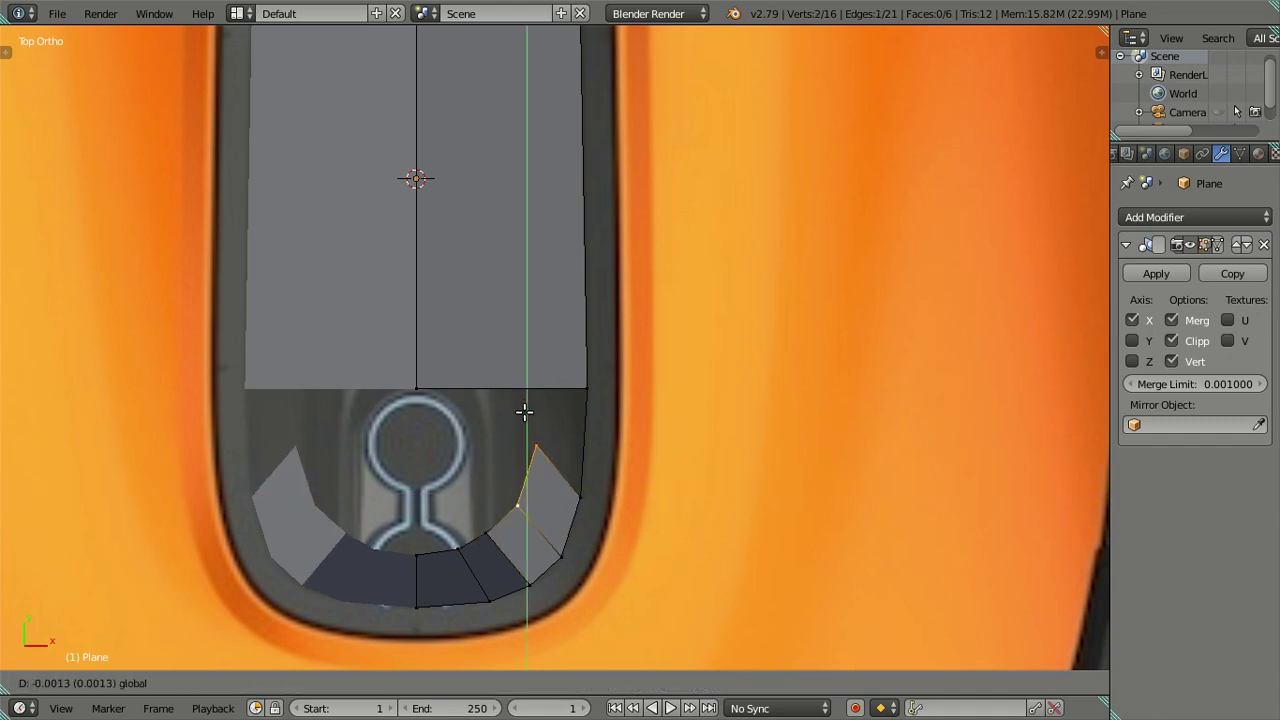
click(528, 420)
shift+right_click(485, 538)
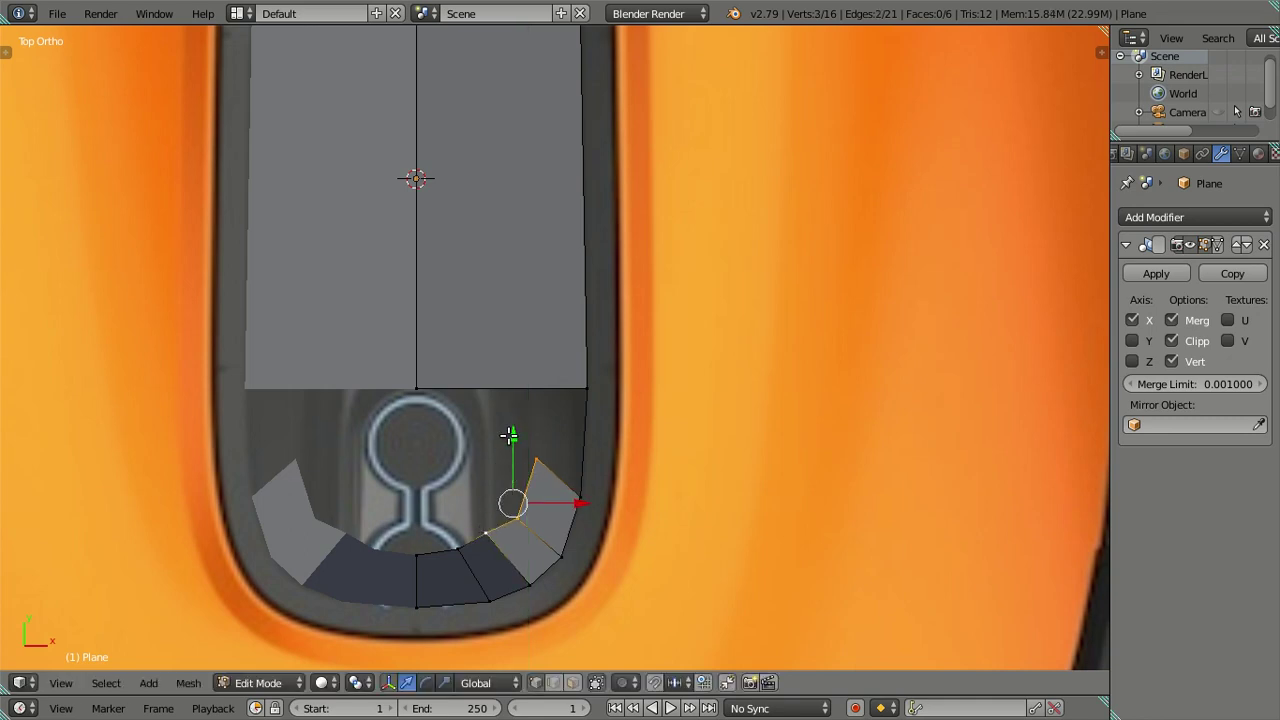
key(g)
key(y)
click(517, 442)
Slide two bottom-curve vertices along X and slightly scale three bottom vertices
right_click(463, 551)
shift+right_click(528, 541)
key(g)
key(x)
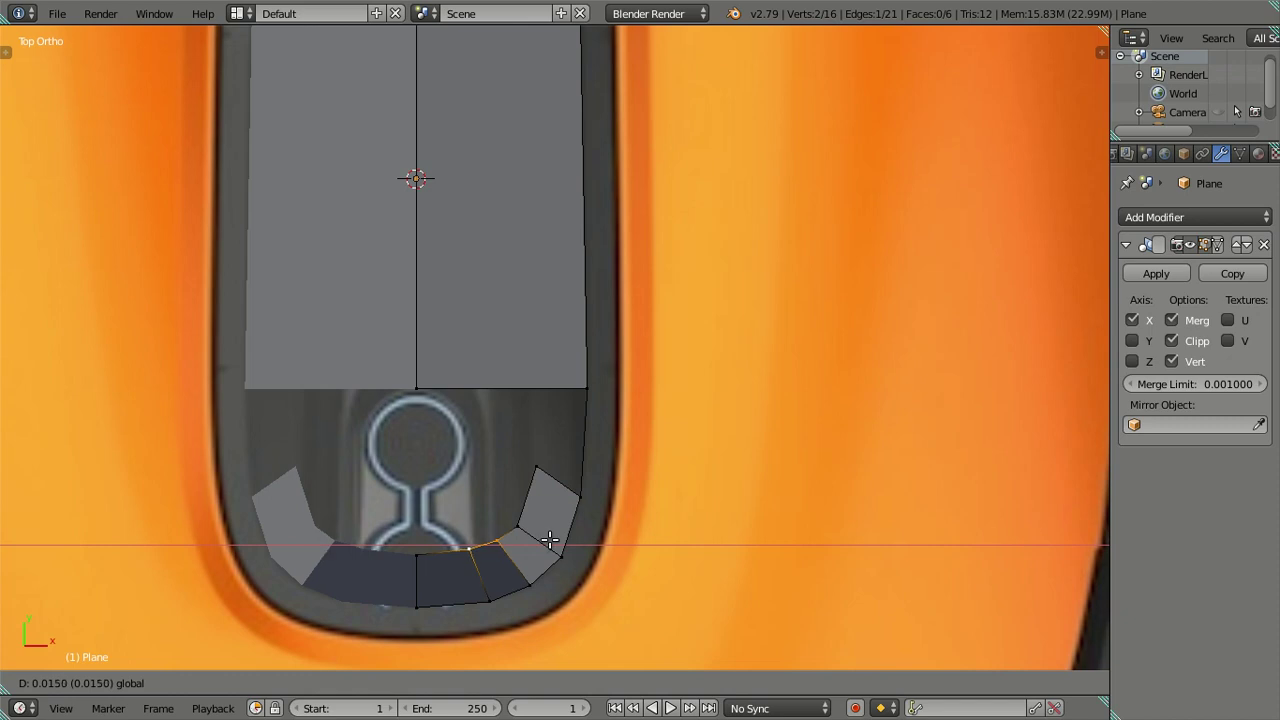
click(546, 540)
right_click(525, 528)
ctrl+right_click(475, 553)
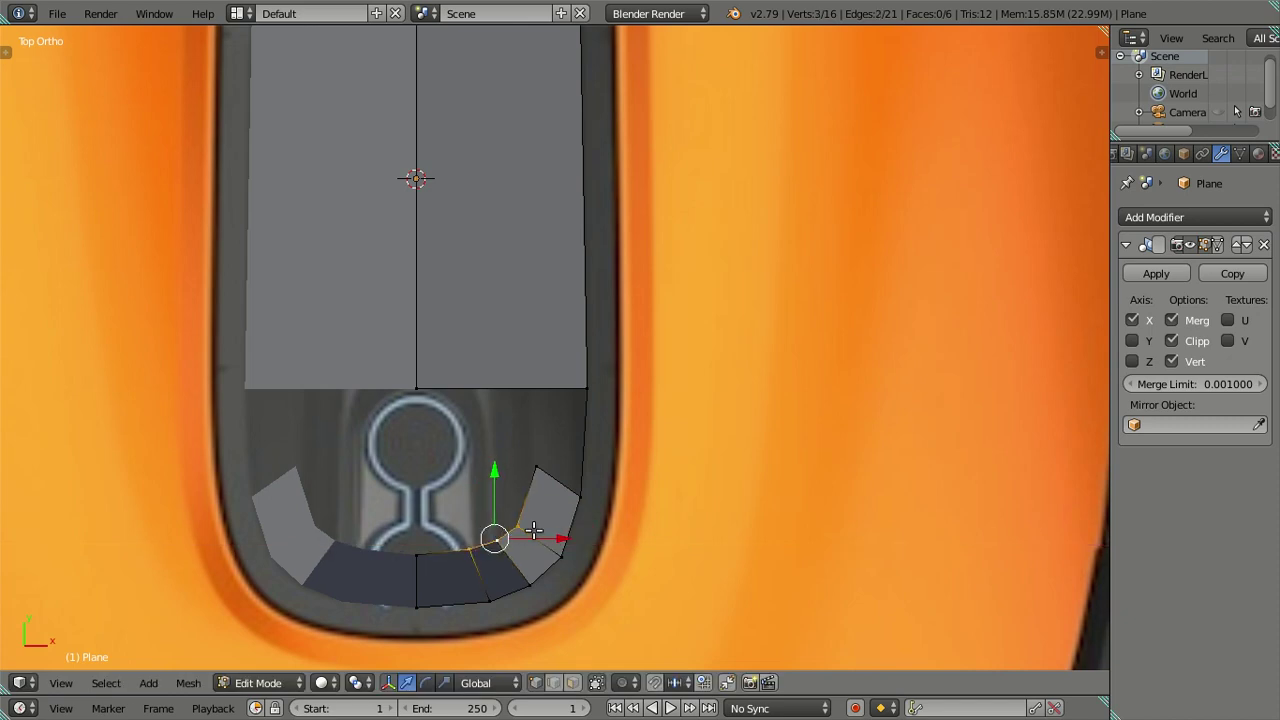
click(575, 525)
key(s)
click(565, 537)
Raise a single bottom vertex along Y up the hood, then deselect everything
right_click(522, 523)
key(g)
key(y)
key(Escape)
drag(524, 525, 534, 463)
key(g)
key(y)
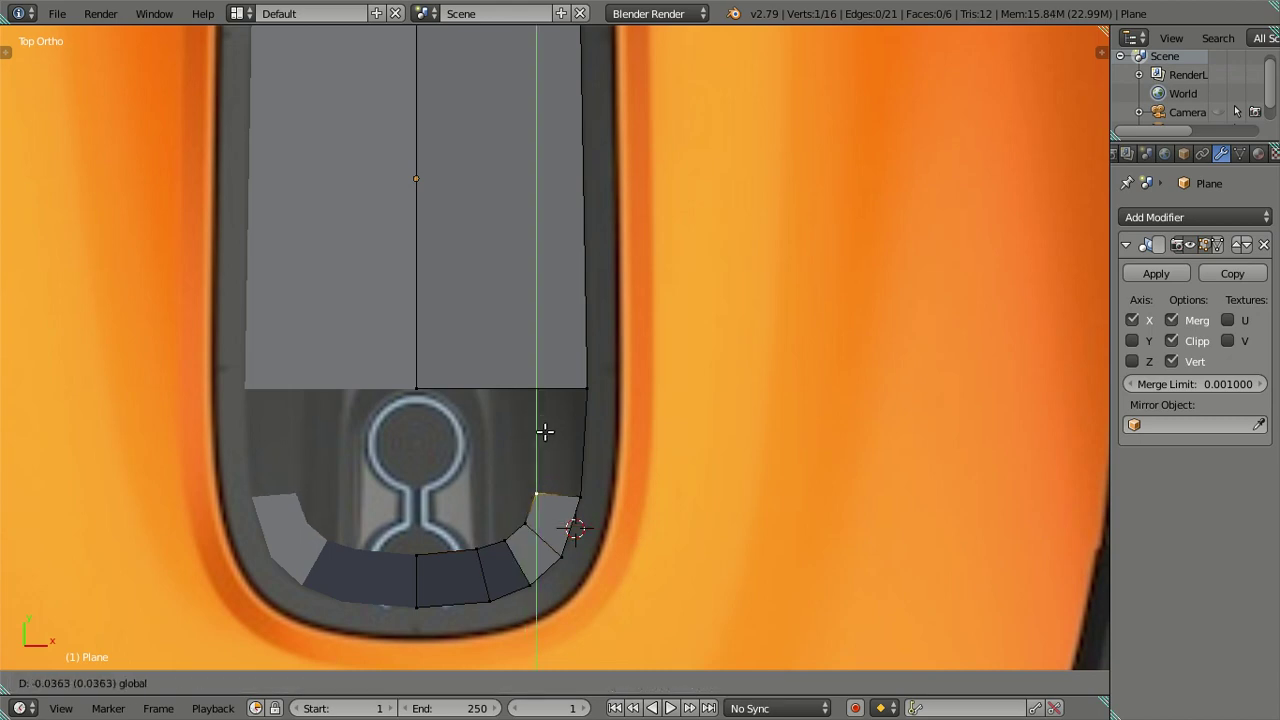
click(542, 430)
key(a)
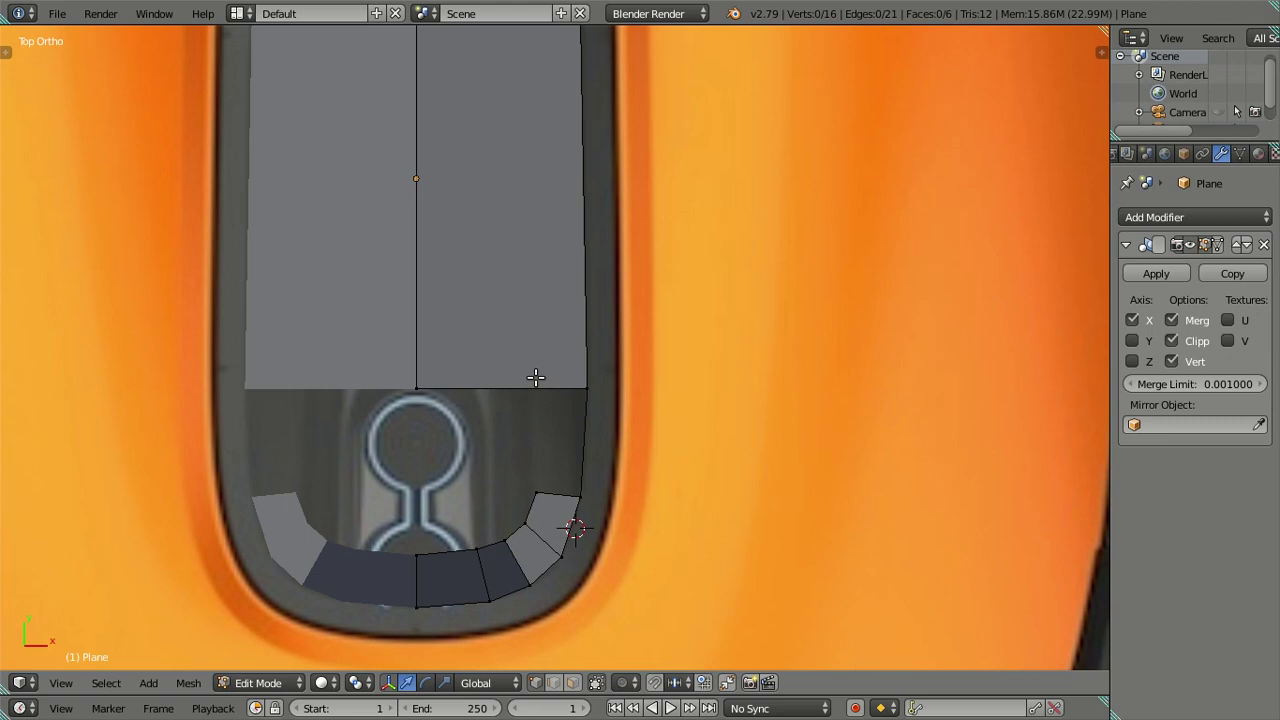
key(ctrl+r)
Cut three vertical edge loops and dissolve two of them, keeping the faces
scroll(536, 377, up, 2)
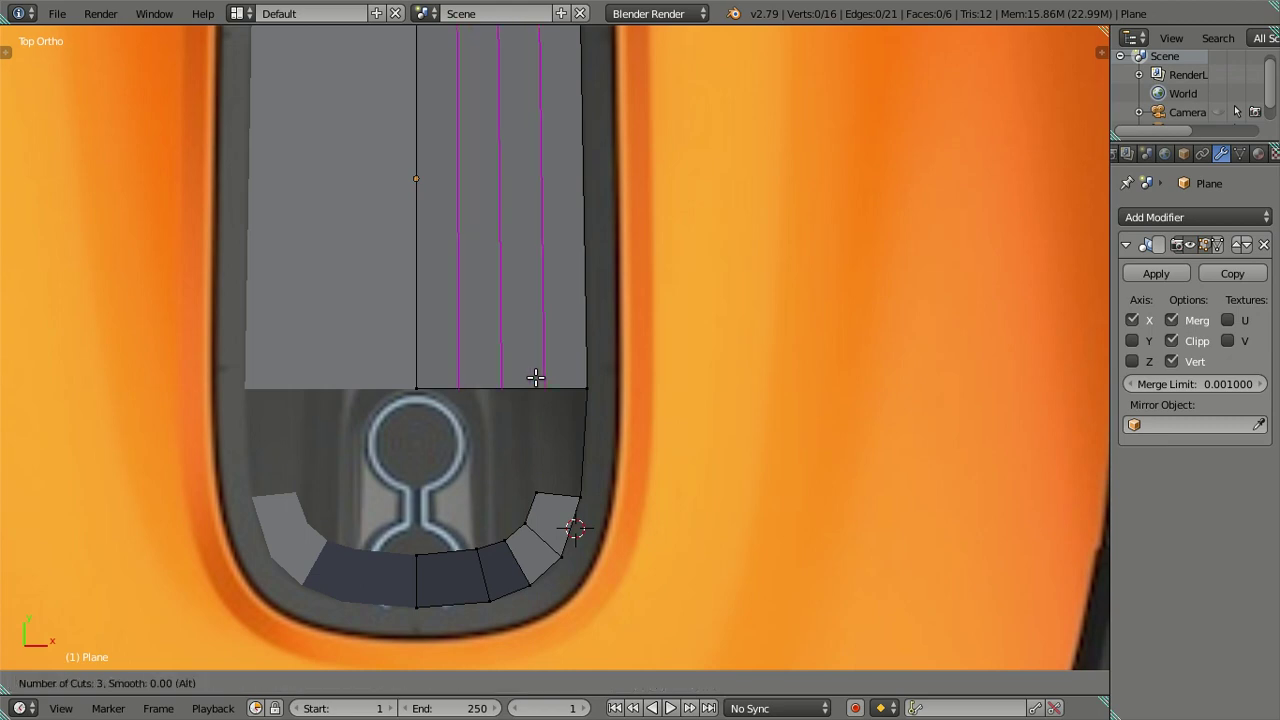
click(536, 377)
right_click(536, 377)
key(a)
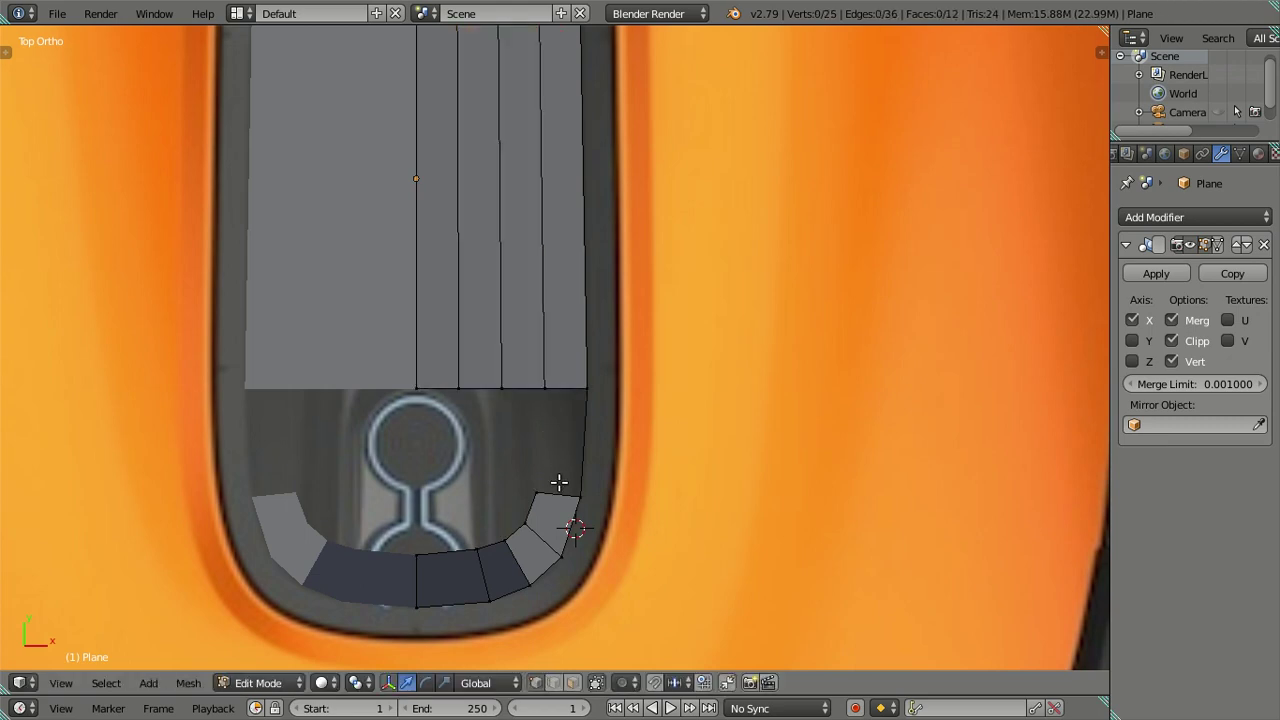
alt+right_click(493, 337)
key(x)
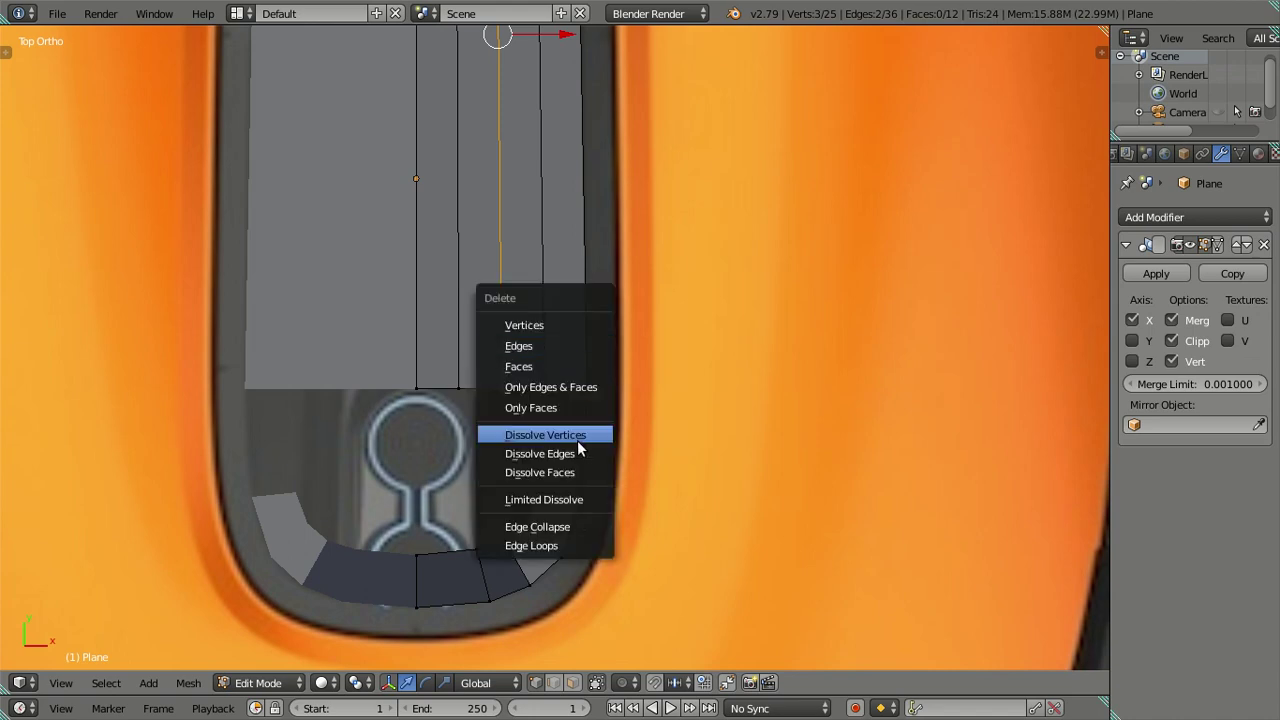
click(578, 440)
alt+right_click(460, 350)
key(x)
click(480, 345)
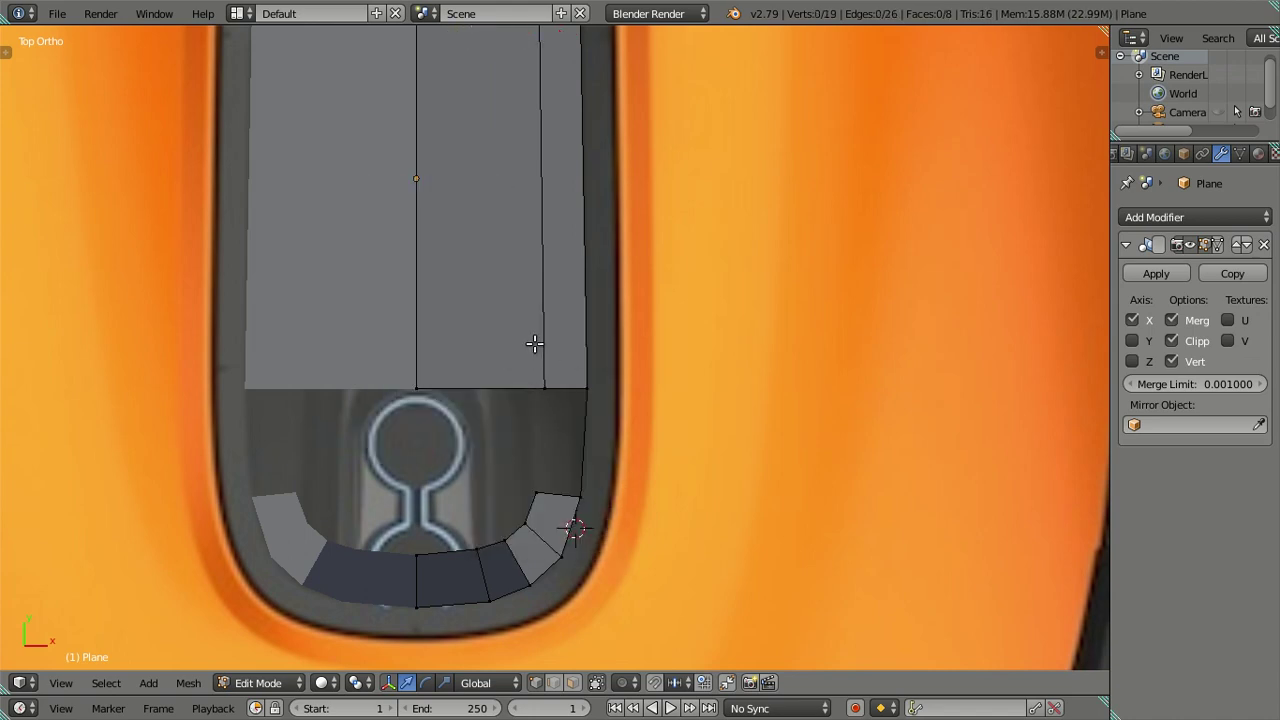
Fill the corner between the remaining vertical loop and the rim vertex with a face
alt+right_click(534, 344)
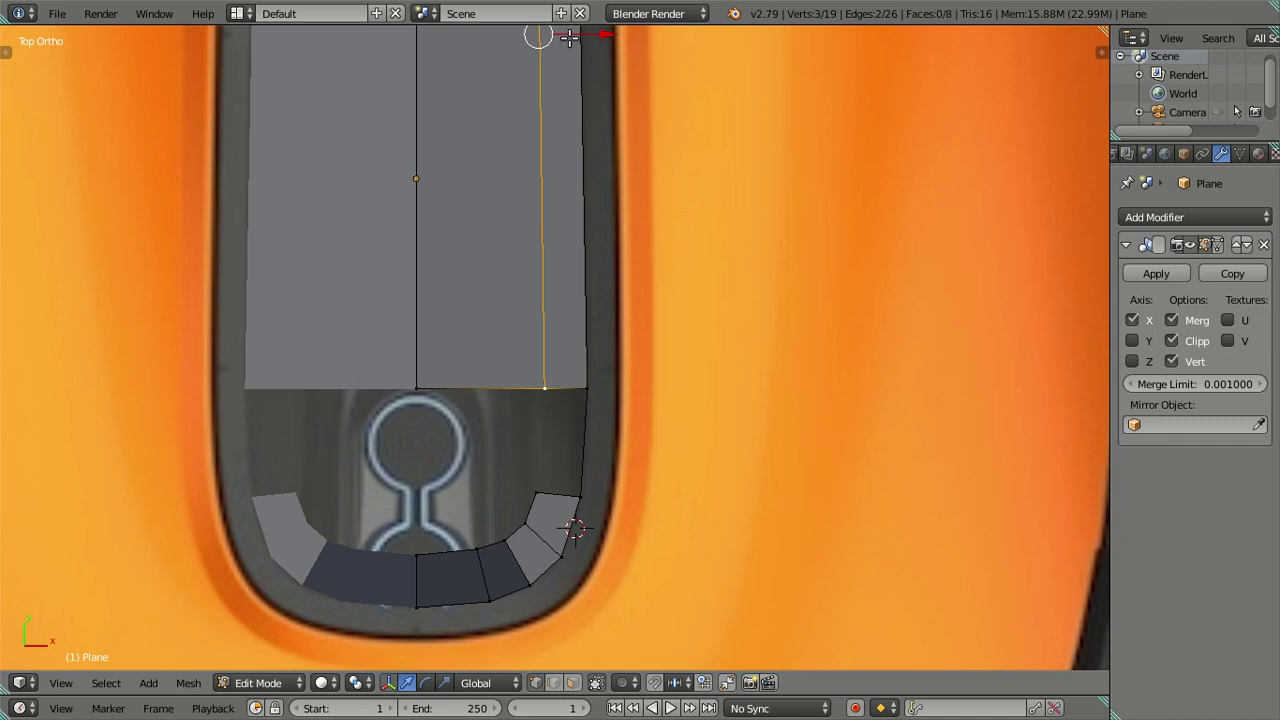
drag(606, 35, 599, 35)
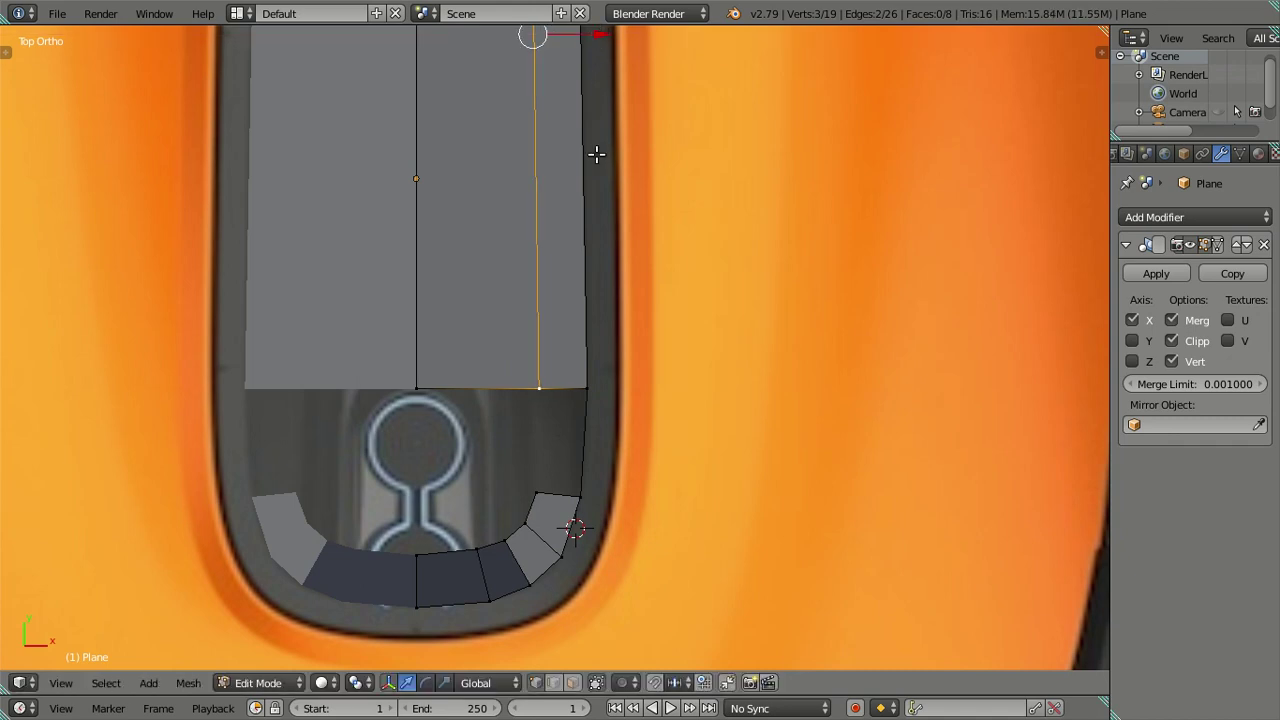
right_click(541, 384)
ctrl+right_click(533, 488)
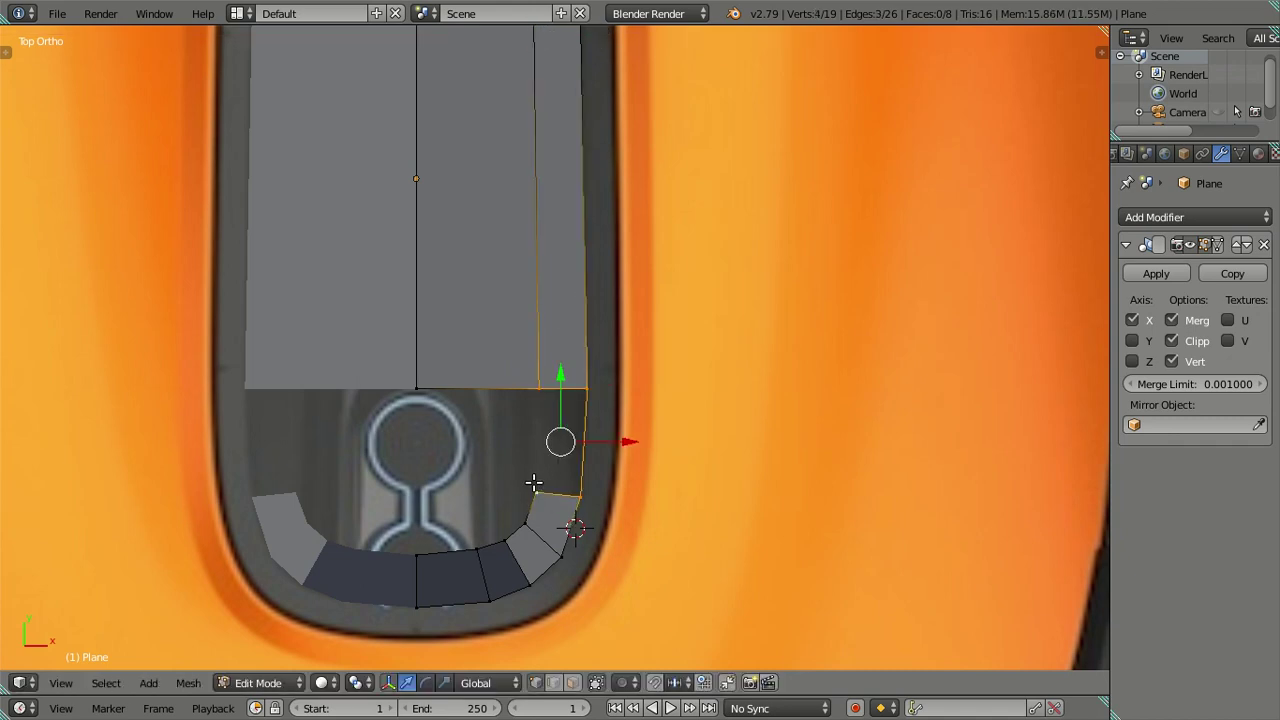
key(f)
key(a)
Extrude the bottom centre vertex down along Y and fill the adjacent rectangle with a face
right_click(408, 388)
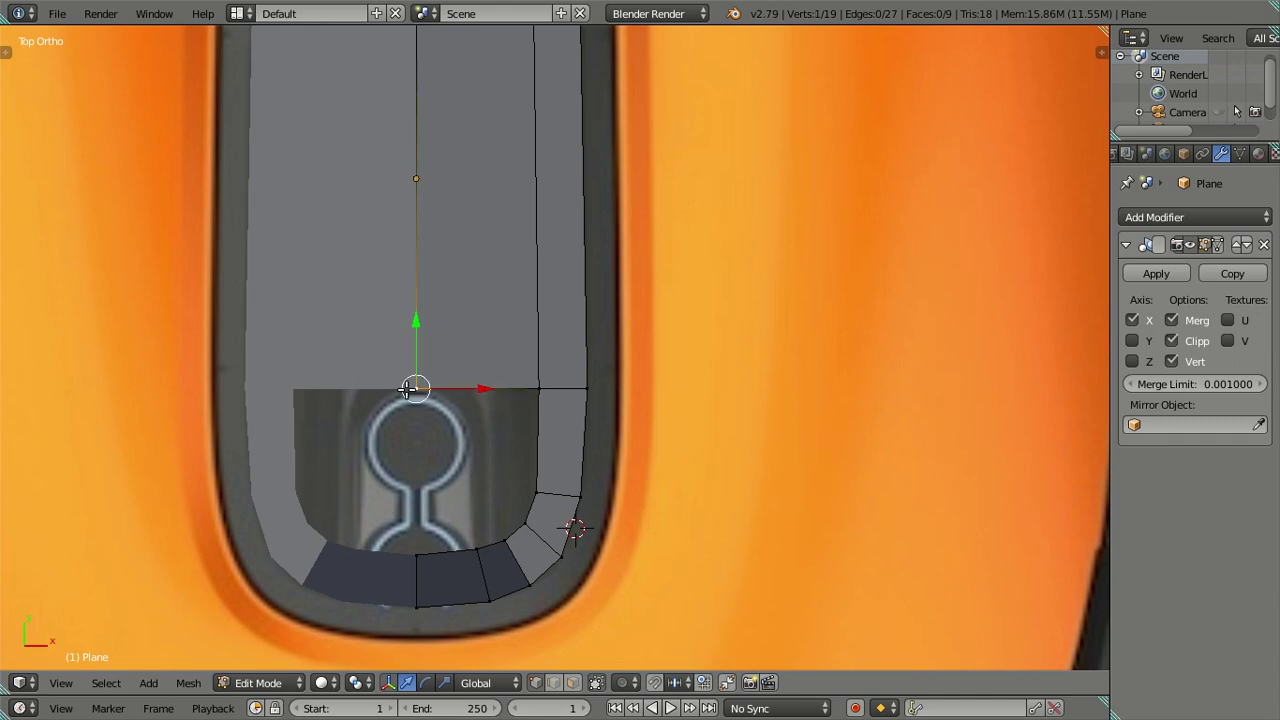
key(e)
key(Escape)
key(g)
key(y)
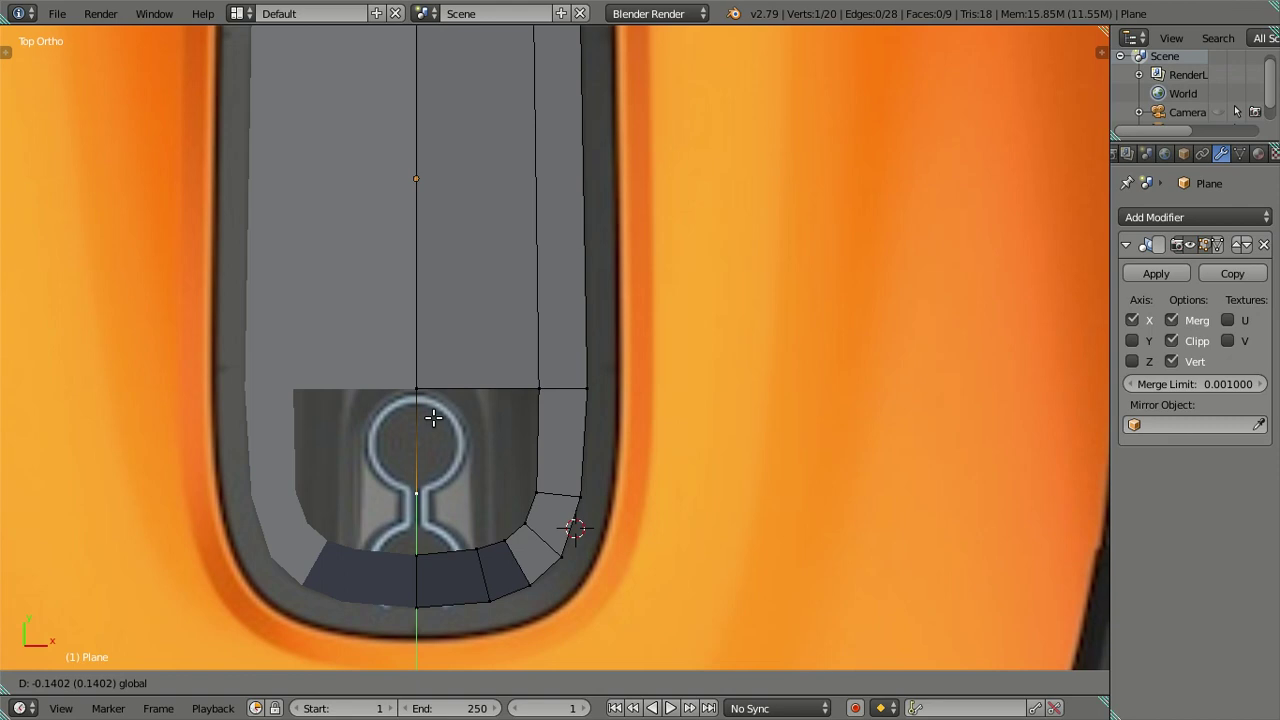
click(433, 417)
ctrl+right_click(537, 492)
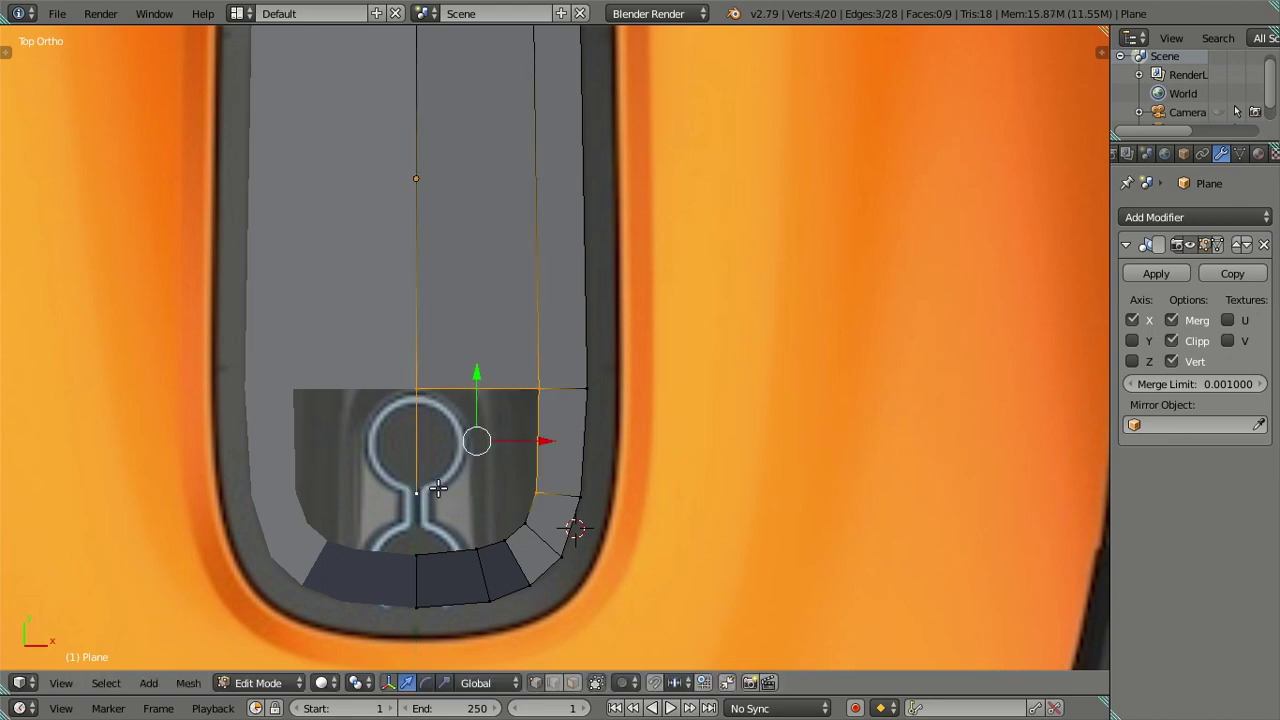
key(f)
key(a)
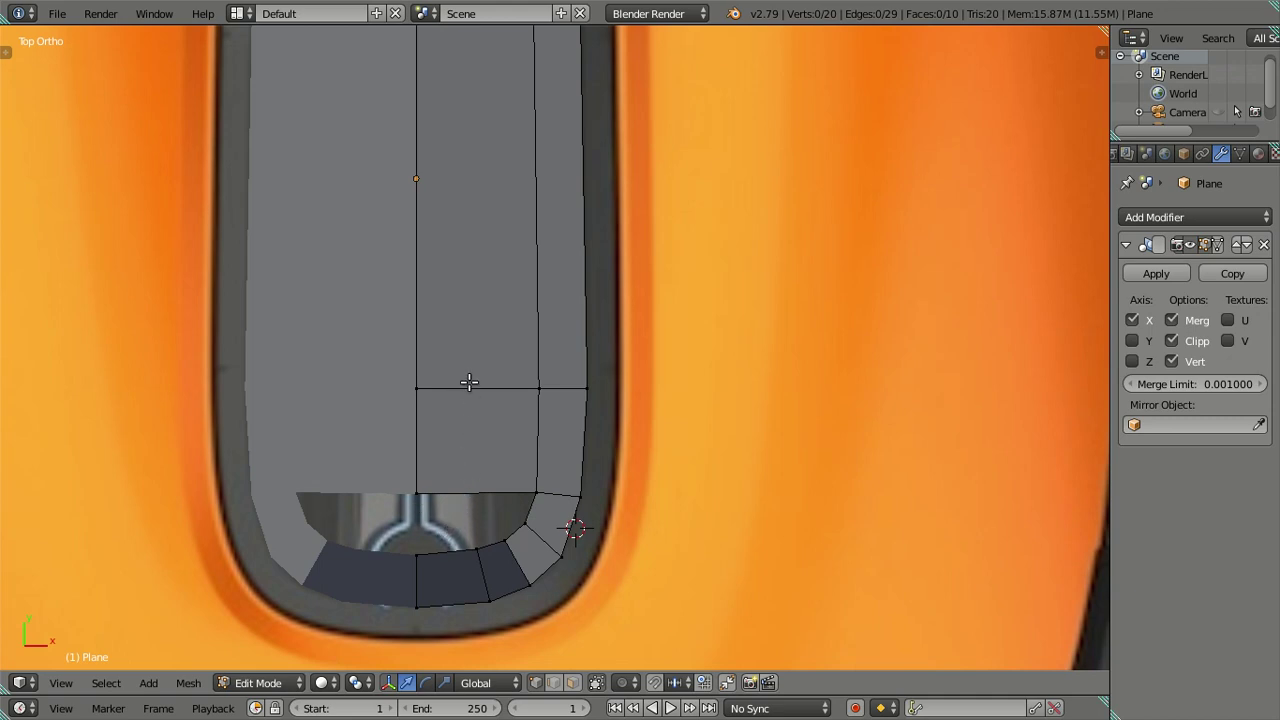
Cut a centred vertical edge loop through the panel, then dissolve it
key(ctrl+r)
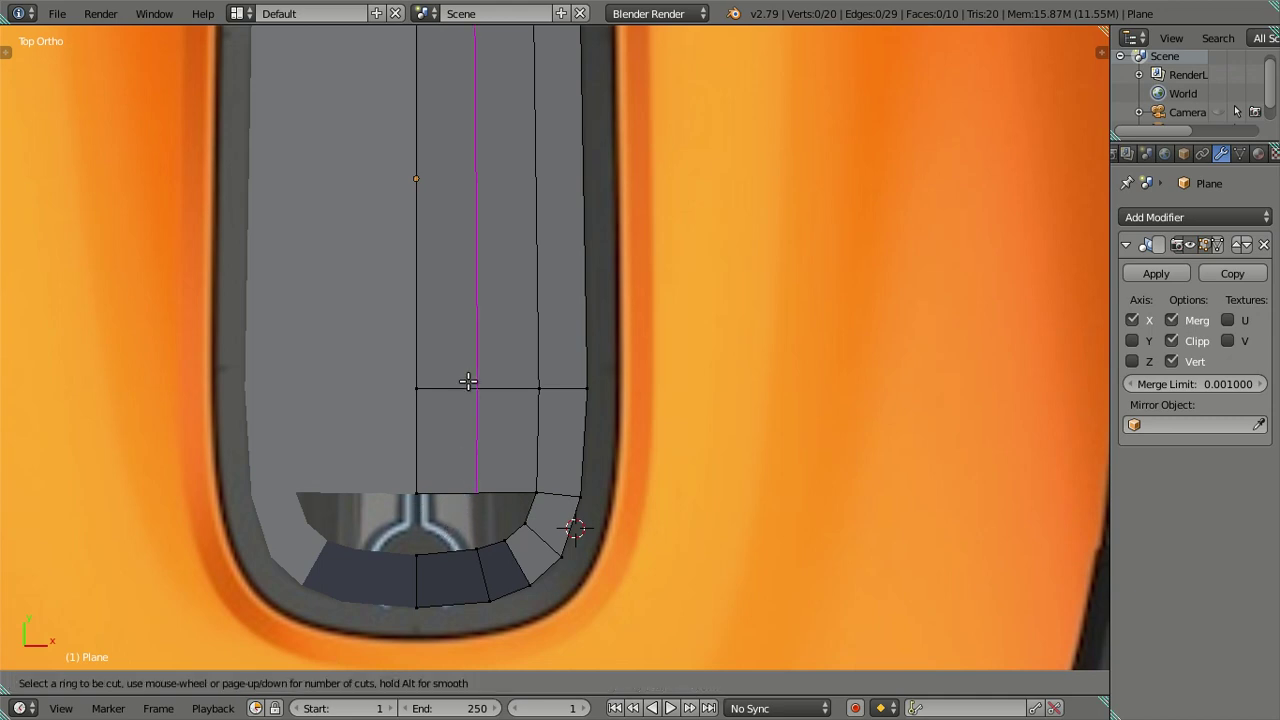
click(468, 381)
right_click(468, 381)
key(a)
right_click(505, 536)
alt+right_click(471, 492)
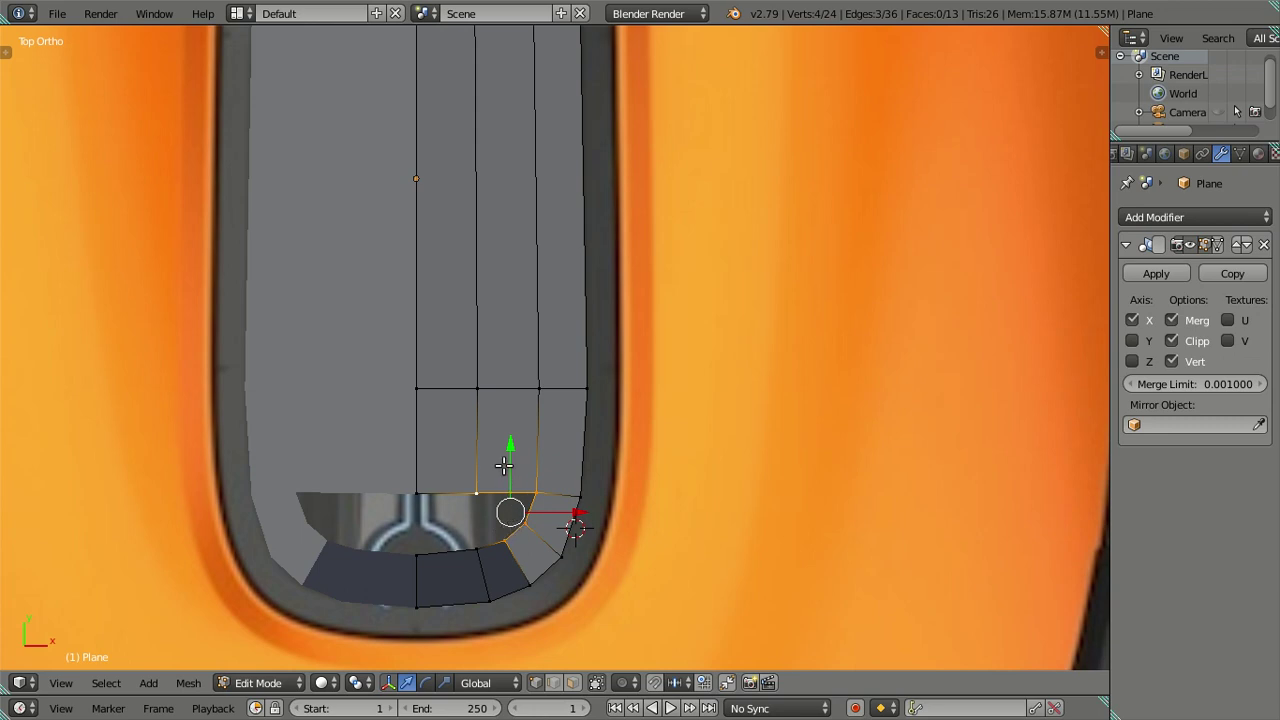
alt+right_click(465, 443)
key(a)
alt+right_click(490, 460)
key(x)
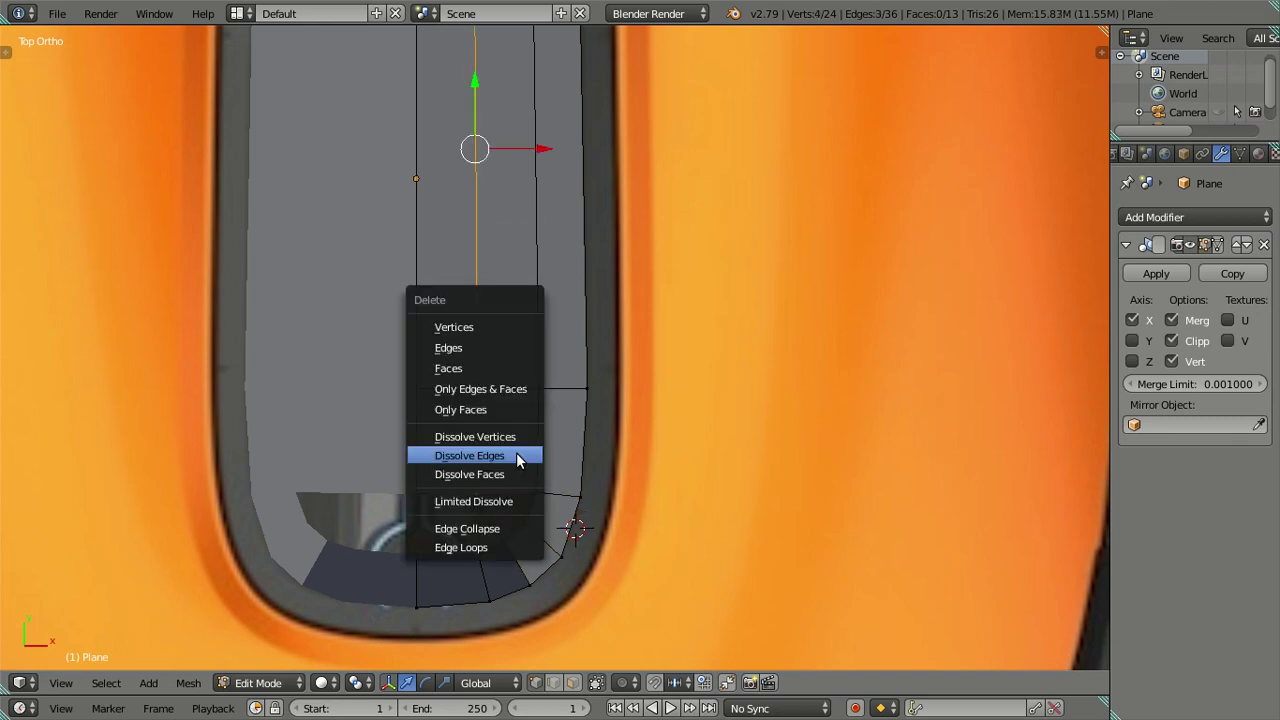
click(519, 459)
Add two evenly spaced vertical edge loops to the panel
key(ctrl+r)
scroll(475, 386, up, 1)
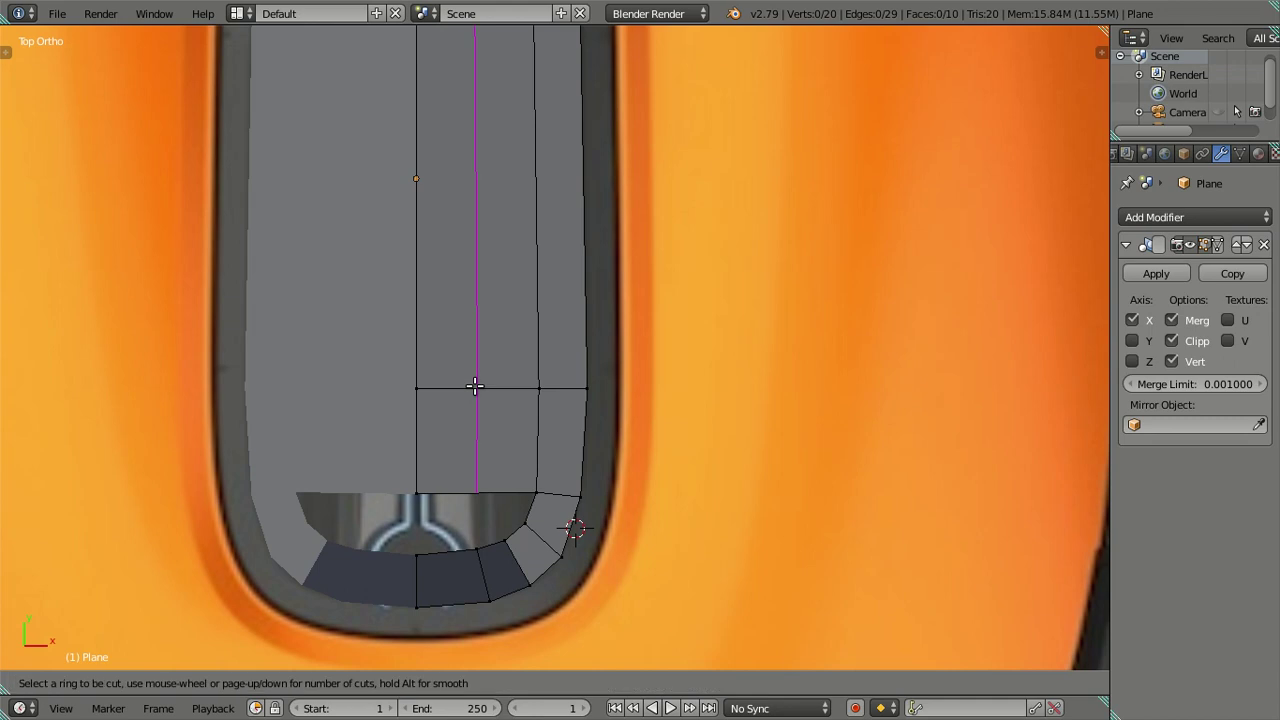
click(475, 386)
right_click(475, 386)
key(a)
Fill the bottom gaps near the scoop's rounded end with new faces
right_click(496, 491)
right_click(503, 531)
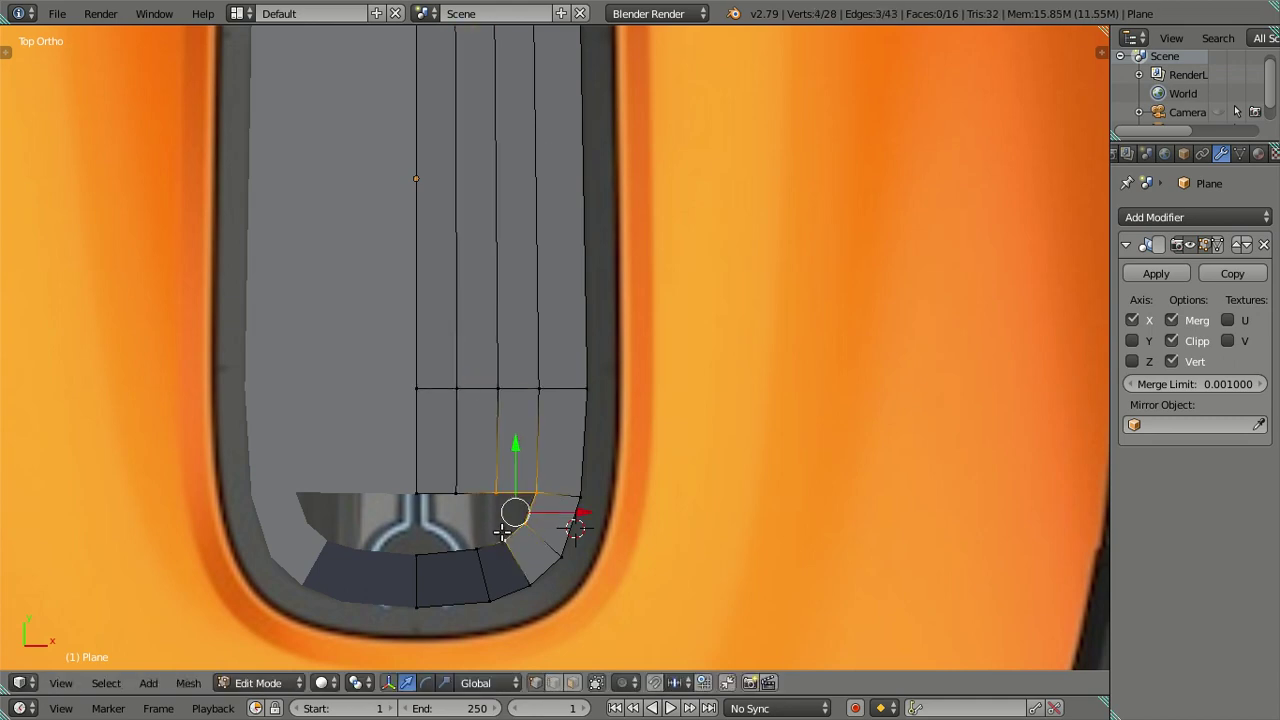
right_click(462, 500)
alt+right_click(472, 546)
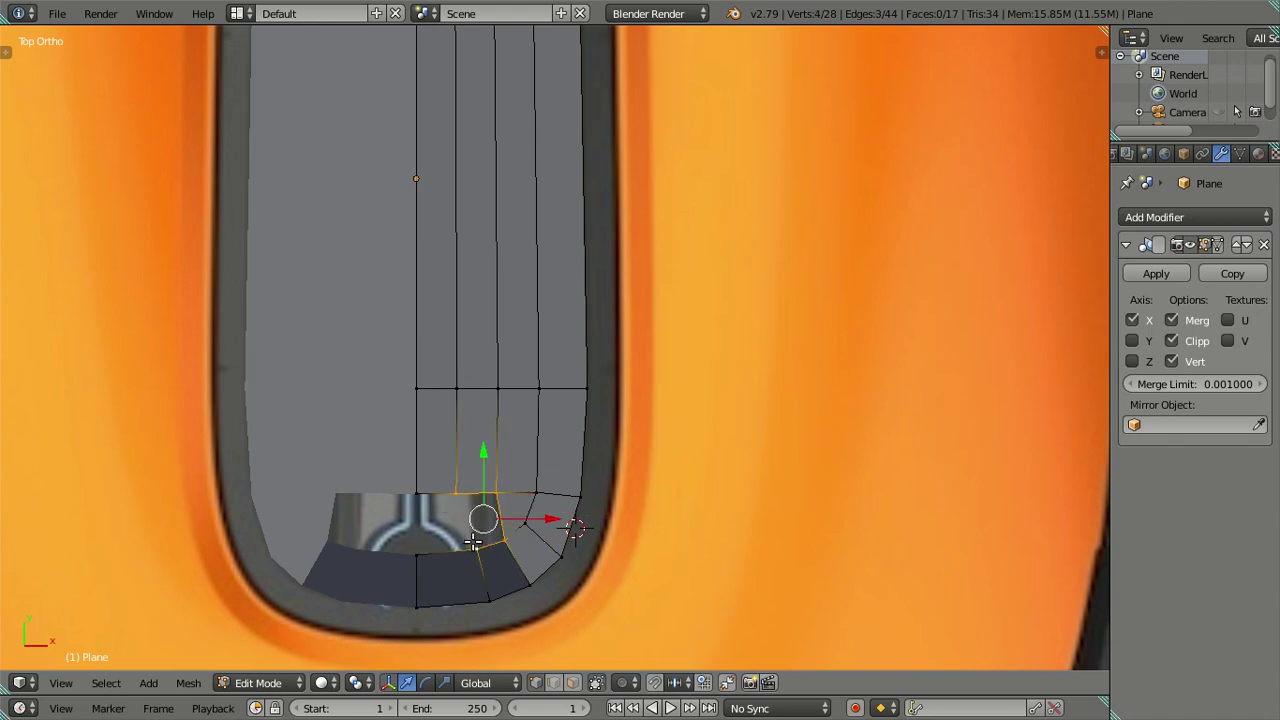
key(f)
right_click(418, 552)
shift+right_click(456, 494)
key(f)
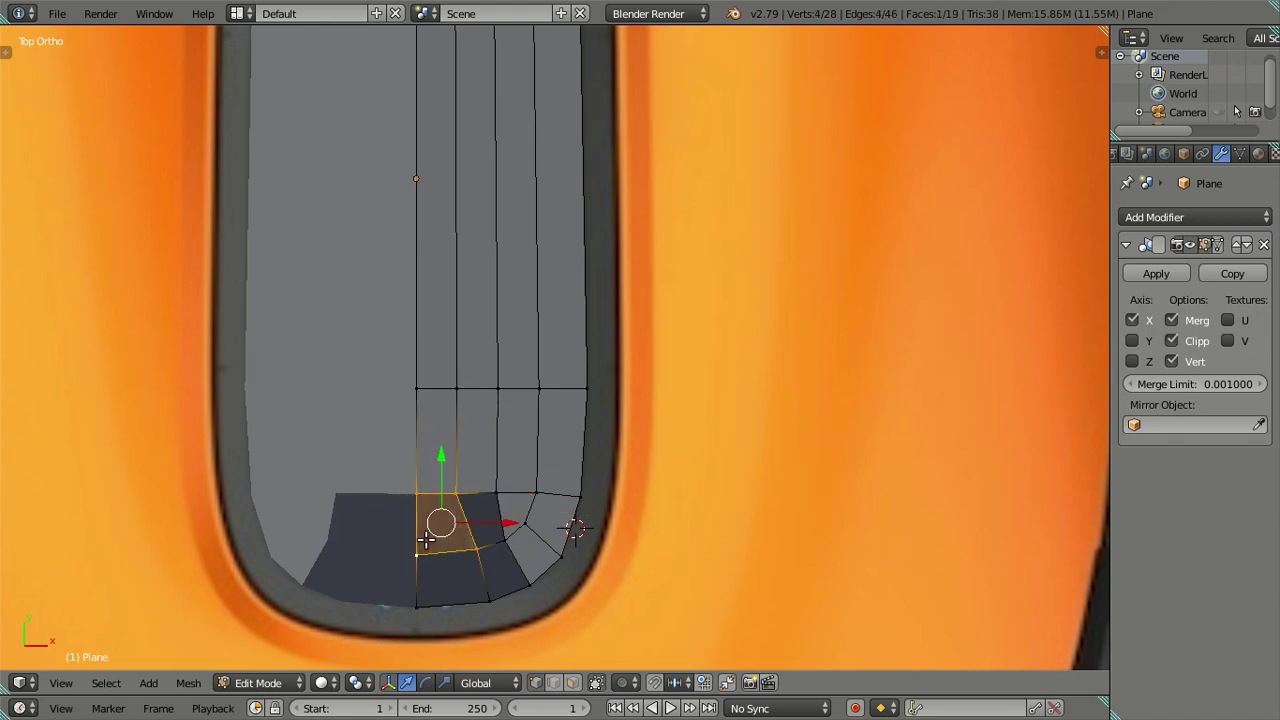
key(a)
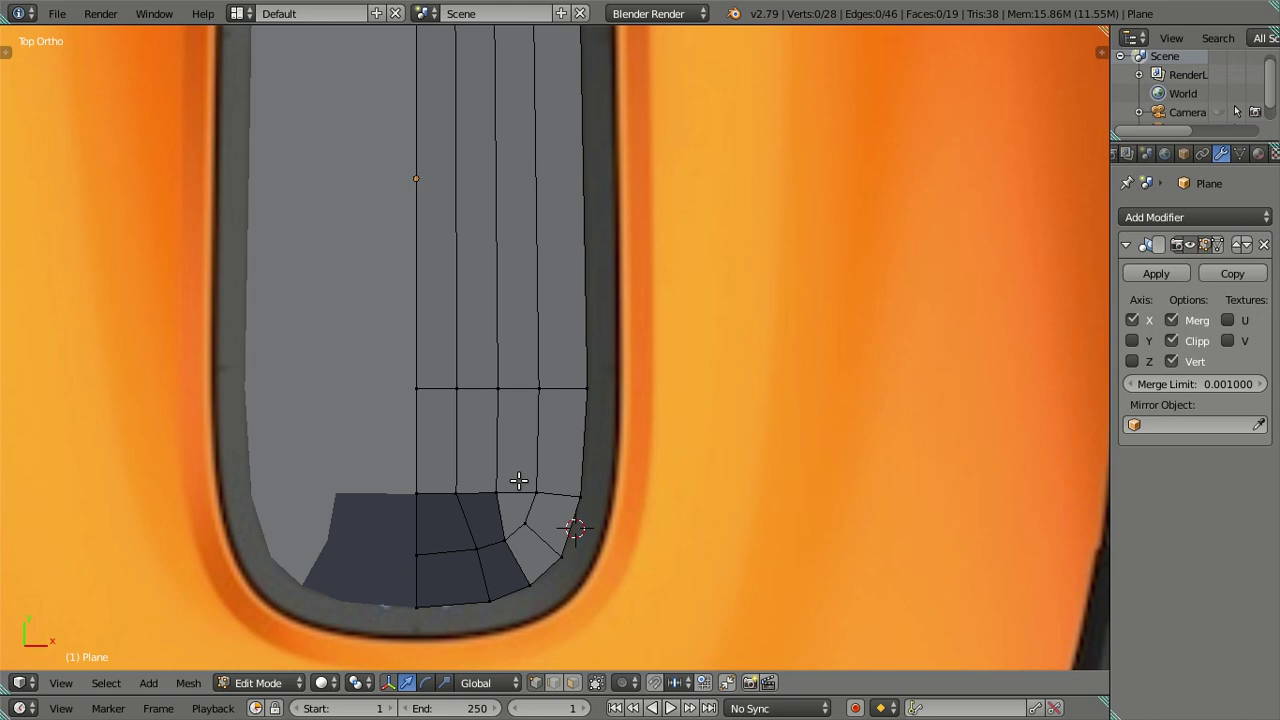
key(ctrl+r)
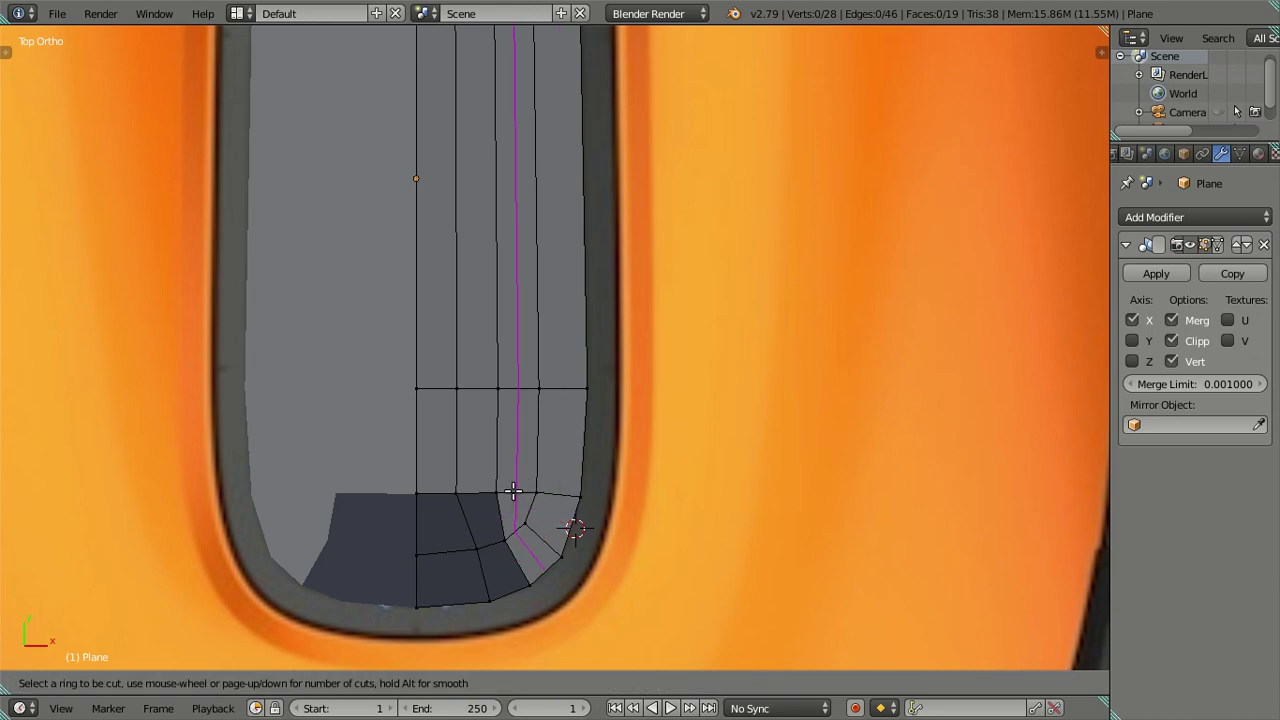
key(Escape)
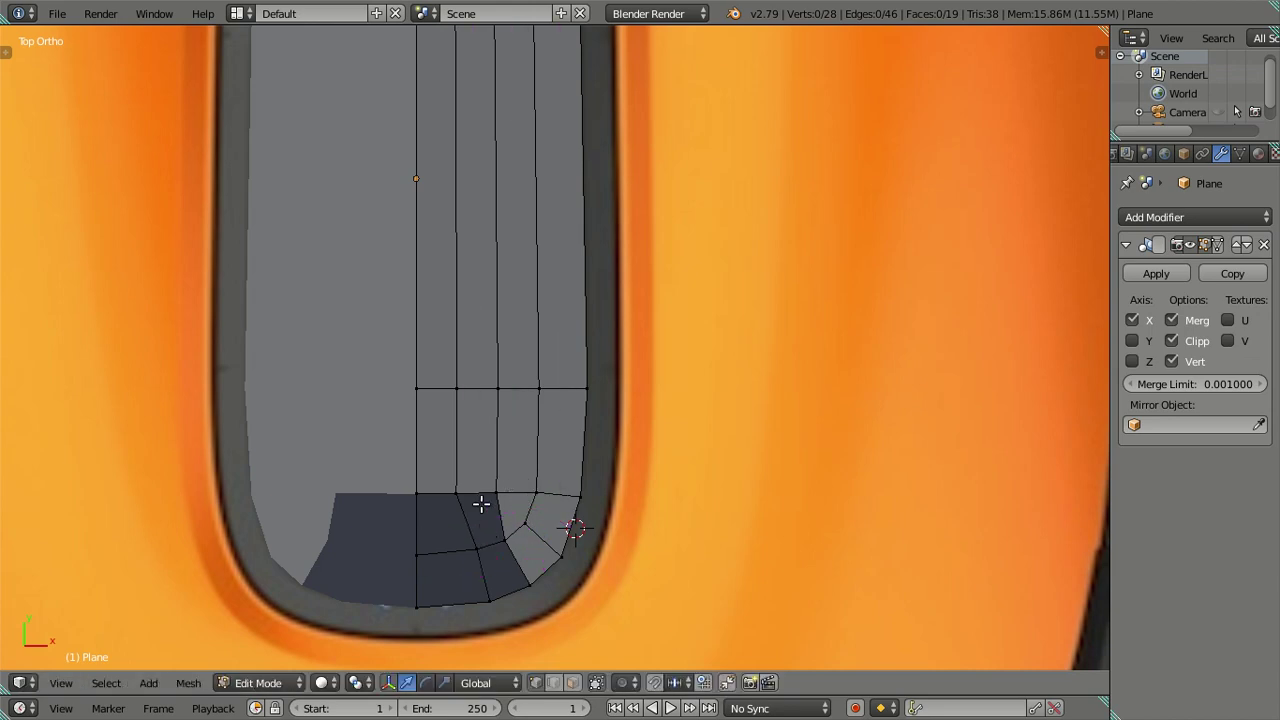
scroll(490, 505, down, 1)
Flip the normals of the four faces at the scoop bottom
click(572, 682)
click(451, 511)
shift+click(500, 494)
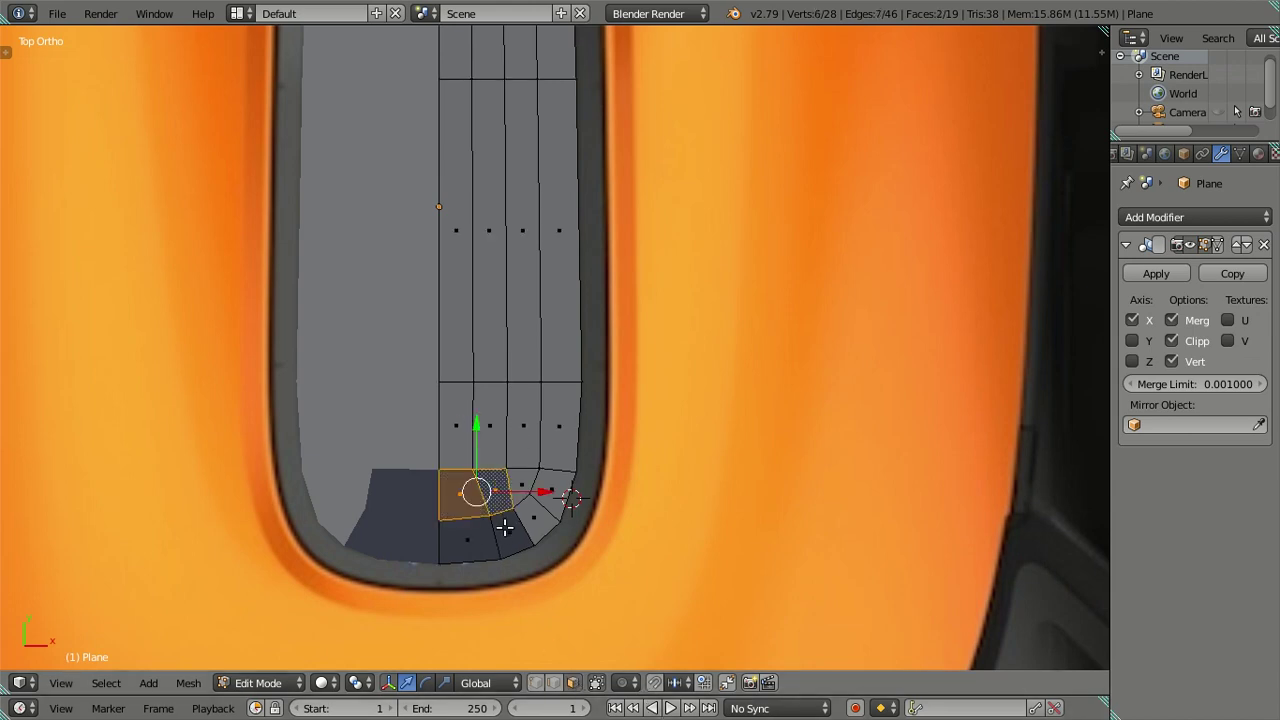
shift+click(508, 525)
shift+click(467, 540)
key(ctrl+f)
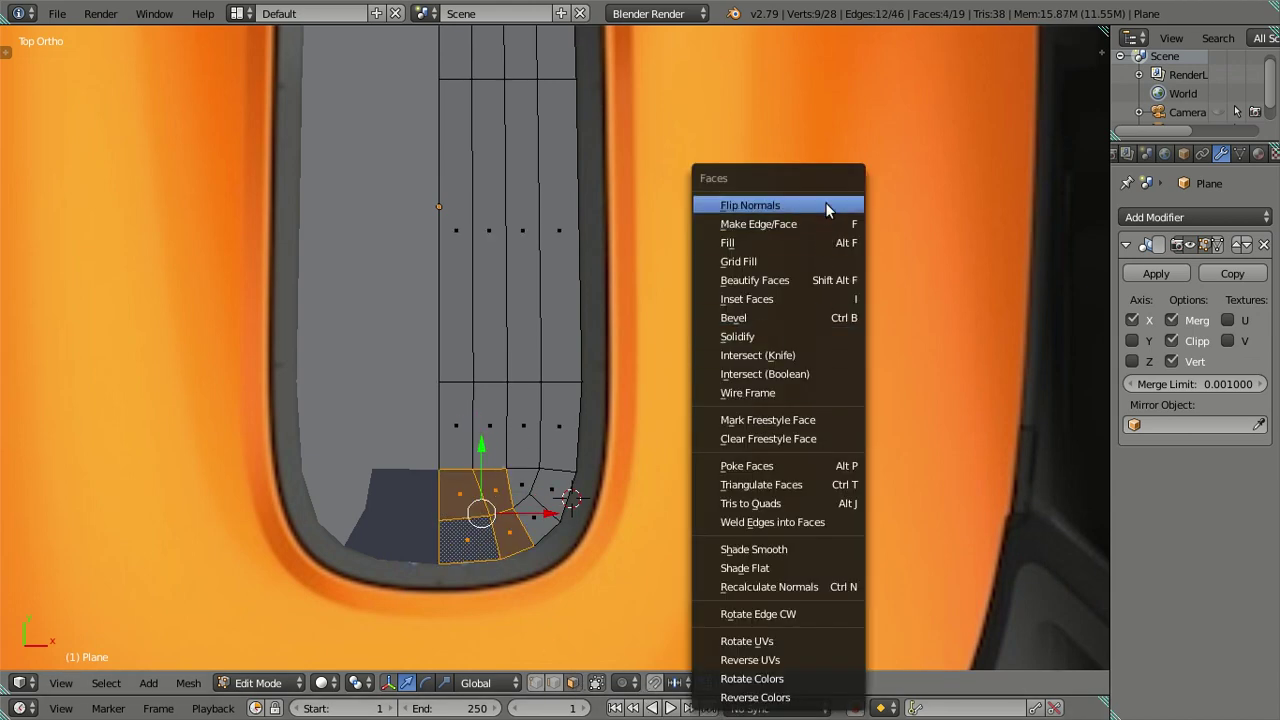
click(825, 202)
key(a)
Extrude the panel's right border edge loop along X toward the scoop edge
scroll(557, 346, down, 2)
scroll(557, 346, up, 1)
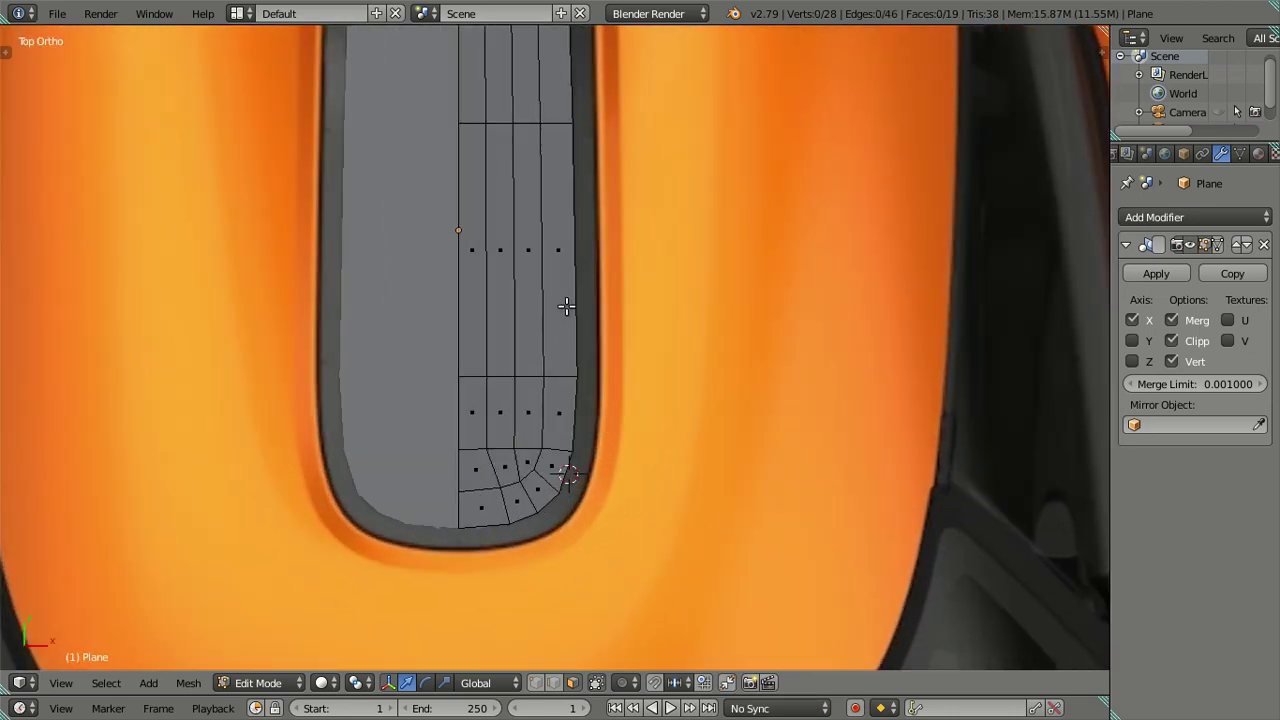
shift+scroll(562, 370, up, 1)
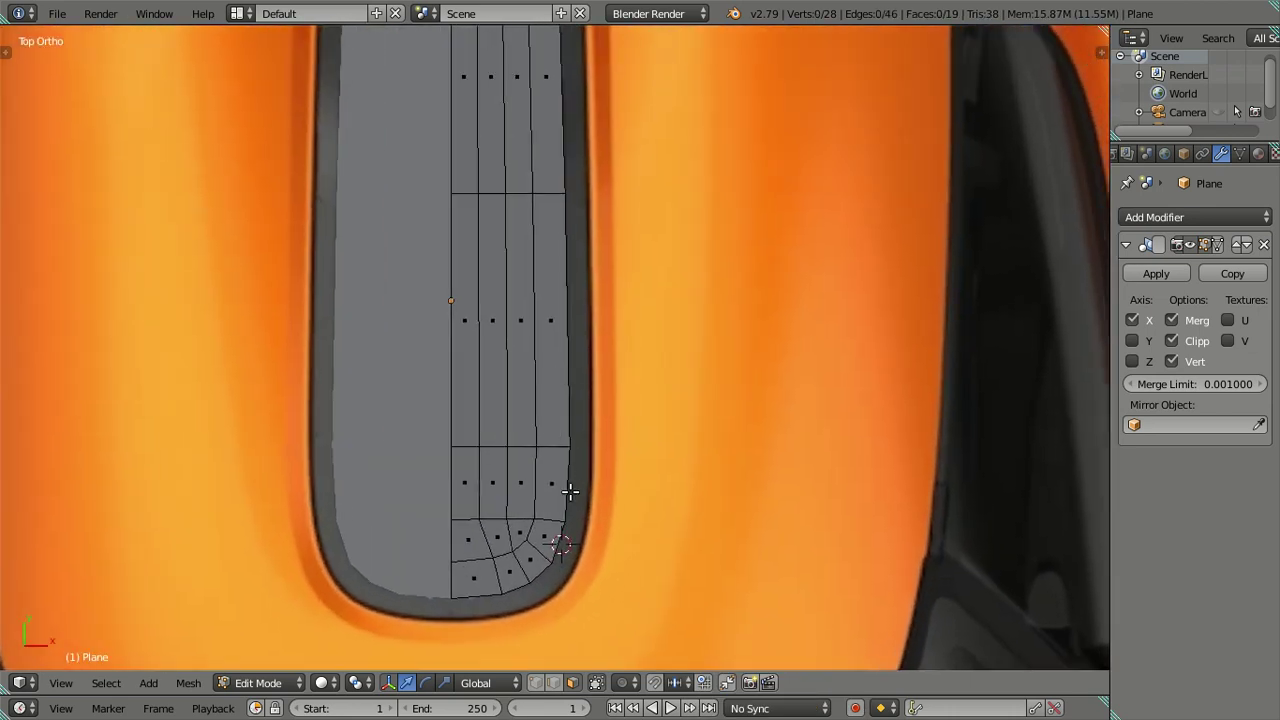
scroll(571, 490, down, 2)
shift+scroll(550, 318, up, 1)
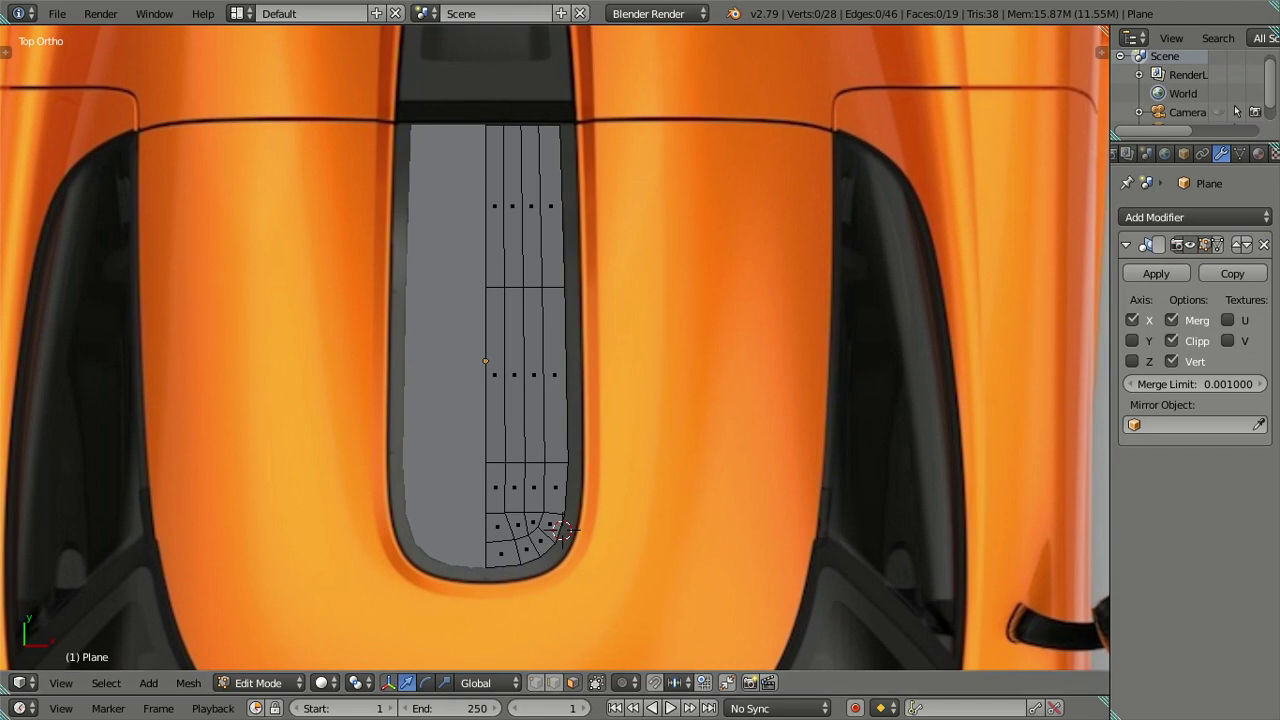
right_click(568, 394)
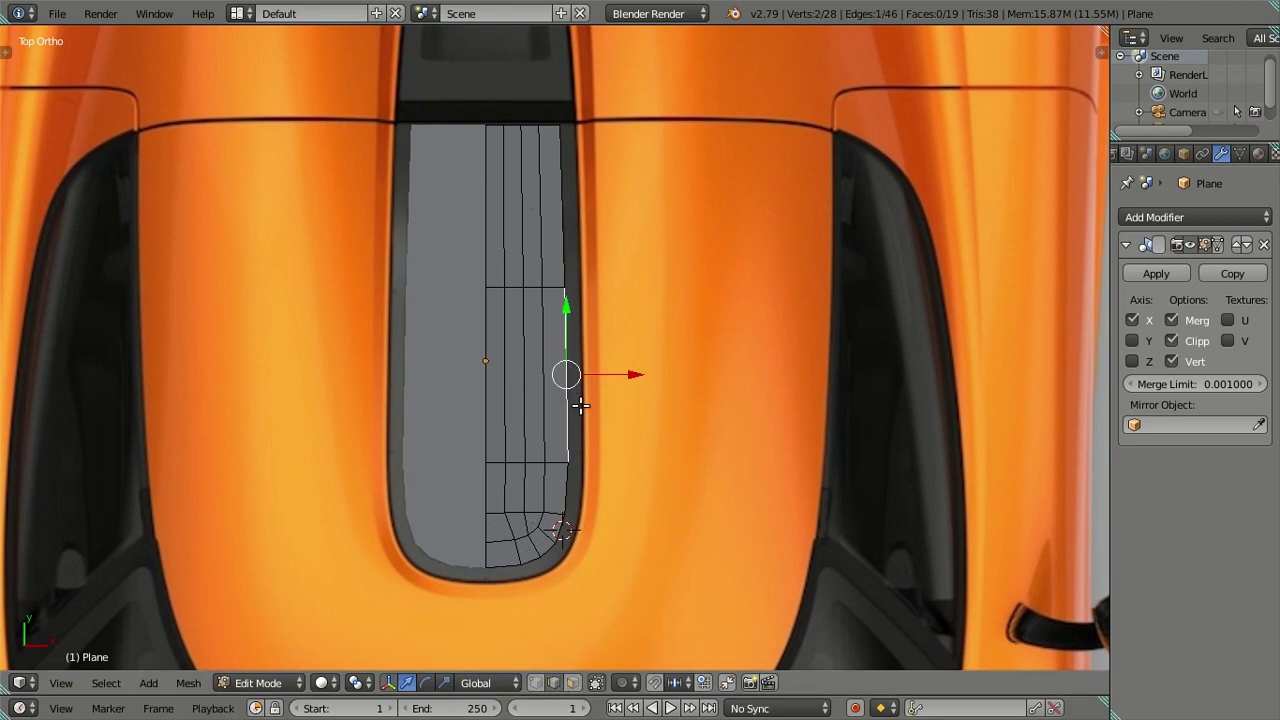
alt+click(568, 404)
scroll(611, 434, up, 1)
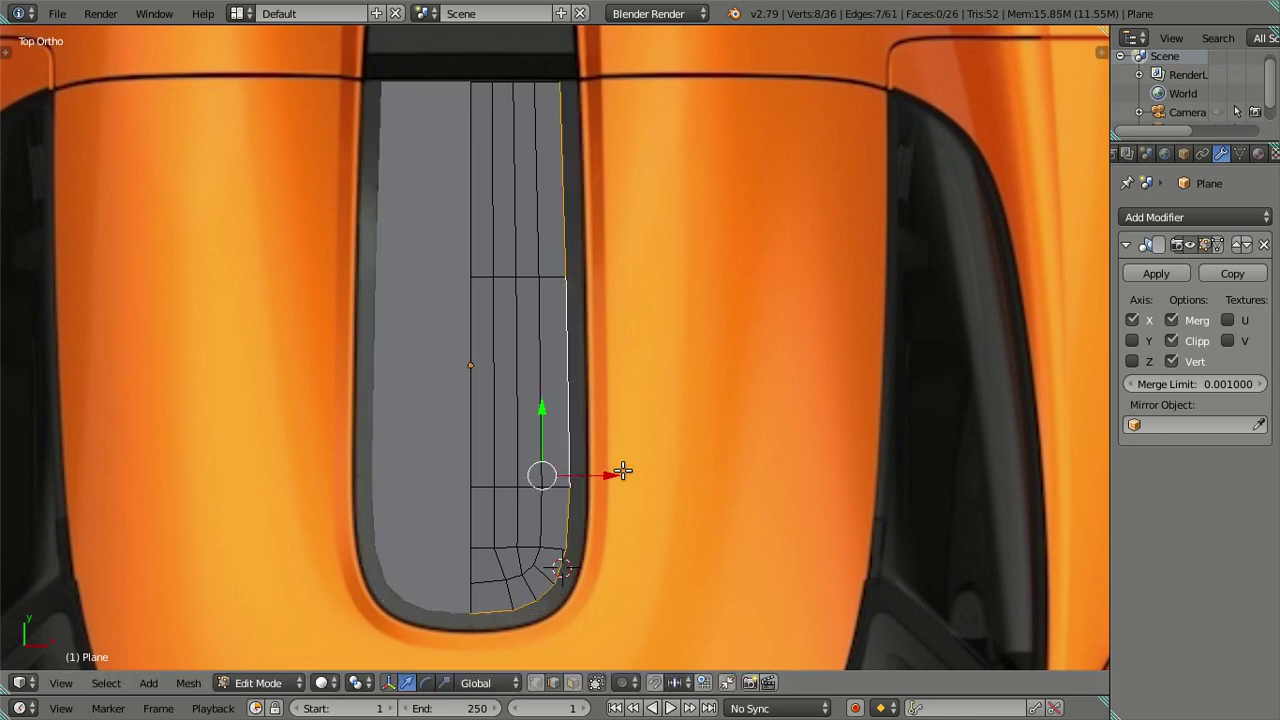
key(e)
key(x)
click(630, 472)
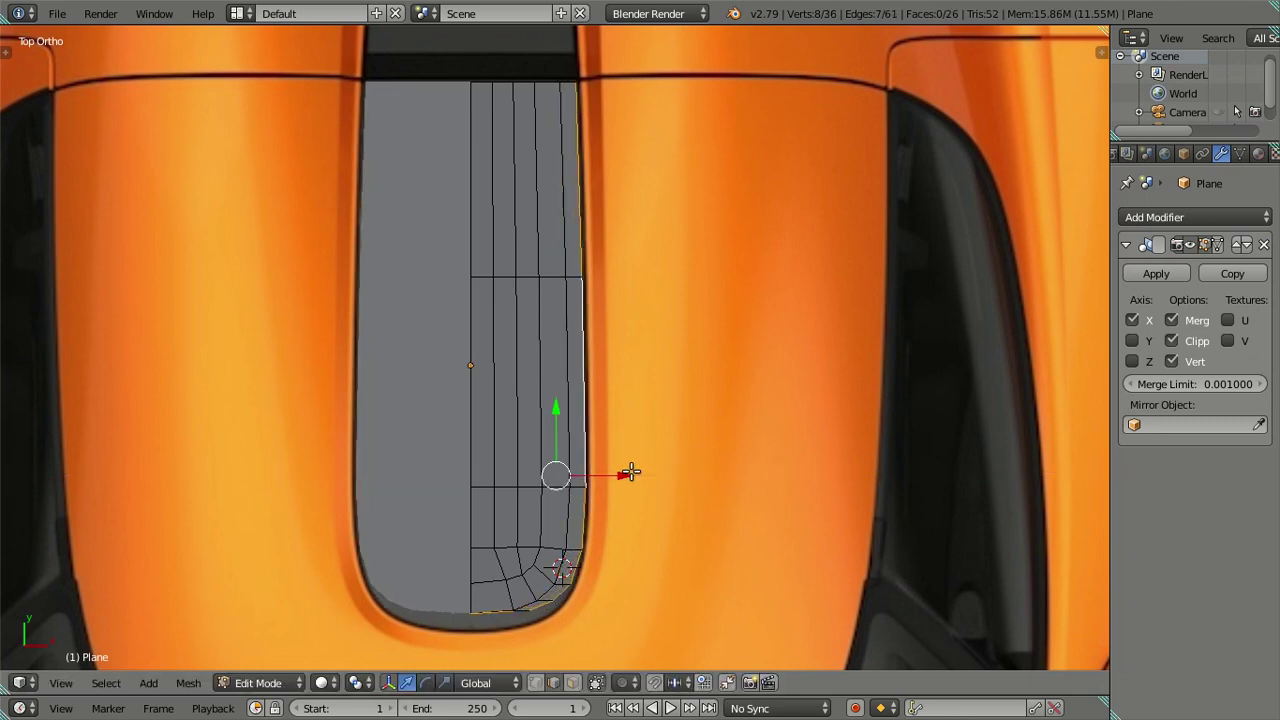
In wireframe view, slide the mesh's right edge along X to hug the scoop rim
key(z)
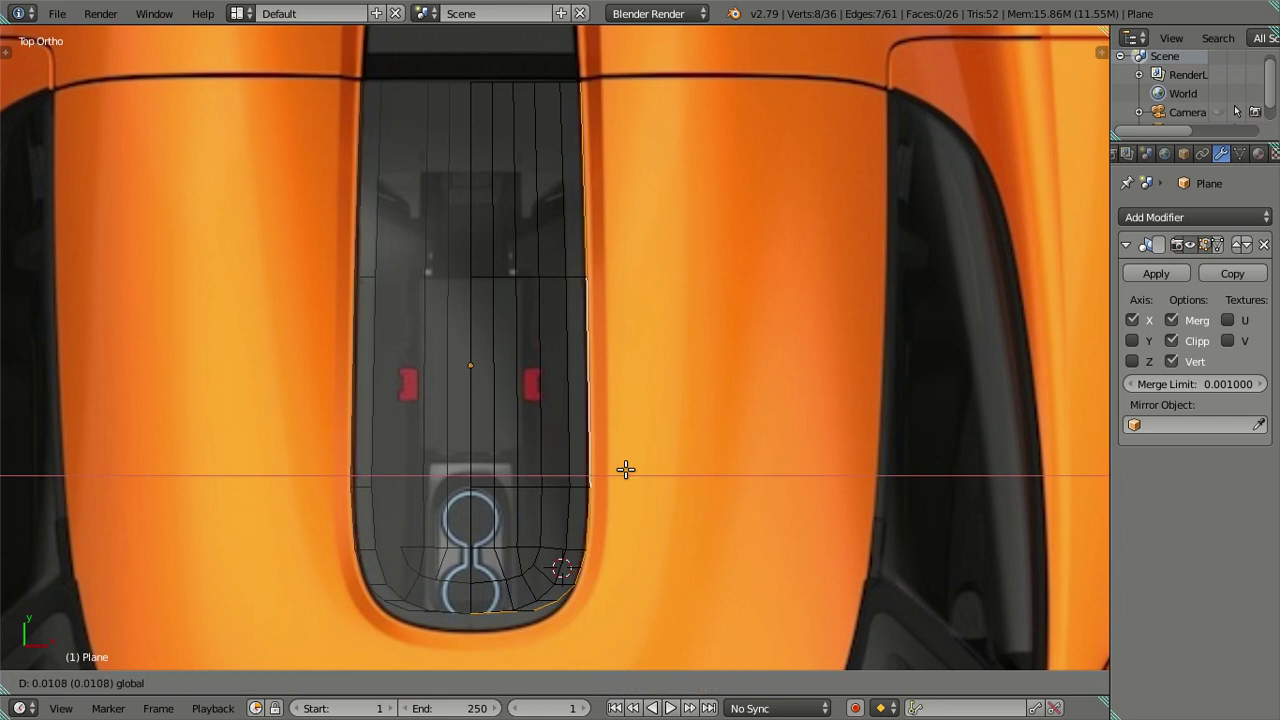
scroll(626, 471, up, 2)
scroll(620, 443, up, 1)
scroll(566, 470, up, 2)
shift+middle_drag(572, 503, 569, 317)
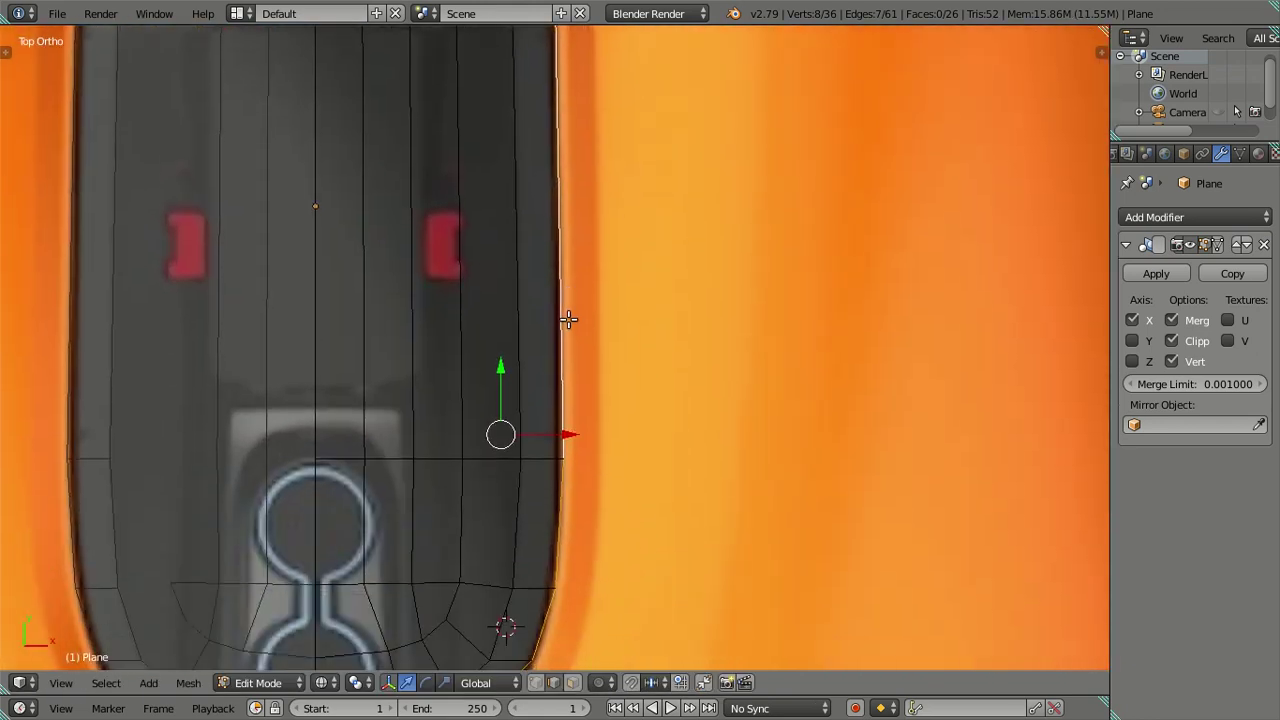
scroll(570, 380, up, 3)
key(g)
key(x)
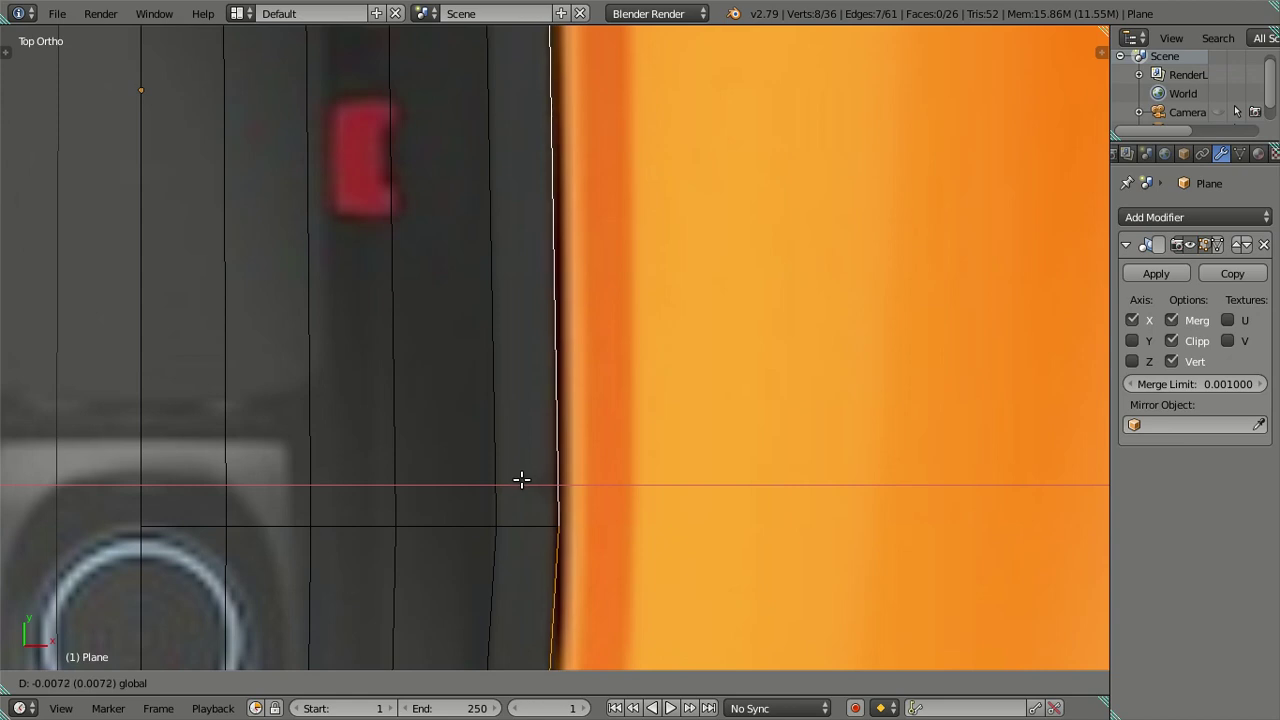
click(521, 480)
scroll(523, 478, down, 3)
scroll(530, 470, down, 2)
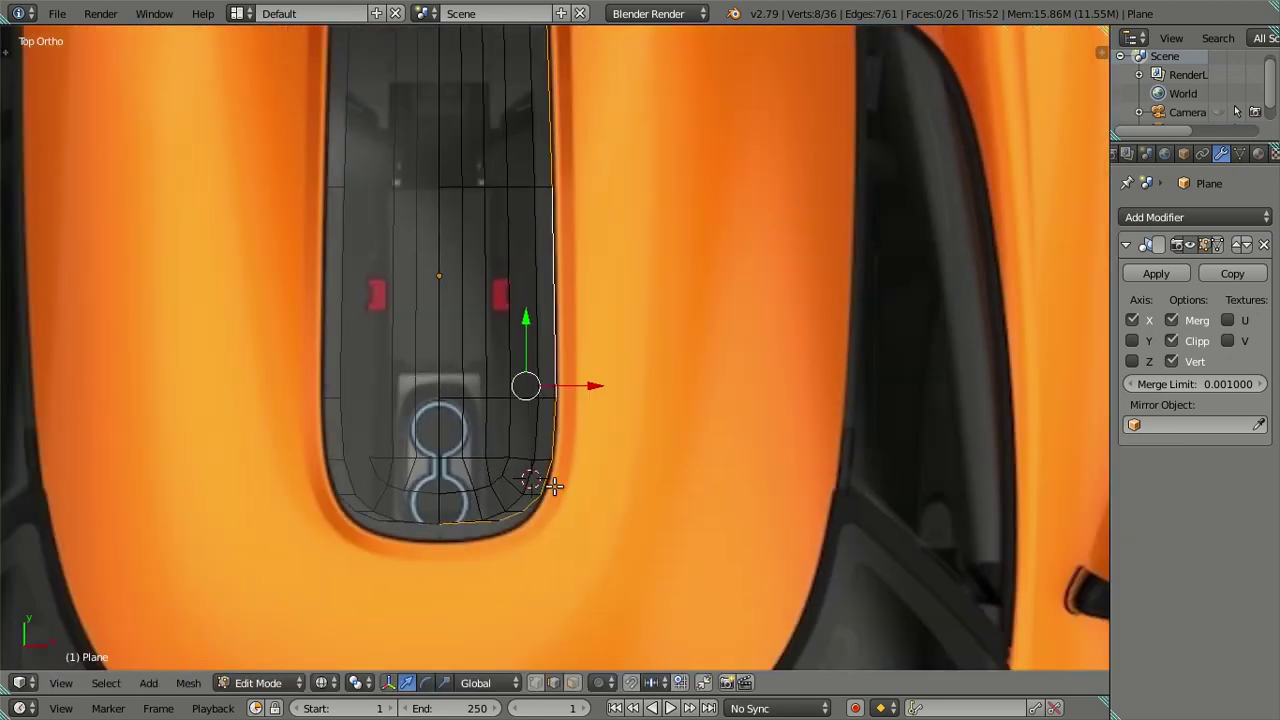
scroll(545, 440, down, 1)
scroll(557, 405, up, 2)
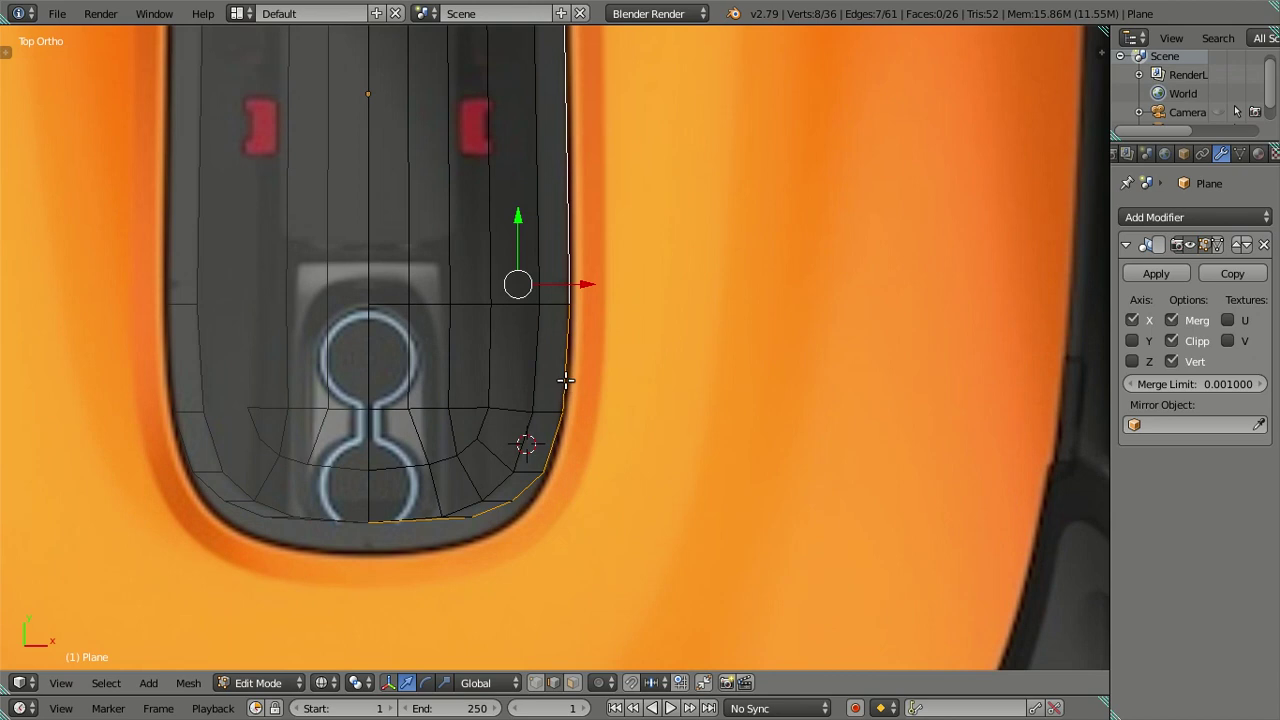
Circle-deselect the upper right-edge vertices and drag the bottom edge down to the scoop outline
scroll(565, 380, down, 3)
shift+scroll(590, 400, up, 2)
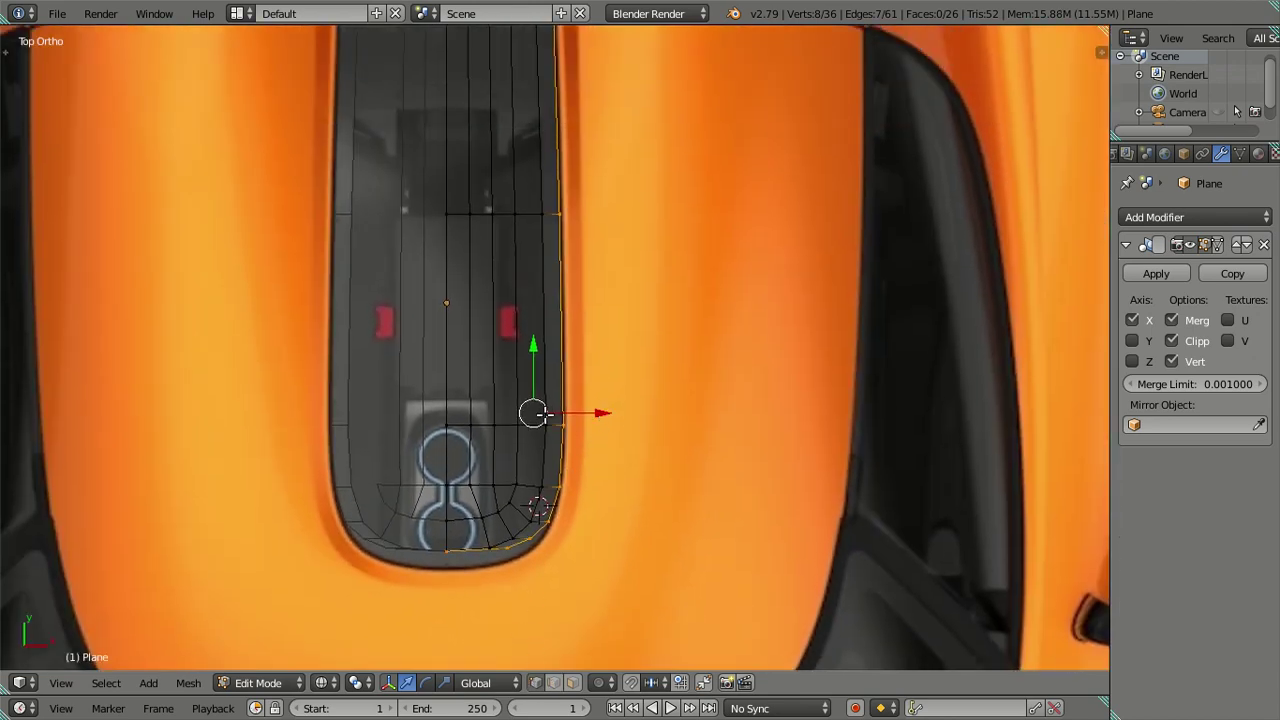
shift+scroll(560, 330, up, 2)
key(c)
middle_drag(545, 86, 543, 514)
key(Escape)
shift+scroll(555, 421, down, 2)
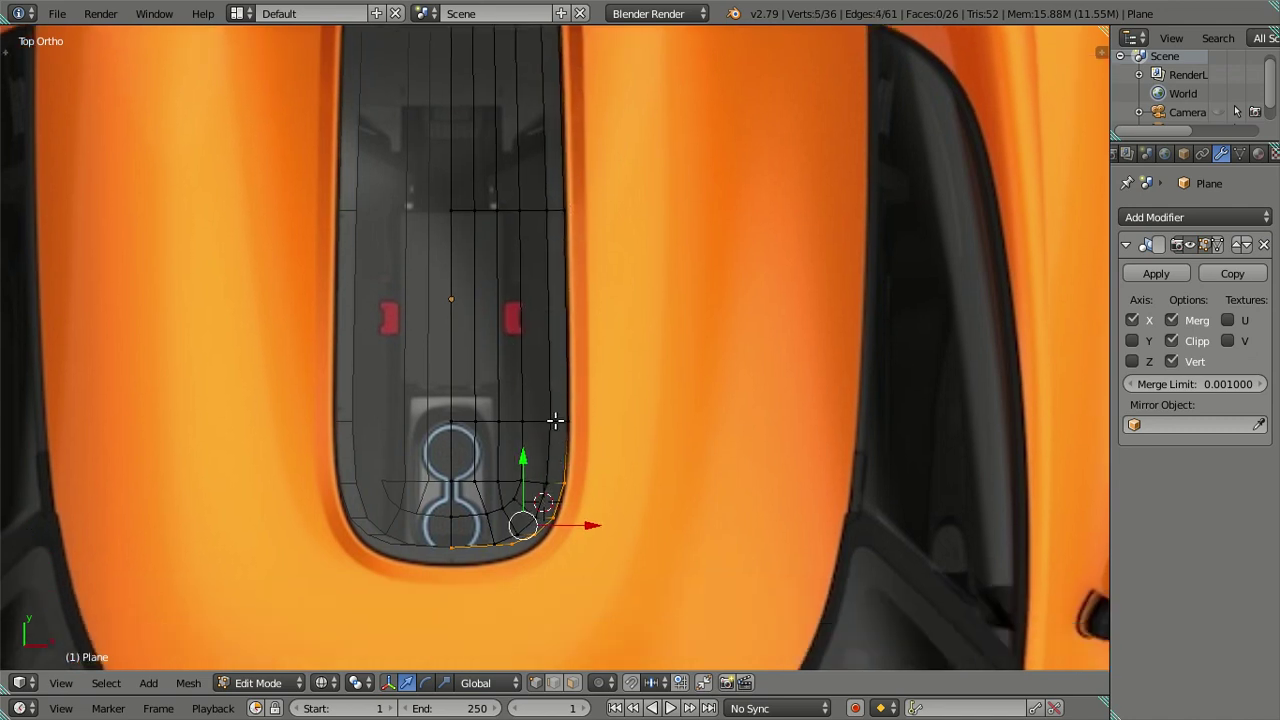
scroll(545, 432, up, 4)
scroll(650, 225, up, 1)
scroll(632, 241, up, 2)
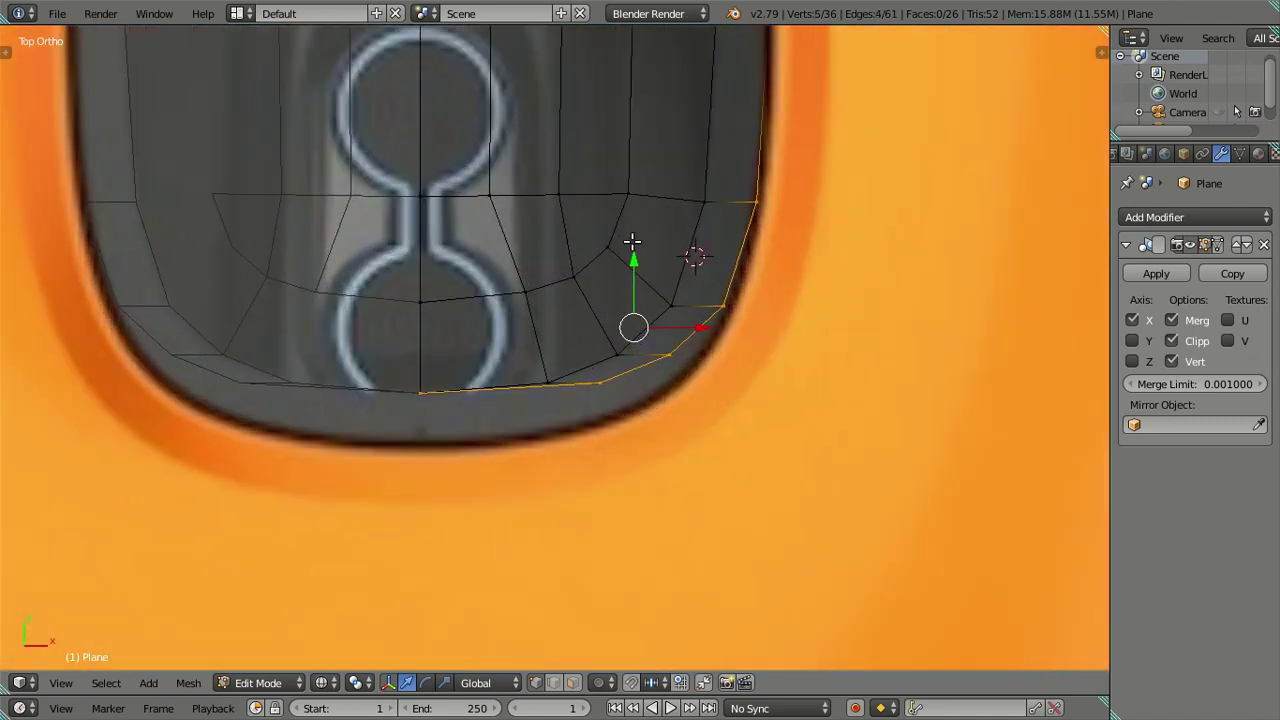
mouse_move(630, 258)
mouse_down()
mouse_move(632, 286)
mouse_move(637, 266)
mouse_up()
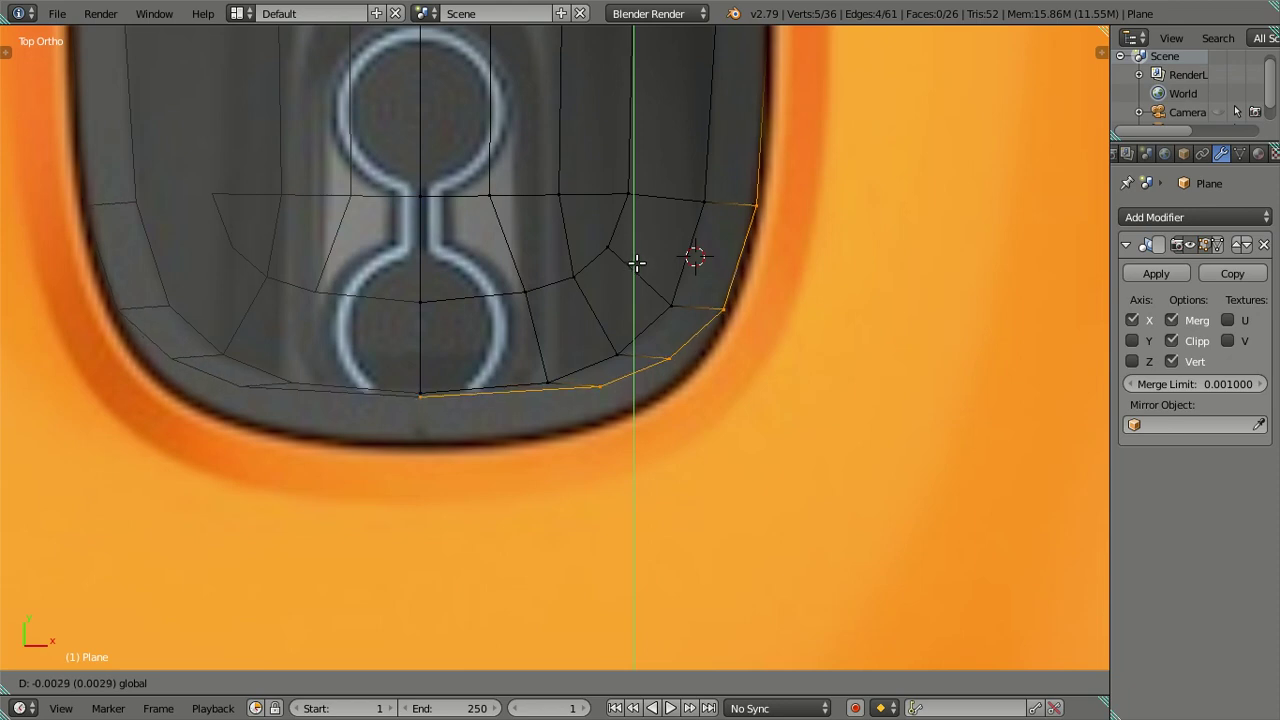
drag(637, 266, 642, 264)
Drop the top-right vertex, then move the bottom vertices down along Y and sideways along X
shift+click(764, 217)
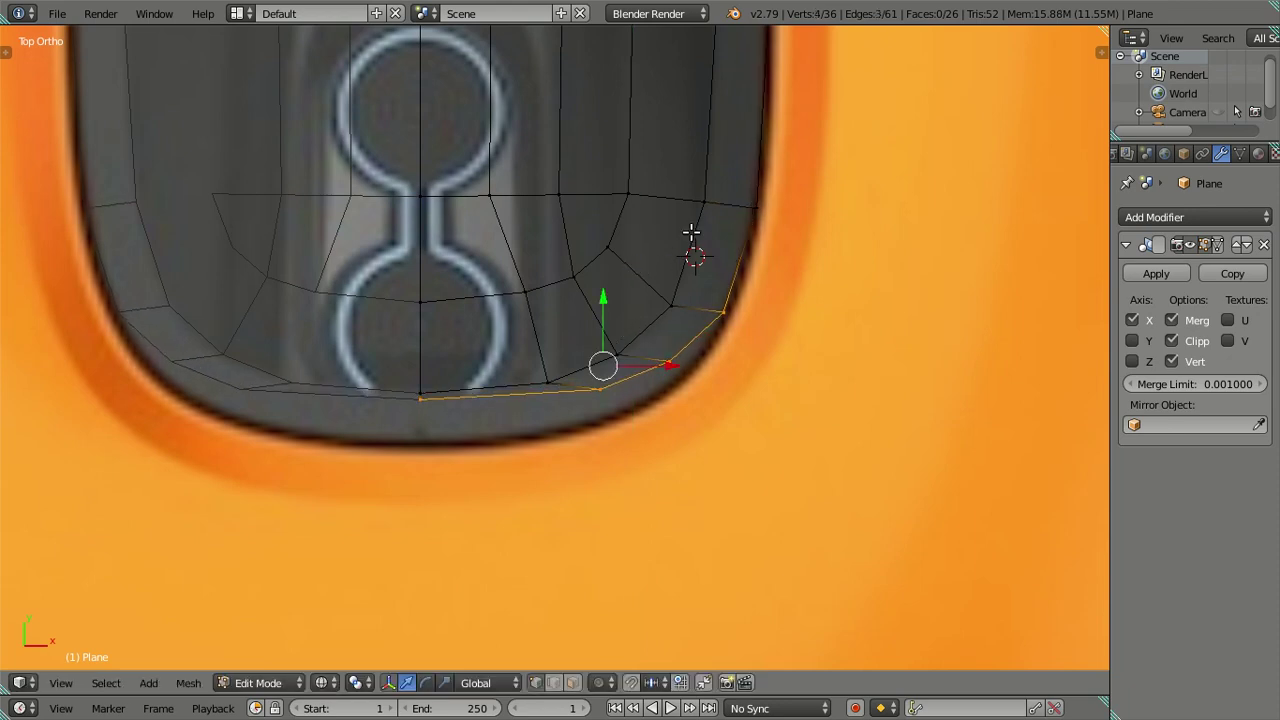
key(g)
key(y)
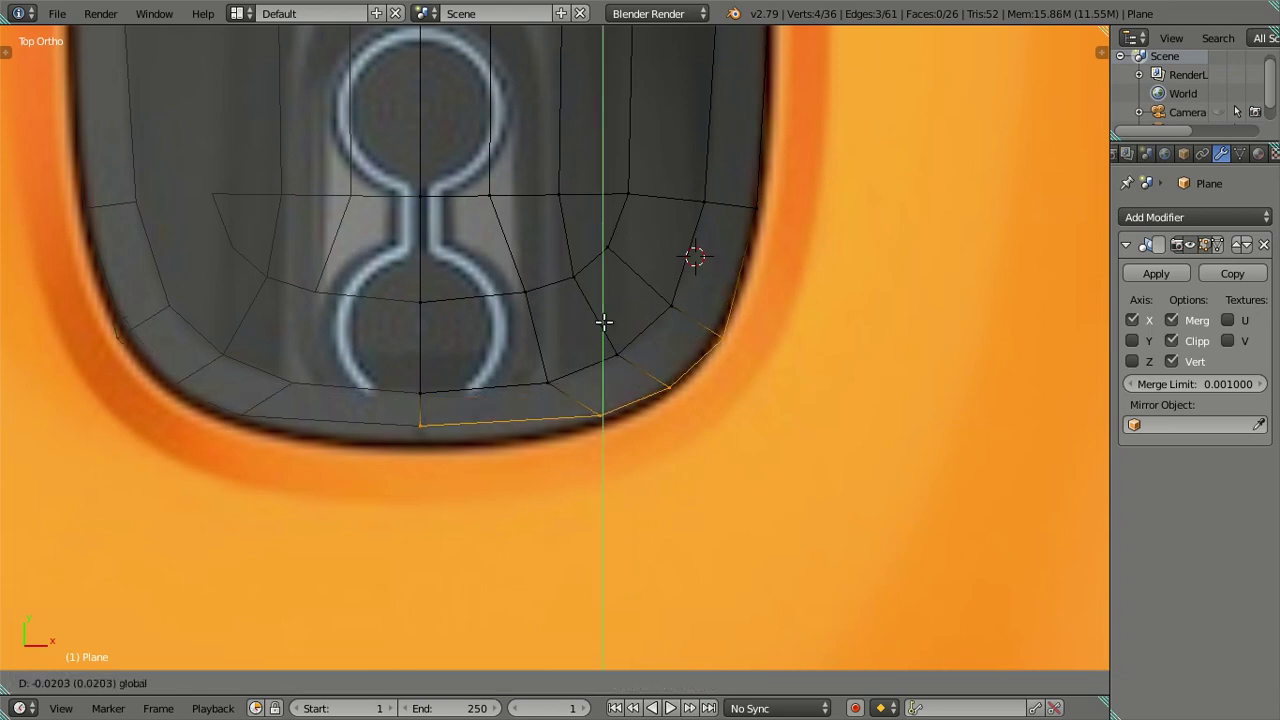
click(604, 321)
drag(651, 386, 657, 386)
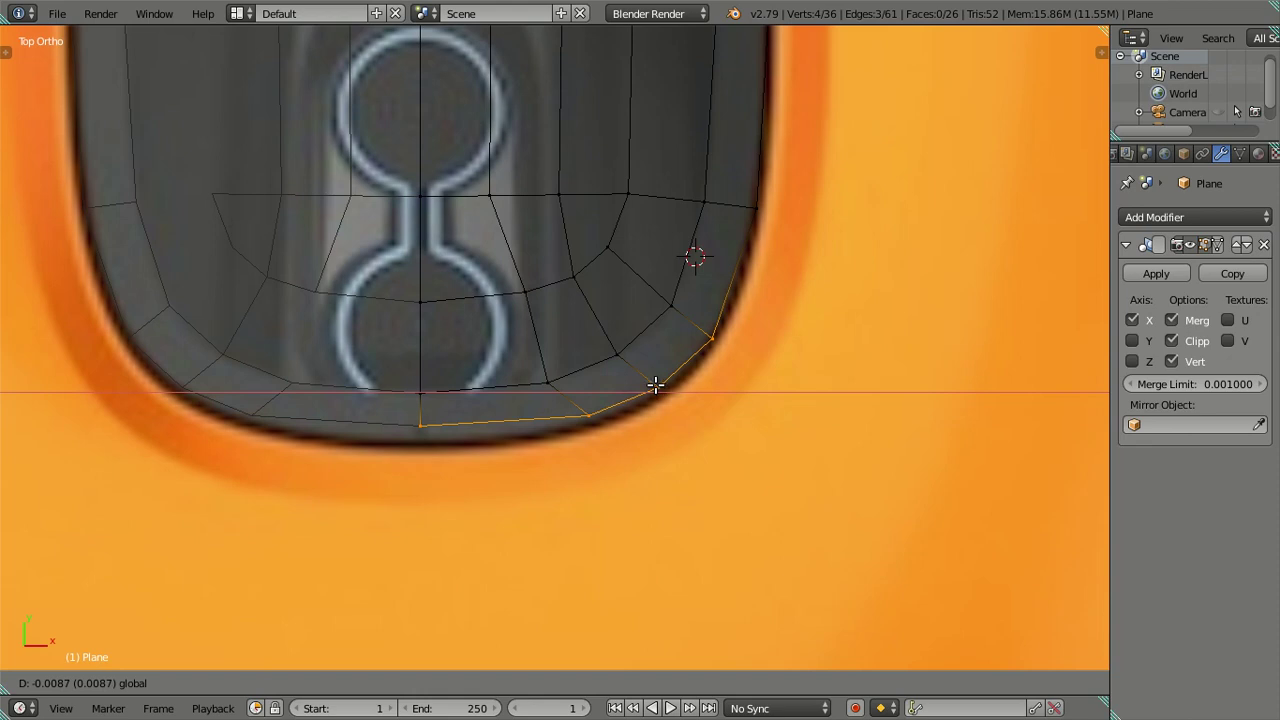
click(655, 386)
shift+right_click(712, 336)
mouse_move(555, 344)
mouse_down()
mouse_move(576, 410)
mouse_move(603, 417)
mouse_up()
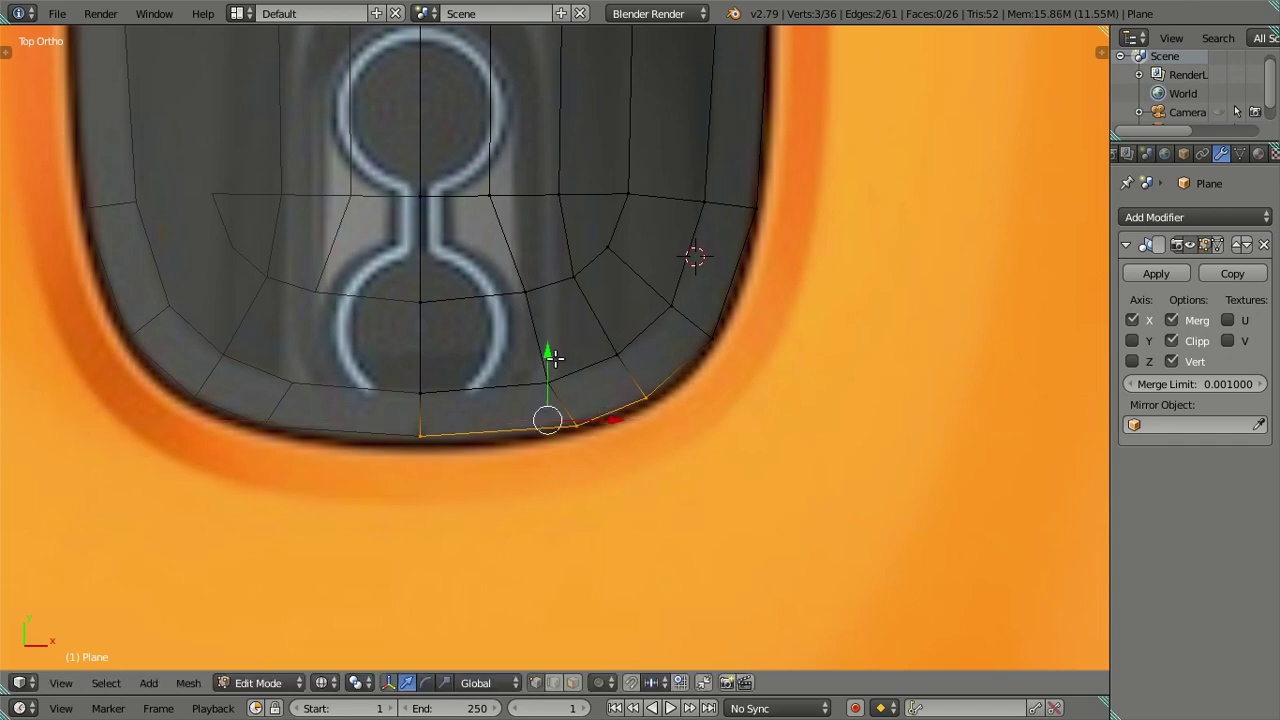
drag(550, 356, 551, 358)
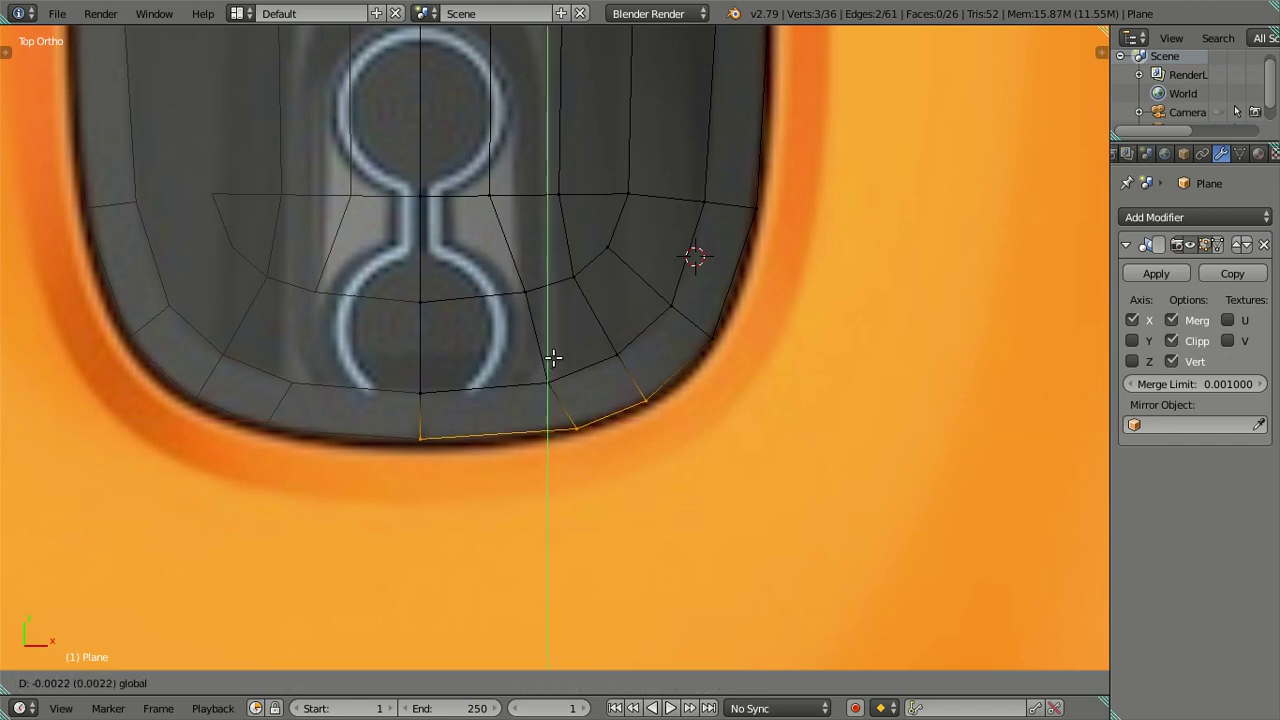
key(g)
key(x)
click(612, 421)
Drop the far-right vertex and nudge the bottom edge sideways and down onto the outline
shift+right_click(645, 398)
key(g)
key(x)
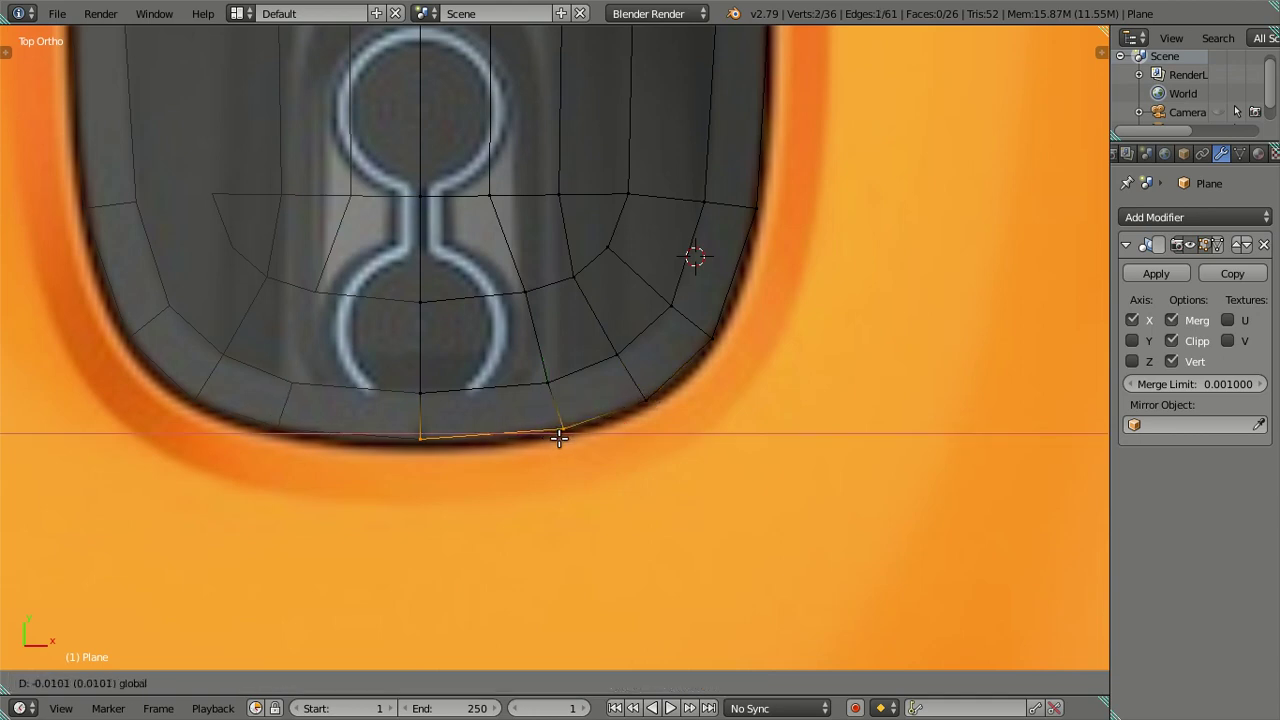
click(560, 438)
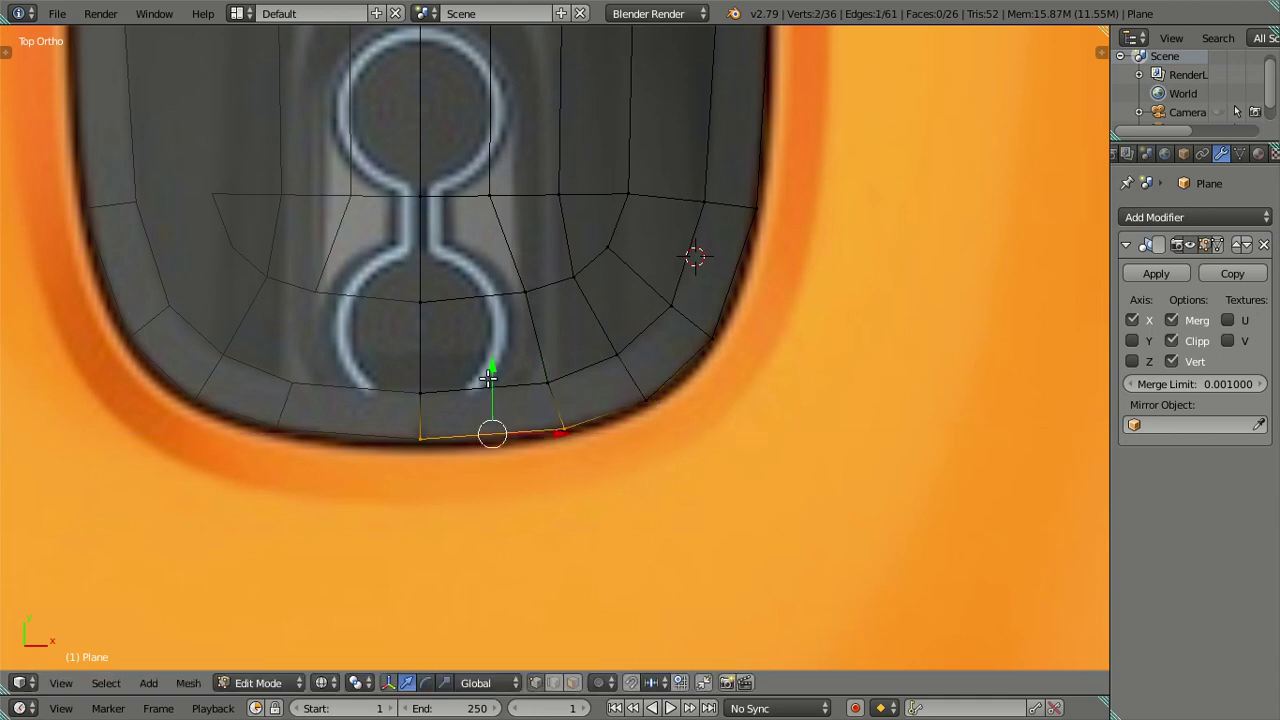
drag(488, 377, 490, 380)
click(490, 380)
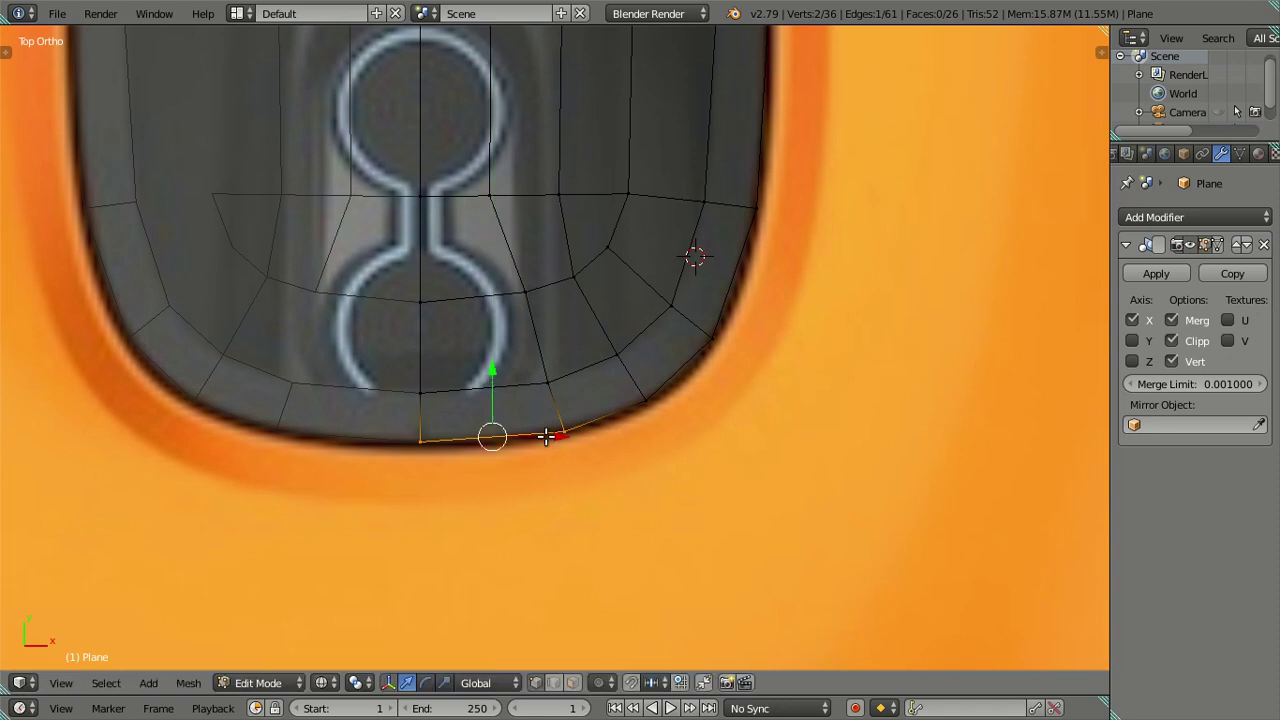
drag(545, 436, 540, 437)
drag(494, 376, 500, 375)
Shift two interior vertices above the bottom edge left and down, then deselect all
right_click(525, 290)
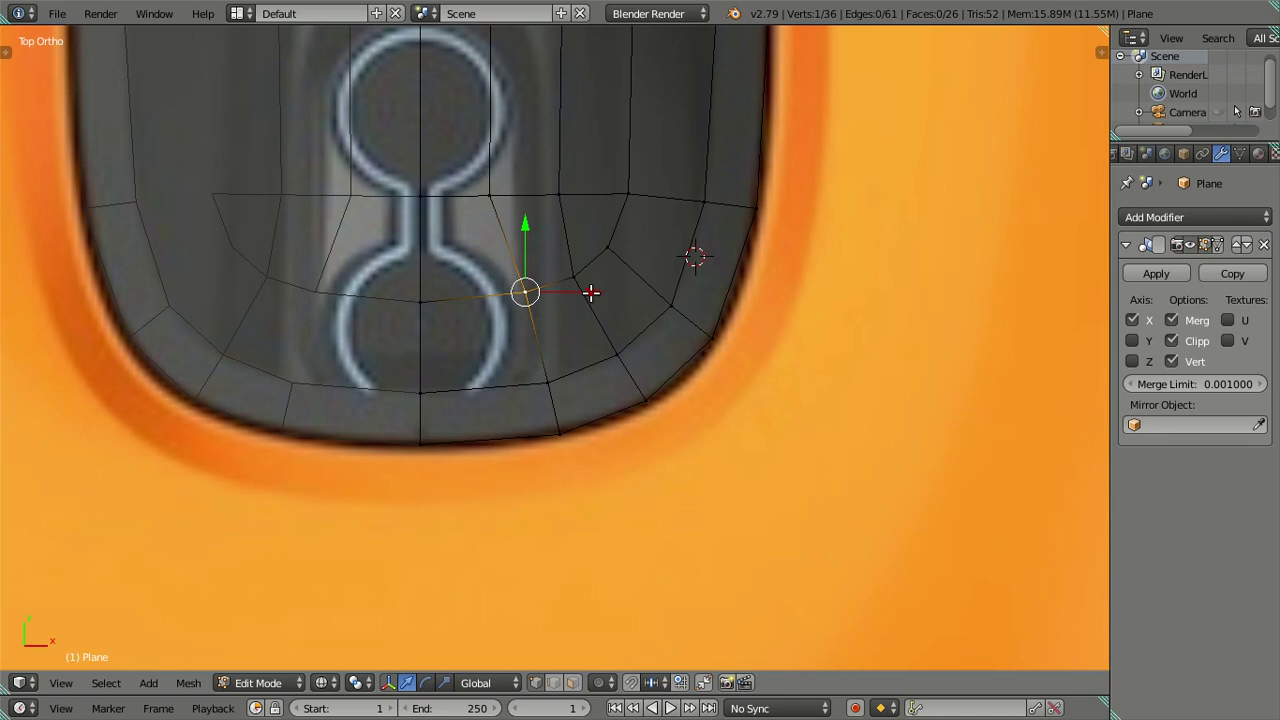
shift+right_click(557, 375)
drag(608, 337, 603, 340)
right_click(538, 293)
drag(586, 289, 581, 300)
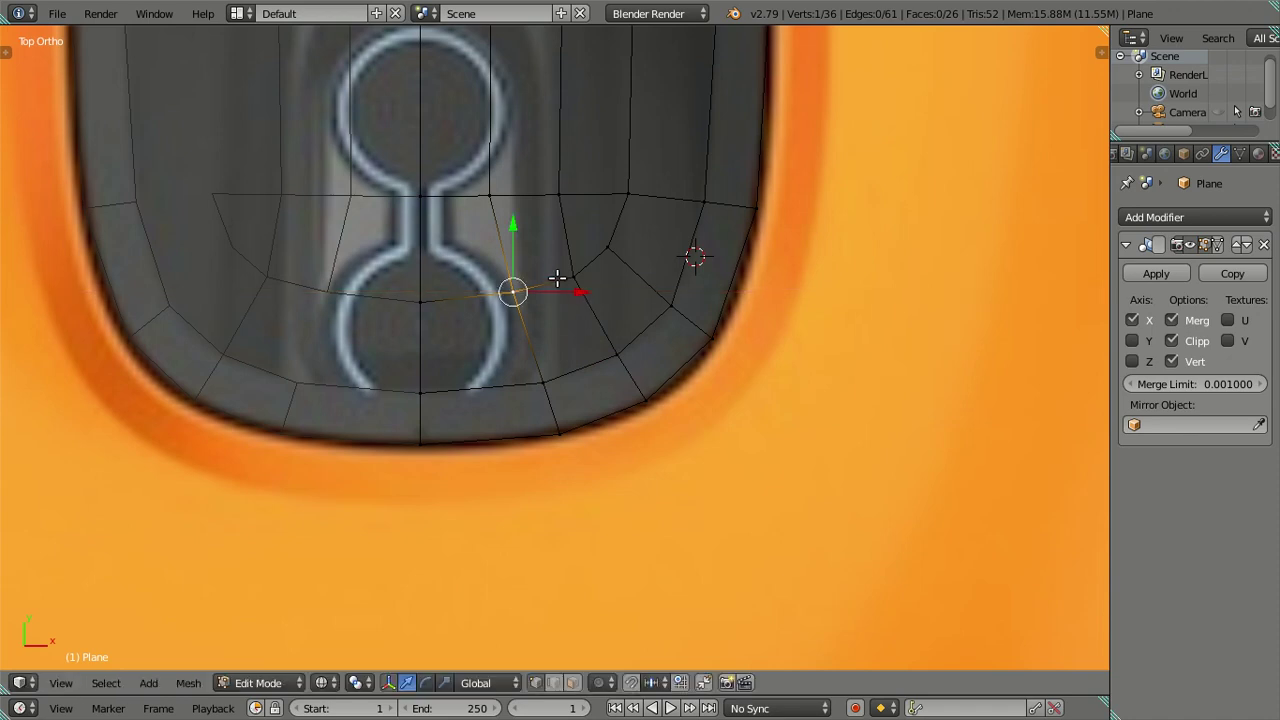
drag(510, 221, 513, 224)
key(a)
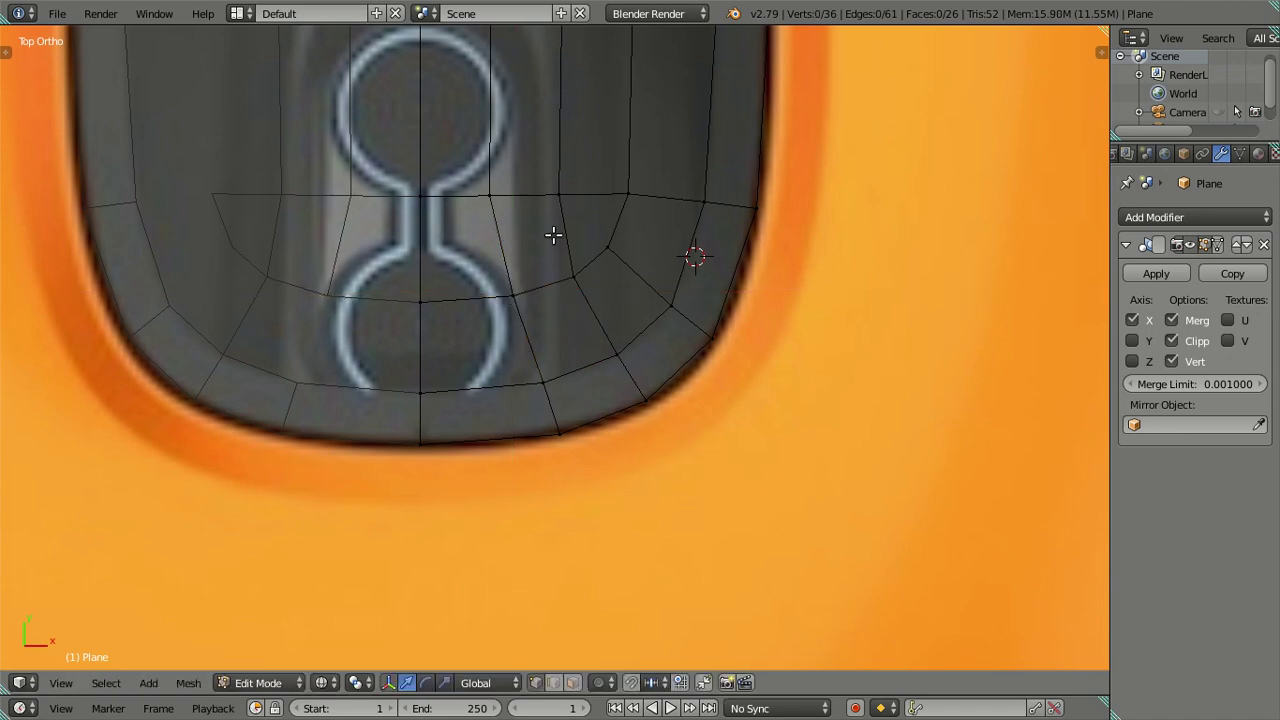
scroll(653, 250, down, 3)
Select the intake's right boundary edge loop and frame the whole intake
scroll(650, 251, down, 1)
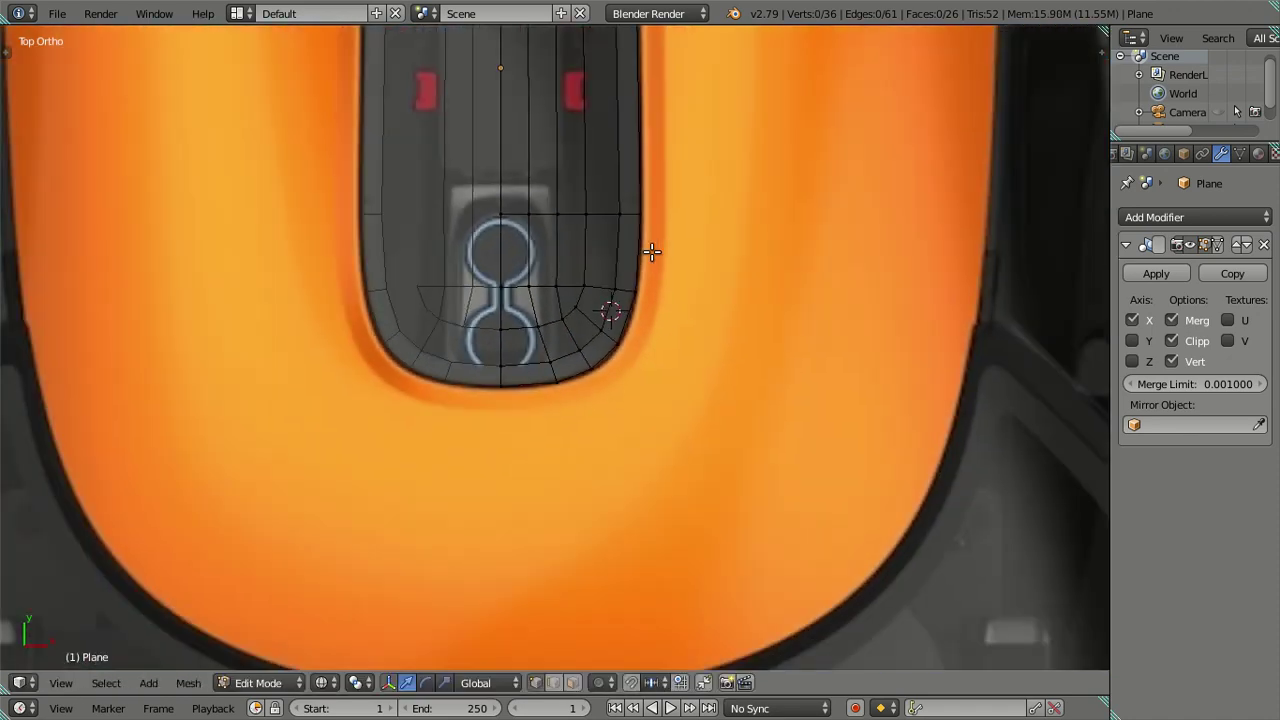
scroll(649, 251, down, 2)
scroll(589, 214, down, 1)
alt+right_click(596, 287)
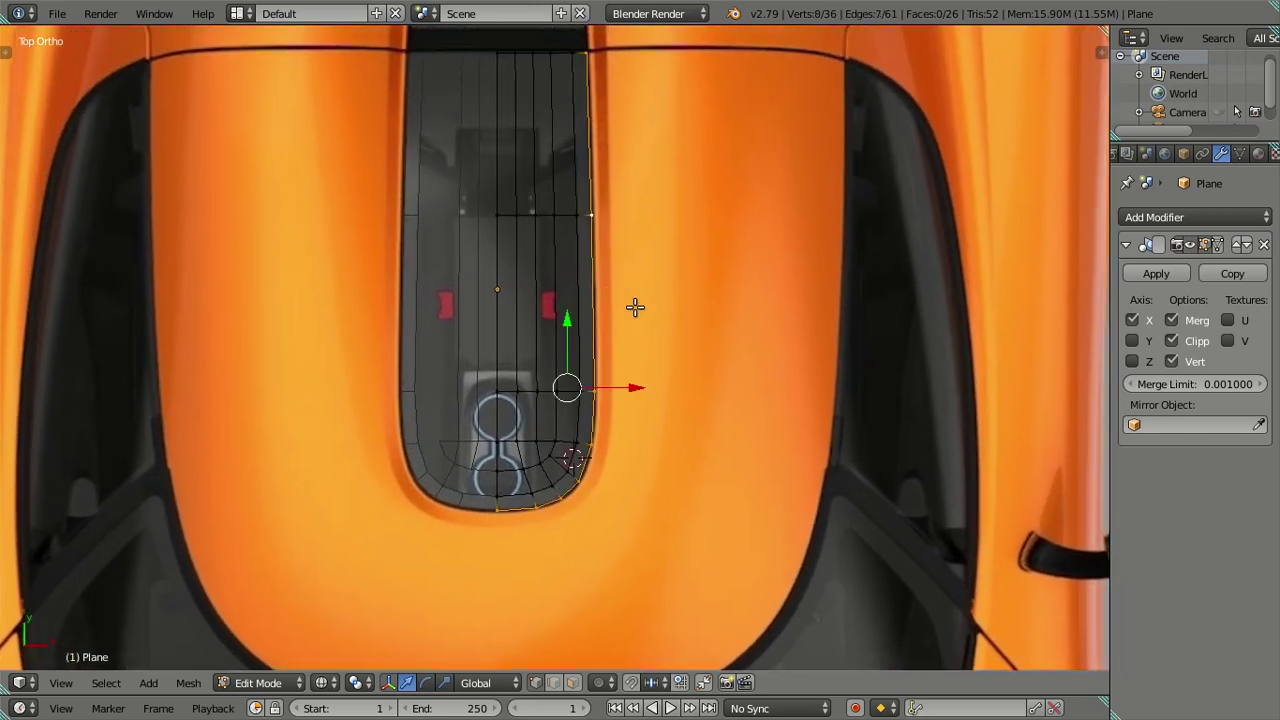
shift+middle_drag(633, 333, 606, 294)
scroll(610, 303, up, 2)
scroll(610, 303, up, 1)
scroll(610, 303, down, 1)
scroll(610, 303, down, 2)
shift+middle_drag(611, 300, 614, 423)
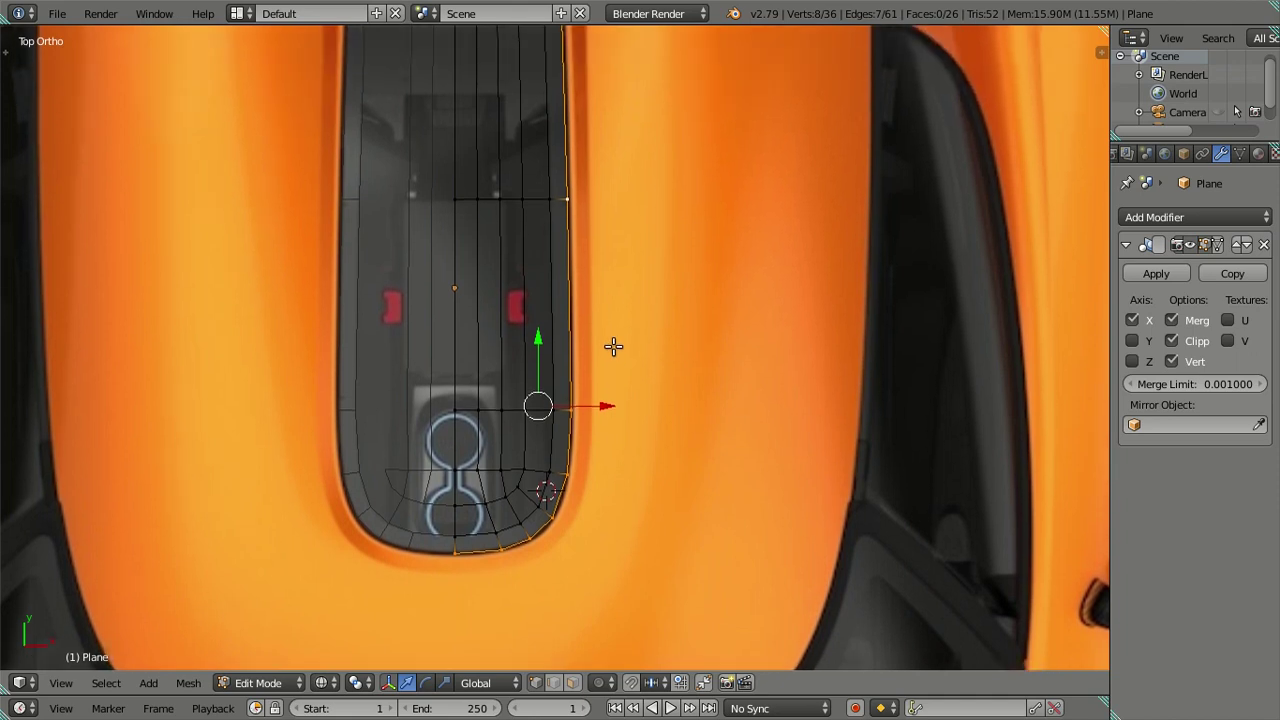
Extrude the right edge loop and move the new edge outward along X
key(e)
right_click(609, 466)
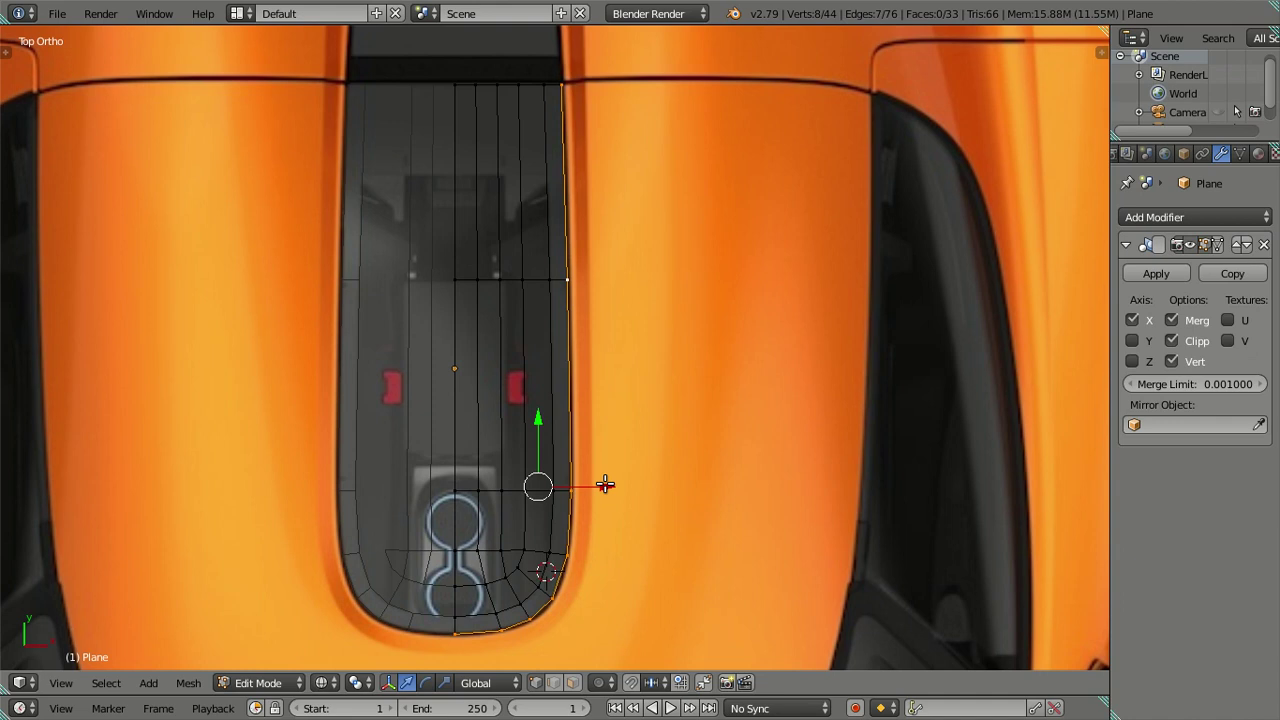
key(g)
key(x)
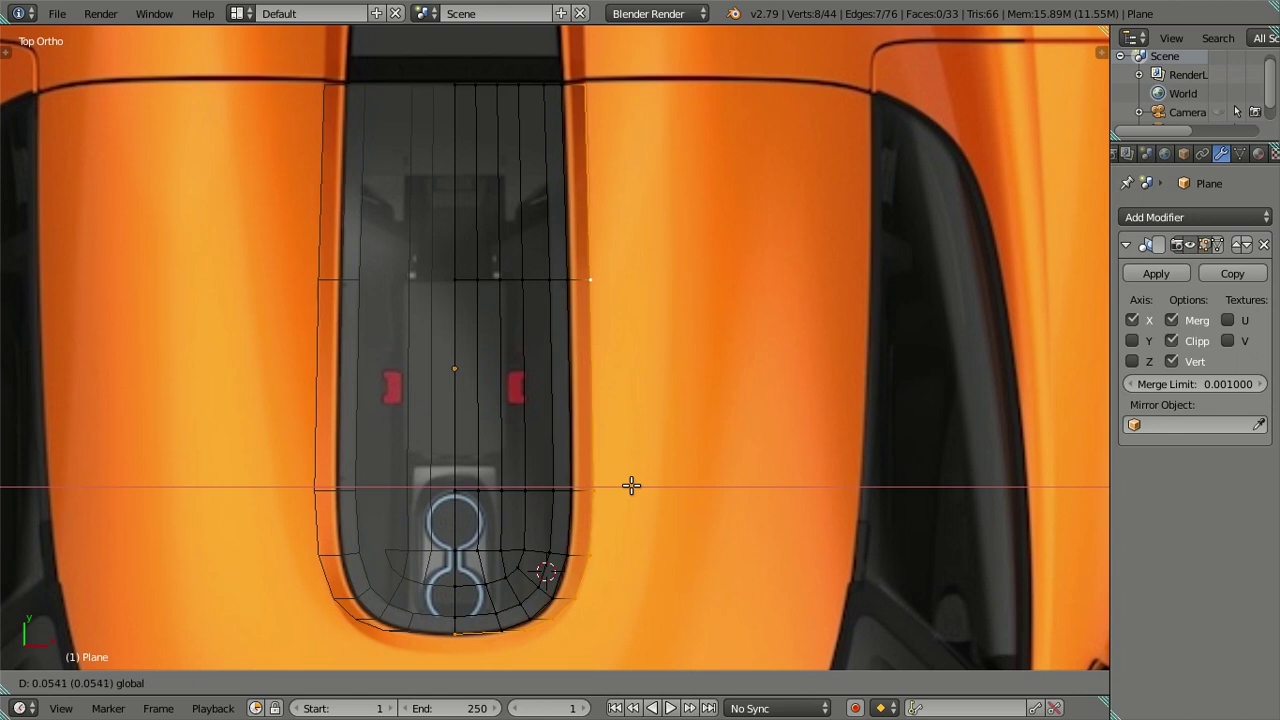
click(631, 485)
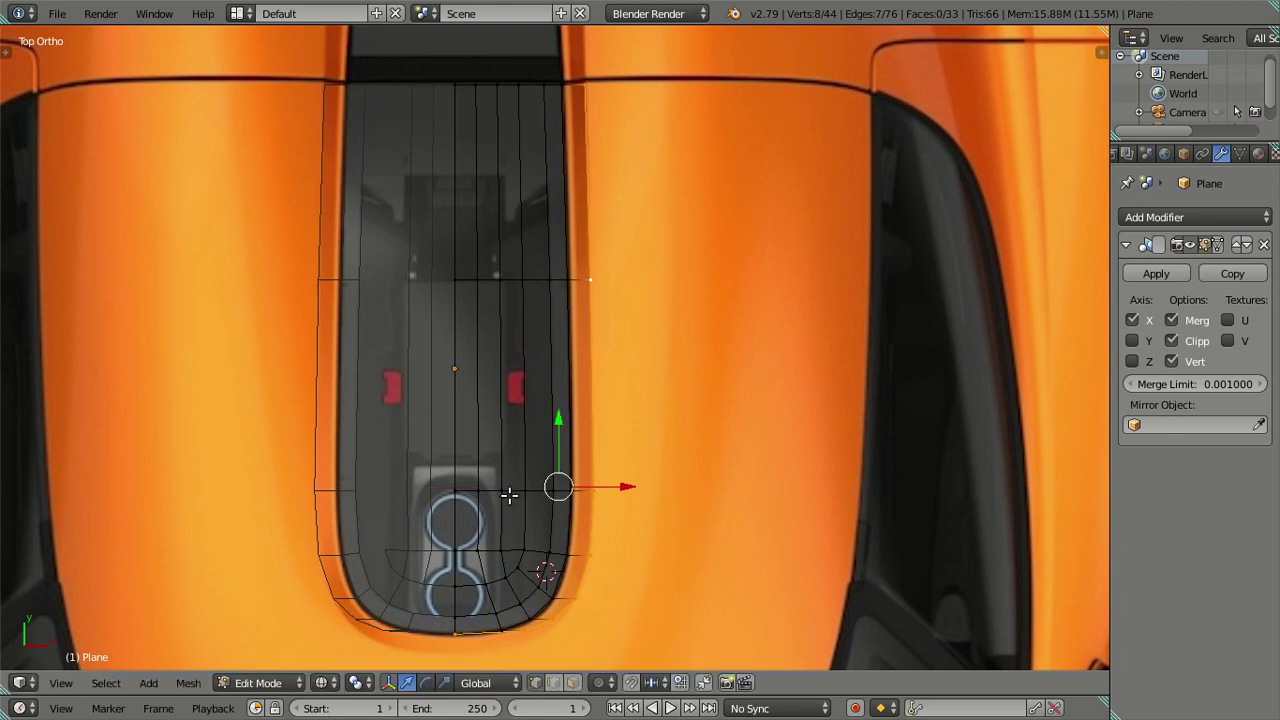
shift+scroll(509, 491, down, 2)
Narrow the selection to the new edge's lower and bottom vertices
shift+right_click(585, 71)
shift+right_click(592, 266)
shift+right_click(576, 482)
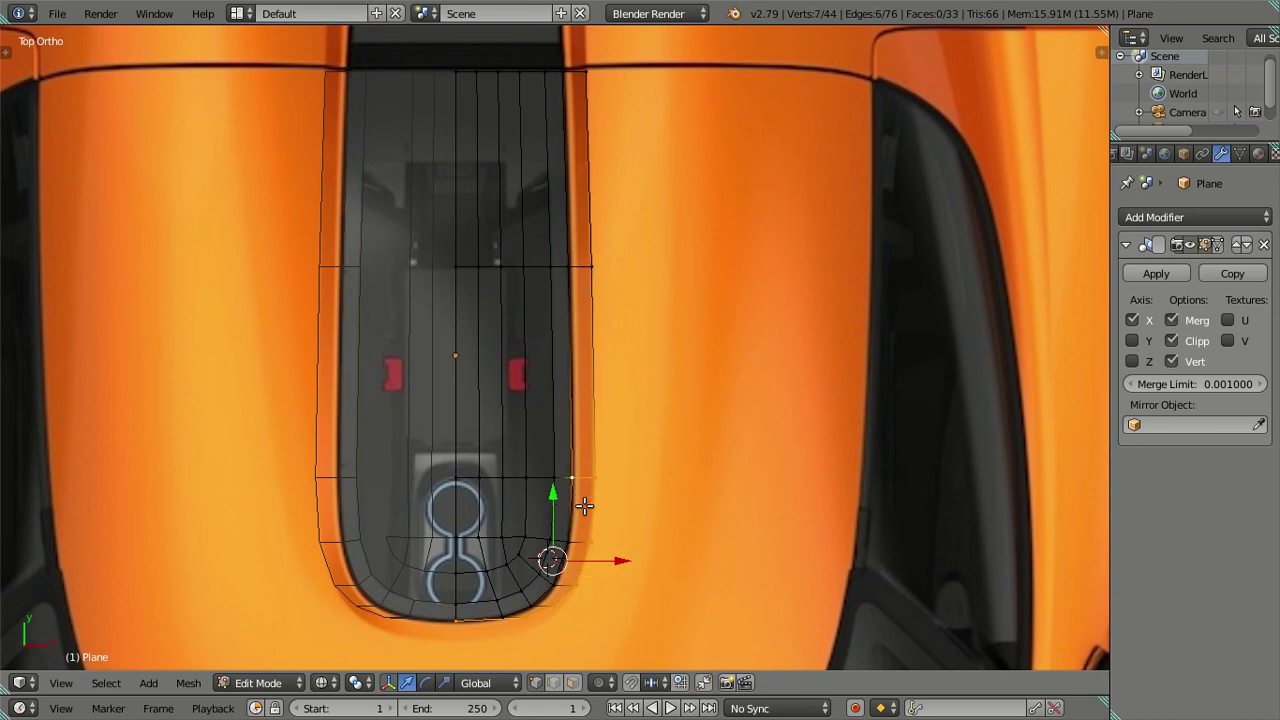
shift+right_click(594, 477)
shift+right_click(594, 500)
shift+right_click(594, 526)
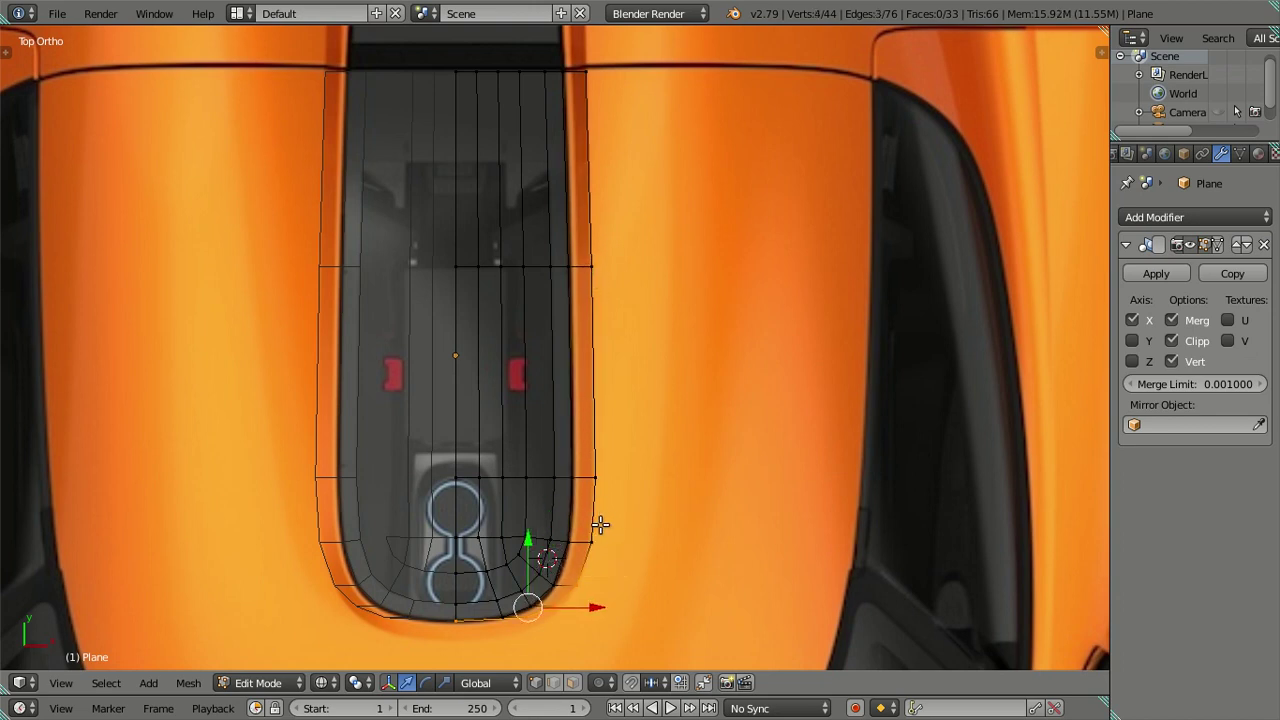
shift+right_click(594, 540)
shift+scroll(560, 357, down, 5)
scroll(635, 354, up, 4)
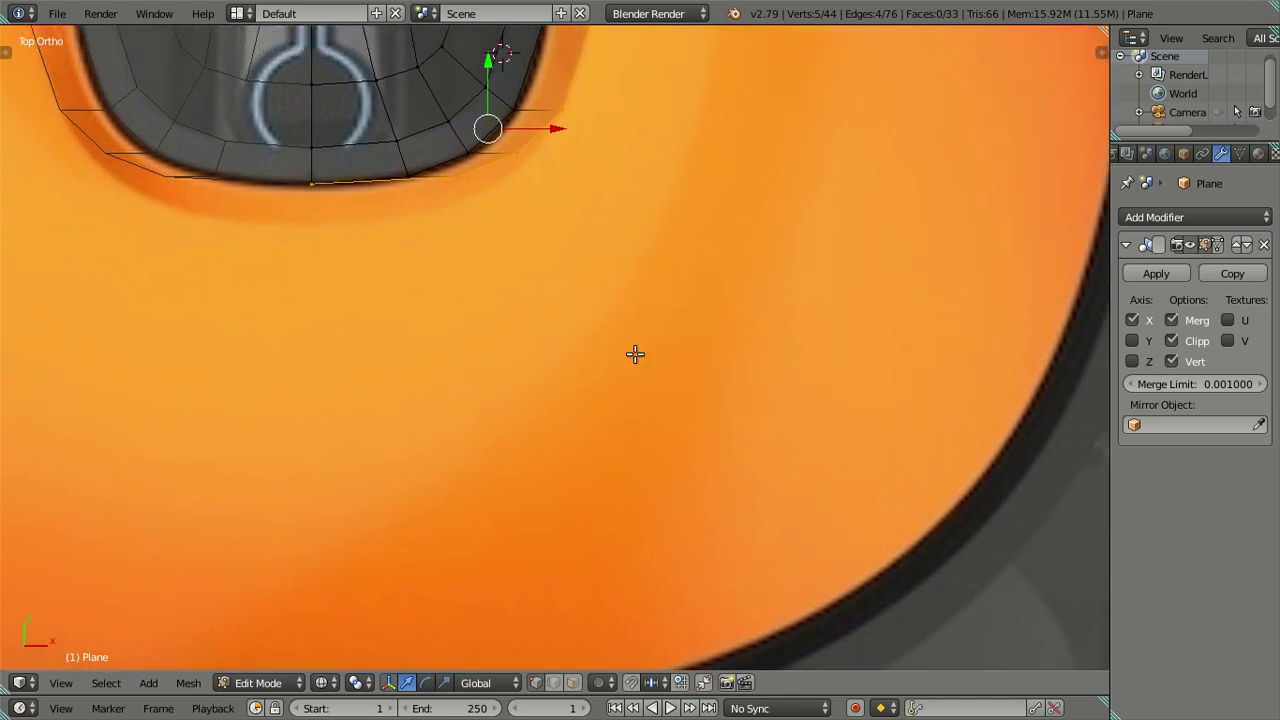
shift+scroll(635, 354, up, 4)
scroll(601, 327, up, 2)
Move the selected rim vertices down and nudge them onto the orange rim outline
drag(615, 325, 615, 333)
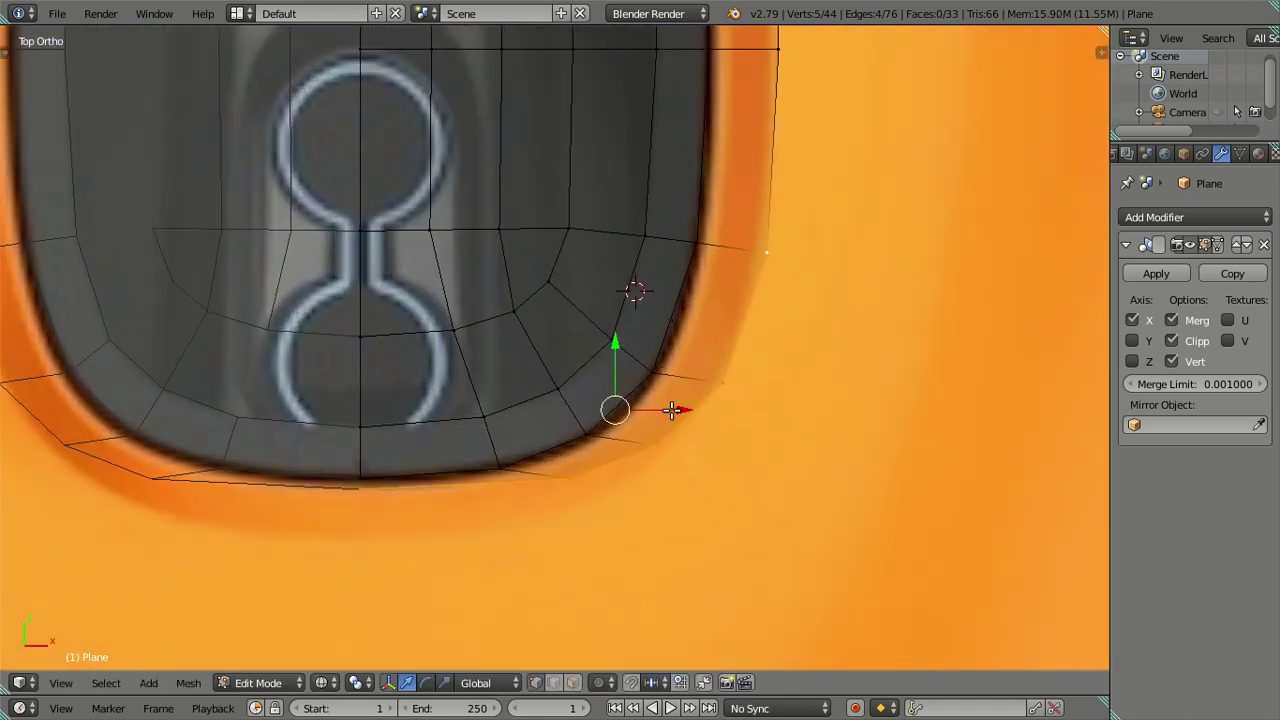
mouse_move(697, 407)
mouse_down()
mouse_move(686, 403)
mouse_move(697, 404)
mouse_up()
shift+right_click(743, 306)
shift+middle_drag(689, 394, 709, 338)
shift+middle_drag(642, 292, 654, 247)
drag(608, 282, 611, 339)
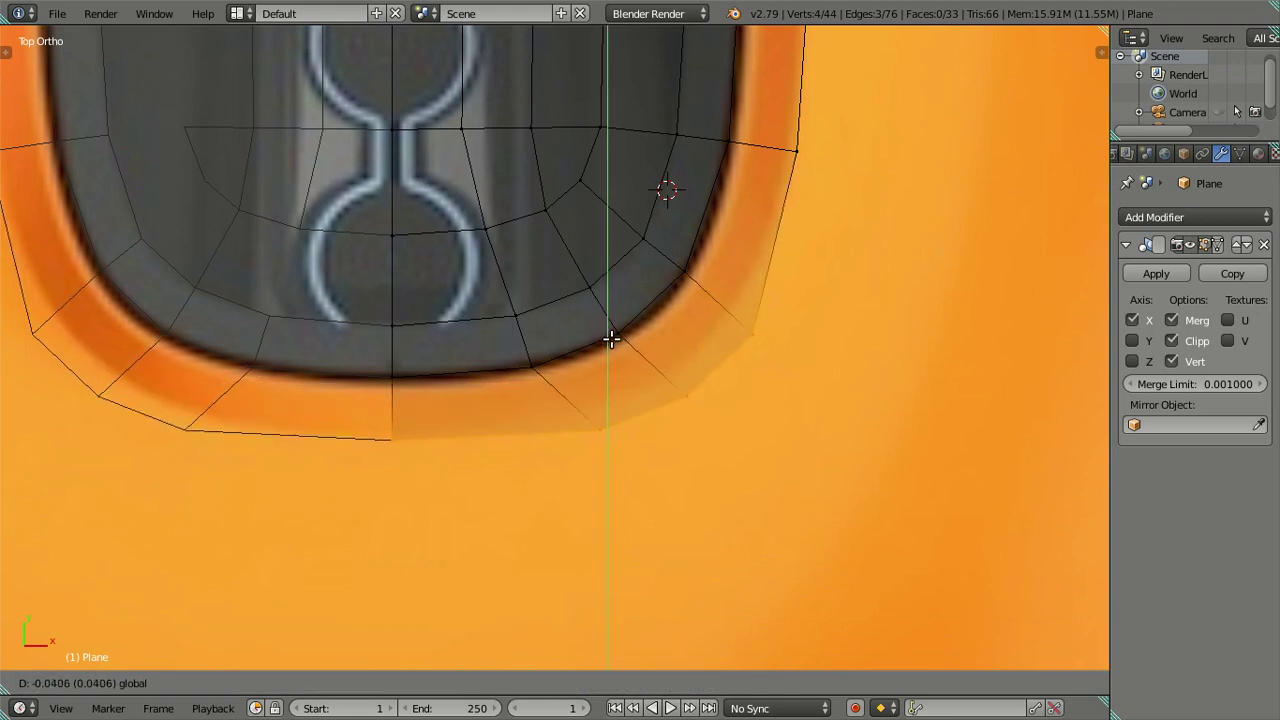
drag(611, 339, 609, 333)
drag(662, 390, 653, 378)
drag(598, 338, 598, 324)
mouse_move(663, 389)
mouse_down()
mouse_move(625, 357)
mouse_move(665, 378)
mouse_up()
drag(590, 313, 589, 312)
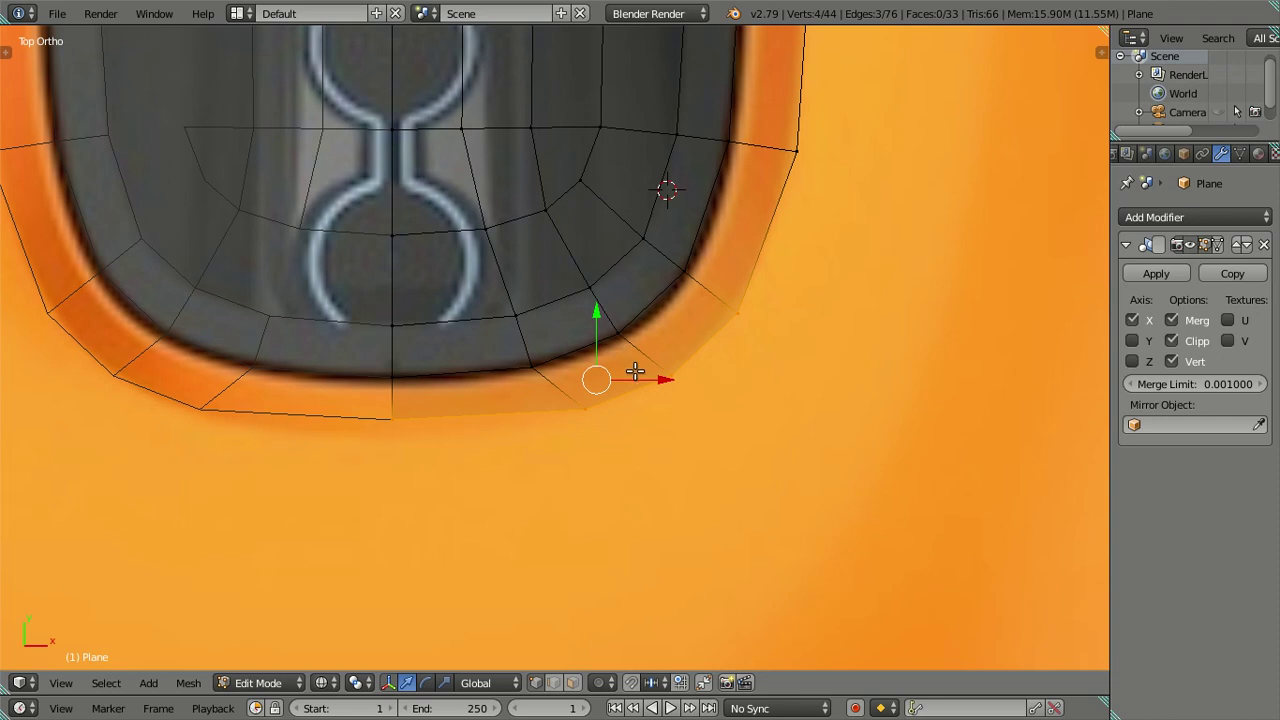
Drop the upper-right rim vertex and slide the rest left and along the car's length (Y)
shift+right_click(736, 318)
click(618, 406)
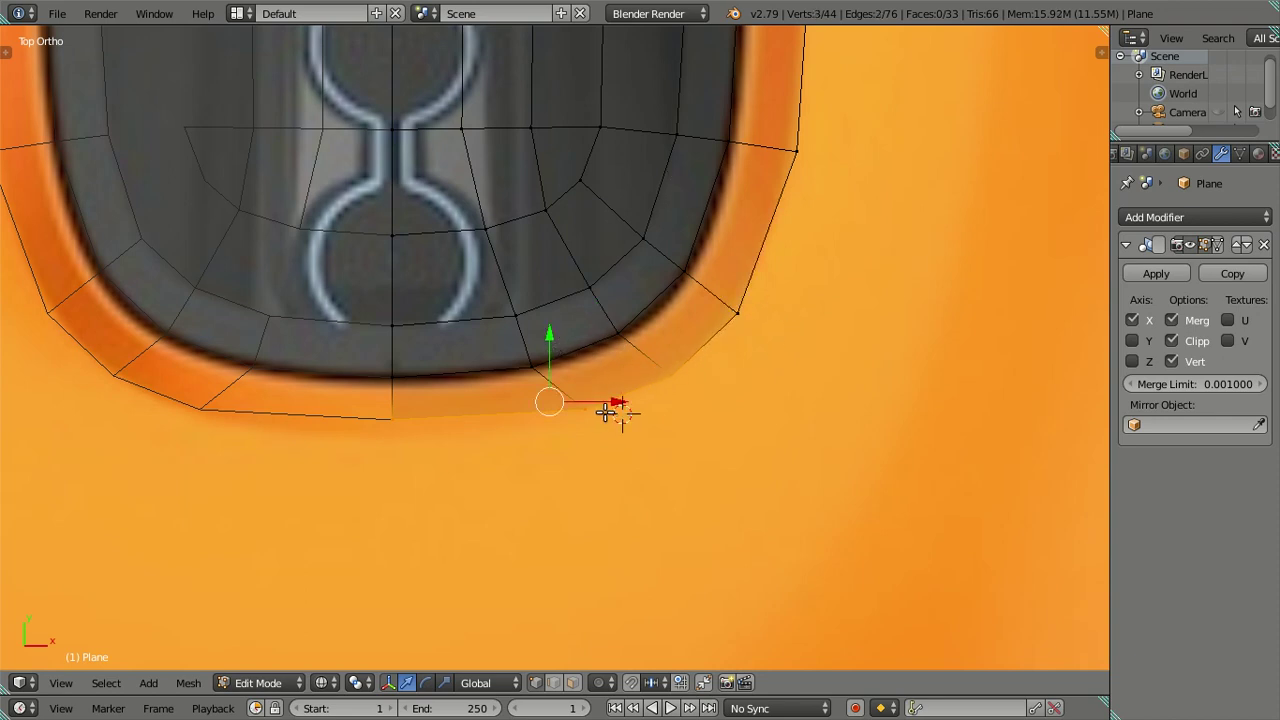
drag(614, 403, 603, 401)
key(g)
key(y)
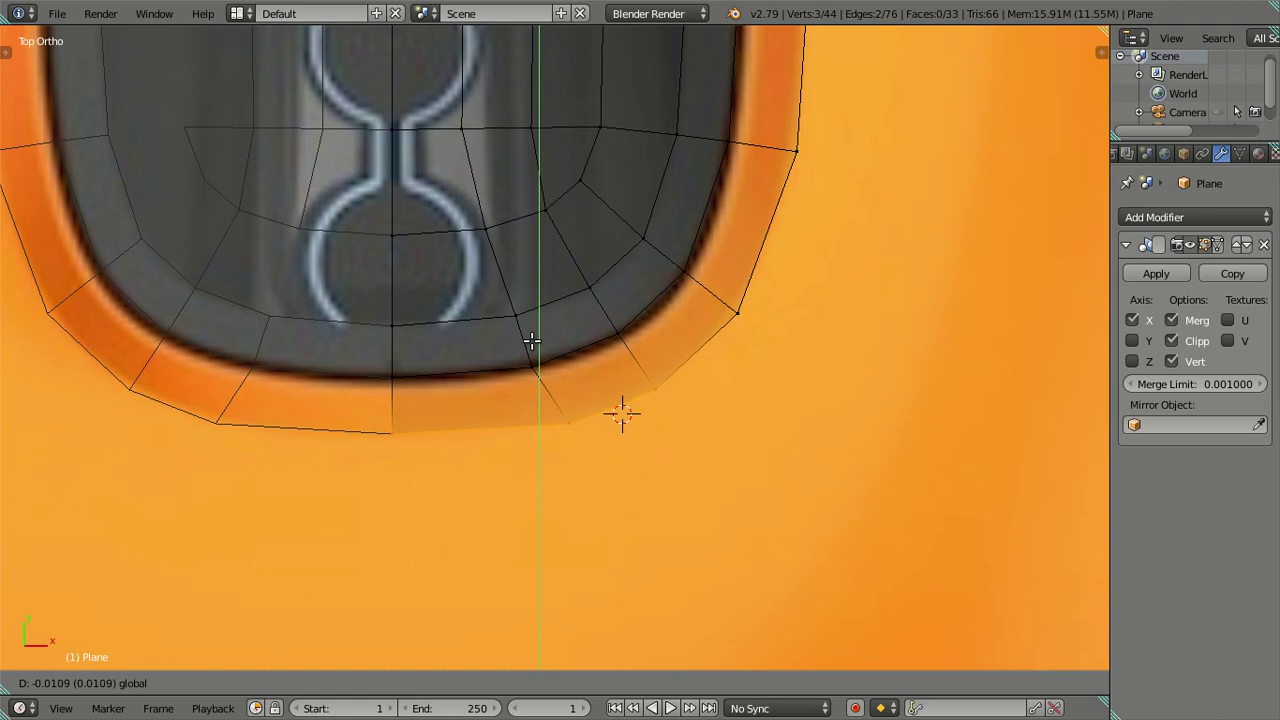
click(531, 341)
Drop one more vertex, move the remaining ones sideways along X, then deselect all and zoom out
shift+right_click(653, 386)
key(g)
key(x)
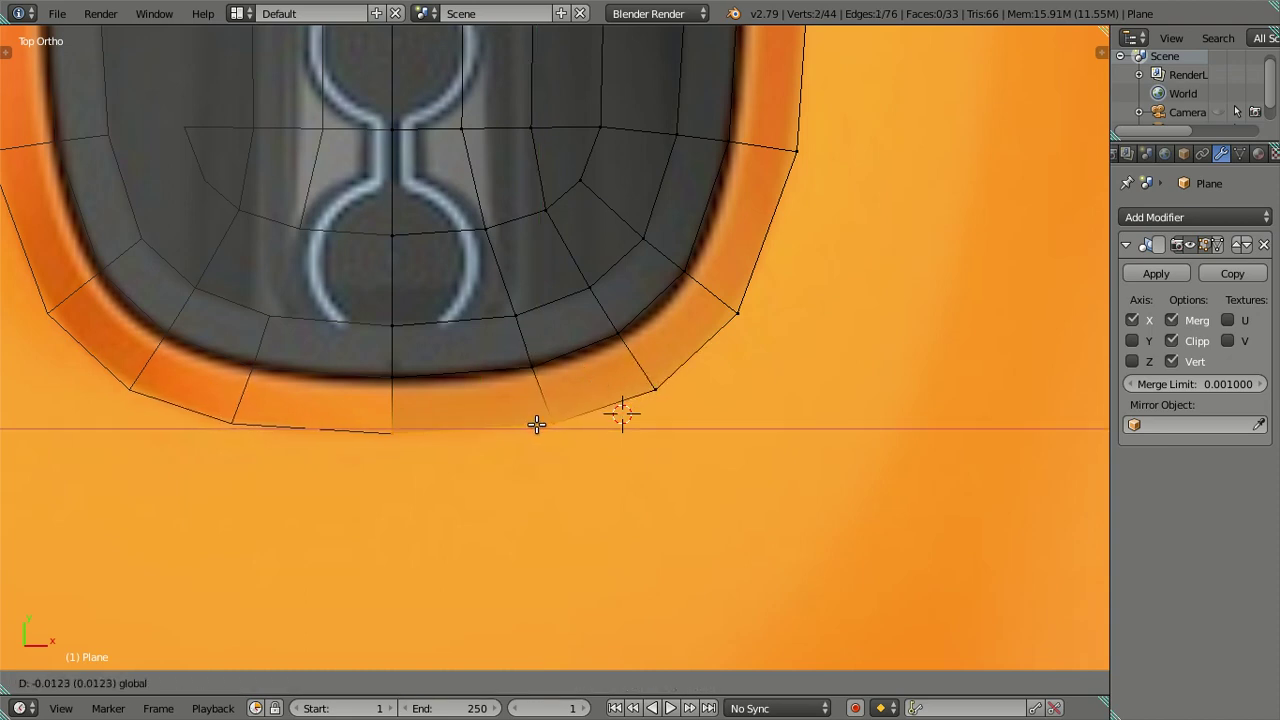
click(536, 425)
key(a)
scroll(420, 385, down, 2)
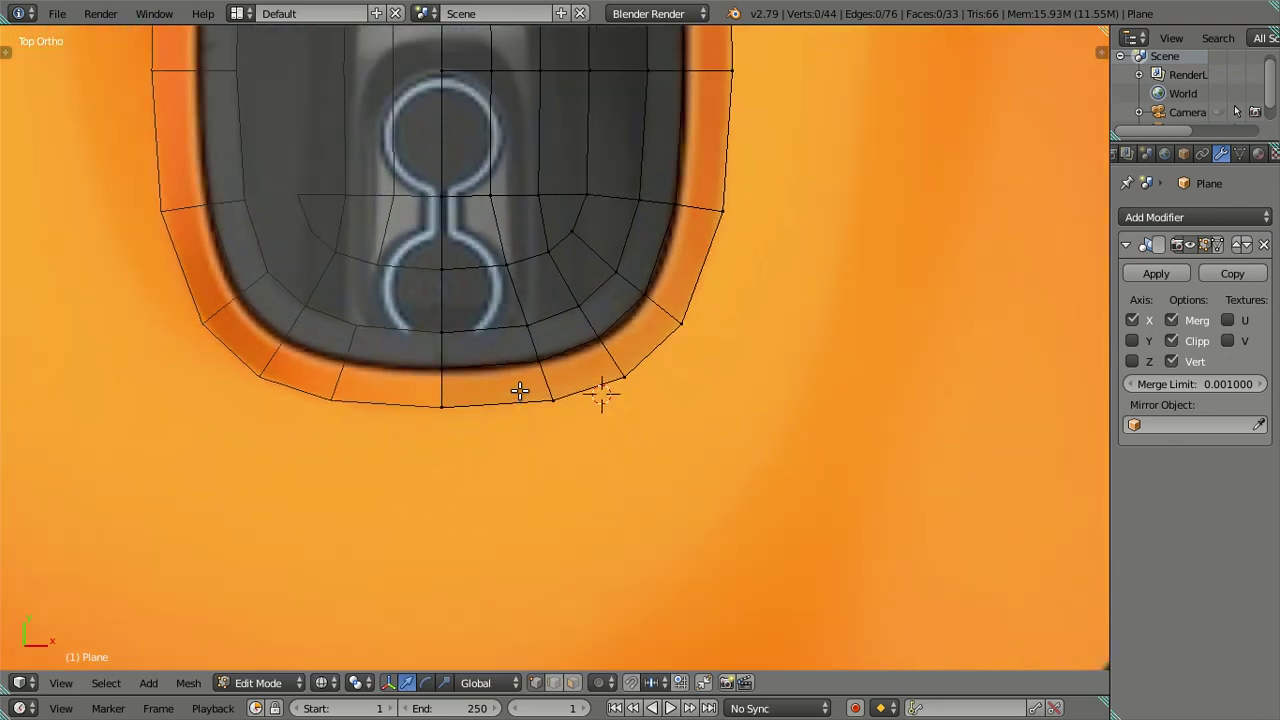
scroll(520, 391, down, 3)
scroll(522, 385, down, 3)
Select the plane's outer boundary edge loop and view it from the front (numpad 1)
scroll(565, 423, down, 2)
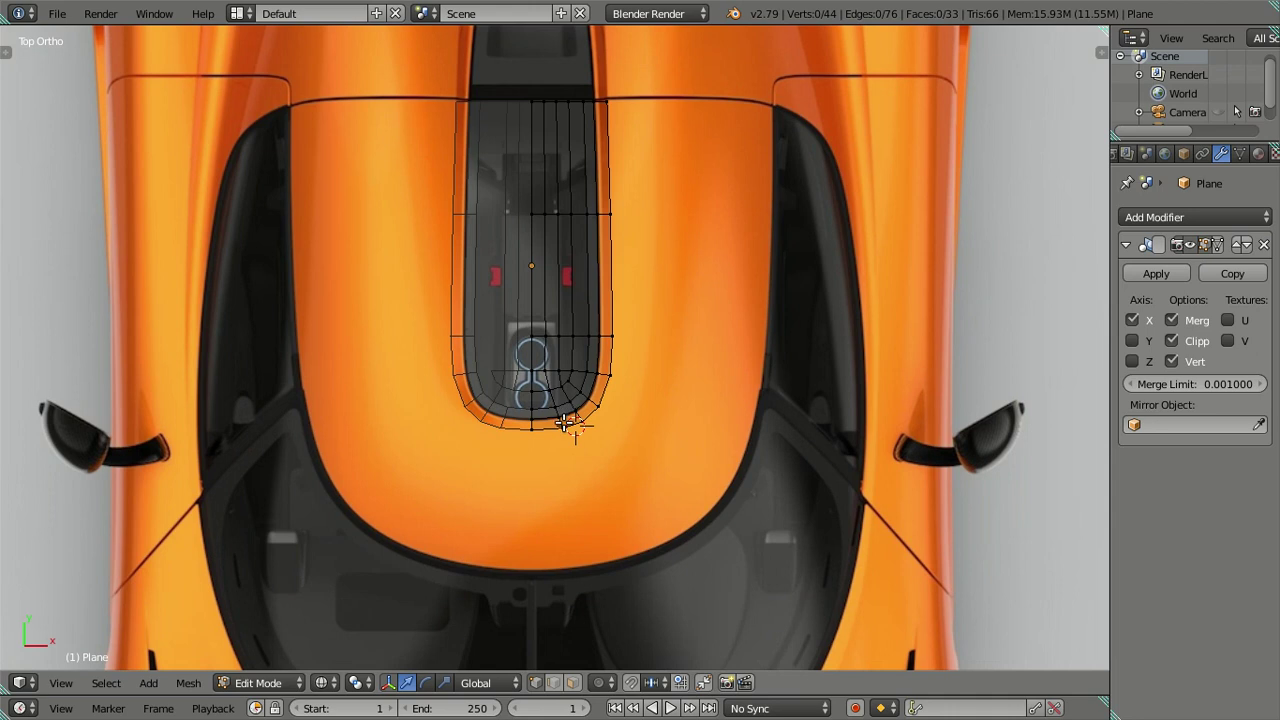
alt+right_click(612, 305)
mouse_move(612, 305)
middle_down()
mouse_move(600, 220)
mouse_move(579, 355)
middle_up()
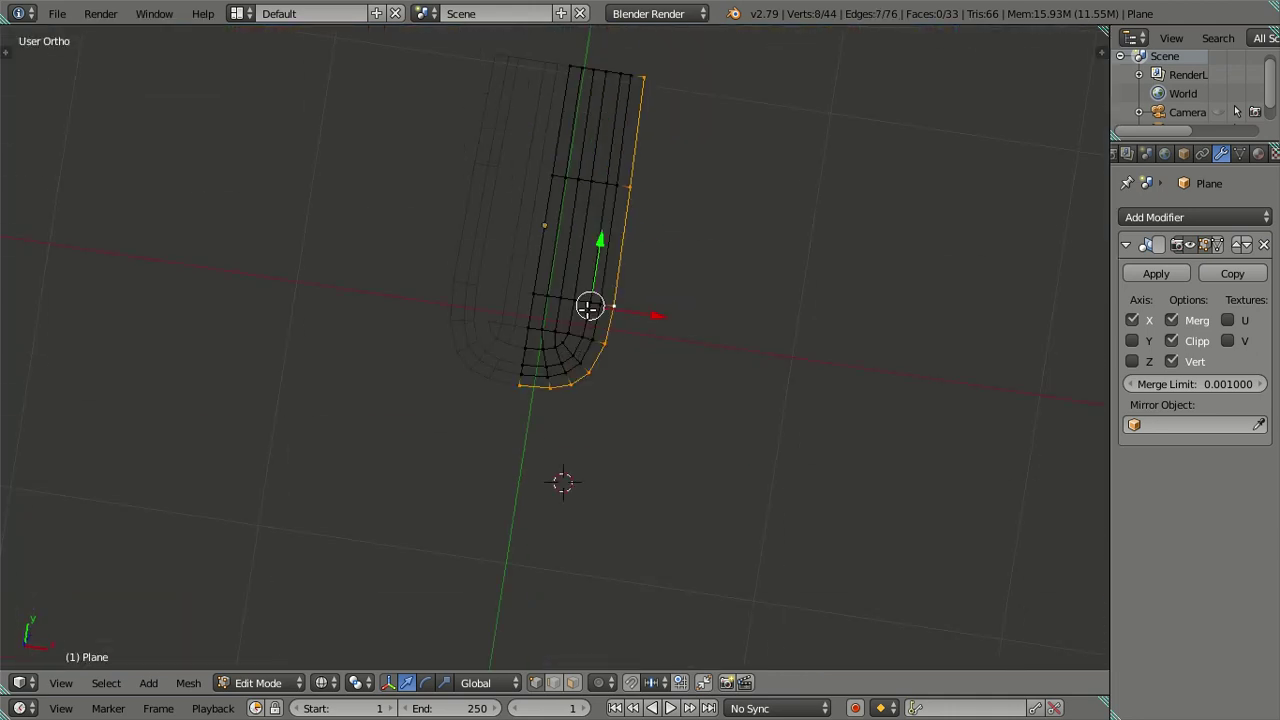
key(KP_1)
scroll(580, 300, up, 2)
shift+scroll(570, 380, up, 2)
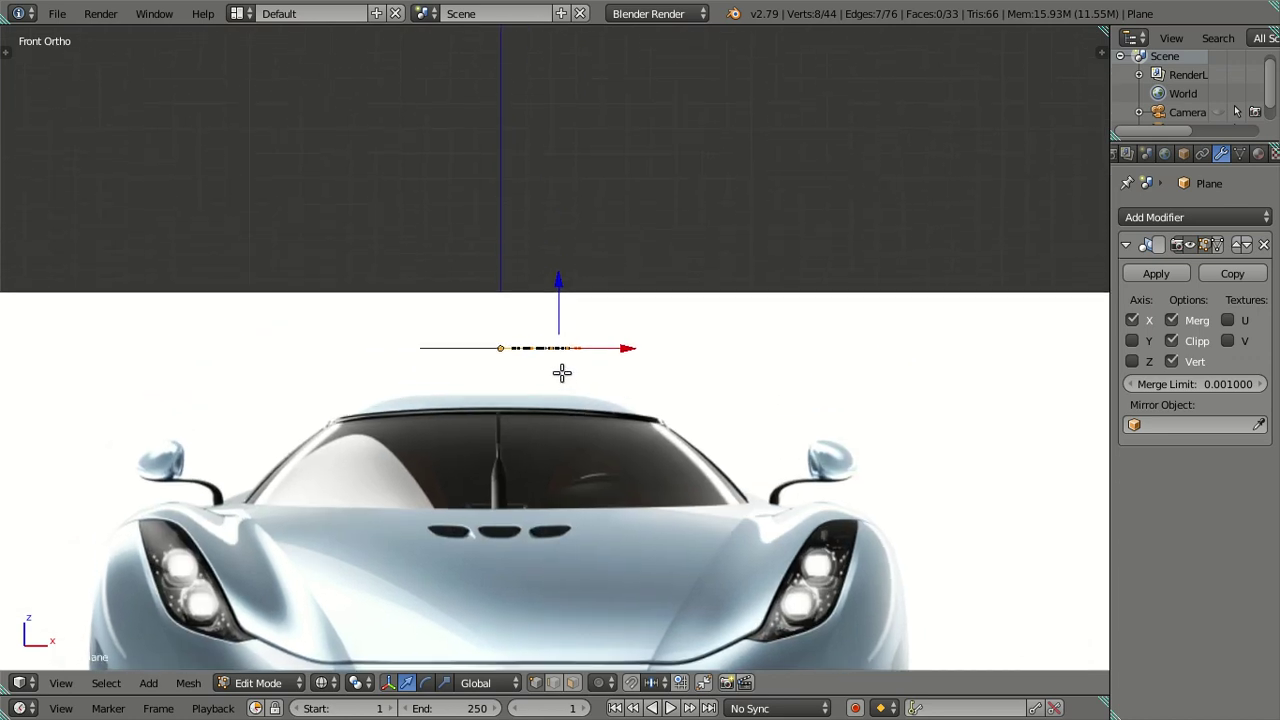
scroll(560, 395, up, 2)
scroll(553, 435, up, 2)
shift+scroll(555, 390, down, 3)
scroll(560, 323, up, 1)
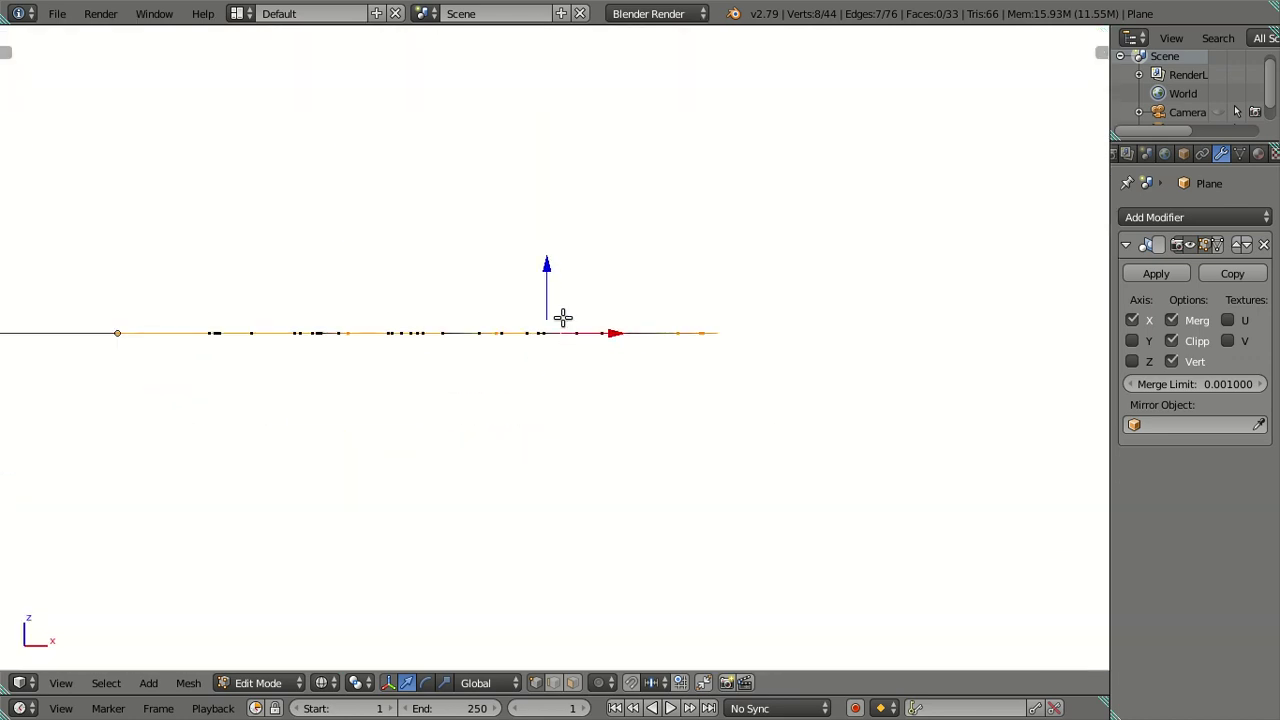
Extrude the boundary 0.0156 upward into a raised lip and inspect it in Object Mode
key(e)
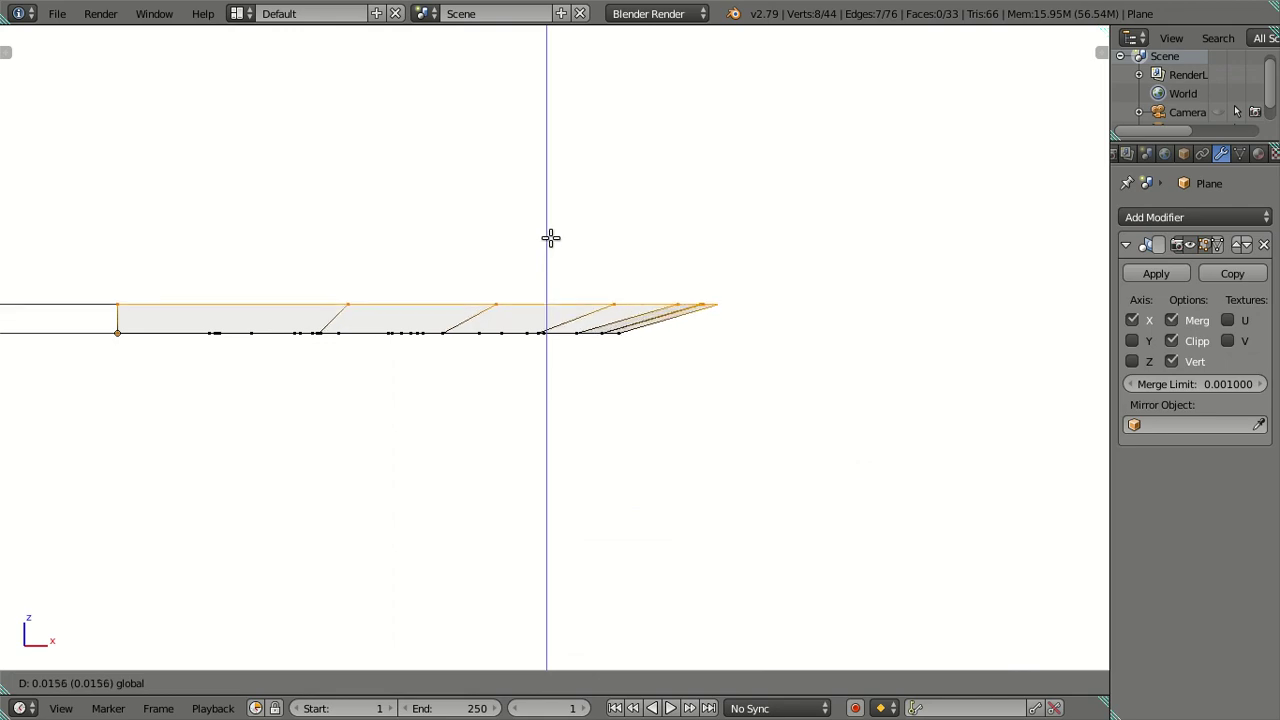
click(550, 237)
mouse_move(550, 237)
middle_down()
mouse_move(617, 380)
mouse_move(654, 346)
middle_up()
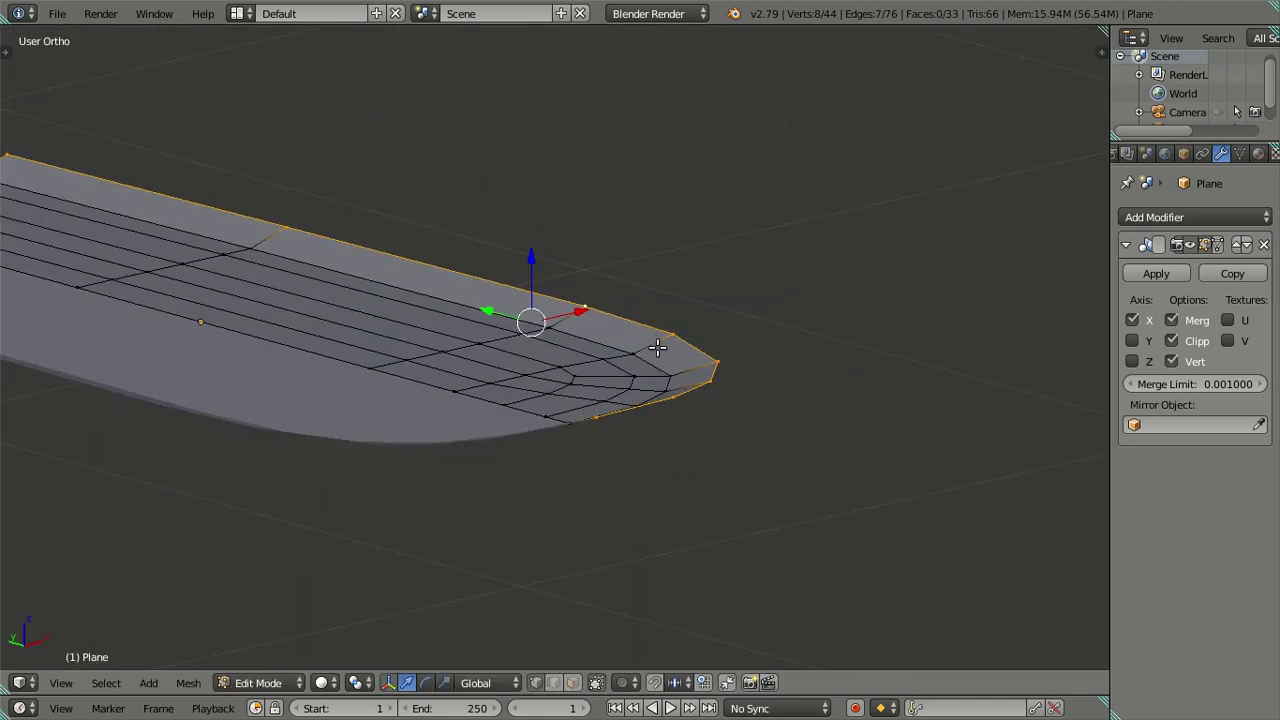
key(Tab)
scroll(572, 421, up, 2)
mouse_move(572, 421)
middle_down()
mouse_move(526, 309)
mouse_move(483, 323)
mouse_move(534, 340)
mouse_move(636, 433)
mouse_move(651, 388)
middle_up()
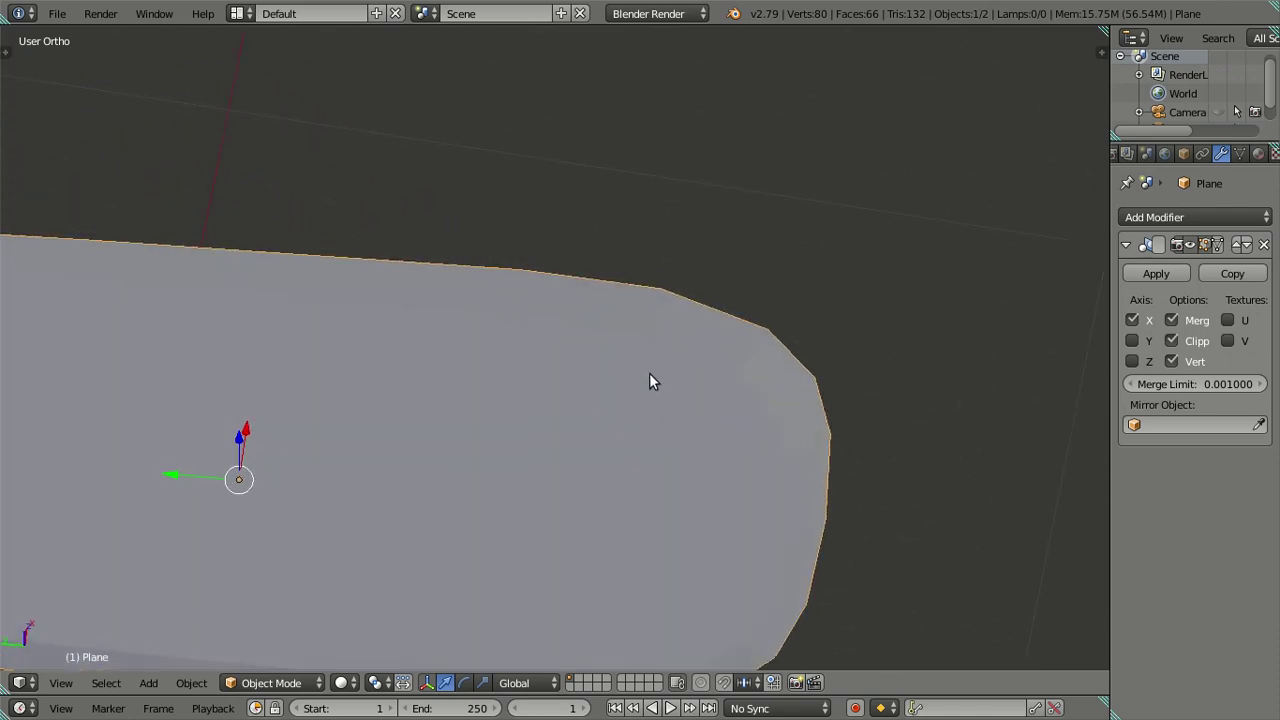
Switch to top view with wireframe shading, zoom out, and re-enter Edit Mode over the scoop
key(KP_7)
key(z)
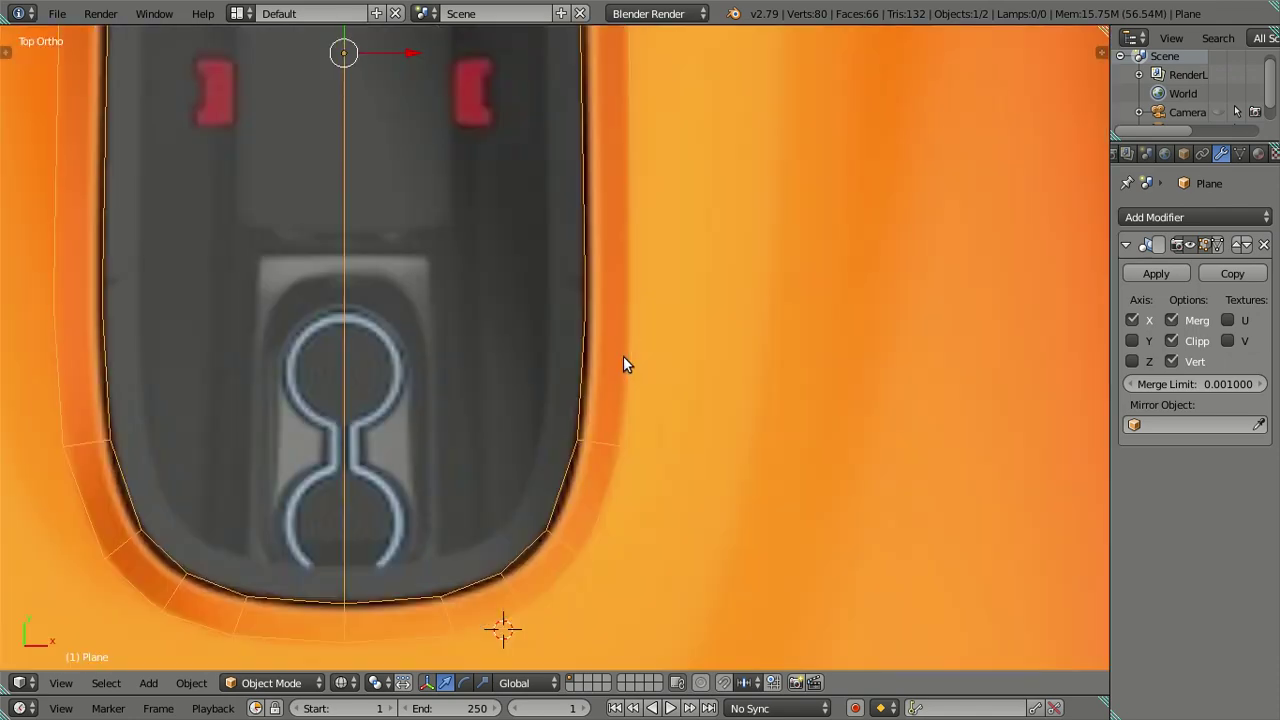
scroll(623, 356, down, 3)
scroll(623, 356, down, 2)
scroll(623, 355, down, 2)
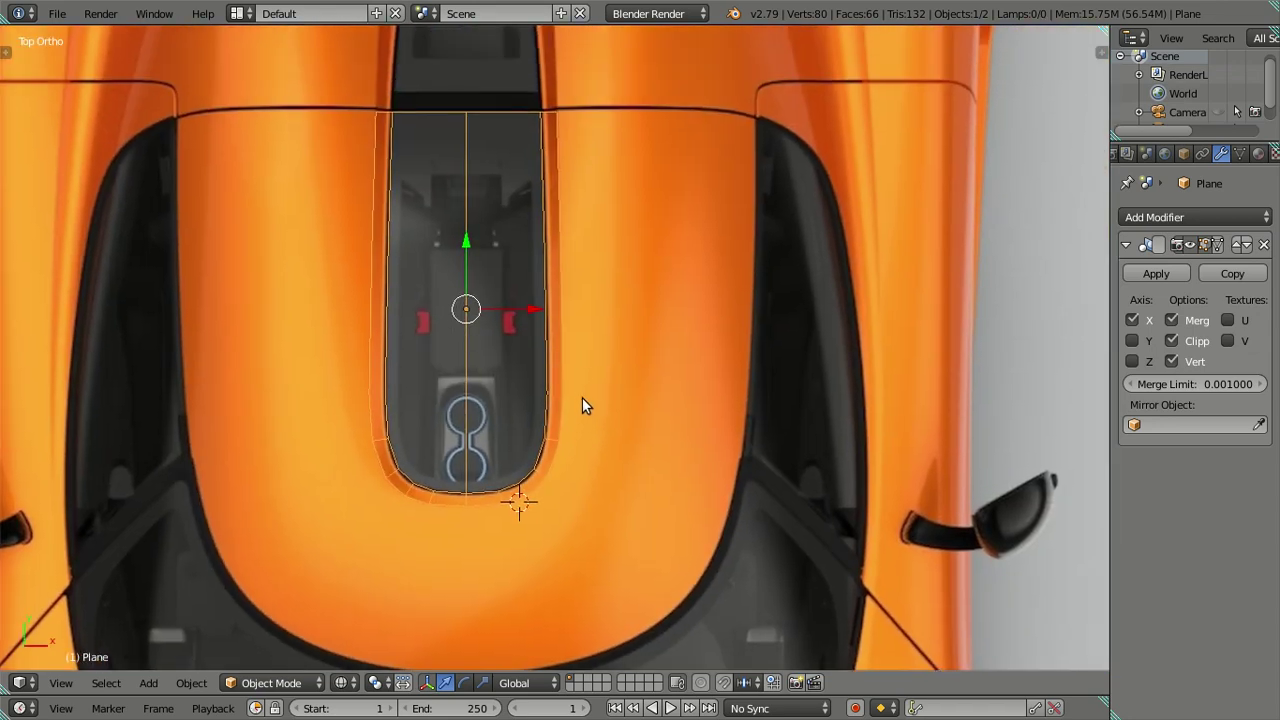
key(Tab)
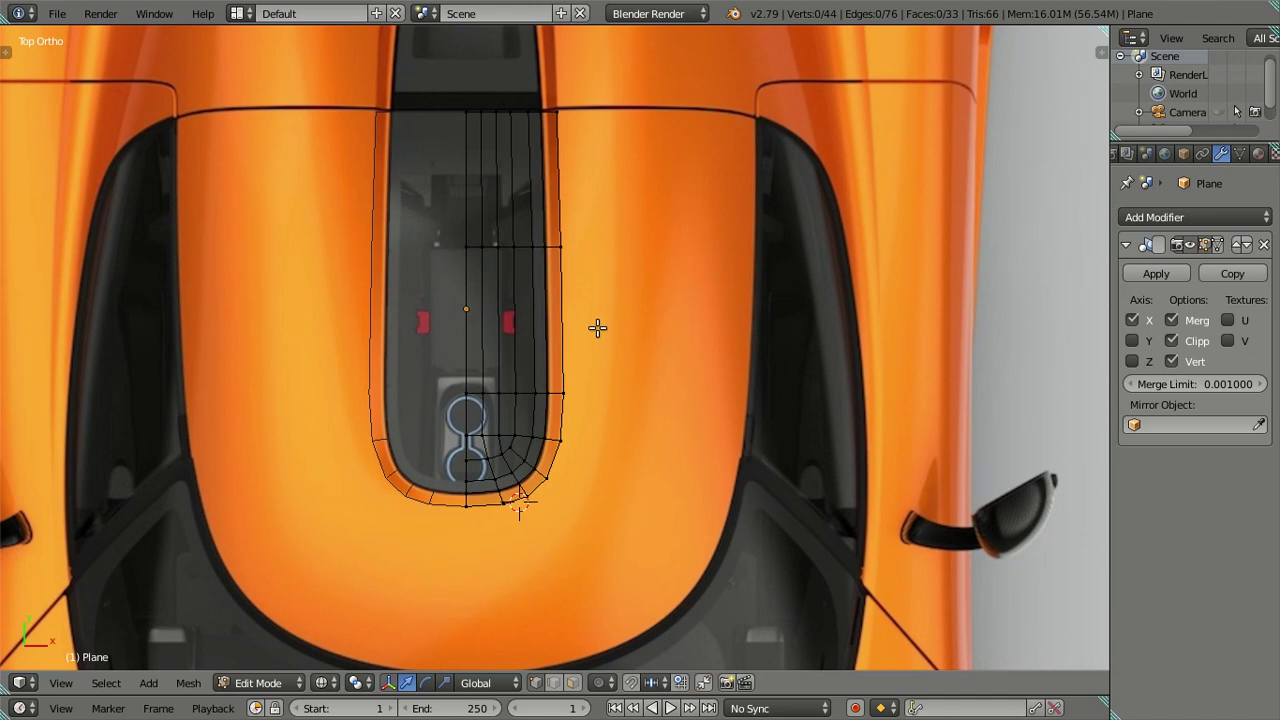
mouse_move(601, 347)
shift+middle_down()
mouse_move(551, 294)
mouse_move(563, 363)
shift+middle_up()
scroll(552, 292, down, 2)
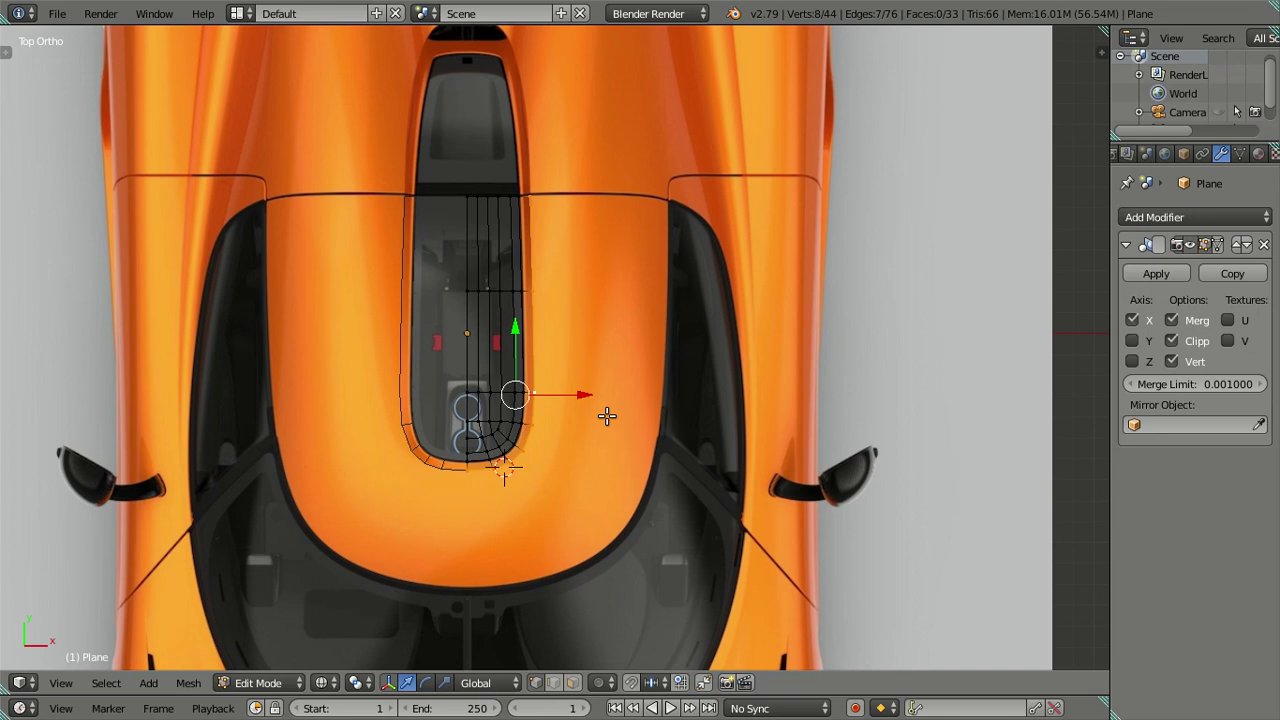
Extrude the outer edge loop and stretch the new edges out toward the hood sides
key(e)
right_click(660, 436)
mouse_move(578, 395)
mouse_down()
mouse_move(694, 394)
mouse_move(716, 407)
mouse_up()
click(716, 407)
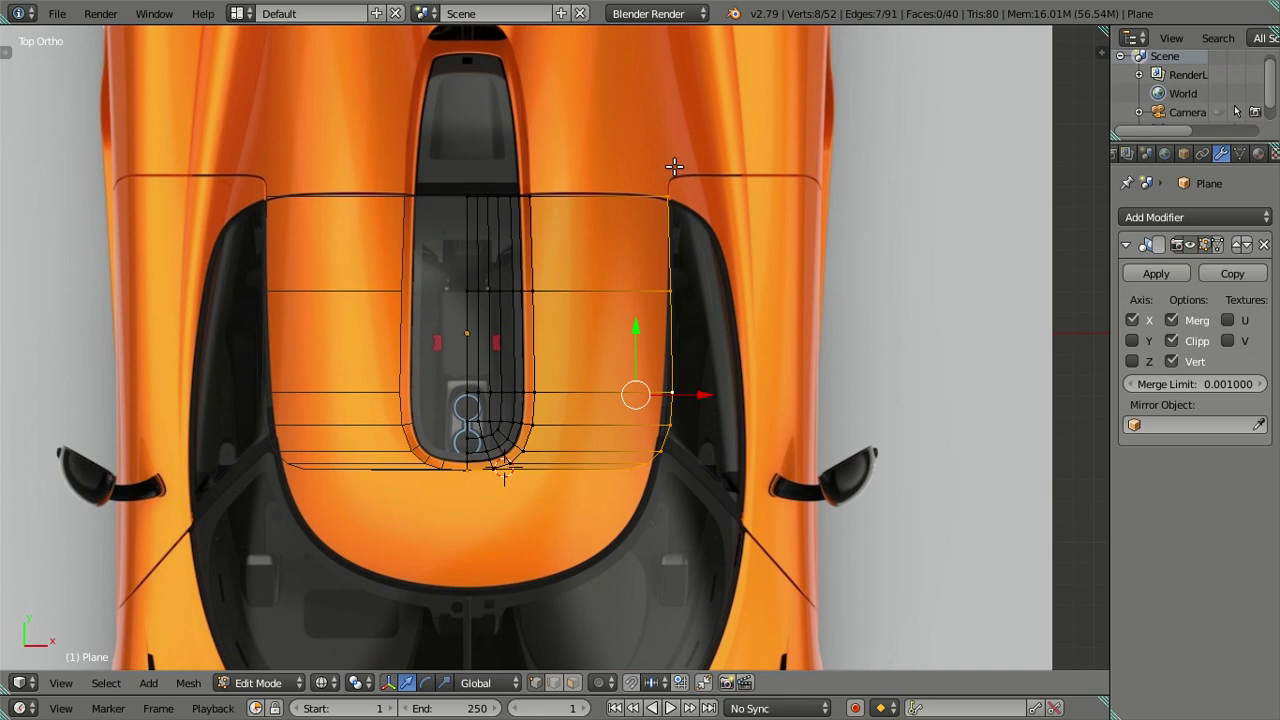
scroll(683, 290, up, 1)
shift+middle_drag(680, 276, 684, 332)
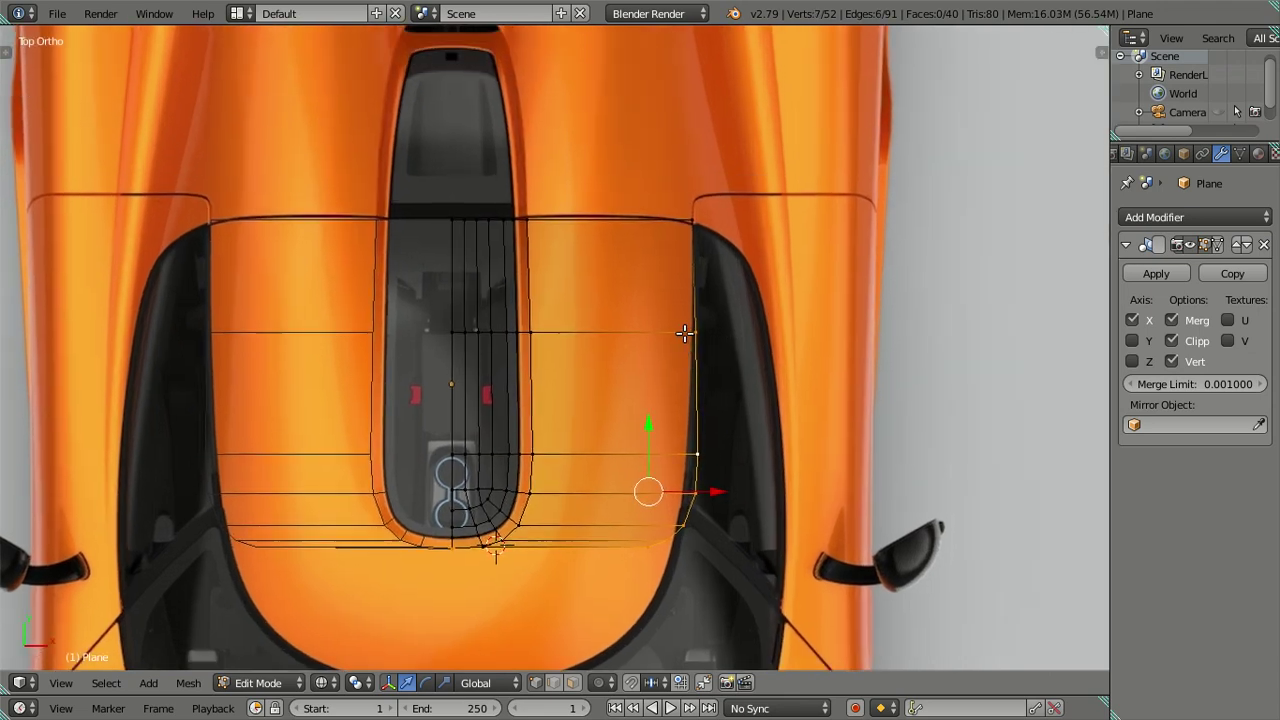
Slide the selected edge vertices sideways along X toward the hood edge
key(g)
key(x)
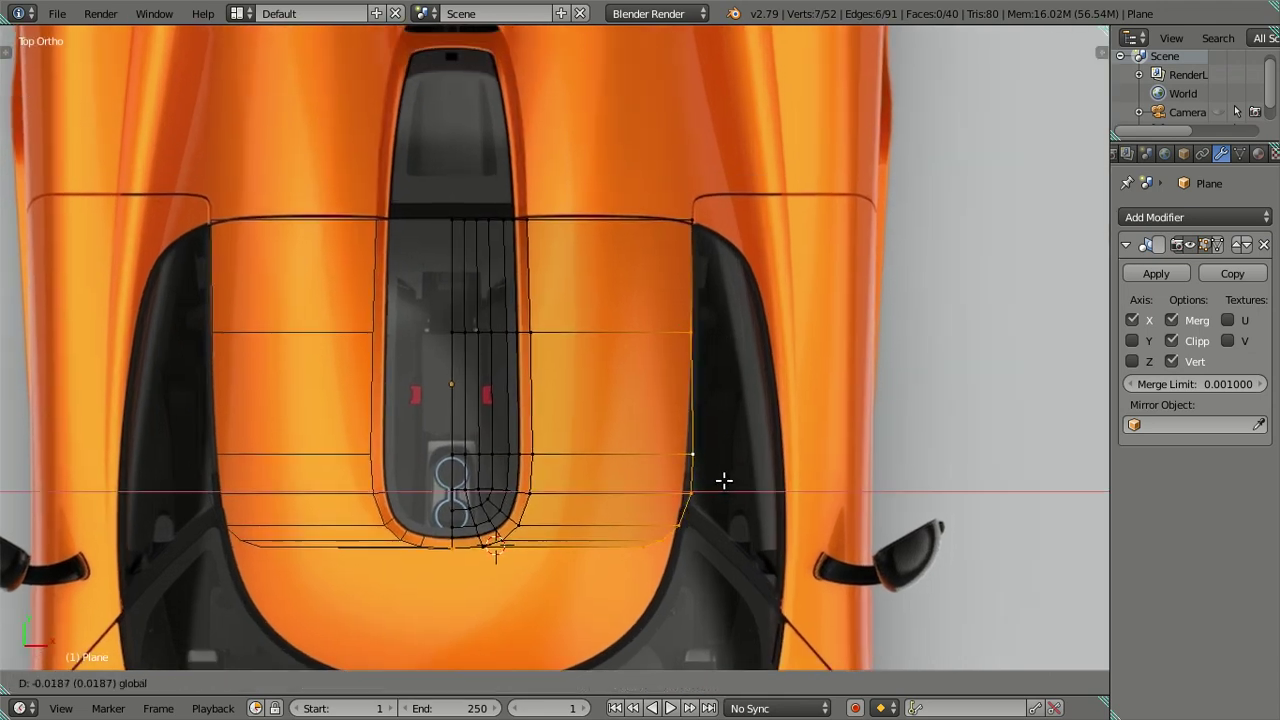
key(Escape)
shift+right_click(699, 331)
key(g)
key(x)
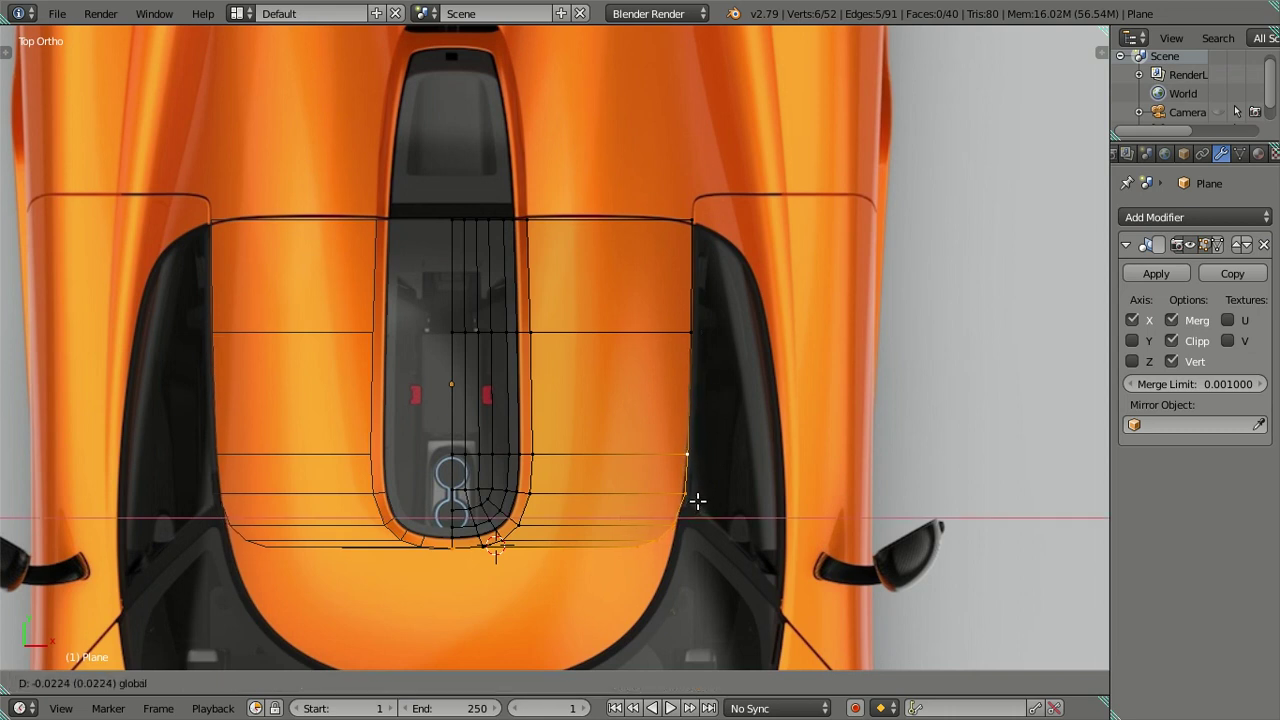
click(695, 500)
Pull the selected hood-edge vertices down the hood and nudge them sideways along the edge
shift+right_click(687, 455)
shift+middle_drag(686, 466, 631, 266)
mouse_move(618, 302)
mouse_down()
mouse_move(613, 342)
mouse_move(611, 326)
mouse_up()
scroll(610, 330, up, 3)
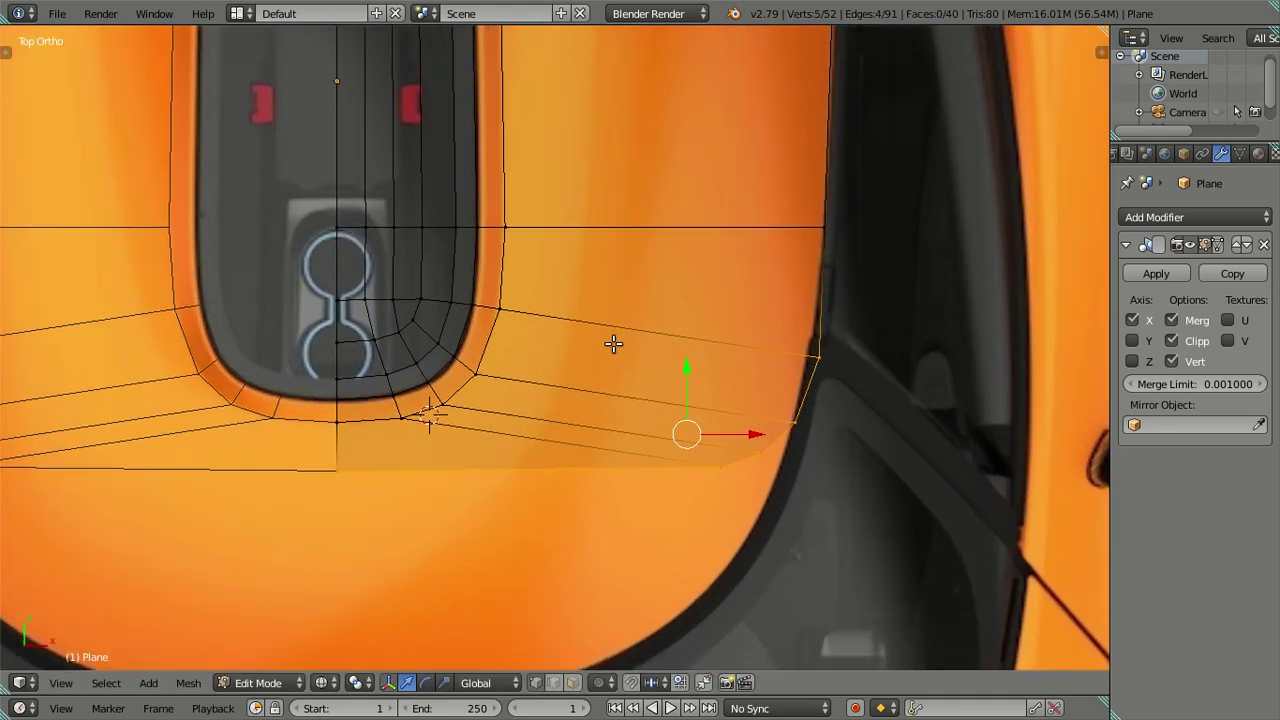
drag(750, 431, 731, 421)
shift+click(790, 358)
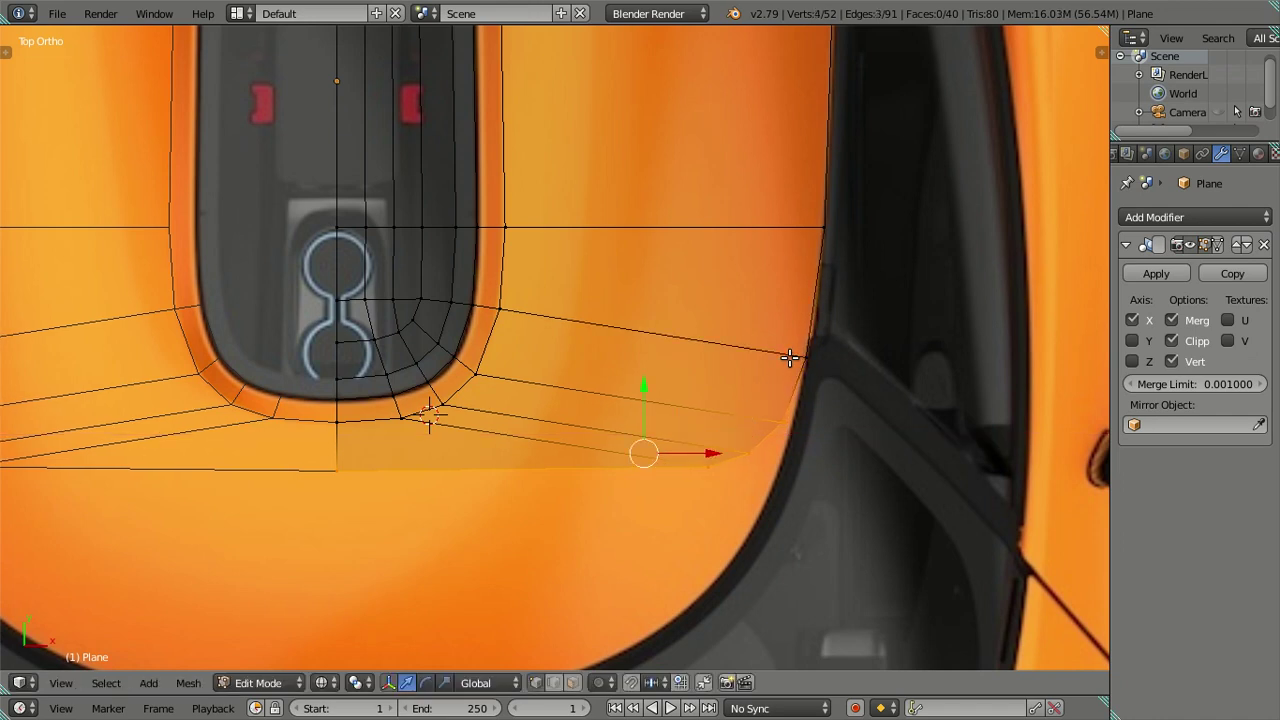
mouse_move(640, 376)
mouse_down()
mouse_move(639, 463)
mouse_move(620, 511)
mouse_up()
shift+middle_drag(620, 511, 677, 220)
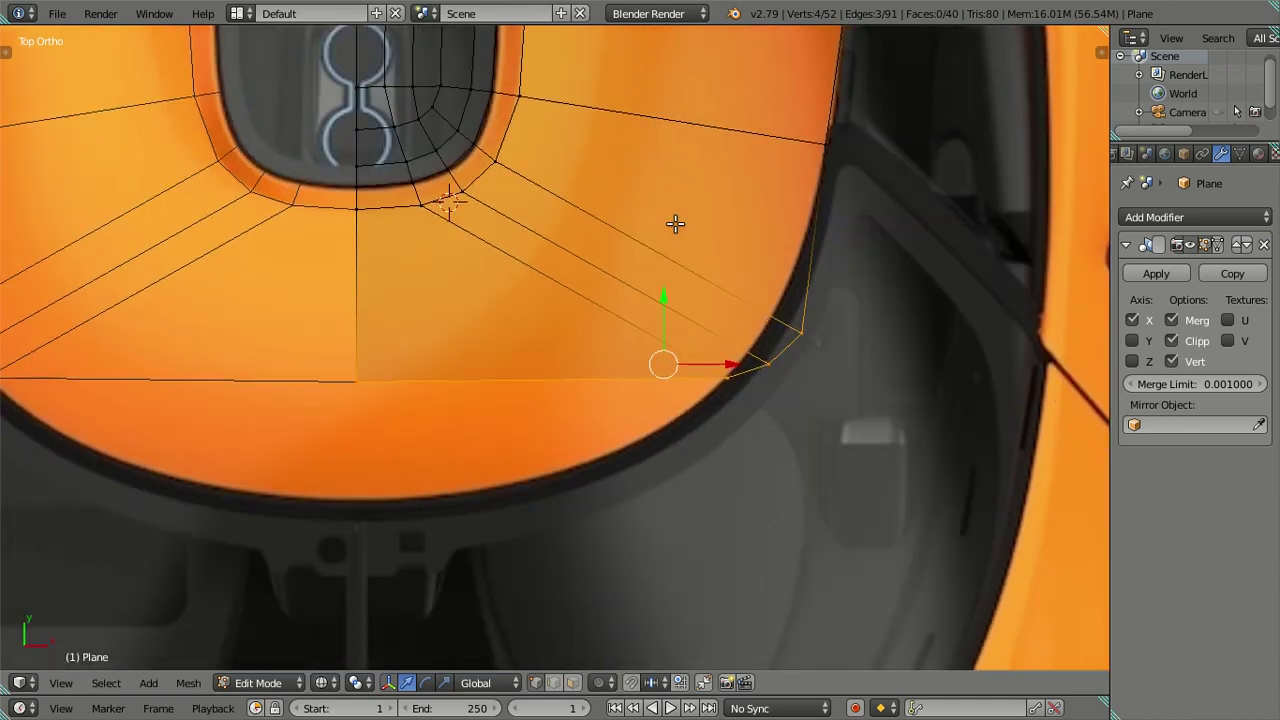
mouse_move(657, 275)
mouse_down()
mouse_move(659, 332)
mouse_move(640, 374)
mouse_up()
click(640, 374)
mouse_move(703, 428)
mouse_down()
mouse_move(607, 319)
mouse_move(608, 352)
mouse_up()
drag(663, 403, 646, 401)
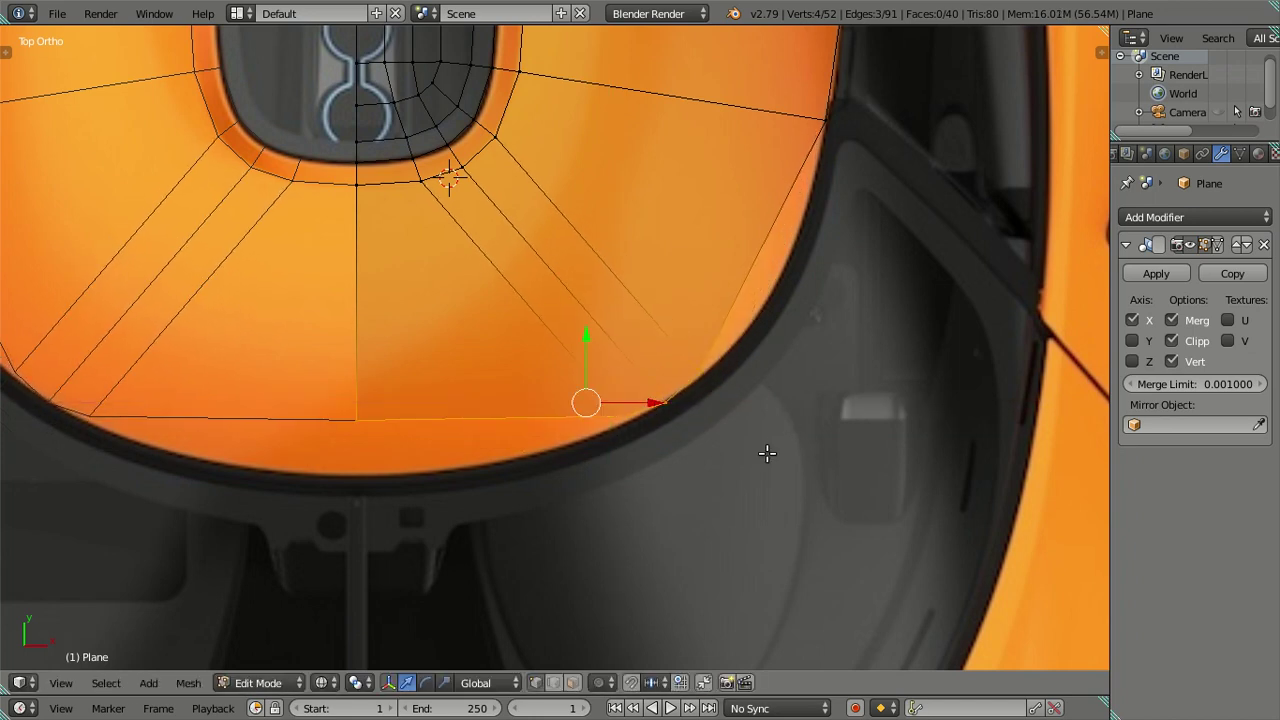
Place the bottom-edge vertices and the centre-line vertex onto the hood's front outline
key(g)
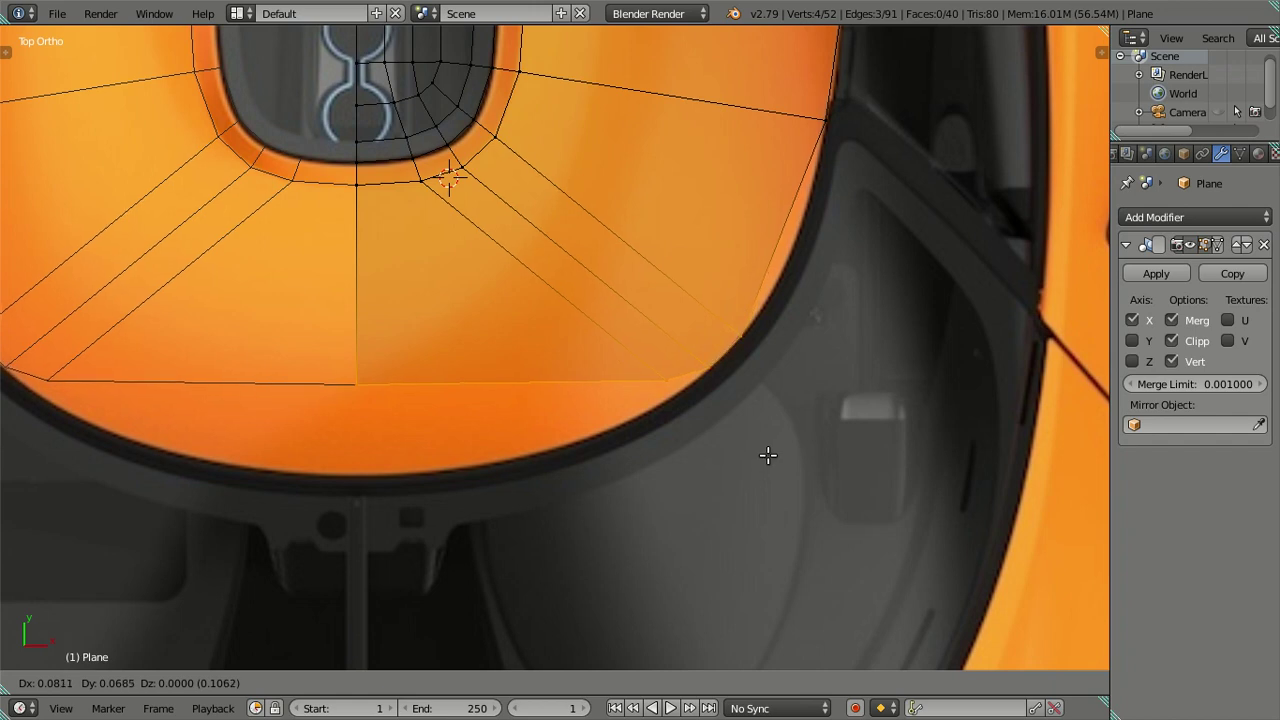
click(767, 454)
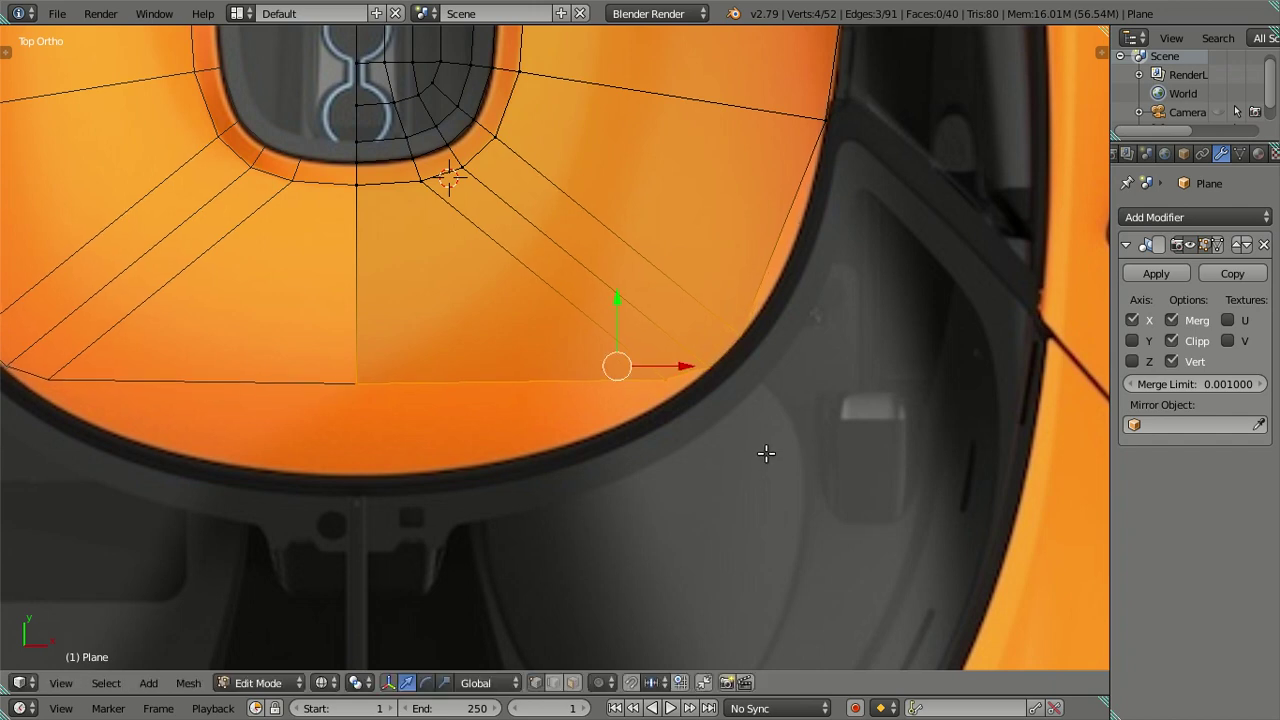
shift+right_click(740, 335)
key(g)
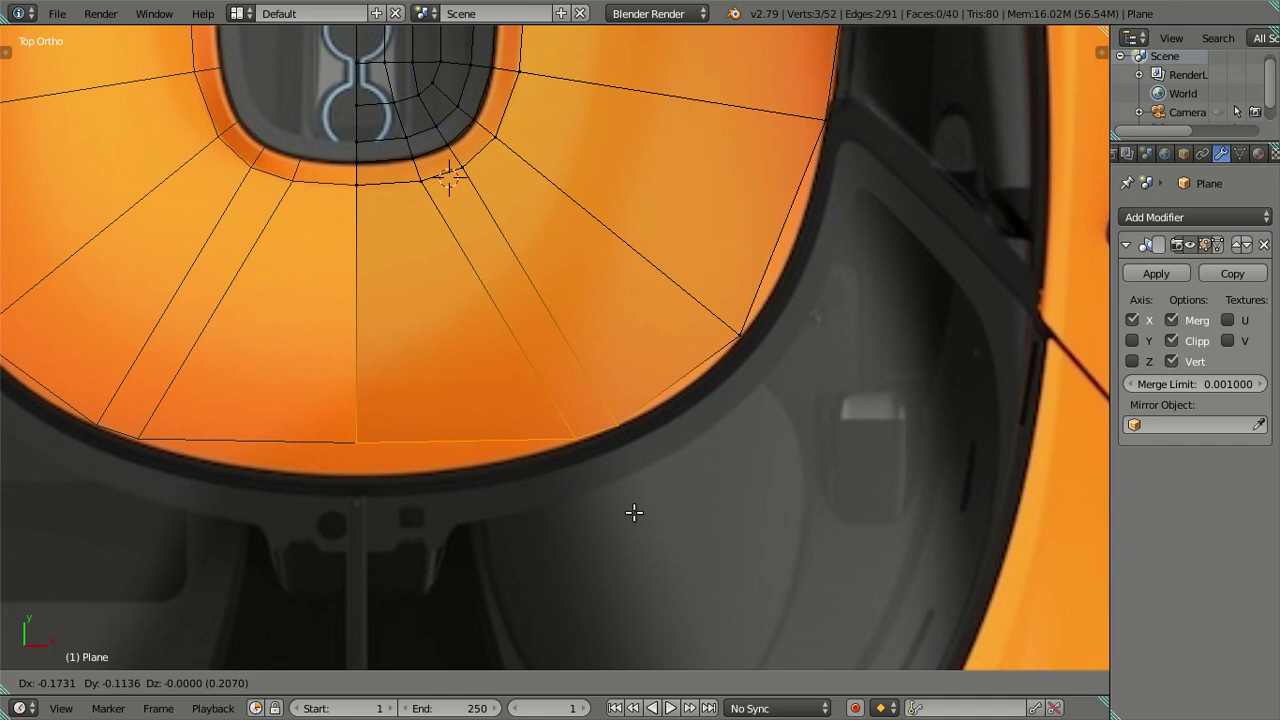
click(634, 512)
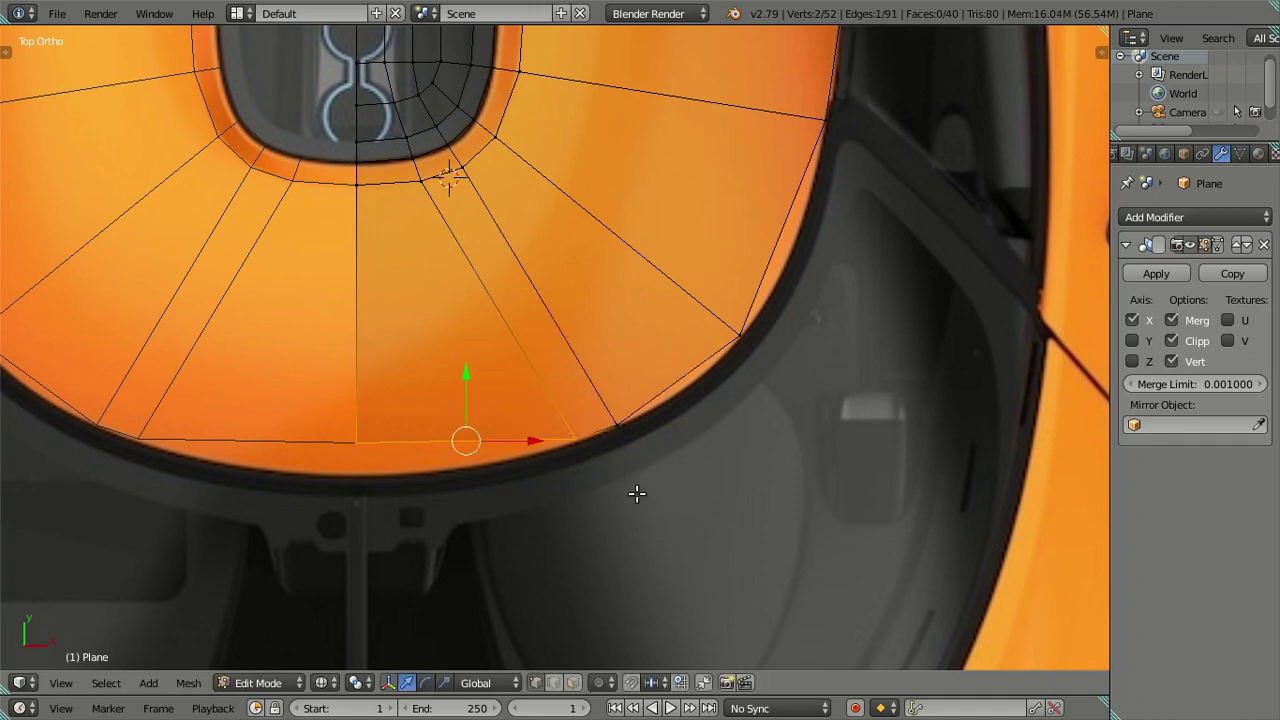
key(g)
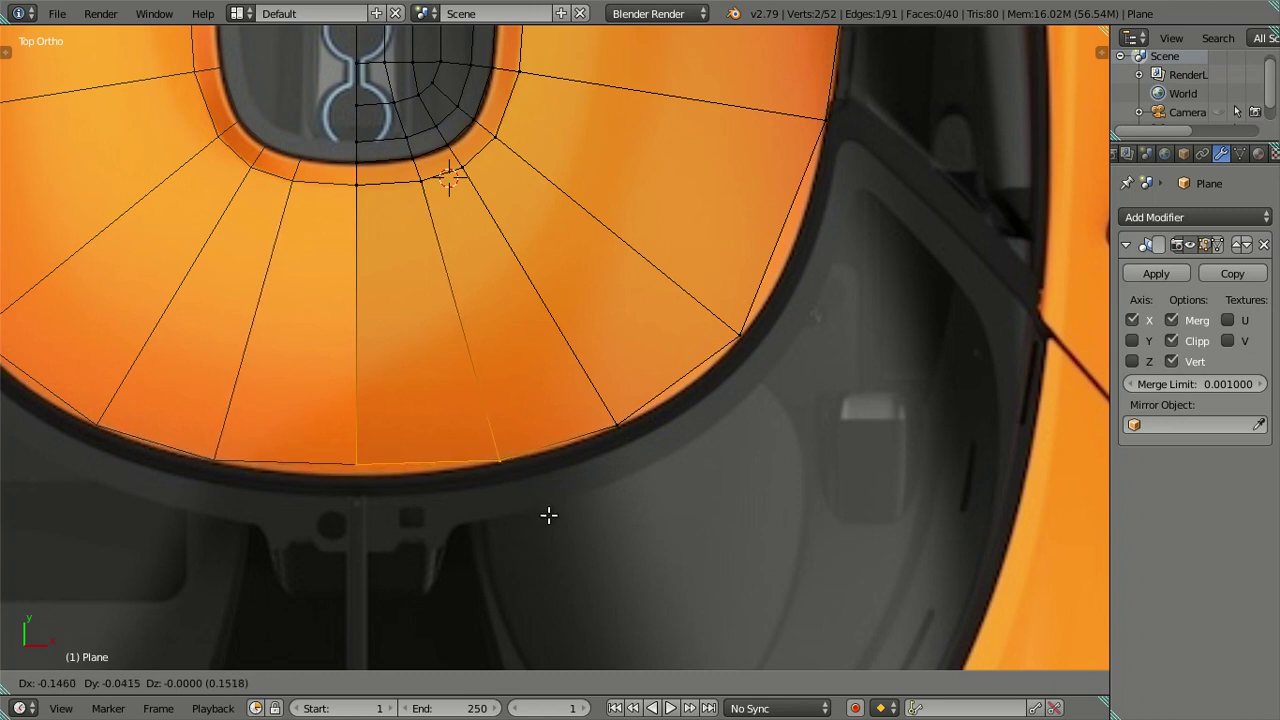
click(548, 515)
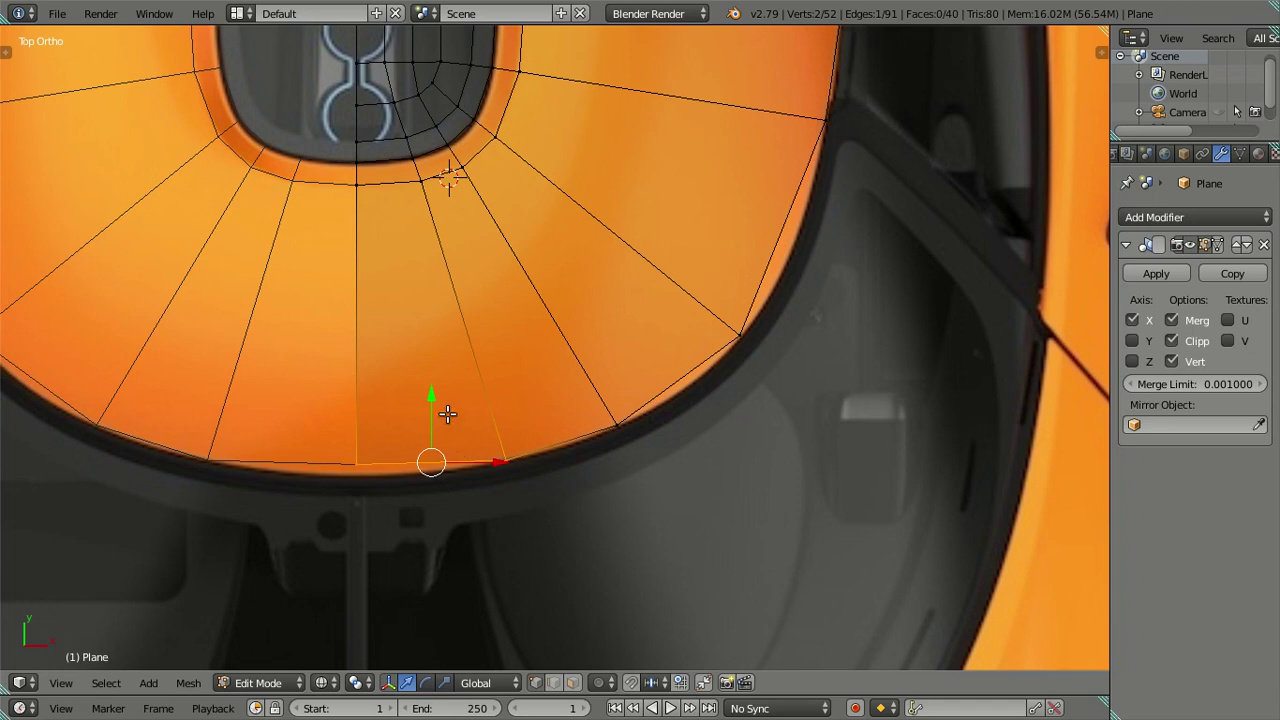
drag(431, 395, 431, 391)
right_click(363, 430)
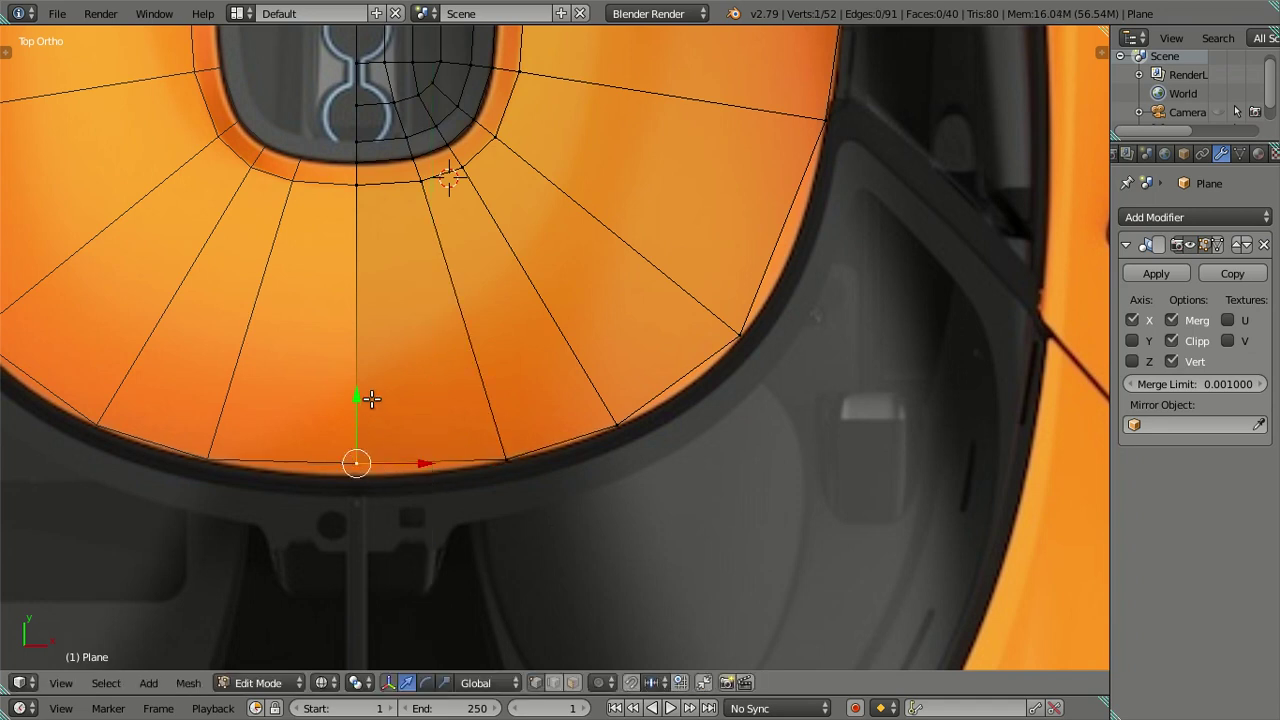
drag(352, 396, 358, 406)
Loop-cut a new edge loop across the hood faces with Ctrl+R
key(a)
scroll(434, 374, down, 2)
scroll(480, 437, up, 1)
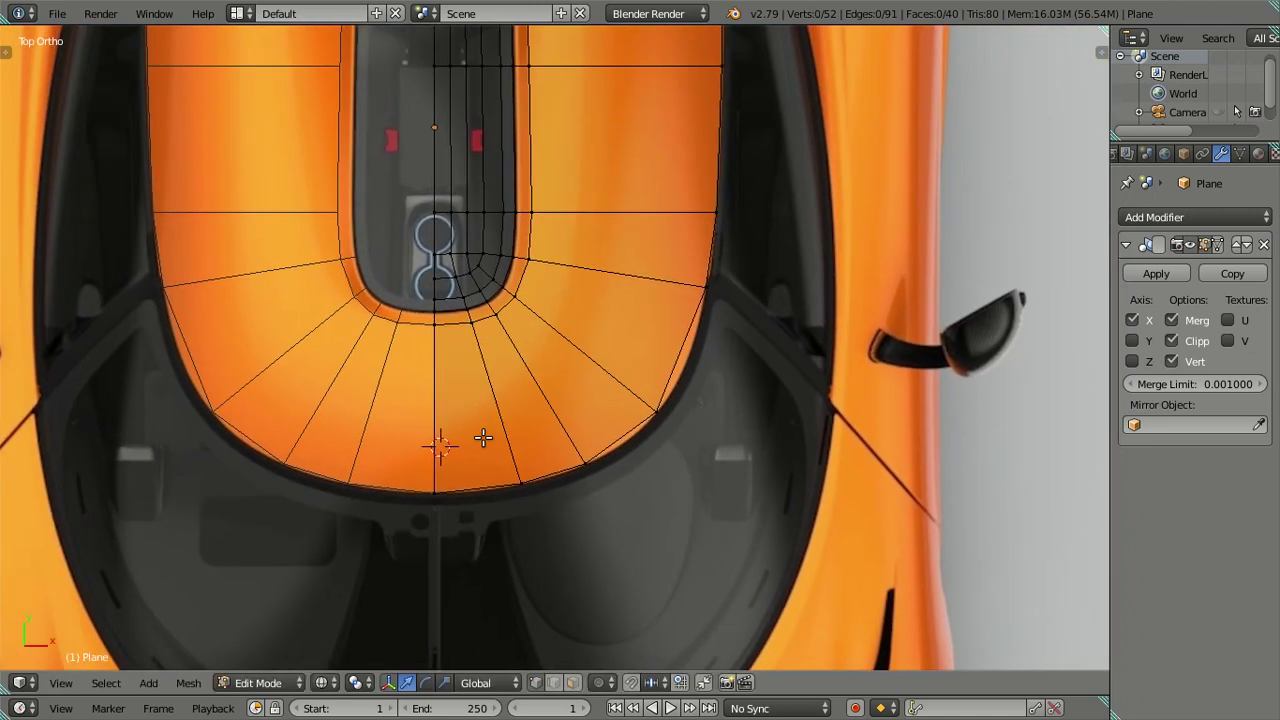
scroll(485, 432, up, 1)
scroll(485, 432, up, 1)
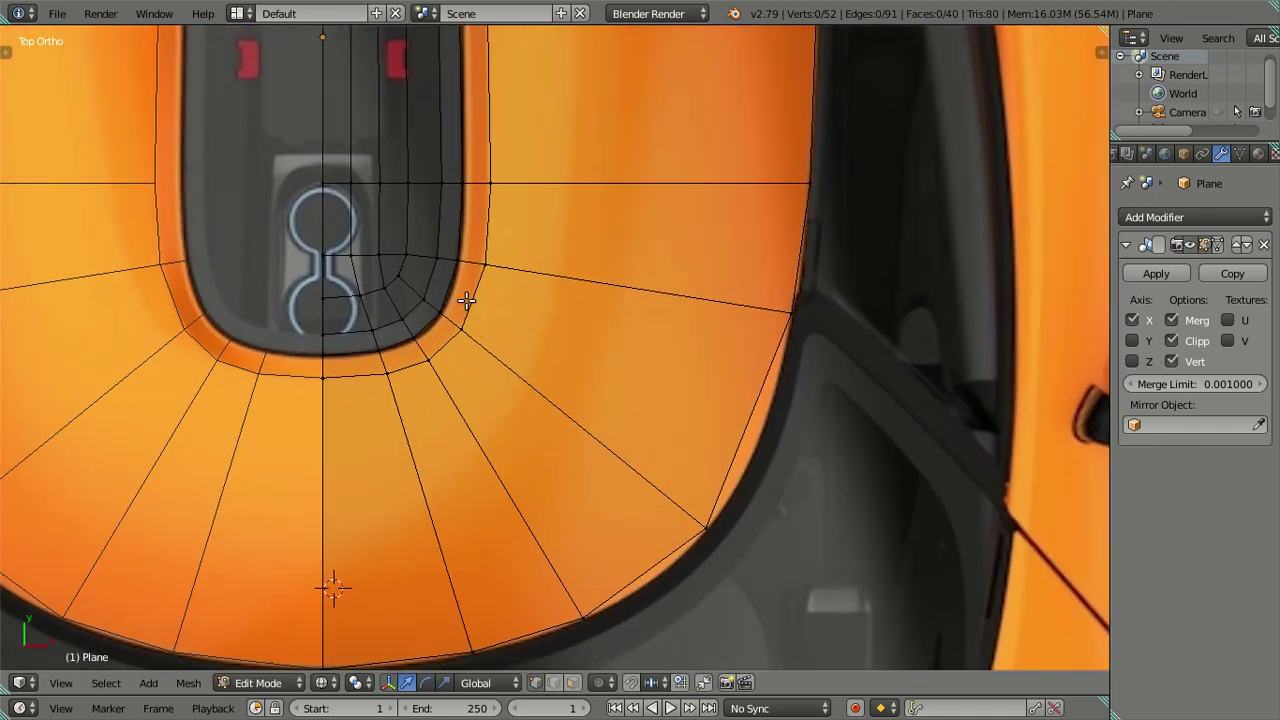
key(ctrl+r)
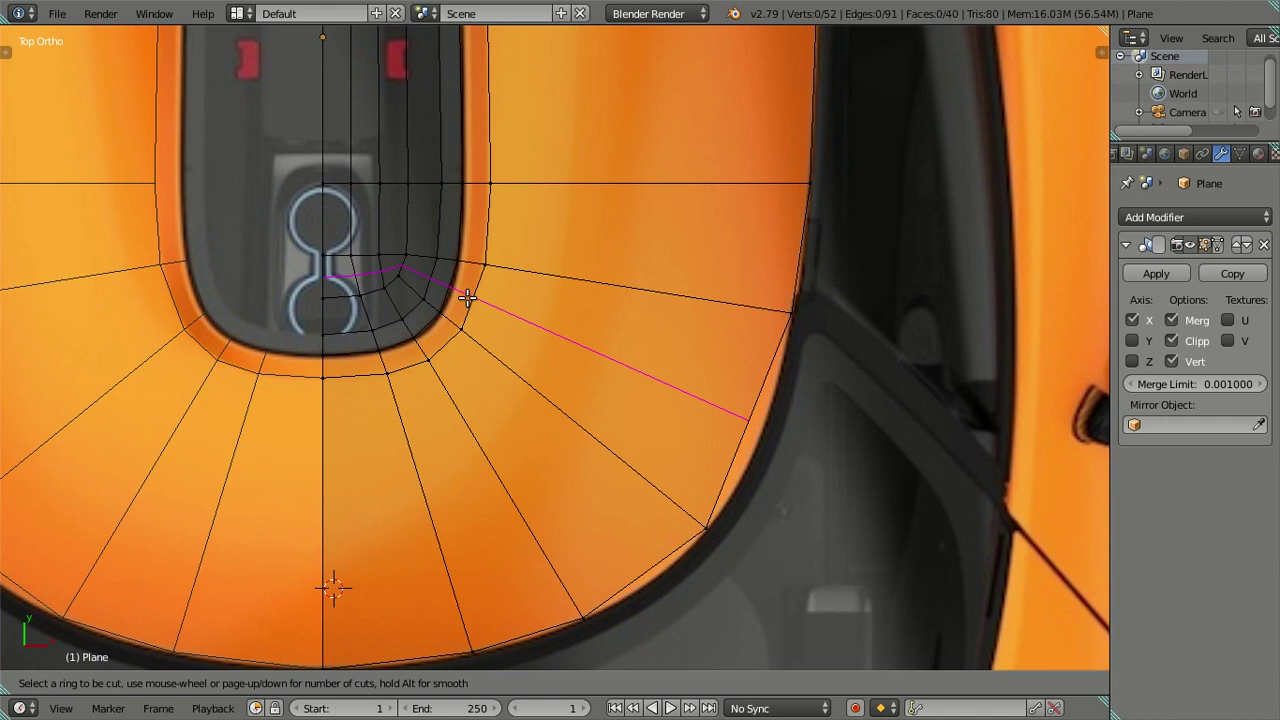
click(467, 297)
Select the new edge loop from scoop corner to hood edge and move it to match the reference
right_click(748, 420)
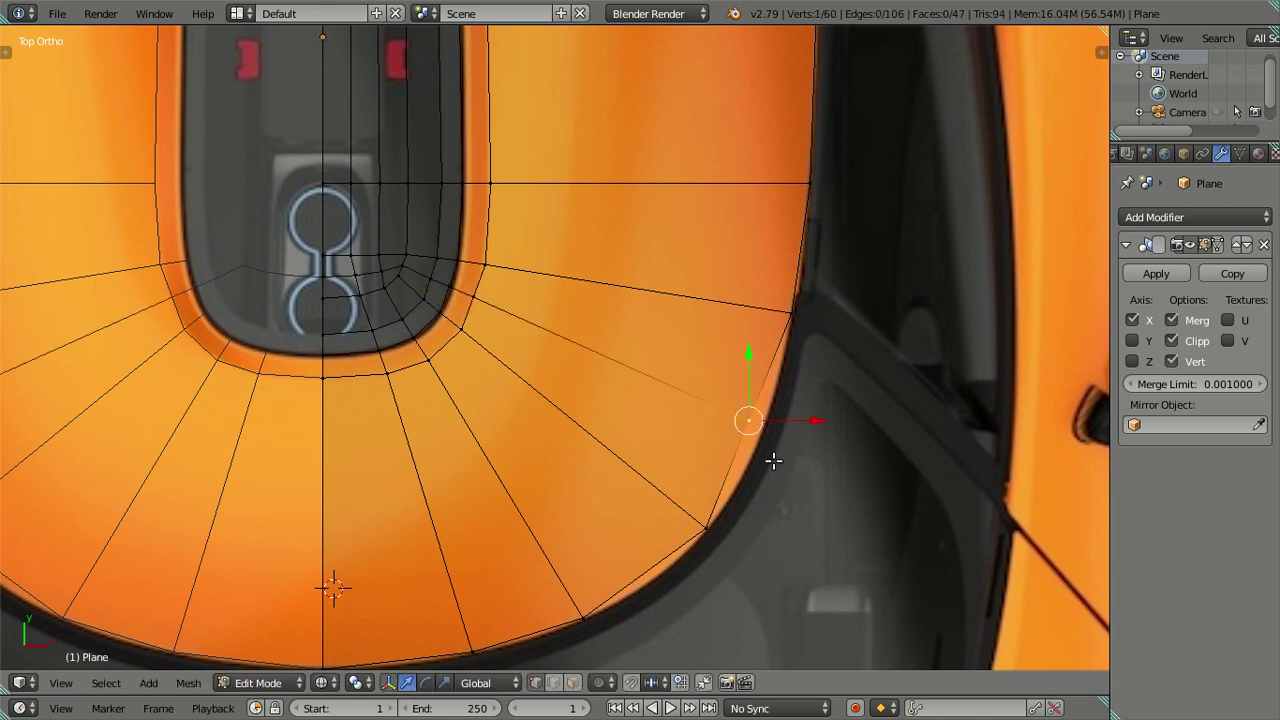
shift+right_click(467, 297)
scroll(560, 350, up, 2)
key(a)
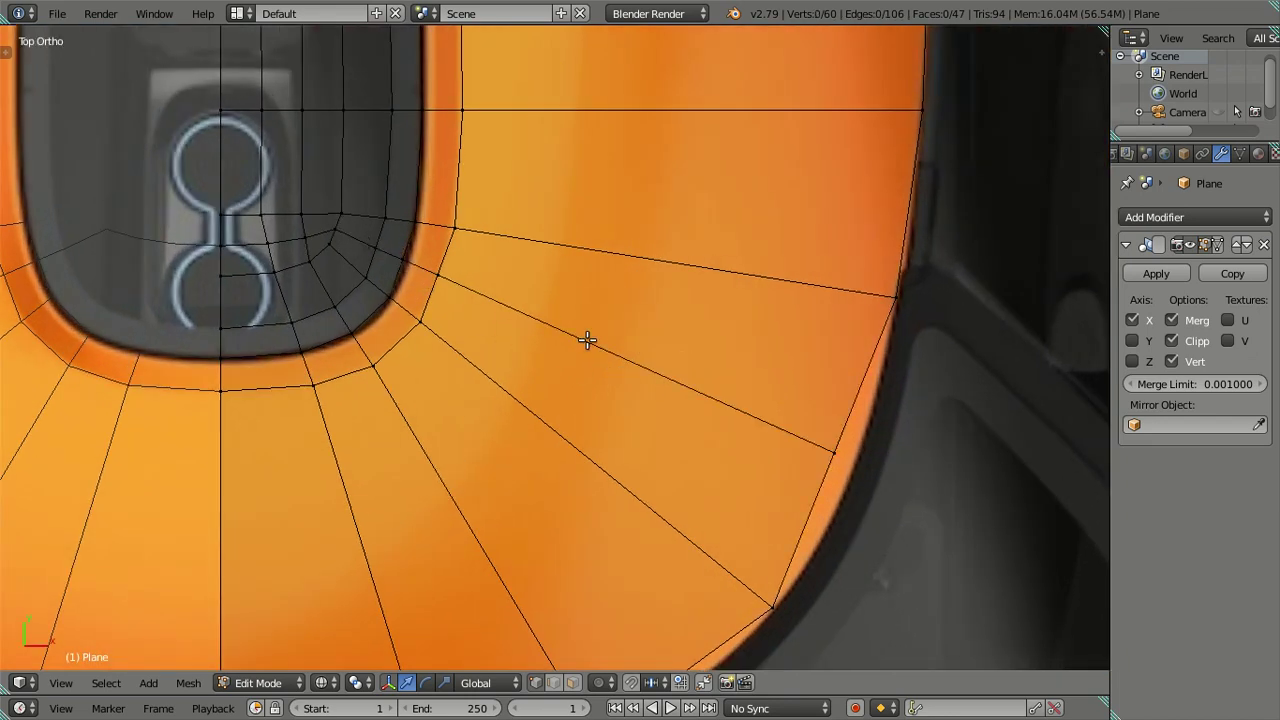
right_click(334, 229)
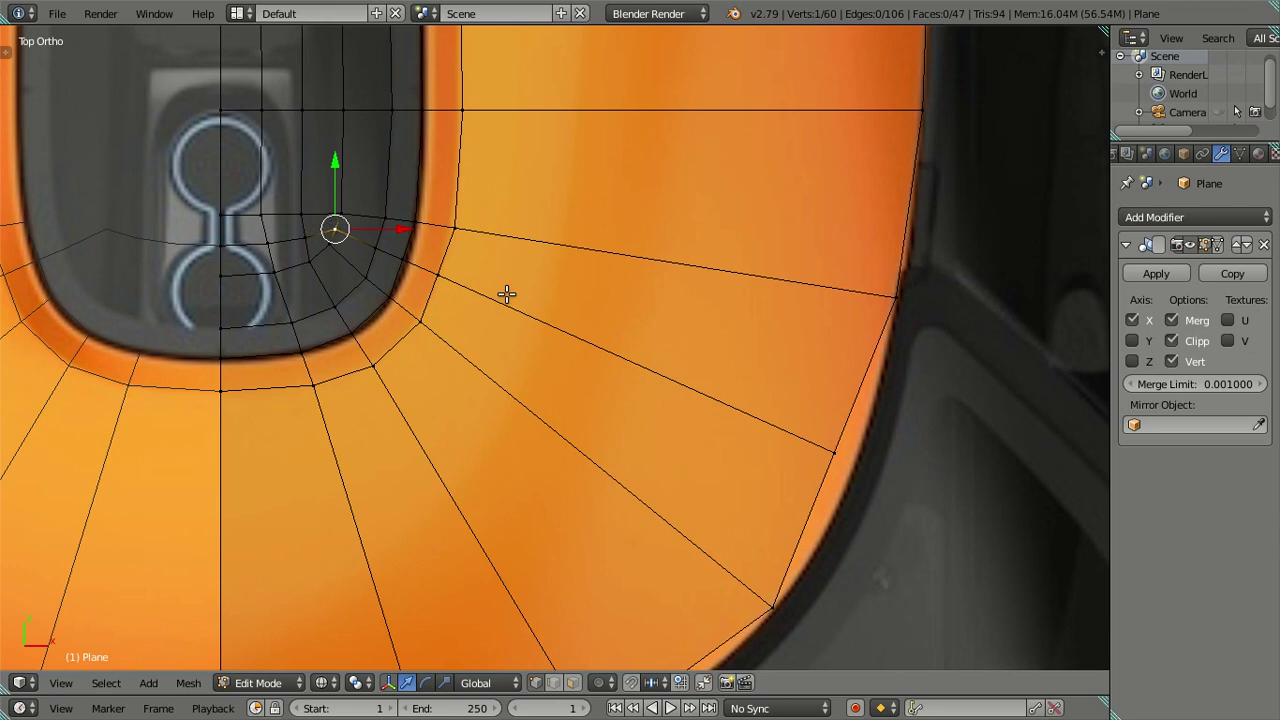
alt+right_click(792, 443)
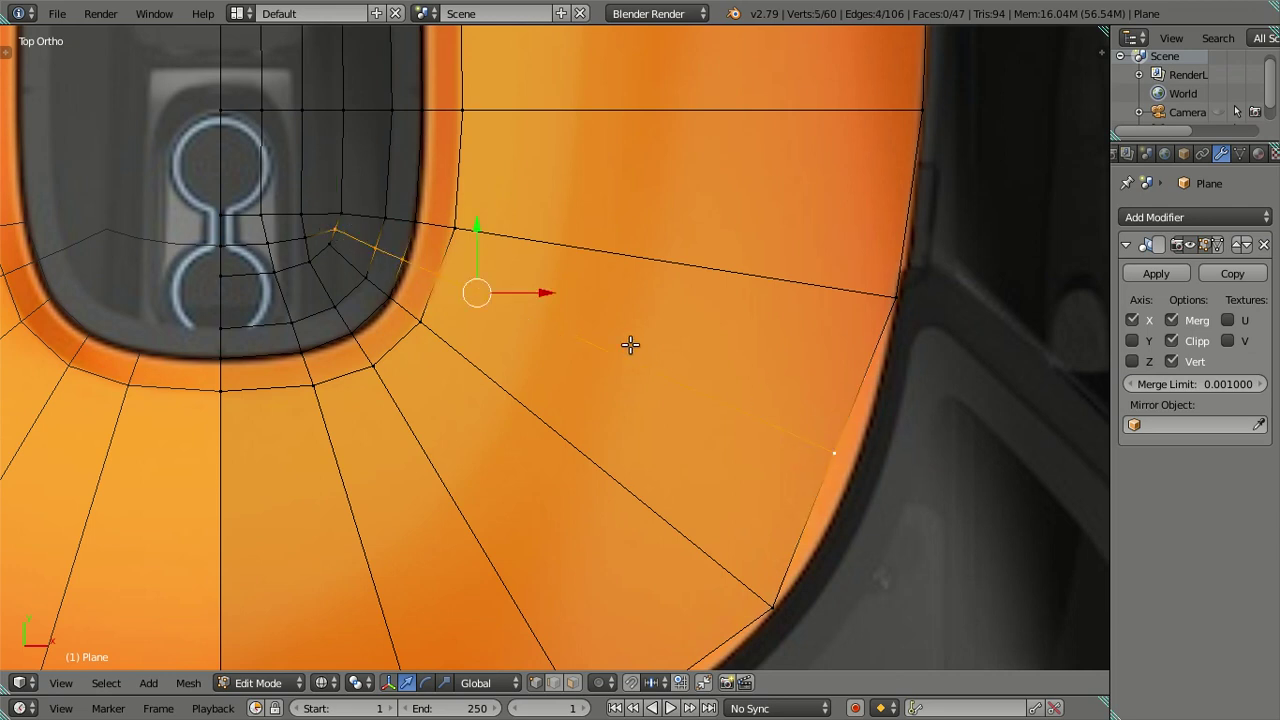
drag(540, 291, 542, 289)
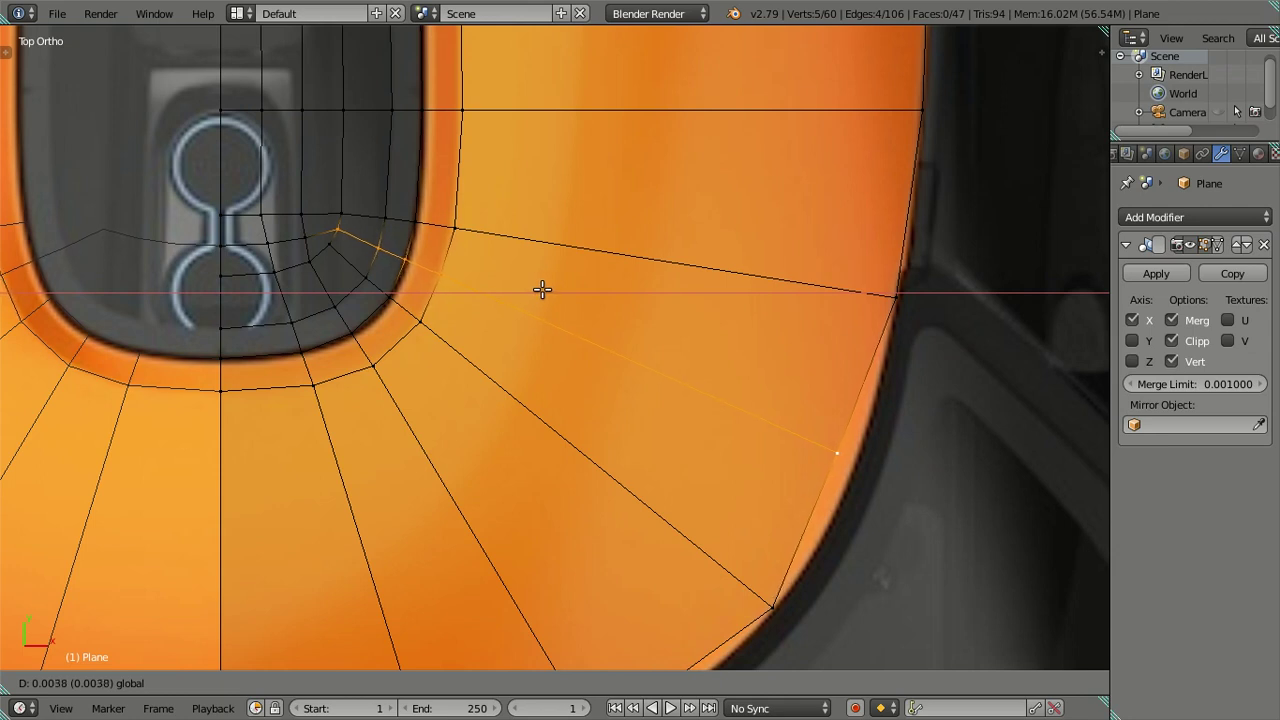
drag(542, 289, 543, 290)
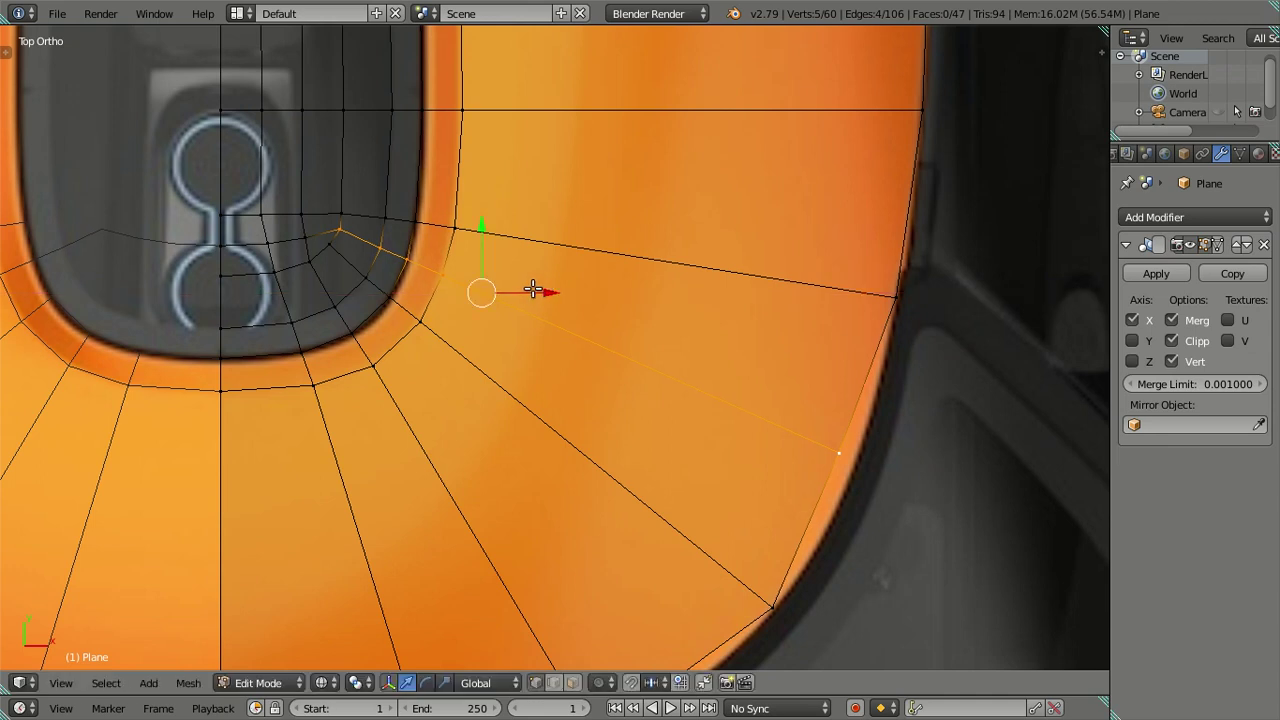
scroll(543, 290, up, 3)
shift+middle_drag(423, 289, 650, 393)
scroll(650, 393, up, 2)
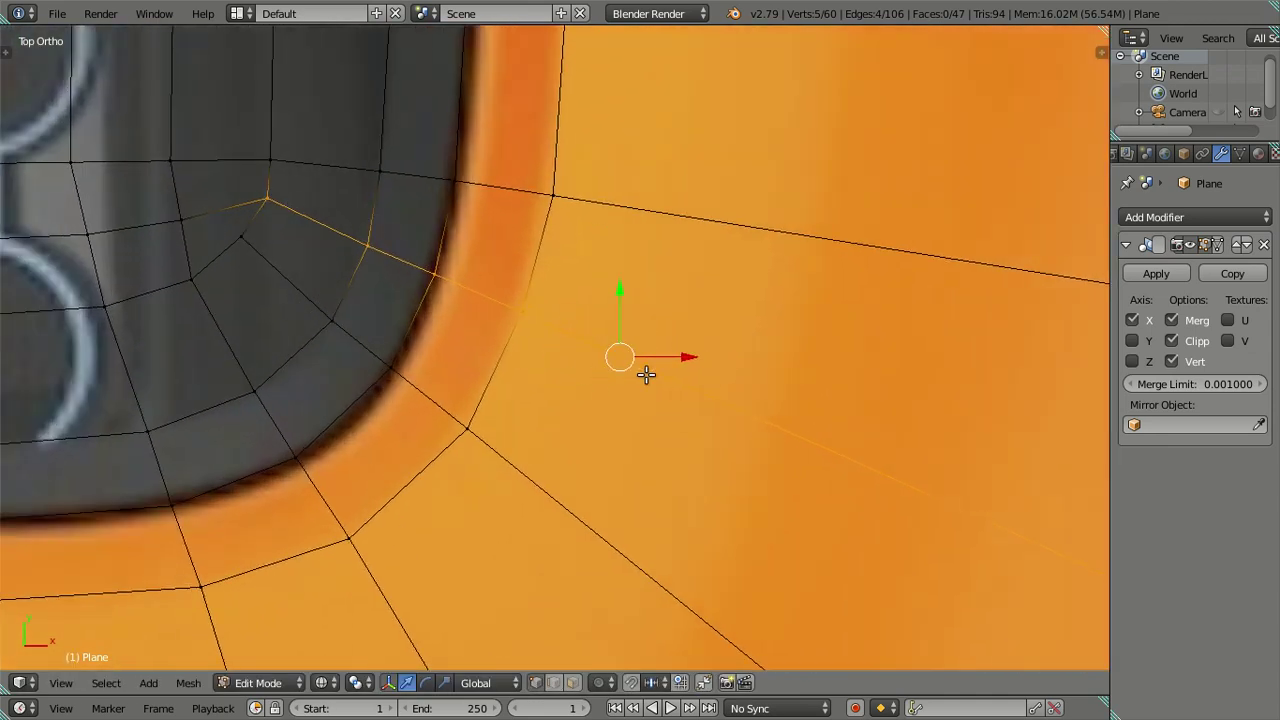
key(g)
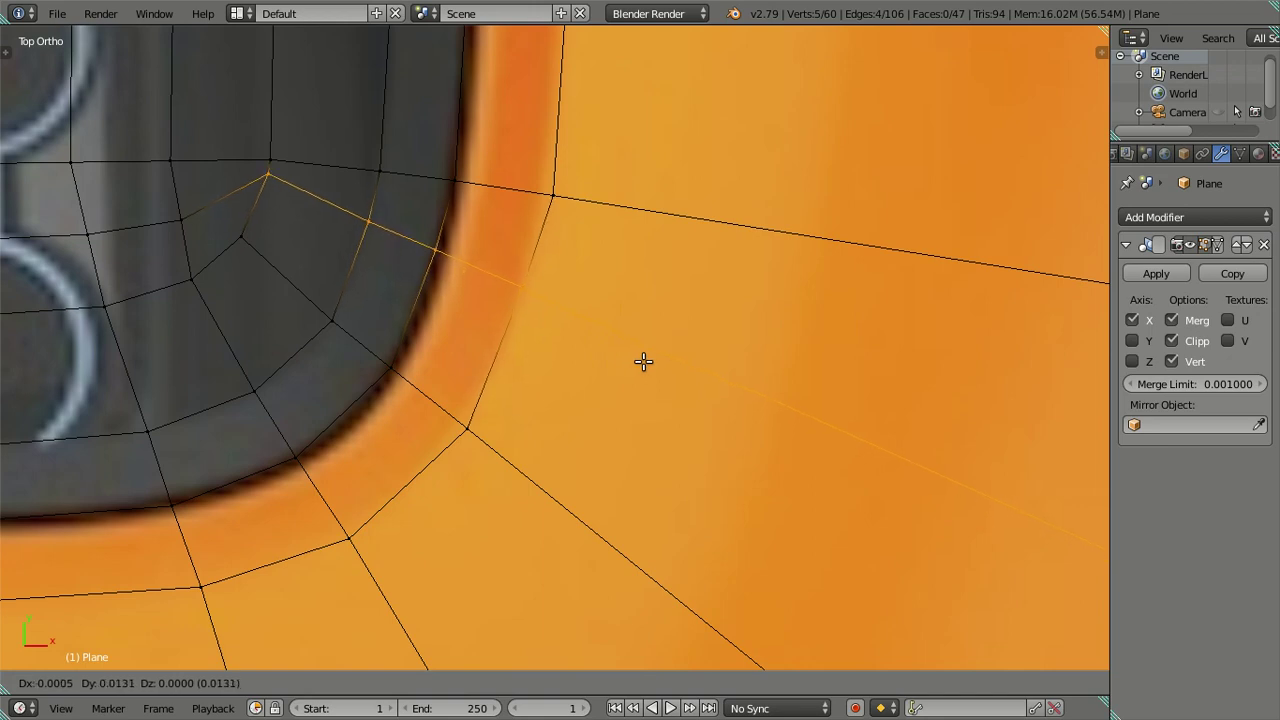
click(643, 361)
Move only the outer vertices of the new loop, then pick its vertex on the hood's outer edge
shift+right_click(303, 184)
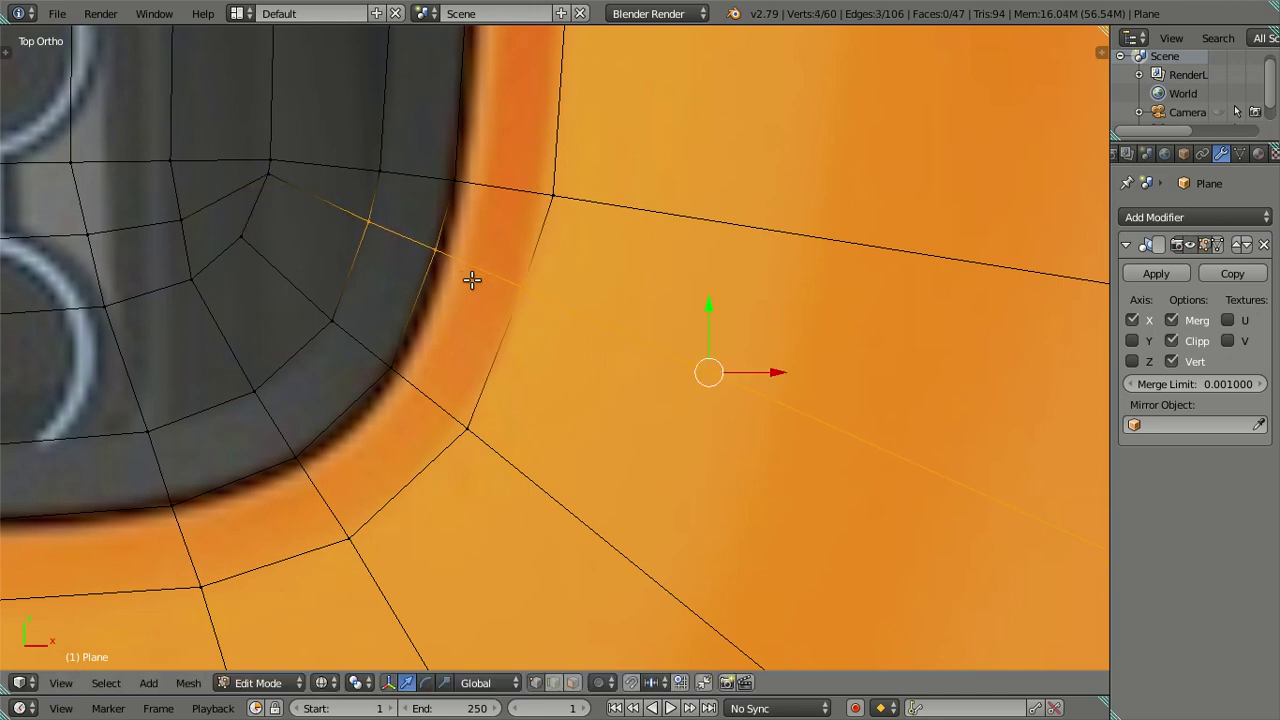
shift+right_click(369, 218)
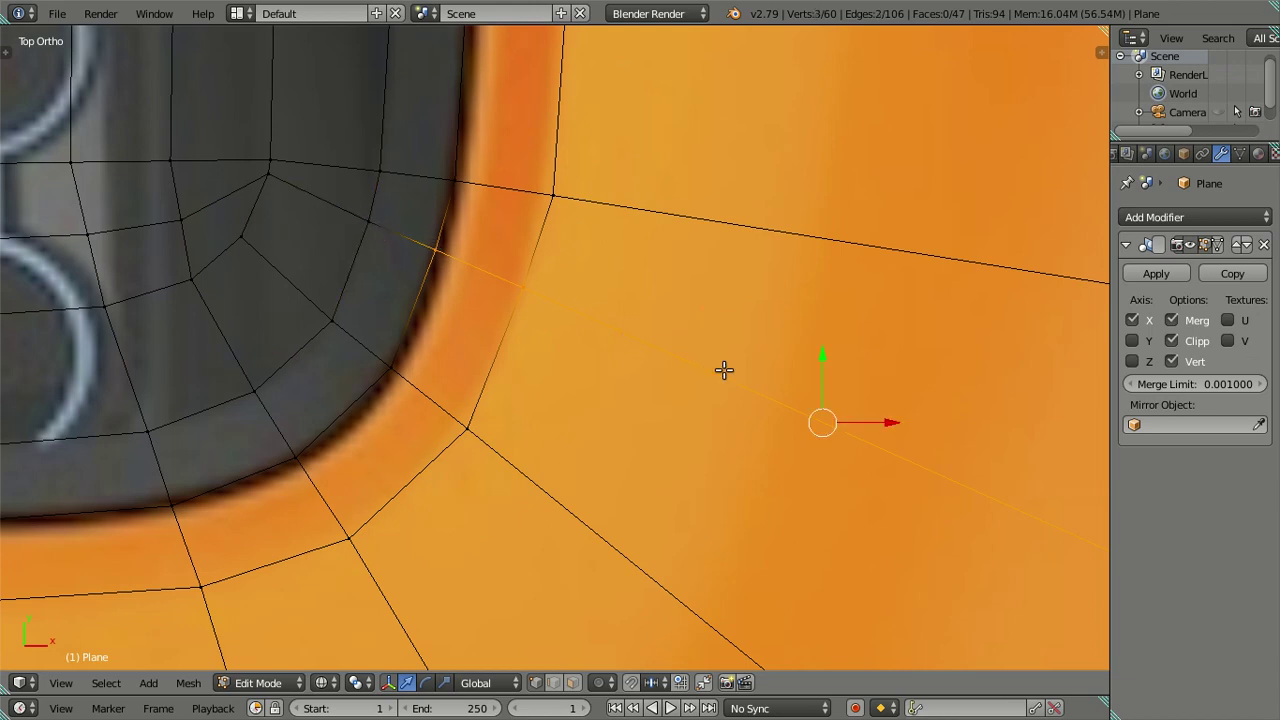
key(g)
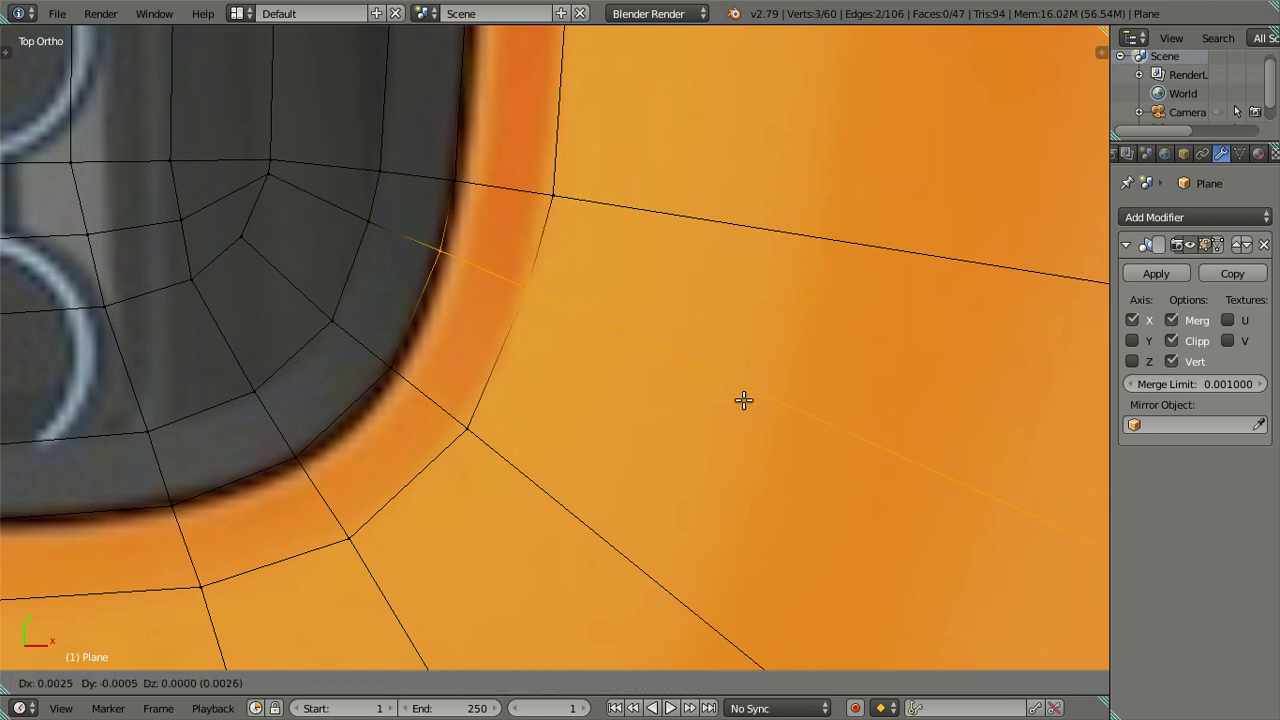
right_click(743, 400)
shift+right_click(437, 247)
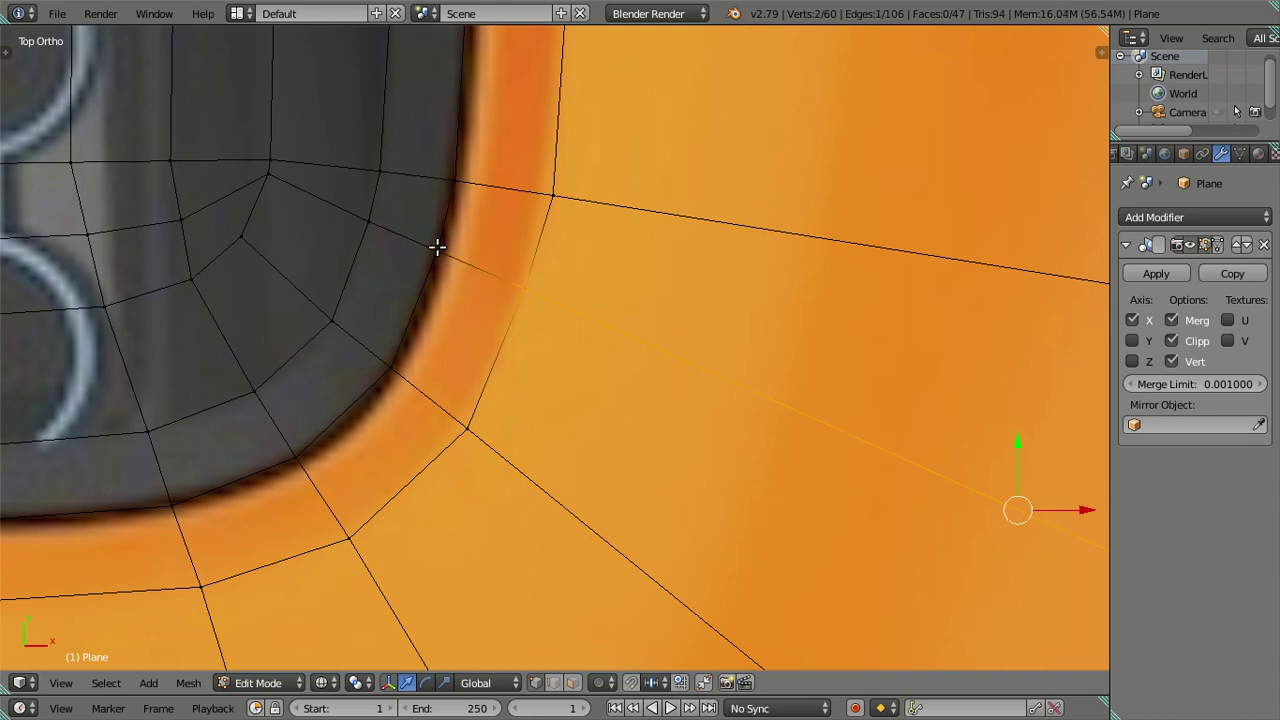
scroll(589, 334, down, 2)
scroll(600, 345, down, 3)
scroll(635, 365, down, 1)
right_click(720, 420)
Slide the outer-edge vertex sideways along X onto the hood outline
key(g)
key(x)
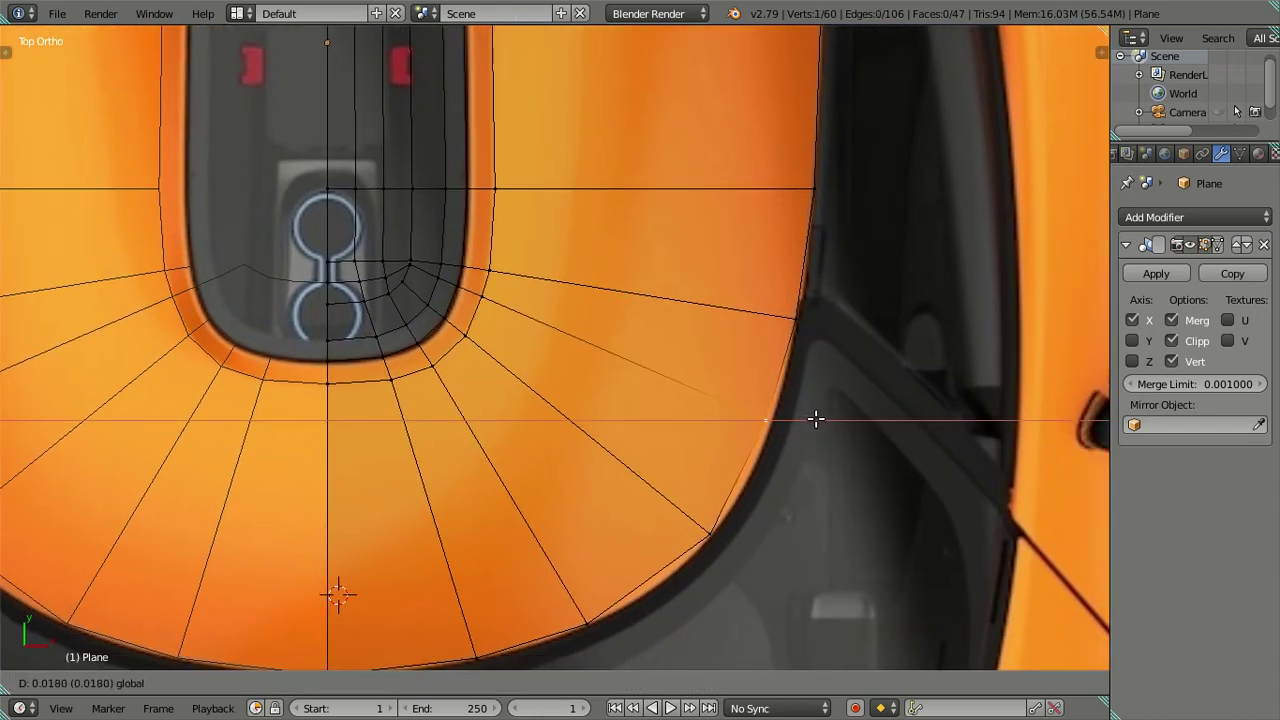
click(820, 420)
shift+middle_drag(552, 325, 563, 379)
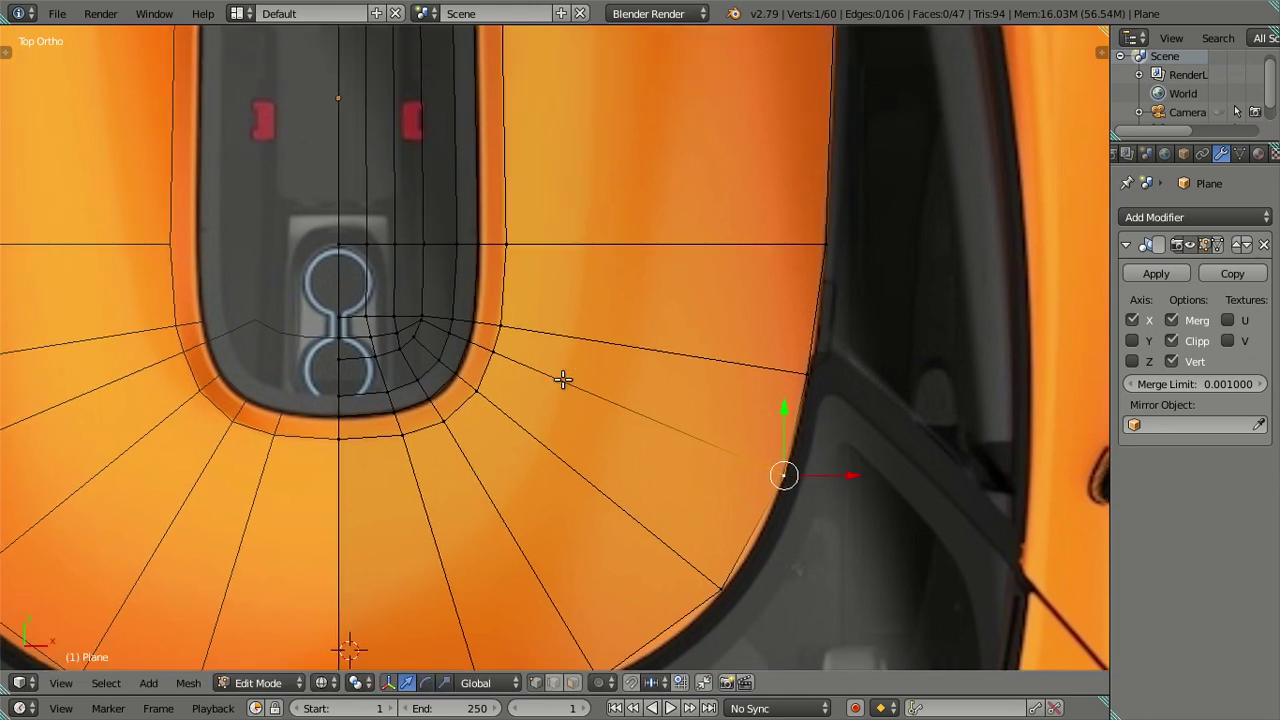
Move two rows of scoop vertices upward along Y
alt+right_click(594, 320)
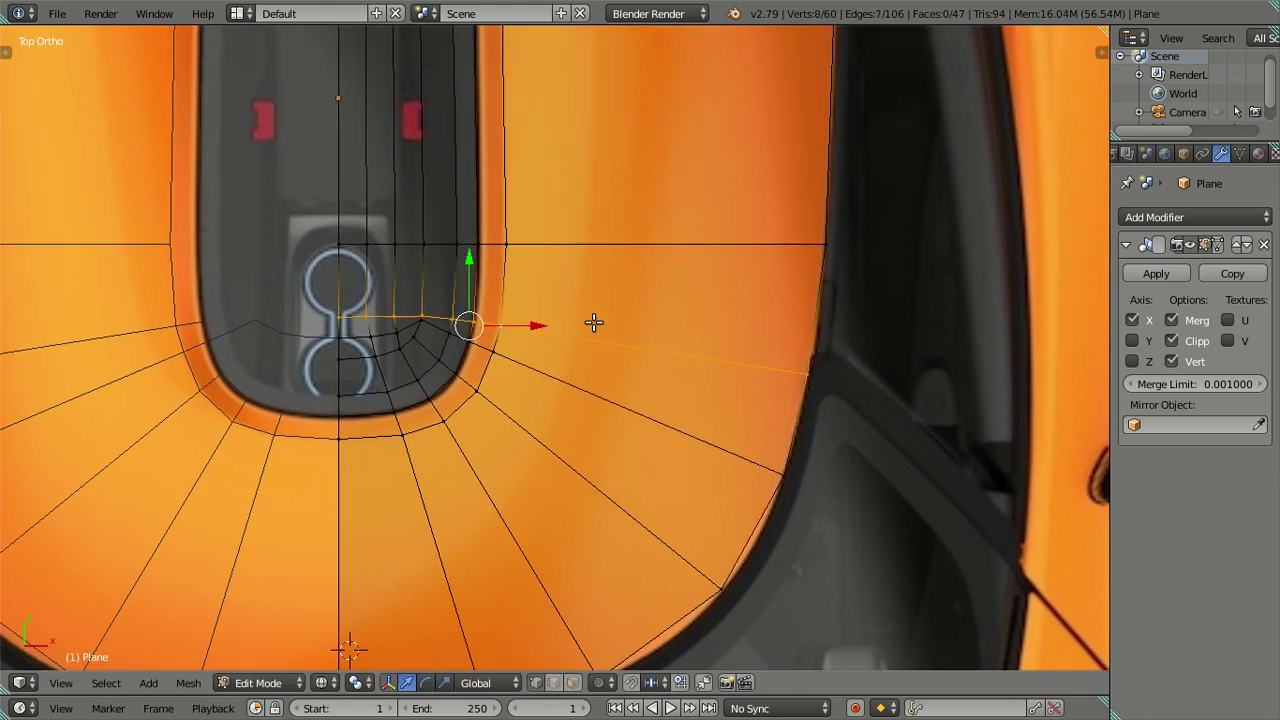
alt+shift+right_click(585, 243)
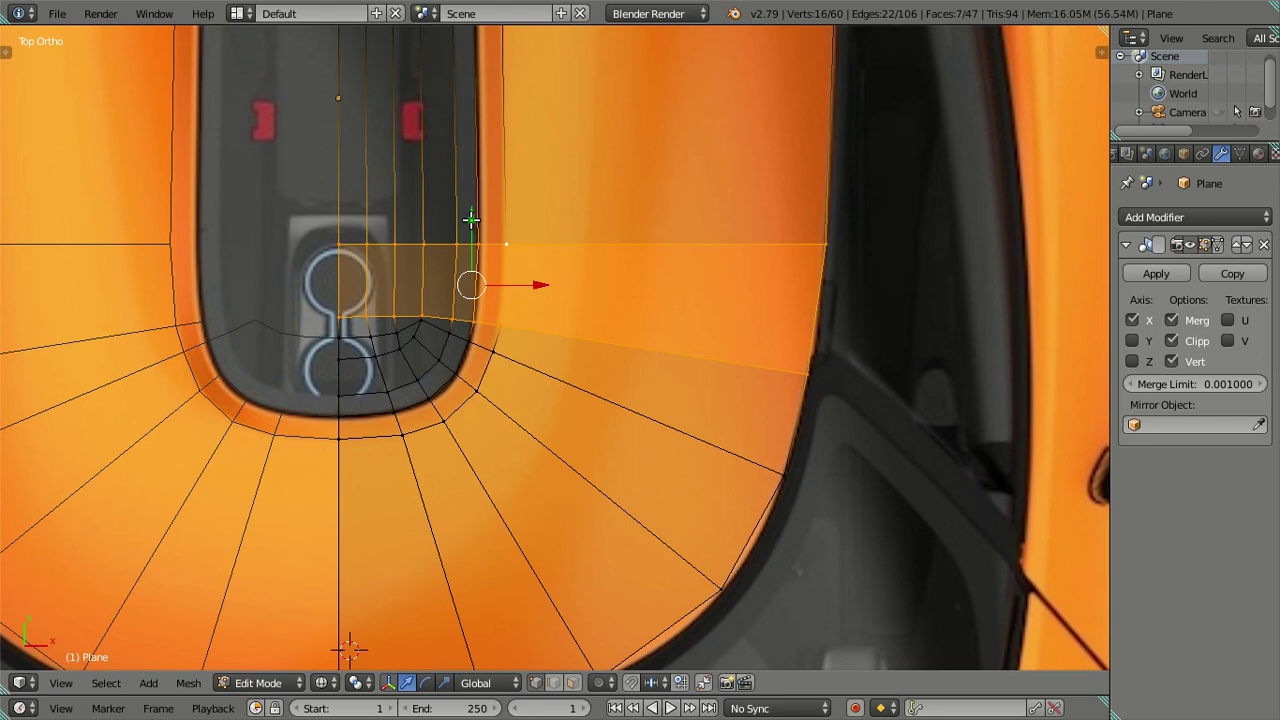
key(g)
key(y)
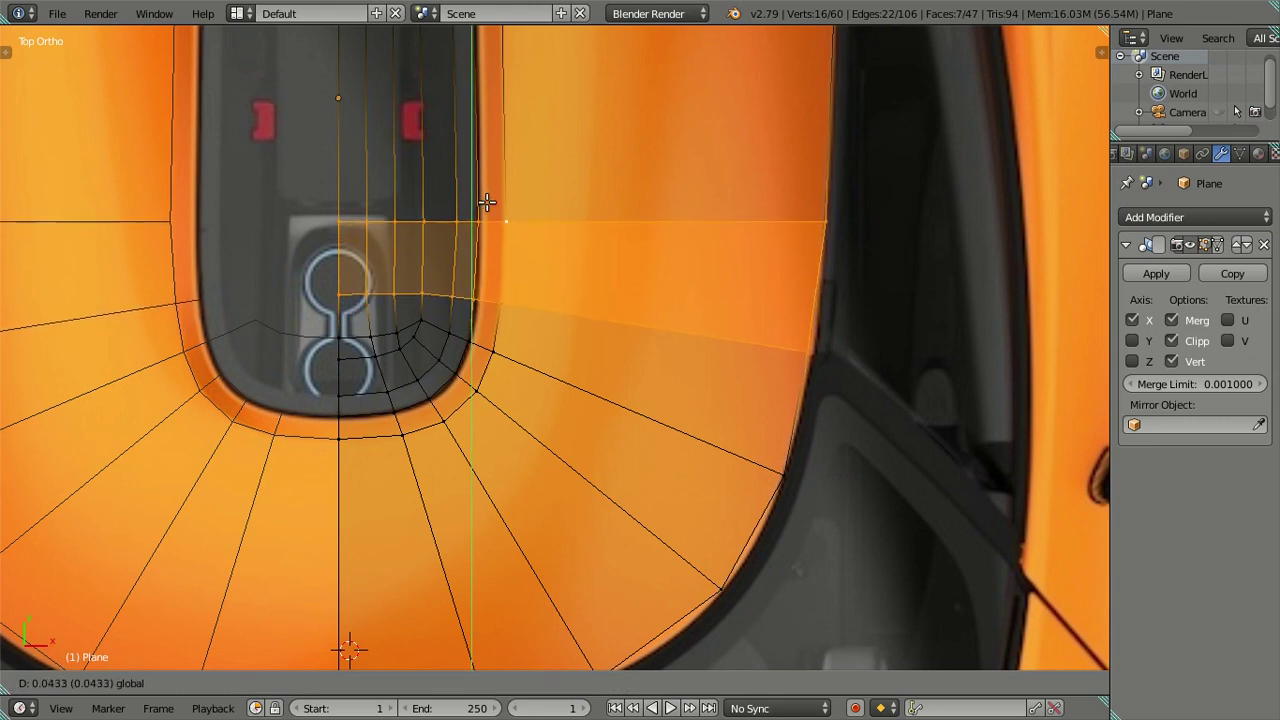
click(488, 203)
Slide the row of vertices at the scoop's inner corner sideways to match the scoop
key(a)
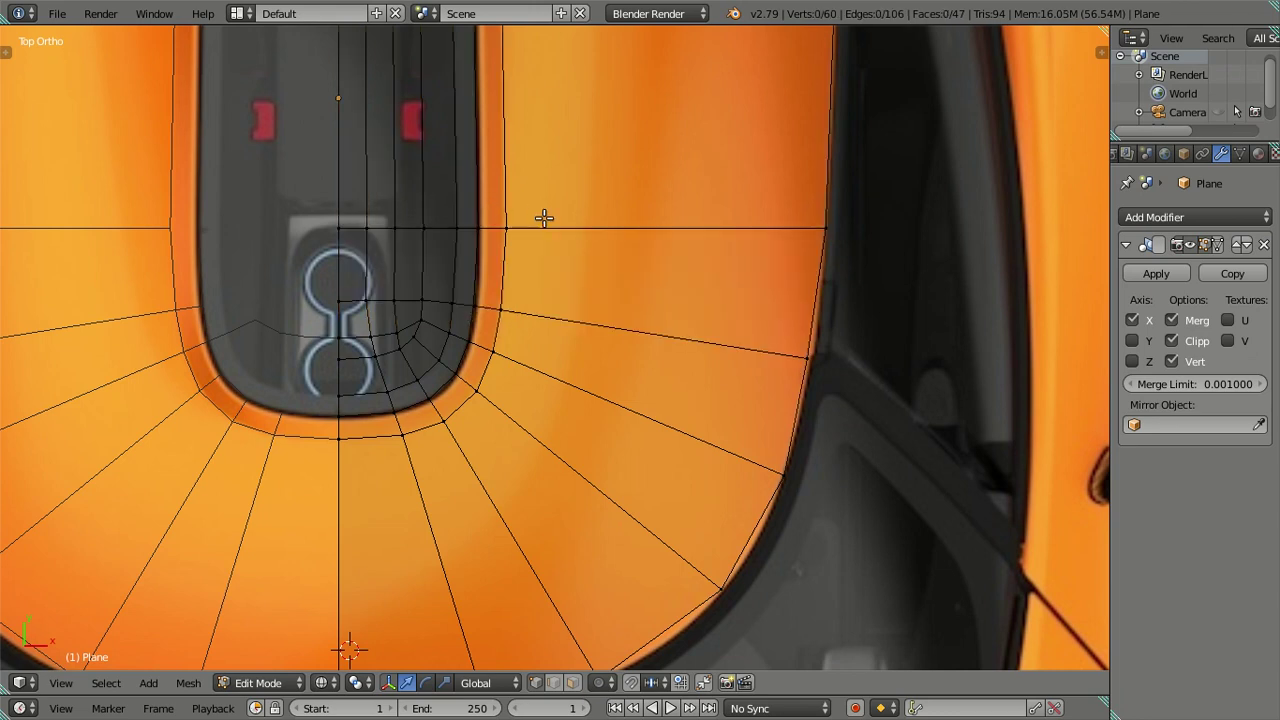
alt+right_click(547, 222)
key(a)
scroll(526, 334, up, 3)
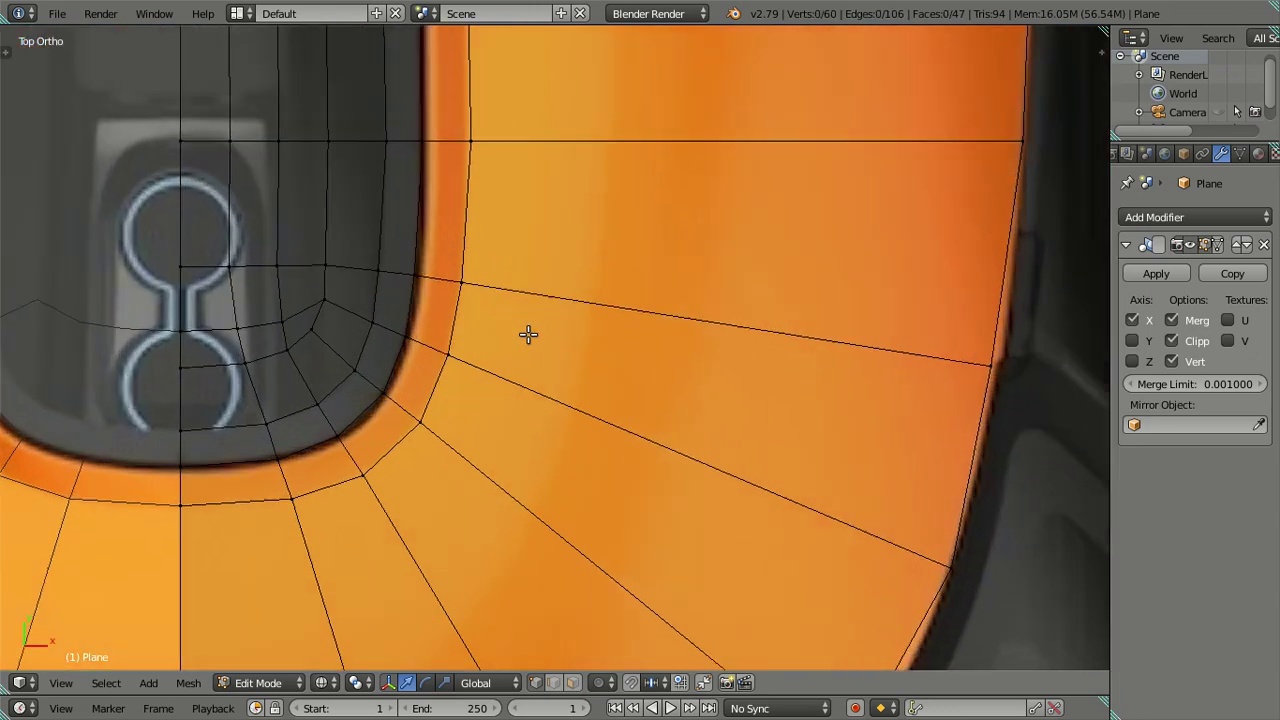
scroll(437, 303, up, 1)
shift+middle_drag(437, 303, 514, 354)
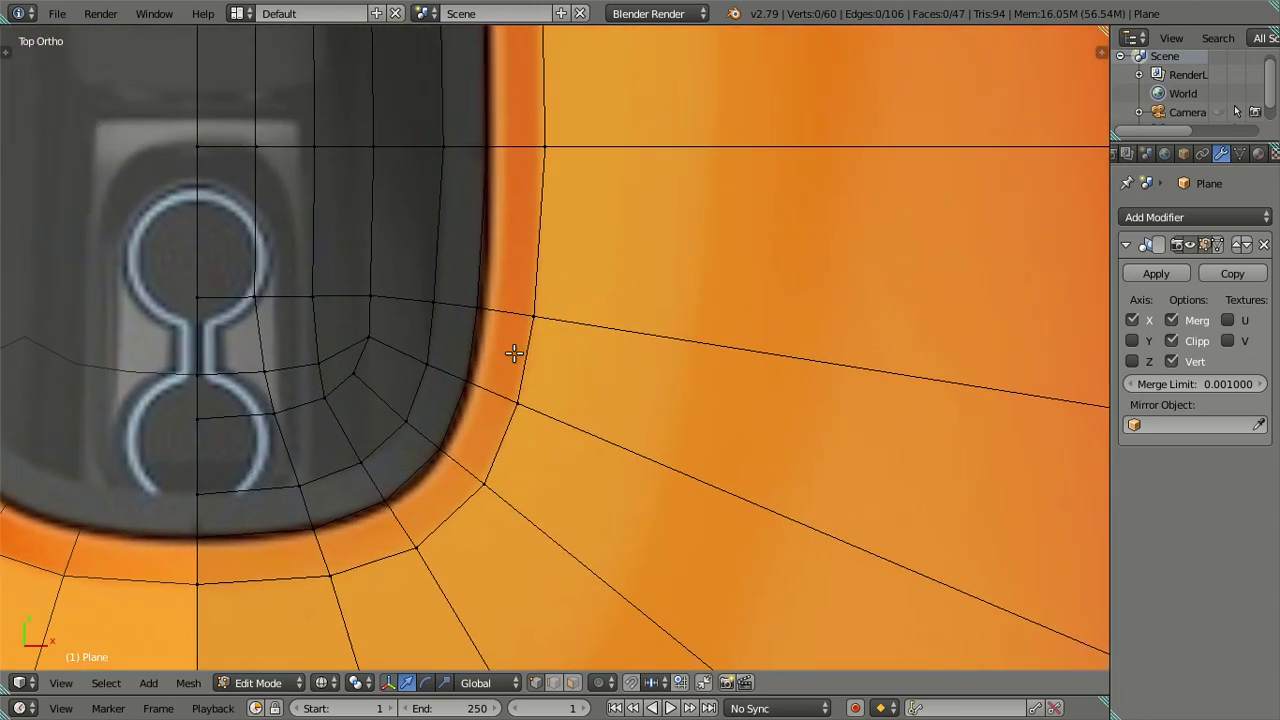
right_click(255, 294)
ctrl+right_click(466, 304)
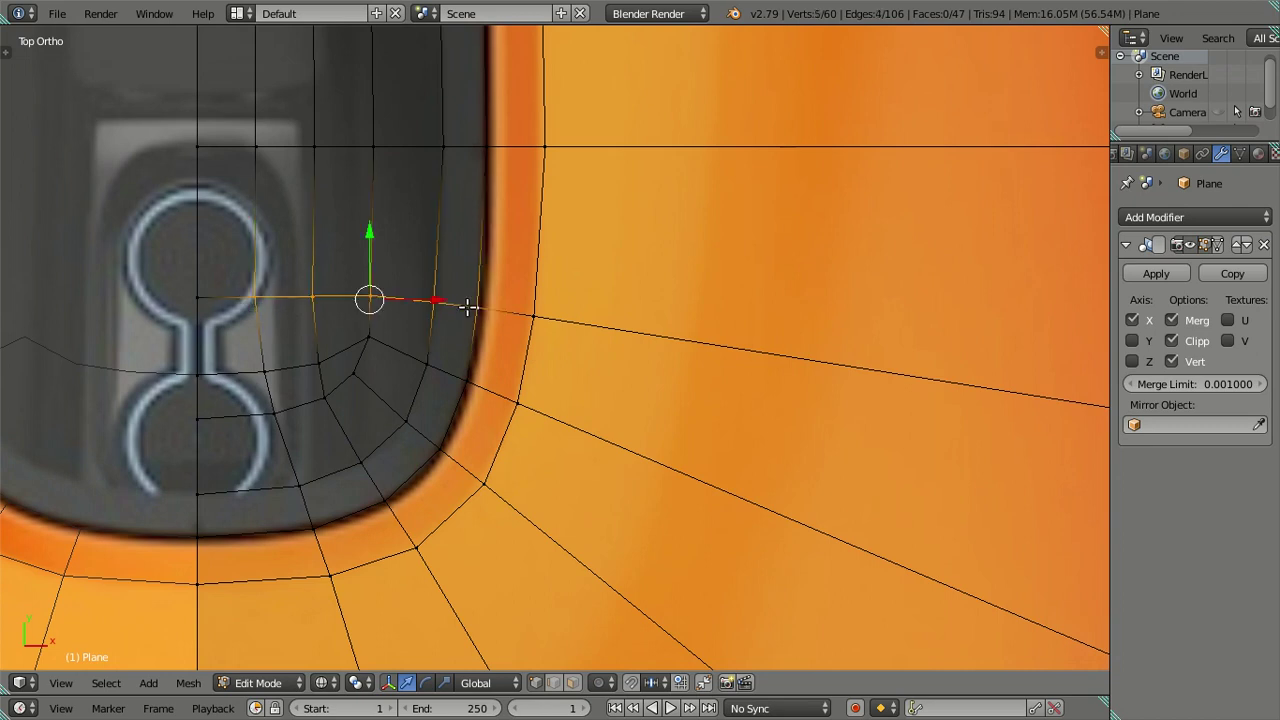
drag(434, 298, 433, 297)
click(434, 297)
key(a)
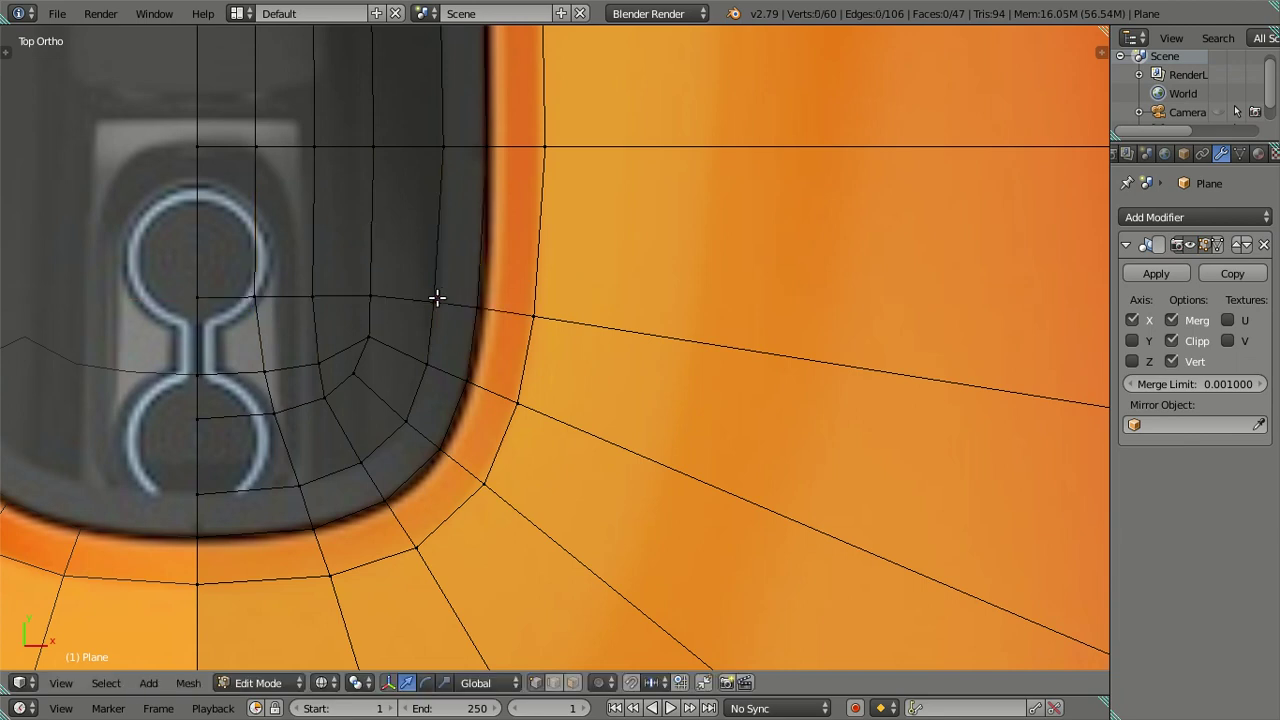
In wireframe, move the rim vertices one by one onto the hood's curved outer outline
scroll(445, 290, down, 3)
scroll(451, 296, up, 2)
right_click(850, 380)
key(z)
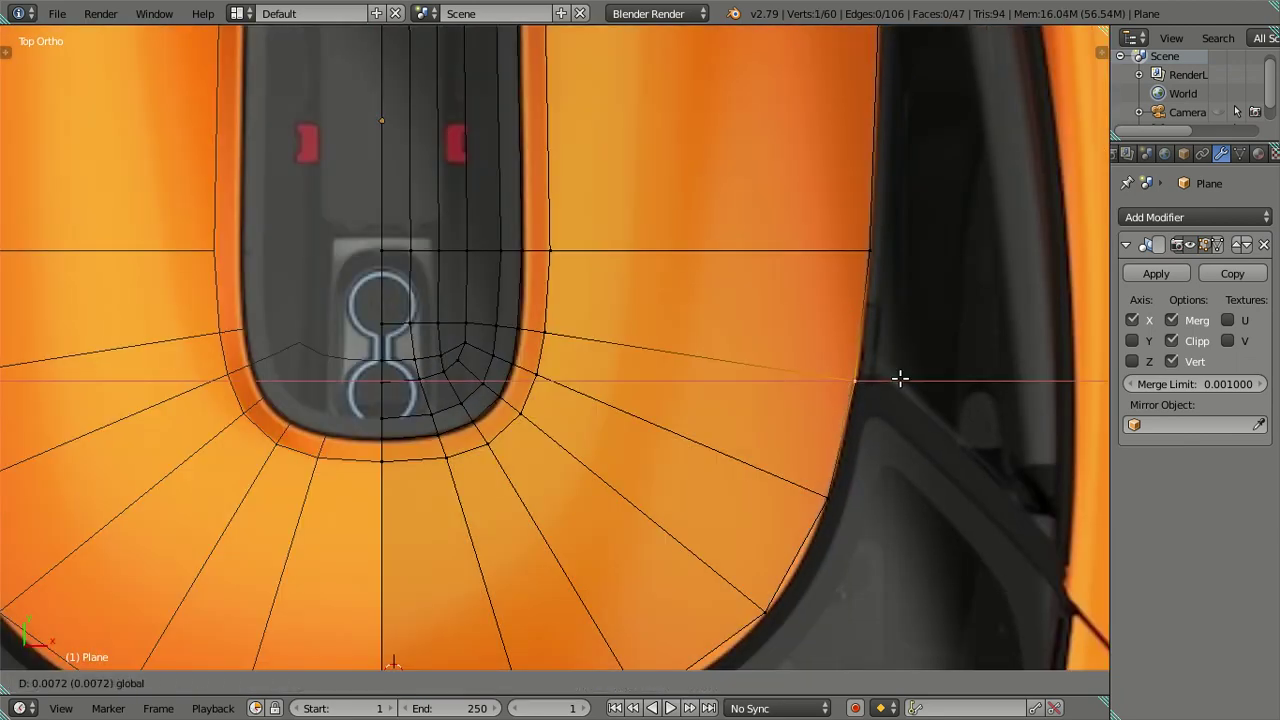
key(a)
shift+middle_drag(829, 491, 797, 395)
right_drag(797, 395, 811, 400)
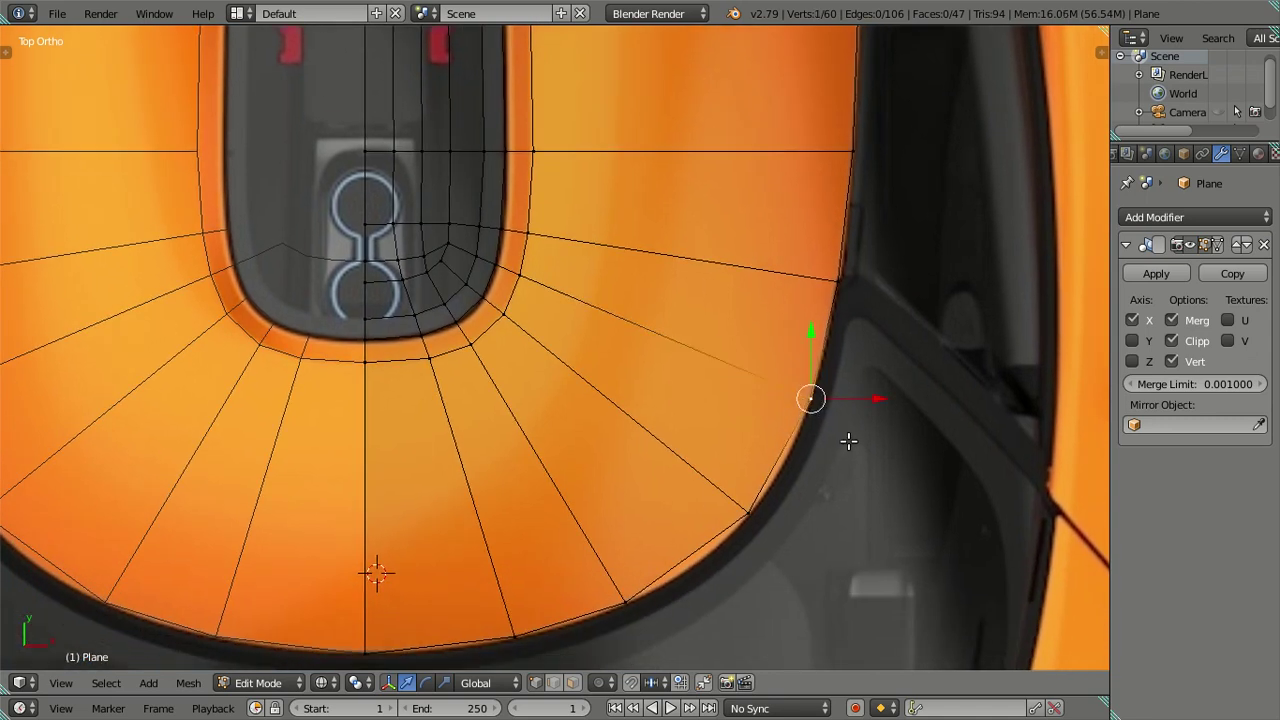
key(g)
click(844, 452)
right_click(749, 514)
right_click(625, 589)
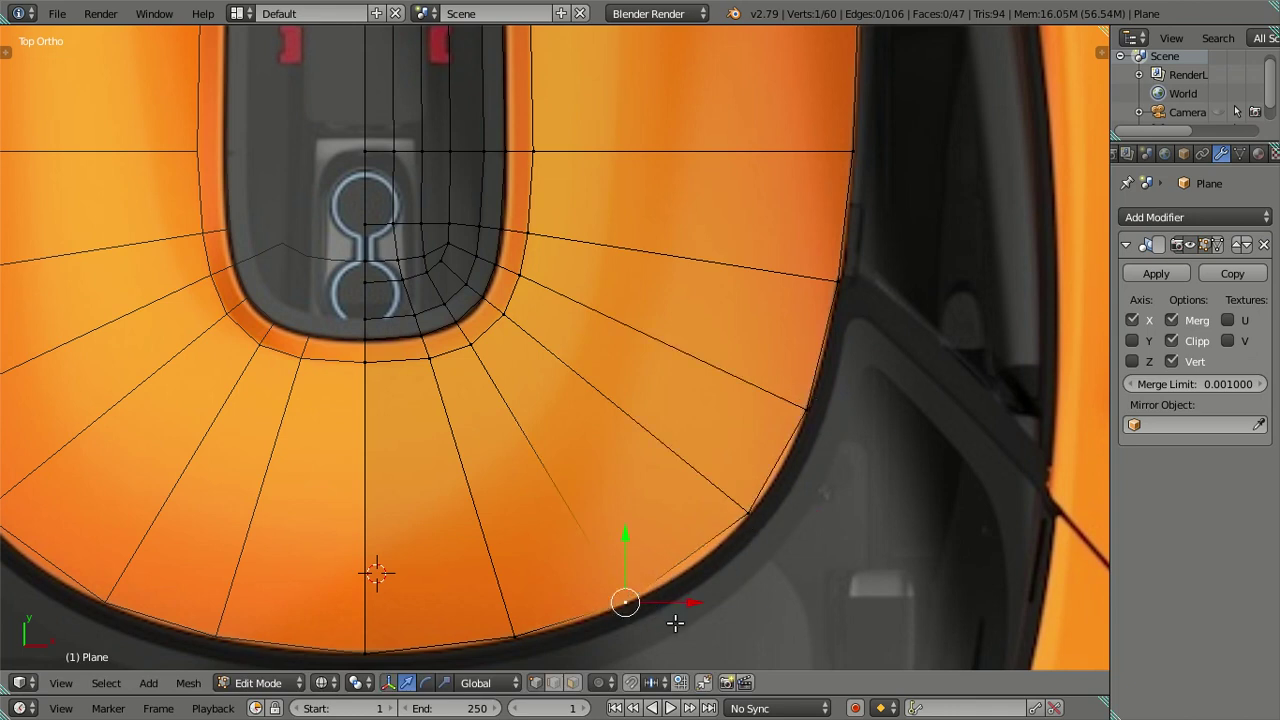
key(g)
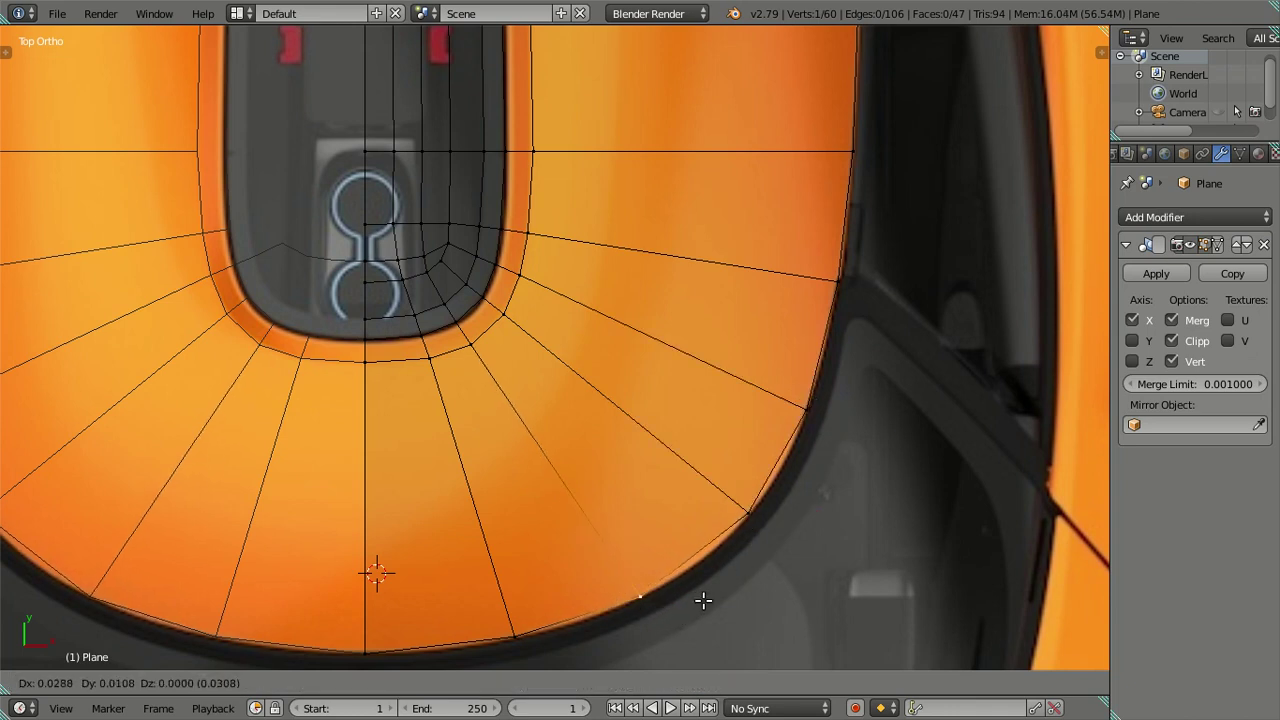
click(695, 604)
scroll(560, 626, down, 5)
With textured shading, loop-cut 3 edge loops lengthwise through the U section, then orbit to inspect
key(a)
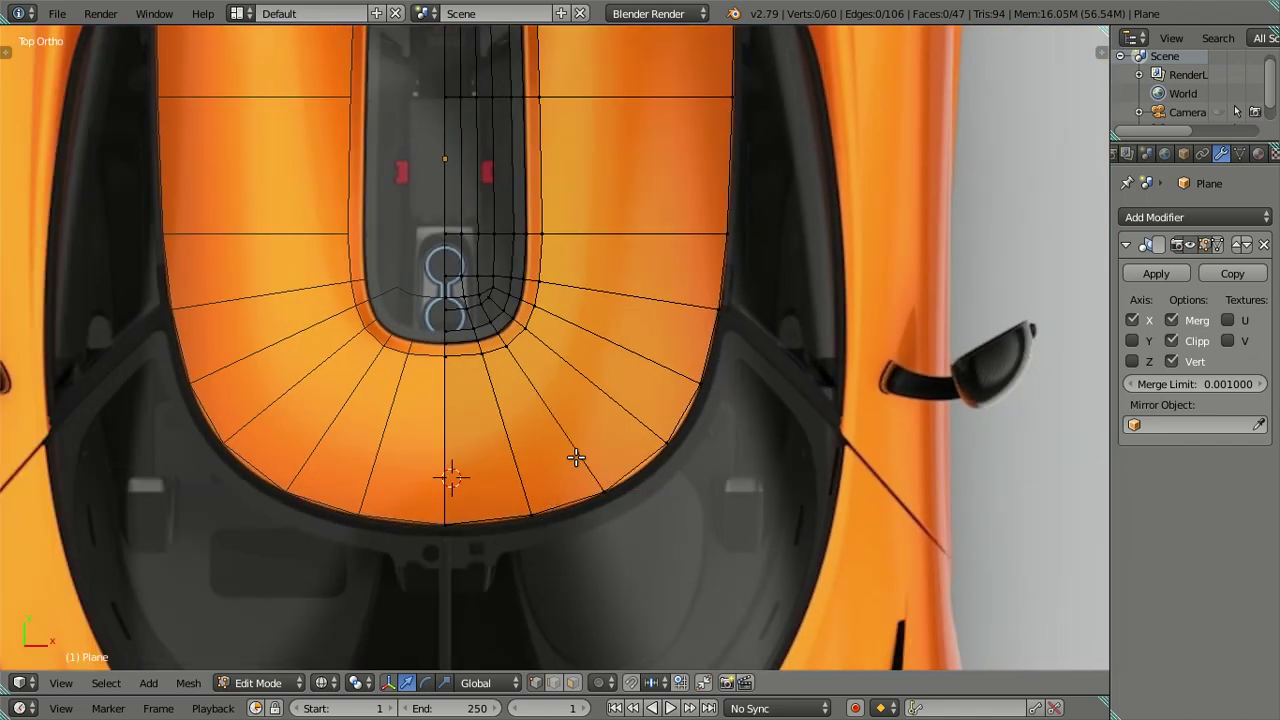
key(z)
shift+middle_drag(655, 363, 648, 410)
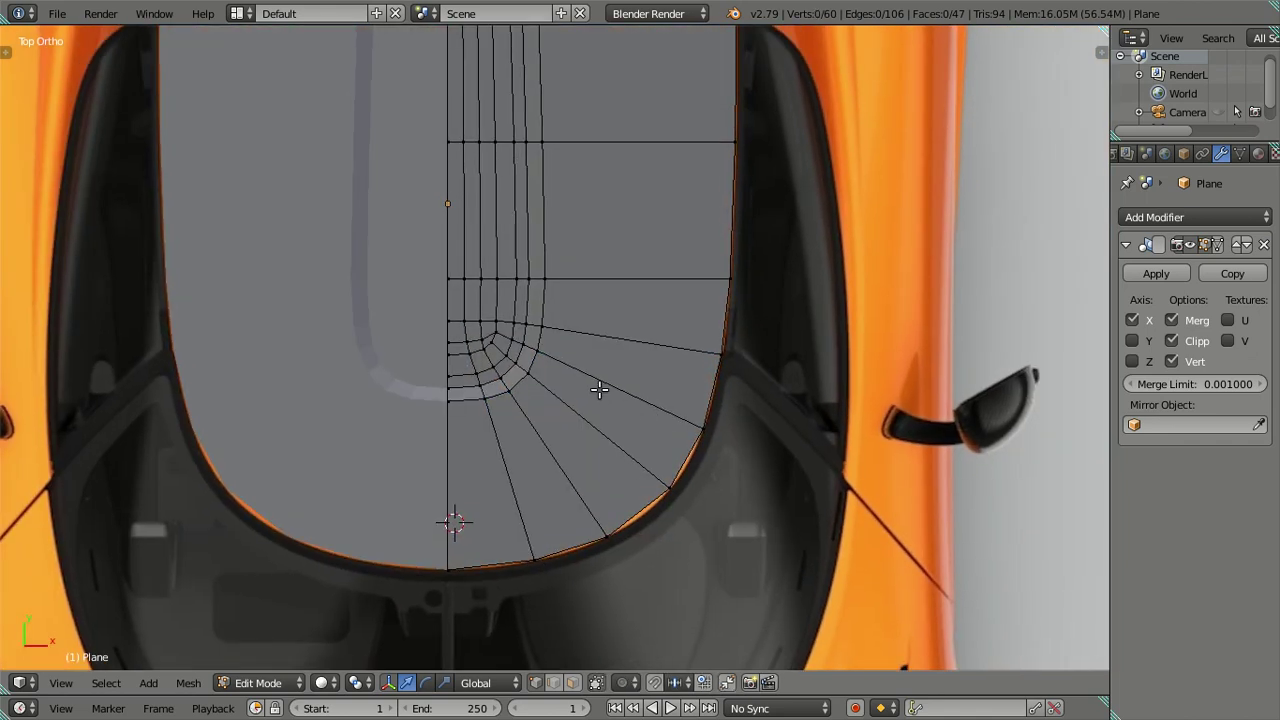
key(alt+z)
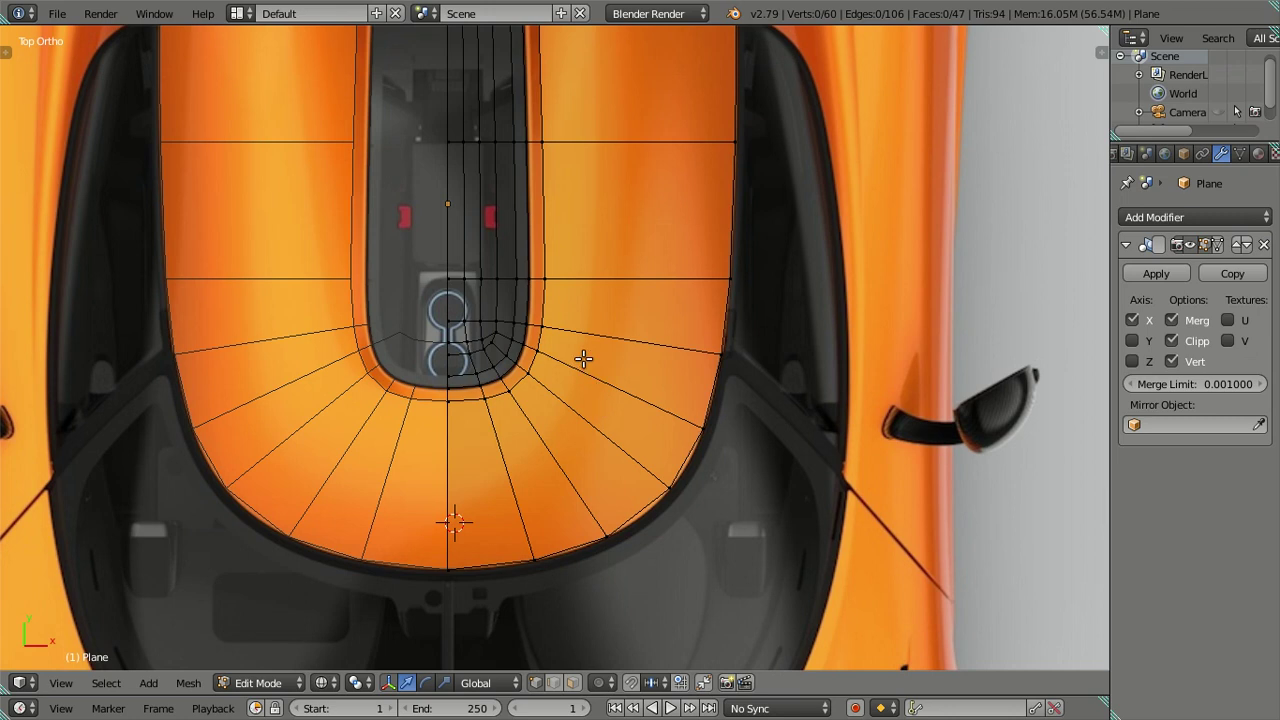
scroll(585, 355, down, 3)
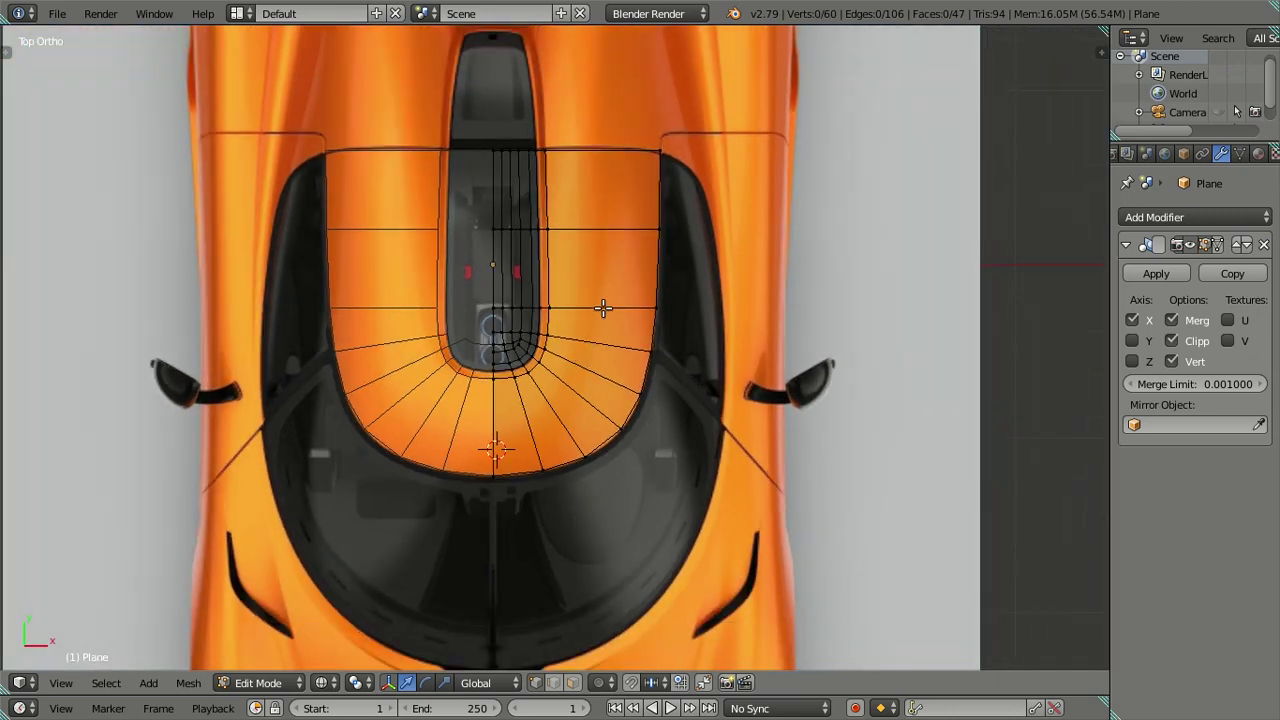
key(ctrl+r)
scroll(603, 308, up, 1)
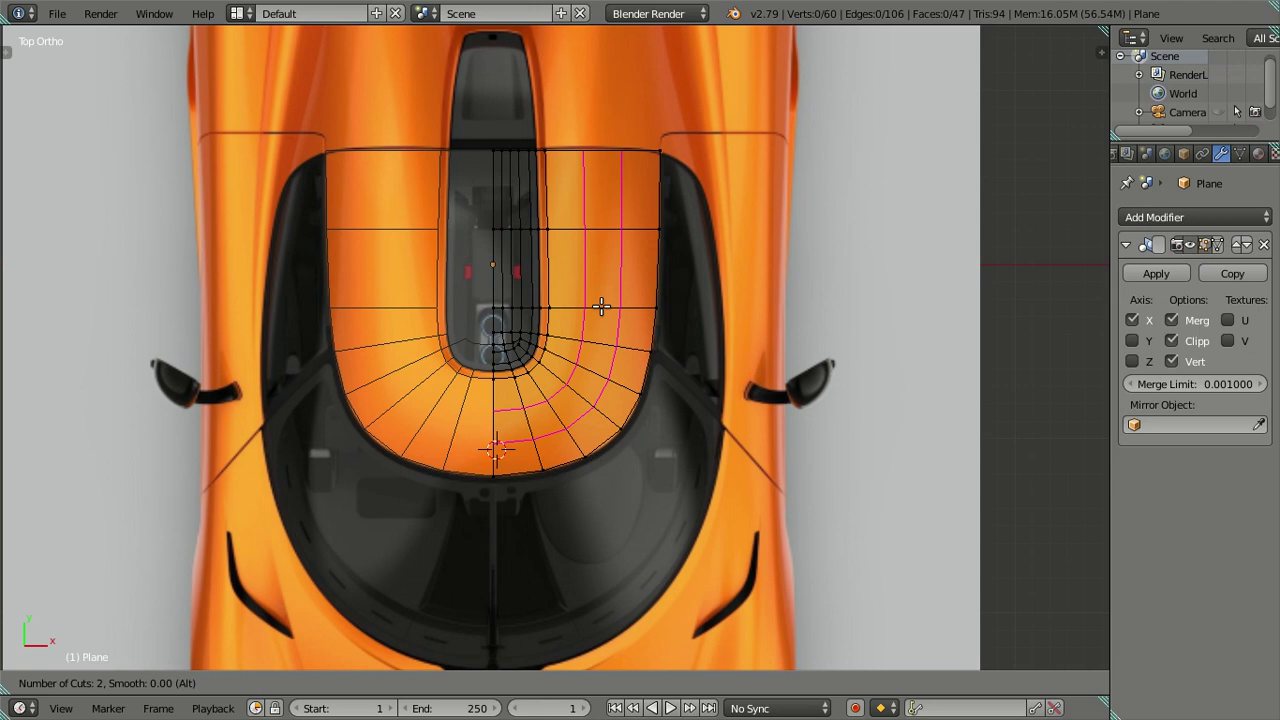
scroll(601, 306, up, 1)
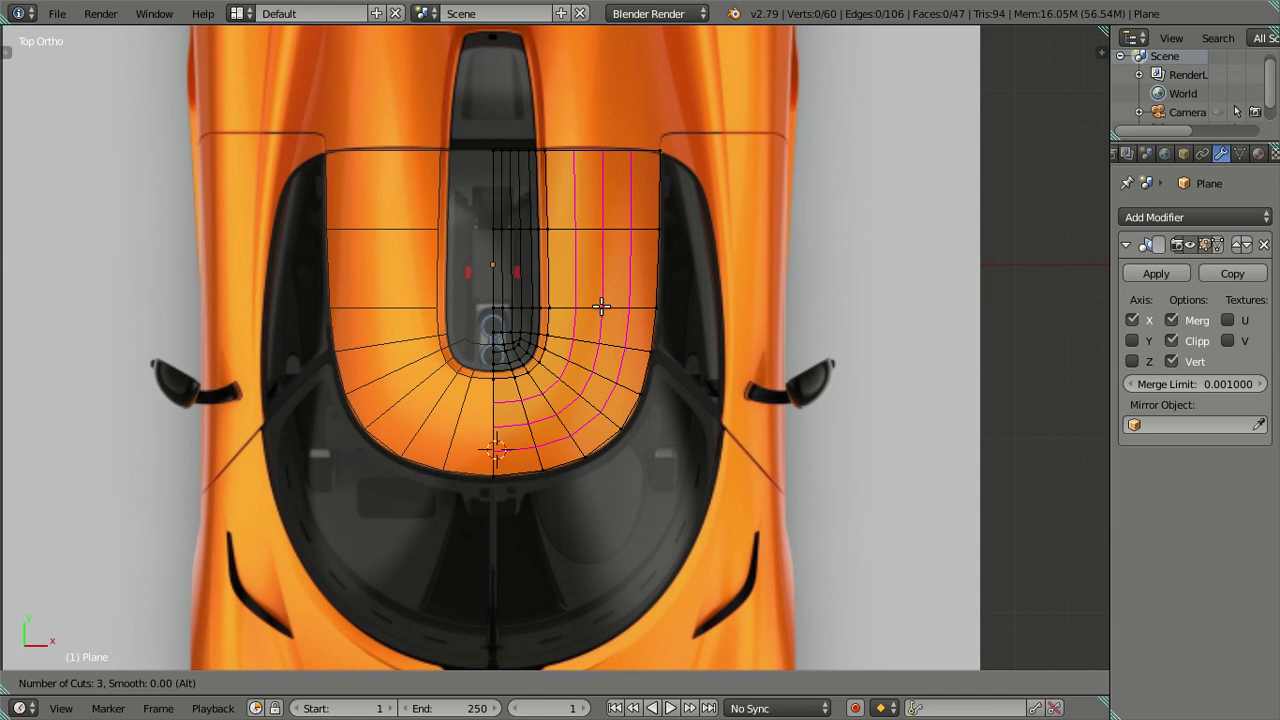
click(601, 306)
scroll(605, 330, up, 2)
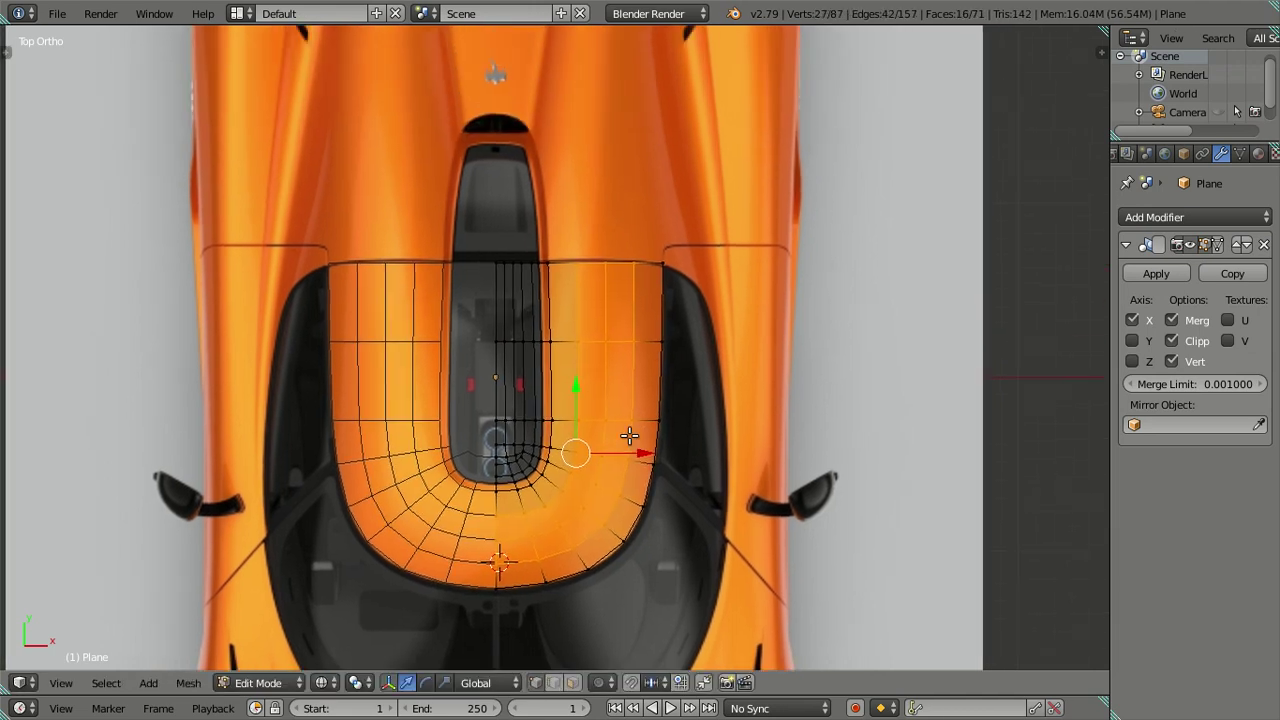
scroll(614, 380, up, 2)
middle_drag(614, 380, 636, 362)
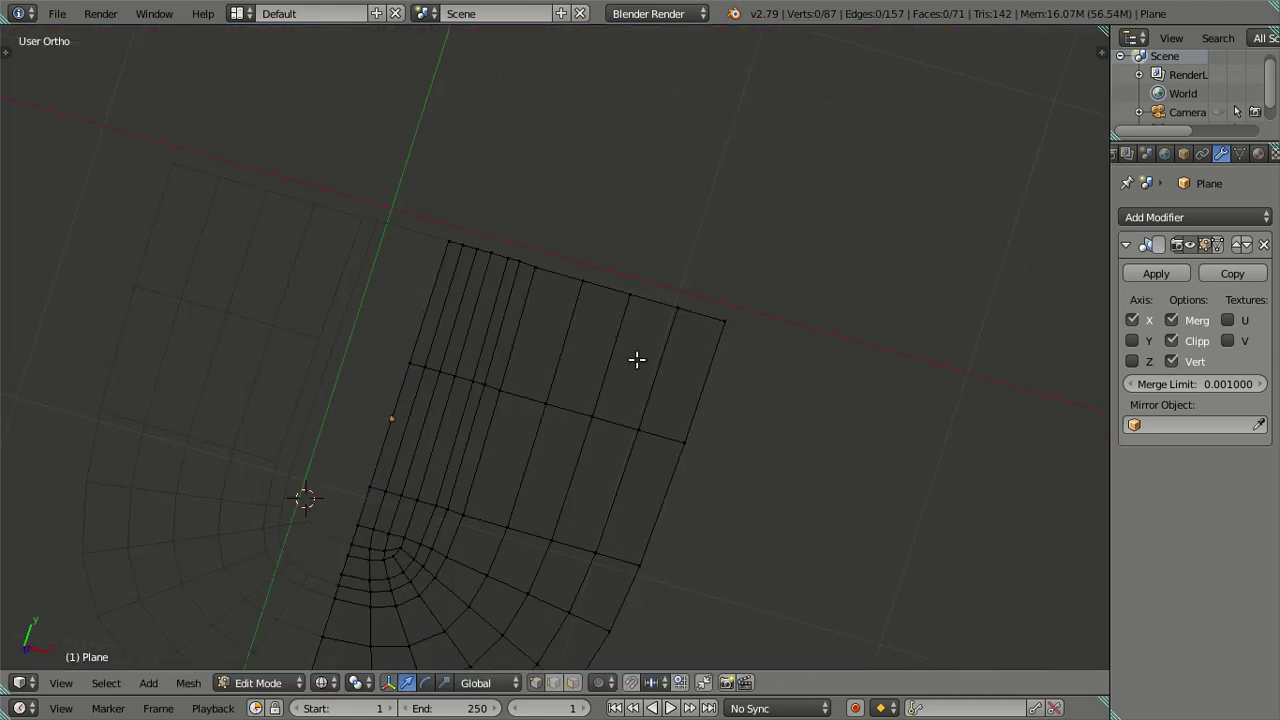
In top view, align the rear-edge vertices with the dark seam line across the hood
key(KP_7)
scroll(600, 300, up, 2)
scroll(560, 409, up, 2)
right_click(516, 330)
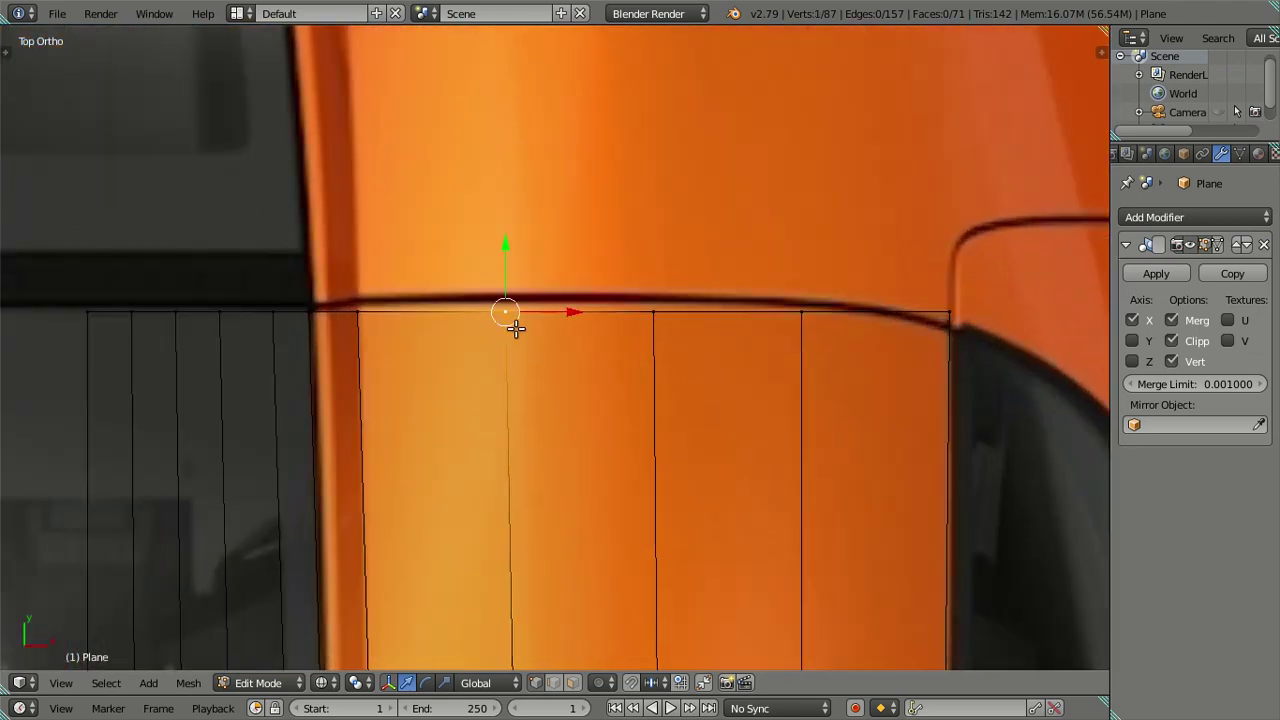
shift+right_click(640, 323)
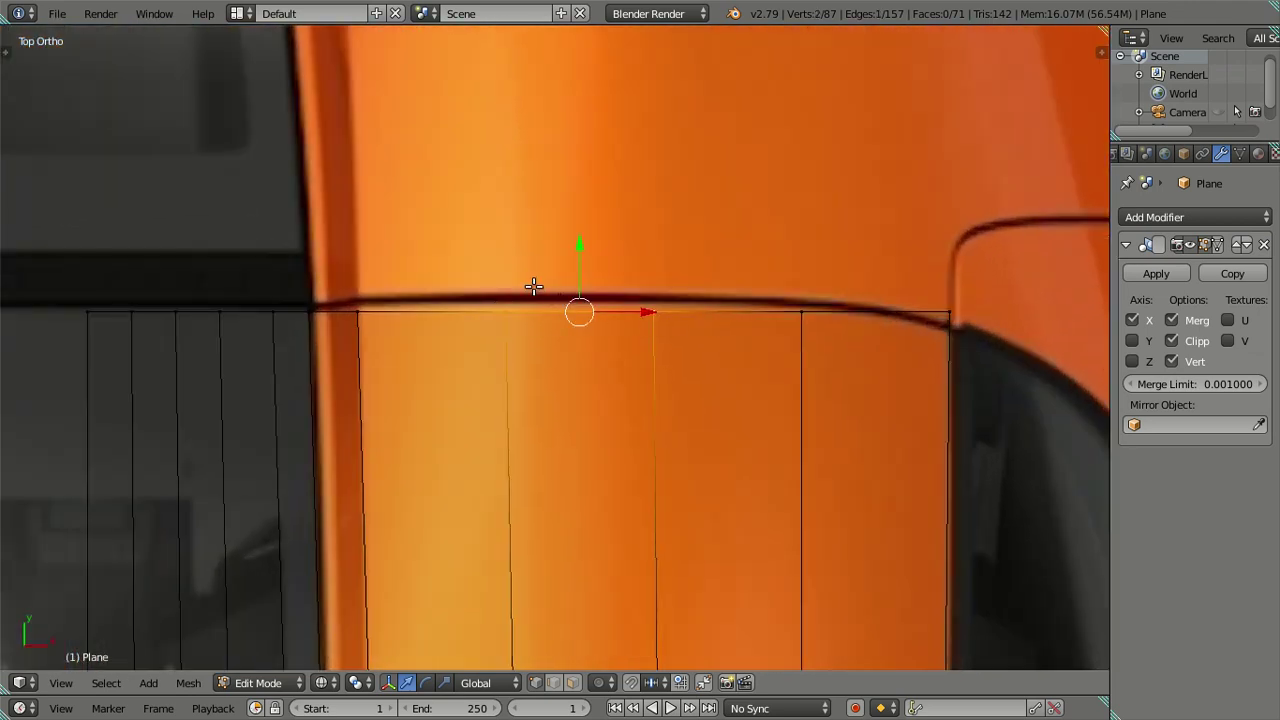
drag(584, 247, 588, 241)
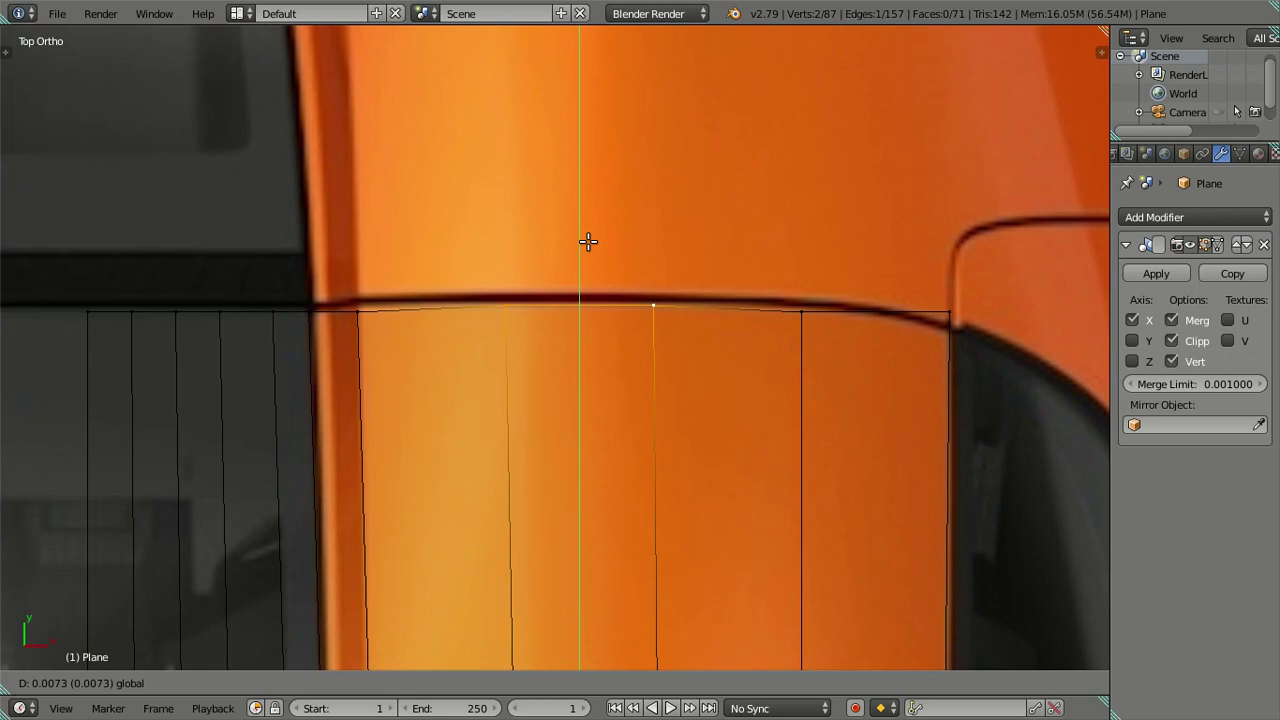
right_click(931, 290)
drag(949, 242, 960, 259)
right_click(797, 316)
drag(800, 255, 780, 271)
key(a)
Select the three outer U-shaped loops on the right half and switch to front view
scroll(680, 322, down, 5)
scroll(680, 322, down, 2)
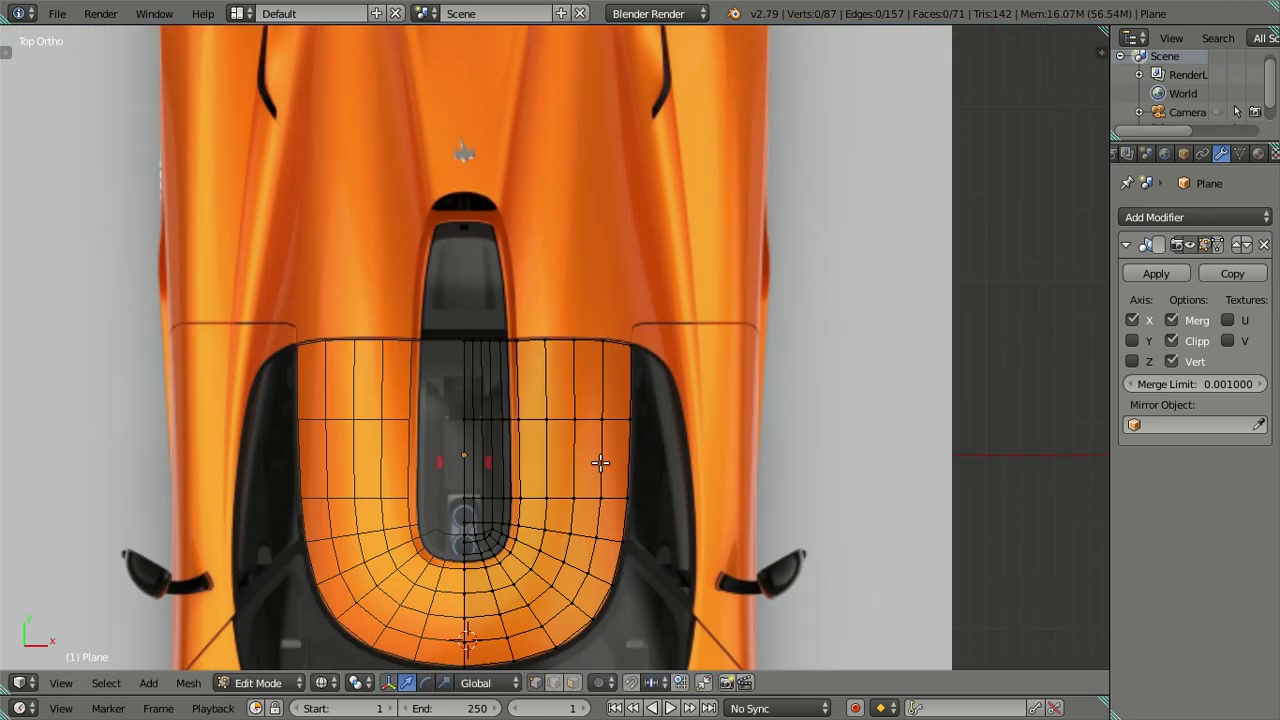
scroll(600, 440, down, 1)
alt+right_click(564, 389)
alt+shift+right_click(588, 394)
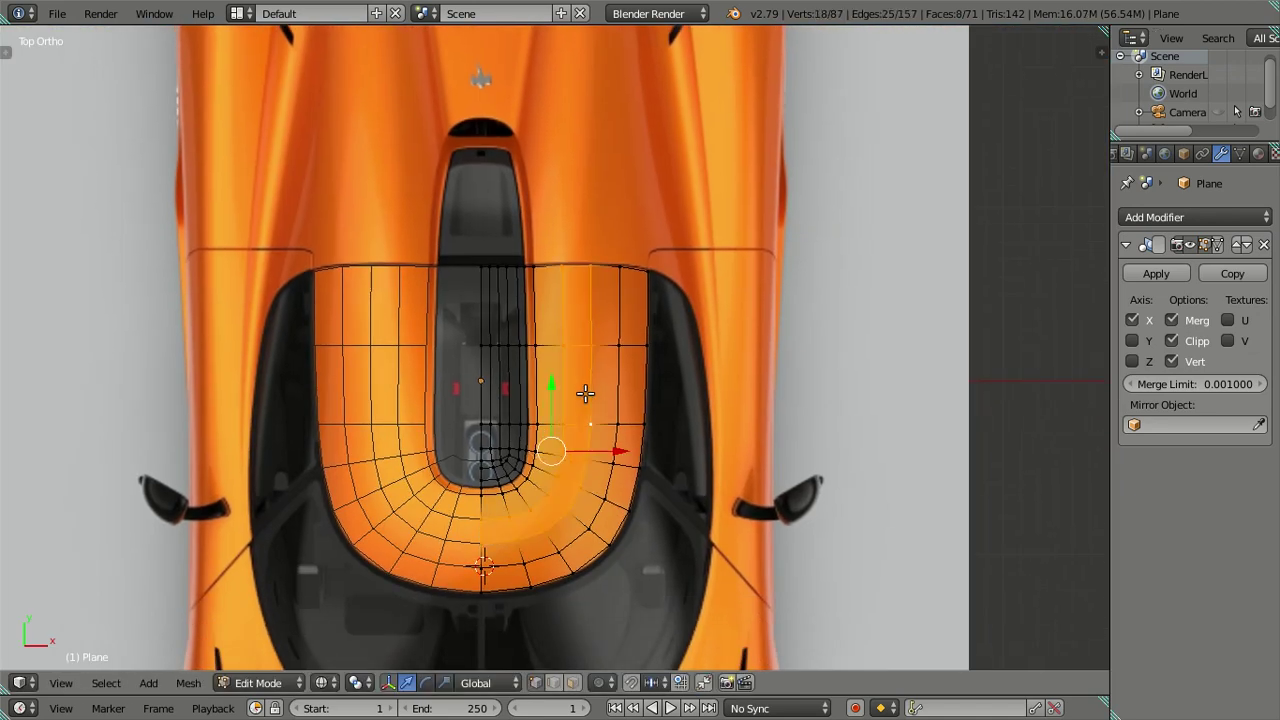
alt+shift+right_click(617, 400)
key(KP_1)
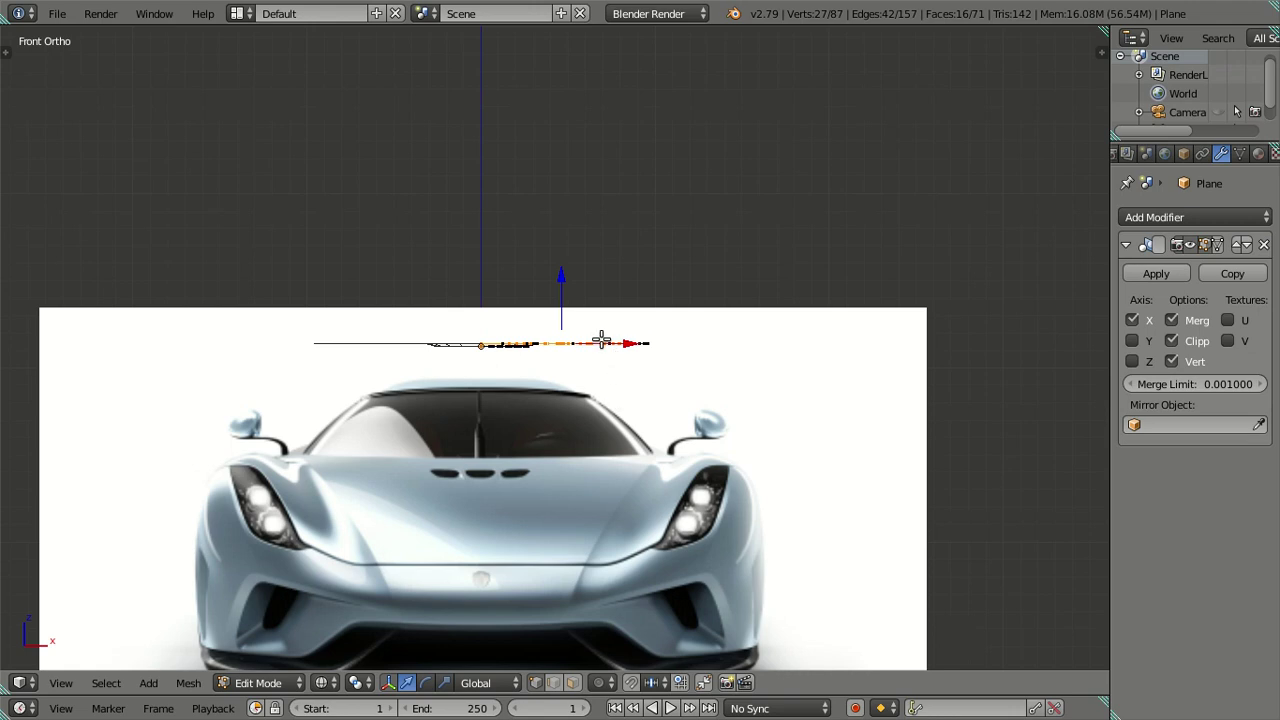
Select the hood mesh's outer boundary loop and lower it along Z onto the car body in side view
scroll(601, 340, up, 3)
key(KP_3)
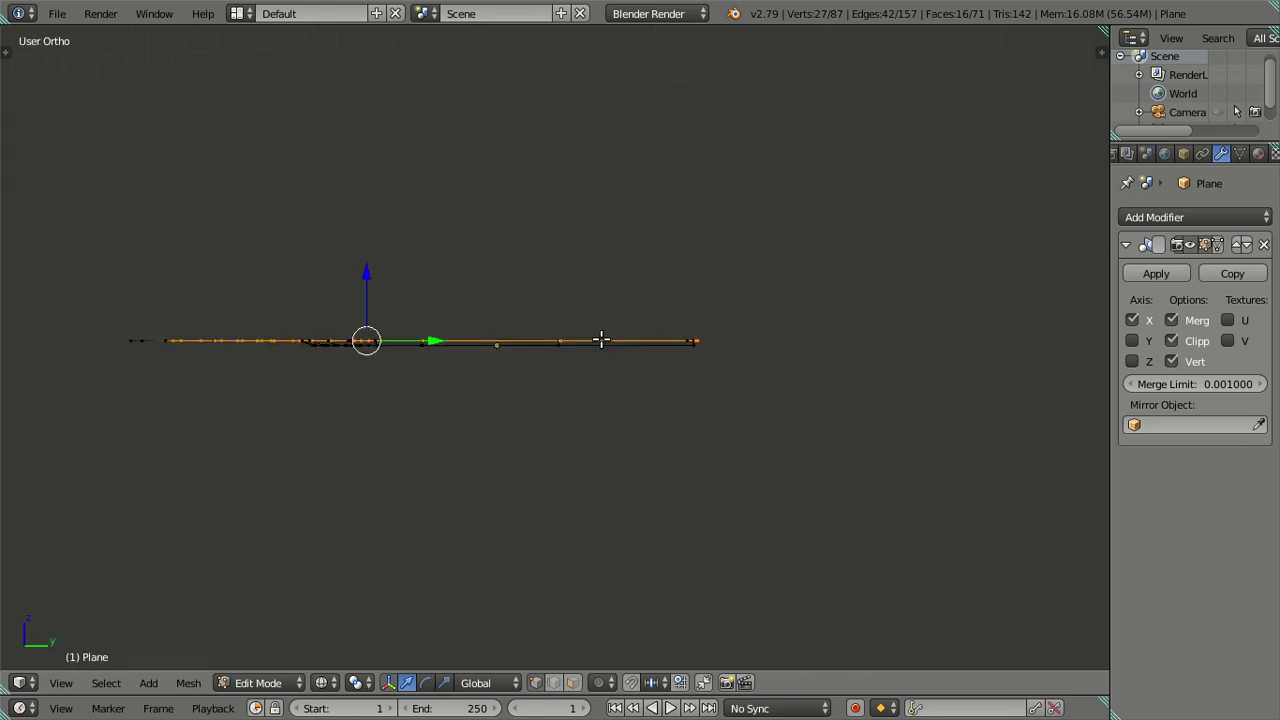
scroll(523, 343, up, 1)
key(a)
scroll(420, 323, down, 3)
mouse_move(420, 323)
middle_down()
mouse_move(466, 391)
mouse_move(521, 391)
middle_up()
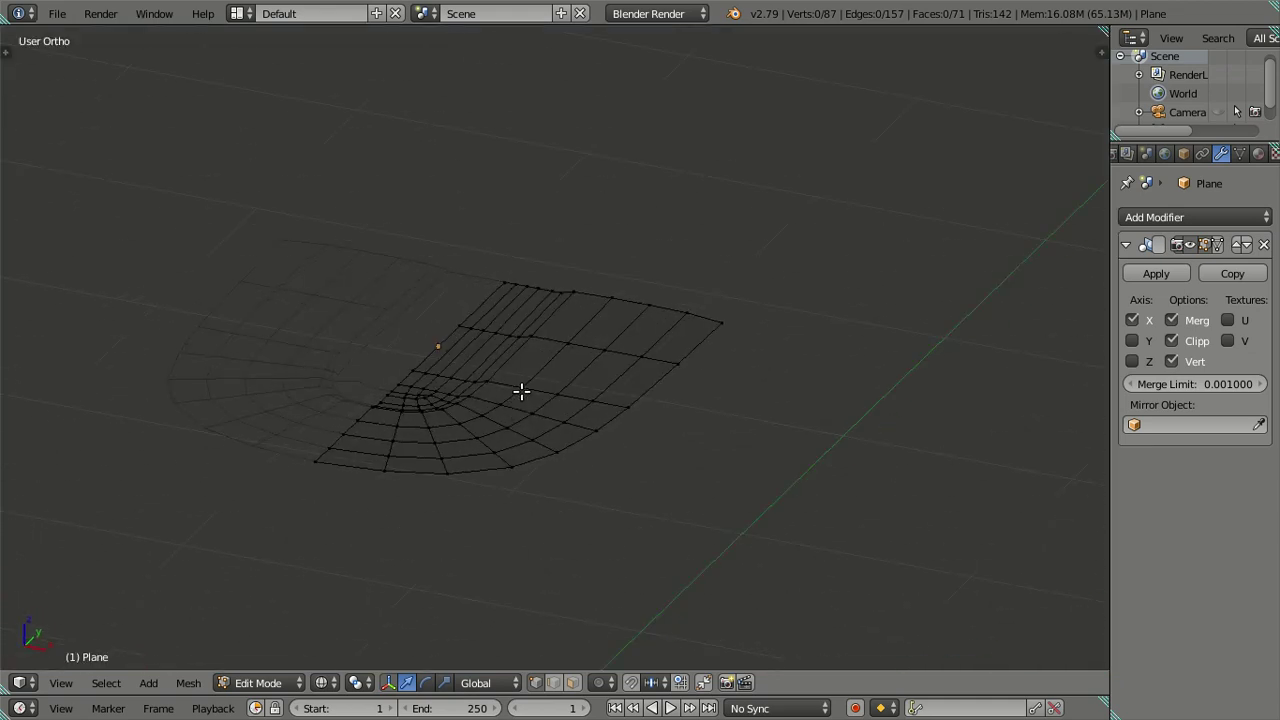
middle_drag(624, 397, 663, 386)
alt+right_click(667, 384)
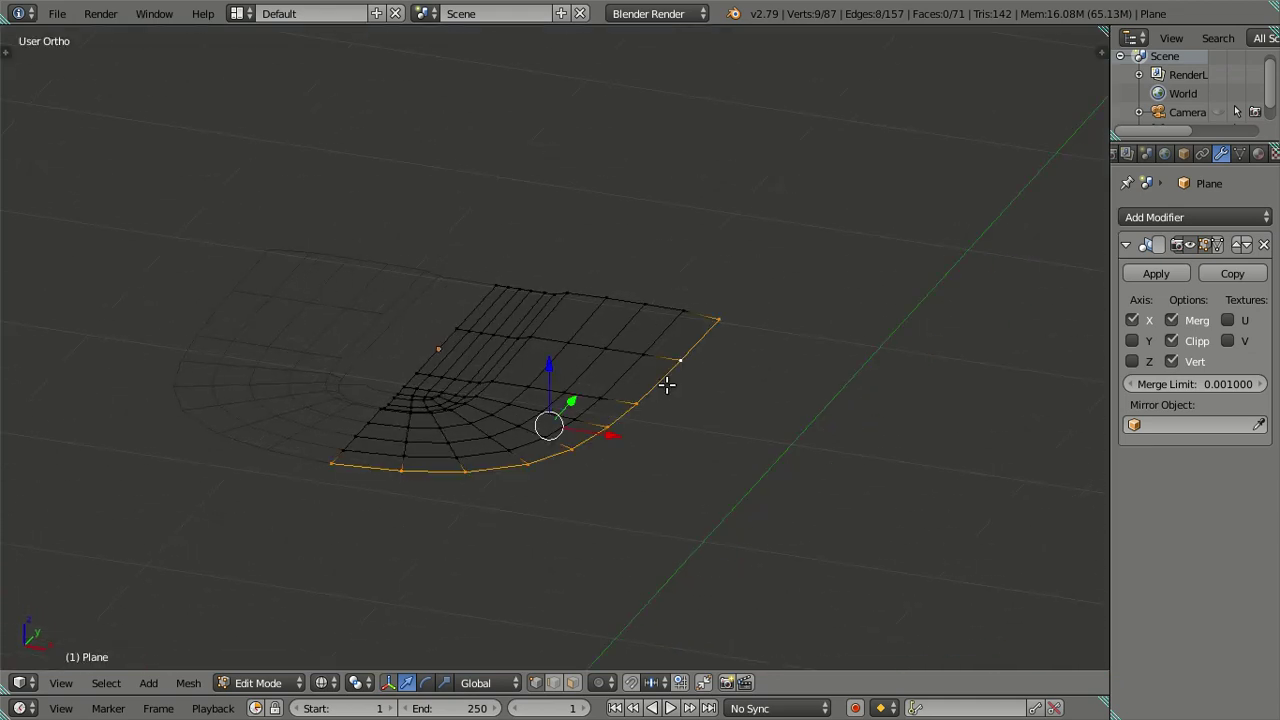
key(KP_3)
scroll(300, 320, up, 2)
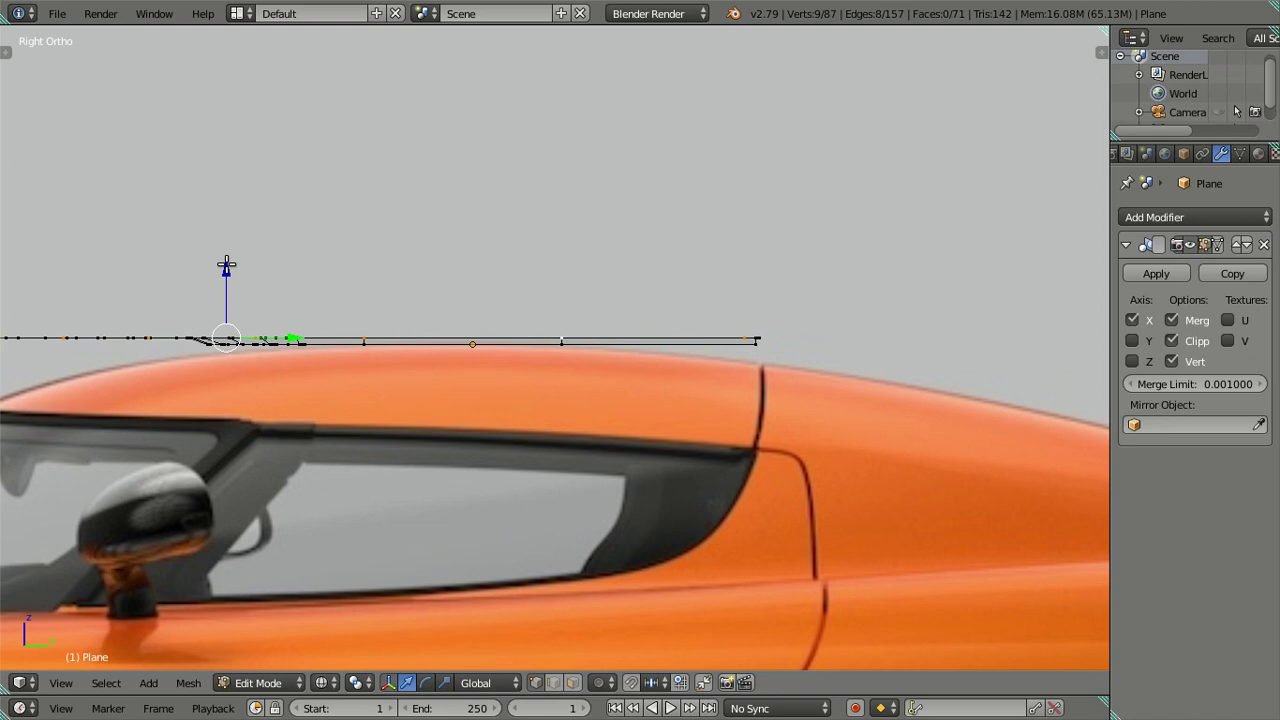
key(g)
key(z)
click(246, 346)
Fine-tune the outer loop's height against the side reference
shift+middle_drag(428, 432, 580, 403)
key(g)
key(z)
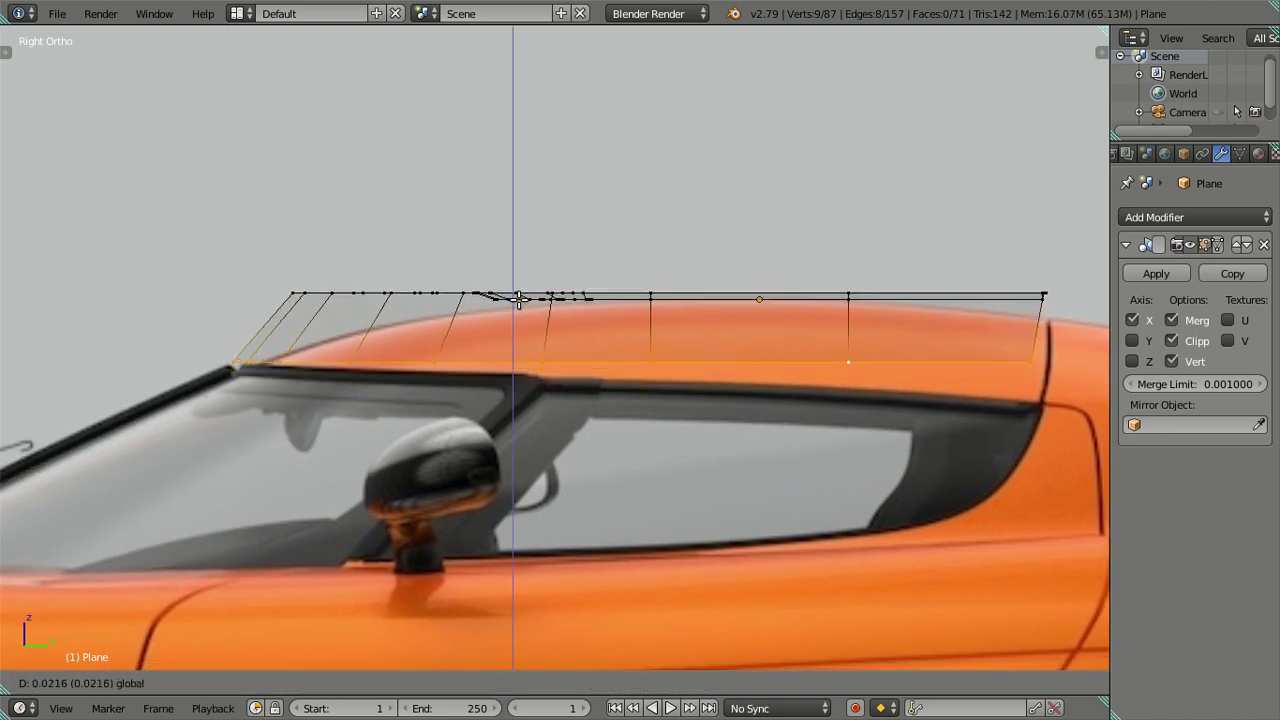
click(527, 307)
In edge select mode, dissolve two of the new U-shaped edge loops across the hood
middle_drag(527, 307, 724, 387)
key(a)
alt+click(748, 291)
alt+shift+click(760, 303)
key(a)
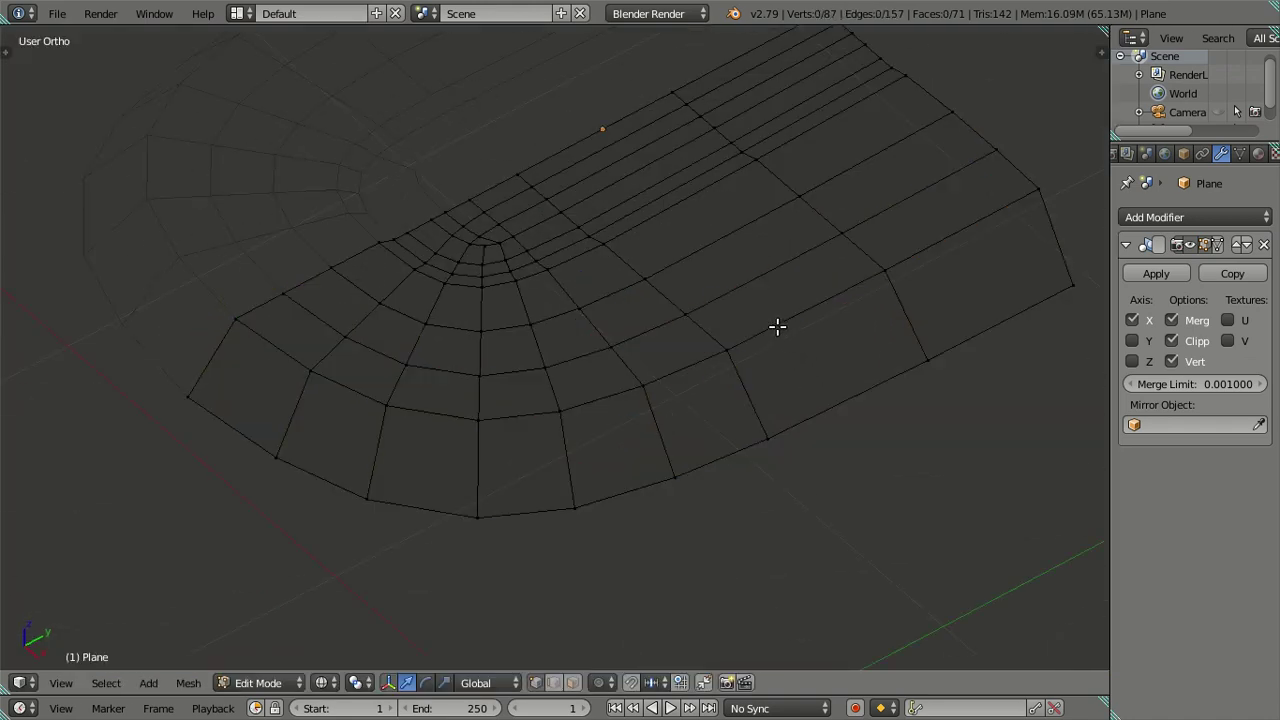
key(ctrl+Tab)
click(808, 390)
alt+click(771, 332)
alt+shift+click(749, 287)
key(x)
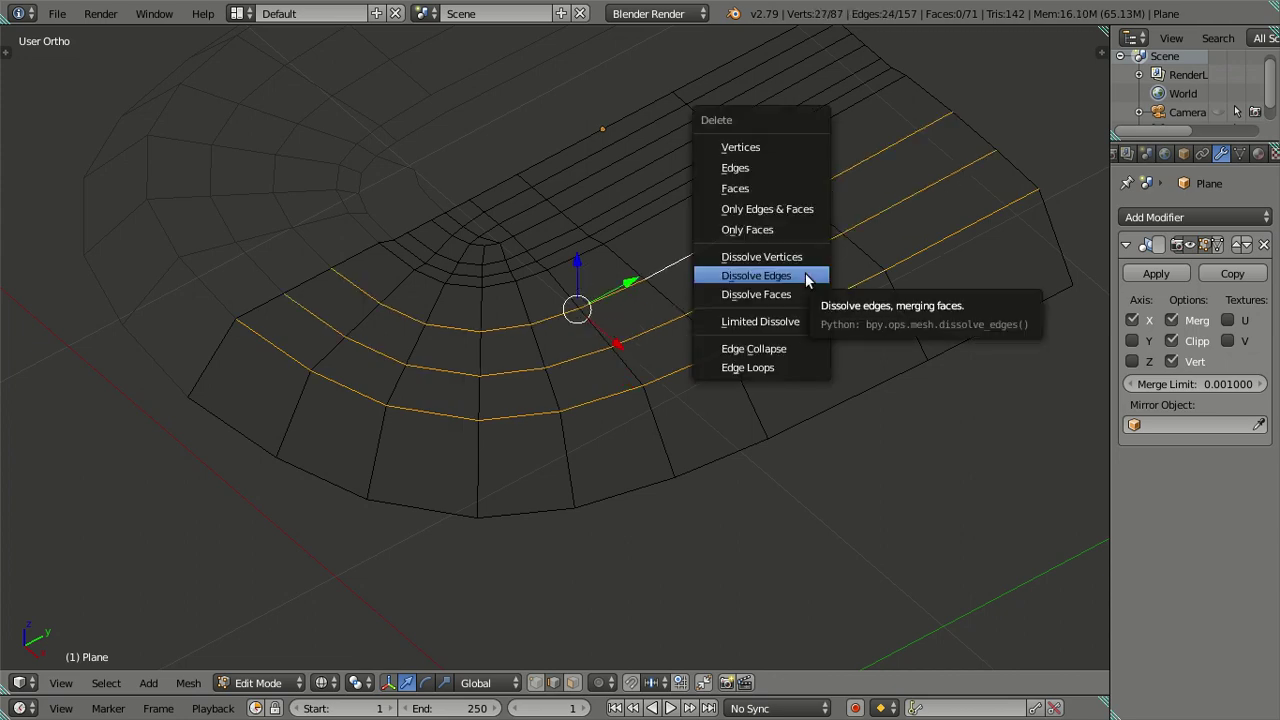
click(808, 277)
scroll(650, 361, down, 3)
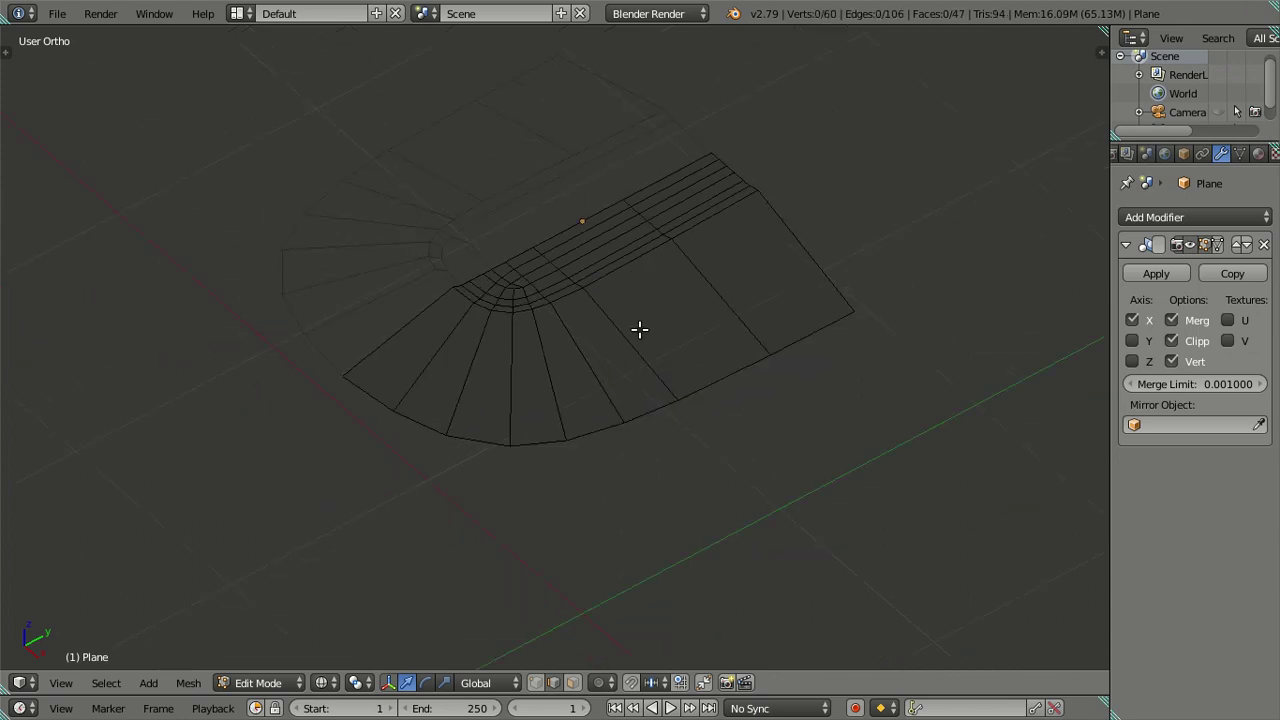
key(KP_3)
Adjust the height of the lower edge loop along the roofline to match the side reference
scroll(650, 310, up, 2)
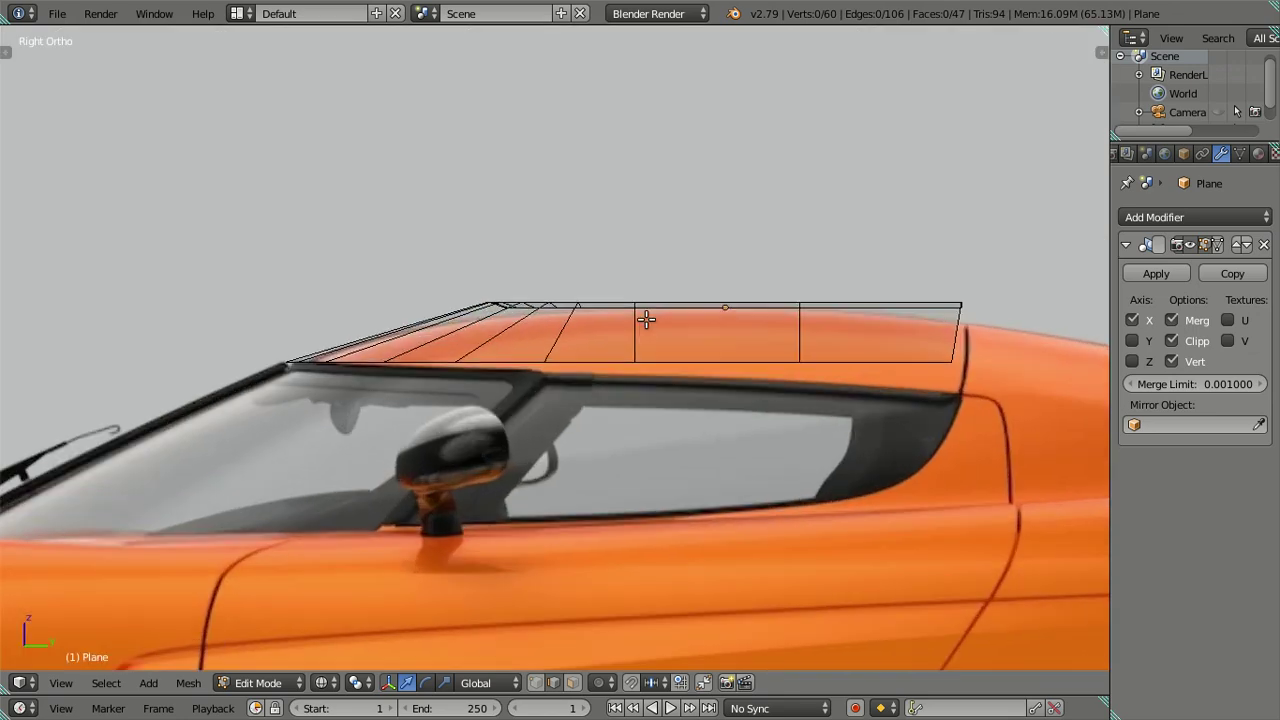
alt+click(683, 361)
shift+middle_drag(713, 370, 646, 366)
scroll(614, 391, up, 2)
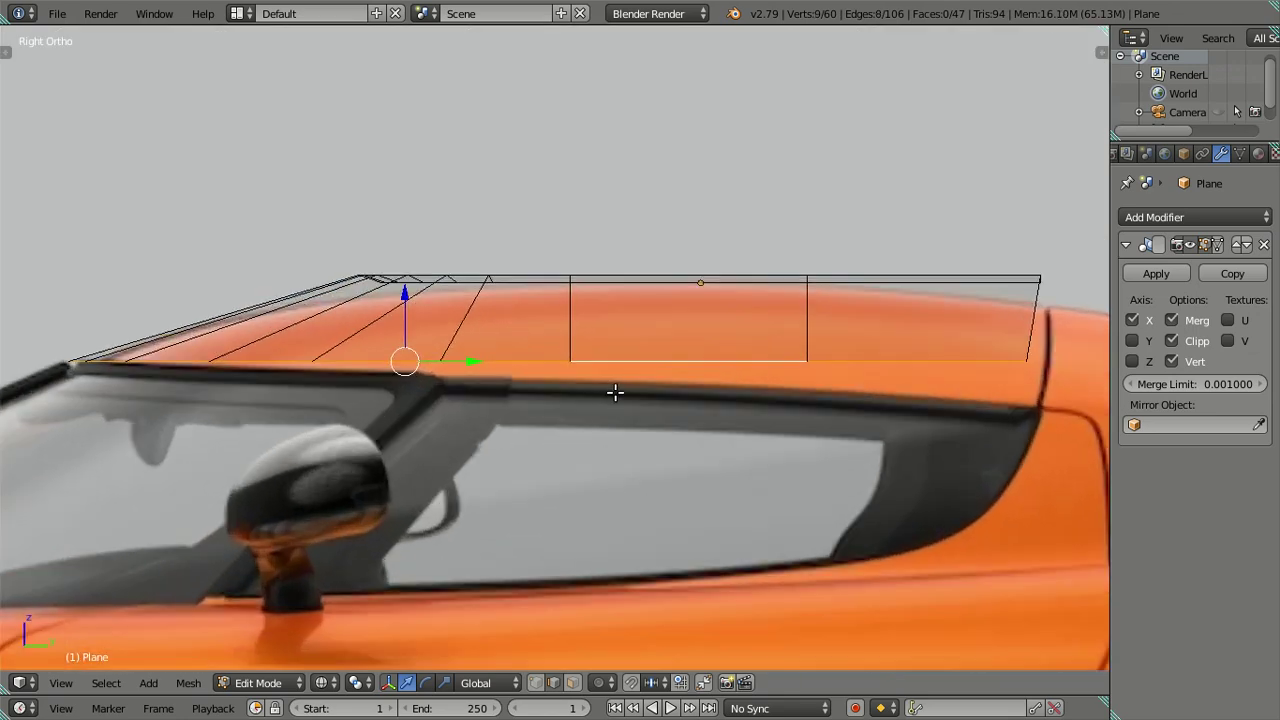
drag(404, 295, 457, 294)
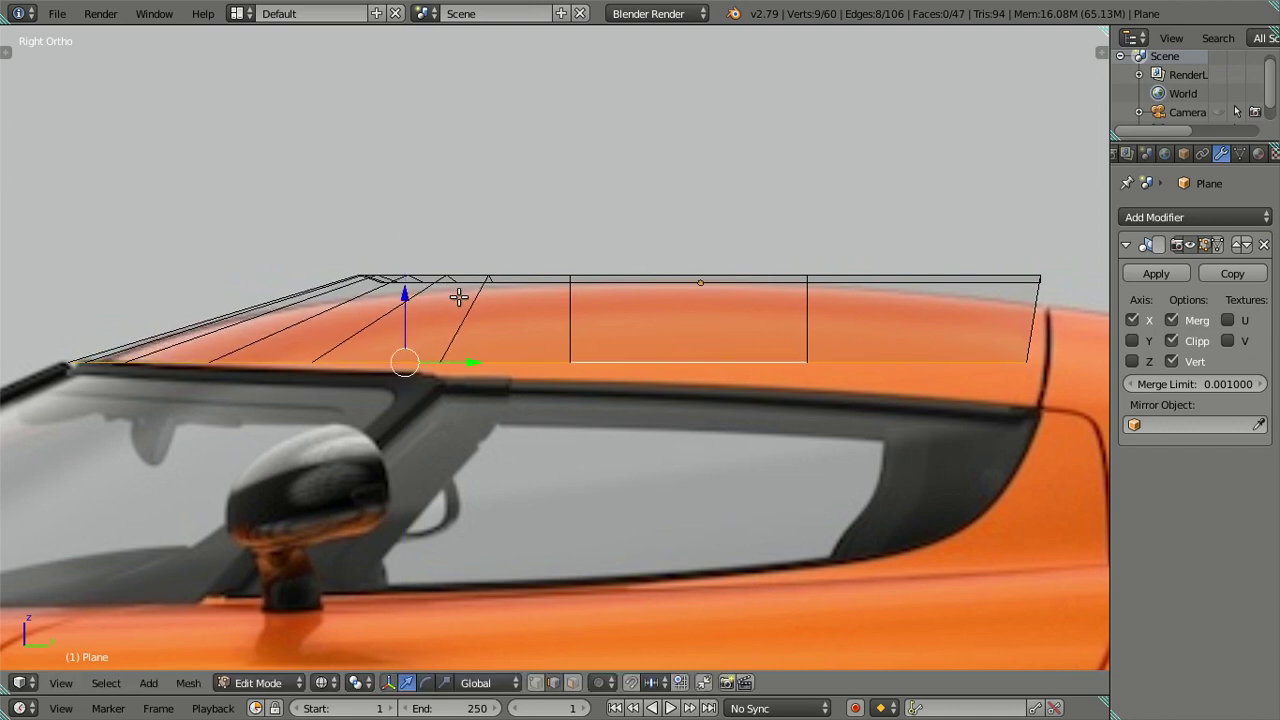
key(ctrl+Tab)
click(413, 302)
middle_drag(220, 386, 563, 357)
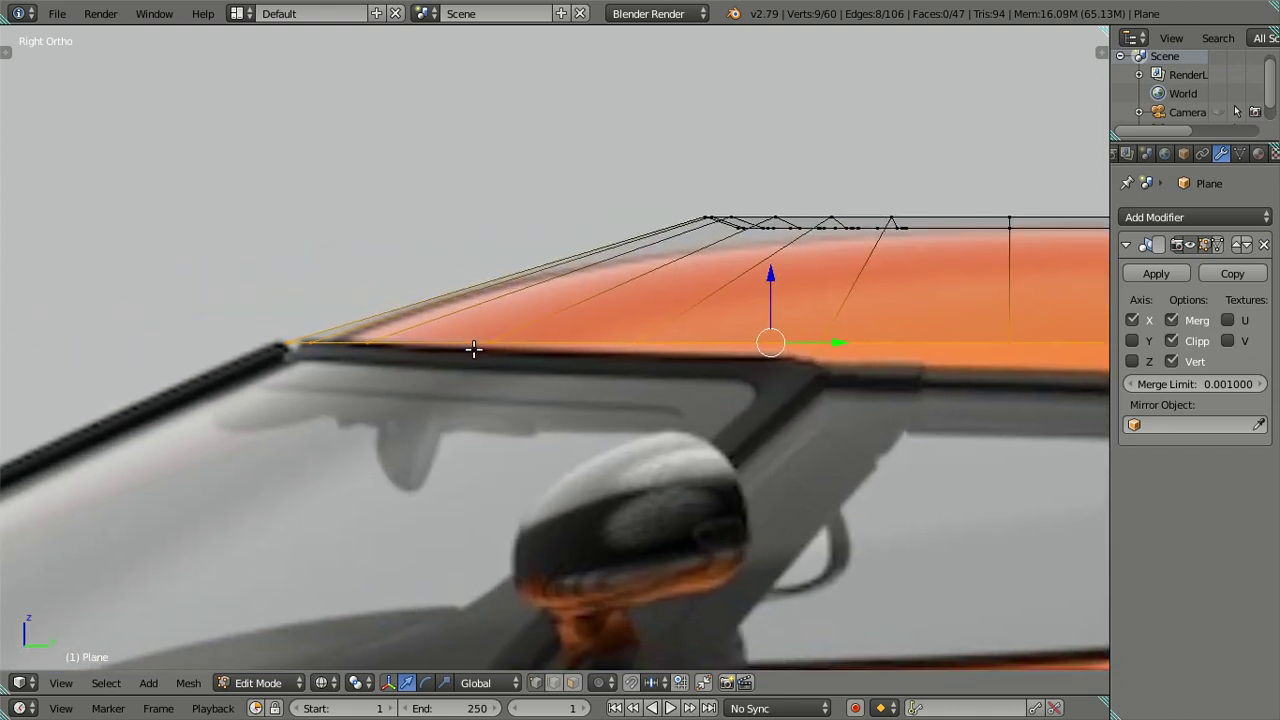
drag(771, 277, 791, 274)
Adjust the heights of three vertices along the lower edge against the side reference
right_click(367, 340)
mouse_move(381, 282)
mouse_down()
mouse_move(374, 269)
mouse_move(384, 276)
mouse_up()
right_click(487, 308)
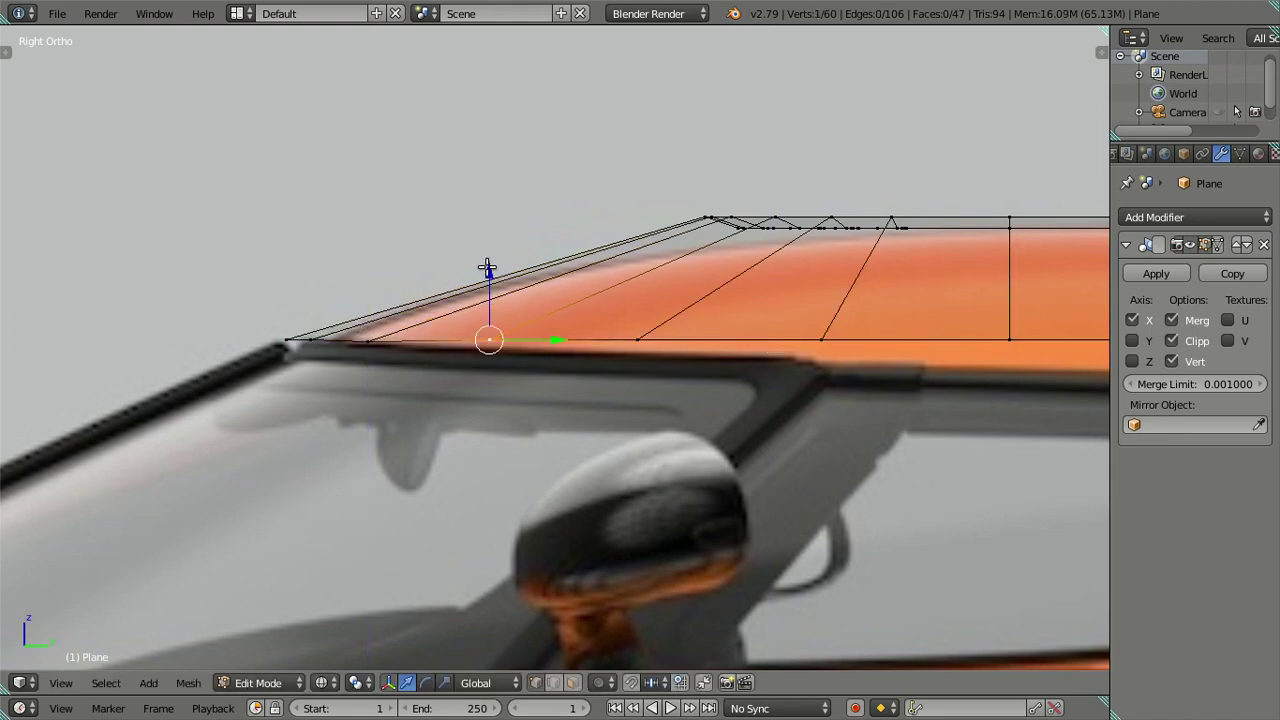
drag(487, 268, 491, 275)
right_click(647, 324)
drag(640, 295, 646, 286)
Lower the next lower-edge vertices and the lower-left vertex onto the body line
shift+middle_drag(760, 386, 361, 395)
right_click(477, 314)
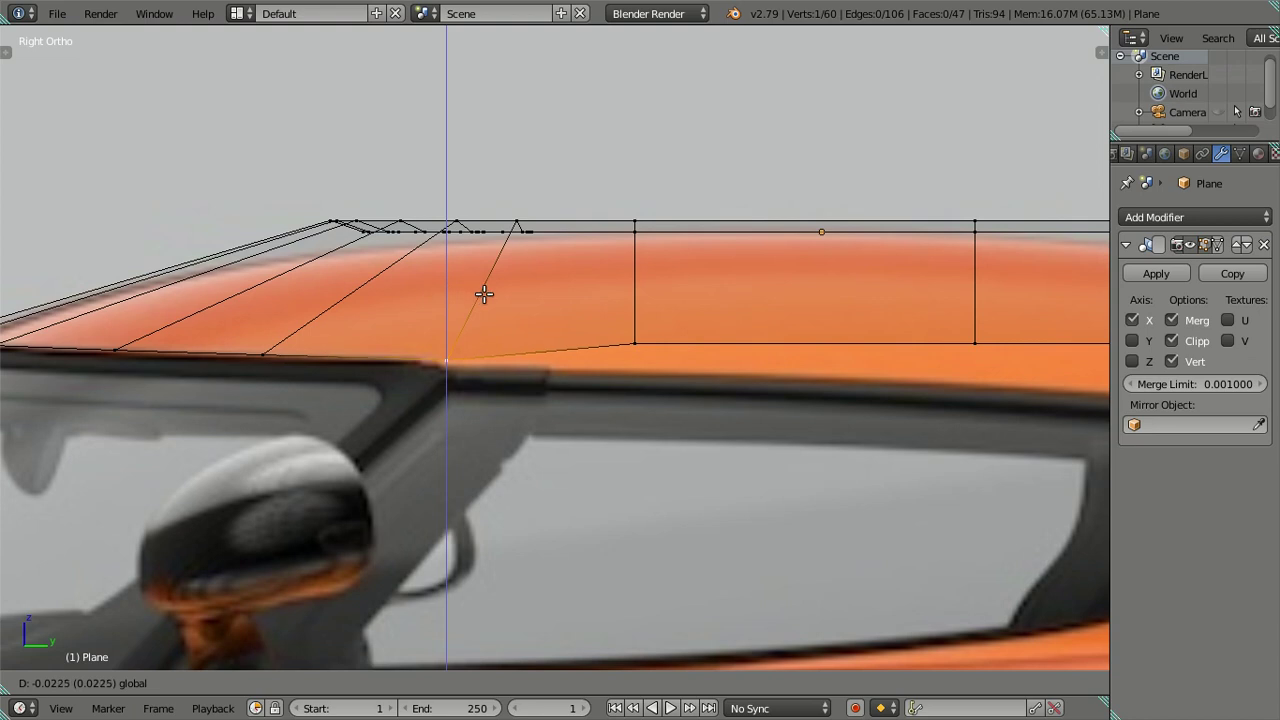
click(483, 289)
right_click(660, 339)
shift+middle_drag(757, 371, 450, 397)
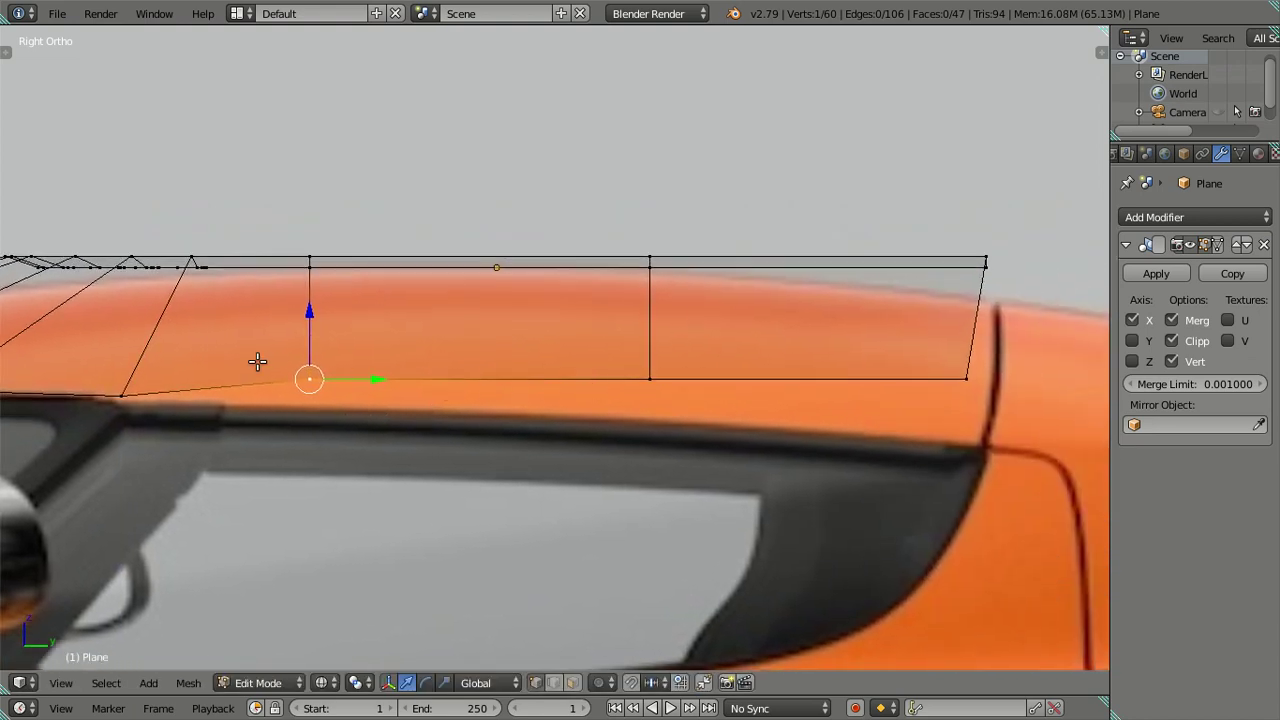
key(g)
key(z)
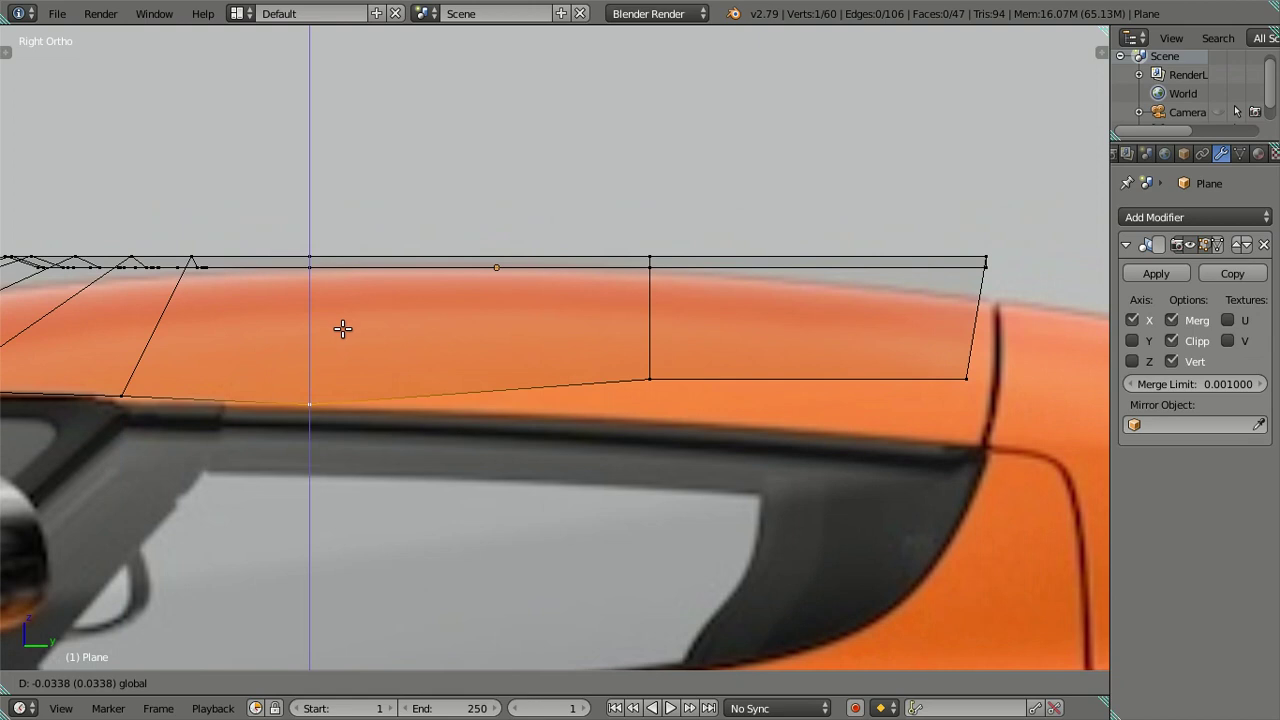
click(347, 328)
shift+right_click(122, 382)
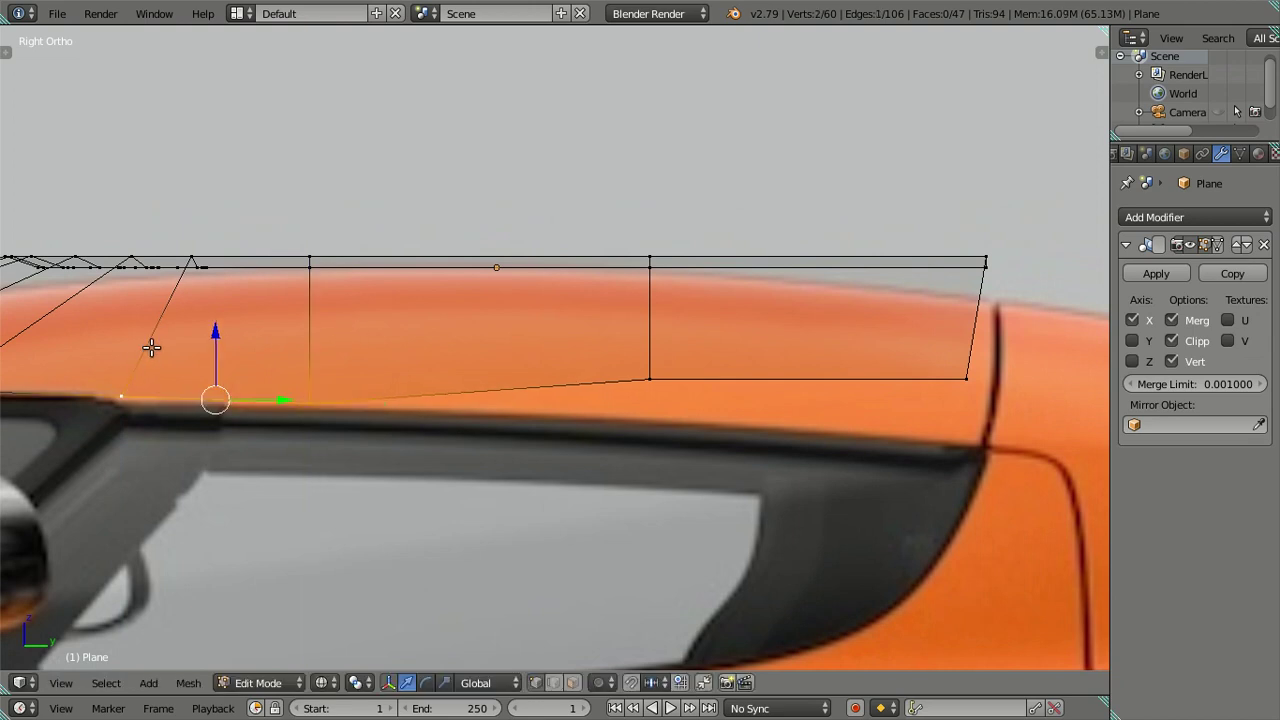
key(g)
key(z)
click(218, 340)
Lower the right part of the bottom edge and the rear corner vertex onto the window line
key(a)
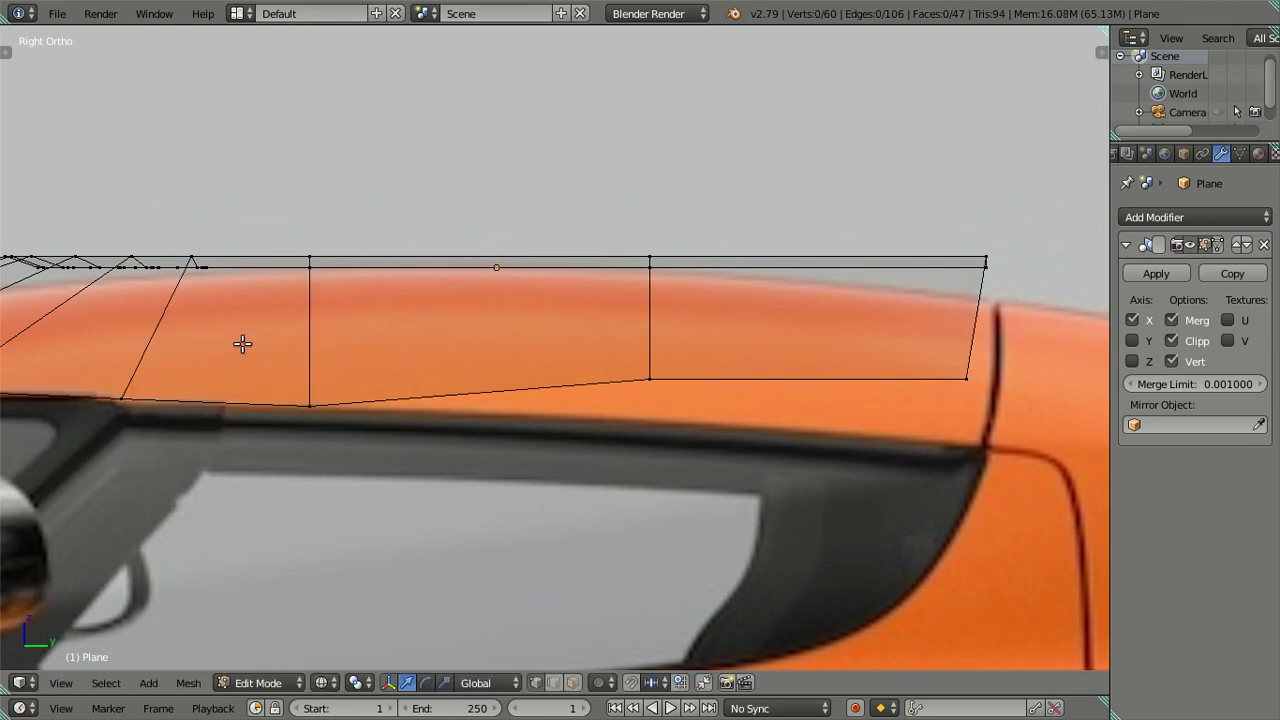
right_click(618, 373)
shift+right_click(931, 362)
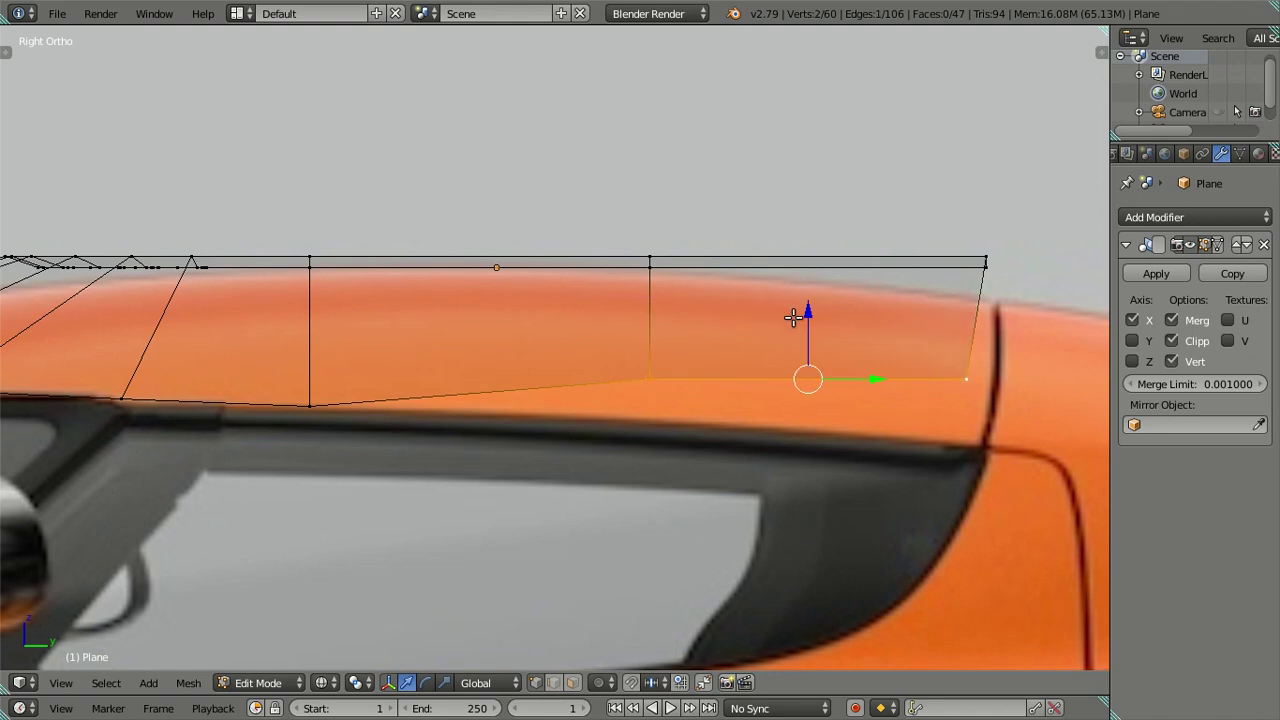
key(g)
key(z)
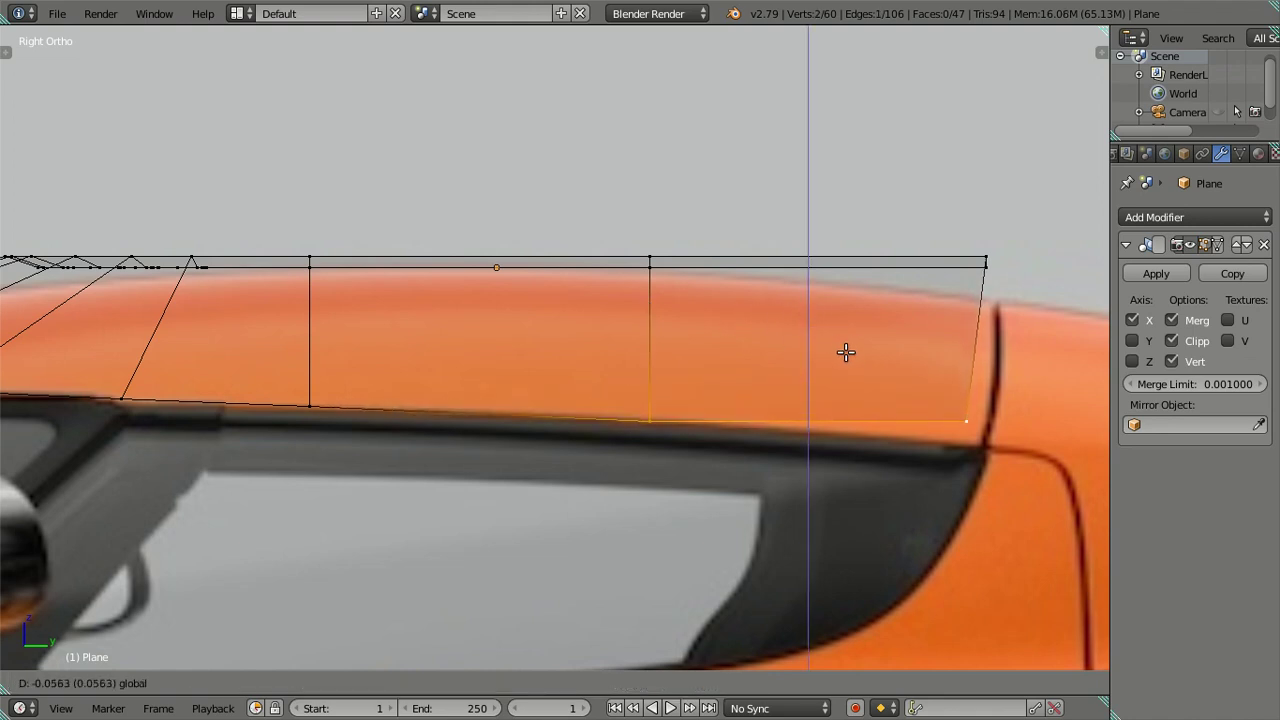
click(847, 349)
right_click(970, 408)
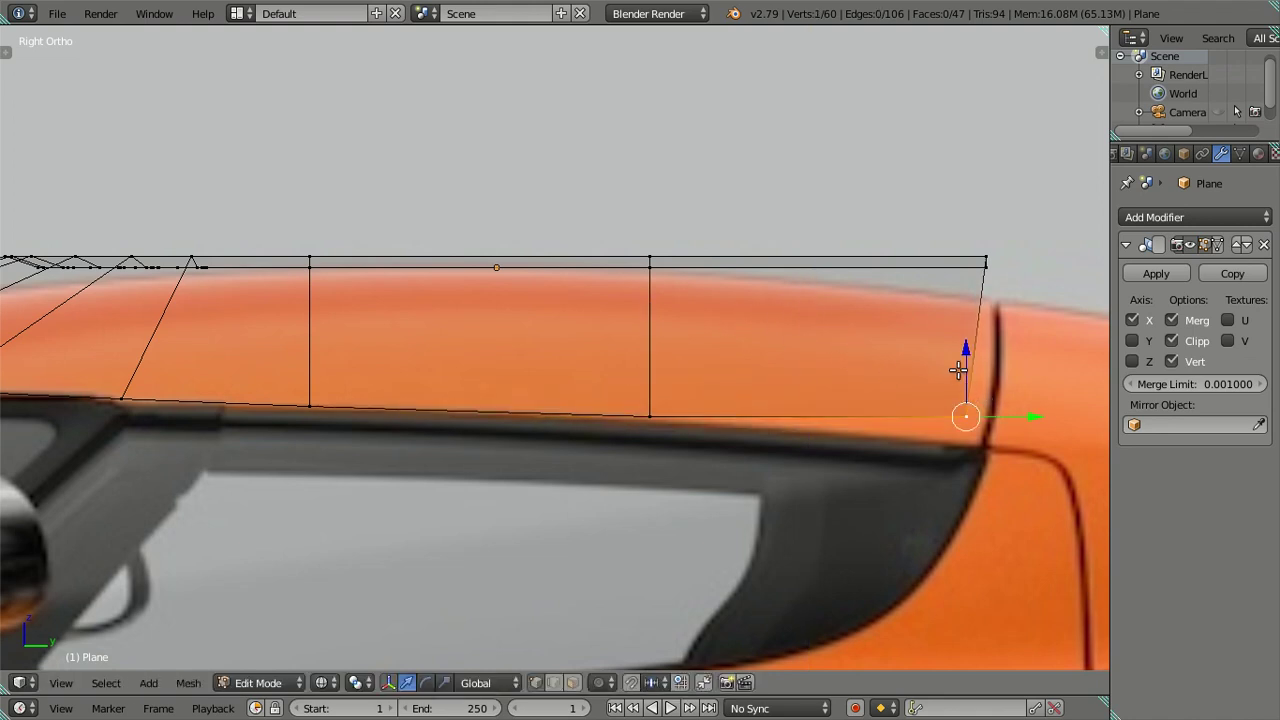
key(g)
key(z)
click(979, 363)
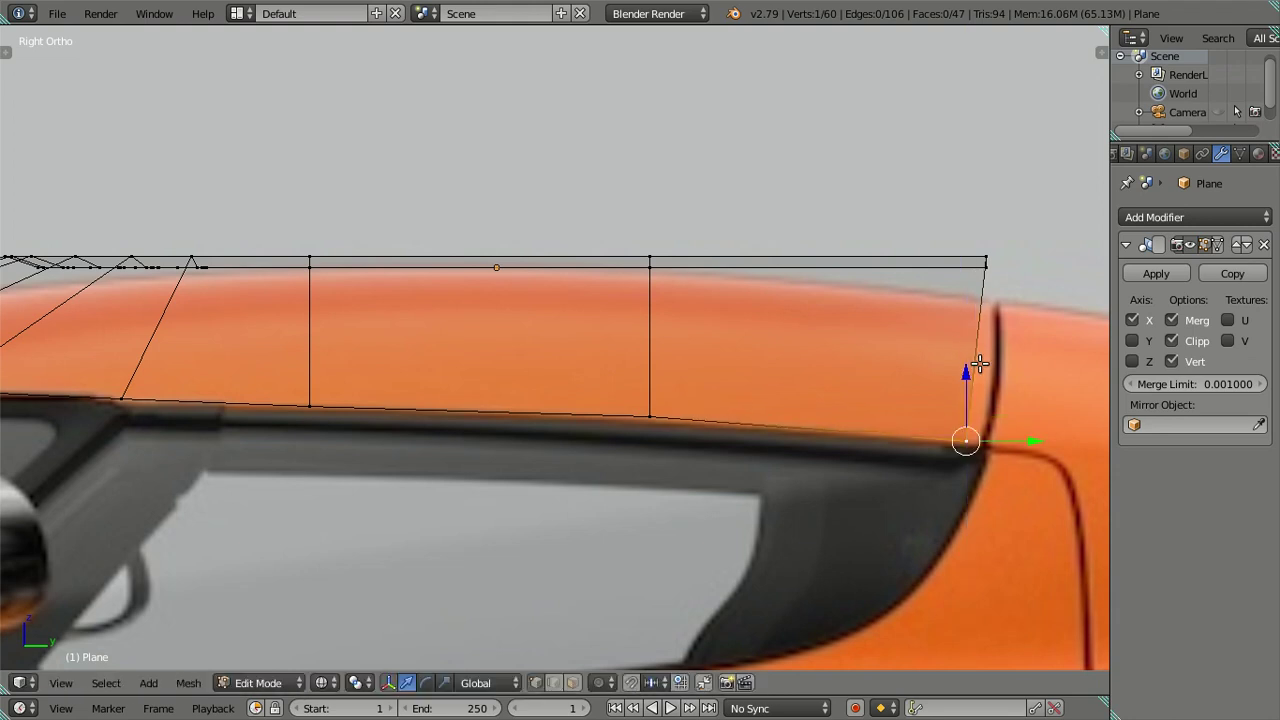
key(a)
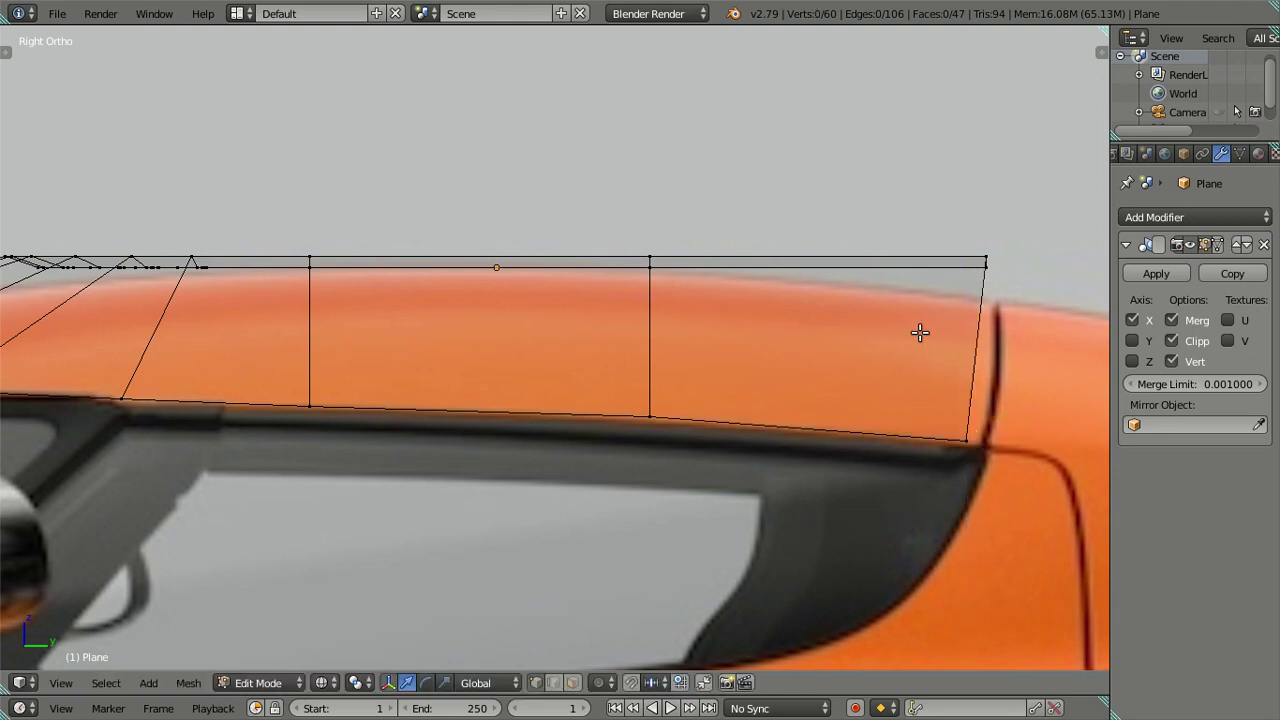
scroll(897, 351, down, 3)
scroll(757, 371, down, 2)
scroll(717, 391, down, 1)
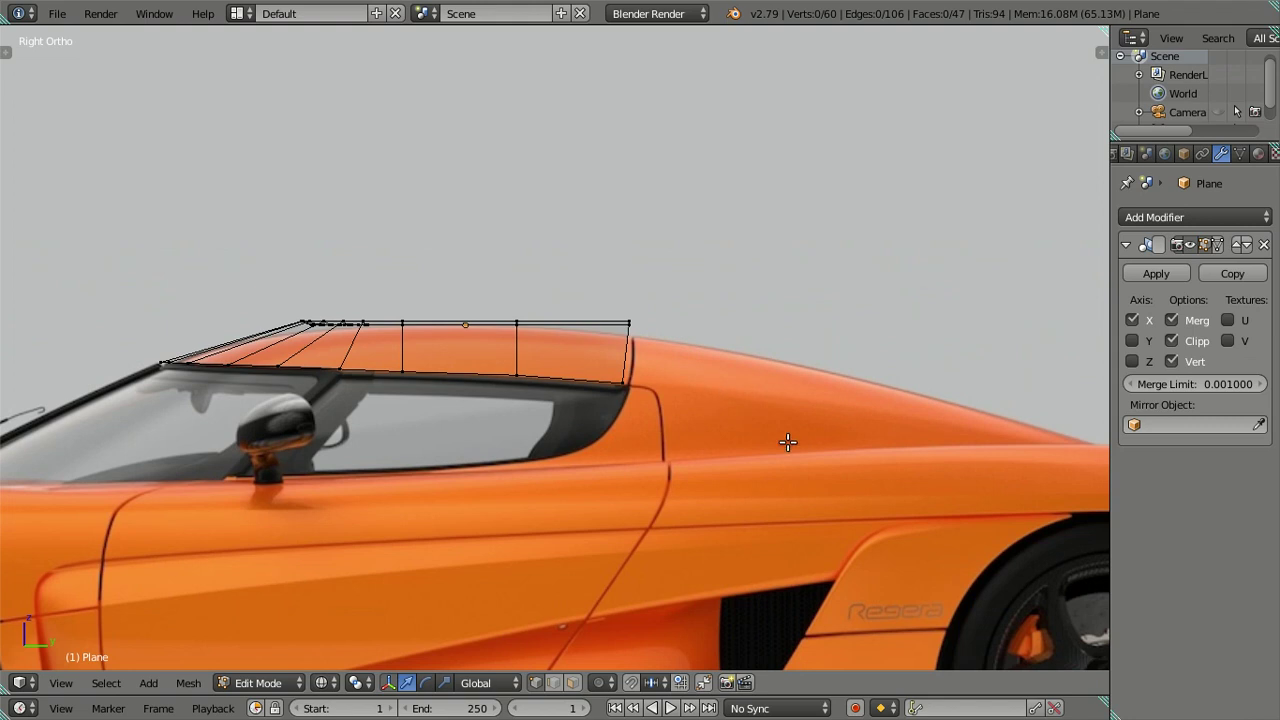
key(n)
scroll(1002, 471, down, 1)
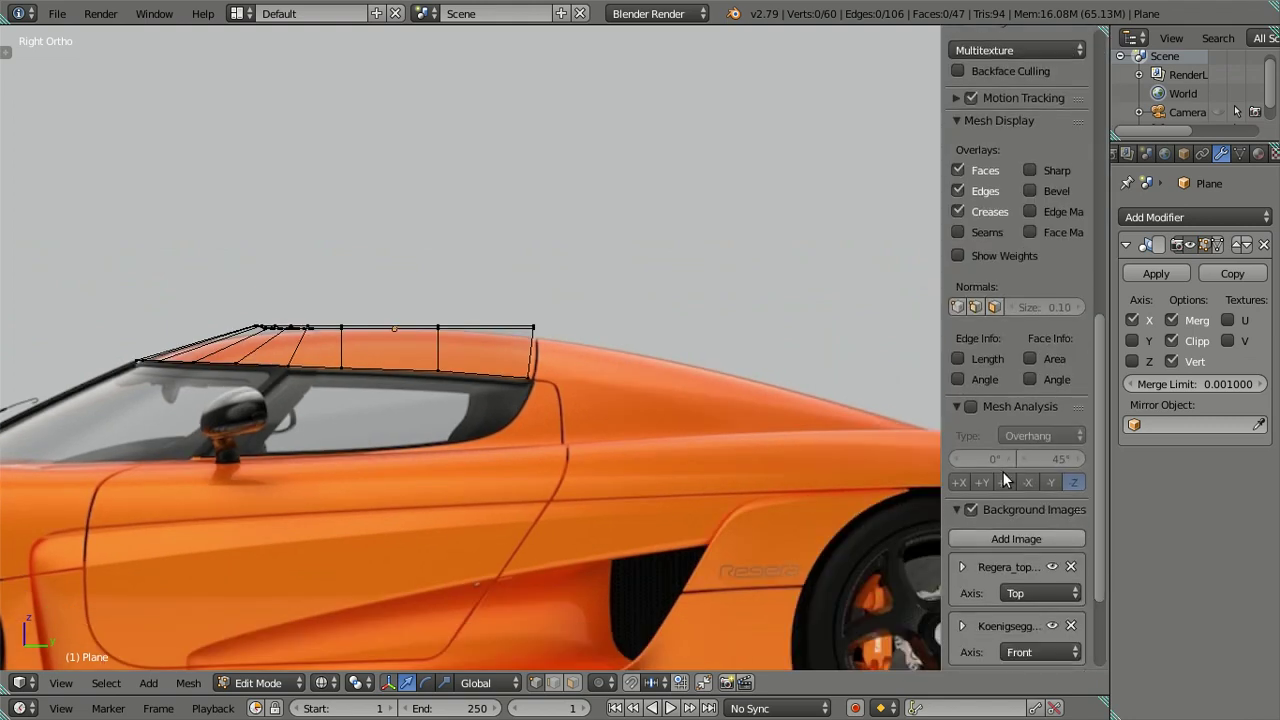
scroll(1002, 473, down, 3)
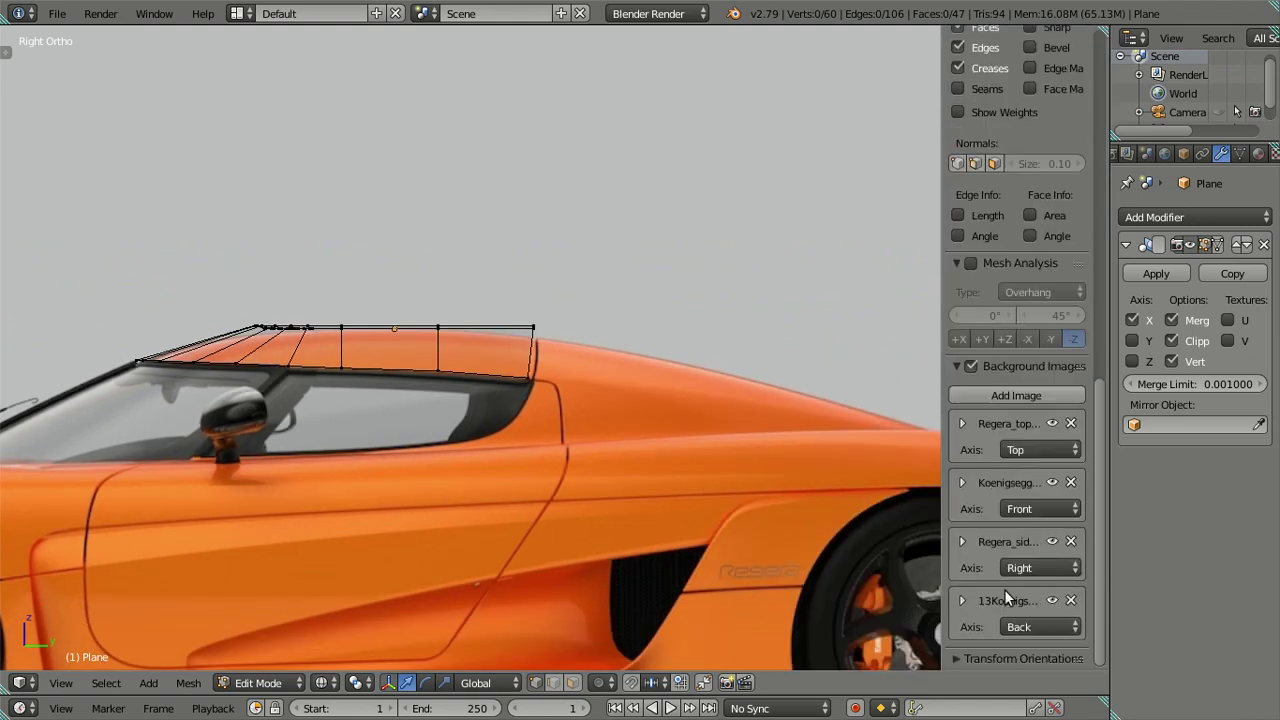
click(962, 541)
scroll(990, 560, down, 1)
scroll(1005, 570, down, 2)
scroll(1025, 580, down, 1)
click(1030, 581)
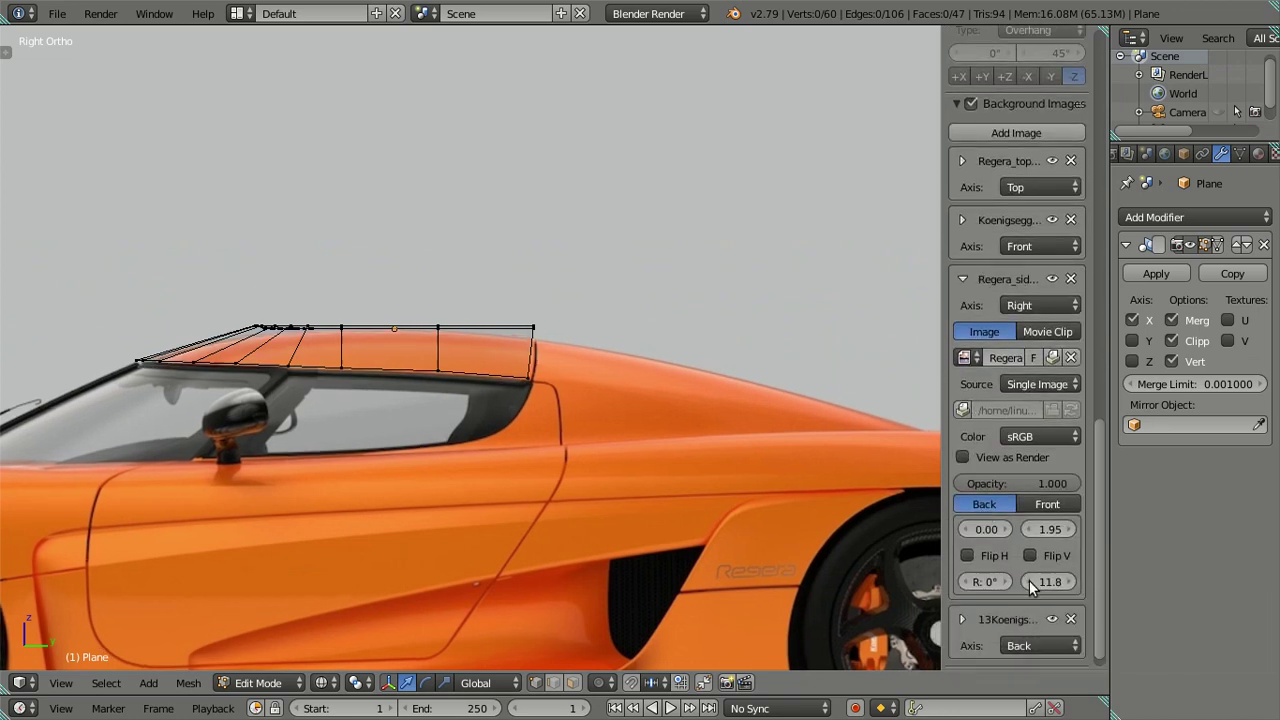
click(1070, 581)
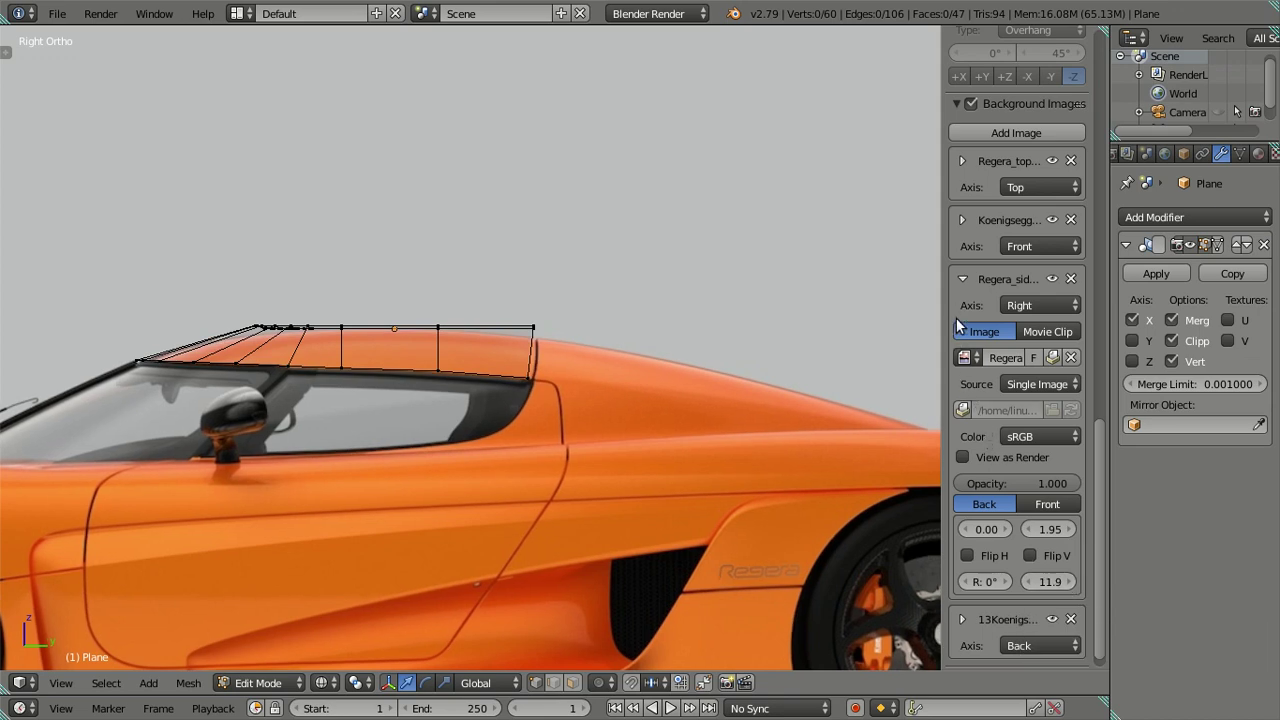
click(961, 278)
key(n)
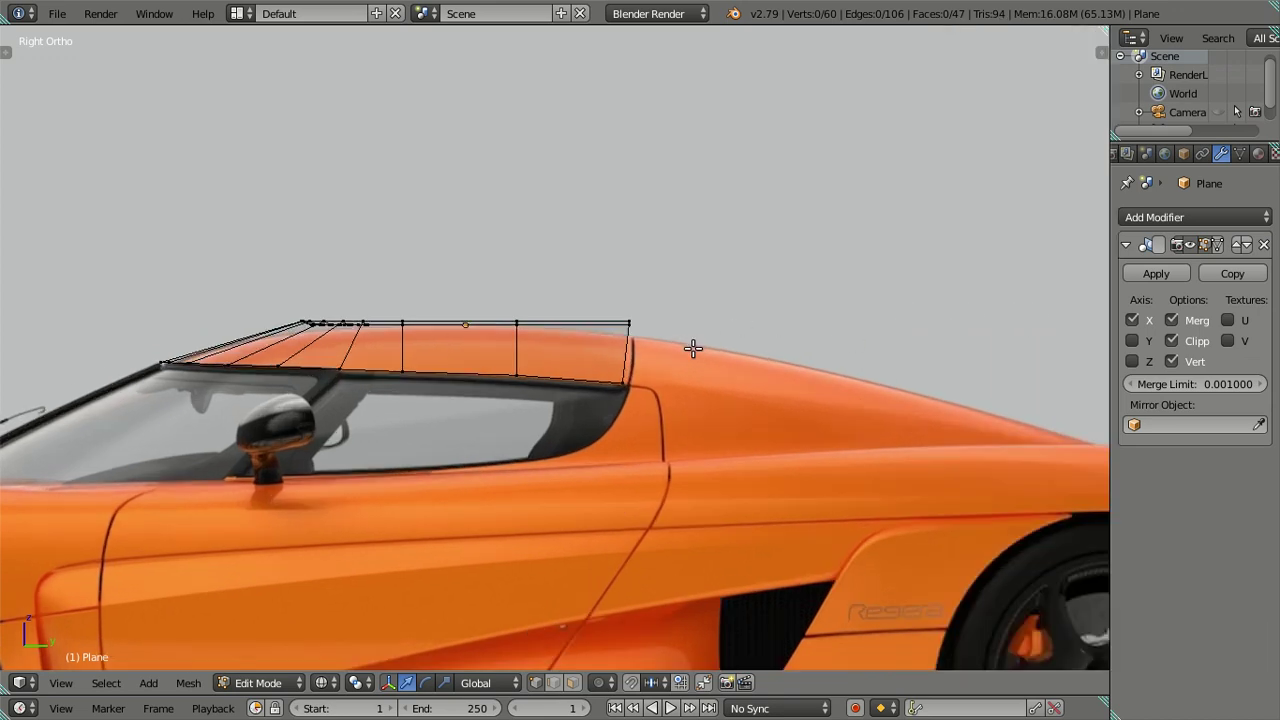
scroll(694, 348, up, 4)
In top view, slide the panel's two corner vertices along Y onto the roof edge
mouse_move(686, 362)
middle_down()
mouse_move(752, 460)
mouse_move(618, 325)
middle_up()
key(KP_7)
scroll(749, 354, up, 1)
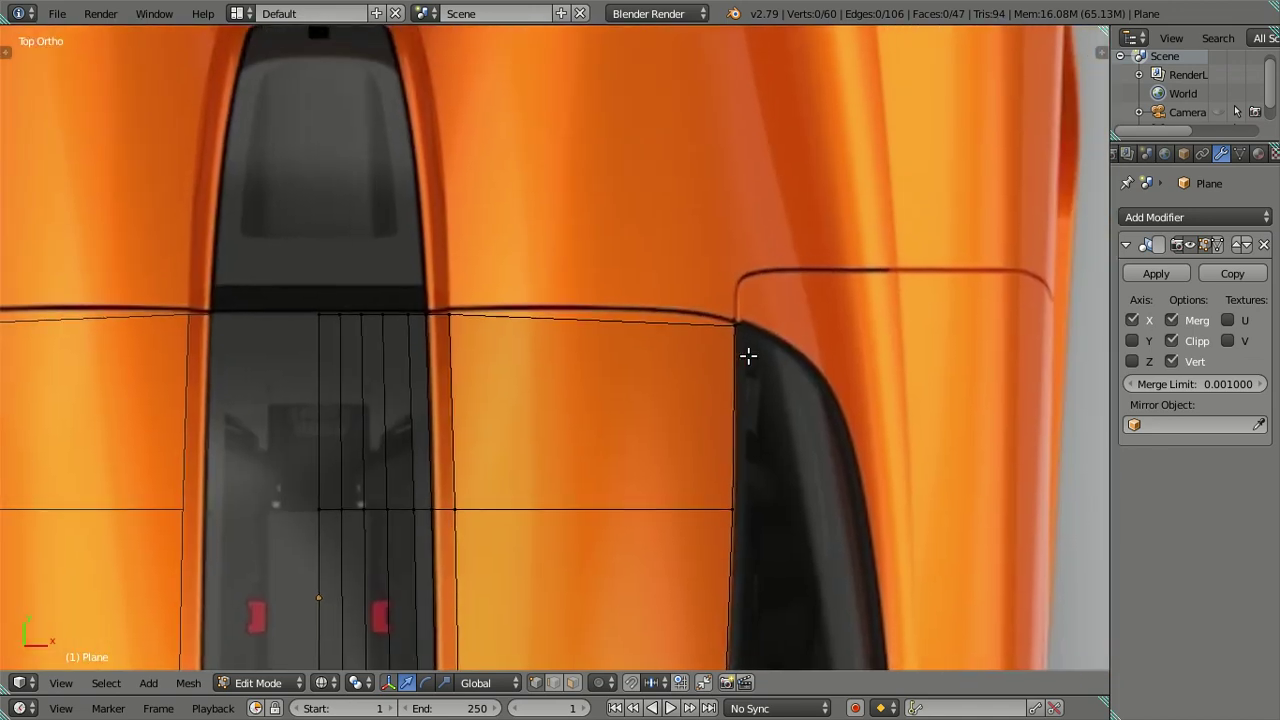
scroll(797, 323, up, 3)
right_click(862, 312)
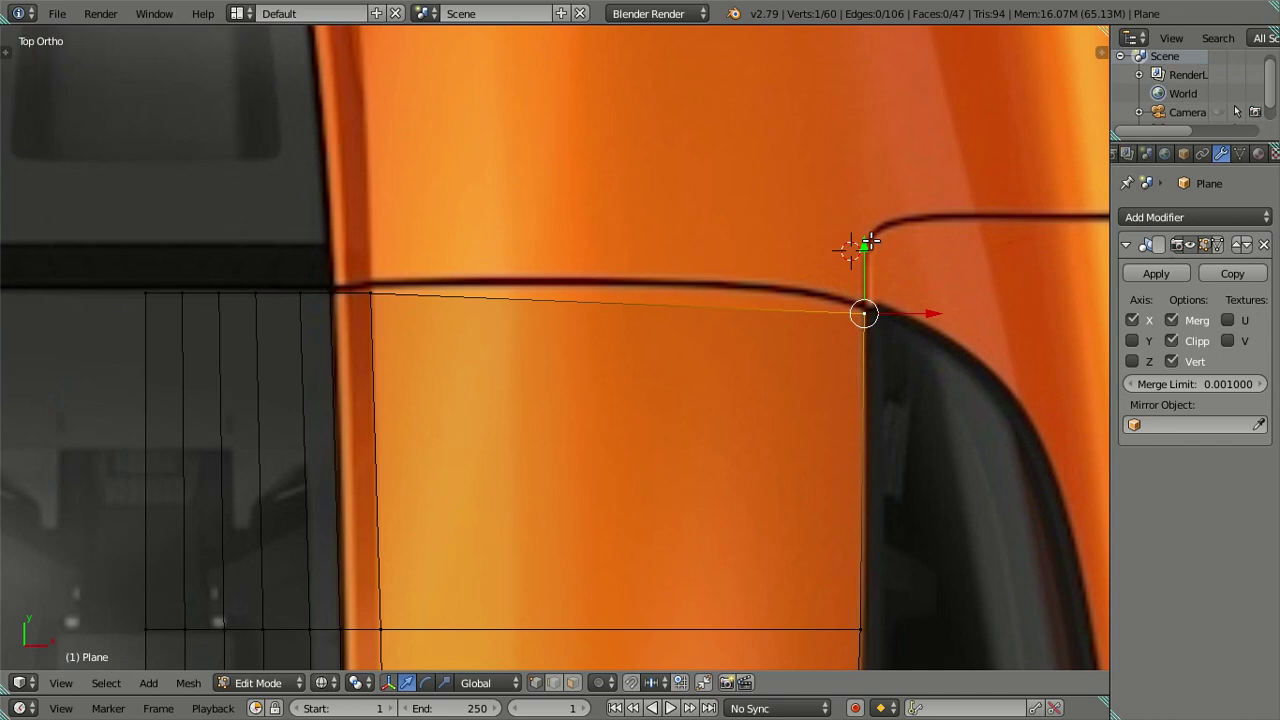
key(g)
key(y)
click(870, 242)
right_click(369, 289)
key(g)
key(y)
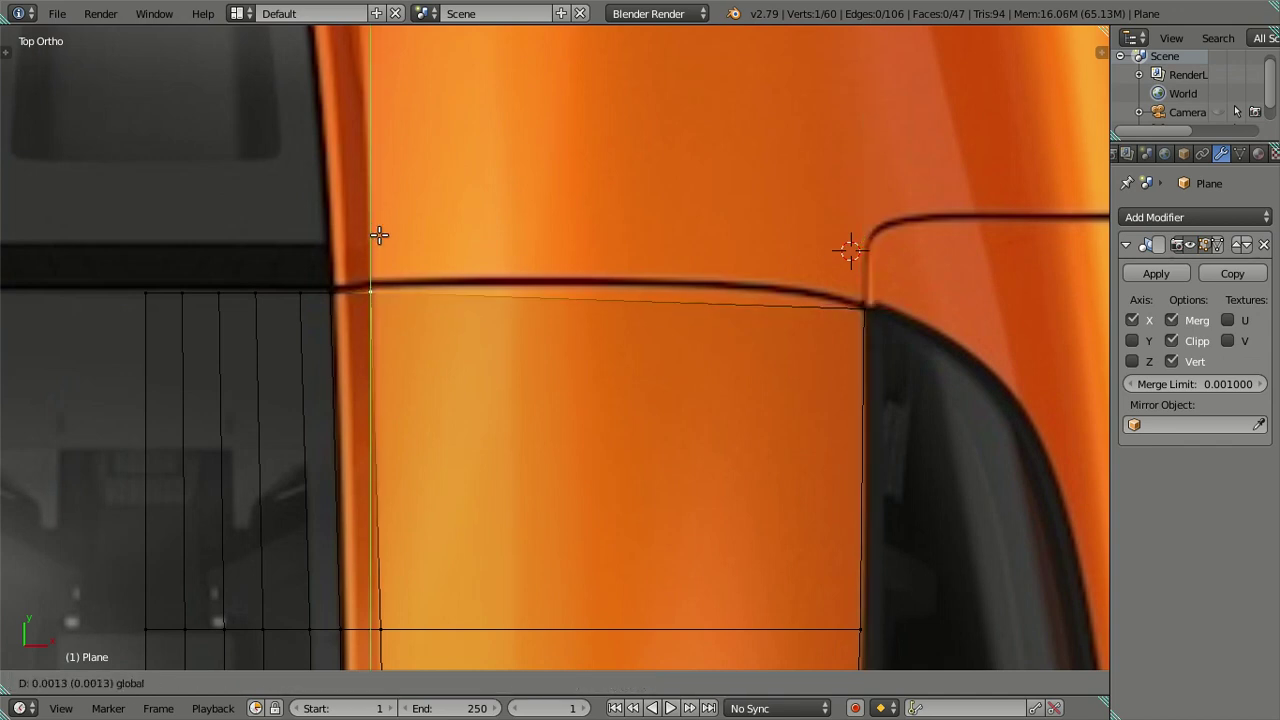
click(393, 233)
key(a)
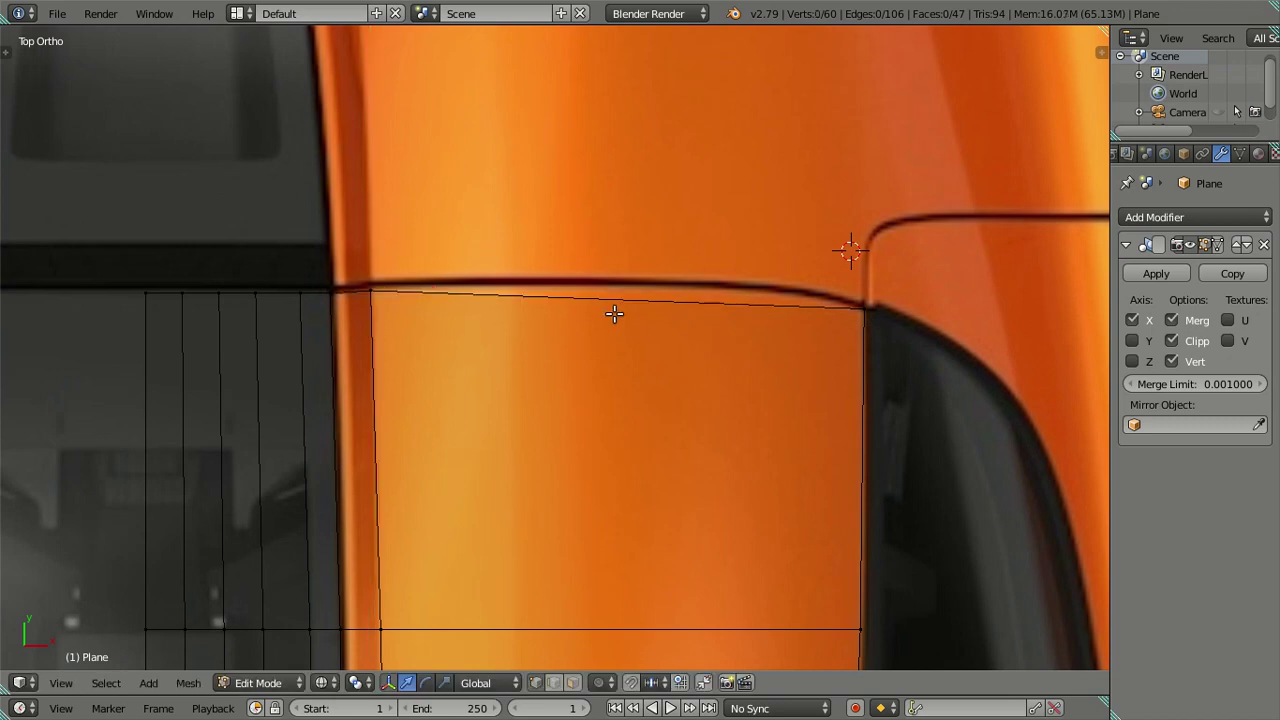
Add two lengthwise loop cuts across the panel with Ctrl+R
key(ctrl+r)
scroll(619, 313, up, 1)
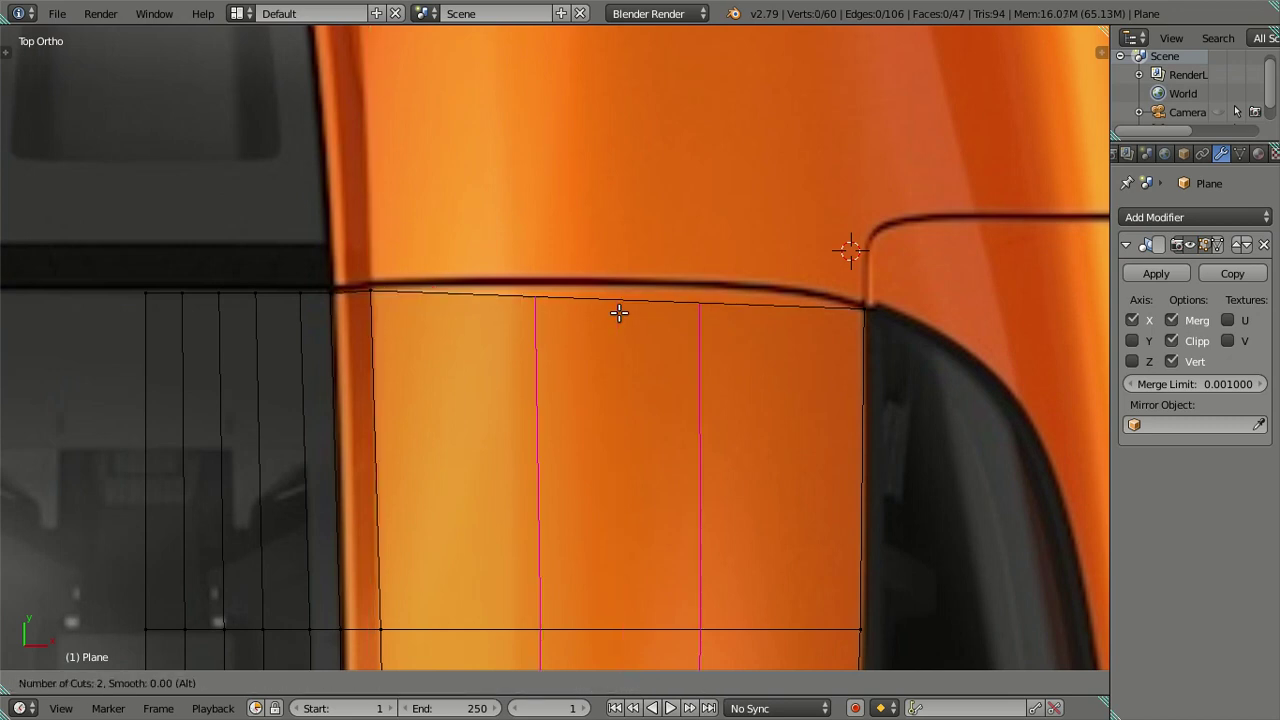
scroll(619, 313, up, 1)
scroll(619, 313, down, 1)
scroll(619, 313, up, 1)
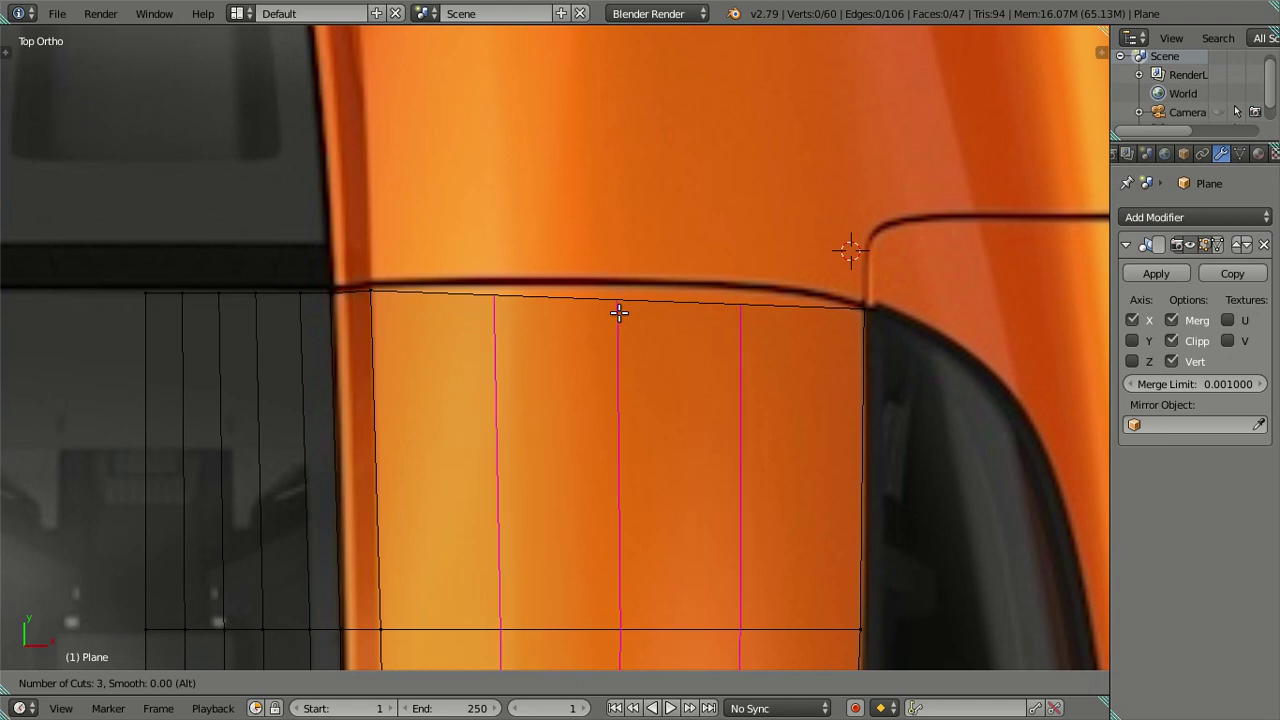
scroll(619, 313, down, 1)
click(619, 313)
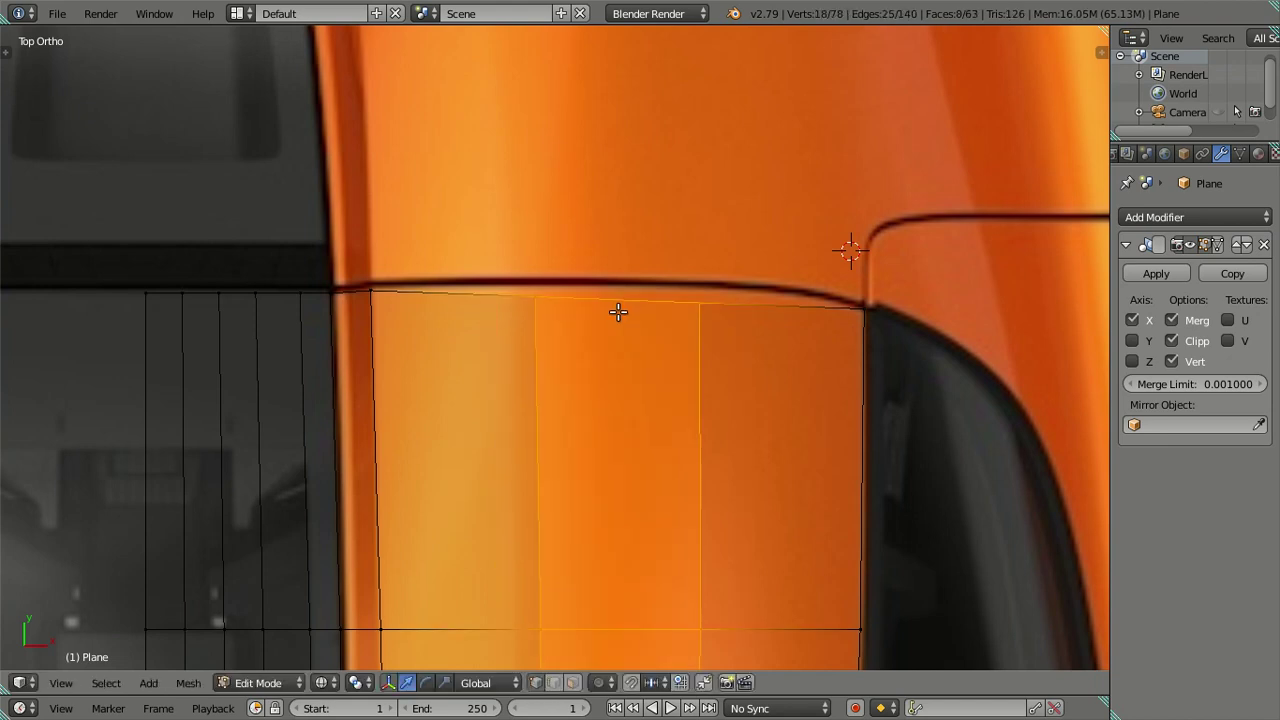
In side view, start raising the new edge loops along Z toward the roof curve
scroll(619, 313, down, 2)
mouse_move(629, 528)
middle_down()
mouse_move(609, 340)
mouse_move(640, 333)
middle_up()
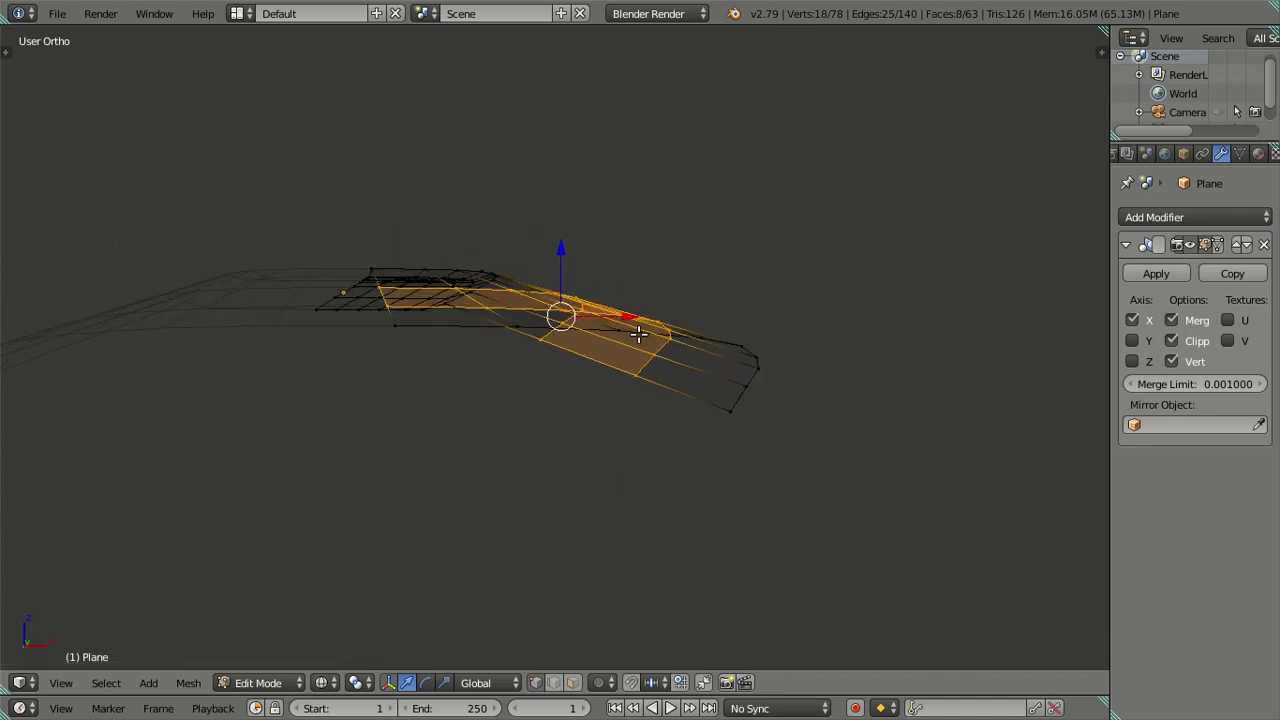
key(KP_3)
scroll(514, 309, up, 1)
scroll(648, 316, up, 1)
ctrl+scroll(648, 316, up, 1)
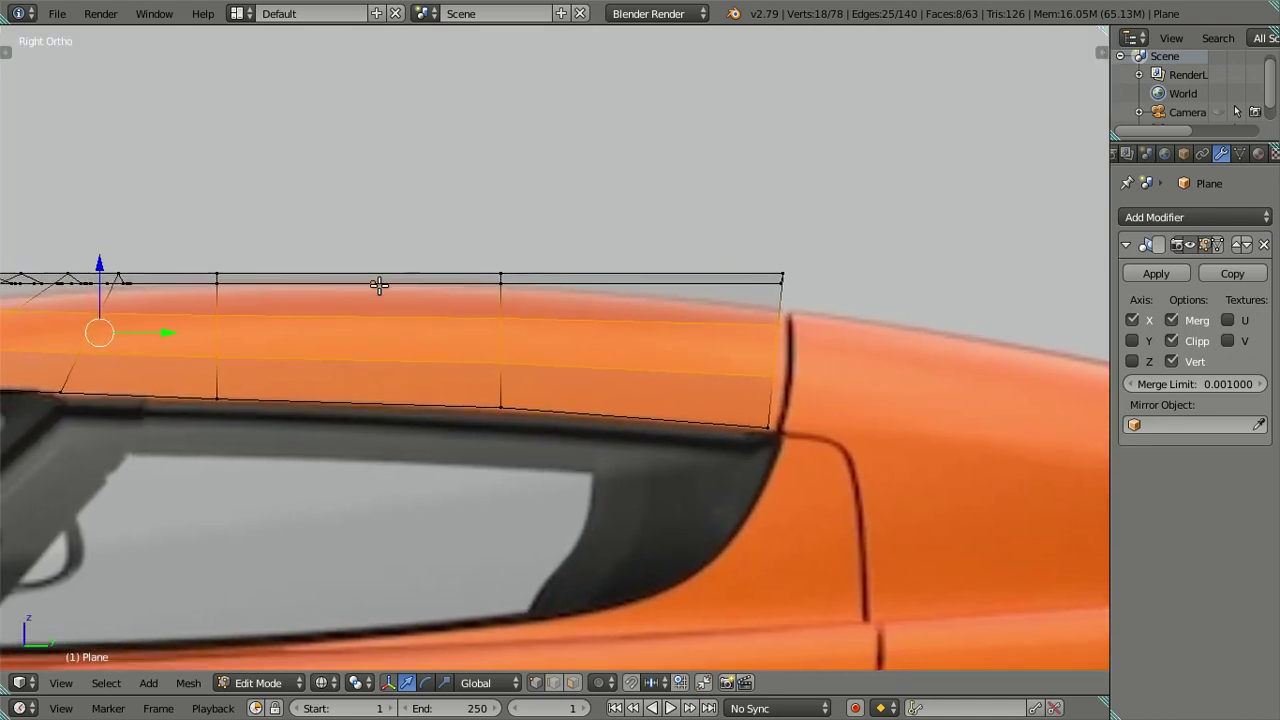
key(g)
key(z)
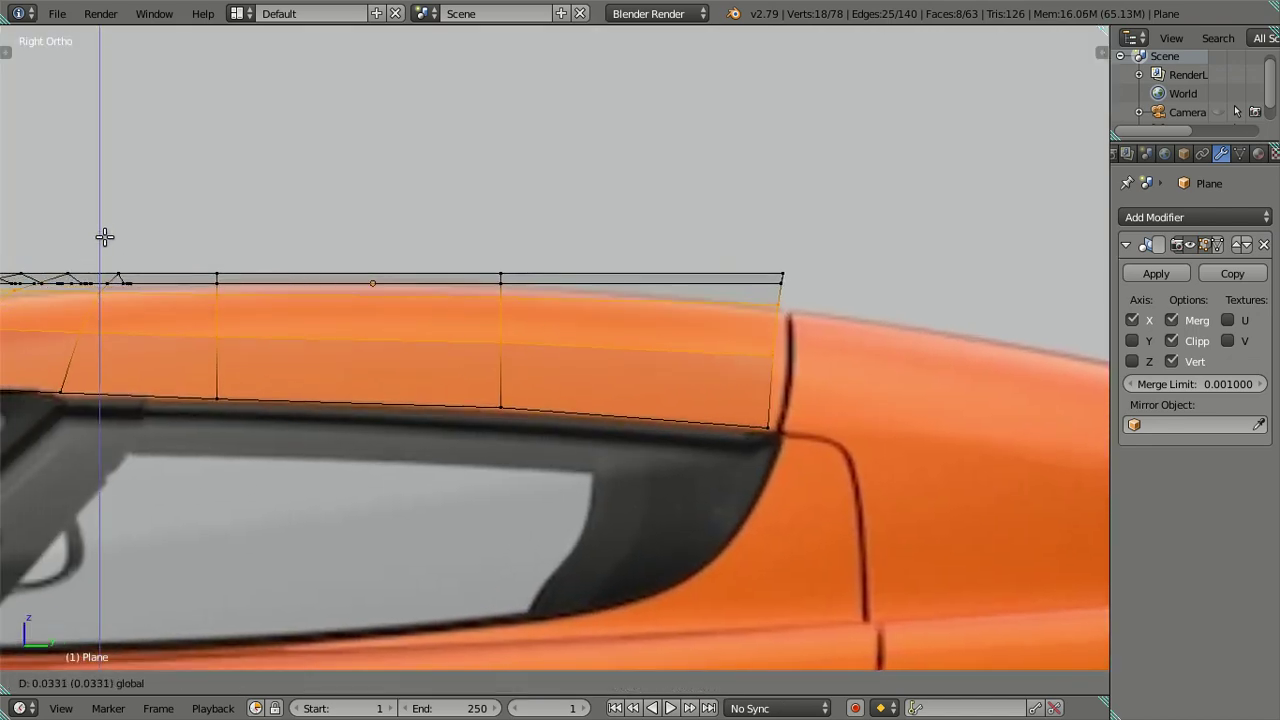
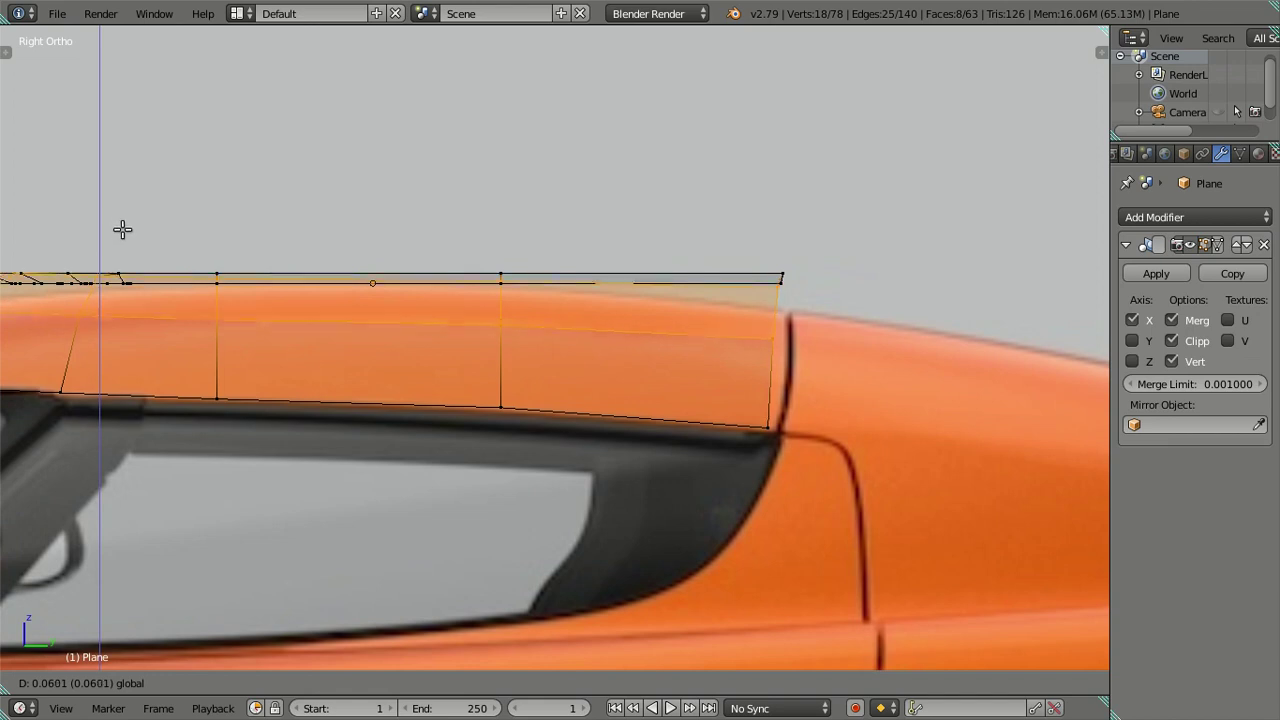
Finish the pending roof edge move and nudge the selected roof vertices slightly upward in front view
click(122, 229)
mouse_move(122, 229)
middle_down()
mouse_move(286, 363)
mouse_move(387, 392)
mouse_move(517, 400)
mouse_move(491, 408)
middle_up()
key(KP_1)
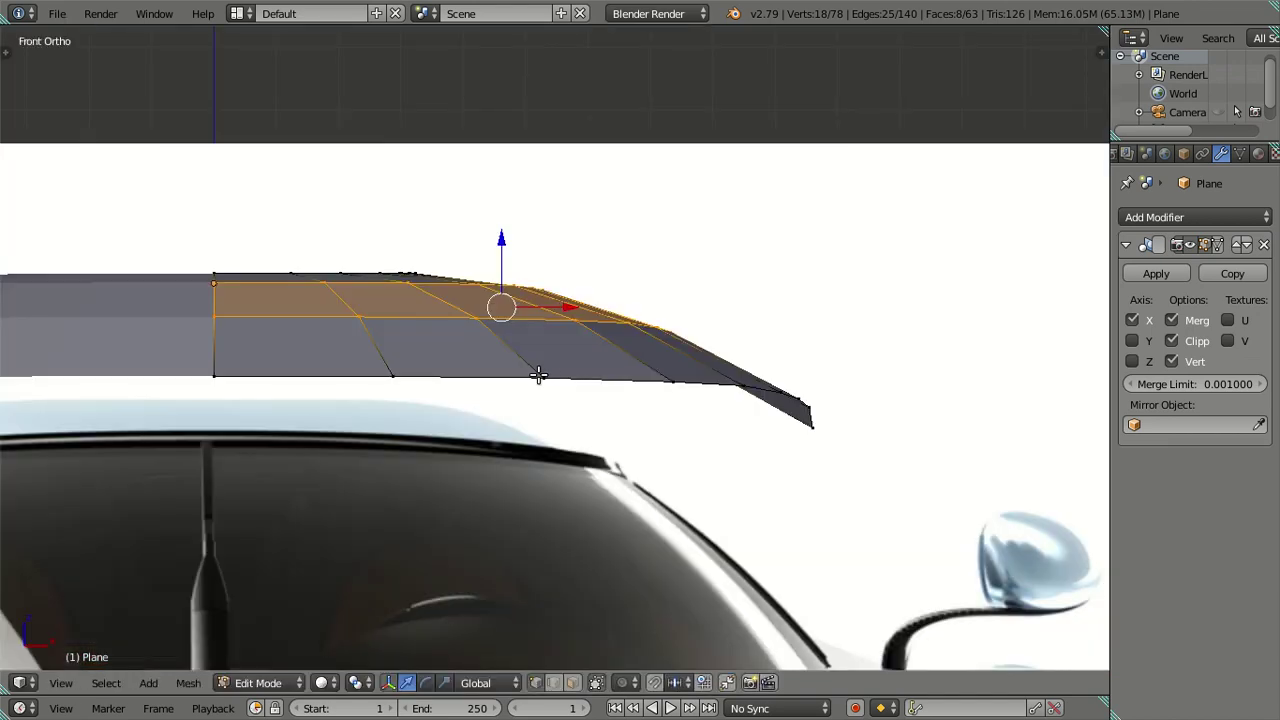
drag(509, 236, 510, 237)
click(511, 237)
mouse_move(511, 237)
middle_down()
mouse_move(551, 323)
mouse_move(491, 357)
mouse_move(537, 400)
mouse_move(514, 500)
middle_up()
Select the central channel face loops and brush-select the strip beside them
key(a)
alt+right_click(503, 478)
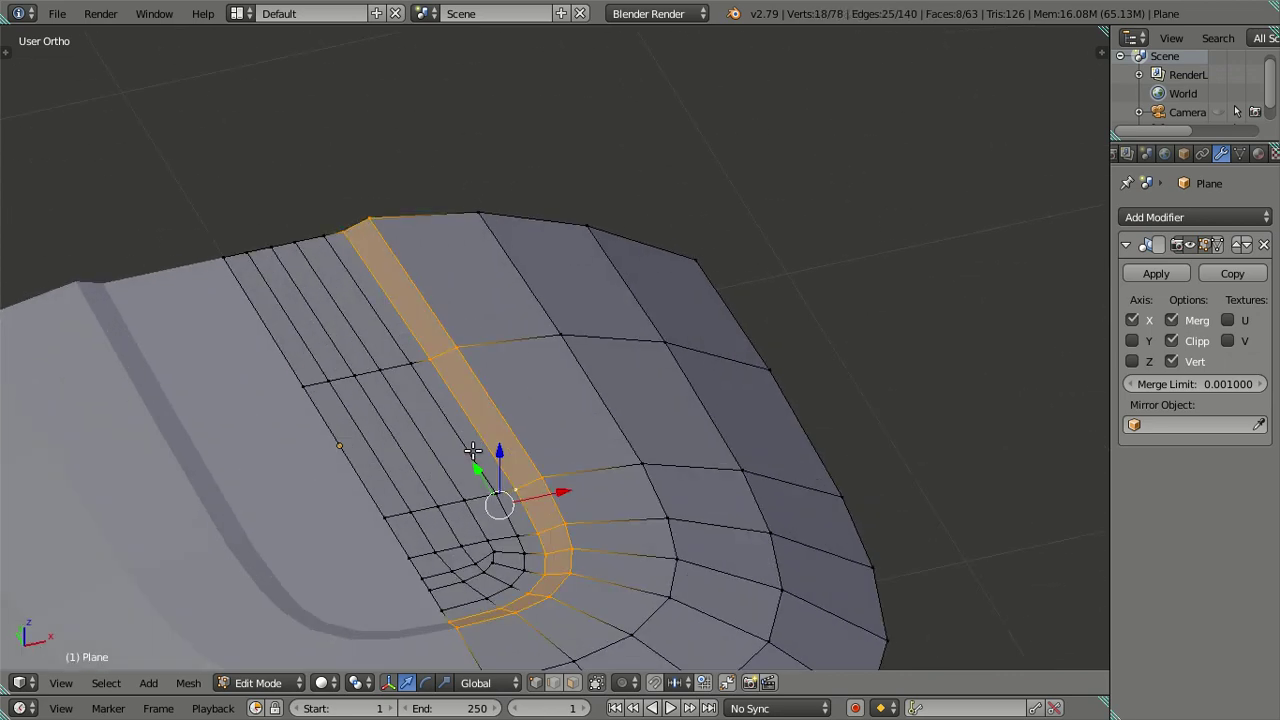
alt+shift+right_click(470, 452)
alt+shift+right_click(445, 455)
shift+middle_drag(432, 527, 489, 442)
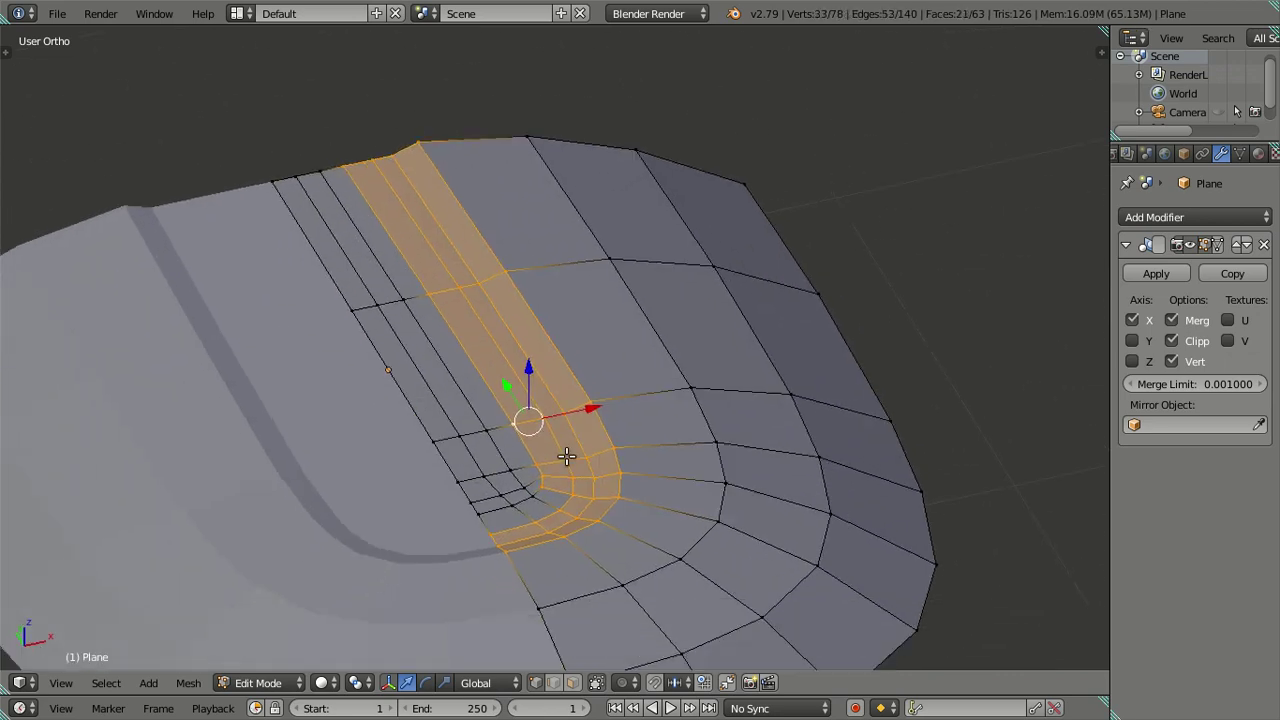
alt+shift+right_click(508, 492)
alt+shift+right_click(485, 461)
alt+shift+right_click(537, 468)
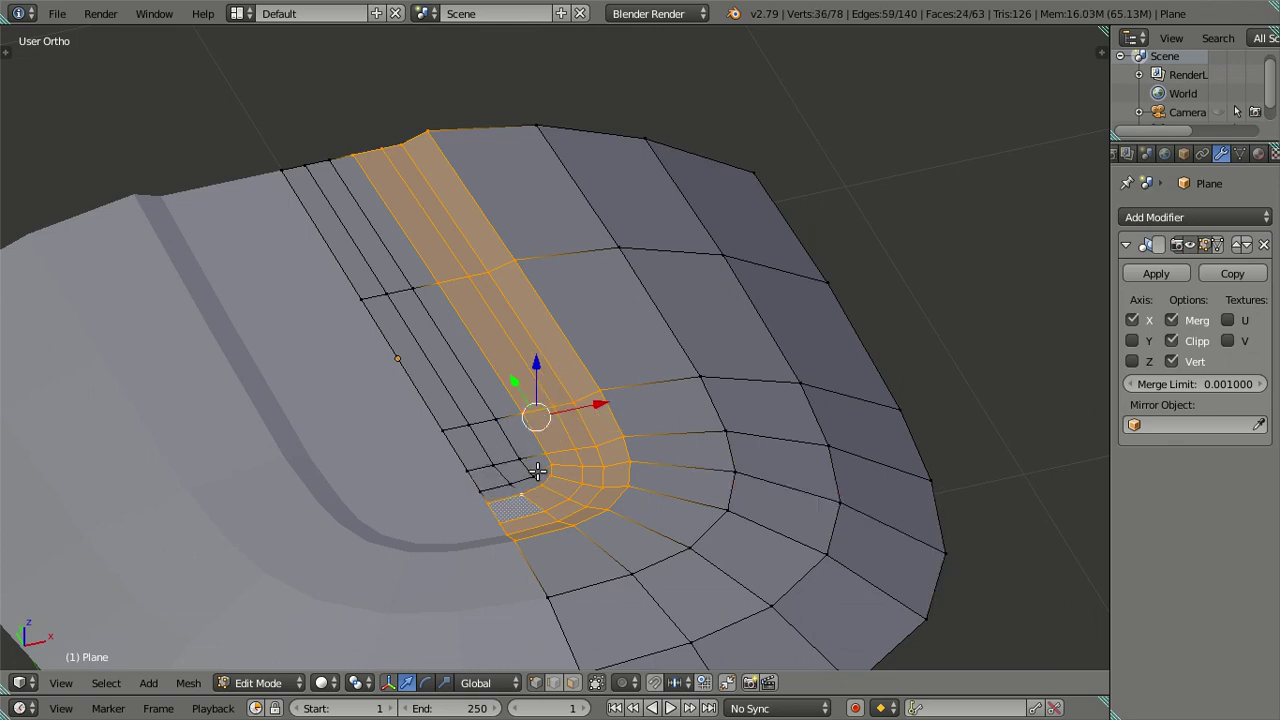
key(c)
drag(271, 171, 491, 454)
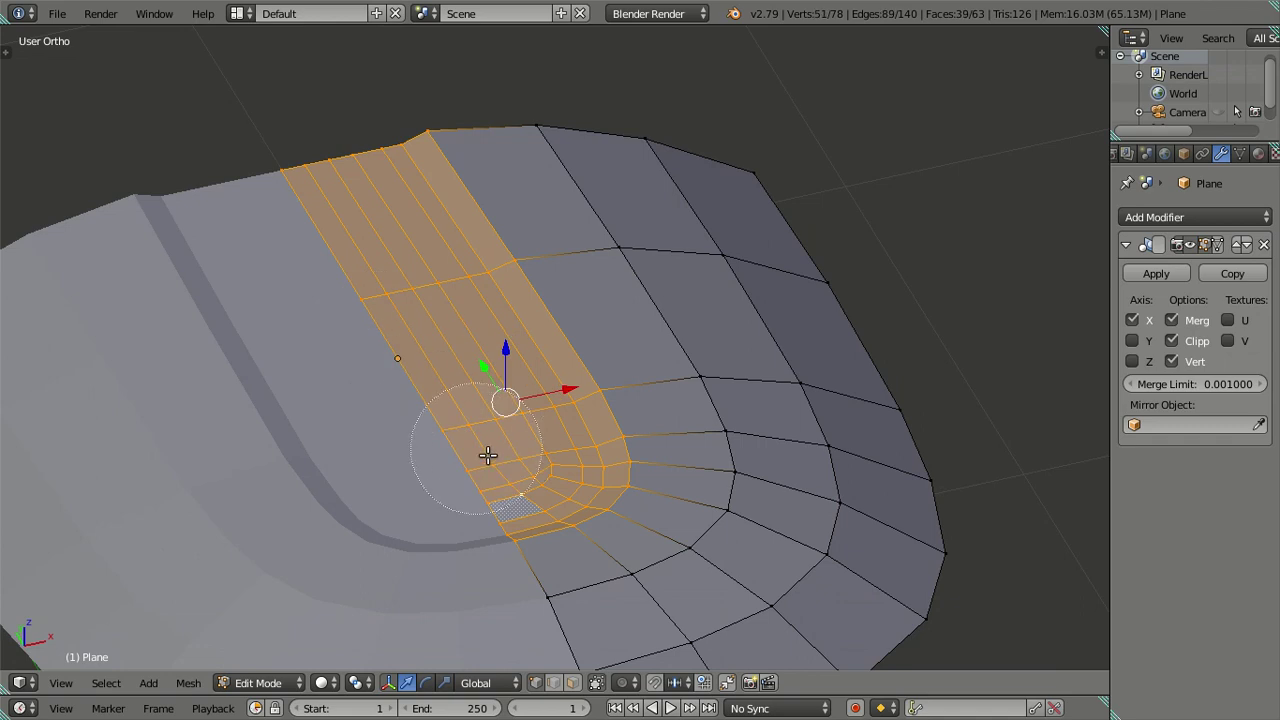
right_click(499, 451)
Lower the selected channel strip slightly along Z in front wireframe view
middle_drag(537, 446, 491, 372)
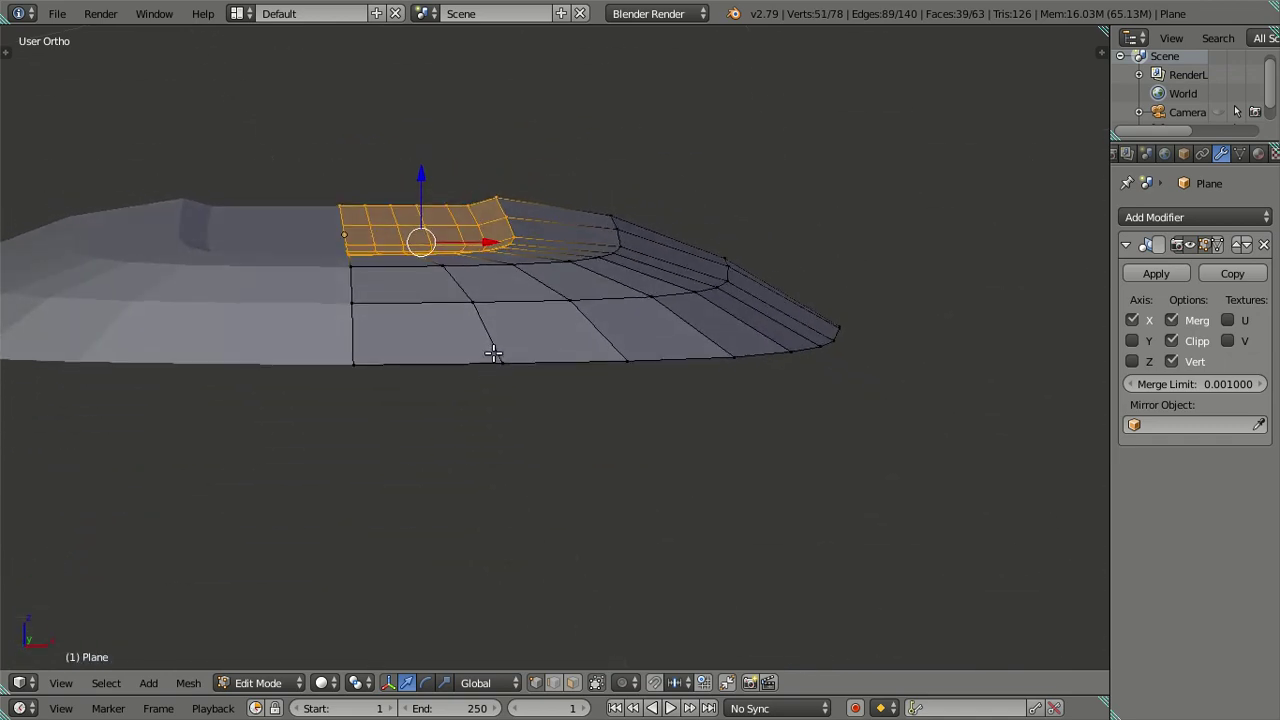
key(KP_7)
scroll(509, 340, down, 4)
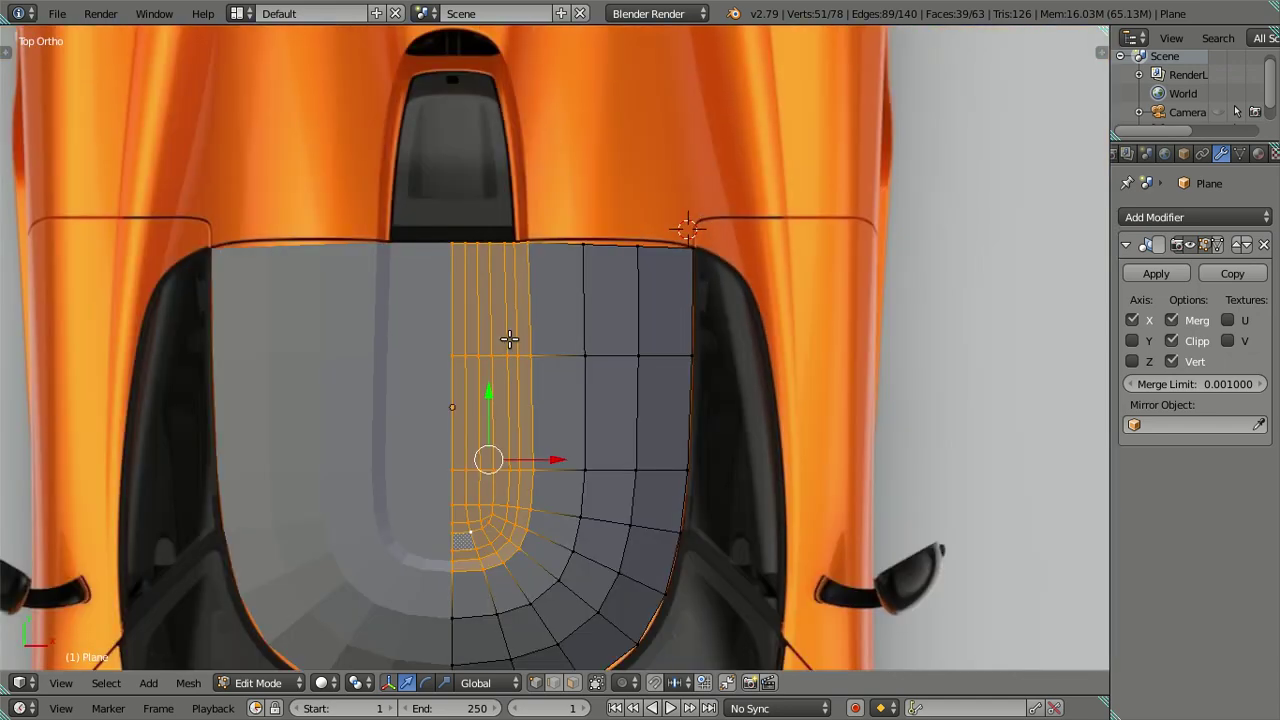
middle_drag(509, 340, 509, 340)
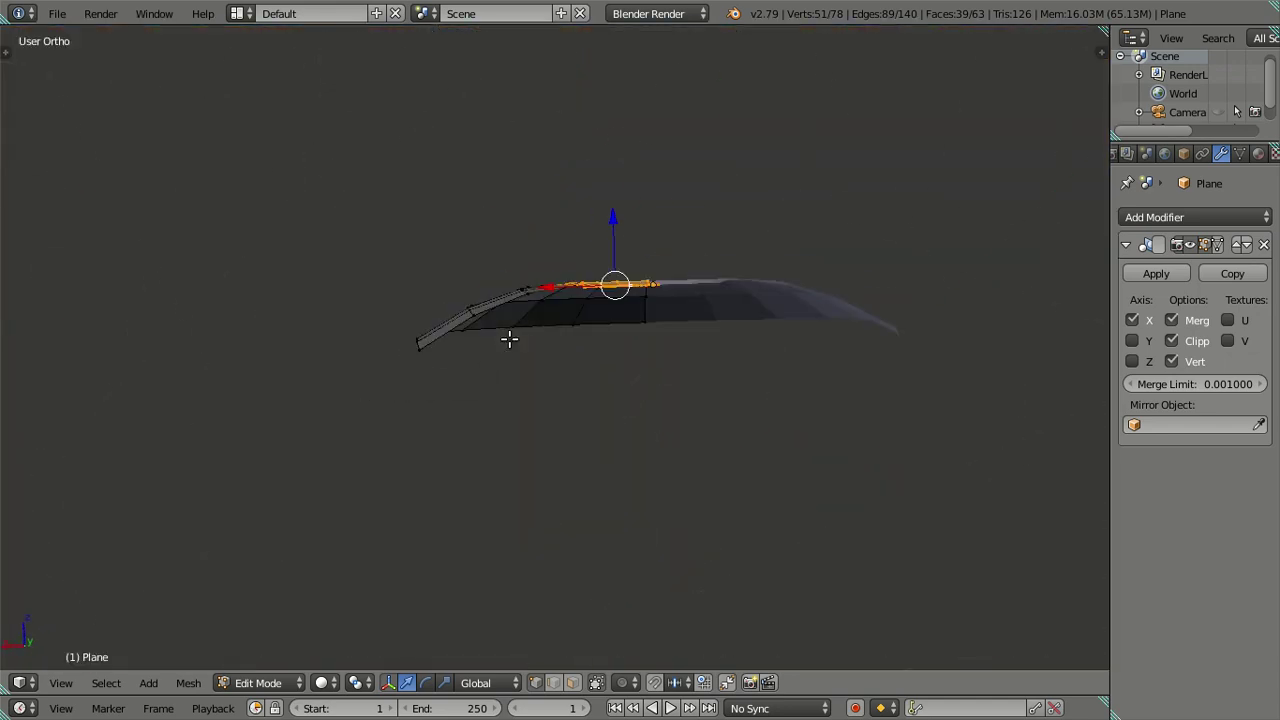
key(KP_1)
scroll(485, 275, up, 3)
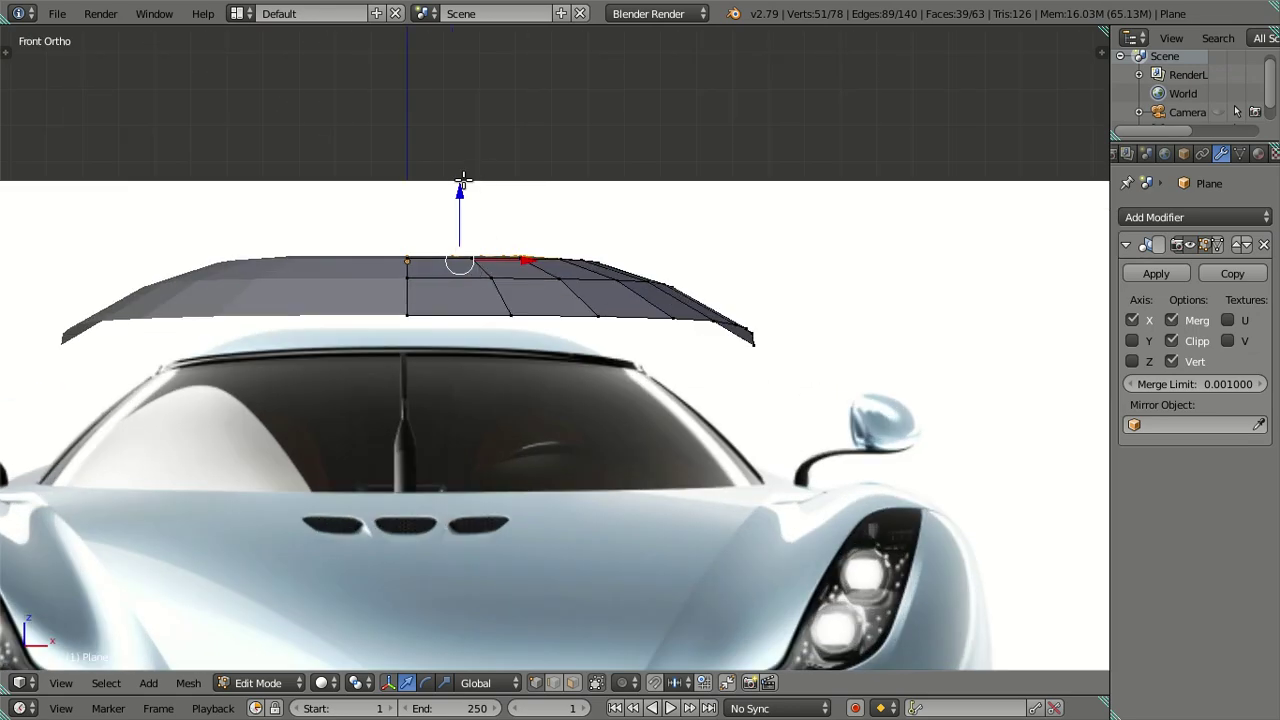
key(z)
drag(459, 195, 496, 214)
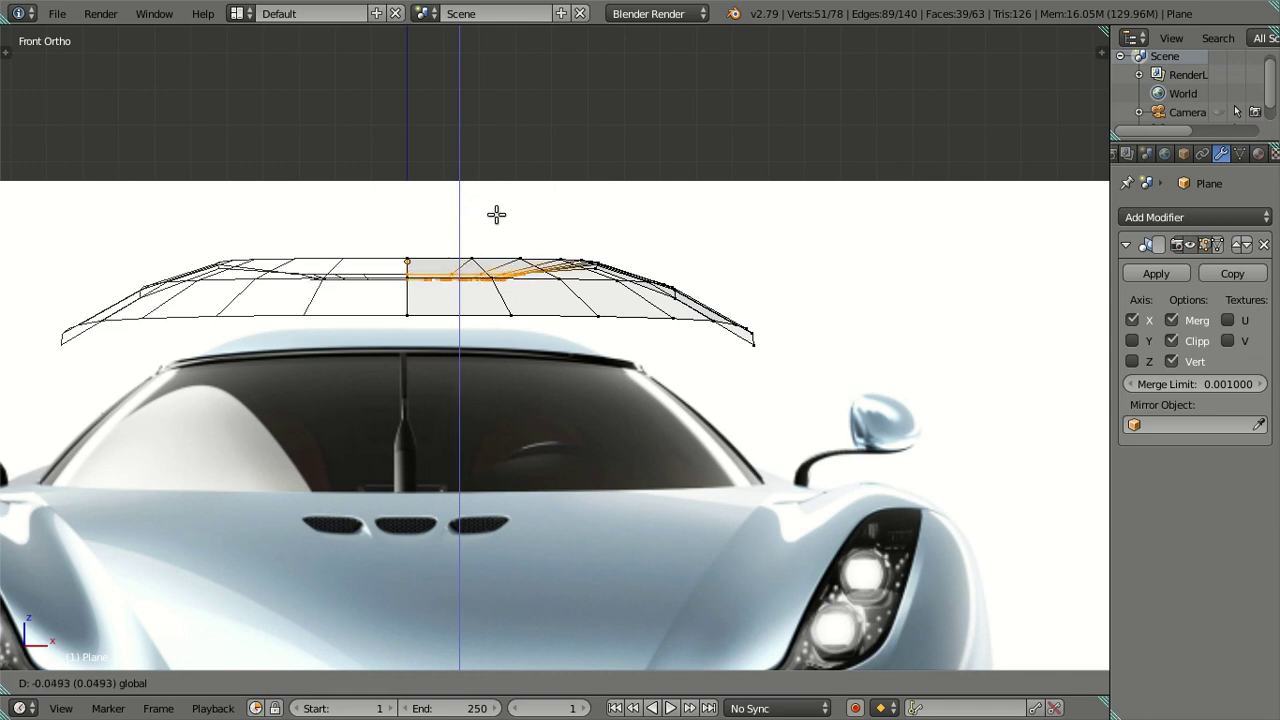
click(496, 214)
key(KP_3)
Make a small vertical adjustment to the channel selection in the right side view
scroll(496, 222, up, 2)
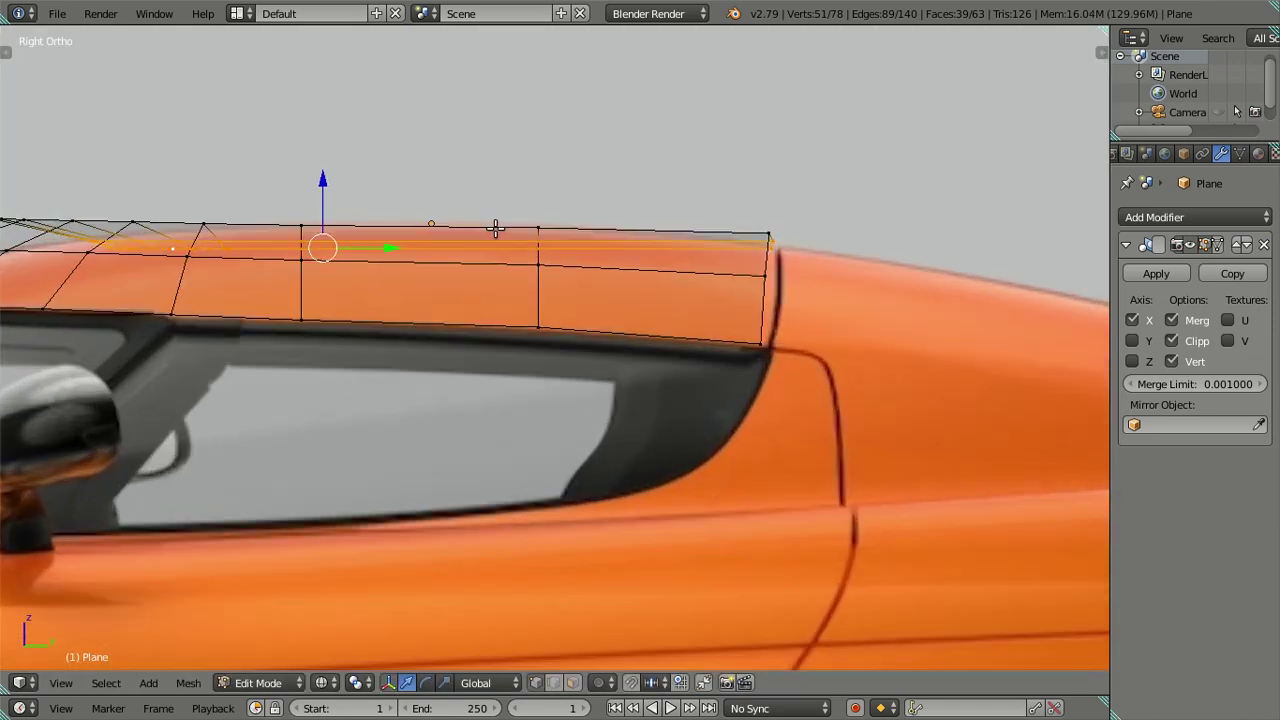
key(g)
key(z)
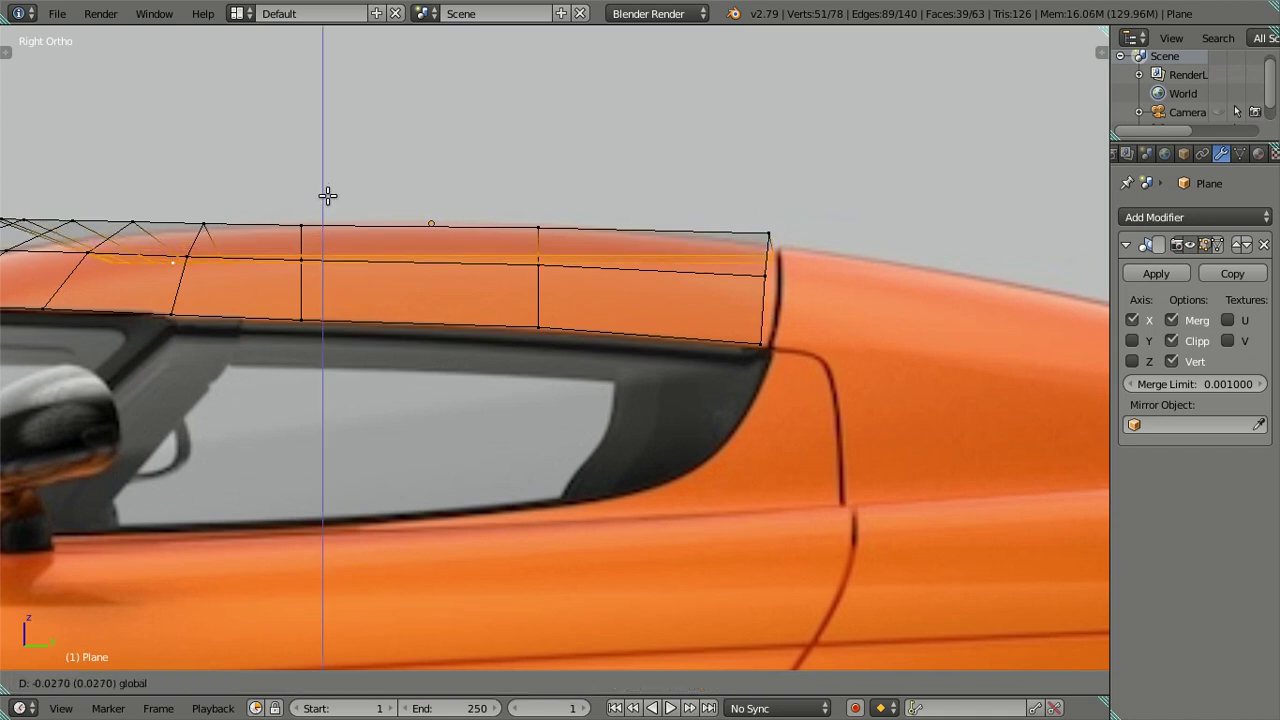
key(Escape)
mouse_move(531, 229)
middle_down()
mouse_move(592, 262)
mouse_move(837, 260)
mouse_move(650, 287)
mouse_move(571, 257)
mouse_move(514, 254)
mouse_move(543, 257)
mouse_move(603, 309)
mouse_move(574, 234)
mouse_move(651, 331)
mouse_move(703, 294)
mouse_move(790, 273)
middle_up()
key(KP_3)
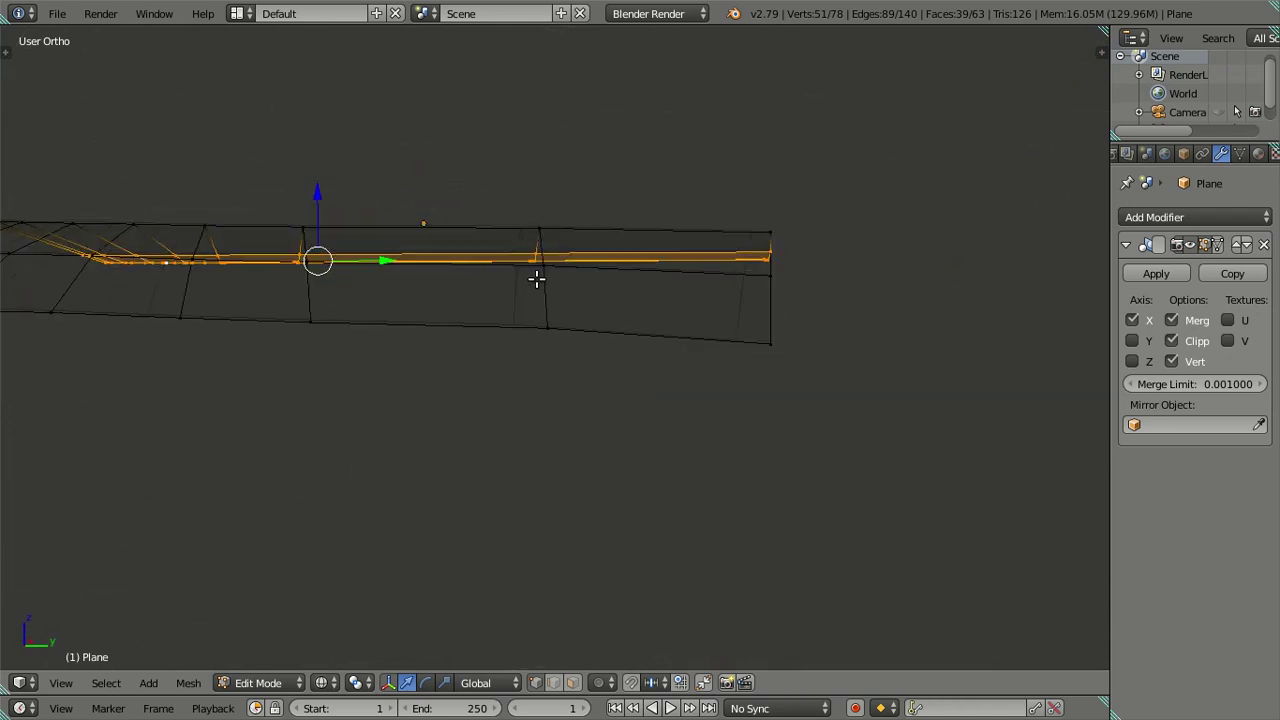
shift+middle_drag(351, 206, 465, 215)
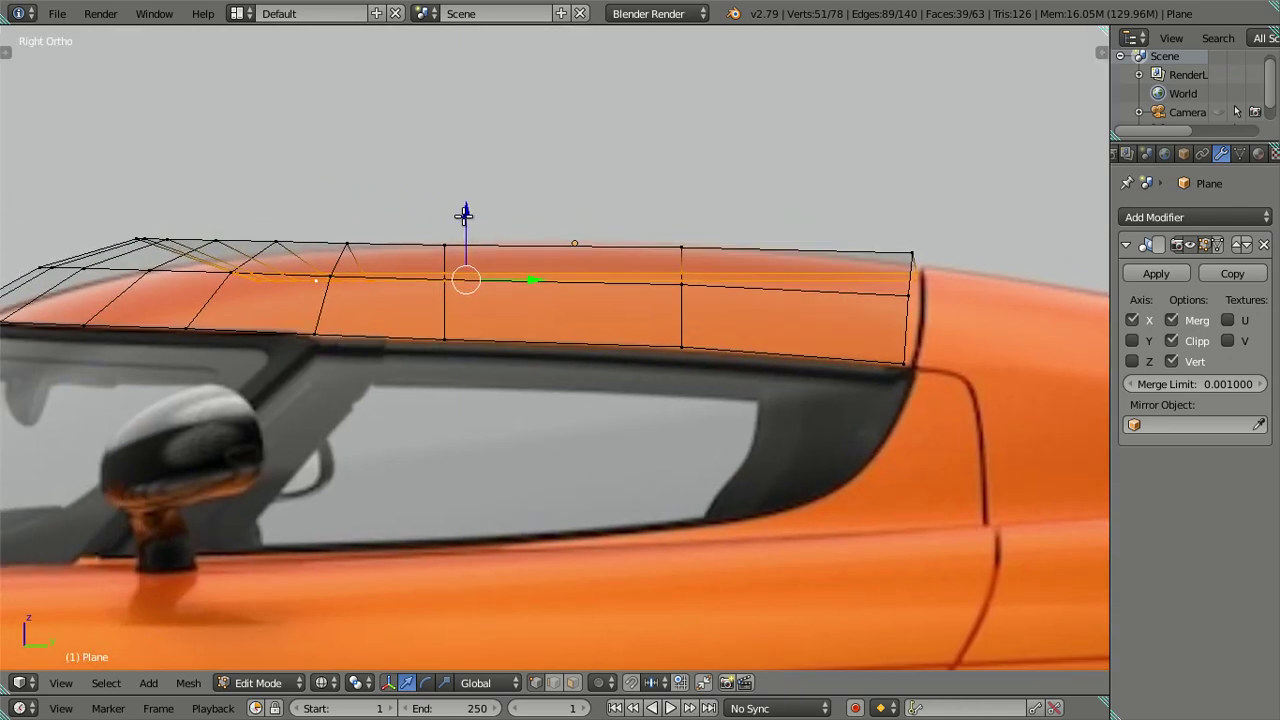
key(g)
key(z)
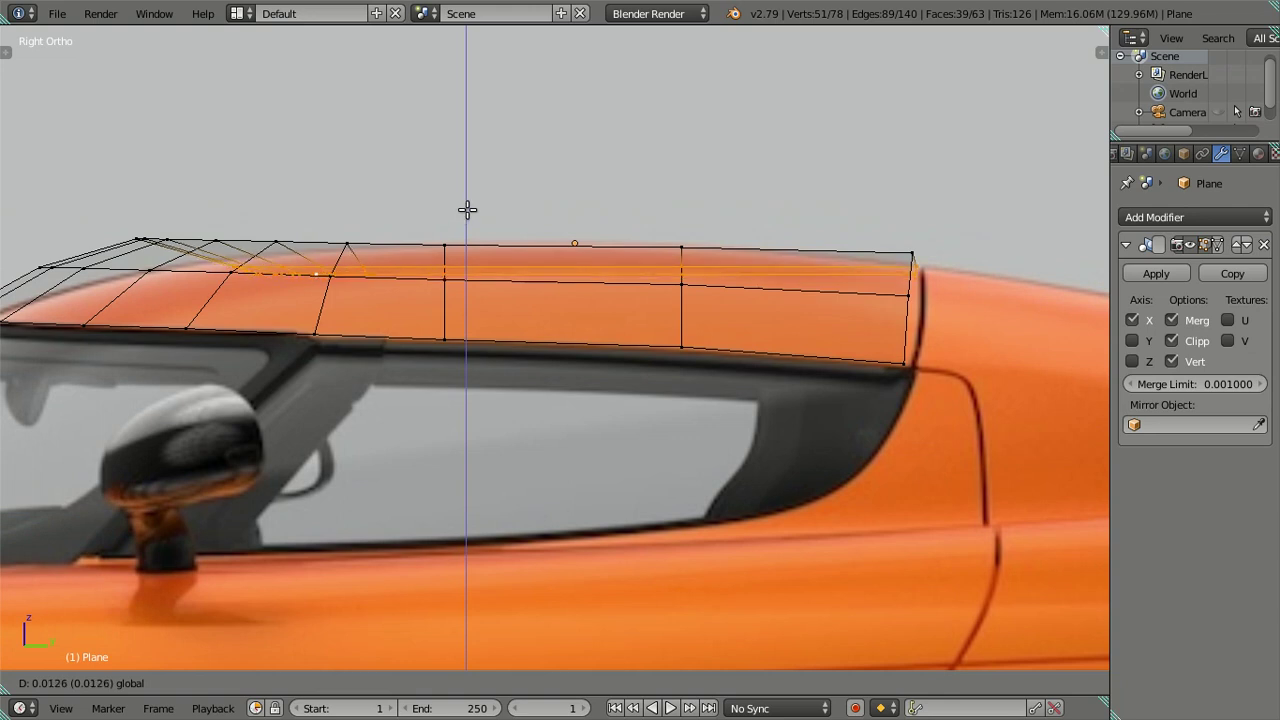
click(470, 208)
shift+middle_drag(683, 306, 623, 351)
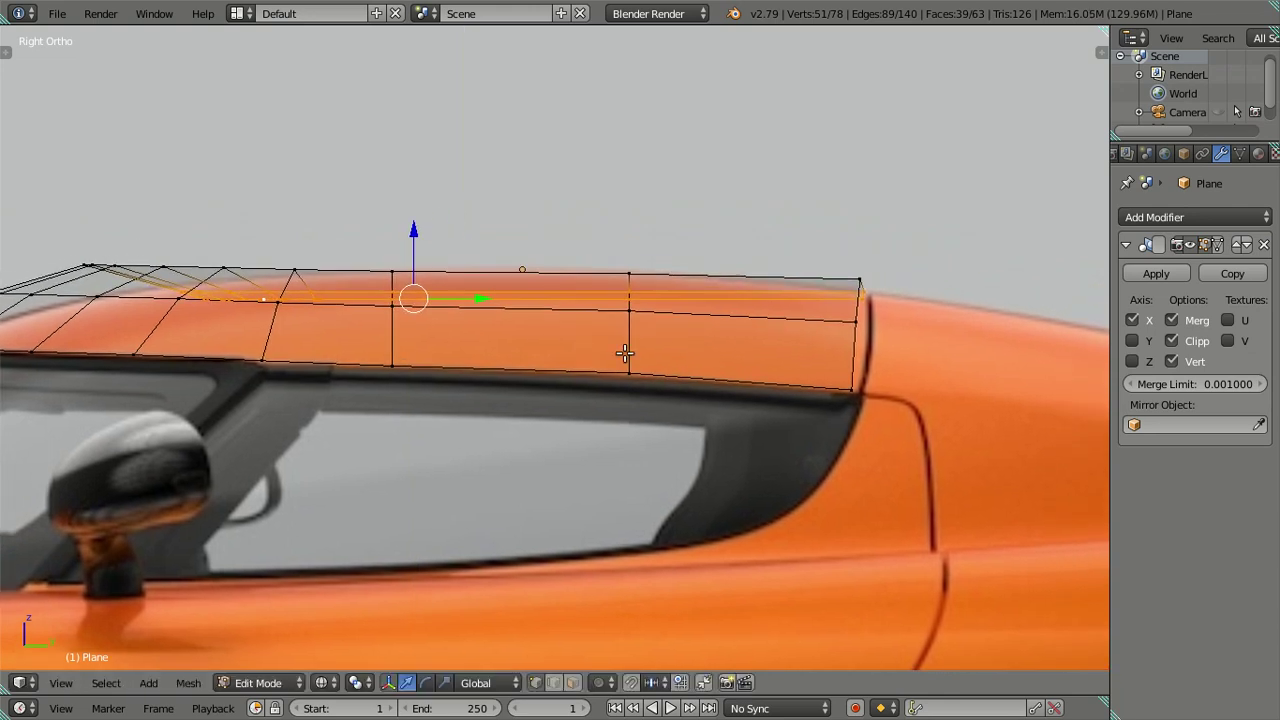
scroll(766, 389, up, 1)
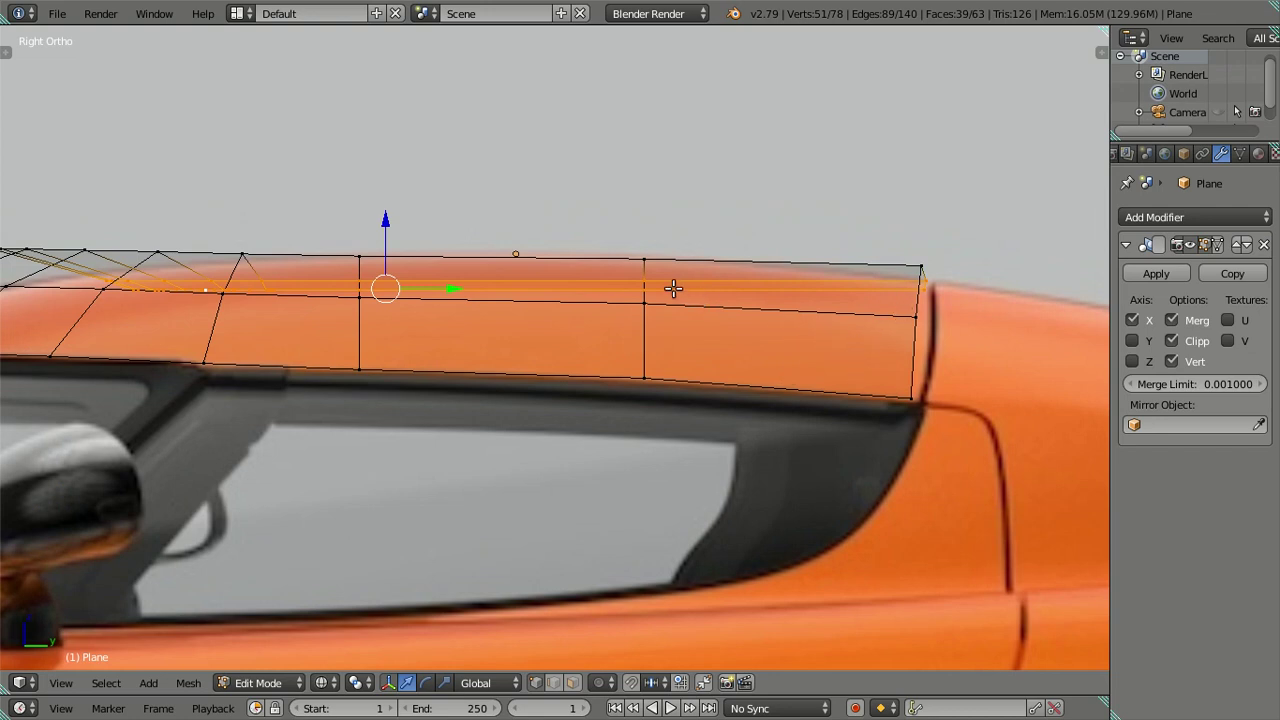
Rotate the selected channel edges slightly so they tilt with the roofline
key(r)
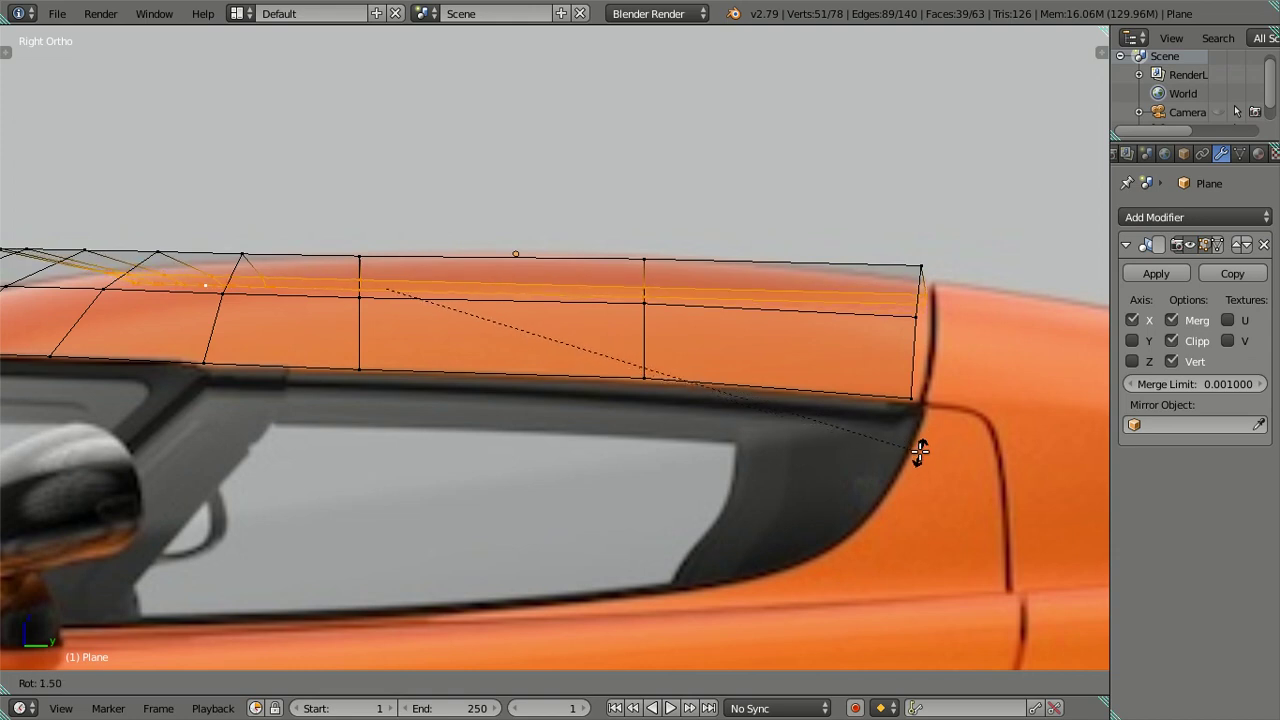
click(920, 451)
key(g)
key(z)
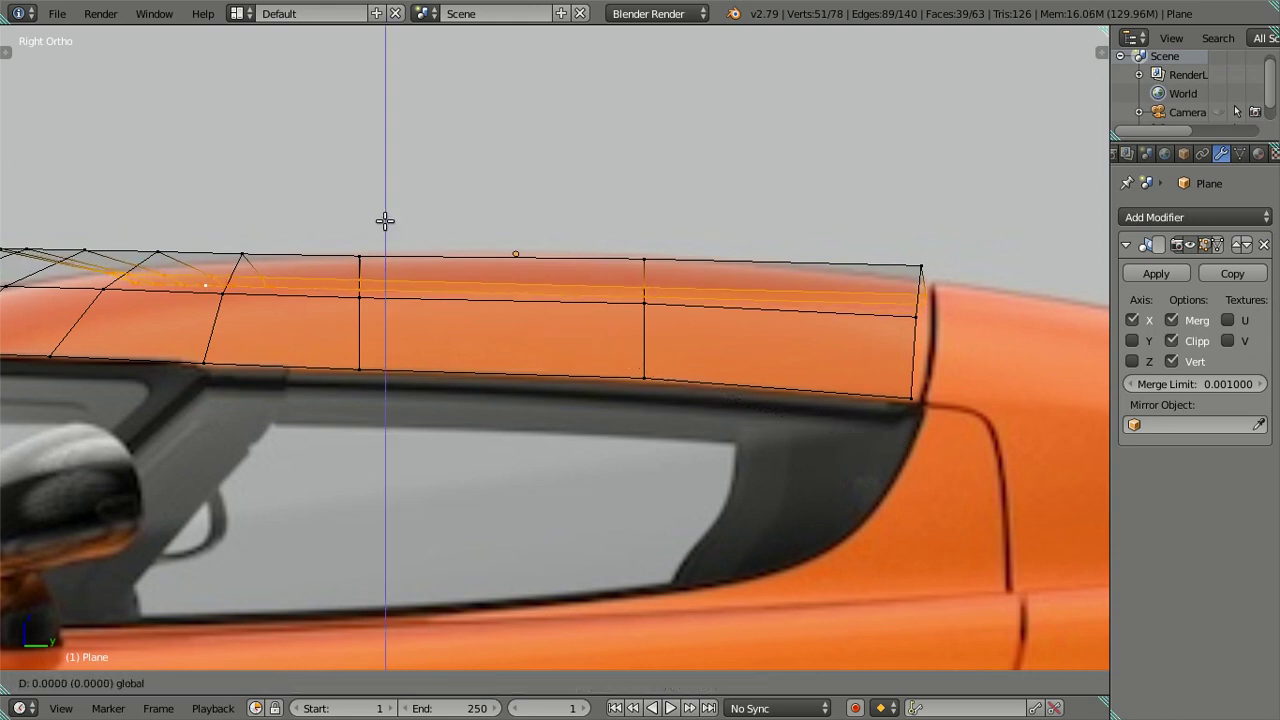
key(Escape)
key(r)
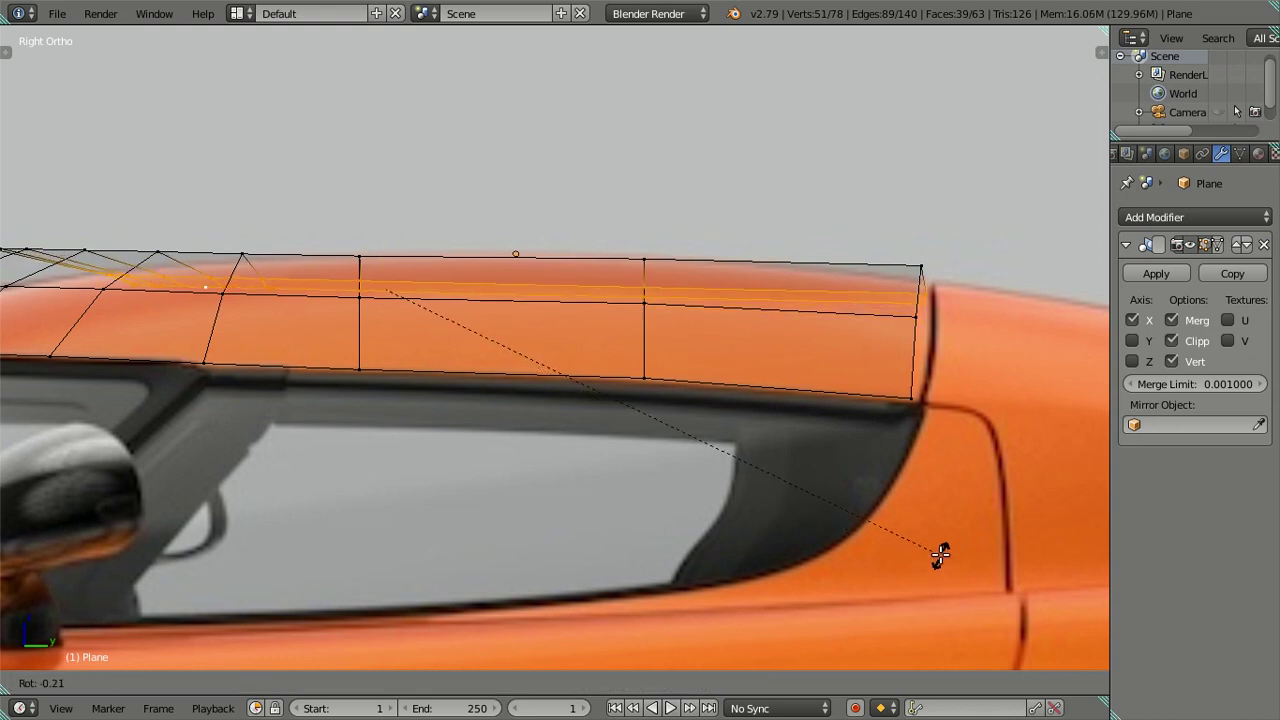
click(940, 556)
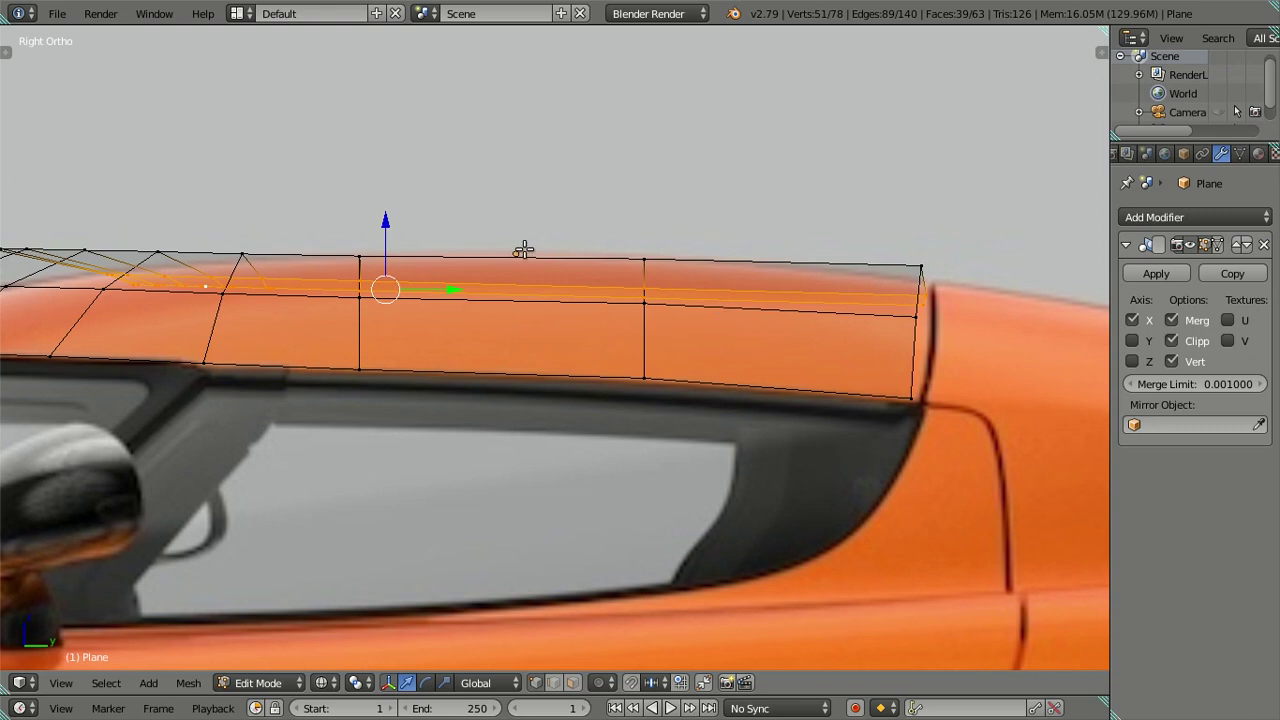
Lower the rear channel edge and rear-end vertex 0.0285 along Z onto the roofline
alt+shift+click(210, 265)
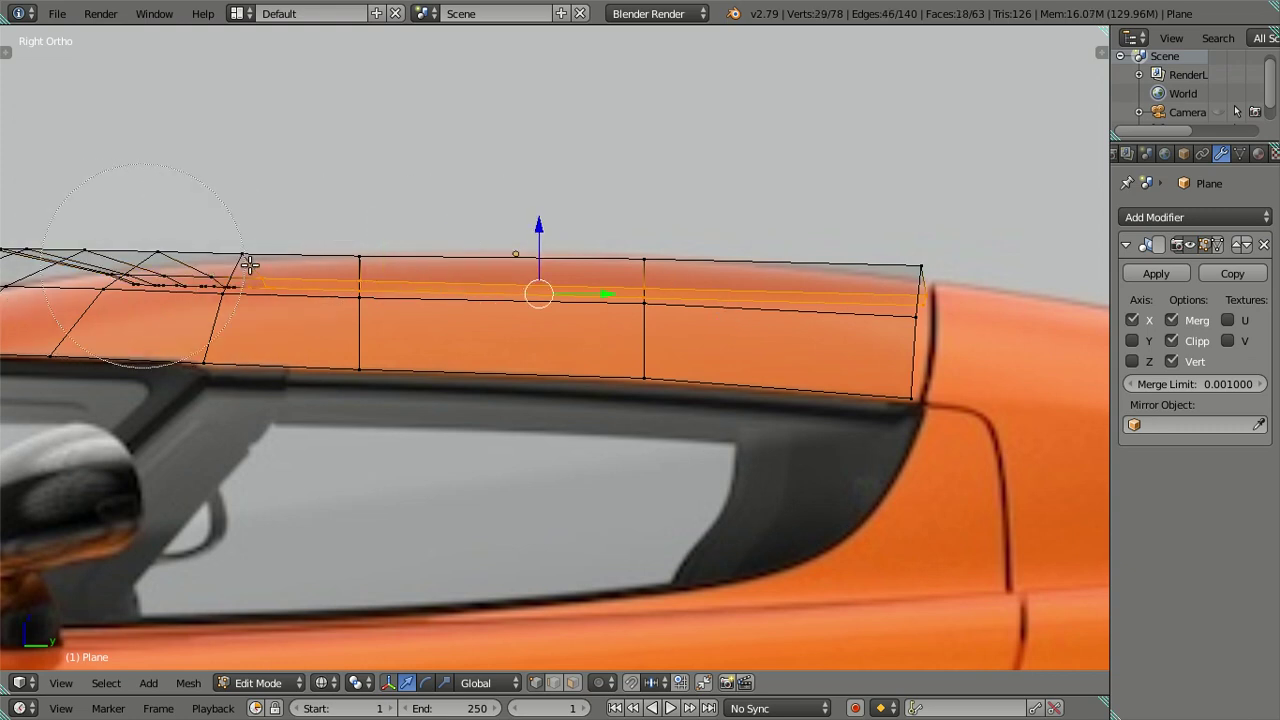
alt+shift+click(258, 263)
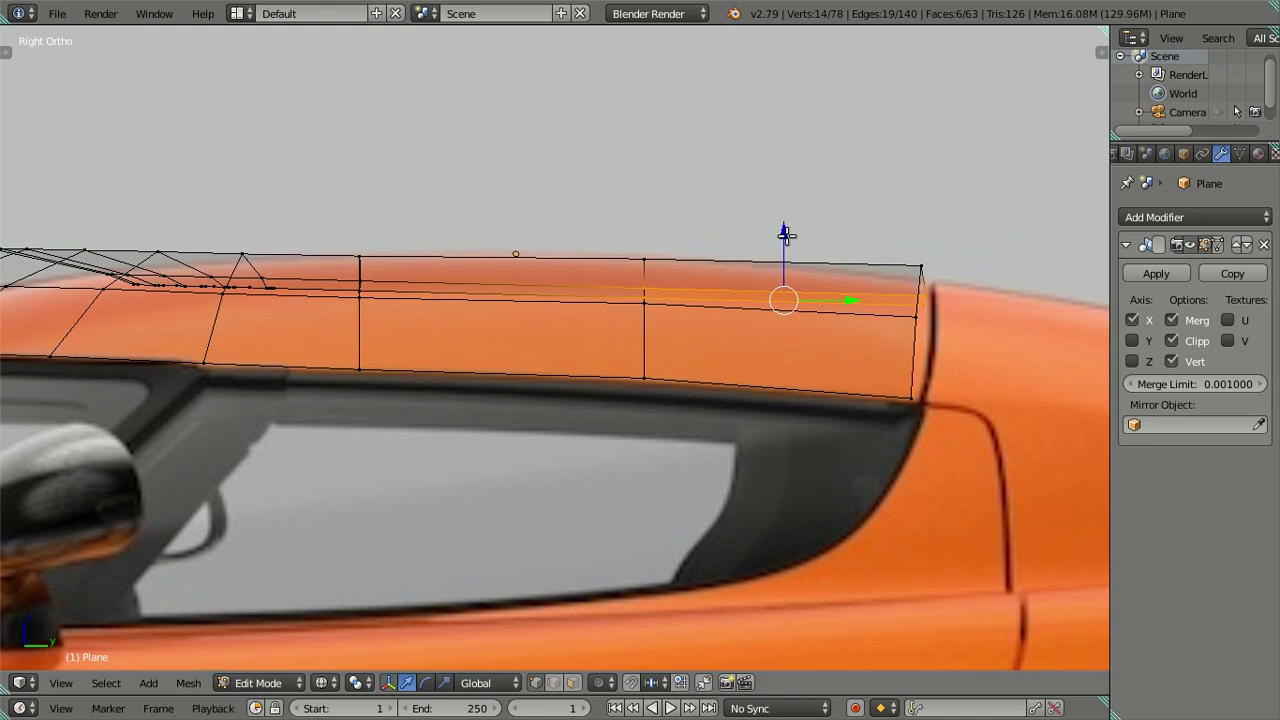
drag(787, 232, 799, 238)
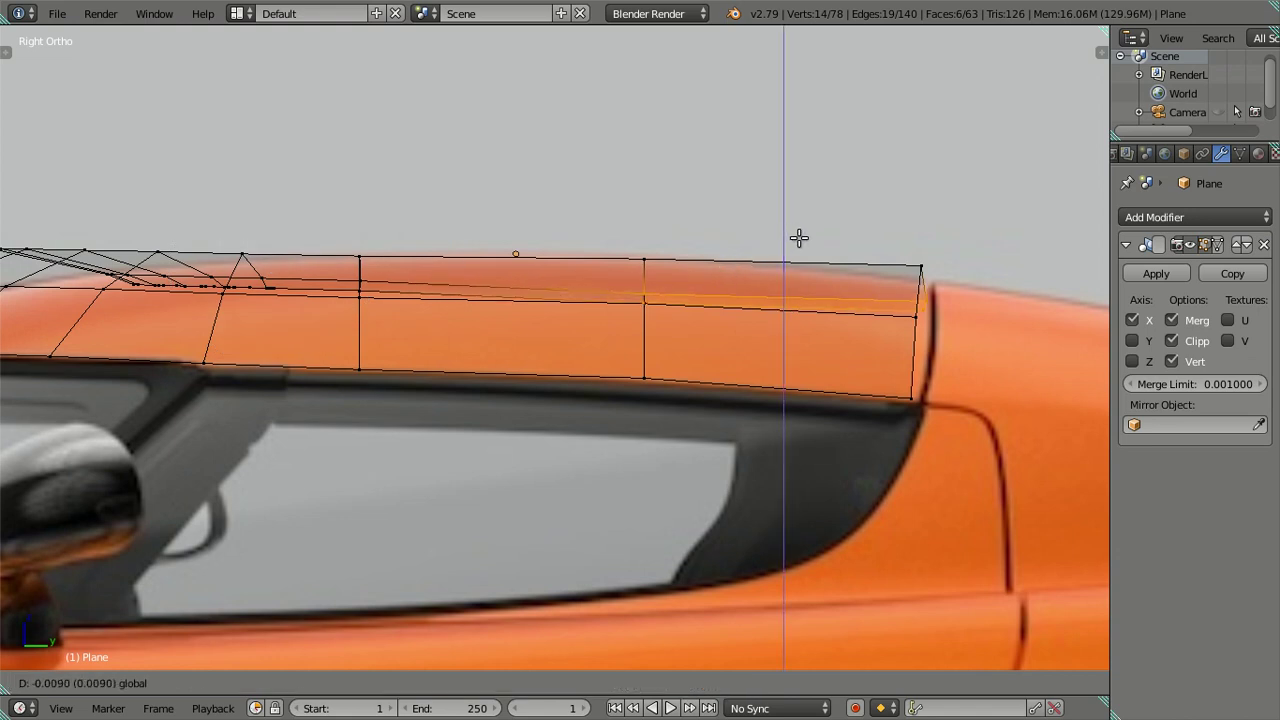
drag(799, 238, 800, 235)
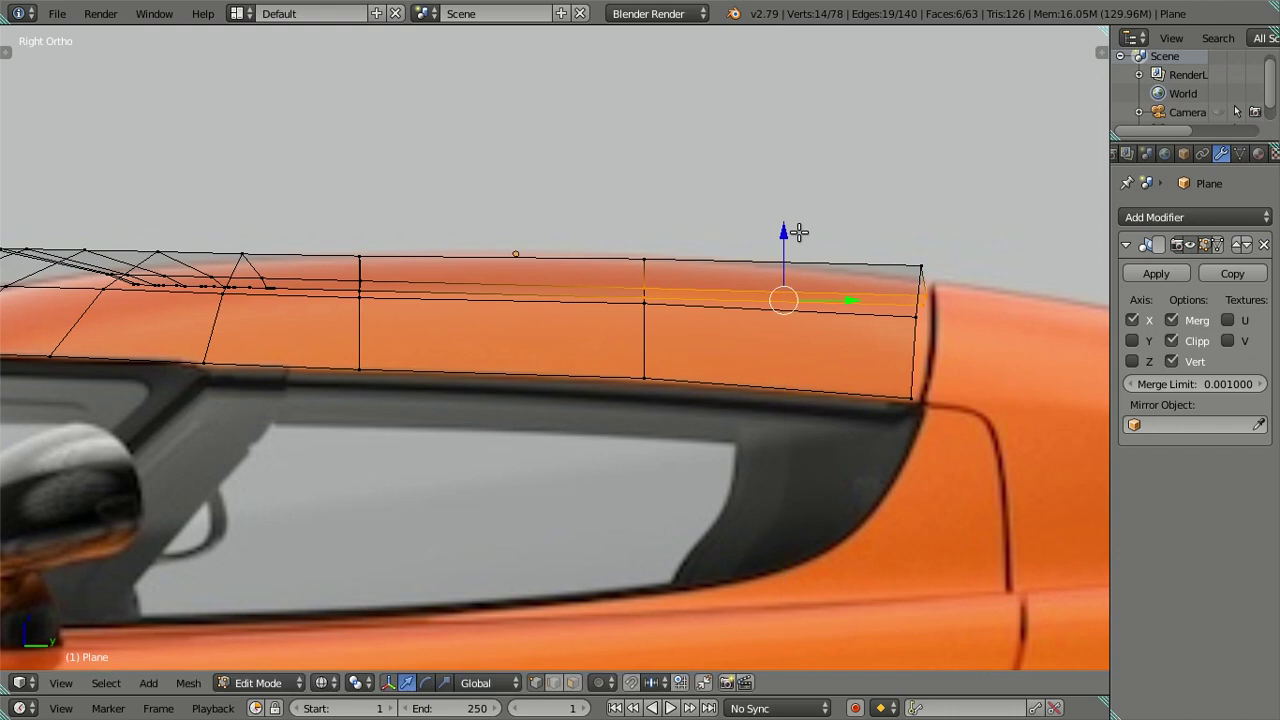
key(c)
middle_drag(686, 257, 779, 258)
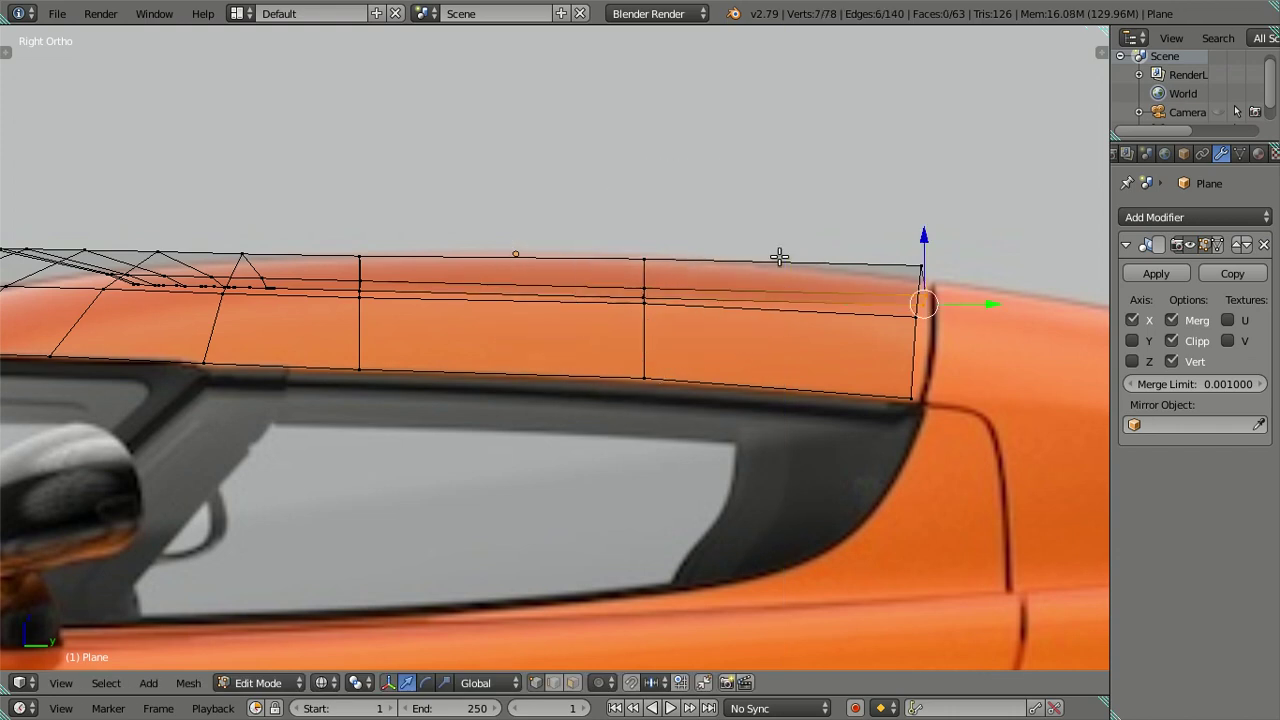
drag(925, 231, 923, 247)
key(a)
mouse_move(591, 274)
middle_down()
mouse_move(677, 371)
mouse_move(623, 297)
mouse_move(857, 260)
mouse_move(900, 286)
mouse_move(548, 364)
mouse_move(603, 306)
mouse_move(629, 334)
mouse_move(580, 349)
mouse_move(543, 386)
mouse_move(531, 349)
mouse_move(266, 342)
mouse_move(206, 357)
middle_up()
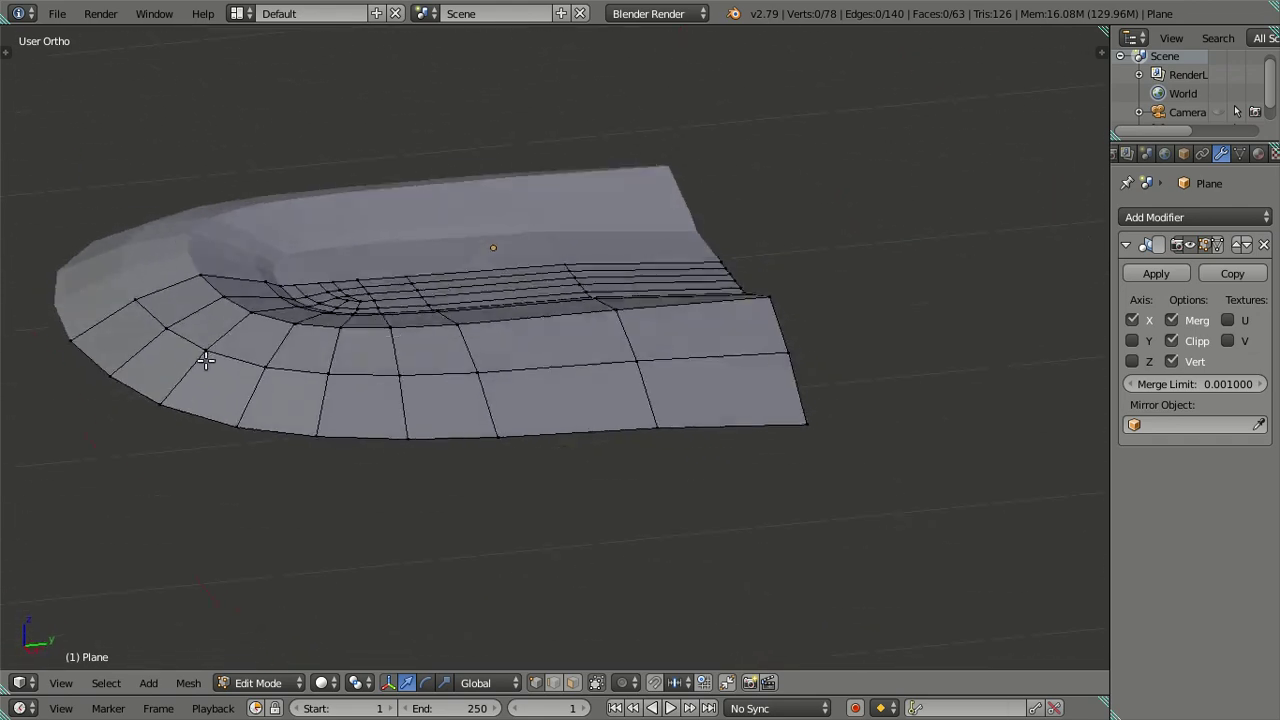
Lower the roof's rear corner vertices onto the roofline in the right side view
right_click(766, 294)
key(KP_3)
scroll(791, 301, up, 2)
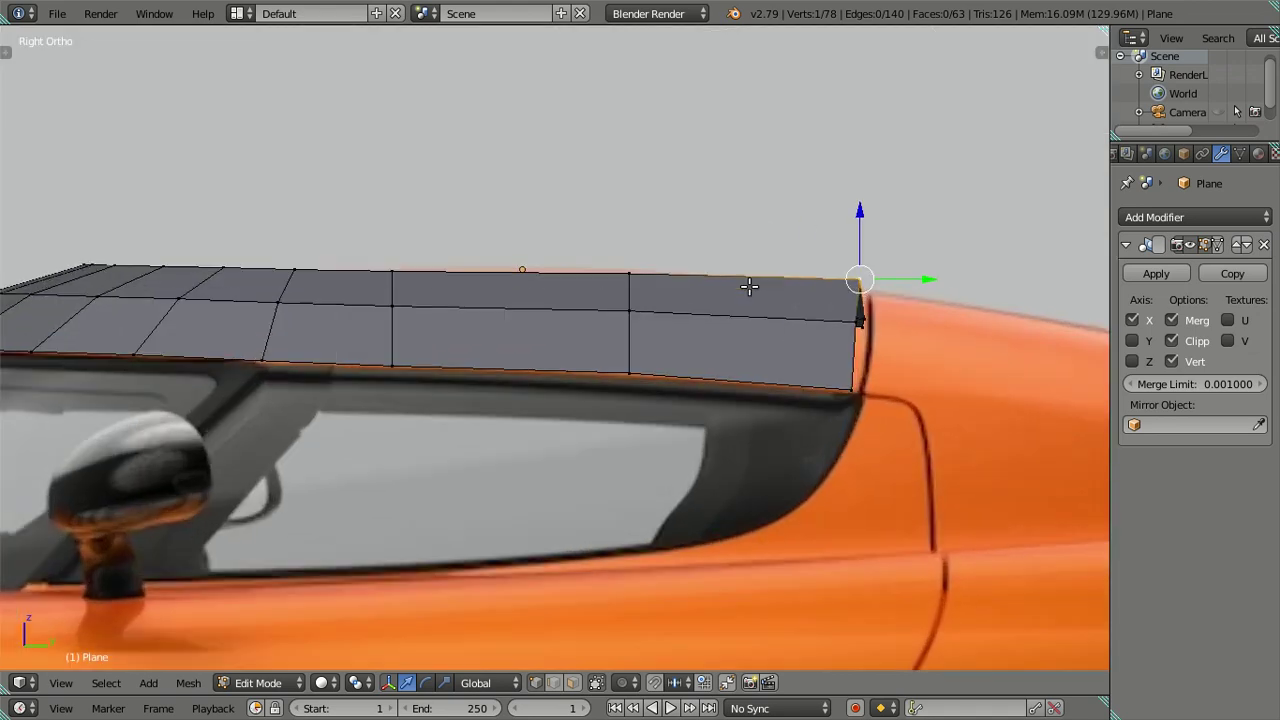
scroll(780, 260, up, 1)
drag(921, 199, 929, 204)
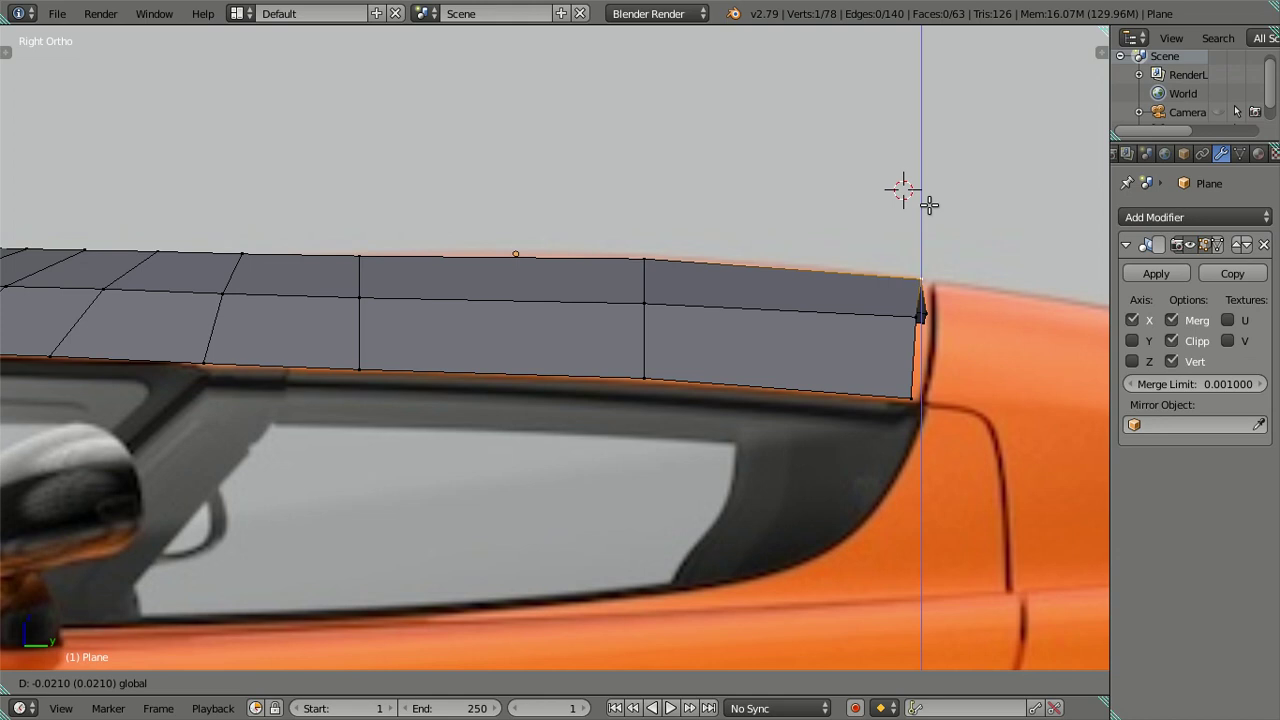
drag(929, 204, 929, 205)
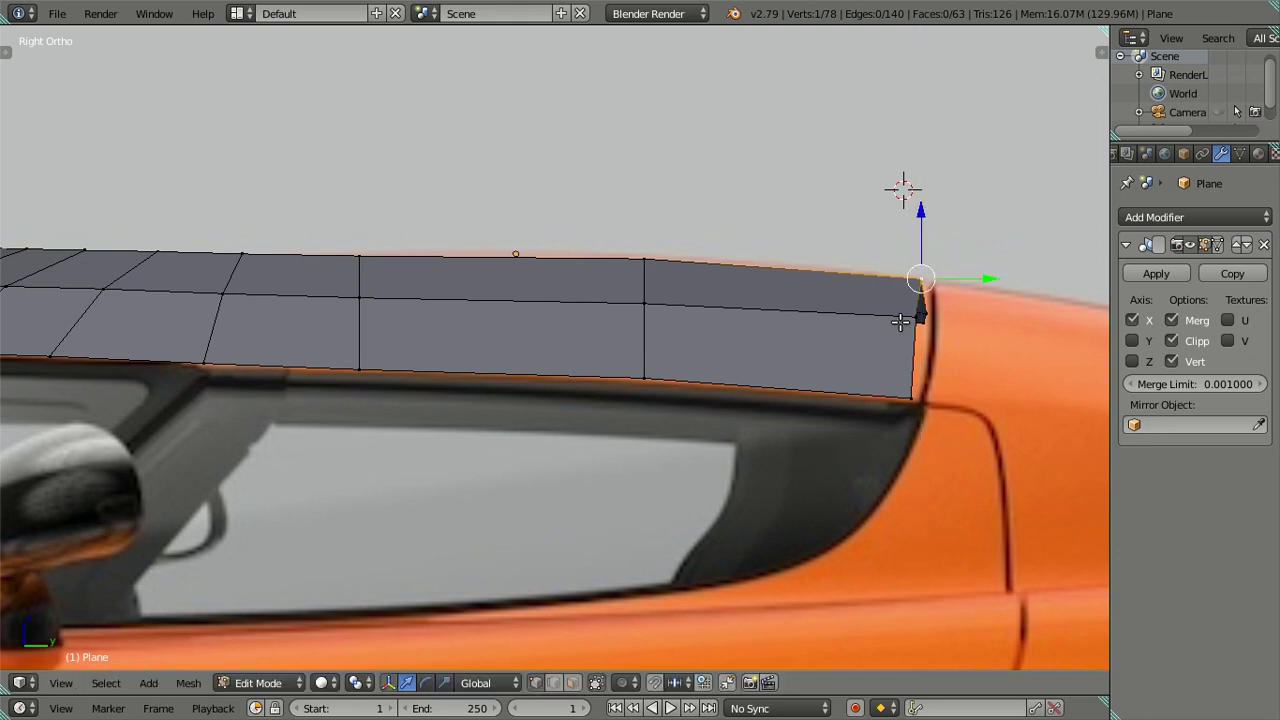
shift+click(908, 267)
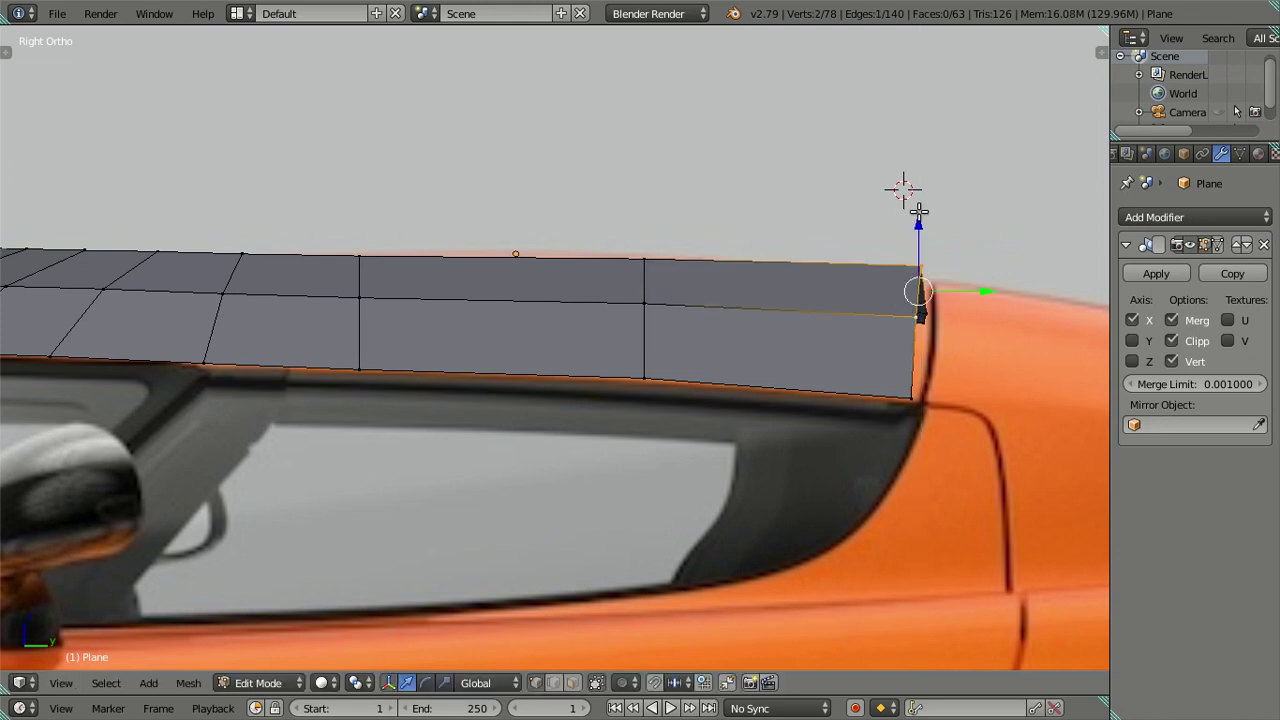
drag(918, 211, 937, 230)
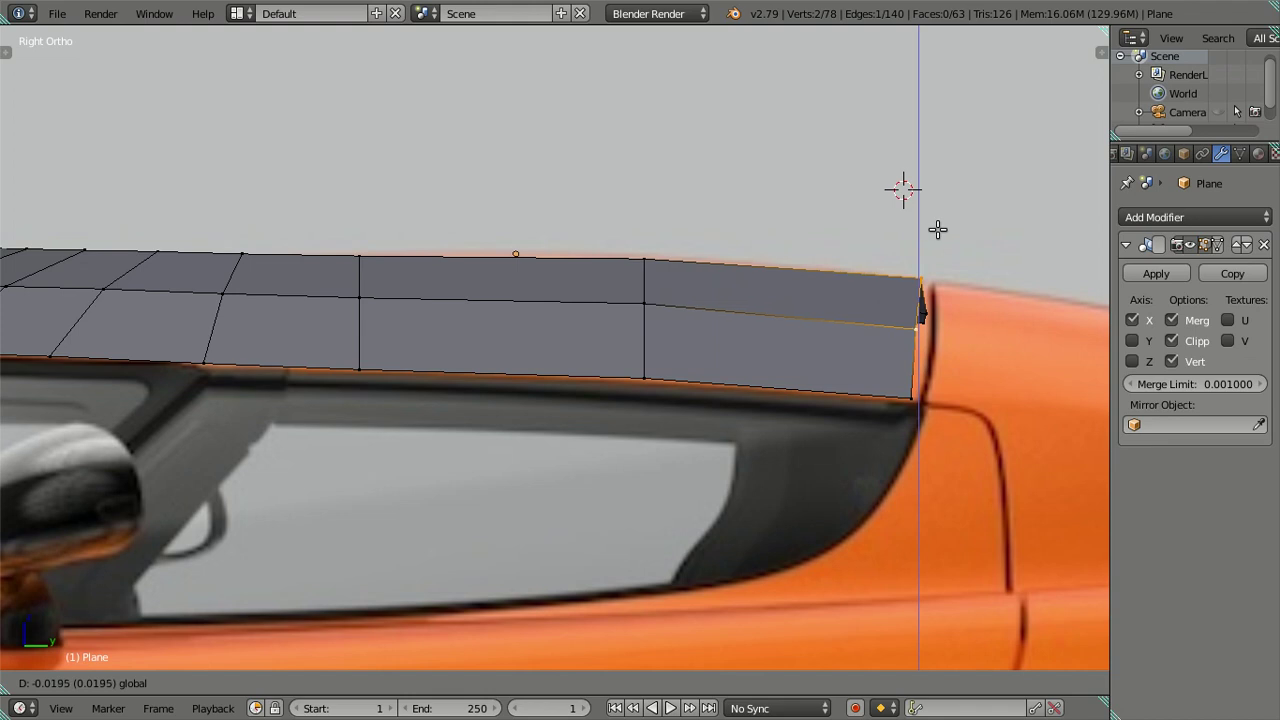
key(a)
Select a vertical edge and the horizontal edge loop and nudge them along Z
right_click(644, 272)
shift+right_click(643, 316)
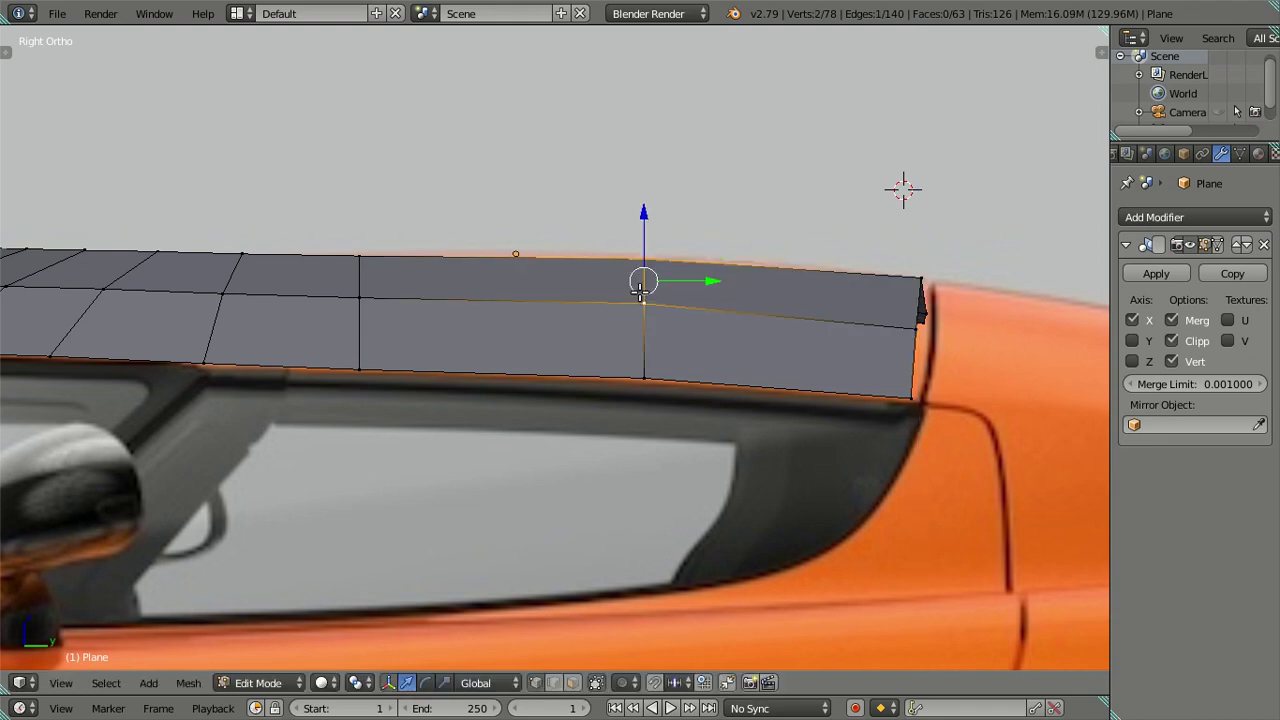
key(z)
alt+shift+right_click(646, 258)
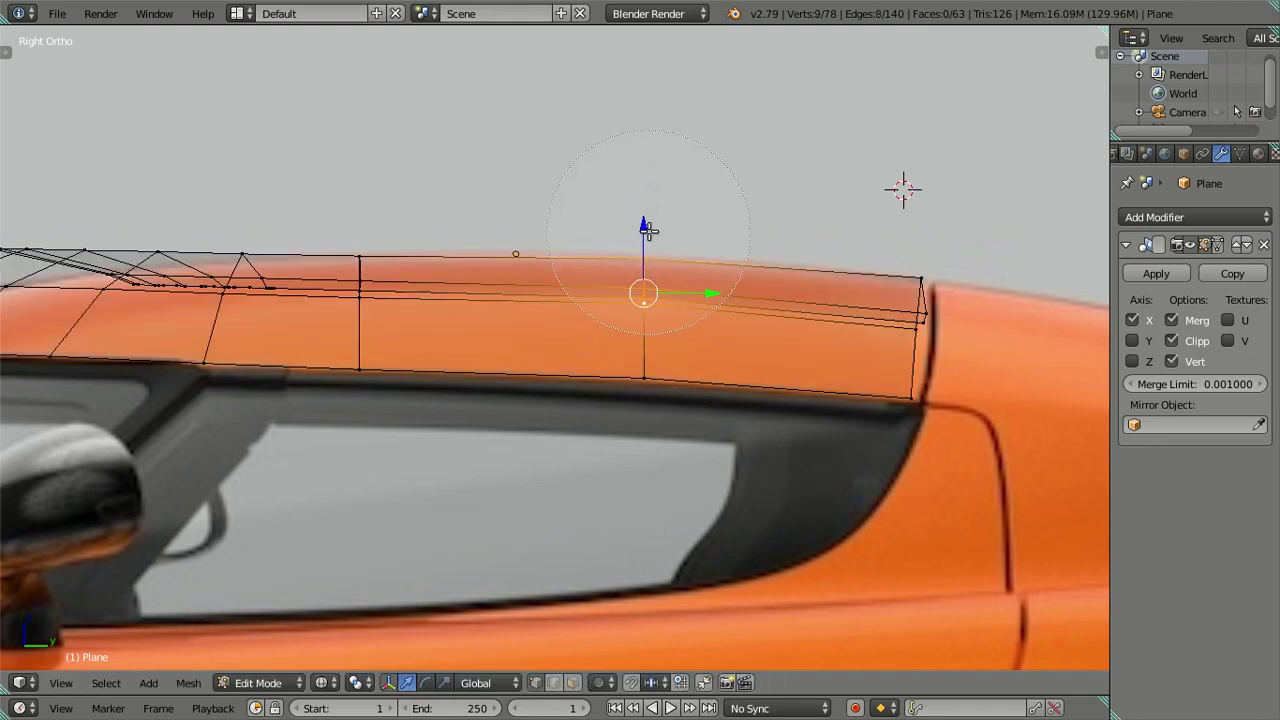
key(z)
drag(649, 228, 646, 223)
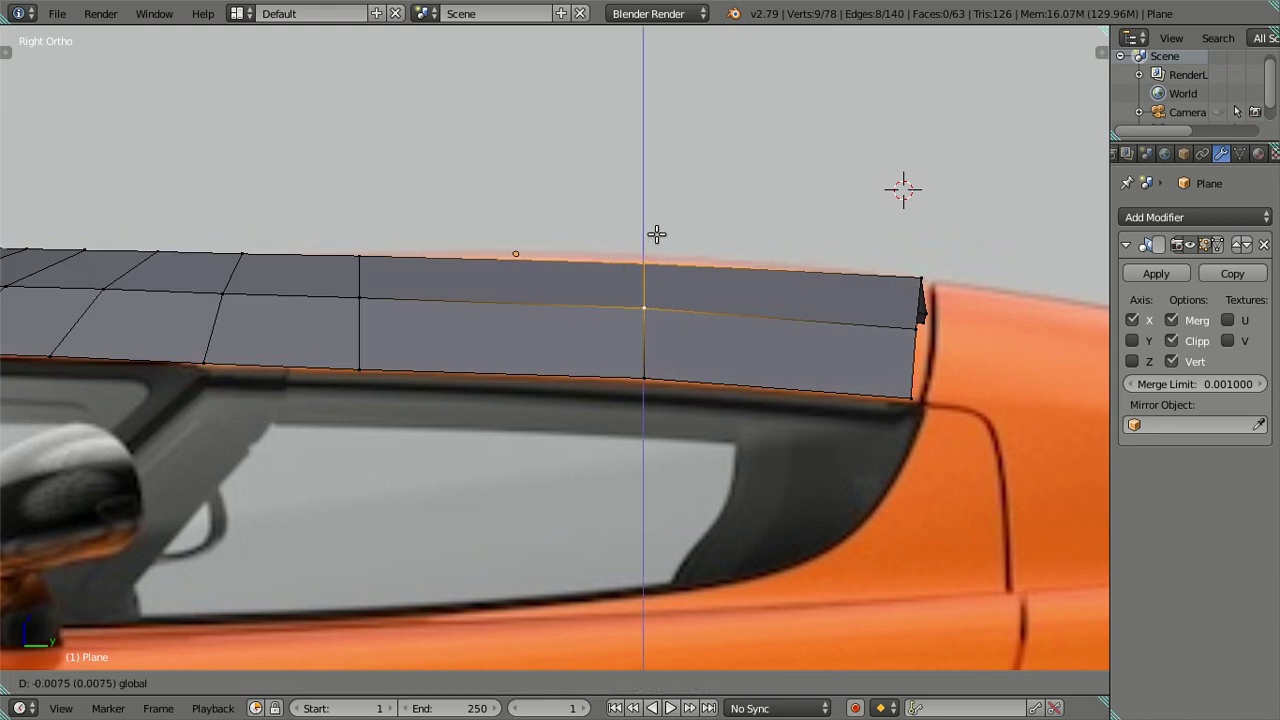
key(a)
key(z)
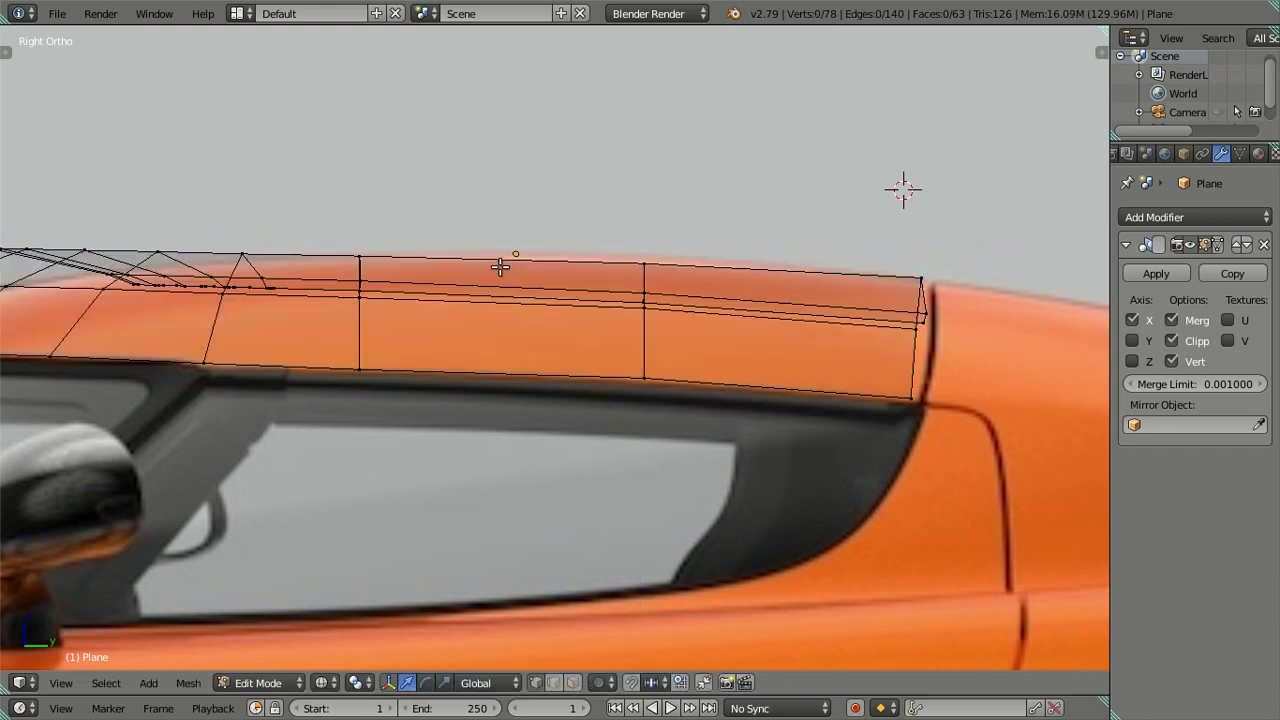
shift+middle_drag(423, 286, 493, 274)
key(z)
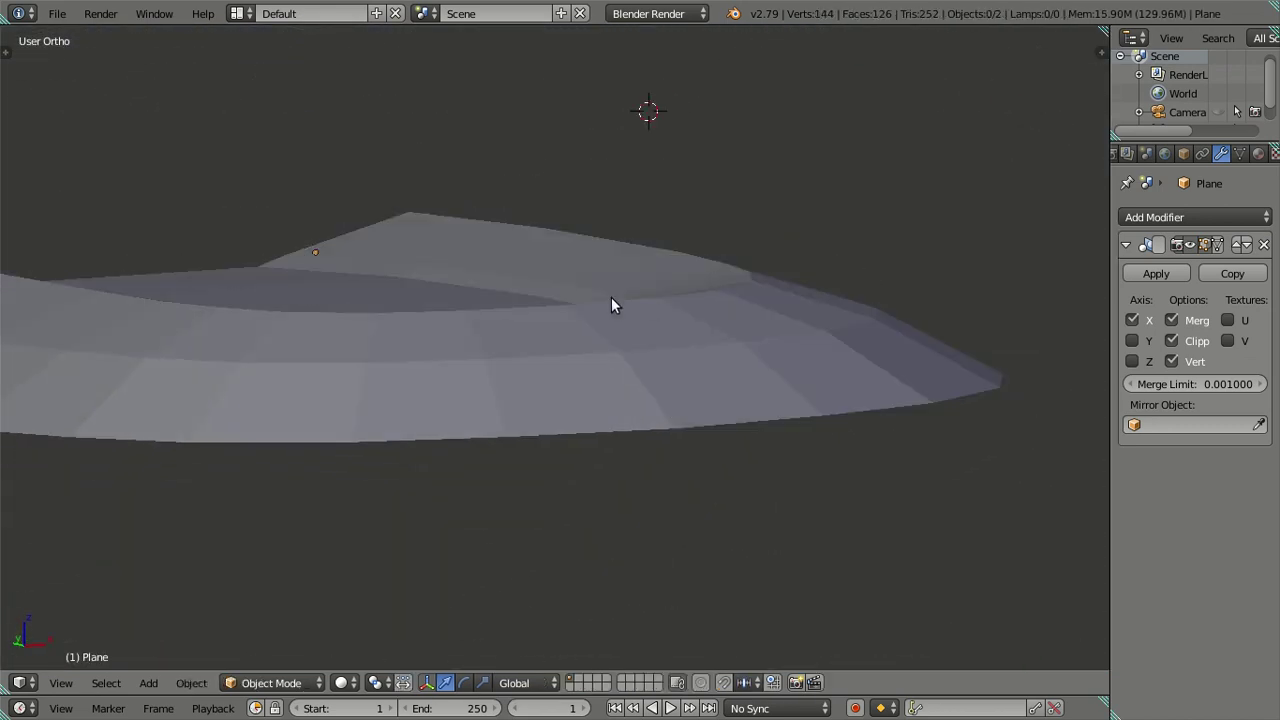
Move the outer side edge loop 0.0075 along Z in front view, then return to Object Mode
middle_drag(611, 297, 686, 401)
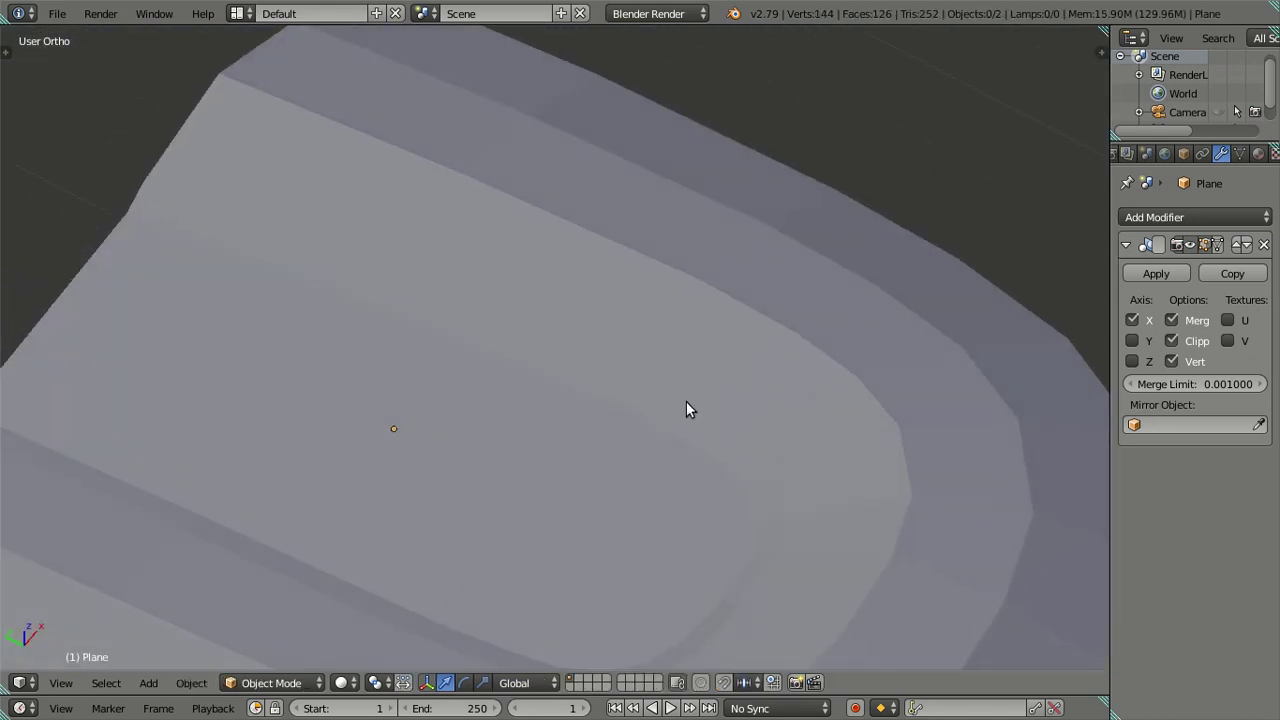
scroll(686, 401, down, 4)
scroll(706, 356, up, 4)
mouse_move(715, 368)
middle_down()
mouse_move(597, 346)
mouse_move(549, 400)
mouse_move(514, 343)
mouse_move(600, 327)
middle_up()
scroll(650, 320, up, 3)
key(Tab)
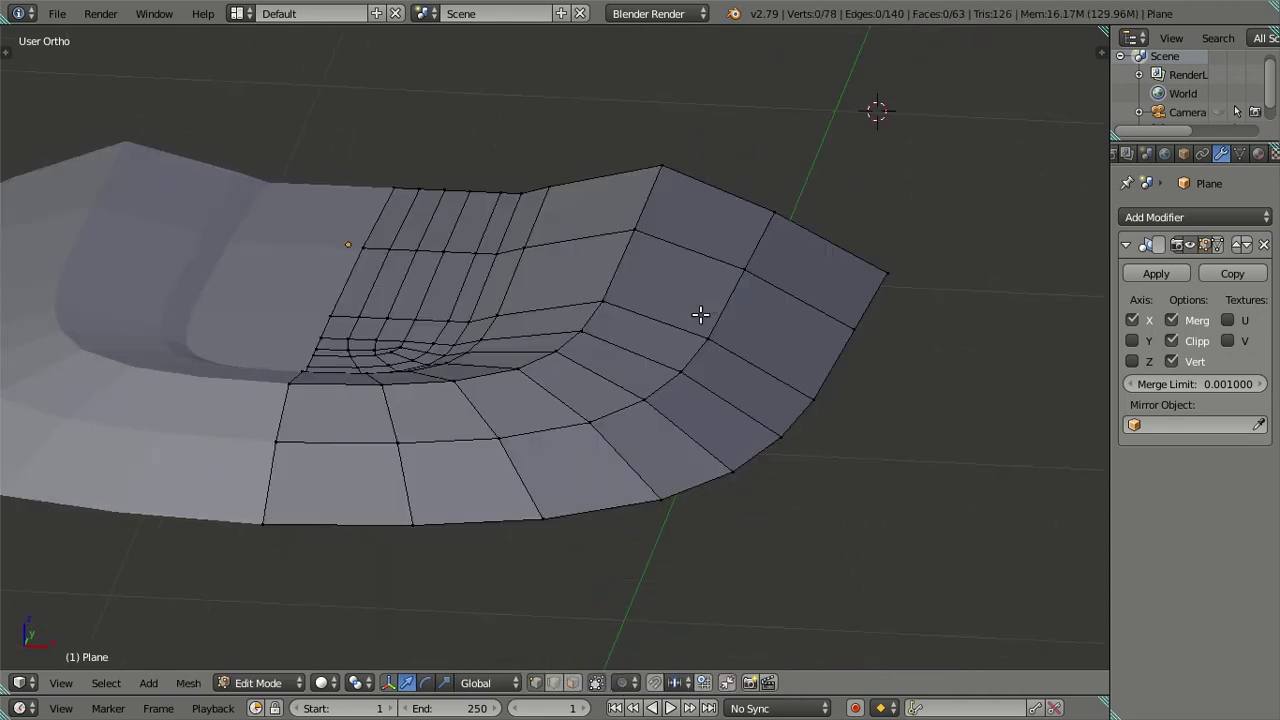
alt+right_click(724, 311)
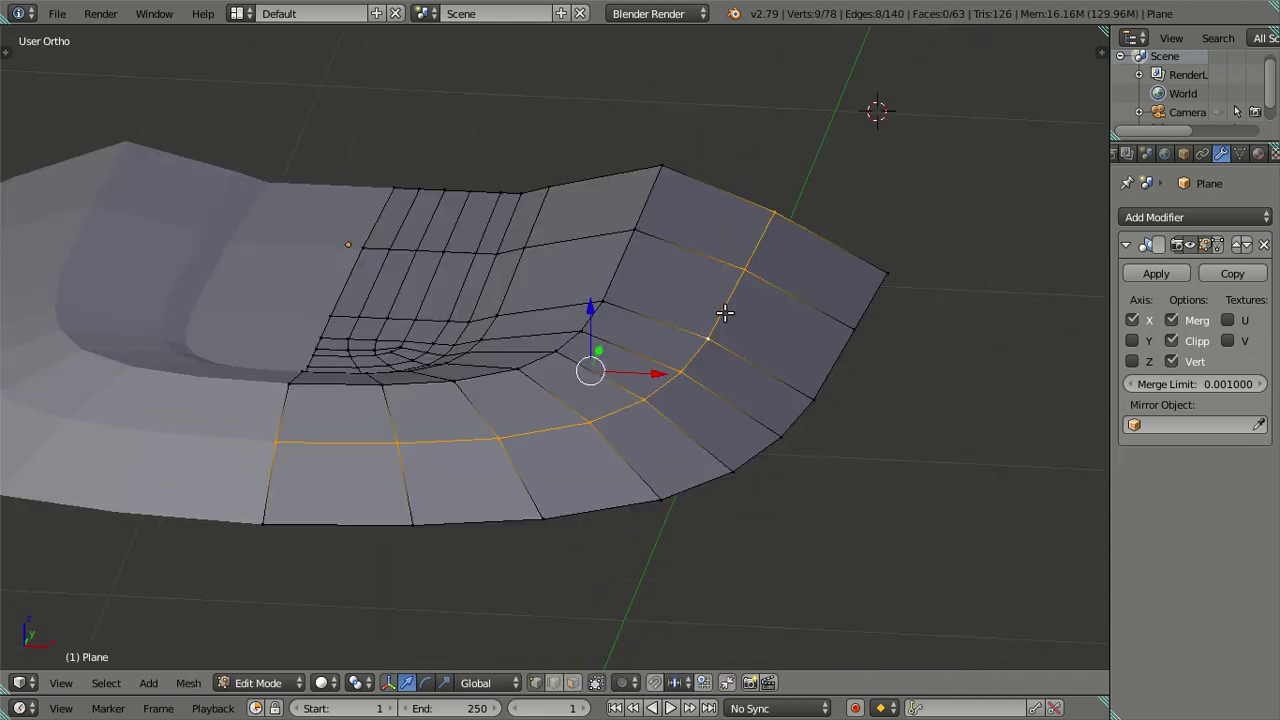
key(KP_1)
drag(650, 207, 655, 197)
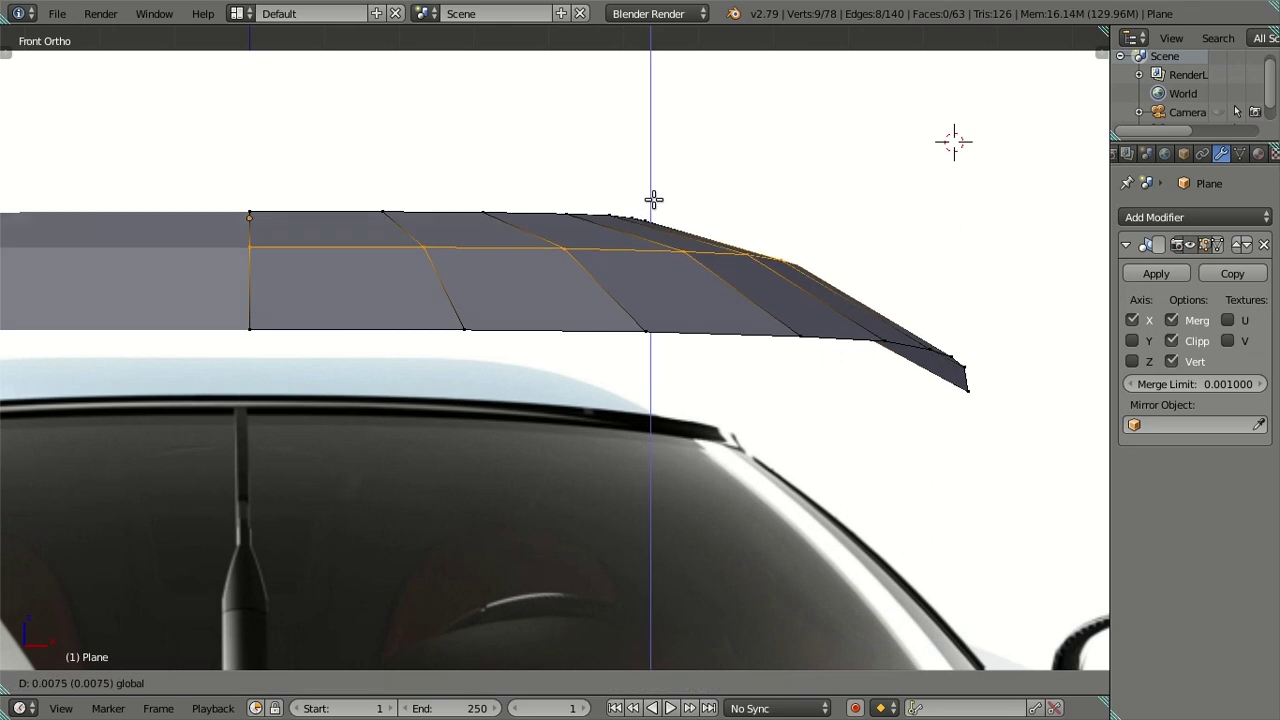
click(655, 197)
mouse_move(655, 197)
middle_down()
mouse_move(714, 306)
mouse_move(728, 541)
mouse_move(580, 360)
mouse_move(423, 414)
mouse_move(351, 409)
middle_up()
key(Tab)
scroll(354, 494, up, 4)
mouse_move(354, 494)
middle_down()
mouse_move(292, 431)
mouse_move(764, 410)
mouse_move(766, 443)
mouse_move(746, 406)
mouse_move(786, 449)
mouse_move(794, 487)
mouse_move(851, 437)
mouse_move(809, 400)
middle_up()
Show the roof as wireframe over the top reference with nothing selected
key(KP_7)
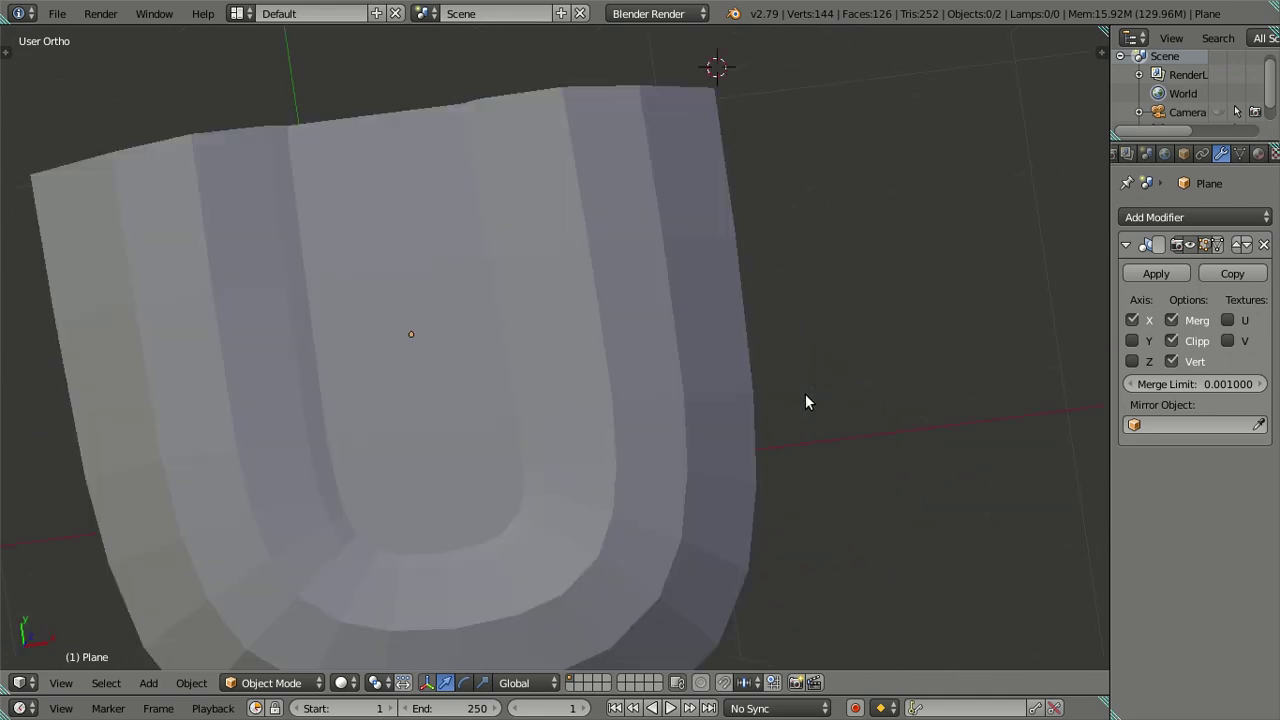
scroll(750, 375, up, 3)
key(z)
scroll(656, 361, down, 1)
scroll(624, 354, down, 2)
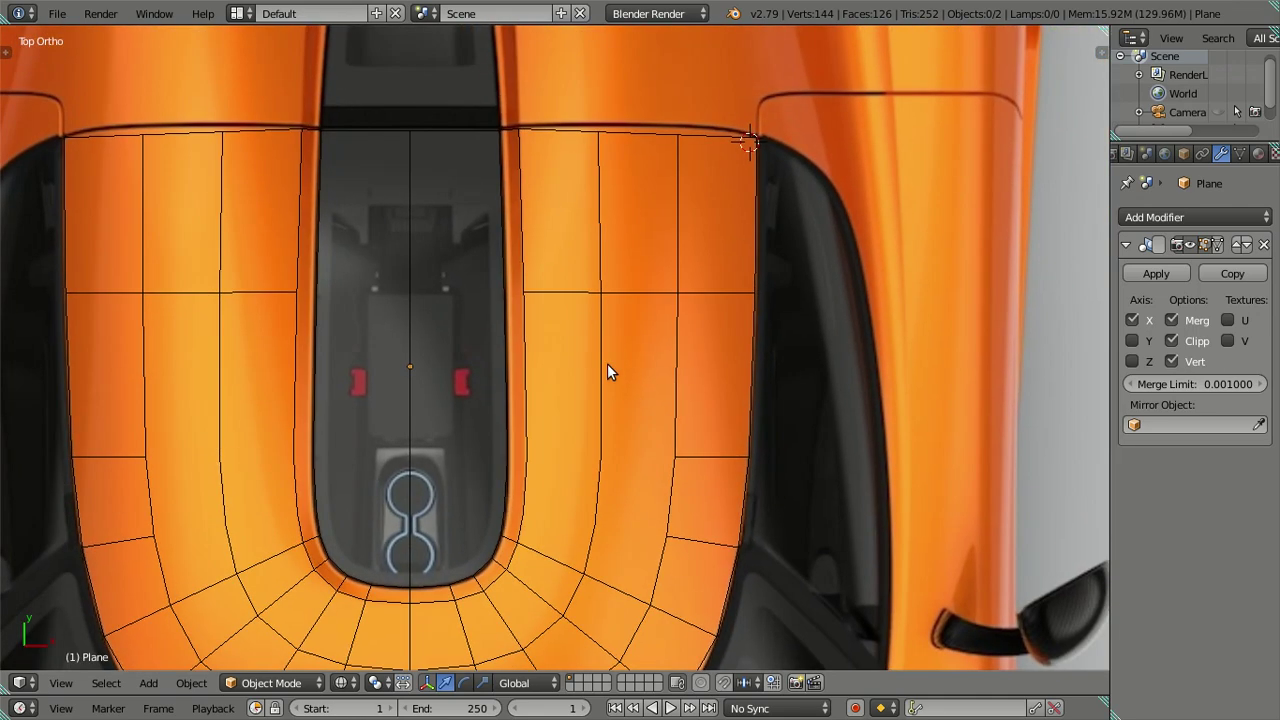
scroll(607, 369, down, 2)
right_click(580, 392)
key(a)
scroll(587, 392, up, 1)
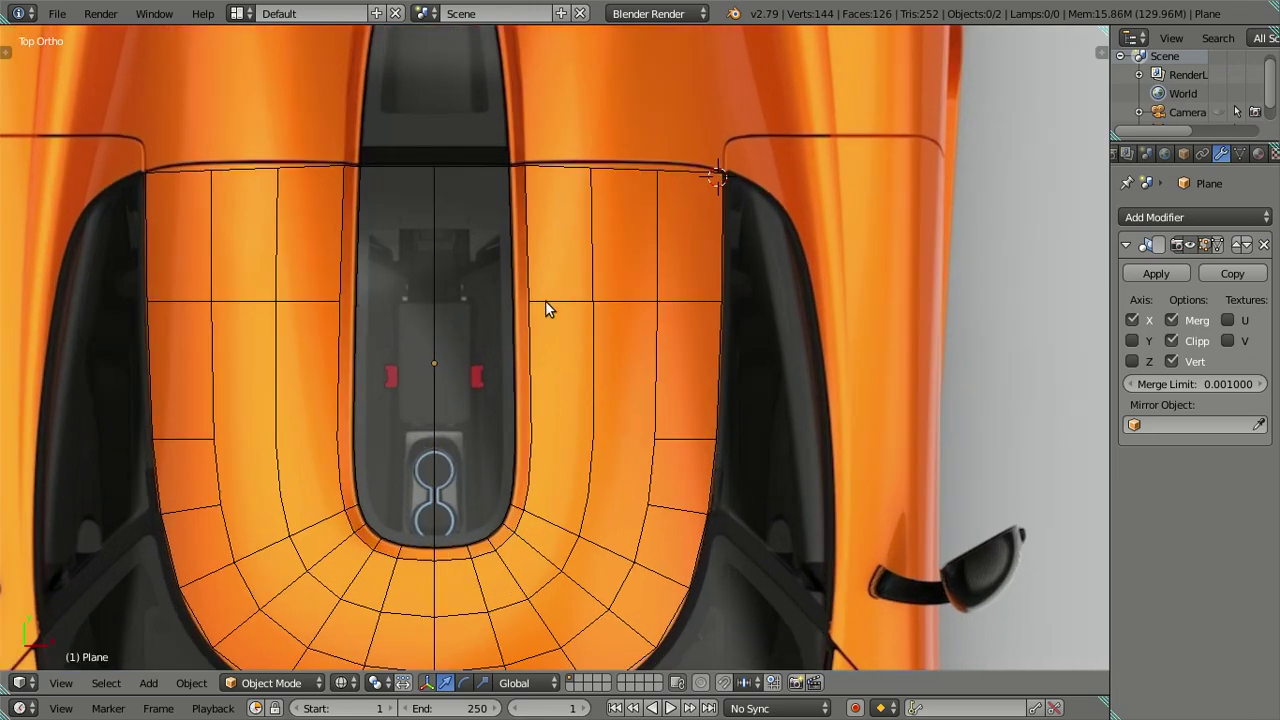
In Edit Mode, loop-cut two evenly spaced edge loops beside the channel
key(Tab)
key(ctrl+r)
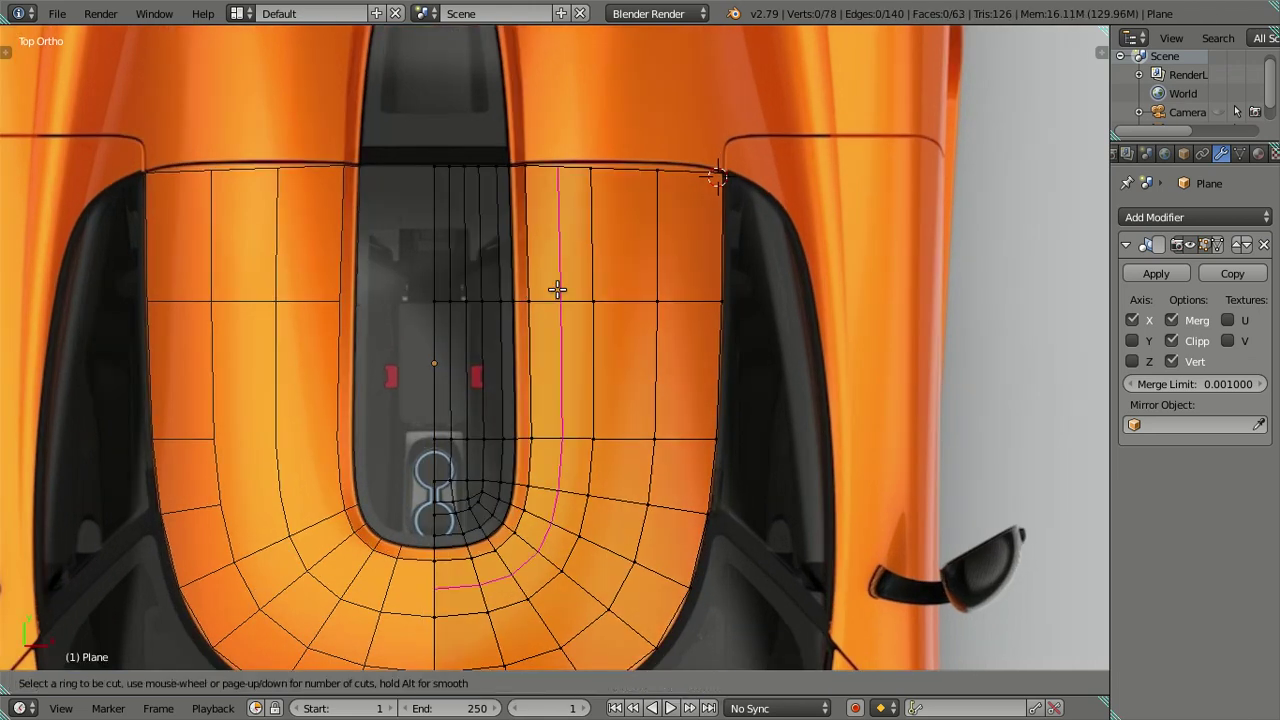
scroll(557, 290, up, 1)
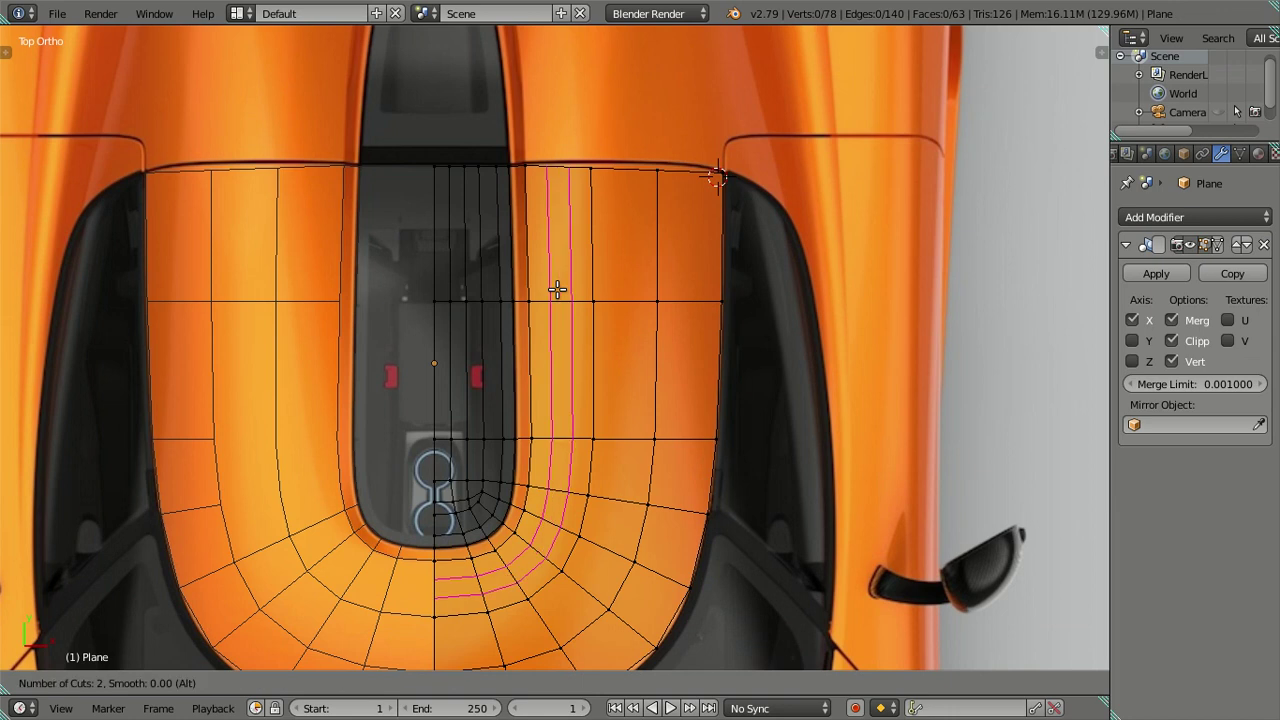
click(557, 290)
right_click(557, 290)
Switch to vertex select and dissolve two unwanted lengthwise edge loops
scroll(557, 290, up, 3)
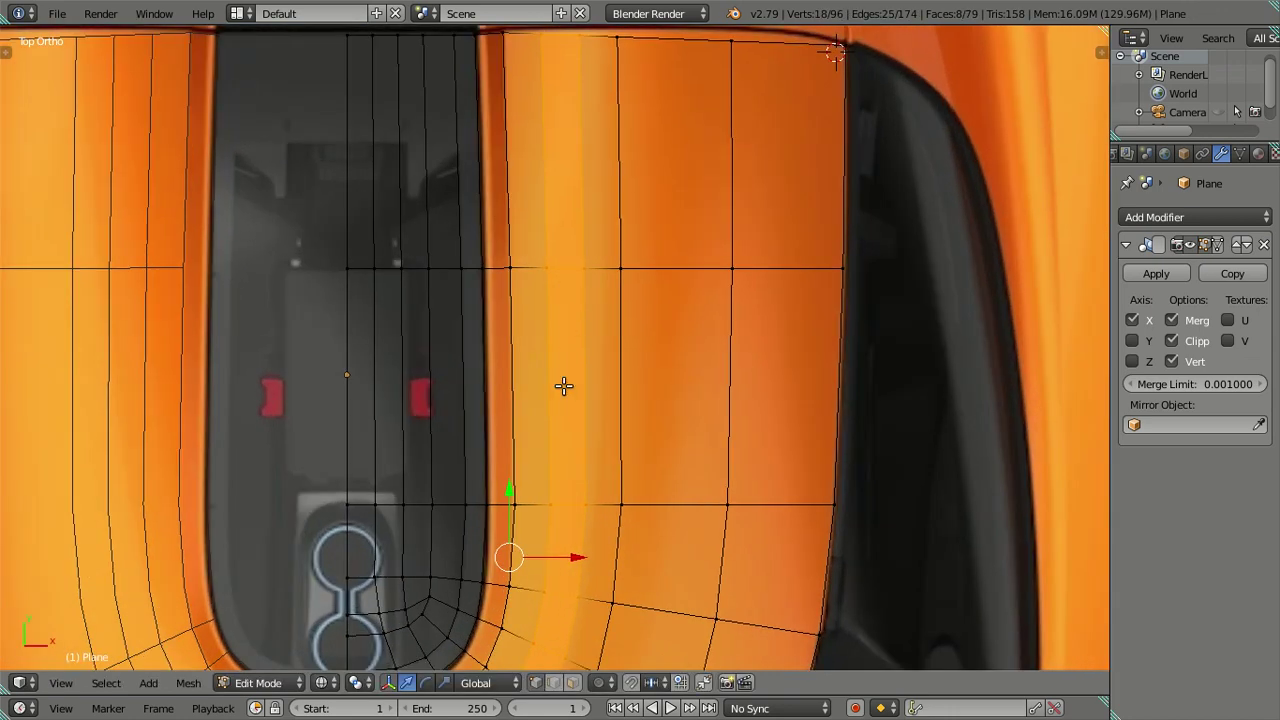
key(ctrl+Tab)
click(593, 396)
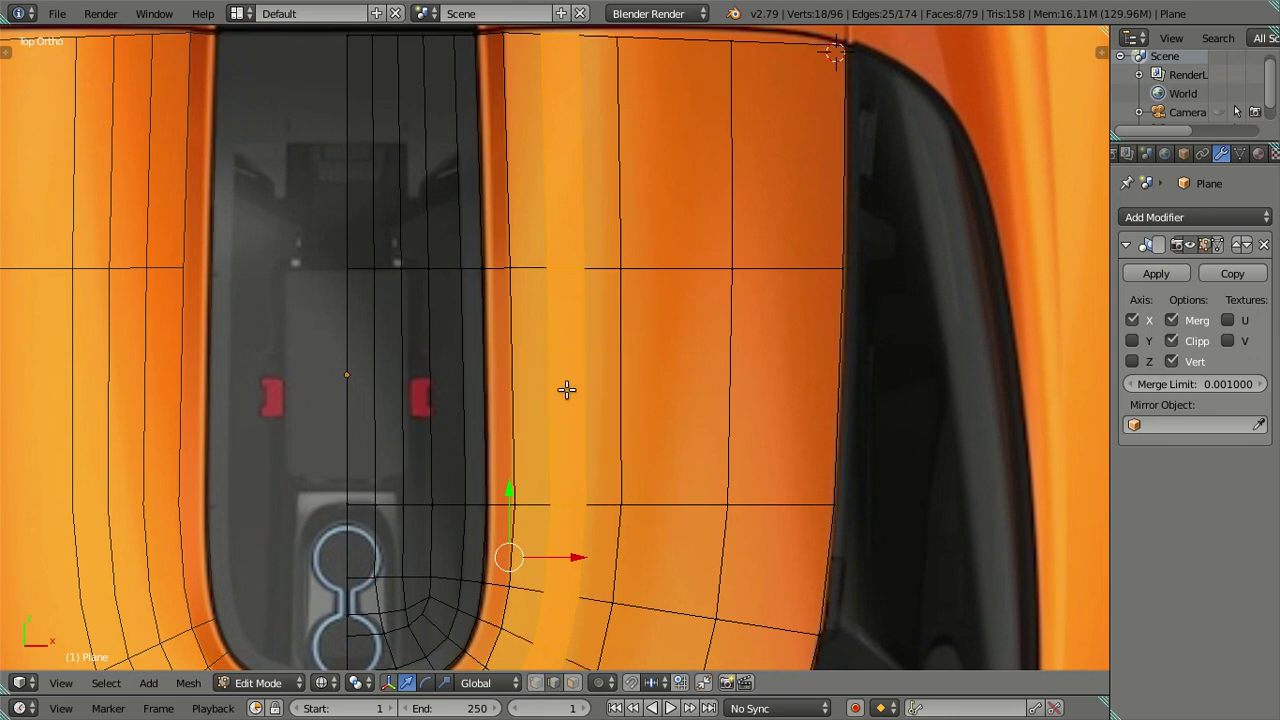
scroll(561, 395, down, 3)
alt+right_click(561, 395)
scroll(561, 395, up, 2)
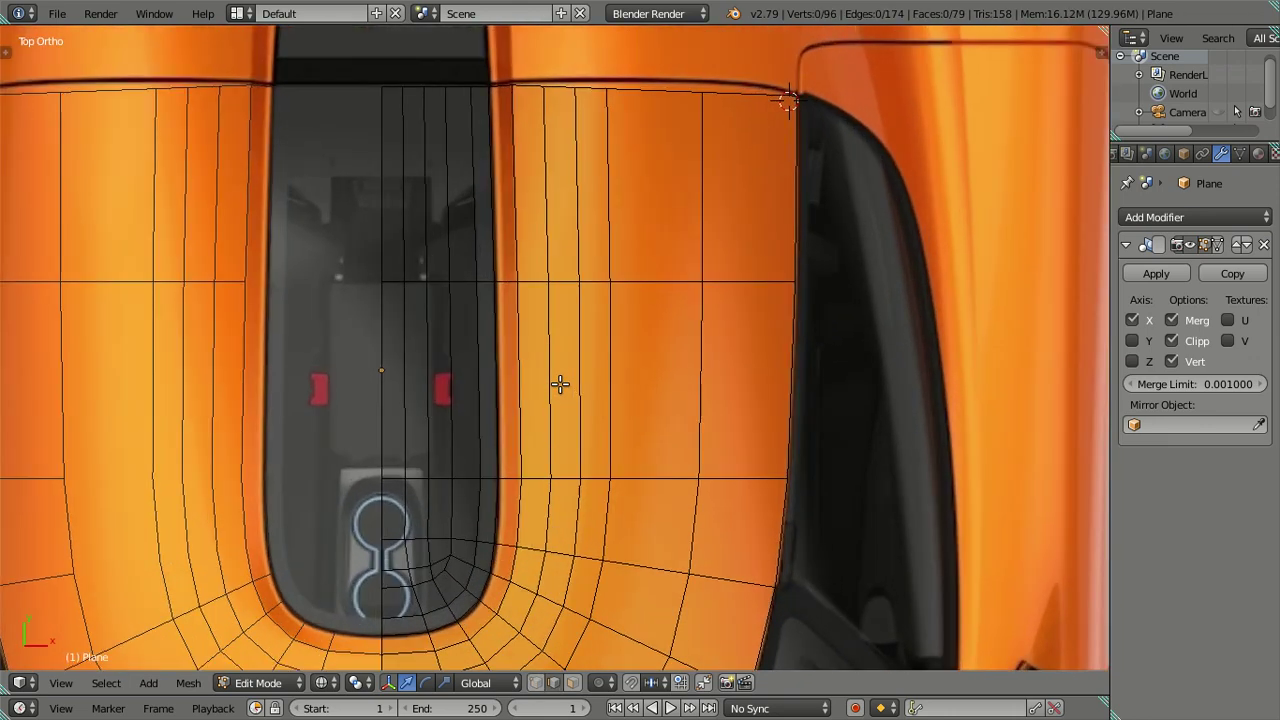
key(x)
click(696, 368)
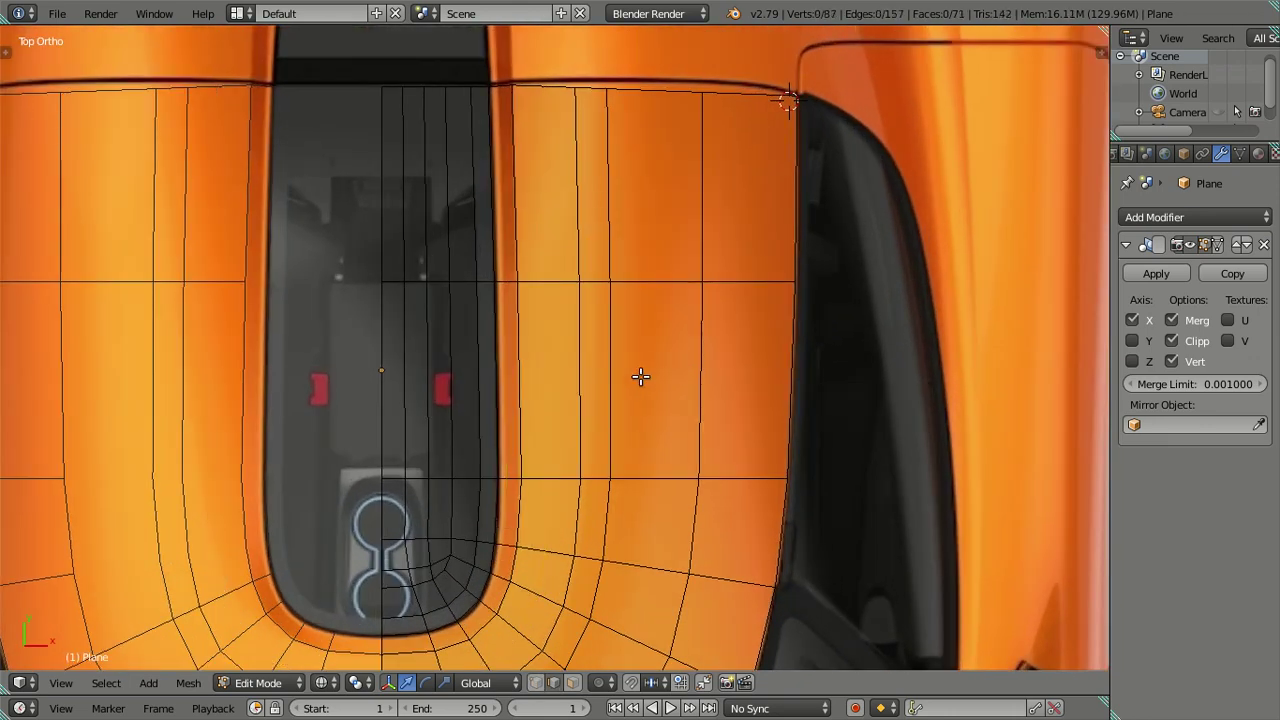
scroll(627, 370, down, 1)
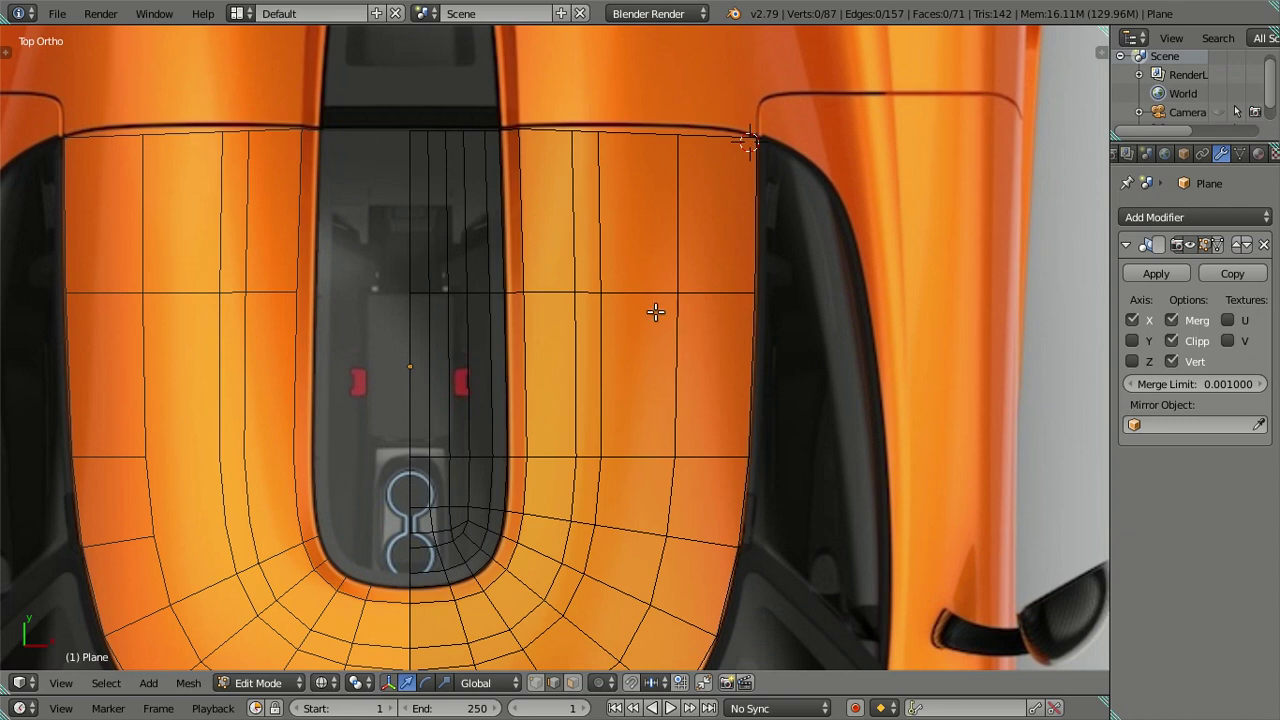
alt+right_click(605, 352)
key(x)
click(723, 366)
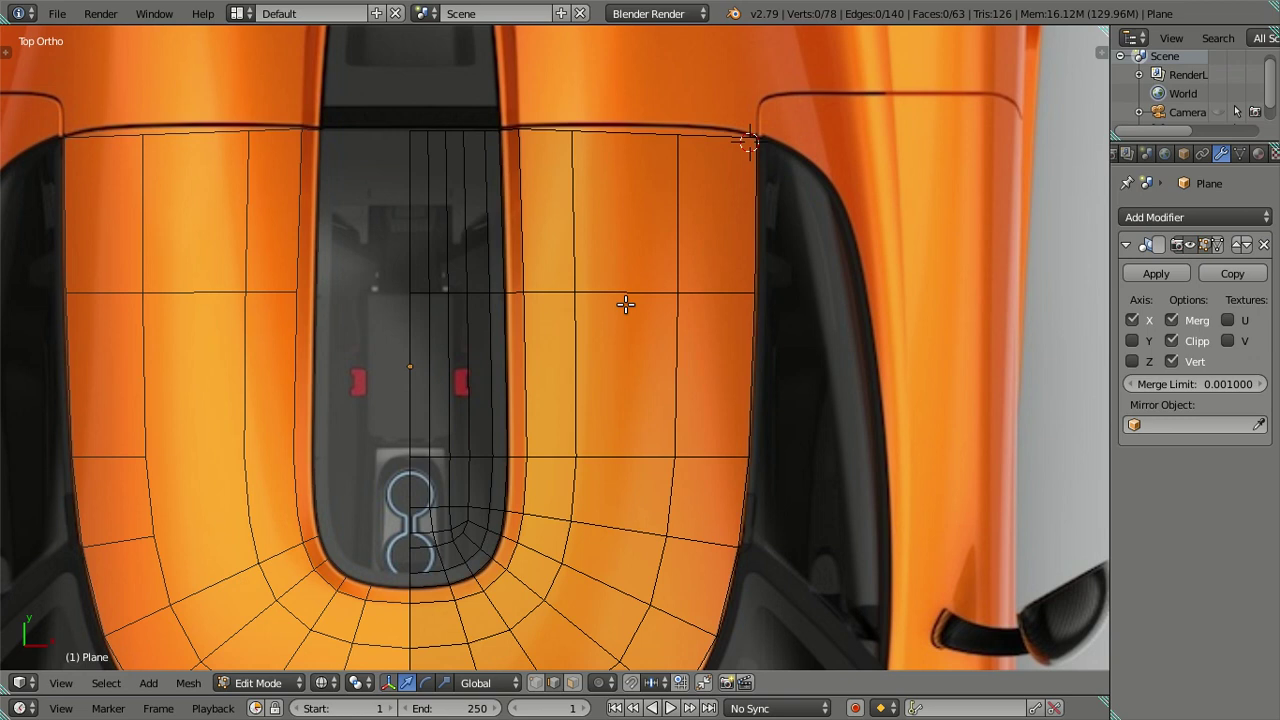
Try a single centred loop cut, then dissolve it again
key(ctrl+r)
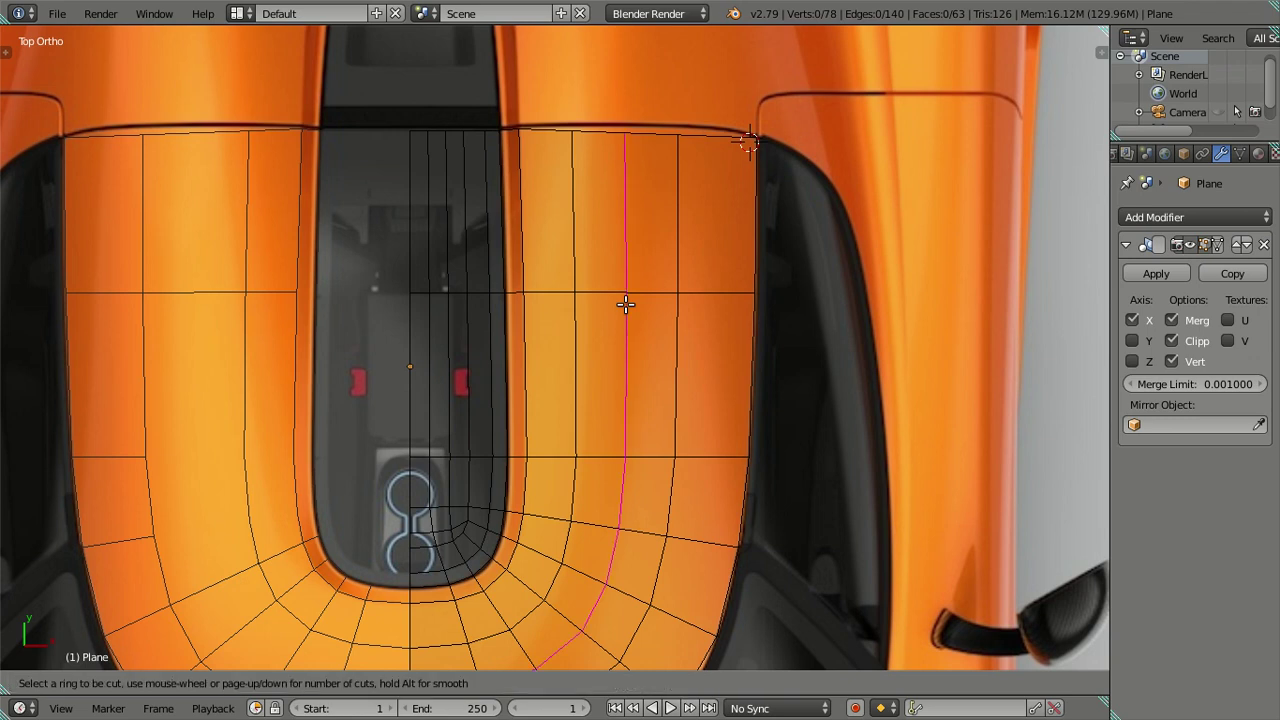
click(625, 304)
right_click(625, 304)
alt+right_click(677, 354)
key(x)
click(677, 358)
Cut two evenly spaced lengthwise edge loops along the roof's outer side
key(ctrl+r)
scroll(691, 301, up, 1)
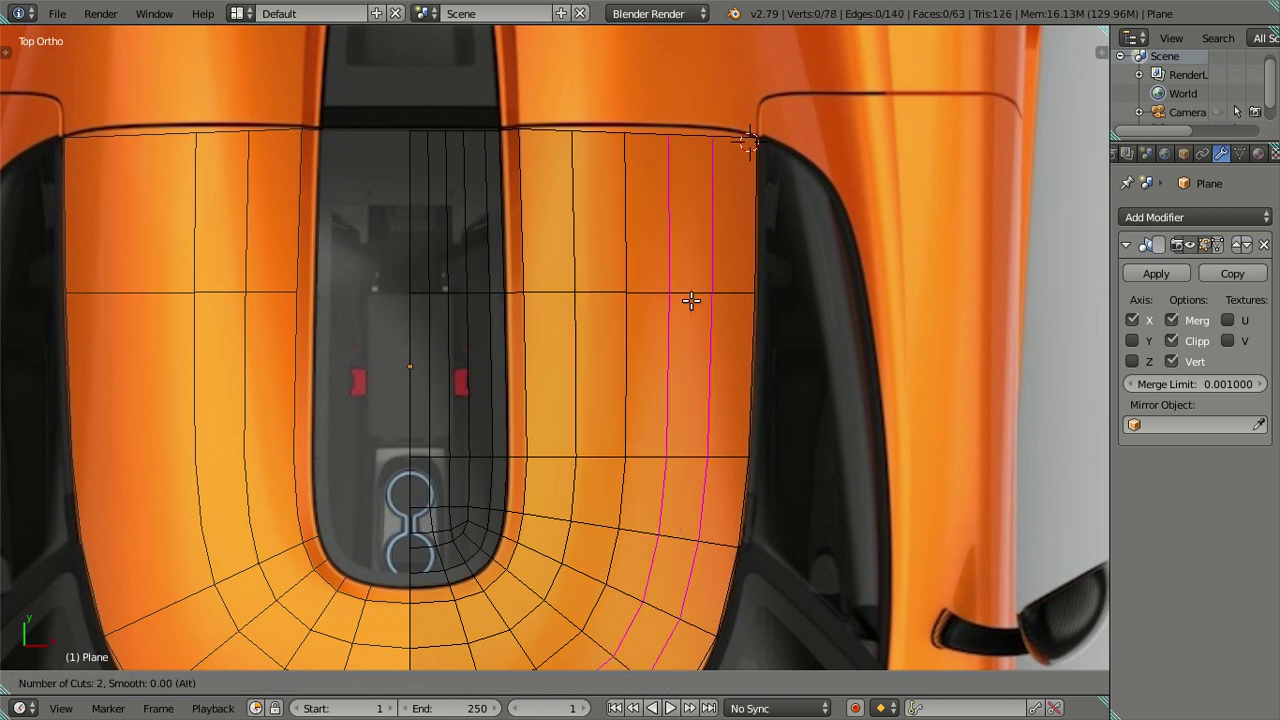
click(691, 301)
right_click(691, 301)
scroll(602, 420, down, 5)
middle_drag(614, 451, 644, 366)
alt+right_click(675, 370)
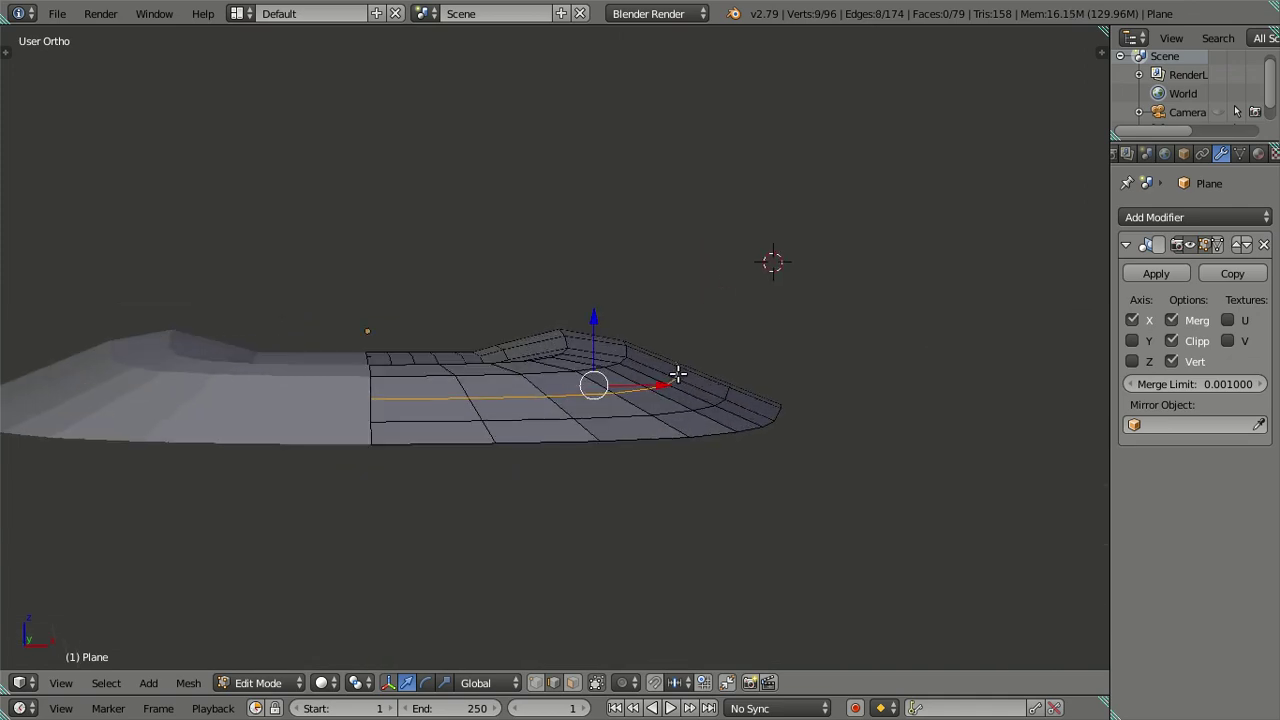
In the front view, raise two horizontal edge loops along Z toward the car reference
key(KP_1)
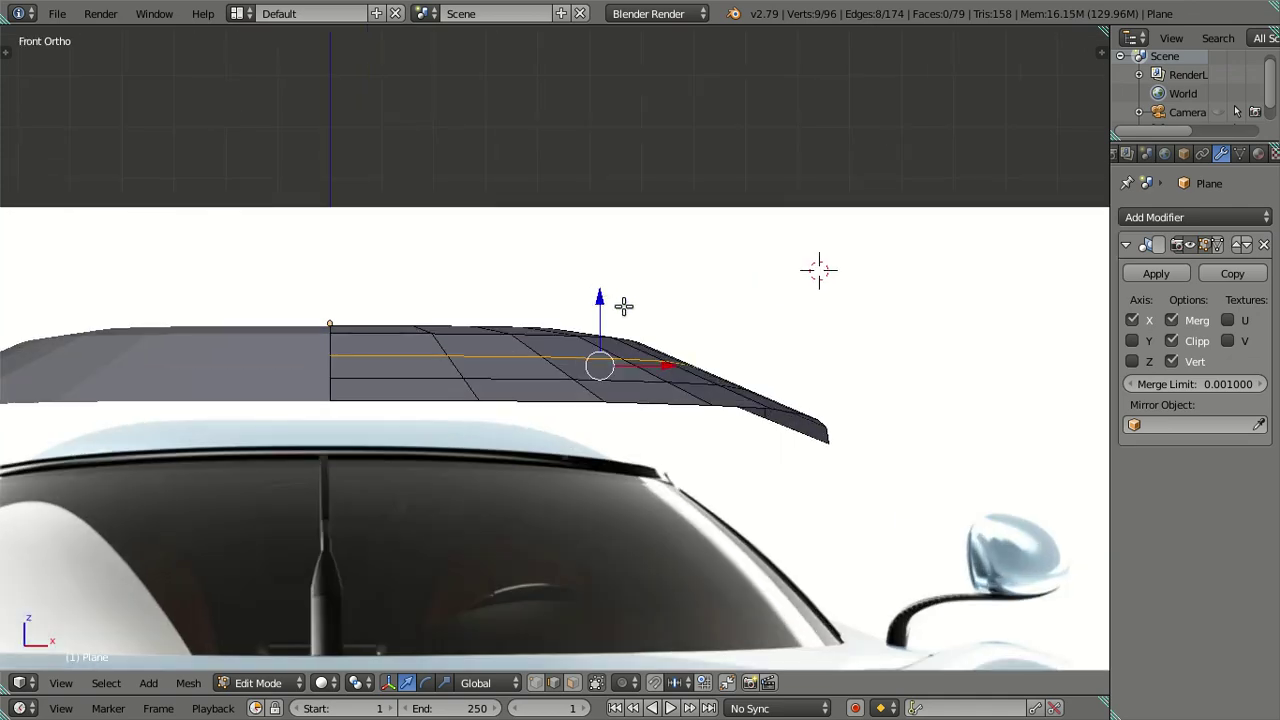
drag(603, 297, 610, 293)
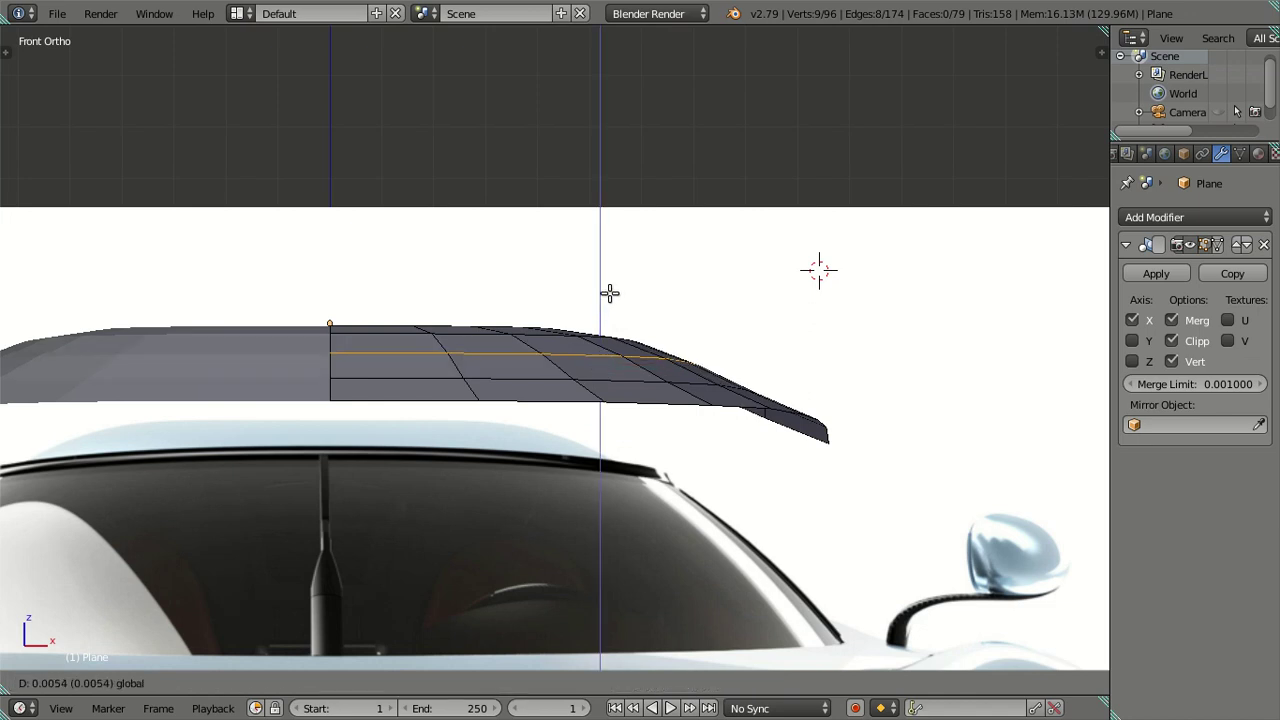
click(609, 292)
key(a)
alt+right_click(680, 384)
drag(645, 320, 655, 315)
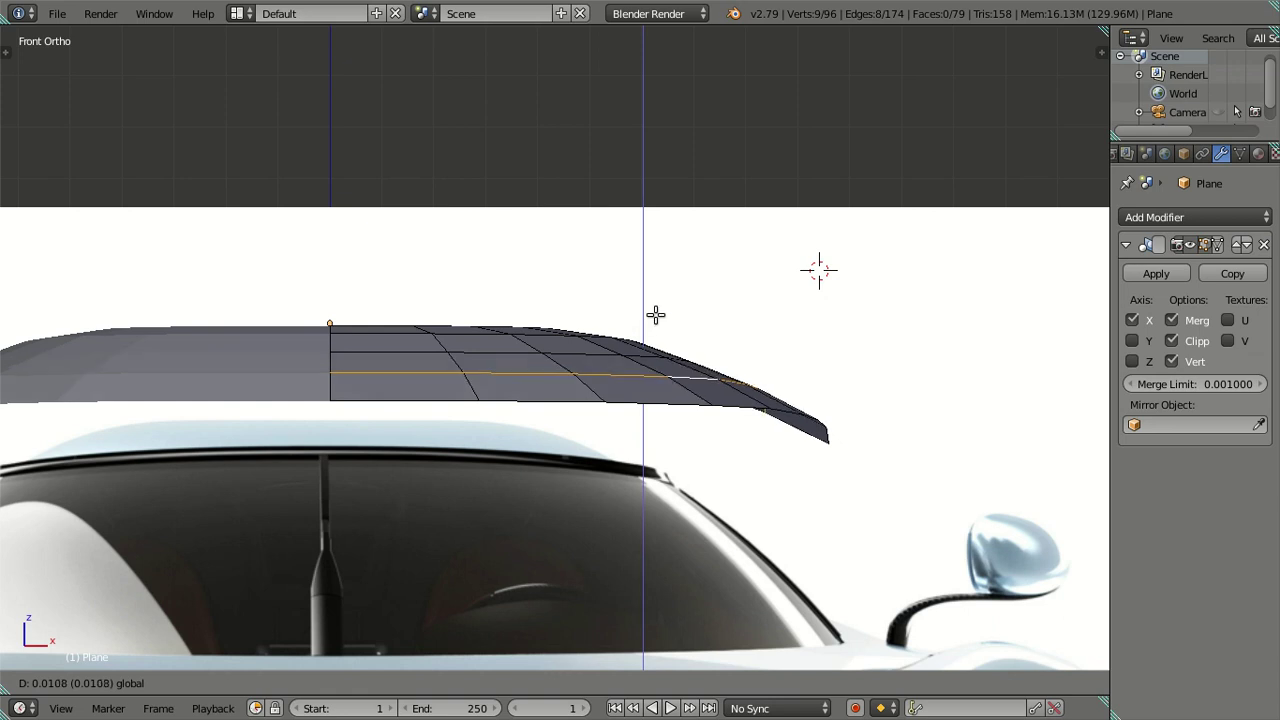
drag(655, 315, 565, 272)
scroll(651, 346, up, 2)
key(a)
Adjust the top-row edge loop, then review the smoothed roof against the front reference
alt+right_click(552, 335)
key(a)
mouse_move(571, 277)
middle_down()
mouse_move(714, 423)
mouse_move(626, 394)
mouse_move(563, 423)
mouse_move(728, 477)
mouse_move(778, 412)
mouse_move(669, 434)
mouse_move(774, 440)
mouse_move(834, 423)
mouse_move(660, 418)
mouse_move(626, 474)
mouse_move(585, 377)
middle_up()
key(Tab)
key(KP_1)
Select an edge loop along the roof's top and nudge it slightly in height
key(Tab)
alt+right_click(584, 366)
key(KP_1)
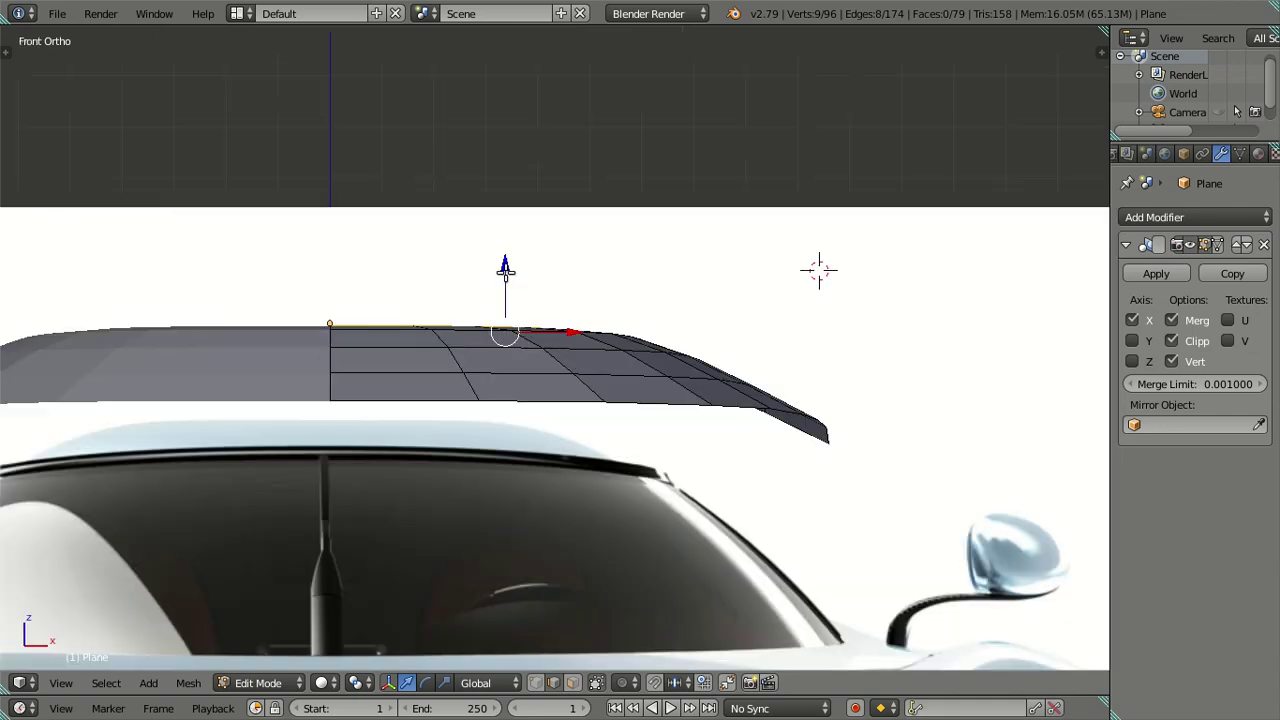
scroll(508, 285, up, 1)
scroll(530, 294, up, 2)
click(538, 293)
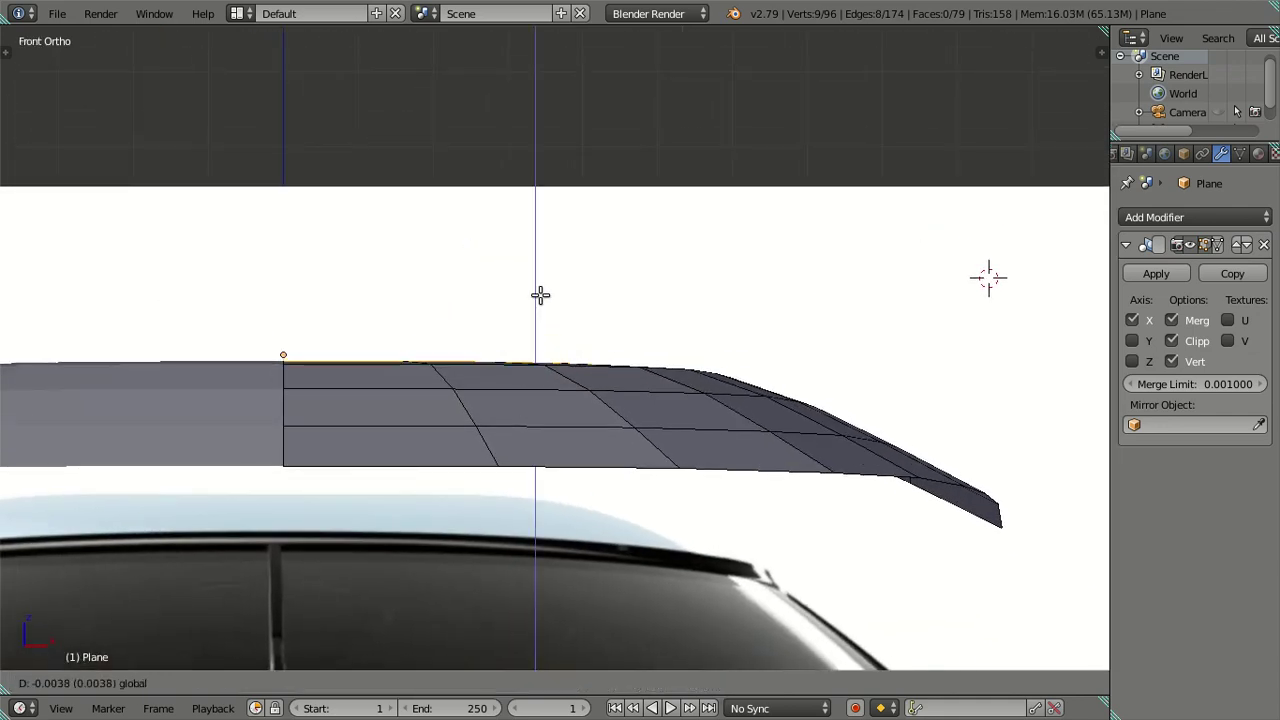
Compare the smoothed roof against the side-view car reference
key(KP_3)
key(a)
mouse_move(574, 343)
middle_down()
mouse_move(675, 500)
mouse_move(833, 556)
mouse_move(873, 517)
mouse_move(887, 577)
mouse_move(514, 489)
mouse_move(514, 443)
mouse_move(563, 577)
mouse_move(545, 410)
mouse_move(586, 369)
mouse_move(686, 363)
middle_up()
key(Tab)
scroll(676, 490, down, 3)
key(KP_3)
scroll(700, 360, up, 3)
key(Tab)
scroll(712, 358, down, 2)
mouse_move(766, 371)
shift+middle_down()
mouse_move(565, 367)
mouse_move(623, 366)
shift+middle_up()
In see-through top view with vertex selection, nudge a roof-edge vertex slightly along Y
key(KP_7)
scroll(740, 220, up, 4)
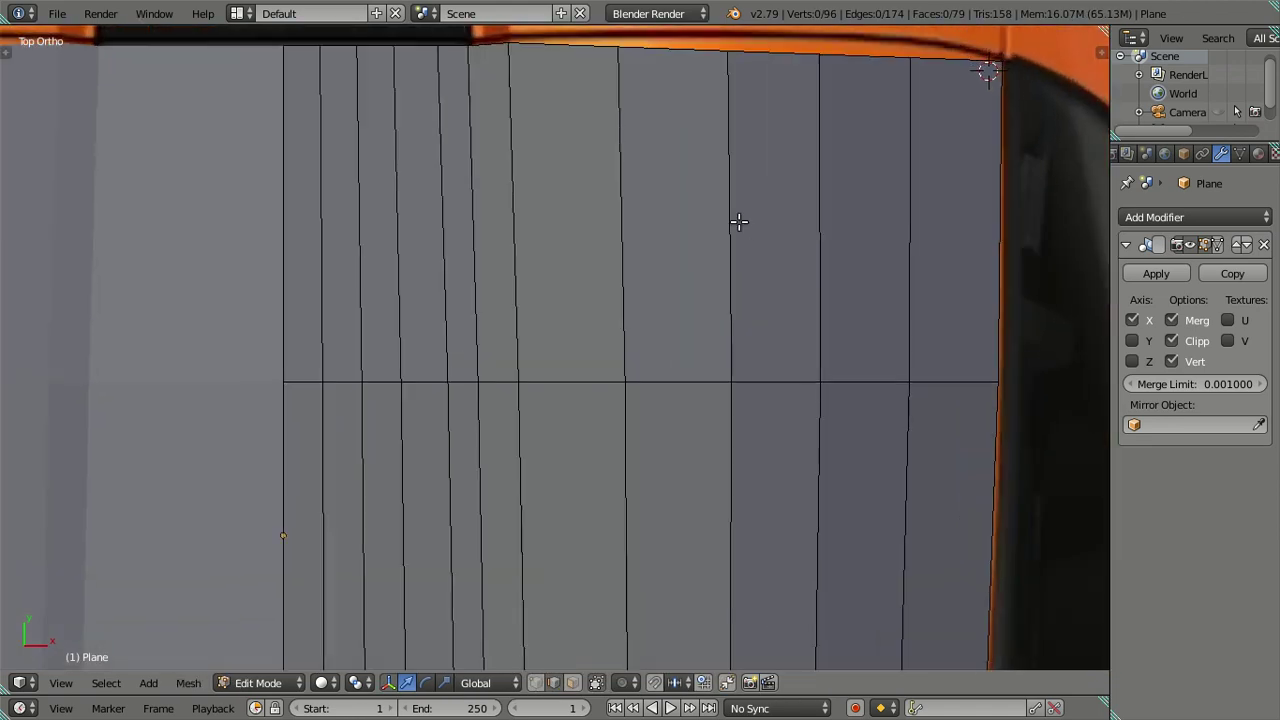
shift+middle_drag(740, 220, 671, 414)
scroll(636, 300, up, 2)
key(z)
shift+middle_drag(637, 263, 594, 314)
key(ctrl+Tab)
click(585, 294)
right_click(537, 253)
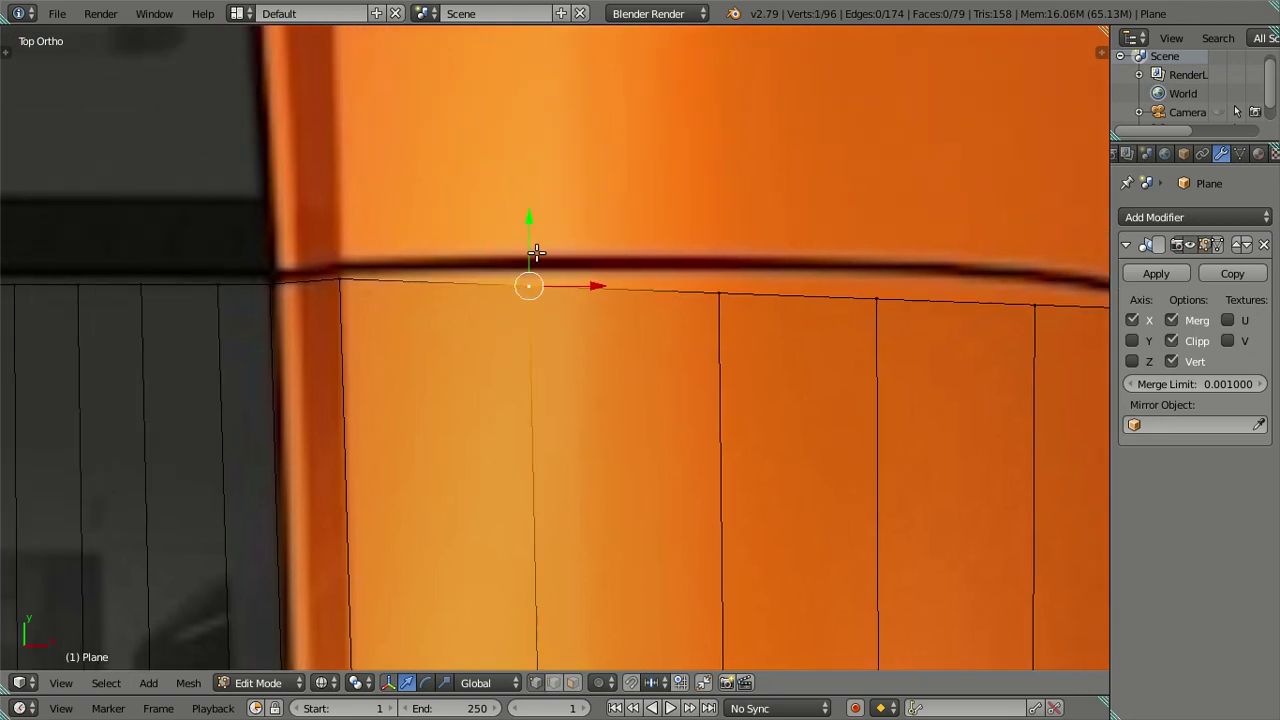
drag(536, 235, 531, 215)
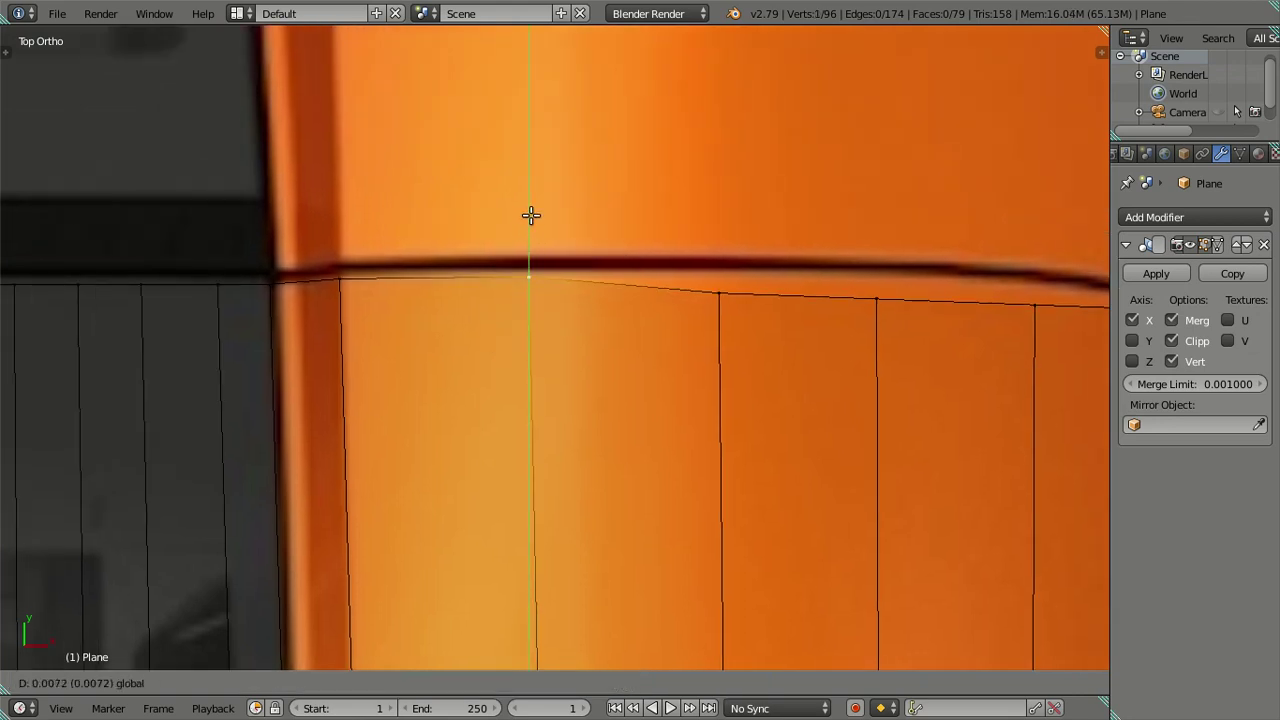
click(531, 215)
Move the next edge and vertex up onto the car's roof line in top view
shift+middle_drag(817, 337, 509, 384)
right_click(416, 343)
shift+right_click(542, 338)
mouse_move(489, 279)
mouse_down()
mouse_move(499, 258)
mouse_move(578, 260)
mouse_up()
right_click(568, 330)
right_click(728, 354)
drag(719, 323, 746, 271)
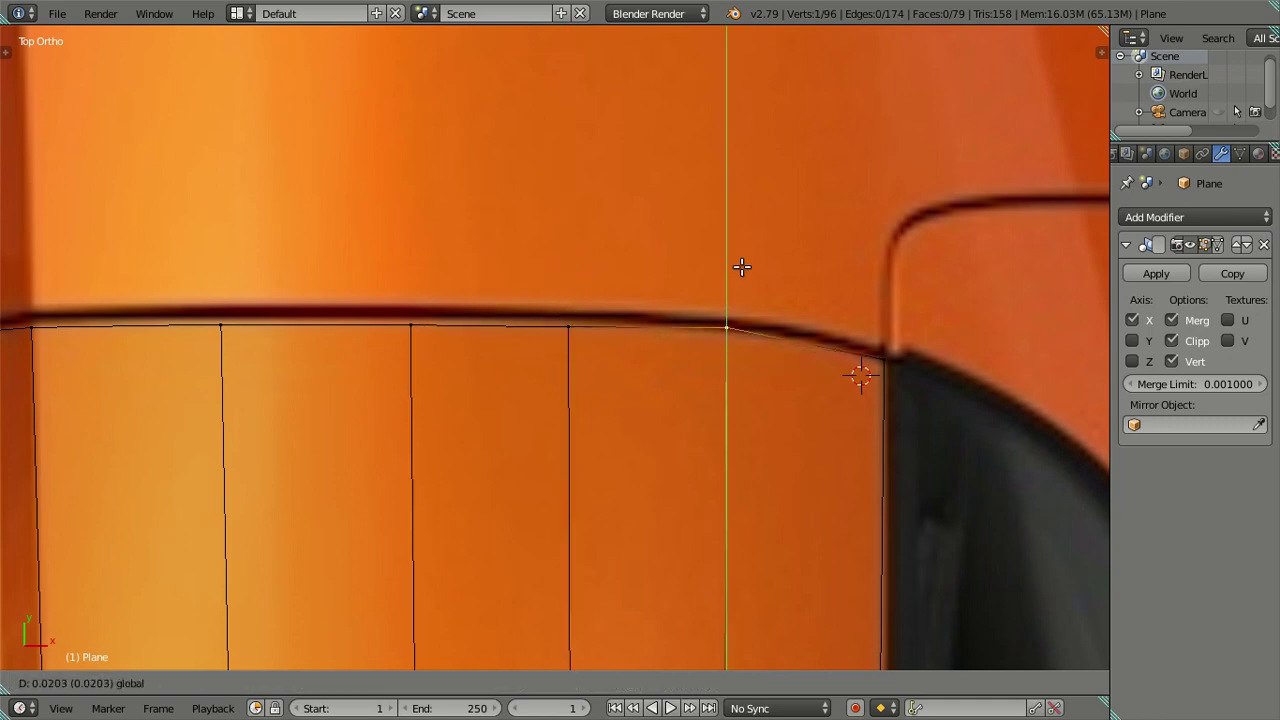
scroll(668, 310, down, 1)
Move another two-vertex edge segment onto the roof outline
shift+middle_drag(668, 310, 800, 314)
right_click(592, 318)
shift+right_click(528, 330)
key(g)
click(563, 263)
key(a)
Slide the corner vertex near the window along Y onto the roof line
right_click(734, 330)
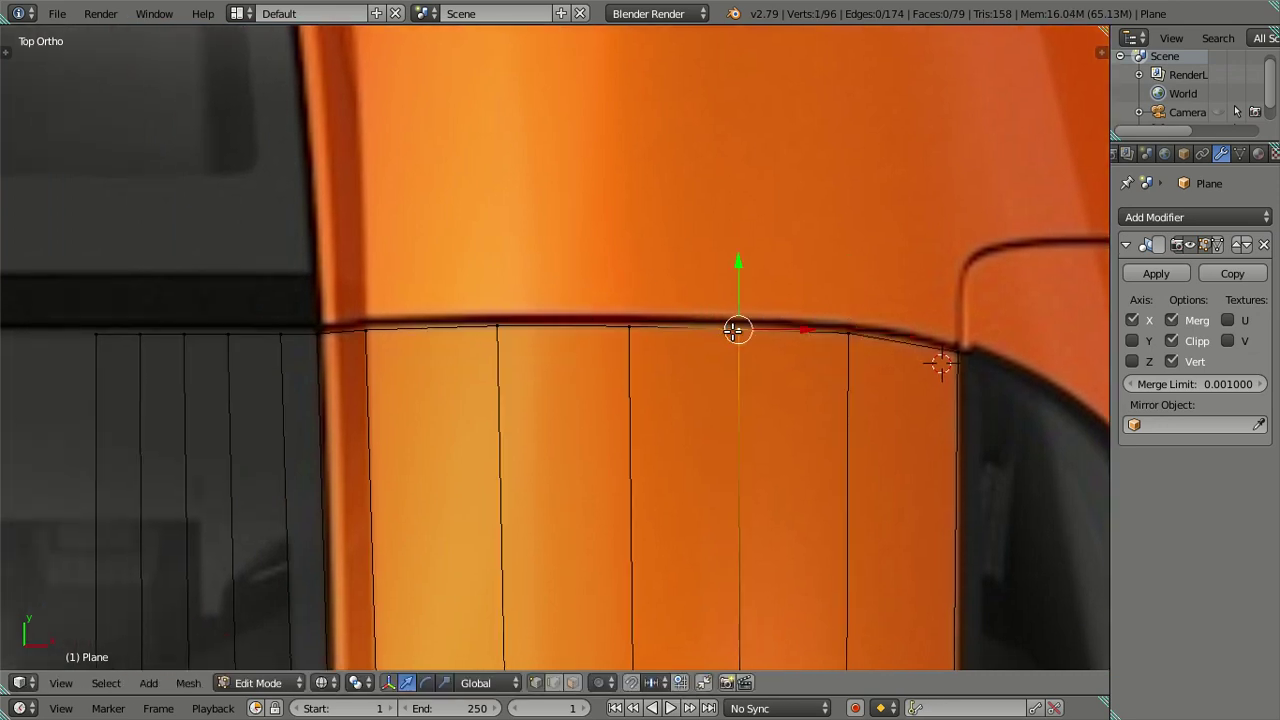
key(g)
key(y)
click(738, 267)
scroll(740, 300, down, 2)
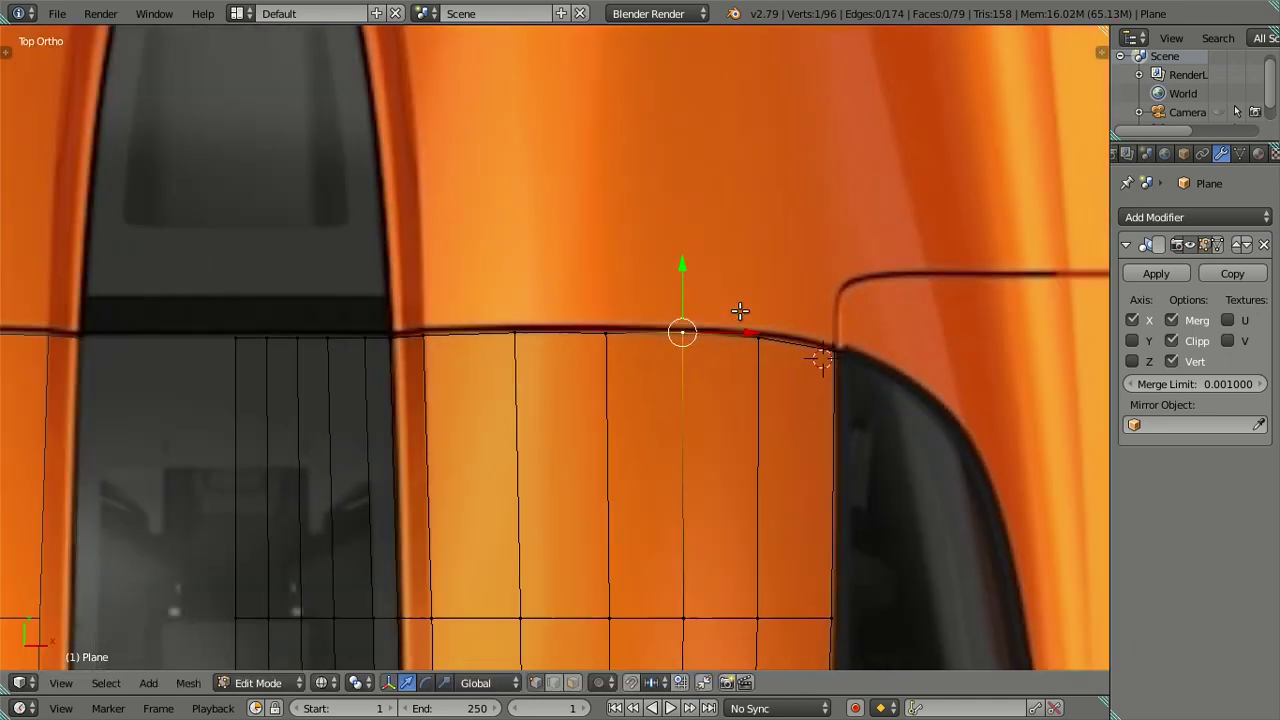
key(a)
In the side view, select the rear edge vertices and cancel a trial move
key(KP_3)
scroll(671, 368, up, 2)
scroll(668, 375, up, 3)
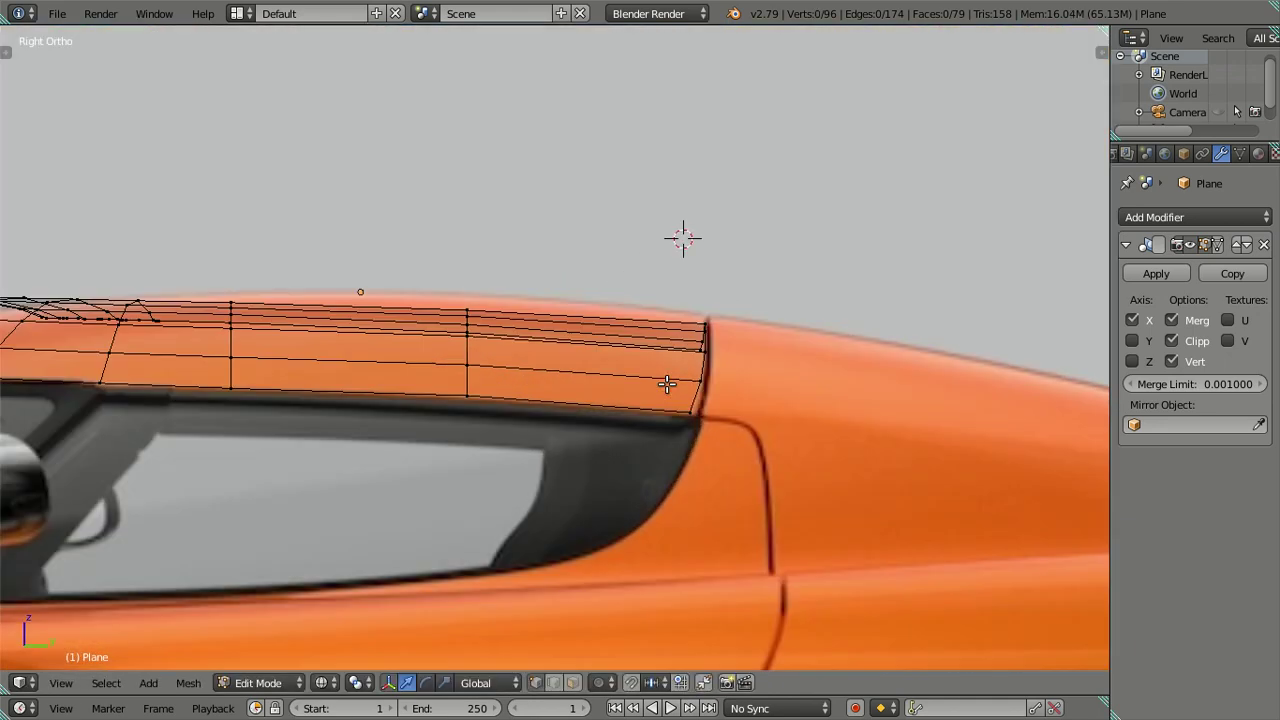
scroll(690, 392, up, 3)
scroll(705, 403, down, 3)
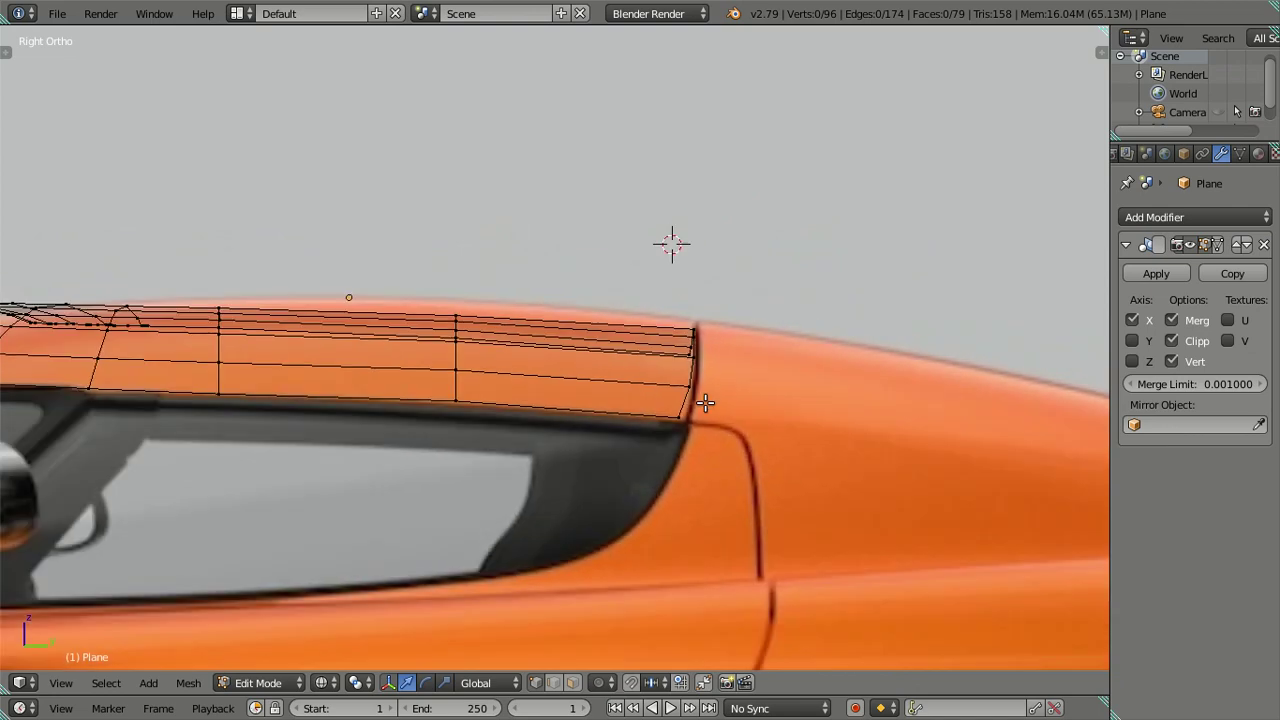
scroll(680, 421, up, 1)
scroll(688, 410, up, 1)
scroll(696, 400, up, 2)
right_click(762, 417)
shift+right_click(822, 381)
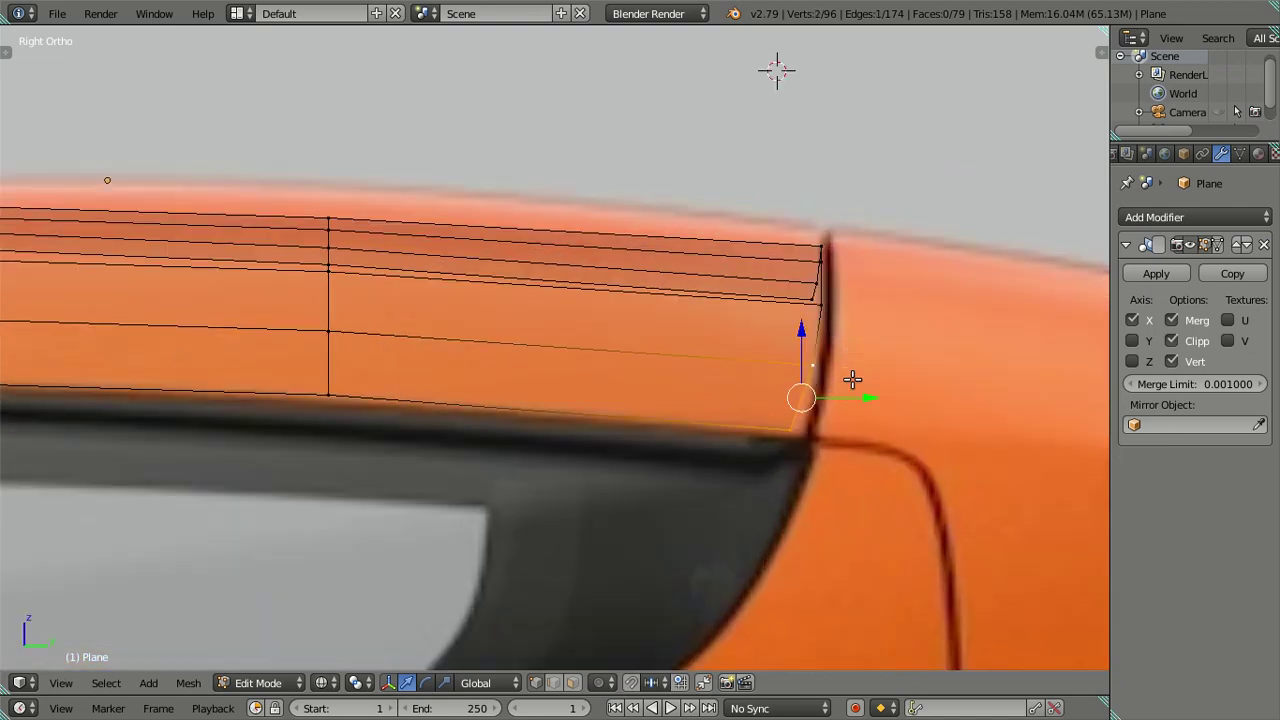
key(g)
key(Escape)
Slide the bottom rear corner vertex along Y onto the body line
right_click(791, 427)
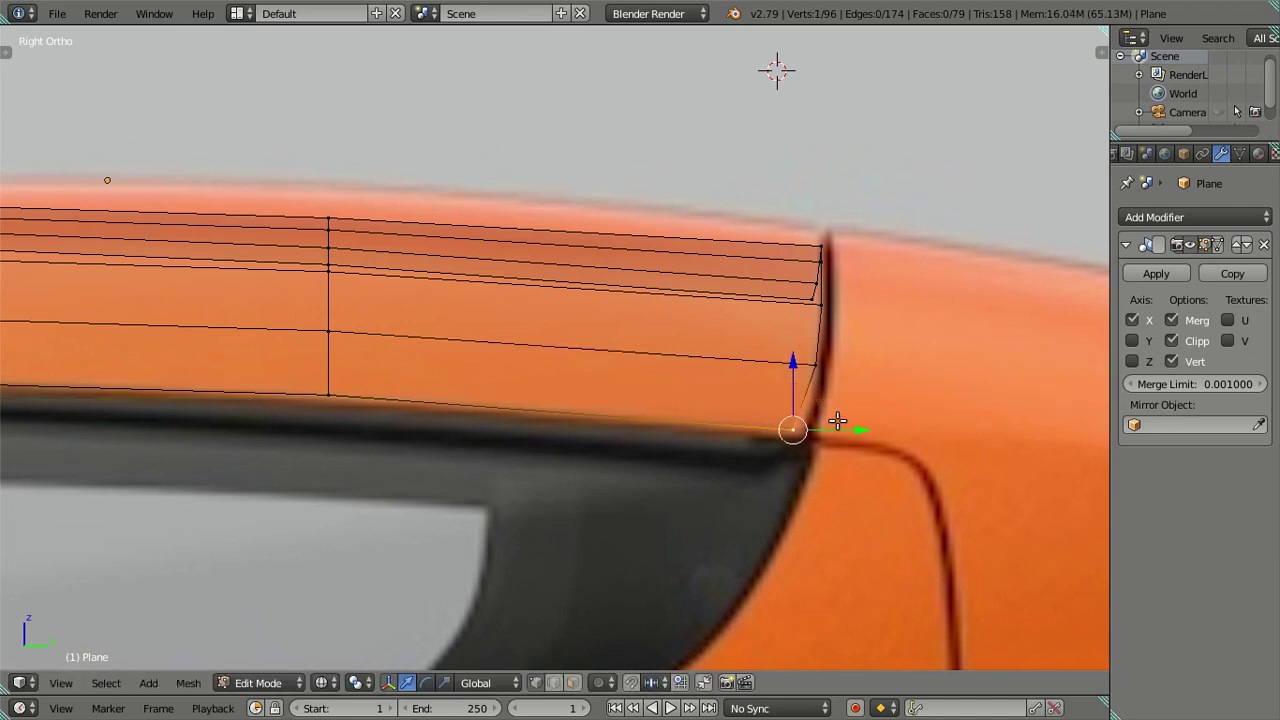
key(g)
key(y)
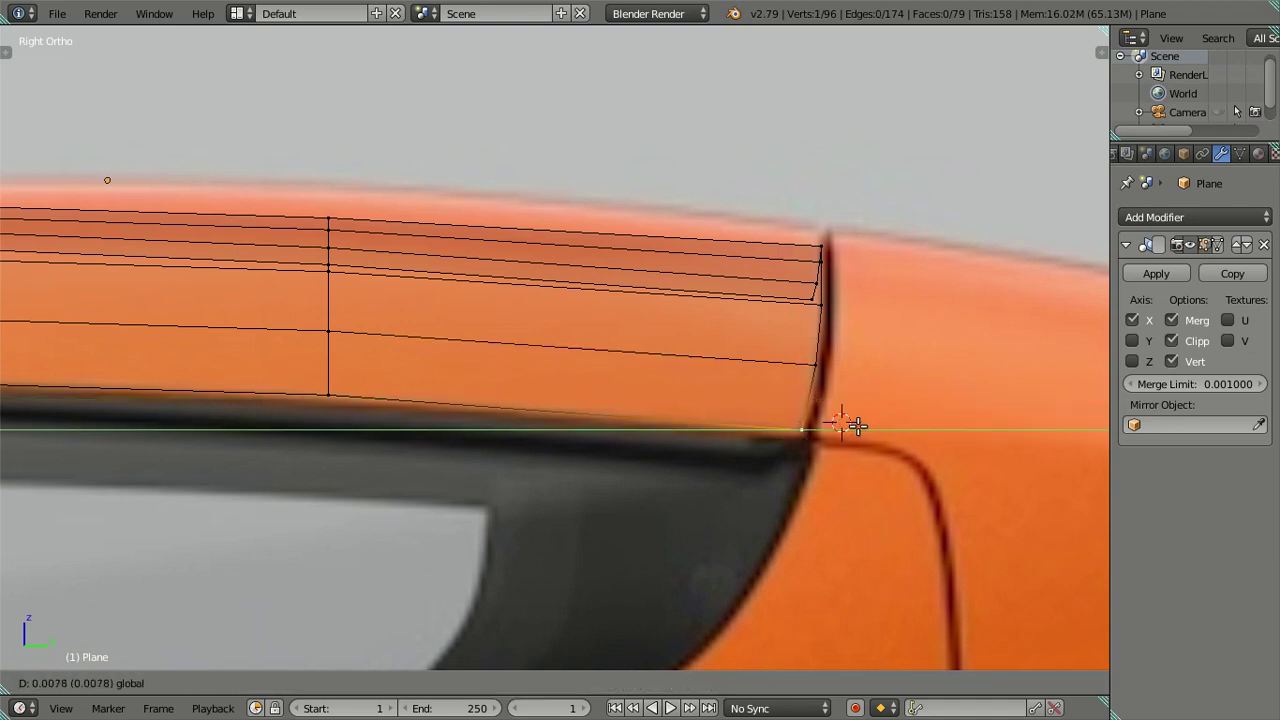
click(857, 426)
In solid top view, move four top-edge vertices onto the roof line
key(KP_7)
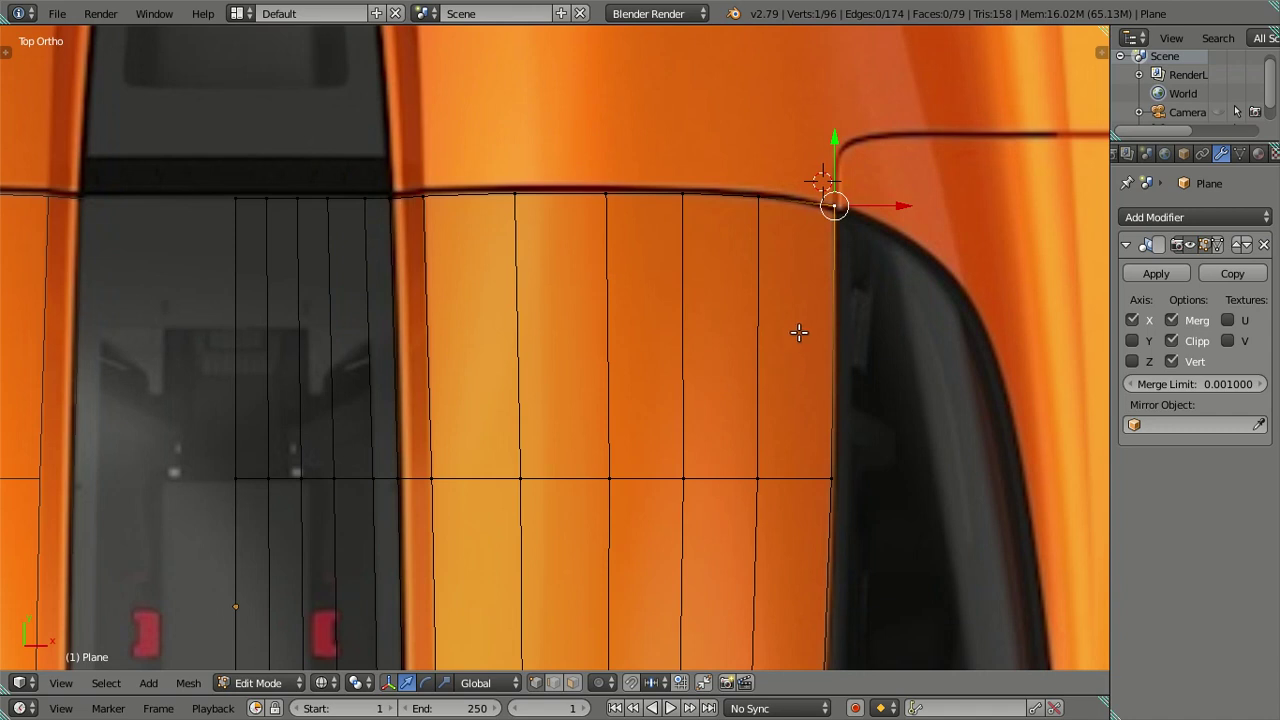
key(z)
scroll(616, 228, up, 1)
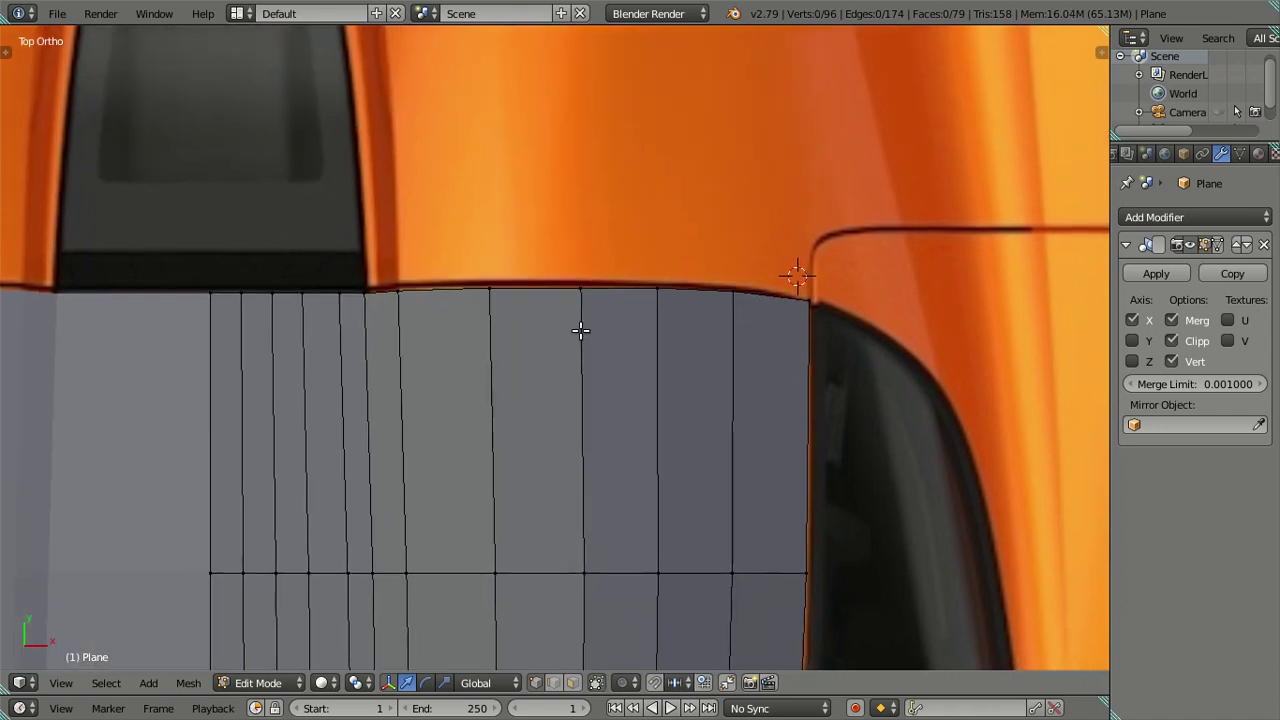
scroll(580, 334, up, 2)
scroll(580, 343, up, 1)
scroll(589, 400, up, 1)
click(716, 318)
shift+click(544, 320)
shift+click(320, 320)
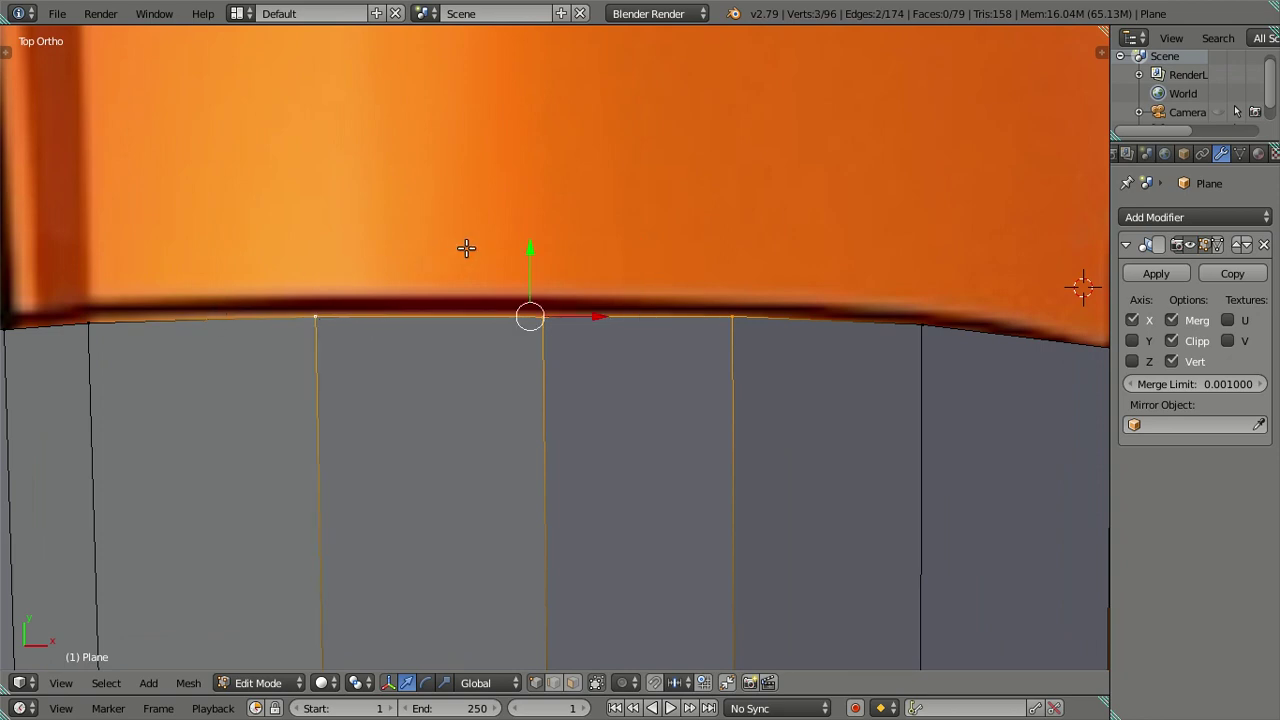
shift+click(106, 326)
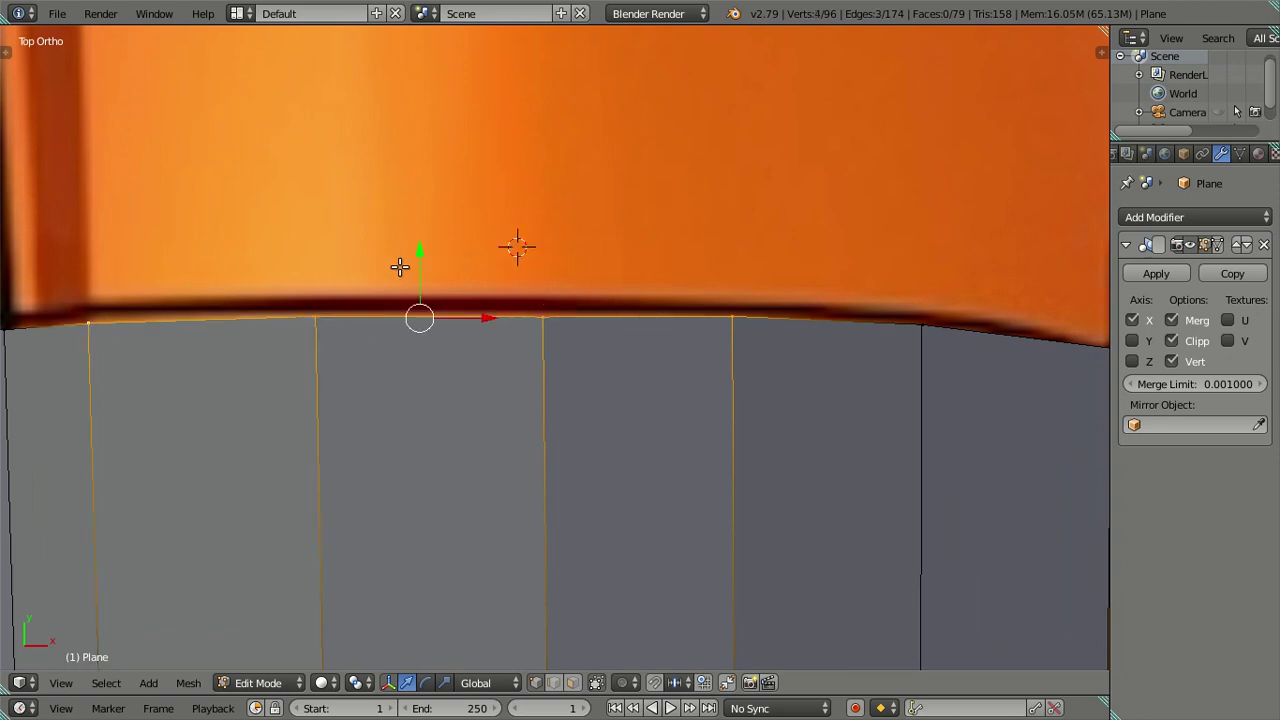
drag(422, 251, 422, 251)
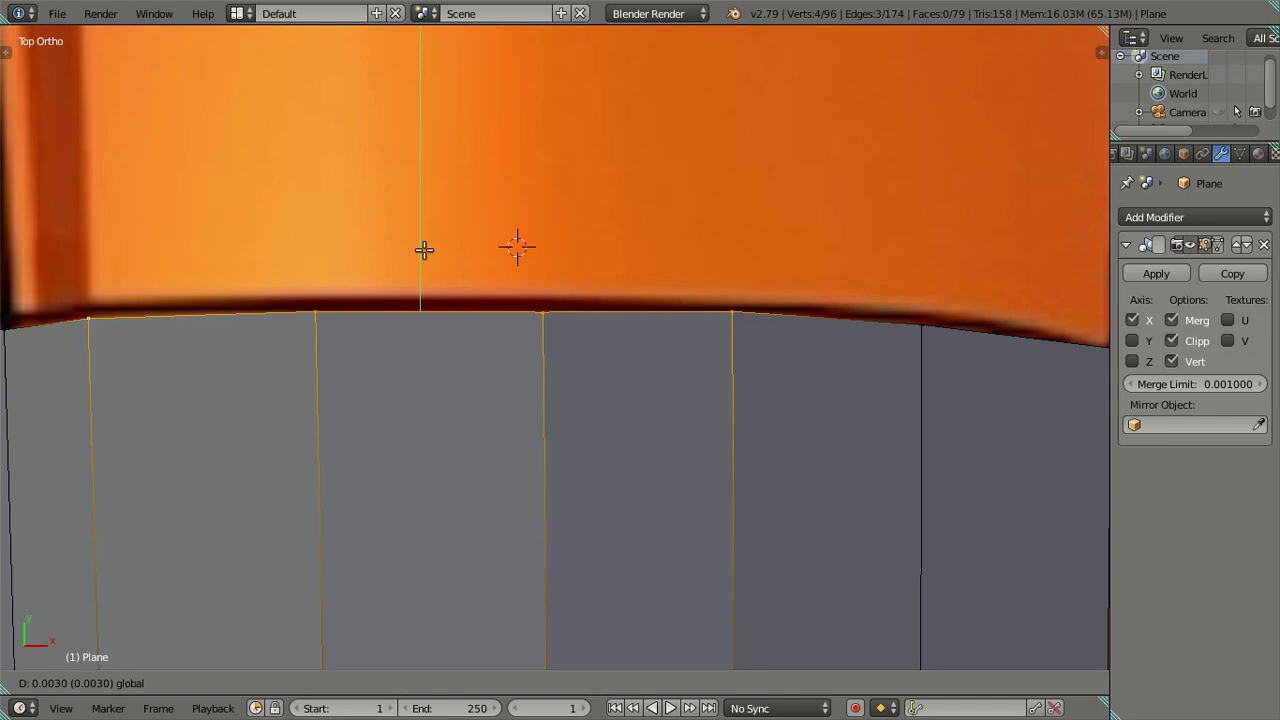
click(422, 251)
Select a row of top-edge vertices and slide it along Y onto the roof line
scroll(349, 346, down, 3)
shift+middle_drag(349, 346, 509, 352)
click(484, 321)
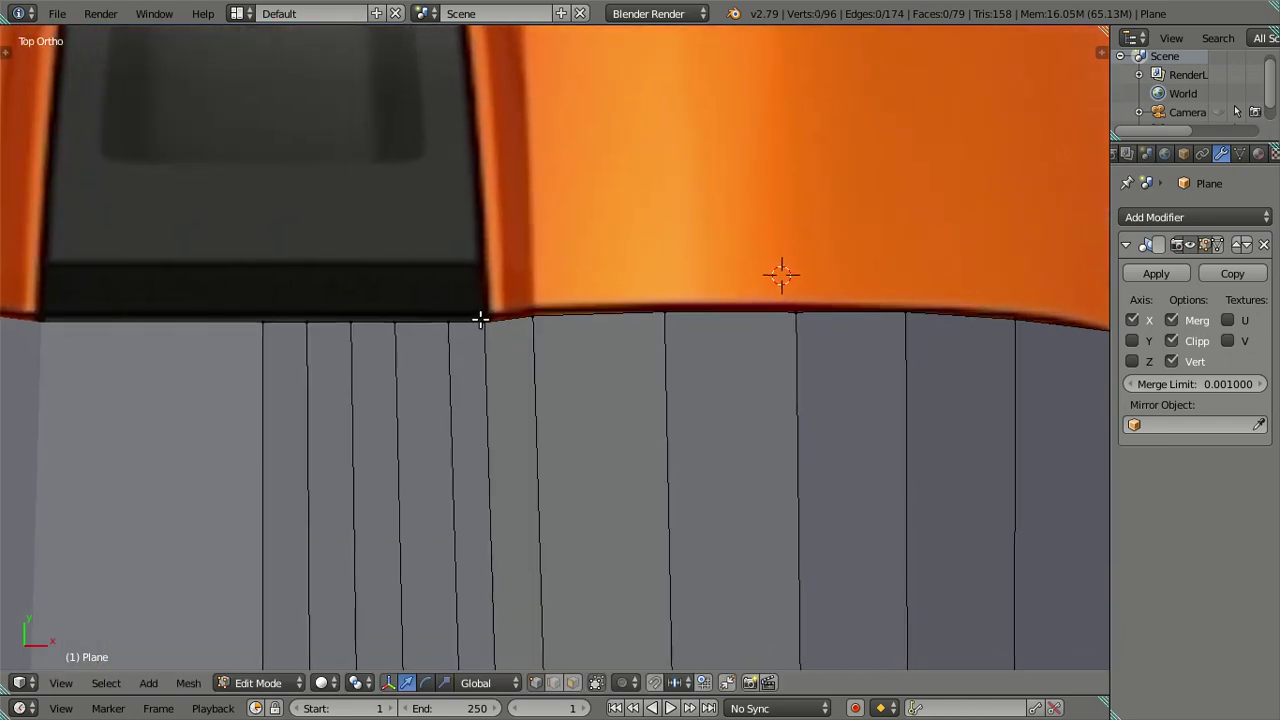
key(g)
right_click(258, 314)
ctrl+click(258, 314)
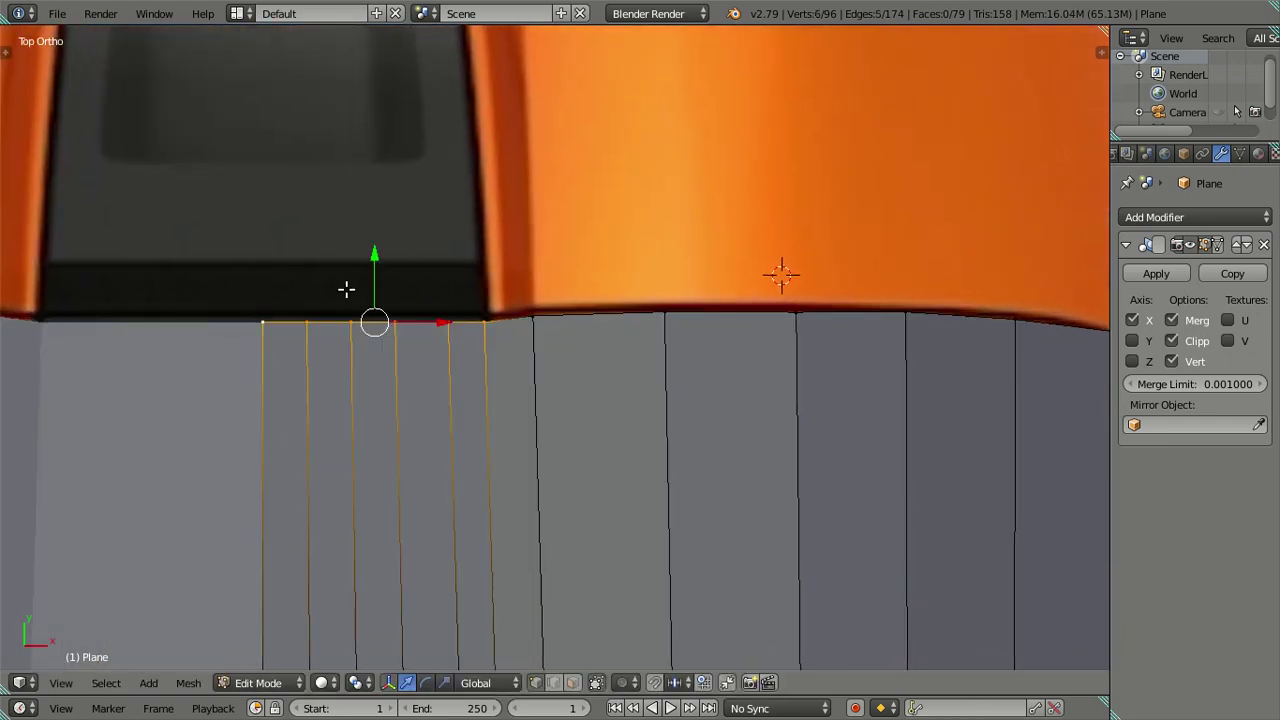
key(g)
key(y)
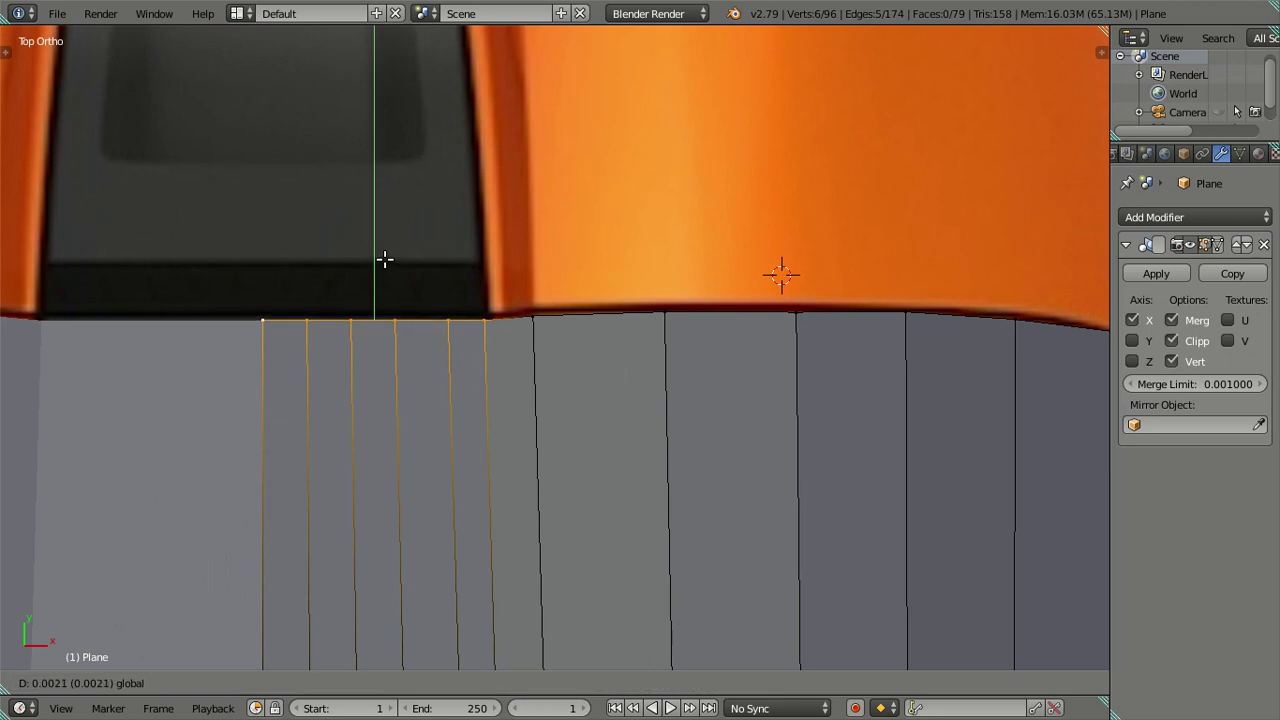
click(385, 259)
key(a)
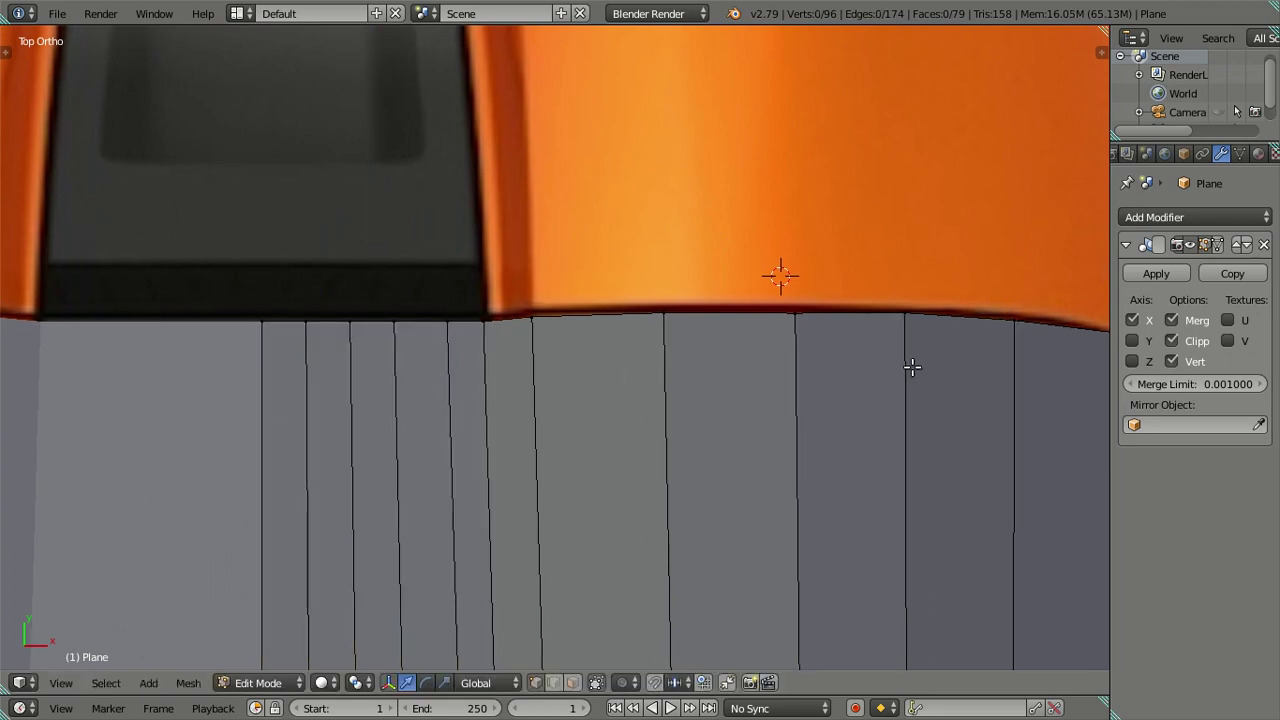
Move a vertex near the rear corner along Y, then check side and front views
shift+middle_drag(911, 369, 601, 367)
right_click(801, 348)
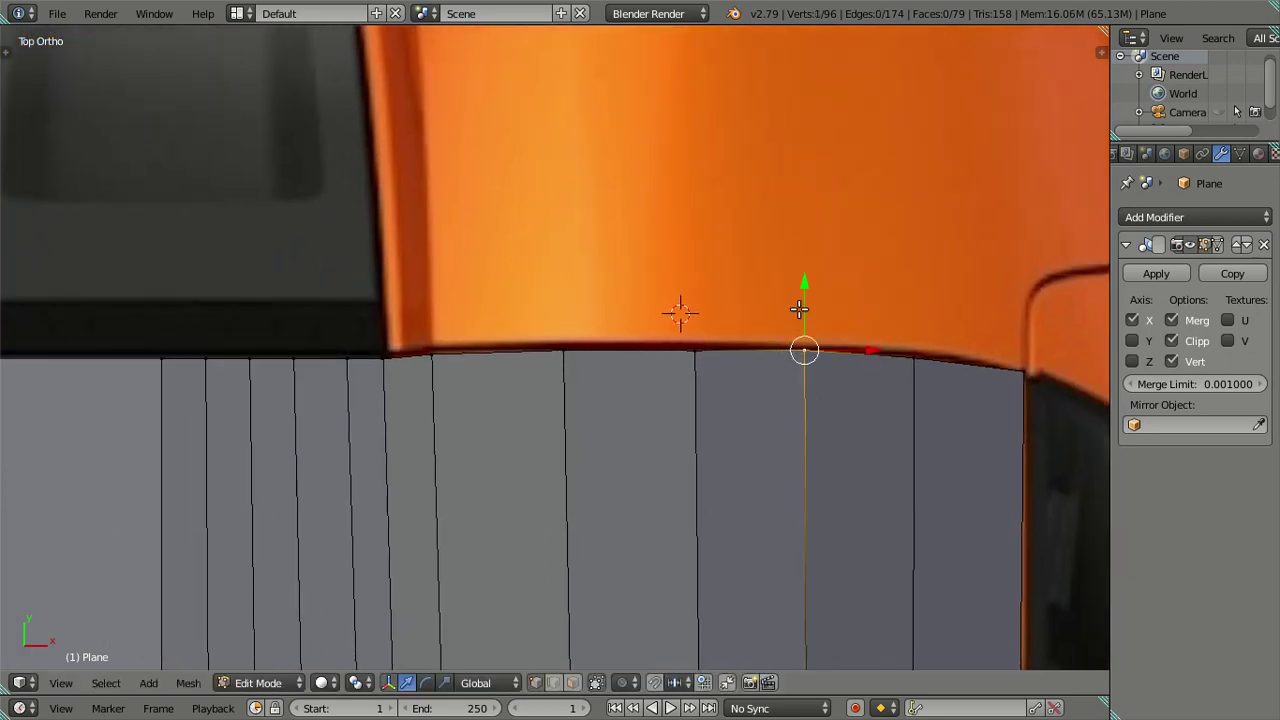
drag(804, 276, 811, 281)
key(KP_3)
key(KP_1)
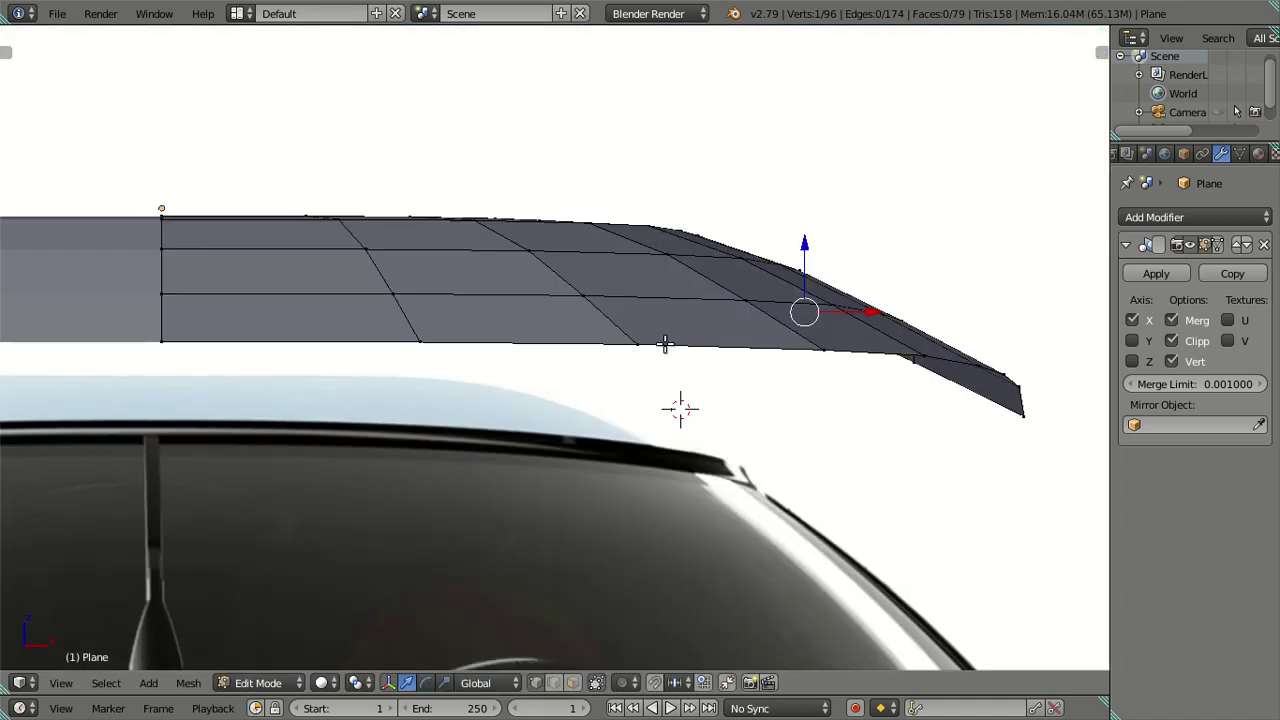
Frame the roof panel in side view over the orange car reference, with see-through shading
key(KP_3)
key(a)
key(z)
mouse_move(597, 372)
shift+middle_down()
mouse_move(649, 377)
mouse_move(528, 434)
mouse_move(619, 416)
mouse_move(571, 500)
mouse_move(631, 423)
mouse_move(418, 433)
shift+middle_up()
key(z)
key(Tab)
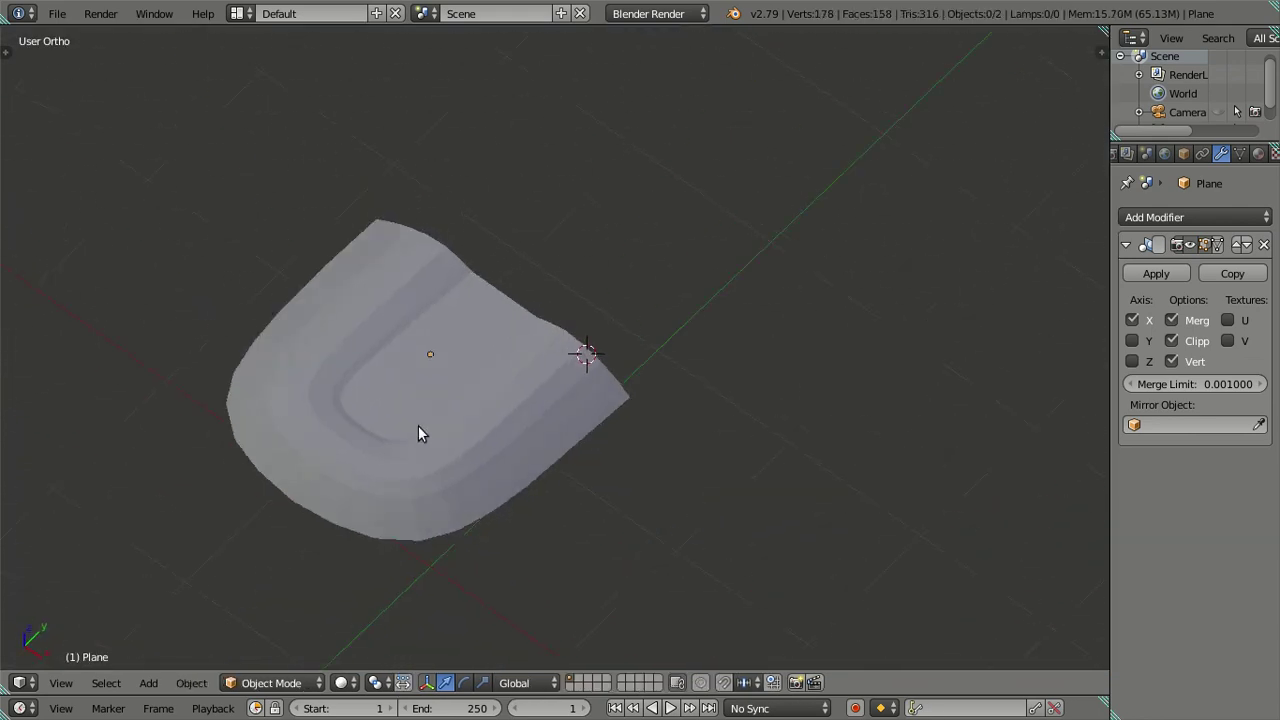
key(KP_3)
shift+middle_drag(342, 395, 571, 387)
scroll(573, 384, up, 3)
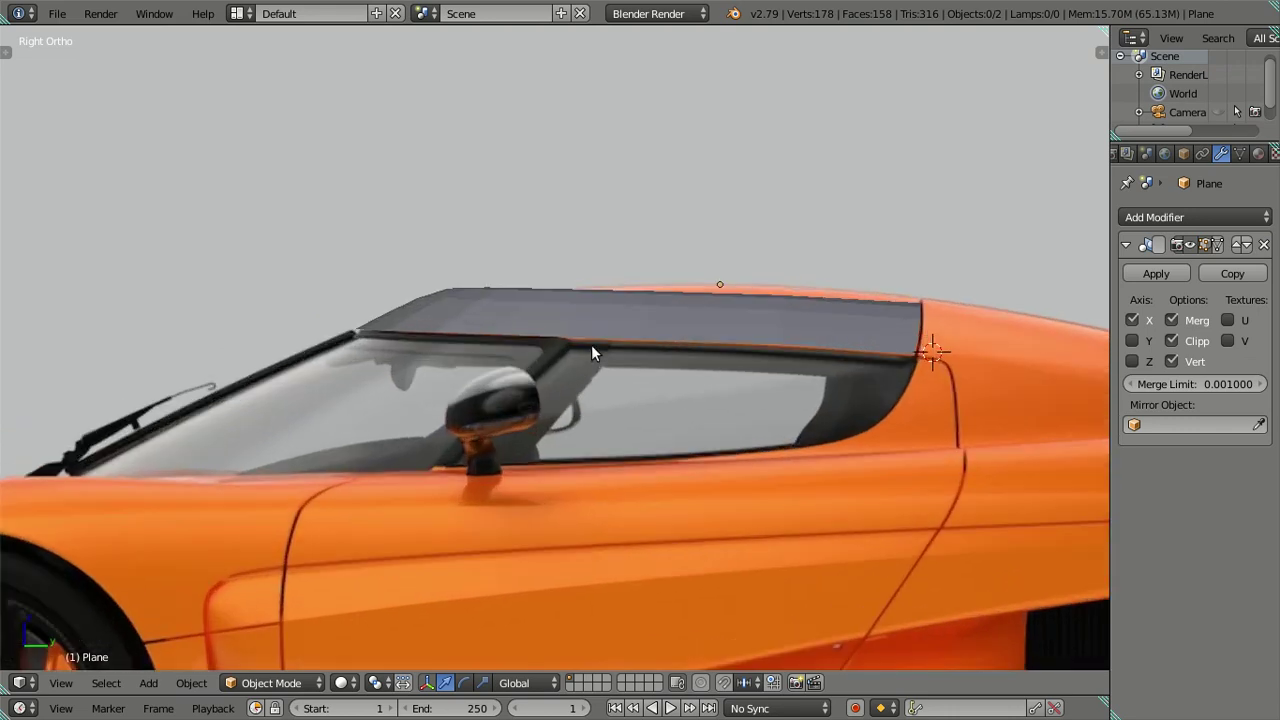
key(Tab)
scroll(629, 323, up, 2)
shift+middle_drag(749, 343, 586, 371)
scroll(586, 371, up, 1)
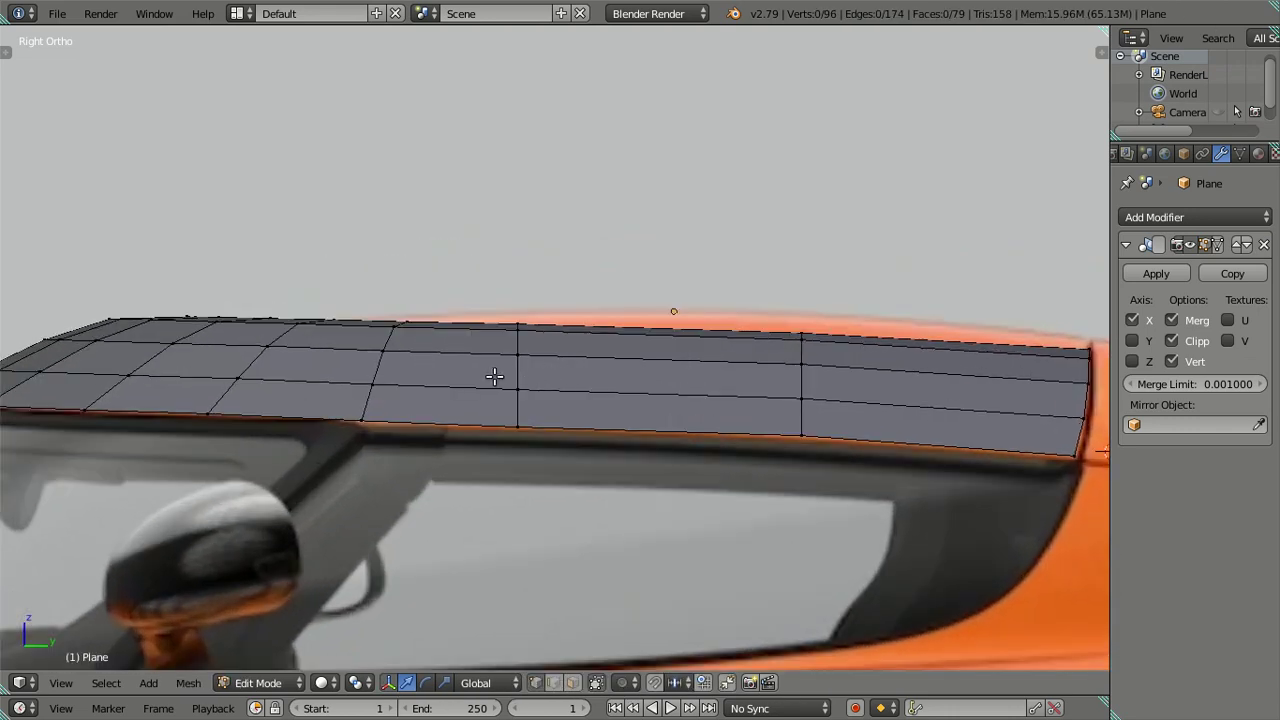
key(a)
key(a)
key(z)
Raise the first two crosswise edge loops to meet the reference roofline
alt+right_click(377, 372)
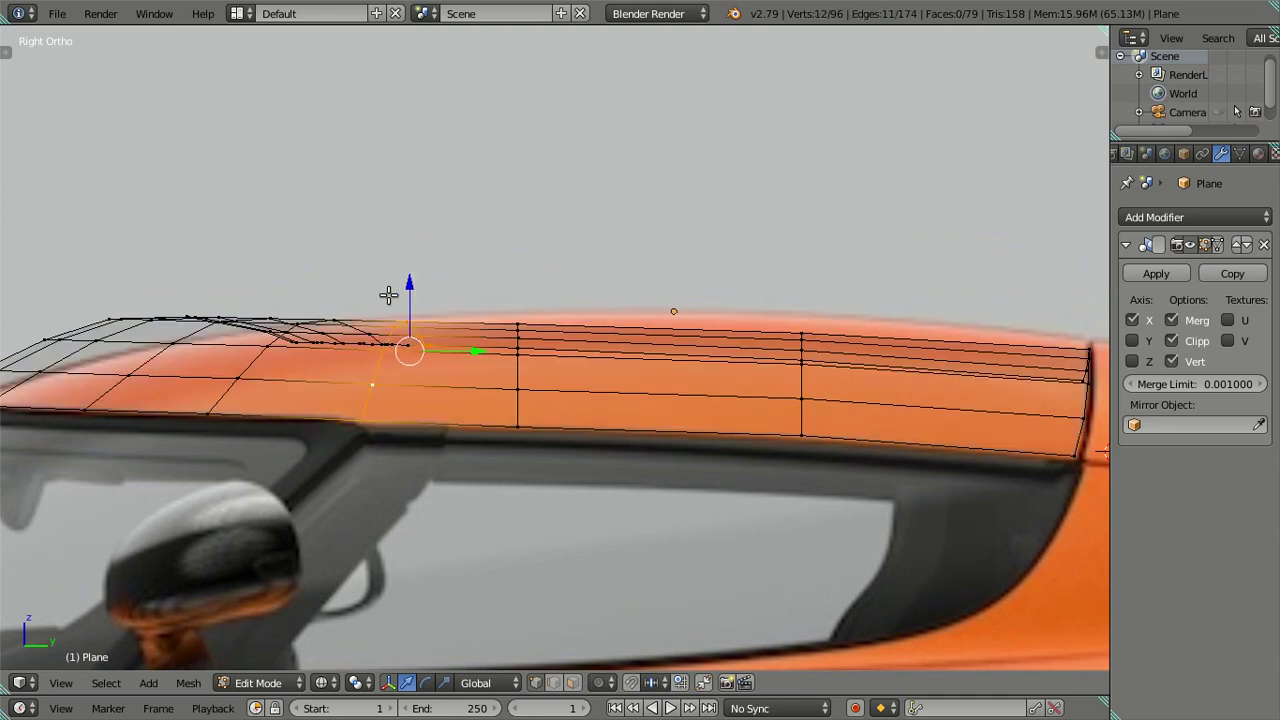
shift+right_click(351, 413)
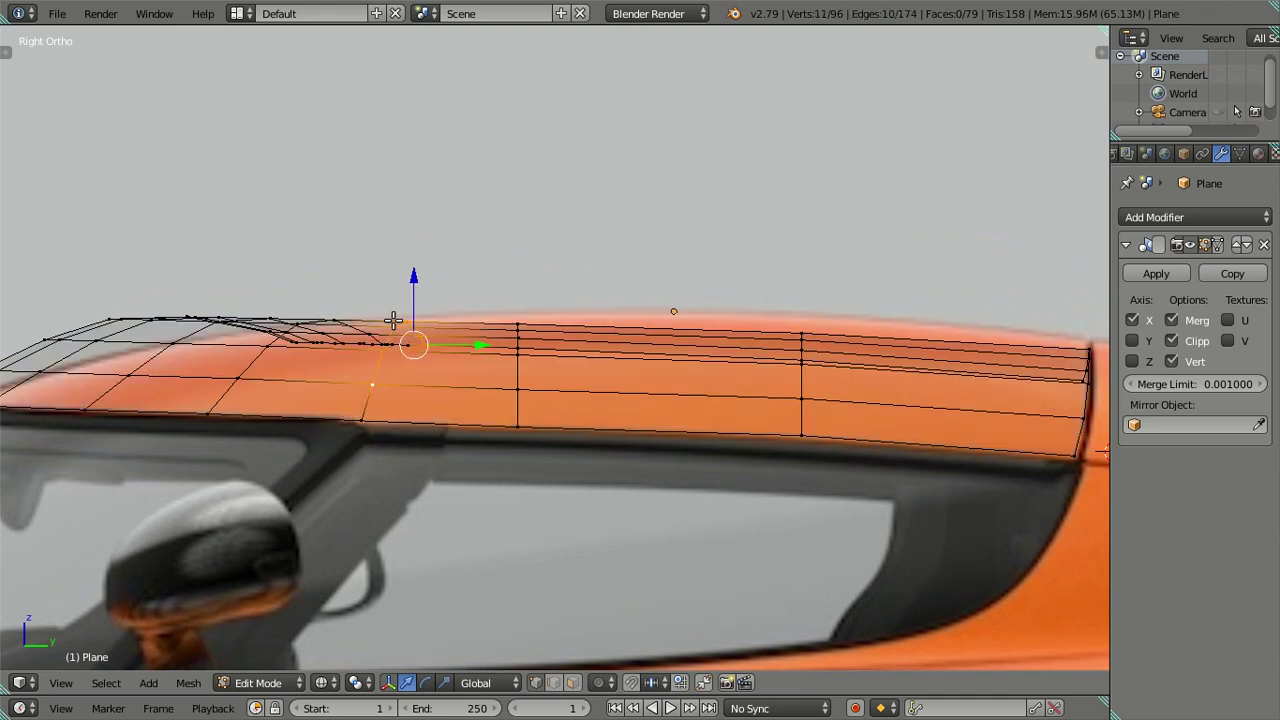
drag(412, 277, 422, 276)
key(a)
alt+right_click(512, 398)
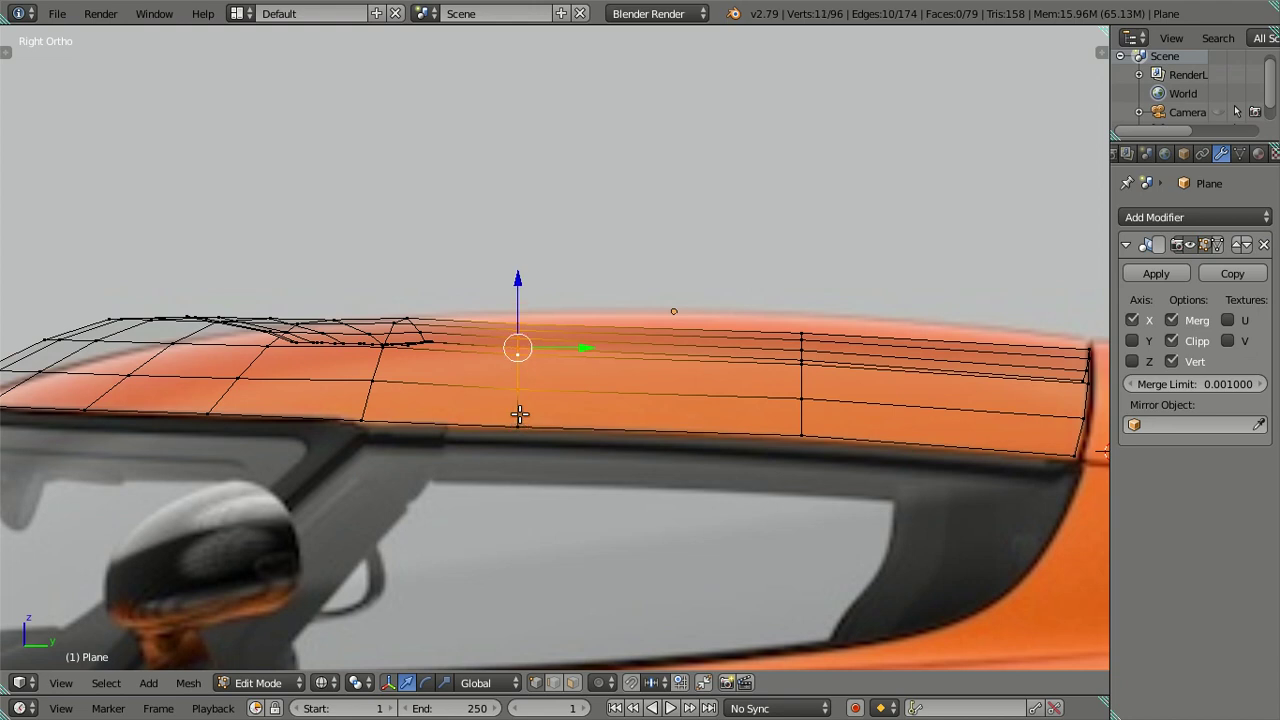
drag(517, 283, 539, 271)
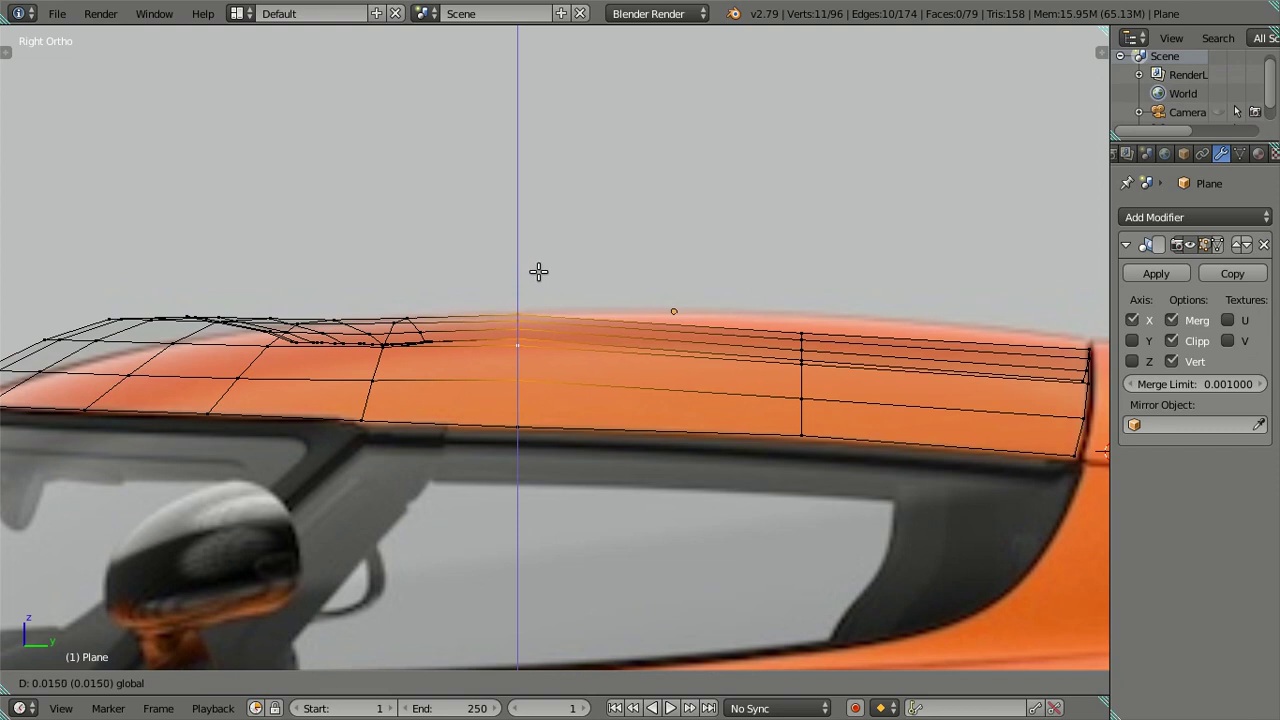
click(539, 272)
key(a)
Move the rear vertical edge loops, including the rearmost, vertically onto the roofline
alt+right_click(803, 353)
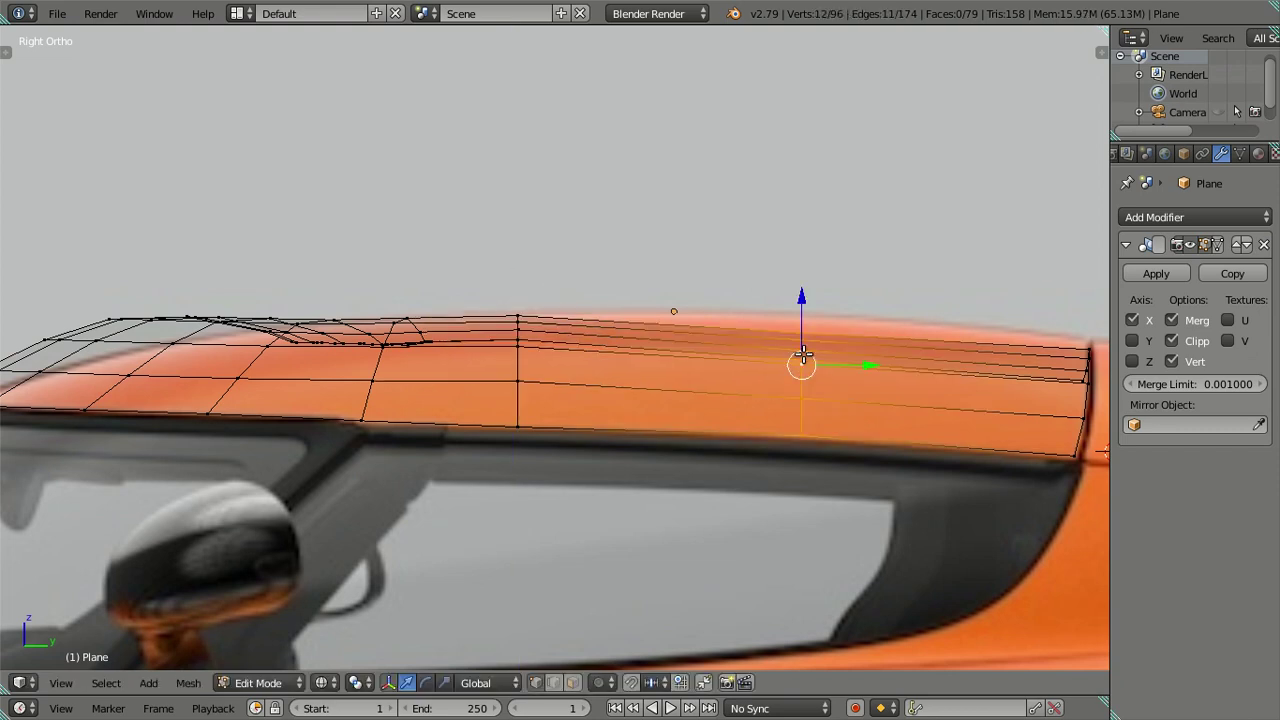
shift+right_click(793, 428)
key(g)
key(z)
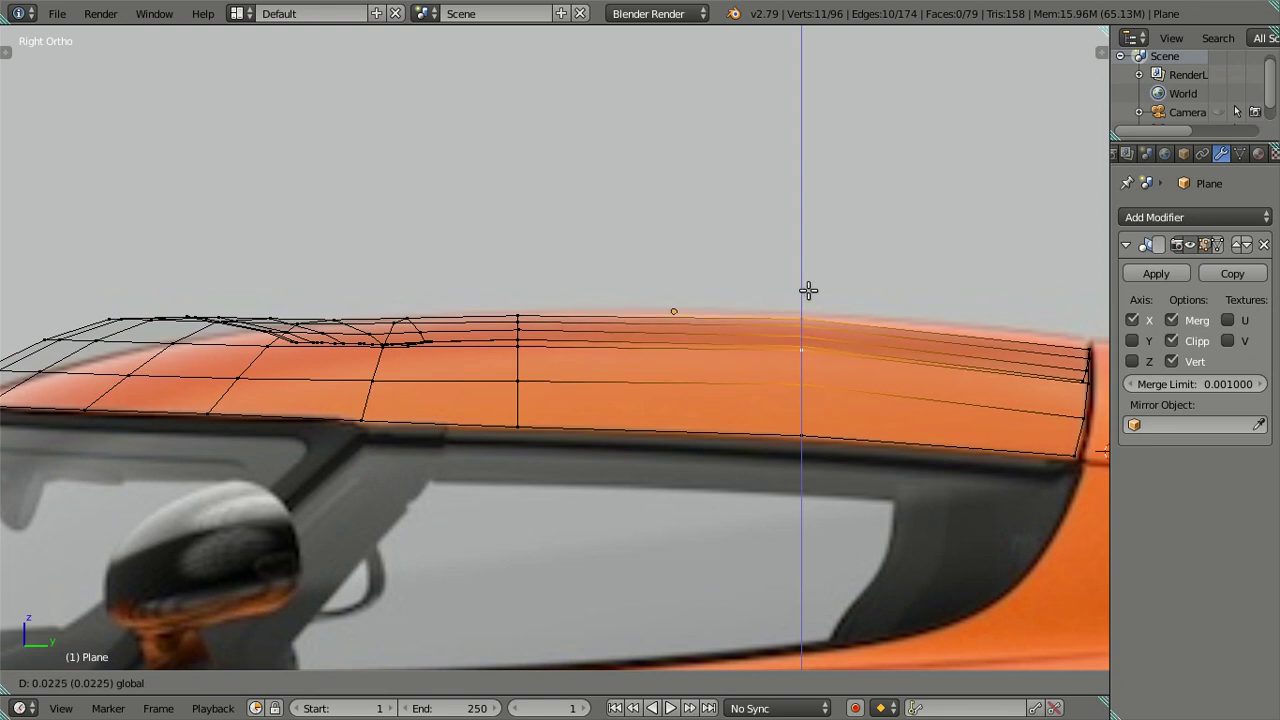
click(805, 289)
key(a)
shift+middle_drag(997, 426, 756, 472)
alt+right_click(832, 444)
drag(833, 358, 834, 346)
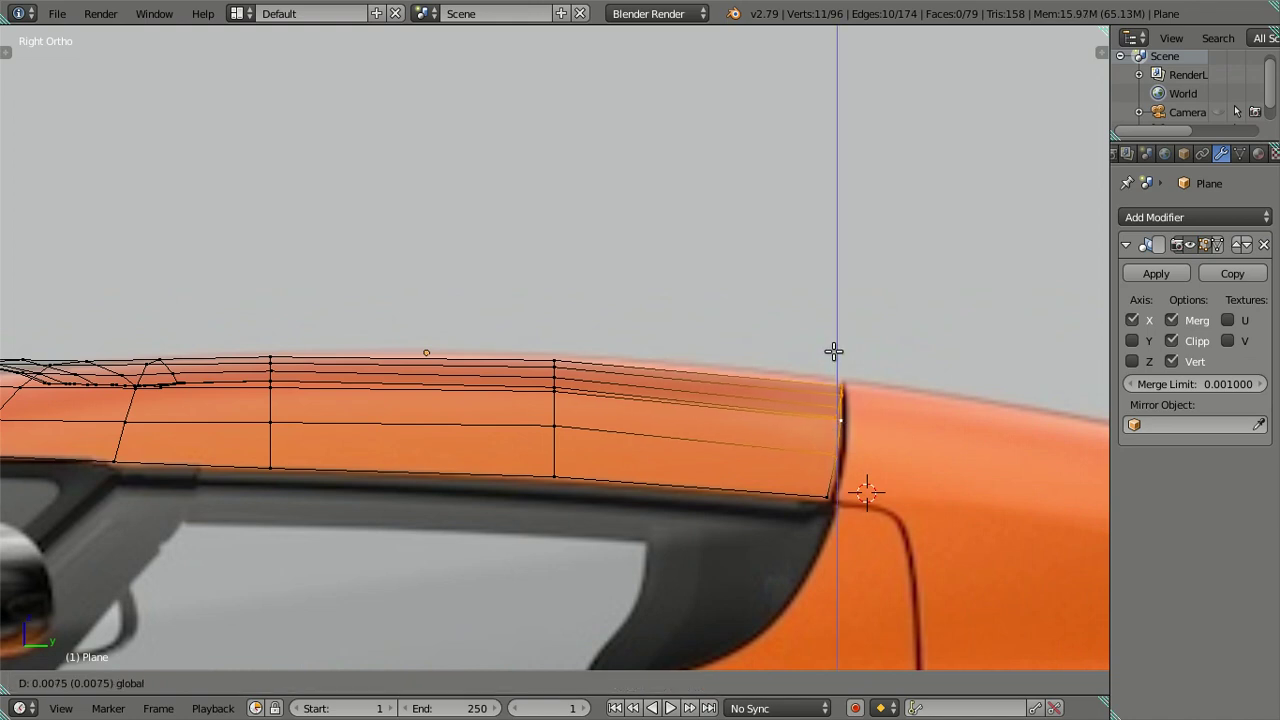
key(a)
Slide a crosswise loop along the roof's length and raise it onto the roofline
mouse_move(457, 386)
middle_down()
mouse_move(494, 477)
mouse_move(626, 482)
middle_up()
mouse_move(550, 461)
middle_down()
mouse_move(626, 603)
mouse_move(571, 423)
middle_up()
alt+right_click(596, 388)
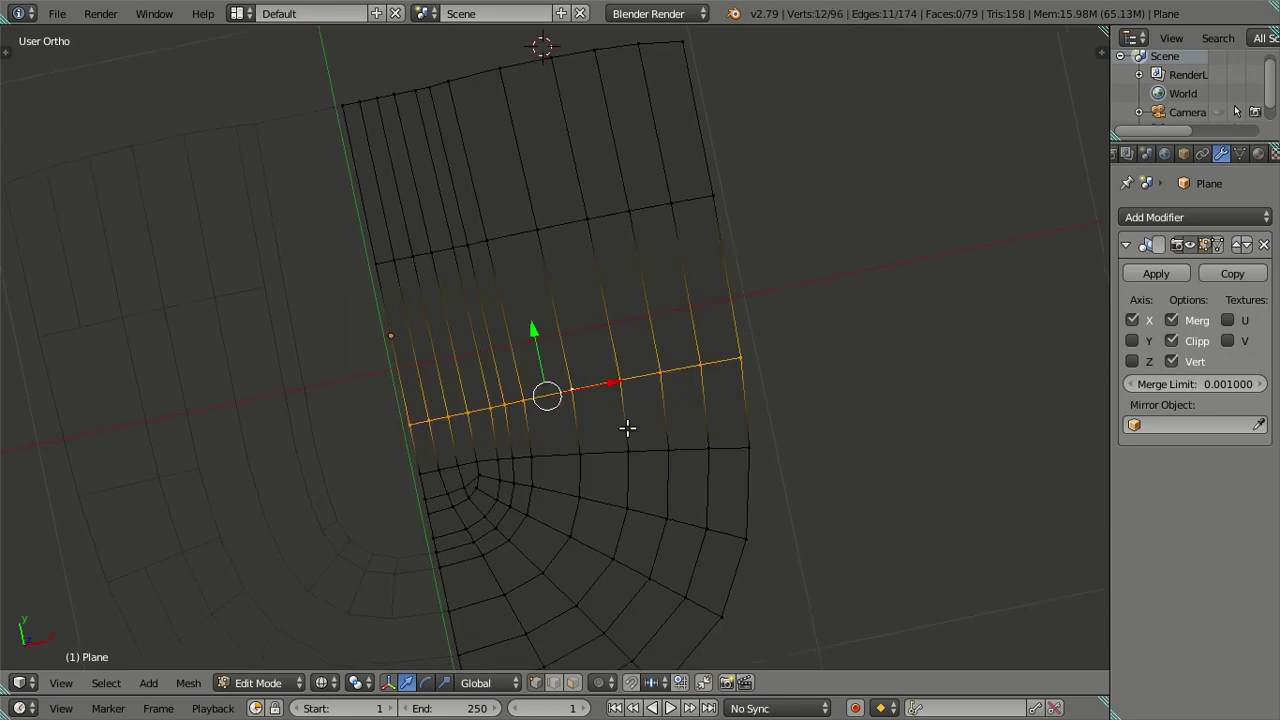
key(KP_3)
key(g)
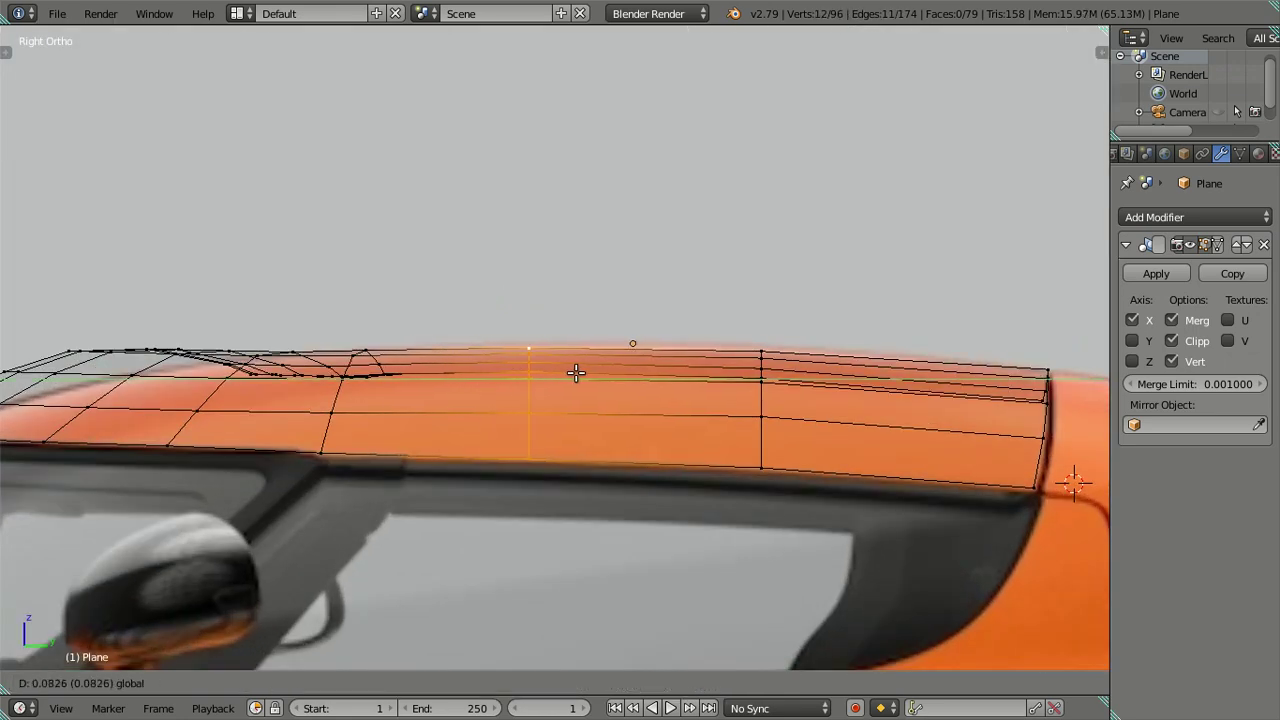
click(584, 374)
drag(537, 311, 566, 337)
key(ctrl+z)
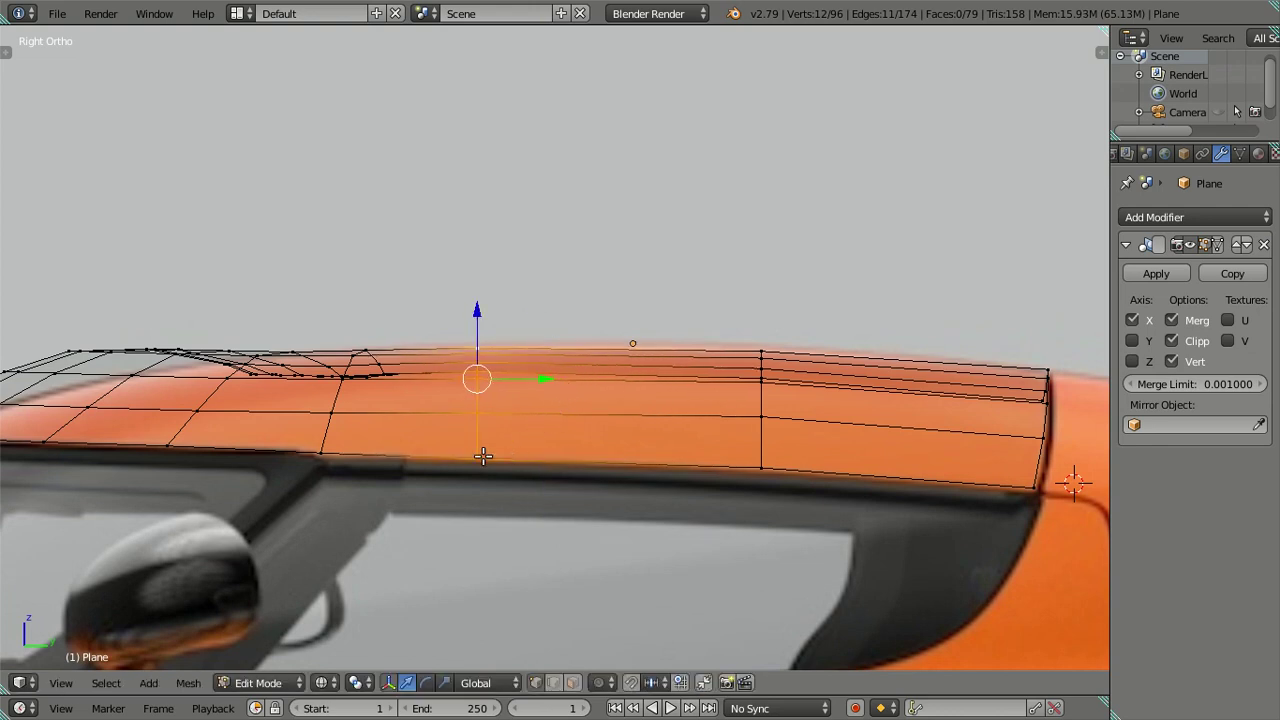
drag(543, 379, 568, 370)
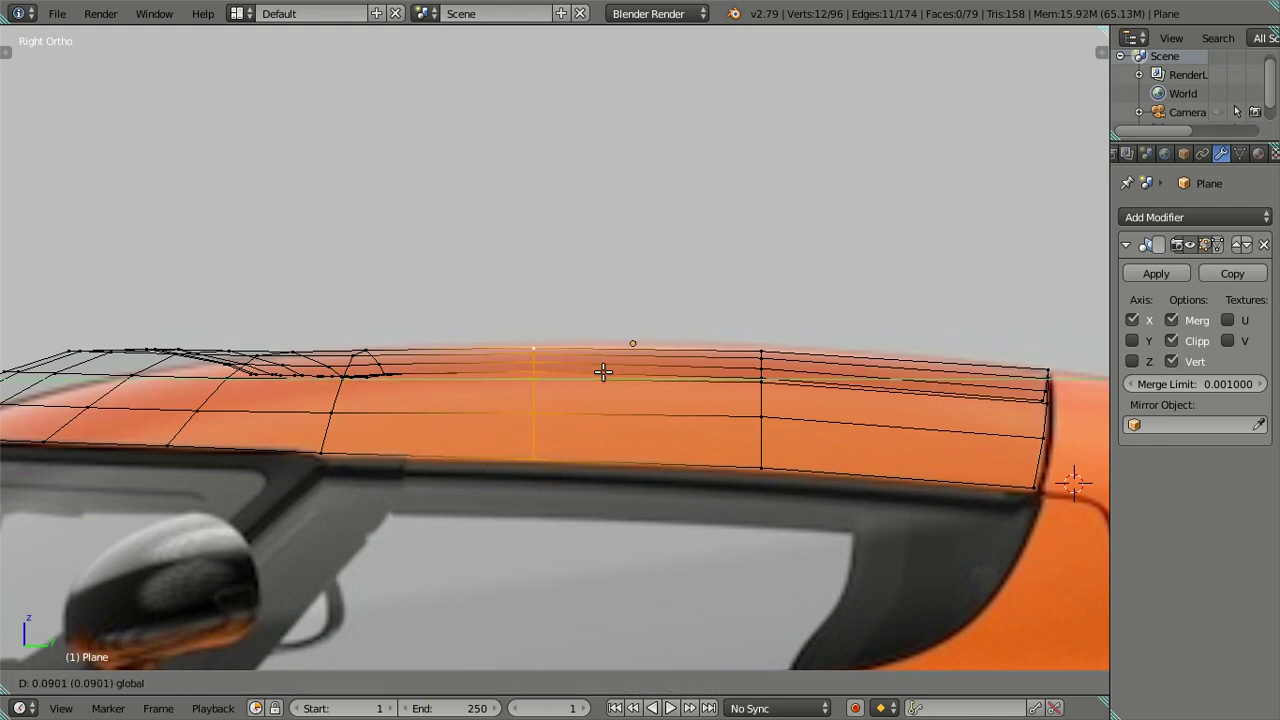
click(609, 374)
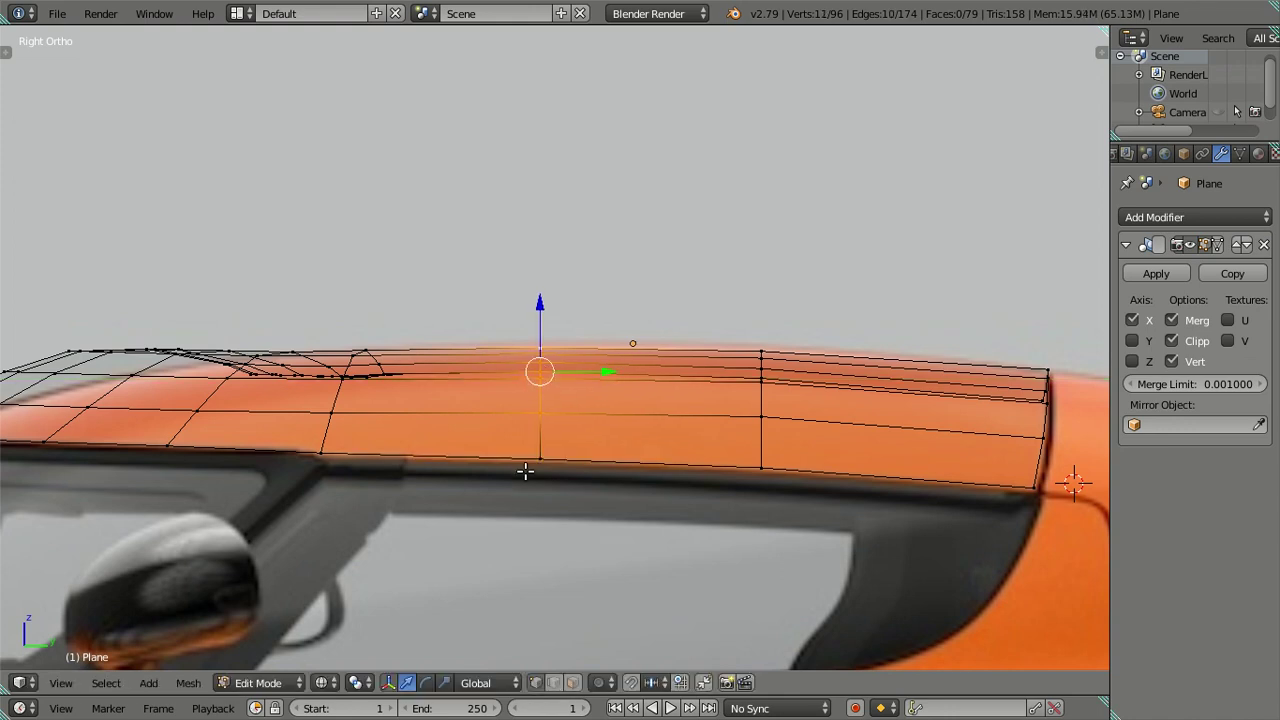
drag(540, 315, 543, 309)
click(548, 309)
key(a)
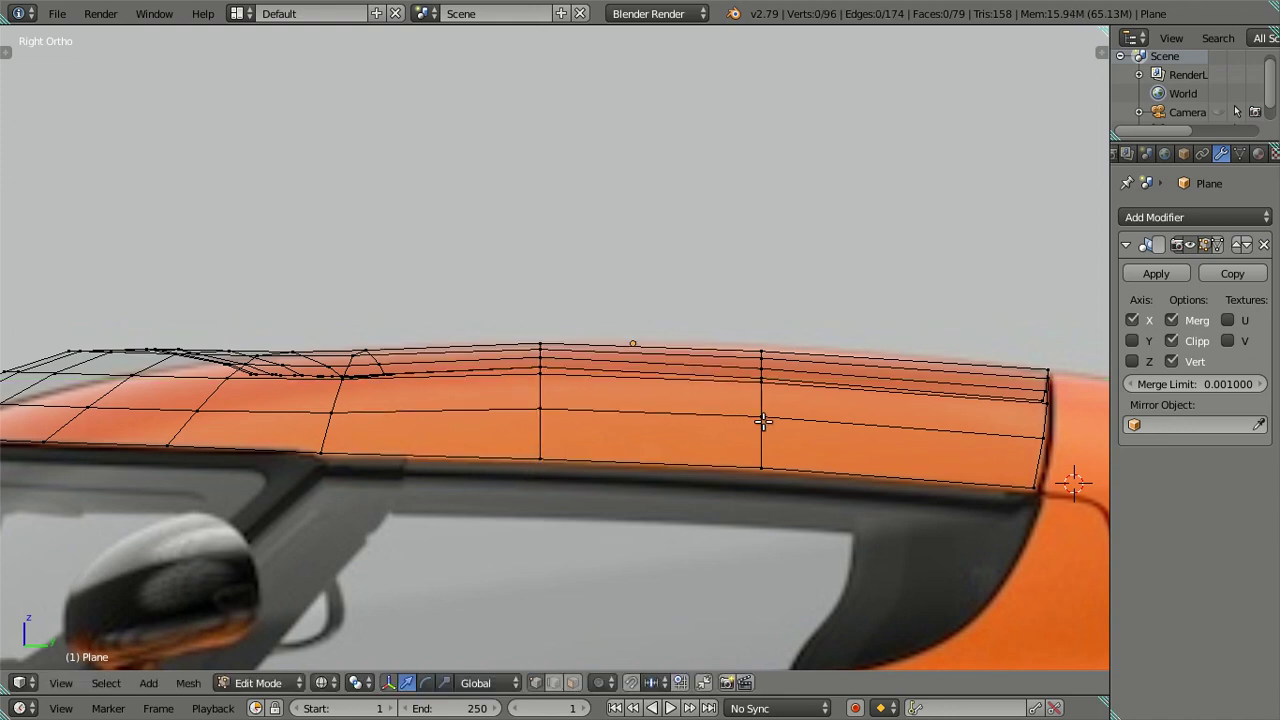
Lower two more vertical loops, about 0.0021 and 0.0042, to hug the roofline
scroll(760, 420, down, 1)
scroll(700, 420, down, 1)
scroll(651, 416, up, 3)
scroll(560, 410, up, 2)
alt+right_click(545, 405)
drag(538, 300, 551, 303)
key(a)
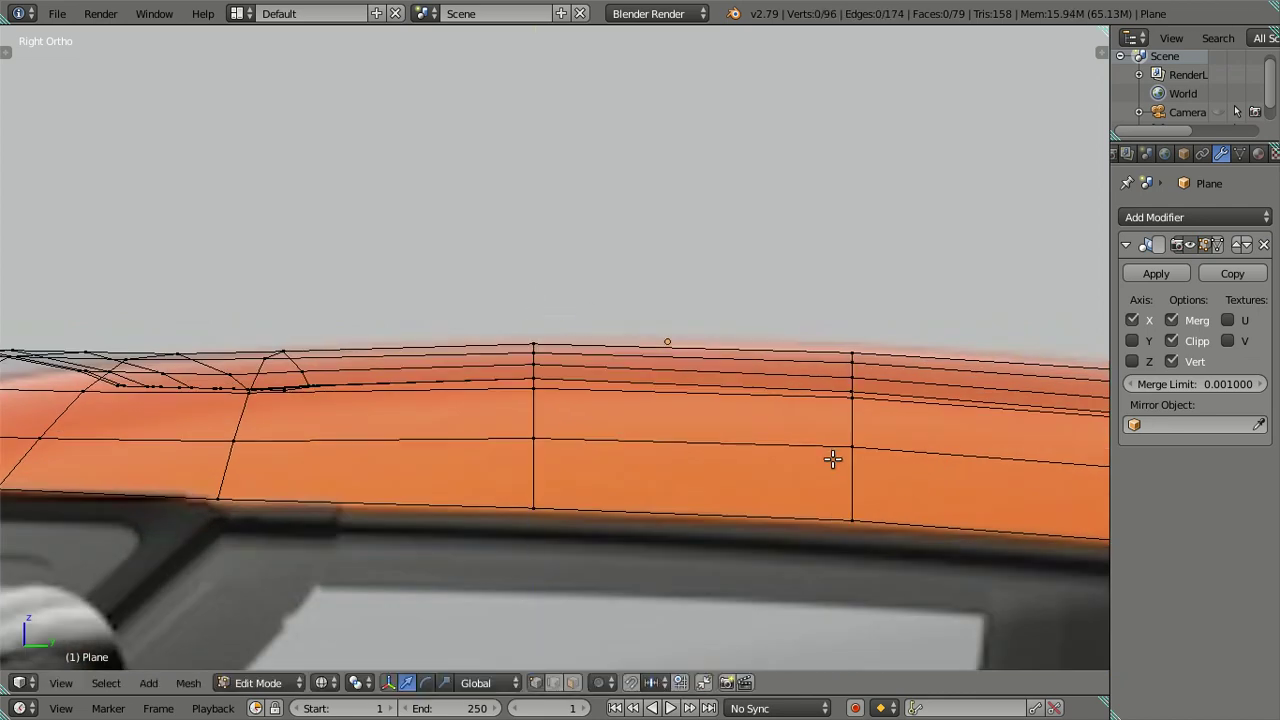
alt+right_click(852, 491)
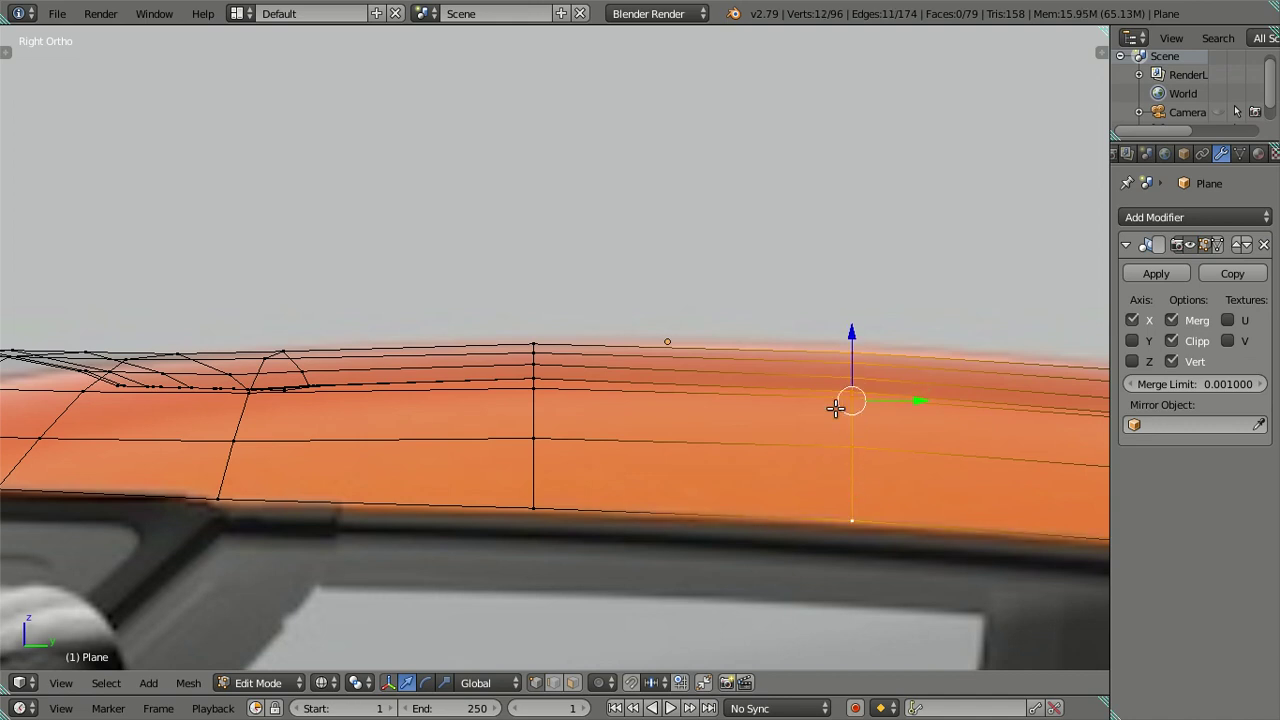
drag(846, 328, 854, 329)
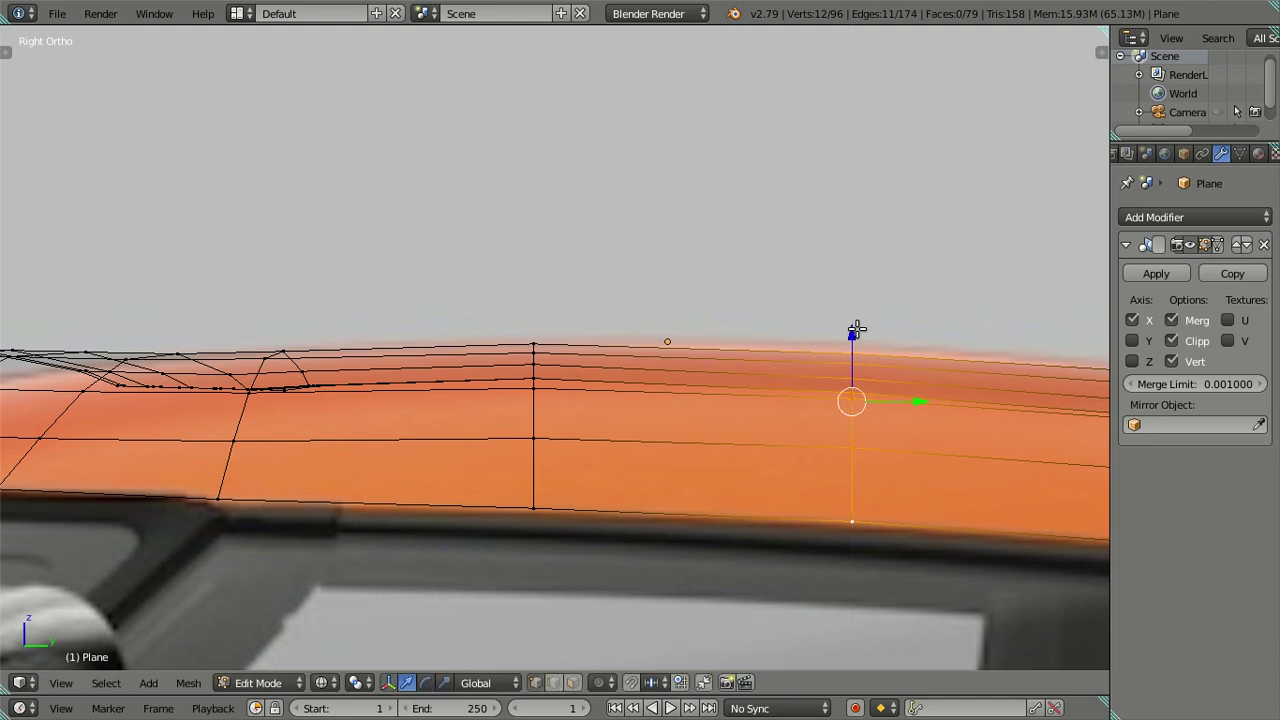
scroll(746, 372, down, 3)
key(KP_7)
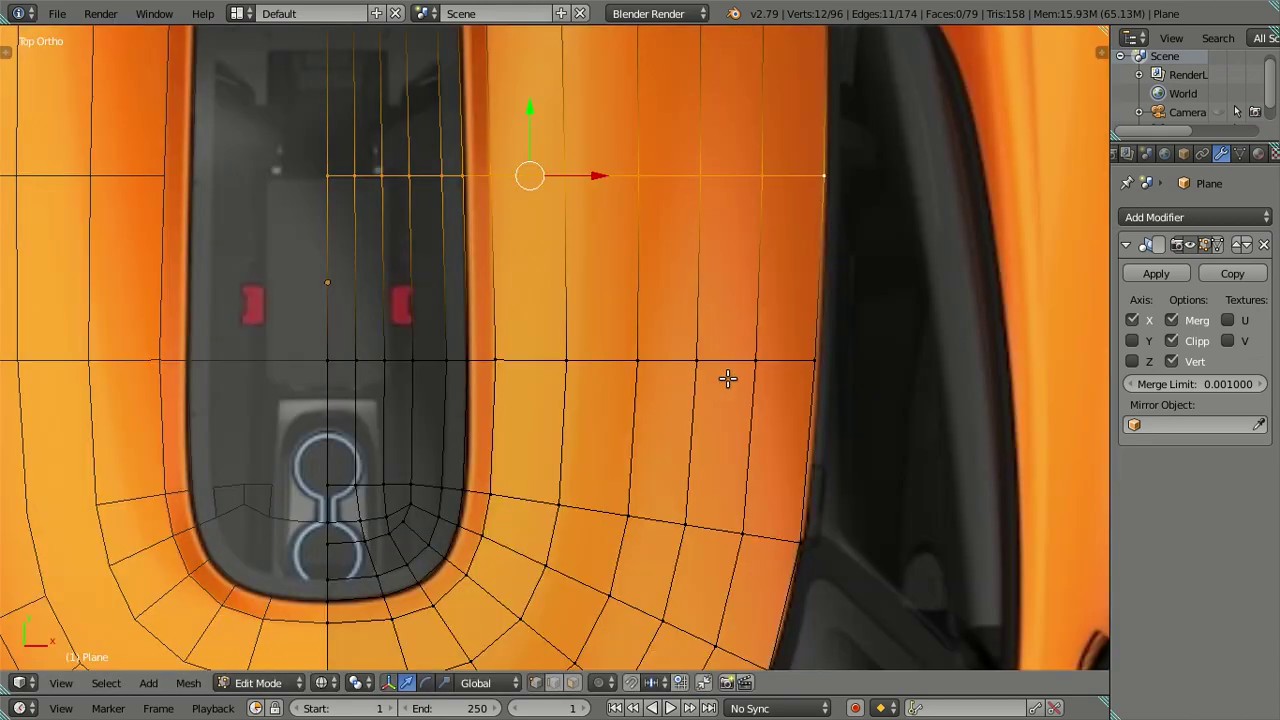
Slide the row-end vertex along X onto the roof edge in the top reference
shift+middle_drag(775, 369, 791, 423)
right_click(790, 418)
key(g)
key(x)
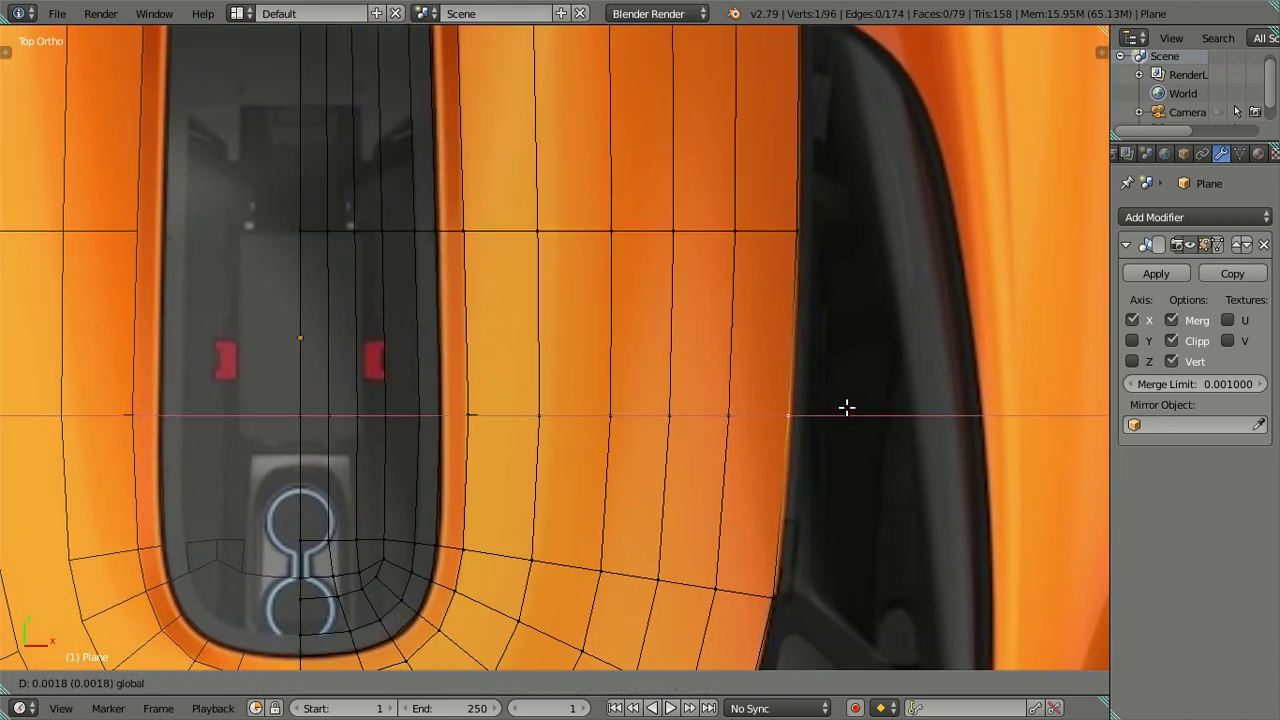
click(849, 408)
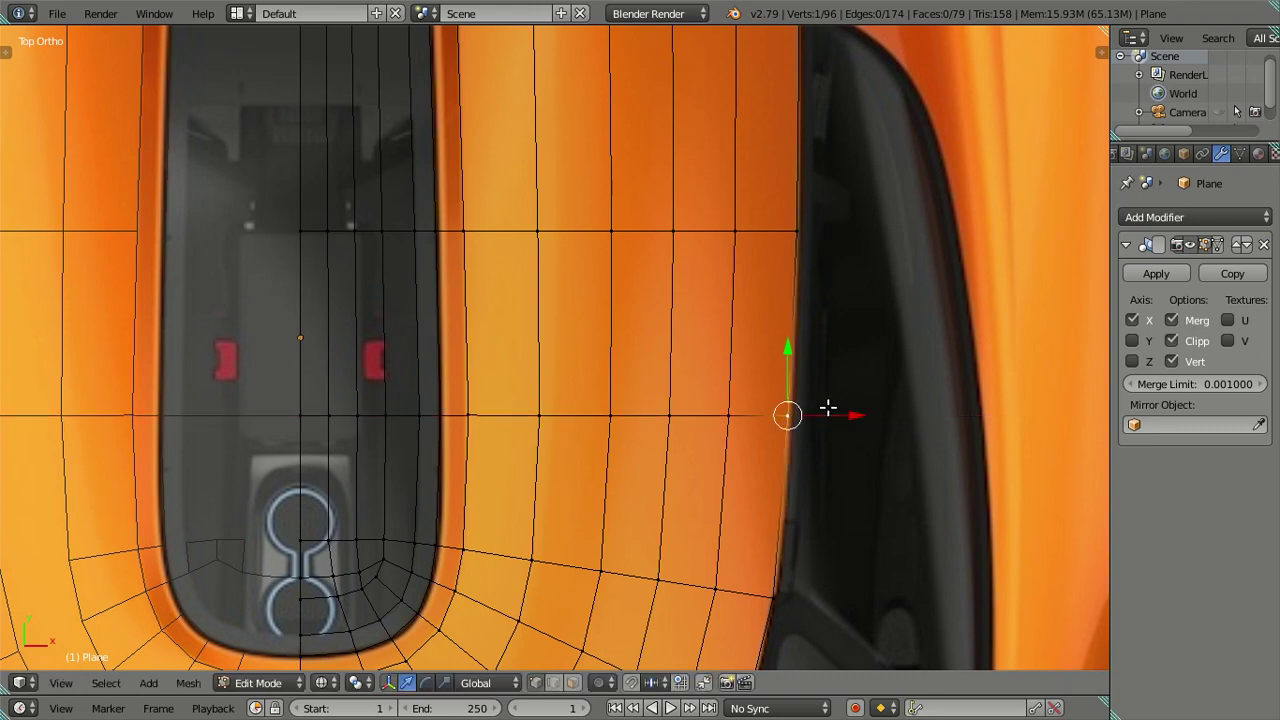
Inspect the smoothed roof and its U-shaped groove in Object Mode from a low angle
scroll(709, 414, down, 2)
scroll(709, 414, down, 3)
mouse_move(709, 414)
middle_down()
mouse_move(640, 313)
mouse_move(614, 240)
mouse_move(755, 271)
mouse_move(791, 309)
mouse_move(777, 440)
mouse_move(703, 346)
mouse_move(700, 229)
mouse_move(791, 249)
mouse_move(857, 300)
mouse_move(646, 423)
mouse_move(657, 451)
middle_up()
key(Tab)
scroll(651, 466, up, 2)
scroll(595, 500, up, 2)
scroll(595, 500, up, 2)
mouse_move(595, 500)
middle_down()
mouse_move(617, 480)
mouse_move(557, 466)
mouse_move(660, 385)
mouse_move(643, 318)
middle_up()
Shift the channel-side edge loop vertically and check the shaded roof surface
key(Tab)
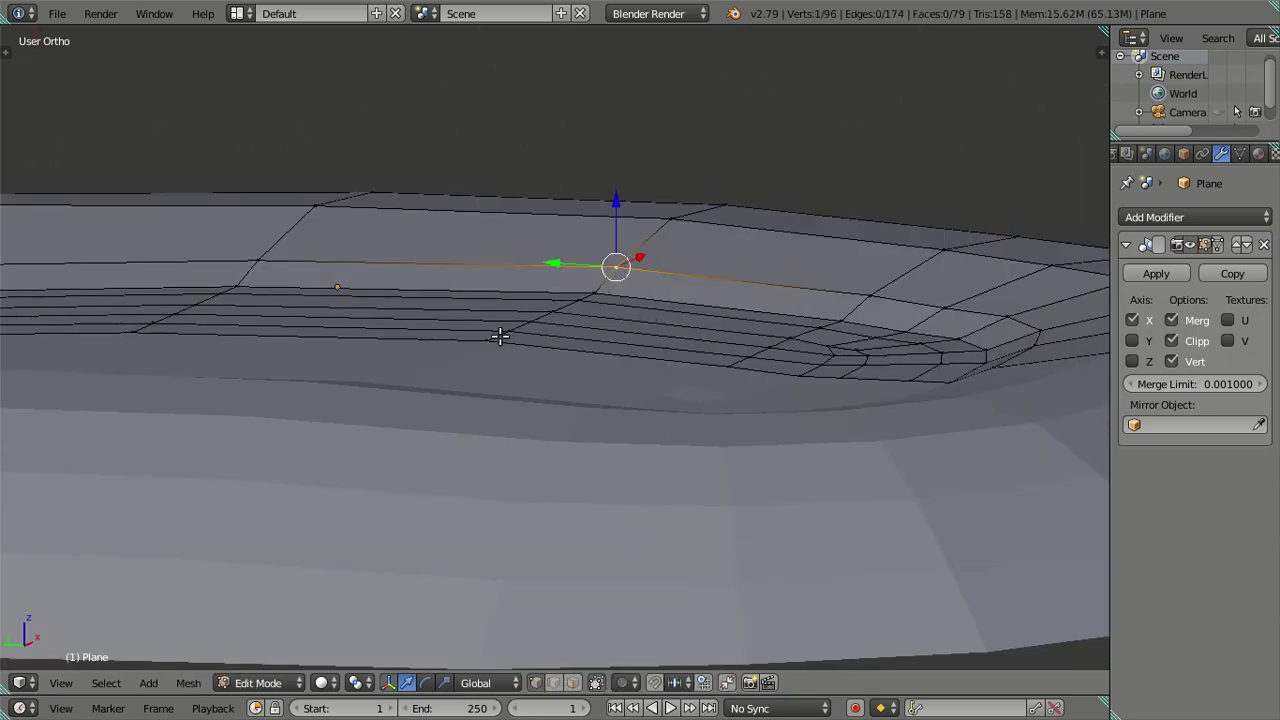
alt+right_click(556, 262)
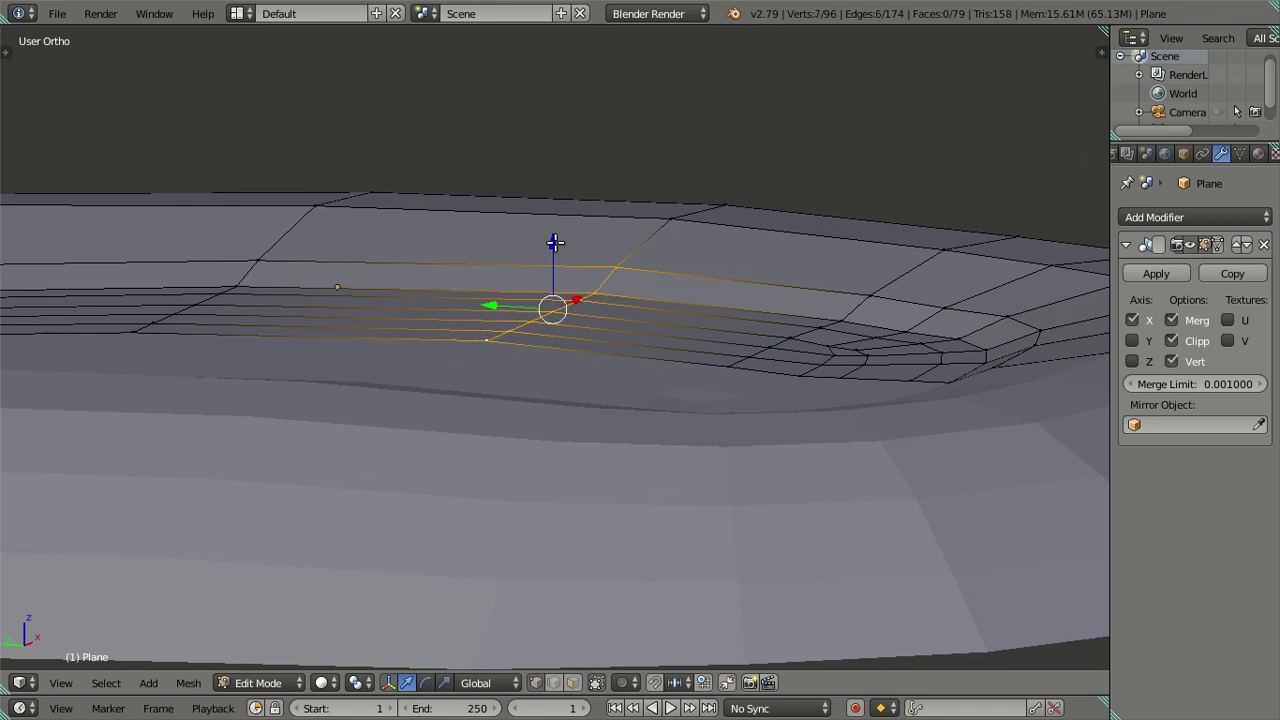
drag(555, 242, 563, 243)
key(Tab)
mouse_move(563, 243)
middle_down()
mouse_move(554, 285)
mouse_move(597, 314)
mouse_move(680, 317)
mouse_move(586, 363)
mouse_move(643, 389)
mouse_move(607, 414)
mouse_move(663, 434)
mouse_move(537, 389)
mouse_move(430, 373)
middle_up()
scroll(605, 415, up, 3)
Back in Edit Mode, select the edge path along the channel edge from above
key(Tab)
scroll(683, 412, up, 1)
mouse_move(706, 436)
middle_down()
mouse_move(737, 463)
mouse_move(657, 357)
mouse_move(696, 370)
middle_up()
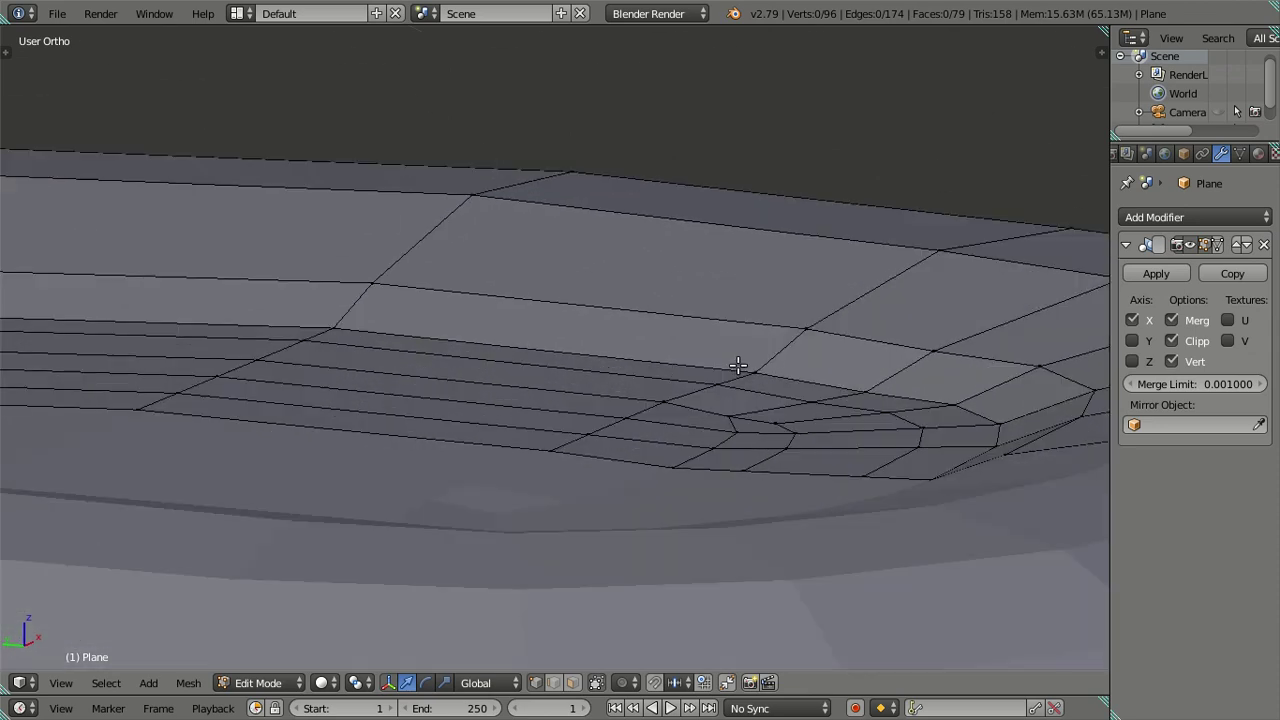
ctrl+click(566, 449)
scroll(566, 446, down, 2)
mouse_move(566, 443)
middle_down()
mouse_move(737, 463)
mouse_move(560, 529)
mouse_move(534, 479)
mouse_move(1017, 420)
mouse_move(414, 380)
mouse_move(634, 423)
mouse_move(851, 427)
mouse_move(749, 503)
mouse_move(670, 444)
mouse_move(686, 449)
mouse_move(691, 434)
mouse_move(629, 380)
mouse_move(294, 400)
mouse_move(517, 391)
mouse_move(548, 335)
middle_up()
scroll(840, 435, up, 3)
Lower the selected channel-side edges in the side reference view and nudge a single vertex
key(KP_3)
drag(548, 308, 563, 311)
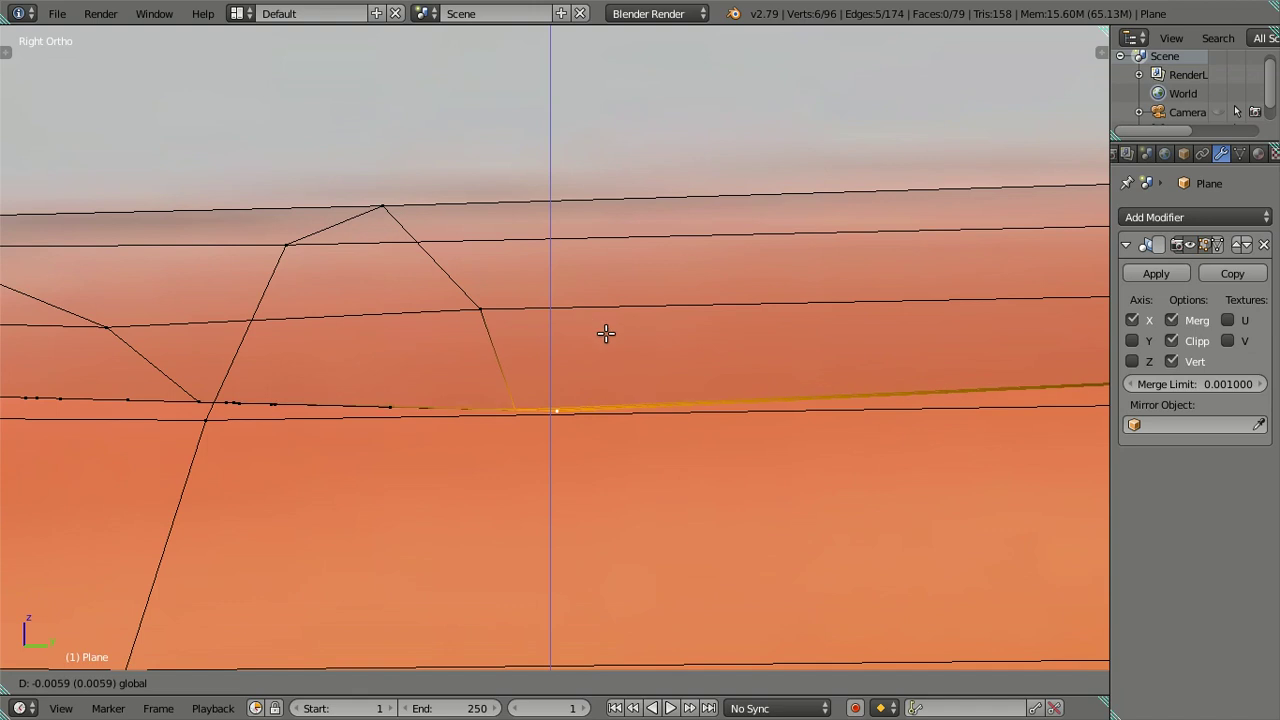
drag(606, 333, 574, 354)
scroll(574, 354, down, 2)
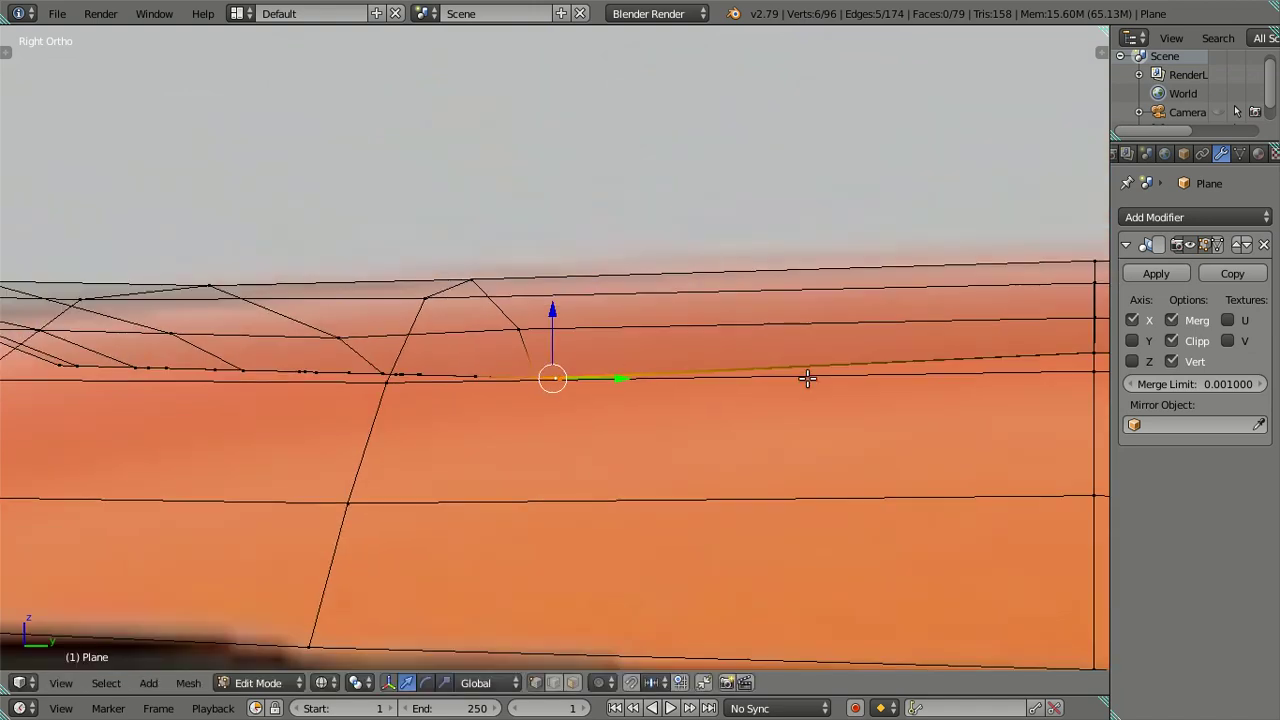
shift+middle_drag(808, 374, 514, 389)
scroll(510, 385, down, 3)
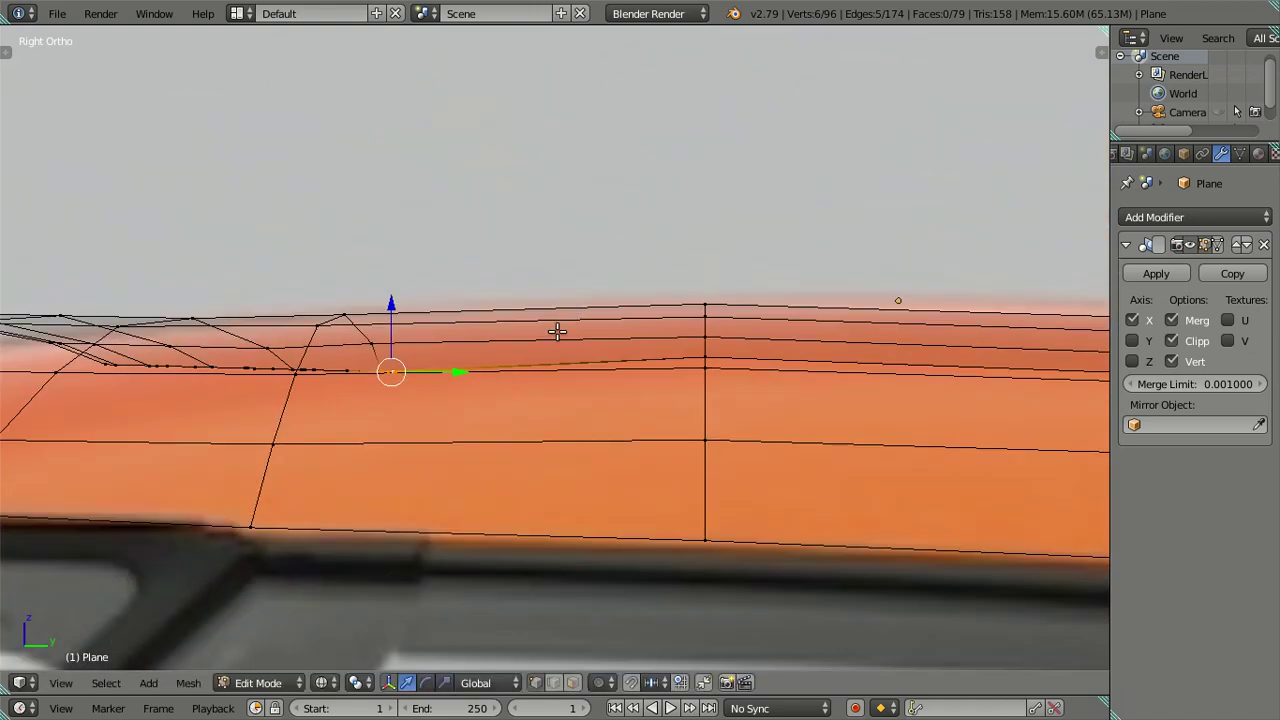
mouse_move(429, 366)
middle_down()
mouse_move(471, 357)
mouse_move(596, 430)
mouse_move(677, 357)
mouse_move(615, 383)
middle_up()
key(a)
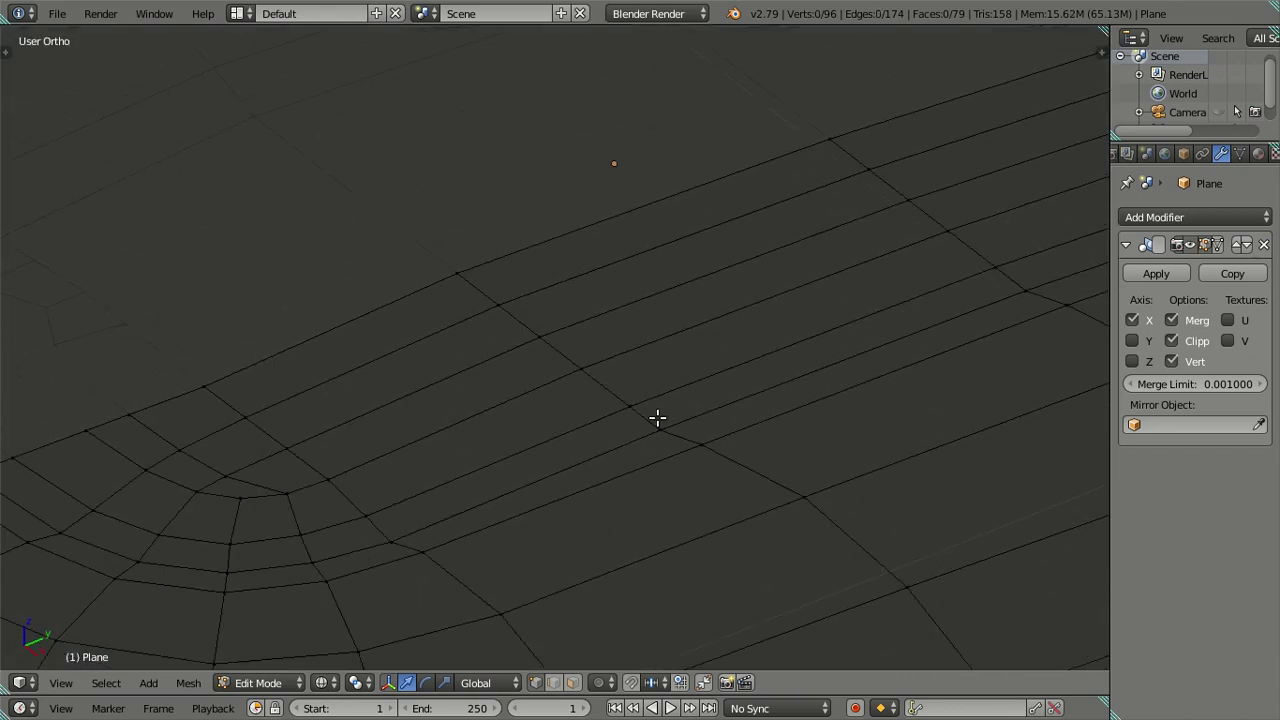
mouse_move(525, 358)
middle_down()
mouse_move(503, 306)
mouse_move(446, 370)
middle_up()
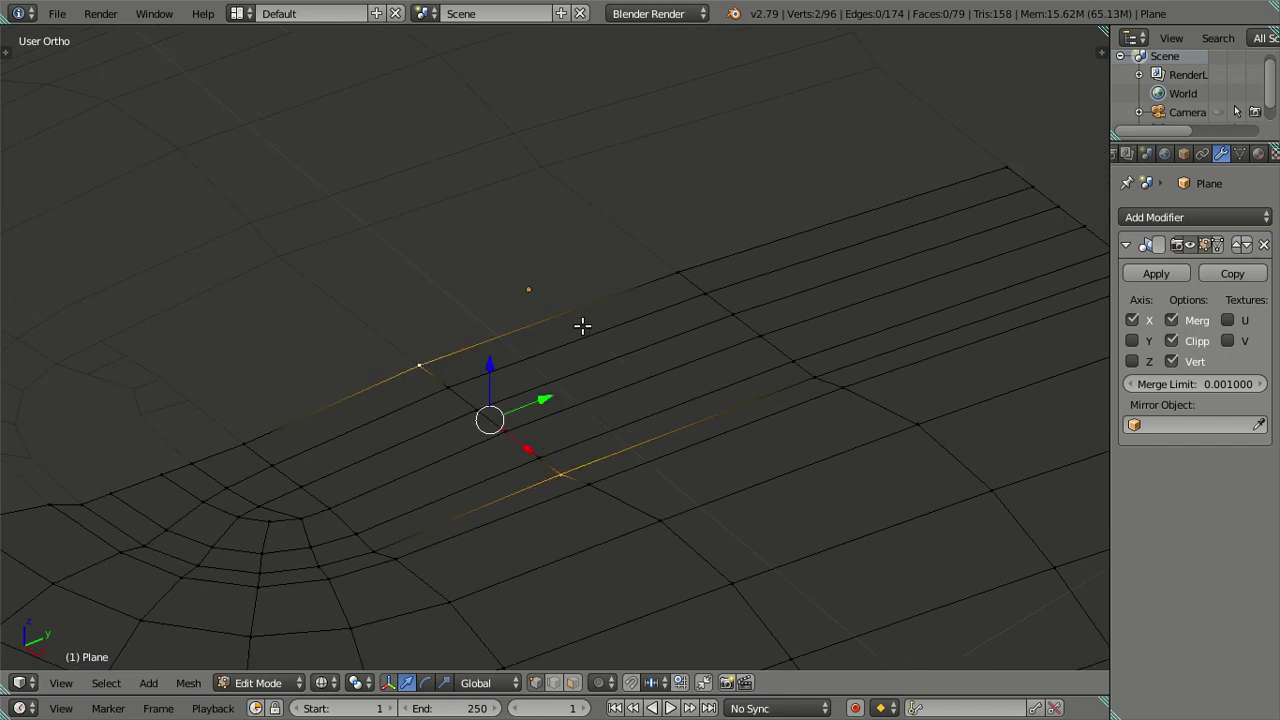
right_drag(581, 456, 580, 472)
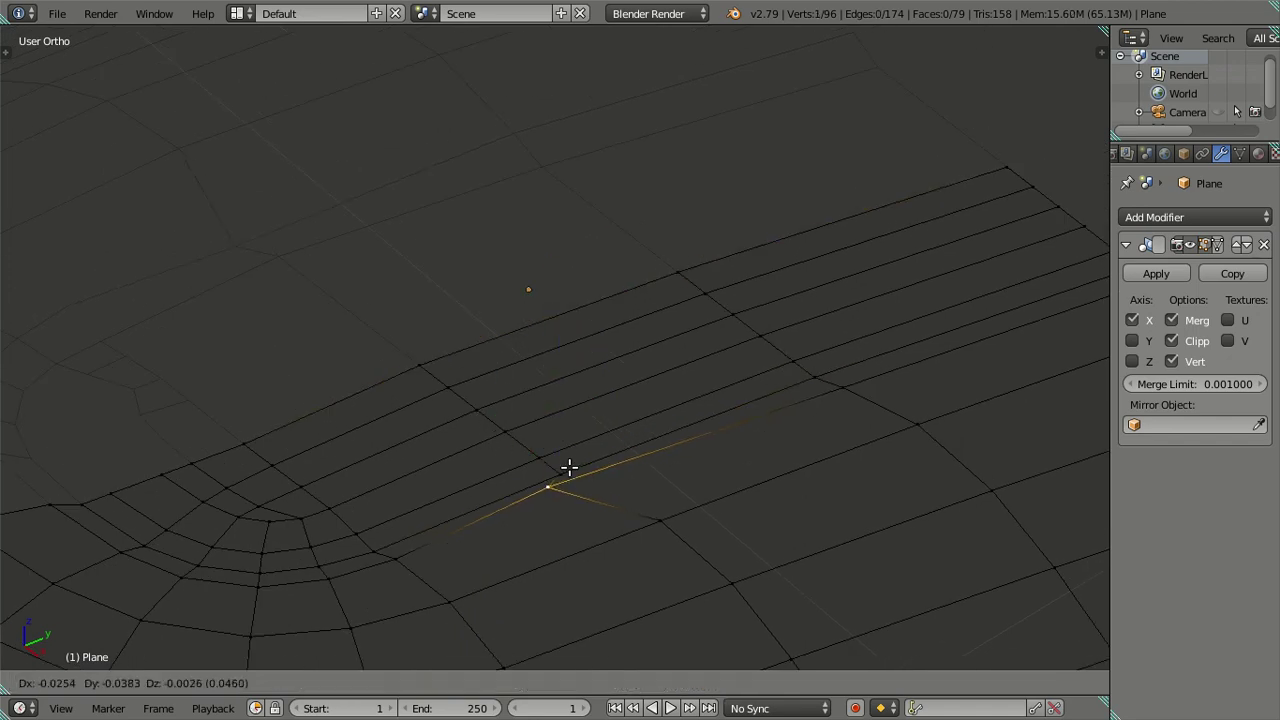
Select a five-face strip and lower it onto the roofline in wireframe side view
alt+right_click(395, 352)
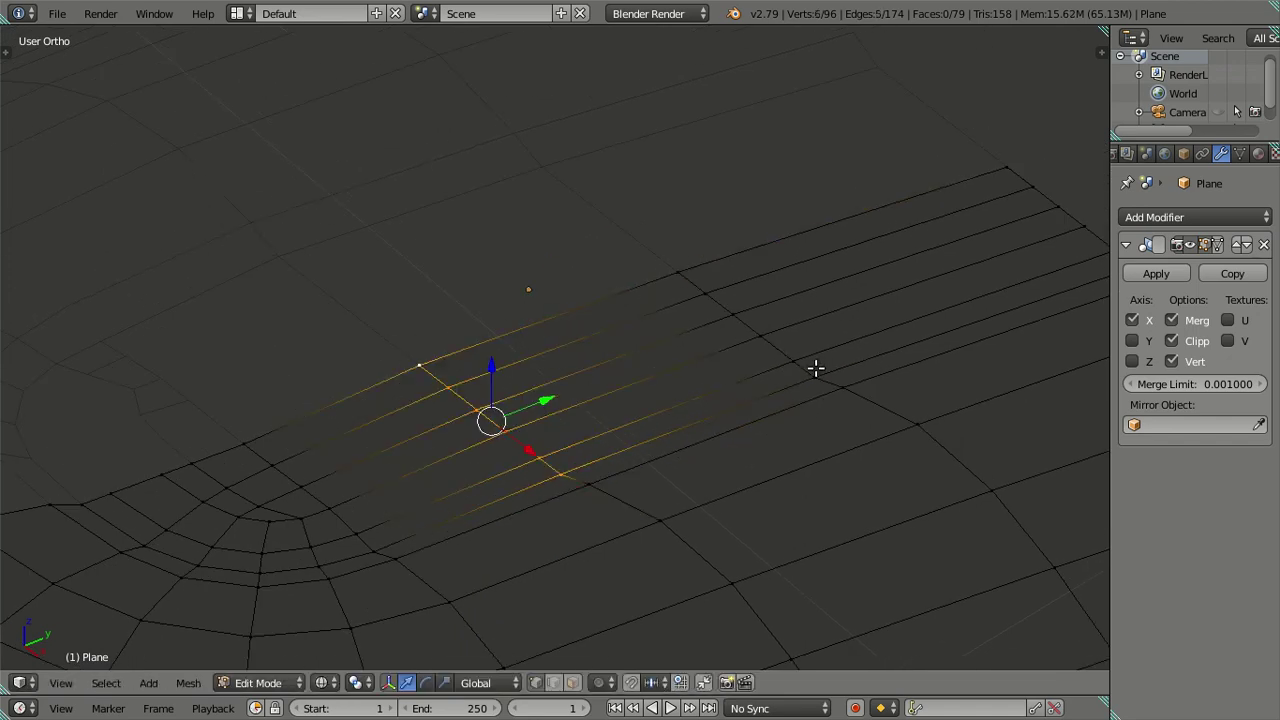
alt+shift+right_click(705, 292)
middle_drag(1000, 391, 730, 422)
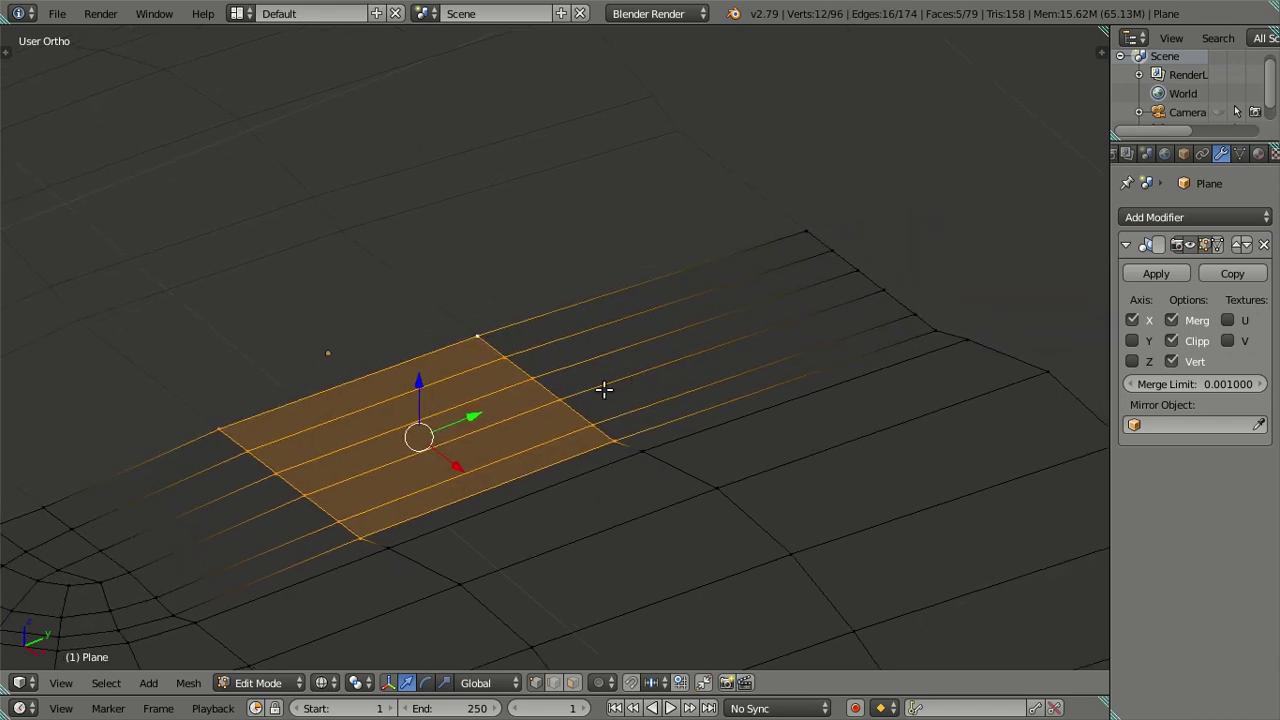
key(KP_3)
scroll(517, 391, up, 2)
shift+middle_drag(517, 391, 620, 251)
scroll(597, 293, up, 2)
key(z)
shift+middle_drag(597, 293, 725, 279)
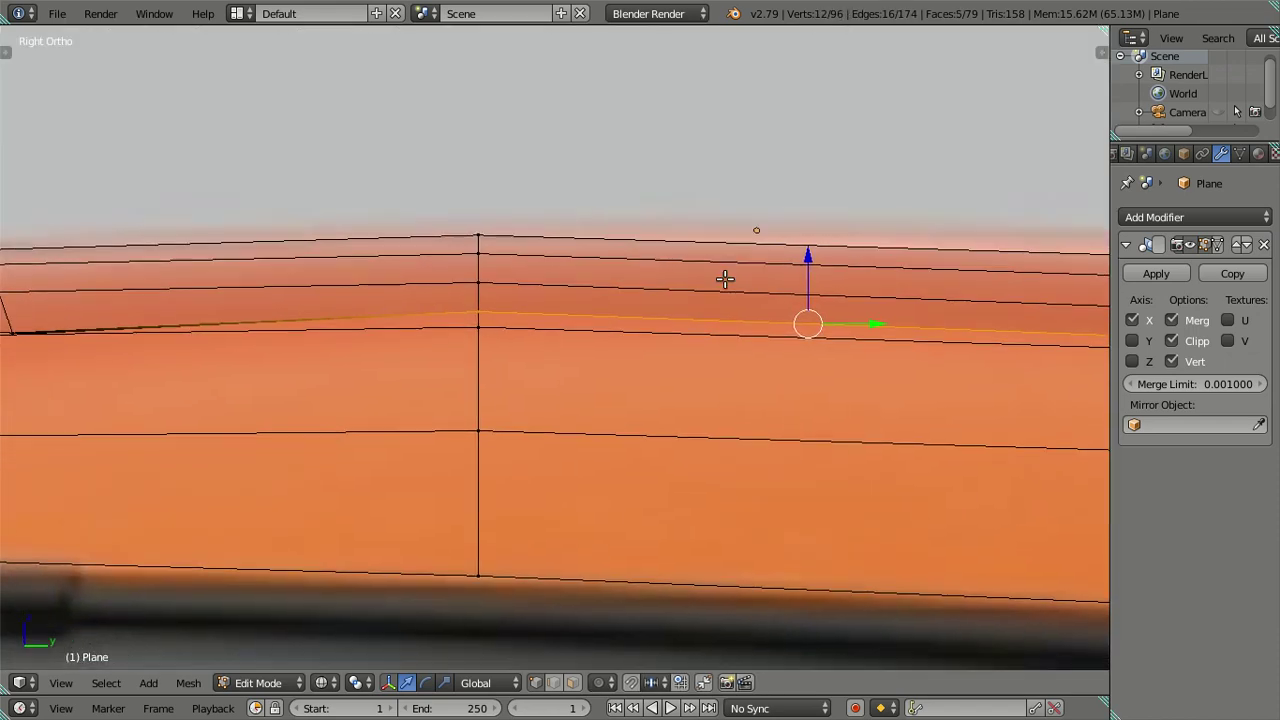
drag(808, 253, 818, 264)
click(822, 266)
Clear the selection, restore solid shading and orbit out to review the deepened channel
scroll(822, 266, down, 2)
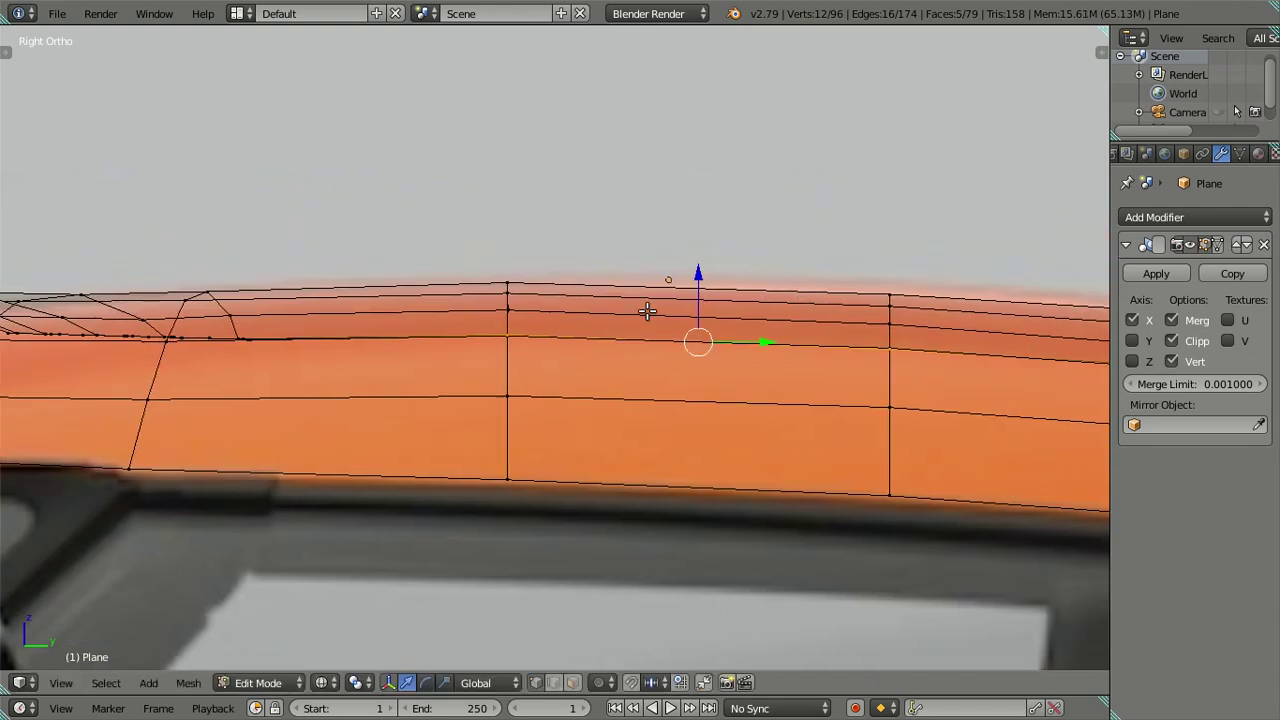
shift+middle_drag(649, 309, 497, 291)
mouse_move(693, 329)
middle_down()
mouse_move(749, 340)
mouse_move(649, 343)
middle_up()
key(a)
key(z)
scroll(516, 330, down, 3)
mouse_move(516, 330)
middle_down()
mouse_move(709, 340)
mouse_move(677, 353)
mouse_move(697, 449)
mouse_move(821, 338)
mouse_move(995, 316)
mouse_move(894, 323)
middle_up()
scroll(677, 353, up, 3)
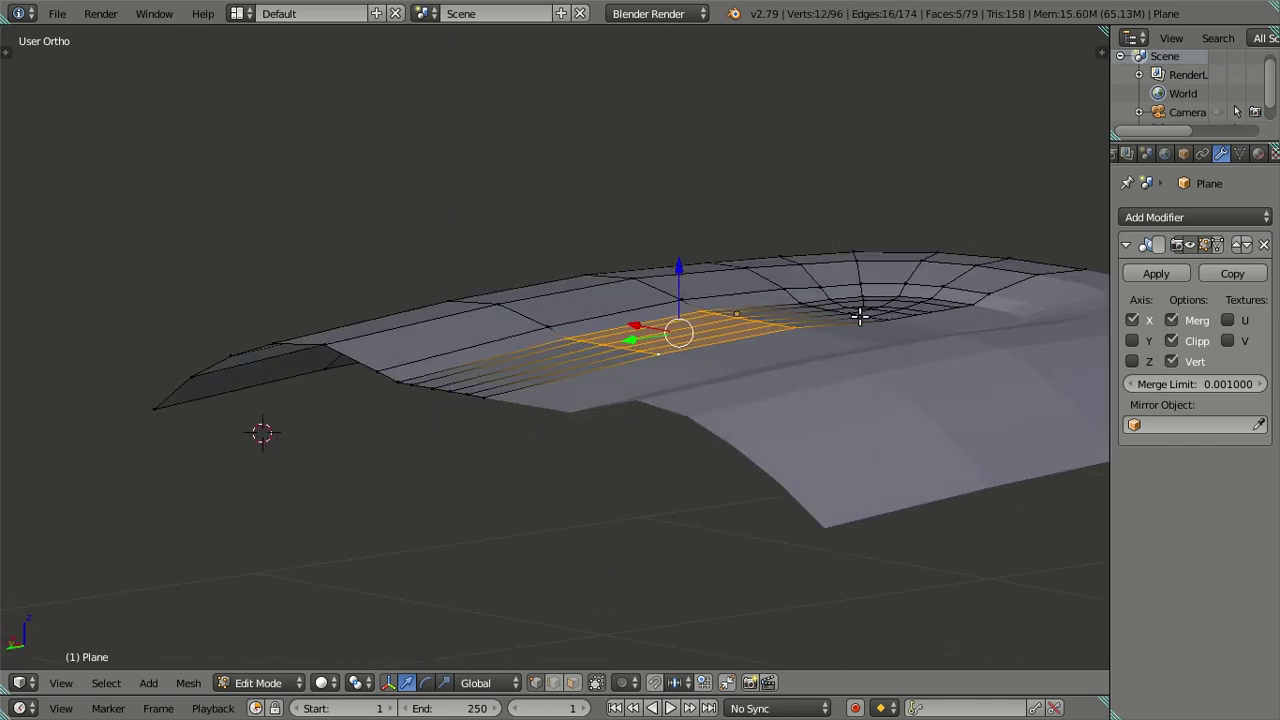
Lower the selected channel edge loop onto the reference roofline in side view
middle_drag(603, 317, 686, 330)
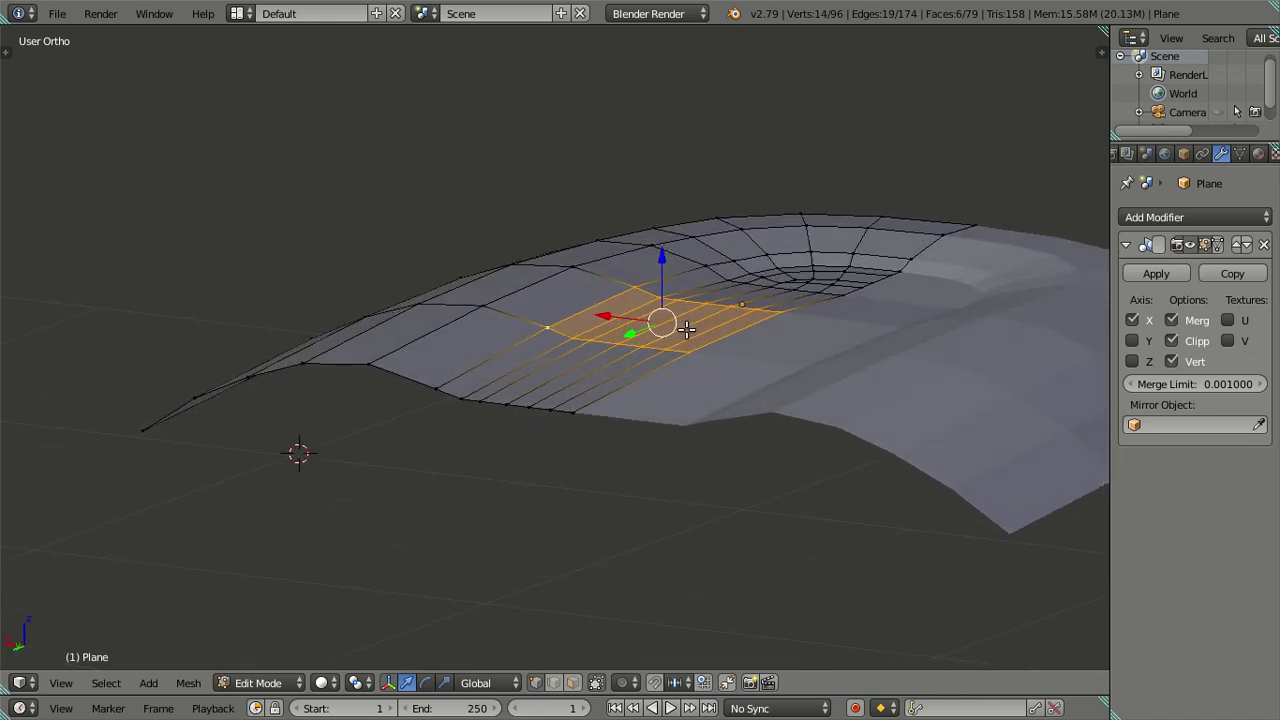
key(KP_3)
scroll(580, 329, up, 3)
mouse_move(414, 357)
shift+middle_down()
mouse_move(631, 400)
mouse_move(451, 391)
shift+middle_up()
drag(686, 290, 697, 291)
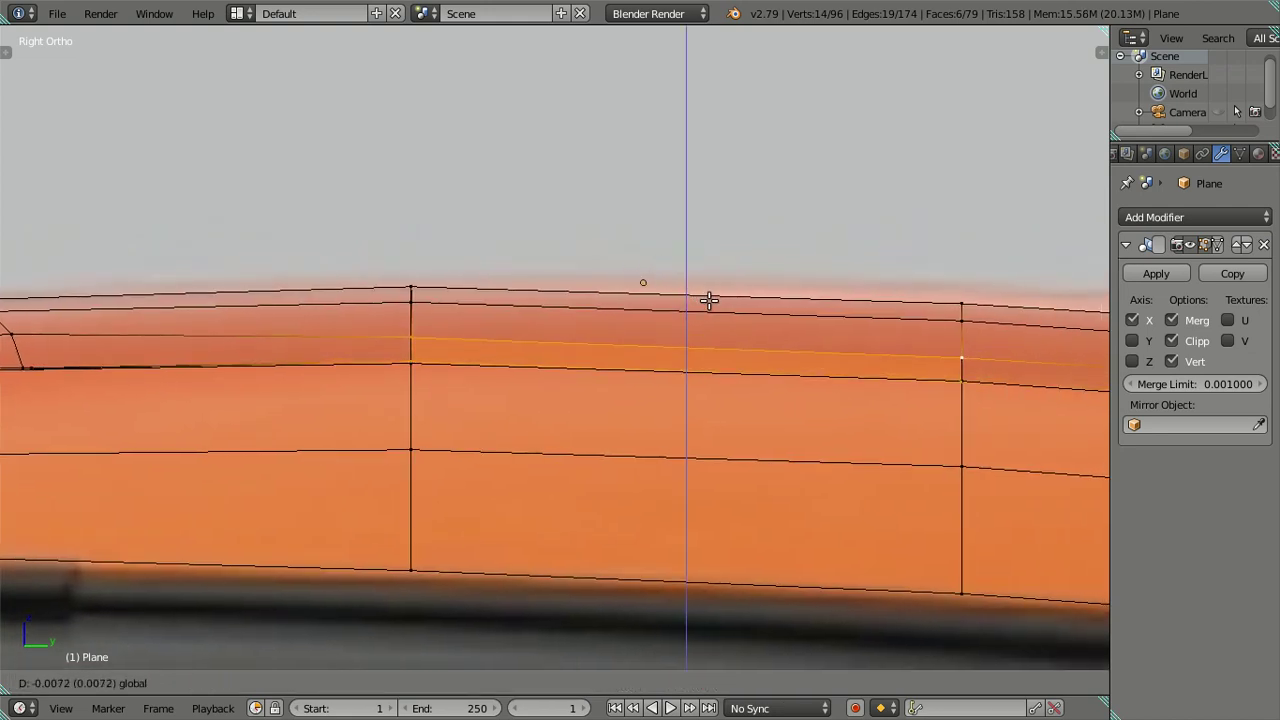
drag(709, 300, 709, 301)
mouse_move(580, 334)
middle_down()
mouse_move(623, 400)
mouse_move(766, 374)
mouse_move(815, 452)
mouse_move(886, 354)
mouse_move(797, 353)
middle_up()
scroll(797, 382, up, 2)
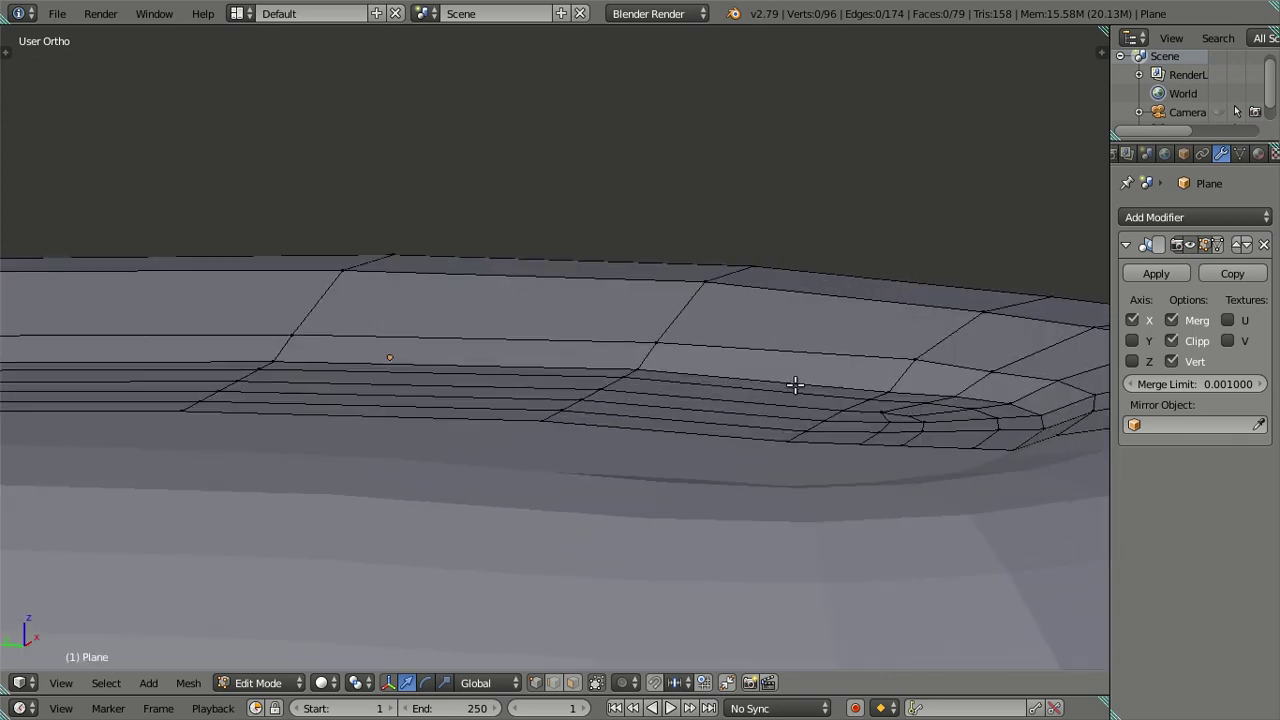
scroll(724, 361, up, 2)
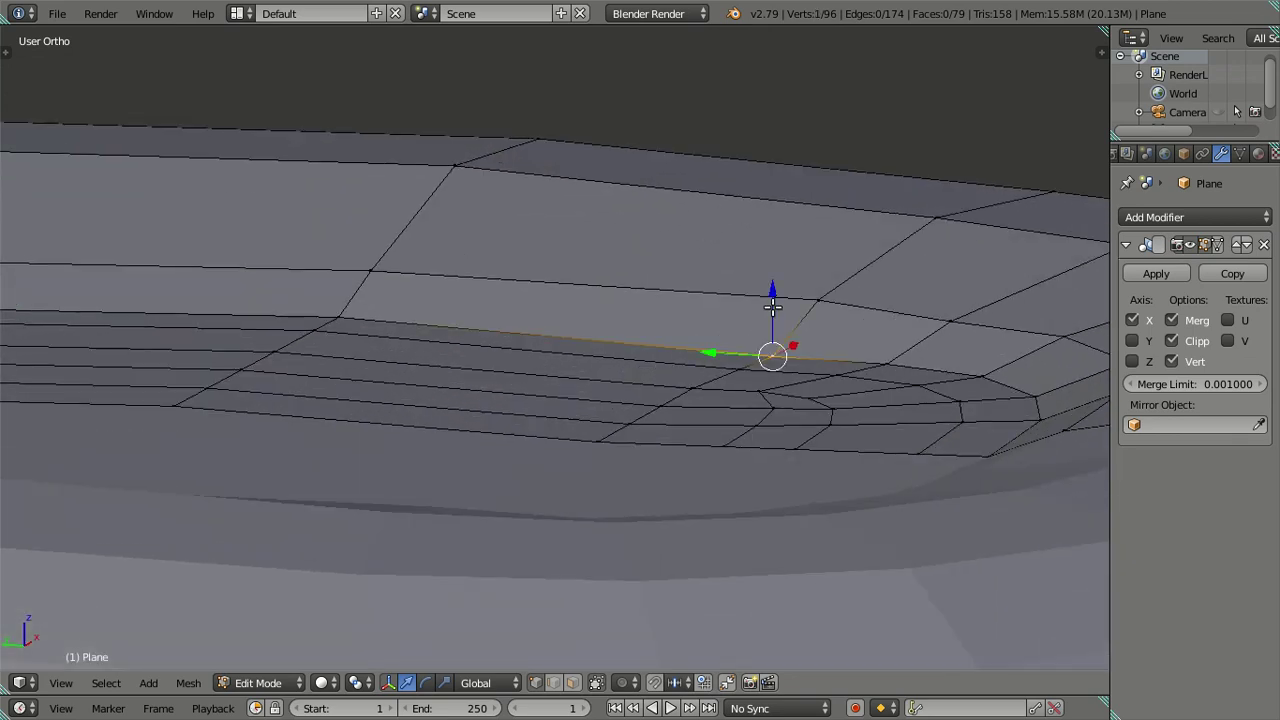
Nudge a channel-edge vertex down and check the roof against its mirror
key(KP_3)
mouse_move(311, 323)
shift+middle_down()
mouse_move(469, 357)
mouse_move(388, 336)
shift+middle_up()
right_click(333, 276)
drag(336, 210, 348, 218)
mouse_move(348, 218)
middle_down()
mouse_move(340, 237)
mouse_move(434, 287)
middle_up()
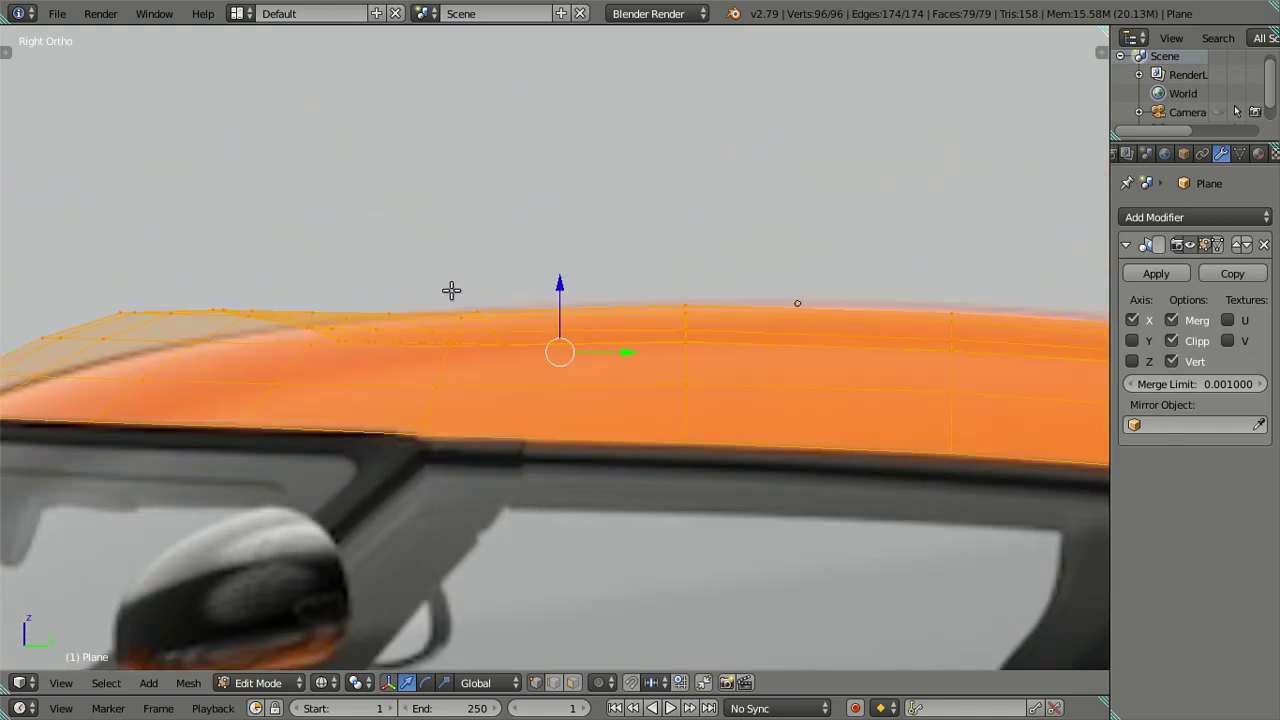
scroll(449, 290, up, 2)
Select four vertices beside the groove and lower them 0.0024 onto the roofline
alt+click(744, 350)
mouse_move(744, 345)
shift+middle_down()
mouse_move(609, 343)
mouse_move(654, 426)
mouse_move(763, 446)
mouse_move(576, 333)
shift+middle_up()
shift+right_click(534, 296)
key(c)
middle_drag(506, 297, 190, 248)
right_click(190, 248)
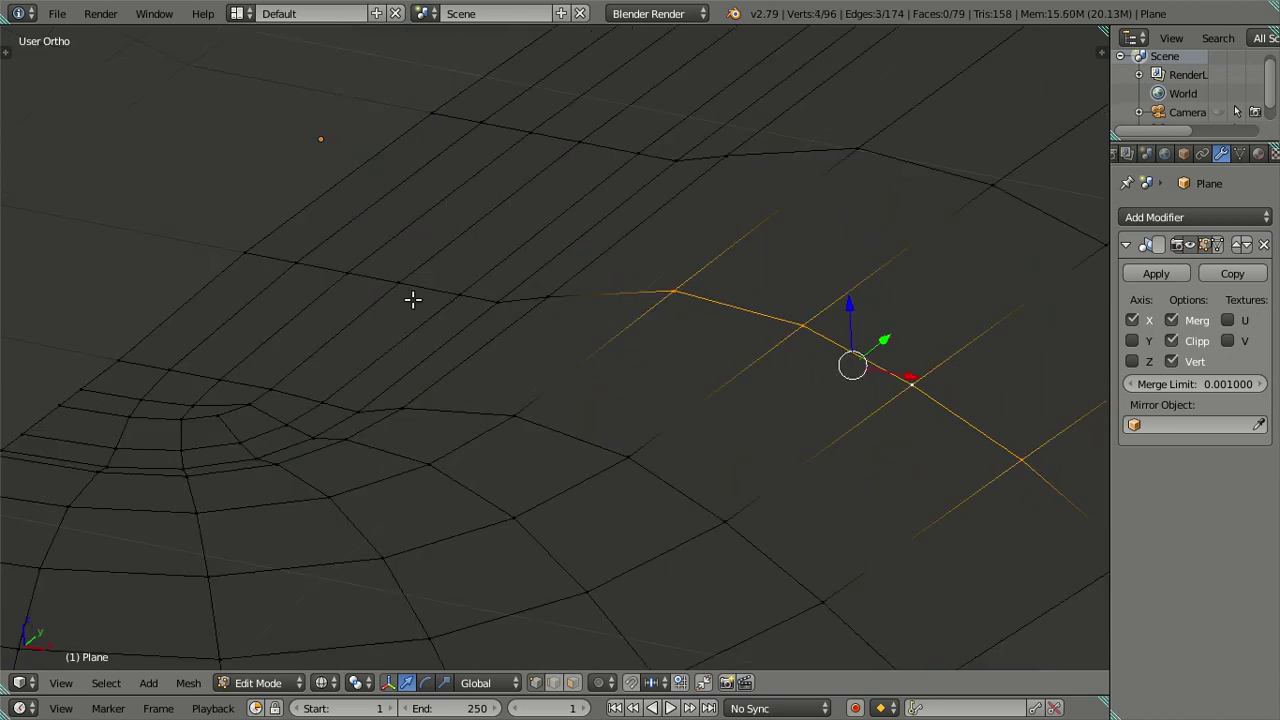
key(KP_3)
drag(633, 249, 636, 253)
scroll(636, 253, down, 2)
Clear the selection and check the smoothed roof against the front reference in Object Mode
key(a)
scroll(643, 296, up, 3)
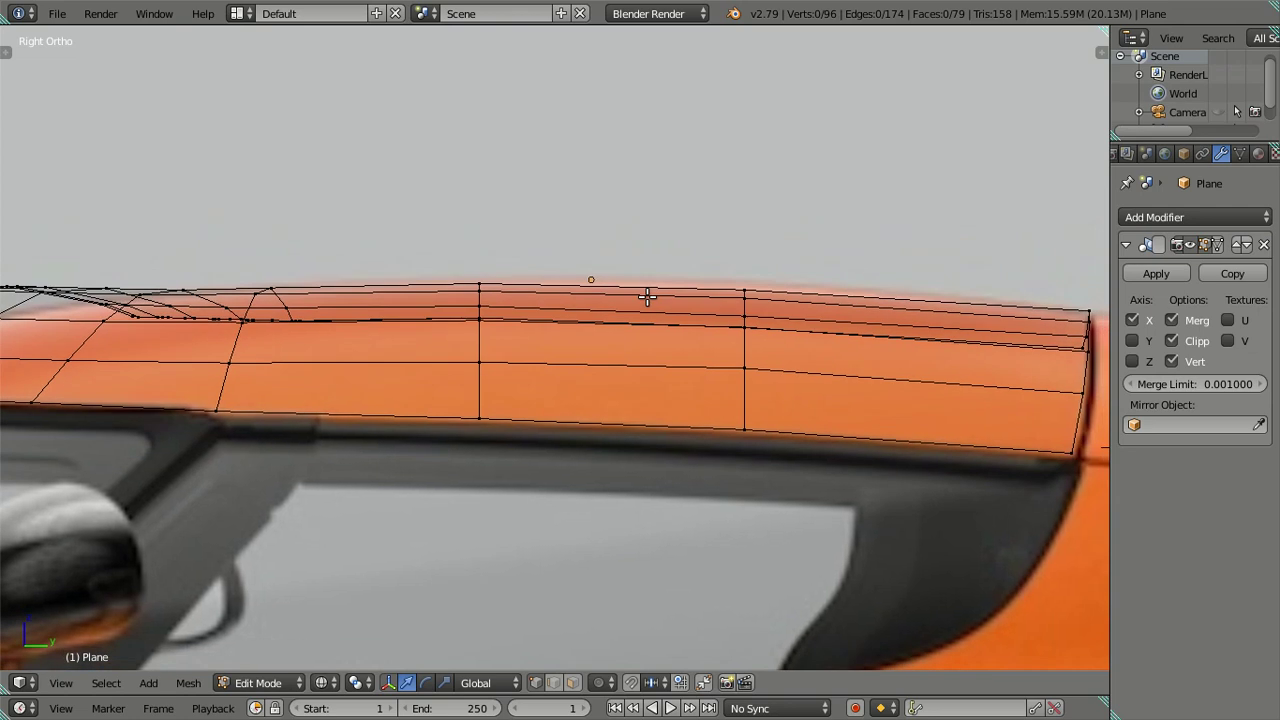
scroll(643, 296, down, 4)
scroll(608, 319, up, 3)
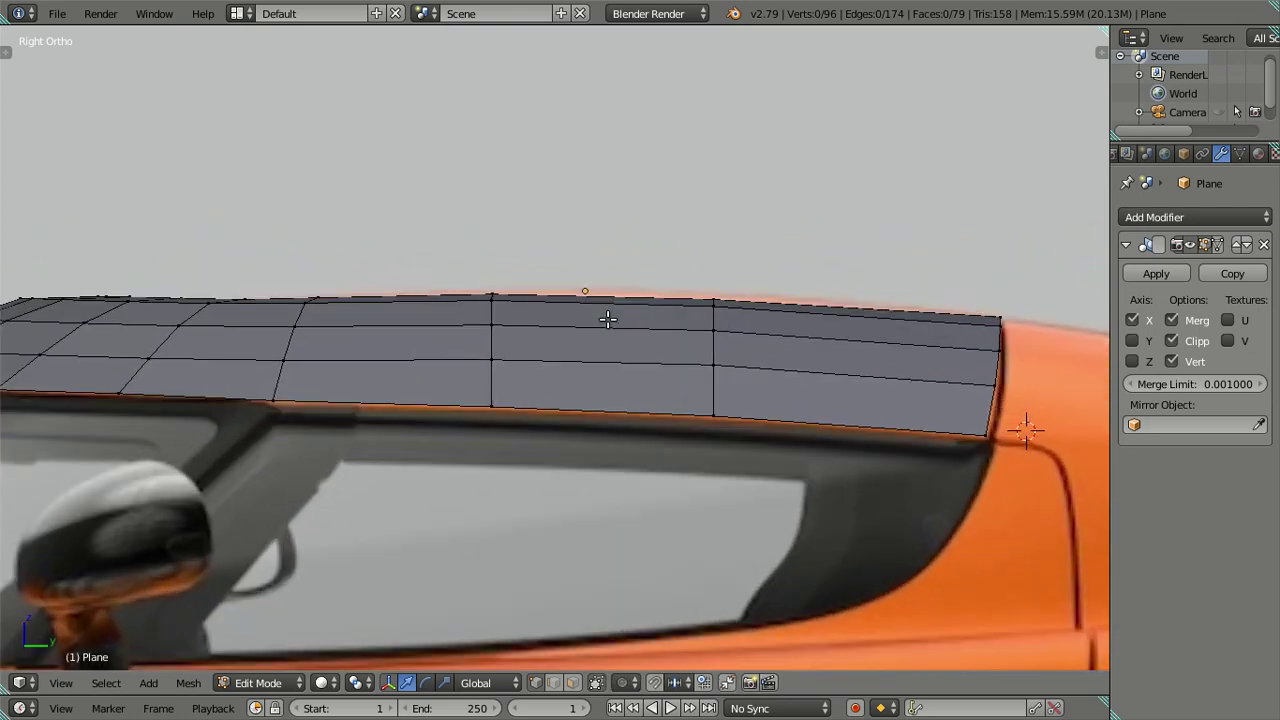
key(KP_4)
key(KP_4)
key(KP_4)
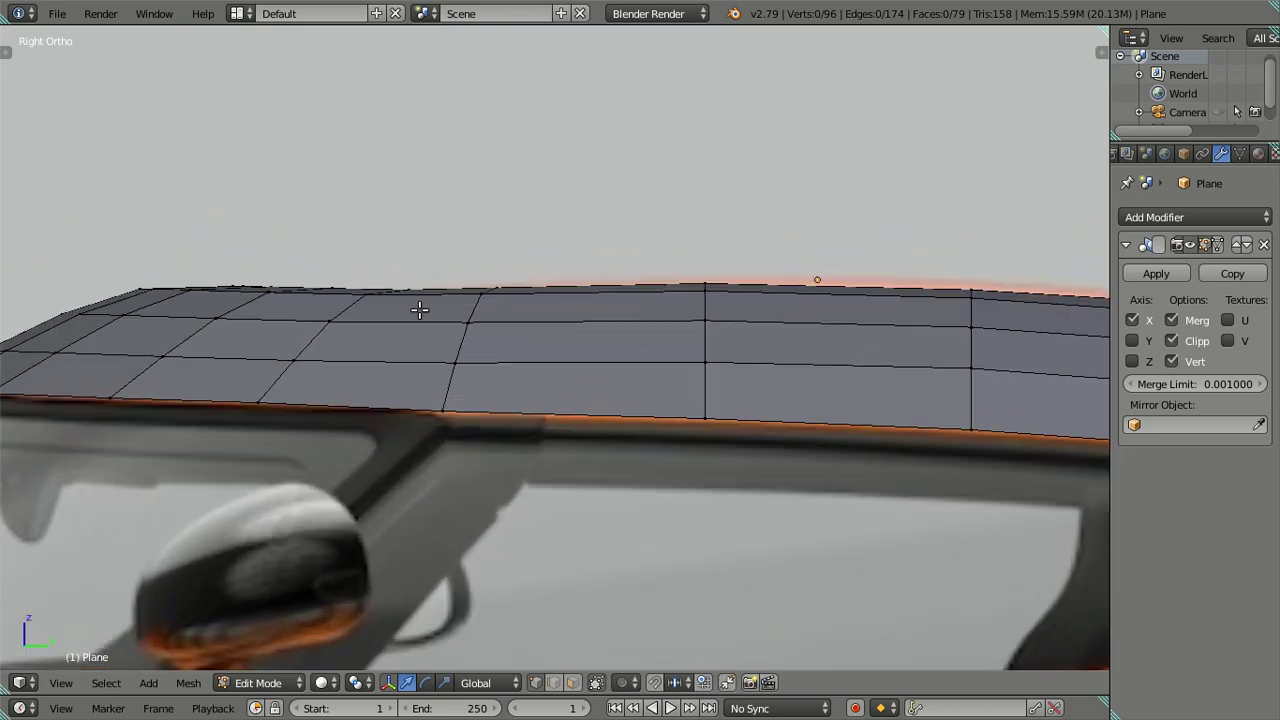
key(KP_4)
scroll(595, 315, up, 1)
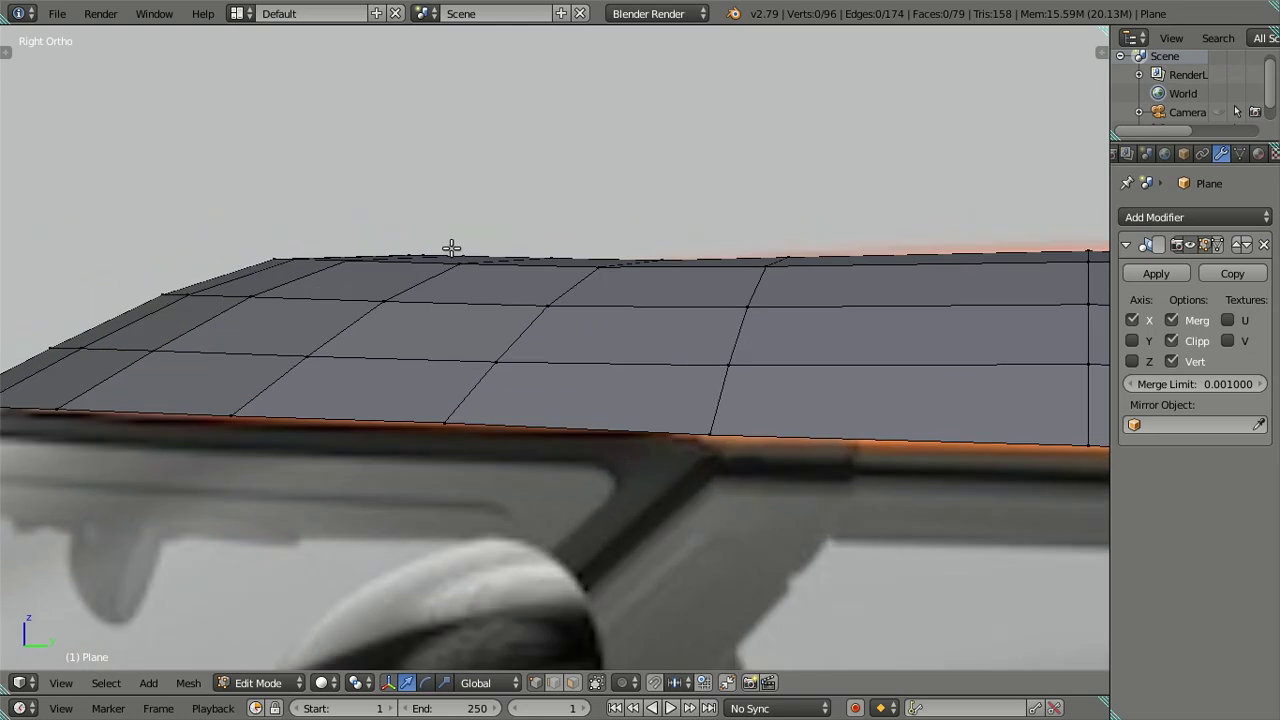
scroll(451, 247, down, 2)
key(Tab)
mouse_move(446, 274)
middle_down()
mouse_move(543, 337)
mouse_move(600, 305)
mouse_move(913, 307)
mouse_move(823, 331)
mouse_move(511, 329)
mouse_move(537, 294)
mouse_move(579, 292)
middle_up()
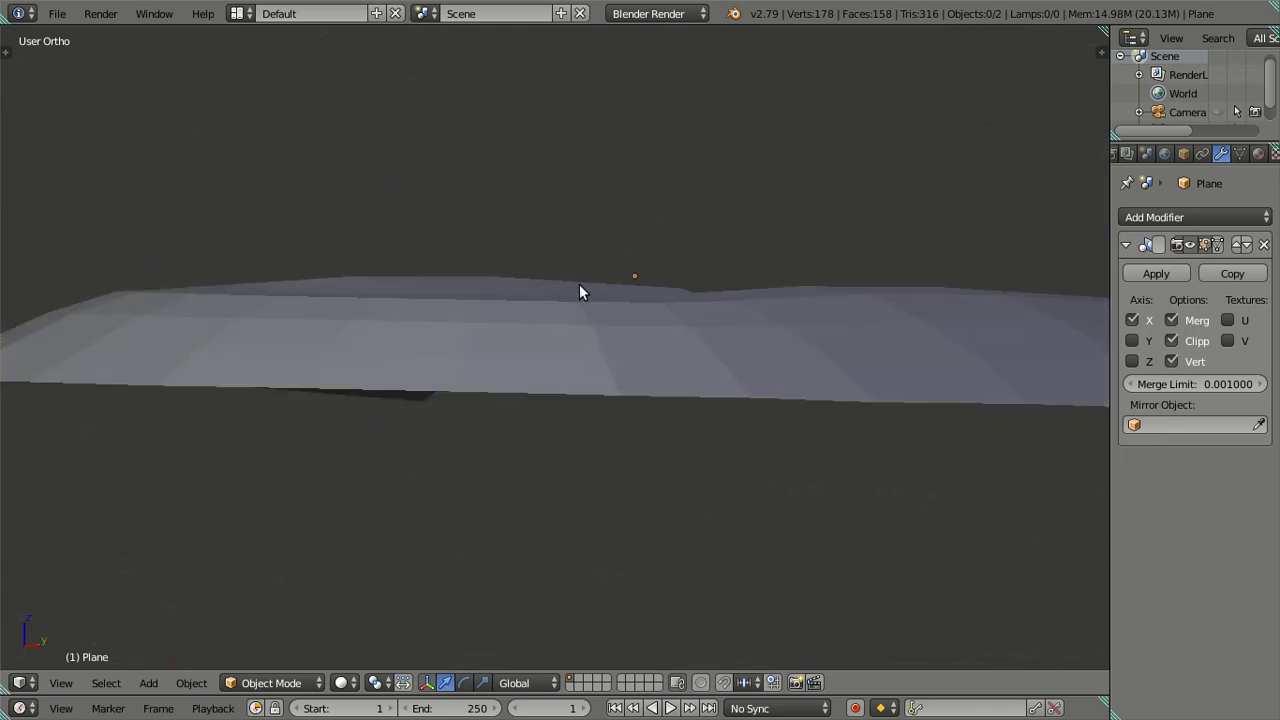
key(KP_1)
shift+middle_drag(491, 299, 622, 301)
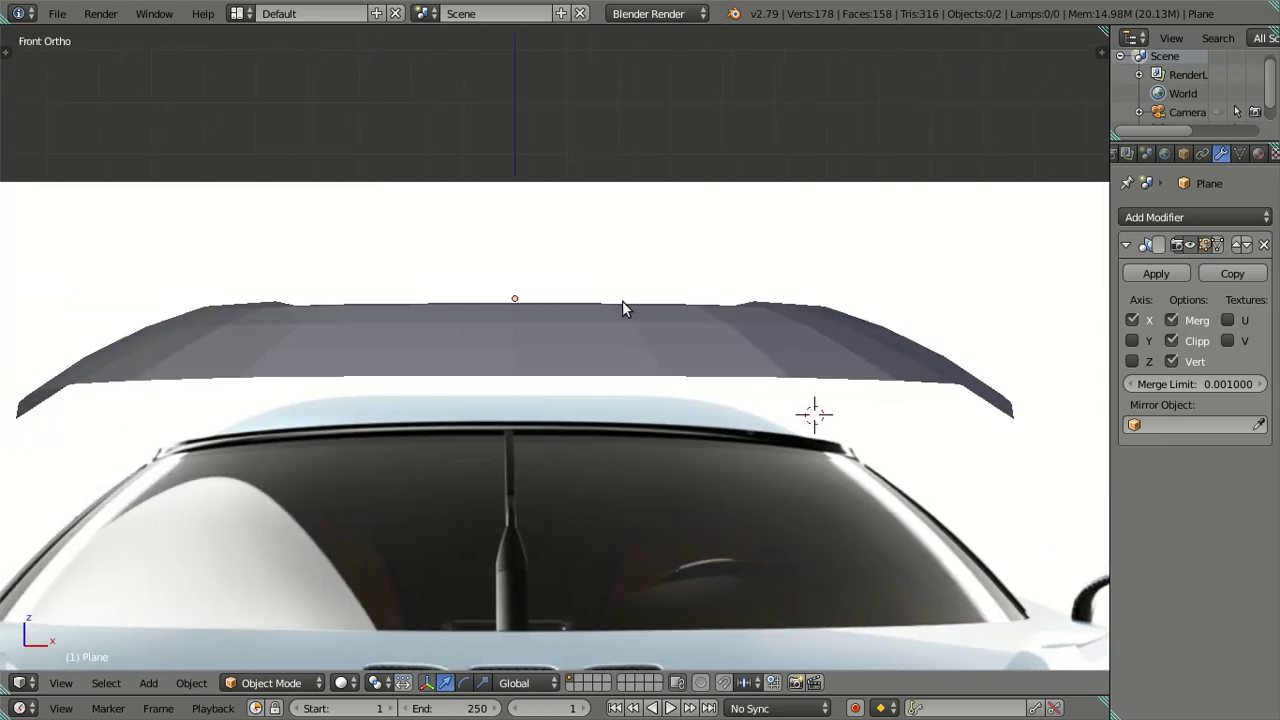
scroll(600, 308, up, 3)
Back in Edit Mode, select two edge loops running alongside the central channel
key(Tab)
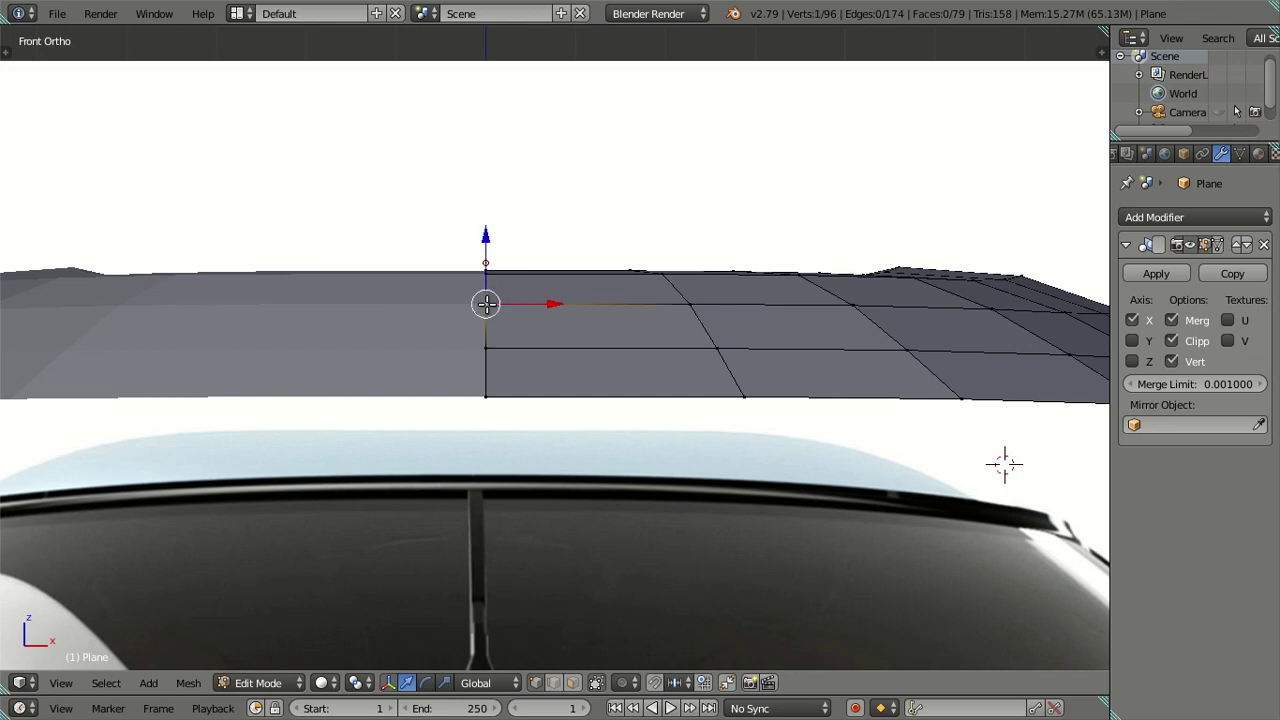
right_click(709, 346)
alt+right_click(707, 322)
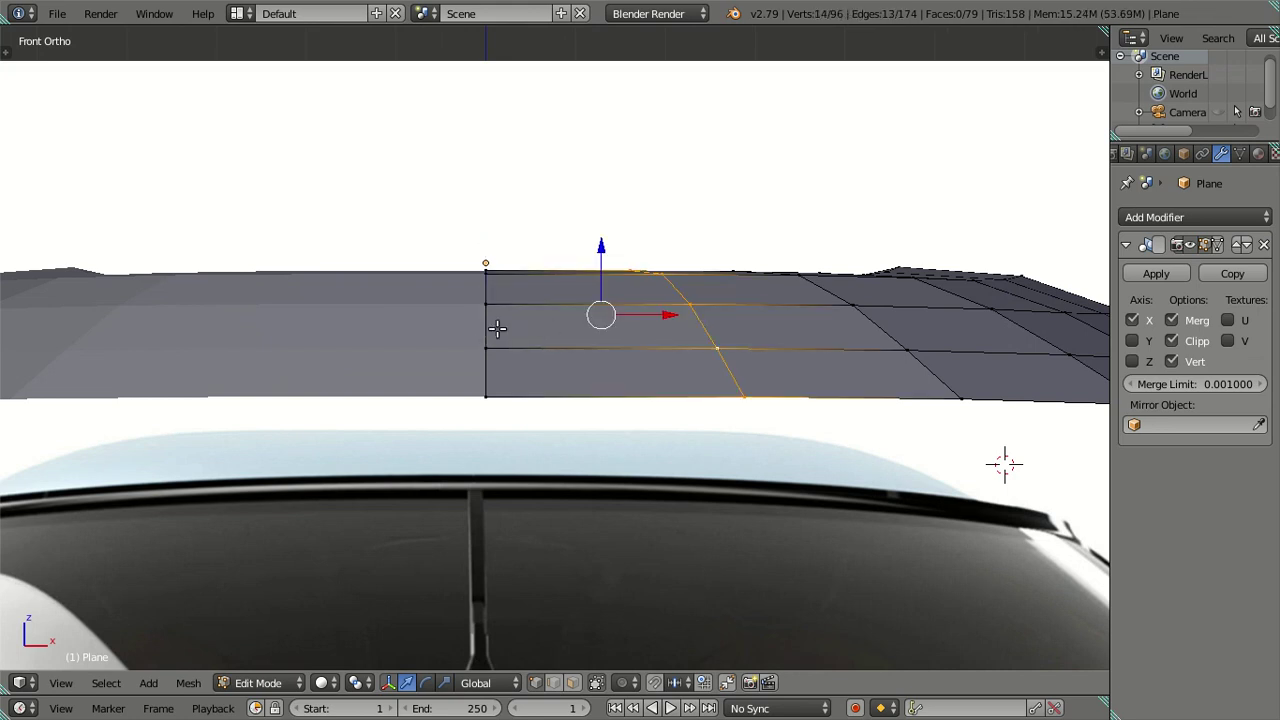
alt+shift+right_click(488, 326)
mouse_move(471, 317)
middle_down()
mouse_move(608, 391)
mouse_move(597, 396)
mouse_move(651, 395)
middle_up()
Circle-deselect down to the rear channel faces and lower them in the front view
key(c)
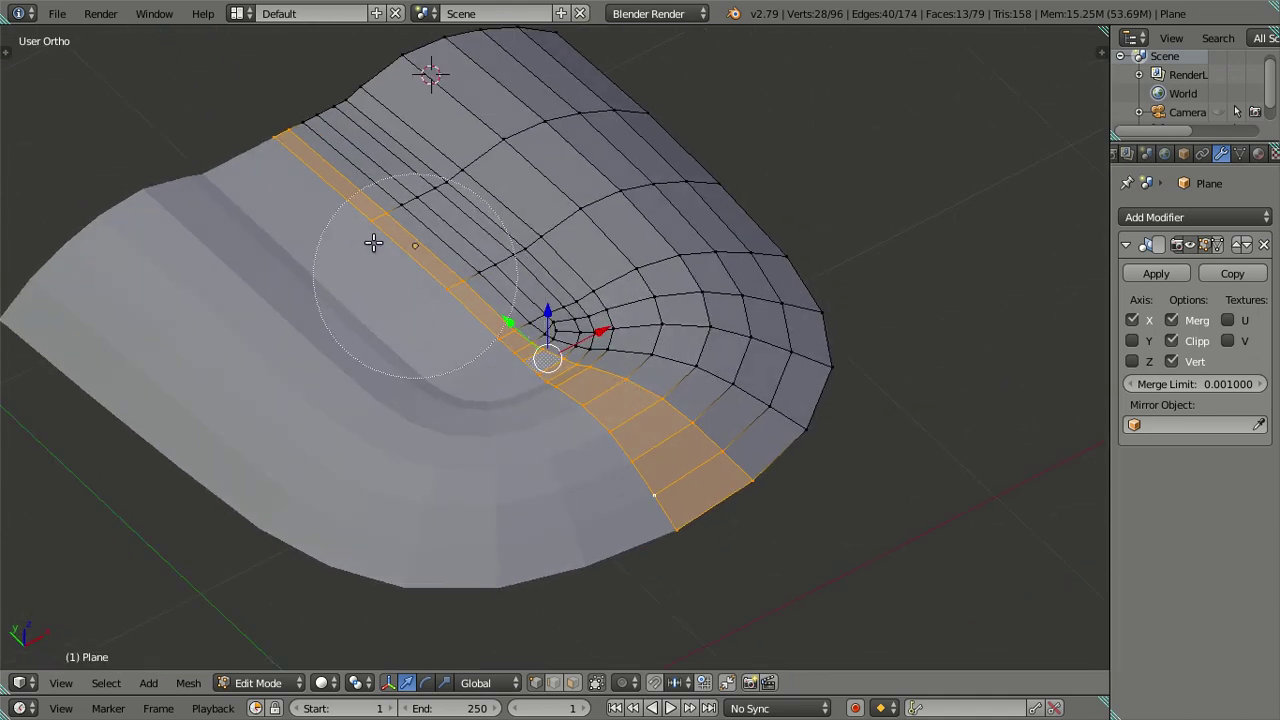
middle_drag(371, 243, 517, 302)
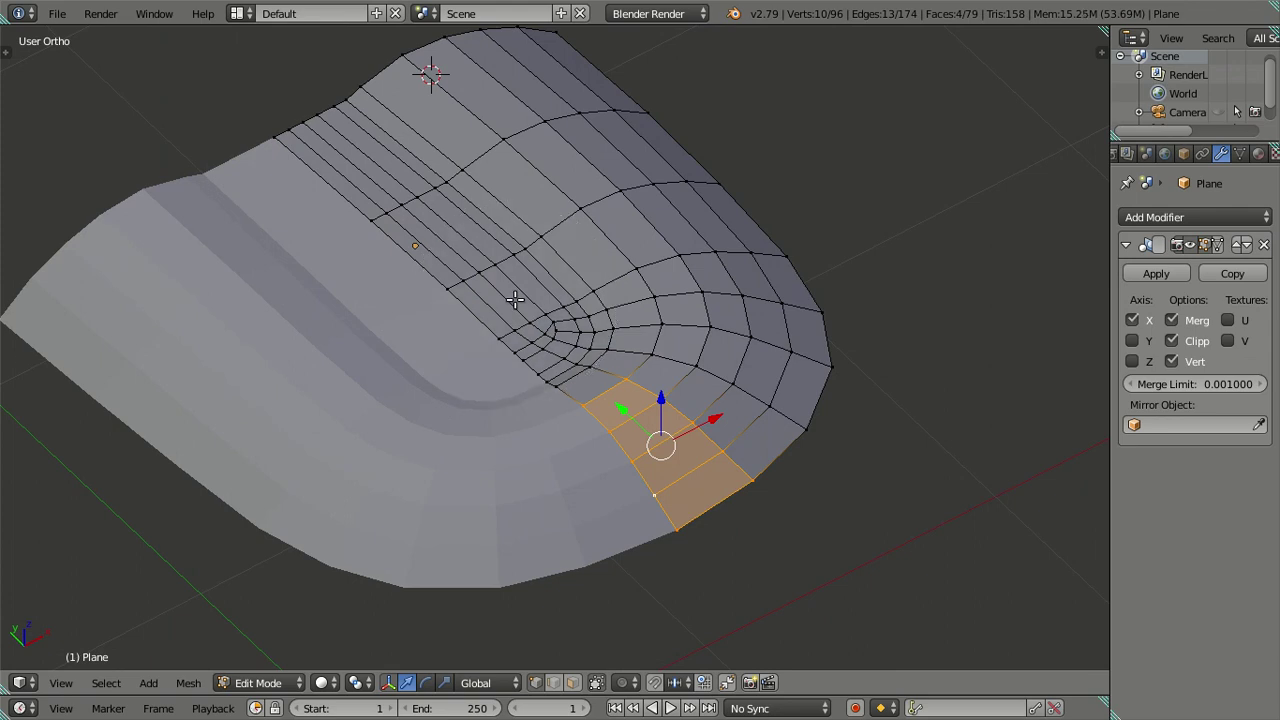
key(KP_1)
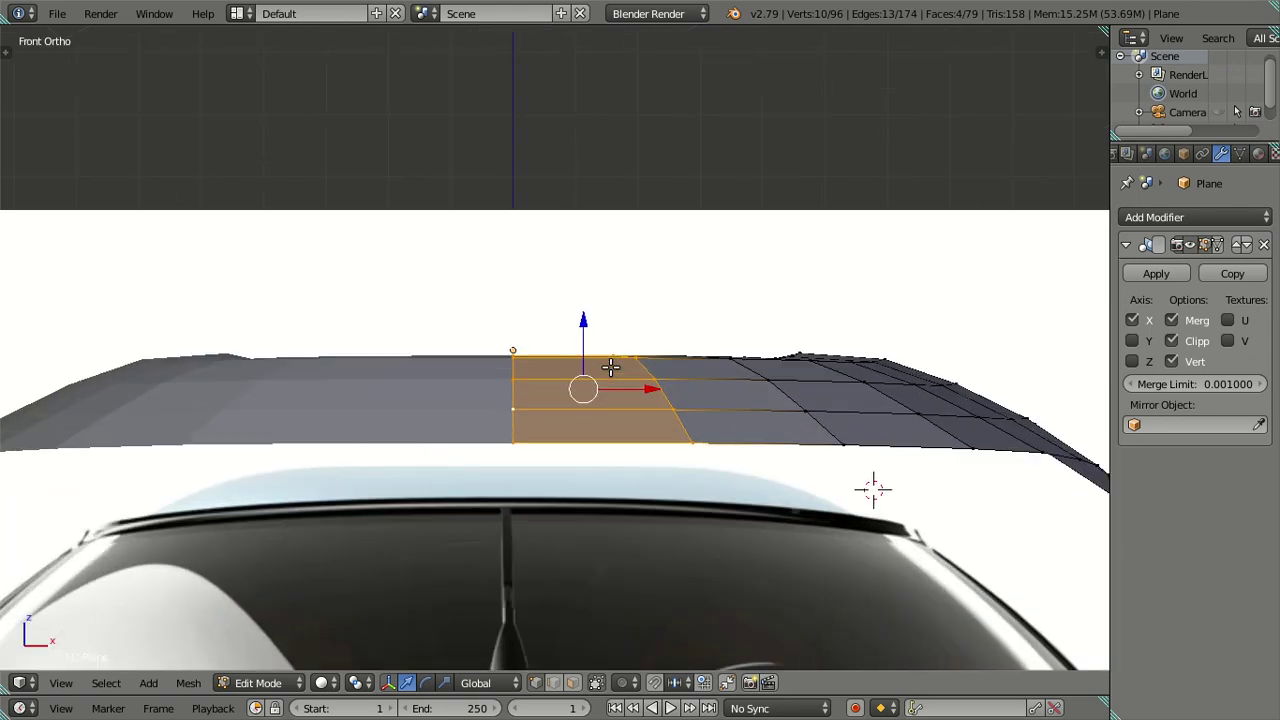
shift+right_click(509, 474)
scroll(595, 338, up, 2)
drag(598, 328, 620, 336)
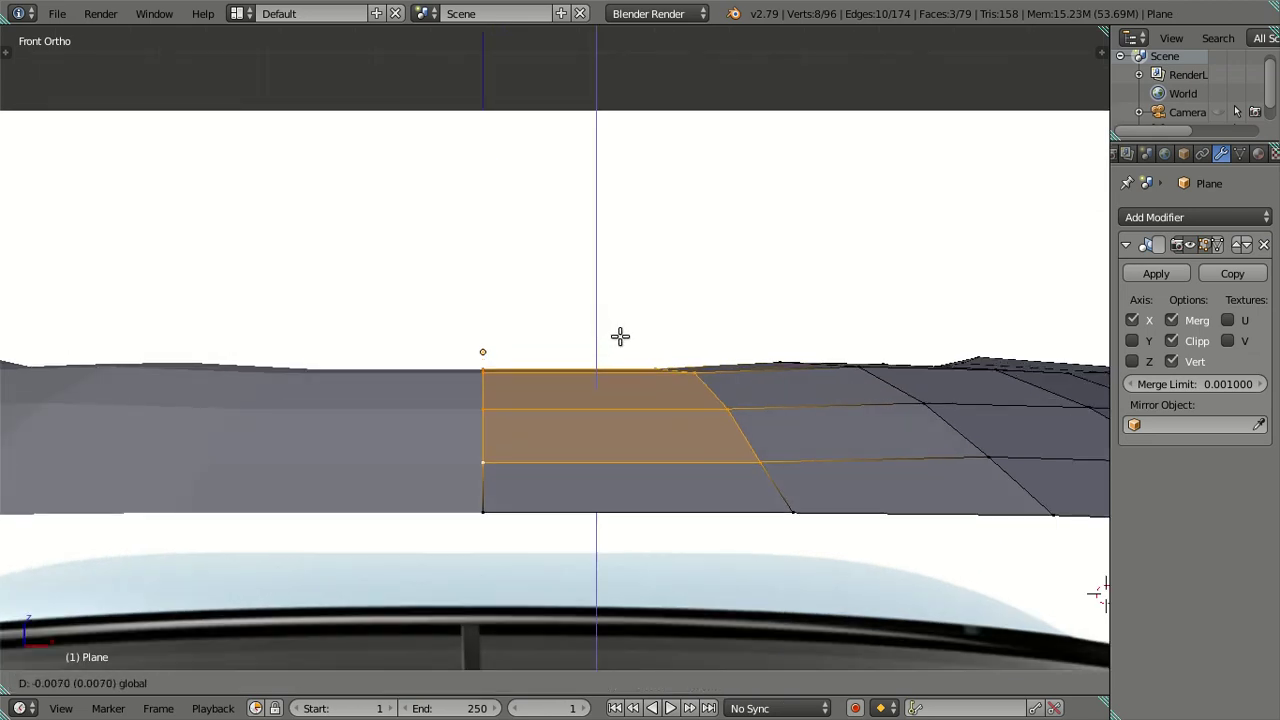
click(620, 336)
Inspect the result, undo the lowering, and add three more faces to the selection
mouse_move(700, 343)
middle_down()
mouse_move(642, 424)
mouse_move(678, 447)
mouse_move(700, 443)
mouse_move(677, 428)
mouse_move(694, 466)
mouse_move(700, 429)
mouse_move(766, 457)
mouse_move(752, 430)
middle_up()
key(Tab)
scroll(670, 426, up, 2)
key(Tab)
key(ctrl+z)
ctrl+right_click(902, 606)
mouse_move(814, 560)
middle_down()
mouse_move(737, 514)
mouse_move(678, 505)
middle_up()
key(KP_3)
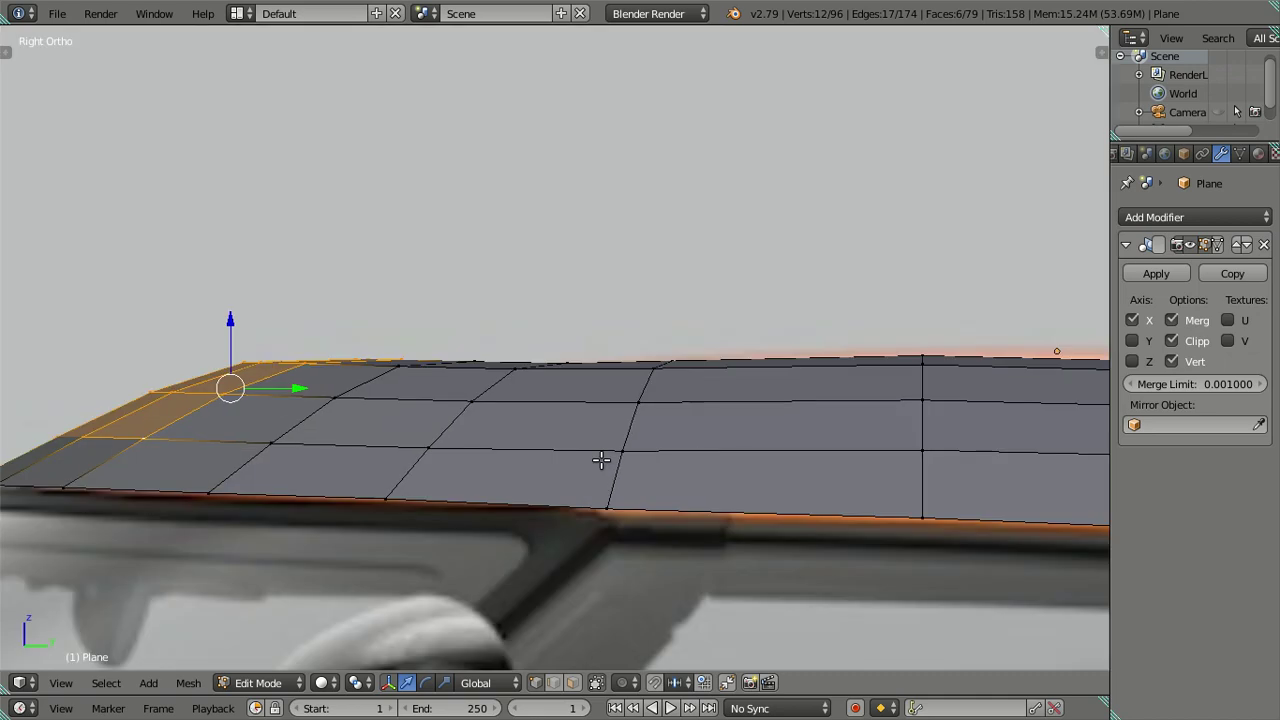
shift+middle_drag(250, 385, 611, 380)
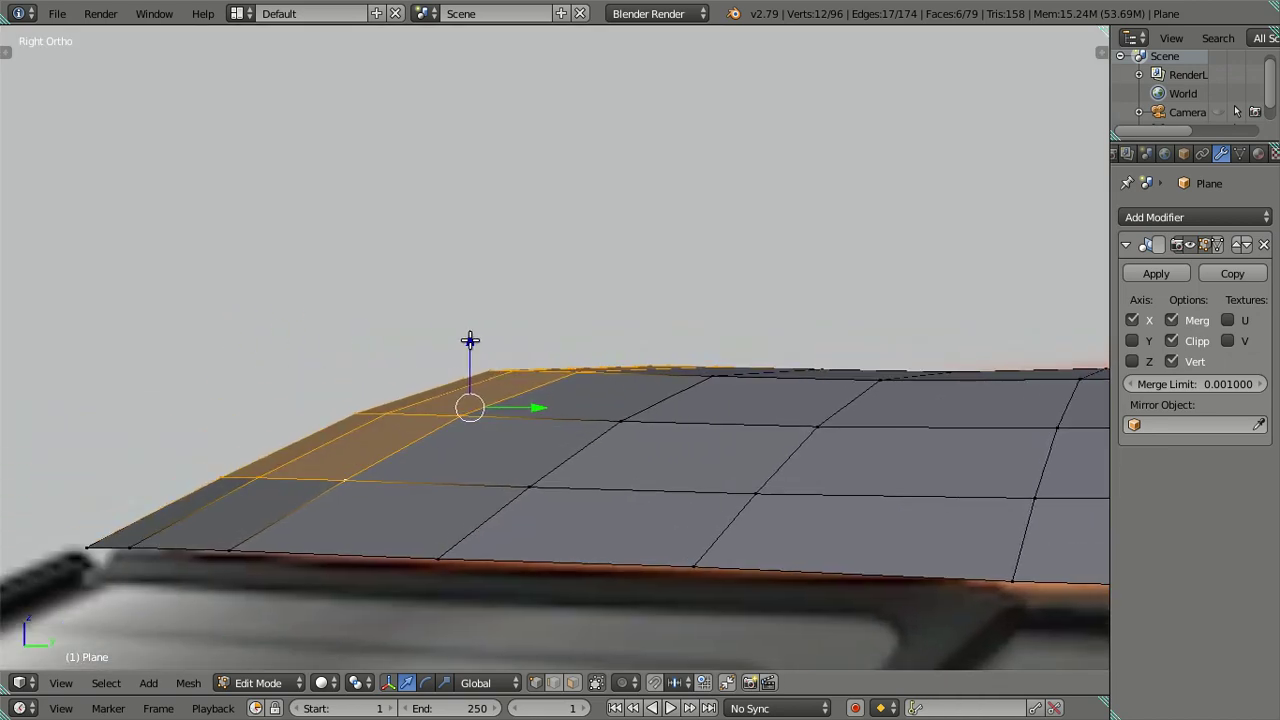
Deselect the three right-column faces, leaving the strip beside the channel
key(g)
key(z)
key(Escape)
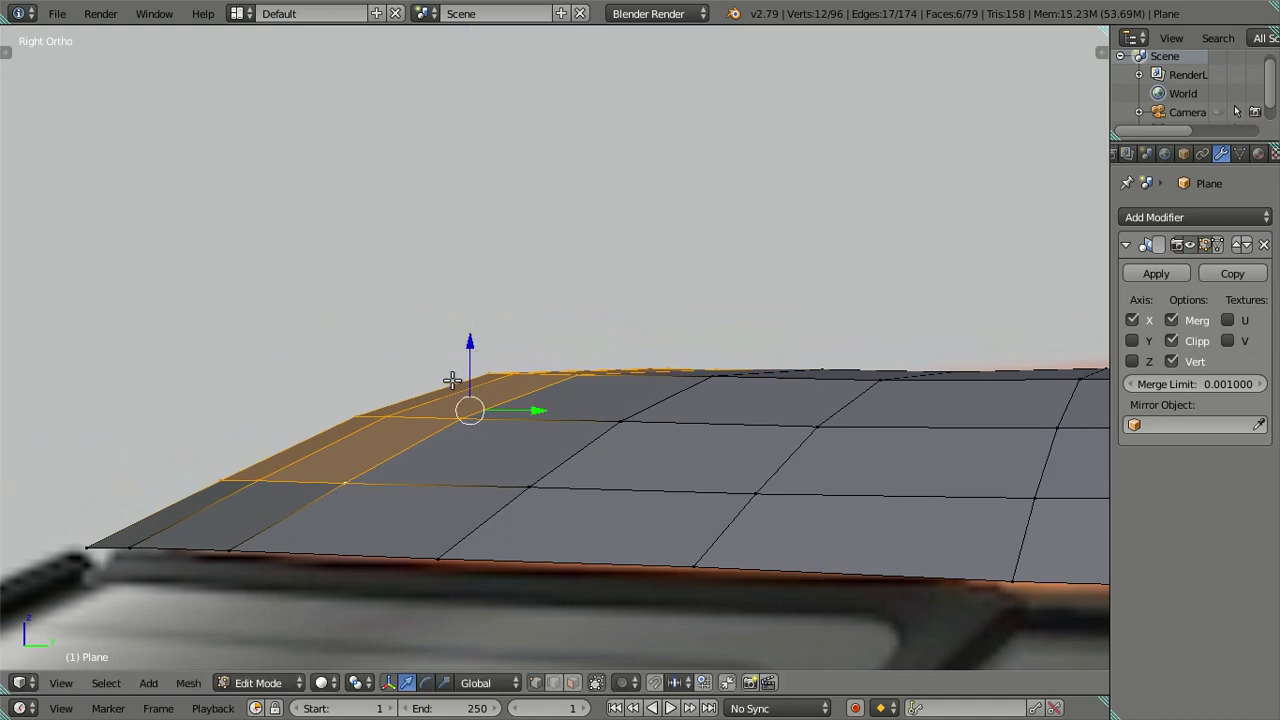
middle_drag(397, 460, 454, 532)
shift+click(530, 628)
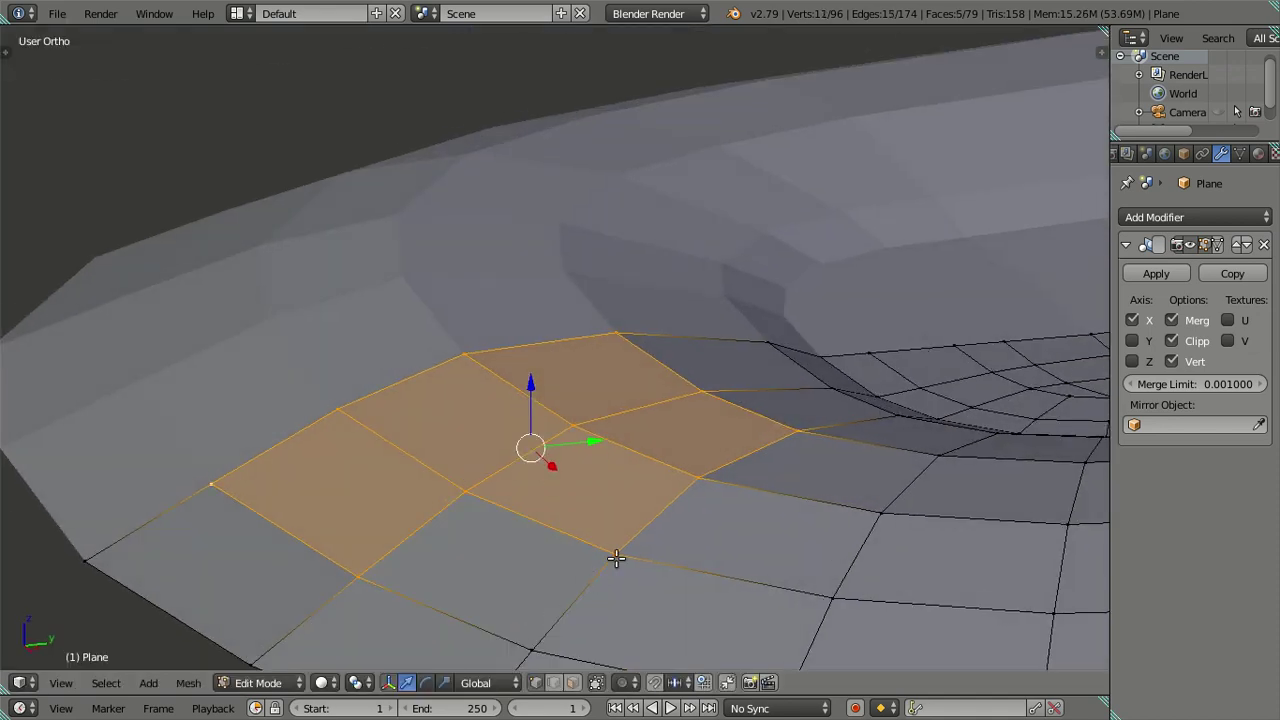
shift+click(610, 520)
shift+click(680, 450)
middle_drag(811, 431, 581, 440)
Lower the six-face strip about 0.0018 along Z in front view, then view it in Object Mode
key(KP_1)
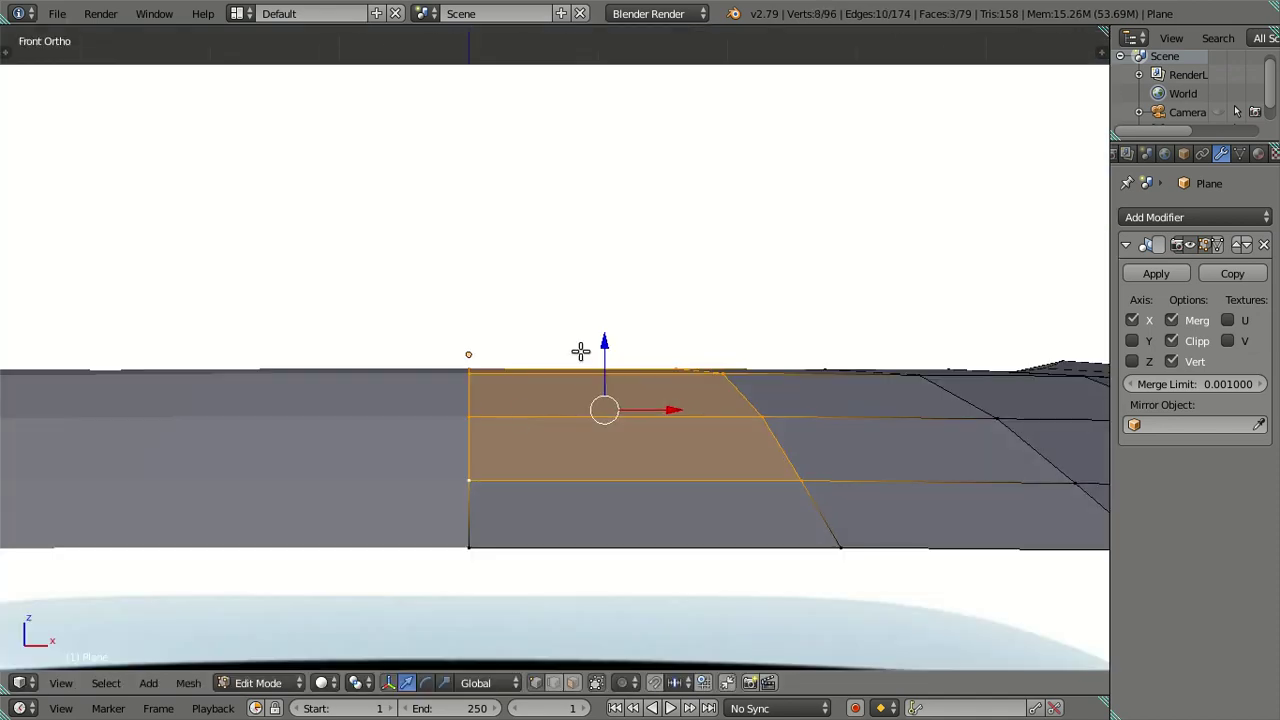
key(g)
key(z)
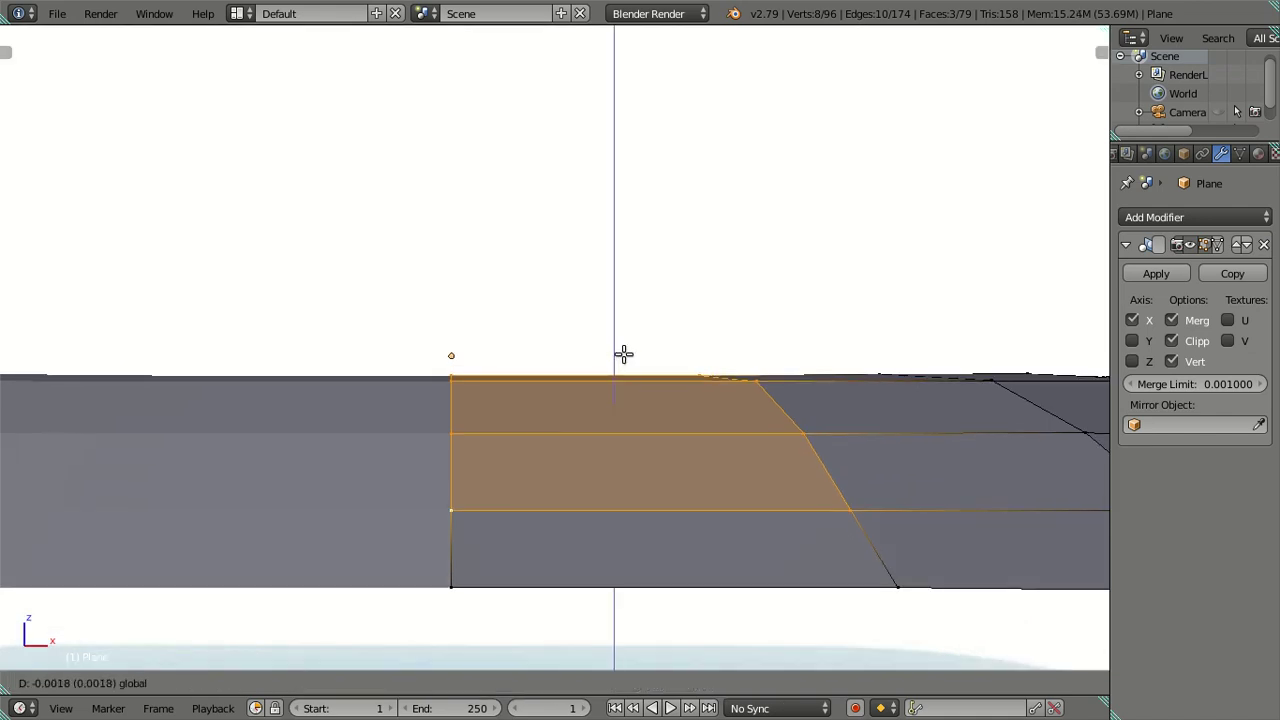
click(623, 354)
mouse_move(623, 354)
middle_down()
mouse_move(614, 372)
mouse_move(671, 458)
mouse_move(766, 400)
mouse_move(837, 386)
mouse_move(334, 468)
mouse_move(771, 423)
mouse_move(449, 494)
mouse_move(292, 415)
mouse_move(360, 437)
middle_up()
key(Tab)
key(Tab)
Clear the selection and pick the edge loop across the channel's rear end in side view
scroll(494, 443, up, 2)
scroll(634, 463, up, 1)
key(a)
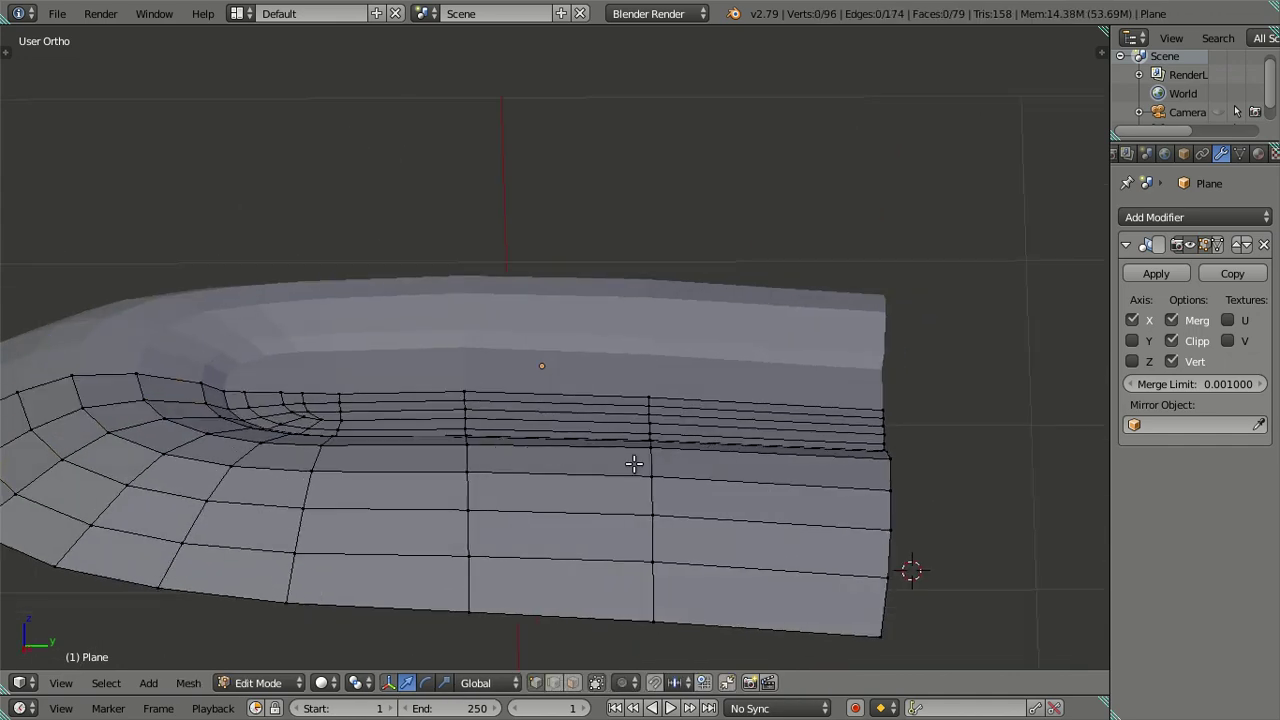
scroll(786, 520, up, 2)
middle_drag(876, 387, 894, 360)
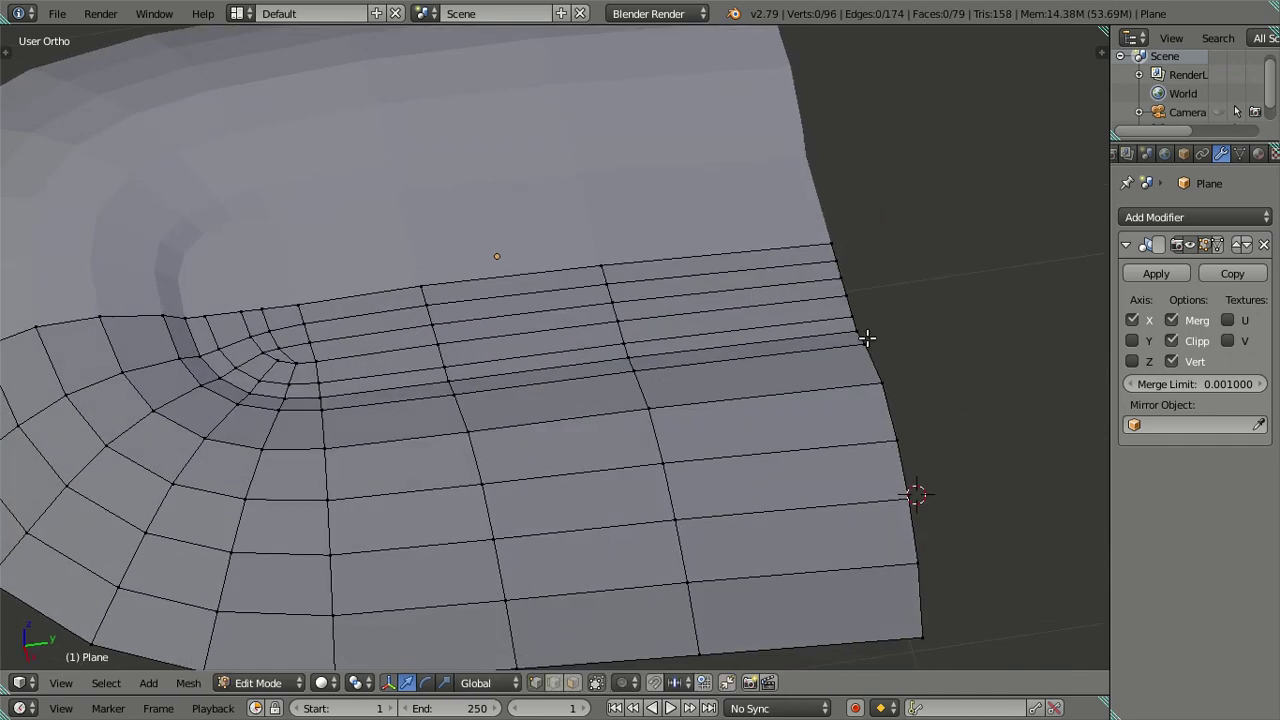
right_click(866, 339)
alt+right_click(849, 263)
key(KP_3)
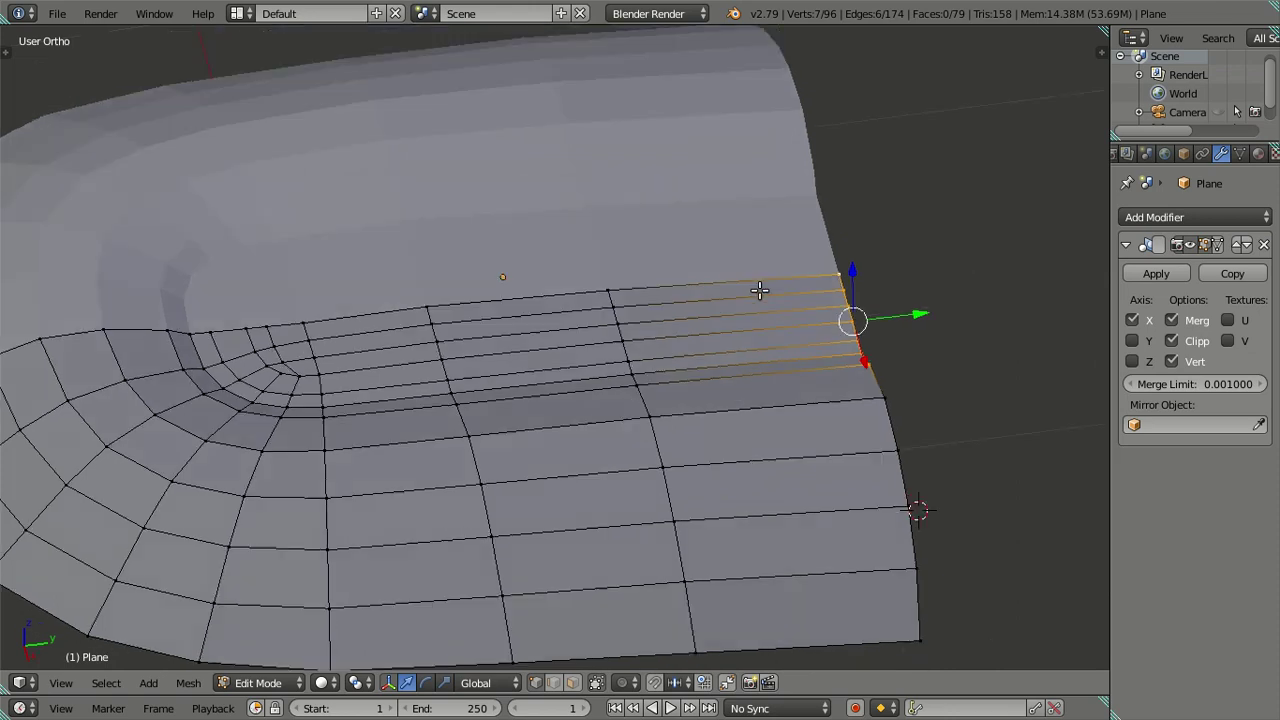
shift+middle_drag(929, 361, 694, 271)
Lower the rear edge loop about 0.0013 along Z, deselect all, and orbit to inspect the panel
key(g)
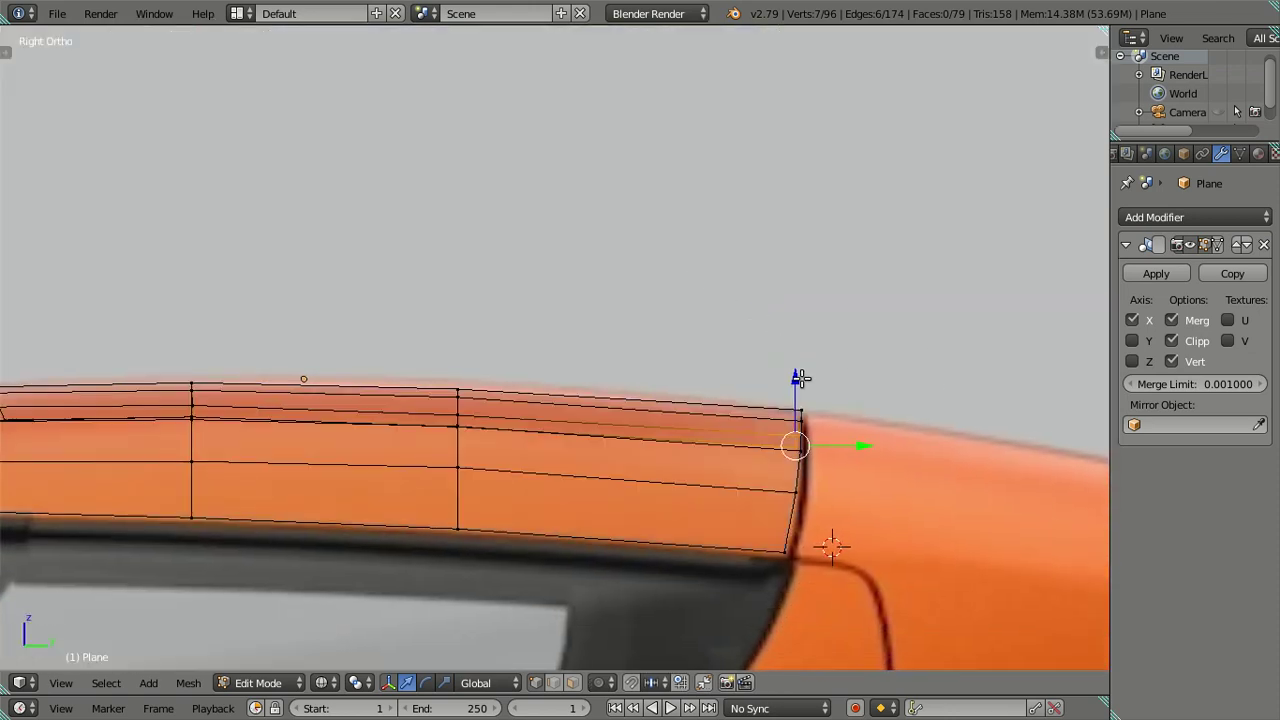
key(z)
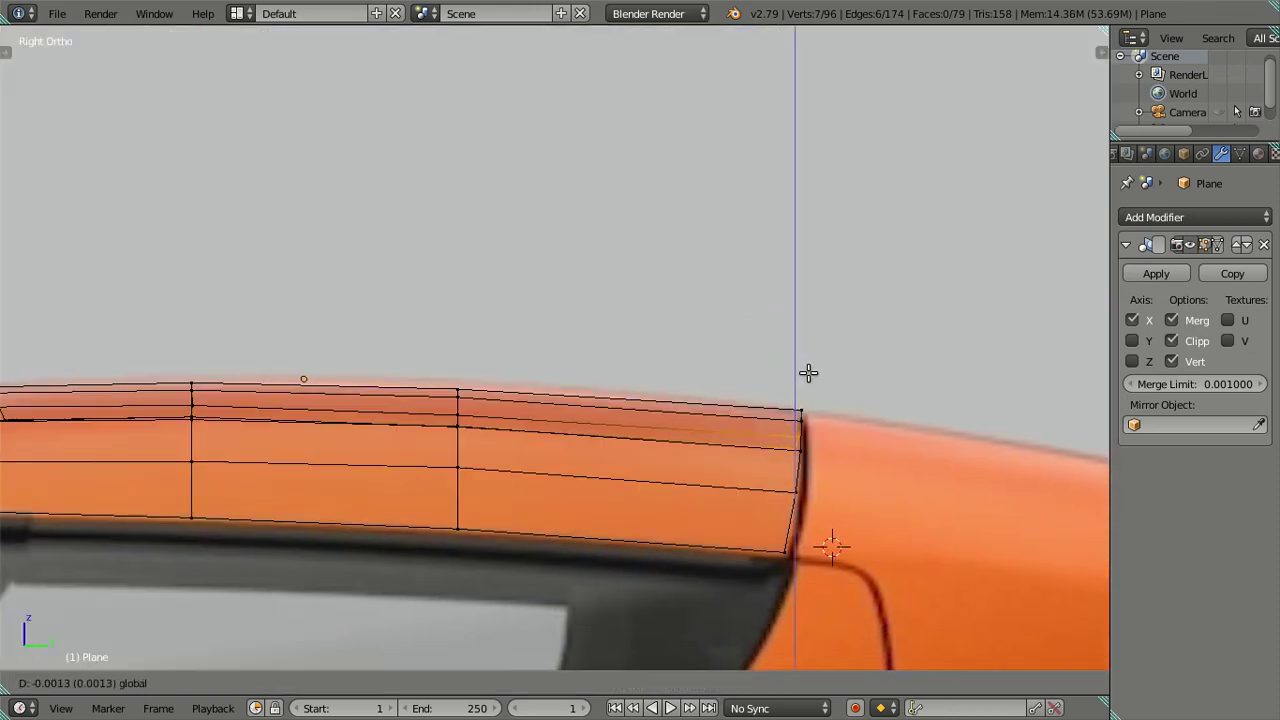
click(808, 372)
key(a)
scroll(780, 390, down, 1)
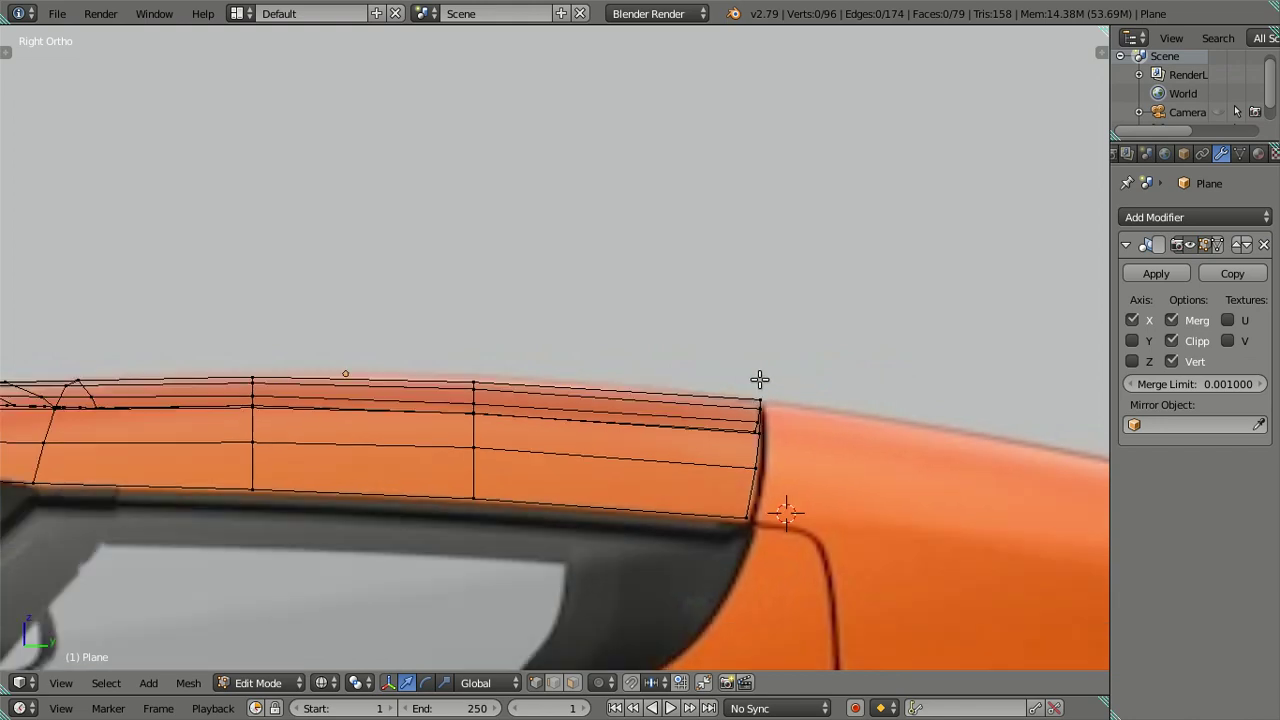
scroll(760, 380, down, 1)
scroll(763, 440, down, 1)
mouse_move(763, 440)
middle_down()
mouse_move(661, 444)
mouse_move(669, 491)
mouse_move(668, 436)
middle_up()
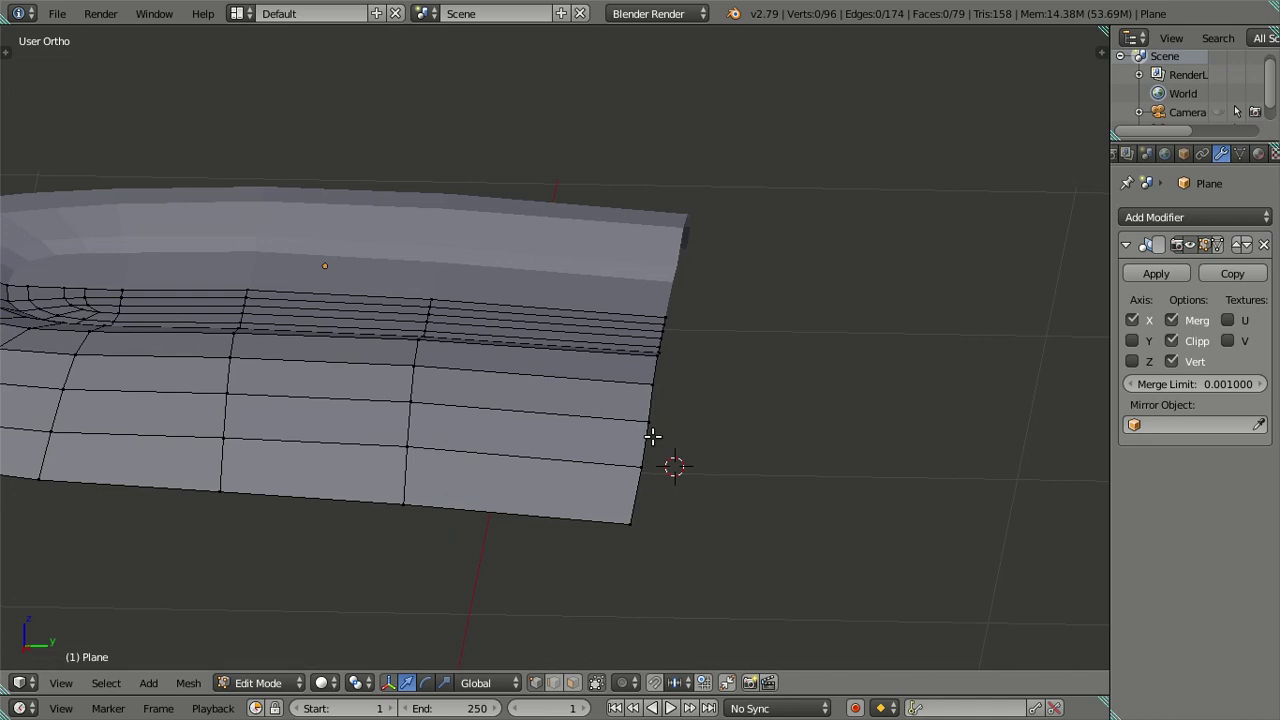
mouse_move(337, 491)
middle_down()
mouse_move(286, 366)
mouse_move(523, 363)
mouse_move(547, 288)
mouse_move(609, 343)
mouse_move(731, 325)
middle_up()
In top view, select the roof panel's rear boundary edge loop
key(KP_7)
scroll(729, 323, up, 2)
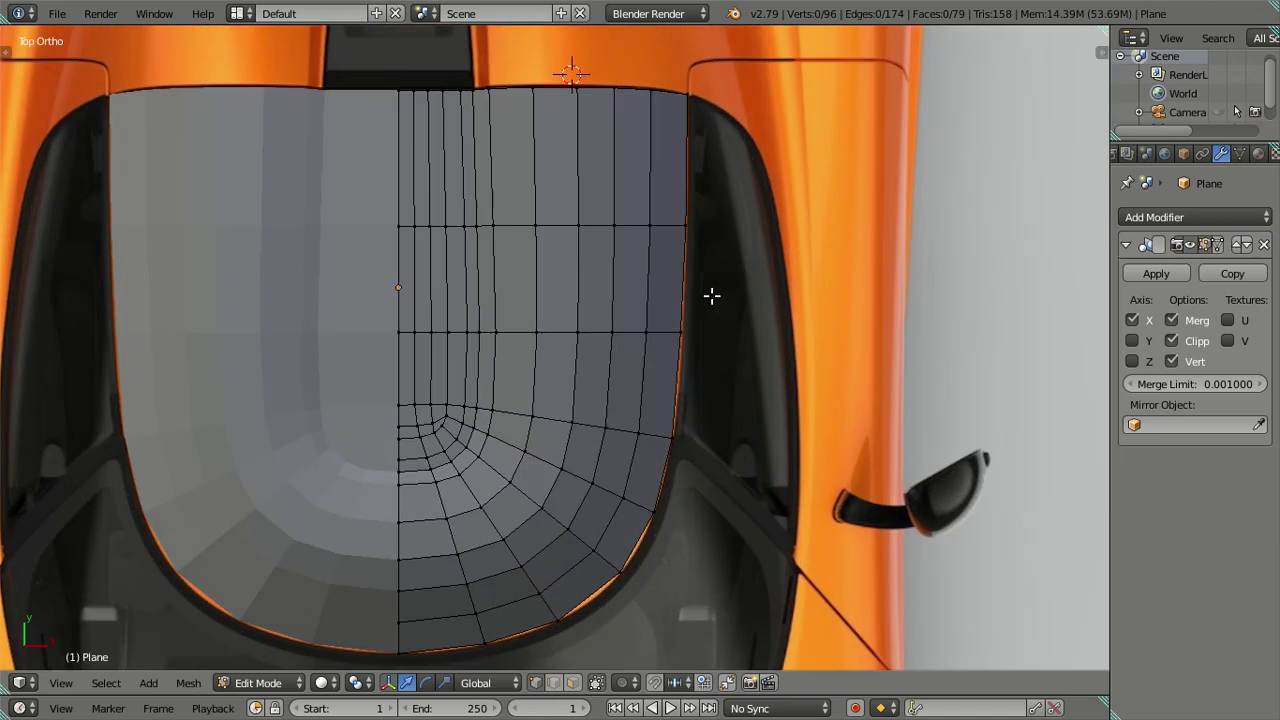
scroll(711, 294, down, 2)
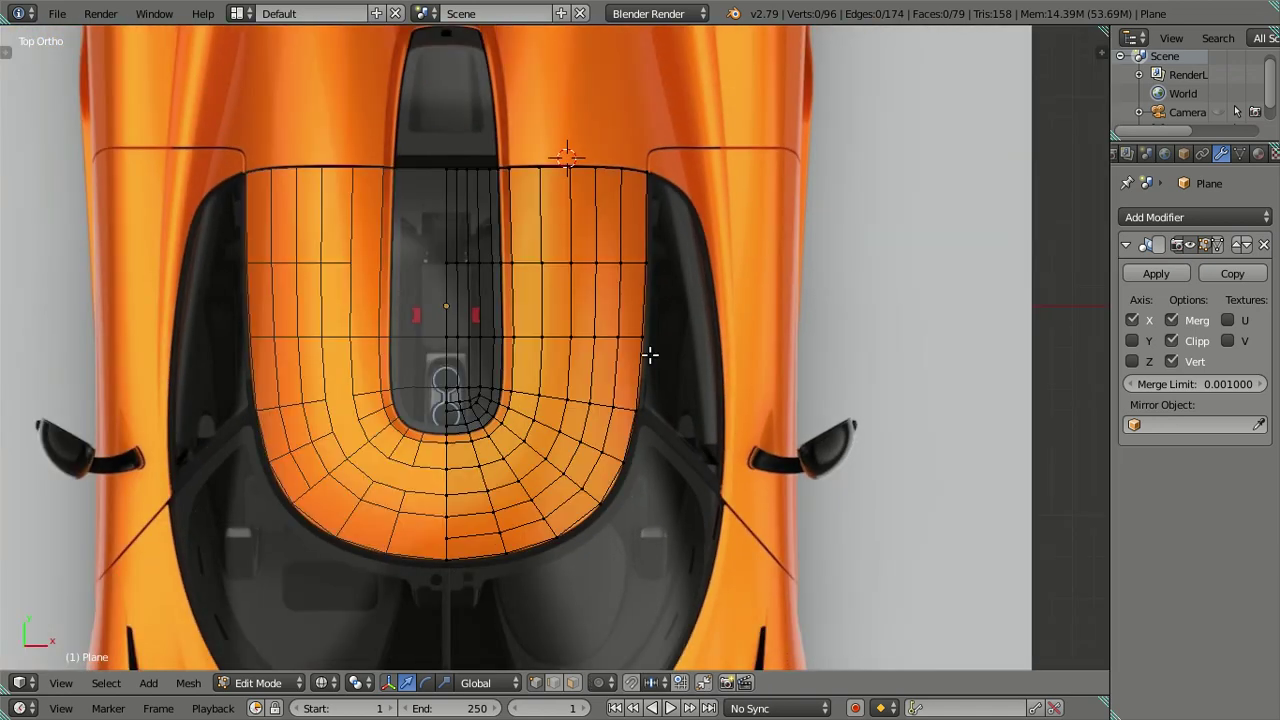
scroll(651, 354, up, 1)
scroll(686, 363, up, 2)
shift+scroll(666, 389, up, 3)
scroll(638, 509, up, 2)
scroll(650, 420, down, 2)
scroll(663, 391, down, 1)
key(a)
key(a)
alt+click(628, 348)
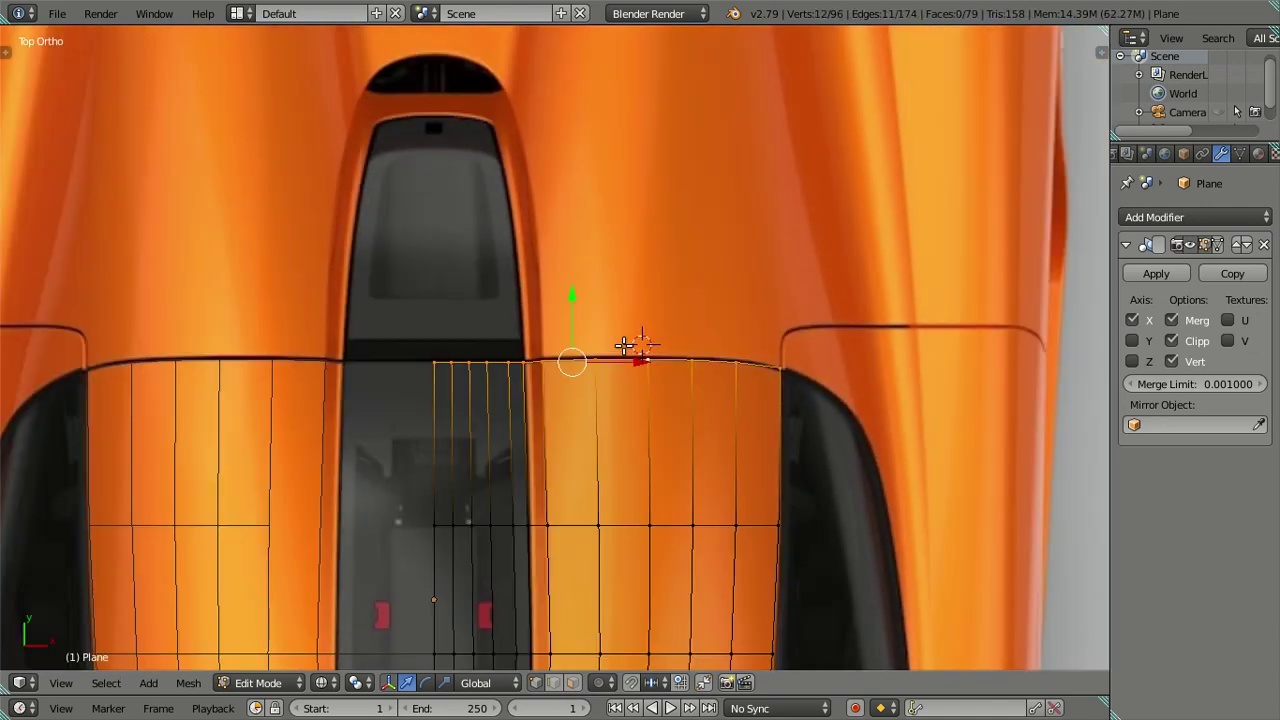
Slide the outer rear corner vertex along Y onto the car's outline, then reselect the rear loop
scroll(654, 386, up, 1)
scroll(671, 386, up, 1)
scroll(826, 428, up, 1)
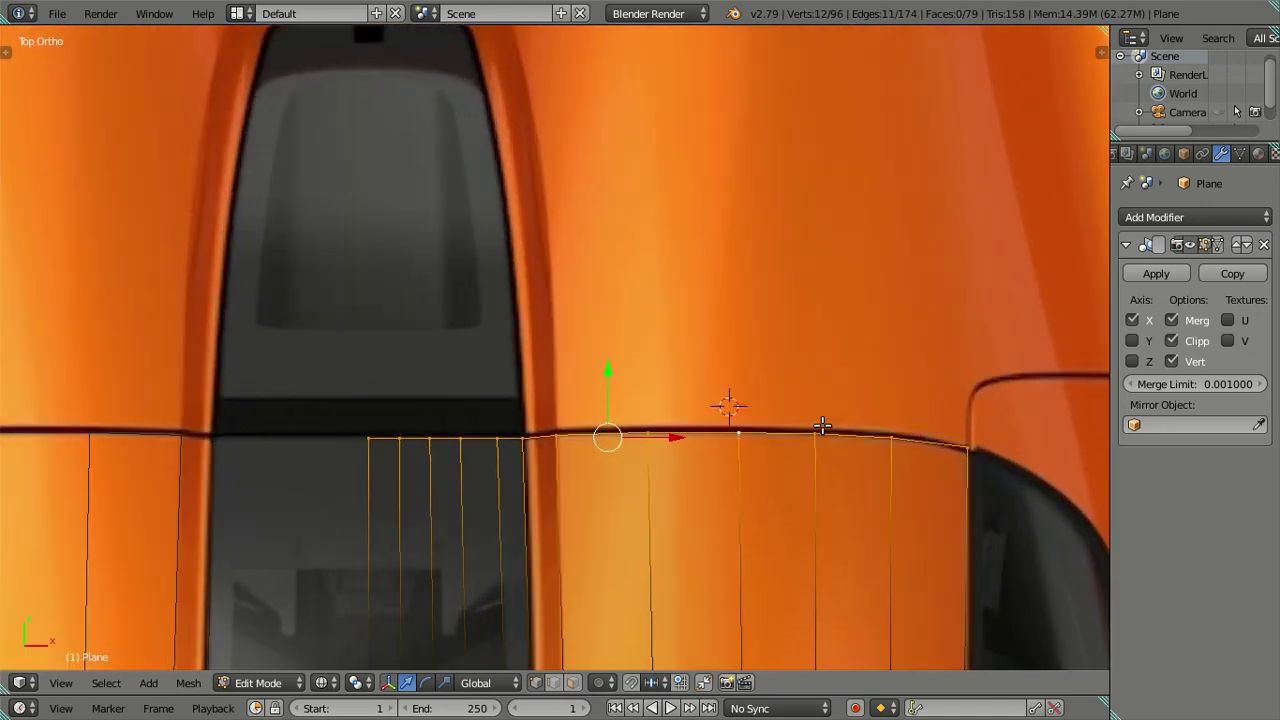
right_click(967, 446)
drag(967, 392, 937, 390)
key(KP_3)
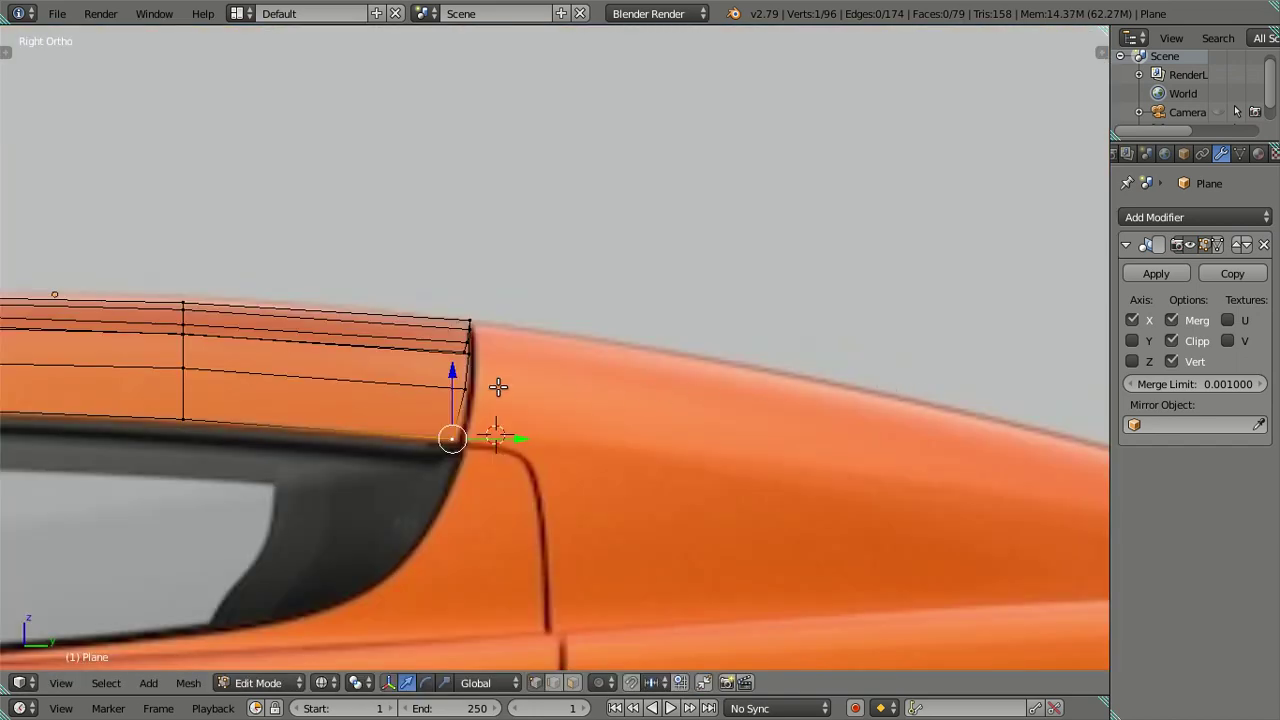
key(ctrl+z)
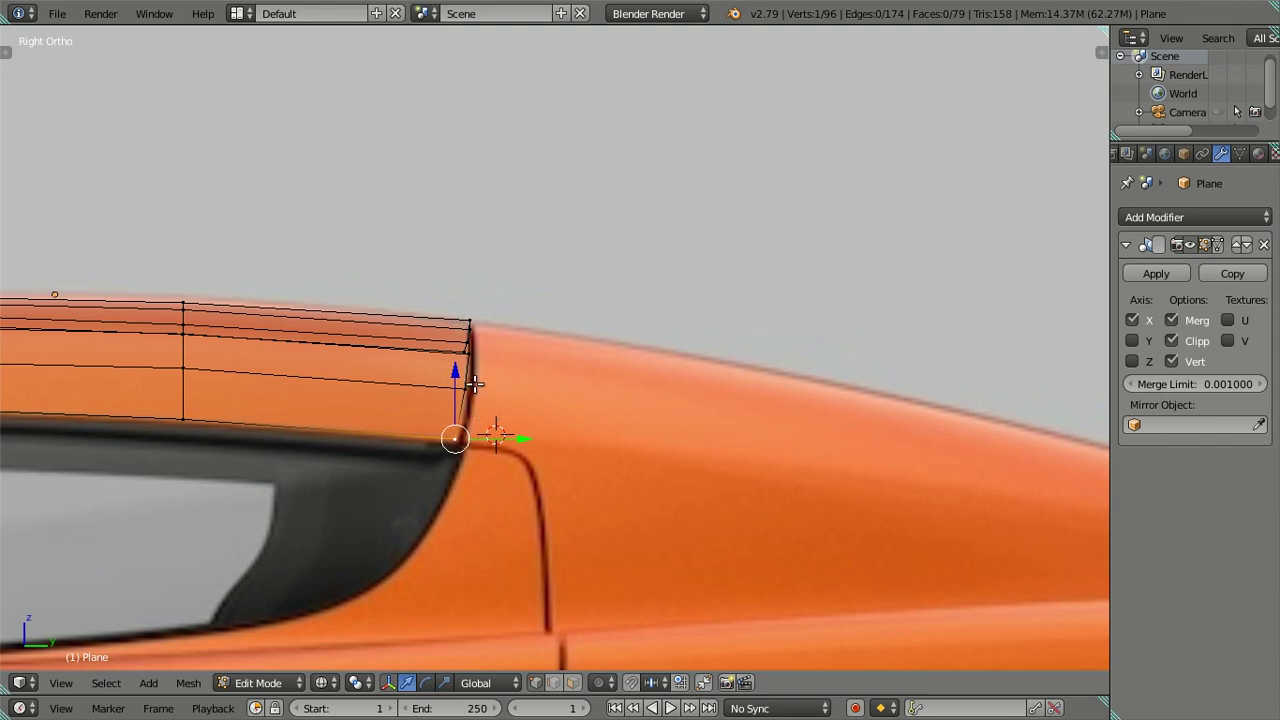
key(KP_7)
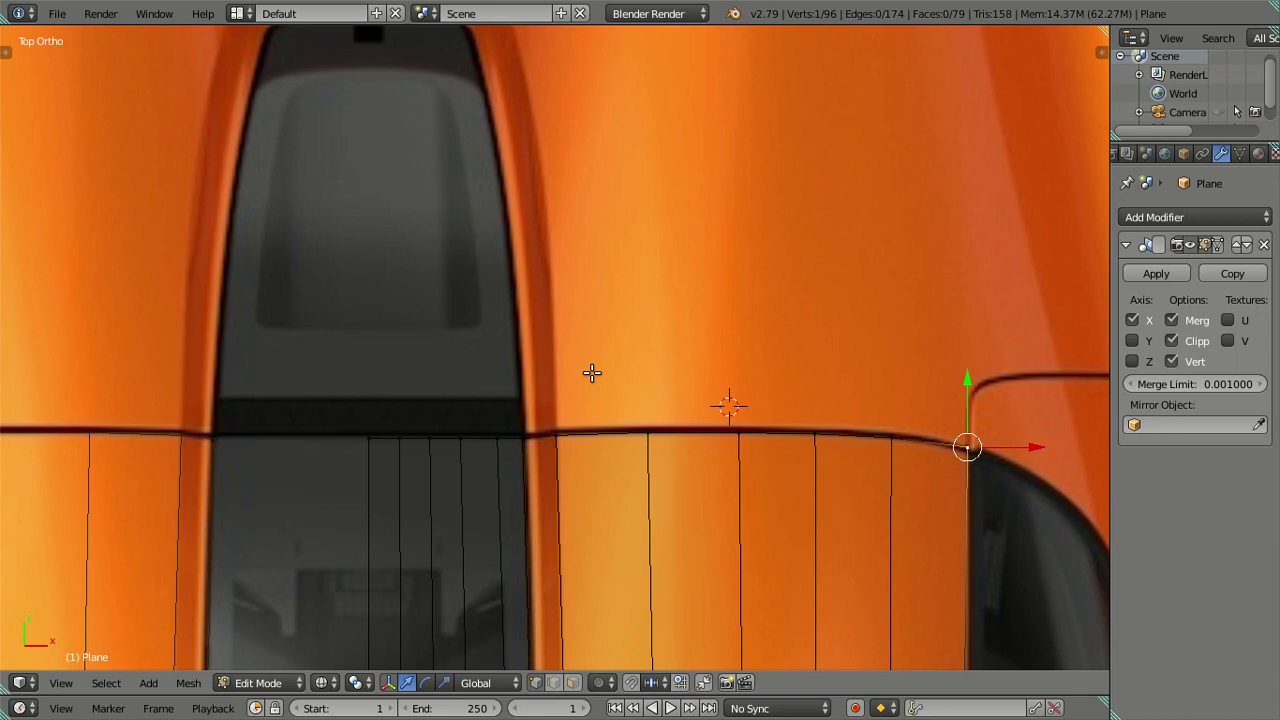
alt+click(589, 430)
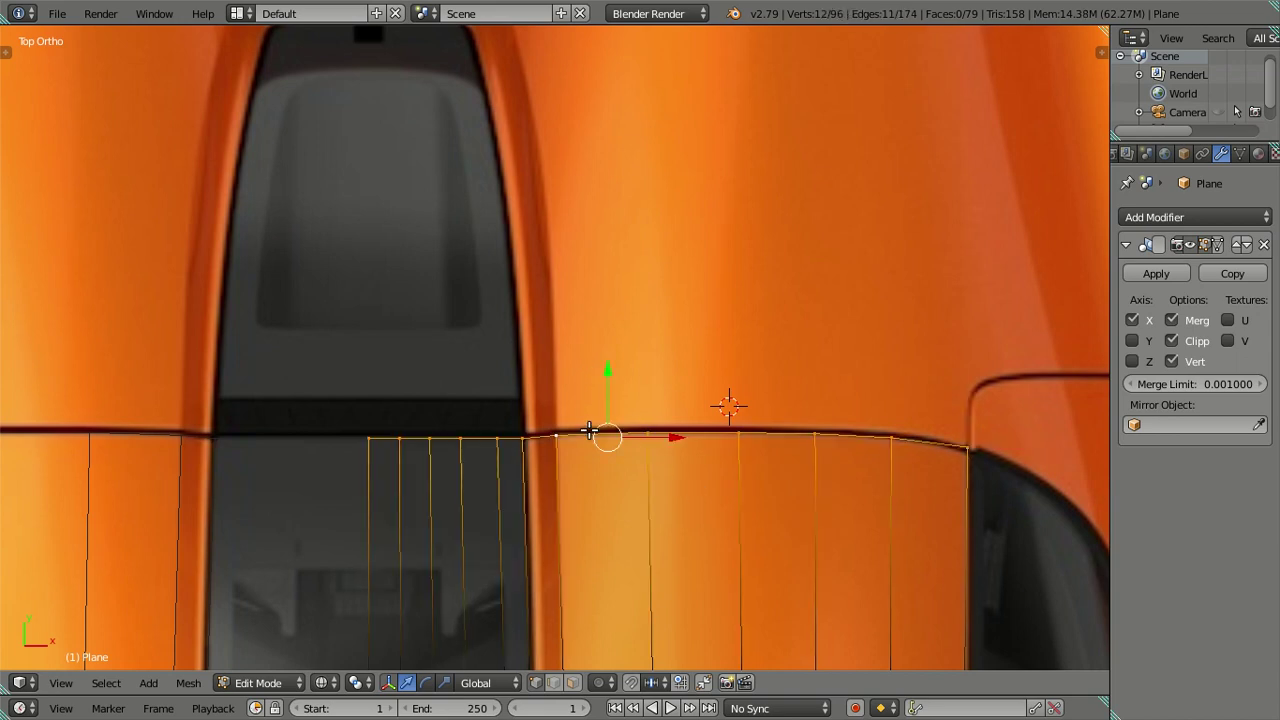
scroll(589, 430, down, 2)
scroll(586, 423, down, 1)
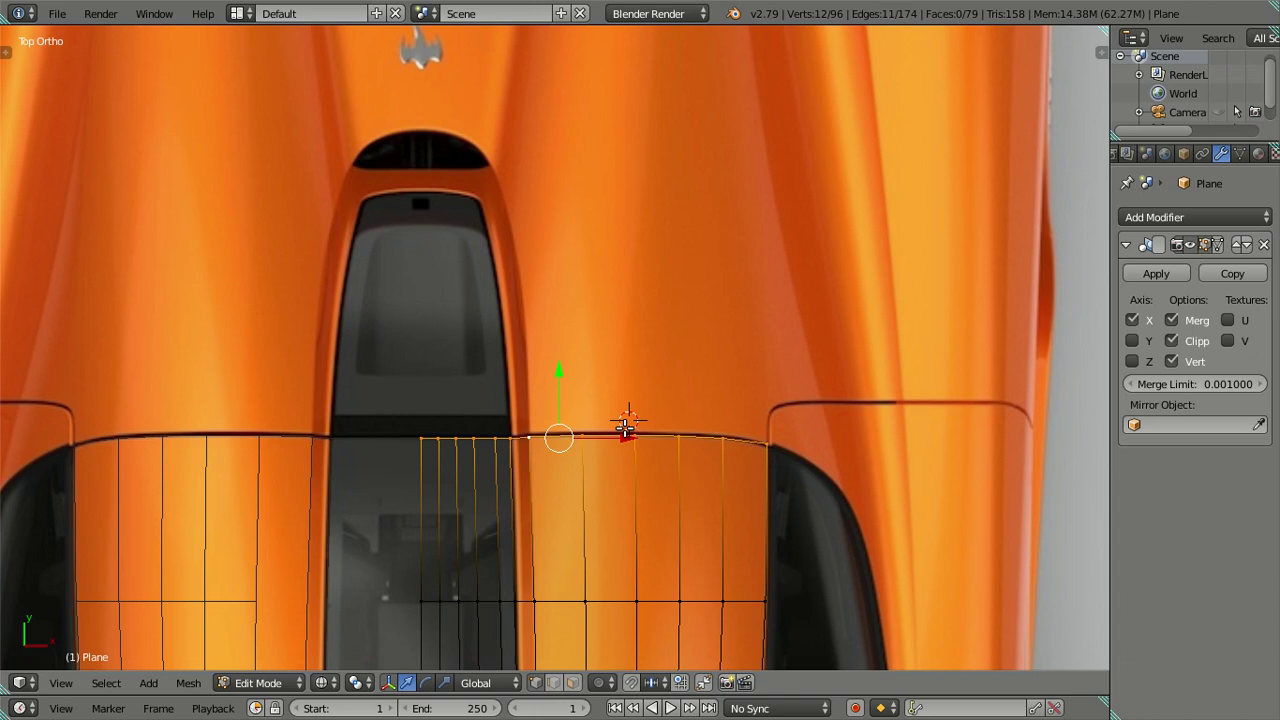
Extrude a first row of faces from the rear edge, set back along Y and height-matched in side view
key(e)
right_click(675, 401)
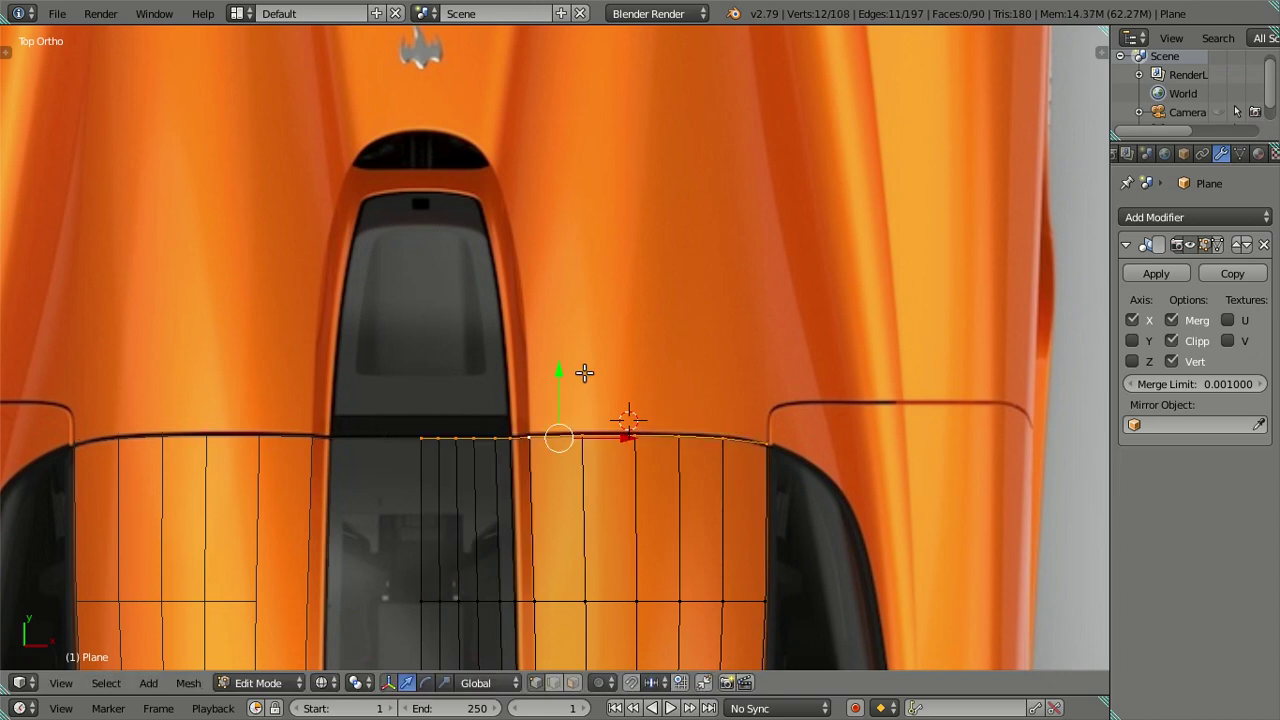
drag(562, 369, 573, 336)
key(KP_3)
mouse_move(567, 414)
shift+middle_down()
mouse_move(720, 383)
mouse_move(688, 397)
shift+middle_up()
key(KP_7)
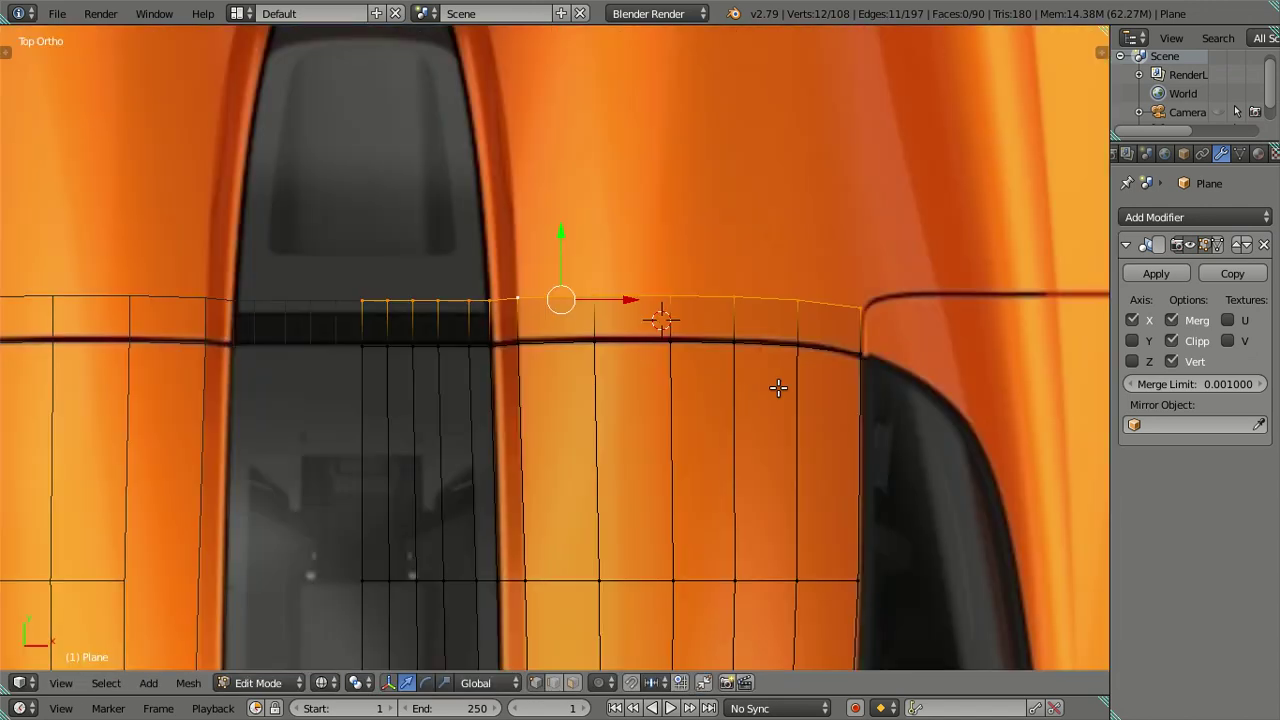
drag(561, 230, 590, 259)
key(KP_3)
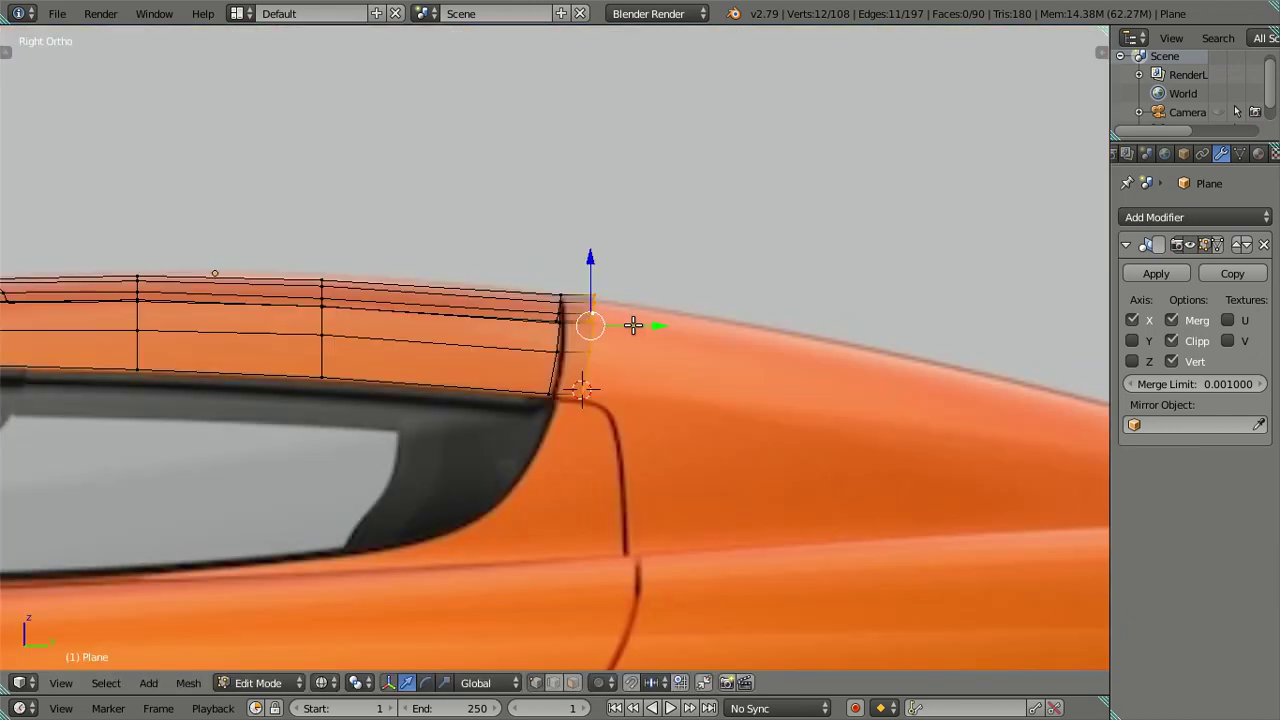
scroll(633, 326, up, 3)
drag(618, 236, 632, 244)
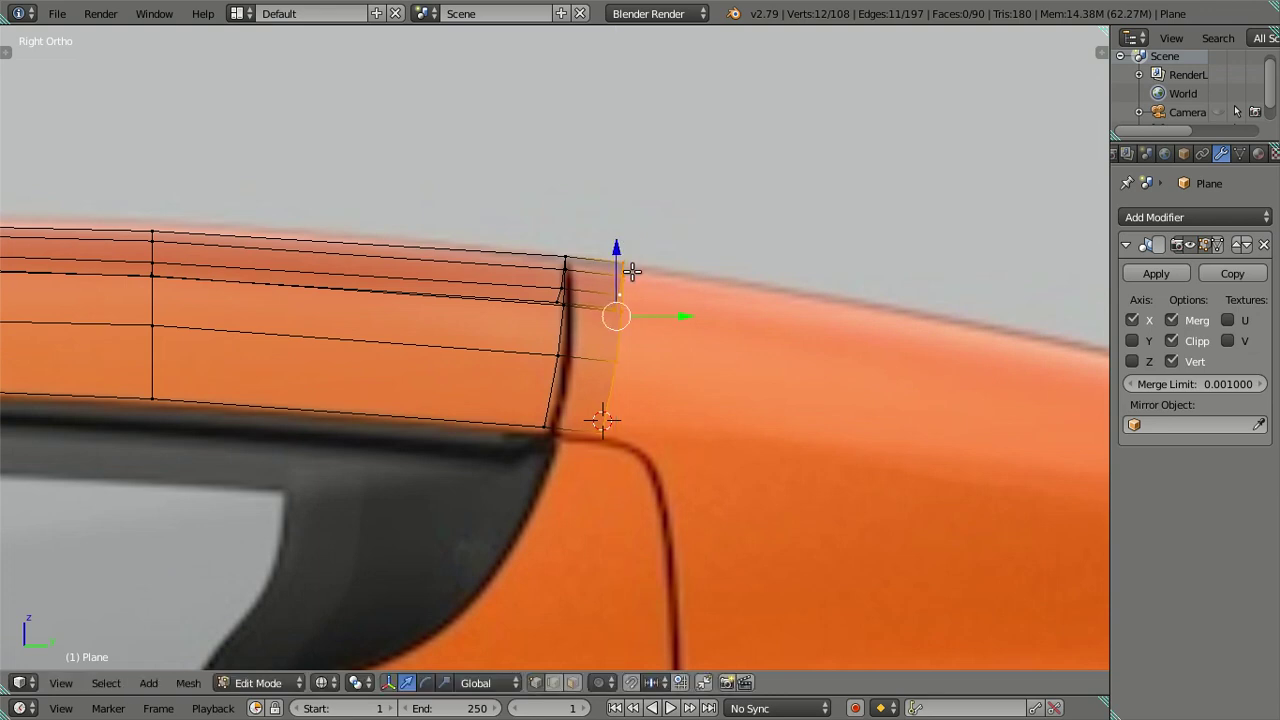
scroll(640, 280, down, 3)
shift+middle_drag(657, 306, 611, 257)
Extrude a second row rearward along Y and fine-tune its height against the rear deck
key(e)
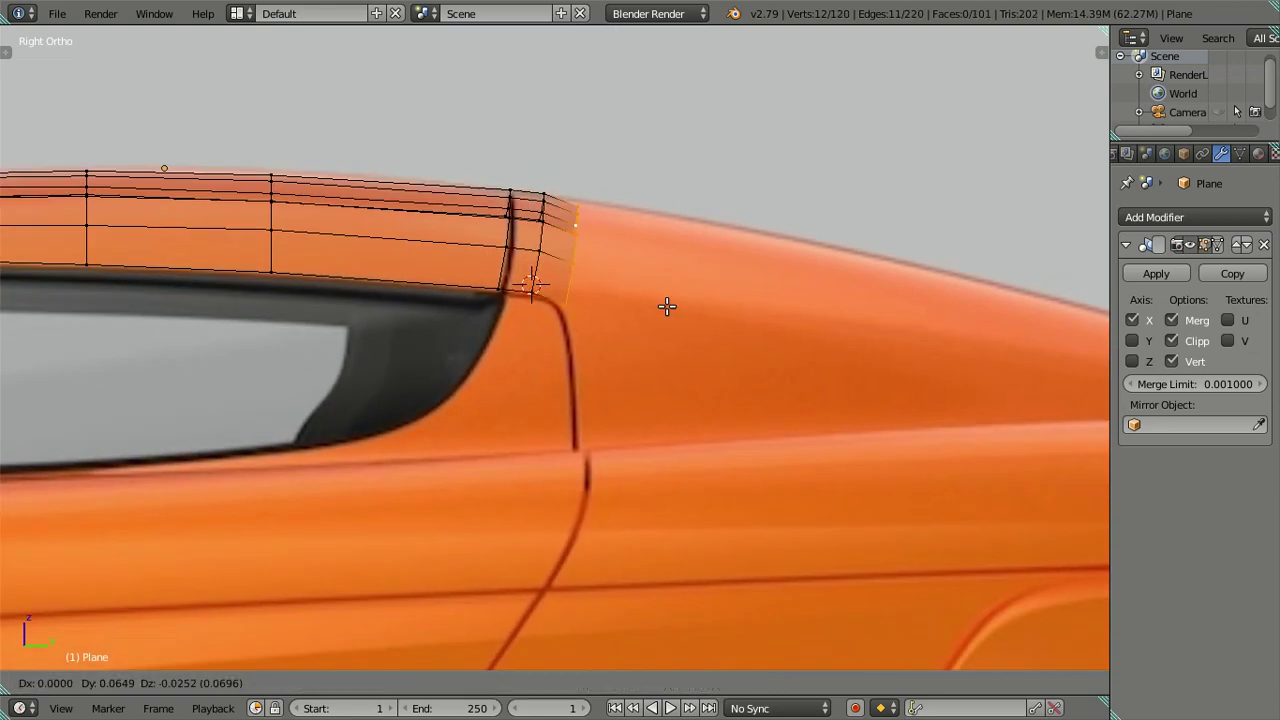
right_click(664, 302)
key(g)
key(y)
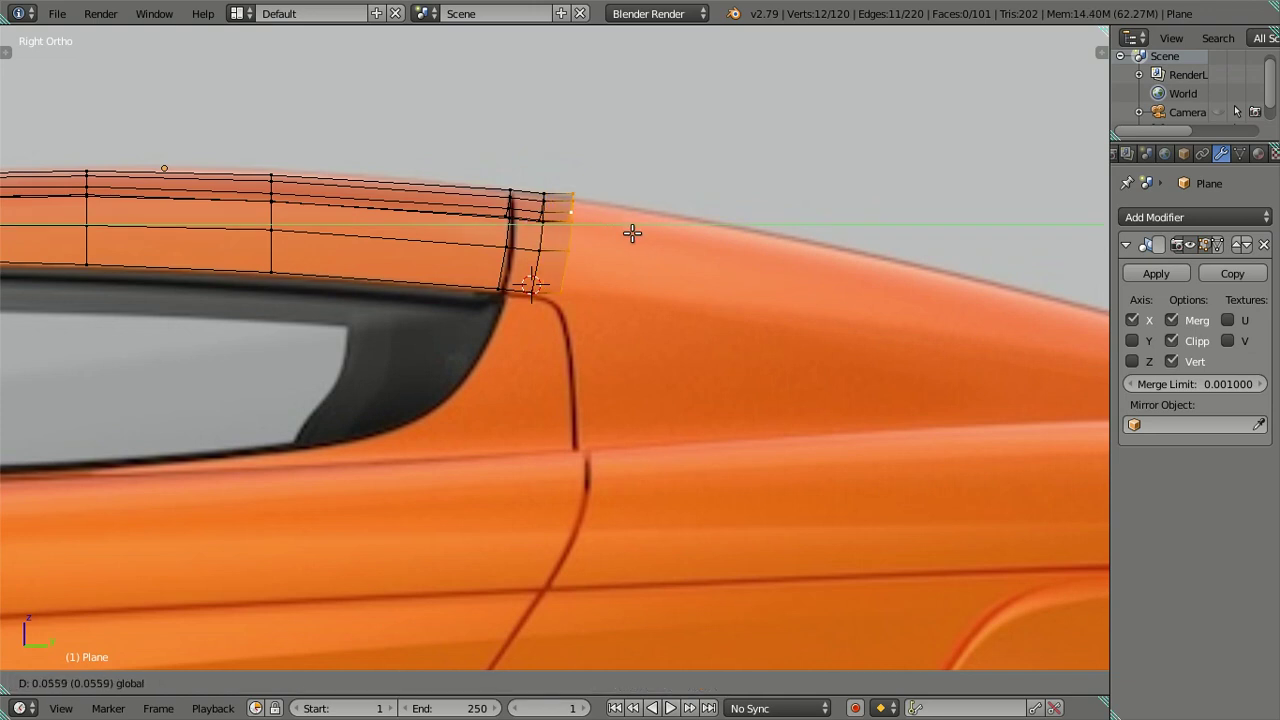
click(632, 231)
scroll(632, 231, up, 3)
drag(573, 50, 583, 58)
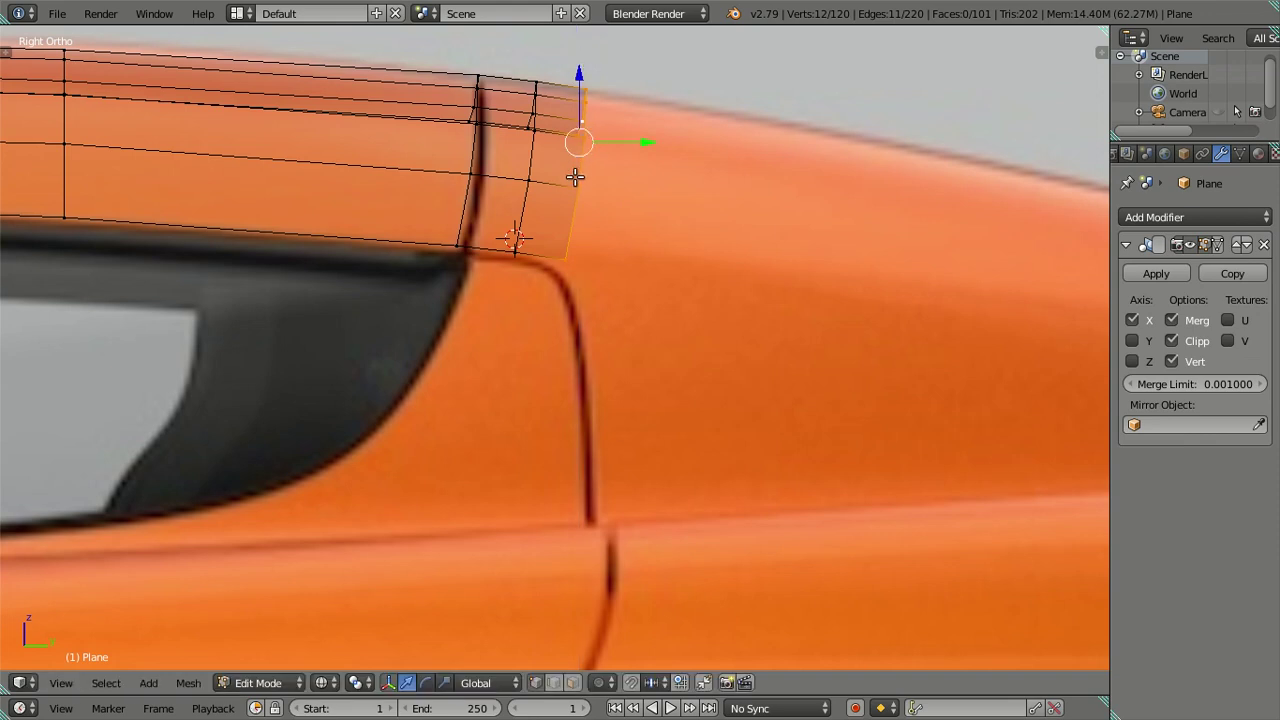
drag(579, 70, 581, 68)
scroll(570, 100, down, 3)
middle_drag(560, 151, 554, 174)
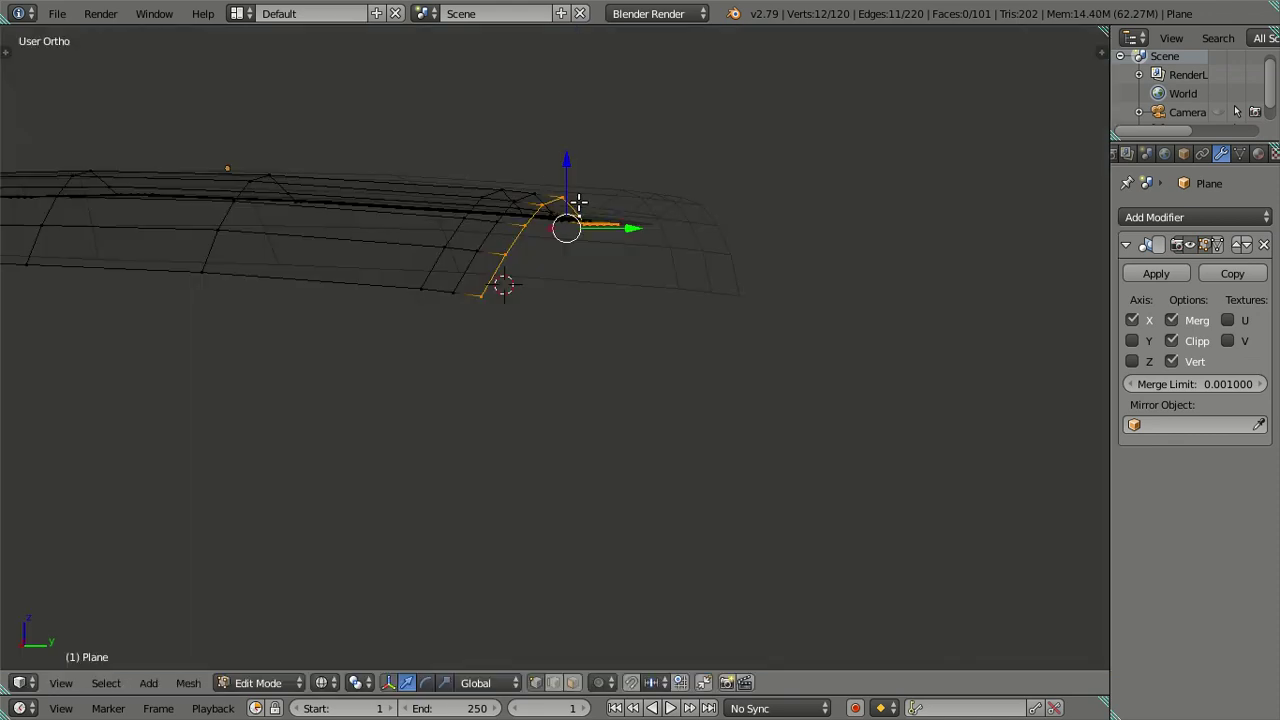
key(KP_7)
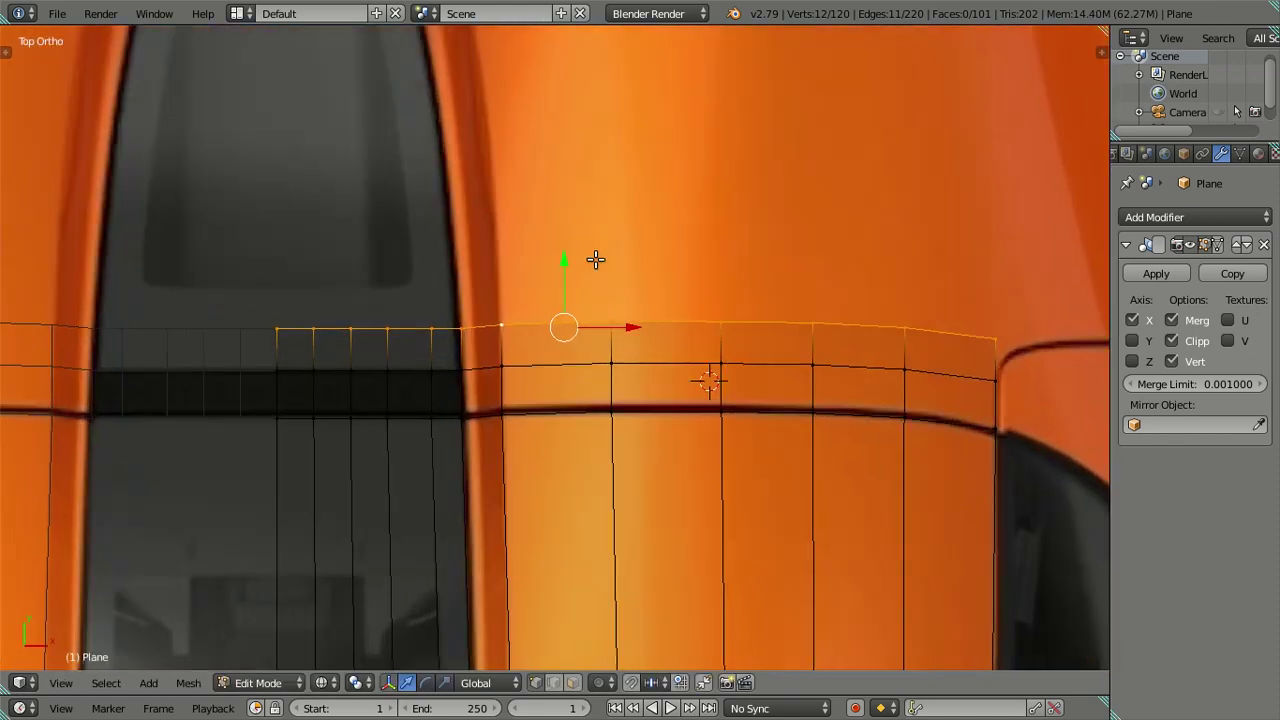
scroll(595, 260, down, 2)
scroll(620, 280, down, 1)
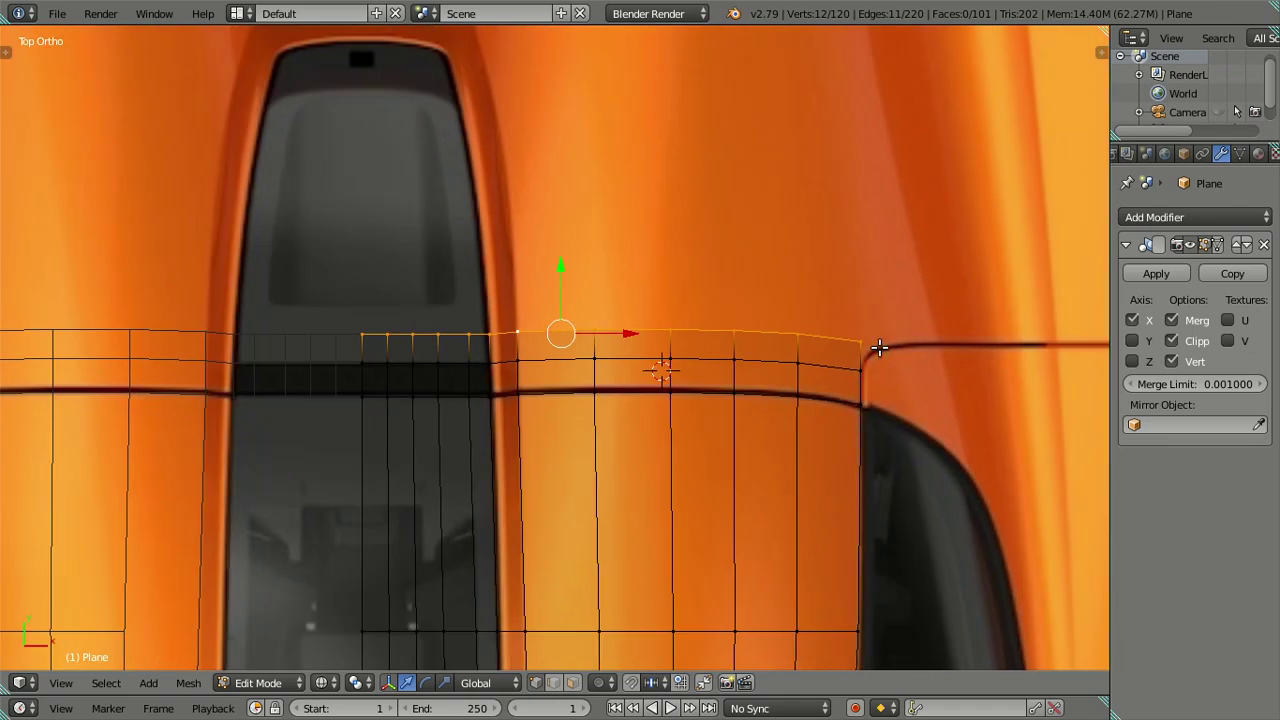
scroll(857, 333, down, 1)
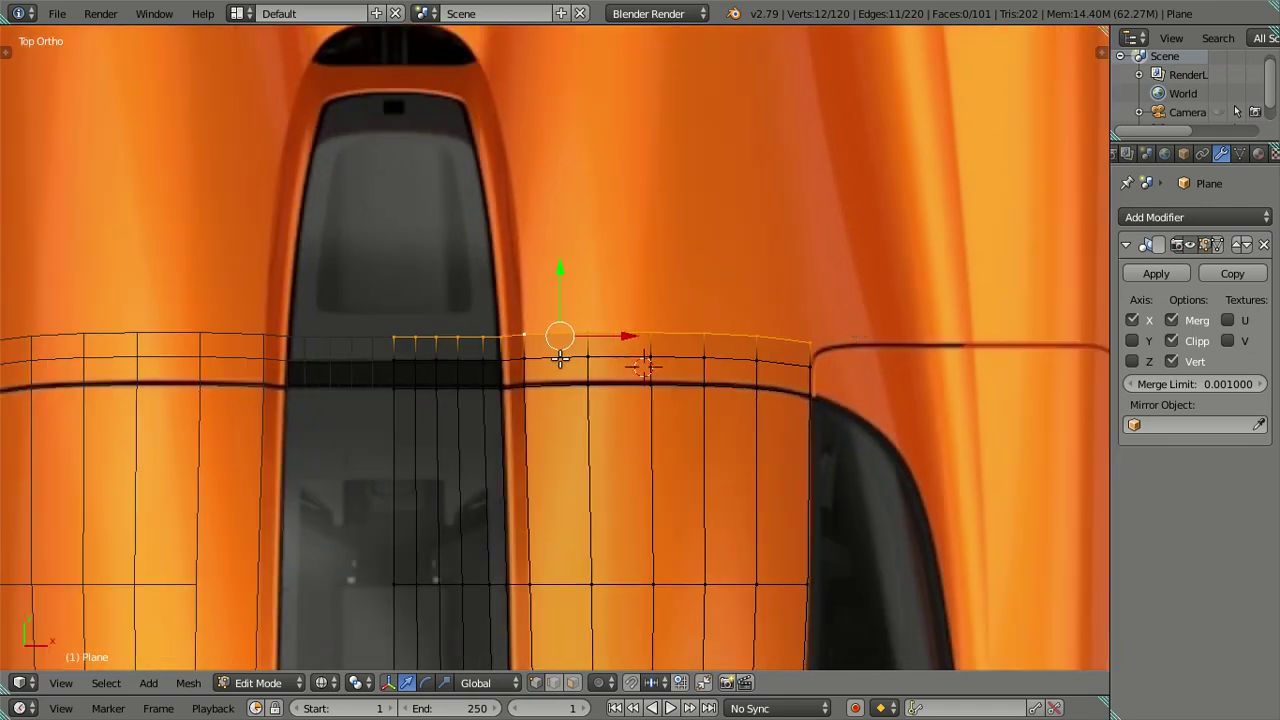
scroll(560, 358, up, 2)
scroll(560, 360, up, 2)
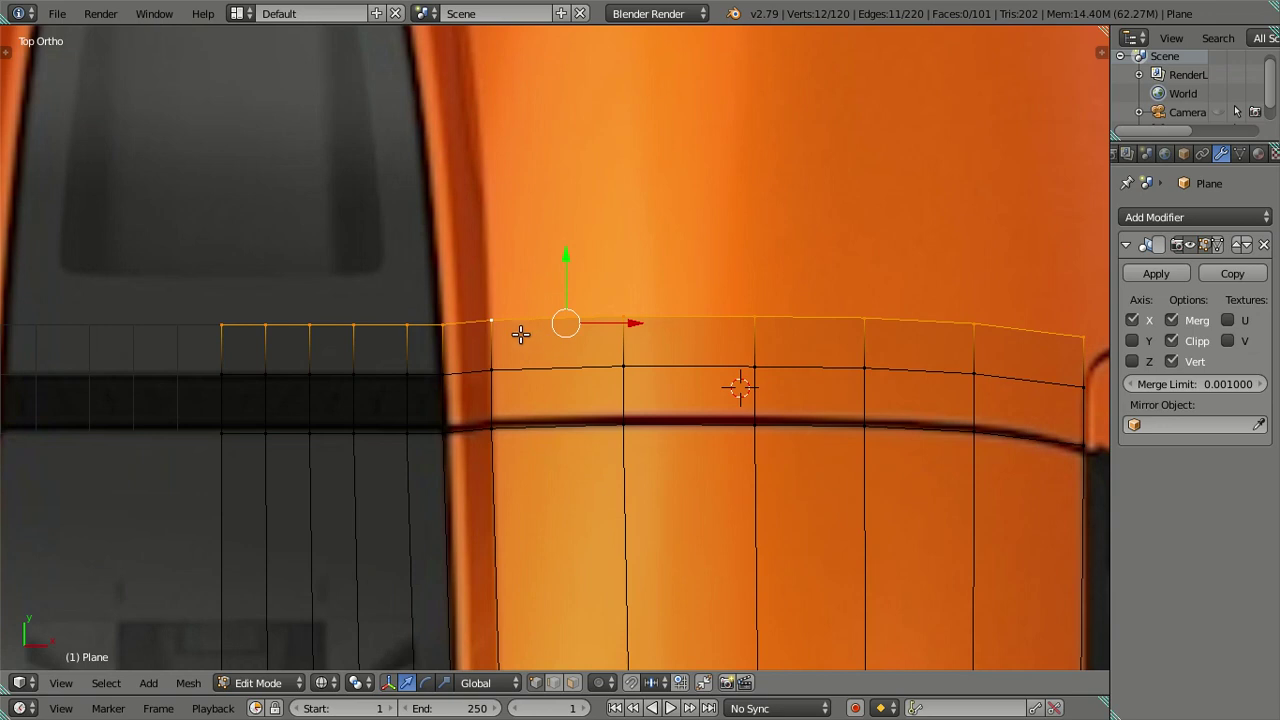
Narrow the selection to the outer rear corner vertex and shift it sideways along X
key(c)
middle_drag(180, 283, 346, 314)
key(Escape)
ctrl+scroll(689, 317, down, 1)
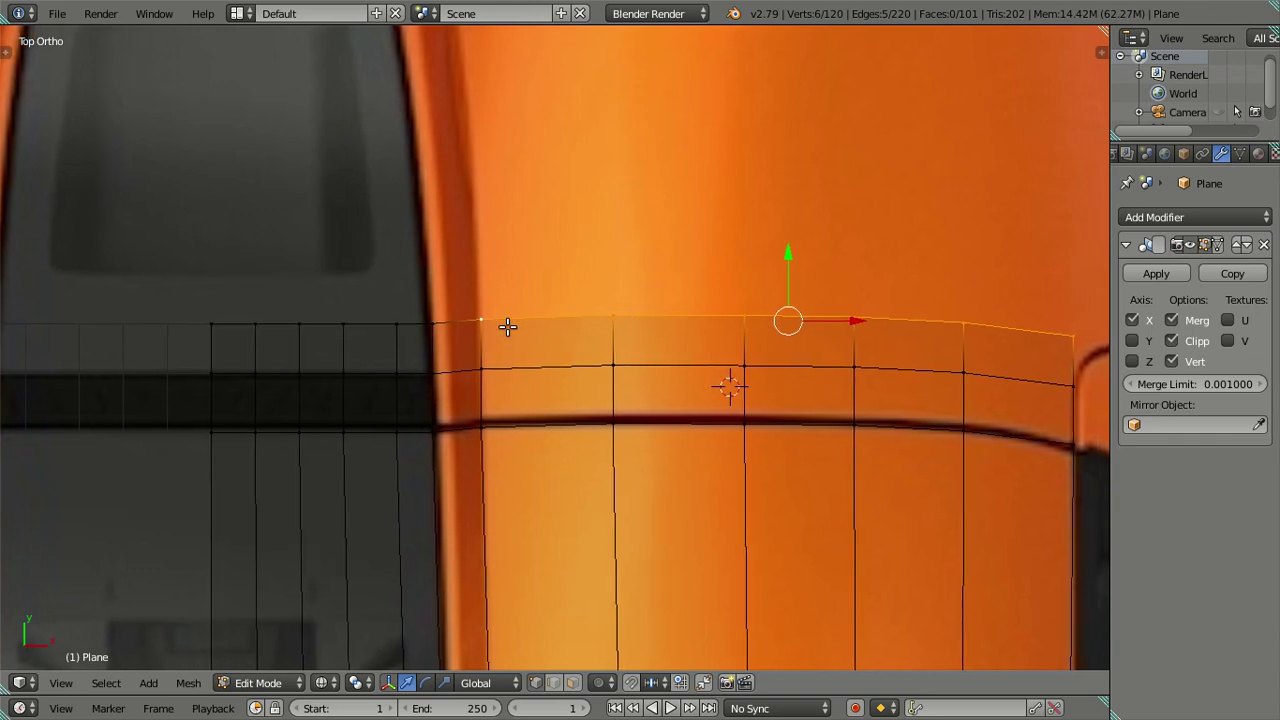
shift+middle_drag(746, 318, 564, 344)
right_click(893, 358)
key(g)
key(x)
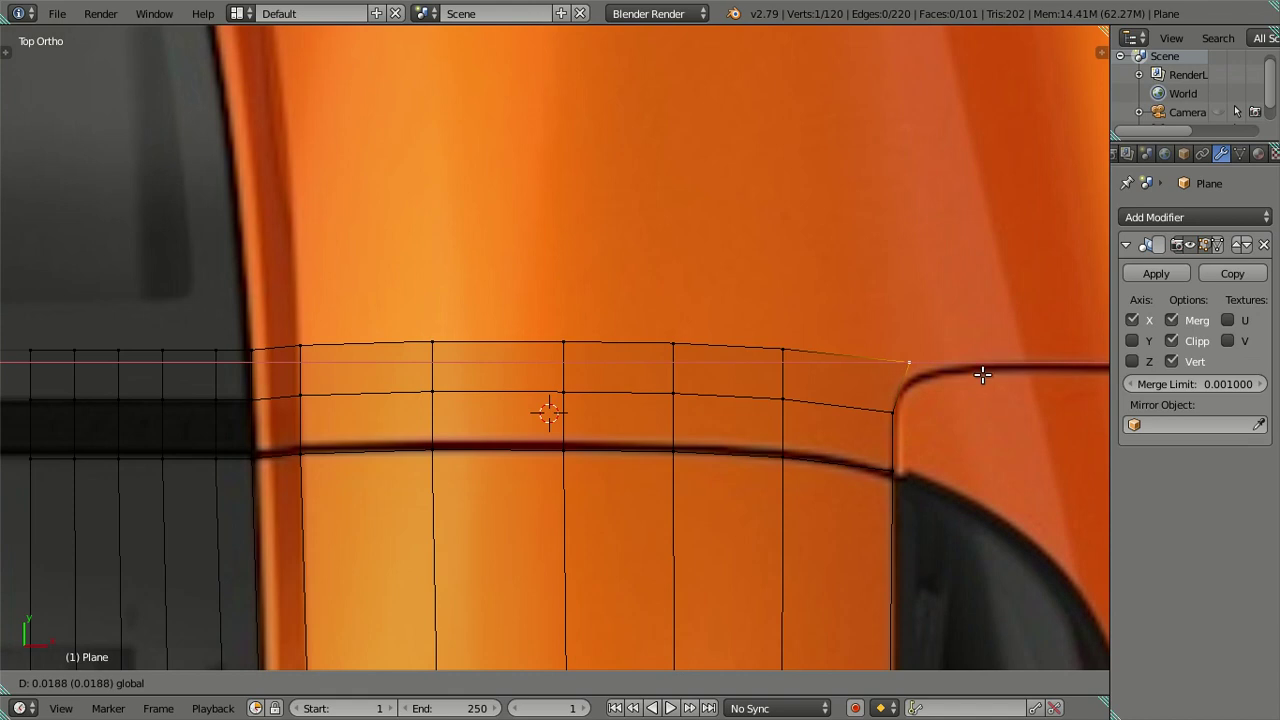
click(983, 377)
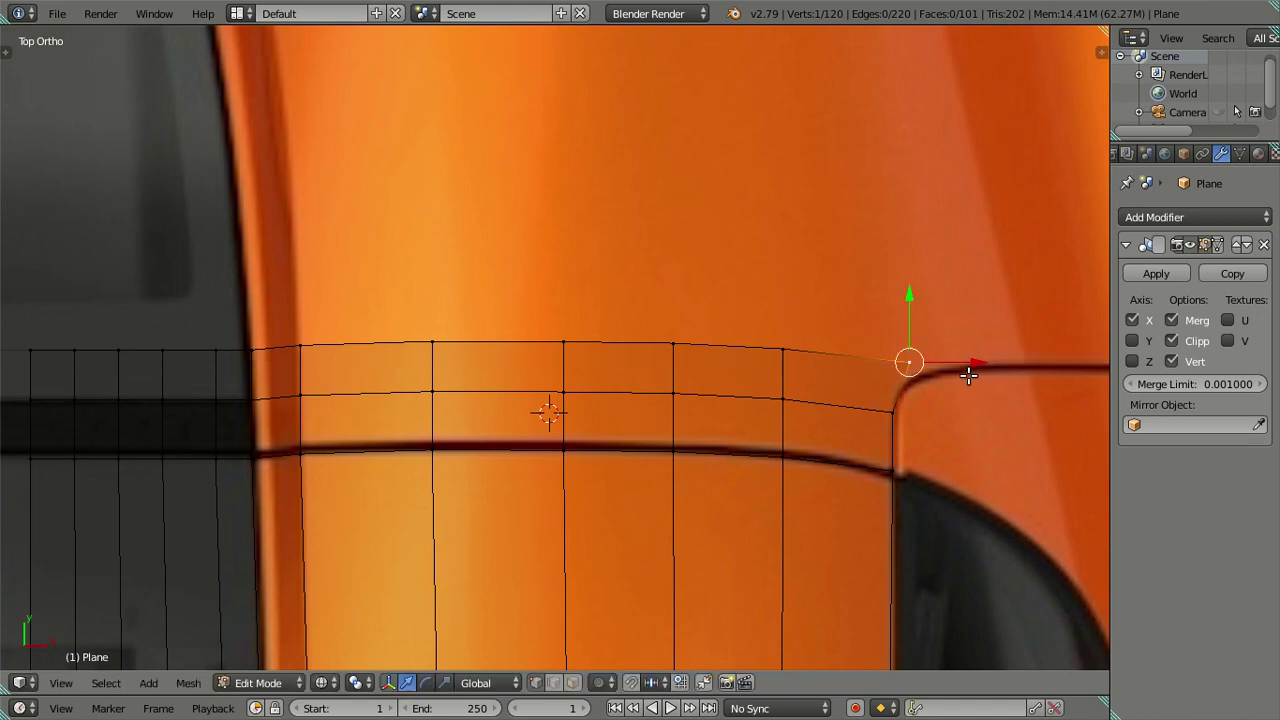
Lower the rear corner vertex onto the body line in side view, then nudge it forward along Y
key(KP_3)
drag(537, 190, 551, 215)
click(551, 215)
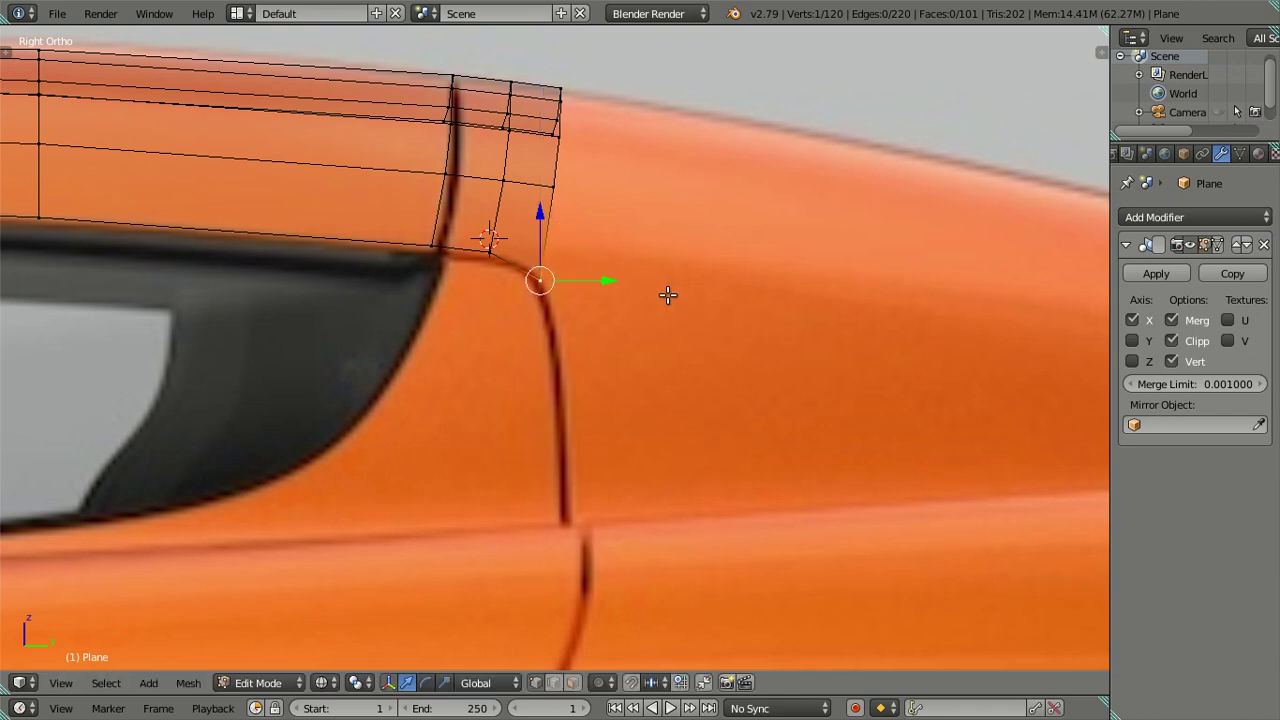
key(KP_7)
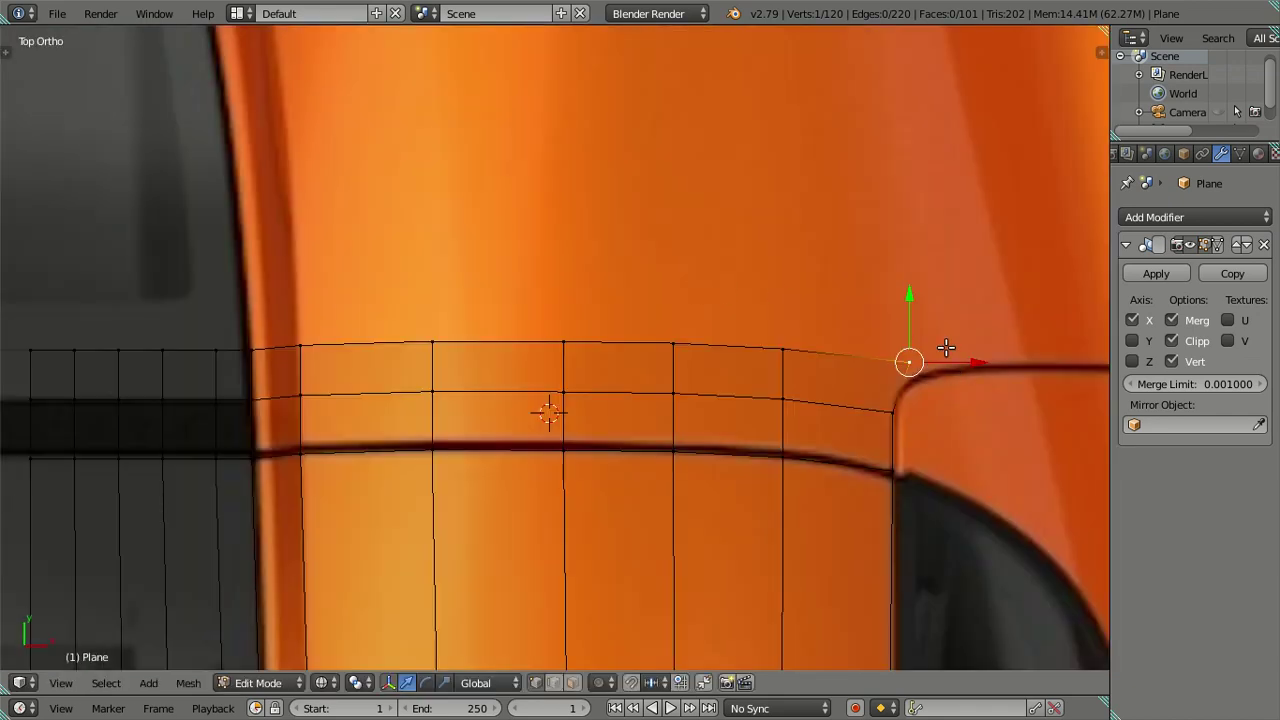
key(g)
key(y)
click(936, 354)
Refine the corner vertex sideways along X, then front-to-back along Y in side view
key(g)
key(x)
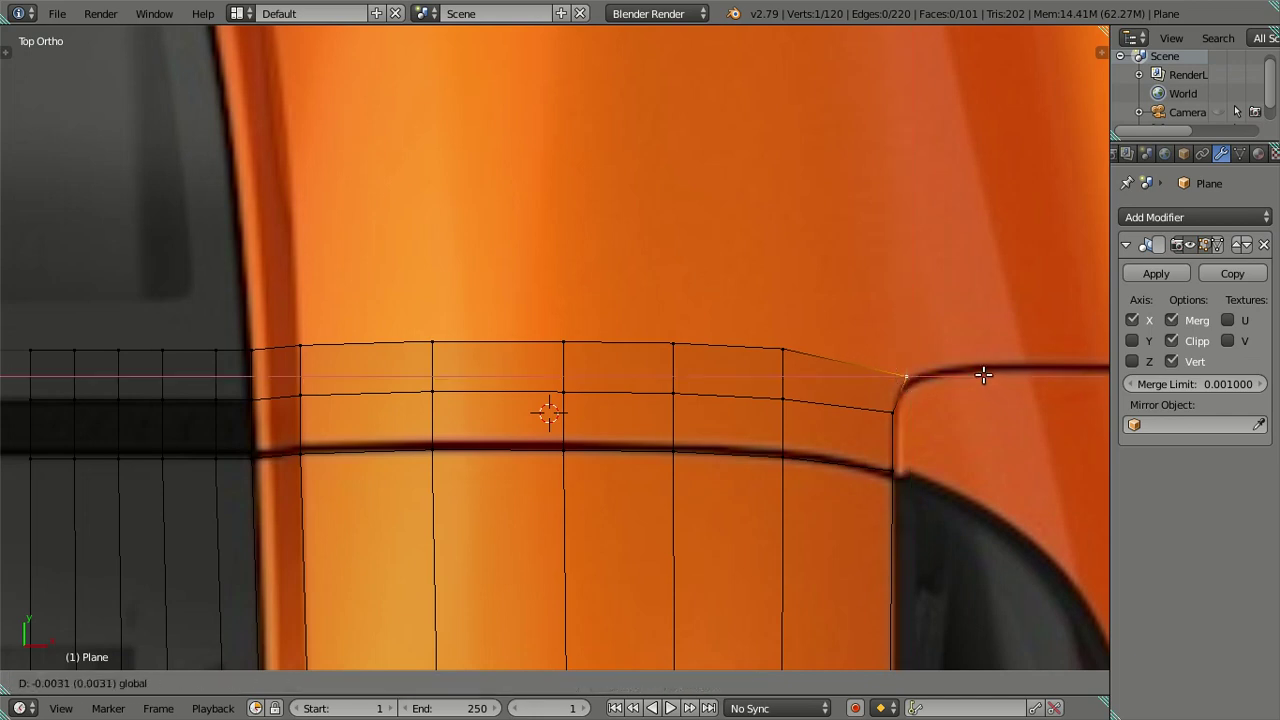
click(985, 374)
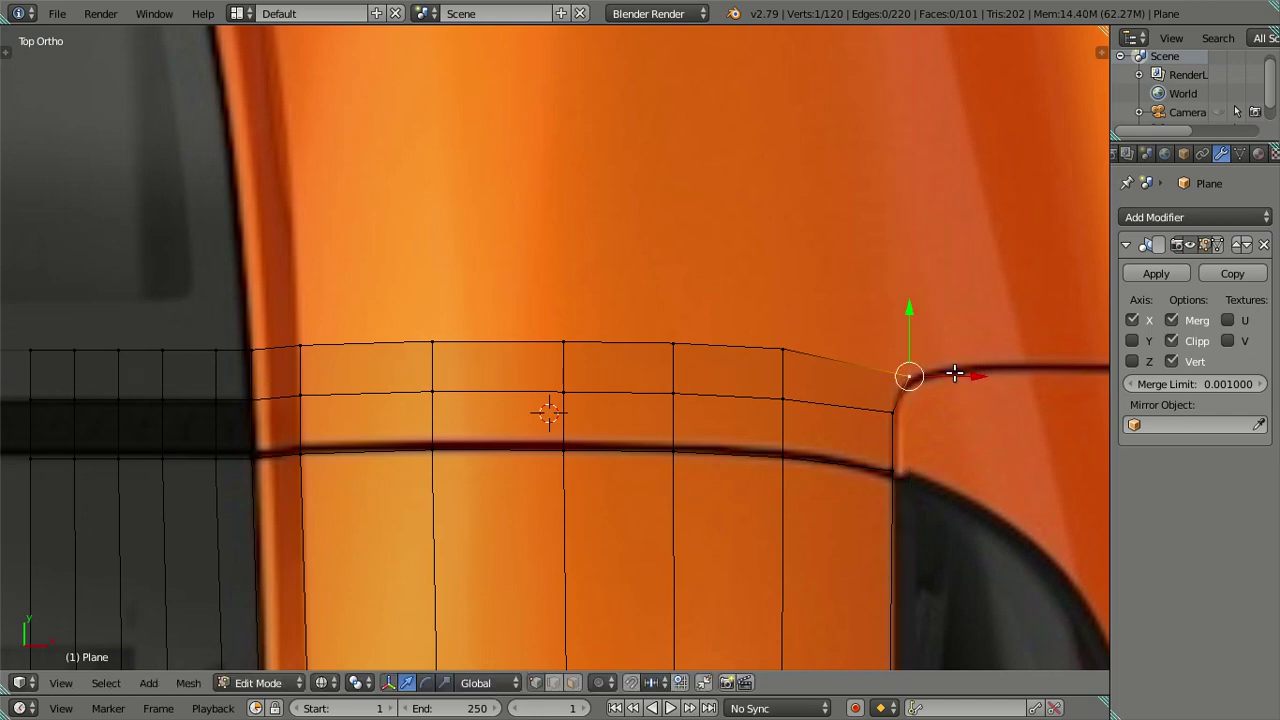
key(KP_3)
key(g)
key(y)
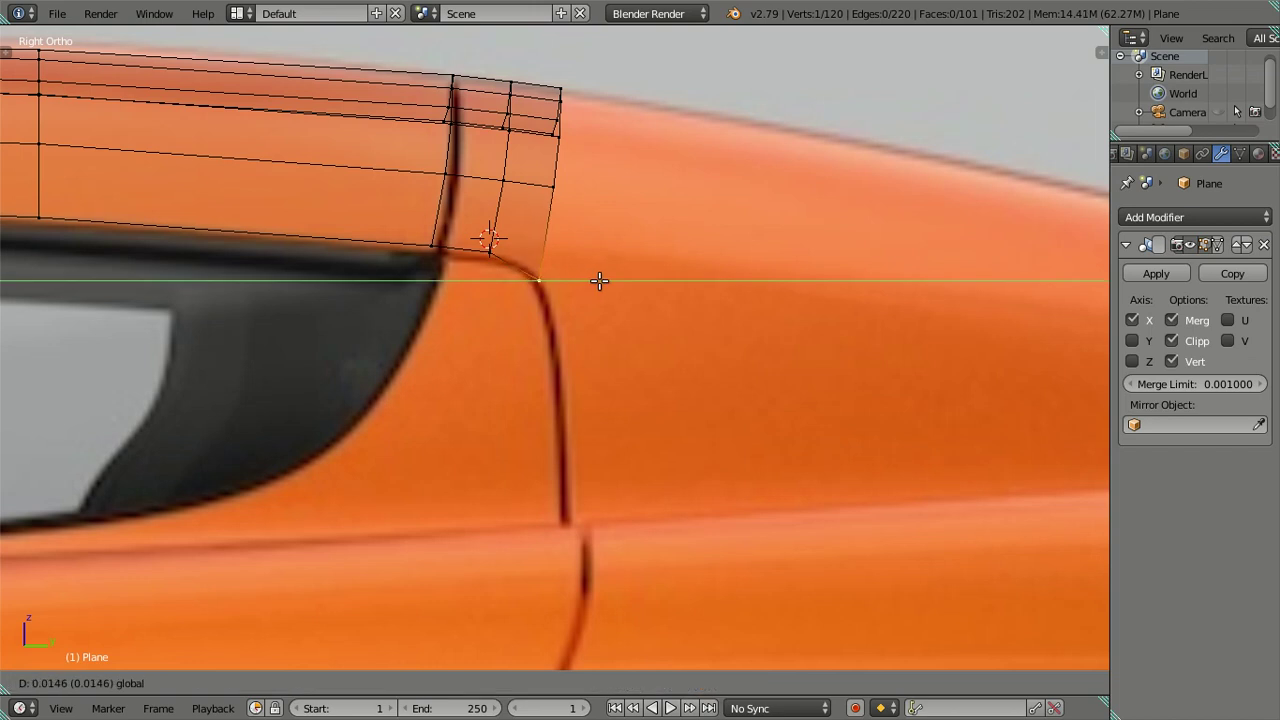
click(599, 281)
In top view, move the panel's top corner vertex sideways to match the roof edge
key(a)
mouse_move(586, 243)
middle_down()
mouse_move(777, 274)
mouse_move(686, 223)
mouse_move(646, 243)
middle_up()
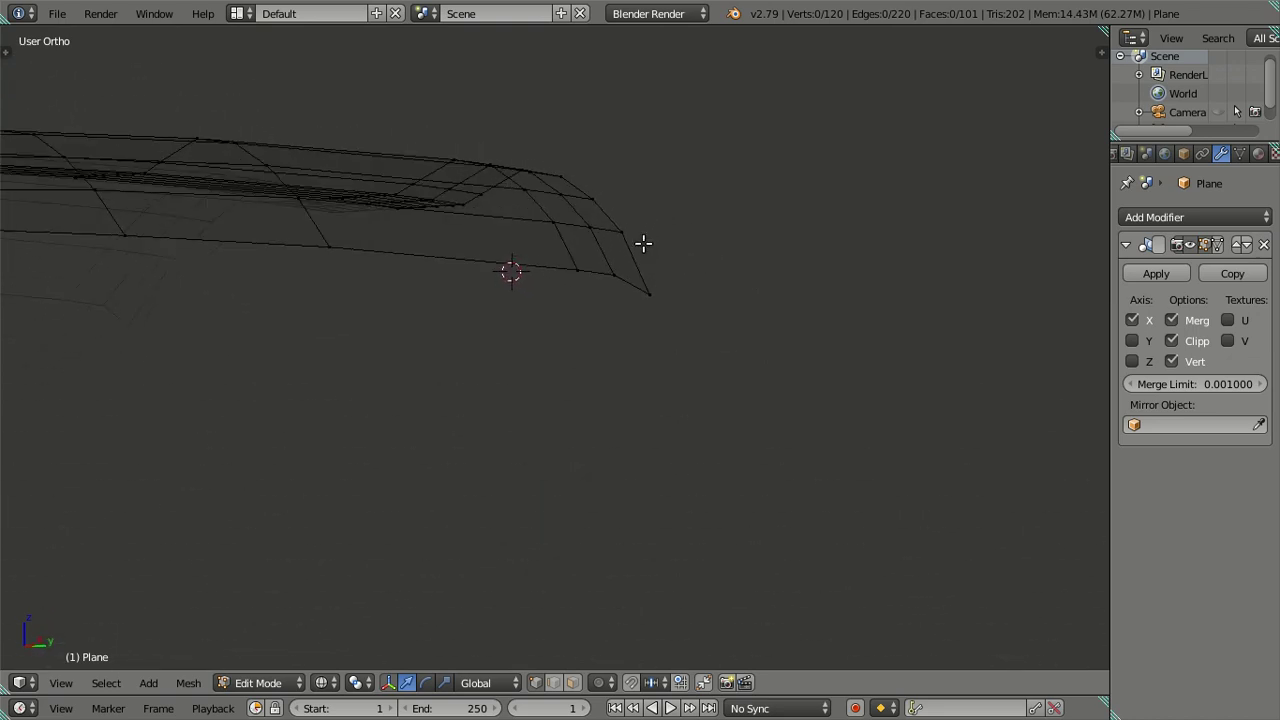
key(KP_3)
key(KP_7)
right_click(790, 397)
scroll(843, 387, up, 1)
scroll(843, 387, up, 1)
right_click(908, 364)
key(g)
key(x)
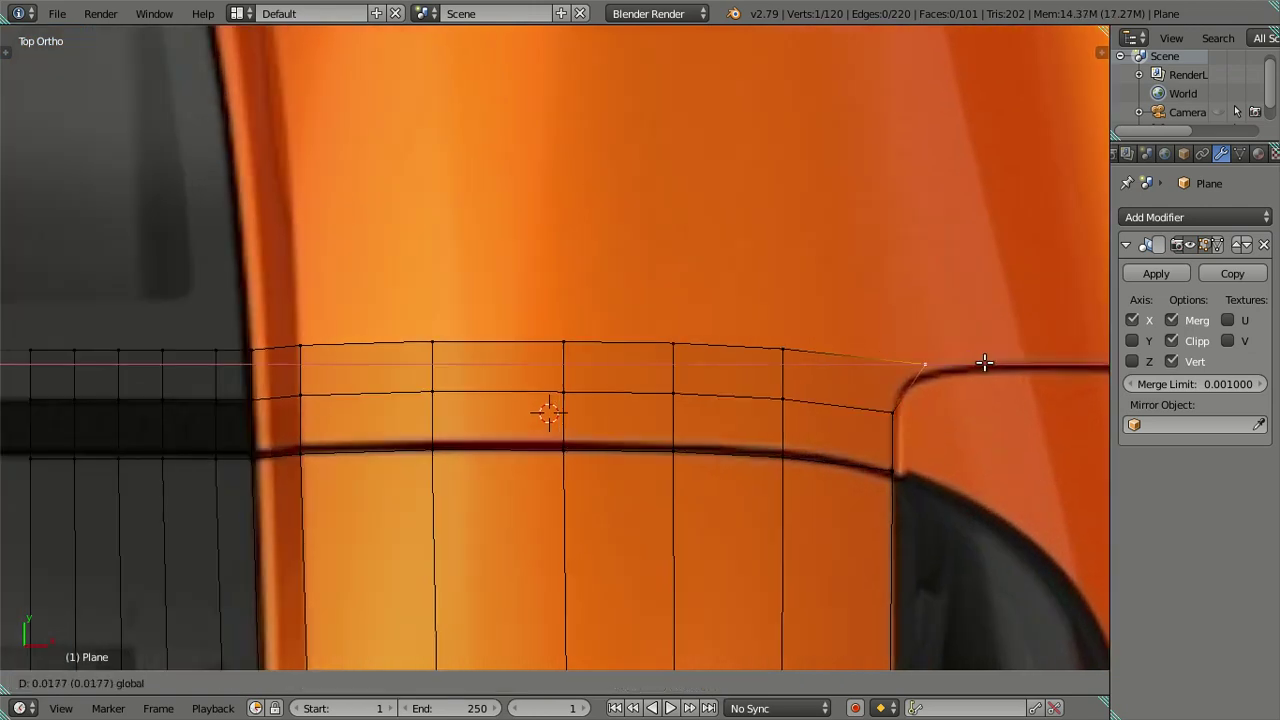
click(986, 366)
Inspect the roof panel's shape in Object Mode with solid shading from several angles
mouse_move(917, 403)
middle_down()
mouse_move(897, 289)
mouse_move(904, 219)
middle_up()
key(Tab)
key(z)
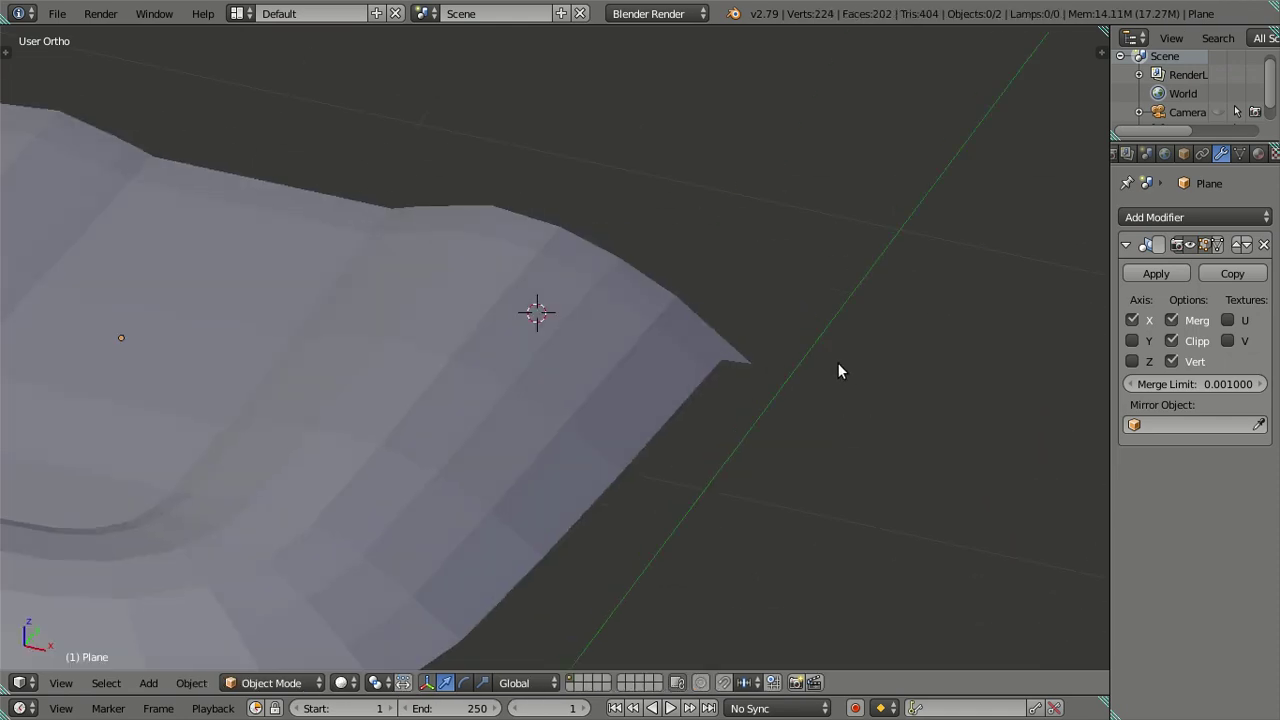
middle_drag(837, 362, 730, 302)
scroll(623, 337, up, 3)
scroll(623, 337, down, 3)
mouse_move(623, 337)
middle_down()
mouse_move(514, 277)
mouse_move(574, 334)
mouse_move(829, 371)
middle_up()
scroll(806, 350, down, 2)
key(KP_7)
Back in Edit Mode, nudge a vertex on the panel's top edge sideways along X
key(Tab)
scroll(571, 299, up, 2)
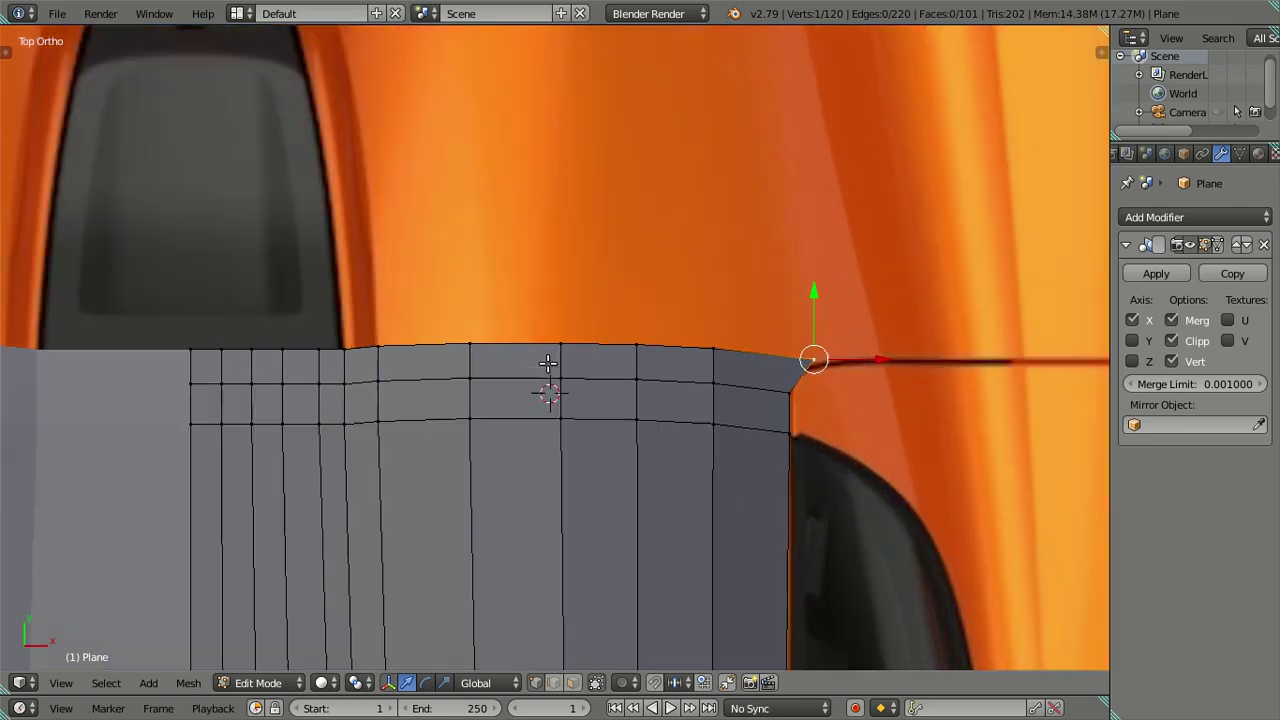
scroll(540, 370, up, 1)
shift+middle_drag(440, 366, 576, 344)
scroll(508, 334, up, 3)
right_click(470, 314)
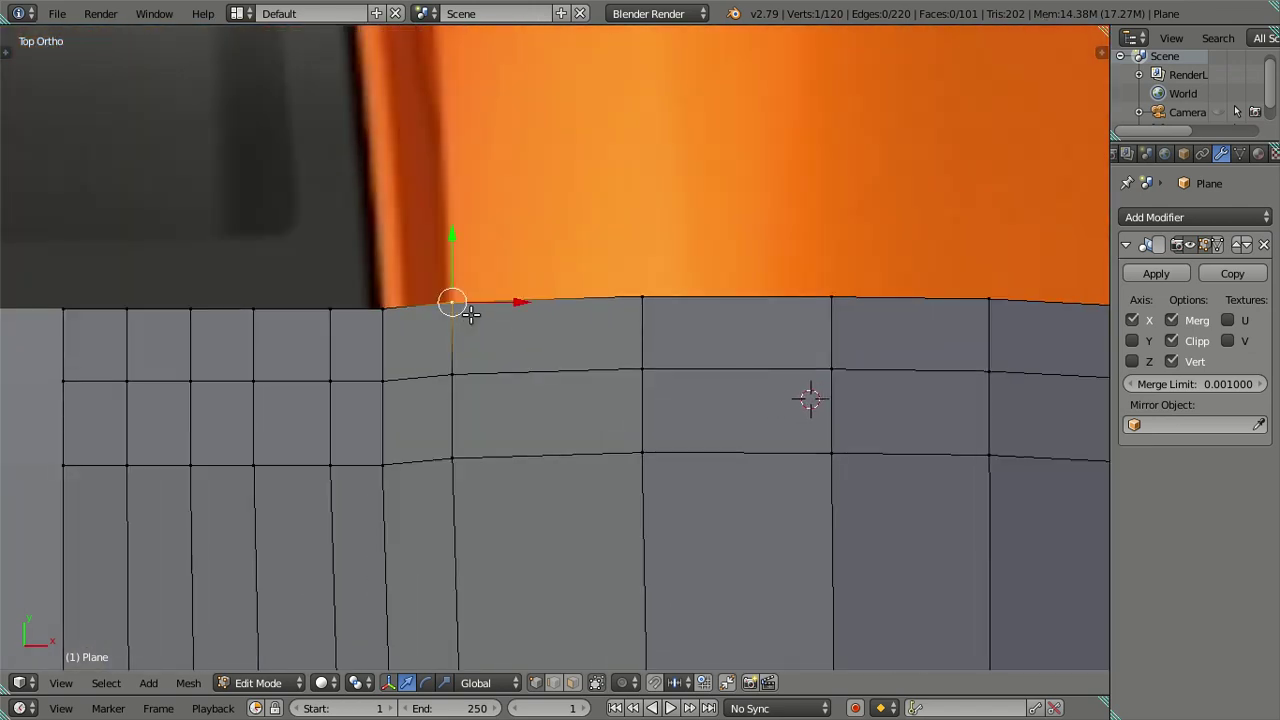
key(g)
key(x)
click(509, 296)
Shift the vertex below it sideways along X, then deselect and recentre on the panel
right_click(506, 364)
key(g)
key(x)
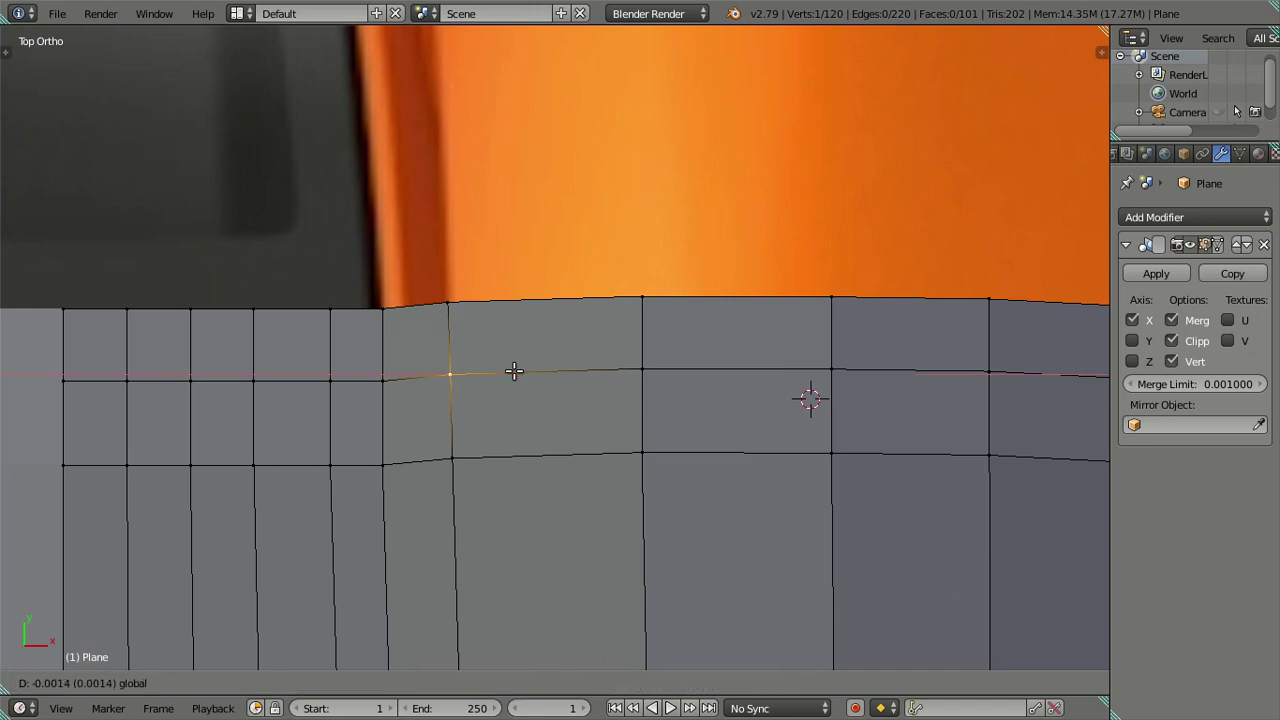
click(513, 371)
key(a)
scroll(514, 366, down, 1)
scroll(514, 366, down, 1)
scroll(508, 354, down, 1)
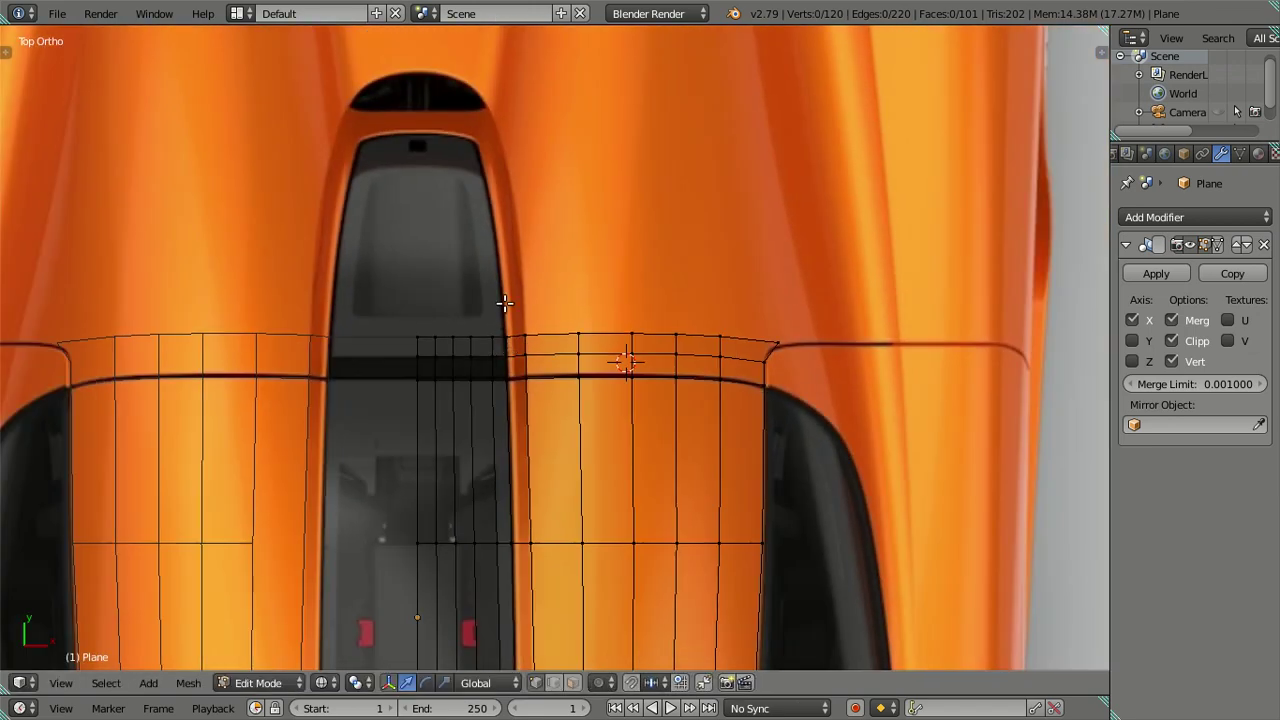
shift+middle_drag(525, 342, 538, 420)
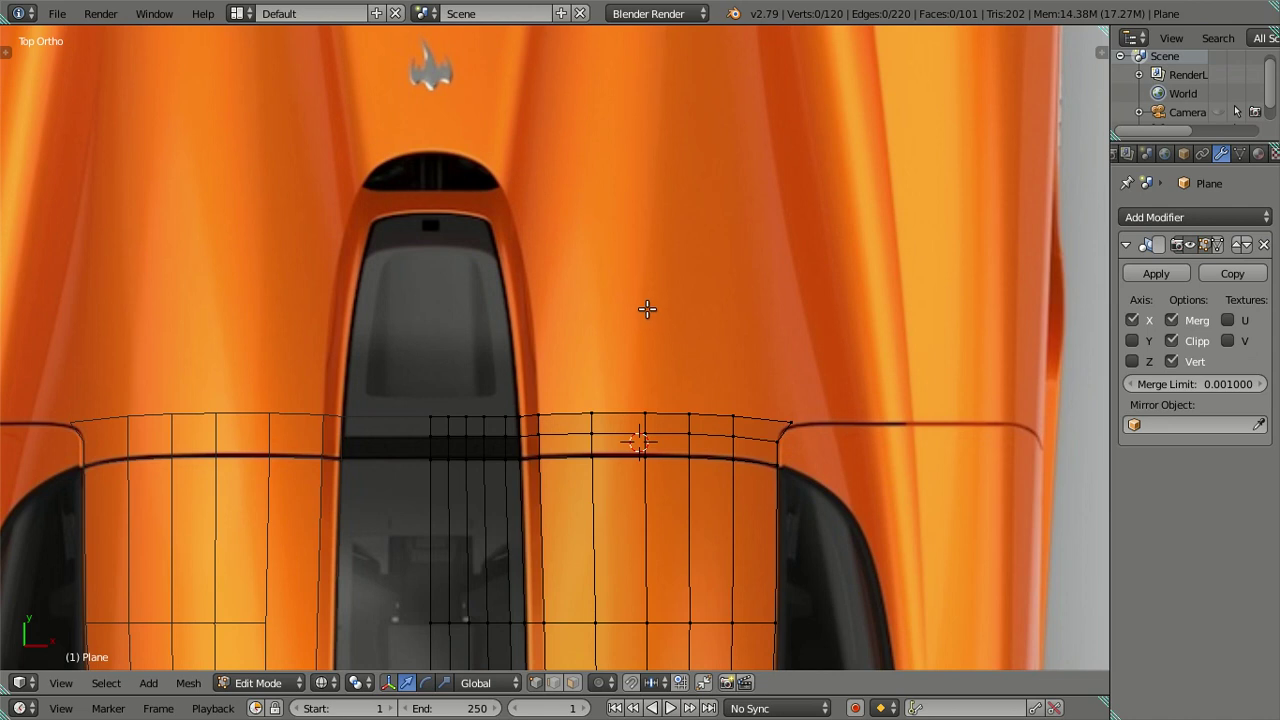
Extrude the panel's top edge loop into a new row of faces
alt+right_click(580, 393)
shift+middle_drag(577, 391, 589, 437)
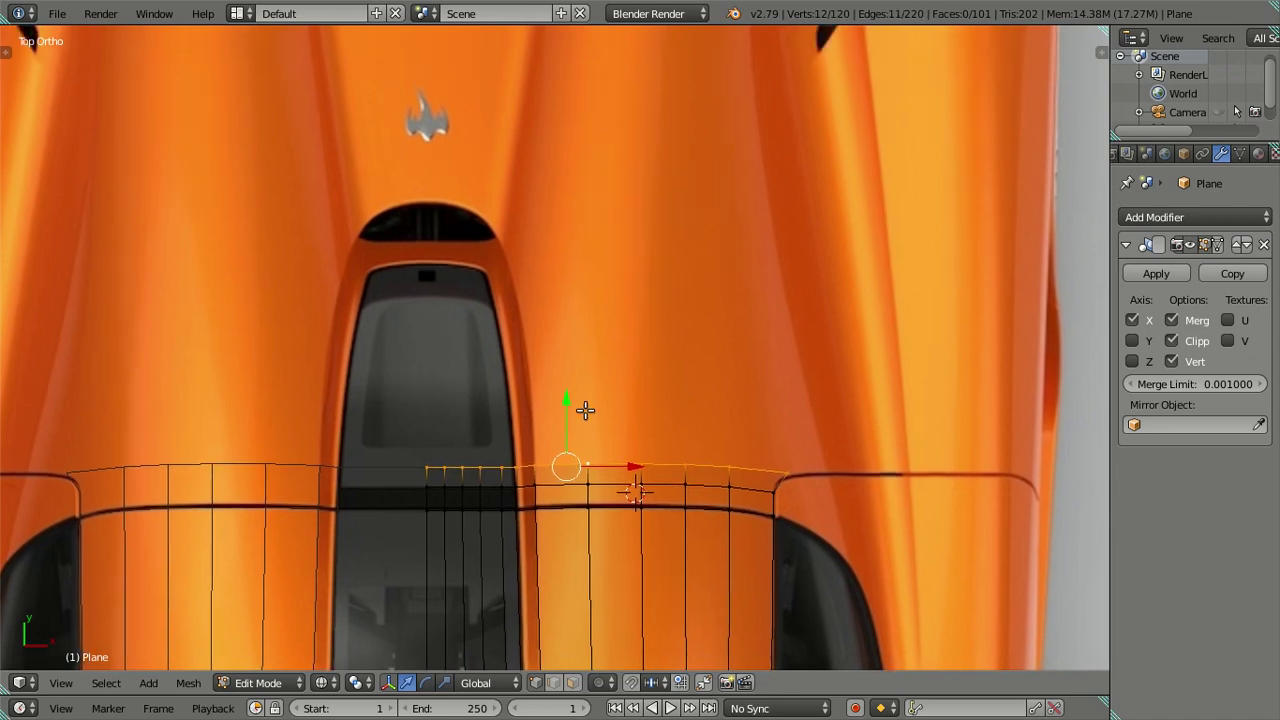
key(e)
right_click(594, 331)
In side view, move the new edge rearward along Y and down along Z onto the rear deck slope
key(KP_3)
key(g)
key(y)
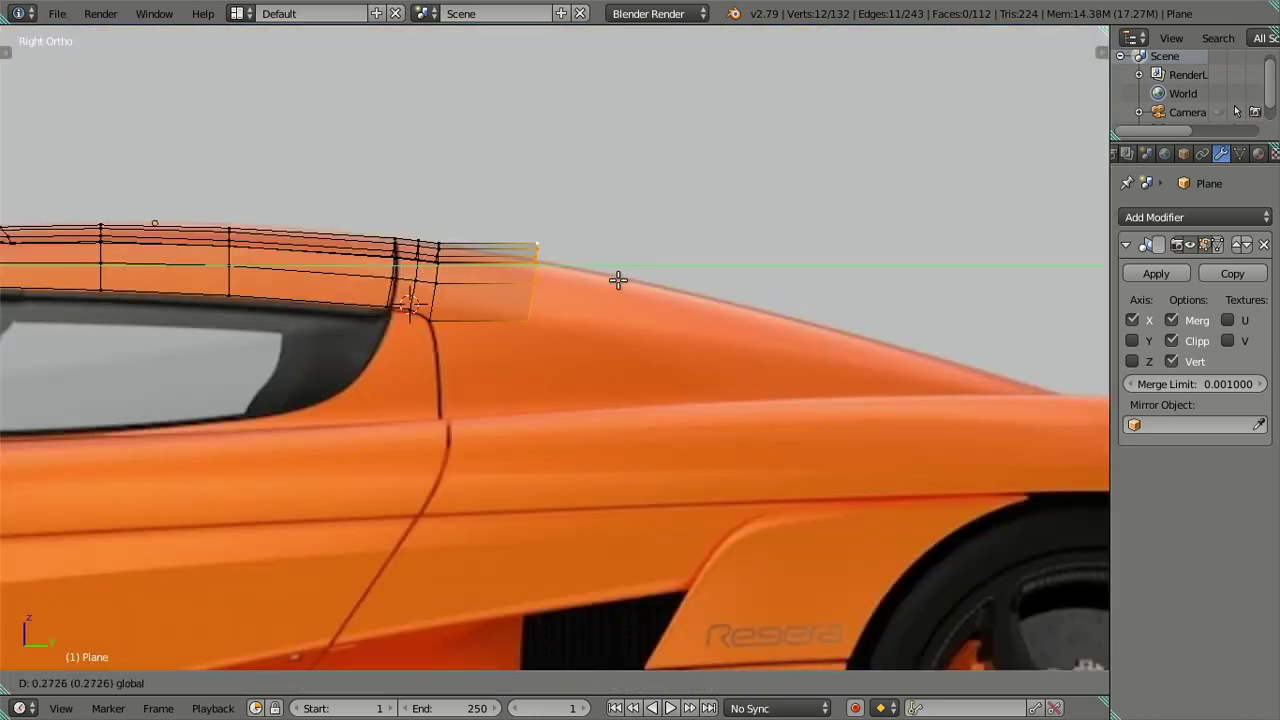
click(648, 277)
key(g)
key(z)
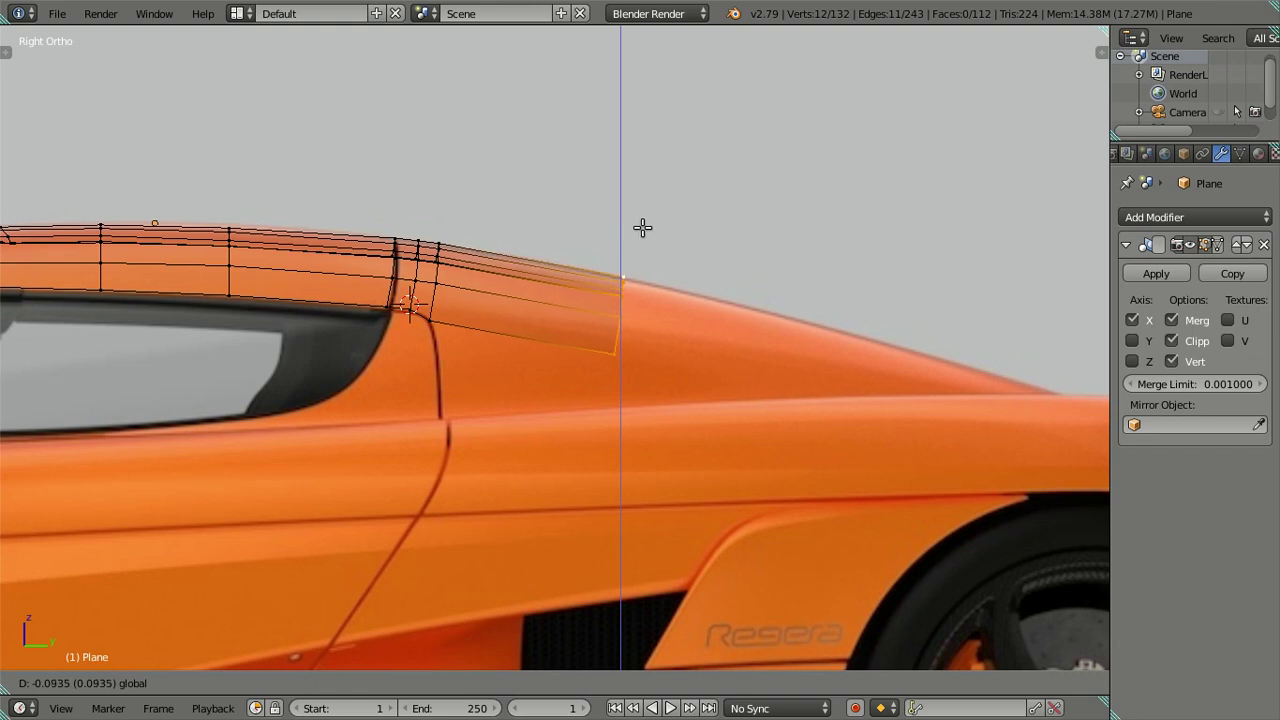
click(643, 228)
scroll(604, 292, up, 2)
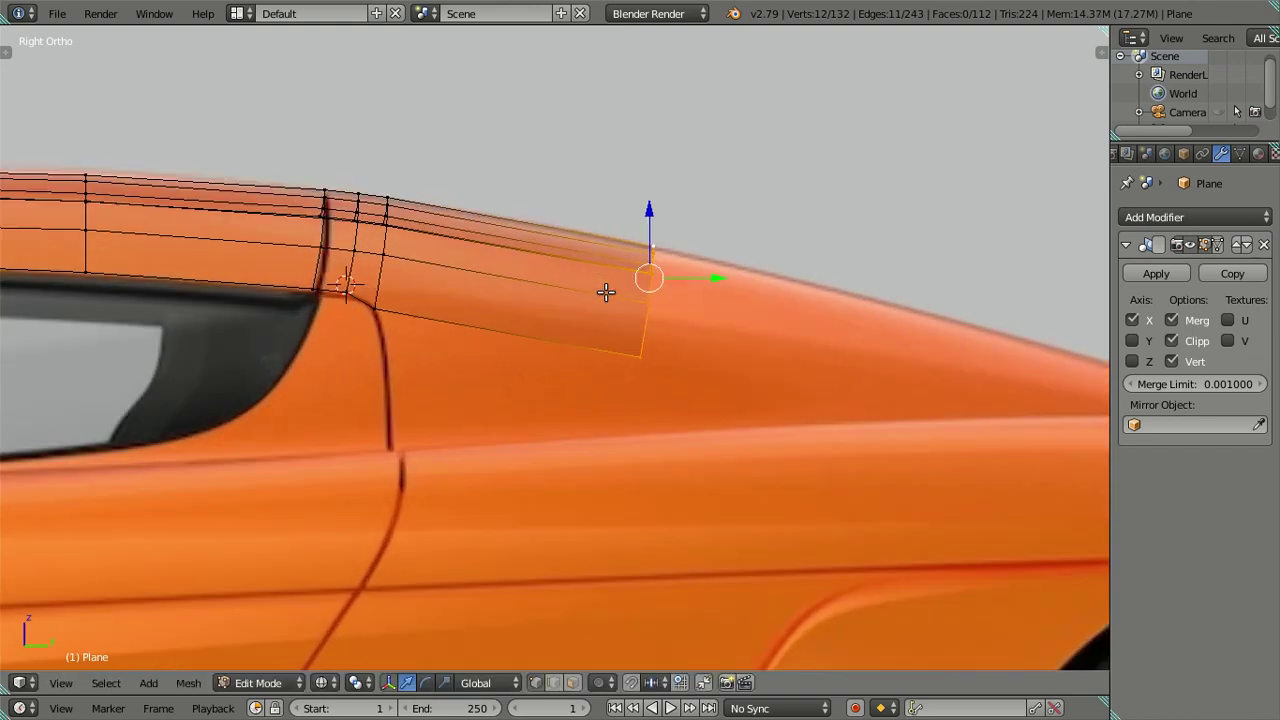
mouse_move(620, 406)
middle_down()
mouse_move(663, 426)
mouse_move(734, 414)
middle_up()
key(KP_7)
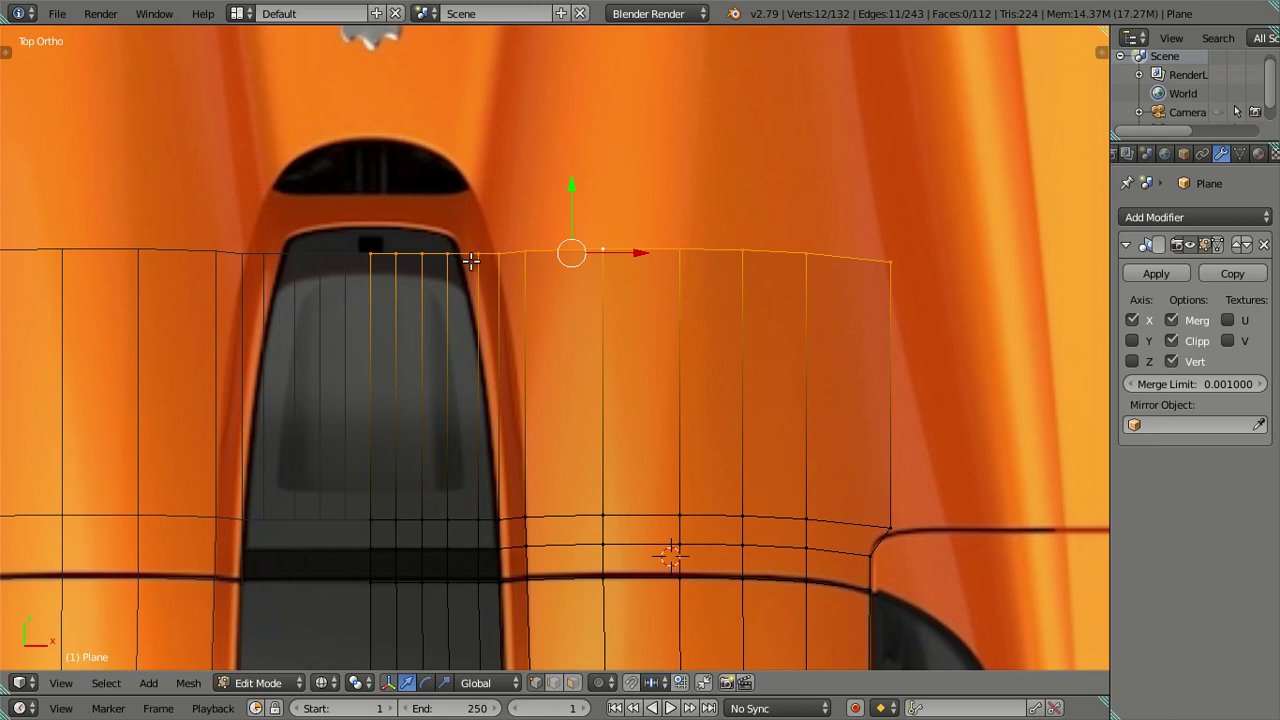
Pan over the new rear row and try moving and scaling the selected edge vertices, undoing the scale
shift+middle_drag(510, 315, 552, 393)
shift+middle_drag(554, 387, 560, 243)
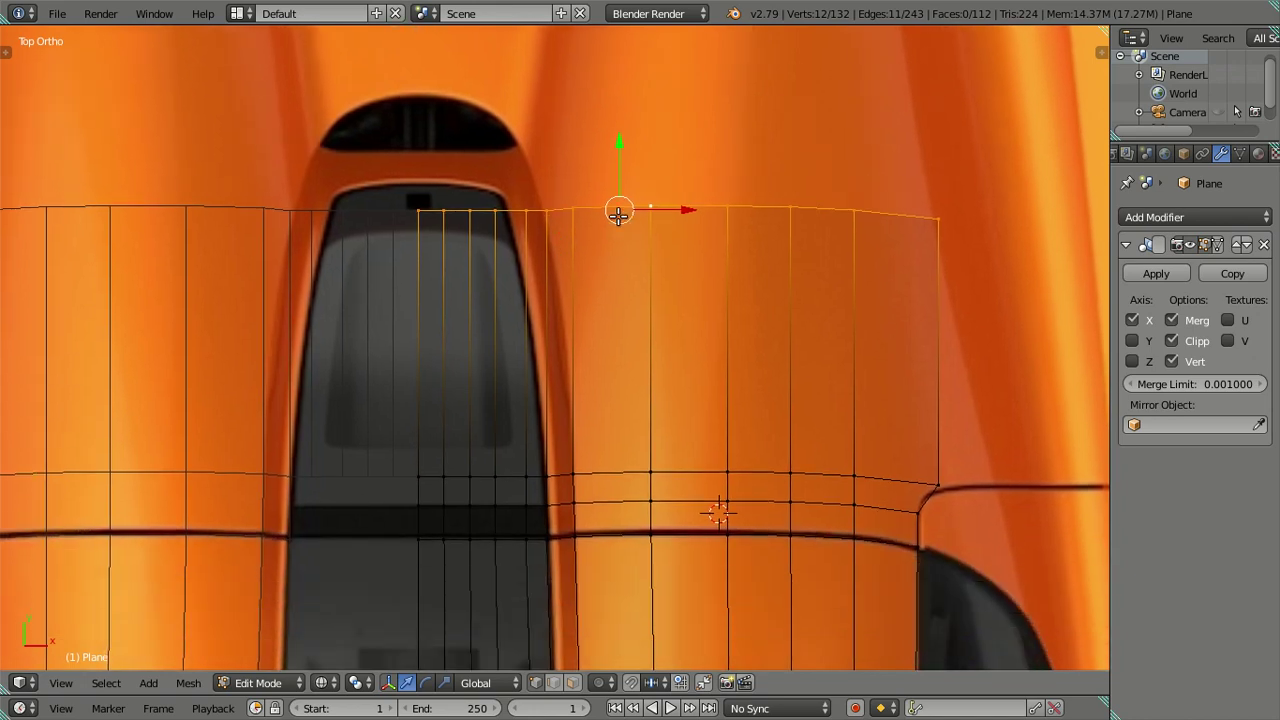
scroll(427, 203, up, 1)
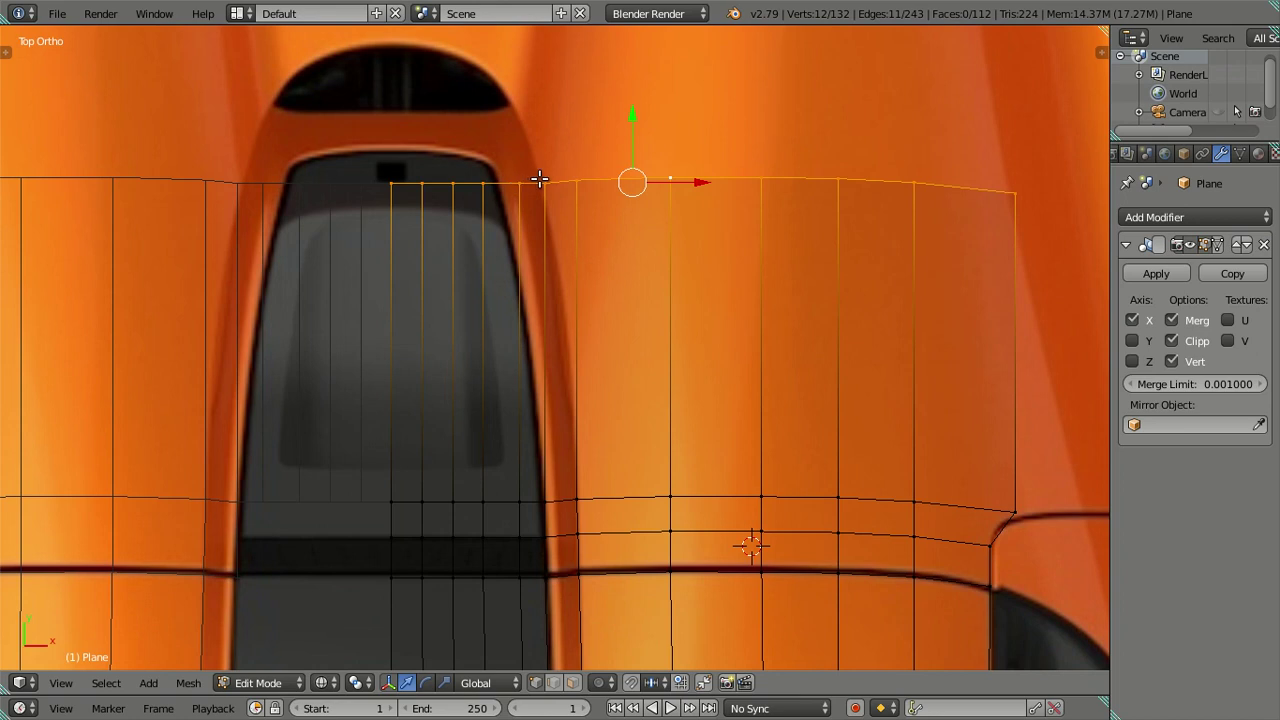
key(ctrl+z)
key(ctrl+z)
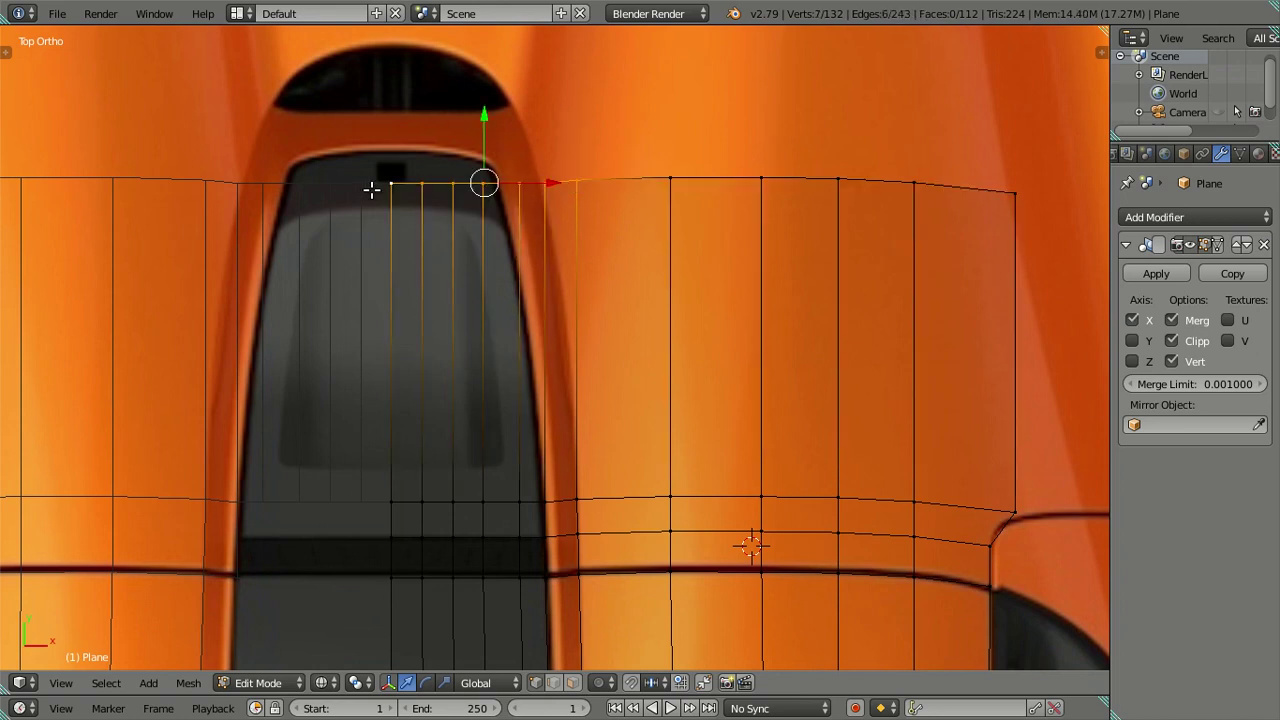
key(g)
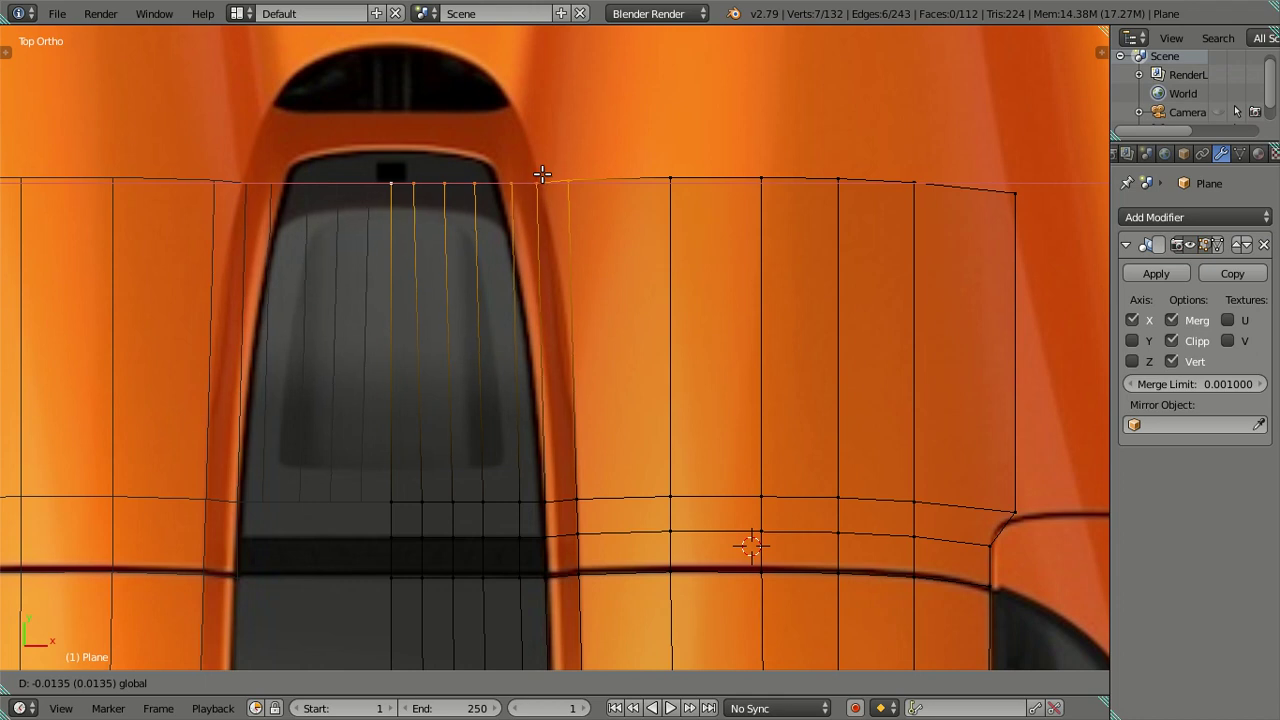
click(455, 172)
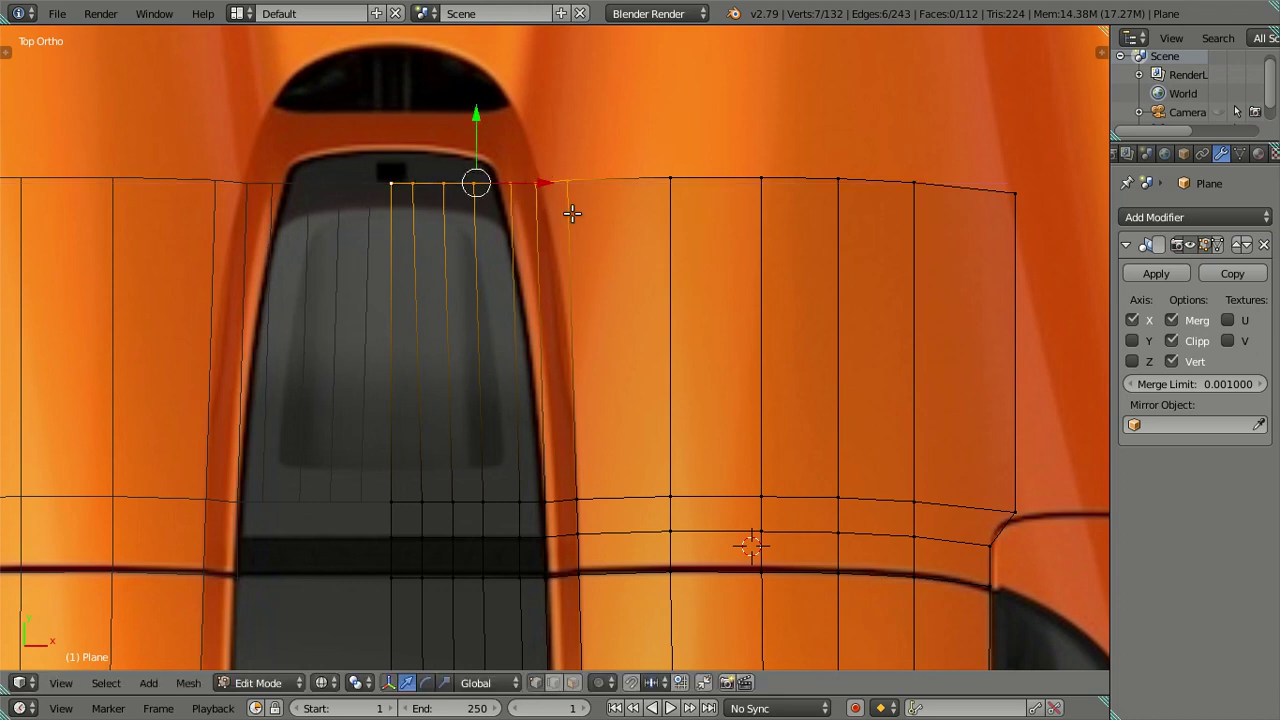
key(s)
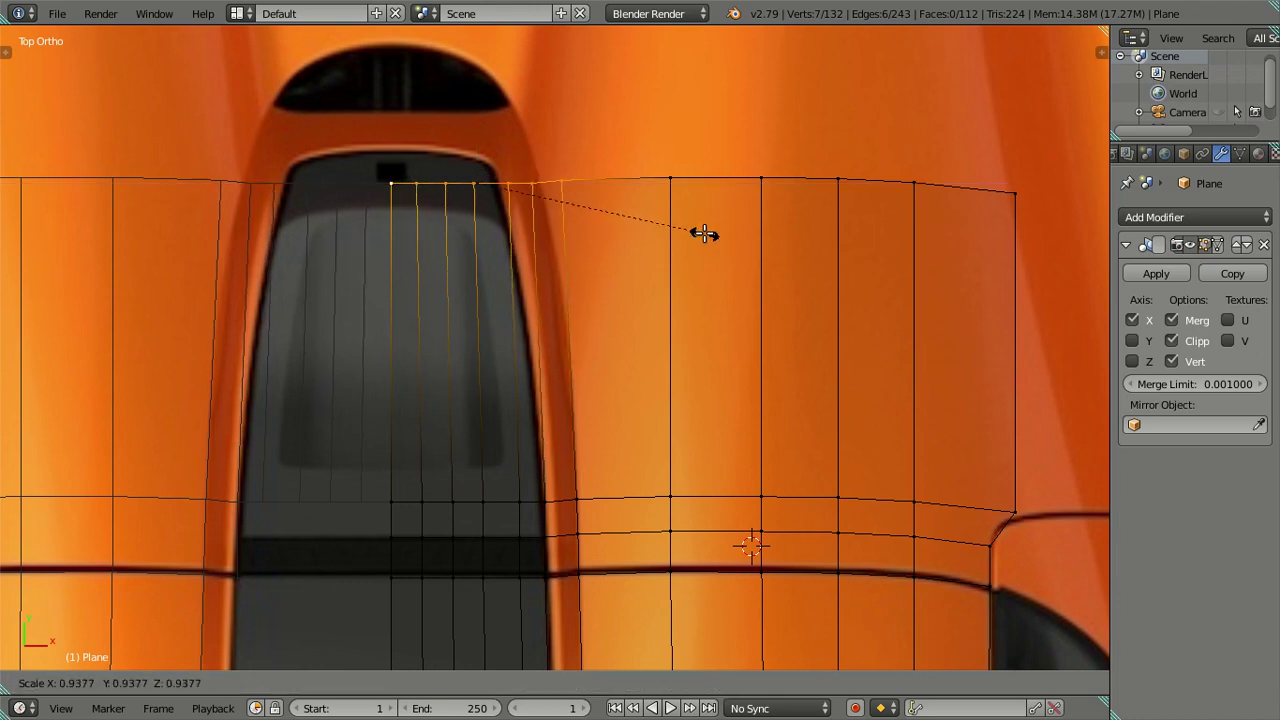
click(698, 233)
key(ctrl+z)
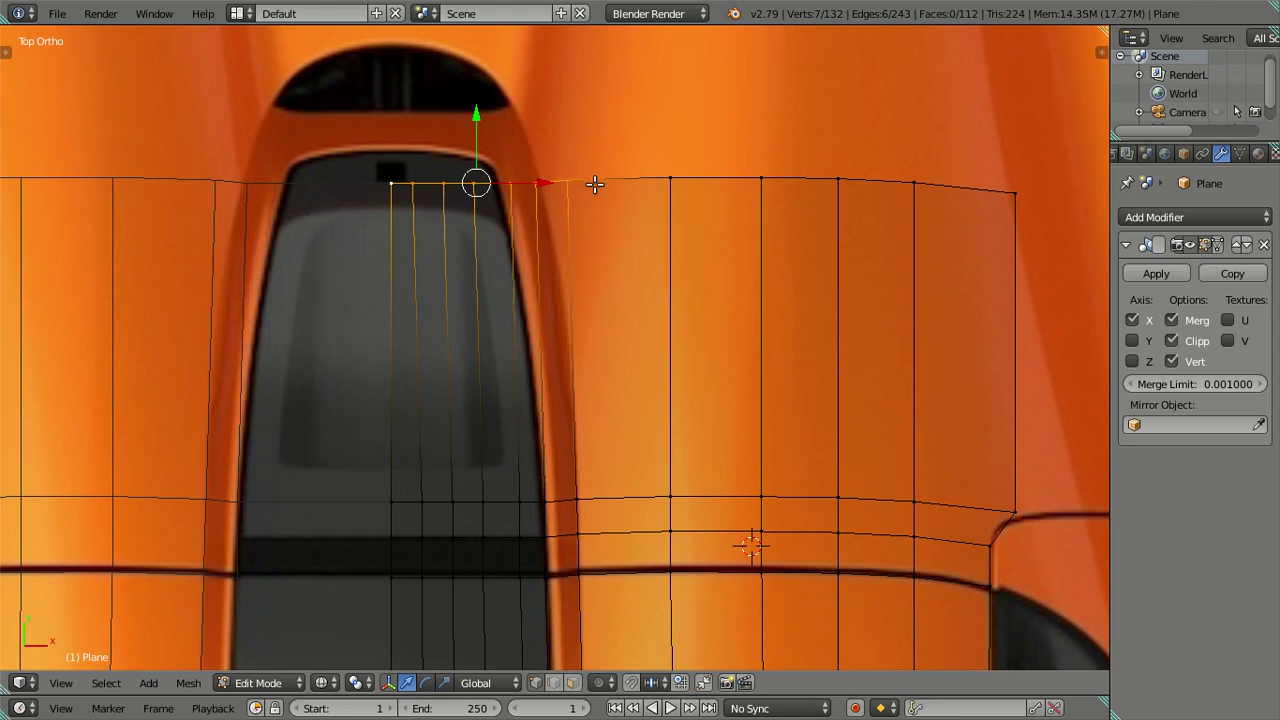
Shrink the selection to five vertices, scale them narrower and slide them left along X
key(ctrl+KP_Subtract)
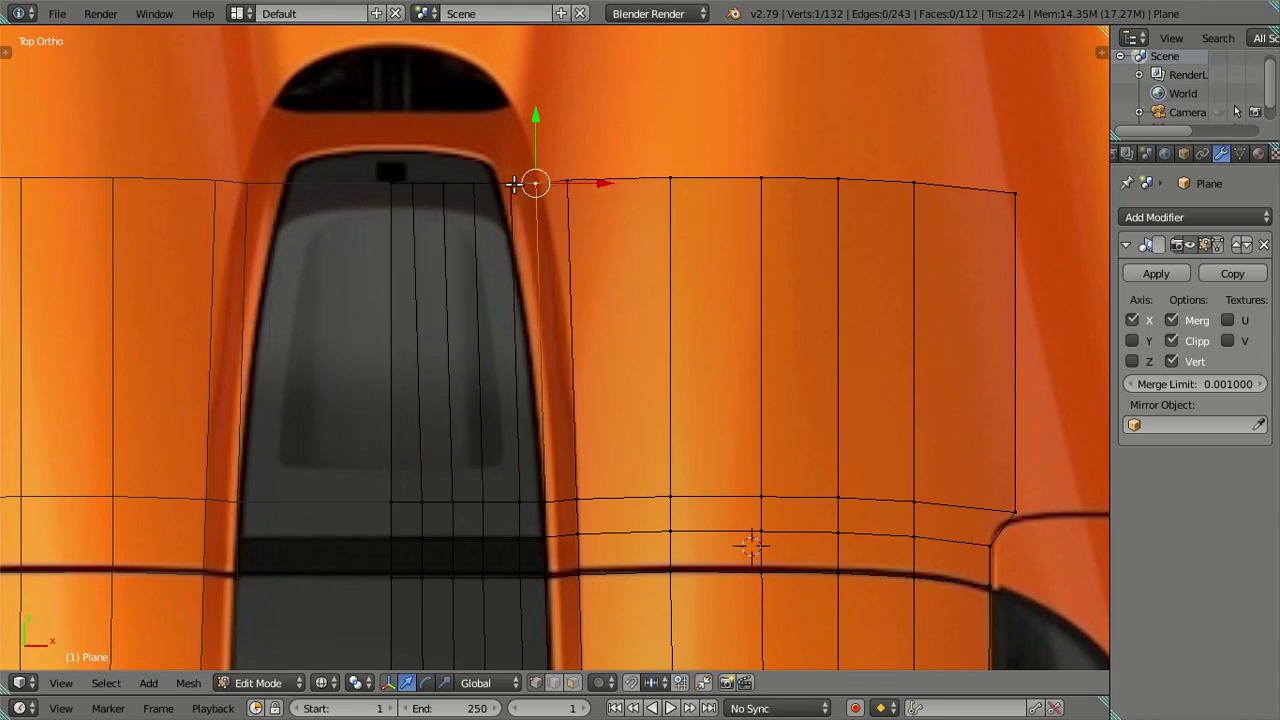
key(s)
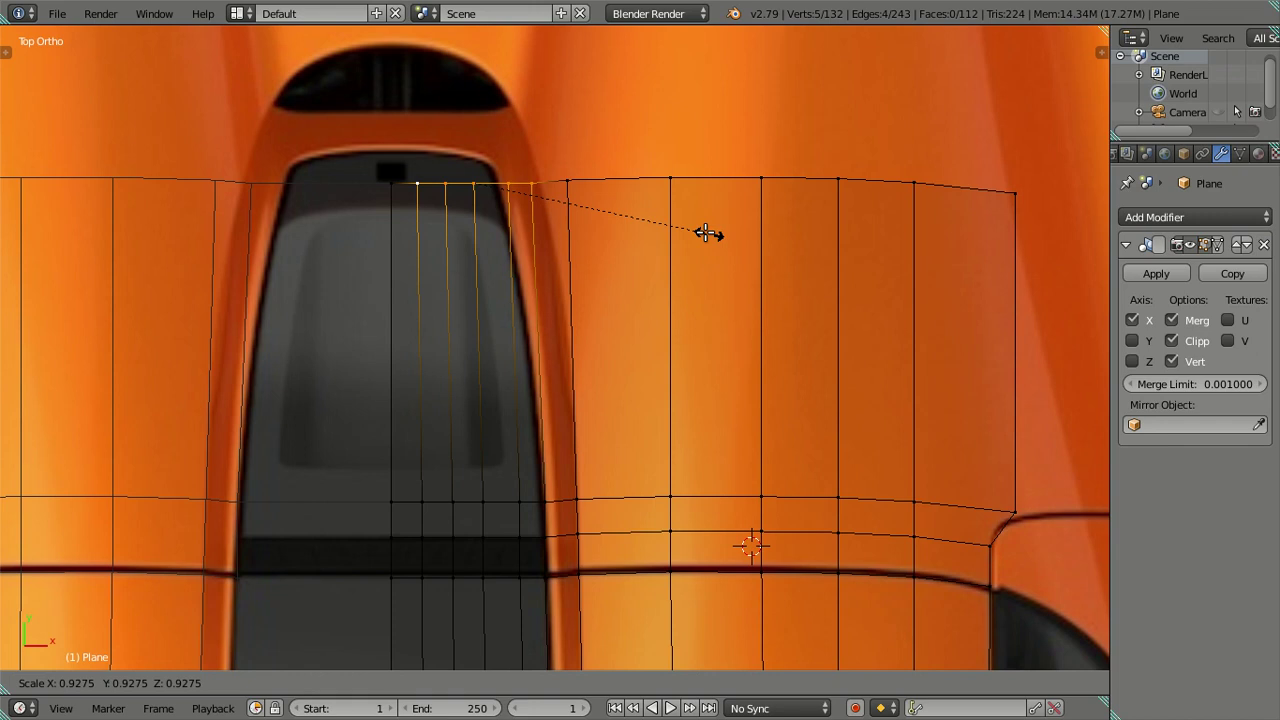
click(655, 222)
key(g)
key(x)
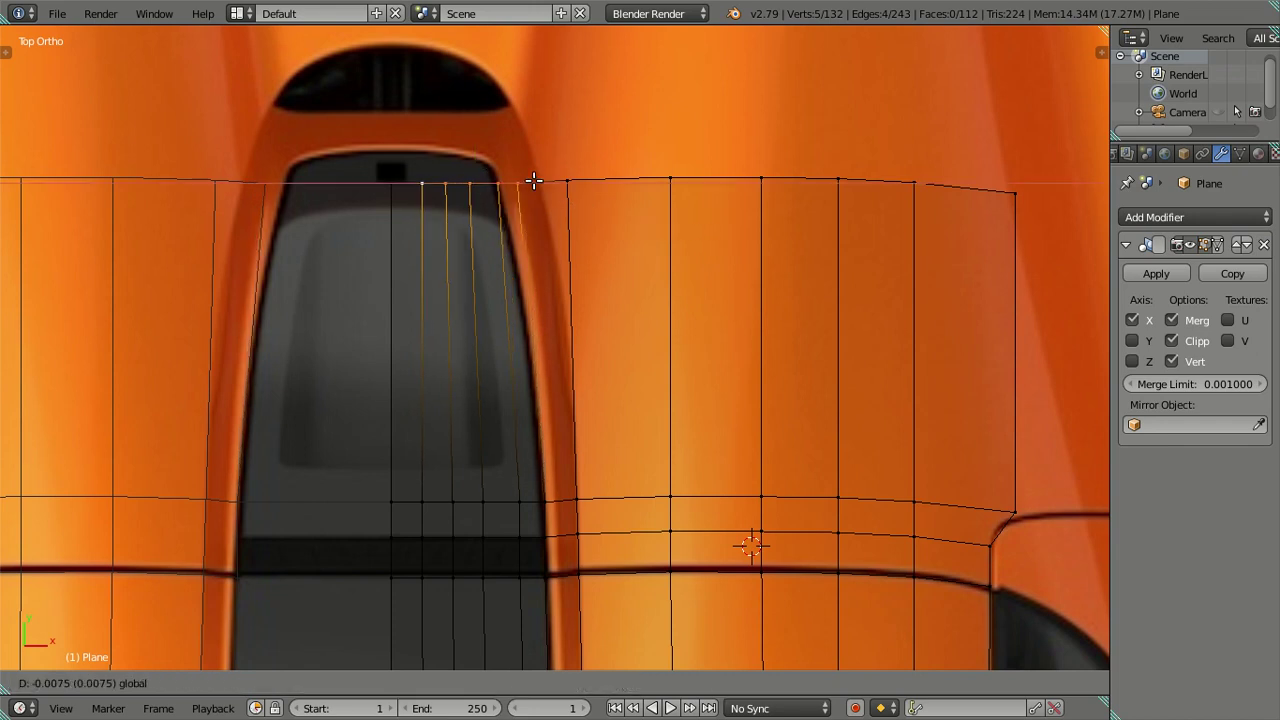
click(524, 178)
key(s)
click(597, 226)
key(g)
key(x)
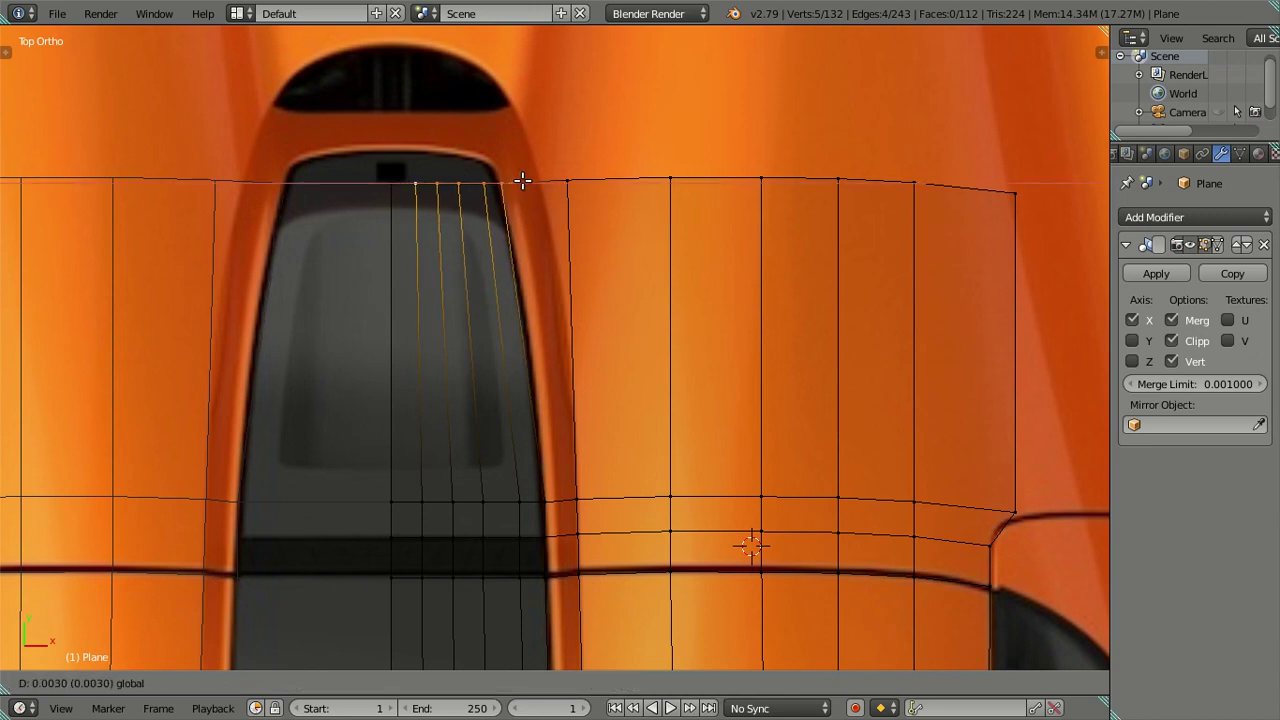
click(523, 180)
Slide individual top-edge vertices sideways along X to line up with the columns below
right_click(568, 180)
key(g)
key(x)
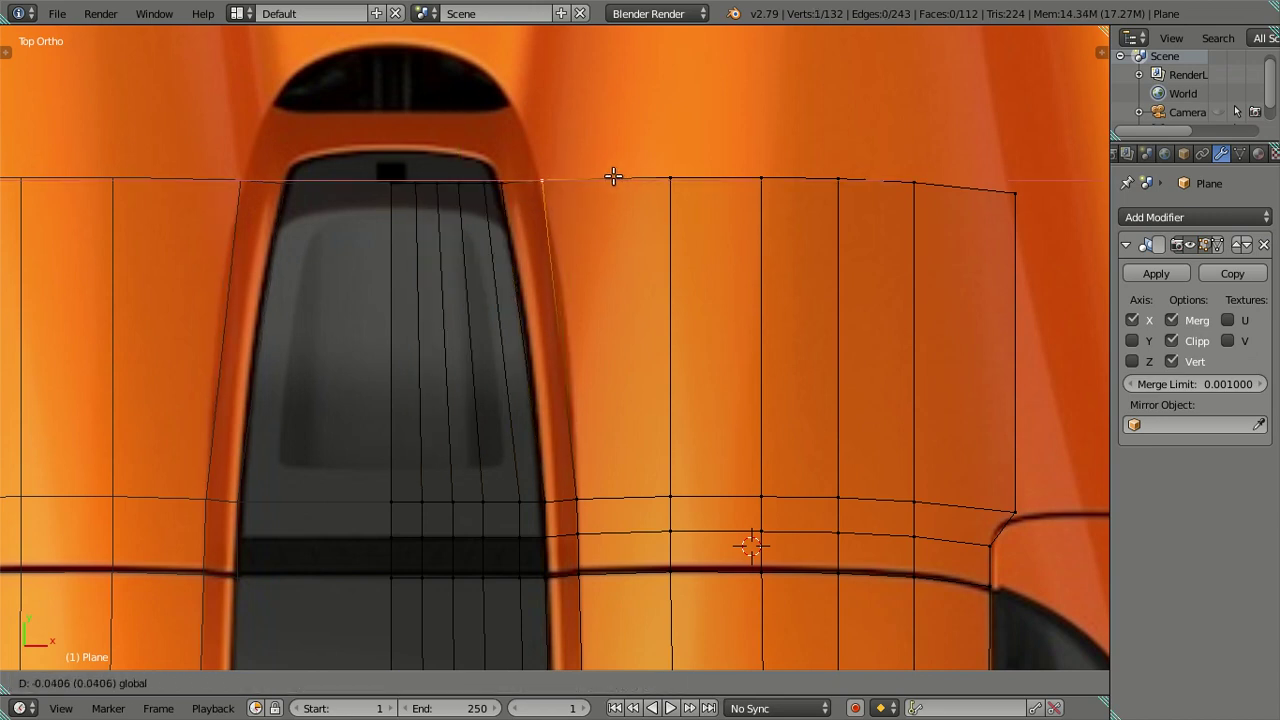
click(611, 175)
right_click(669, 178)
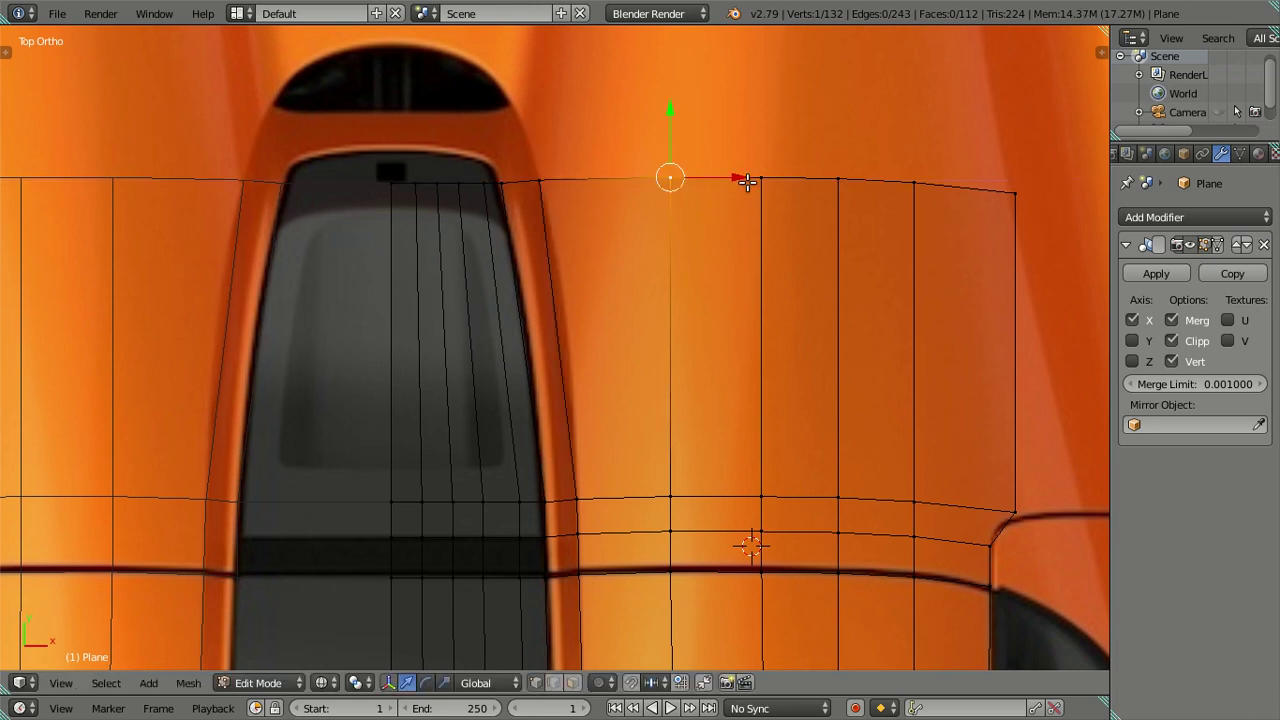
key(g)
key(x)
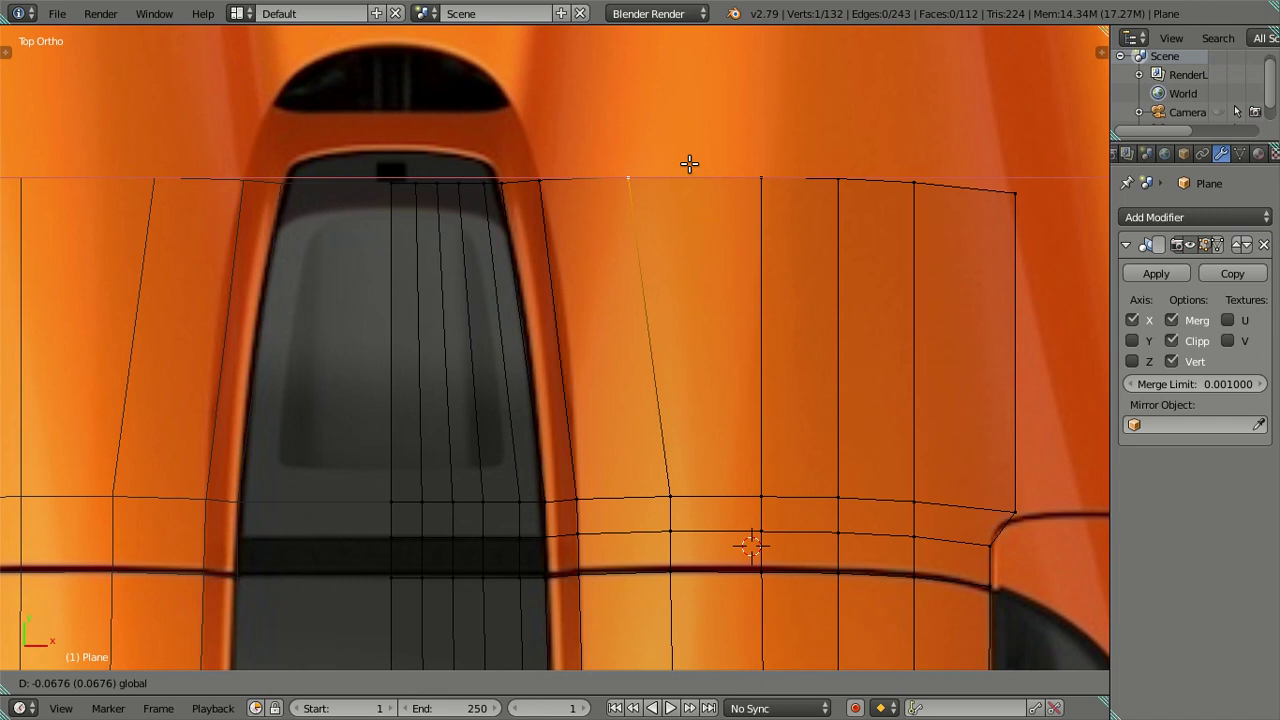
click(689, 163)
right_click(761, 178)
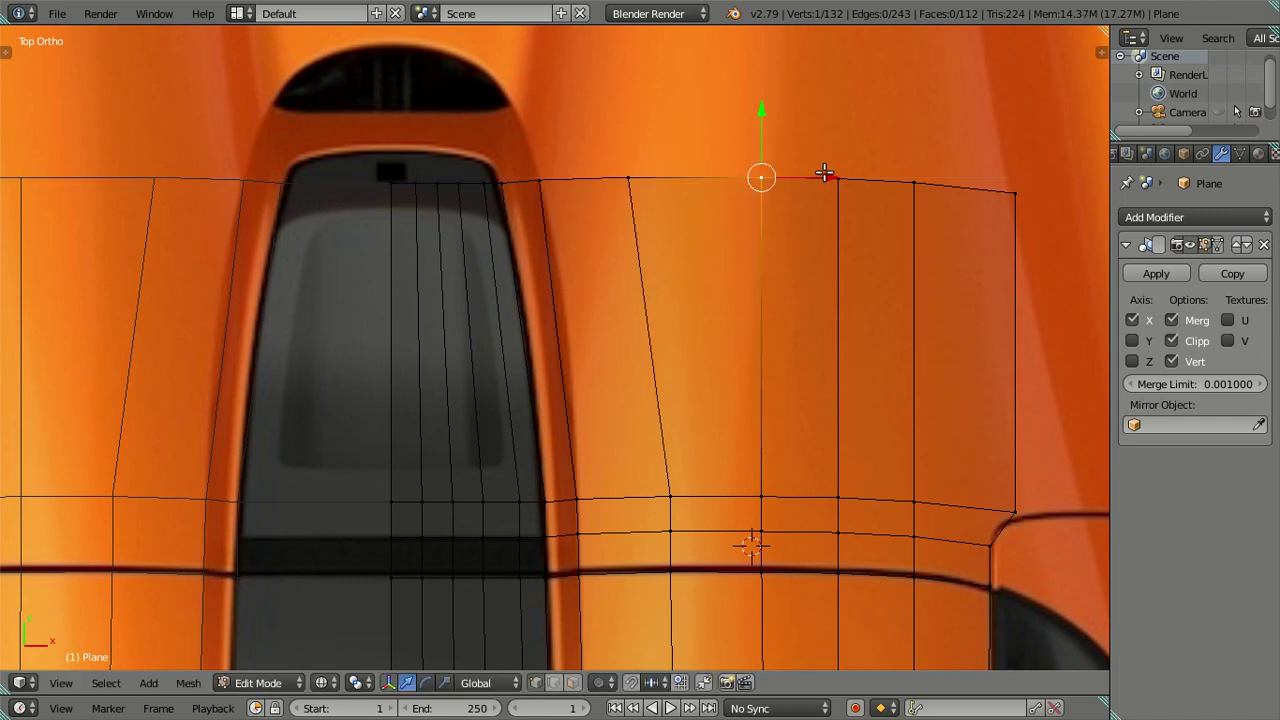
scroll(731, 194, down, 2)
mouse_move(731, 194)
shift+middle_down()
mouse_move(720, 429)
mouse_move(732, 339)
shift+middle_up()
Slide the neighbouring top-edge vertex sideways along X to follow the reference outline
right_click(716, 369)
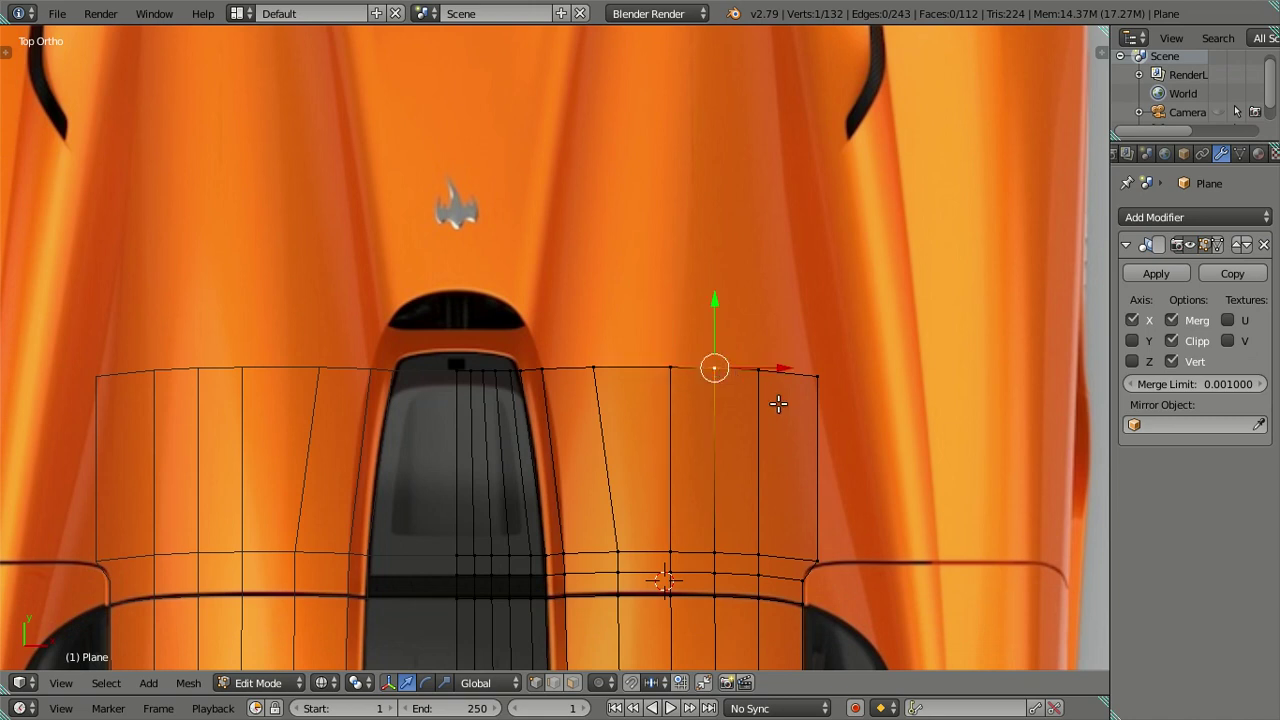
scroll(777, 421, up, 1)
scroll(777, 421, down, 2)
scroll(777, 421, down, 2)
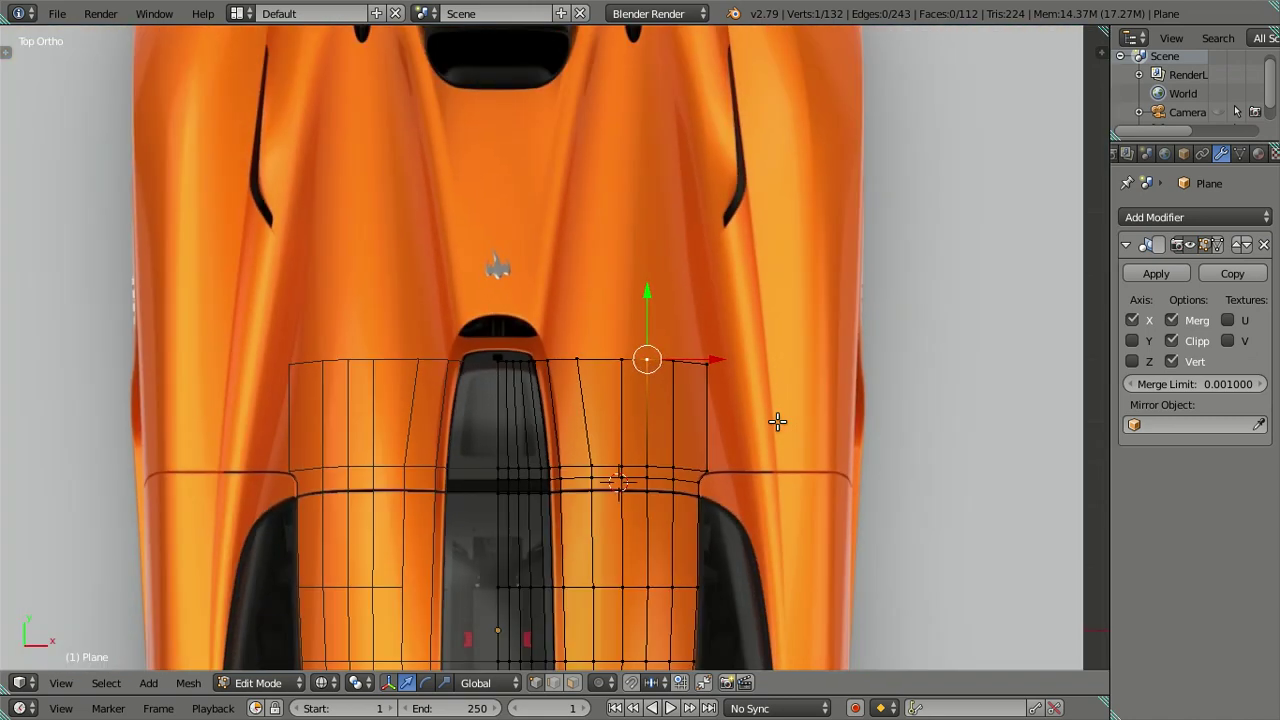
scroll(630, 367, up, 2)
right_click(655, 365)
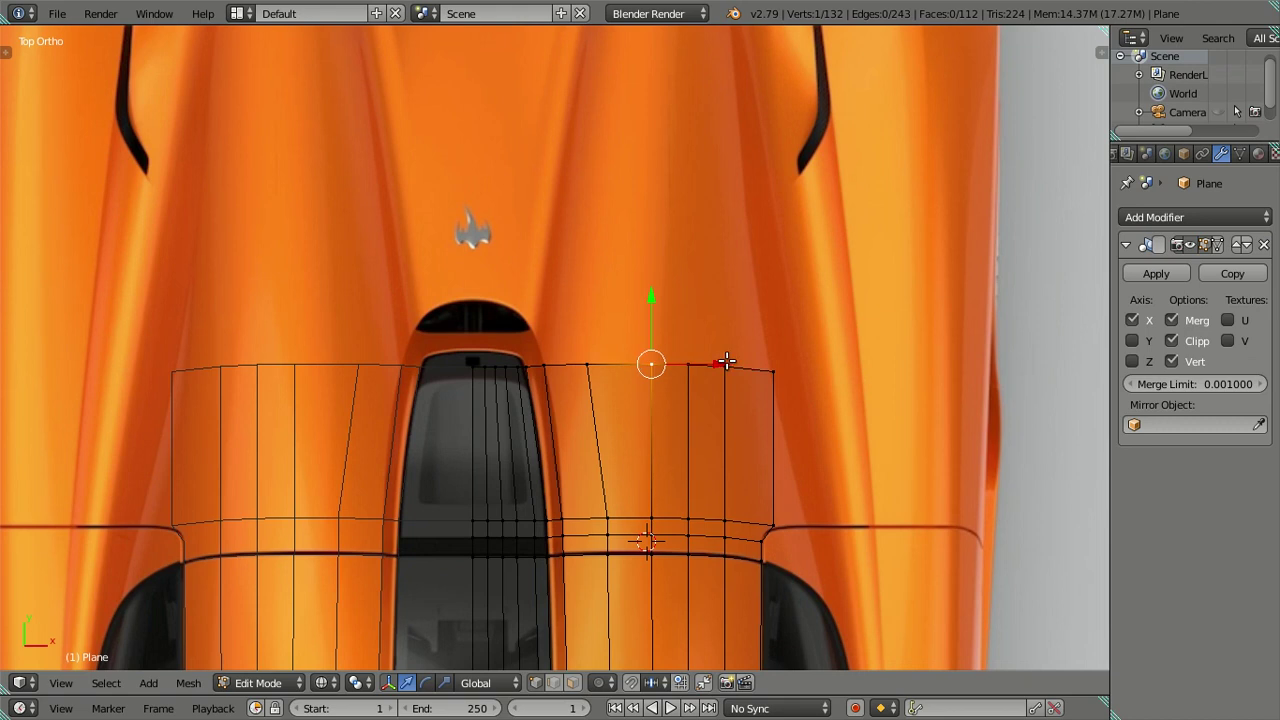
key(g)
key(x)
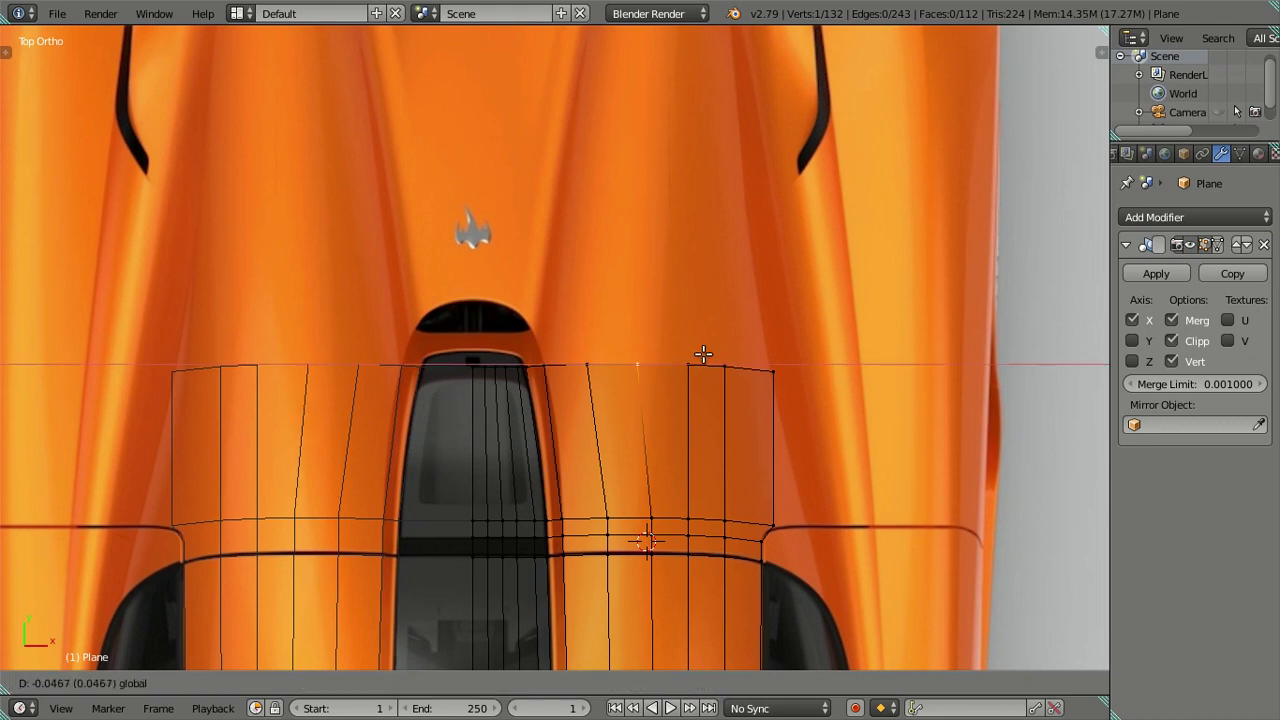
click(703, 354)
Pull the rear right corner and adjacent top-edge vertices left to hug the rear deck
scroll(703, 354, up, 1)
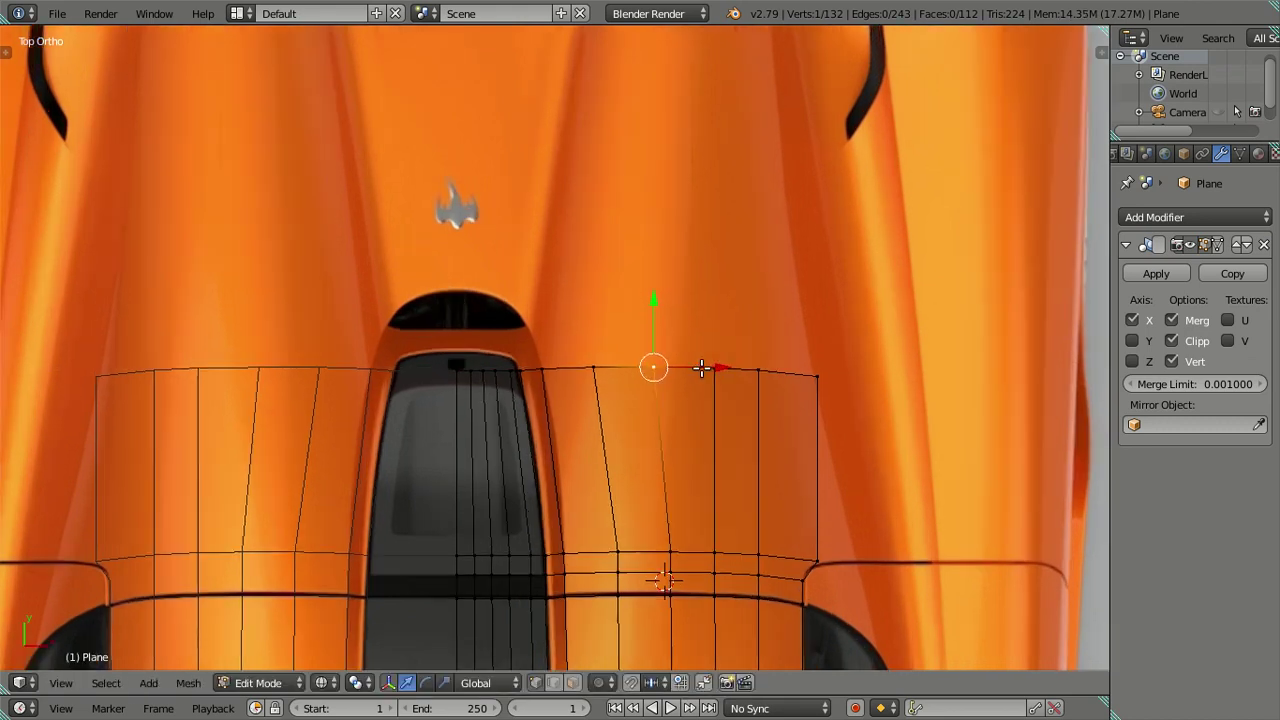
right_click(808, 376)
key(g)
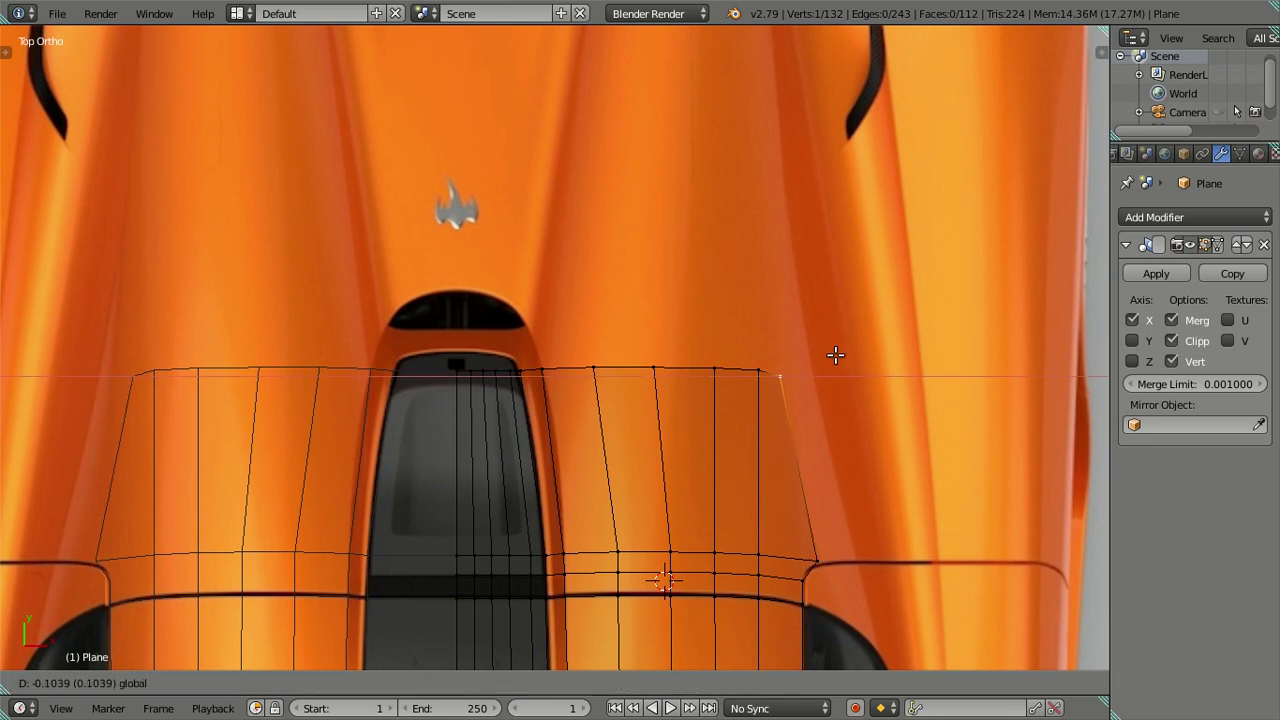
click(800, 359)
right_click(760, 368)
key(g)
click(733, 367)
right_click(735, 367)
key(g)
key(x)
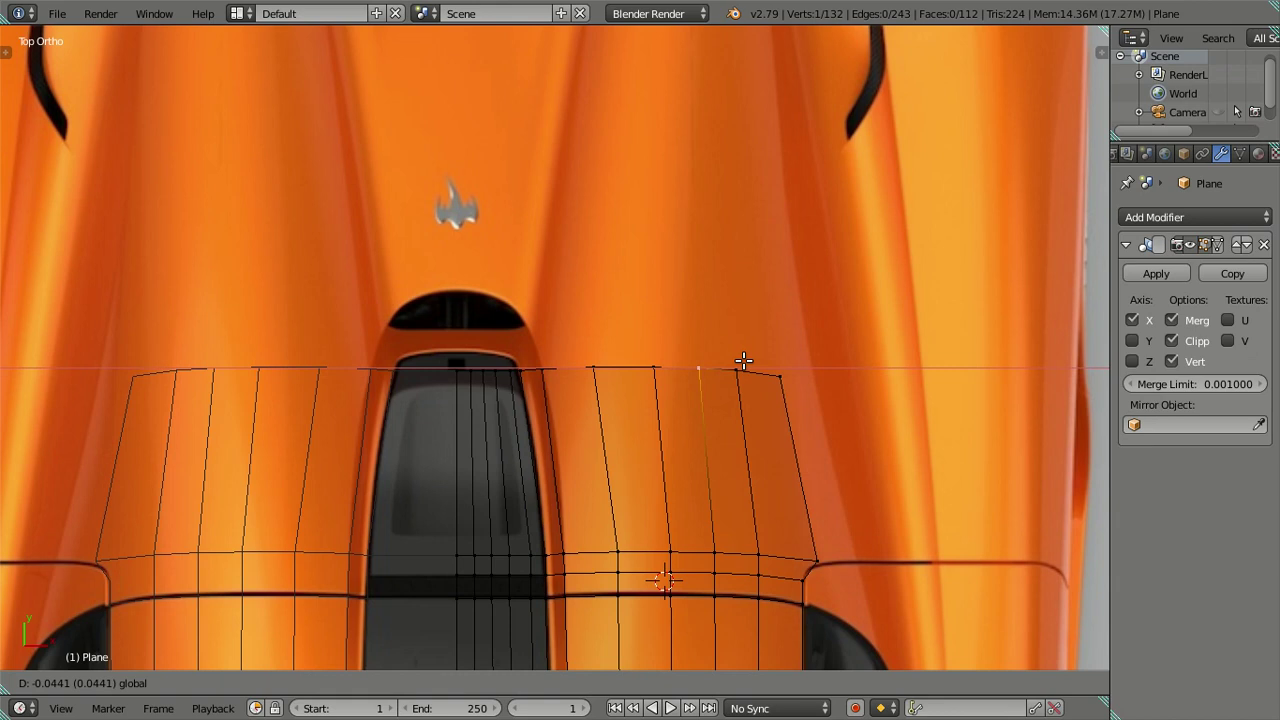
click(744, 360)
Slide a lower-row vertex sideways along X to match the rear-deck outline
scroll(714, 491, up, 1)
scroll(700, 309, up, 2)
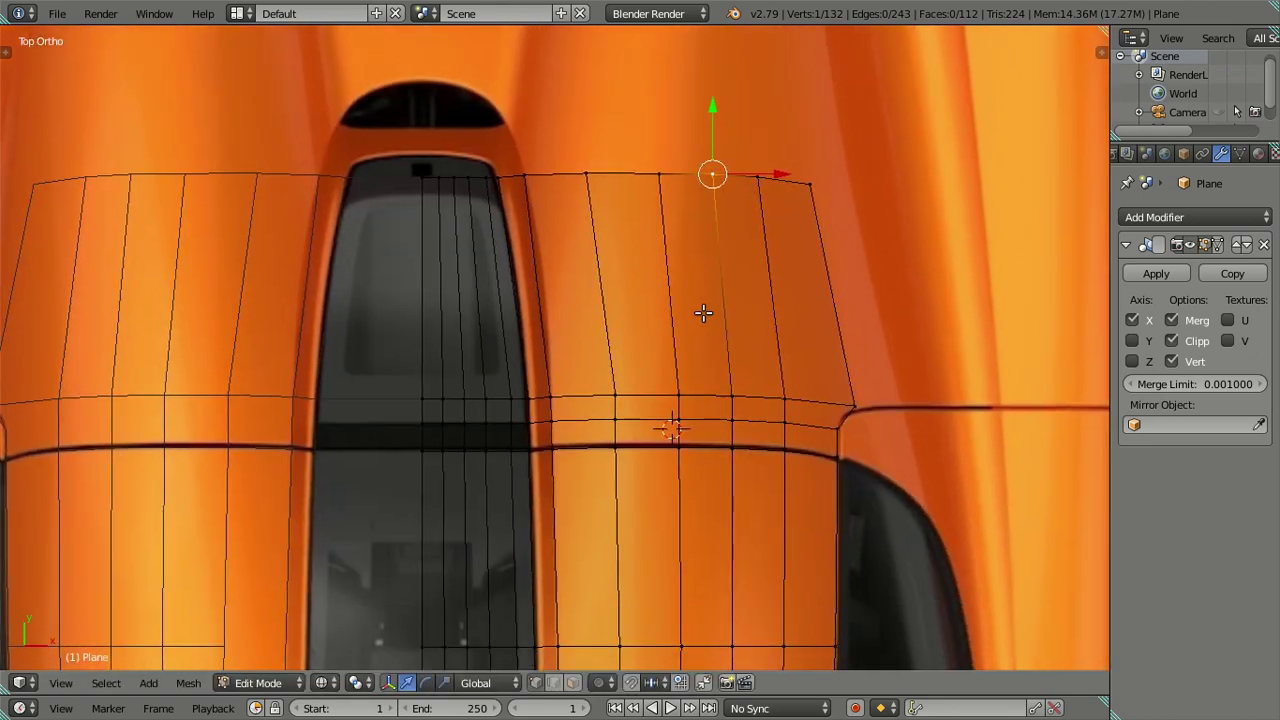
scroll(691, 390, up, 1)
right_click(656, 410)
key(g)
key(x)
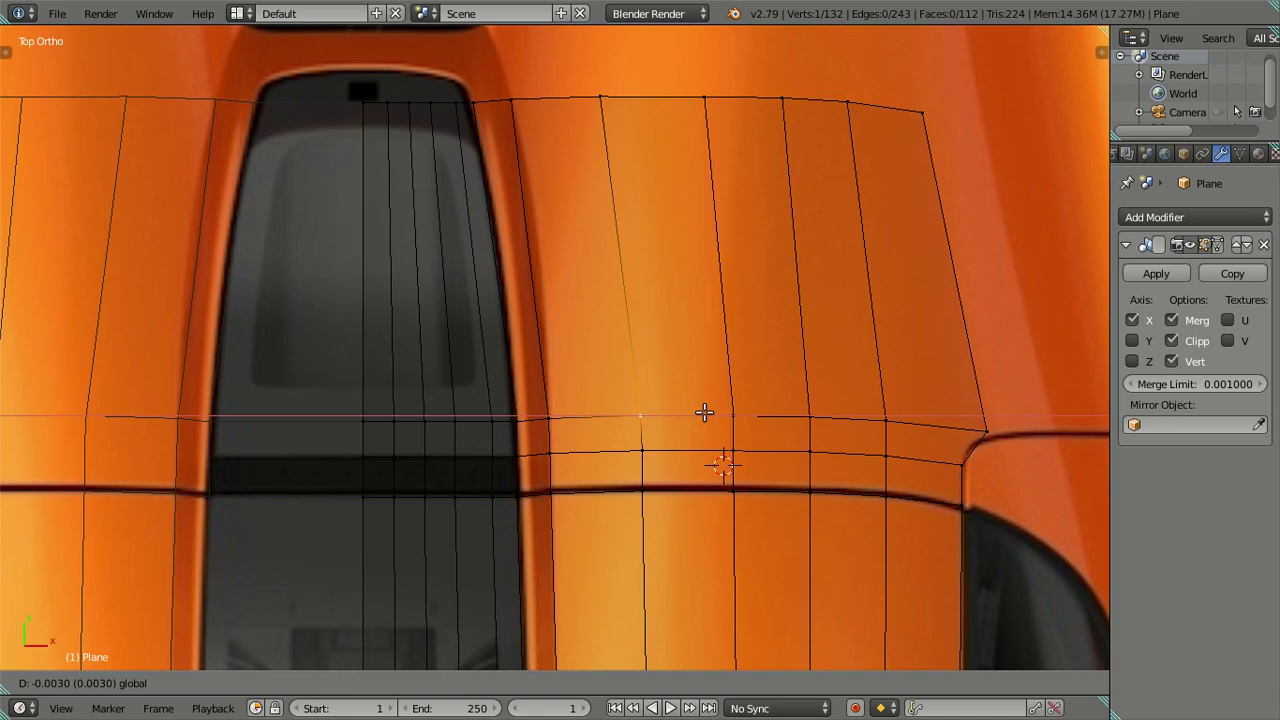
click(705, 413)
Shift a two-vertex pair and another lower-row vertex further right sideways along X
shift+right_click(645, 448)
key(g)
key(x)
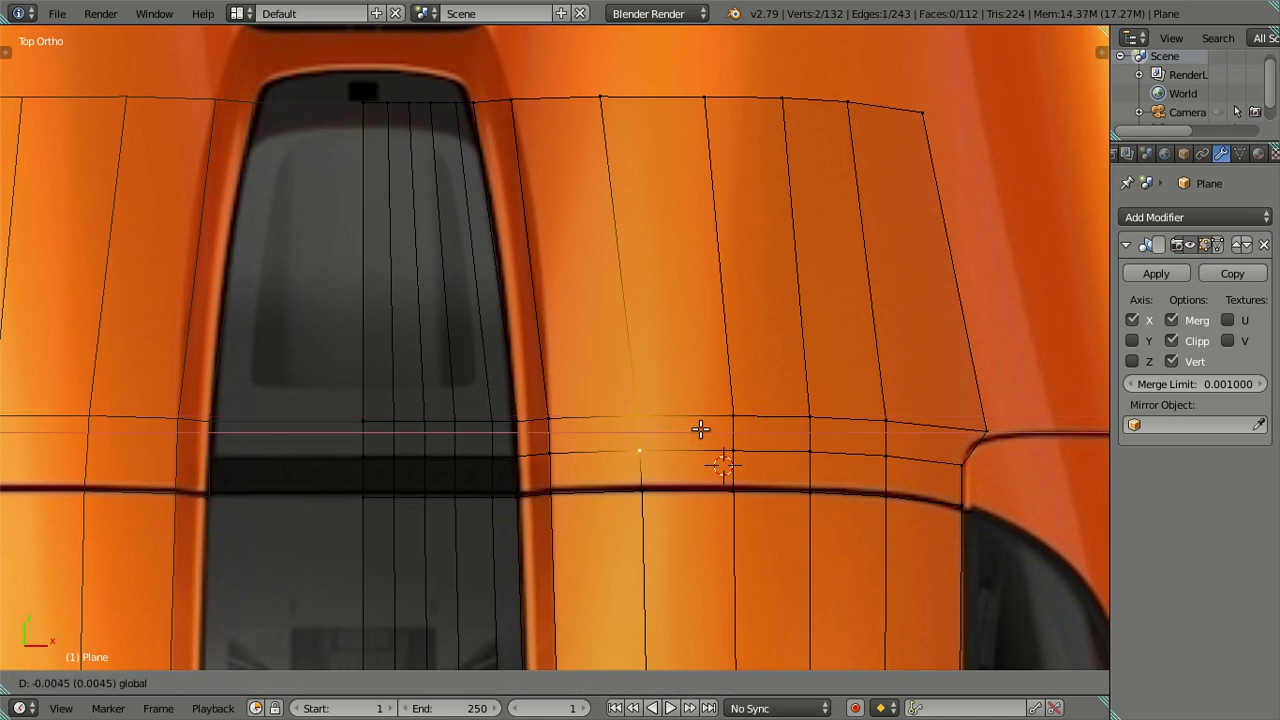
click(700, 429)
right_click(730, 410)
key(g)
key(x)
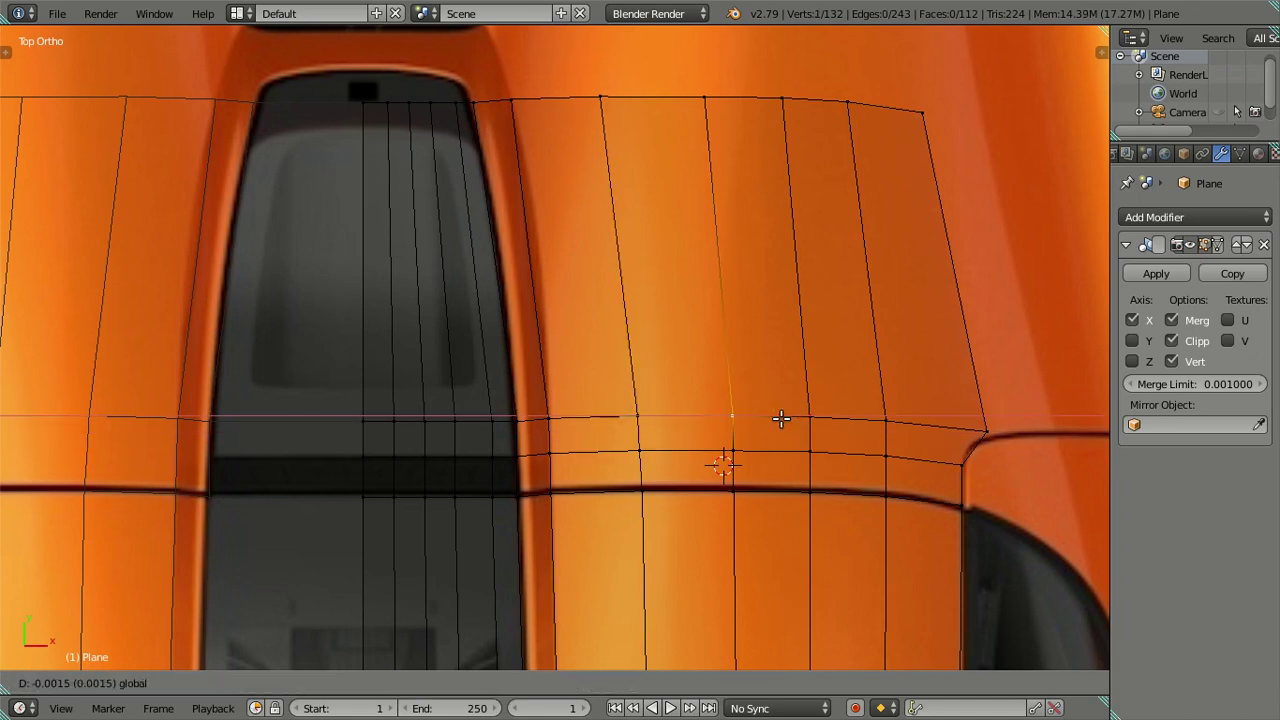
click(779, 418)
Check the top-edge vertices, deselect all, and orbit the solid-shaded panel to inspect it
key(a)
shift+scroll(669, 366, up, 3)
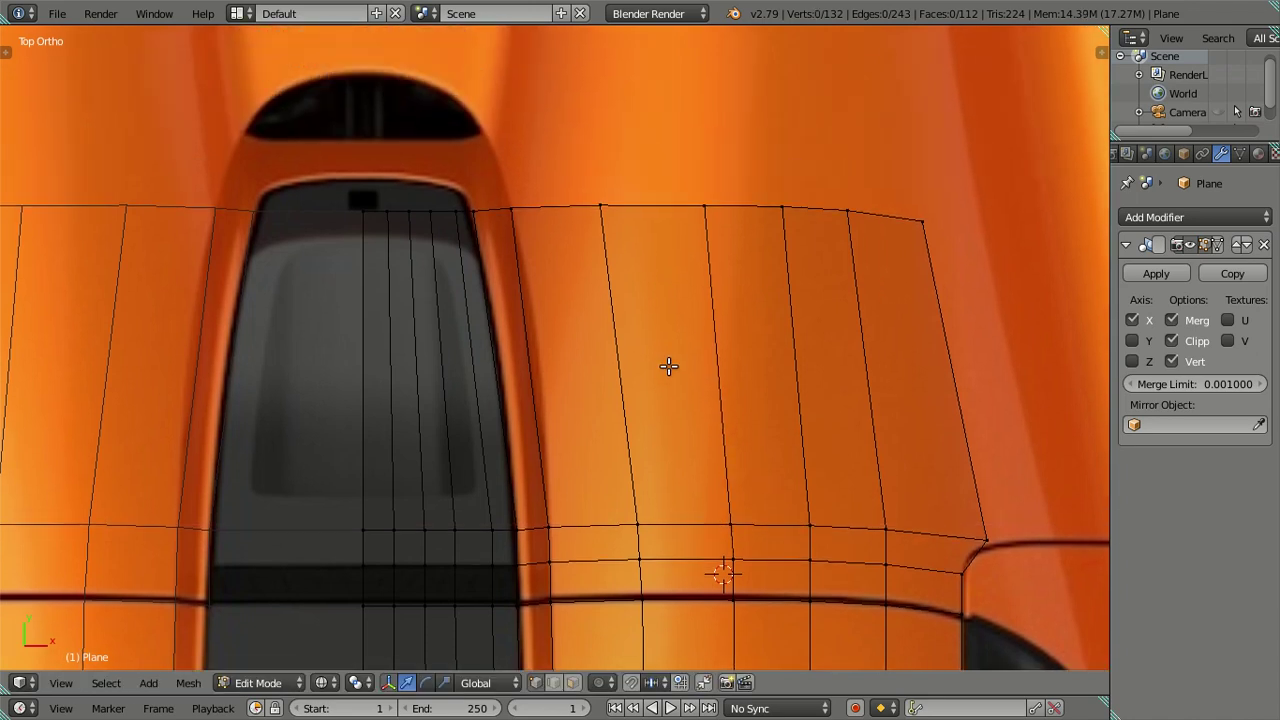
scroll(669, 366, down, 2)
shift+scroll(680, 374, up, 2)
shift+scroll(698, 434, down, 2)
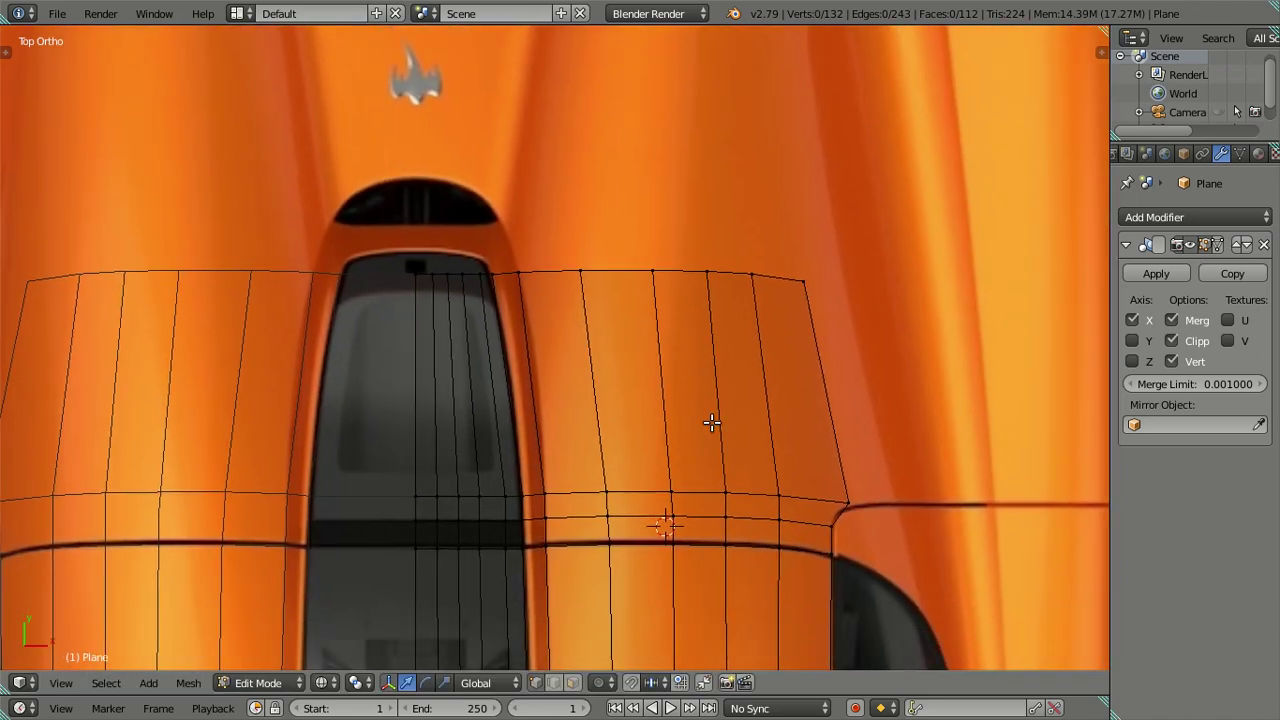
right_click(803, 280)
right_click(706, 271)
right_click(650, 274)
scroll(686, 273, down, 3)
key(a)
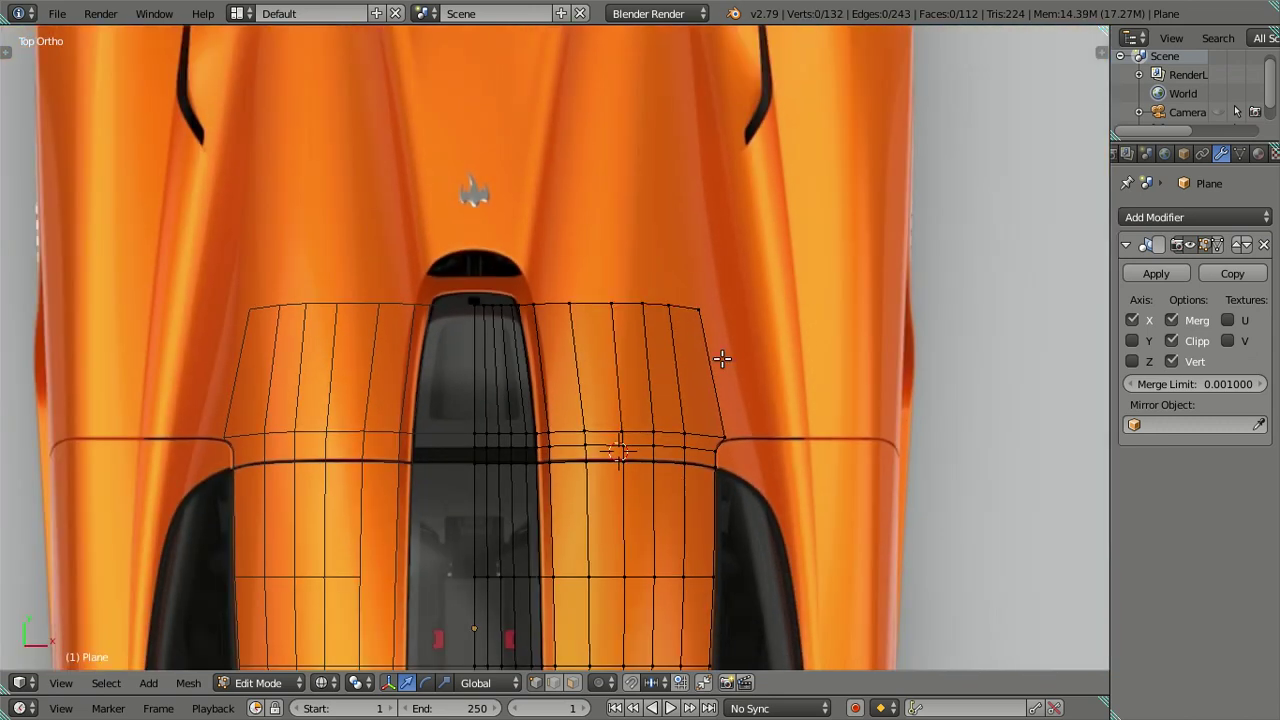
key(z)
mouse_move(769, 423)
middle_down()
mouse_move(657, 280)
mouse_move(566, 223)
mouse_move(454, 386)
mouse_move(434, 377)
mouse_move(443, 320)
mouse_move(471, 271)
mouse_move(541, 225)
mouse_move(594, 251)
middle_up()
In Right Ortho wireframe, select the panel's rear bottom edge and try extruding it
key(KP_3)
scroll(617, 346, up, 2)
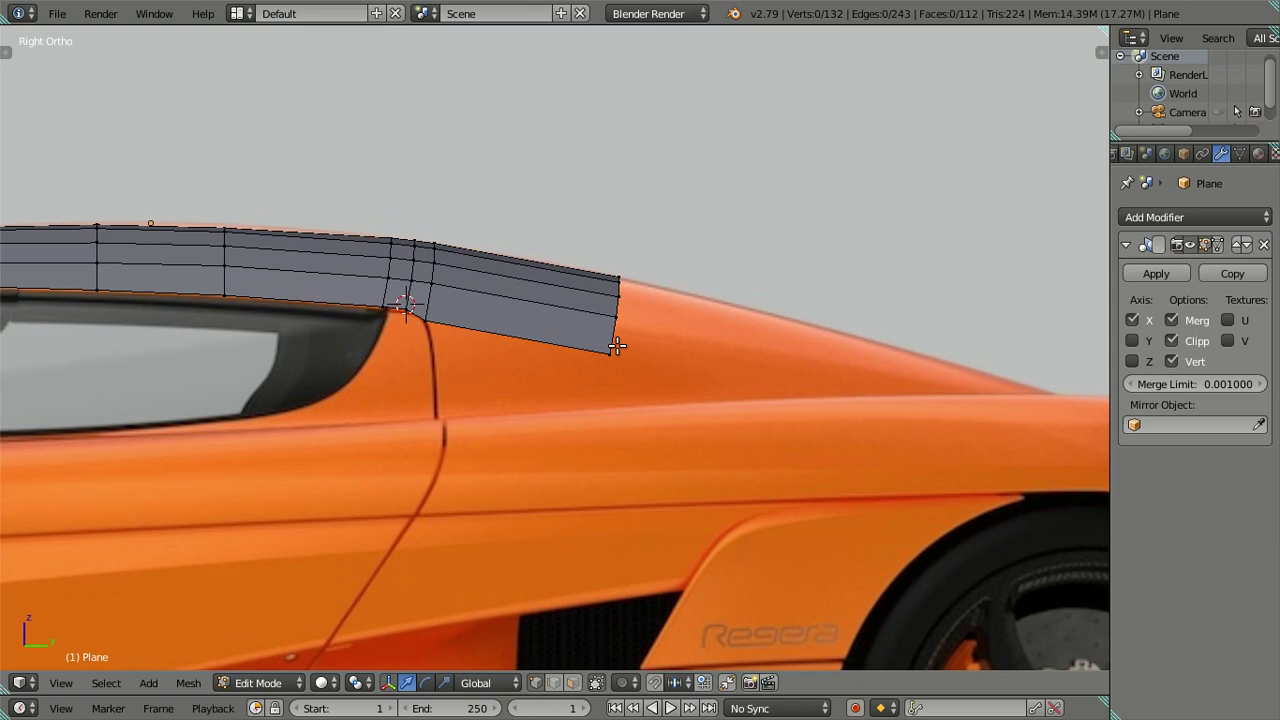
scroll(617, 346, up, 1)
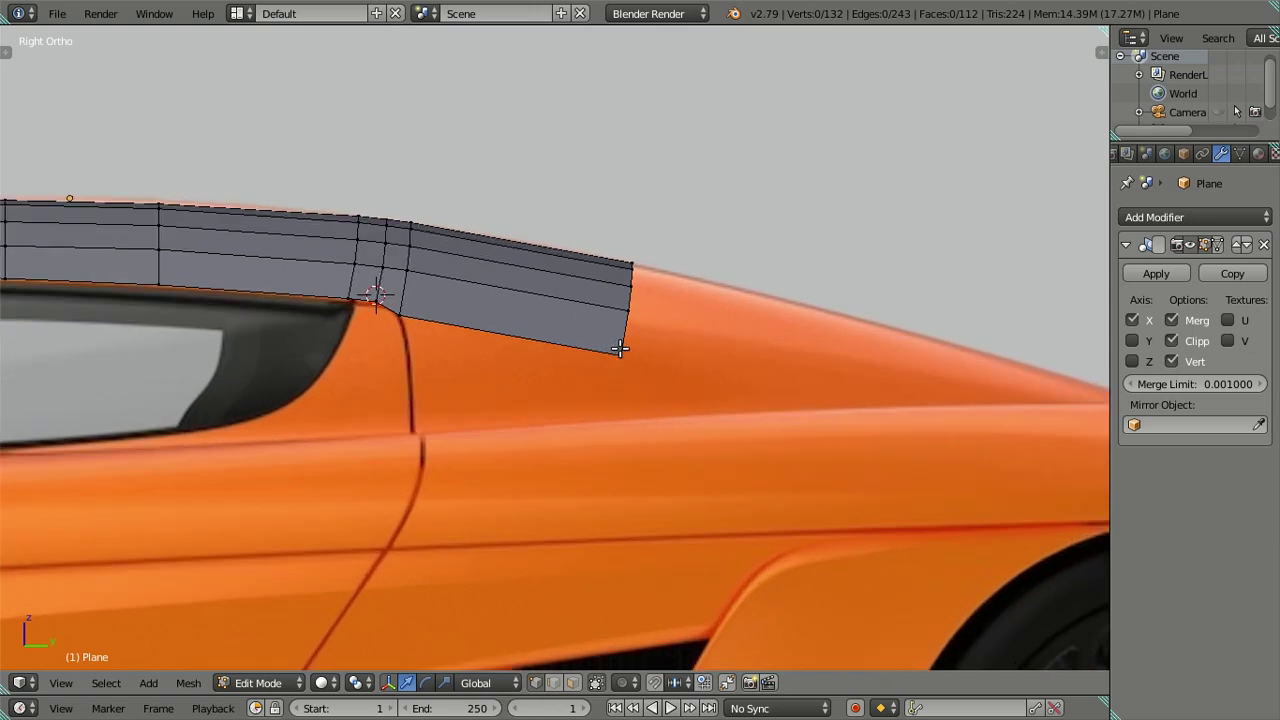
key(z)
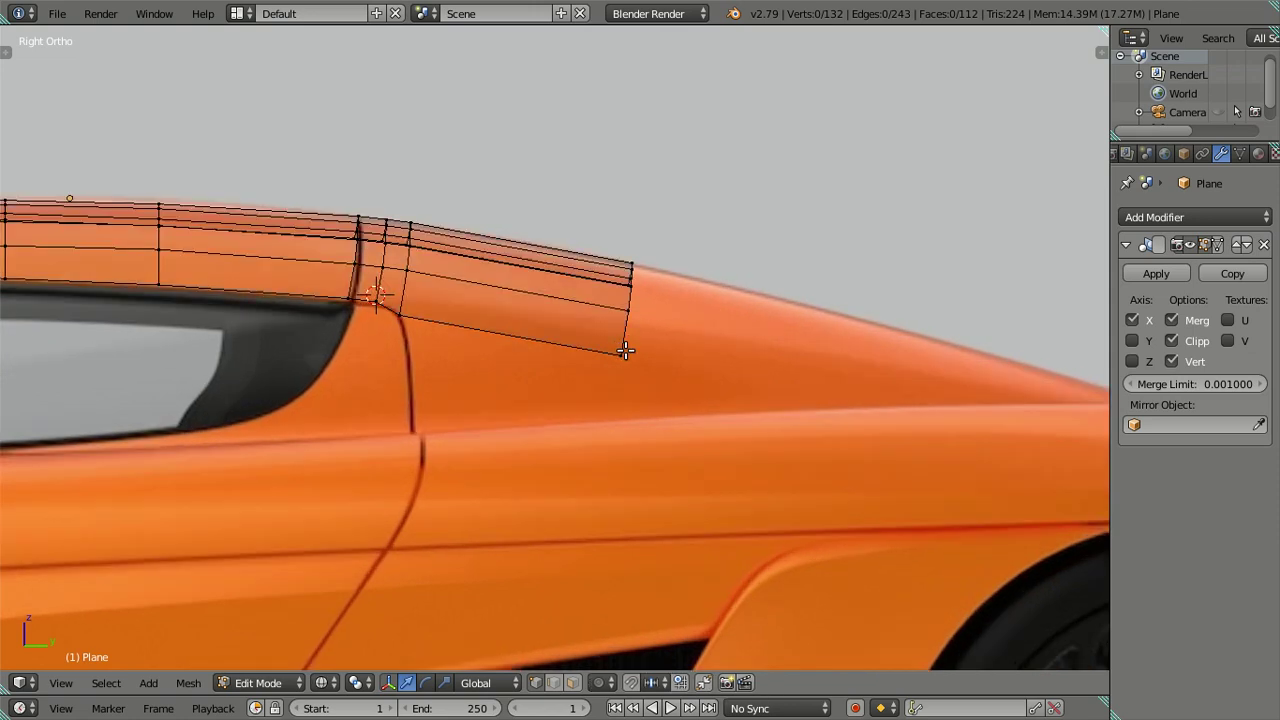
right_click(403, 320)
shift+middle_drag(660, 360, 706, 359)
shift+right_click(659, 354)
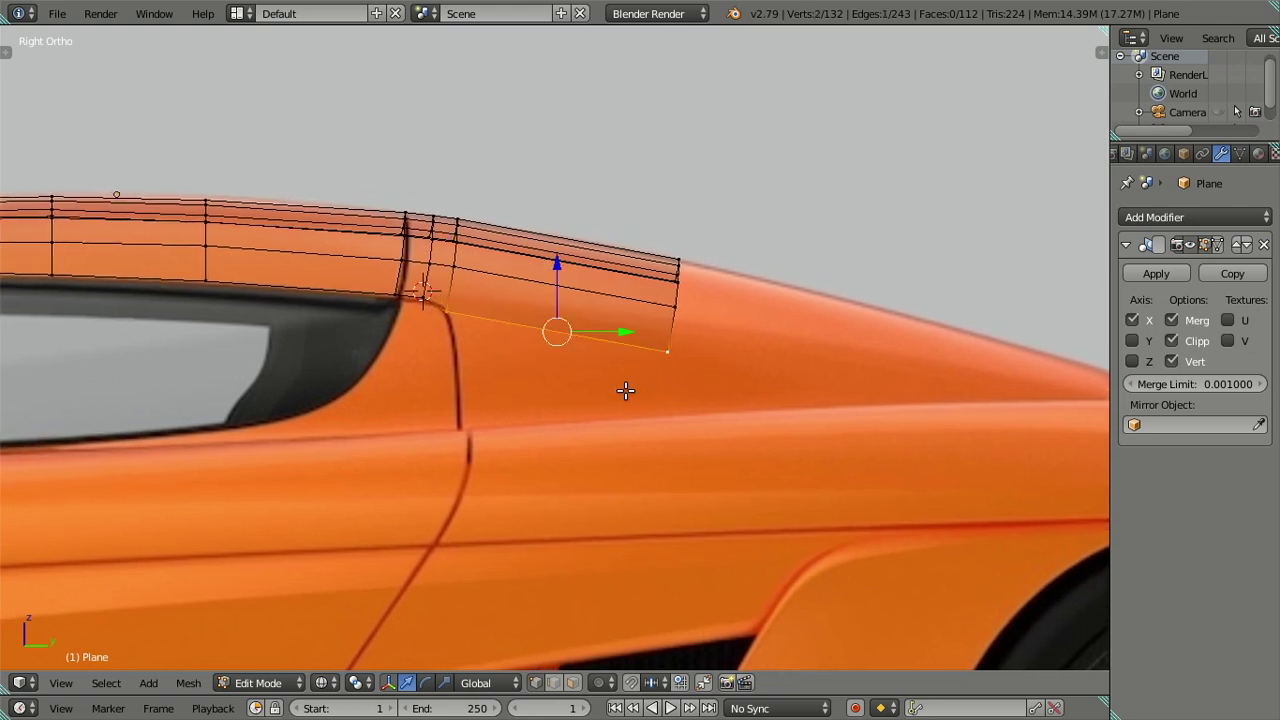
key(e)
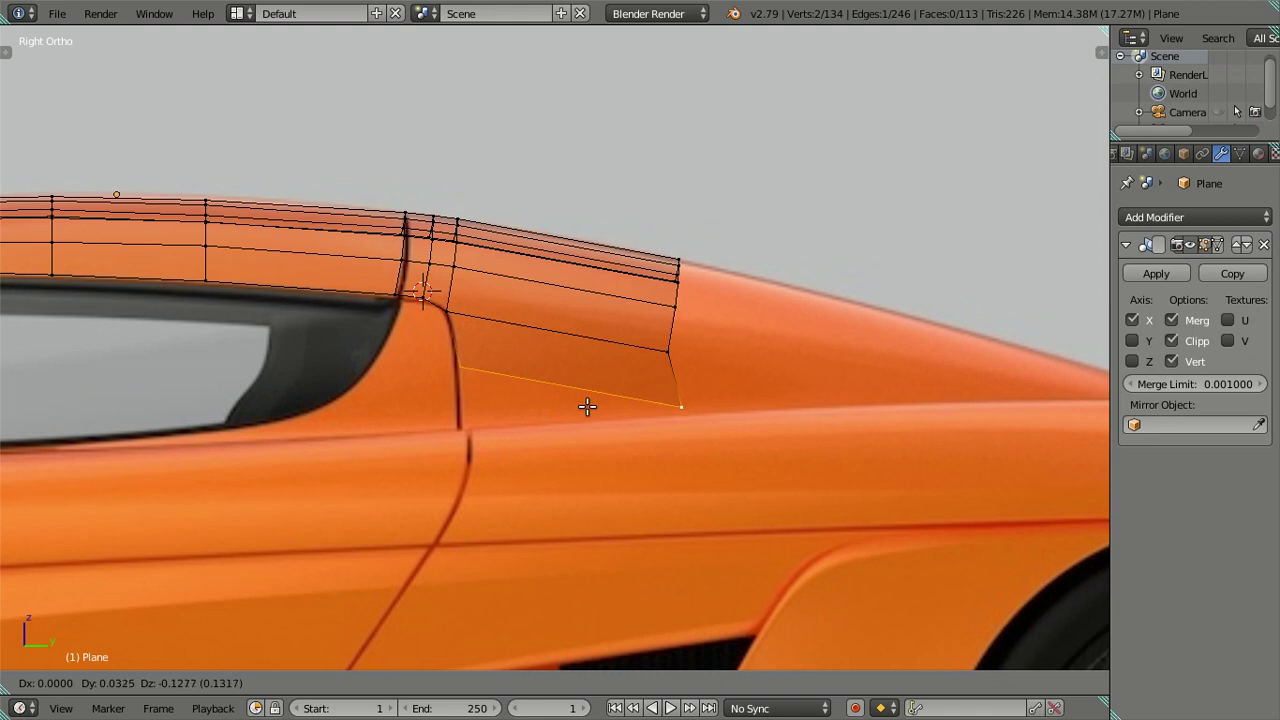
click(587, 406)
Undo that extrusion, raise the bottom edge along Z, then extrude it straight down
key(ctrl+z)
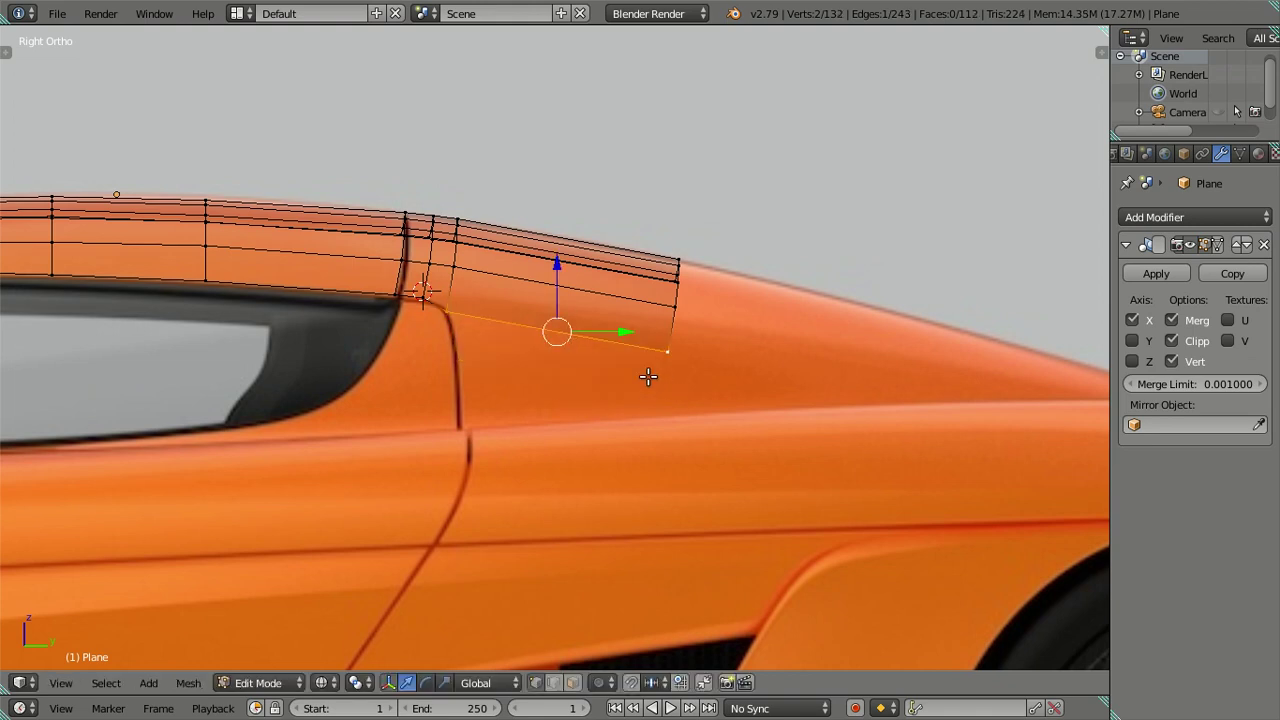
key(g)
key(z)
click(562, 289)
key(e)
key(z)
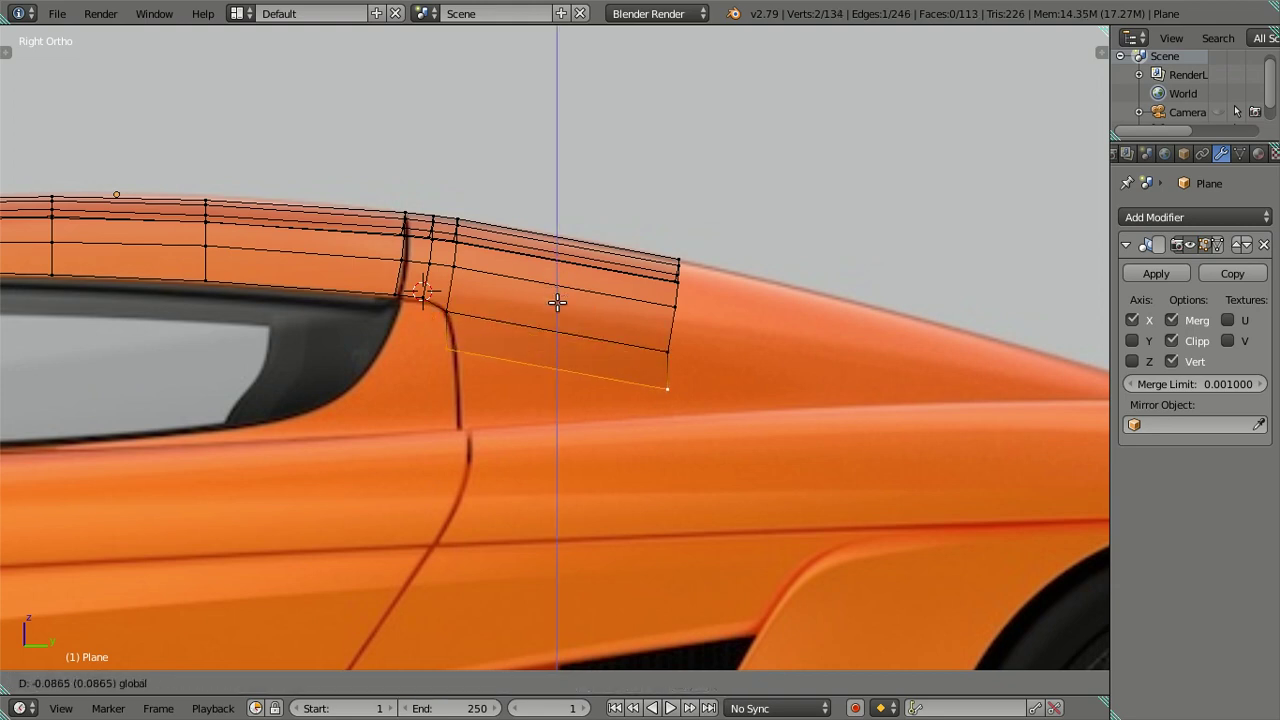
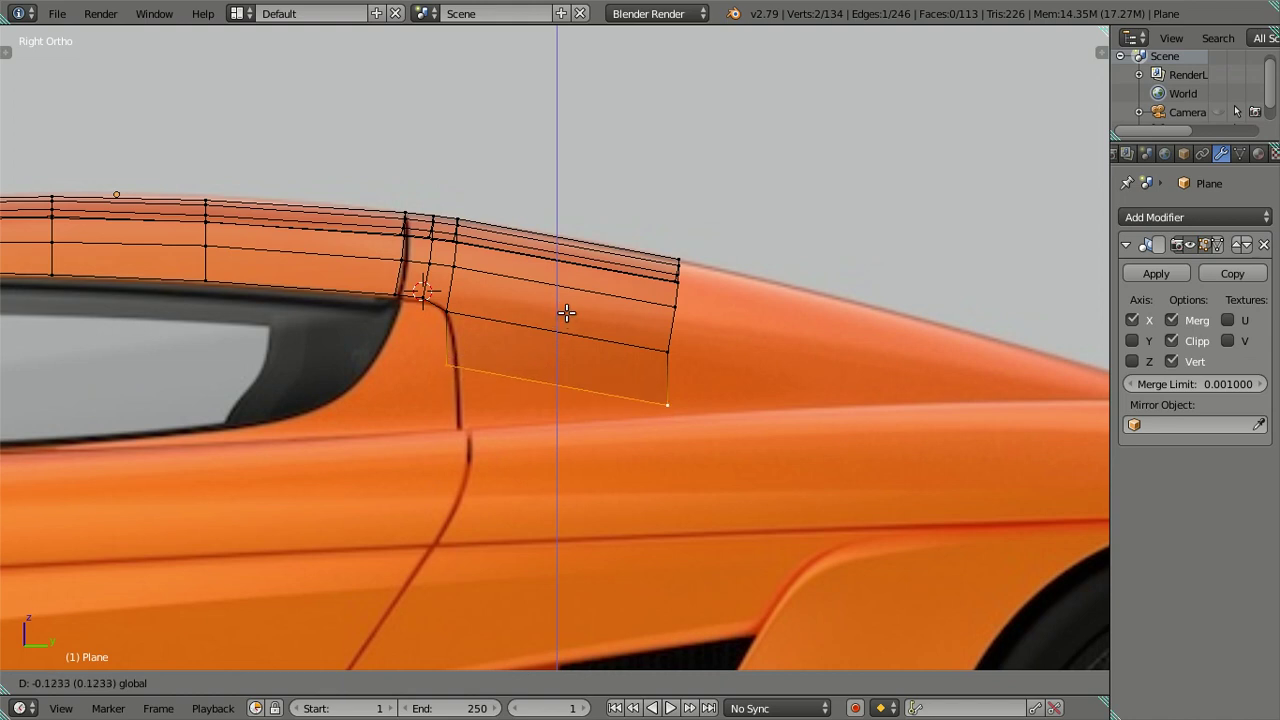
Confirm the extruded edge and raise the strip's upper corner vertex to the side reference
click(568, 308)
scroll(568, 308, up, 3)
right_click(749, 354)
key(g)
key(z)
click(755, 268)
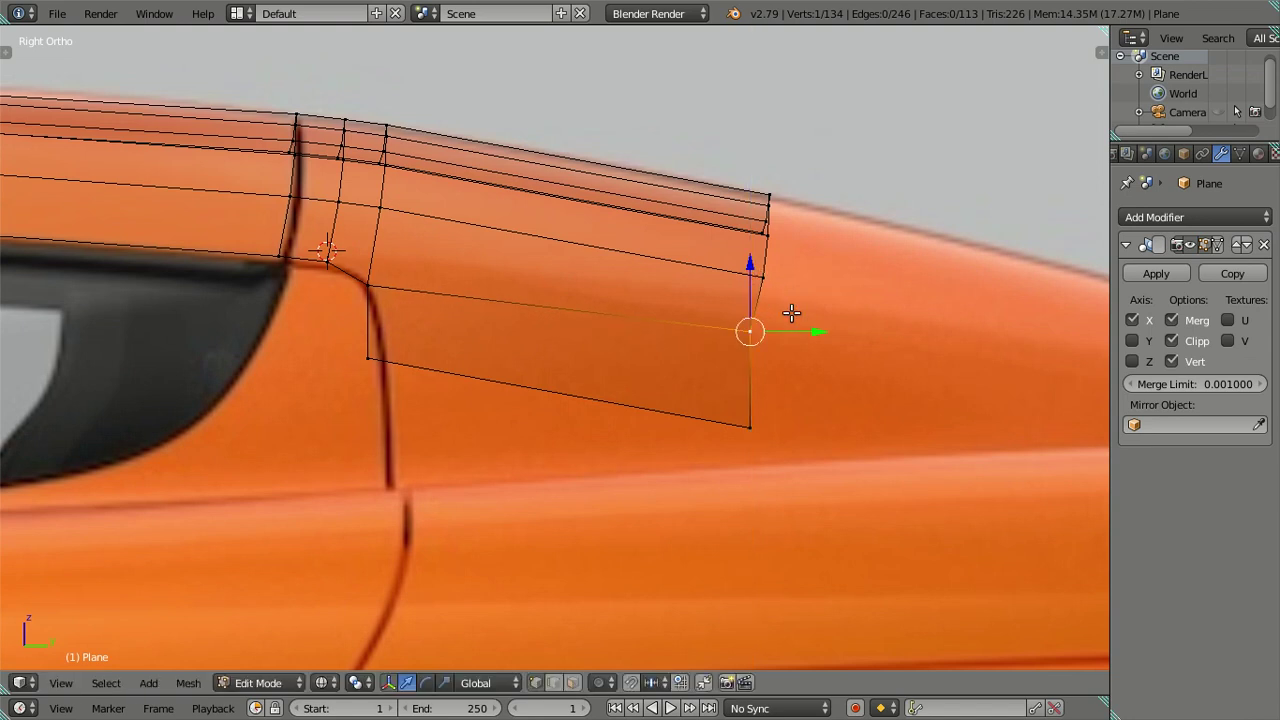
key(g)
key(y)
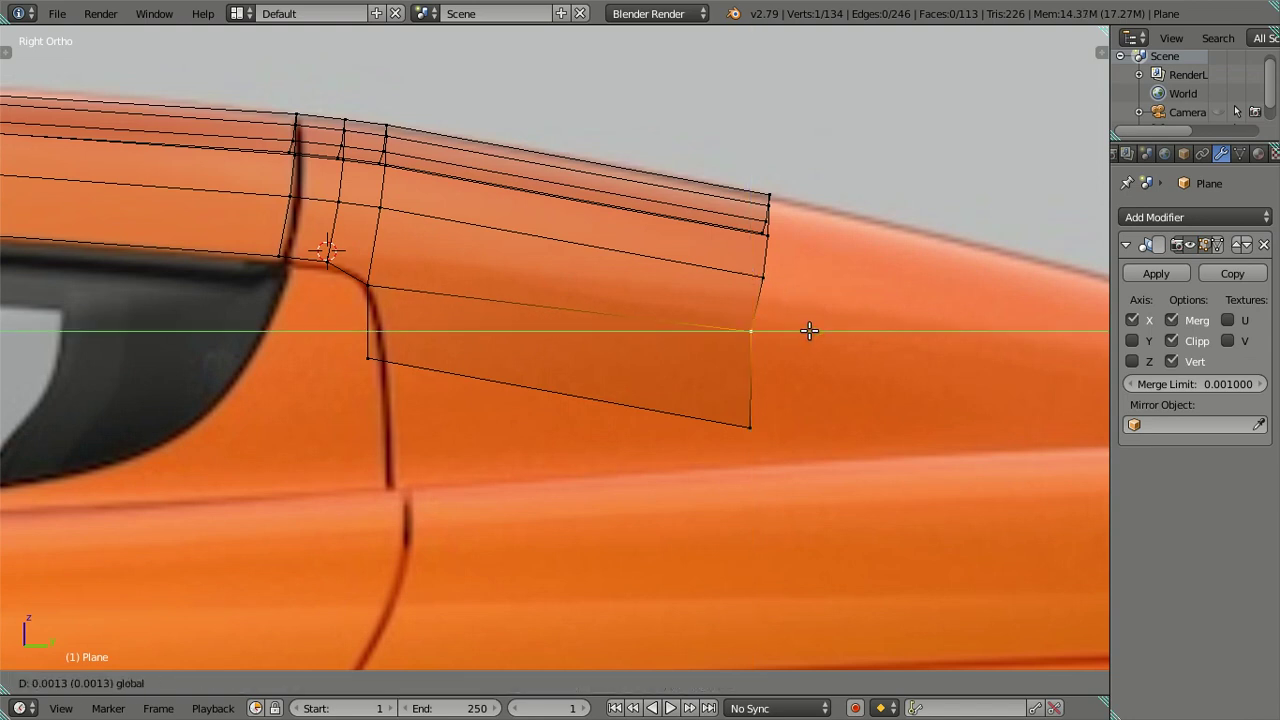
right_click(811, 331)
Reposition the strip's lower-right and lower-left corner vertices to match the side reference
right_click(750, 427)
key(g)
key(z)
click(816, 385)
key(g)
key(y)
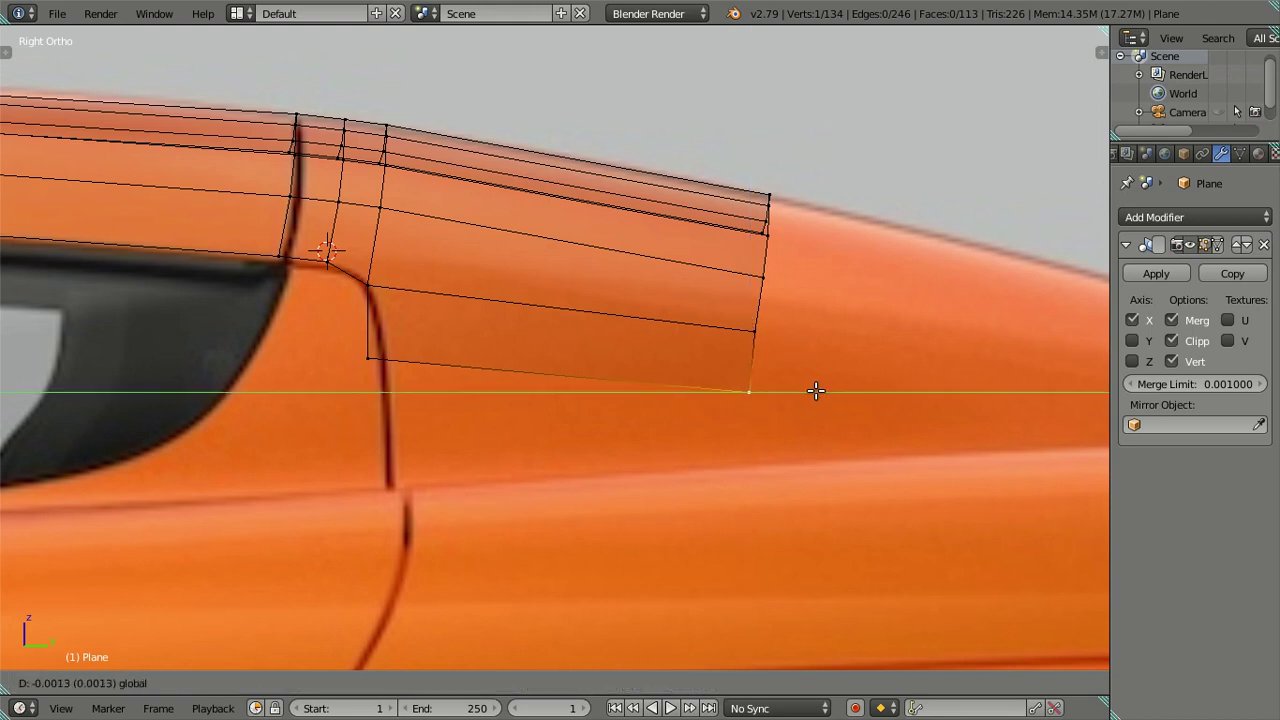
click(814, 390)
right_click(369, 358)
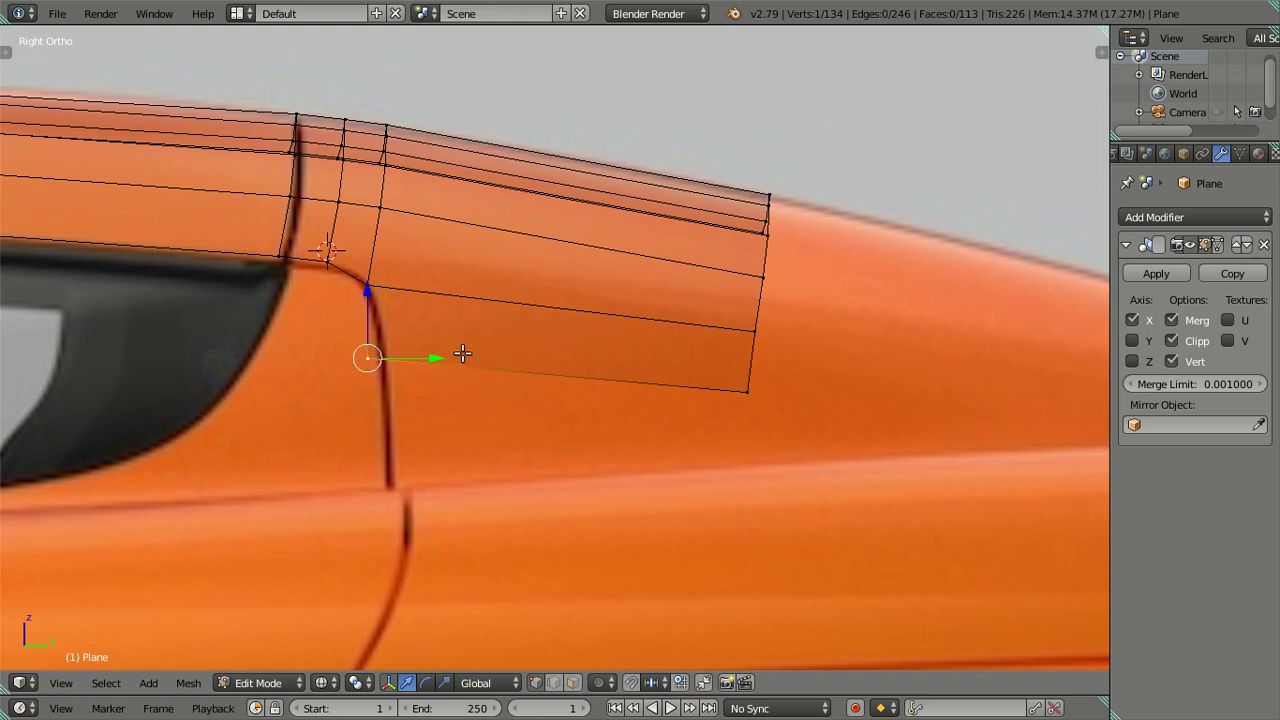
key(g)
key(y)
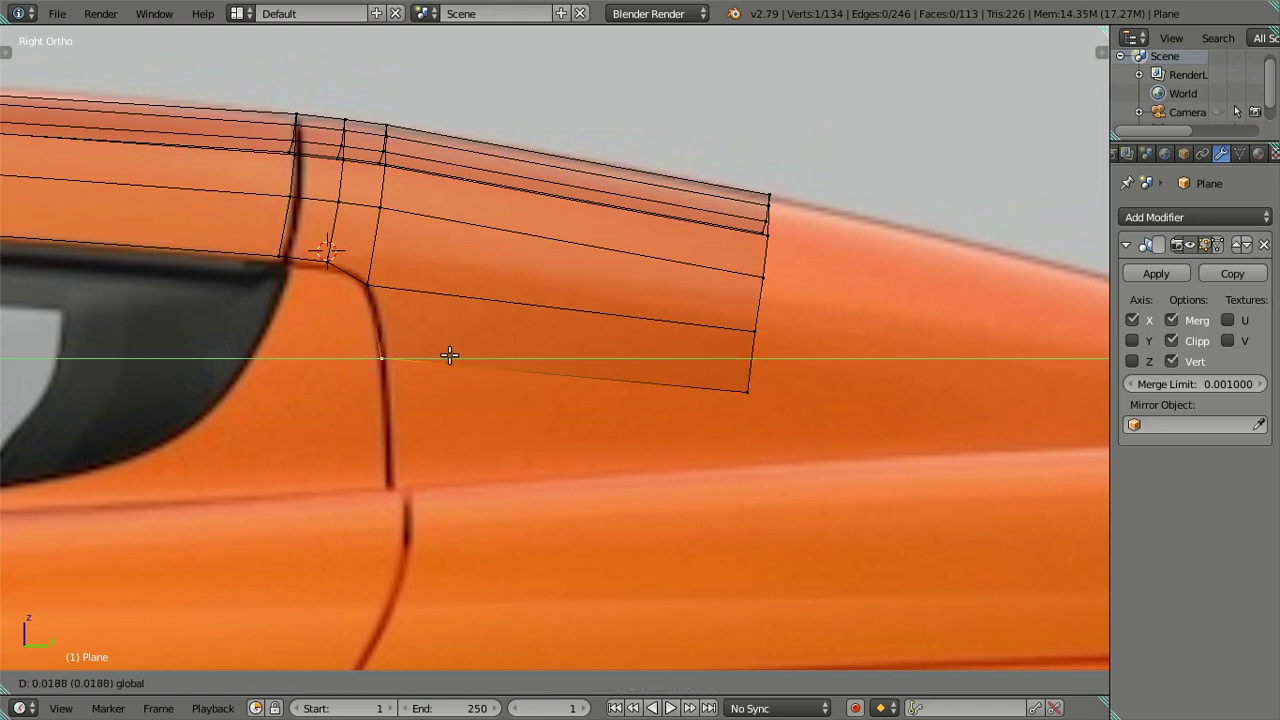
click(449, 356)
Level the strip's bottom edge and extrude it down onto the side body crease
shift+right_click(724, 392)
key(r)
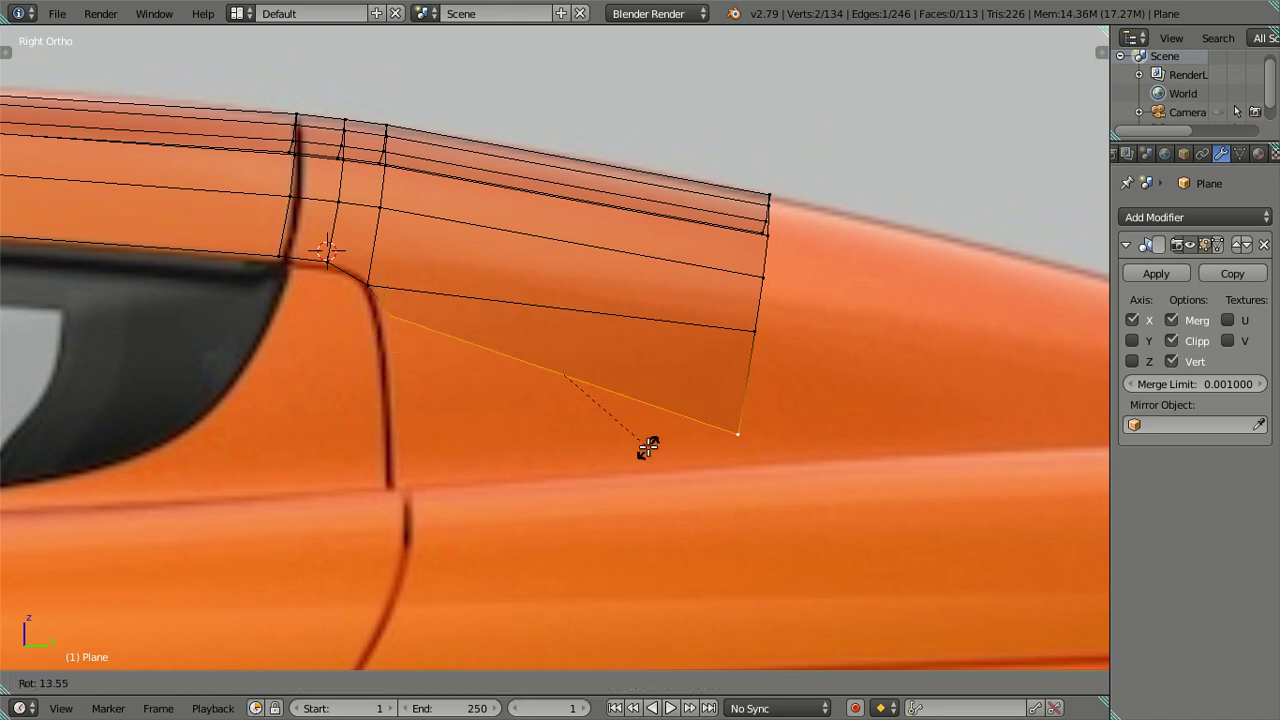
click(674, 420)
key(e)
right_click(640, 490)
key(g)
key(z)
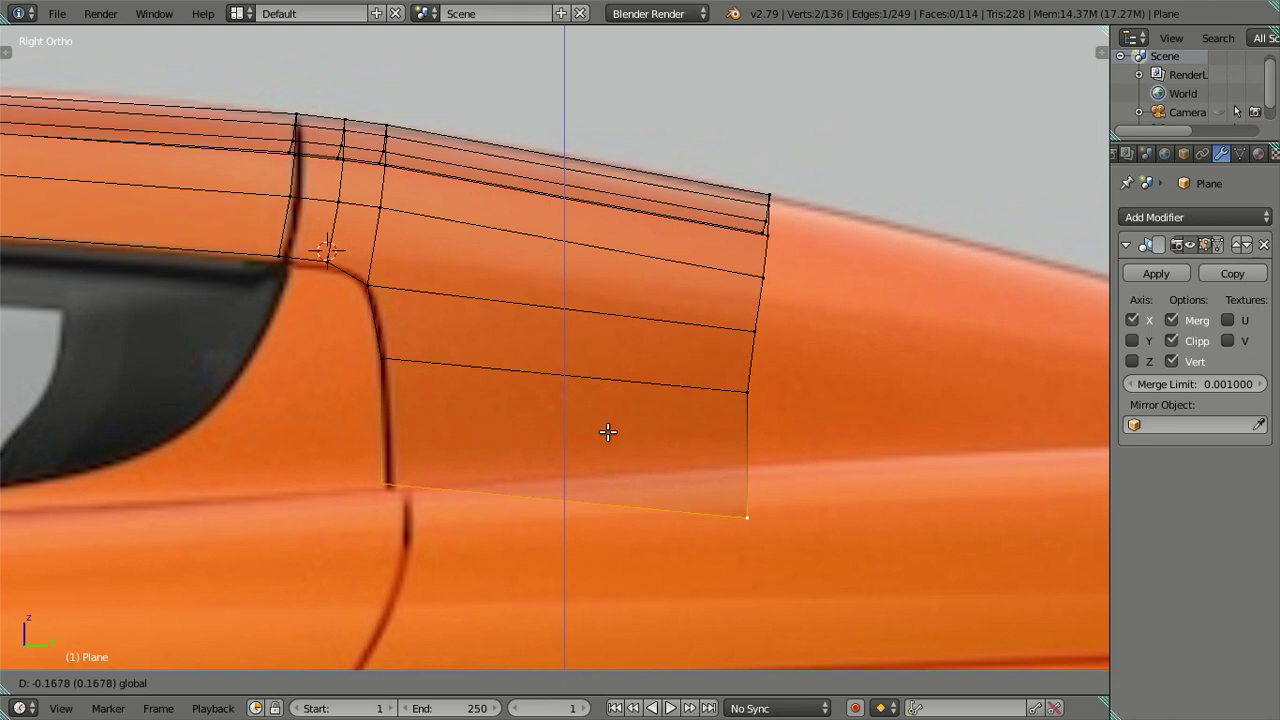
click(620, 450)
key(g)
key(y)
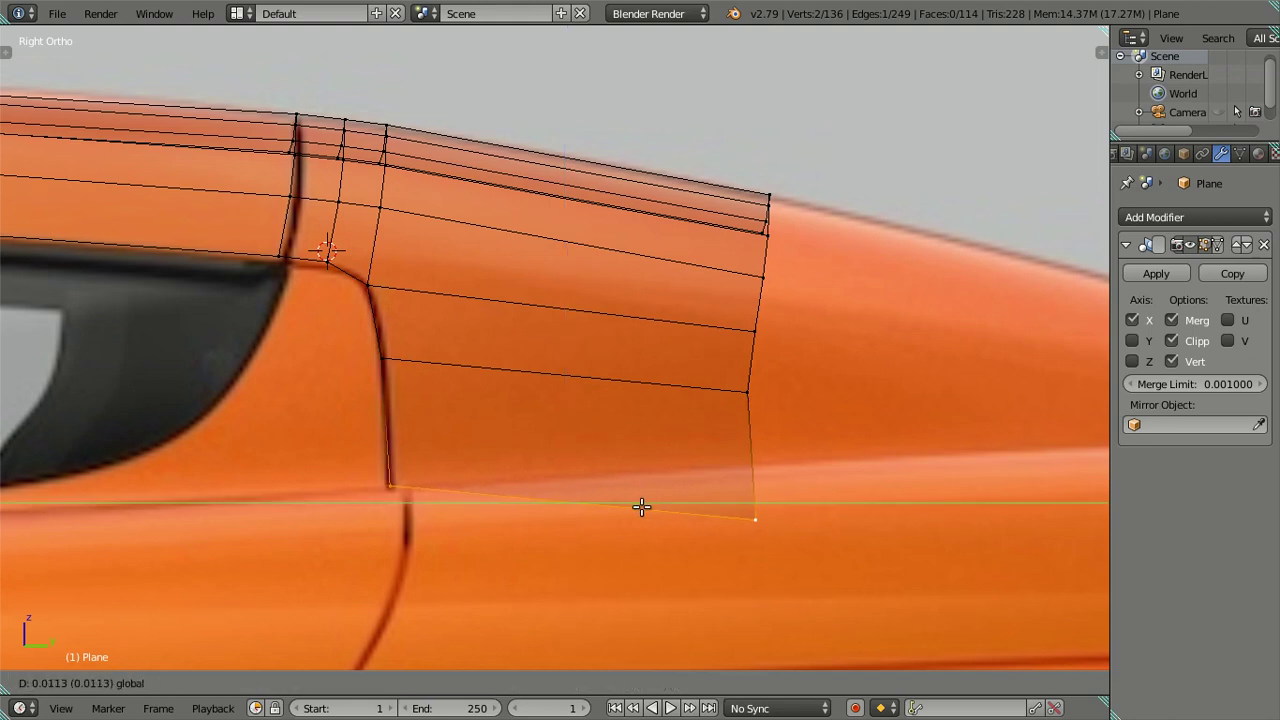
click(641, 507)
Align the new lower-right corner vertex with the body crease on the reference
right_click(752, 518)
key(g)
key(z)
click(785, 452)
key(g)
key(y)
click(803, 466)
key(g)
key(z)
click(742, 415)
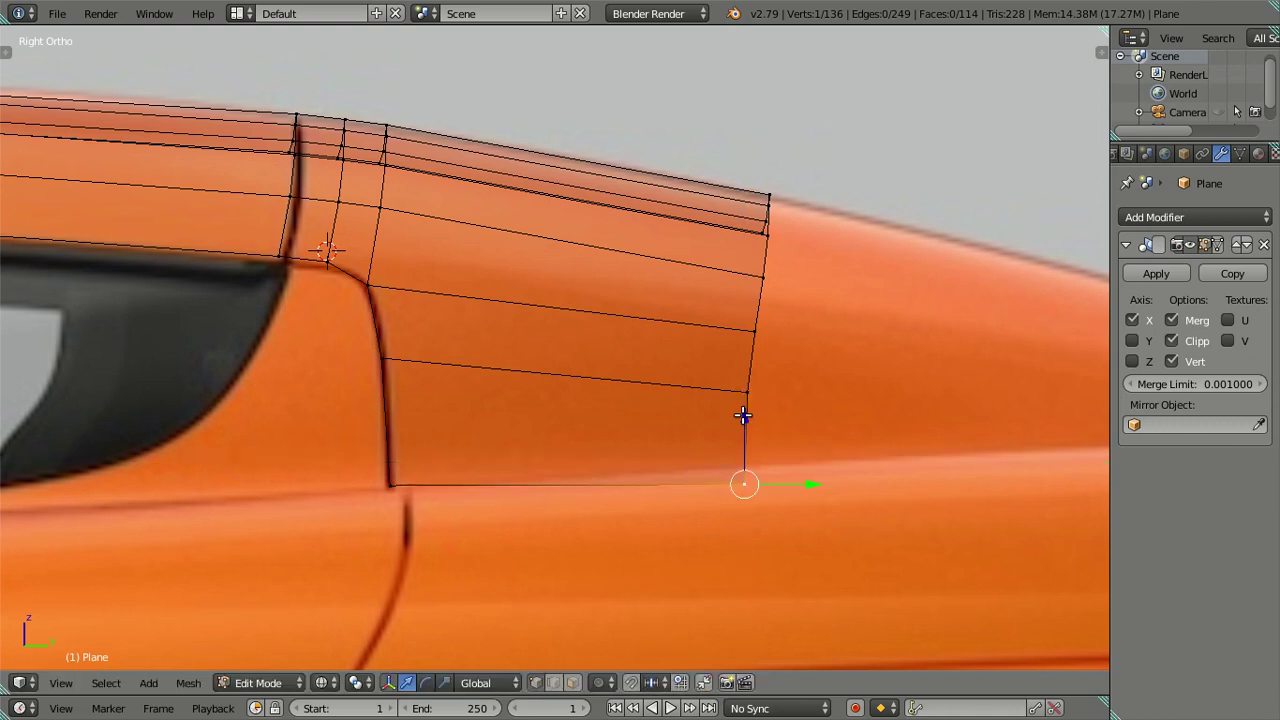
key(KP_7)
Nudge the selected vertex vertically in the side view to fit the reference
scroll(742, 416, down, 2)
scroll(742, 416, down, 2)
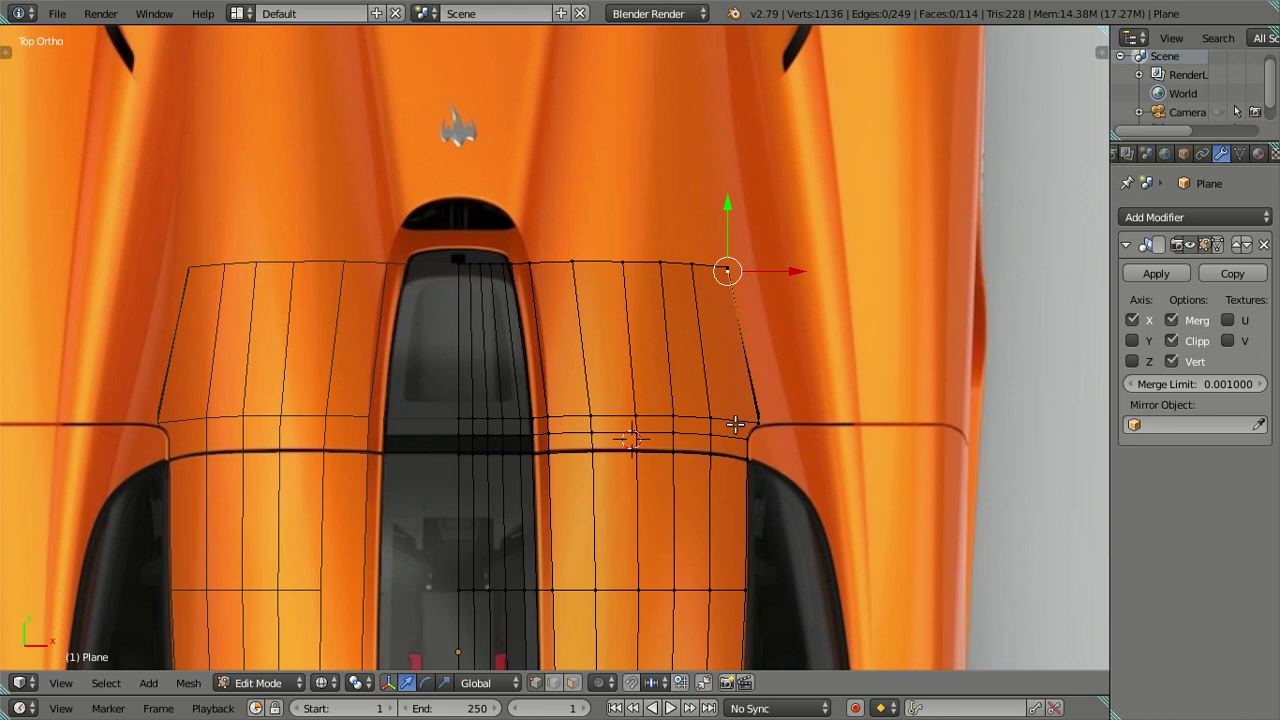
key(KP_3)
scroll(714, 438, up, 2)
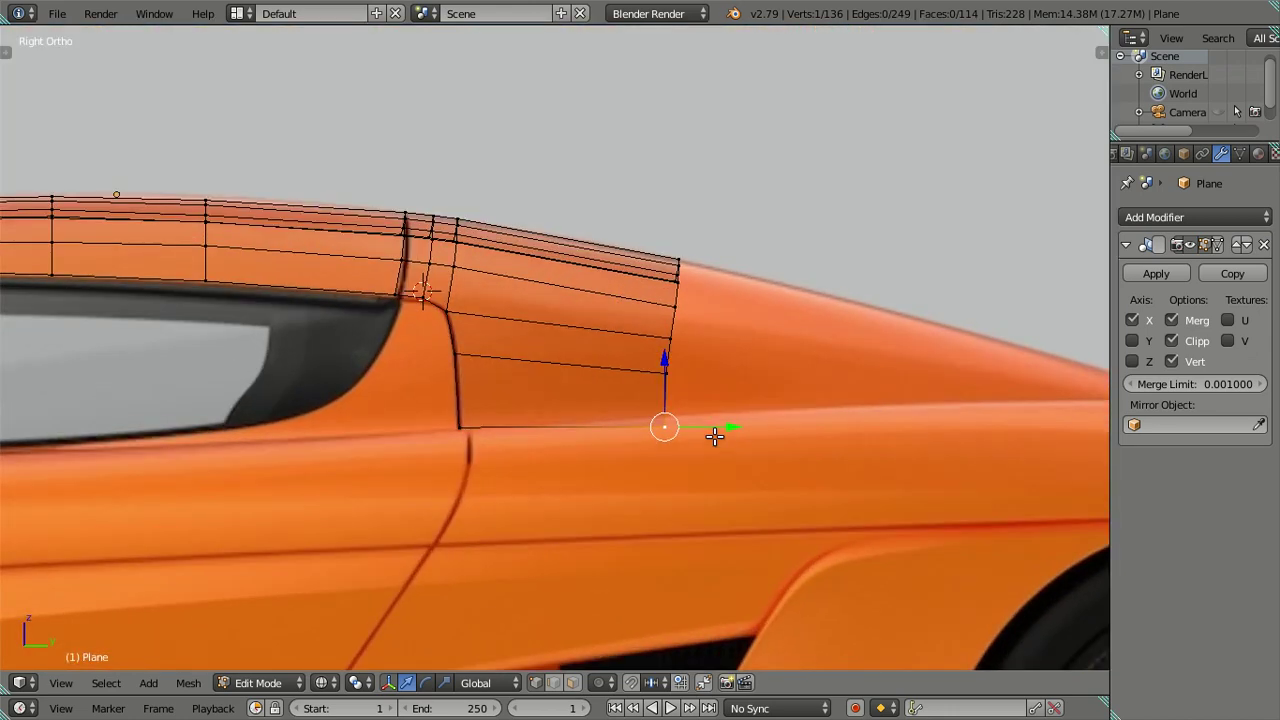
key(g)
key(z)
click(664, 355)
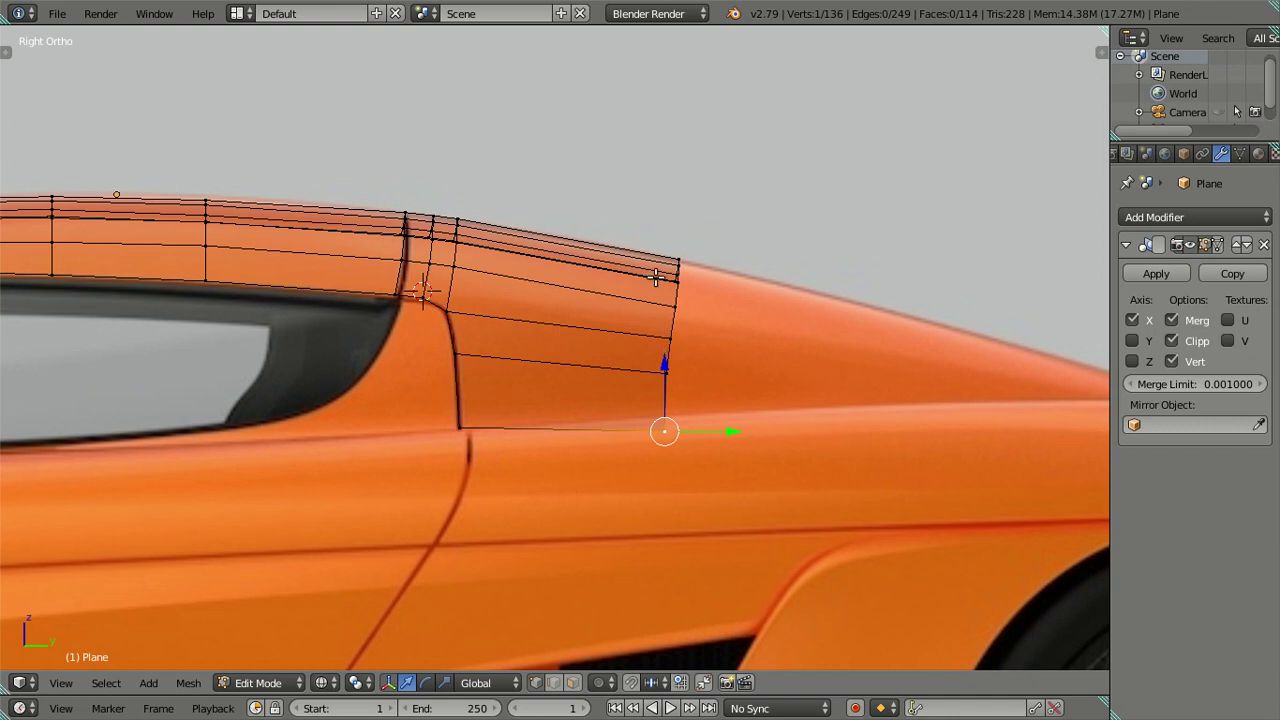
Select the new side face and move it across the car's width in top view
mouse_move(597, 391)
middle_down()
mouse_move(764, 425)
mouse_move(660, 323)
mouse_move(694, 383)
mouse_move(474, 357)
middle_up()
shift+click(298, 352)
shift+click(298, 412)
shift+click(408, 412)
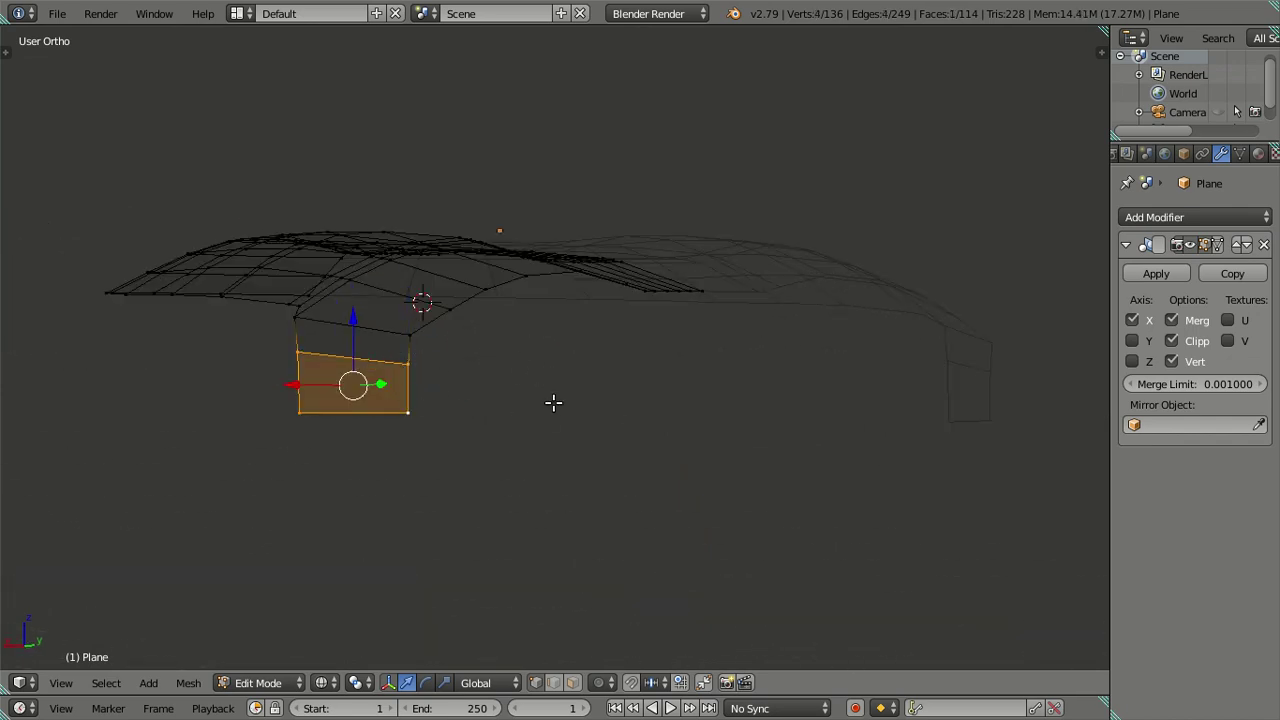
key(KP_7)
scroll(580, 390, up, 3)
key(g)
key(x)
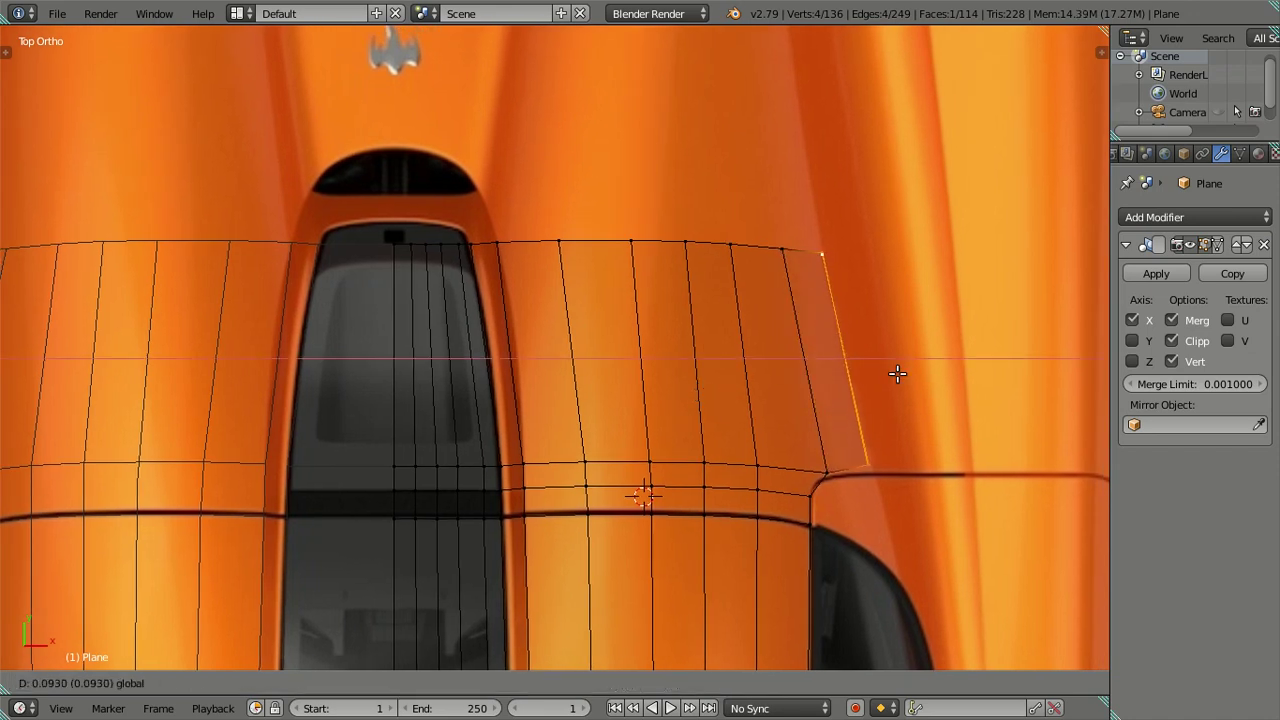
click(886, 372)
Push the face's lower diagonal edge outward and slide its lower vertex onto the top-view outline
mouse_move(886, 372)
middle_down()
mouse_move(808, 260)
mouse_move(845, 417)
middle_up()
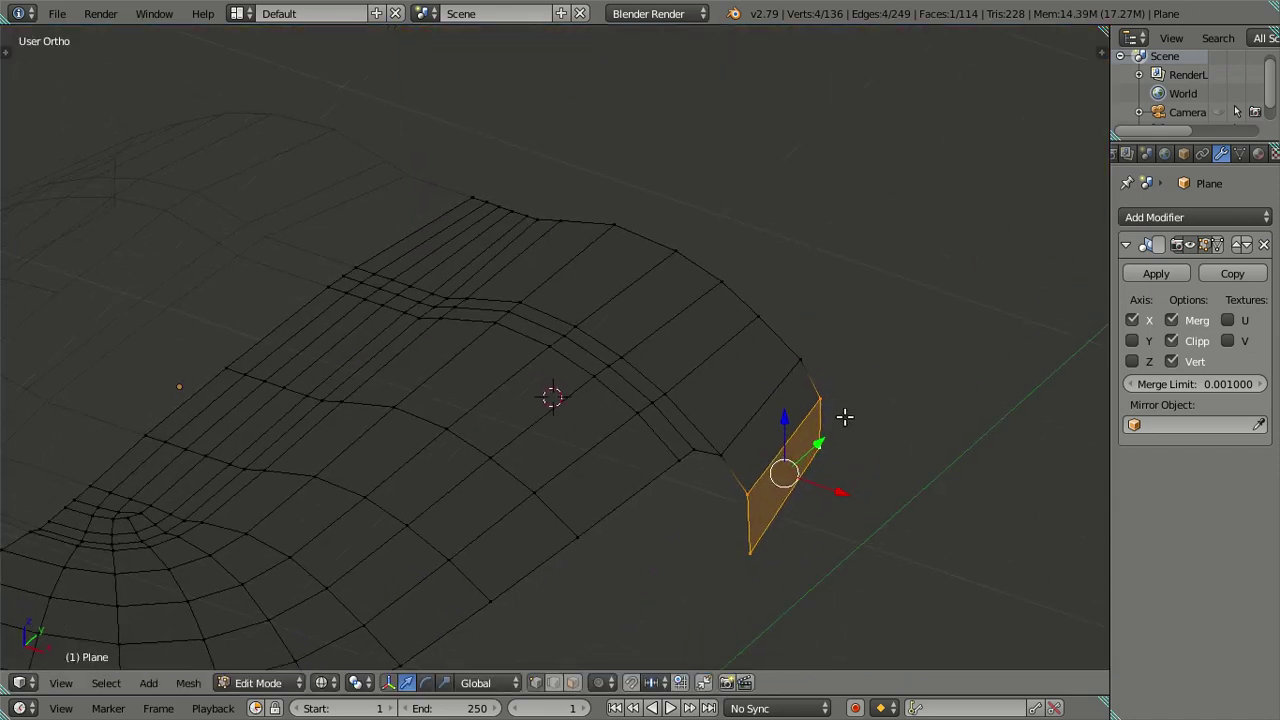
right_click(775, 502)
right_click(780, 537)
right_click(803, 517)
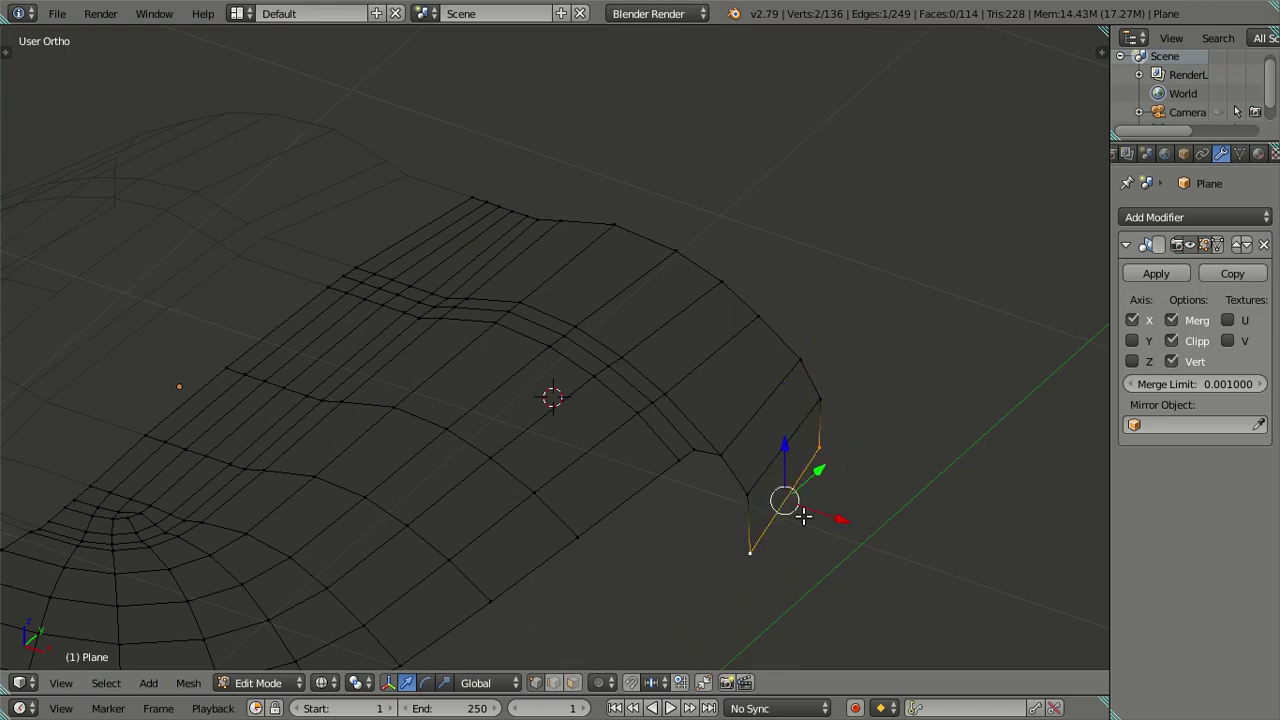
key(KP_7)
key(g)
click(914, 355)
right_click(876, 447)
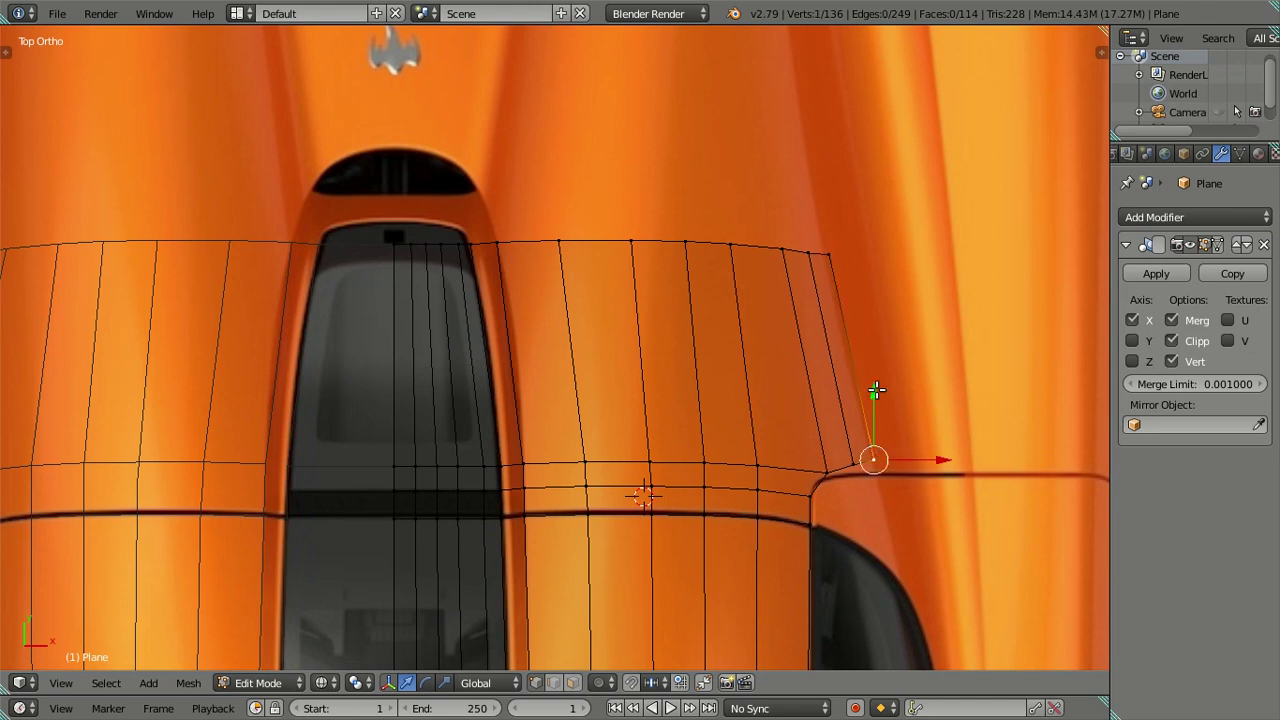
key(g)
key(y)
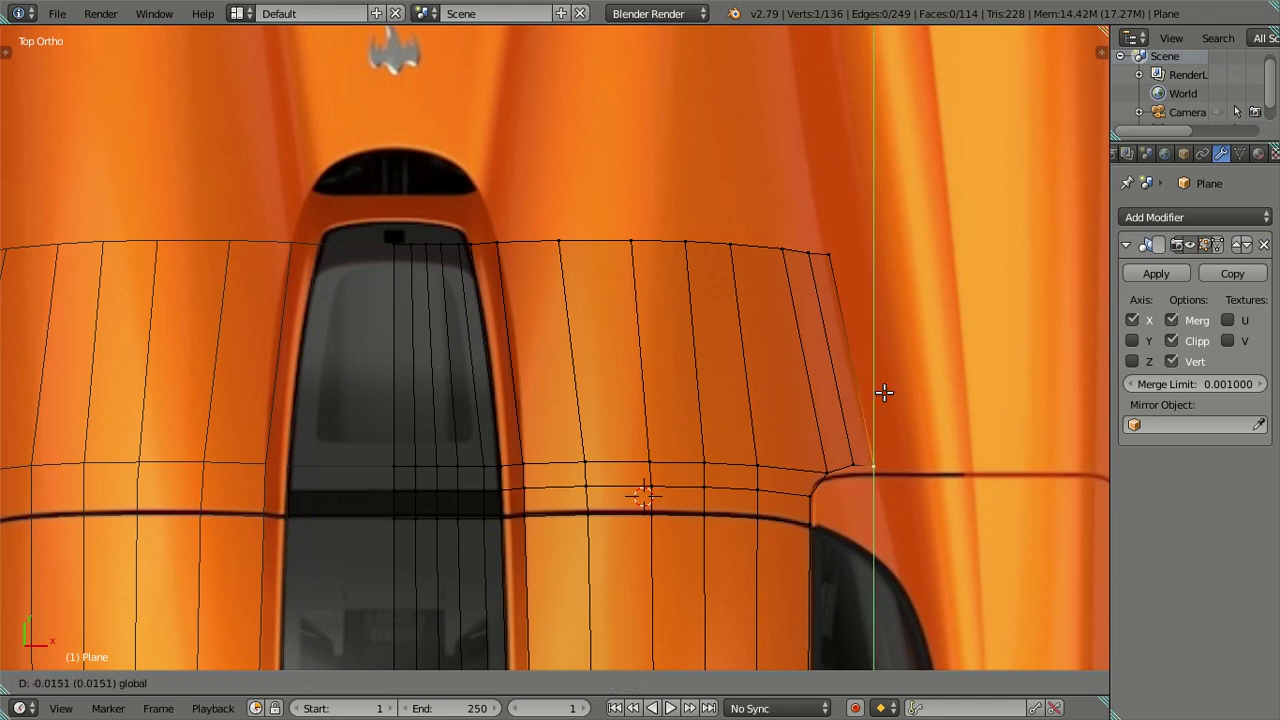
click(884, 393)
Switch to Object Mode with solid shading and orbit to review the shell
scroll(870, 385, down, 1)
mouse_move(857, 374)
middle_down()
mouse_move(811, 331)
mouse_move(792, 400)
mouse_move(546, 374)
mouse_move(607, 465)
mouse_move(722, 389)
mouse_move(775, 438)
mouse_move(829, 558)
mouse_move(752, 394)
mouse_move(680, 484)
middle_up()
key(Tab)
key(z)
scroll(545, 372, up, 3)
Enter Edit Mode in top view with wireframe shading, framing the rear band's front edge
key(KP_7)
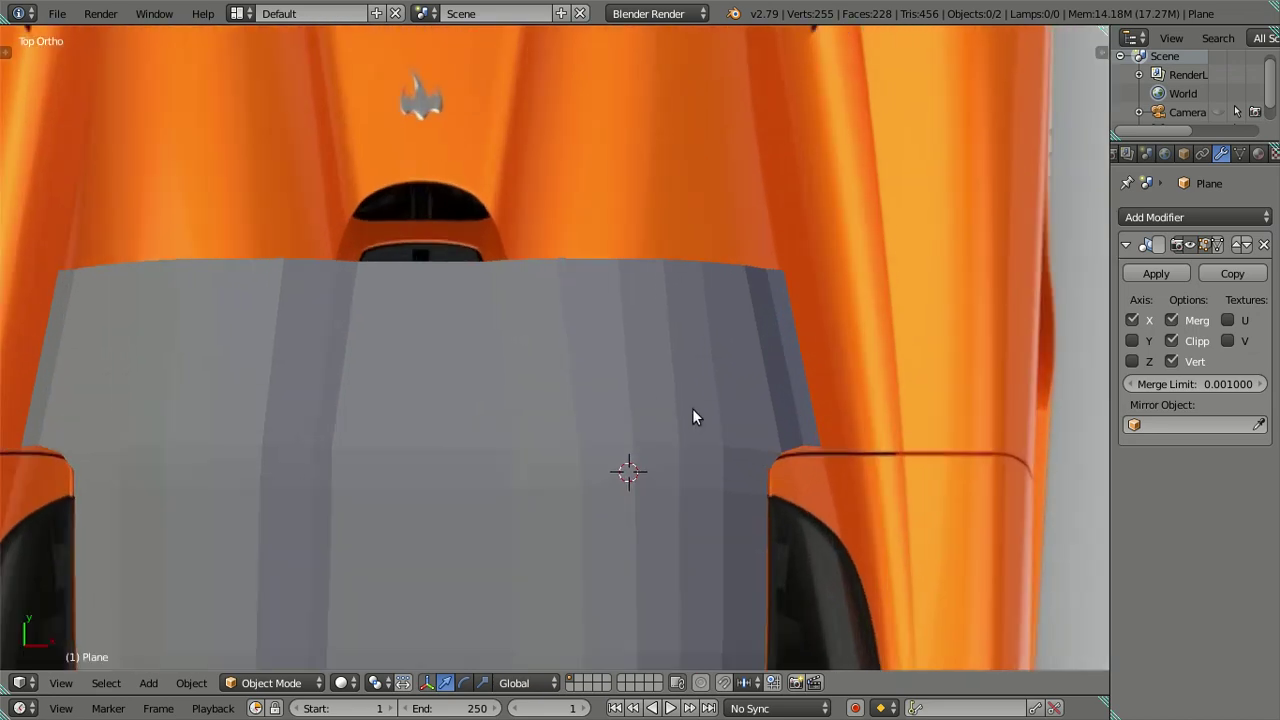
scroll(674, 248, down, 2)
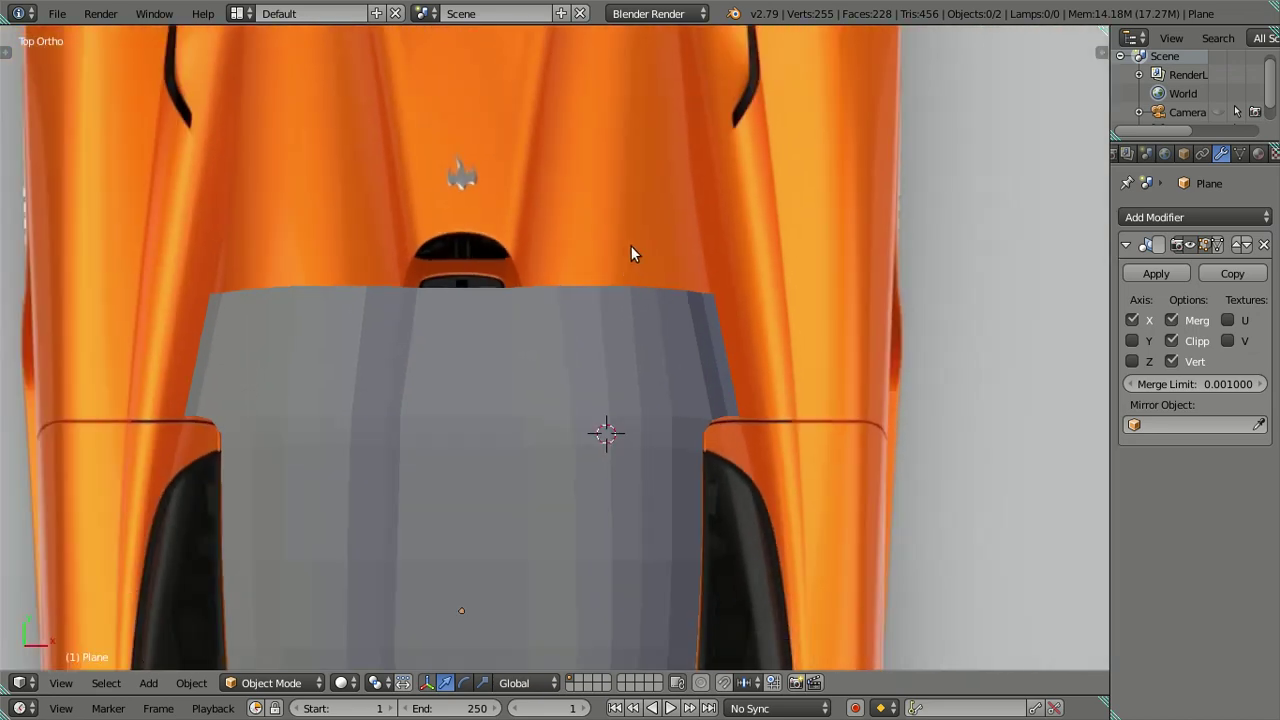
scroll(630, 245, down, 1)
scroll(685, 385, up, 3)
key(Tab)
scroll(674, 390, up, 3)
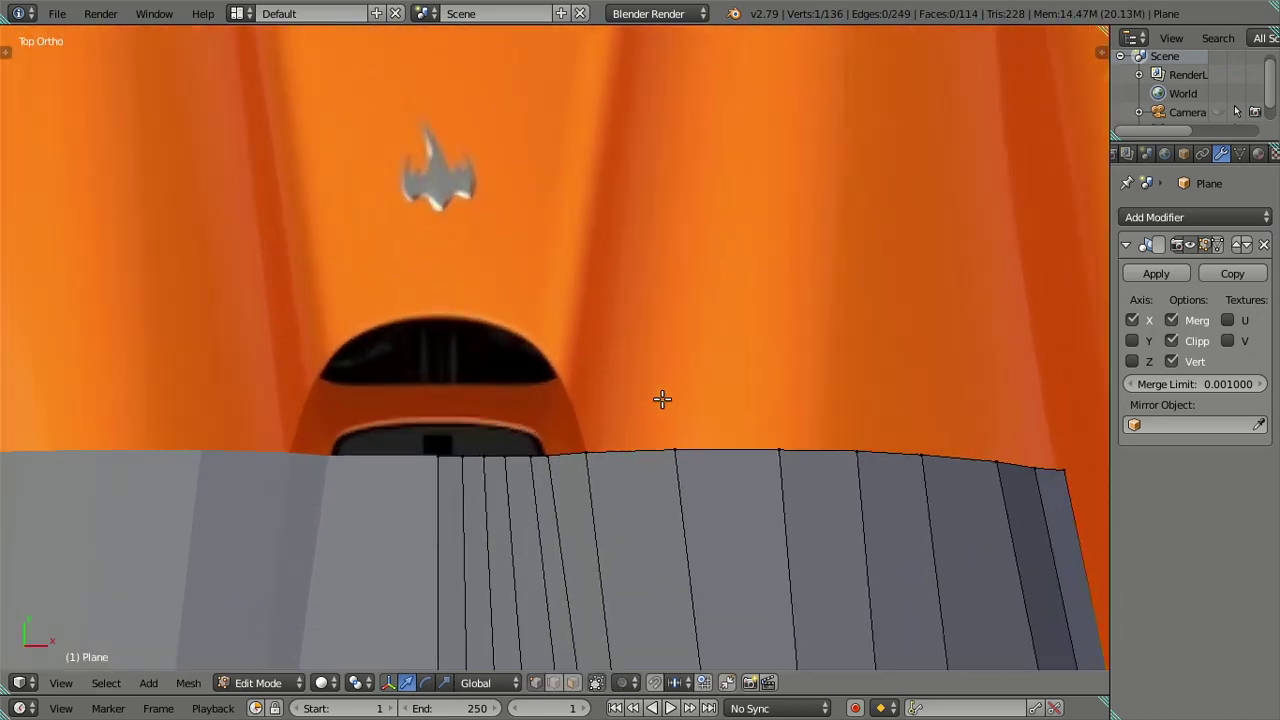
key(z)
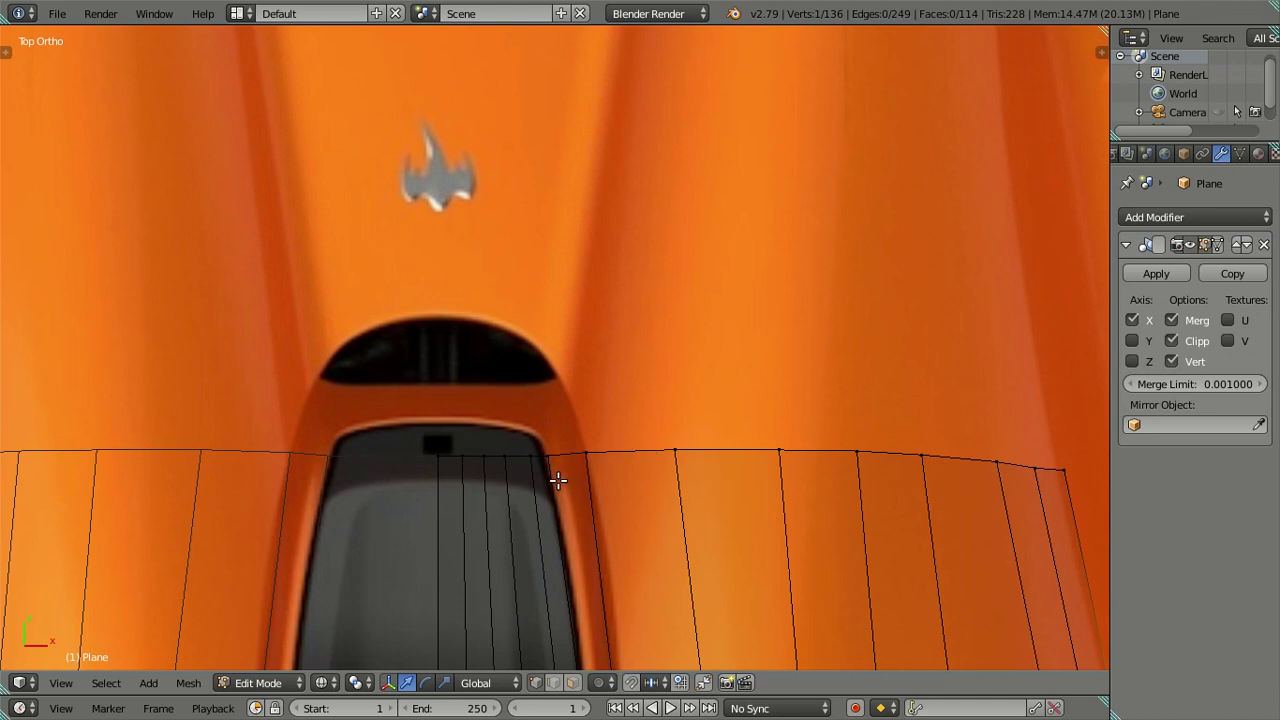
shift+middle_drag(640, 457, 729, 274)
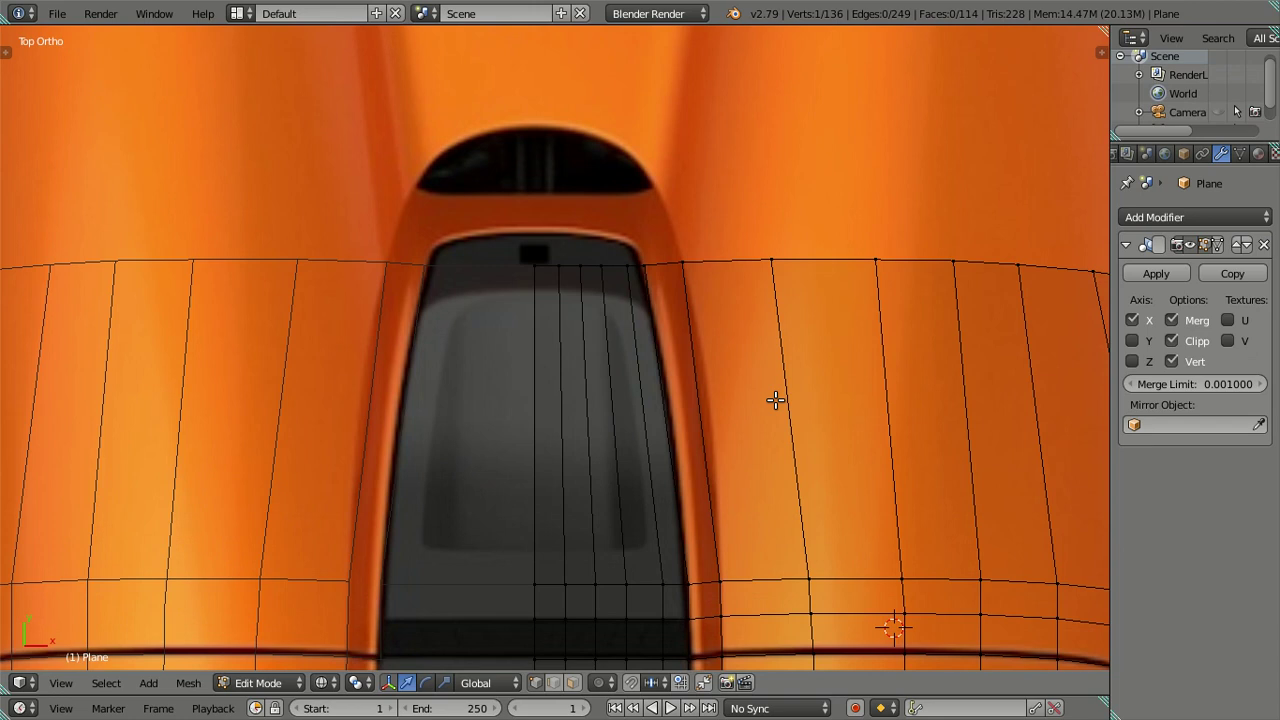
shift+middle_drag(689, 283, 601, 452)
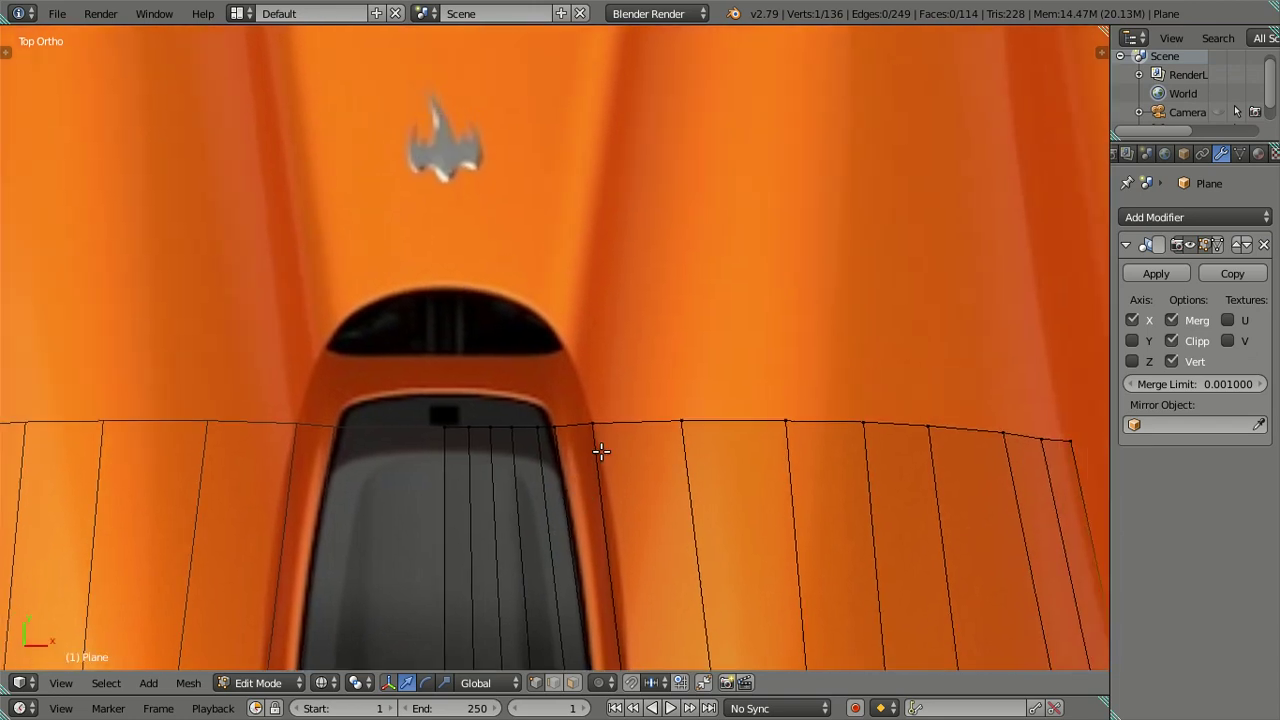
shift+middle_drag(605, 396, 583, 428)
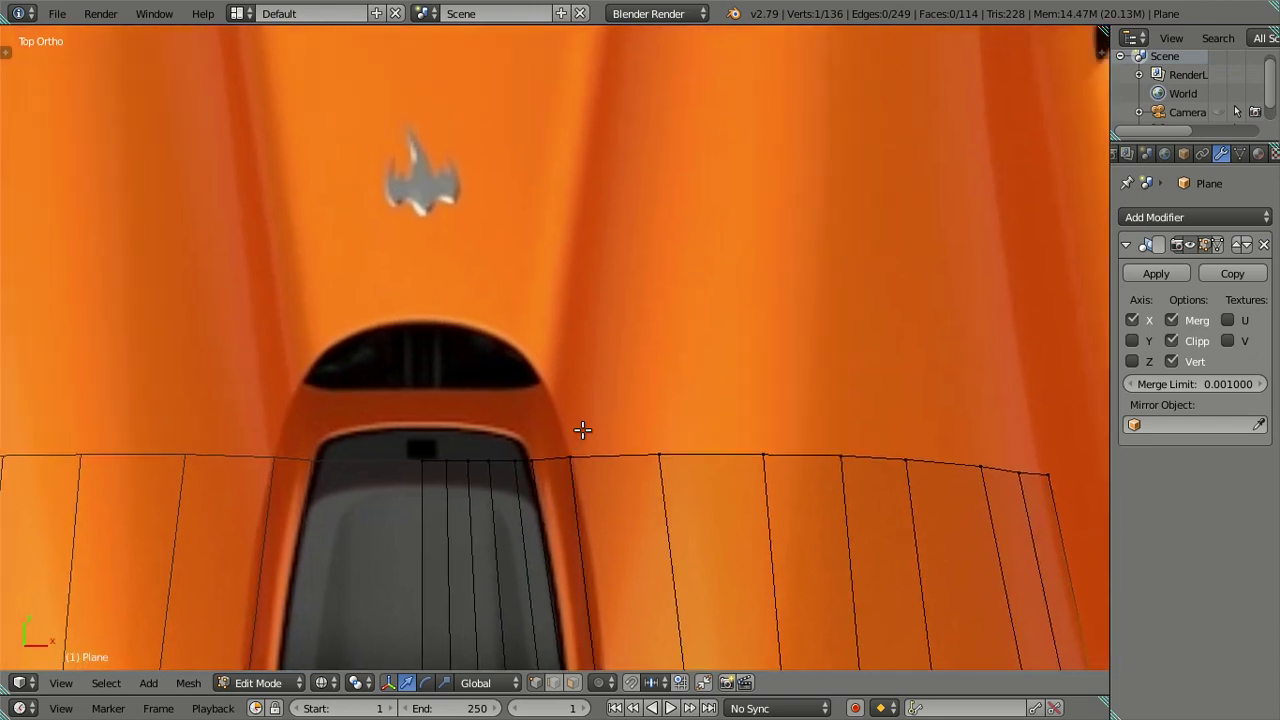
Extrude the rear band's front edge loop forward about 0.11 toward the hood
alt+right_click(603, 455)
key(e)
right_click(664, 362)
drag(717, 420, 715, 356)
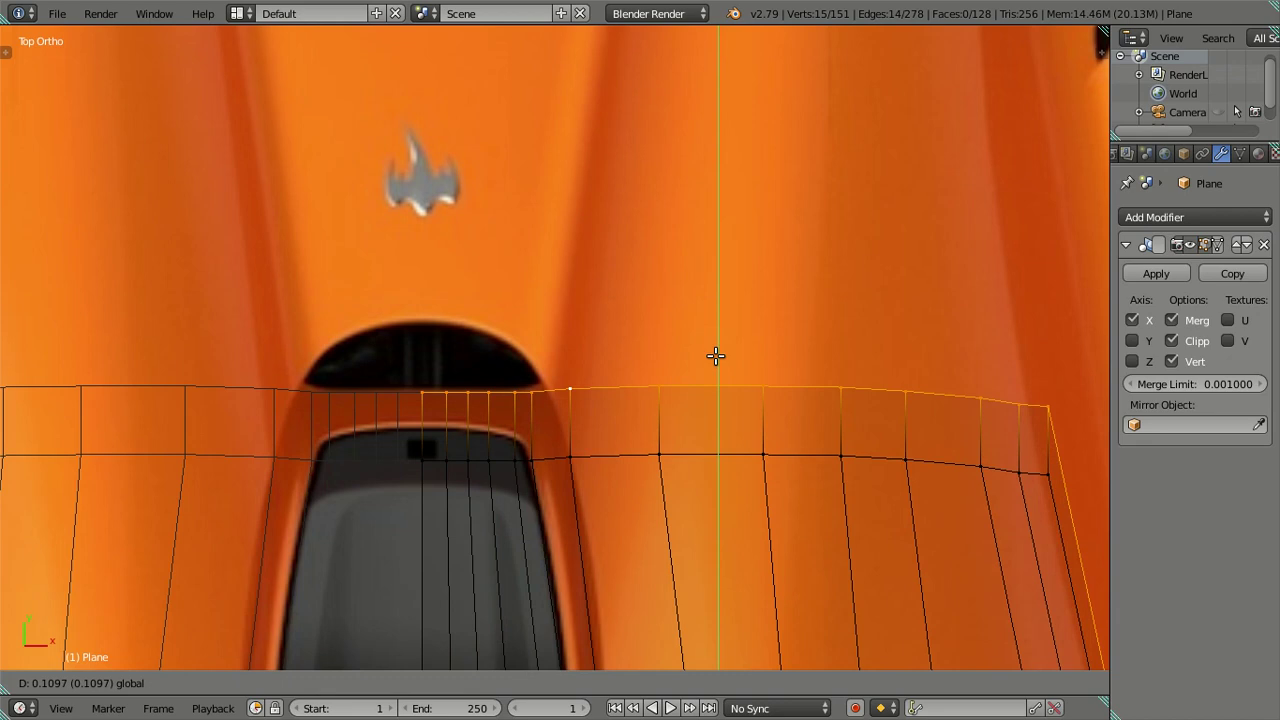
Confirm the new row, then scale and shift five top-edge vertices along X beside the hood opening
click(715, 355)
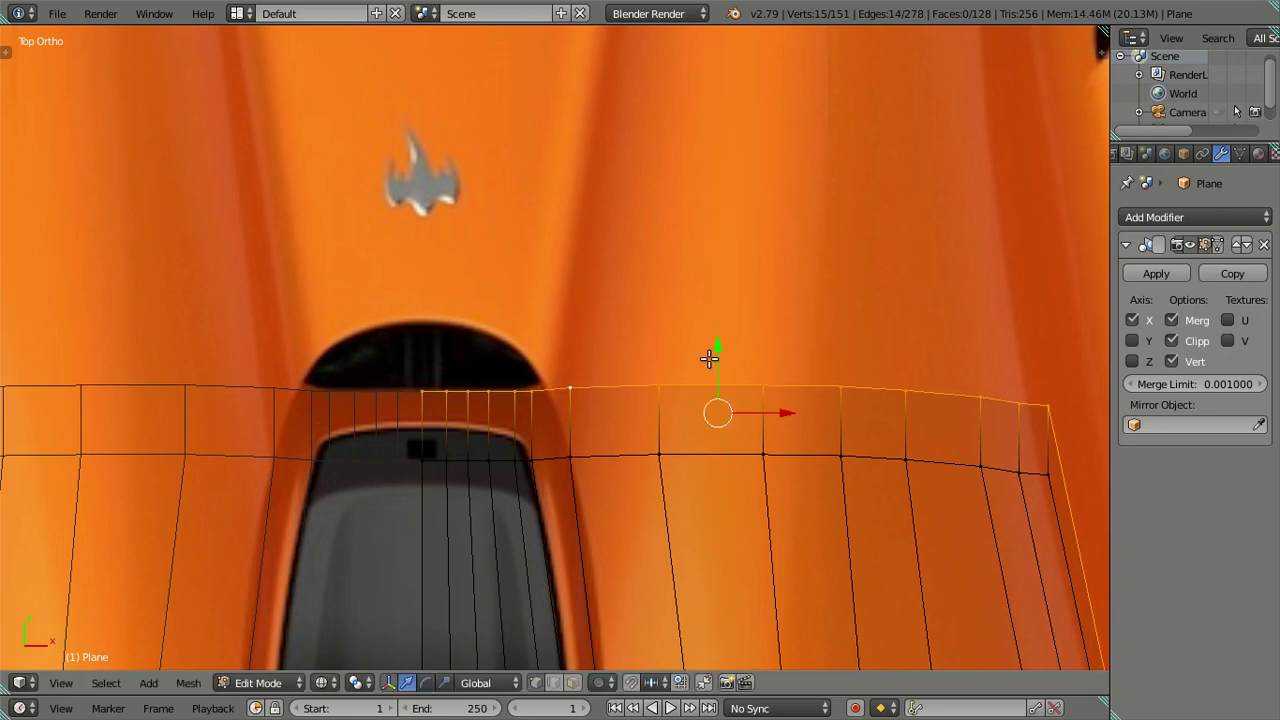
right_click(529, 390)
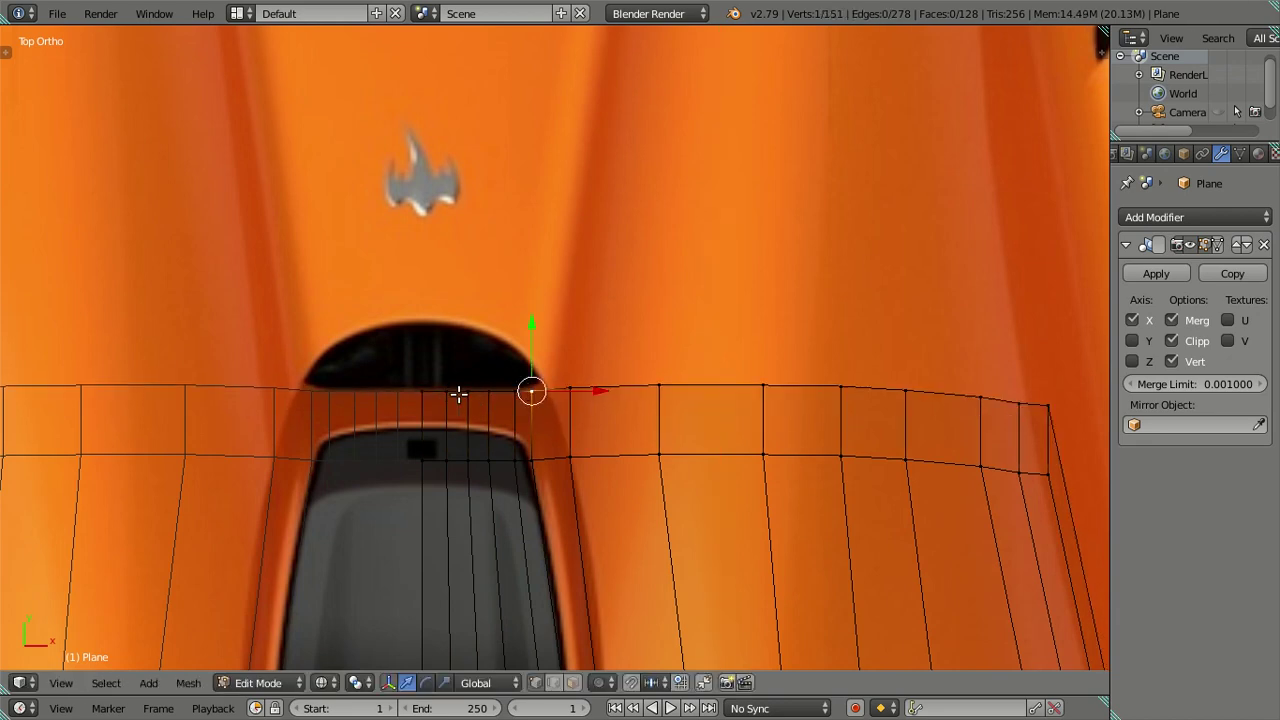
ctrl+right_click(452, 393)
key(s)
key(x)
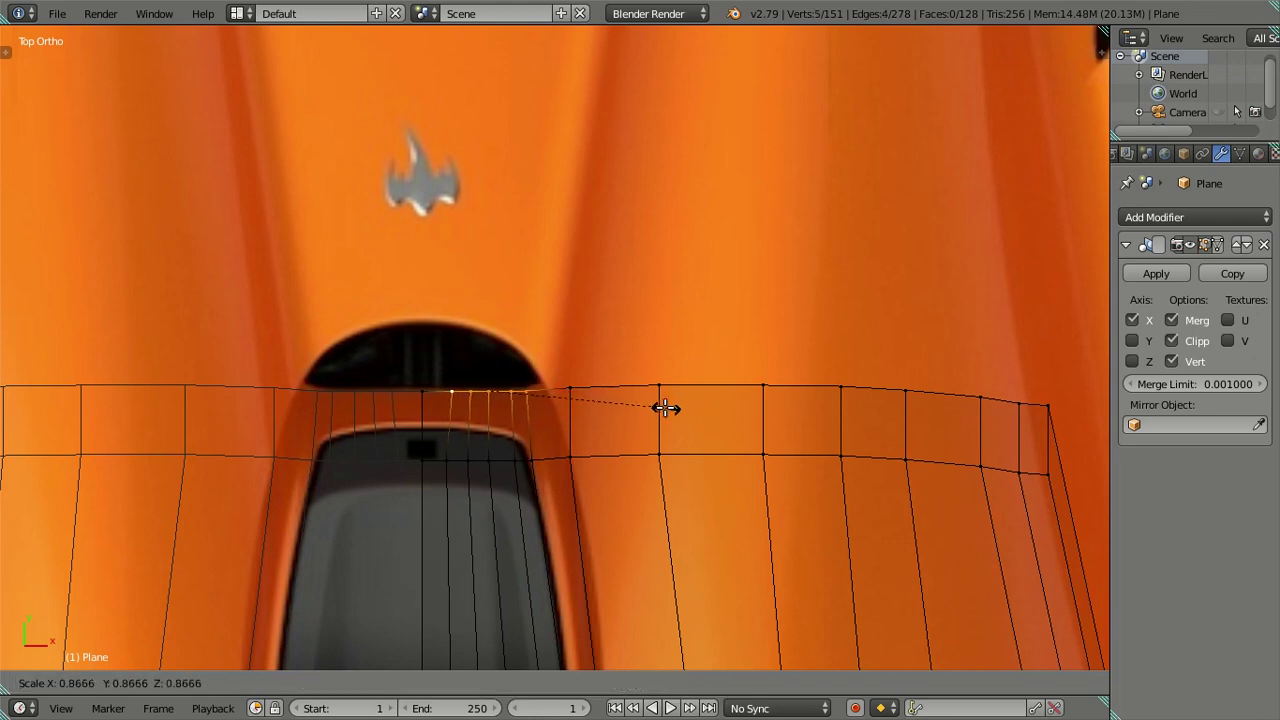
click(630, 400)
key(g)
key(x)
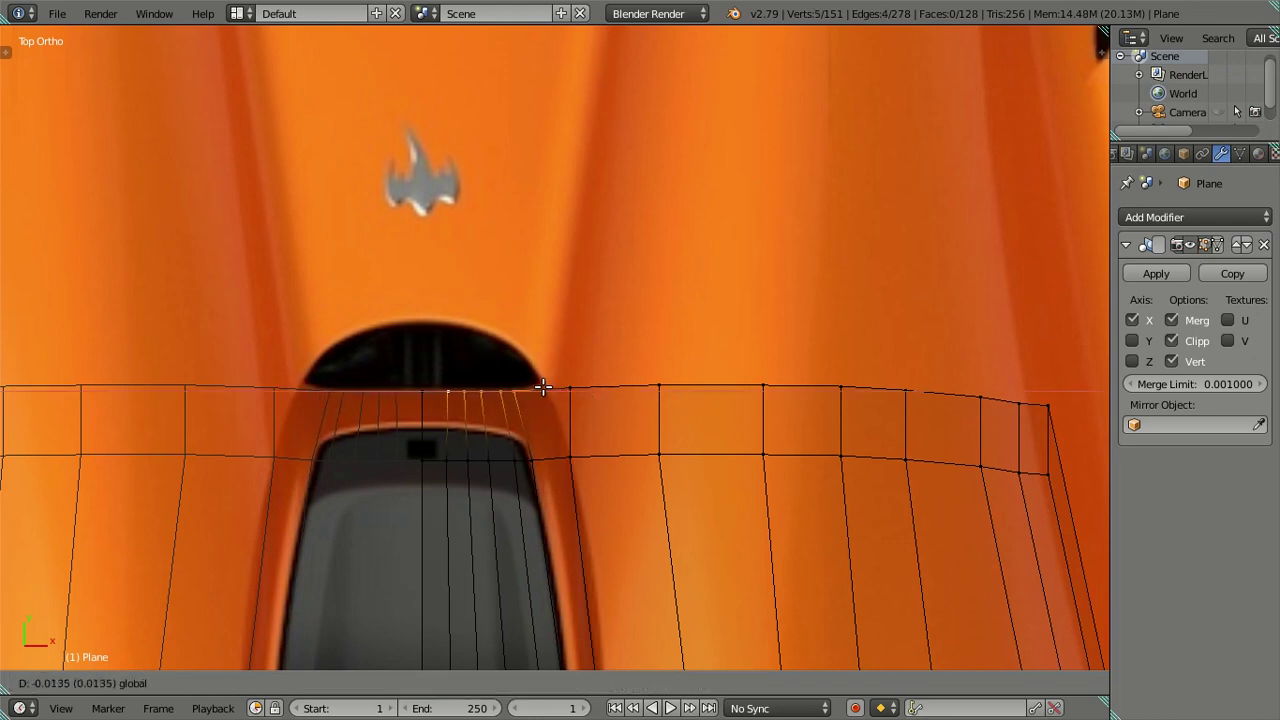
click(540, 386)
Refine the five vertices' scale and X position to follow the hood crease
key(s)
click(620, 406)
key(g)
key(x)
click(550, 395)
key(s)
click(620, 402)
key(g)
key(x)
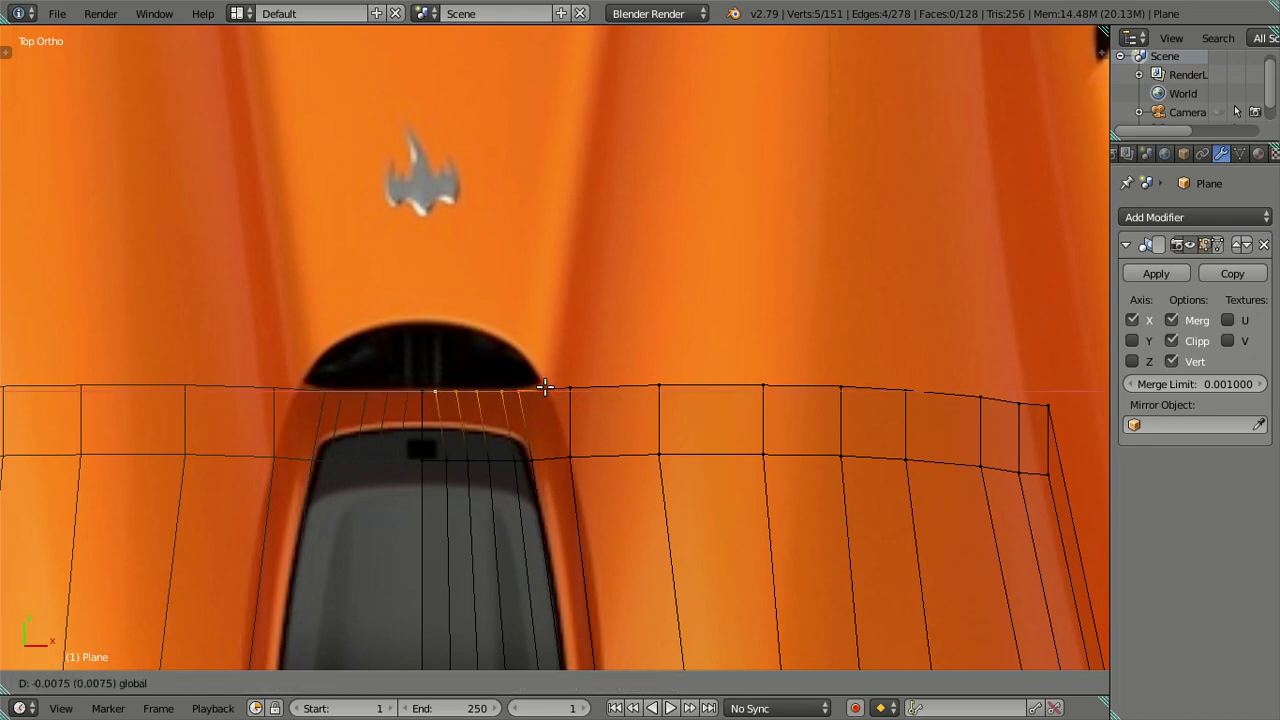
click(548, 388)
Move the single vertex beside the intake along X onto the crease
right_click(570, 387)
key(g)
key(x)
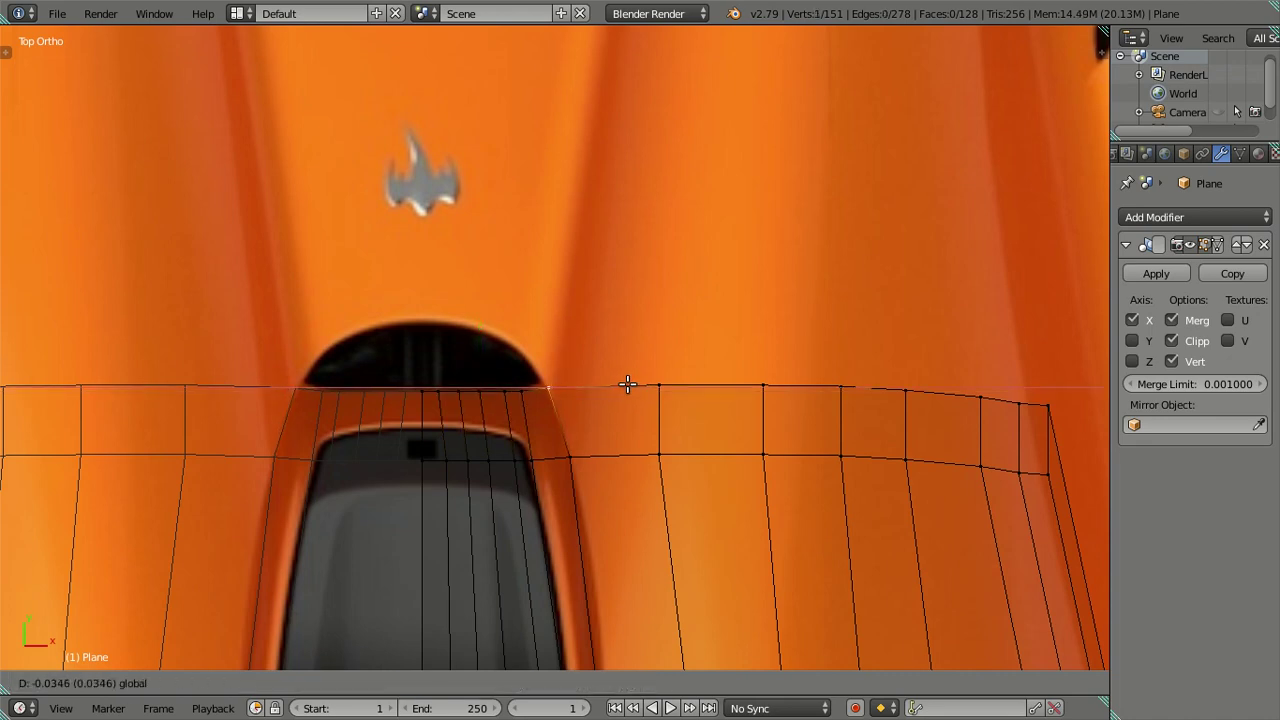
click(627, 384)
scroll(620, 383, down, 5)
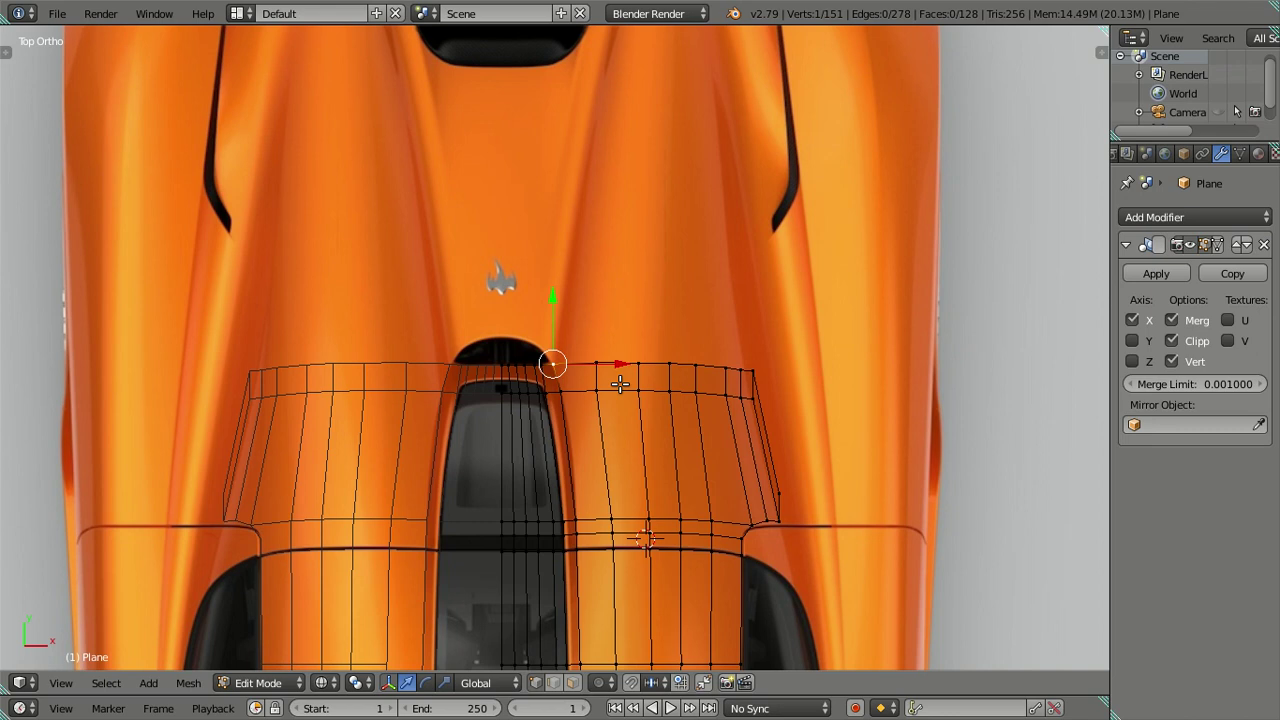
scroll(620, 384, up, 2)
key(g)
key(x)
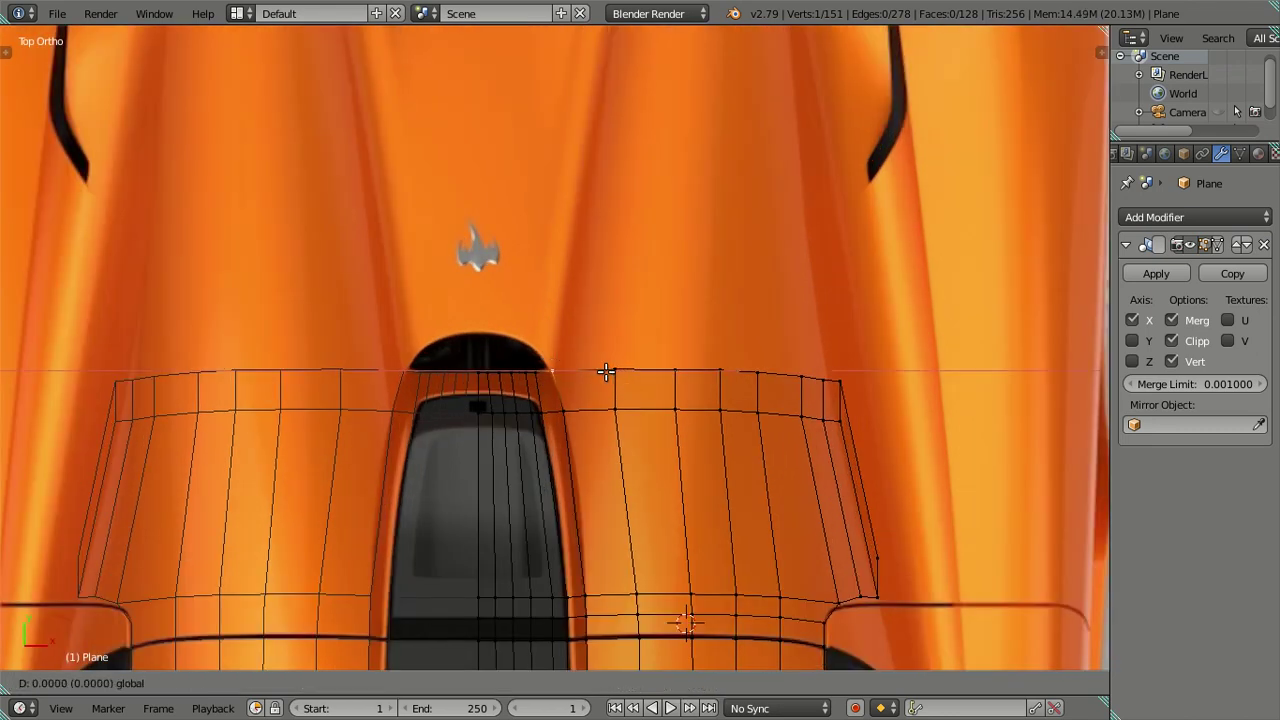
click(606, 373)
key(a)
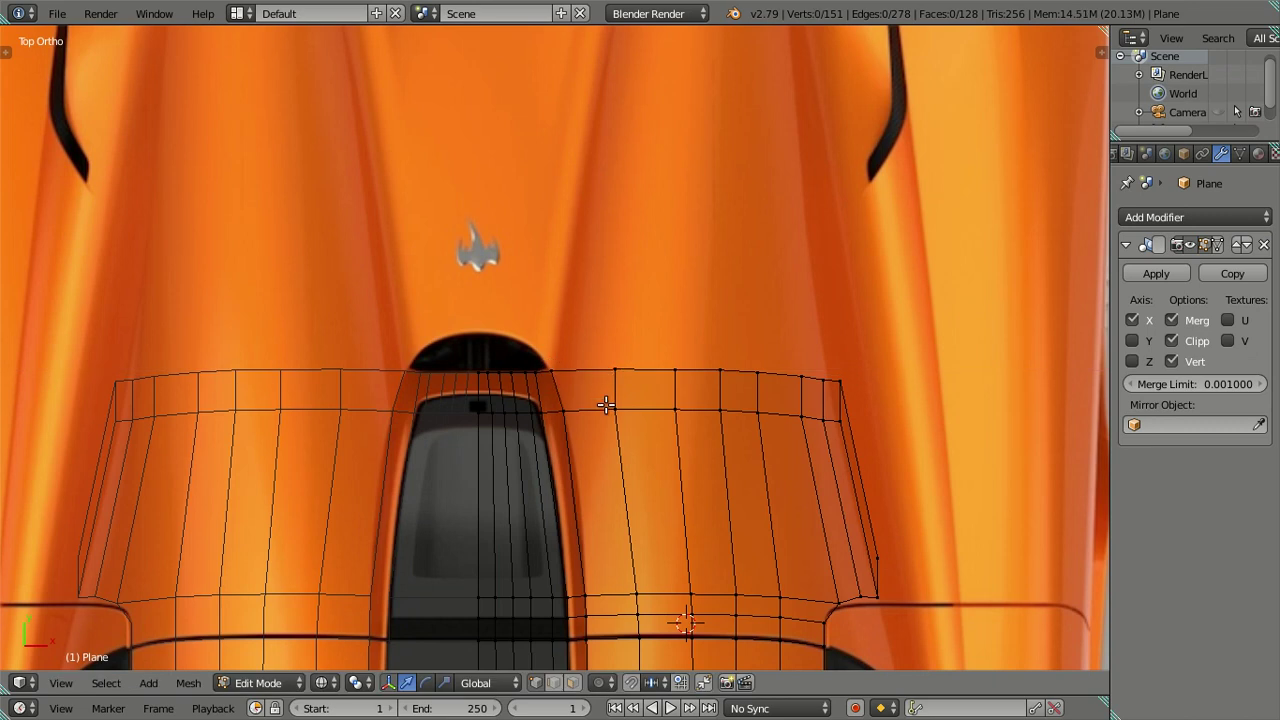
Slide the band's top edge row of vertices slightly along X
scroll(750, 408, up, 1)
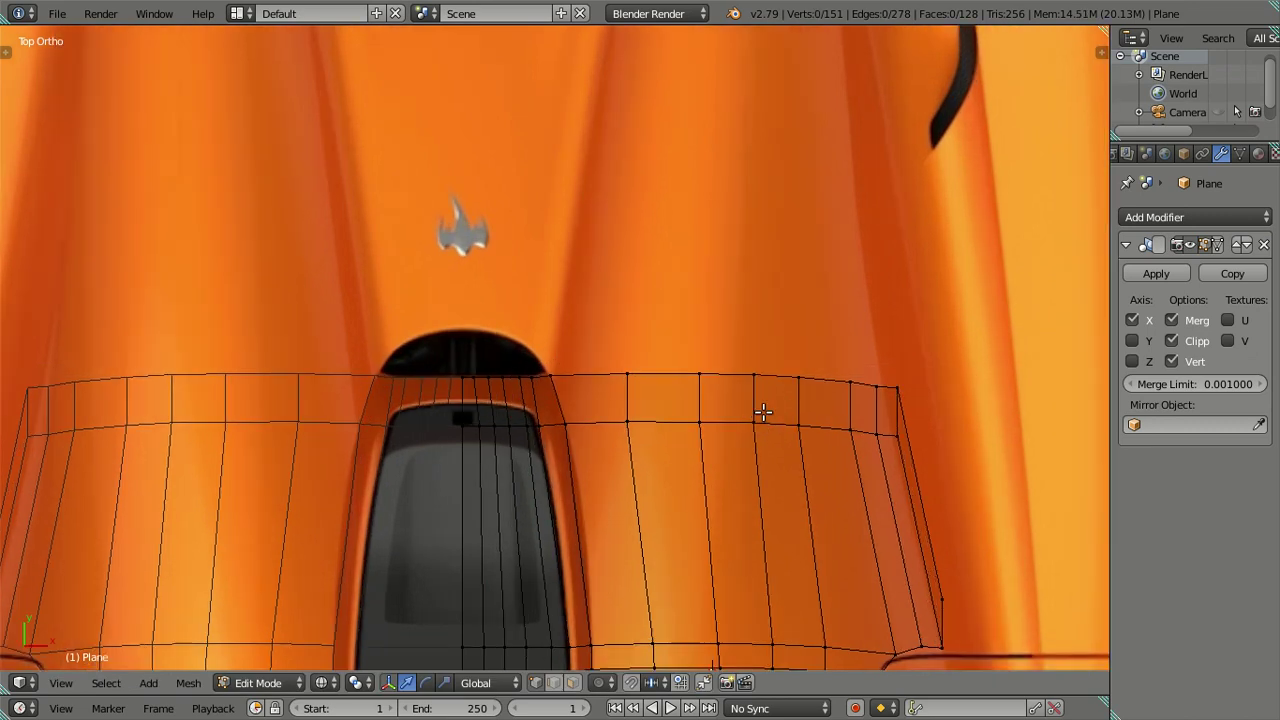
scroll(760, 400, up, 1)
right_click(641, 378)
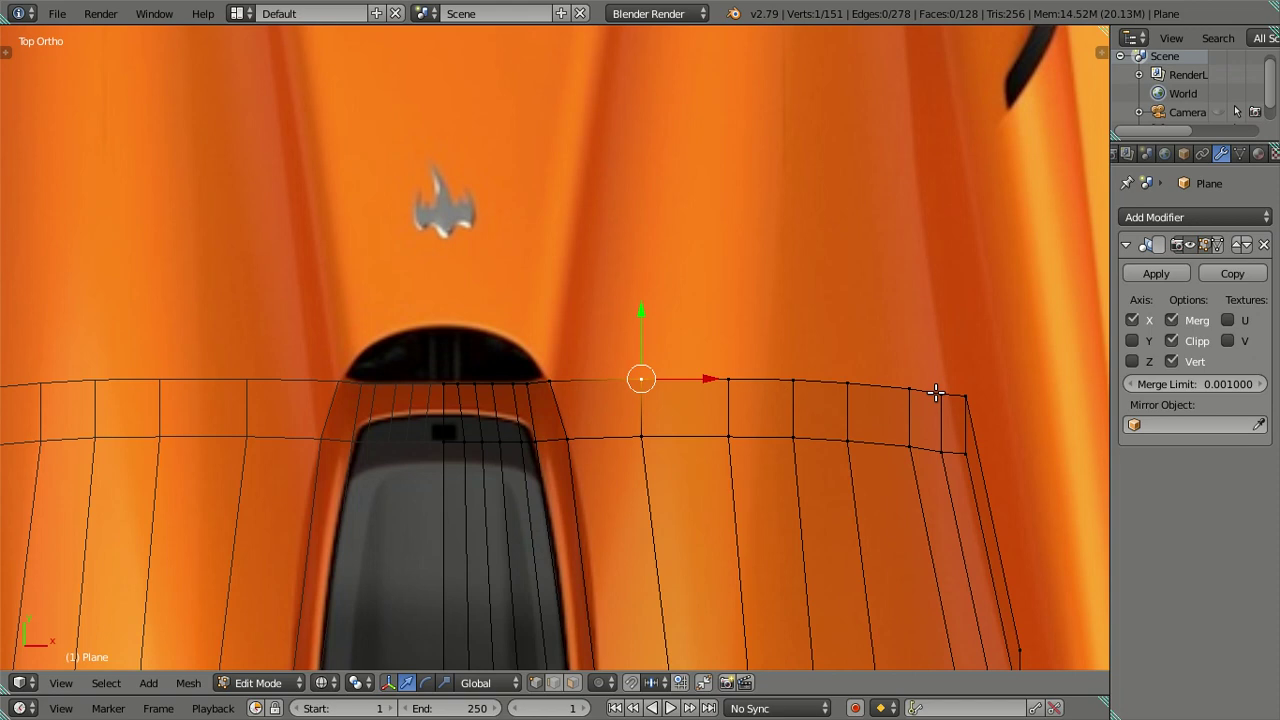
ctrl+right_click(966, 395)
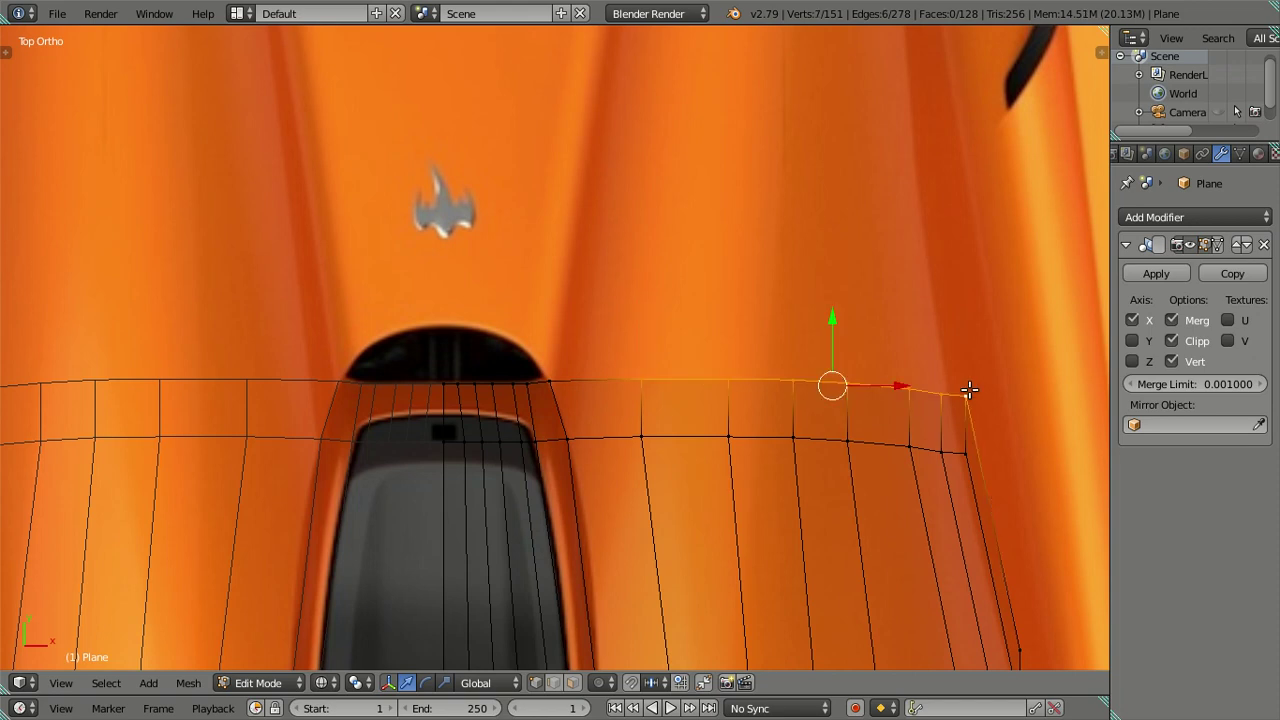
drag(890, 384, 877, 377)
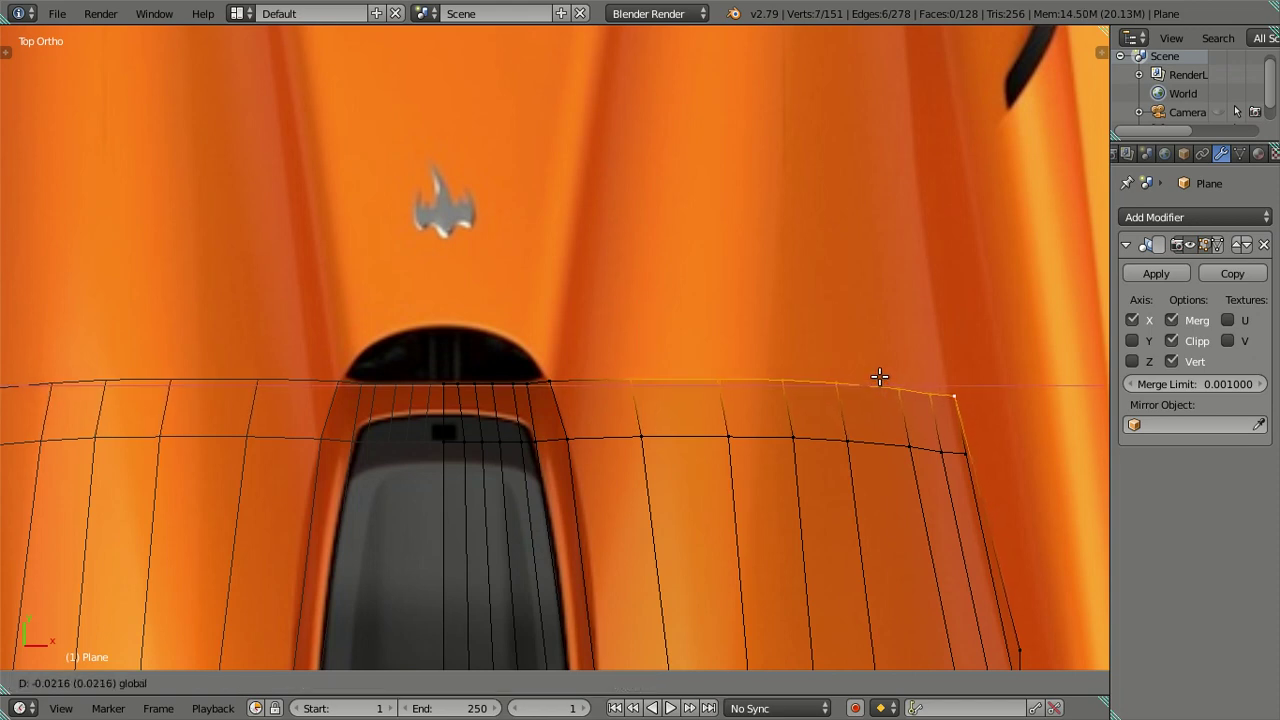
drag(877, 377, 894, 380)
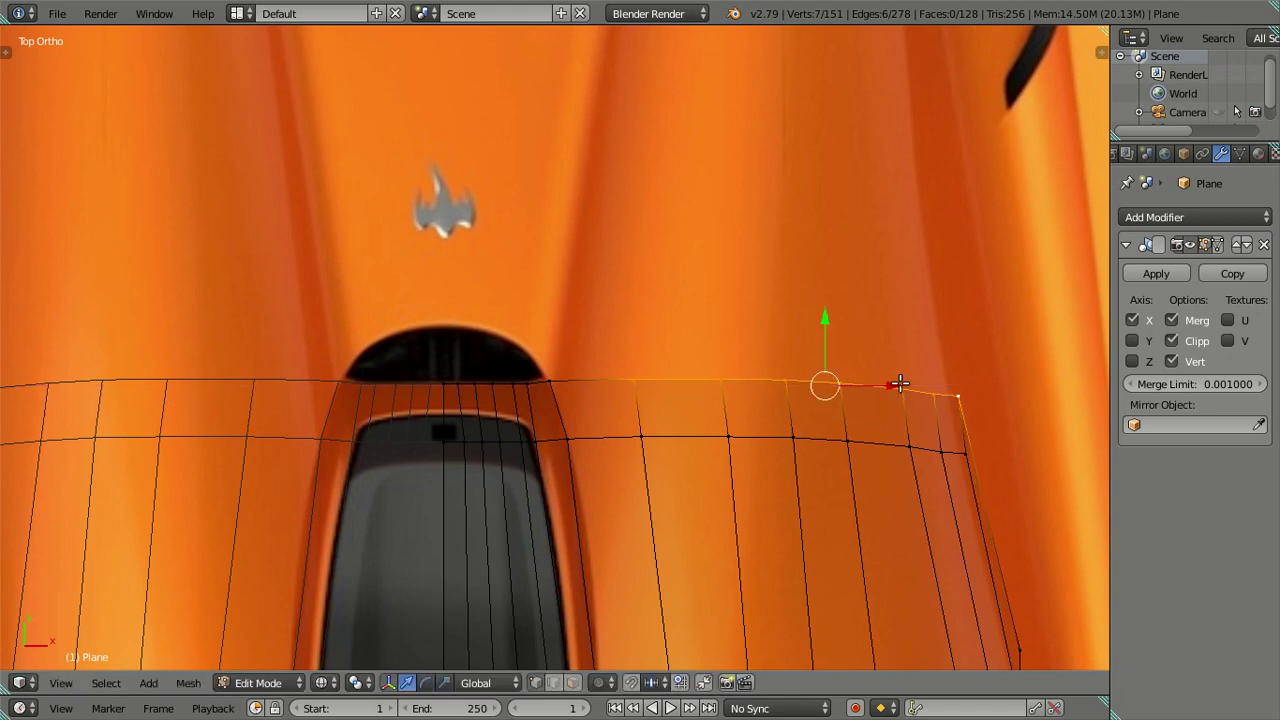
scroll(943, 426, down, 3)
scroll(876, 392, up, 3)
Pull the band's right side edge inward along X
right_click(890, 384)
shift+right_click(958, 580)
key(g)
key(x)
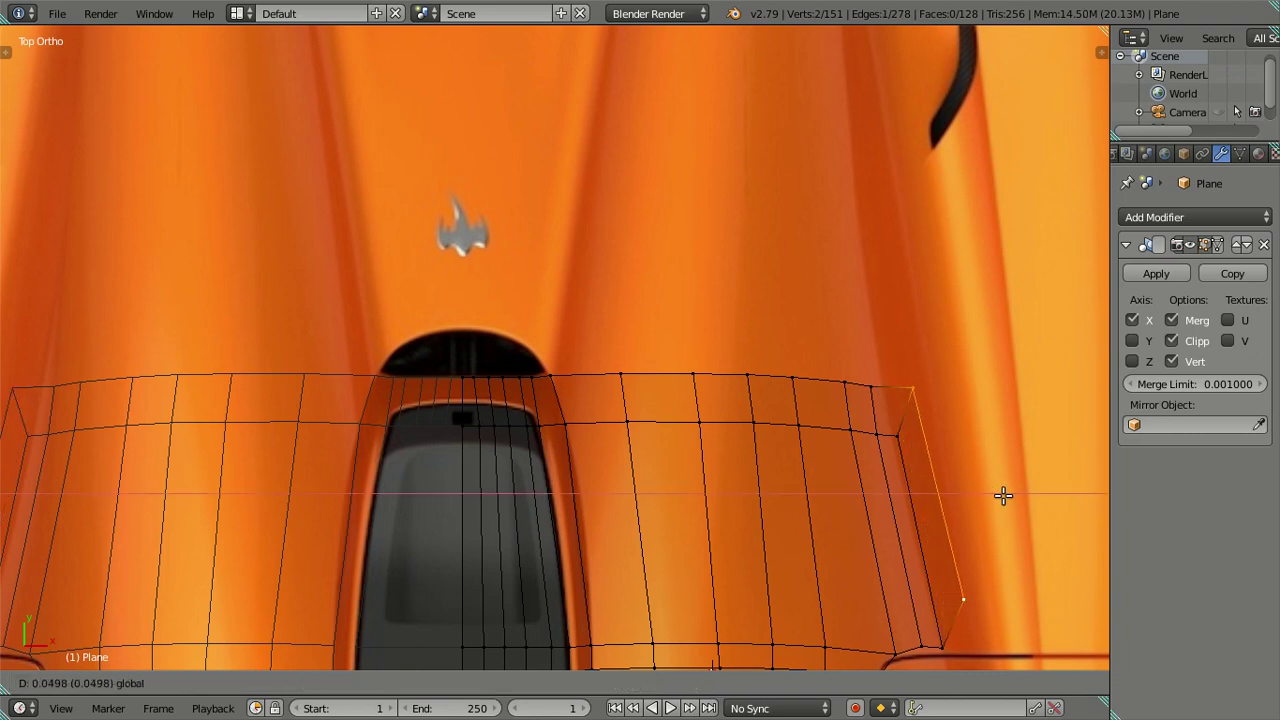
click(1003, 495)
scroll(943, 523, down, 1)
scroll(920, 586, down, 1)
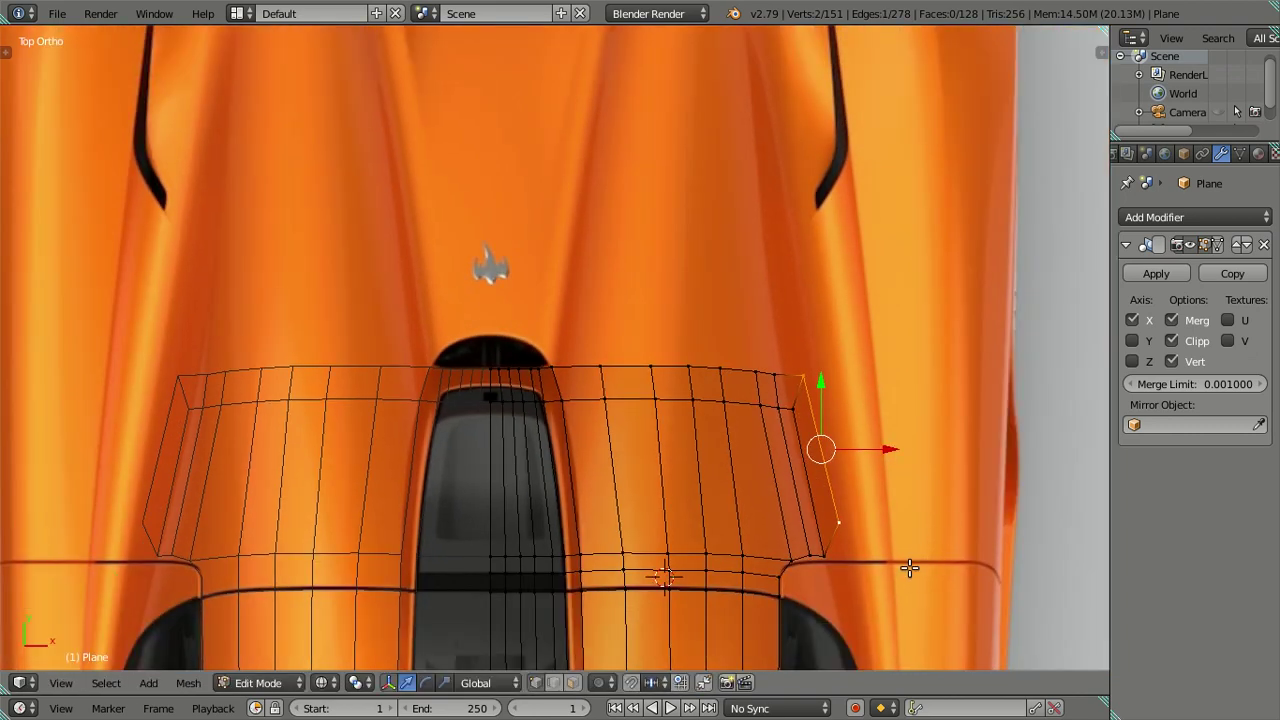
Orbit to an angled view and select the band's bottom and side boundary loop
mouse_move(906, 563)
middle_down()
mouse_move(807, 426)
mouse_move(863, 451)
mouse_move(869, 534)
mouse_move(749, 454)
mouse_move(654, 460)
mouse_move(634, 477)
mouse_move(683, 426)
middle_up()
key(a)
alt+right_click(631, 411)
key(a)
scroll(634, 477, up, 3)
right_click(447, 581)
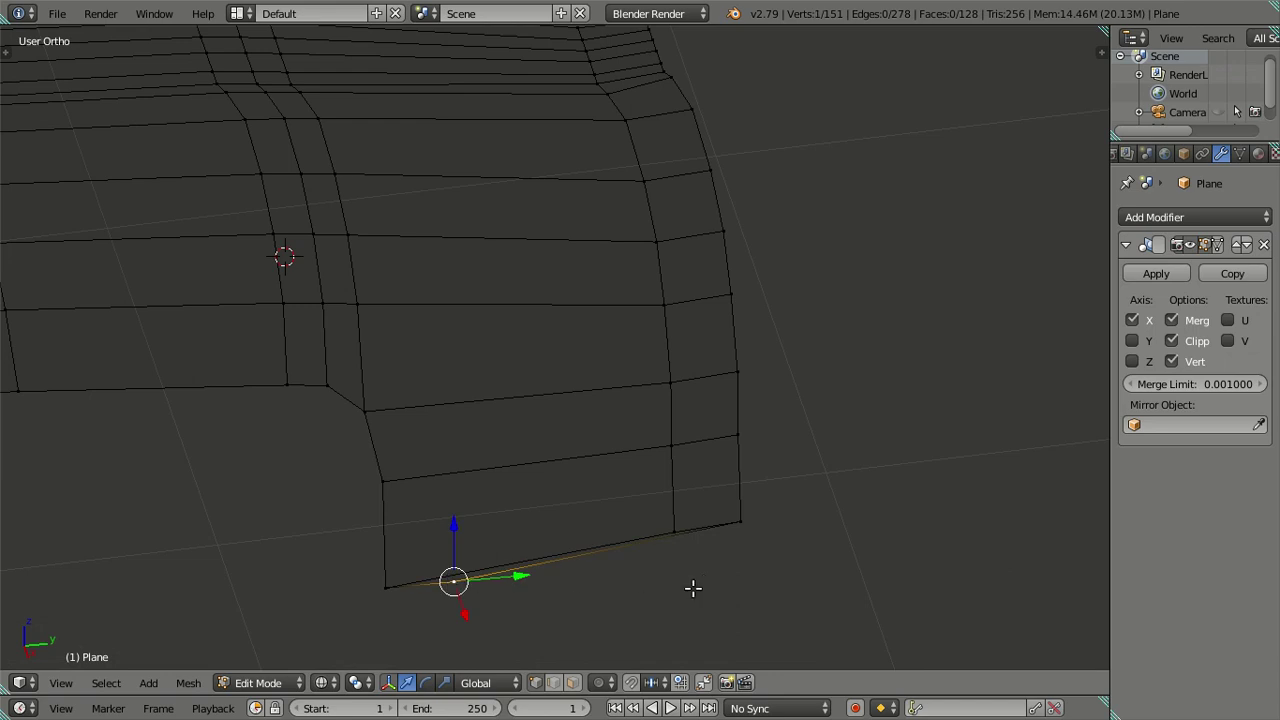
alt+right_click(680, 553)
Select the bottom sliver's vertices and delete them to remove the thin bottom face
right_click(683, 547)
right_click(683, 547)
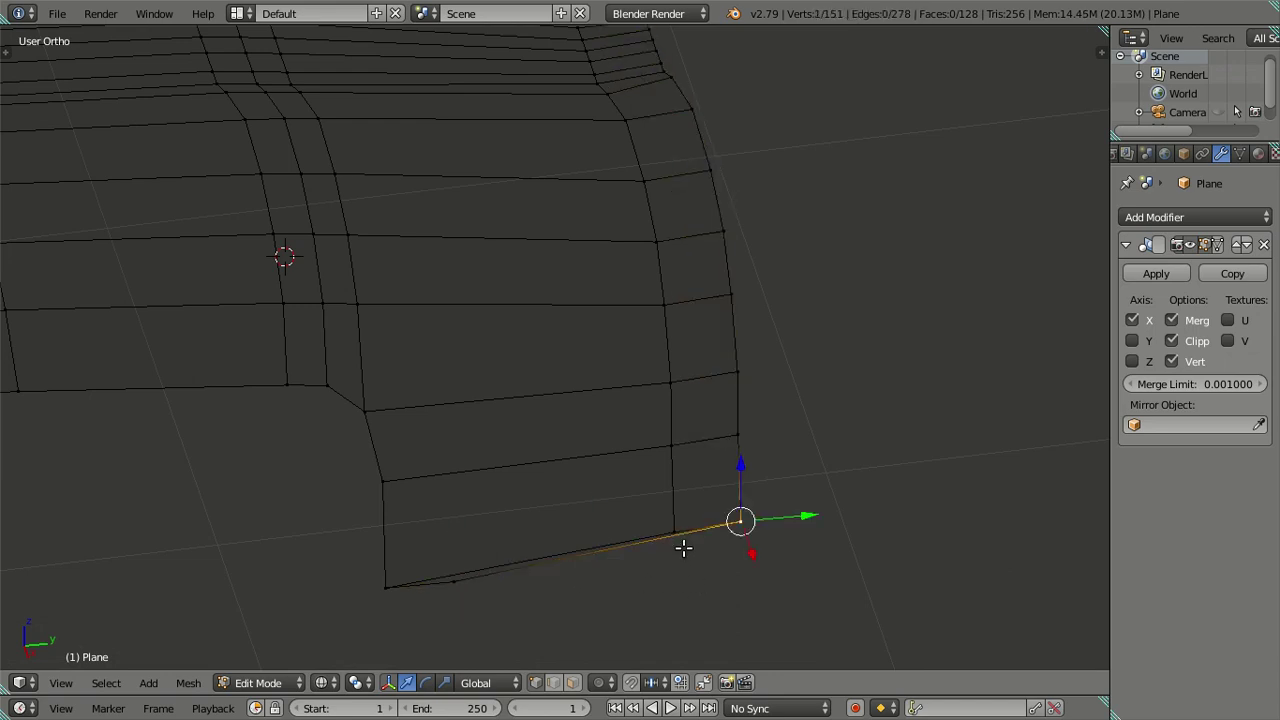
ctrl+right_click(683, 547)
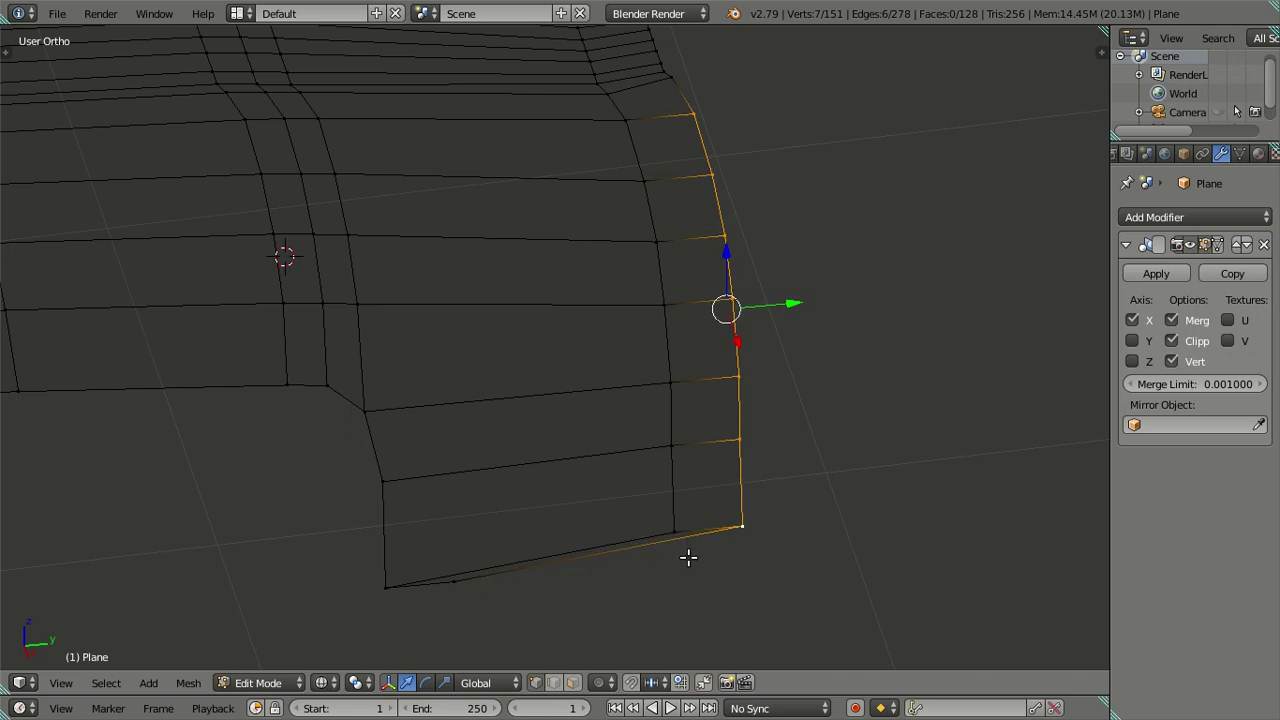
right_click(453, 582)
shift+right_click(386, 587)
shift+right_click(674, 531)
shift+right_click(740, 526)
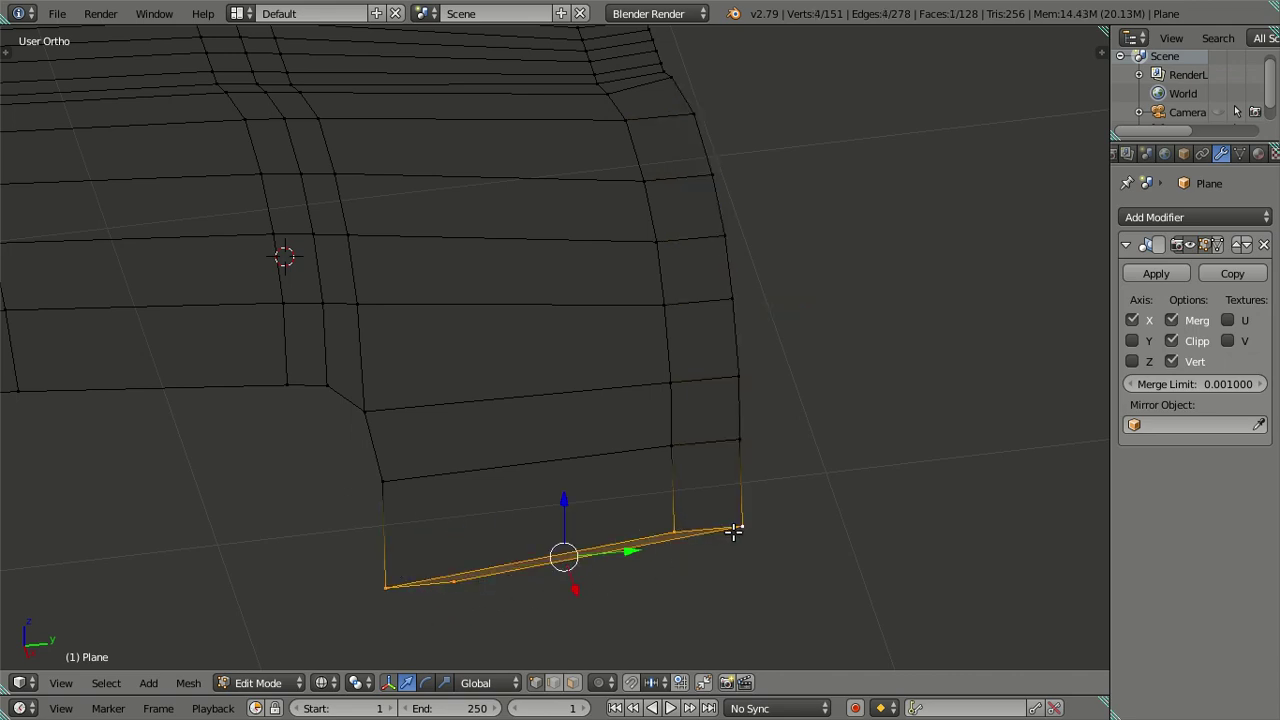
key(x)
click(828, 446)
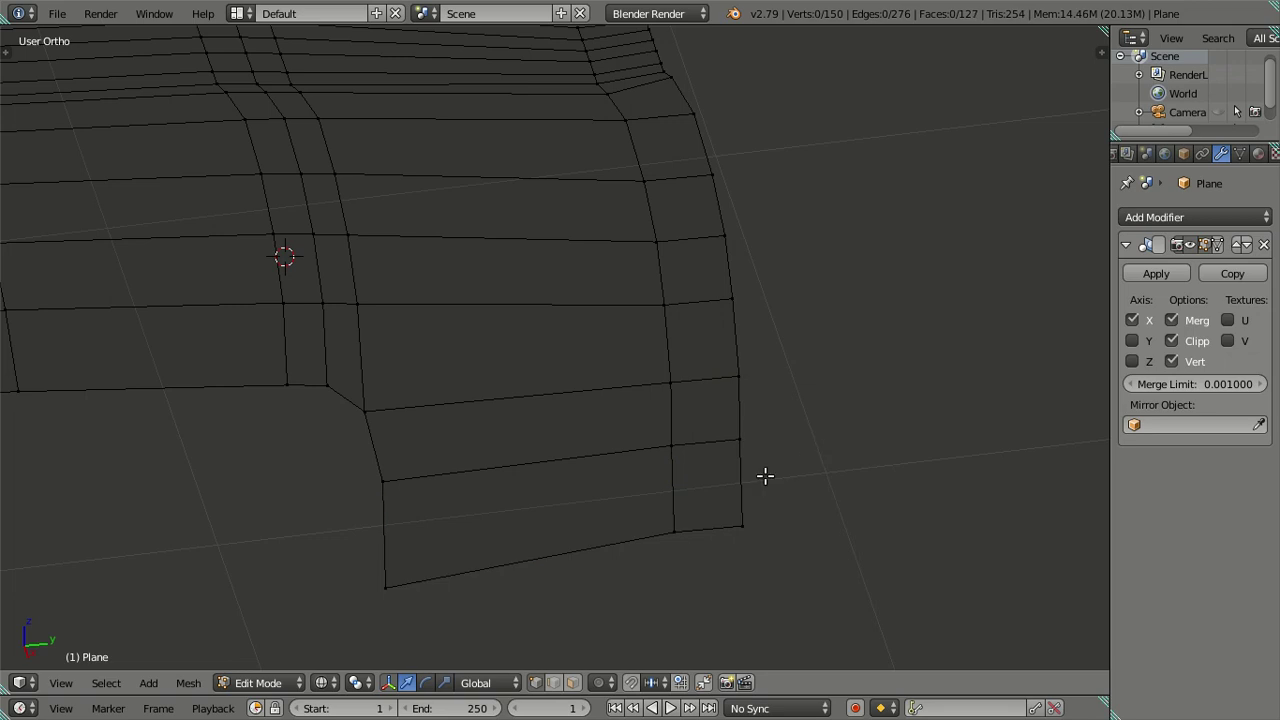
Select the band's top edge loop and centre it in the top view
right_click(674, 531)
middle_drag(677, 533, 771, 540)
right_click(693, 550)
alt+right_click(622, 320)
key(KP_5)
key(KP_7)
scroll(695, 306, up, 3)
key(z)
shift+middle_drag(714, 257, 614, 426)
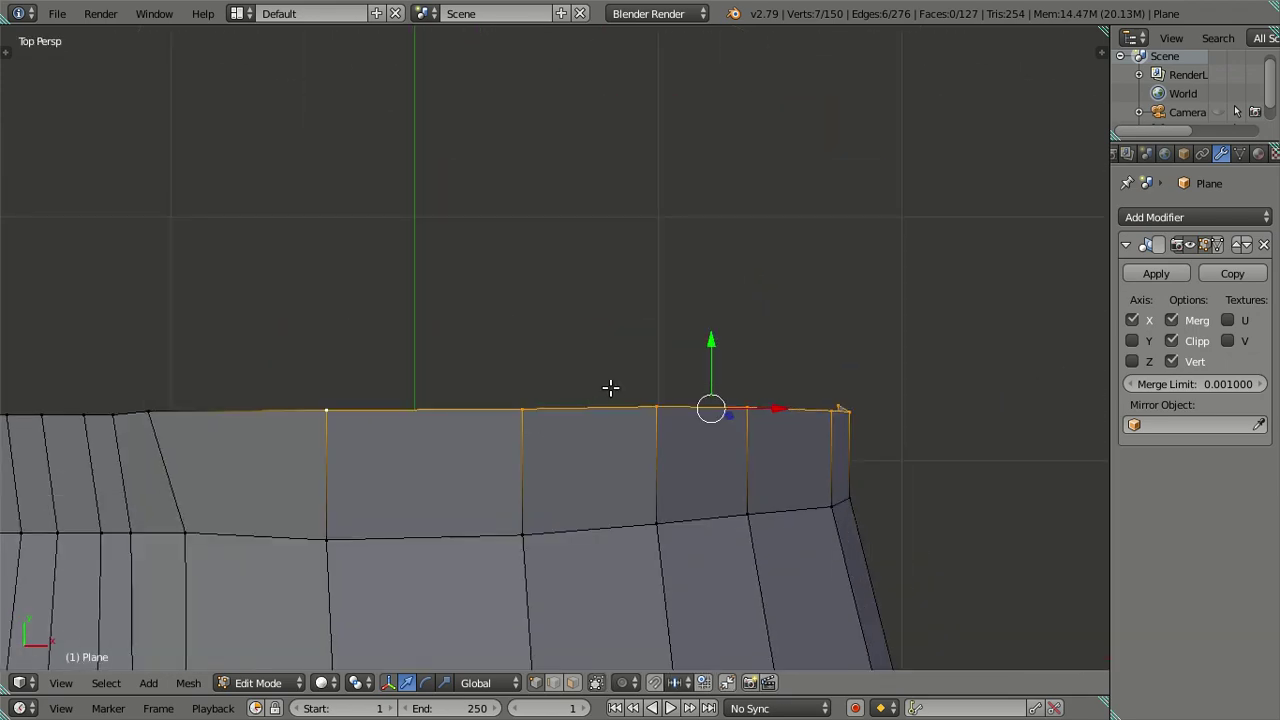
Nudge the top edge's end vertex slightly along X, then return to wireframe
key(XF86MonBrightnessDown)
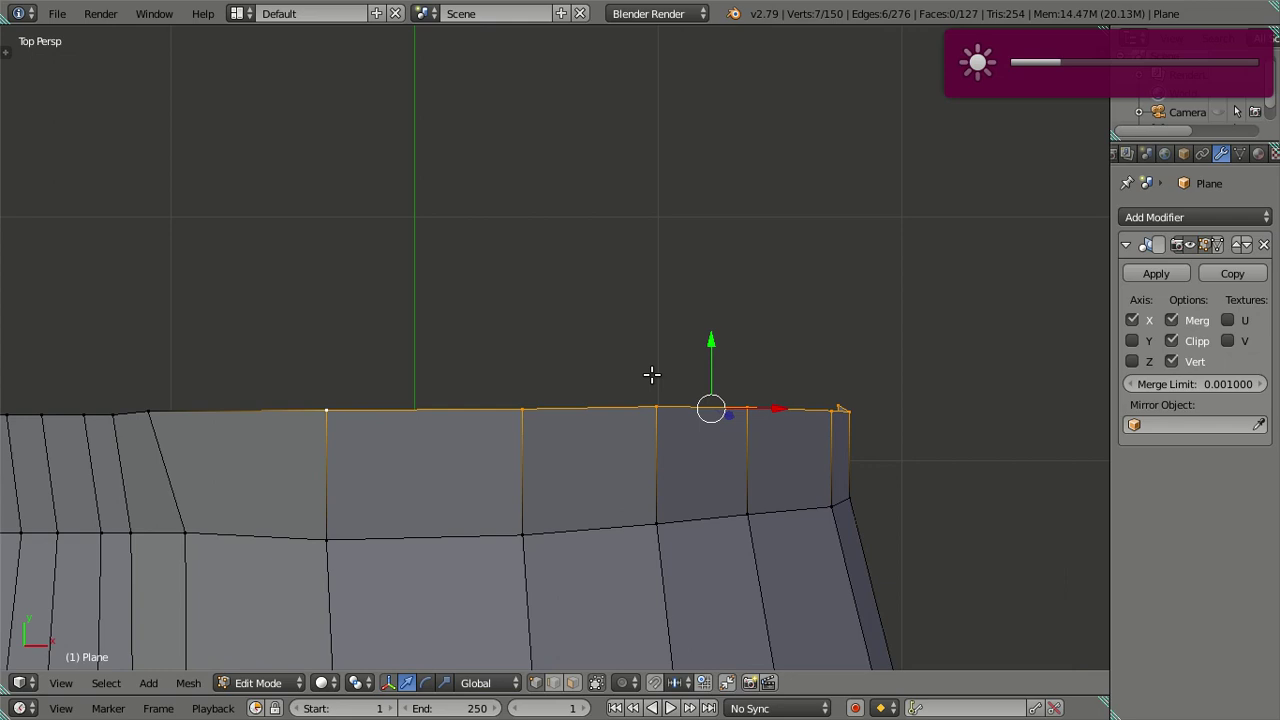
shift+middle_drag(508, 551, 726, 452)
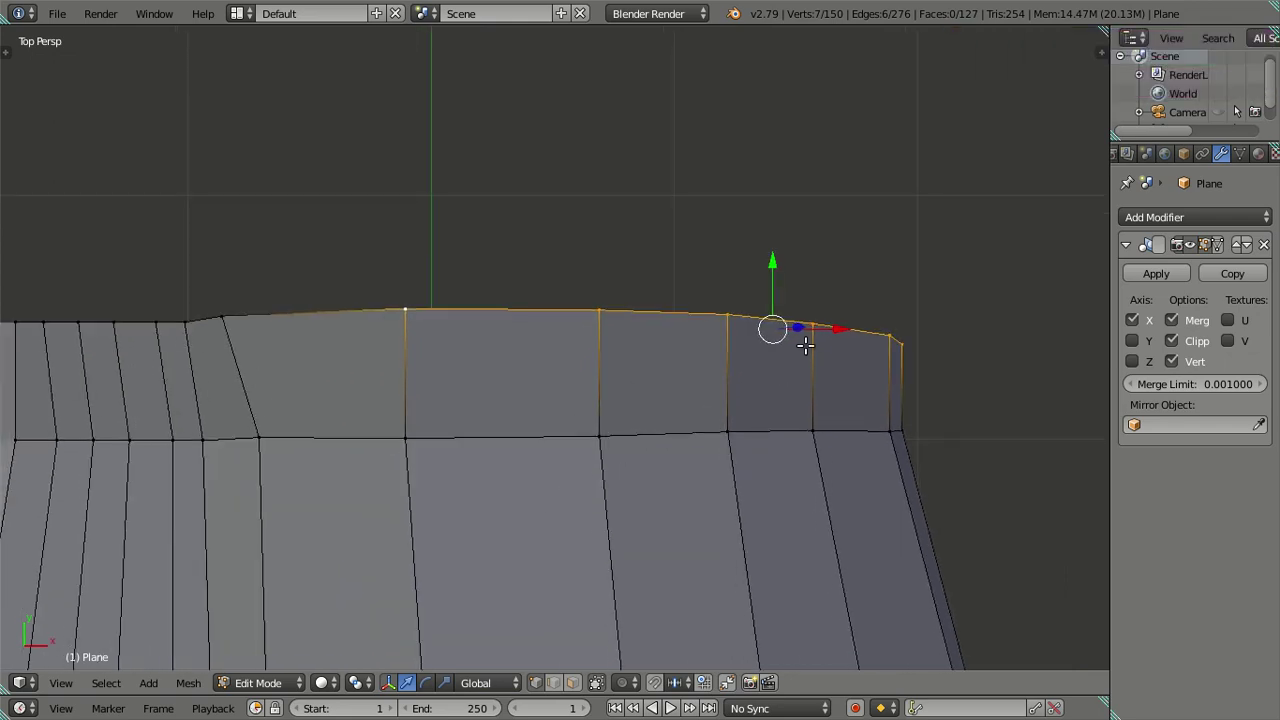
drag(839, 326, 834, 326)
key(z)
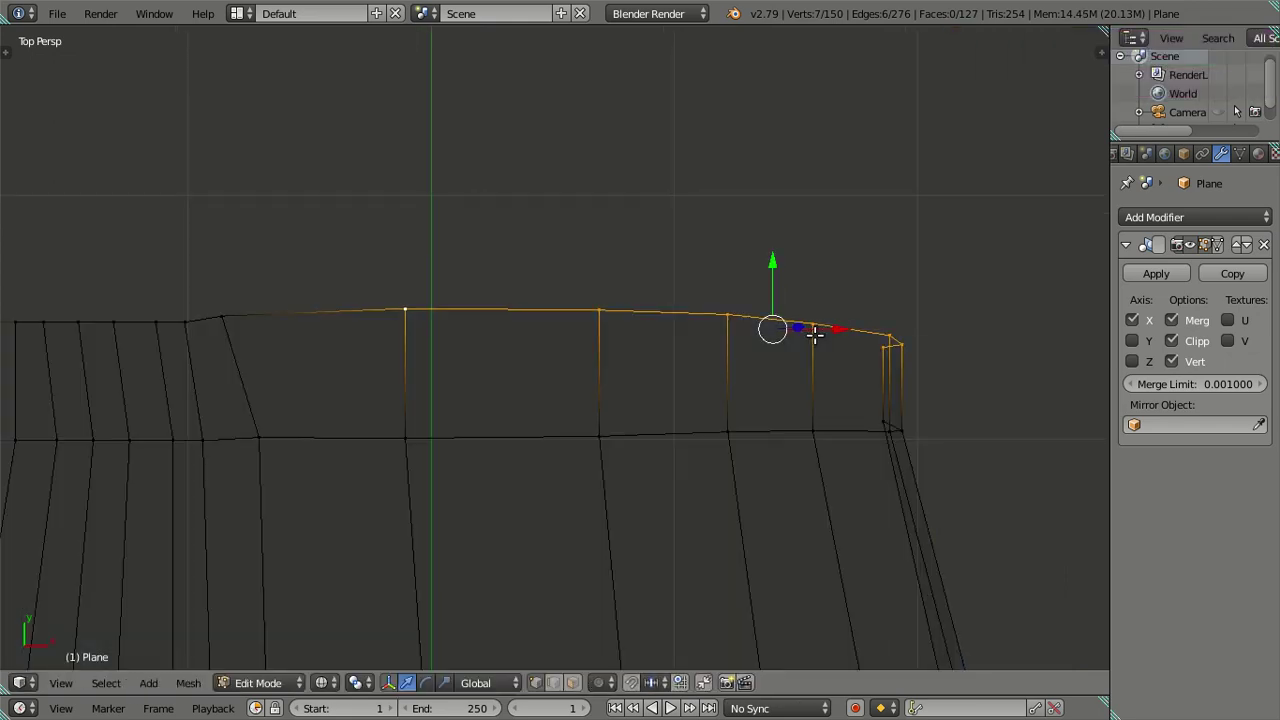
scroll(700, 350, down, 3)
scroll(686, 365, down, 3)
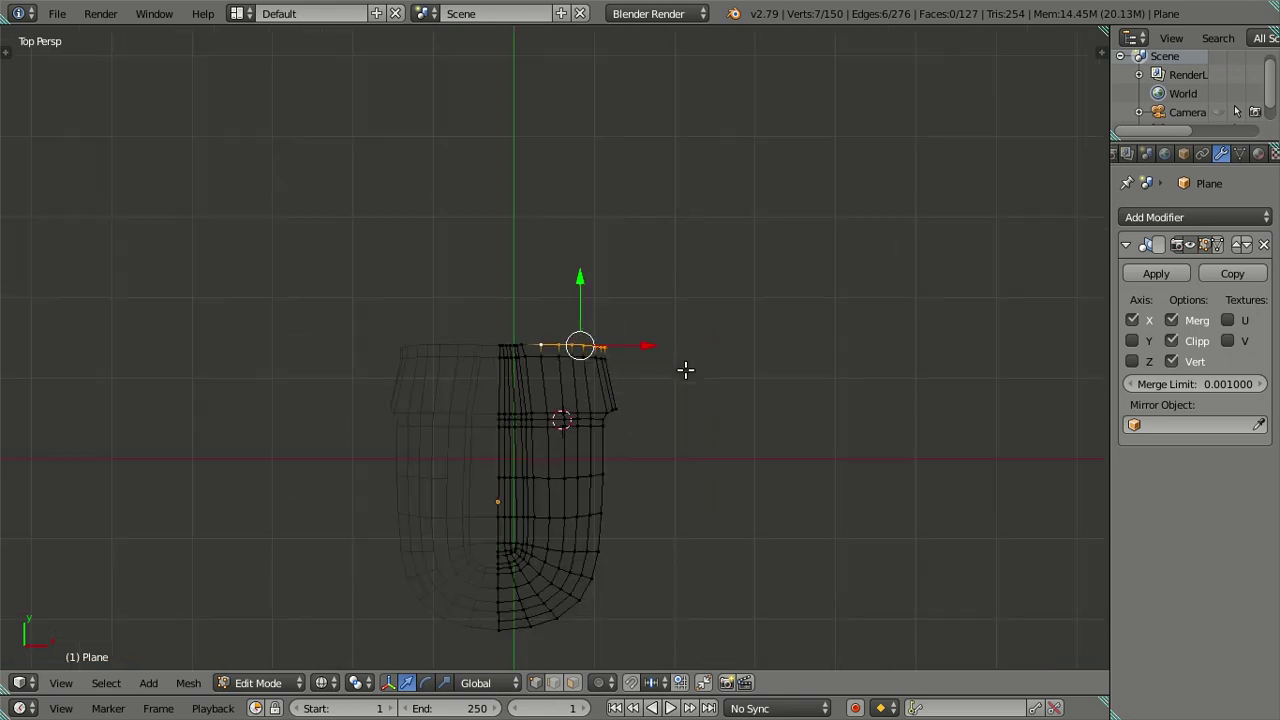
scroll(650, 430, up, 2)
mouse_move(613, 428)
middle_down()
mouse_move(780, 420)
mouse_move(700, 378)
mouse_move(640, 308)
middle_up()
key(KP_5)
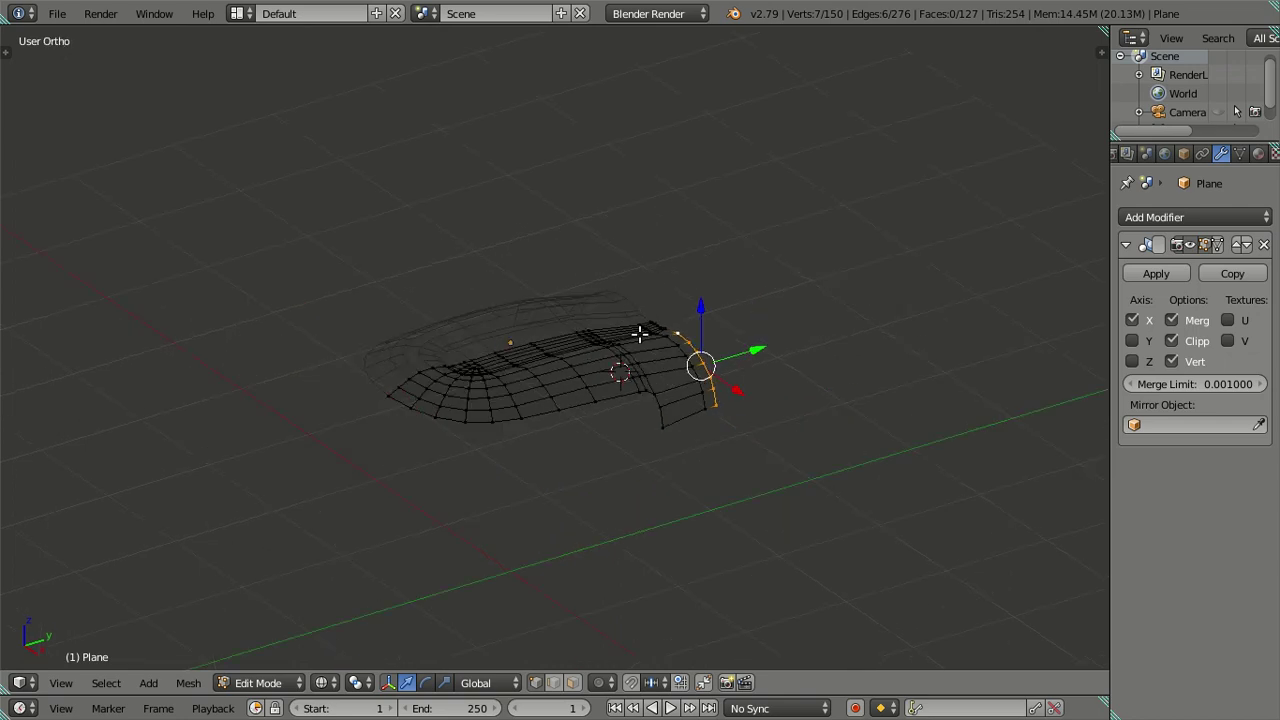
In top view, slide the selected top-edge vertices slightly left along X
key(KP_7)
scroll(763, 300, up, 1)
shift+middle_drag(763, 300, 666, 375)
scroll(795, 377, up, 3)
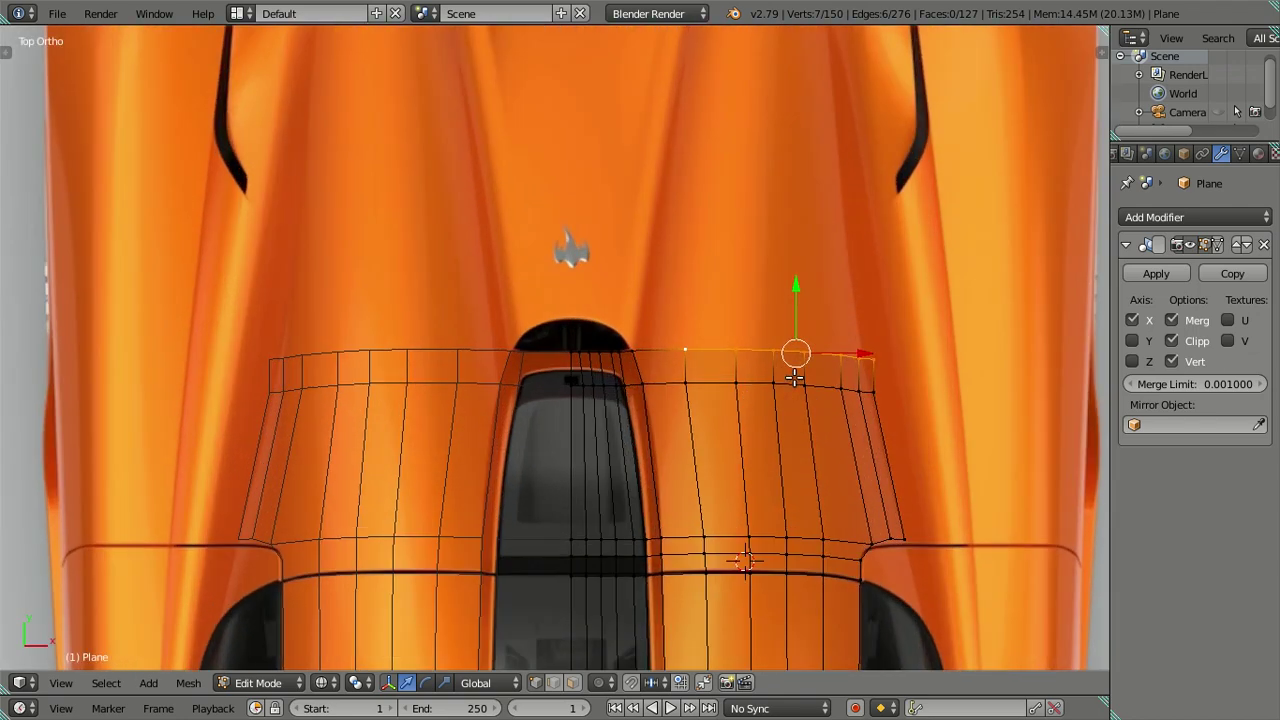
shift+middle_drag(795, 377, 708, 408)
scroll(712, 410, up, 2)
drag(821, 403, 814, 399)
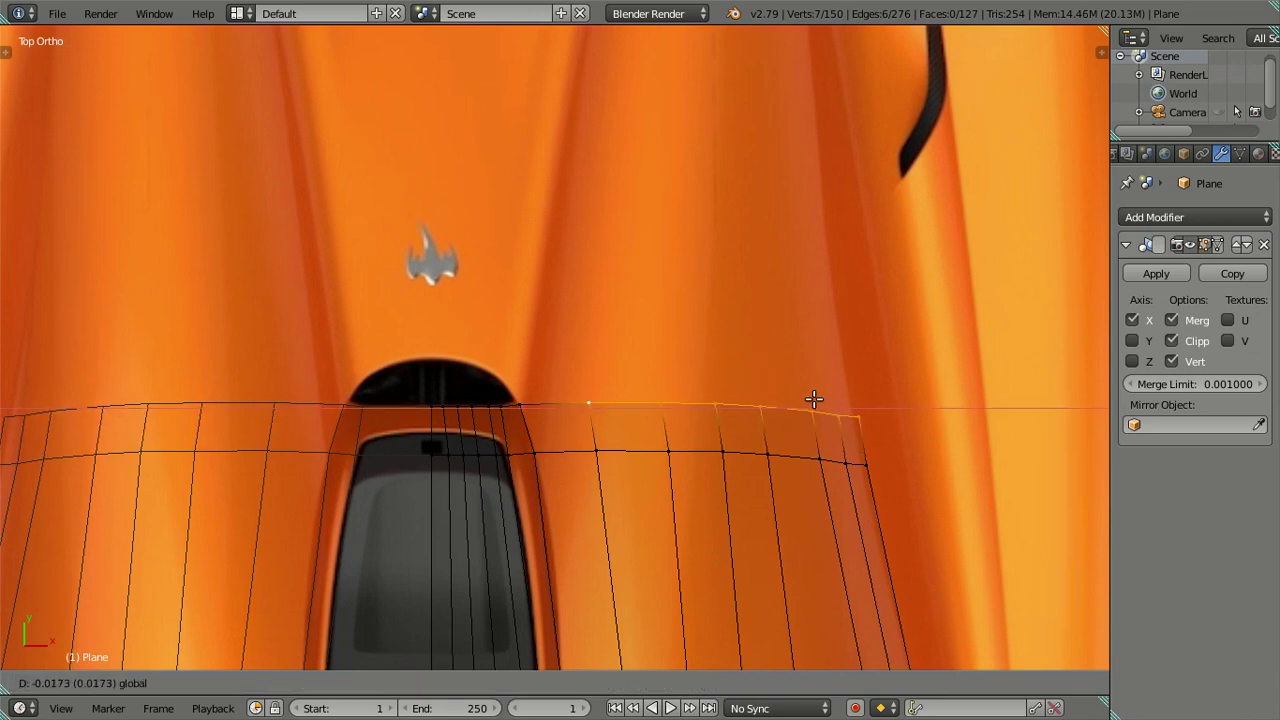
drag(814, 399, 815, 400)
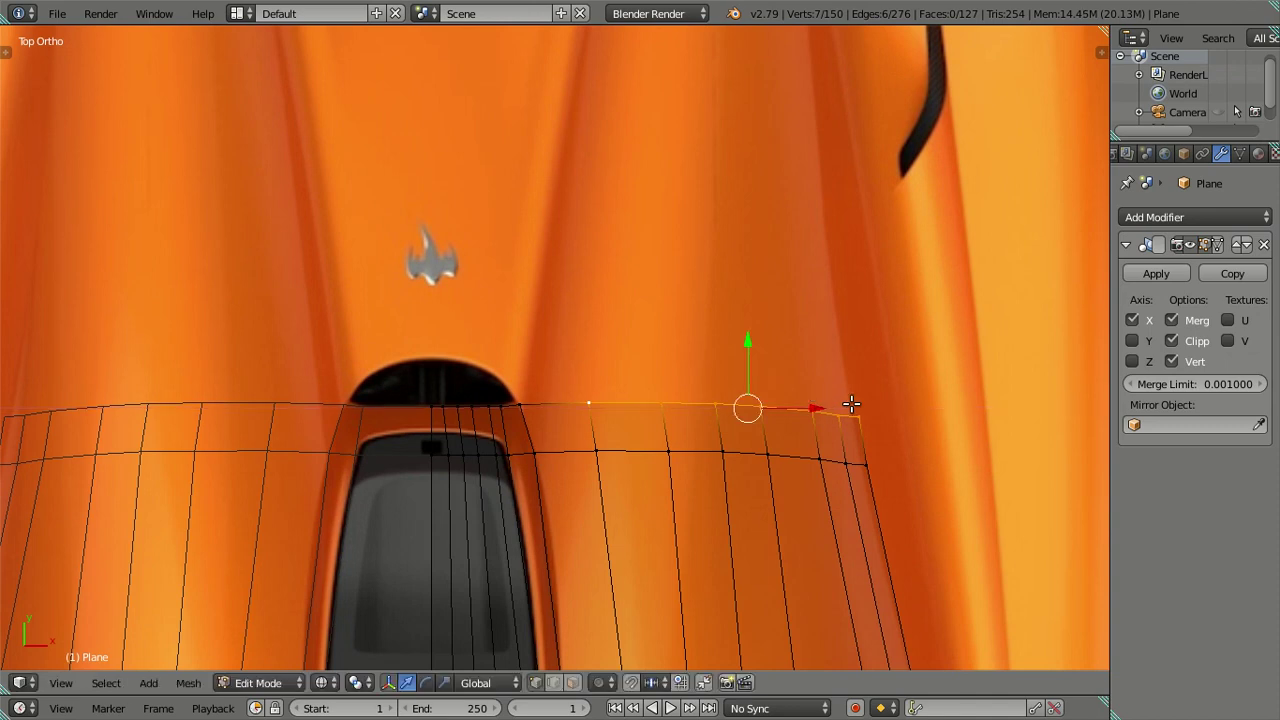
Drop one vertex and move the rest along X to meet the hood crease
shift+click(807, 407)
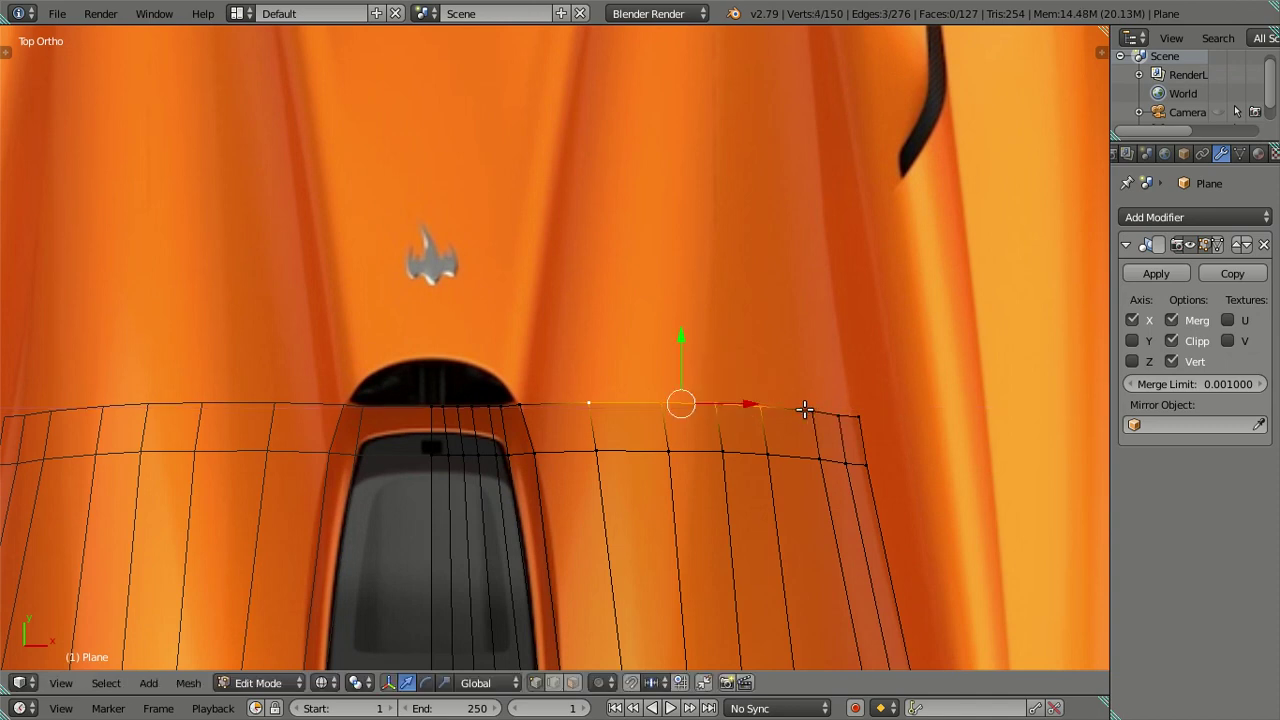
drag(737, 403, 748, 400)
scroll(745, 404, down, 4)
alt+right_click(672, 376)
middle_drag(746, 414, 590, 310)
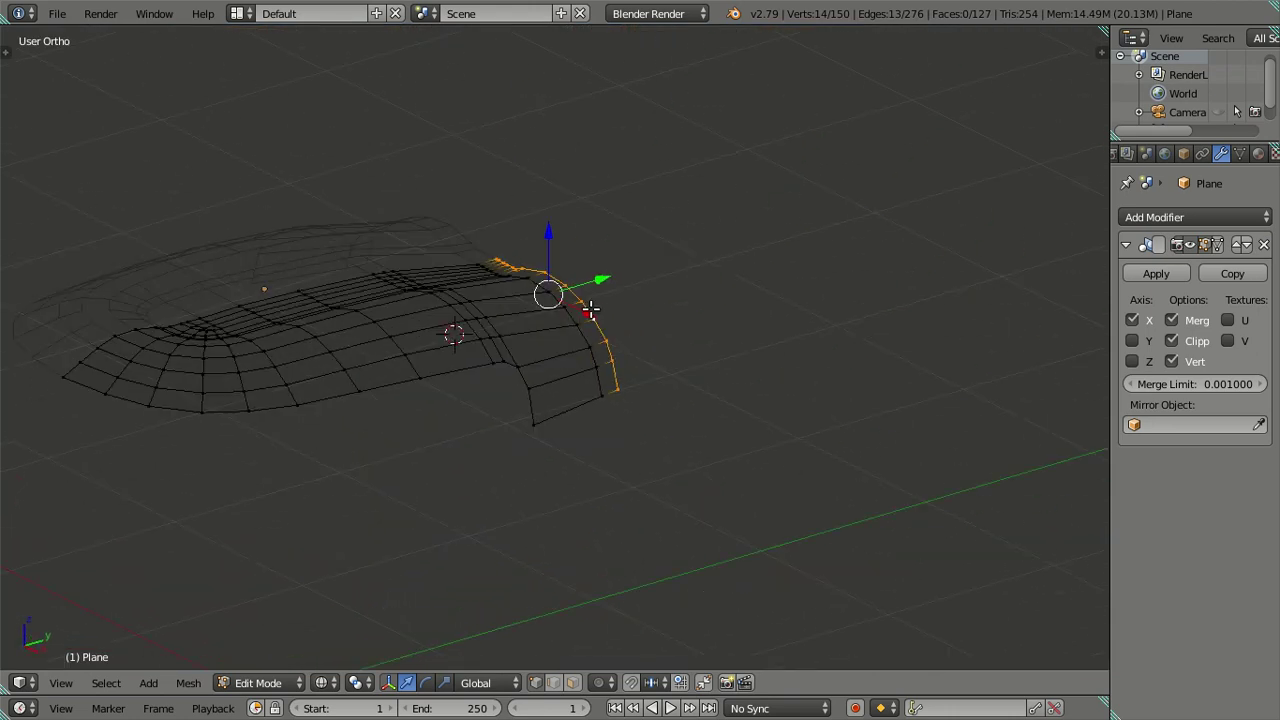
In the right side view, lower the rear column along Z and slightly raise one edge vertex
key(KP_3)
scroll(650, 370, up, 2)
scroll(645, 385, up, 1)
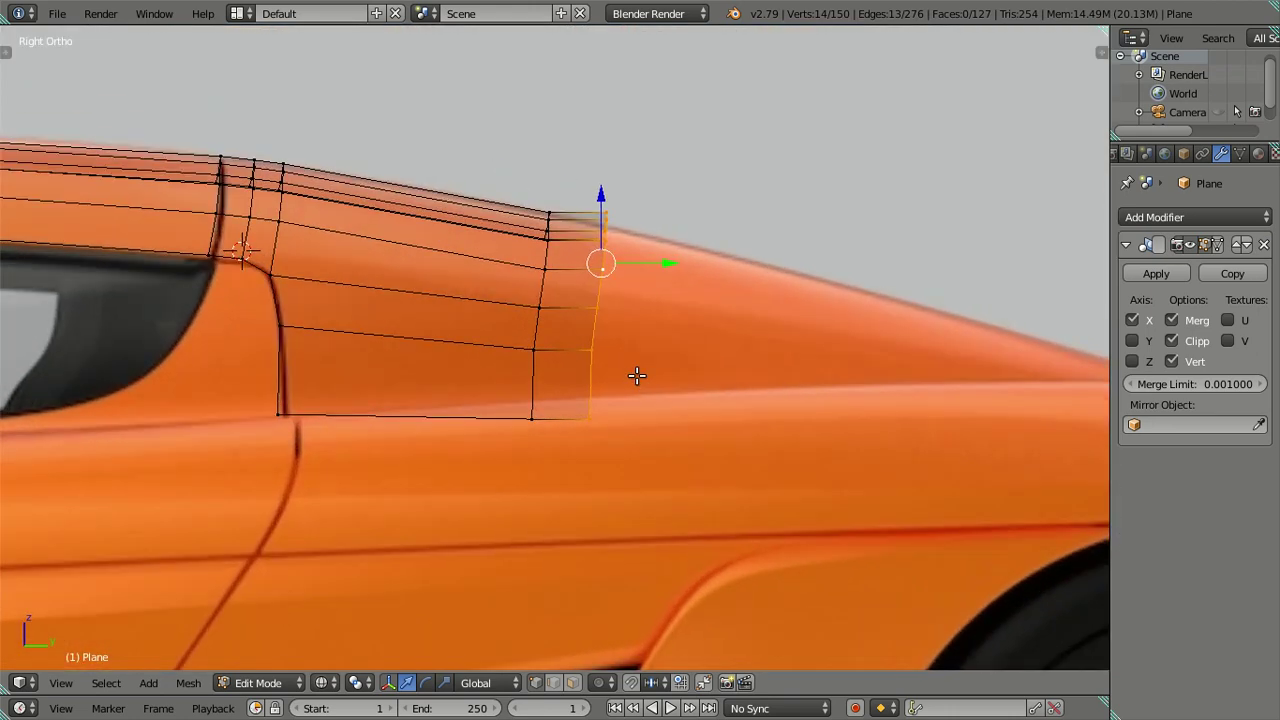
shift+right_click(596, 416)
scroll(577, 262, up, 1)
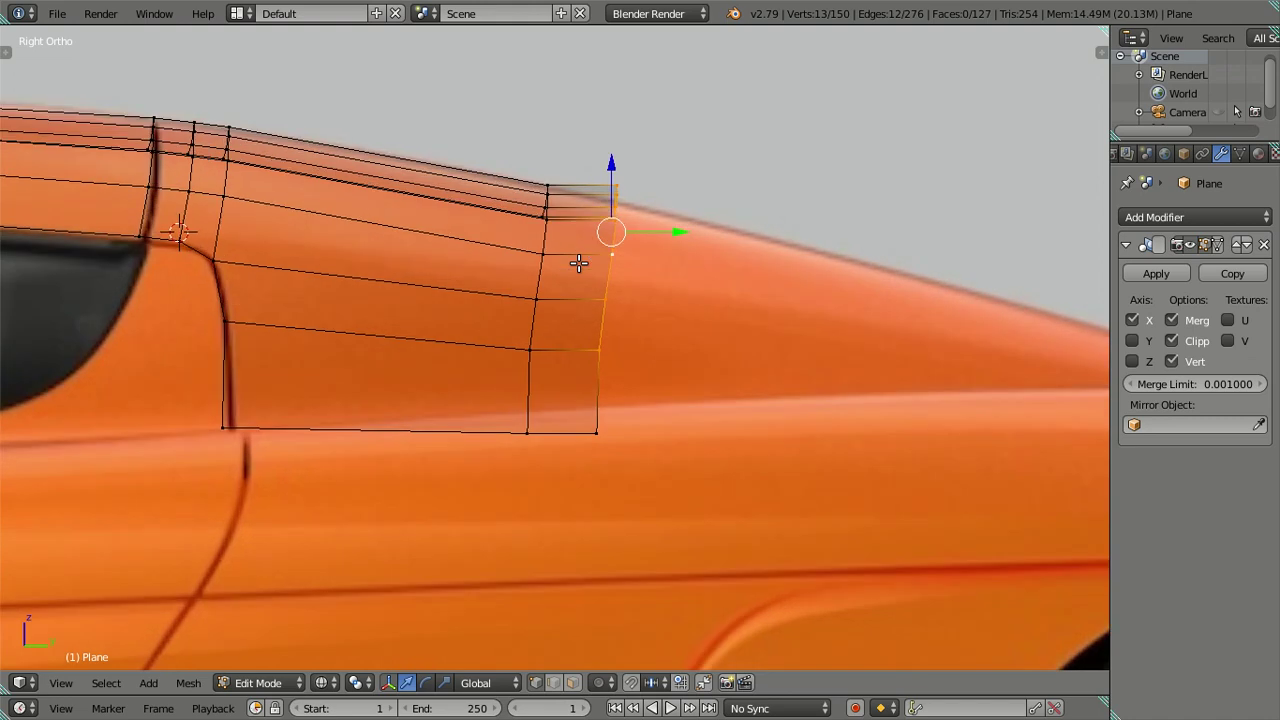
key(g)
key(z)
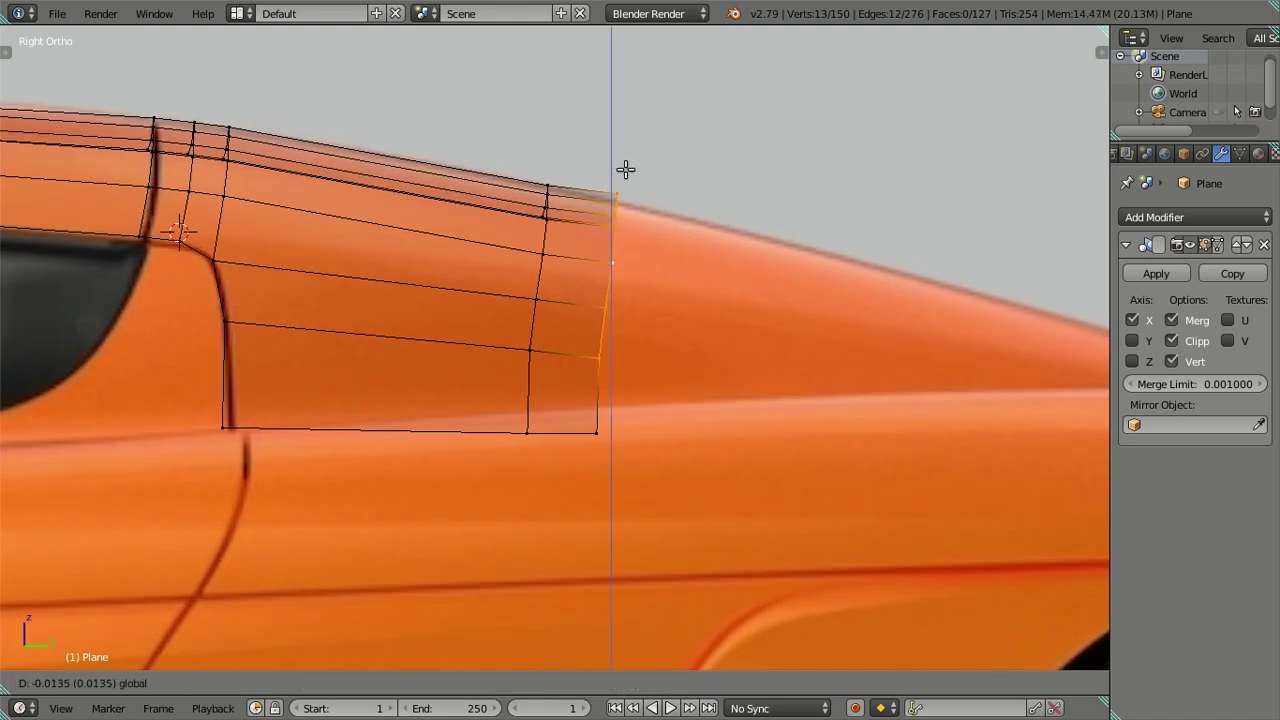
click(637, 175)
mouse_move(637, 176)
middle_down()
mouse_move(629, 194)
mouse_move(789, 291)
mouse_move(943, 247)
mouse_move(955, 280)
mouse_move(508, 237)
mouse_move(484, 247)
middle_up()
right_click(462, 240)
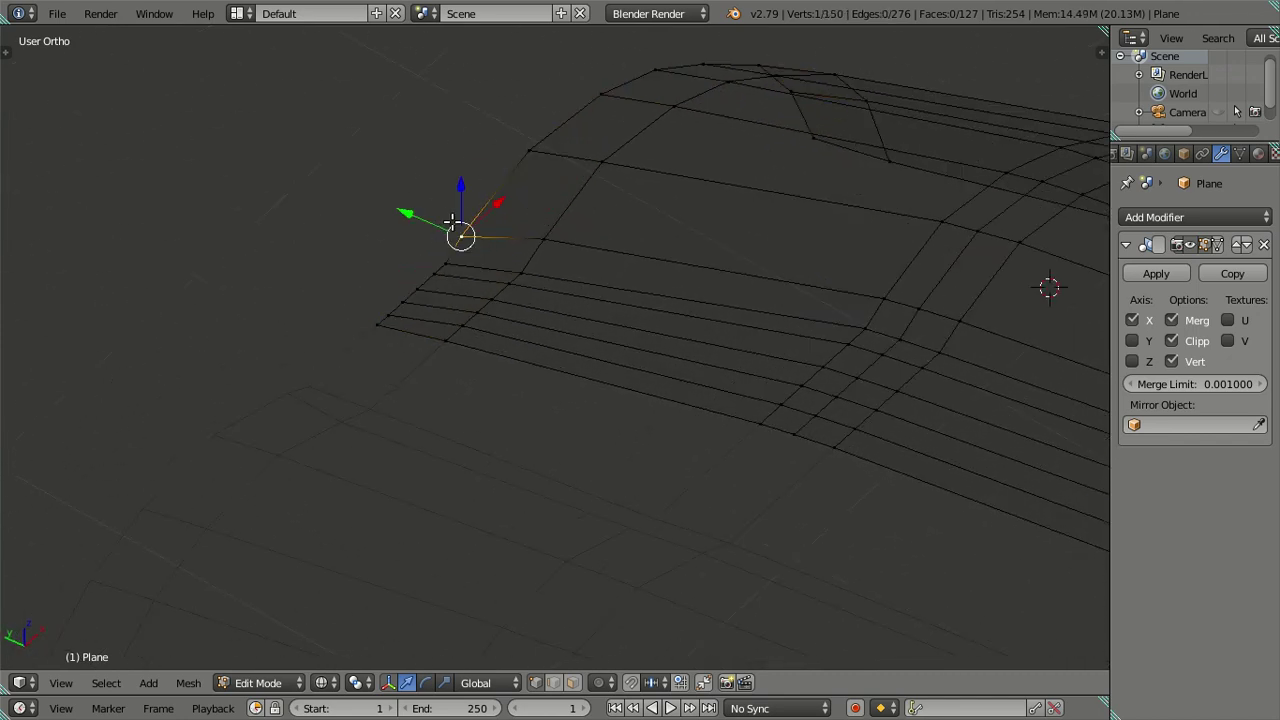
drag(456, 187, 459, 184)
In top view, shift two top-edge vertices along X to match the reference
key(KP_7)
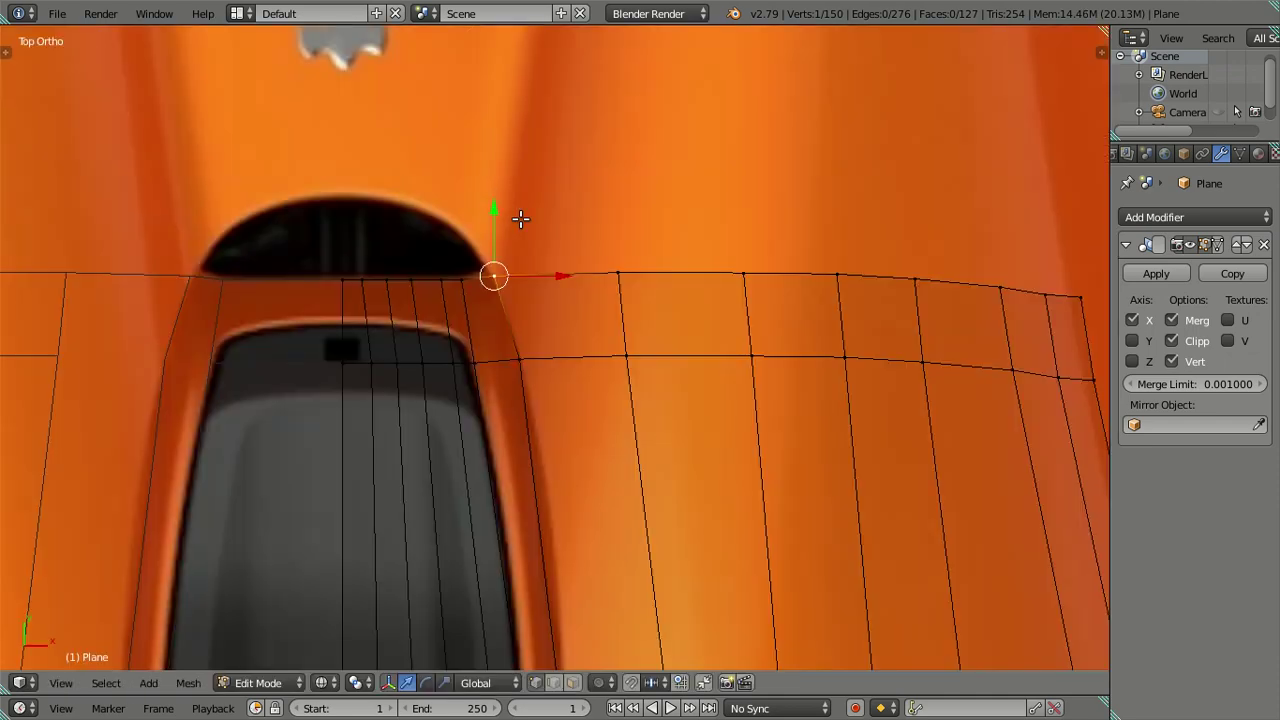
scroll(520, 219, down, 3)
key(a)
scroll(620, 257, up, 1)
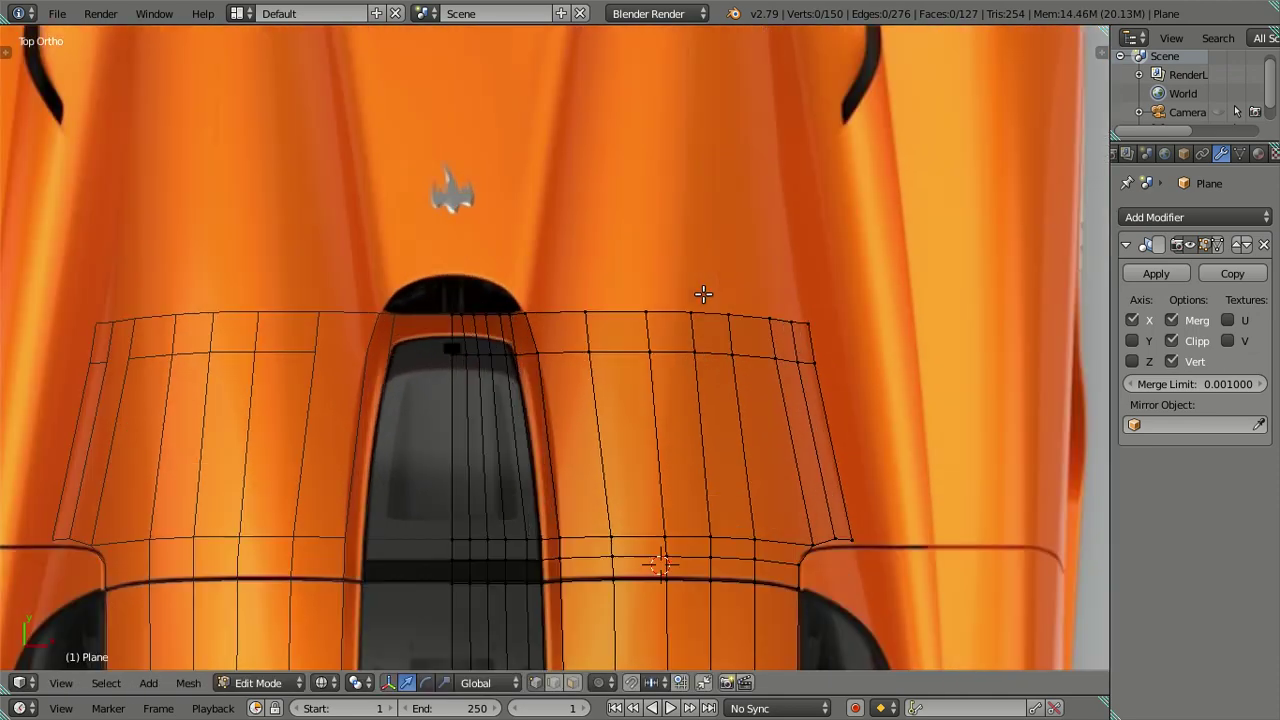
shift+middle_drag(700, 291, 553, 438)
scroll(553, 438, up, 2)
right_click(645, 482)
ctrl+right_click(725, 490)
key(g)
key(x)
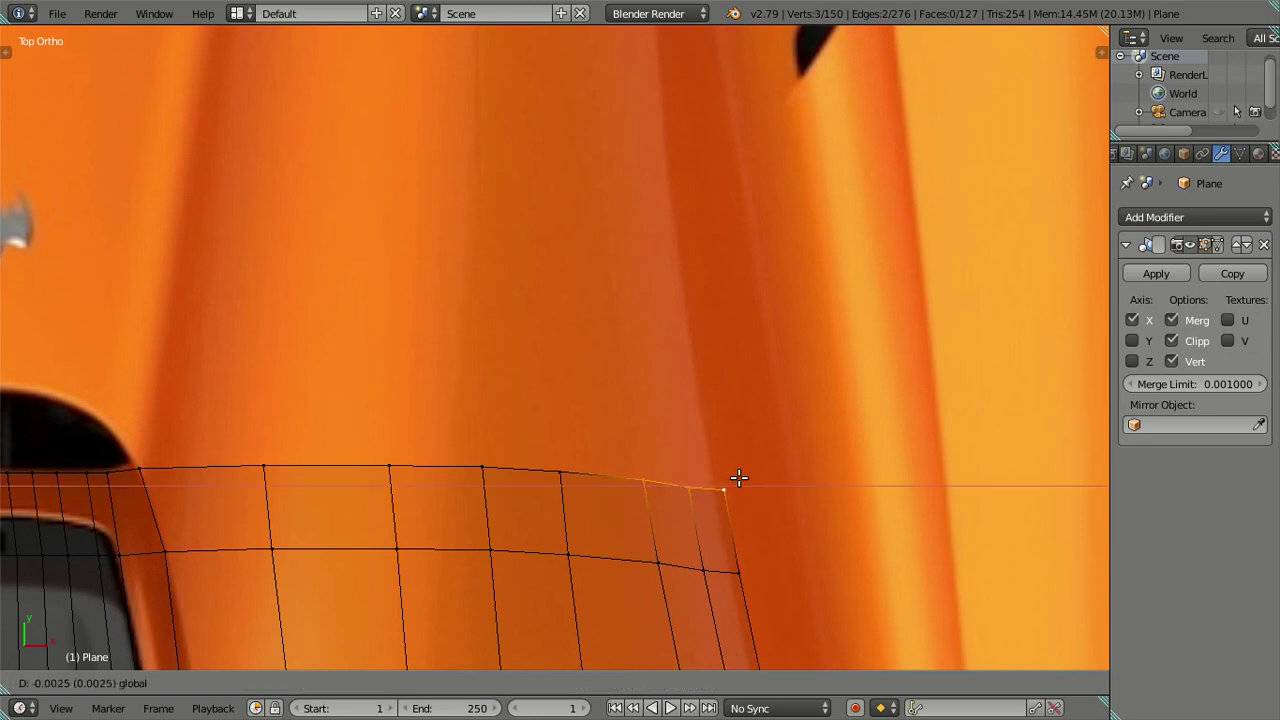
click(720, 476)
Select a vertex on the mesh's right edge and return to the right side view
key(a)
scroll(690, 472, down, 3)
scroll(677, 471, down, 2)
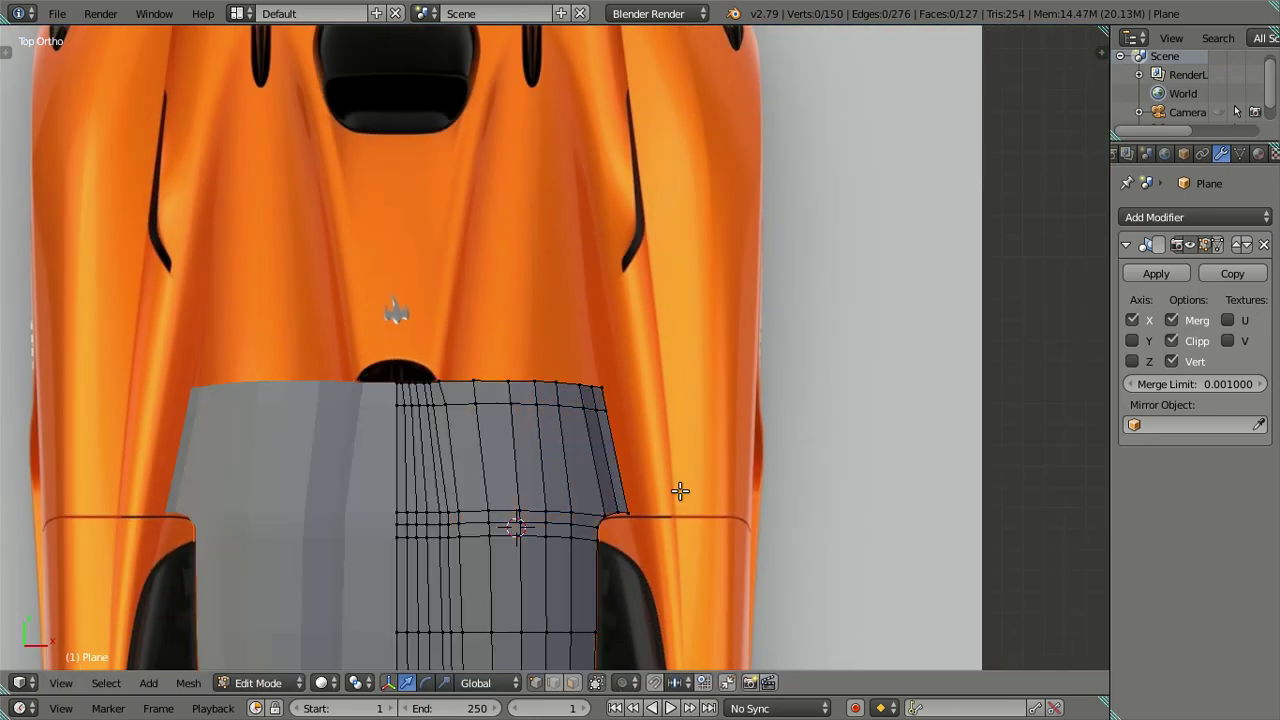
scroll(663, 521, up, 2)
scroll(651, 523, up, 2)
scroll(609, 434, up, 2)
right_click(673, 615)
key(KP_1)
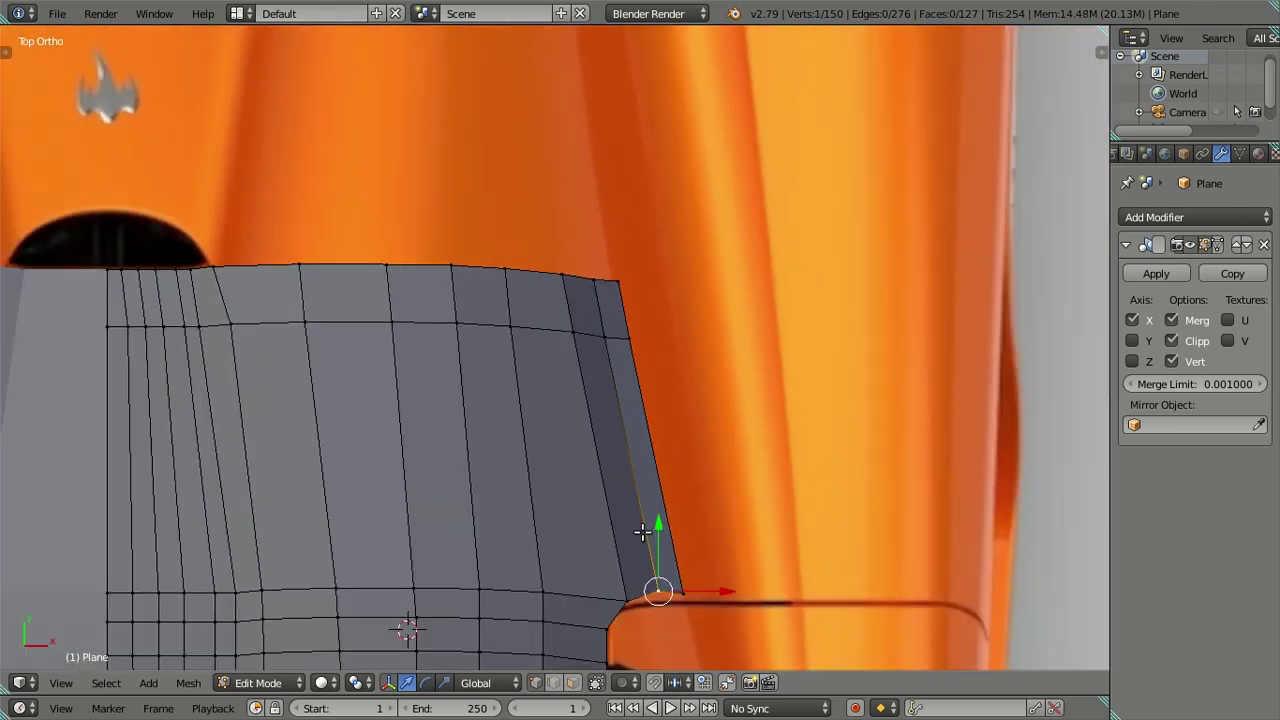
key(KP_3)
In wireframe, slide three bottom side-panel vertices slightly toward the front
shift+middle_drag(466, 444, 608, 423)
key(z)
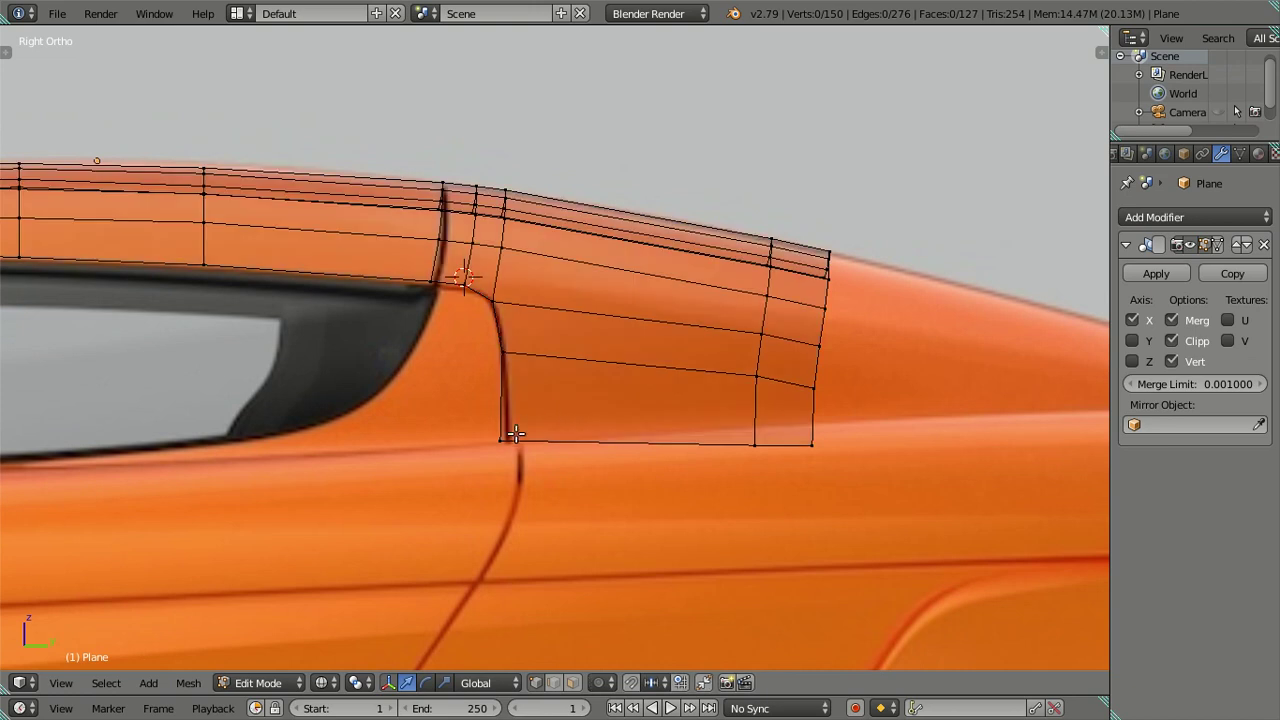
drag(561, 439, 563, 437)
right_click(756, 443)
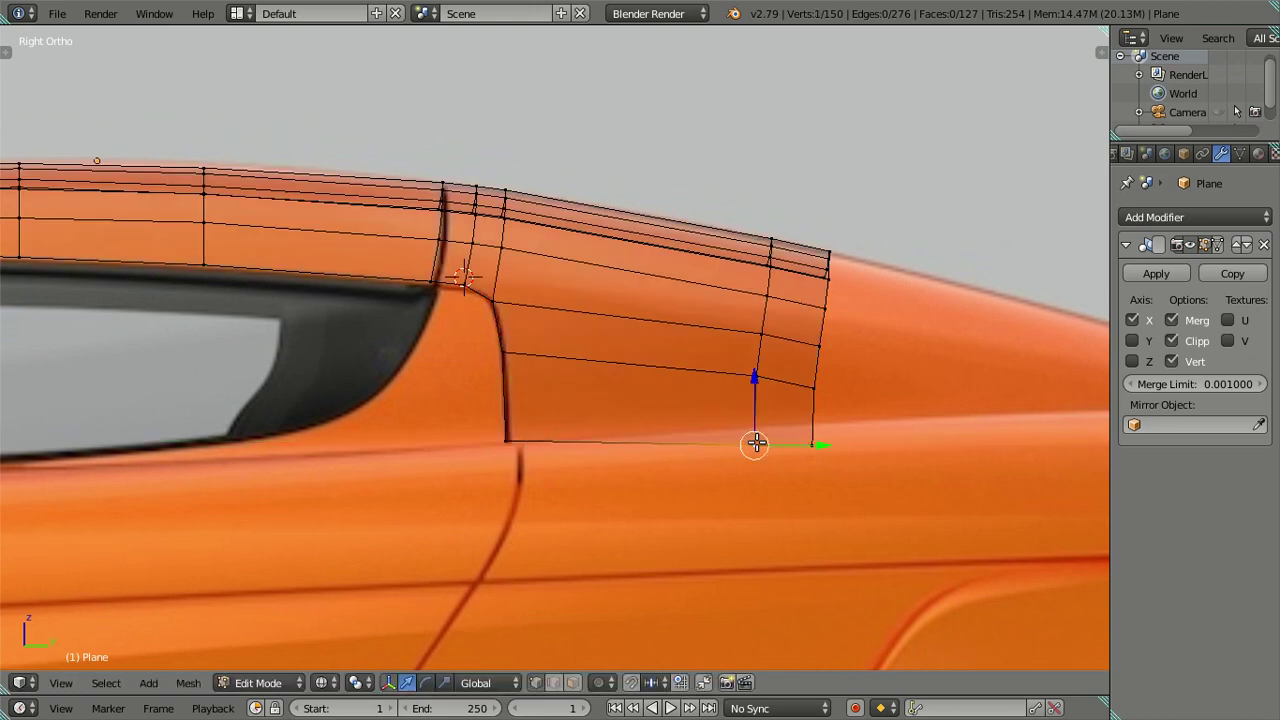
drag(795, 445, 789, 438)
right_click(812, 445)
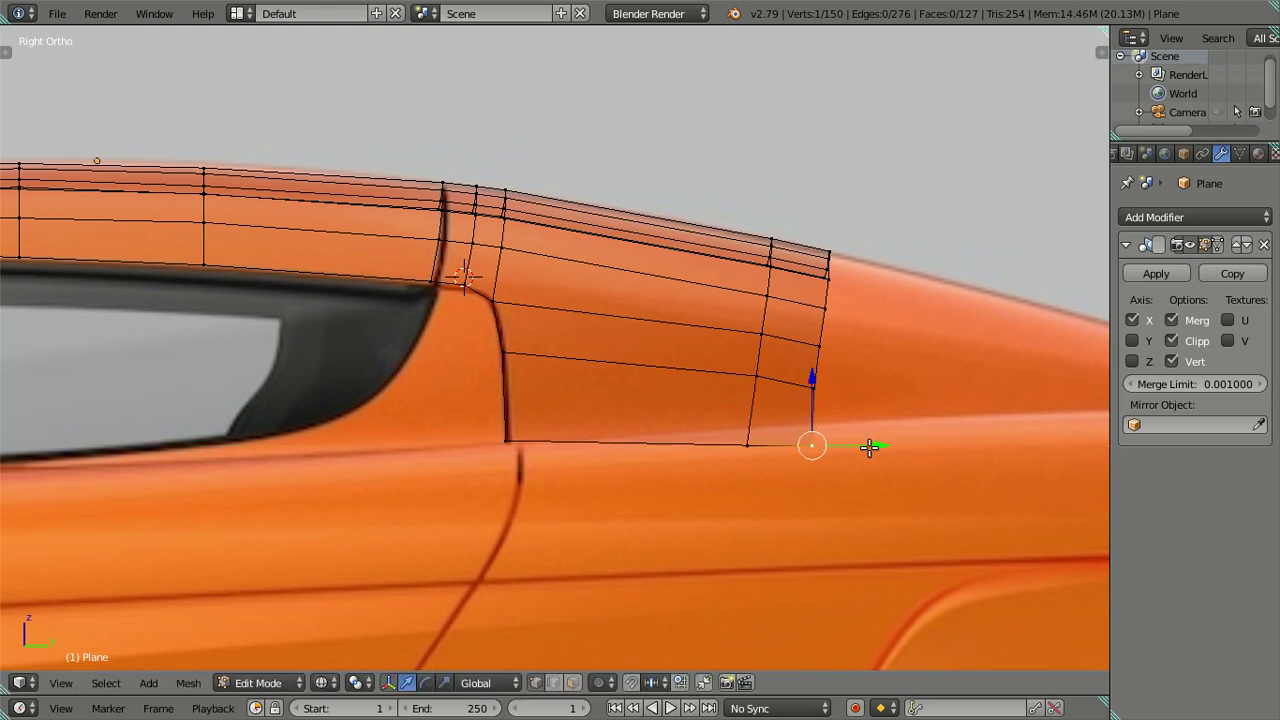
drag(871, 447, 866, 446)
click(866, 446)
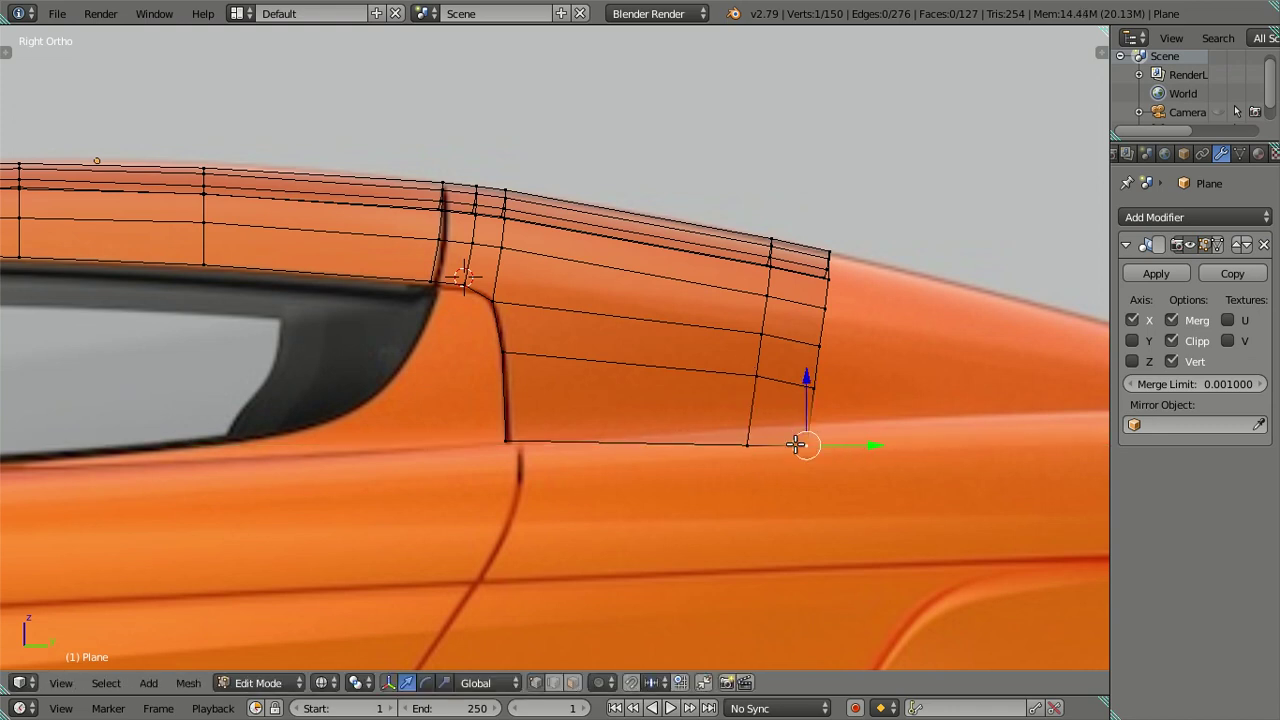
key(a)
Select the side panel's remaining three bottom vertices, then clear the selection
scroll(598, 377, down, 4)
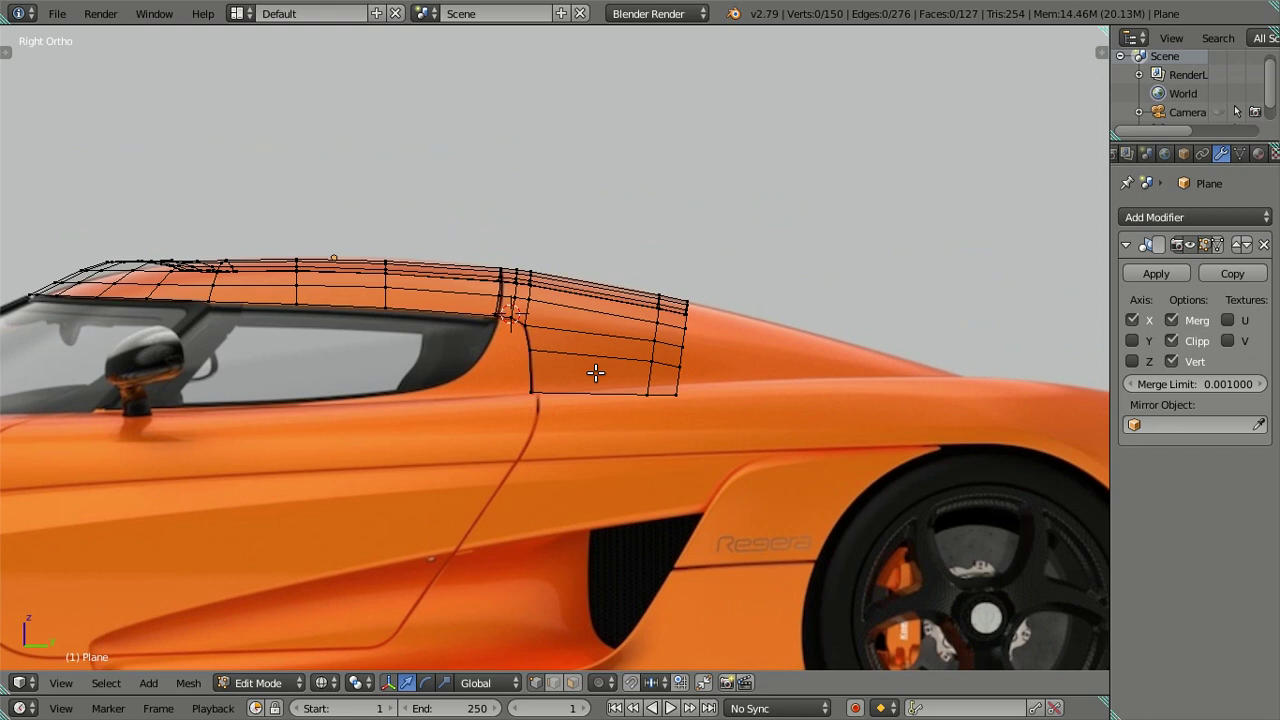
shift+middle_drag(595, 373, 494, 364)
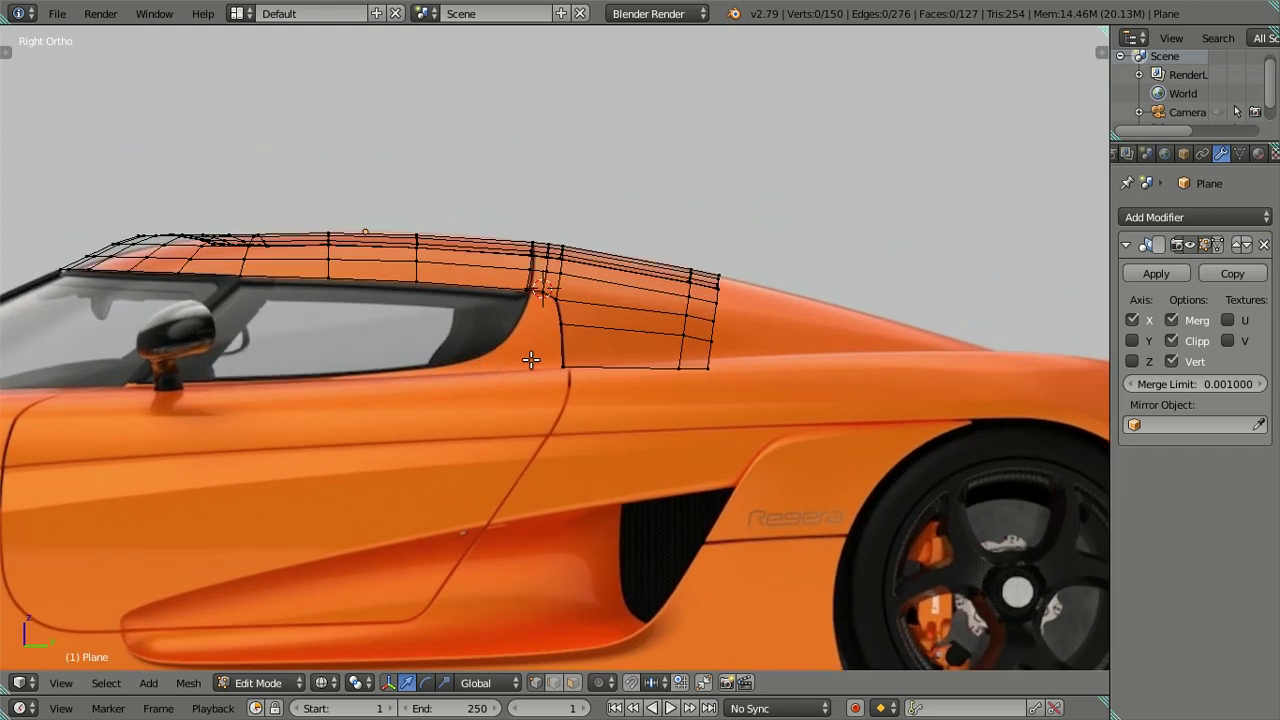
click(577, 370)
shift+click(679, 369)
shift+click(710, 368)
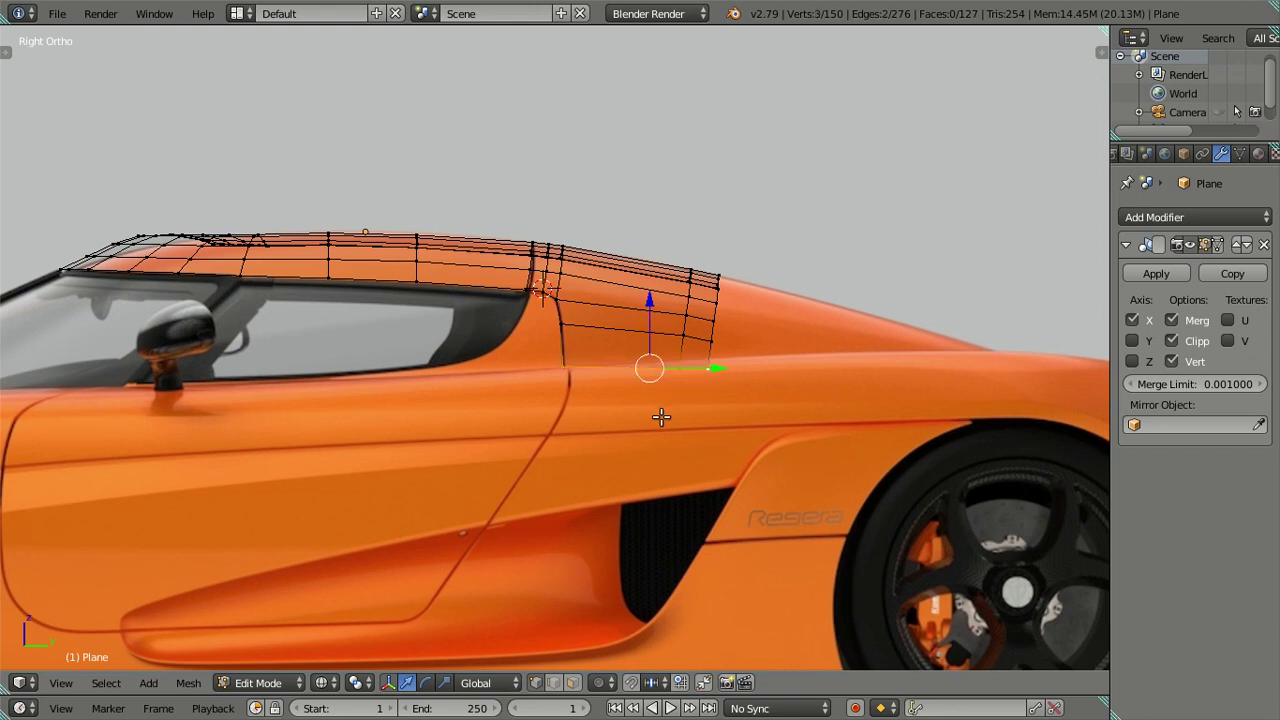
mouse_move(662, 414)
middle_down()
mouse_move(691, 446)
mouse_move(754, 460)
middle_up()
key(a)
middle_drag(728, 366, 727, 357)
In top view, select the row of edge vertices over the hood
key(KP_7)
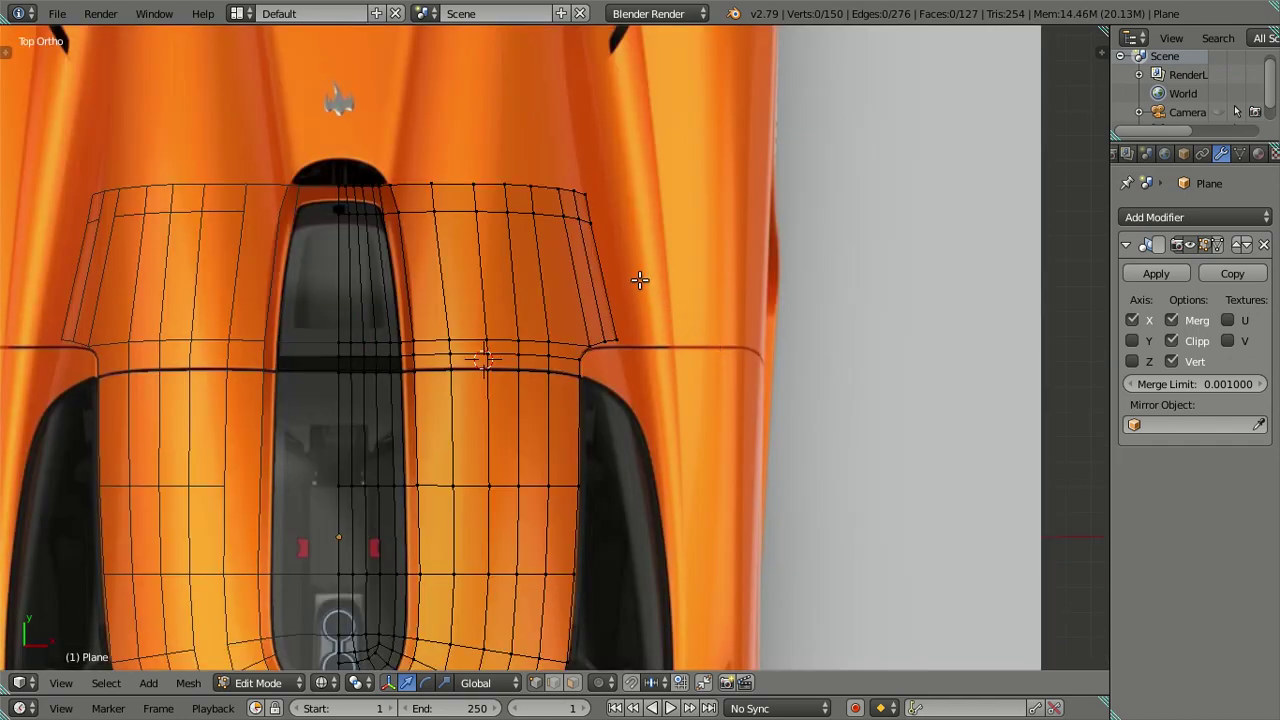
shift+middle_drag(640, 277, 663, 480)
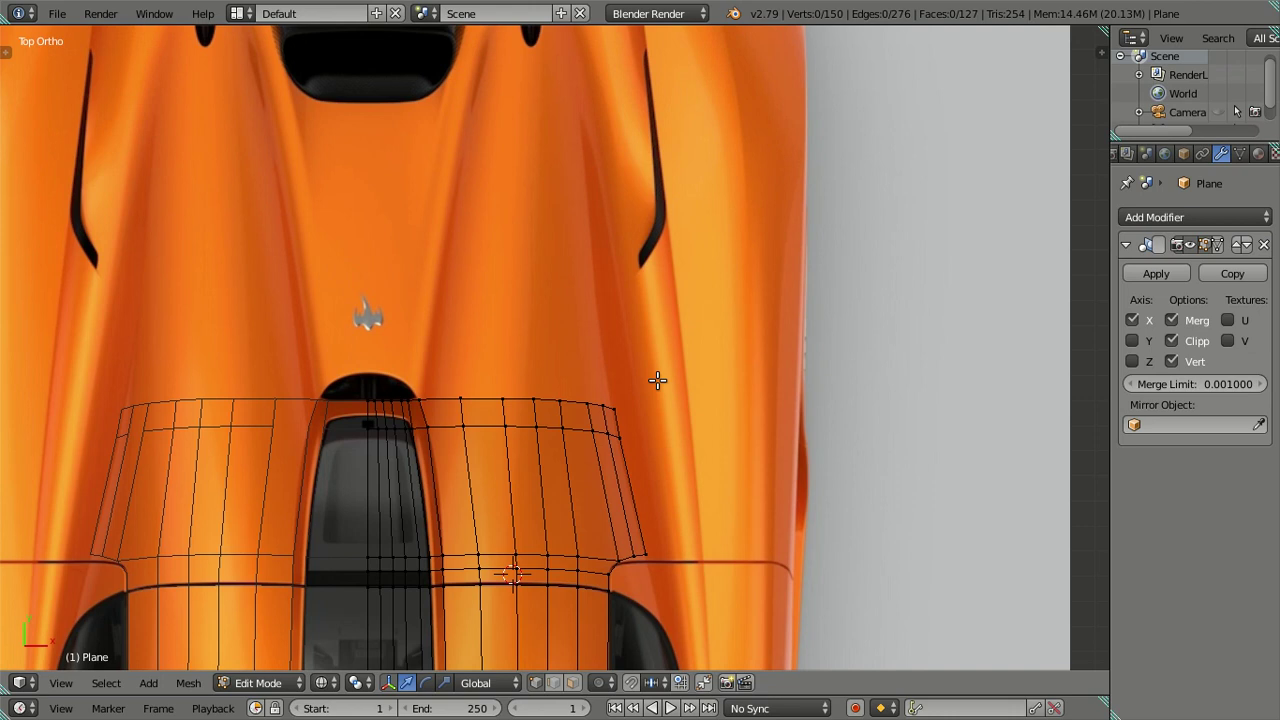
scroll(377, 351, down, 2)
scroll(417, 363, up, 2)
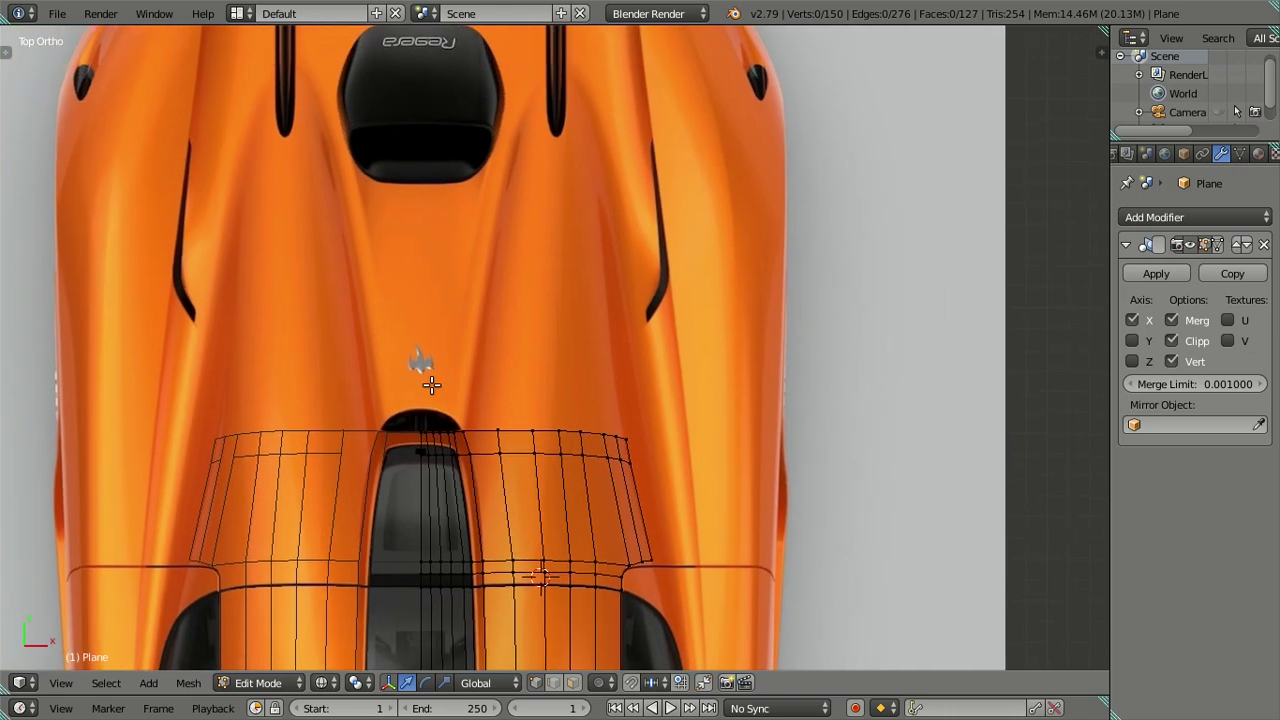
scroll(453, 432, up, 3)
scroll(566, 369, down, 1)
scroll(423, 491, up, 1)
scroll(417, 494, up, 1)
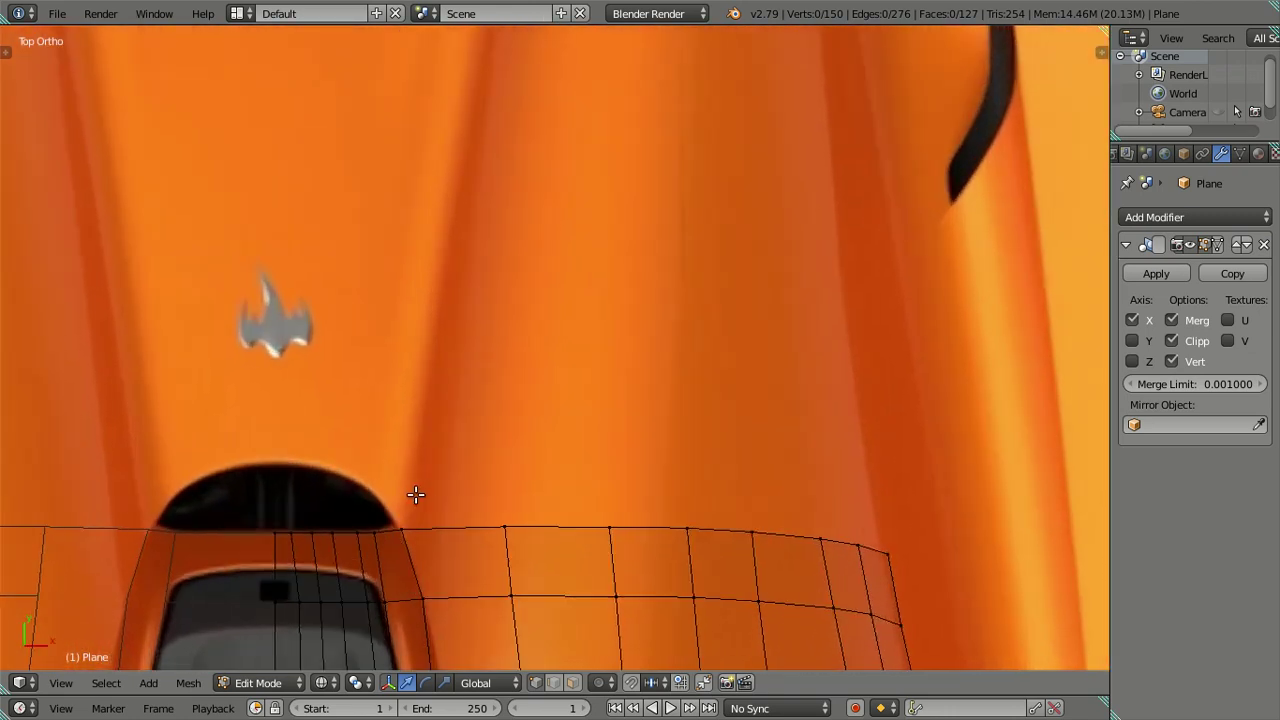
scroll(479, 459, up, 2)
right_click(331, 497)
ctrl+right_click(441, 493)
Refine the selection to the row of vertices across the centre strip
mouse_move(577, 457)
shift+middle_down()
mouse_move(593, 463)
mouse_move(571, 446)
shift+middle_up()
right_click(589, 462)
drag(571, 446, 504, 456)
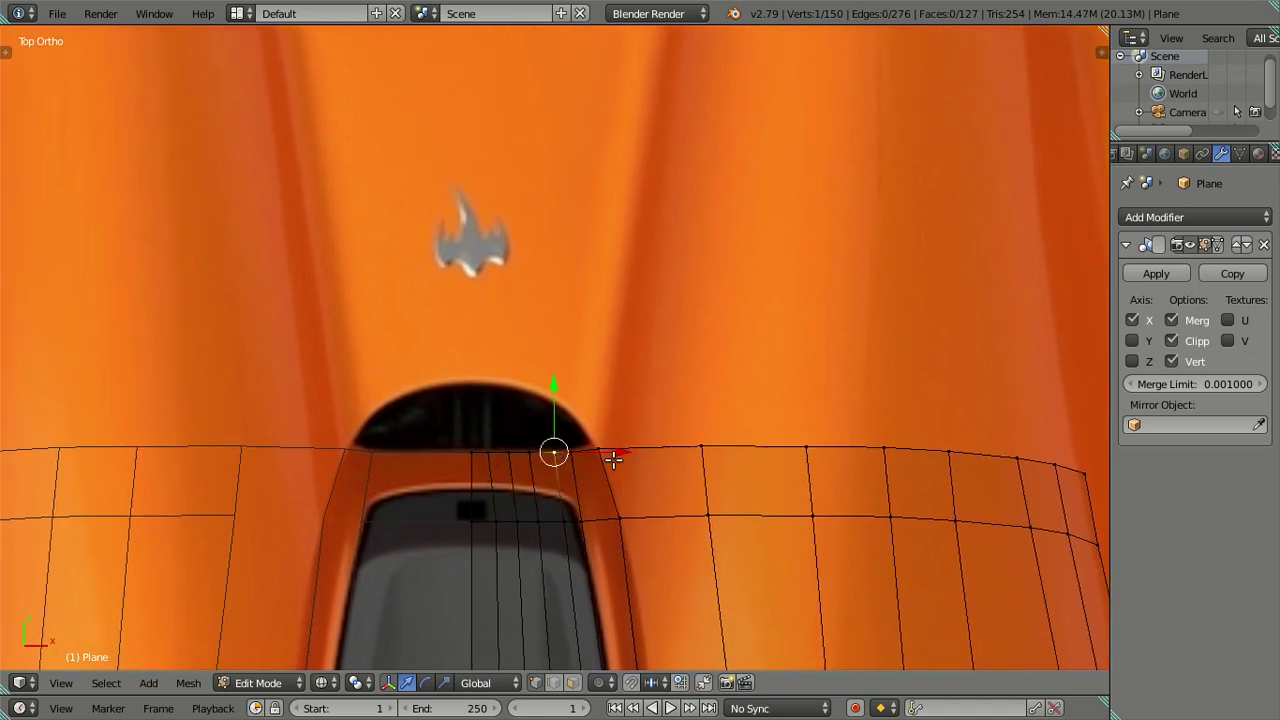
right_click(573, 452)
ctrl+right_click(463, 450)
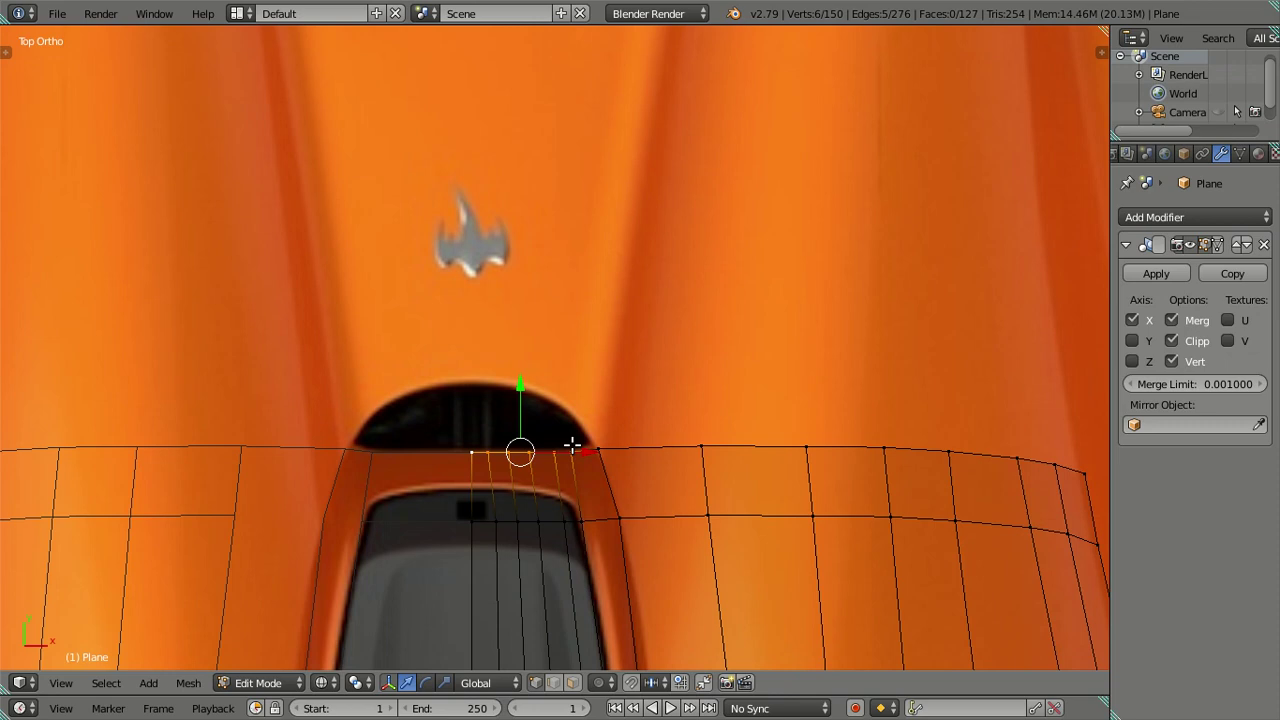
right_click(606, 445)
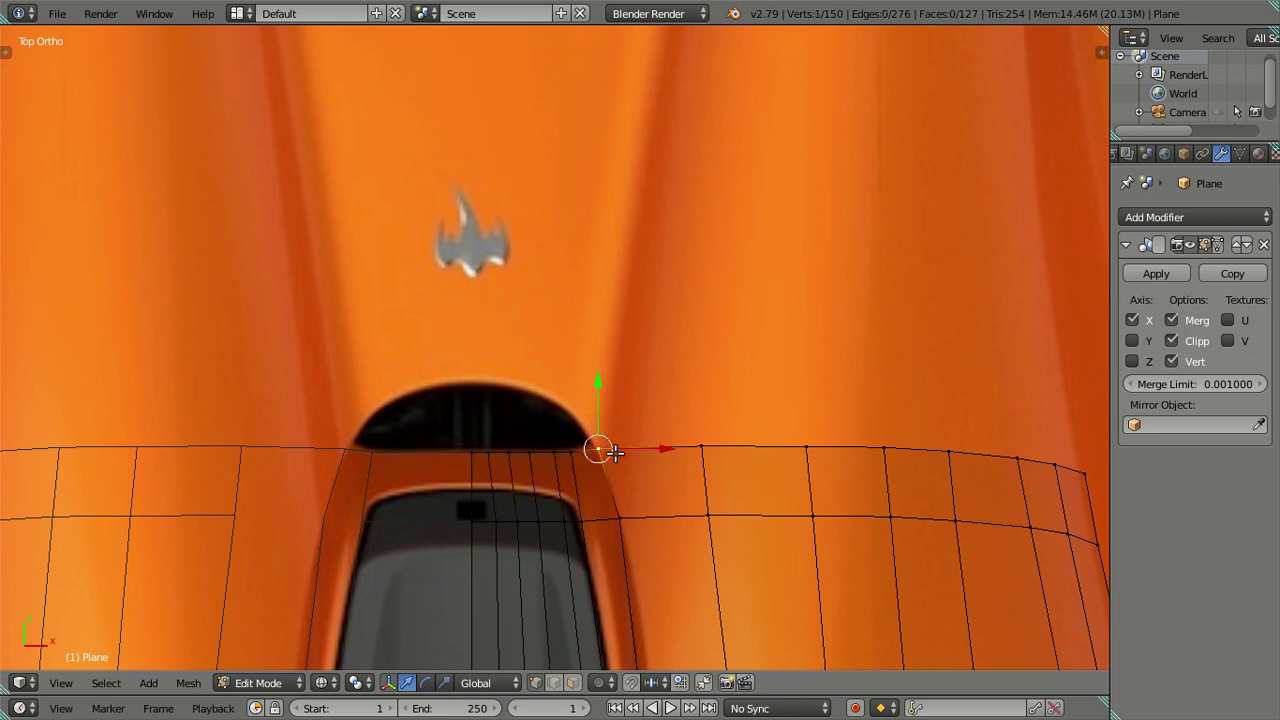
right_click(558, 518)
shift+middle_drag(563, 519, 575, 290)
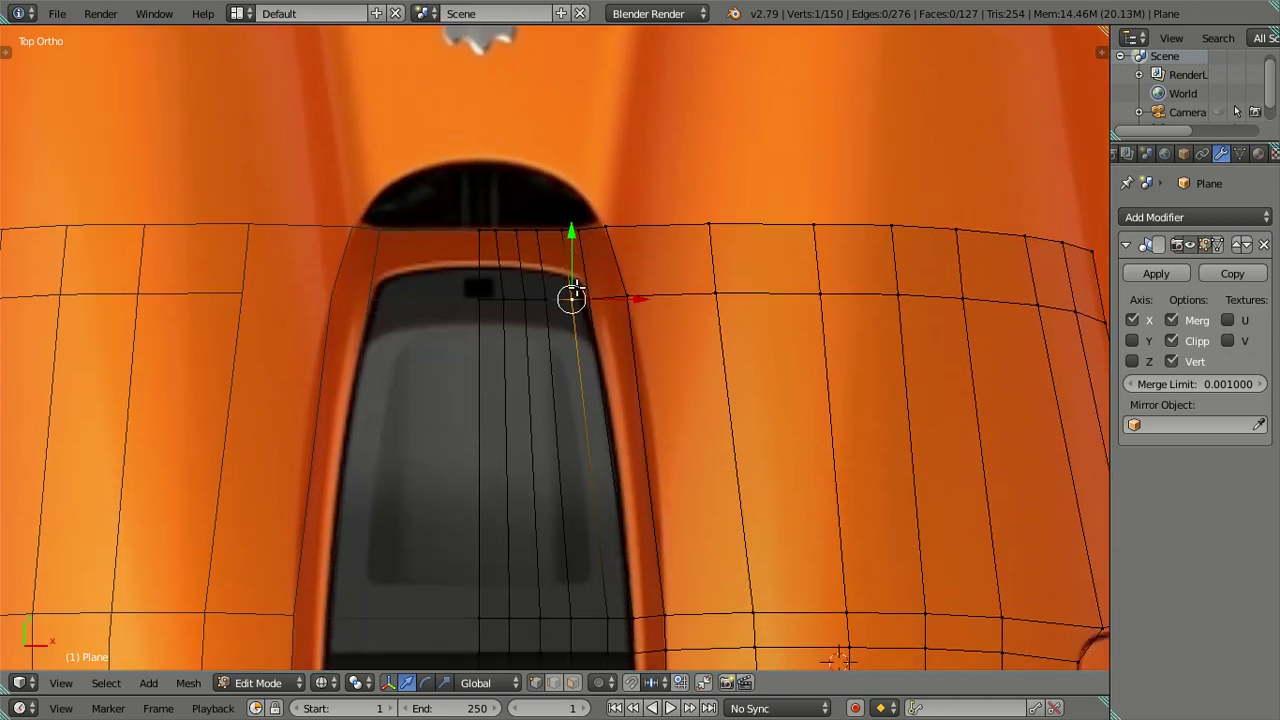
scroll(570, 297, up, 1)
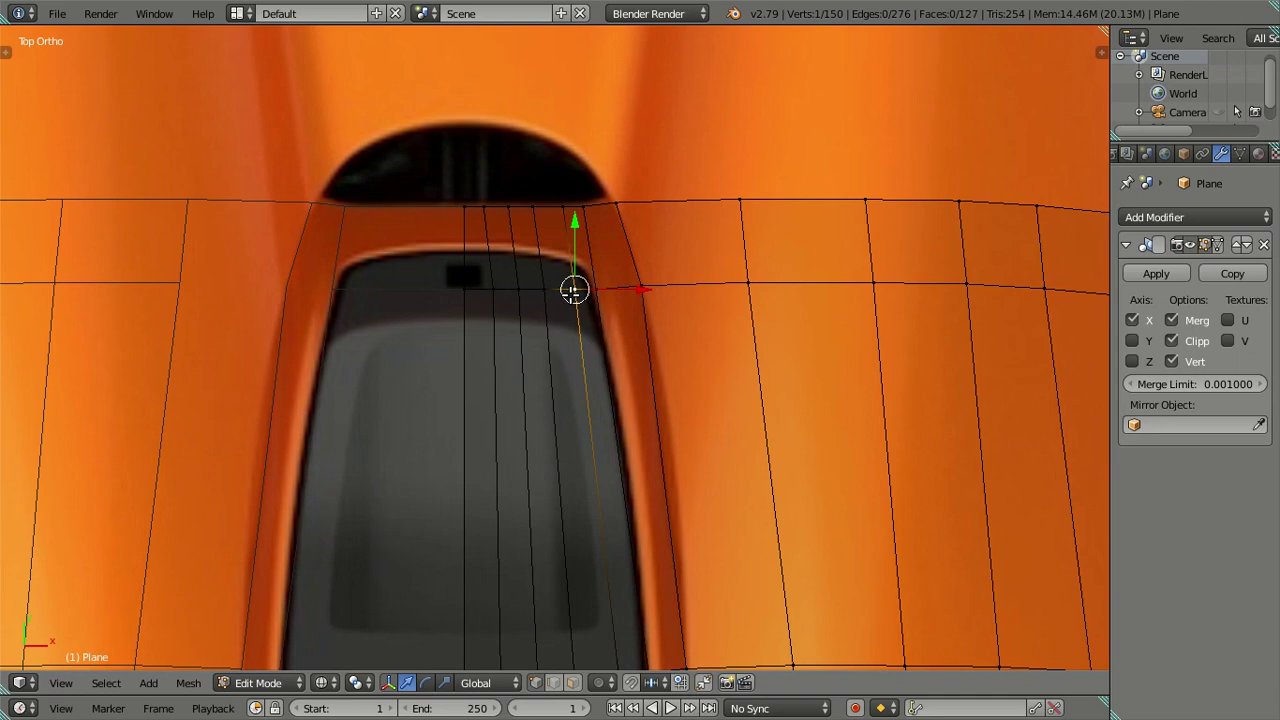
ctrl+right_click(469, 283)
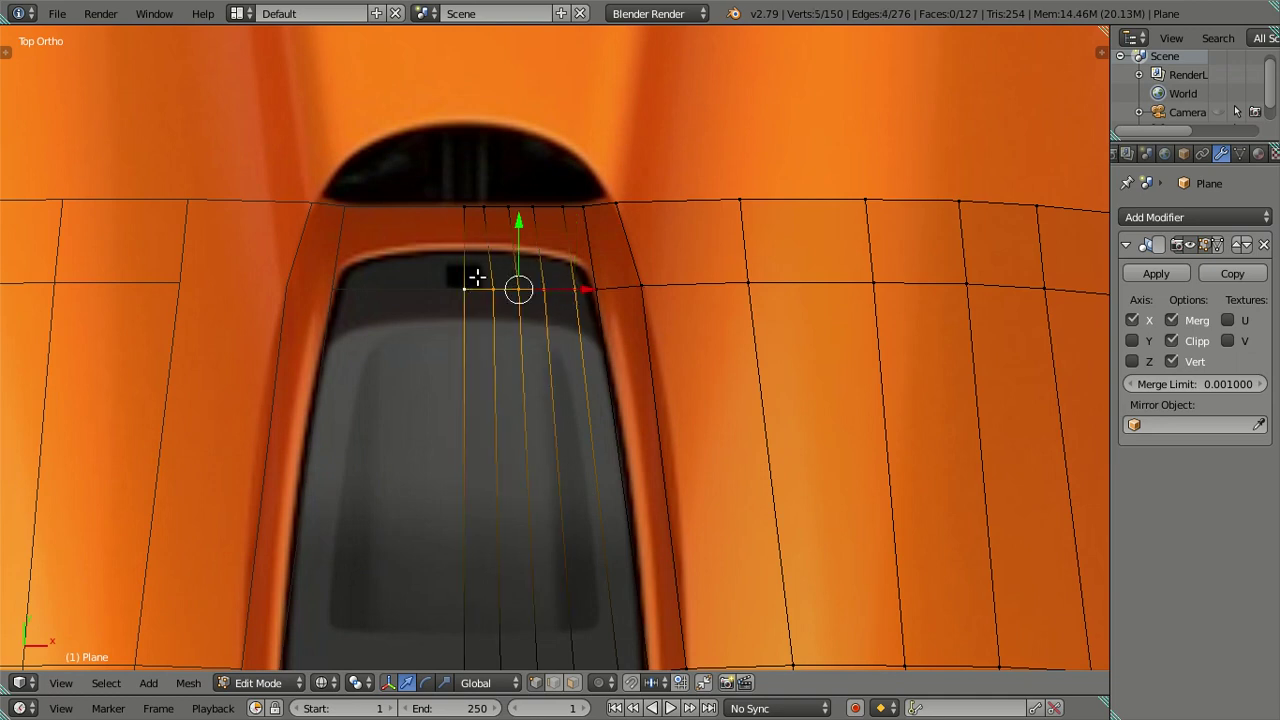
Move the centre strip row forward along Y, dropping vertices between moves
key(g)
key(y)
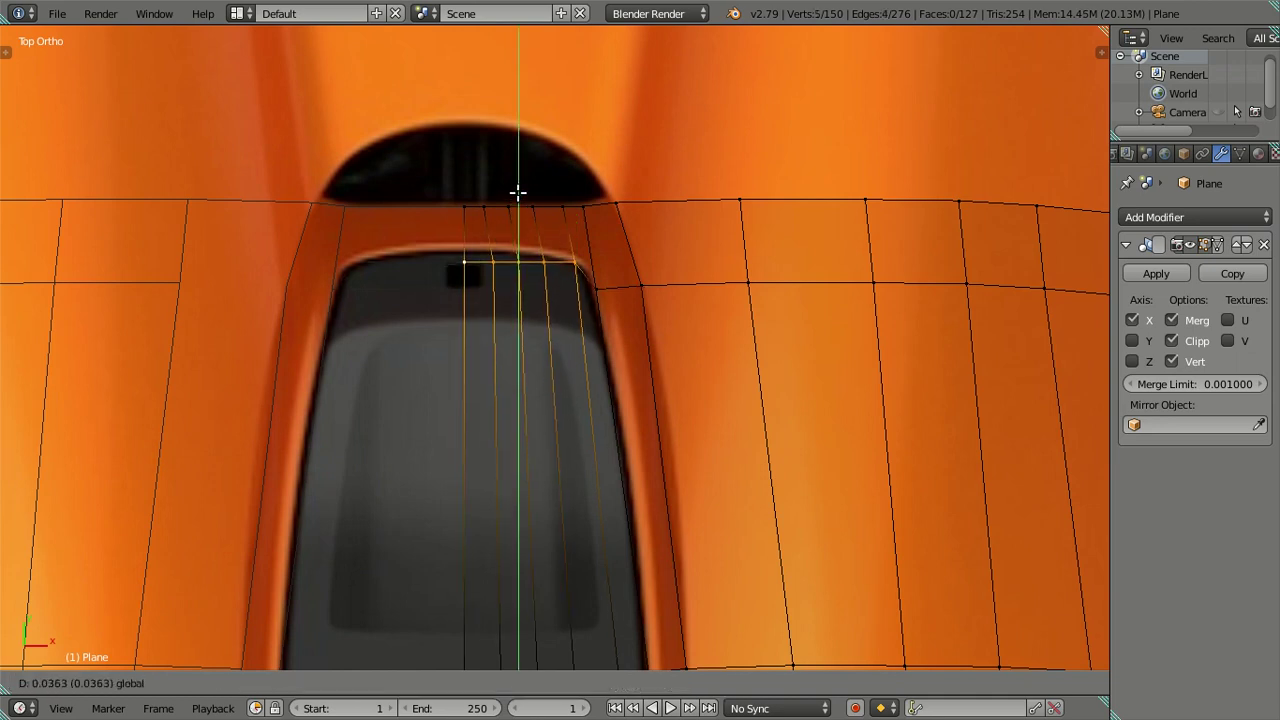
click(519, 200)
shift+right_click(568, 260)
key(g)
key(y)
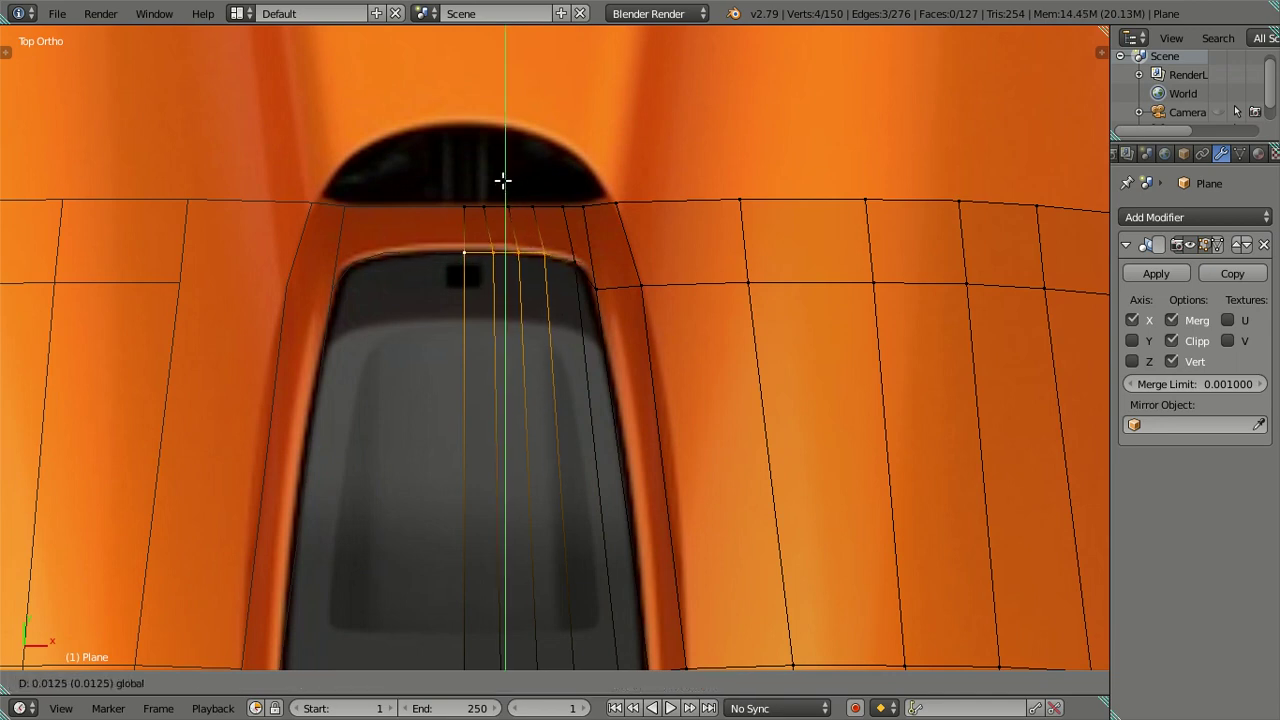
click(503, 180)
shift+right_click(540, 259)
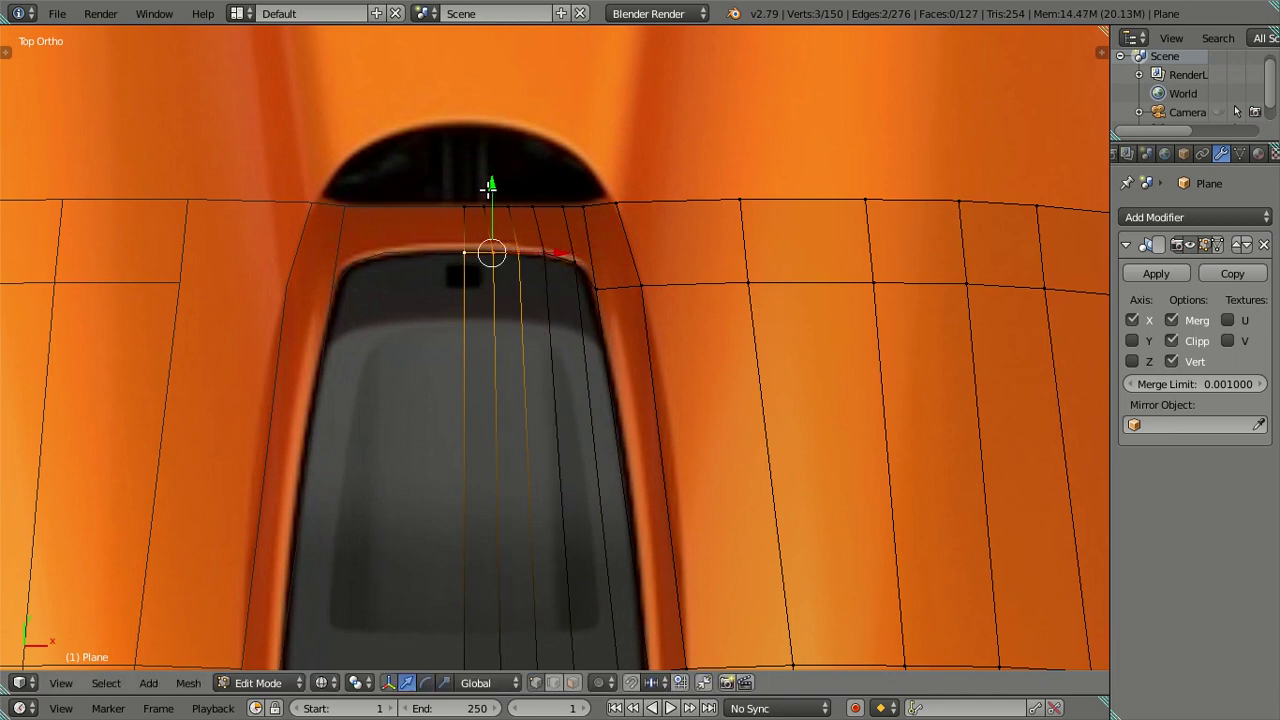
drag(489, 186, 487, 186)
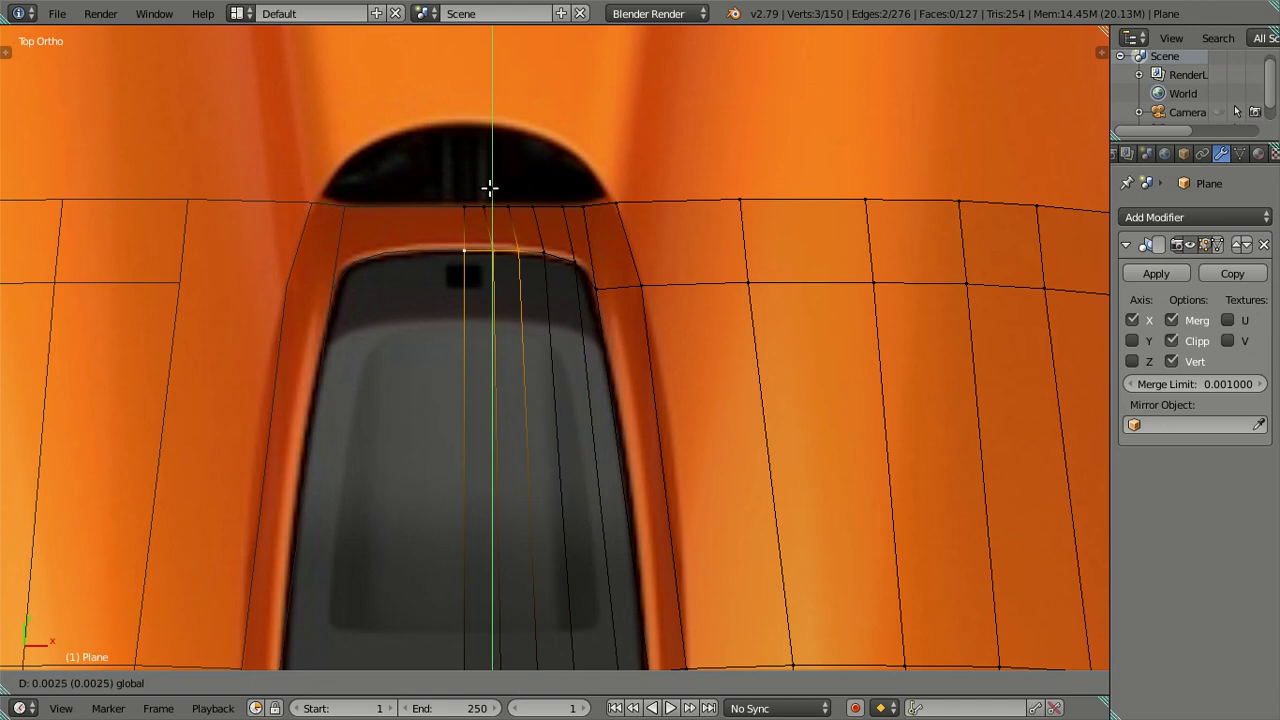
click(490, 186)
Slide the last remaining vertex along Y, then start a loop cut across the band
scroll(500, 215, up, 1)
scroll(520, 290, up, 2)
shift+right_click(514, 290)
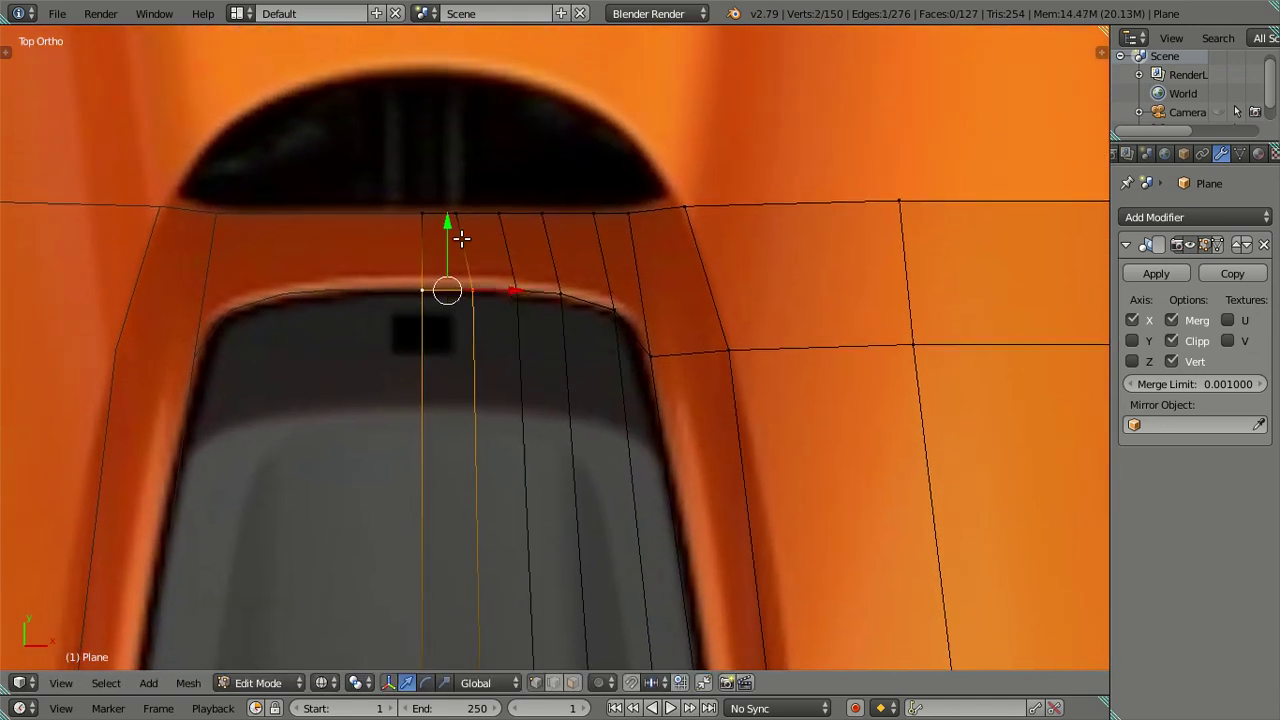
drag(450, 224, 448, 222)
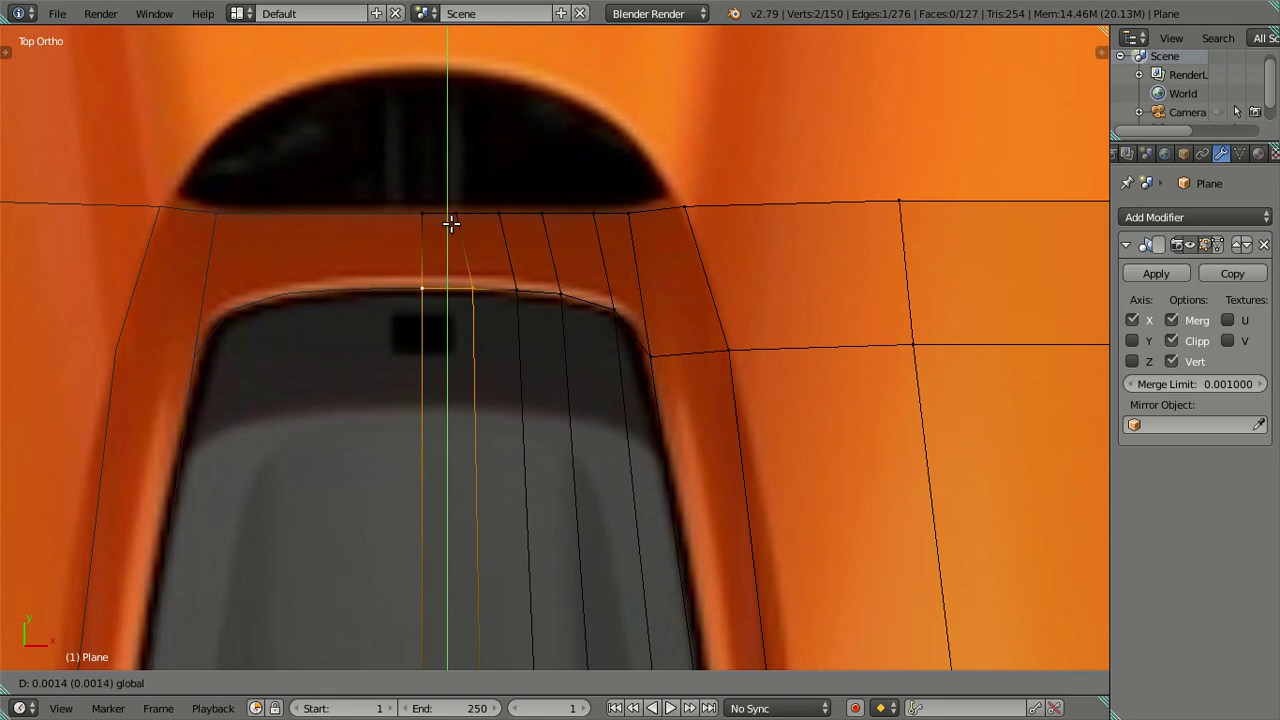
click(451, 221)
key(a)
scroll(640, 355, down, 1)
scroll(645, 357, down, 1)
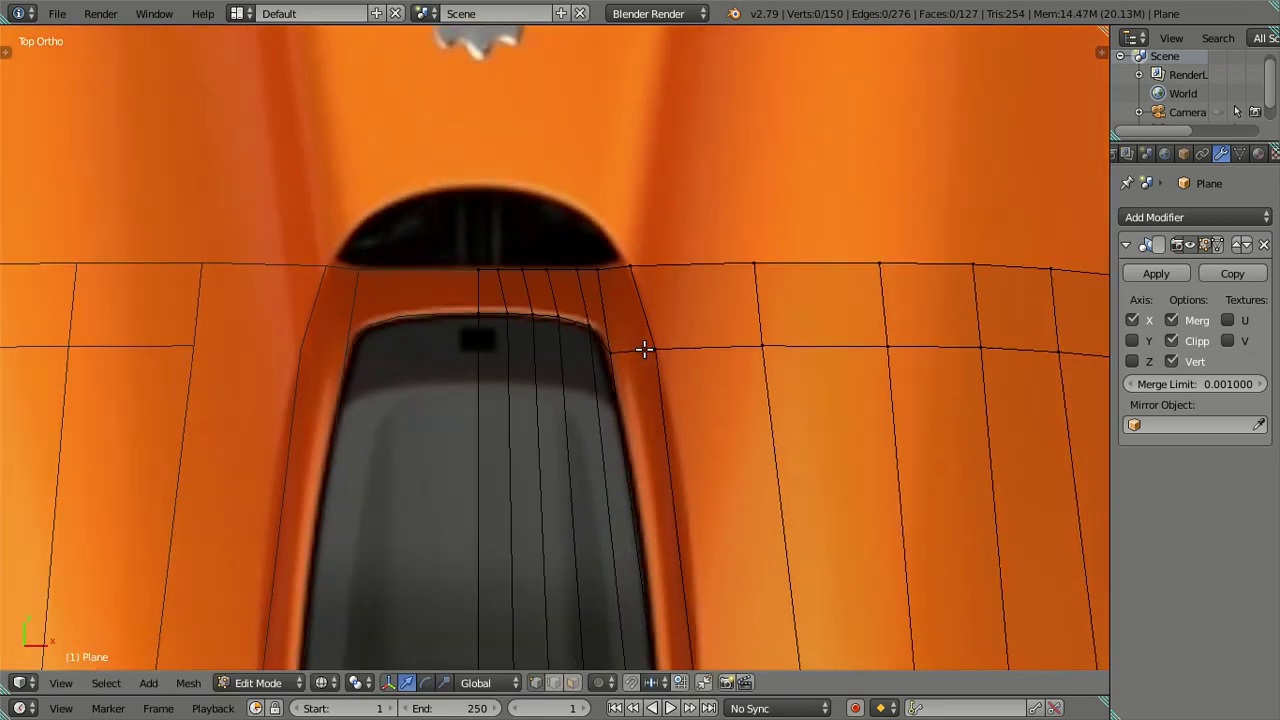
scroll(645, 357, down, 1)
scroll(608, 370, down, 1)
scroll(608, 371, down, 1)
key(ctrl+r)
Place the new edge loop across the hood without sliding it
click(670, 407)
right_click(670, 407)
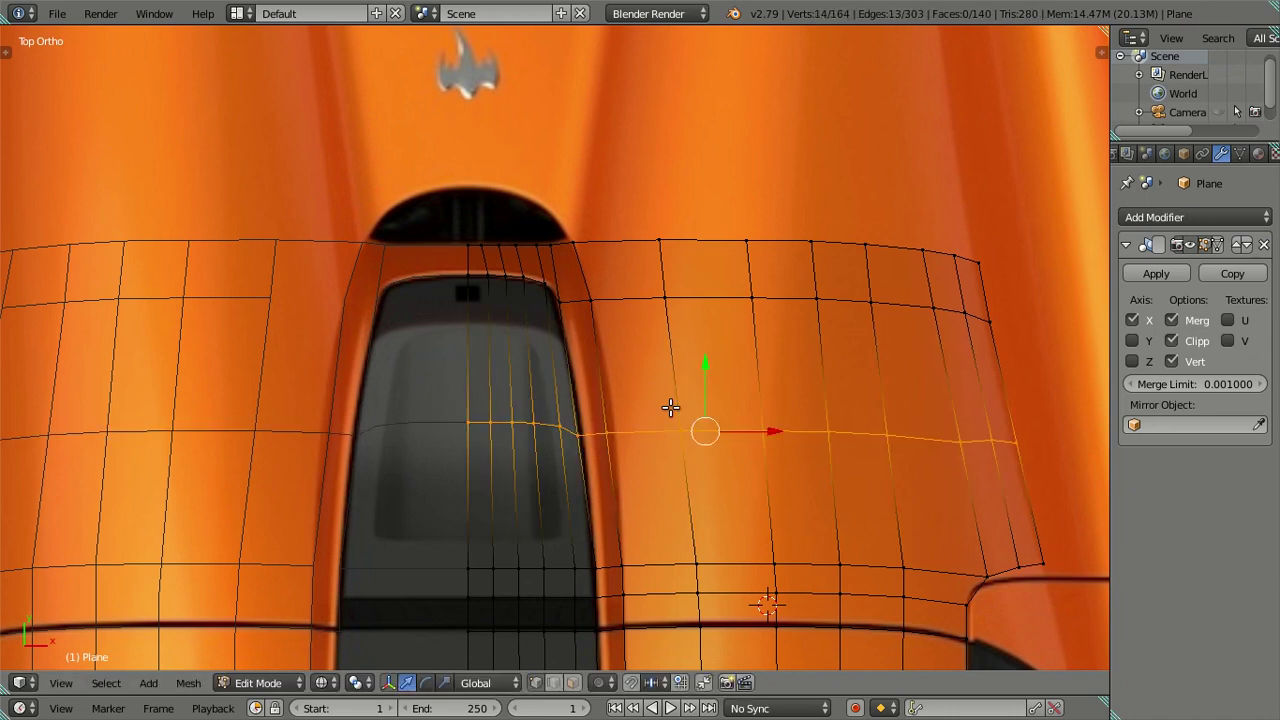
scroll(605, 474, up, 2)
scroll(660, 462, down, 1)
Circle-deselect the wing part of the new loop, keeping only the hood vertices
key(c)
middle_drag(994, 437, 806, 437)
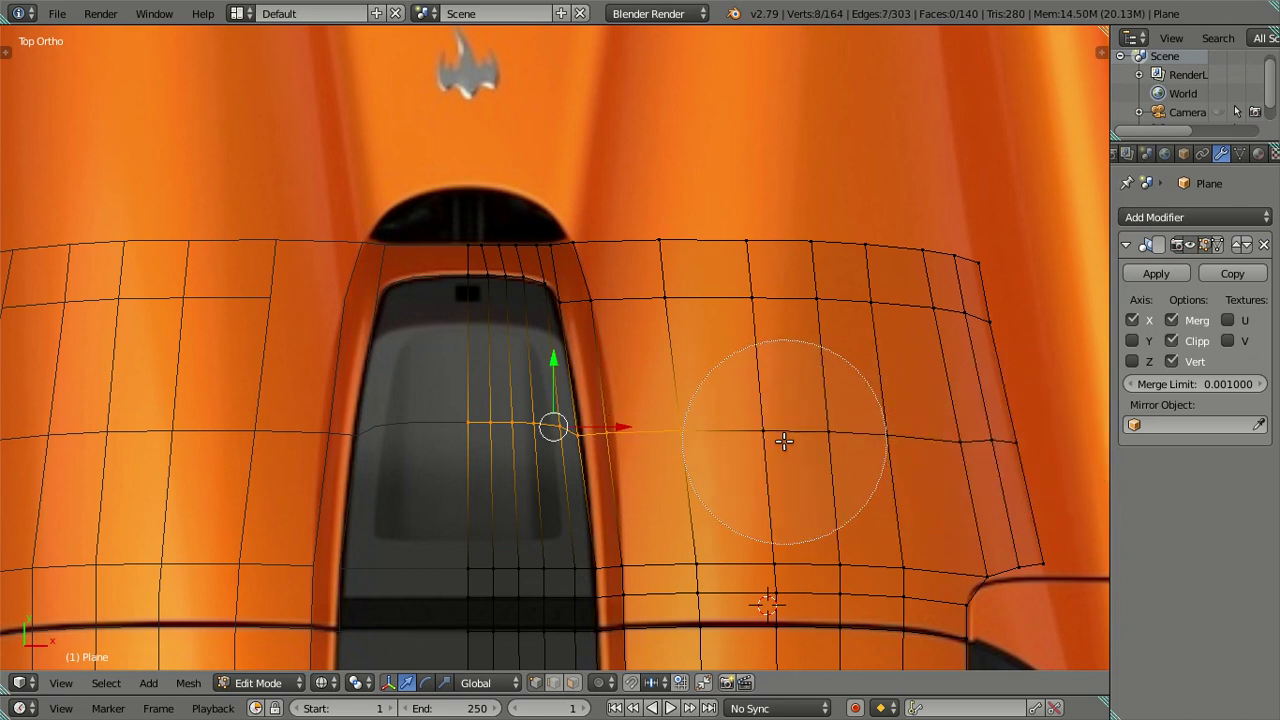
middle_click(784, 441)
right_click(784, 441)
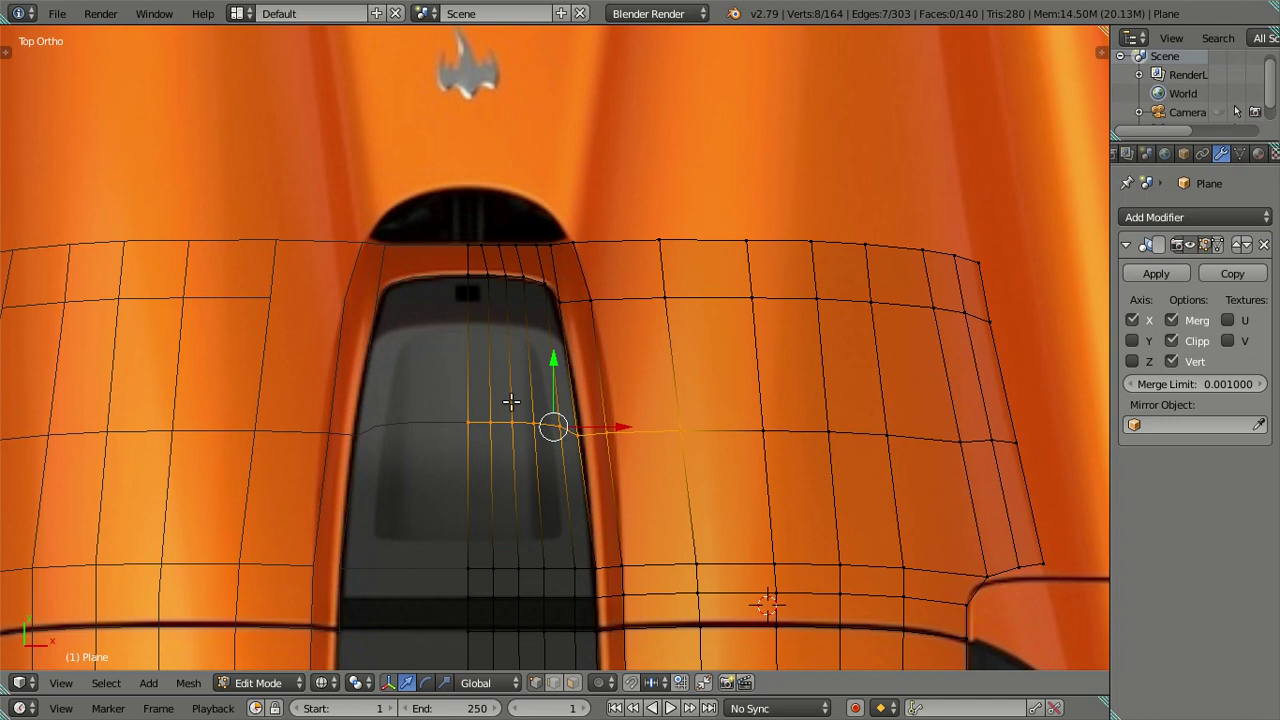
Try and undo a small shift, then drop the strip-edge vertices from the selection
key(g)
click(628, 420)
key(ctrl+z)
scroll(625, 426, up, 2)
key(g)
right_click(620, 463)
shift+right_click(655, 468)
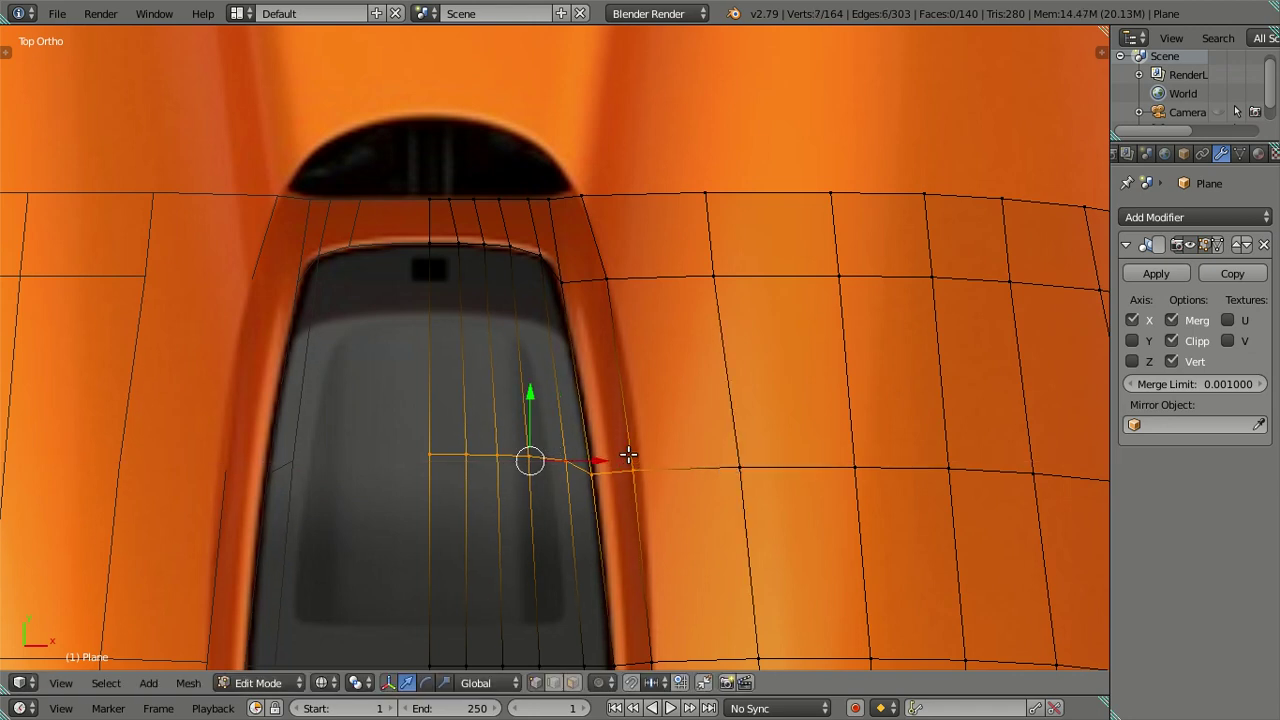
scroll(628, 455, up, 2)
shift+middle_drag(600, 383, 574, 396)
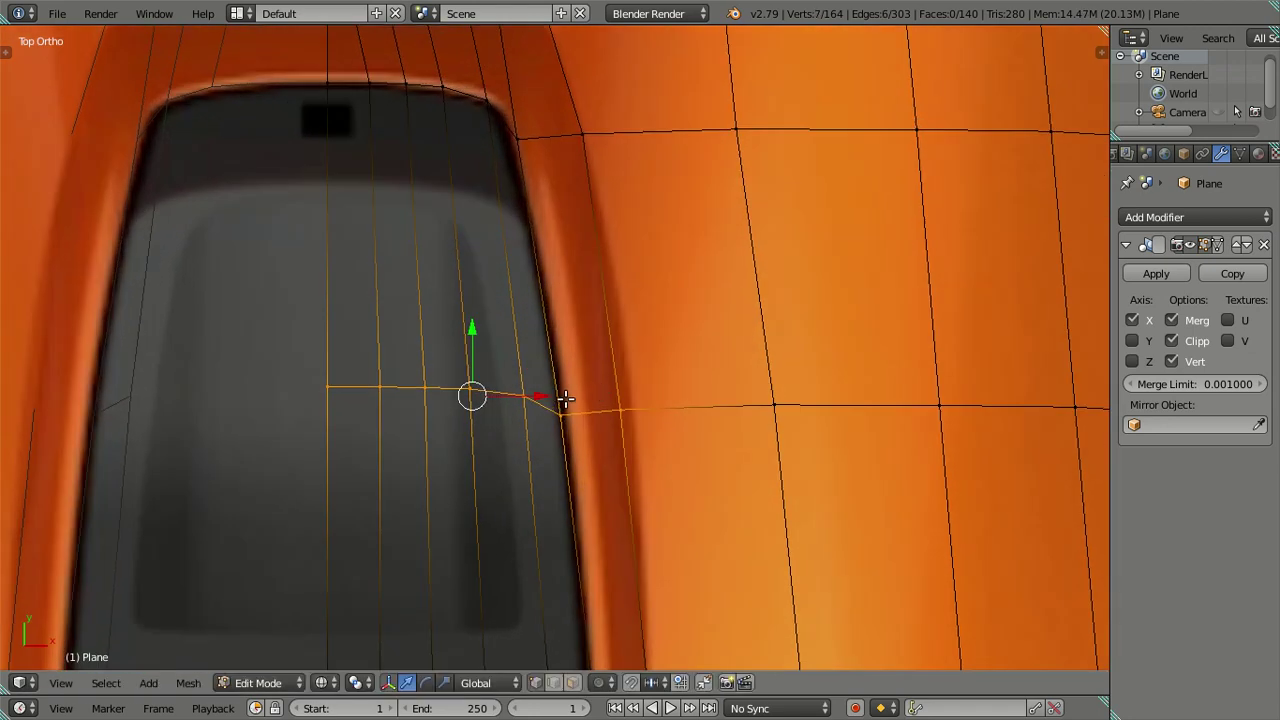
shift+right_click(328, 392)
Scale the remaining hood vertices up slightly to trace the strip outlines
key(s)
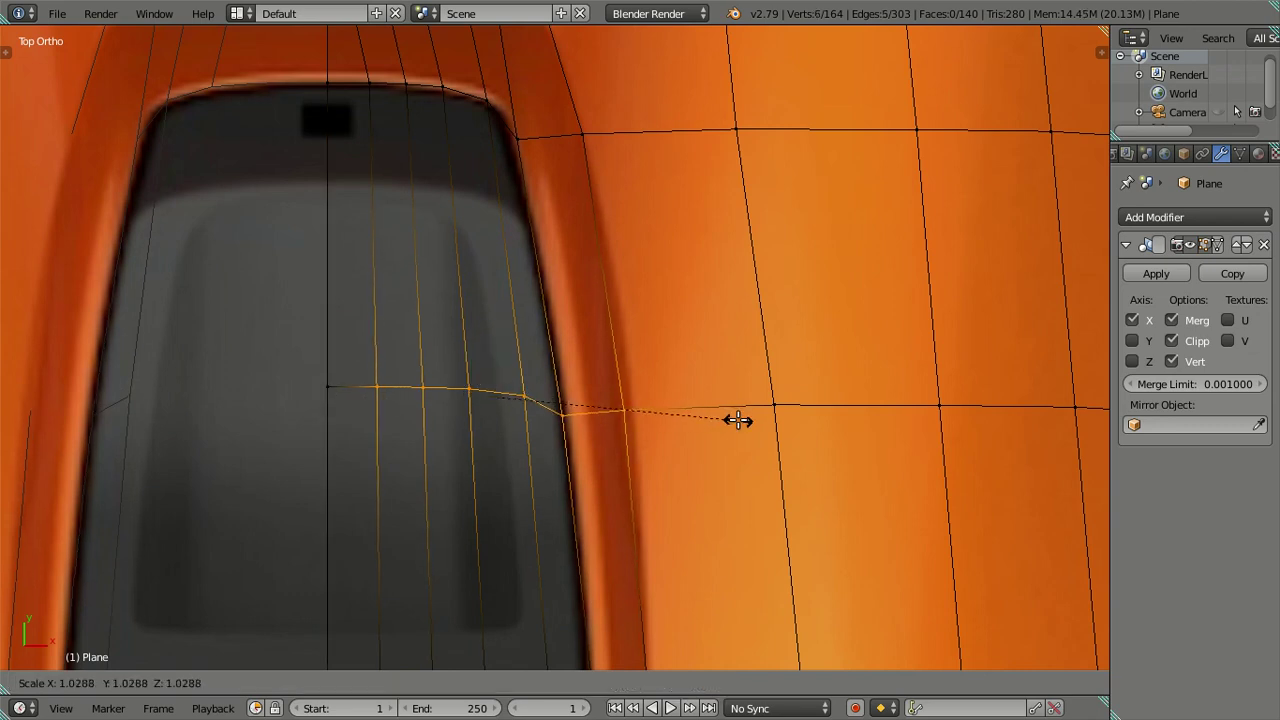
click(738, 420)
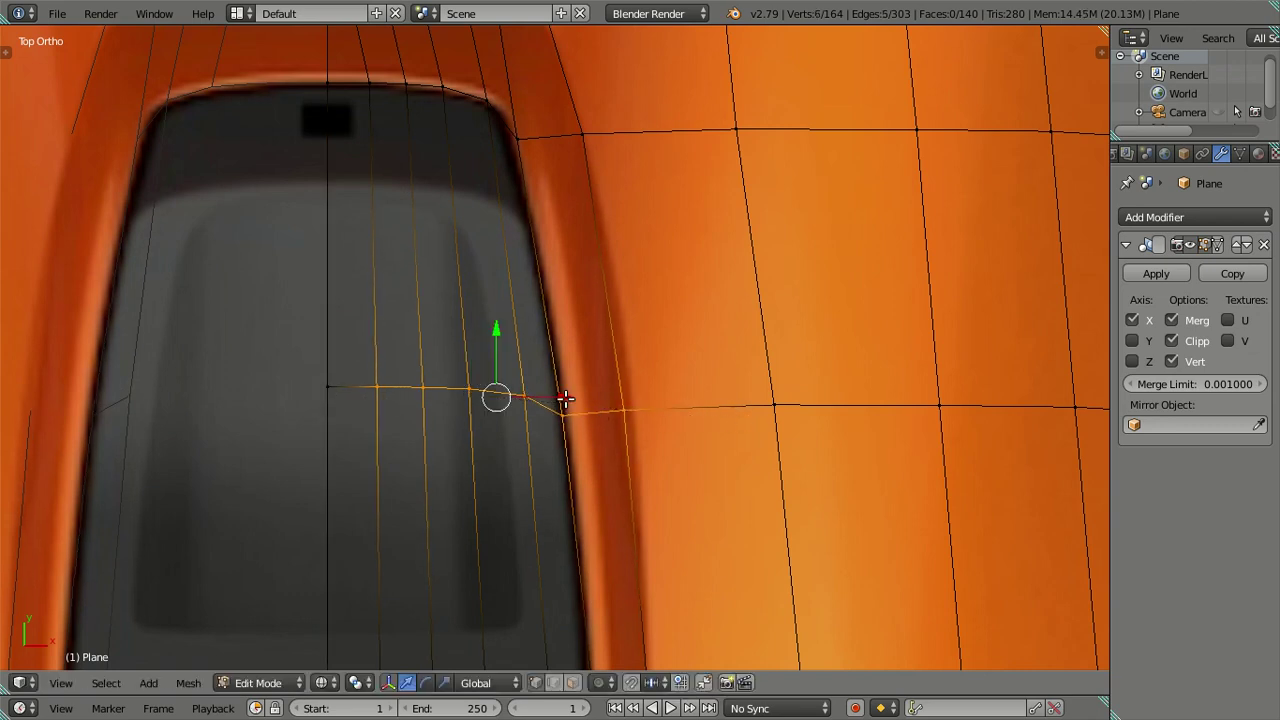
key(s)
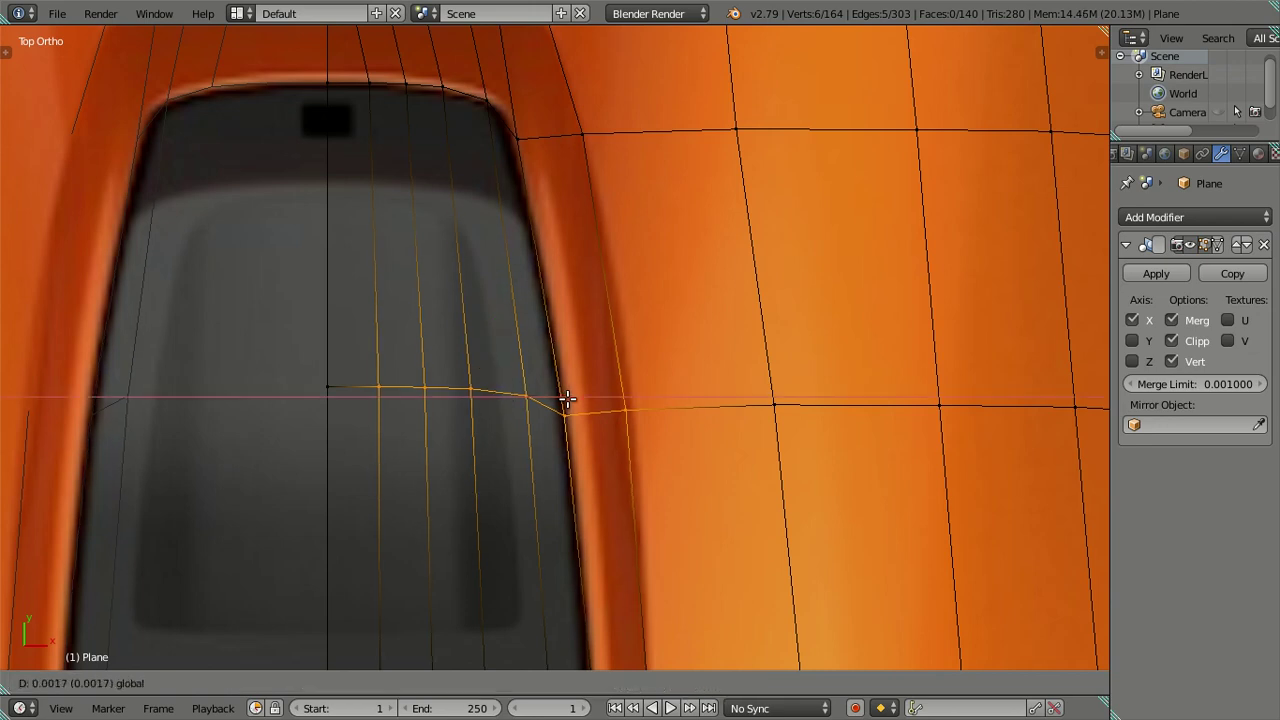
click(566, 399)
Check the strip-edge vertex along X without moving it, and preview the shell in solid shading
right_click(656, 403)
key(g)
key(x)
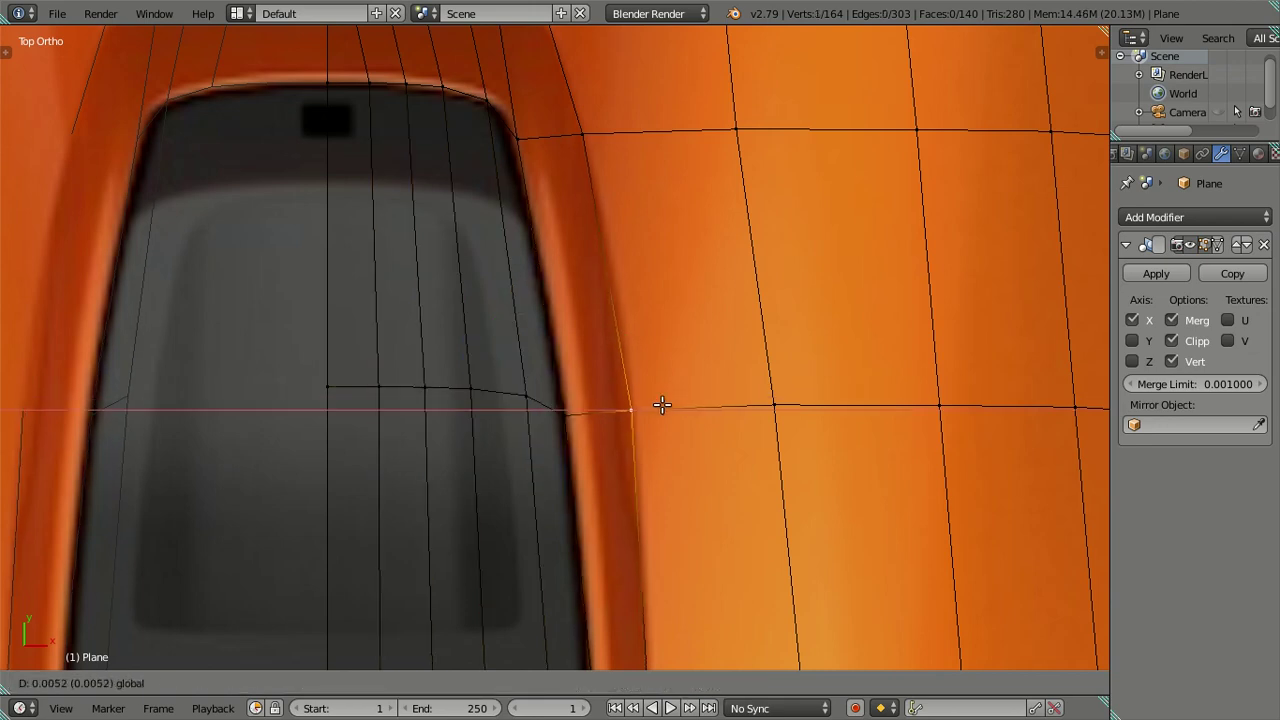
right_click(660, 404)
key(z)
key(z)
scroll(651, 398, down, 2)
Orbit around the solid shell in Object Mode to inspect it, then resume mesh editing
mouse_move(651, 397)
middle_down()
mouse_move(628, 313)
mouse_move(631, 243)
mouse_move(944, 217)
mouse_move(1017, 197)
middle_up()
key(z)
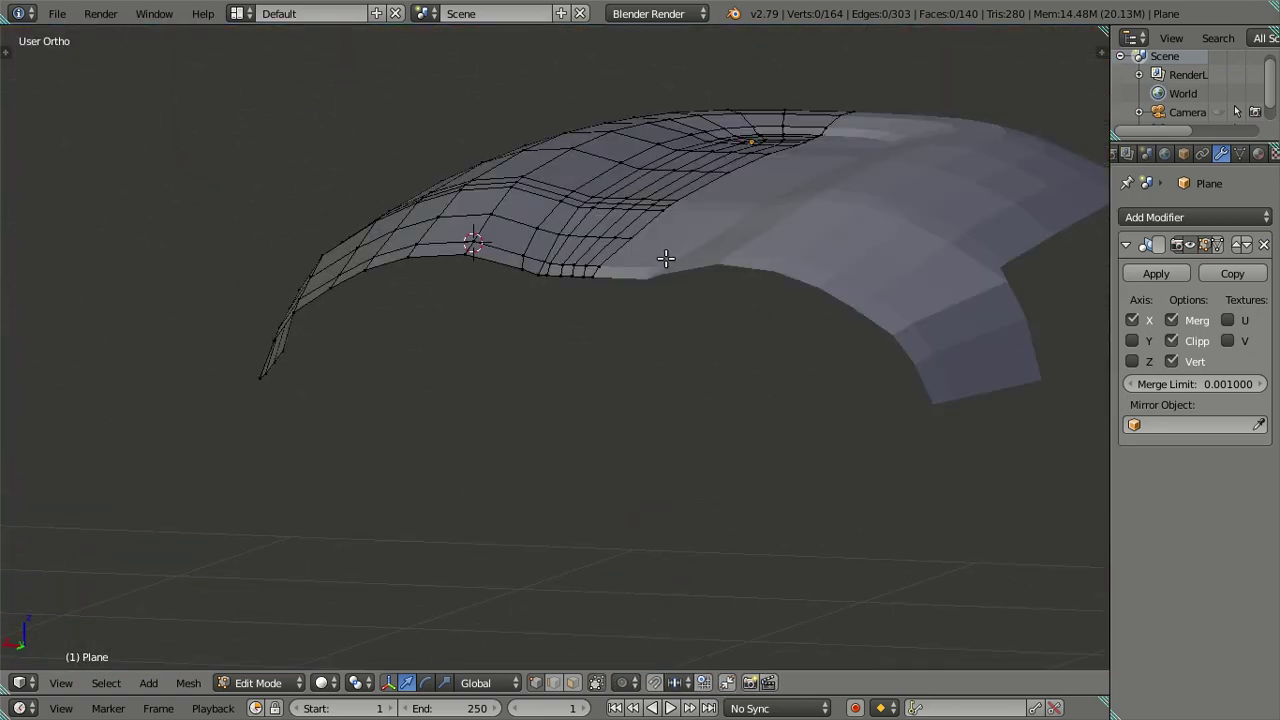
middle_drag(663, 257, 694, 277)
key(Tab)
scroll(719, 332, up, 3)
mouse_move(722, 332)
middle_down()
mouse_move(834, 297)
mouse_move(877, 403)
mouse_move(823, 434)
mouse_move(558, 356)
mouse_move(469, 306)
mouse_move(734, 460)
mouse_move(694, 374)
mouse_move(746, 297)
middle_up()
key(Tab)
Select the hood crease edge loop and frame it in side view
right_click(768, 298)
alt+right_click(767, 415)
key(KP_3)
scroll(693, 380, up, 3)
scroll(614, 330, down, 2)
scroll(586, 323, up, 2)
scroll(520, 286, up, 2)
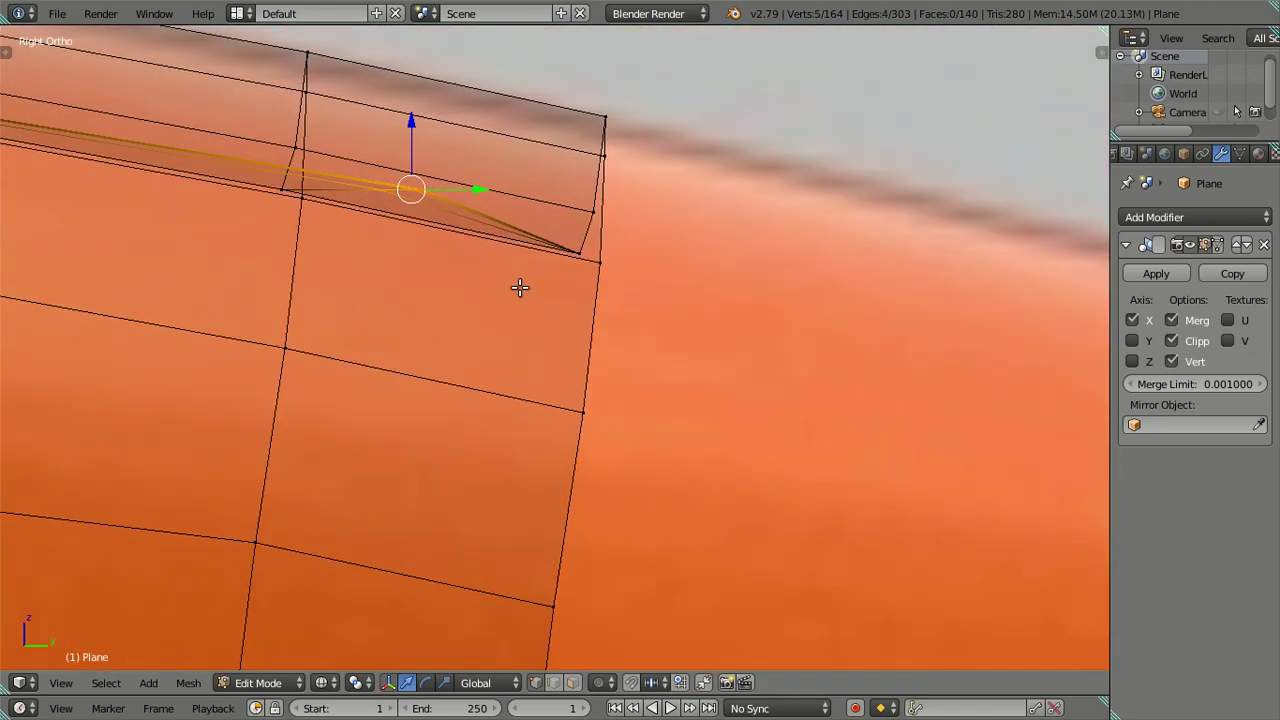
scroll(651, 400, up, 2)
scroll(626, 388, up, 1)
scroll(590, 378, down, 5)
scroll(600, 377, up, 1)
scroll(614, 355, up, 2)
shift+middle_drag(602, 325, 741, 318)
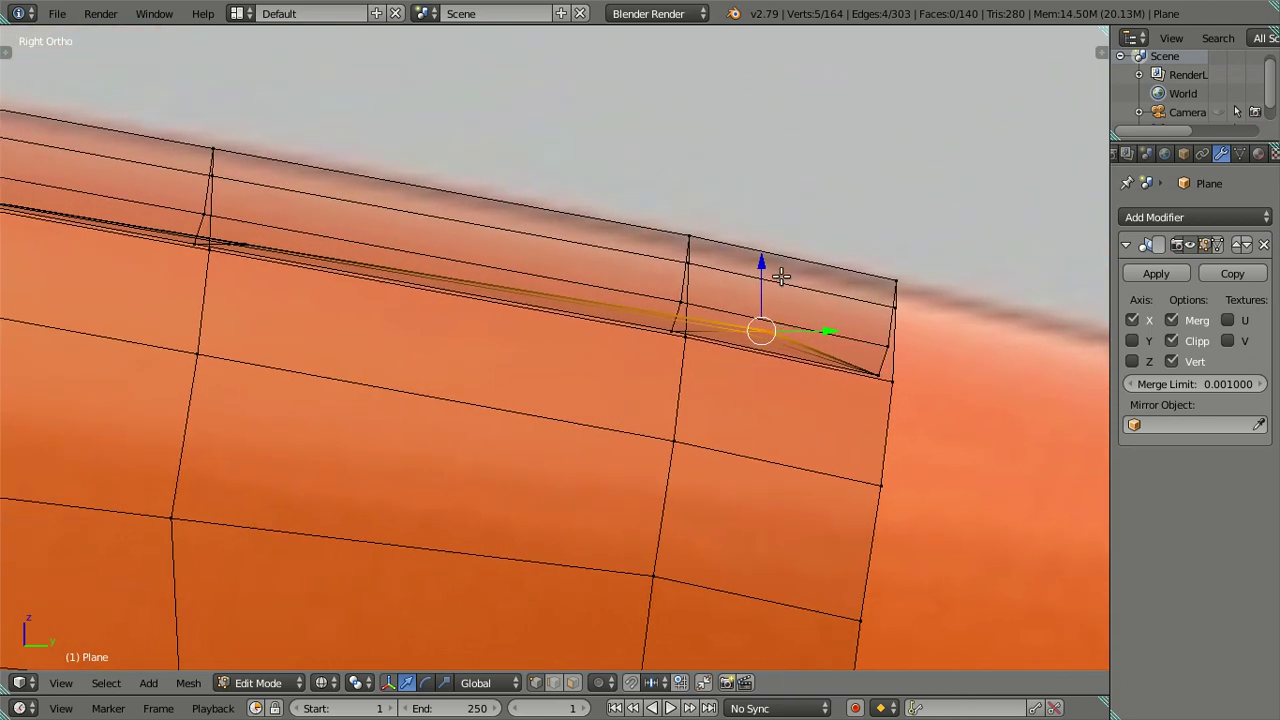
Lower the hood crease edge along Z to match the reference's body line
drag(762, 262, 787, 281)
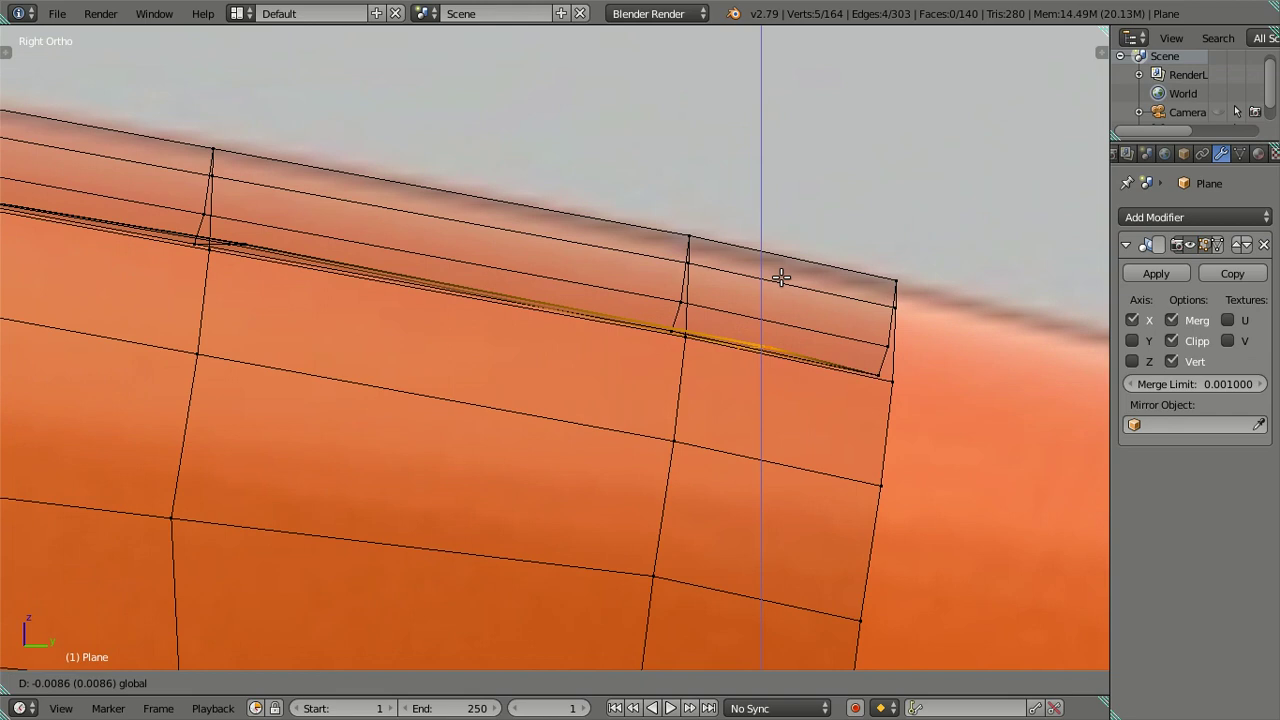
drag(787, 281, 801, 272)
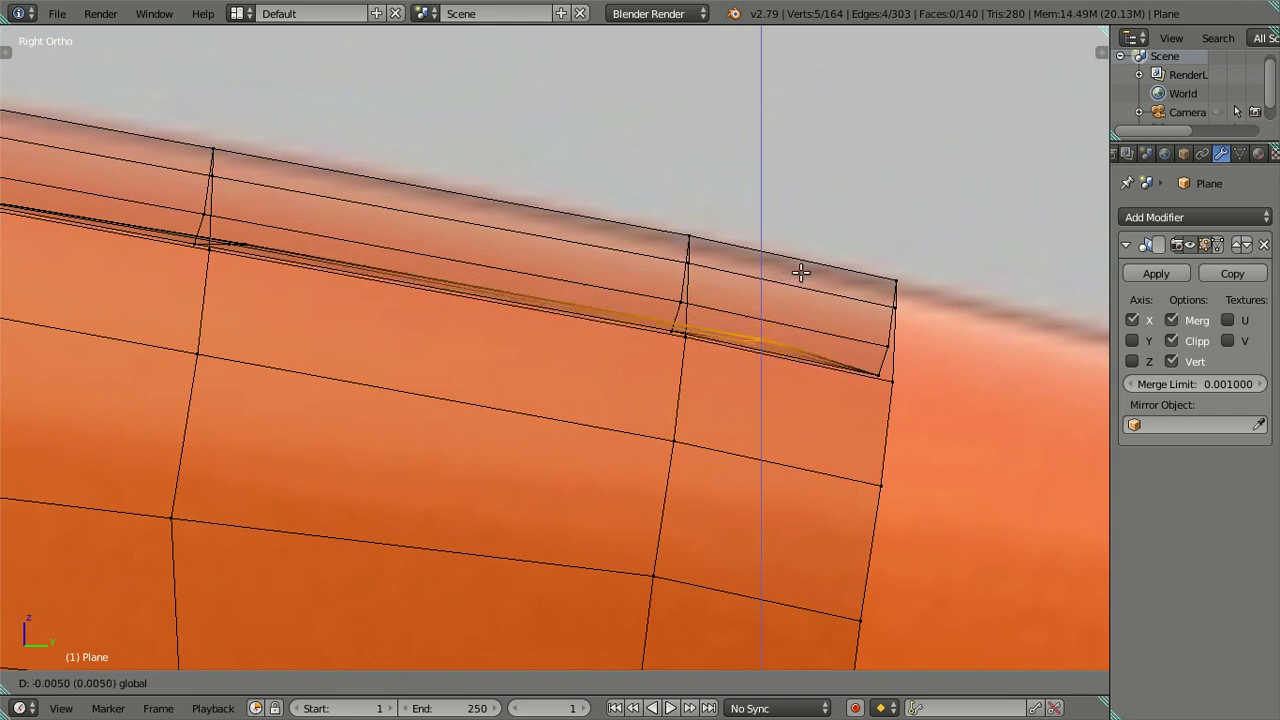
drag(801, 272, 803, 272)
scroll(789, 331, up, 3)
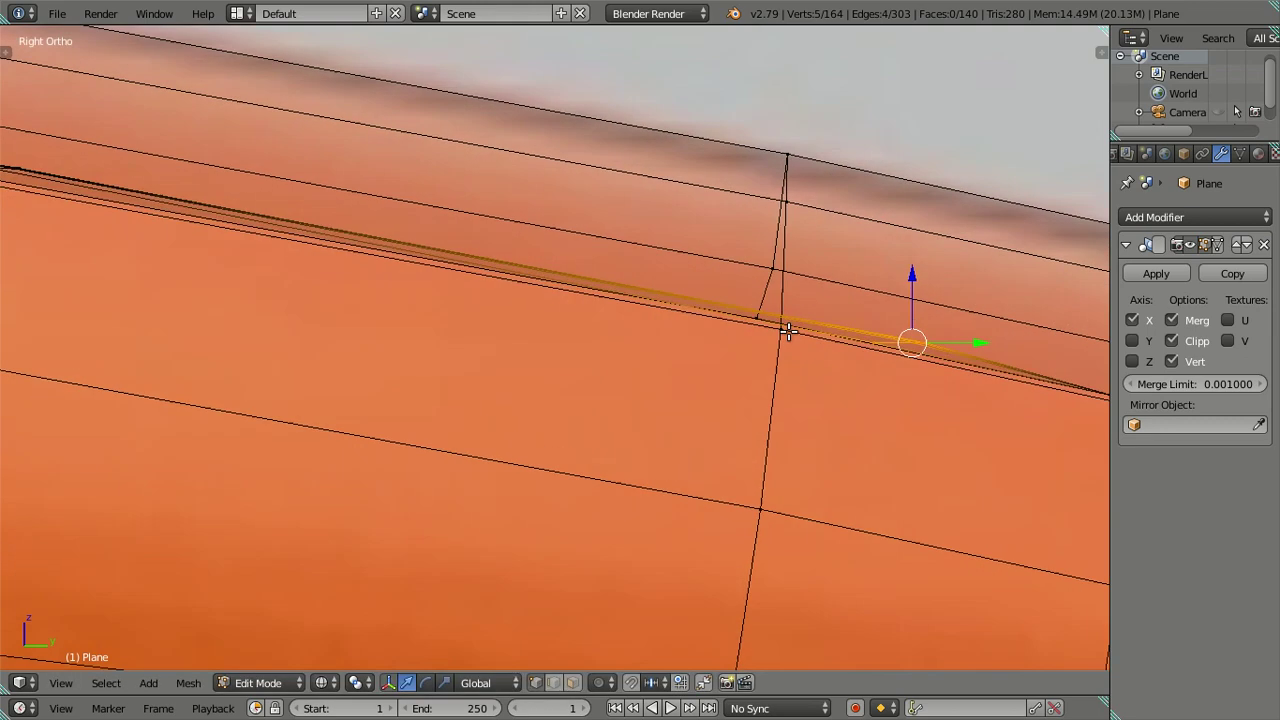
shift+middle_drag(800, 370, 460, 350)
scroll(470, 355, up, 4)
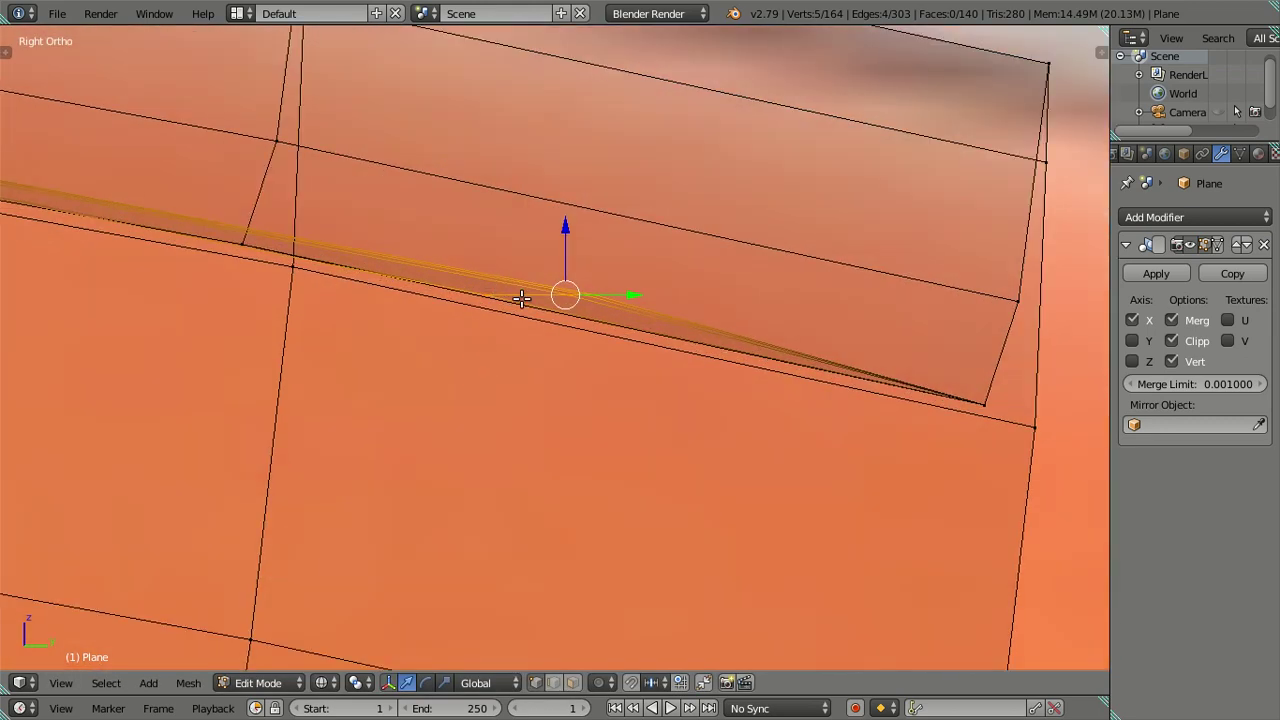
shift+middle_drag(521, 299, 577, 334)
scroll(590, 300, up, 2)
key(g)
key(z)
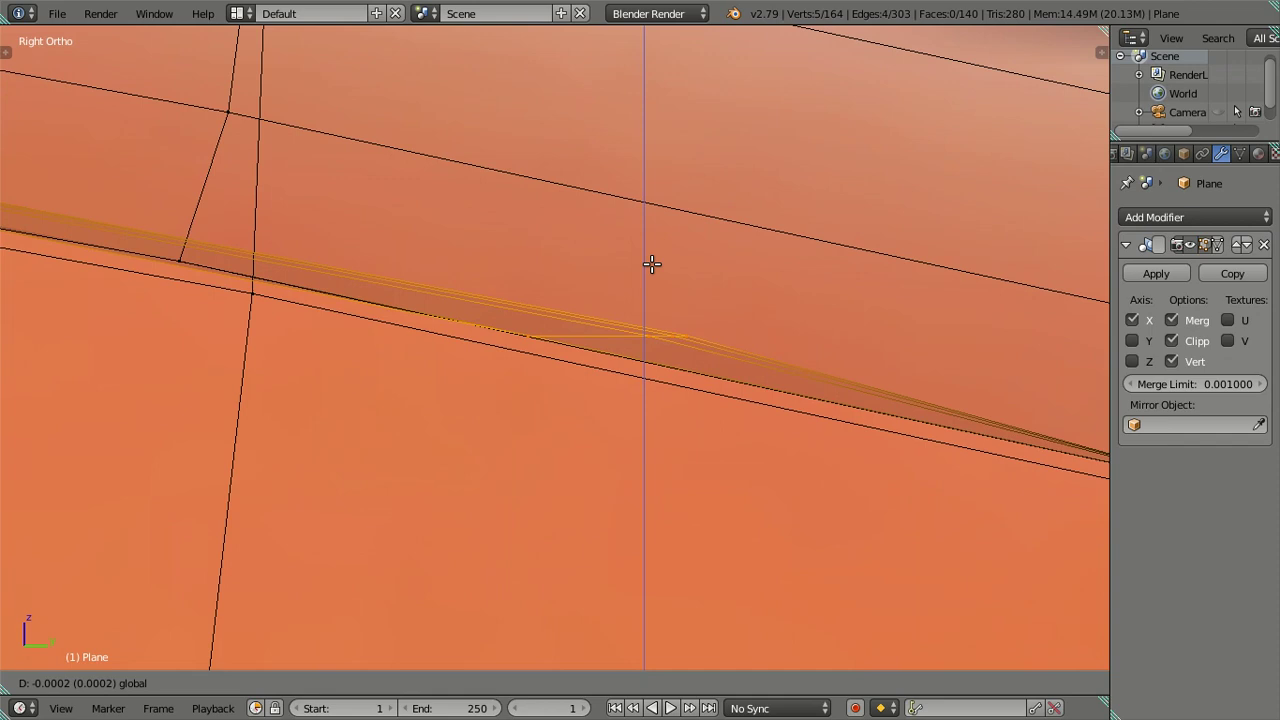
click(651, 264)
Deselect one vertex and lower the remaining four crease vertices slightly further
key(c)
middle_drag(537, 366, 483, 371)
key(Escape)
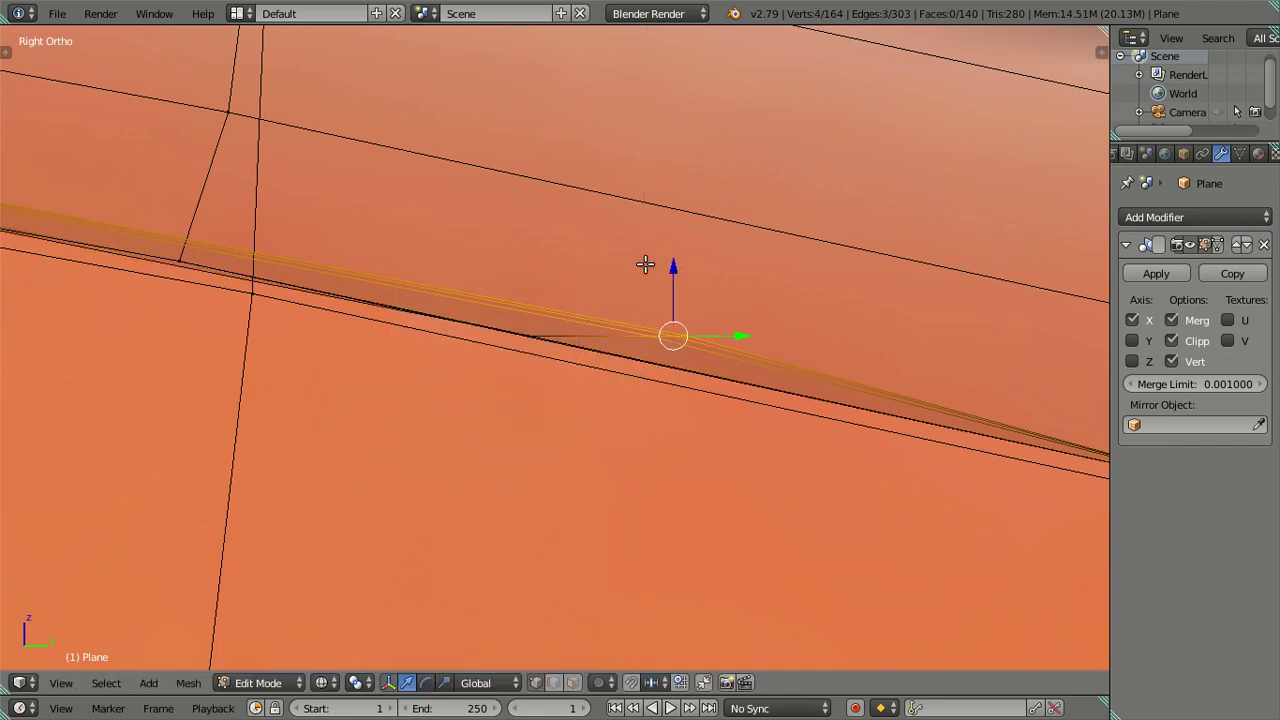
key(g)
key(z)
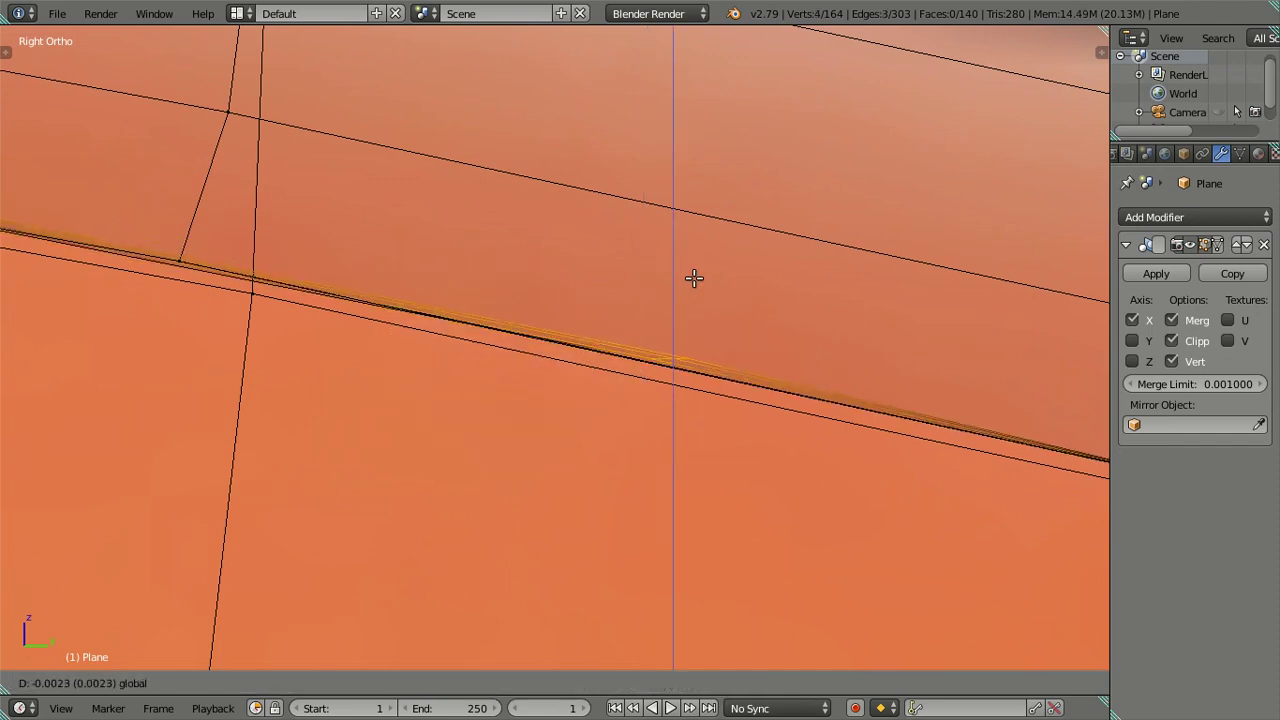
click(700, 280)
mouse_move(606, 297)
ctrl+middle_down()
mouse_move(360, 289)
mouse_move(598, 317)
mouse_move(469, 289)
mouse_move(590, 318)
mouse_move(514, 257)
mouse_move(623, 449)
mouse_move(563, 257)
ctrl+middle_up()
Dissolve the previously added edge loop and cut a fresh vertical loop in its place
key(a)
scroll(436, 404, down, 2)
alt+right_click(505, 466)
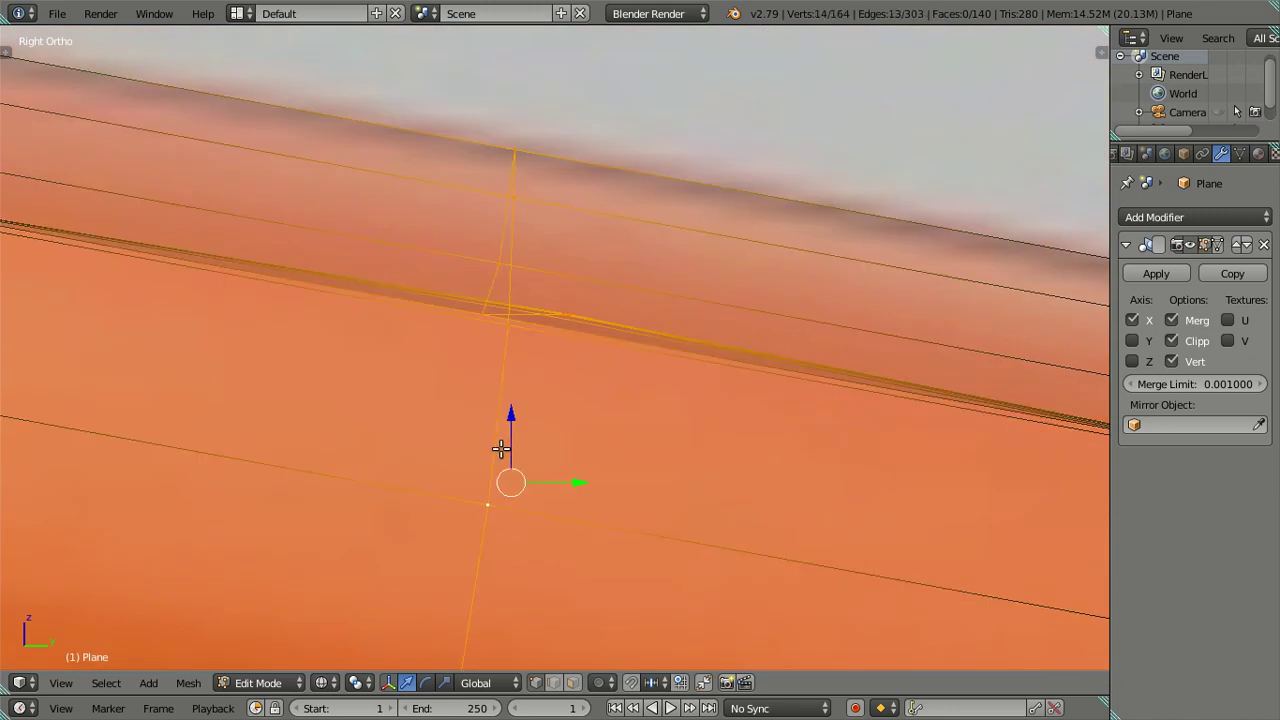
key(x)
click(654, 511)
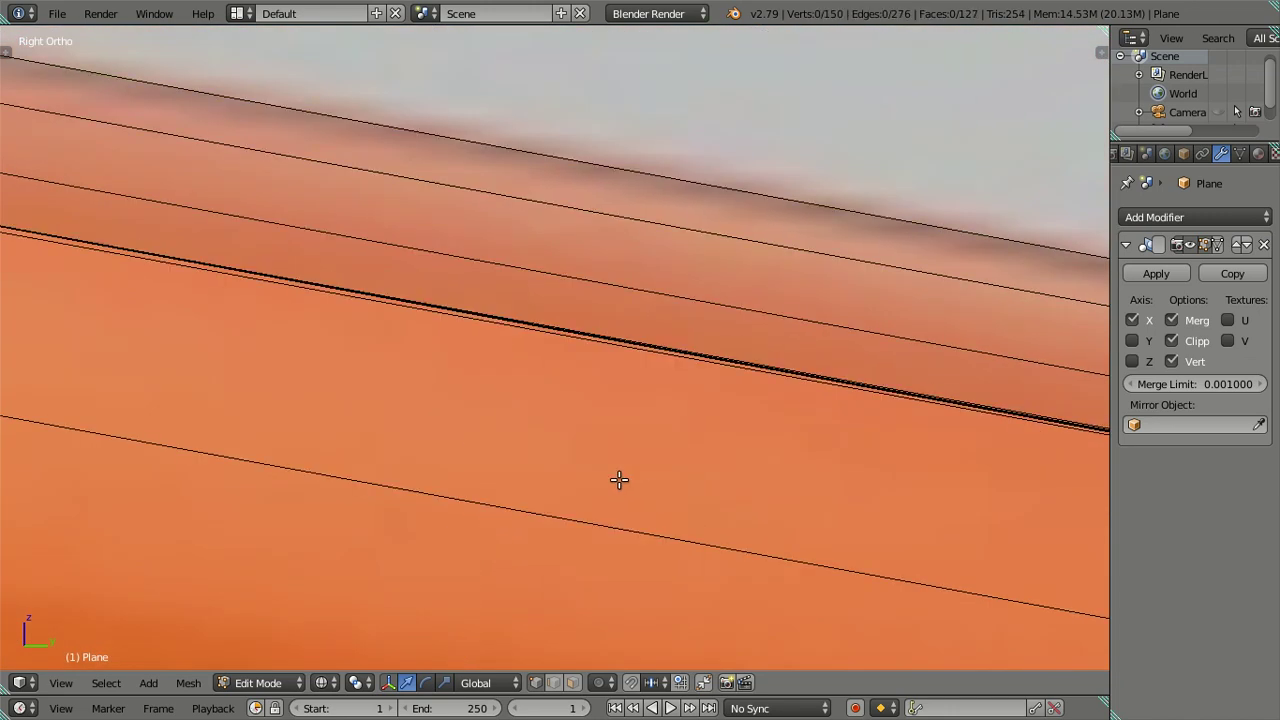
scroll(620, 477, down, 3)
key(ctrl+r)
click(540, 300)
right_click(540, 300)
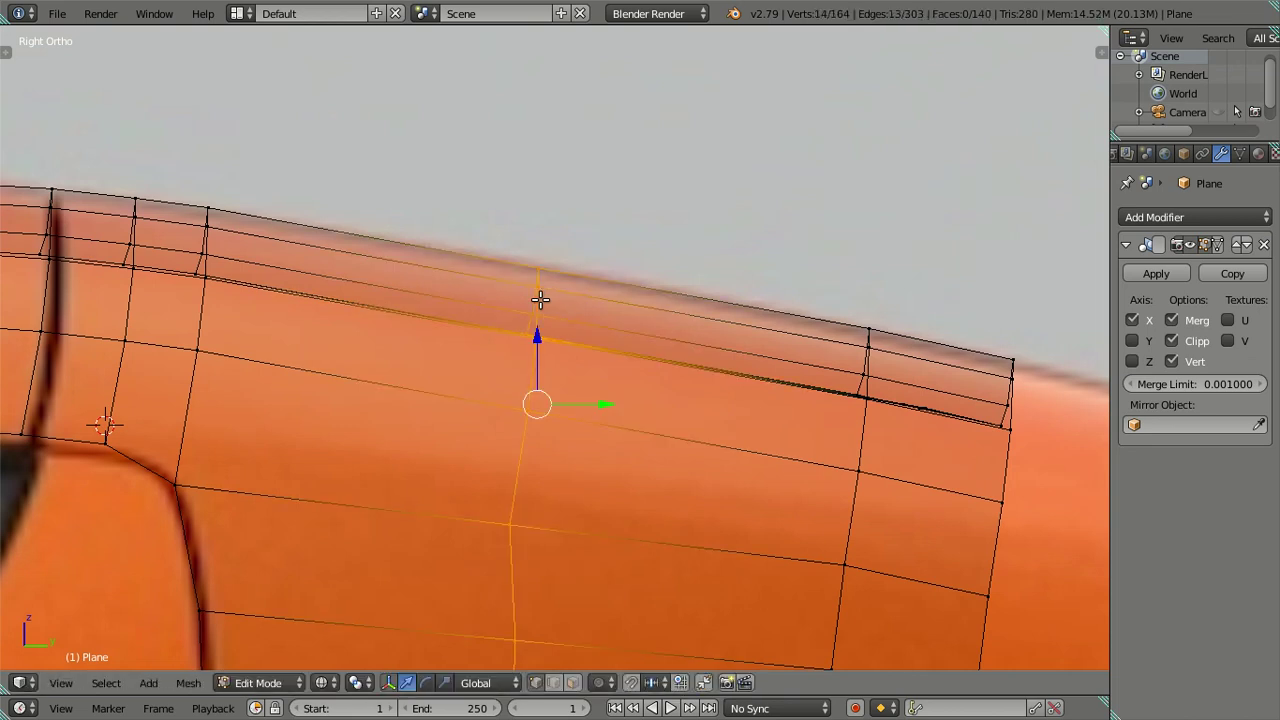
key(KP_7)
Slide the strip-edge vertex along X onto the hood crease
key(a)
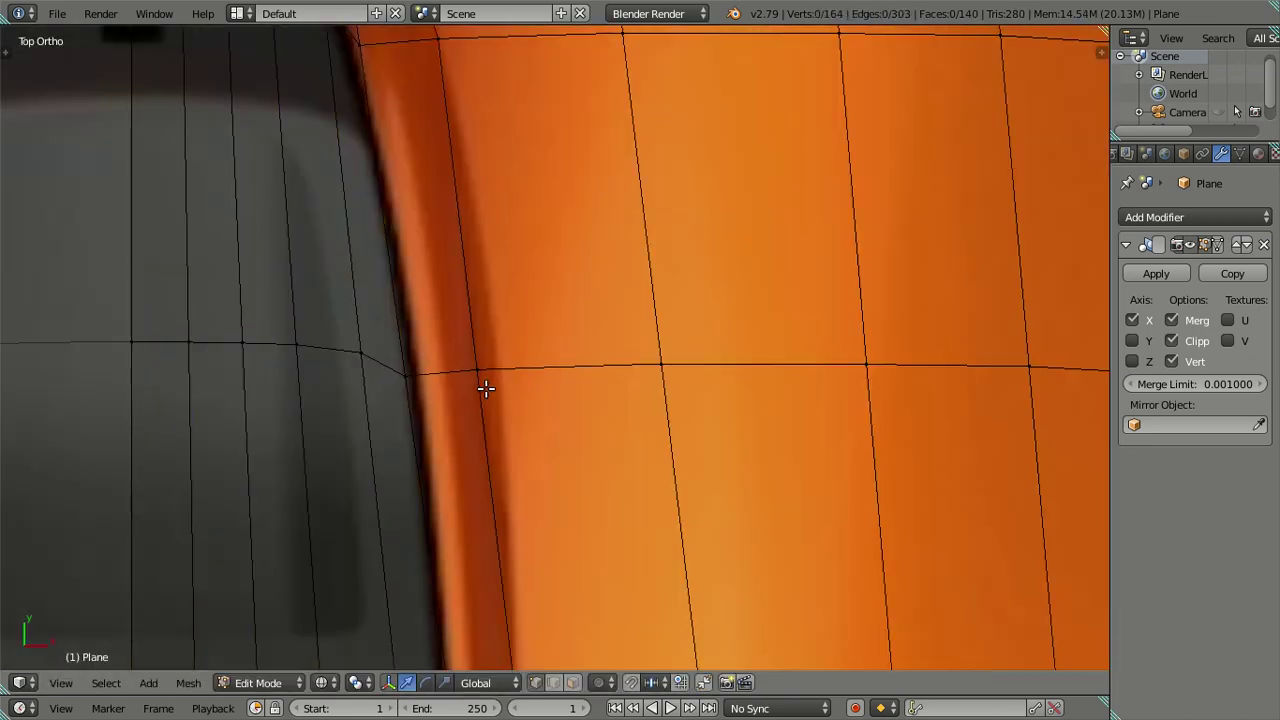
right_click(474, 367)
key(g)
right_click(540, 365)
right_click(539, 365)
key(g)
key(x)
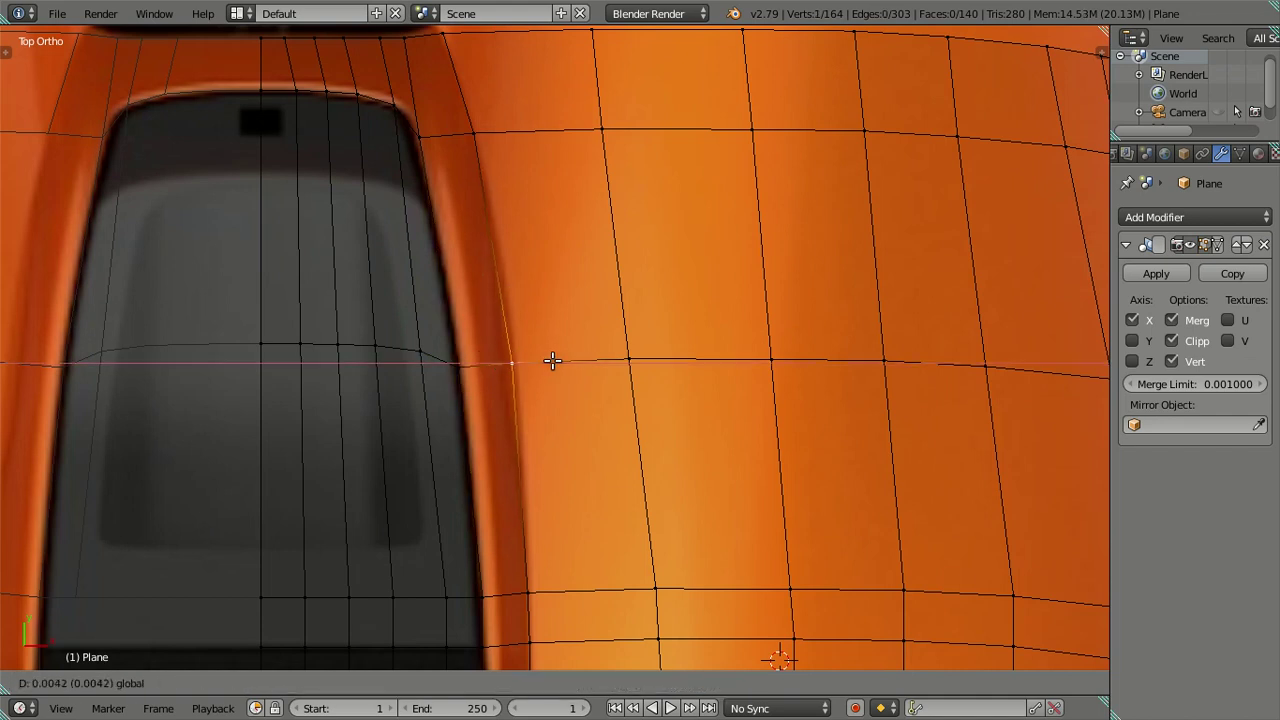
click(545, 361)
Move a vertex on the new loop sideways toward the crease line
key(a)
right_click(417, 350)
key(a)
right_click(624, 360)
key(g)
click(697, 354)
Slide the next upper vertex along X into line with the crease
key(a)
scroll(677, 337, down, 3)
right_click(598, 225)
key(g)
key(x)
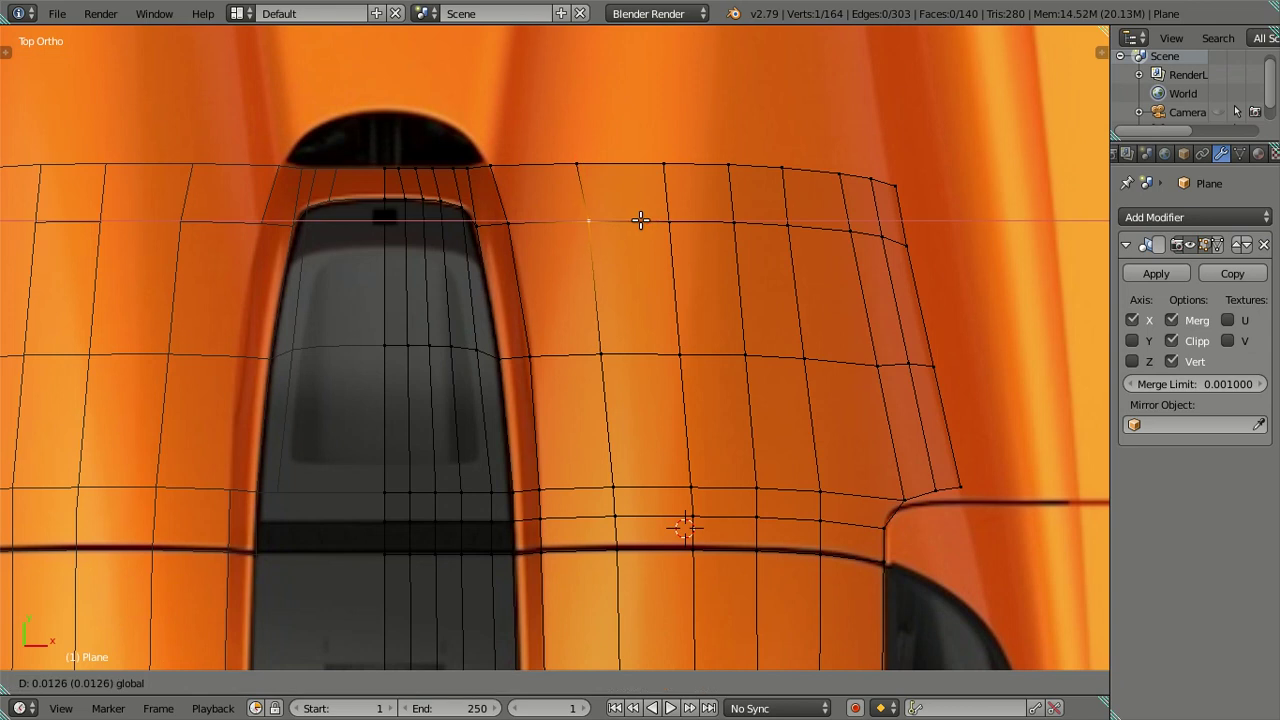
click(640, 220)
key(a)
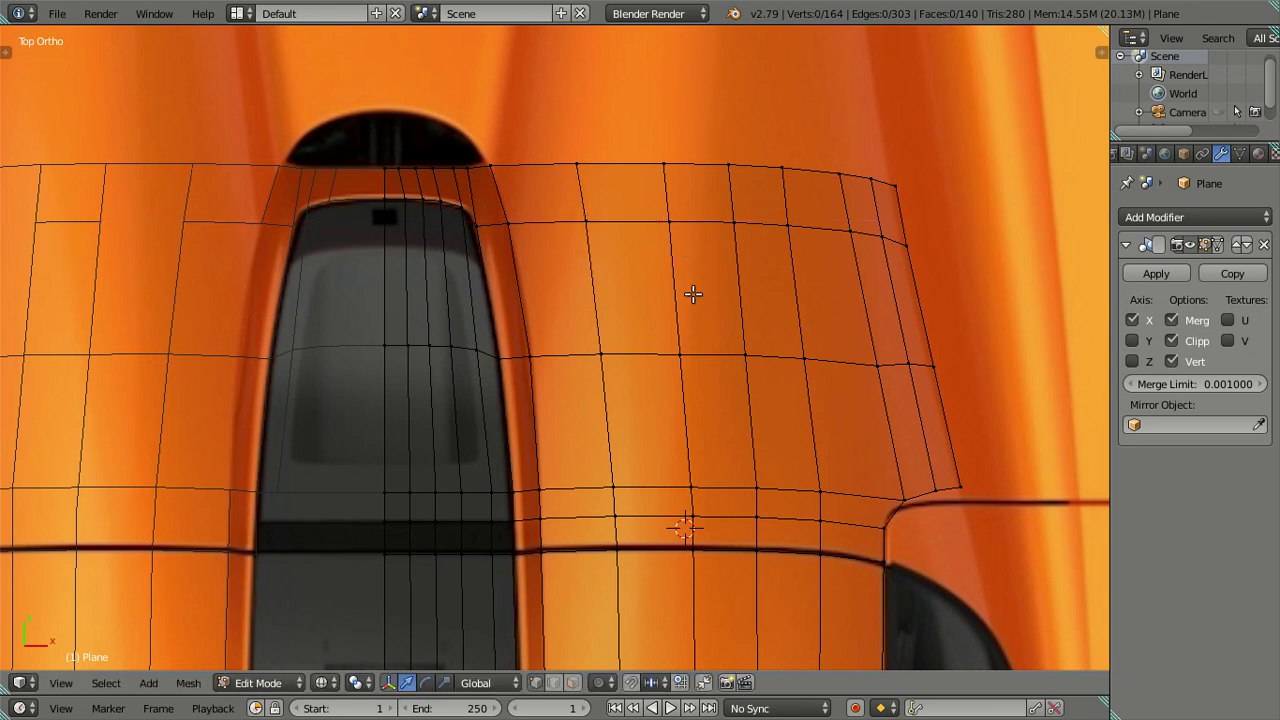
Slide the first vertical crease edge along X onto the reference crease
right_click(687, 362)
shift+right_click(675, 238)
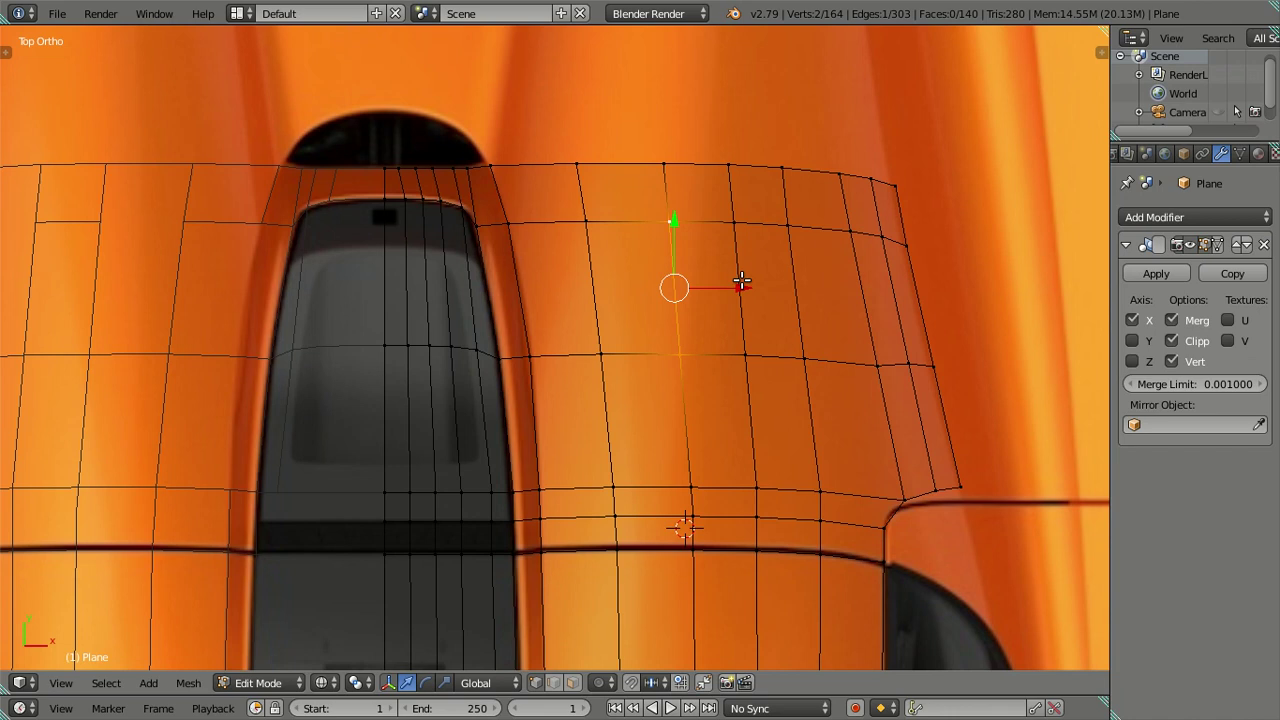
key(g)
key(x)
click(701, 317)
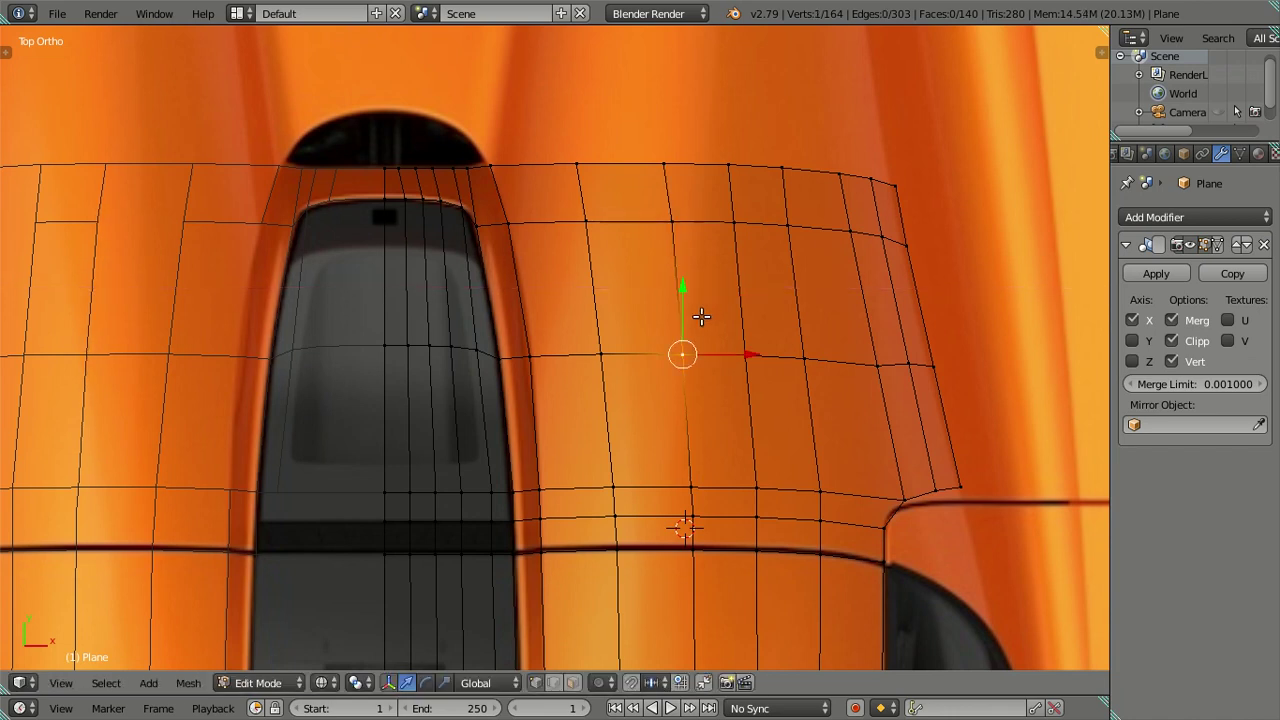
Slide the next vertical crease edge along X to line up with the crease
right_click(748, 356)
scroll(740, 357, down, 2)
scroll(720, 365, down, 1)
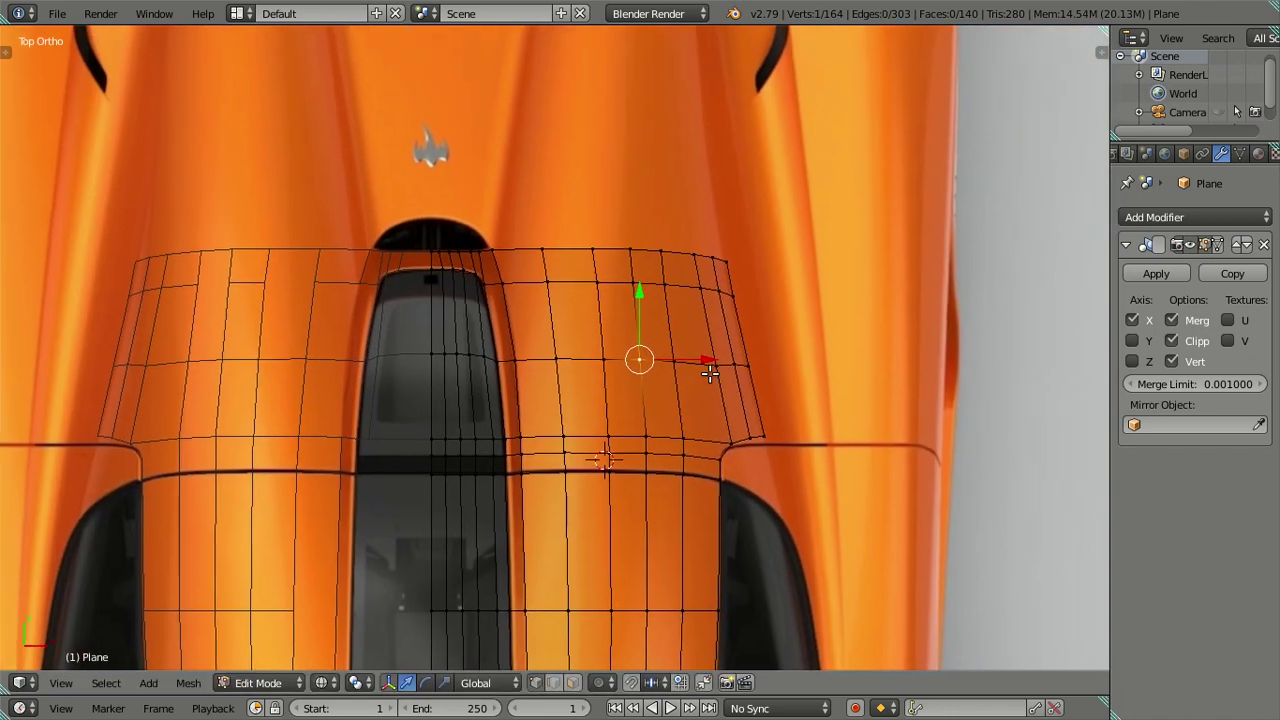
scroll(709, 372, up, 2)
key(a)
right_click(704, 368)
shift+right_click(684, 258)
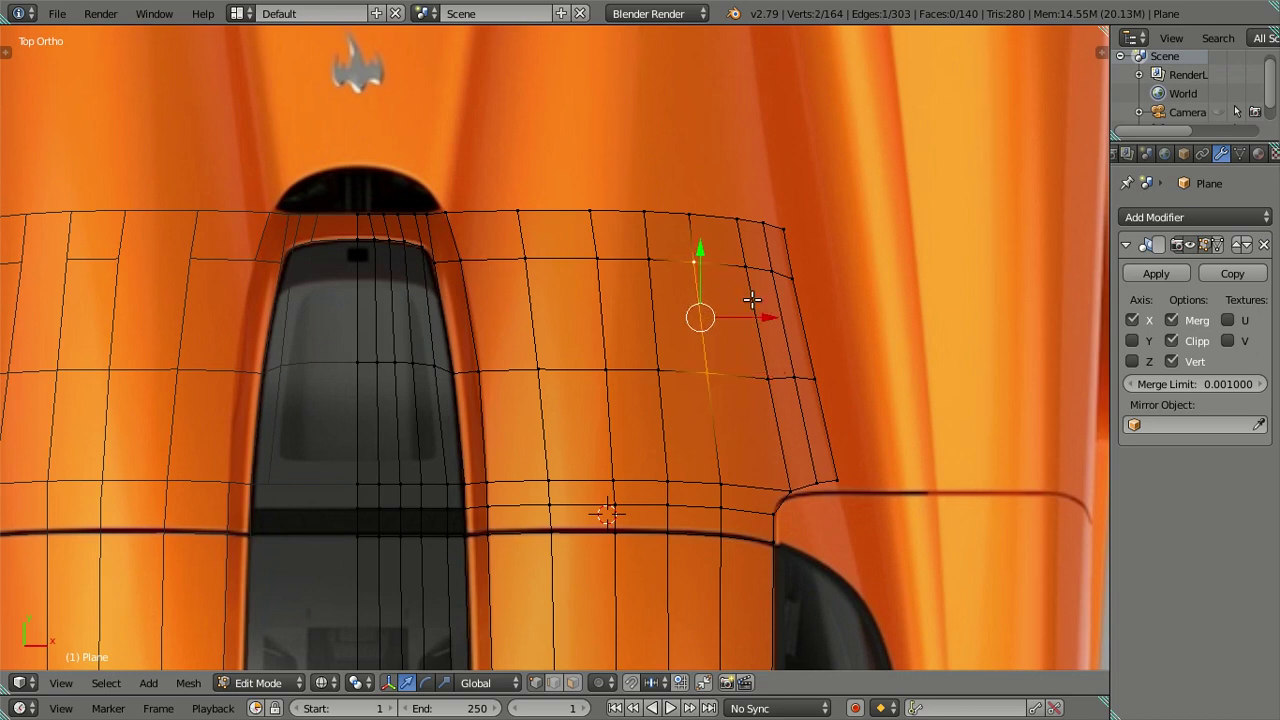
key(g)
key(x)
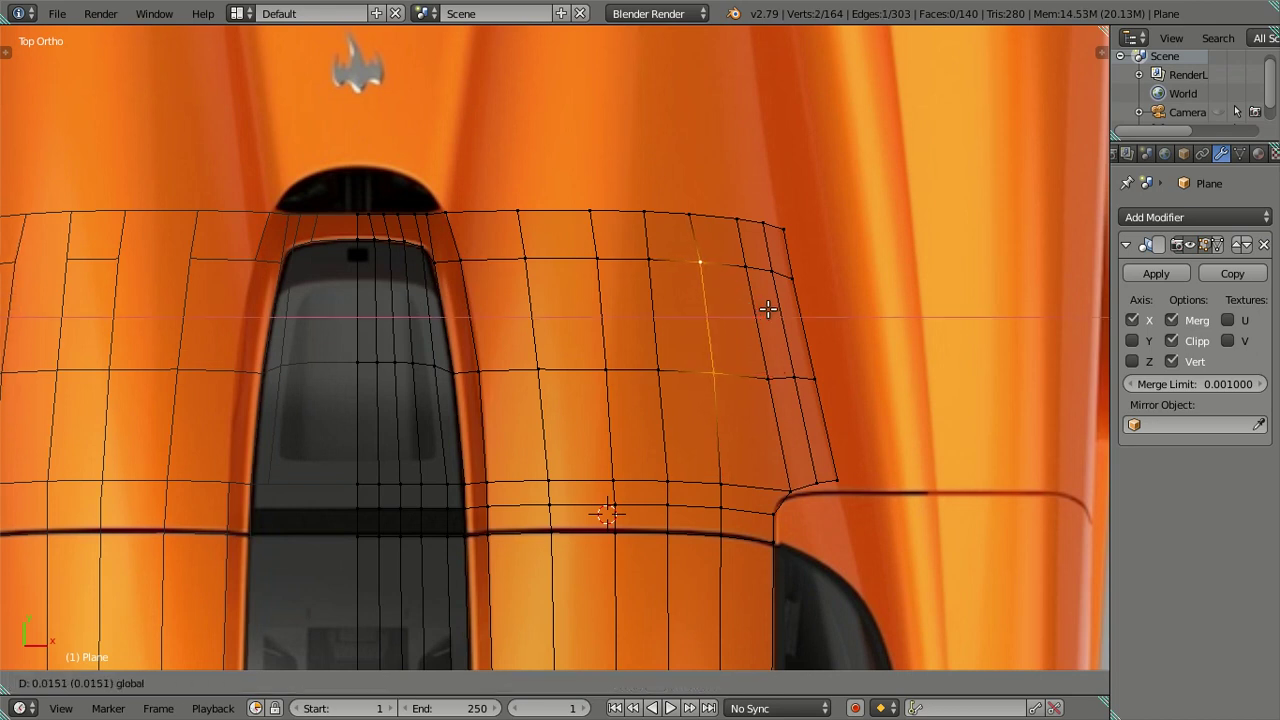
click(766, 300)
Shift the right crease strip's vertical edge sideways onto the crease line
right_click(745, 267)
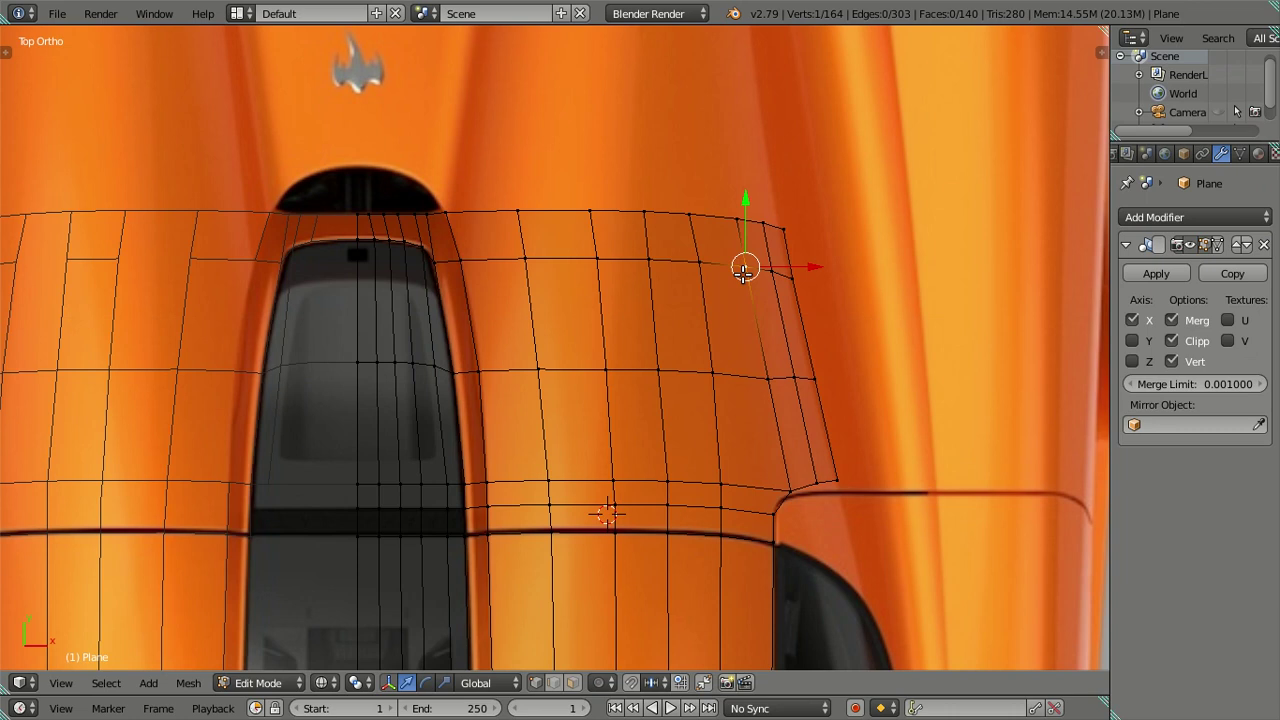
shift+right_click(762, 376)
shift+right_click(784, 232)
shift+right_click(795, 378)
shift+right_click(814, 378)
shift+right_click(803, 299)
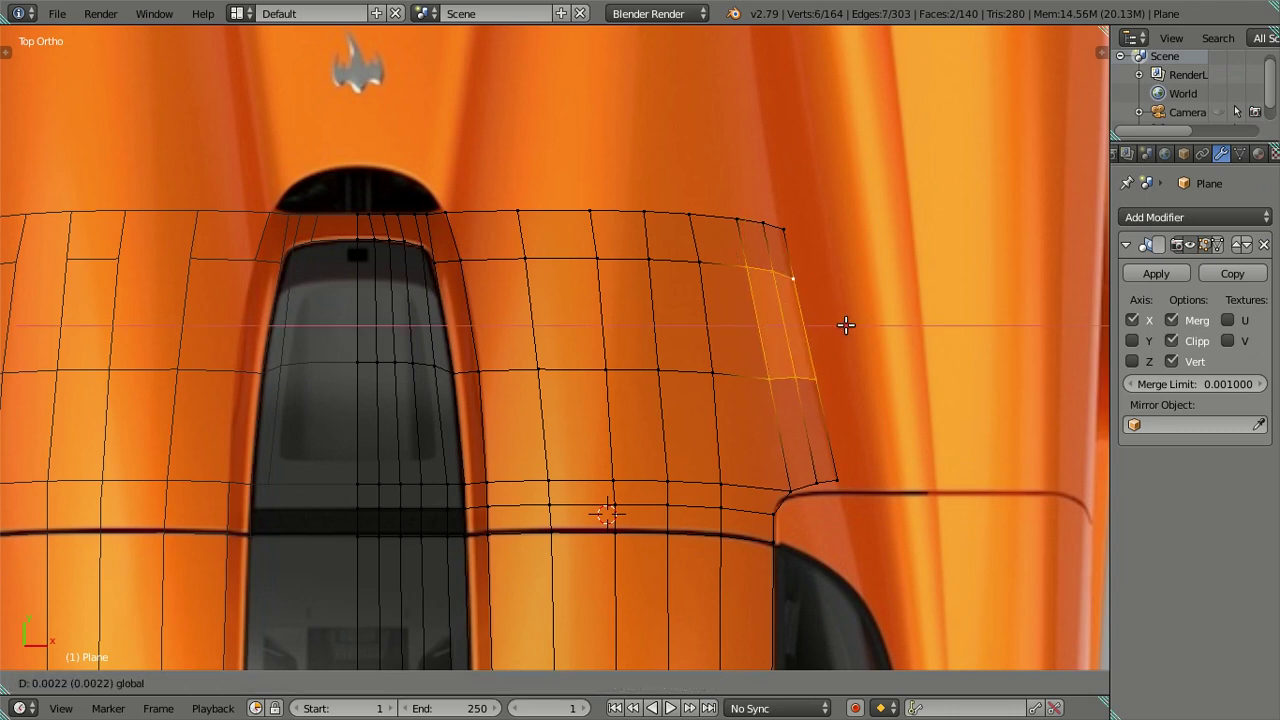
key(a)
right_click(745, 266)
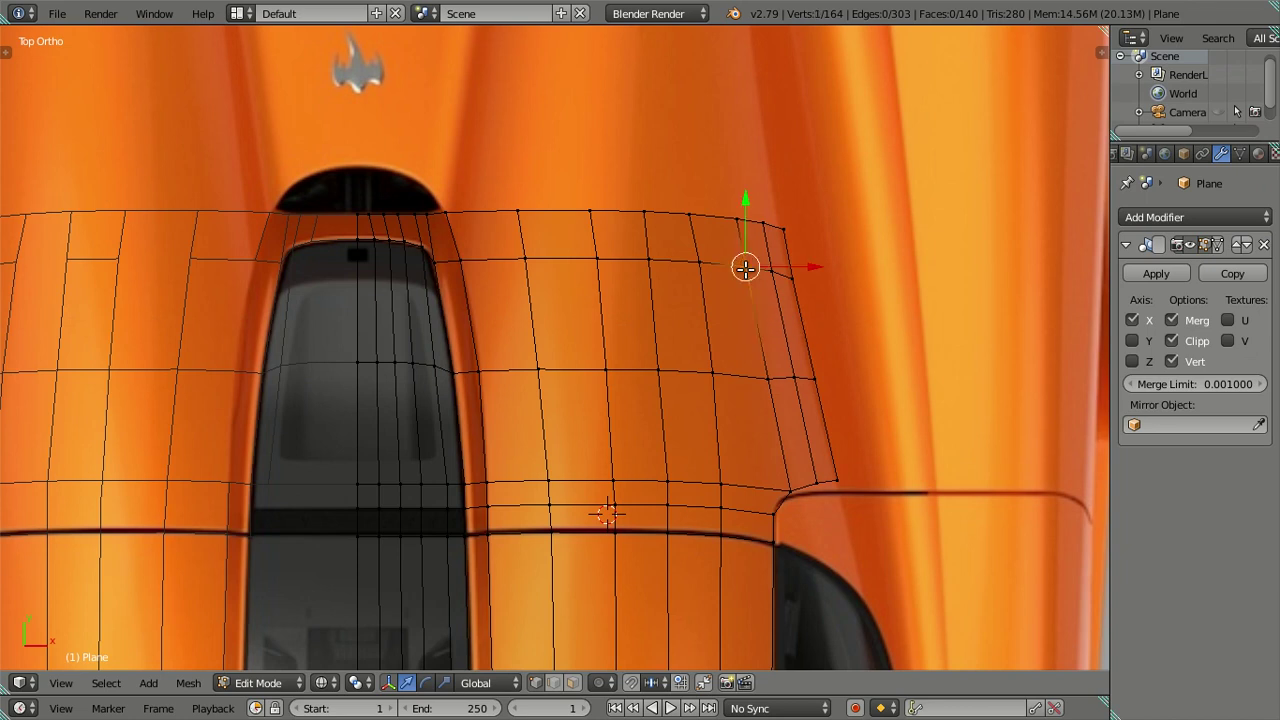
shift+right_click(770, 368)
drag(823, 323, 828, 318)
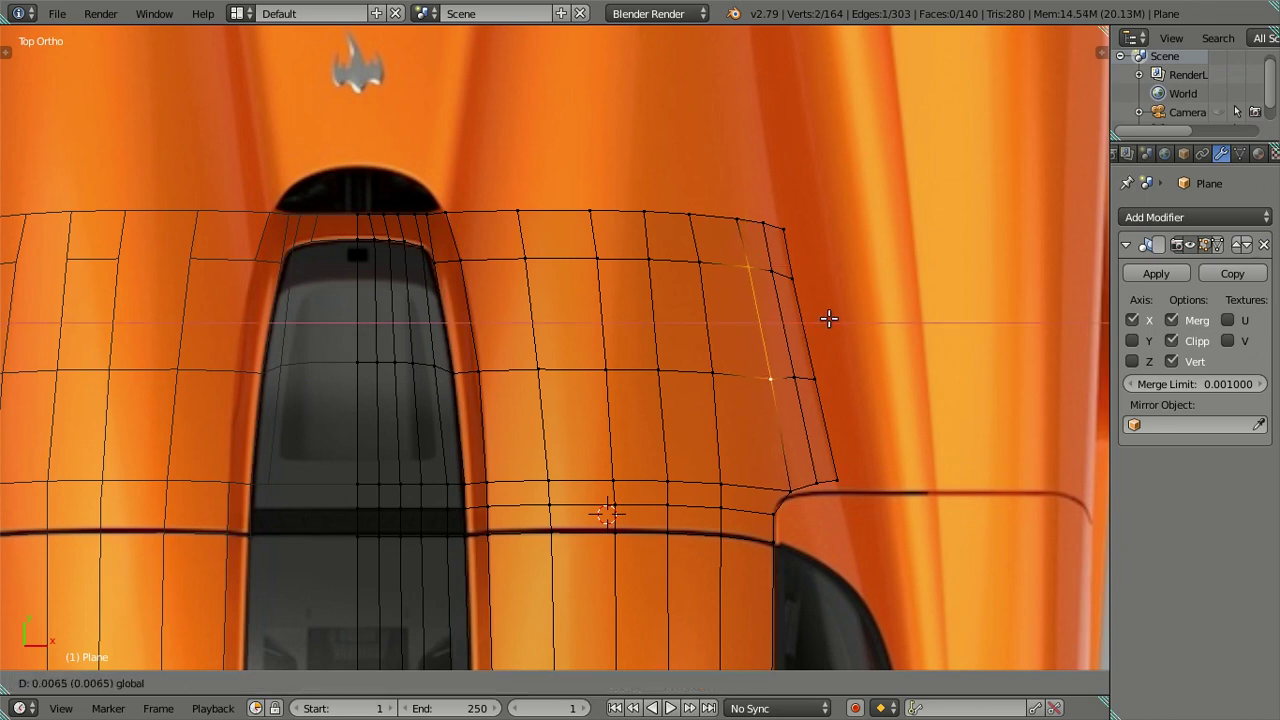
click(829, 318)
Nudge a top-row vertex into line, then zoom out to review the hood
key(a)
right_click(707, 264)
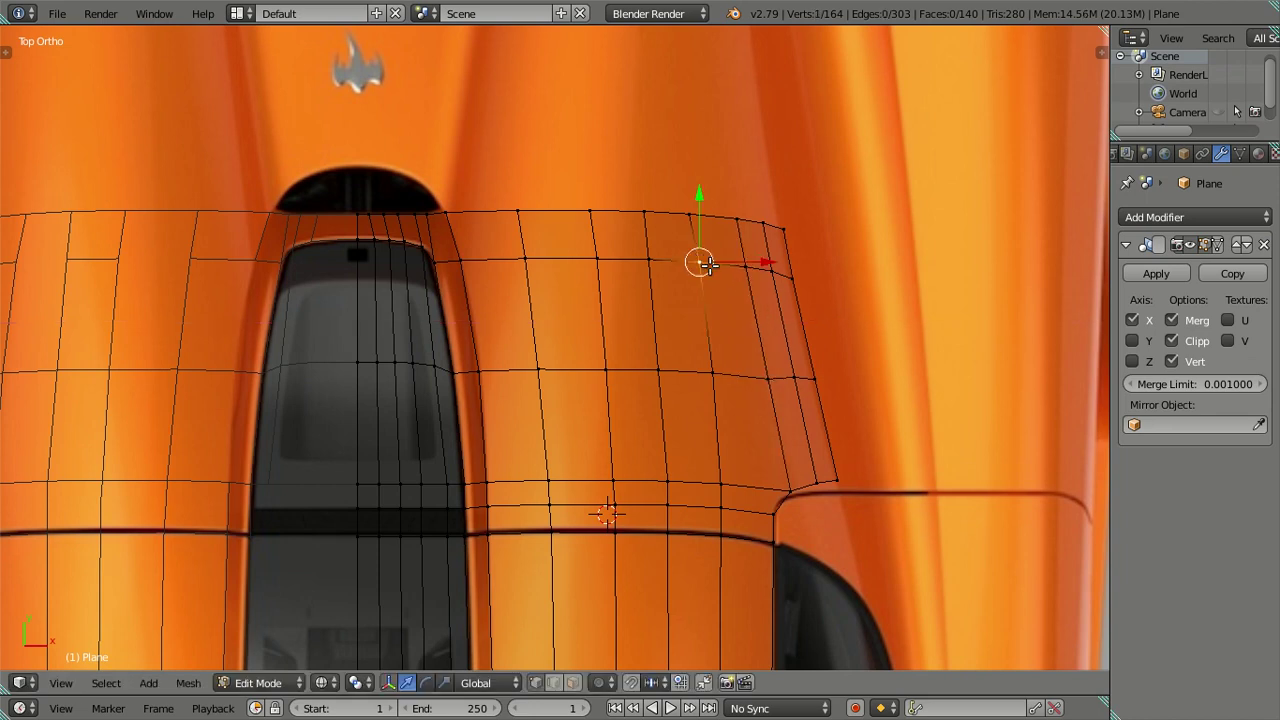
right_click(697, 215)
key(g)
click(748, 211)
key(a)
right_click(591, 210)
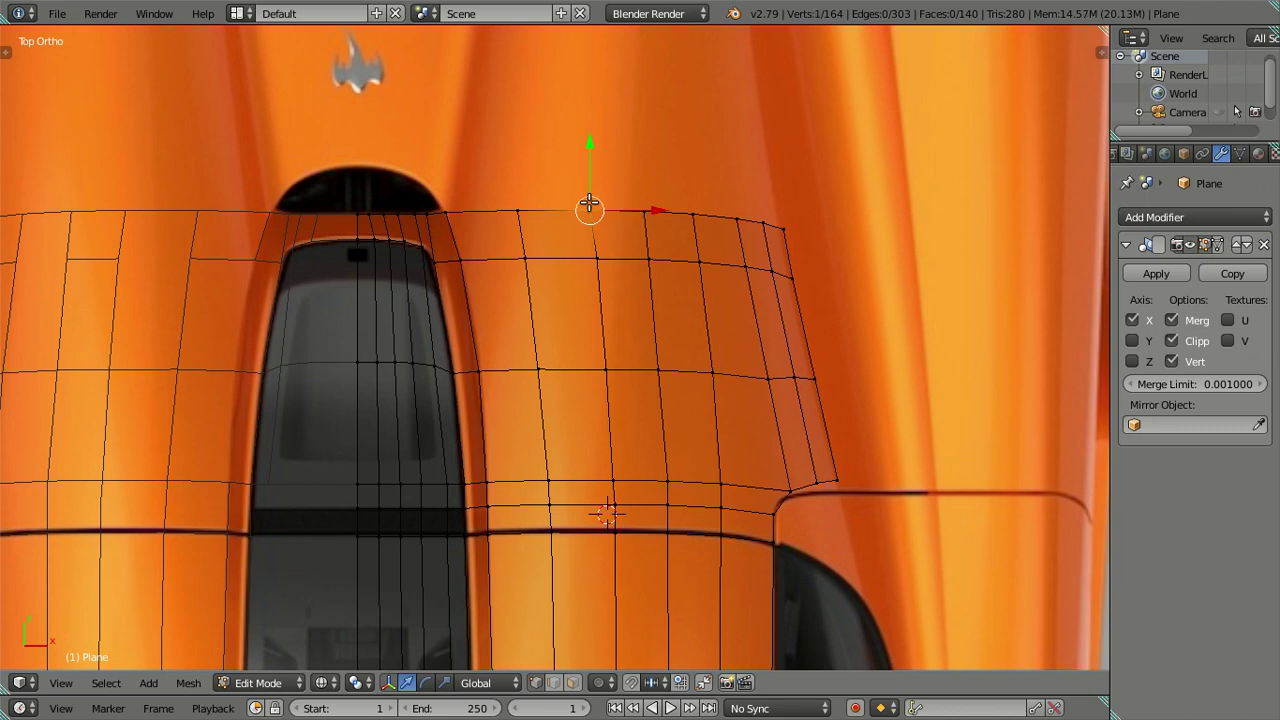
scroll(638, 200, down, 3)
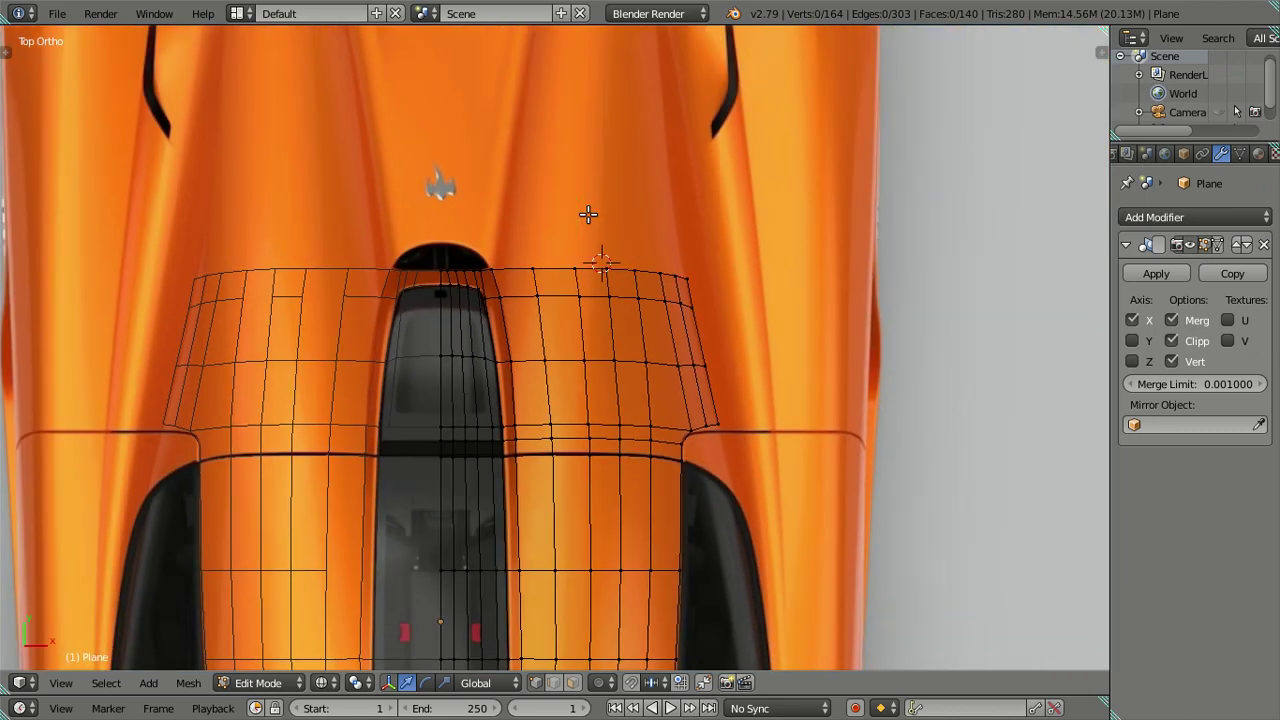
key(a)
scroll(557, 286, down, 2)
scroll(534, 394, down, 2)
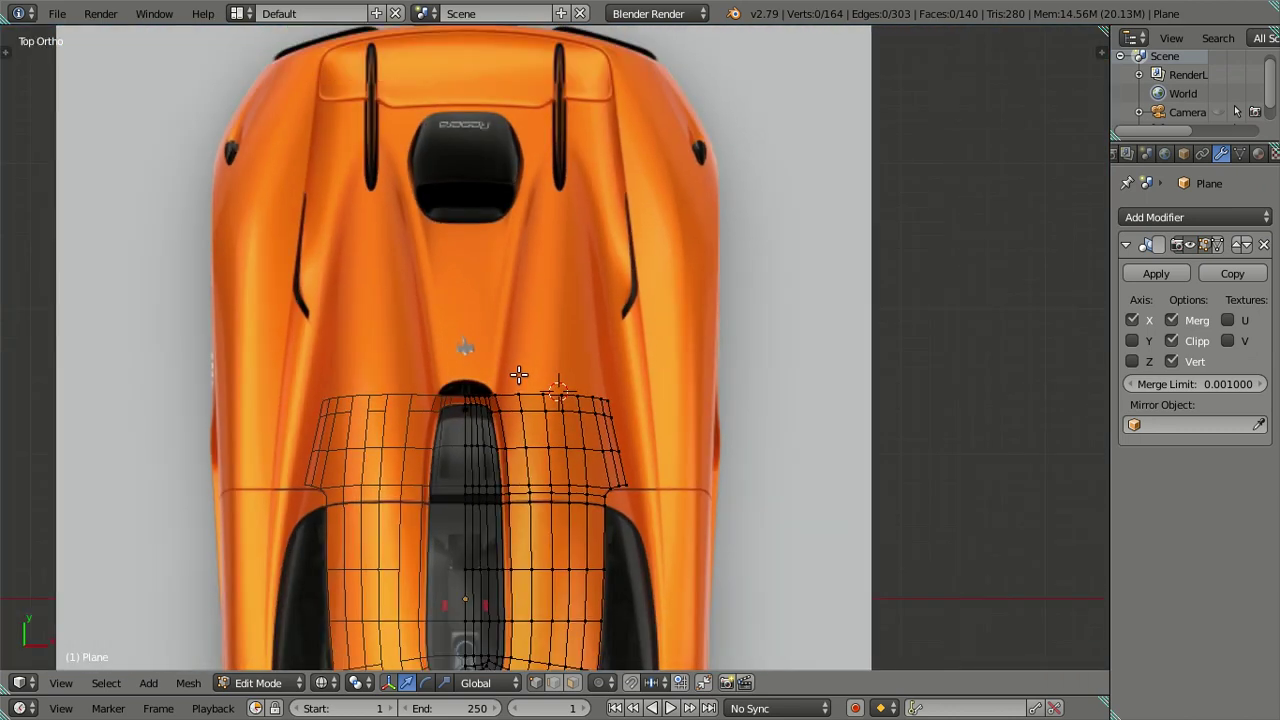
scroll(518, 374, down, 4)
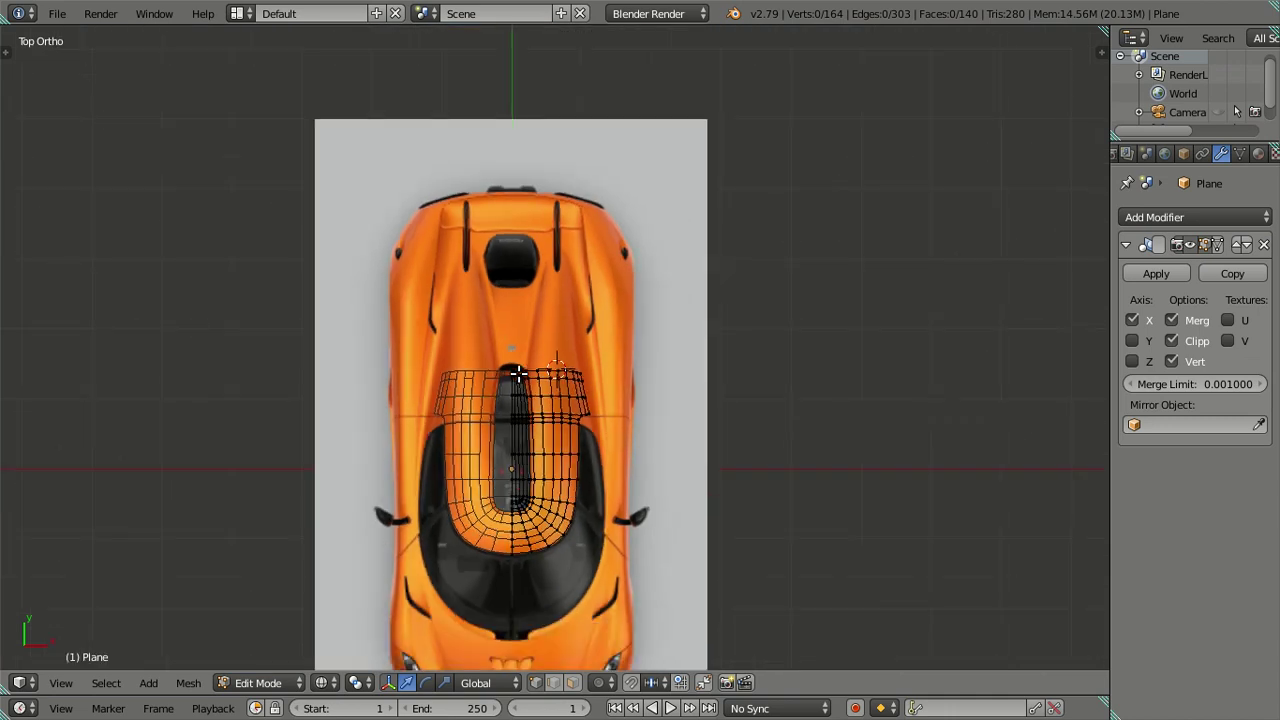
scroll(592, 410, up, 2)
Slide the top-edge vertex beside the air intake rightward along the band's edge
scroll(523, 281, up, 1)
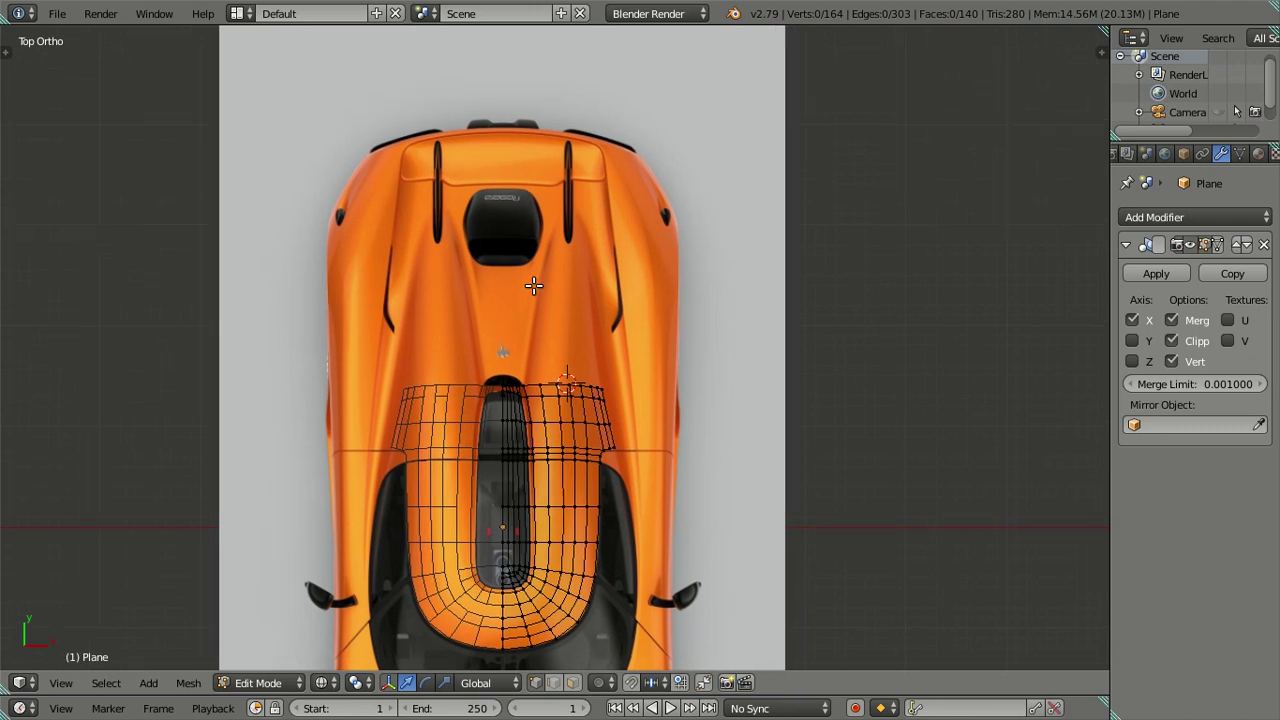
scroll(531, 320, up, 1)
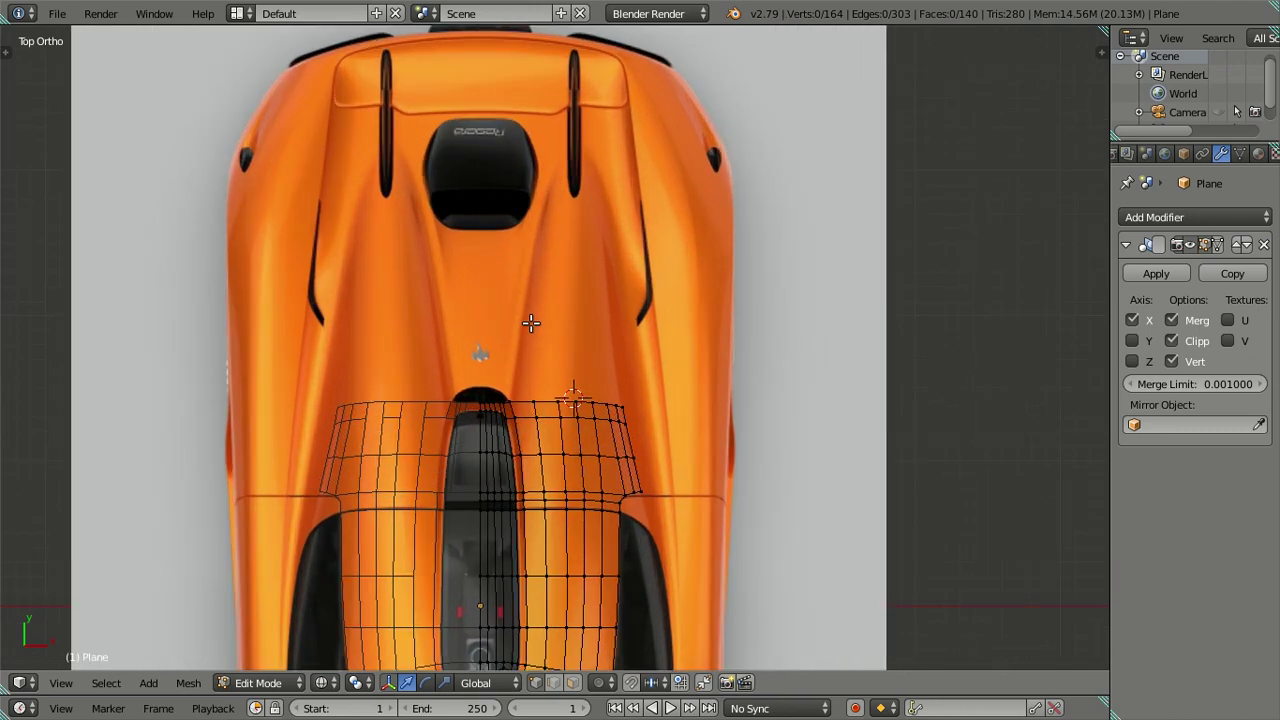
scroll(523, 303, up, 1)
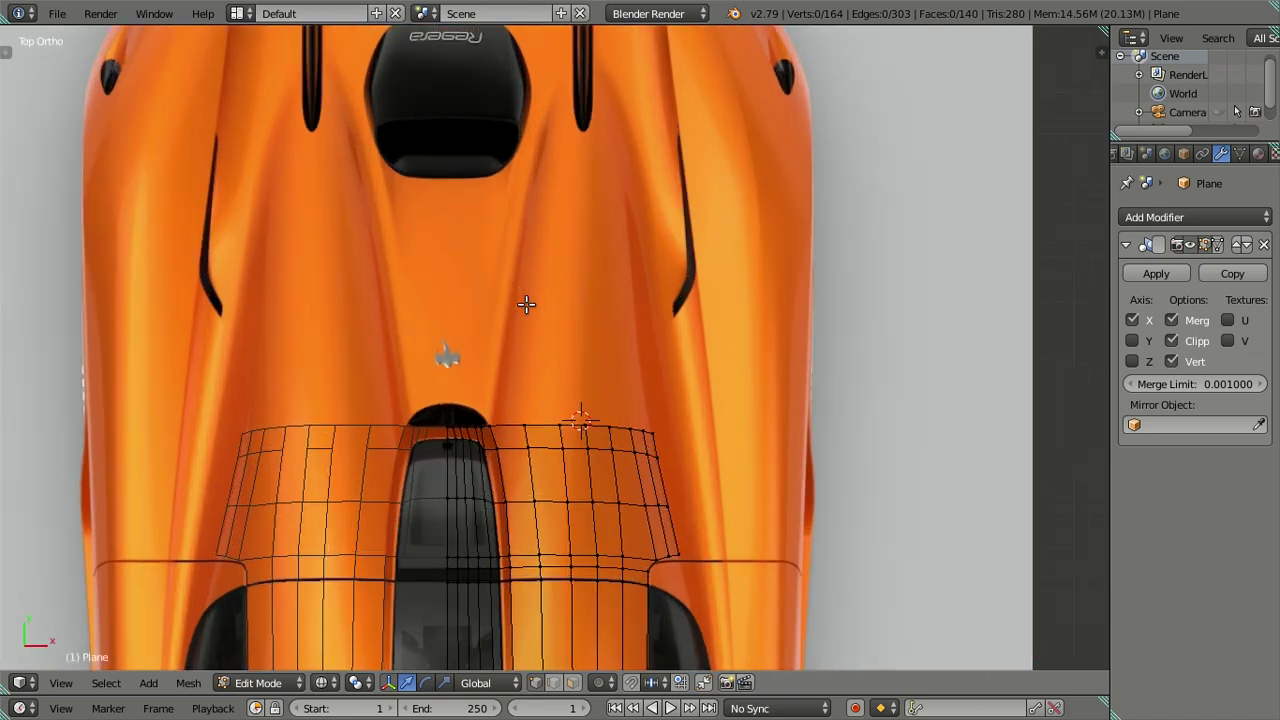
scroll(500, 260, up, 2)
scroll(609, 280, up, 1)
scroll(567, 415, up, 1)
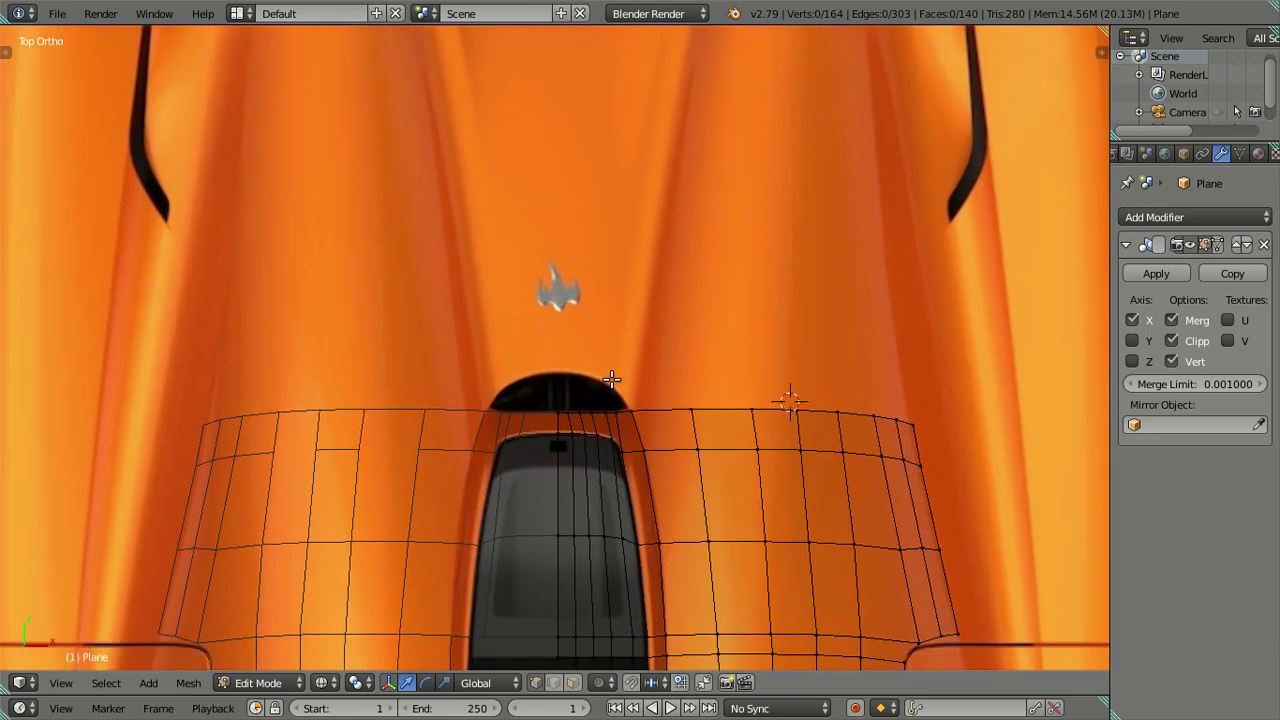
scroll(611, 380, up, 1)
scroll(611, 409, up, 1)
scroll(626, 423, up, 2)
scroll(622, 459, up, 1)
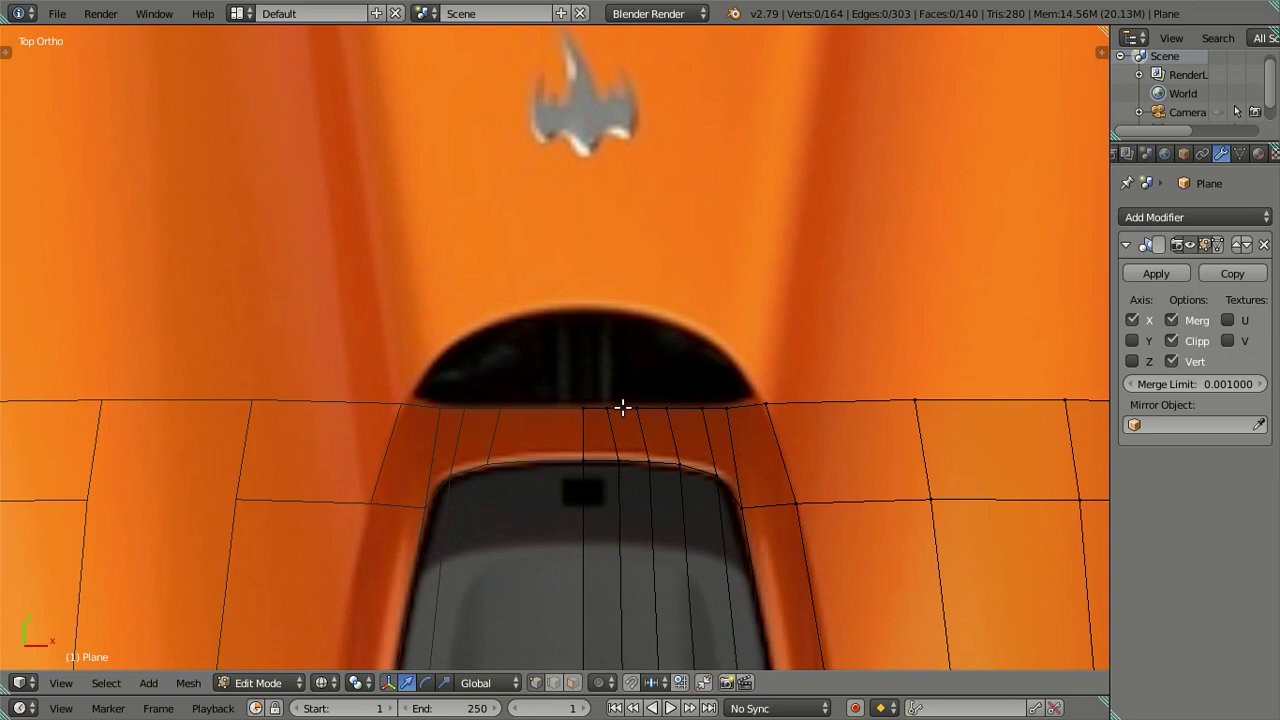
scroll(623, 423, up, 1)
right_click(623, 423)
key(g)
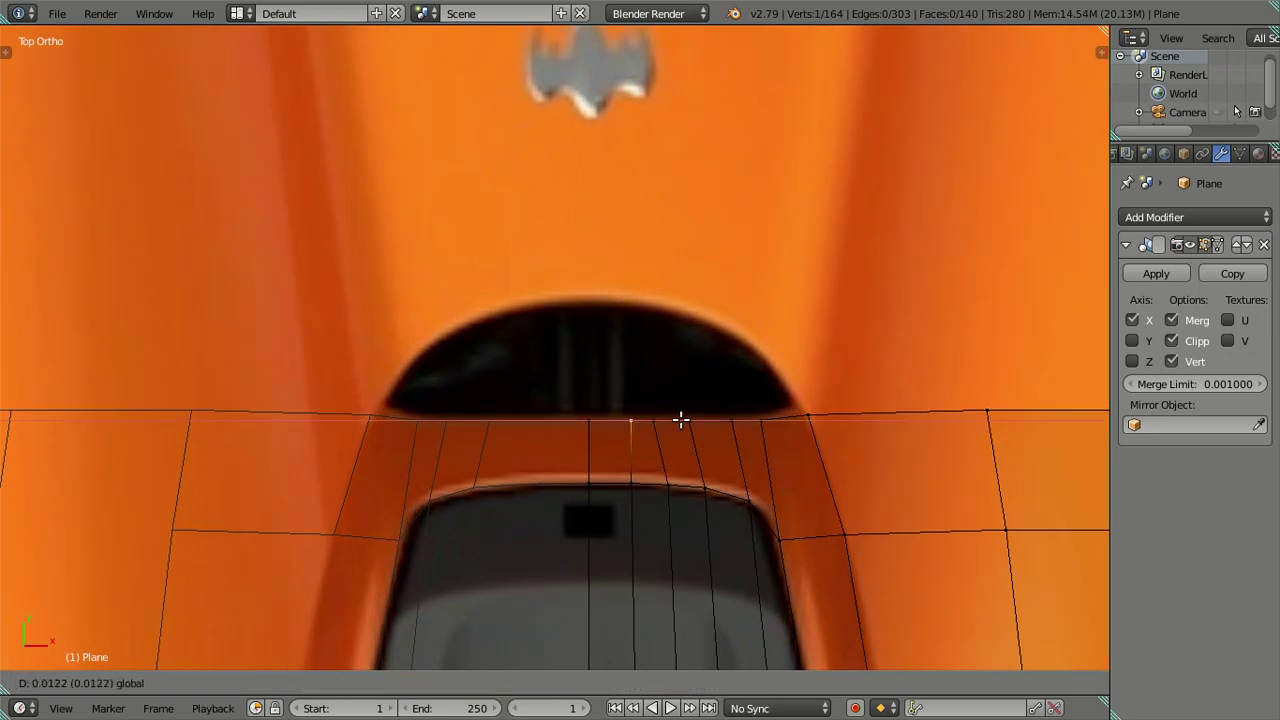
click(655, 421)
key(g)
click(711, 426)
key(g)
click(767, 421)
Fine-tune that vertex onto the intake's right corner and slightly beyond
key(g)
click(763, 421)
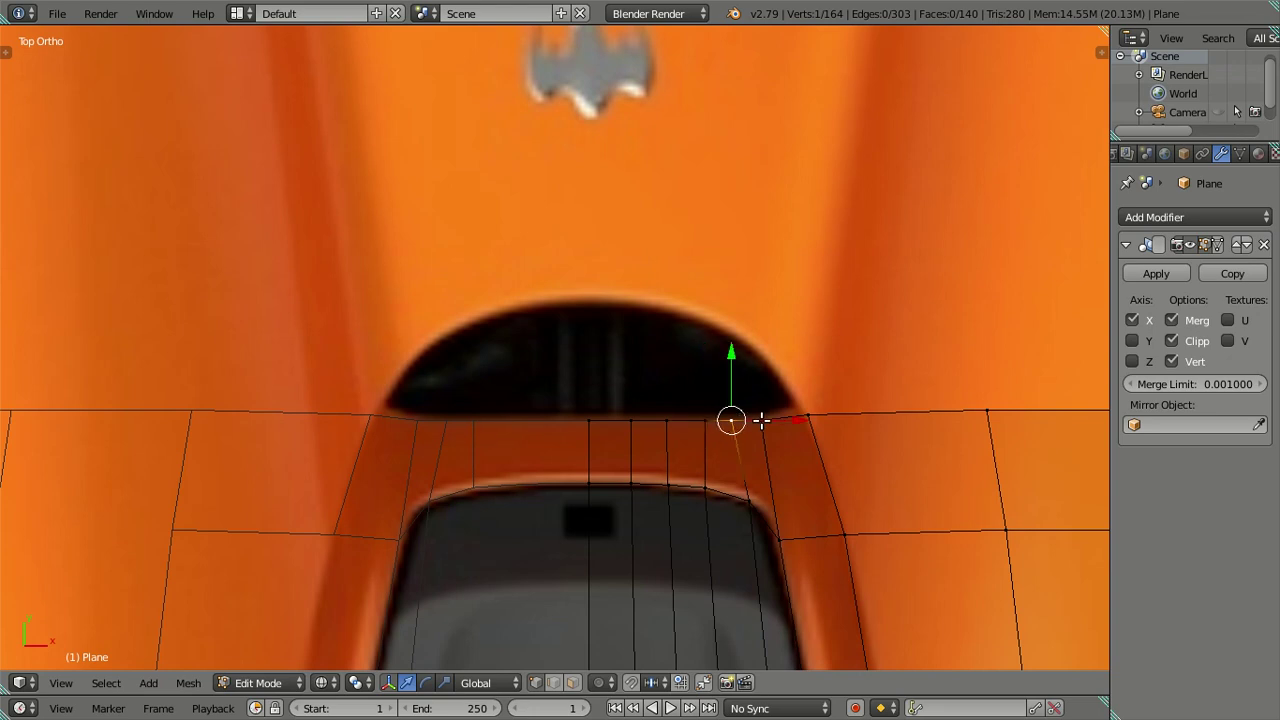
key(g)
click(762, 421)
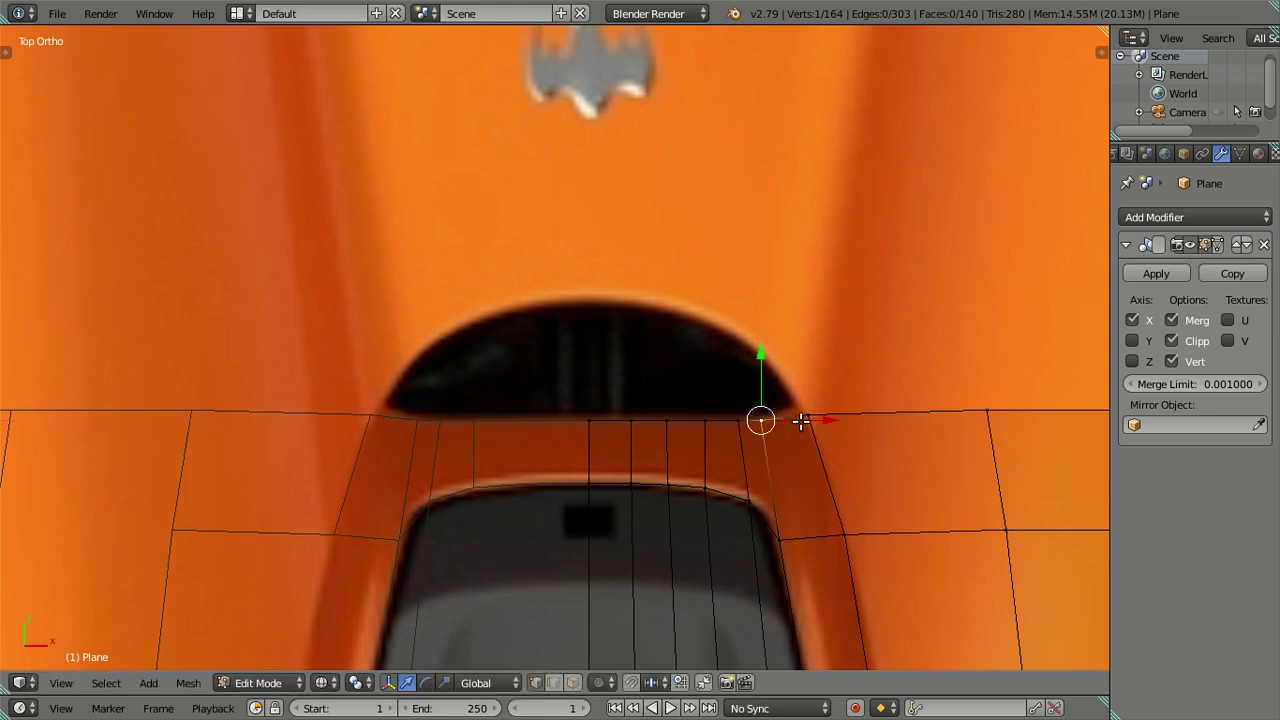
key(g)
click(797, 413)
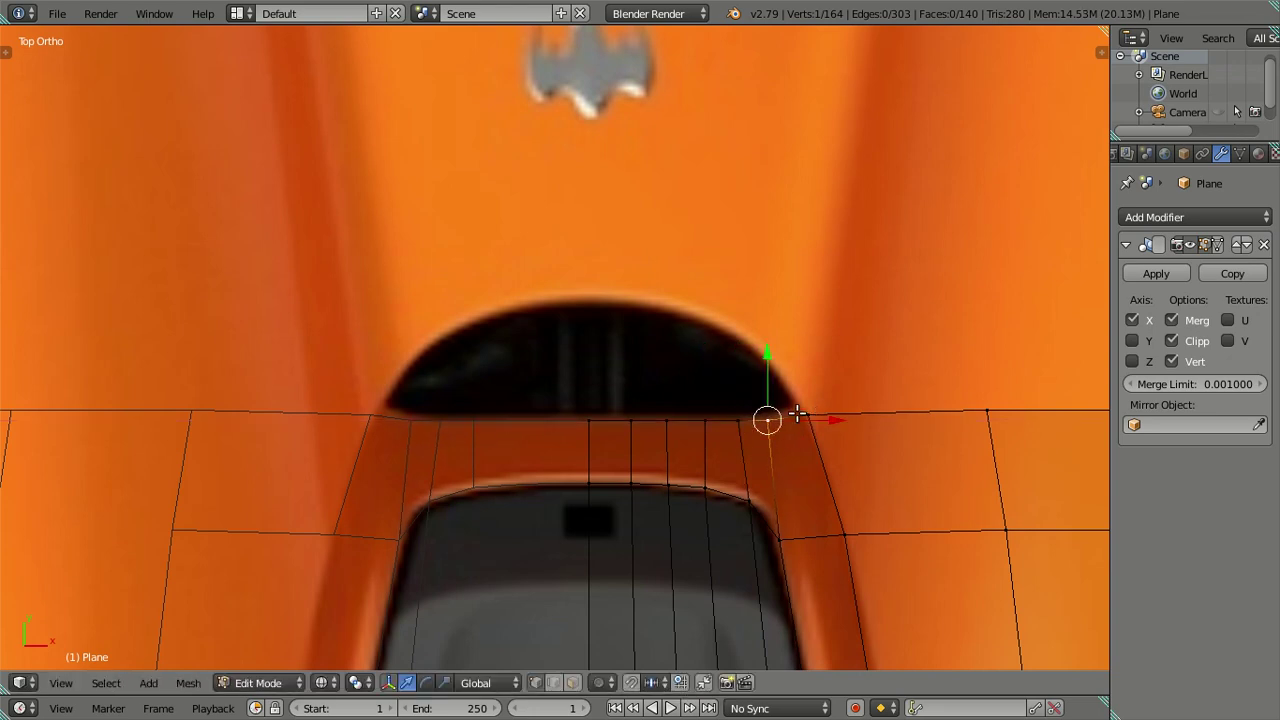
key(g)
click(820, 418)
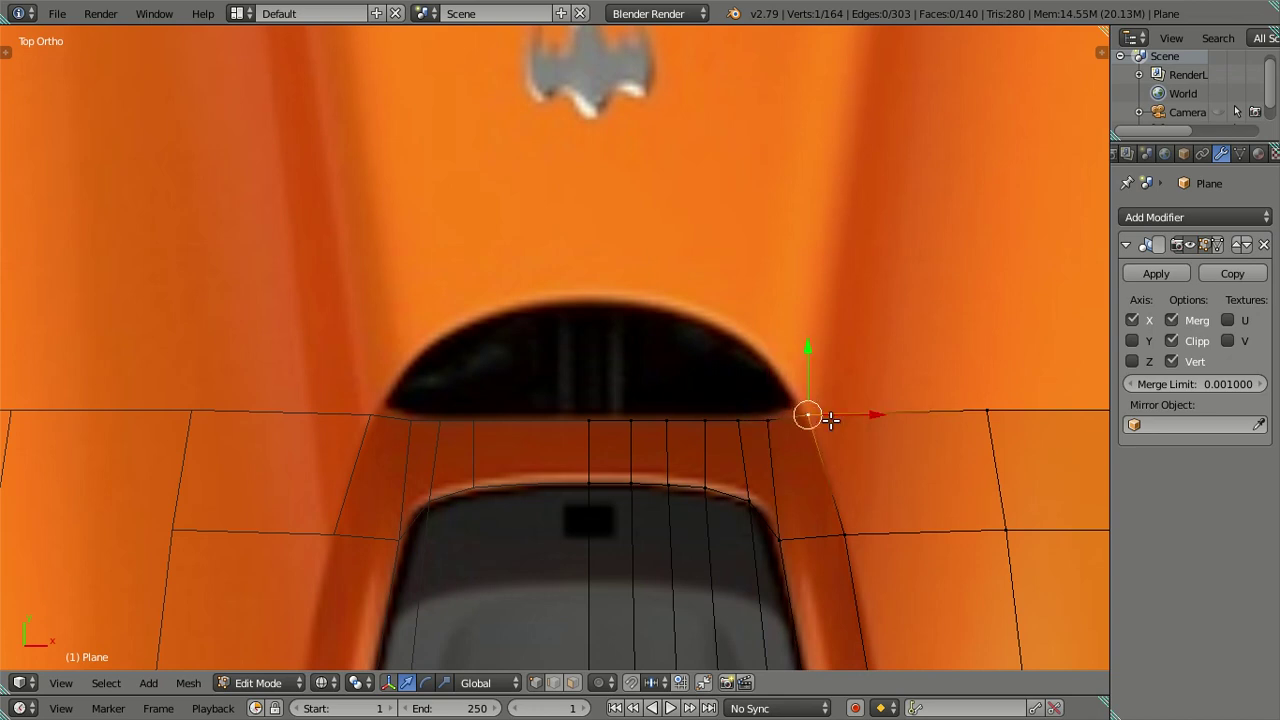
Raise part of the band's top edge loop slightly along Y, excluding the middle vertices
scroll(867, 450, down, 1)
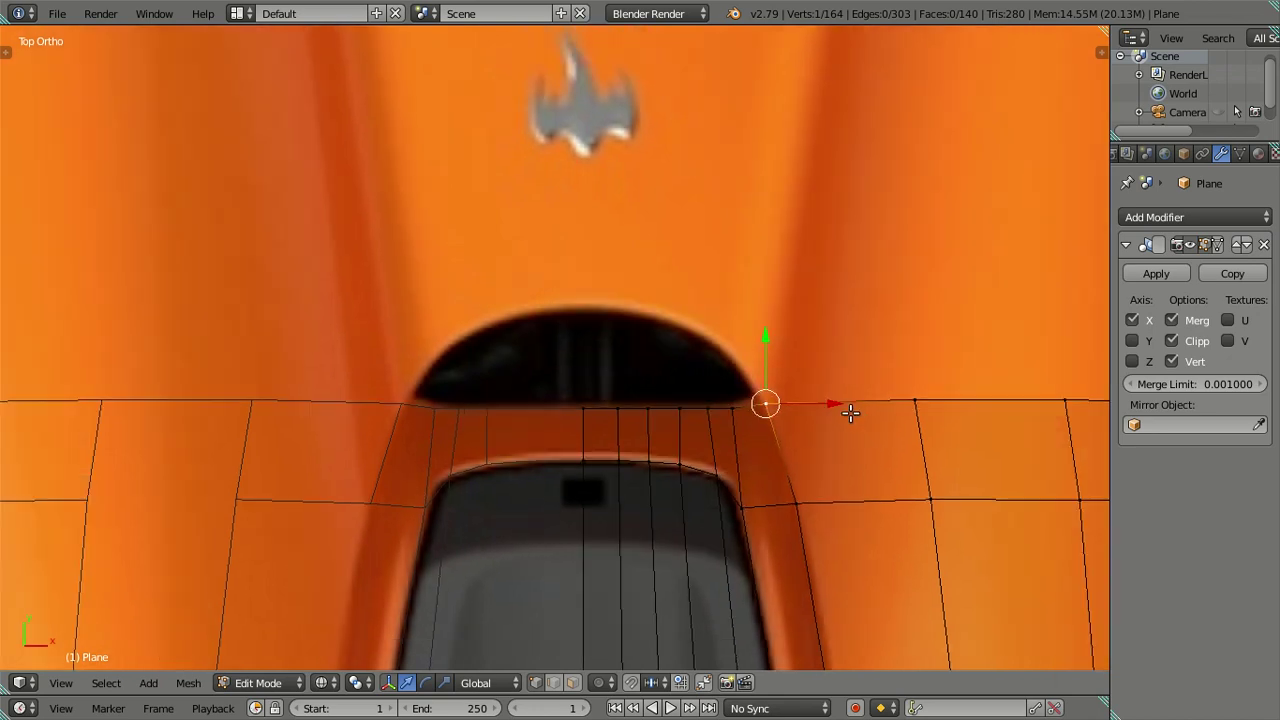
alt+right_click(850, 410)
shift+right_click(582, 407)
shift+right_click(582, 407)
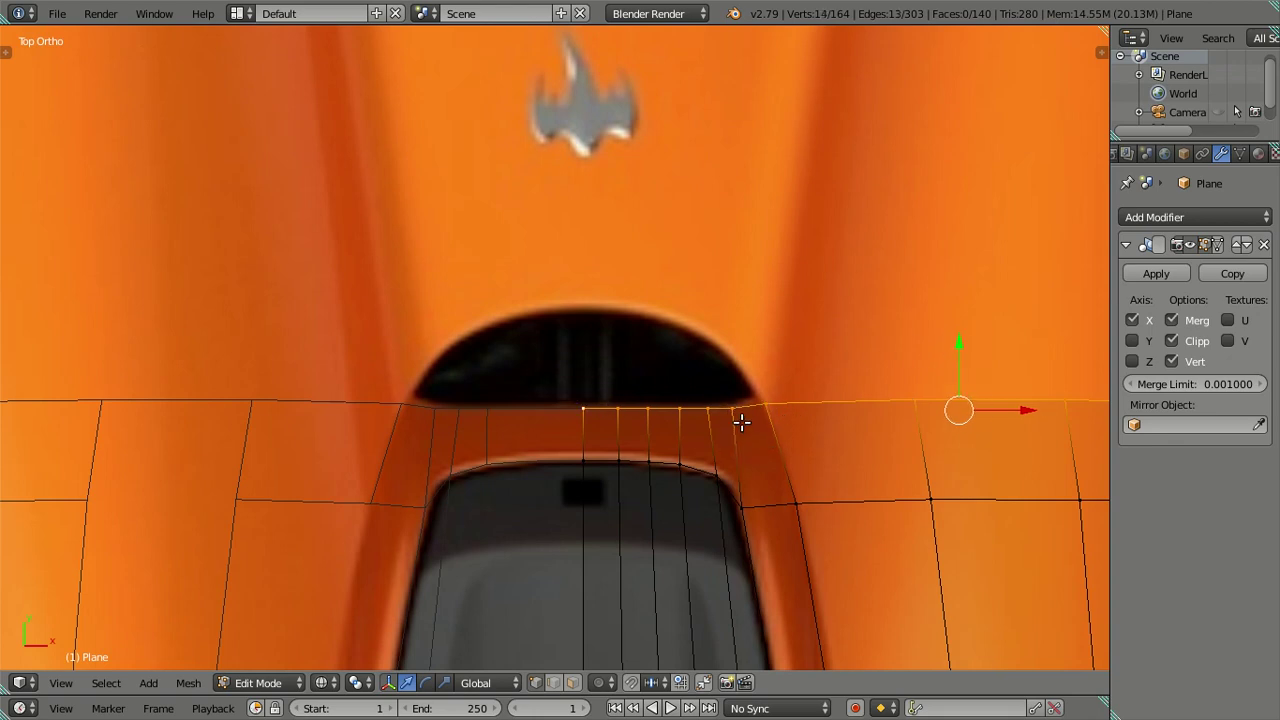
key(c)
middle_drag(634, 374, 634, 383)
key(Escape)
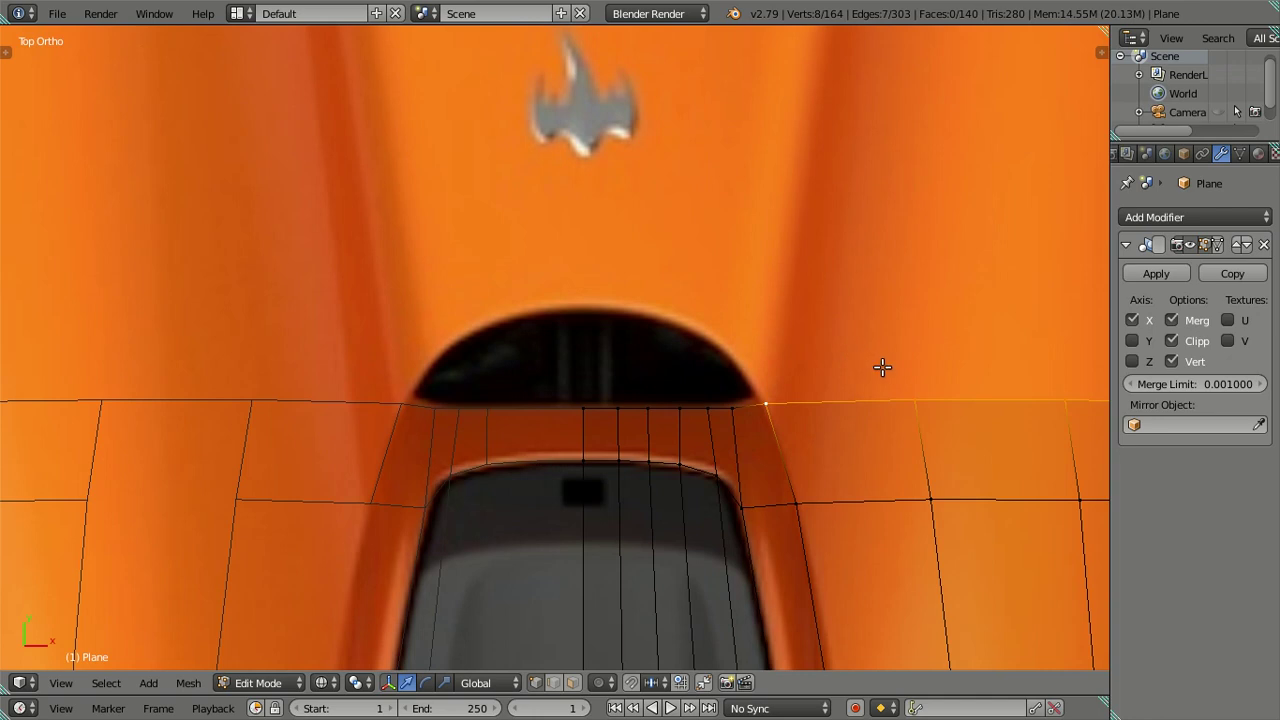
key(g)
key(y)
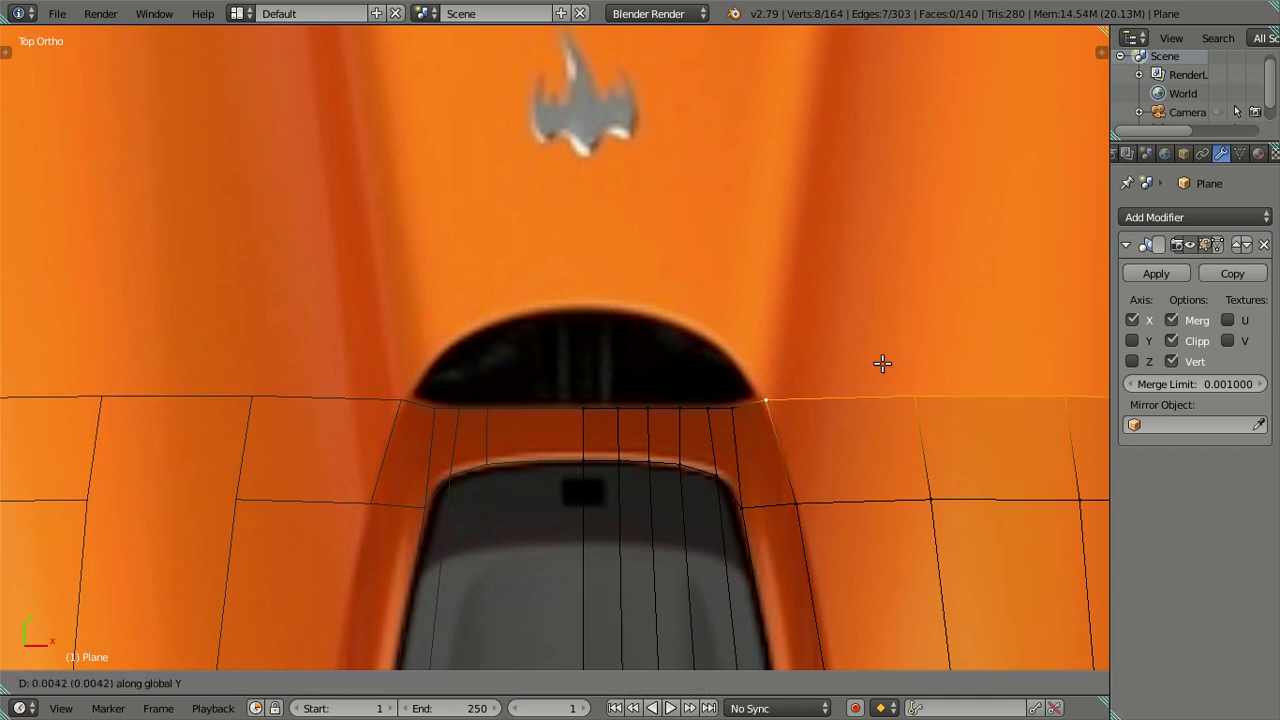
click(882, 360)
Pick a rear-band vertex, cancel the accidental move, and deselect everything
scroll(811, 380, down, 1)
right_click(748, 387)
key(g)
right_click(794, 389)
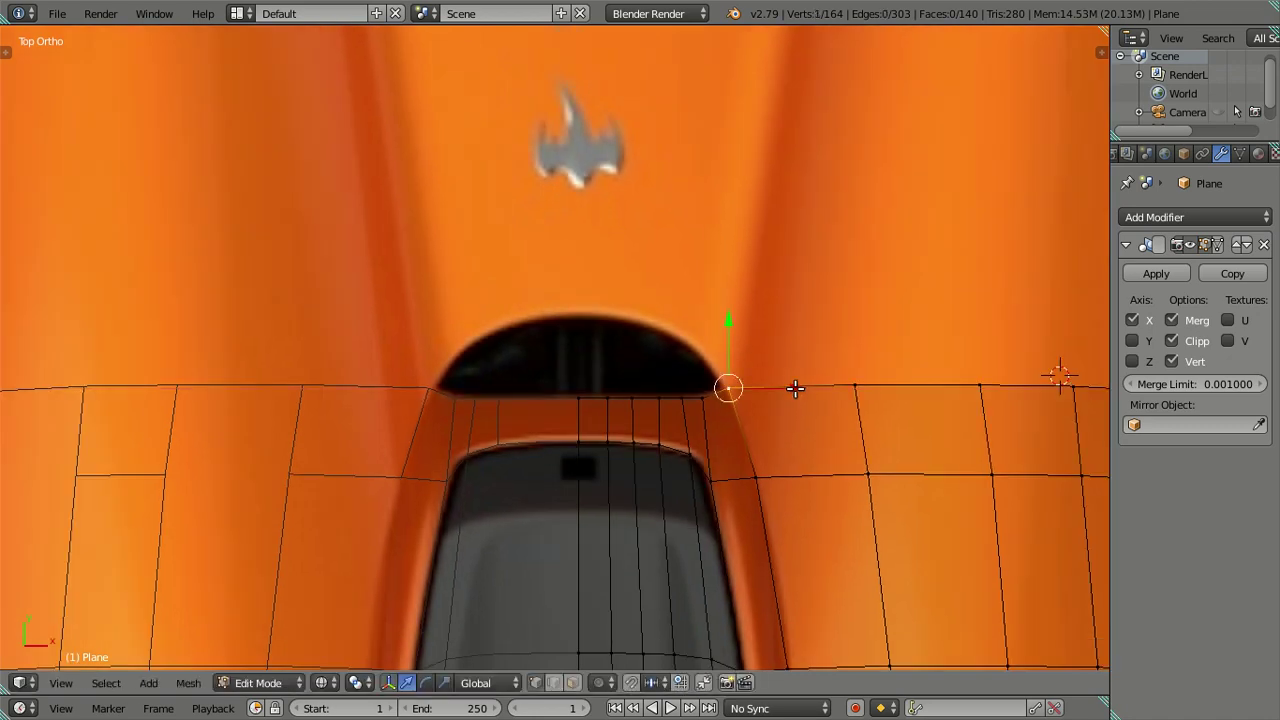
key(a)
Shift three top-edge vertices on the band's right side along X onto the reference crease
scroll(894, 400, down, 1)
shift+middle_drag(894, 400, 557, 411)
right_click(826, 404)
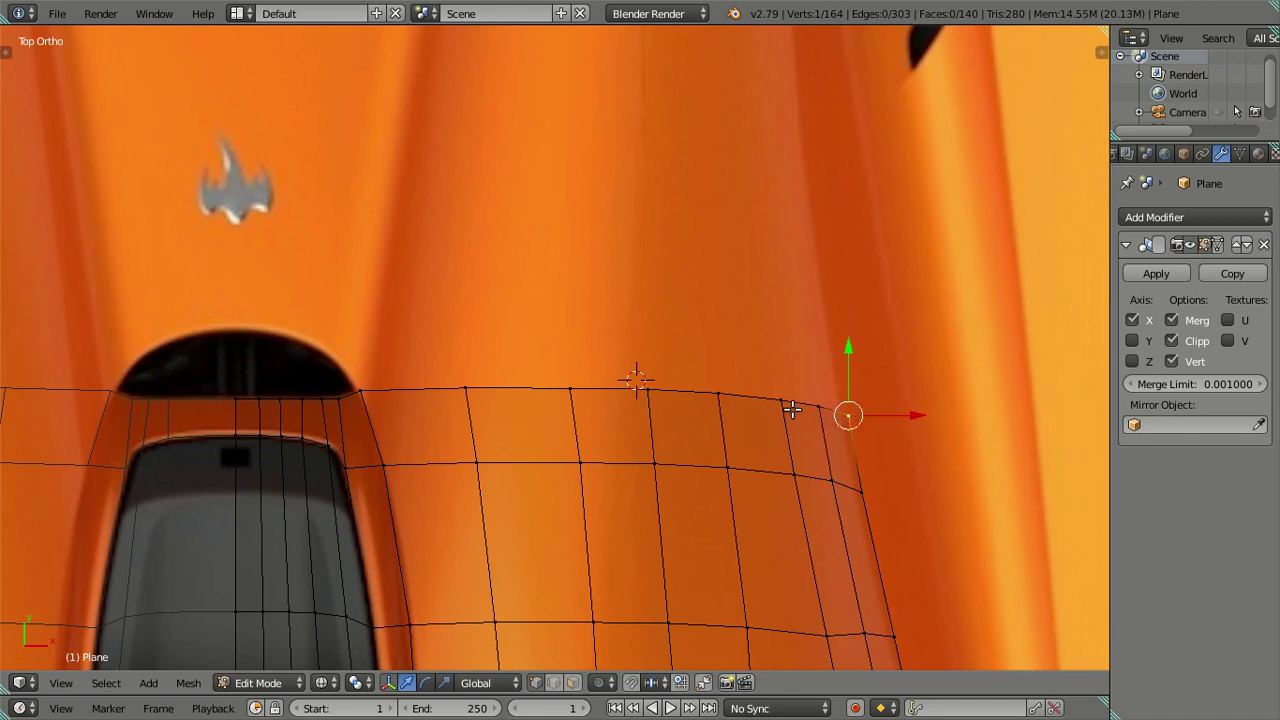
shift+click(802, 404)
shift+click(780, 401)
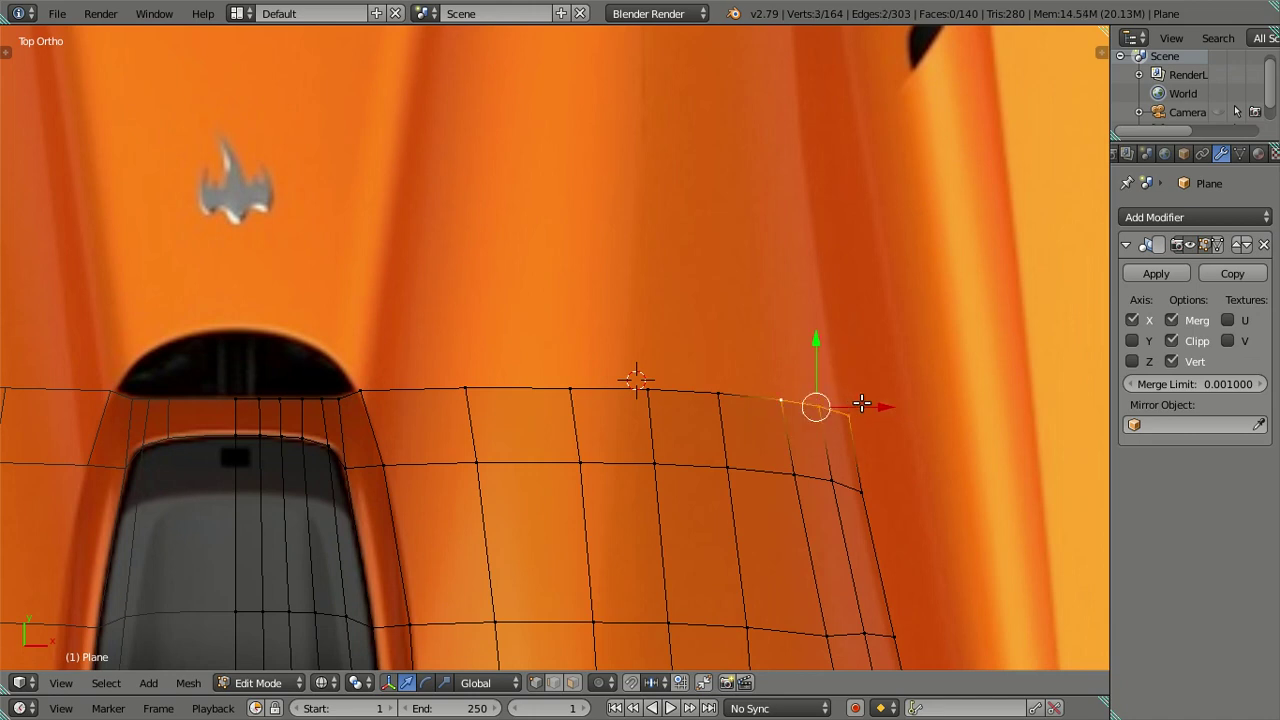
drag(862, 403, 857, 401)
click(858, 401)
key(a)
shift+middle_drag(506, 377, 595, 375)
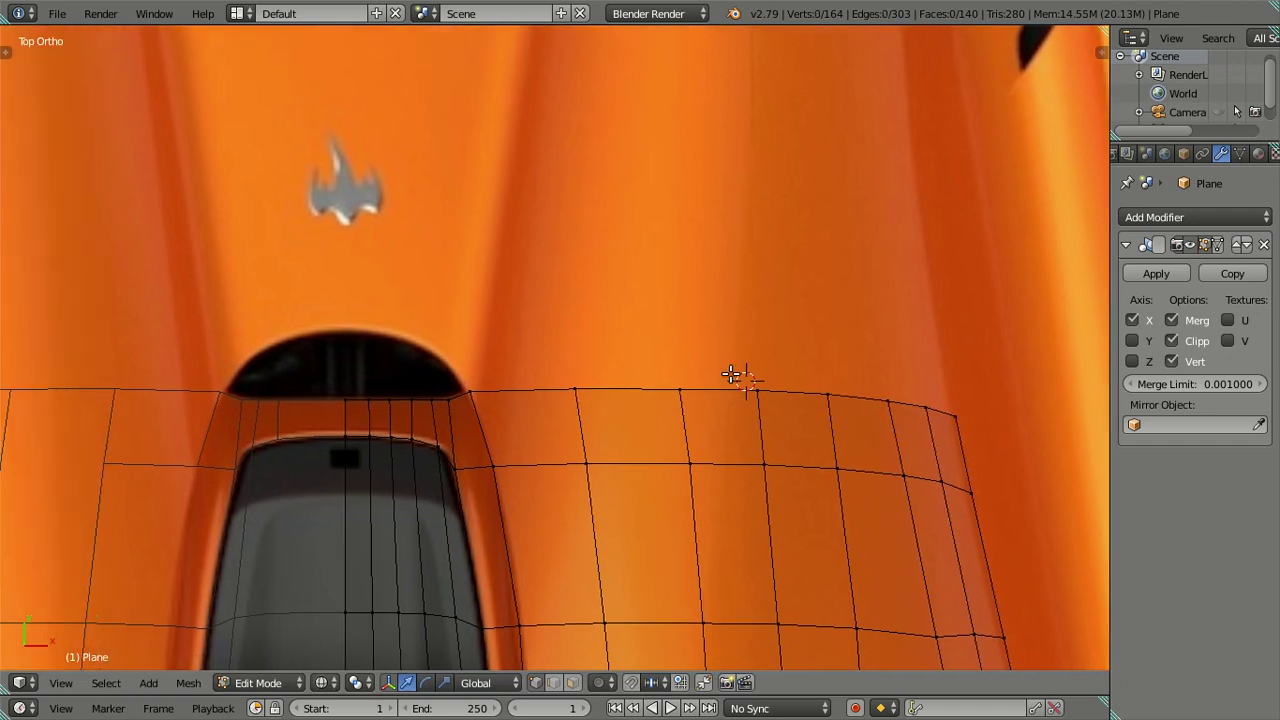
scroll(595, 375, up, 2)
scroll(595, 375, up, 1)
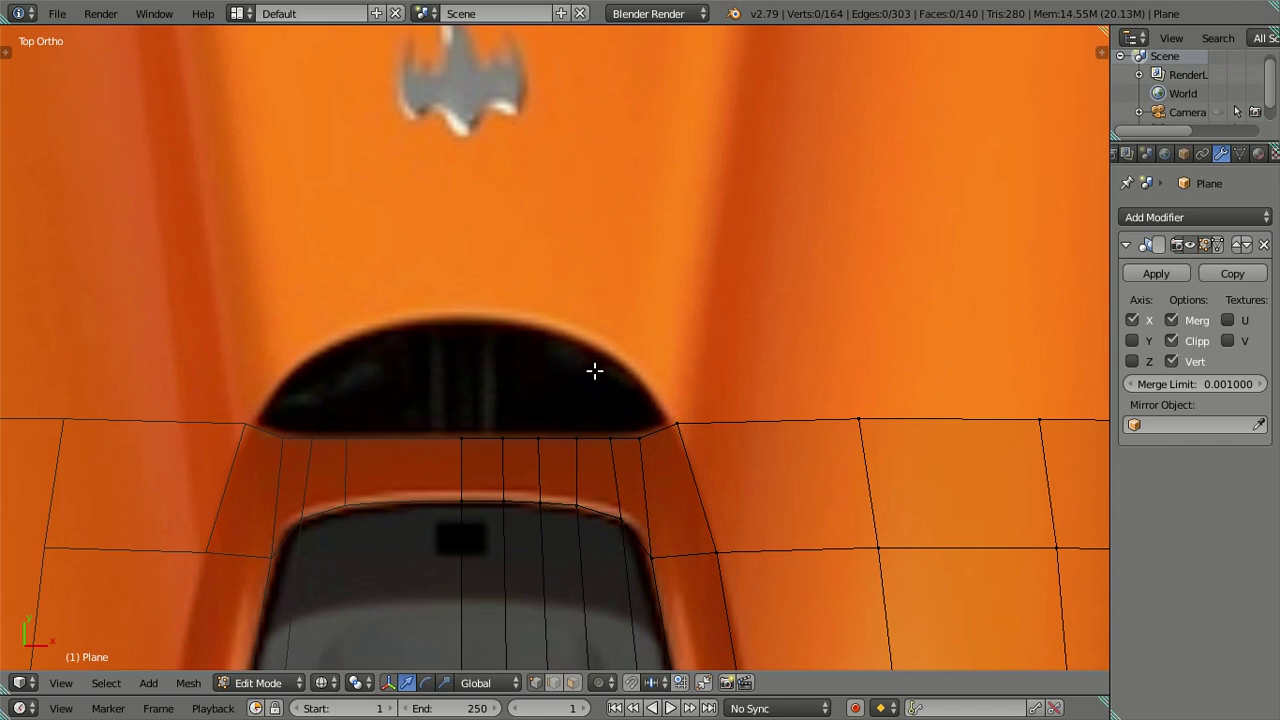
Extrude four vertices from the band's corner around the arch to its top centre
right_click(676, 423)
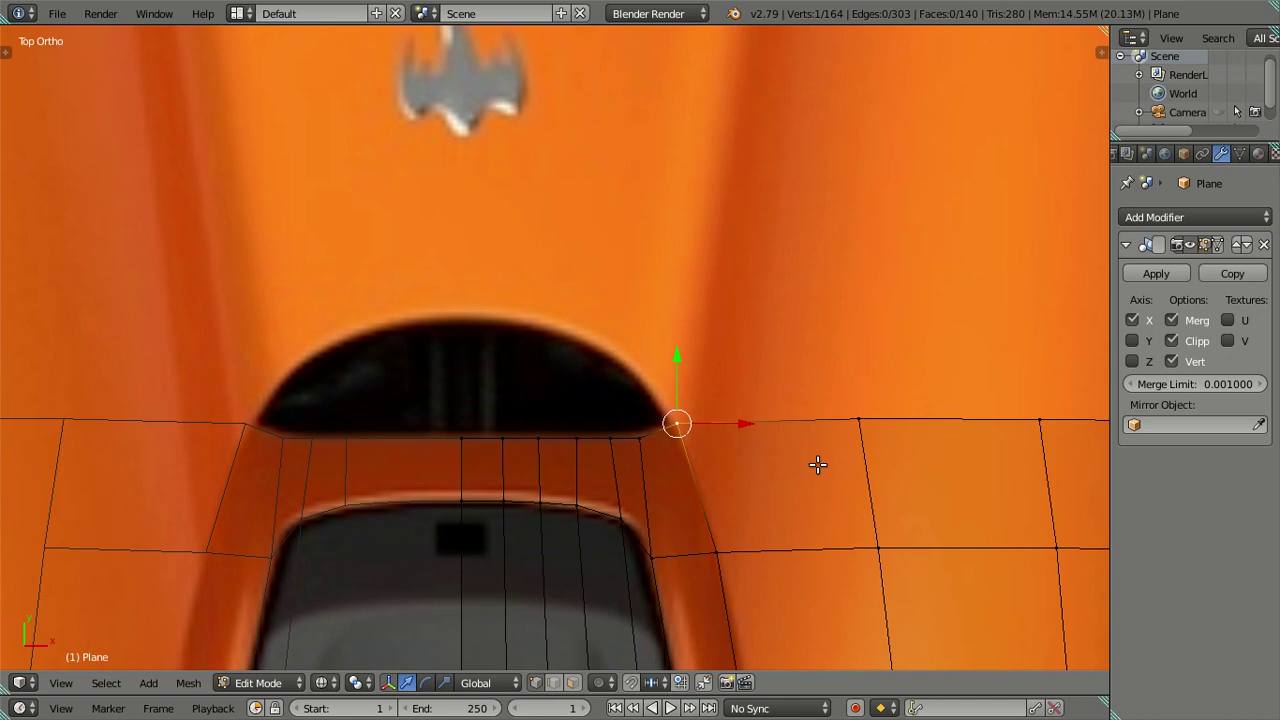
key(e)
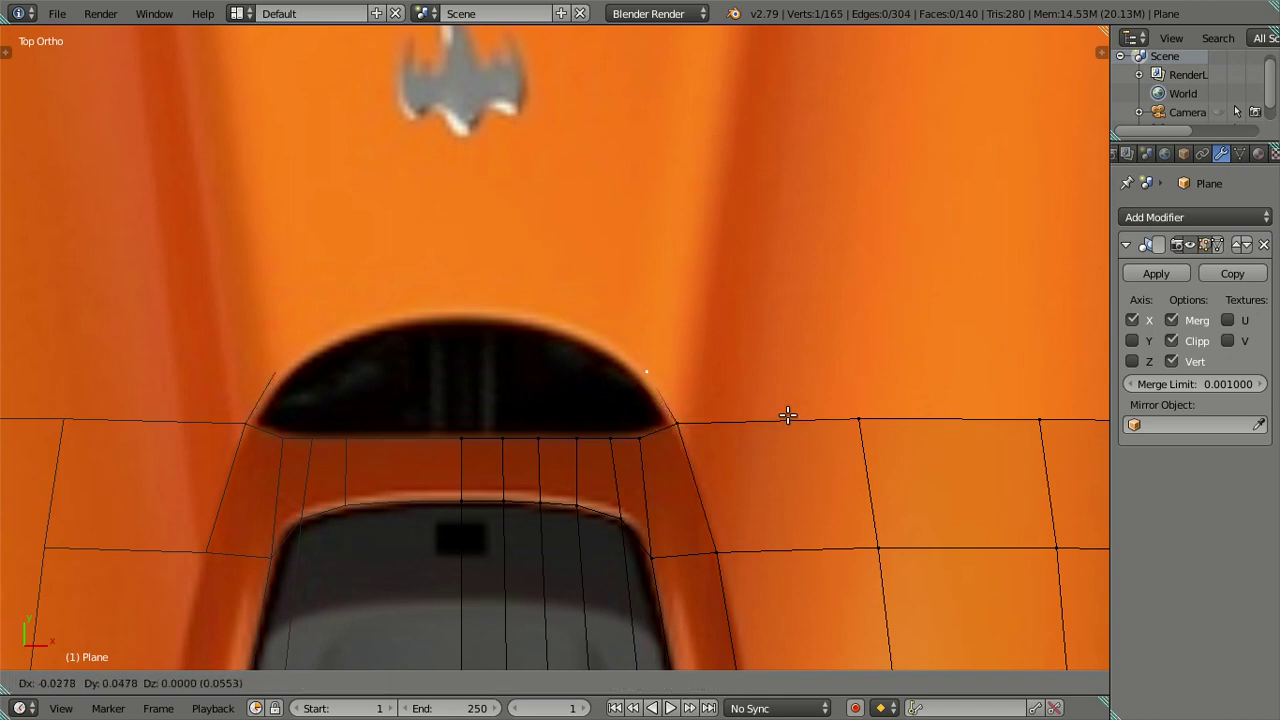
click(787, 415)
key(e)
click(733, 378)
key(e)
click(663, 360)
key(e)
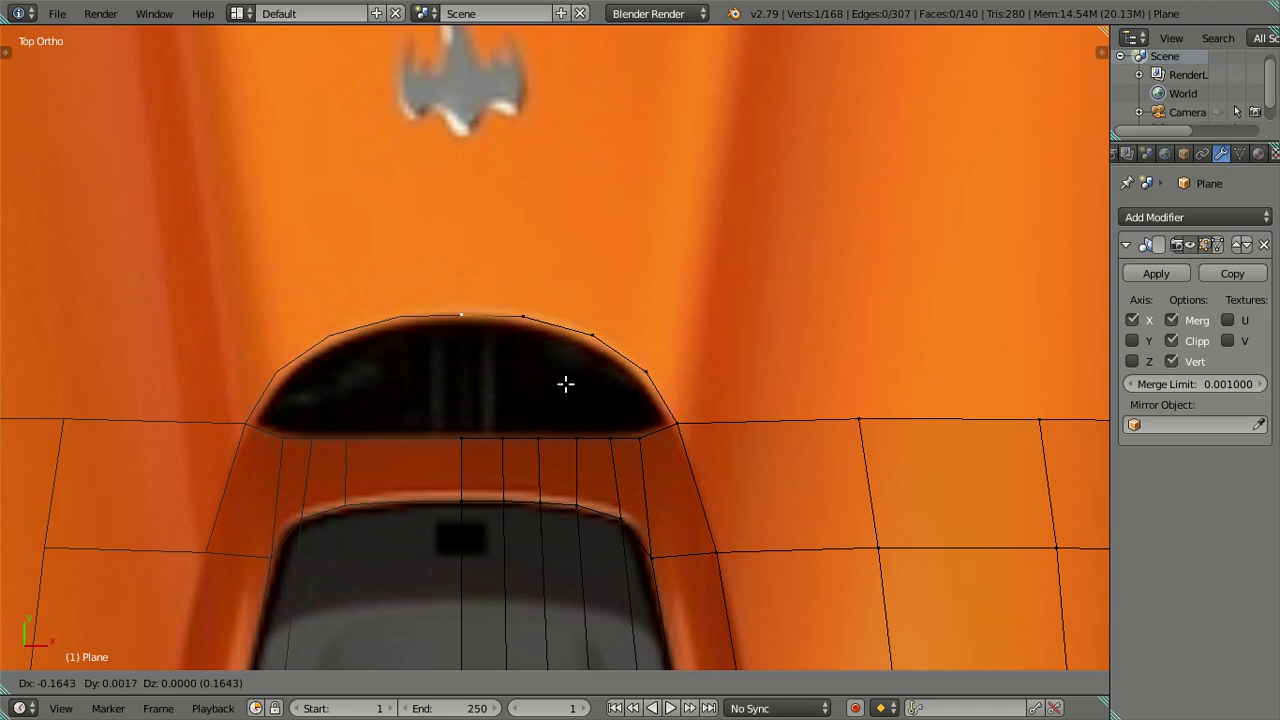
click(562, 378)
Nudge the new arch vertices along Y so they trace the arched opening's outline
drag(462, 250, 472, 242)
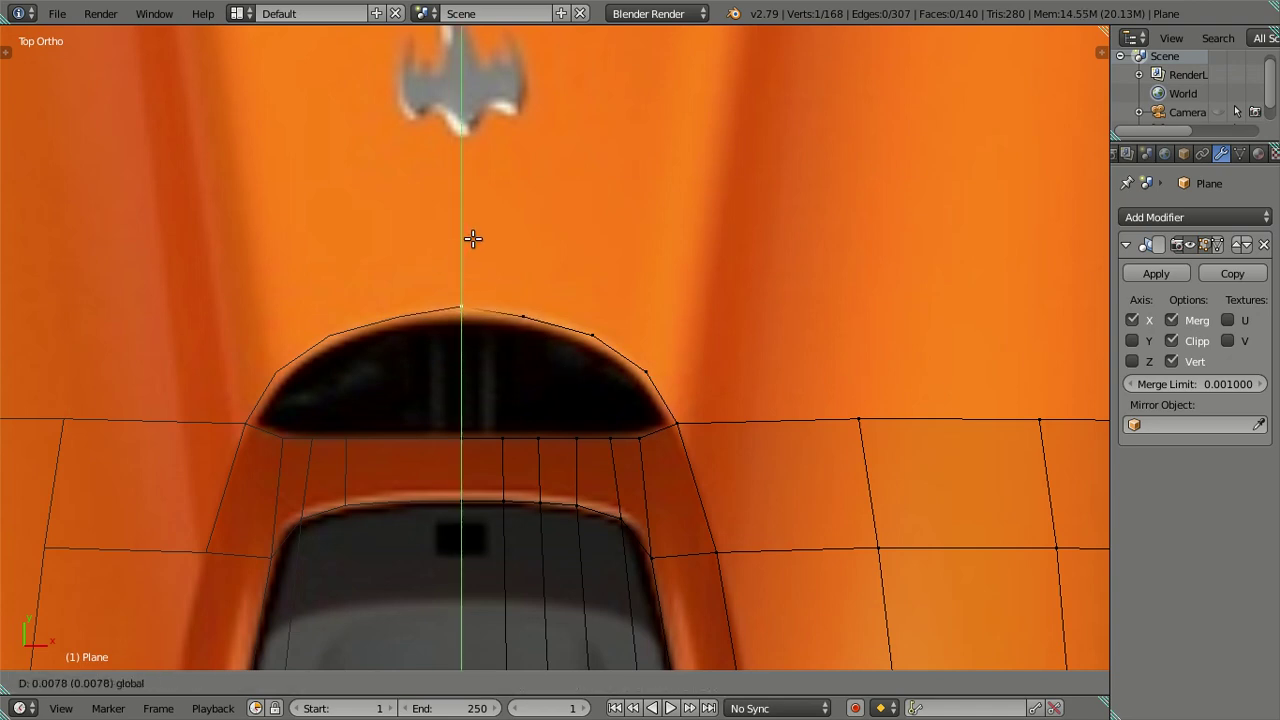
drag(474, 240, 534, 245)
key(g)
click(514, 263)
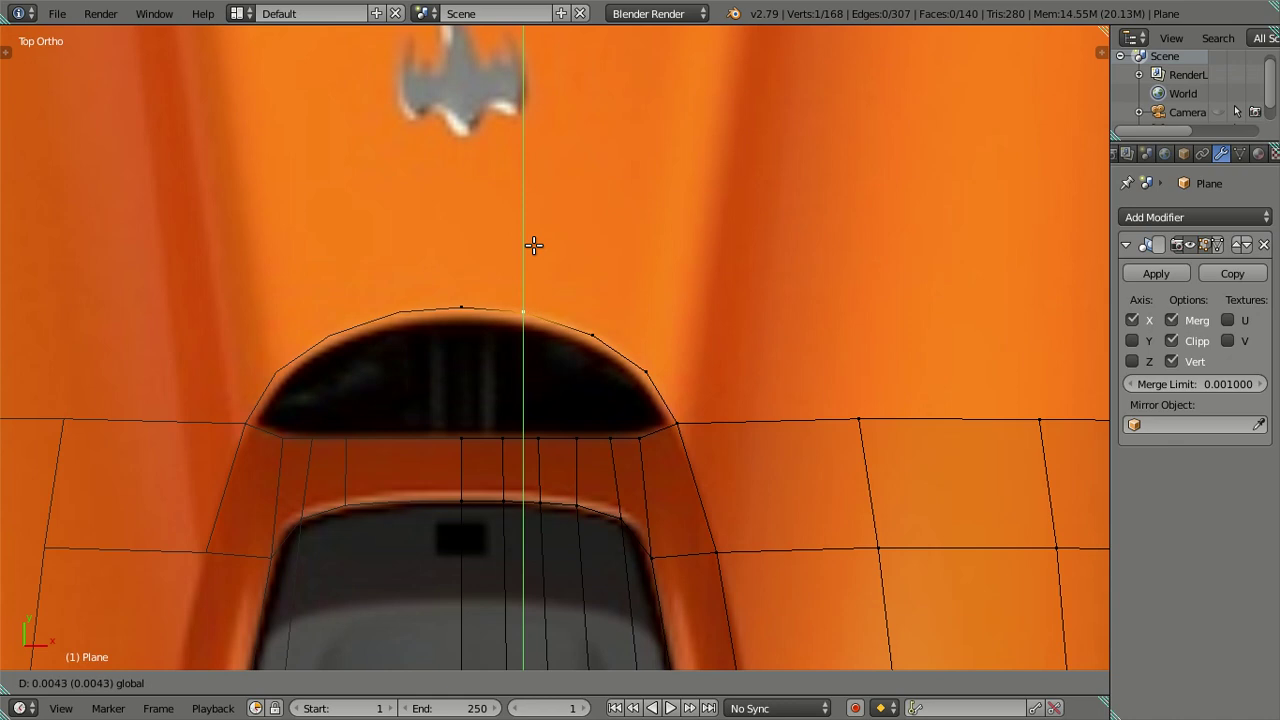
click(540, 247)
right_click(461, 303)
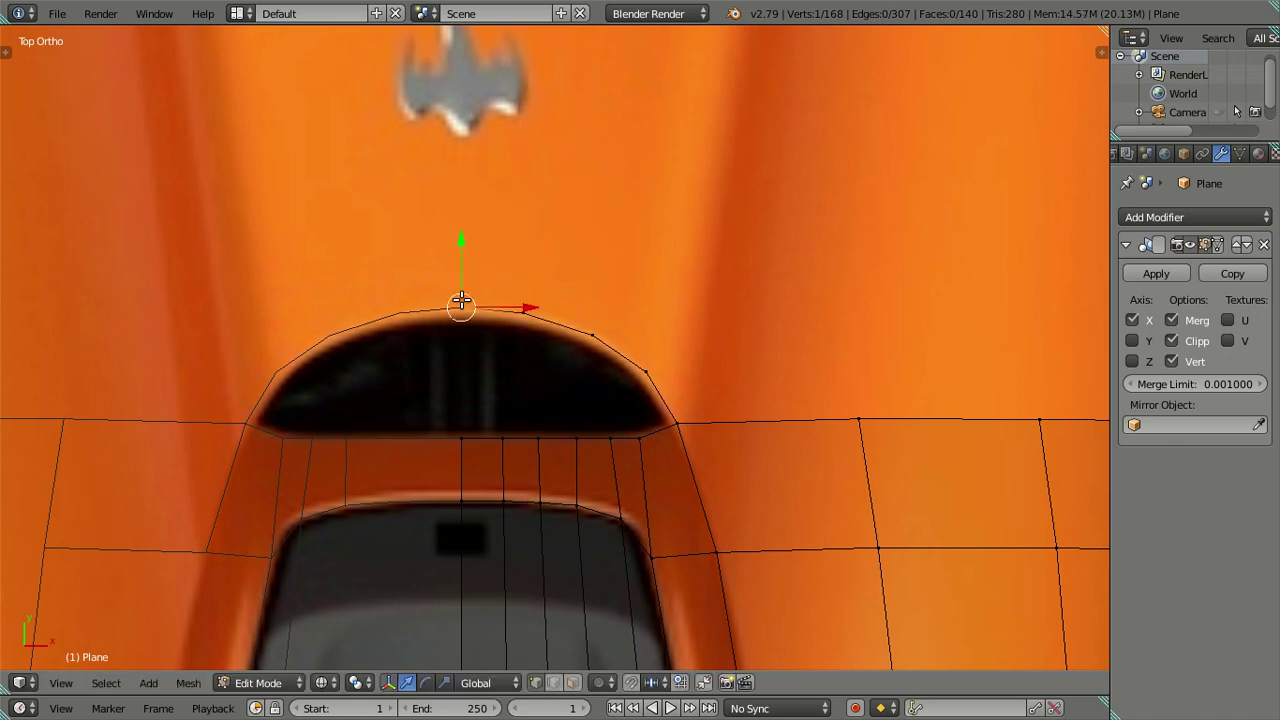
right_click(590, 333)
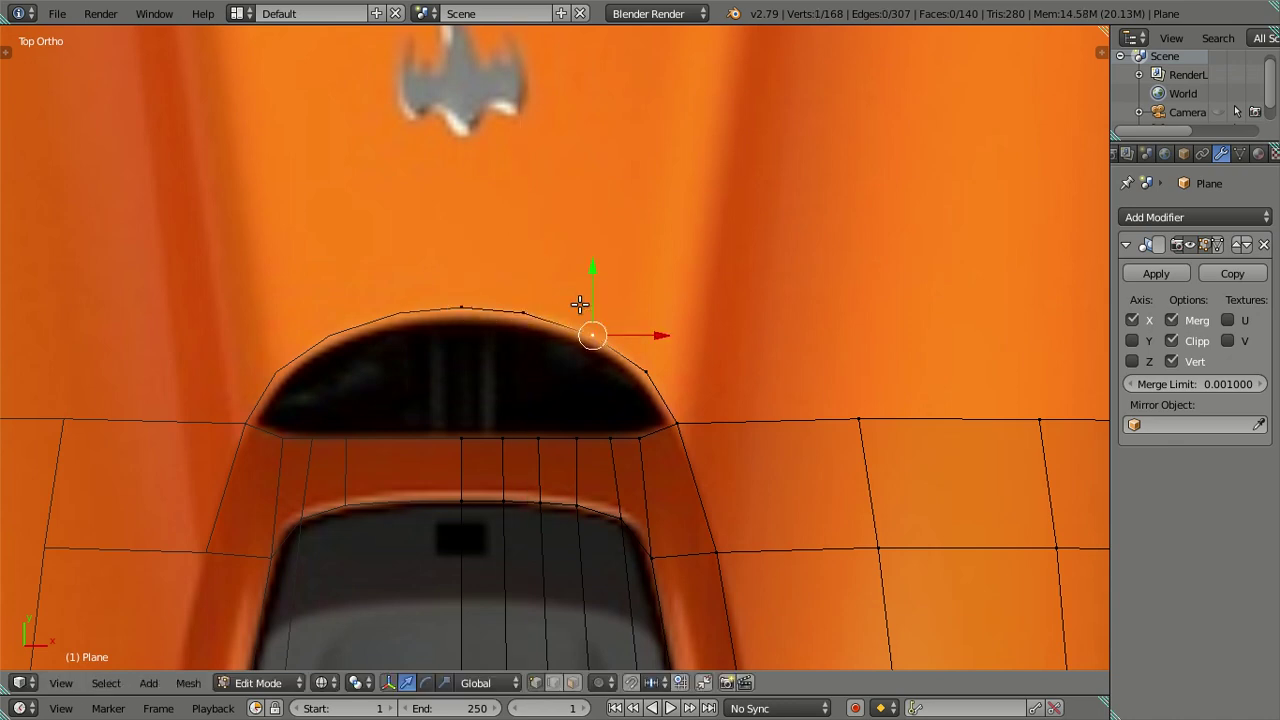
drag(595, 267, 595, 262)
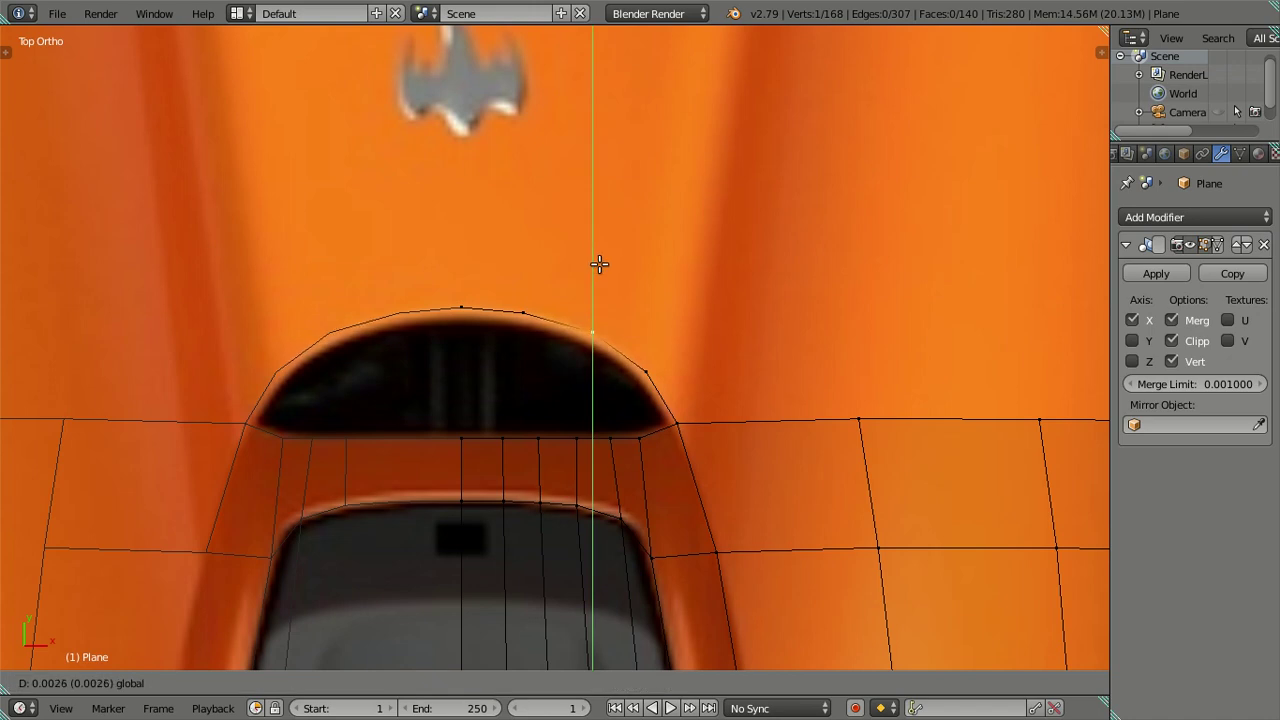
click(597, 263)
key(a)
scroll(740, 380, down, 3)
Extrude two top-edge vertices up the hood and slide the outer one inward to the crease
scroll(700, 400, down, 1)
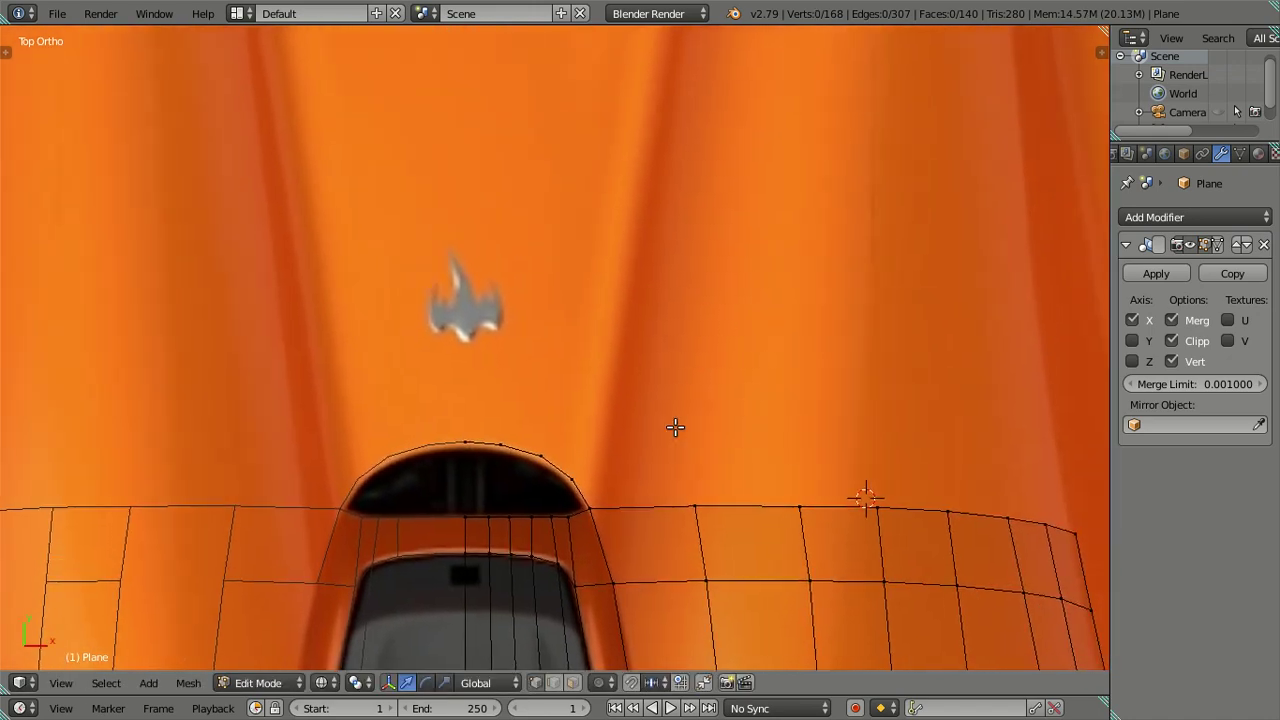
scroll(660, 415, down, 1)
scroll(600, 440, down, 2)
scroll(569, 477, down, 1)
scroll(569, 477, down, 1)
scroll(558, 558, down, 1)
right_click(538, 542)
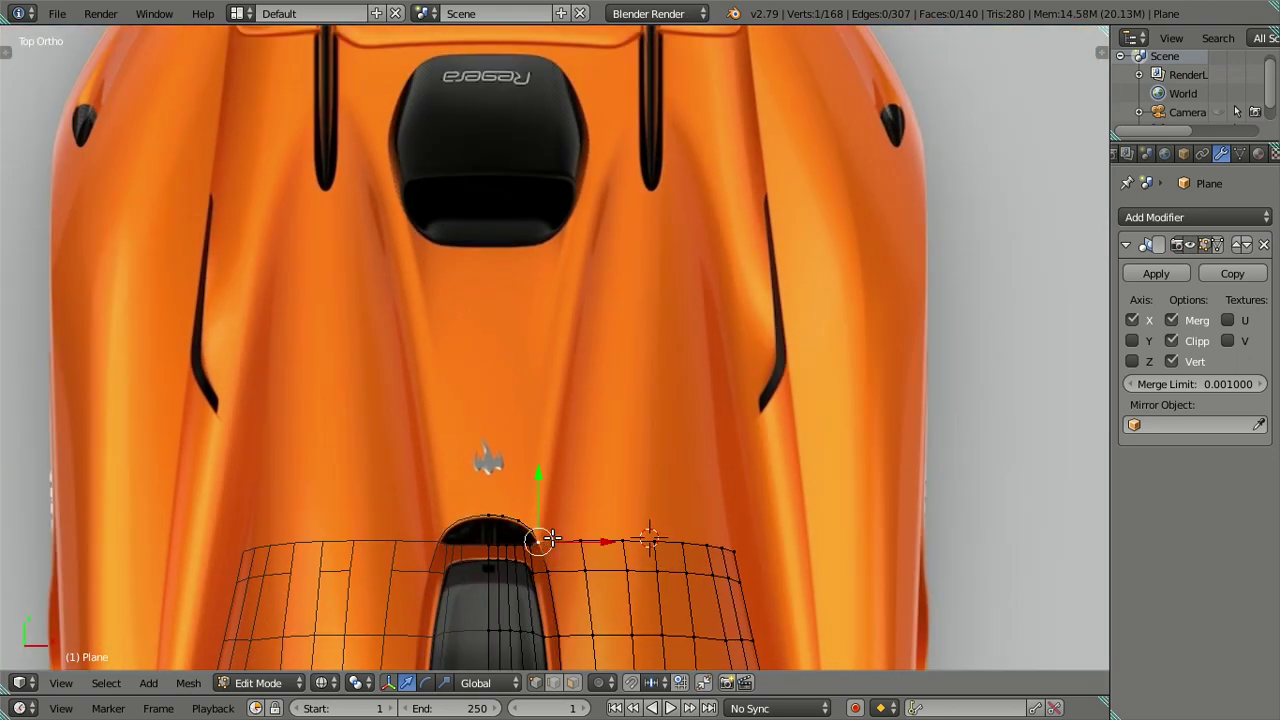
shift+right_click(737, 547)
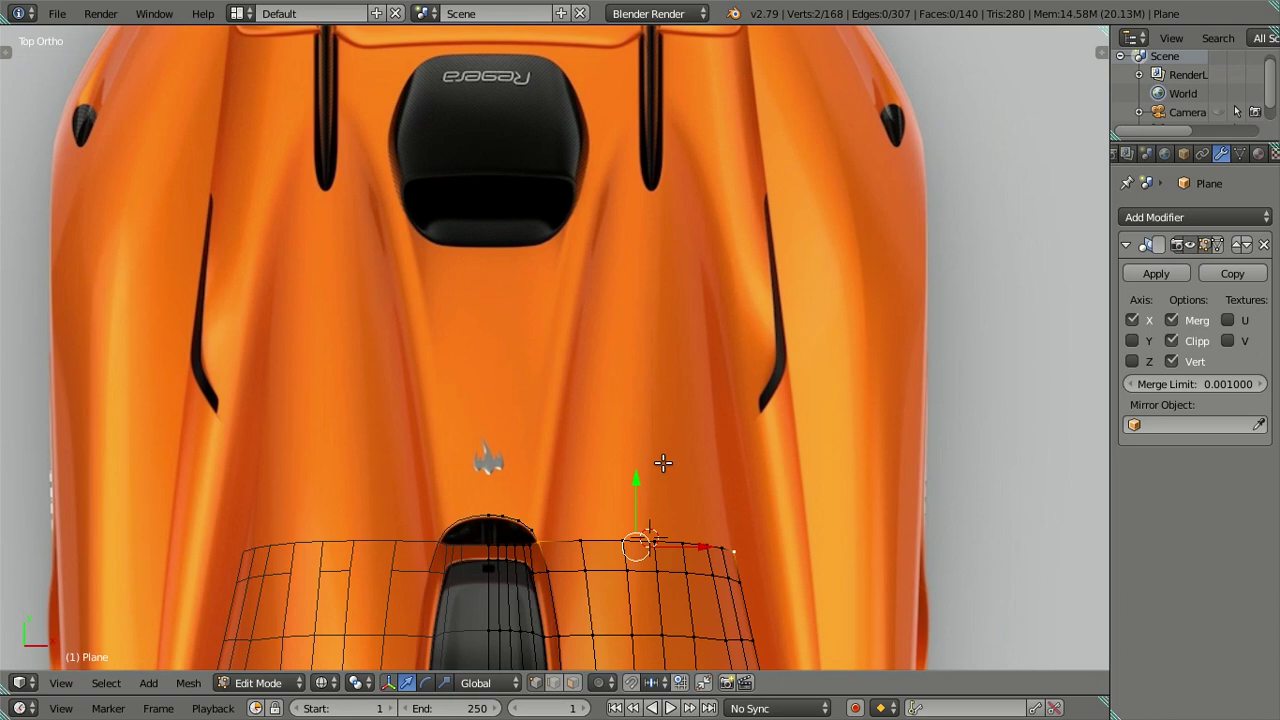
key(e)
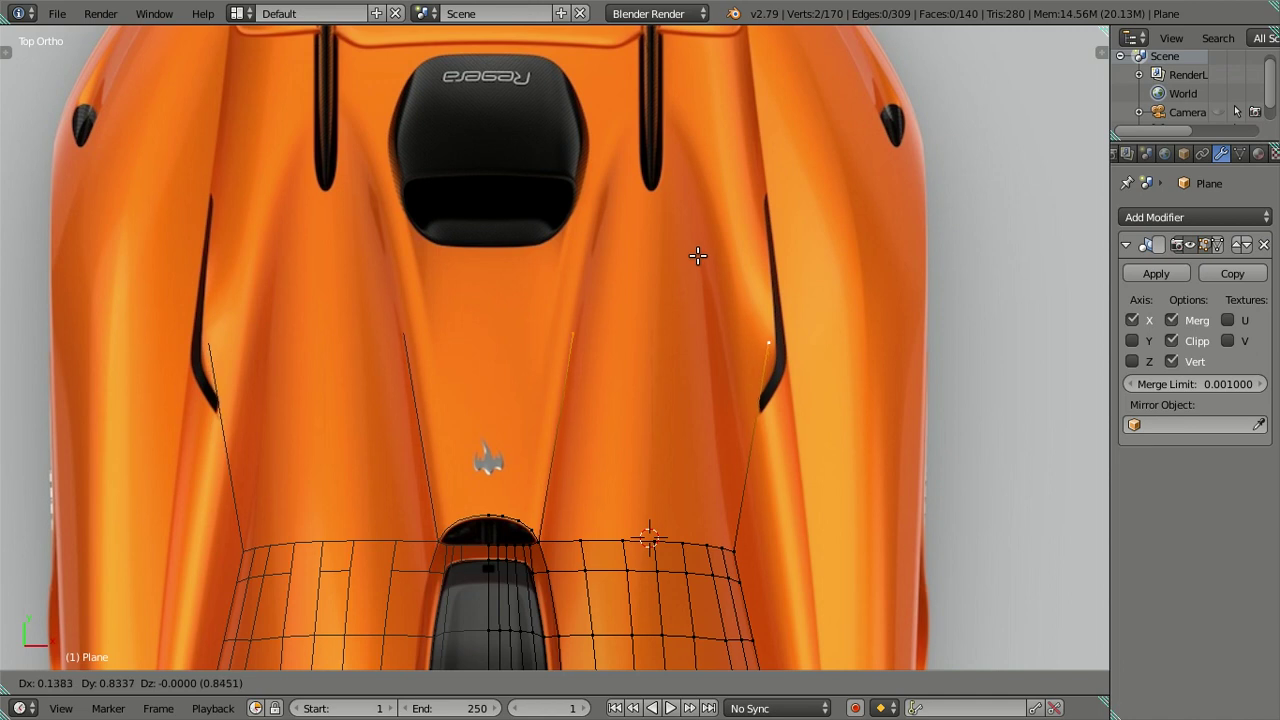
click(698, 256)
right_click(768, 343)
drag(829, 340, 790, 327)
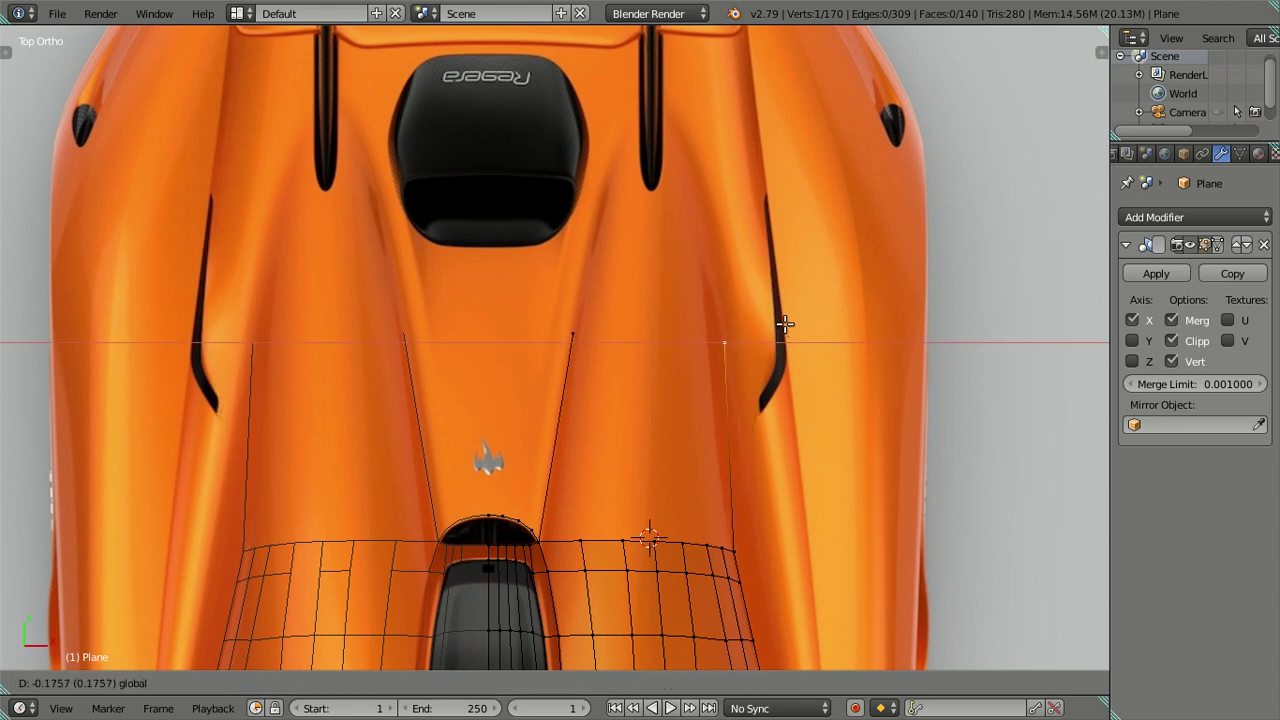
click(785, 323)
Extend the hood strip further up, lowering and scaling the new top vertices closer together
right_click(574, 320)
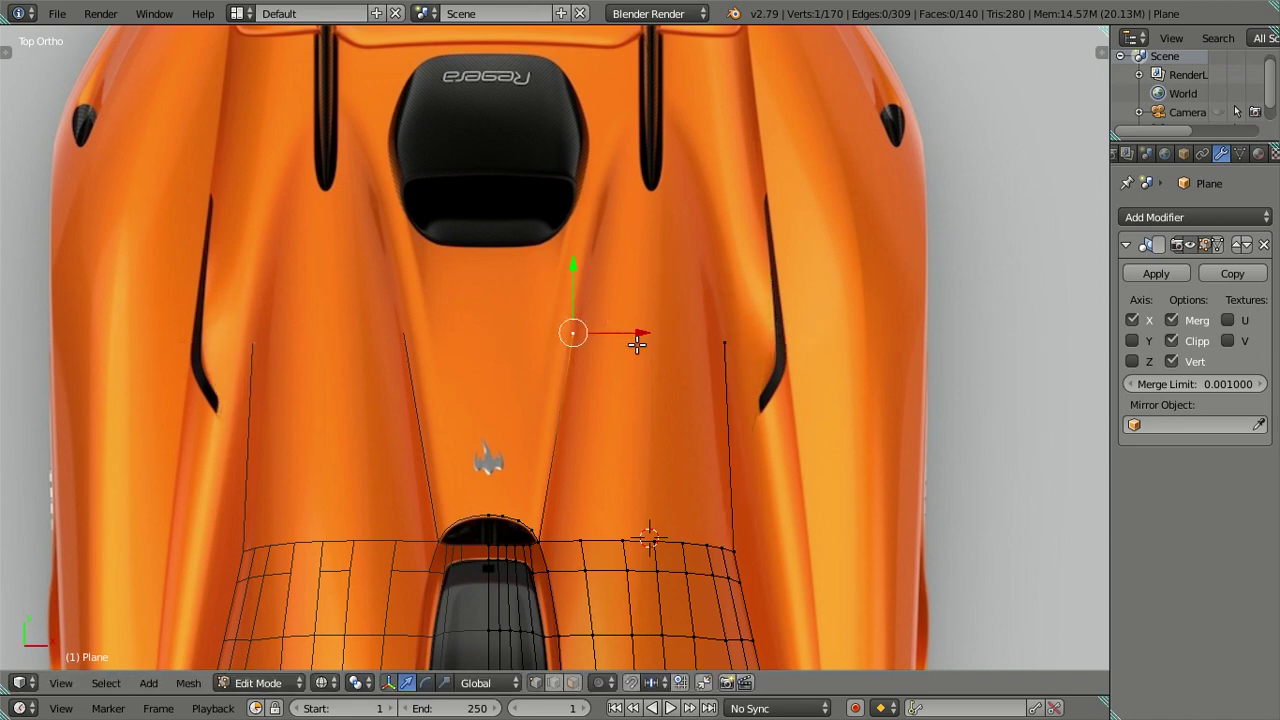
right_click(730, 342)
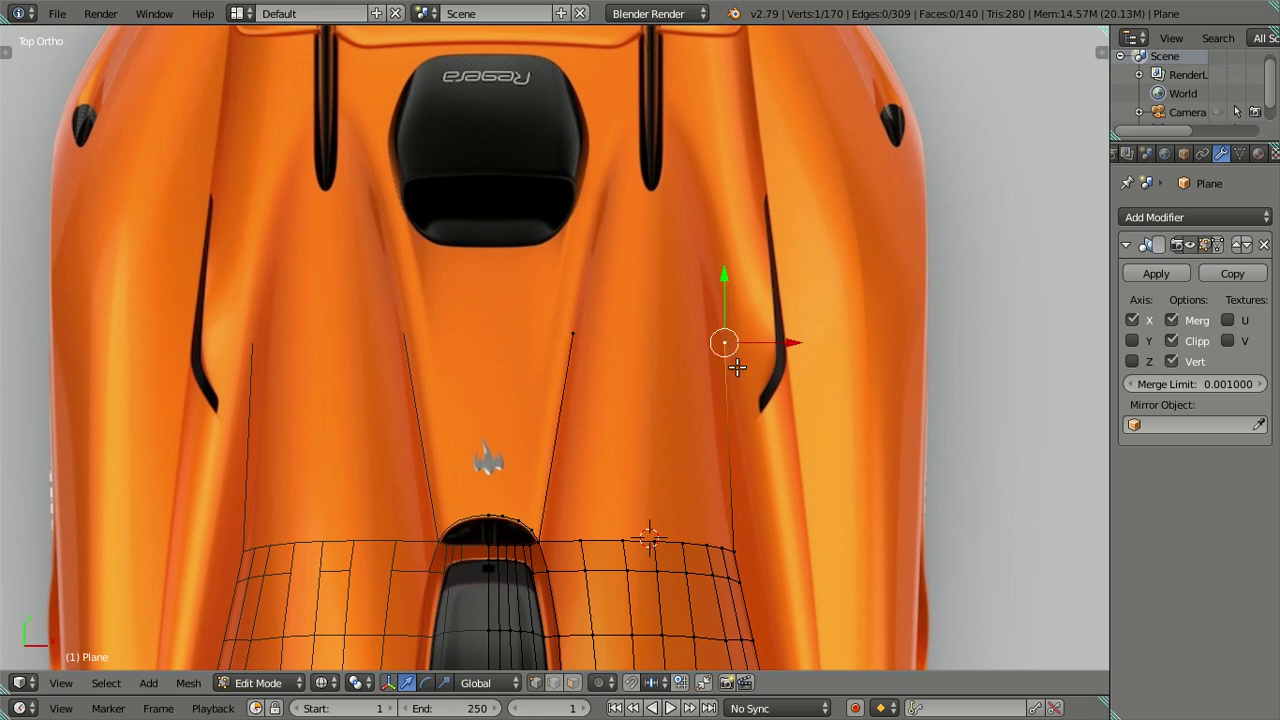
shift+right_click(578, 332)
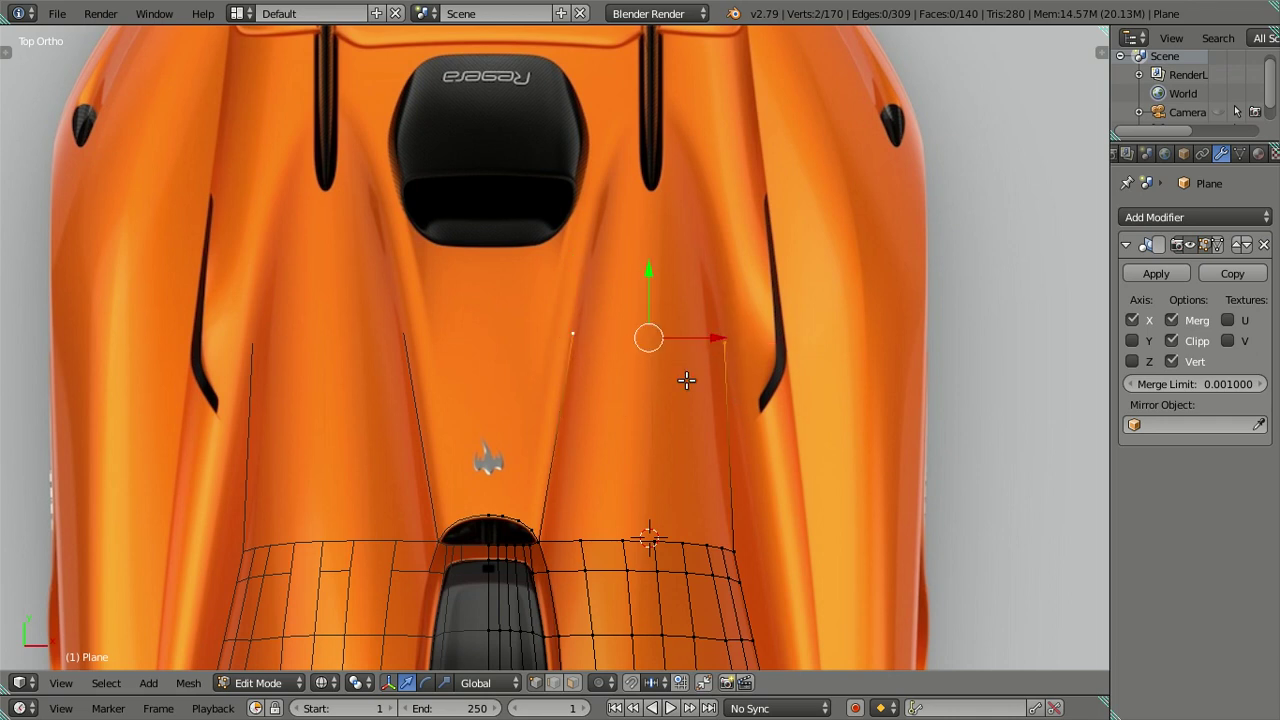
key(e)
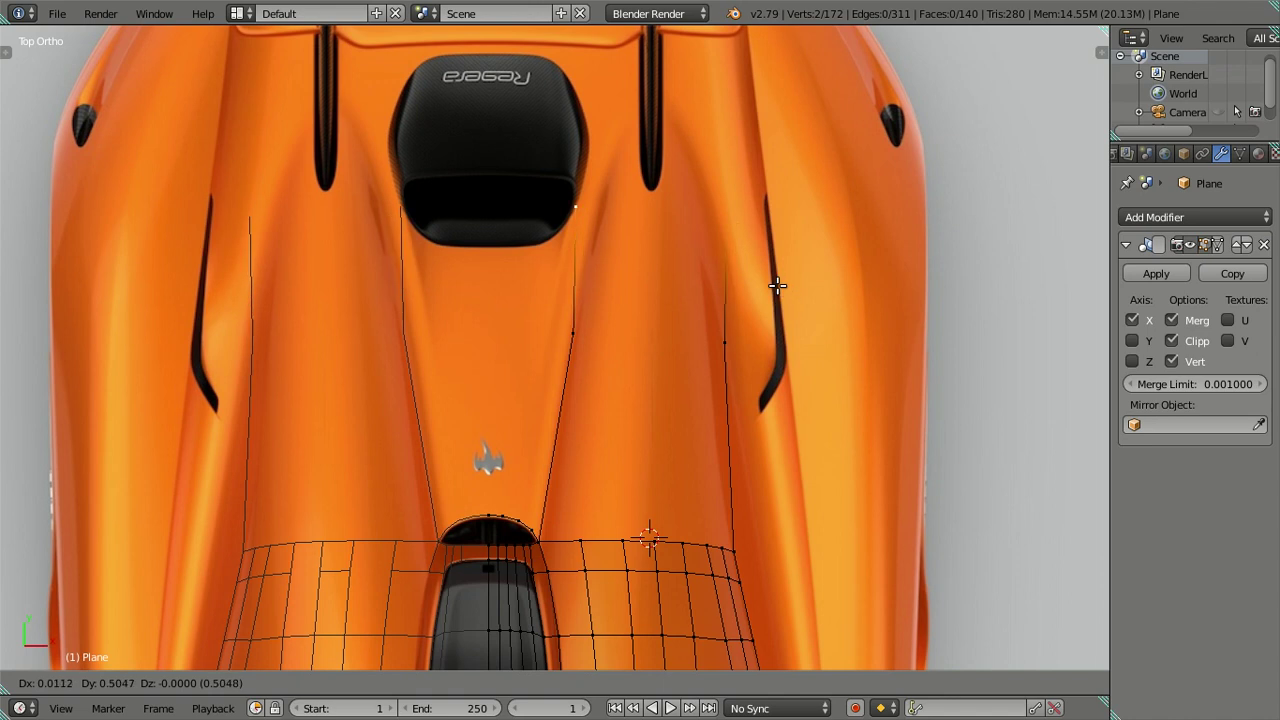
click(782, 287)
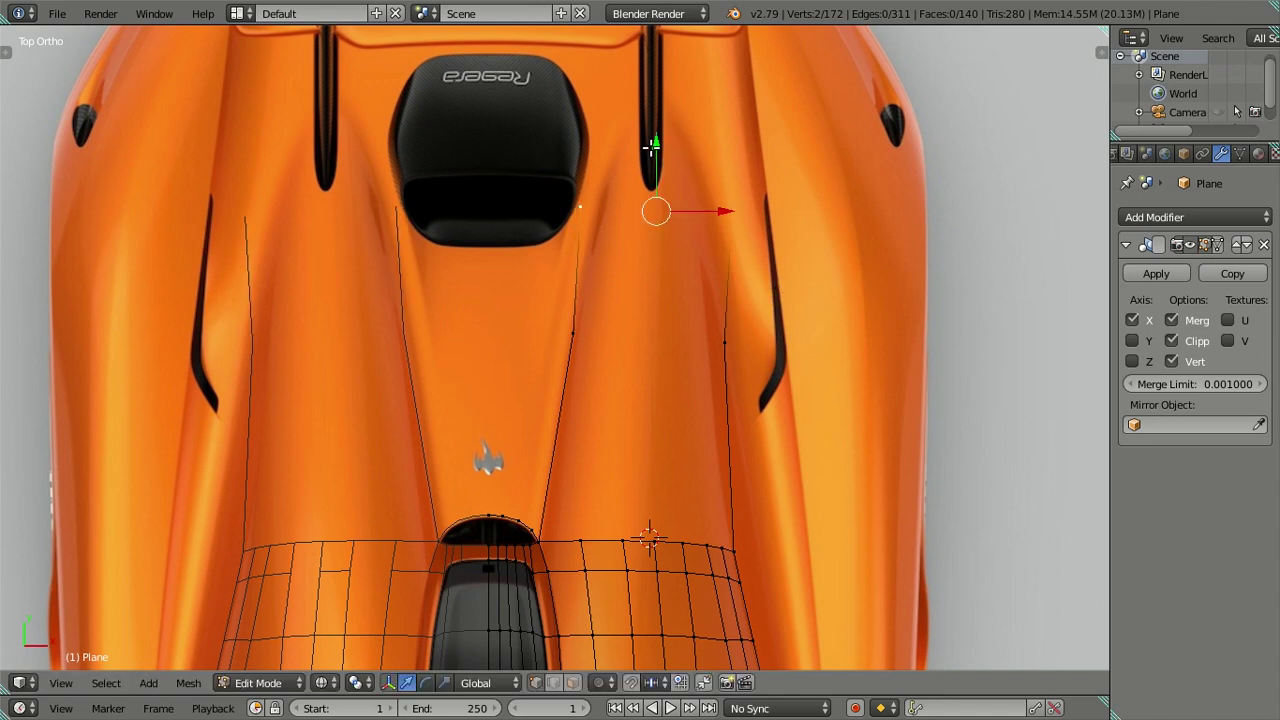
drag(656, 144, 669, 183)
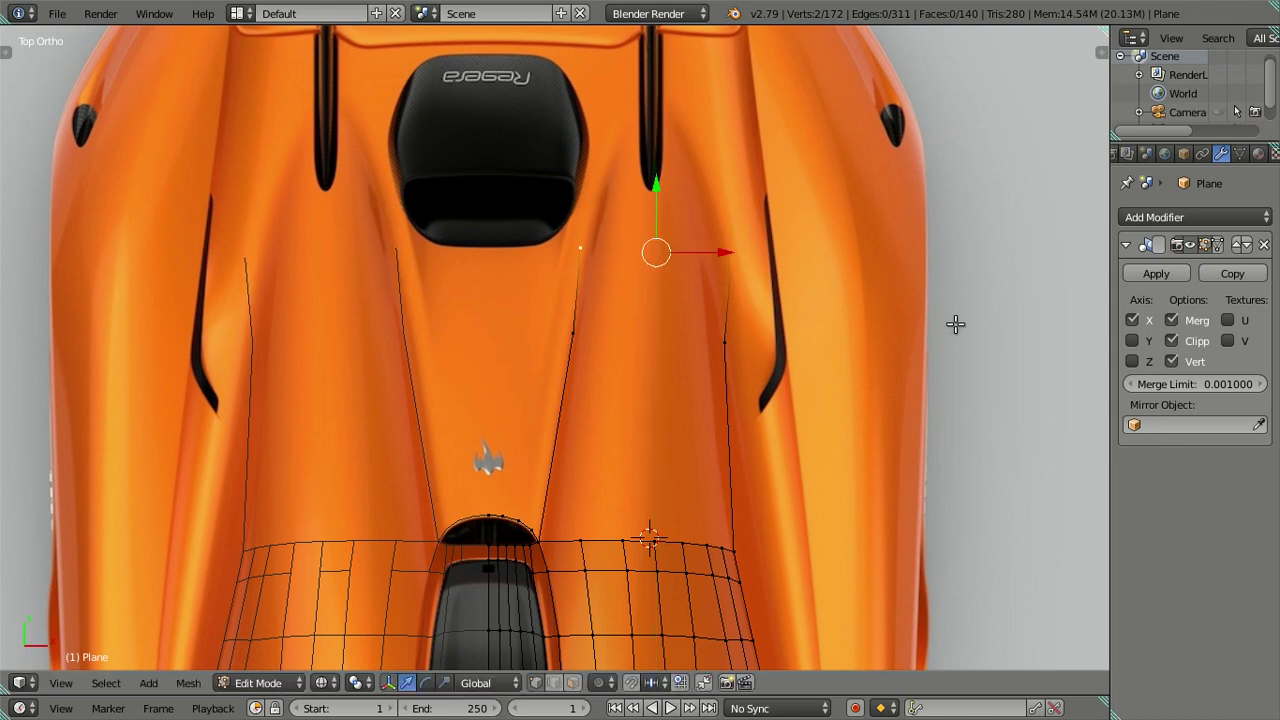
key(s)
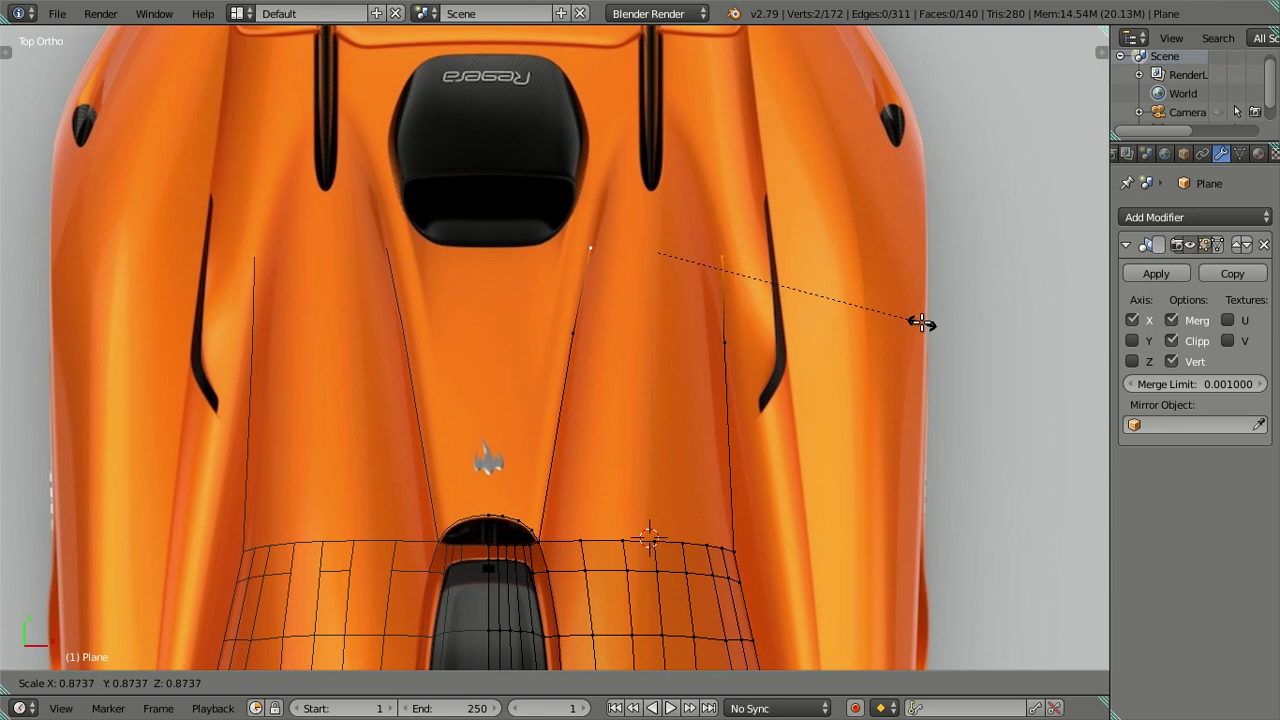
click(912, 320)
drag(726, 257, 729, 251)
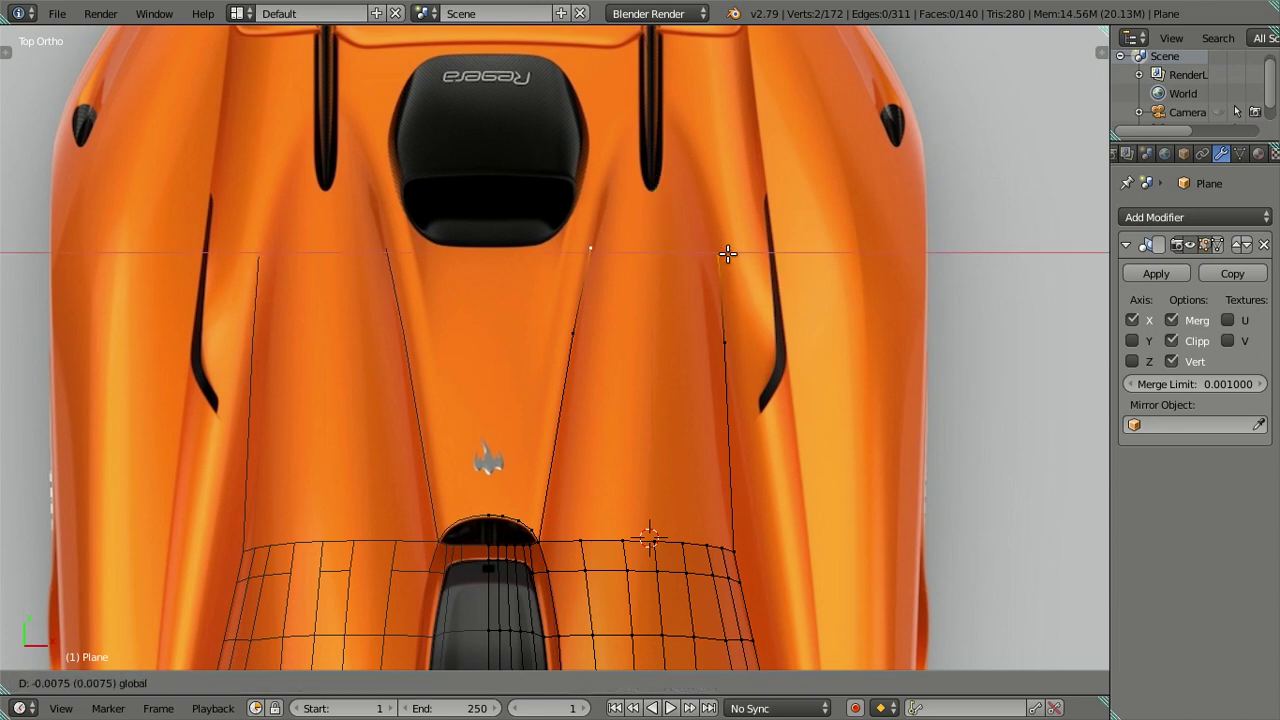
Extrude the strip toward the engine cover and shift the crease's top vertex along X
scroll(683, 262, up, 1)
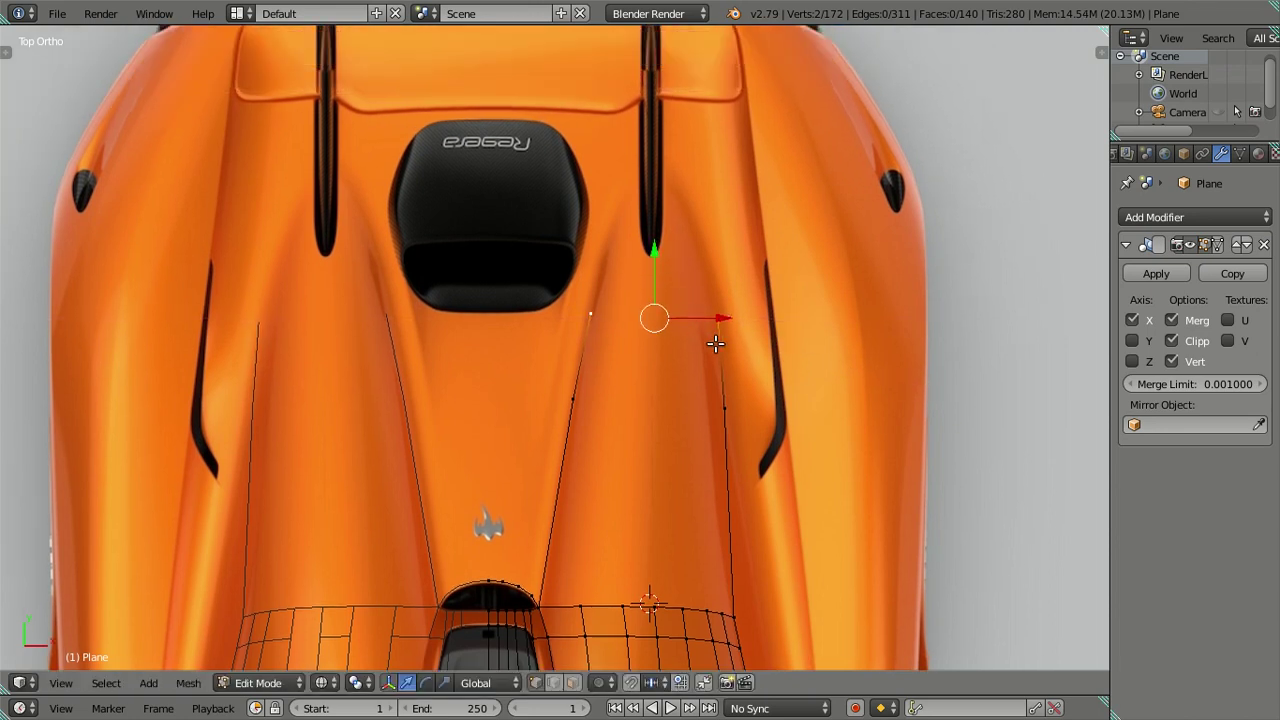
scroll(716, 345, up, 1)
key(e)
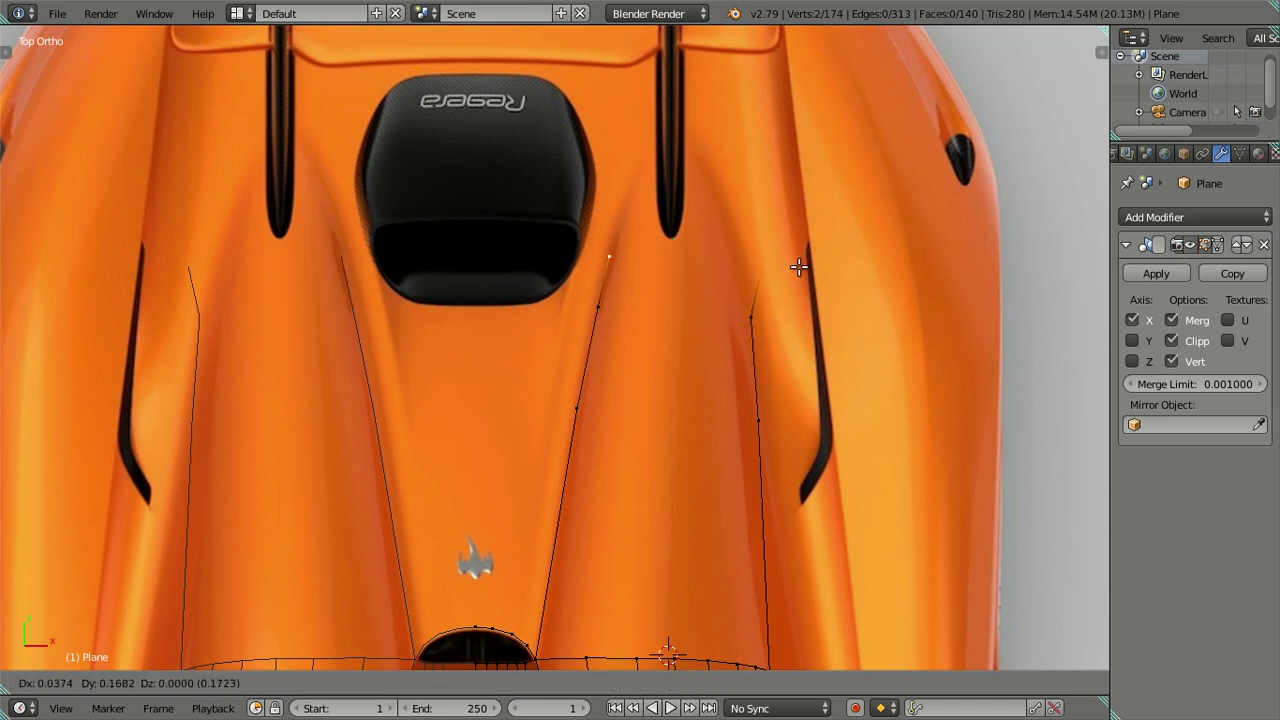
click(799, 265)
right_click(772, 264)
key(g)
key(x)
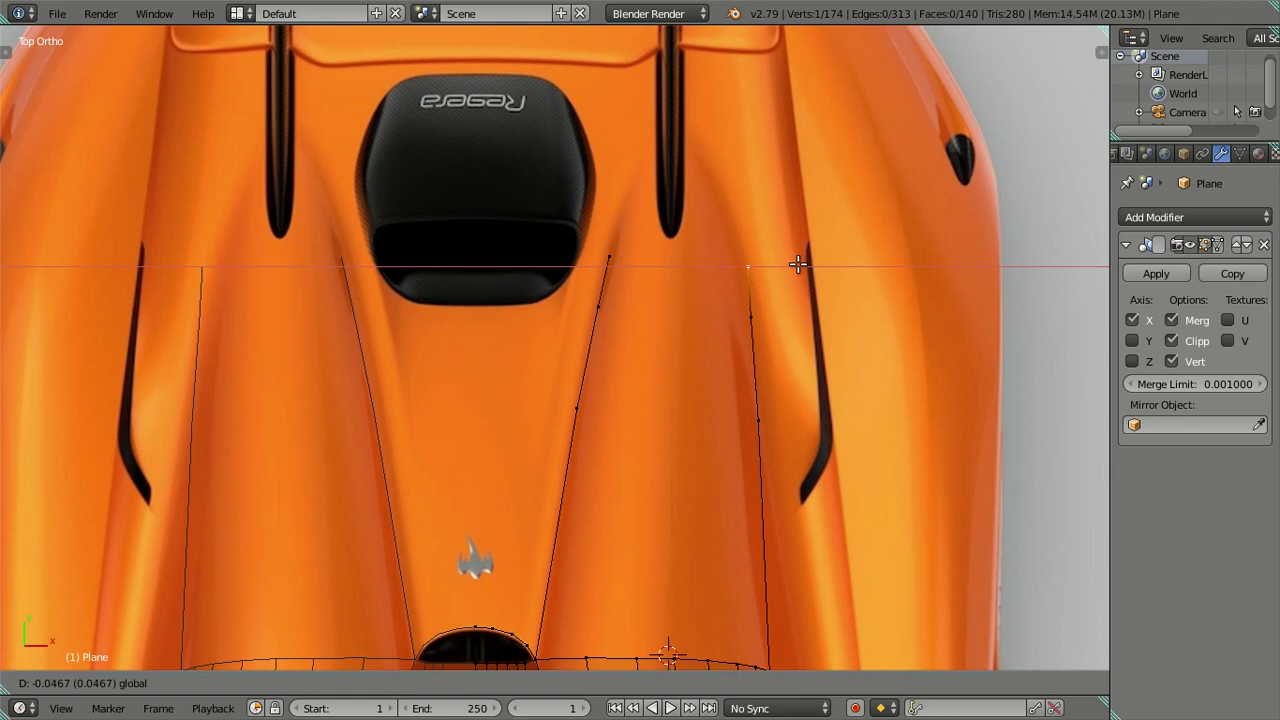
click(795, 262)
Extrude both crease lines upward beside the vent and align each new top vertex along X
shift+middle_drag(730, 258, 729, 363)
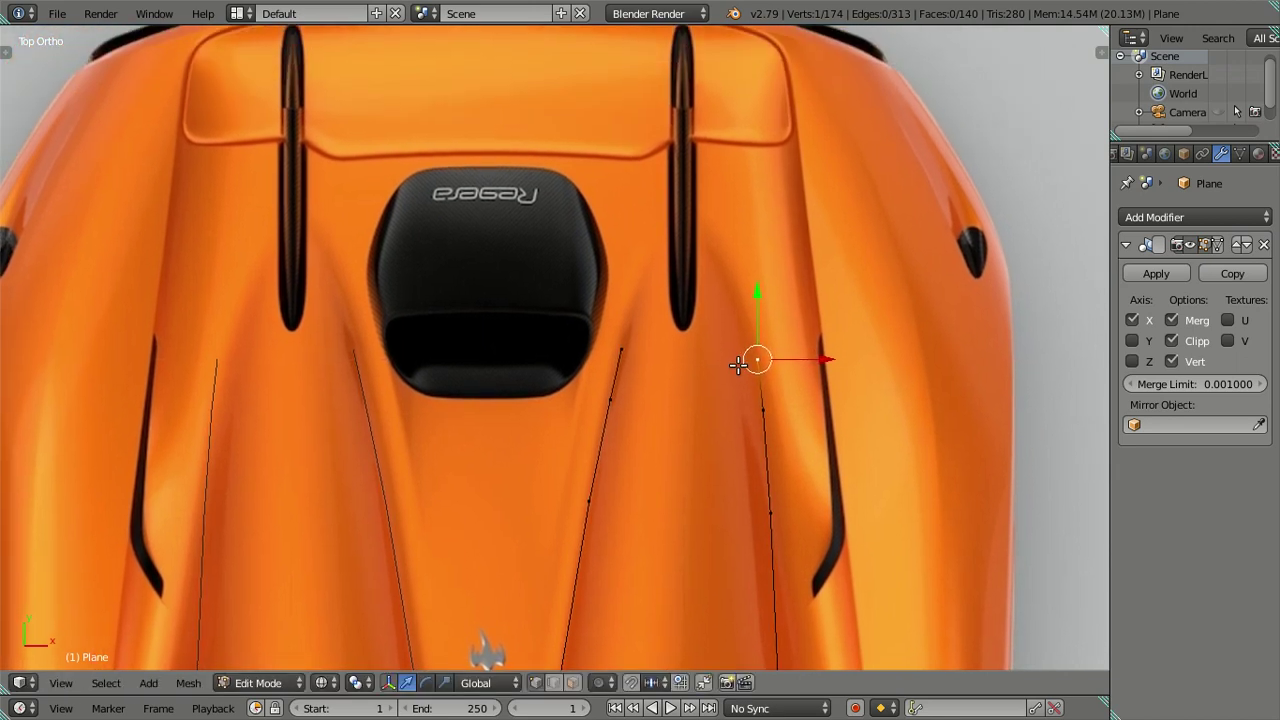
scroll(729, 363, up, 1)
right_click(637, 339)
shift+right_click(800, 365)
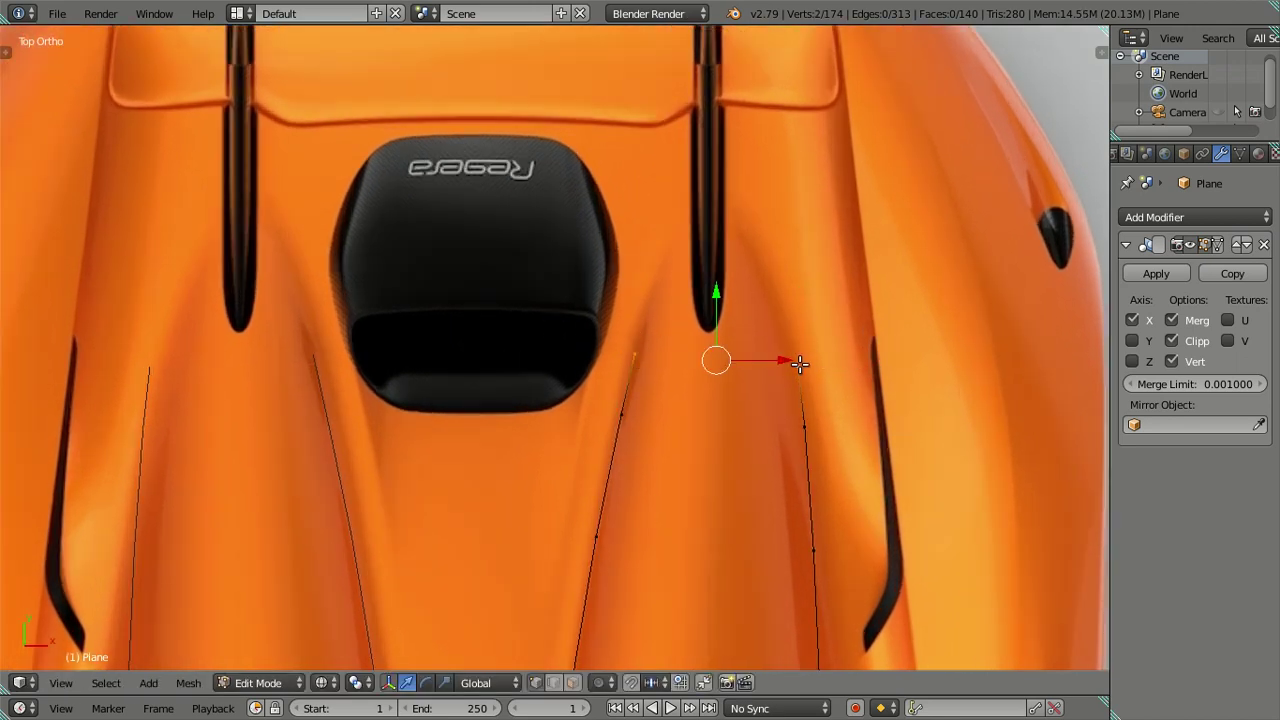
key(e)
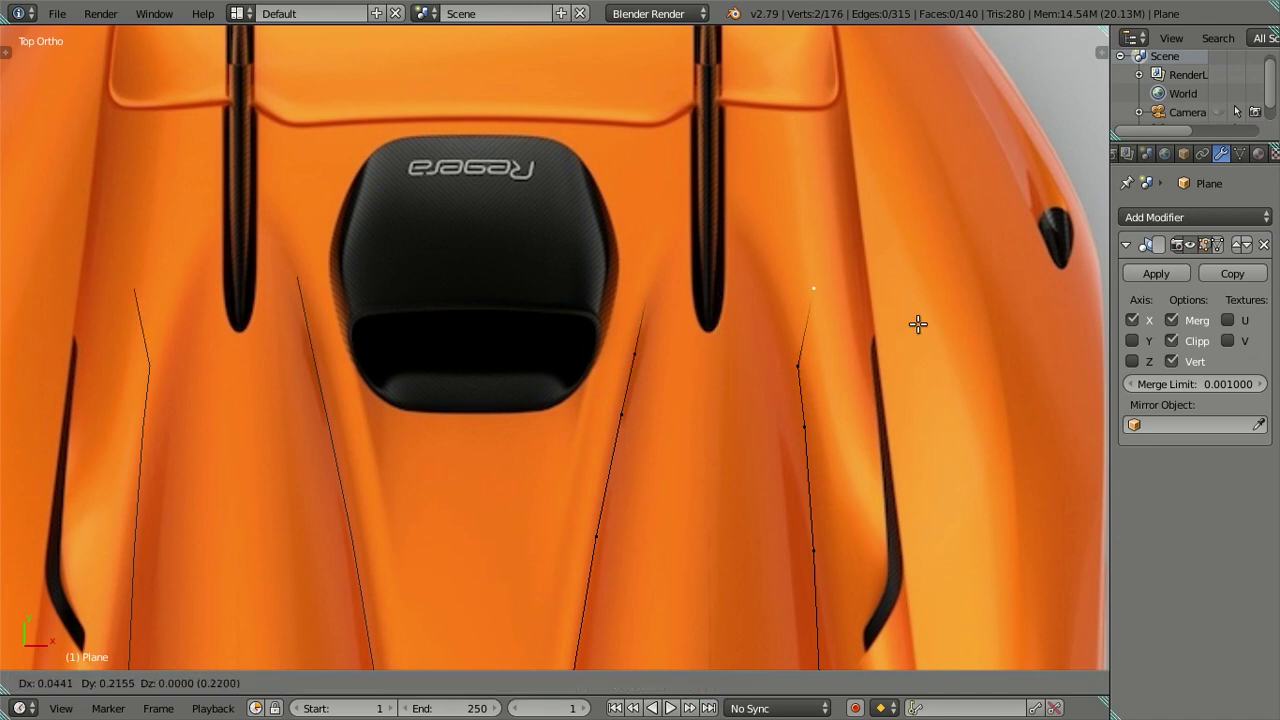
click(913, 302)
right_click(857, 289)
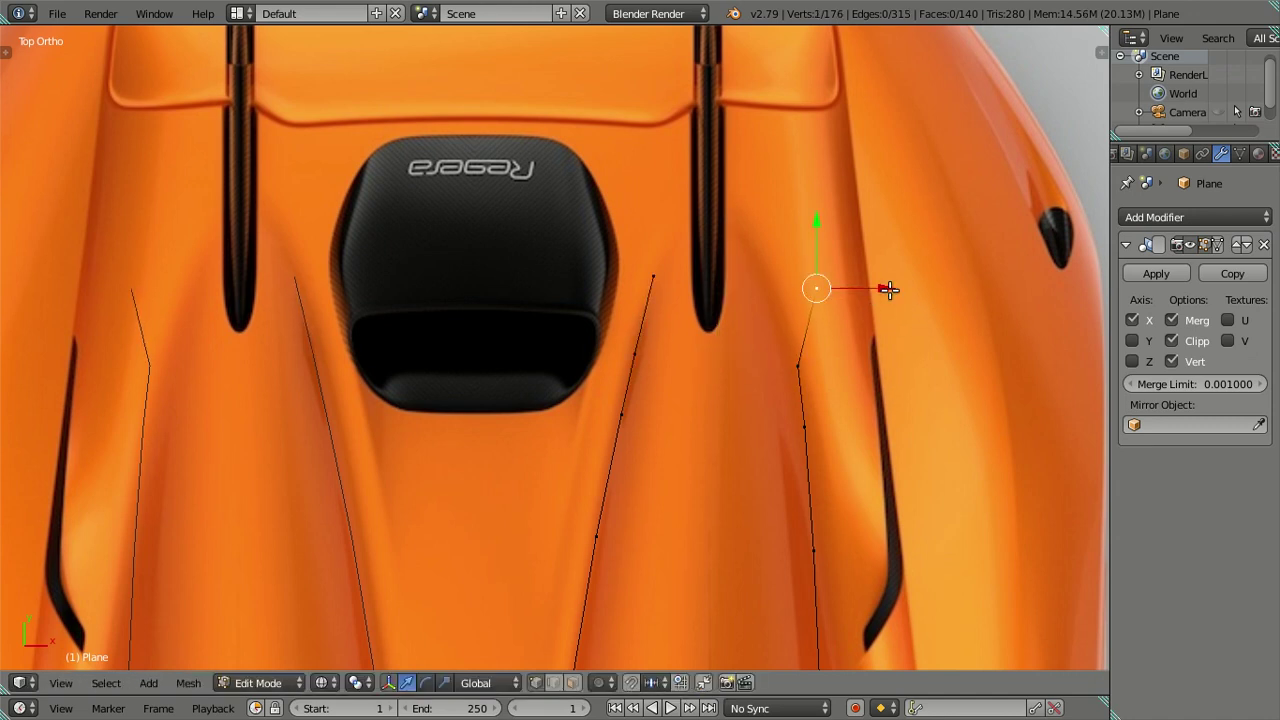
key(g)
key(x)
click(854, 281)
right_click(654, 276)
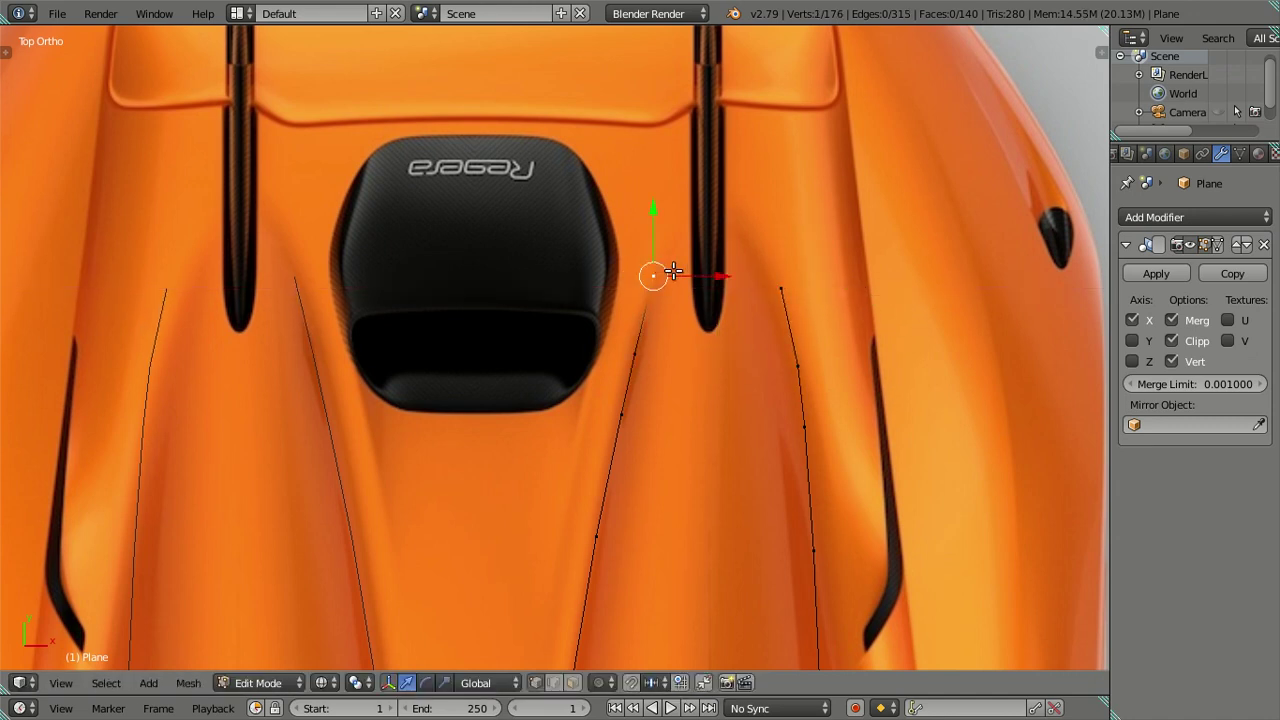
key(g)
key(x)
click(691, 272)
Extrude both curve tops straight up along Y and adjust the inner and outer vertices along X
shift+click(781, 289)
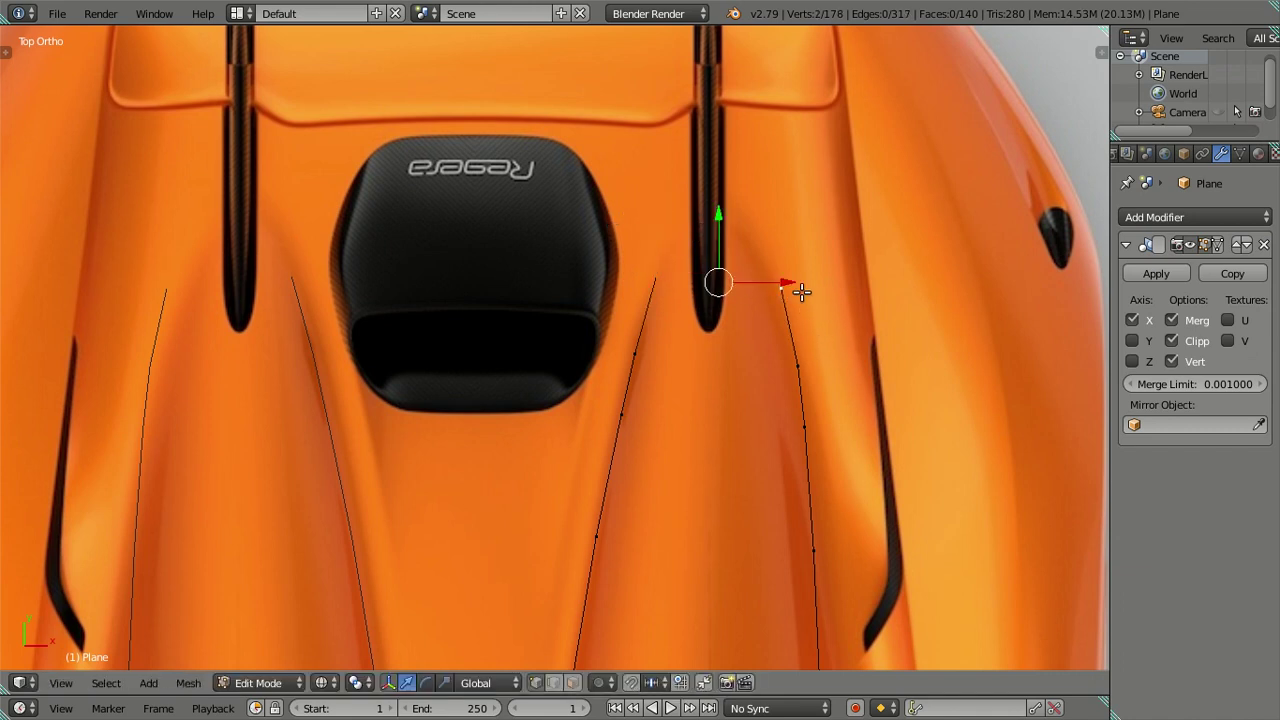
key(e)
key(y)
click(723, 172)
right_click(678, 208)
key(g)
key(x)
click(733, 235)
right_click(779, 242)
key(g)
key(x)
click(813, 238)
Extrude one more vertex from the inner curve and join it to the outer curve's top, forming the peak
right_click(678, 230)
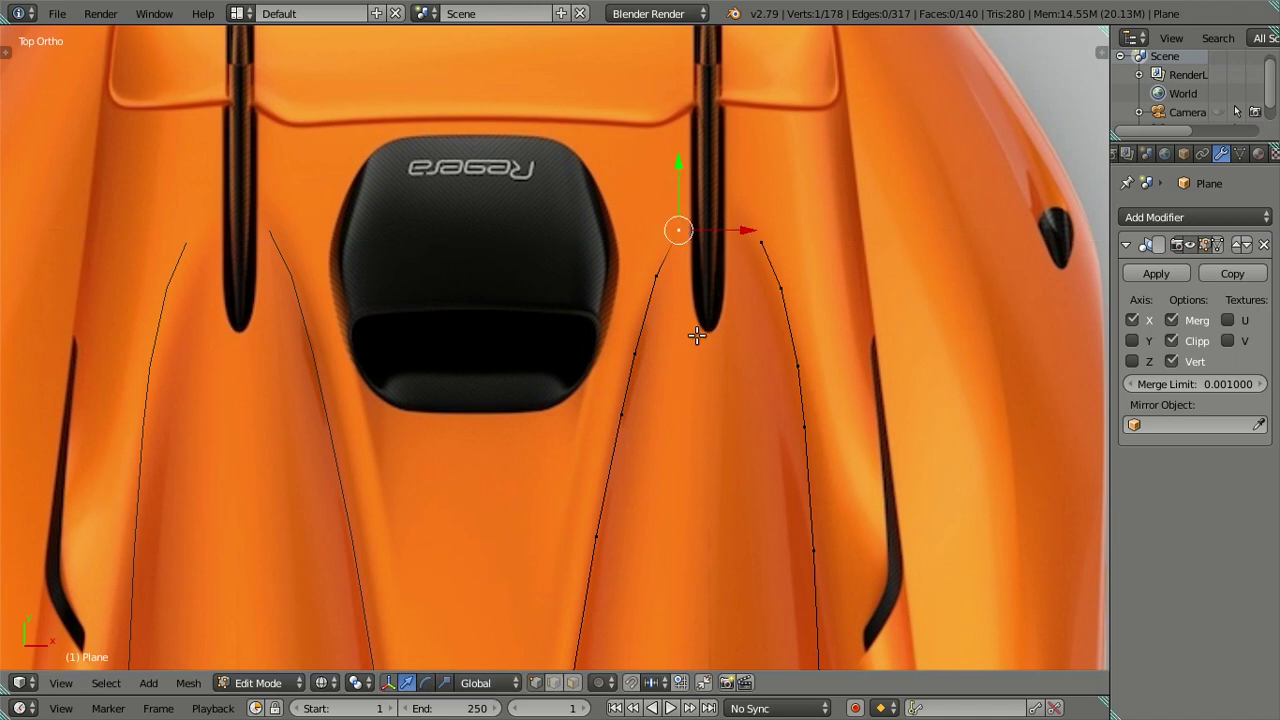
key(e)
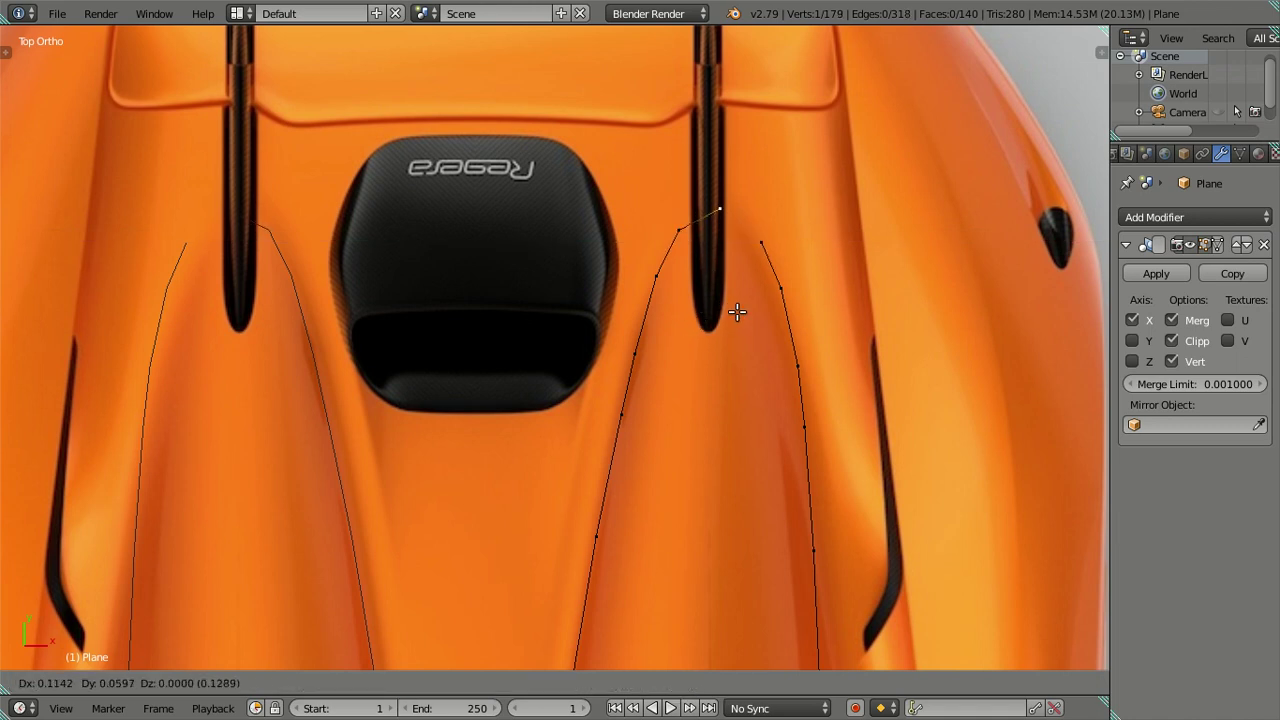
click(737, 312)
shift+right_click(768, 240)
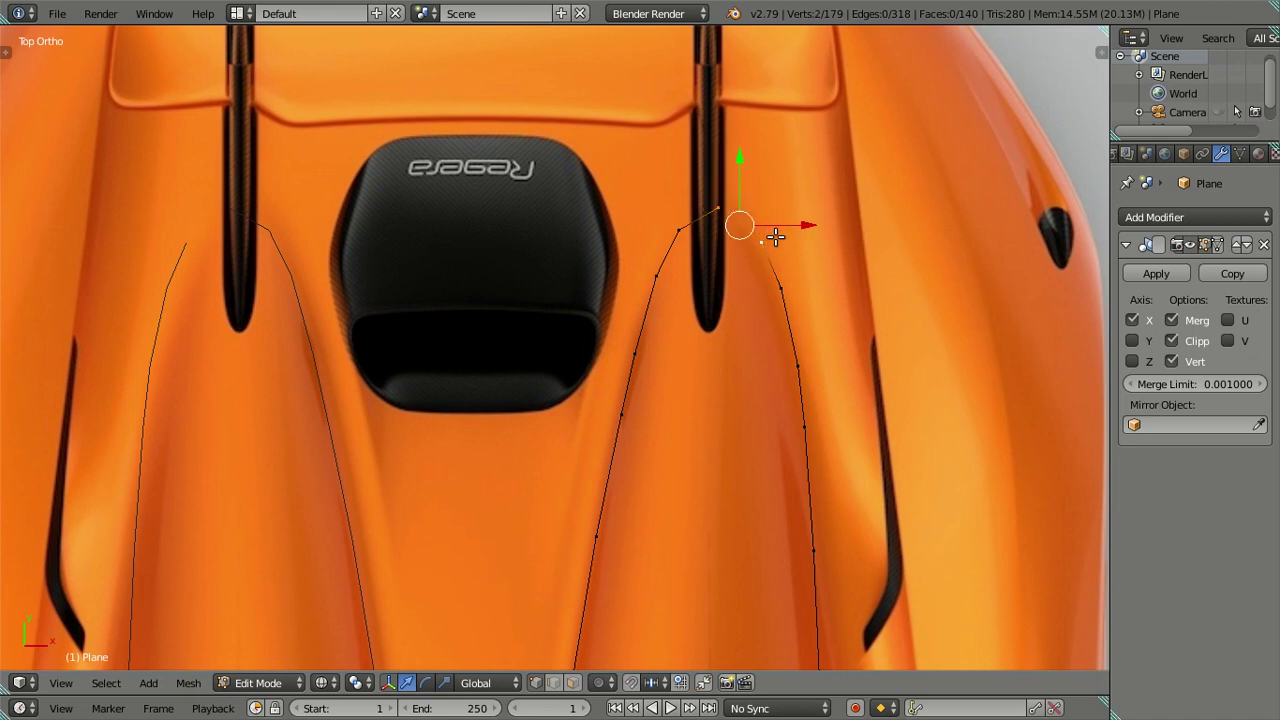
key(f)
scroll(737, 251, down, 2)
Extrude the right crease loop in place and narrow the copy along X into a thin strip
key(a)
scroll(660, 300, down, 2)
shift+scroll(689, 329, down, 2)
scroll(681, 430, up, 1)
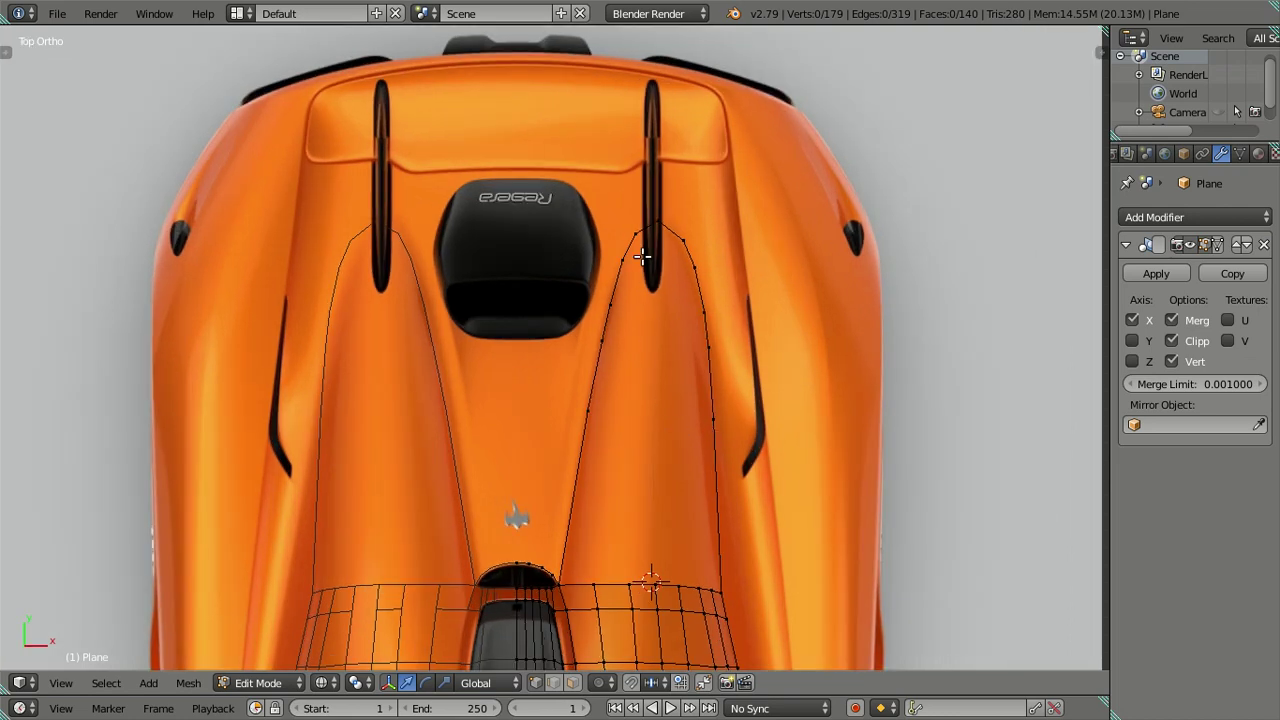
alt+right_click(603, 407)
alt+shift+right_click(718, 420)
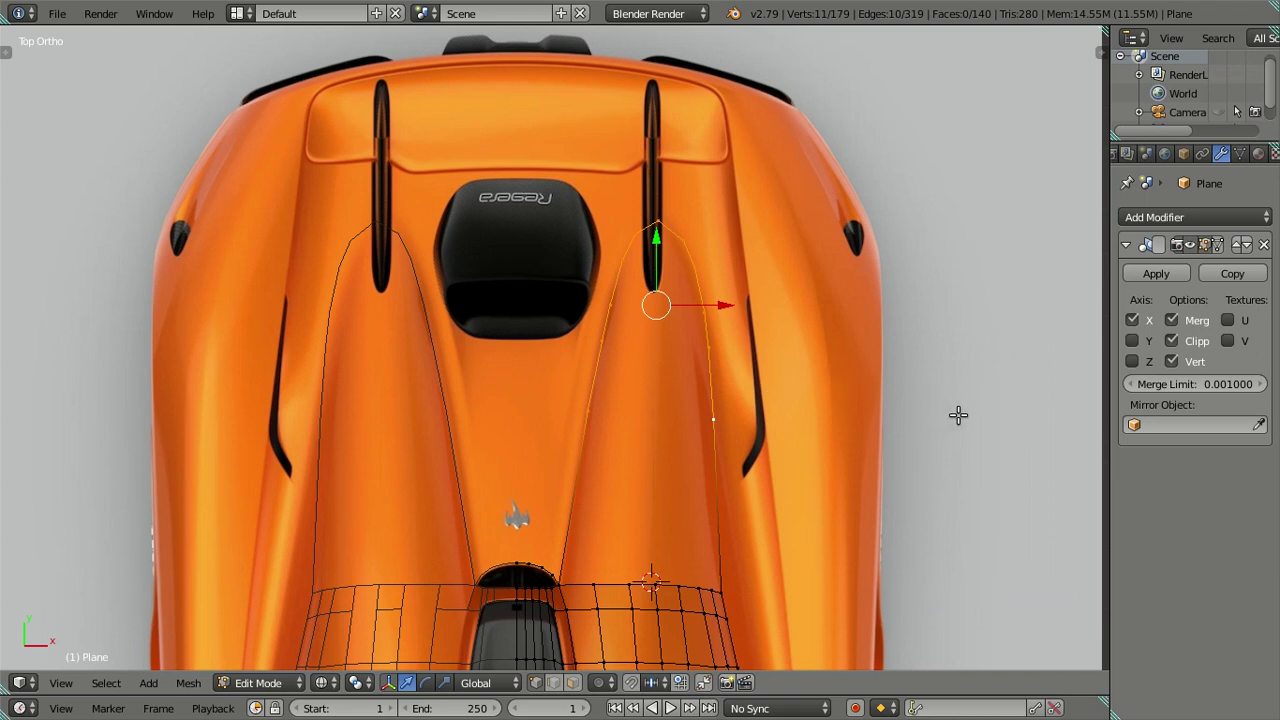
key(e)
right_click(923, 409)
key(s)
key(x)
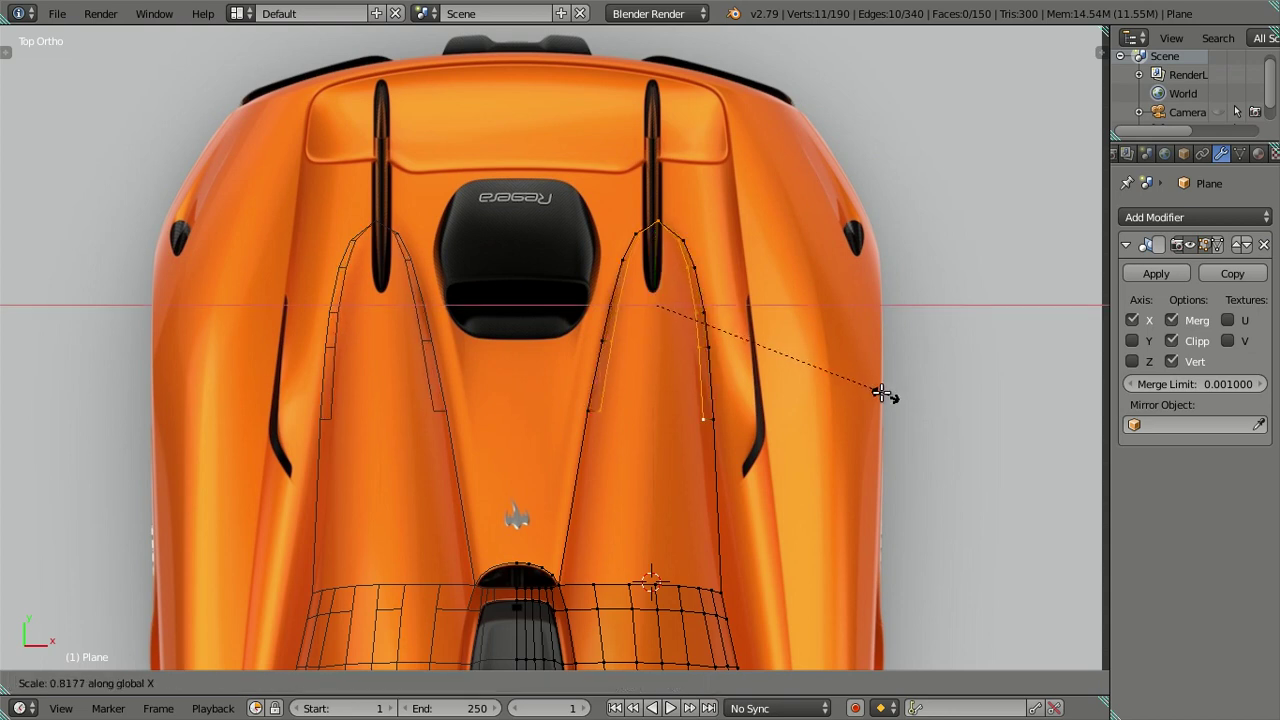
click(830, 389)
Reshape the strip's peak over the vent by lowering, then raising, its top vertices
shift+click(692, 420)
shift+click(600, 410)
scroll(657, 363, up, 3)
shift+click(662, 332)
shift+click(784, 341)
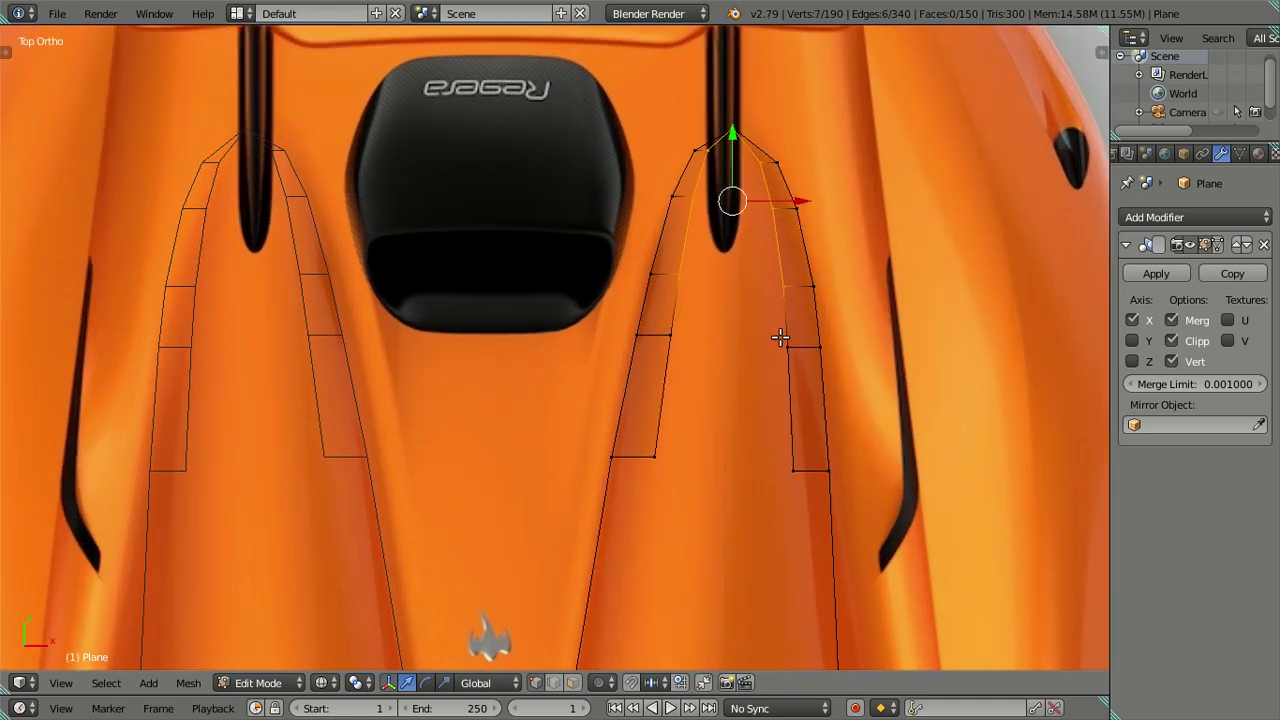
shift+click(782, 289)
shift+click(678, 274)
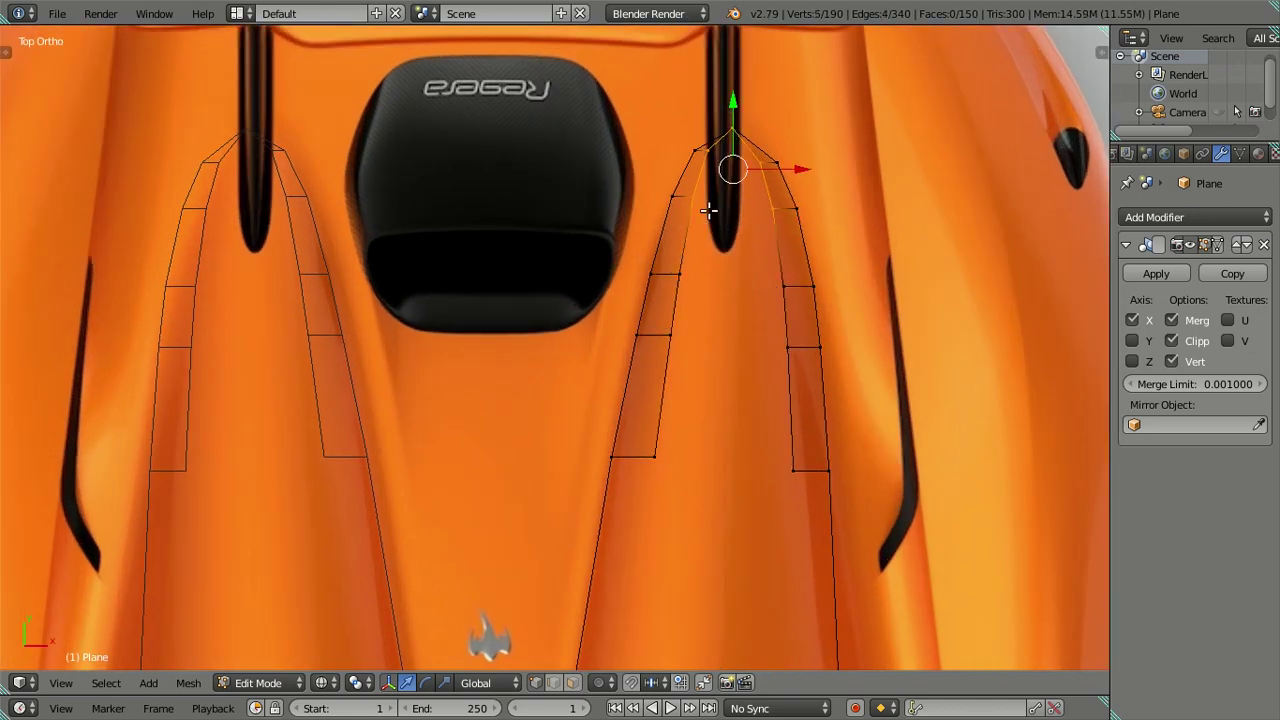
drag(729, 102, 745, 136)
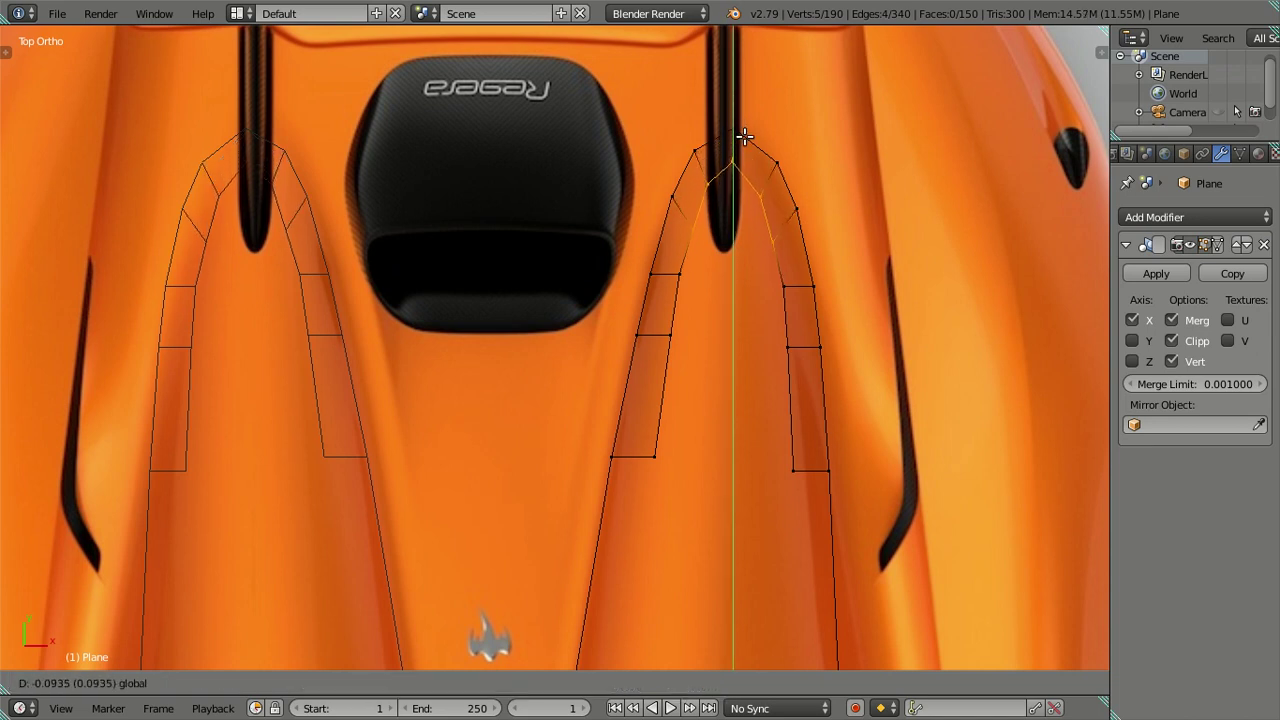
click(745, 136)
shift+click(732, 154)
shift+click(758, 200)
shift+click(716, 181)
mouse_move(733, 172)
mouse_down()
mouse_move(739, 160)
mouse_move(745, 170)
mouse_move(733, 130)
mouse_up()
key(a)
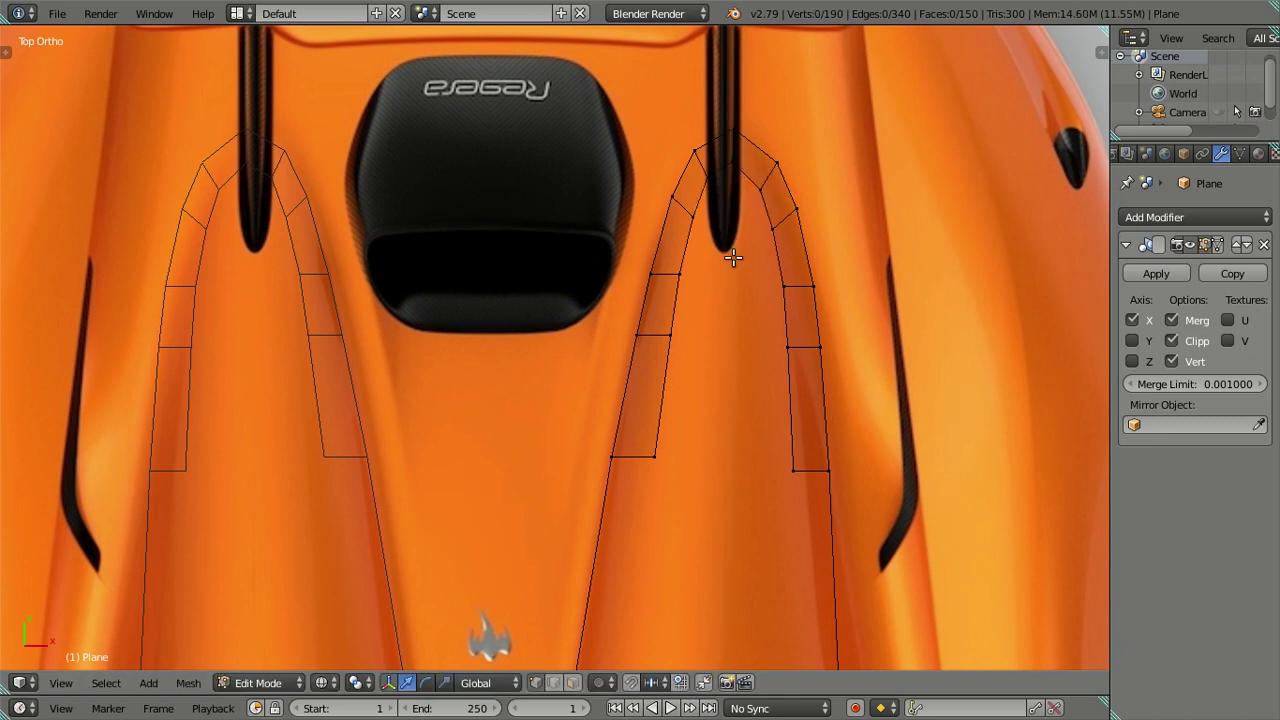
Fill two faces bridging the bottom of the crease strip to the rear band
scroll(733, 258, down, 1)
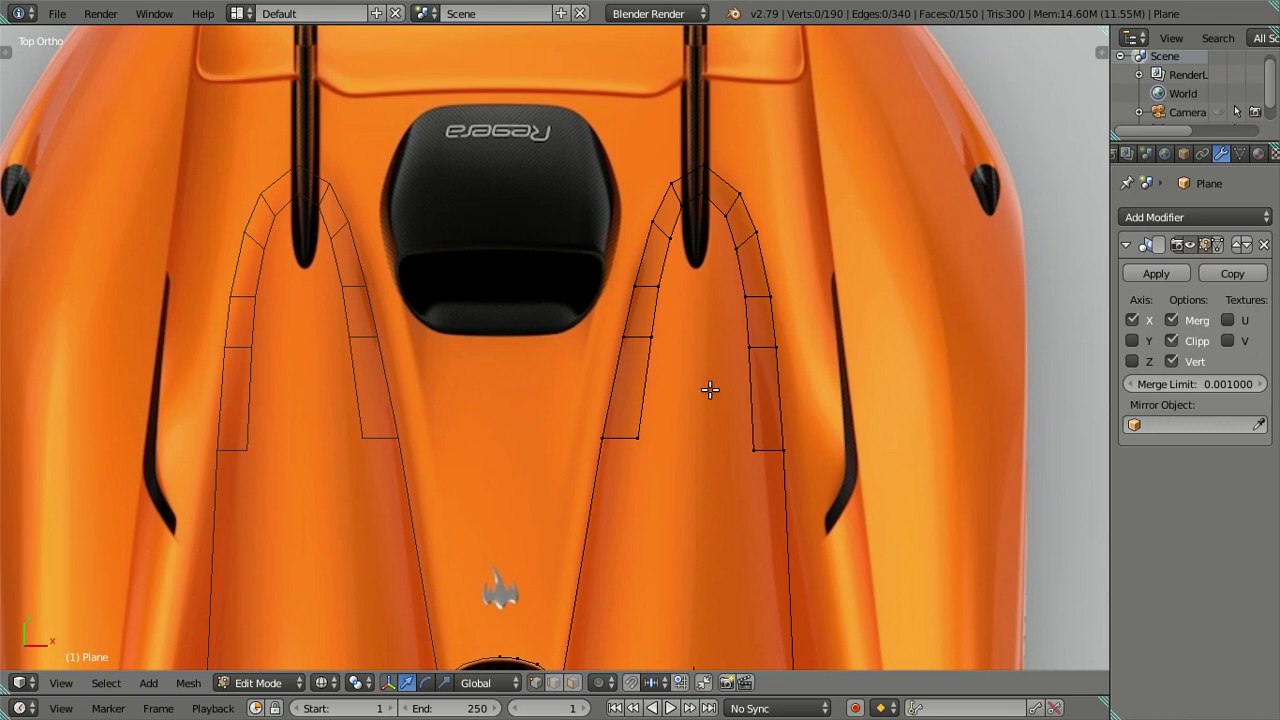
shift+middle_drag(709, 389, 689, 326)
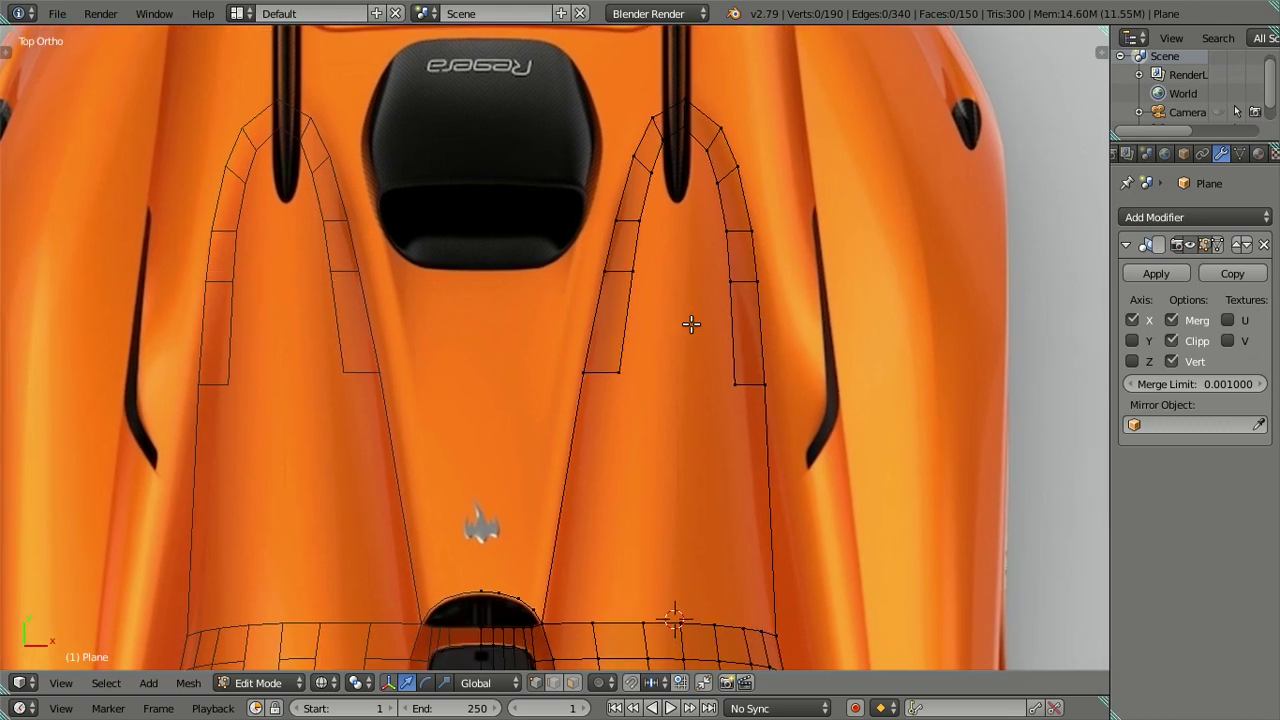
scroll(686, 220, down, 1)
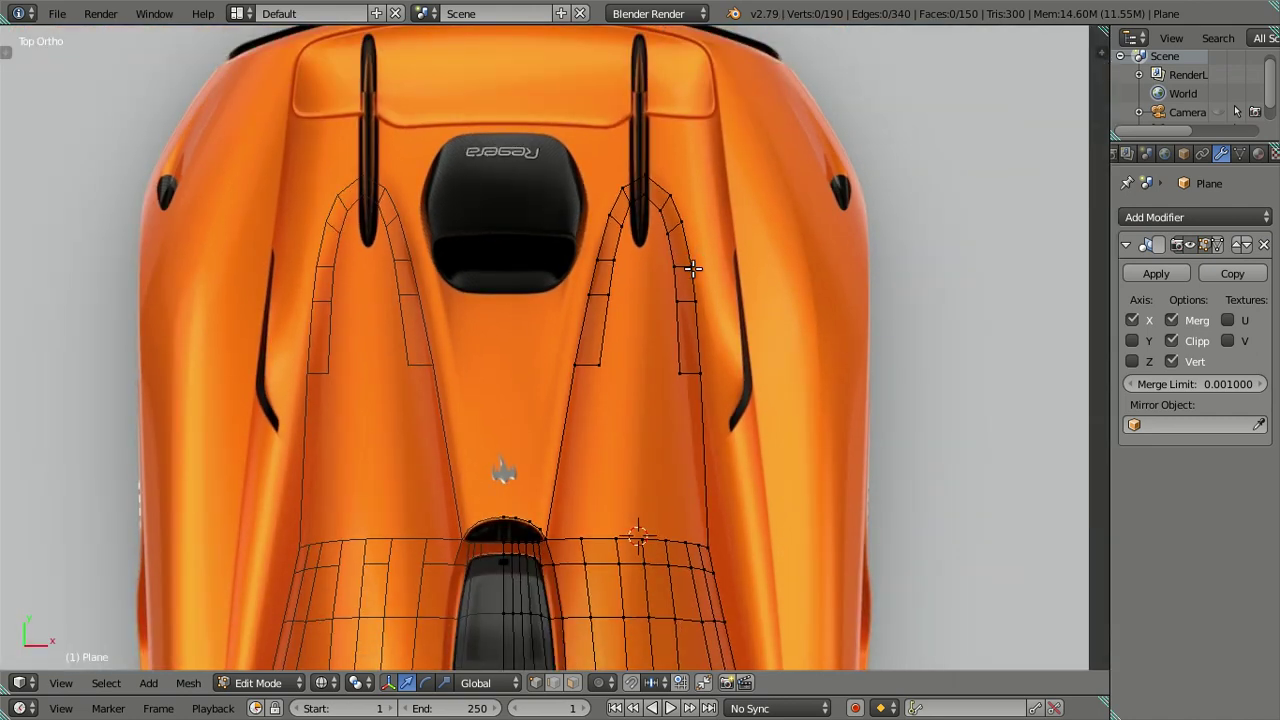
scroll(700, 320, down, 1)
right_click(610, 282)
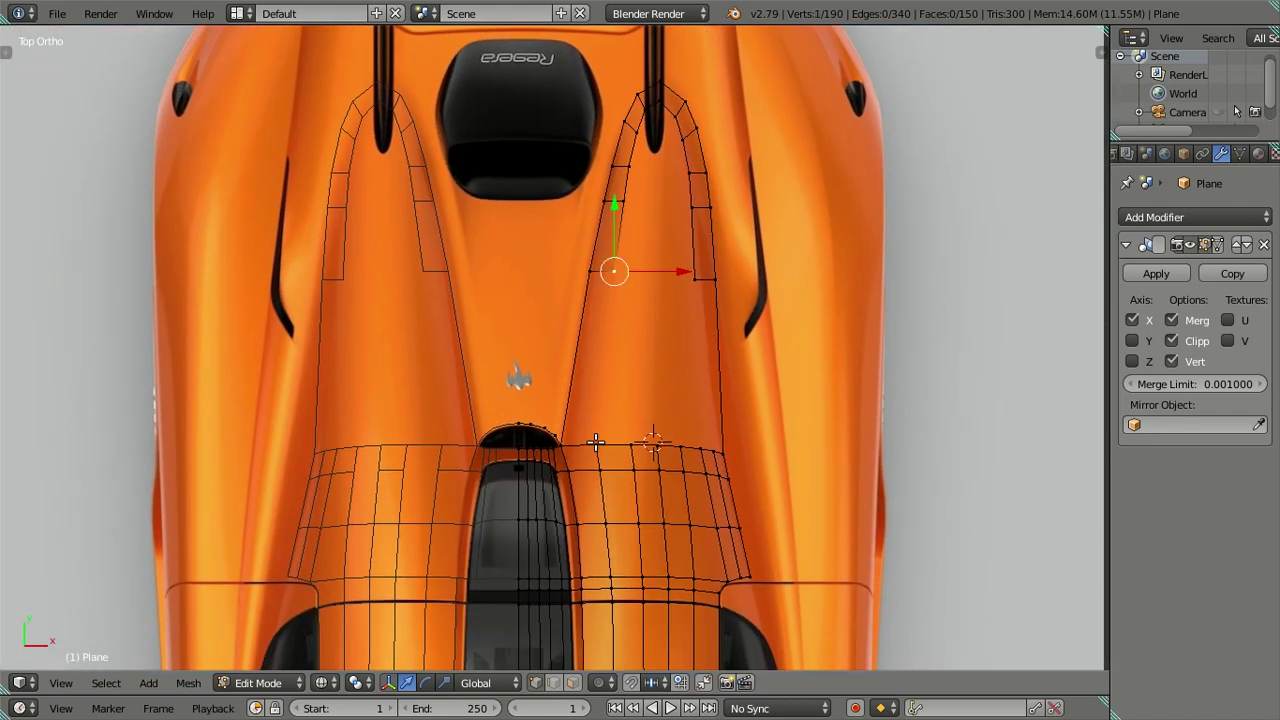
ctrl+right_click(597, 445)
key(f)
scroll(700, 335, up, 1)
right_click(723, 266)
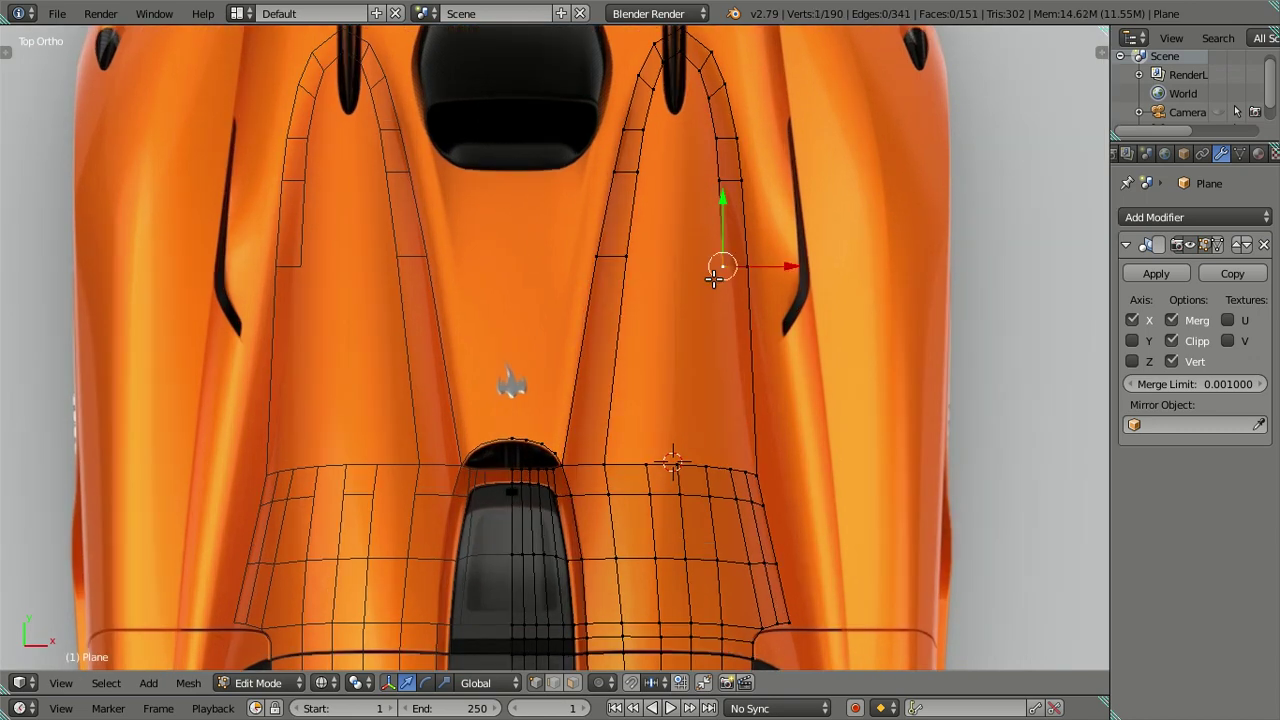
ctrl+right_click(742, 465)
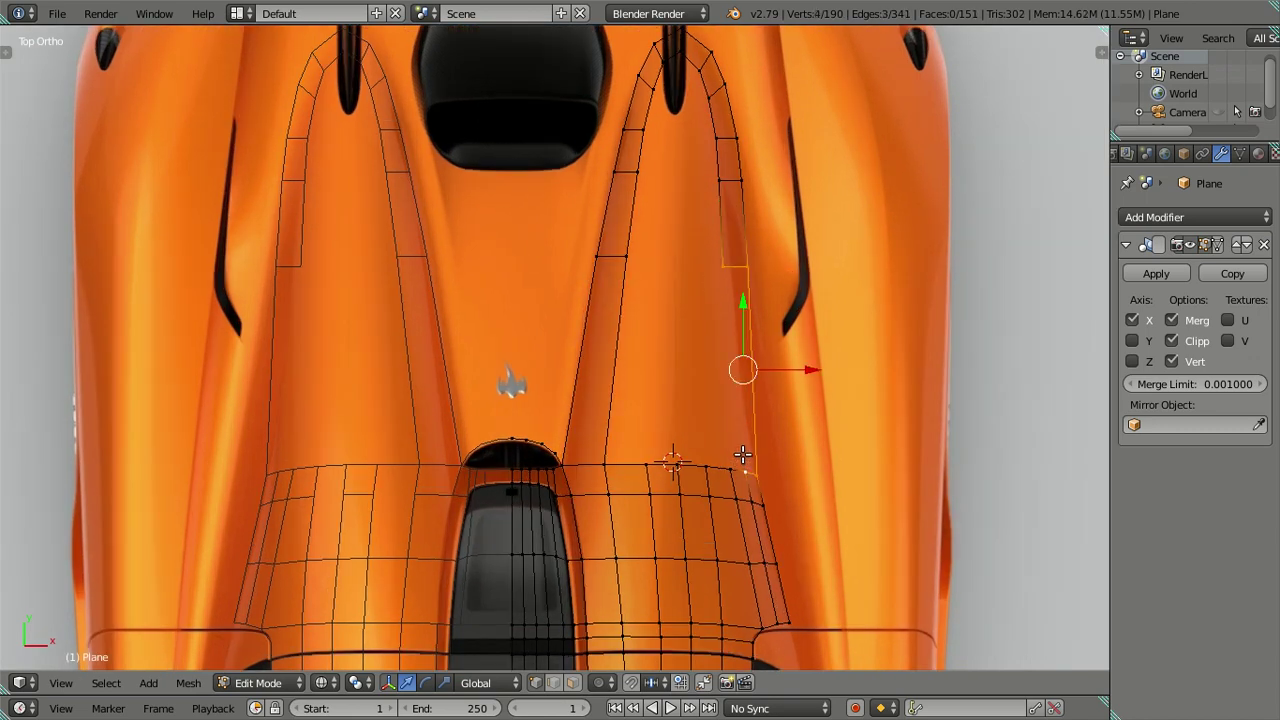
key(f)
key(a)
Circle-select the right crease strip's outer faces and shift them slightly along X
scroll(743, 434, up, 2)
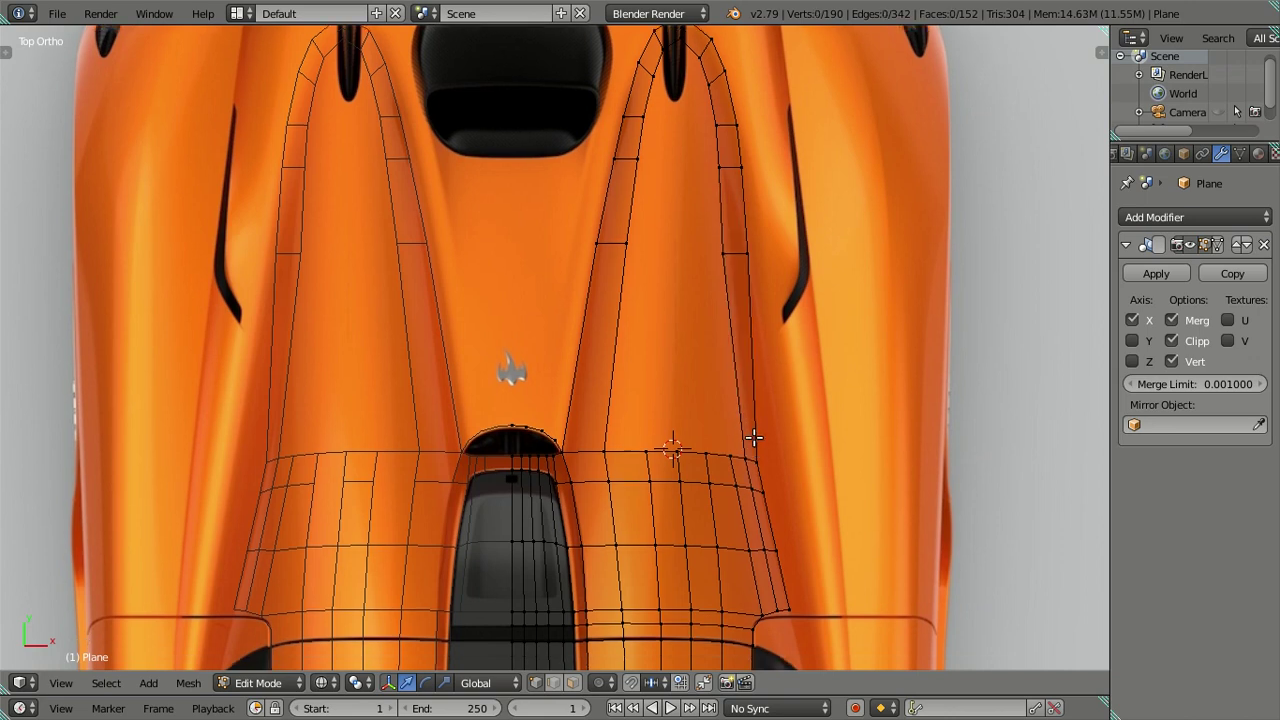
scroll(776, 440, down, 2)
scroll(771, 423, down, 1)
shift+scroll(751, 349, up, 2)
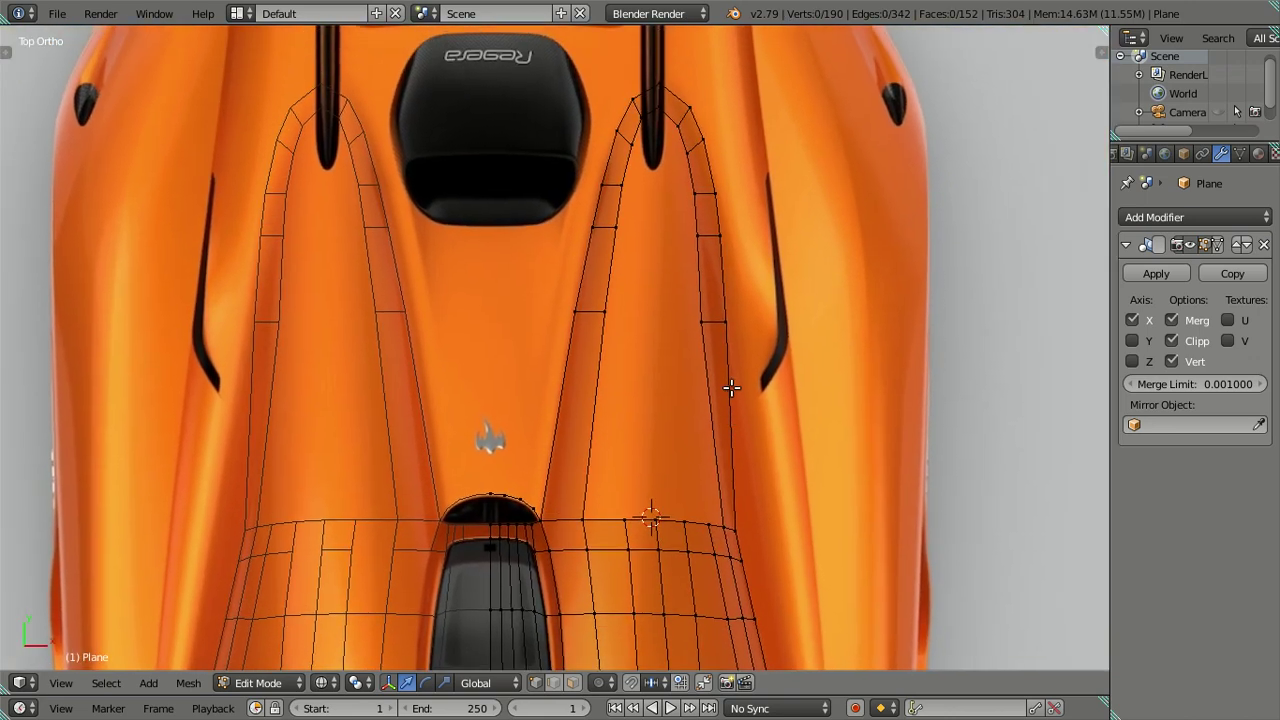
scroll(731, 380, up, 3)
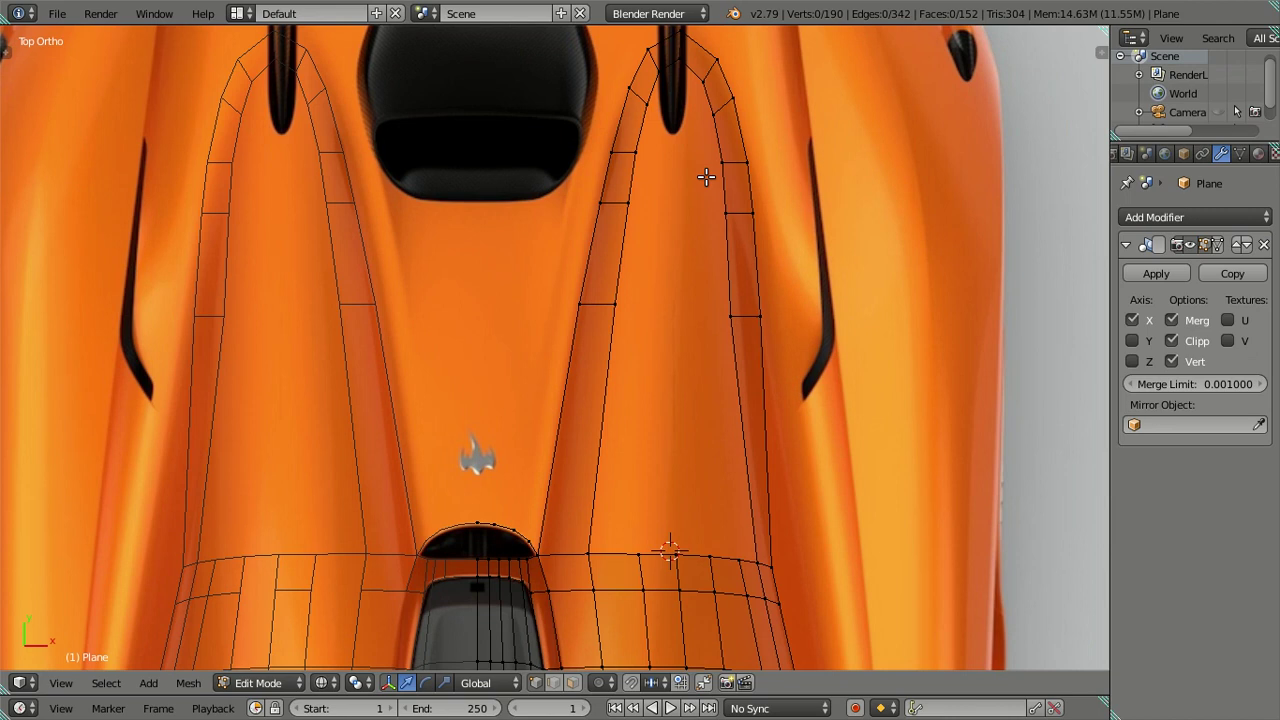
right_click(720, 172)
key(c)
click(758, 233)
right_click(758, 233)
drag(800, 228, 789, 225)
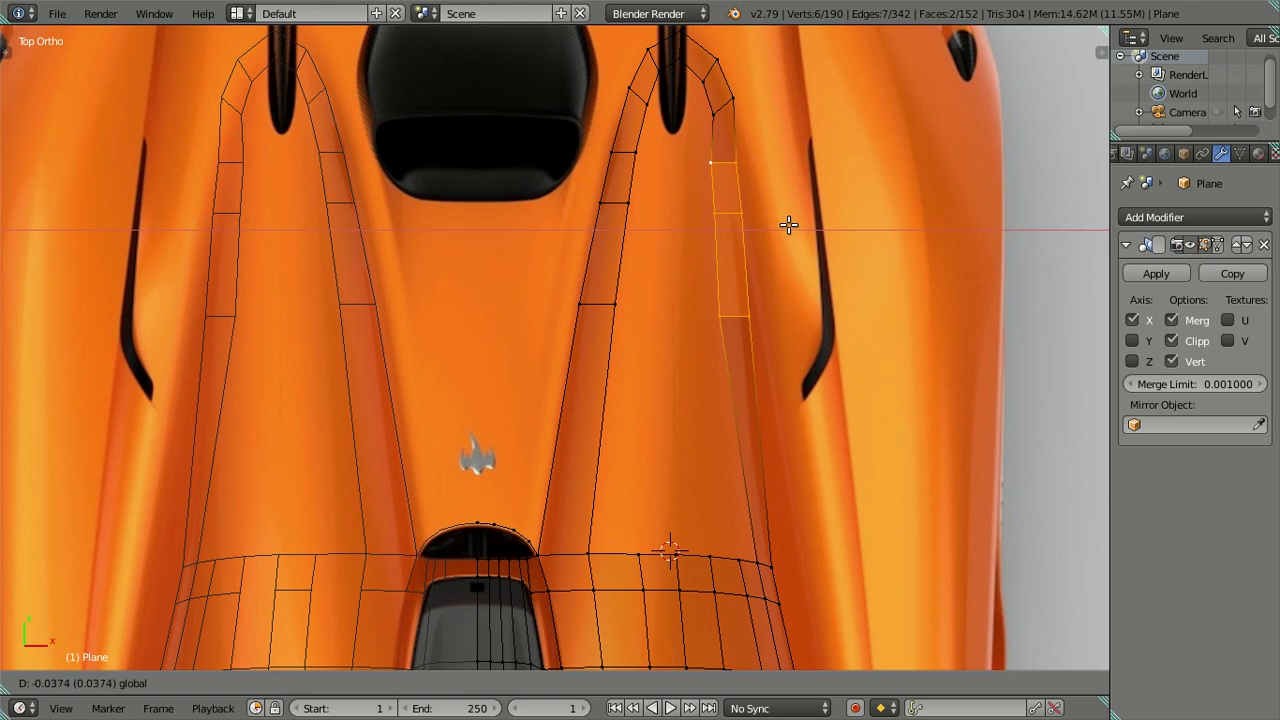
click(789, 225)
click(778, 222)
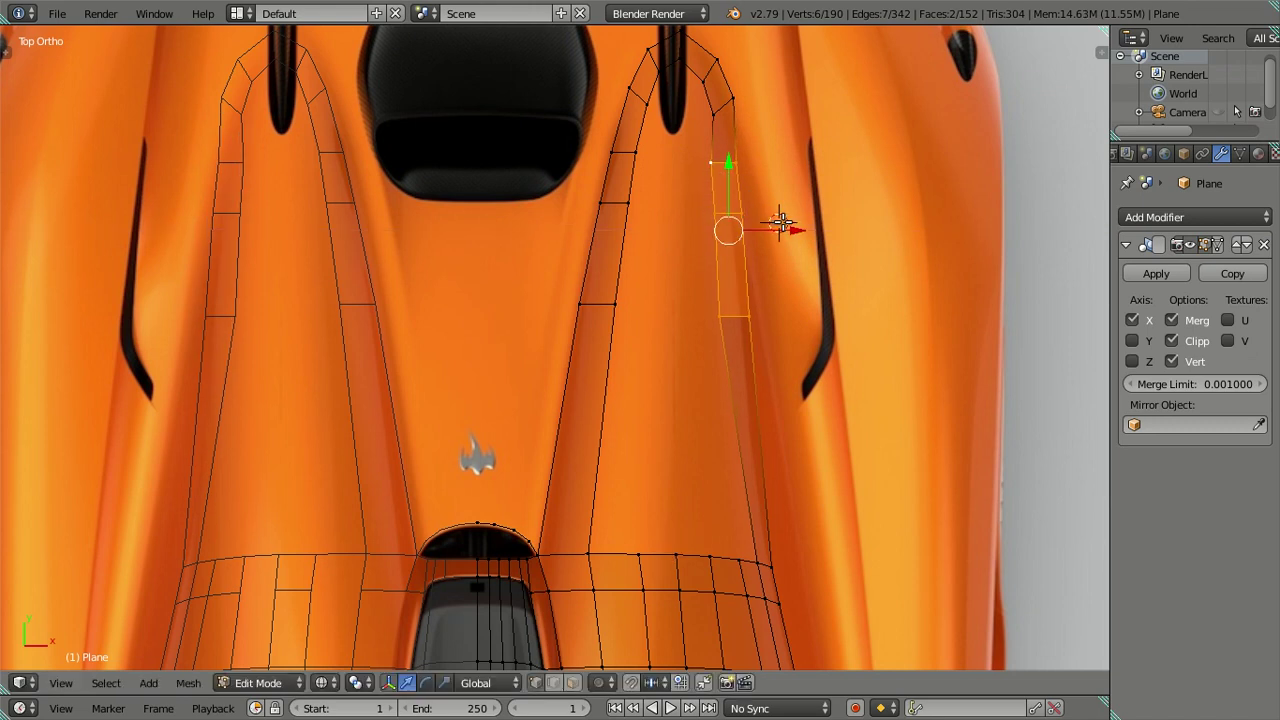
key(g)
key(x)
click(792, 225)
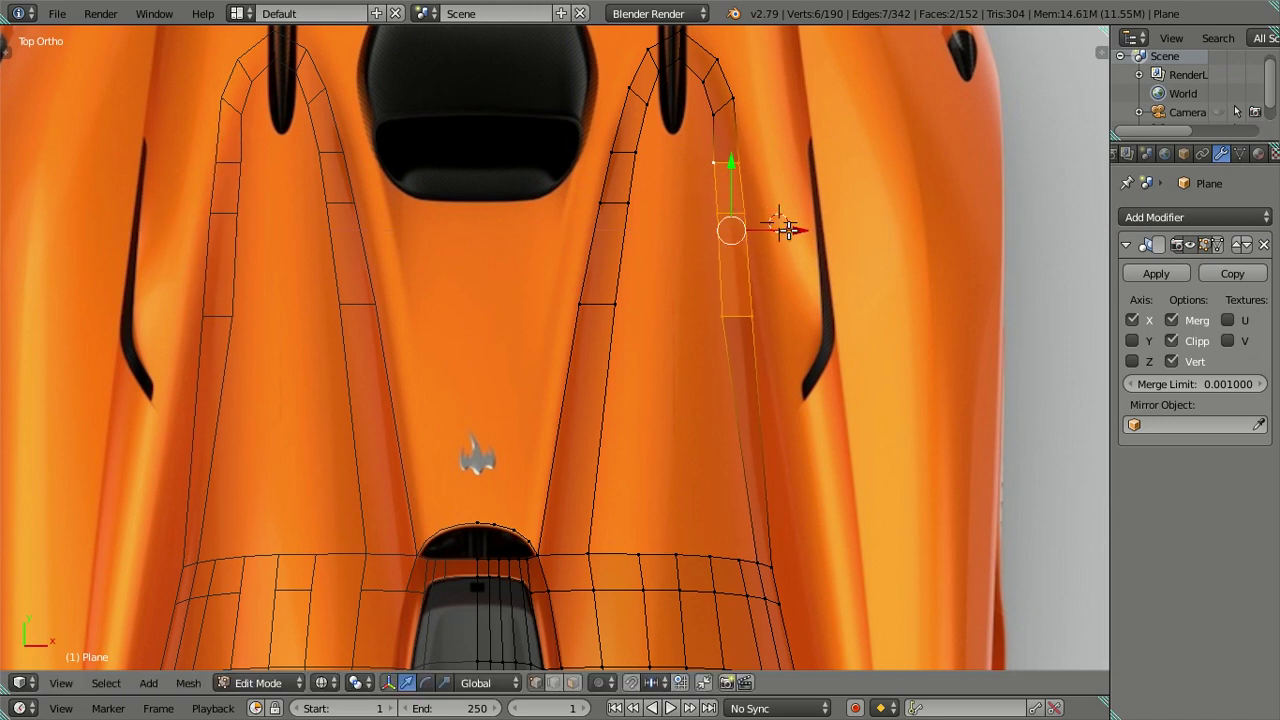
Slide the strip's outer edge vertices, then one crease vertex, sideways along X
key(g)
key(x)
right_click(718, 165)
ctrl+right_click(738, 305)
key(g)
key(x)
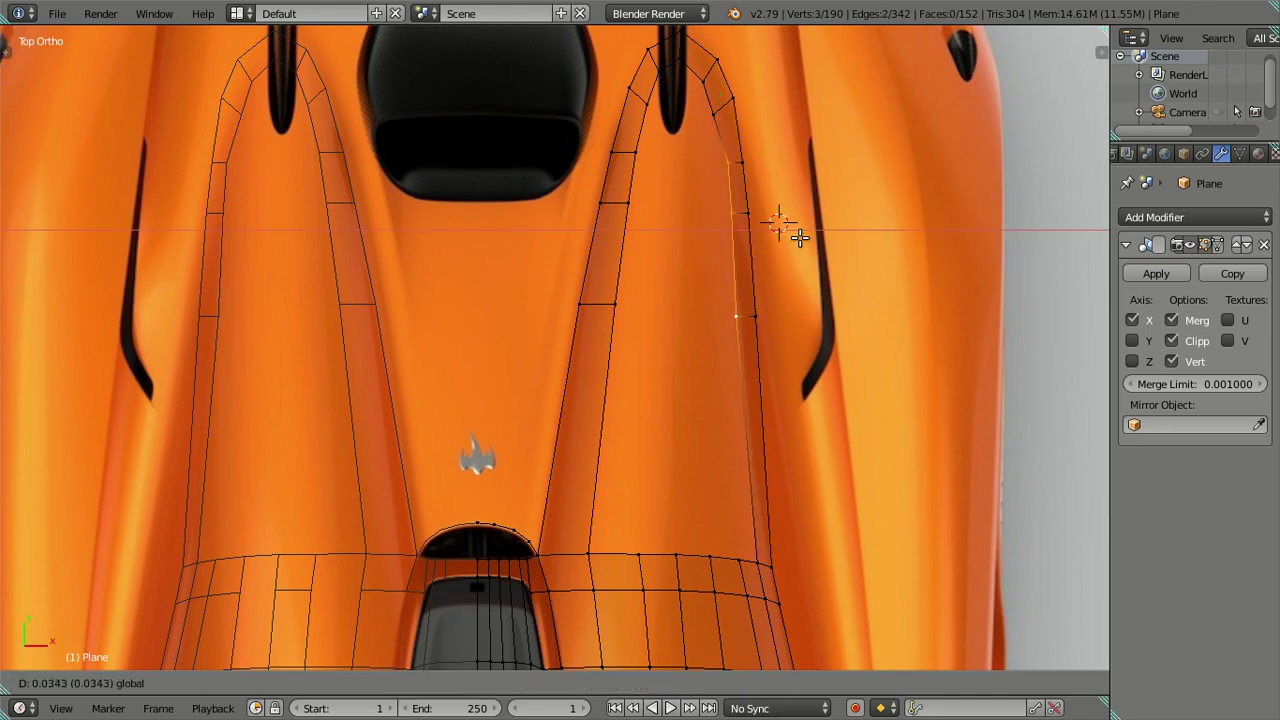
click(800, 237)
right_click(774, 168)
key(g)
key(x)
click(779, 161)
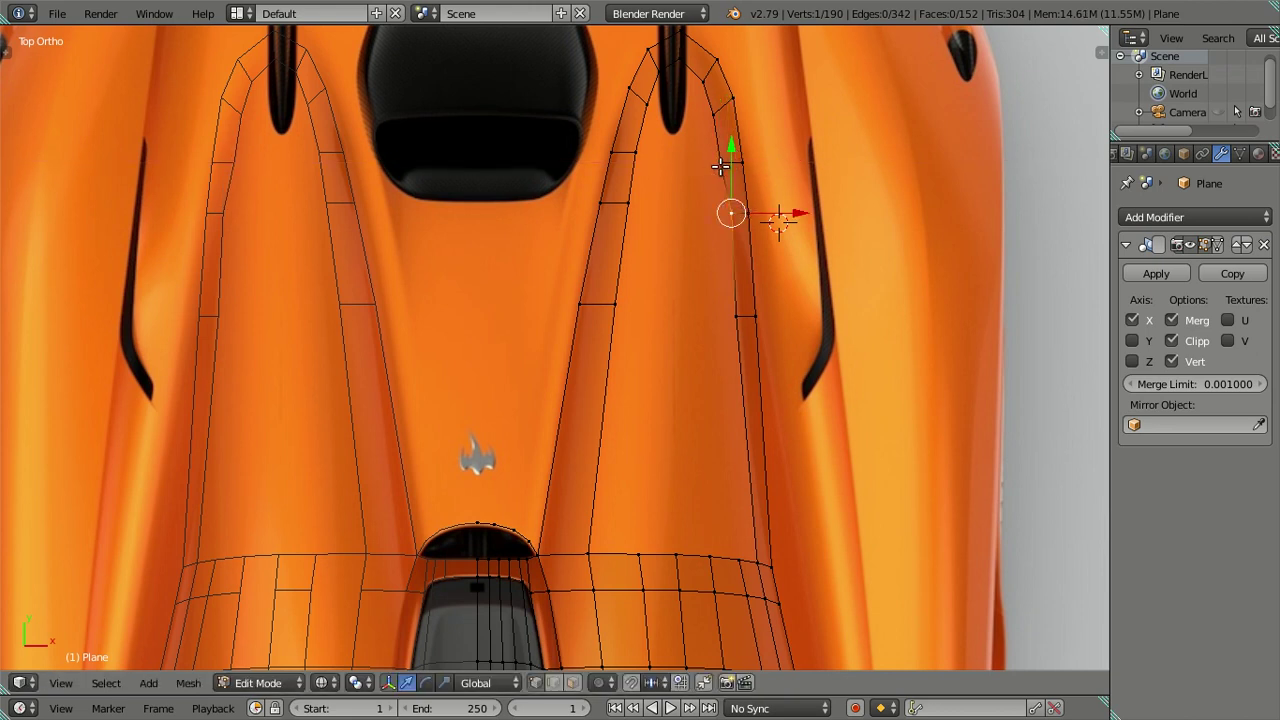
Nudge three more crease vertices along X onto the reference crease, then deselect all
shift+right_click(718, 120)
key(g)
key(x)
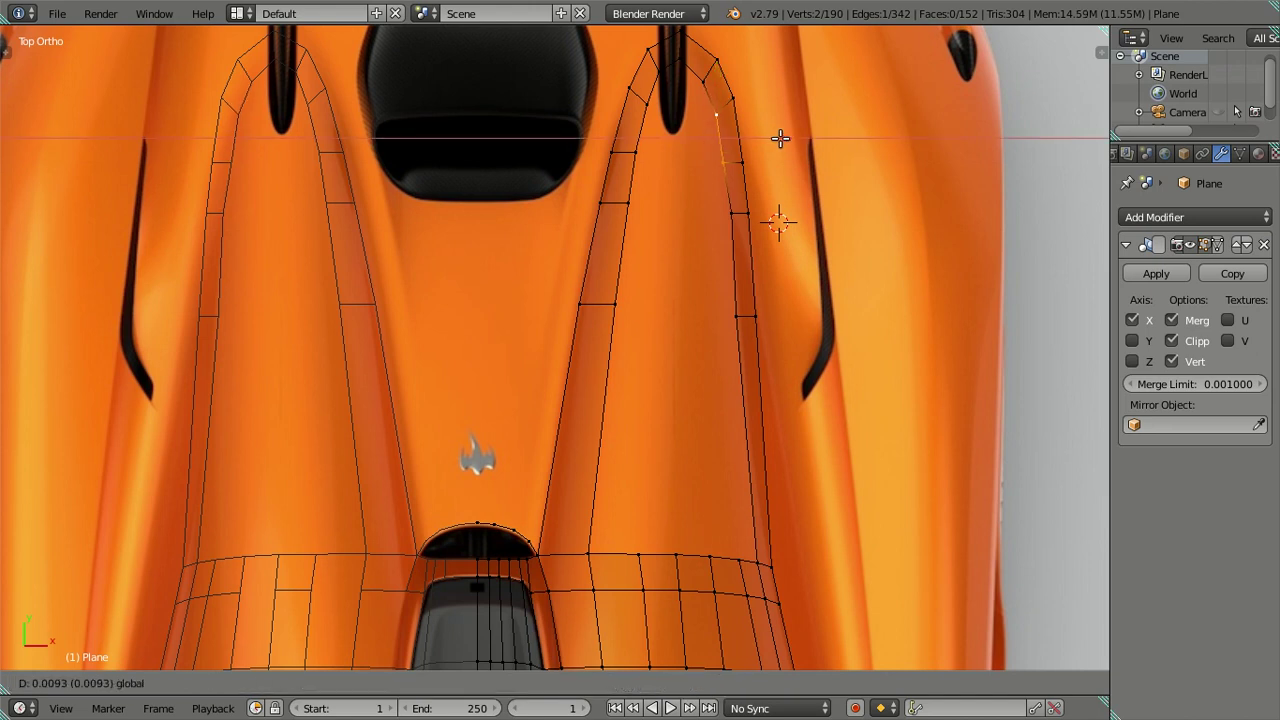
click(780, 138)
right_click(777, 215)
key(g)
key(x)
click(777, 214)
right_click(730, 316)
key(g)
key(x)
click(785, 314)
shift+middle_drag(702, 149, 720, 289)
key(a)
scroll(698, 350, down, 2)
shift+middle_drag(700, 347, 736, 300)
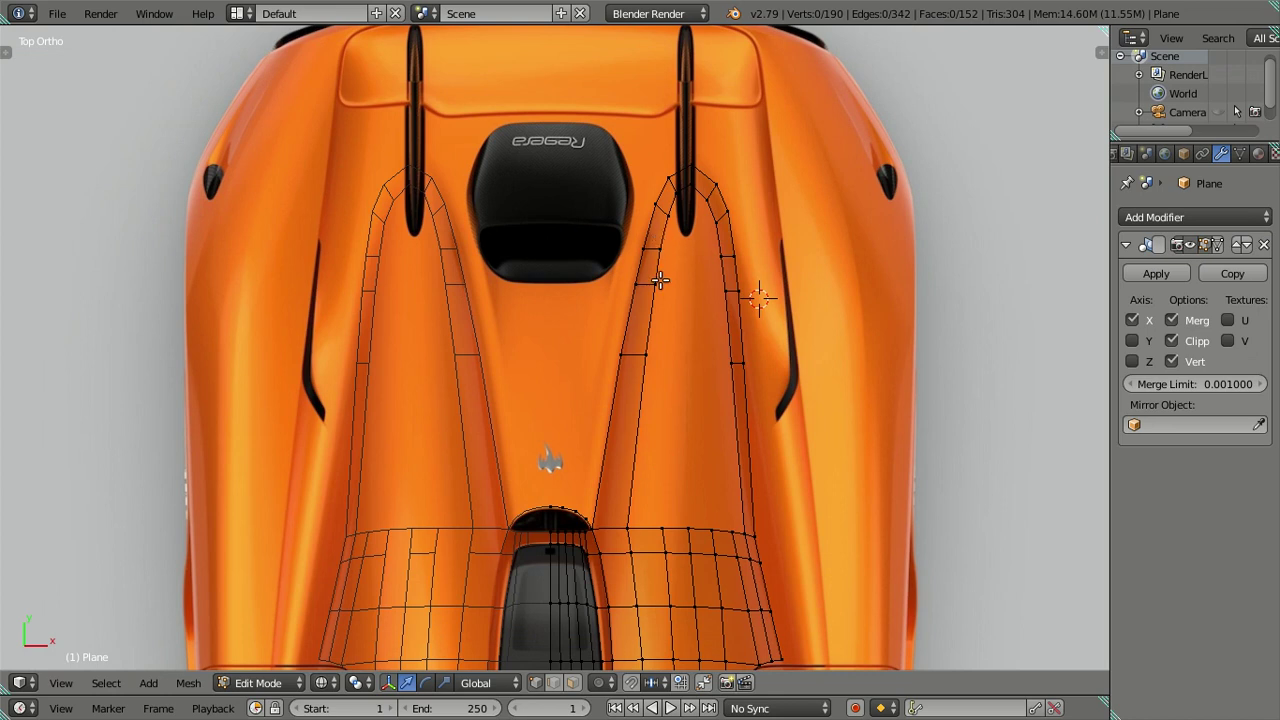
Extrude the crease strip's edge loop in place and narrow it along X into an inner band
right_click(649, 352)
alt+right_click(733, 345)
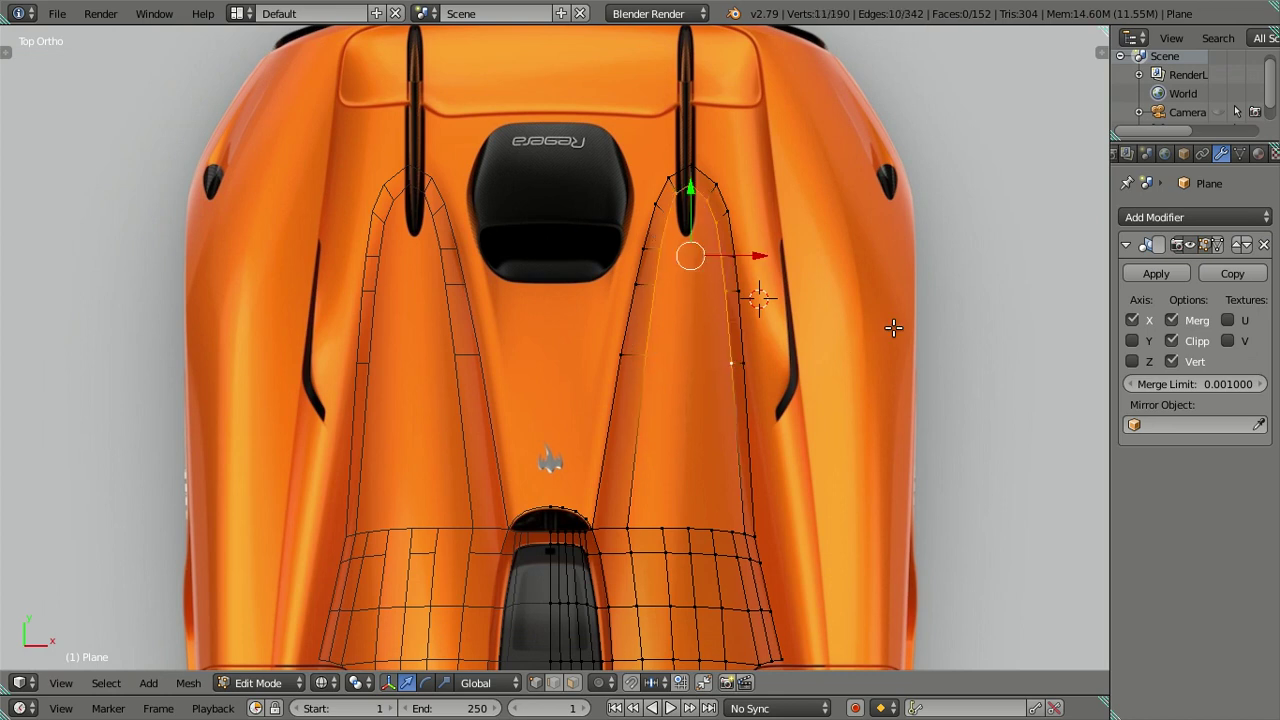
key(e)
right_click(911, 327)
key(s)
key(x)
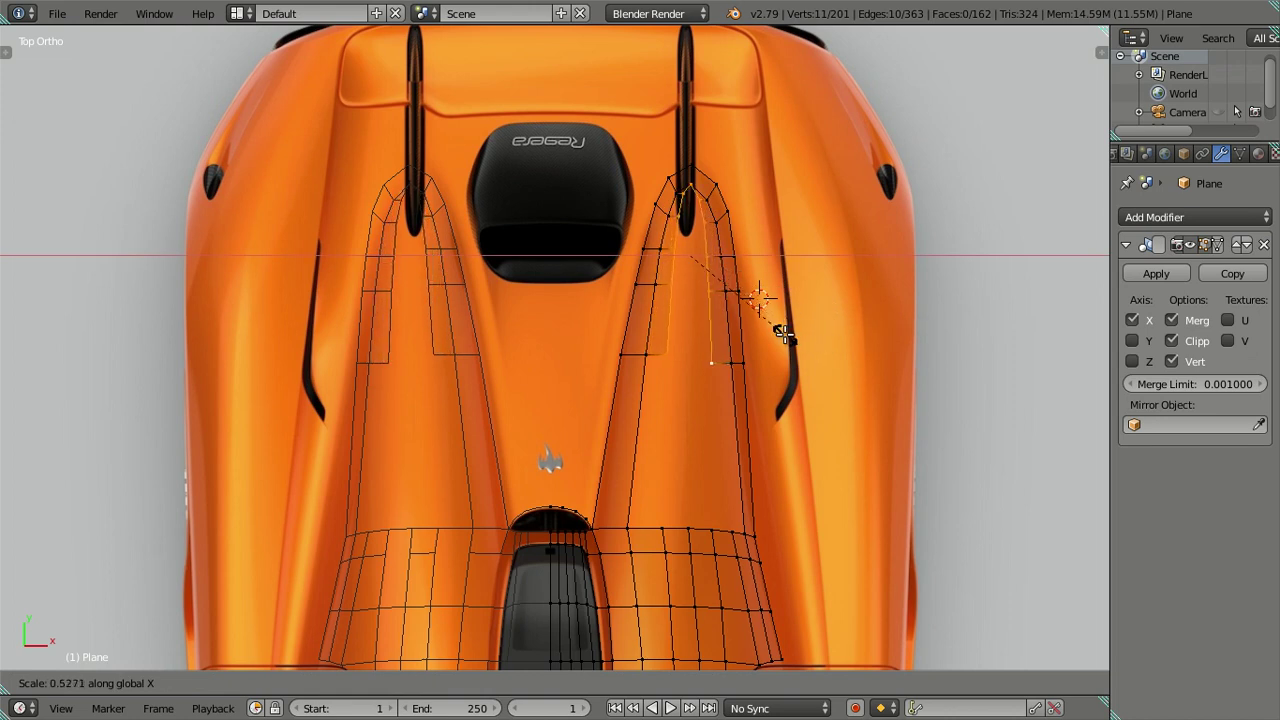
click(783, 335)
key(g)
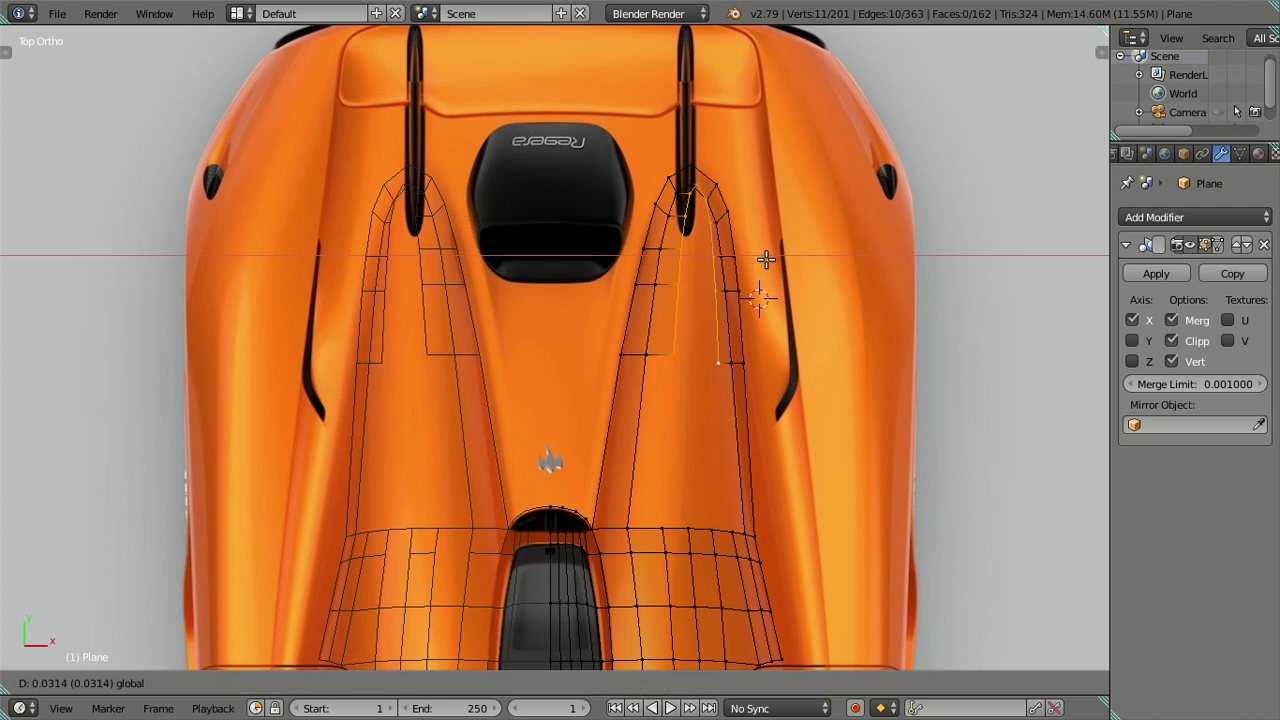
click(766, 259)
Lower the top vertices of the new inner loop slightly around the arch
scroll(760, 258, up, 2)
shift+click(726, 257)
shift+click(777, 343)
scroll(763, 297, down, 1)
shift+click(740, 294)
shift+click(766, 300)
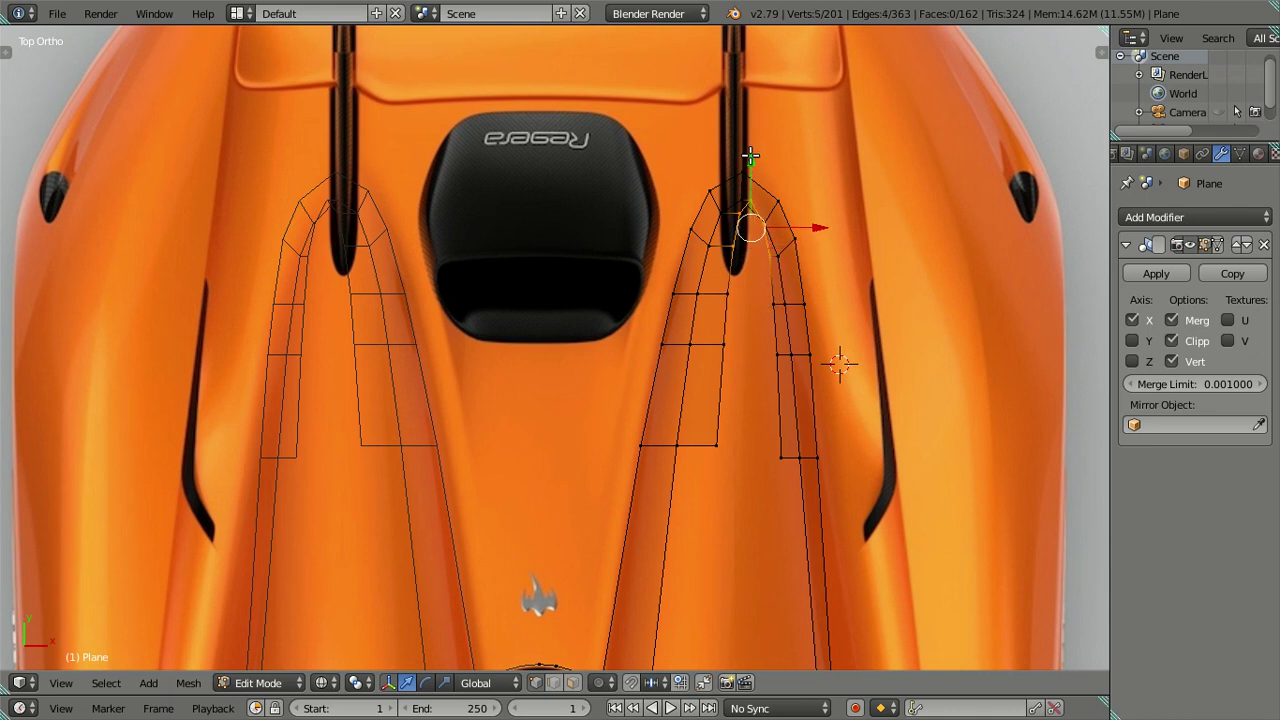
drag(750, 157, 757, 181)
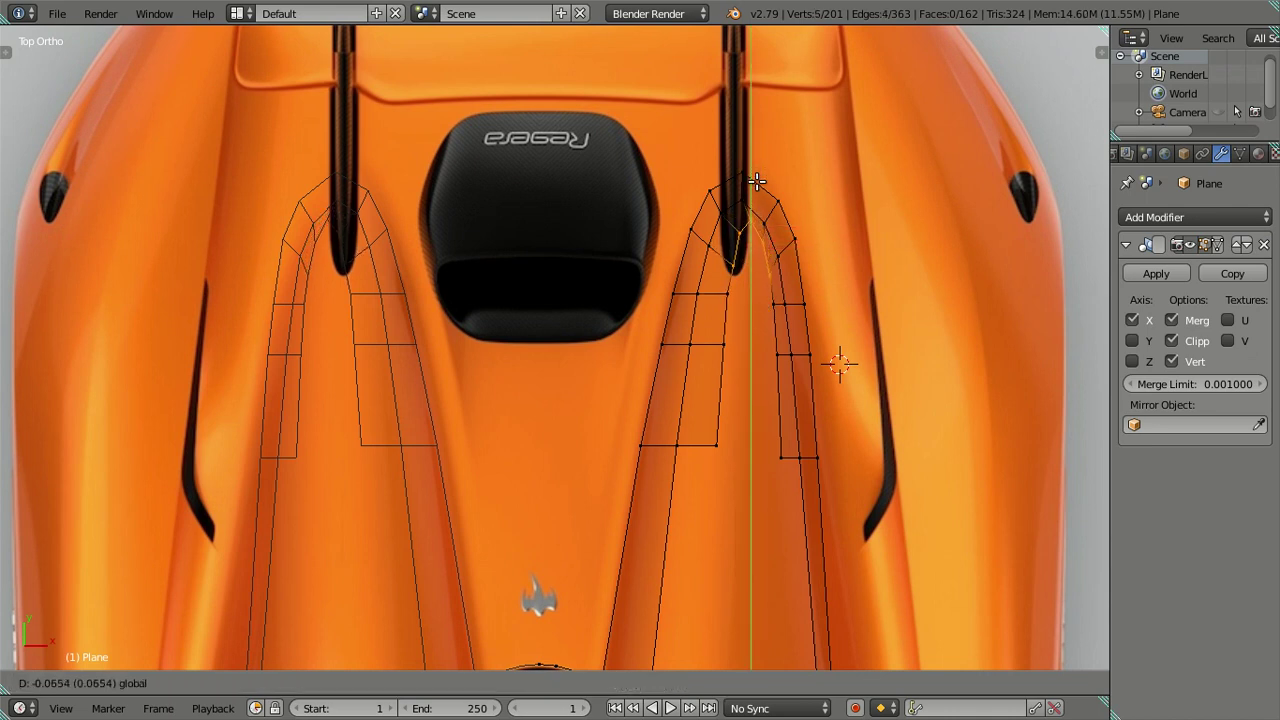
click(756, 182)
scroll(775, 262, up, 1)
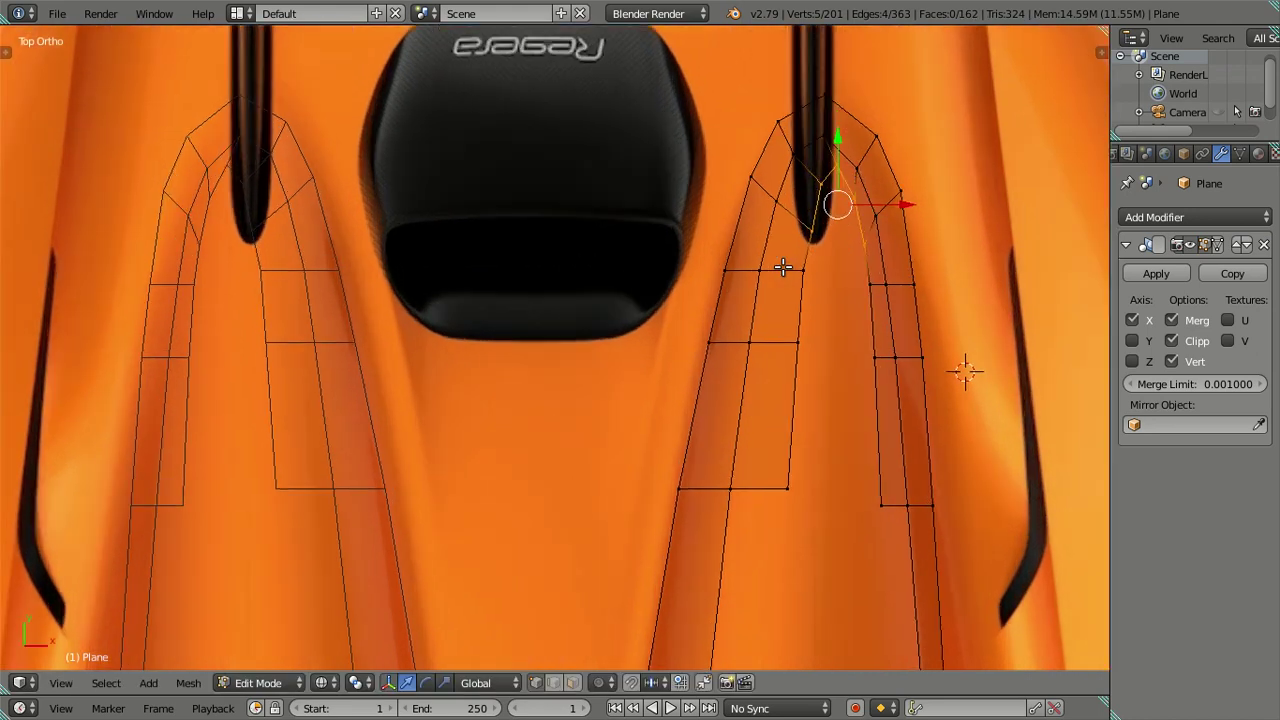
scroll(780, 268, up, 1)
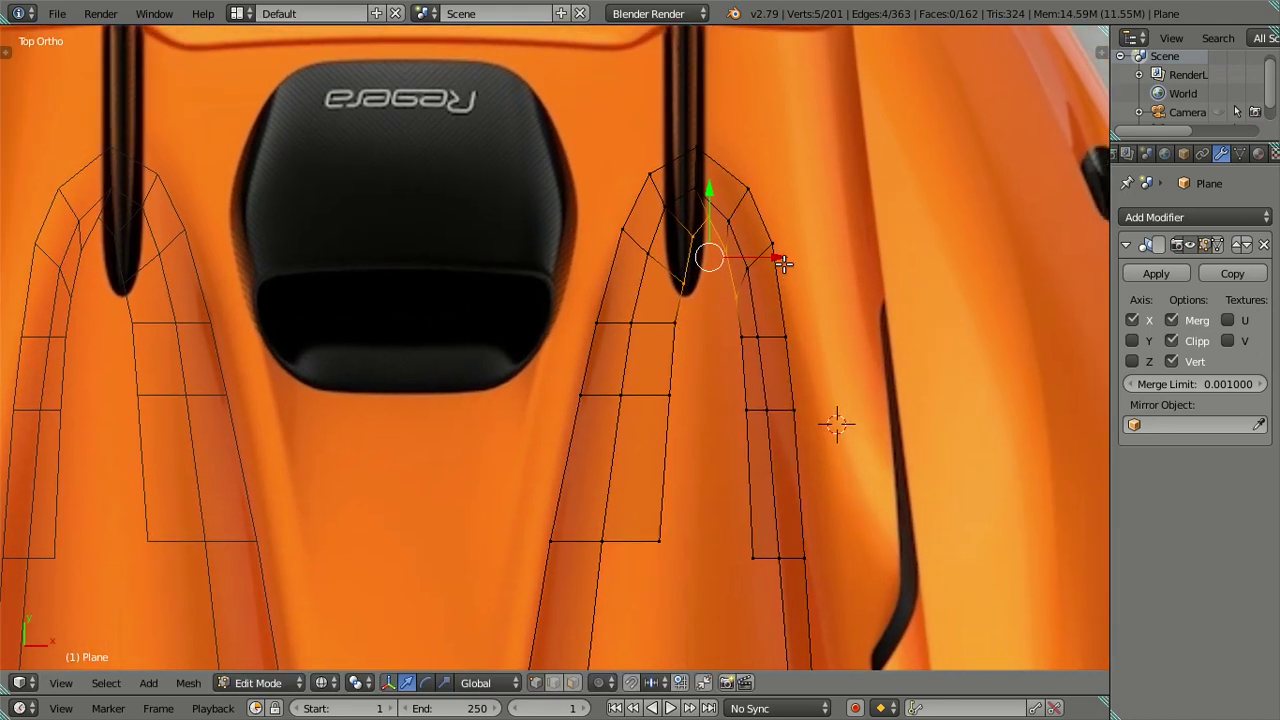
drag(778, 259, 772, 257)
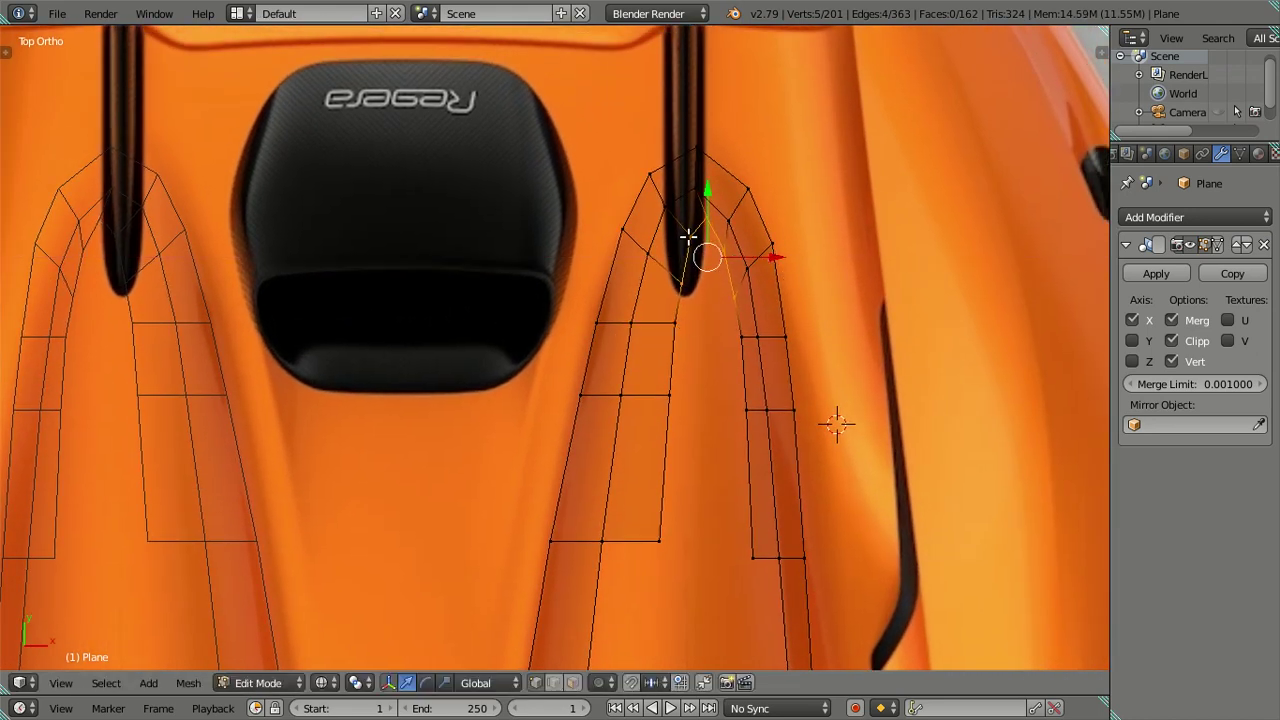
shift+right_click(682, 282)
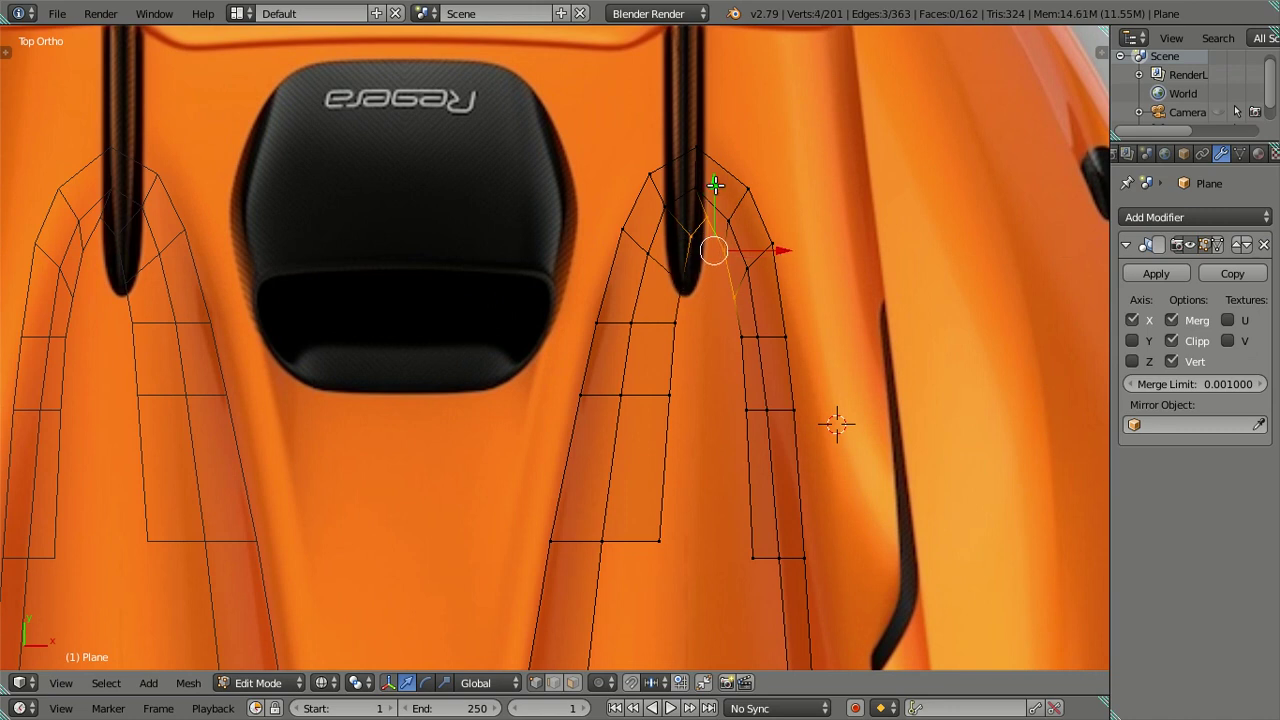
drag(715, 183, 716, 195)
click(716, 195)
Drop the arch's top vertex along Y and move the next edge vertex onto the crease
right_click(712, 205)
key(g)
key(y)
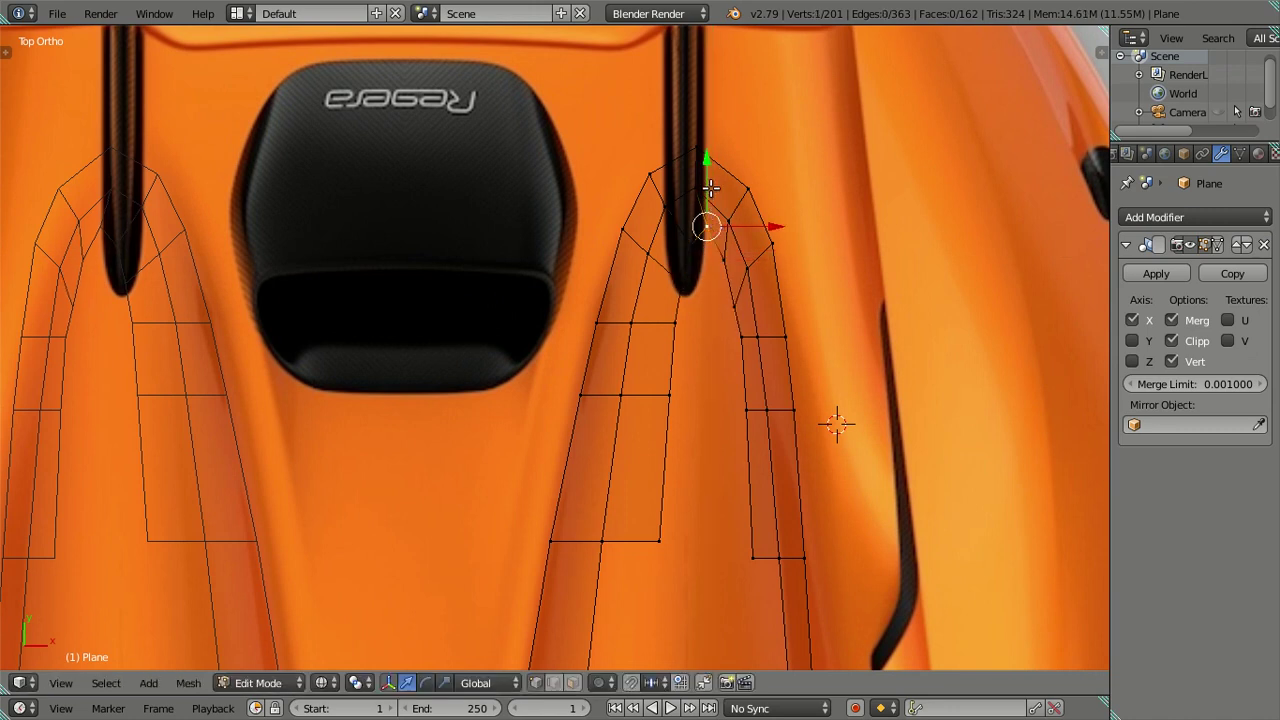
click(711, 187)
right_click(724, 222)
key(g)
click(775, 278)
key(g)
click(777, 289)
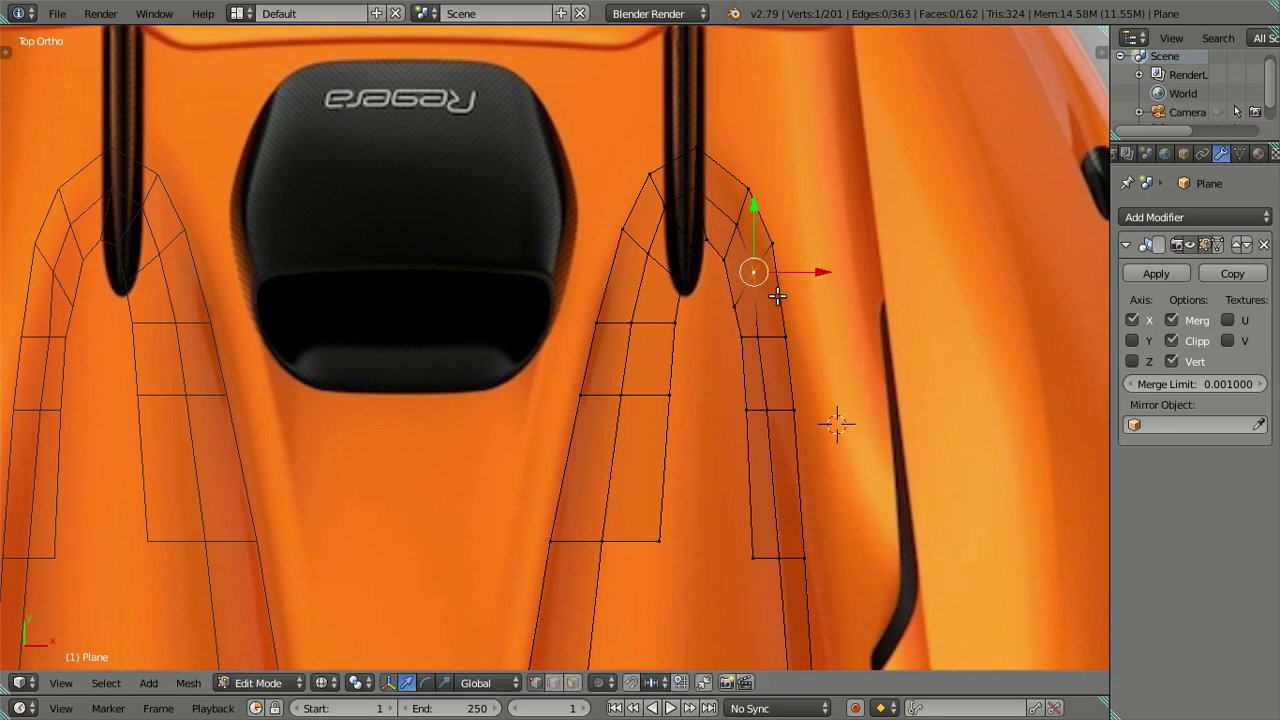
key(g)
click(763, 315)
key(g)
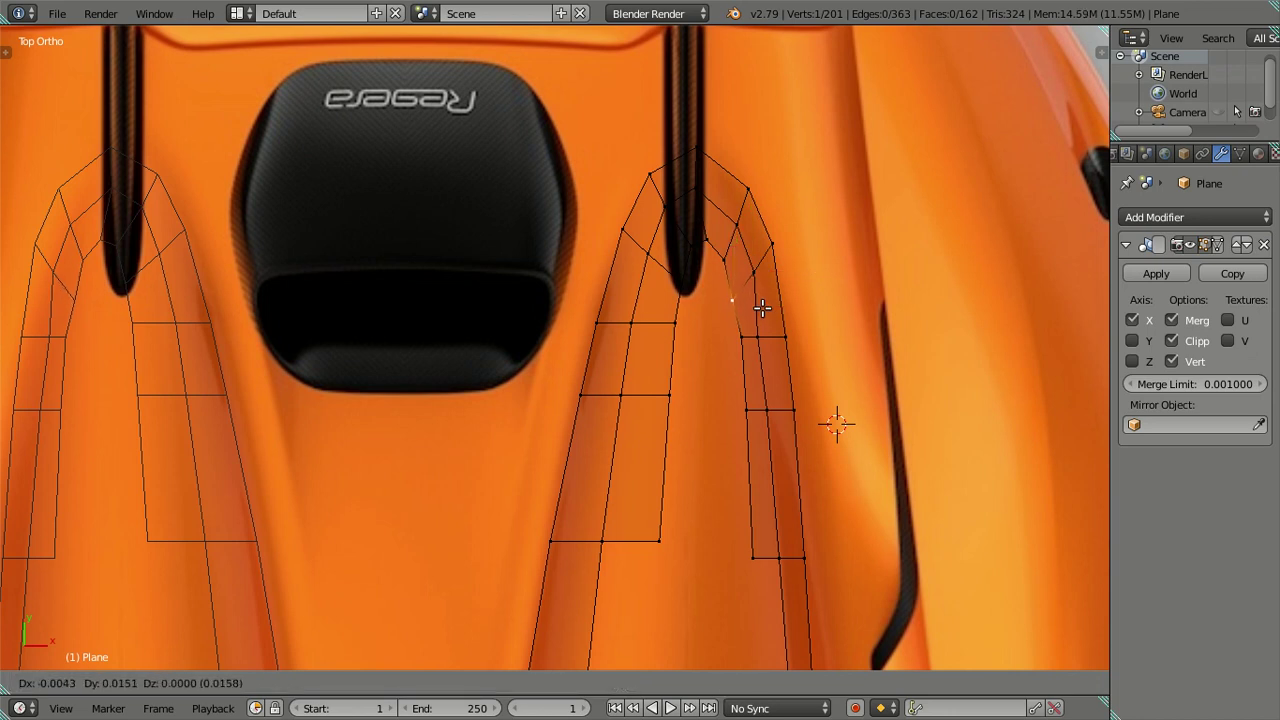
click(763, 305)
click(691, 244)
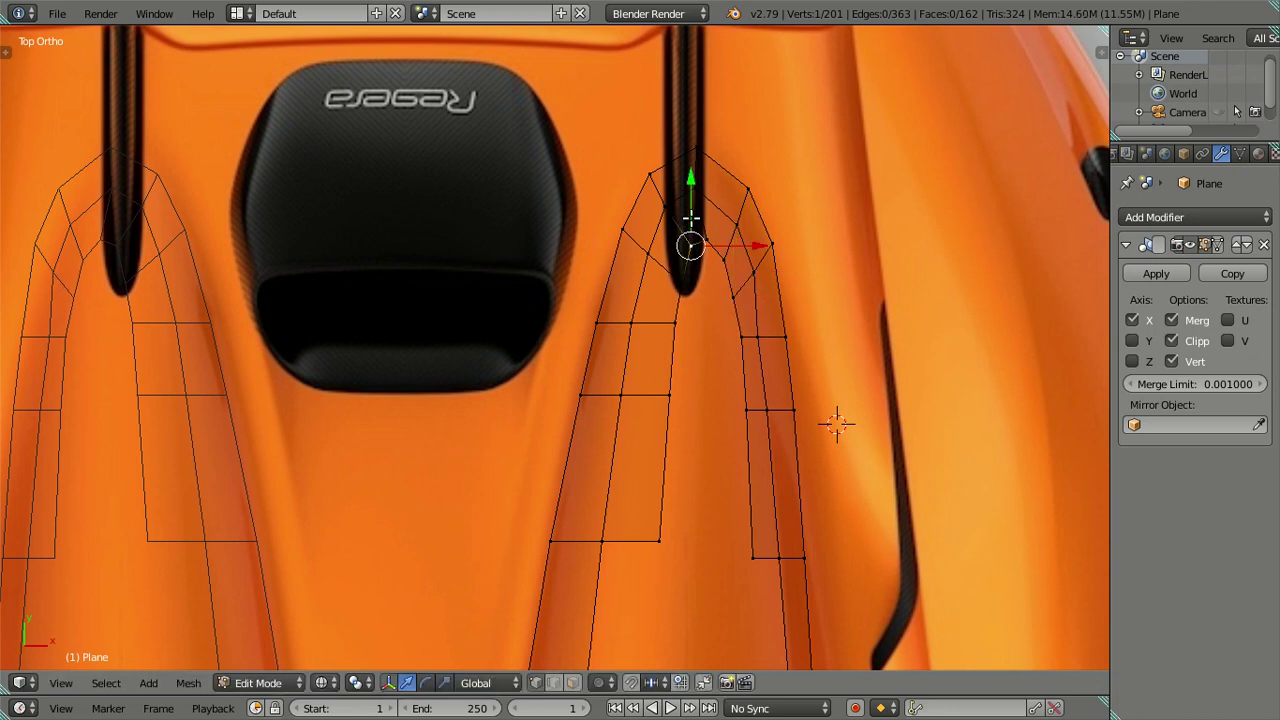
key(g)
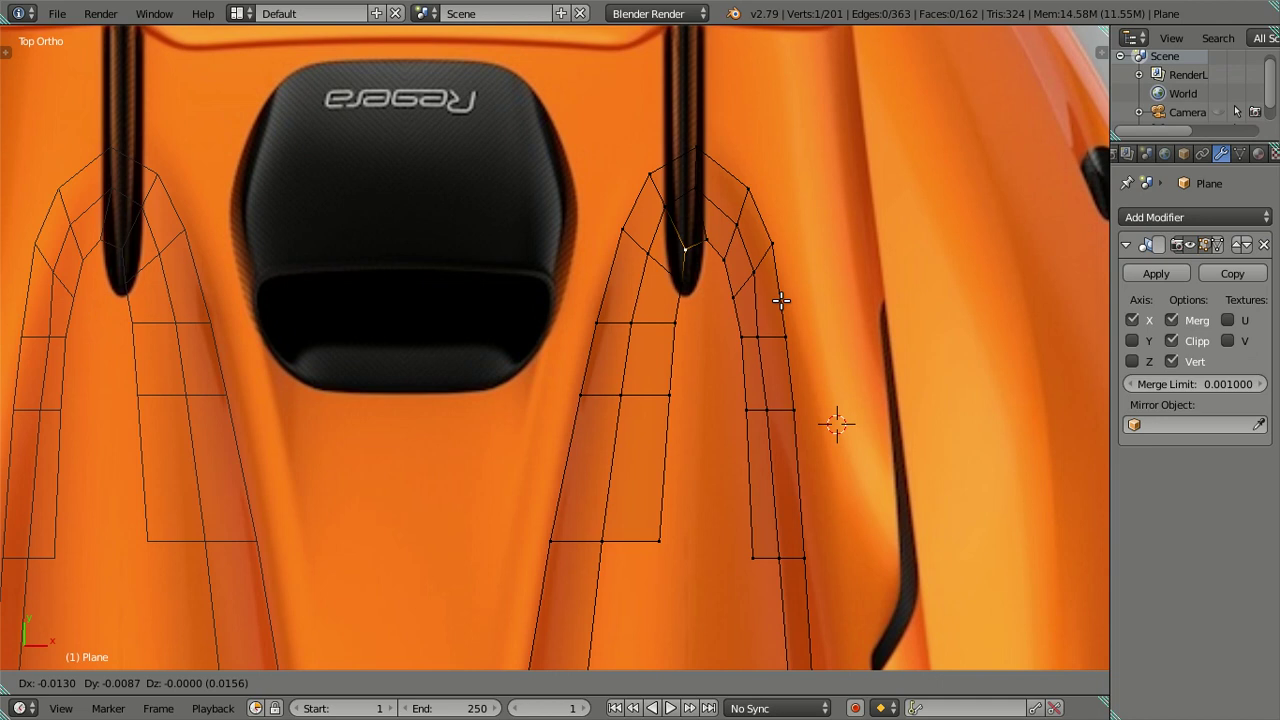
key(Escape)
Shift the arch's top vertex right and down, and move a lower edge vertex along X
click(700, 192)
key(g)
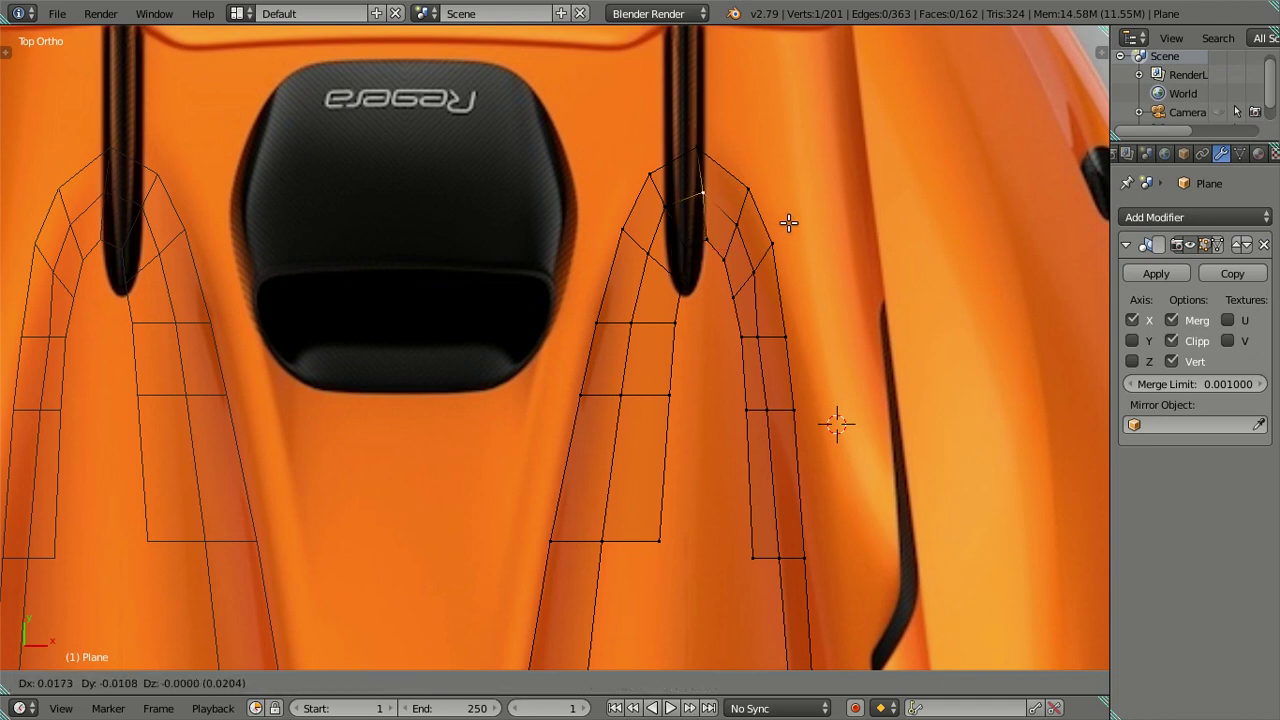
click(790, 225)
key(s)
key(Escape)
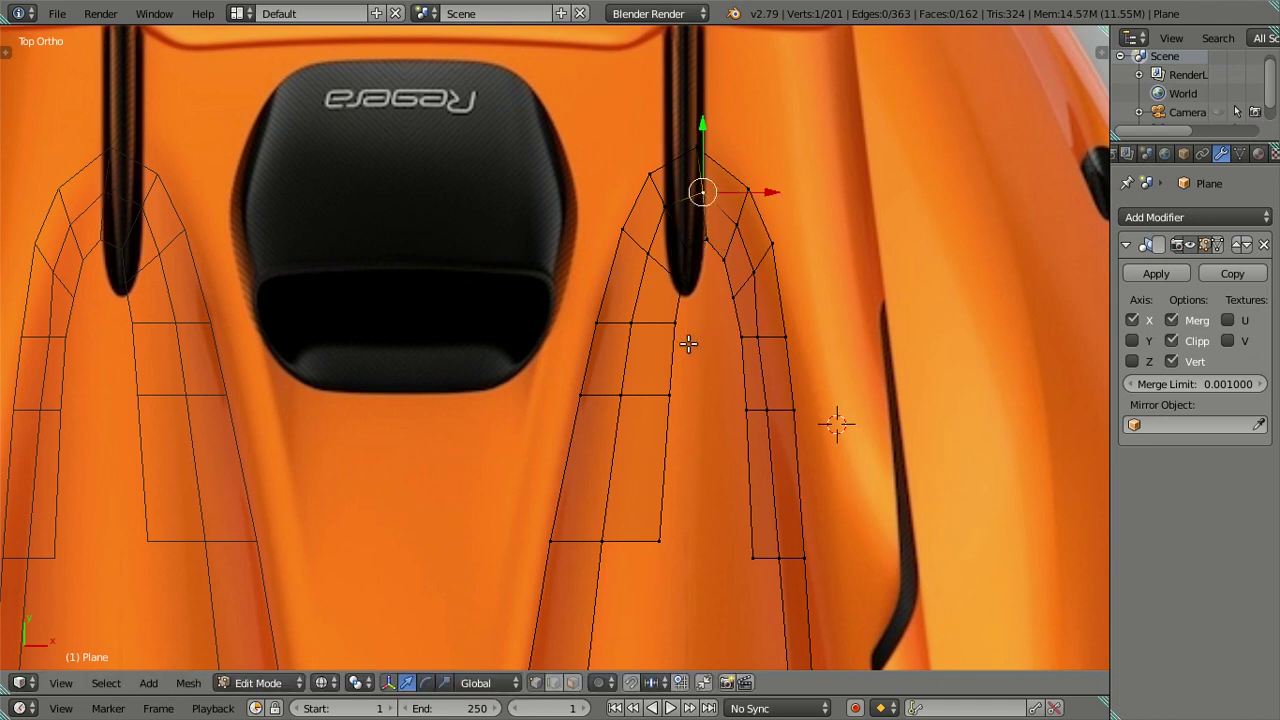
click(757, 338)
key(g)
key(x)
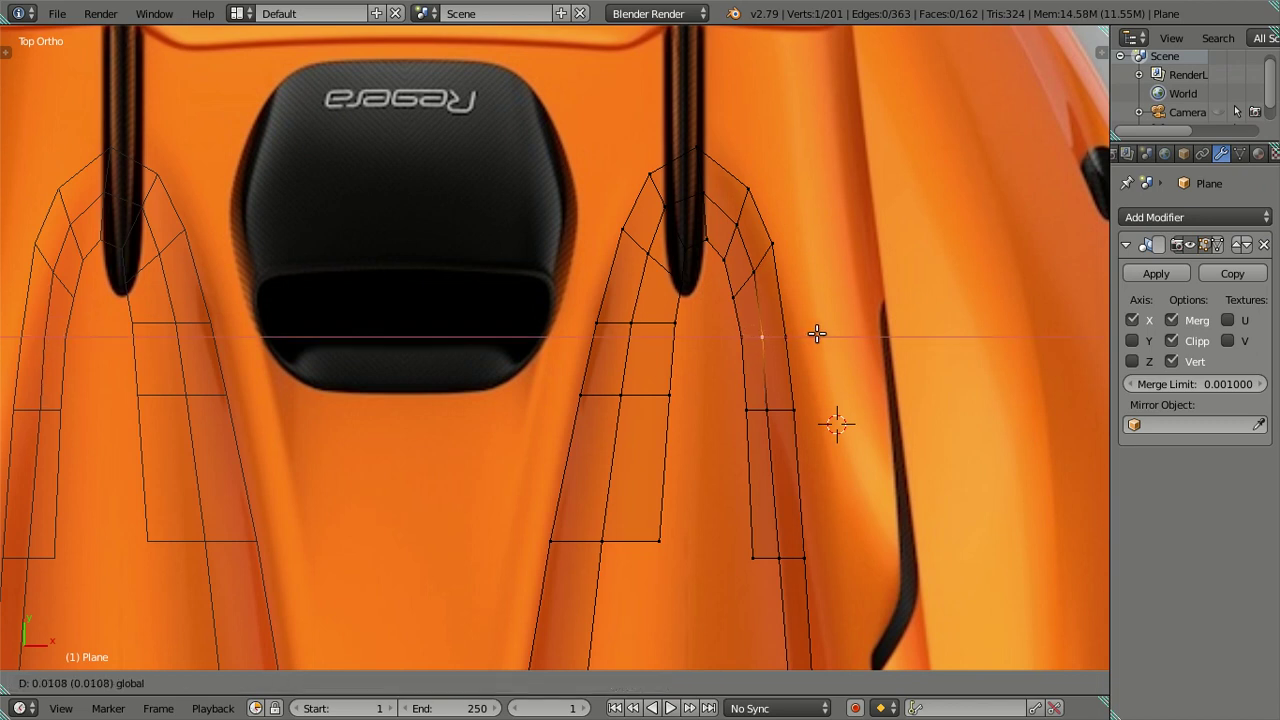
click(818, 333)
key(a)
shift+middle_drag(726, 351, 715, 281)
scroll(700, 334, down, 3)
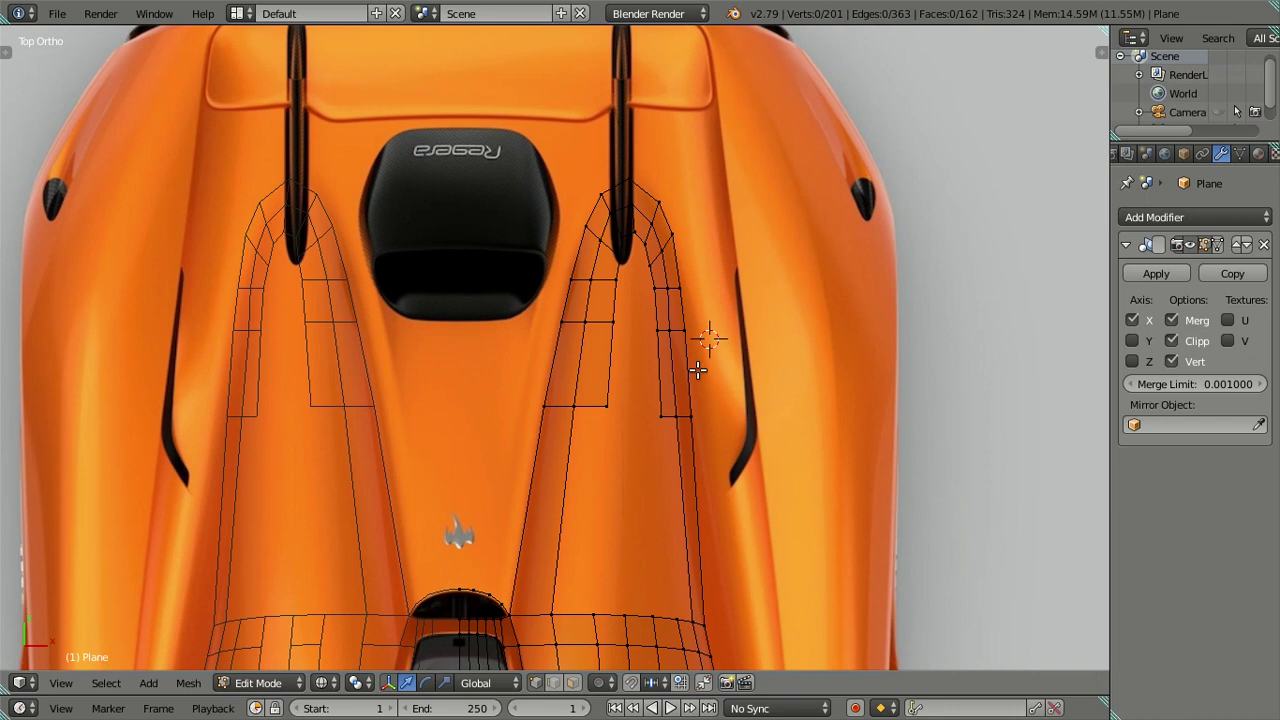
shift+scroll(700, 346, down, 1)
scroll(643, 423, up, 2)
shift+scroll(645, 328, down, 1)
Fill two faces across the open gap between the vertex columns
shift+scroll(645, 328, down, 1)
right_click(623, 509)
ctrl+right_click(638, 263)
key(f)
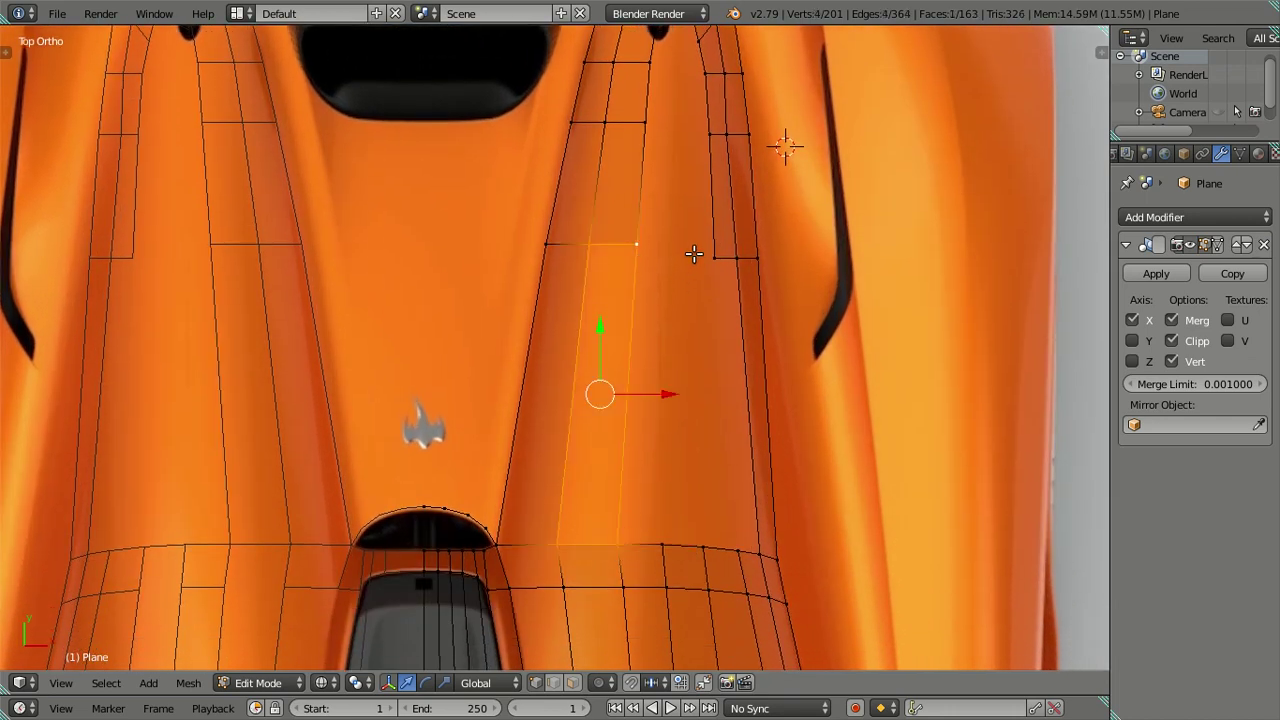
right_click(712, 260)
ctrl+right_click(727, 548)
key(f)
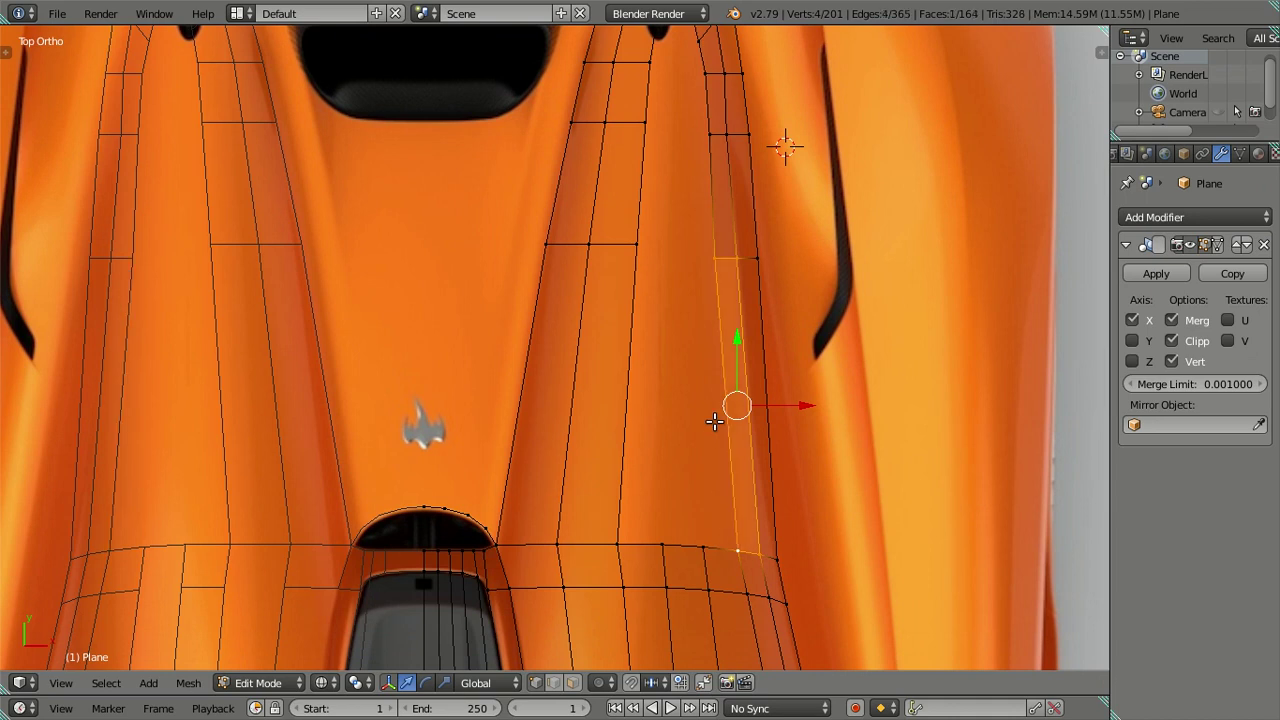
key(a)
Shift the strip's vertex column, including a rear-band vertex, slightly to the right
shift+middle_drag(728, 480, 692, 394)
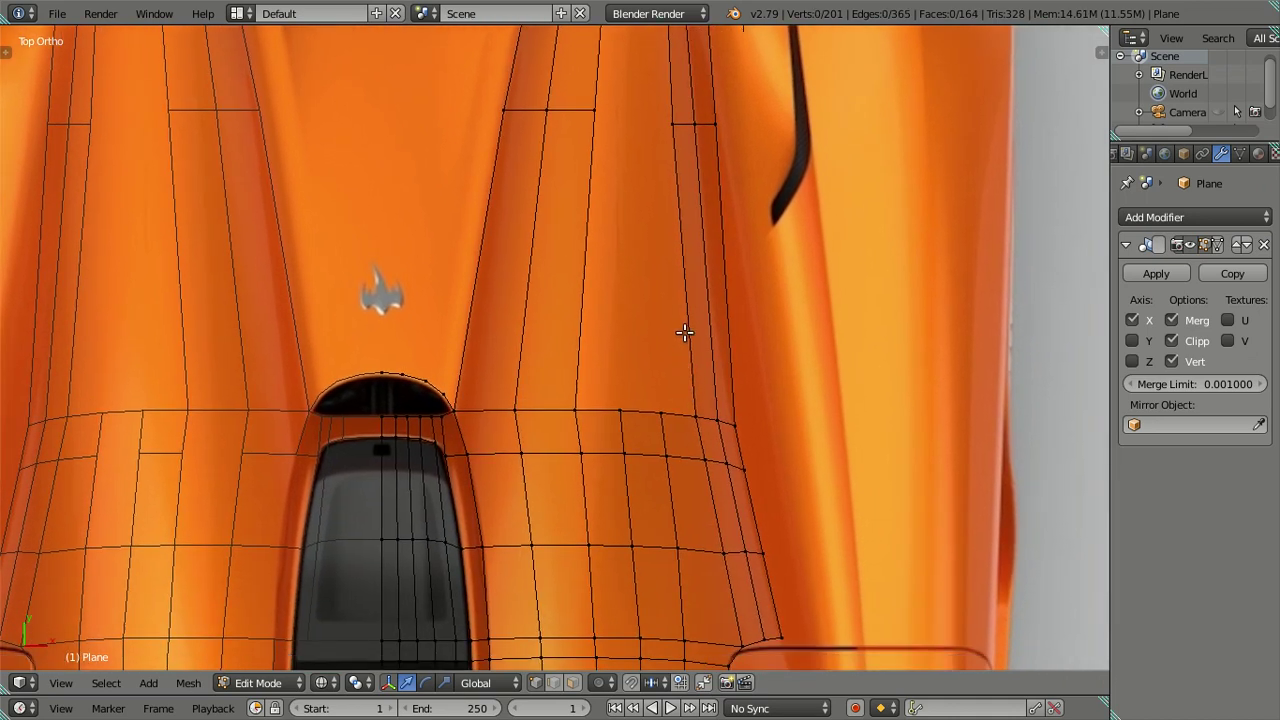
scroll(661, 250, down, 2)
scroll(655, 320, up, 1)
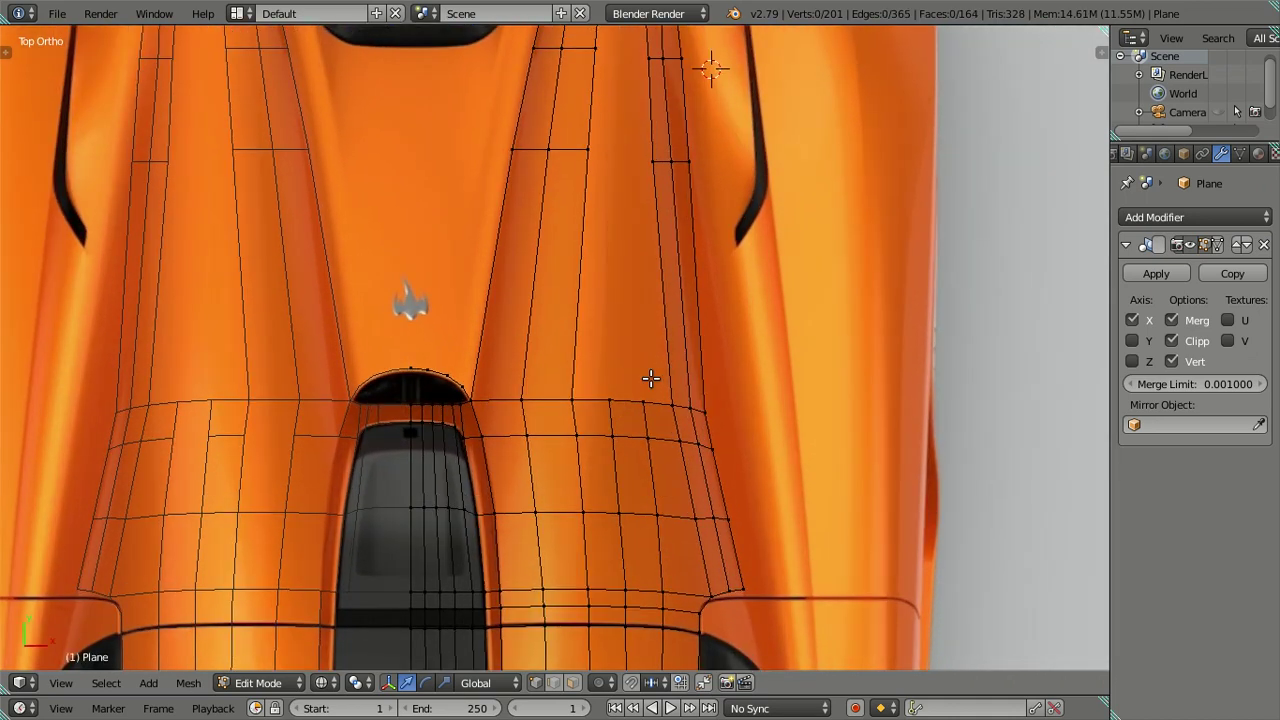
scroll(700, 400, up, 1)
scroll(776, 442, up, 1)
right_click(776, 447)
shift+right_click(788, 480)
shift+right_click(737, 480)
shift+right_click(747, 433)
shift+right_click(768, 440)
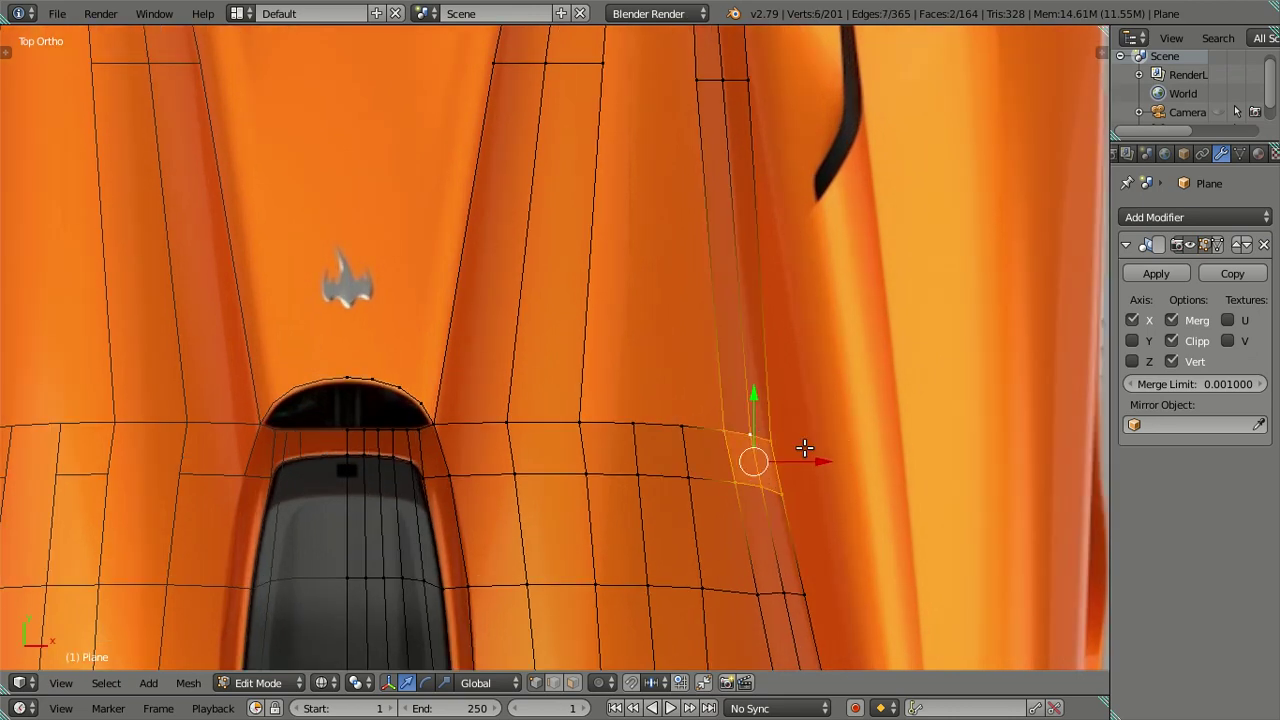
drag(819, 459, 826, 461)
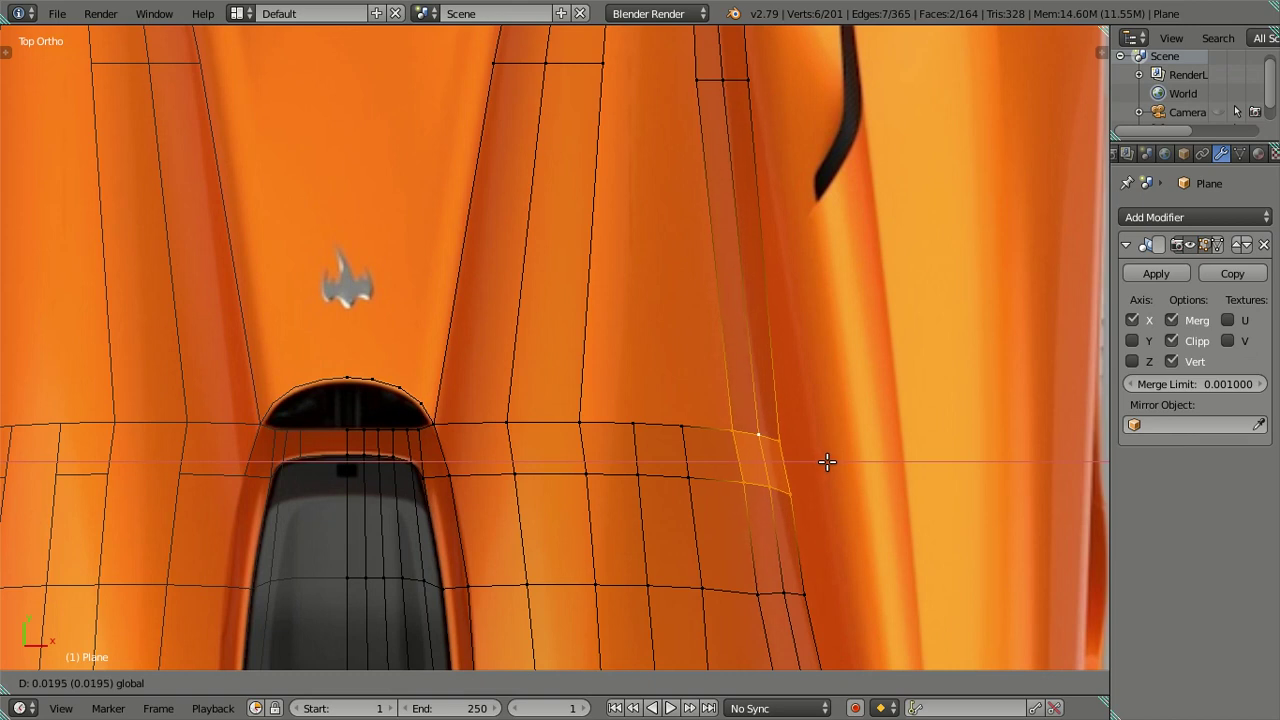
drag(827, 461, 832, 461)
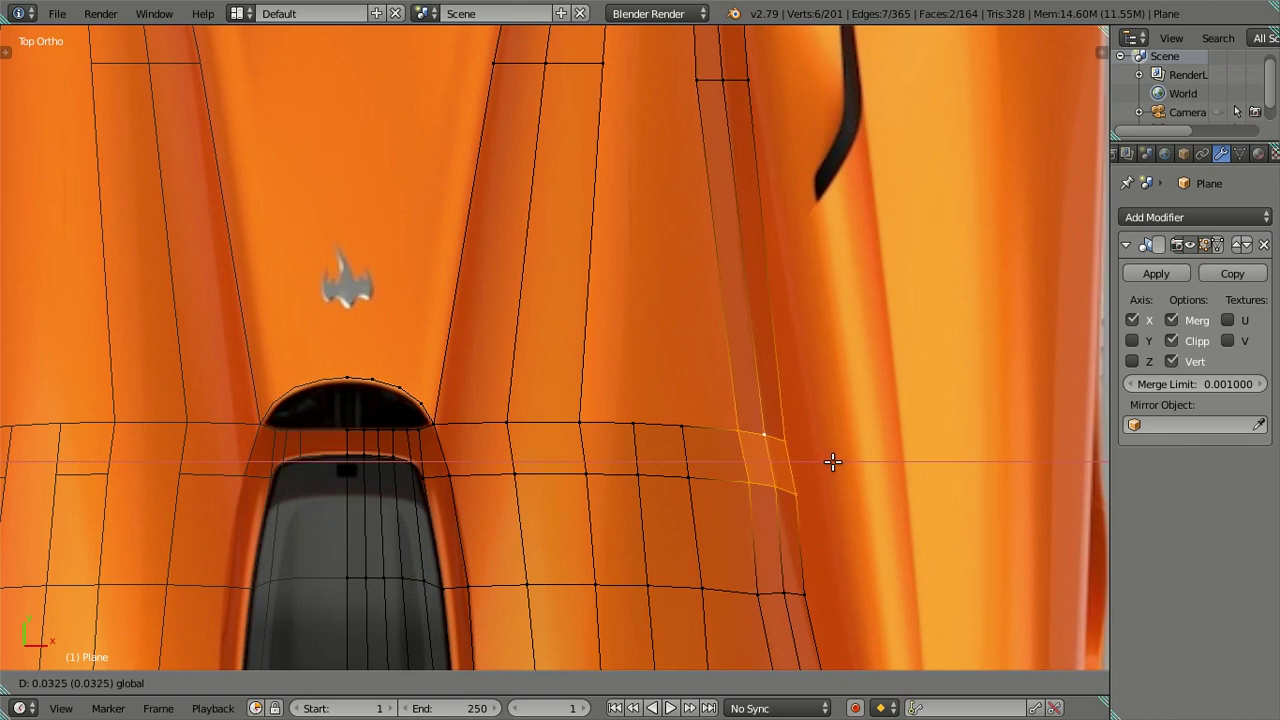
click(831, 461)
Slide the rear band's outer vertices sideways to match the reference car's edge
right_click(790, 445)
shift+right_click(814, 476)
mouse_move(845, 467)
mouse_down()
mouse_move(856, 467)
mouse_move(837, 443)
mouse_move(826, 460)
mouse_move(806, 429)
mouse_move(835, 440)
mouse_up()
right_click(785, 438)
shift+right_click(764, 486)
right_click(764, 440)
key(ctrl+z)
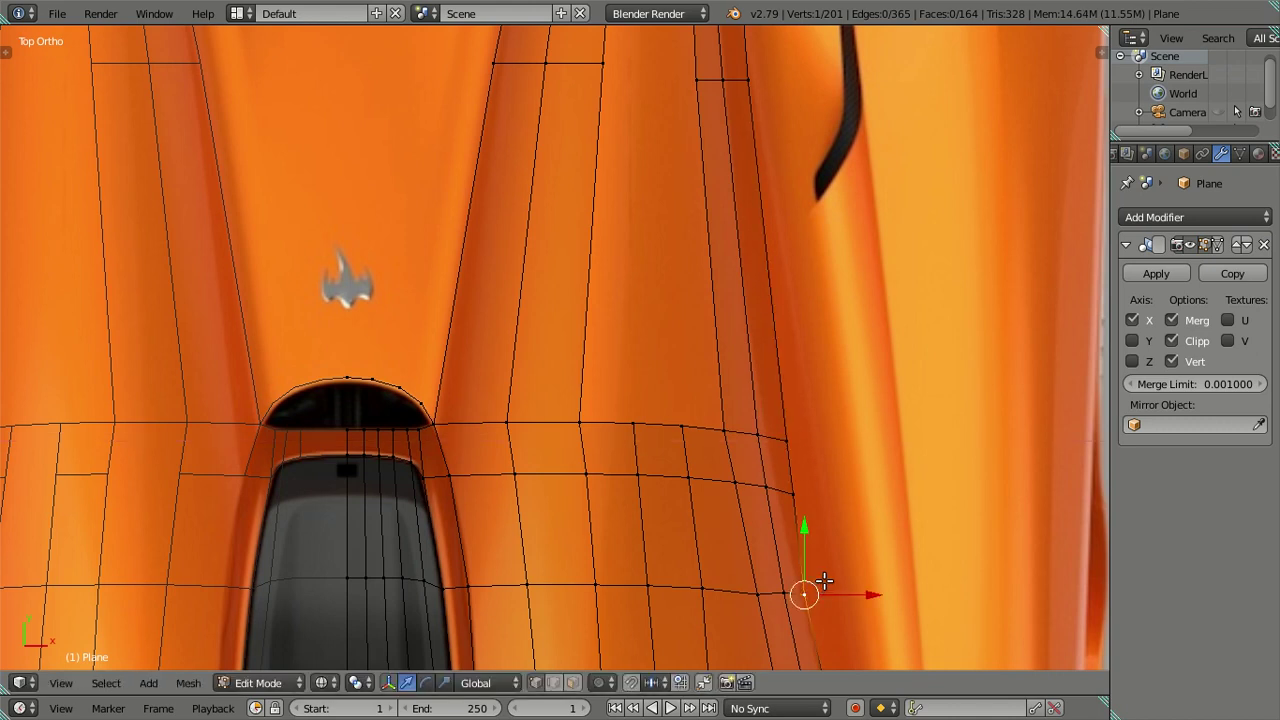
scroll(820, 586, down, 2)
mouse_move(774, 521)
mouse_down()
mouse_move(837, 491)
mouse_move(877, 494)
mouse_up()
scroll(771, 506, up, 2)
Select another outer rear-band vertex, then clear the selection and frame the hood strips
right_click(803, 390)
click(851, 396)
key(a)
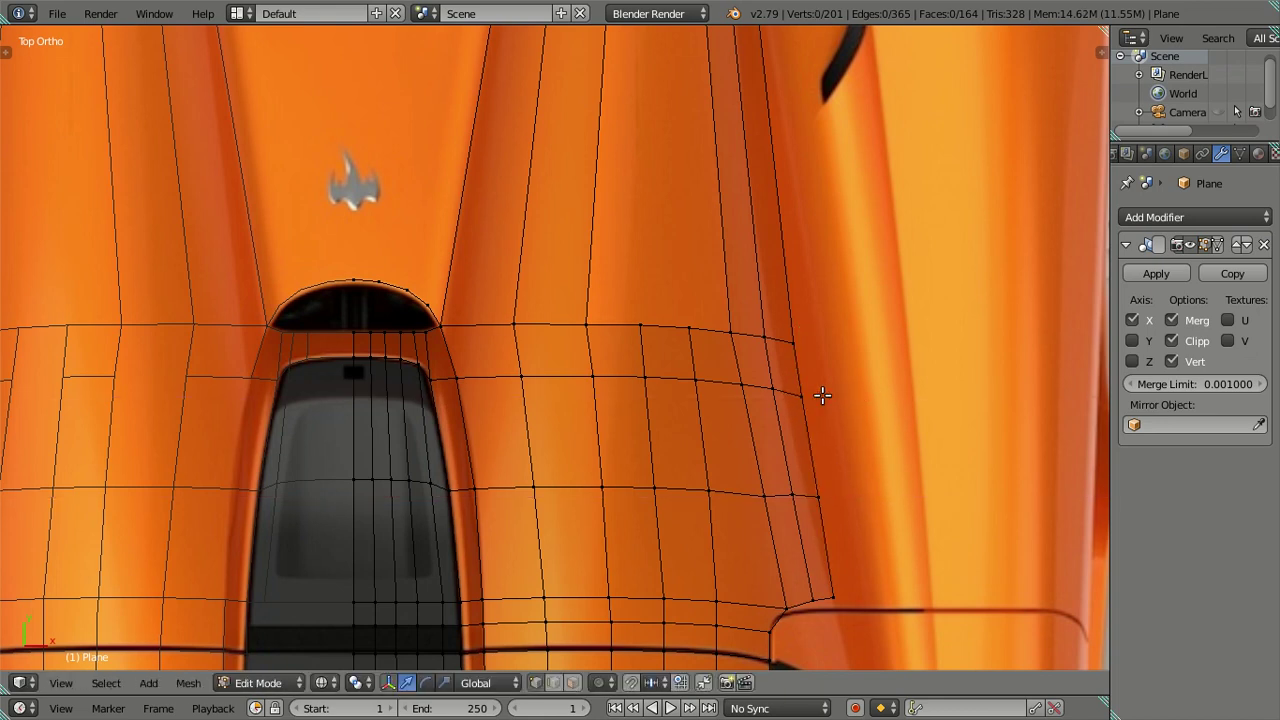
scroll(823, 394, down, 1)
shift+middle_drag(731, 257, 733, 453)
shift+middle_drag(634, 259, 666, 343)
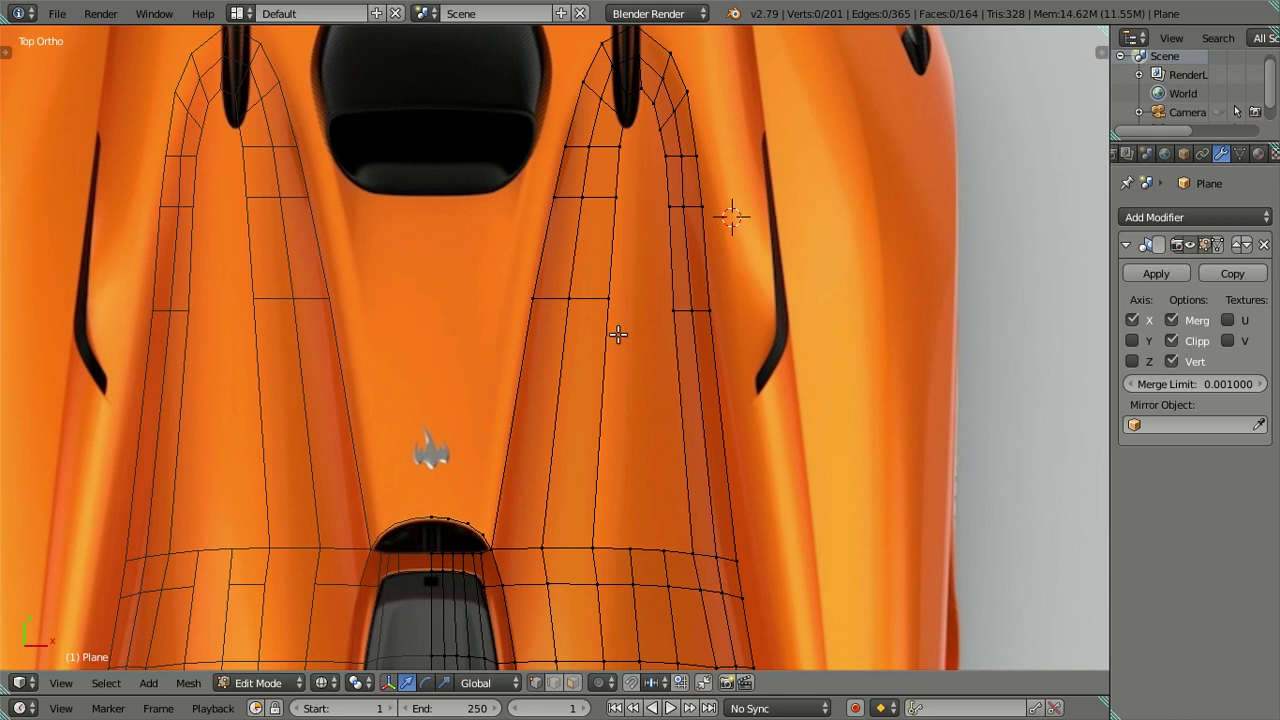
scroll(634, 264, down, 3)
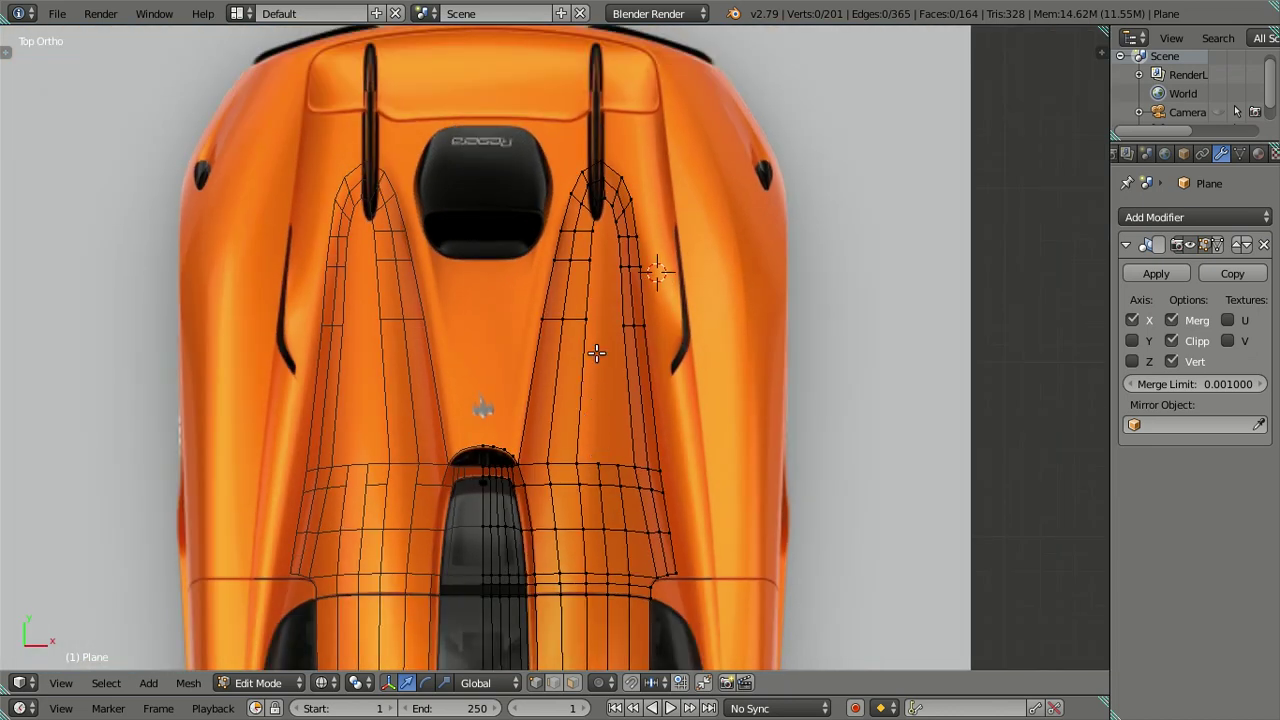
scroll(596, 352, up, 1)
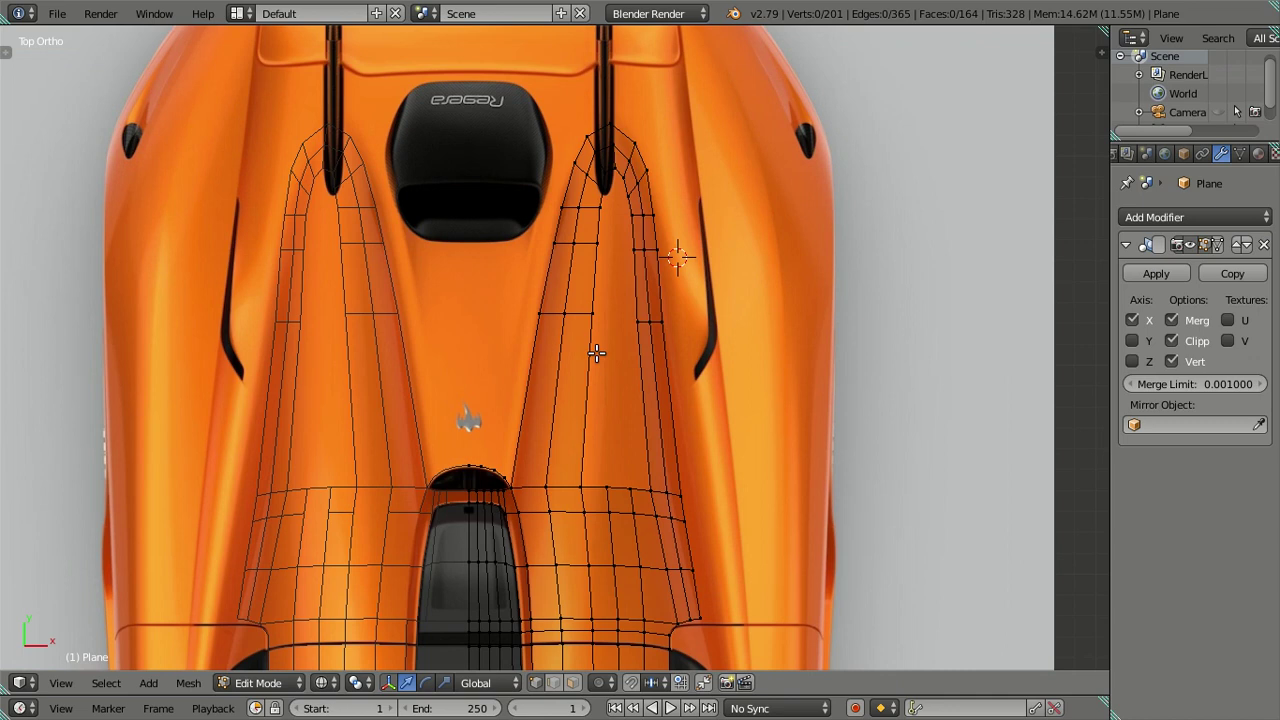
scroll(596, 352, up, 1)
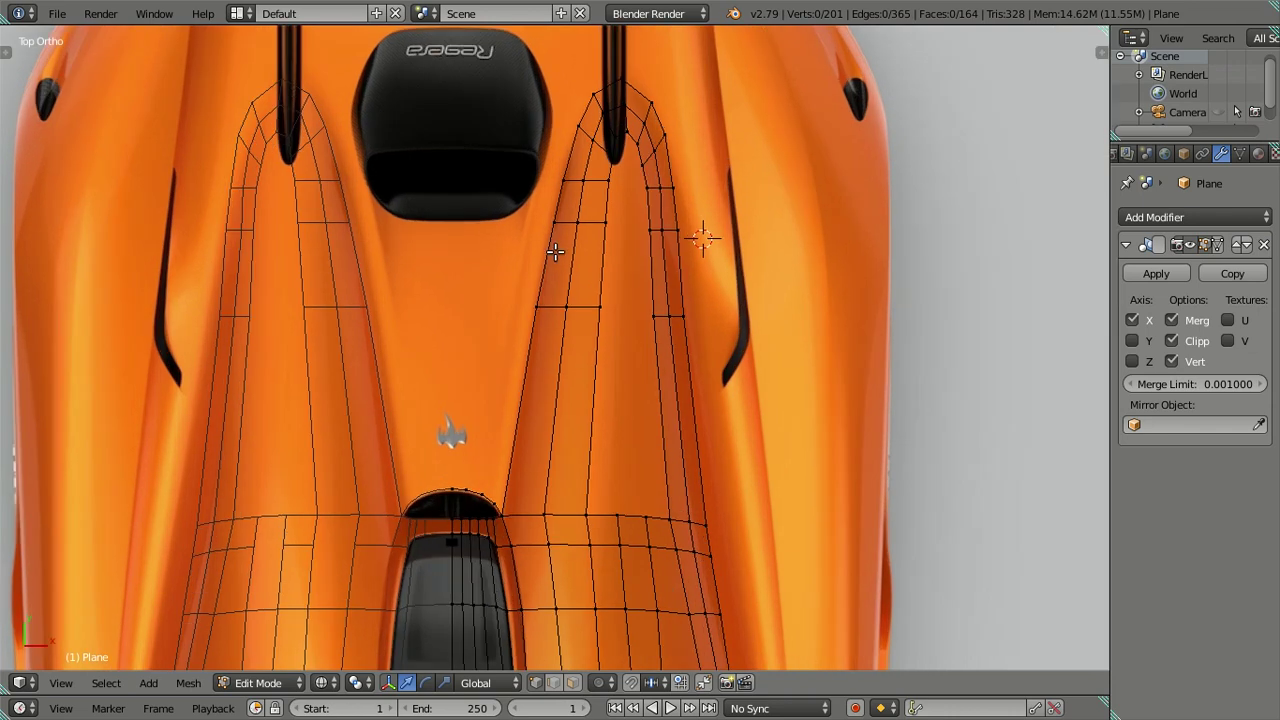
Extrude the arch-top vertices vertically up to the black intake
scroll(502, 470, up, 2)
right_click(468, 548)
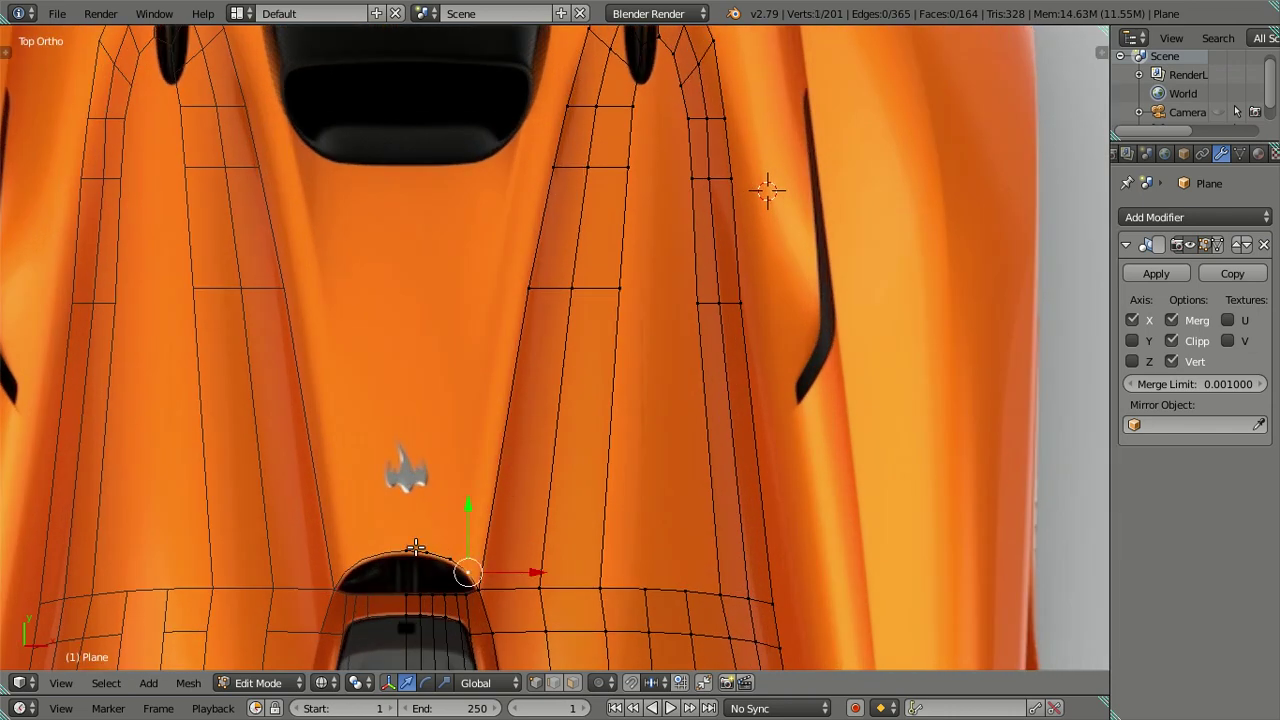
key(ctrl+r)
click(421, 486)
click(436, 393)
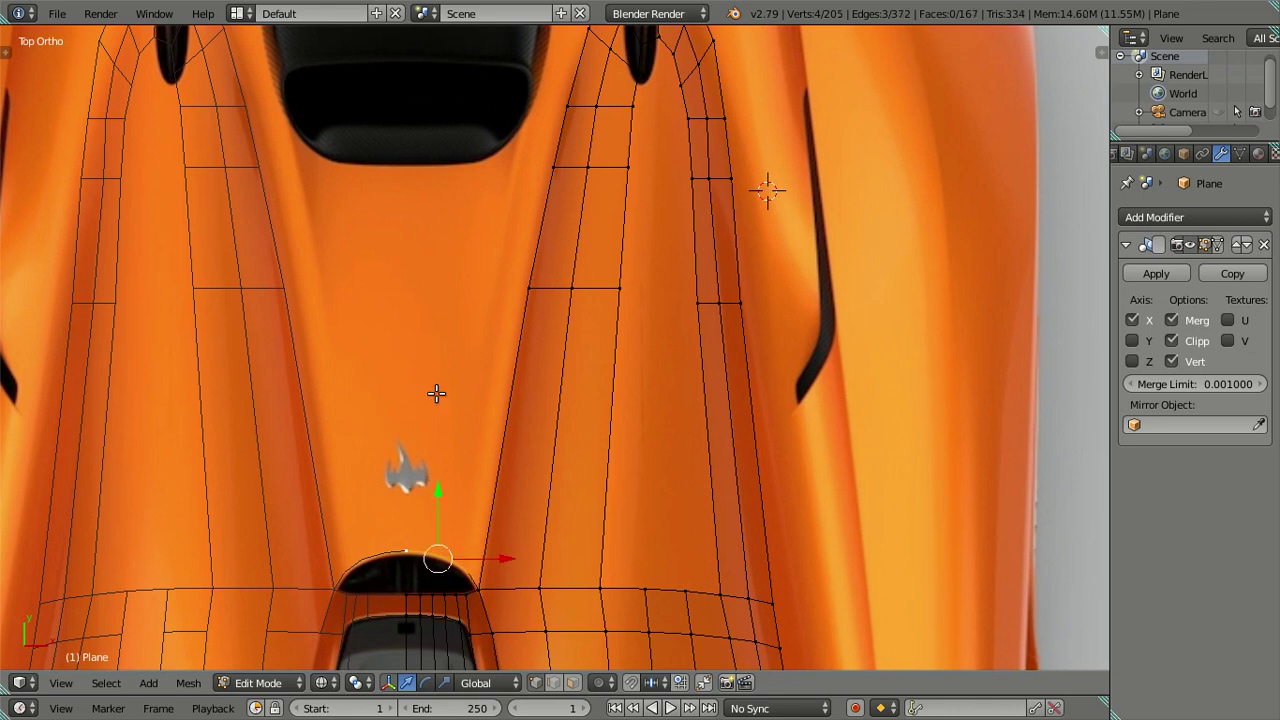
key(e)
key(y)
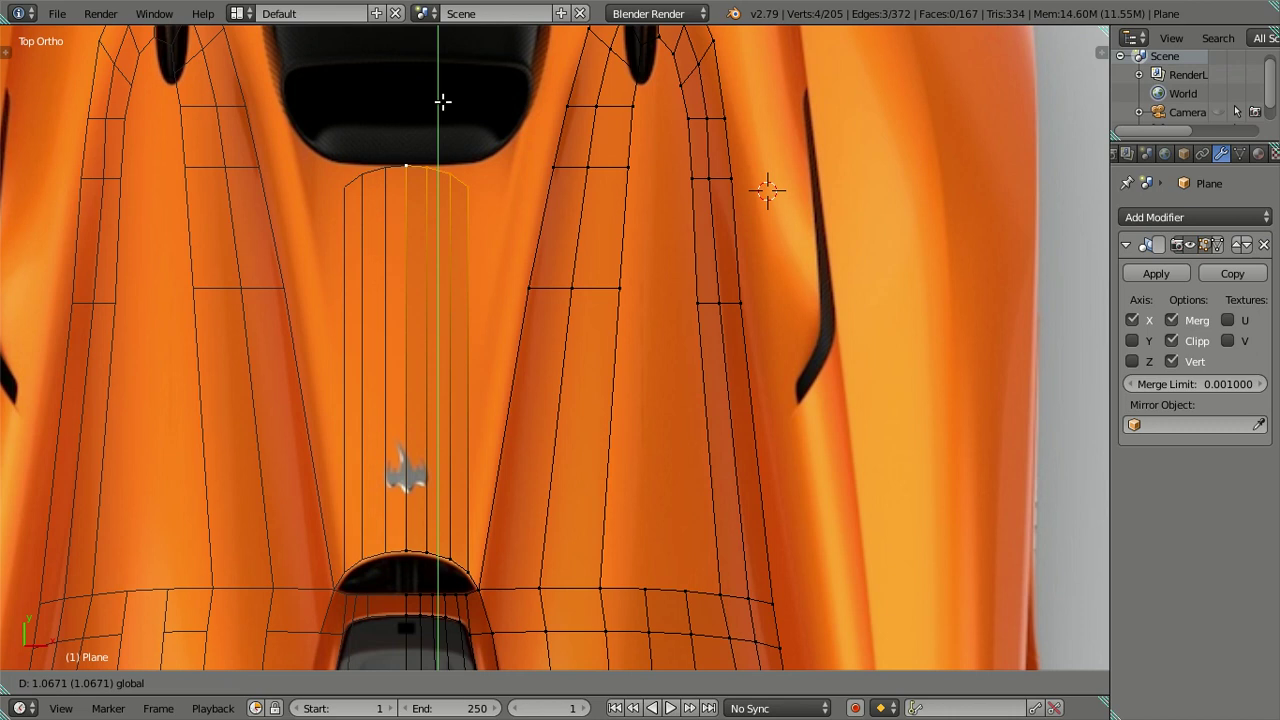
click(443, 101)
Move the centre-line top vertex vertically onto the intake's bottom edge
scroll(446, 129, up, 2)
shift+middle_drag(446, 129, 546, 494)
scroll(495, 477, up, 2)
right_click(438, 468)
key(g)
key(y)
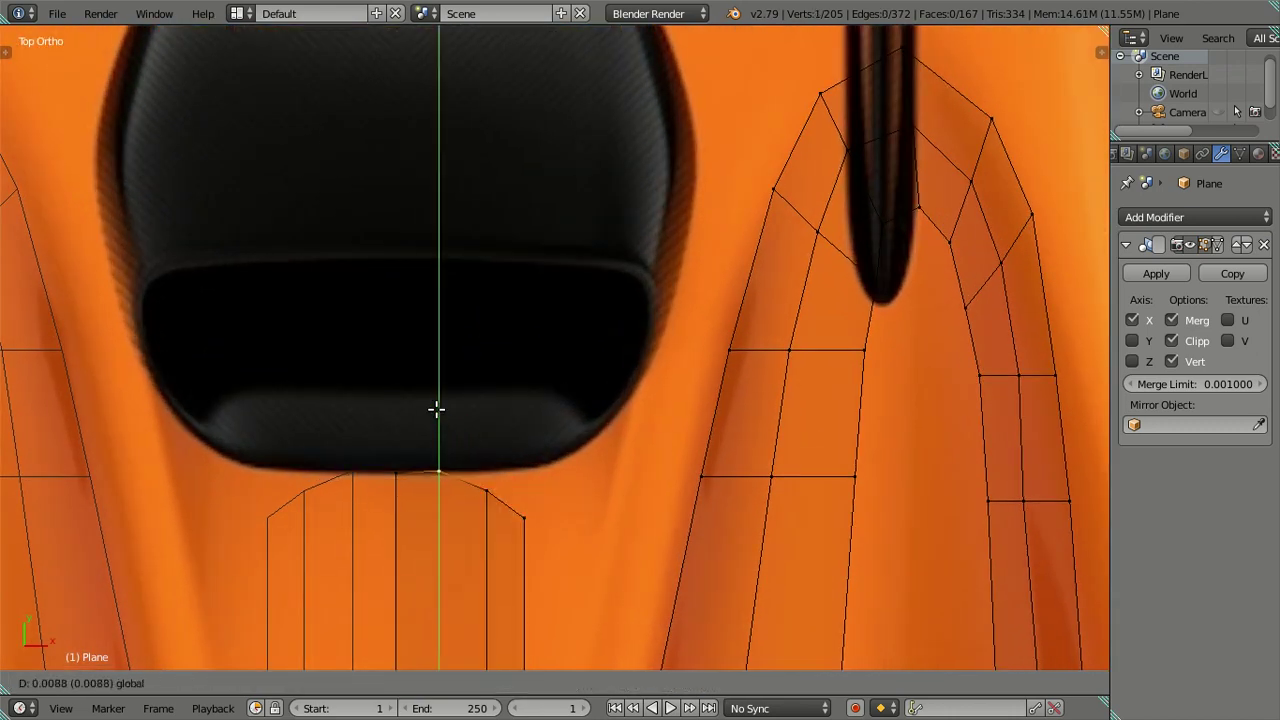
click(436, 408)
Align the remaining two top-edge vertices vertically with the intake edge
right_click(503, 510)
key(g)
key(y)
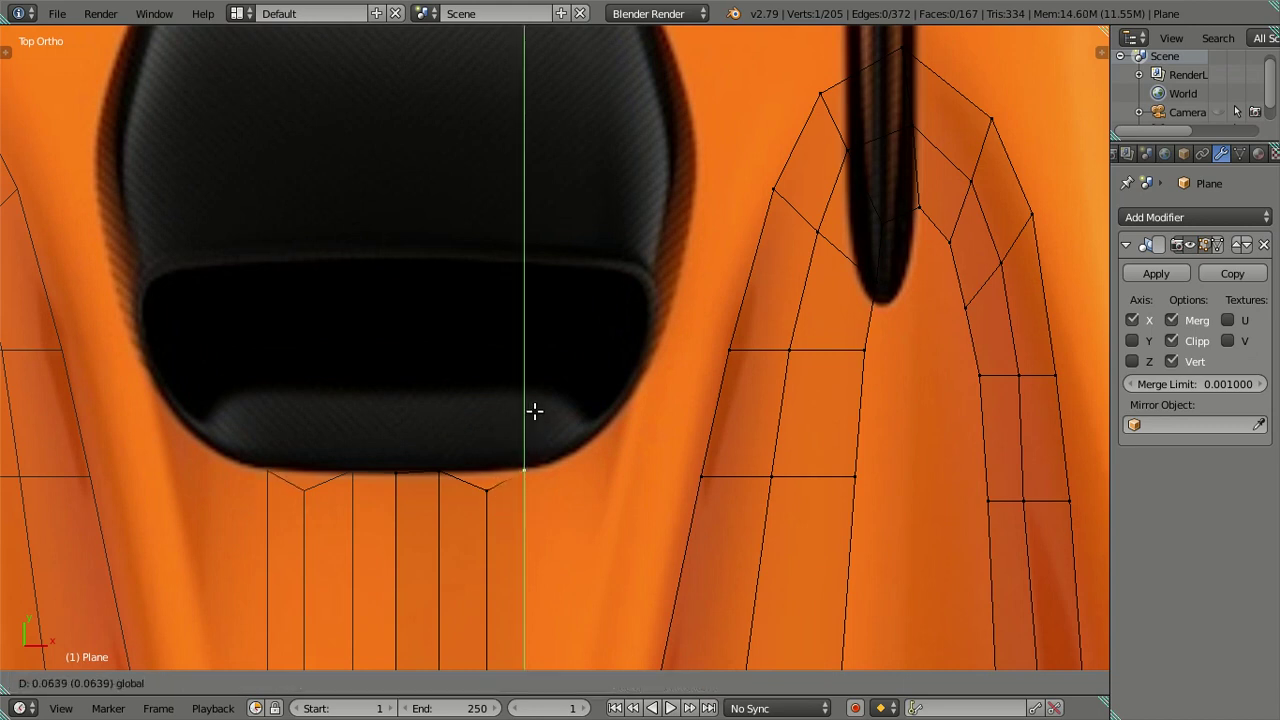
click(534, 410)
right_click(486, 490)
key(g)
key(y)
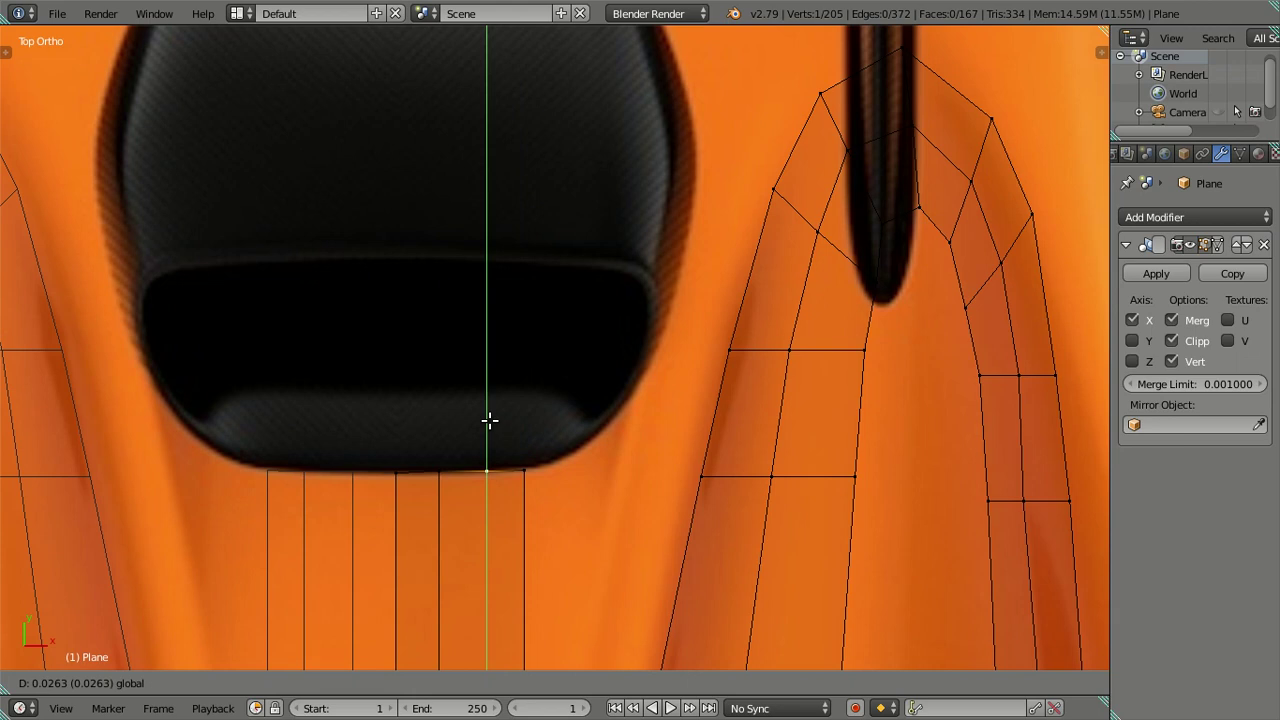
click(489, 420)
Slide the strip's top outer corner along X to the intake corner
scroll(462, 447, down, 2)
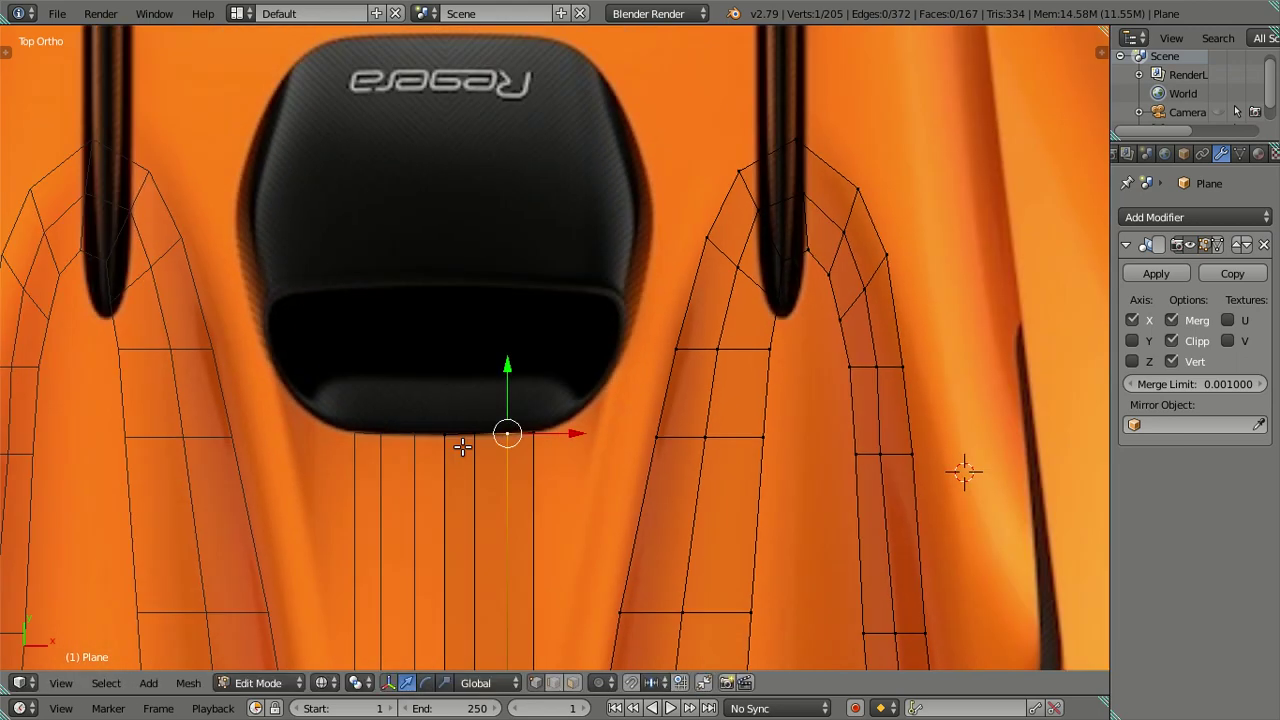
key(a)
scroll(492, 452, up, 1)
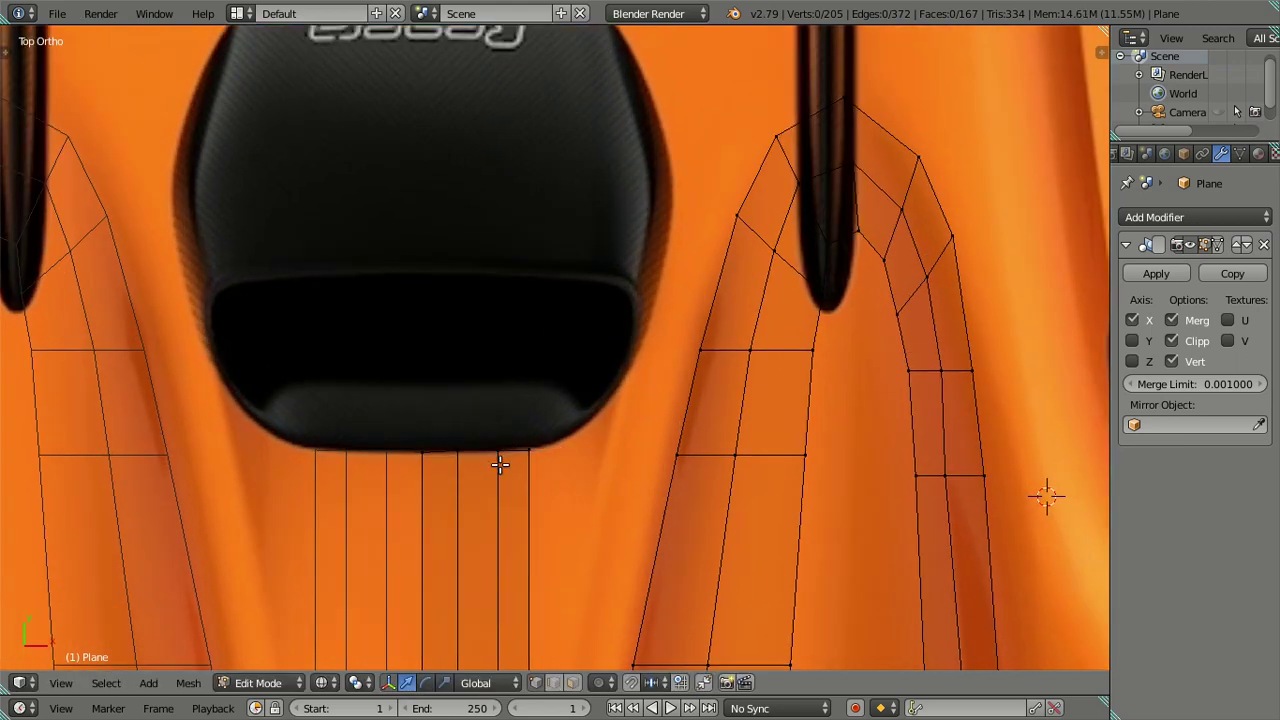
scroll(545, 460, down, 1)
scroll(530, 447, down, 1)
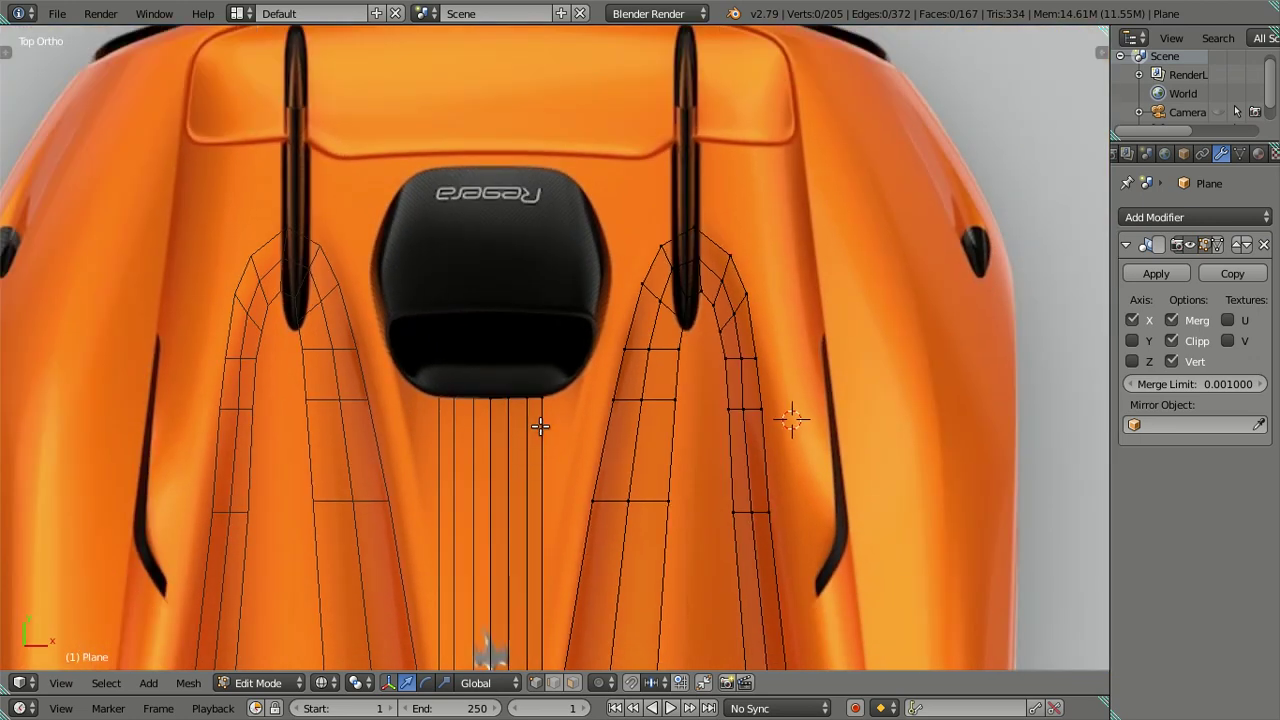
scroll(540, 426, up, 1)
right_click(540, 418)
key(g)
key(x)
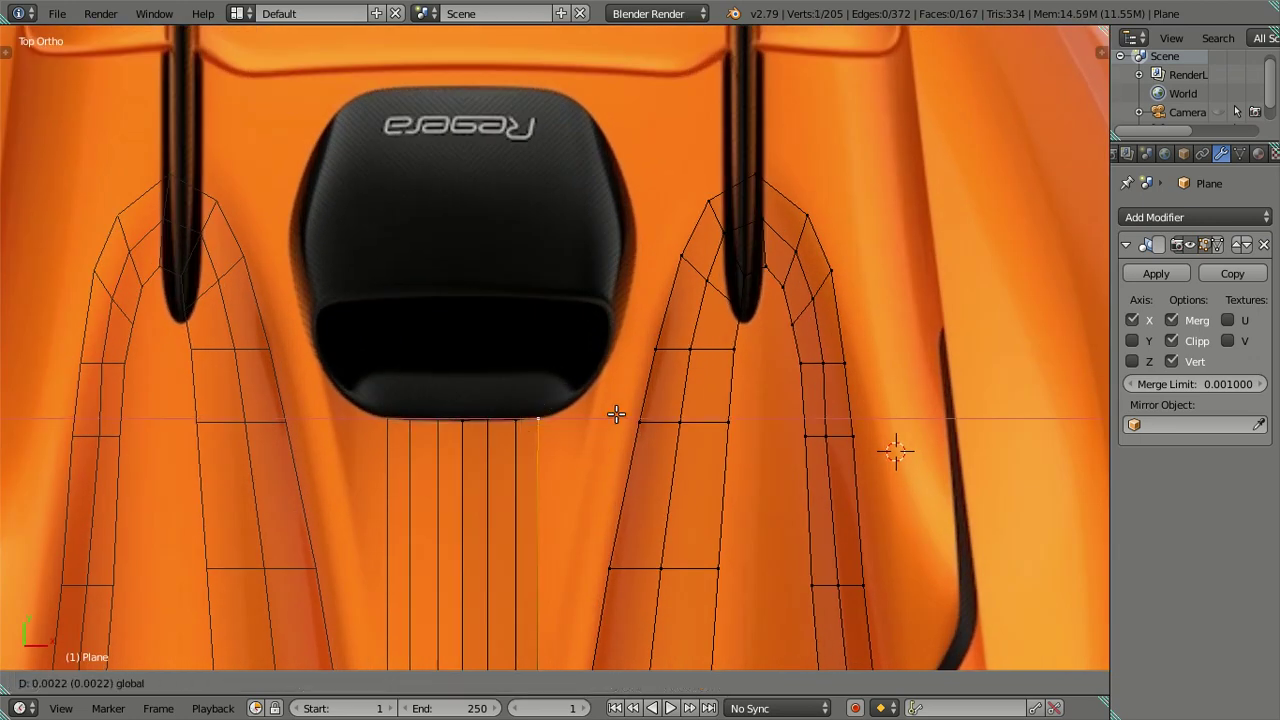
click(643, 409)
scroll(642, 409, down, 3)
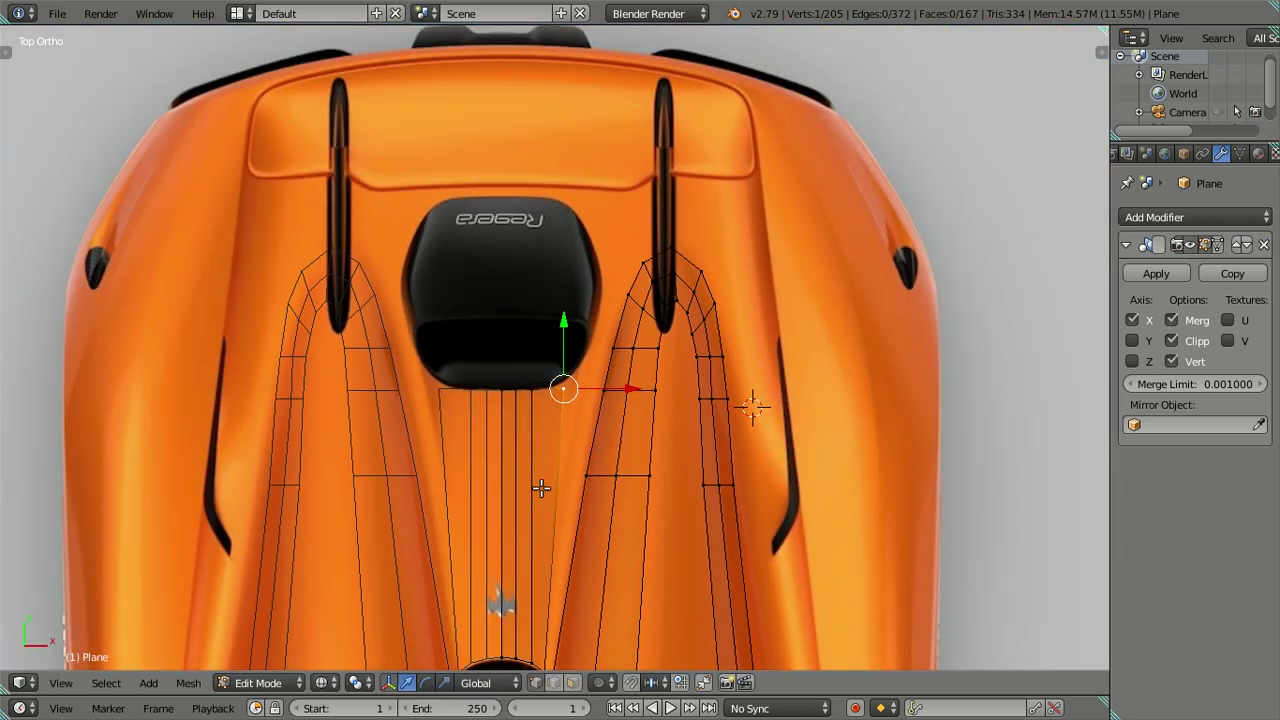
Try an edge loop across the centre strip, then undo it
key(ctrl+r)
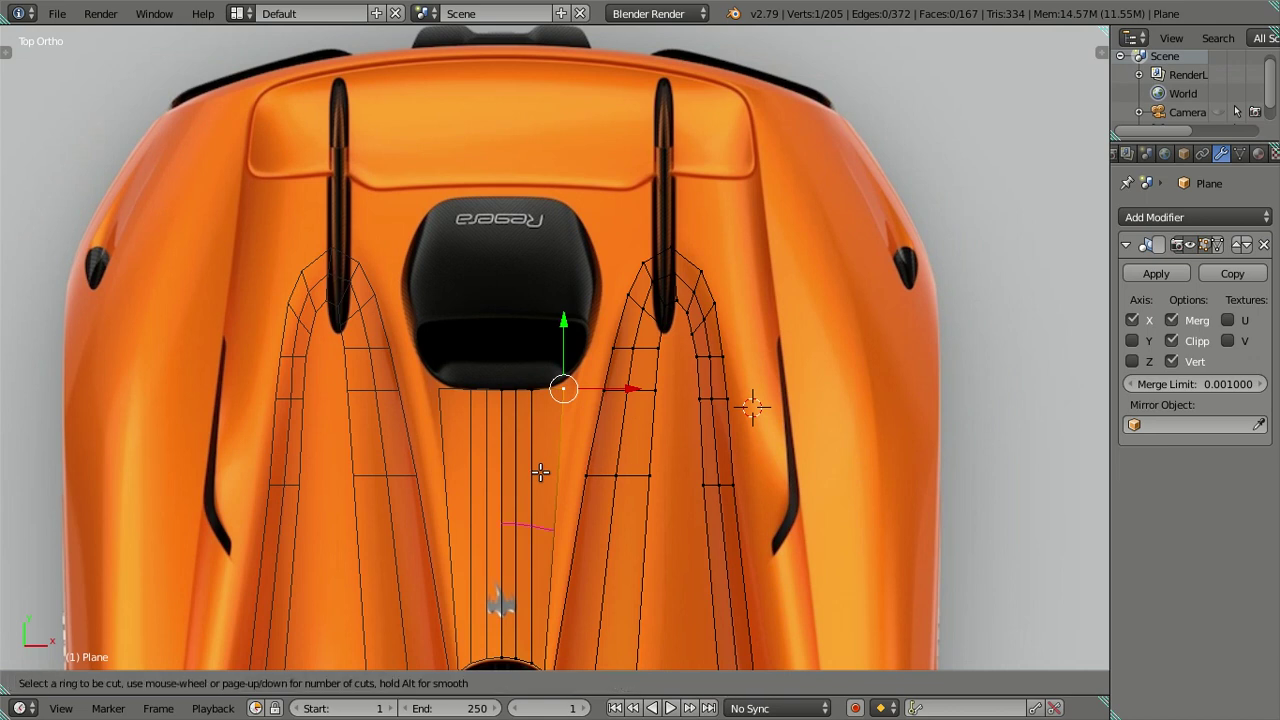
click(540, 472)
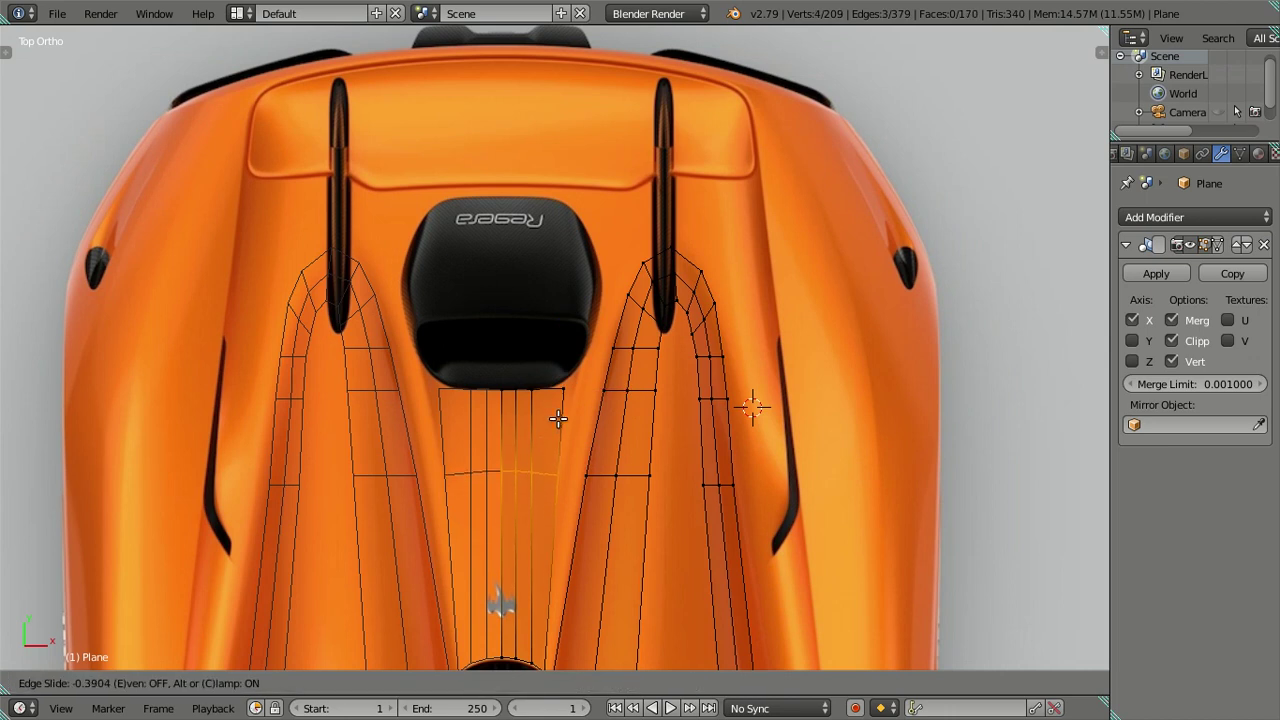
right_click(558, 418)
key(ctrl+z)
right_click(558, 418)
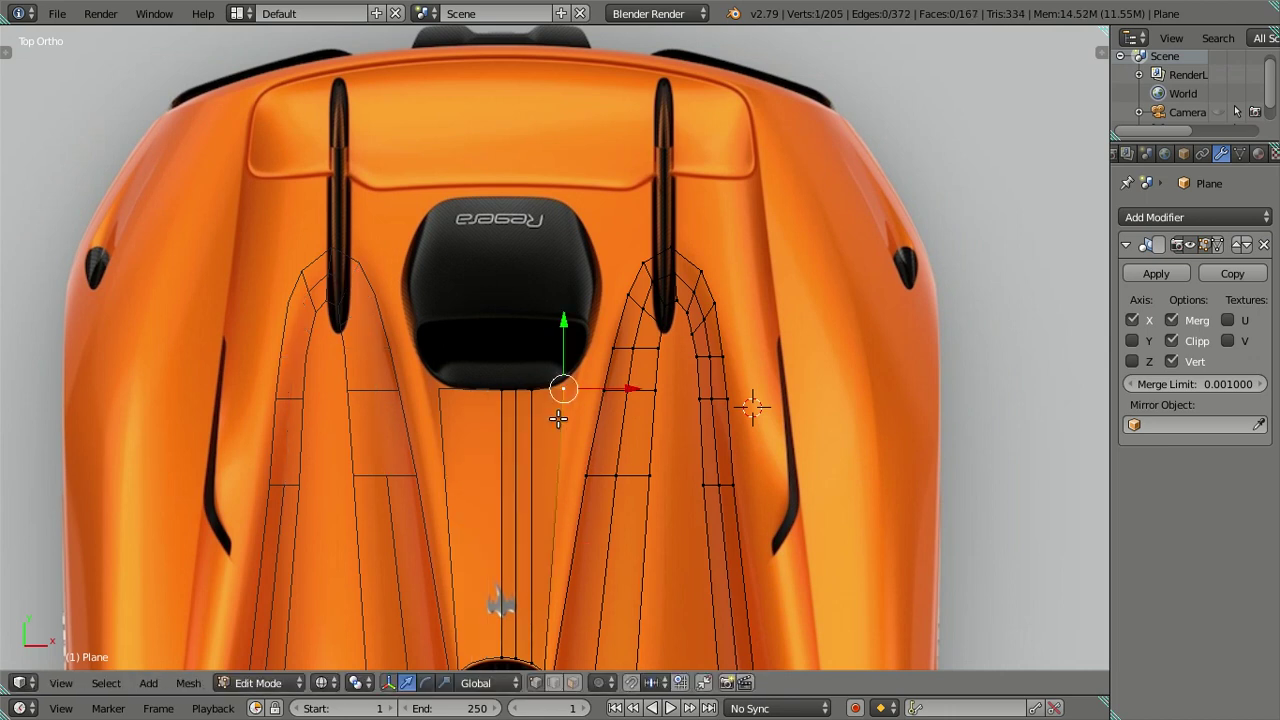
Lower the centre strip's top edge vertically to mid-hood
scroll(558, 418, up, 2)
scroll(560, 420, up, 2)
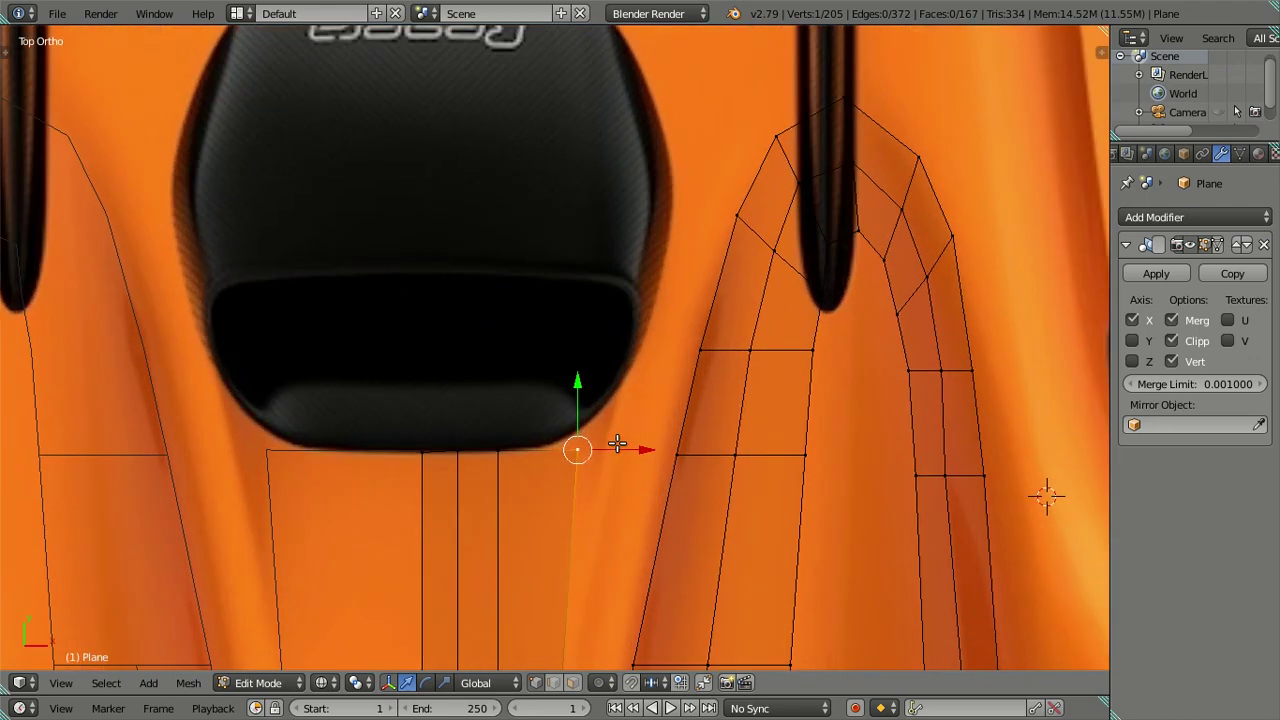
scroll(671, 380, down, 1)
scroll(660, 400, down, 1)
scroll(645, 421, down, 1)
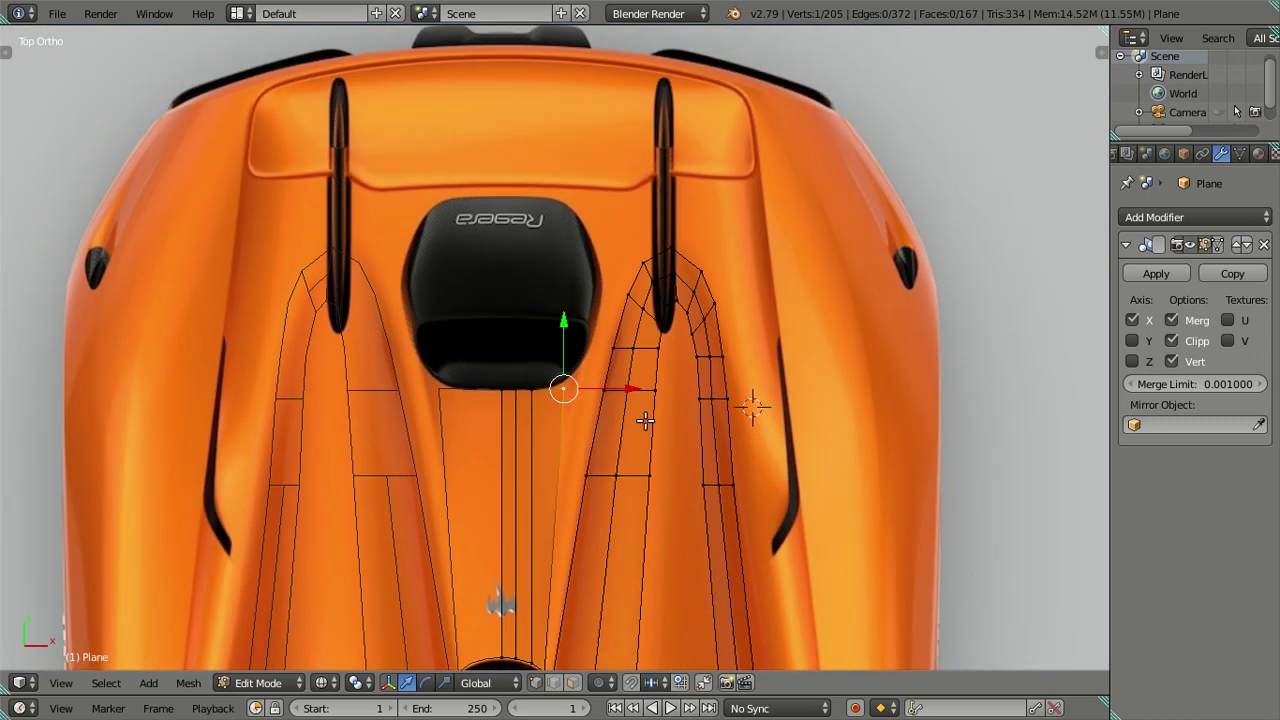
shift+middle_drag(606, 499, 609, 377)
scroll(609, 376, up, 1)
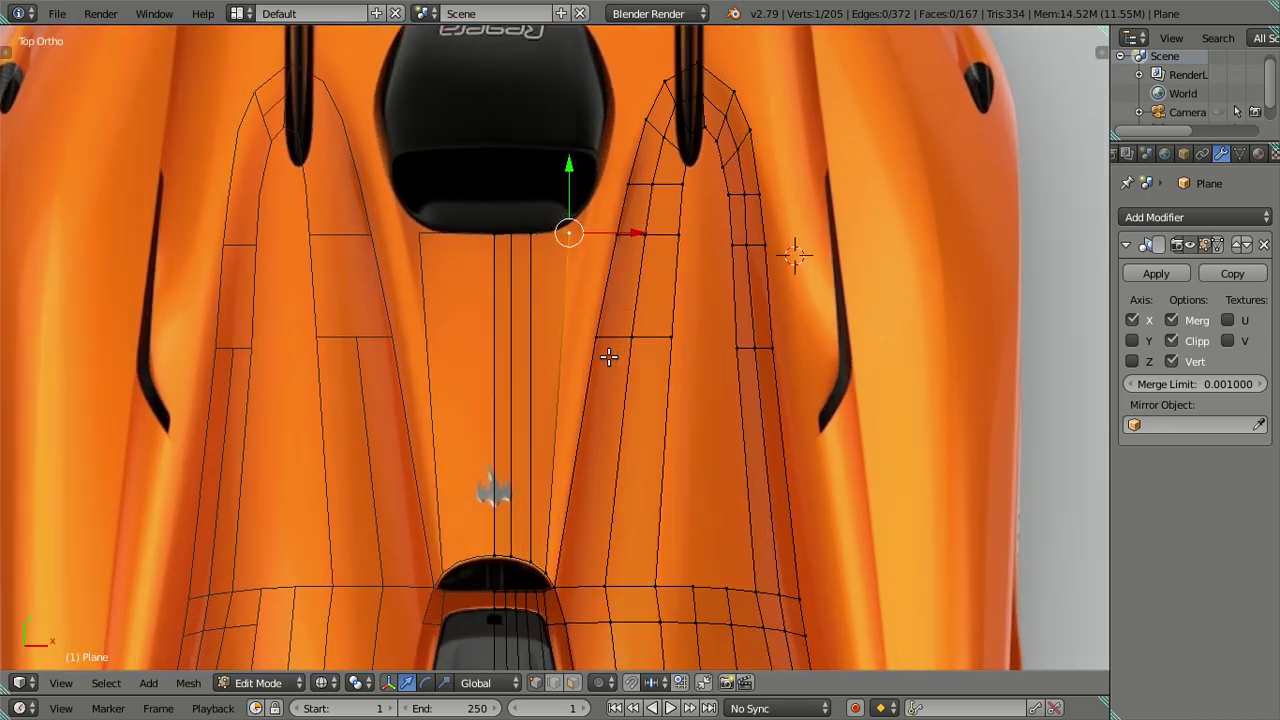
scroll(607, 358, up, 1)
right_click(471, 212)
alt+right_click(556, 206)
key(g)
key(y)
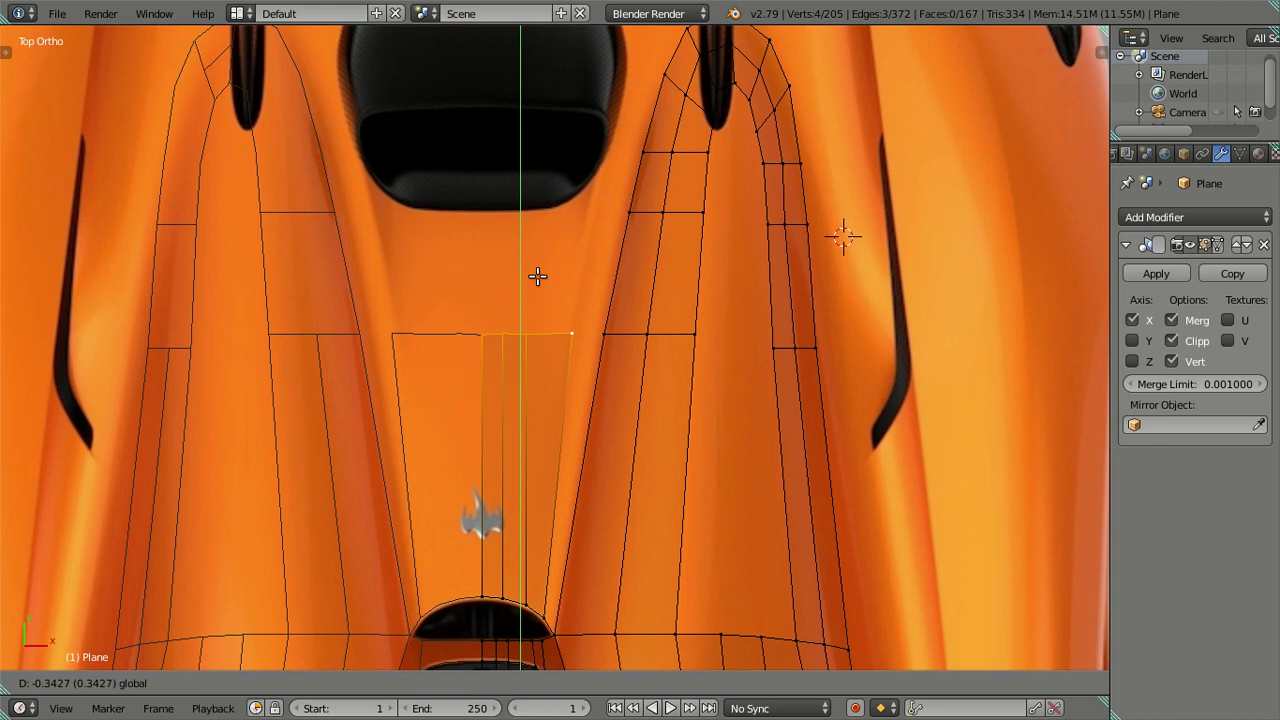
click(538, 276)
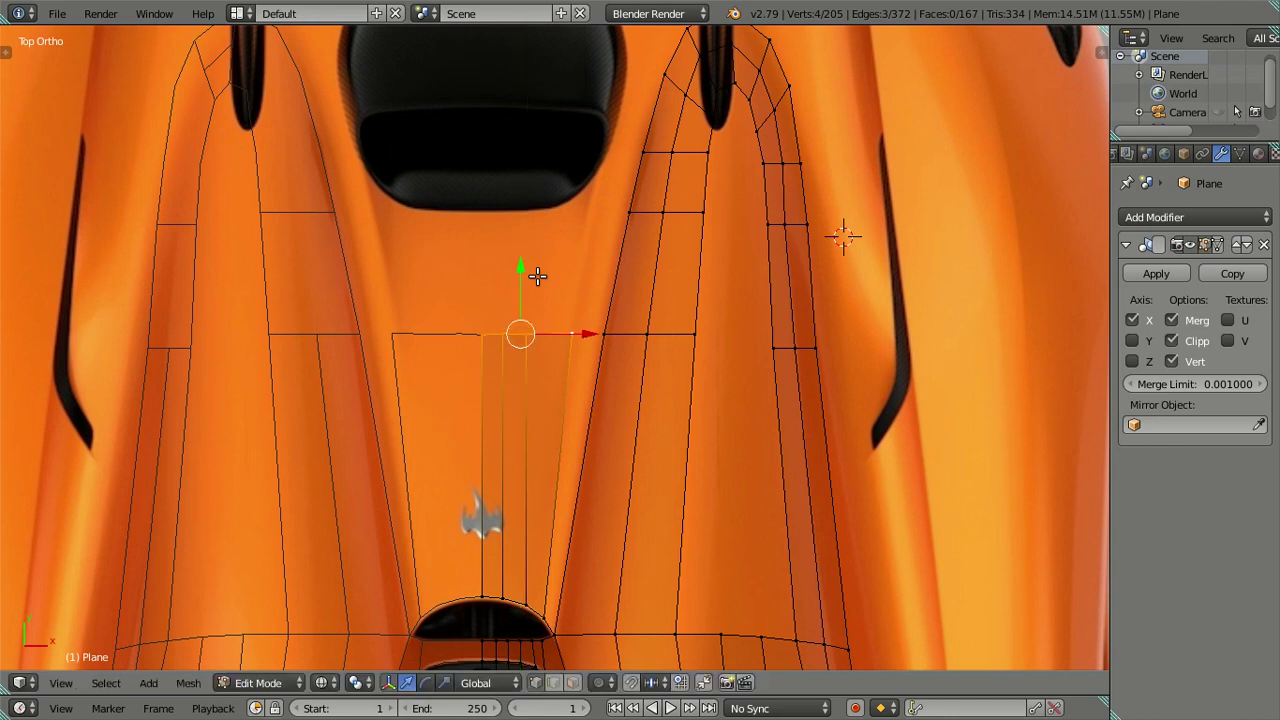
Extrude a new row vertically back up to the intake and start moving its top outer corner outward
key(e)
key(y)
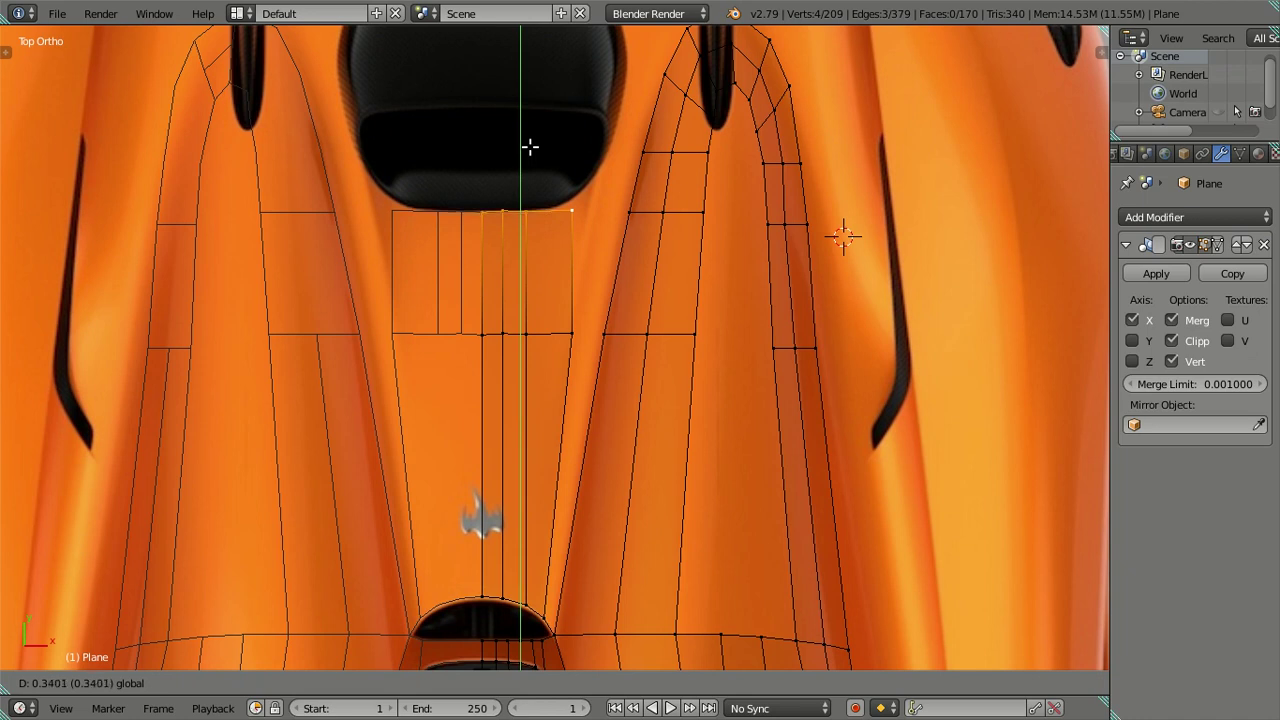
click(529, 146)
scroll(586, 206, up, 1)
scroll(567, 319, up, 1)
scroll(567, 319, up, 1)
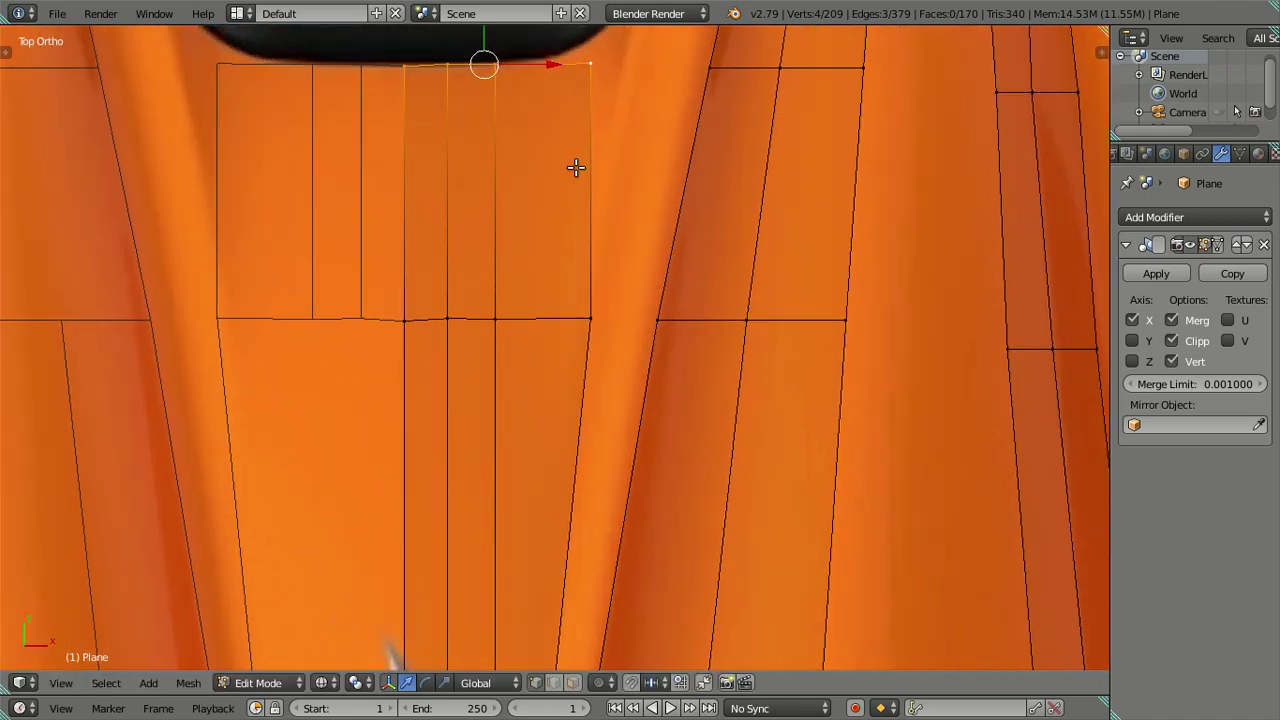
shift+middle_drag(577, 166, 580, 363)
right_click(551, 333)
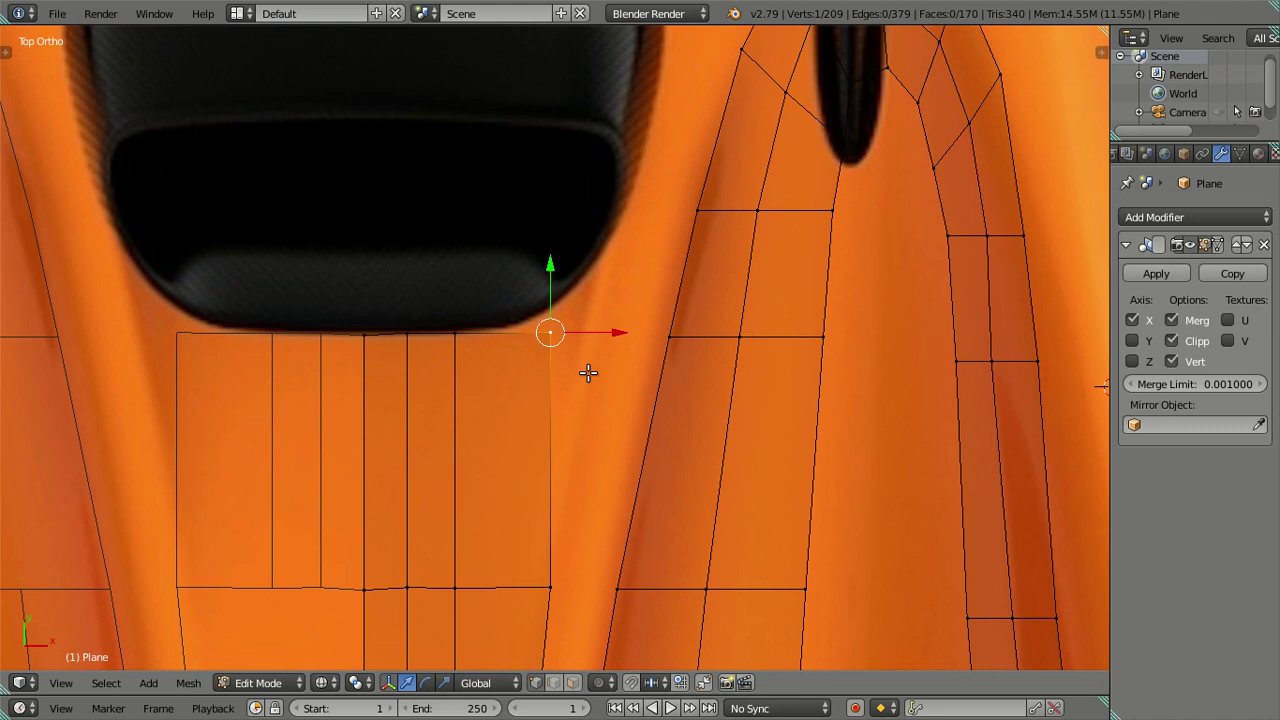
key(g)
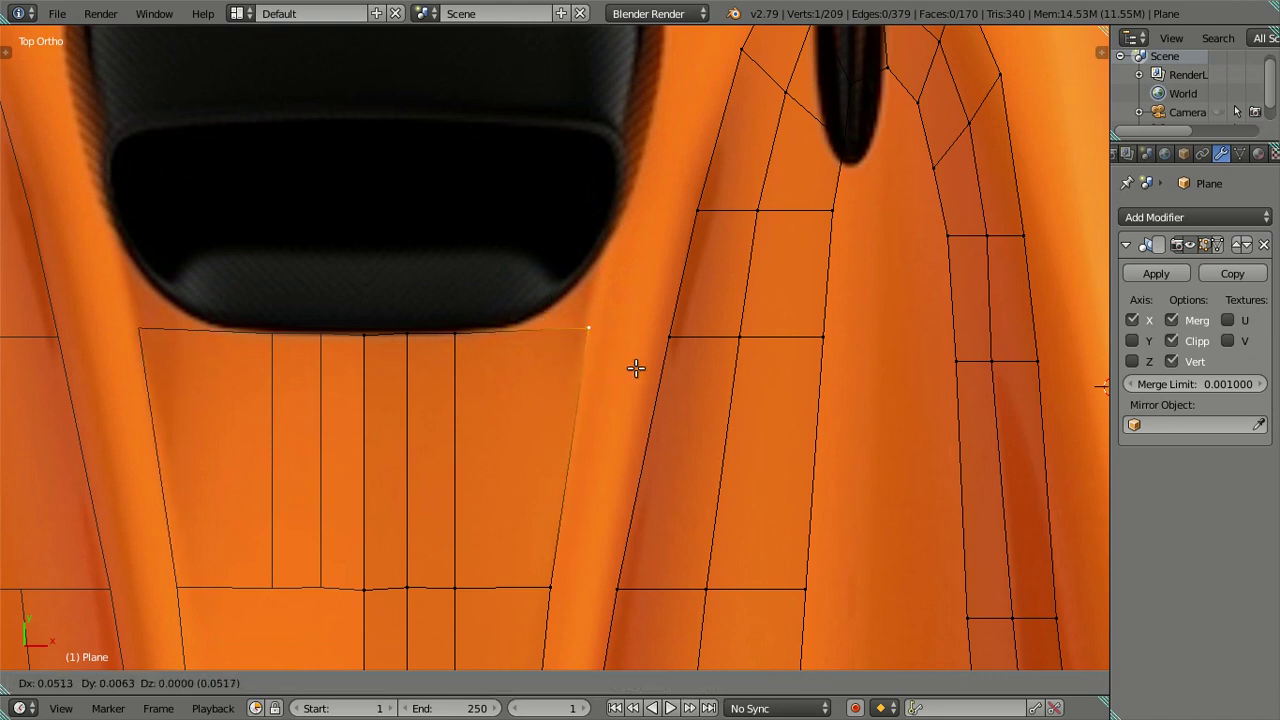
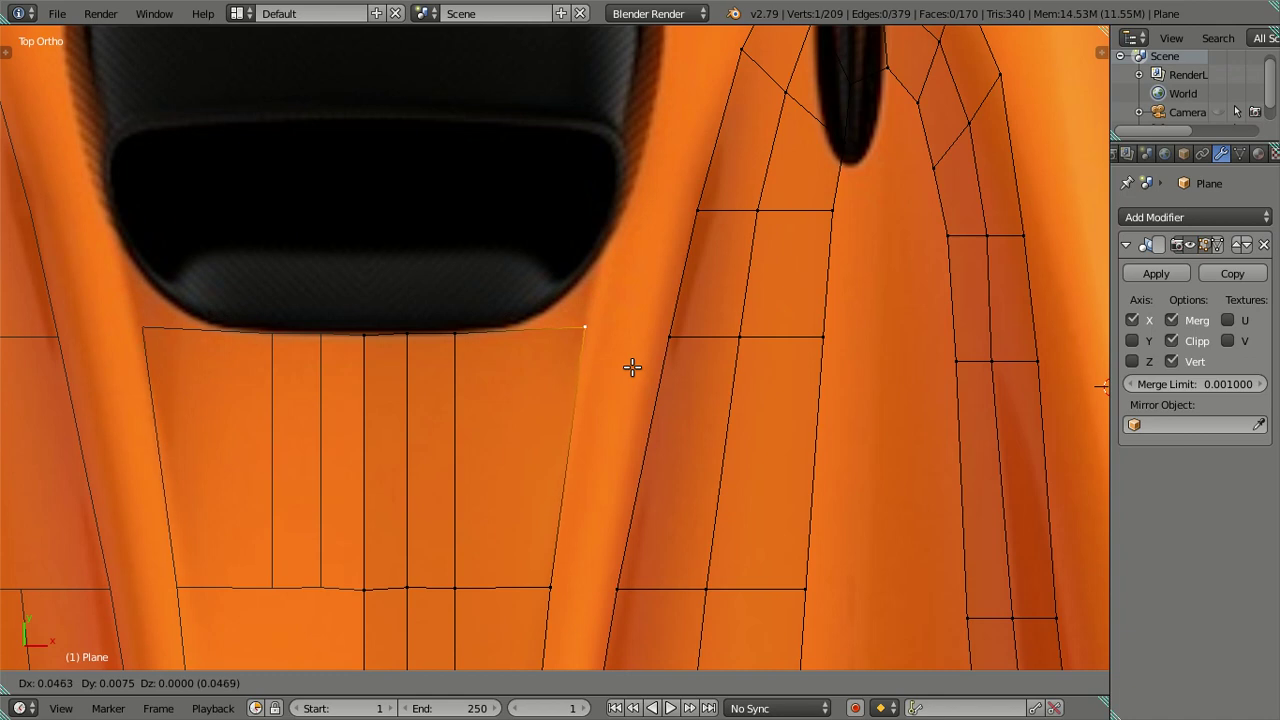
Slide the top-edge vertices along X so they sit snug against the vent
click(632, 367)
right_click(470, 333)
key(g)
key(x)
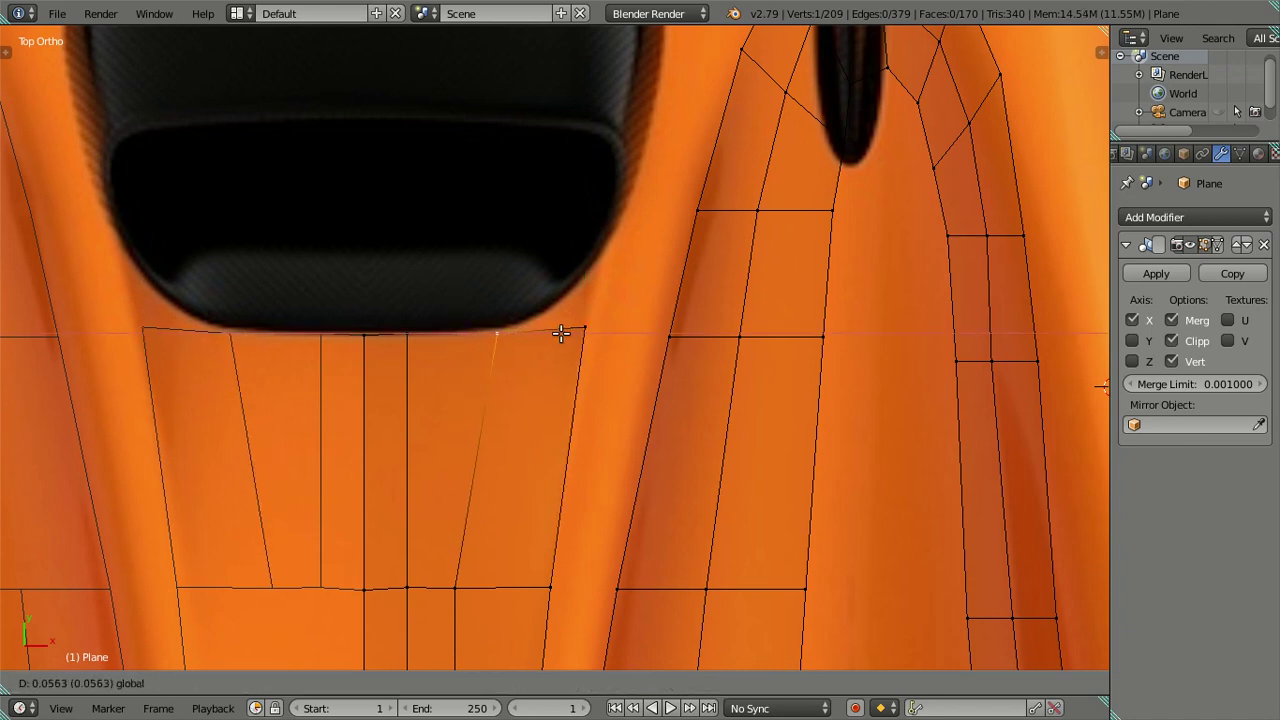
click(565, 333)
right_click(410, 334)
key(g)
key(x)
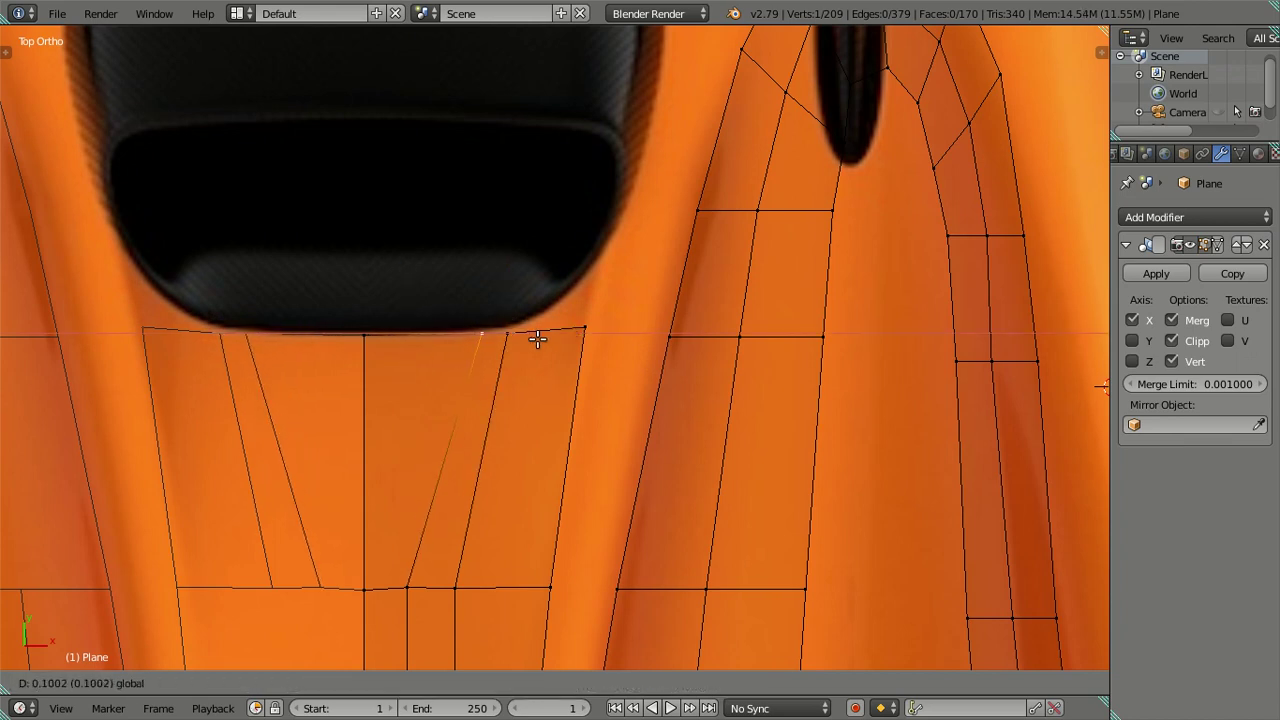
click(537, 340)
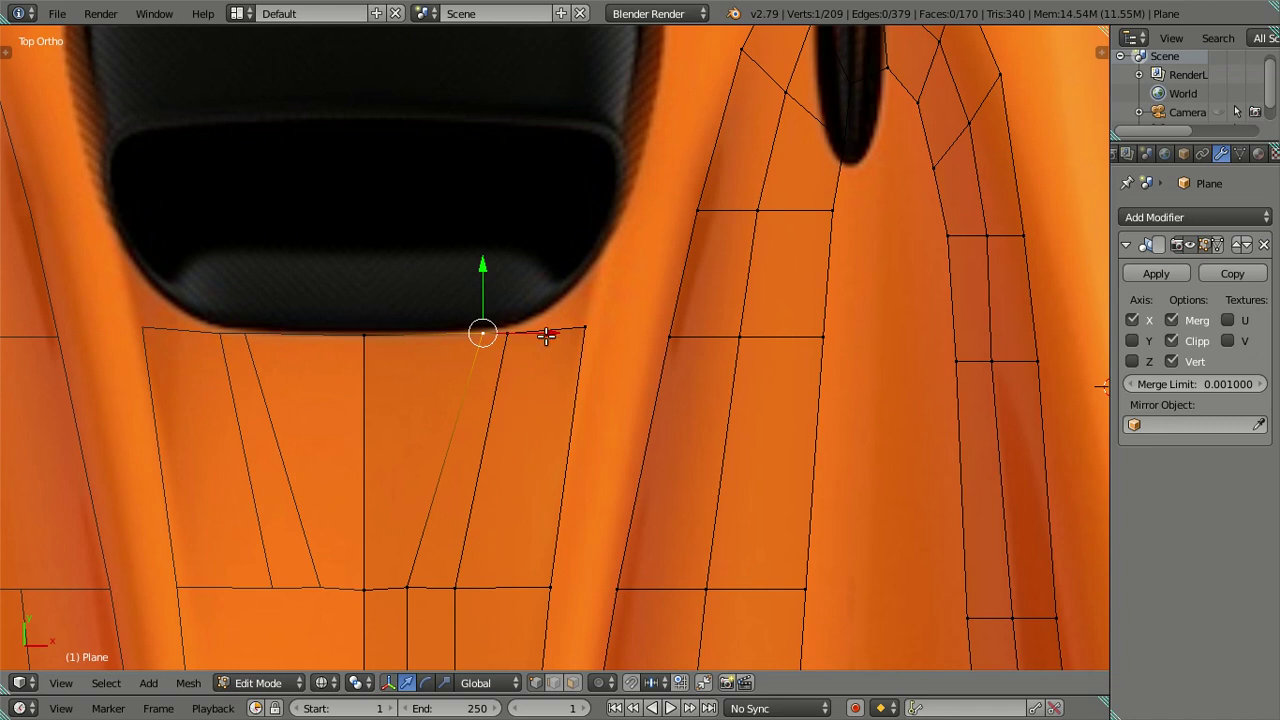
Dissolve the extra row of lower edges in the retopo mesh
scroll(489, 523, down, 2)
alt+right_click(489, 530)
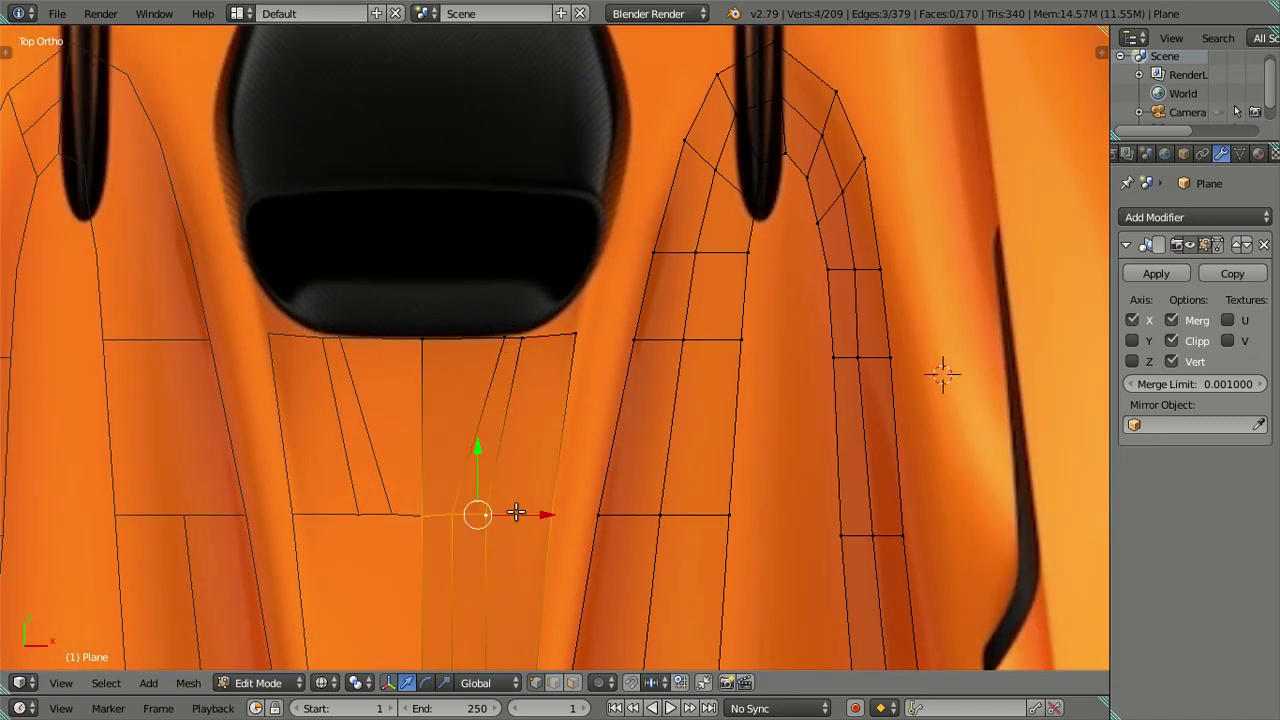
key(x)
click(672, 510)
scroll(561, 459, up, 3)
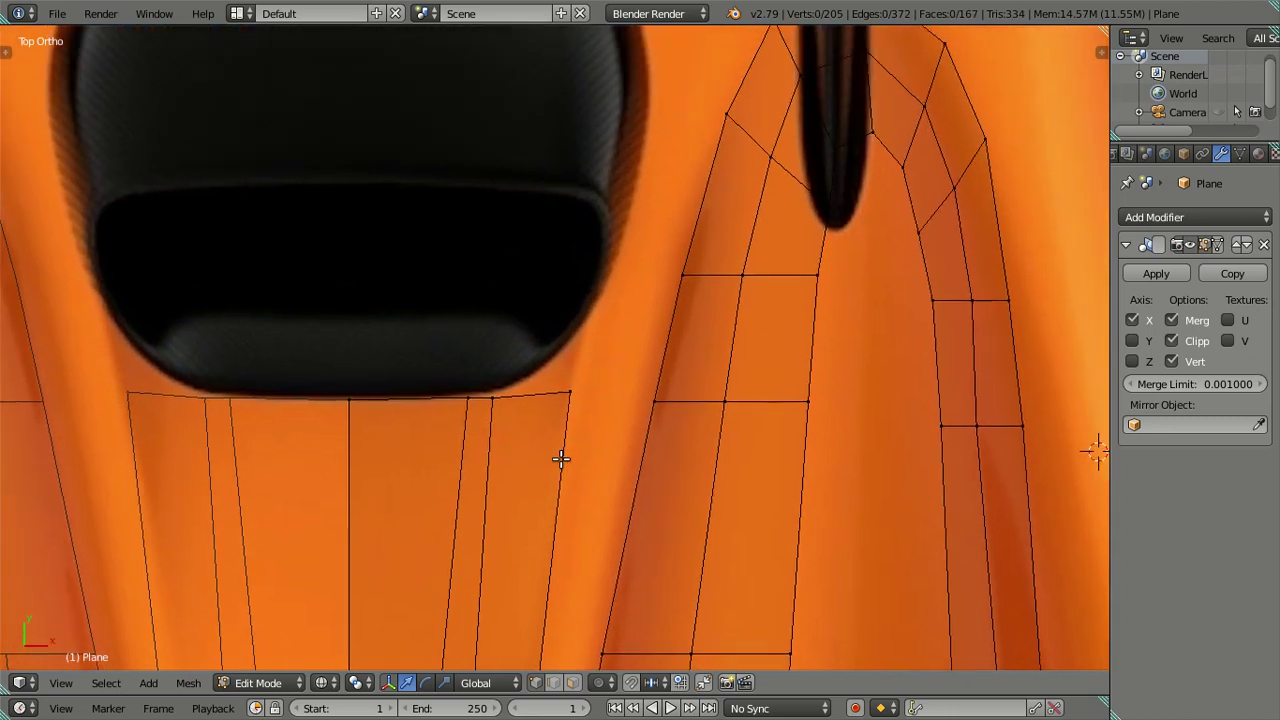
Move an upper-edge vertex to the vent's corner and add a new vertex up its side
right_click(503, 408)
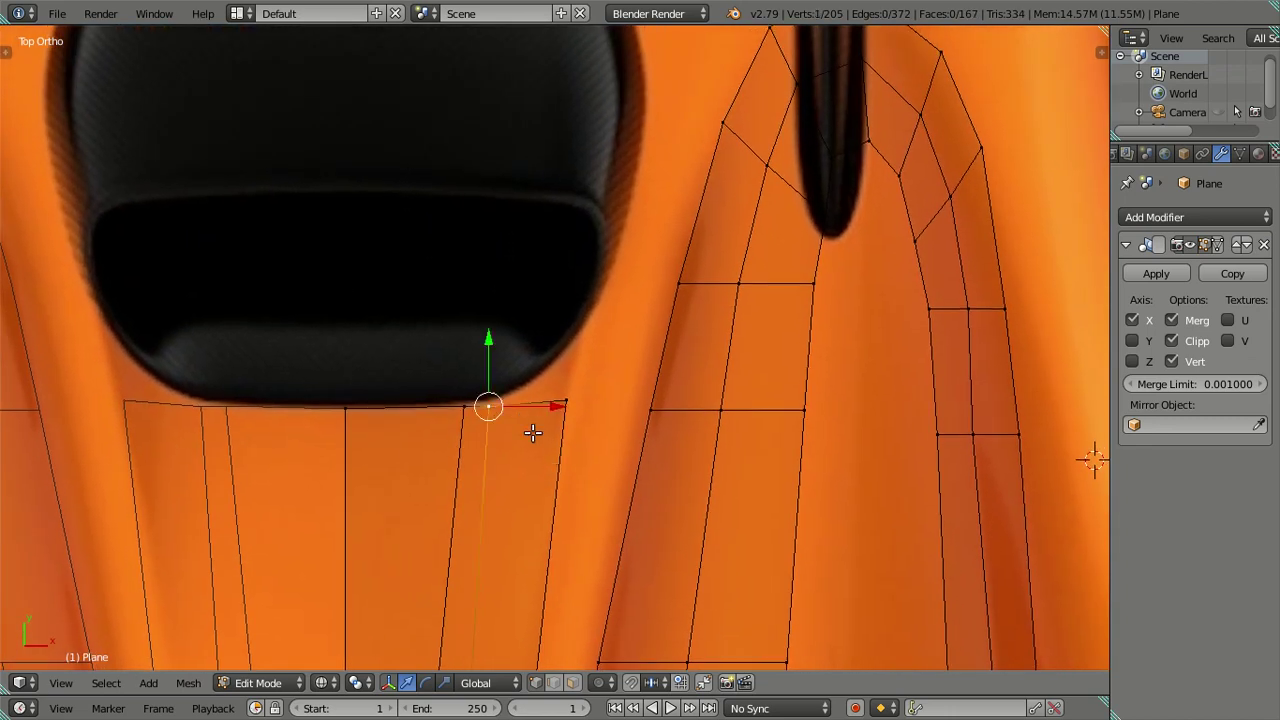
key(g)
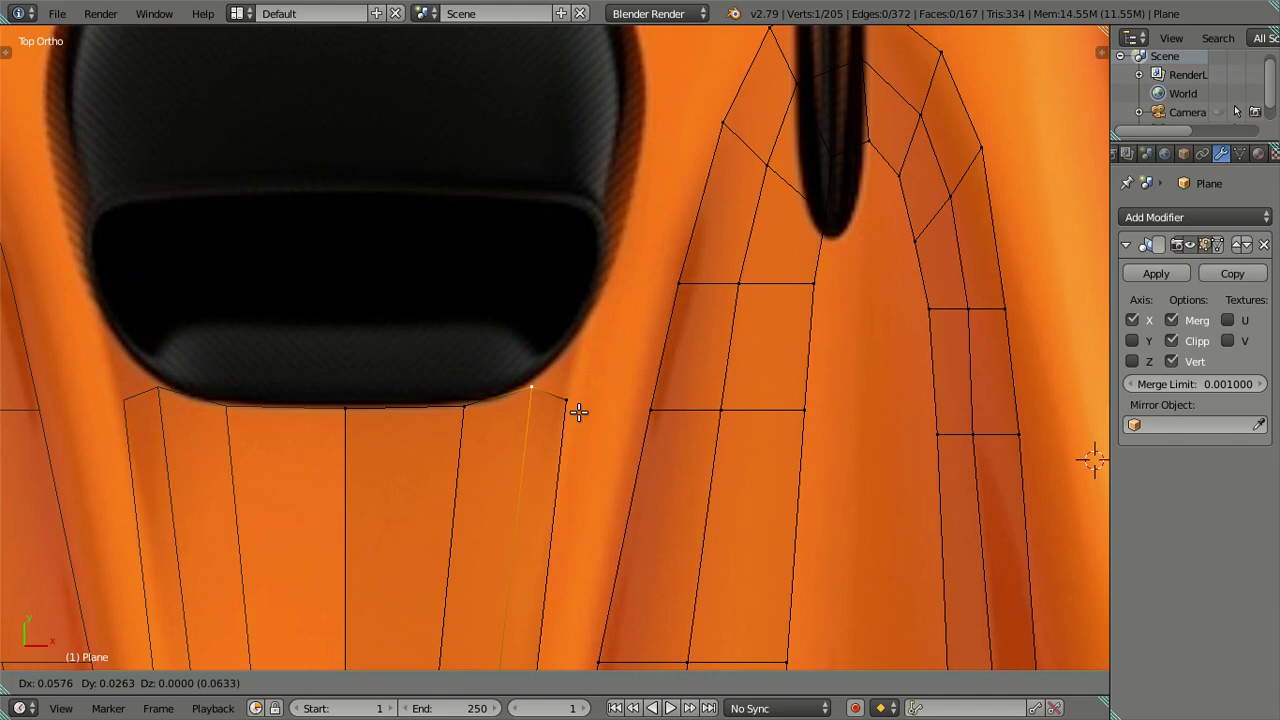
click(579, 412)
key(g)
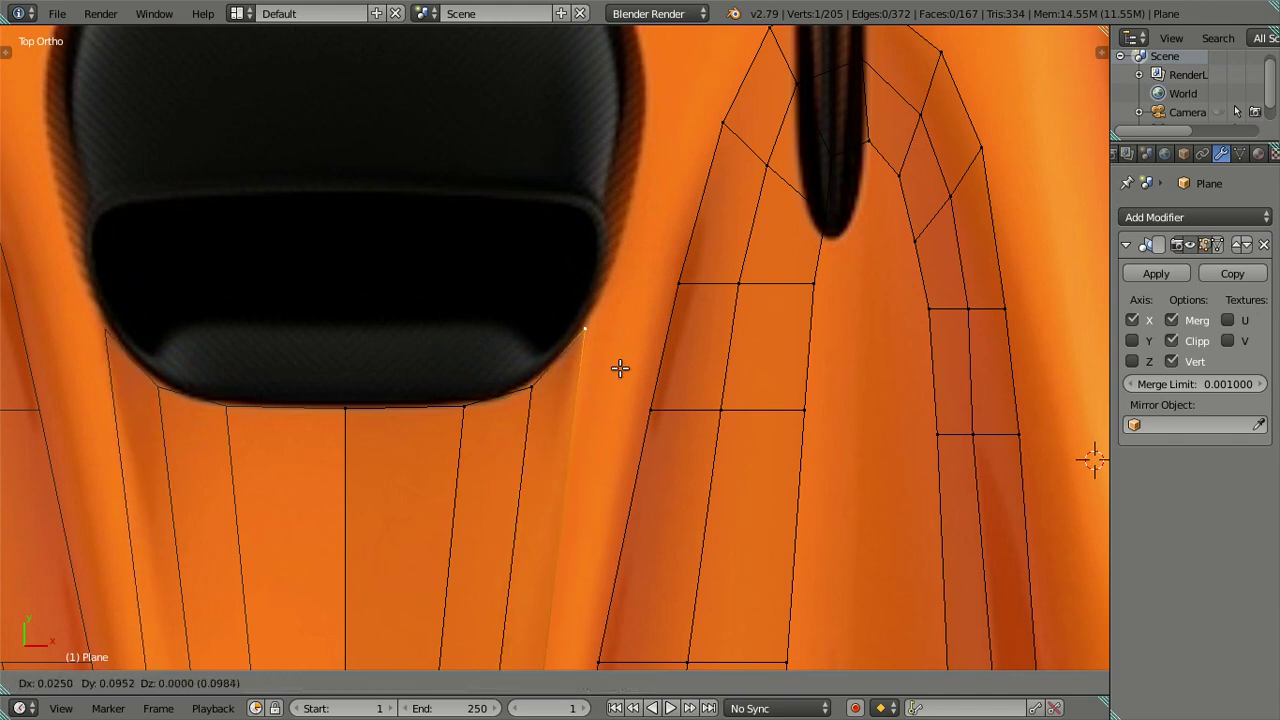
click(620, 368)
ctrl+click(677, 281)
key(g)
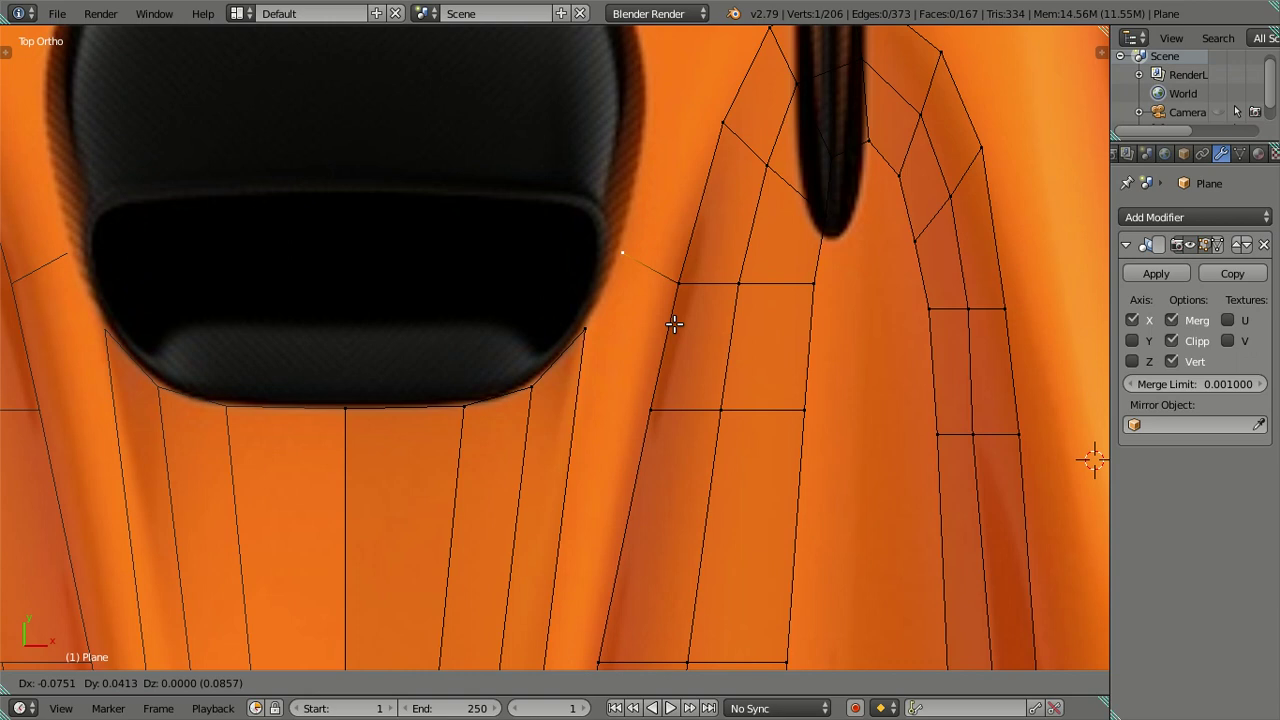
click(674, 323)
Fill a face between the four corner vertices of the gap beside the vent
right_click(655, 400)
shift+right_click(590, 330)
shift+right_click(614, 258)
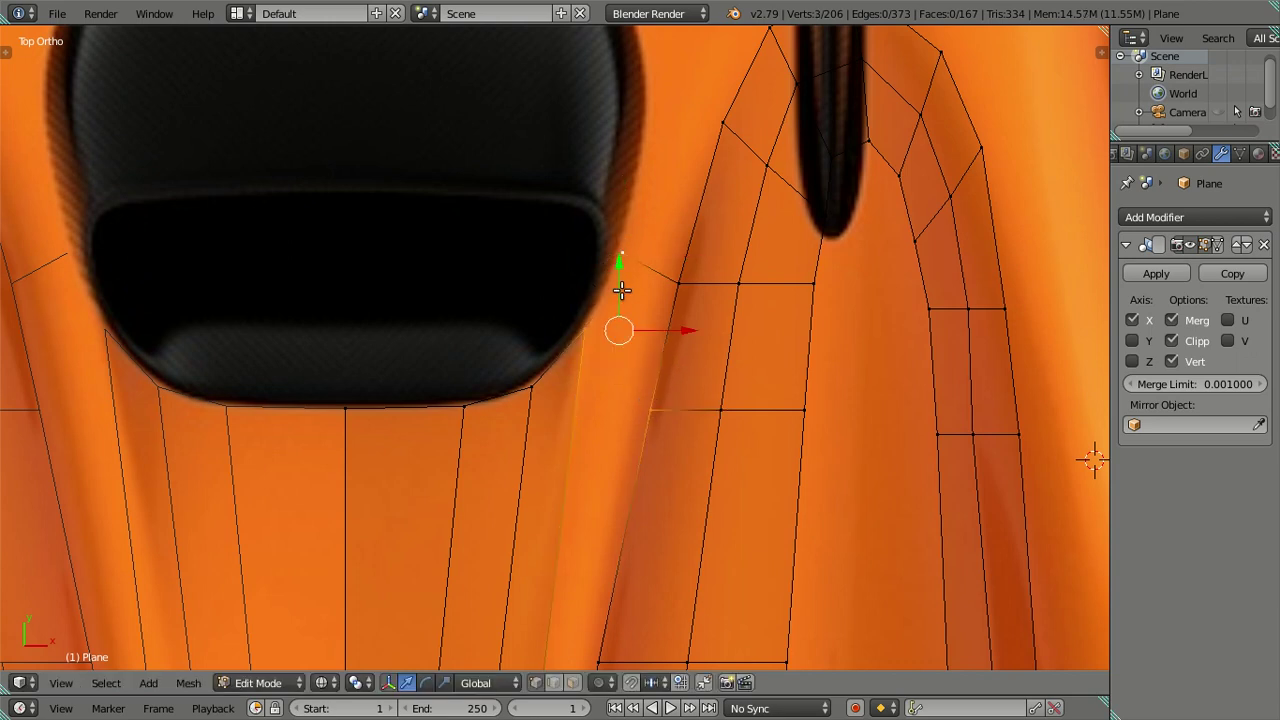
shift+right_click(670, 282)
right_click(652, 408)
shift+right_click(581, 334)
shift+right_click(620, 256)
shift+right_click(677, 281)
key(f)
key(a)
Extrude new vertices along the vent's upper side, aligning them on the X axis
shift+middle_drag(618, 311, 543, 491)
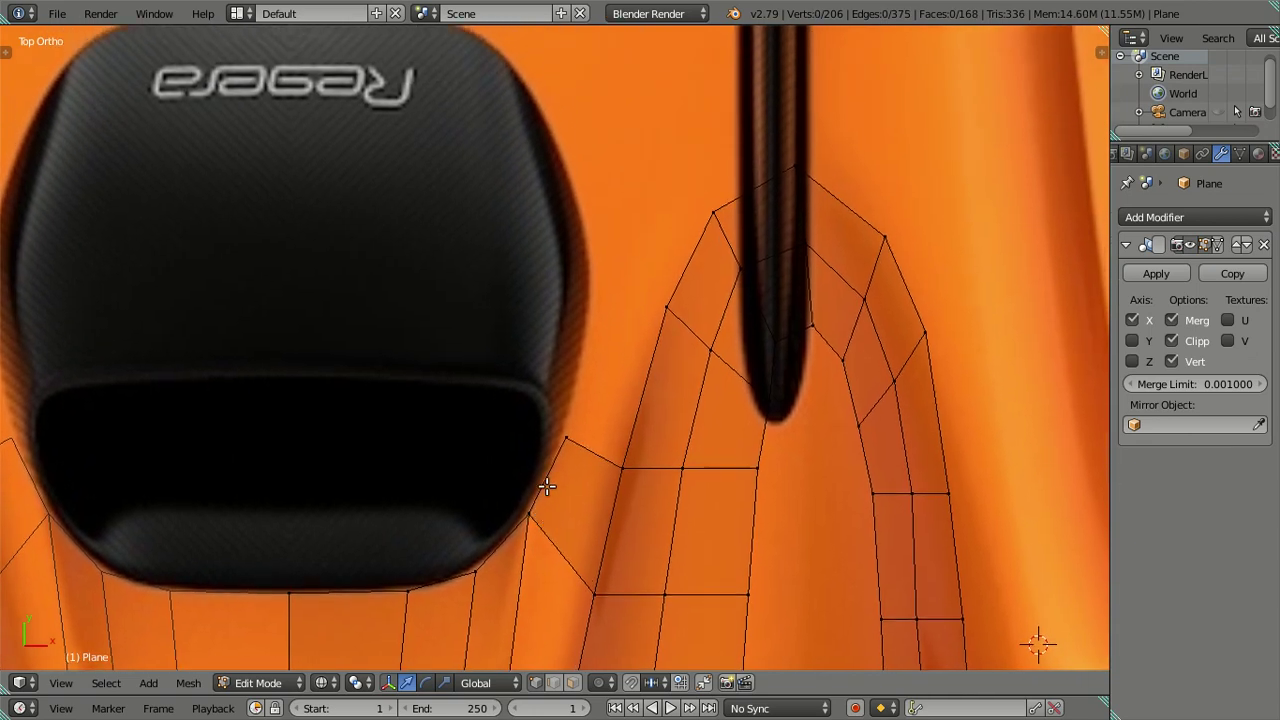
right_click(632, 336)
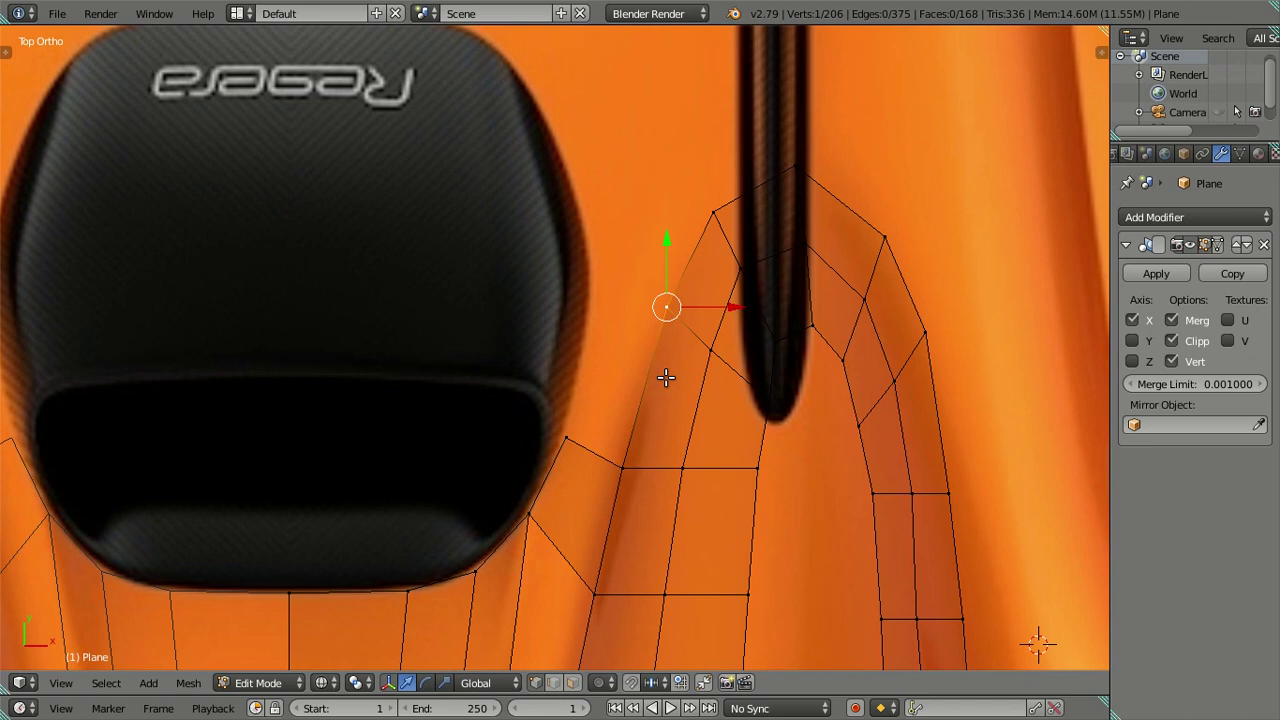
key(e)
click(582, 342)
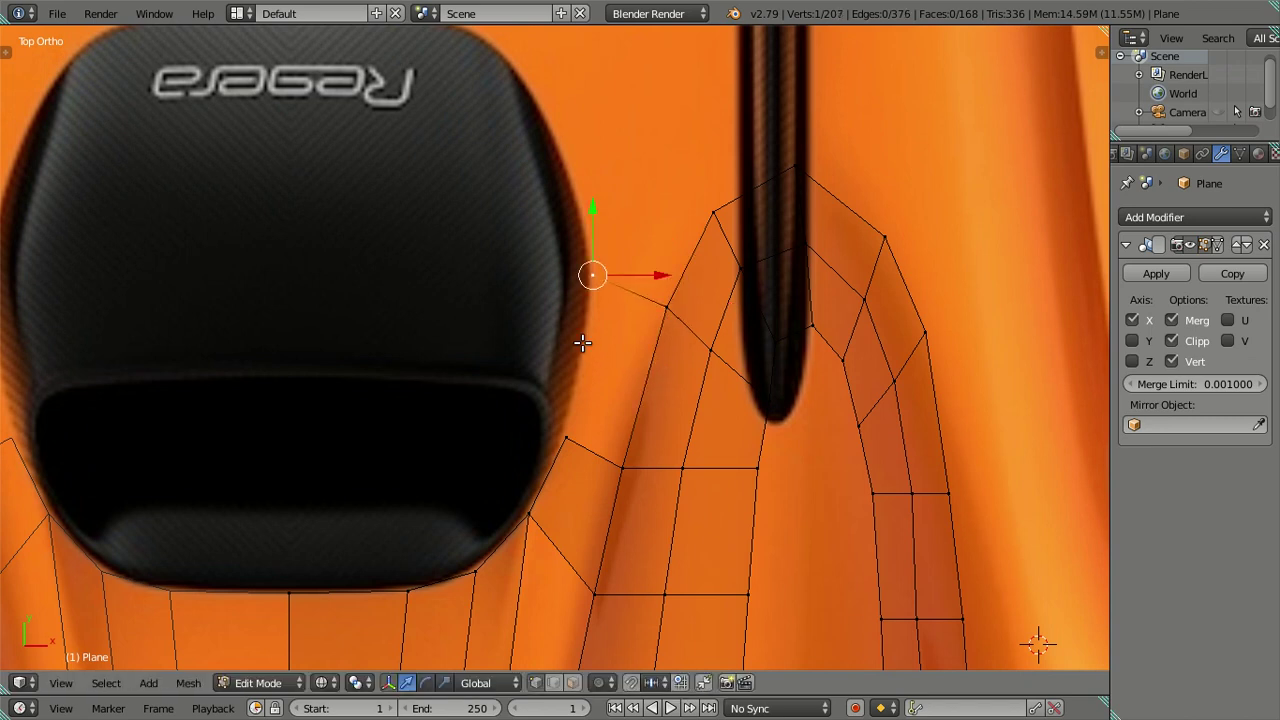
ctrl+right_click(563, 437)
key(g)
key(x)
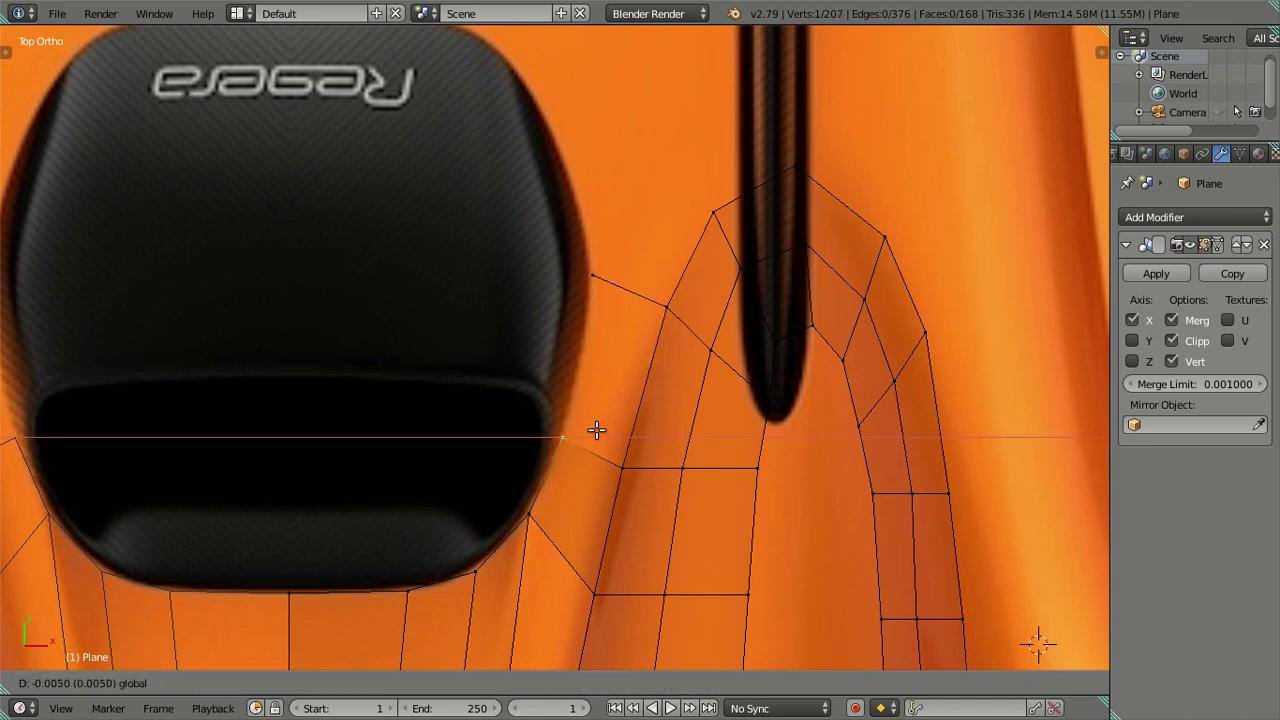
click(596, 430)
shift+right_click(590, 275)
Fill the remaining face from the selected vertices beside the vent
key(f)
key(a)
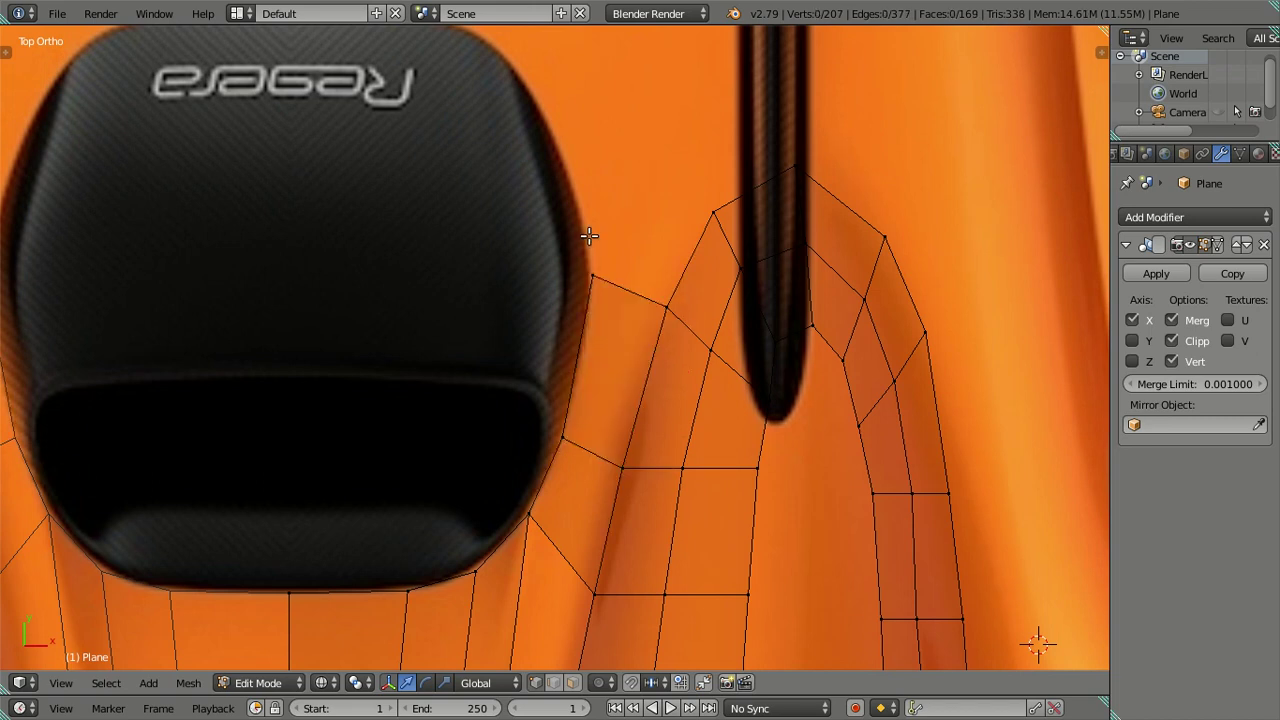
scroll(574, 408, down, 2)
shift+scroll(580, 314, down, 3)
shift+scroll(557, 497, down, 1)
shift+scroll(572, 452, up, 2)
shift+scroll(529, 460, down, 1)
scroll(520, 466, down, 3)
scroll(537, 381, up, 1)
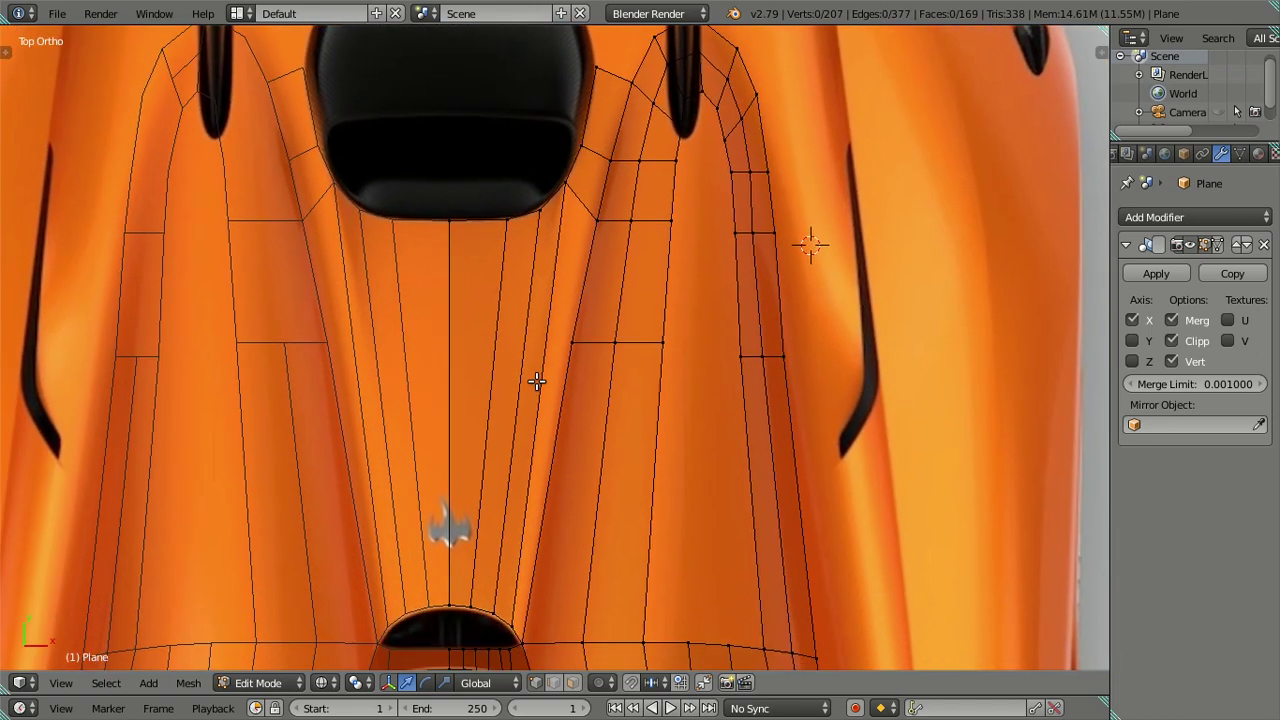
shift+scroll(530, 395, up, 1)
Loop cut a new edge loop across the centre strip and check its vertices
key(ctrl+r)
click(540, 368)
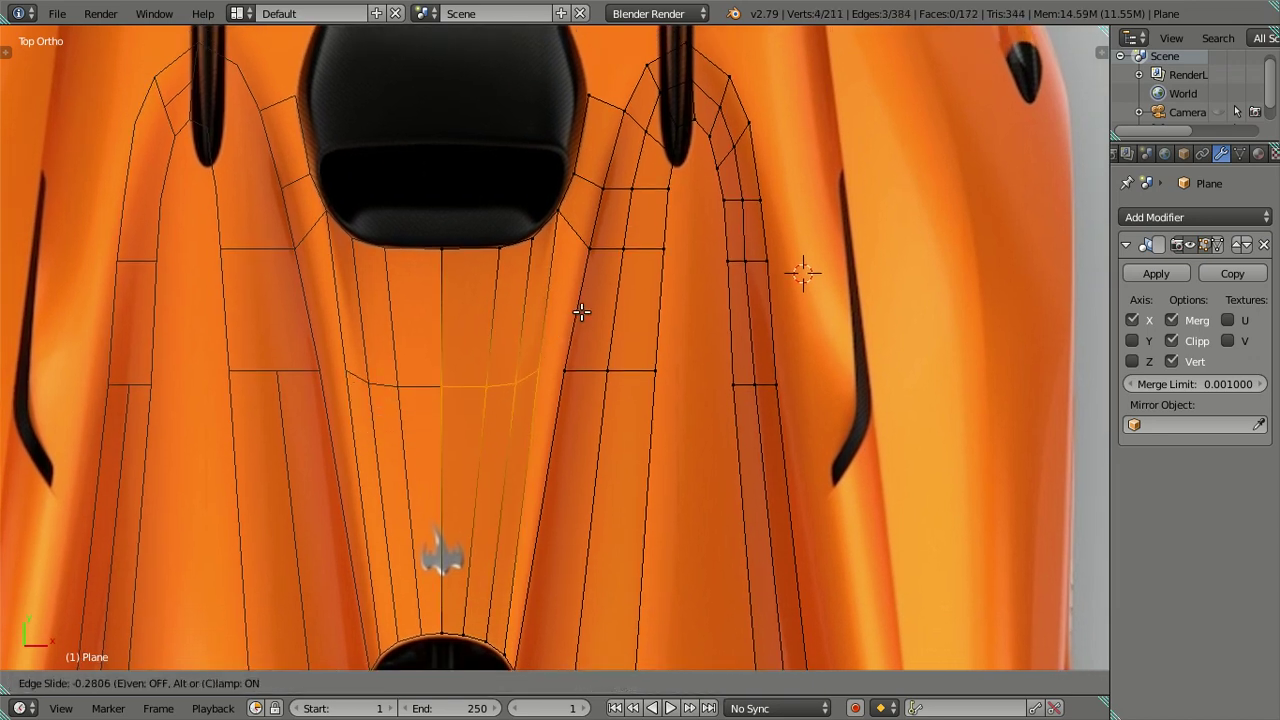
click(581, 311)
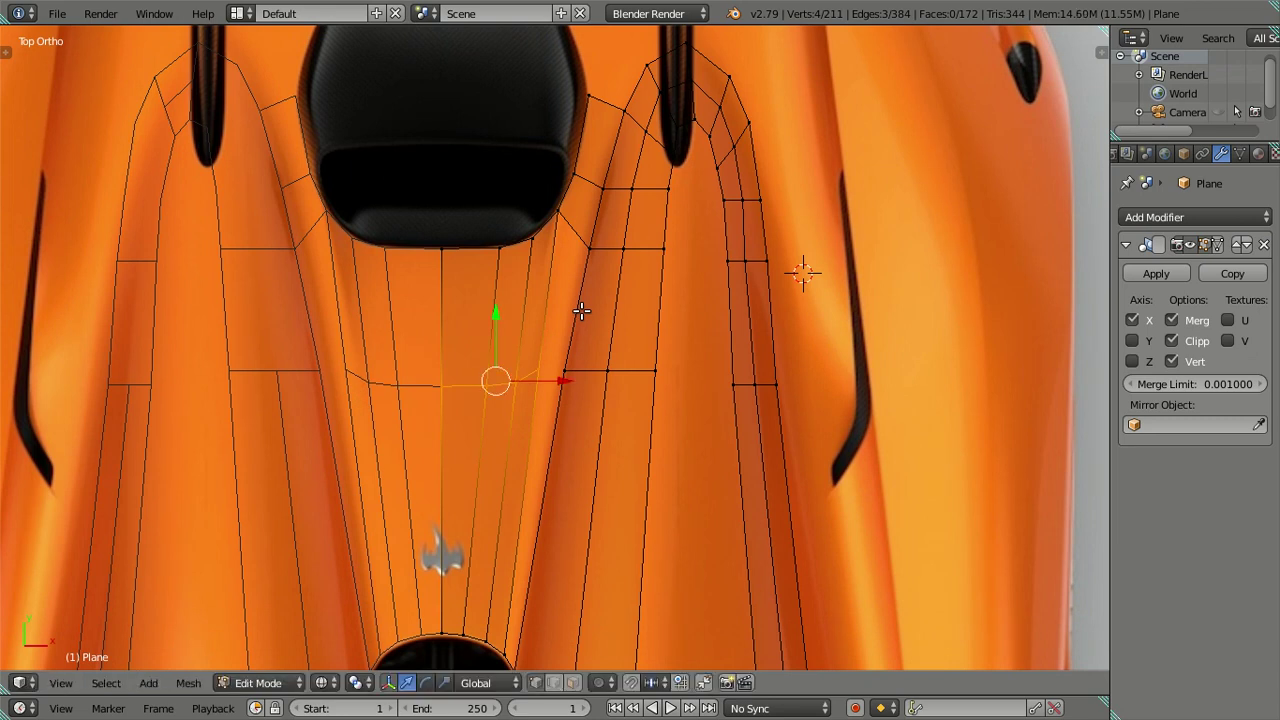
alt+right_click(537, 365)
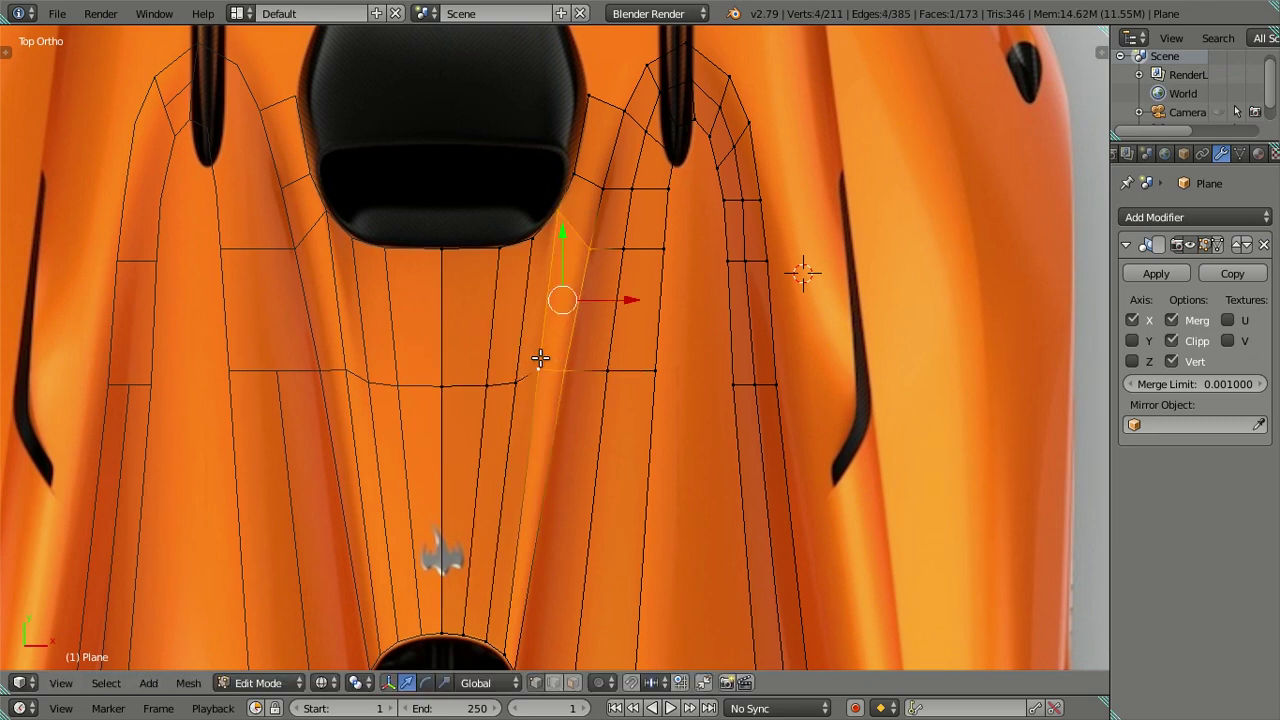
scroll(533, 396, down, 3)
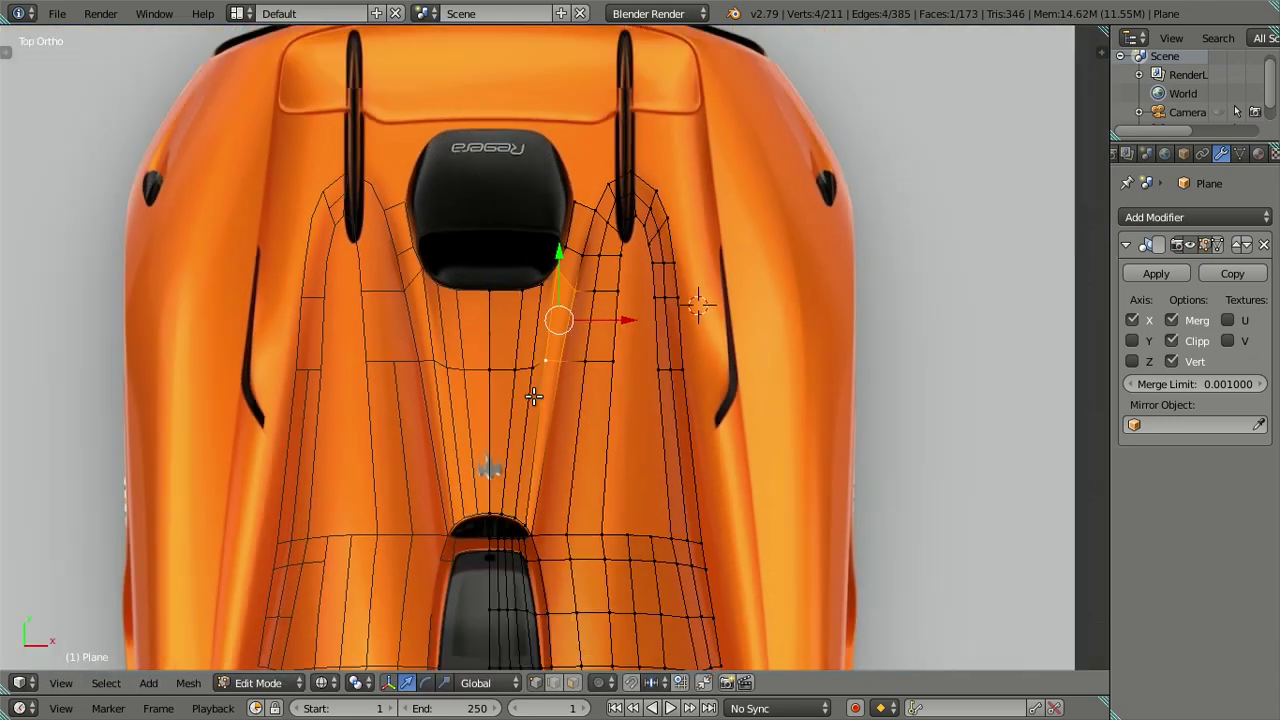
right_click(527, 521)
shift+right_click(547, 363)
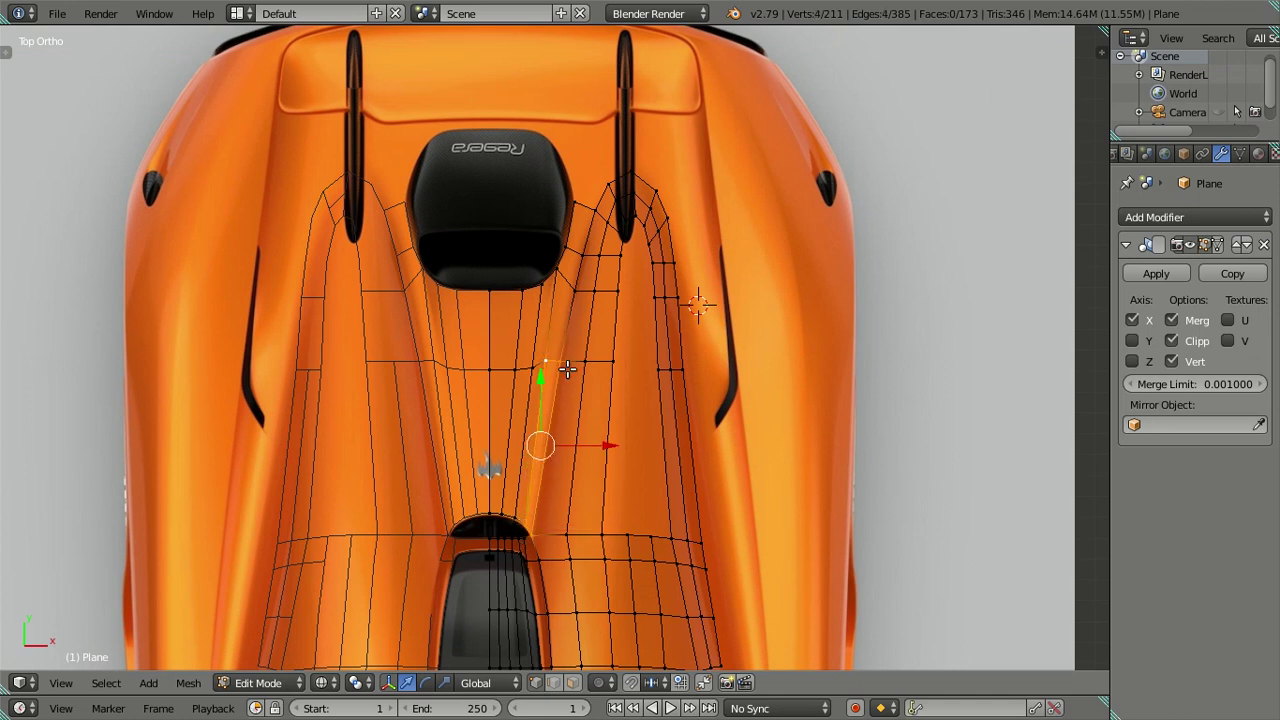
key(a)
Reframe the view over the vent and the body above it
scroll(552, 371, up, 2)
shift+middle_drag(552, 371, 560, 551)
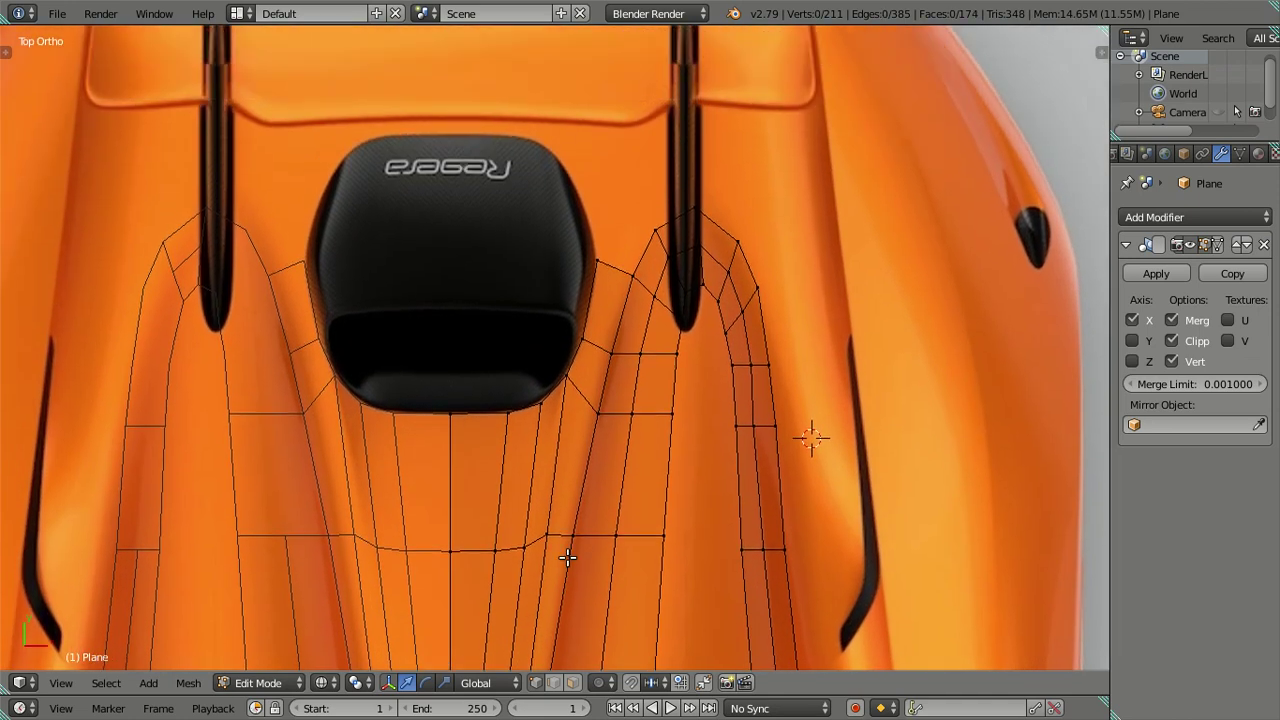
scroll(559, 517, up, 3)
mouse_move(603, 323)
shift+middle_down()
mouse_move(557, 434)
mouse_move(560, 403)
shift+middle_up()
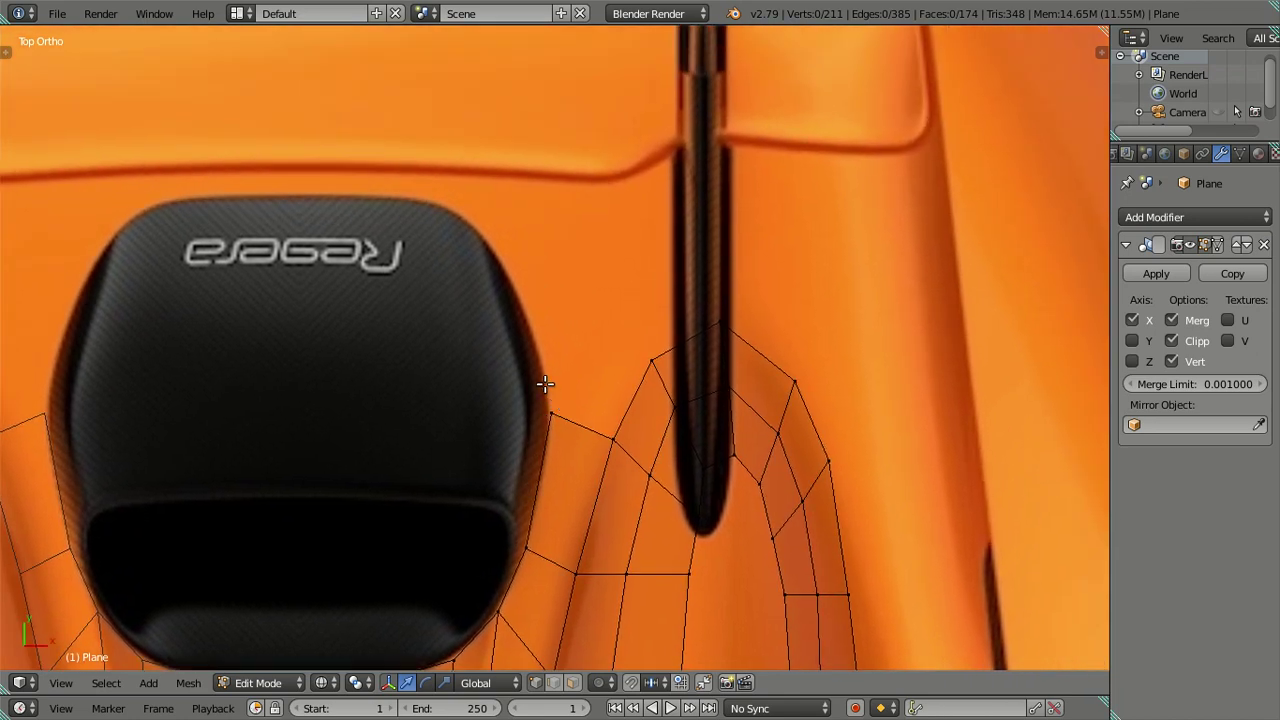
scroll(543, 381, down, 2)
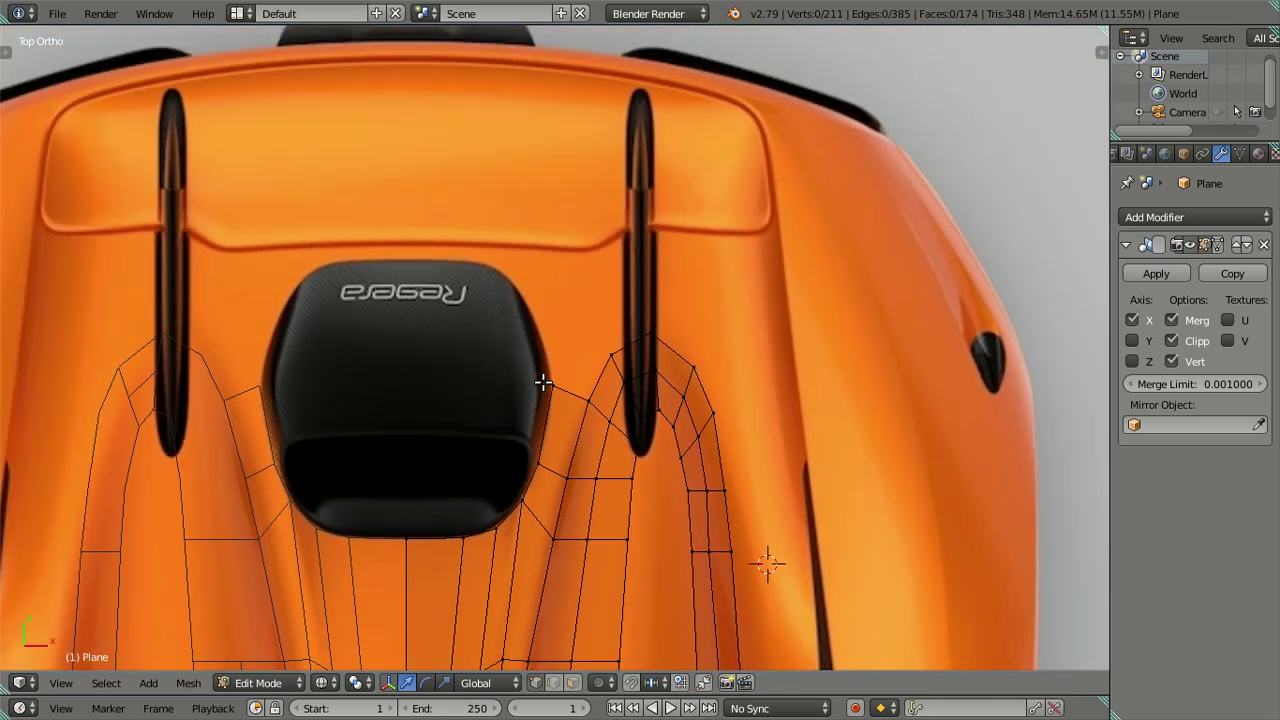
scroll(545, 395, down, 2)
scroll(550, 435, down, 2)
scroll(600, 380, up, 1)
scroll(640, 400, up, 1)
scroll(643, 366, down, 1)
scroll(643, 366, down, 1)
shift+middle_drag(643, 366, 576, 379)
scroll(576, 379, up, 1)
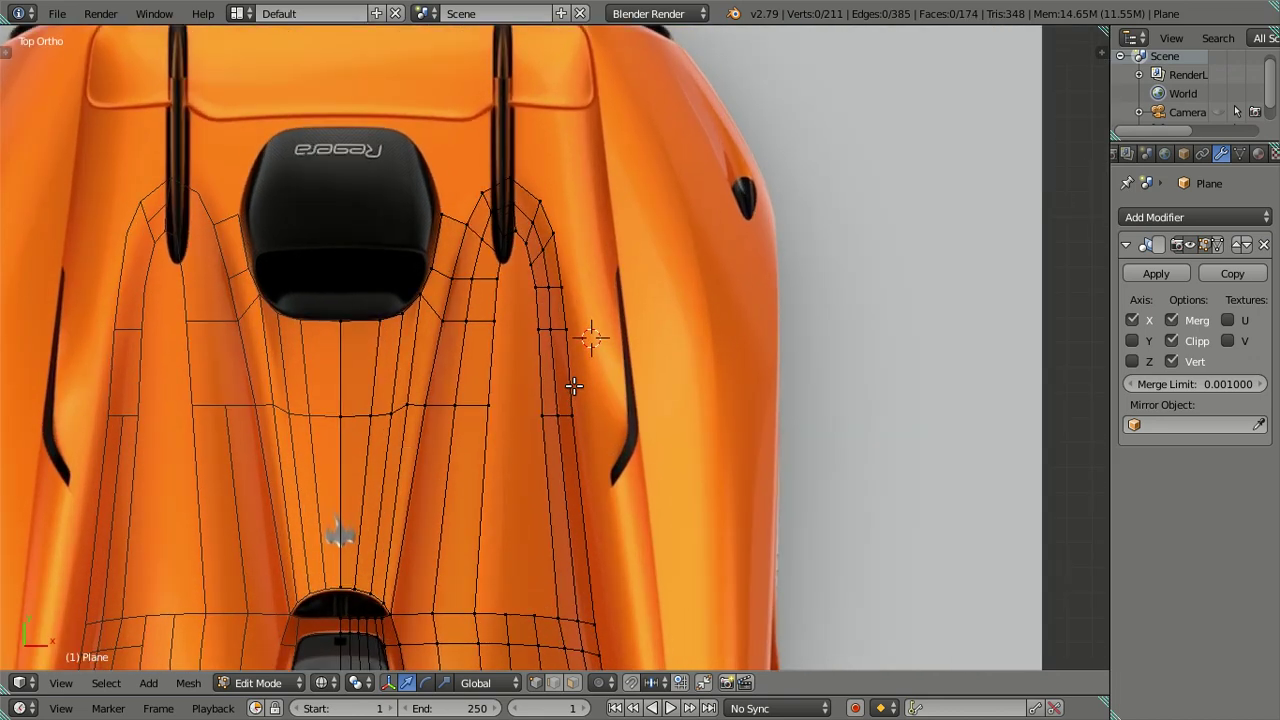
scroll(571, 383, up, 1)
Nudge the selected vertices slightly sideways to follow the body
click(574, 429)
ctrl+click(608, 429)
drag(617, 429, 616, 428)
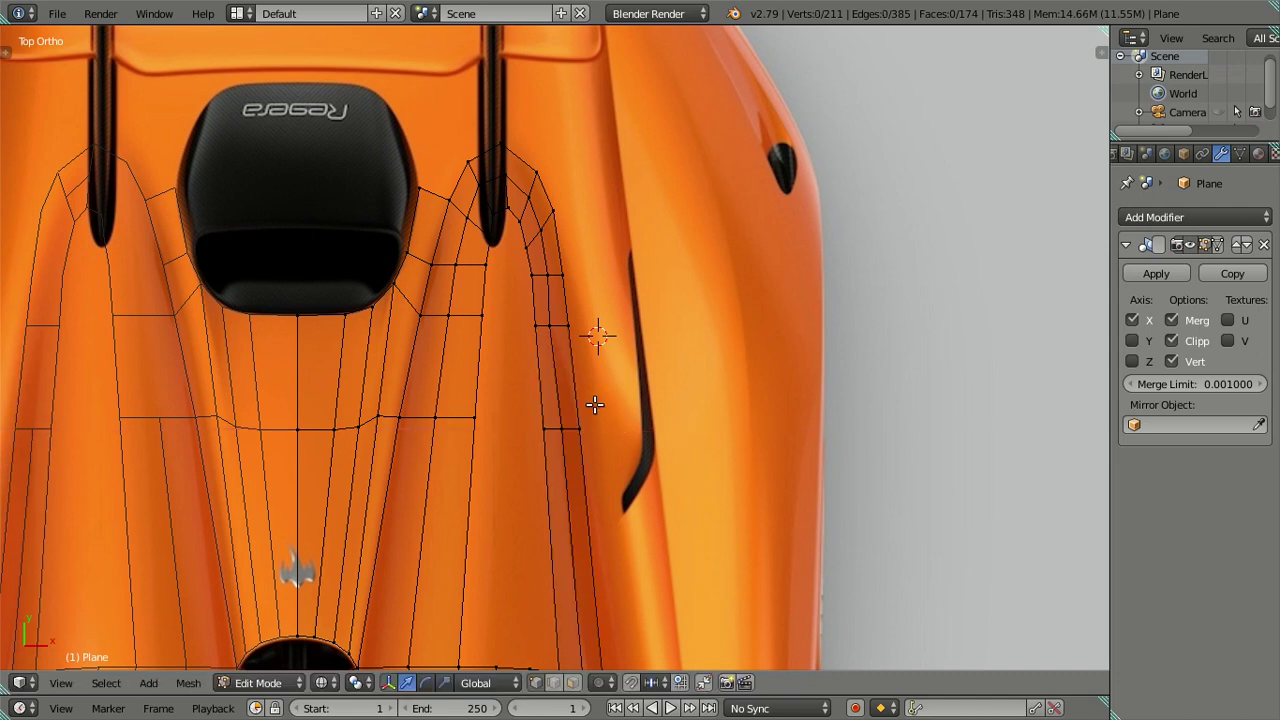
key(a)
scroll(531, 323, down, 2)
scroll(531, 323, down, 2)
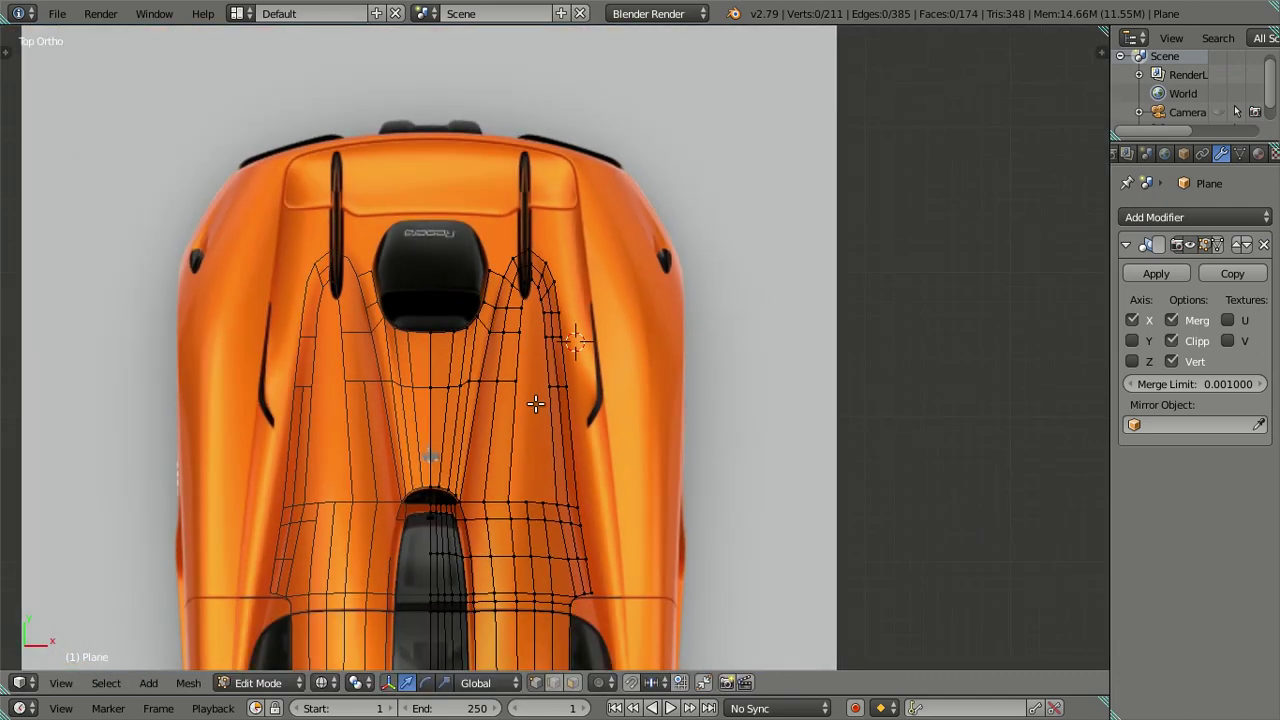
scroll(510, 420, up, 1)
scroll(510, 420, up, 1)
scroll(527, 288, up, 1)
scroll(677, 457, down, 2)
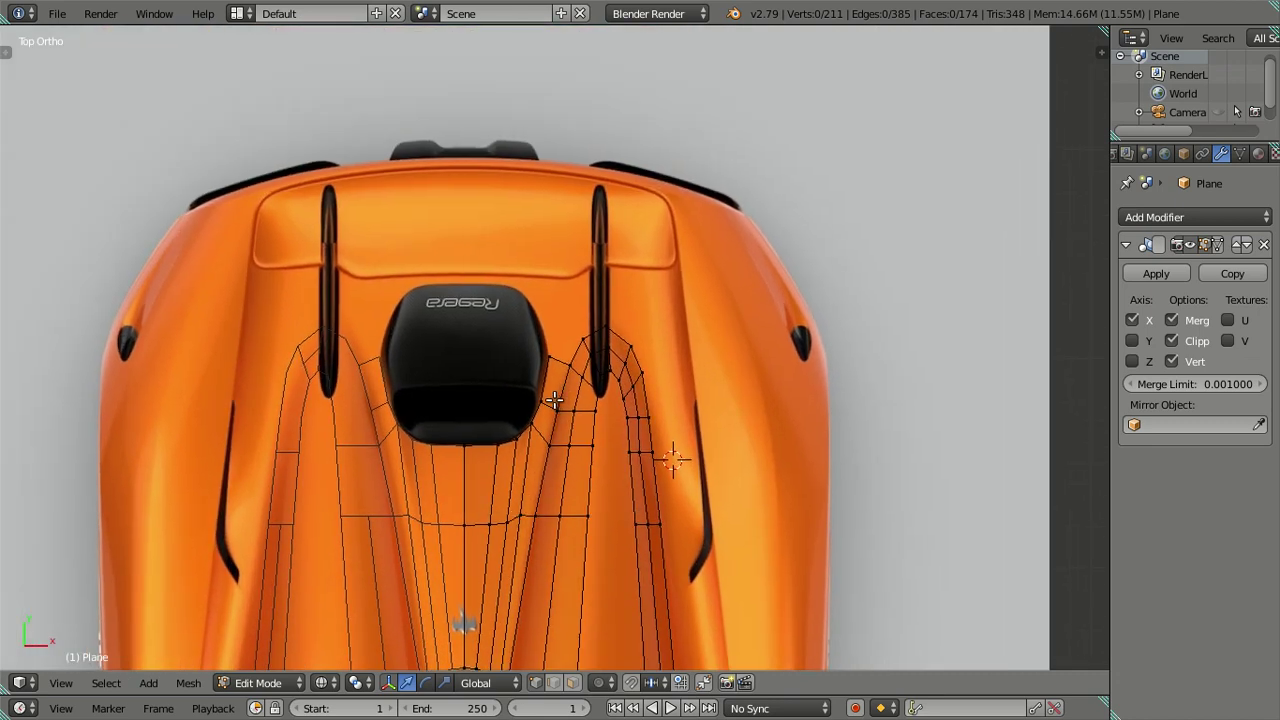
scroll(803, 551, up, 3)
Extrude a vertex beside the black block, place it along the block's edge, and fill the gap face
scroll(571, 423, up, 1)
right_click(568, 415)
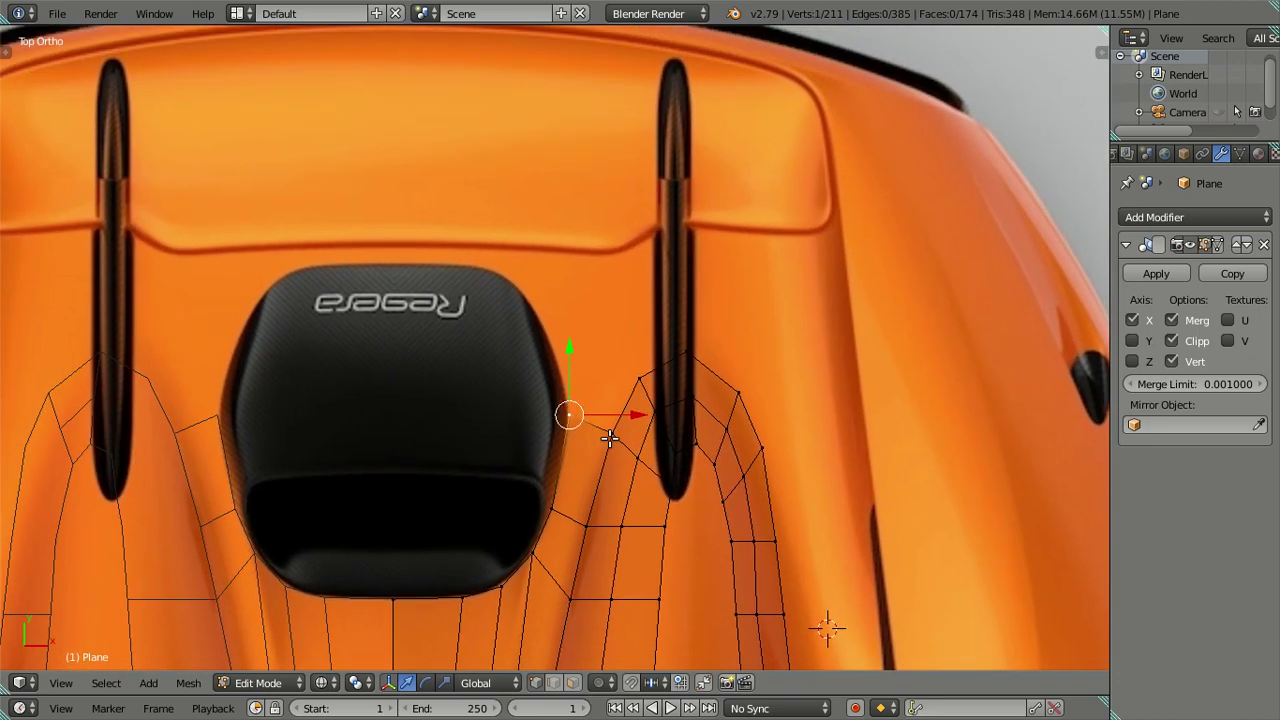
key(e)
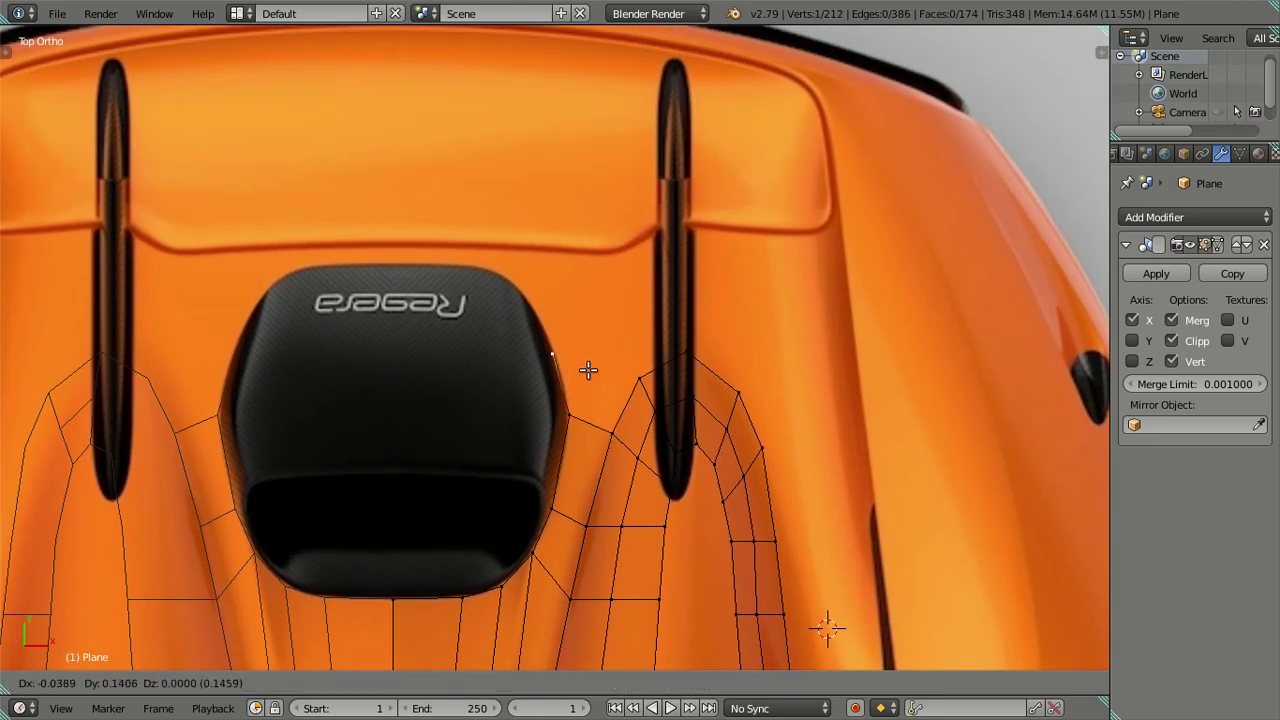
right_click(591, 370)
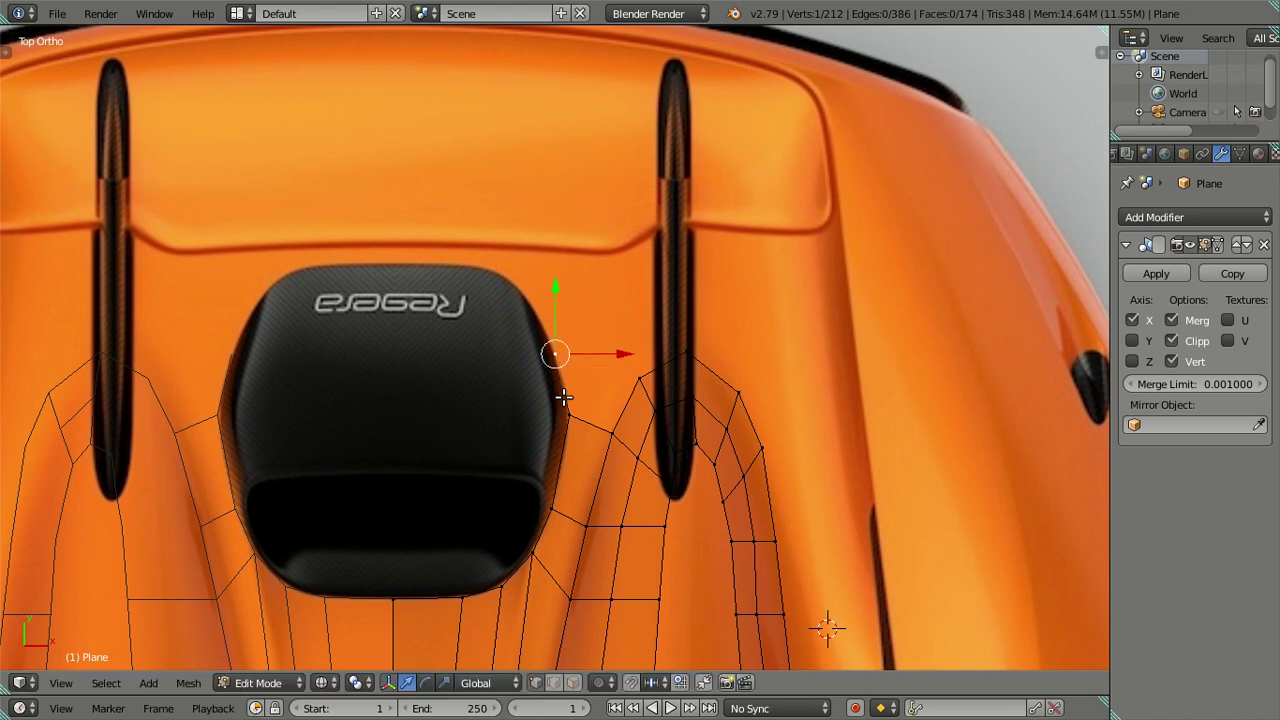
key(g)
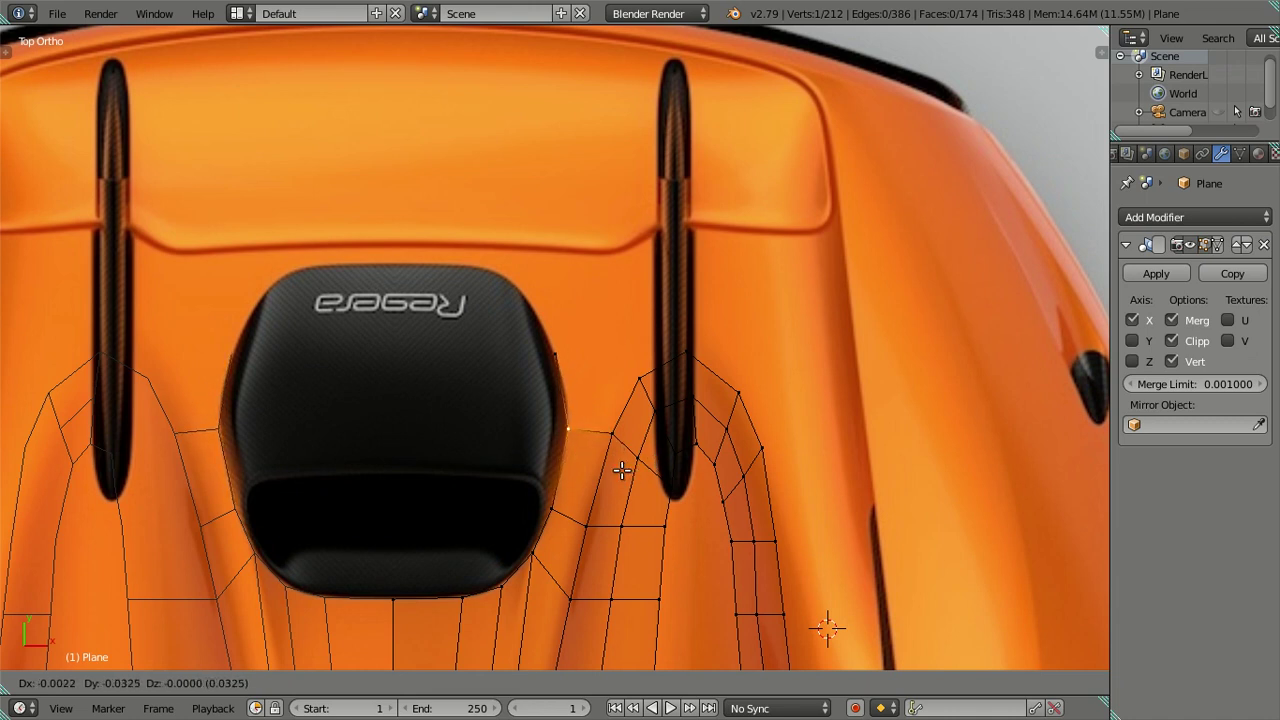
click(622, 470)
key(ctrl+z)
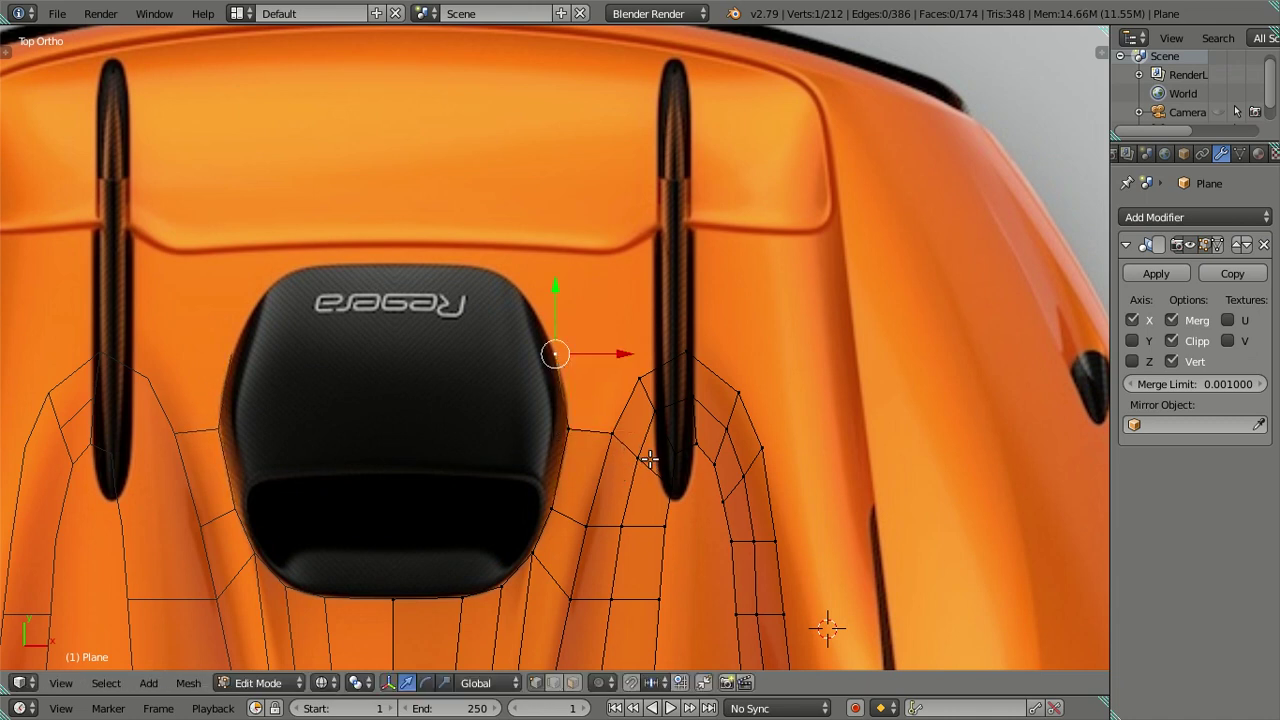
key(g)
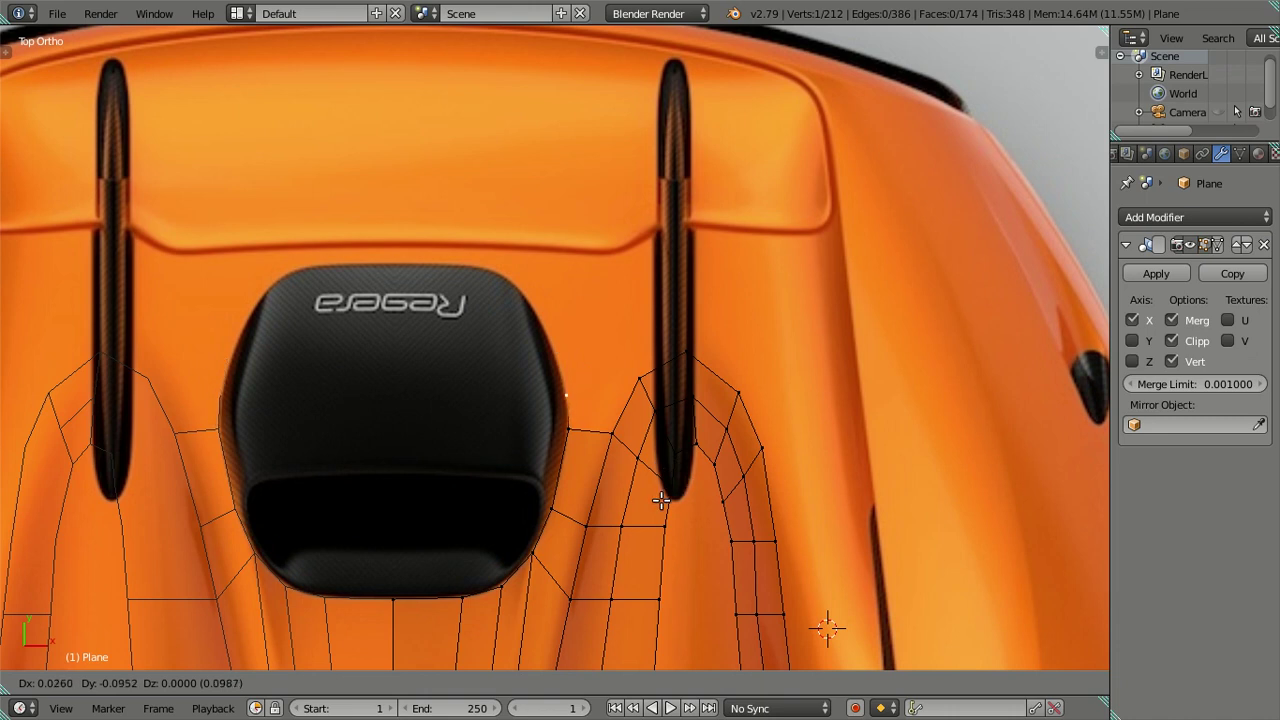
click(661, 500)
ctrl+right_click(638, 385)
key(f)
Extrude a chain of vertices up the block's side and along its top edge
right_click(565, 393)
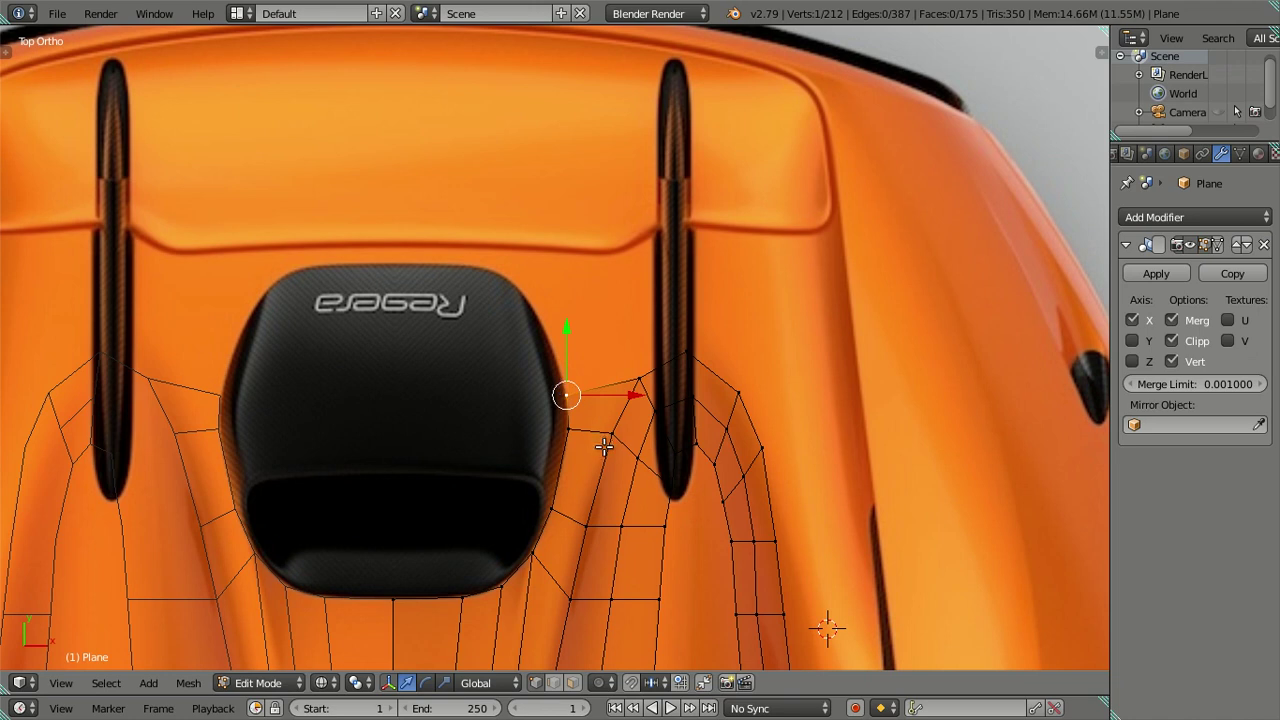
key(e)
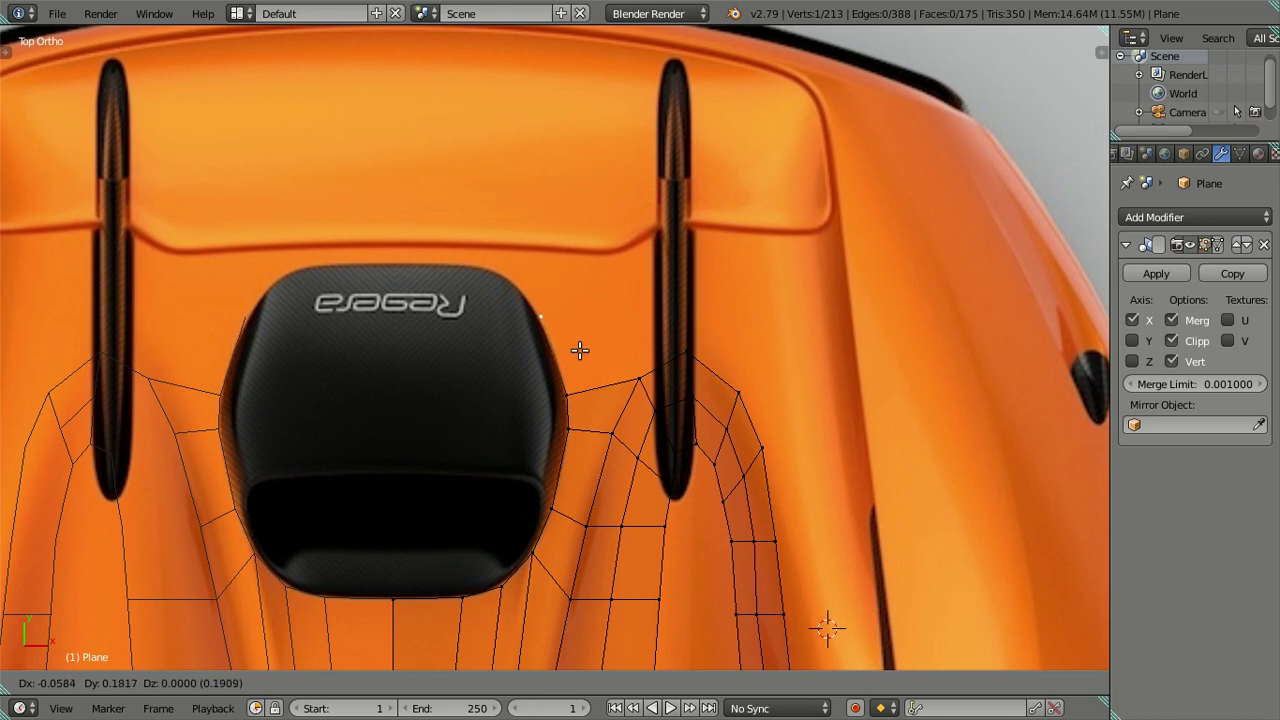
click(579, 352)
key(e)
click(547, 297)
key(e)
click(551, 317)
key(e)
click(422, 305)
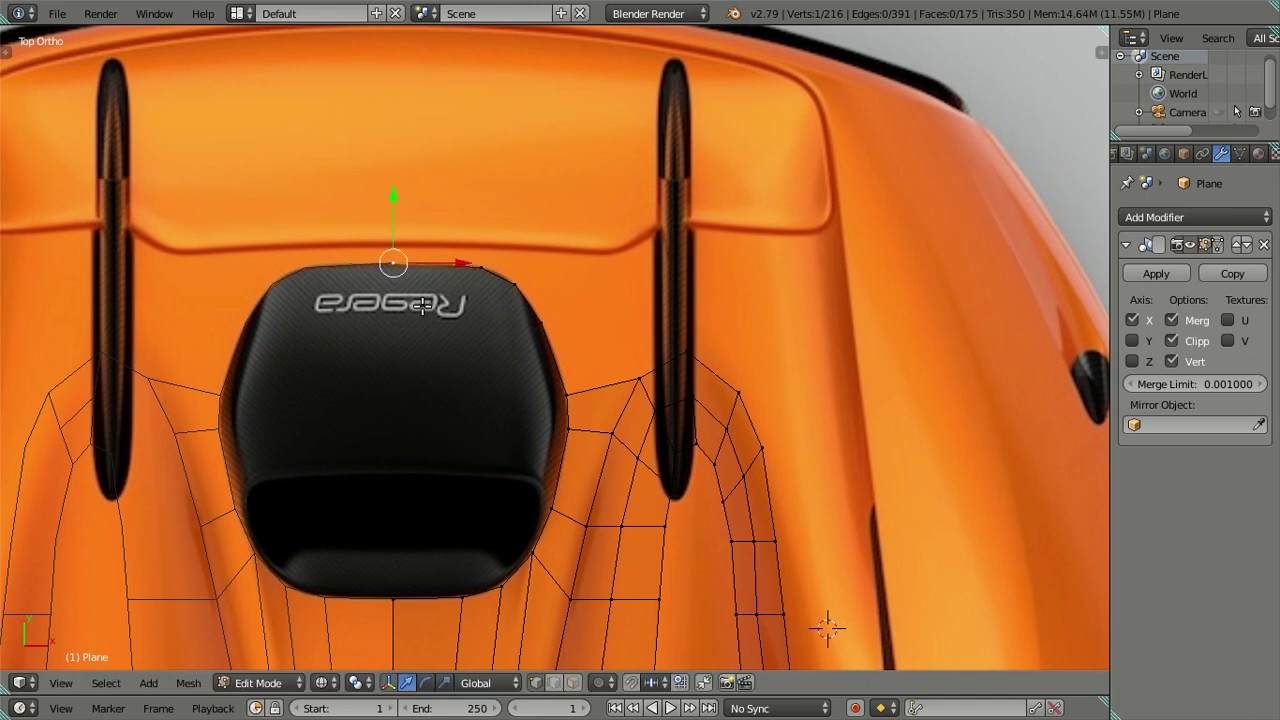
Move the top-edge vertex vertically along Y onto the block outline
mouse_move(455, 271)
mouse_down()
mouse_move(543, 263)
mouse_move(530, 263)
mouse_up()
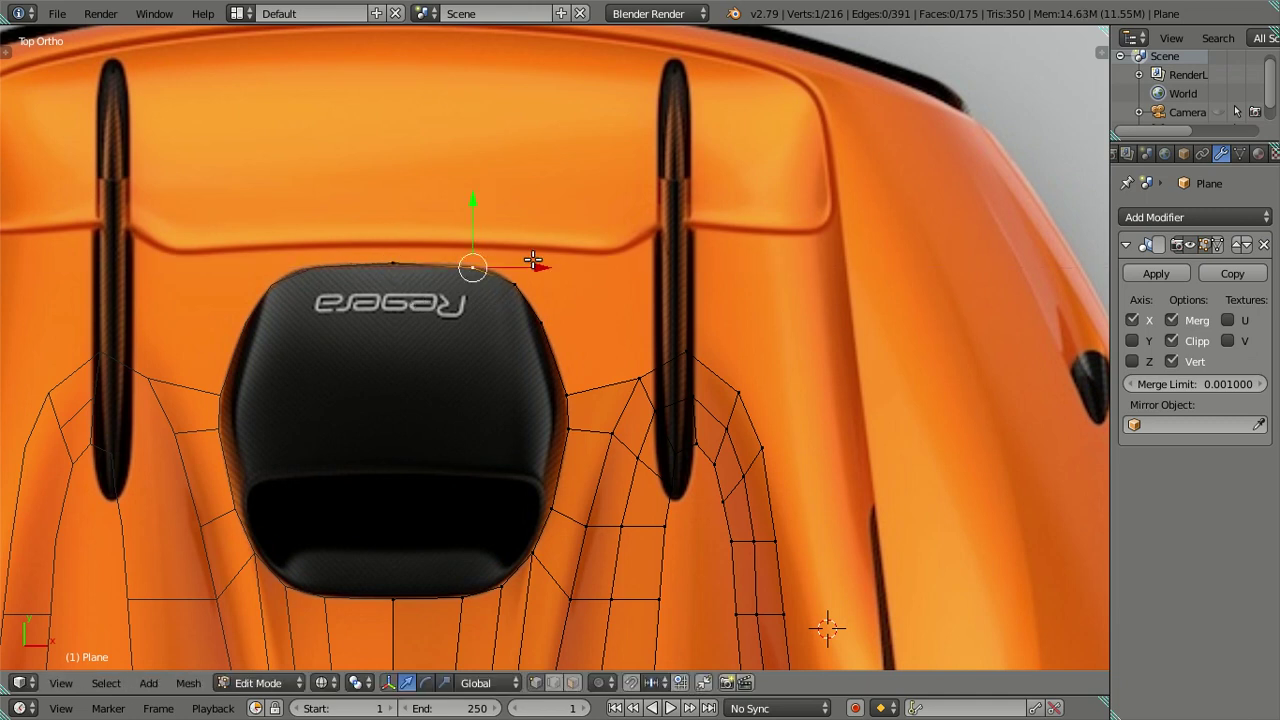
drag(480, 206, 486, 207)
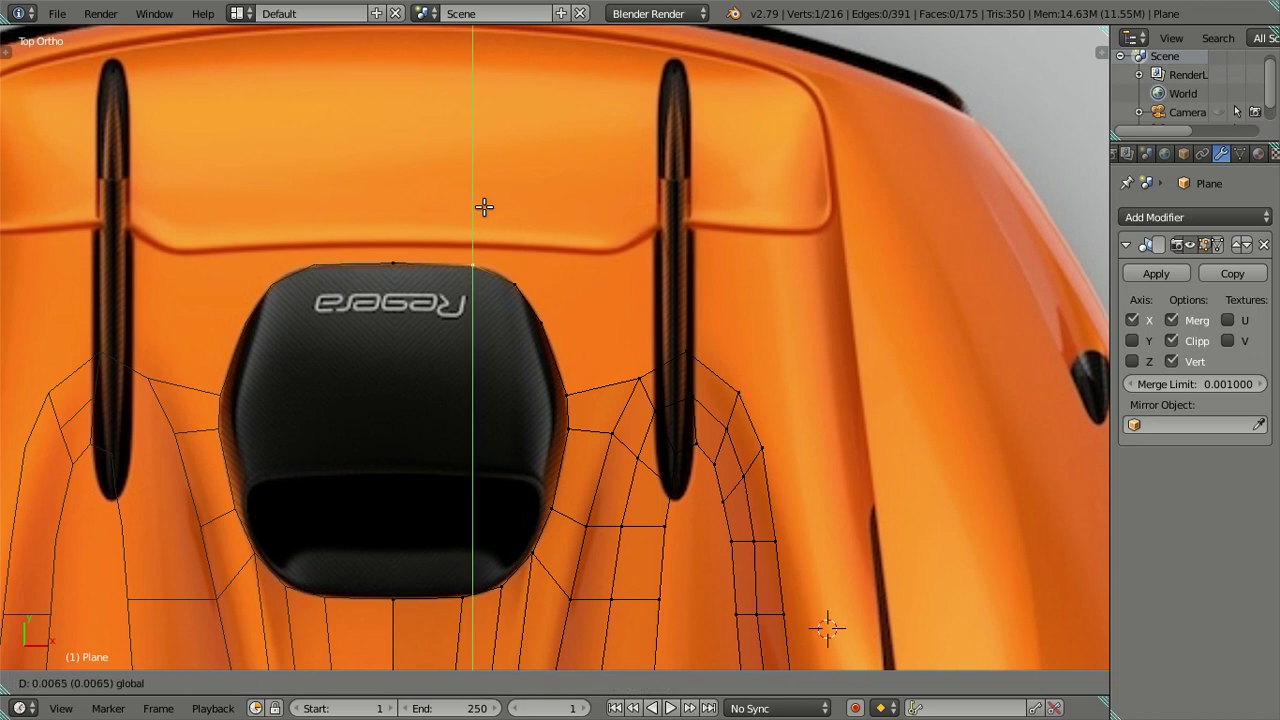
click(514, 278)
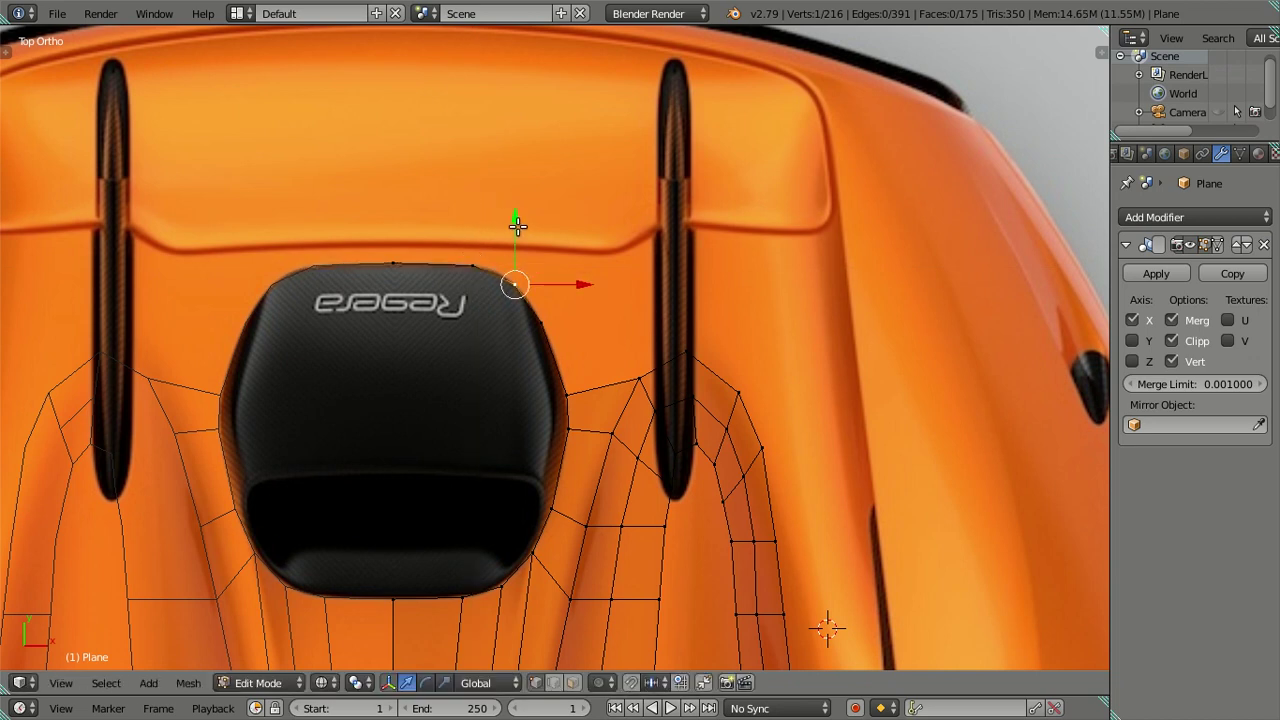
key(g)
key(y)
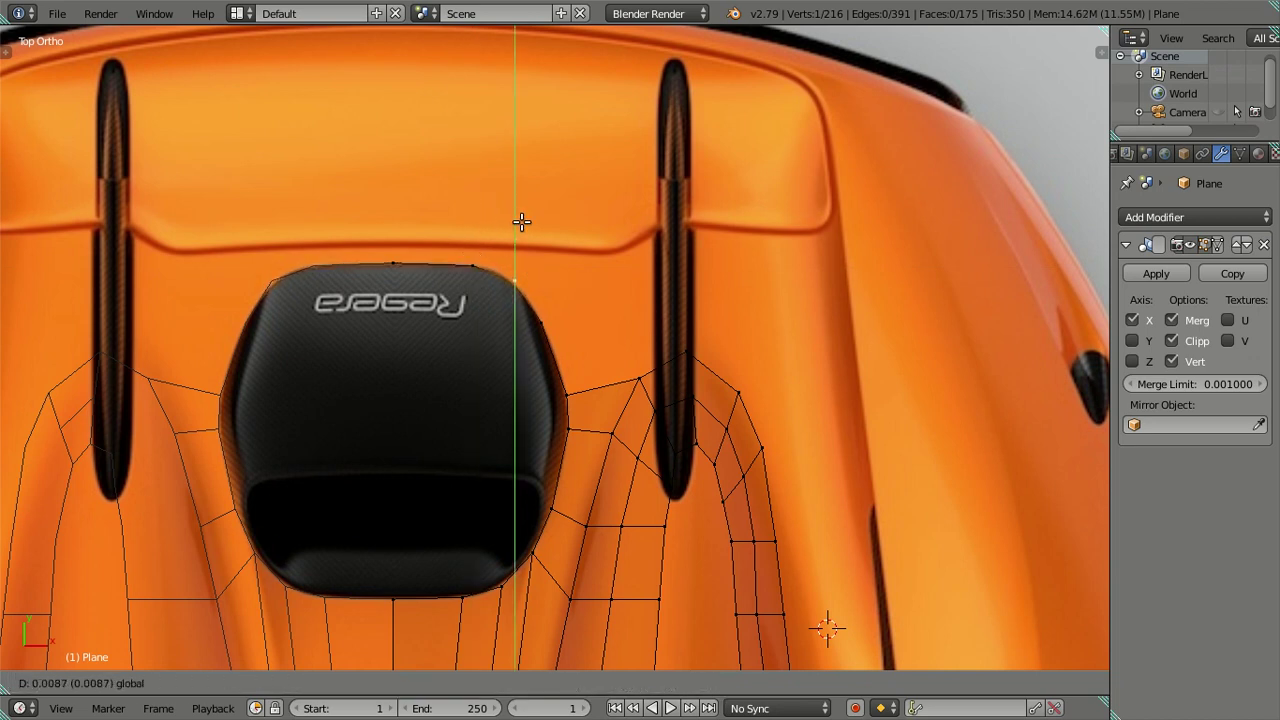
click(522, 222)
Shift the block's top-corner vertex horizontally along X
right_click(542, 321)
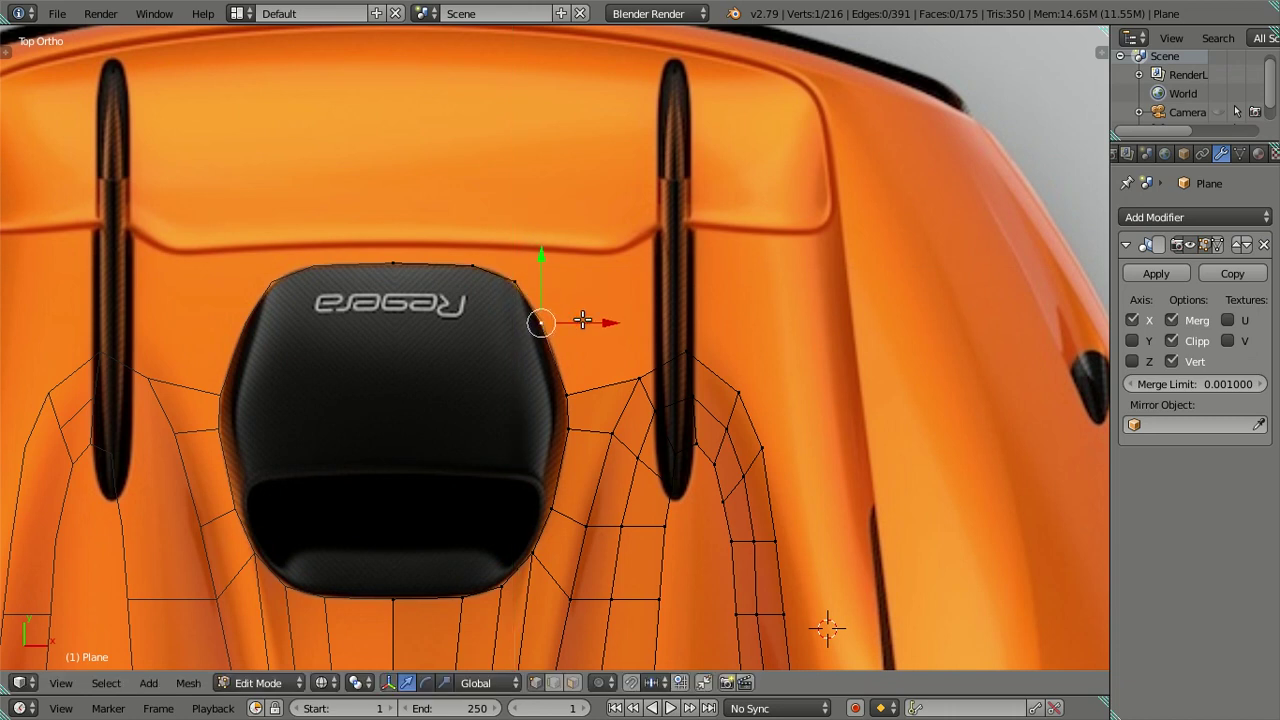
key(g)
key(x)
click(585, 320)
key(a)
scroll(400, 249, down, 2)
shift+scroll(366, 237, up, 3)
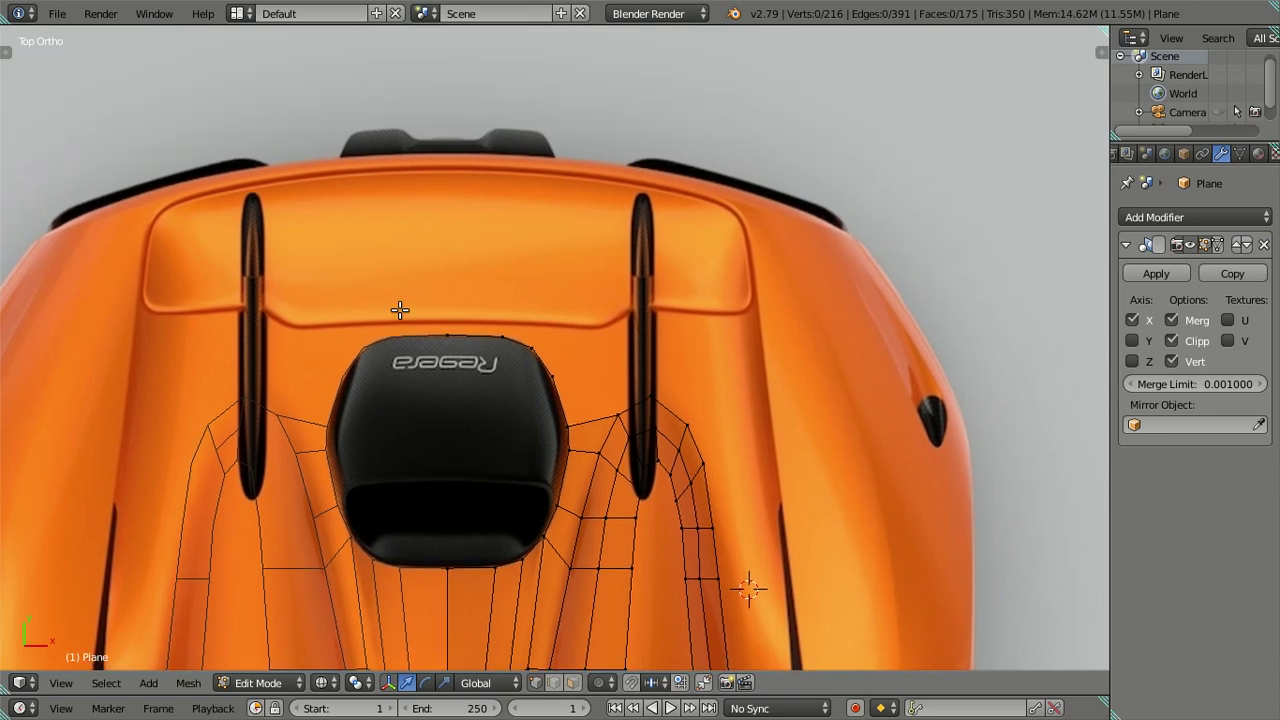
scroll(400, 309, up, 2)
Extrude the mesh's top edge upward and raise its vertices to the crease
right_click(410, 328)
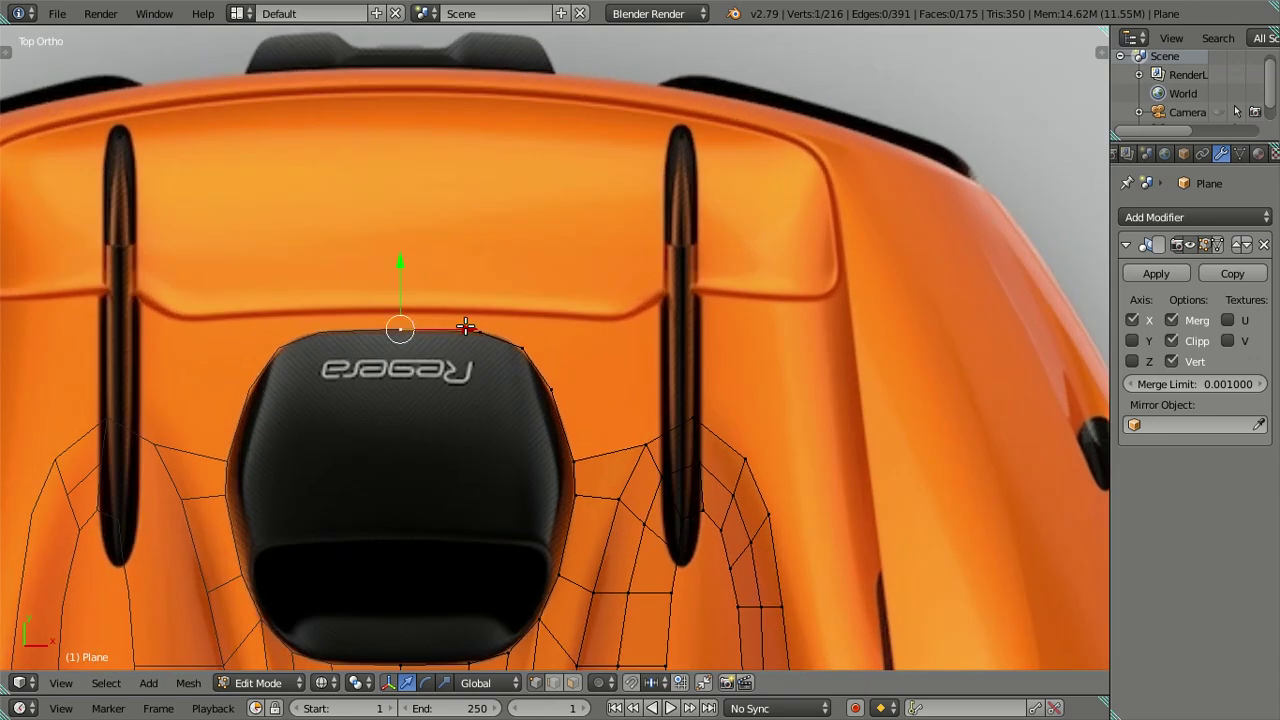
shift+middle_drag(521, 357, 507, 352)
click(516, 345)
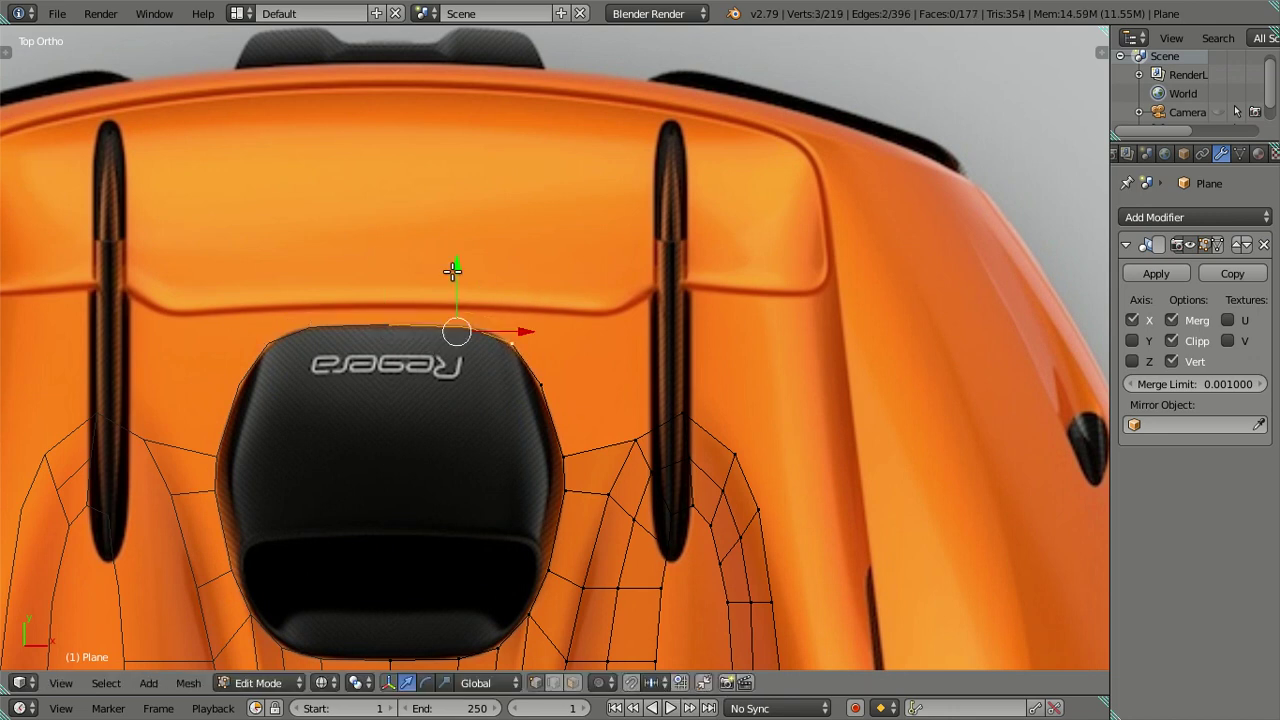
drag(457, 267, 457, 253)
click(463, 253)
right_click(510, 322)
drag(513, 274, 514, 259)
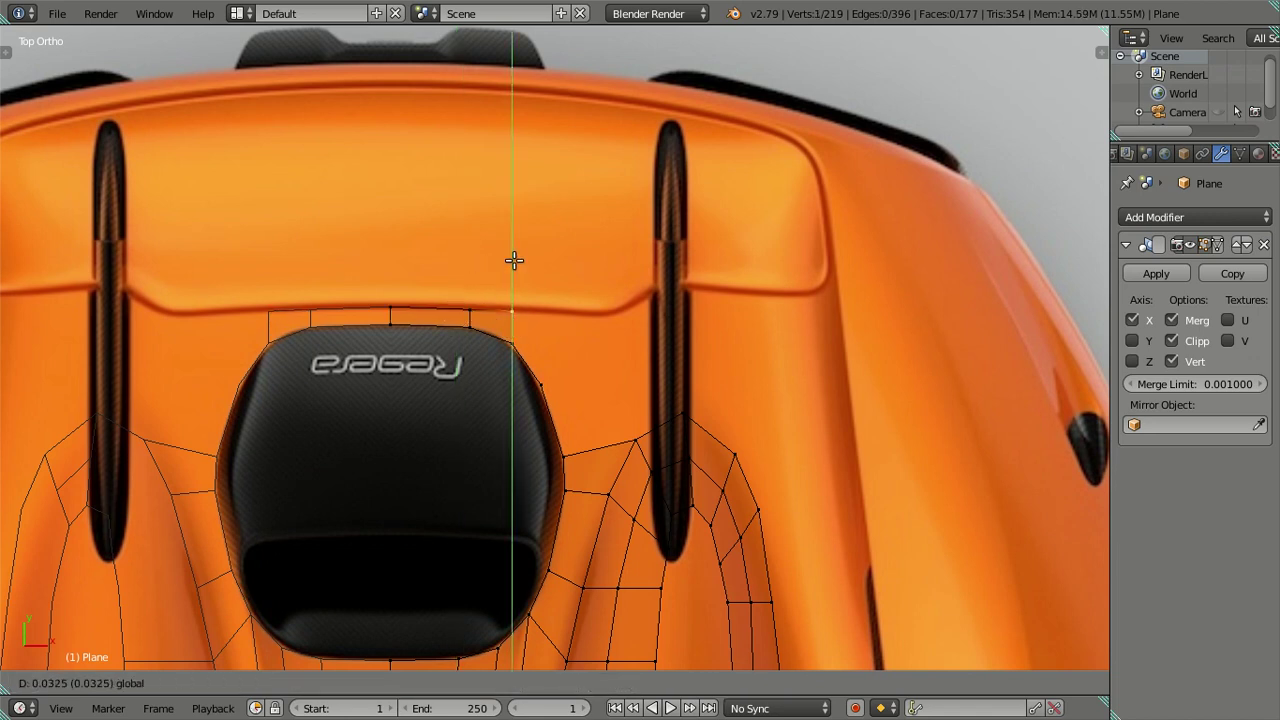
click(514, 260)
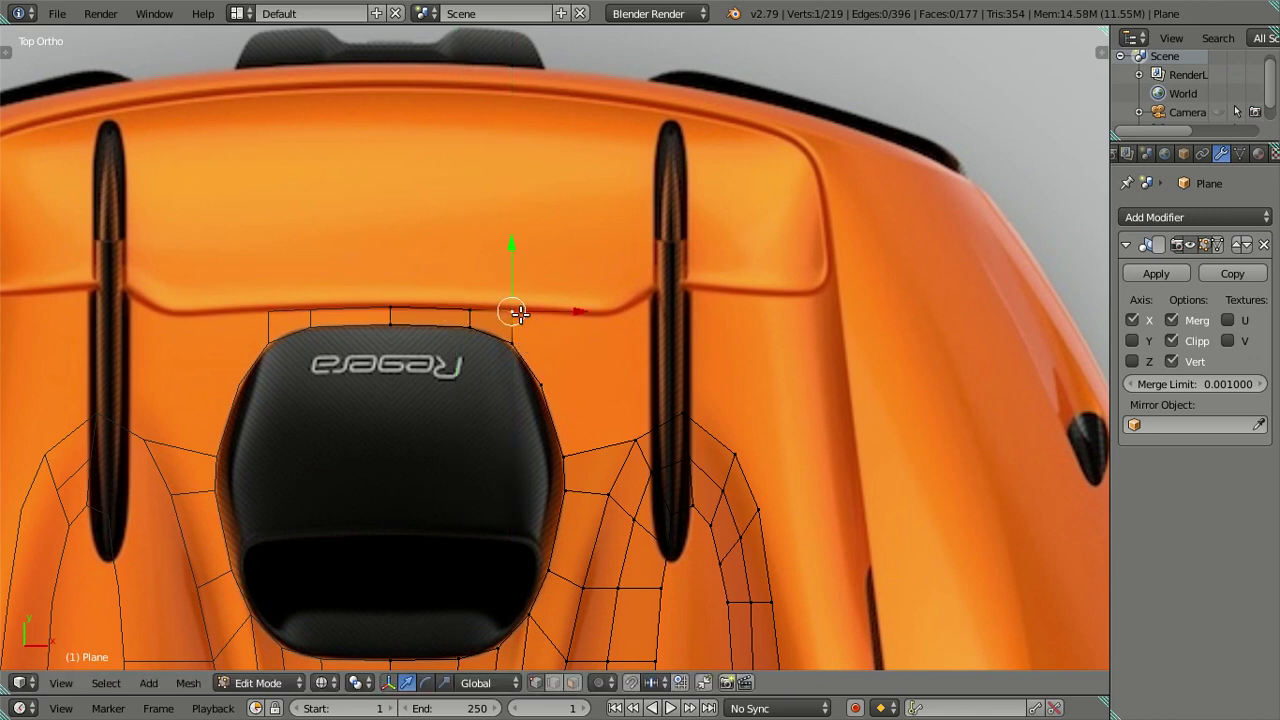
Extrude a corner vertex and position it on the crease line with X and Y moves
key(e)
key(Escape)
key(g)
key(x)
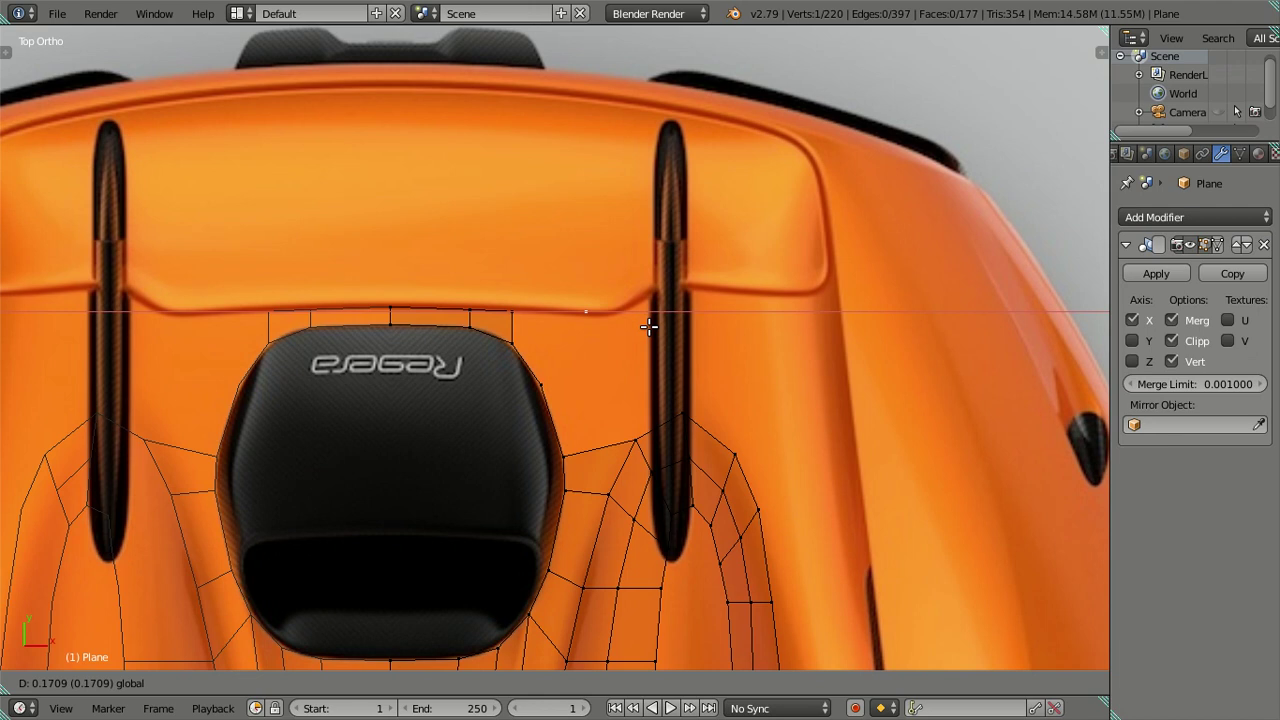
click(650, 328)
key(g)
key(y)
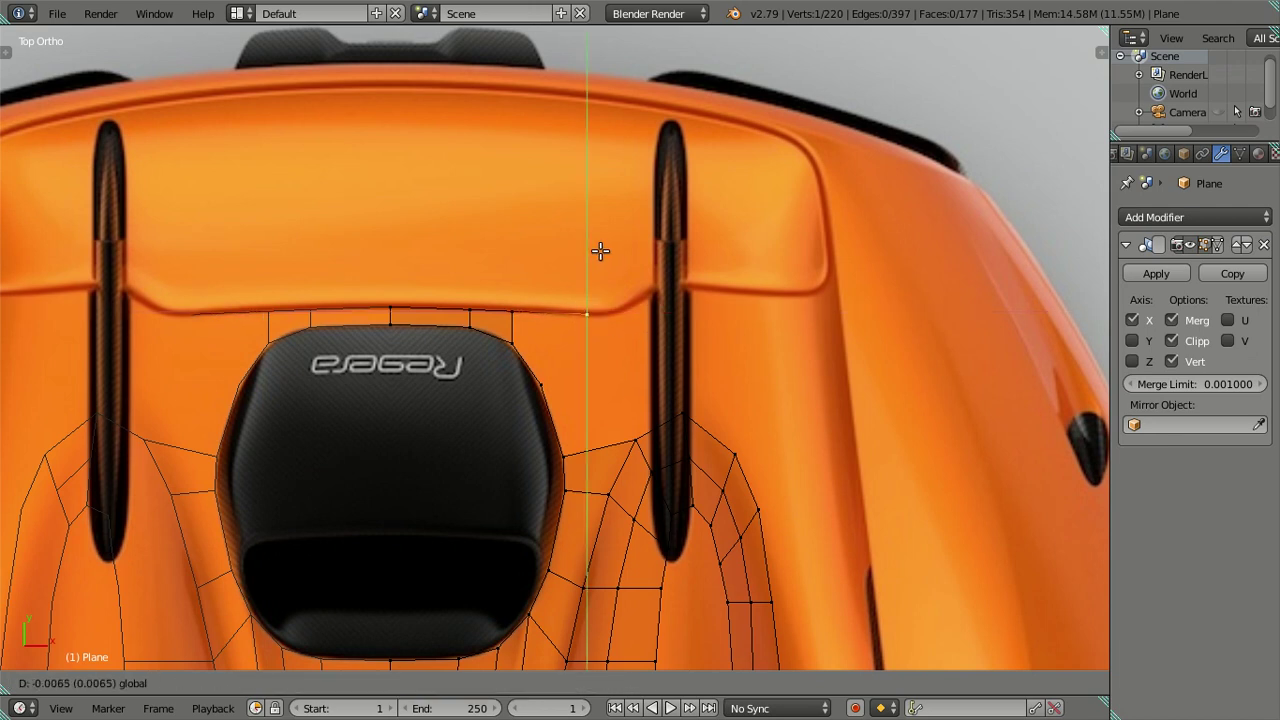
click(600, 251)
click(512, 311)
Fill a quad between the crease edge's end and the existing mesh above the Regera block
scroll(510, 247, up, 2)
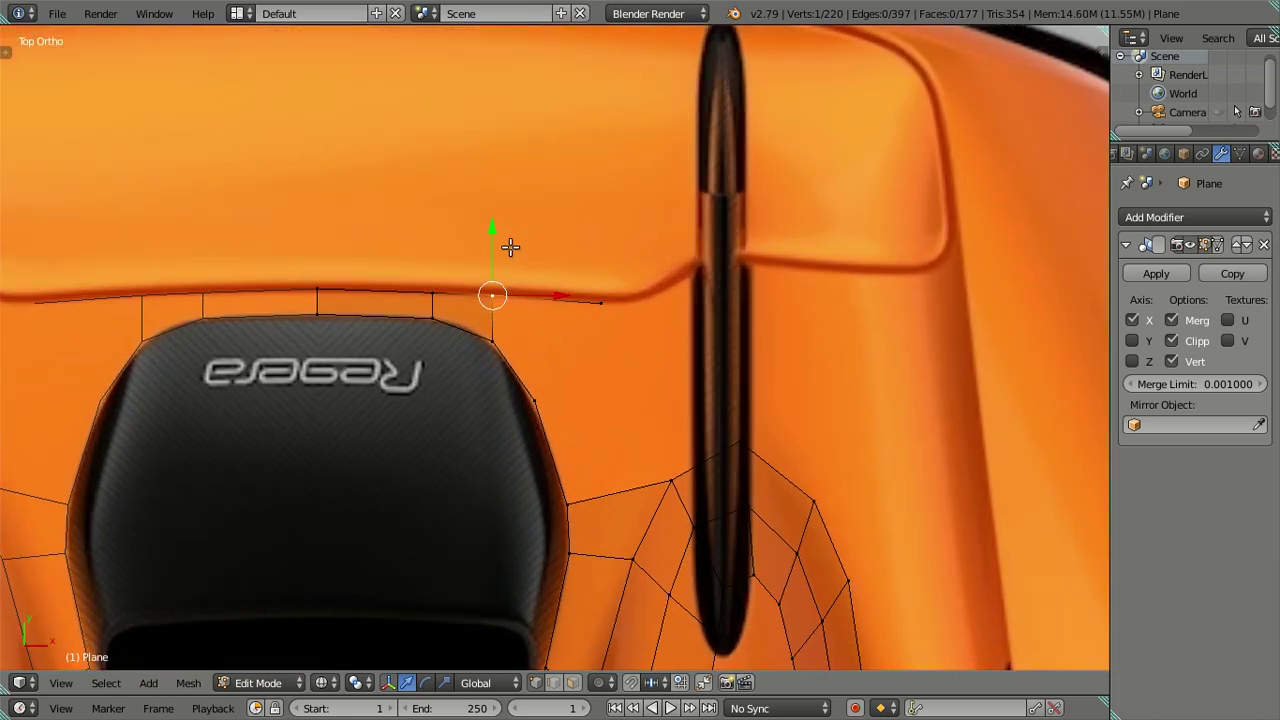
shift+click(599, 302)
click(596, 320)
ctrl+click(540, 380)
key(f)
key(a)
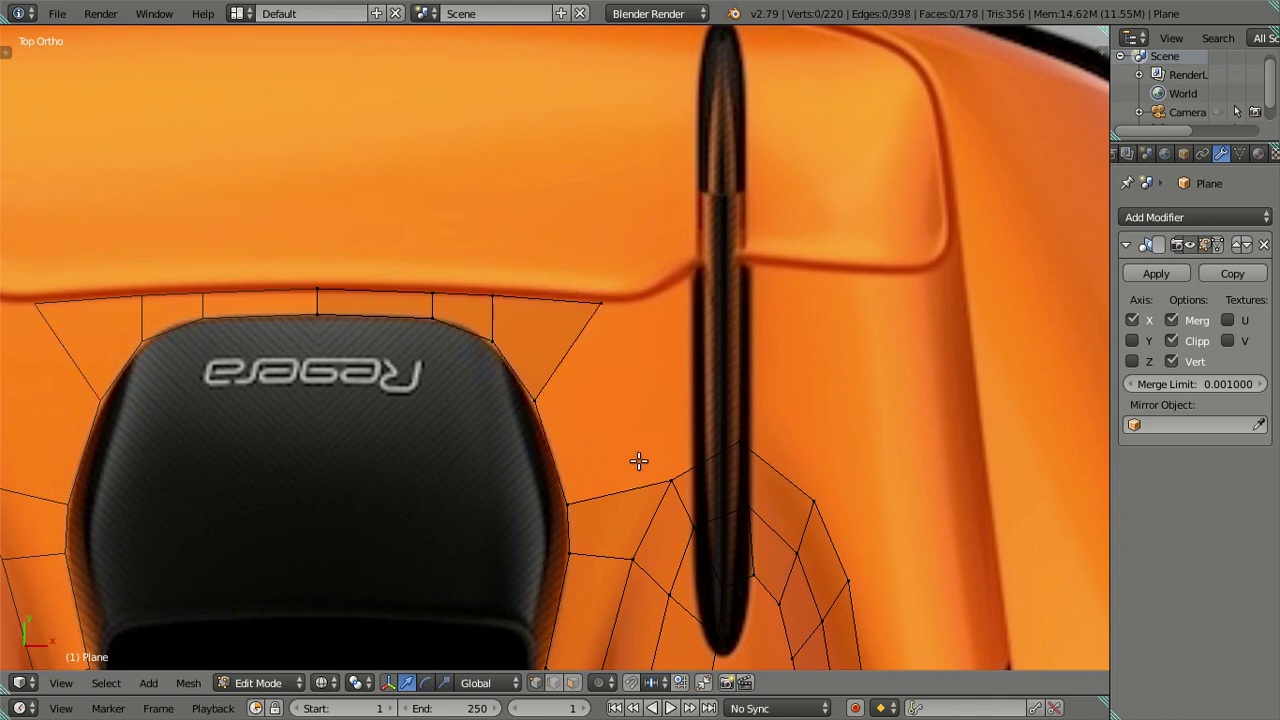
Fill a second face between the vent-side mesh and the strip's corner
right_click(669, 479)
ctrl+right_click(619, 309)
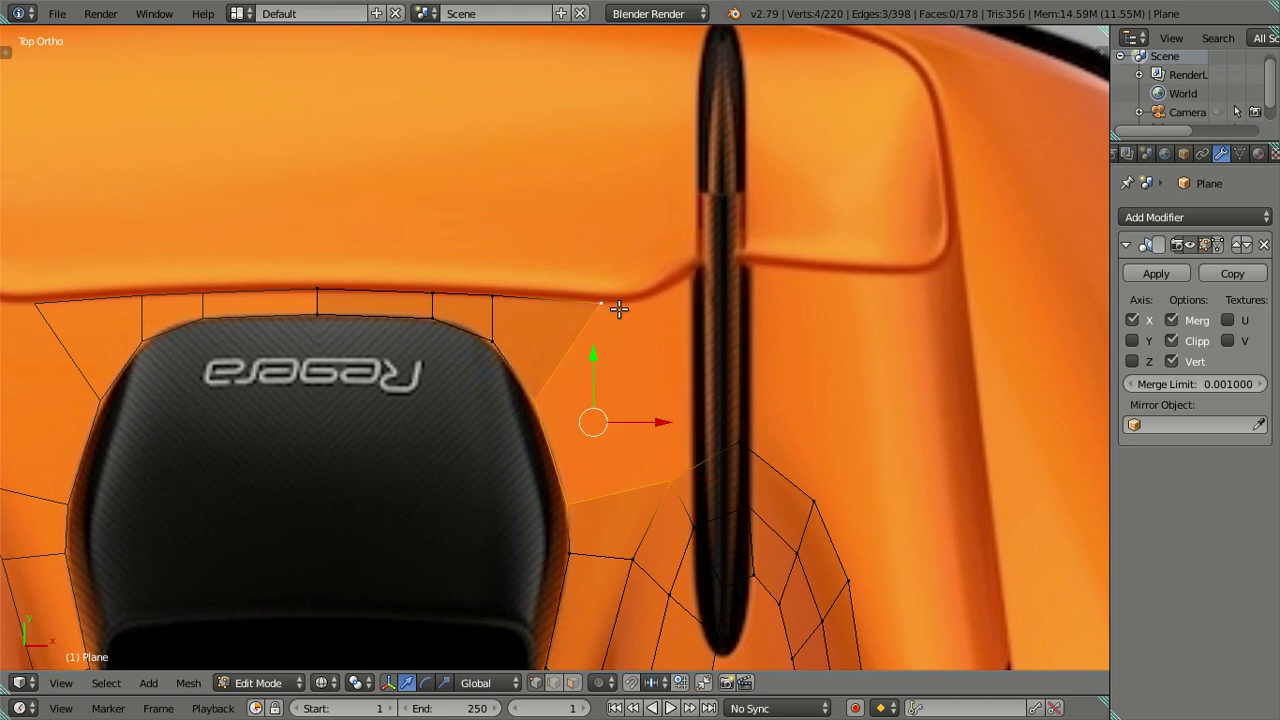
key(f)
key(a)
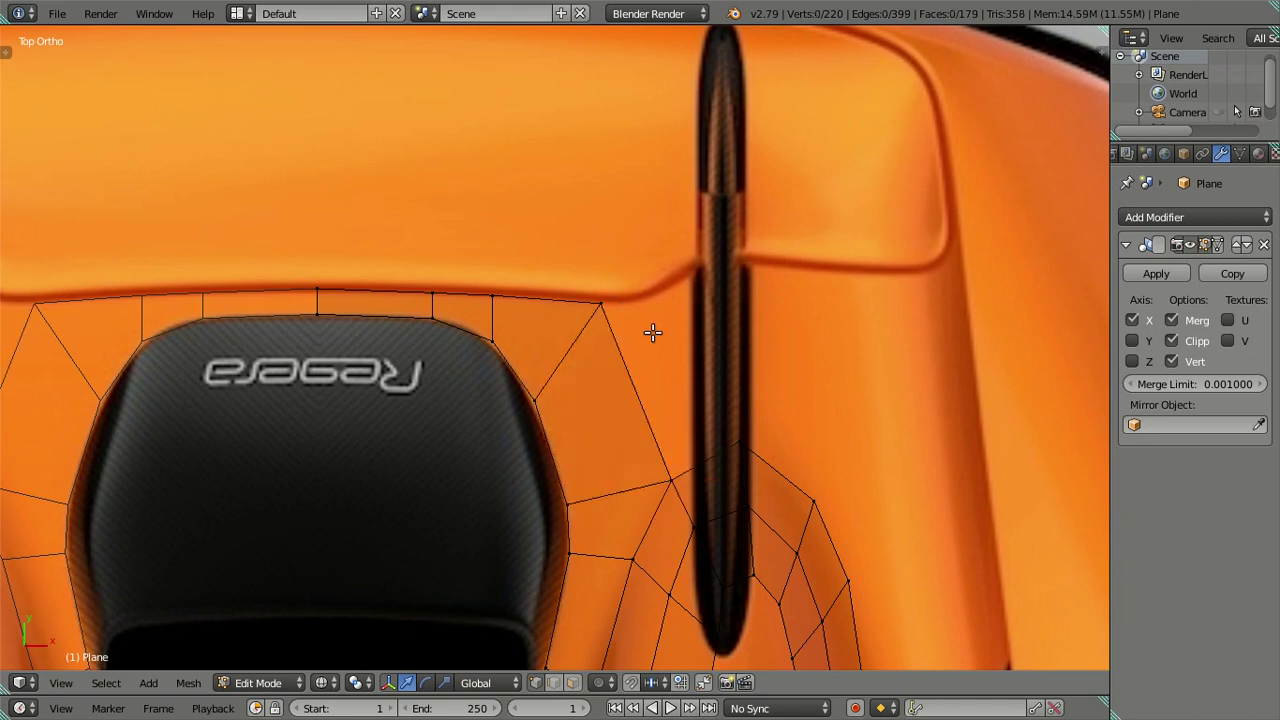
Try extruding a vertex from the vent's outer mesh onto the crease and filling it, then undo it
right_click(743, 448)
key(e)
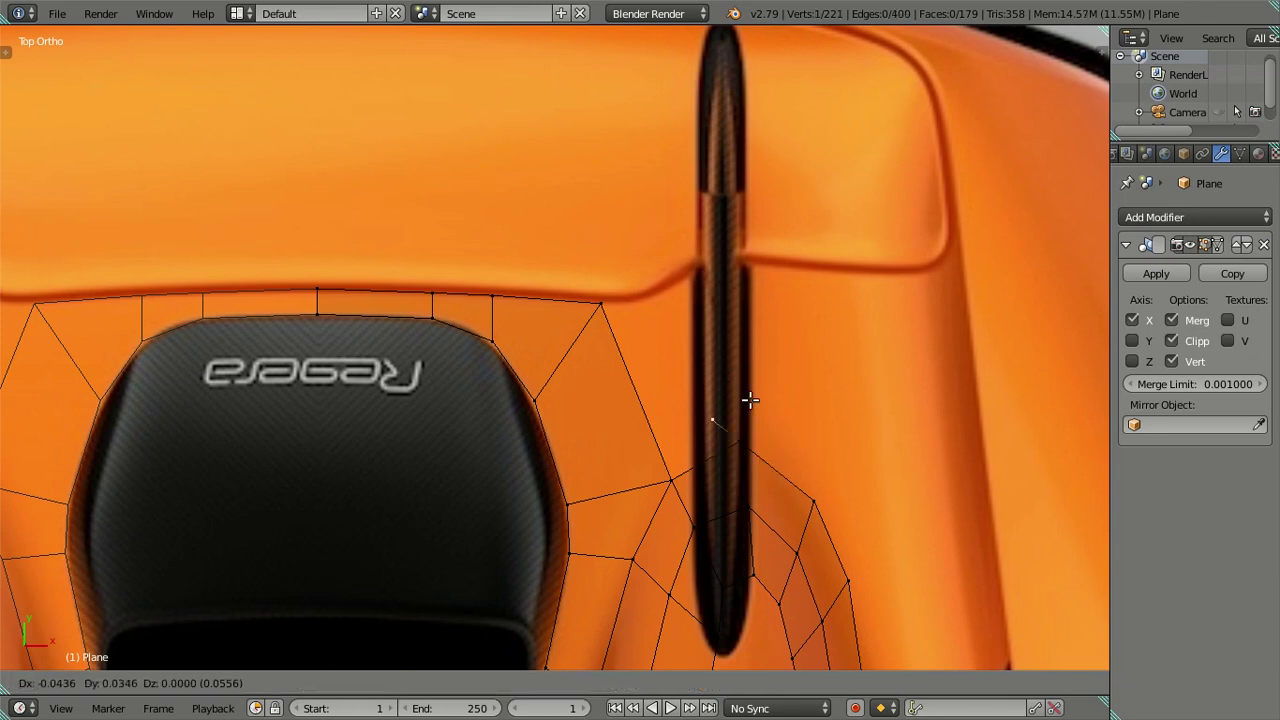
click(712, 300)
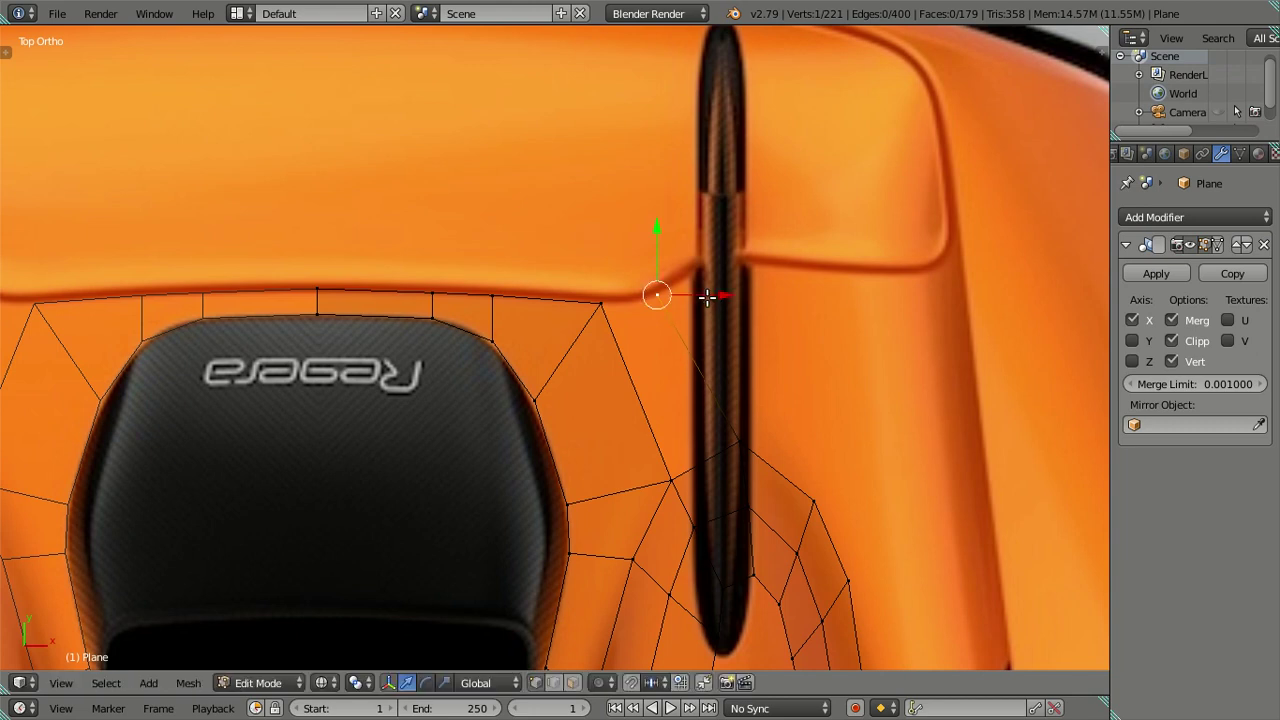
key(g)
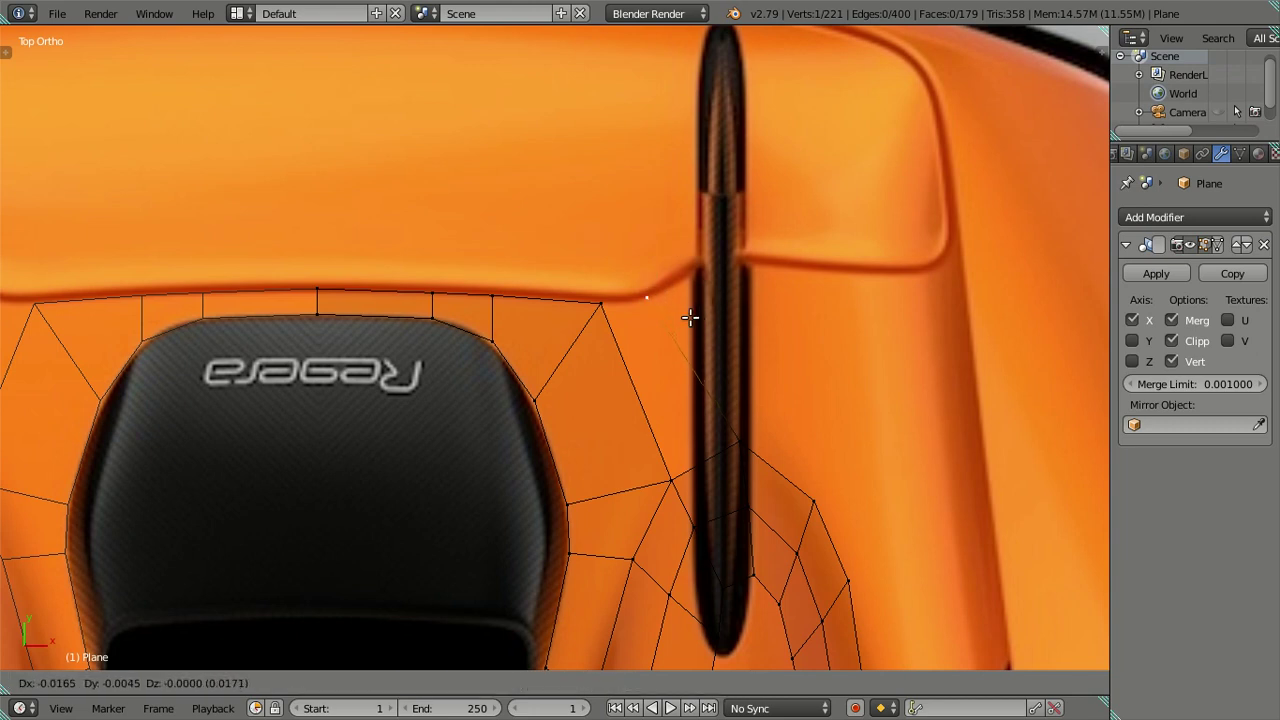
click(690, 317)
ctrl+right_click(600, 302)
key(f)
right_click(650, 292)
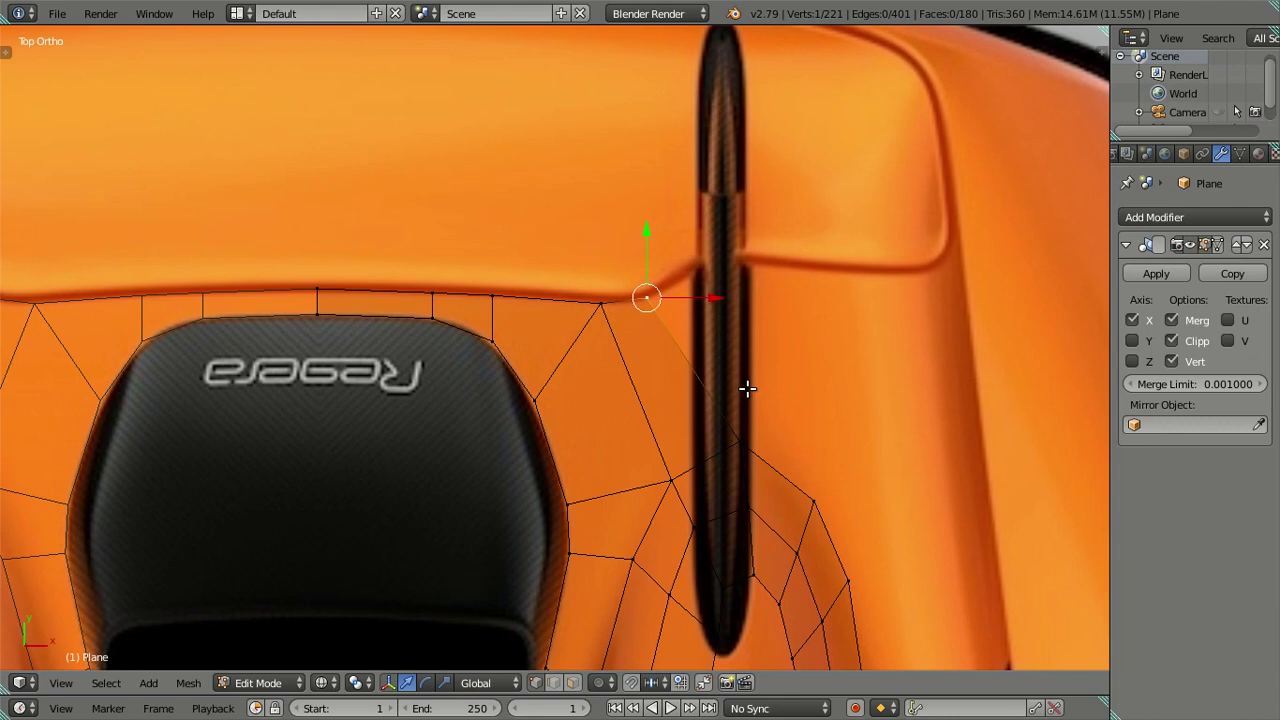
key(ctrl+KP_Add)
key(ctrl+z)
key(ctrl+z)
key(ctrl+z)
key(ctrl+z)
scroll(662, 380, down, 2)
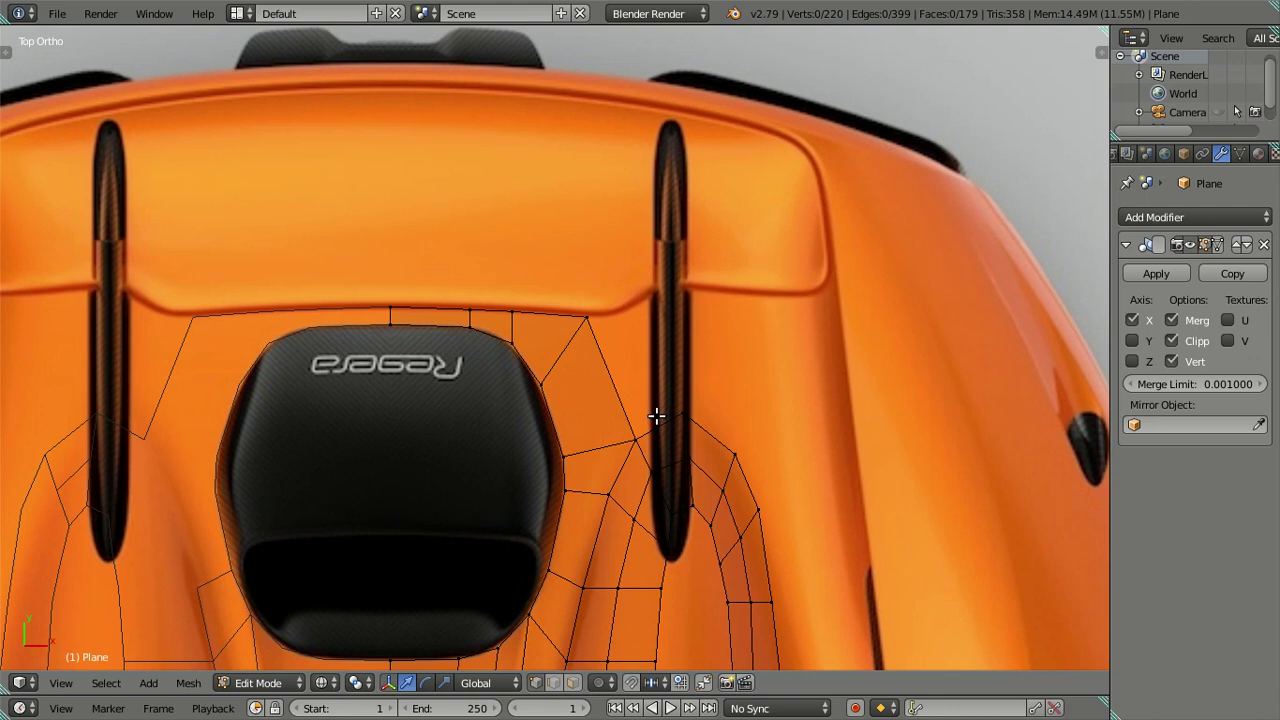
Undo the last two mesh edits and reframe the view on the seat scoop
scroll(656, 415, up, 2)
key(ctrl+z)
key(ctrl+z)
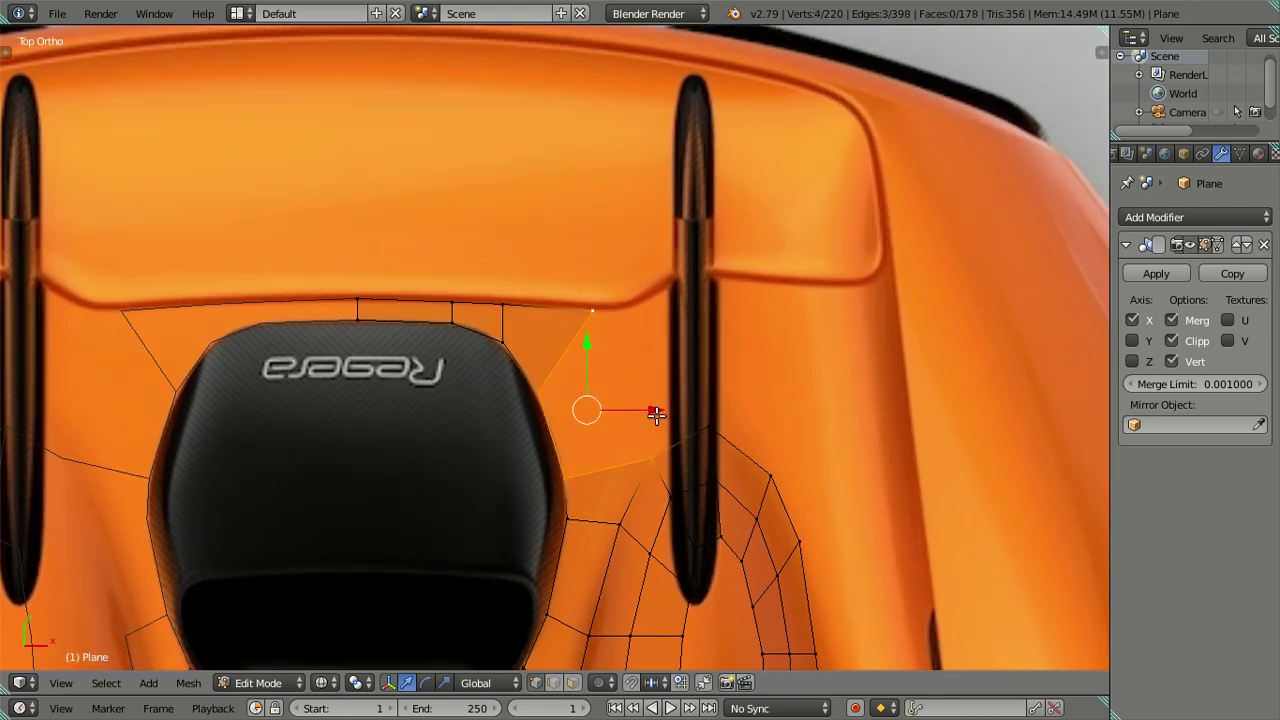
key(ctrl+z)
scroll(656, 415, down, 3)
scroll(614, 437, down, 2)
shift+middle_drag(571, 466, 578, 291)
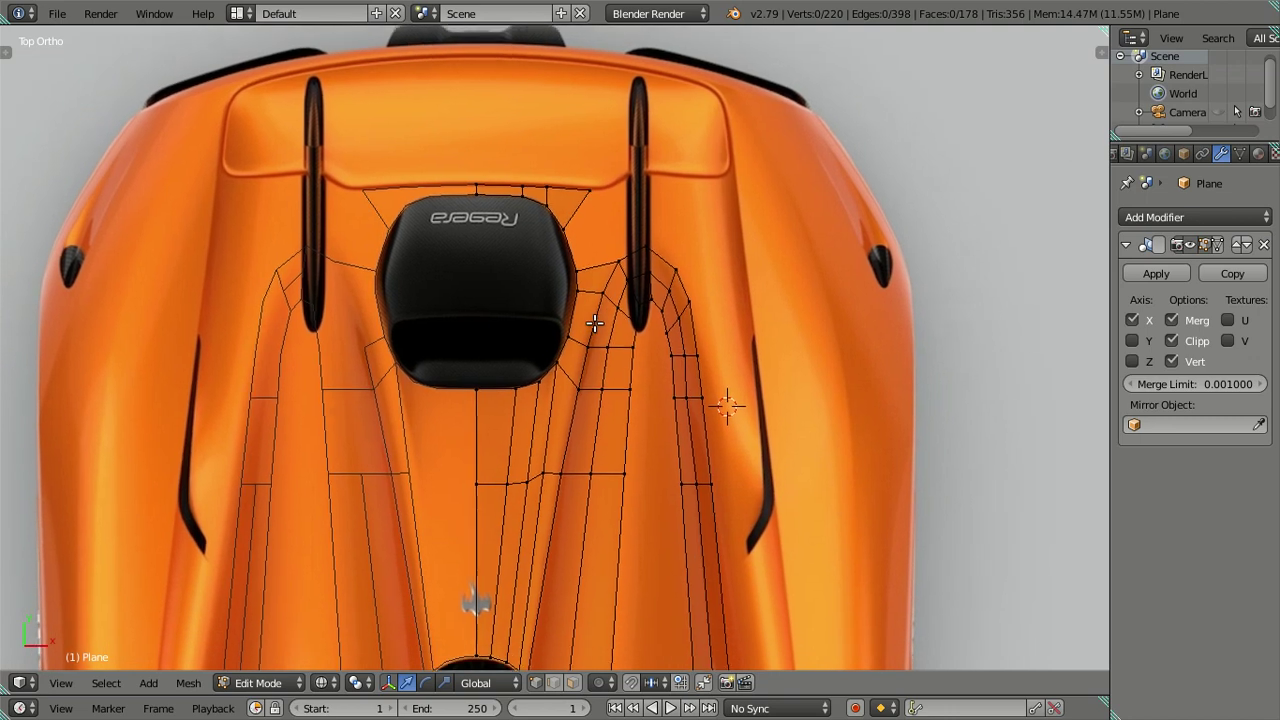
scroll(578, 291, up, 3)
scroll(578, 291, up, 1)
shift+middle_drag(589, 229, 569, 389)
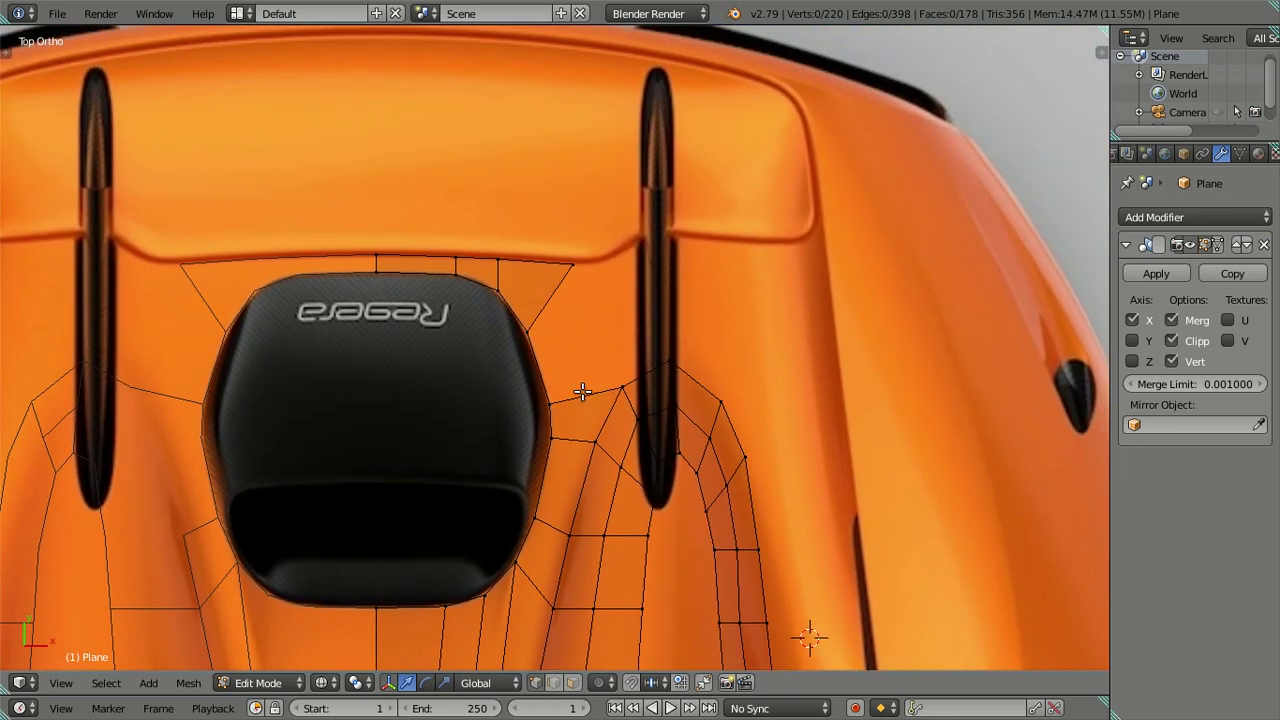
scroll(575, 412, down, 3)
scroll(575, 412, down, 1)
scroll(558, 443, up, 2)
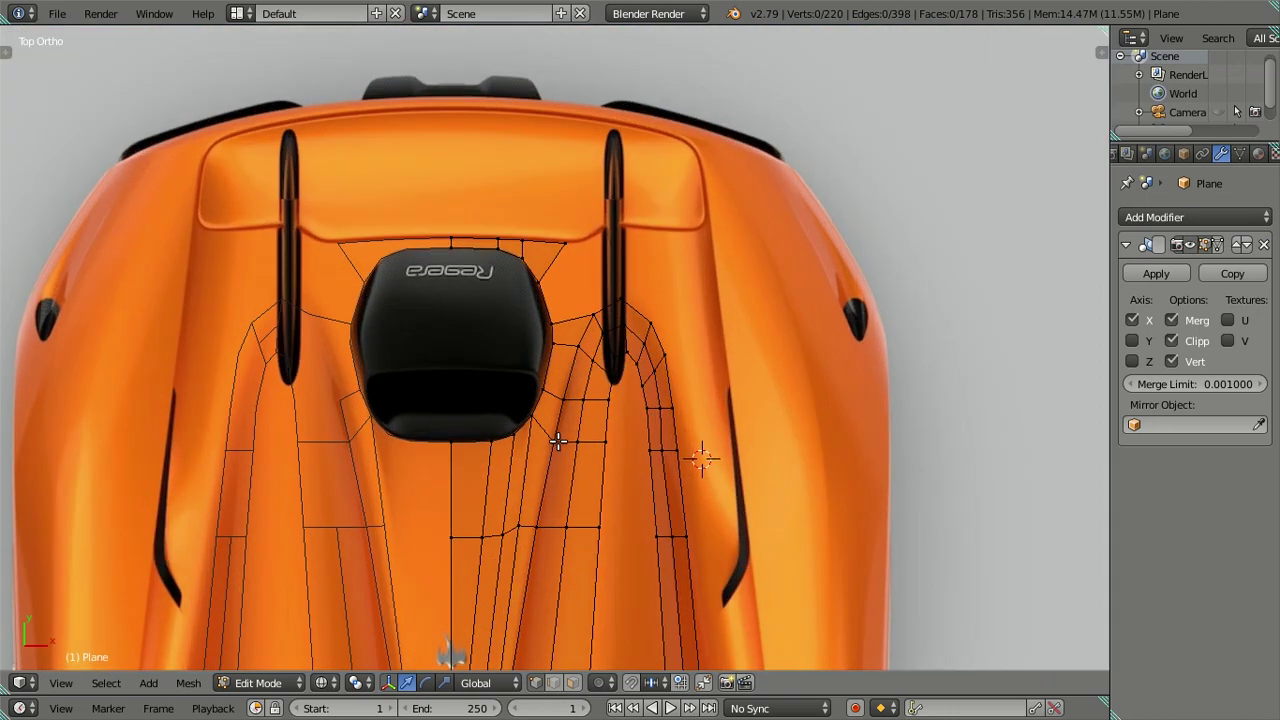
shift+middle_drag(563, 400, 577, 306)
Try a centred loop cut along the deck strip, then undo it
key(ctrl+r)
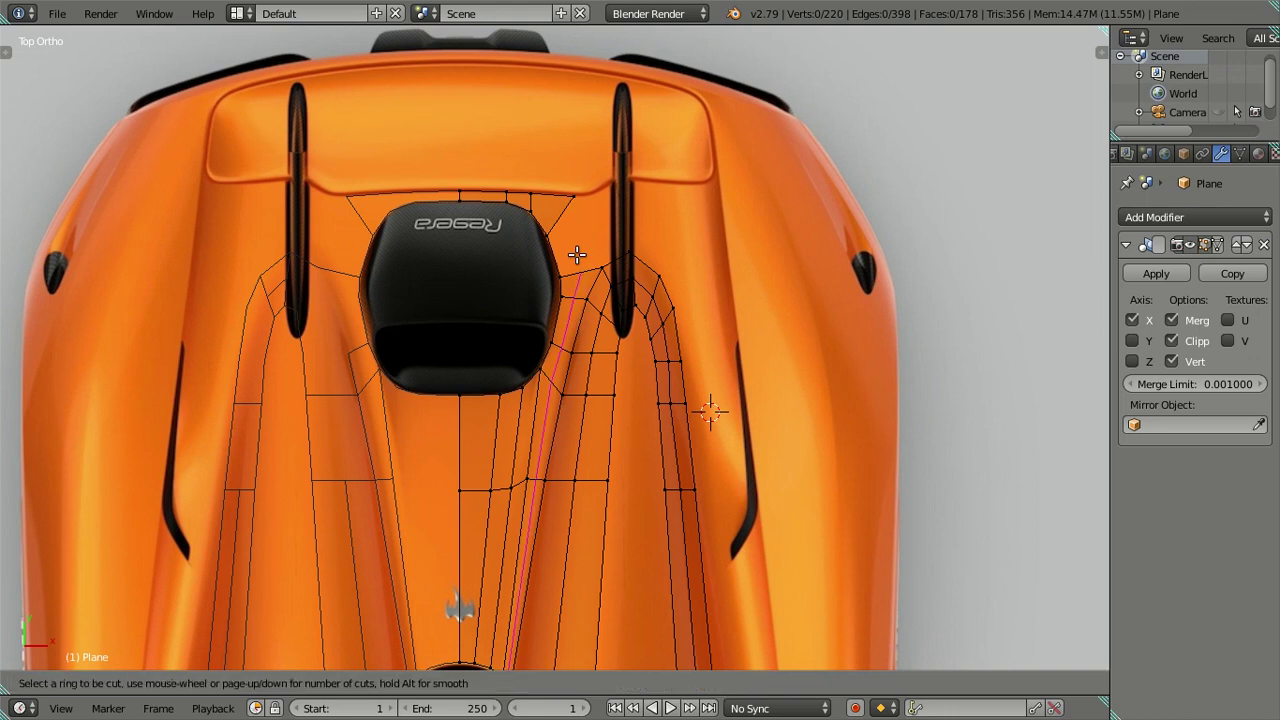
click(577, 254)
right_click(577, 254)
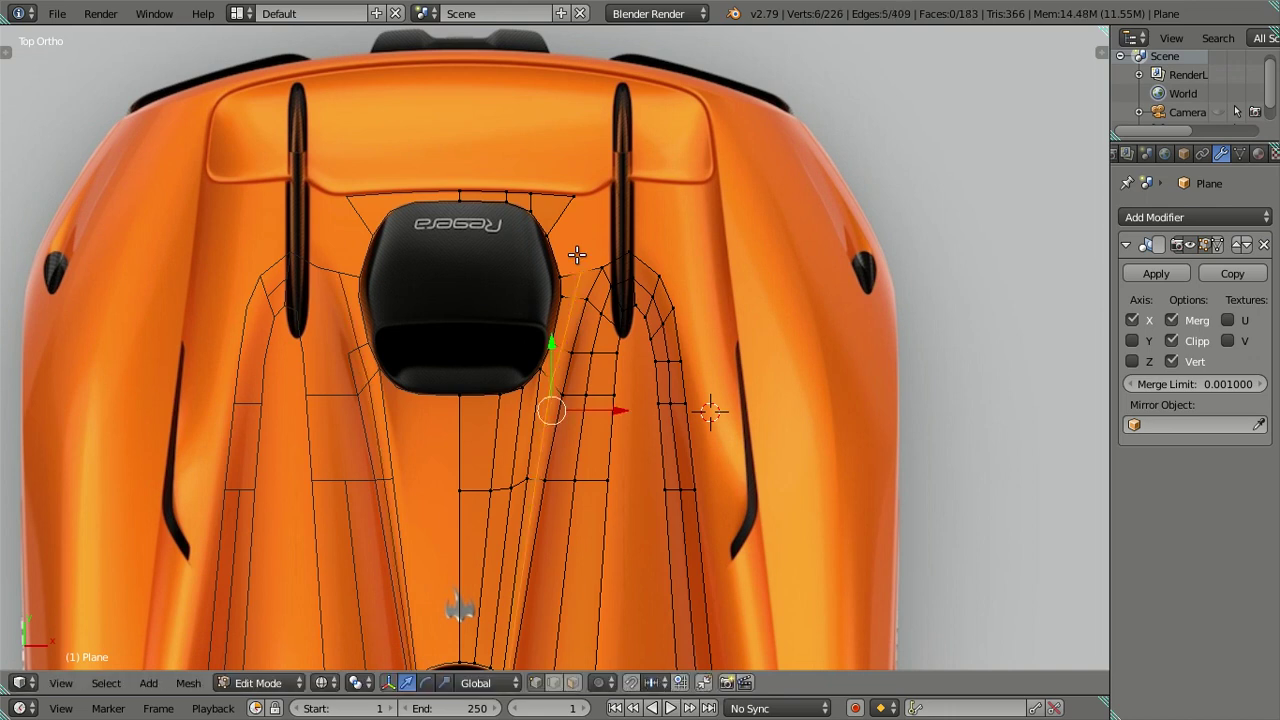
scroll(595, 265, up, 1)
scroll(595, 267, up, 1)
key(ctrl+z)
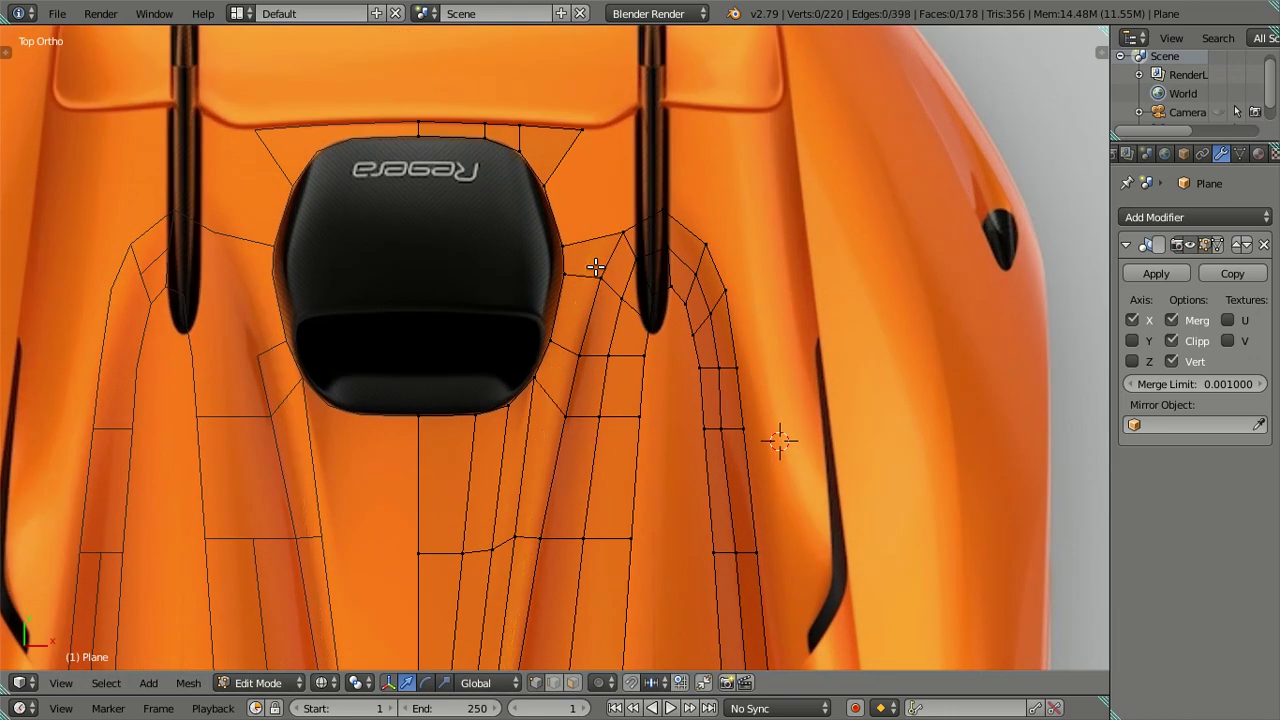
Move the scoop-edge vertex further up, then extrude the edge beside the right vent
shift+middle_drag(577, 254, 550, 451)
scroll(551, 443, up, 2)
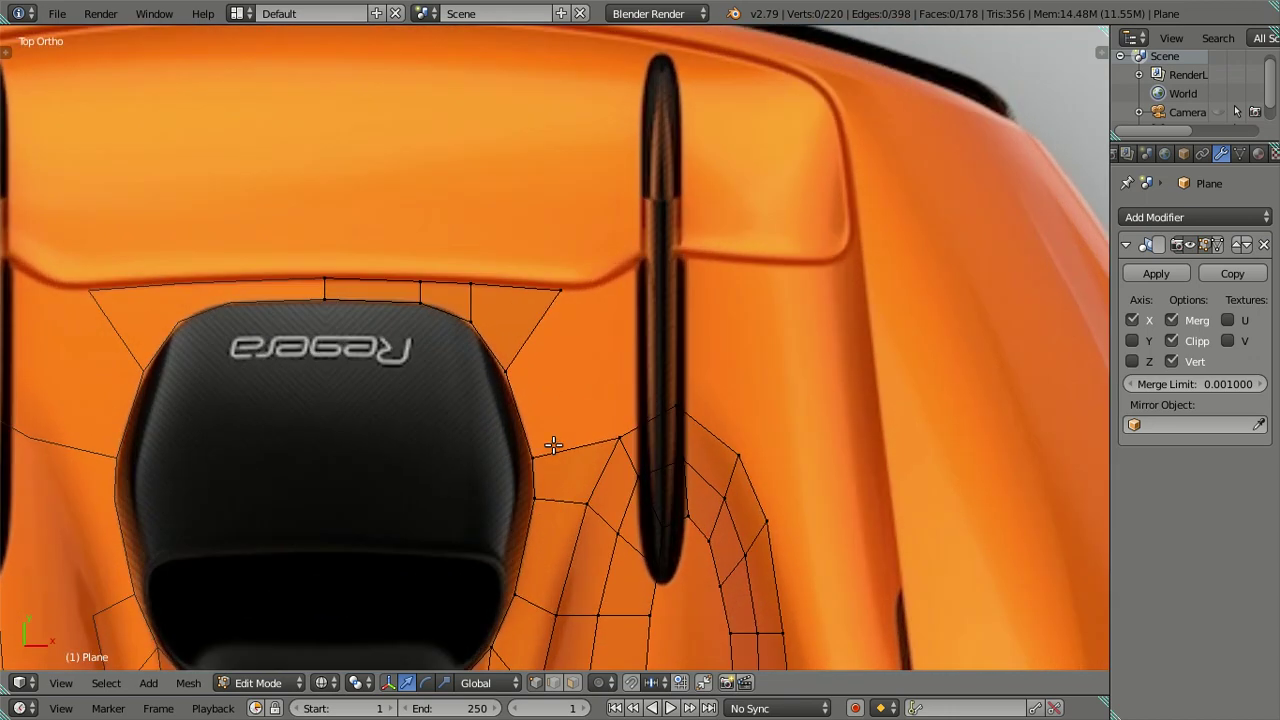
right_click(548, 443)
right_click(611, 439)
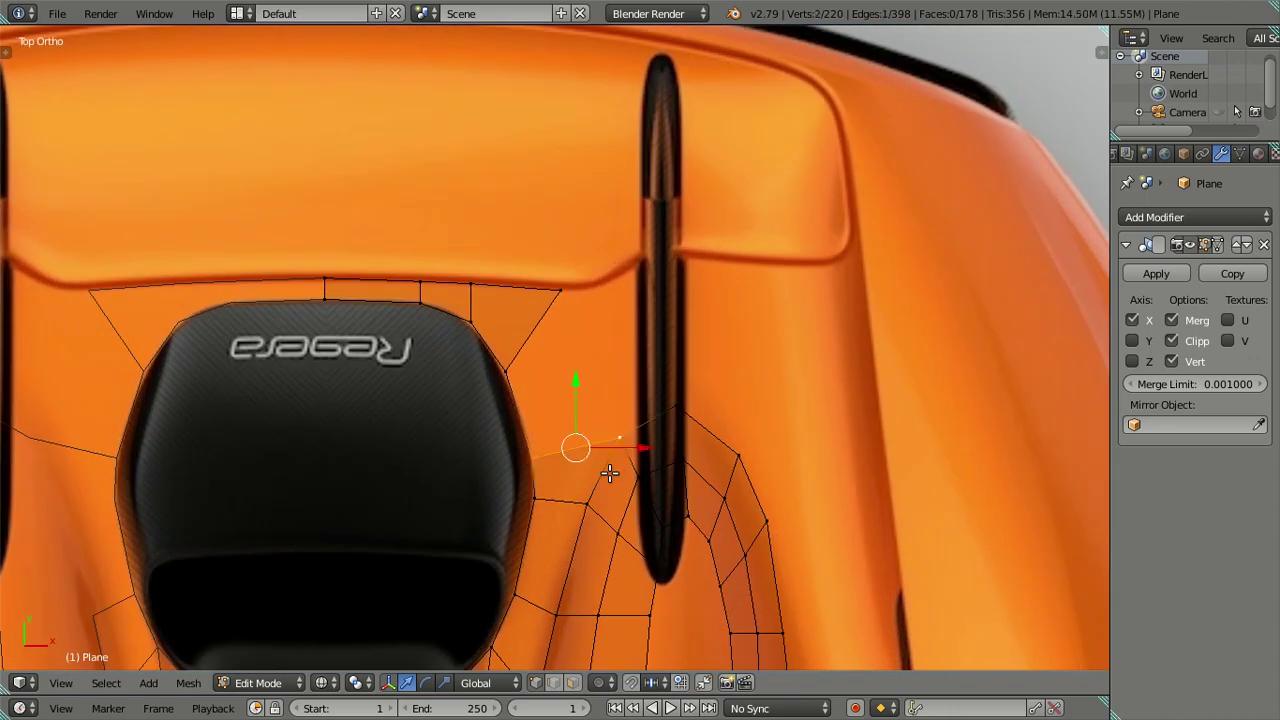
shift+right_click(659, 401)
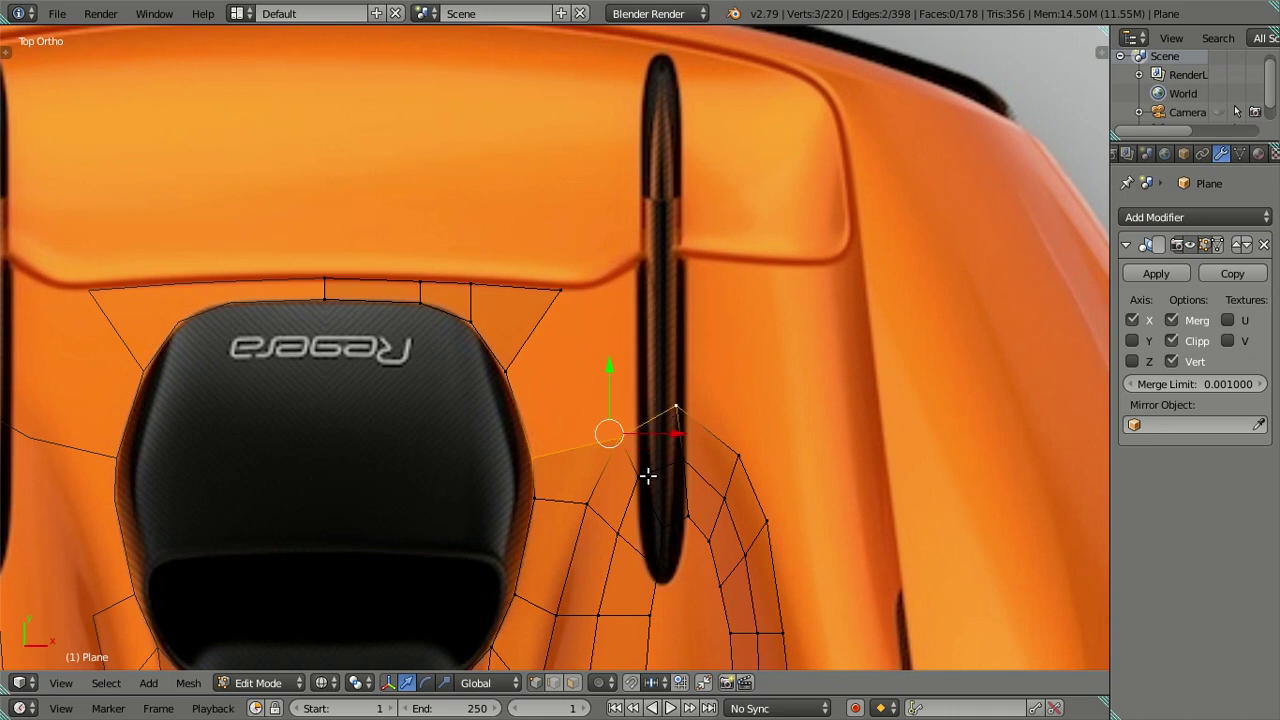
right_click(531, 453)
drag(531, 453, 504, 366)
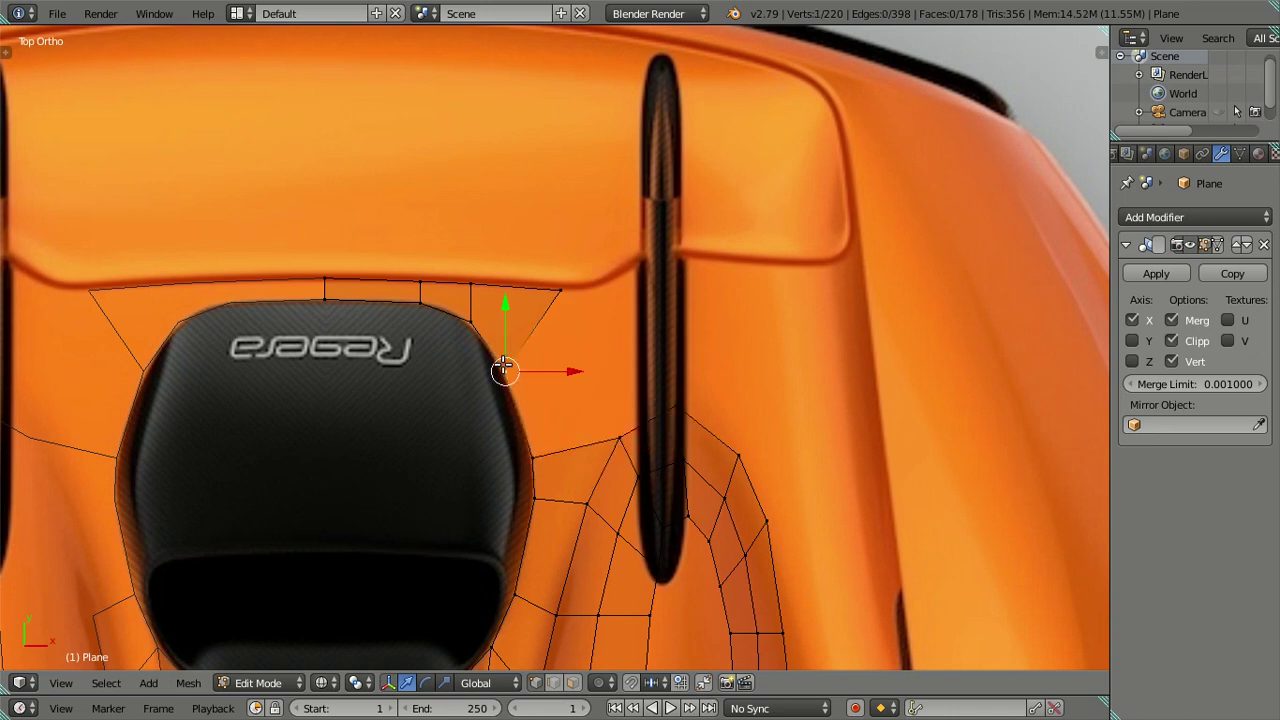
right_click(621, 437)
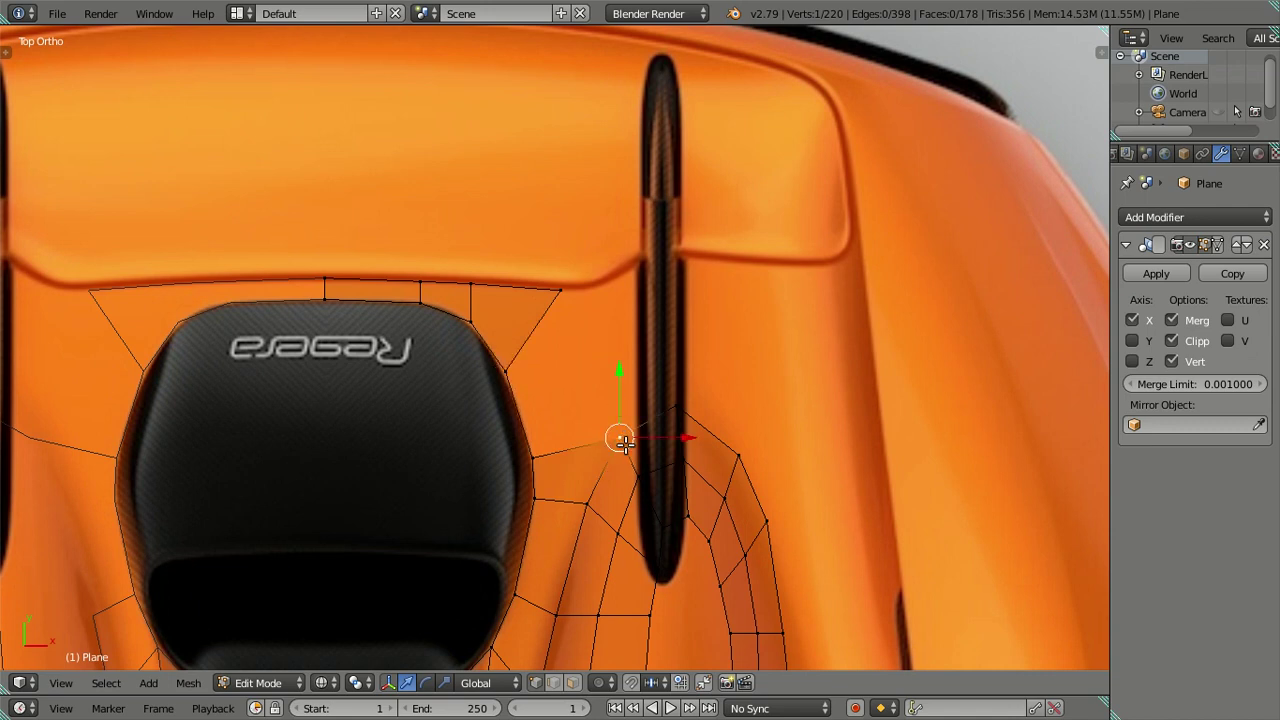
shift+right_click(664, 398)
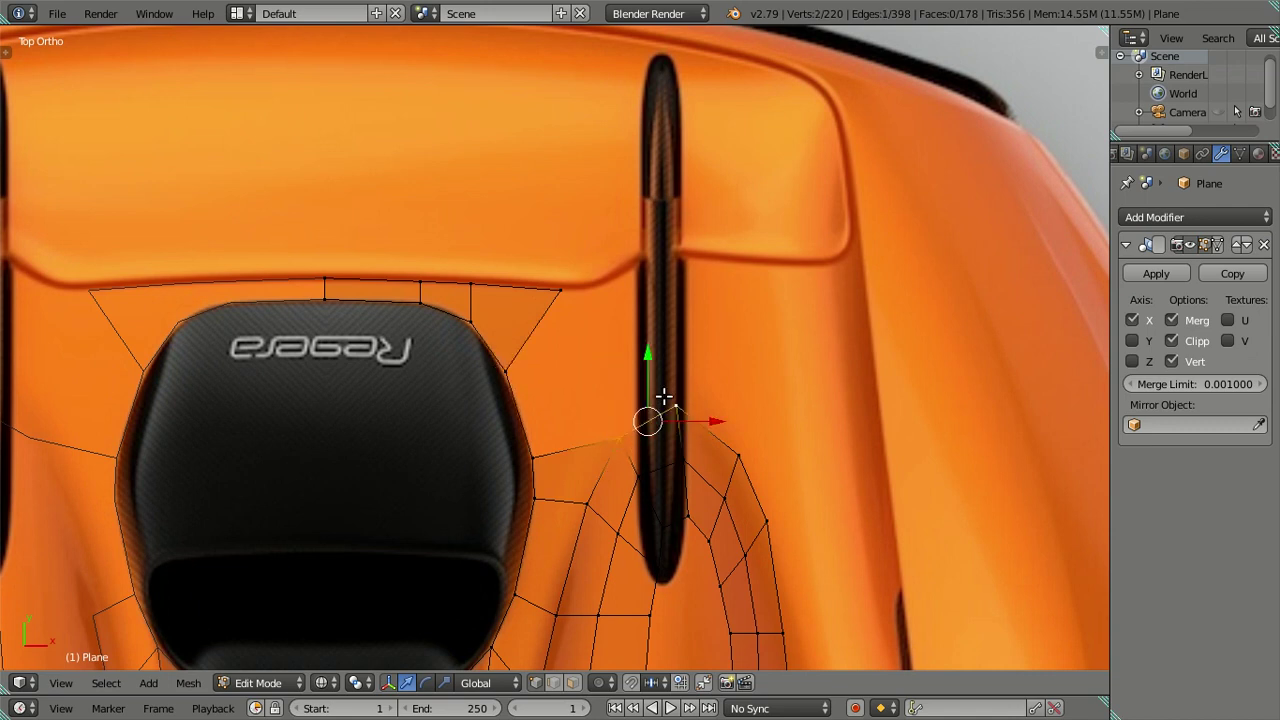
key(e)
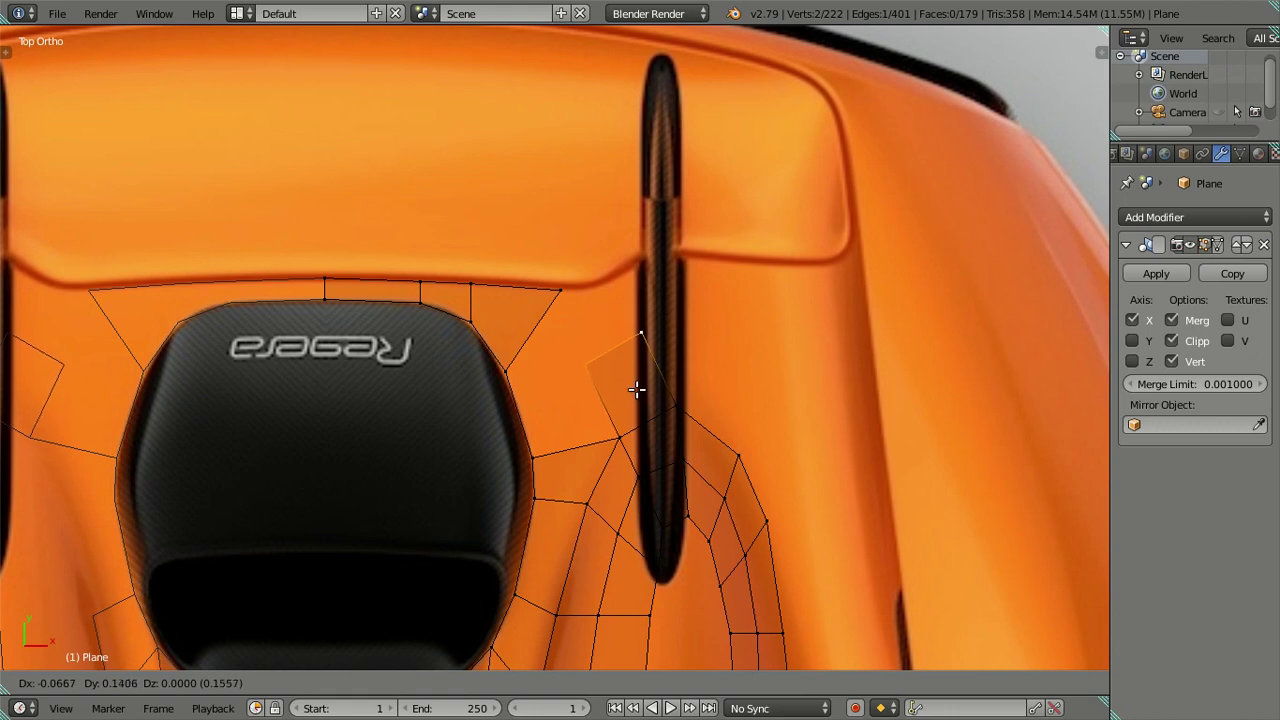
Fill faces between the extruded edge and seat-side vertices, moving the top corner up to the deck's edge
click(637, 389)
shift+right_click(527, 365)
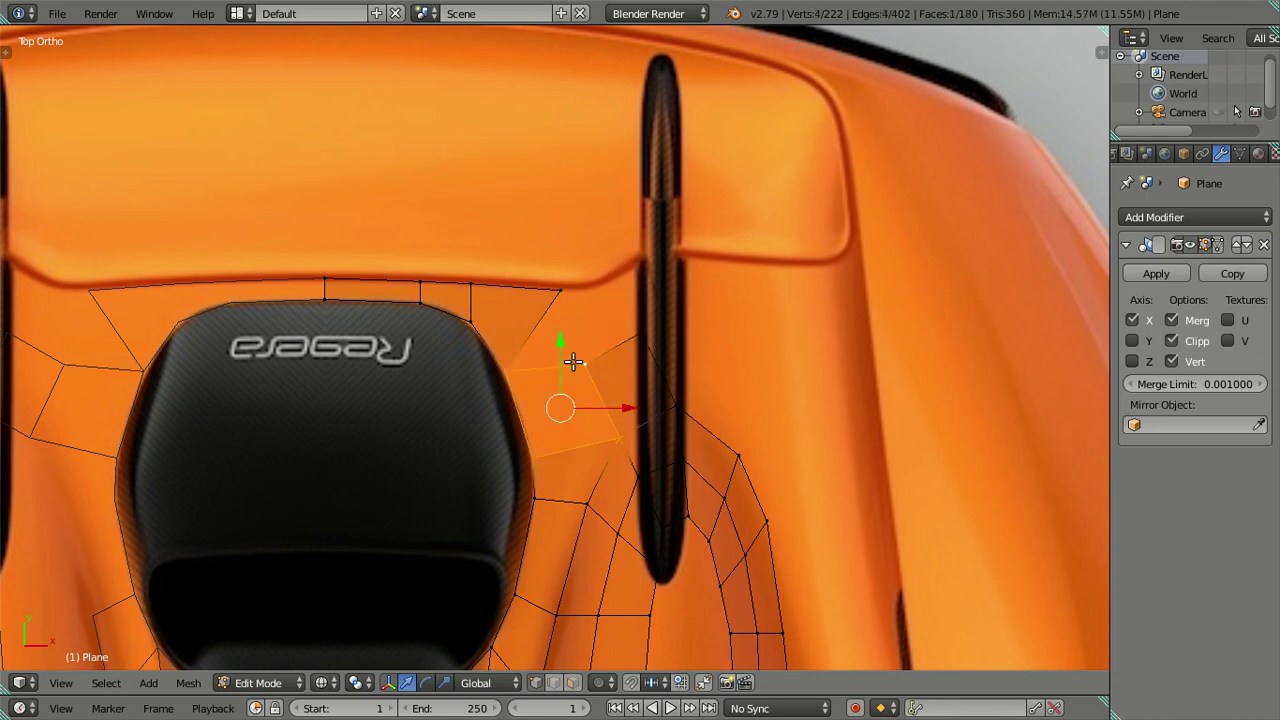
key(f)
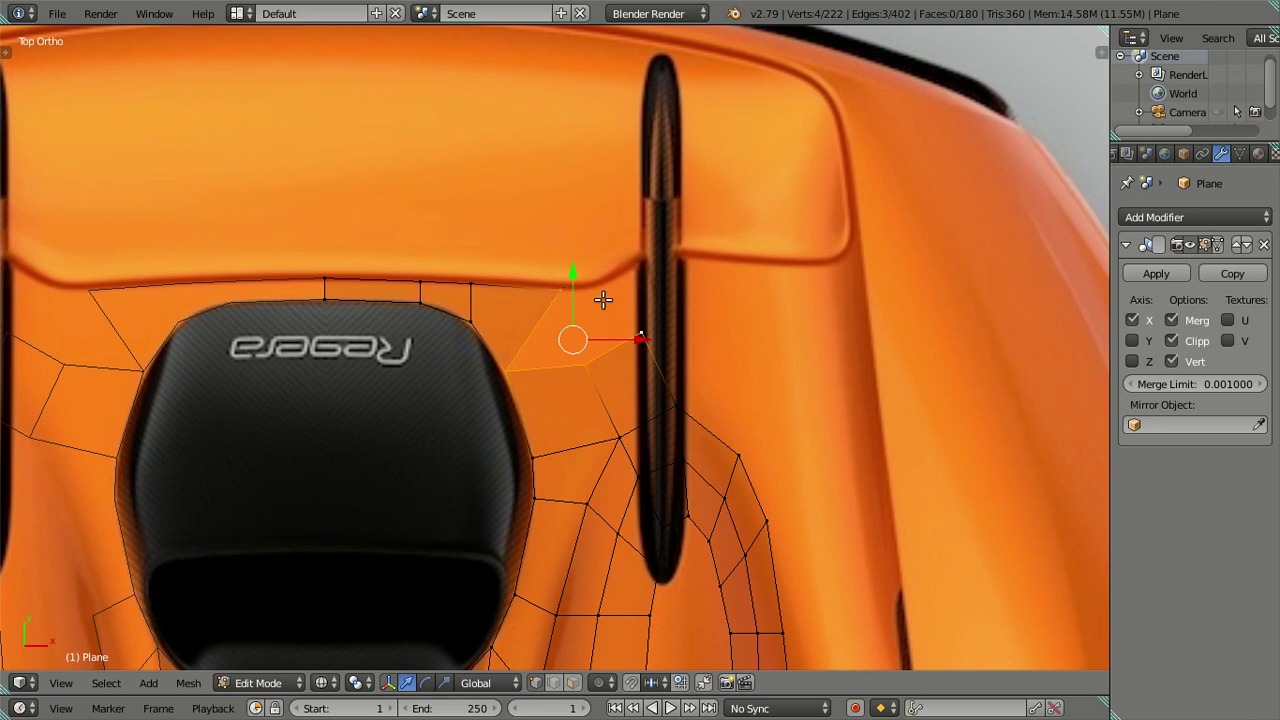
key(f)
right_click(641, 333)
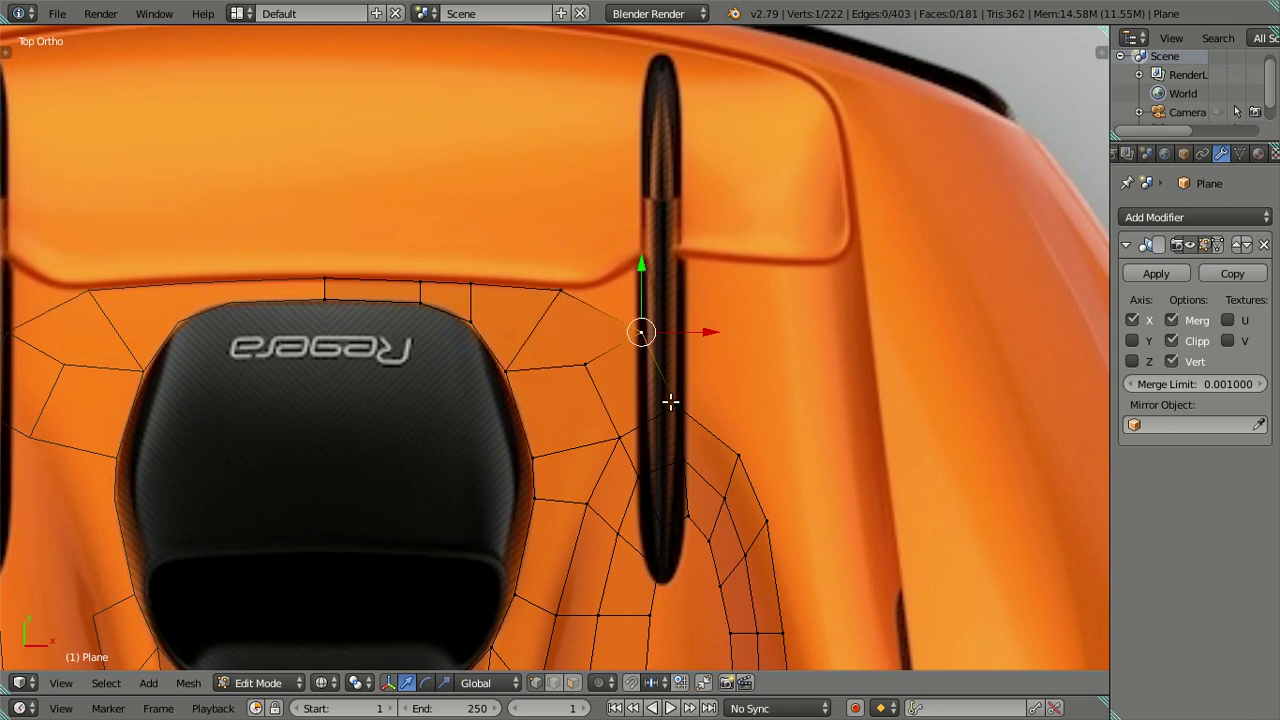
key(g)
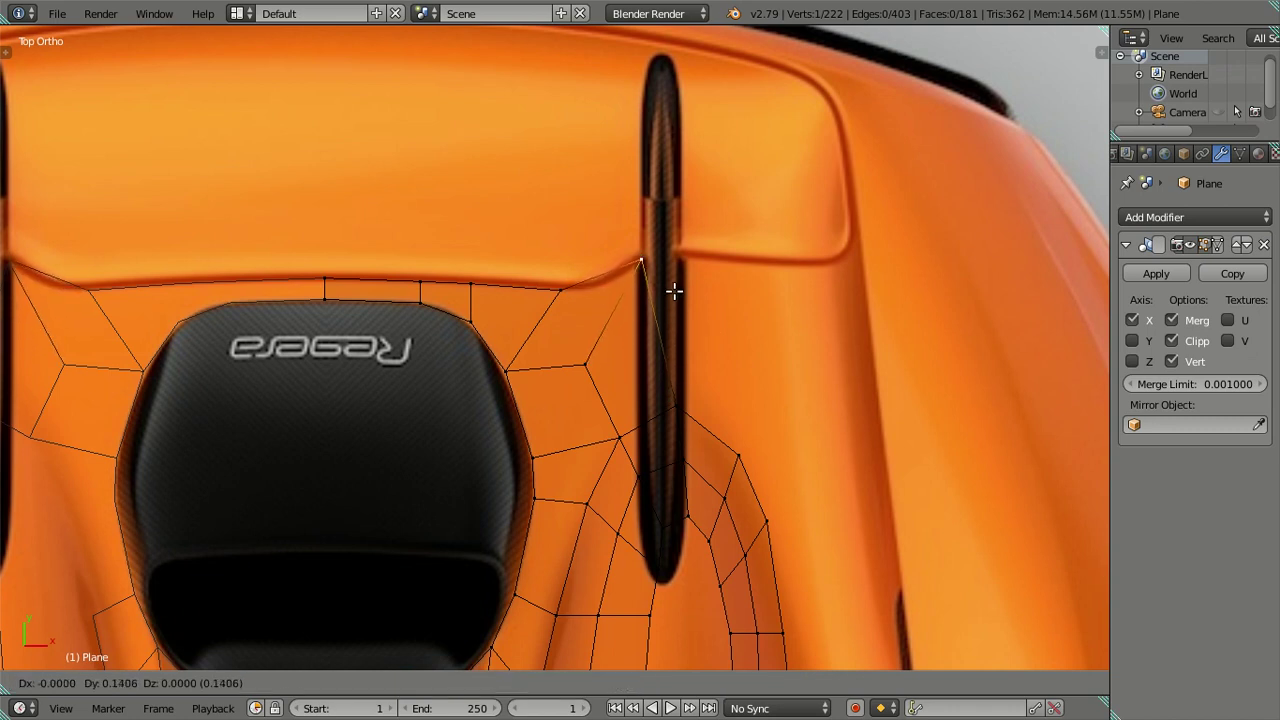
click(674, 290)
Slide two vertices near the vent sideways along X to line them up
right_click(563, 290)
shift+right_click(587, 366)
key(g)
key(x)
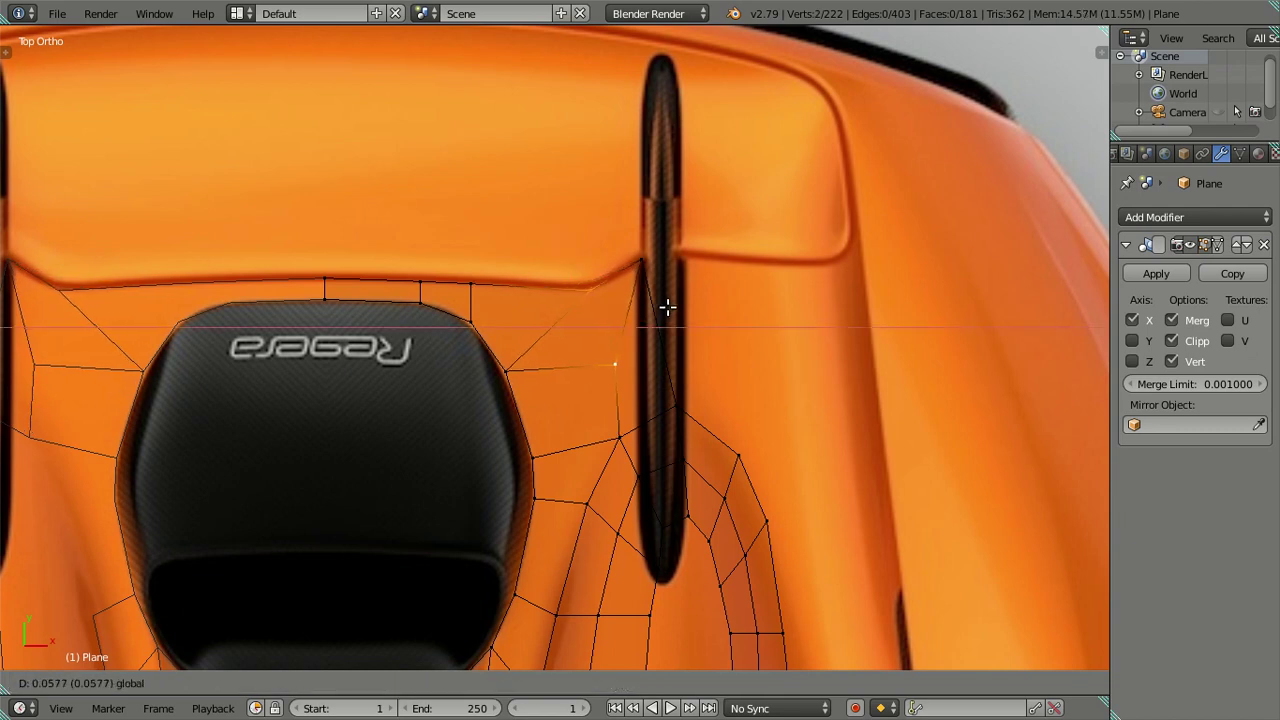
click(667, 307)
key(a)
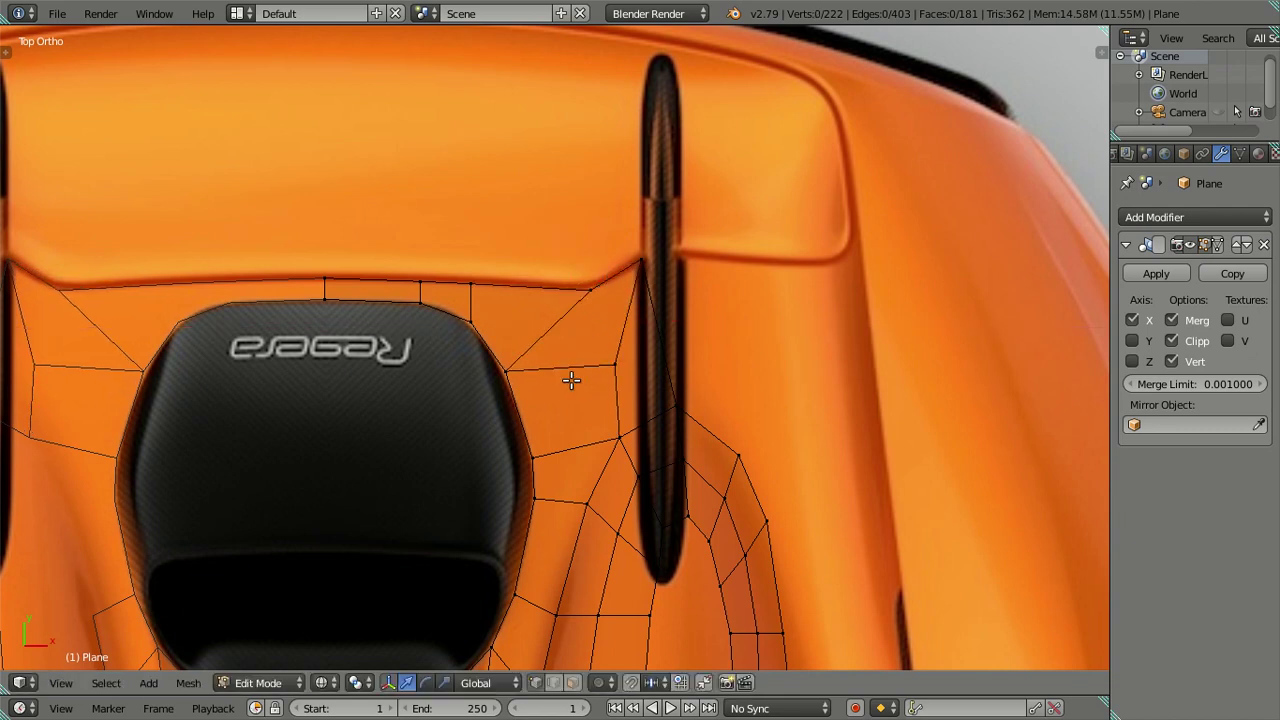
key(ctrl+r)
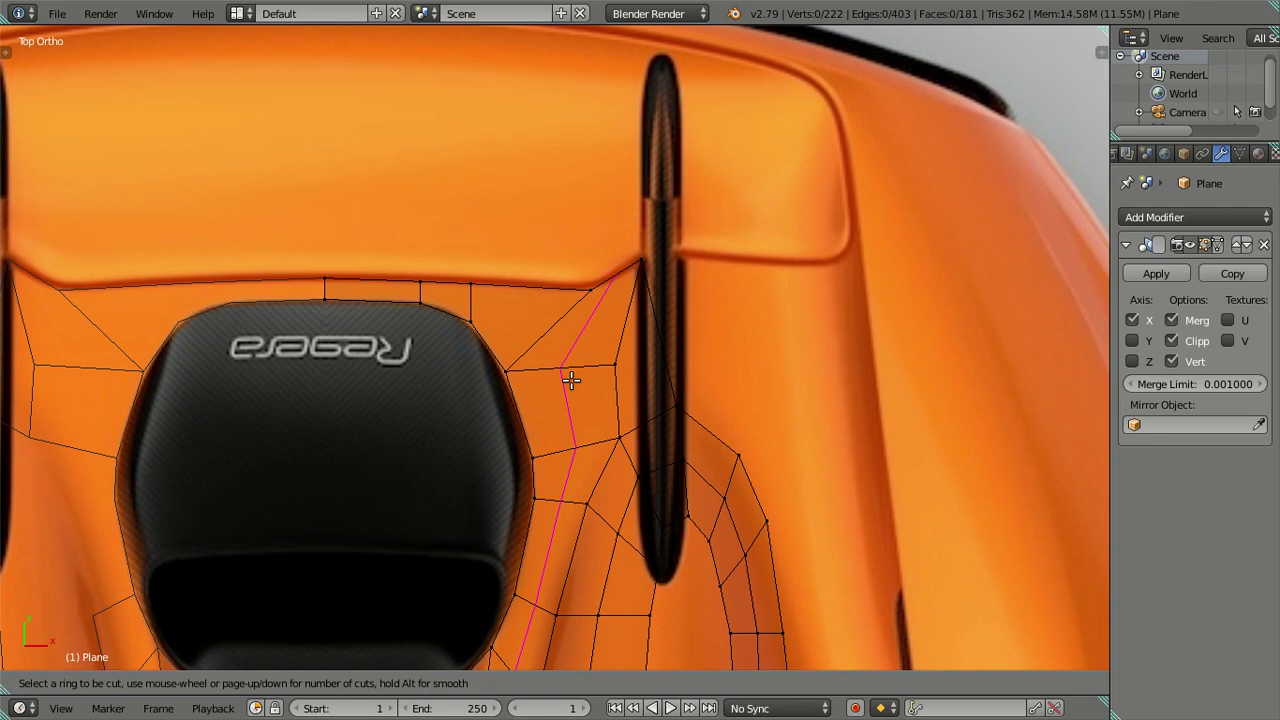
Extrude a new vertex up to the deck edge beside the vent and fill a face to the deck-top corner
key(Escape)
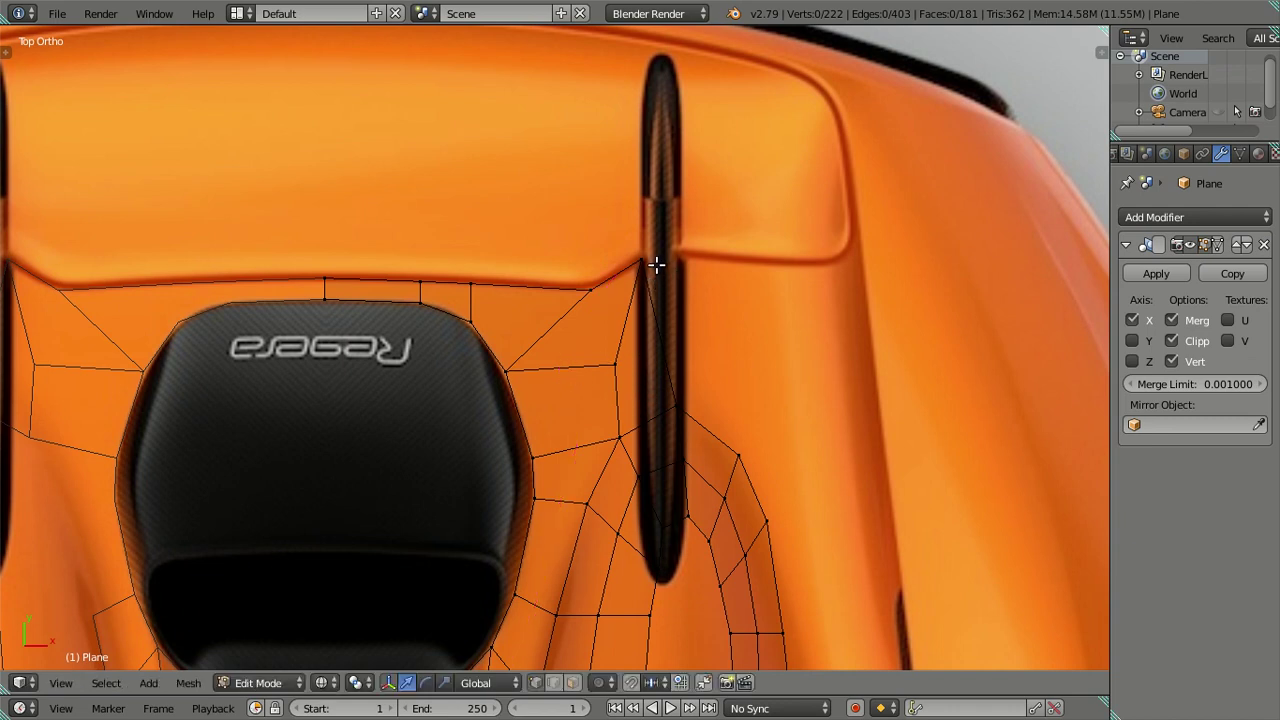
right_click(748, 456)
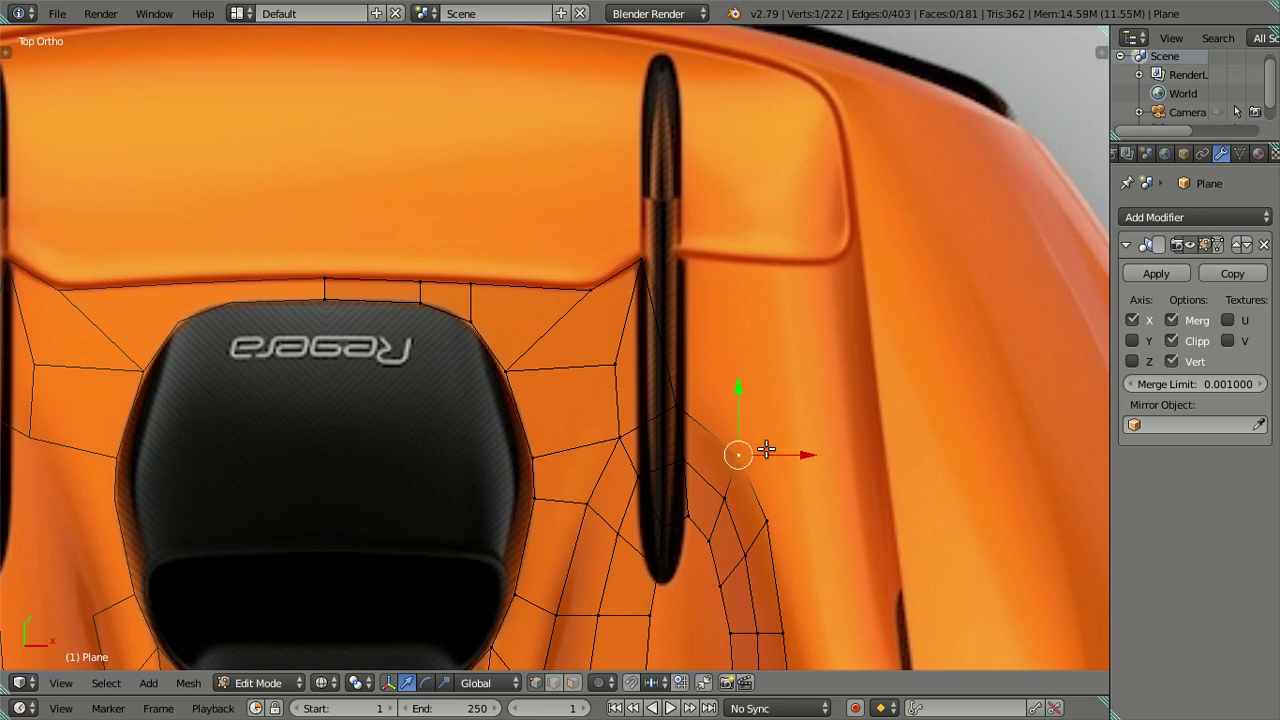
key(e)
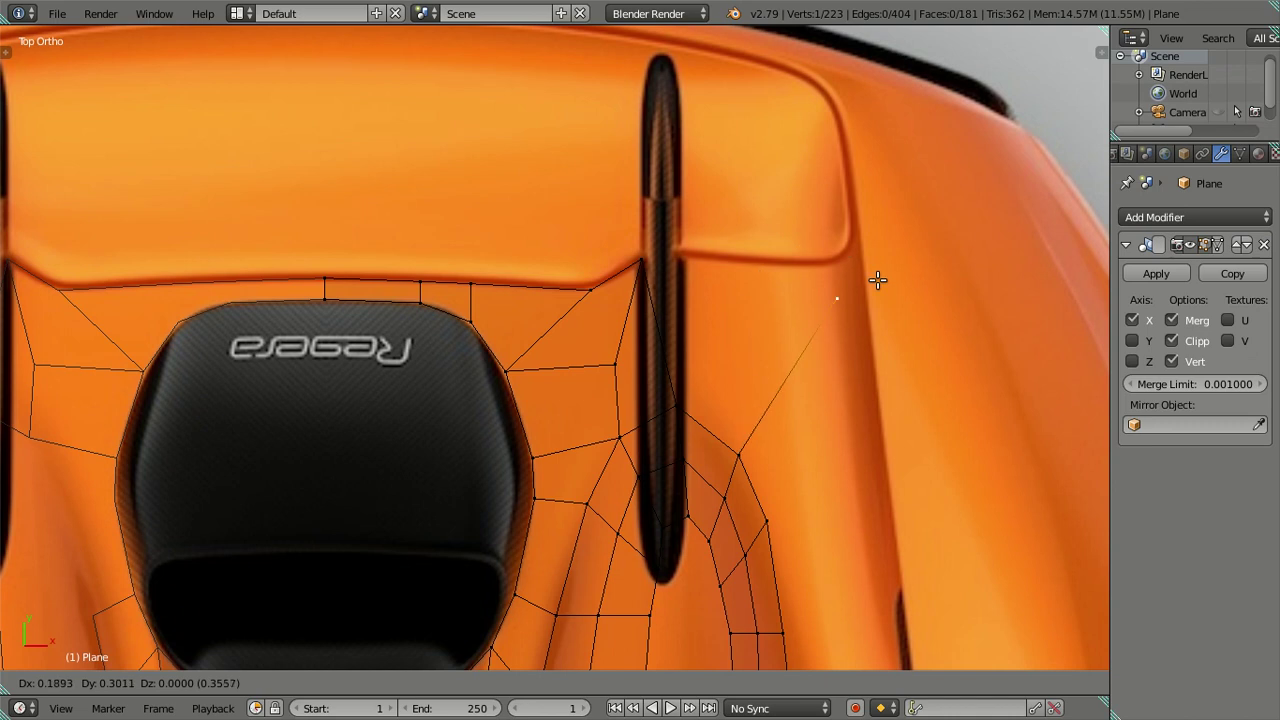
click(793, 233)
ctrl+right_click(641, 262)
key(f)
key(a)
Nudge the vent-side vertex slightly to the right
scroll(711, 350, down, 5)
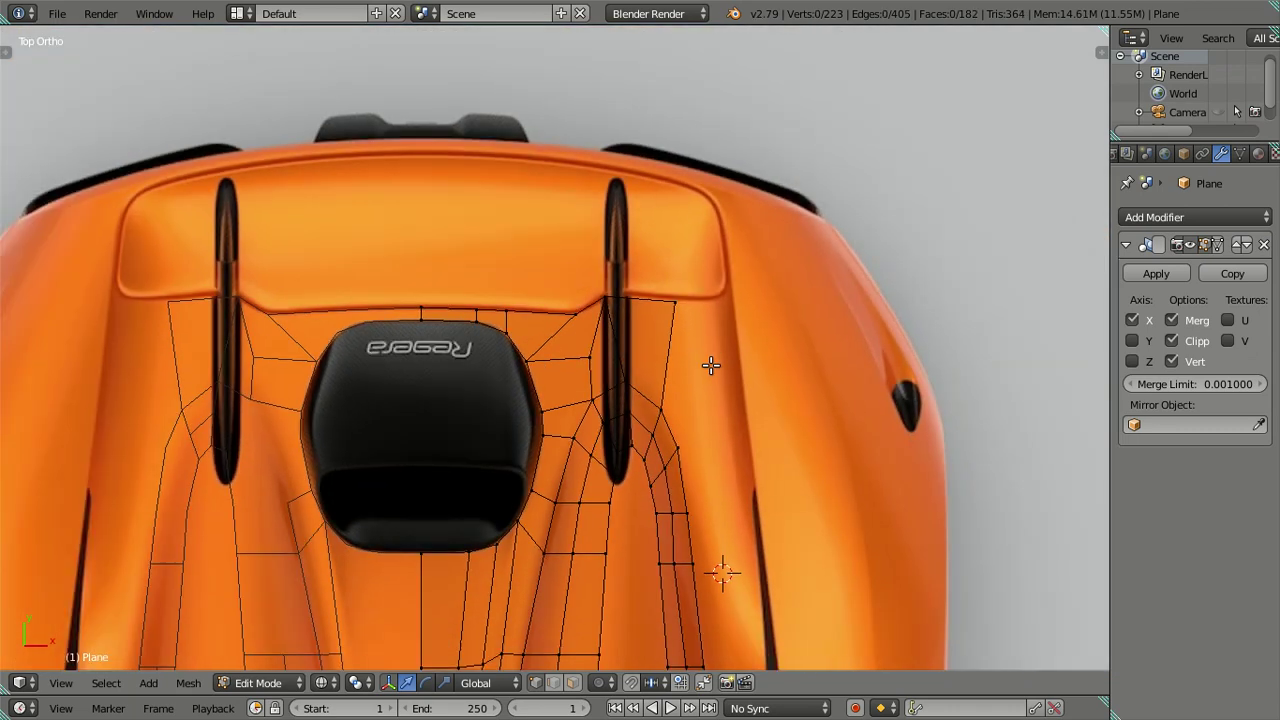
scroll(660, 365, up, 2)
scroll(653, 358, up, 2)
right_click(710, 313)
click(765, 316)
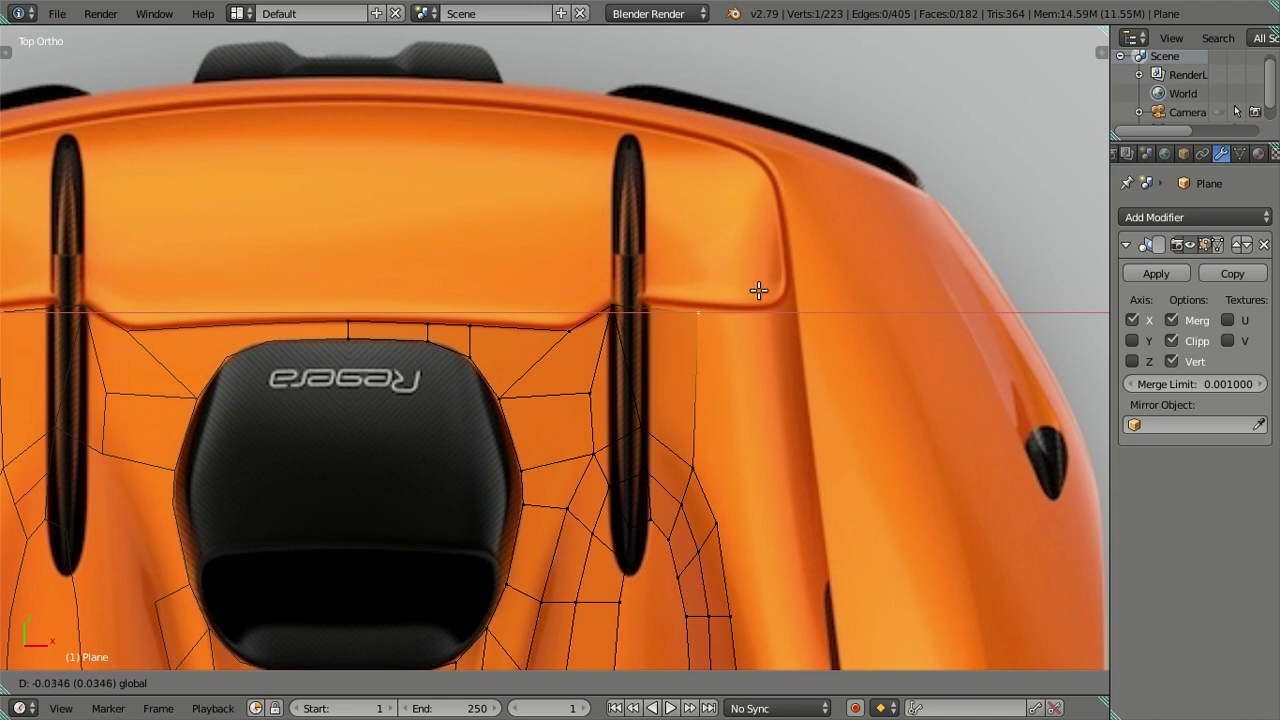
key(Escape)
right_click(615, 301)
key(g)
click(659, 298)
Fine-tune the heights of the deck-edge vertex and the vertex beside the vent
drag(623, 253, 622, 250)
right_click(696, 306)
drag(715, 262, 712, 254)
right_click(624, 302)
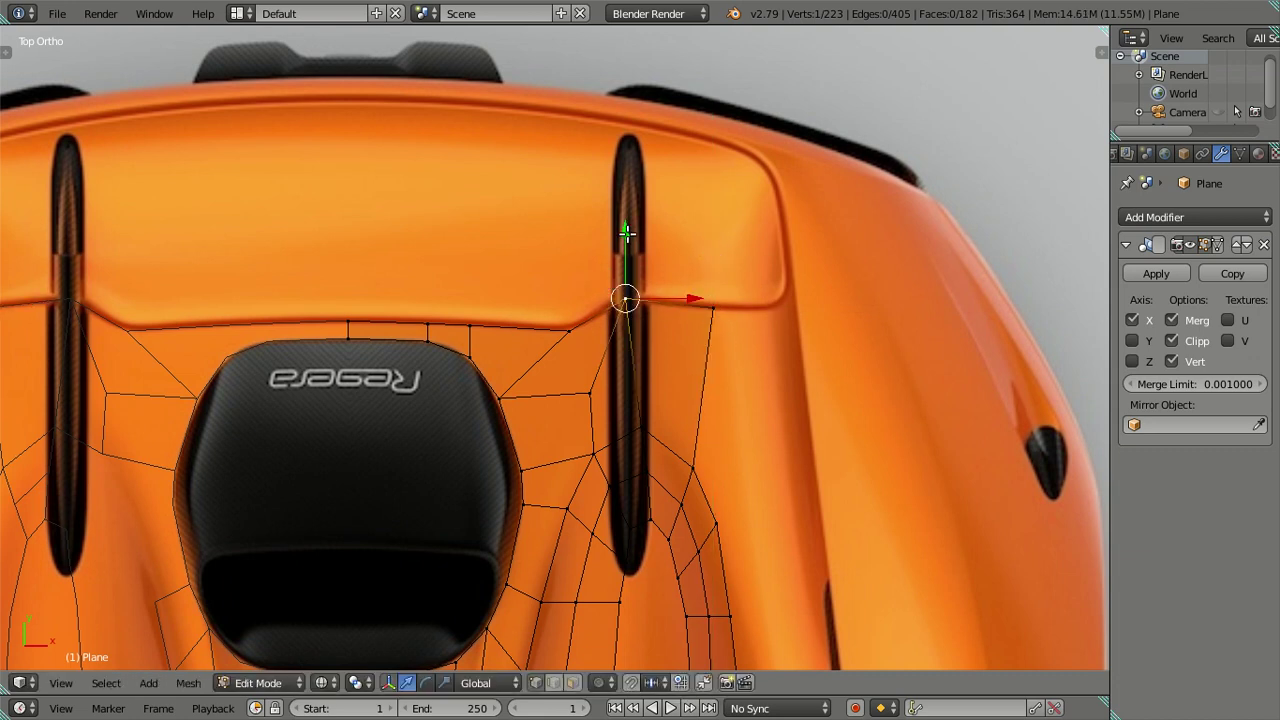
drag(623, 240, 628, 236)
click(628, 236)
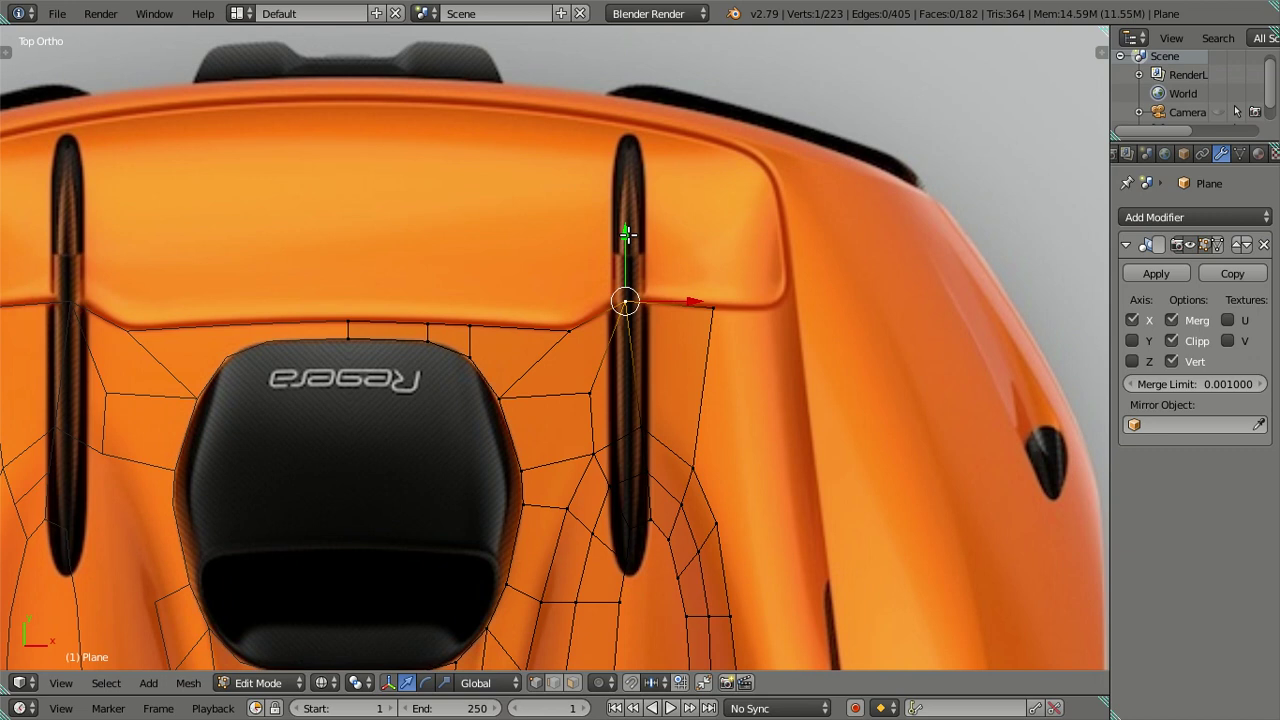
key(a)
Select two strip vertices beside the vent, then cancel their move
scroll(657, 283, down, 2)
scroll(661, 400, down, 1)
scroll(662, 370, up, 1)
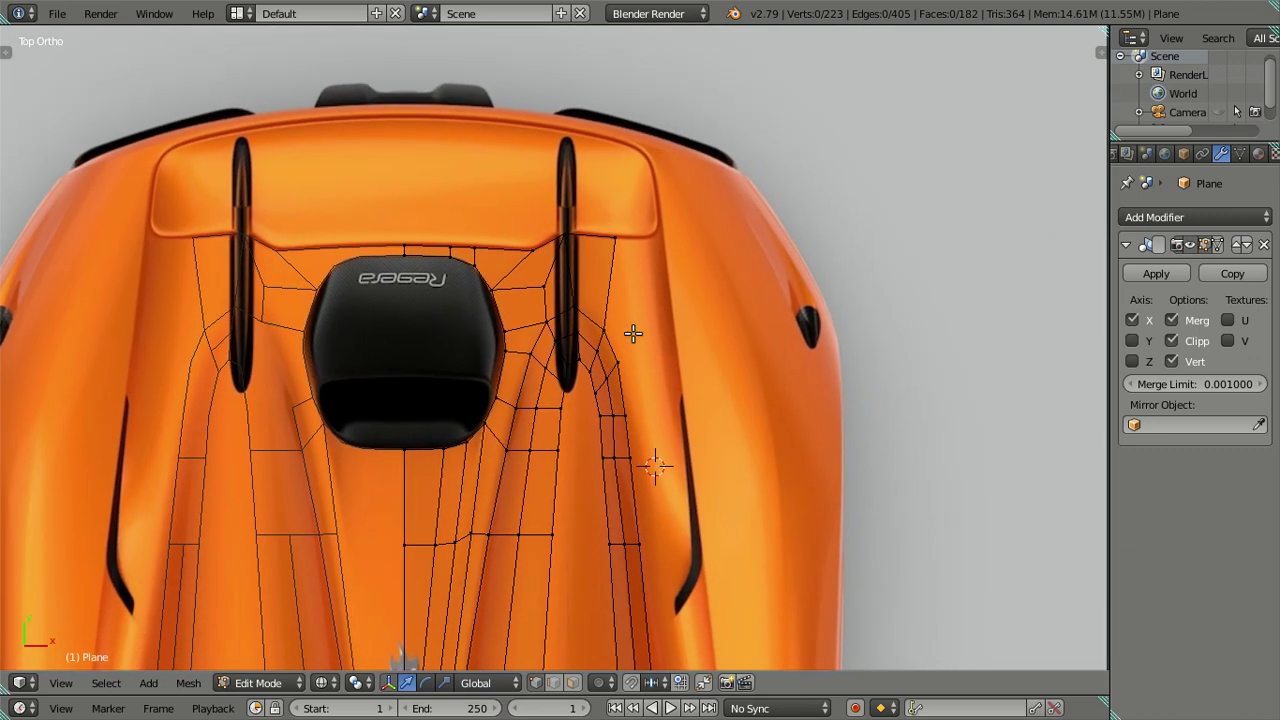
scroll(630, 340, up, 1)
scroll(626, 349, up, 1)
shift+scroll(557, 300, down, 1)
shift+scroll(571, 309, down, 2)
right_click(556, 317)
shift+right_click(570, 318)
key(g)
key(Escape)
key(a)
Rotate the three top vertices of the strip to follow the body
right_click(548, 256)
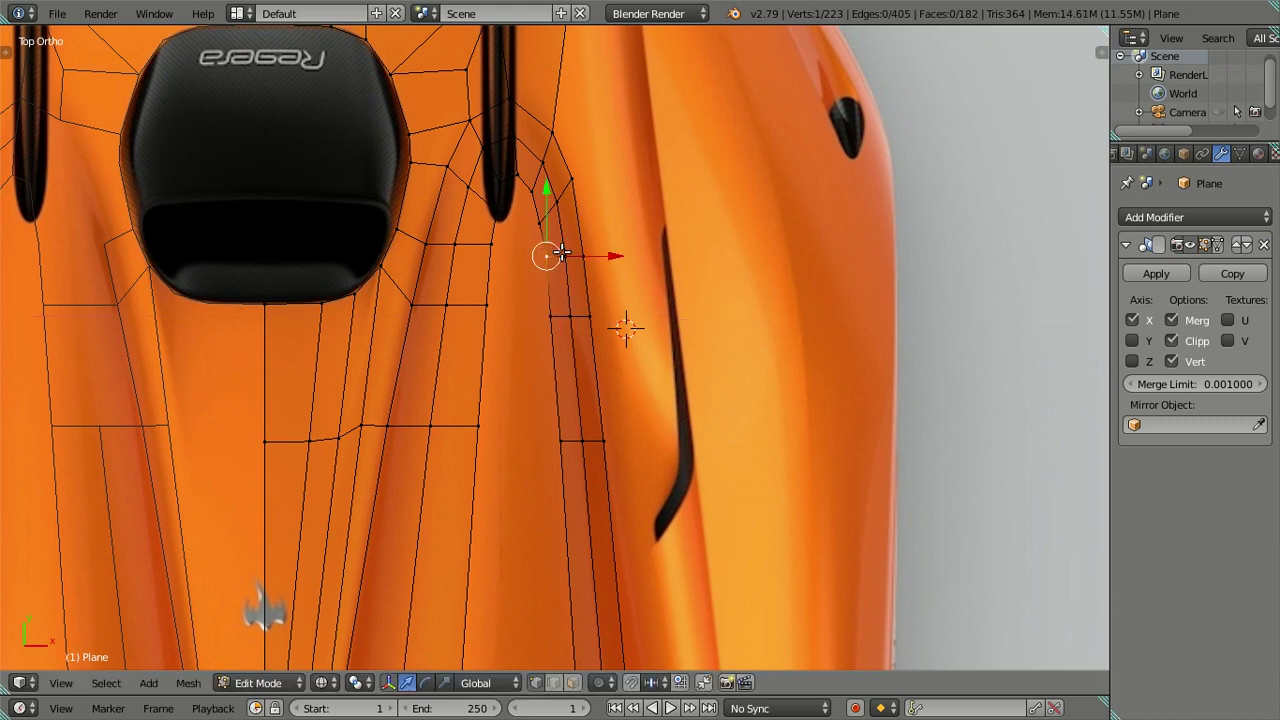
shift+right_click(590, 257)
shift+right_click(566, 257)
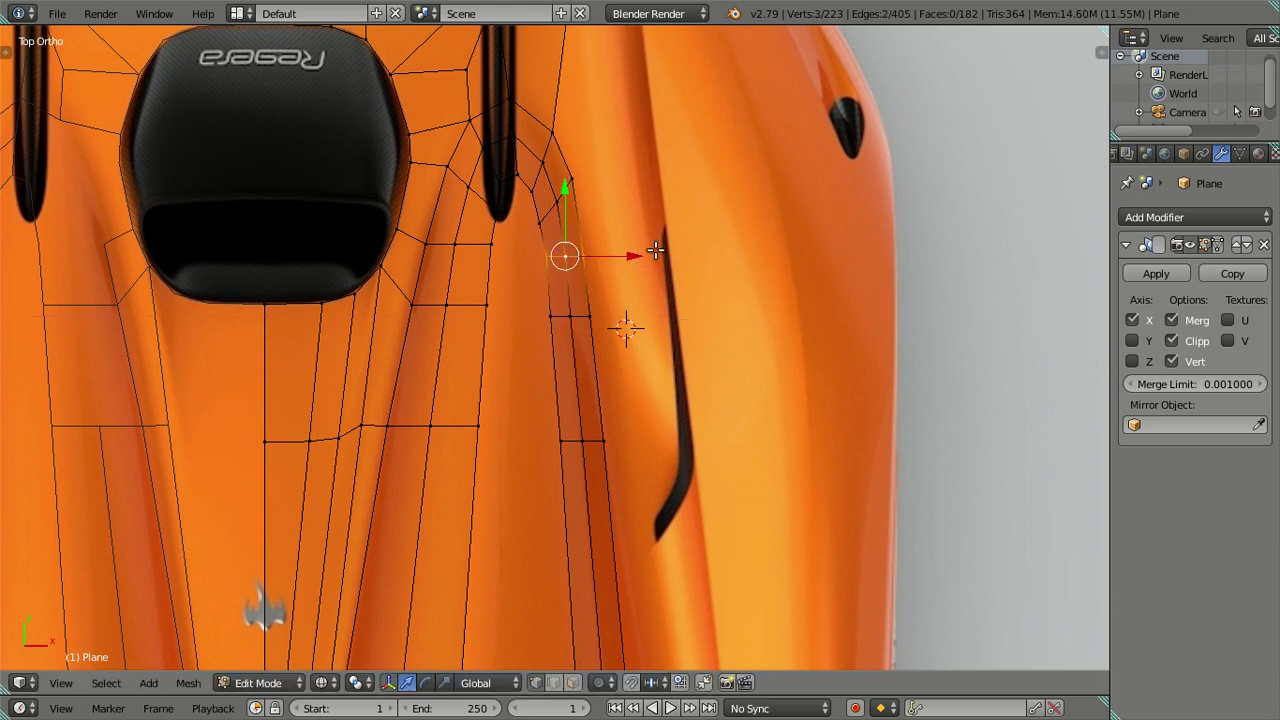
key(r)
click(732, 217)
scroll(670, 215, up, 2)
key(s)
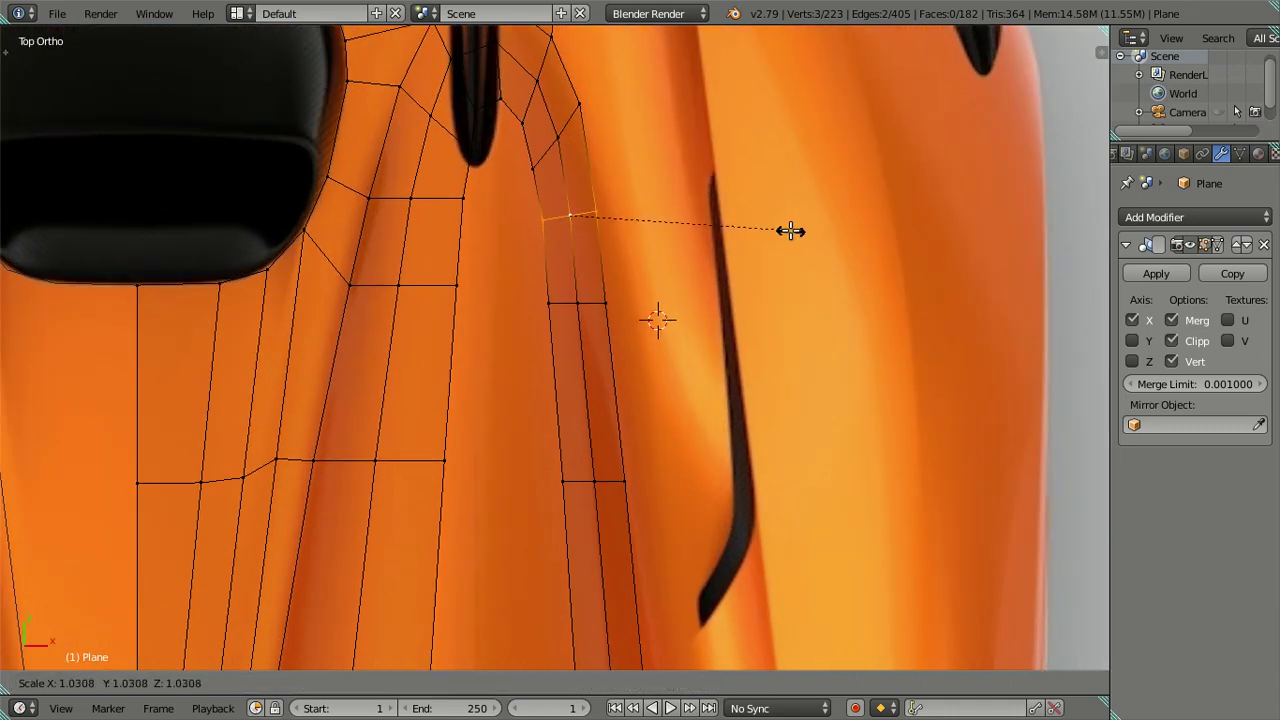
key(Escape)
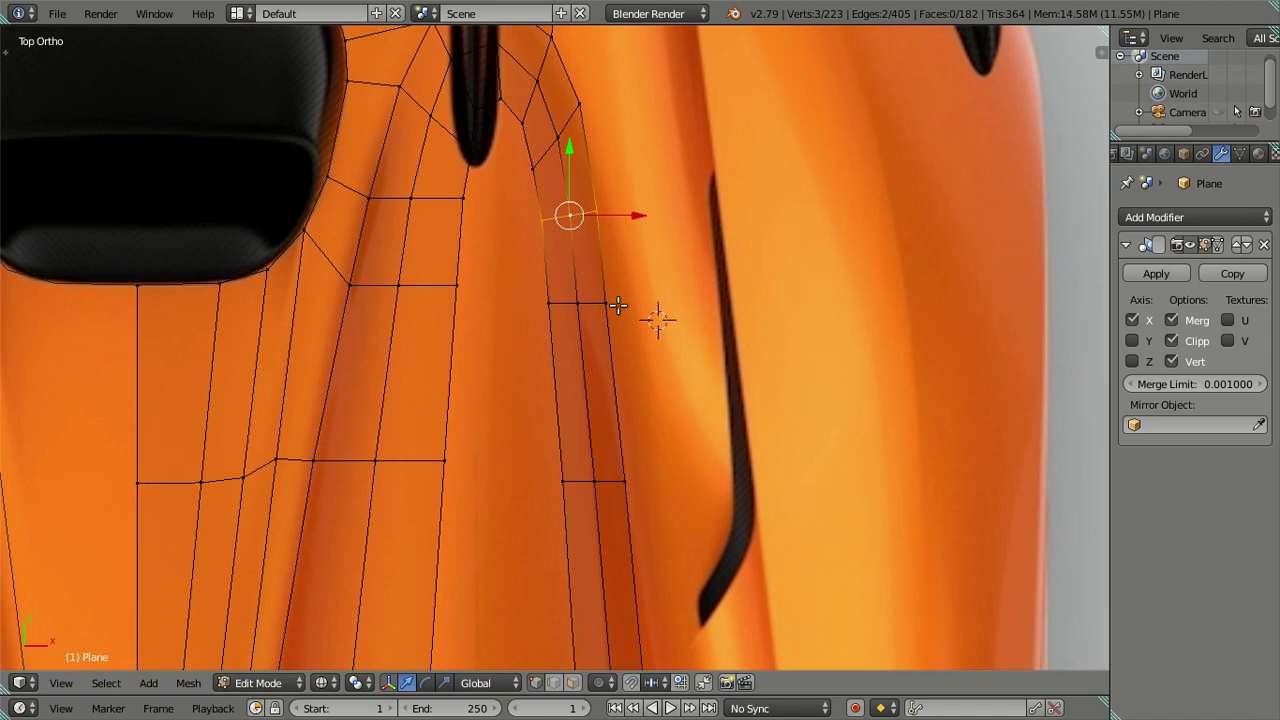
right_click(605, 302)
key(a)
Rotate the upper and lower vertex pairs to the body line and slide them lengthwise
right_click(462, 197)
shift+right_click(410, 197)
key(r)
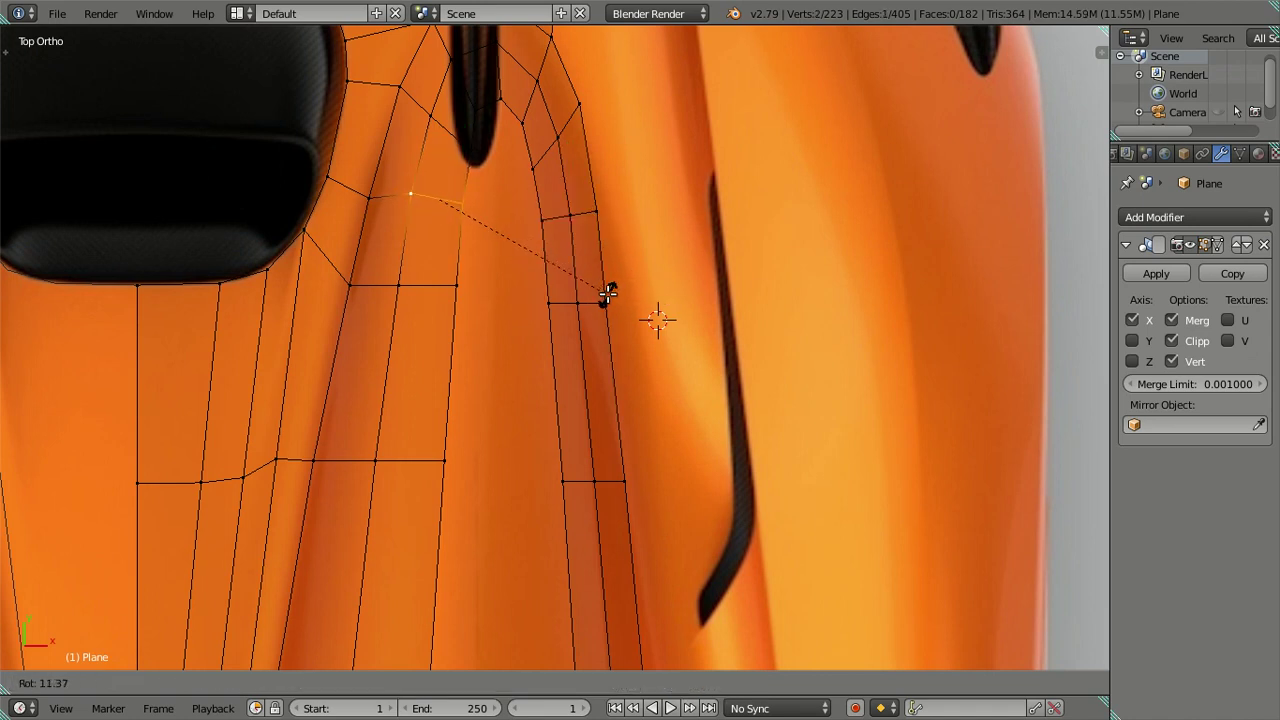
click(606, 289)
drag(430, 136, 428, 156)
right_click(386, 292)
shift+right_click(462, 285)
key(r)
click(635, 380)
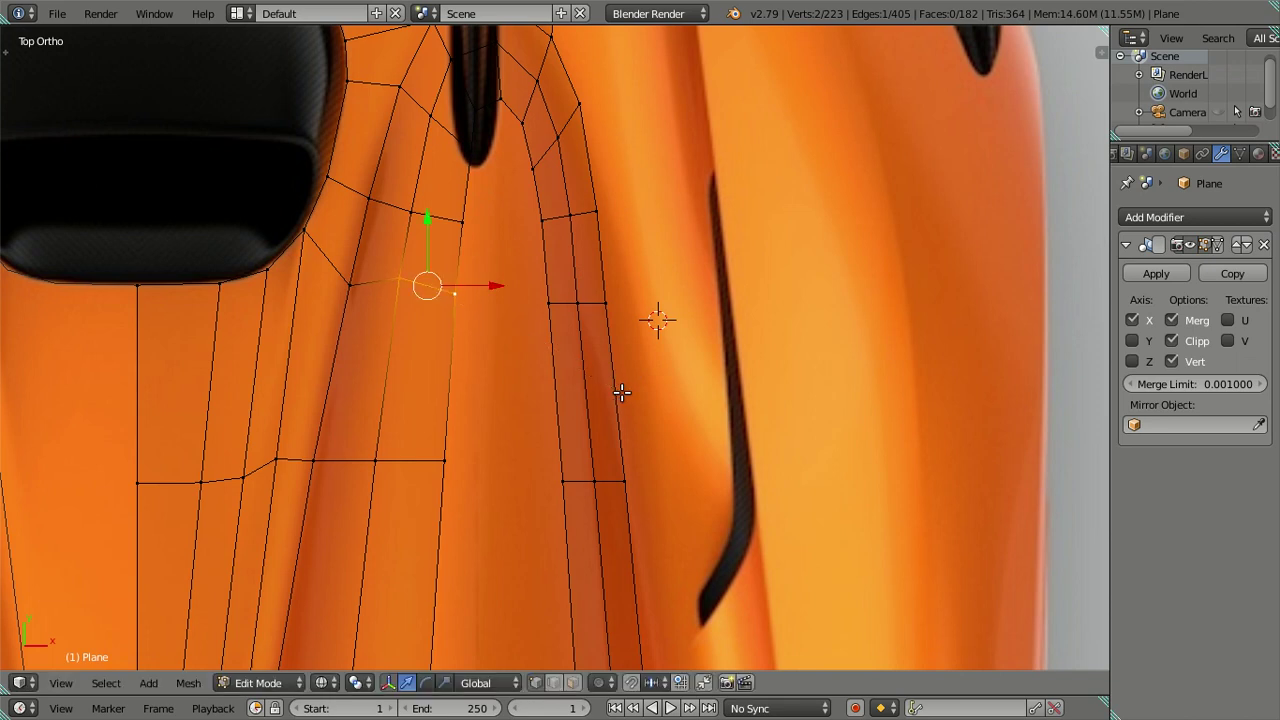
drag(424, 224, 424, 248)
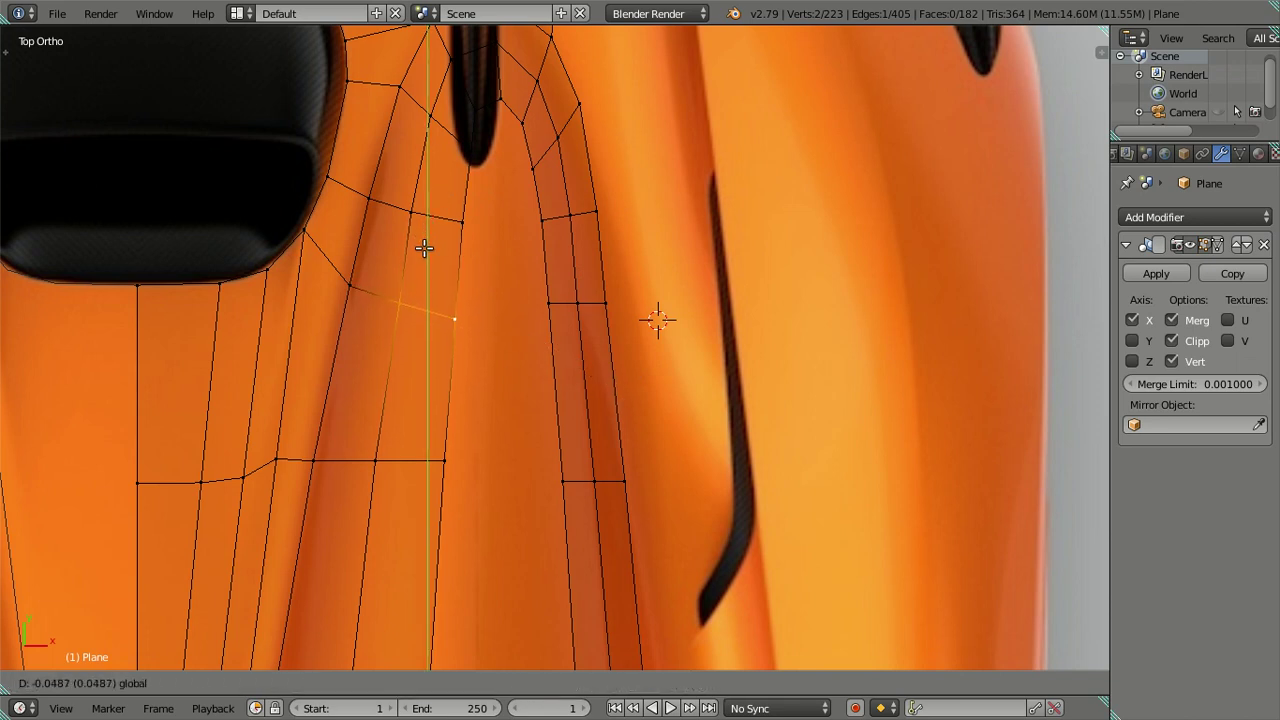
Select a three-vertex row on the right strip, then cancel and undo the last two adjustments
right_click(549, 302)
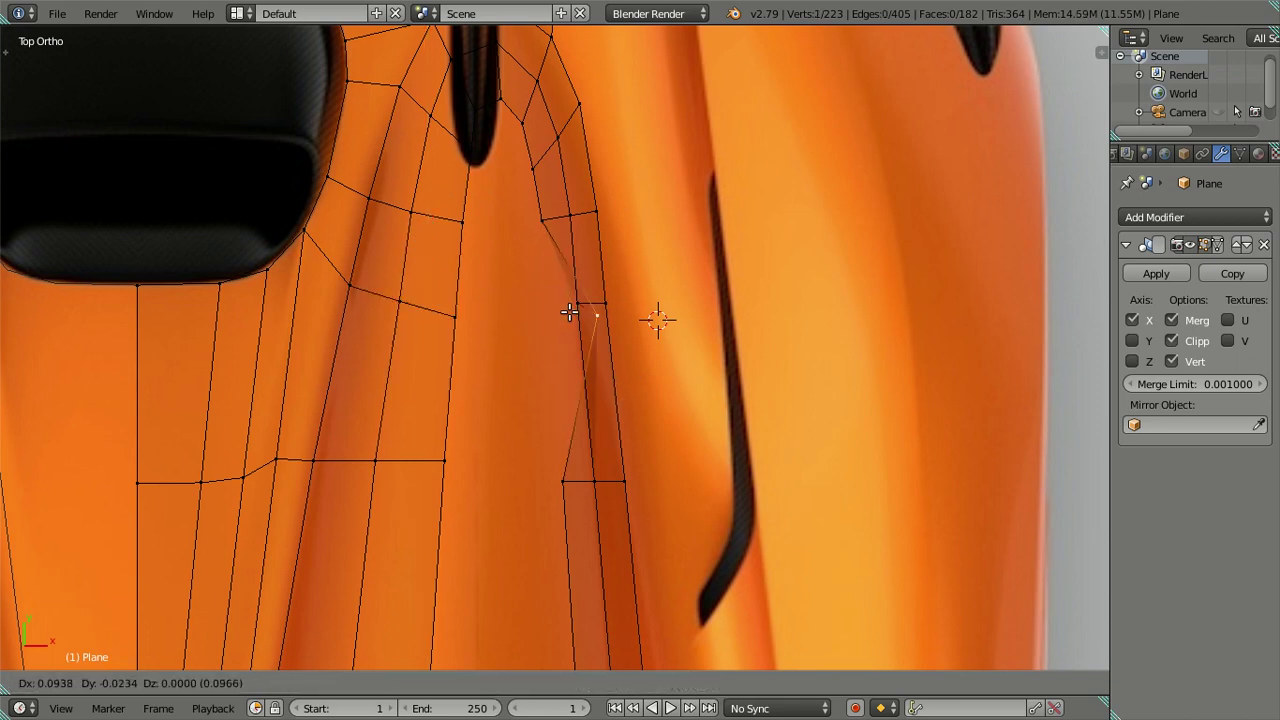
shift+right_click(578, 302)
shift+right_click(606, 302)
key(s)
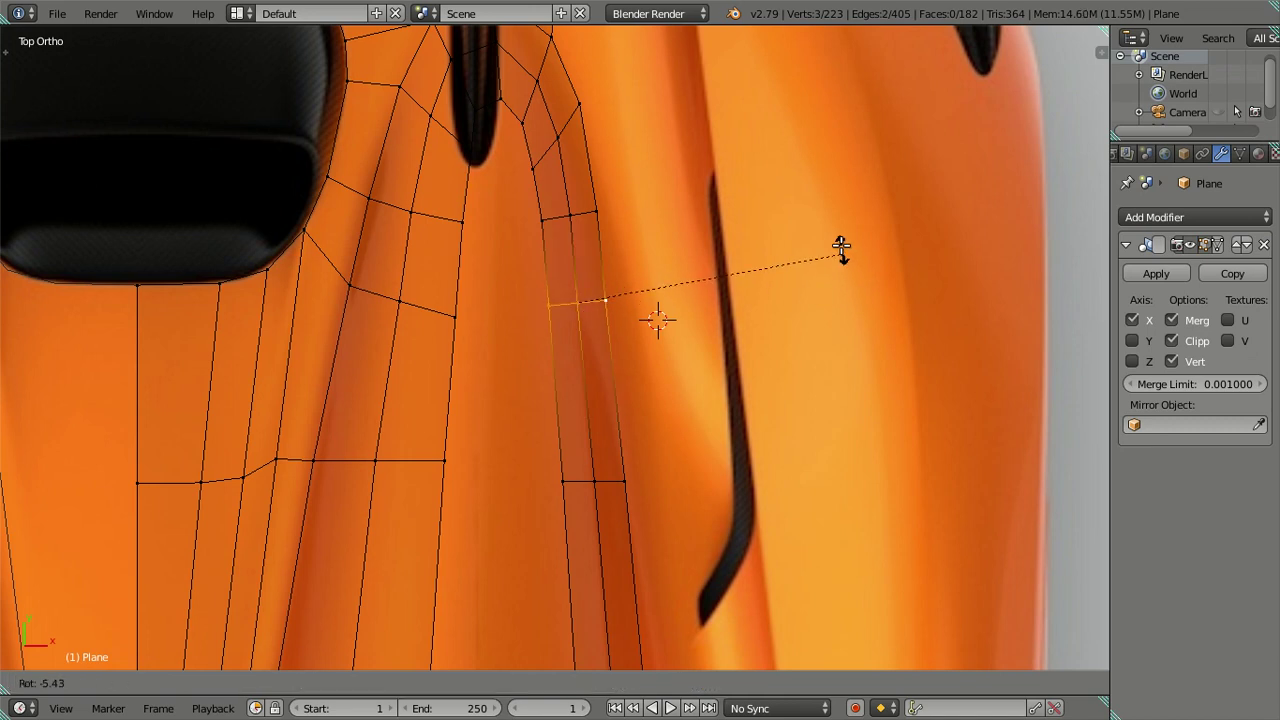
key(Escape)
key(ctrl+z)
key(ctrl+z)
key(ctrl+z)
key(ctrl+z)
key(ctrl+z)
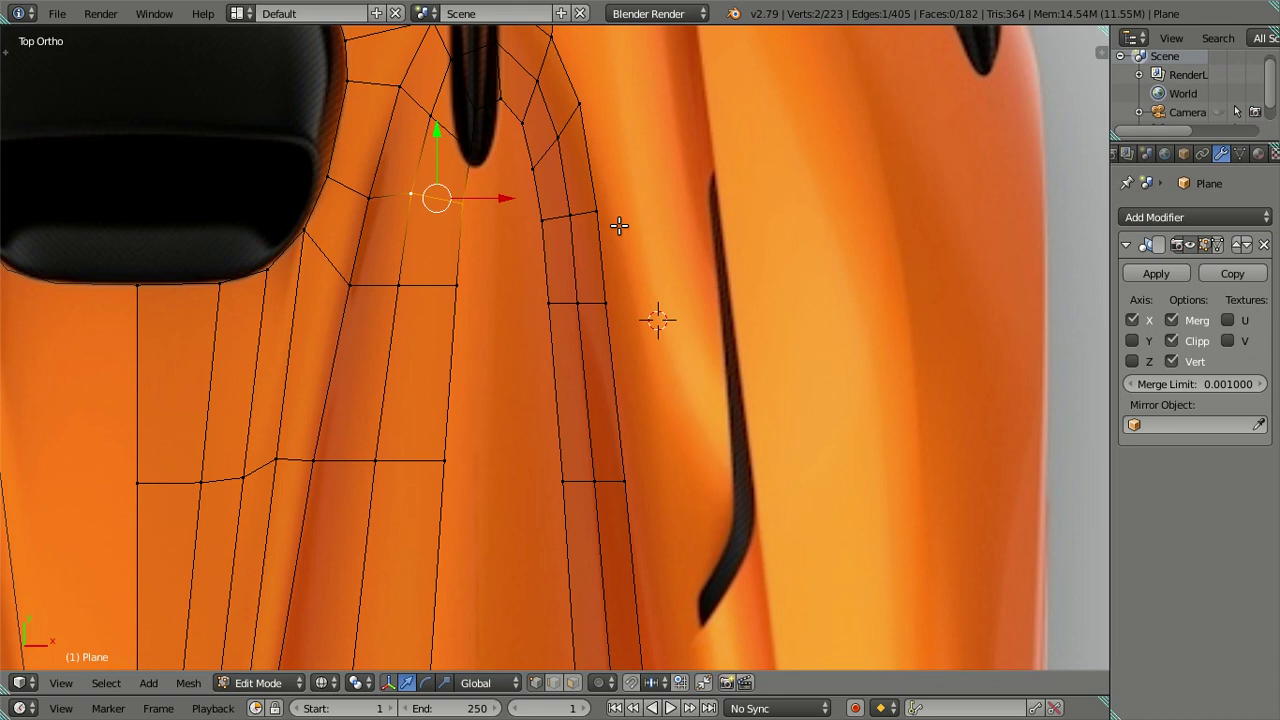
key(ctrl+z)
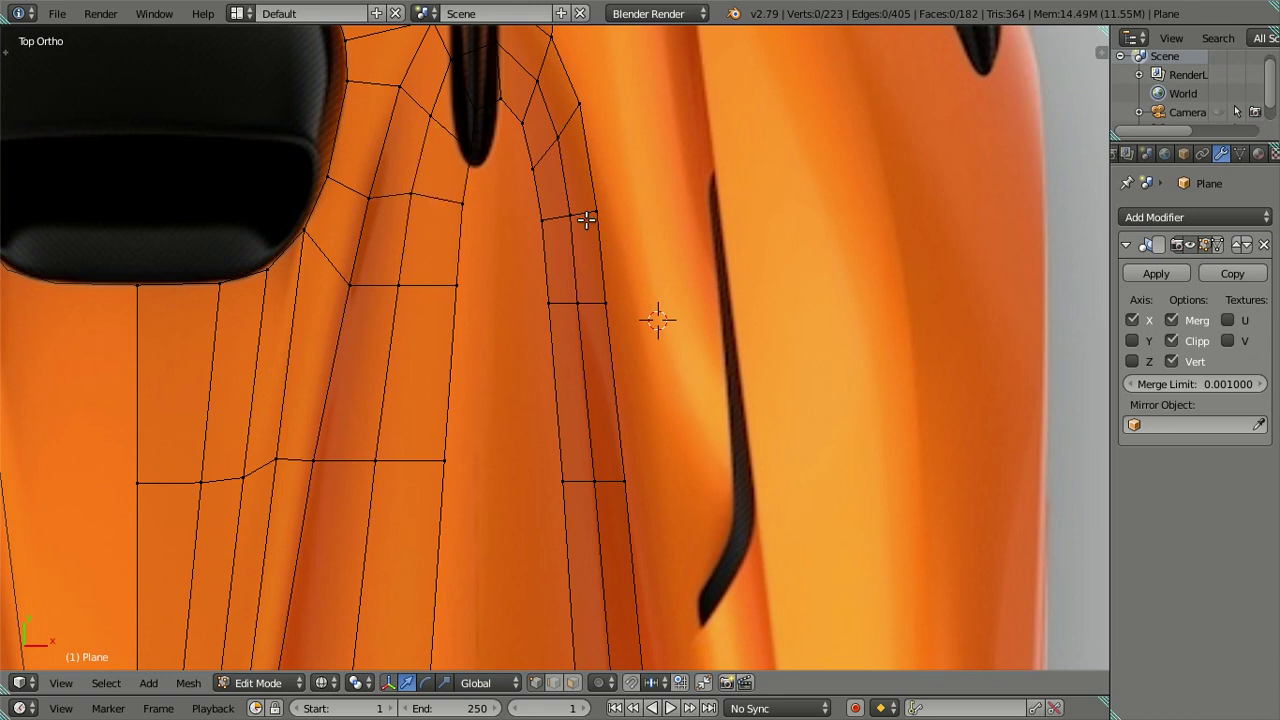
Slide the vertices near the strip's top along the car's length (Y axis)
right_click(461, 204)
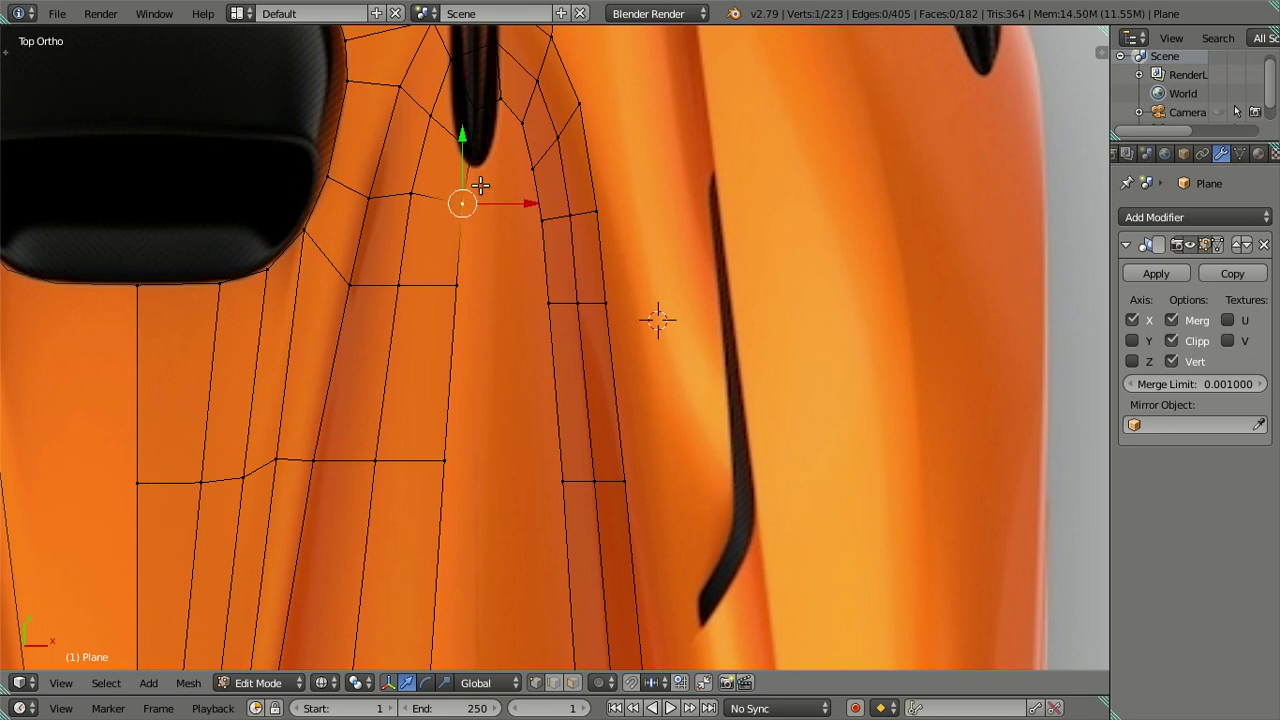
shift+right_click(467, 148)
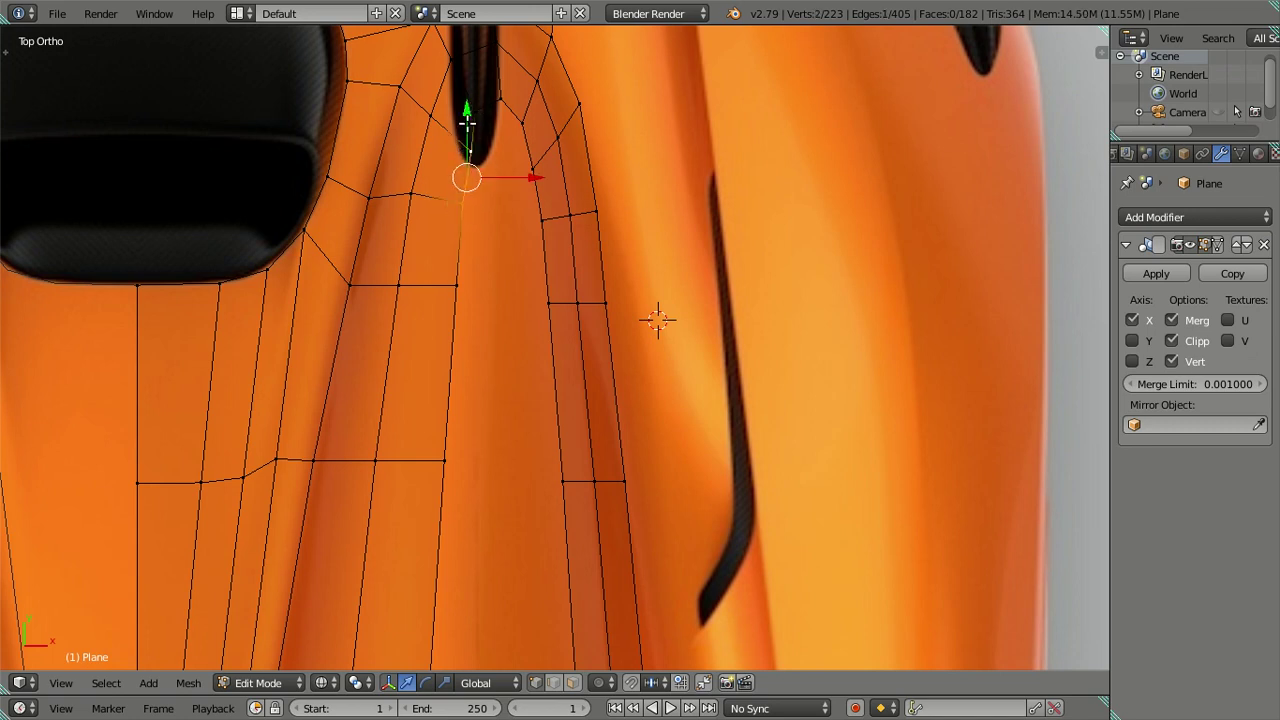
key(g)
key(y)
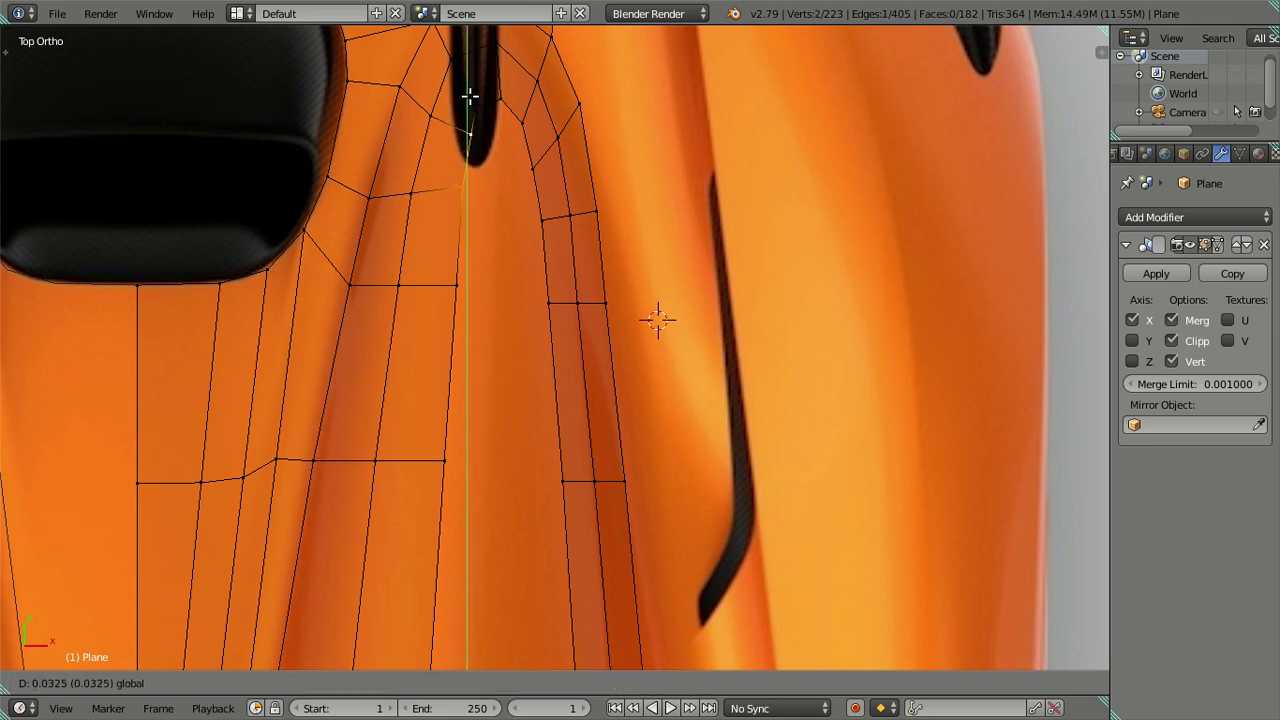
click(462, 135)
right_click(425, 107)
key(g)
click(452, 125)
shift+right_click(468, 130)
key(g)
key(y)
click(453, 62)
Move two vertices onto the outline of the vent's upper tip
right_click(474, 104)
shift+middle_drag(457, 62, 449, 120)
shift+right_click(445, 119)
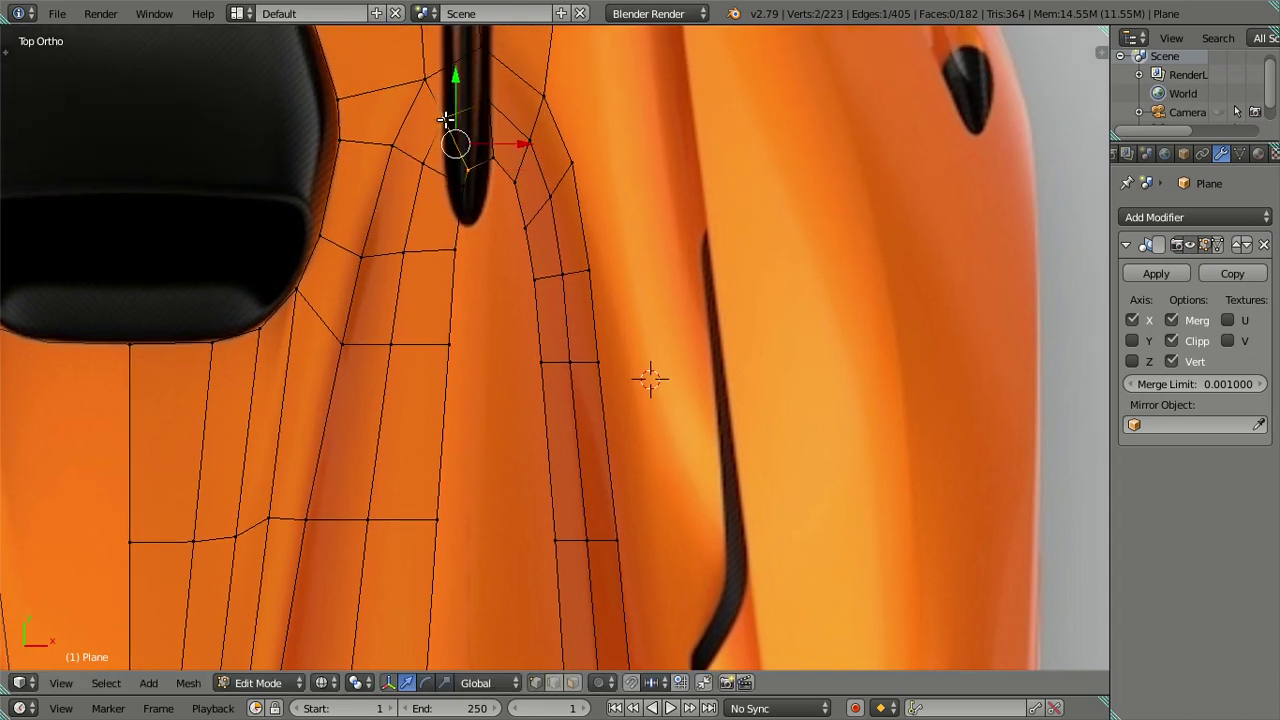
key(g)
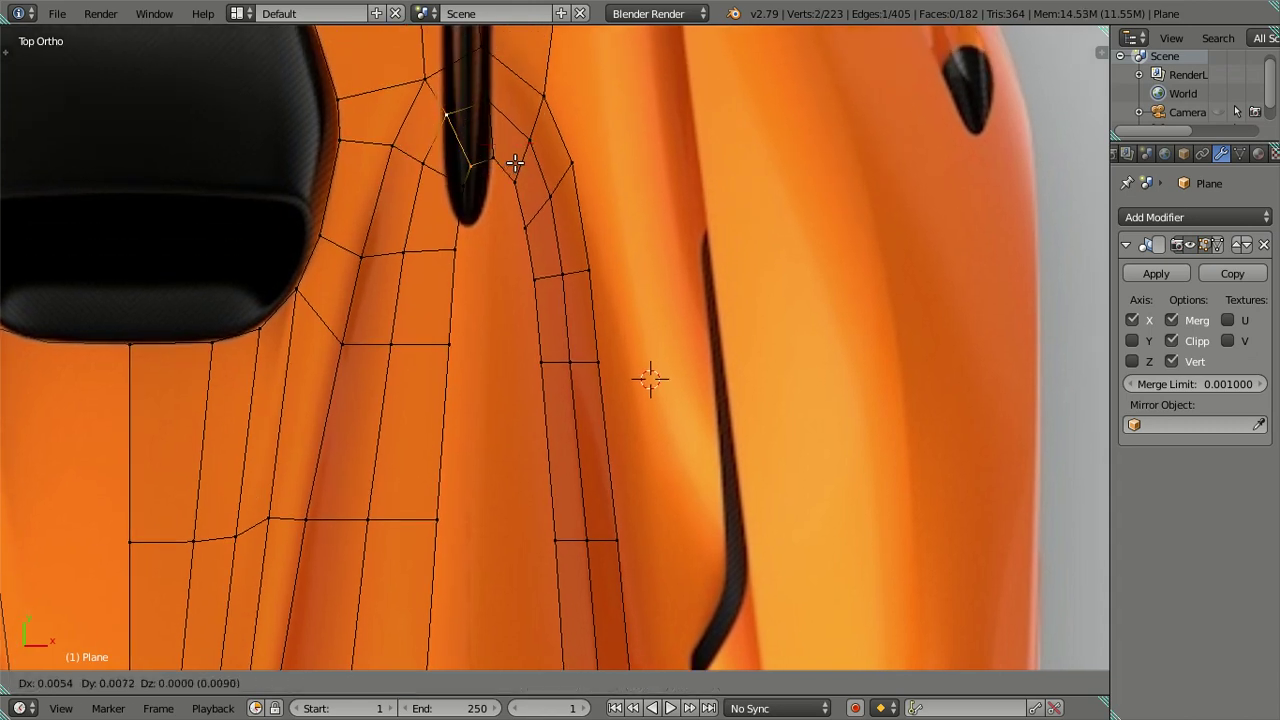
click(514, 163)
Slide the vertices beside and below the vent's end along Y to match its edge
right_click(521, 161)
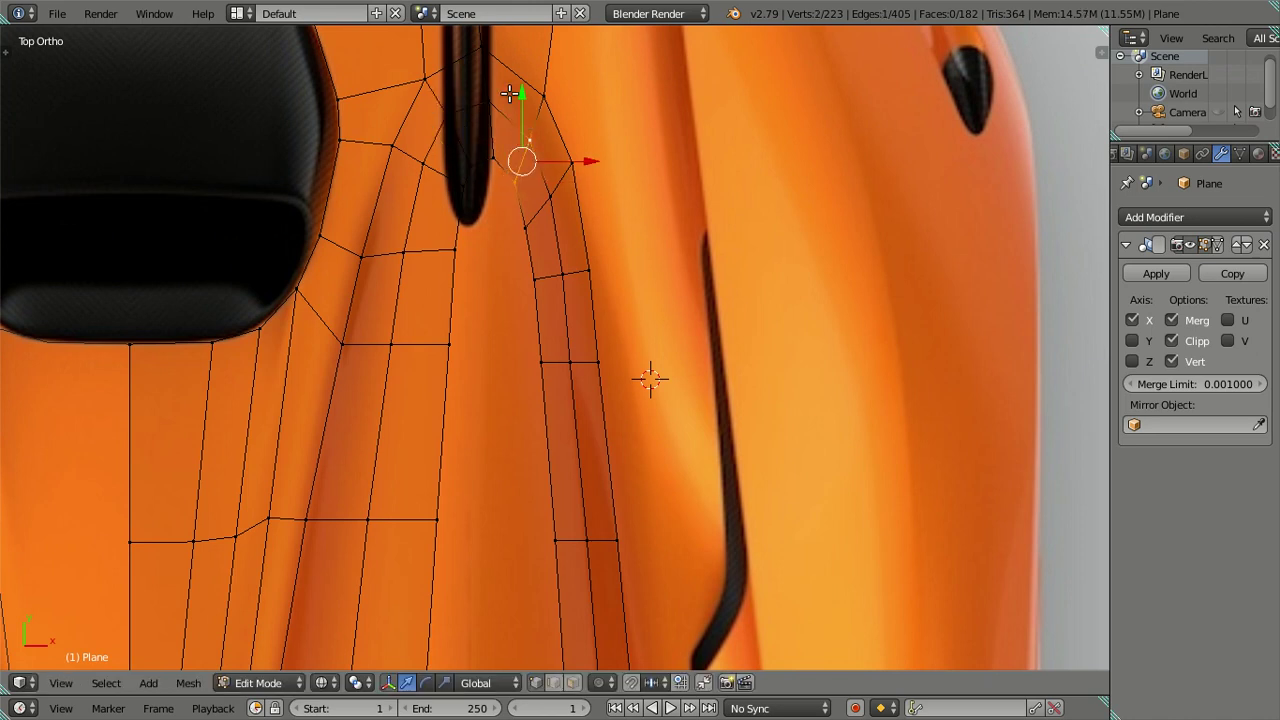
key(g)
key(y)
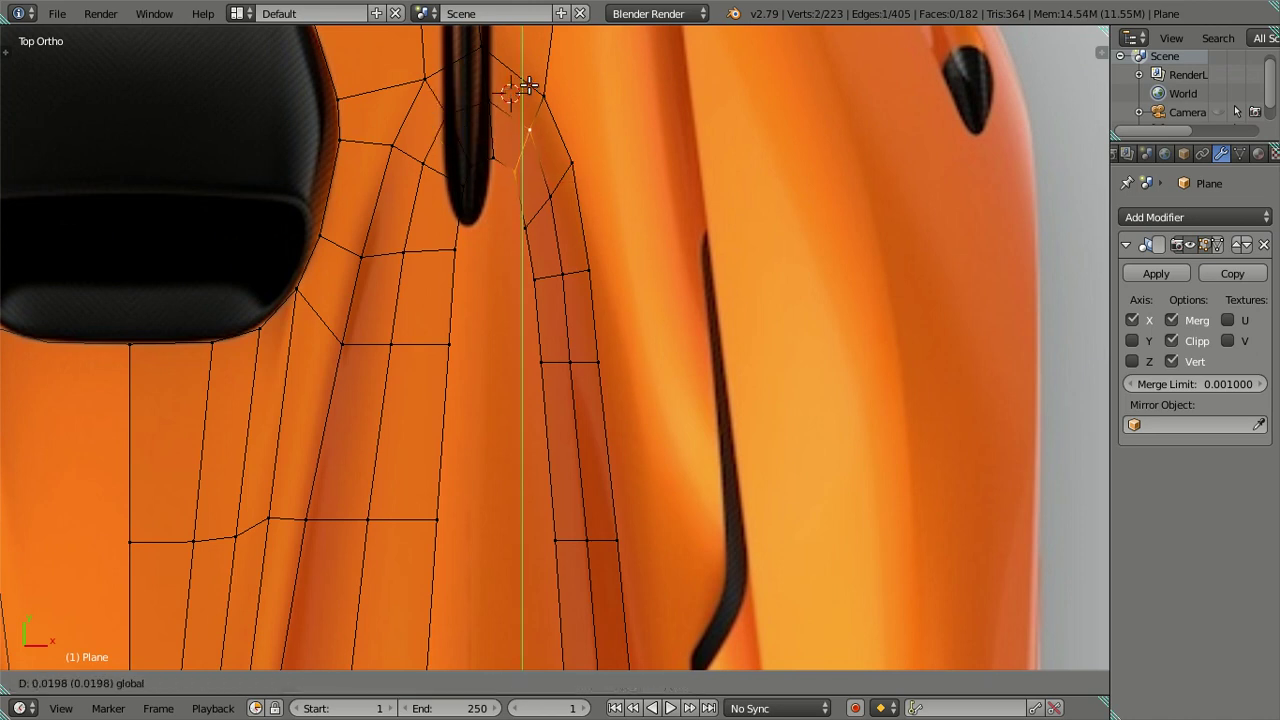
click(528, 86)
right_click(519, 238)
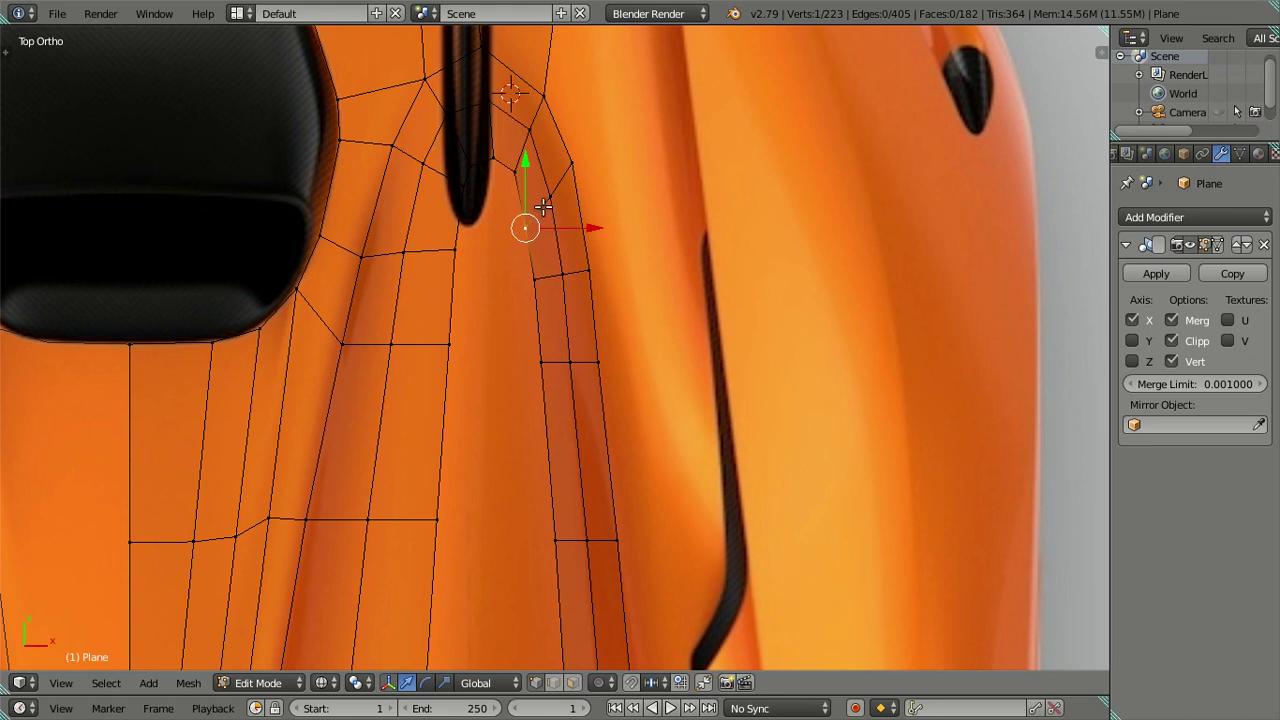
shift+right_click(547, 203)
key(g)
key(y)
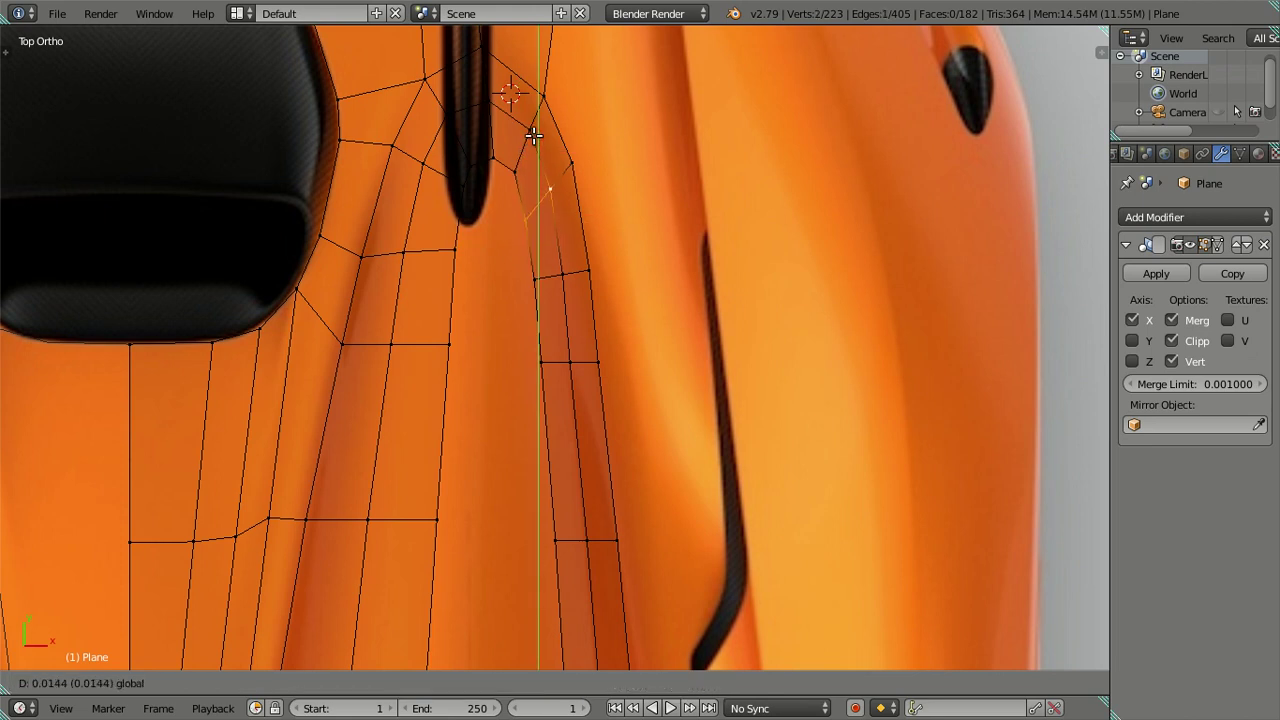
click(533, 140)
right_click(526, 180)
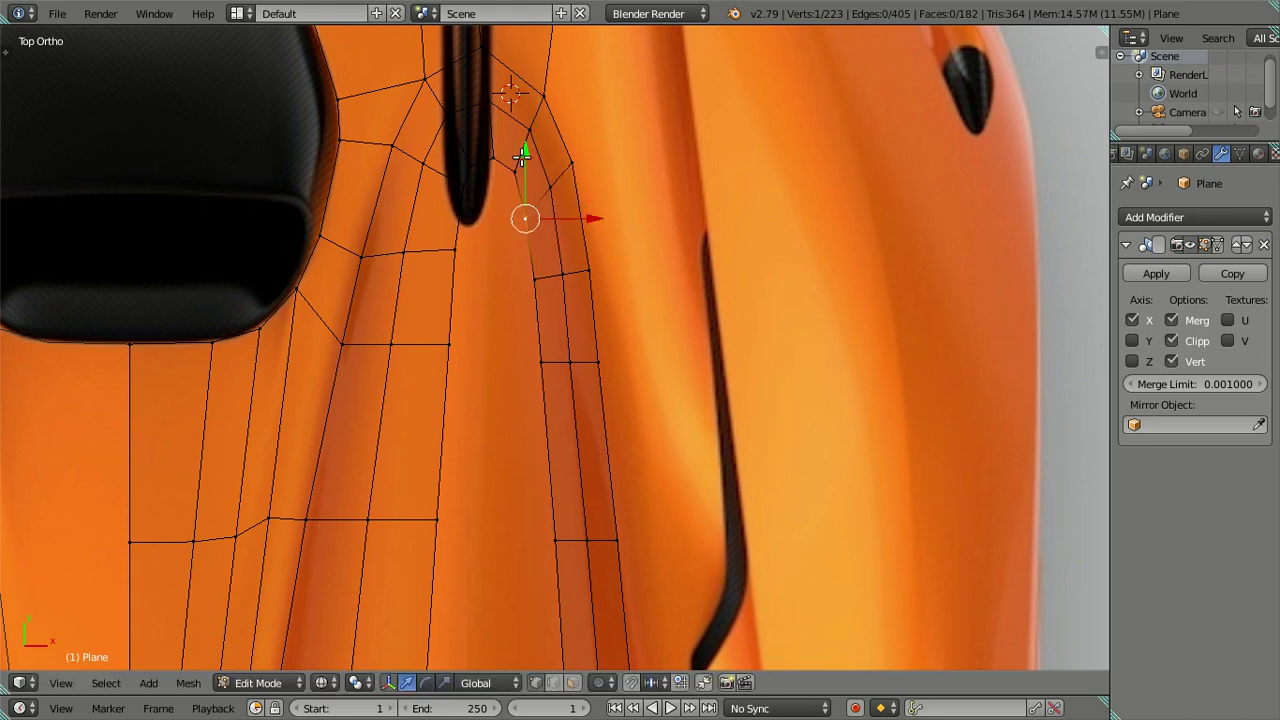
key(g)
key(y)
click(521, 145)
Shortest-path select the vertex row running from the rear deck to the right side
key(a)
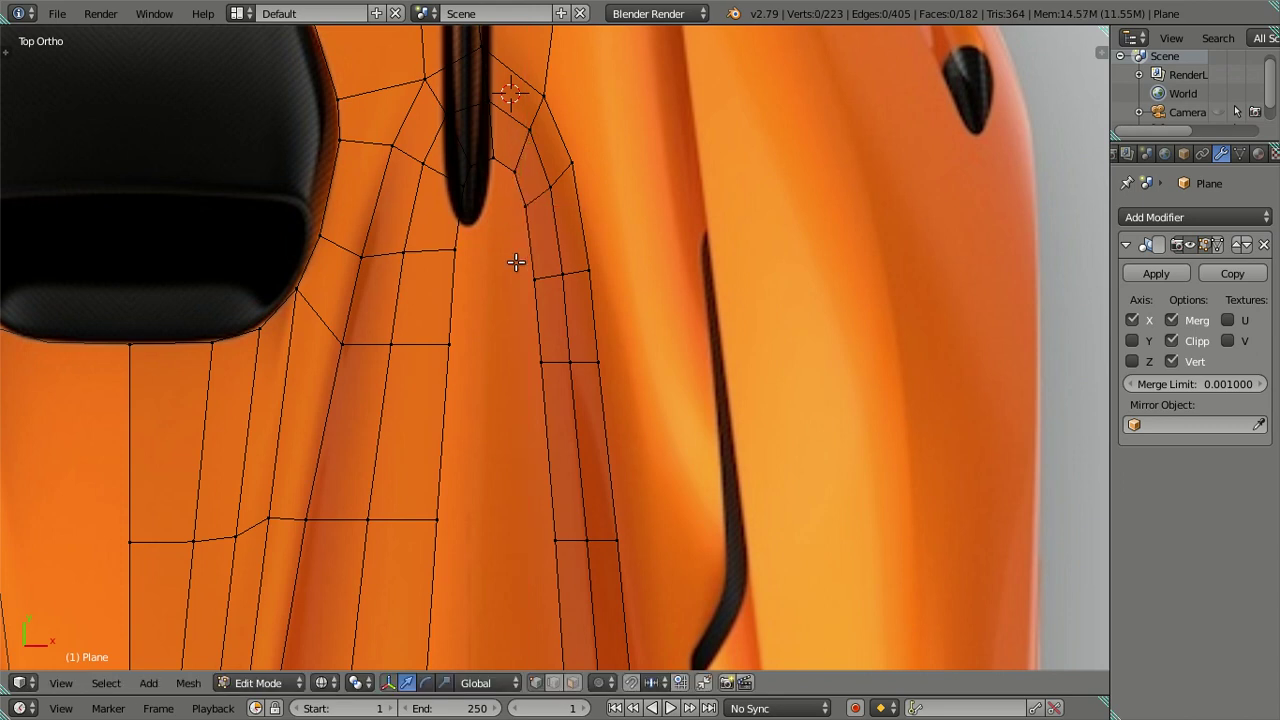
scroll(521, 395, down, 3)
mouse_move(521, 395)
shift+middle_down()
mouse_move(557, 314)
mouse_move(548, 206)
mouse_move(548, 276)
mouse_move(511, 340)
mouse_move(514, 367)
shift+middle_up()
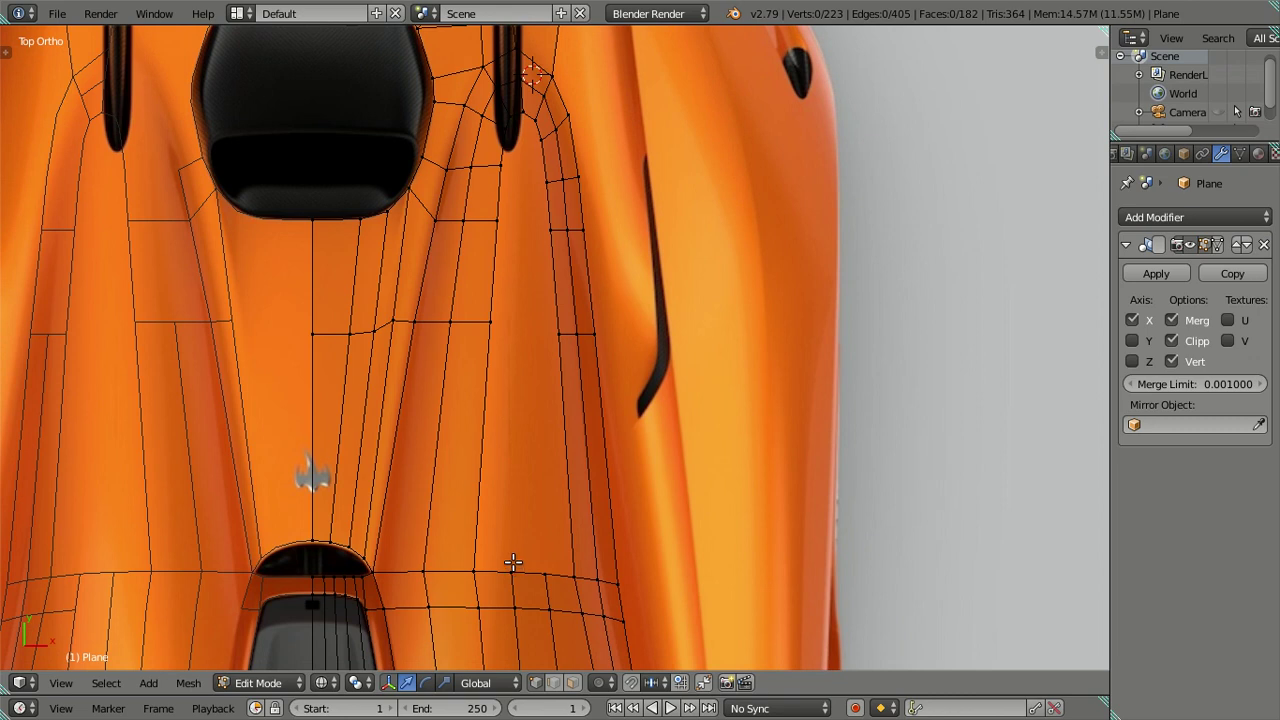
scroll(524, 225, down, 1)
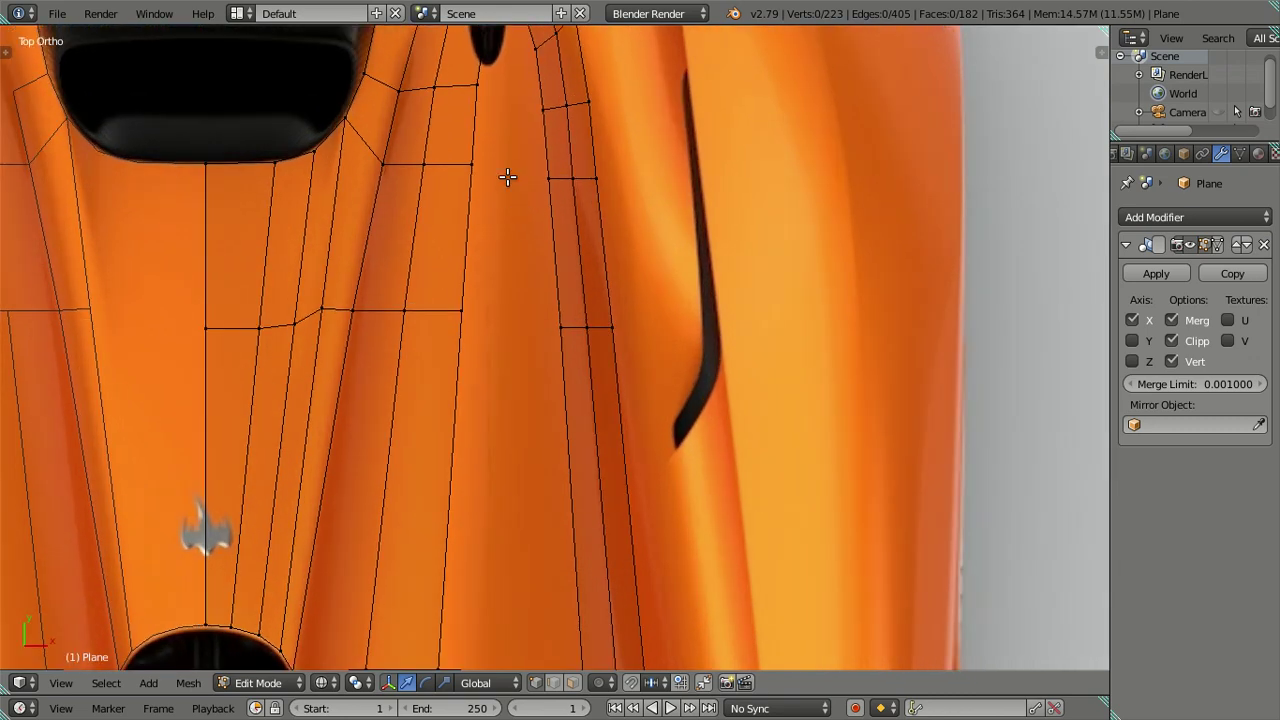
scroll(508, 177, down, 5)
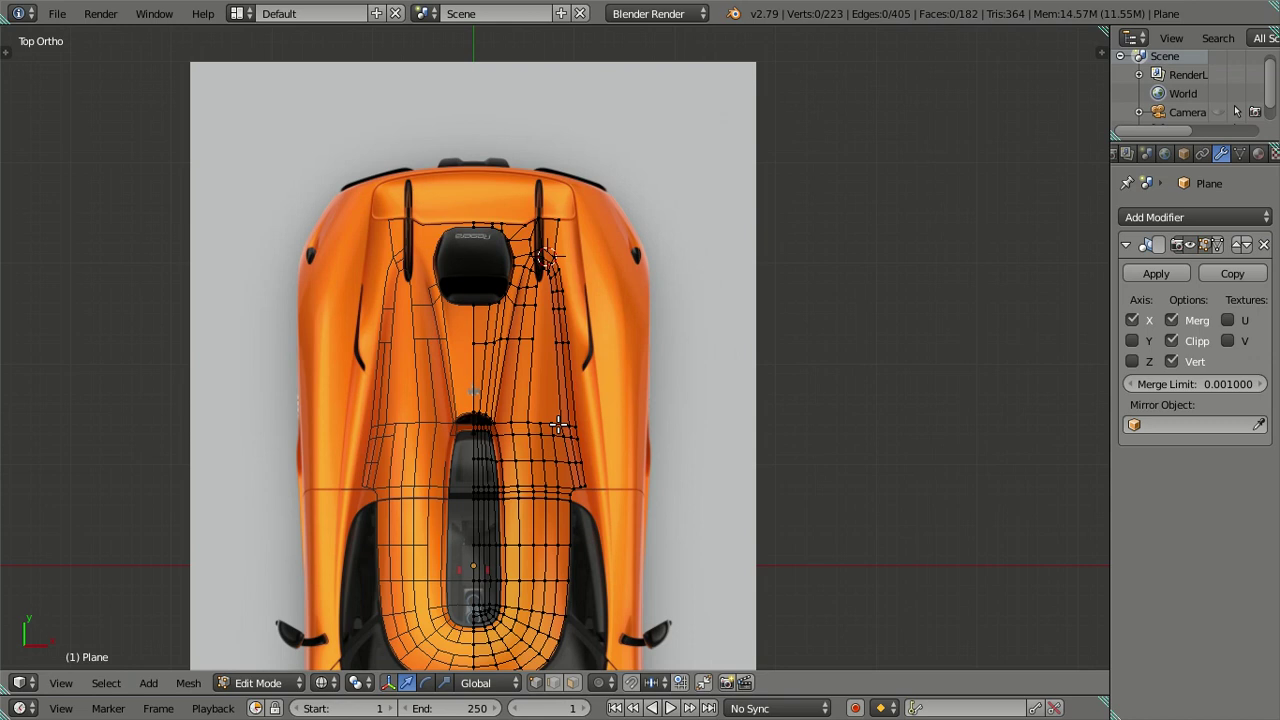
scroll(554, 400, up, 2)
scroll(553, 385, up, 3)
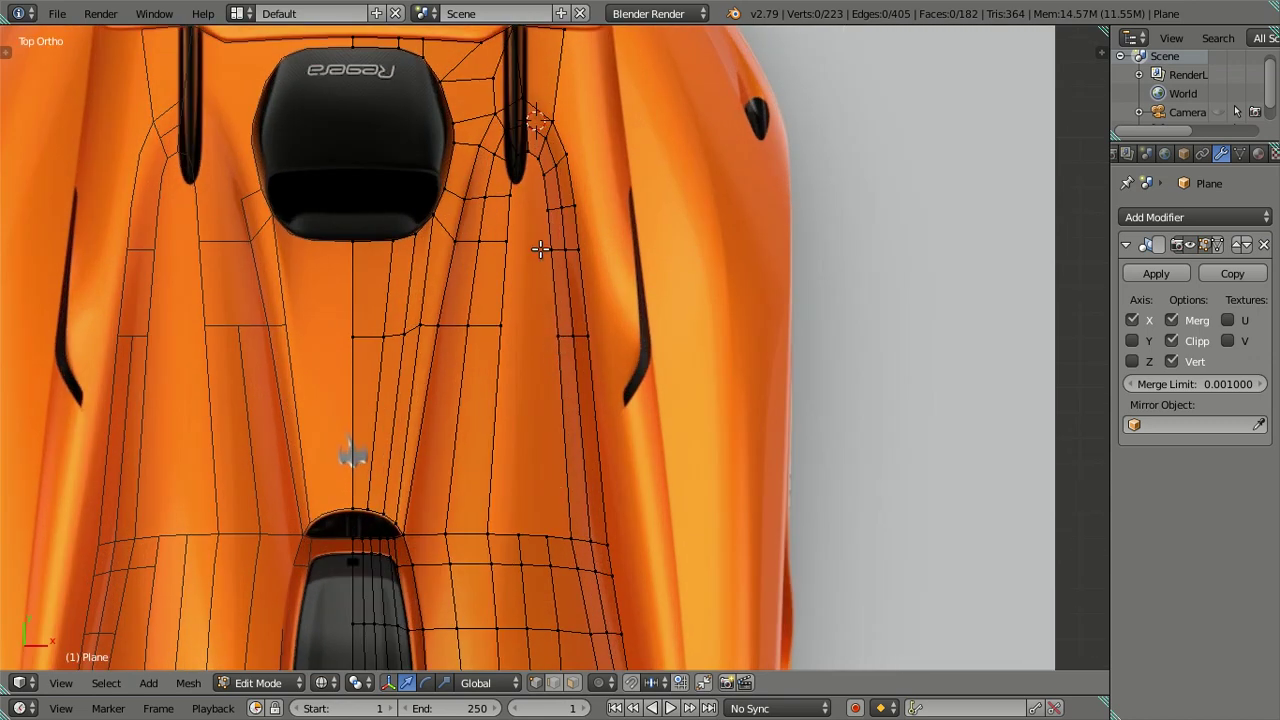
scroll(531, 212, up, 2)
scroll(531, 213, down, 1)
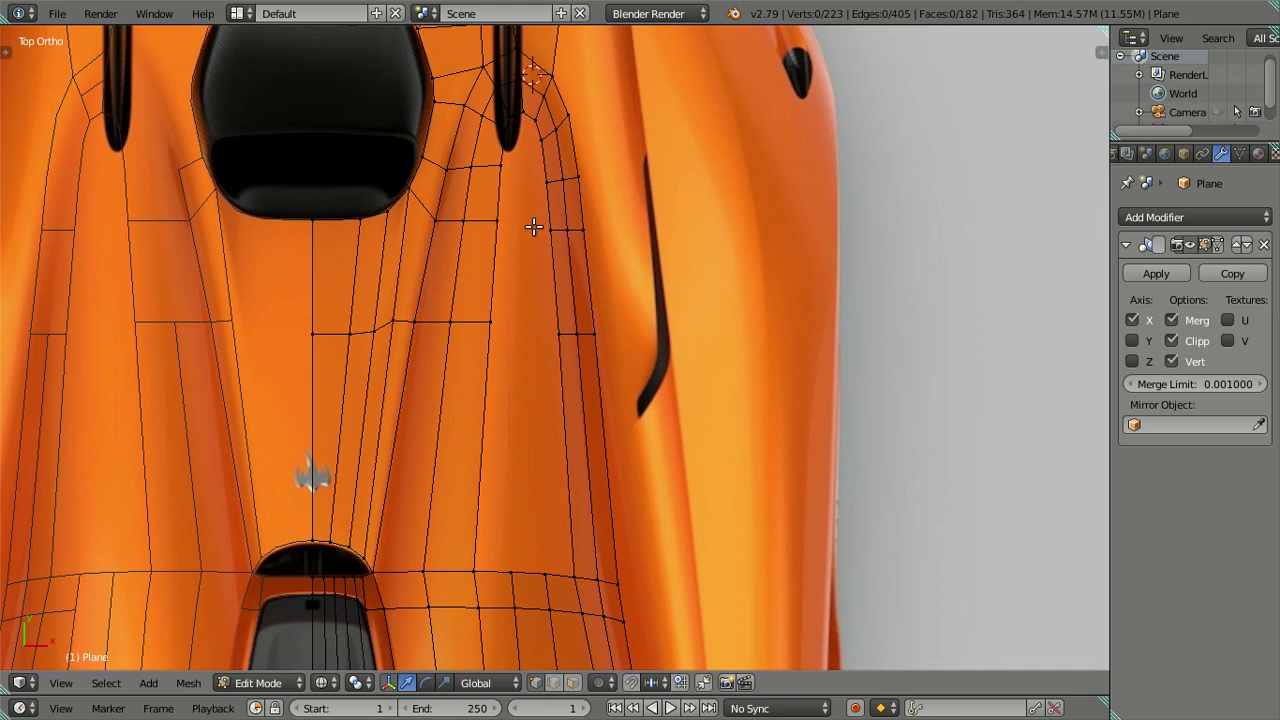
scroll(491, 168, up, 2)
scroll(502, 190, down, 2)
scroll(490, 255, down, 1)
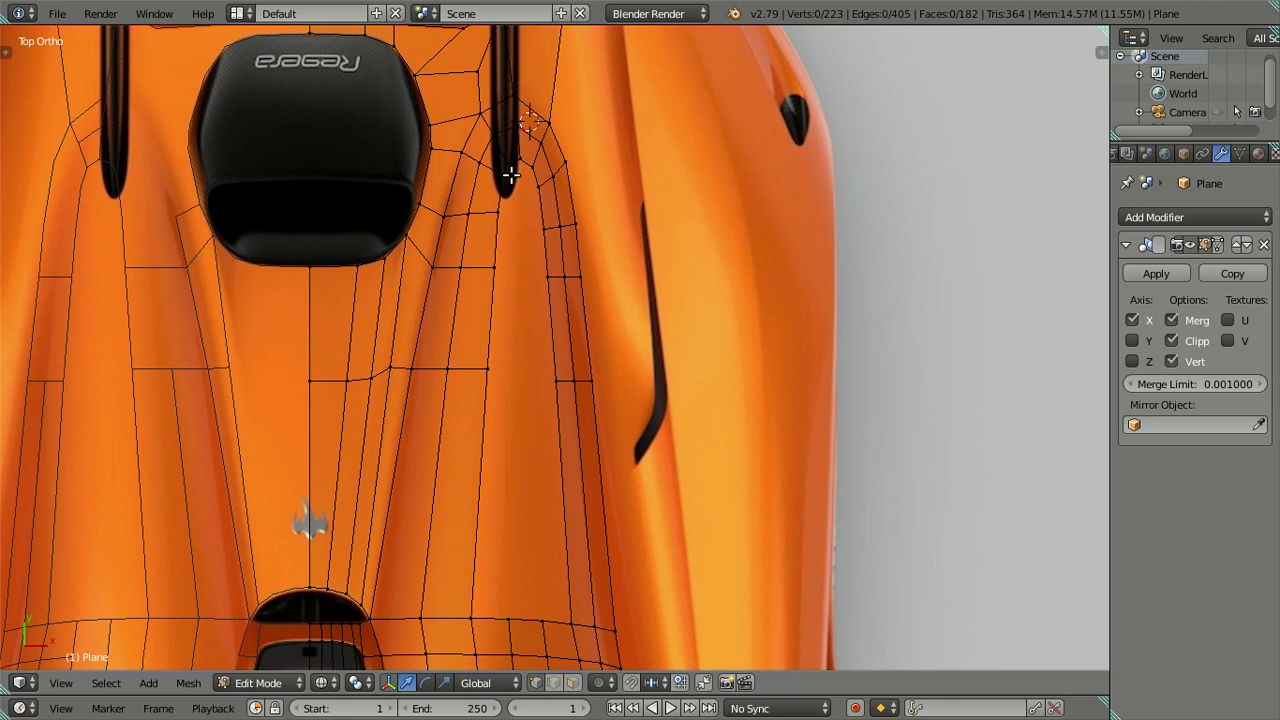
click(490, 366)
ctrl+click(556, 380)
scroll(616, 346, up, 1)
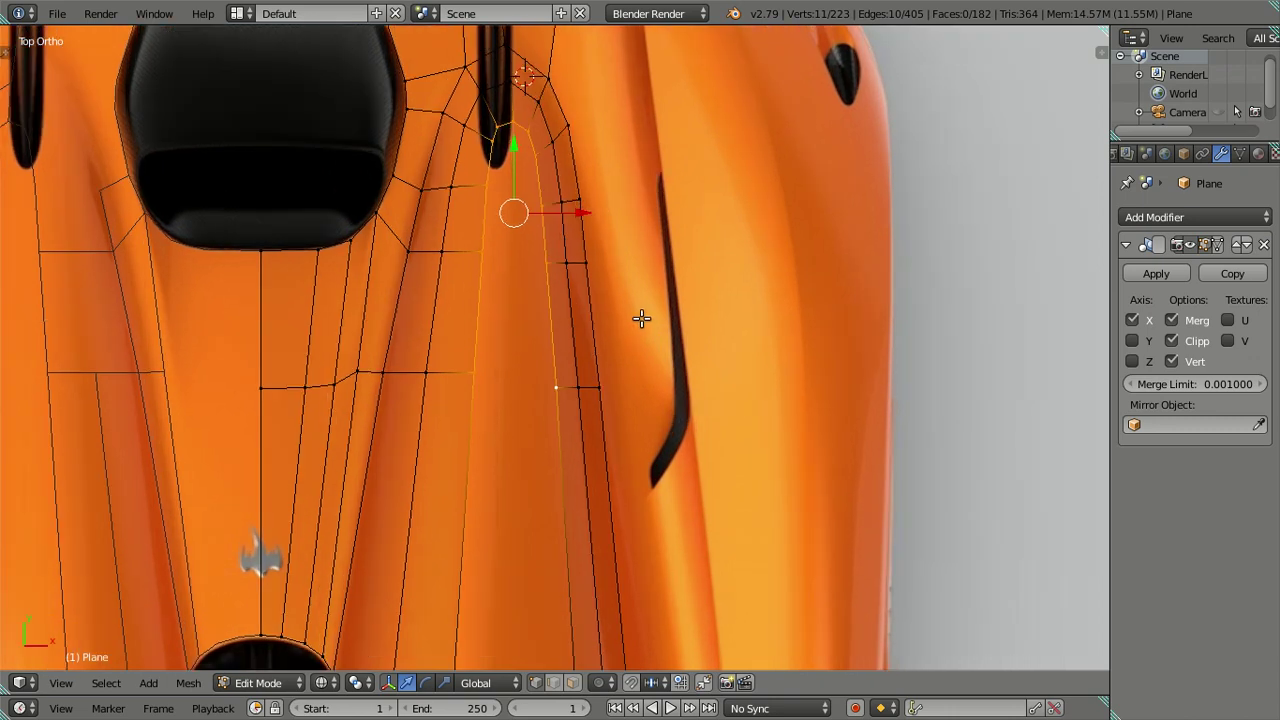
Extrude the selected edges in place and scale them along X toward the centre line
key(e)
right_click(745, 303)
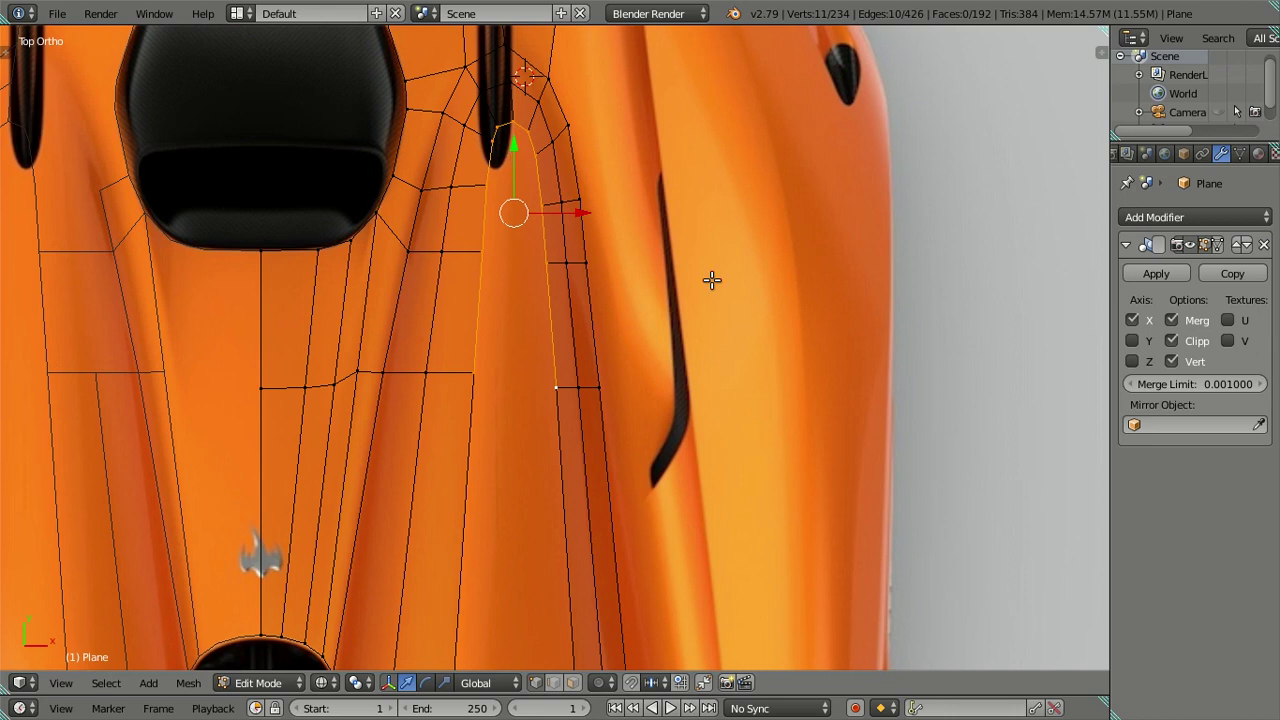
key(s)
key(x)
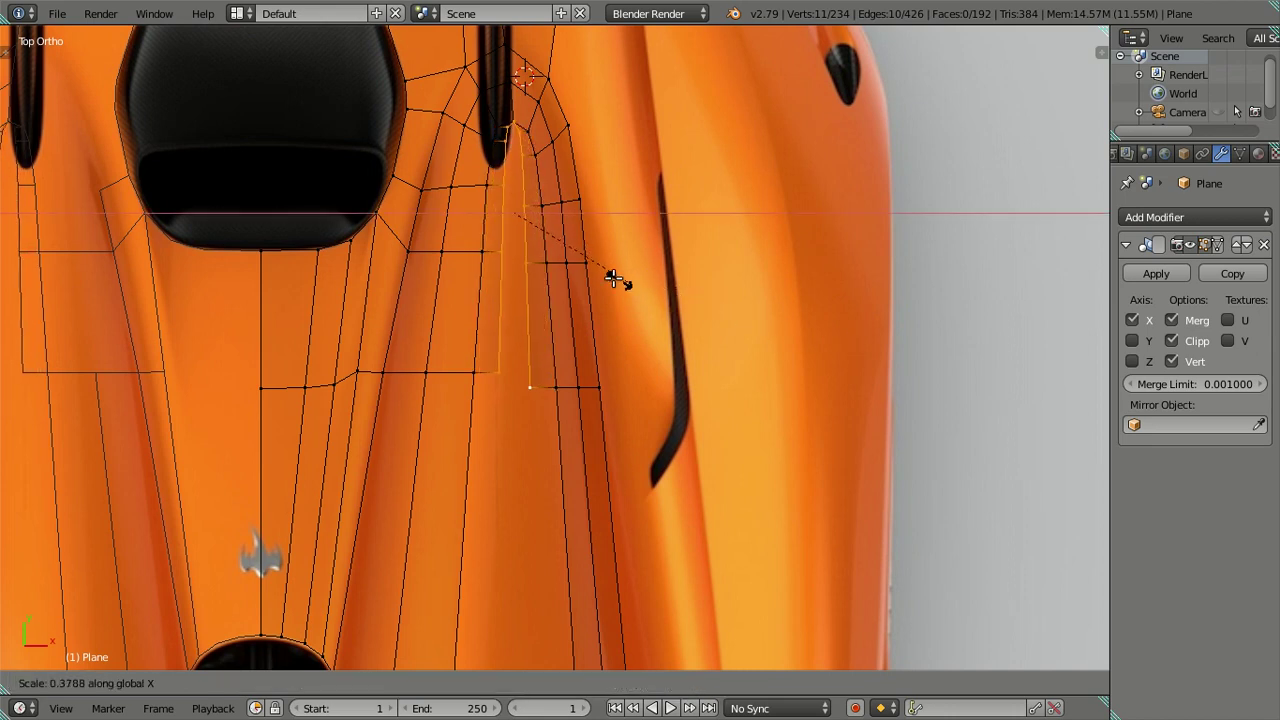
click(541, 265)
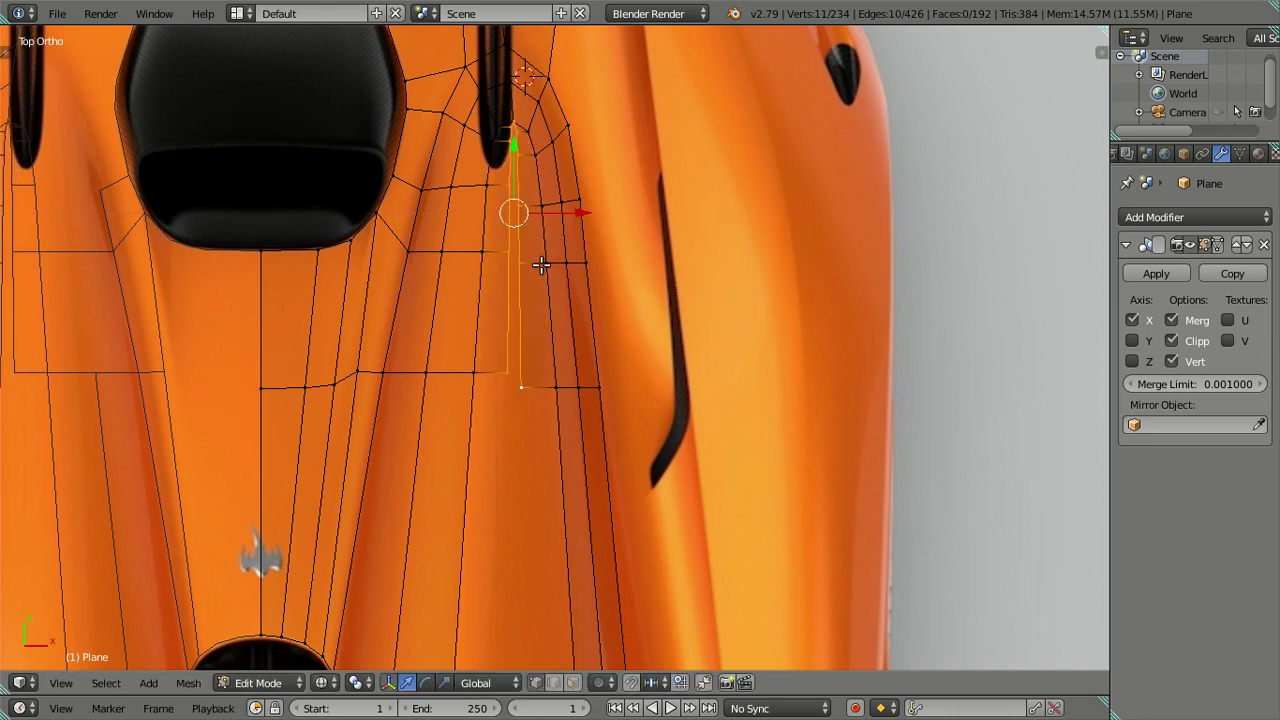
Circle-deselect the strip's lower vertices and start moving the upper ones along Y
scroll(530, 188, up, 2)
shift+middle_drag(514, 177, 534, 374)
key(c)
middle_drag(545, 517, 543, 400)
key(Escape)
scroll(547, 349, up, 2)
key(g)
key(y)
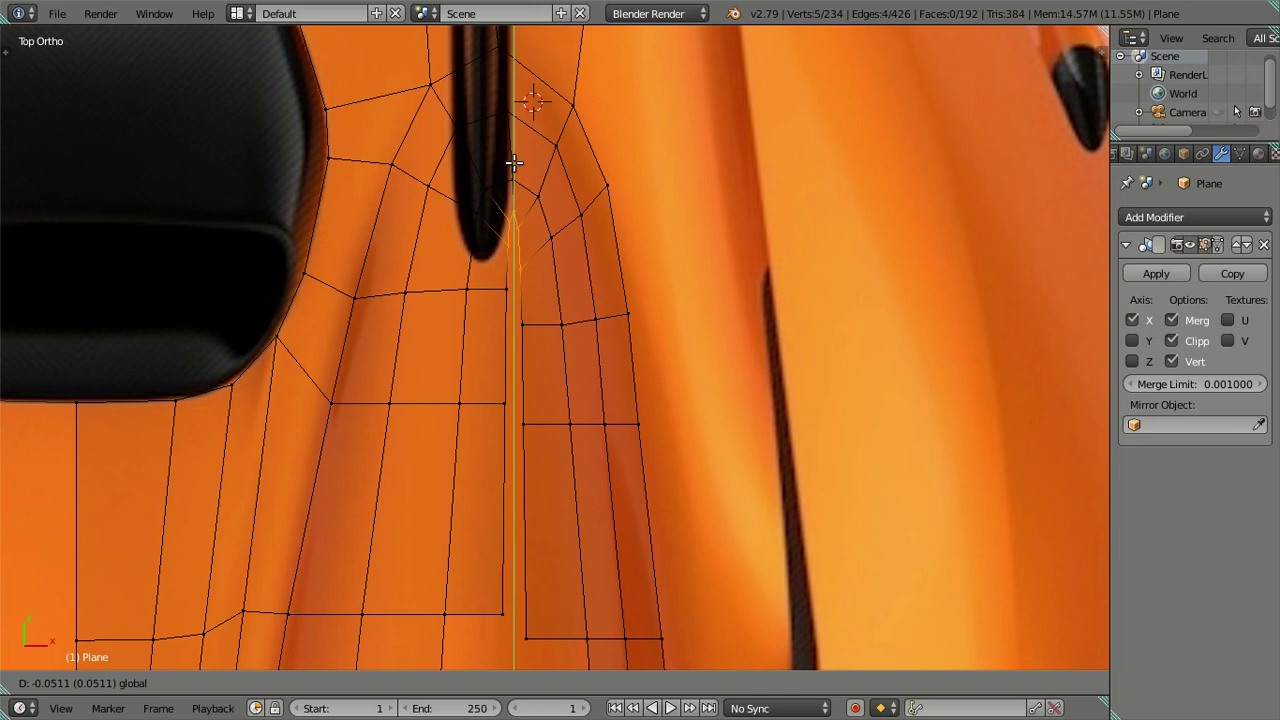
Confirm the strip's Y move and lift the vertex near the vent tip vertically
click(513, 162)
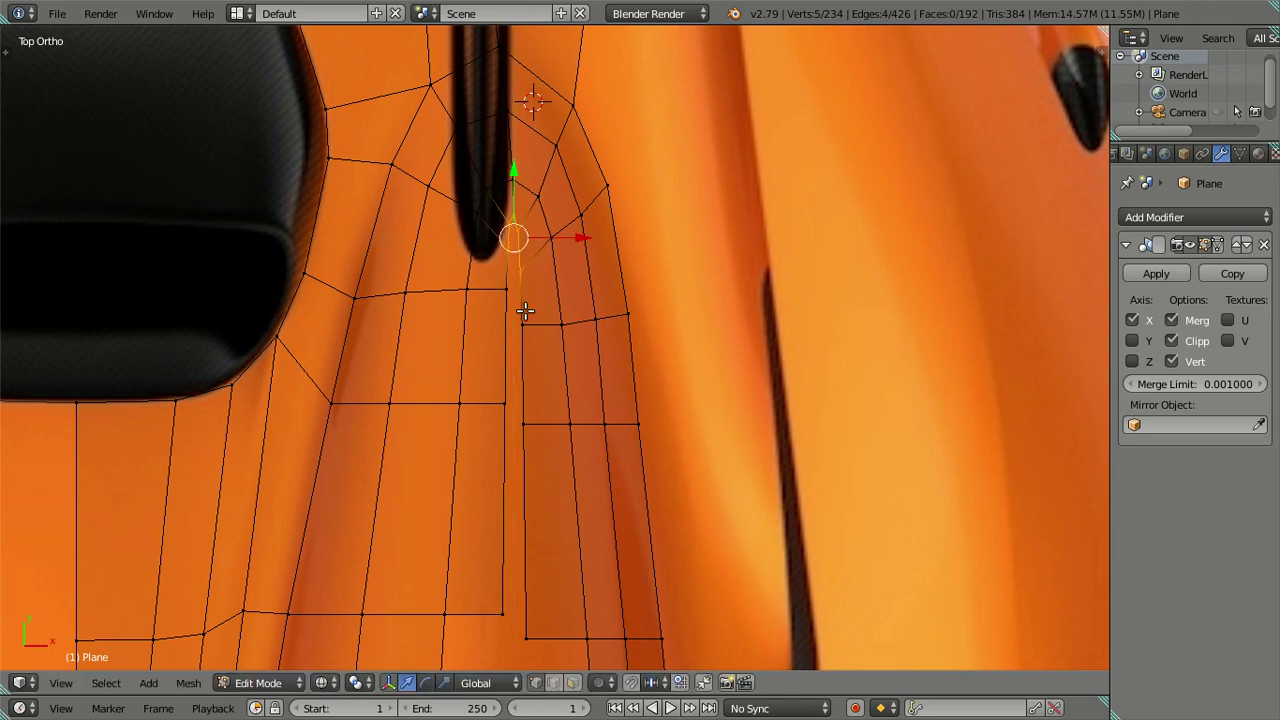
scroll(521, 297, up, 1)
scroll(521, 297, up, 1)
right_click(497, 217)
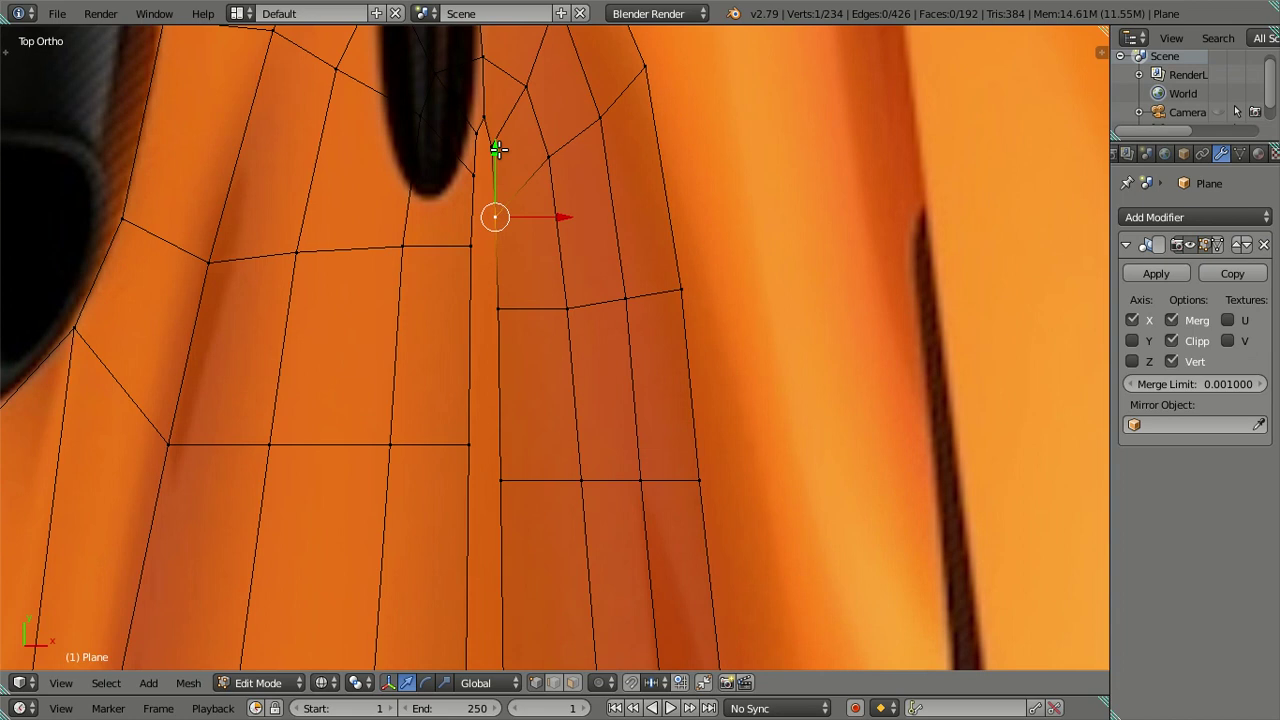
key(g)
click(492, 82)
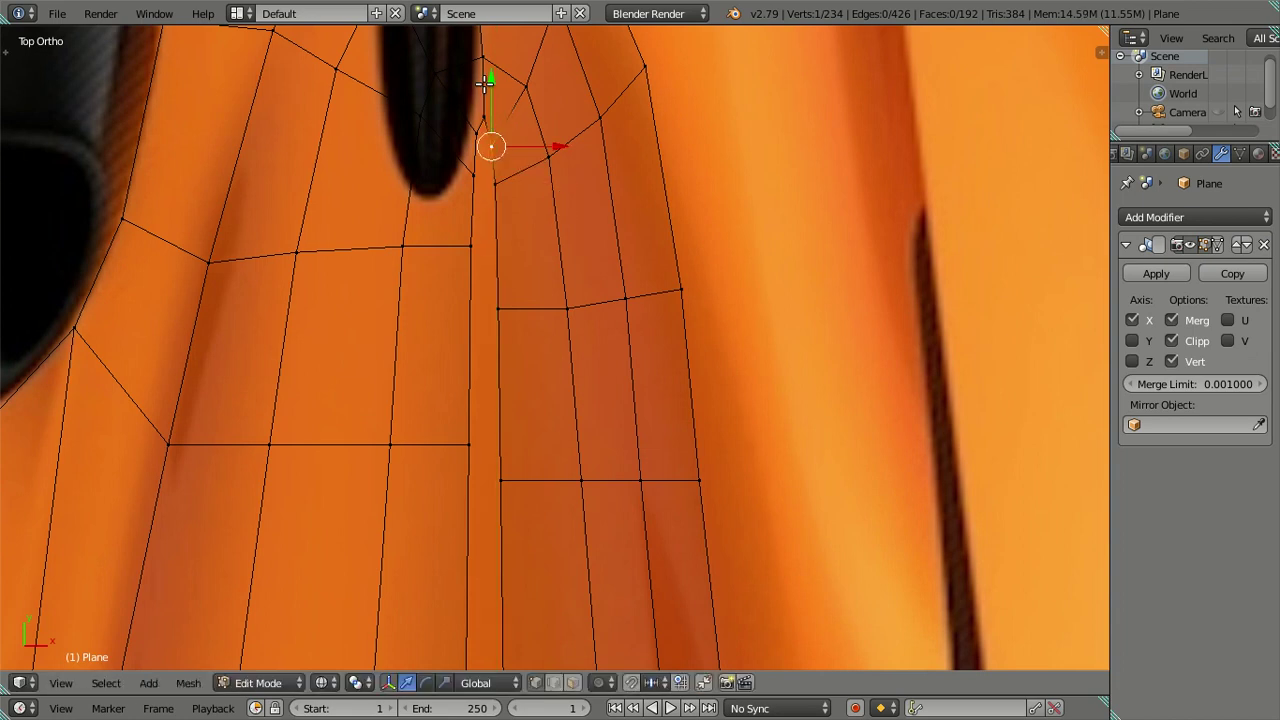
key(g)
key(y)
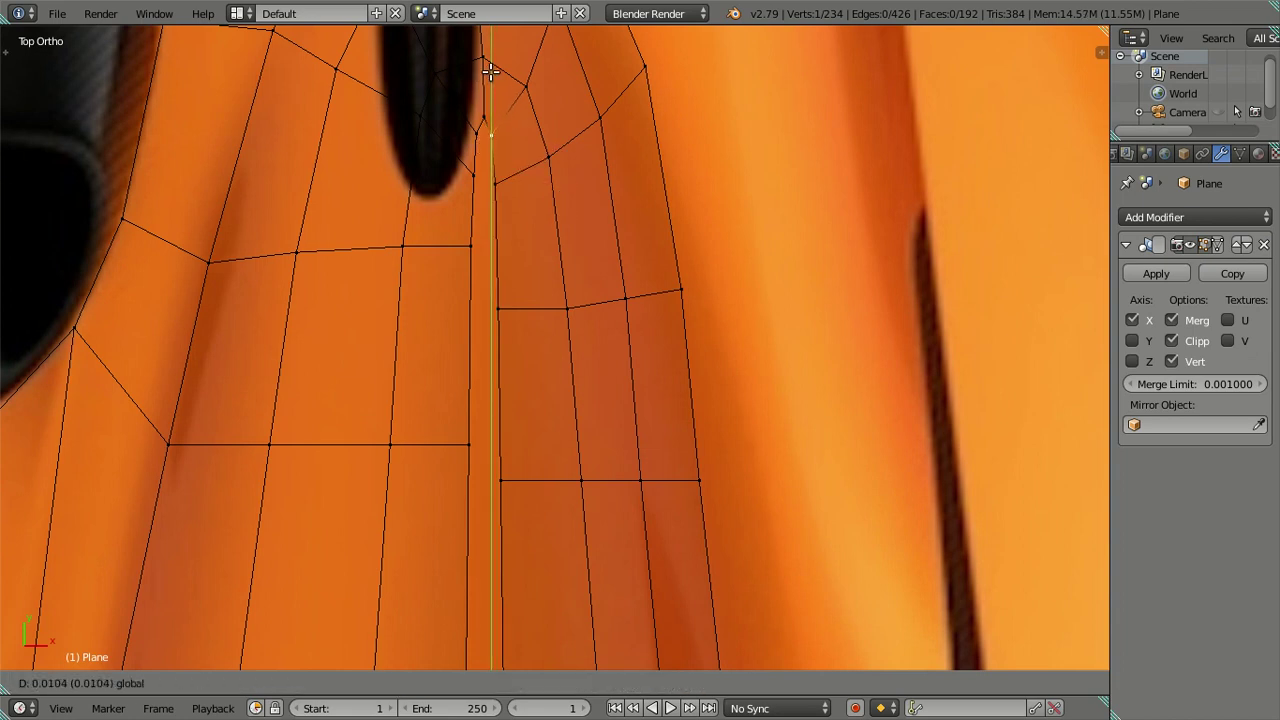
click(491, 70)
Undo the stray edge and merge the doubled vertices at the vent tip into one
right_click(420, 251)
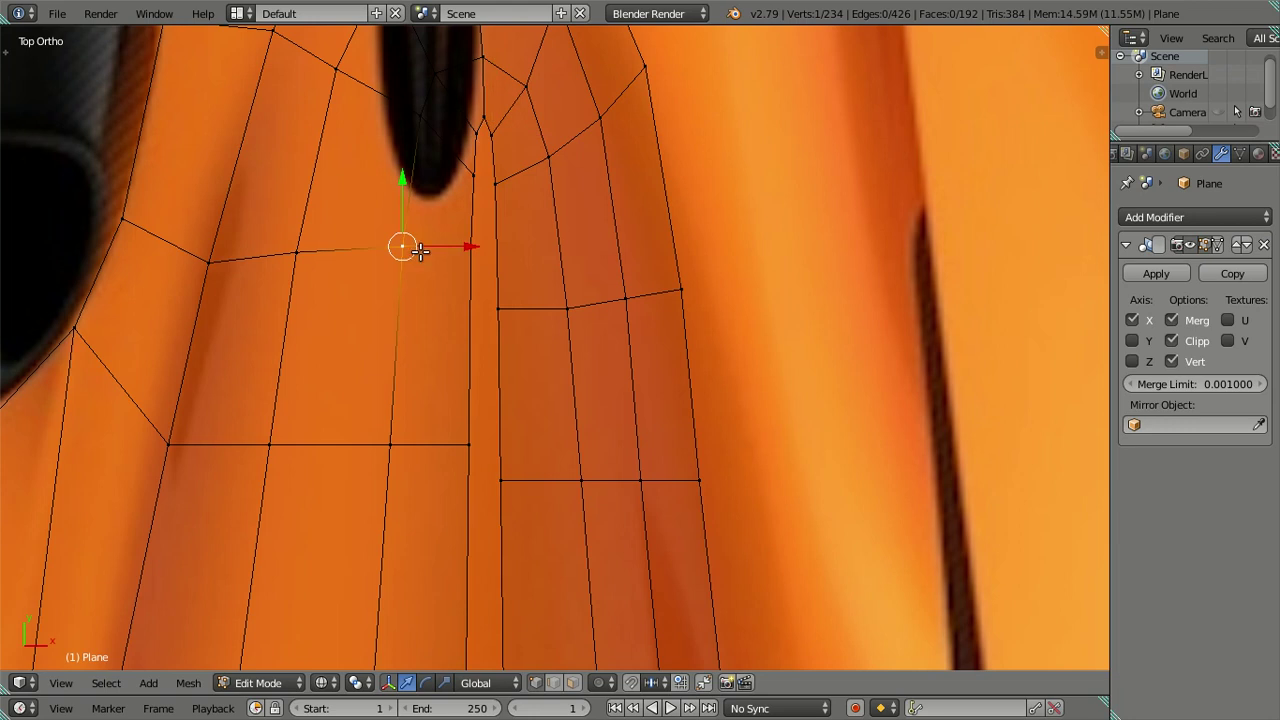
scroll(476, 284, down, 2)
key(a)
scroll(491, 289, up, 2)
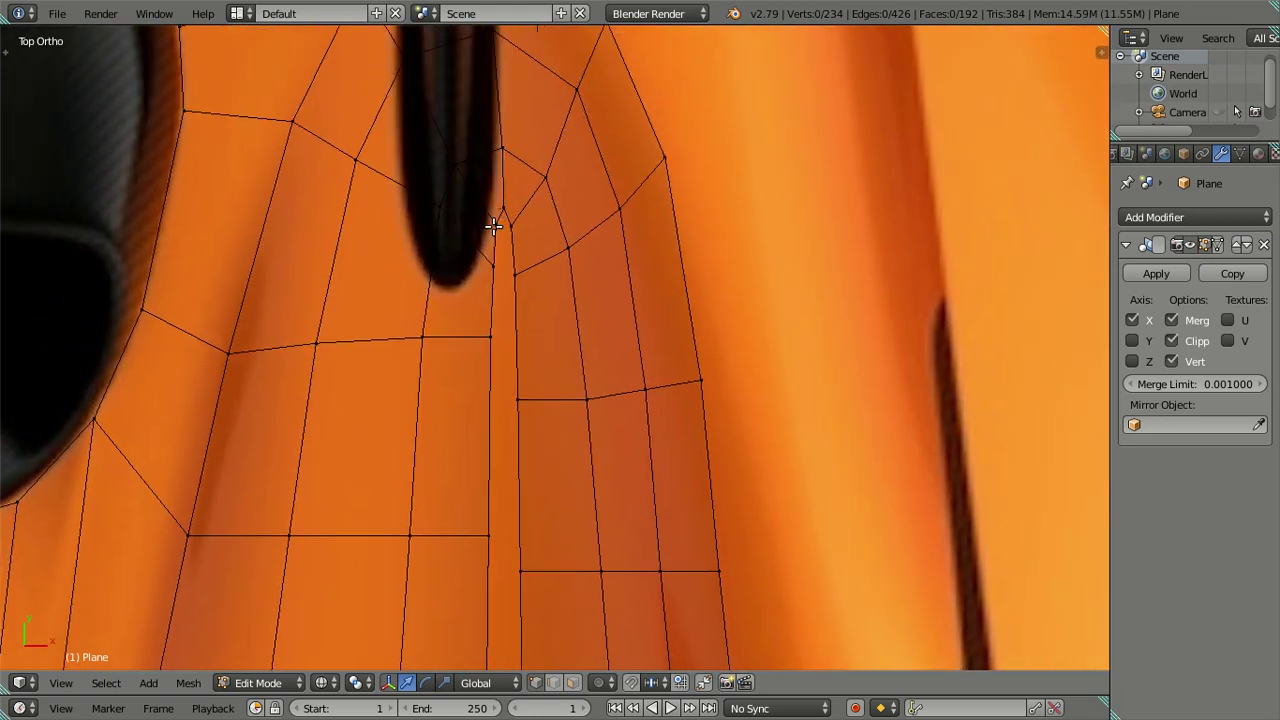
right_click(493, 226)
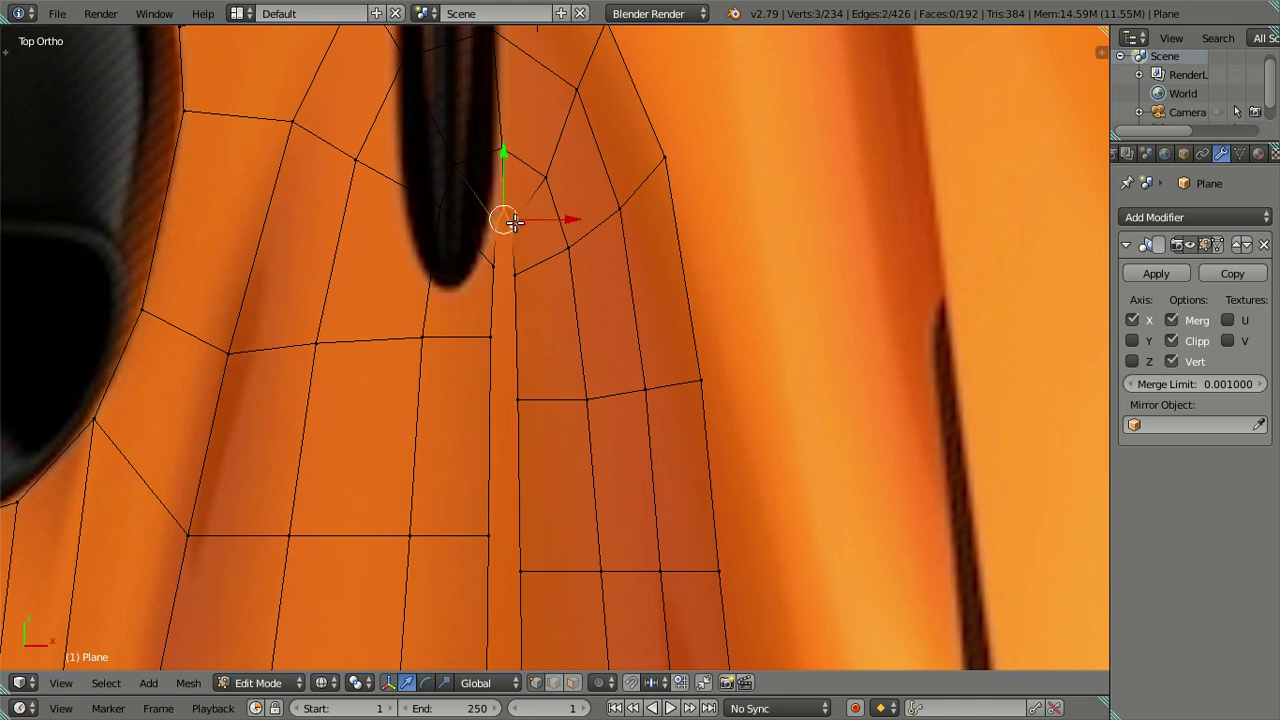
key(a)
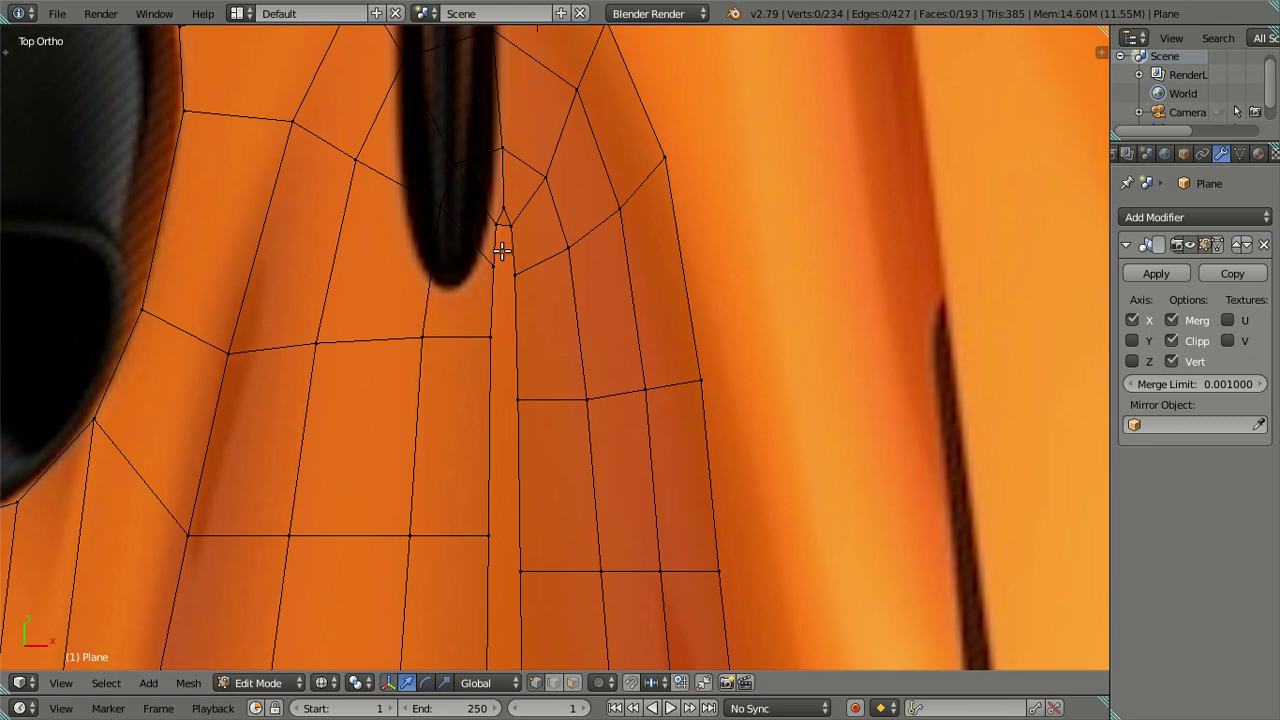
right_click(516, 225)
key(ctrl+z)
key(a)
right_click(516, 263)
right_click(513, 244)
shift+right_click(513, 262)
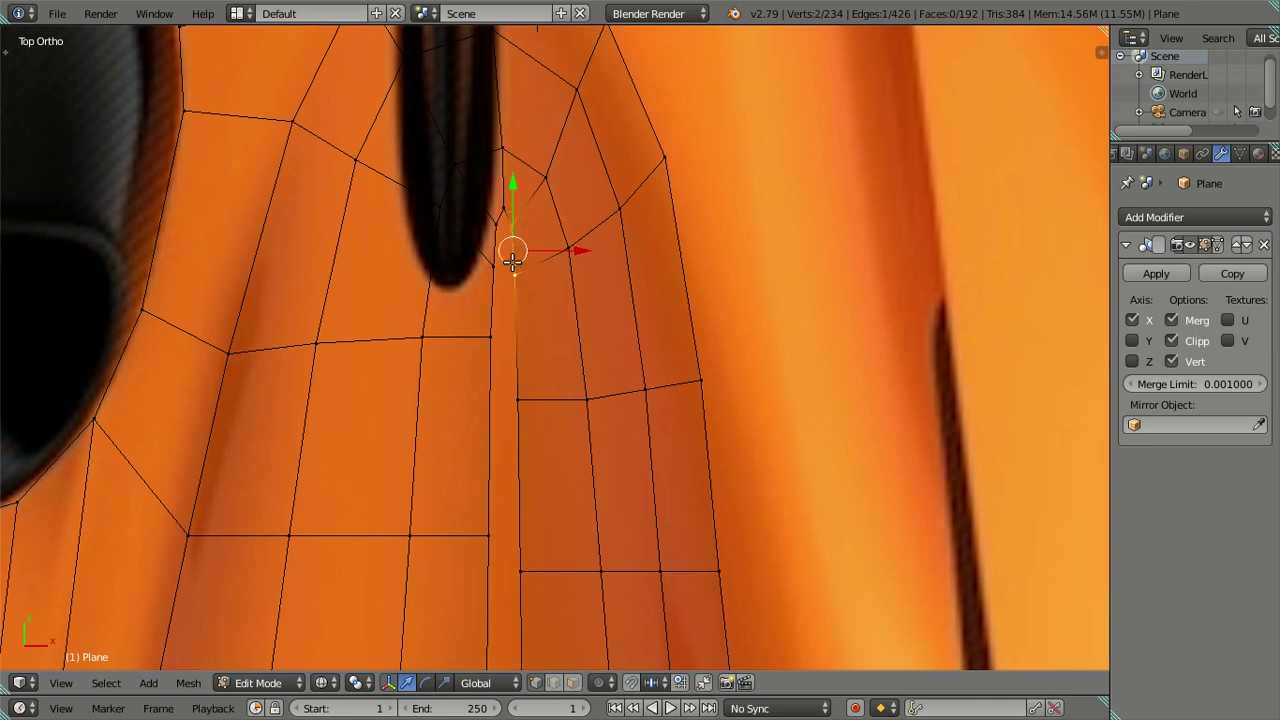
key(alt+m)
click(504, 277)
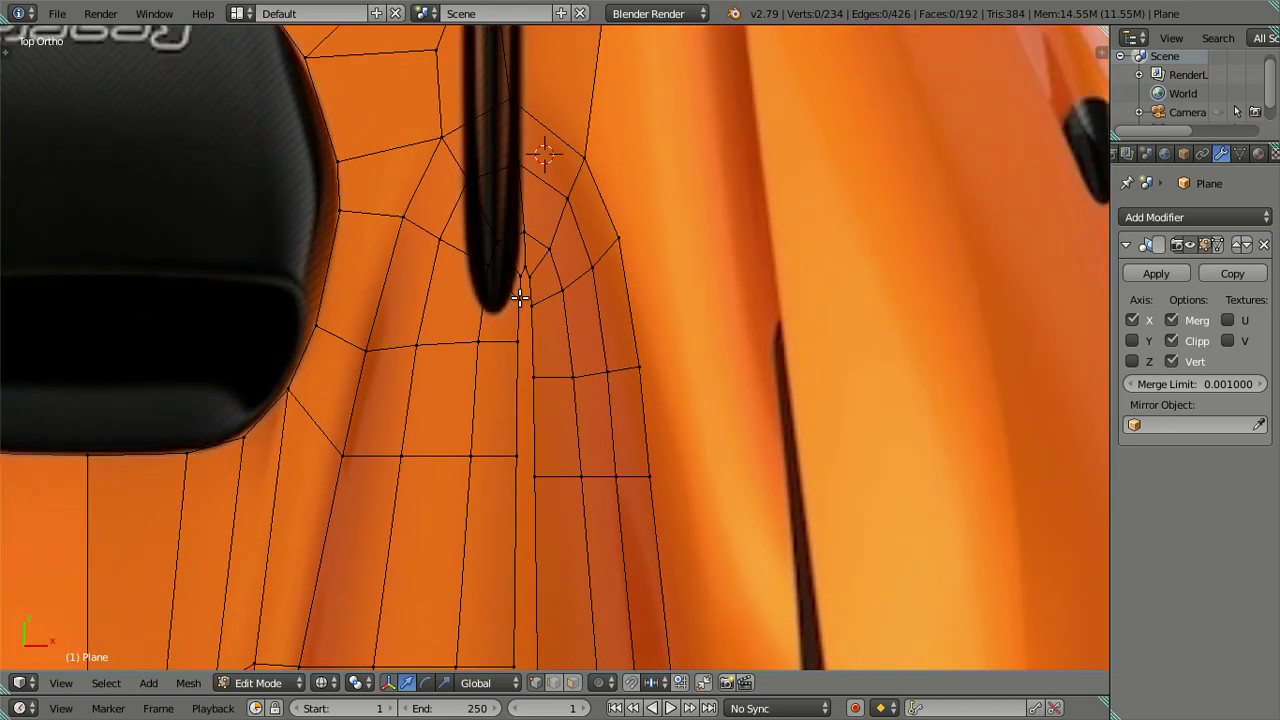
Fill a quad face on the lower part of the strip
scroll(519, 297, down, 2)
shift+scroll(575, 294, down, 3)
scroll(563, 310, down, 2)
scroll(561, 280, up, 3)
right_click(552, 196)
key(f)
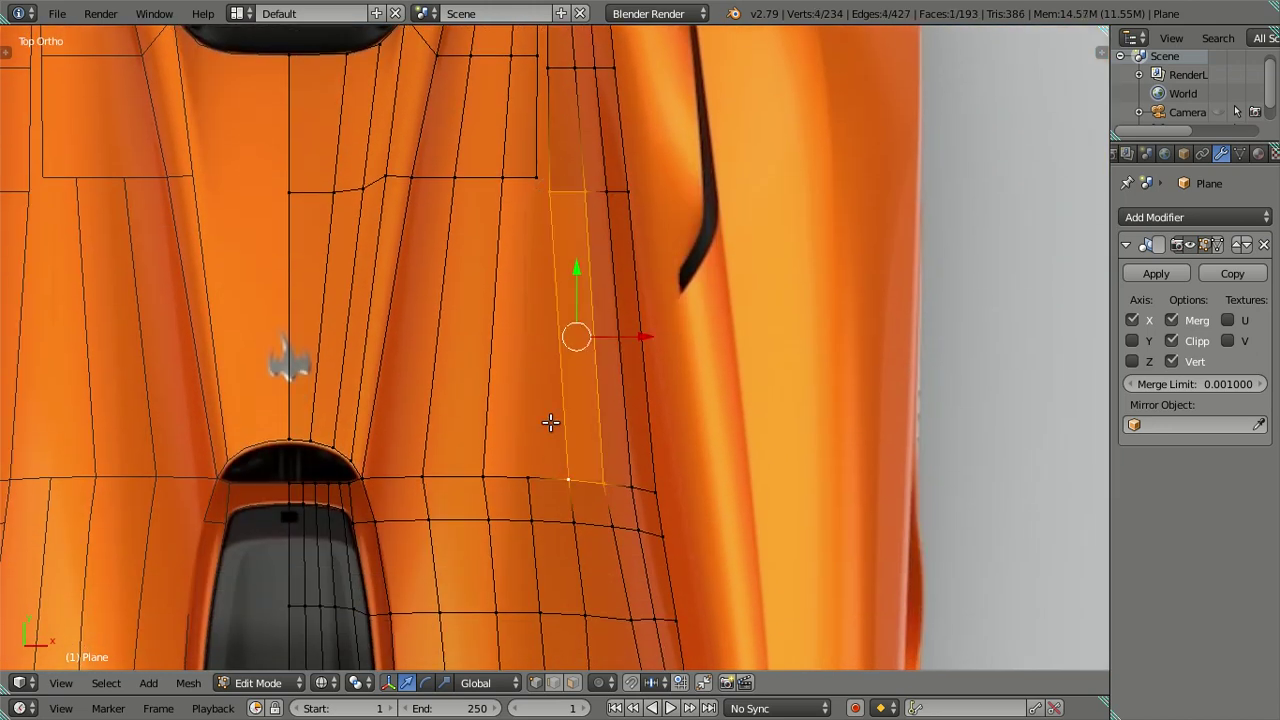
Join two strip vertices with an edge and fill the gap with a four-vertex face
right_click(521, 180)
ctrl+right_click(524, 479)
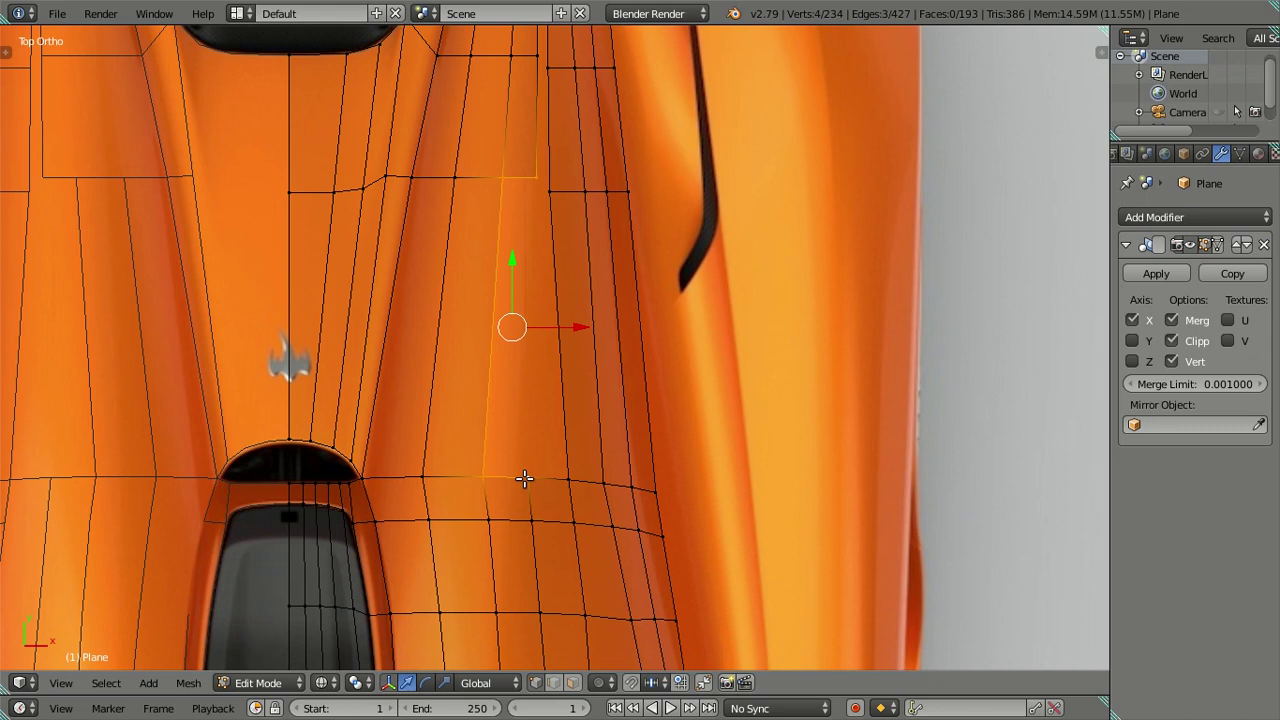
right_click(566, 479)
right_click(527, 478)
shift+right_click(537, 178)
key(j)
shift+right_click(548, 189)
shift+middle_drag(548, 190, 571, 449)
key(f)
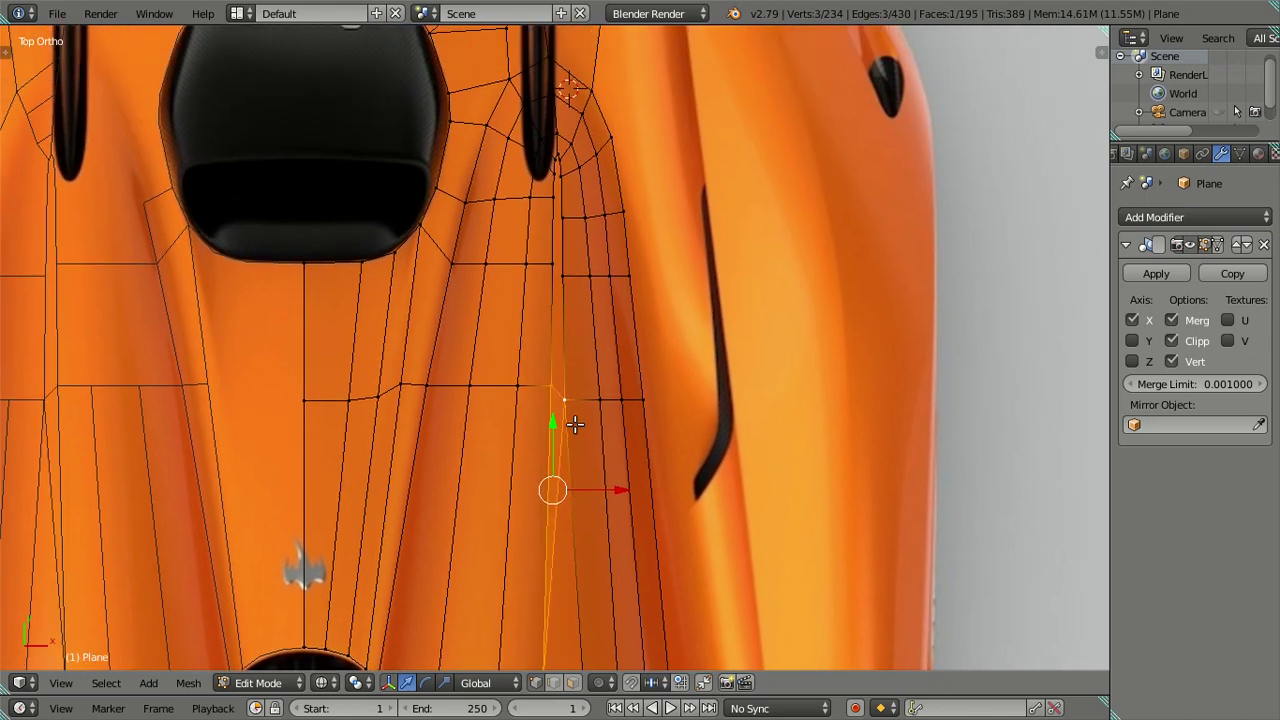
scroll(574, 426, up, 4)
key(ctrl+z)
scroll(566, 450, down, 2)
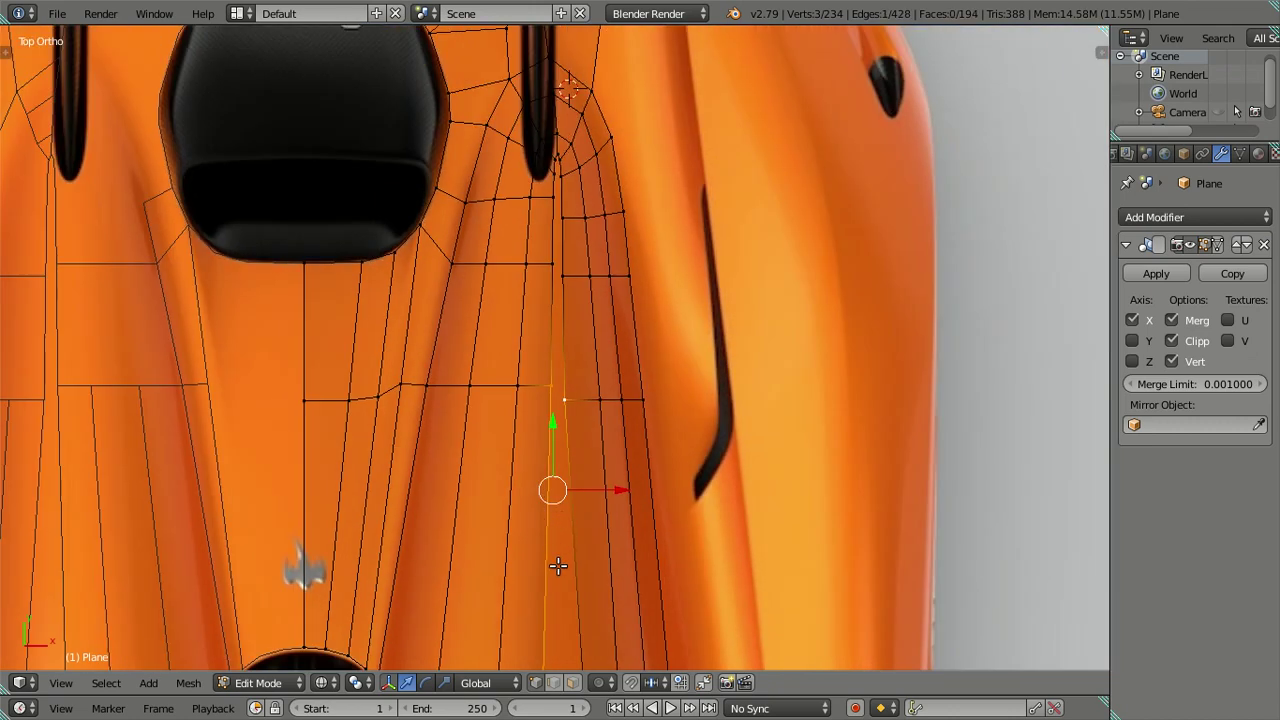
scroll(555, 575, down, 2)
shift+right_click(568, 541)
key(f)
Fill the next gap beside the vent with a new face
scroll(577, 465, up, 3)
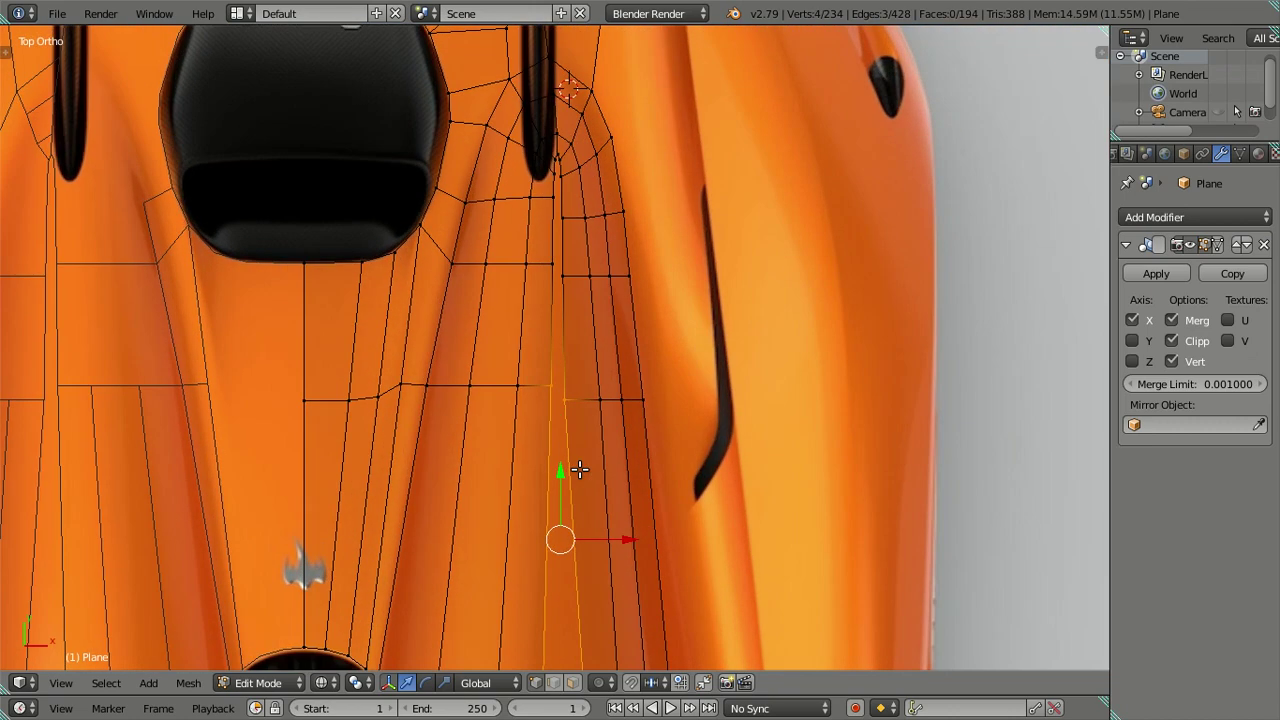
scroll(582, 400, up, 2)
right_click(548, 173)
alt+right_click(569, 196)
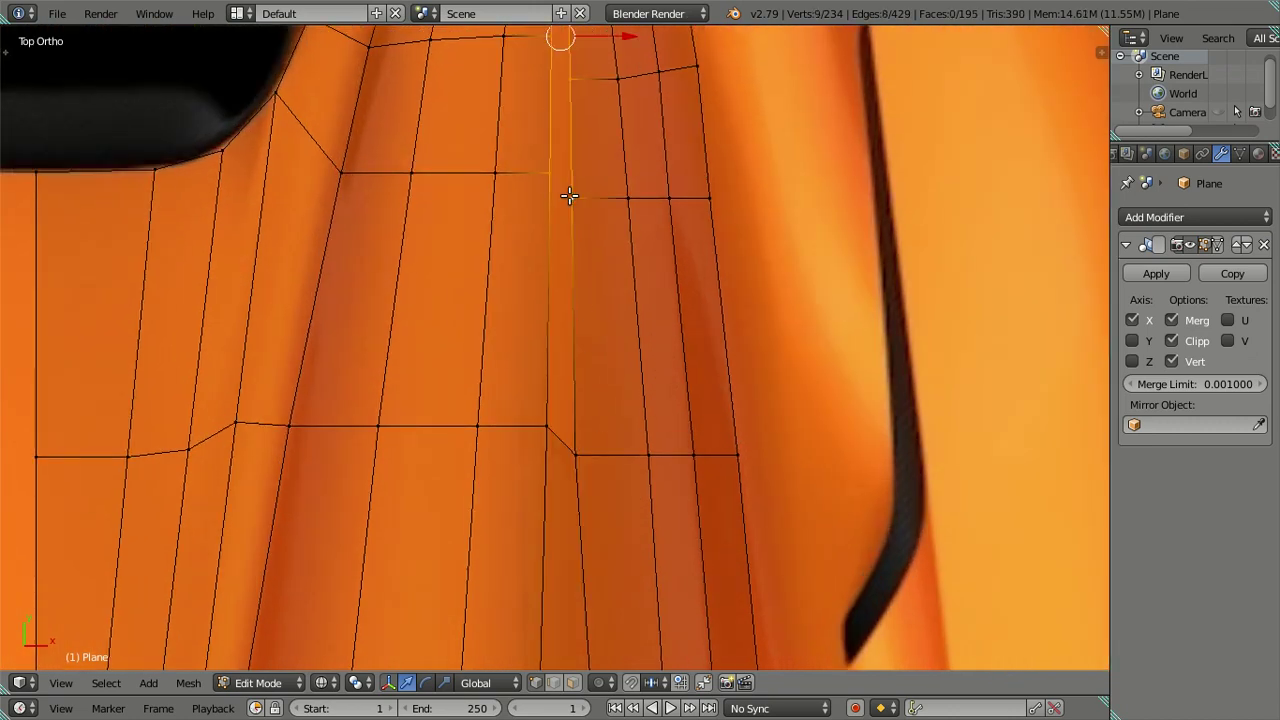
right_click(563, 196)
shift+right_click(557, 423)
shift+right_click(574, 451)
shift+right_click(581, 195)
key(f)
Fill one more gap along the strip with a face from its four corners
shift+scroll(558, 350, up, 2)
shift+scroll(556, 352, up, 1)
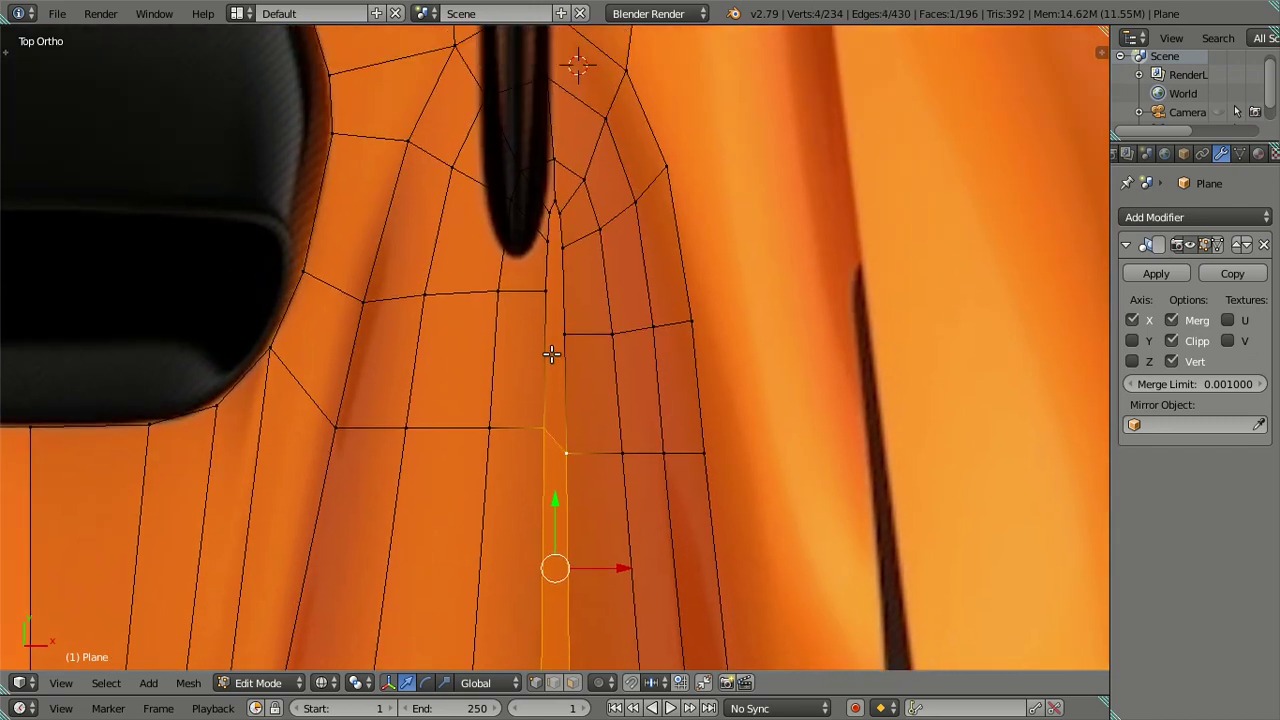
right_click(542, 262)
shift+right_click(539, 462)
shift+right_click(571, 497)
shift+right_click(569, 327)
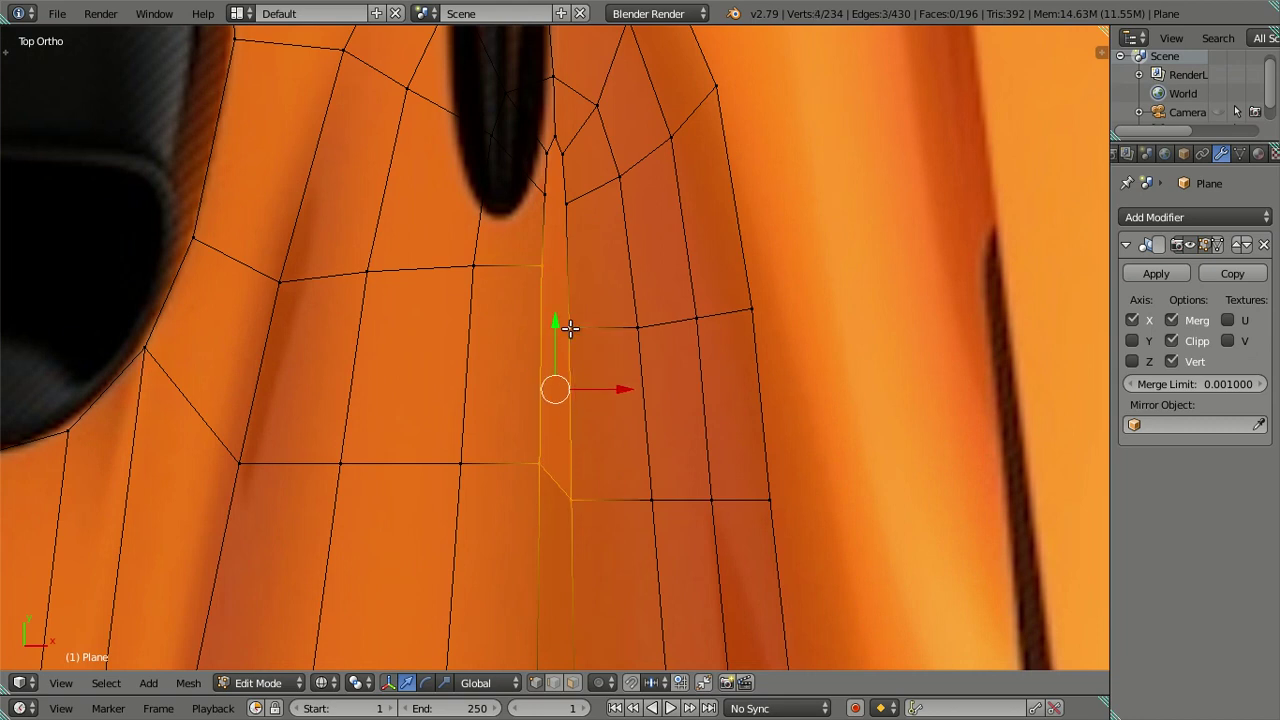
key(f)
Select the three vertices around the remaining gap at the vent tip
right_click(548, 152)
shift+right_click(541, 263)
shift+right_click(569, 326)
shift+right_click(562, 155)
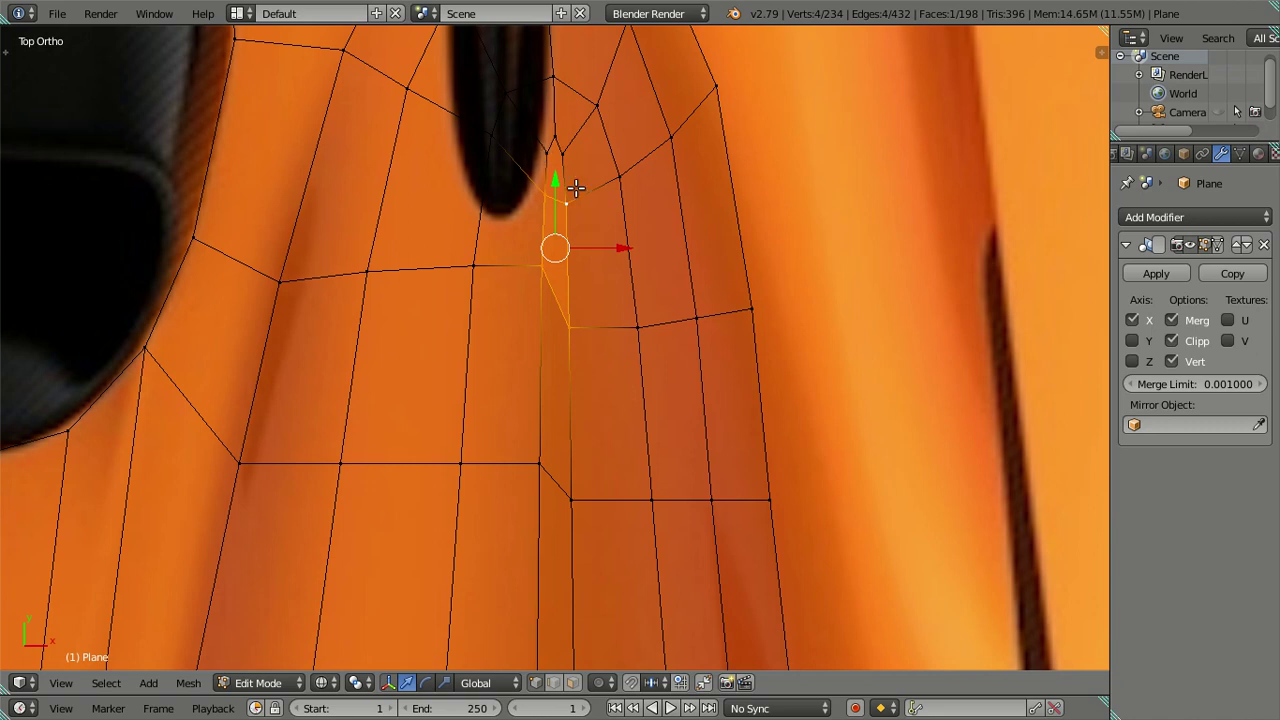
right_click(561, 147)
shift+right_click(568, 194)
shift+right_click(548, 162)
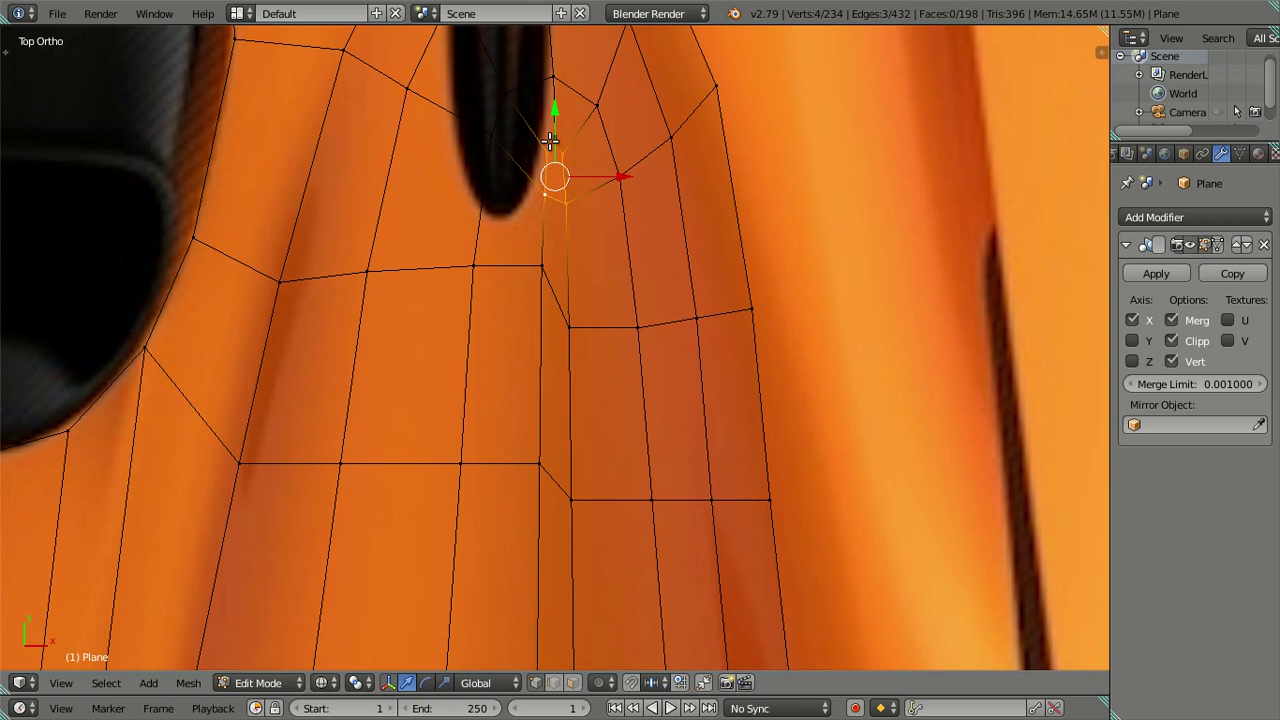
shift+right_click(553, 133)
shift+right_click(565, 150)
Fill the vent-tip triangle and review the mesh in solid shading in Object Mode
key(f)
key(a)
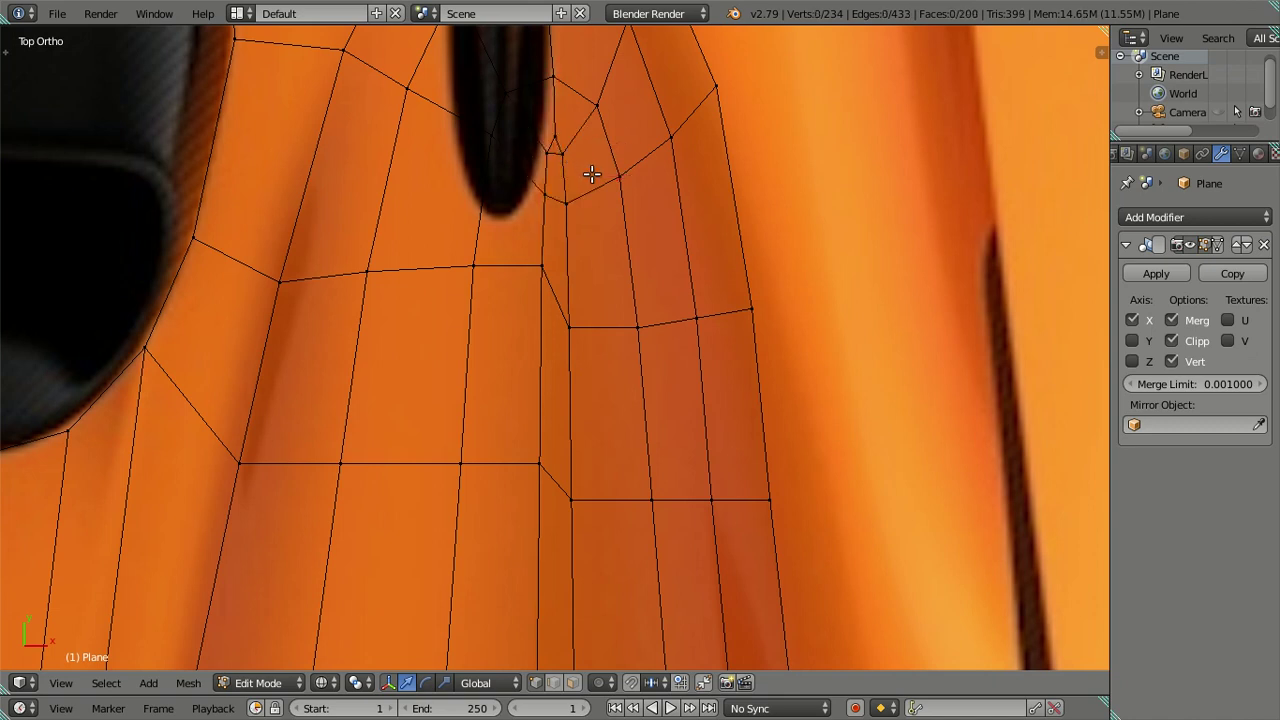
key(z)
key(Tab)
mouse_move(596, 181)
middle_down()
mouse_move(670, 420)
mouse_move(559, 238)
mouse_move(480, 243)
mouse_move(514, 277)
mouse_move(646, 251)
mouse_move(602, 295)
mouse_move(513, 448)
mouse_move(469, 417)
mouse_move(481, 451)
middle_up()
scroll(490, 449, down, 2)
Re-enter Edit Mode and orbit around the mesh to inspect the vent hole
key(Tab)
scroll(540, 415, up, 2)
scroll(590, 385, up, 1)
mouse_move(599, 382)
middle_down()
mouse_move(660, 334)
mouse_move(697, 320)
mouse_move(711, 337)
mouse_move(500, 514)
middle_up()
right_click(652, 377)
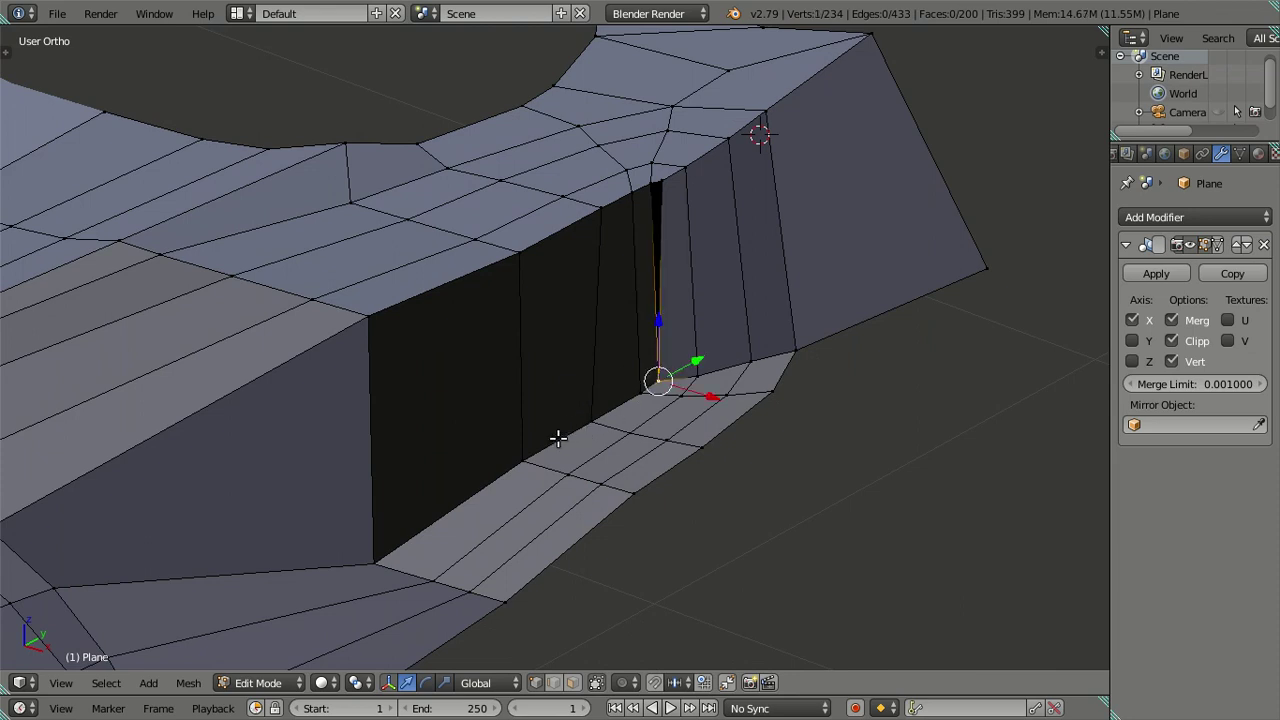
key(a)
mouse_move(521, 400)
middle_down()
mouse_move(551, 409)
mouse_move(423, 400)
mouse_move(398, 375)
mouse_move(383, 386)
mouse_move(429, 357)
middle_up()
In Right Ortho wireframe, box-select the top row and lower it 0.2856 along Z
key(KP_3)
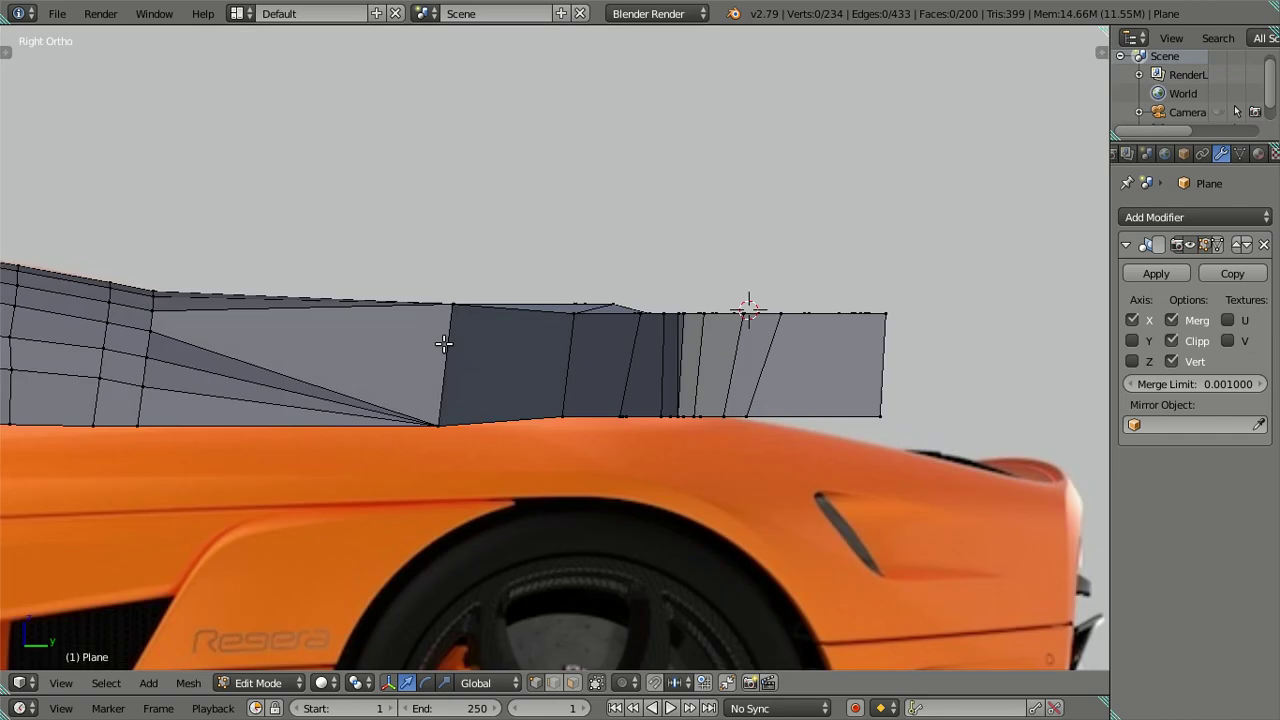
key(z)
key(a)
key(a)
key(b)
drag(383, 223, 955, 355)
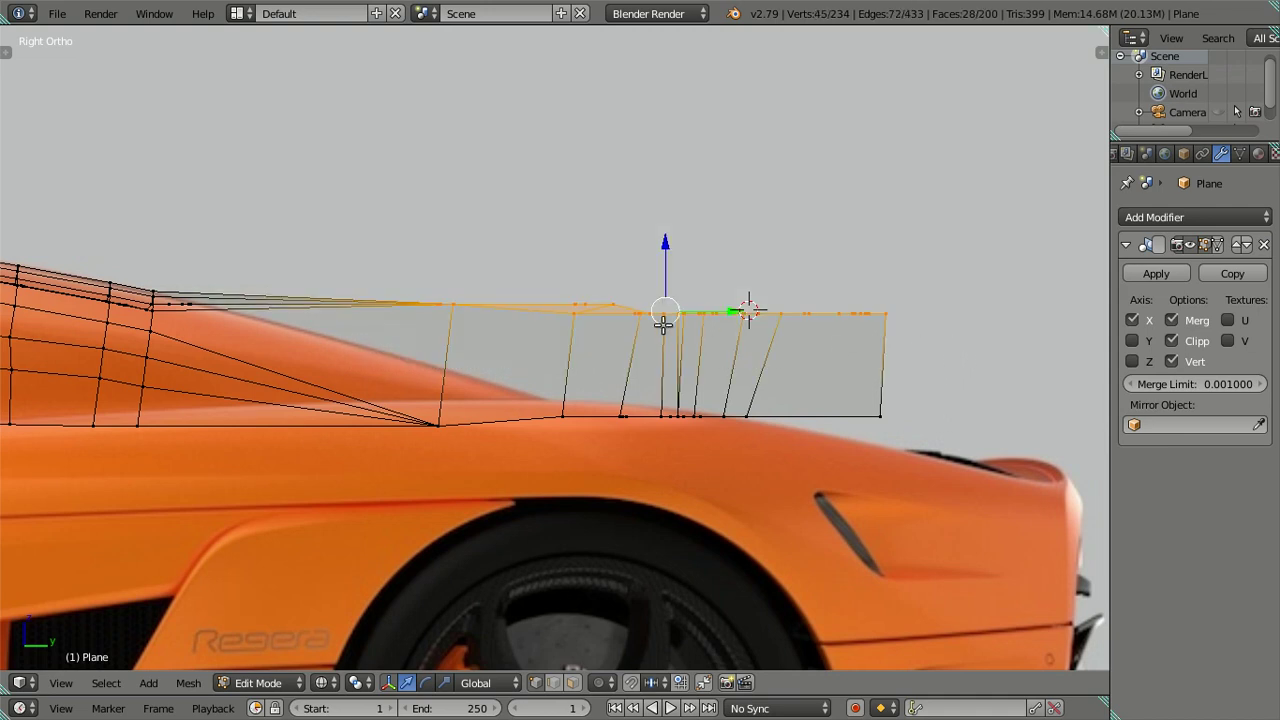
key(g)
key(z)
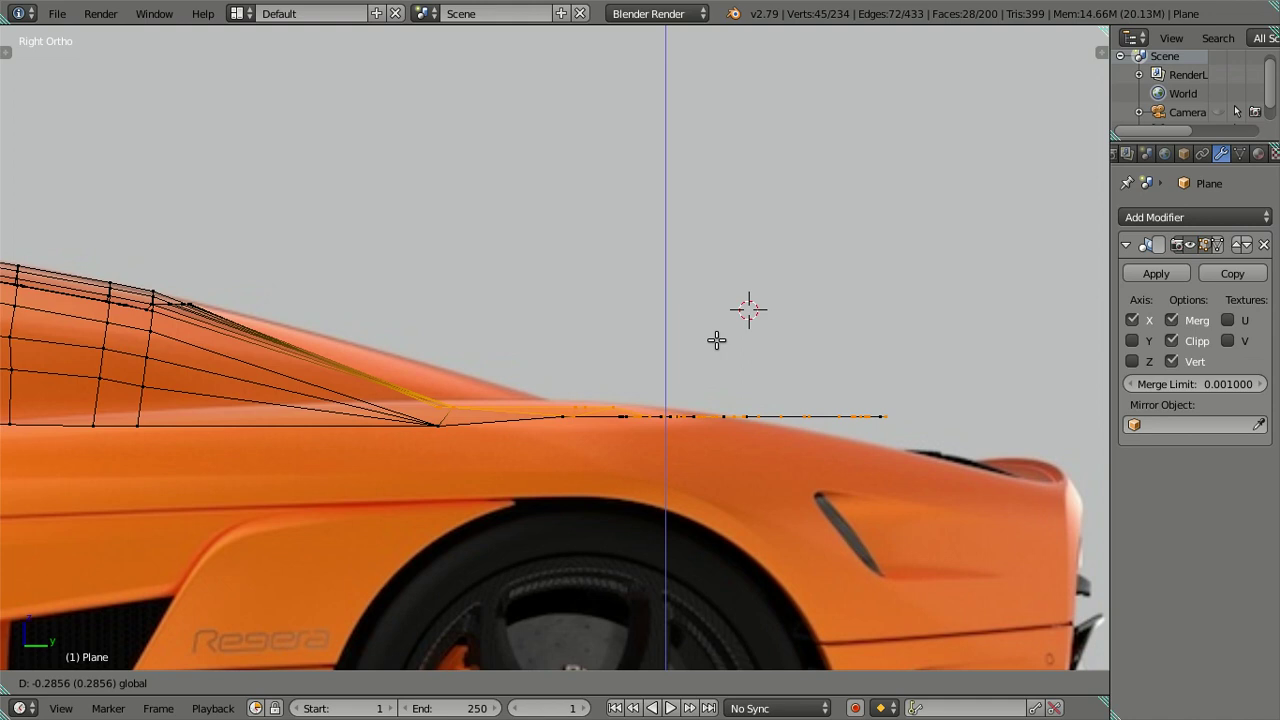
click(716, 340)
mouse_move(716, 340)
middle_down()
mouse_move(694, 412)
mouse_move(780, 412)
mouse_move(859, 437)
mouse_move(817, 529)
mouse_move(766, 503)
mouse_move(730, 526)
mouse_move(471, 409)
mouse_move(457, 383)
mouse_move(534, 447)
mouse_move(580, 509)
mouse_move(646, 486)
mouse_move(674, 443)
middle_up()
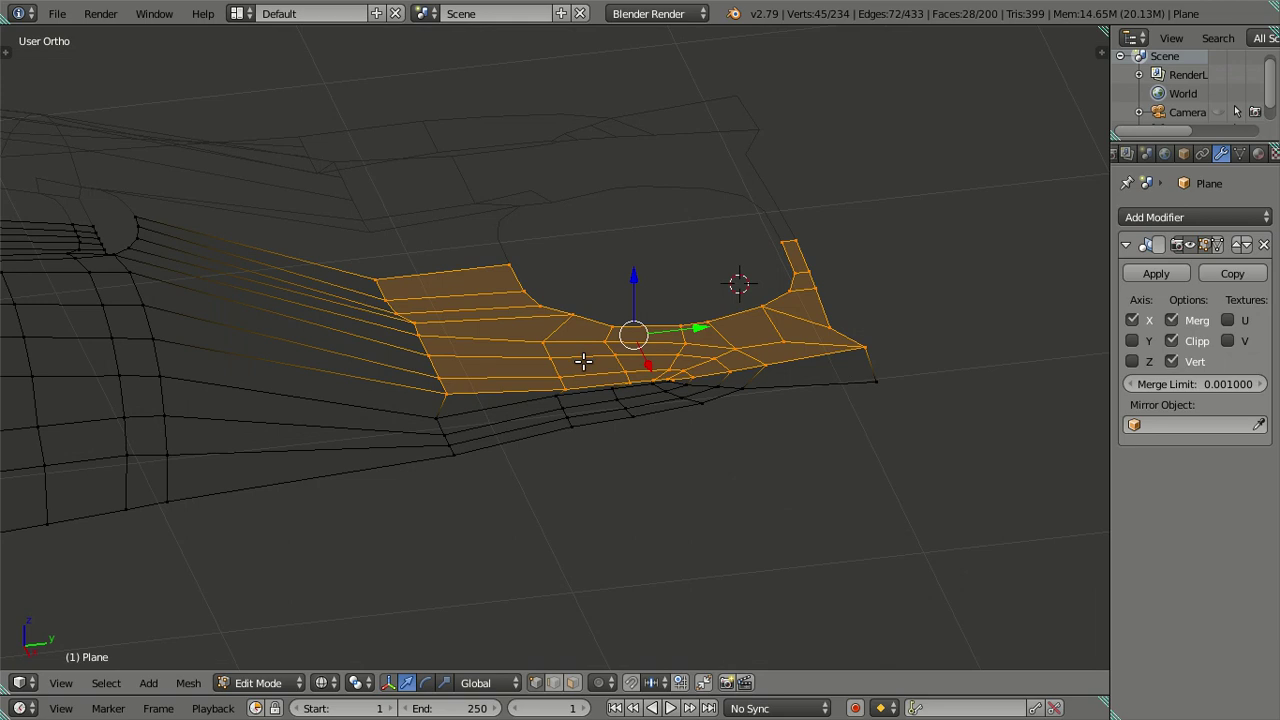
Switch to solid shading and check the vent patch against the car in the right side view
key(z)
mouse_move(173, 204)
middle_down()
mouse_move(651, 389)
mouse_move(317, 317)
mouse_move(383, 340)
mouse_move(678, 325)
mouse_move(640, 380)
mouse_move(657, 423)
mouse_move(824, 389)
mouse_move(837, 486)
mouse_move(786, 449)
mouse_move(797, 274)
mouse_move(950, 358)
mouse_move(880, 457)
mouse_move(651, 351)
mouse_move(553, 276)
mouse_move(514, 323)
mouse_move(519, 268)
mouse_move(591, 344)
mouse_move(657, 310)
mouse_move(767, 373)
mouse_move(754, 354)
mouse_move(709, 363)
mouse_move(490, 262)
mouse_move(449, 214)
mouse_move(631, 223)
mouse_move(677, 259)
middle_up()
key(KP_3)
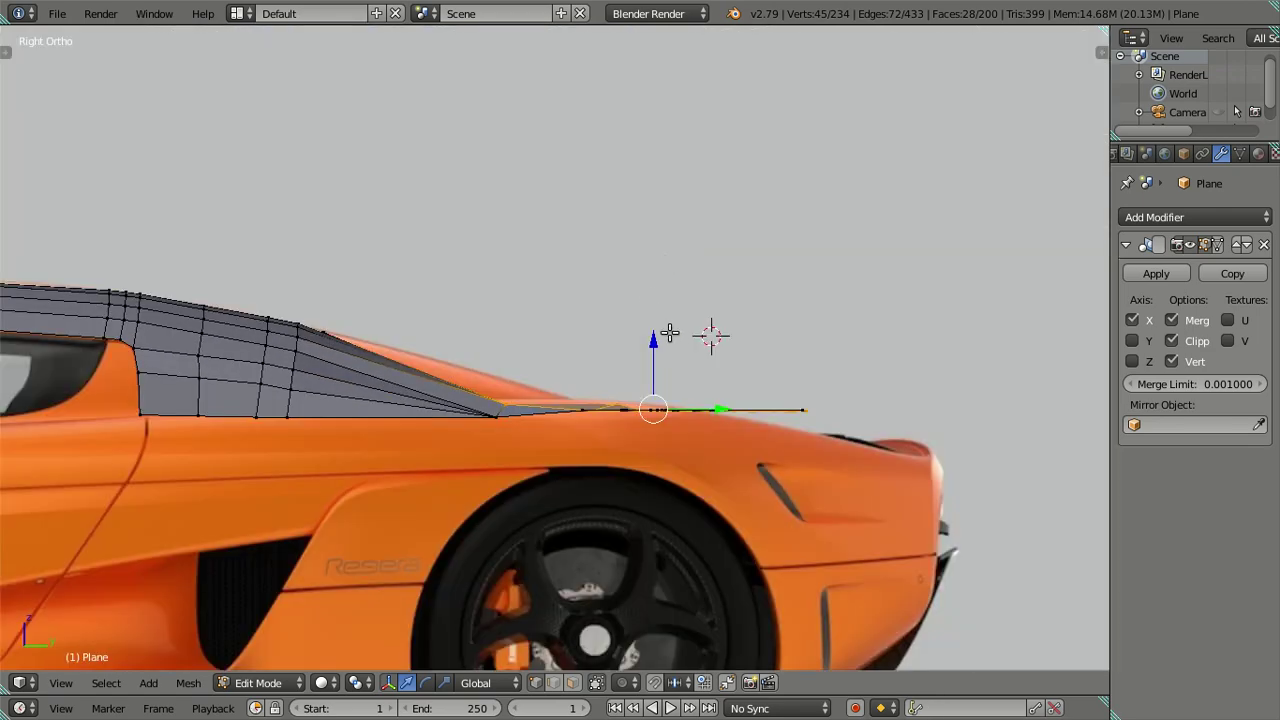
scroll(655, 380, up, 2)
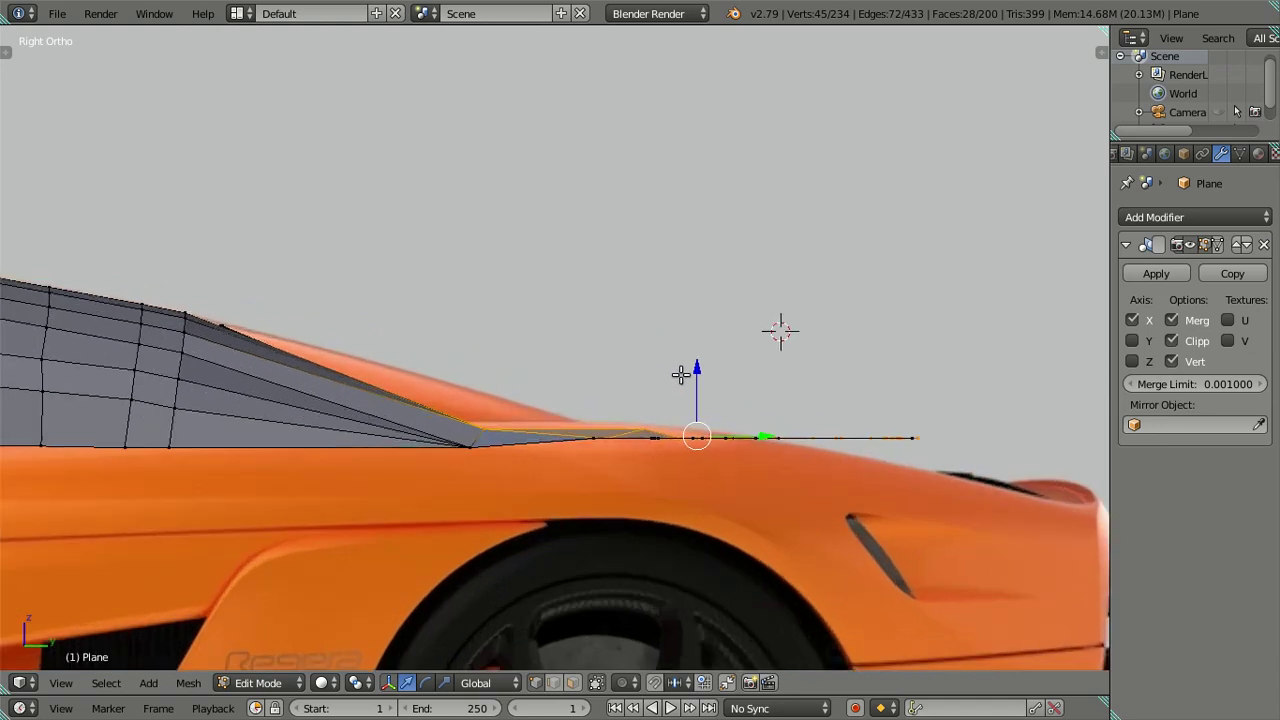
key(g)
key(z)
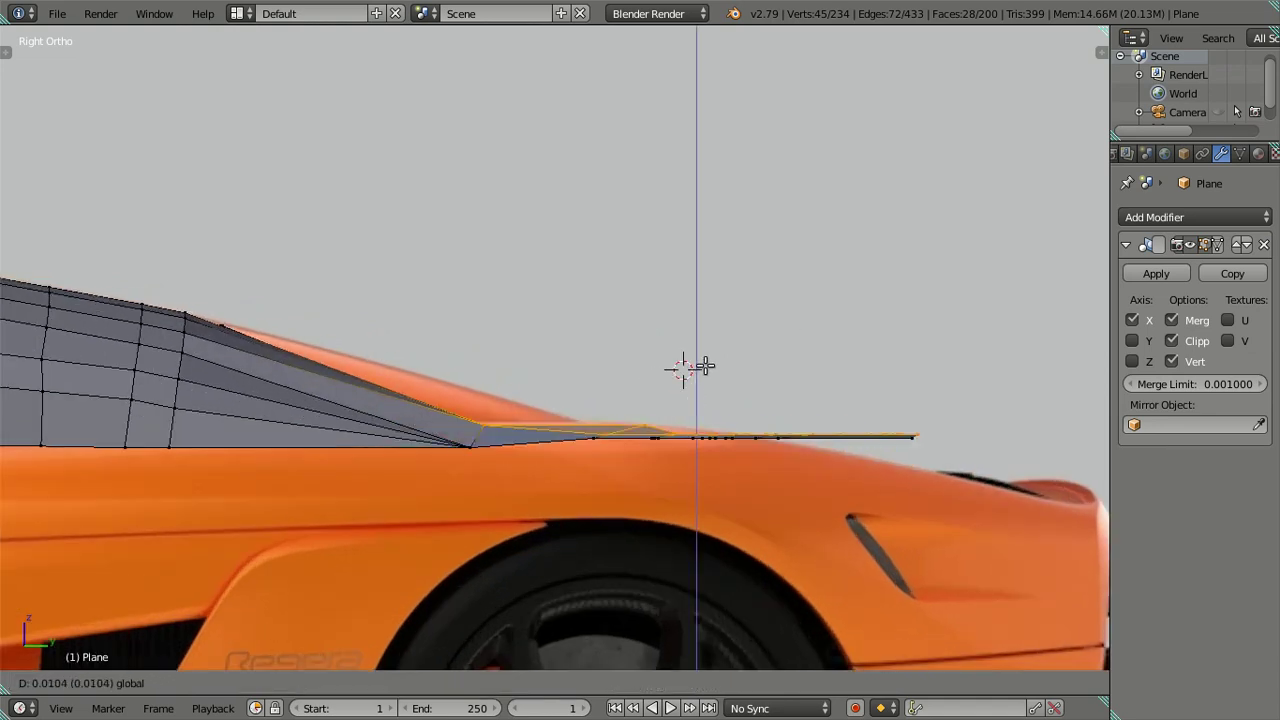
key(Escape)
Deselect all and orbit the mirrored mesh in Object Mode to check its front and underside
key(a)
middle_drag(646, 378, 660, 430)
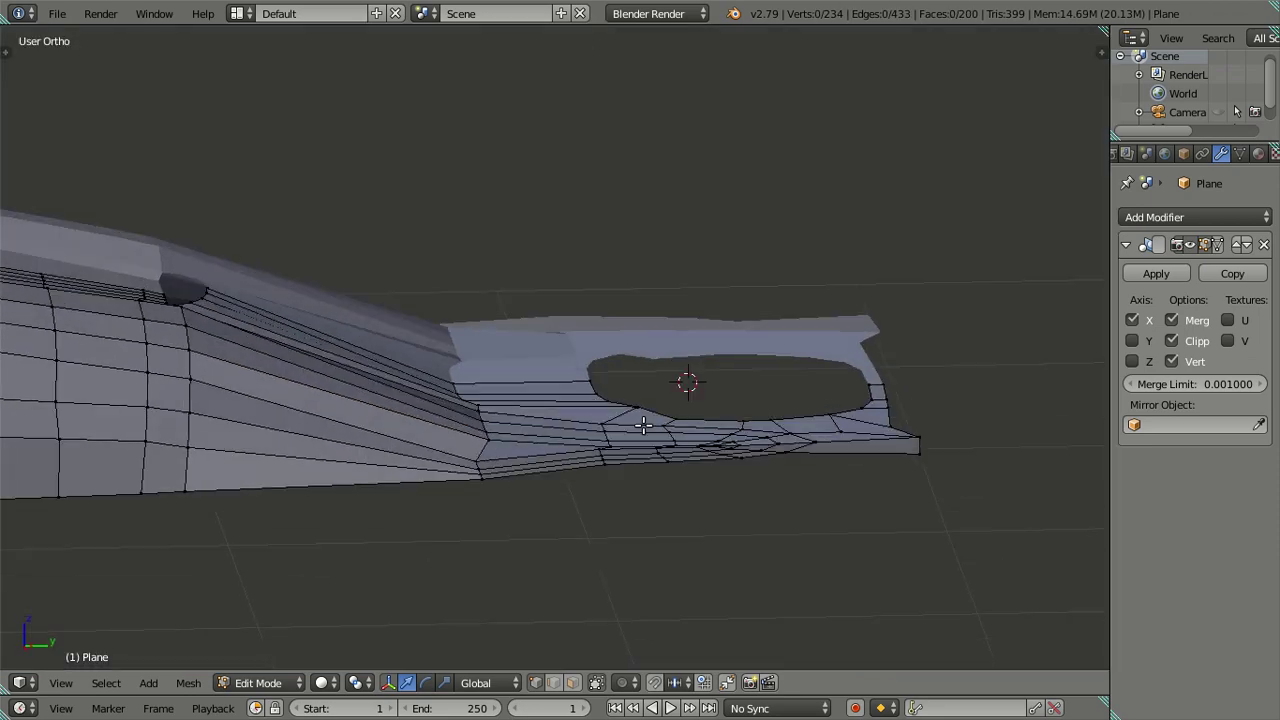
scroll(663, 505, up, 4)
middle_drag(650, 500, 411, 397)
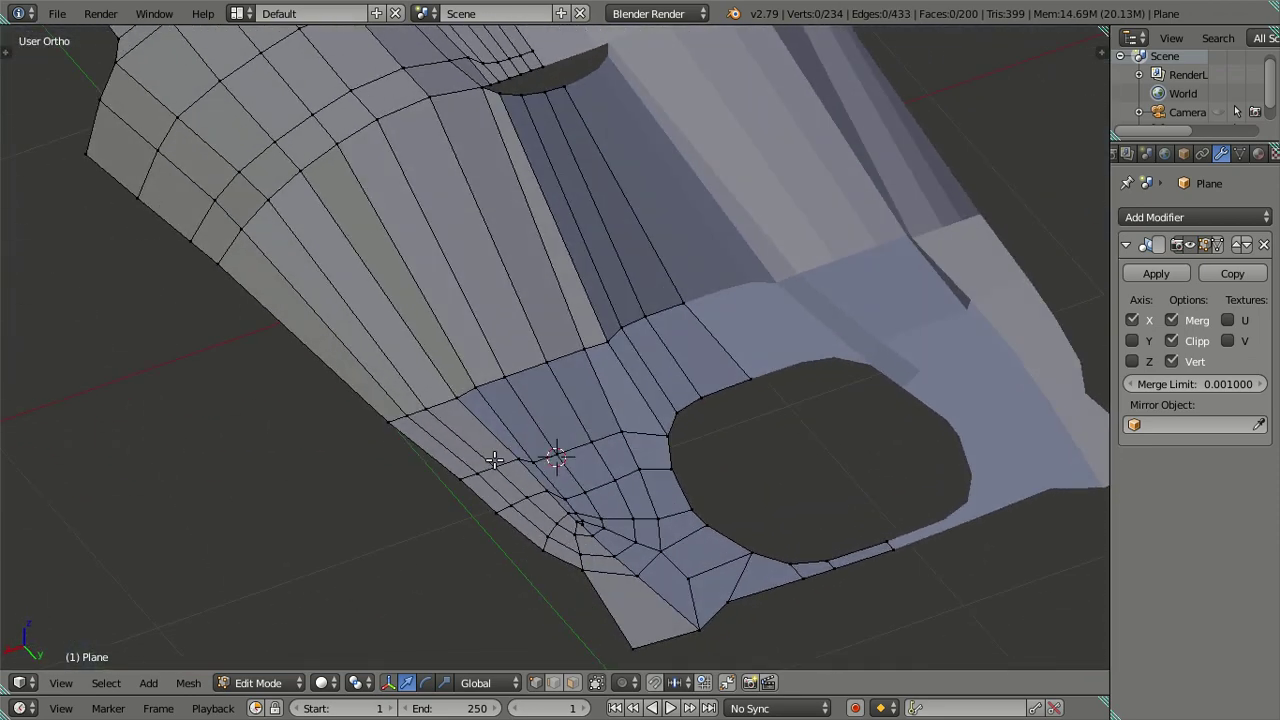
key(Tab)
mouse_move(411, 397)
middle_down()
mouse_move(504, 435)
mouse_move(542, 395)
mouse_move(608, 543)
mouse_move(723, 380)
mouse_move(629, 380)
middle_up()
key(Tab)
scroll(516, 380, up, 3)
In face select, select the strip of faces from the dark bottom face up around the vent hole
click(572, 682)
click(579, 482)
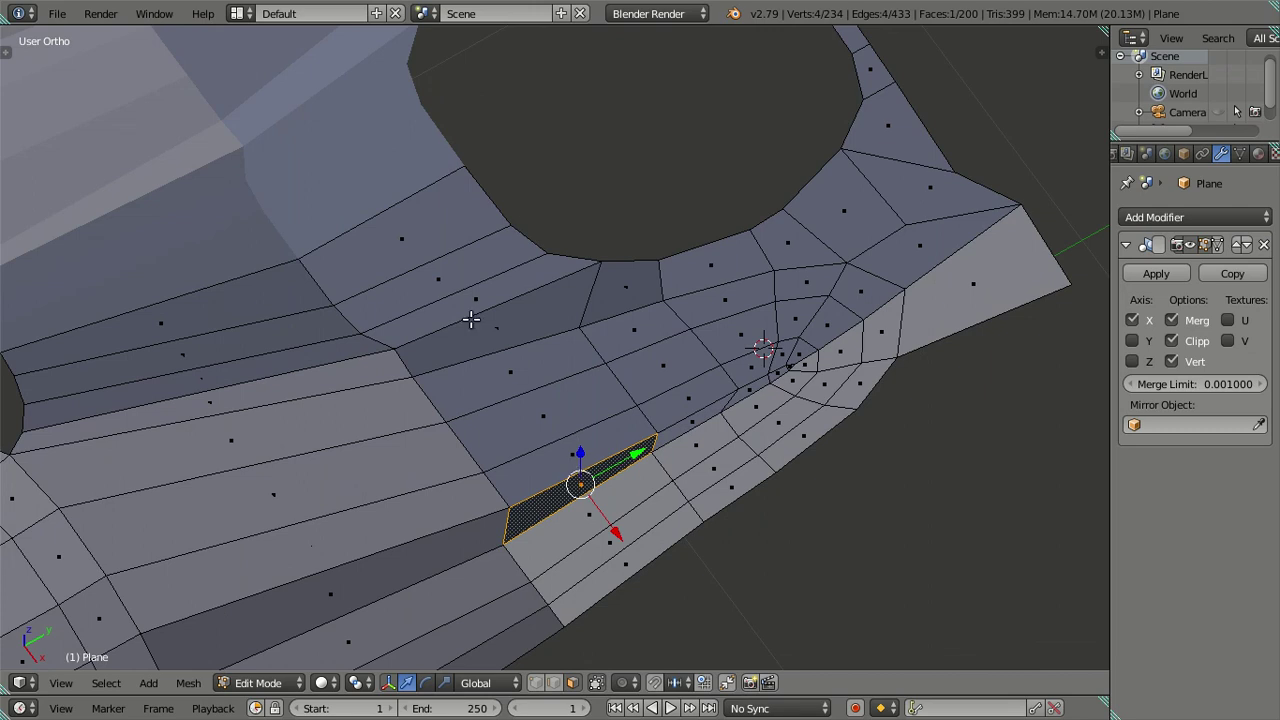
ctrl+click(428, 259)
shift+click(685, 424)
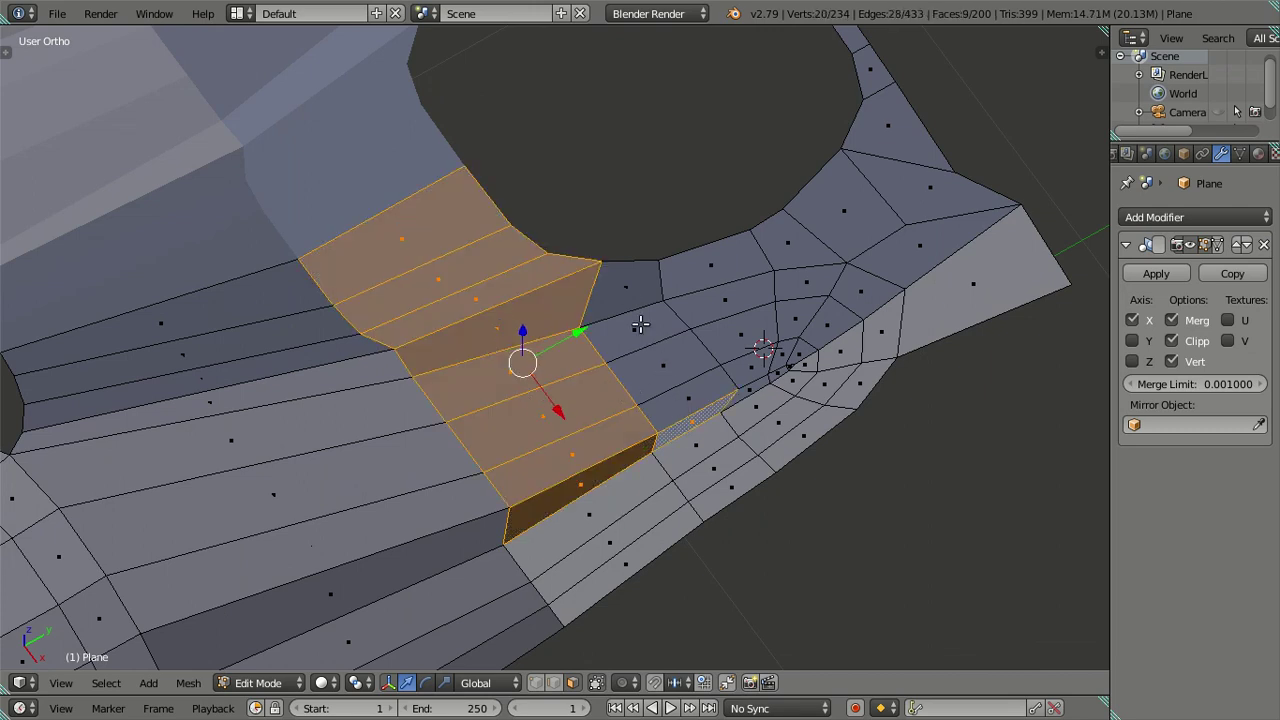
ctrl+click(627, 289)
ctrl+click(775, 374)
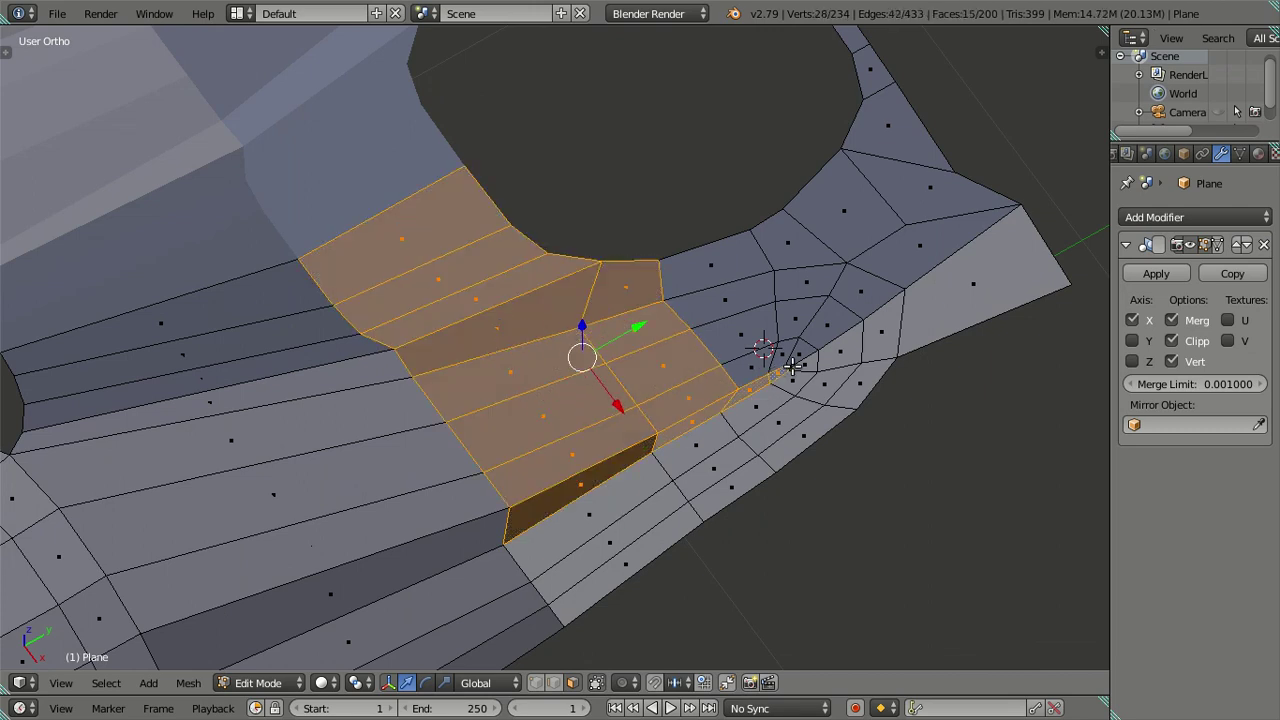
ctrl+click(788, 366)
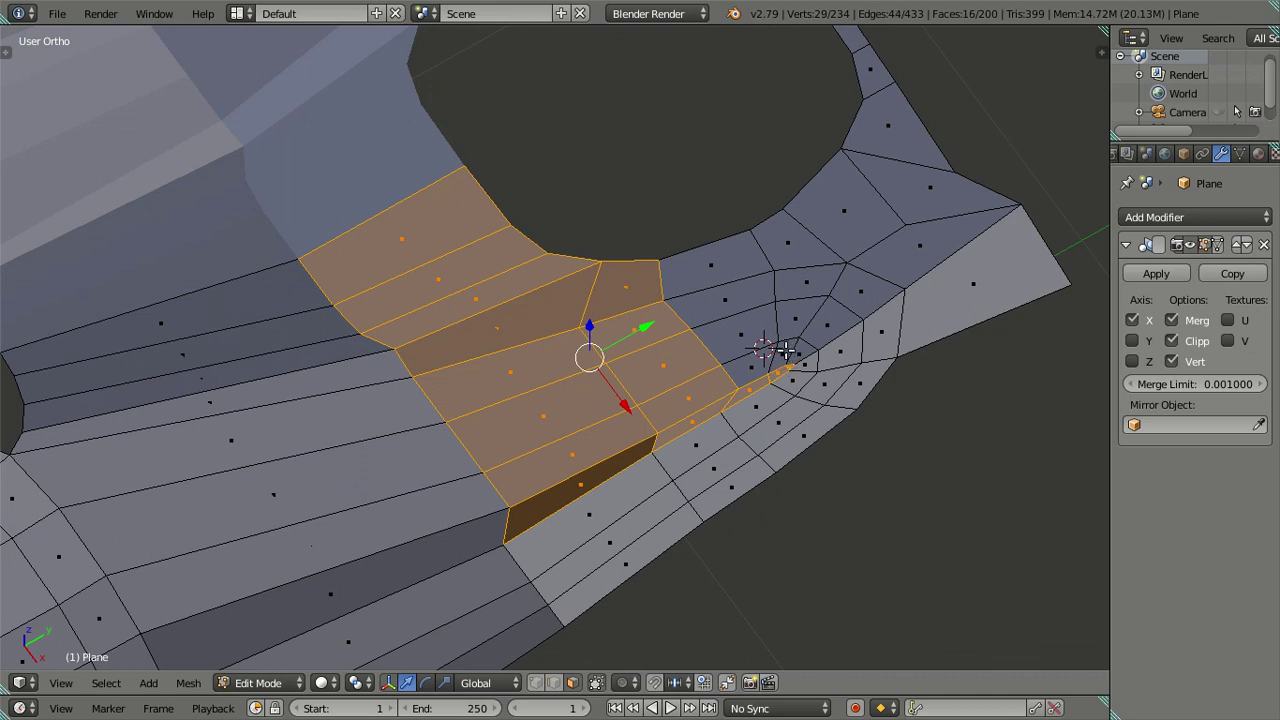
ctrl+click(766, 356)
ctrl+click(757, 333)
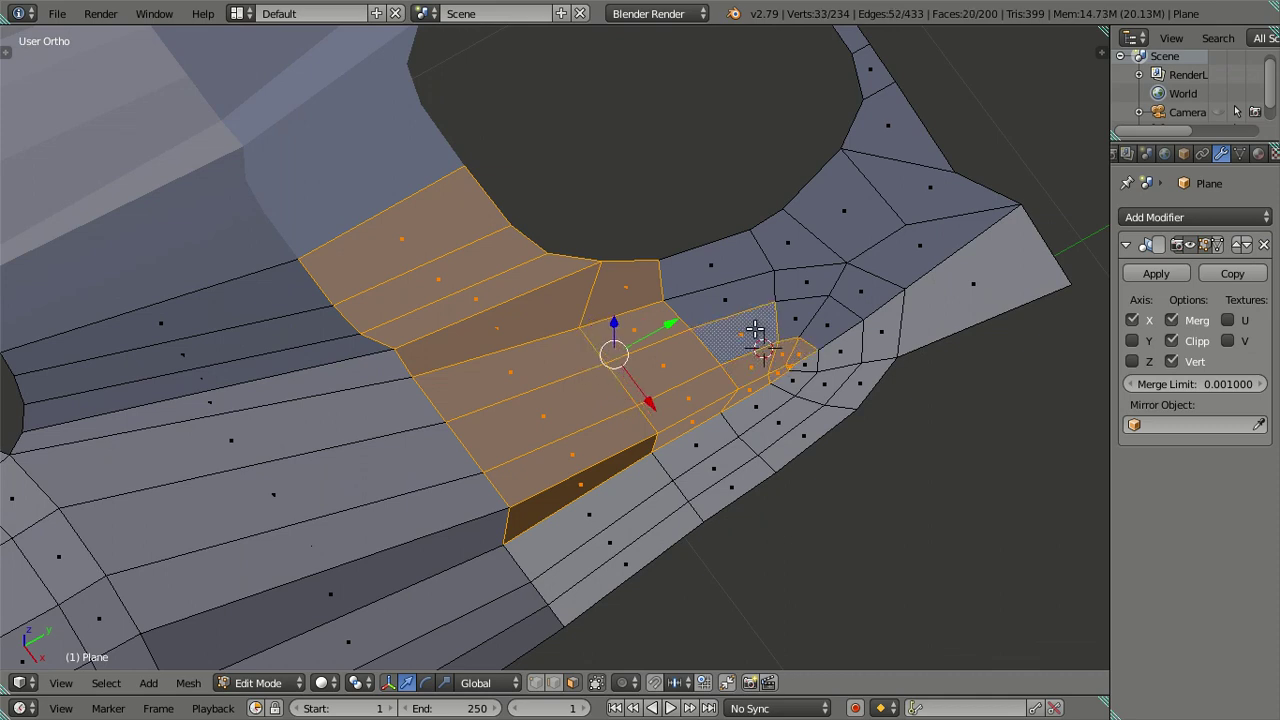
ctrl+click(830, 326)
ctrl+click(760, 300)
ctrl+click(868, 282)
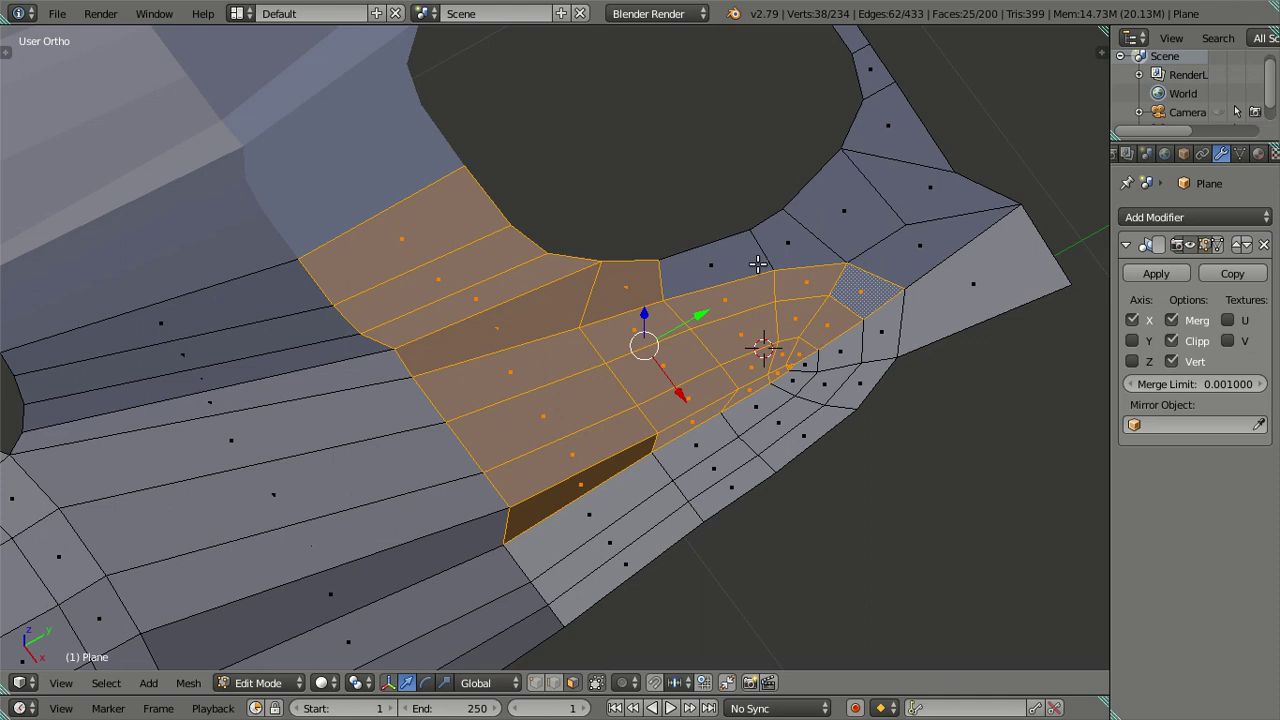
ctrl+click(756, 264)
Extend the face selection across the upper-right faces surrounding the vent
scroll(841, 134, down, 1)
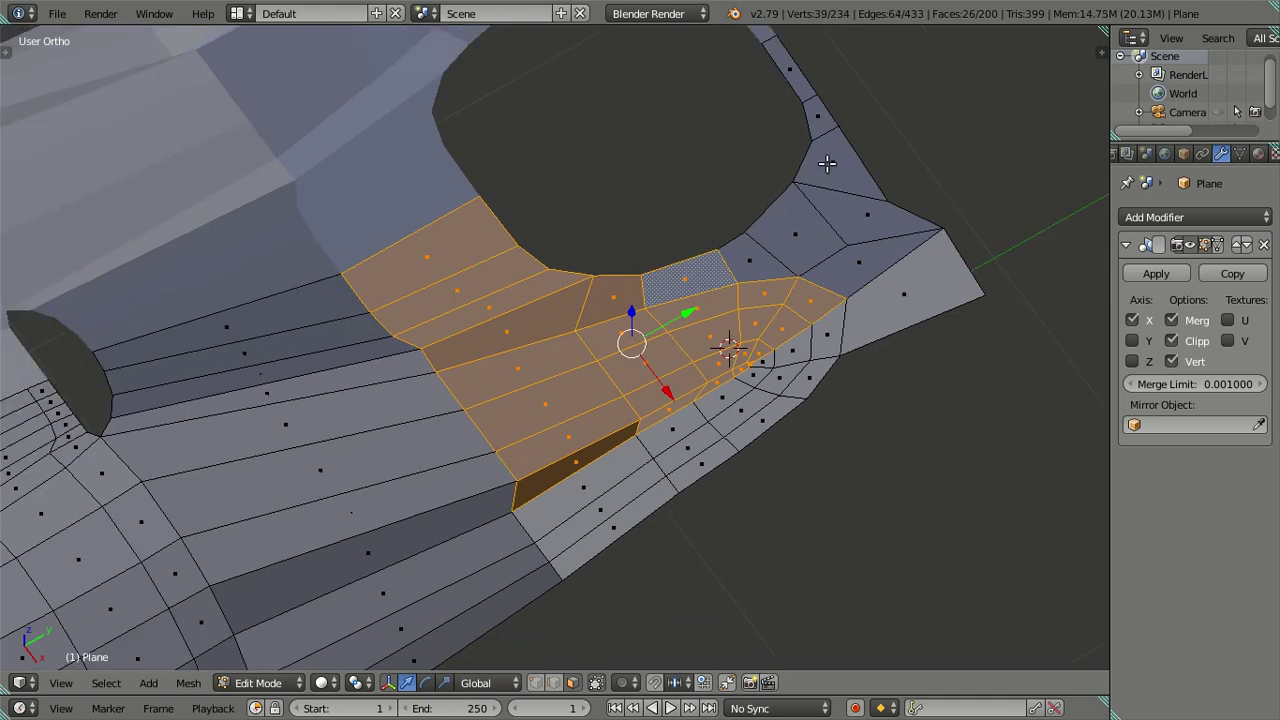
ctrl+click(862, 219)
ctrl+click(862, 270)
ctrl+click(824, 142)
middle_drag(822, 150, 777, 83)
ctrl+click(716, 161)
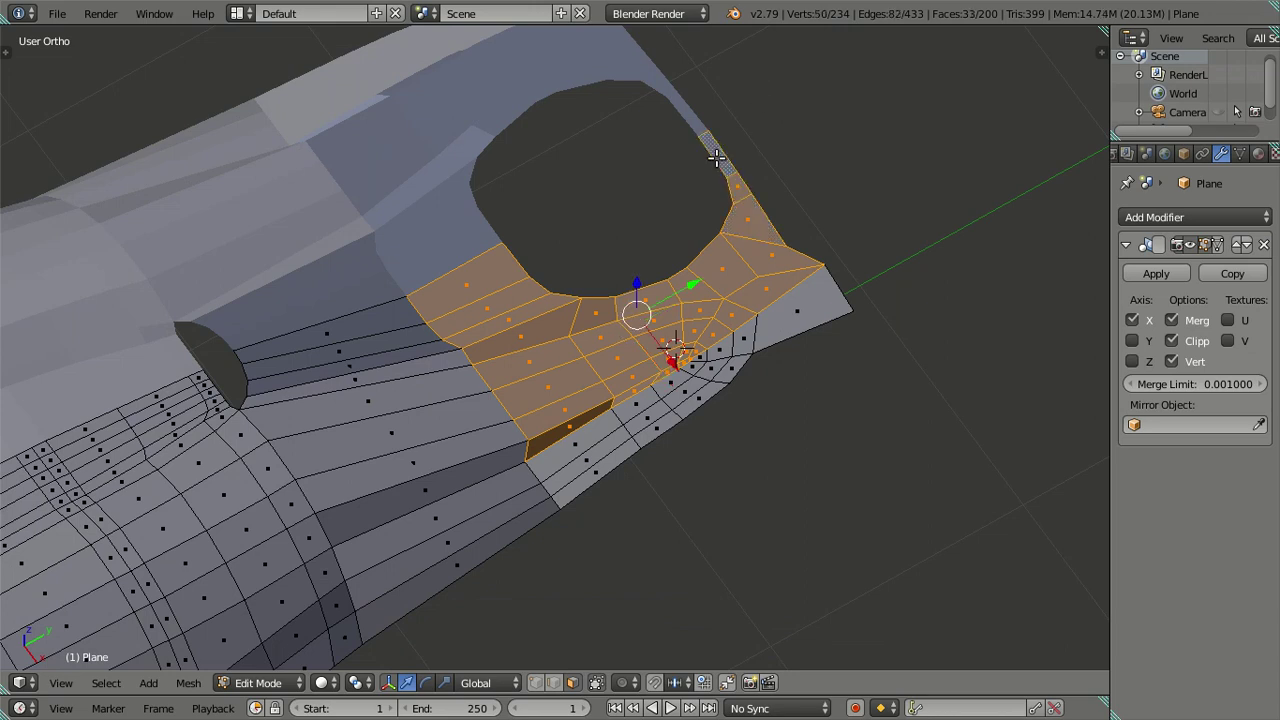
scroll(309, 345, up, 3)
mouse_move(463, 330)
middle_down()
mouse_move(514, 369)
mouse_move(606, 343)
middle_up()
Flip the normals of the selected faces, then deselect all and leave edit mode
key(ctrl+f)
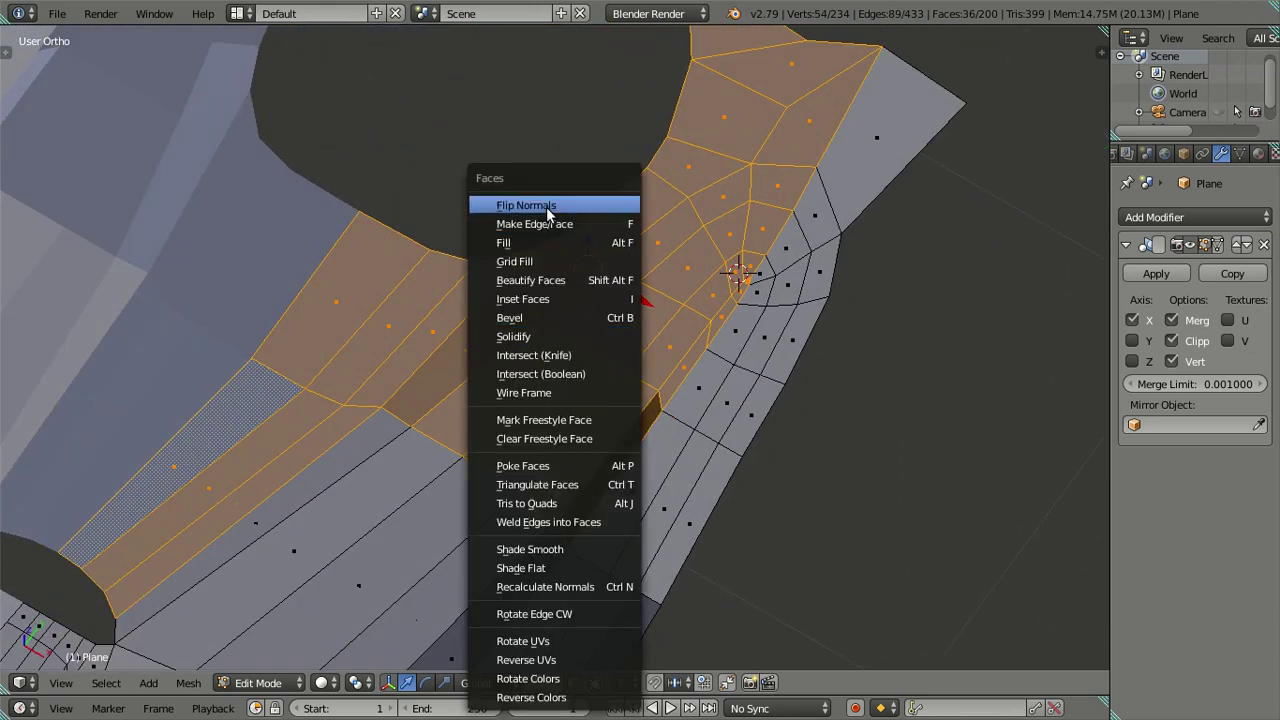
click(547, 213)
key(a)
key(Tab)
Back in edit mode, switch to edge select and select two edges beside the vent
mouse_move(694, 411)
middle_down()
mouse_move(597, 382)
mouse_move(452, 412)
mouse_move(614, 379)
mouse_move(606, 466)
mouse_move(571, 414)
mouse_move(523, 423)
mouse_move(527, 481)
mouse_move(451, 377)
mouse_move(400, 366)
mouse_move(434, 363)
mouse_move(563, 420)
mouse_move(451, 321)
middle_up()
key(Tab)
scroll(597, 390, up, 3)
key(ctrl+Tab)
click(450, 427)
scroll(614, 379, up, 3)
scroll(523, 423, up, 2)
shift+right_click(490, 348)
shift+right_click(640, 404)
mouse_move(640, 404)
middle_down()
mouse_move(549, 391)
mouse_move(586, 423)
mouse_move(409, 331)
mouse_move(393, 364)
mouse_move(466, 409)
mouse_move(651, 420)
mouse_move(686, 371)
mouse_move(562, 414)
middle_up()
In top view, select a horizontal edge loop across the rear deck
key(KP_7)
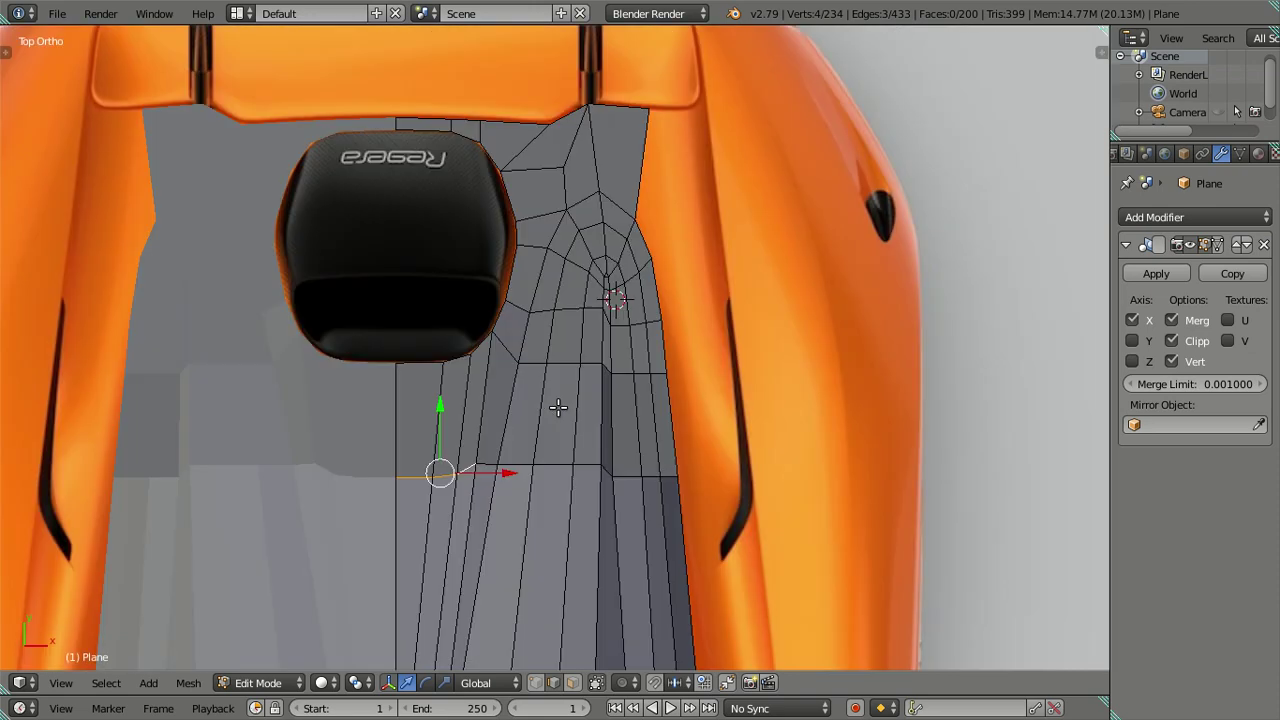
scroll(567, 417, up, 2)
shift+middle_drag(534, 509, 680, 309)
scroll(680, 309, down, 3)
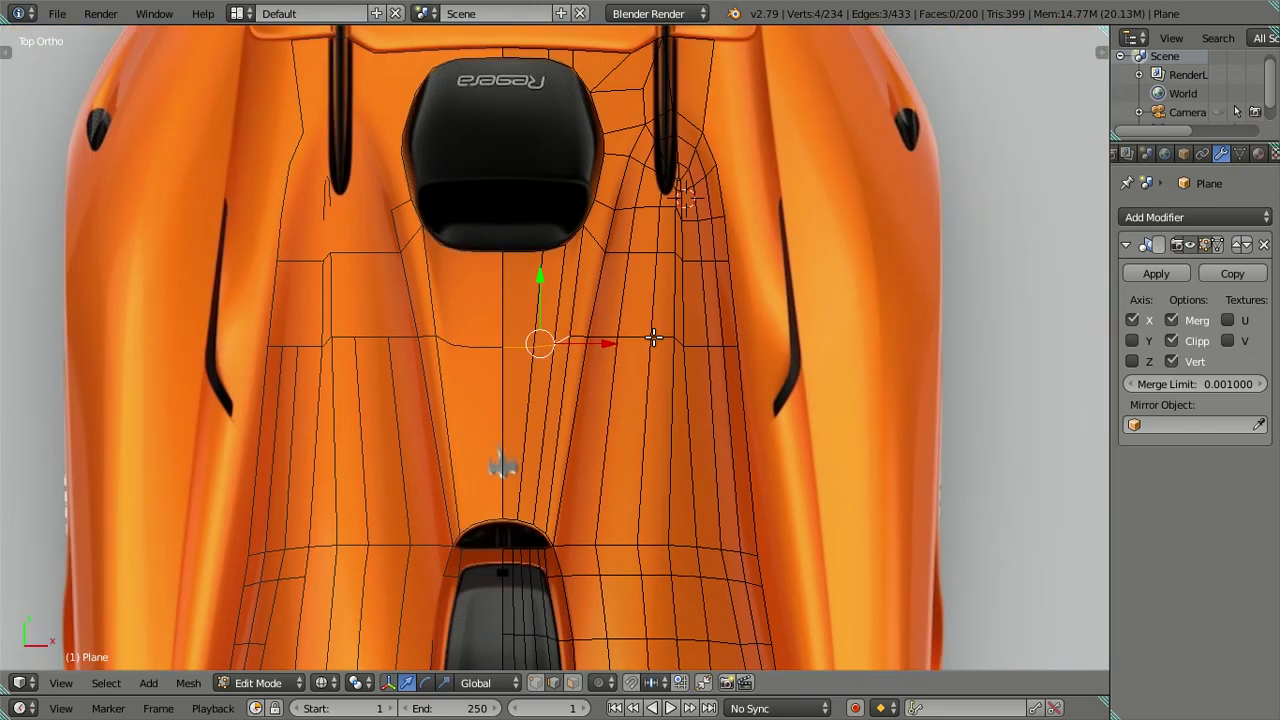
scroll(630, 417, up, 1)
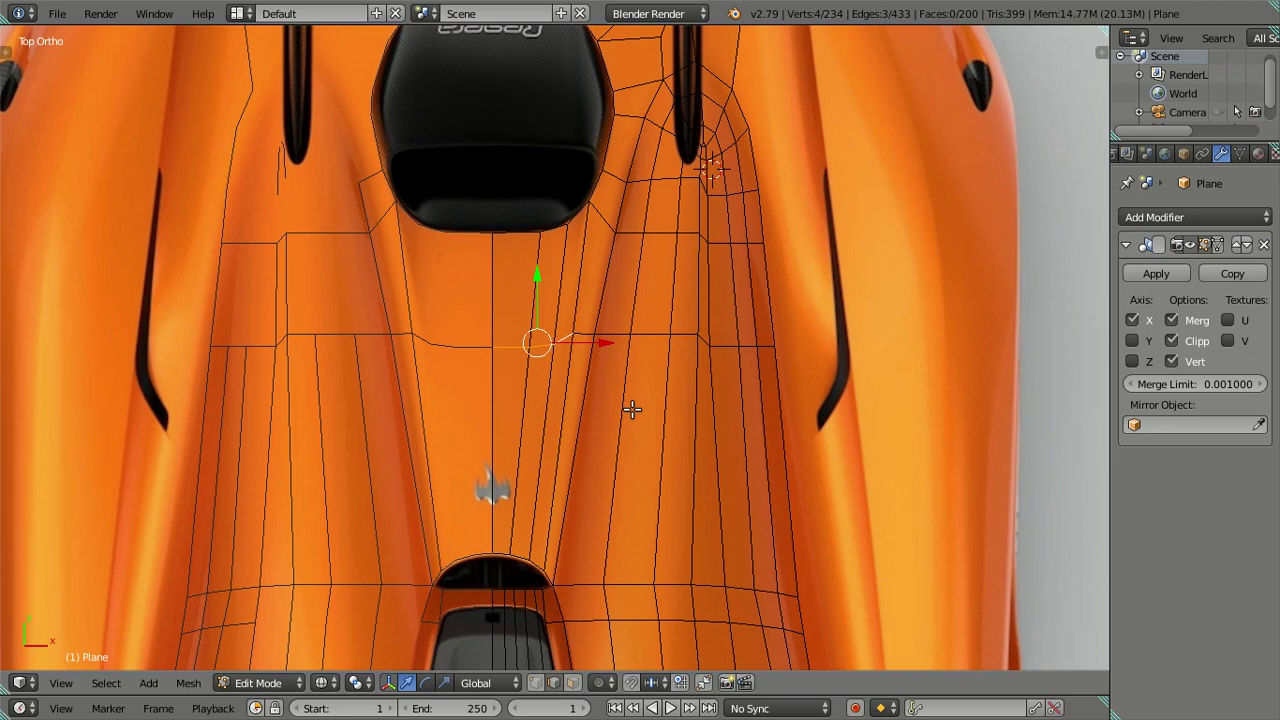
scroll(632, 409, up, 2)
scroll(633, 406, down, 3)
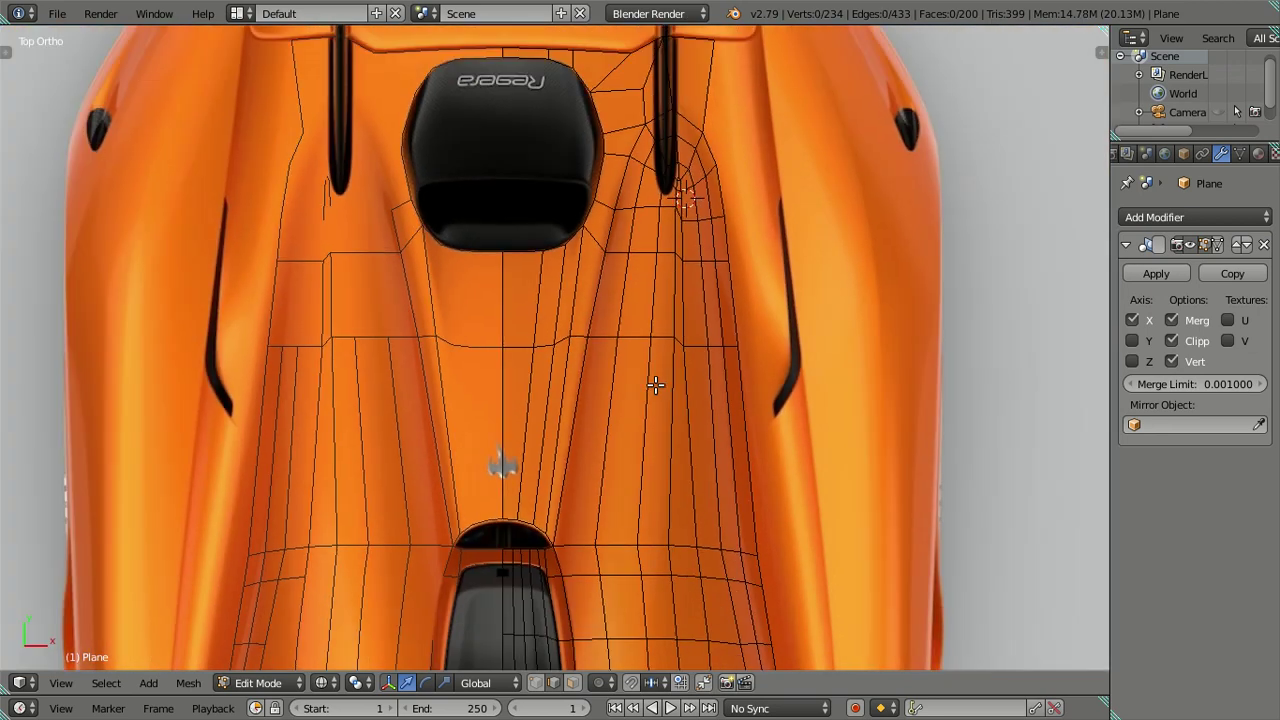
alt+click(642, 330)
mouse_move(720, 428)
middle_down()
mouse_move(711, 443)
mouse_move(702, 428)
middle_up()
In side view, move the loop along Z onto the deck profile, then show solid shading
key(KP_3)
scroll(613, 380, up, 3)
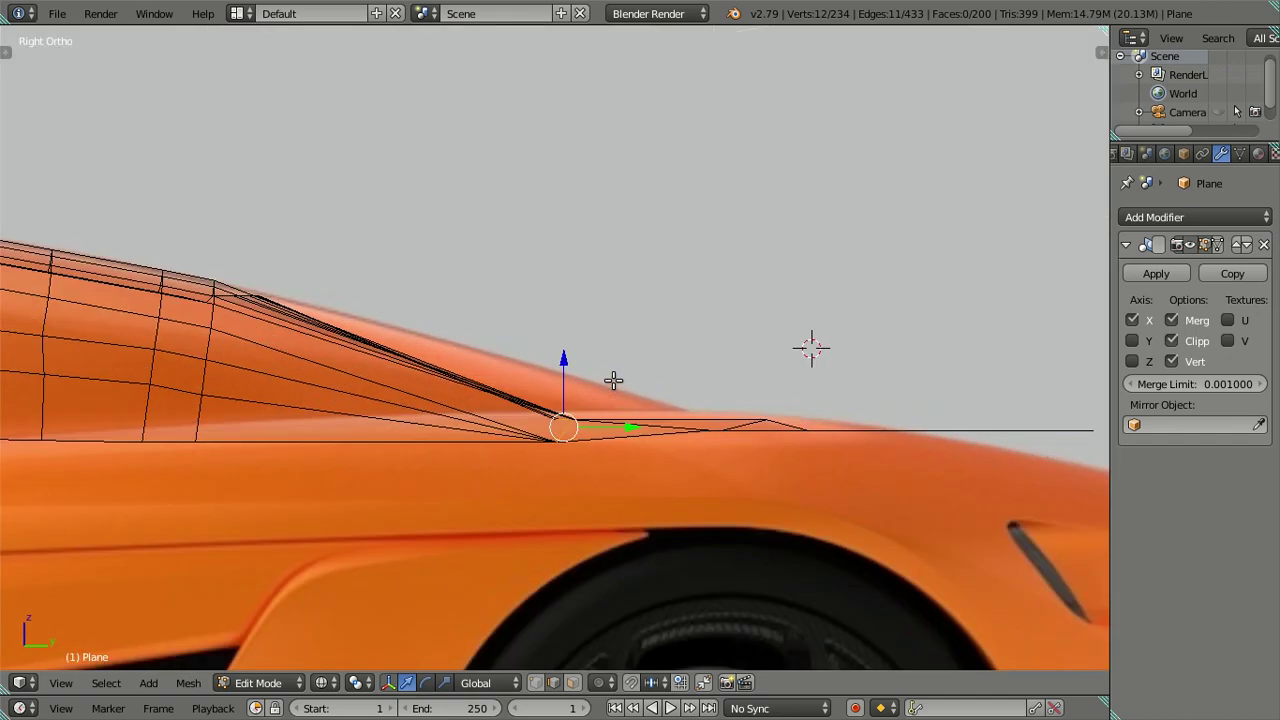
drag(566, 361, 597, 323)
key(a)
middle_drag(576, 402, 629, 463)
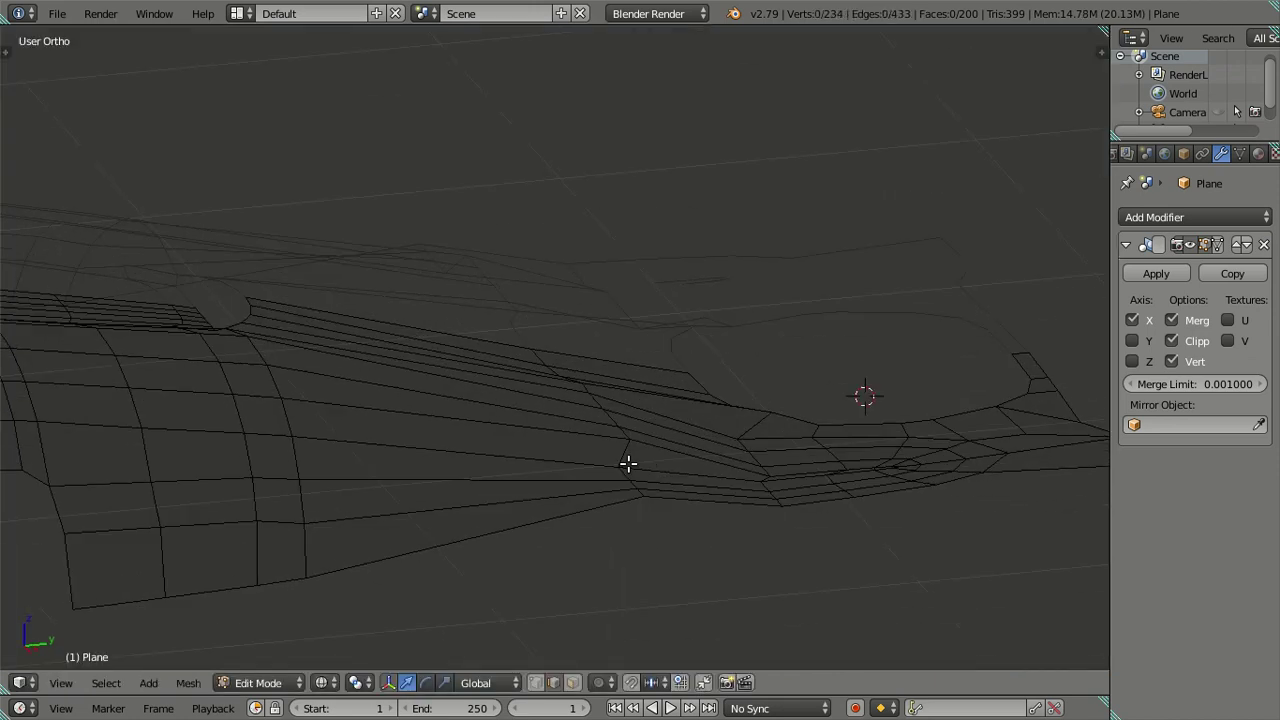
key(z)
right_click(655, 512)
In side view, adjust the selected vertex vertically until it meets the body profile
key(KP_3)
drag(549, 330, 563, 374)
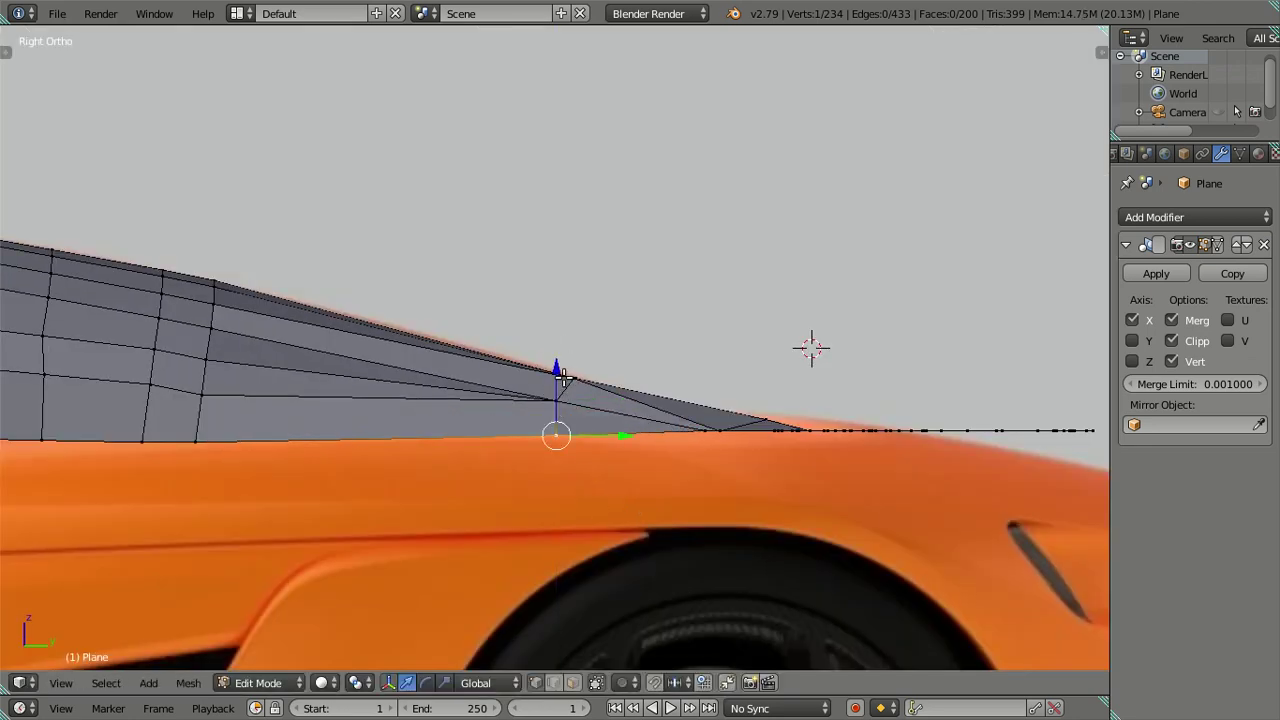
drag(554, 327, 560, 351)
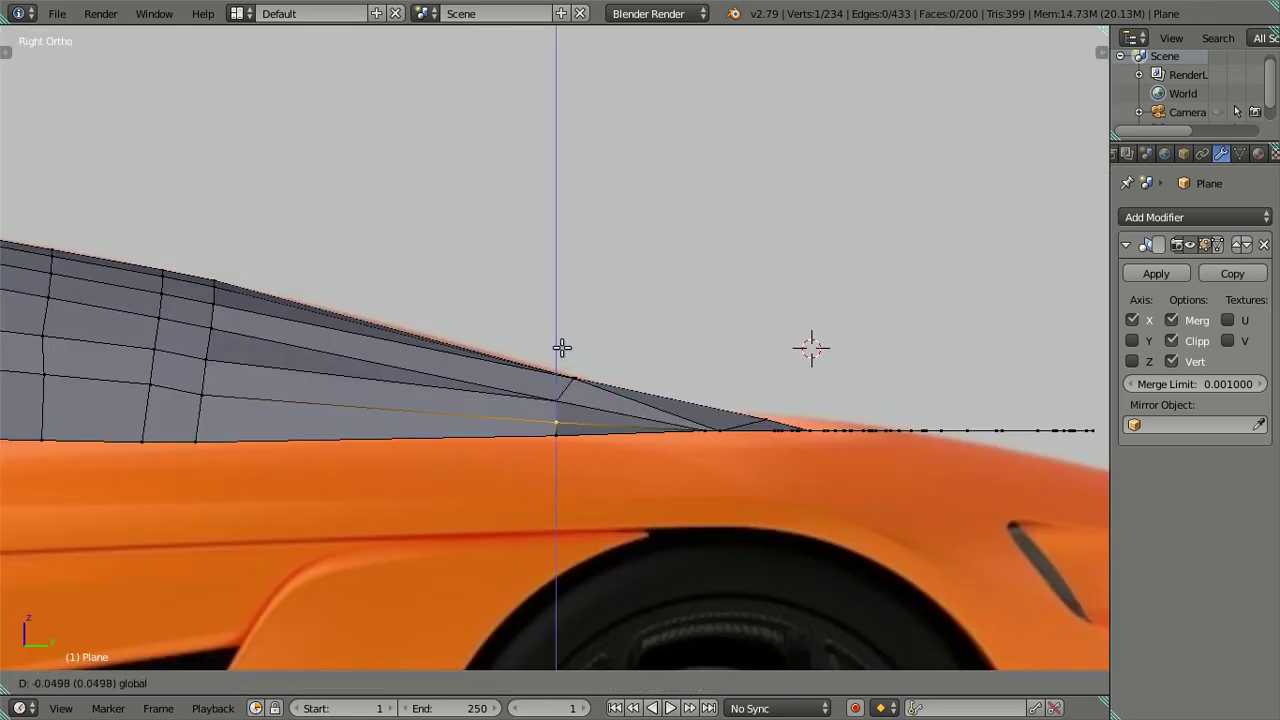
scroll(560, 350, up, 2)
drag(557, 413, 554, 391)
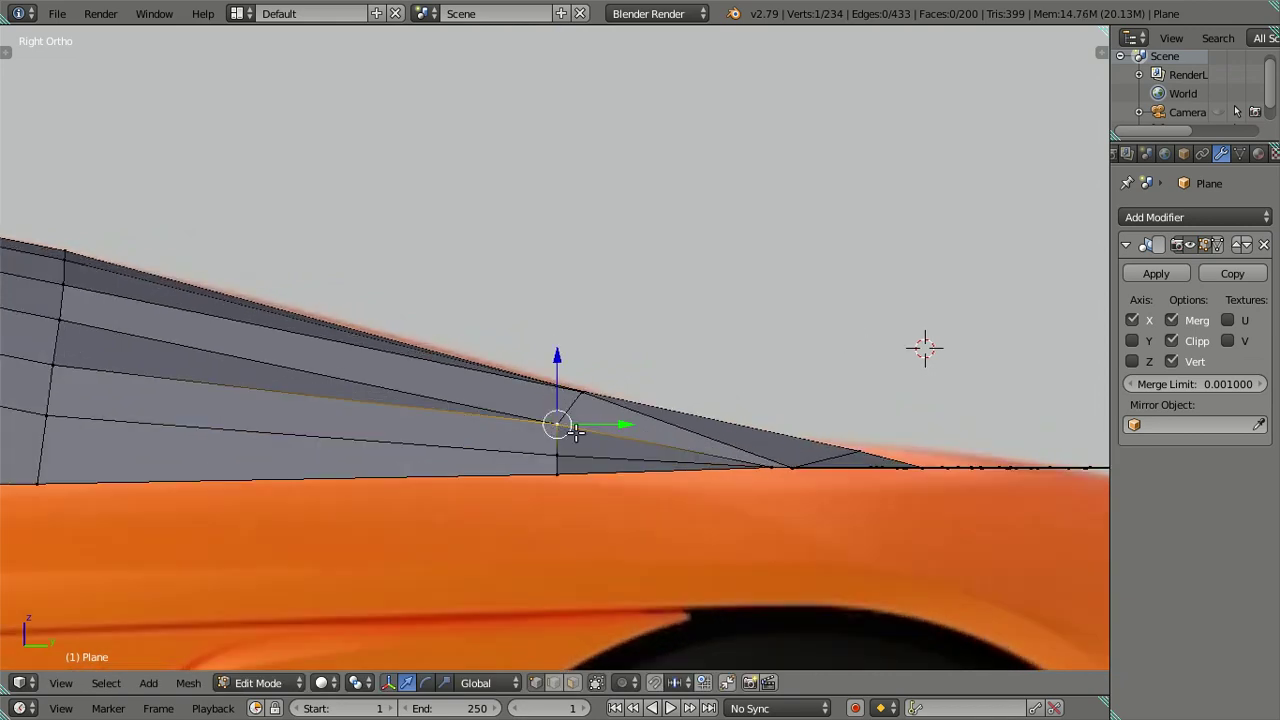
middle_drag(575, 430, 578, 515)
key(KP_3)
drag(555, 356, 574, 340)
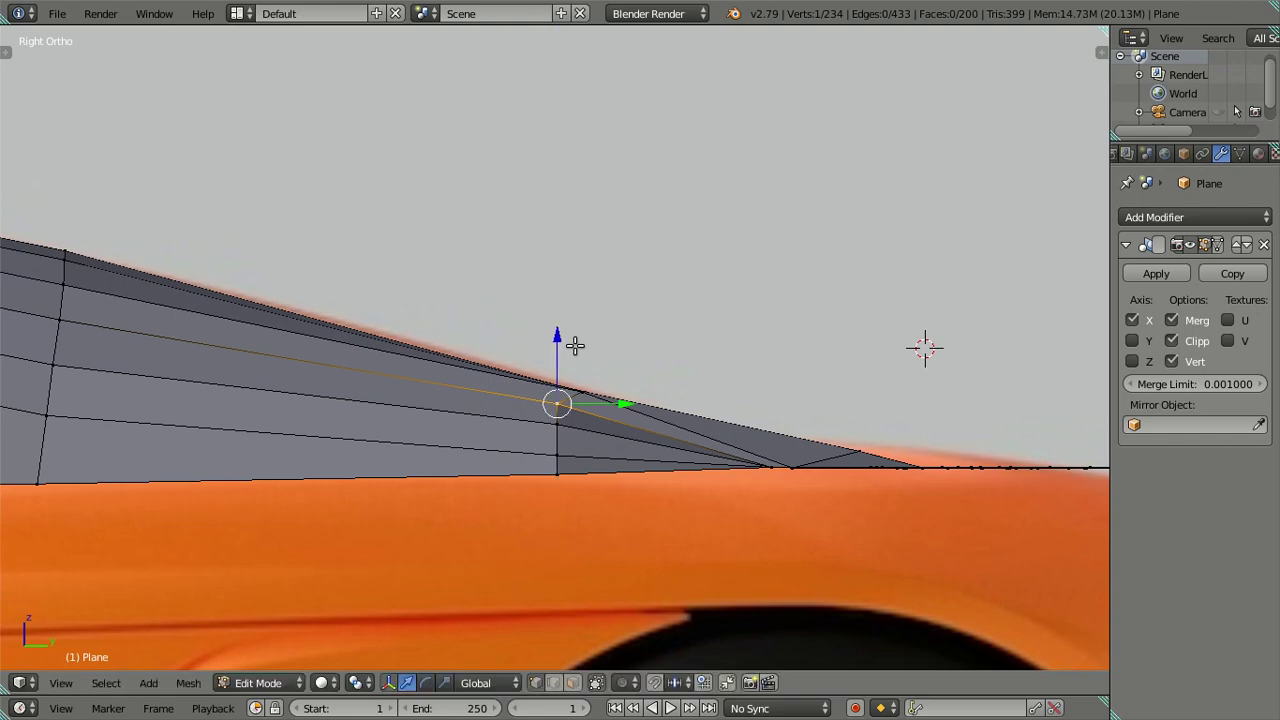
middle_drag(574, 346, 591, 424)
key(a)
mouse_move(548, 479)
middle_down()
mouse_move(626, 491)
mouse_move(757, 474)
mouse_move(586, 463)
middle_up()
Select a vertex on the deck slope and reposition it front-to-back along Y
right_click(583, 475)
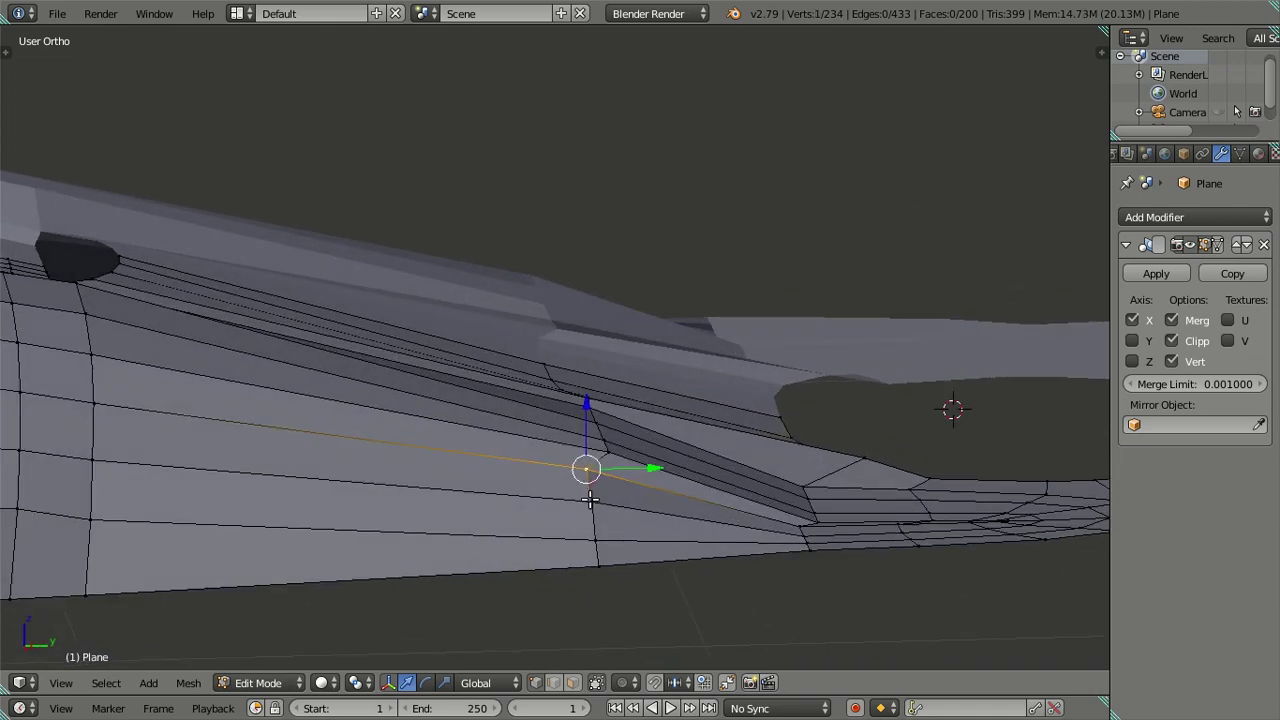
key(KP_3)
key(g)
key(y)
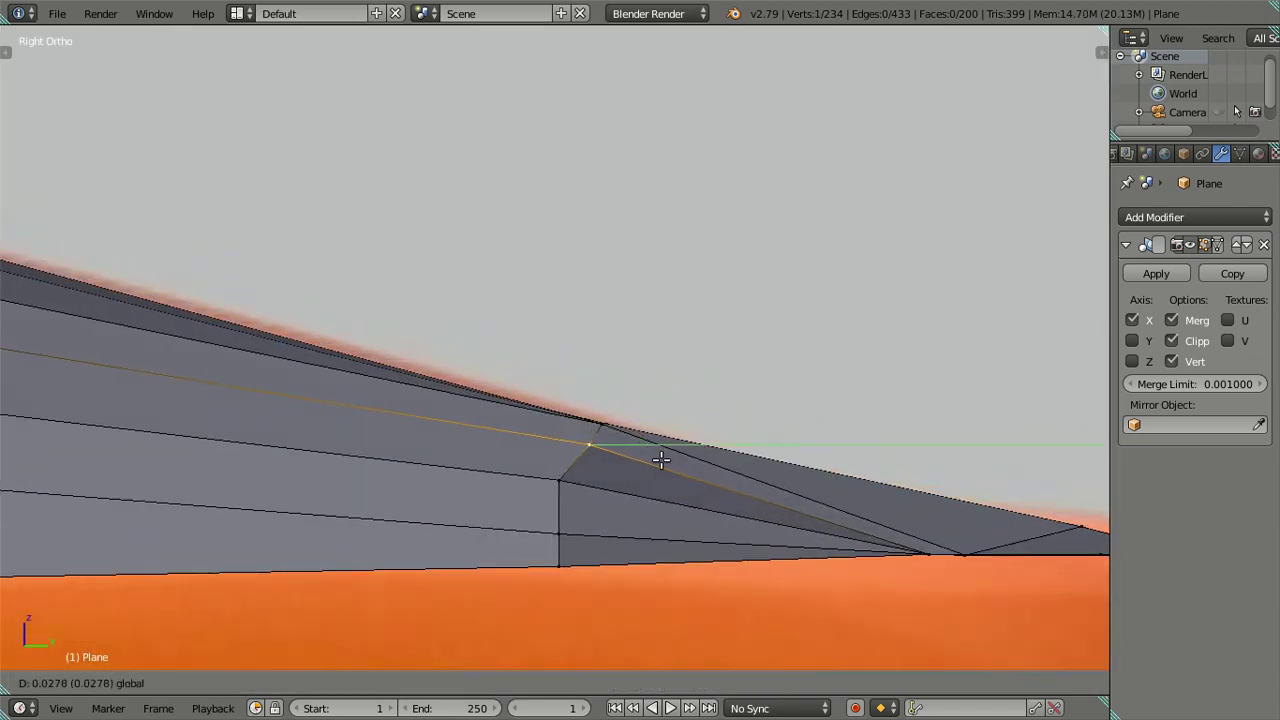
click(663, 460)
key(ctrl+z)
key(g)
click(566, 537)
key(ctrl+z)
key(g)
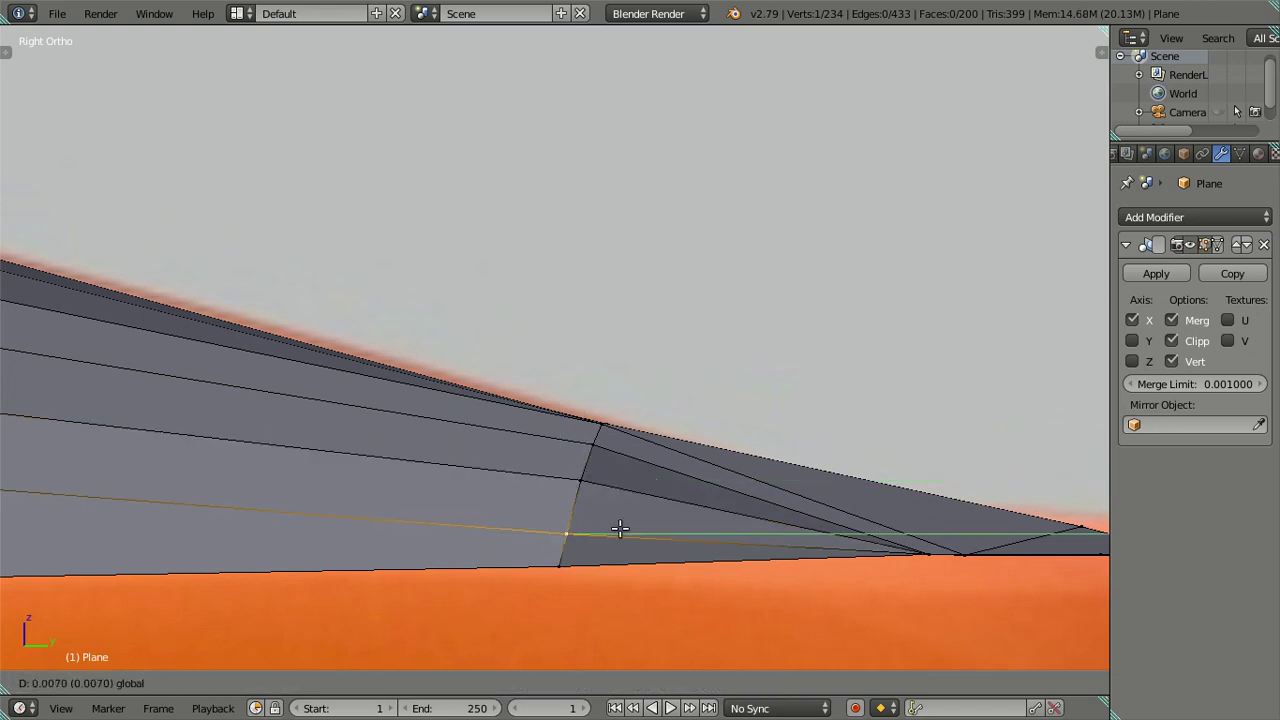
click(615, 528)
scroll(588, 510, down, 2)
scroll(540, 389, up, 1)
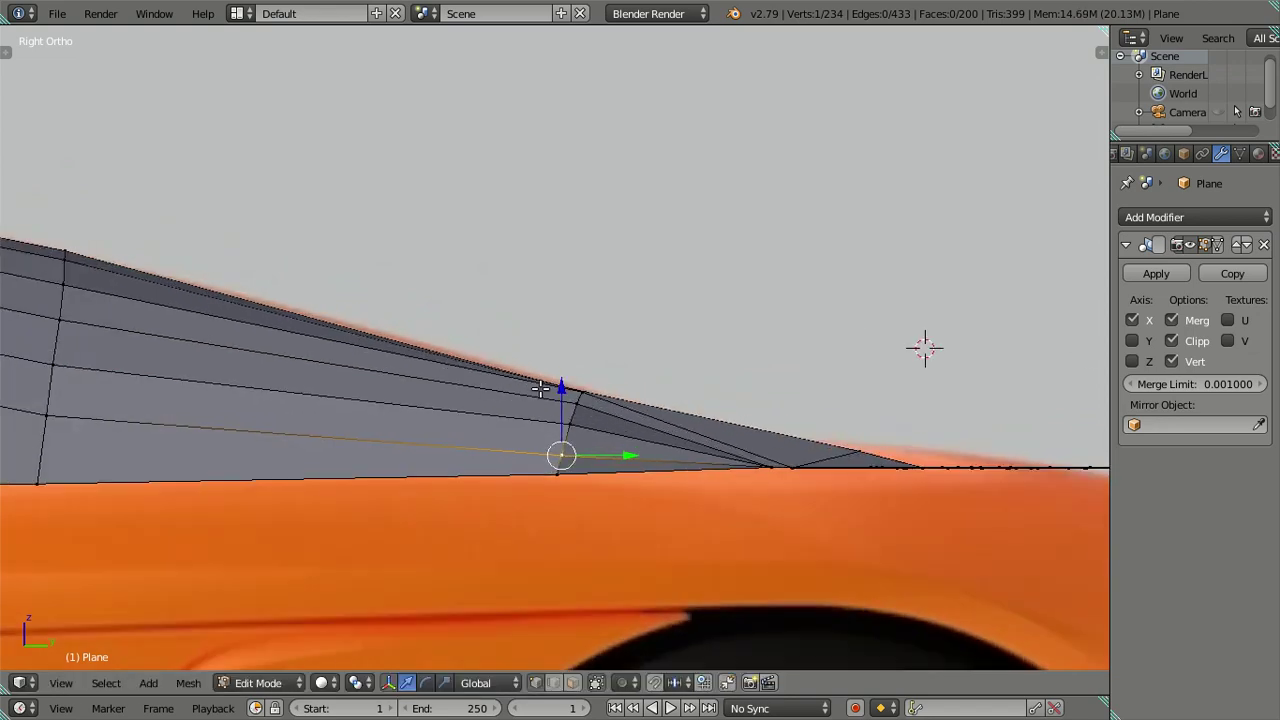
Select a vertex on the mesh edge, inspect it from several angles, then return to top view
mouse_move(540, 389)
middle_down()
mouse_move(557, 480)
mouse_move(544, 449)
mouse_move(714, 480)
mouse_move(829, 466)
mouse_move(797, 478)
mouse_move(826, 474)
mouse_move(810, 470)
middle_up()
right_click(644, 381)
mouse_move(751, 394)
middle_down()
mouse_move(768, 380)
mouse_move(870, 390)
mouse_move(740, 390)
middle_up()
middle_drag(595, 383, 576, 416)
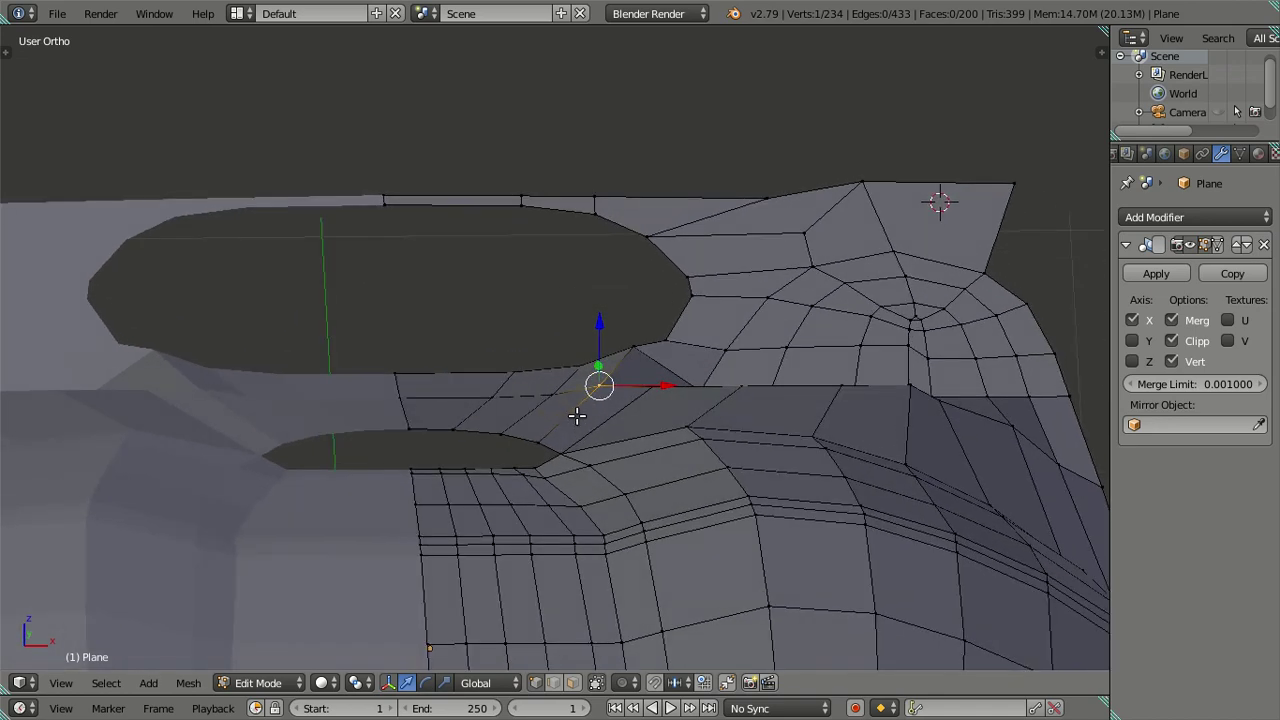
key(KP_7)
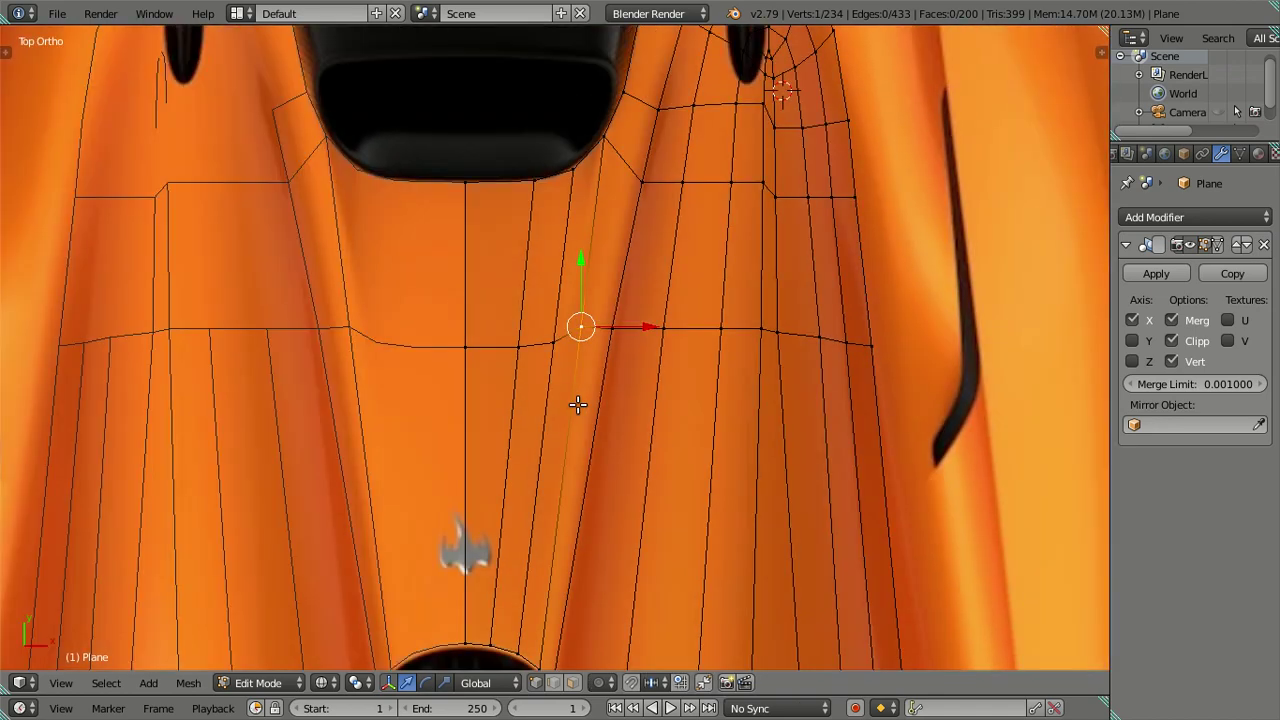
Select the edge loop beside the vent and lower it along Z
key(z)
key(z)
scroll(578, 404, down, 1)
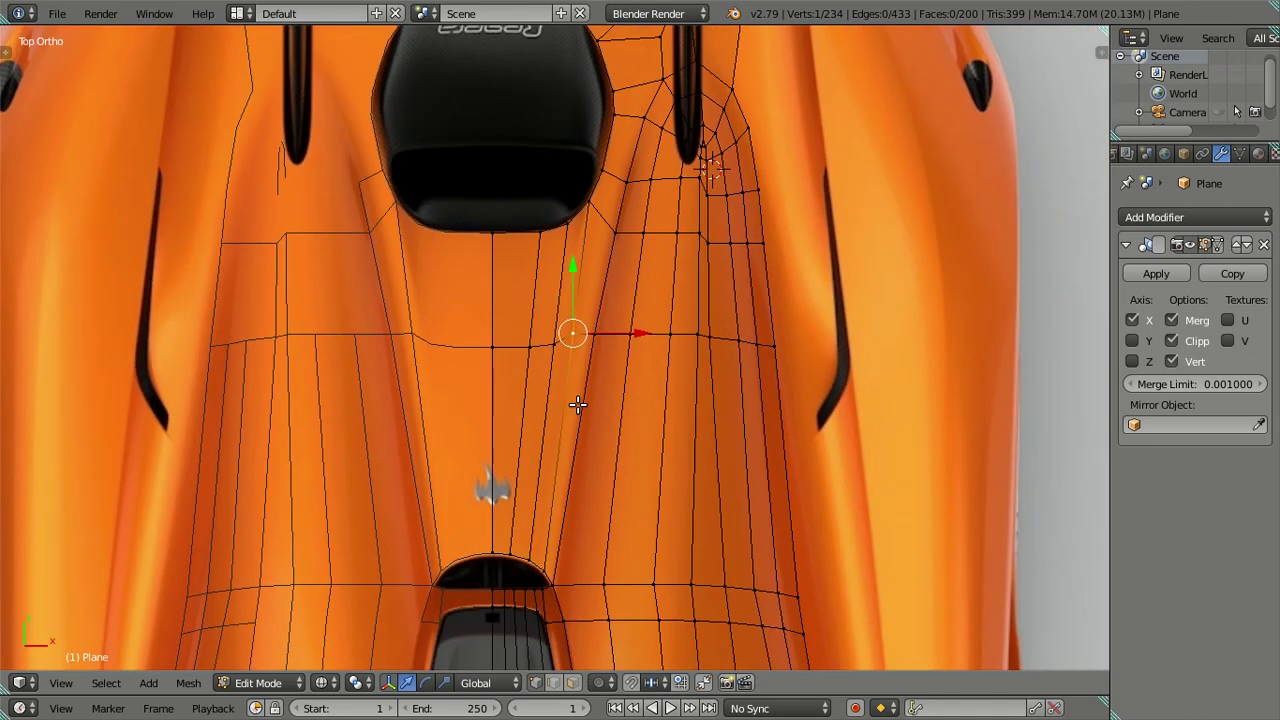
scroll(578, 404, down, 1)
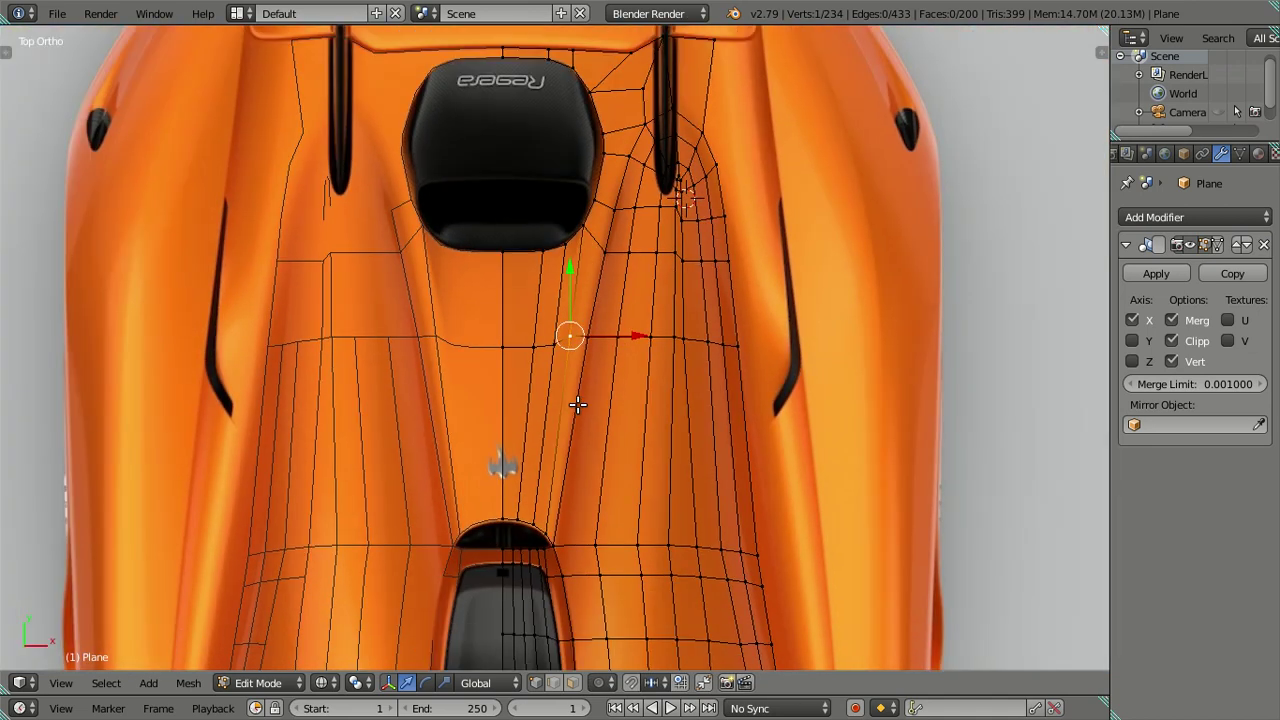
mouse_move(578, 404)
middle_down()
mouse_move(610, 293)
mouse_move(638, 470)
middle_up()
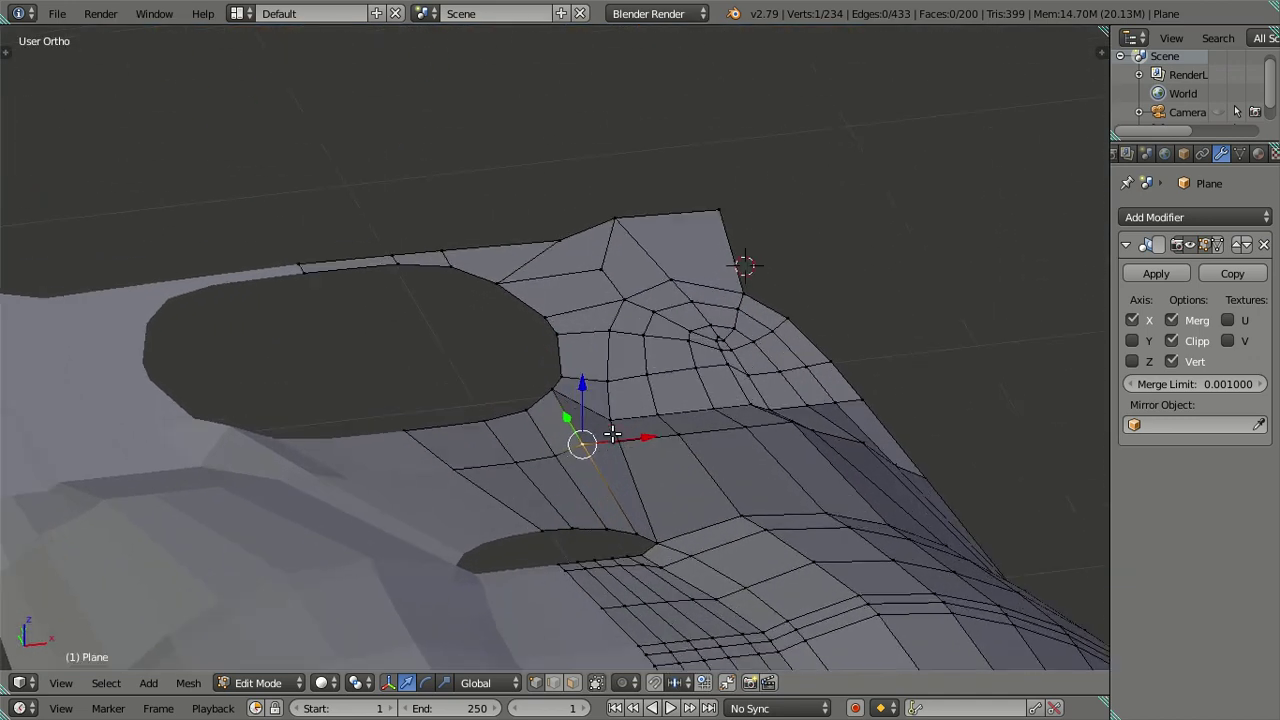
alt+right_click(441, 498)
drag(542, 417, 598, 476)
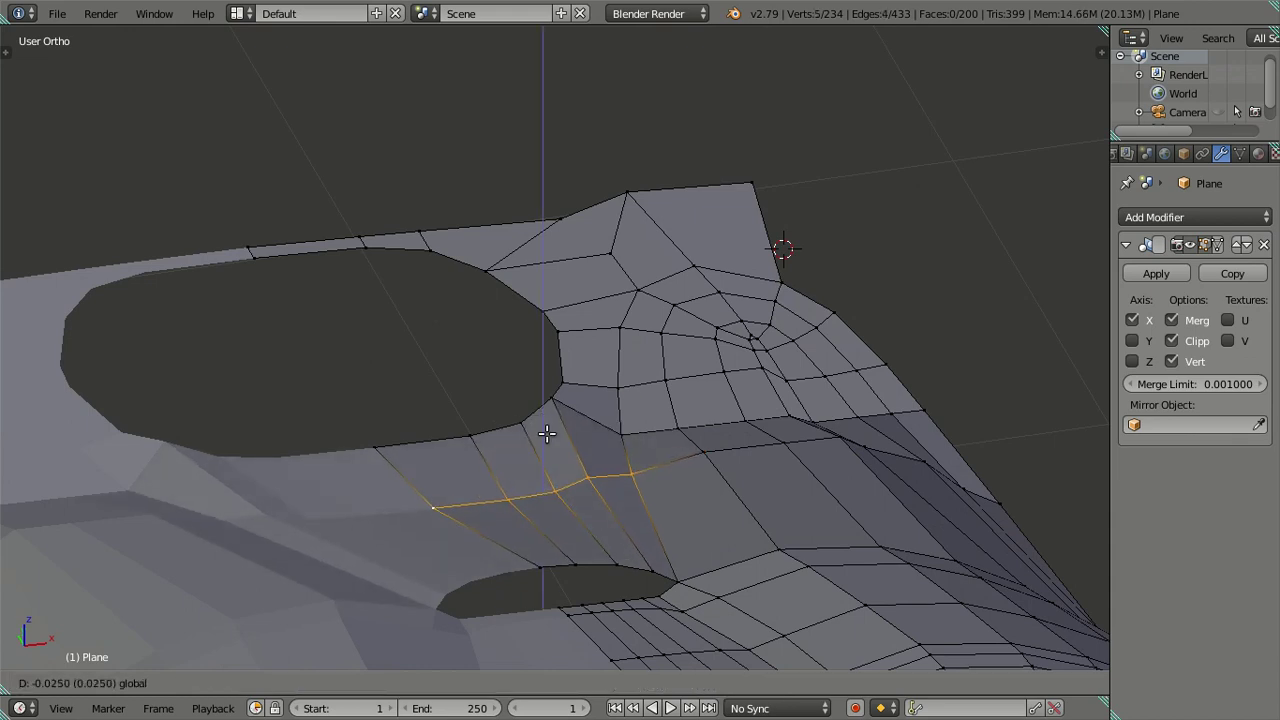
middle_drag(598, 476, 590, 493)
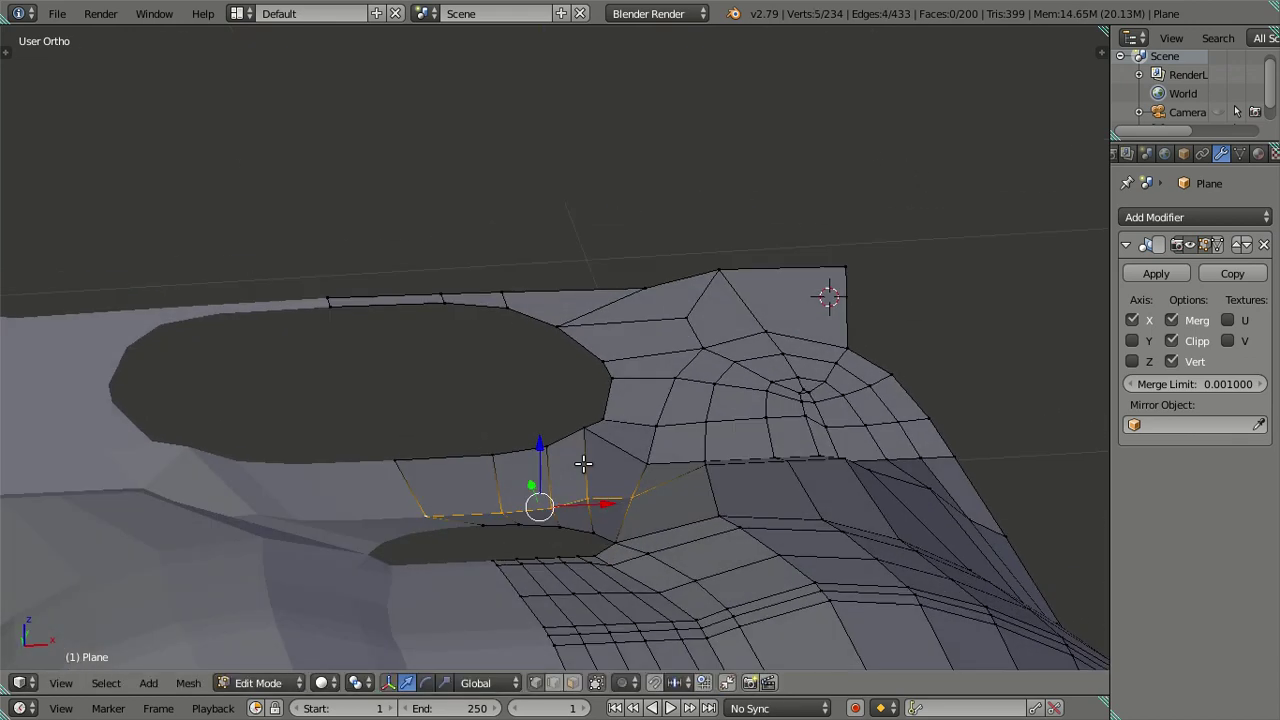
Lower two vertices below the vent along Z by -0.015
right_click(590, 493)
shift+right_click(628, 489)
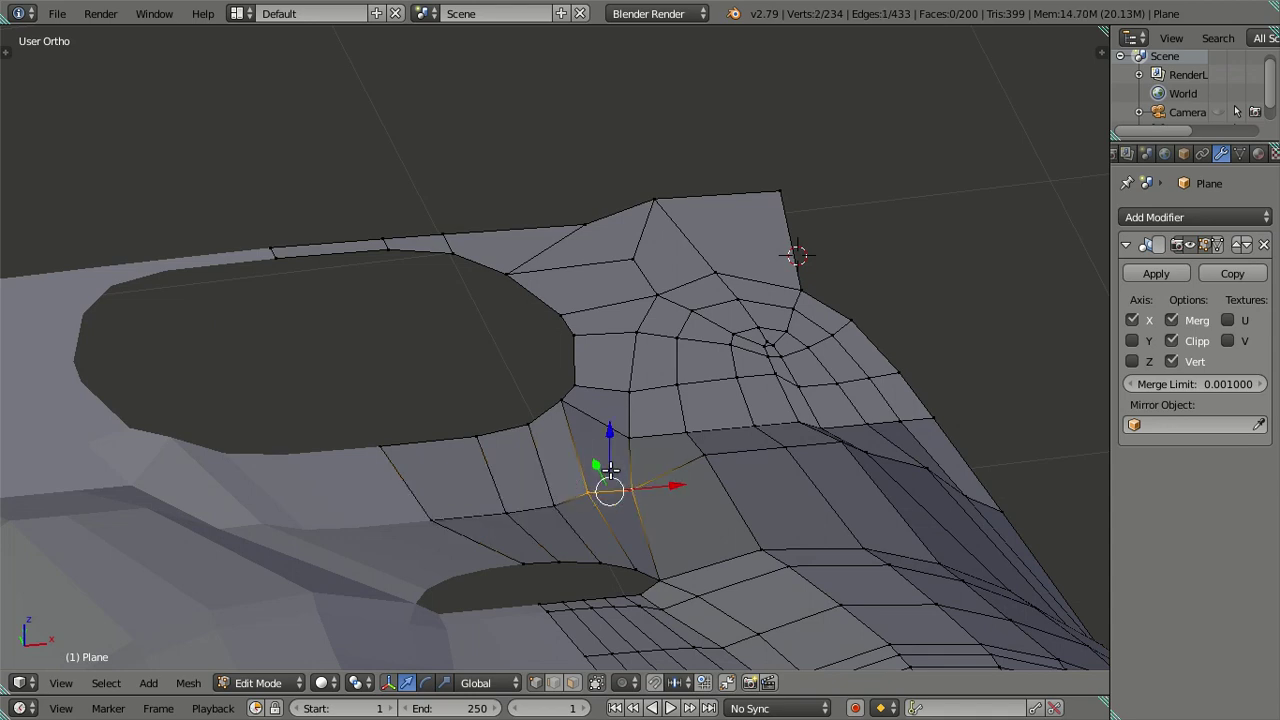
key(g)
key(z)
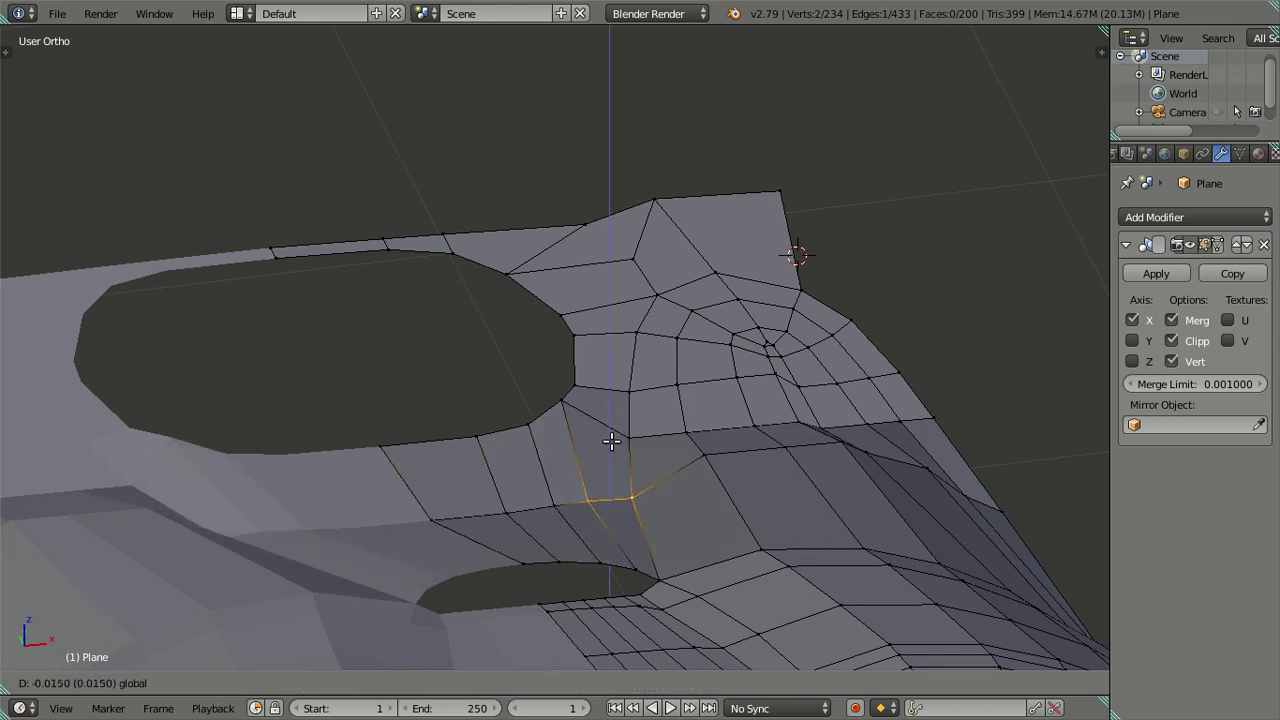
click(617, 441)
mouse_move(617, 441)
middle_down()
mouse_move(587, 470)
mouse_move(646, 549)
mouse_move(737, 551)
mouse_move(671, 543)
middle_up()
Check the whole mesh from top and tilted views, then resume editing in solid shading
key(Tab)
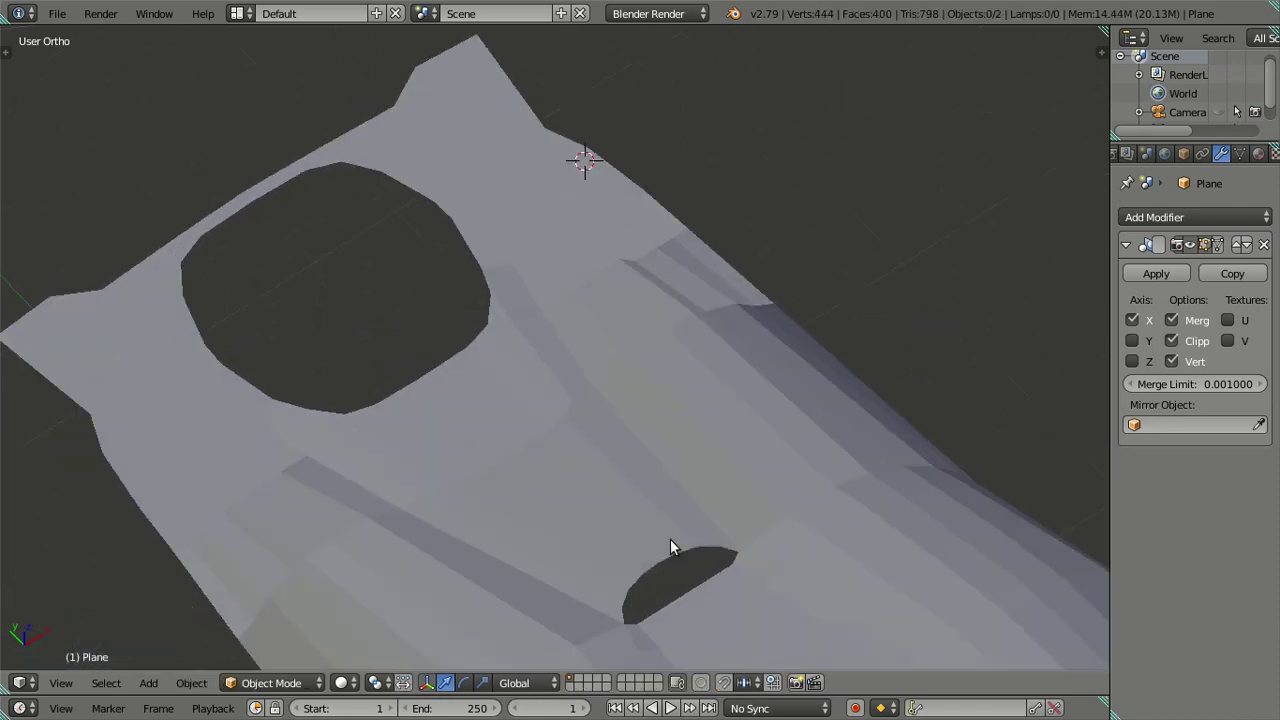
key(KP_7)
scroll(630, 481, up, 2)
mouse_move(605, 448)
middle_down()
mouse_move(621, 296)
mouse_move(703, 506)
mouse_move(697, 463)
mouse_move(700, 489)
mouse_move(780, 514)
mouse_move(703, 514)
mouse_move(629, 411)
mouse_move(674, 429)
mouse_move(729, 423)
mouse_move(653, 426)
mouse_move(597, 451)
mouse_move(707, 416)
middle_up()
key(Tab)
key(z)
Pull the vertex near the vent's corner outward so the mesh hugs the body
mouse_move(780, 389)
middle_down()
mouse_move(726, 434)
mouse_move(754, 420)
mouse_move(748, 457)
middle_up()
right_click(769, 420)
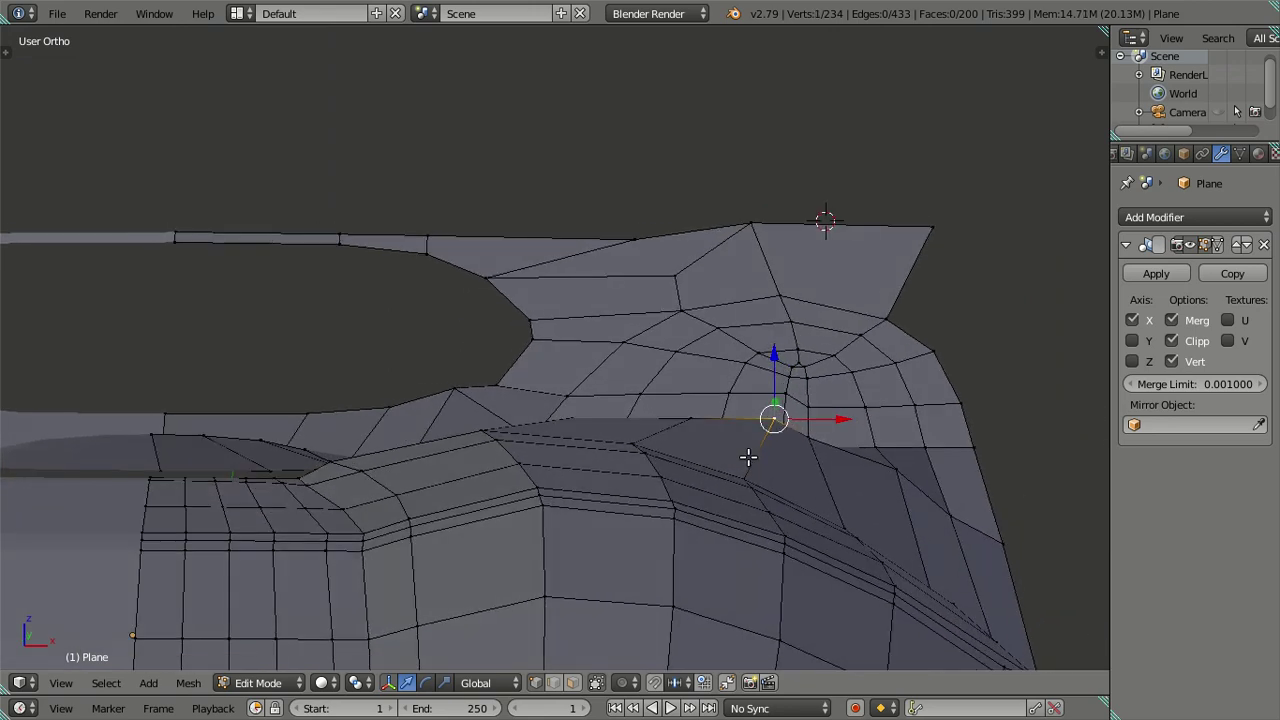
key(g)
click(812, 452)
mouse_move(777, 423)
middle_down()
mouse_move(795, 543)
mouse_move(734, 471)
middle_up()
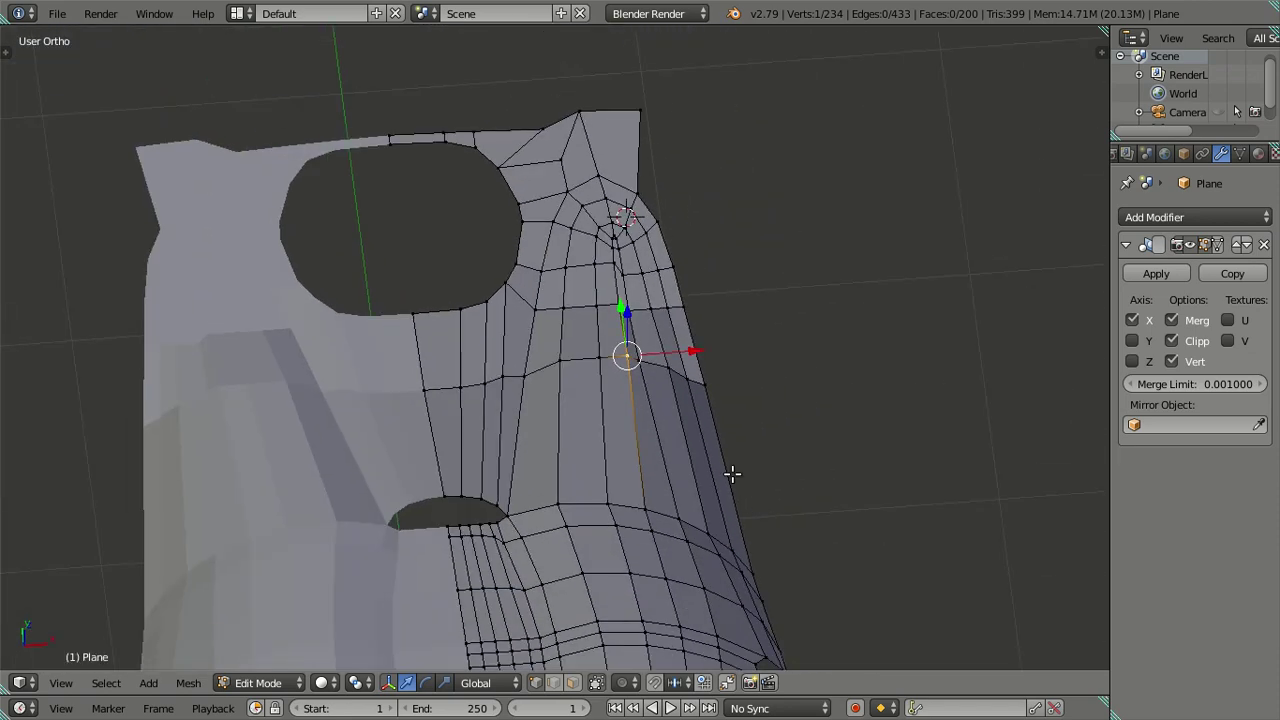
key(KP_7)
Edge-slide a vertex to the right, then try sliding a horizontal-row vertex but cancel it
key(g)
key(g)
click(664, 350)
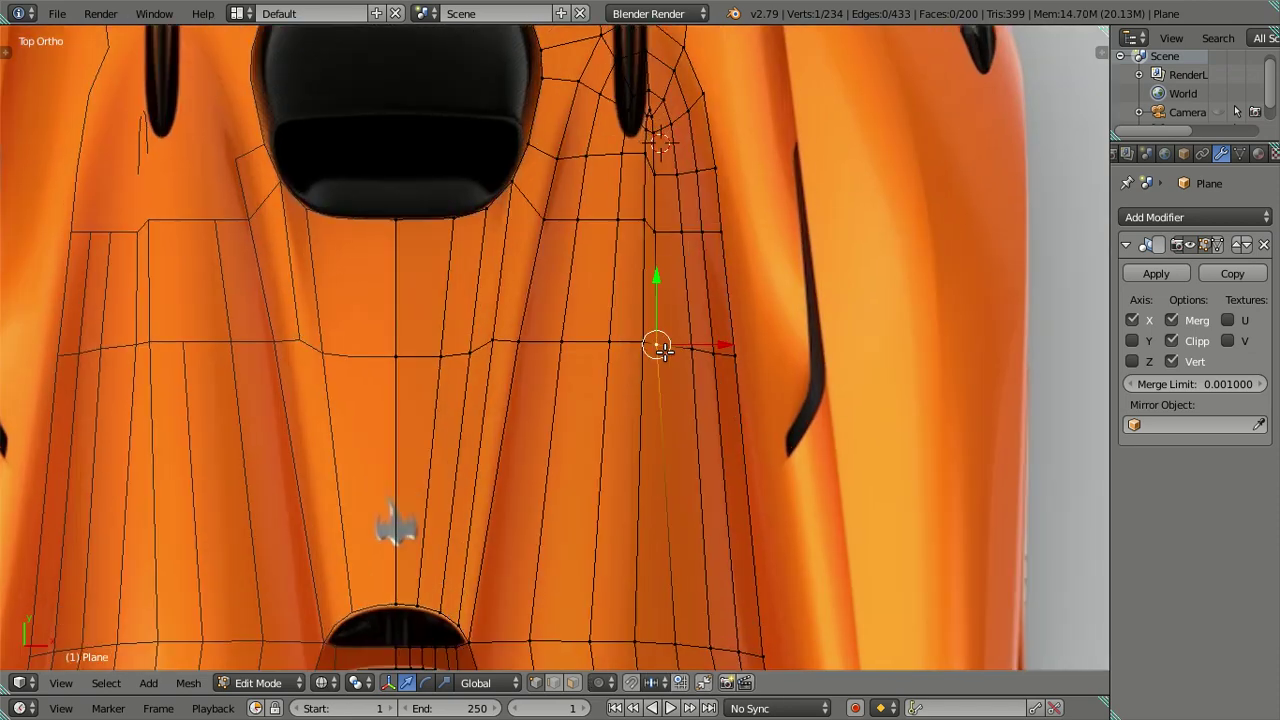
key(g)
key(g)
click(718, 342)
key(a)
right_click(607, 342)
key(g)
key(g)
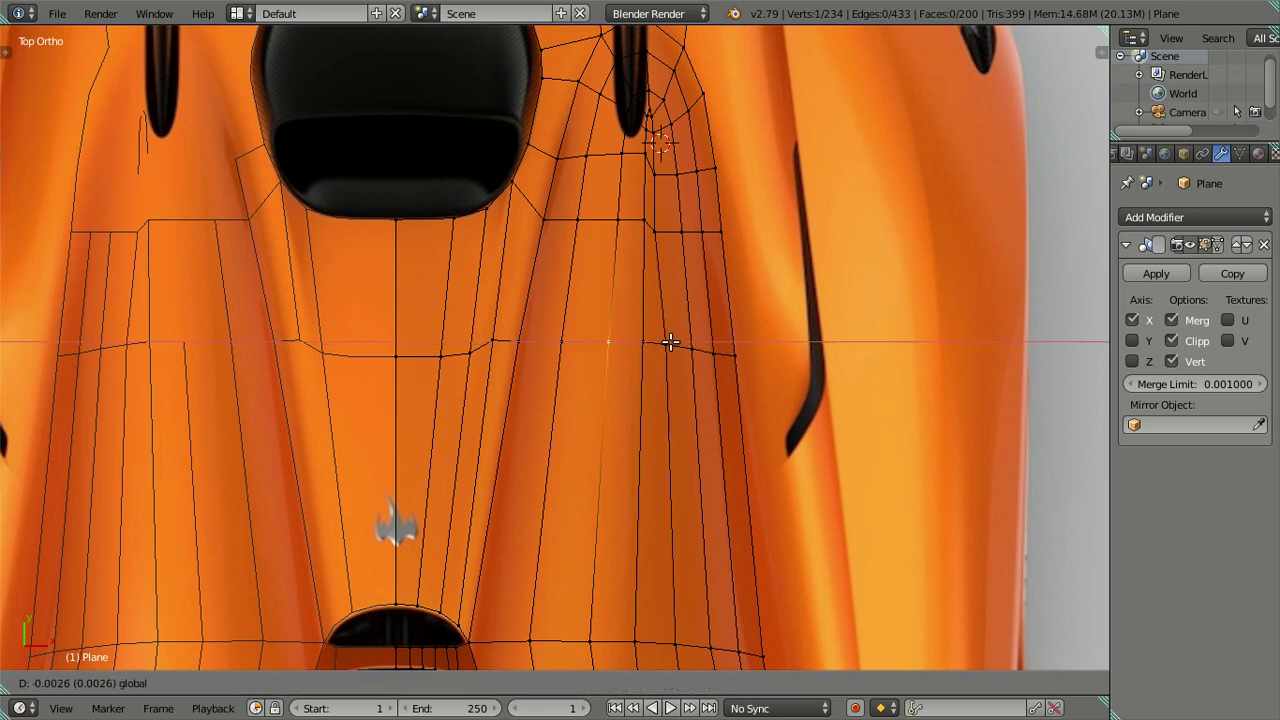
key(Escape)
key(g)
key(g)
key(Escape)
key(a)
Rotate the four-vertex row below the vent, move it along Y, and rotate it again
right_click(658, 232)
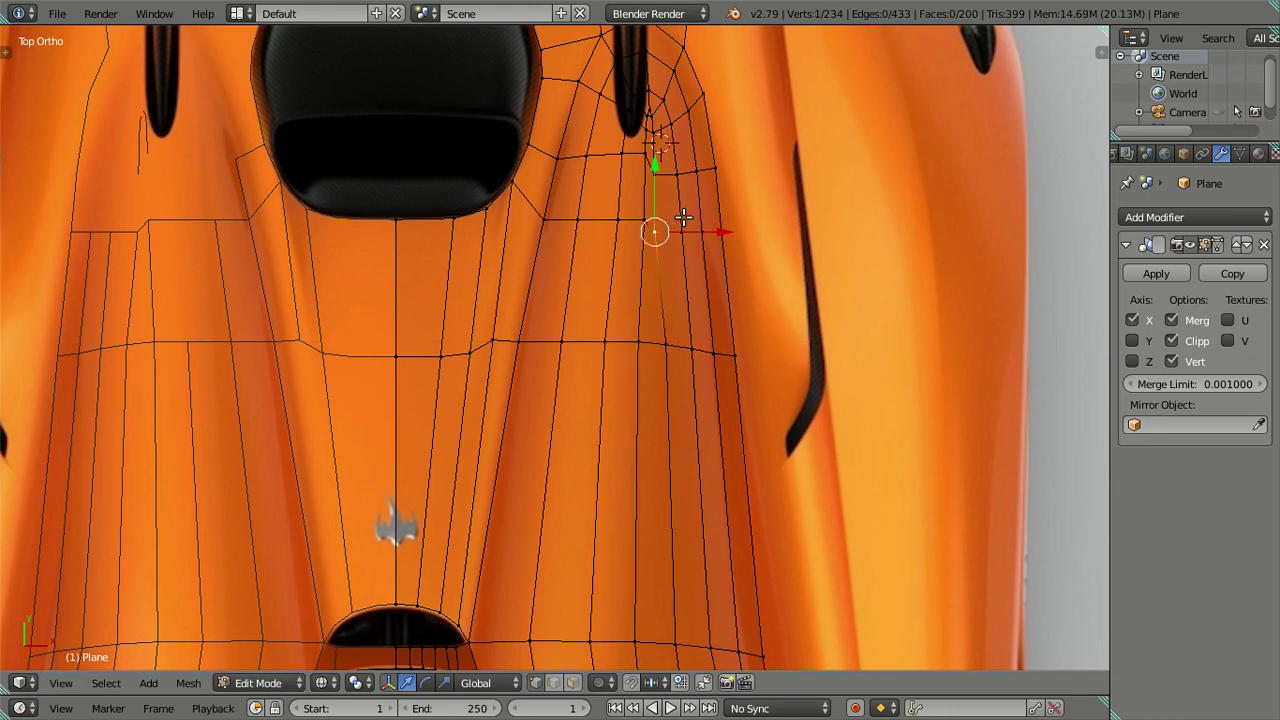
ctrl+right_click(718, 232)
key(r)
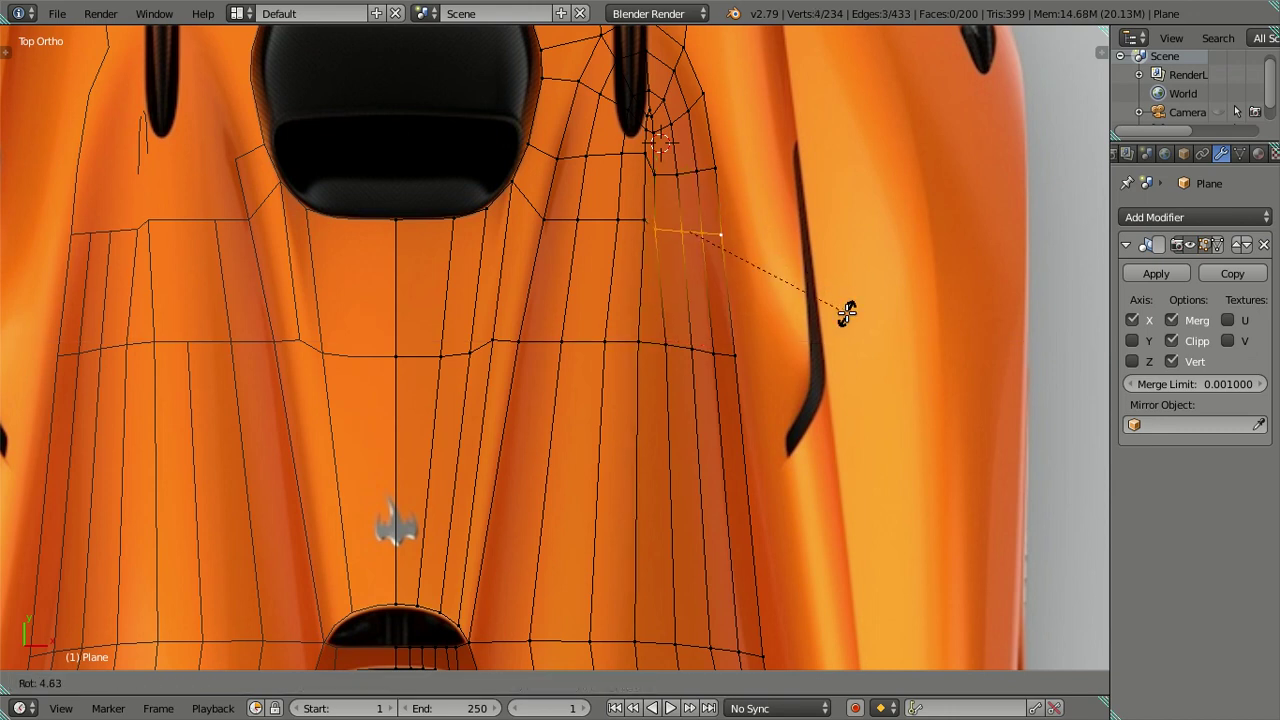
click(844, 334)
key(g)
key(y)
click(750, 203)
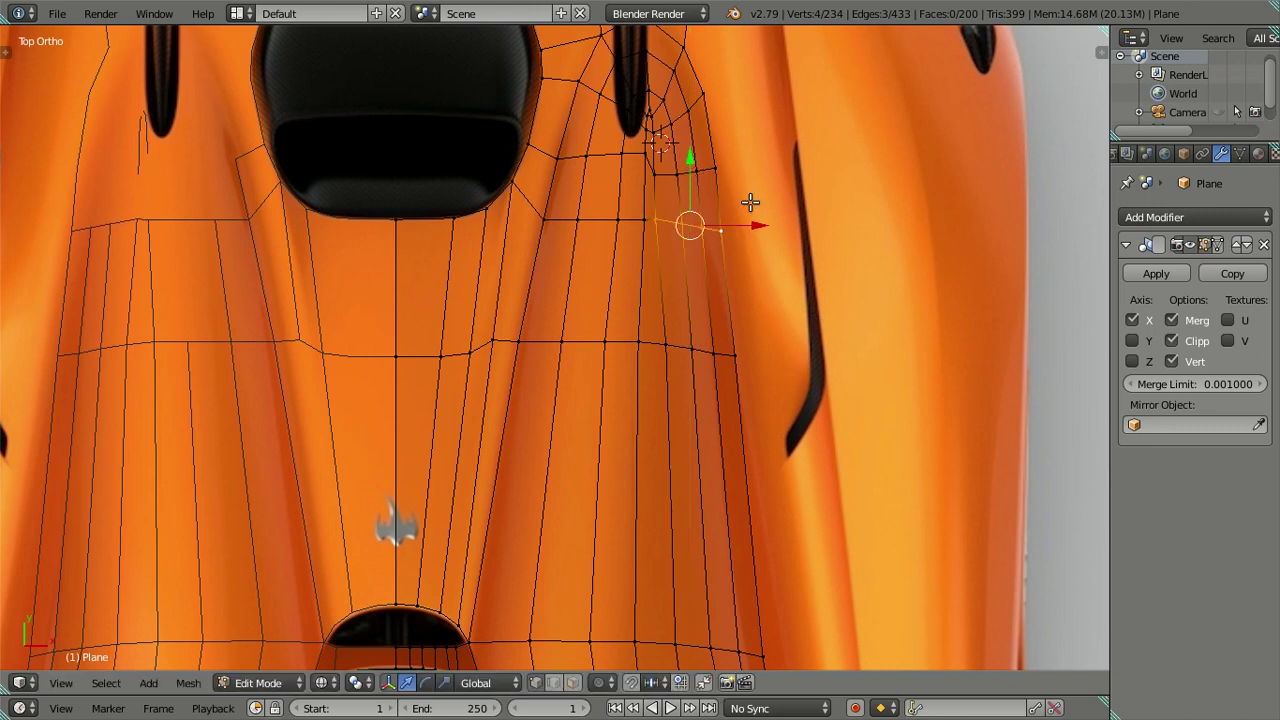
key(r)
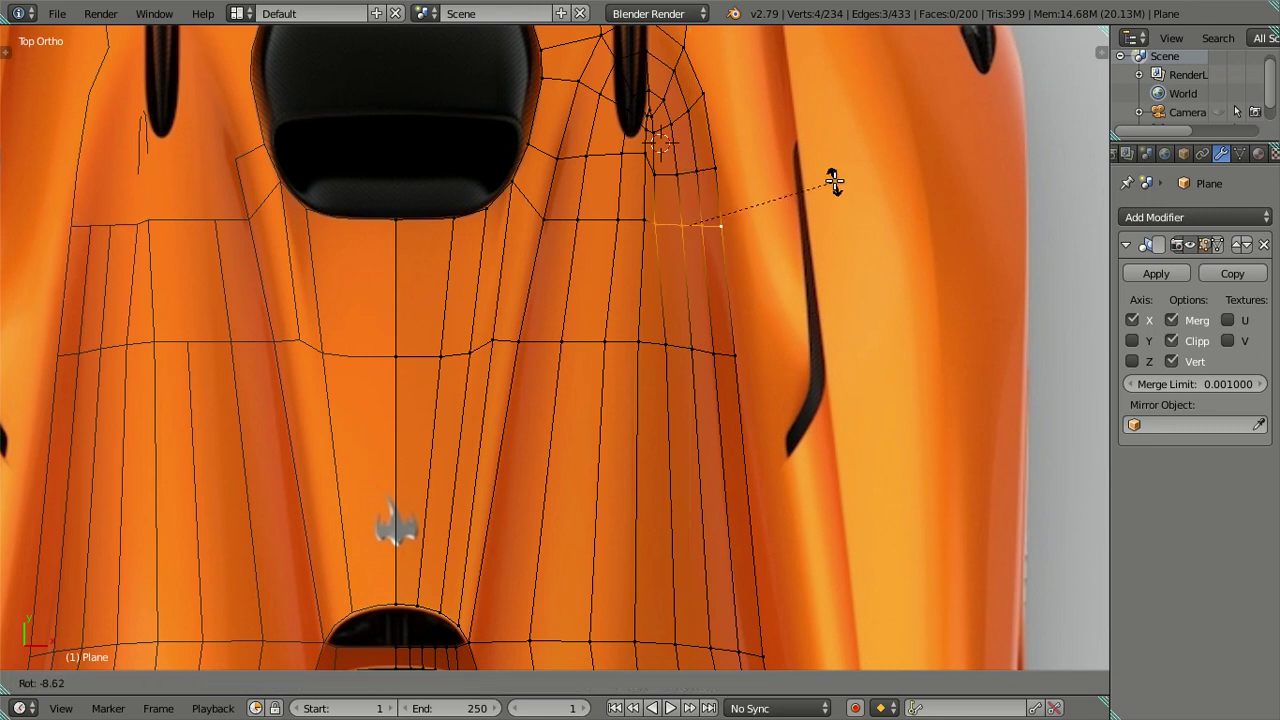
click(834, 181)
Zoom in on the edited row and nudge the selected edge slightly up along Y
scroll(714, 209, up, 2)
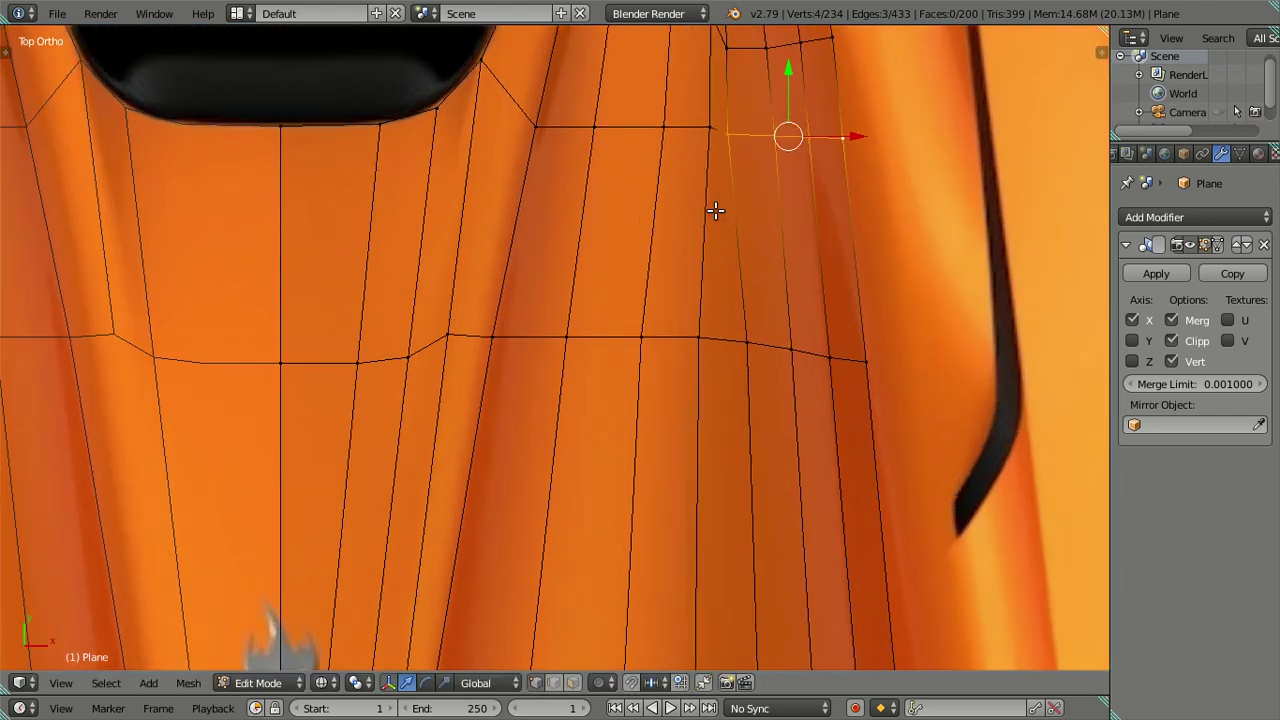
shift+middle_drag(714, 209, 571, 429)
scroll(700, 307, up, 2)
drag(702, 300, 706, 292)
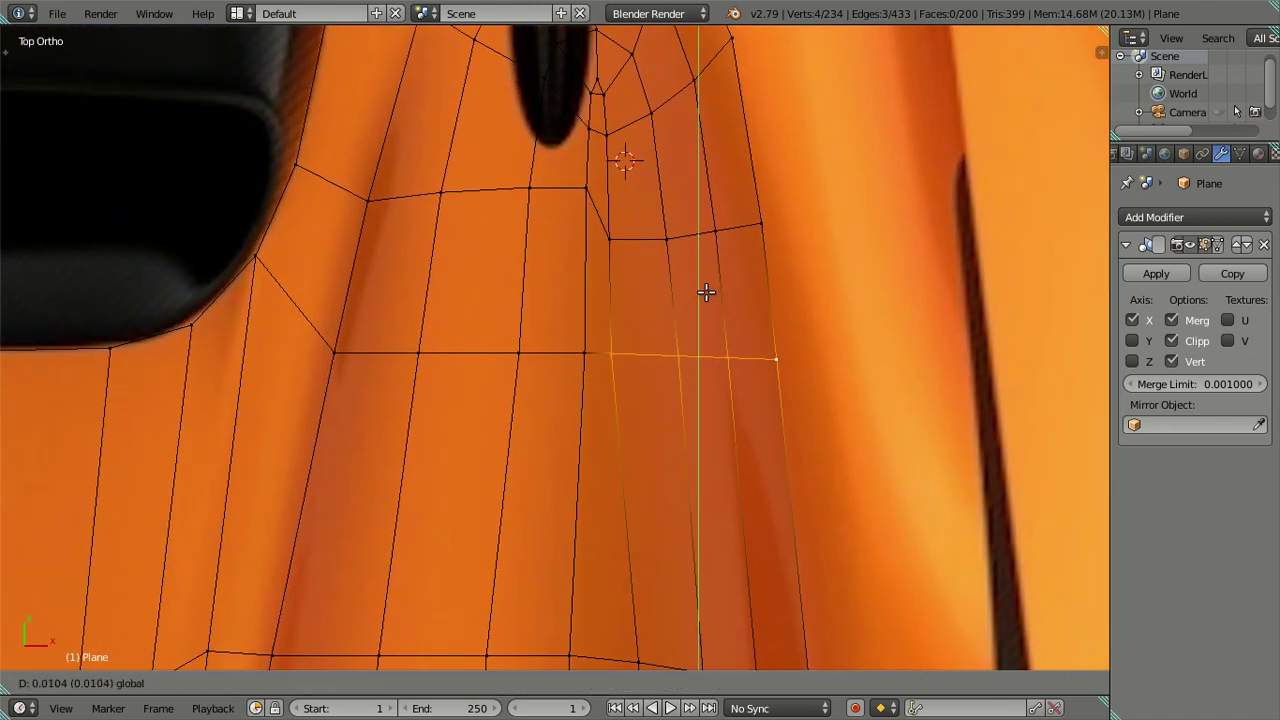
scroll(700, 320, down, 3)
key(a)
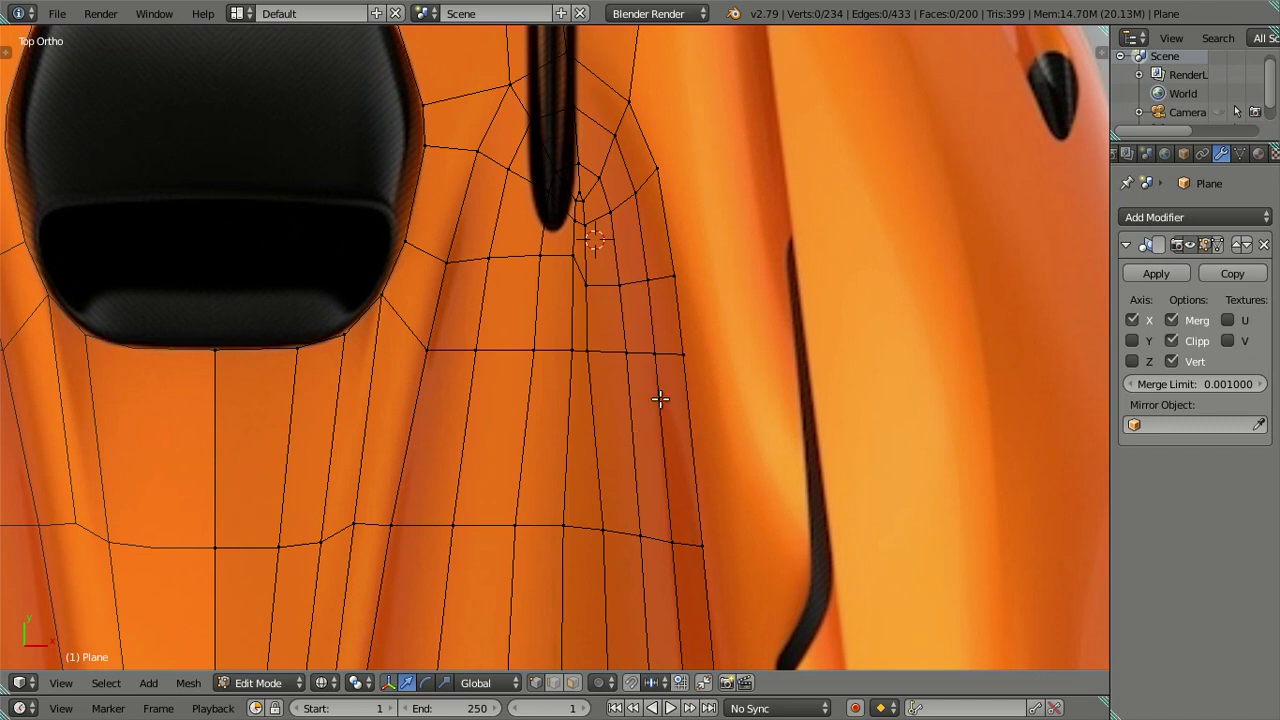
Shift middle-row vertices along X: one to the right, a pair to the left
right_click(582, 352)
drag(634, 352, 651, 353)
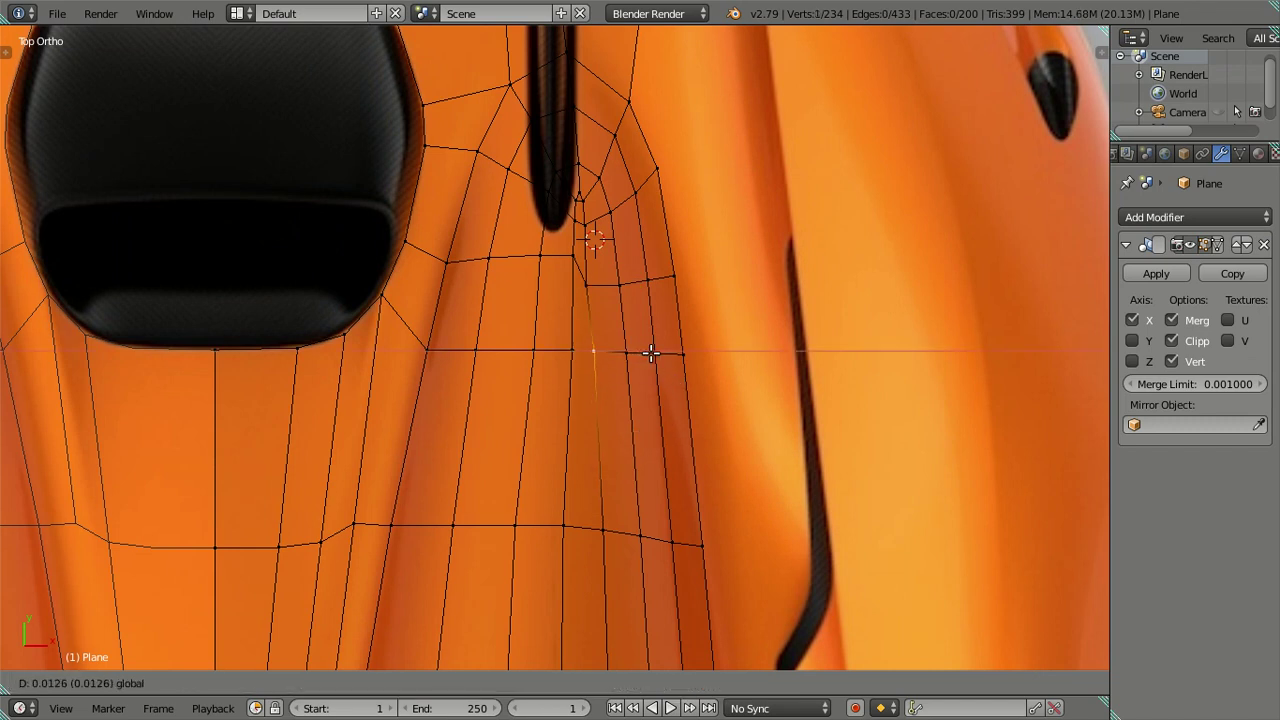
right_click(533, 350)
shift+right_click(573, 350)
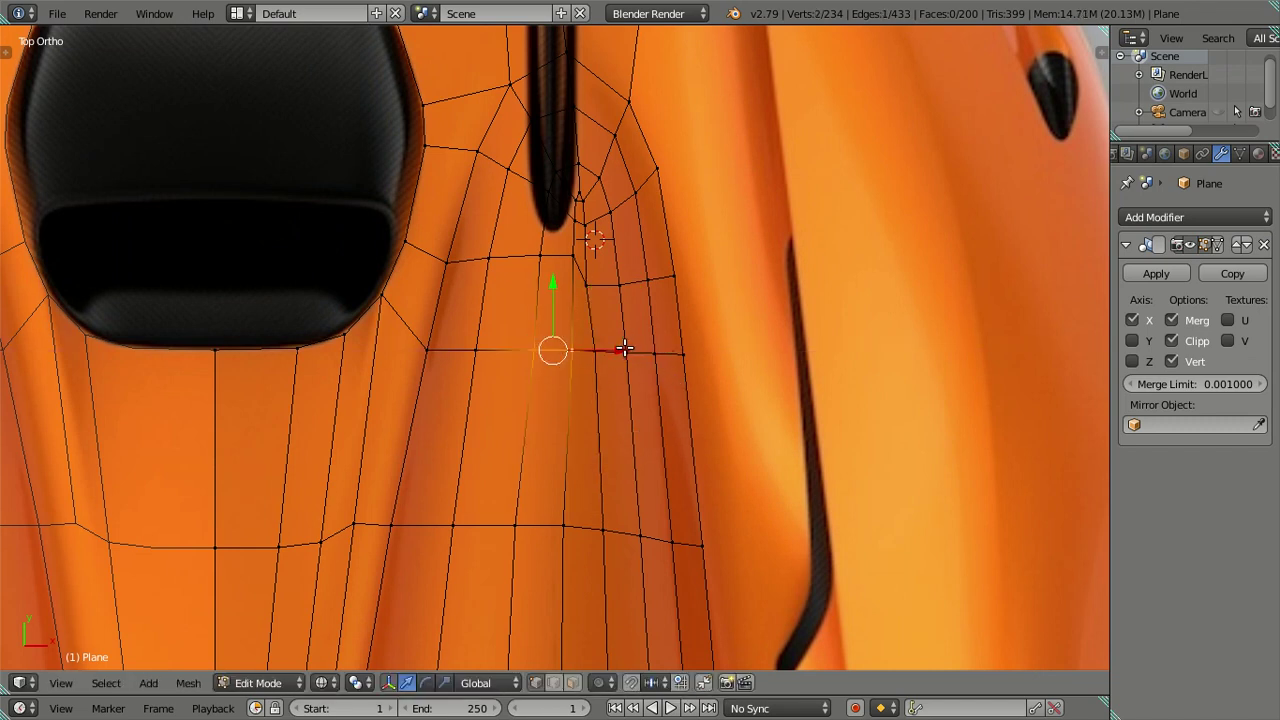
drag(624, 348, 613, 345)
Move two vertex pairs near the vent and its tip left along X
right_click(540, 255)
shift+right_click(573, 253)
drag(614, 251, 604, 250)
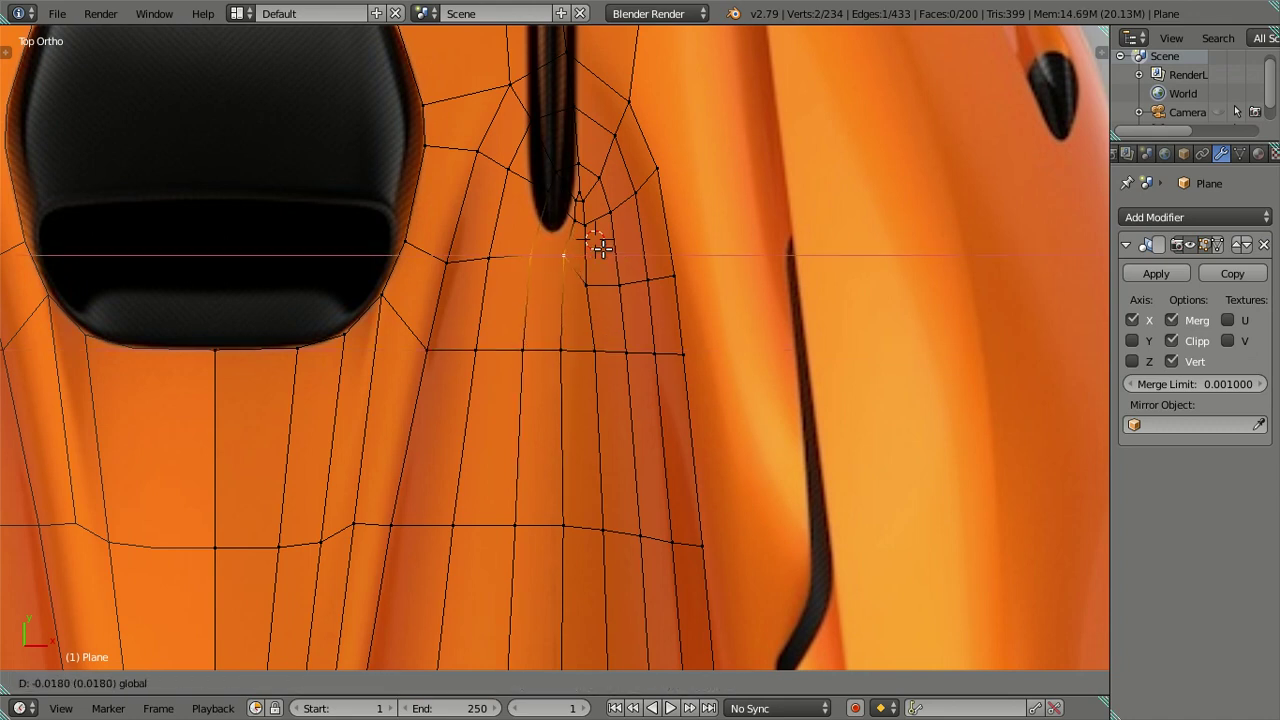
click(601, 249)
right_click(548, 206)
shift+right_click(548, 197)
drag(609, 205, 595, 203)
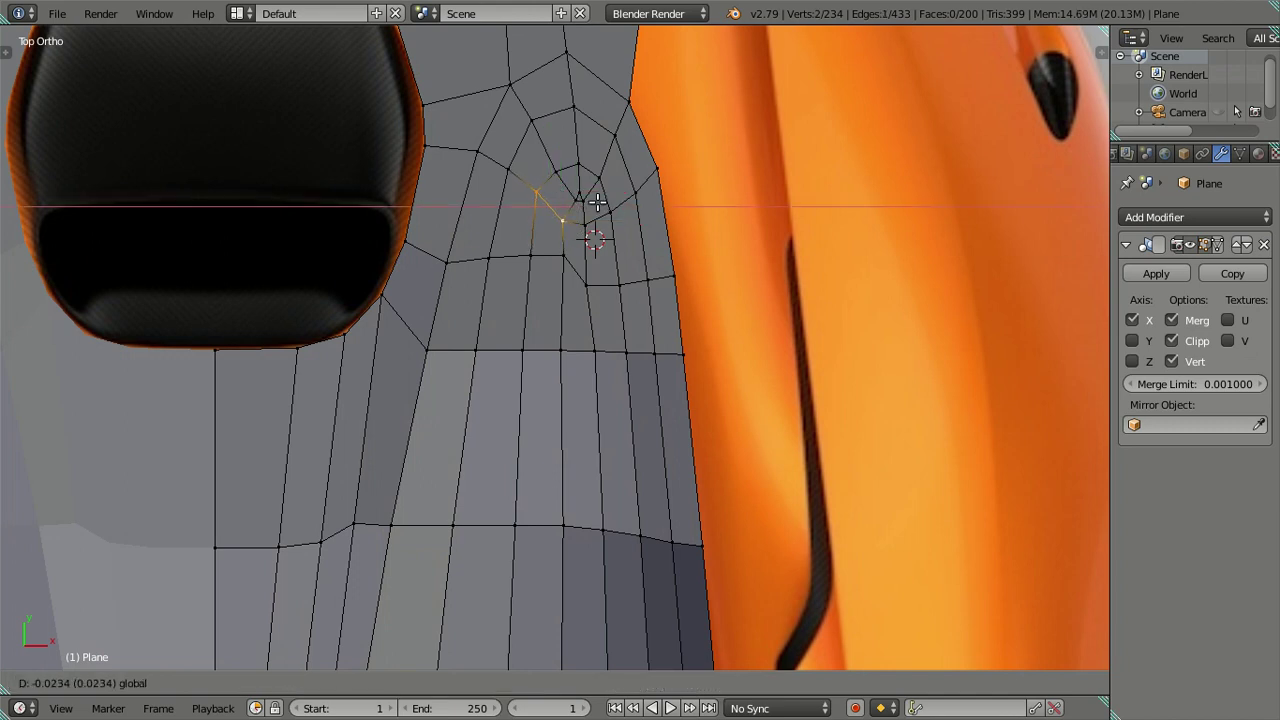
click(598, 202)
key(a)
Move three vertices beside the vent down along Y, then rotate two of them
right_click(586, 285)
right_click(562, 255)
shift+right_click(498, 259)
mouse_move(532, 196)
mouse_down()
mouse_move(528, 210)
mouse_move(548, 212)
mouse_up()
shift+right_click(501, 262)
key(r)
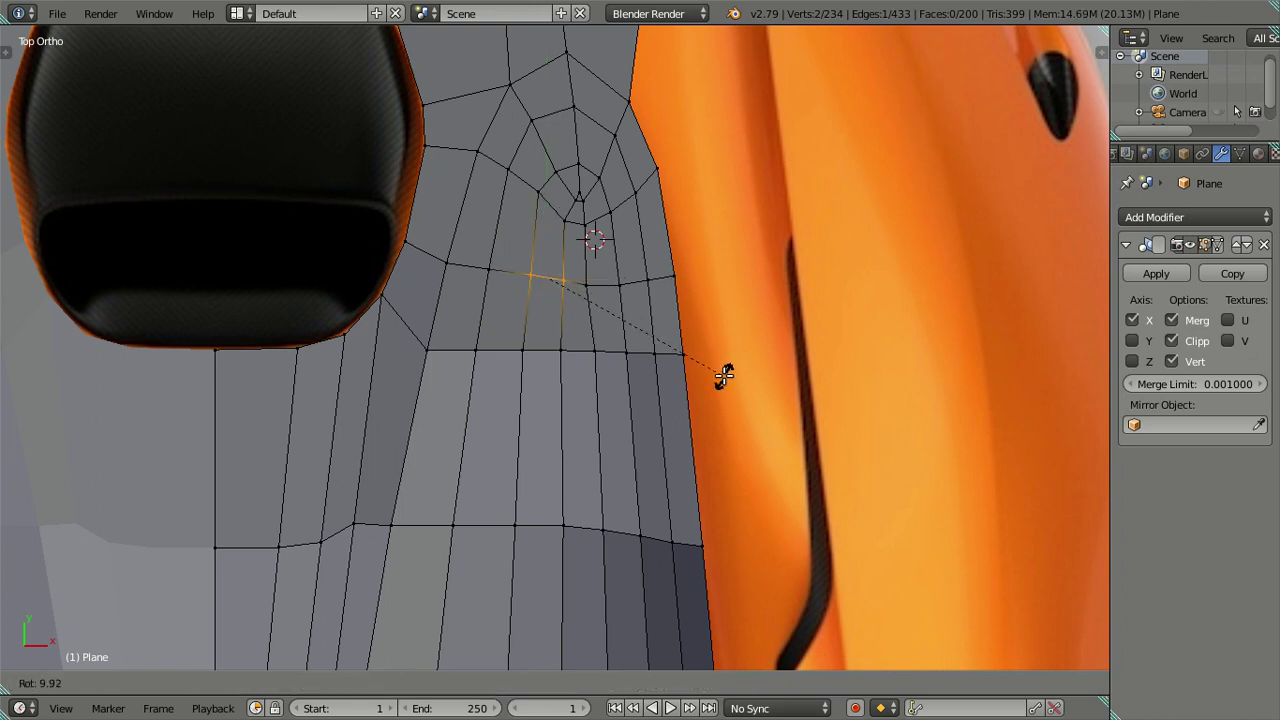
click(724, 367)
Shift the row's right-end vertex slightly right along X and orbit to check the mesh
key(a)
right_click(584, 289)
drag(640, 288, 645, 283)
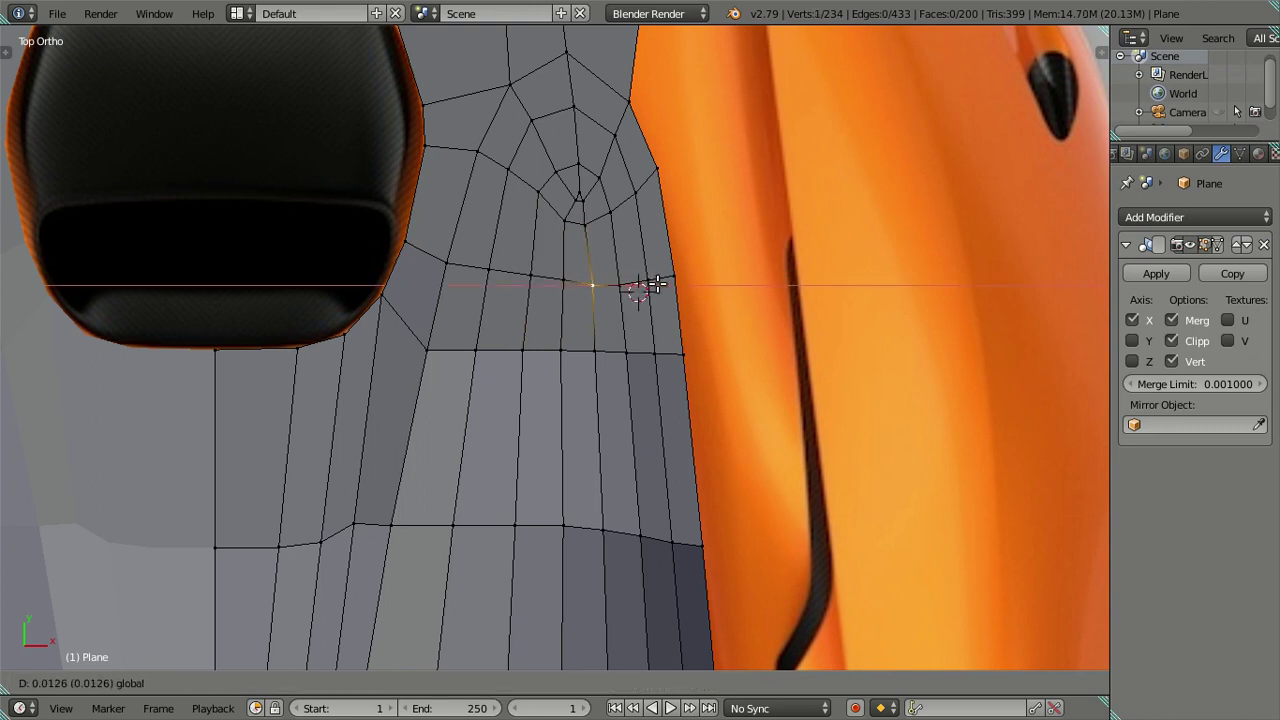
key(a)
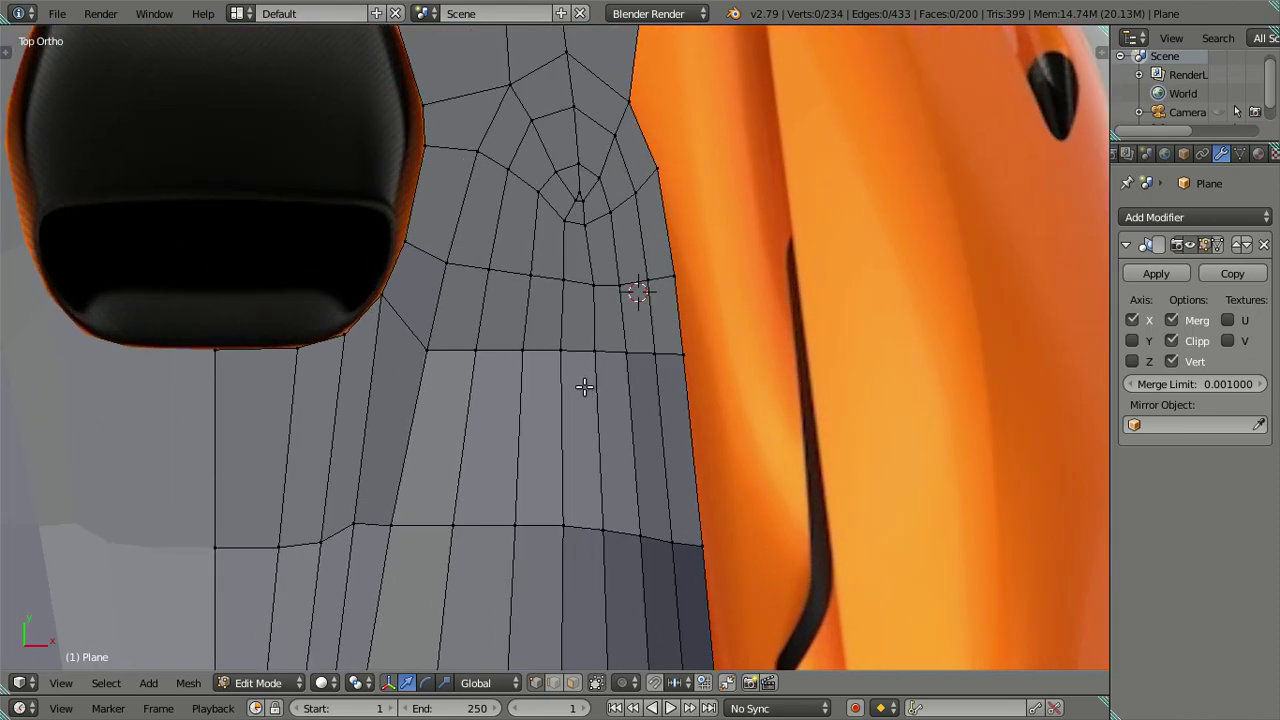
mouse_move(584, 386)
middle_down()
mouse_move(536, 268)
mouse_move(611, 243)
mouse_move(626, 251)
mouse_move(603, 287)
mouse_move(571, 423)
mouse_move(580, 457)
mouse_move(557, 453)
middle_up()
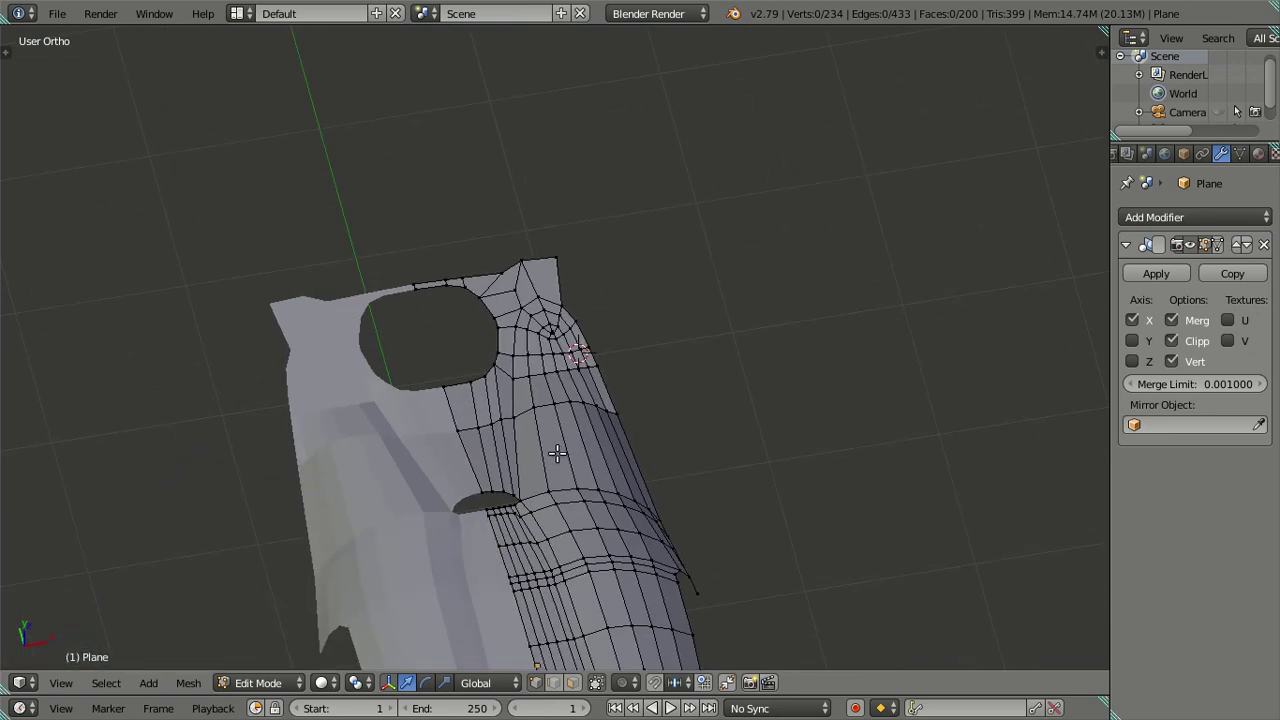
Zoom into the top view and orbit to inspect the mesh around the vent
key(KP_7)
scroll(560, 430, up, 2)
scroll(565, 400, up, 2)
scroll(572, 372, up, 2)
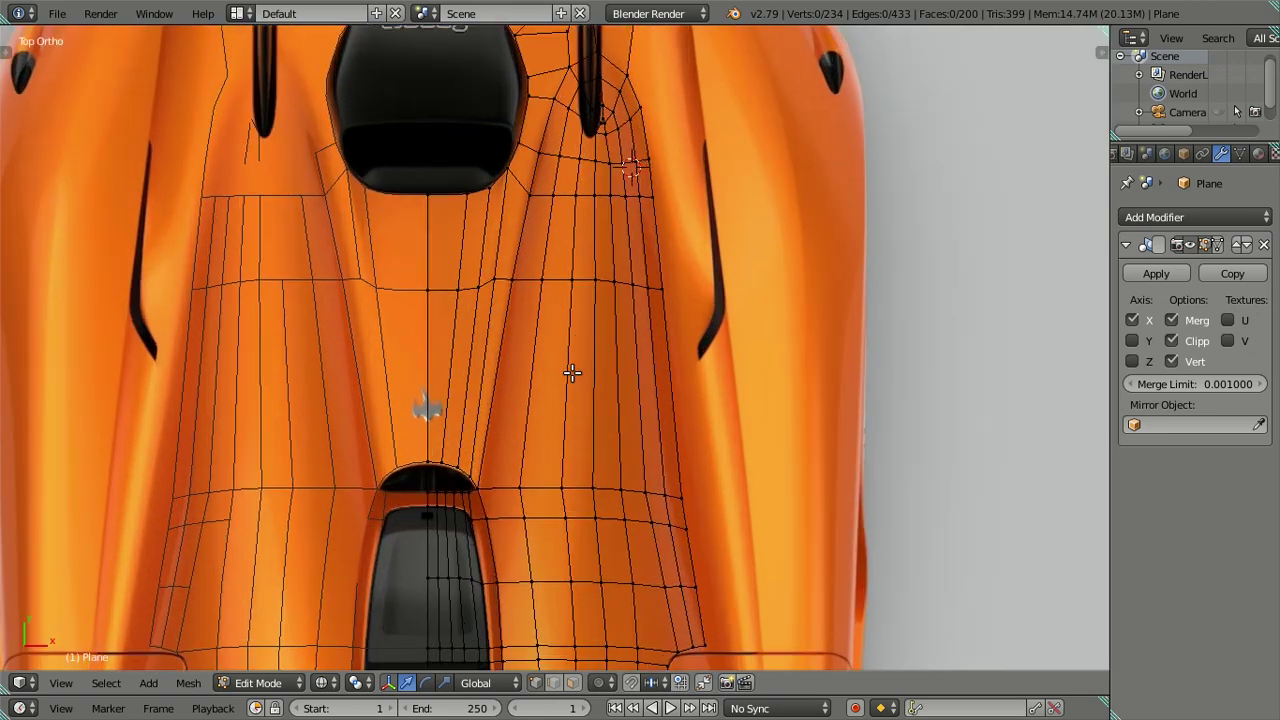
scroll(600, 432, up, 2)
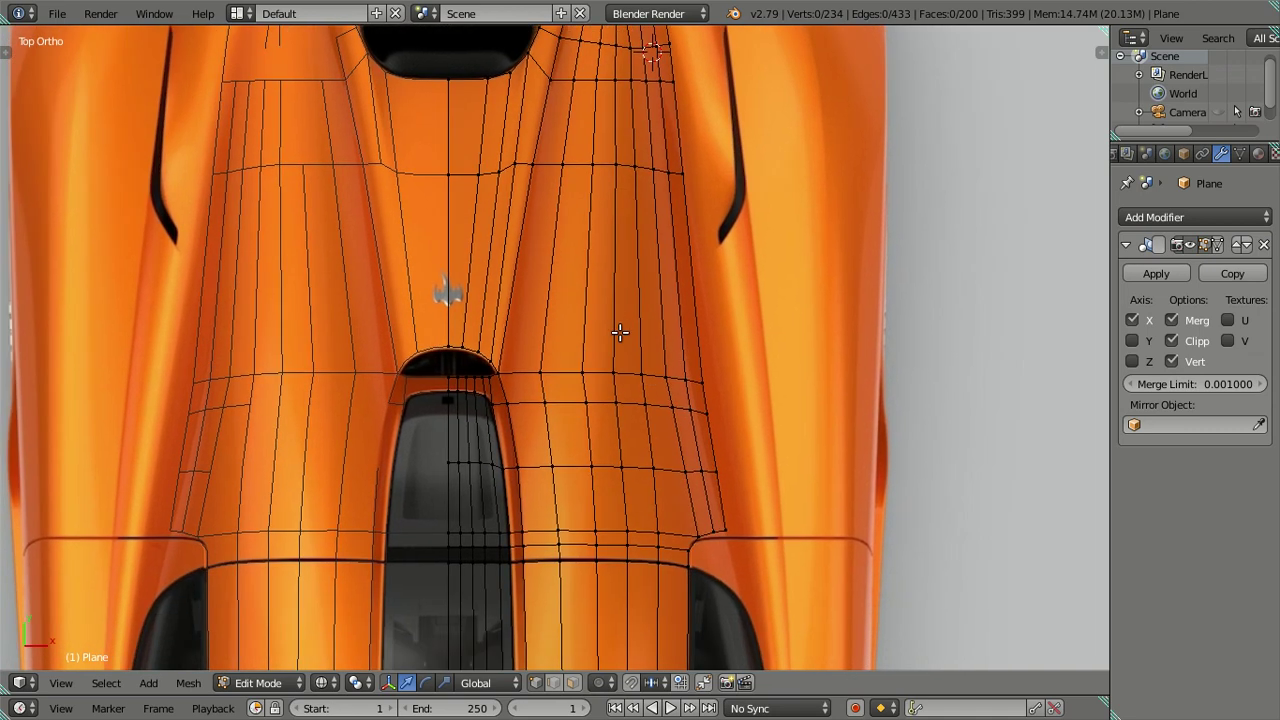
scroll(615, 340, up, 2)
scroll(612, 350, up, 1)
scroll(580, 323, down, 1)
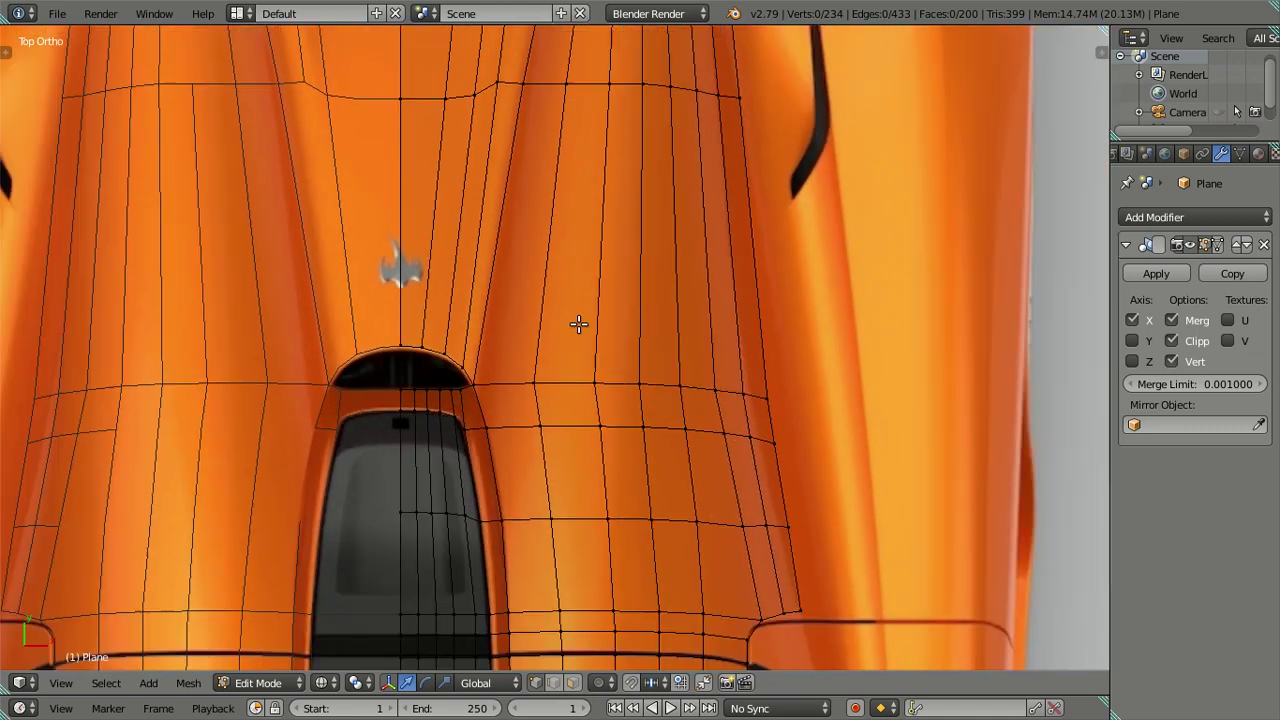
scroll(578, 323, down, 1)
mouse_move(638, 381)
middle_down()
mouse_move(660, 234)
mouse_move(863, 200)
mouse_move(651, 403)
mouse_move(662, 337)
middle_up()
key(KP_7)
In the see-through side view, raise a vertex up to the car's profile
key(KP_3)
key(z)
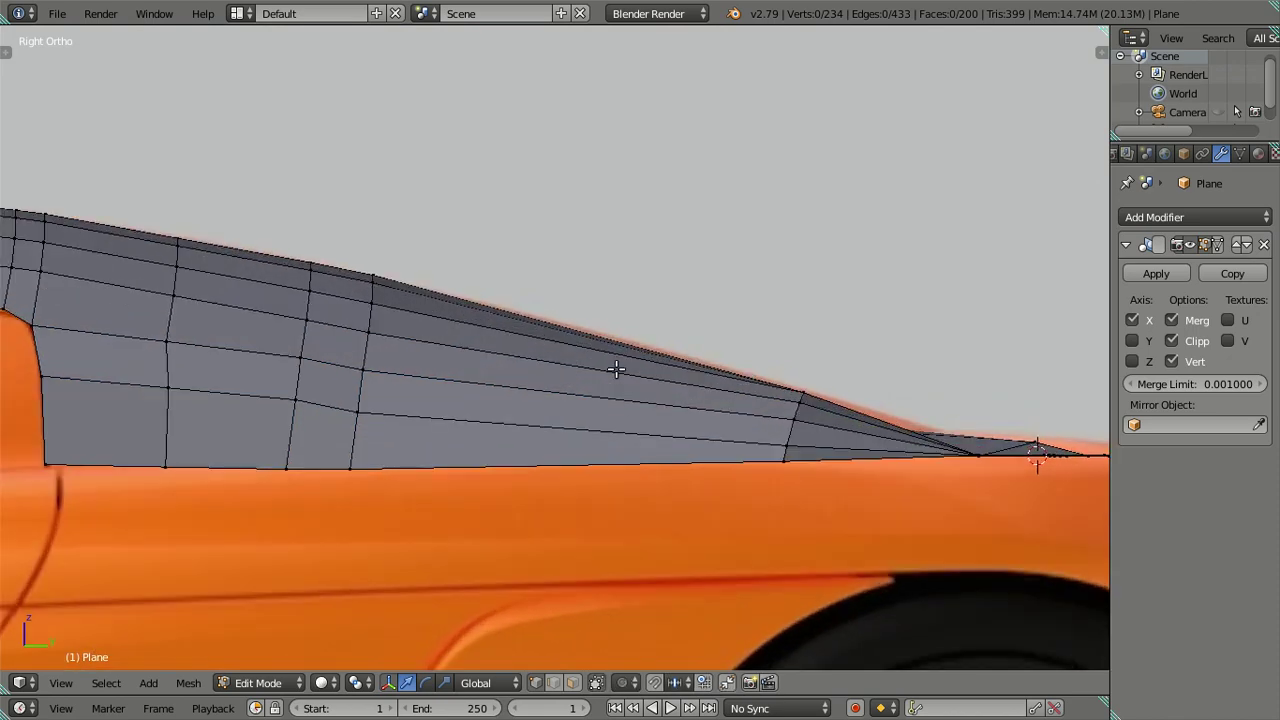
key(z)
mouse_move(655, 383)
shift+middle_down()
mouse_move(580, 323)
mouse_move(614, 491)
mouse_move(630, 499)
mouse_move(597, 477)
mouse_move(566, 340)
mouse_move(740, 414)
mouse_move(695, 445)
mouse_move(694, 463)
mouse_move(697, 349)
mouse_move(729, 377)
mouse_move(871, 300)
mouse_move(817, 337)
mouse_move(792, 324)
shift+middle_up()
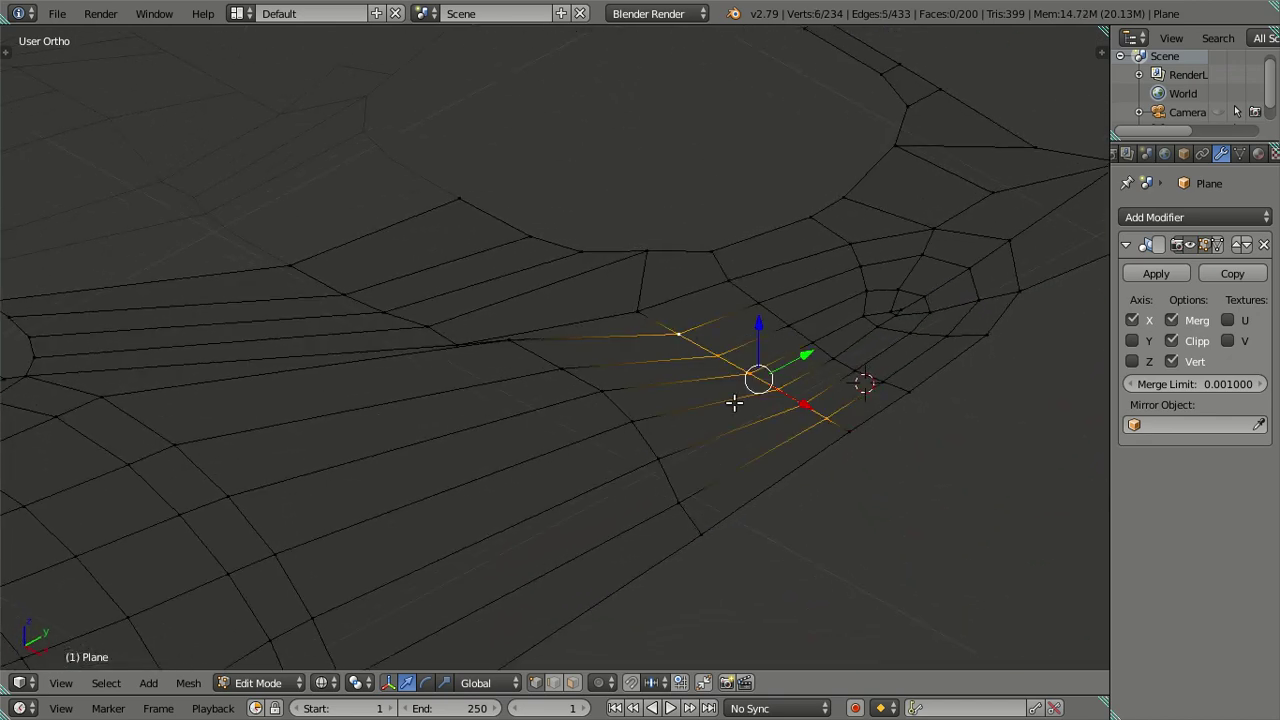
key(KP_3)
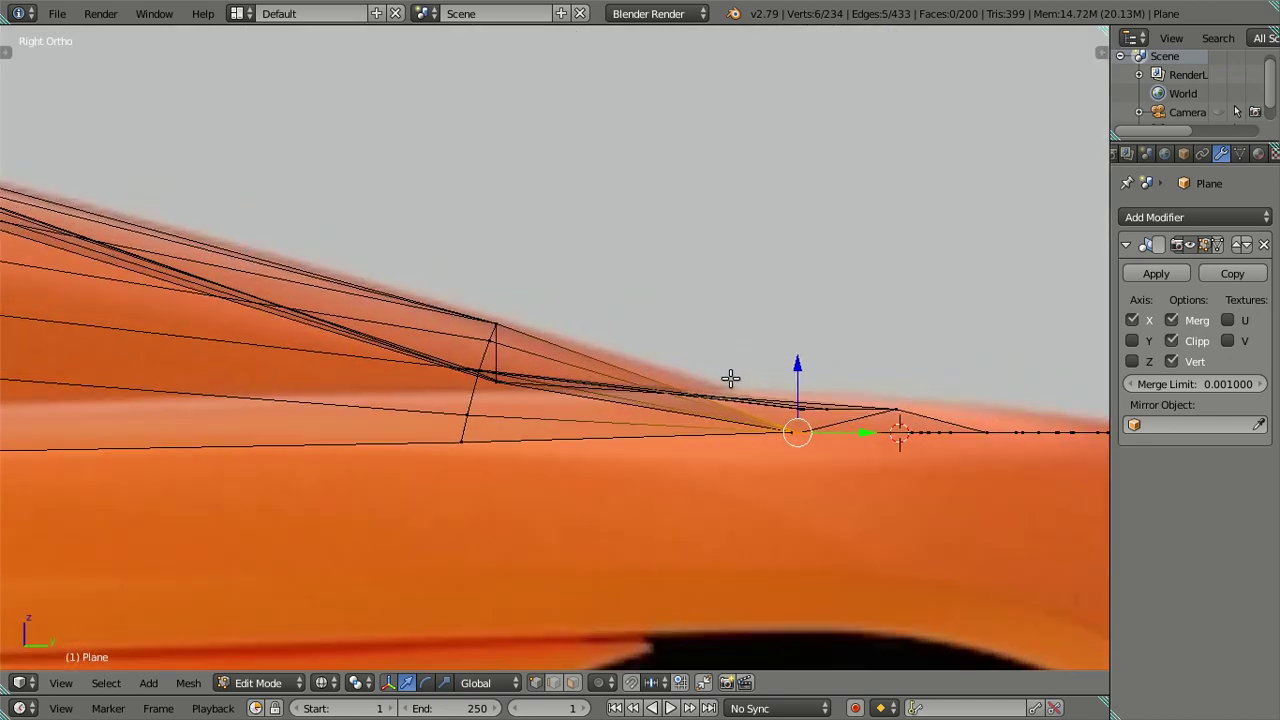
drag(773, 318, 777, 293)
scroll(741, 315, down, 1)
Lower a vertex beside the vent vertically onto the side profile
mouse_move(747, 334)
middle_down()
mouse_move(786, 371)
mouse_move(771, 391)
mouse_move(902, 362)
middle_up()
right_click(898, 360)
drag(868, 296, 877, 312)
mouse_move(797, 374)
middle_down()
mouse_move(820, 363)
mouse_move(811, 380)
mouse_move(855, 409)
mouse_move(825, 398)
mouse_move(820, 345)
mouse_move(803, 397)
middle_up()
mouse_move(790, 325)
middle_down()
mouse_move(734, 443)
mouse_move(723, 417)
mouse_move(792, 457)
mouse_move(790, 443)
mouse_move(757, 477)
mouse_move(684, 464)
mouse_move(696, 450)
middle_up()
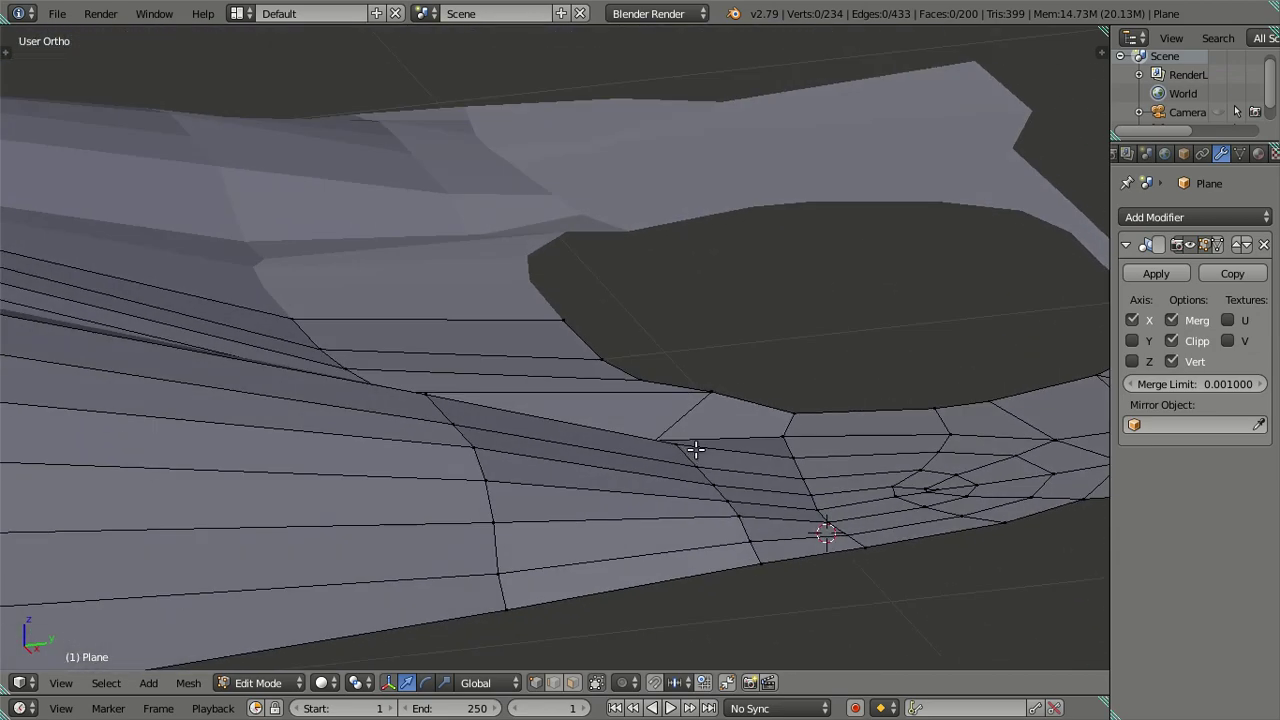
In the side view, drop the vertex by the vent's lower edge 0.0104 along Z
key(KP_3)
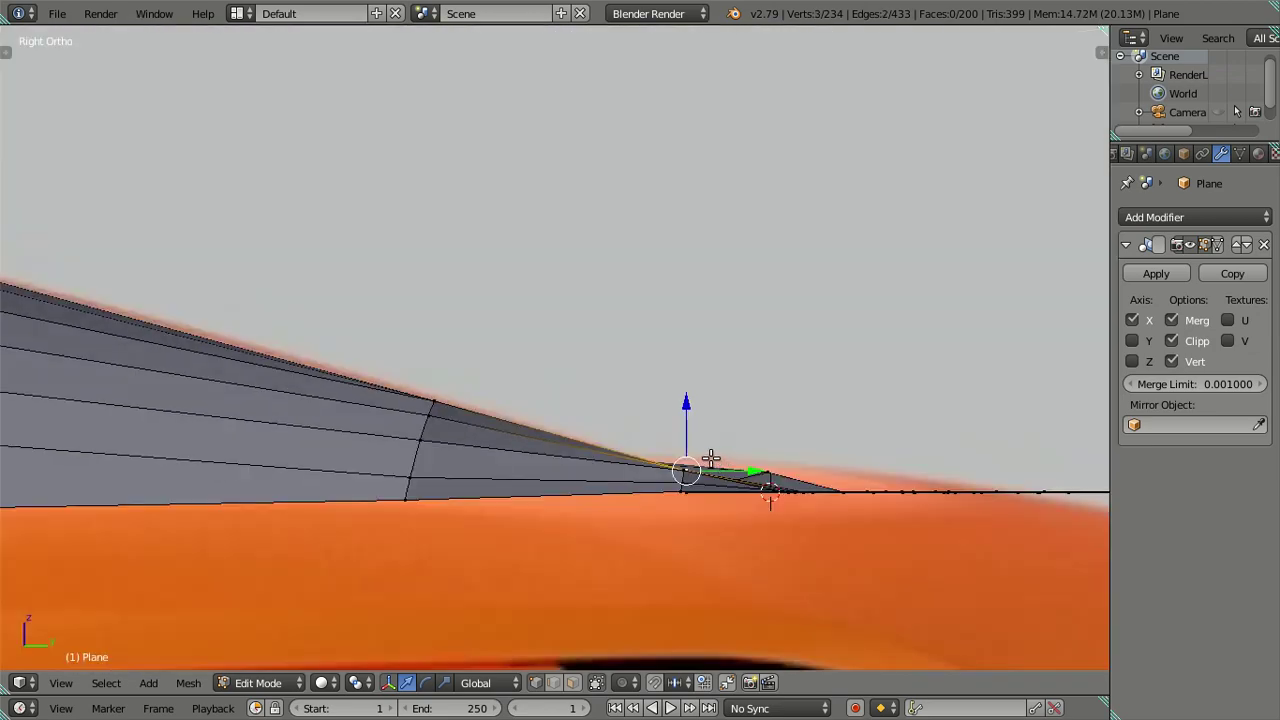
shift+scroll(691, 400, down, 2)
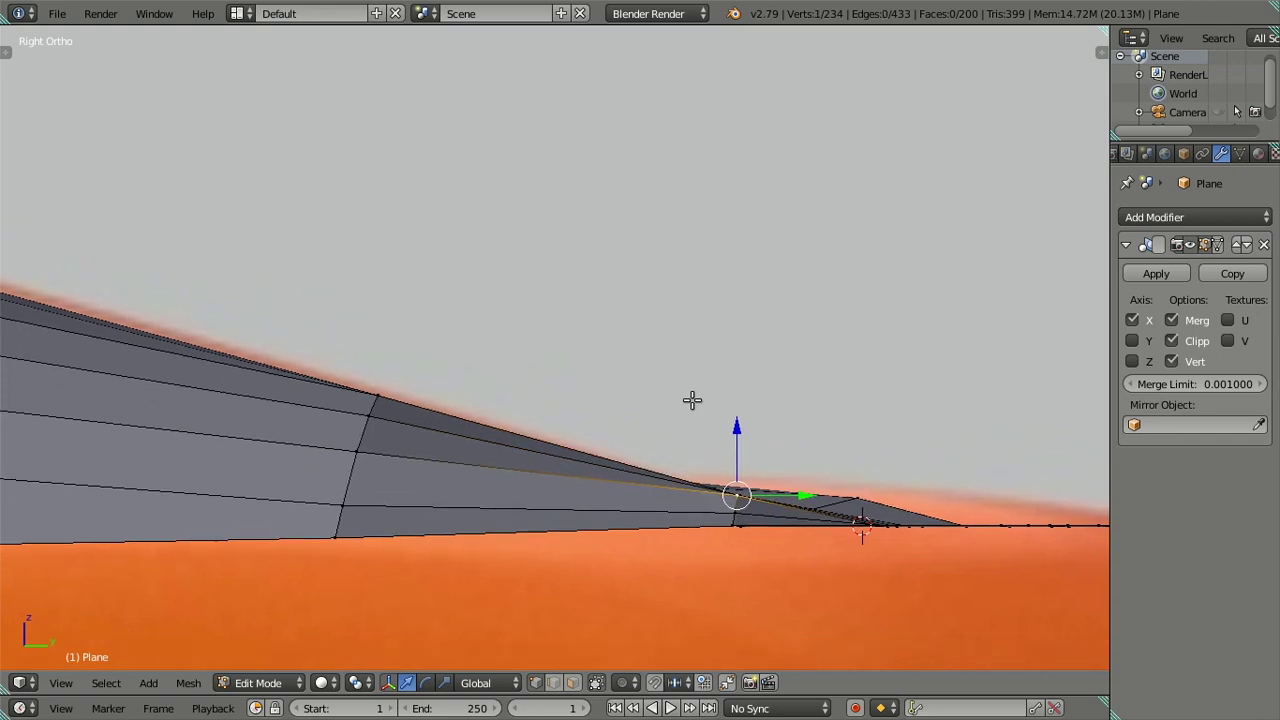
shift+scroll(723, 366, down, 2)
key(g)
key(z)
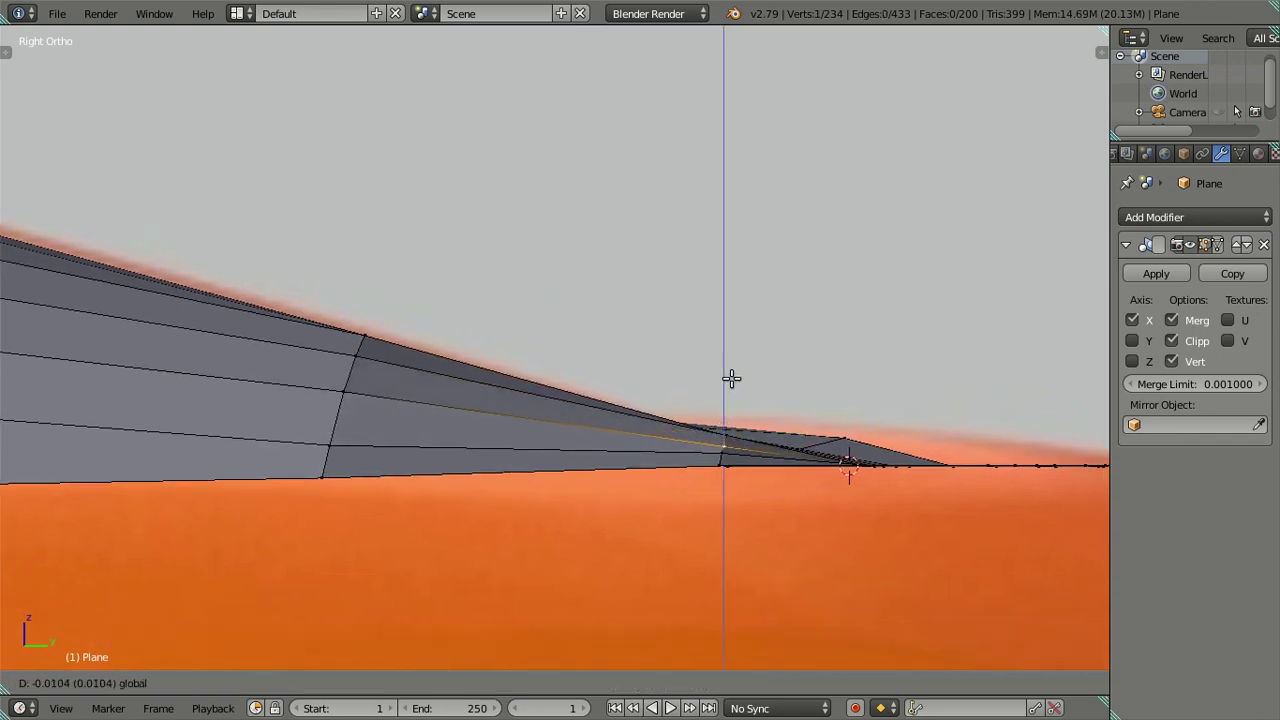
click(731, 378)
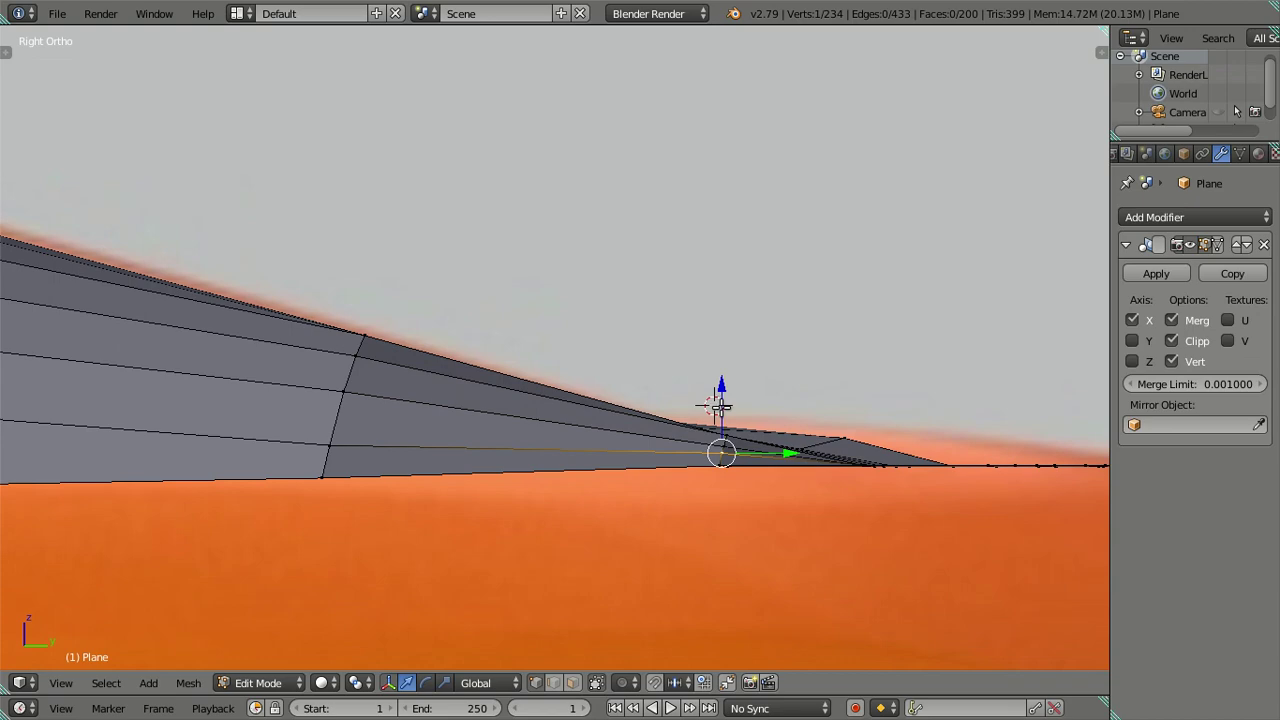
key(g)
key(z)
click(723, 395)
mouse_move(723, 395)
middle_down()
mouse_move(731, 543)
mouse_move(763, 455)
mouse_move(809, 440)
mouse_move(886, 443)
mouse_move(951, 471)
middle_up()
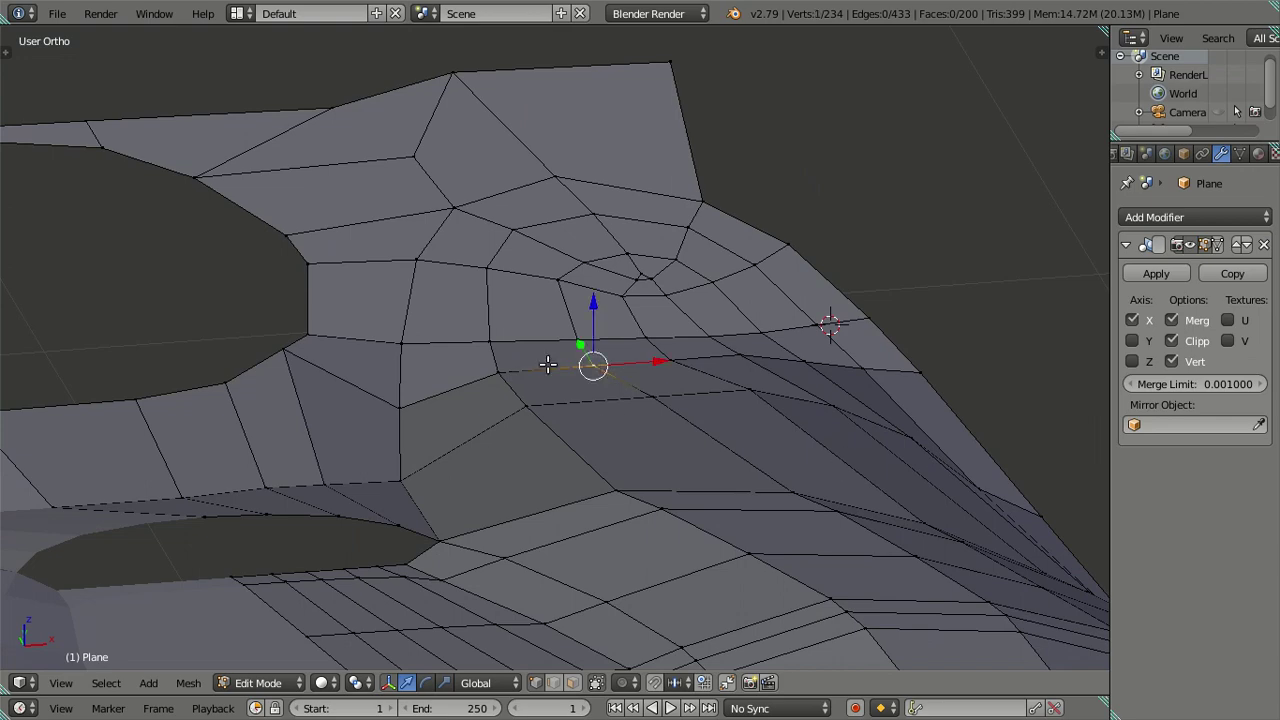
Fine-tune a vertex's height with three small vertical moves
mouse_move(497, 369)
middle_down()
mouse_move(505, 380)
mouse_move(486, 380)
mouse_move(569, 440)
mouse_move(651, 534)
mouse_move(620, 484)
middle_up()
key(Tab)
scroll(594, 440, down, 3)
scroll(585, 417, up, 2)
scroll(585, 415, up, 2)
key(Tab)
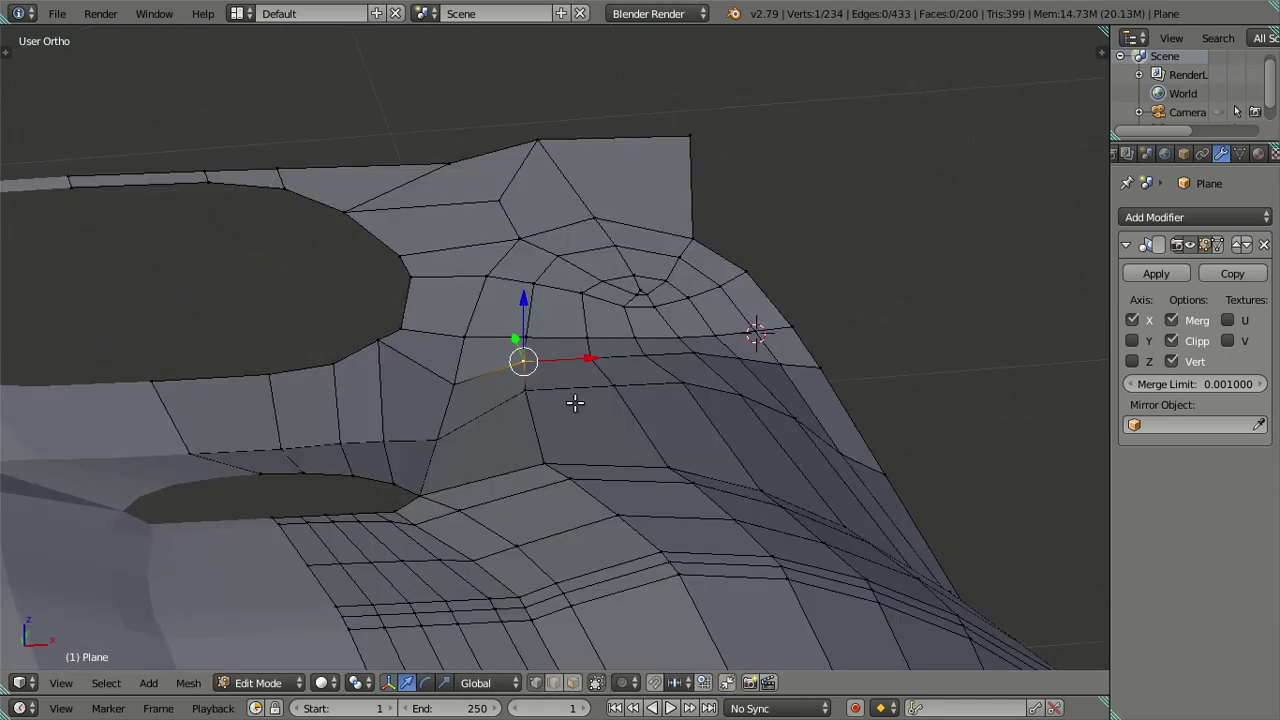
scroll(545, 366, up, 2)
drag(519, 336, 521, 344)
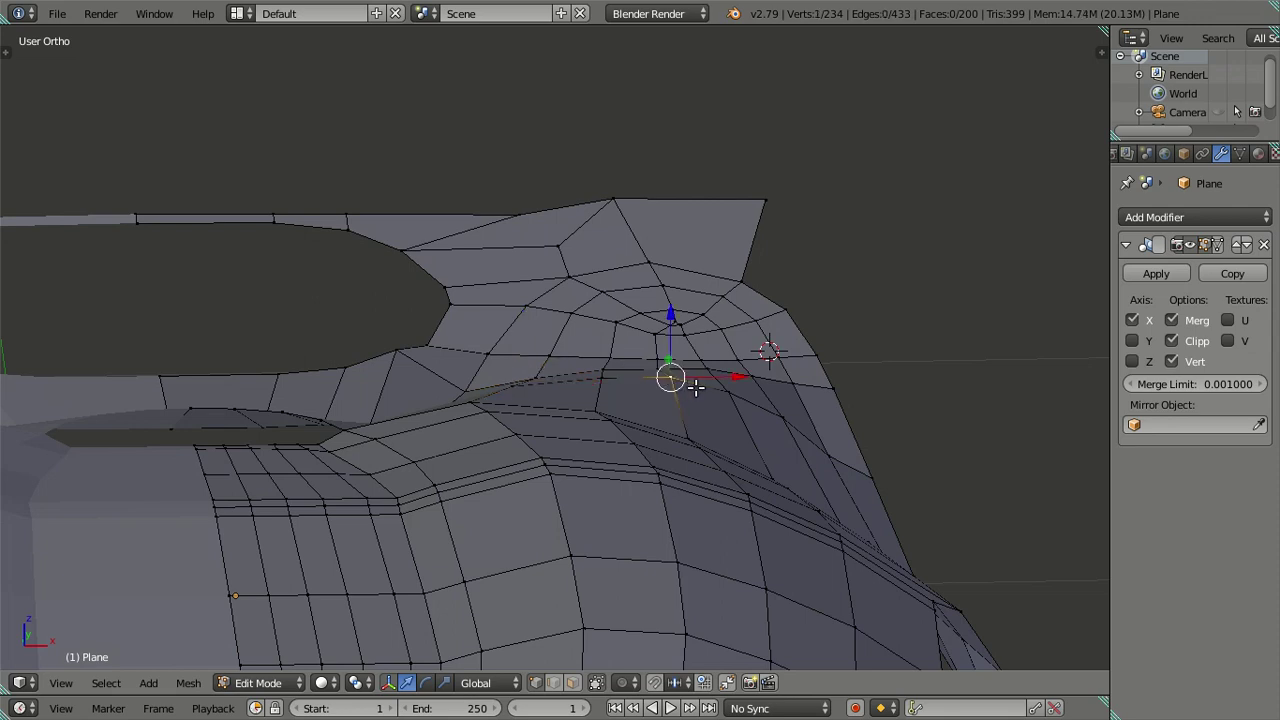
drag(700, 333, 705, 341)
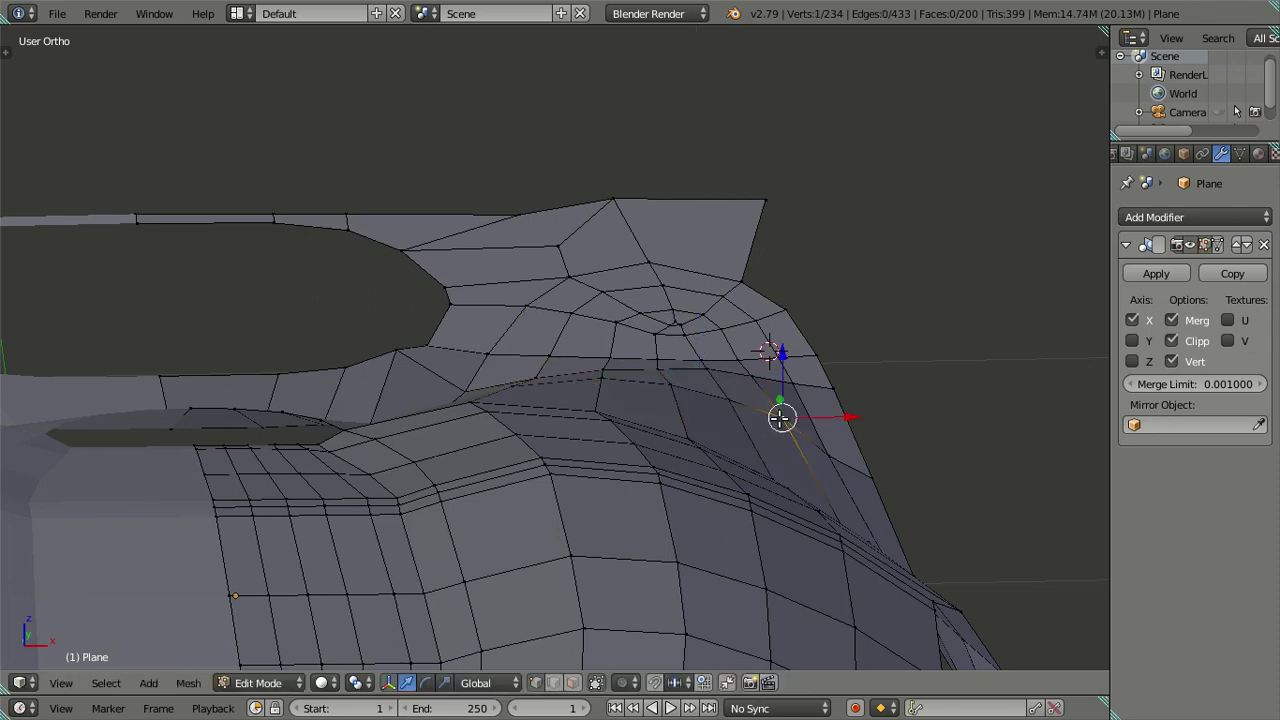
drag(783, 355, 771, 349)
Review the whole mesh in Object Mode, then return to Edit Mode
key(Tab)
mouse_move(689, 390)
middle_down()
mouse_move(680, 434)
mouse_move(806, 440)
mouse_move(471, 380)
mouse_move(674, 389)
mouse_move(789, 357)
mouse_move(881, 385)
mouse_move(897, 330)
mouse_move(622, 437)
mouse_move(559, 351)
mouse_move(591, 437)
mouse_move(400, 395)
mouse_move(748, 435)
mouse_move(684, 568)
mouse_move(561, 435)
mouse_move(497, 428)
mouse_move(491, 461)
mouse_move(542, 502)
mouse_move(763, 447)
mouse_move(842, 449)
mouse_move(849, 463)
mouse_move(831, 486)
mouse_move(771, 510)
mouse_move(667, 466)
middle_up()
scroll(643, 449, up, 3)
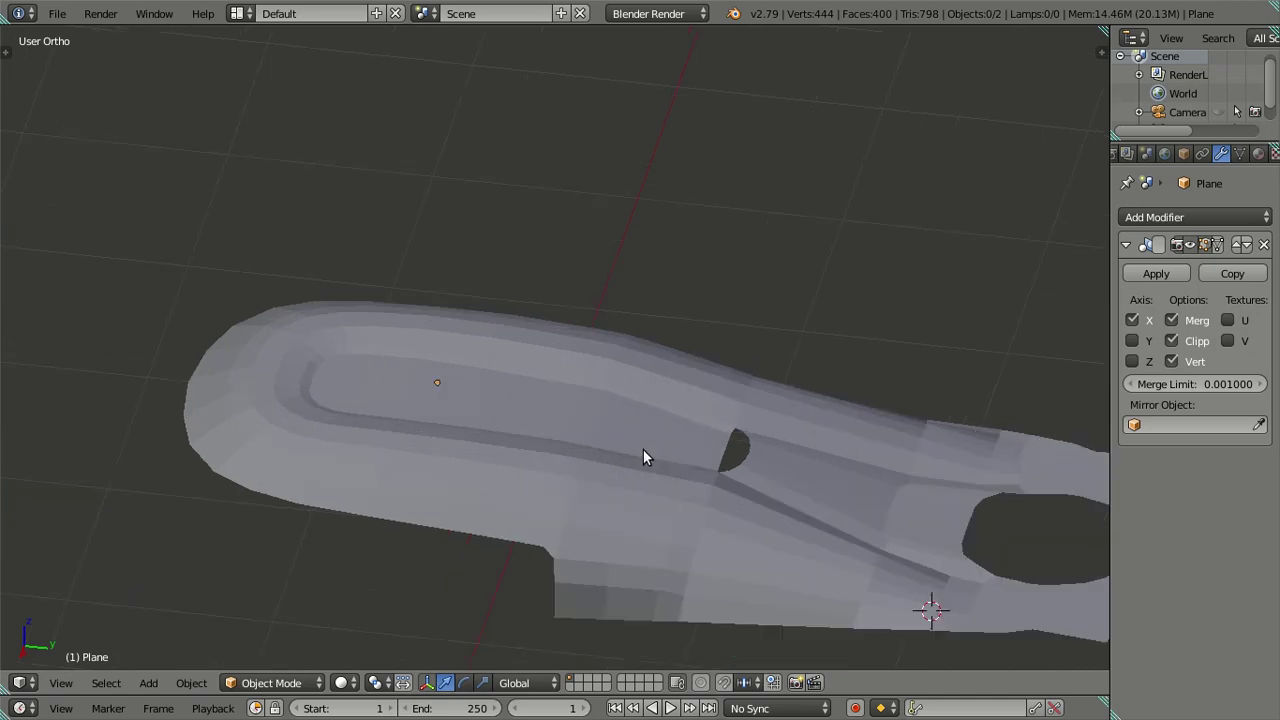
key(Tab)
scroll(745, 492, up, 2)
mouse_move(745, 492)
middle_down()
mouse_move(651, 451)
mouse_move(560, 437)
mouse_move(531, 480)
mouse_move(387, 498)
mouse_move(494, 391)
mouse_move(443, 447)
middle_up()
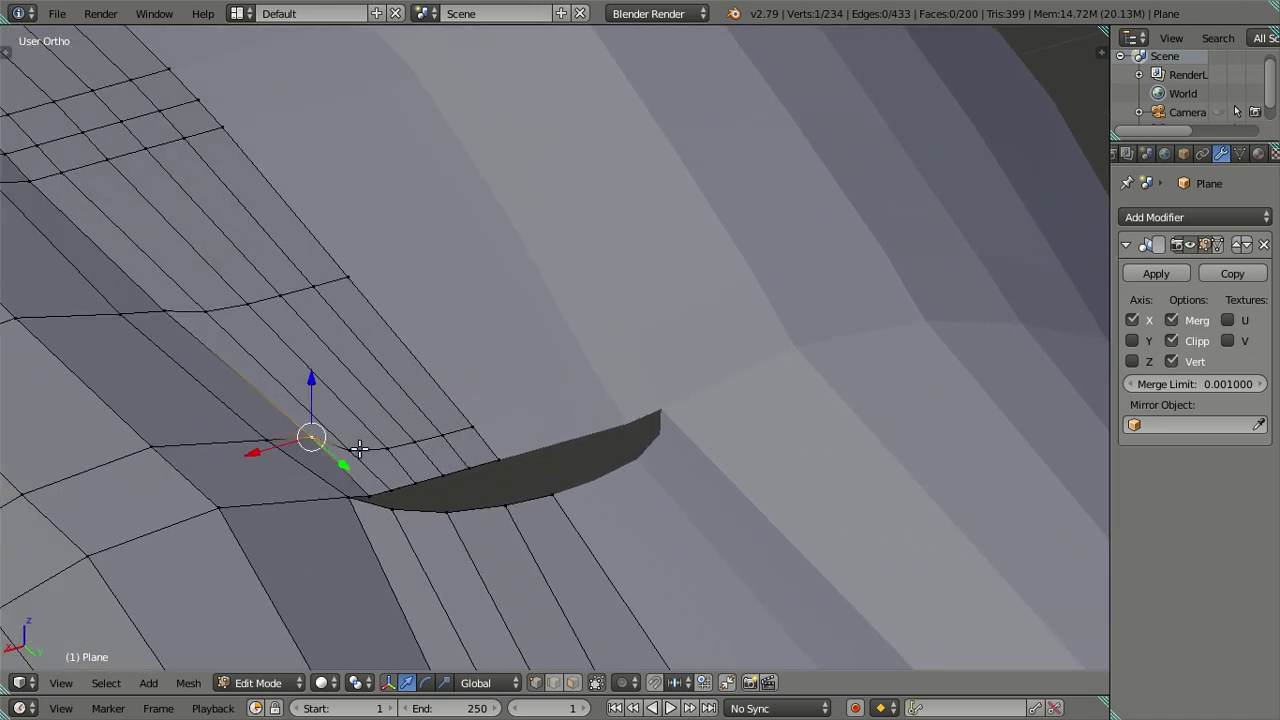
Move the edge loop and face strip beside the vent opening down onto the side profile
alt+right_click(448, 426)
alt+shift+right_click(485, 455)
key(KP_3)
scroll(713, 305, up, 2)
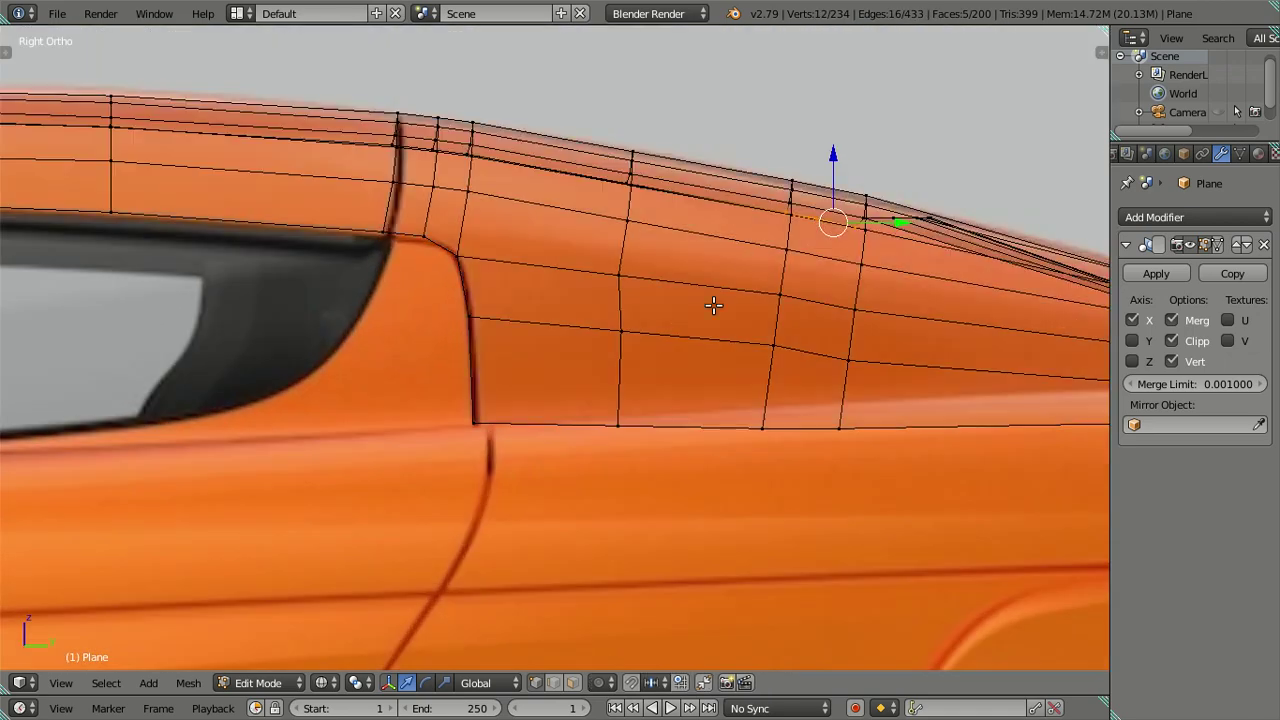
shift+middle_drag(713, 305, 526, 434)
scroll(632, 376, up, 2)
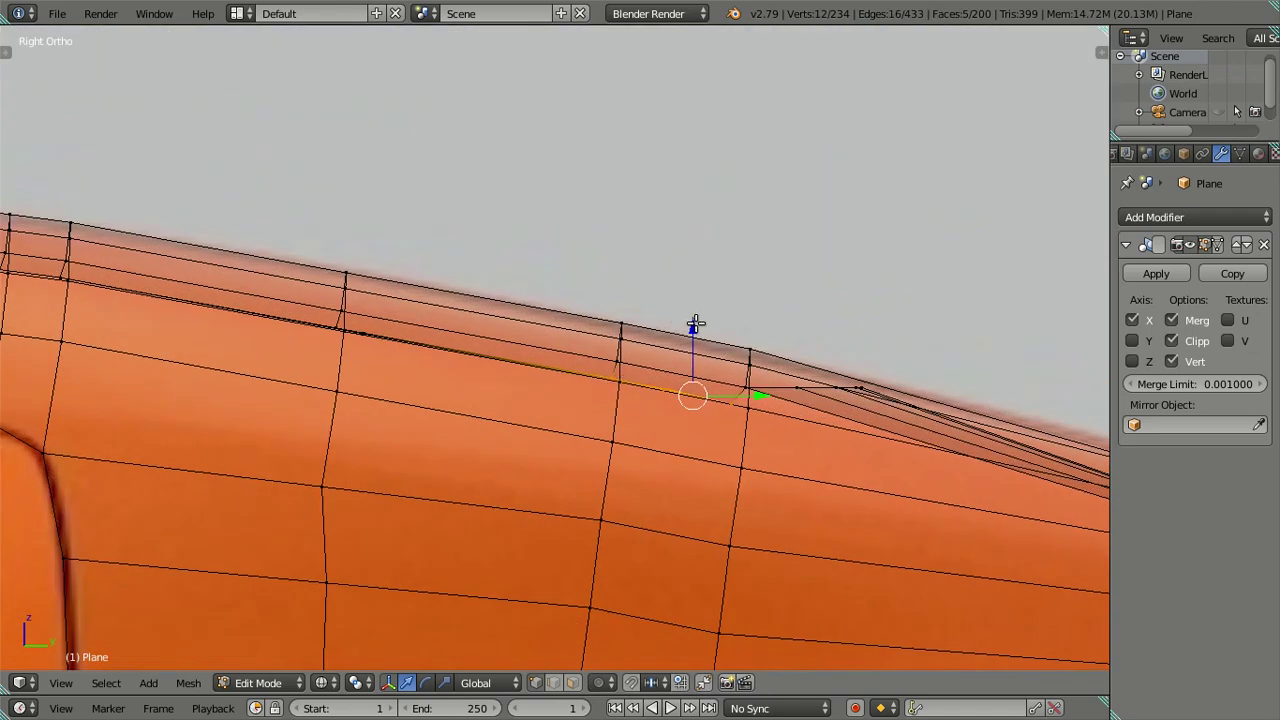
drag(695, 323, 697, 326)
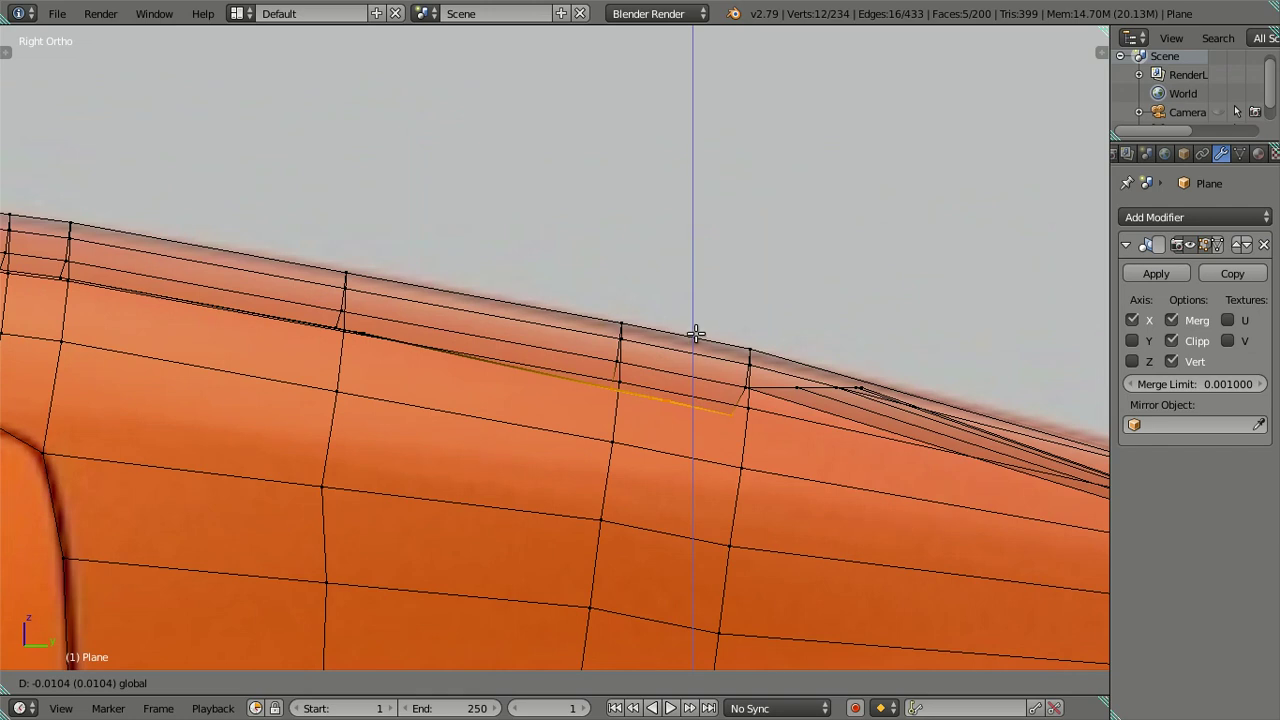
drag(696, 330, 696, 331)
mouse_move(696, 331)
middle_down()
mouse_move(680, 449)
mouse_move(634, 517)
mouse_move(557, 391)
mouse_move(598, 474)
middle_up()
Move the selected vertices vertically with G Z onto the side profile
key(a)
alt+right_click(621, 480)
key(a)
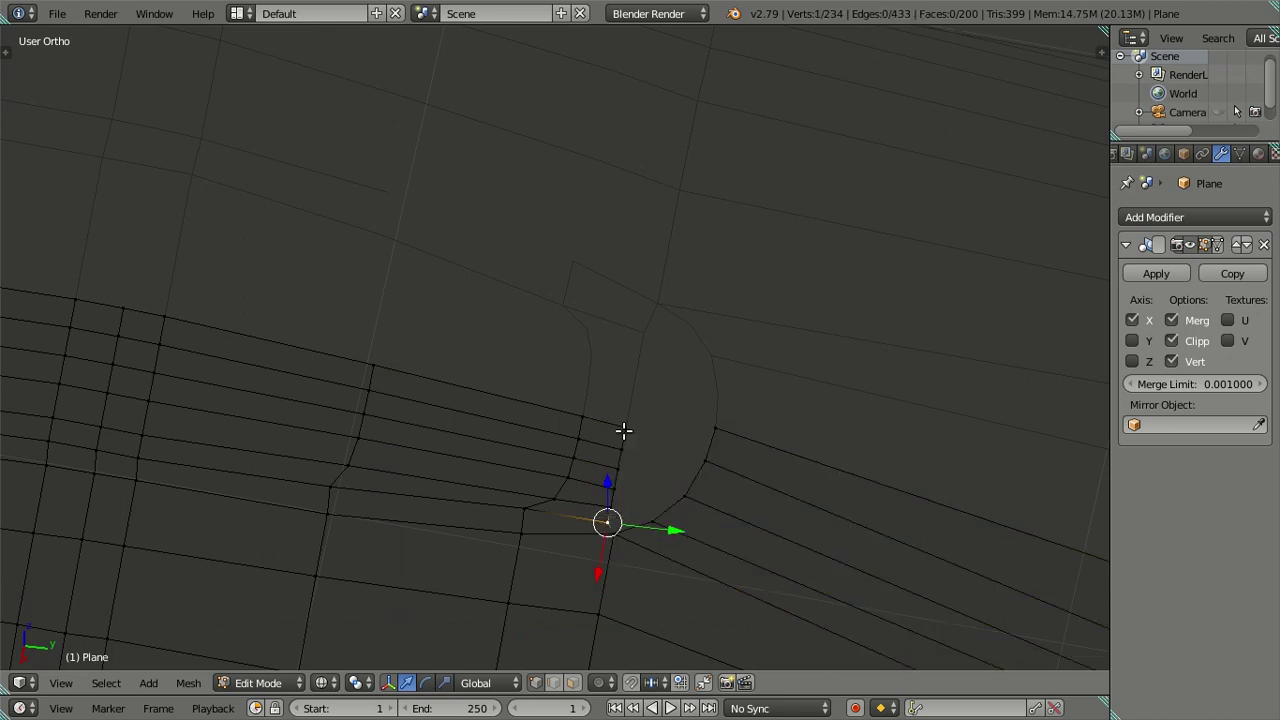
key(KP_3)
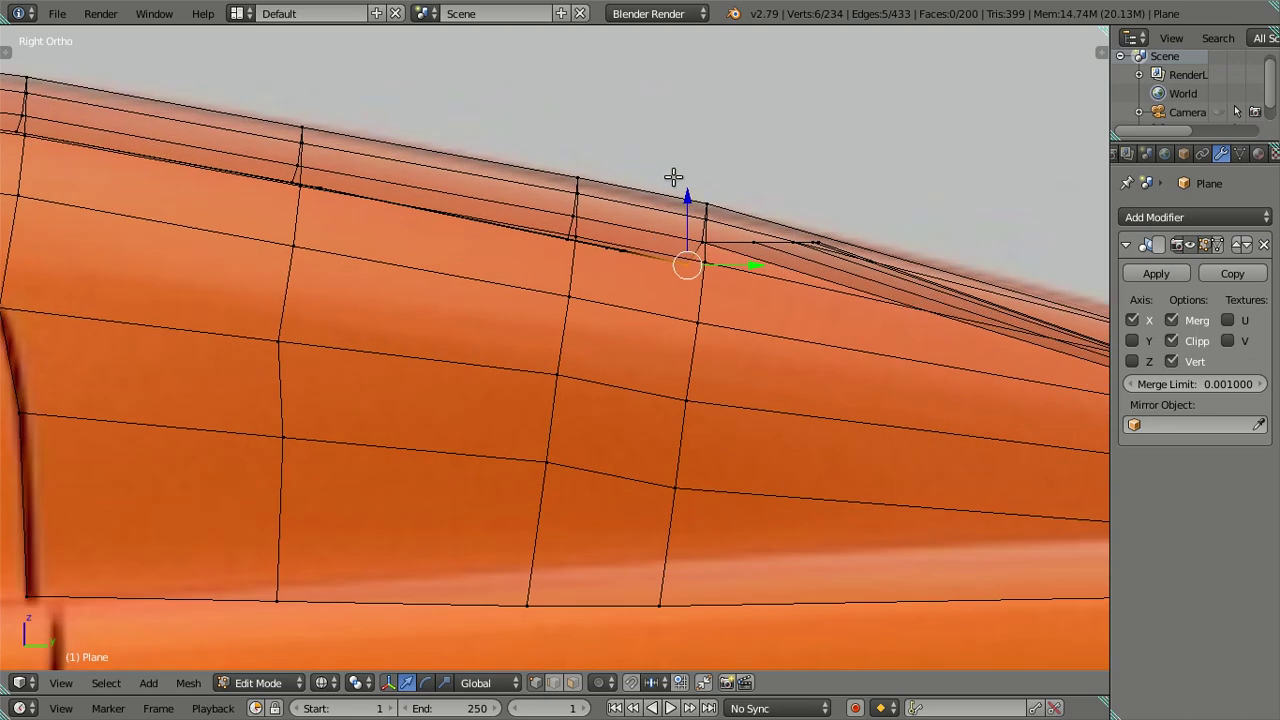
key(g)
key(z)
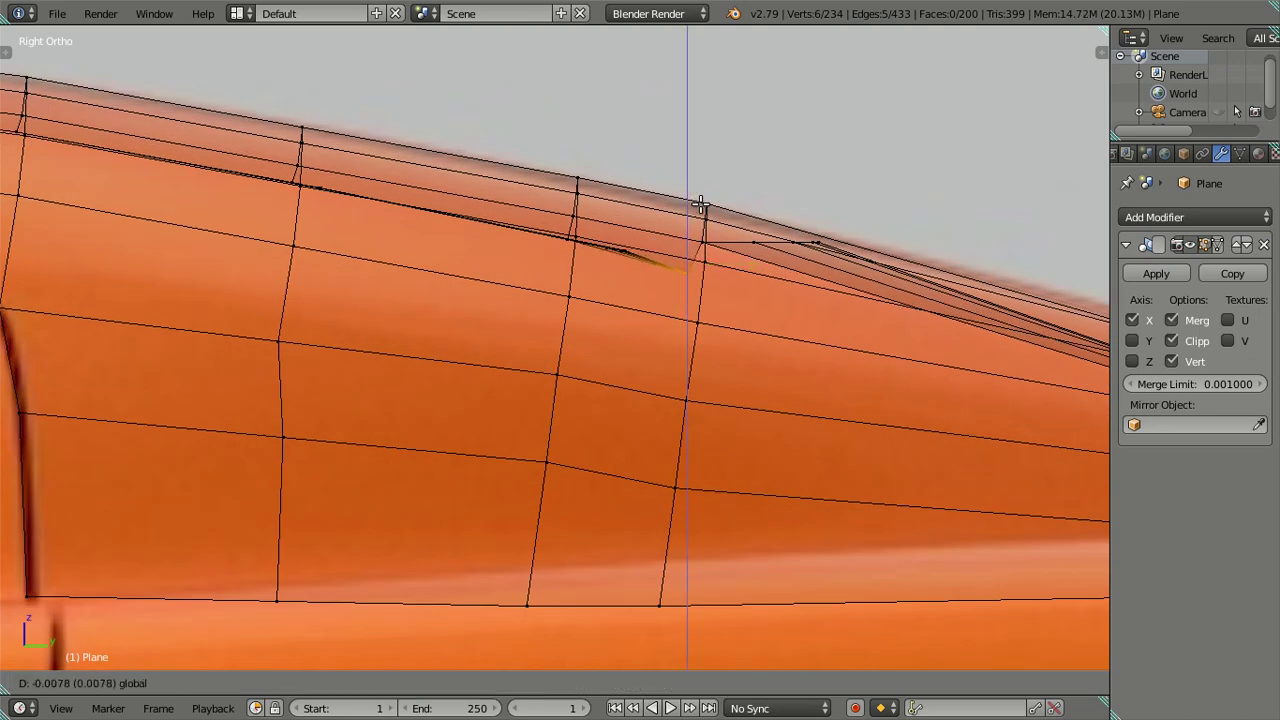
click(703, 203)
scroll(674, 229, down, 3)
Check the shape in Object Mode and return to Edit Mode with nothing selected
key(Tab)
mouse_move(674, 229)
middle_down()
mouse_move(651, 457)
mouse_move(474, 391)
mouse_move(440, 437)
mouse_move(546, 517)
mouse_move(699, 460)
mouse_move(707, 428)
middle_up()
key(Tab)
key(a)
key(a)
mouse_move(487, 373)
middle_down()
mouse_move(486, 423)
mouse_move(471, 337)
mouse_move(468, 442)
middle_up()
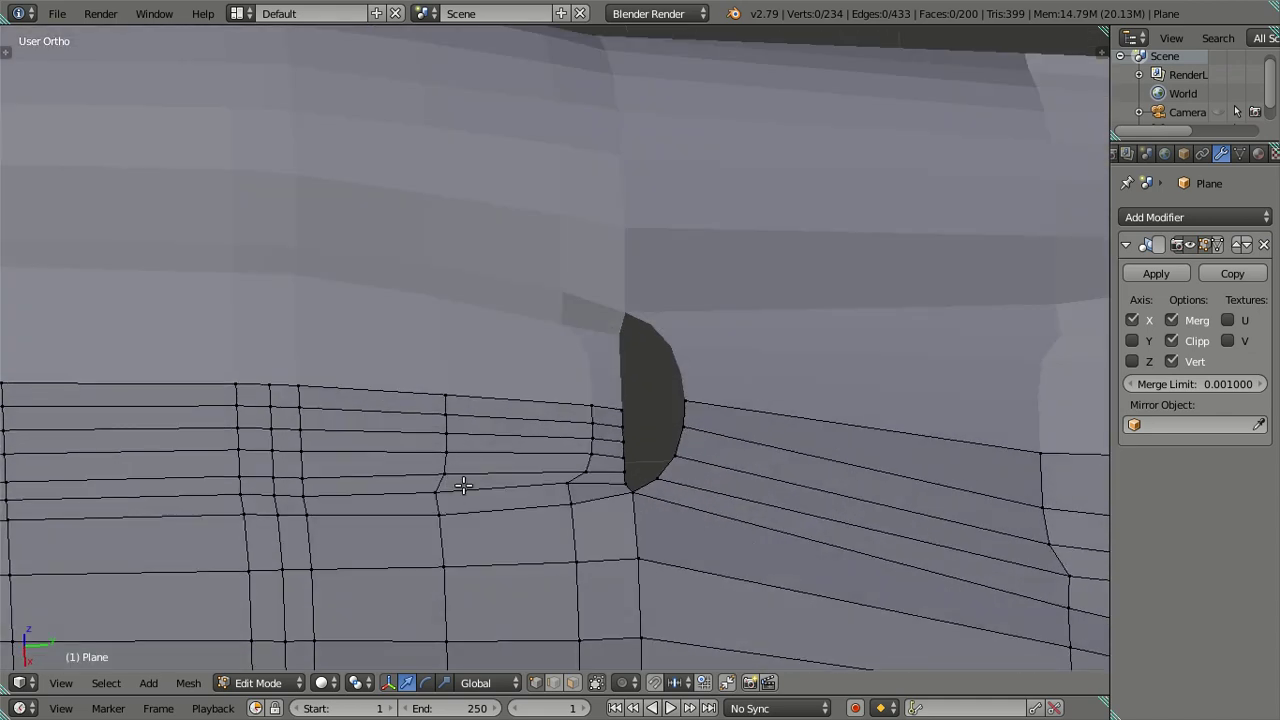
Move the vertex column beside the vent onto the side profile, then exit to Object Mode
ctrl+right_click(444, 399)
key(KP_3)
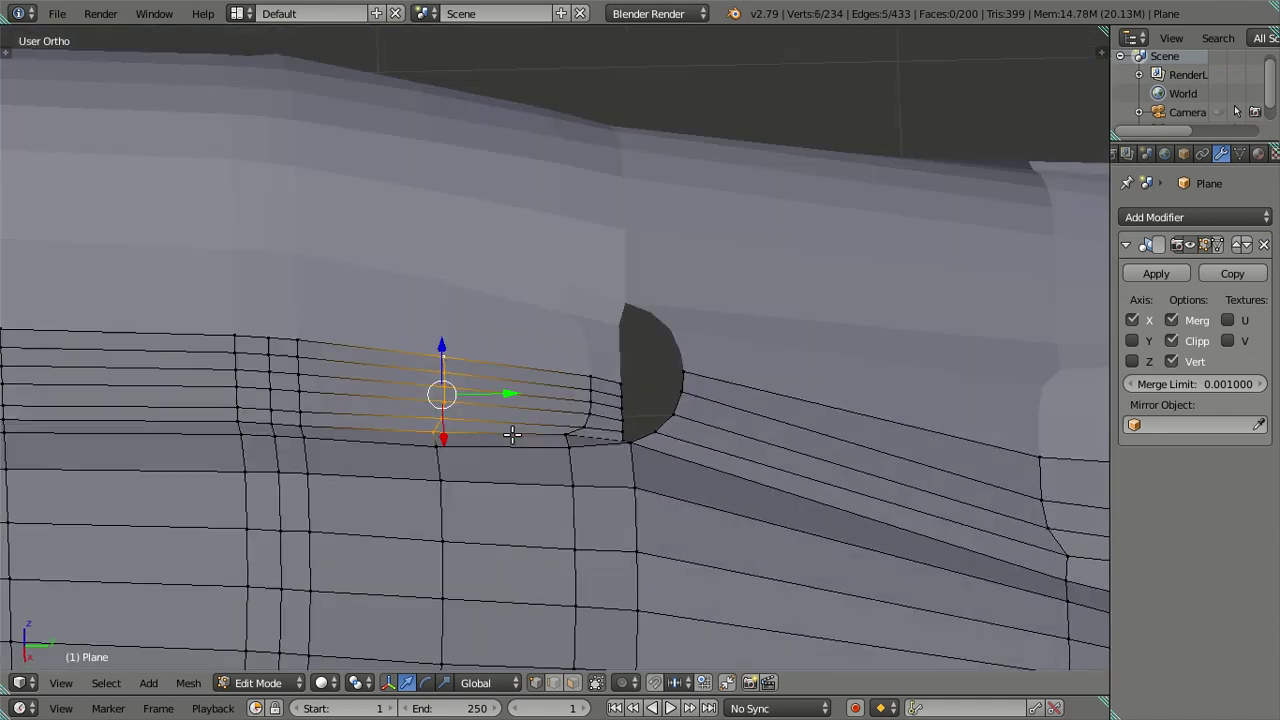
mouse_move(409, 314)
shift+middle_down()
mouse_move(474, 331)
mouse_move(483, 314)
shift+middle_up()
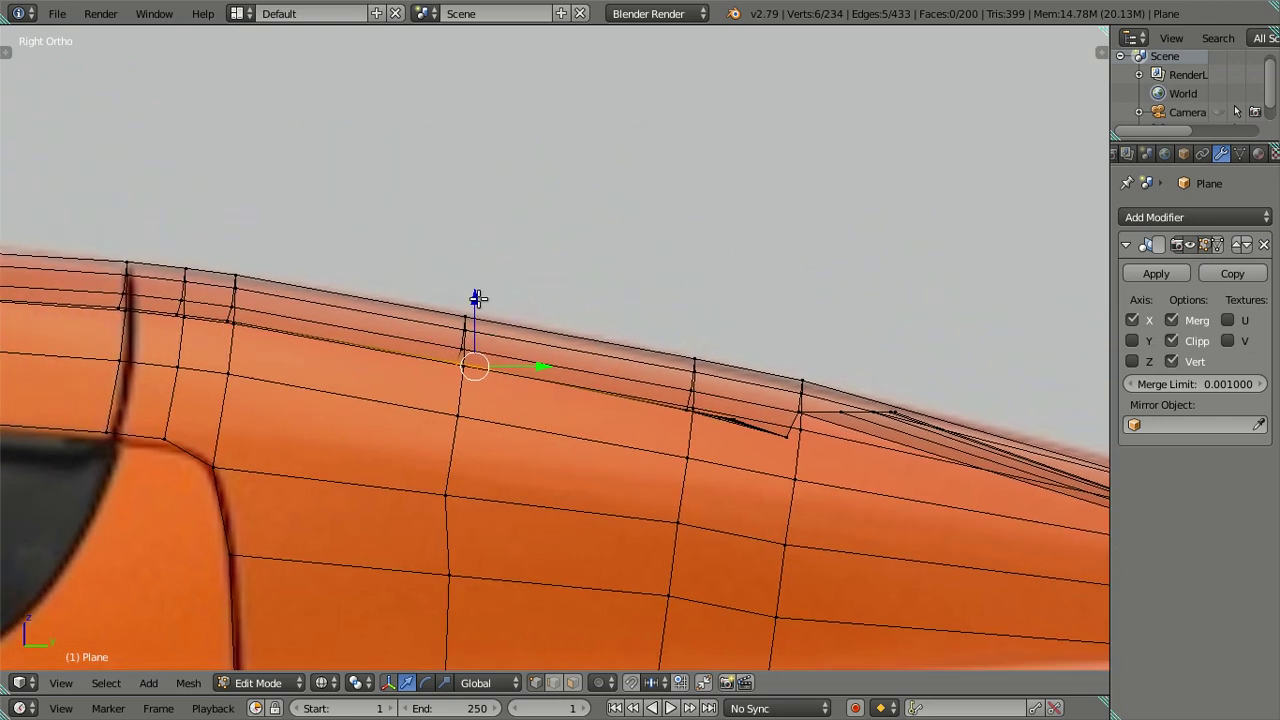
drag(477, 298, 480, 295)
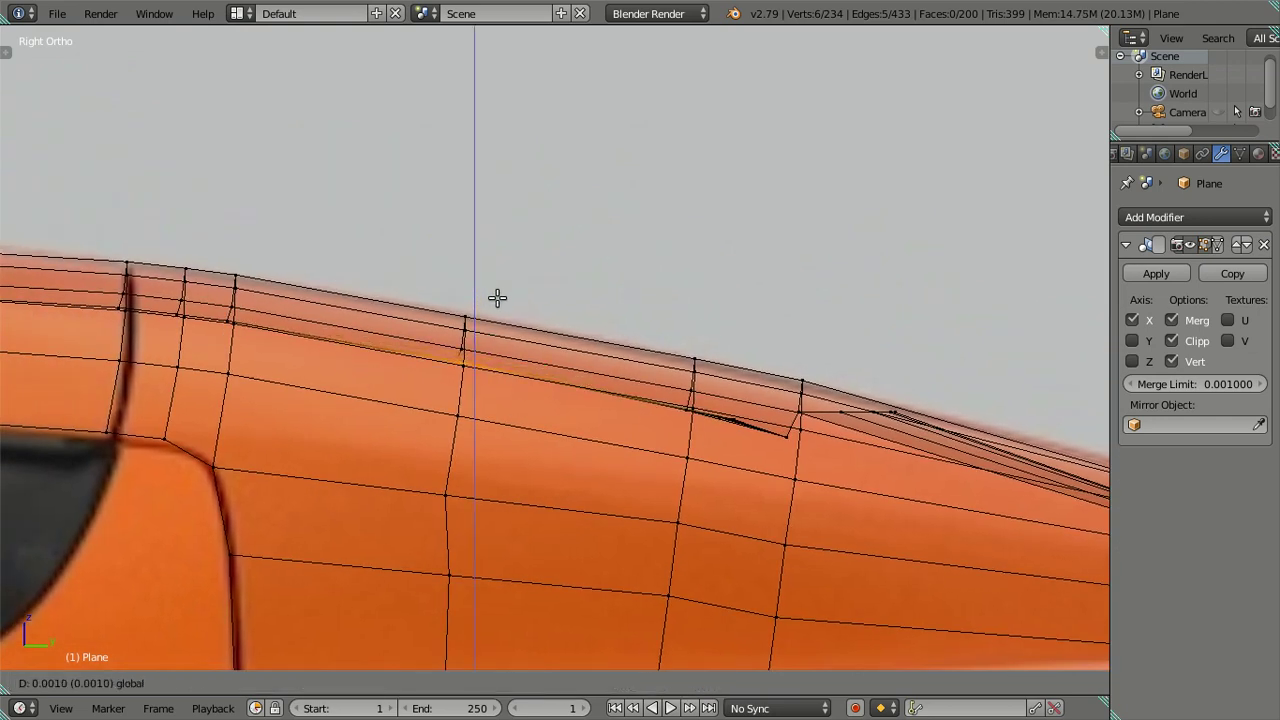
click(497, 298)
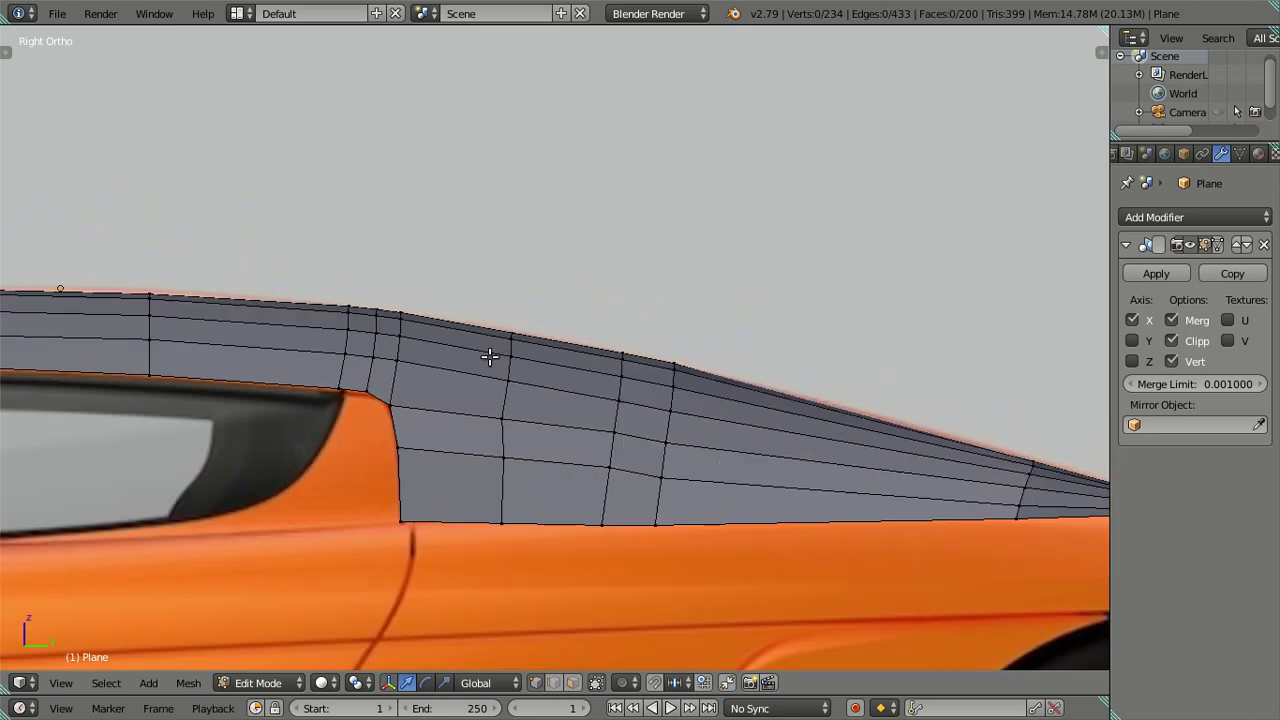
middle_drag(491, 354, 694, 517)
key(Tab)
scroll(702, 428, down, 5)
mouse_move(560, 388)
middle_down()
mouse_move(528, 523)
mouse_move(808, 441)
middle_up()
scroll(764, 392, up, 3)
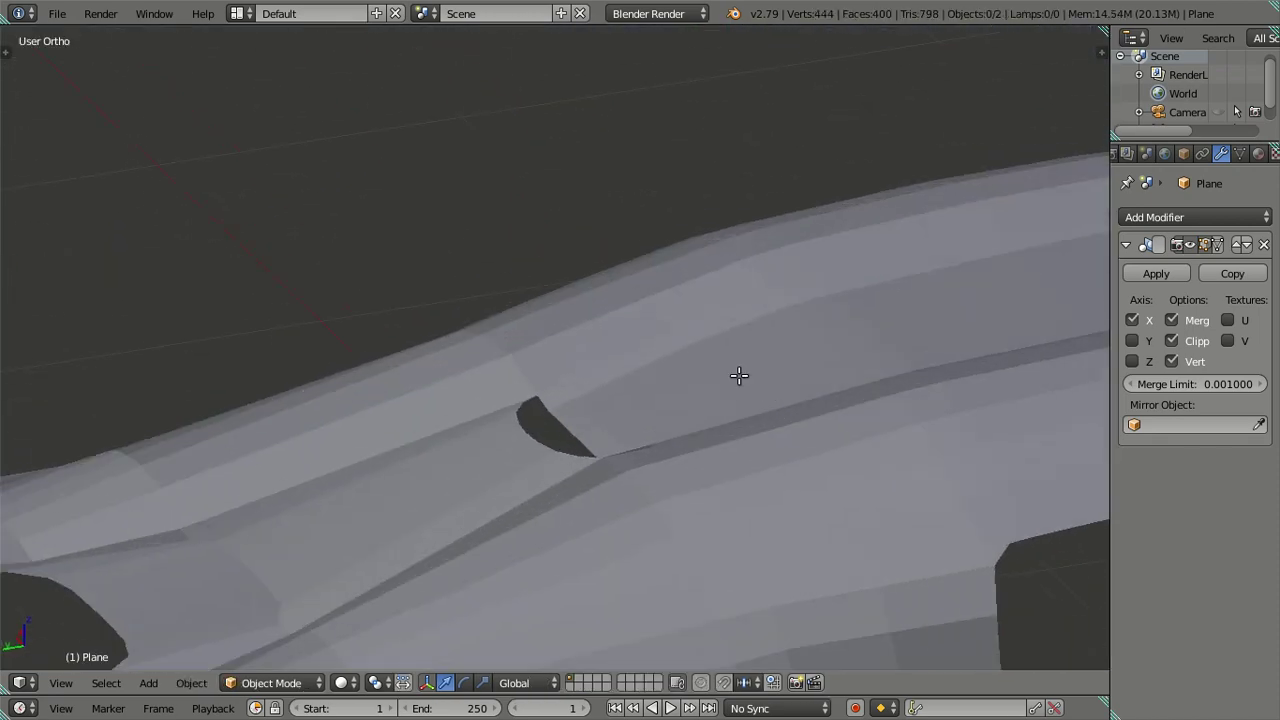
Nudge the selected edge loops beside the rear vent slightly upward along Z
key(Tab)
key(Tab)
mouse_move(705, 368)
middle_down()
mouse_move(616, 428)
mouse_move(536, 418)
middle_up()
key(Tab)
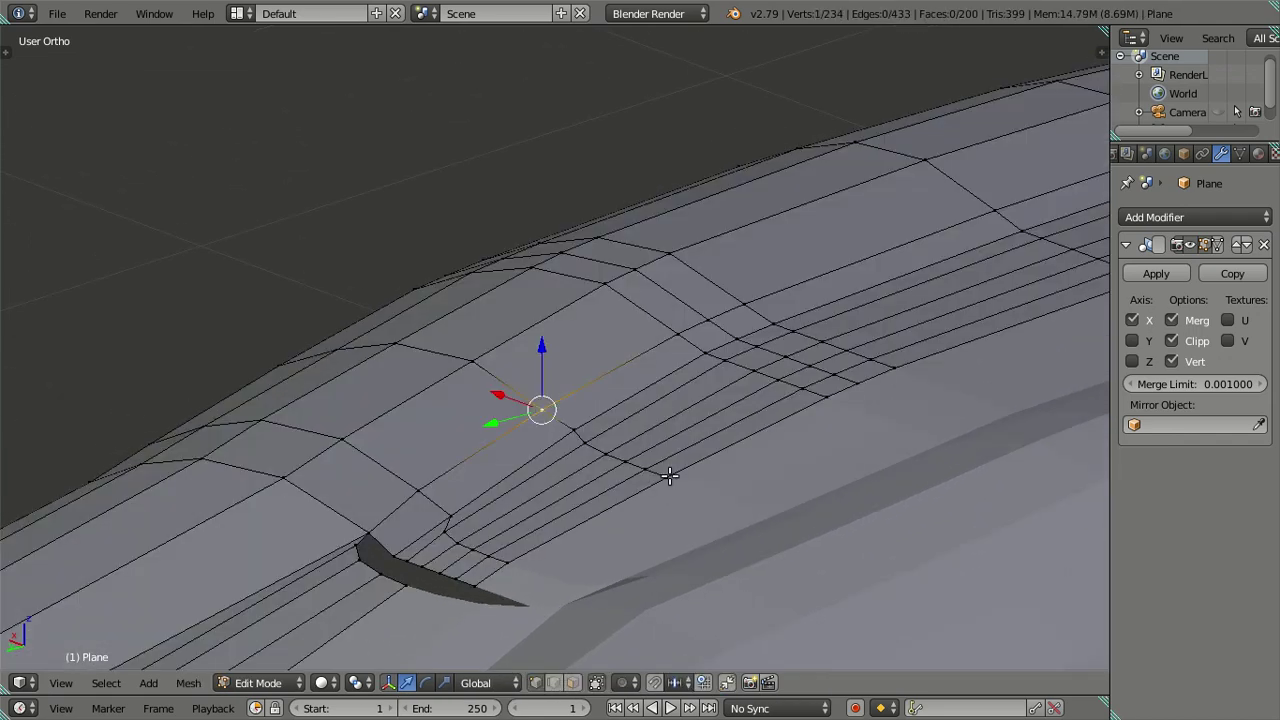
drag(607, 385, 609, 380)
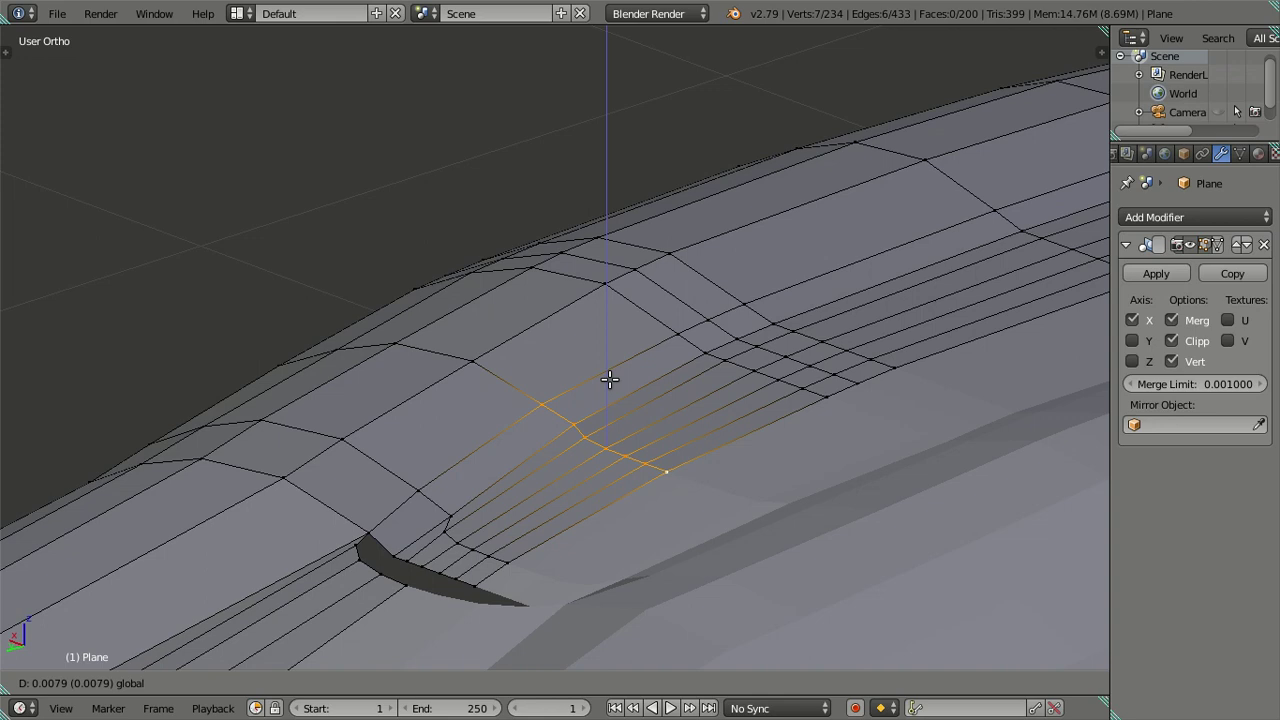
click(612, 380)
key(Tab)
Inspect the shaded mesh from several angles and in Top view, then resume vertex editing
mouse_move(593, 378)
middle_down()
mouse_move(561, 389)
mouse_move(682, 396)
mouse_move(423, 428)
mouse_move(514, 417)
middle_up()
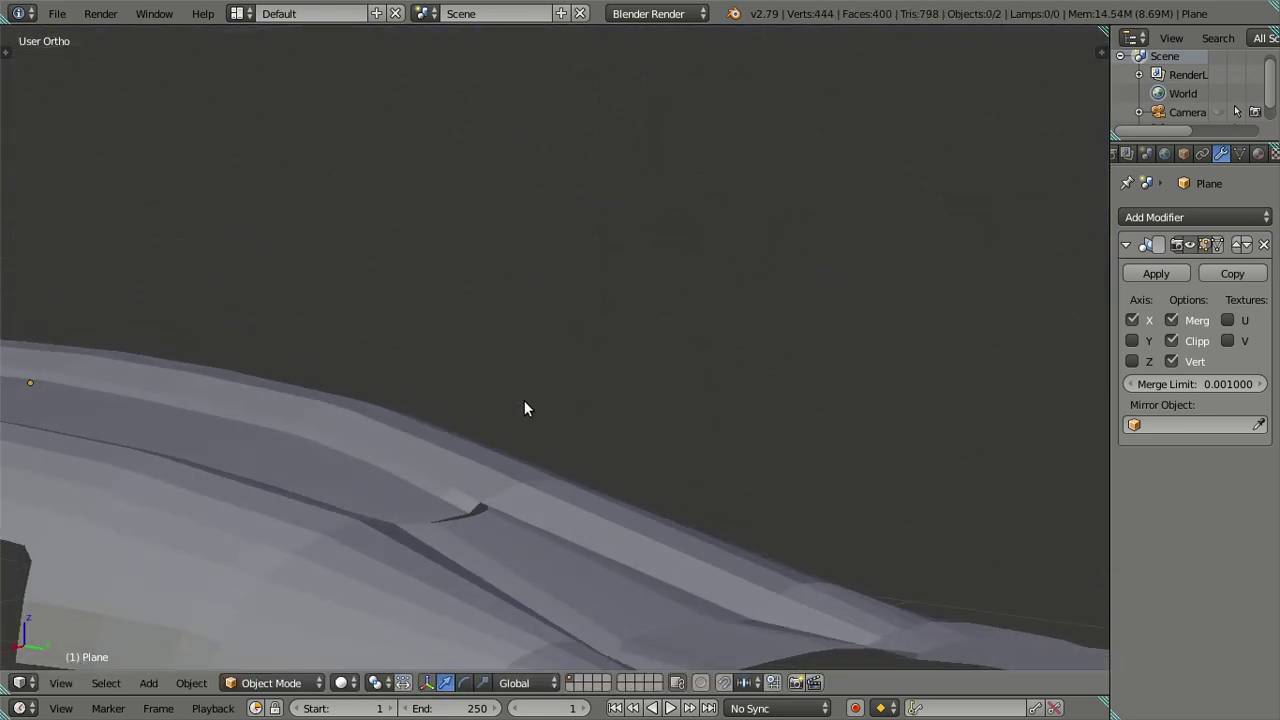
scroll(502, 465, down, 2)
mouse_move(501, 466)
middle_down()
mouse_move(506, 551)
mouse_move(540, 534)
mouse_move(766, 523)
mouse_move(757, 557)
middle_up()
mouse_move(726, 503)
middle_down()
mouse_move(521, 453)
mouse_move(543, 503)
mouse_move(574, 483)
mouse_move(569, 454)
middle_up()
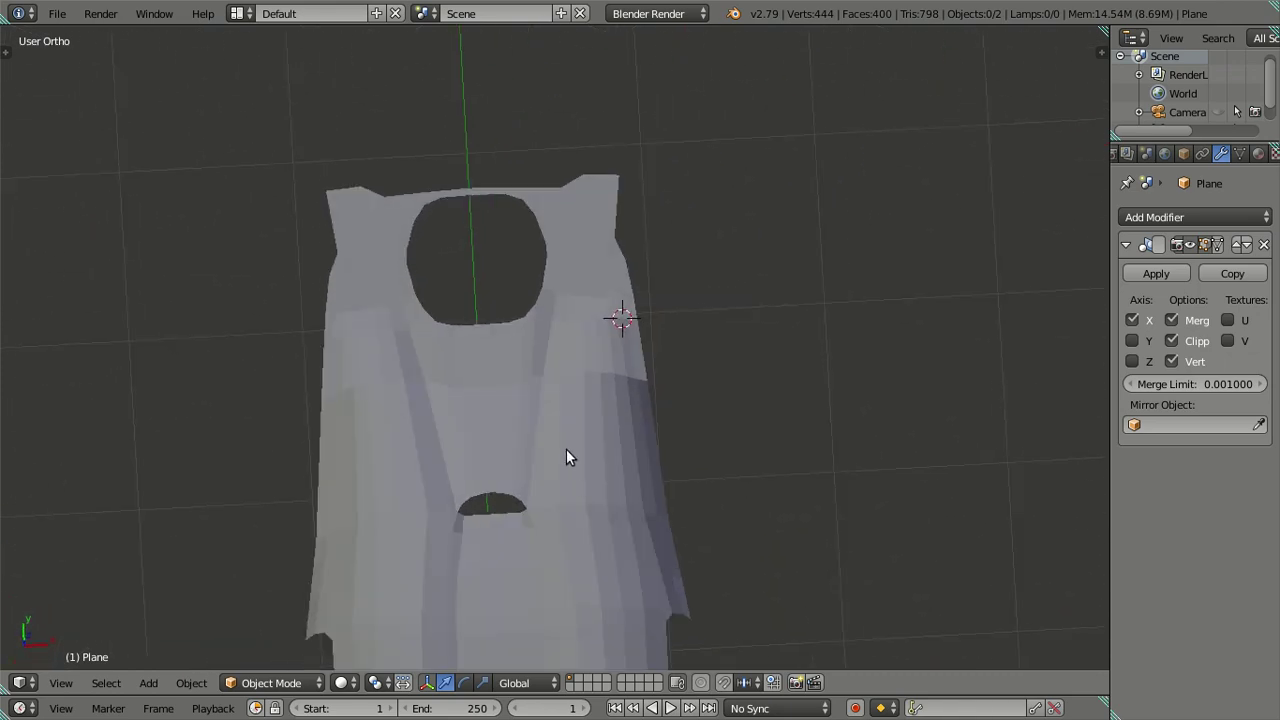
scroll(600, 430, up, 2)
key(KP_7)
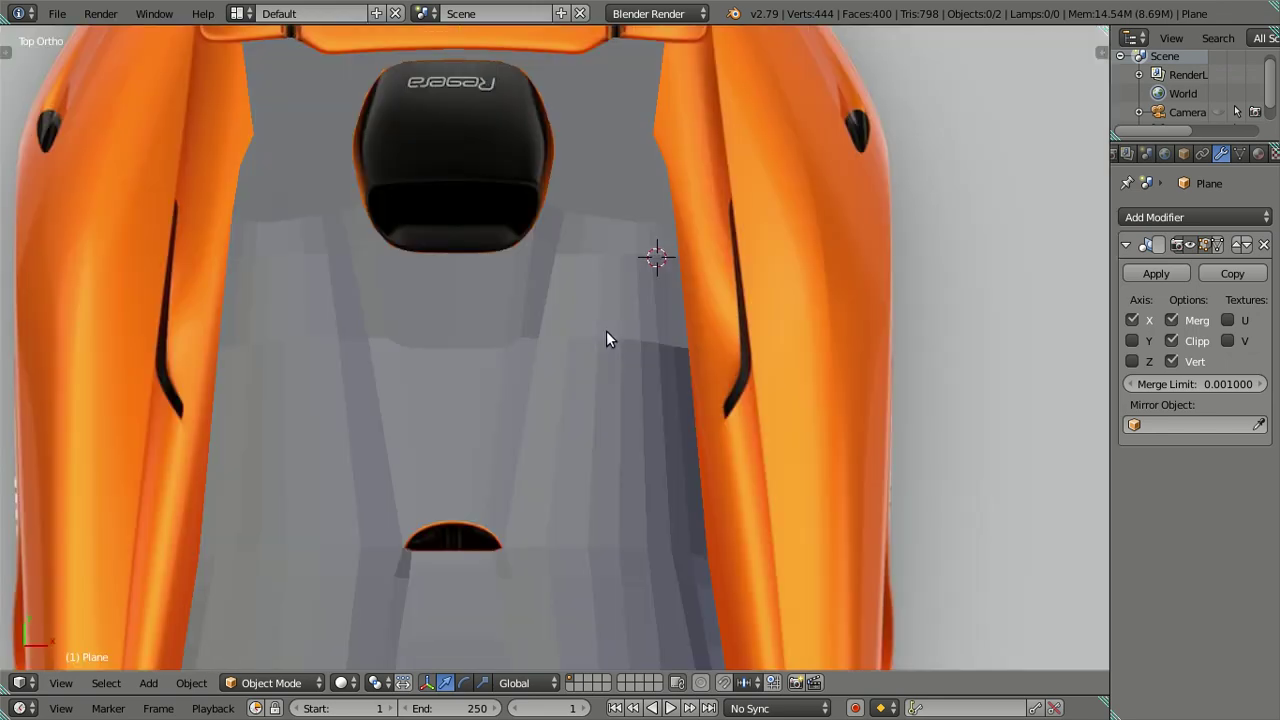
key(Tab)
mouse_move(624, 244)
middle_down()
mouse_move(646, 391)
mouse_move(540, 319)
mouse_move(509, 337)
mouse_move(583, 449)
mouse_move(602, 445)
mouse_move(363, 437)
mouse_move(489, 606)
mouse_move(561, 381)
mouse_move(557, 446)
mouse_move(677, 491)
mouse_move(740, 471)
mouse_move(654, 532)
middle_up()
scroll(663, 423, up, 2)
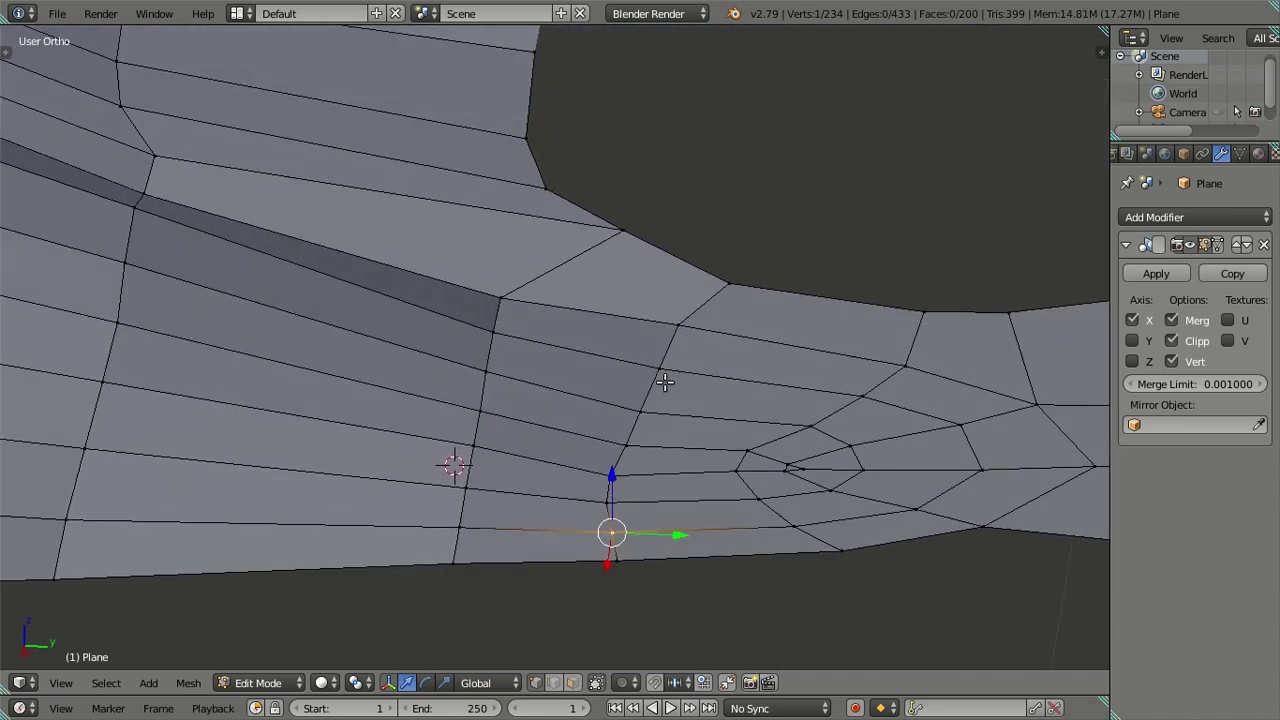
In Right view, select the vent-side edge vertex and move it vertically onto the profile
key(KP_3)
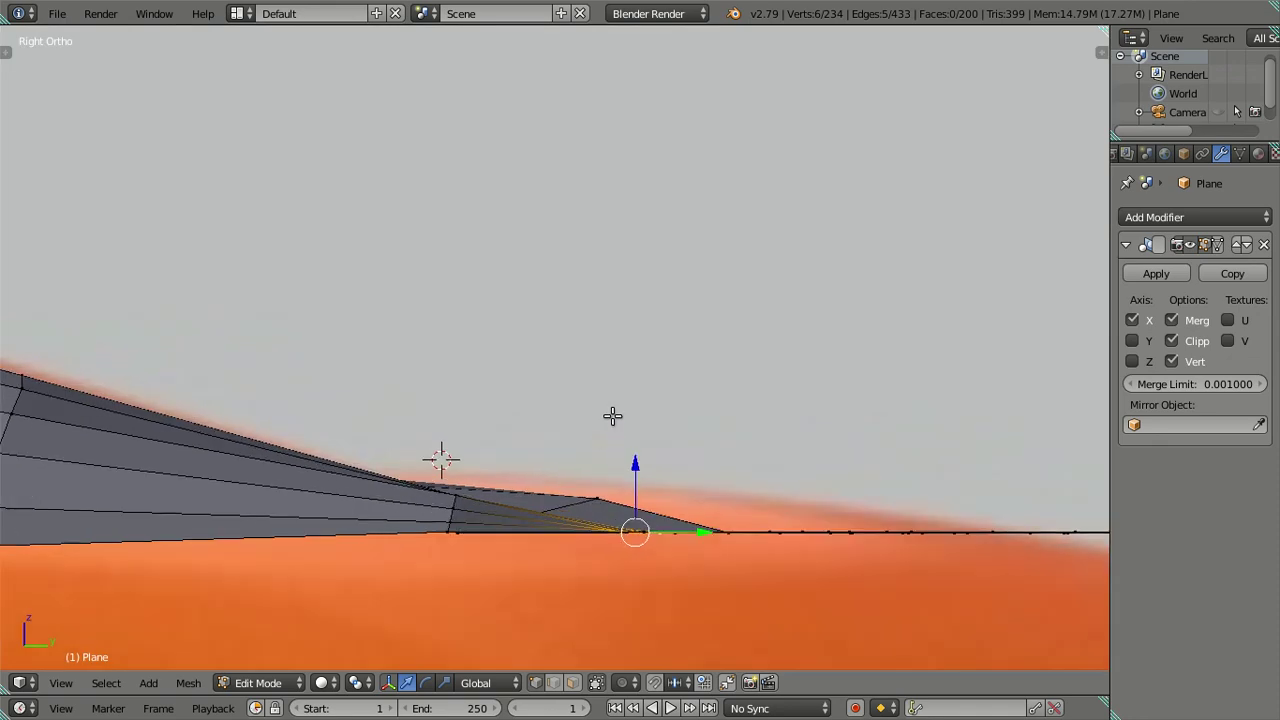
mouse_move(637, 459)
middle_down()
mouse_move(651, 503)
mouse_move(663, 491)
mouse_move(609, 400)
mouse_move(541, 404)
mouse_move(594, 449)
mouse_move(617, 429)
mouse_move(603, 423)
middle_up()
right_click(560, 402)
key(KP_3)
scroll(576, 402, up, 1)
key(g)
key(z)
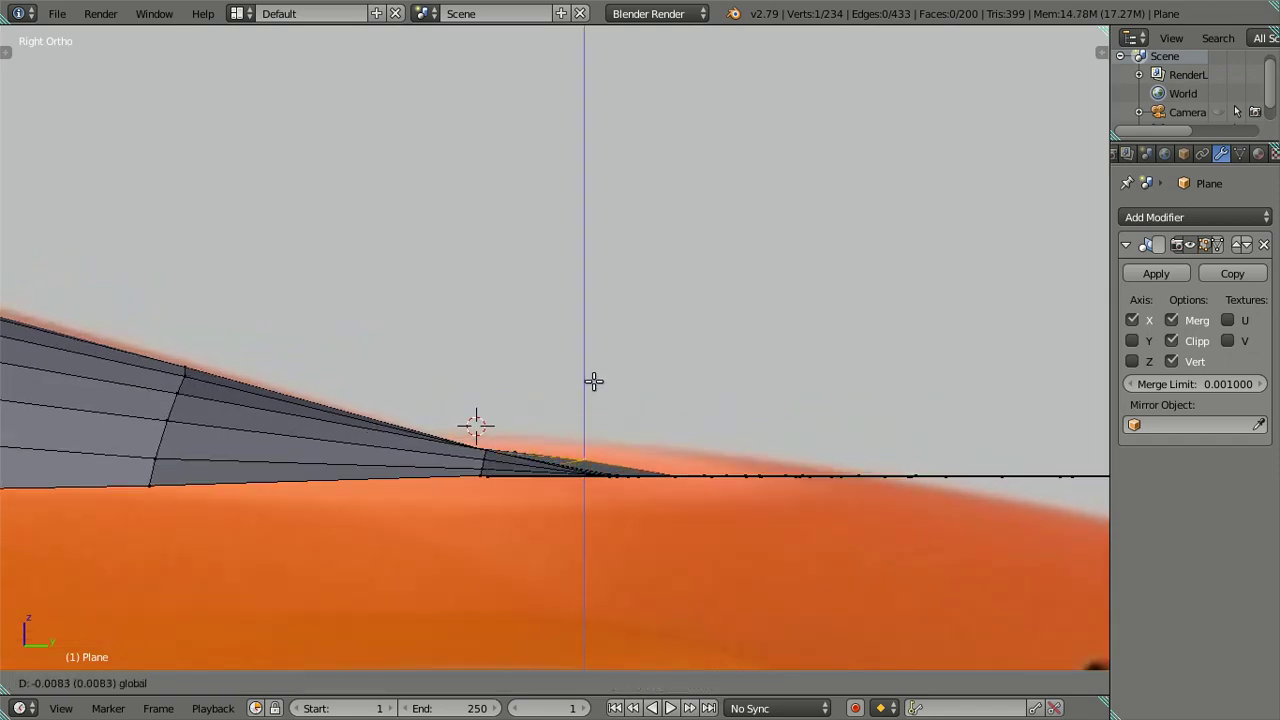
click(594, 381)
middle_drag(594, 381, 561, 413)
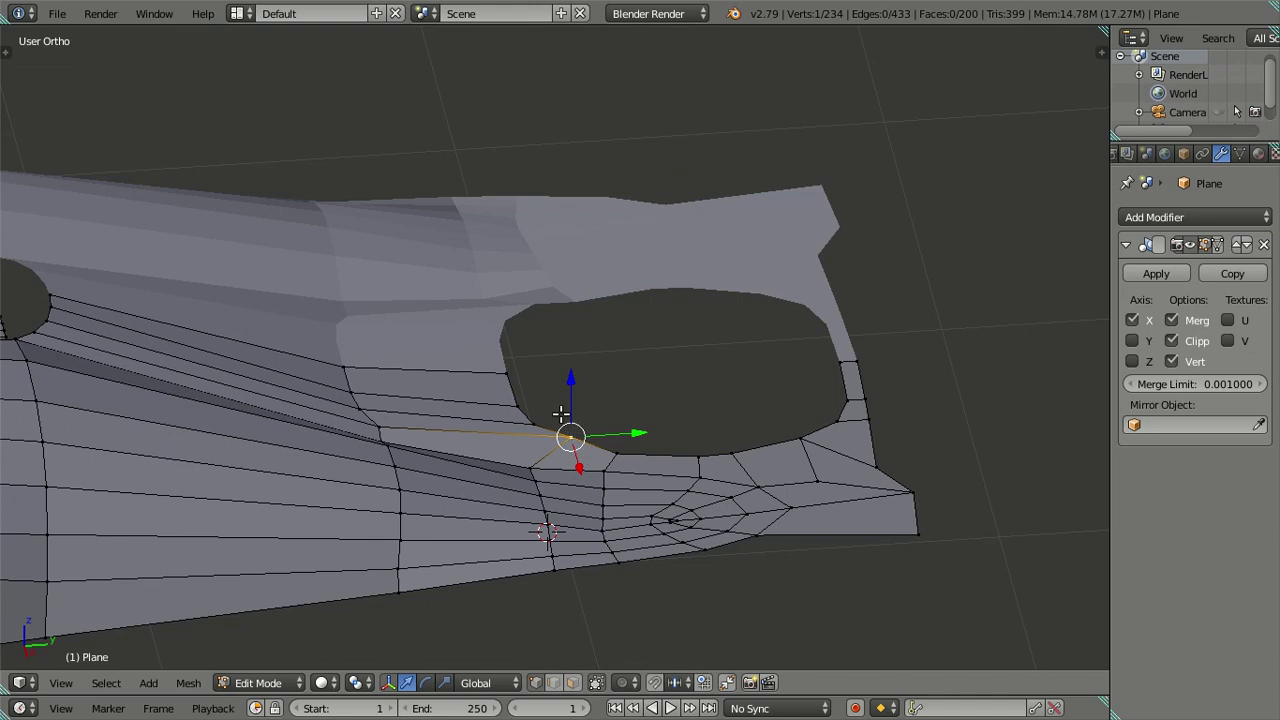
middle_drag(665, 376, 651, 377)
key(KP_3)
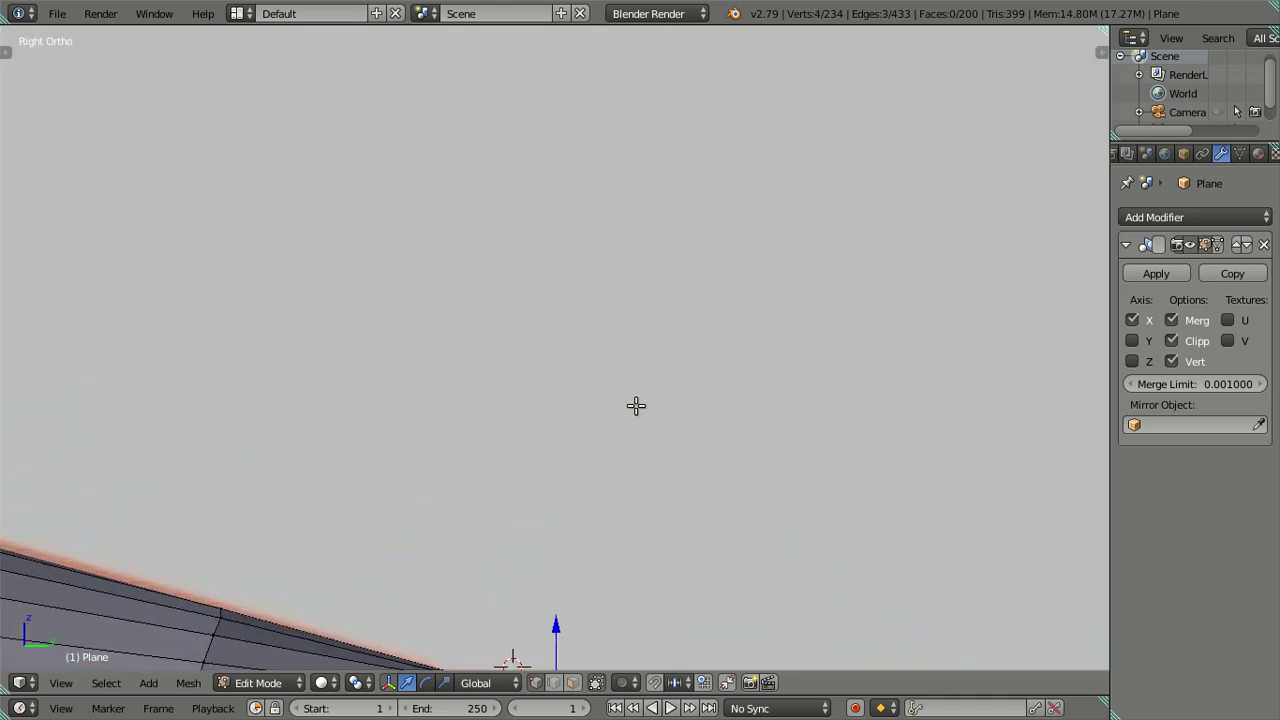
shift+middle_drag(566, 449, 546, 307)
scroll(548, 320, up, 2)
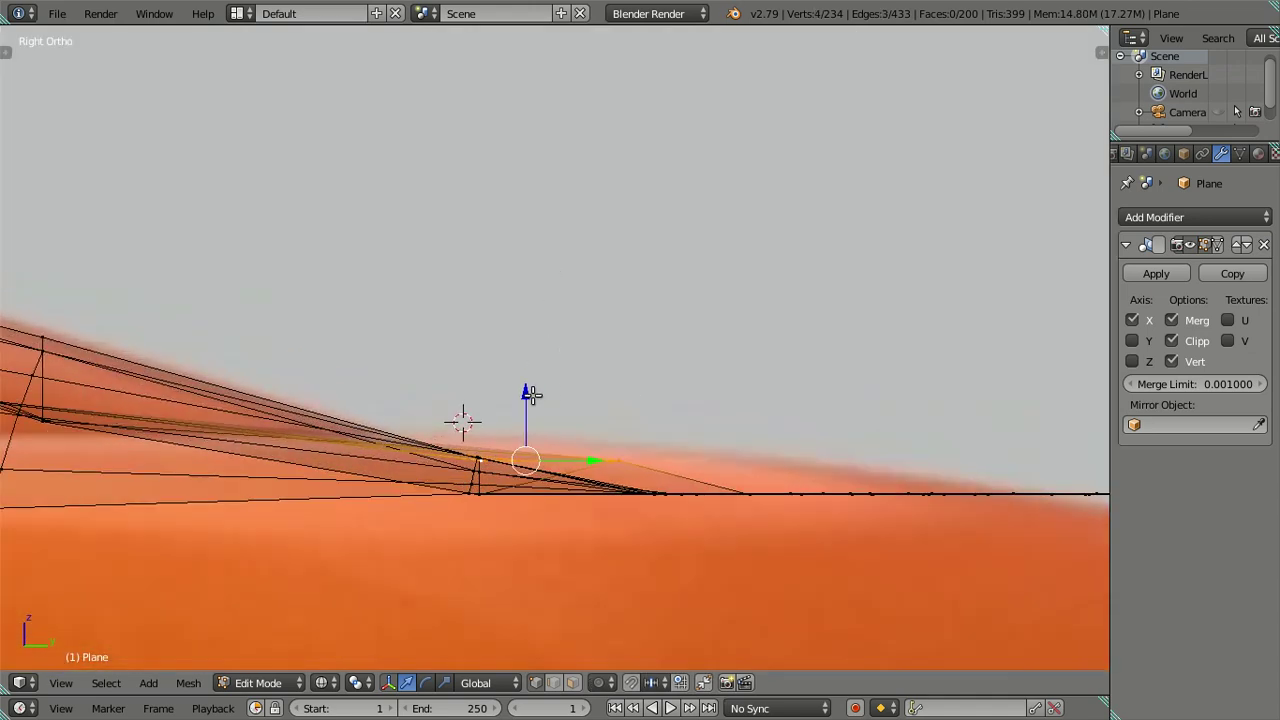
Tilt the vent-side vertices about 6.33°, lower them slightly, rotate again a little, then exit Edit Mode
click(529, 393)
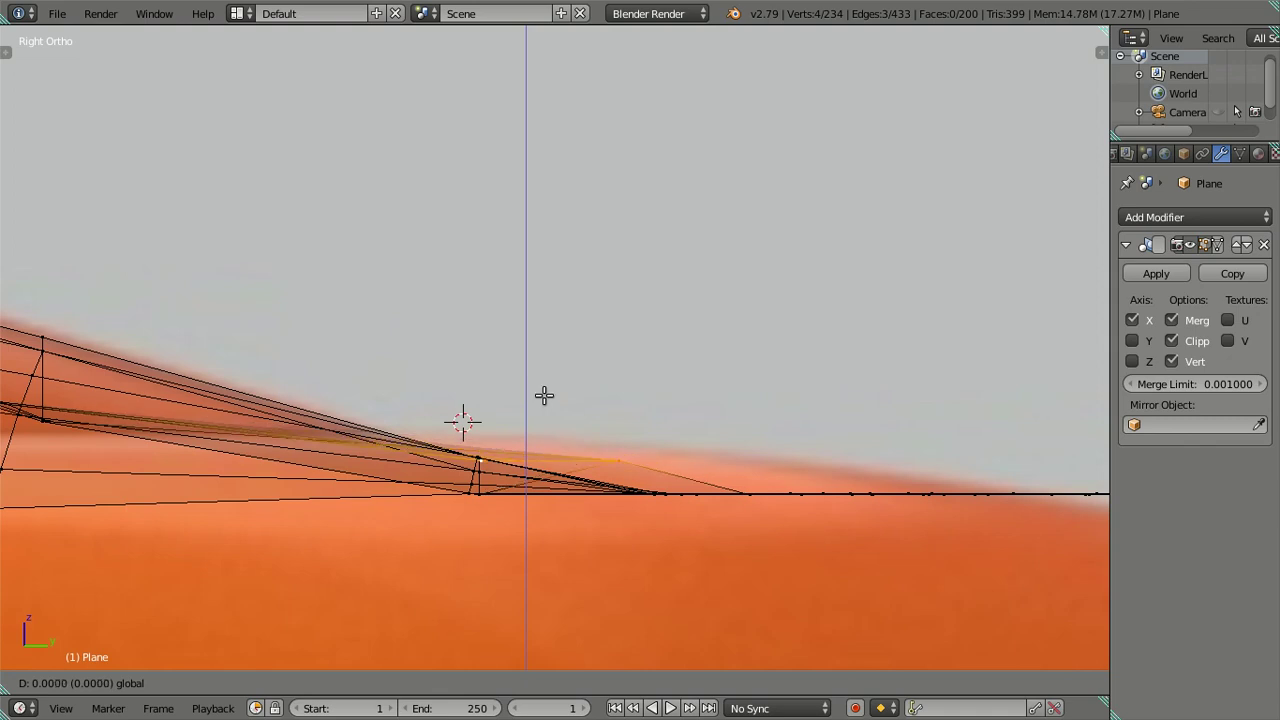
right_click(544, 396)
scroll(629, 466, up, 1)
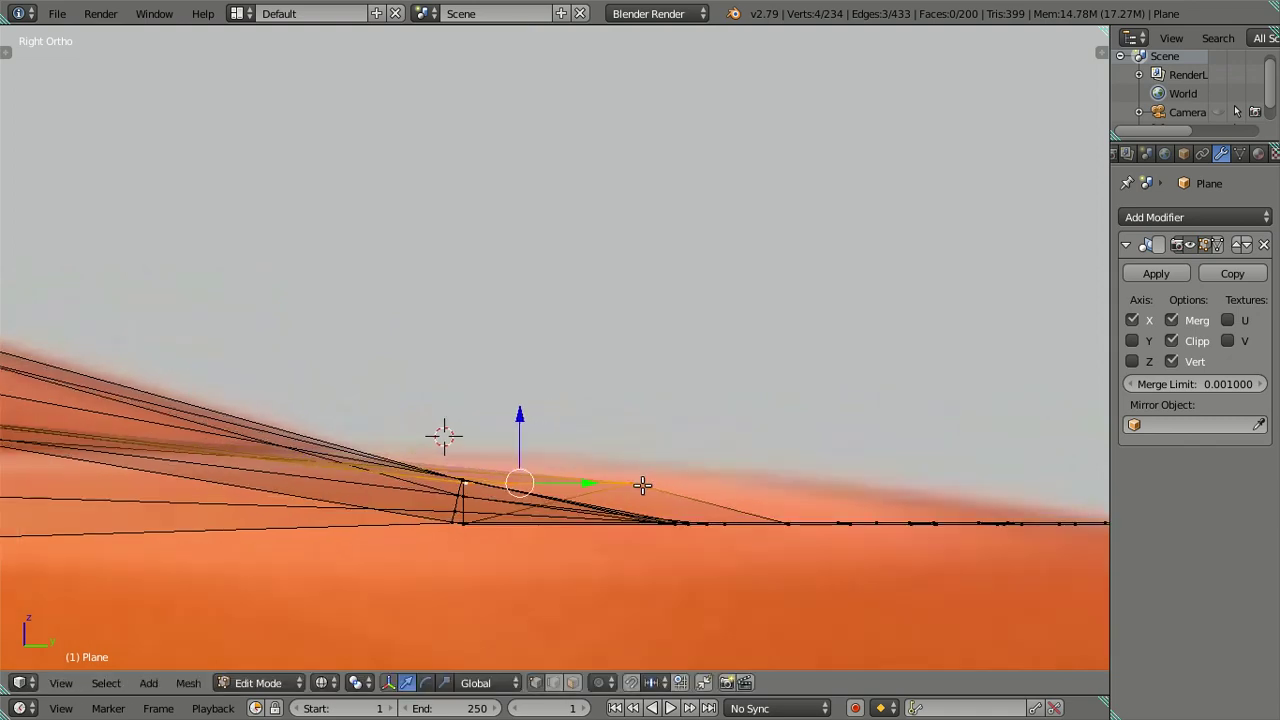
key(r)
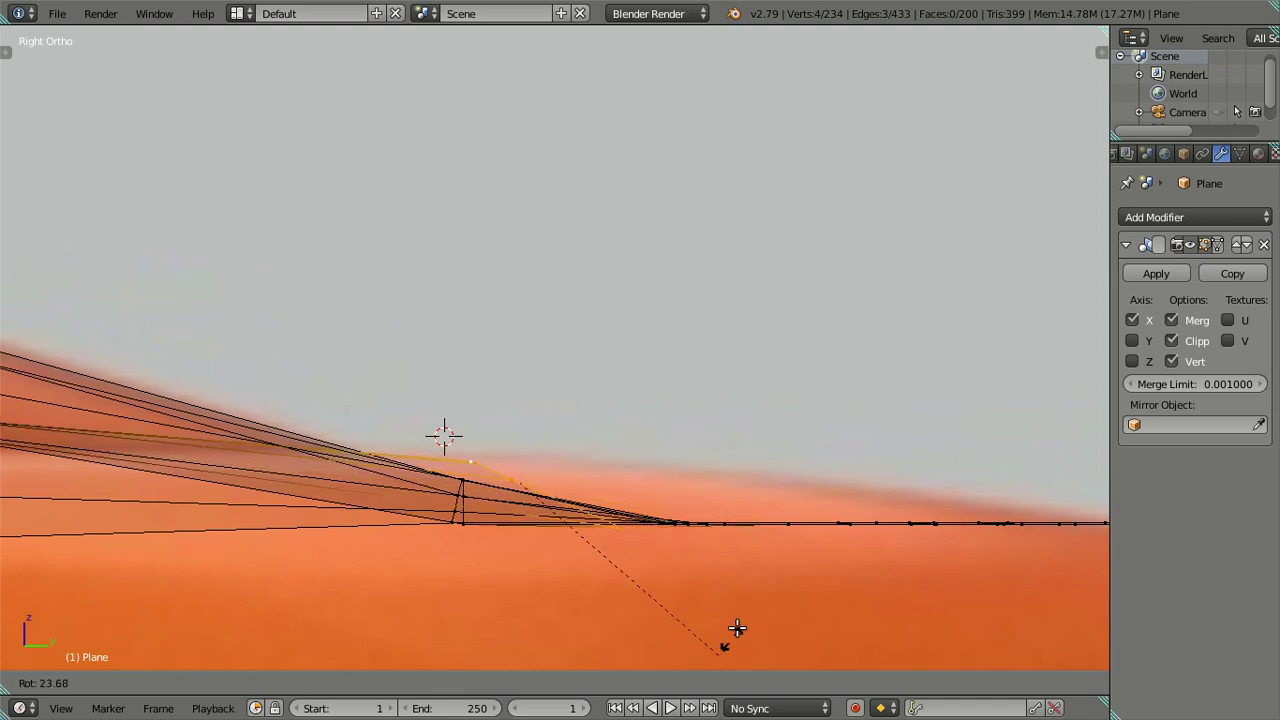
click(749, 579)
key(g)
key(z)
click(523, 432)
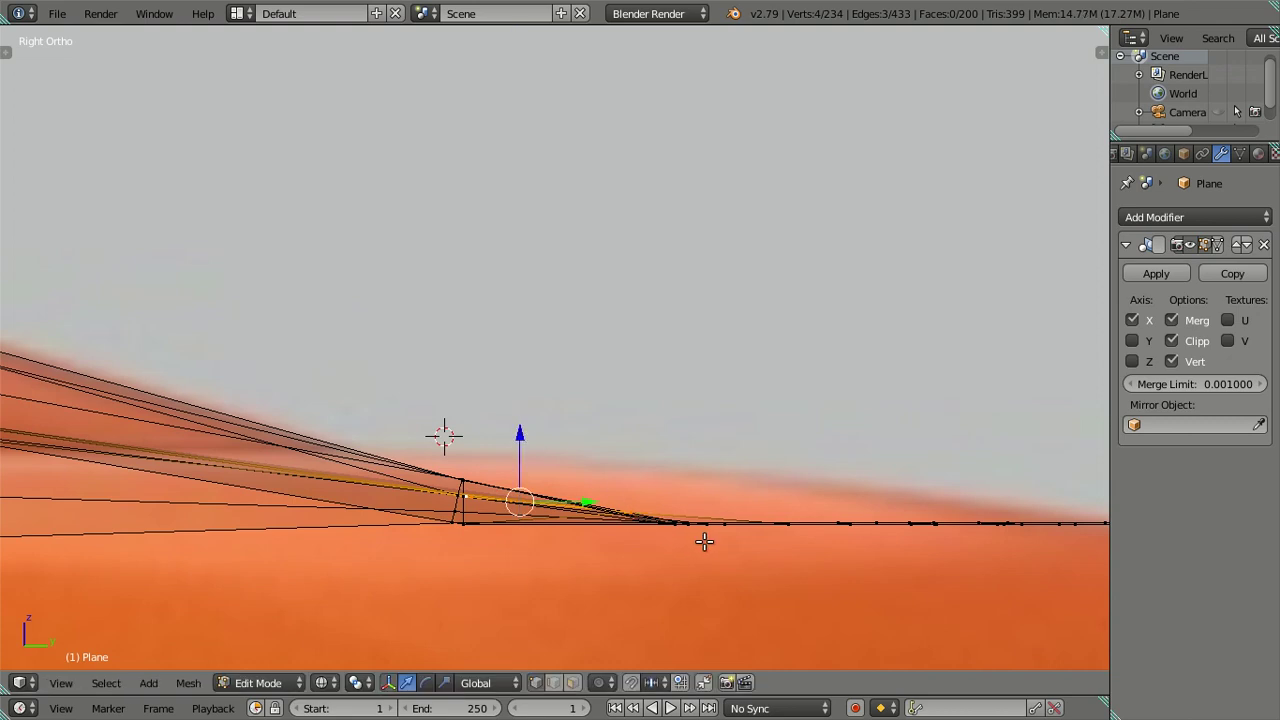
key(r)
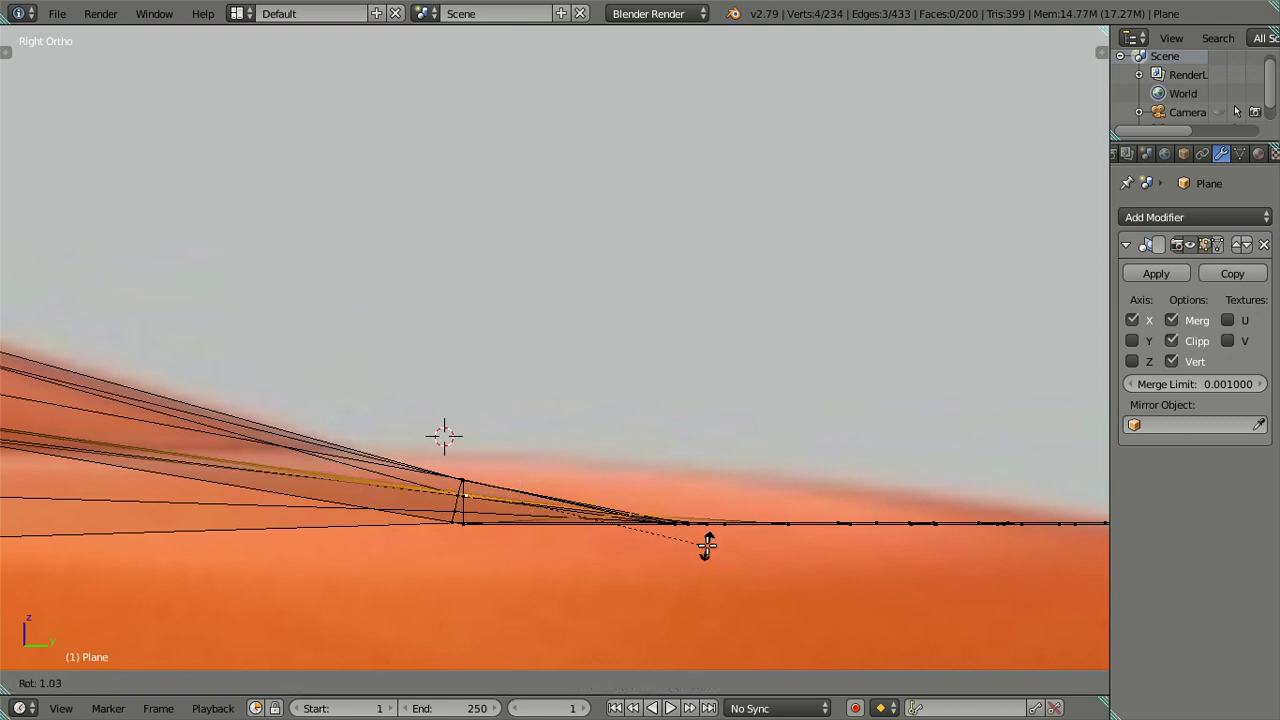
click(707, 546)
key(a)
scroll(686, 517, down, 2)
mouse_move(503, 380)
middle_down()
mouse_move(607, 469)
mouse_move(509, 410)
middle_up()
key(Tab)
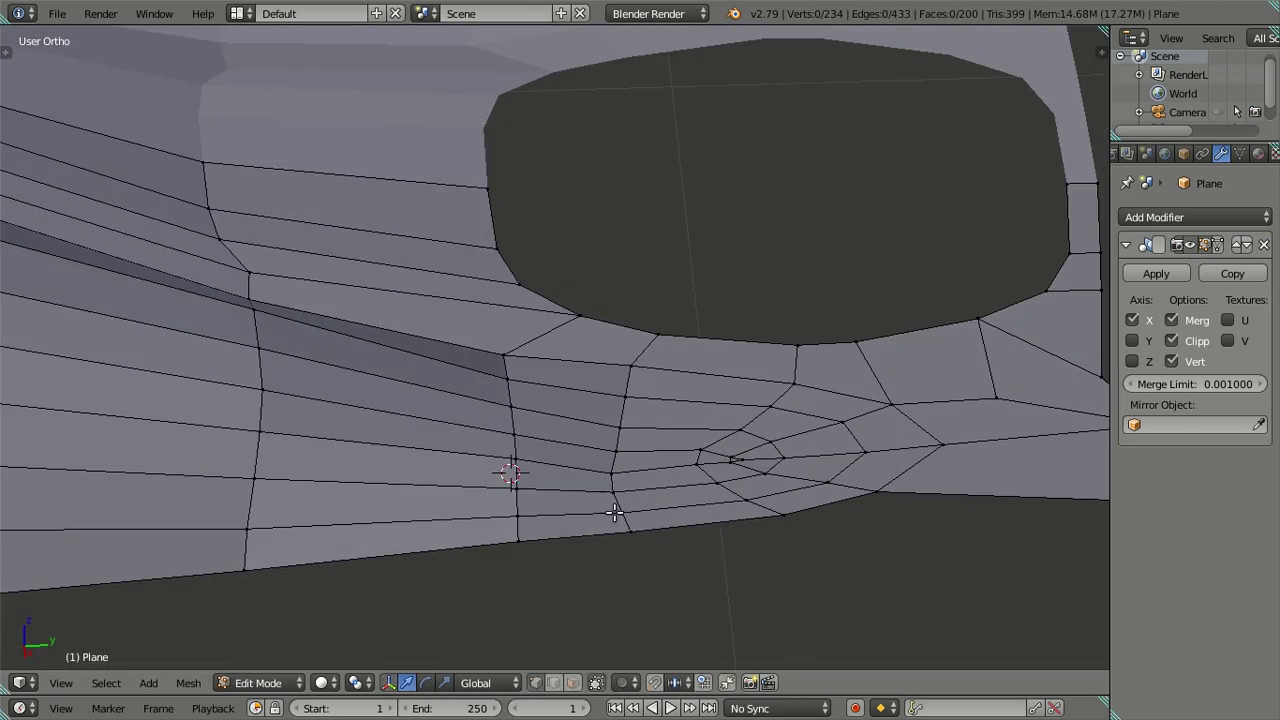
Select the edge loop at the mesh edge and move it vertically in Right view
right_click(614, 508)
alt+right_click(614, 510)
middle_drag(614, 510, 616, 403)
key(KP_3)
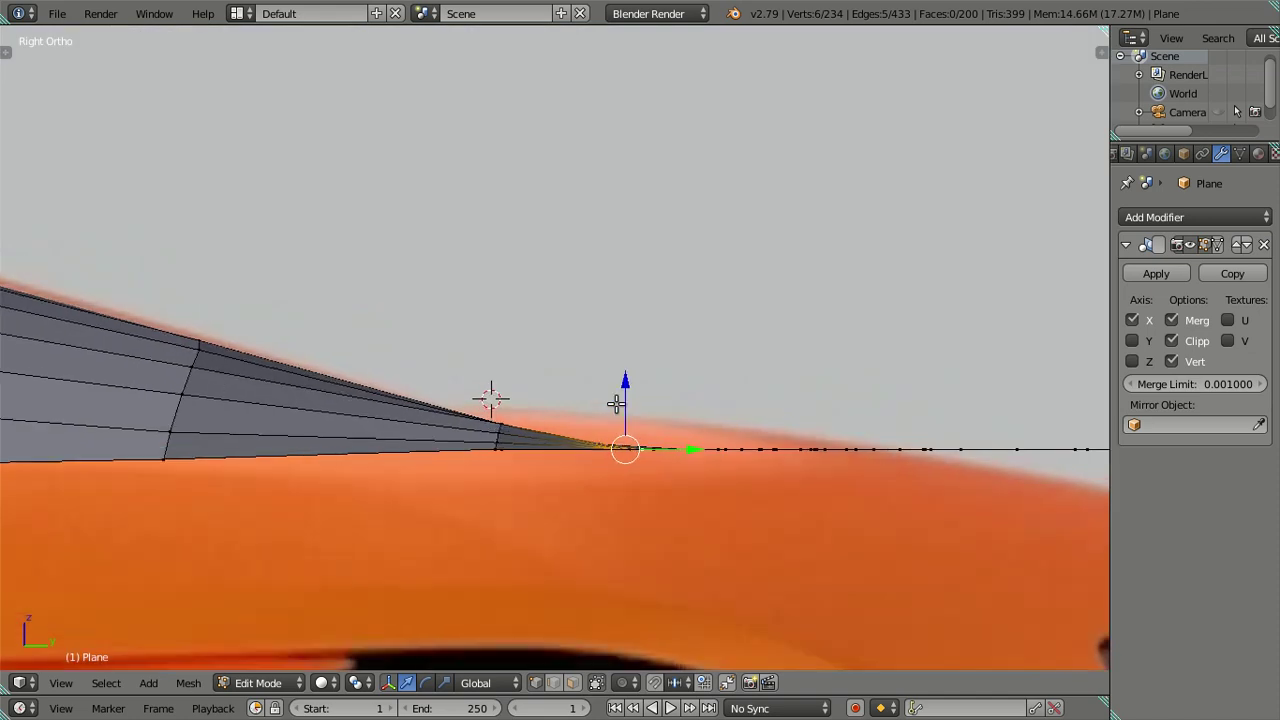
drag(638, 397, 646, 396)
Select three vertices along the edge and shift them vertically onto the side profile
right_click(614, 418)
mouse_move(620, 408)
middle_down()
mouse_move(636, 495)
mouse_move(651, 480)
mouse_move(597, 400)
mouse_move(623, 371)
mouse_move(717, 455)
mouse_move(794, 457)
mouse_move(857, 543)
mouse_move(880, 451)
mouse_move(508, 457)
mouse_move(540, 466)
mouse_move(563, 449)
middle_up()
shift+right_click(639, 534)
shift+right_click(400, 444)
key(KP_3)
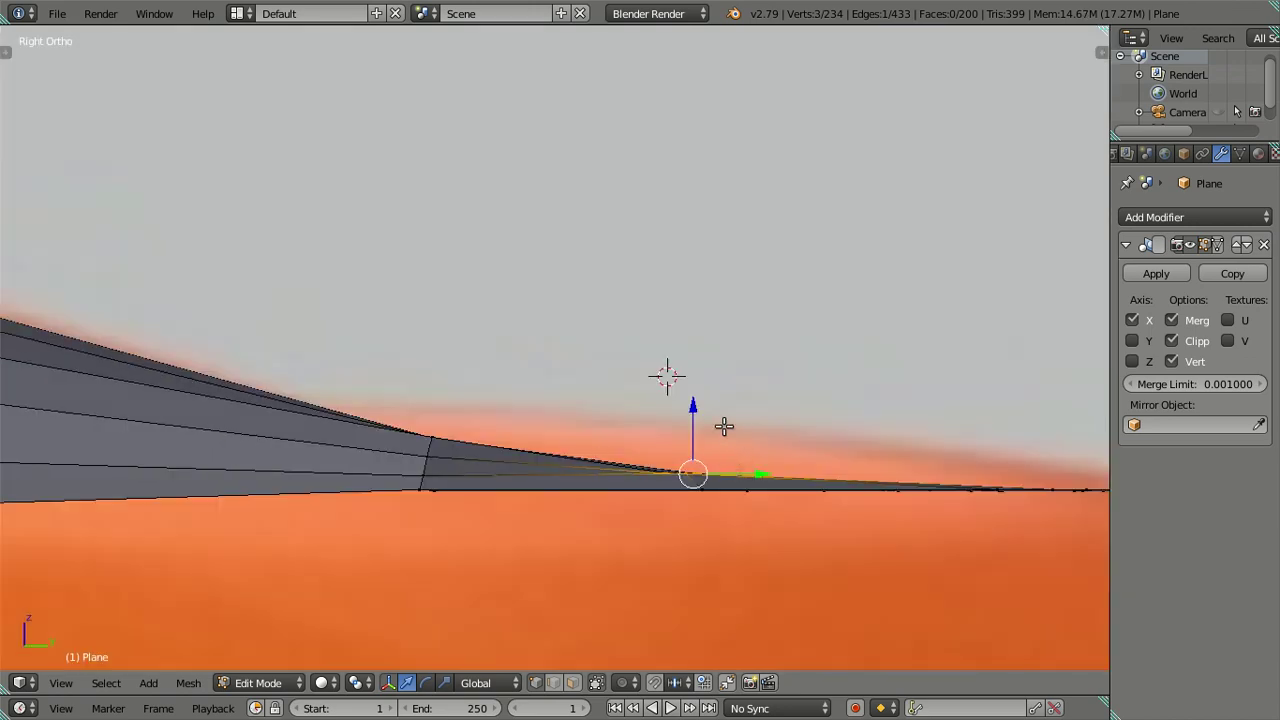
drag(697, 408, 699, 413)
shift+middle_drag(699, 413, 666, 353)
scroll(700, 380, up, 4)
Lower one vent-side edge vertex by 0.0029 and review the shaded mesh in Object Mode
right_click(708, 385)
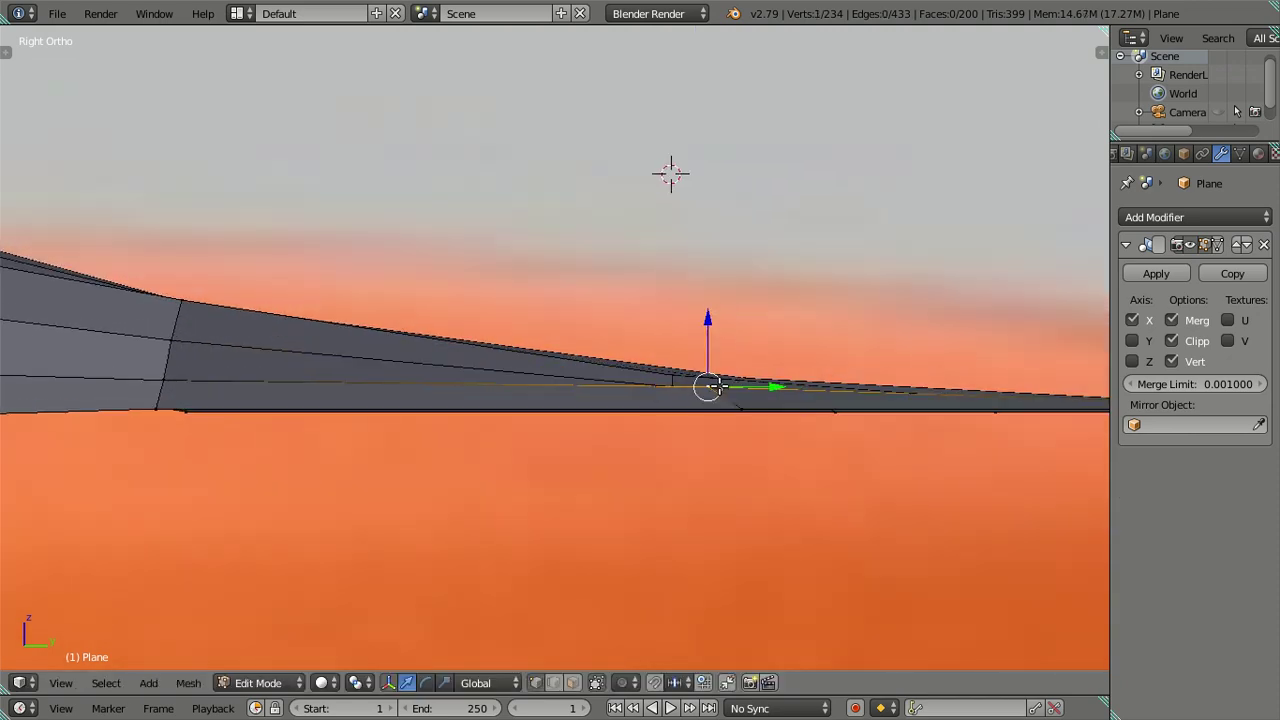
drag(708, 330, 700, 346)
mouse_move(700, 346)
middle_down()
mouse_move(534, 354)
mouse_move(565, 481)
mouse_move(444, 391)
mouse_move(375, 371)
mouse_move(377, 383)
mouse_move(451, 343)
mouse_move(491, 371)
mouse_move(686, 424)
mouse_move(566, 391)
mouse_move(627, 394)
mouse_move(693, 441)
mouse_move(635, 428)
middle_up()
scroll(540, 370, up, 3)
key(Tab)
scroll(414, 371, down, 5)
scroll(491, 371, up, 5)
From Top view, edit the plane in wireframe, select a vertex path up the side, then deselect
key(KP_7)
key(Tab)
scroll(622, 365, up, 2)
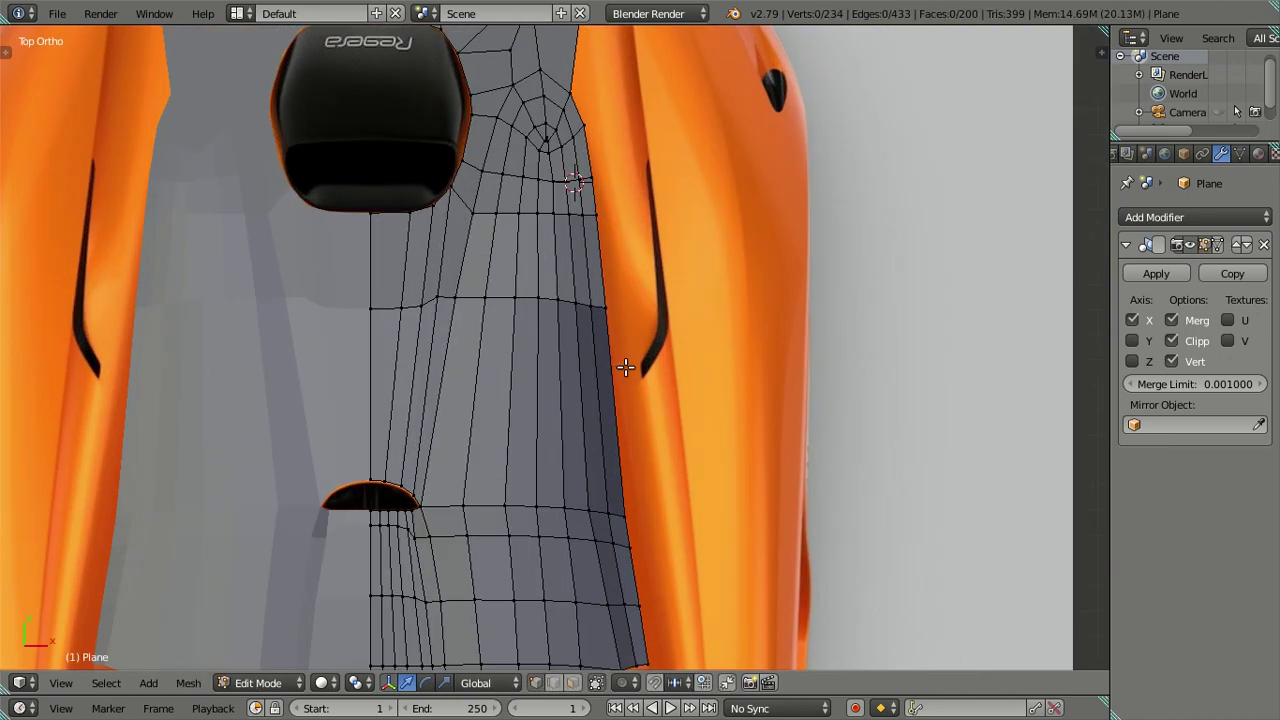
key(z)
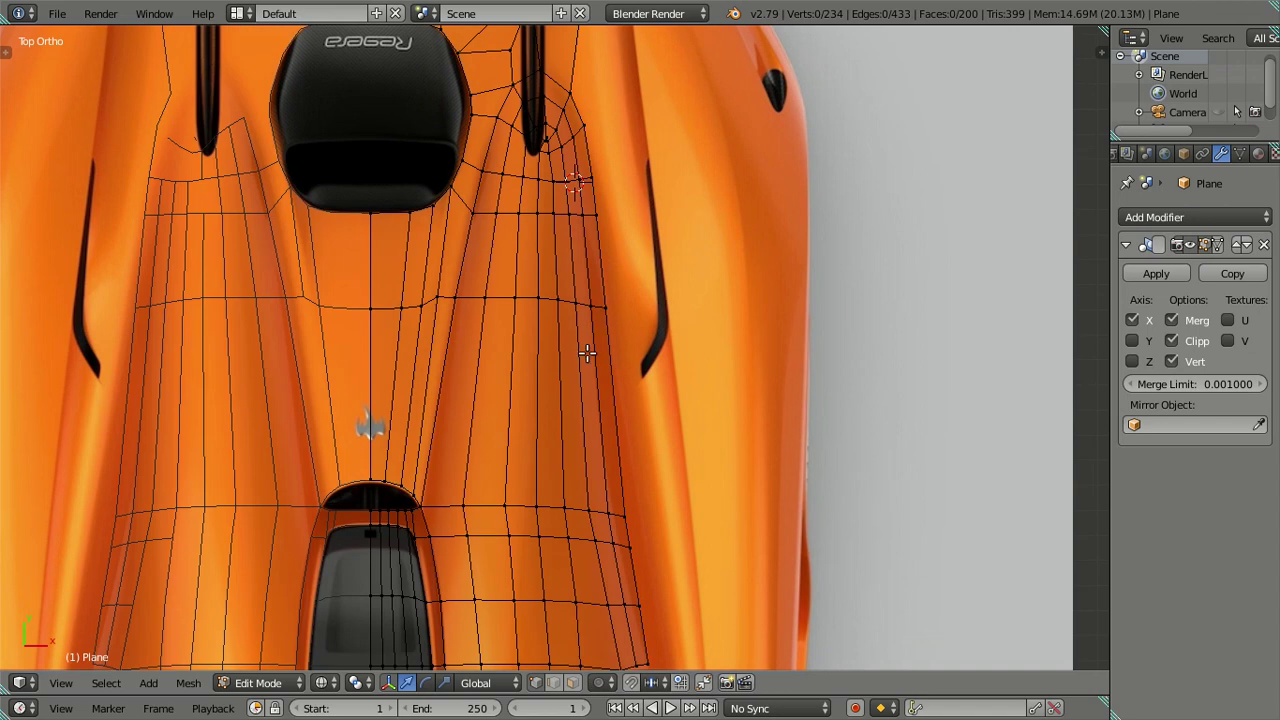
scroll(586, 357, down, 4)
scroll(657, 460, up, 1)
scroll(635, 365, up, 2)
right_click(608, 478)
scroll(600, 400, down, 2)
shift+middle_drag(588, 323, 589, 446)
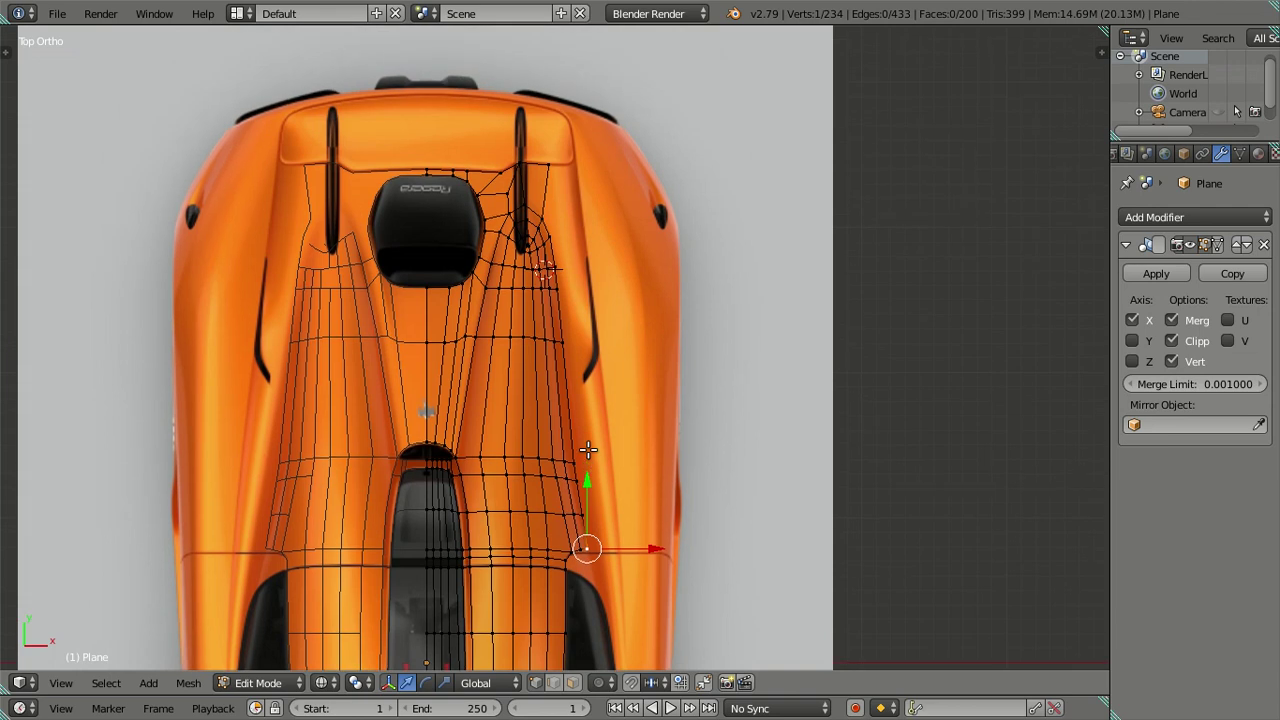
ctrl+right_click(552, 234)
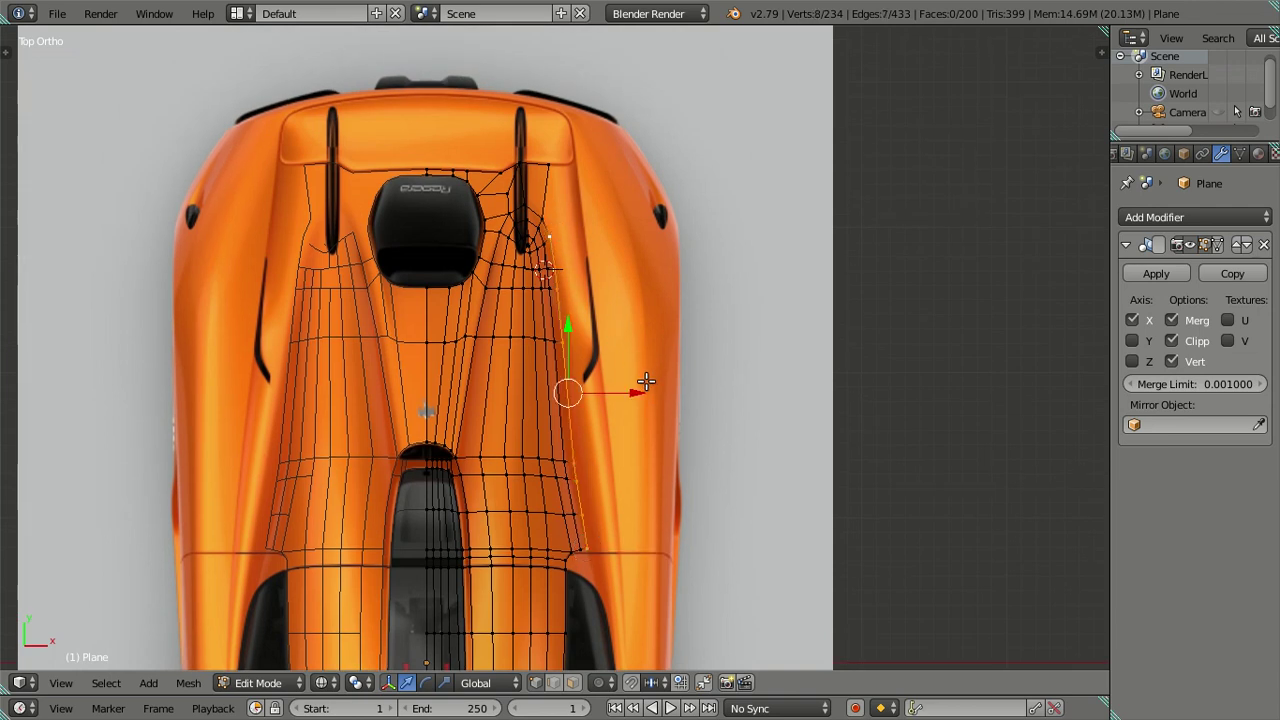
scroll(639, 381, down, 2)
key(a)
scroll(554, 371, down, 2)
Zoom in from the Right view and select the vertex at the rear window corner
key(KP_3)
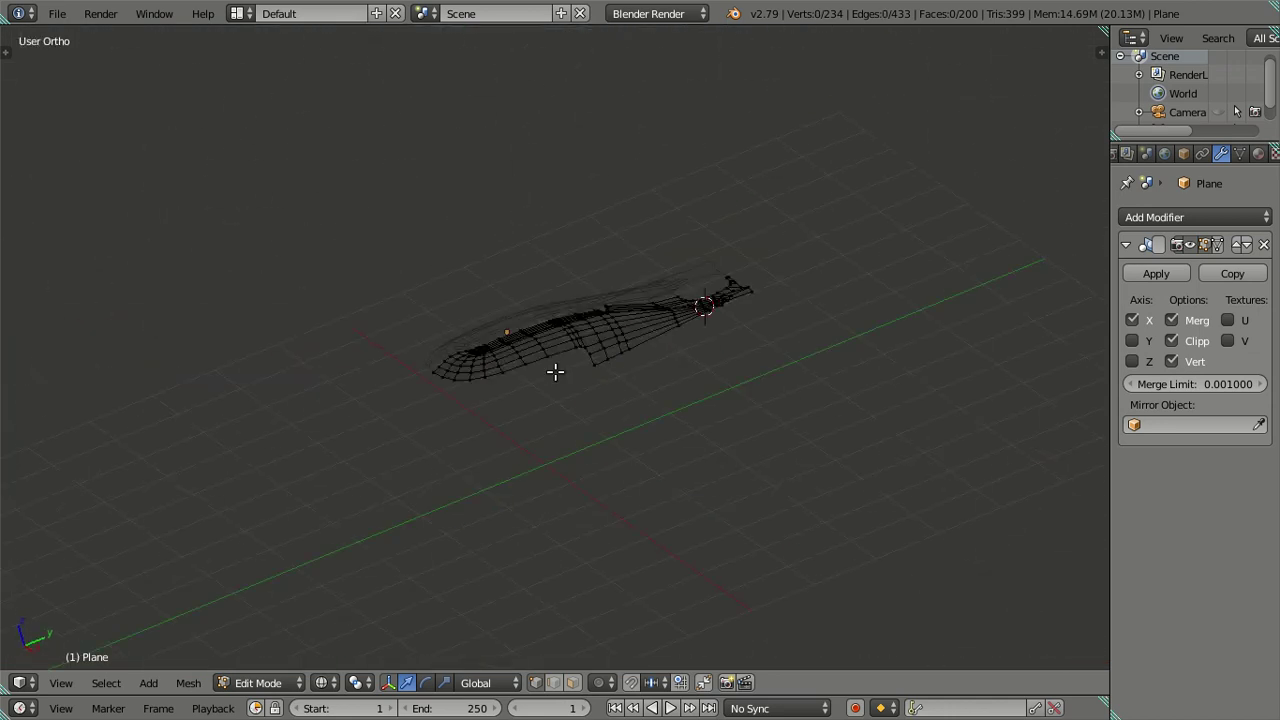
scroll(554, 371, up, 3)
scroll(554, 374, up, 3)
scroll(624, 397, up, 2)
scroll(624, 397, up, 2)
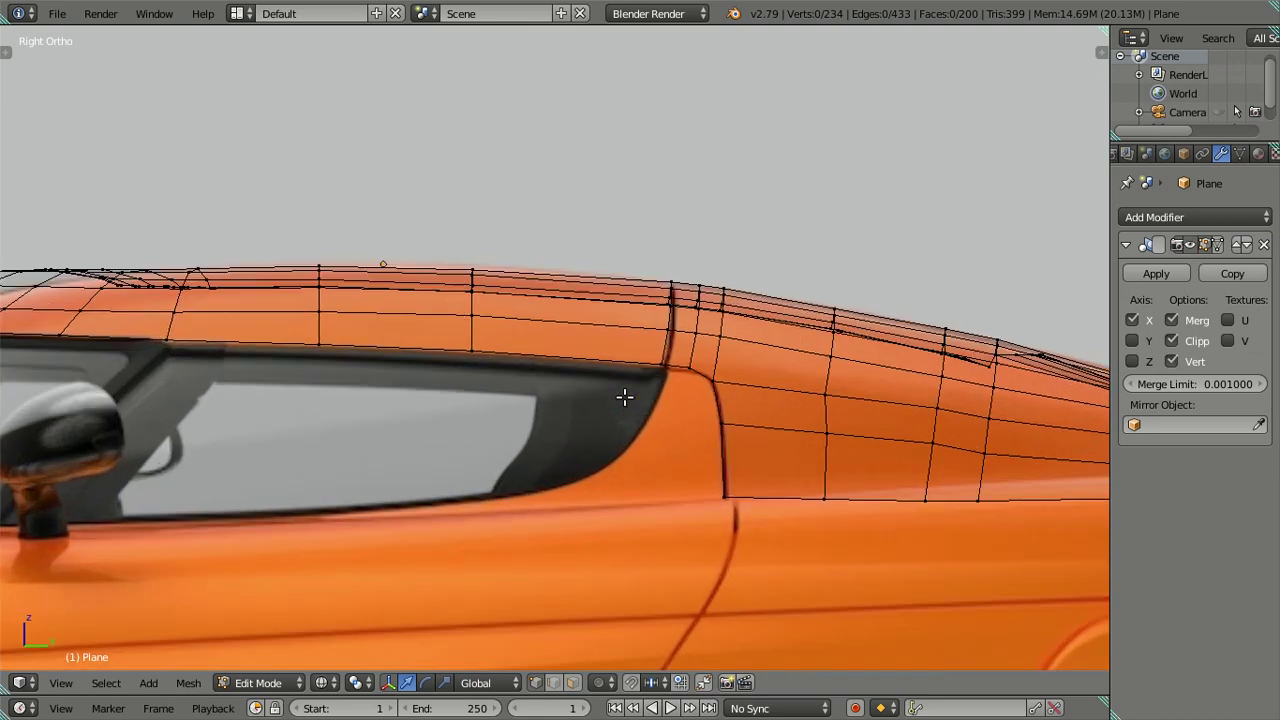
scroll(693, 401, up, 3)
right_click(741, 388)
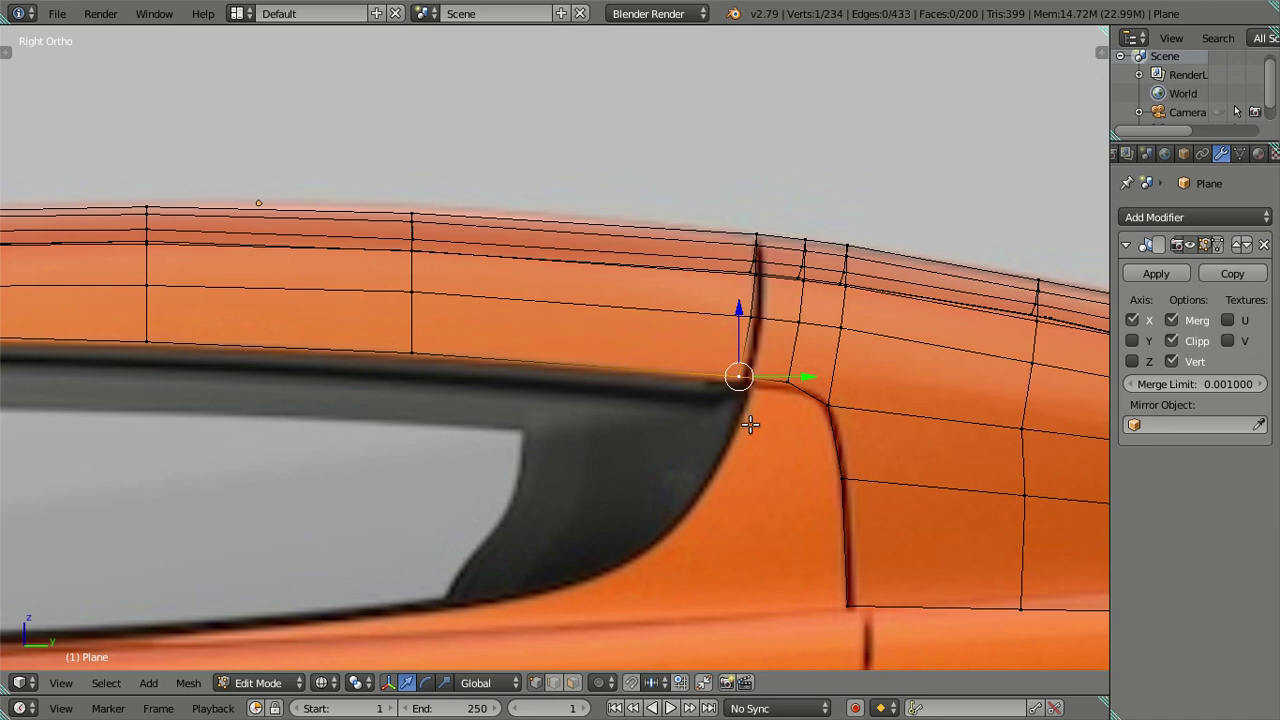
Extrude two vertices down the window's rear curve to its lower corner
key(e)
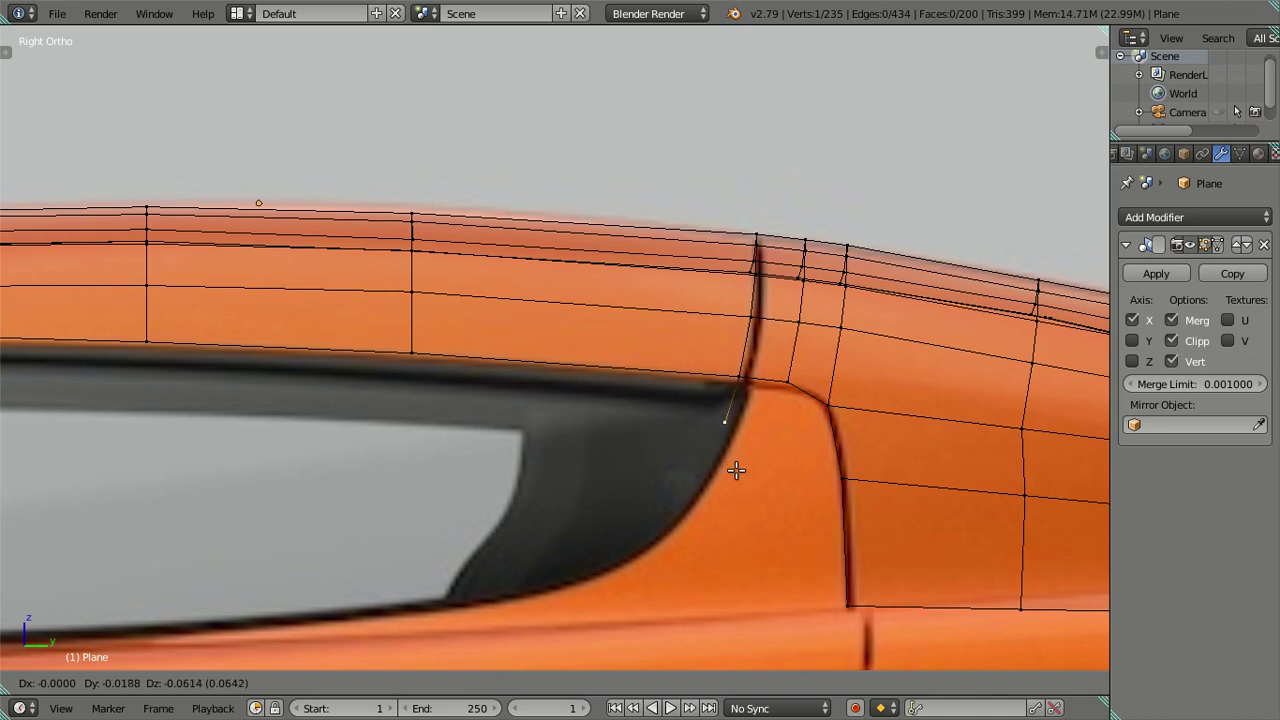
click(736, 470)
key(e)
click(681, 545)
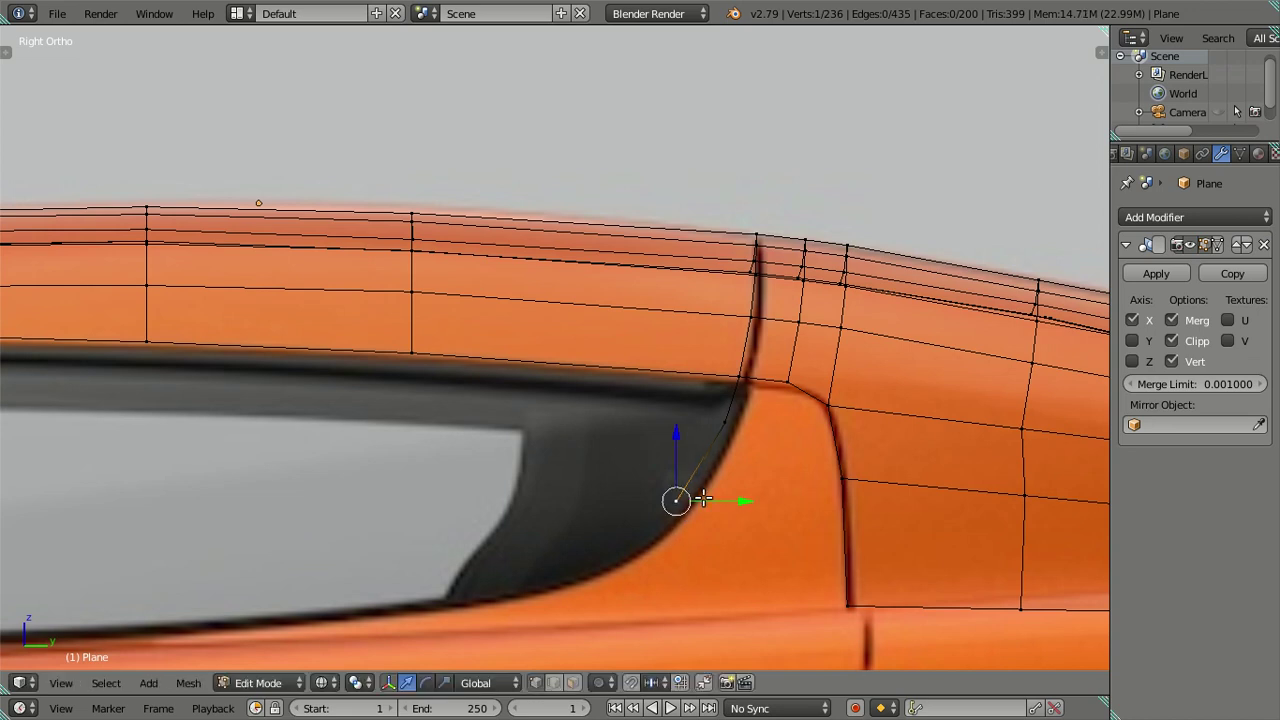
In top view, slide the new edge sideways along X against the body
key(KP_7)
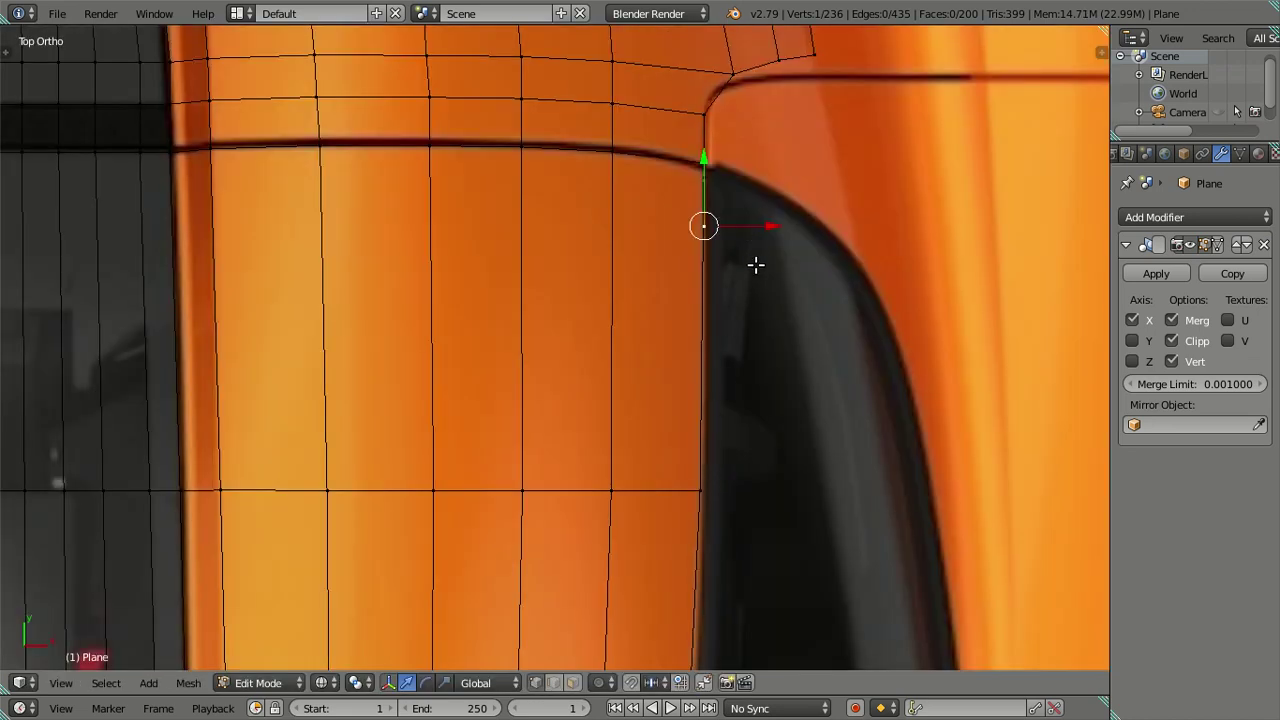
mouse_move(736, 258)
middle_down()
mouse_move(686, 206)
mouse_move(723, 294)
middle_up()
shift+right_click(770, 335)
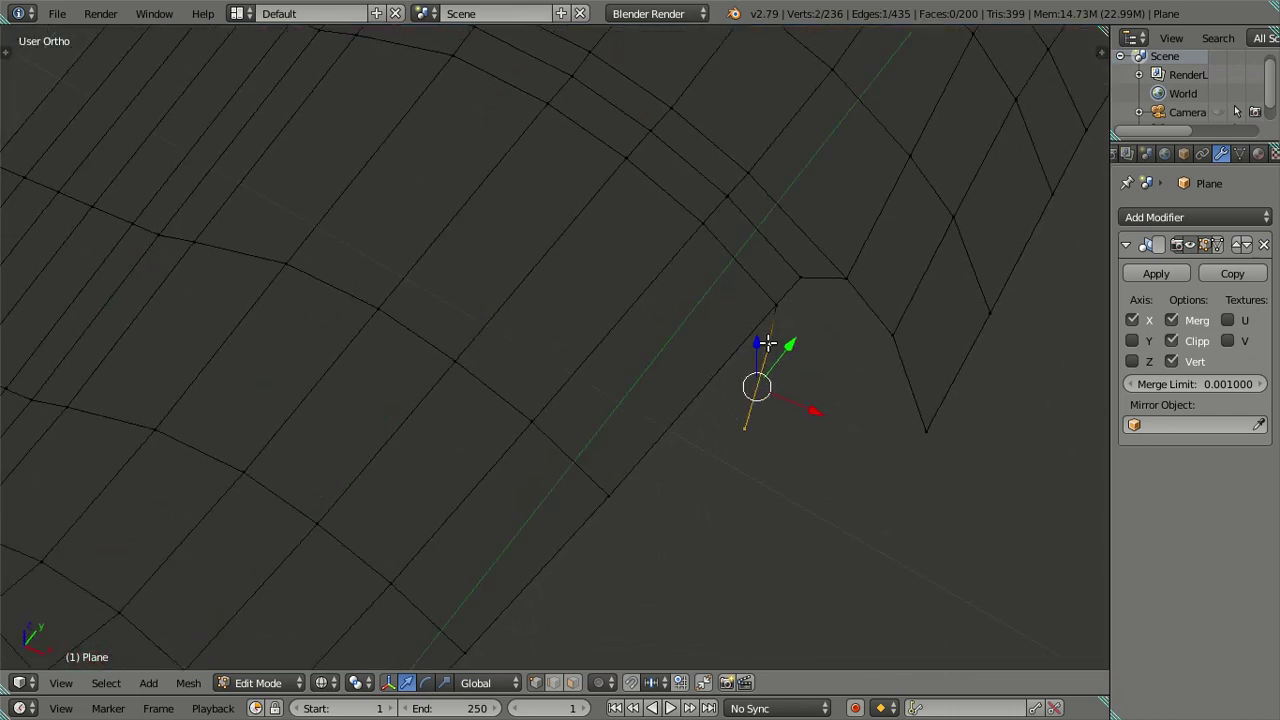
key(KP_7)
drag(775, 201, 808, 205)
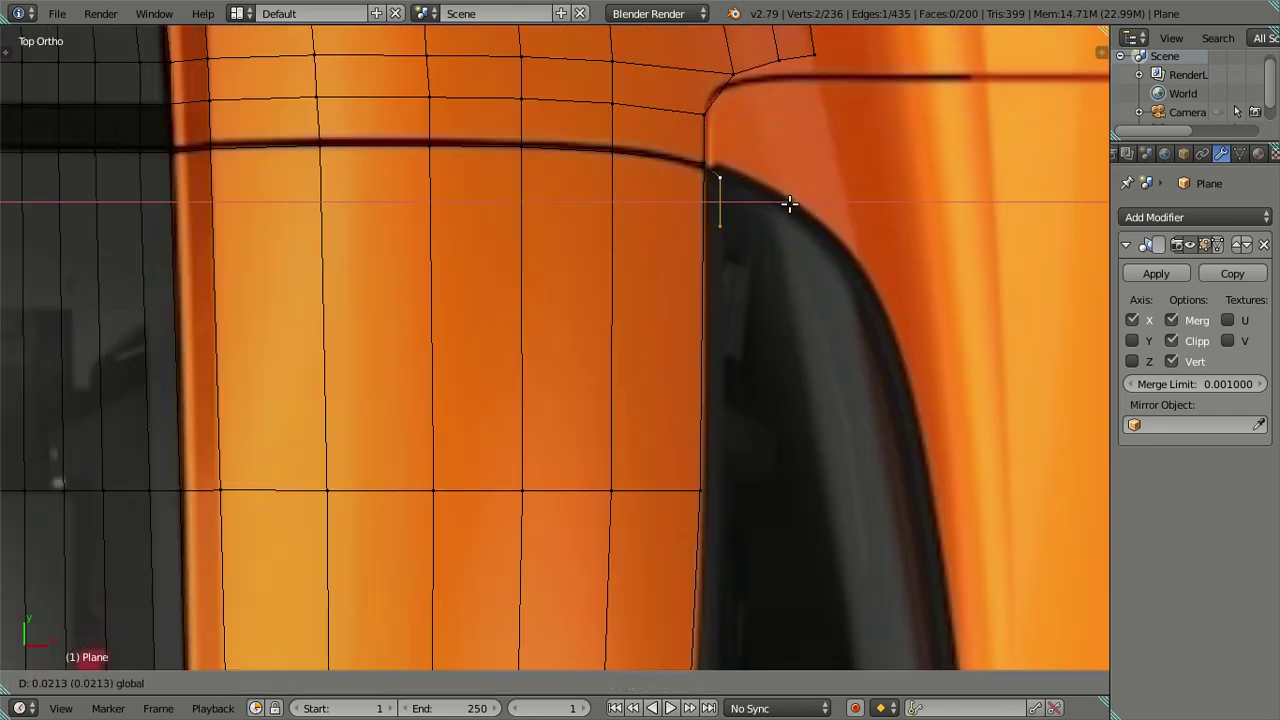
click(808, 205)
Align the lower and upper vertices along X to the window outline, then return to side view
right_click(792, 208)
key(g)
key(x)
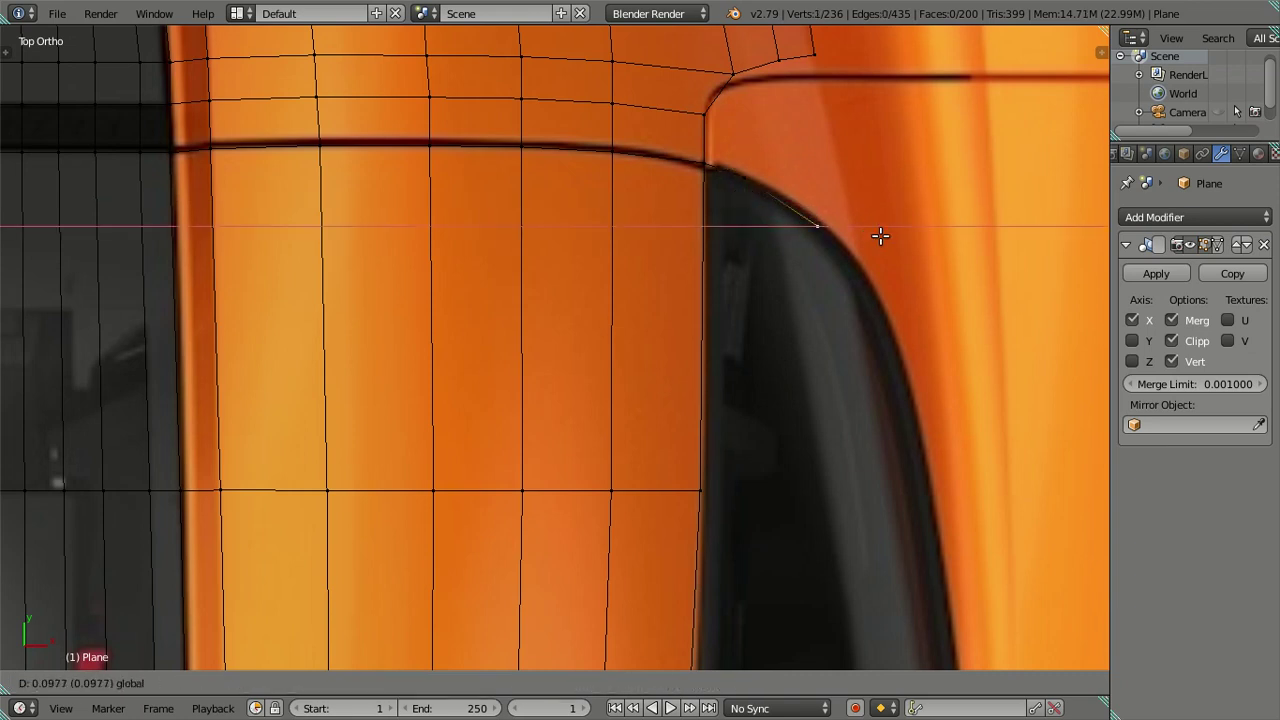
click(887, 237)
right_click(741, 177)
shift+right_click(824, 222)
key(g)
key(x)
click(854, 195)
right_click(855, 208)
key(g)
key(x)
click(810, 212)
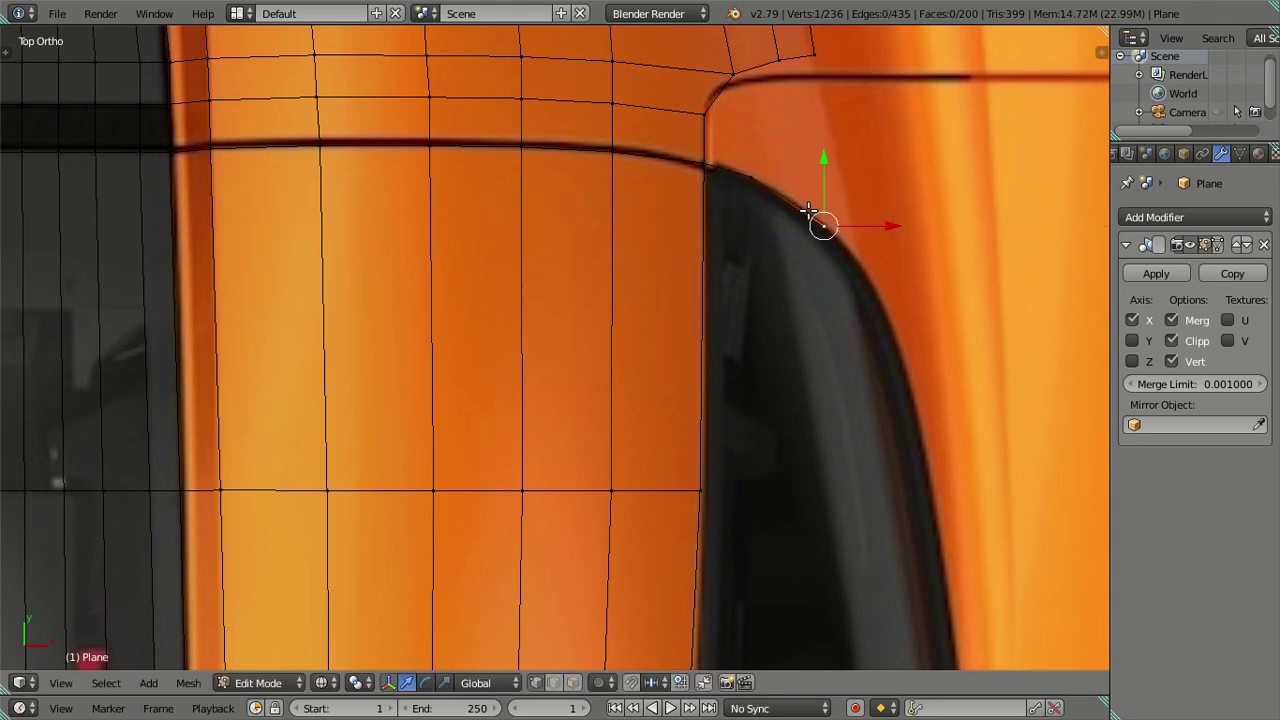
key(KP_3)
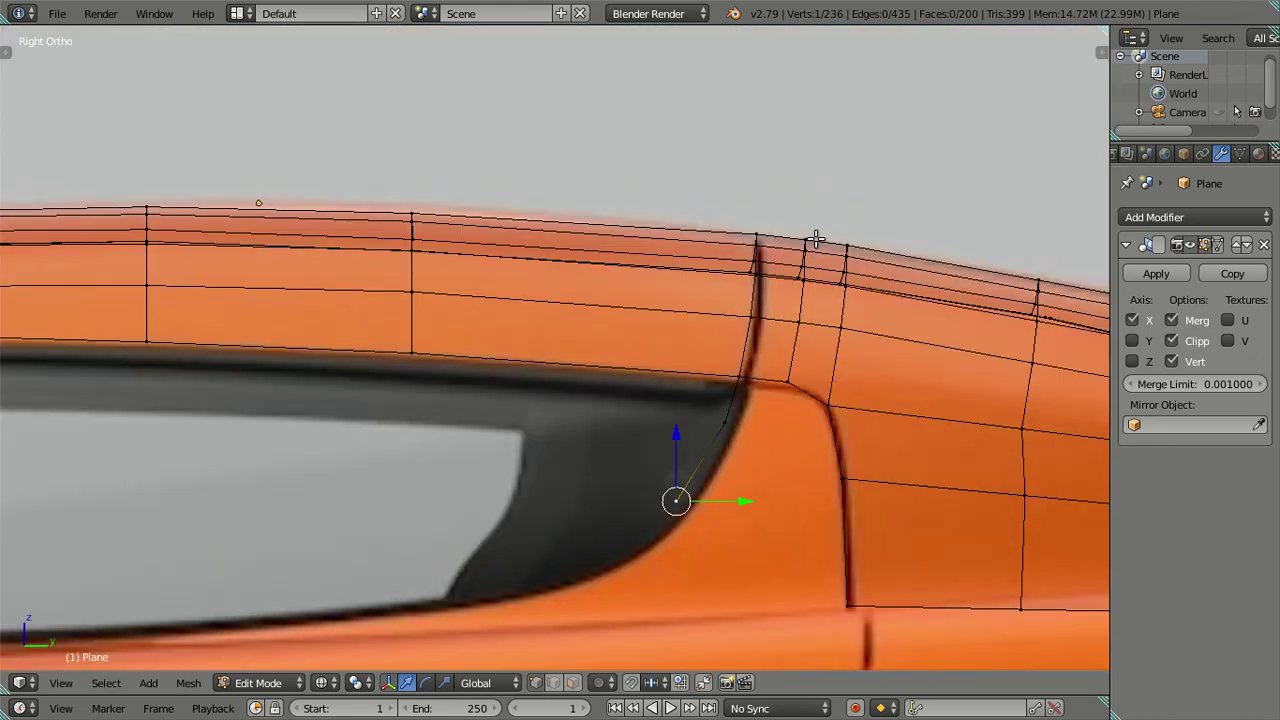
Fill two faces across the gaps around the window's rear corner
right_click(740, 425)
ctrl+right_click(836, 403)
key(j)
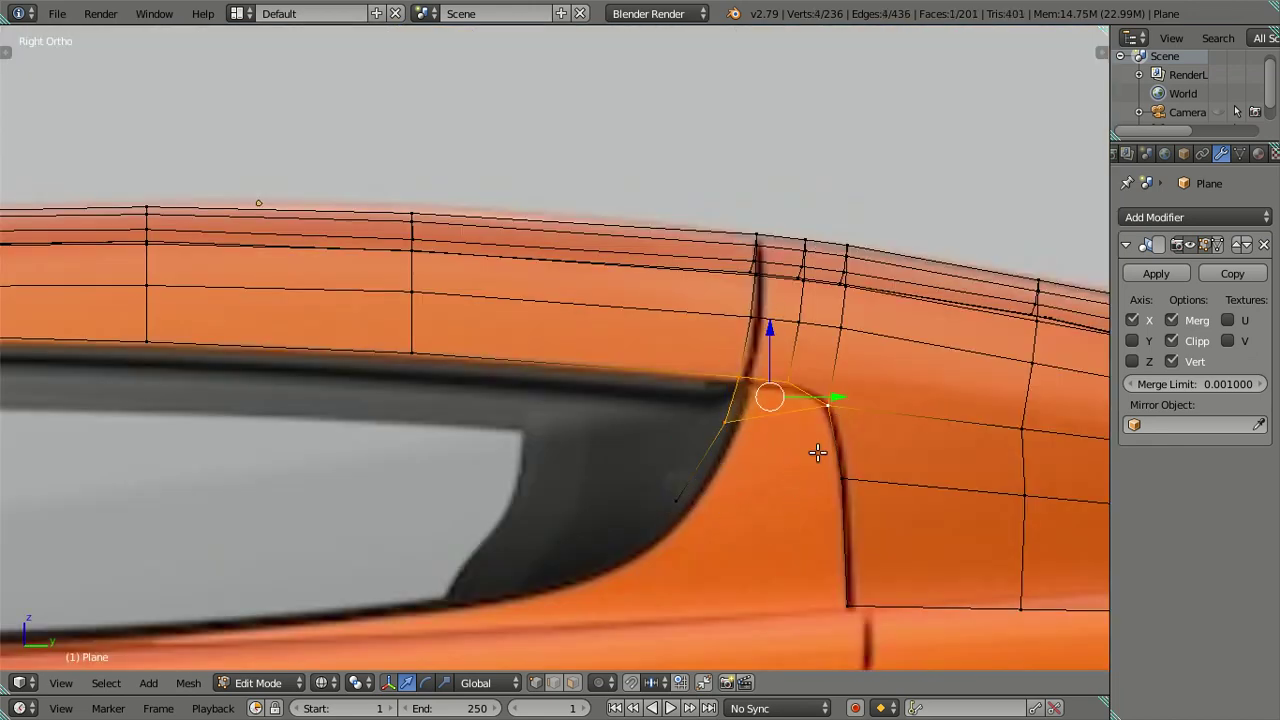
right_click(698, 496)
ctrl+right_click(809, 478)
key(j)
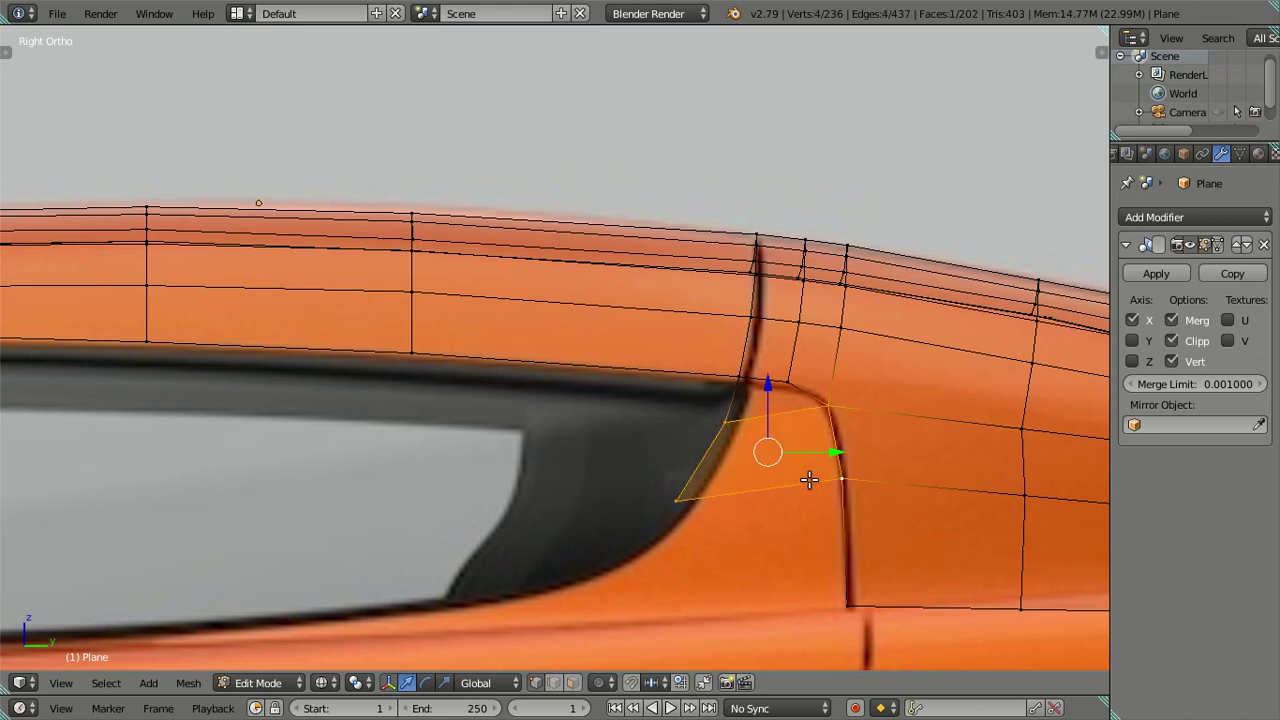
Extrude a vertex down the window's lower curve and lower another vertex level with the door seam
right_click(677, 501)
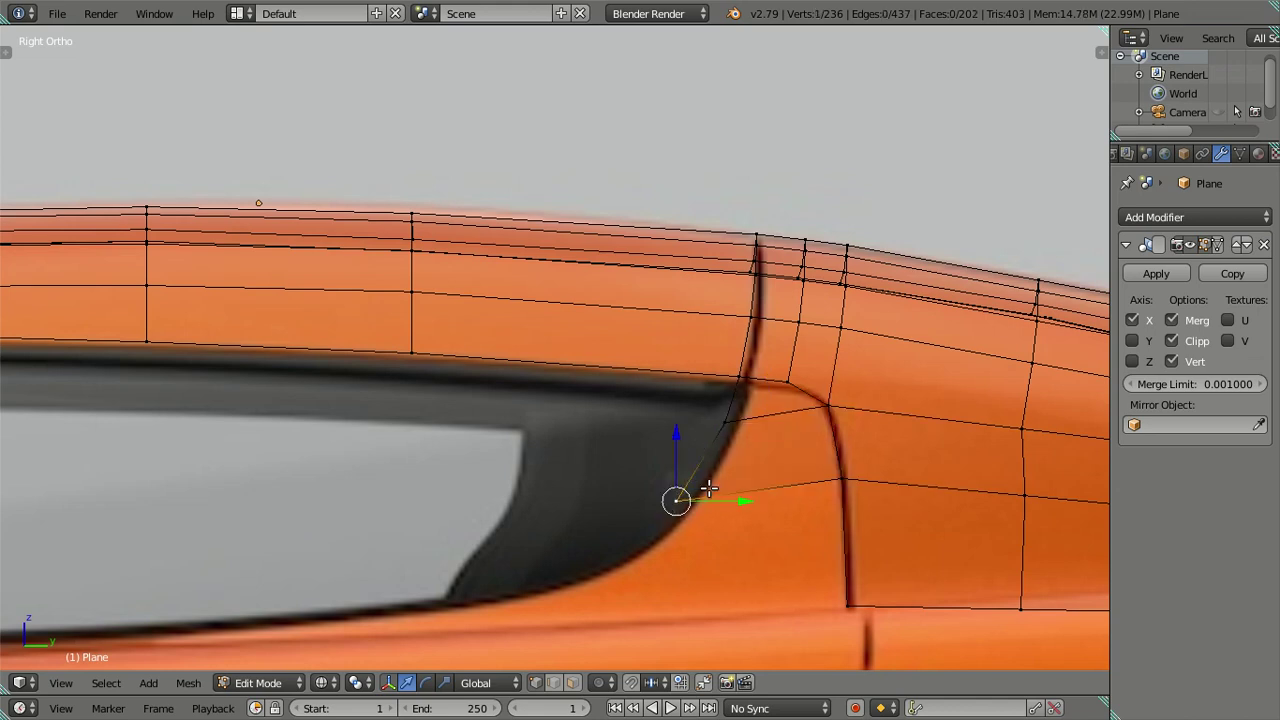
shift+middle_drag(710, 448, 728, 354)
key(e)
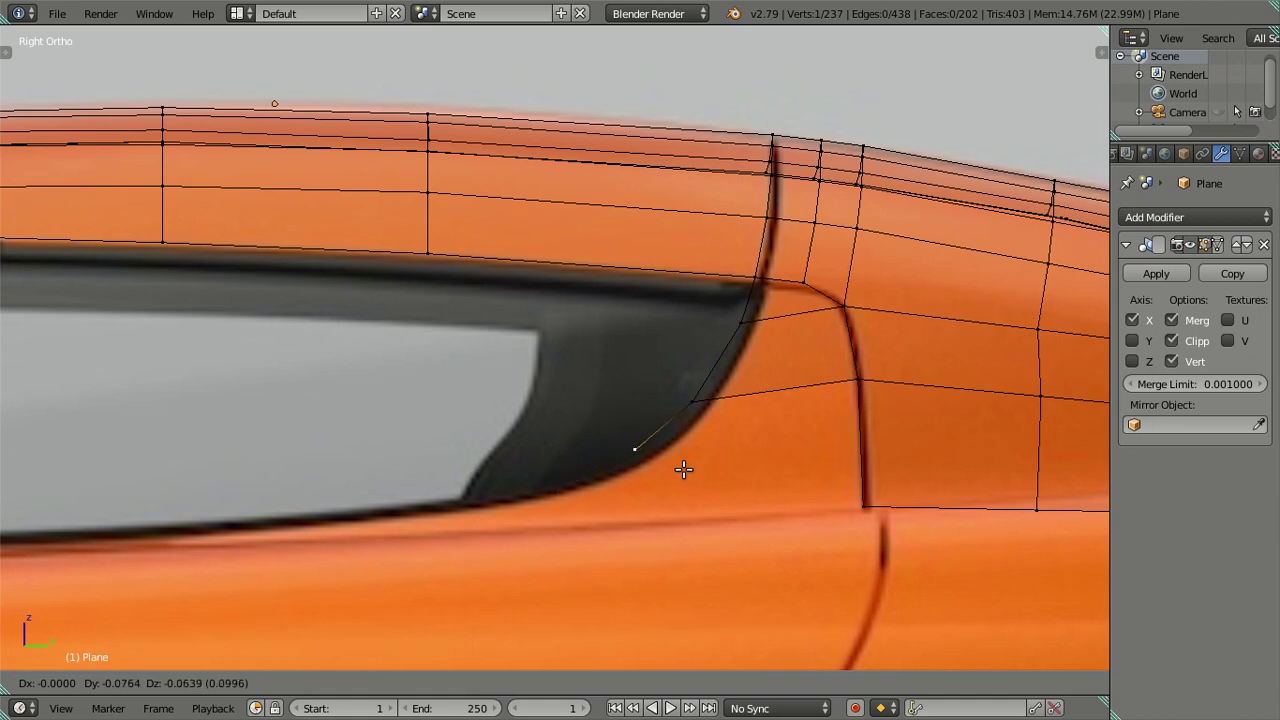
click(683, 469)
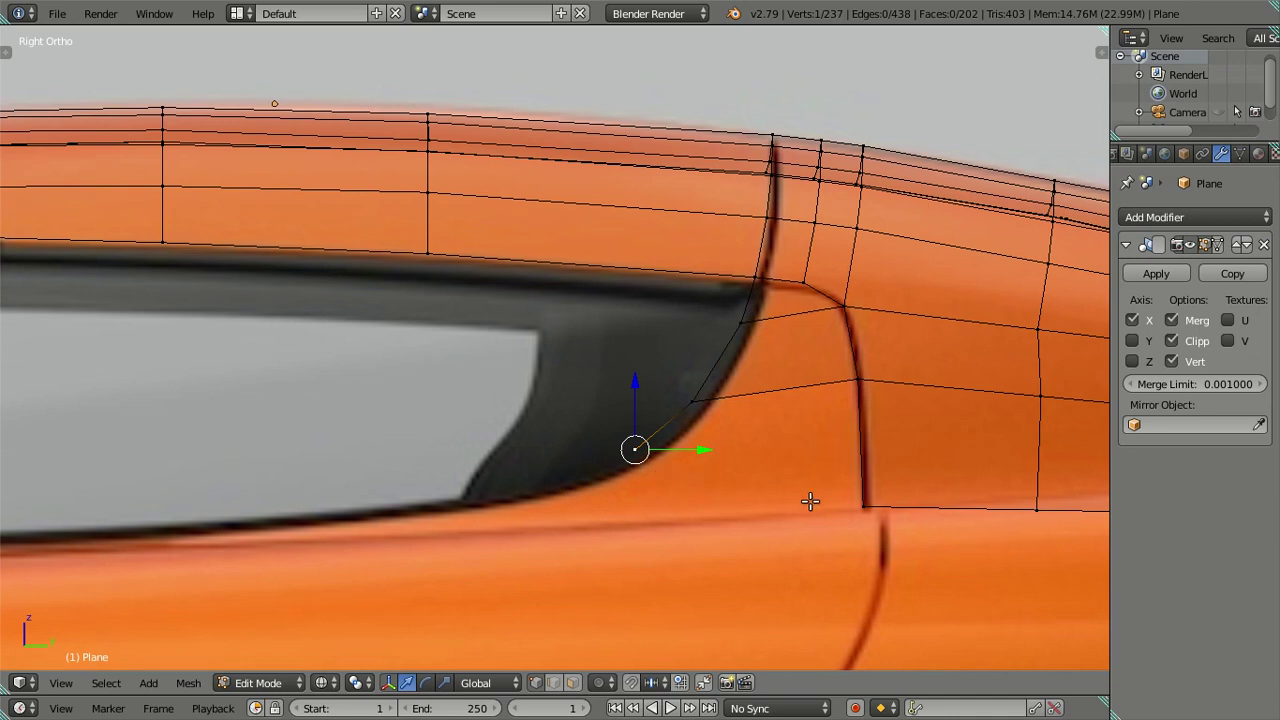
key(e)
right_click(643, 534)
key(g)
key(z)
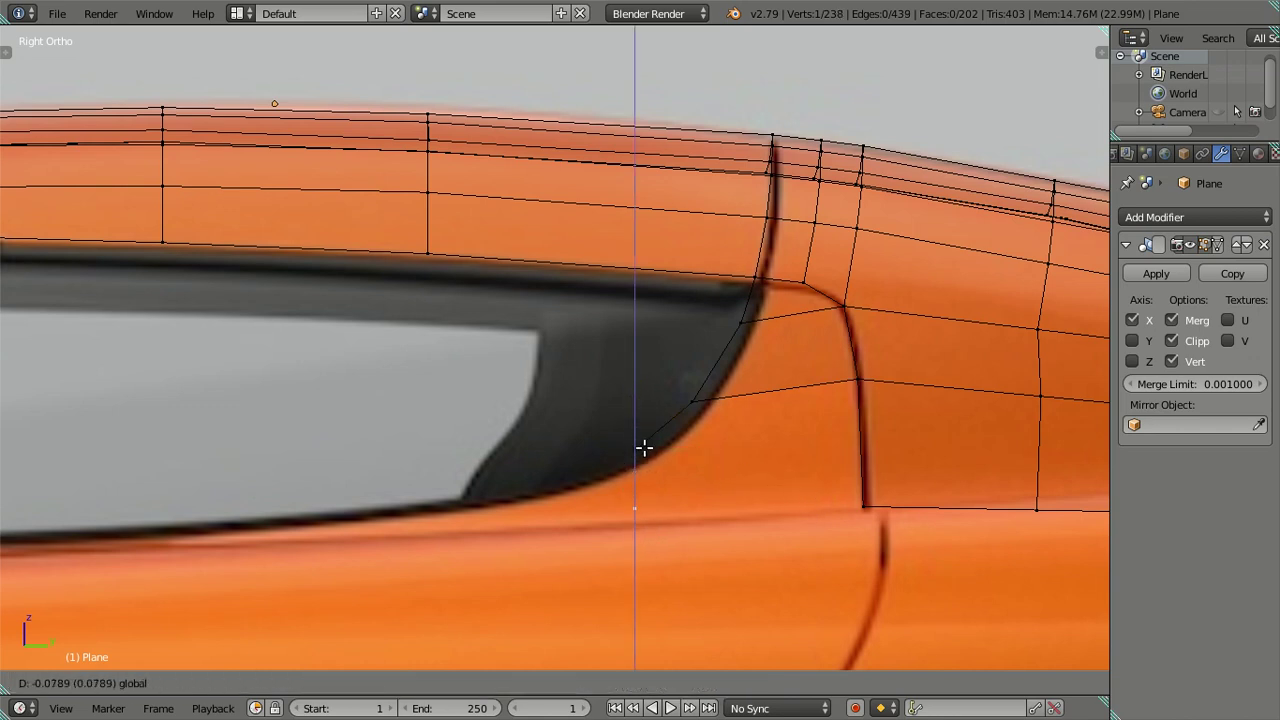
click(648, 457)
Fill a face between the door edge and the window curve, then select the lower-curve vertex
ctrl+right_click(849, 517)
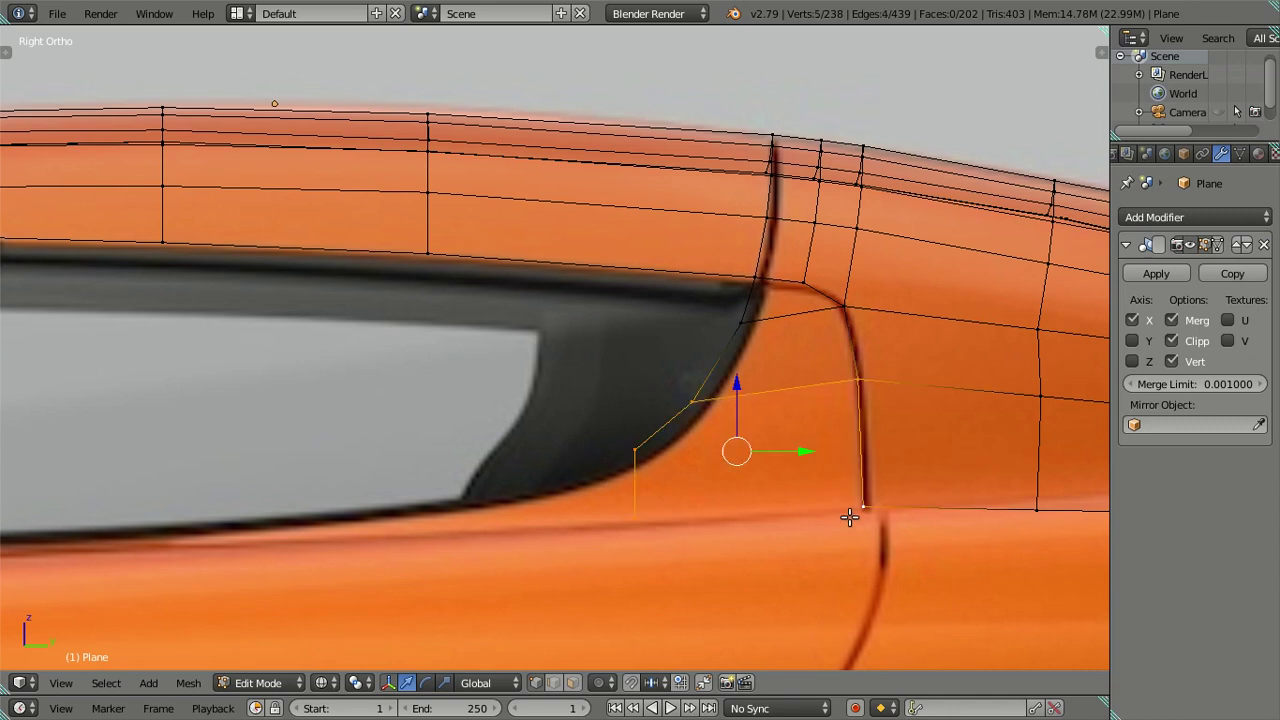
key(f)
key(ctrl+r)
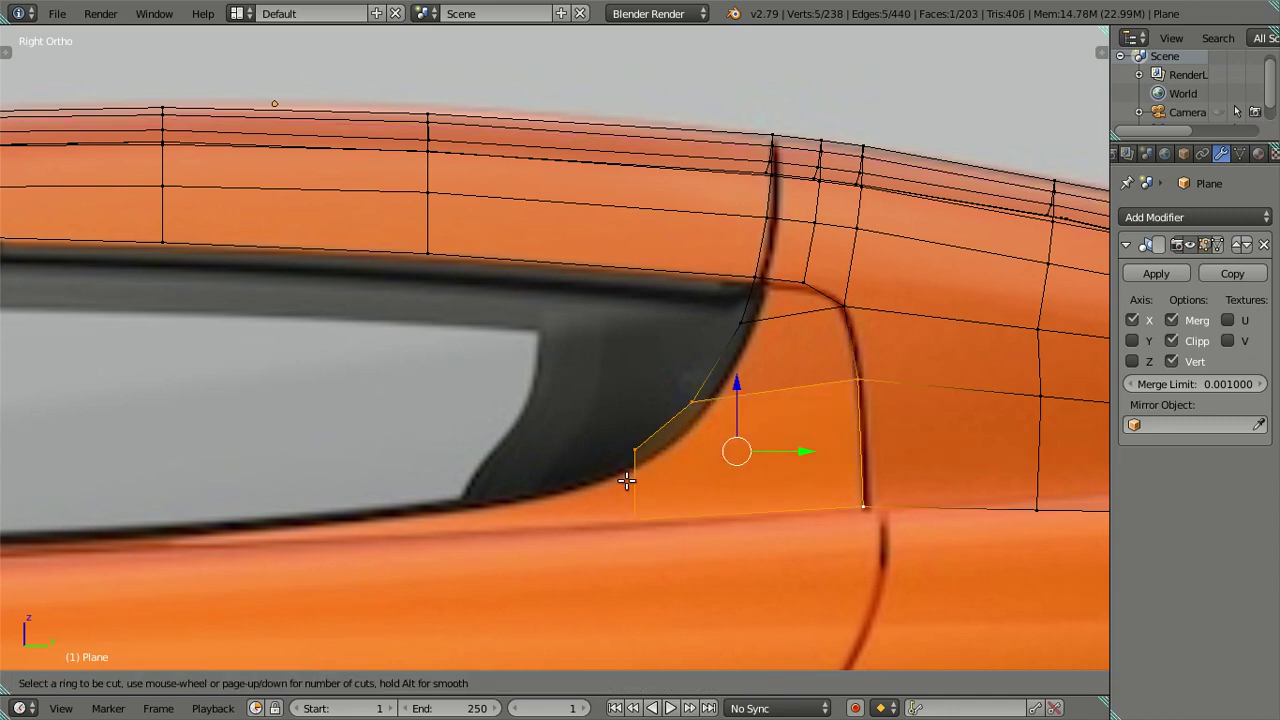
key(Escape)
key(ctrl+z)
key(ctrl+z)
key(ctrl+z)
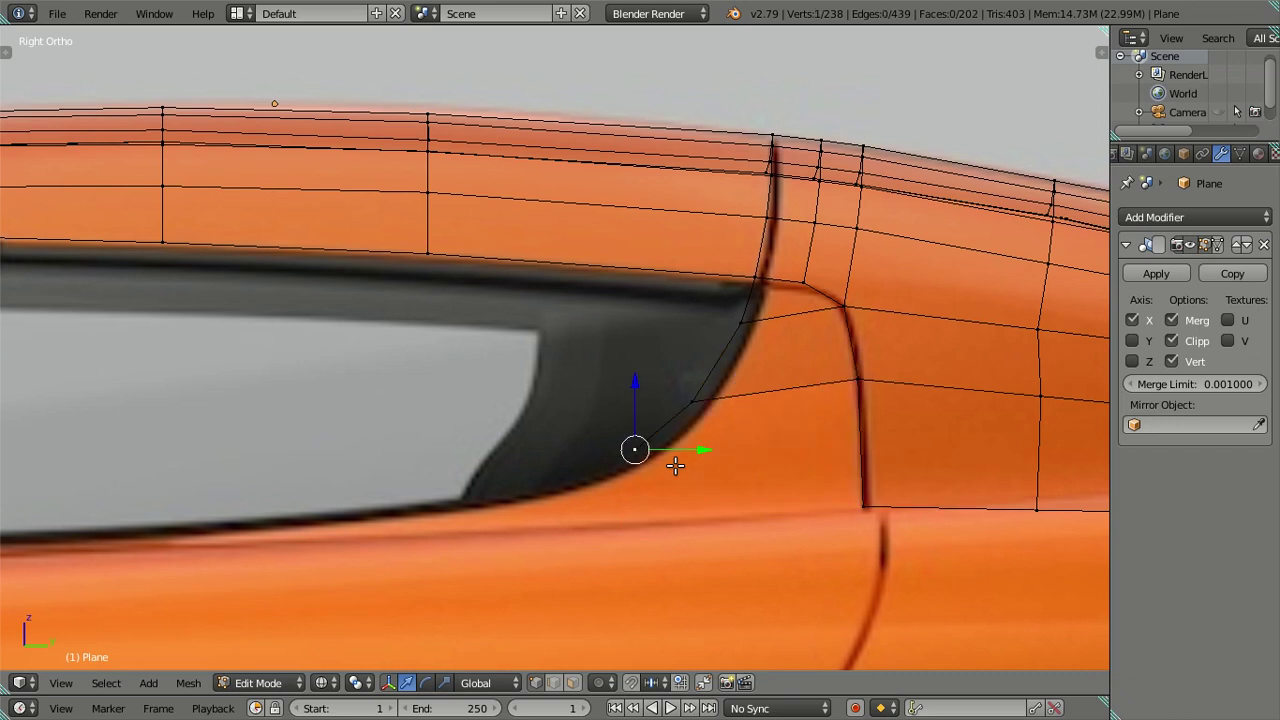
right_click(866, 508)
ctrl+right_click(637, 458)
key(f)
key(a)
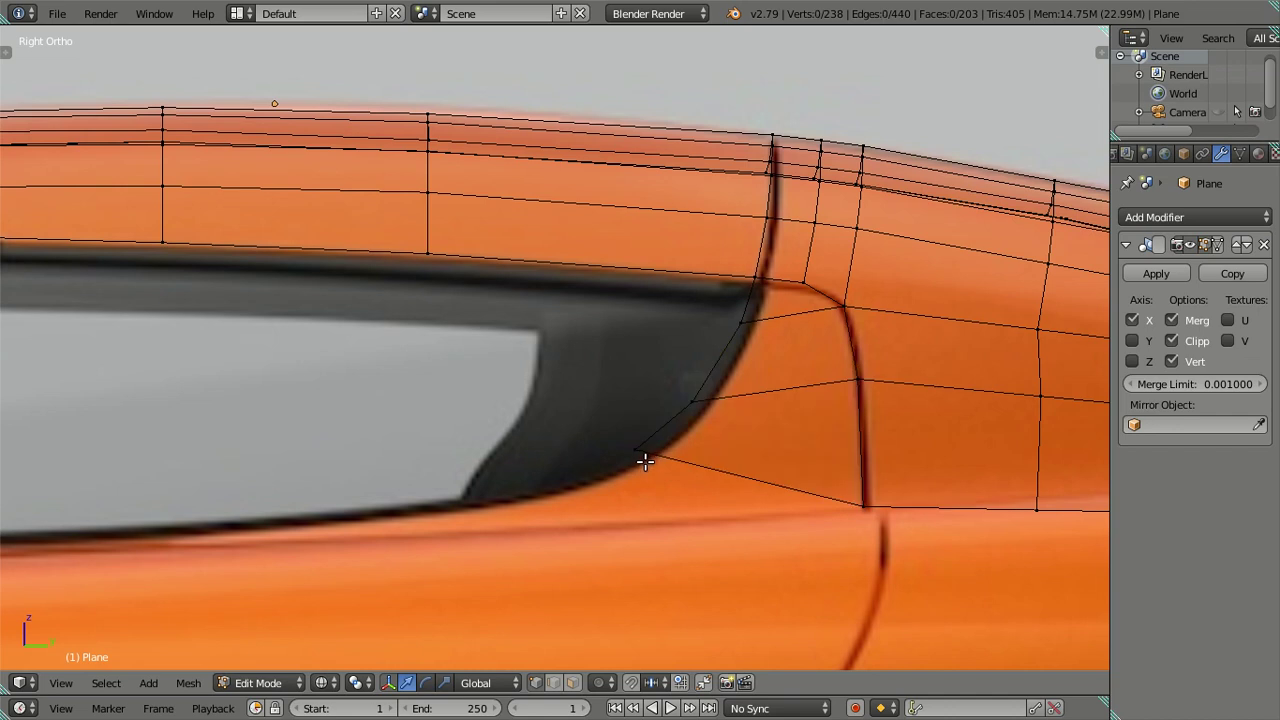
right_click(632, 452)
Extrude vertices forward along the lower window edge and extrude that edge into a strip face
key(e)
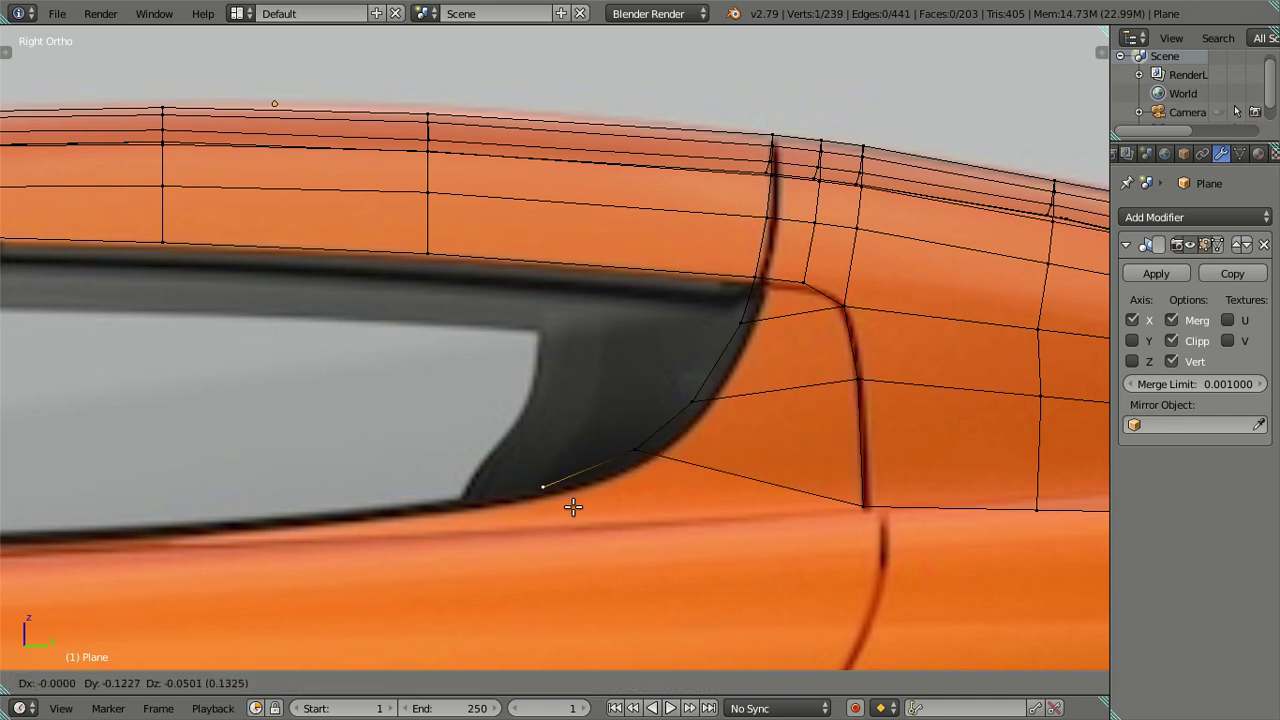
click(572, 502)
key(e)
click(336, 542)
shift+right_click(537, 494)
key(e)
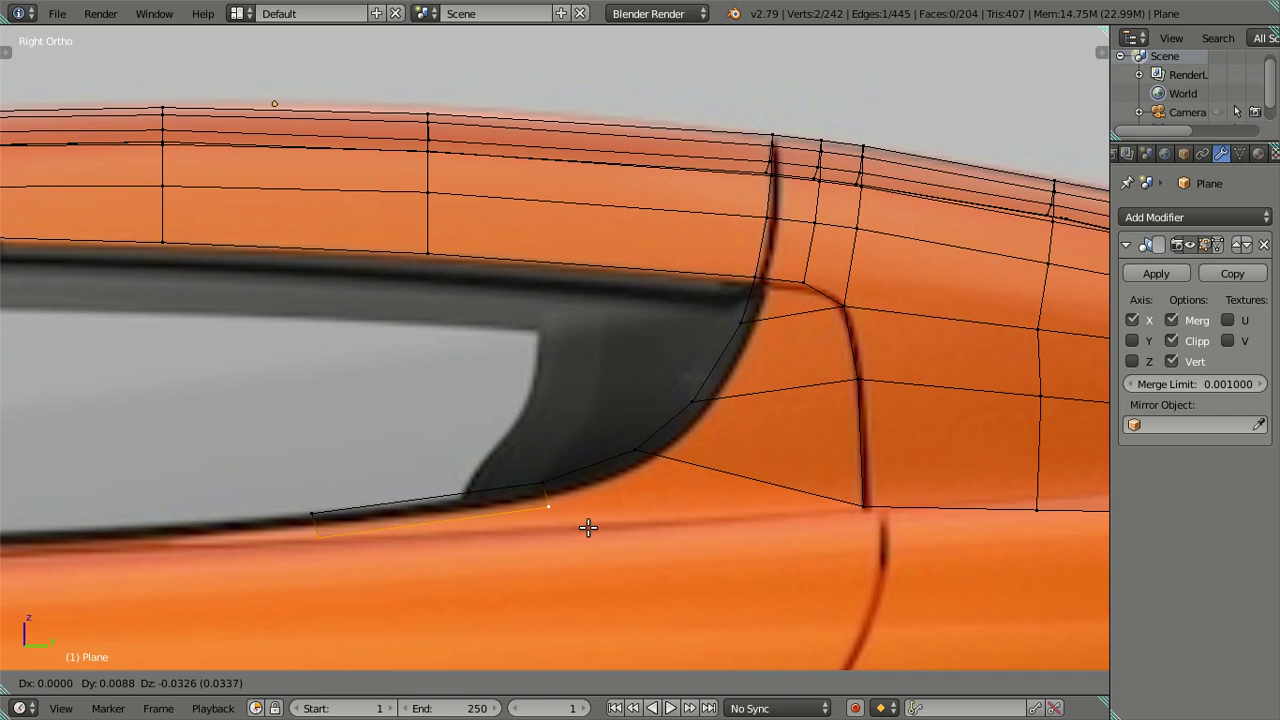
click(585, 527)
Lower a strip vertex vertically and fill a face across to the door edge
right_click(563, 511)
key(g)
key(z)
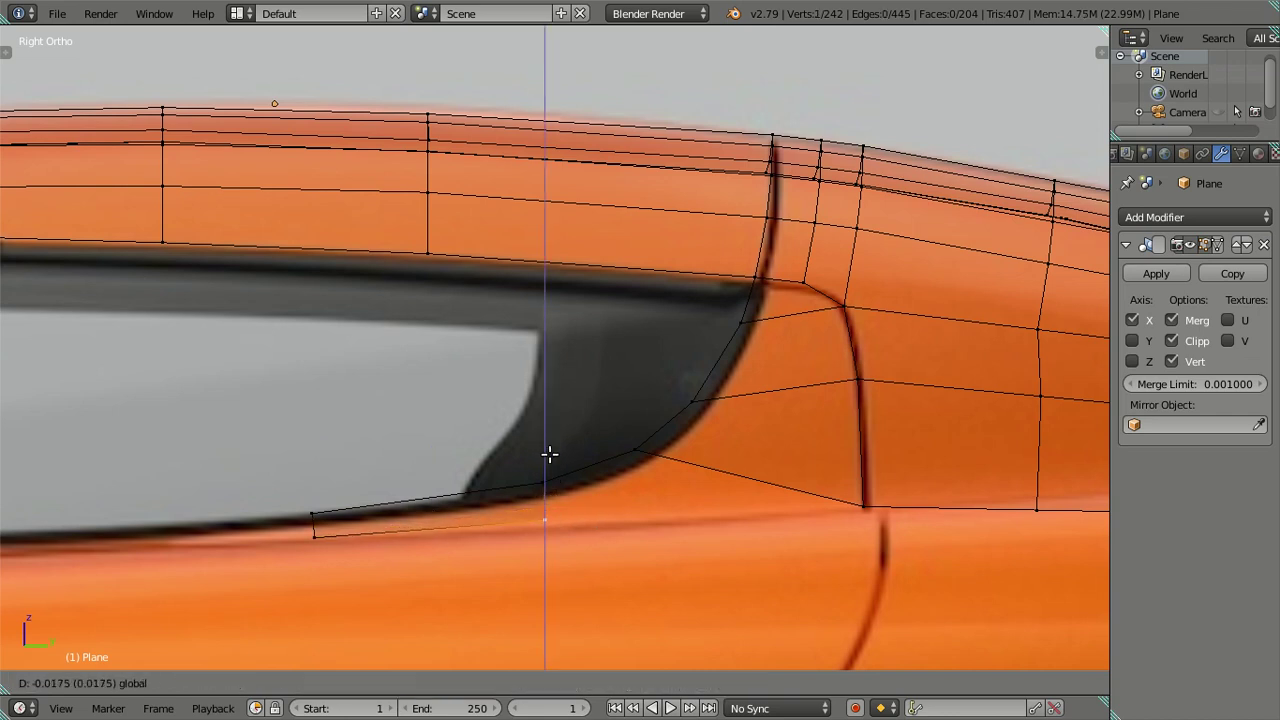
click(549, 452)
right_click(845, 509)
ctrl+right_click(557, 533)
key(f)
Select a strip edge and slide it along X in top view
middle_drag(745, 509, 748, 510)
key(KP_7)
key(a)
mouse_move(789, 466)
middle_down()
mouse_move(786, 403)
mouse_move(721, 373)
middle_up()
right_click(608, 554)
shift+right_click(692, 501)
middle_drag(734, 454, 740, 456)
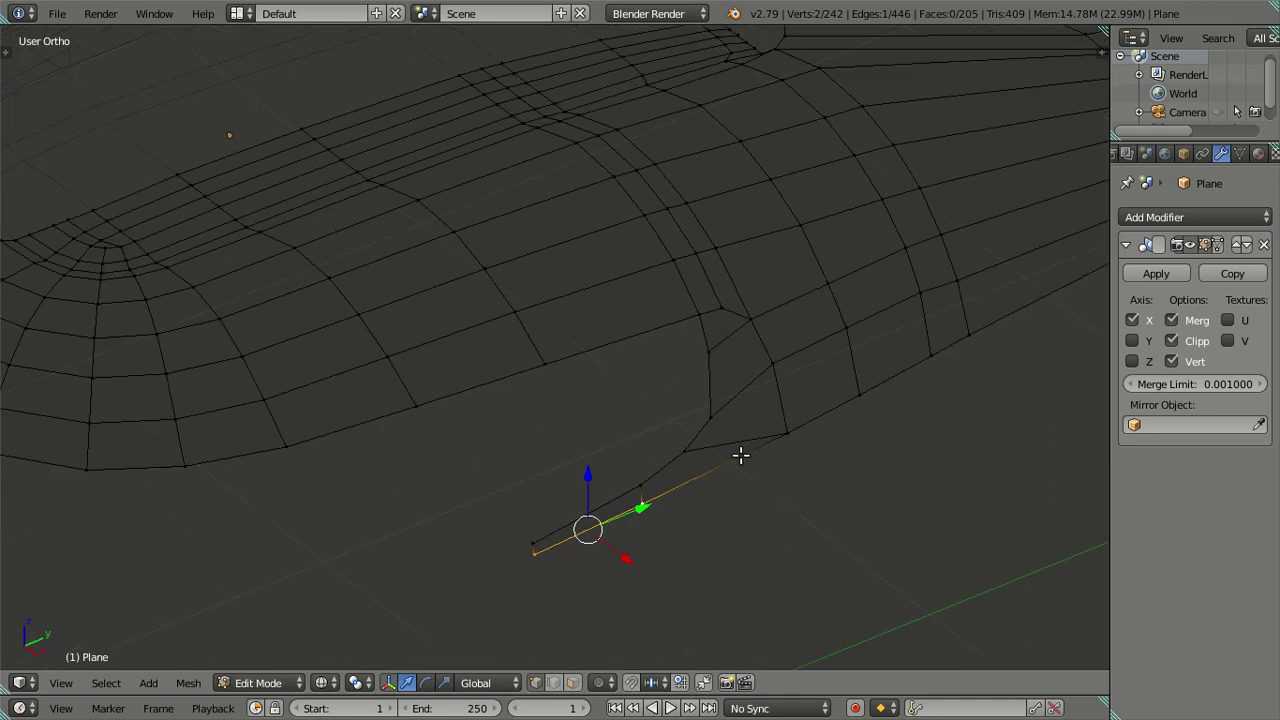
key(KP_7)
drag(767, 410, 797, 410)
Select the whole thin strip and slide it outward along X in top view
mouse_move(777, 414)
middle_down()
mouse_move(657, 309)
mouse_move(646, 440)
middle_up()
shift+right_click(668, 462)
shift+right_click(631, 492)
shift+right_click(508, 526)
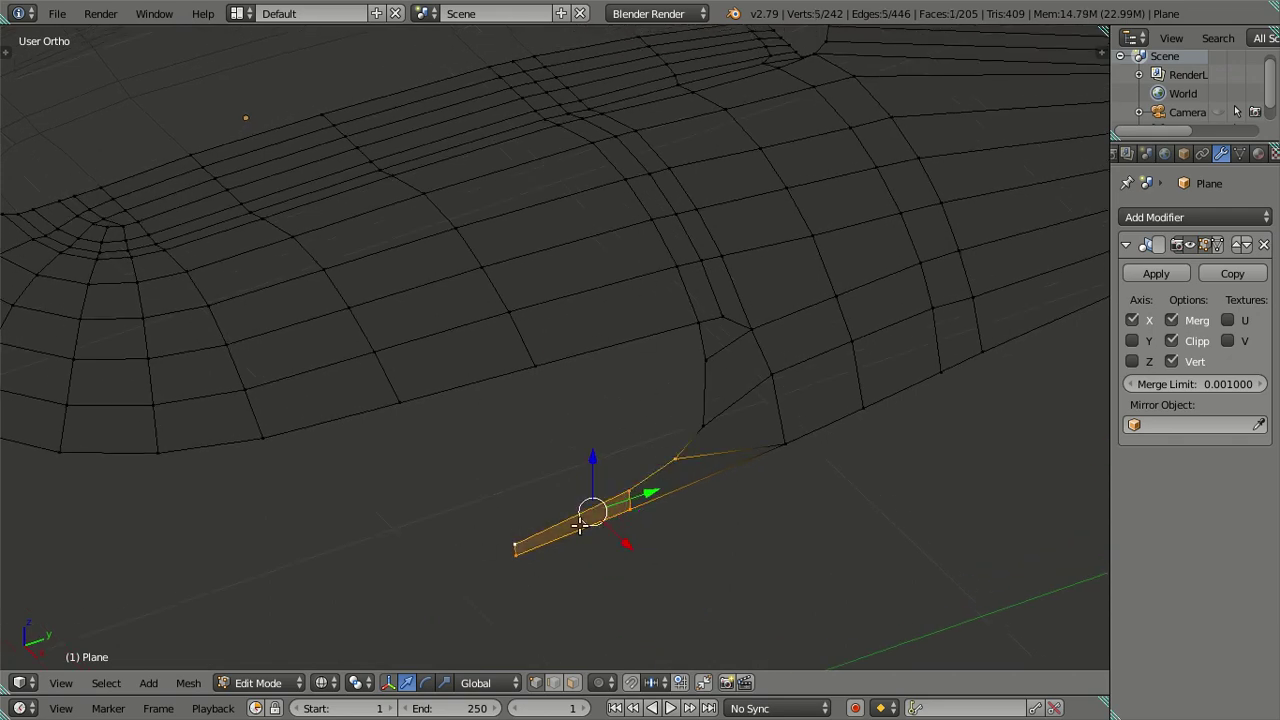
key(KP_7)
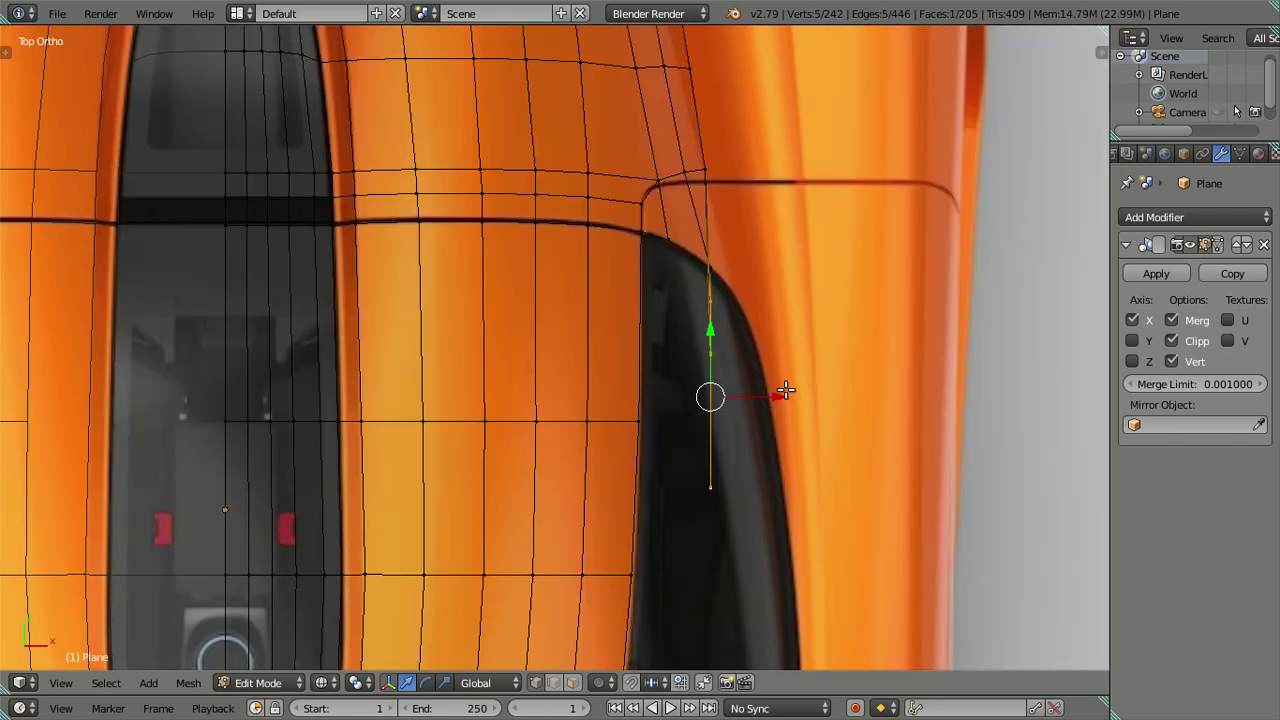
drag(786, 390, 820, 390)
click(820, 390)
Select the single vertex at the strip's end
mouse_move(800, 400)
middle_down()
mouse_move(694, 283)
mouse_move(657, 263)
middle_up()
click(616, 542)
key(g)
right_click(685, 587)
mouse_move(655, 523)
middle_down()
mouse_move(686, 554)
mouse_move(659, 547)
middle_up()
right_click(689, 450)
scroll(704, 469, up, 2)
Dissolve the edges at the strip's corner vertex and move the thin strip down and right
right_click(747, 494)
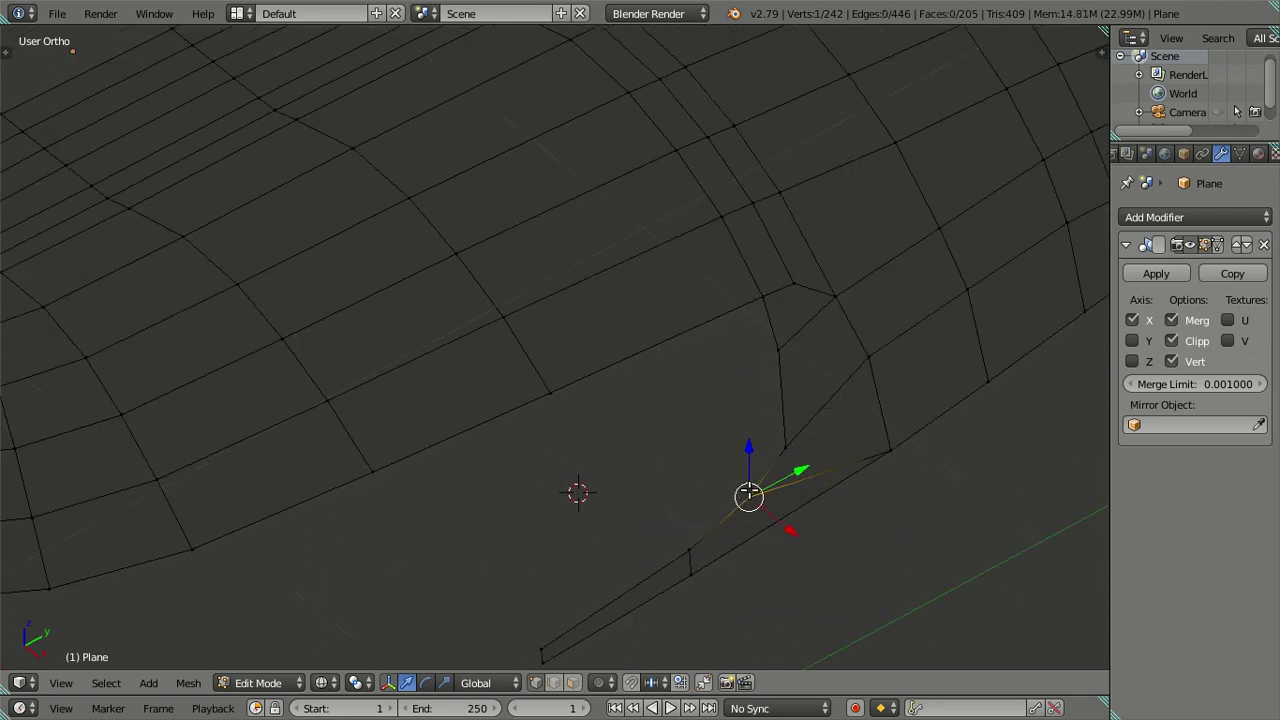
key(x)
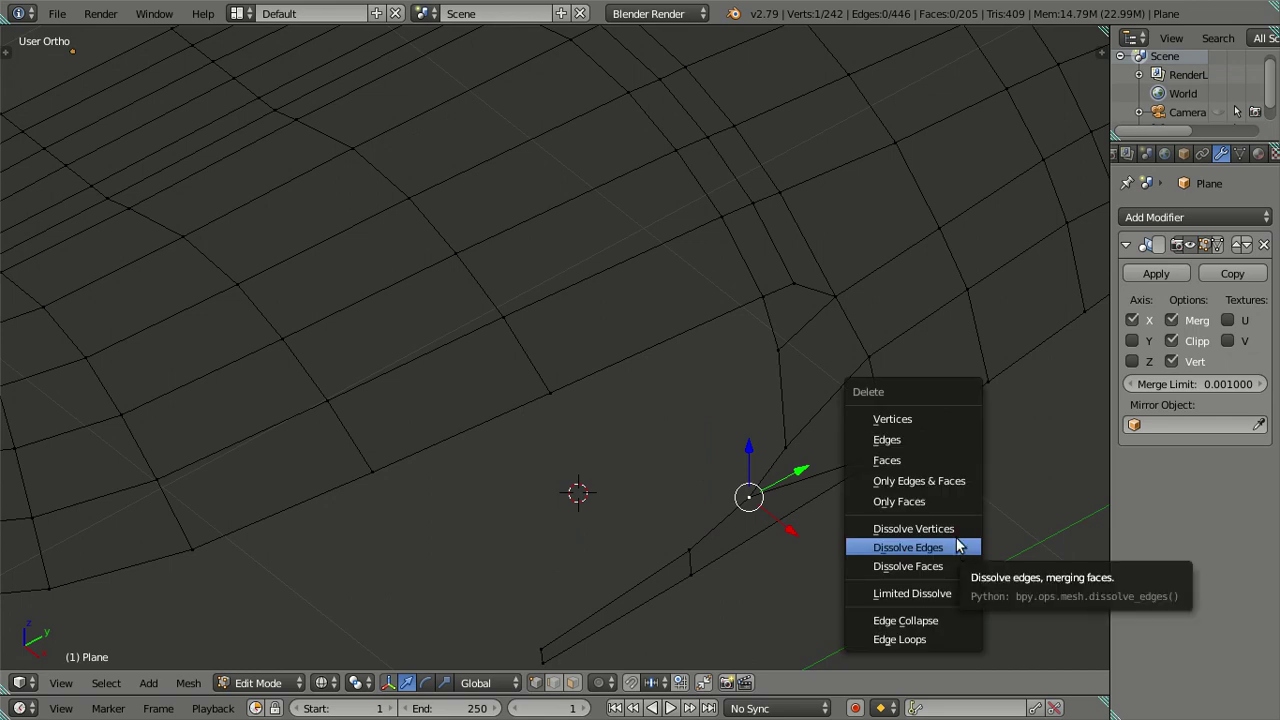
click(956, 546)
right_click(743, 494)
key(g)
key(g)
scroll(575, 595, down, 1)
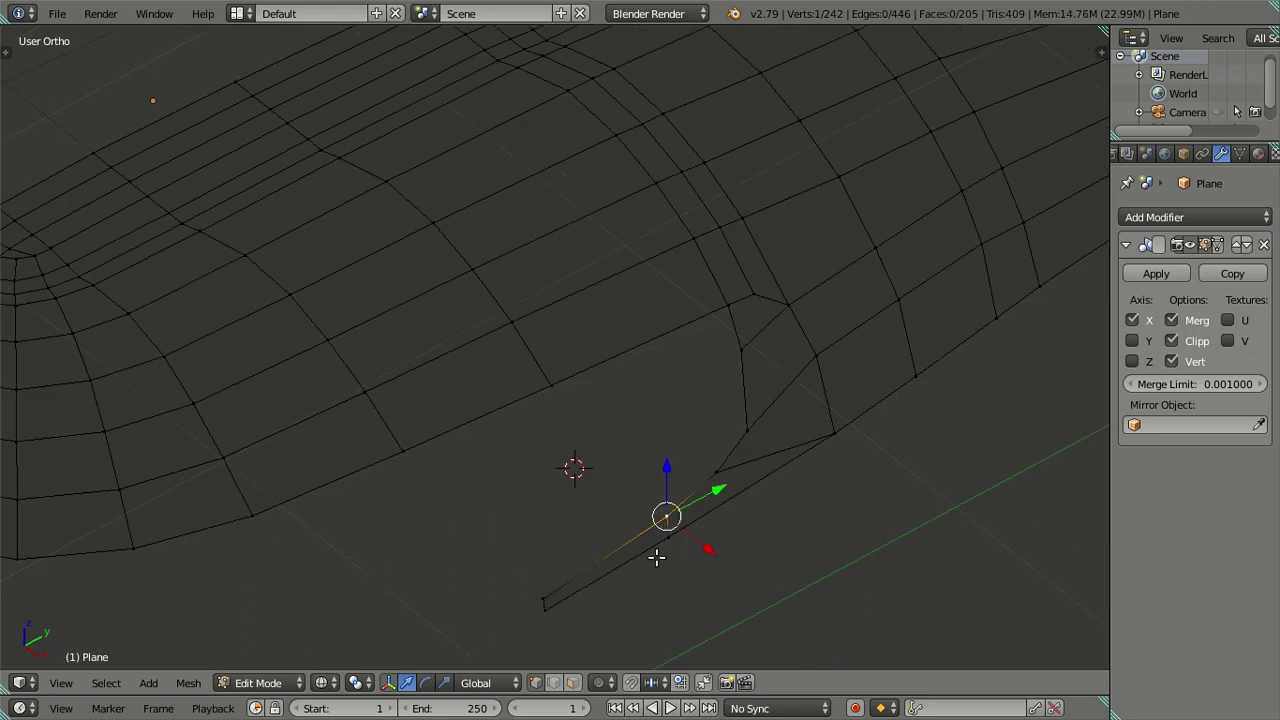
key(l)
shift+right_click(726, 489)
key(g)
click(706, 594)
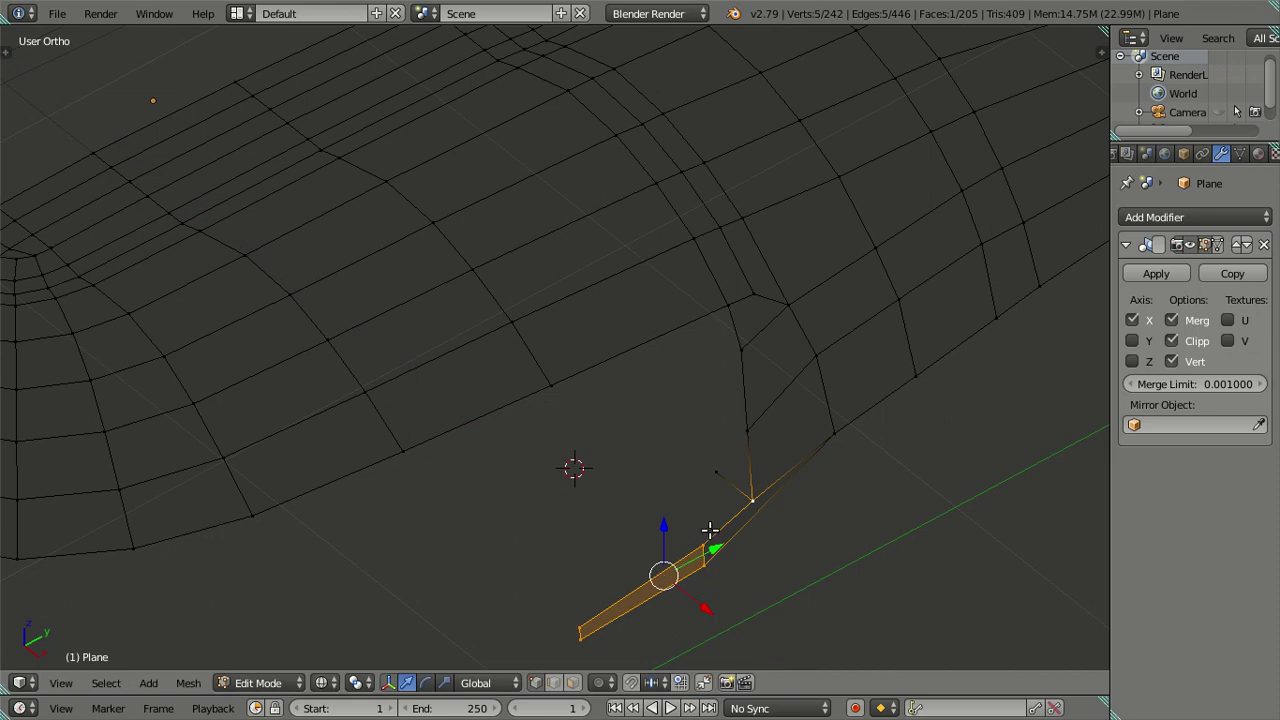
Delete the stray edge and its vertex
right_click(718, 474)
shift+right_click(755, 502)
key(x)
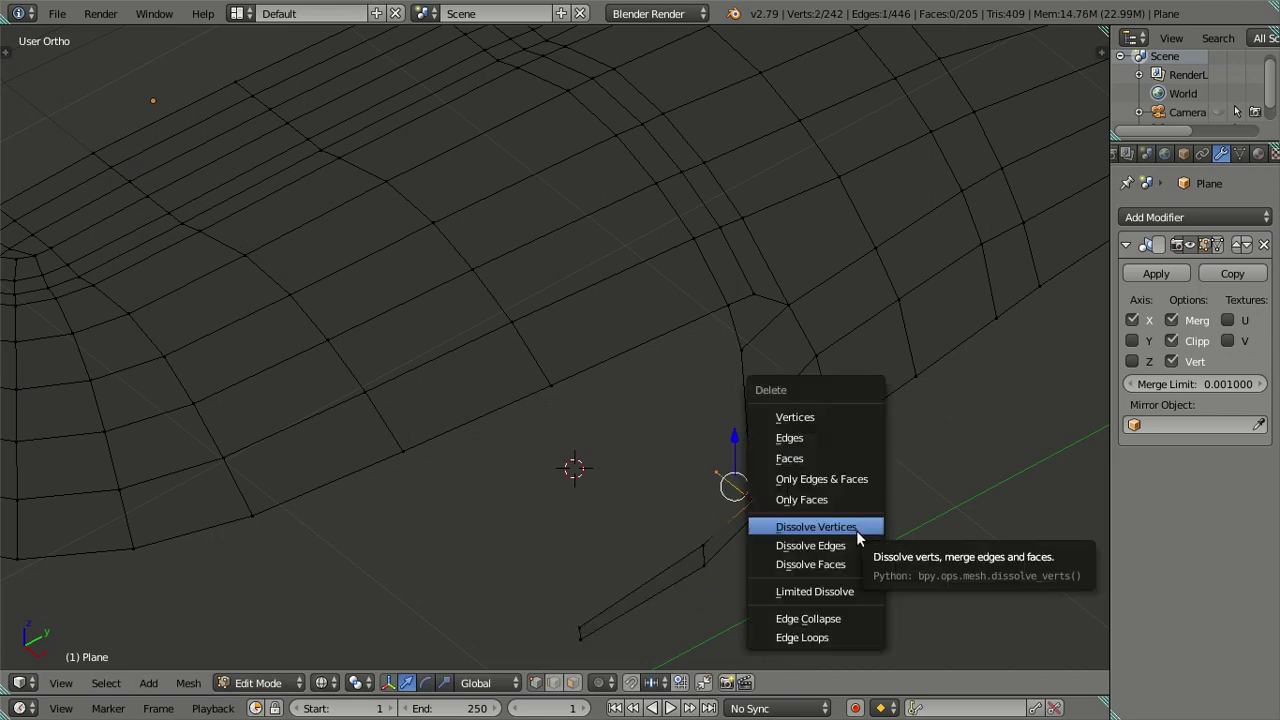
key(Escape)
key(x)
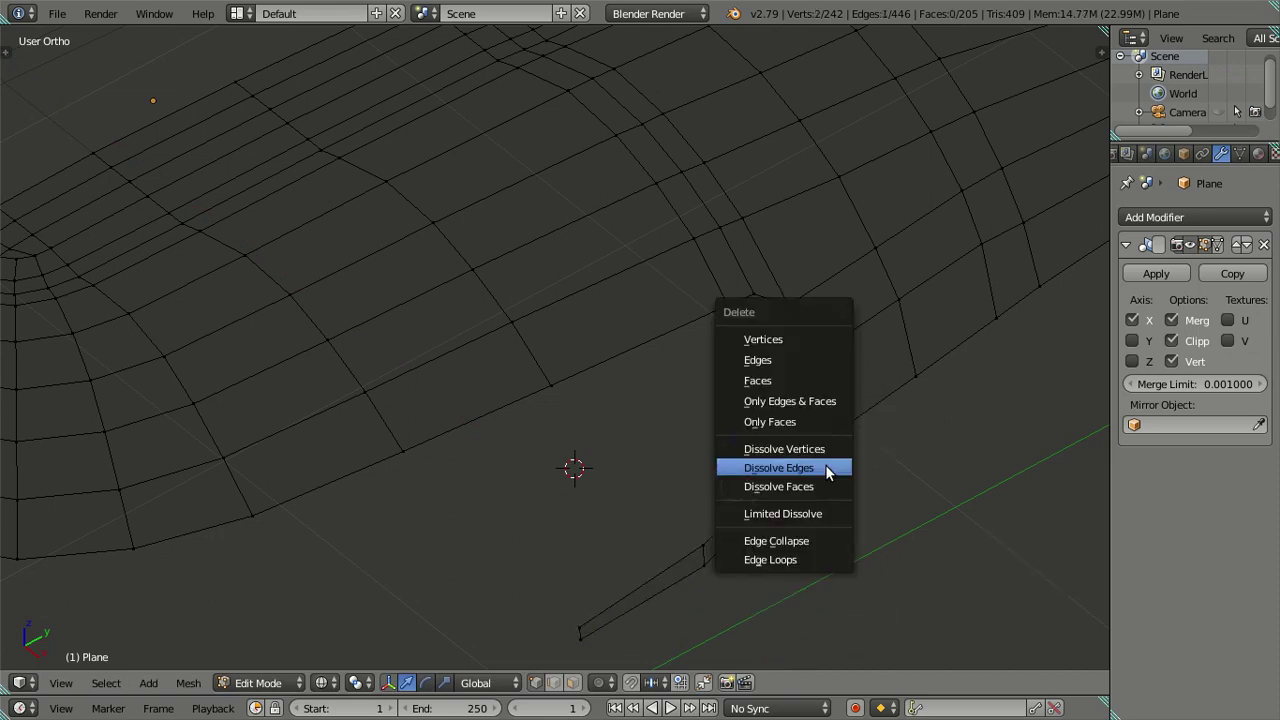
click(809, 360)
In top view, move the side edge's vertices sideways along X
right_click(753, 504)
ctrl+right_click(694, 578)
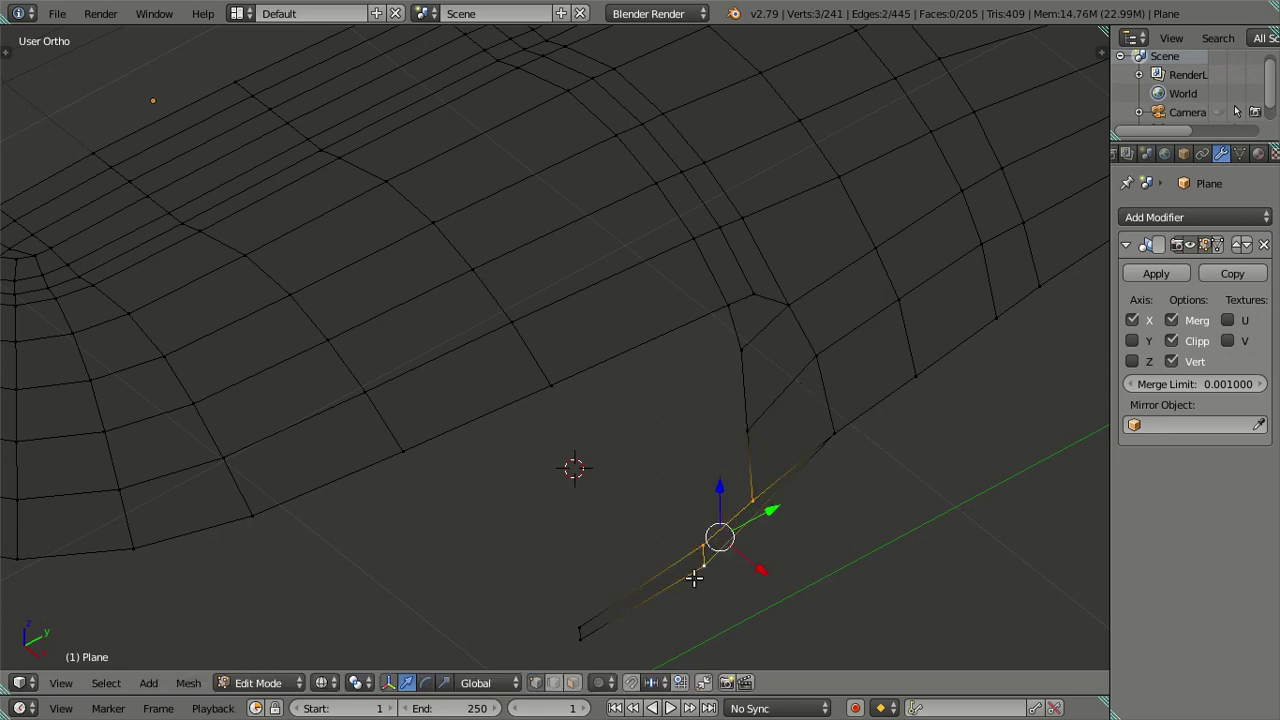
ctrl+right_click(579, 624)
key(KP_7)
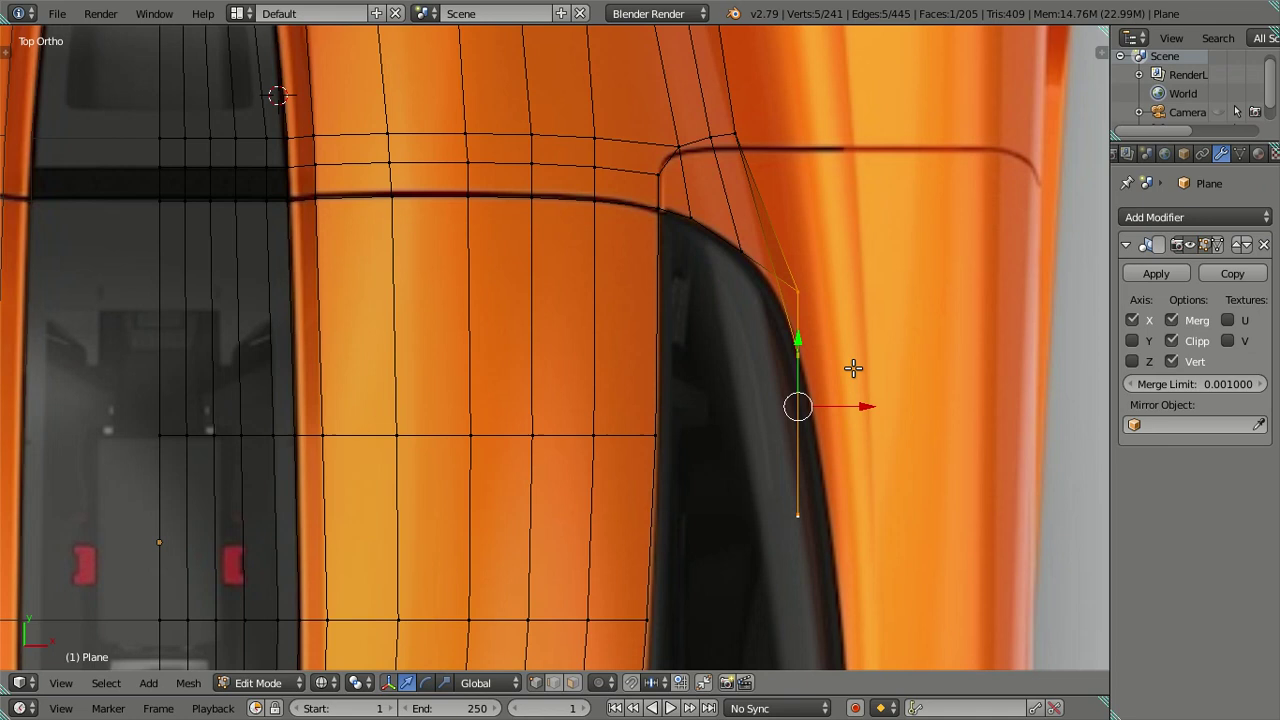
scroll(800, 371, up, 1)
key(g)
key(x)
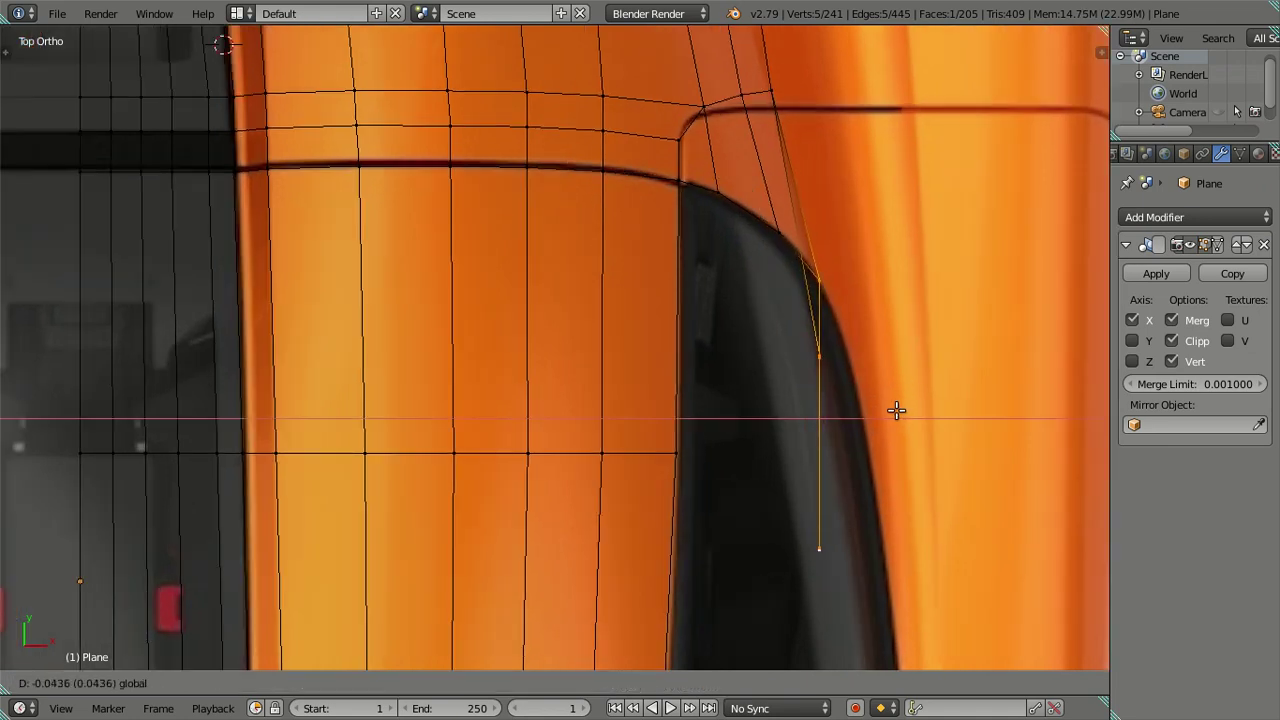
click(897, 410)
Drop the top vertex and shift the remaining edge right along X toward the outline
shift+right_click(820, 280)
key(g)
key(x)
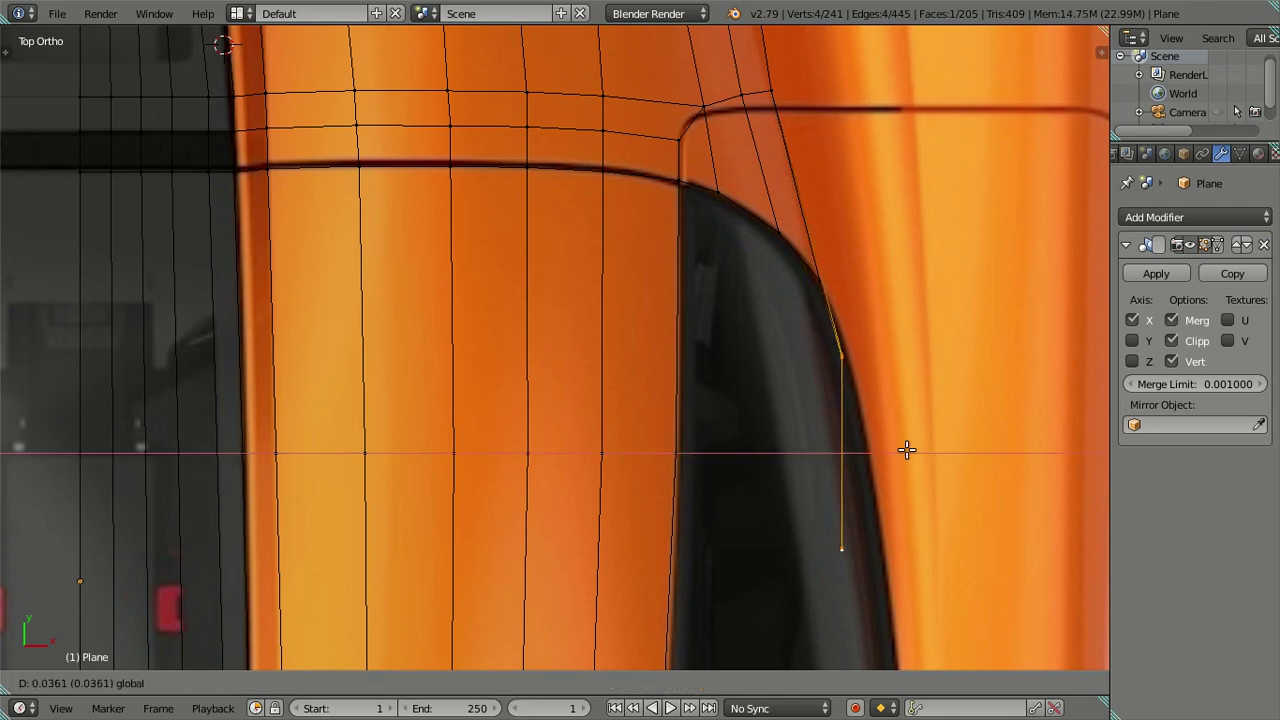
click(912, 453)
drag(915, 453, 912, 454)
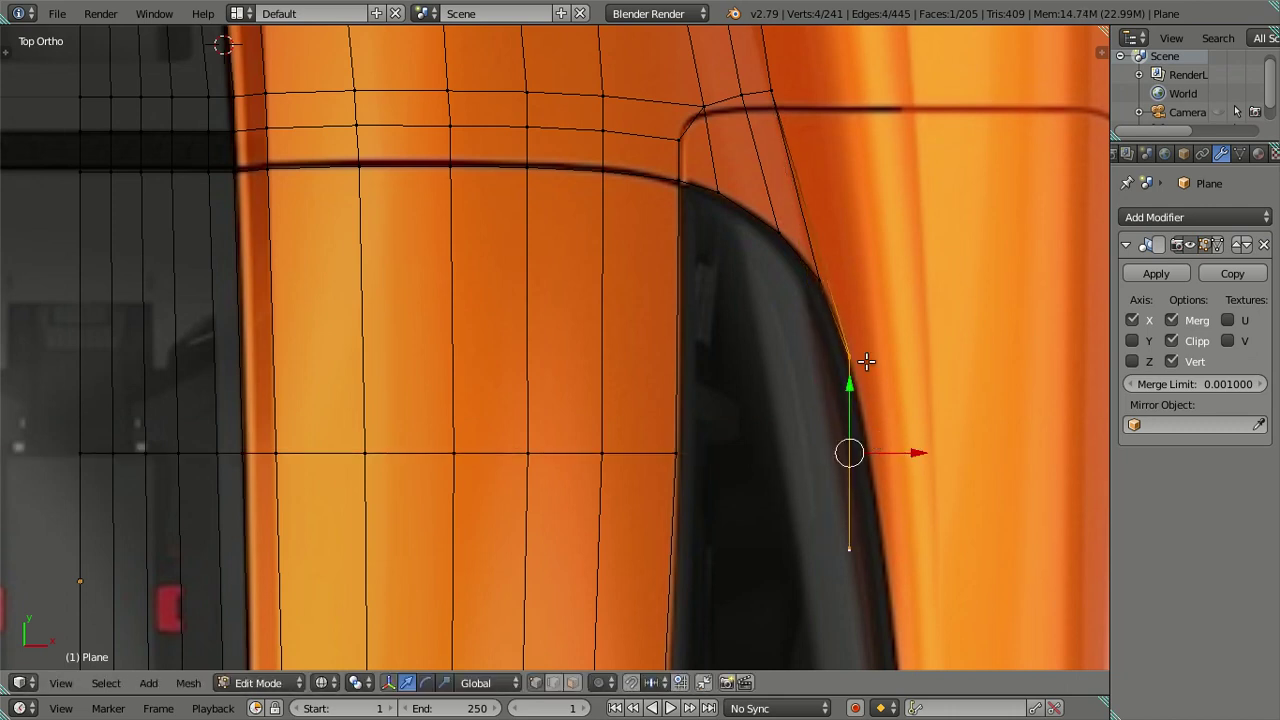
mouse_move(839, 203)
middle_down()
mouse_move(826, 257)
mouse_move(743, 143)
mouse_move(752, 236)
middle_up()
Slide the vertices at the edge's end right to the reference outline in top view
right_click(668, 546)
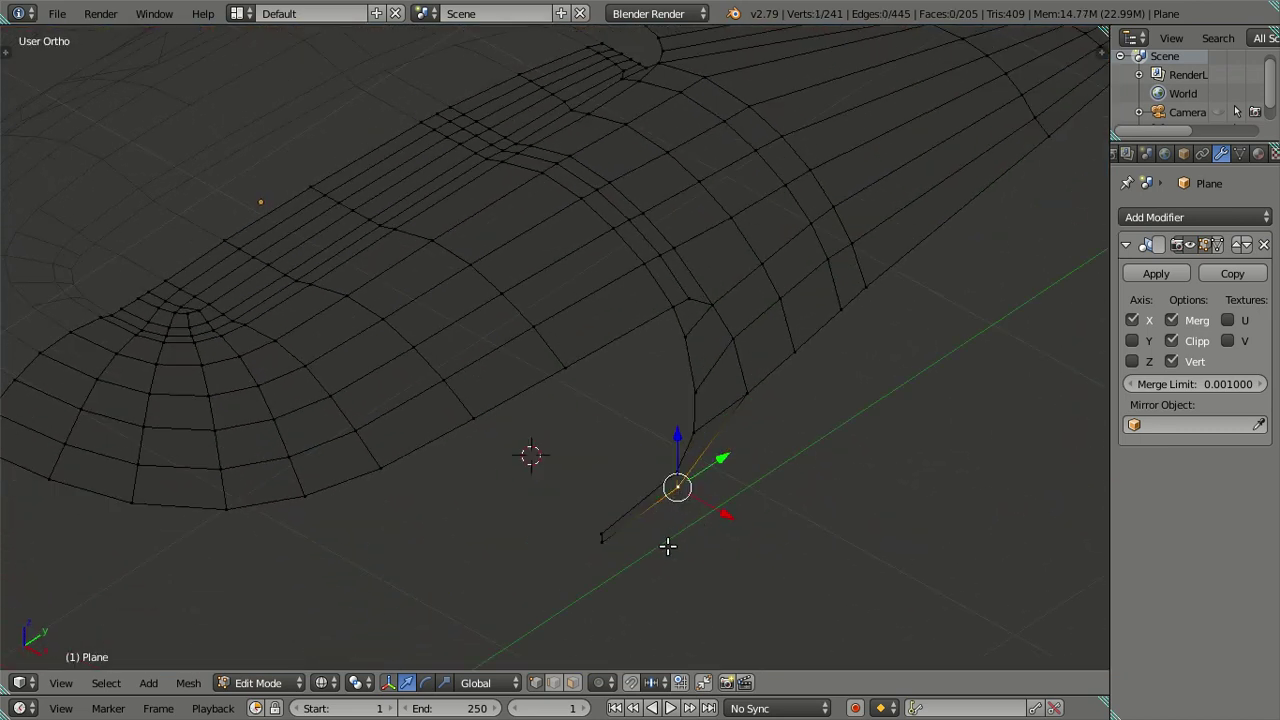
shift+right_click(603, 540)
shift+right_click(604, 541)
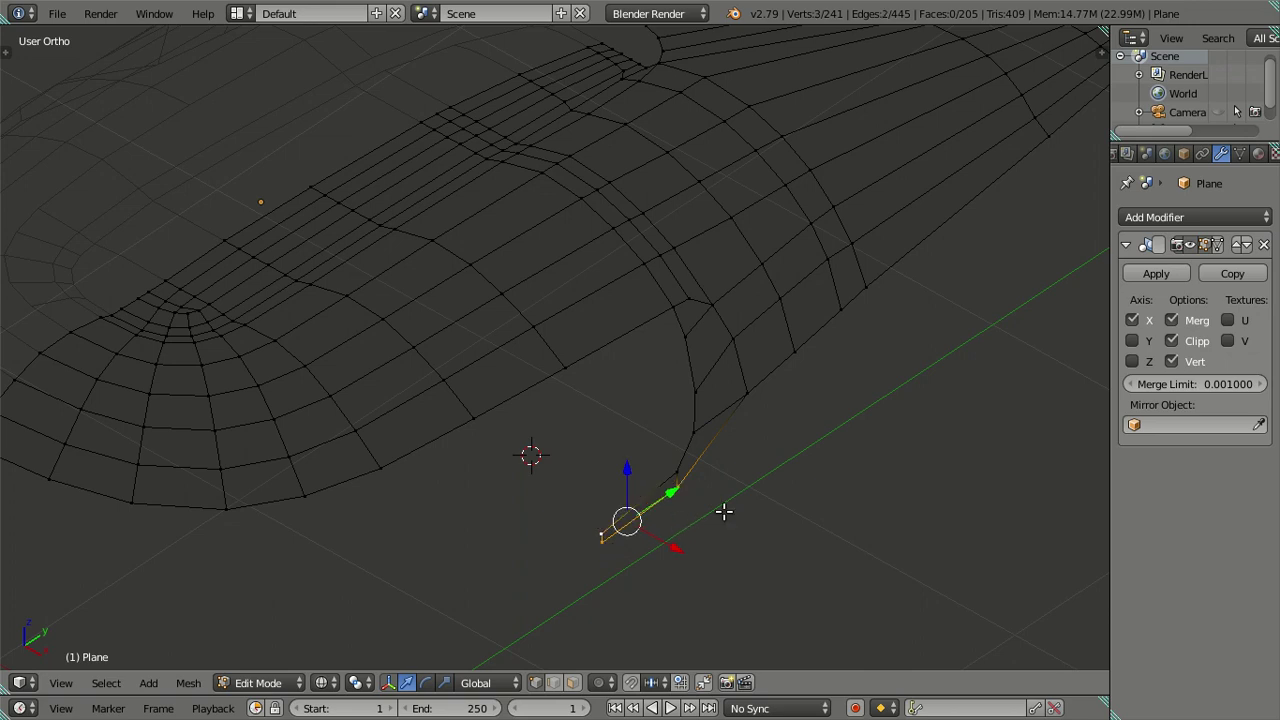
key(KP_7)
drag(793, 429, 810, 426)
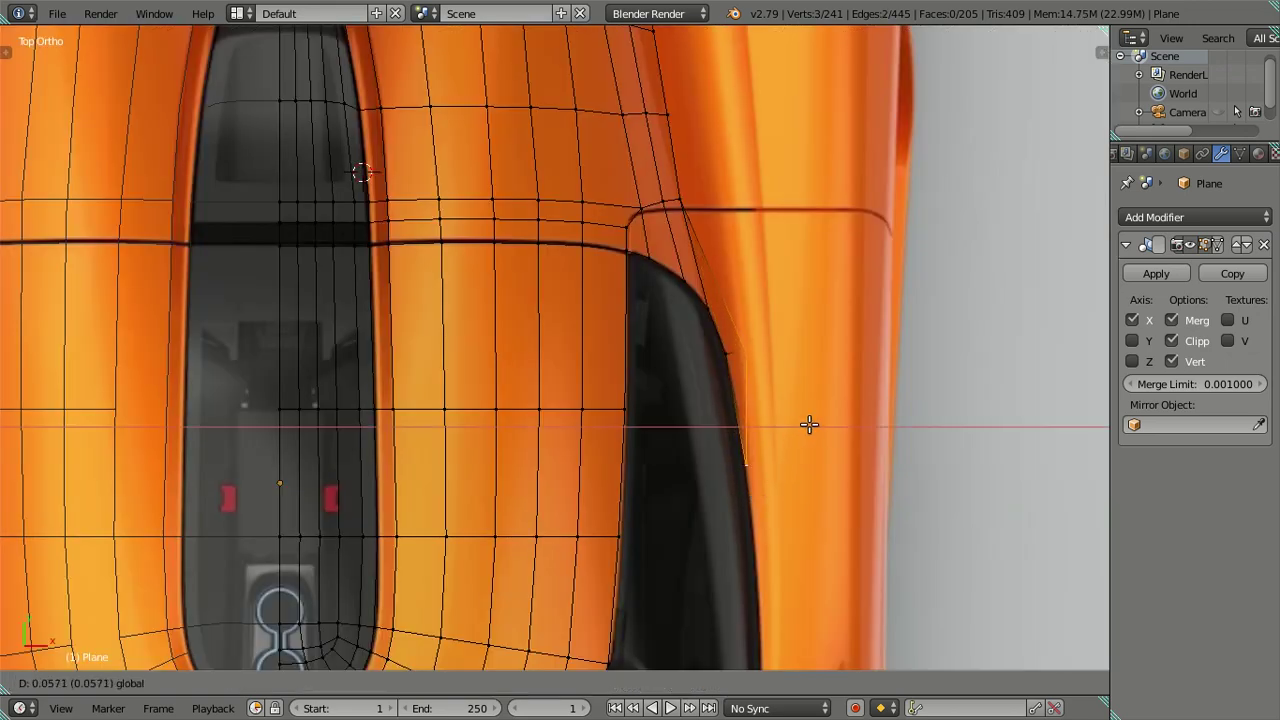
click(809, 425)
Move another single vertex right along X, then deselect everything
middle_drag(766, 503, 711, 506)
right_click(708, 553)
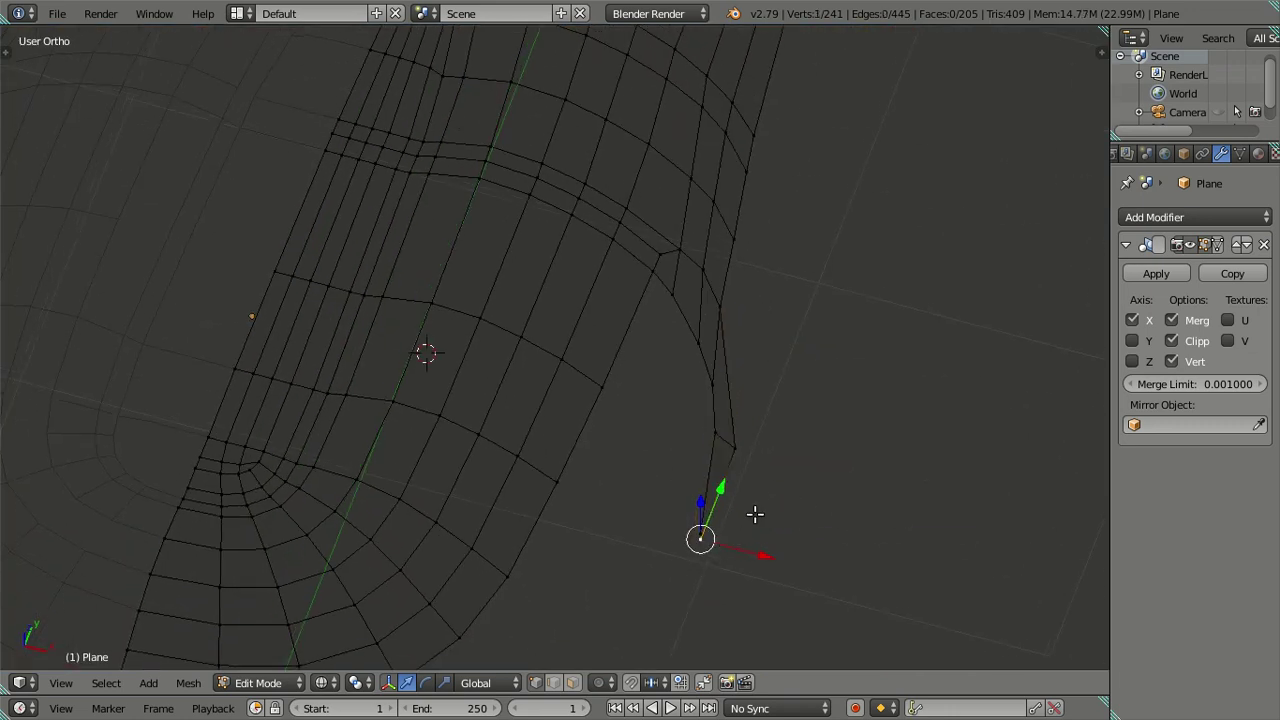
key(KP_7)
key(g)
key(x)
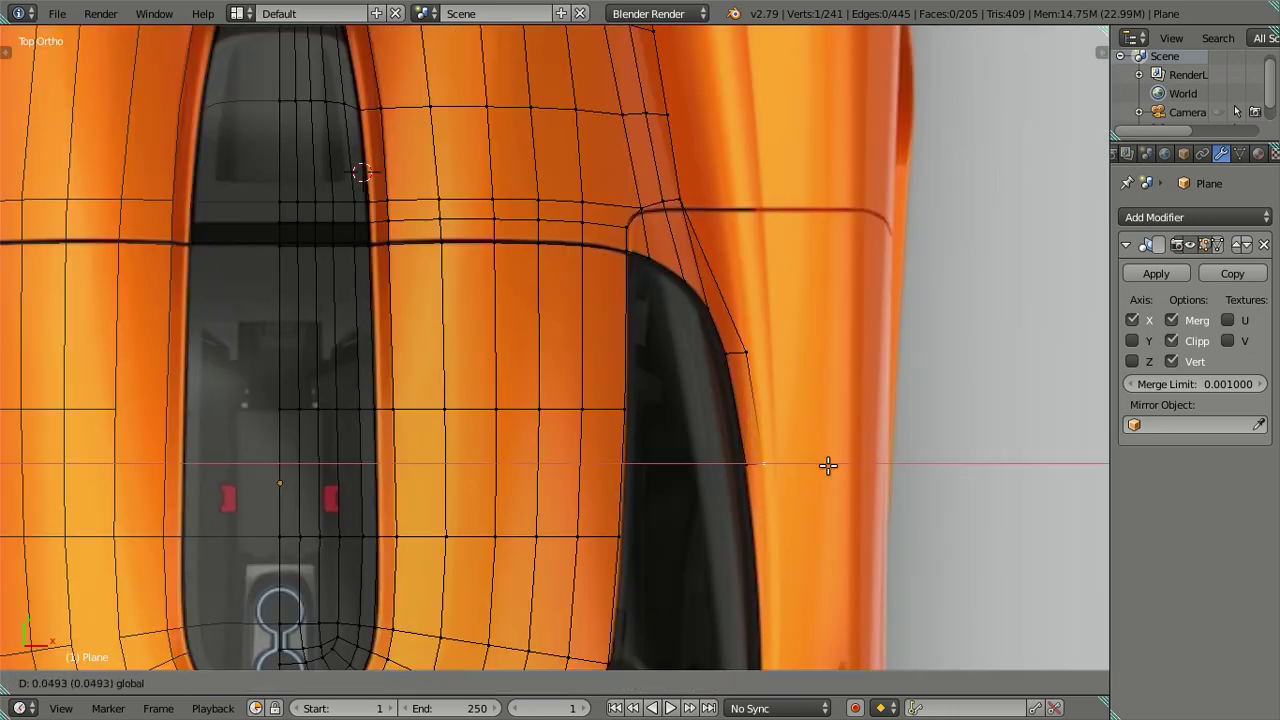
click(829, 463)
scroll(734, 278, down, 2)
key(a)
Shift the vertices near the window corner sideways along X to match the outline
mouse_move(739, 384)
middle_down()
mouse_move(486, 206)
mouse_move(528, 217)
mouse_move(551, 260)
mouse_move(570, 195)
mouse_move(497, 200)
mouse_move(480, 220)
mouse_move(475, 272)
mouse_move(491, 277)
mouse_move(731, 224)
mouse_move(700, 317)
middle_up()
scroll(700, 317, up, 3)
right_click(668, 309)
key(KP_7)
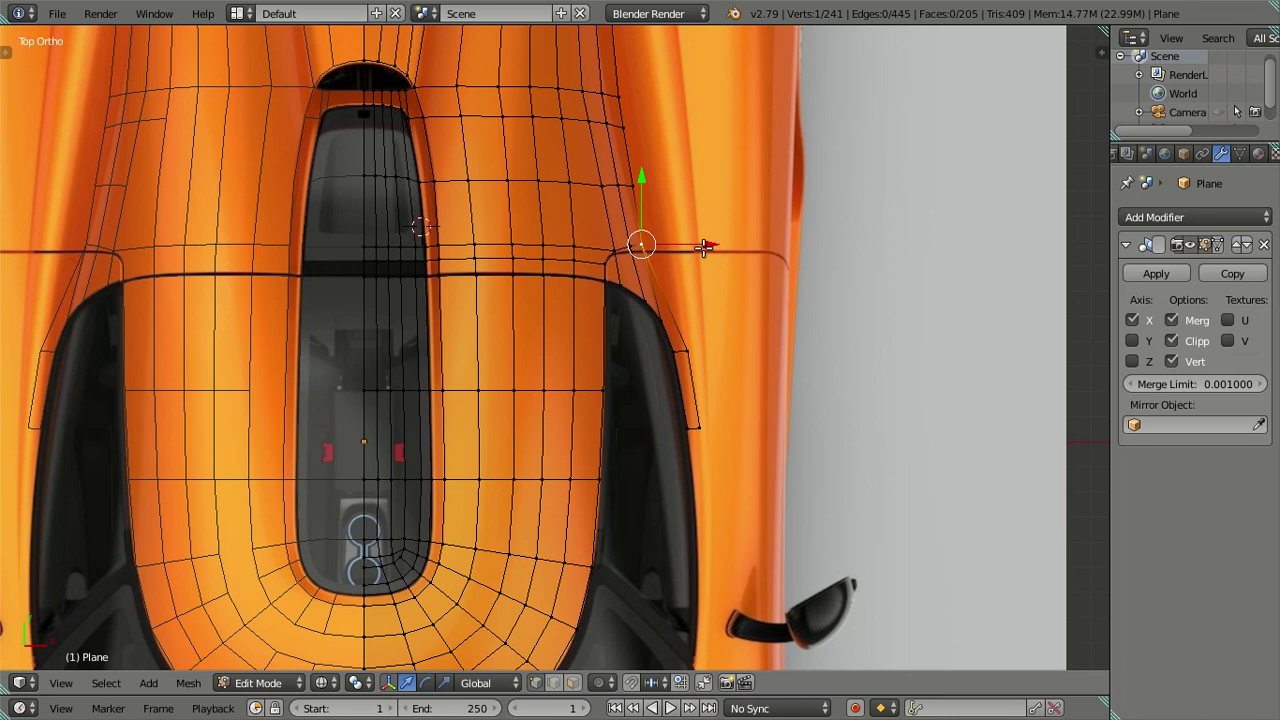
drag(704, 244, 720, 254)
shift+middle_drag(716, 249, 660, 422)
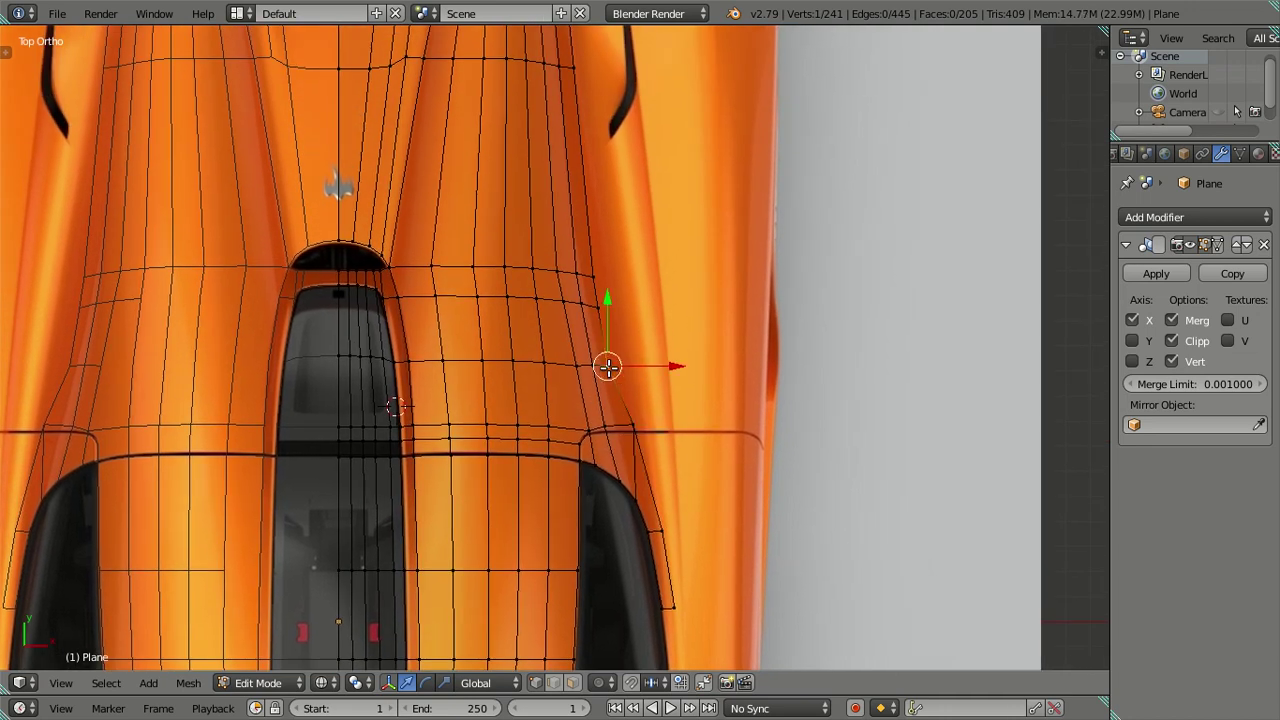
ctrl+right_click(611, 286)
drag(657, 317, 667, 323)
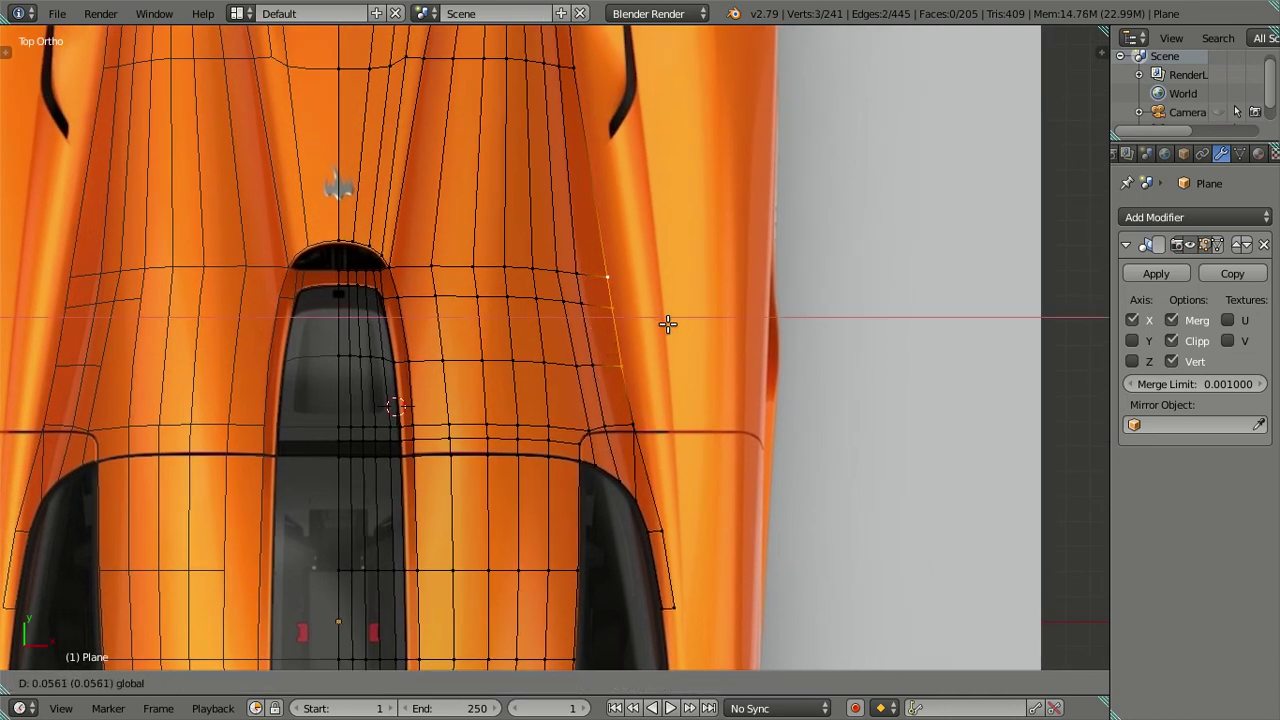
click(666, 321)
Shift the vertices further down the car along X to the outline
shift+middle_drag(634, 354, 616, 509)
right_click(562, 436)
ctrl+right_click(583, 522)
drag(626, 477, 642, 467)
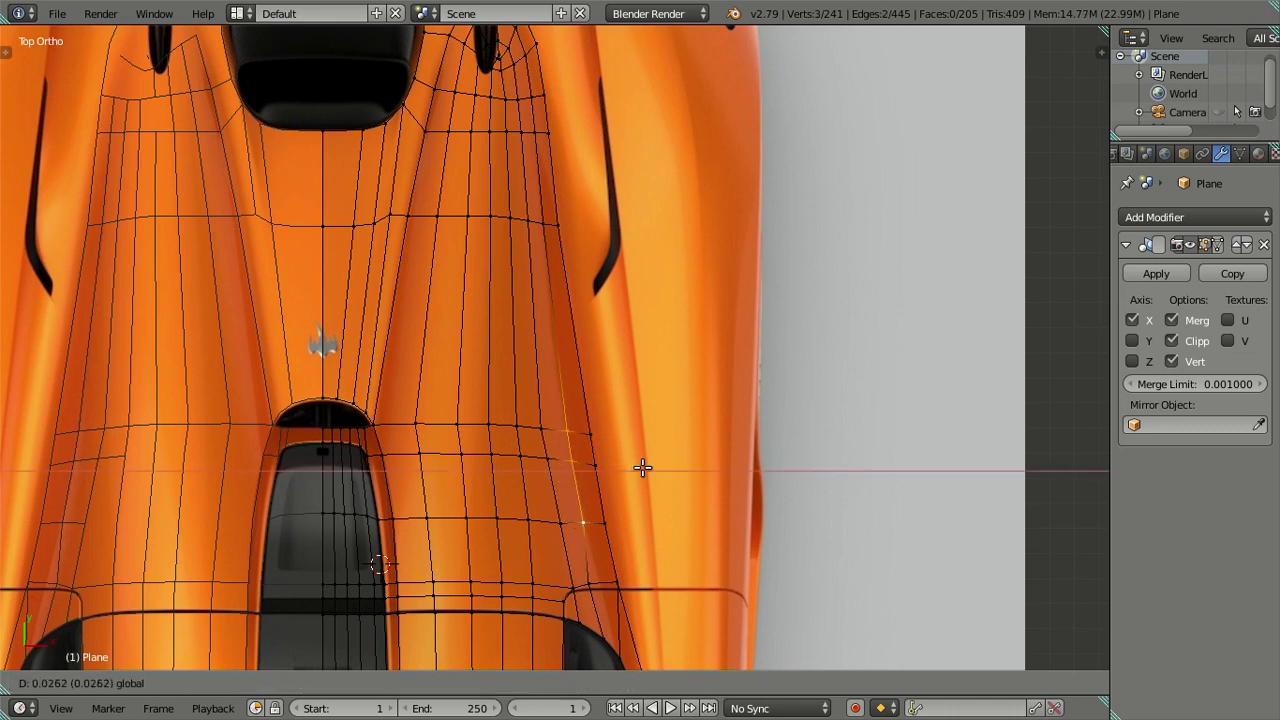
click(642, 467)
Switch to Object Mode and orbit around the solid body
key(Tab)
scroll(620, 494, down, 4)
mouse_move(666, 551)
middle_down()
mouse_move(593, 376)
mouse_move(523, 333)
mouse_move(475, 362)
mouse_move(477, 325)
mouse_move(500, 311)
mouse_move(554, 393)
mouse_move(580, 477)
mouse_move(561, 420)
middle_up()
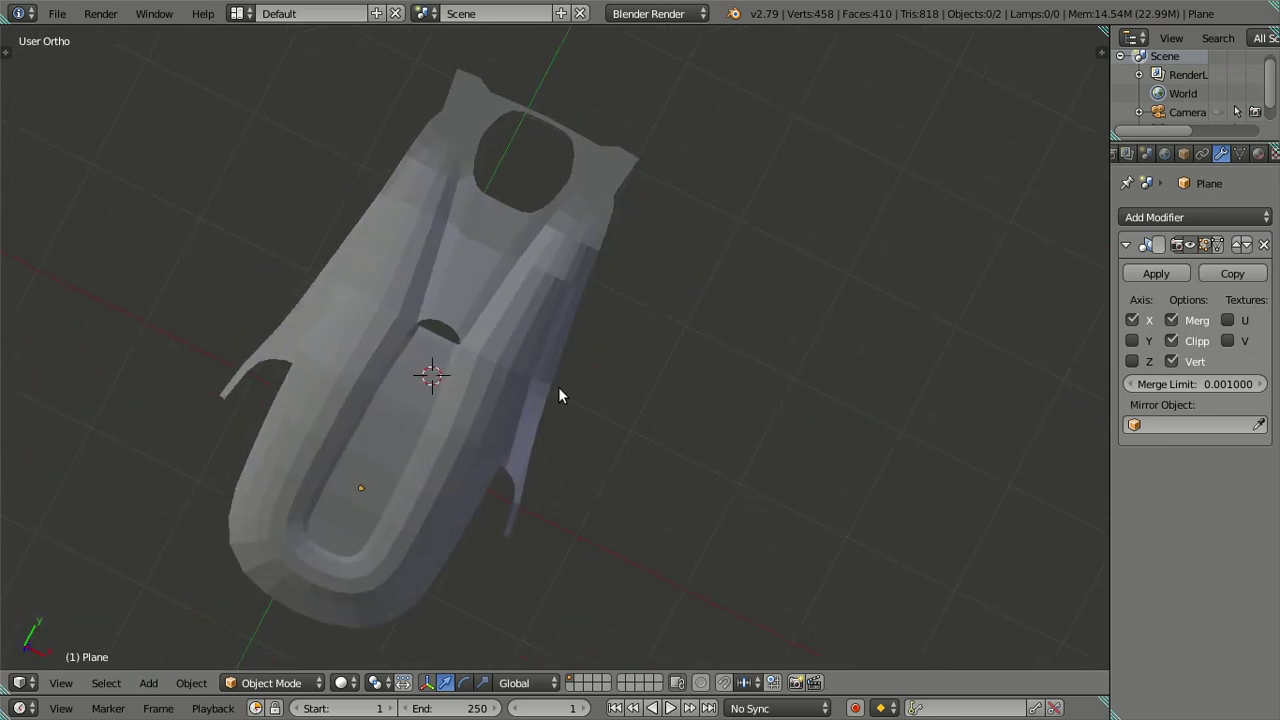
In top-view wireframe Edit Mode, move the selected rear-deck vertices right along X
key(KP_7)
key(Tab)
scroll(586, 391, up, 2)
key(z)
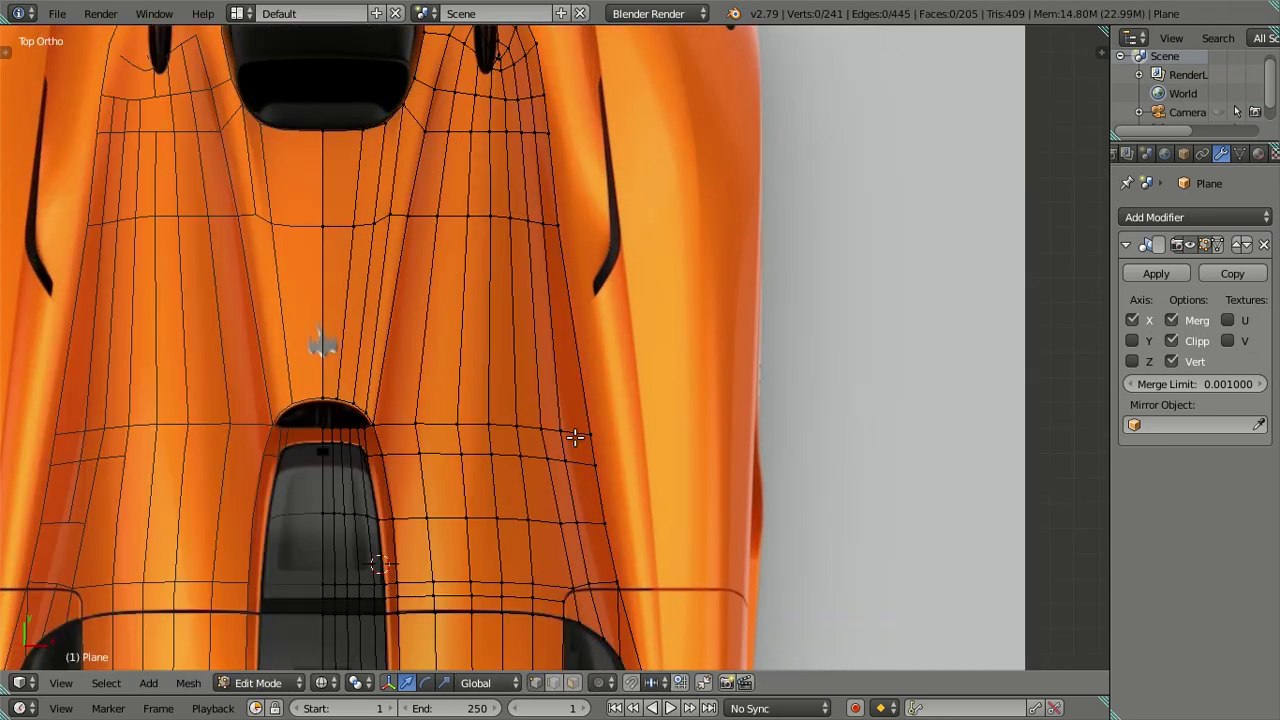
shift+middle_drag(559, 450, 573, 383)
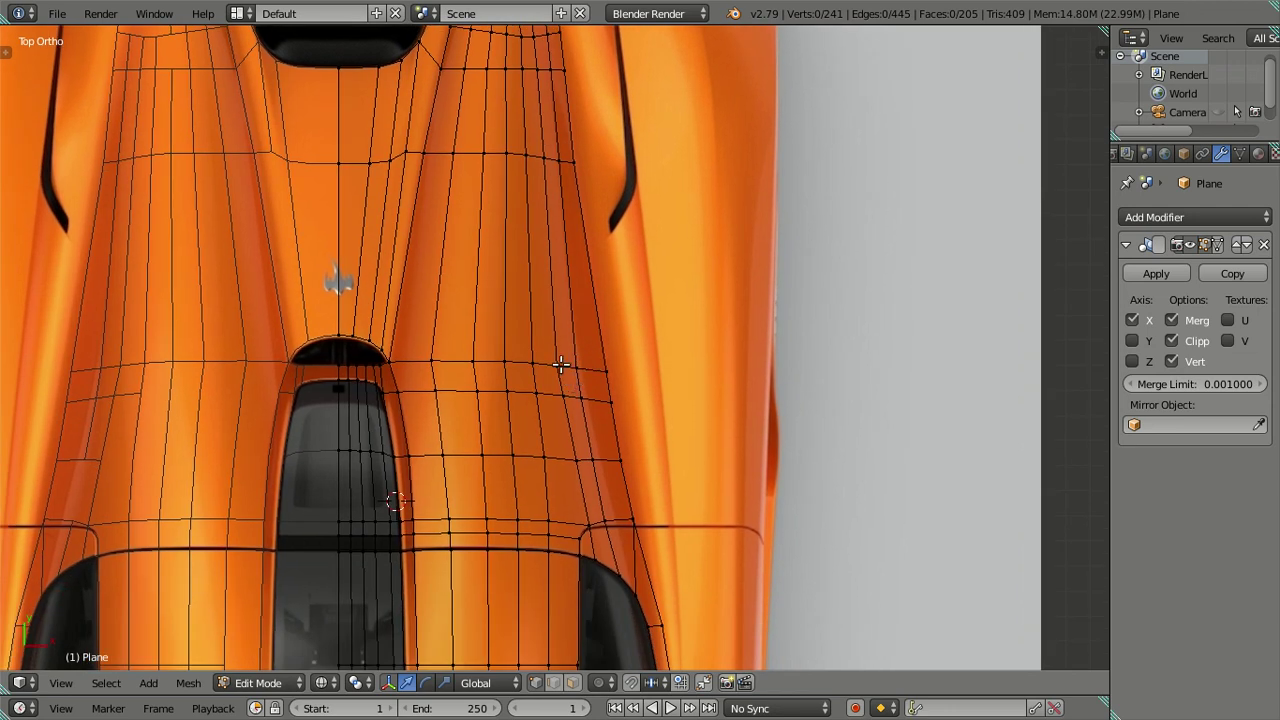
right_click(536, 362)
shift+right_click(586, 371)
key(s)
key(Escape)
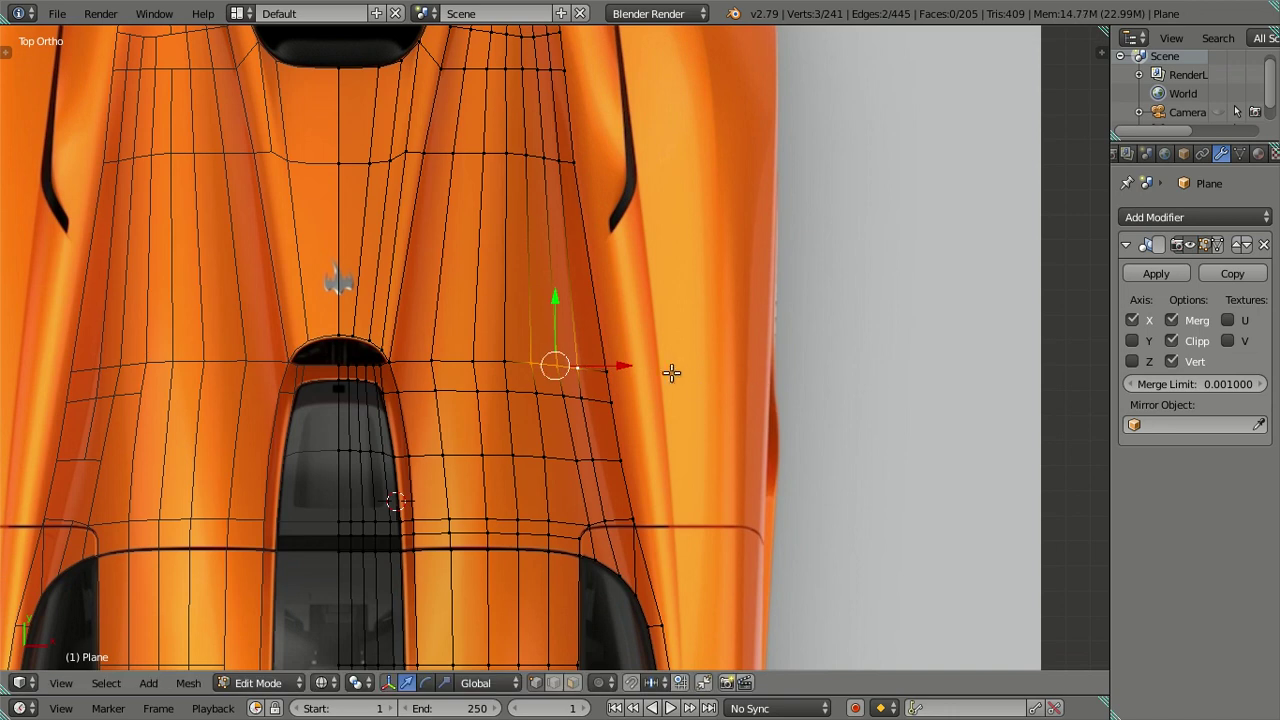
drag(624, 362, 630, 361)
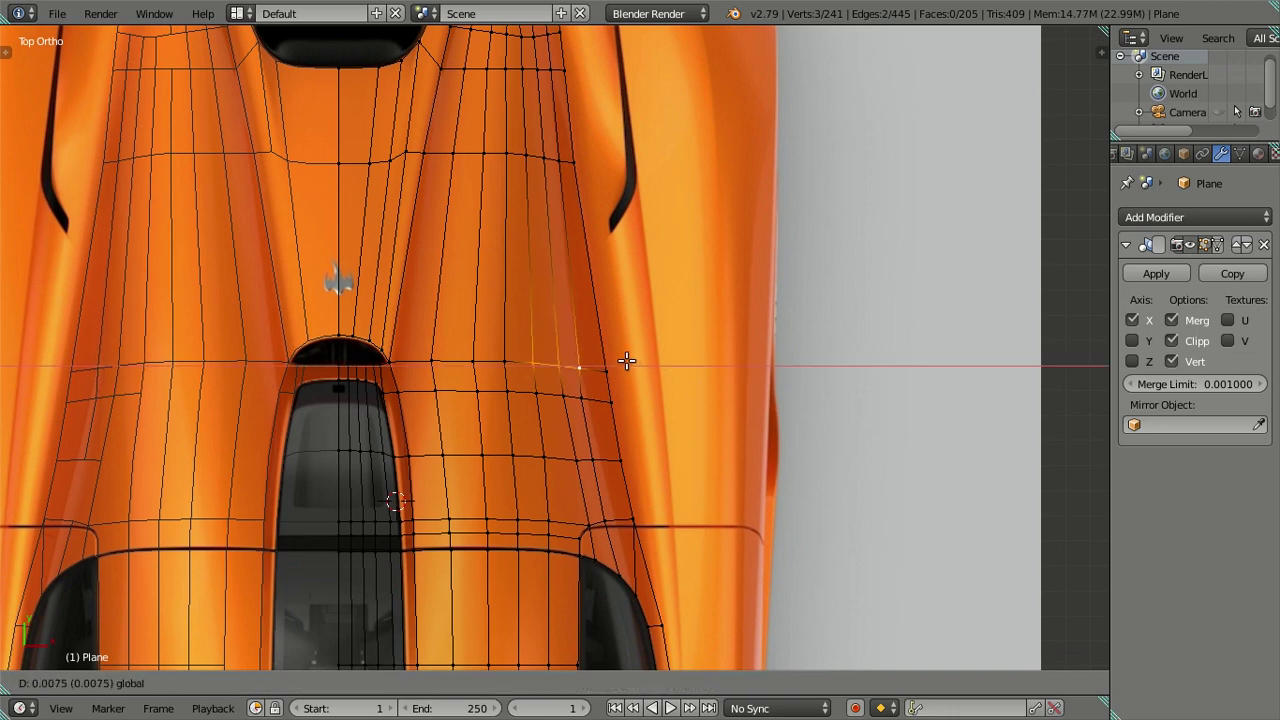
click(630, 361)
Nudge another rear-deck vertex right along X
right_click(568, 400)
scroll(597, 402, up, 2)
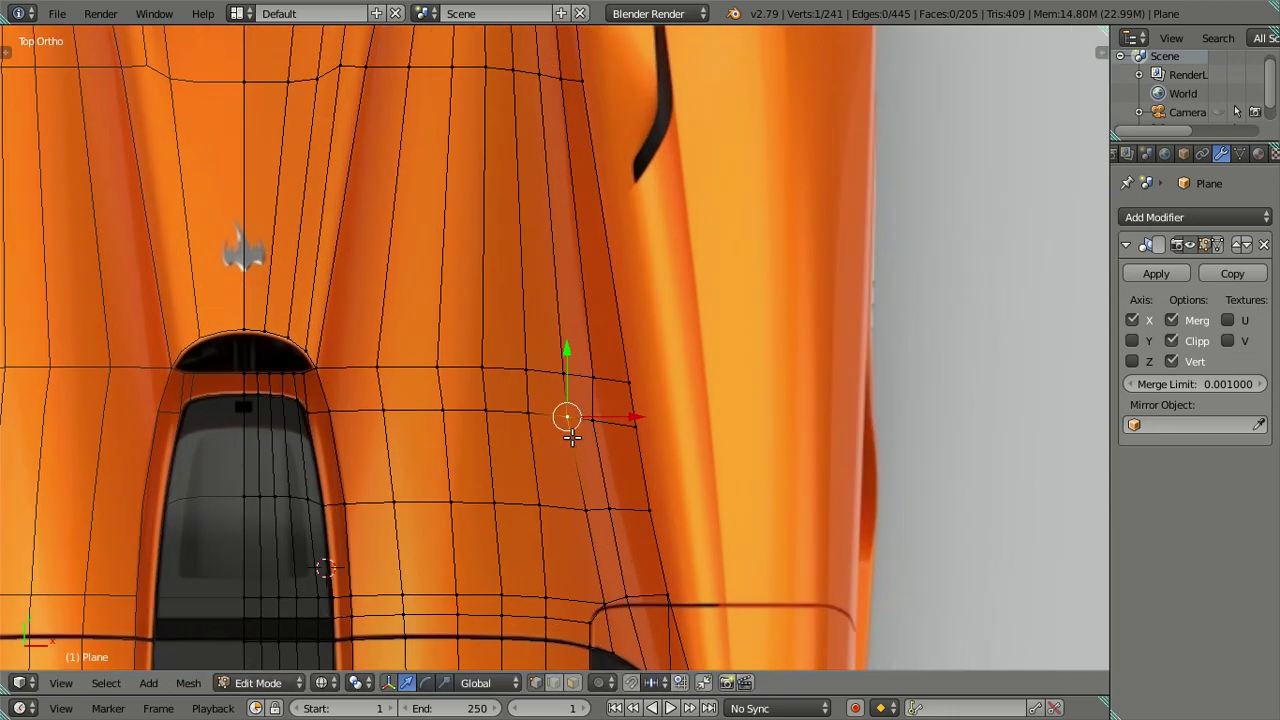
drag(606, 420, 641, 414)
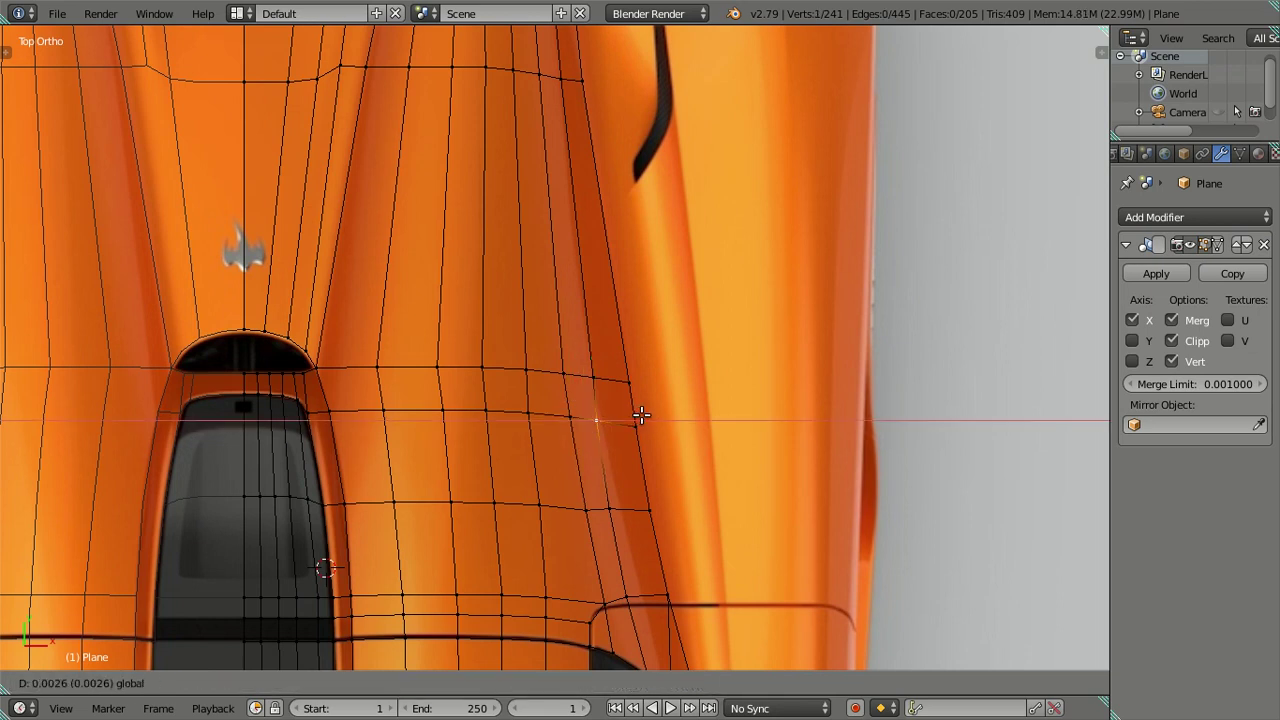
click(641, 414)
scroll(641, 410, down, 4)
Check the object, return to Edit Mode and select a vertical column of side edges
key(Tab)
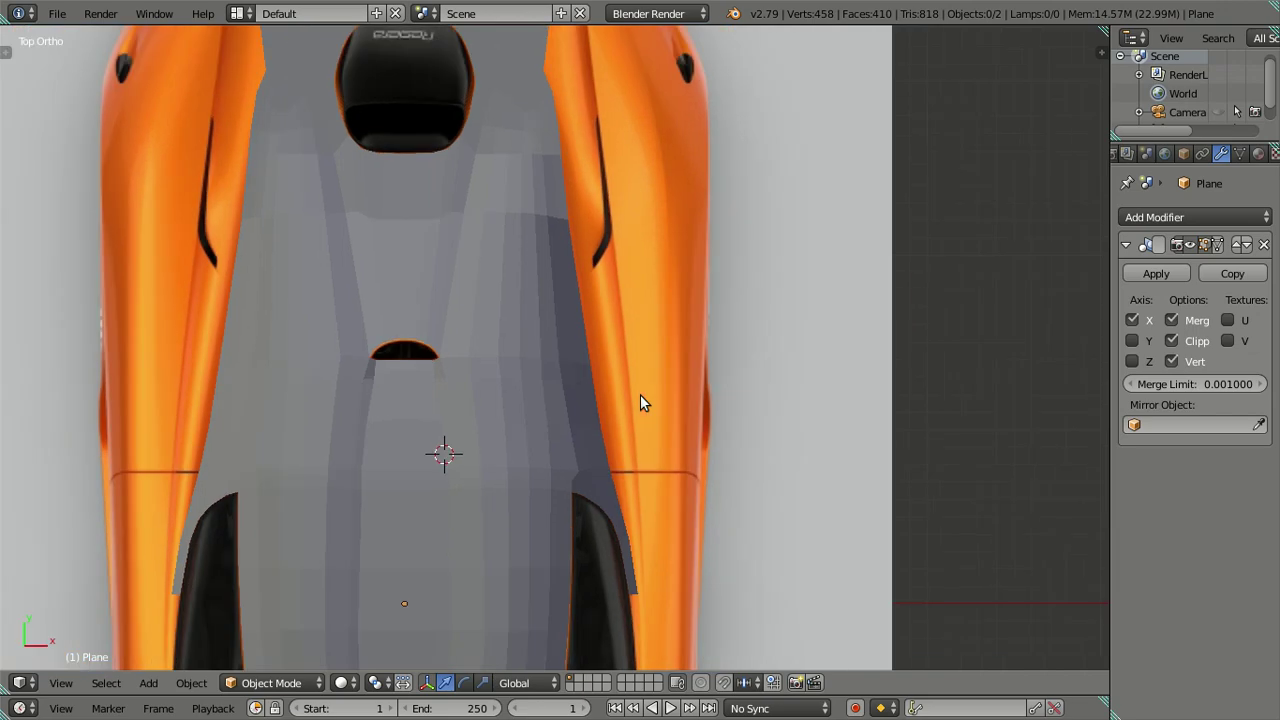
scroll(640, 394, up, 3)
key(Tab)
mouse_move(640, 394)
middle_down()
mouse_move(506, 306)
mouse_move(455, 222)
mouse_move(383, 209)
mouse_move(220, 237)
mouse_move(387, 283)
mouse_move(491, 446)
mouse_move(486, 371)
middle_up()
right_click(533, 194)
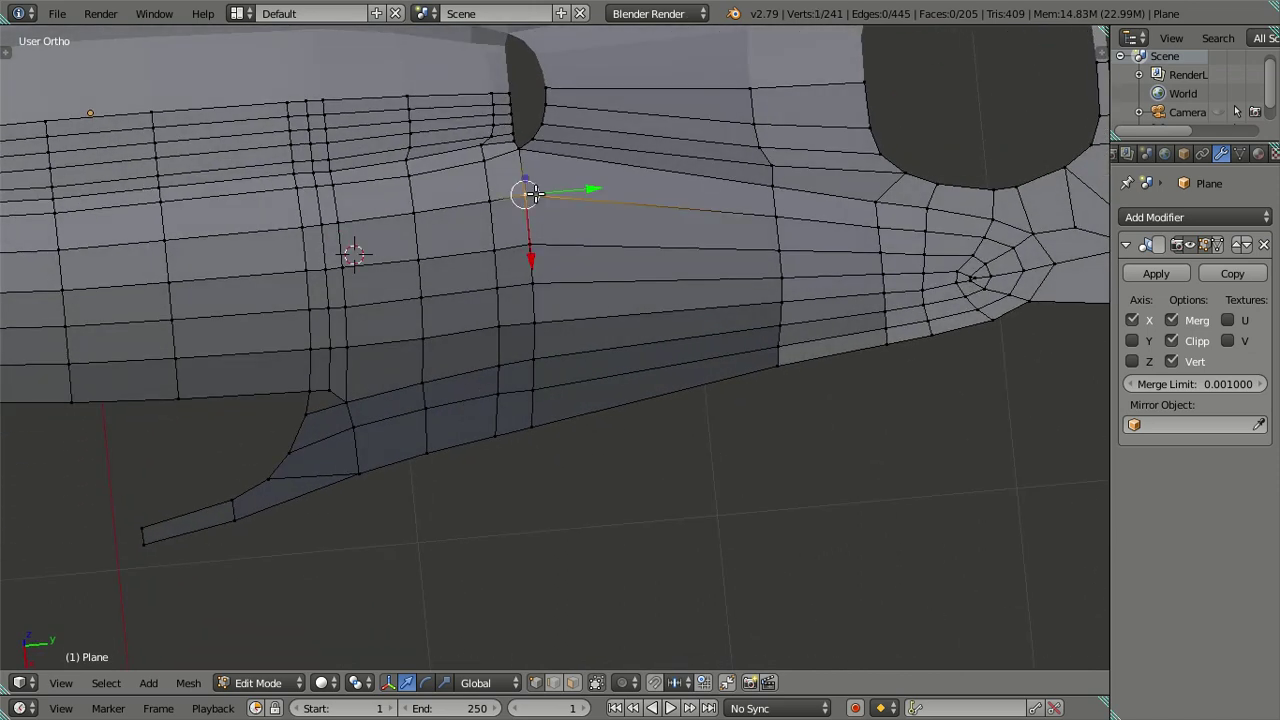
right_click(499, 218)
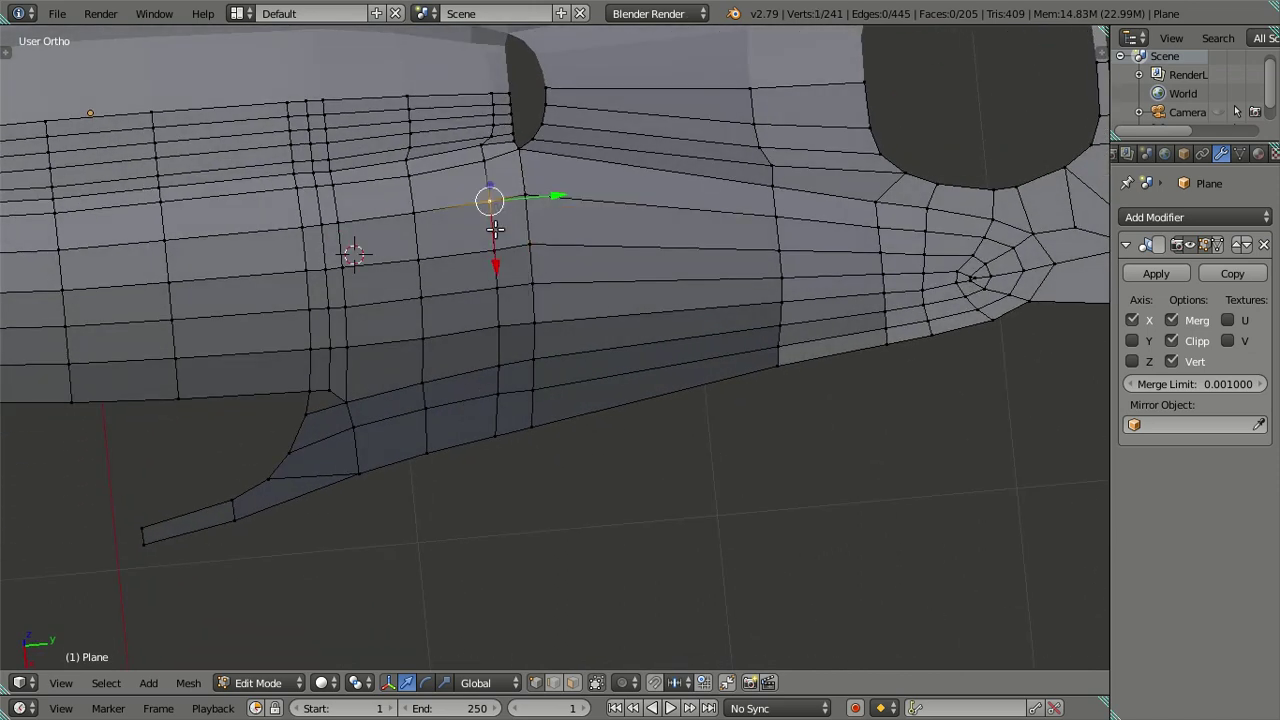
ctrl+right_click(501, 436)
middle_drag(484, 357, 498, 352)
key(KP_7)
Add a loop cut across the rear deck, then dissolve that edge loop
key(a)
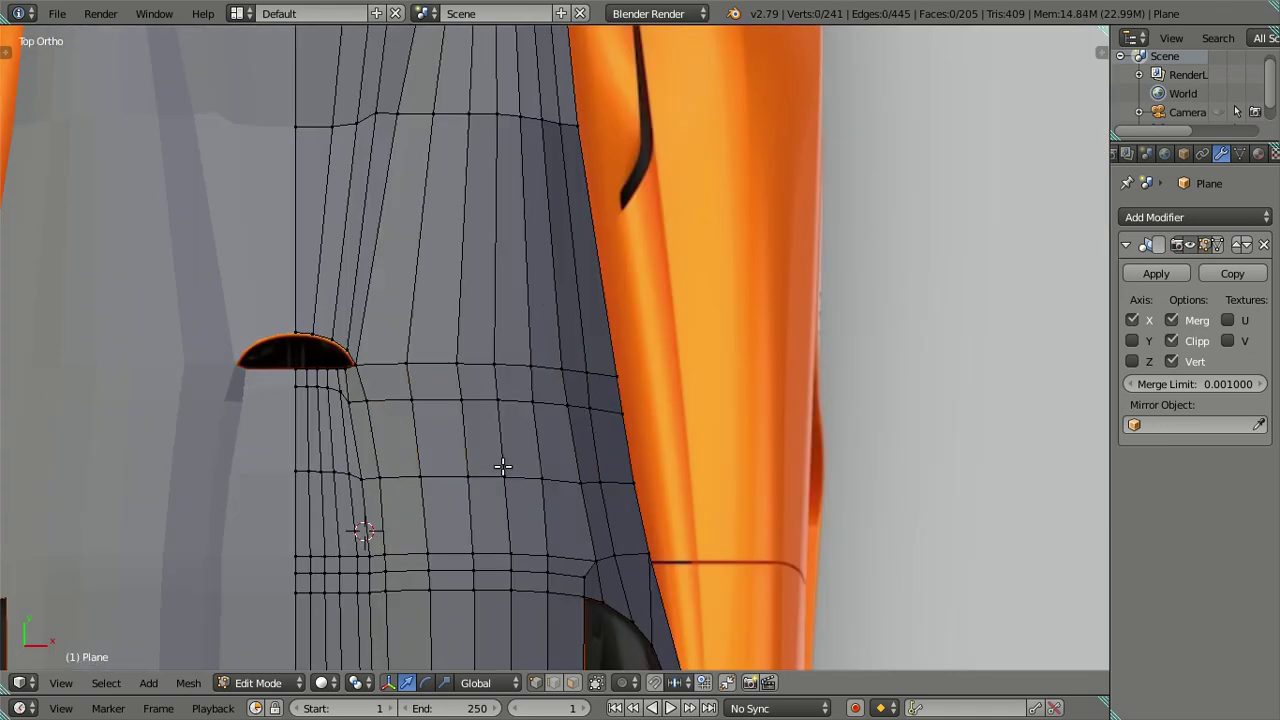
key(ctrl+r)
scroll(468, 431, up, 1)
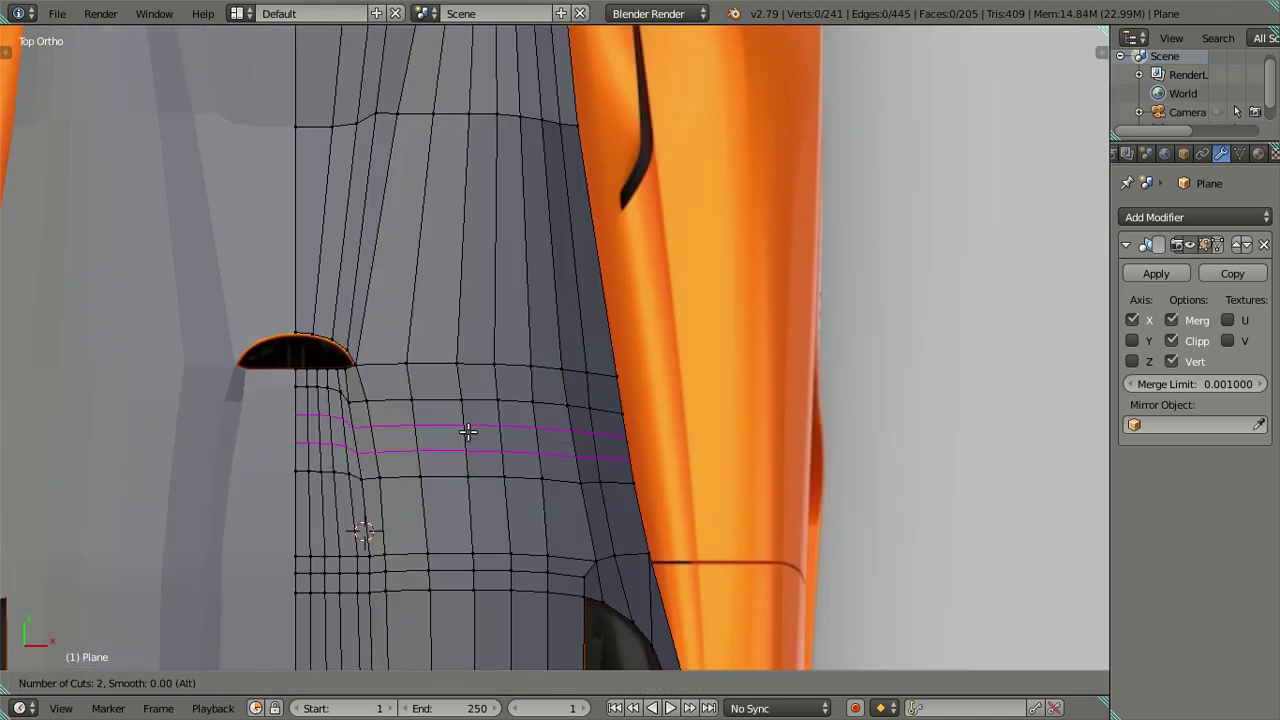
click(468, 431)
right_click(467, 431)
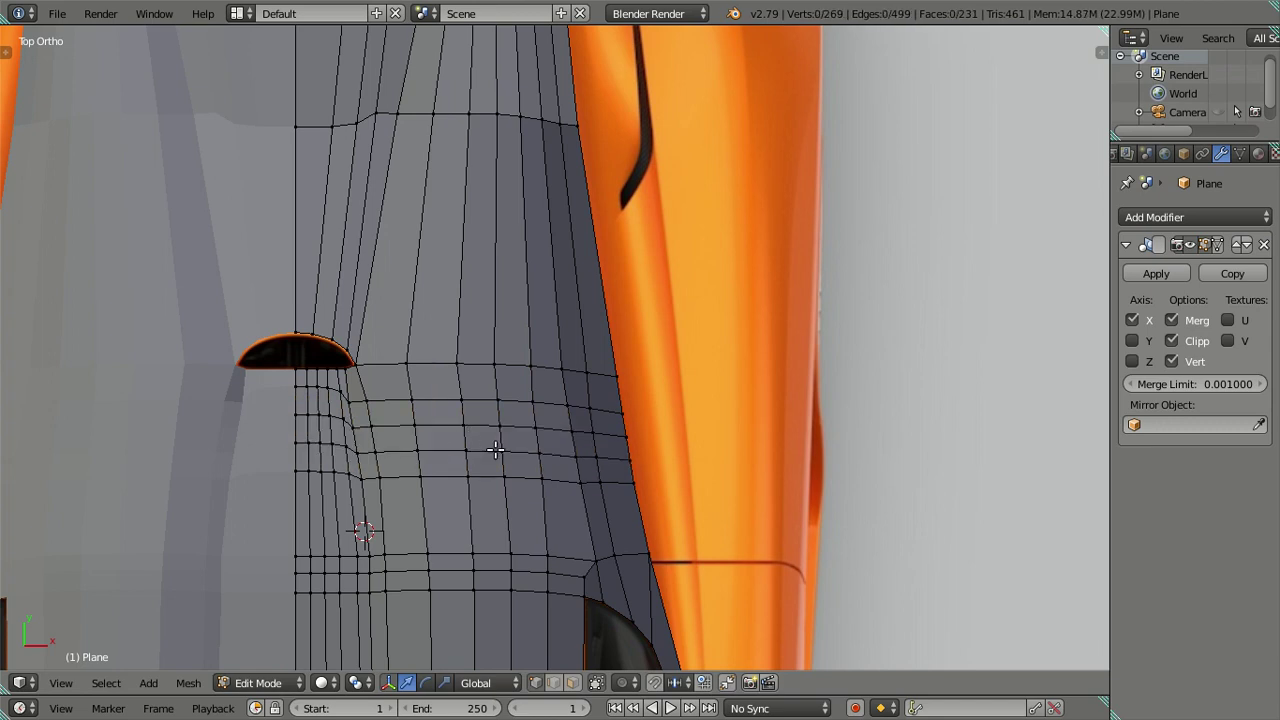
key(x)
click(646, 562)
Knife-cut a new edge across the faces from a vertex
scroll(418, 453, up, 1)
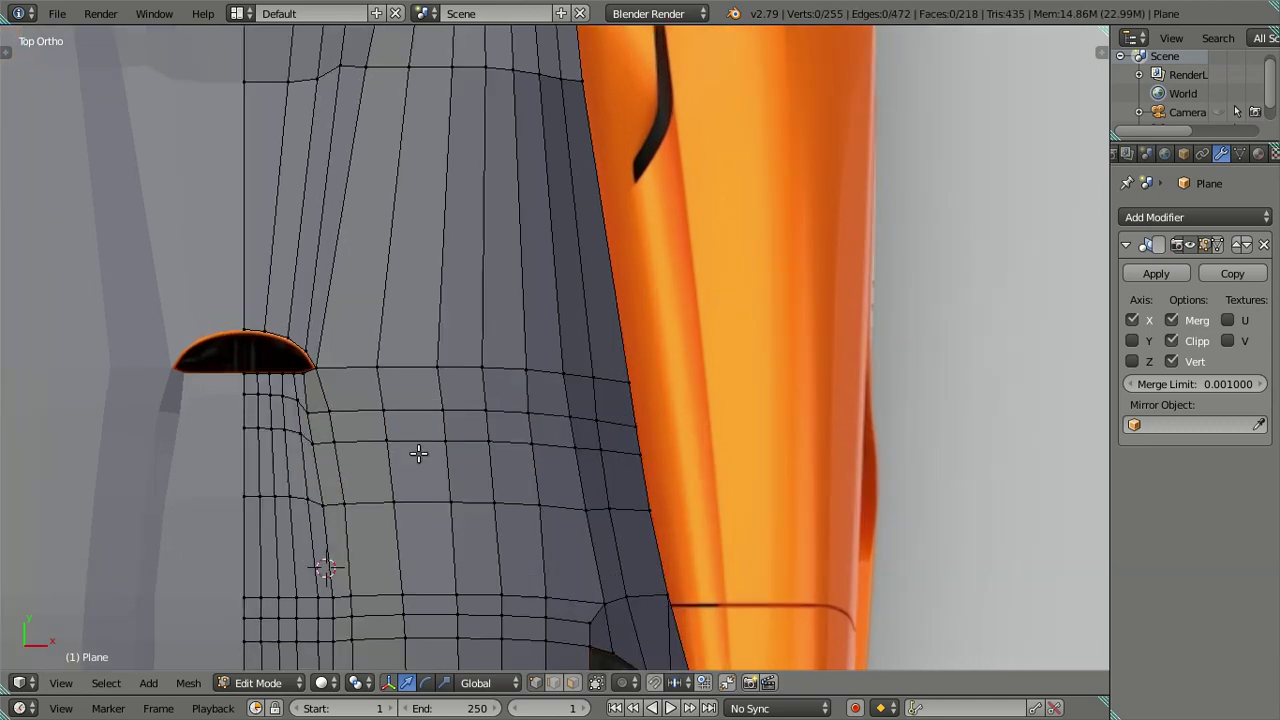
shift+middle_drag(418, 453, 533, 433)
scroll(406, 428, up, 1)
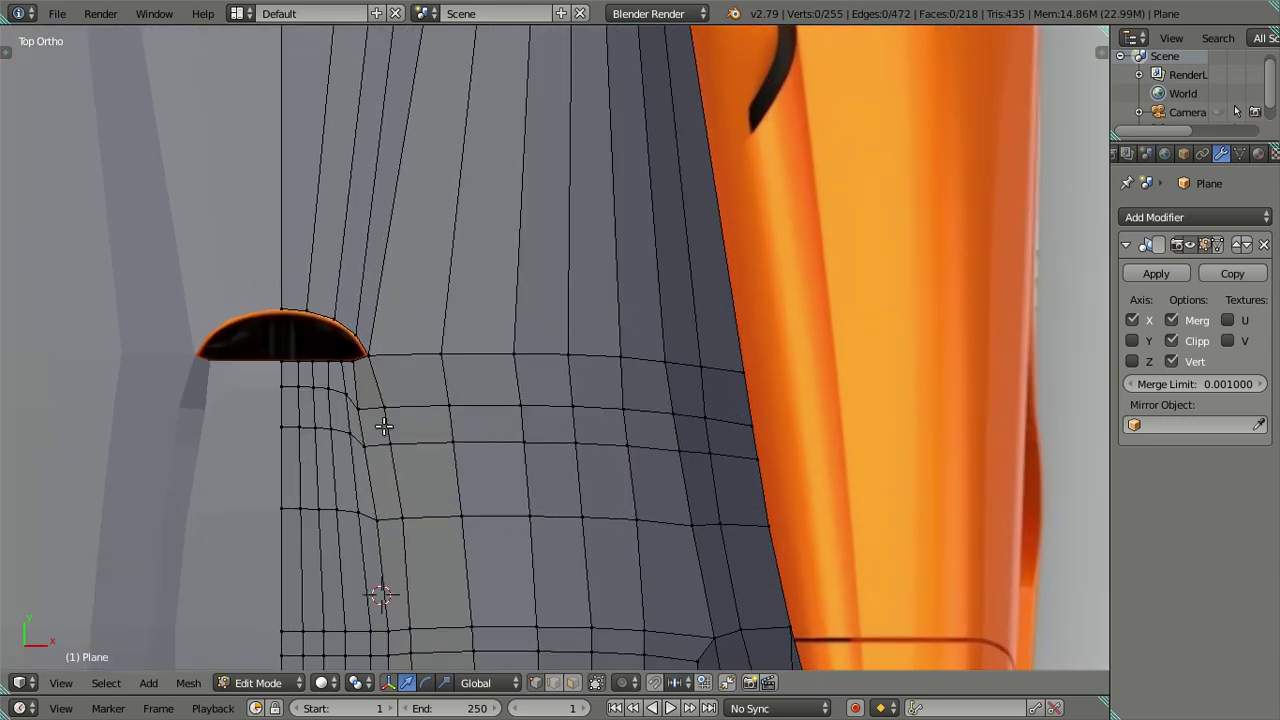
key(k)
click(360, 407)
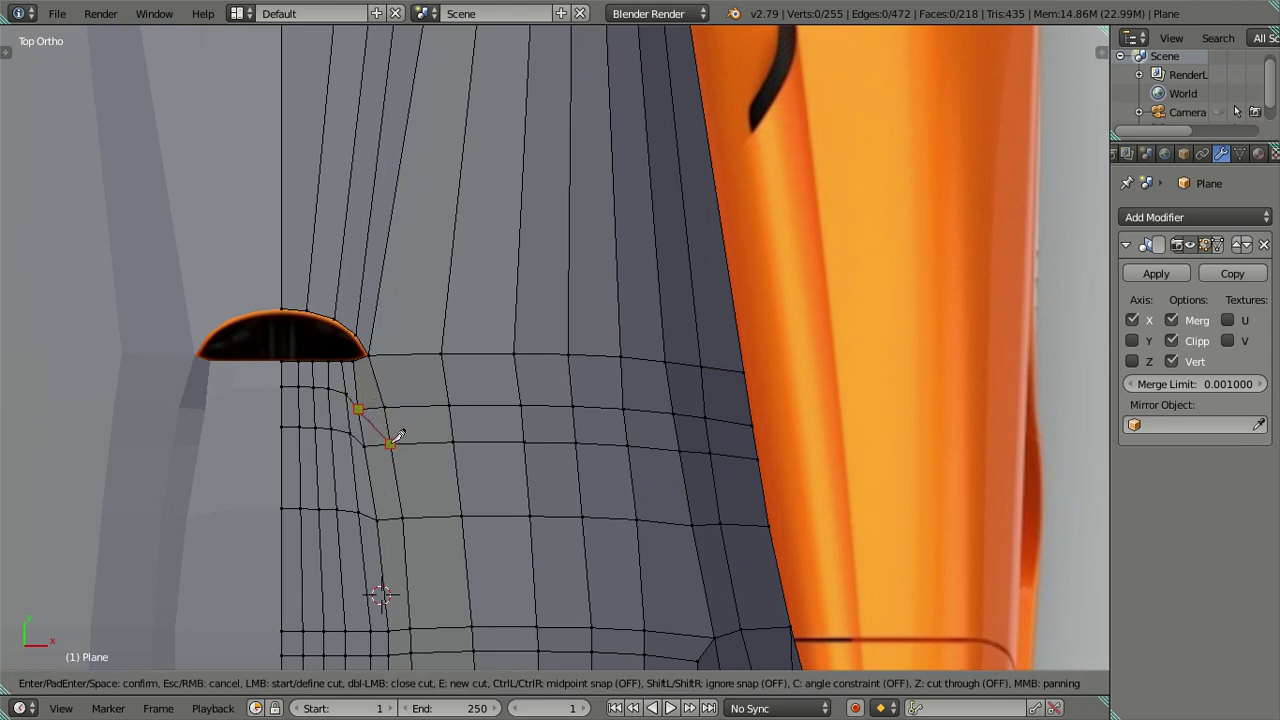
click(390, 444)
key(Return)
Dissolve two edge loops crossing the body with the reference visible through the mesh
key(z)
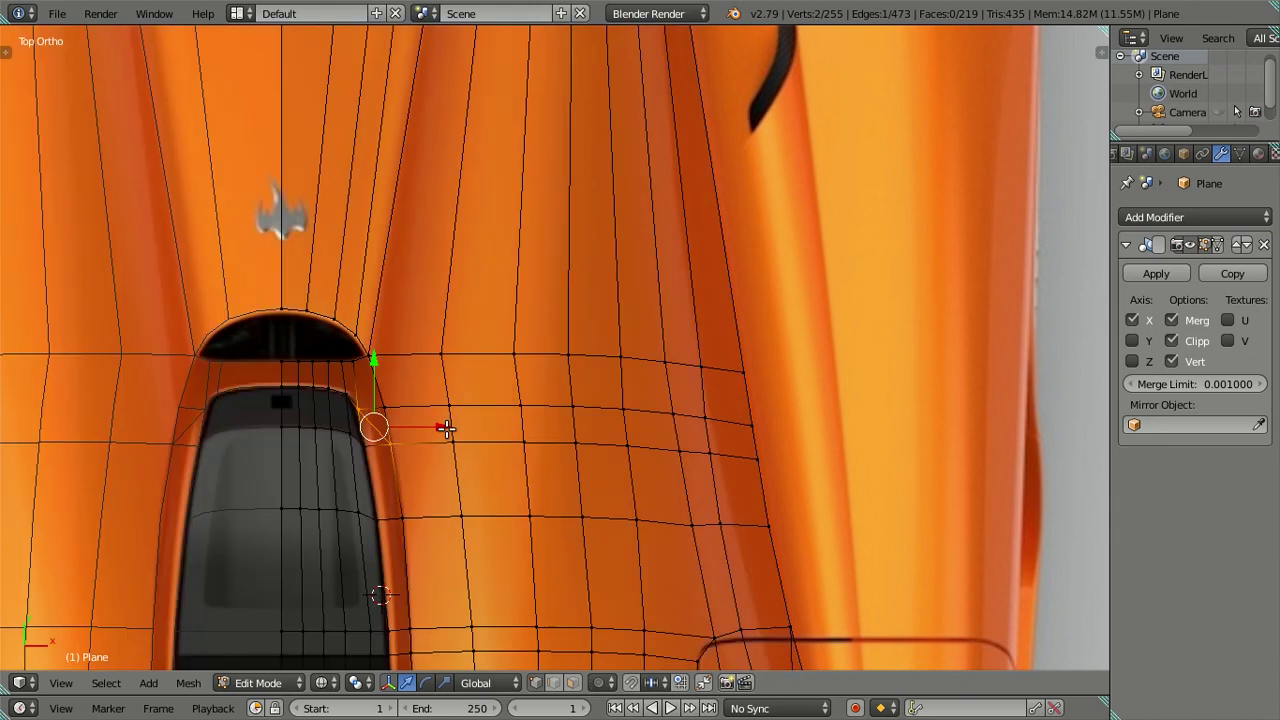
key(a)
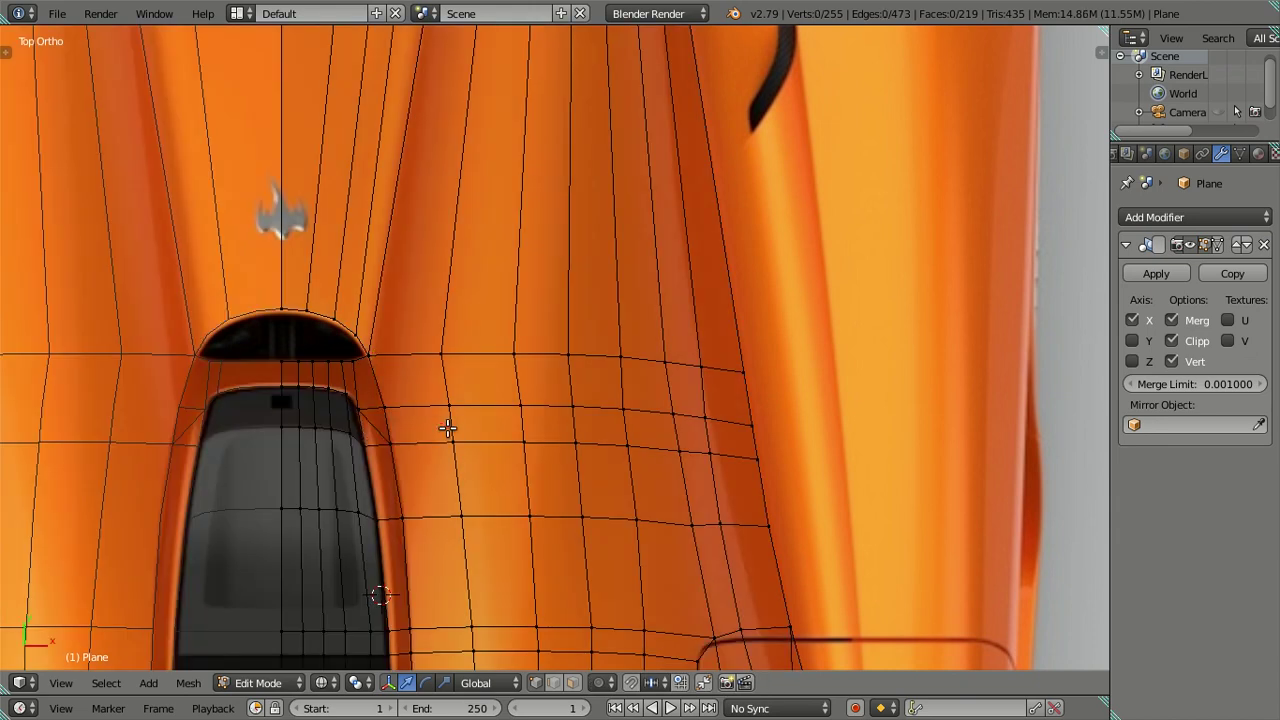
right_click(340, 427)
key(x)
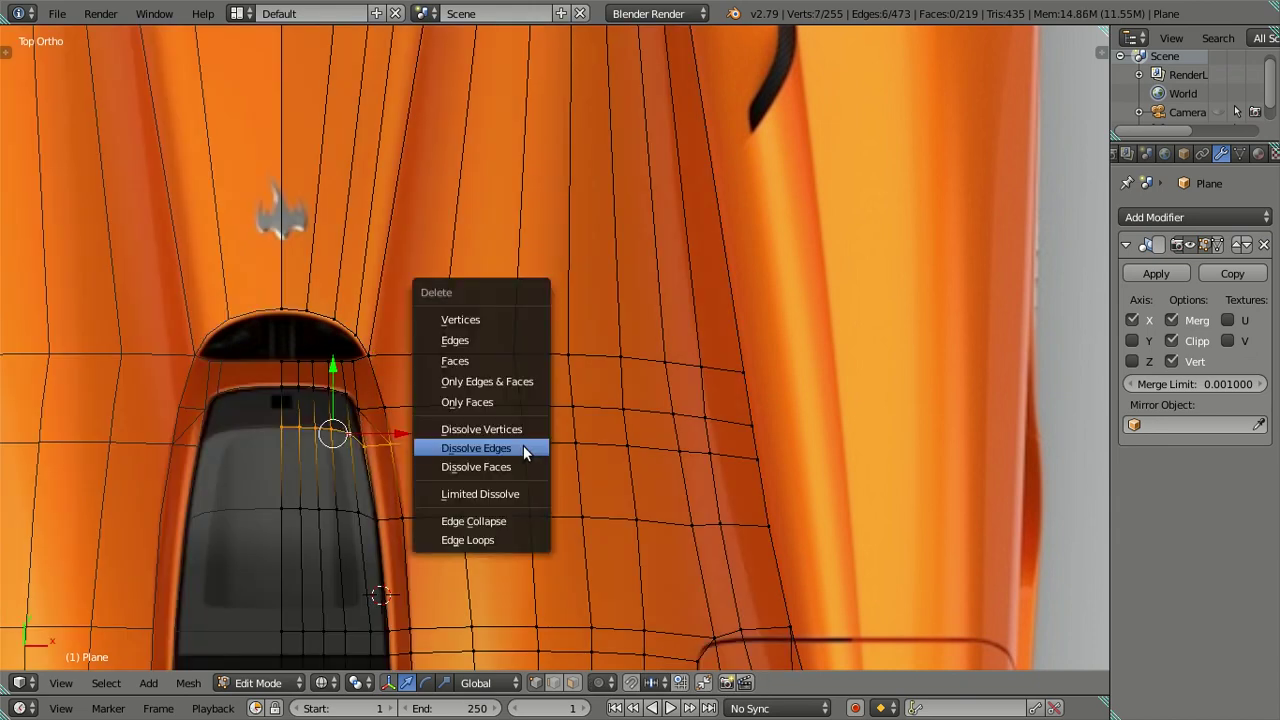
click(523, 445)
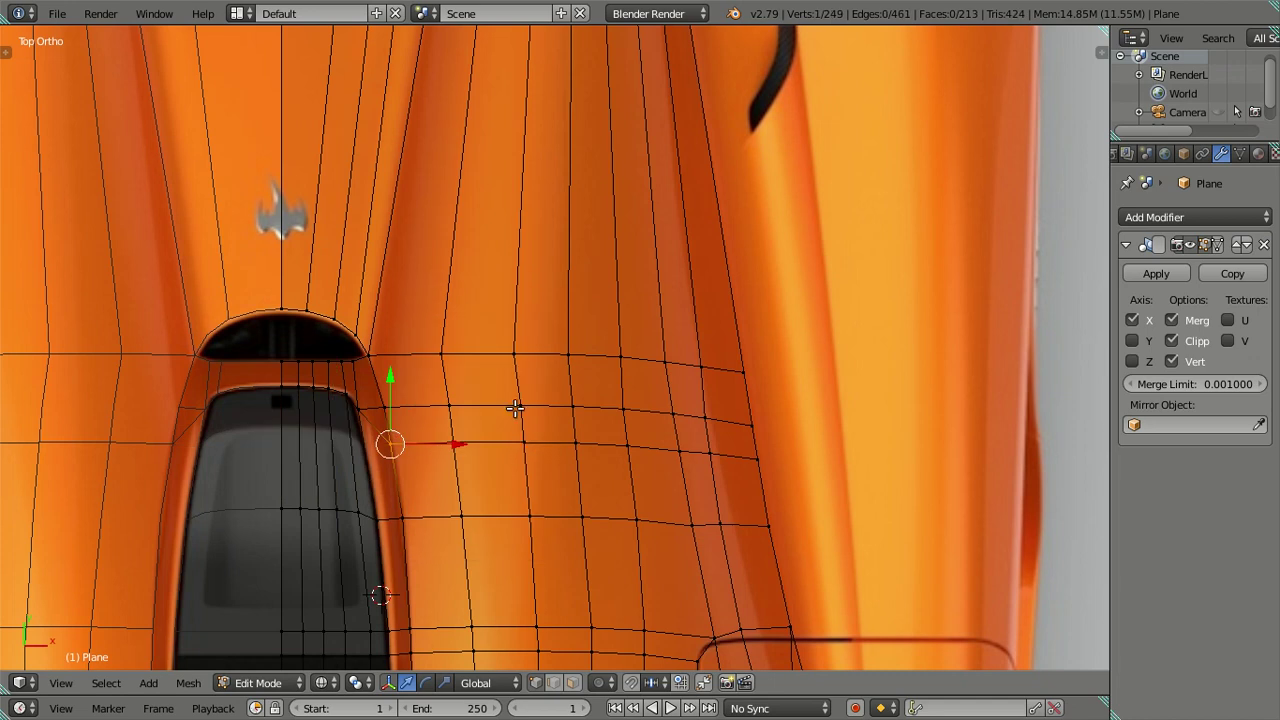
key(a)
alt+right_click(574, 418)
key(x)
click(577, 424)
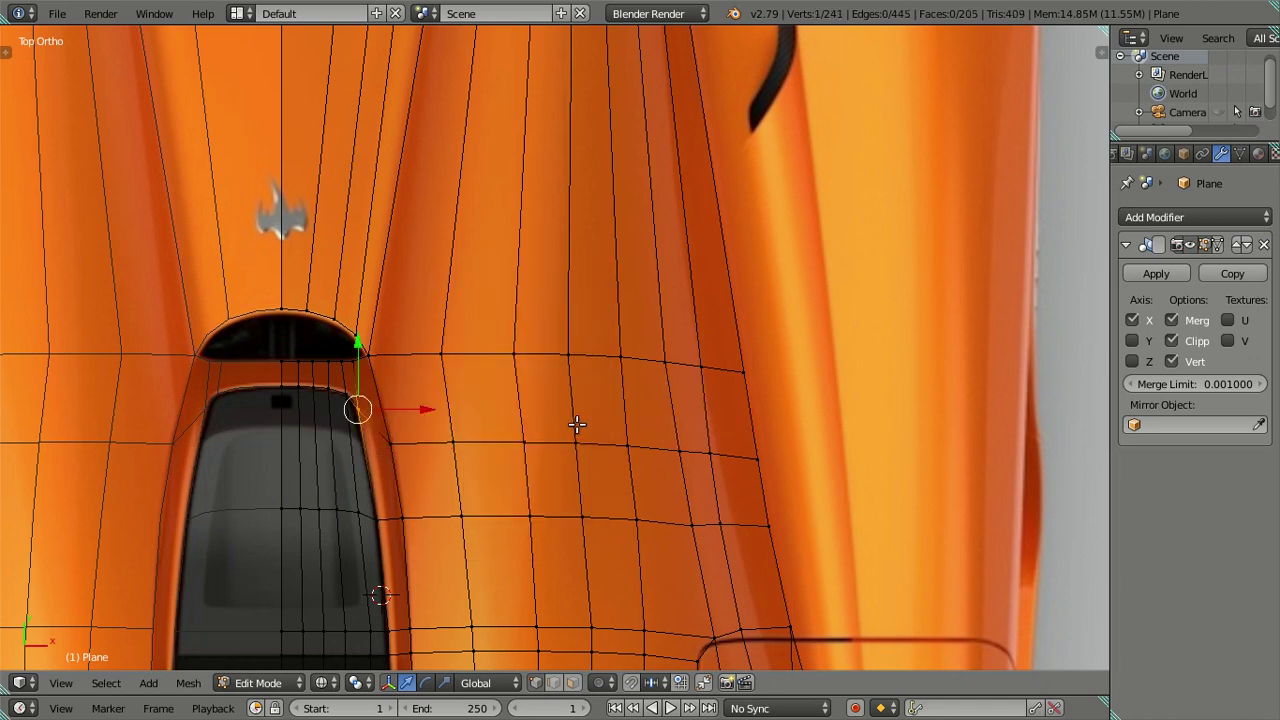
key(a)
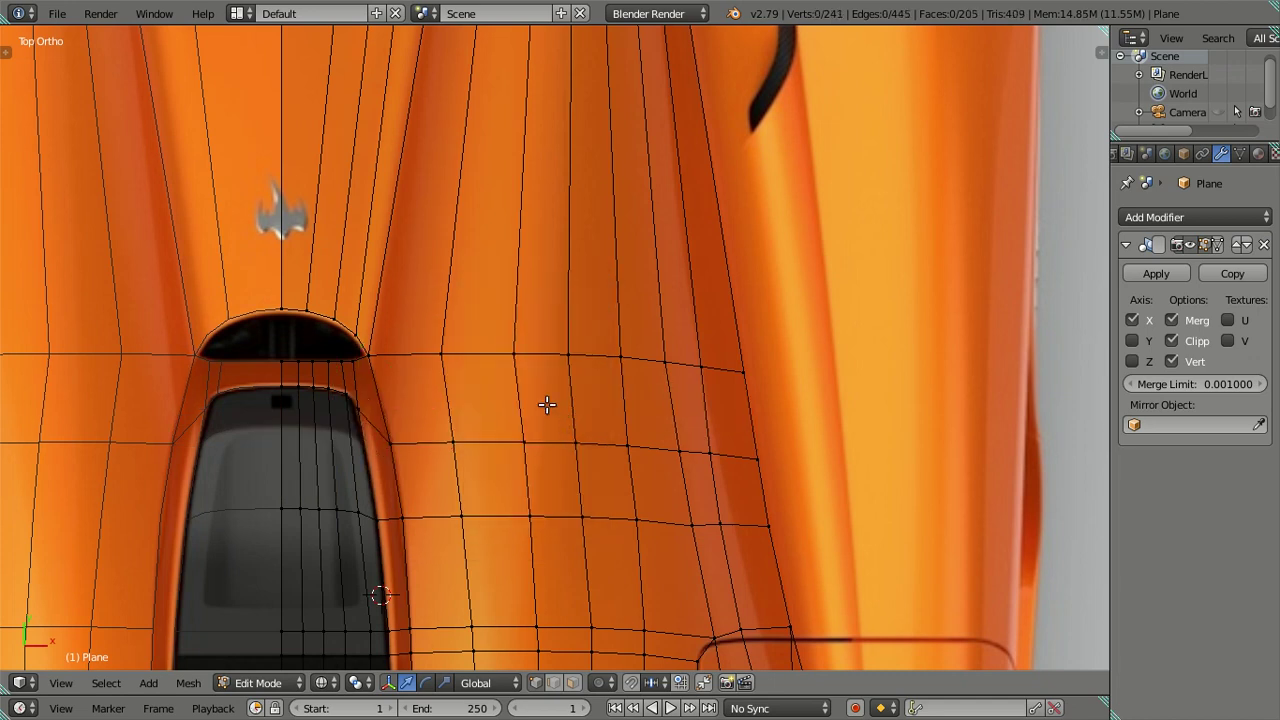
Return to Object Mode in solid shading and orbit to inspect the body
key(Tab)
key(z)
scroll(531, 393, down, 4)
key(Tab)
key(Tab)
scroll(614, 412, up, 2)
key(z)
mouse_move(614, 412)
middle_down()
mouse_move(584, 364)
mouse_move(394, 209)
mouse_move(320, 194)
mouse_move(260, 360)
mouse_move(300, 427)
mouse_move(503, 426)
mouse_move(514, 403)
middle_up()
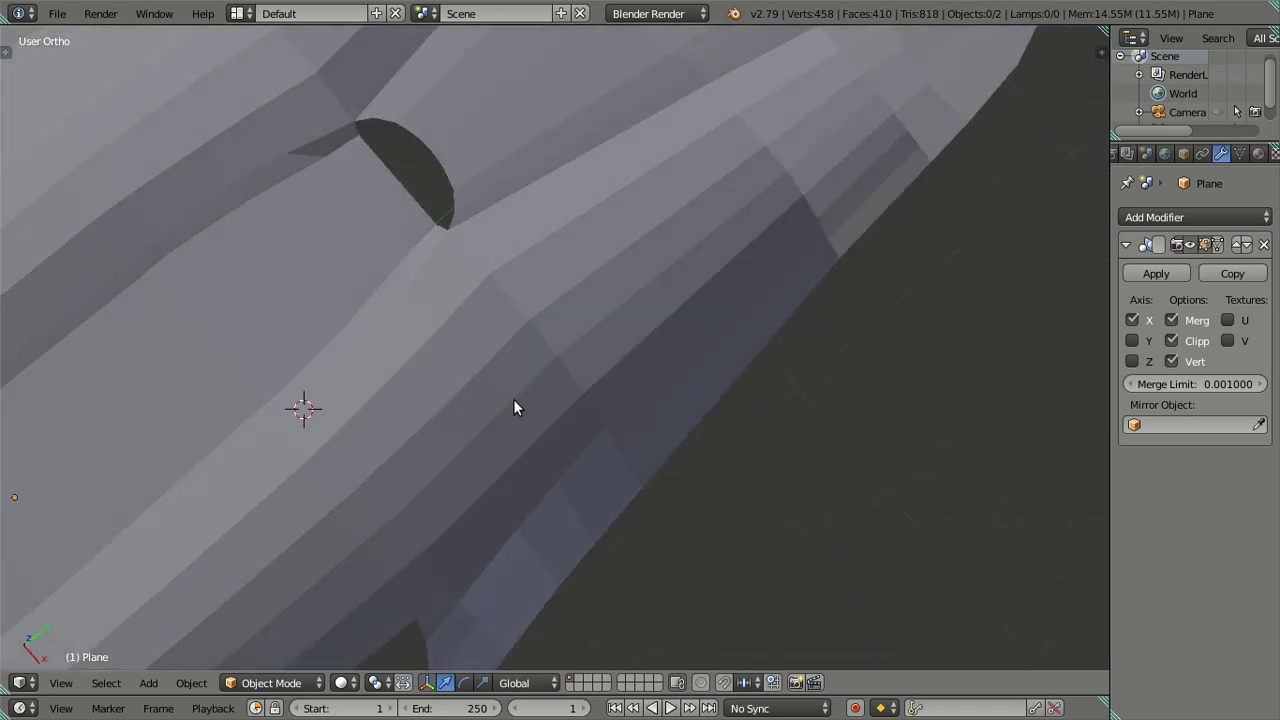
Select an edge path down the body's side and check it from top and side views
key(Tab)
right_click(503, 291)
ctrl+right_click(667, 503)
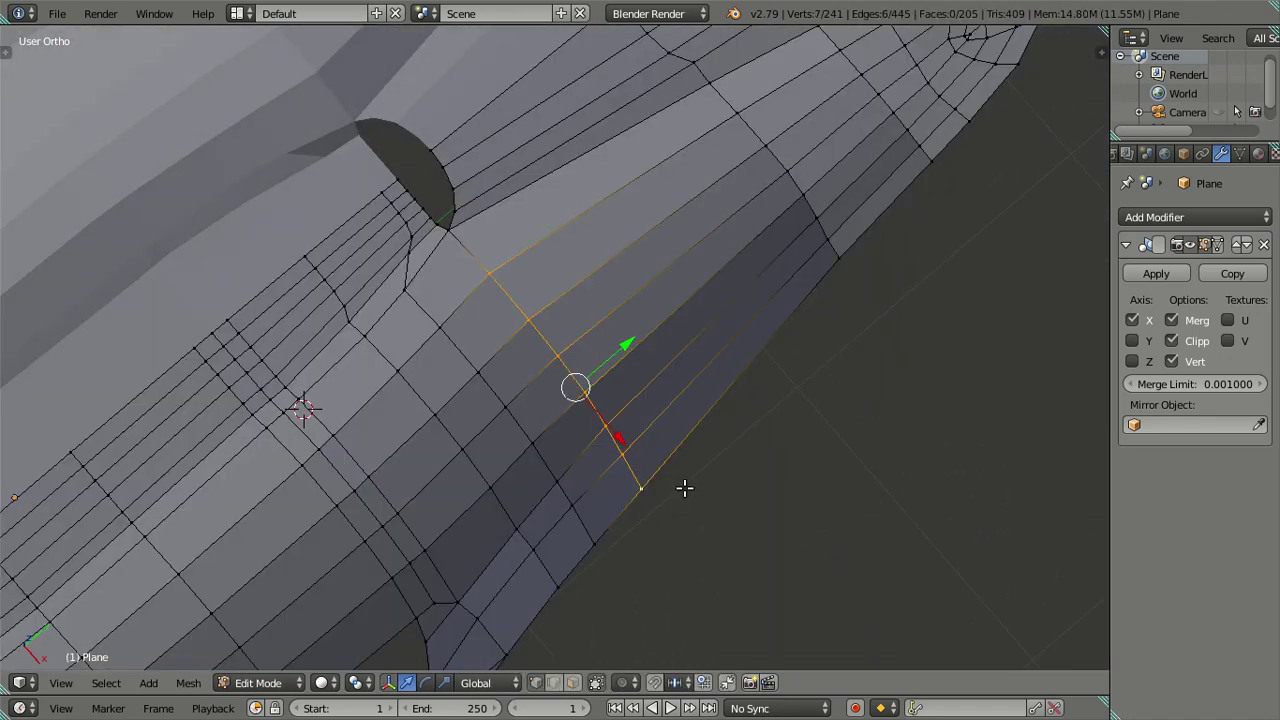
key(KP_7)
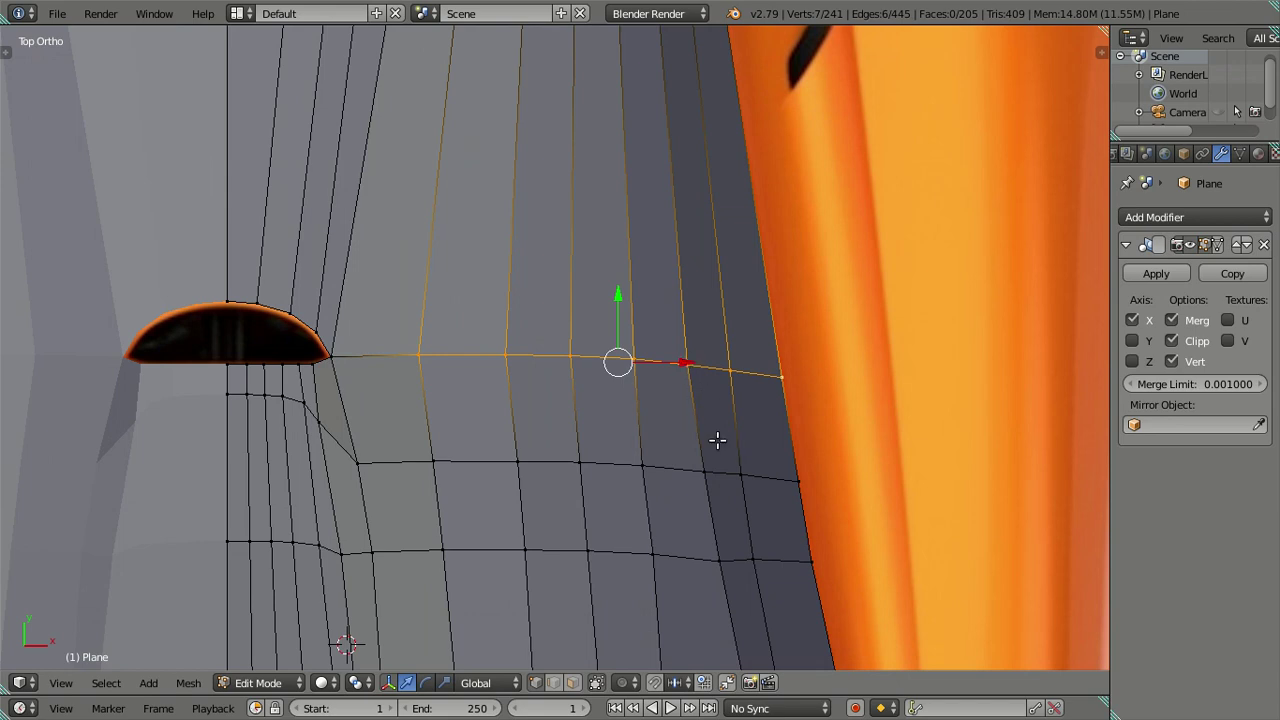
key(KP_3)
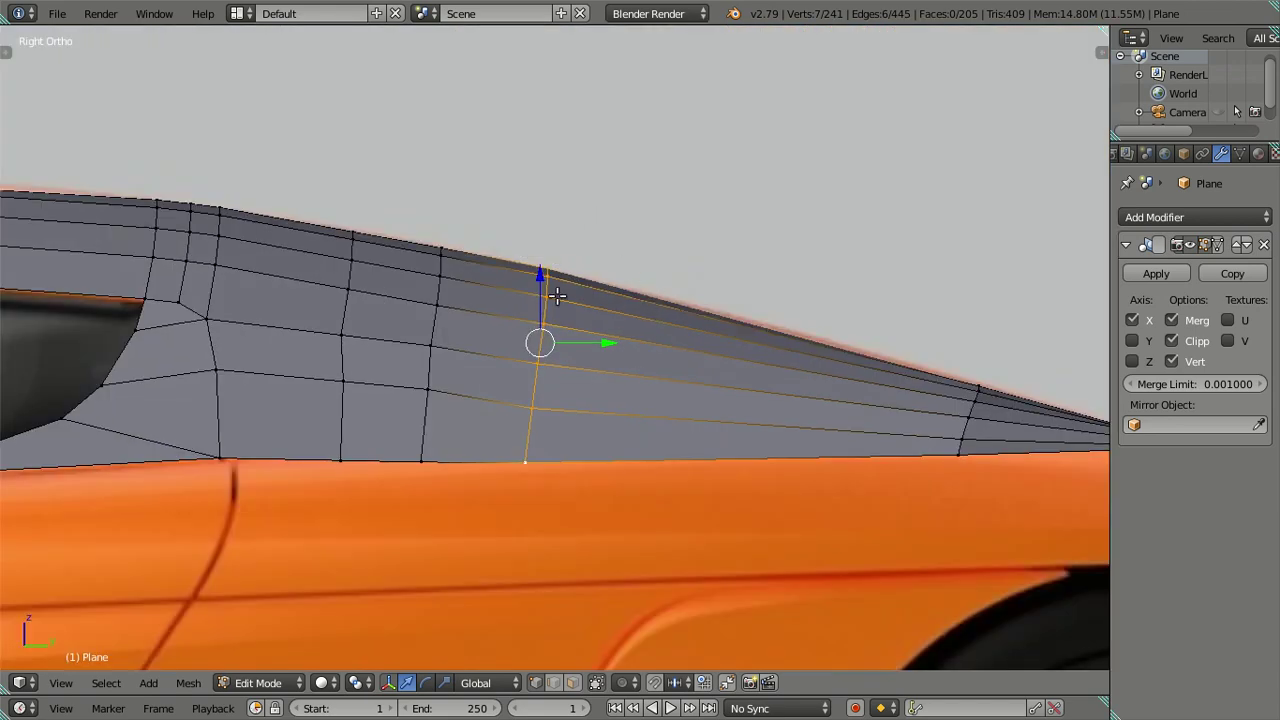
mouse_move(544, 363)
middle_down()
mouse_move(560, 451)
mouse_move(605, 504)
mouse_move(607, 540)
middle_up()
key(Tab)
key(Tab)
Select the side-panel edge loop without its bottom vertex and slide it slightly along X
alt+right_click(589, 487)
shift+right_click(592, 596)
drag(569, 425, 569, 431)
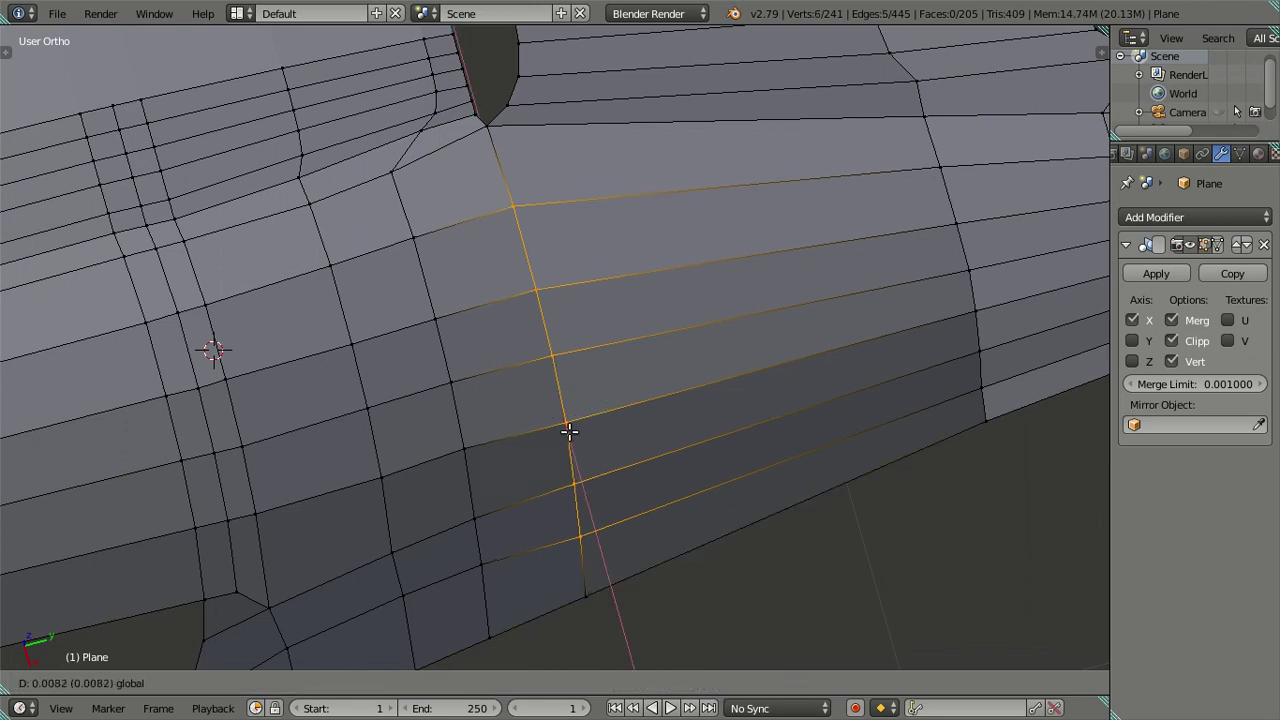
key(Tab)
Orbit and zoom around the whole shell to review it
mouse_move(573, 451)
middle_down()
mouse_move(587, 328)
mouse_move(555, 257)
mouse_move(483, 244)
mouse_move(297, 340)
mouse_move(274, 318)
mouse_move(322, 291)
middle_up()
scroll(310, 285, down, 1)
scroll(330, 315, up, 4)
mouse_move(338, 342)
middle_down()
mouse_move(706, 386)
mouse_move(763, 345)
mouse_move(846, 363)
mouse_move(891, 420)
mouse_move(847, 518)
mouse_move(683, 363)
mouse_move(663, 314)
mouse_move(629, 360)
mouse_move(600, 360)
mouse_move(663, 383)
mouse_move(717, 370)
mouse_move(746, 343)
mouse_move(774, 357)
mouse_move(782, 383)
middle_up()
scroll(671, 363, down, 5)
scroll(895, 422, up, 3)
scroll(847, 518, down, 4)
scroll(629, 360, up, 1)
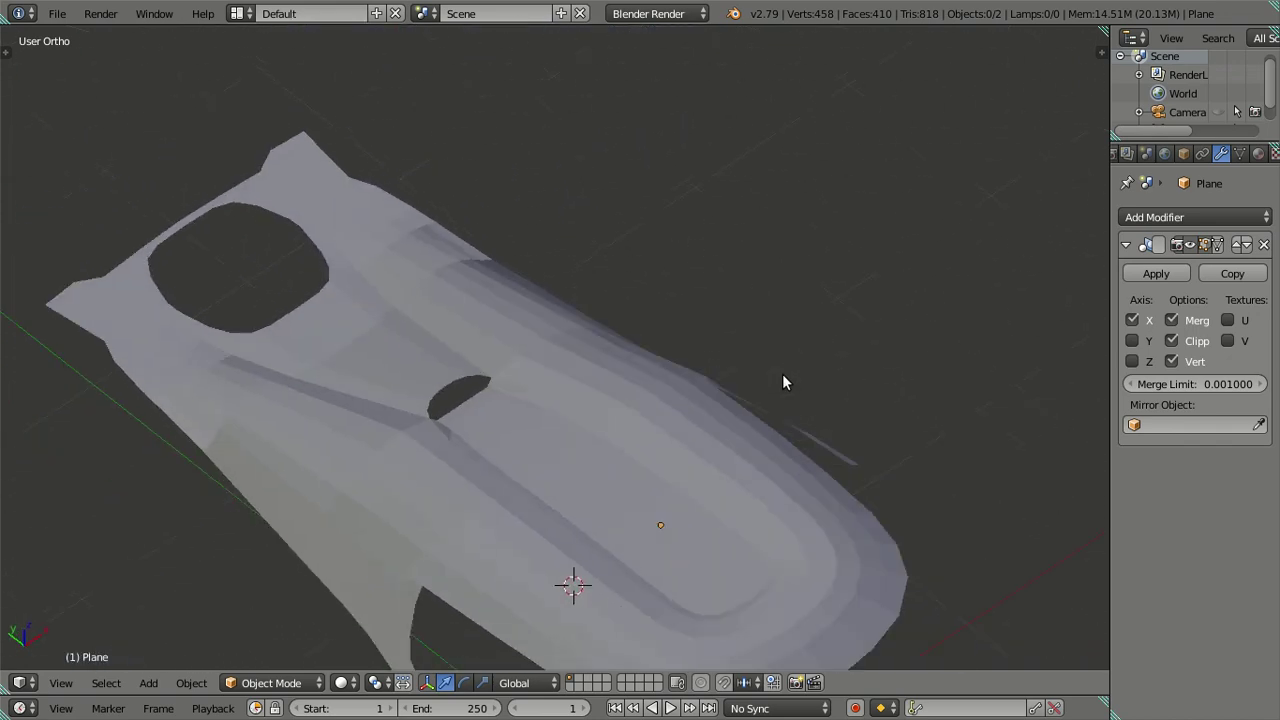
Switch to top view, enter Edit Mode with see-through display, and frame the side window edge
key(KP_7)
scroll(689, 391, up, 2)
scroll(654, 383, down, 2)
key(Tab)
key(z)
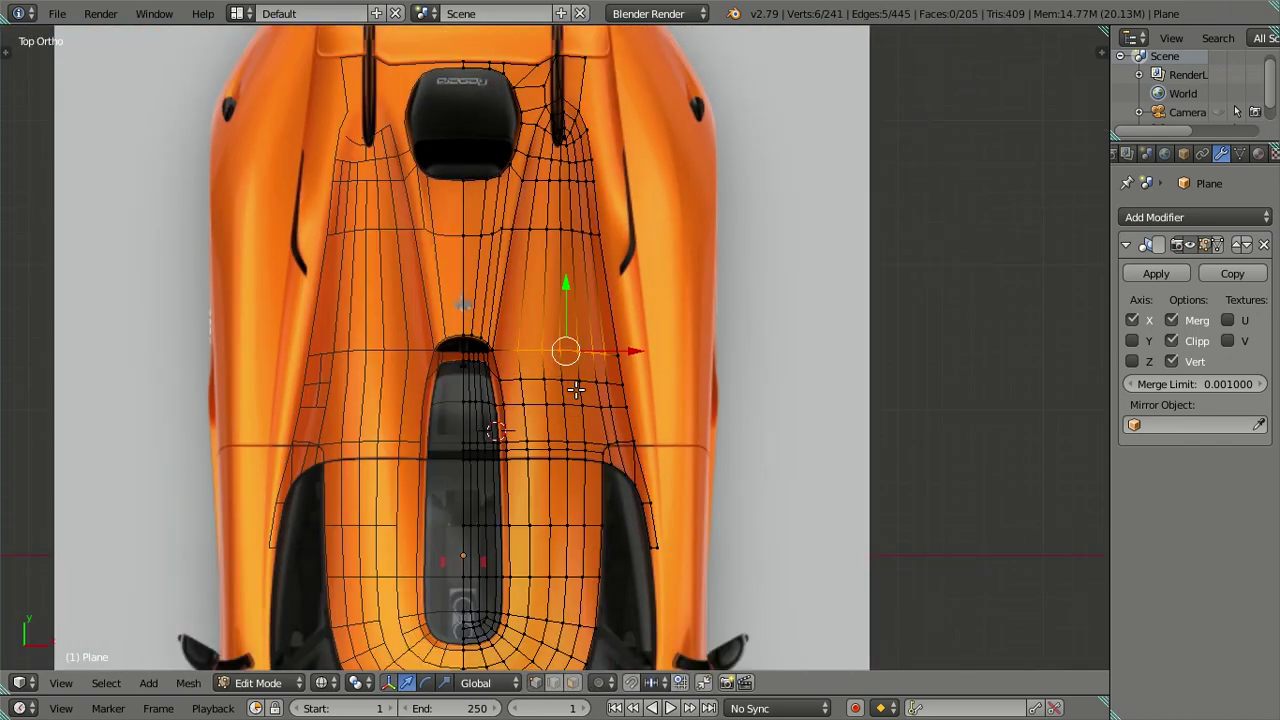
key(a)
scroll(587, 394, up, 2)
shift+middle_drag(697, 537, 657, 347)
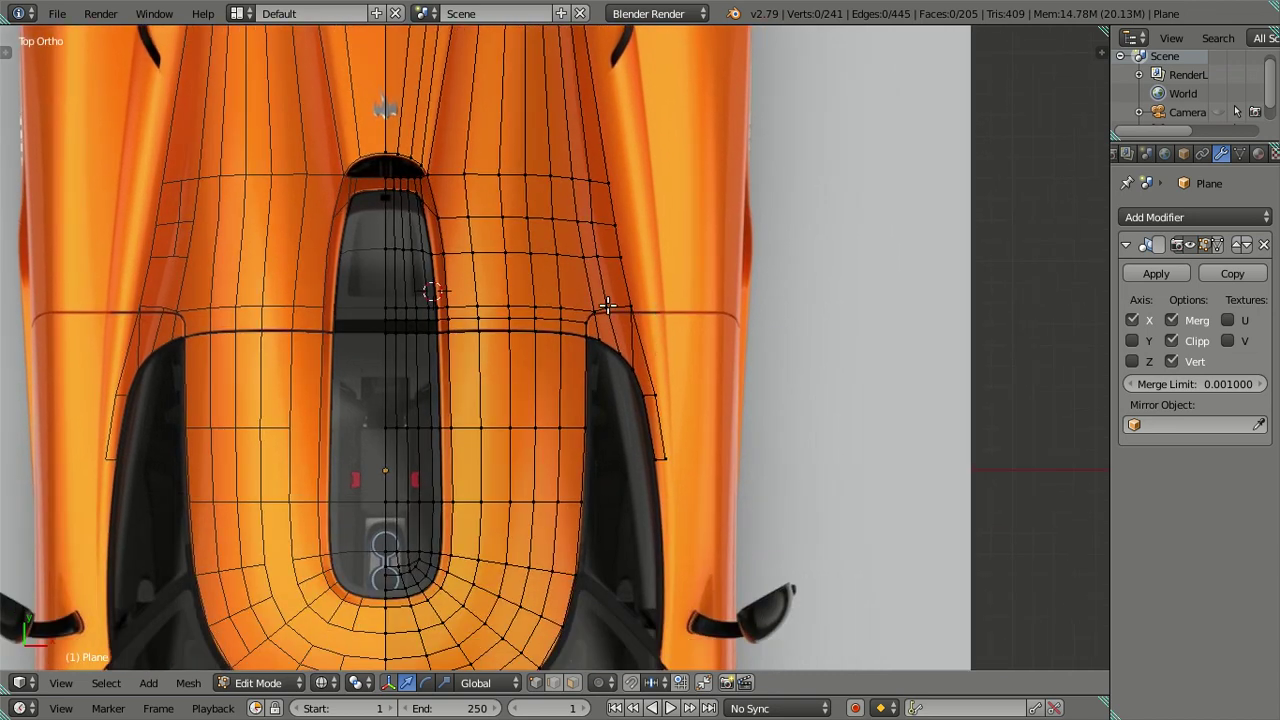
shift+middle_drag(607, 305, 566, 382)
scroll(566, 383, down, 2)
scroll(566, 400, down, 2)
shift+scroll(571, 451, down, 2)
scroll(605, 451, up, 2)
Extrude the window-edge vertex pair three times down the edge toward the mirror
right_click(598, 402)
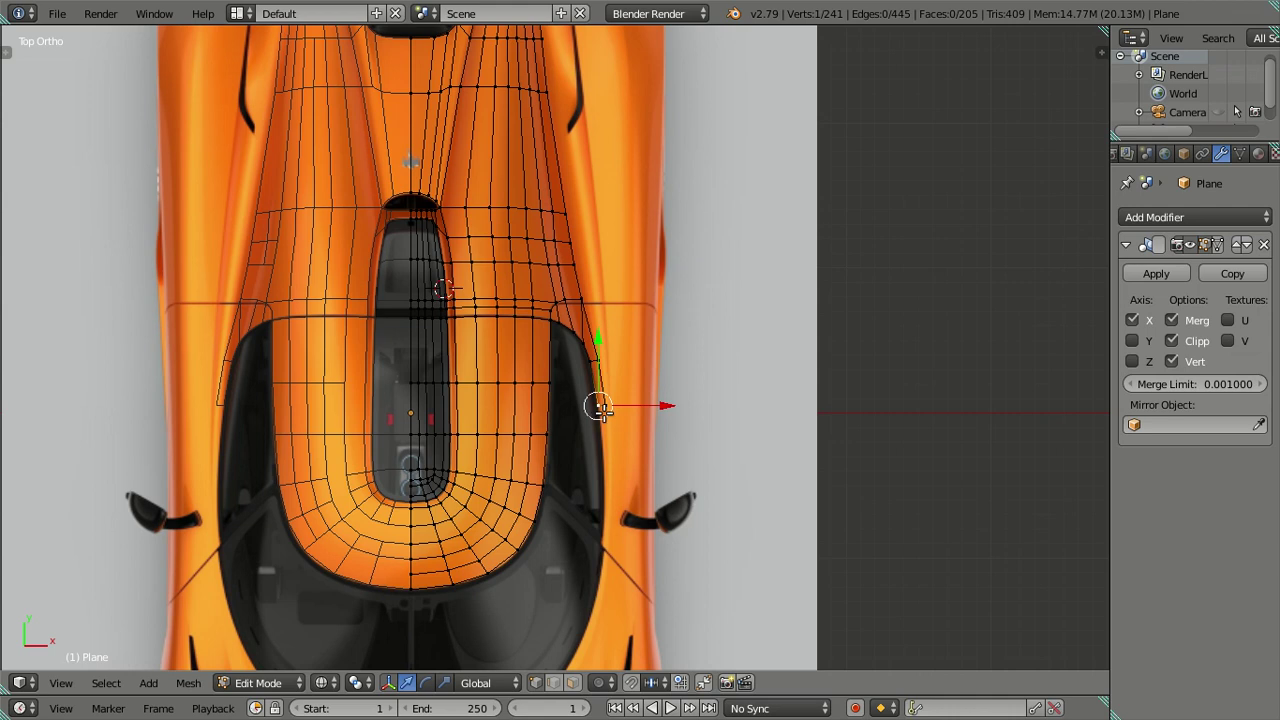
scroll(609, 414, up, 1)
scroll(609, 380, up, 2)
scroll(640, 366, up, 2)
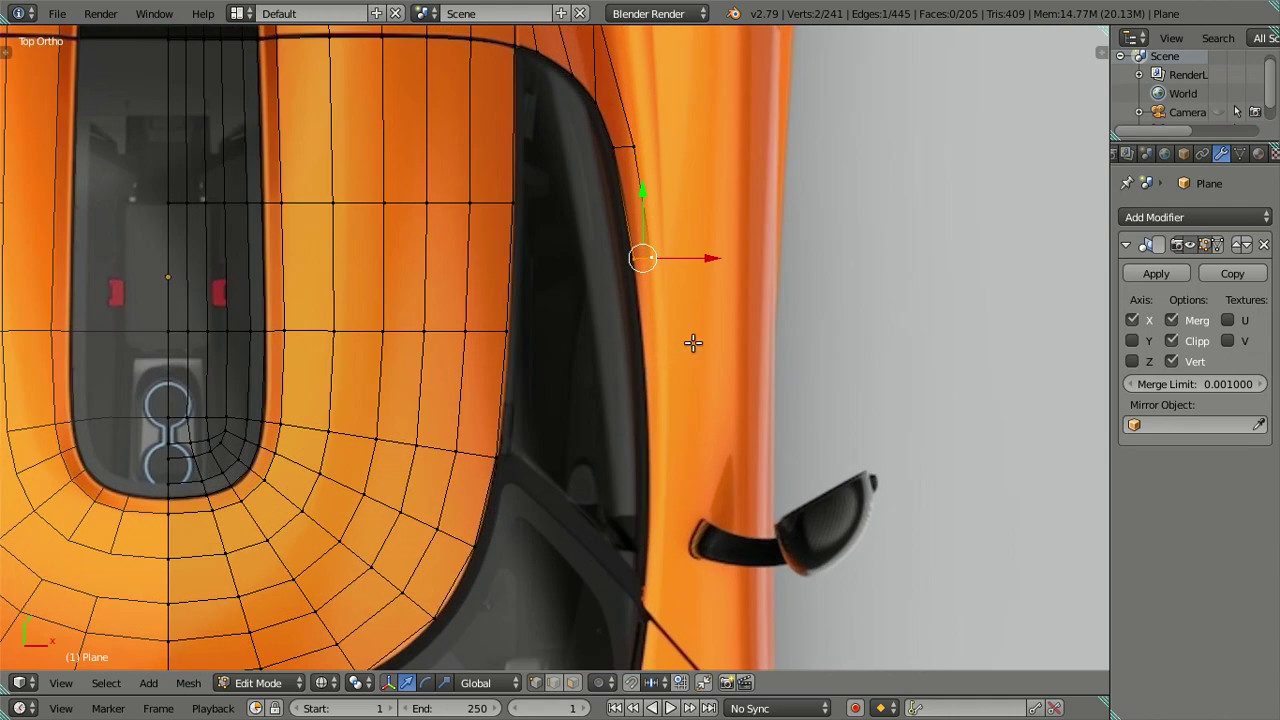
key(KP_3)
key(KP_7)
key(e)
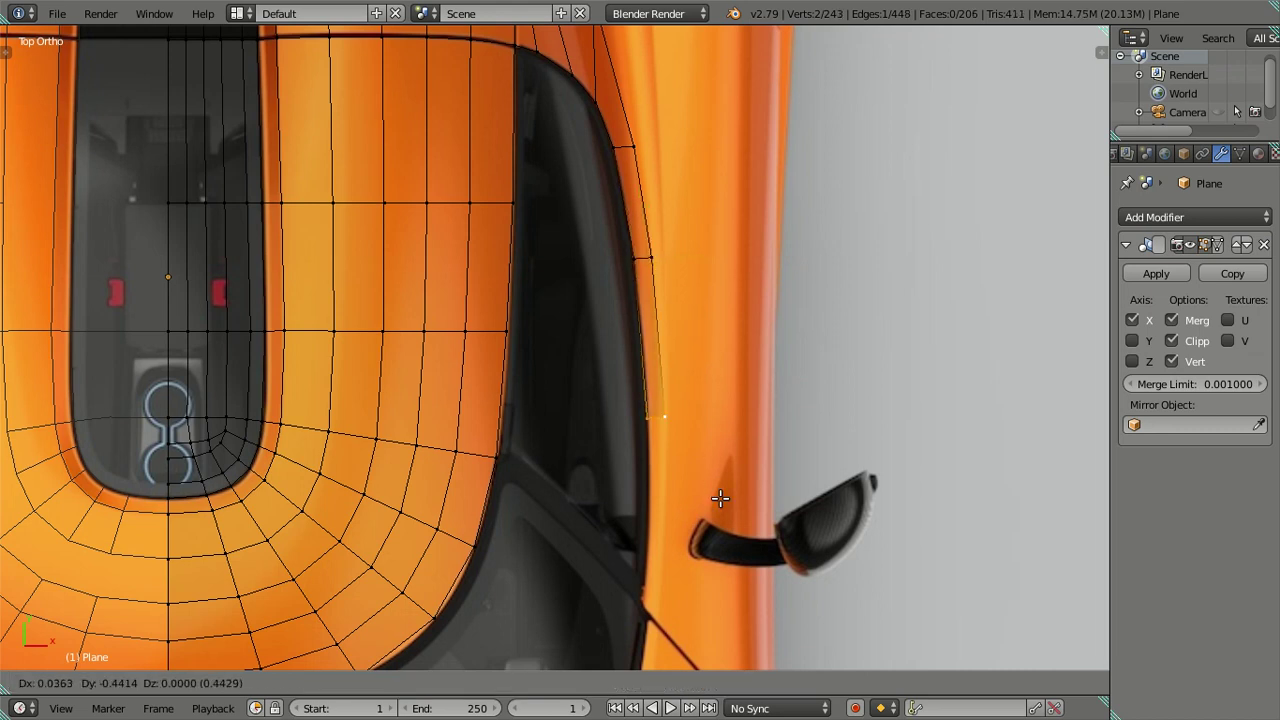
click(721, 498)
key(e)
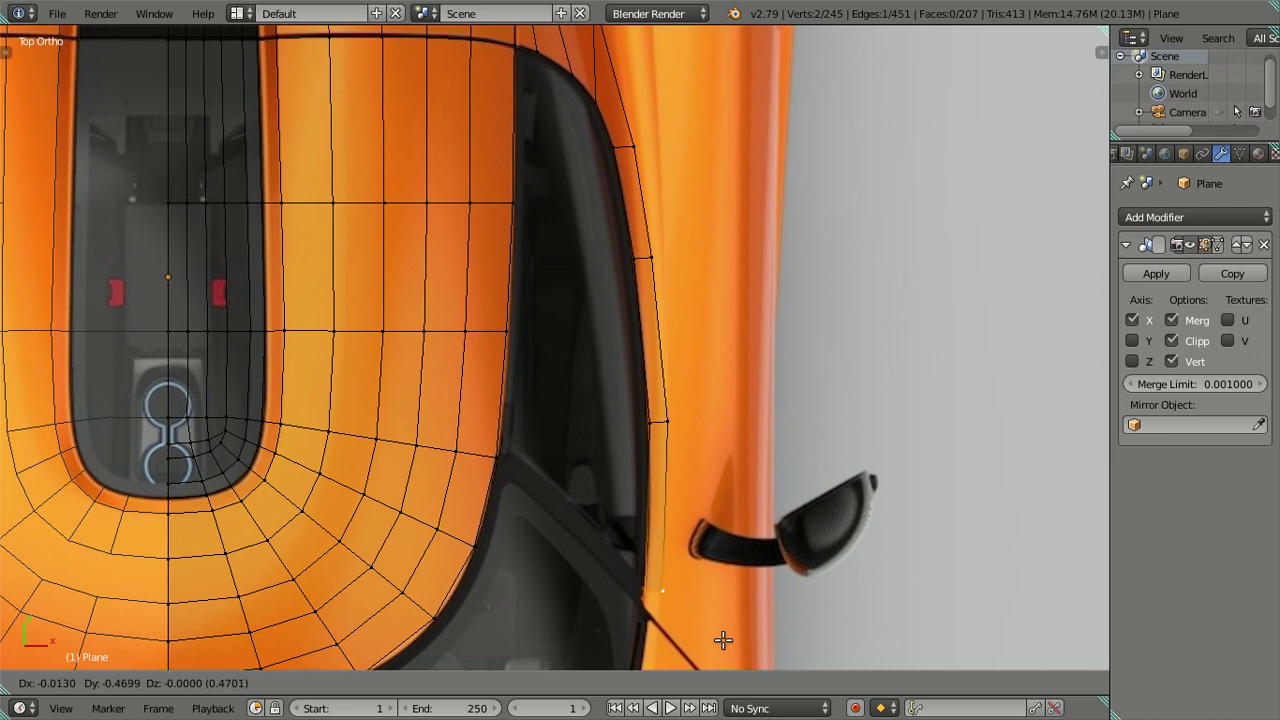
click(727, 590)
key(e)
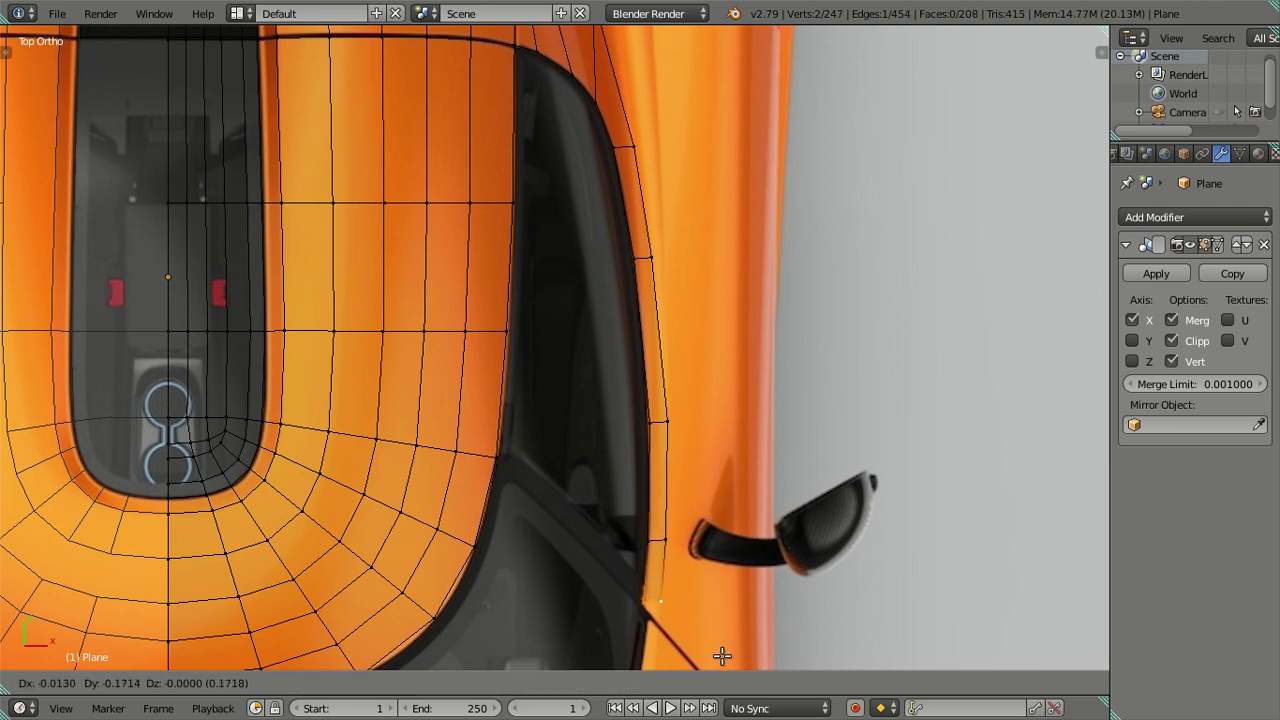
click(722, 656)
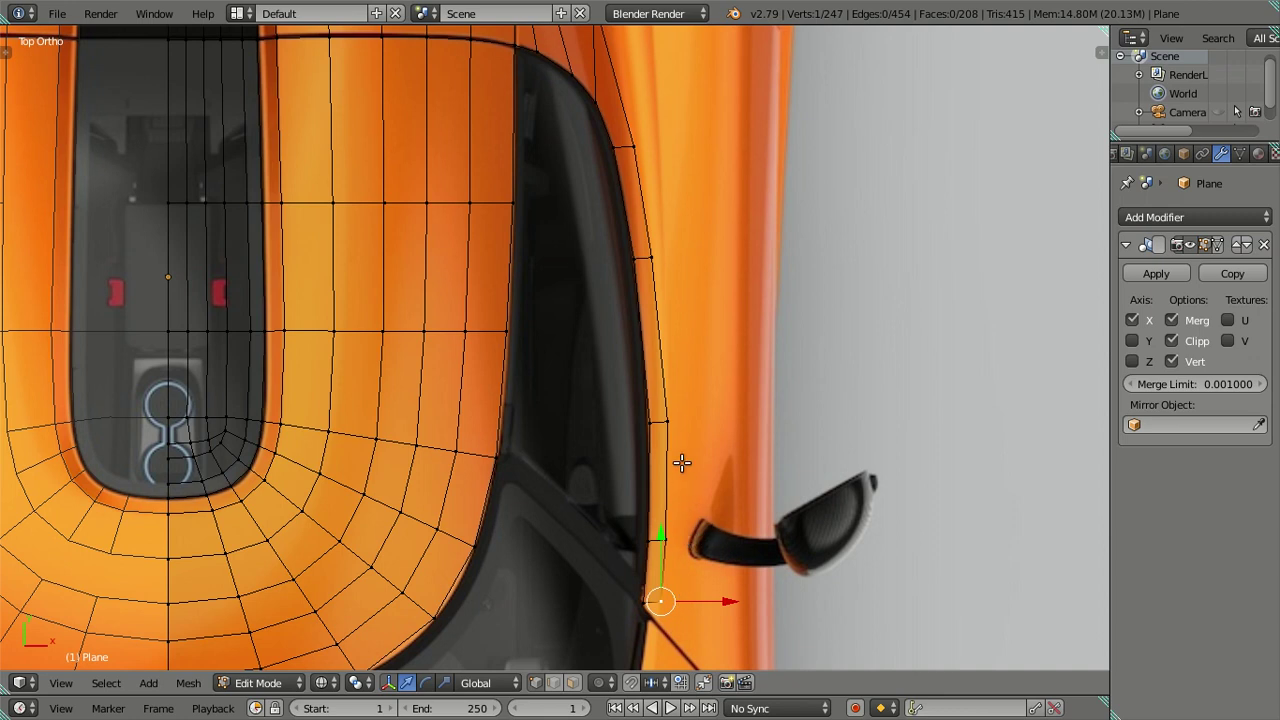
Nudge the adjacent edge-loop vertex right onto the window edge and select the new strip
right_click(666, 417)
drag(704, 425, 721, 430)
ctrl+right_click(676, 581)
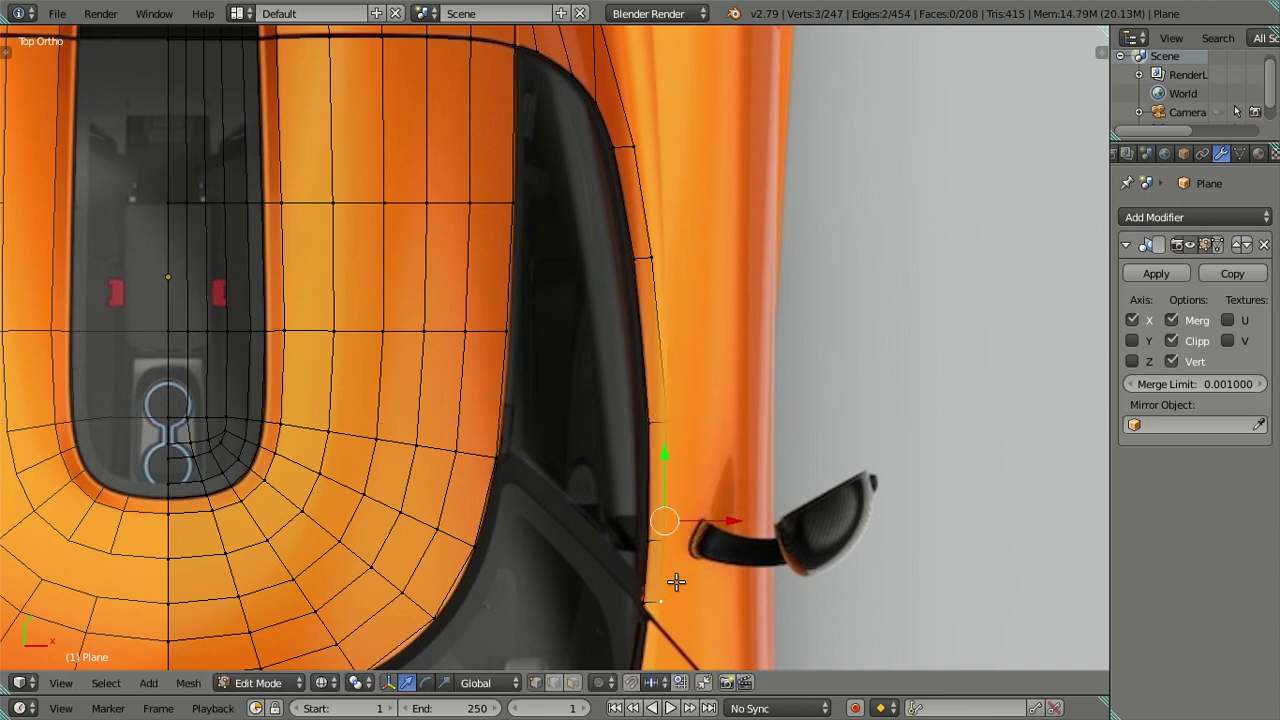
key(KP_3)
Lower the new strip's face along Z in side view to follow the window's bottom line
shift+middle_drag(543, 451, 566, 371)
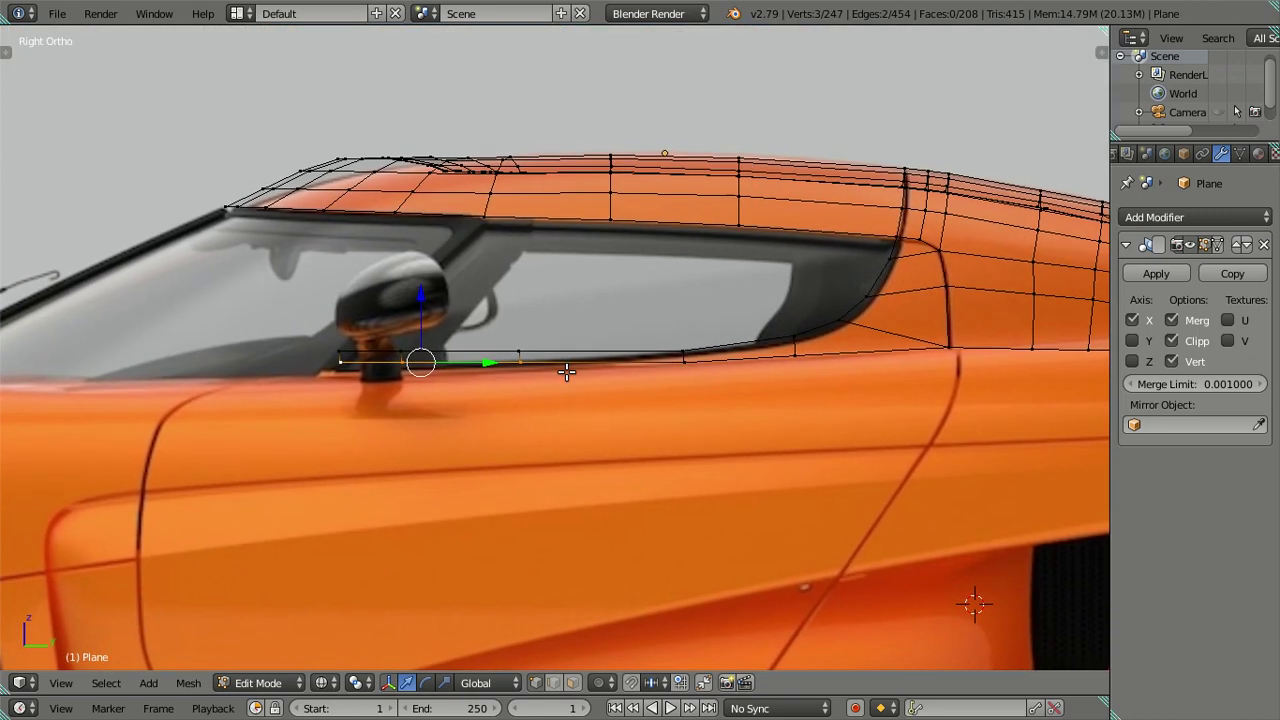
scroll(501, 388, up, 3)
shift+right_click(499, 348)
shift+right_click(322, 348)
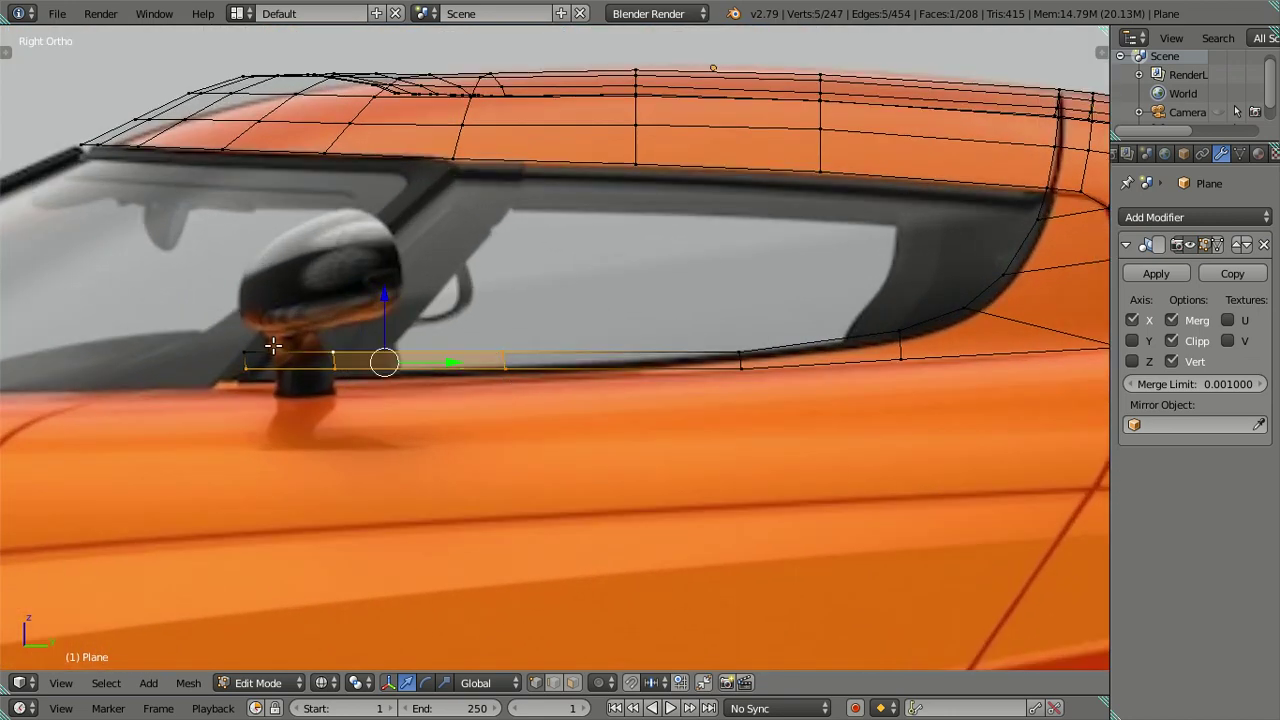
shift+right_click(255, 352)
key(g)
key(z)
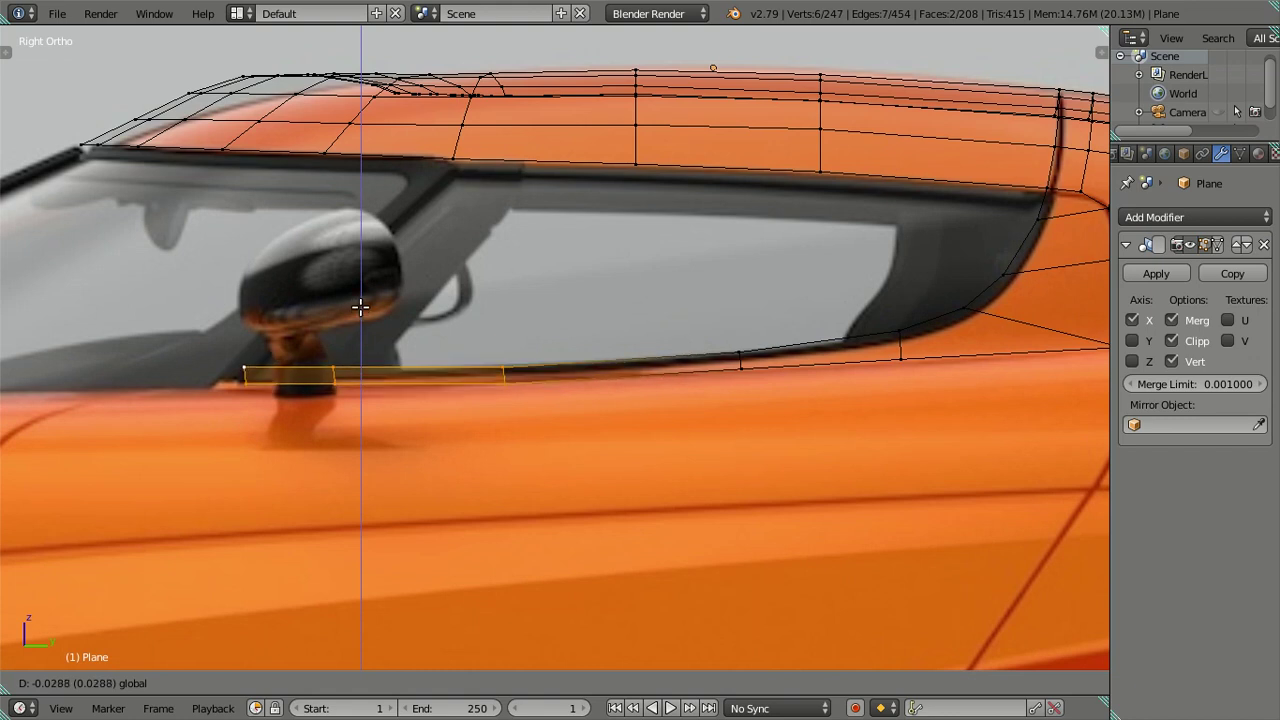
click(363, 303)
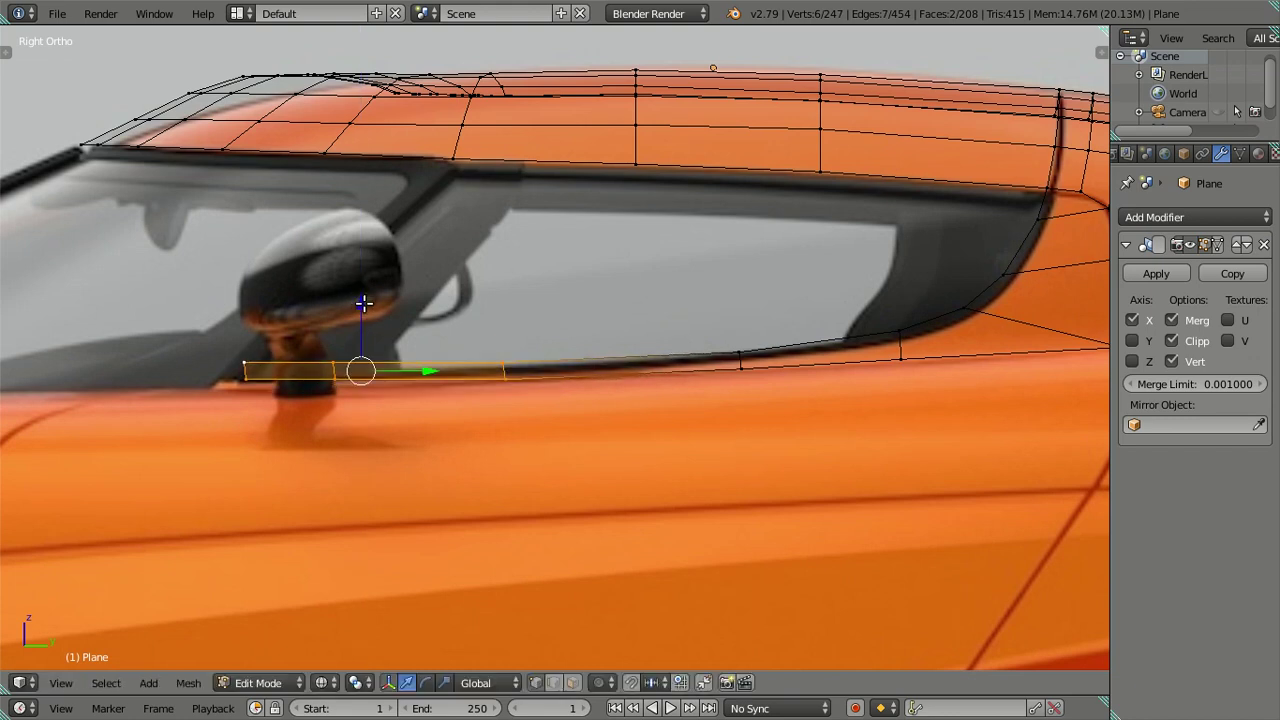
key(ctrl+z)
key(g)
key(z)
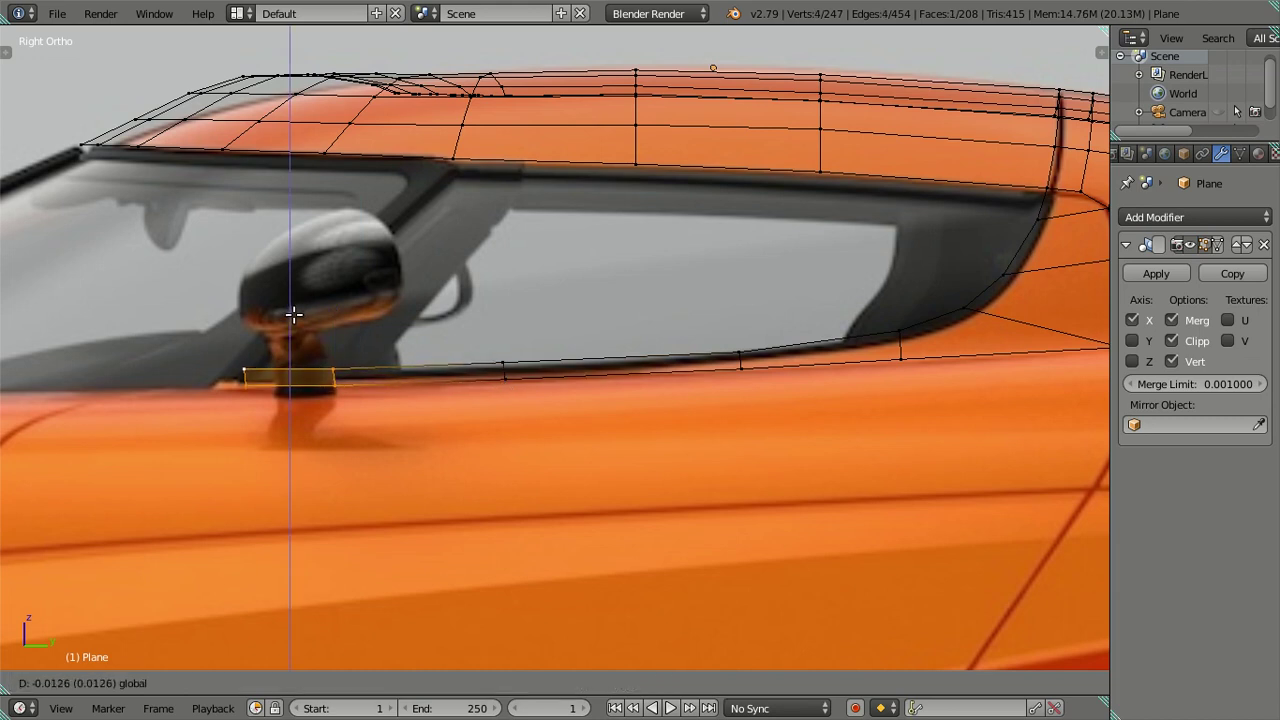
click(293, 315)
Select the sill vertices from the mirror to the window's rear corner and door edge
shift+middle_drag(713, 347, 341, 395)
right_click(649, 291)
shift+middle_drag(10, 437, 359, 389)
ctrl+right_click(217, 393)
shift+right_click(217, 405)
shift+right_click(307, 405)
shift+right_click(476, 402)
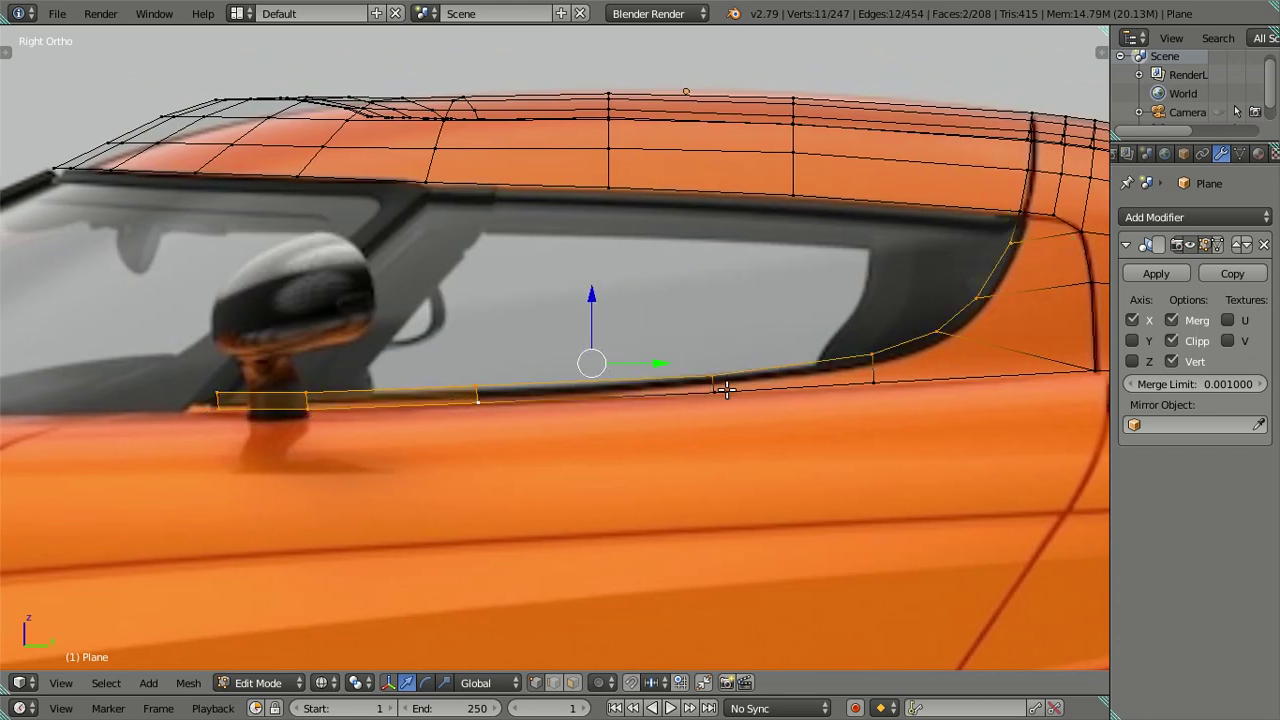
shift+right_click(713, 381)
shift+right_click(873, 381)
shift+middle_drag(1055, 410, 841, 418)
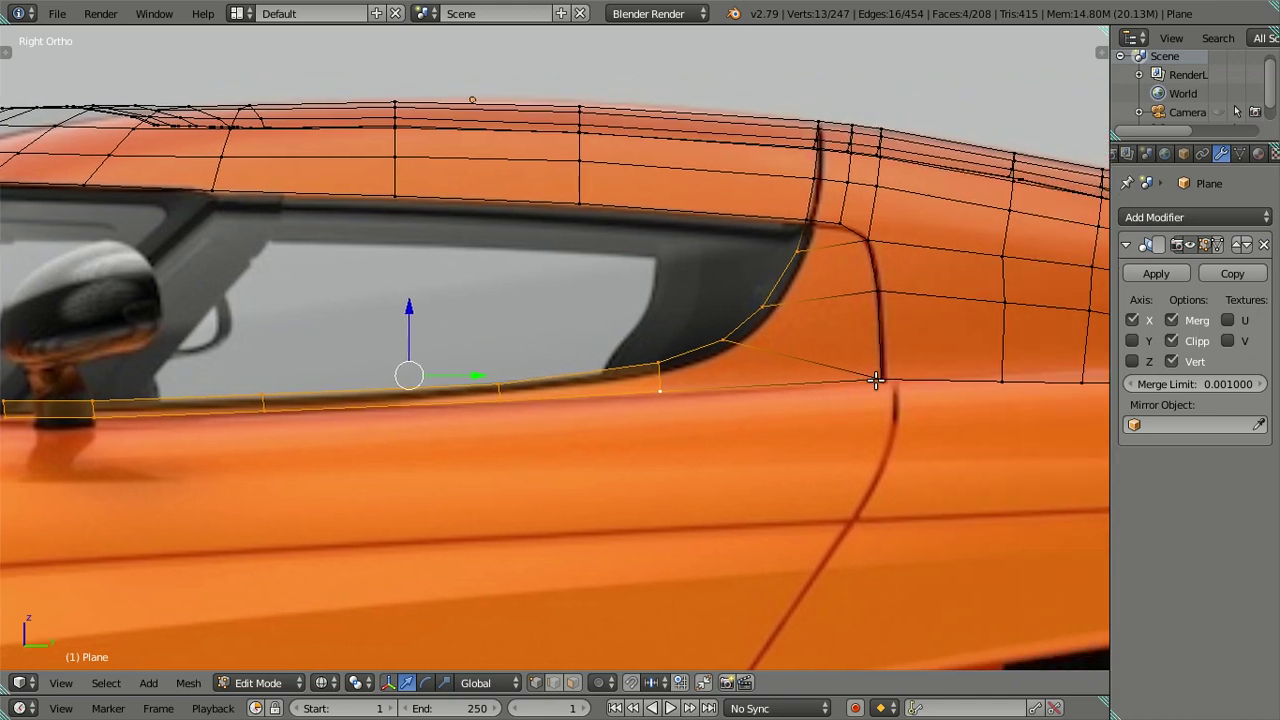
shift+right_click(876, 386)
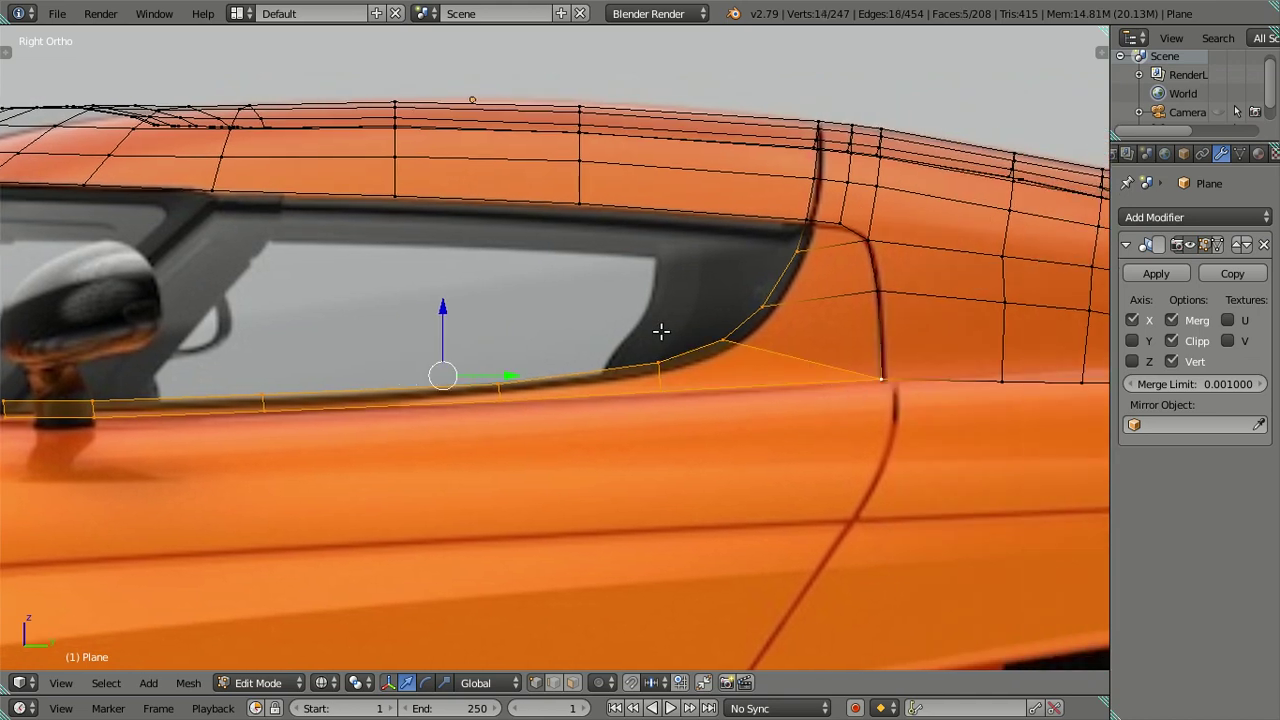
shift+right_click(876, 289)
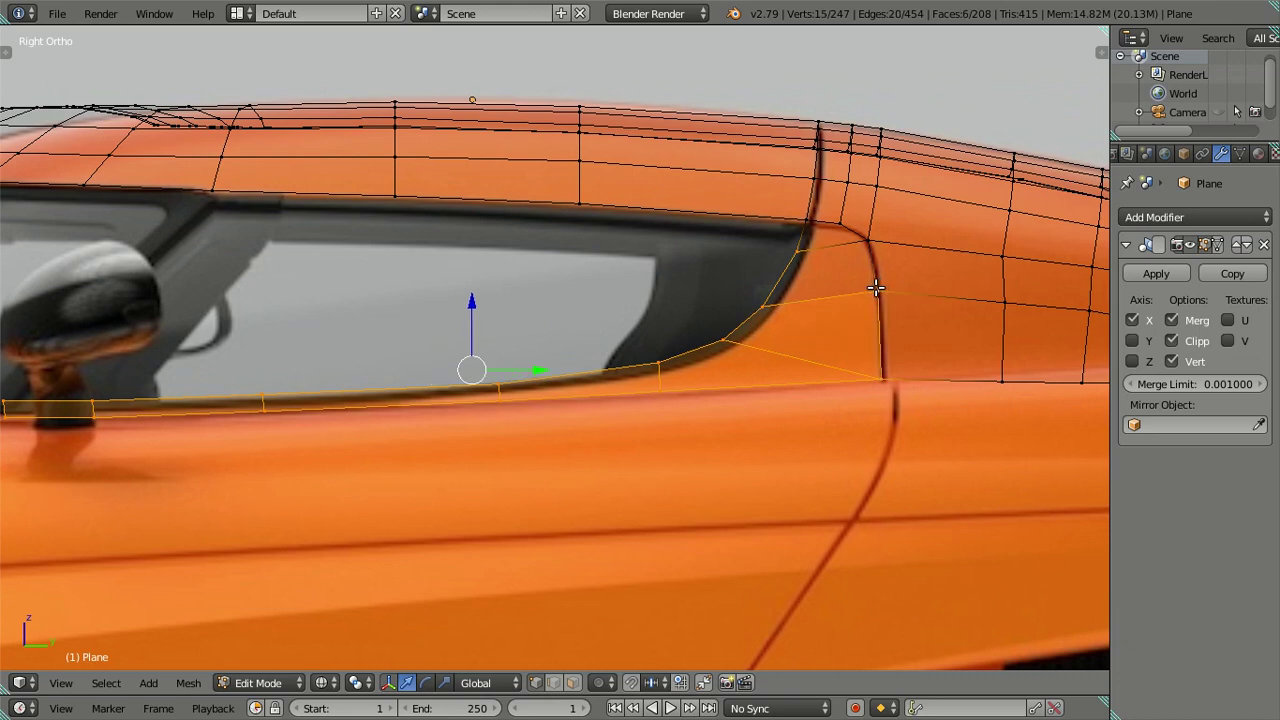
Lower the selected sill vertices along Z and slide them slightly along Y
key(g)
key(z)
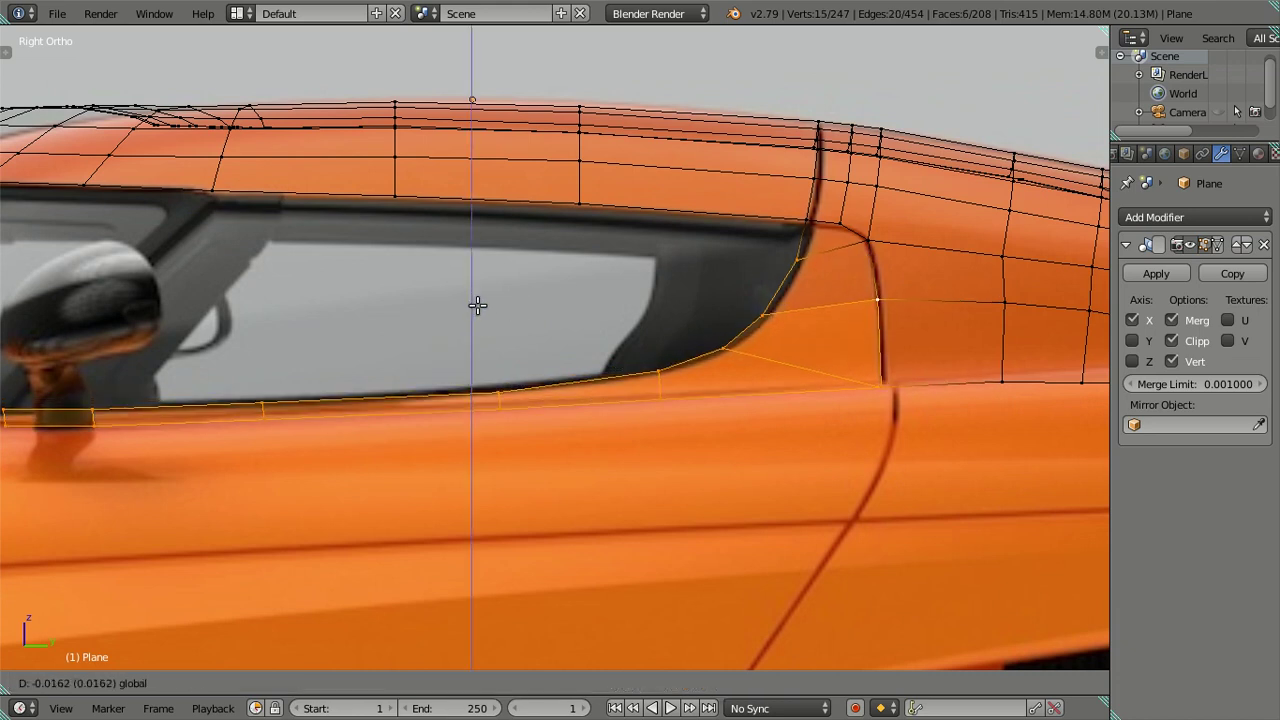
click(474, 307)
drag(536, 372, 544, 364)
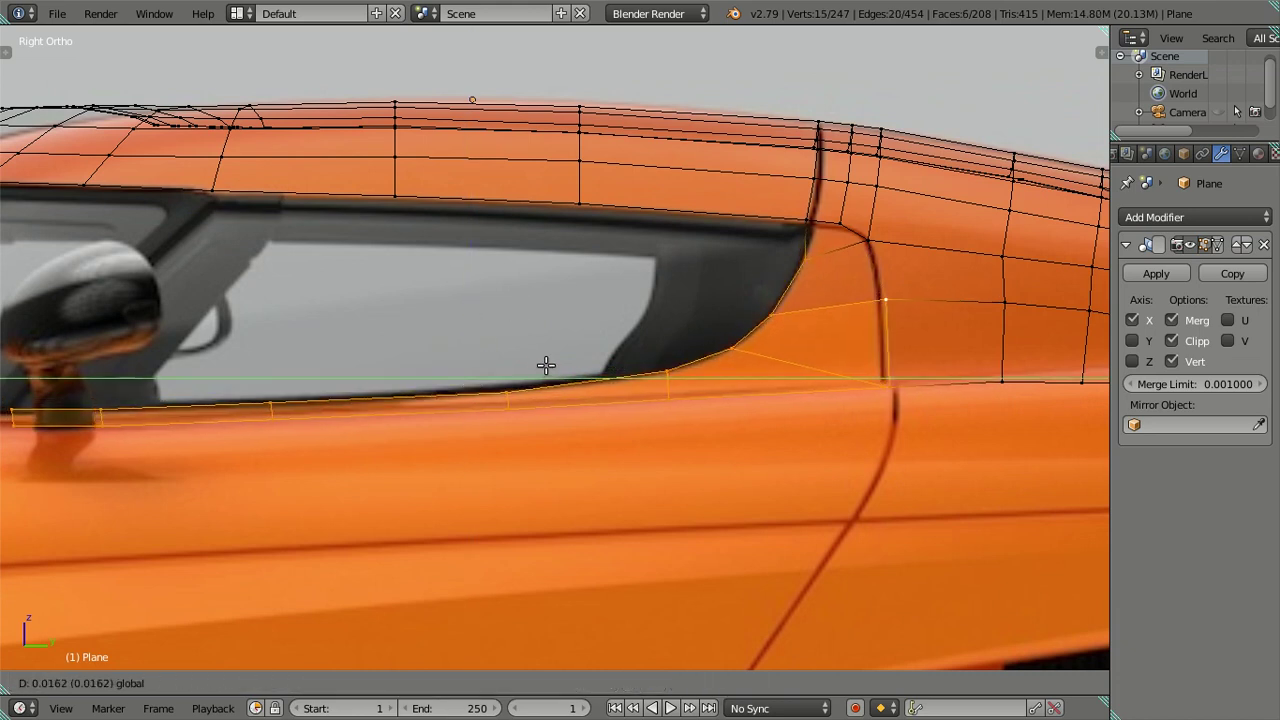
right_click(818, 220)
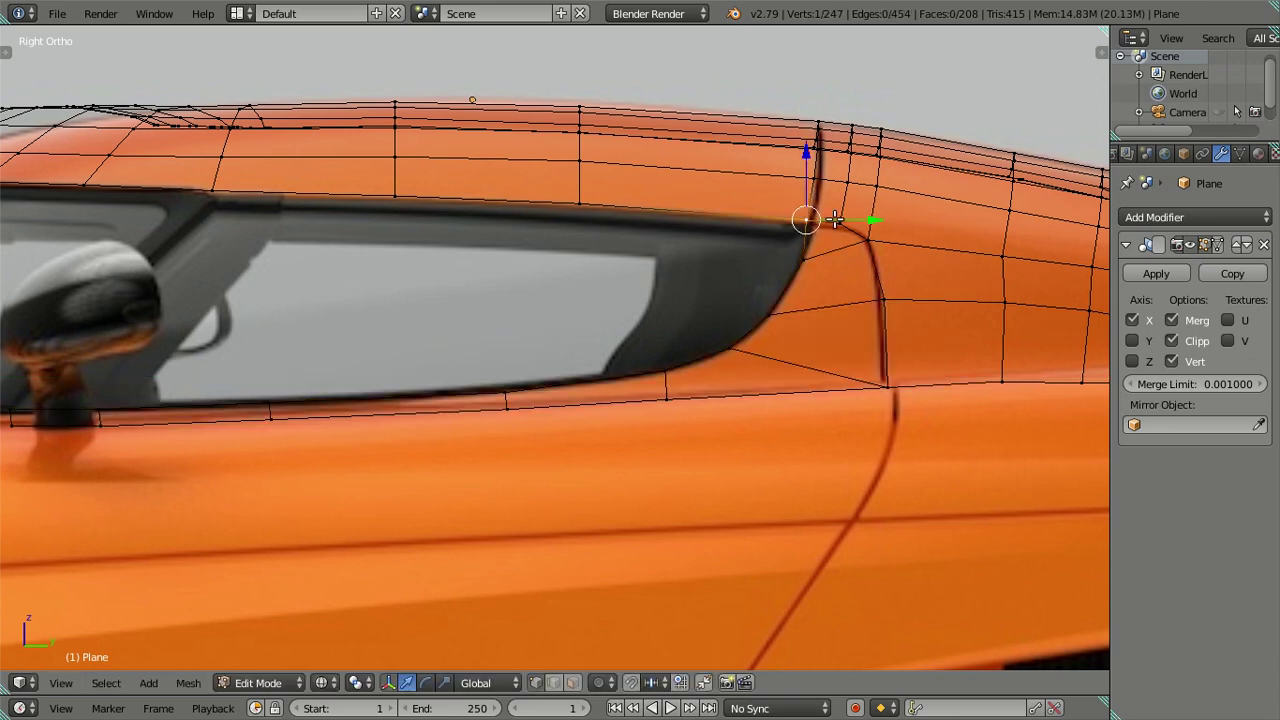
Shift the rear-corner vertex and the roof-edge vertex above it slightly along Y
drag(888, 220, 892, 214)
click(892, 214)
right_click(813, 176)
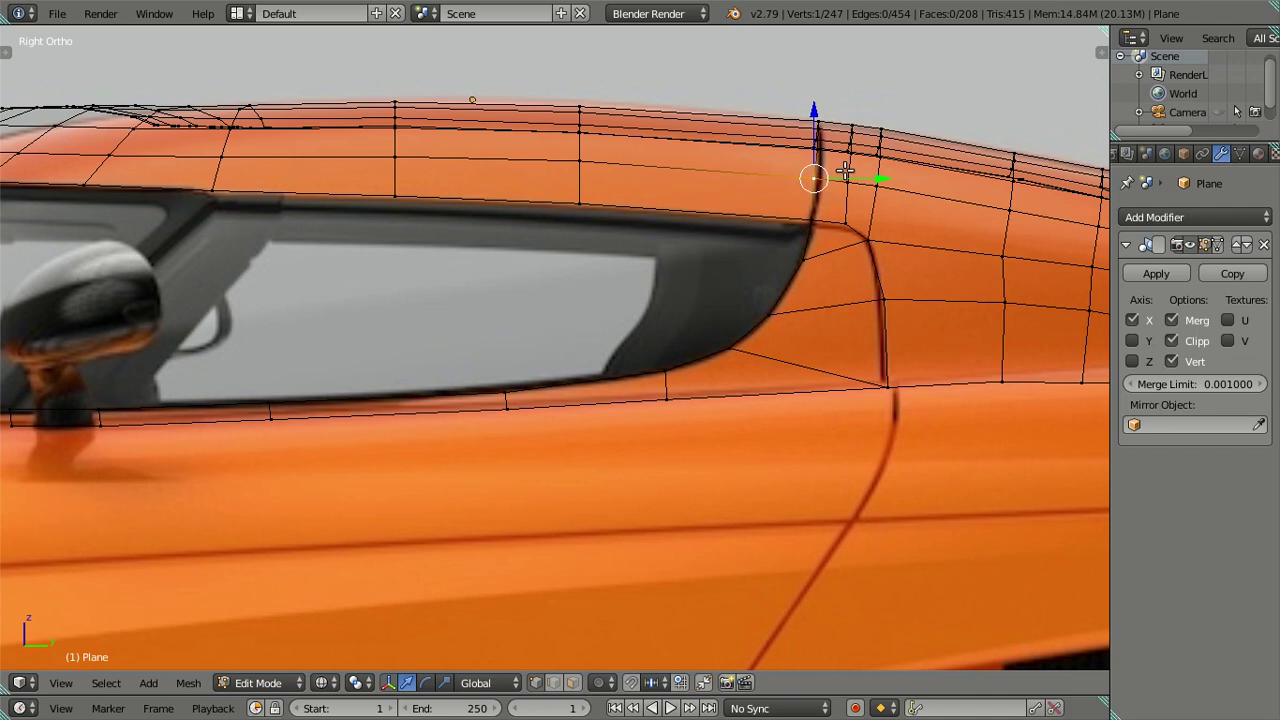
key(g)
key(y)
click(855, 175)
key(a)
In see-through view, move the vertical edge at the window's rear corner along Y
mouse_move(849, 166)
middle_down()
mouse_move(831, 283)
mouse_move(829, 215)
middle_up()
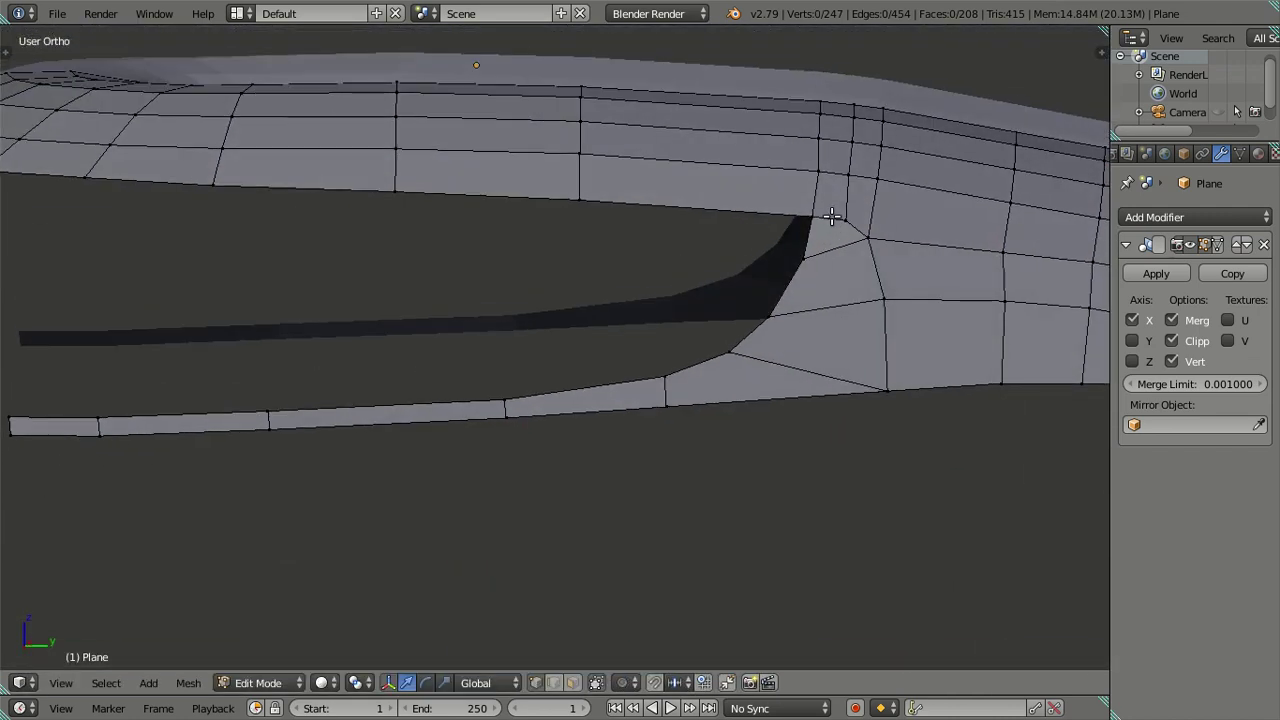
key(z)
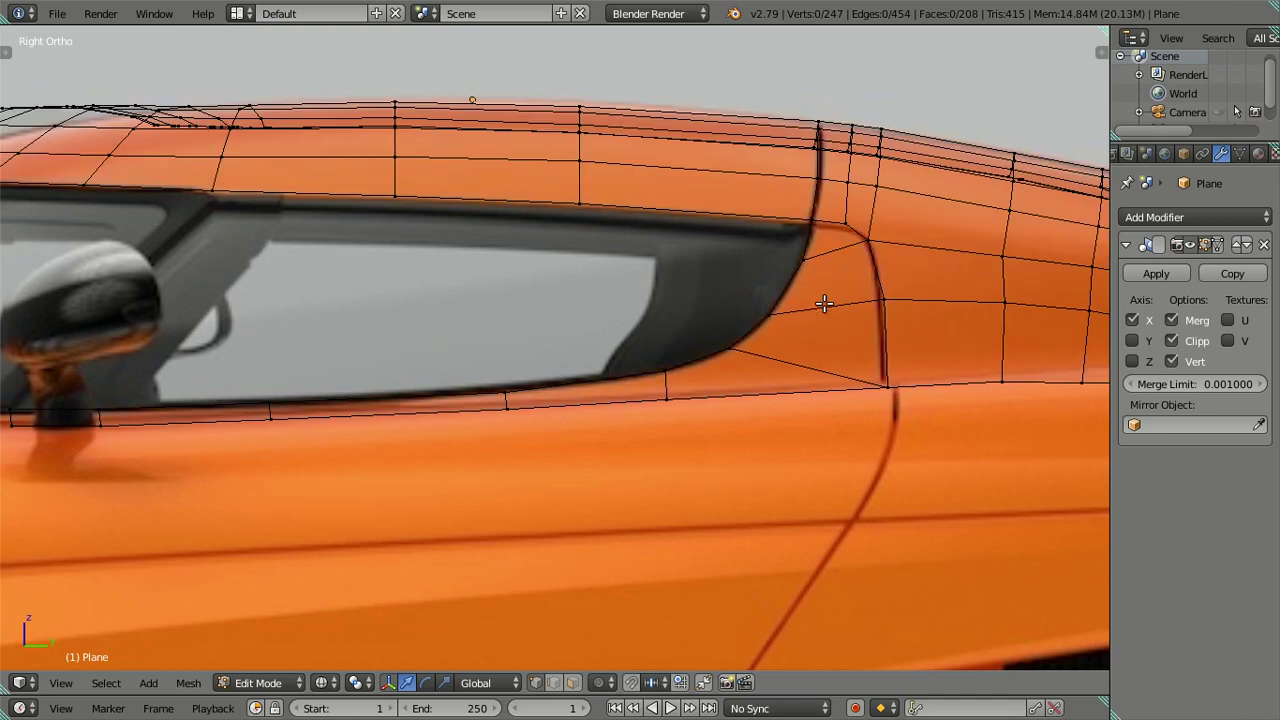
right_click(880, 300)
shift+right_click(886, 382)
key(g)
key(y)
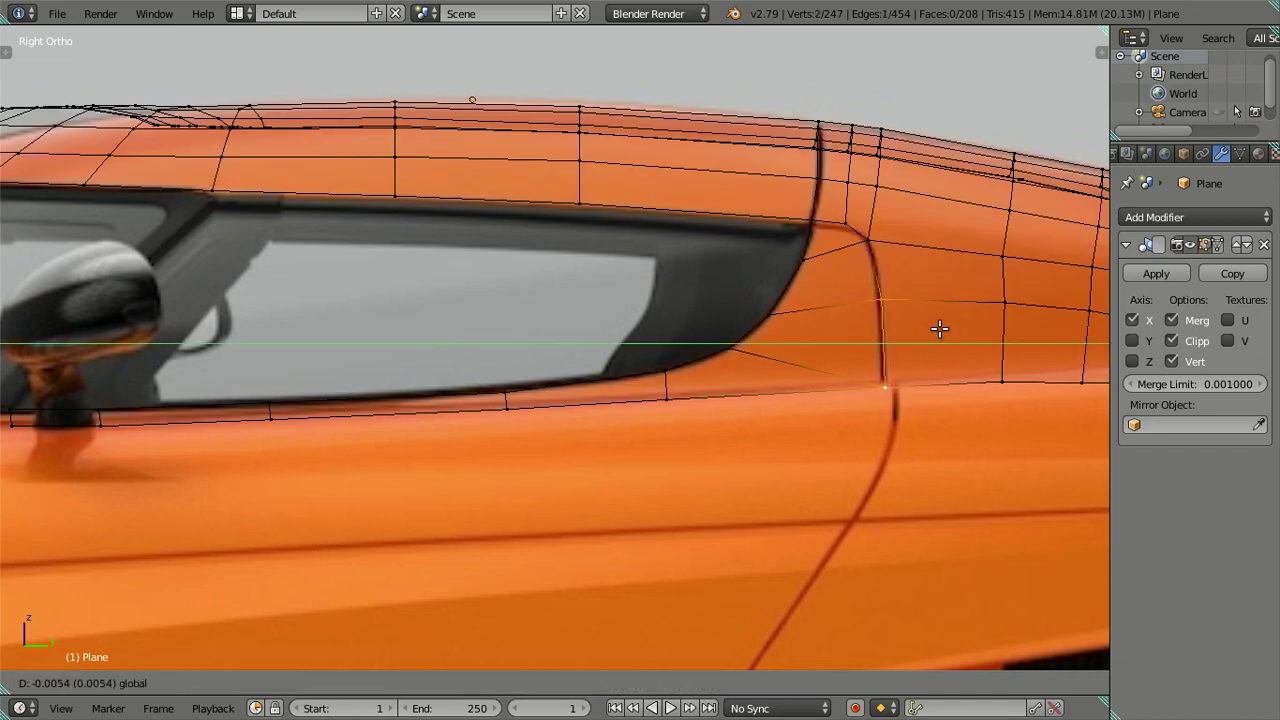
click(939, 329)
key(a)
Move the mirror-base vertex along Y and adjust its height to trace the window line
scroll(451, 368, down, 1)
shift+middle_drag(435, 376, 641, 357)
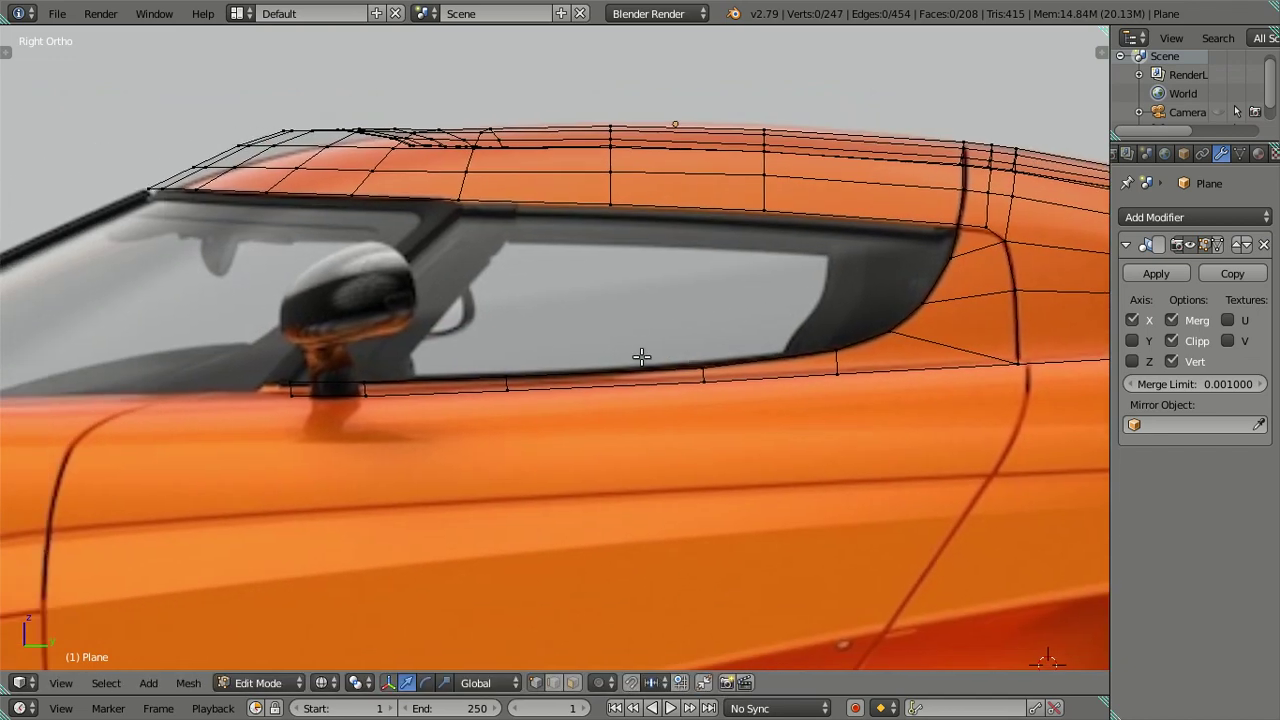
scroll(363, 417, up, 1)
shift+middle_drag(363, 417, 474, 386)
scroll(474, 386, up, 1)
right_click(360, 410)
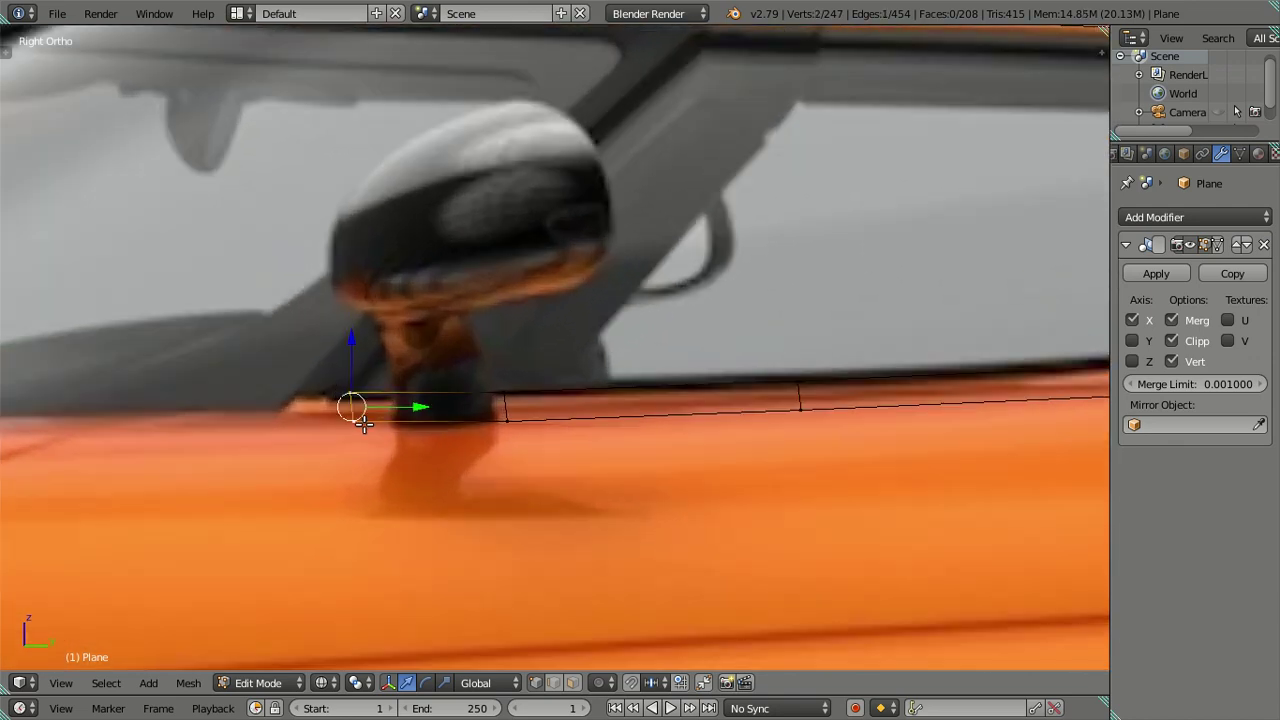
key(g)
key(y)
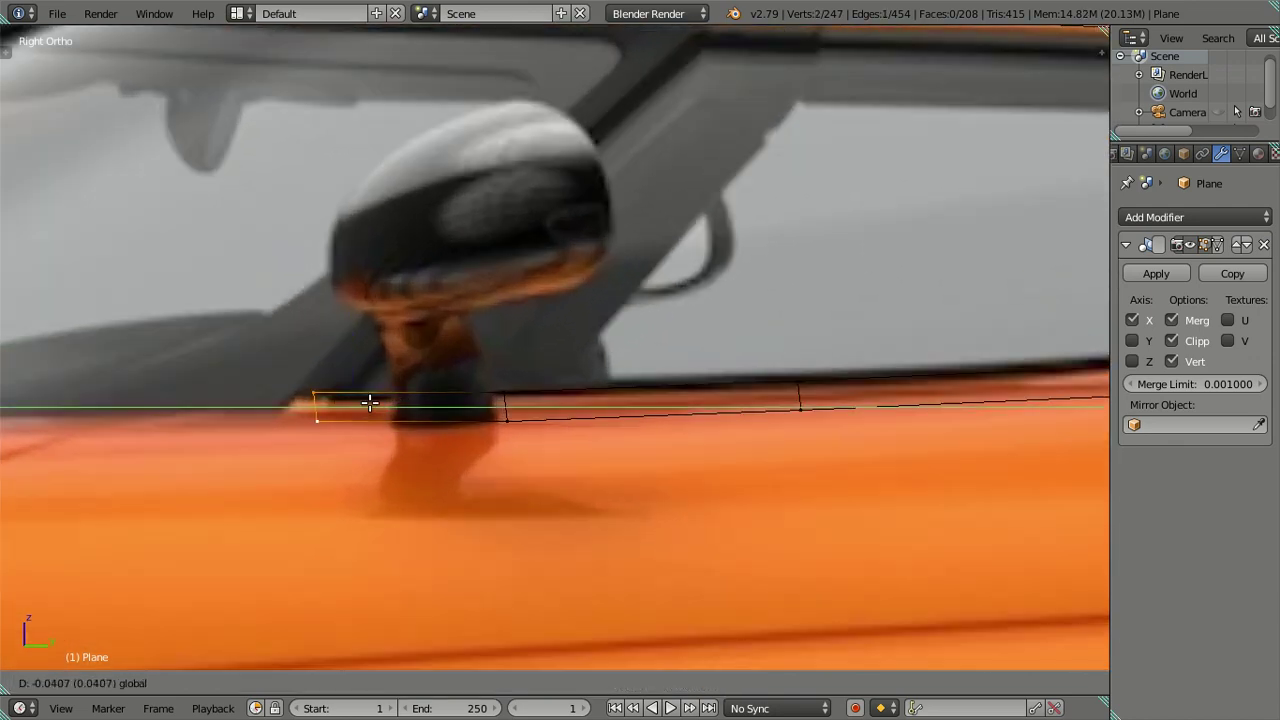
click(357, 394)
key(g)
key(z)
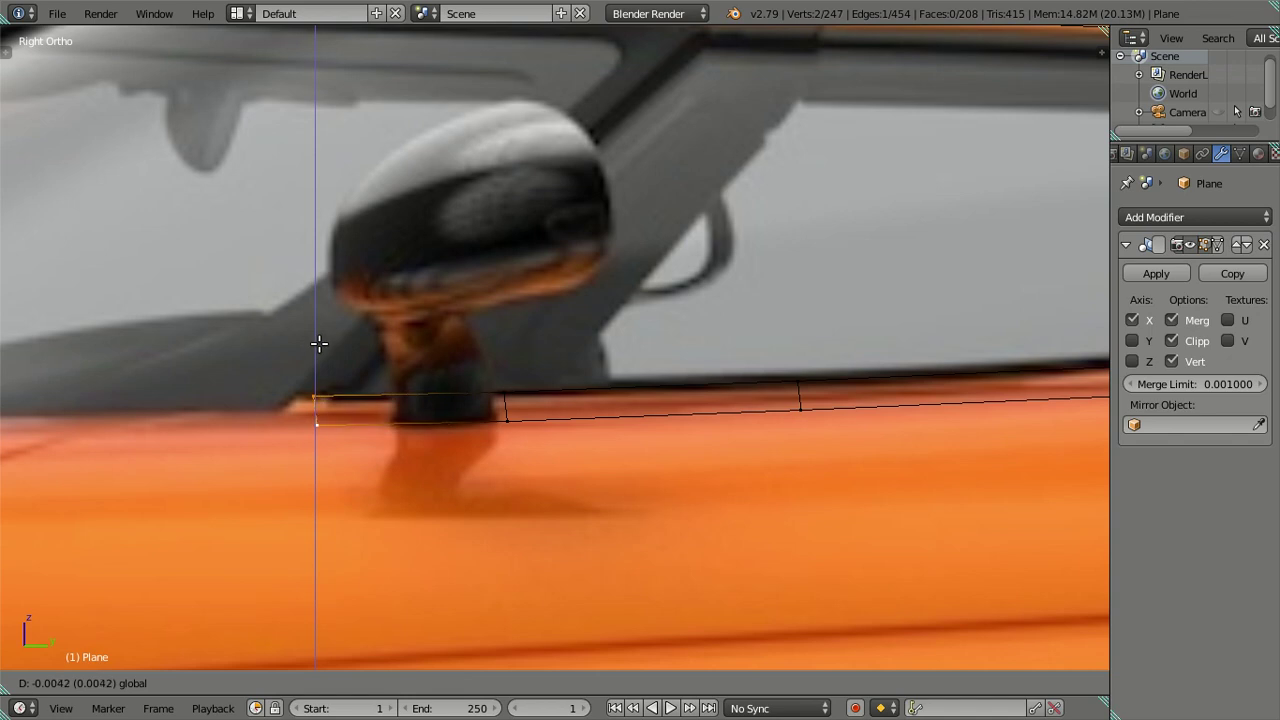
click(318, 343)
Adjust the heights of the sill vertices and the edge further along the sill
shift+right_click(483, 403)
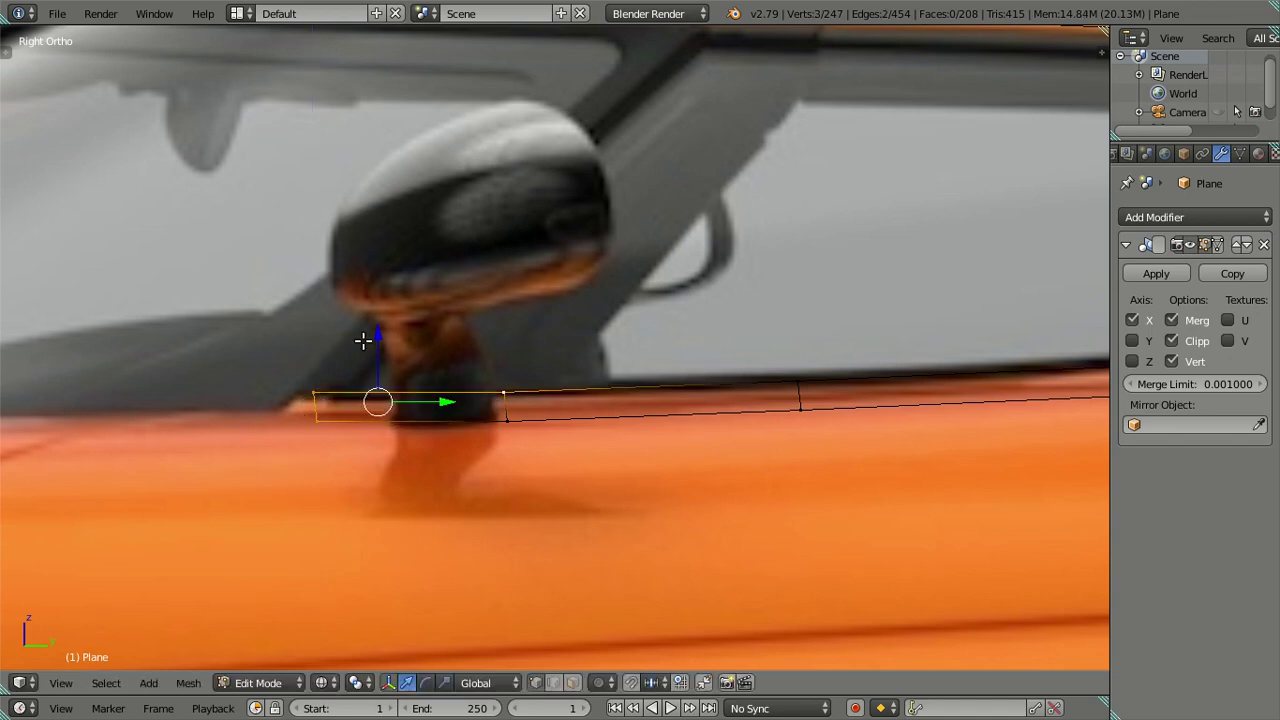
key(g)
key(z)
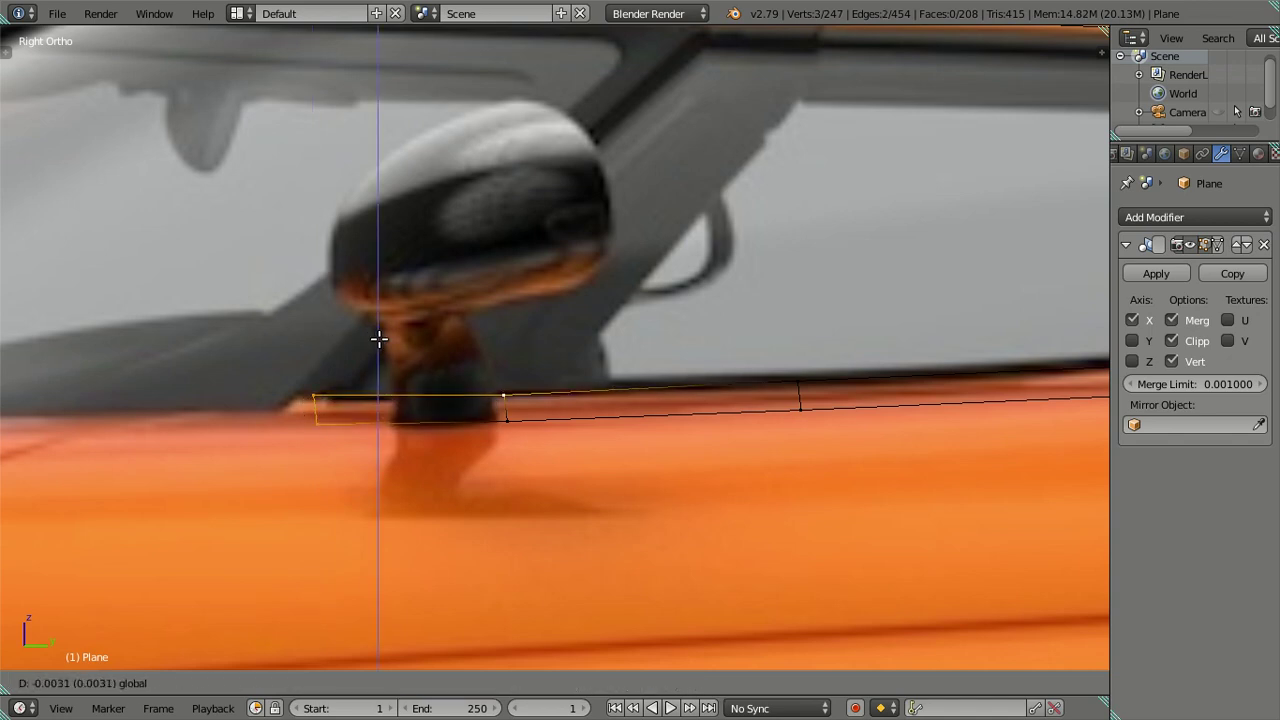
click(378, 339)
right_click(795, 392)
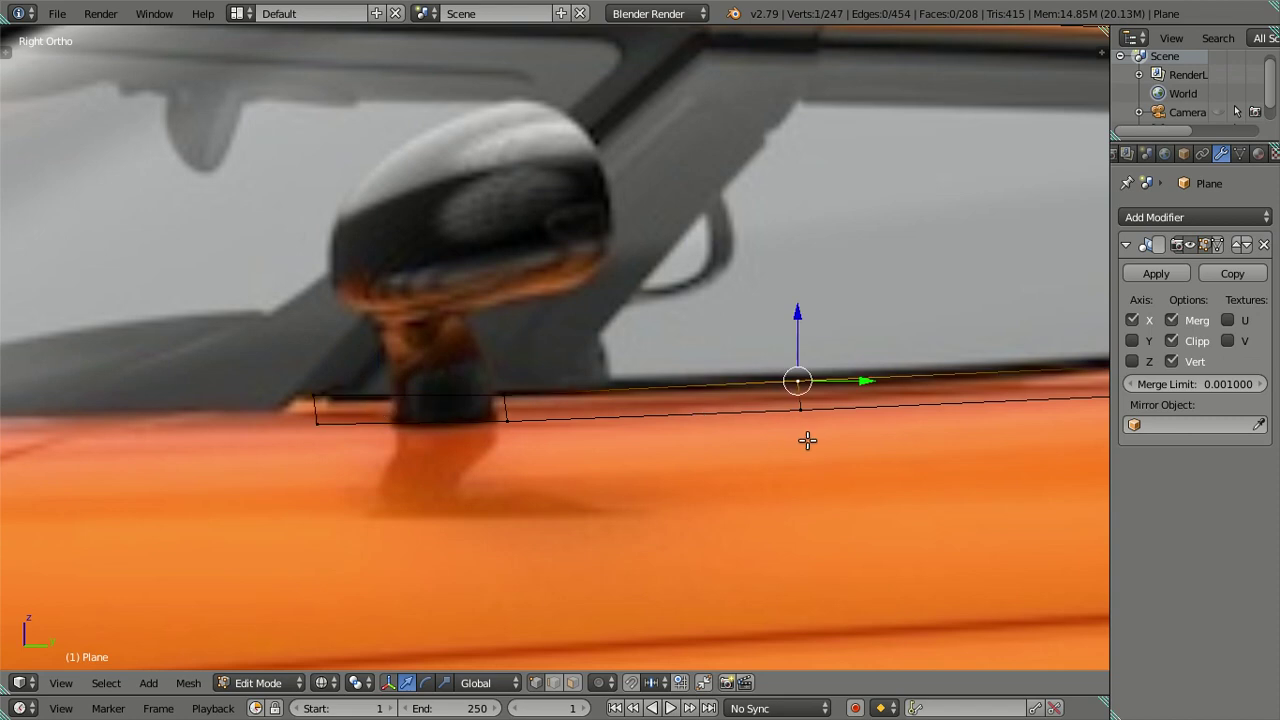
key(g)
key(z)
click(800, 333)
right_click(312, 402)
shift+right_click(305, 419)
key(KP_7)
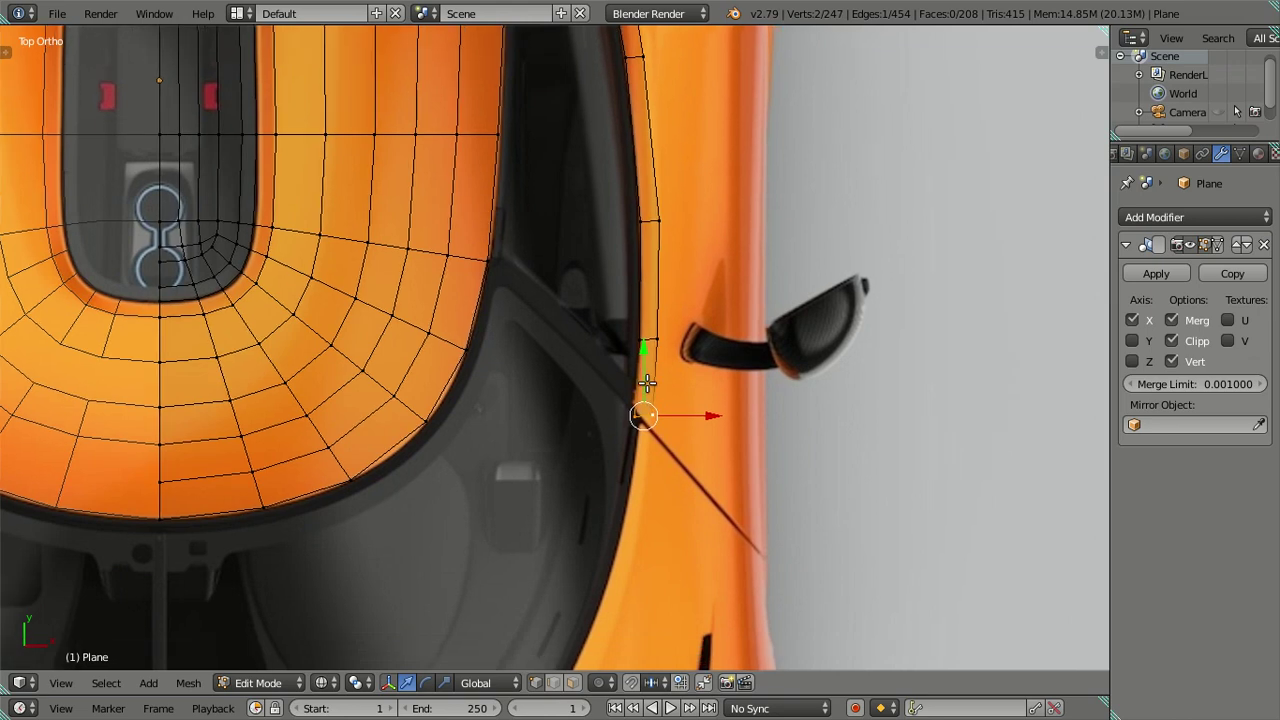
In top view, move a door-edge vertex along Y and slide two neighbouring vertices along X
scroll(647, 383, up, 2)
right_click(651, 400)
key(g)
key(y)
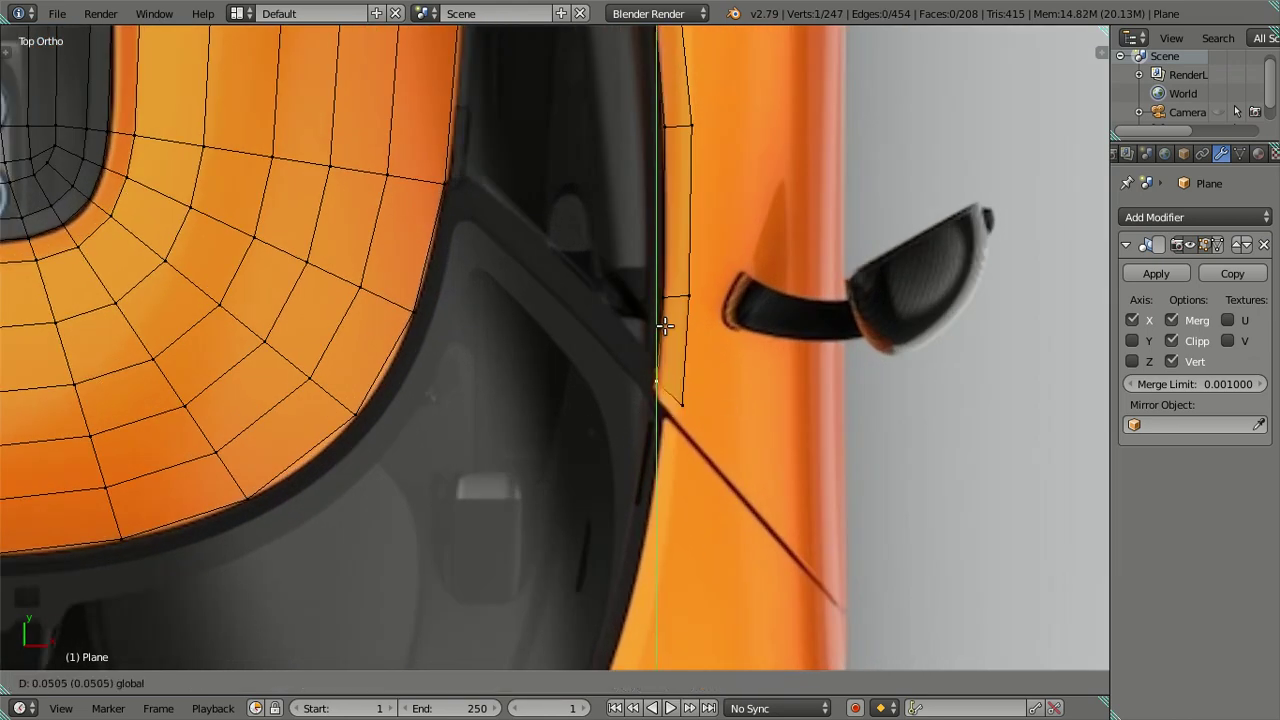
click(665, 328)
right_click(695, 306)
shift+right_click(710, 131)
drag(755, 205, 733, 205)
Shift the lower door-line vertex and the vertex beside the mirror down onto the door line
shift+middle_drag(727, 212, 680, 342)
right_click(638, 550)
key(g)
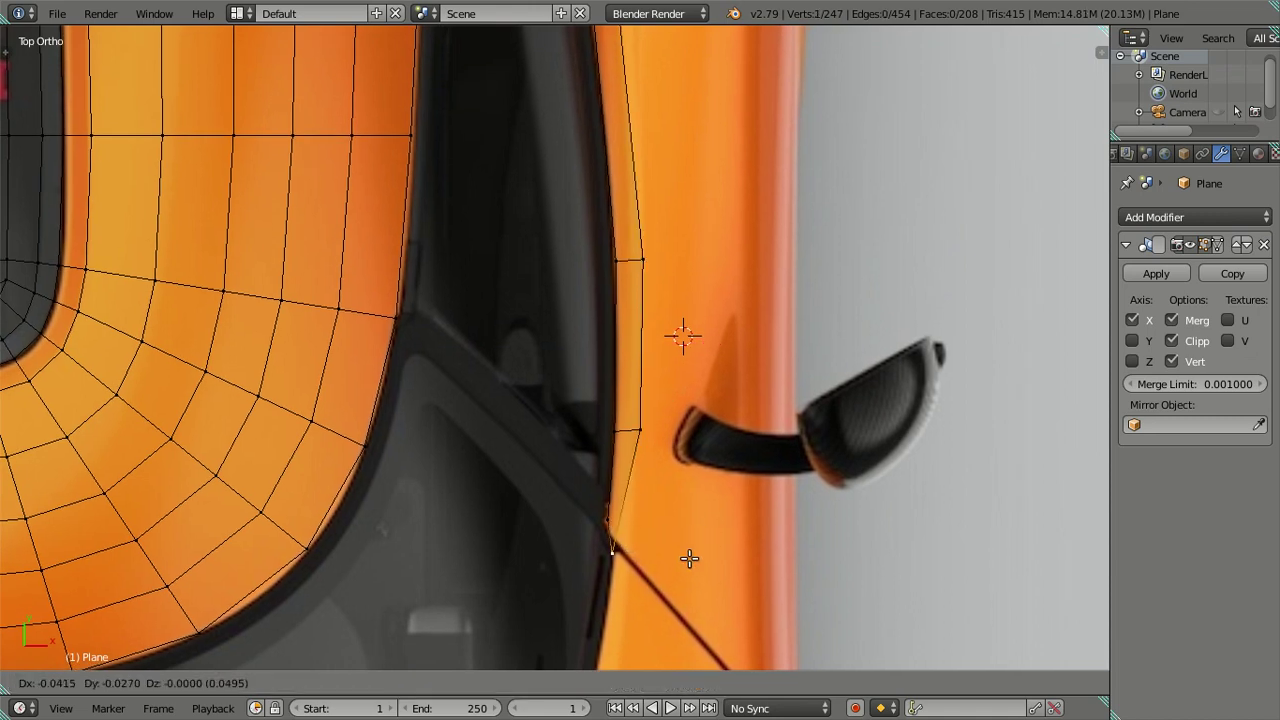
click(711, 554)
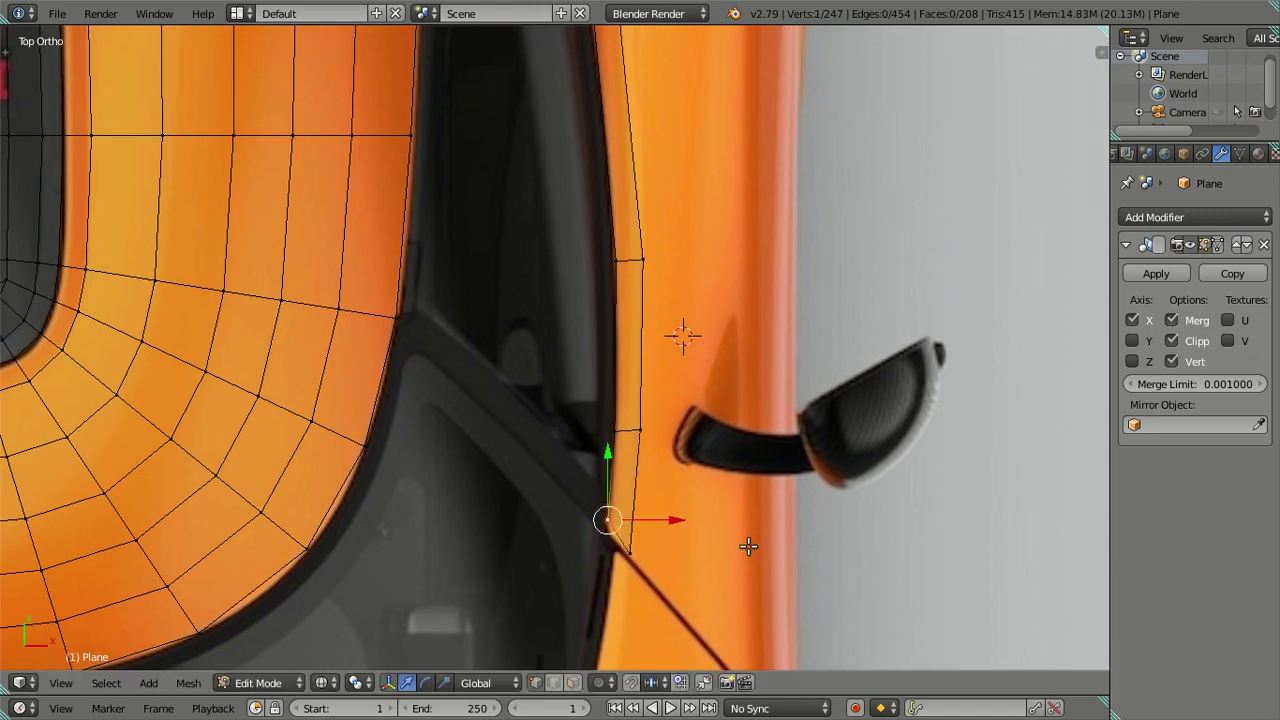
key(g)
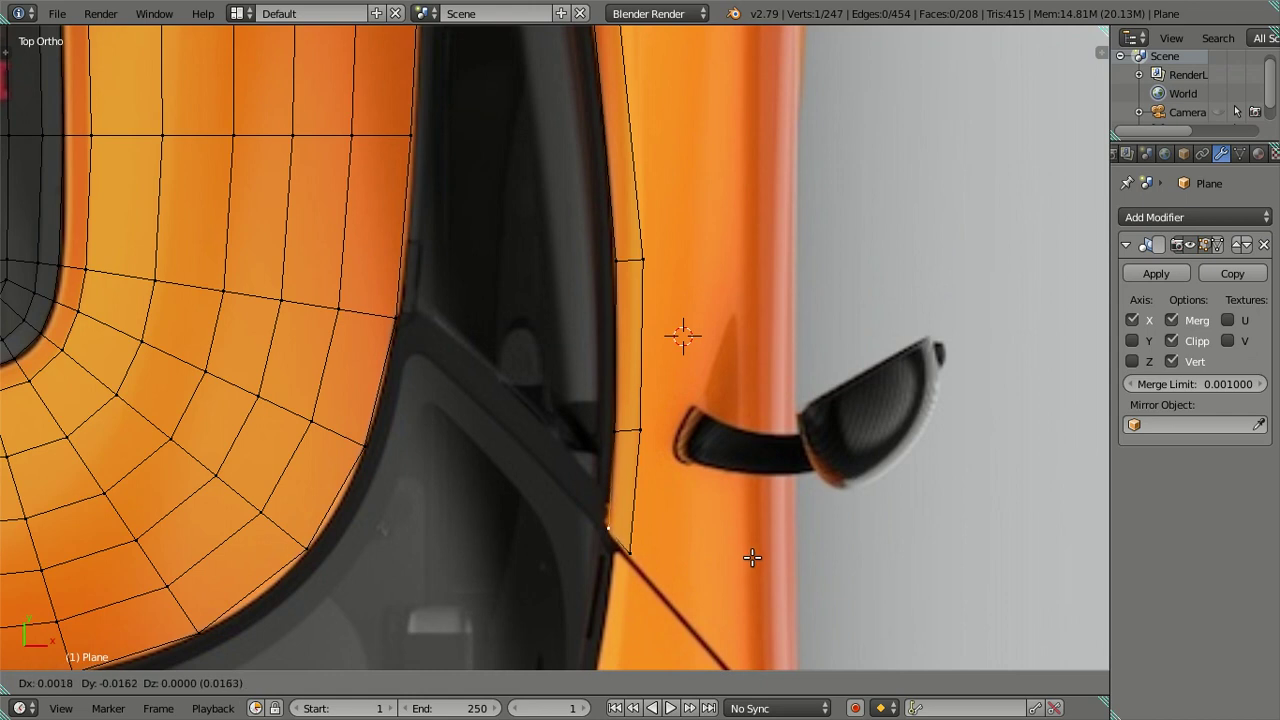
click(748, 557)
right_click(700, 450)
key(g)
right_click(724, 414)
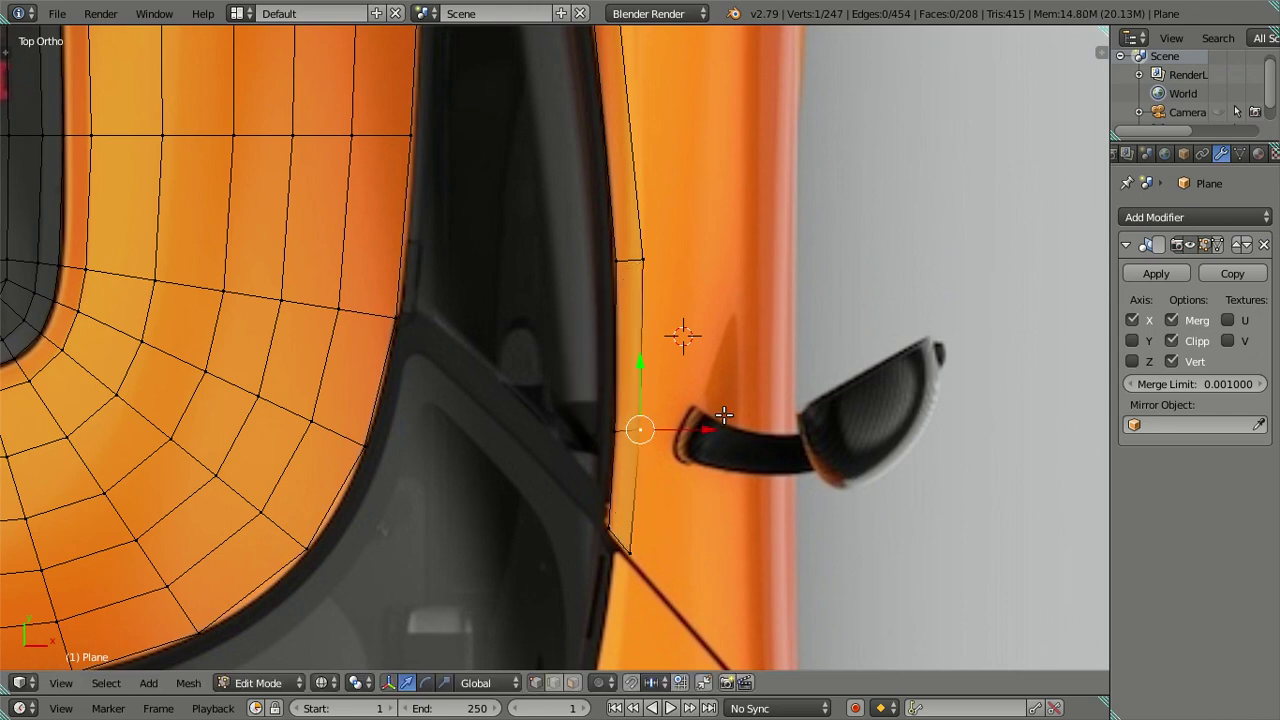
key(g)
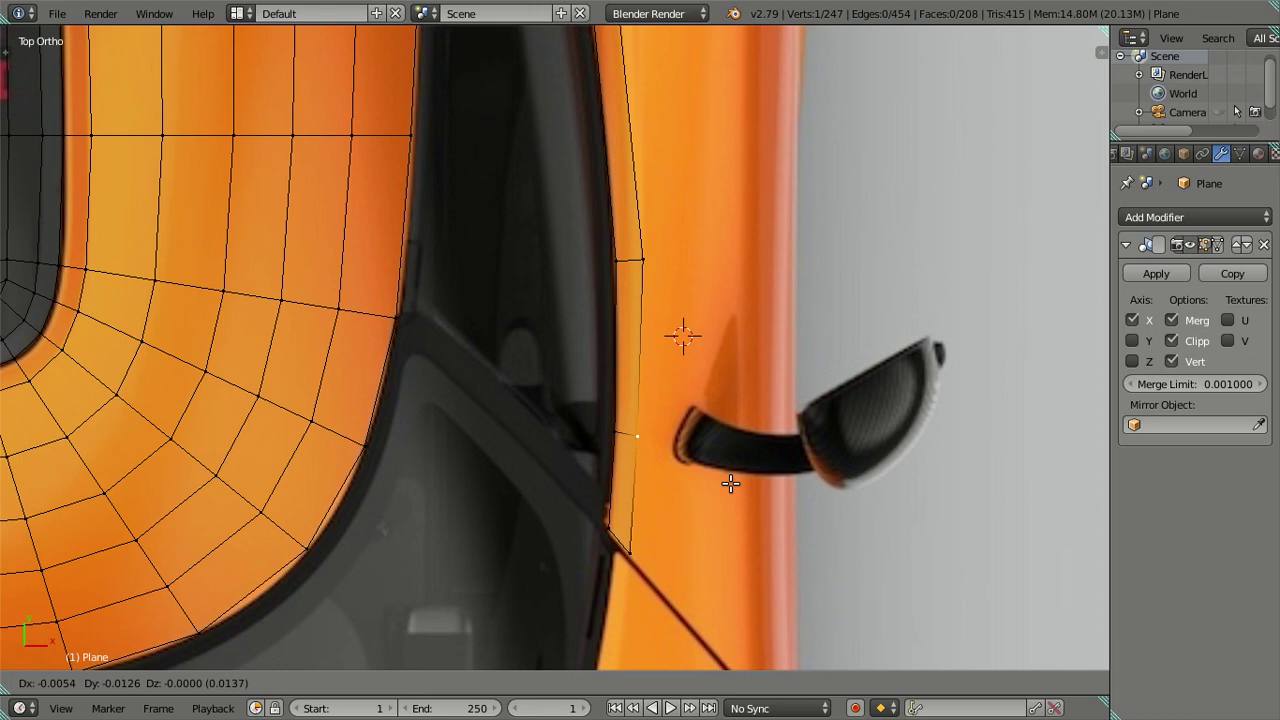
click(729, 486)
key(g)
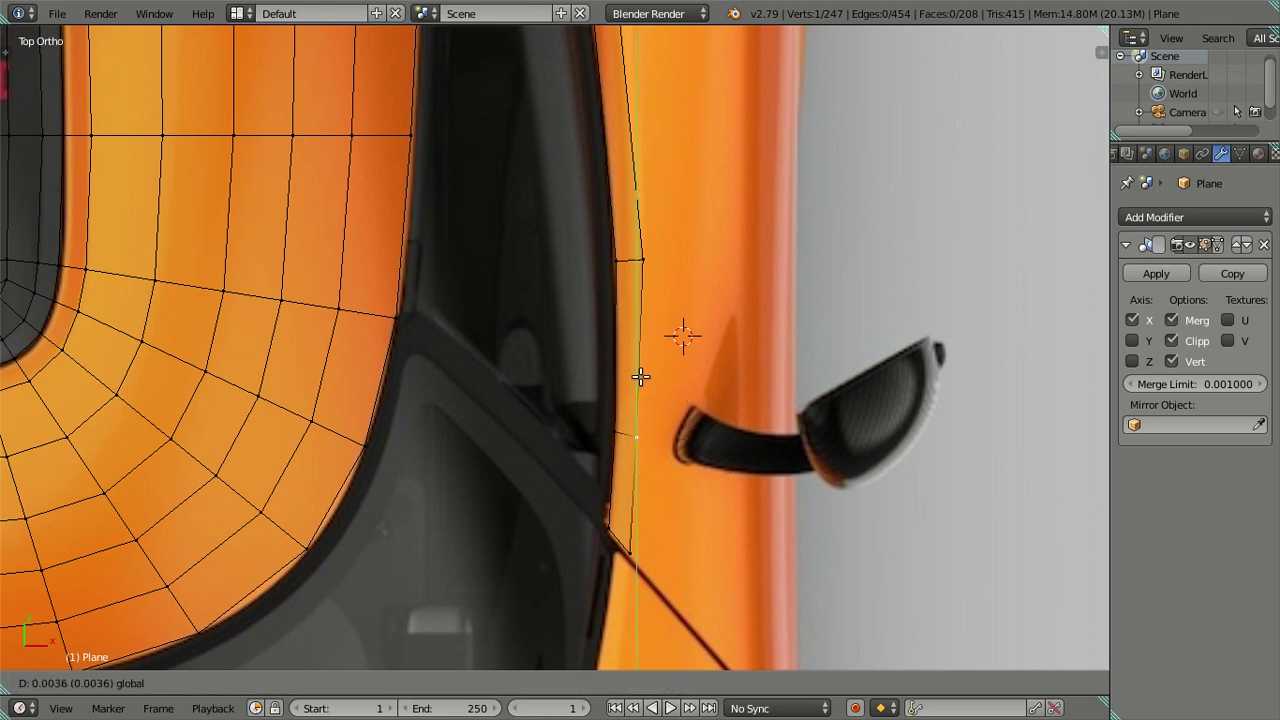
Move the upper door-edge vertex left, then deselect all vertices
right_click(640, 380)
right_click(641, 260)
key(g)
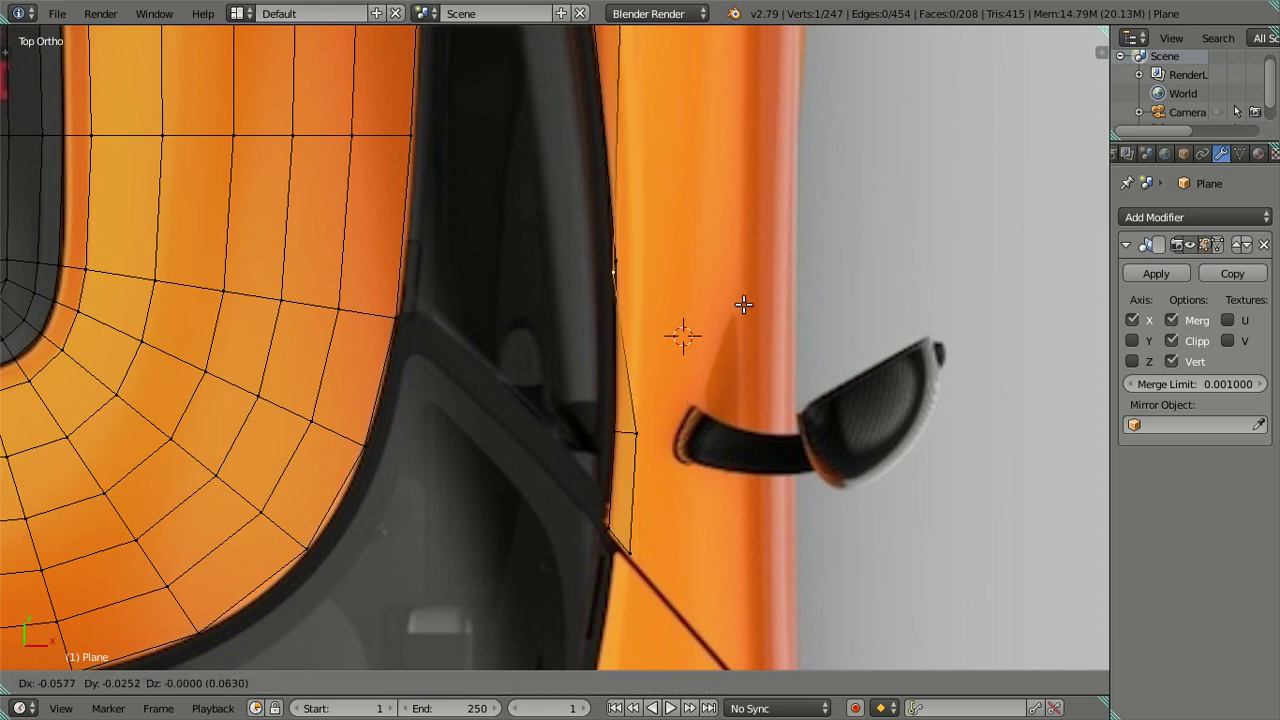
click(765, 291)
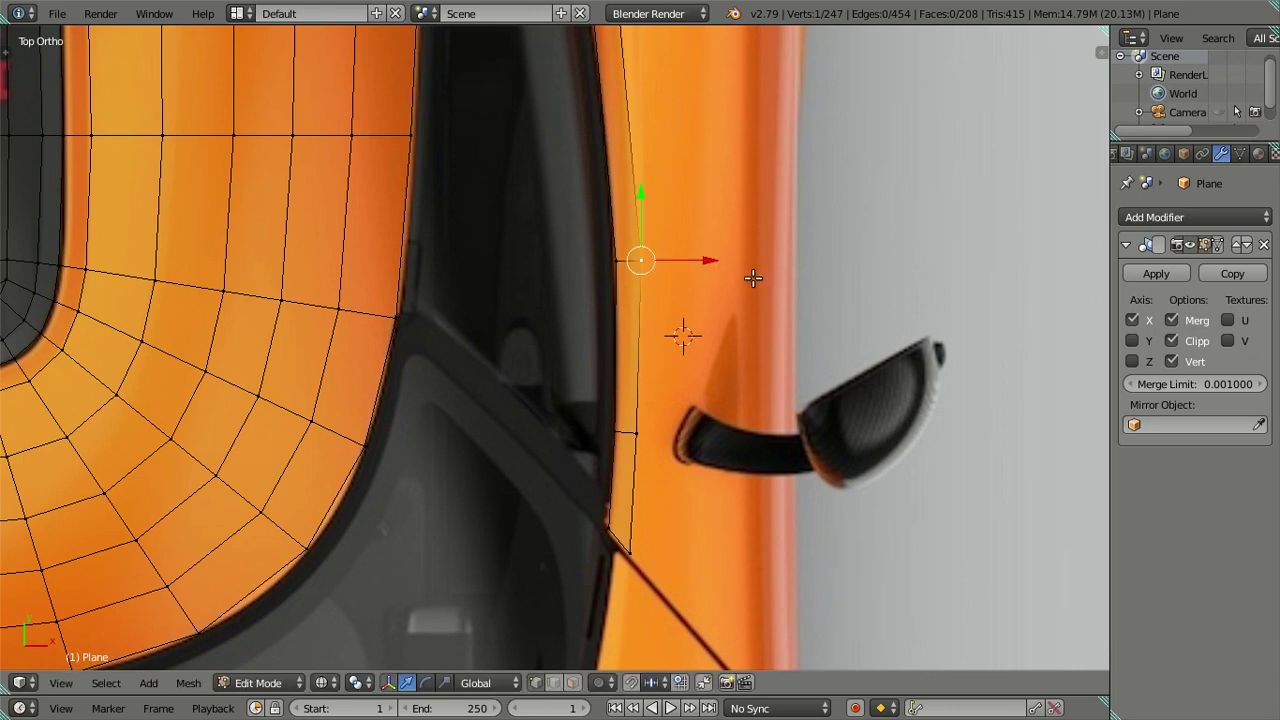
scroll(723, 394, down, 1)
shift+scroll(634, 294, up, 2)
scroll(595, 242, down, 1)
scroll(595, 242, down, 2)
key(a)
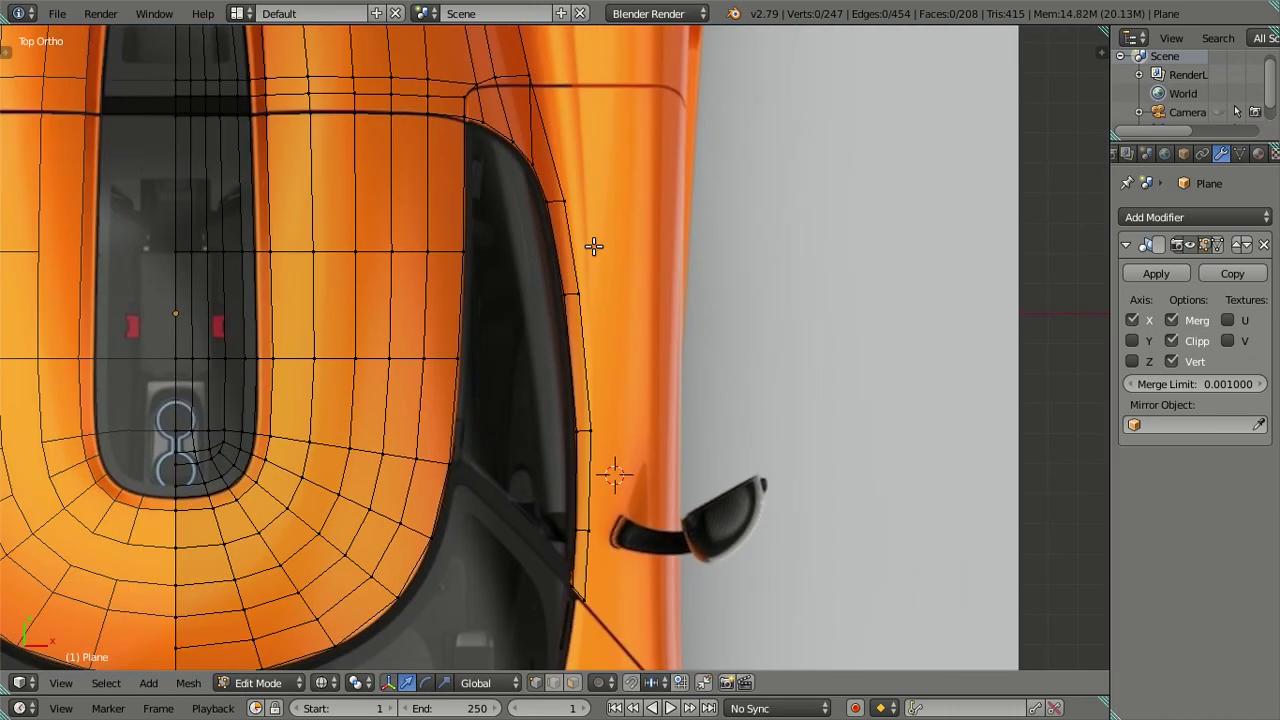
scroll(566, 316, down, 3)
shift+scroll(580, 303, up, 1)
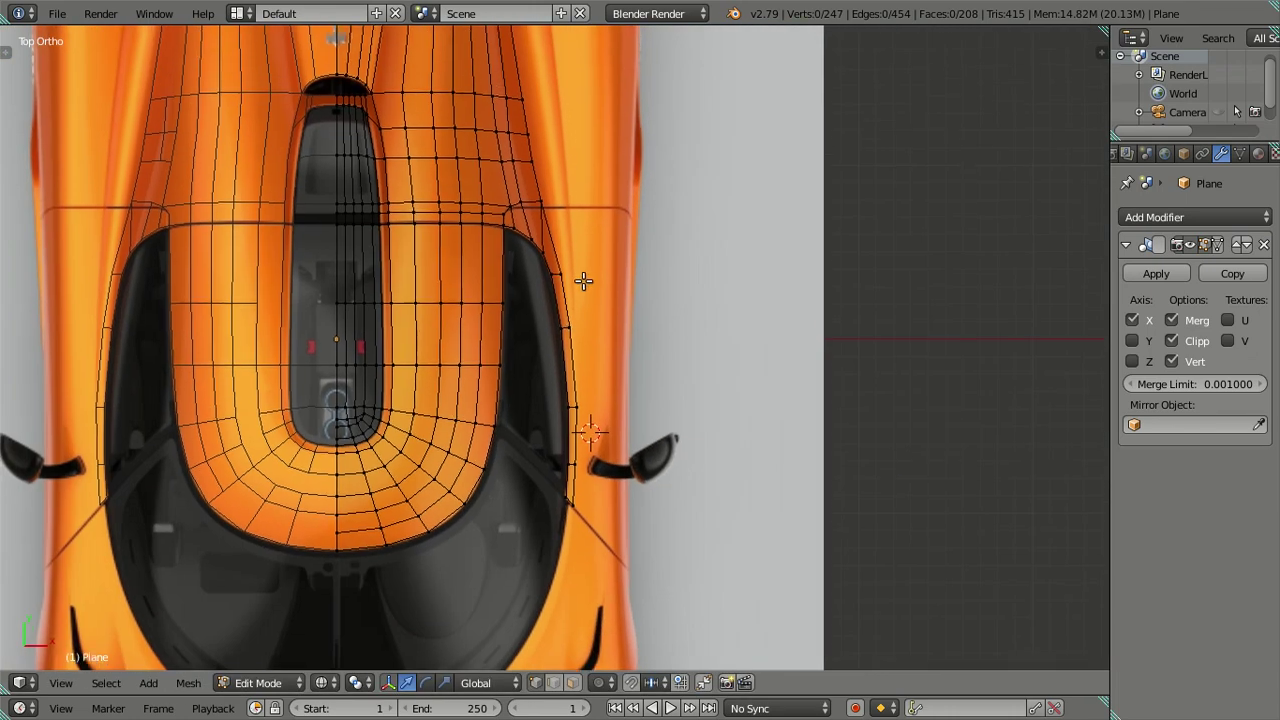
shift+scroll(586, 280, up, 1)
scroll(586, 294, up, 1)
scroll(584, 296, up, 1)
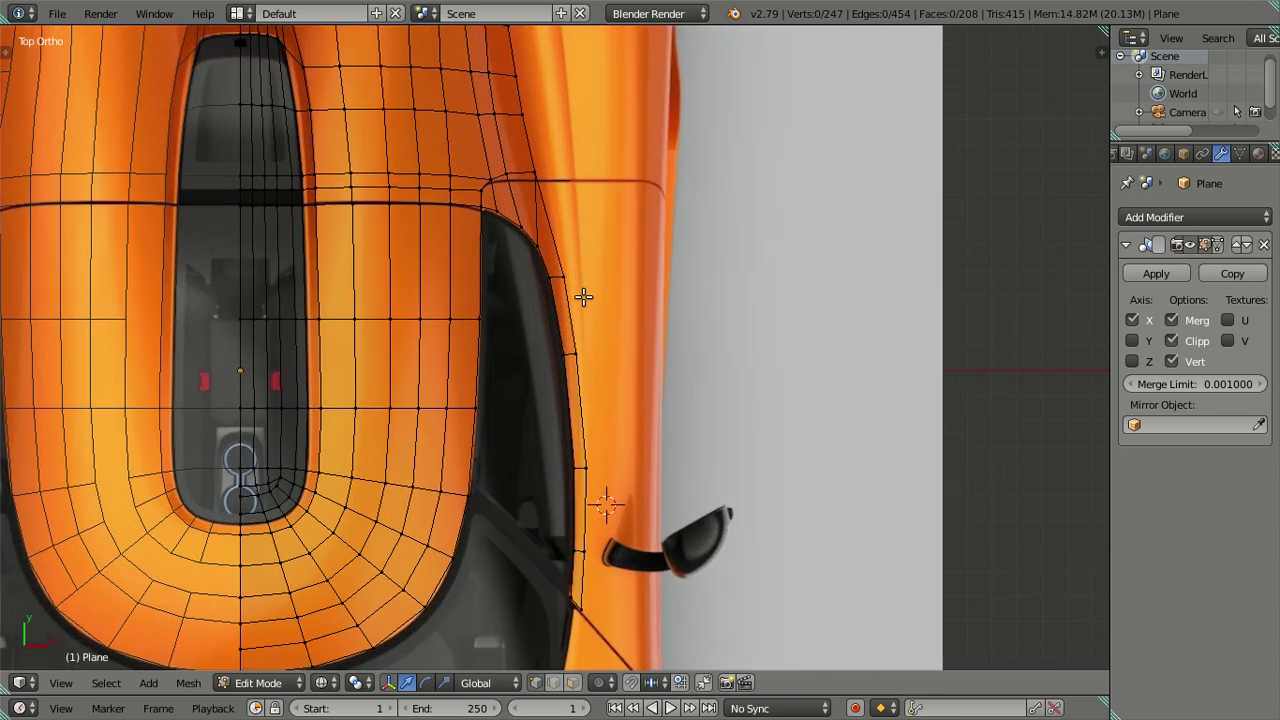
scroll(560, 240, down, 2)
shift+scroll(551, 297, up, 1)
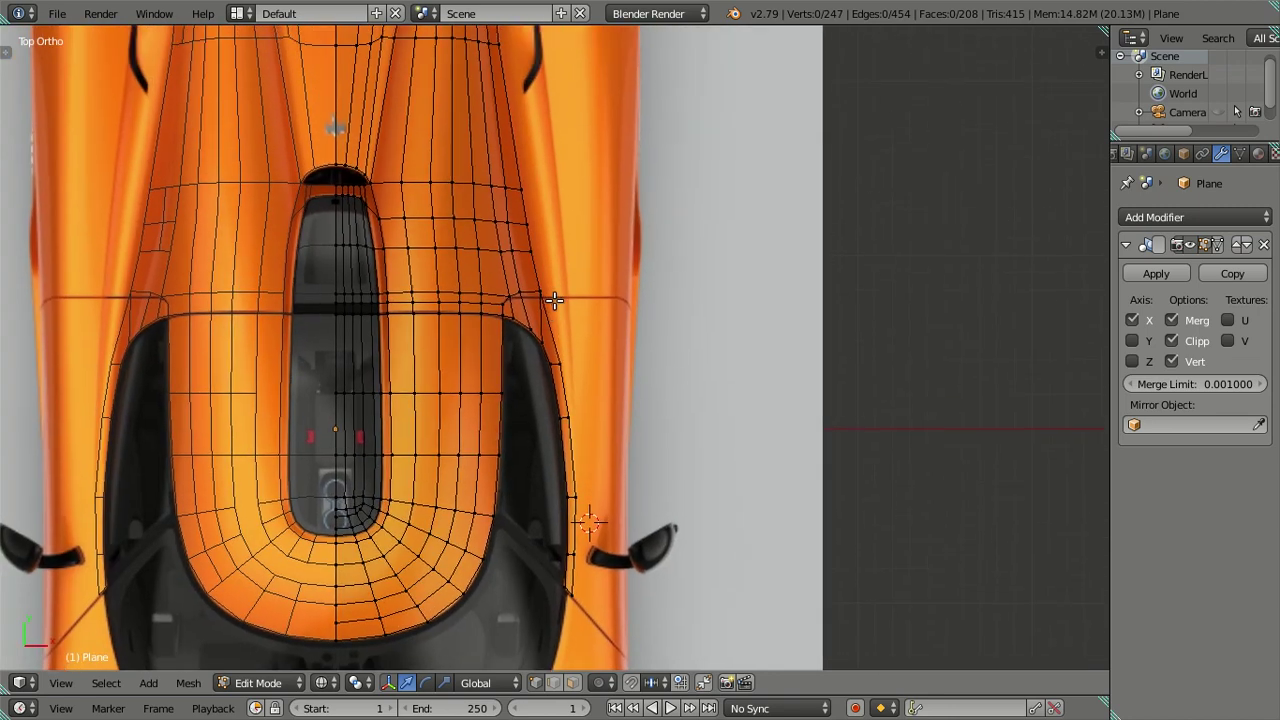
scroll(544, 297, up, 2)
Slide the two vertices where the roof meets the door panel along X to match the reference
right_click(506, 268)
shift+right_click(533, 268)
scroll(615, 260, down, 3)
shift+scroll(600, 367, up, 1)
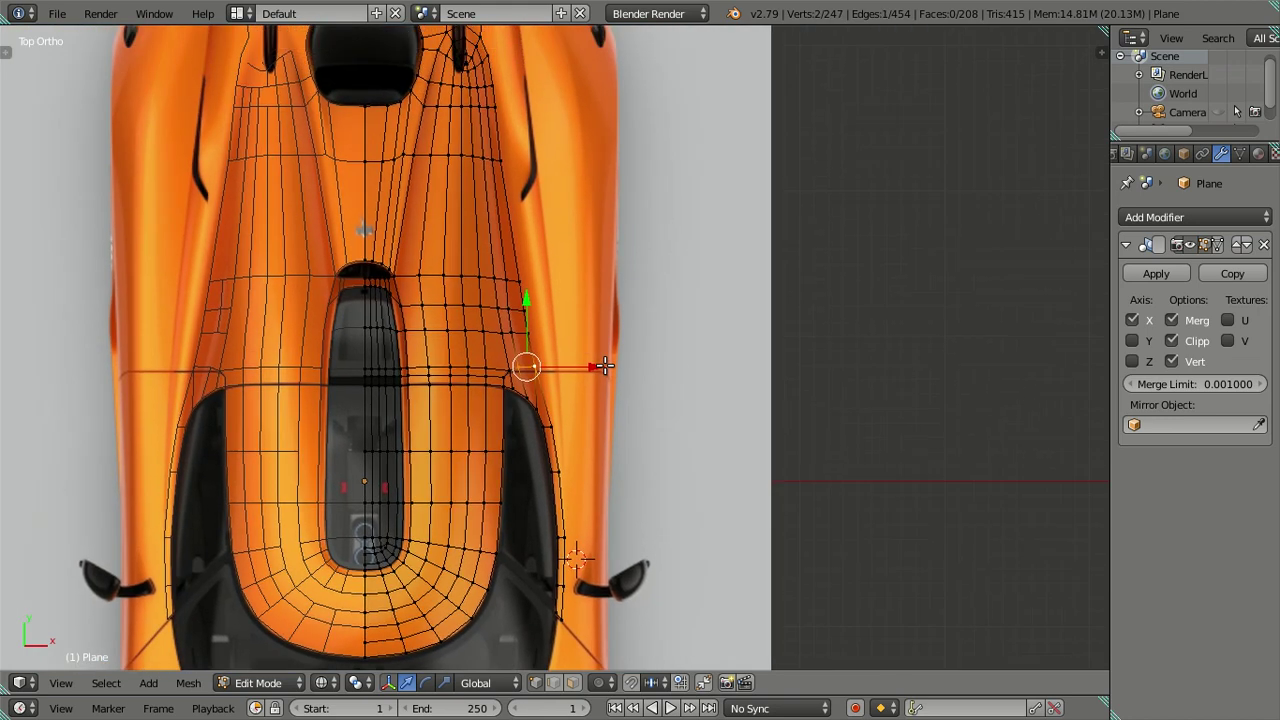
scroll(586, 366, up, 1)
scroll(586, 366, up, 1)
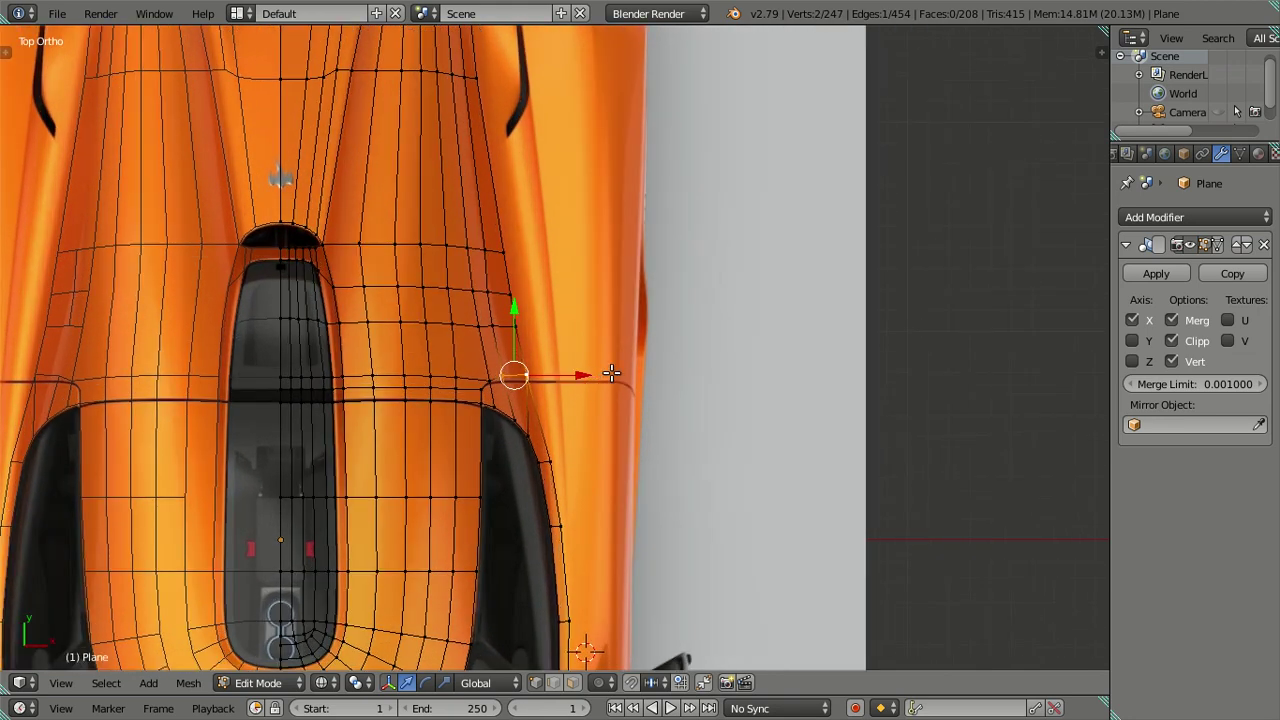
key(g)
key(Escape)
key(g)
key(x)
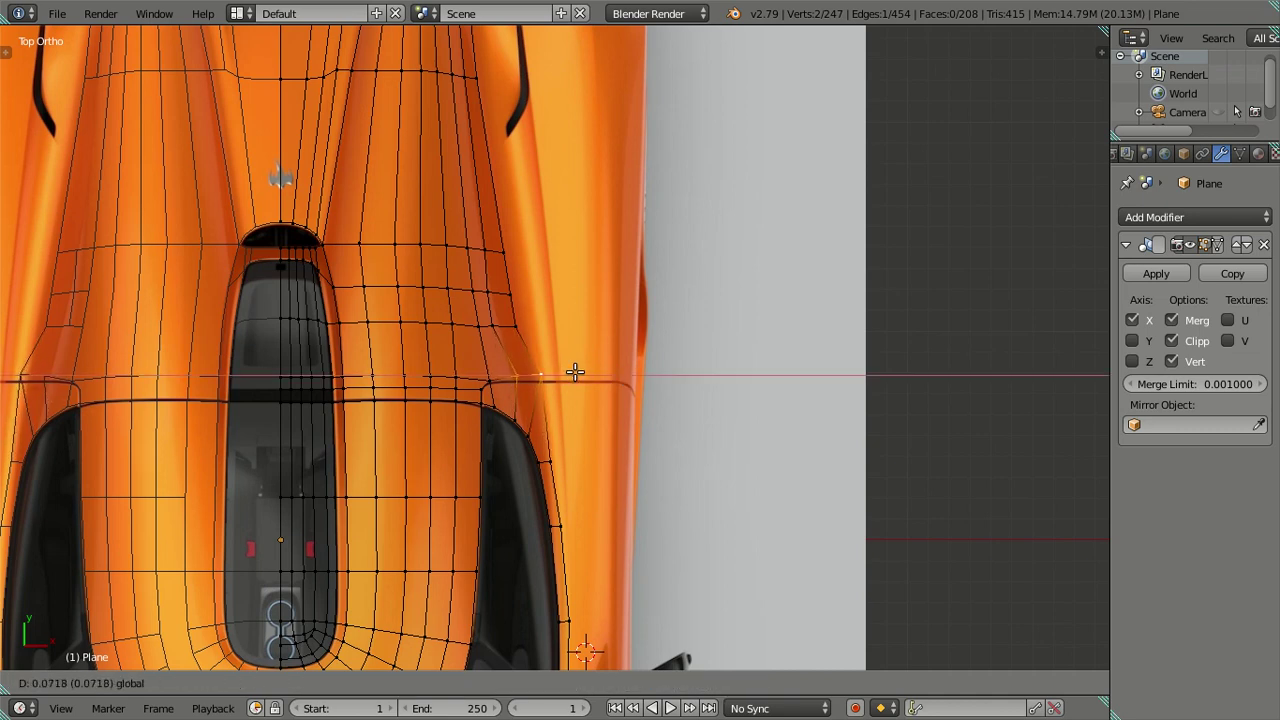
click(575, 372)
scroll(575, 372, down, 3)
key(a)
Move two roof-to-door seam vertices and the door corner vertex along Y onto the seam line
middle_drag(503, 280, 494, 337)
key(KP_7)
scroll(517, 349, up, 1)
scroll(537, 389, up, 1)
right_click(547, 427)
shift+right_click(503, 436)
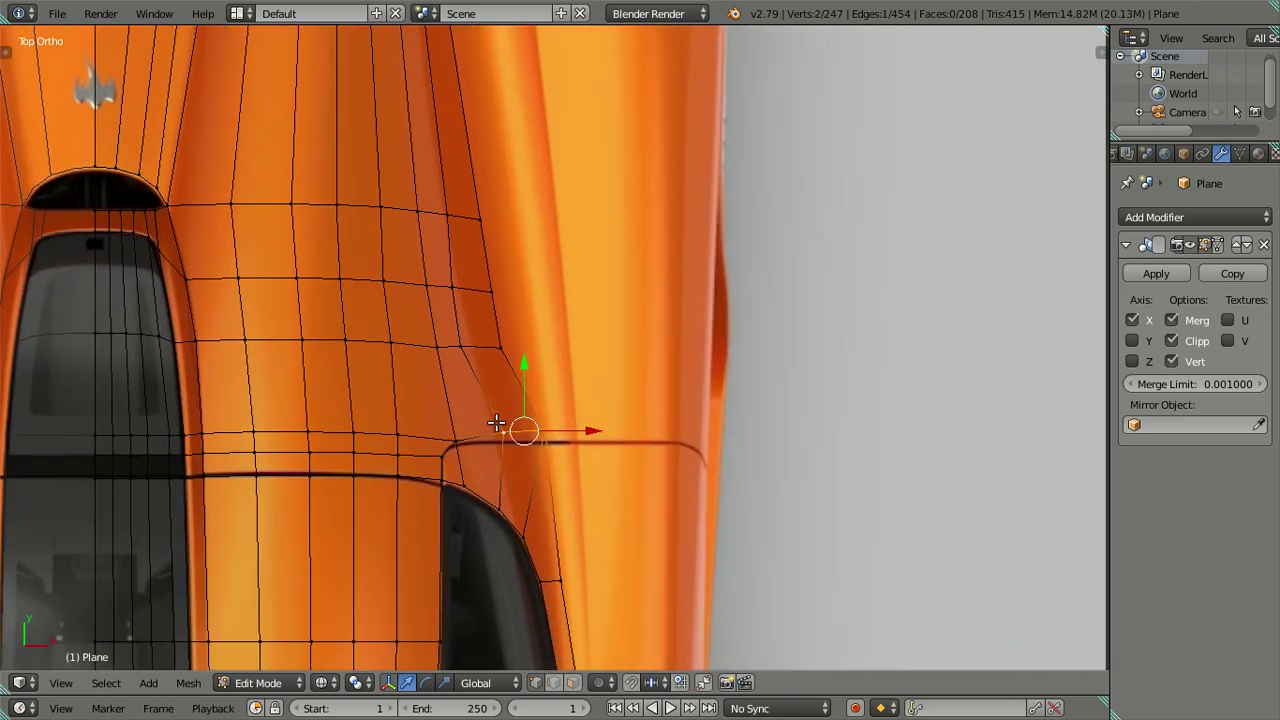
key(g)
key(y)
click(534, 390)
right_click(542, 395)
key(g)
key(y)
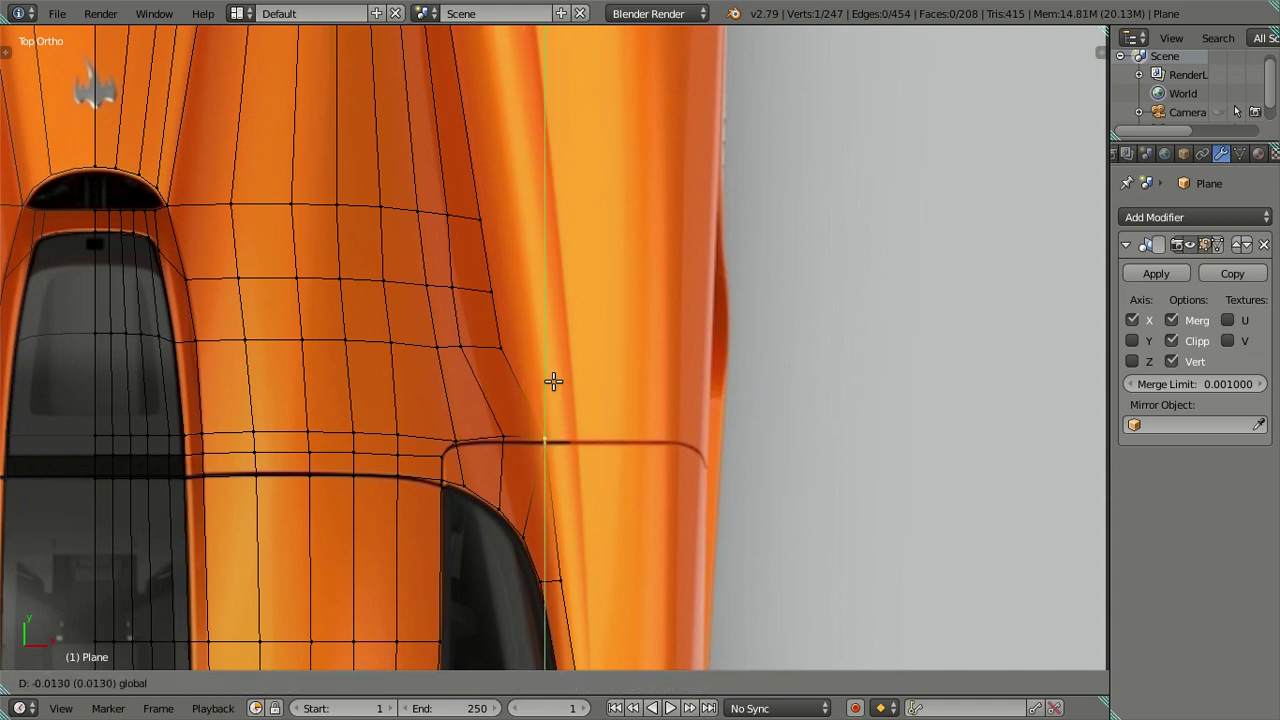
click(559, 377)
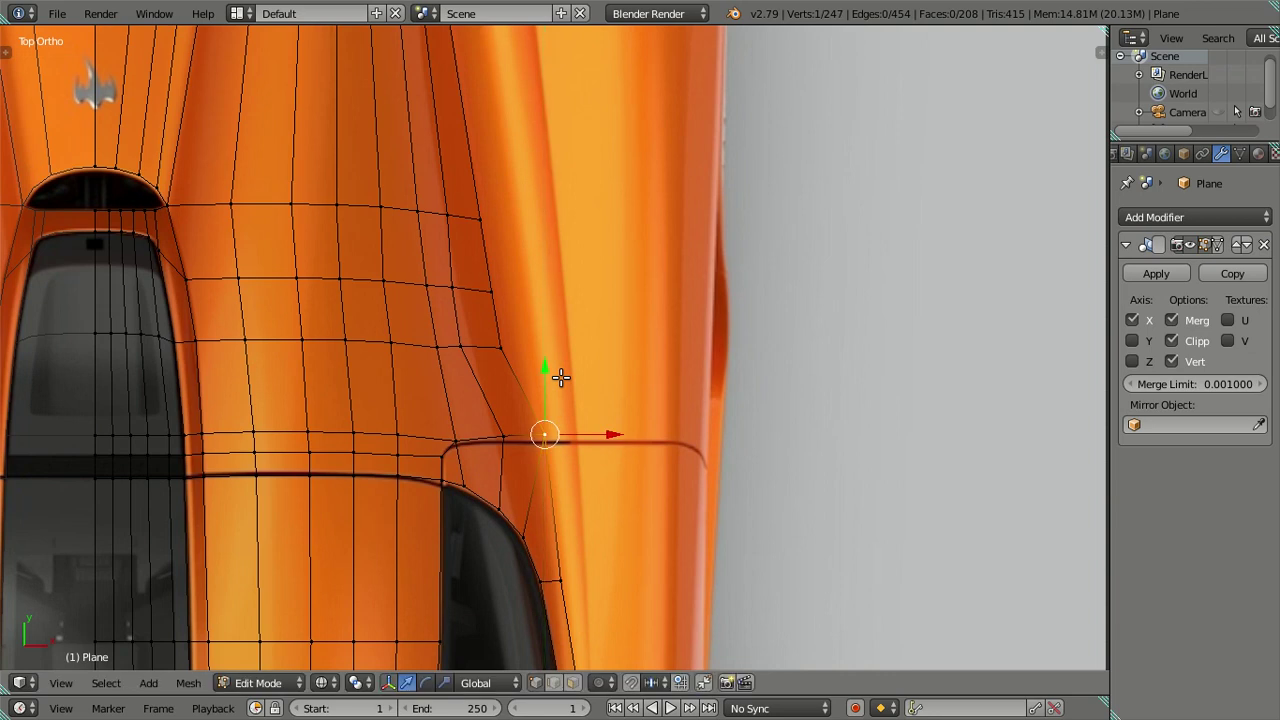
Check the seam in Right Ortho, then return to top view and select another seam vertex
key(KP_3)
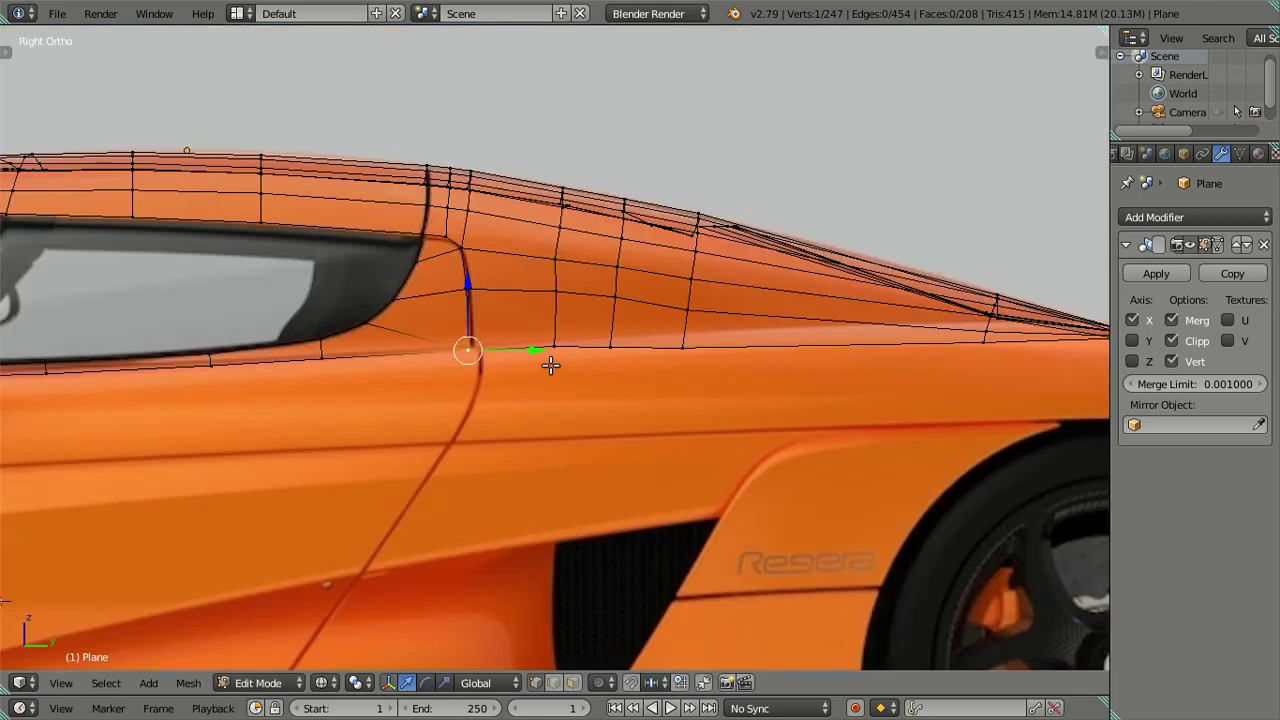
key(KP_7)
right_click(500, 337)
scroll(496, 266, down, 4)
shift+middle_drag(496, 266, 508, 375)
Slide the chain of right-edge rear-deck vertices sideways along X, dropping vertices as they align
ctrl+right_click(502, 172)
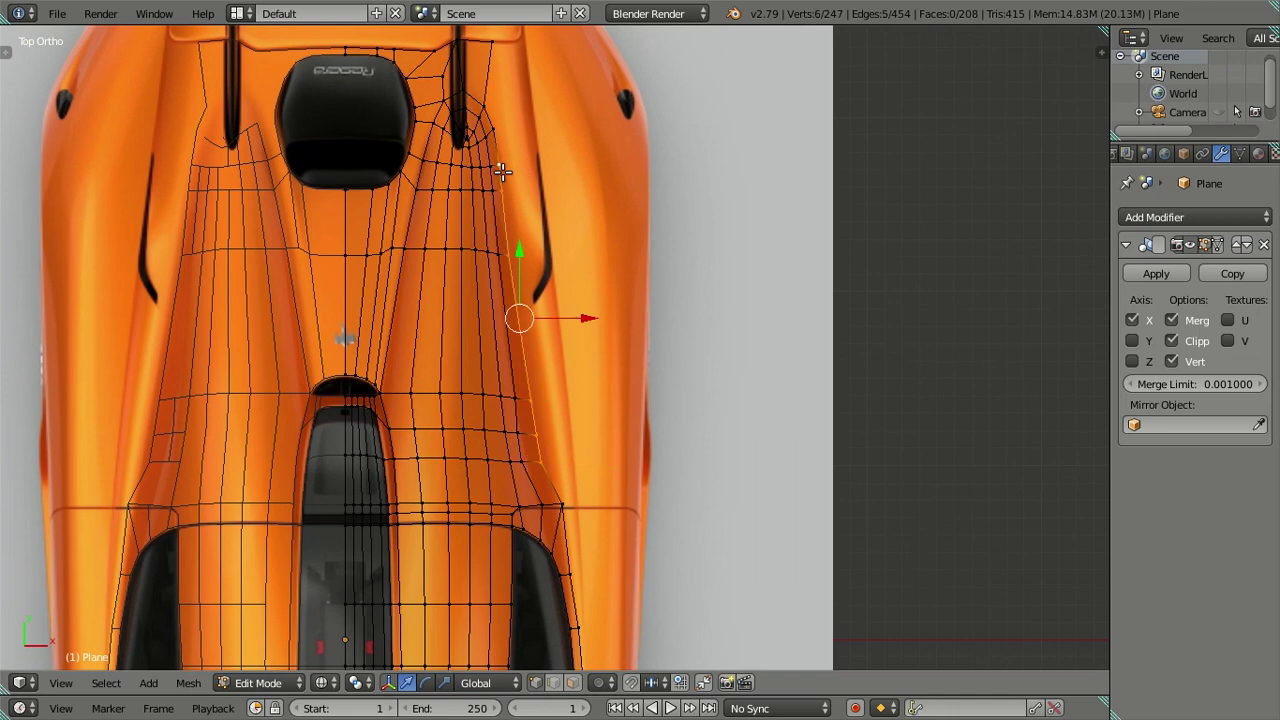
drag(579, 315, 587, 342)
shift+right_click(511, 163)
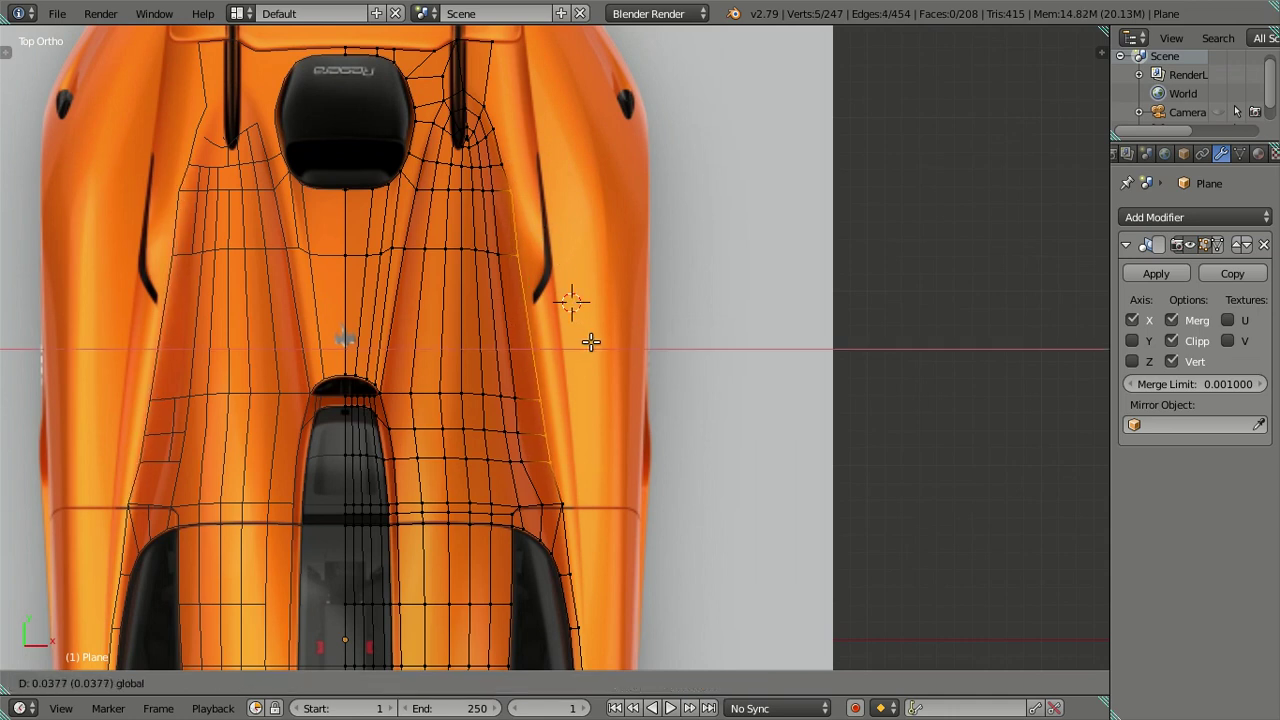
click(587, 342)
shift+right_click(527, 199)
key(g)
key(x)
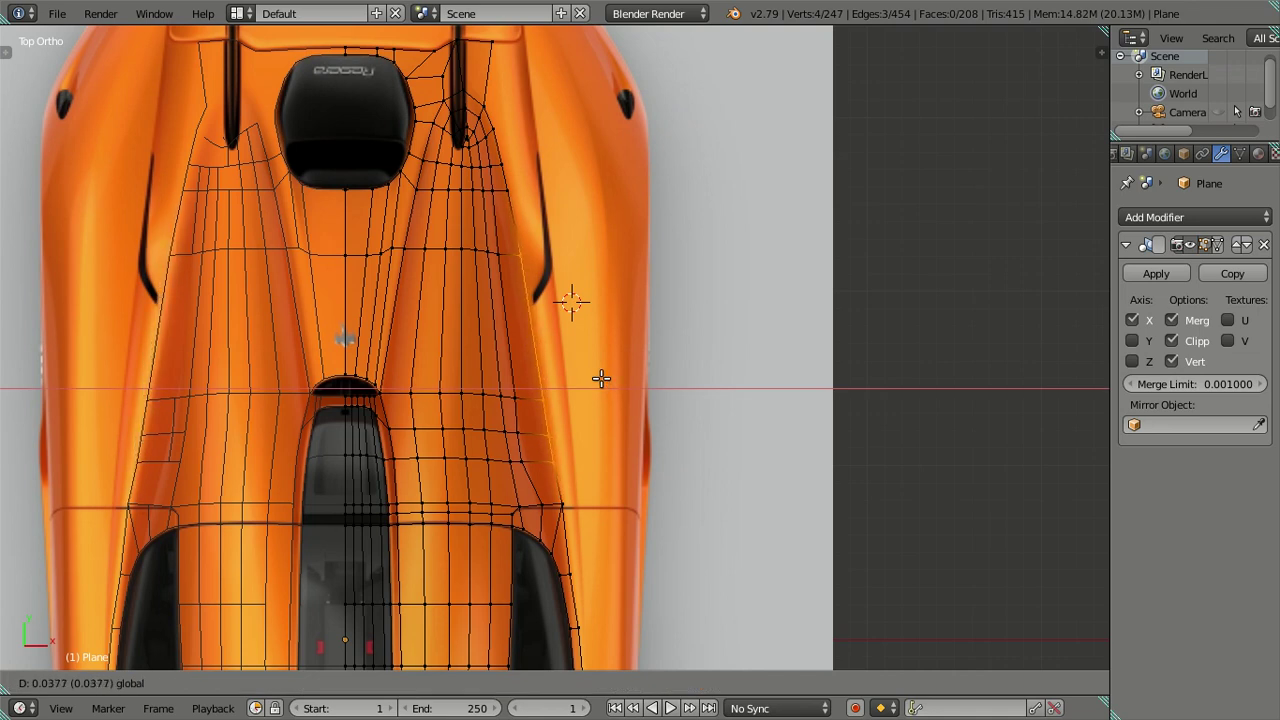
click(600, 377)
Shift the remaining lower vertices, then a single vertex, further right along X
shift+right_click(514, 250)
key(g)
key(x)
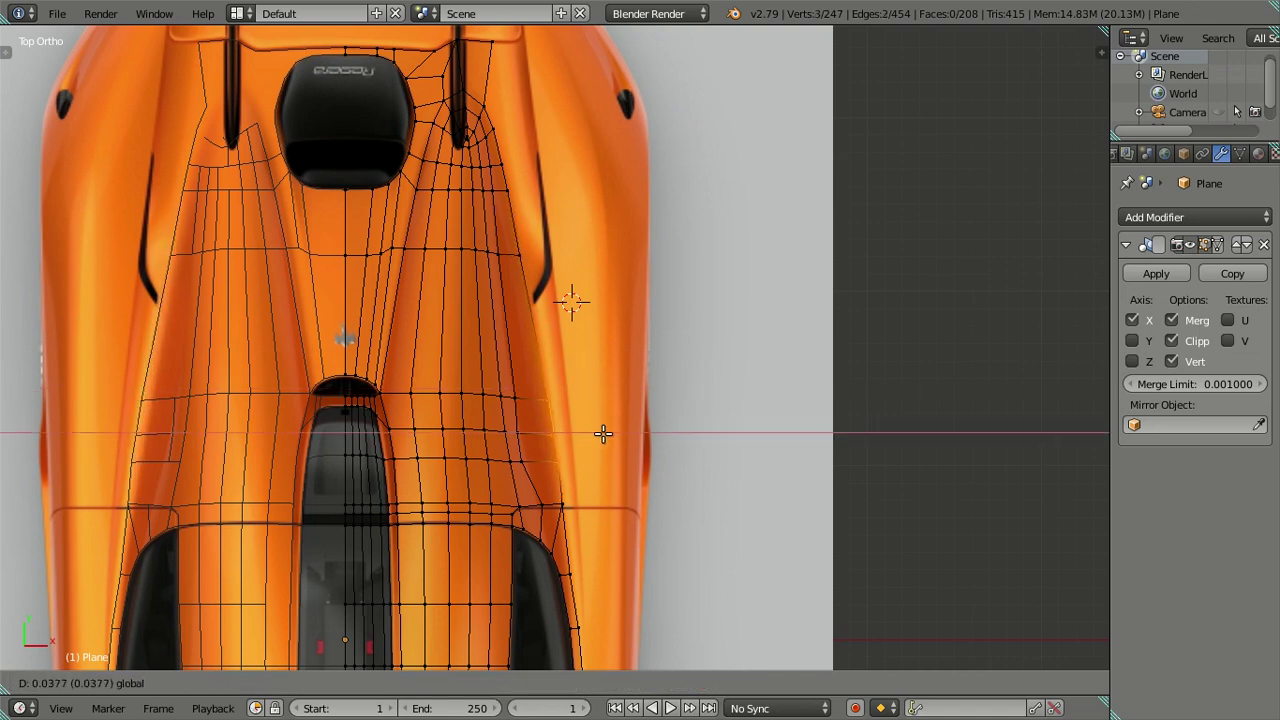
click(600, 432)
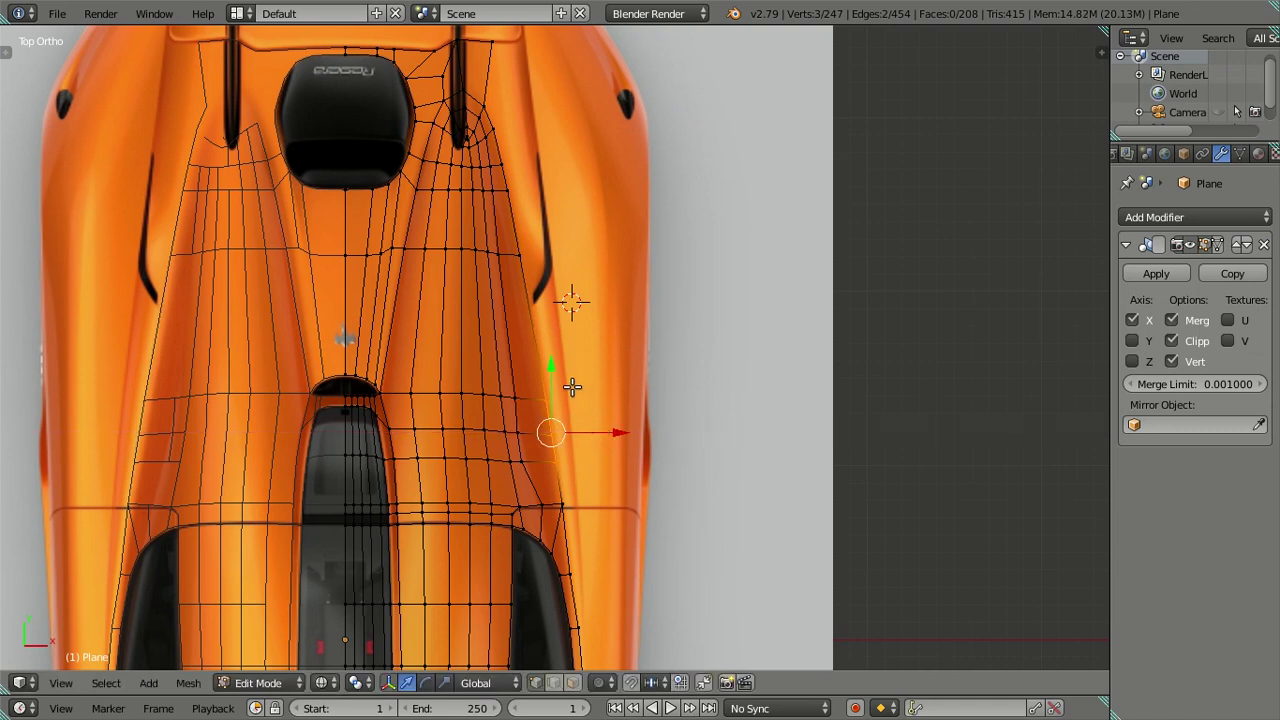
right_click(522, 458)
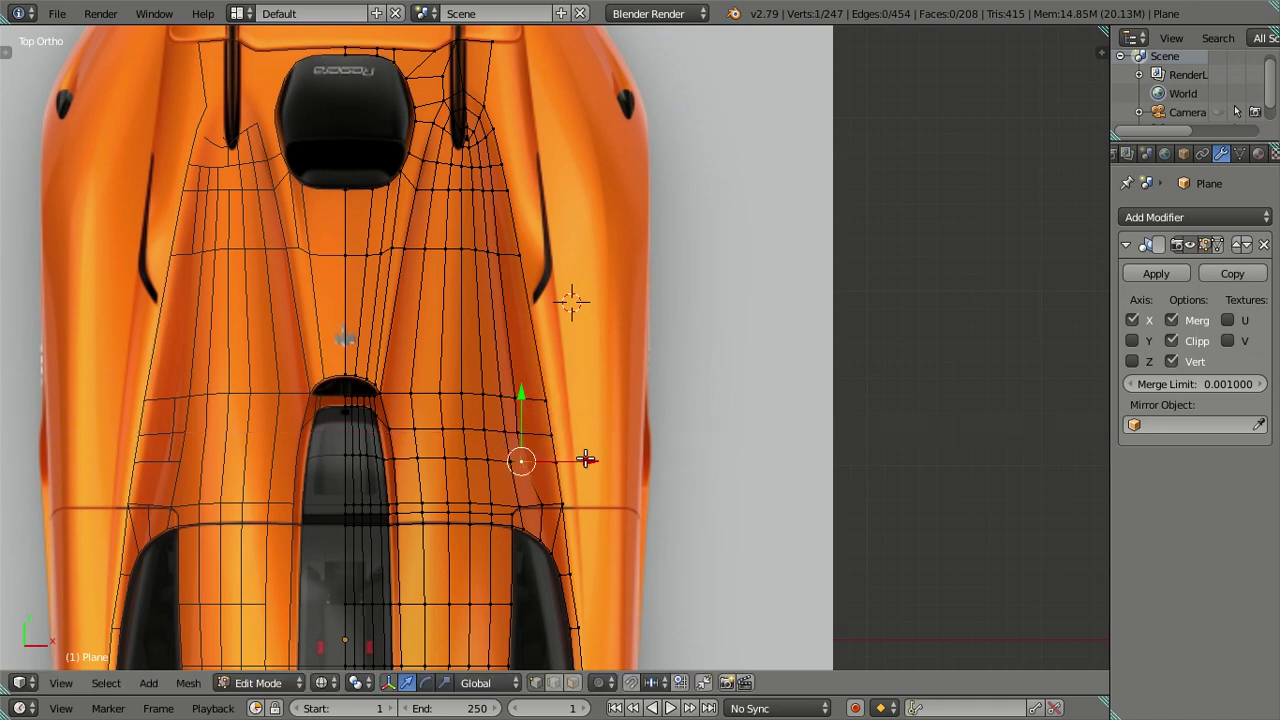
key(g)
key(x)
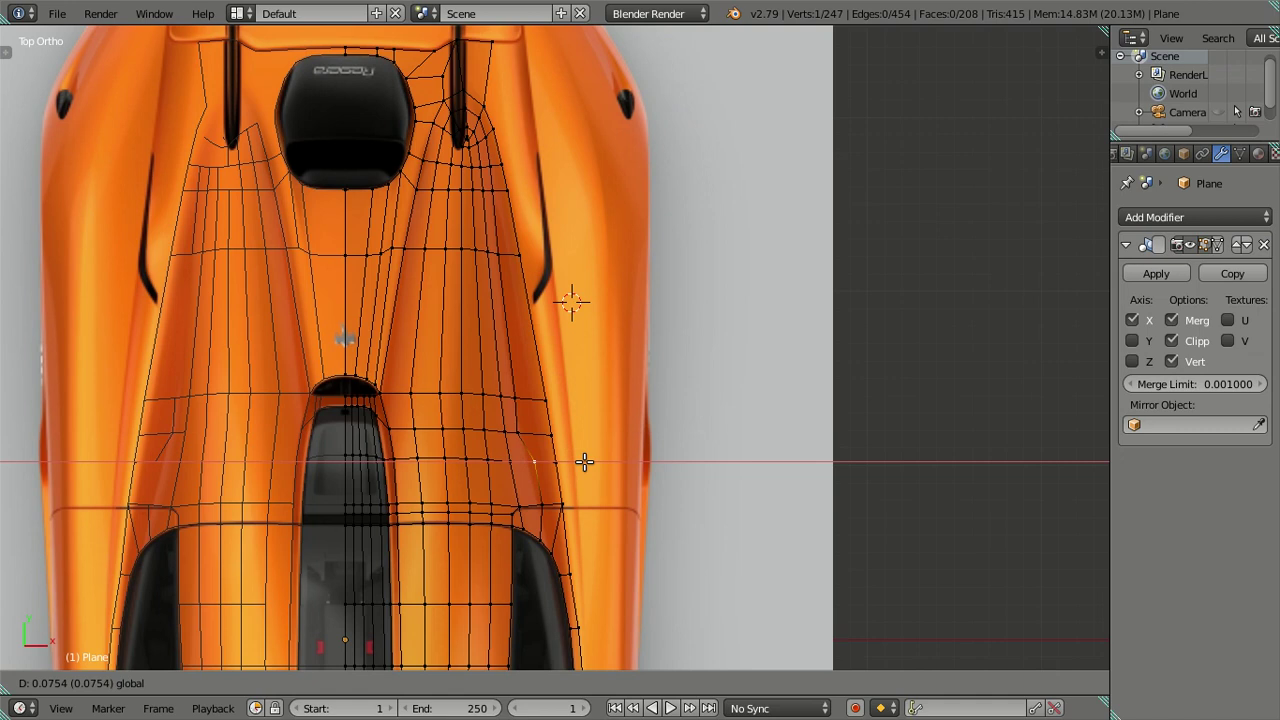
click(585, 462)
Nudge one right-edge vertex slightly along X toward the body contour
shift+right_click(516, 418)
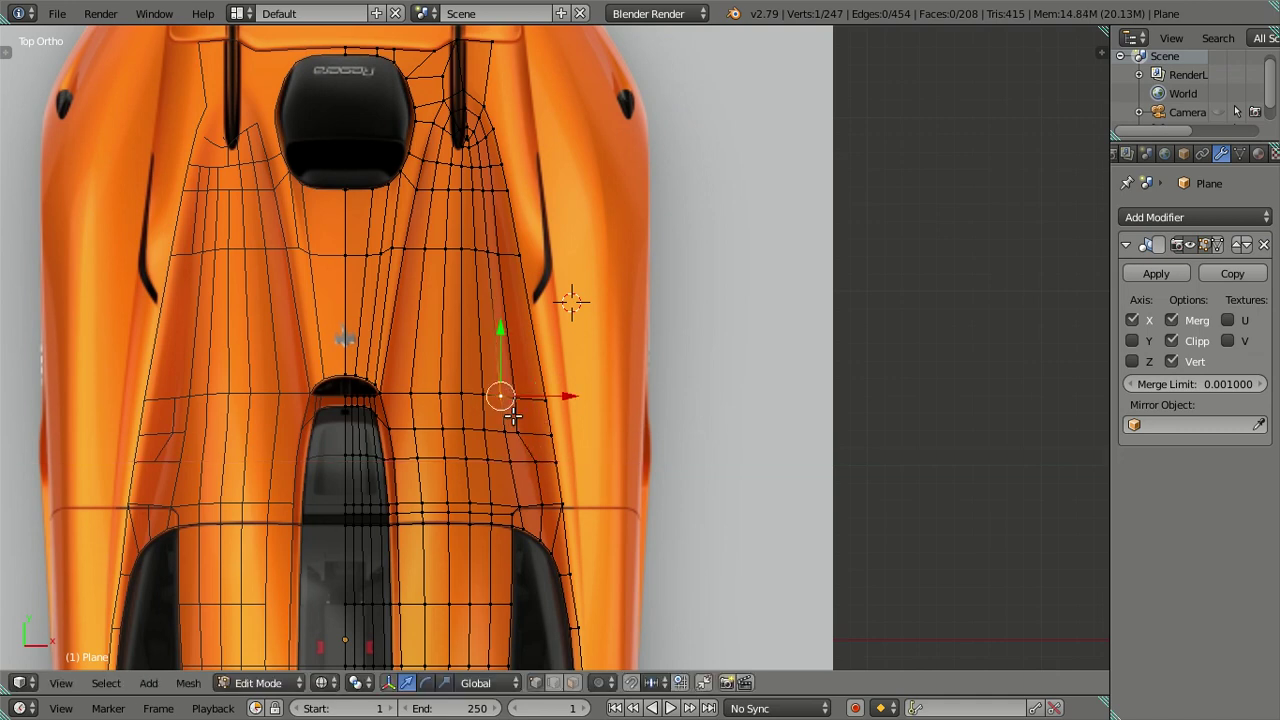
key(g)
key(x)
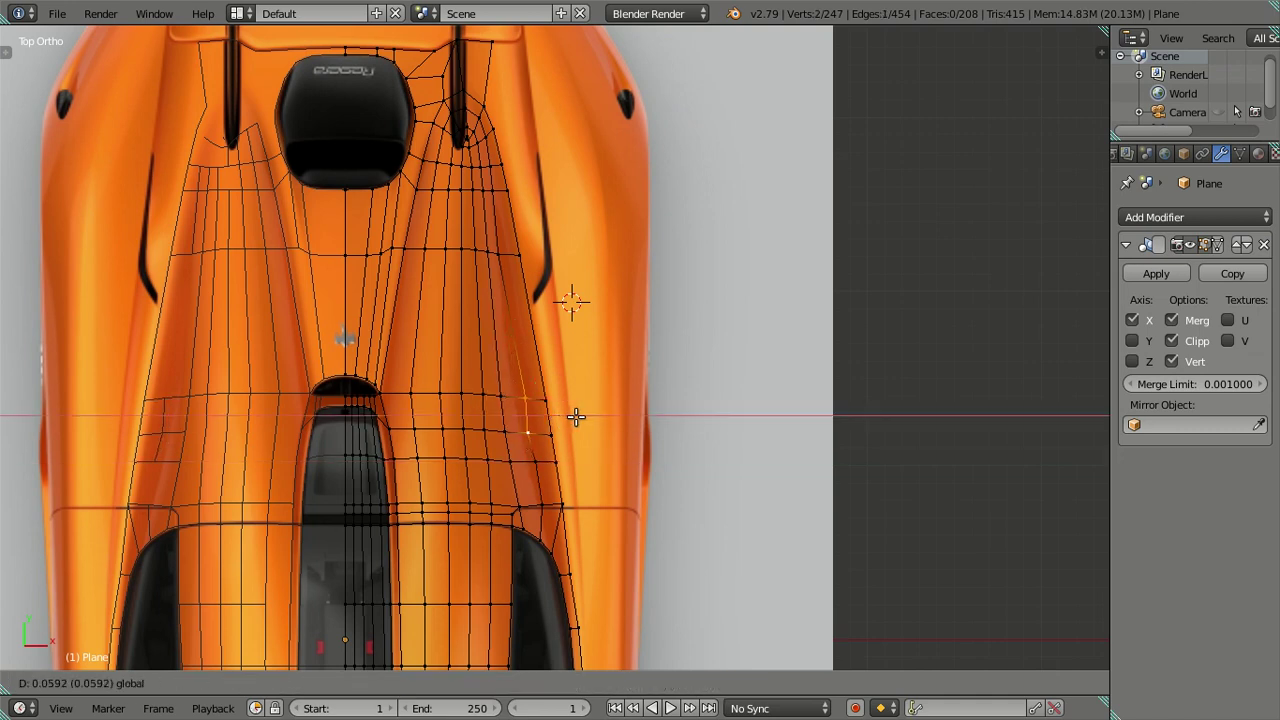
right_click(577, 417)
right_click(537, 400)
key(g)
key(x)
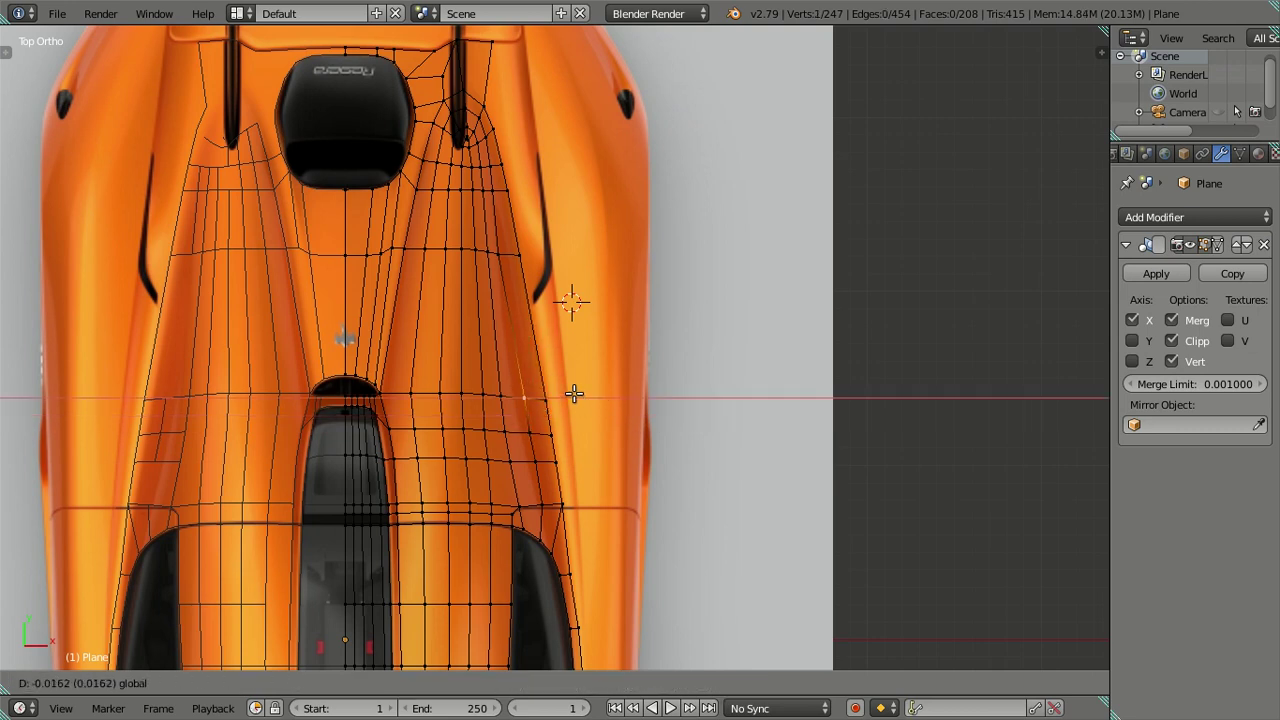
click(573, 394)
Move a vertex higher up the edge along X, then deselect all vertices
right_click(506, 250)
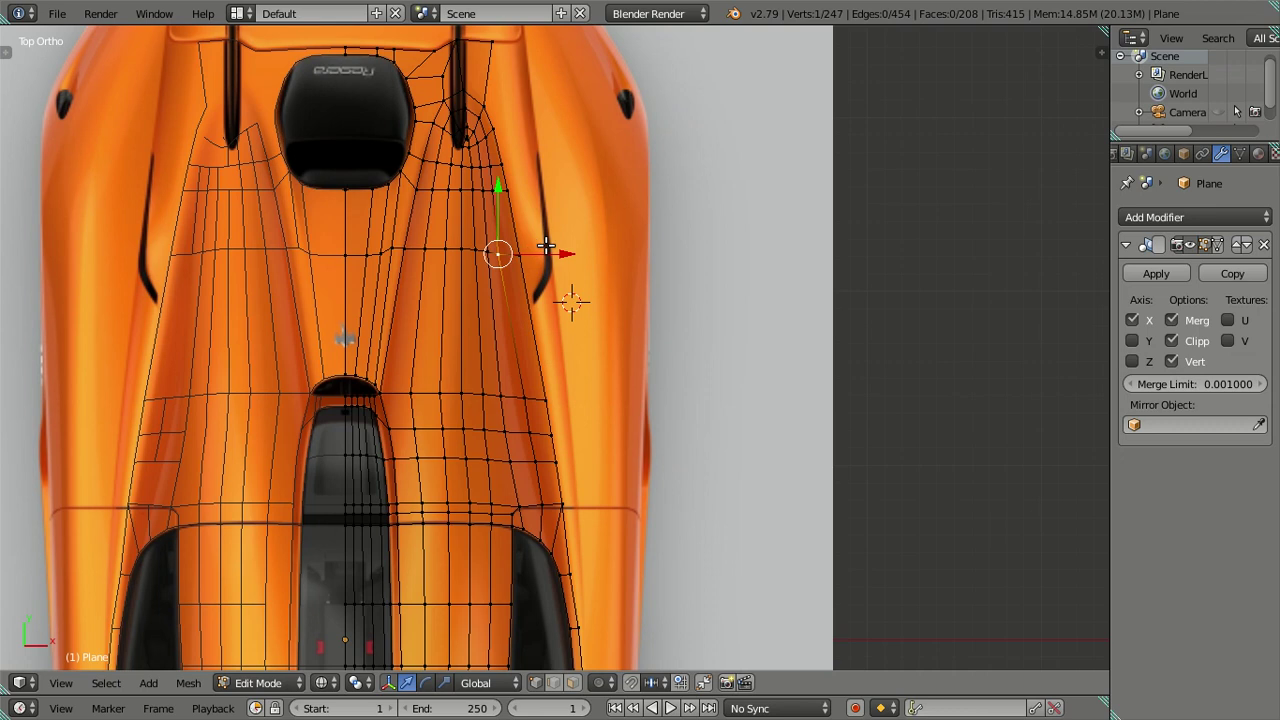
key(g)
key(Escape)
right_click(494, 189)
key(g)
key(x)
click(551, 190)
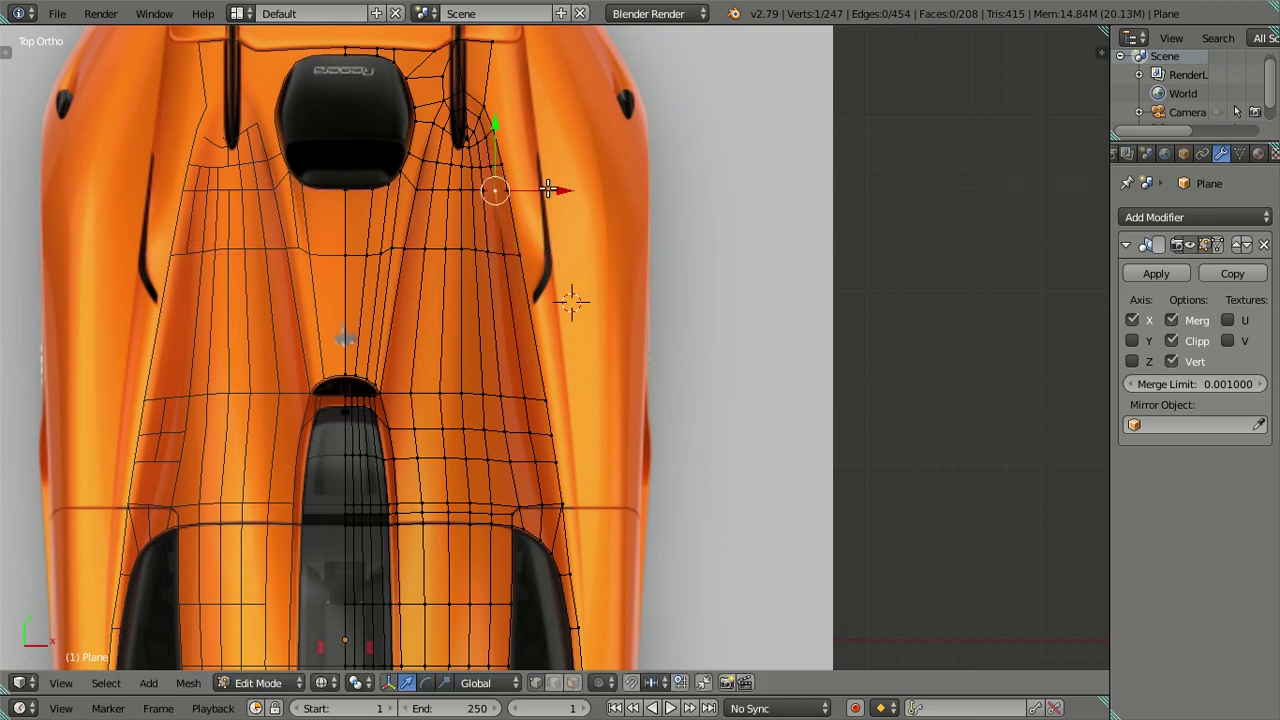
key(a)
scroll(570, 306, down, 1)
scroll(583, 409, down, 2)
scroll(577, 454, up, 2)
scroll(577, 454, up, 1)
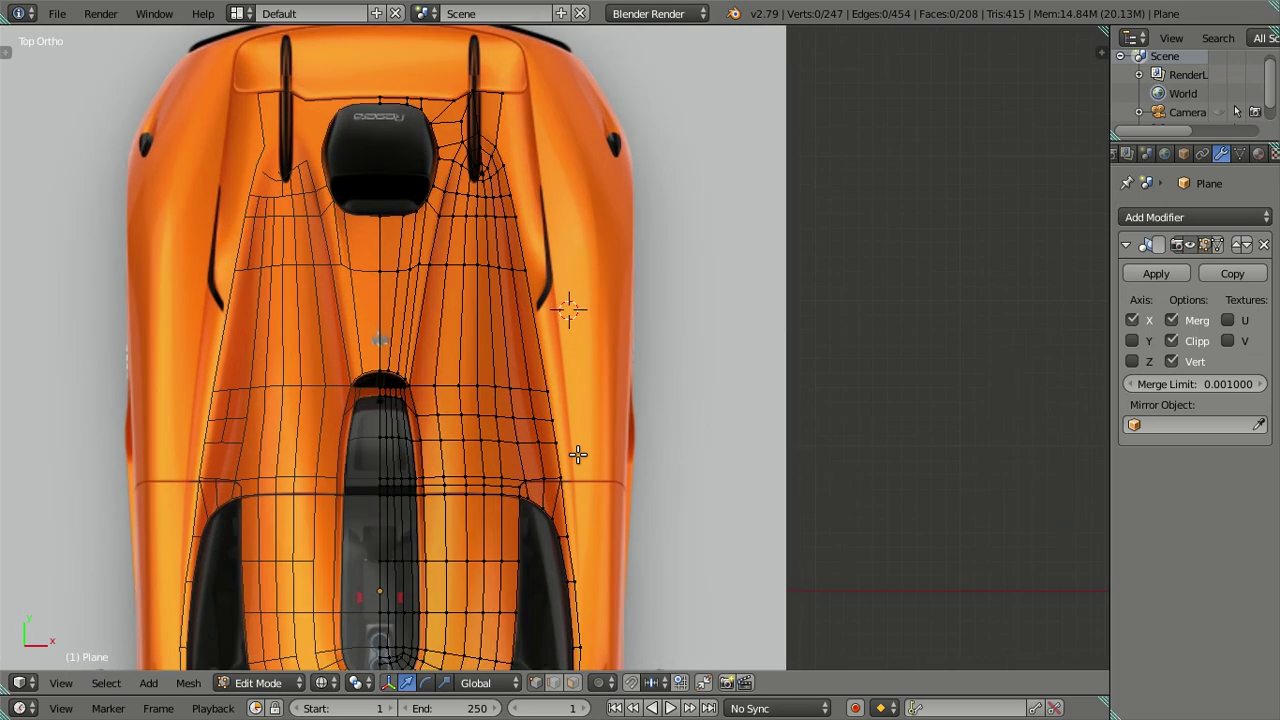
shift+middle_drag(571, 556, 543, 372)
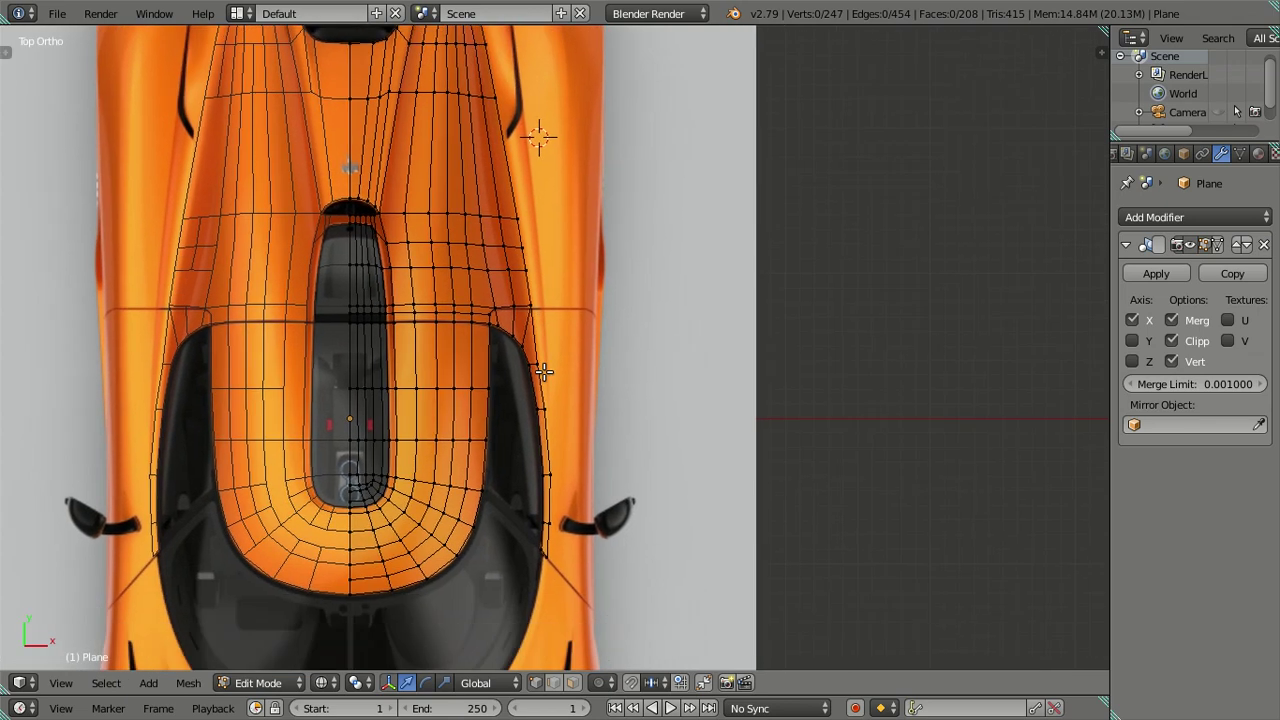
shift+middle_drag(536, 215, 527, 366)
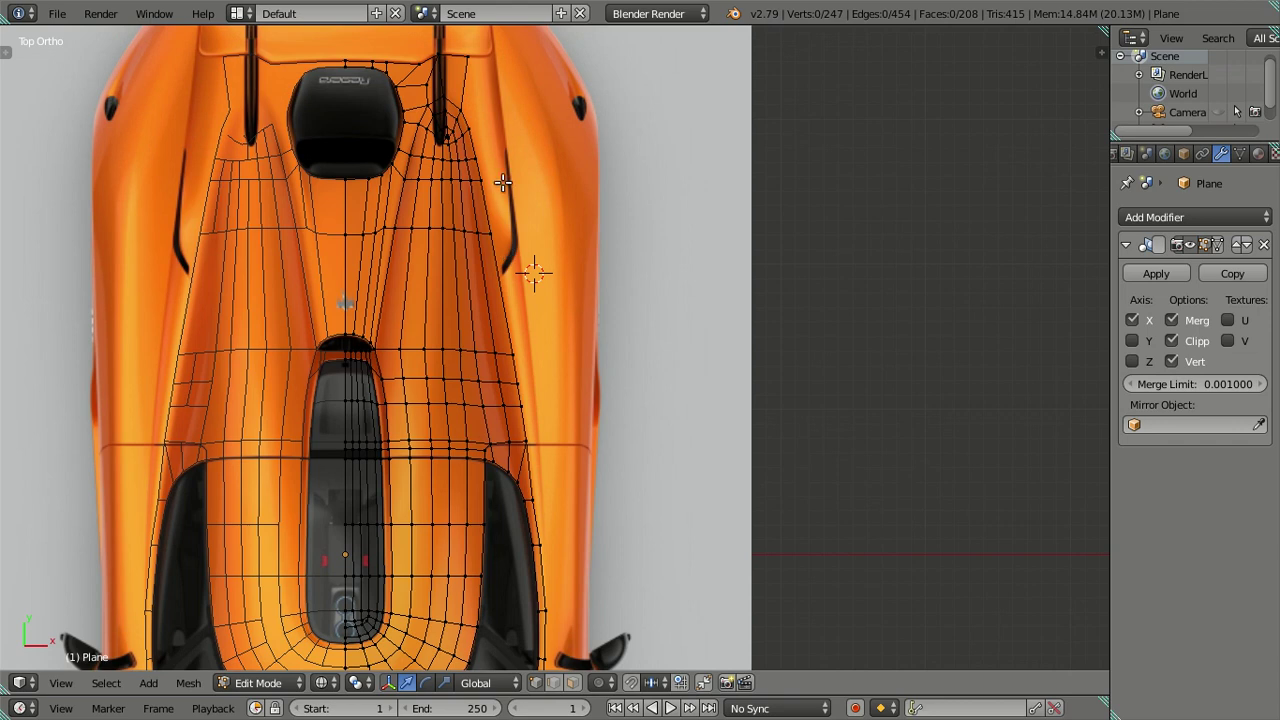
shift+middle_drag(489, 112, 471, 139)
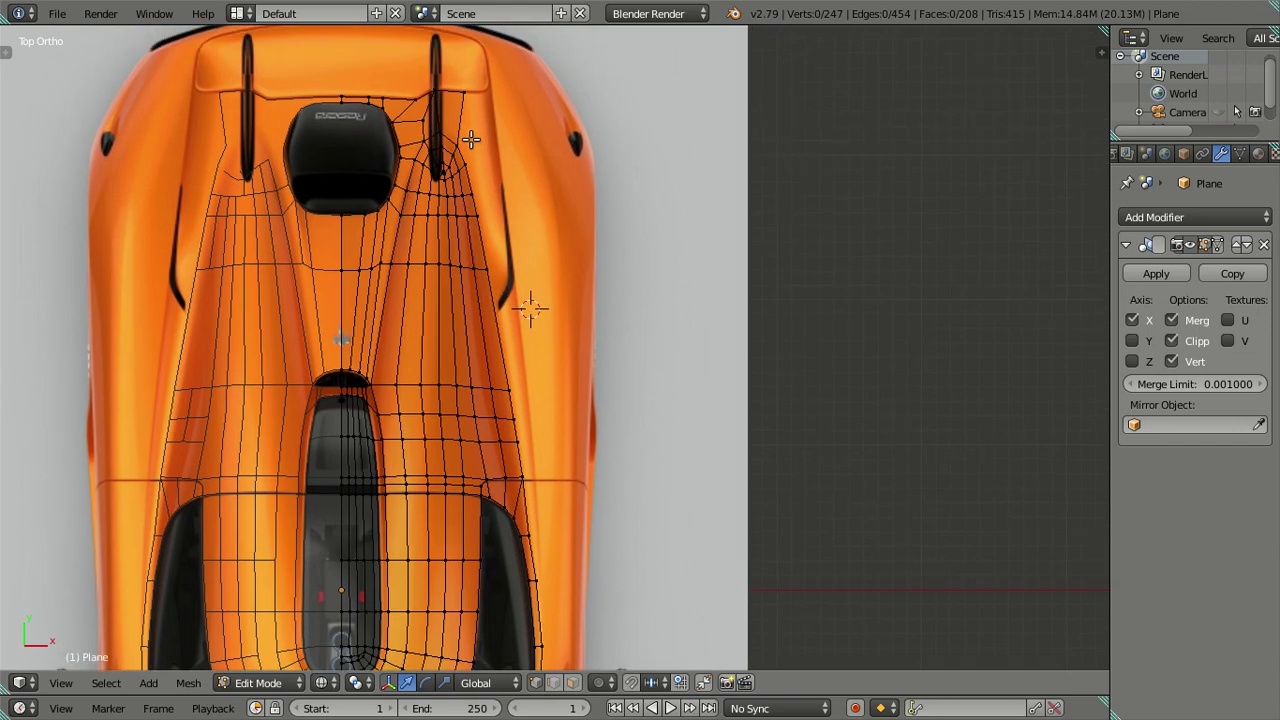
right_click(460, 143)
scroll(486, 150, up, 6)
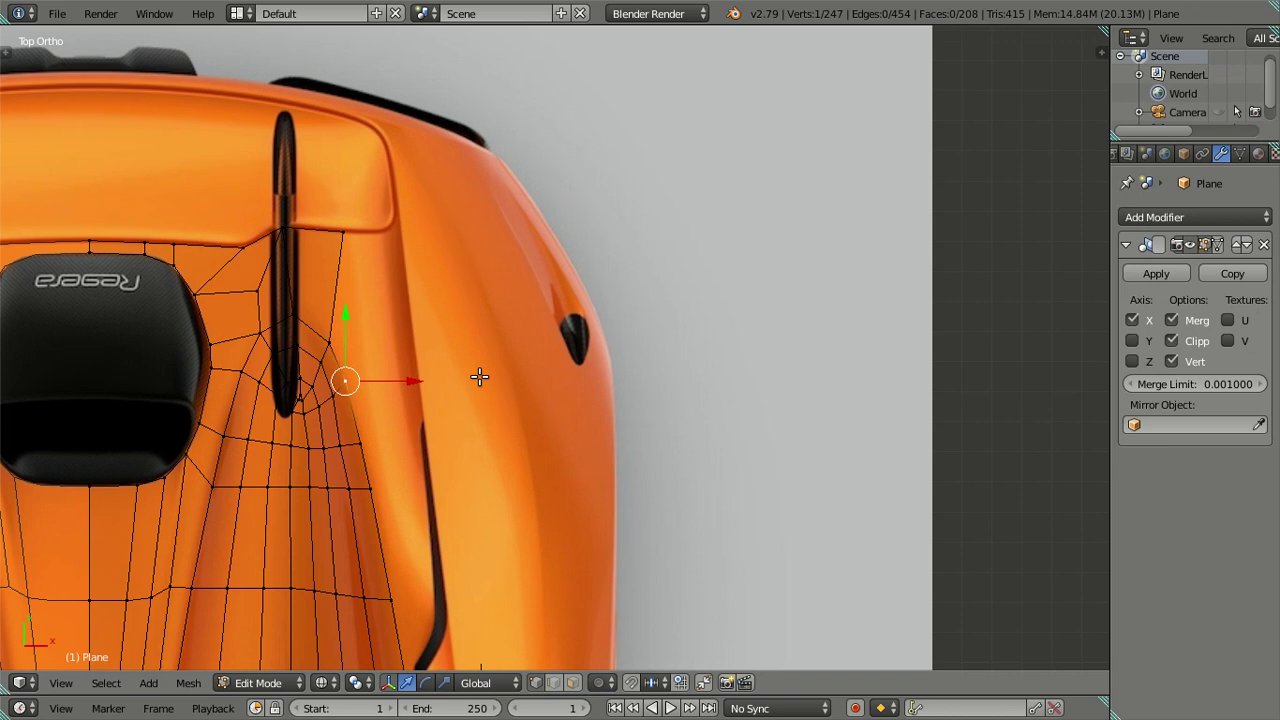
scroll(480, 374, down, 5)
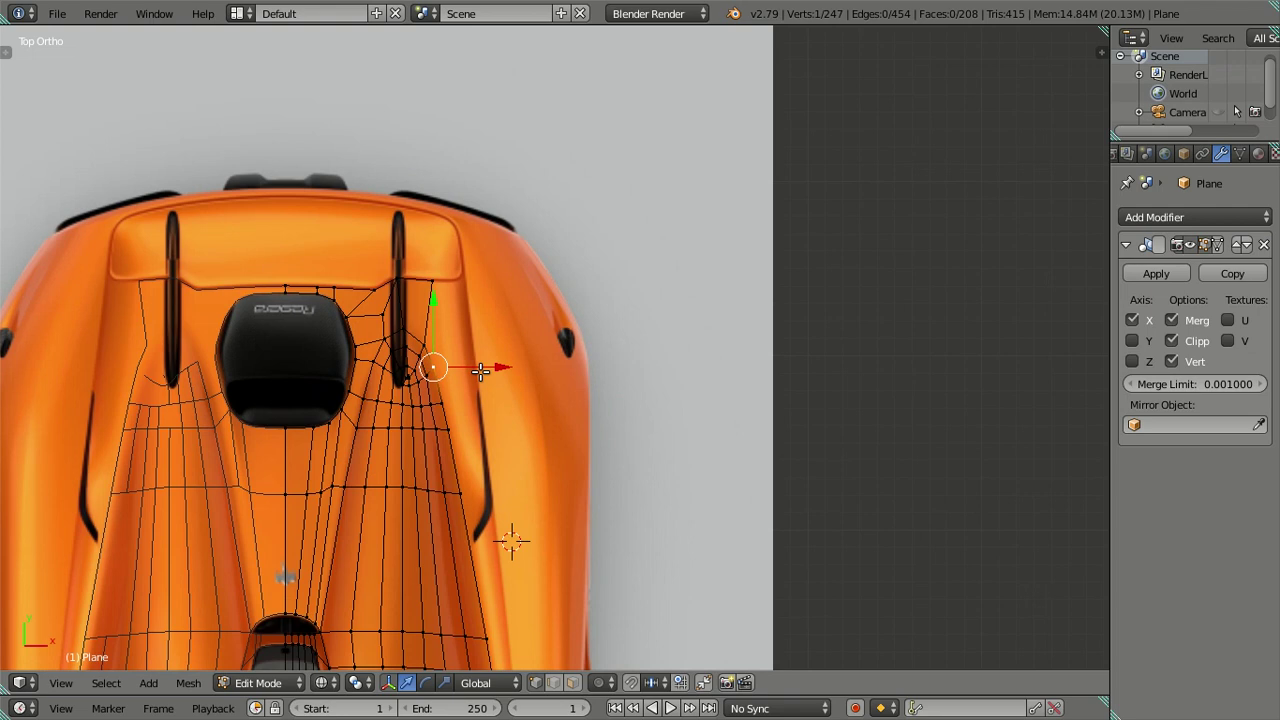
scroll(481, 368, down, 1)
scroll(432, 374, up, 2)
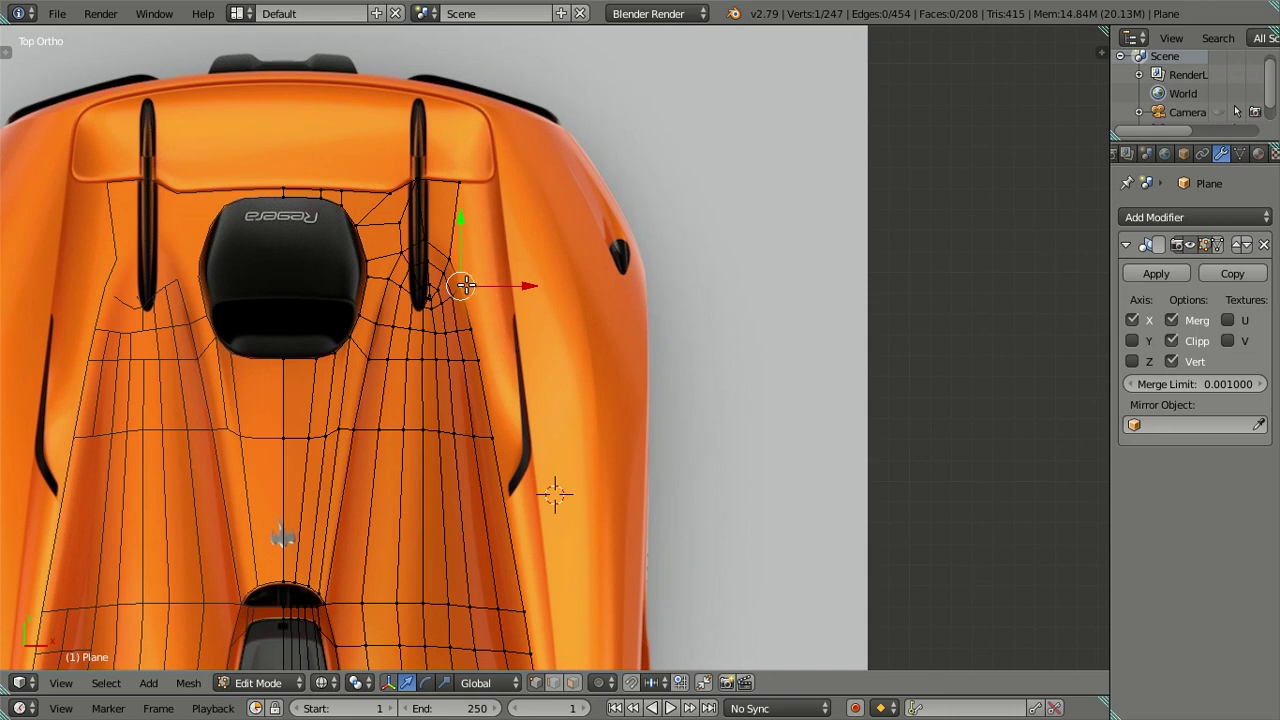
scroll(470, 288, down, 2)
scroll(614, 230, up, 1)
Deselect, switch to Object Mode and frame the orange car body in Right Ortho side view
middle_drag(622, 214, 478, 337)
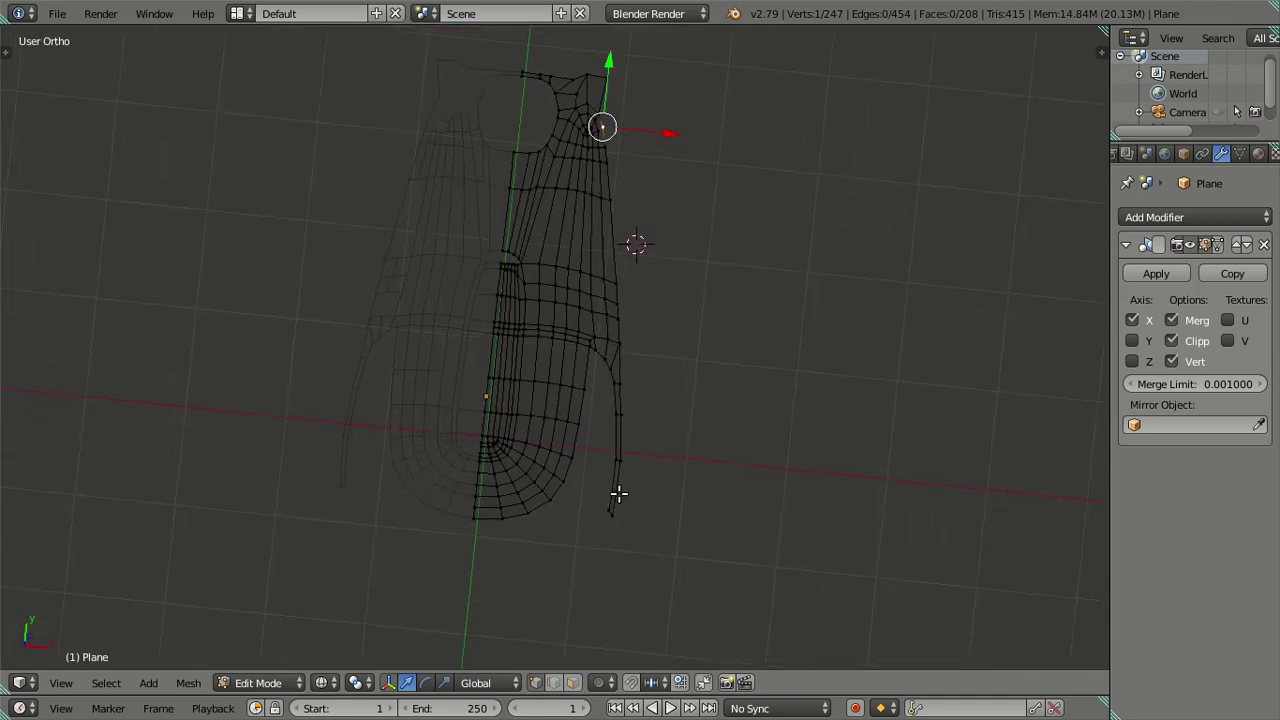
key(a)
mouse_move(547, 397)
middle_down()
mouse_move(617, 440)
mouse_move(623, 397)
mouse_move(667, 494)
mouse_move(554, 372)
mouse_move(676, 341)
mouse_move(607, 324)
middle_up()
key(Tab)
scroll(560, 360, up, 3)
key(KP_3)
scroll(540, 326, up, 2)
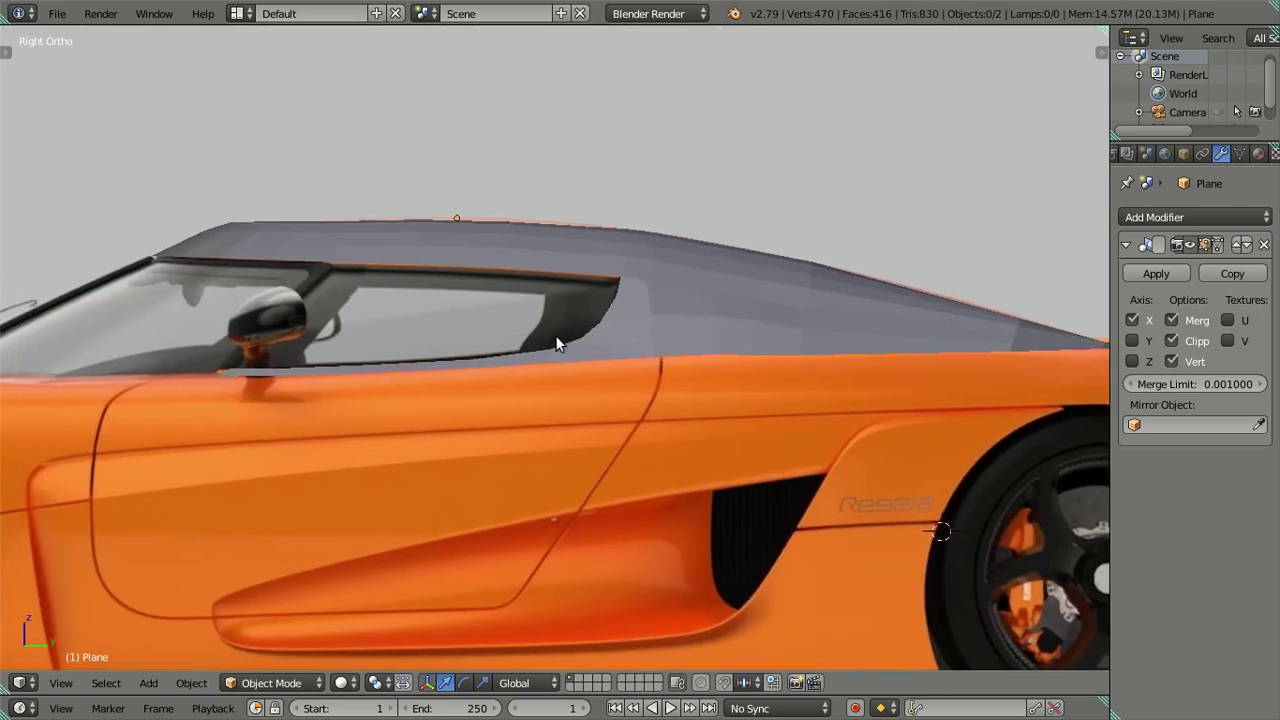
scroll(587, 321, down, 1)
scroll(590, 324, down, 1)
shift+middle_drag(591, 321, 625, 293)
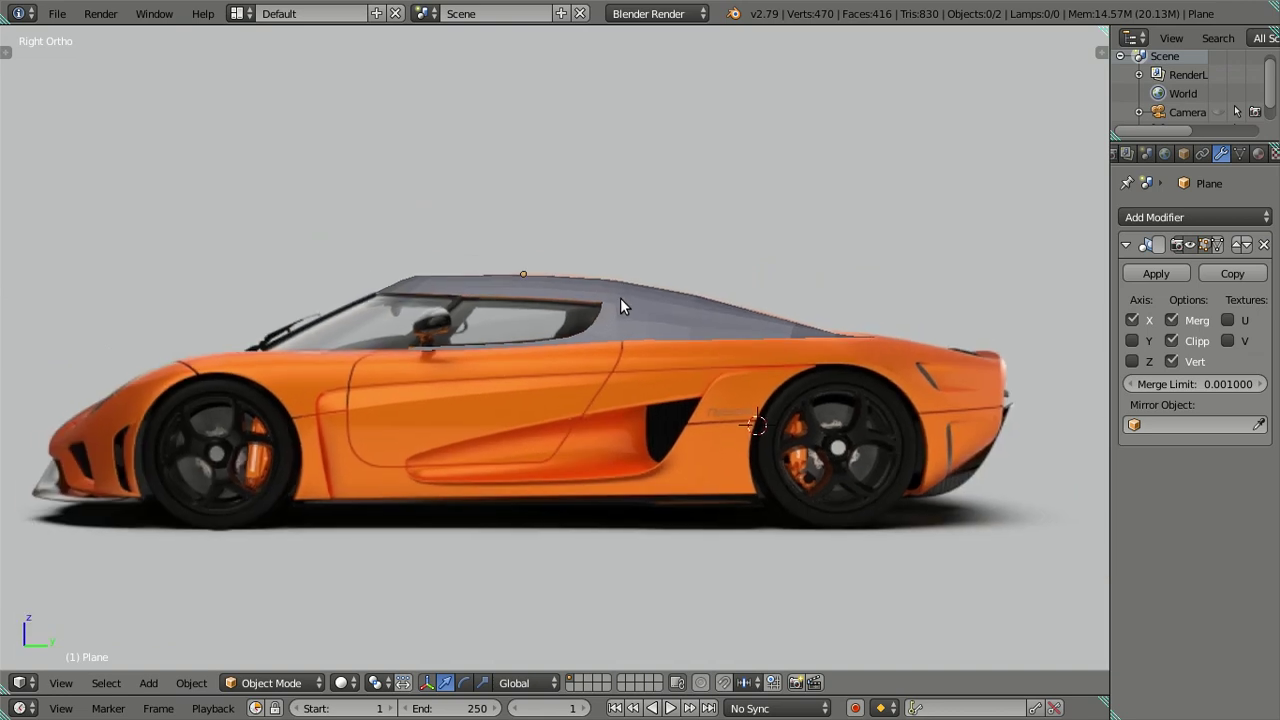
click(57, 13)
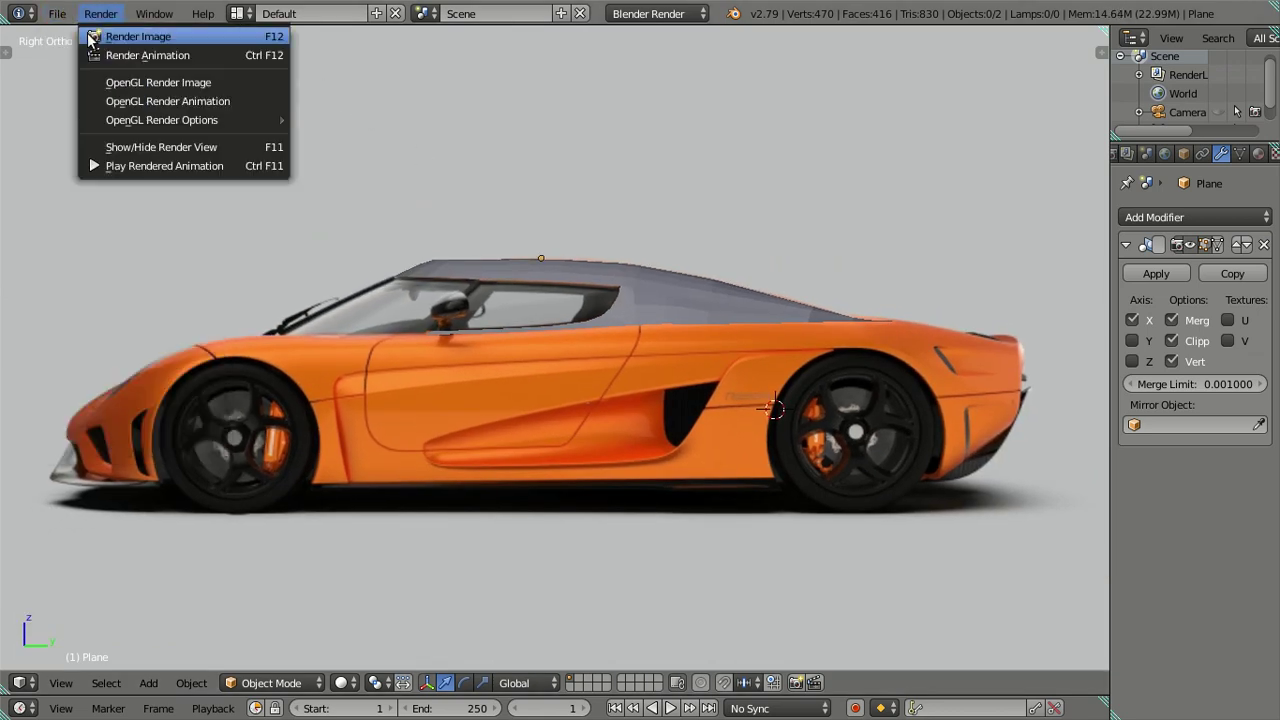
Save the model to the Desktop as Koenigsegg Regera.blend
click(57, 13)
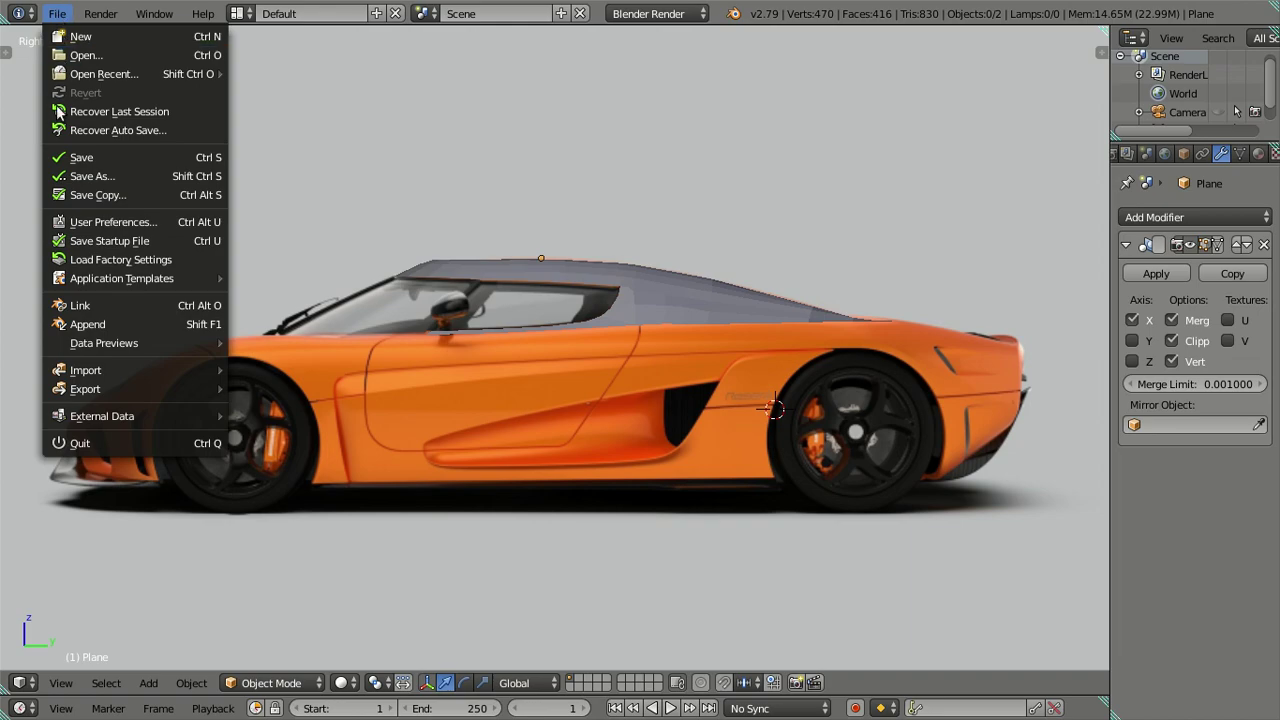
click(66, 176)
click(50, 357)
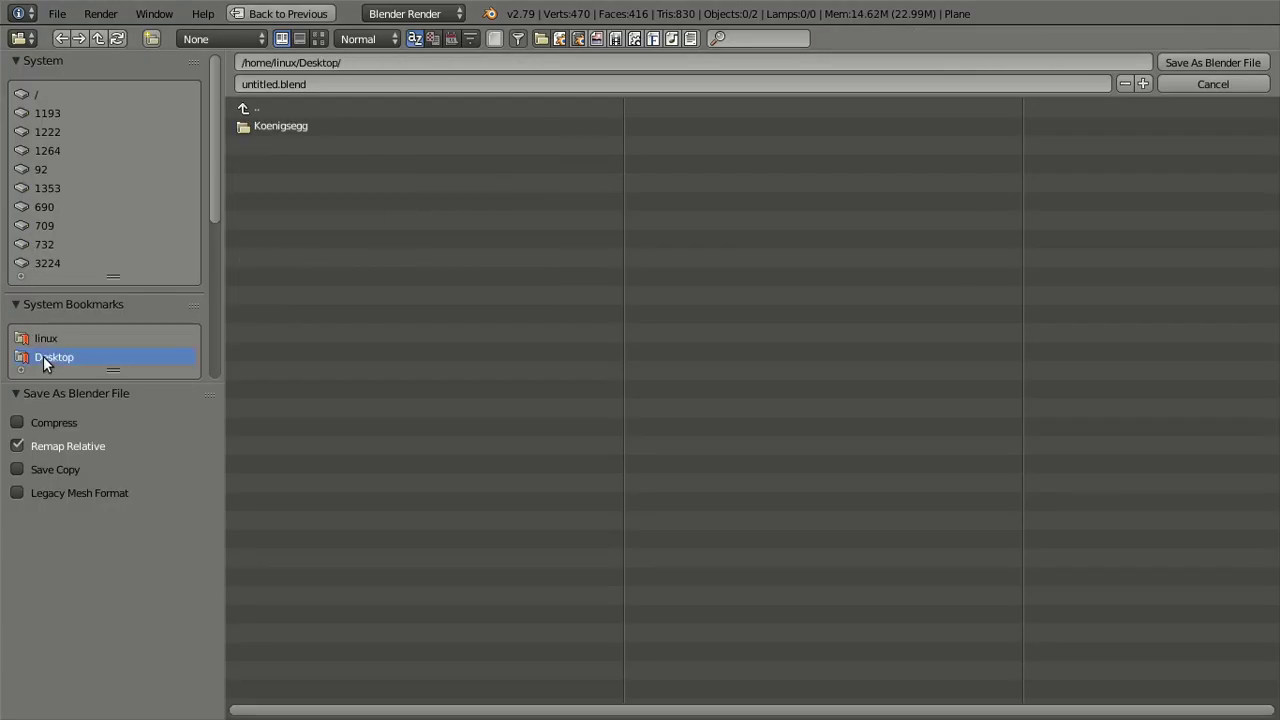
double_click(258, 84)
text(Koenigsegg Regera)
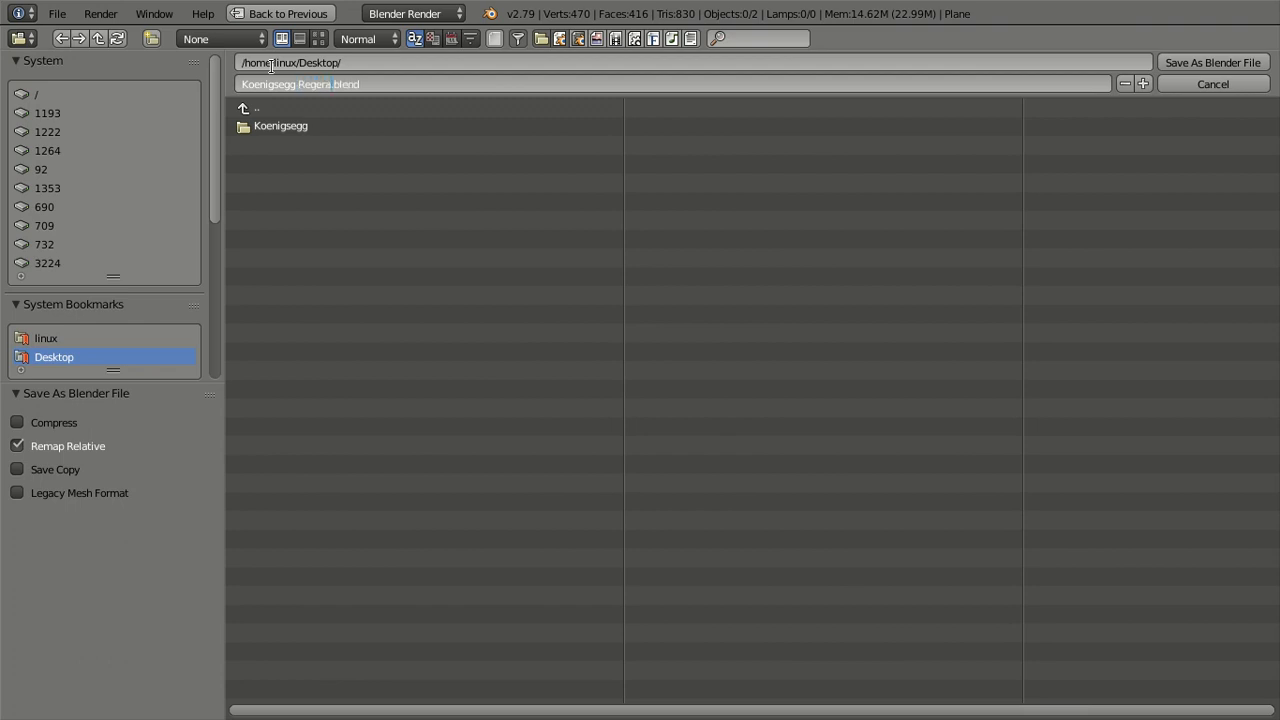
click(116, 605)
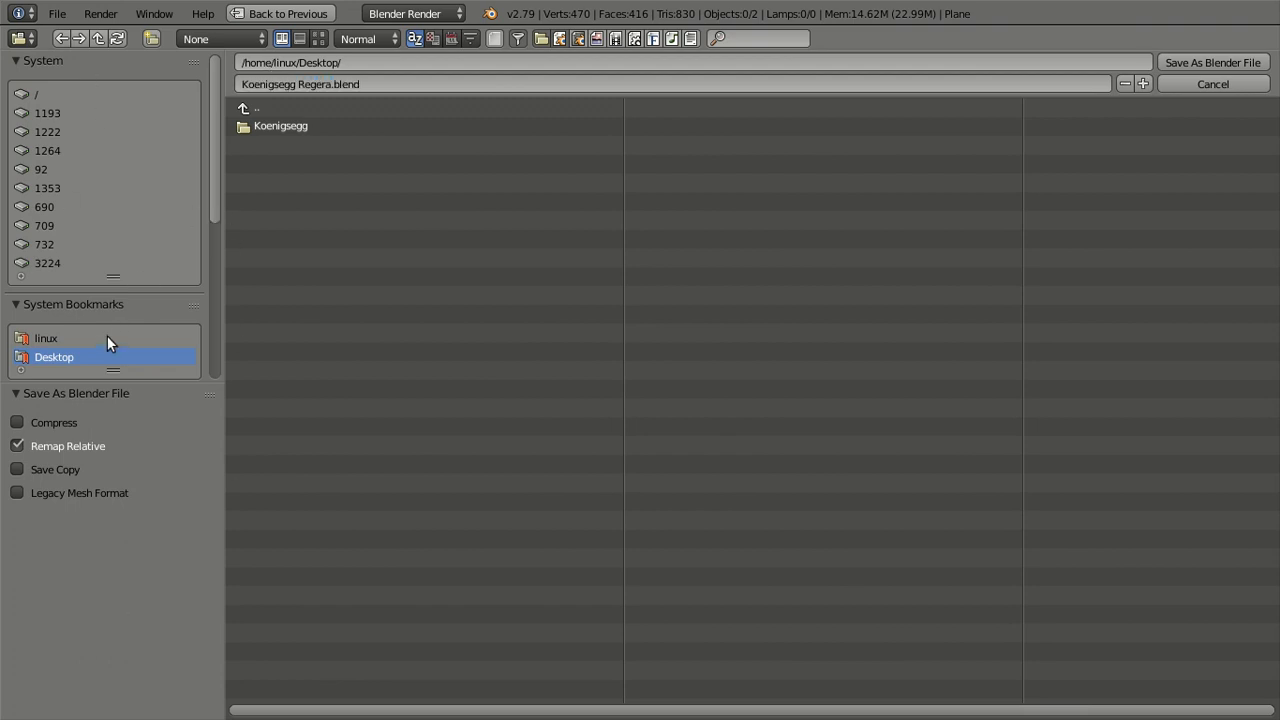
click(1183, 62)
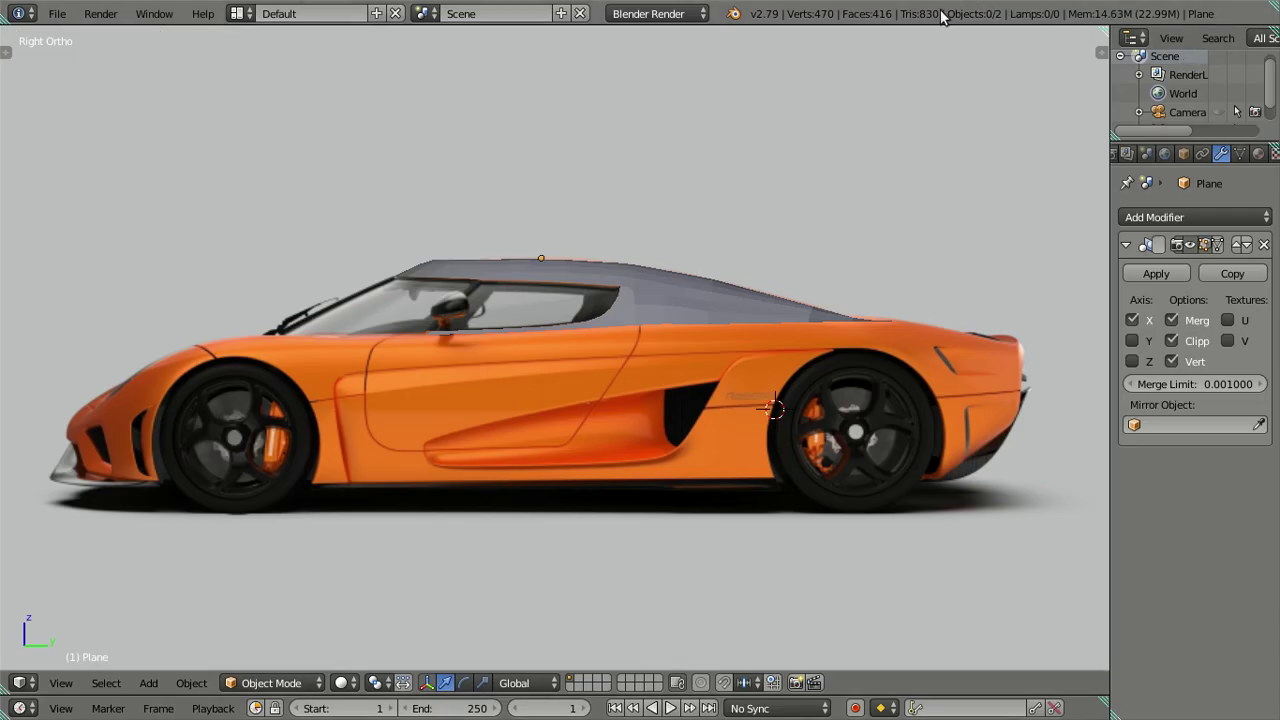
Toggle window fullscreen off so the title bar shows the new file path
click(160, 13)
click(171, 54)
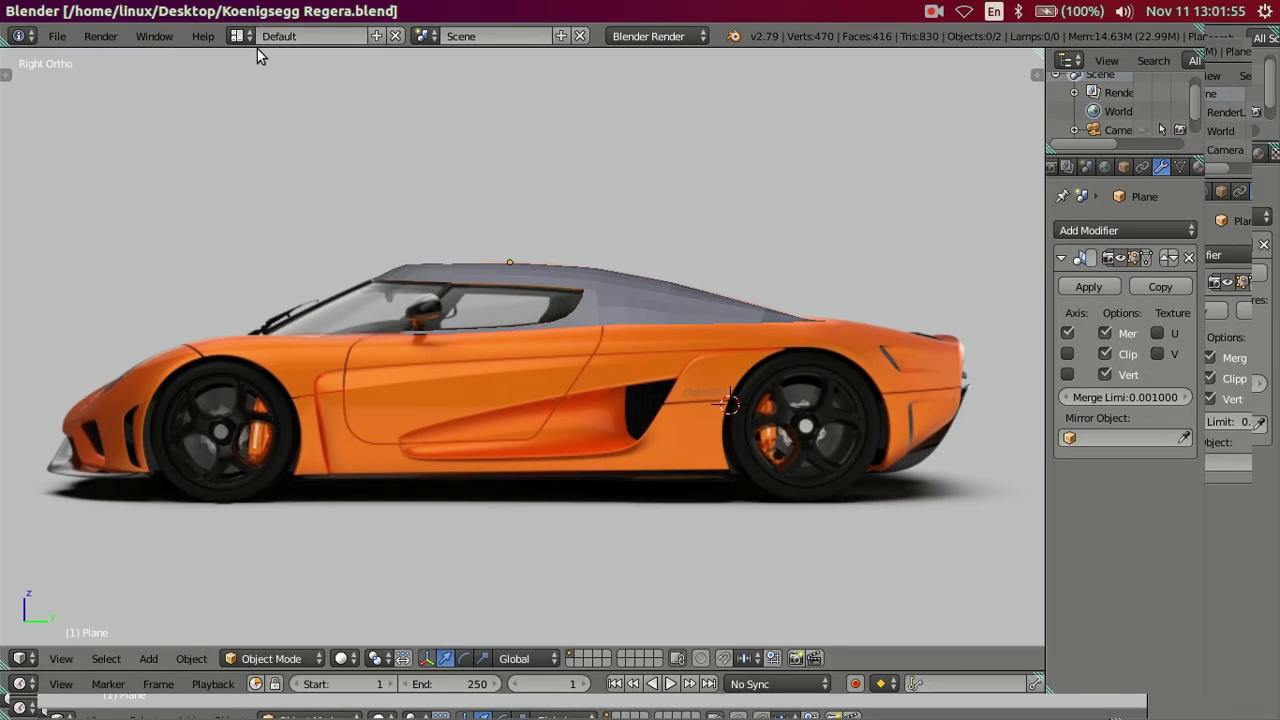
click(932, 12)
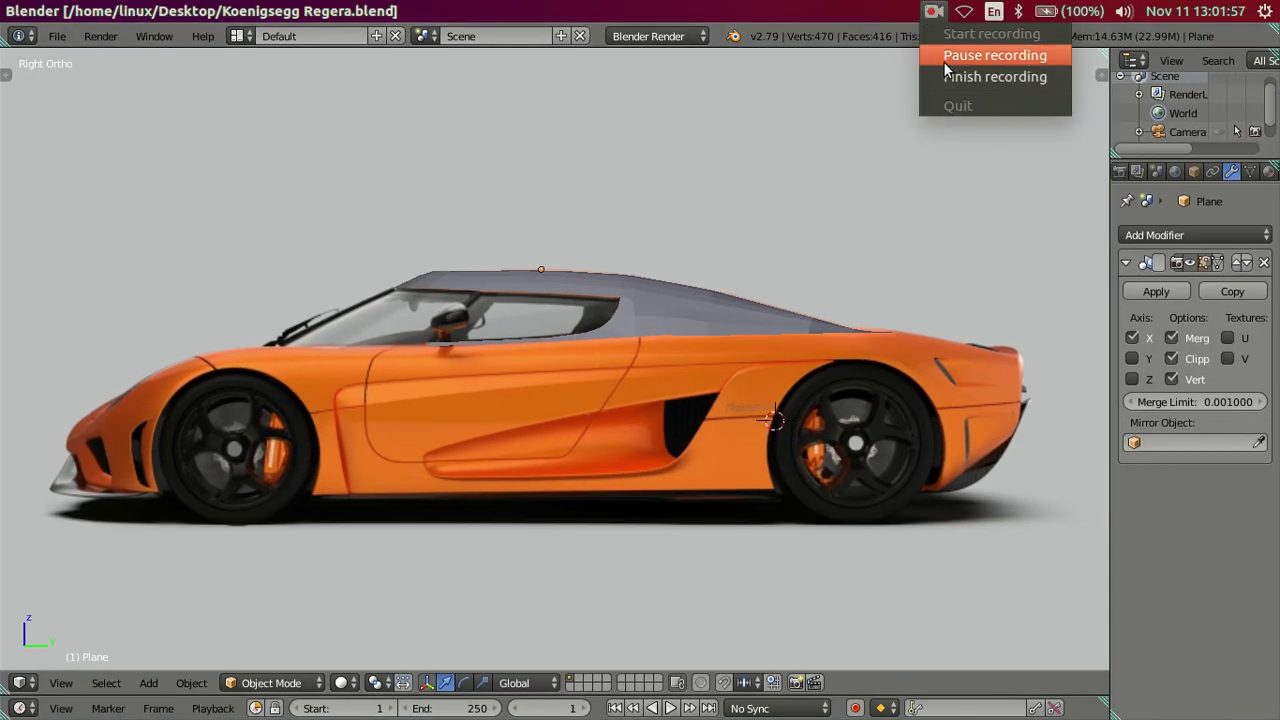